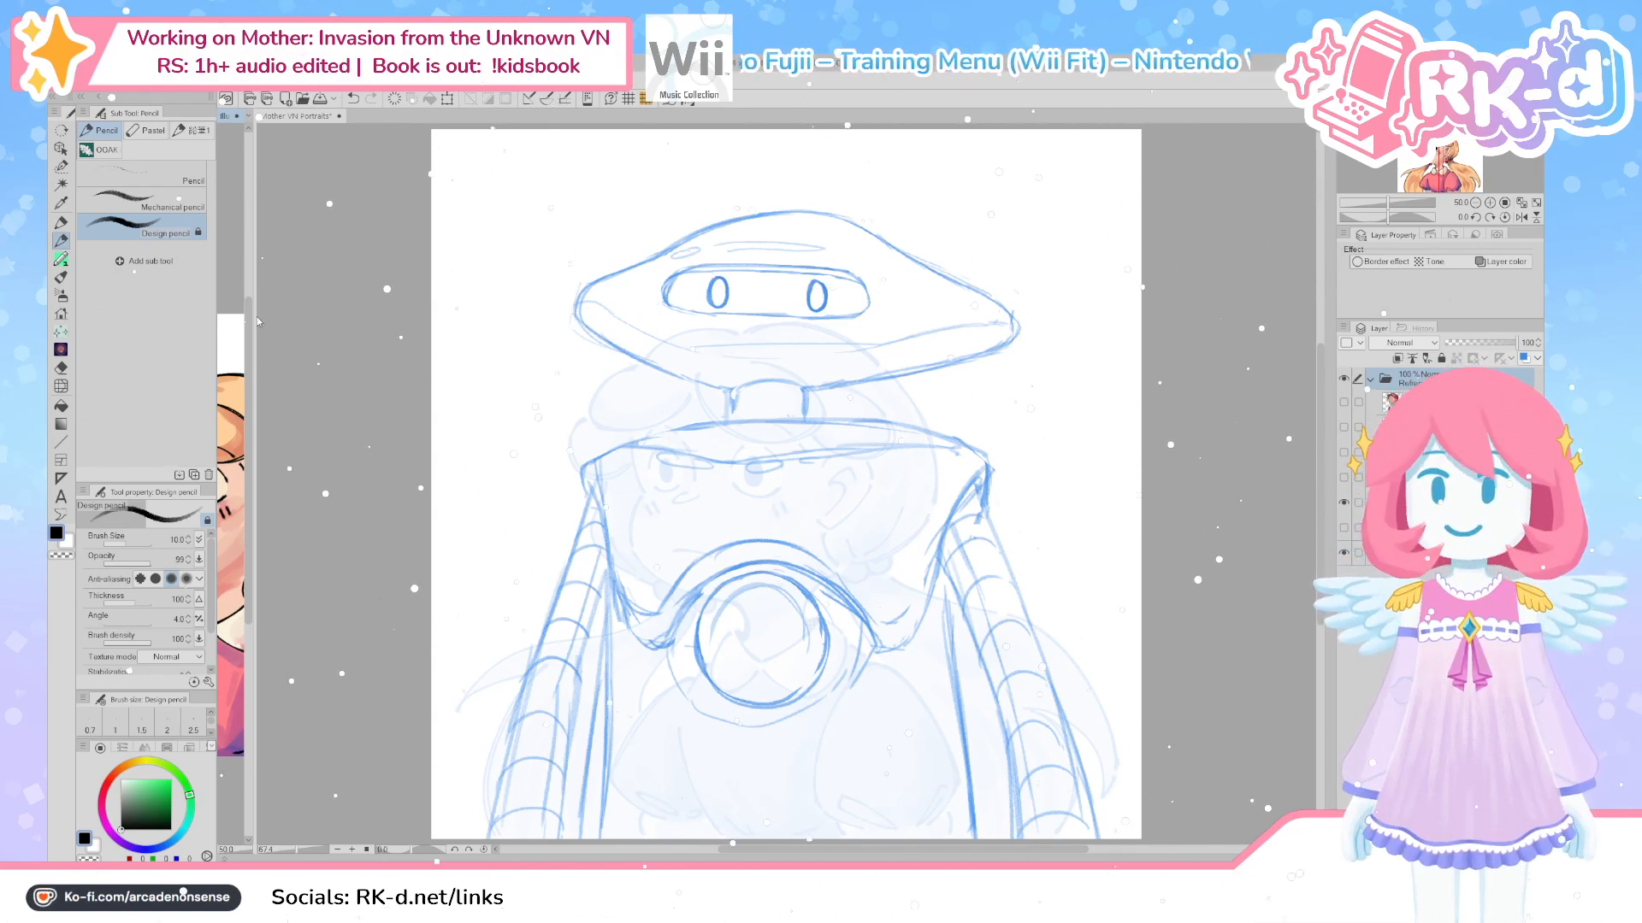
Reveal the reference illustration beside the Mother VN Portraits document, hide the robot sketch there, and show the horned creature's sketch folder
drag(253, 317, 619, 319)
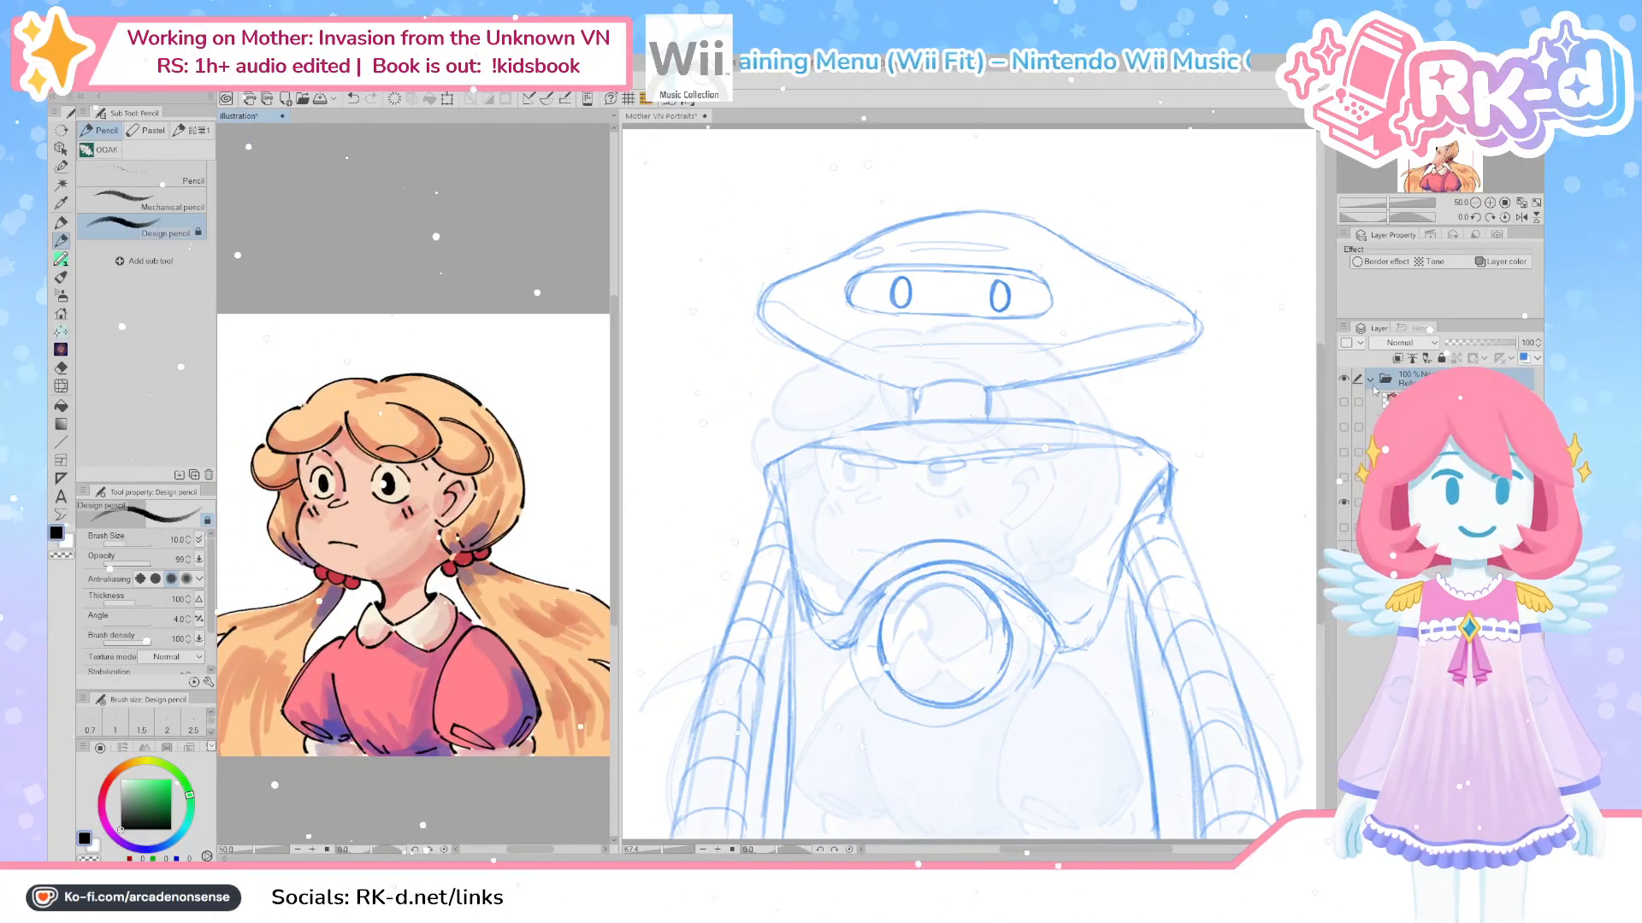
click(662, 117)
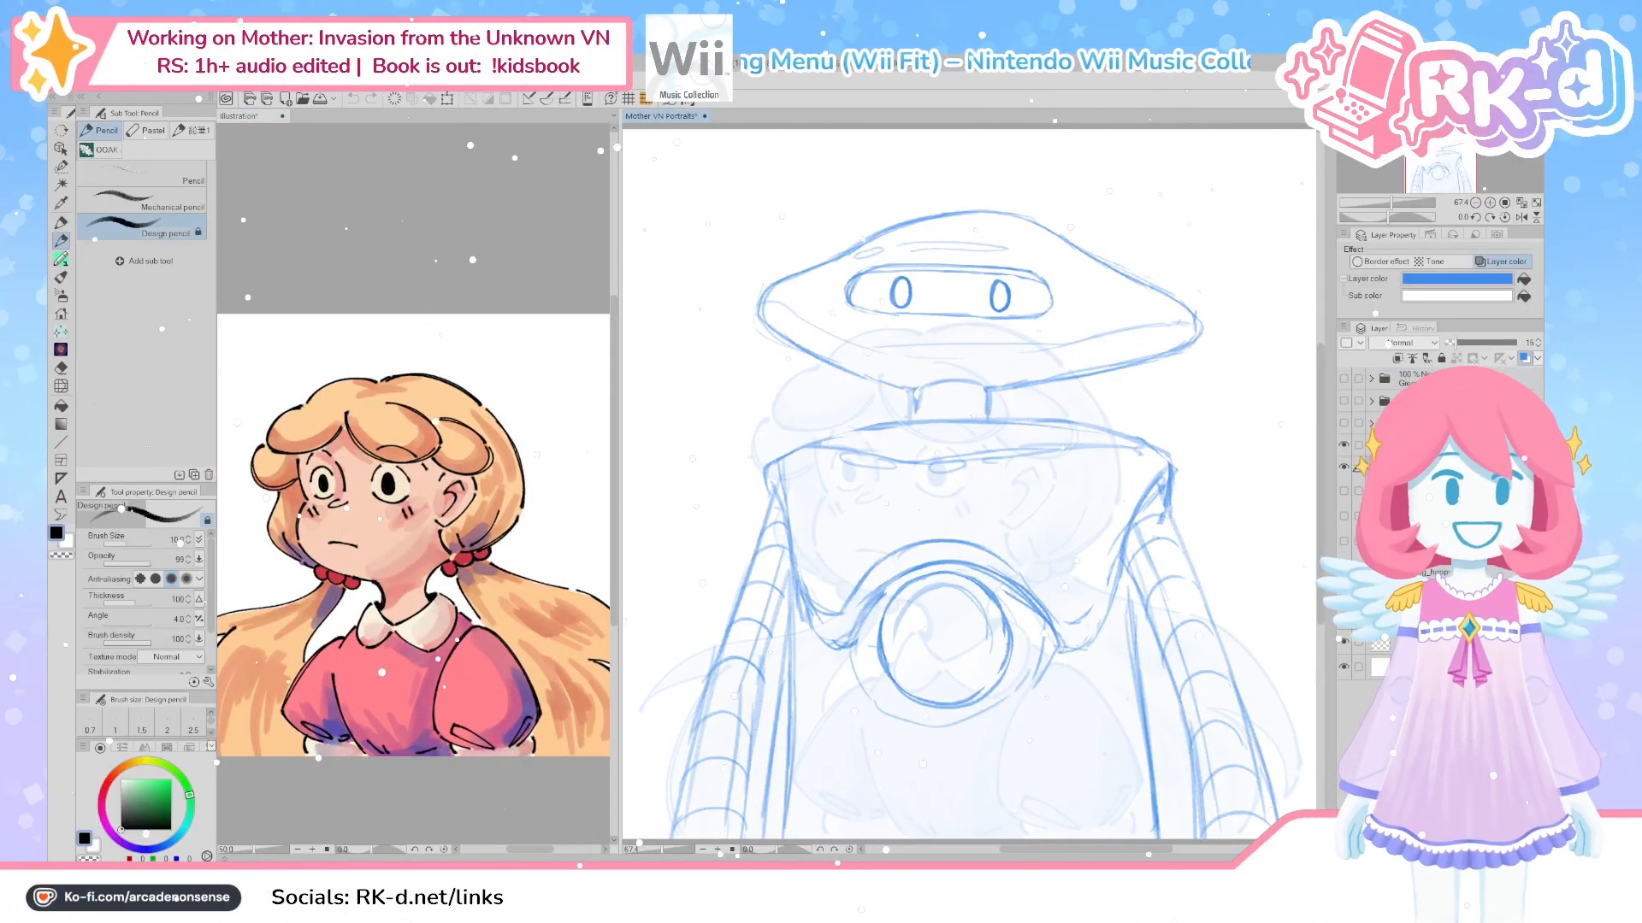
click(1343, 445)
click(1344, 400)
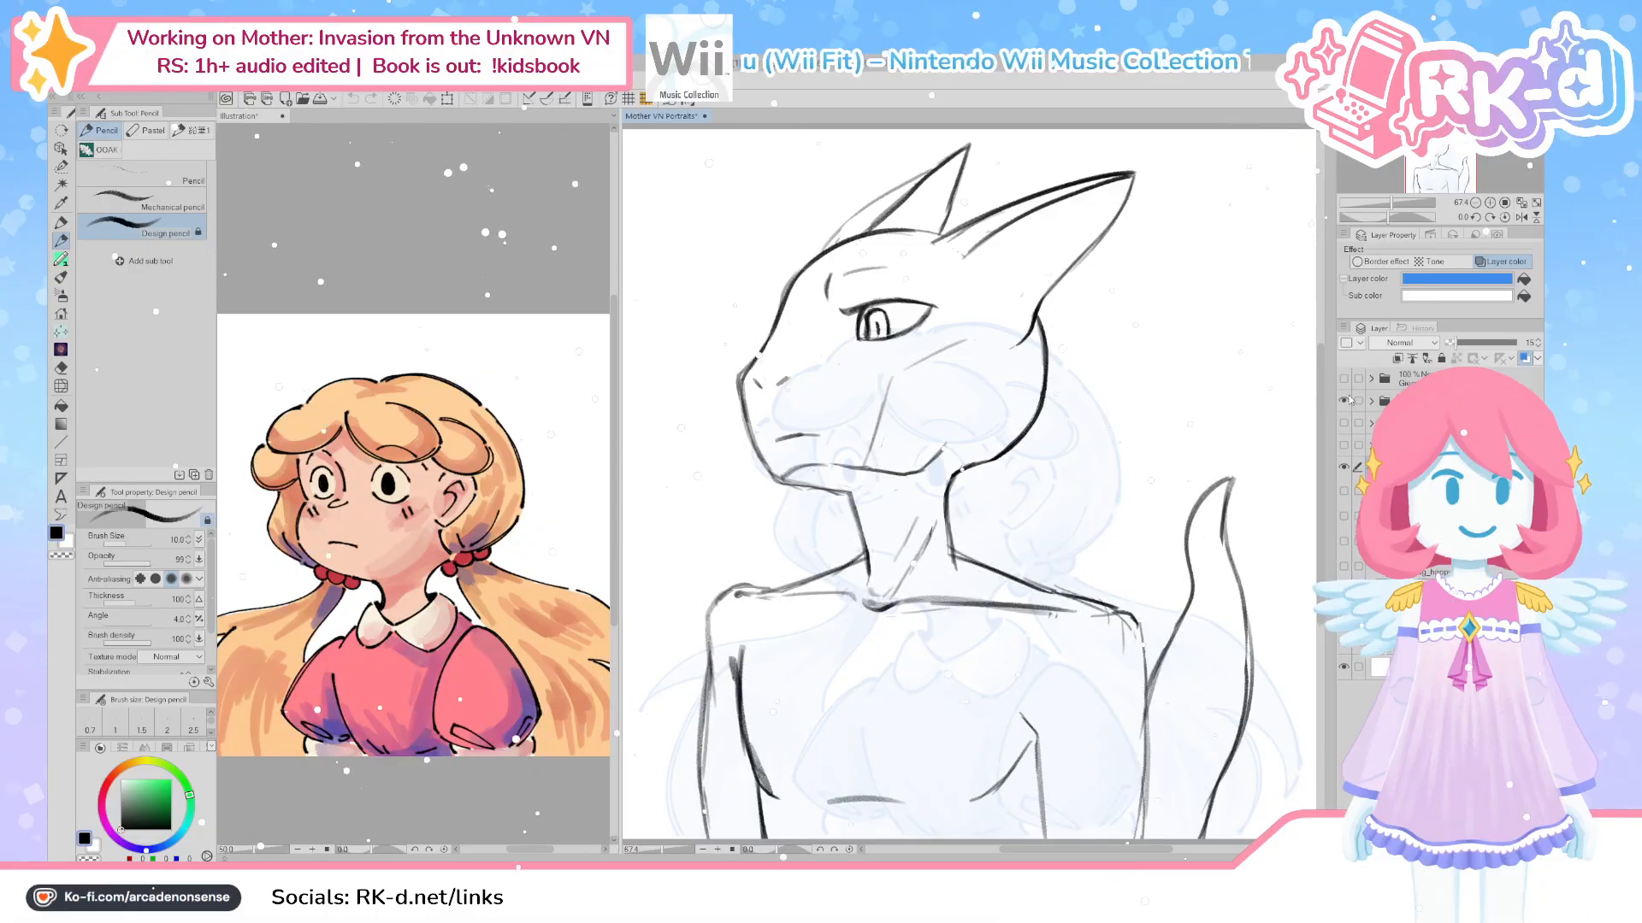
click(1390, 401)
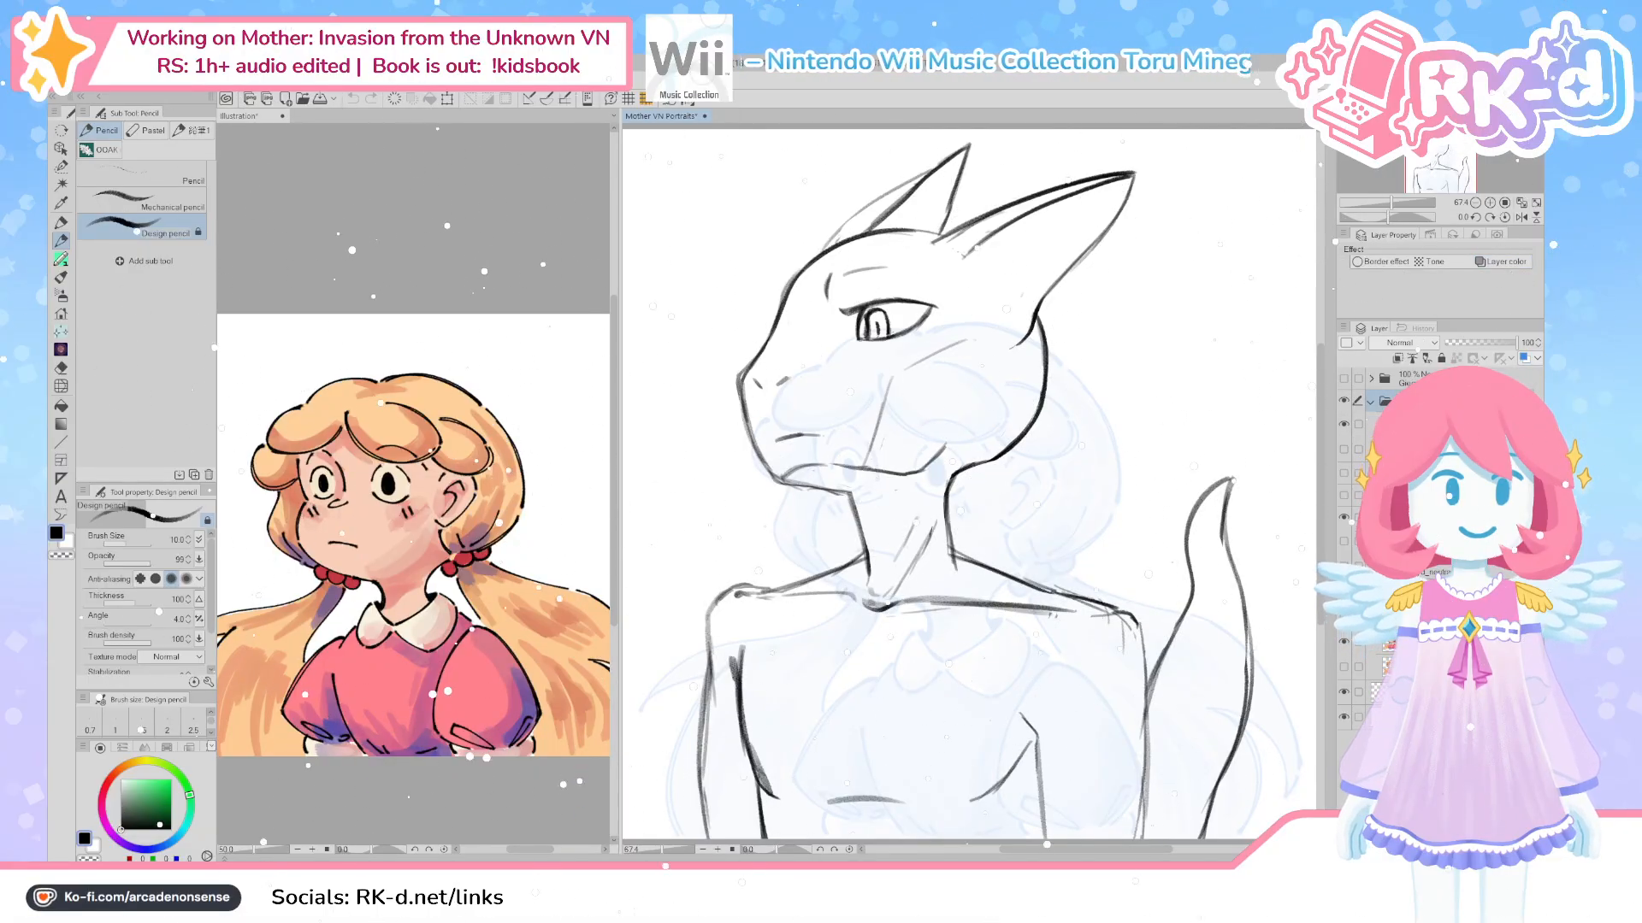
Give the original creature sketch layer a blue layer color at 44 opacity, and hide the faint girl sketch beneath it
click(1389, 424)
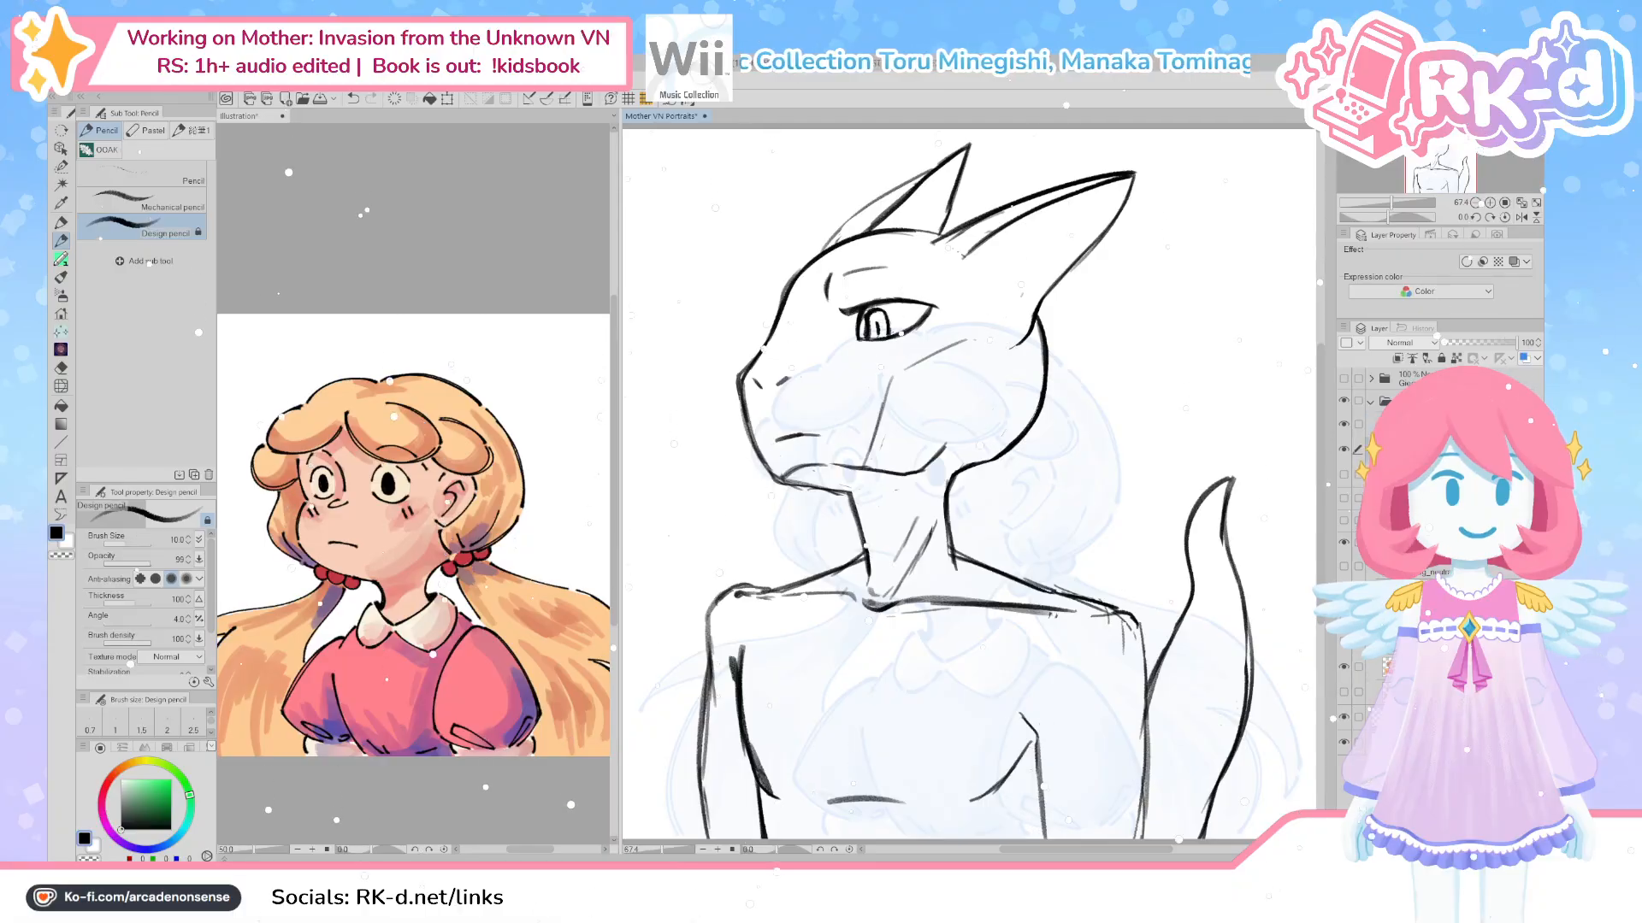
click(1525, 358)
click(1524, 358)
drag(1482, 347, 1542, 344)
click(1445, 450)
click(1478, 343)
click(1344, 542)
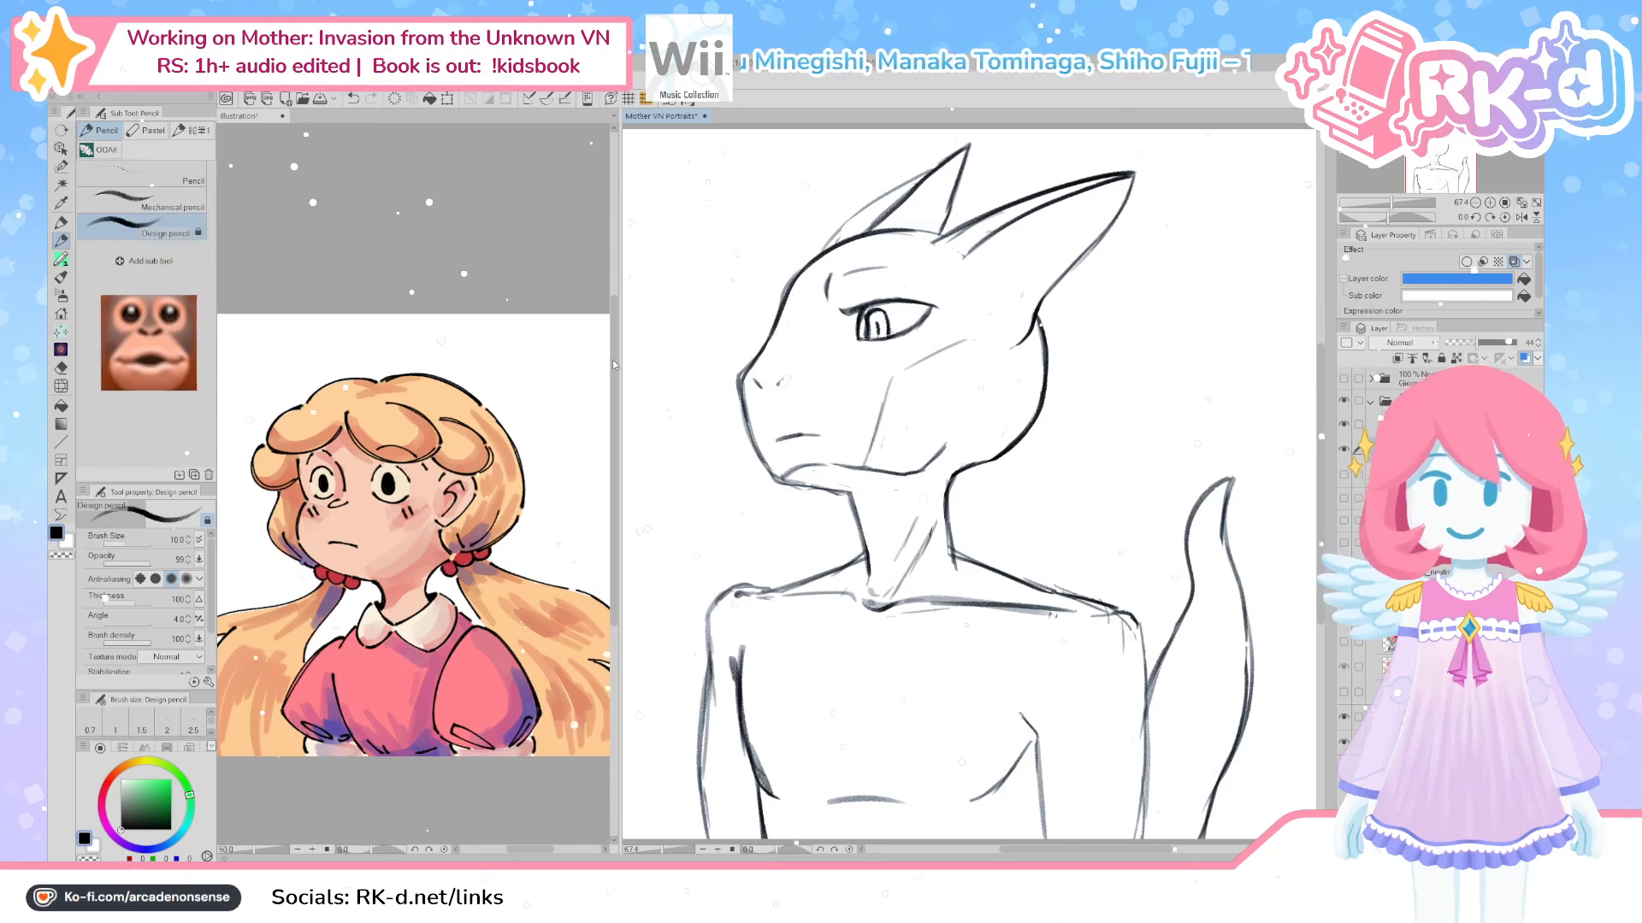
Narrow the reference illustration's view to give the creature portrait canvas most of the workspace
drag(616, 316, 303, 338)
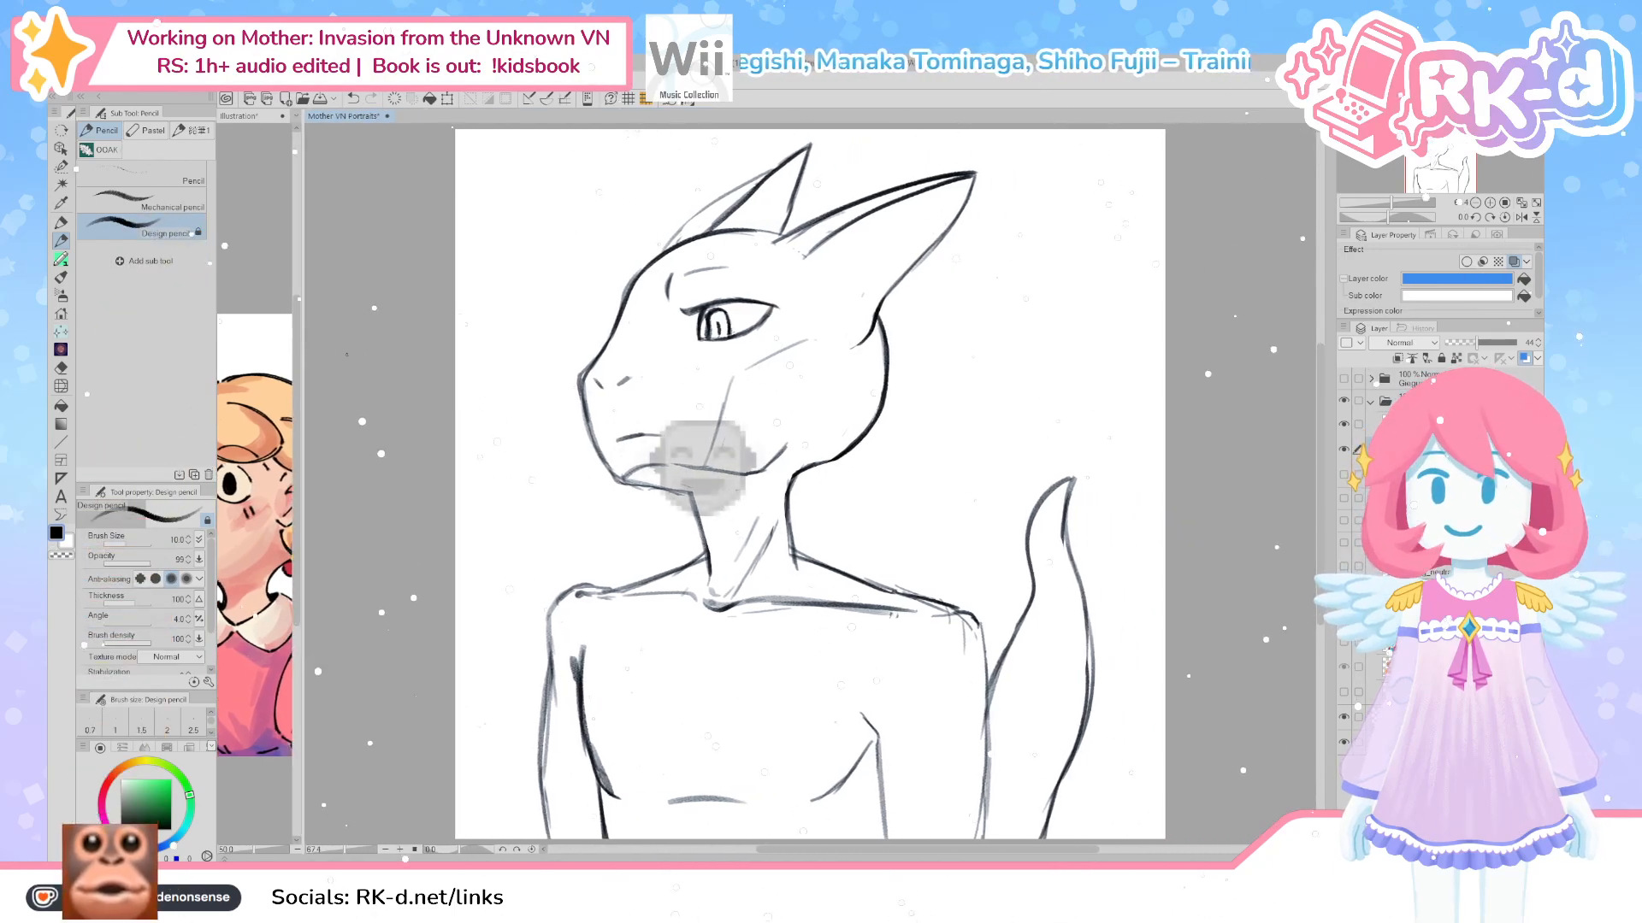
mouse_move(510, 445)
mouse_down()
mouse_move(470, 433)
mouse_move(503, 454)
mouse_move(582, 458)
mouse_up()
scroll(556, 450, down, 2)
scroll(675, 462, up, 1)
scroll(684, 479, up, 1)
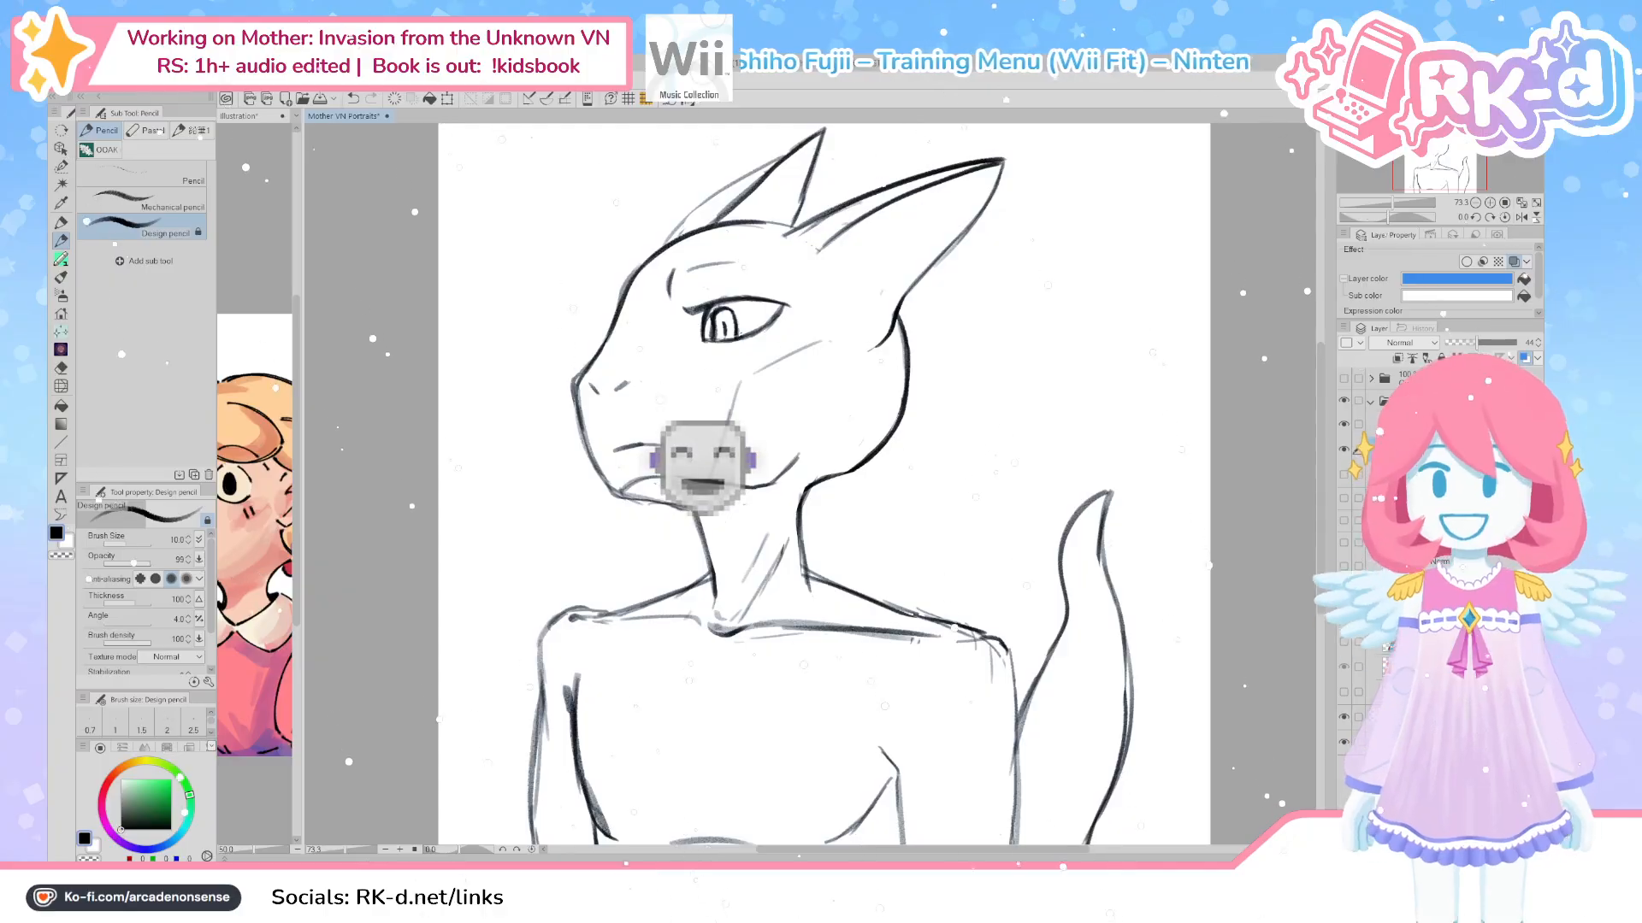
scroll(722, 513, down, 2)
drag(656, 624, 684, 576)
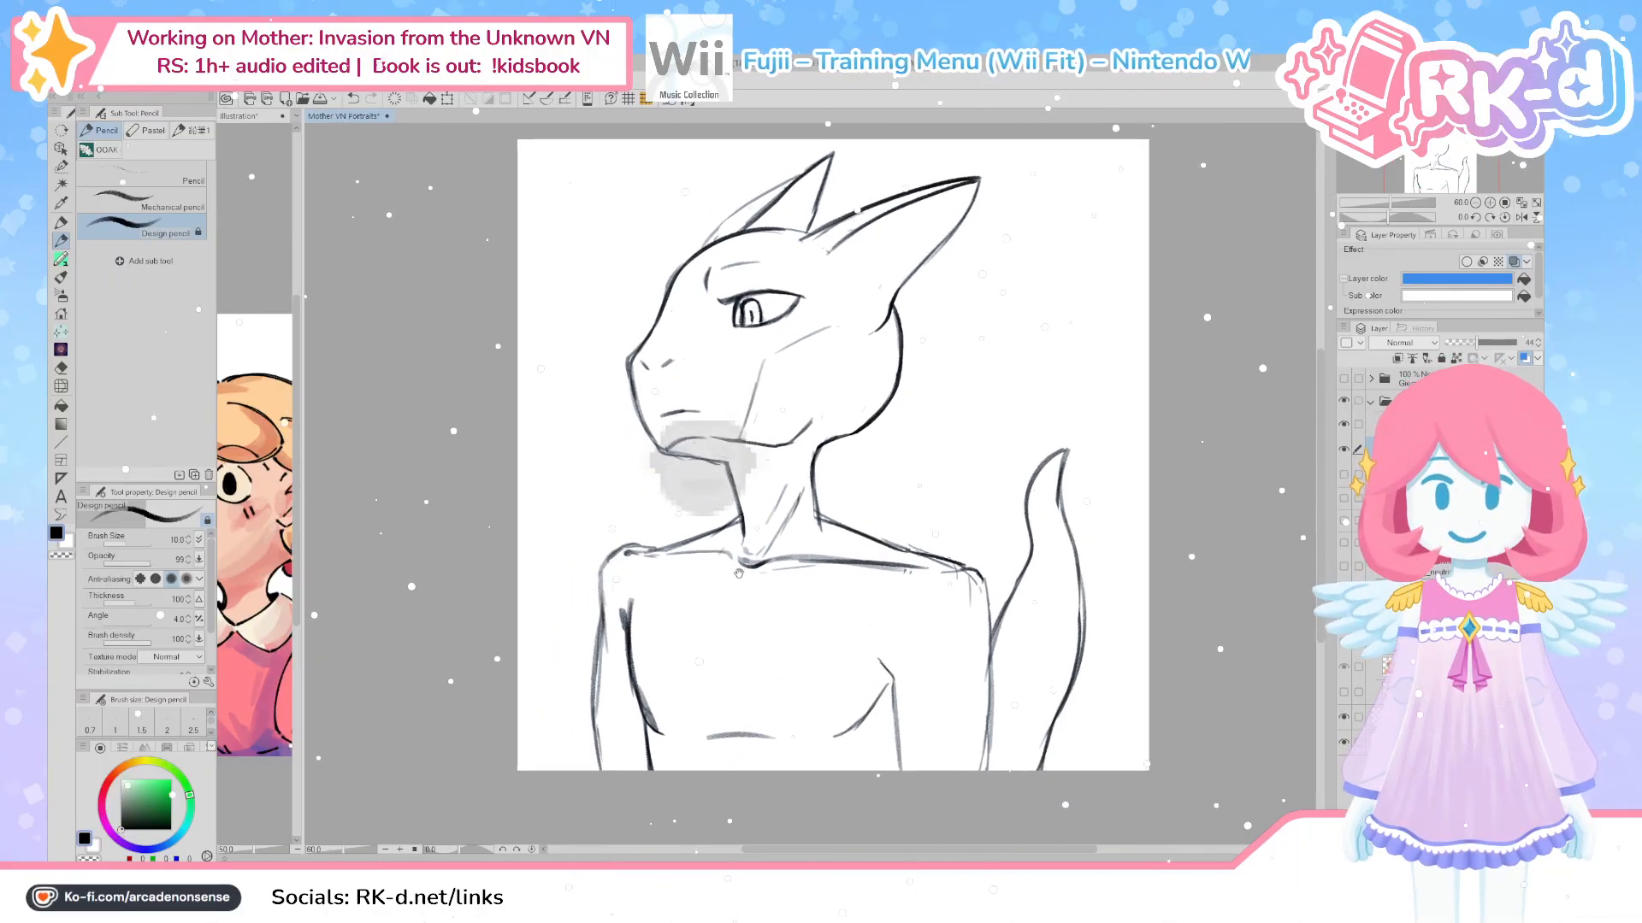
scroll(683, 577, up, 1)
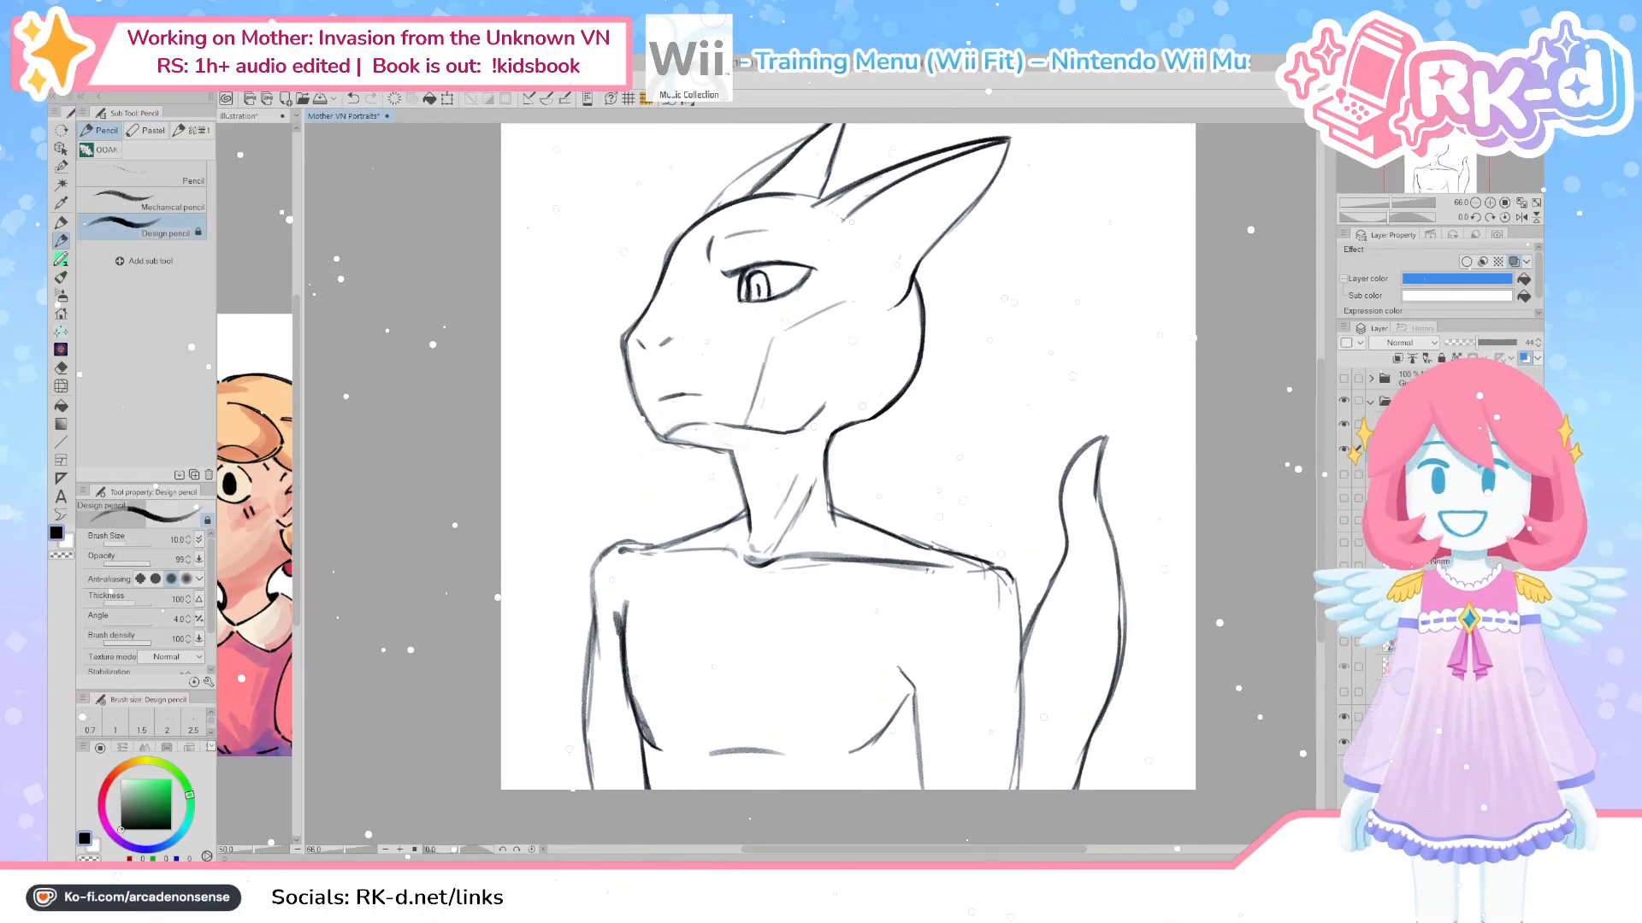
Try to reposition the creature's left shoulder and upper arm lines using the Selection pen and a Scale/Rotate transform
key(e)
key(m)
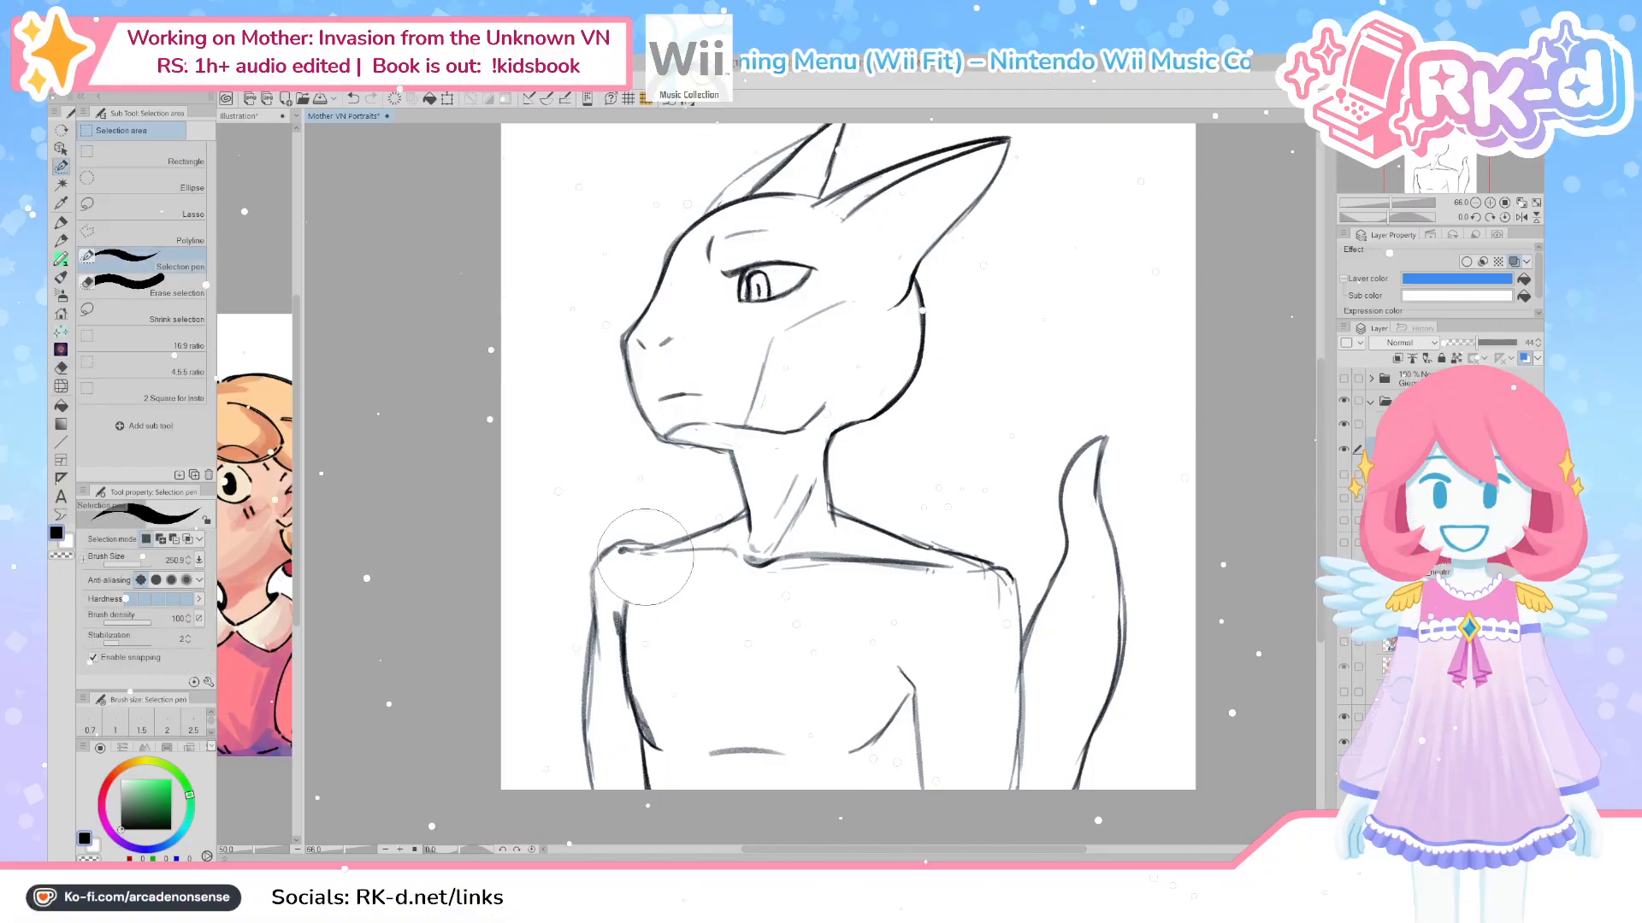
mouse_move(638, 554)
mouse_down()
mouse_move(589, 661)
mouse_move(625, 550)
mouse_move(581, 623)
mouse_move(602, 693)
mouse_up()
key(ctrl+d)
key(ctrl+t)
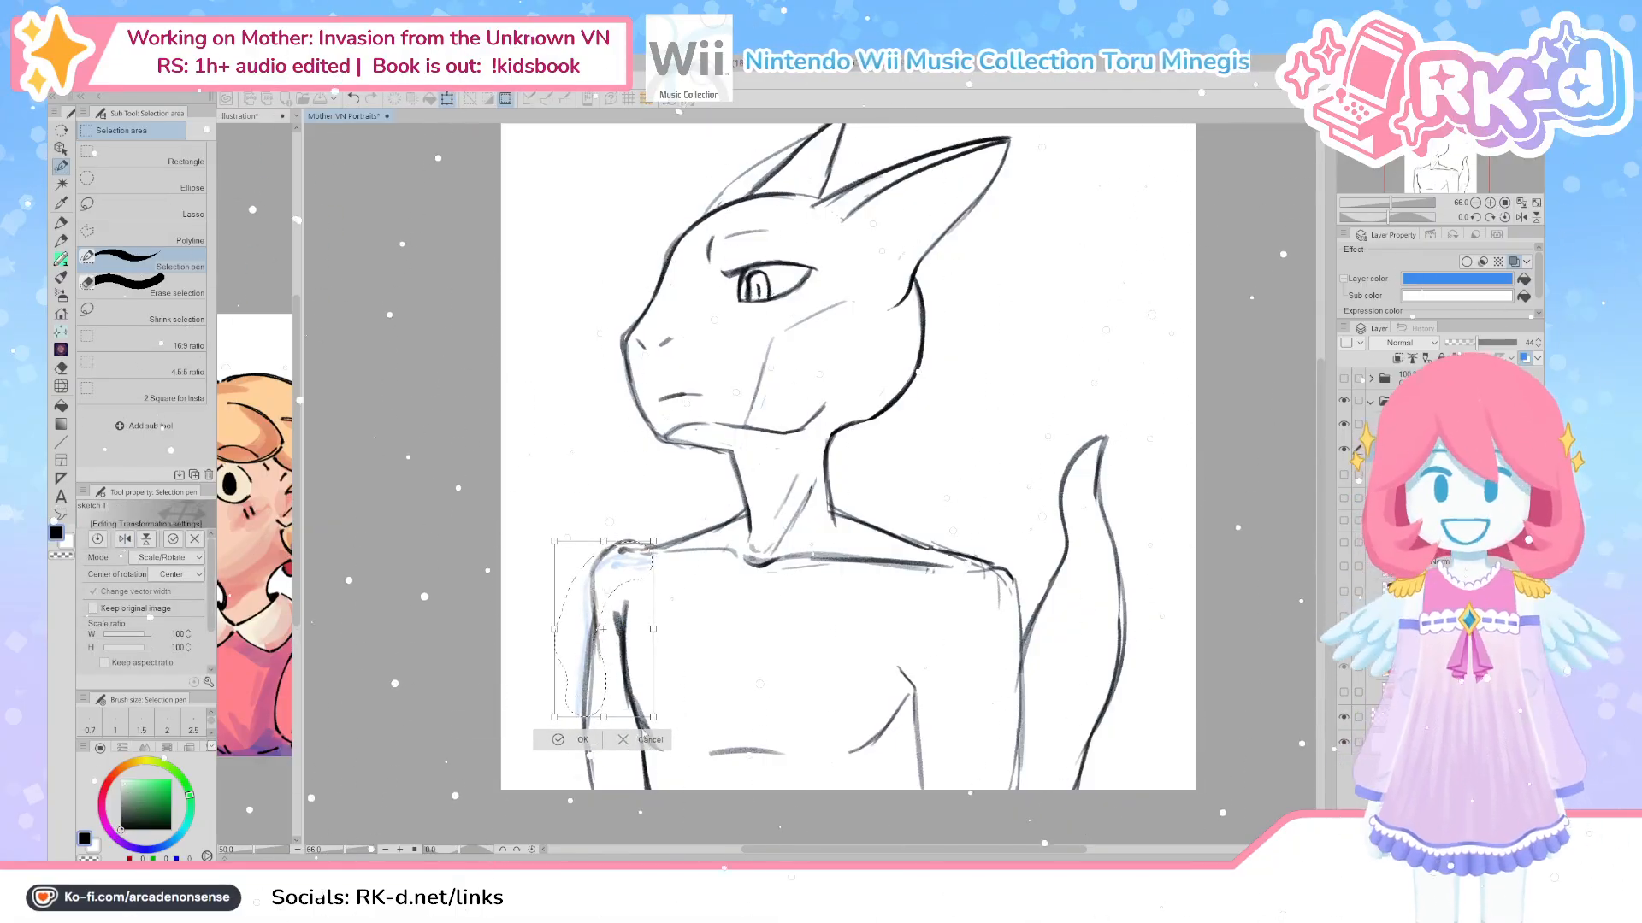
click(581, 733)
key(ctrl+t)
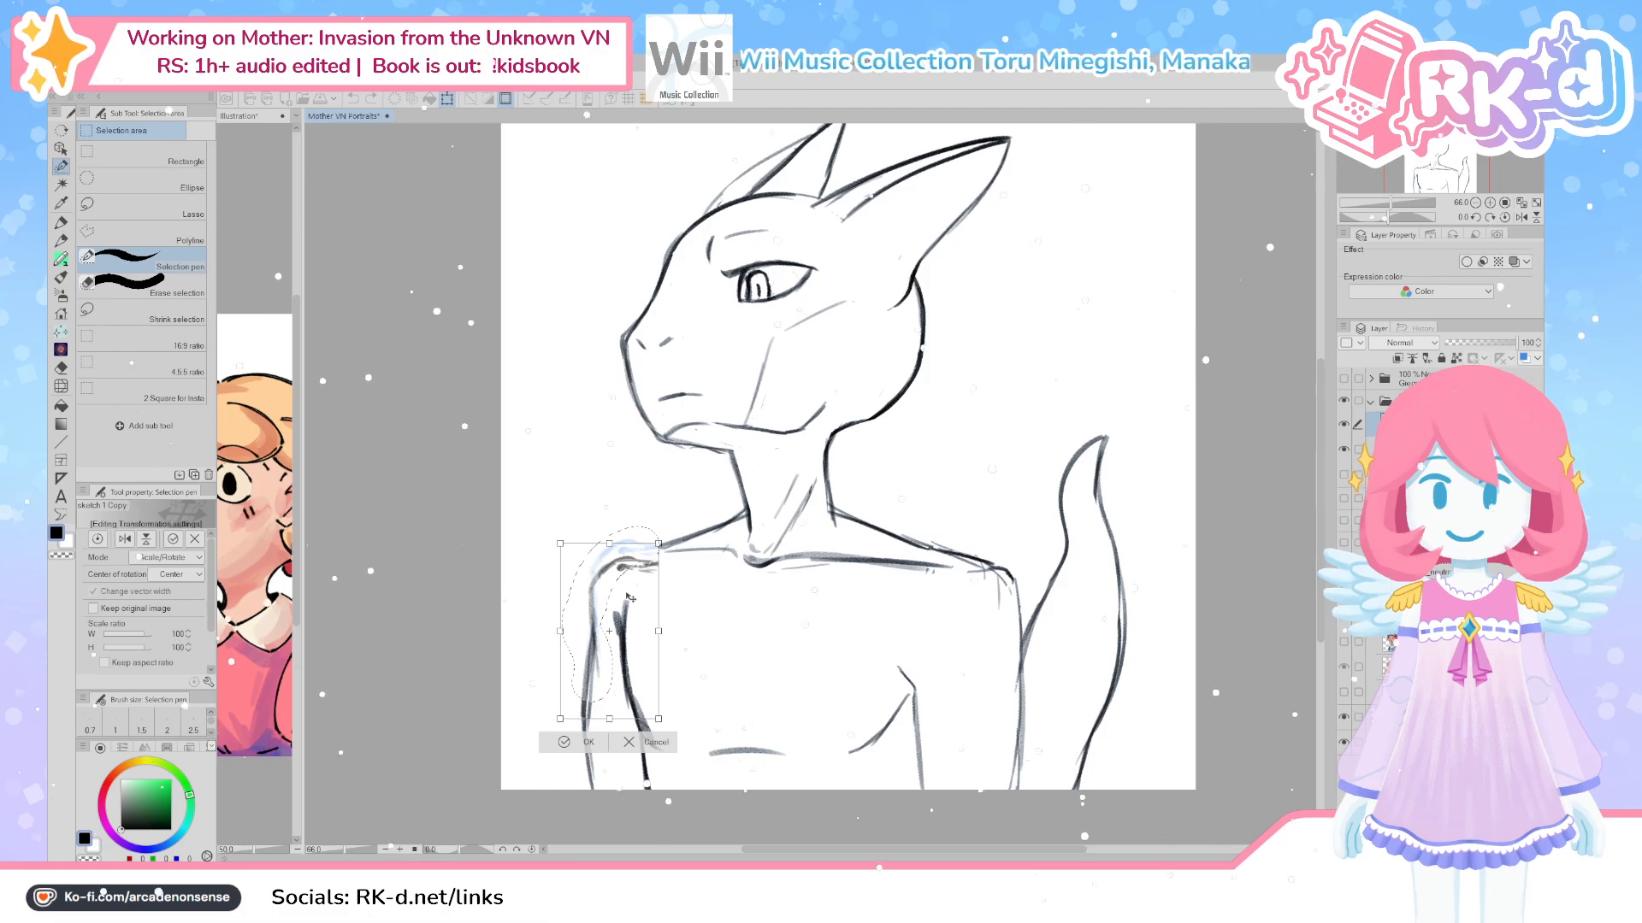
click(589, 741)
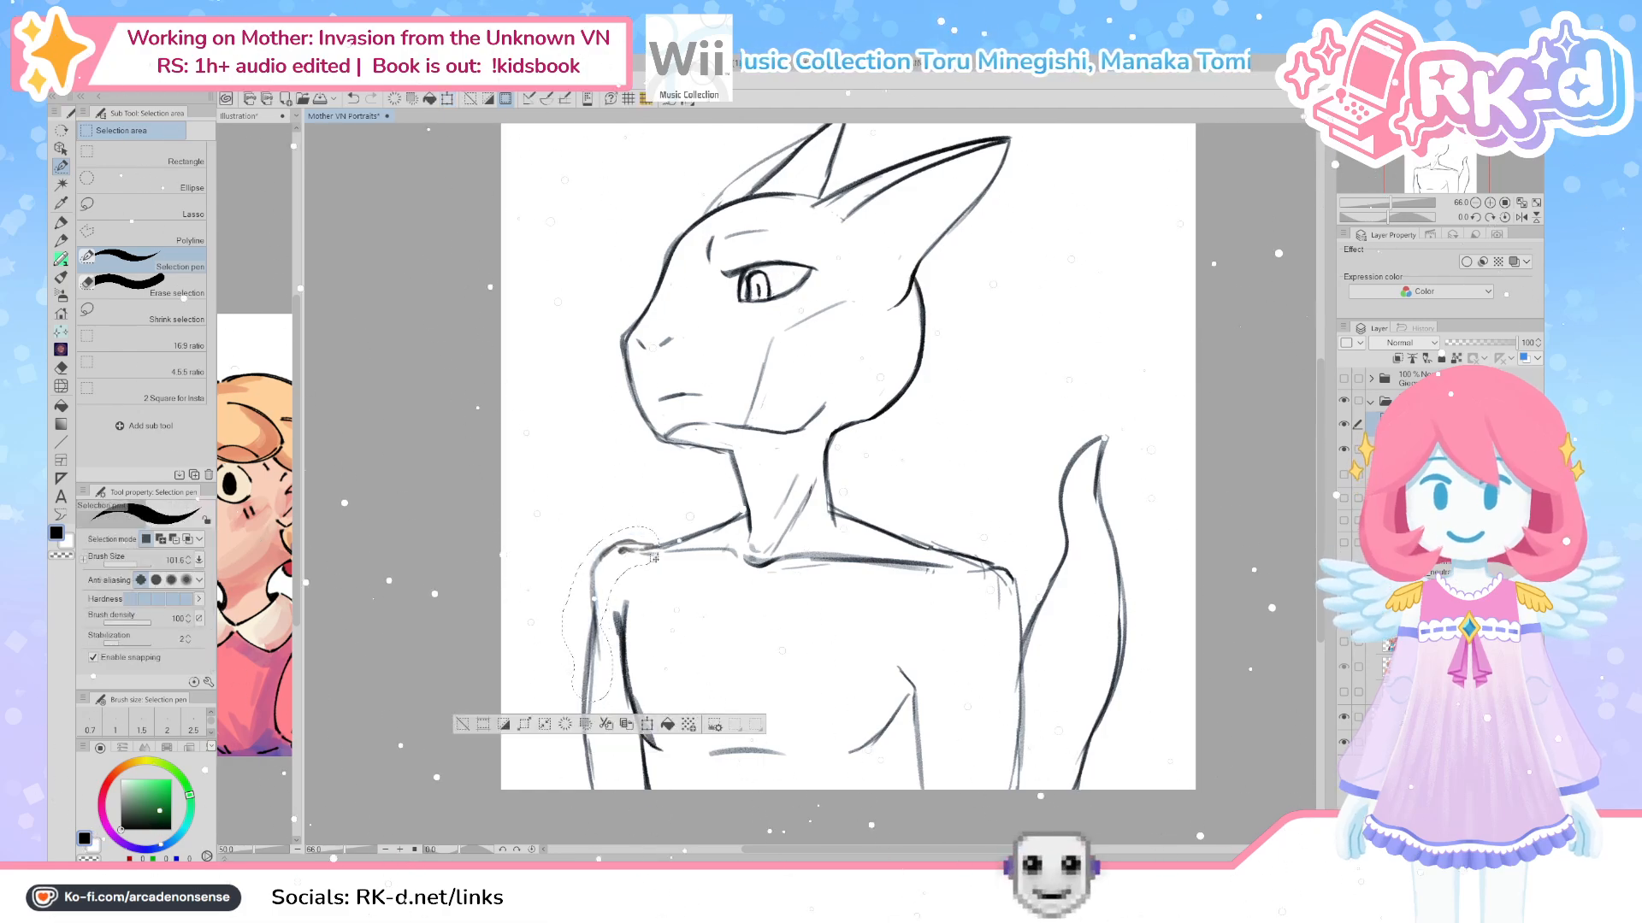
Try to rotate the selected left shoulder and upper arm slightly, and clear the selection
drag(652, 563, 640, 568)
key(ctrl+t)
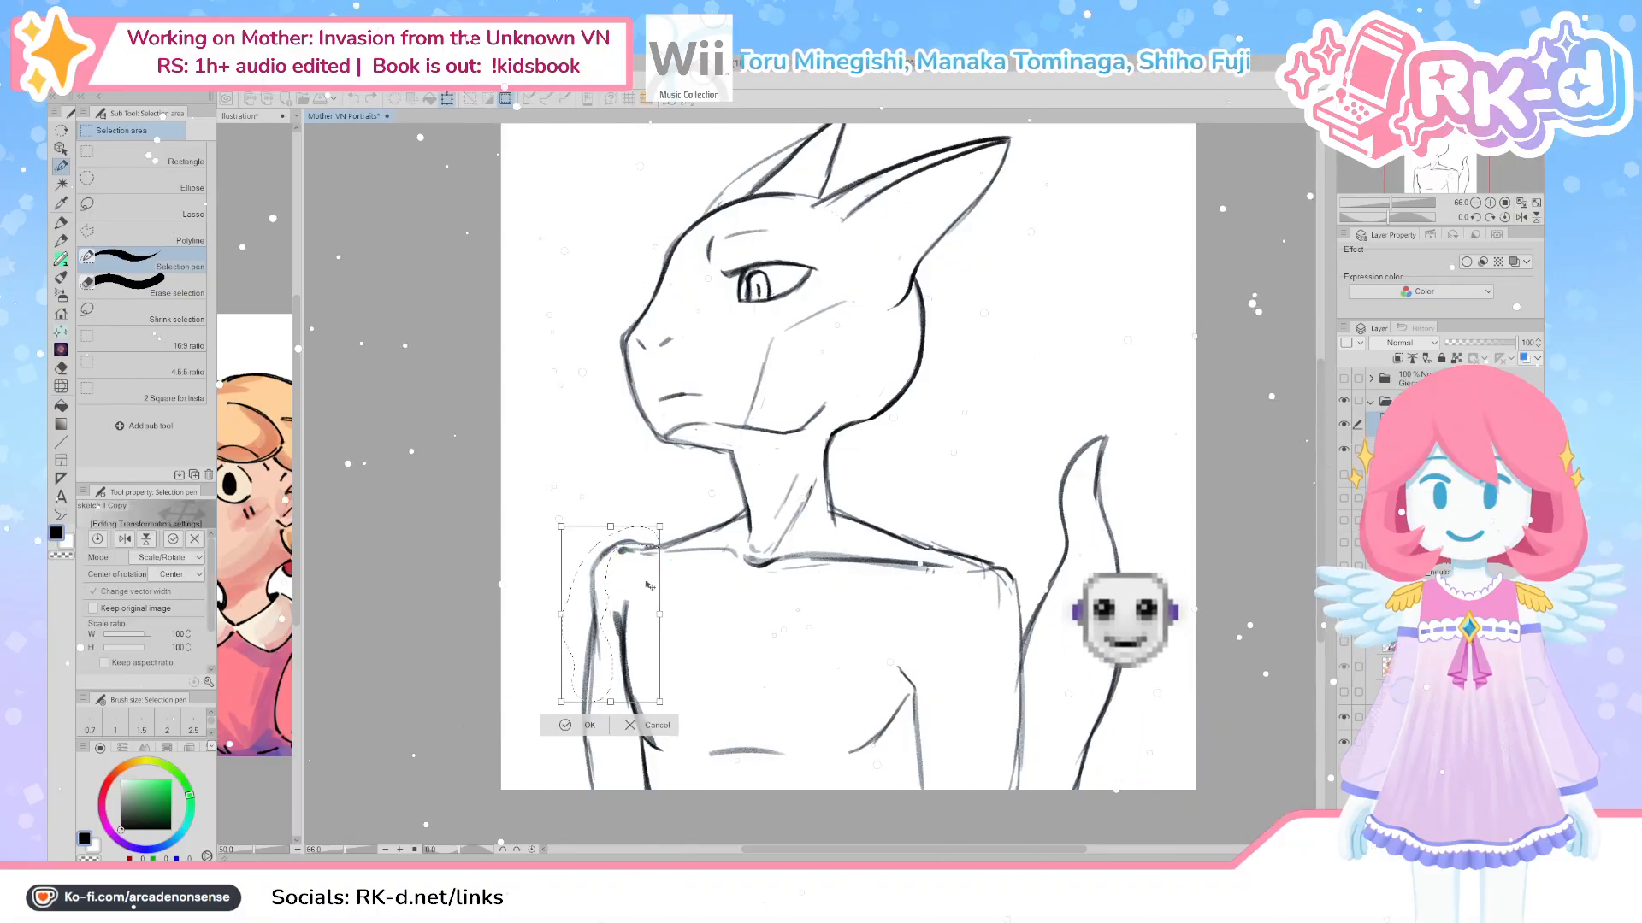
drag(671, 526, 651, 506)
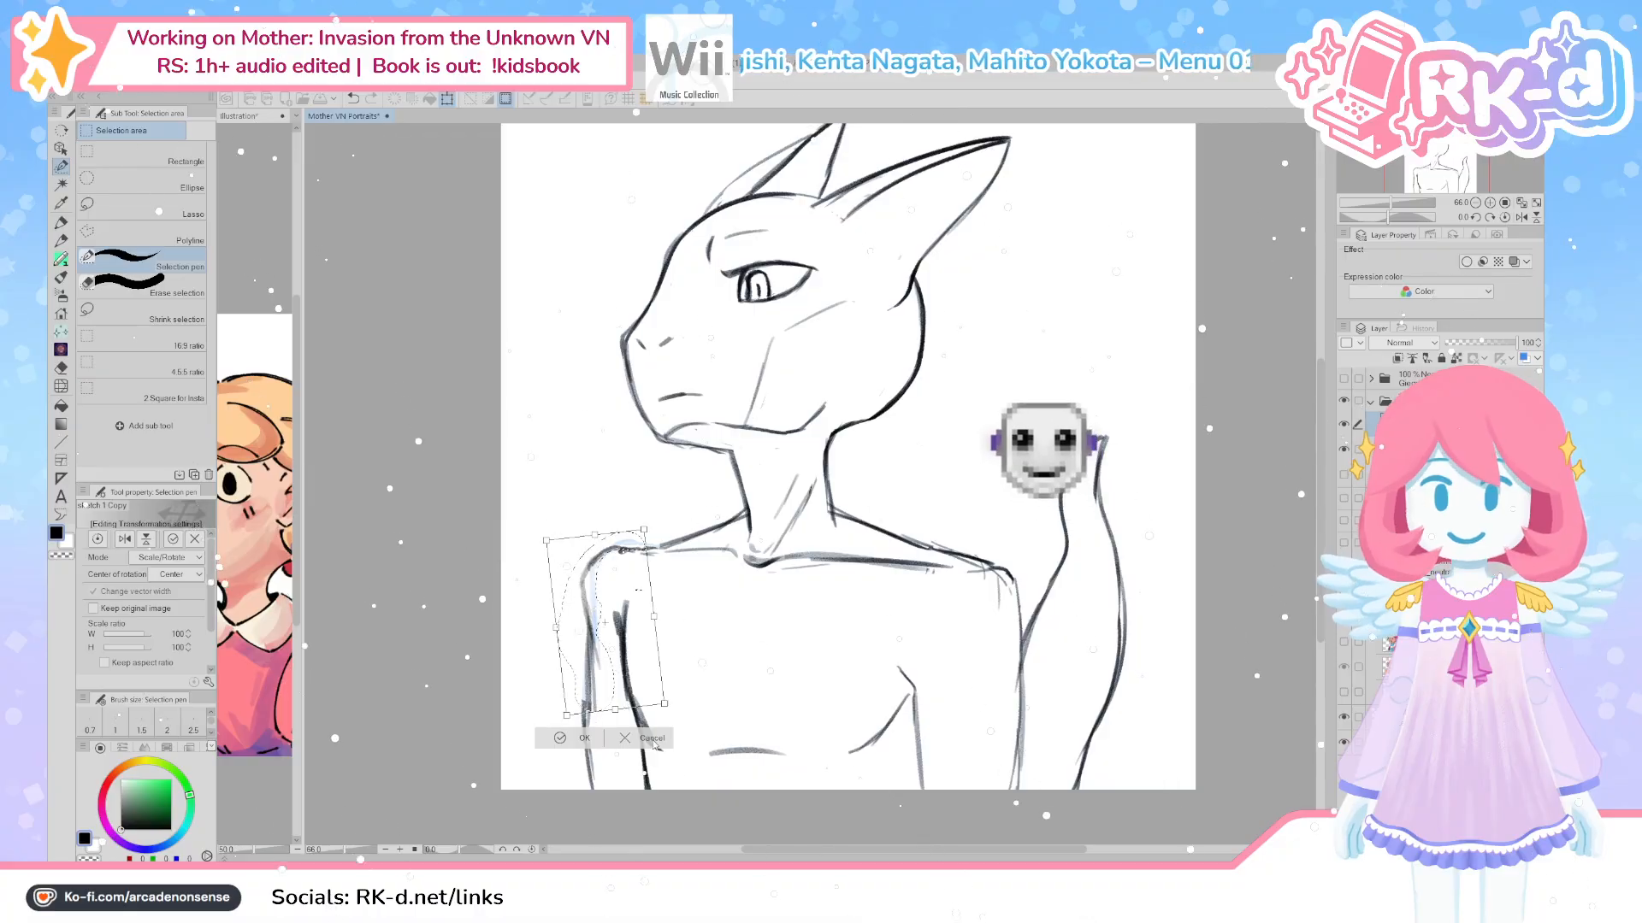
key(Return)
key(ctrl+d)
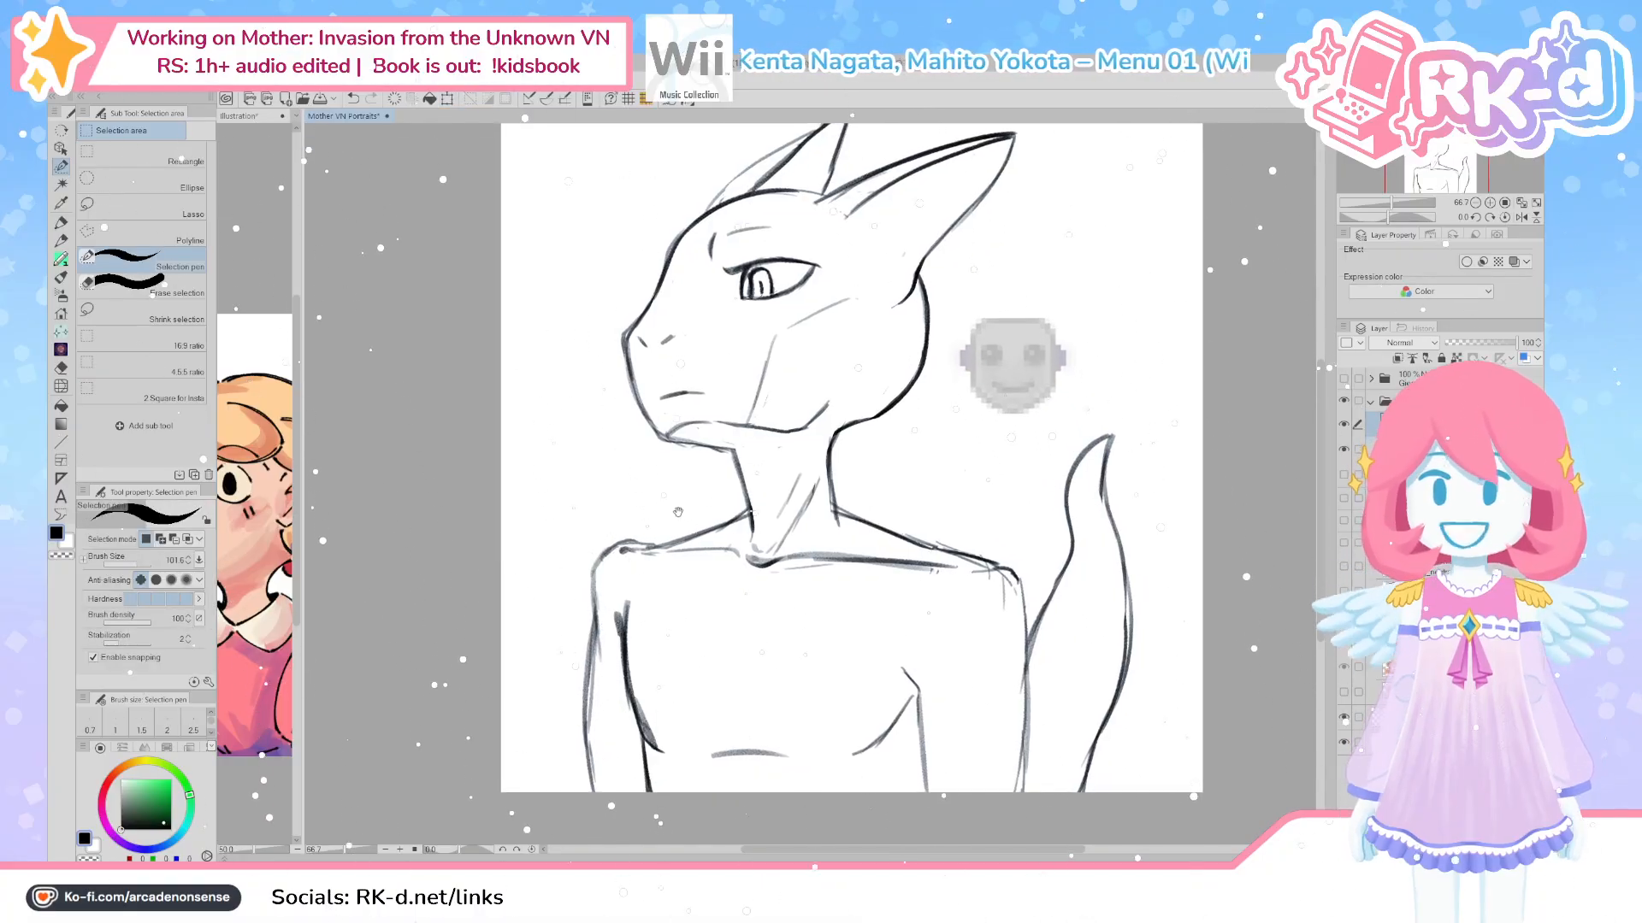
Try to erase the left shoulder's outer contour and redraw it with the Design pencil on a rotated canvas
scroll(719, 496, up, 1)
key(e)
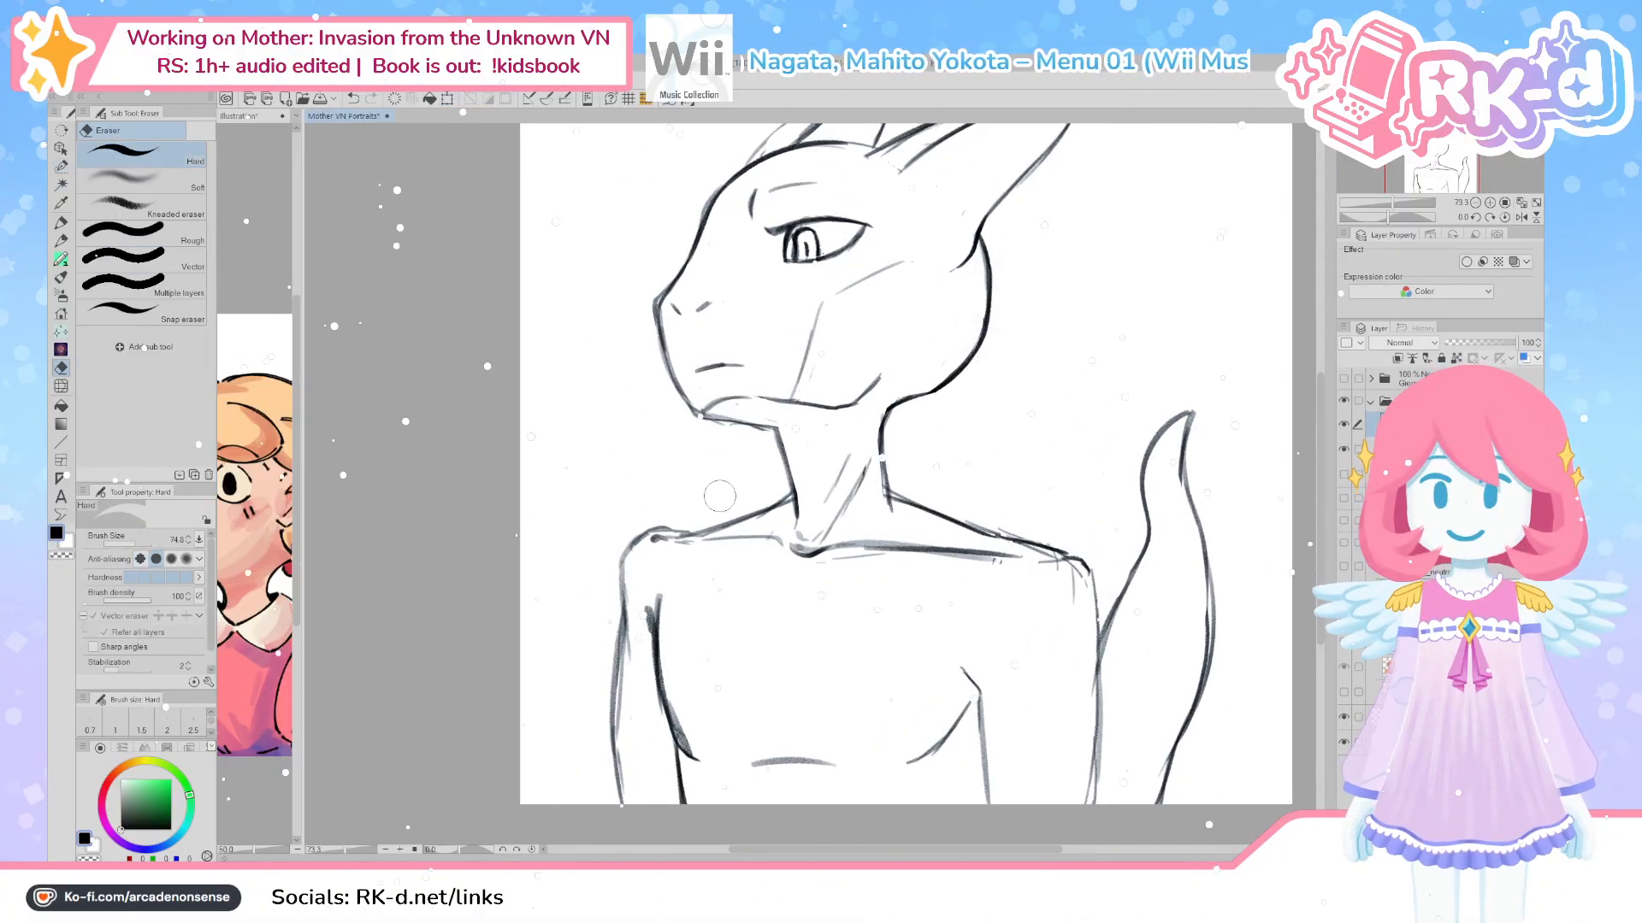
click(1477, 218)
click(1476, 218)
click(1477, 218)
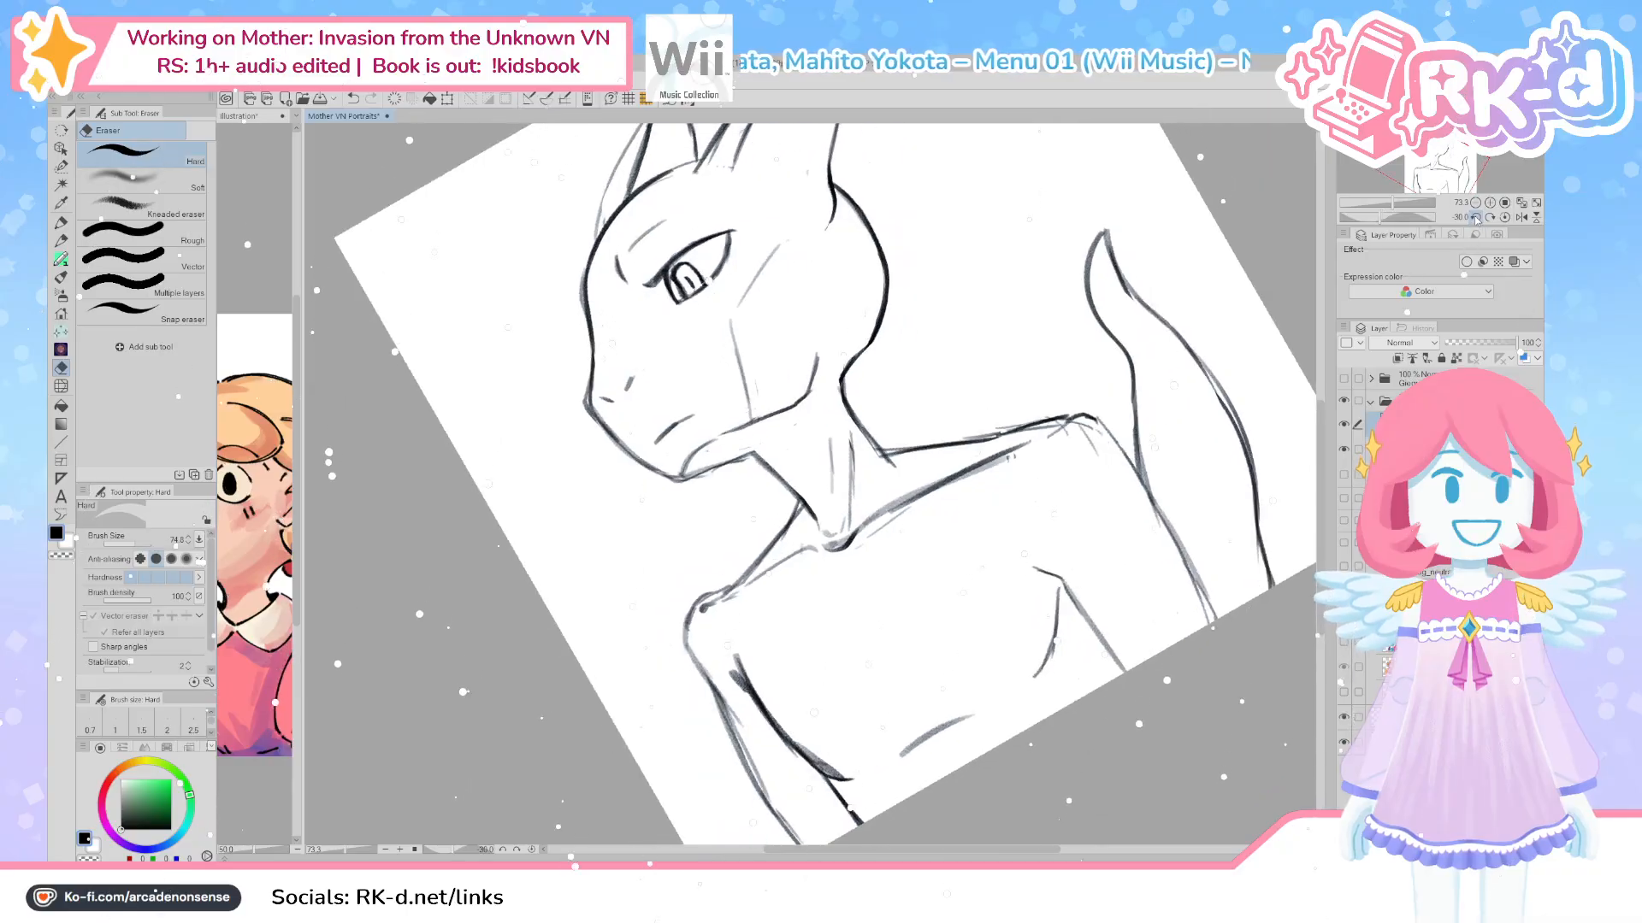
mouse_move(687, 636)
mouse_down()
mouse_move(726, 587)
mouse_move(688, 686)
mouse_move(735, 578)
mouse_move(704, 629)
mouse_move(728, 690)
mouse_up()
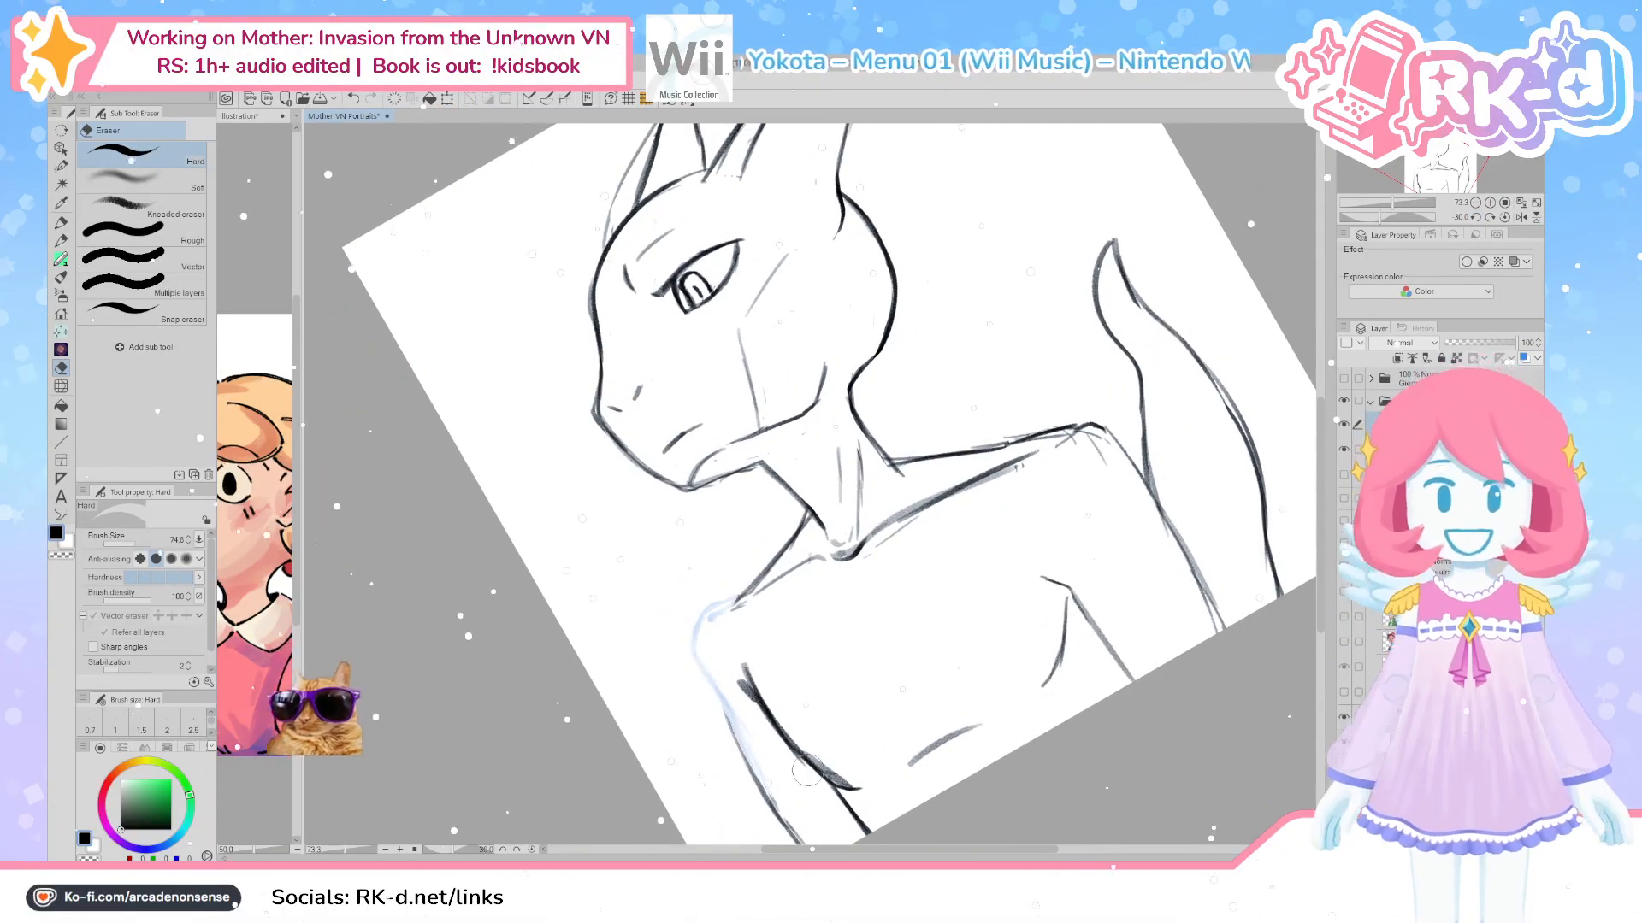
drag(812, 584, 840, 579)
key(p)
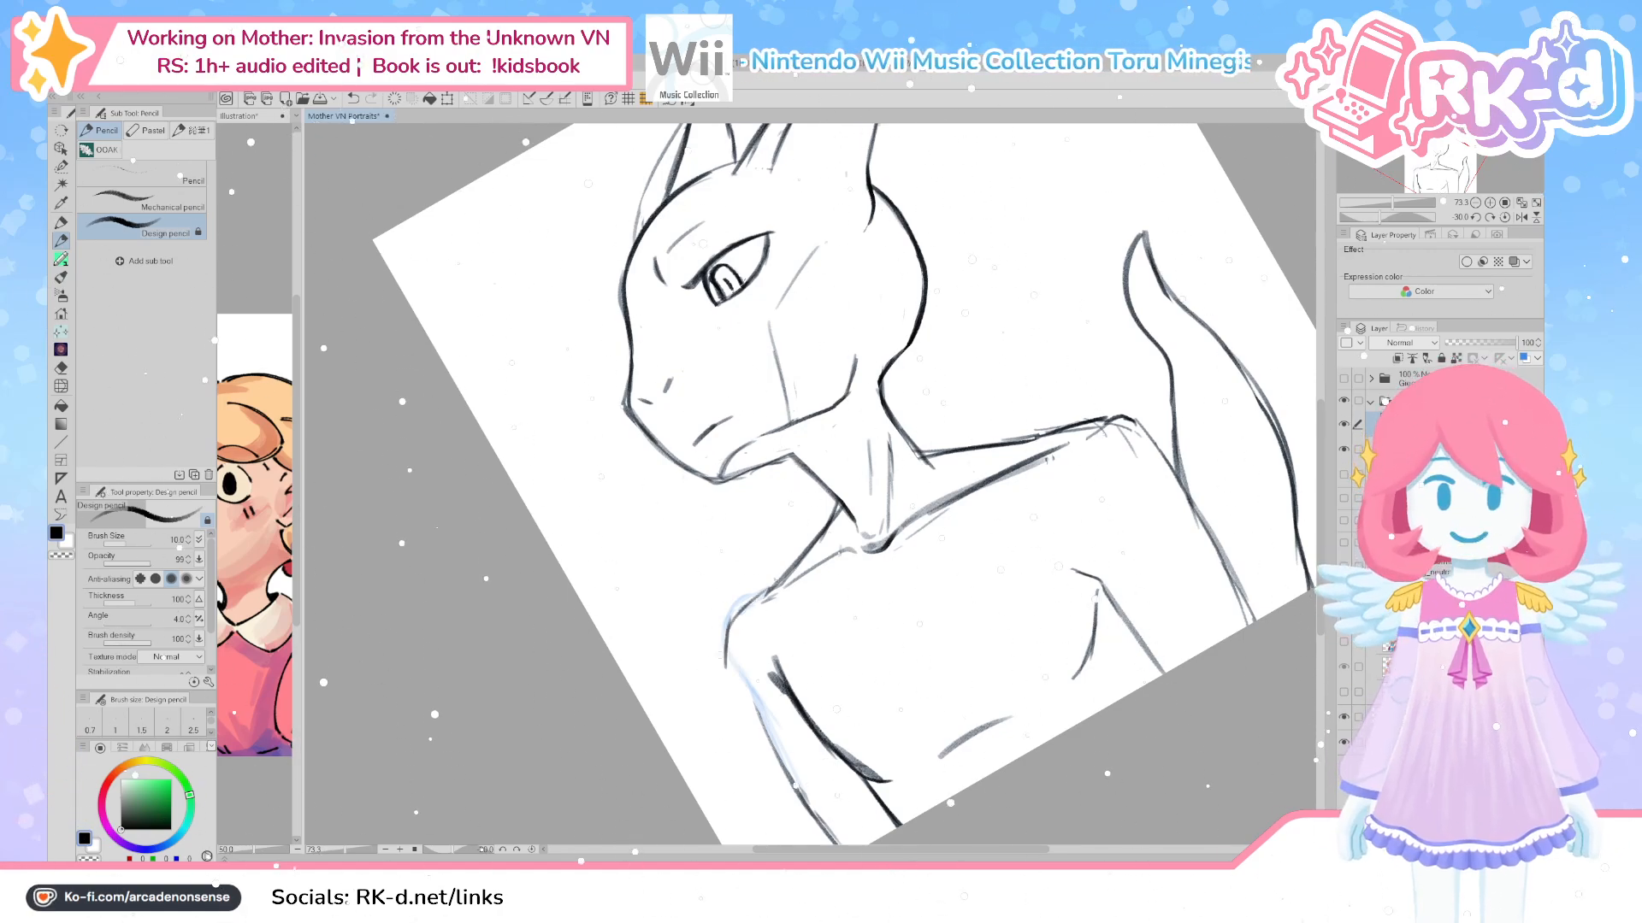
drag(1068, 518, 1004, 462)
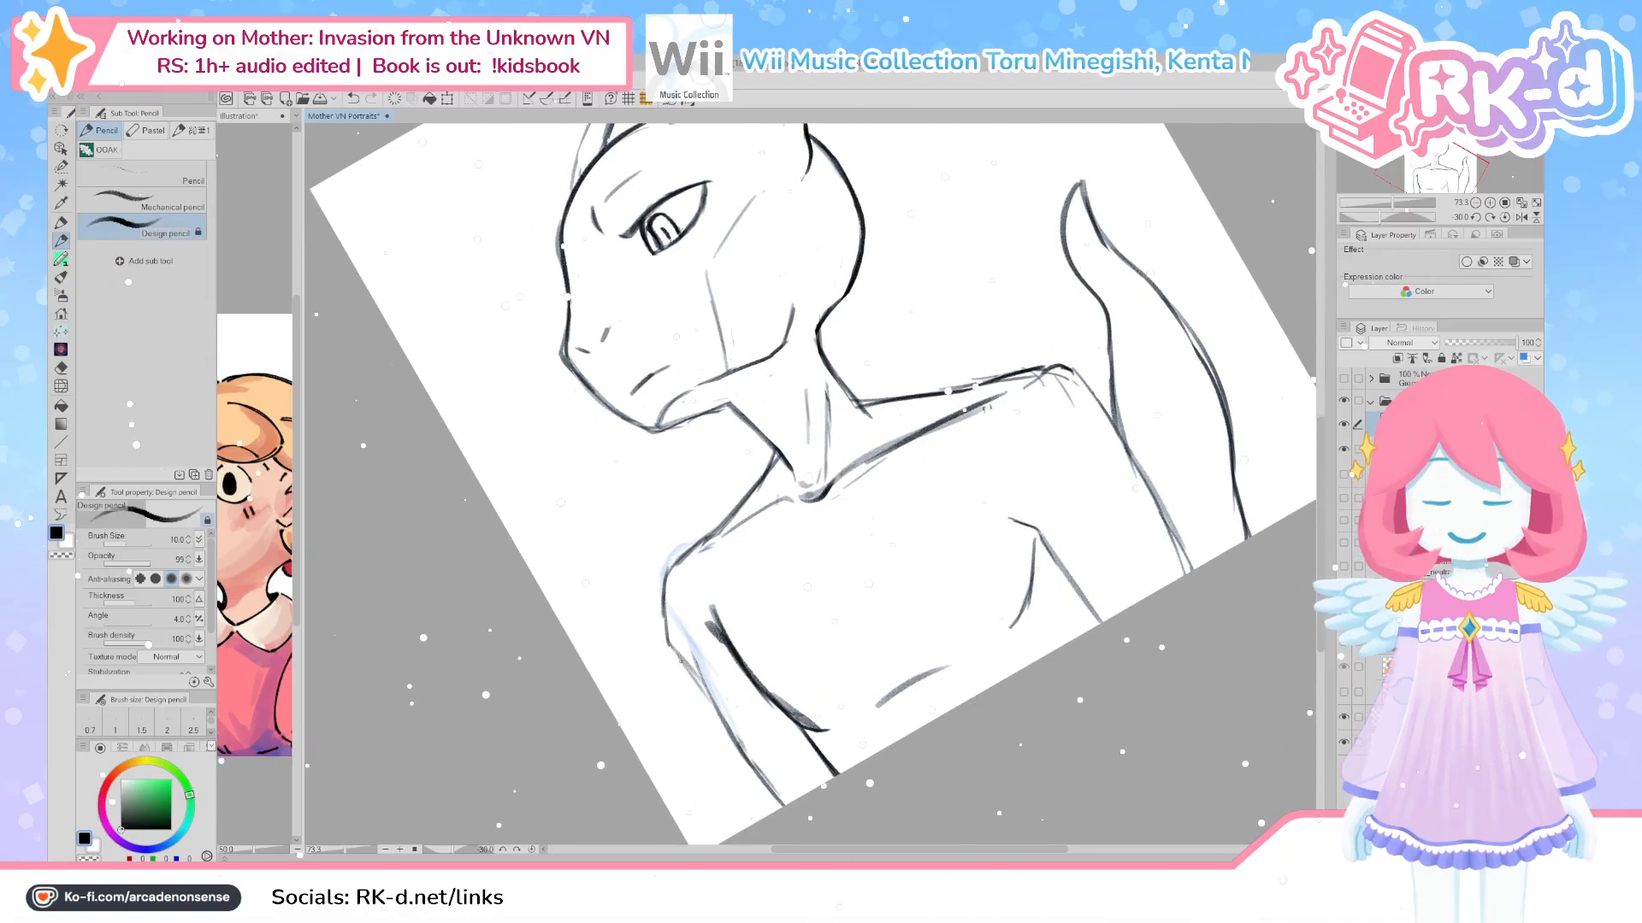
click(1505, 217)
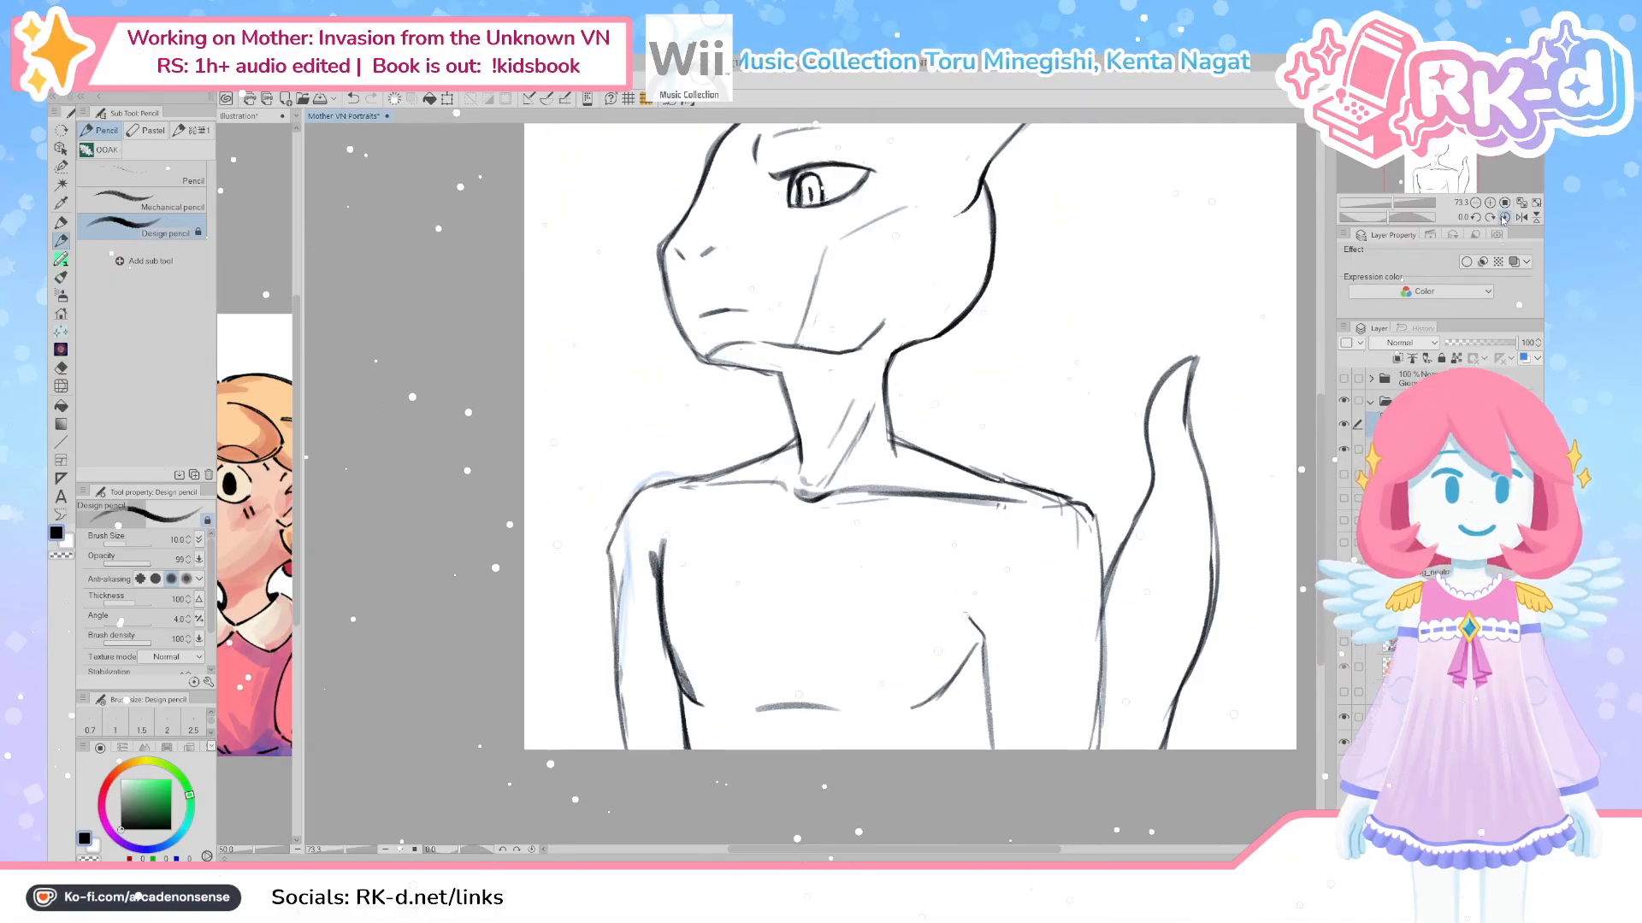
drag(844, 643, 798, 700)
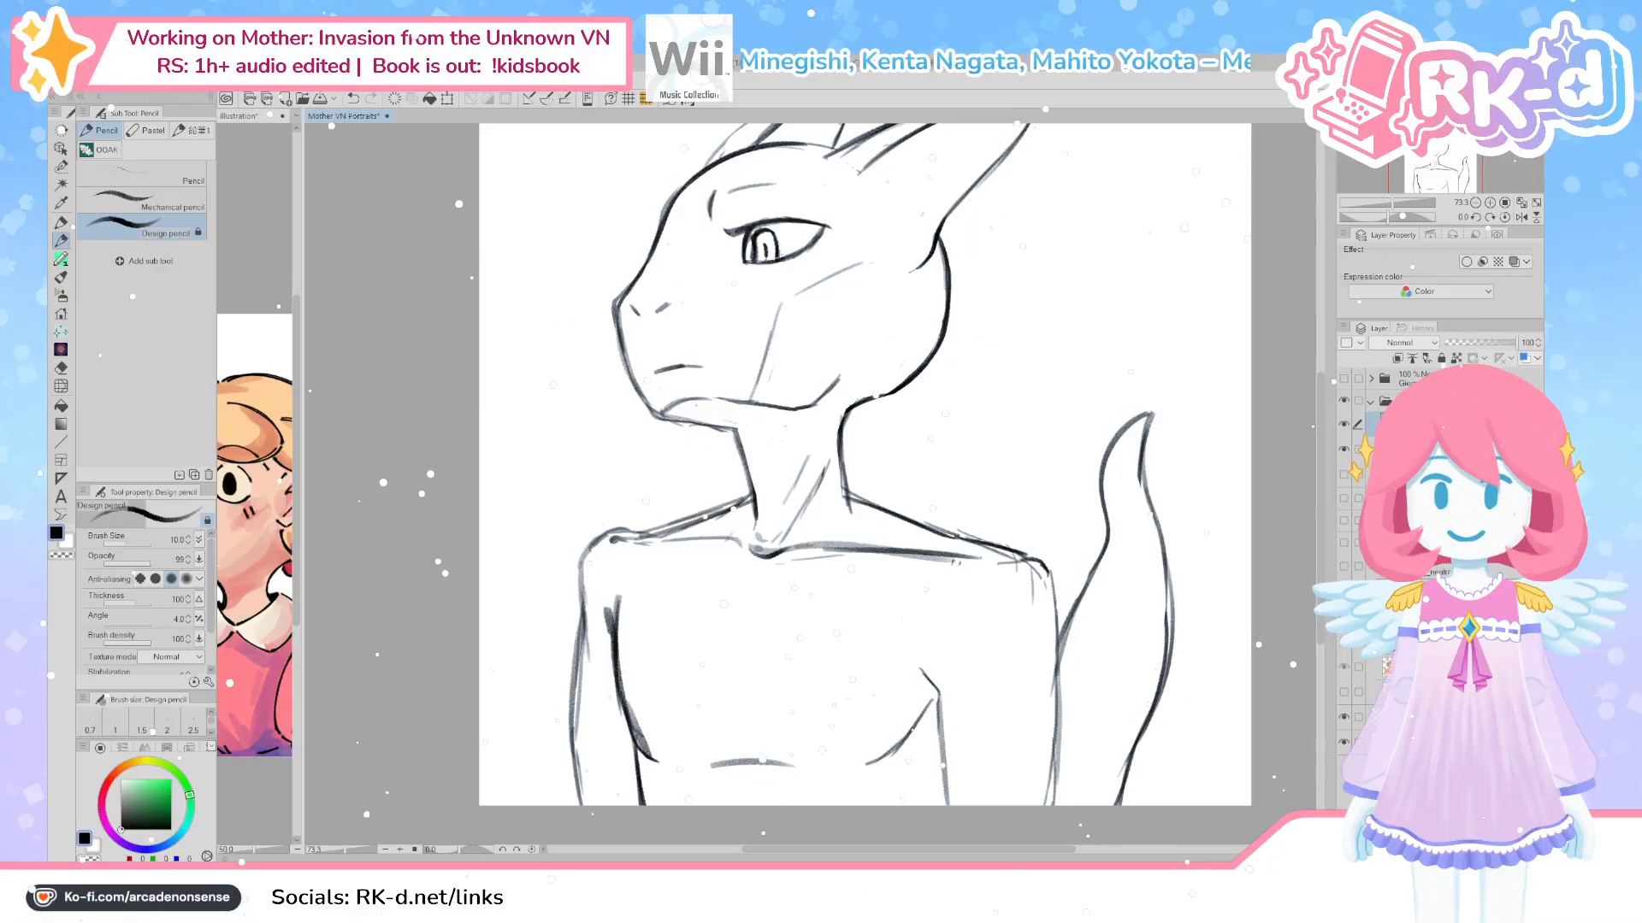
Redraw the slope from neck to left shoulder with the Design pencil, and trim the shoulder's outer edge with the Hard eraser
key(r)
key(e)
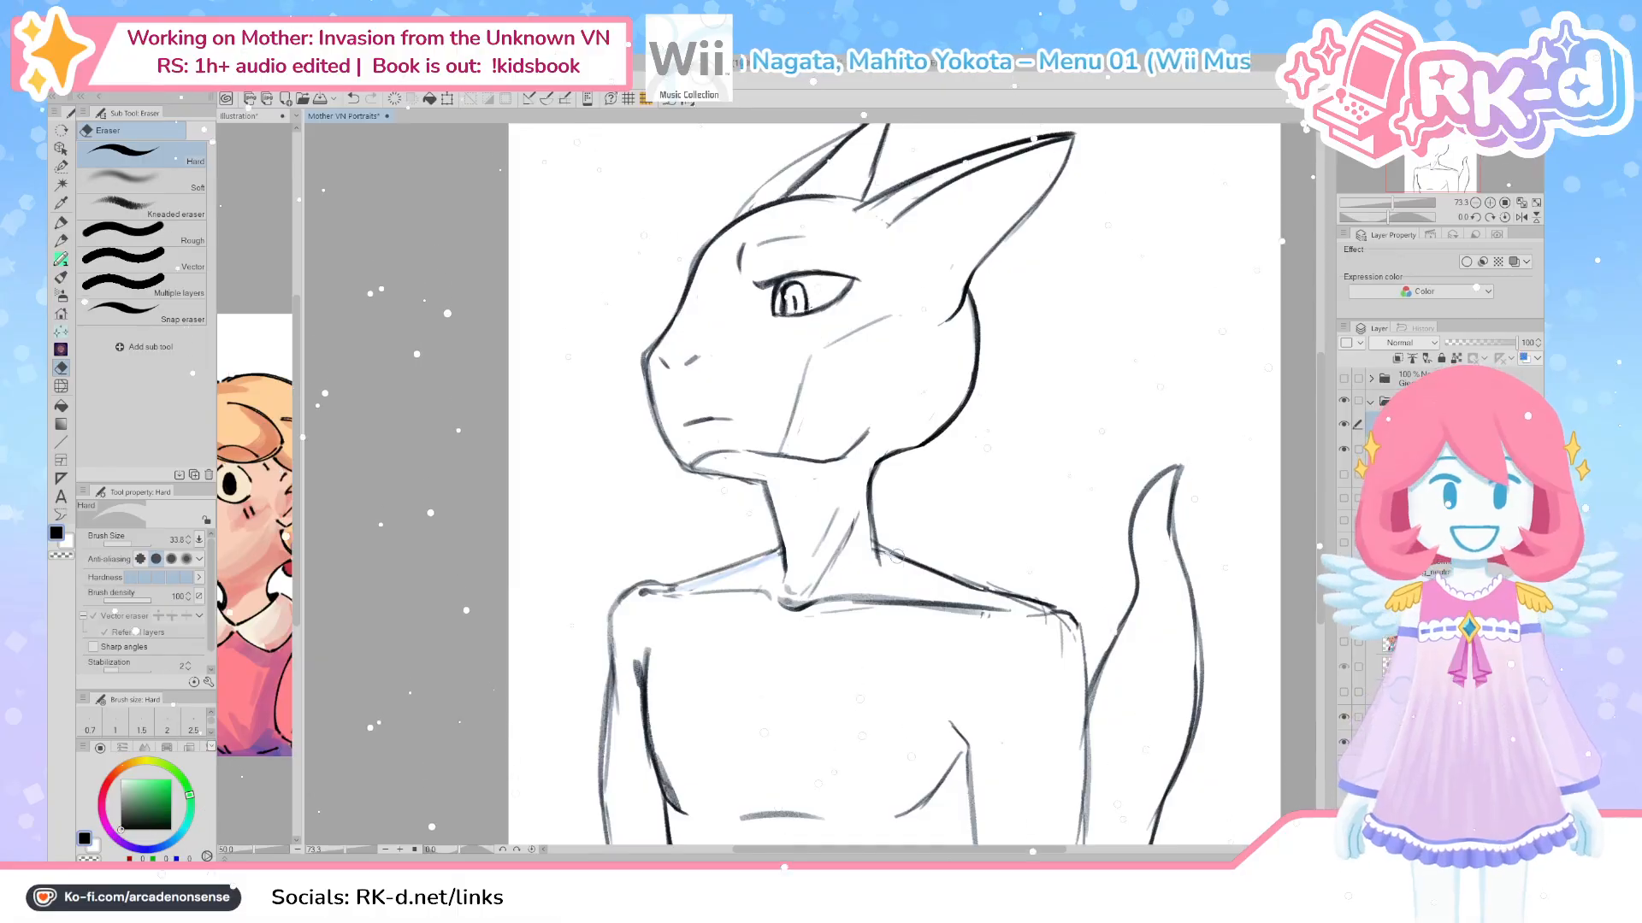
drag(814, 676, 868, 626)
key(p)
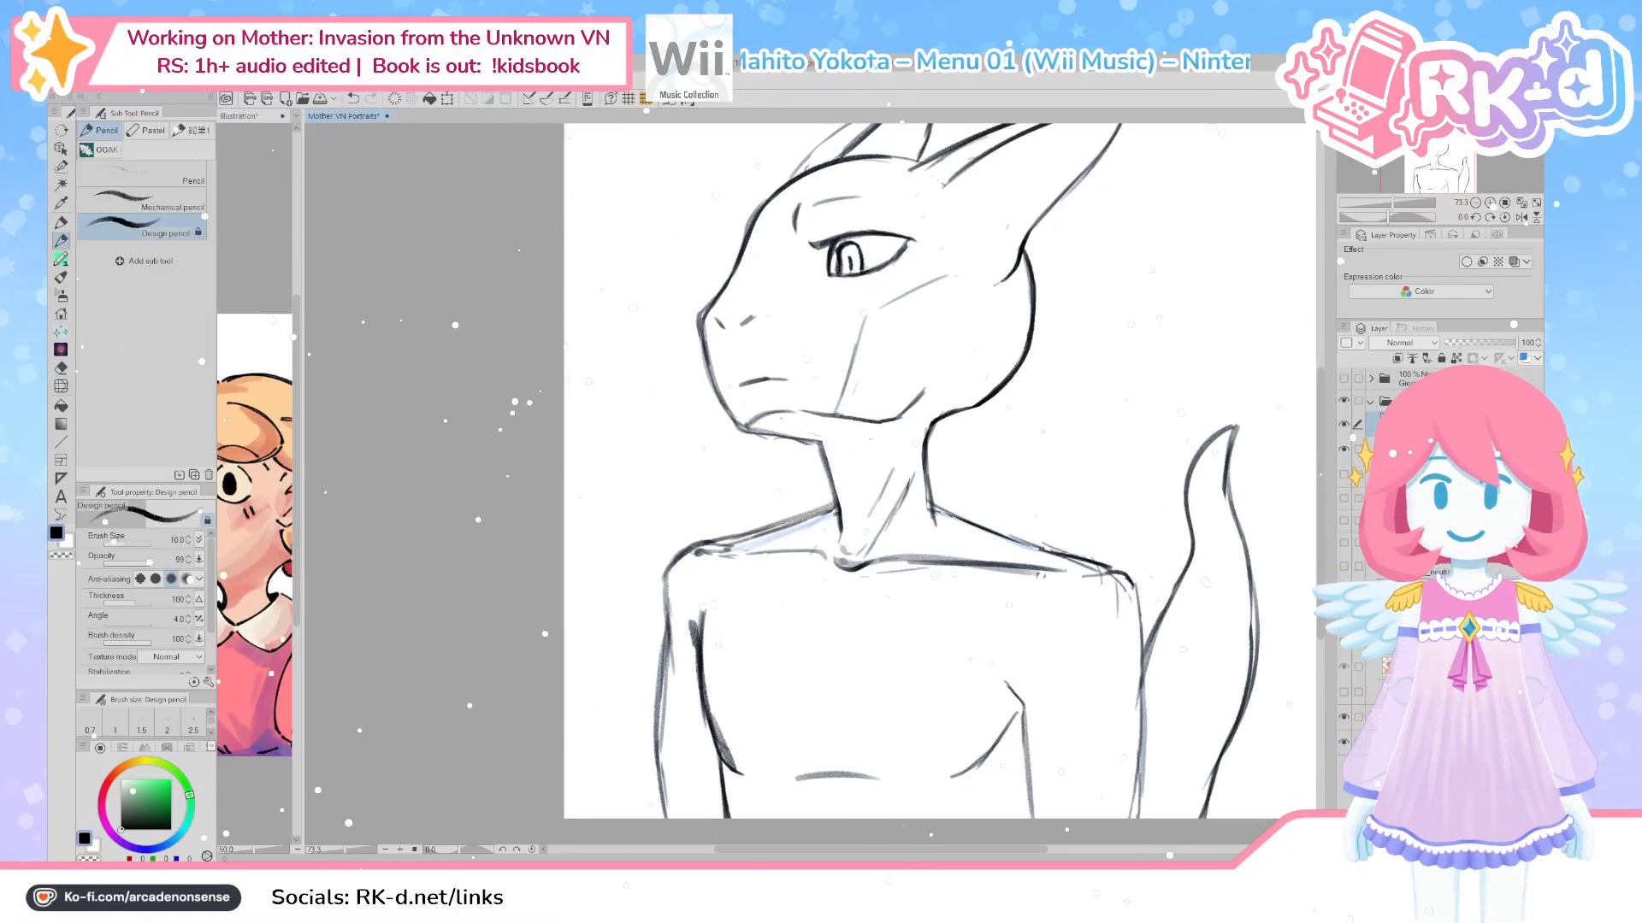
key(e)
drag(680, 549, 663, 599)
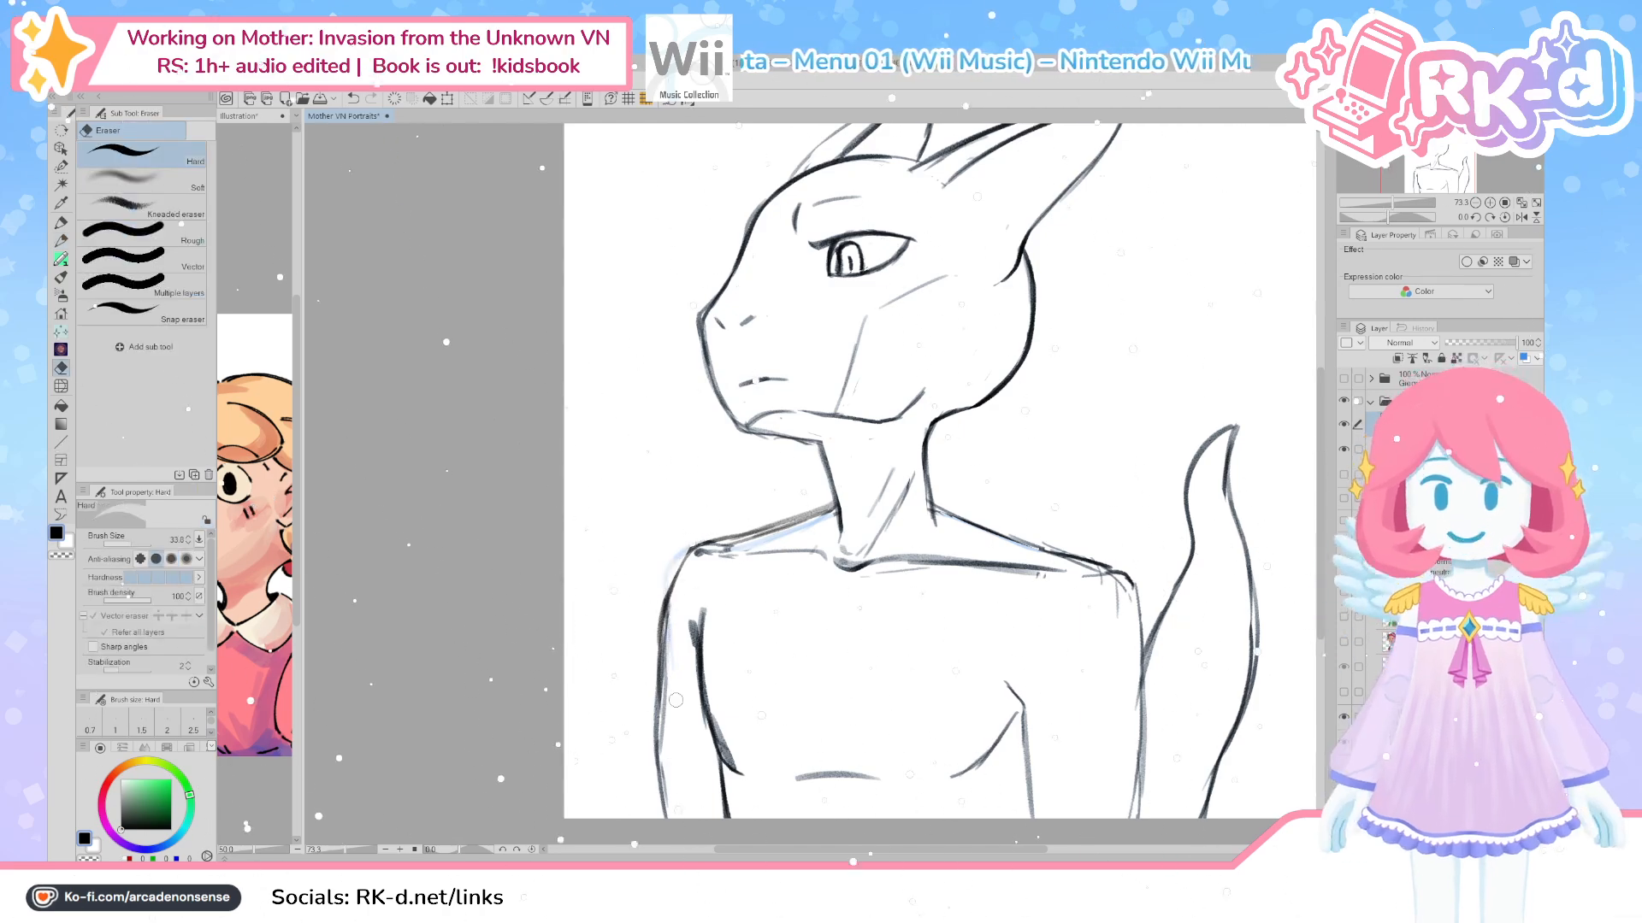
Erase the angular corner of the right shoulder and redraw it as a rounder, lower curve
drag(1023, 490, 886, 436)
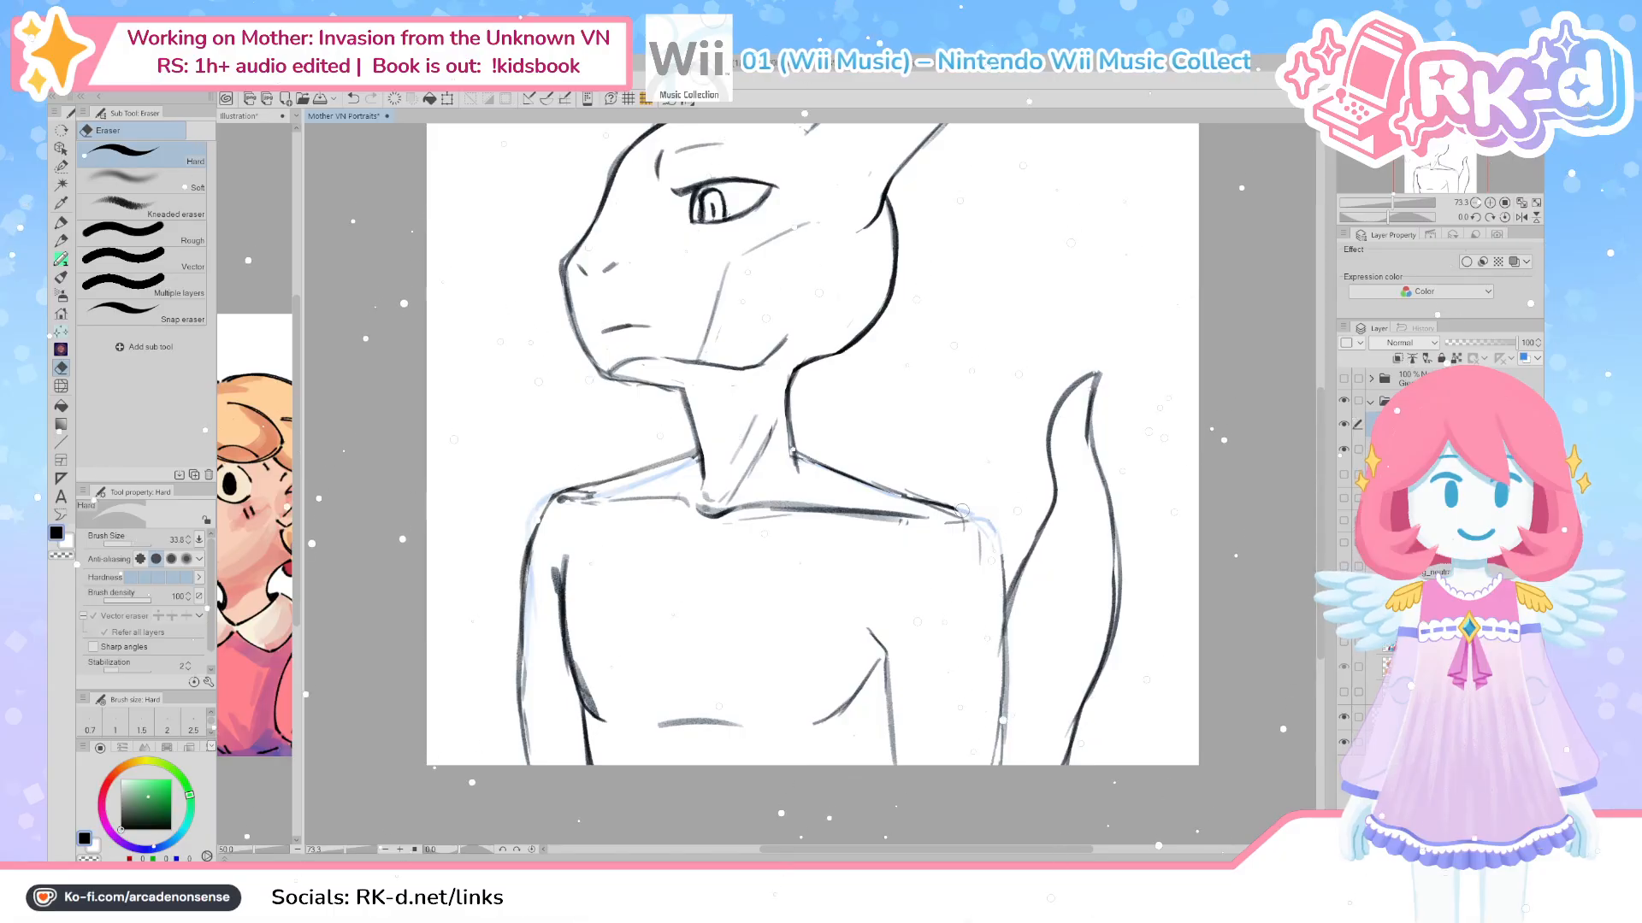
key(p)
drag(945, 506, 1000, 569)
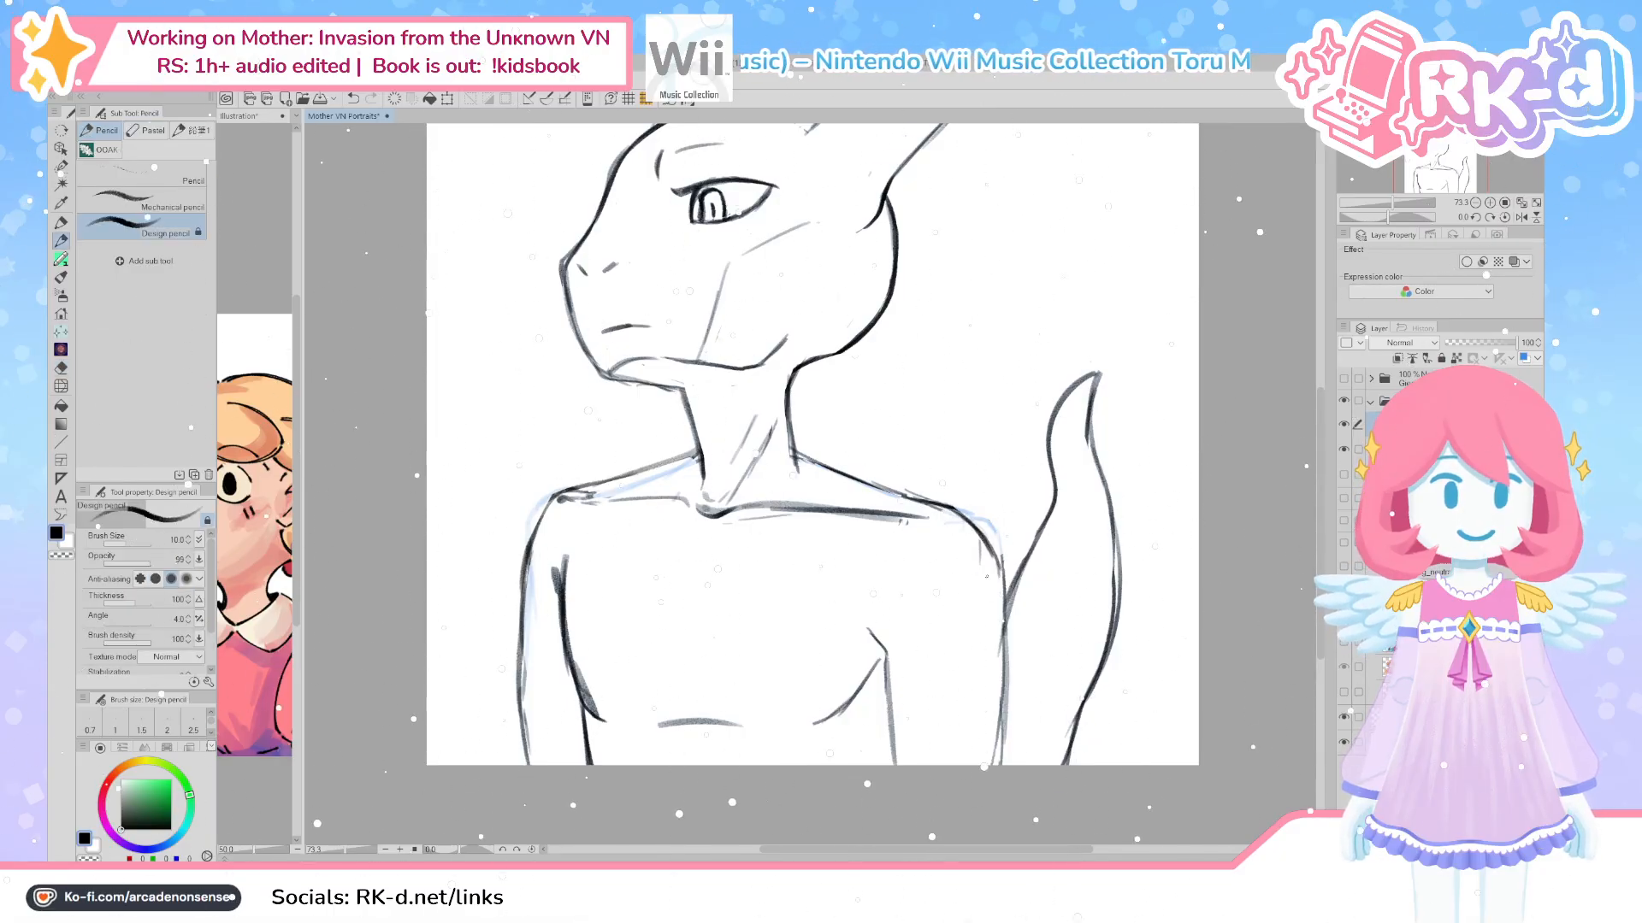
Draw a lower collarbone line toward the right shoulder, and erase the old heavier line above it
mouse_move(902, 494)
mouse_down()
mouse_move(865, 485)
mouse_move(952, 587)
mouse_up()
drag(747, 558, 916, 571)
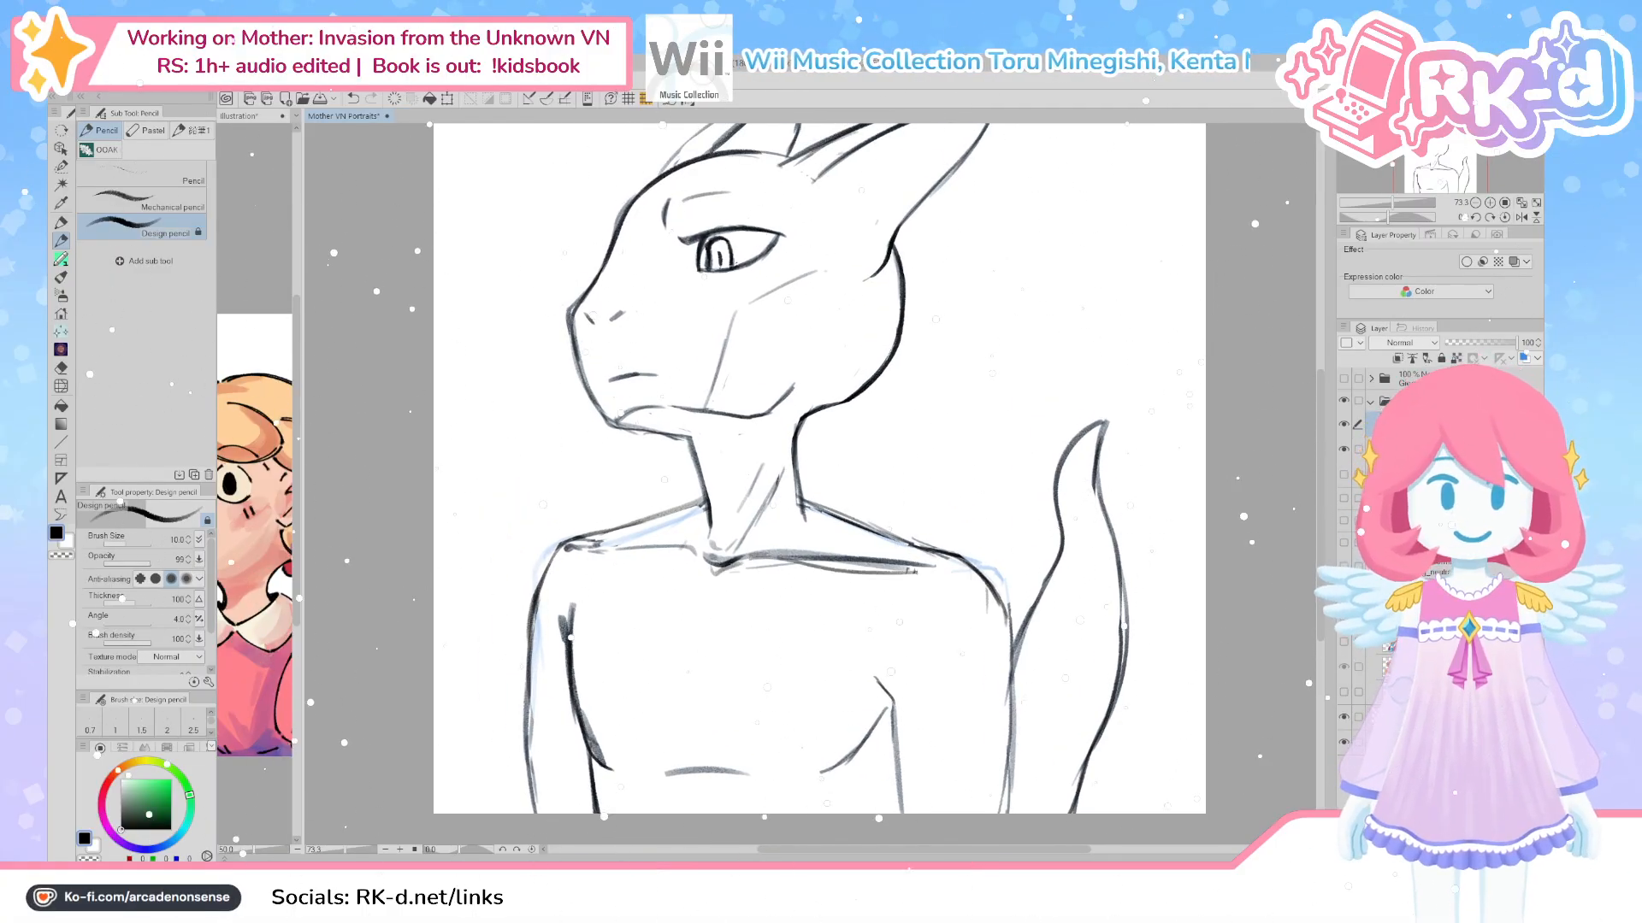
key(e)
mouse_move(757, 550)
mouse_down()
mouse_move(913, 566)
mouse_move(889, 558)
mouse_up()
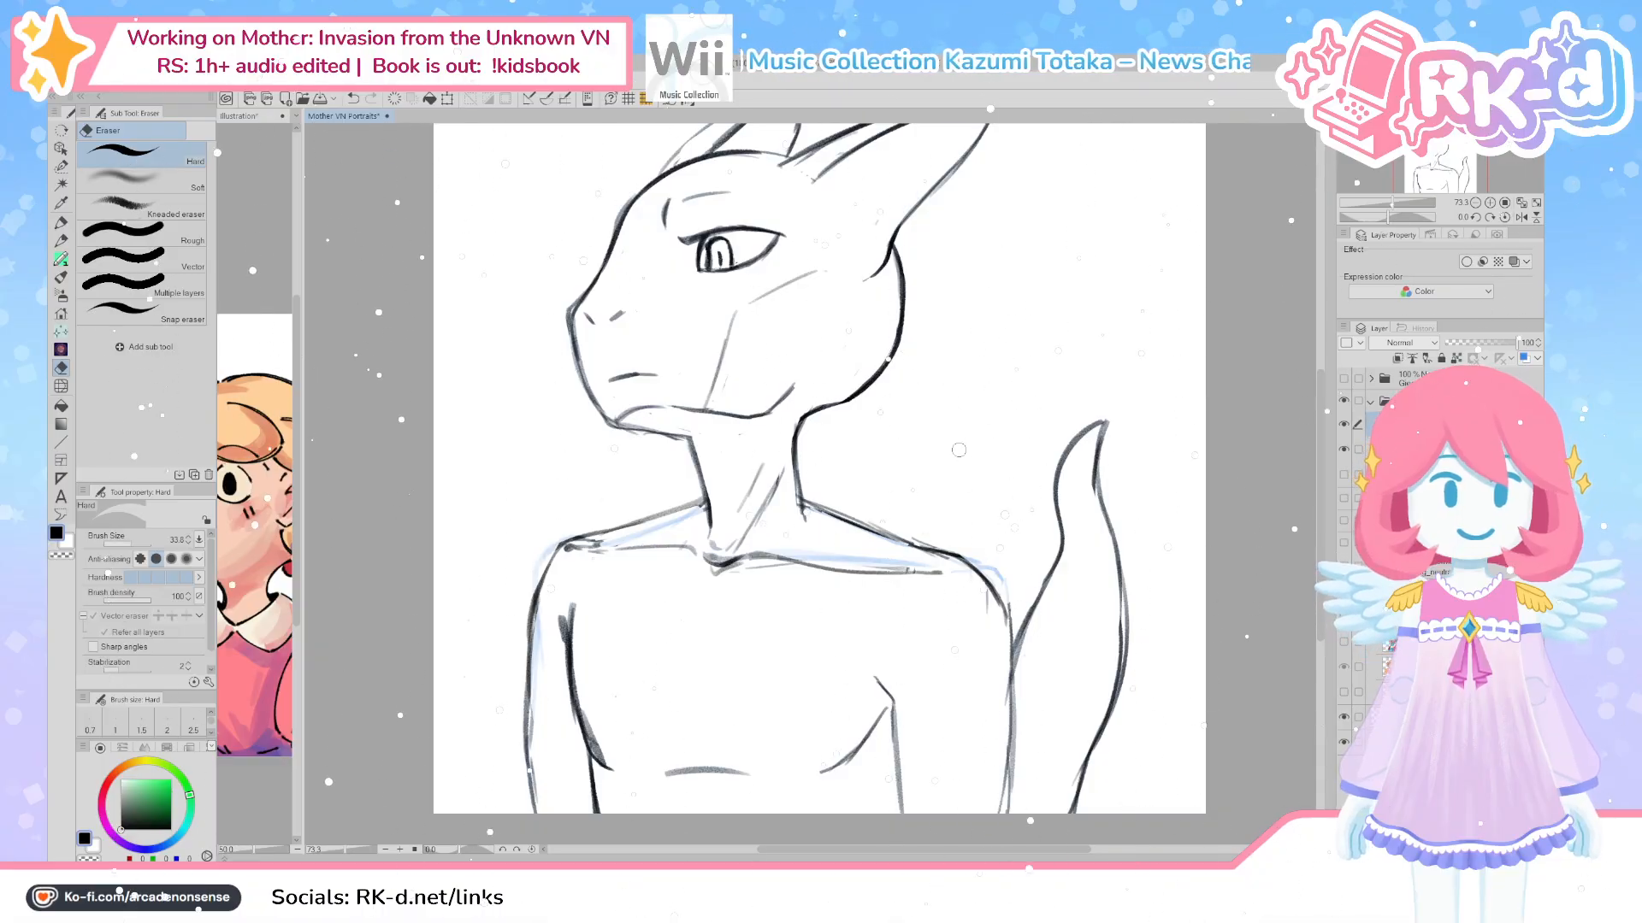
Select the whole left shoulder and arm, rotate it slightly, and shift it inward toward the chest
scroll(897, 513, down, 1)
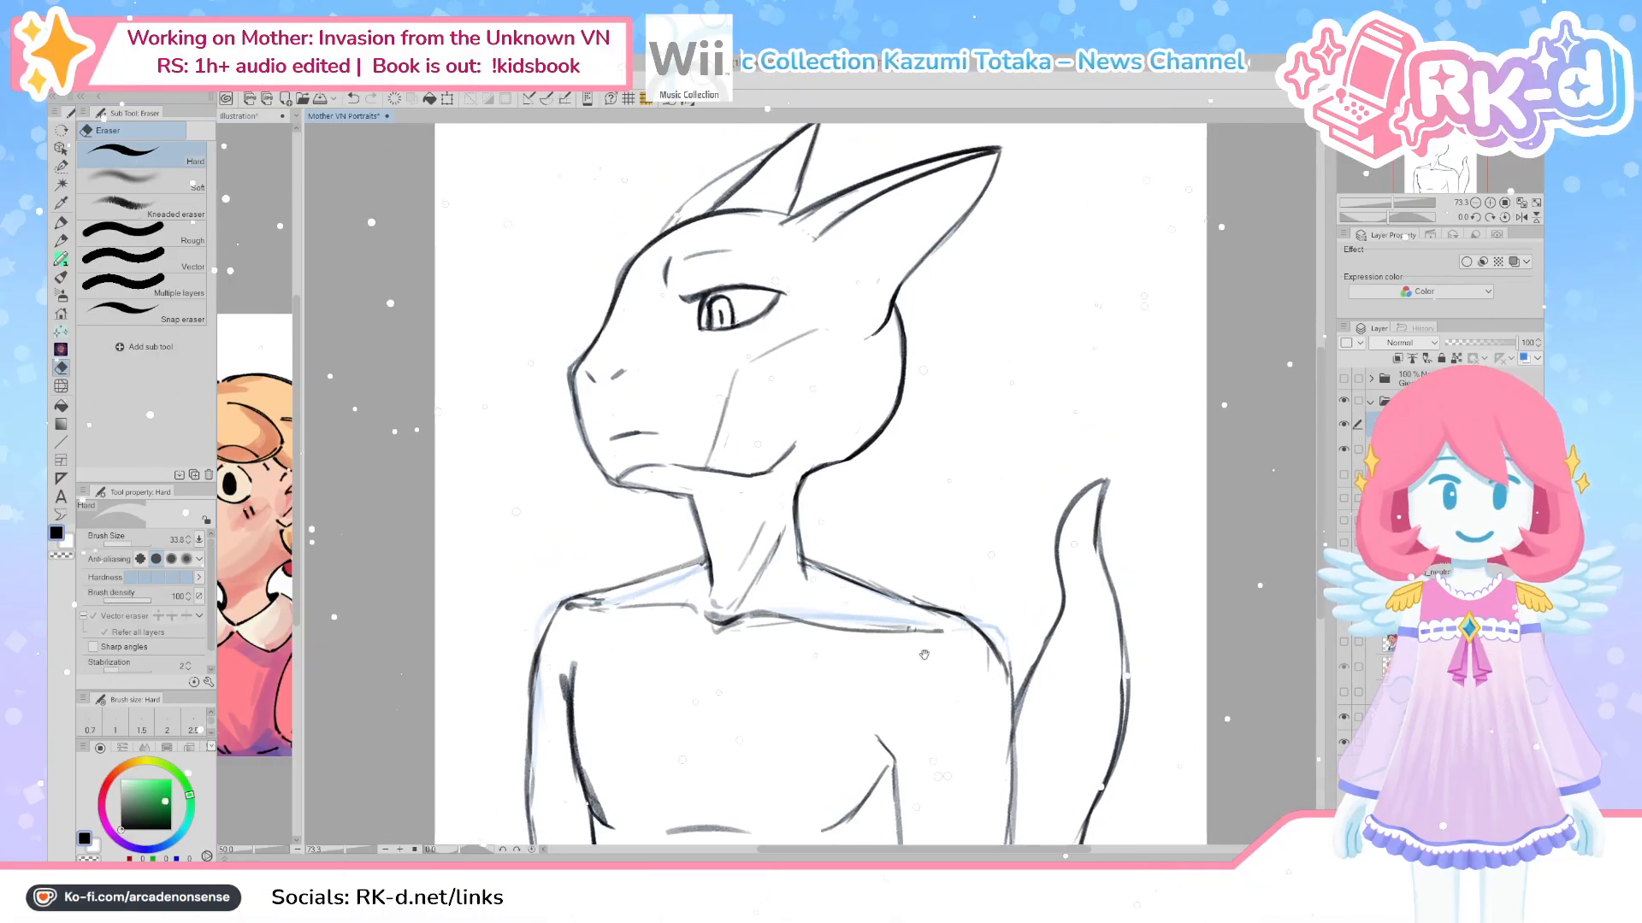
key(m)
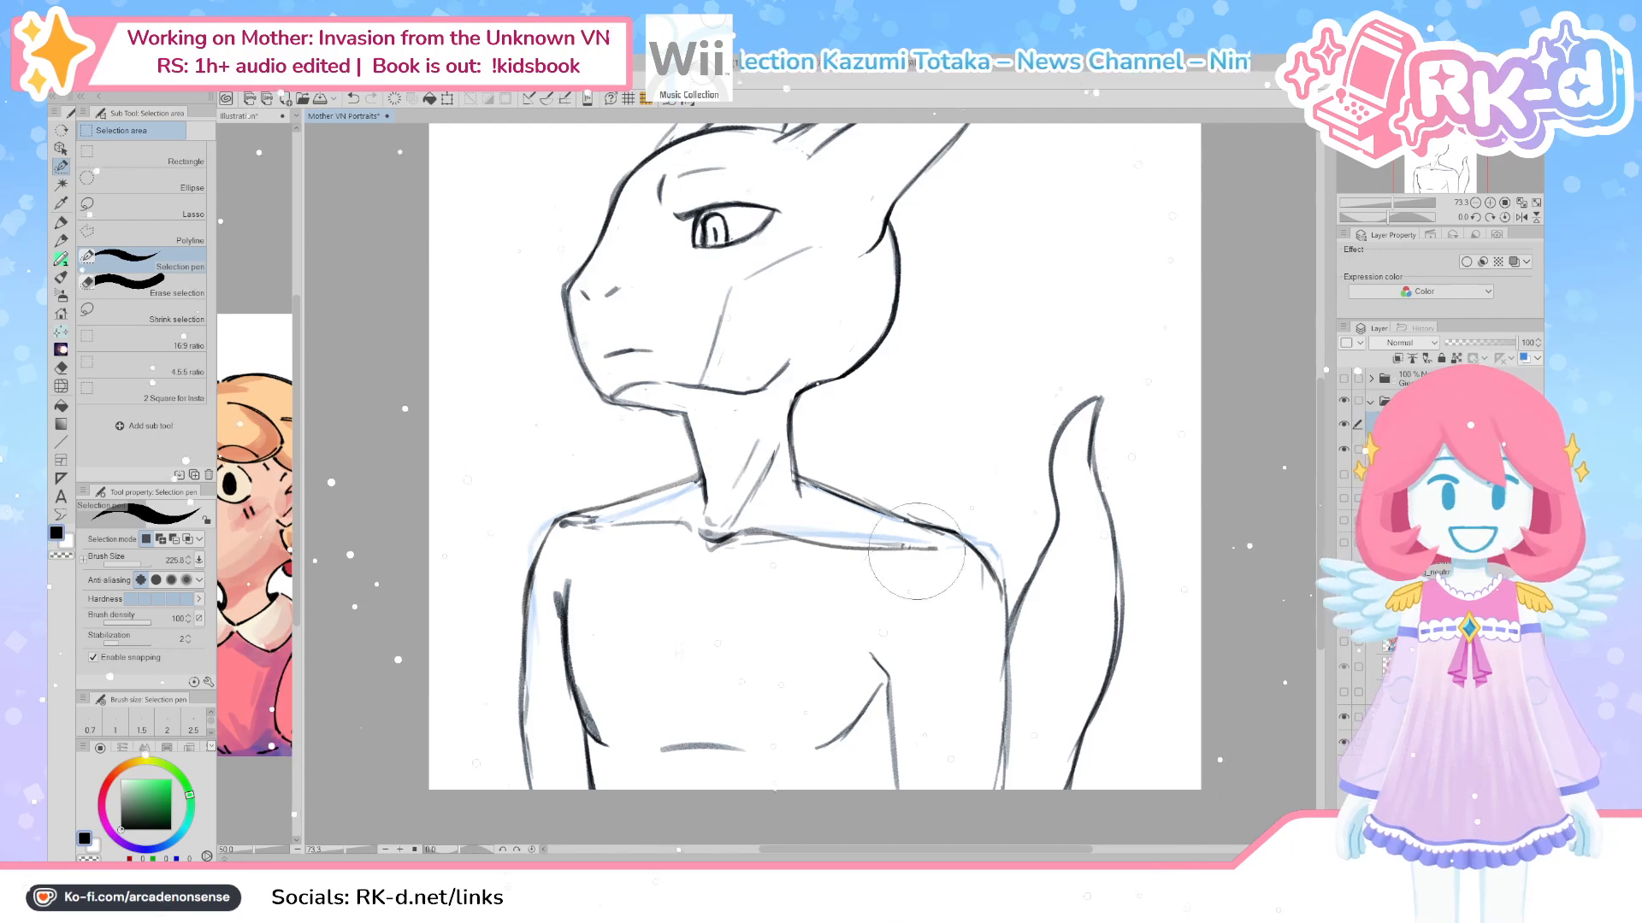
mouse_move(645, 509)
mouse_down()
mouse_move(697, 509)
mouse_move(623, 517)
mouse_move(547, 607)
mouse_move(569, 752)
mouse_up()
key(ctrl+t)
drag(494, 617, 526, 607)
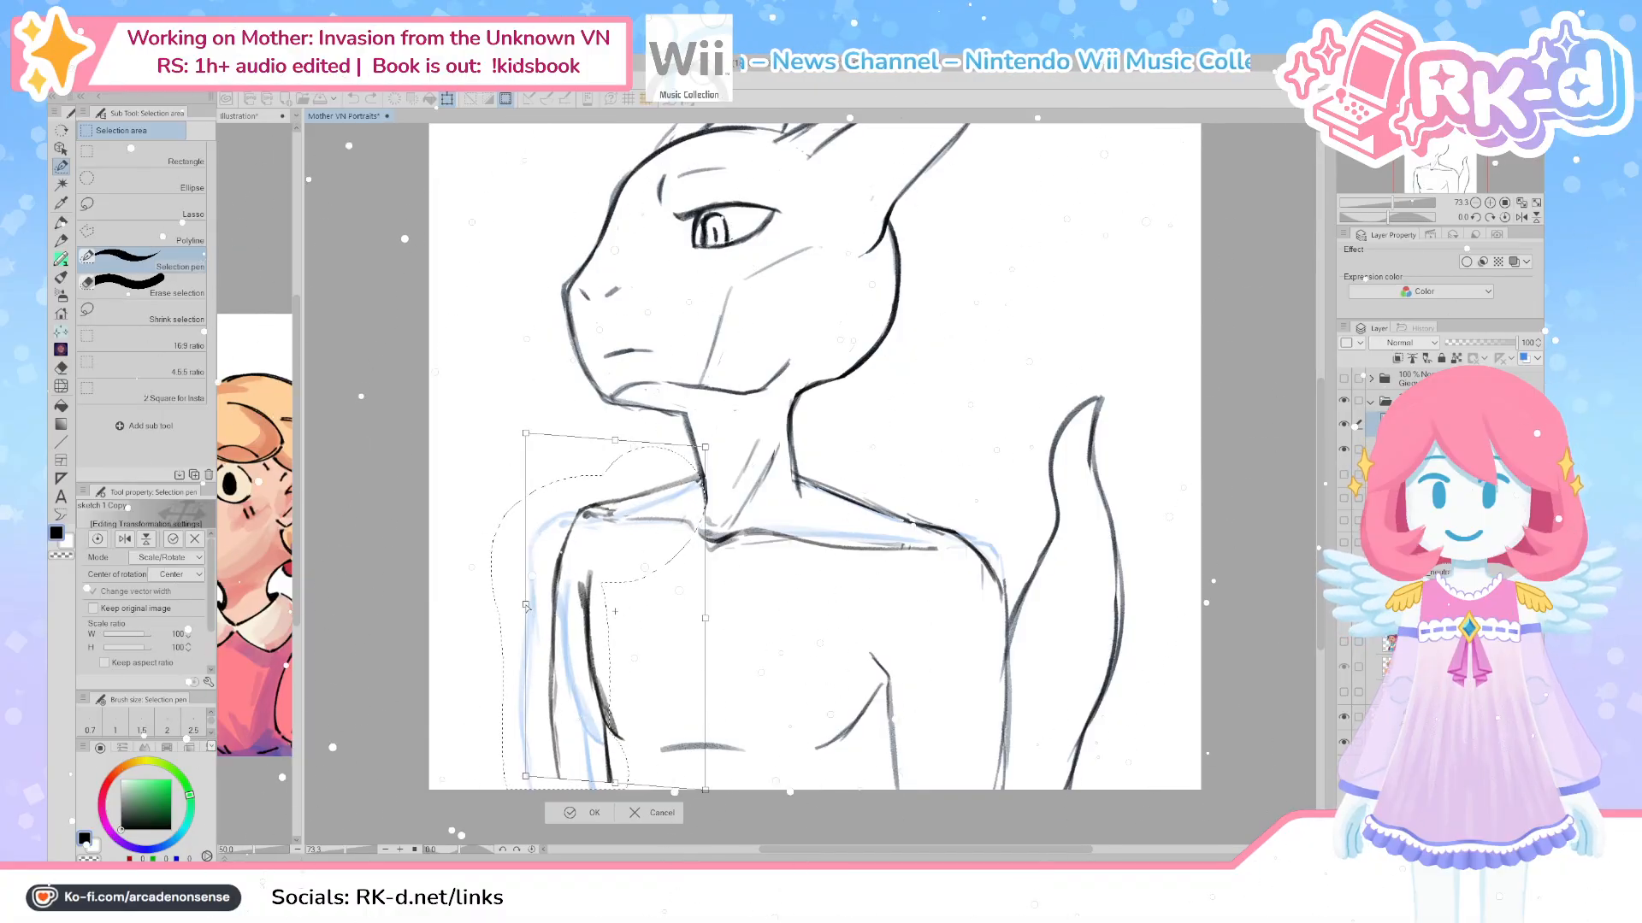
key(Return)
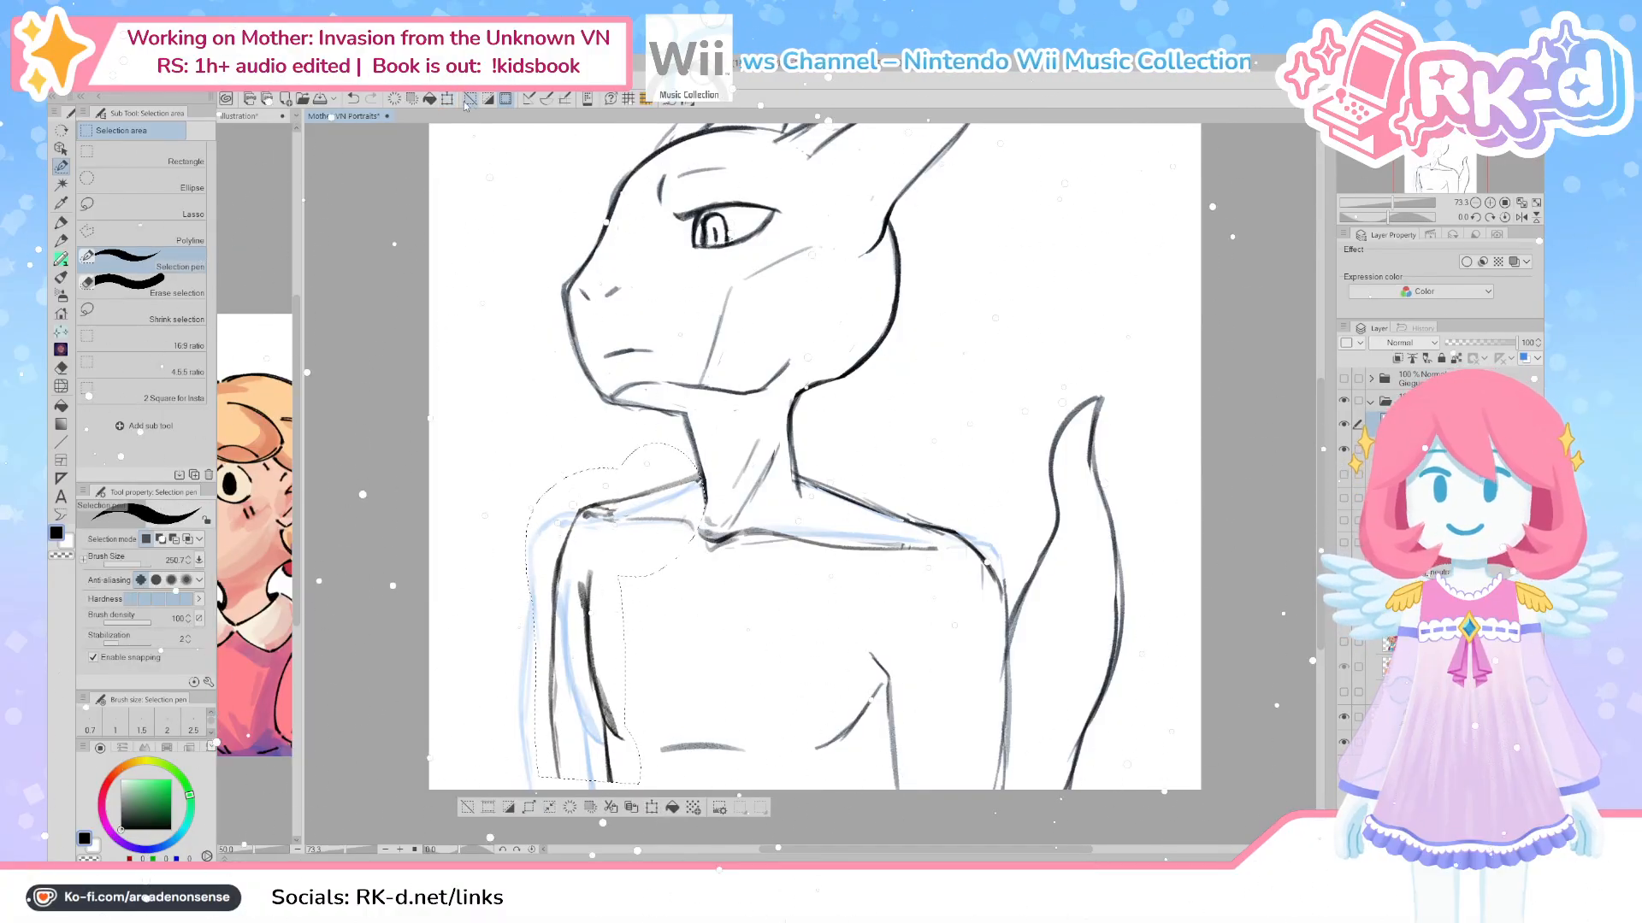
Clear the selection and reinforce the left arm's outer and inner lines with the Design pencil
click(470, 100)
mouse_move(627, 636)
mouse_down()
mouse_move(632, 683)
mouse_move(676, 574)
mouse_move(691, 596)
mouse_up()
key(p)
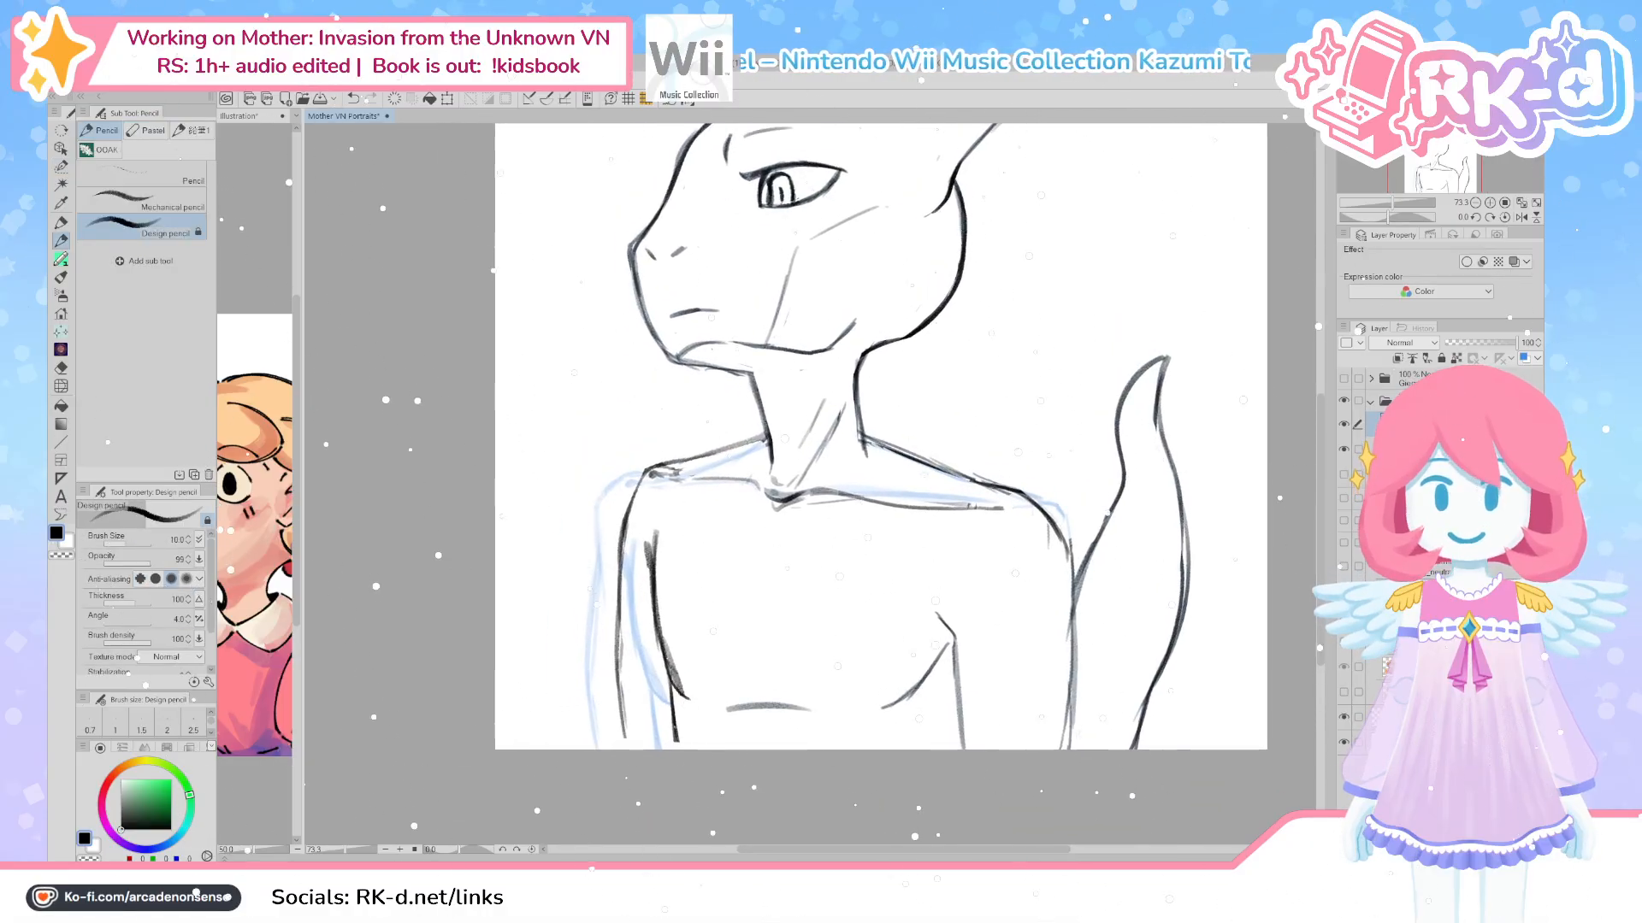
drag(625, 646, 617, 750)
drag(629, 617, 625, 742)
drag(683, 540, 672, 659)
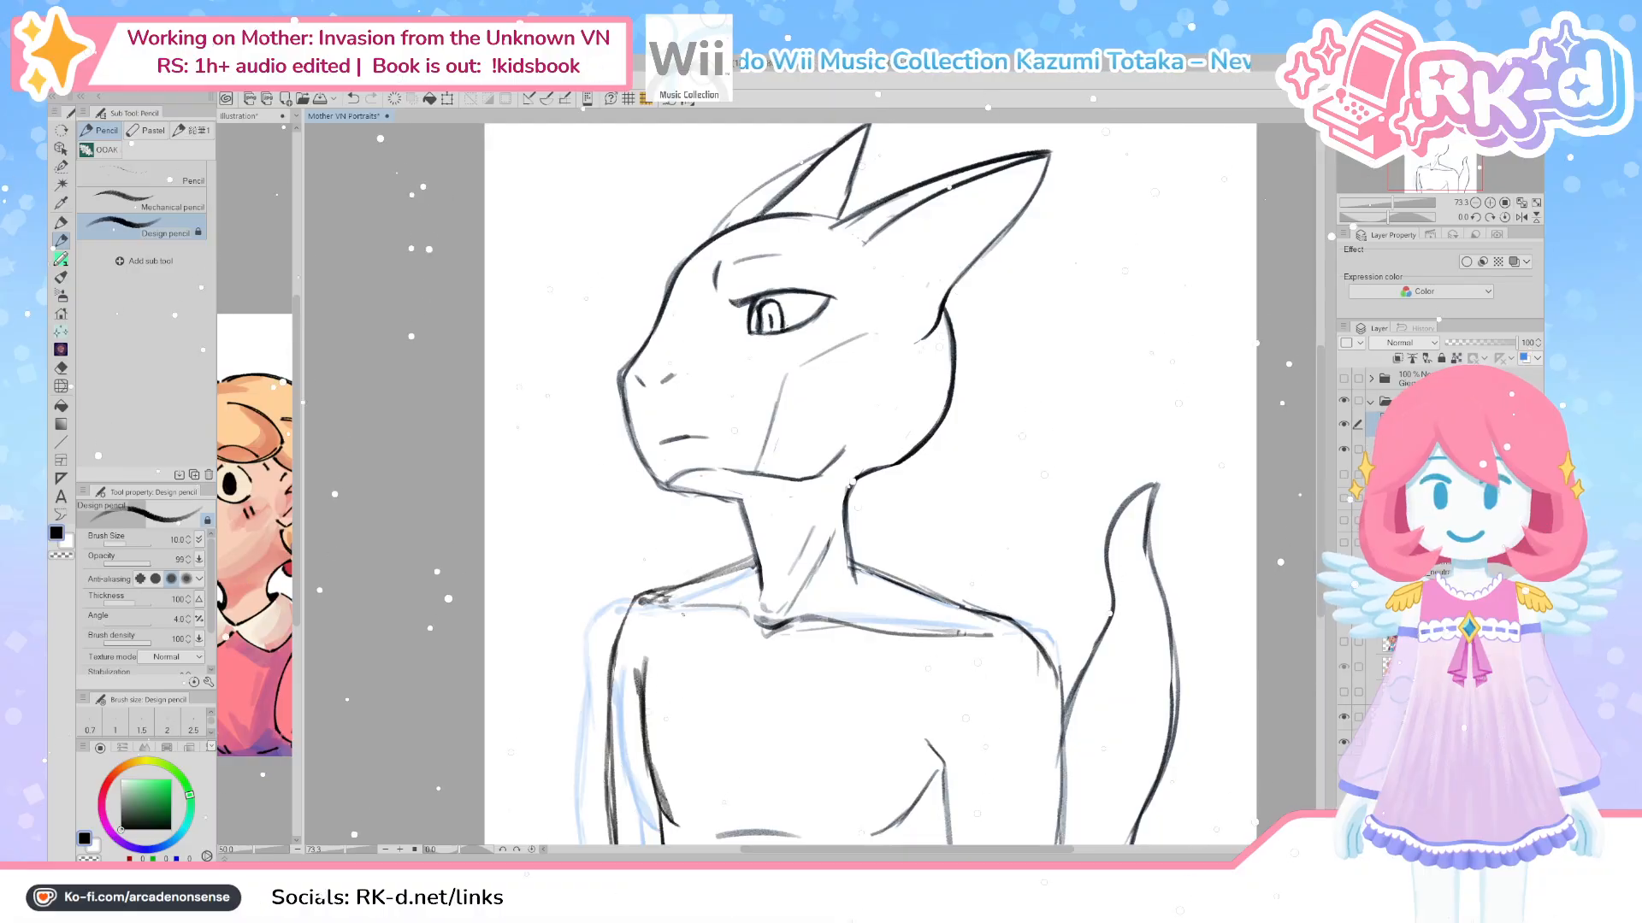
Redraw the left shoulder as a rounder, darker curve flowing from the neck slope into the upper arm
mouse_move(751, 564)
mouse_down()
mouse_move(616, 629)
mouse_move(602, 710)
mouse_up()
mouse_move(997, 698)
mouse_down()
mouse_move(970, 581)
mouse_move(886, 614)
mouse_up()
drag(869, 545, 865, 500)
drag(808, 660, 768, 658)
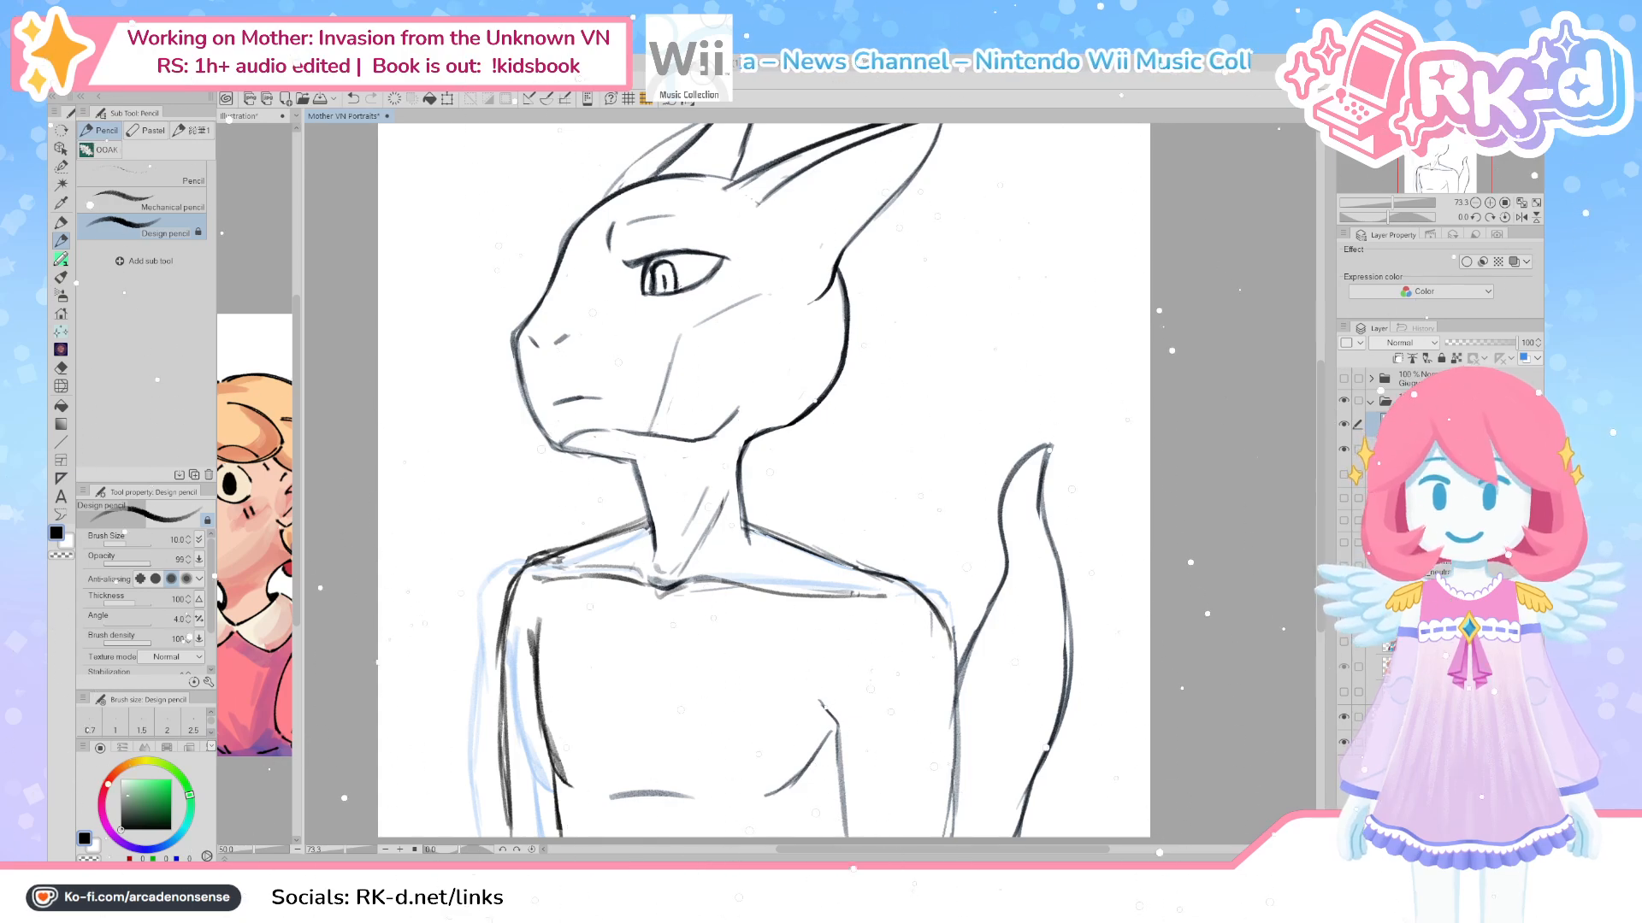
Trim the left arm's outer edge and the stray marks near the right shoulder with the Hard eraser, comparing the sketch with its layer hidden
key(e)
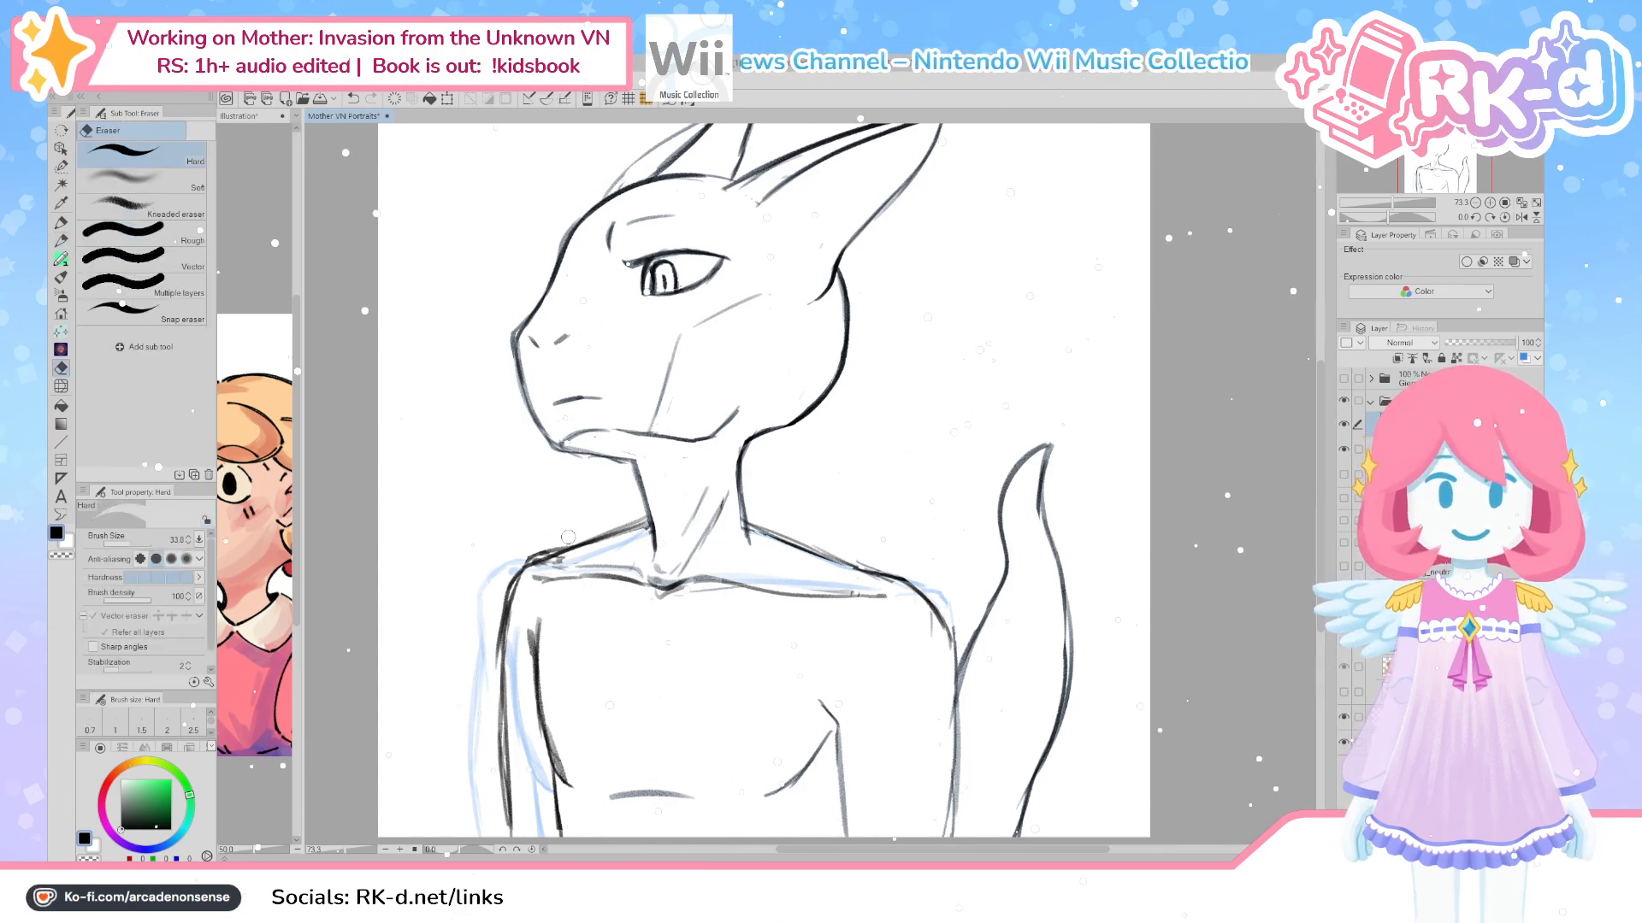
drag(506, 582, 501, 798)
drag(779, 616, 718, 640)
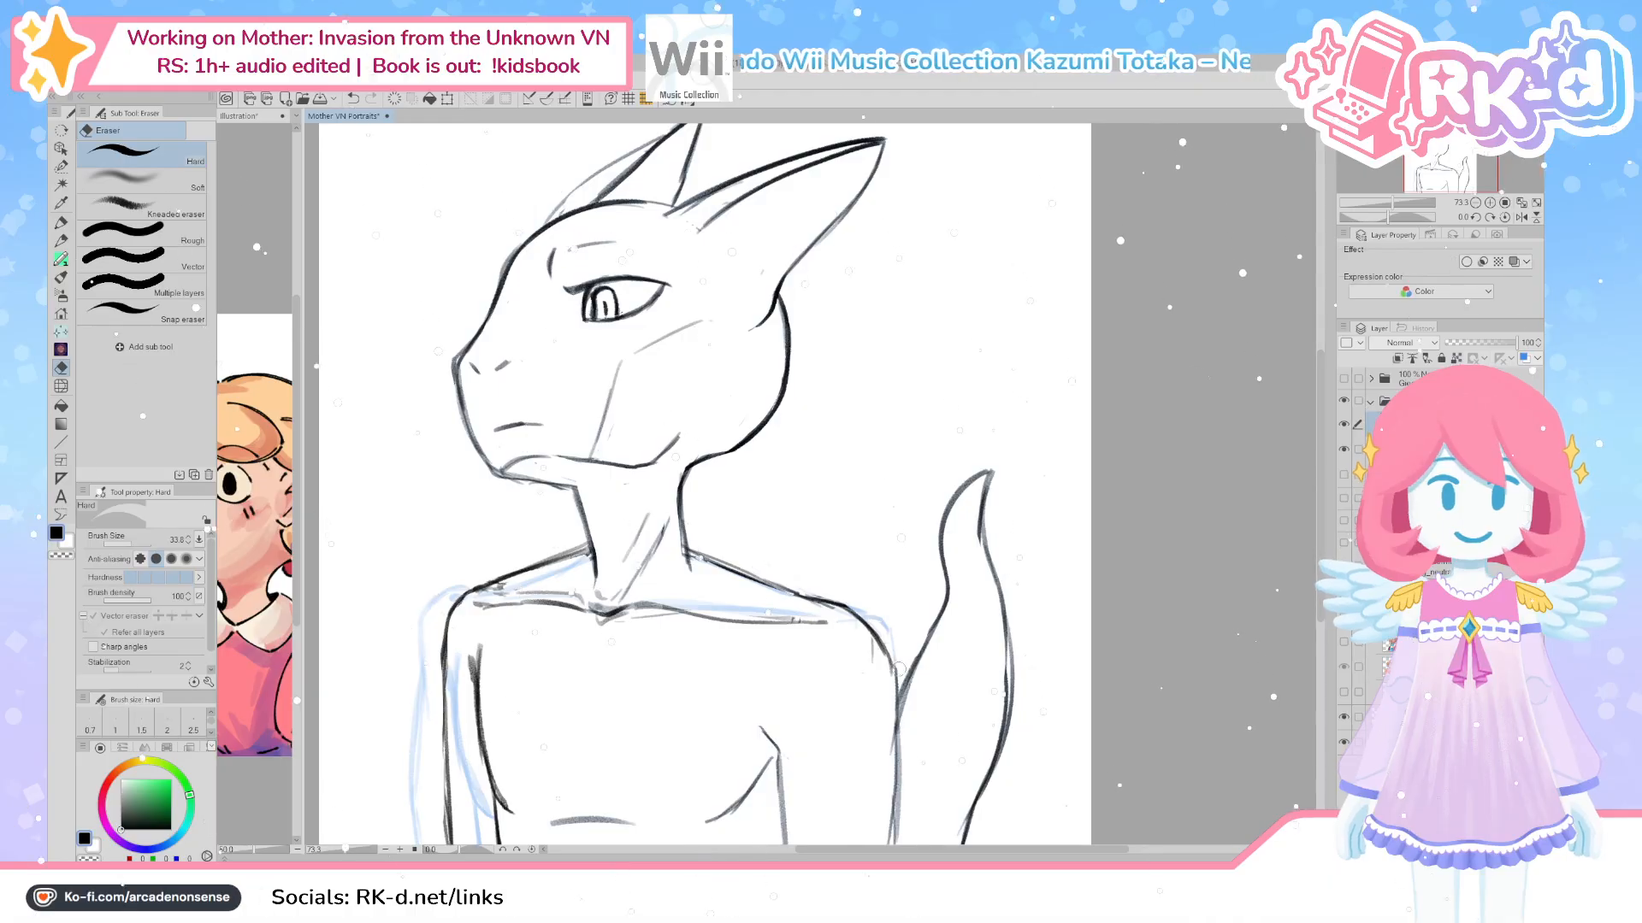
drag(895, 801, 943, 775)
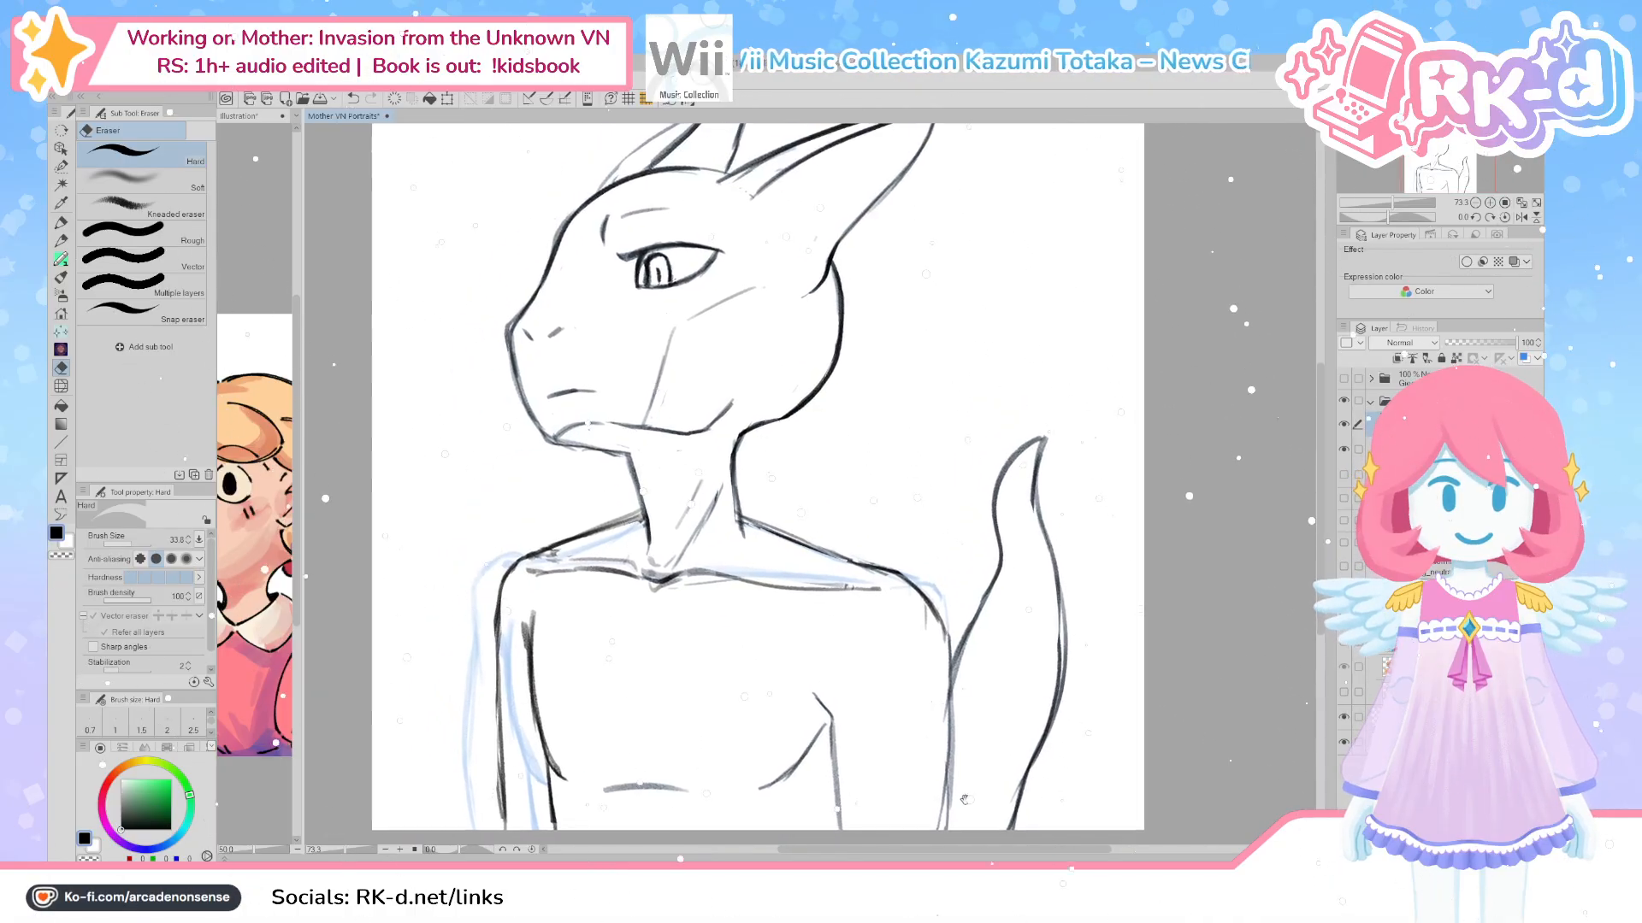
click(1344, 425)
click(1344, 425)
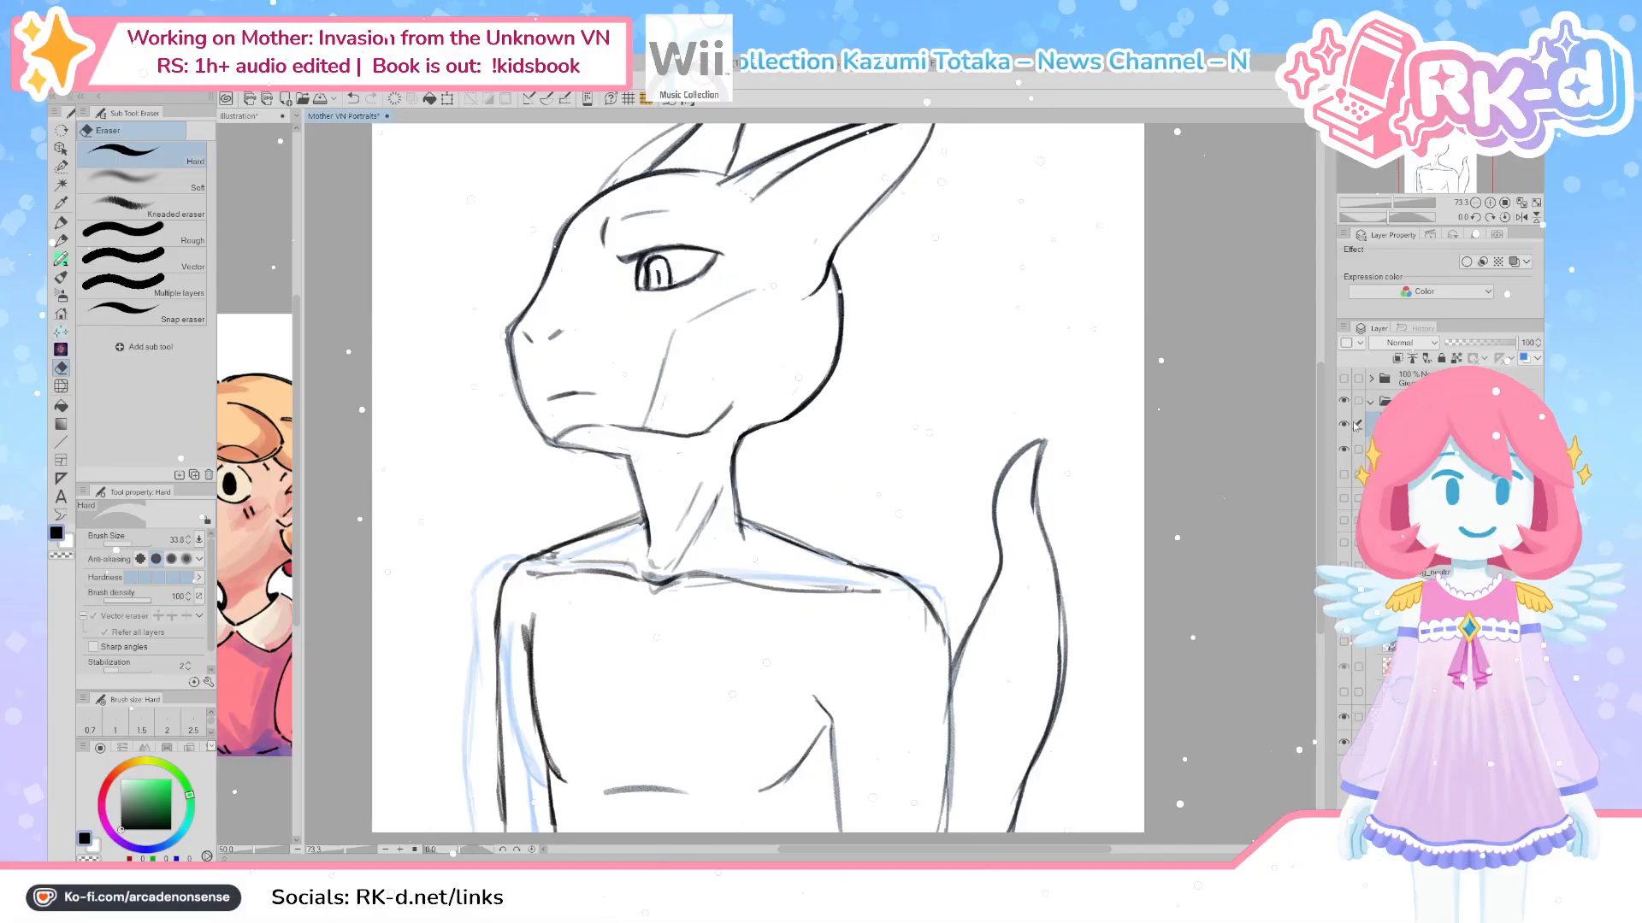
drag(878, 561, 890, 559)
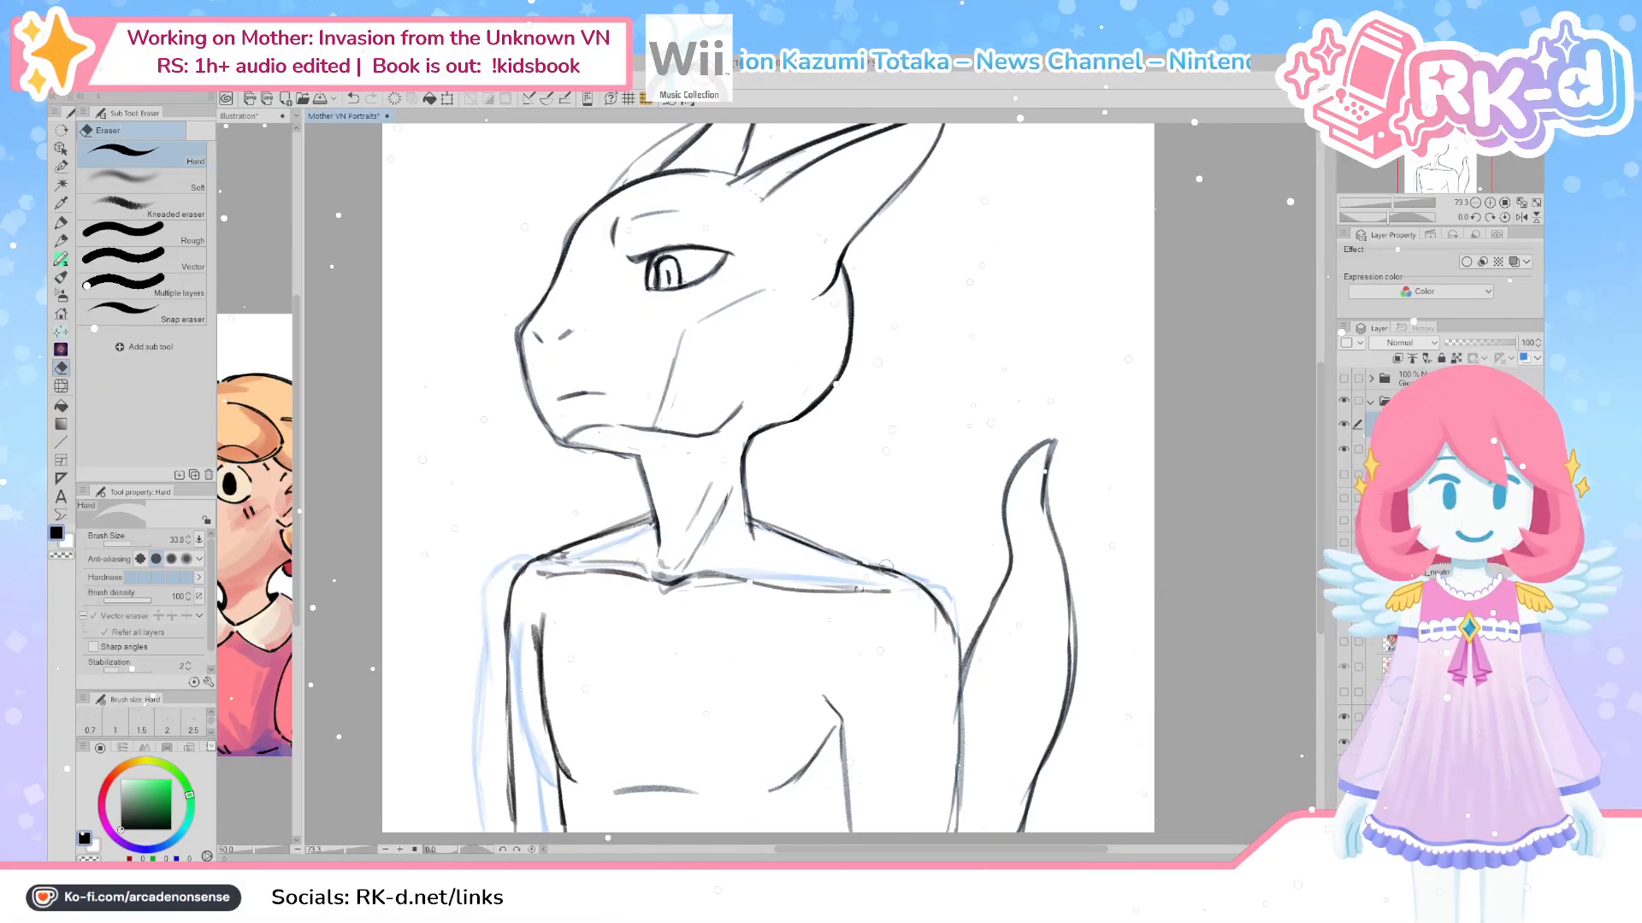
key(p)
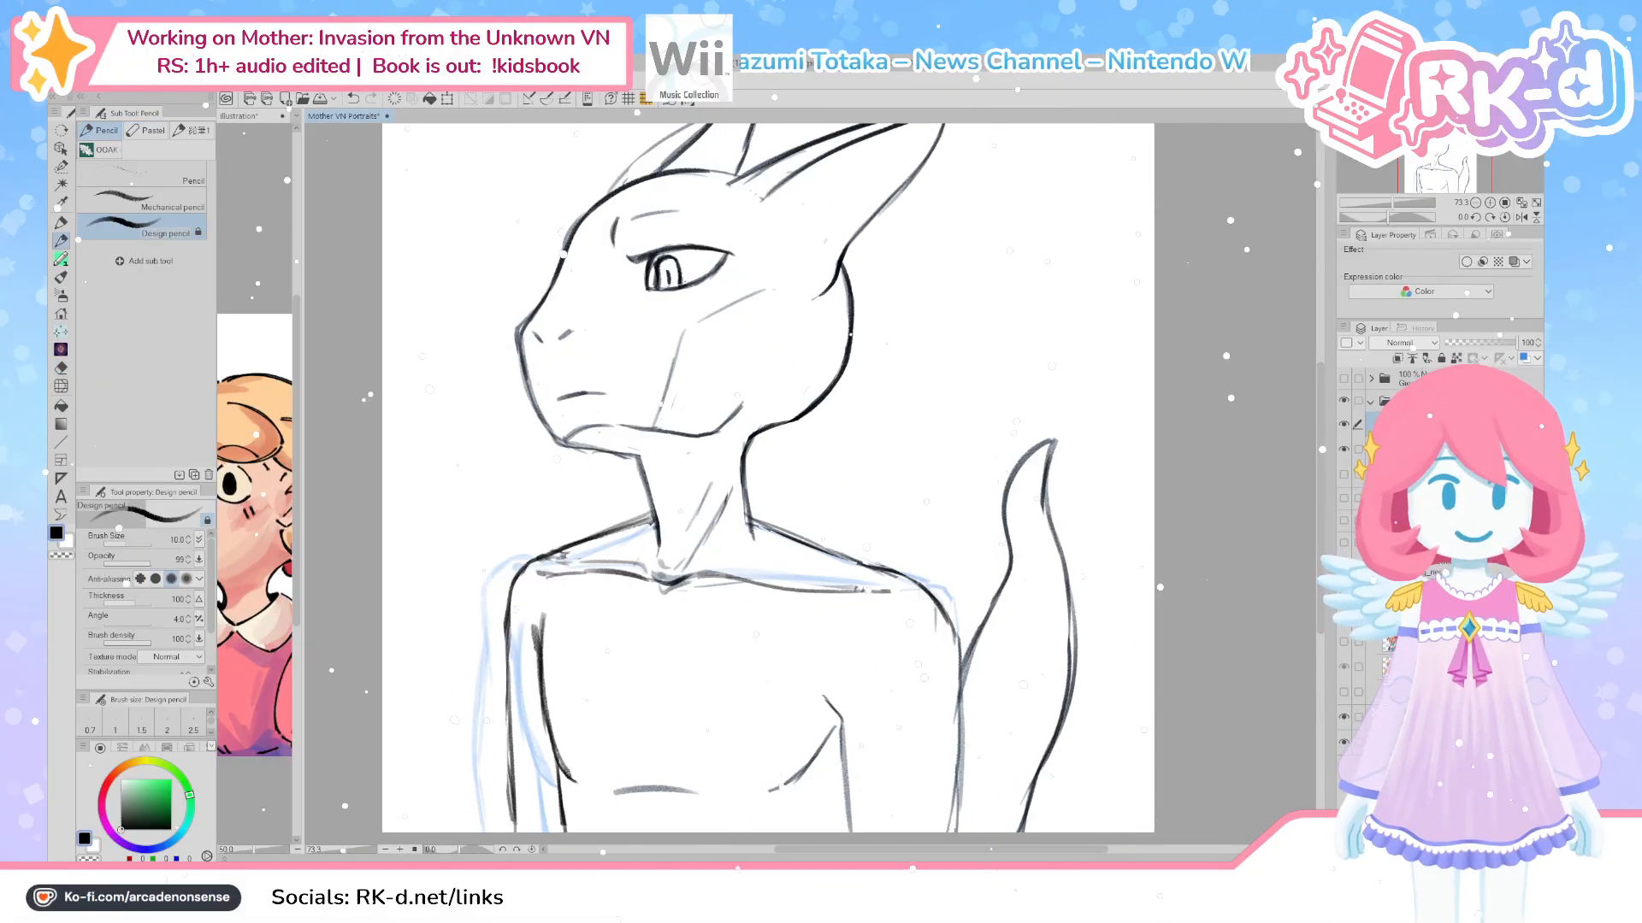
Select the tail's outer line, then rotate and shift it inward to make the tail narrower
mouse_move(1080, 500)
mouse_down()
mouse_move(1025, 484)
mouse_move(1005, 440)
mouse_move(1017, 547)
mouse_move(970, 807)
mouse_up()
key(m)
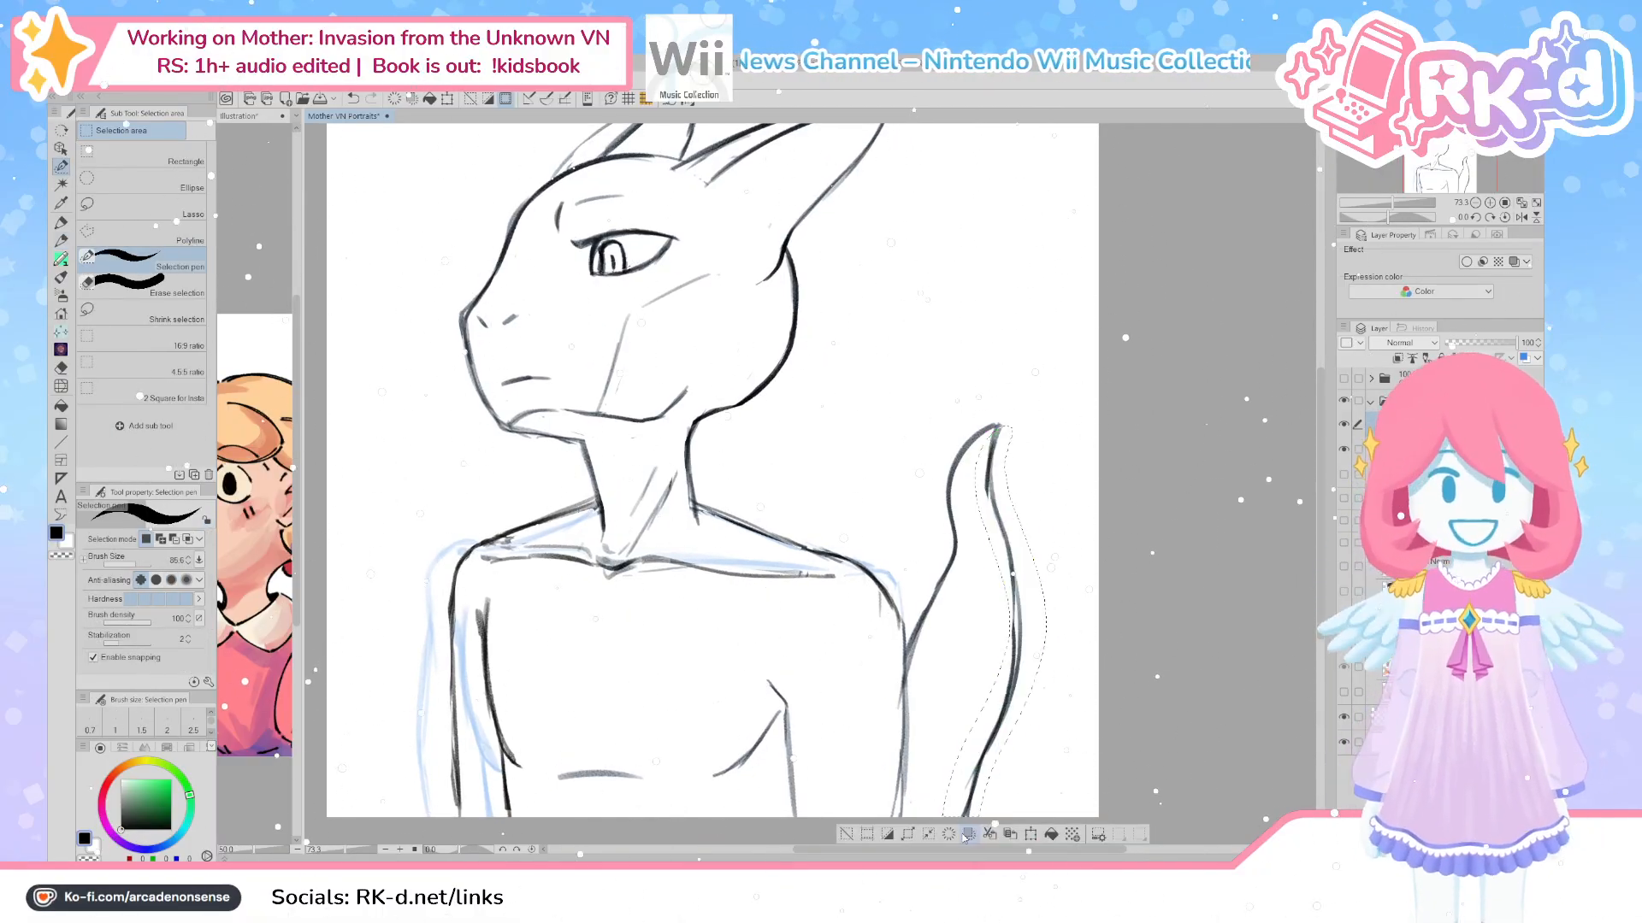
key(ctrl+t)
drag(1033, 649, 1003, 650)
drag(1030, 410, 1048, 426)
drag(1002, 496, 1008, 490)
drag(944, 811, 958, 813)
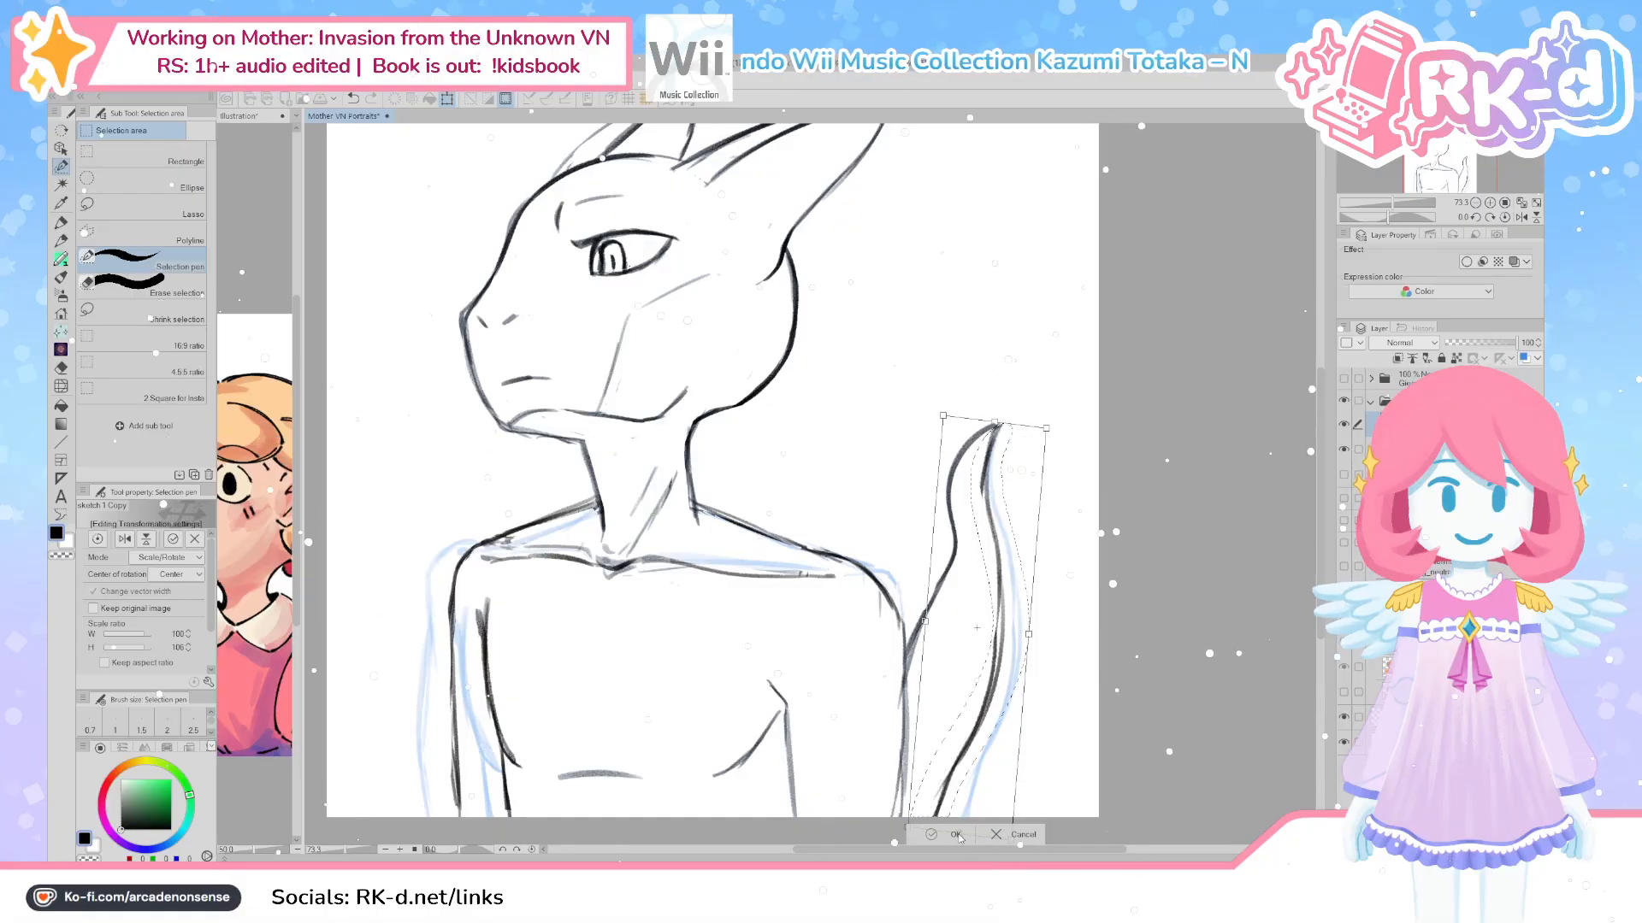
click(958, 836)
drag(1037, 731, 1130, 744)
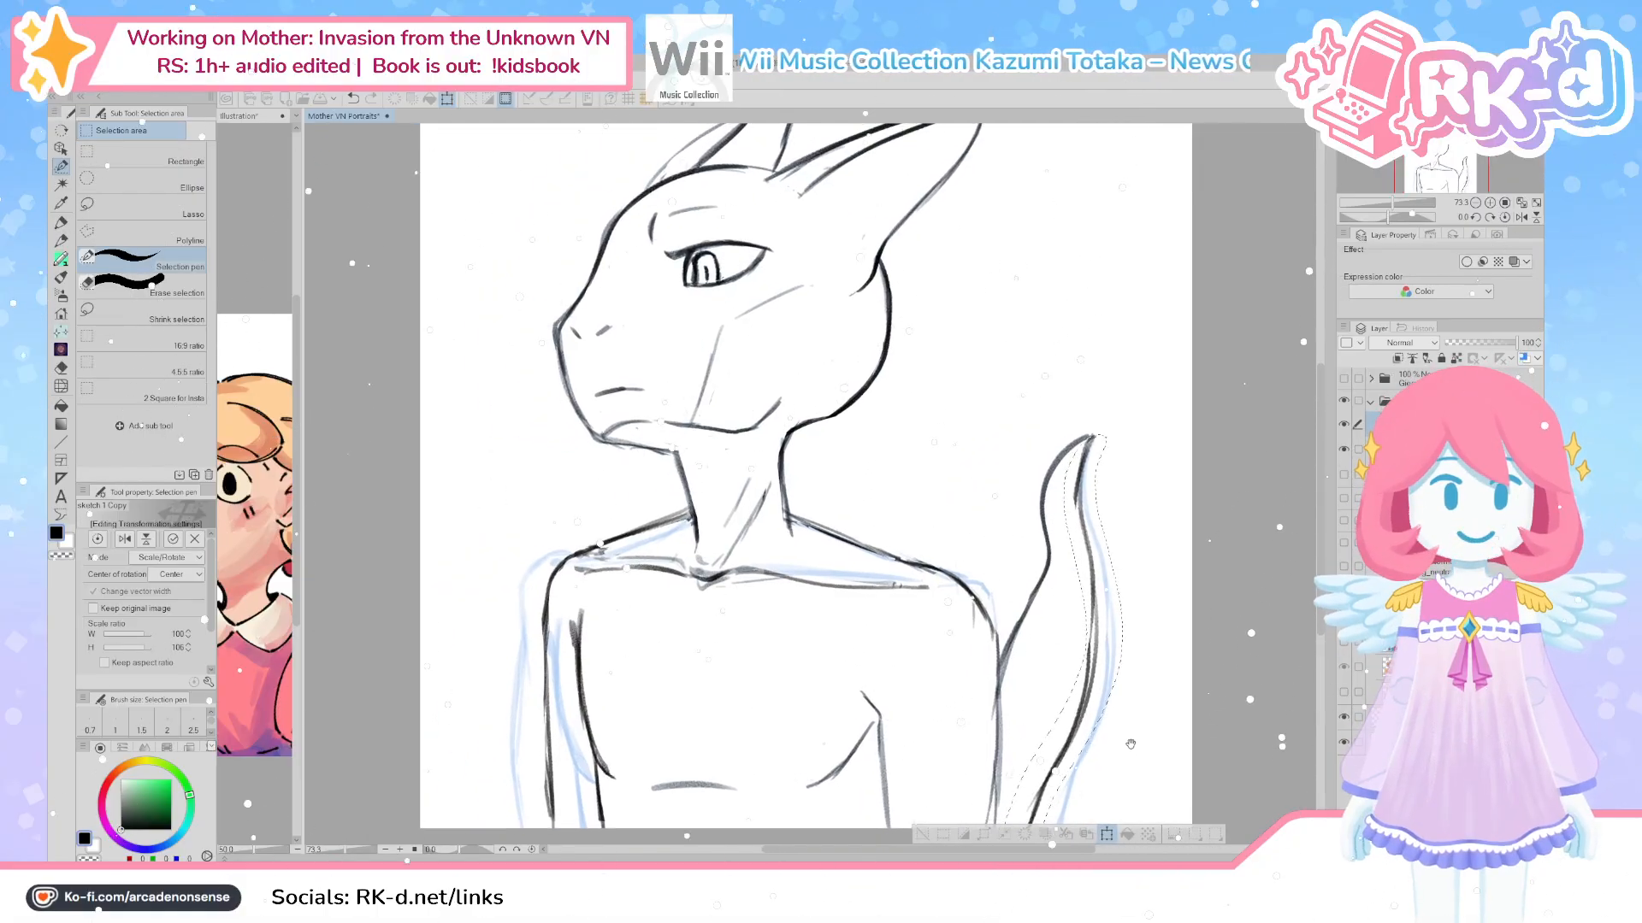
scroll(978, 695, down, 2)
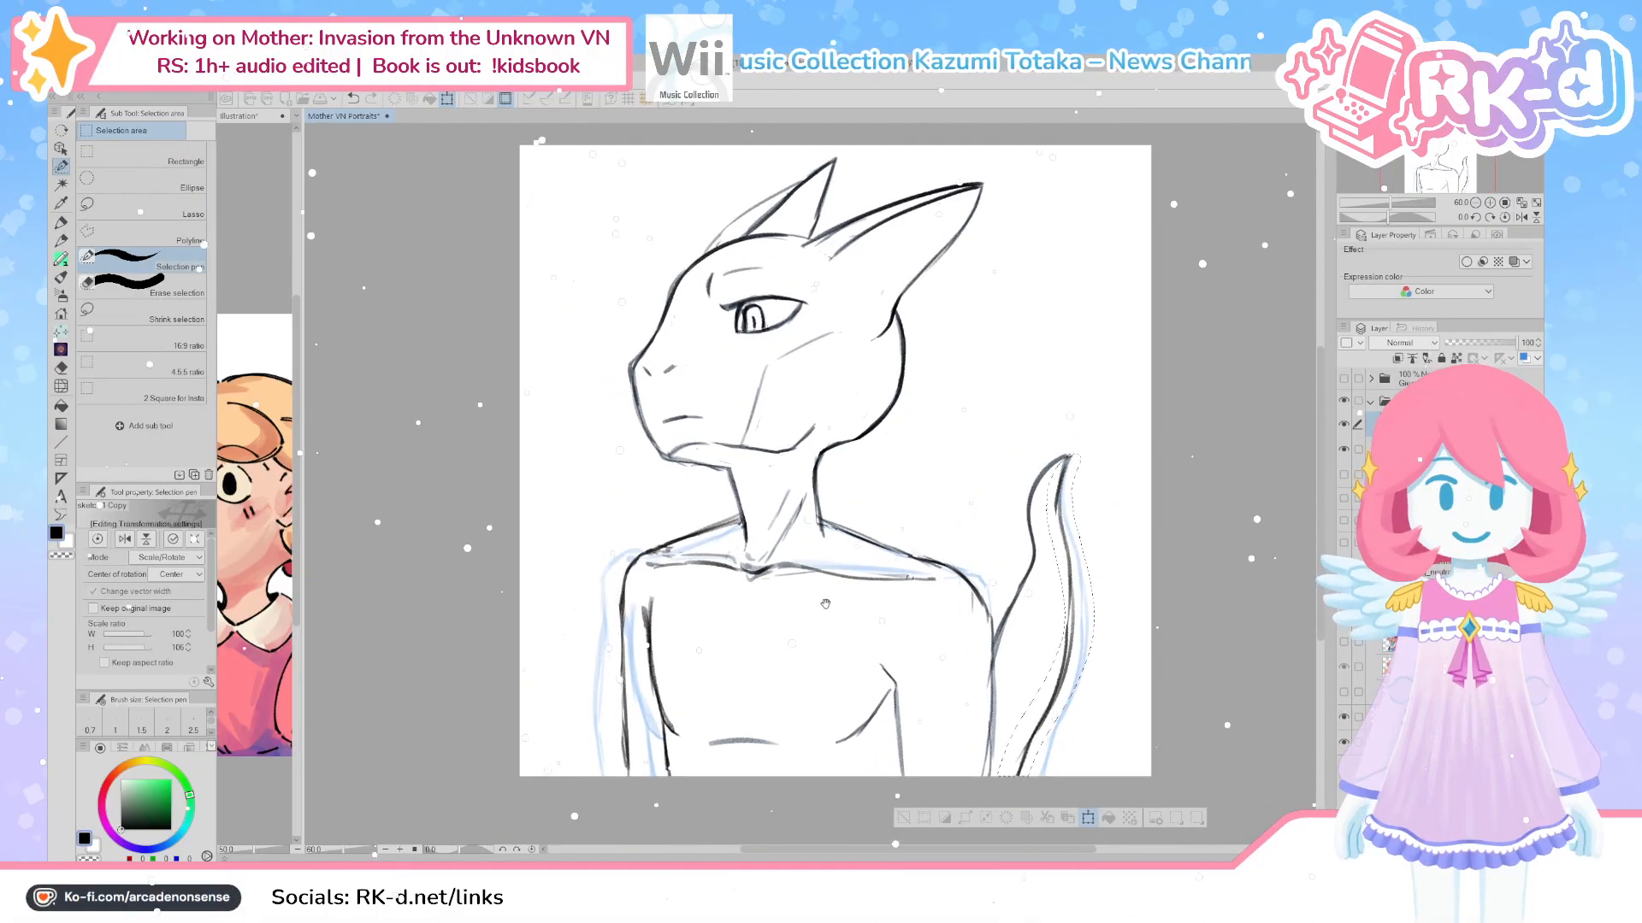
drag(770, 590, 775, 607)
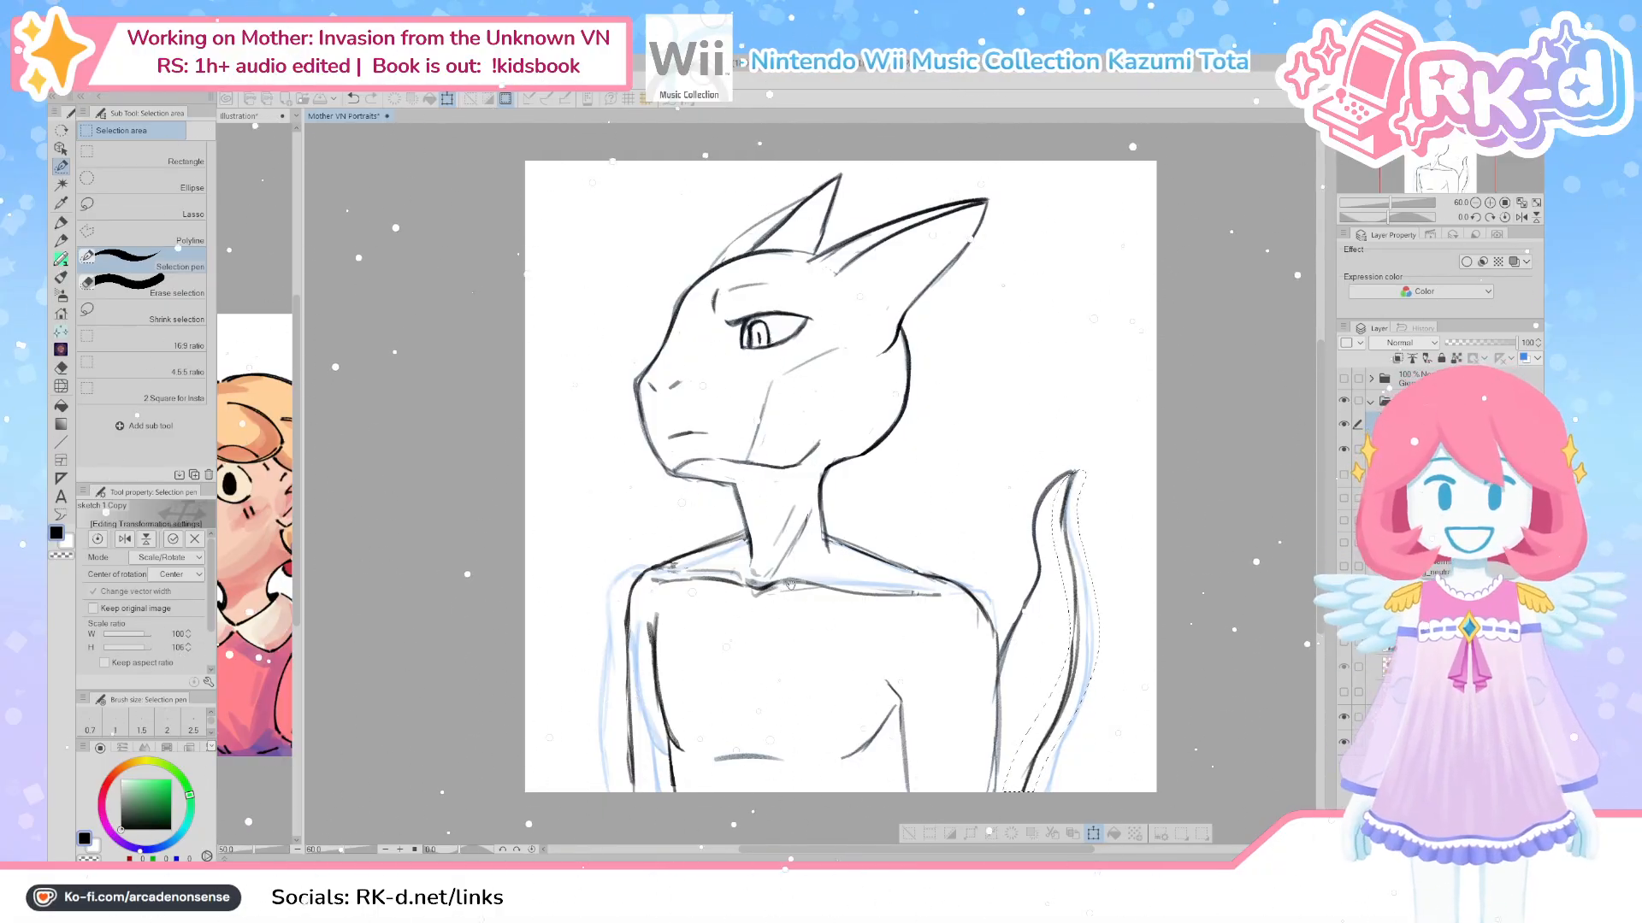
Finish transforming the tail line, clear the selection, and hide the blue-tinted original sketch
key(ctrl+t)
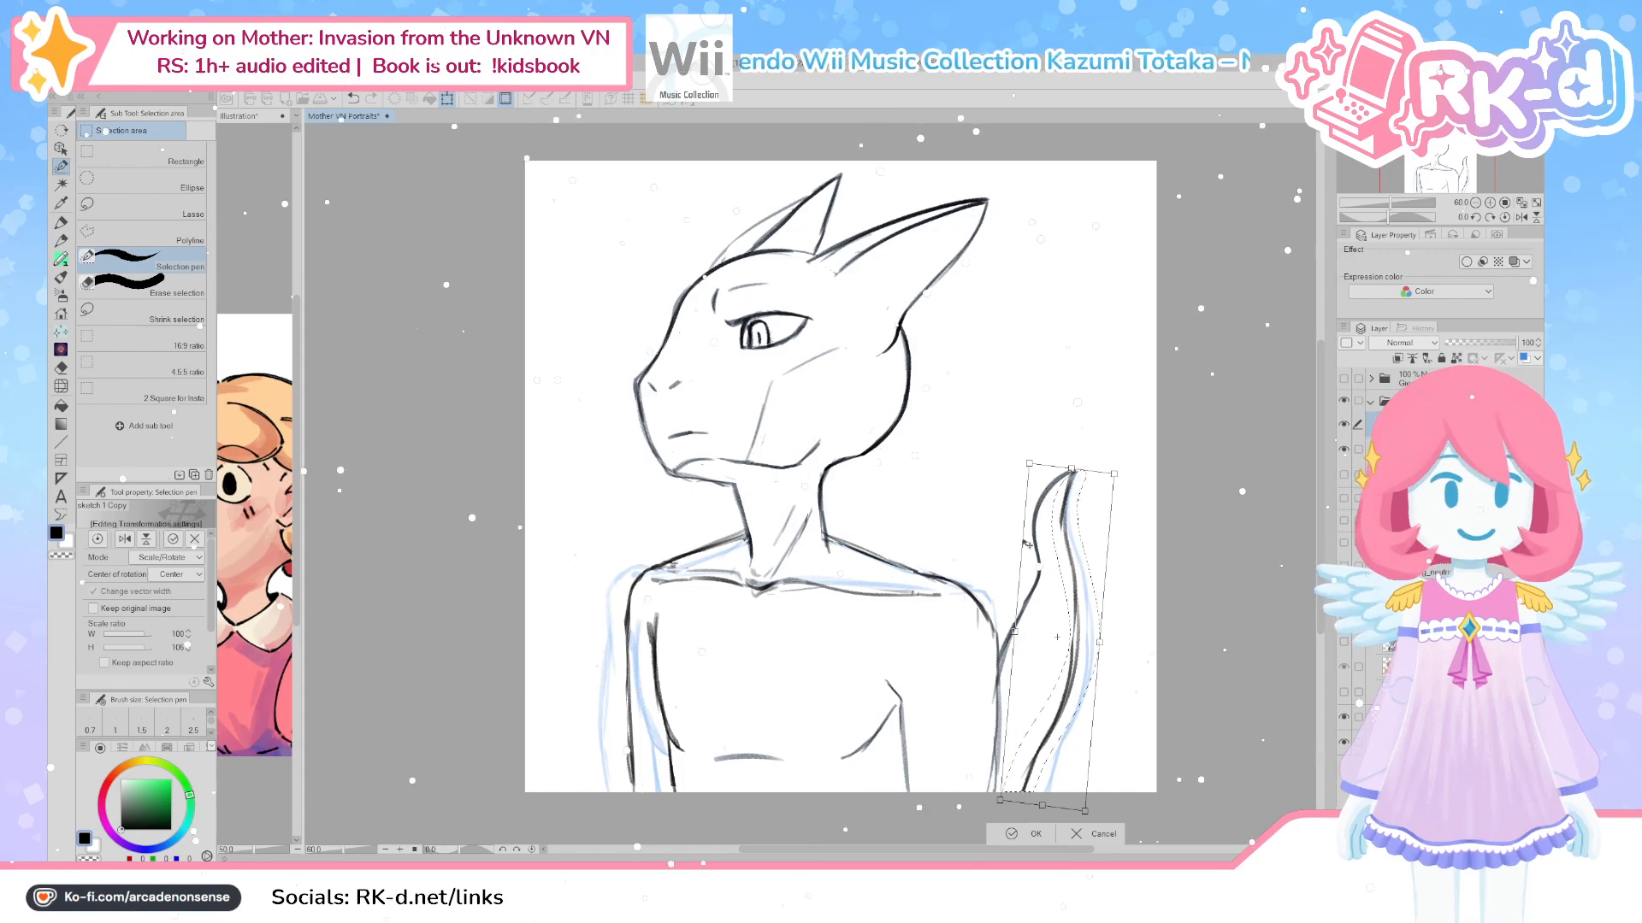
scroll(1027, 544, up, 1)
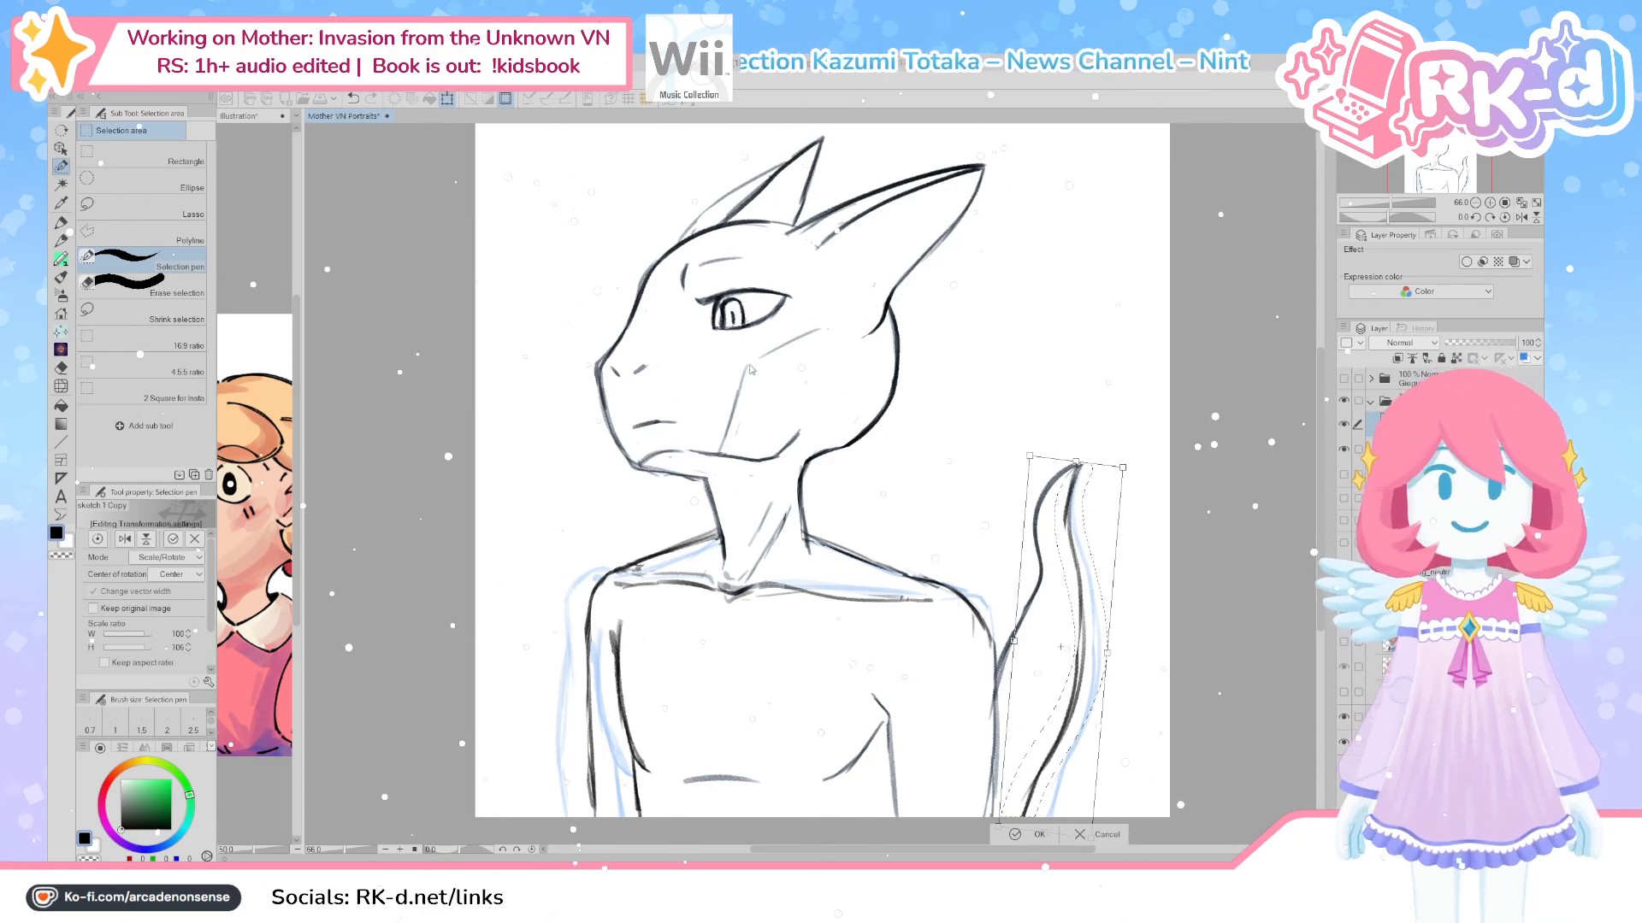
key(Return)
click(1437, 449)
click(471, 101)
click(1436, 424)
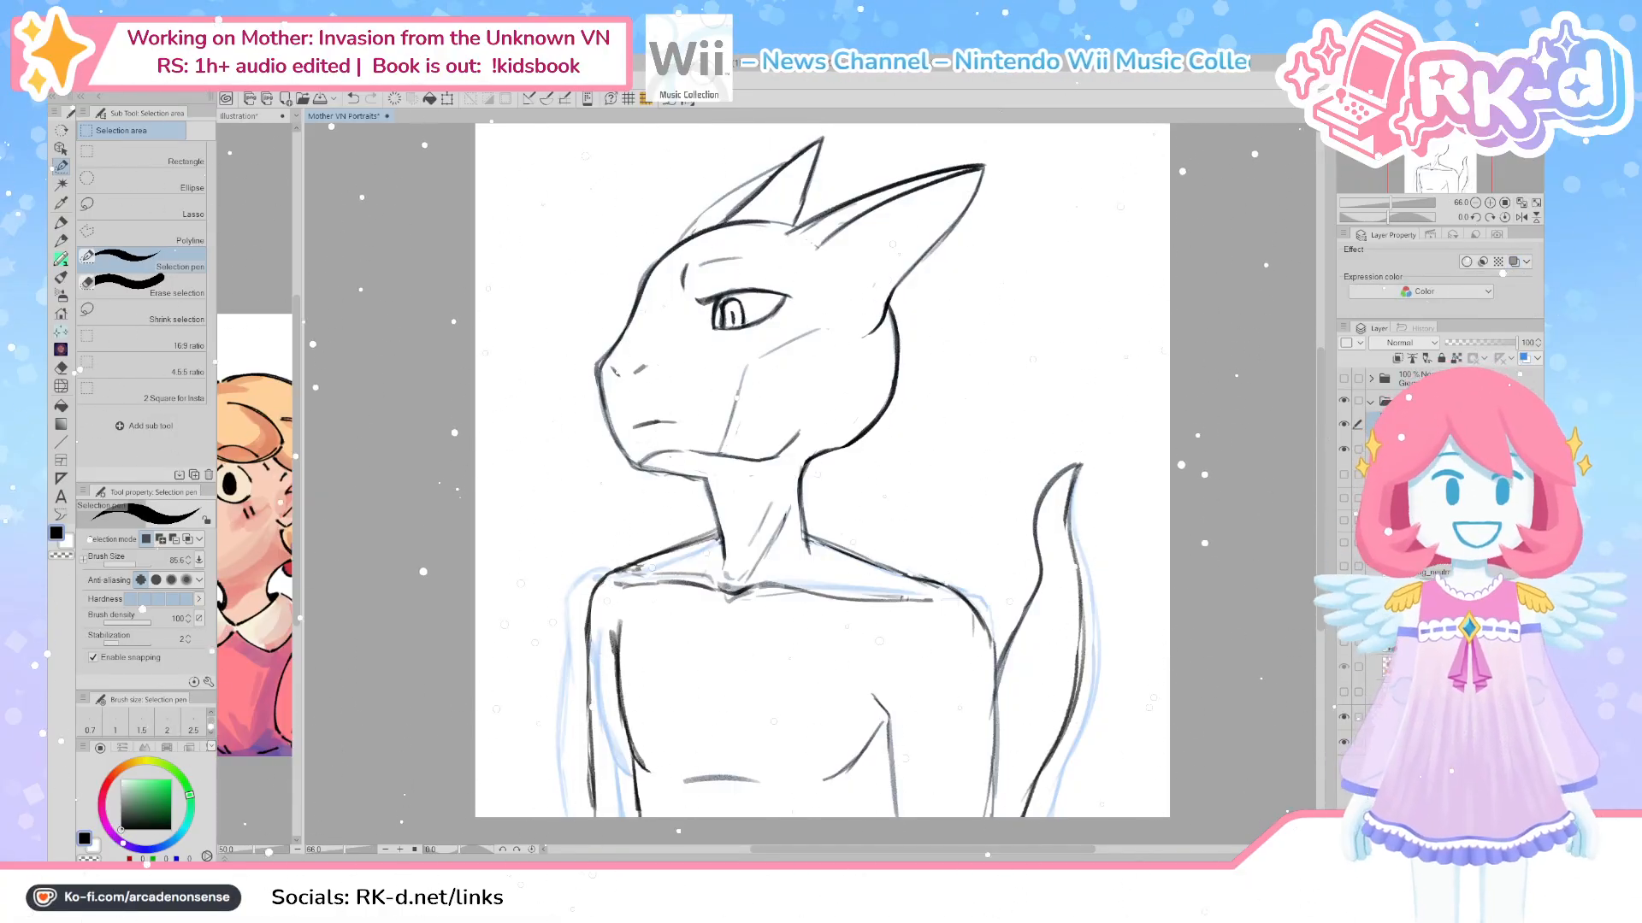
click(1344, 451)
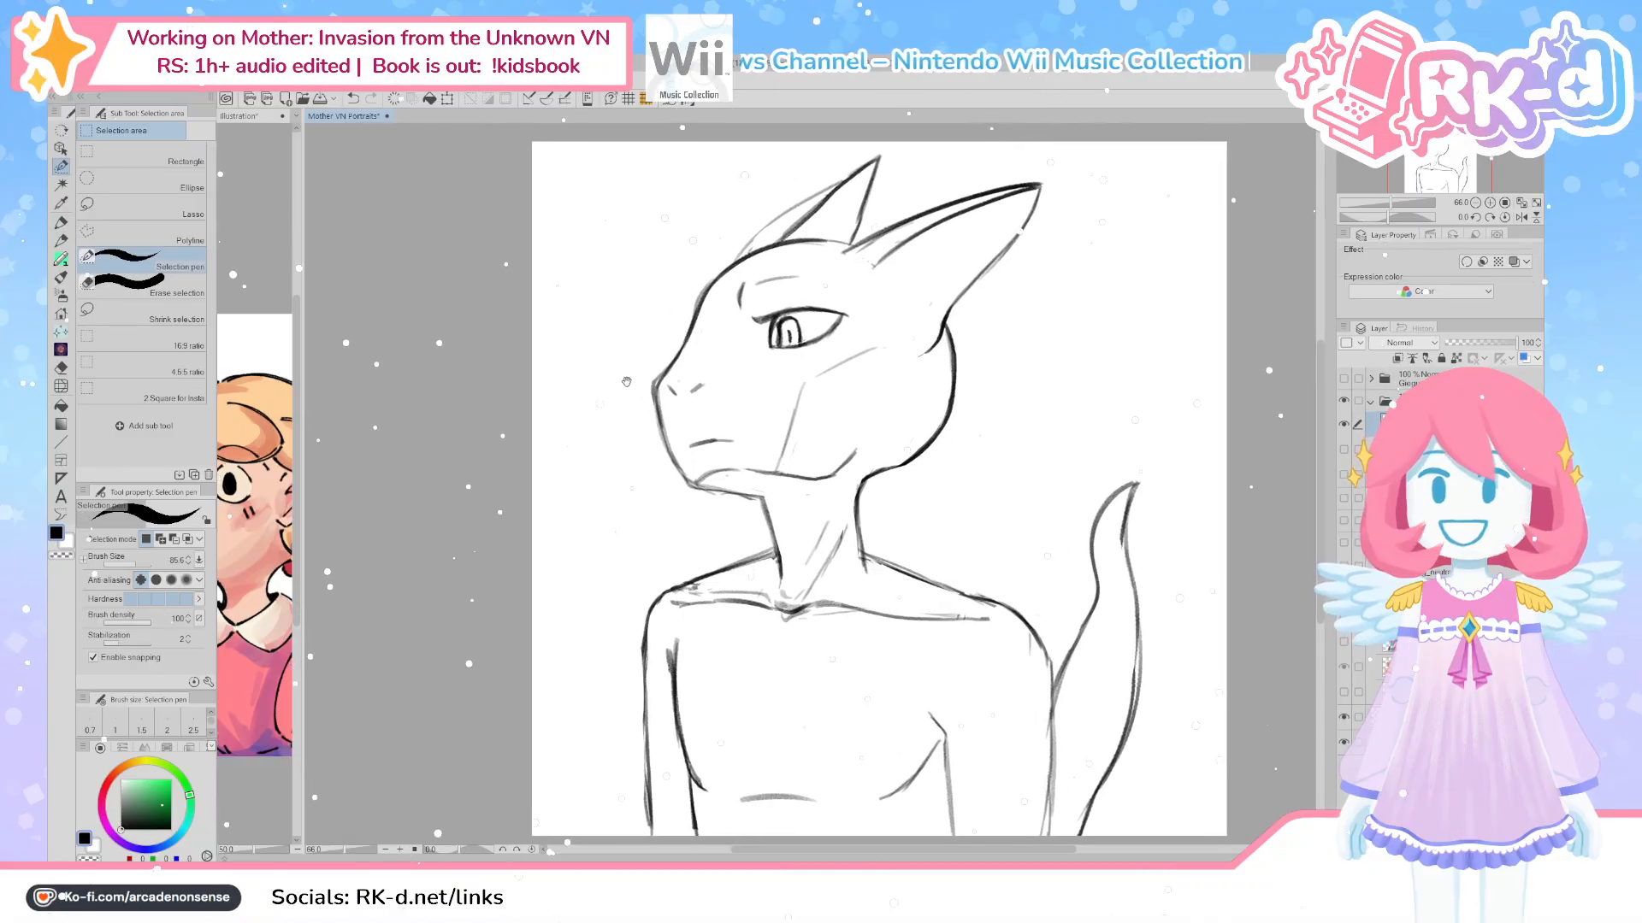
Replace the visible creature folder with the blue robot sketch, and save the file
click(1379, 402)
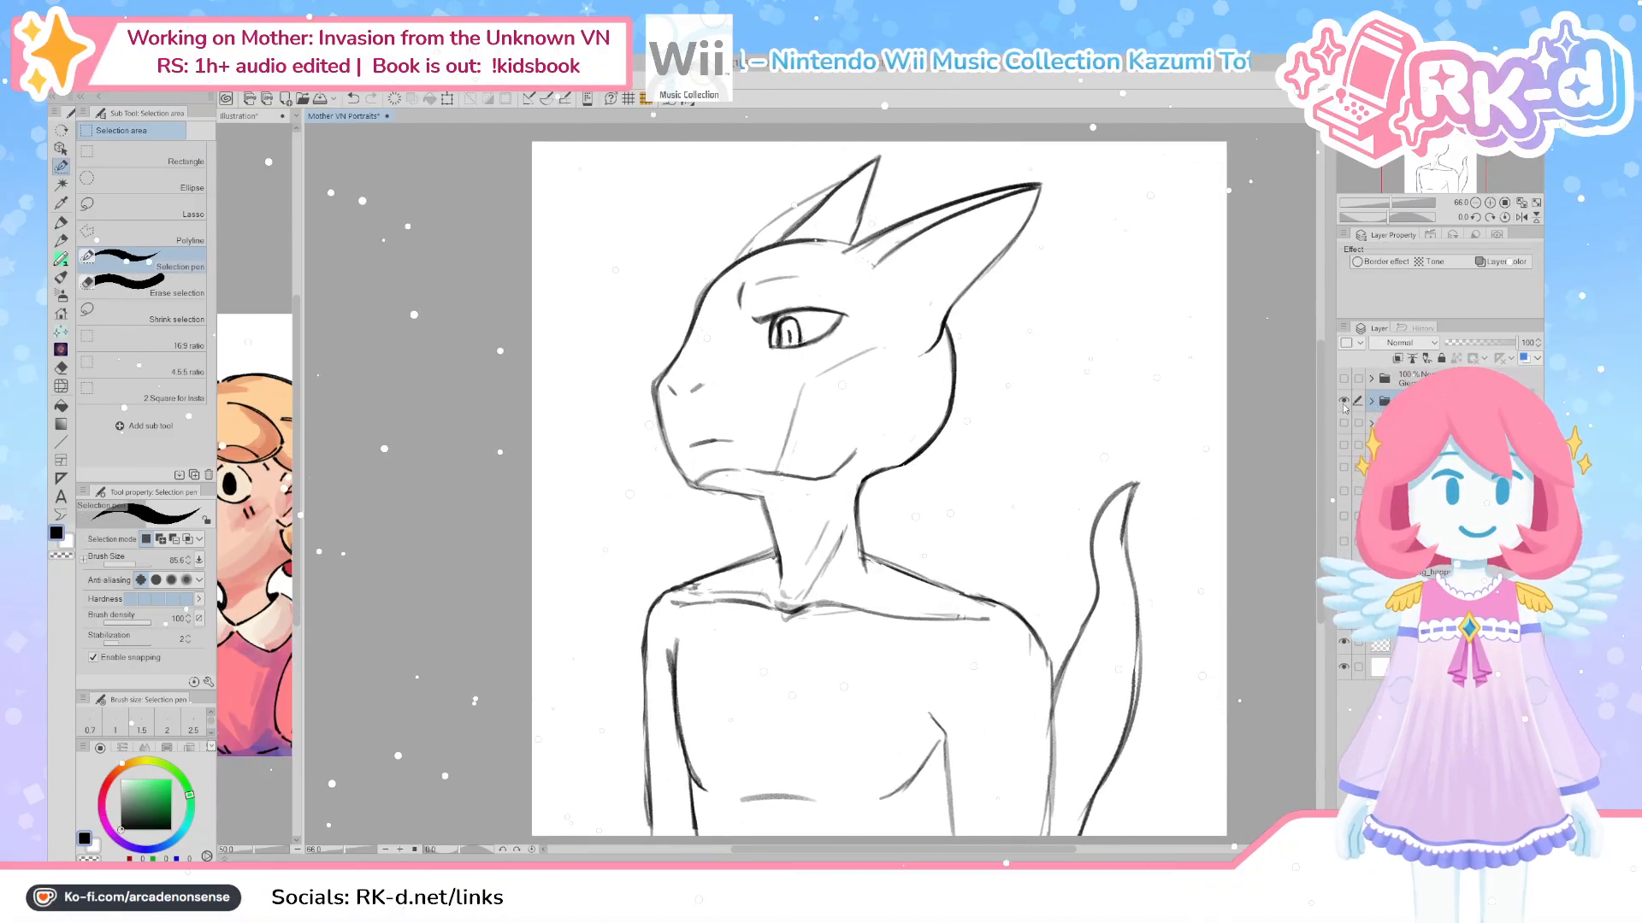
drag(932, 541, 914, 526)
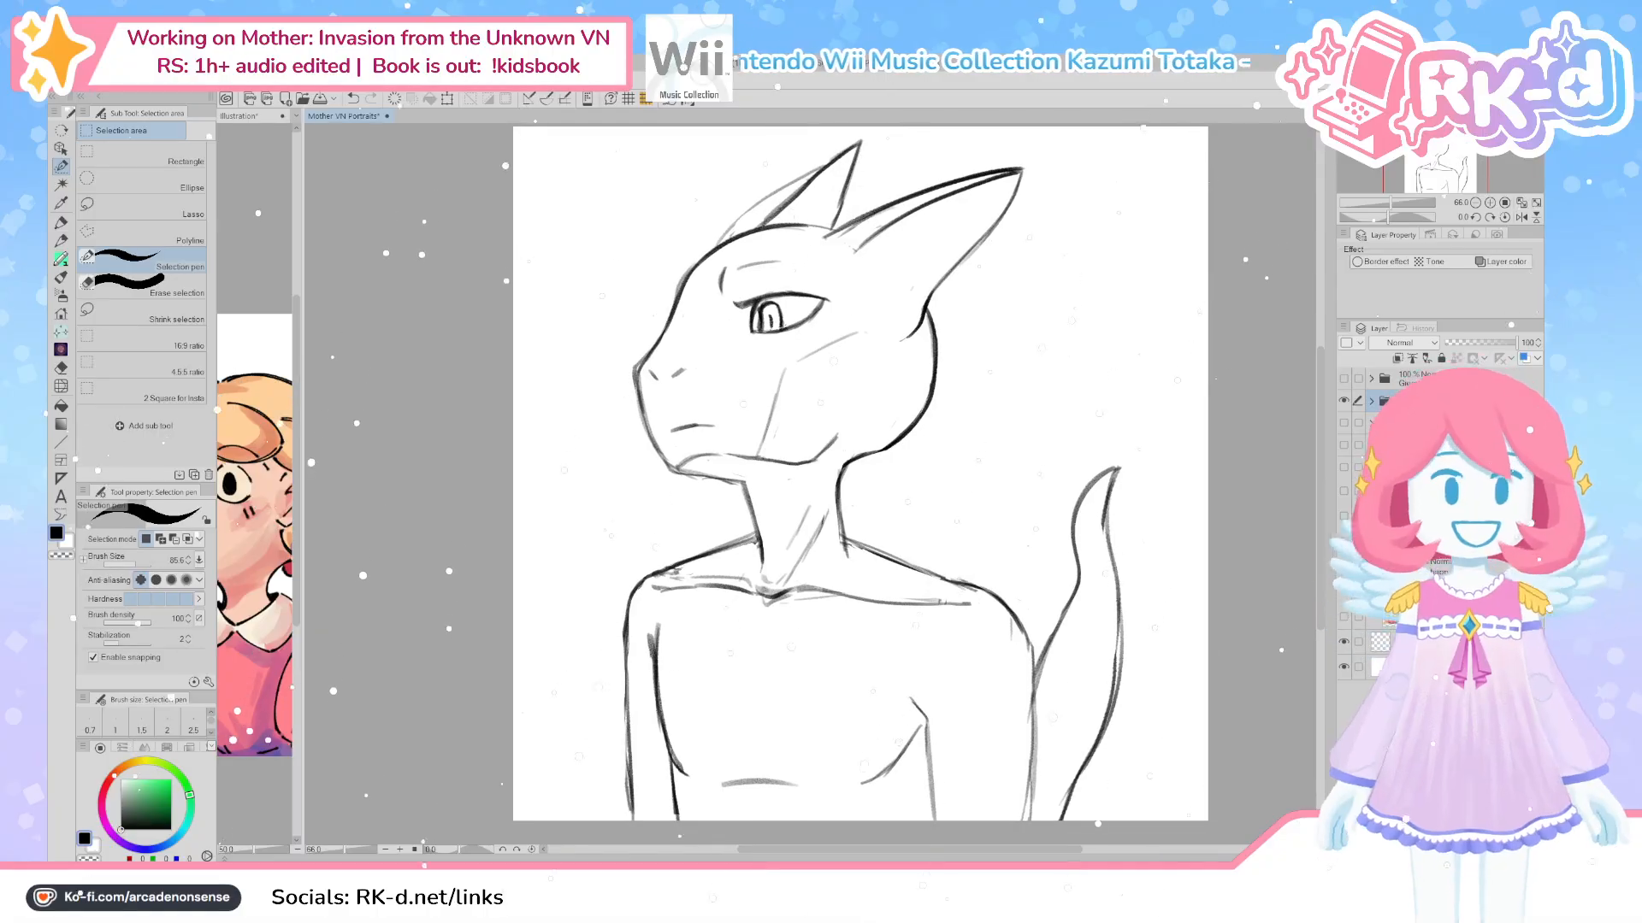
click(1344, 402)
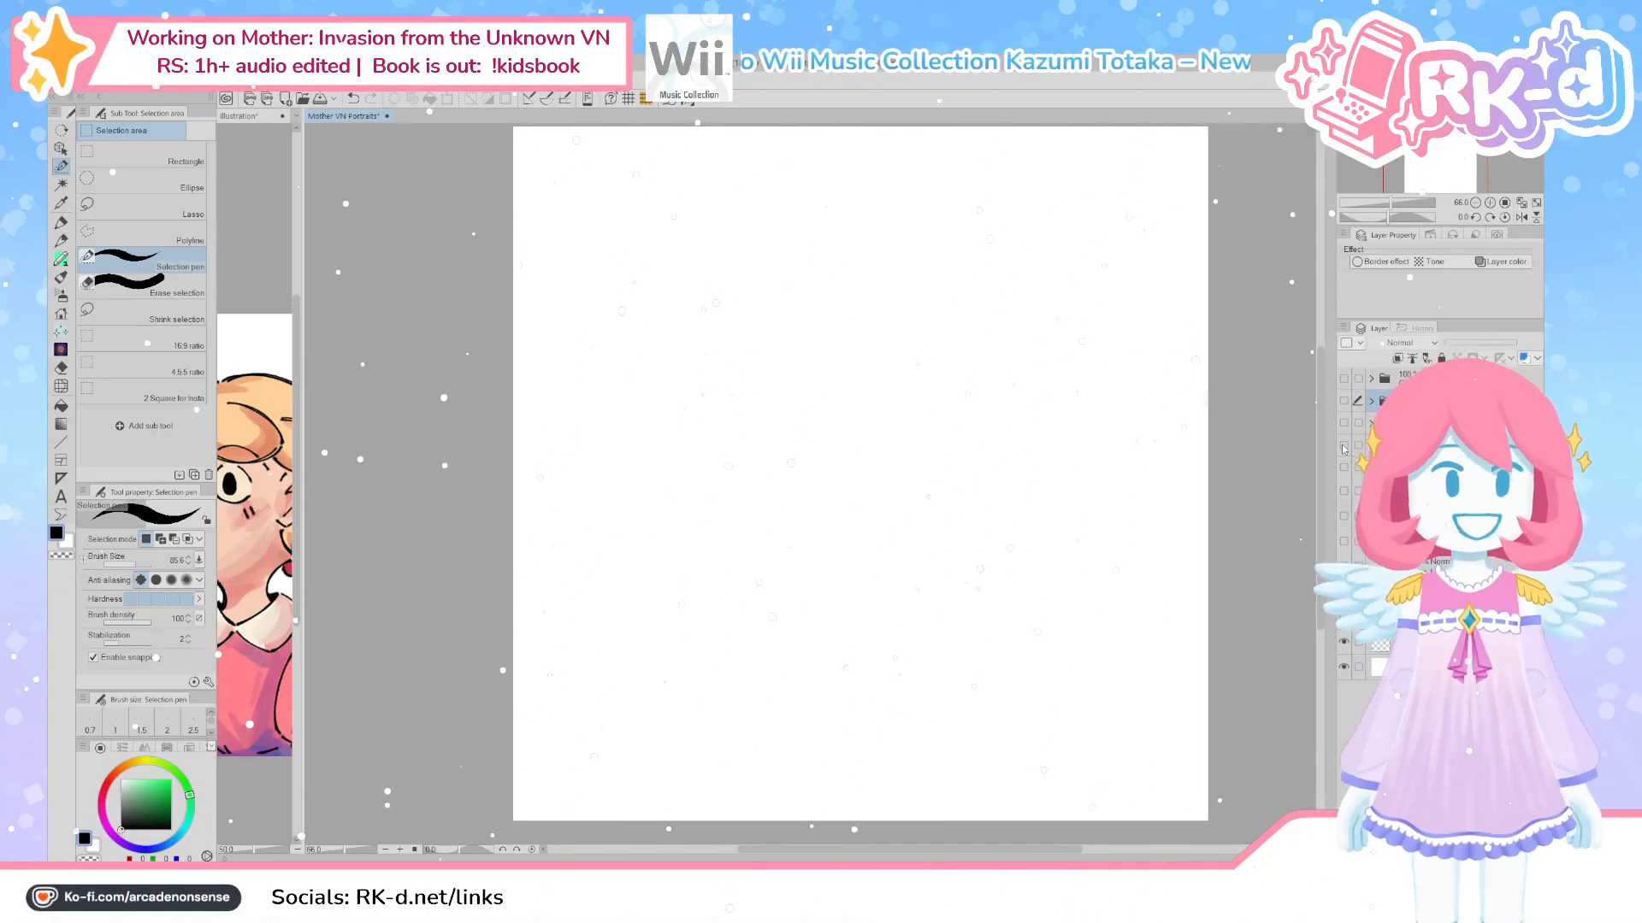
click(1343, 447)
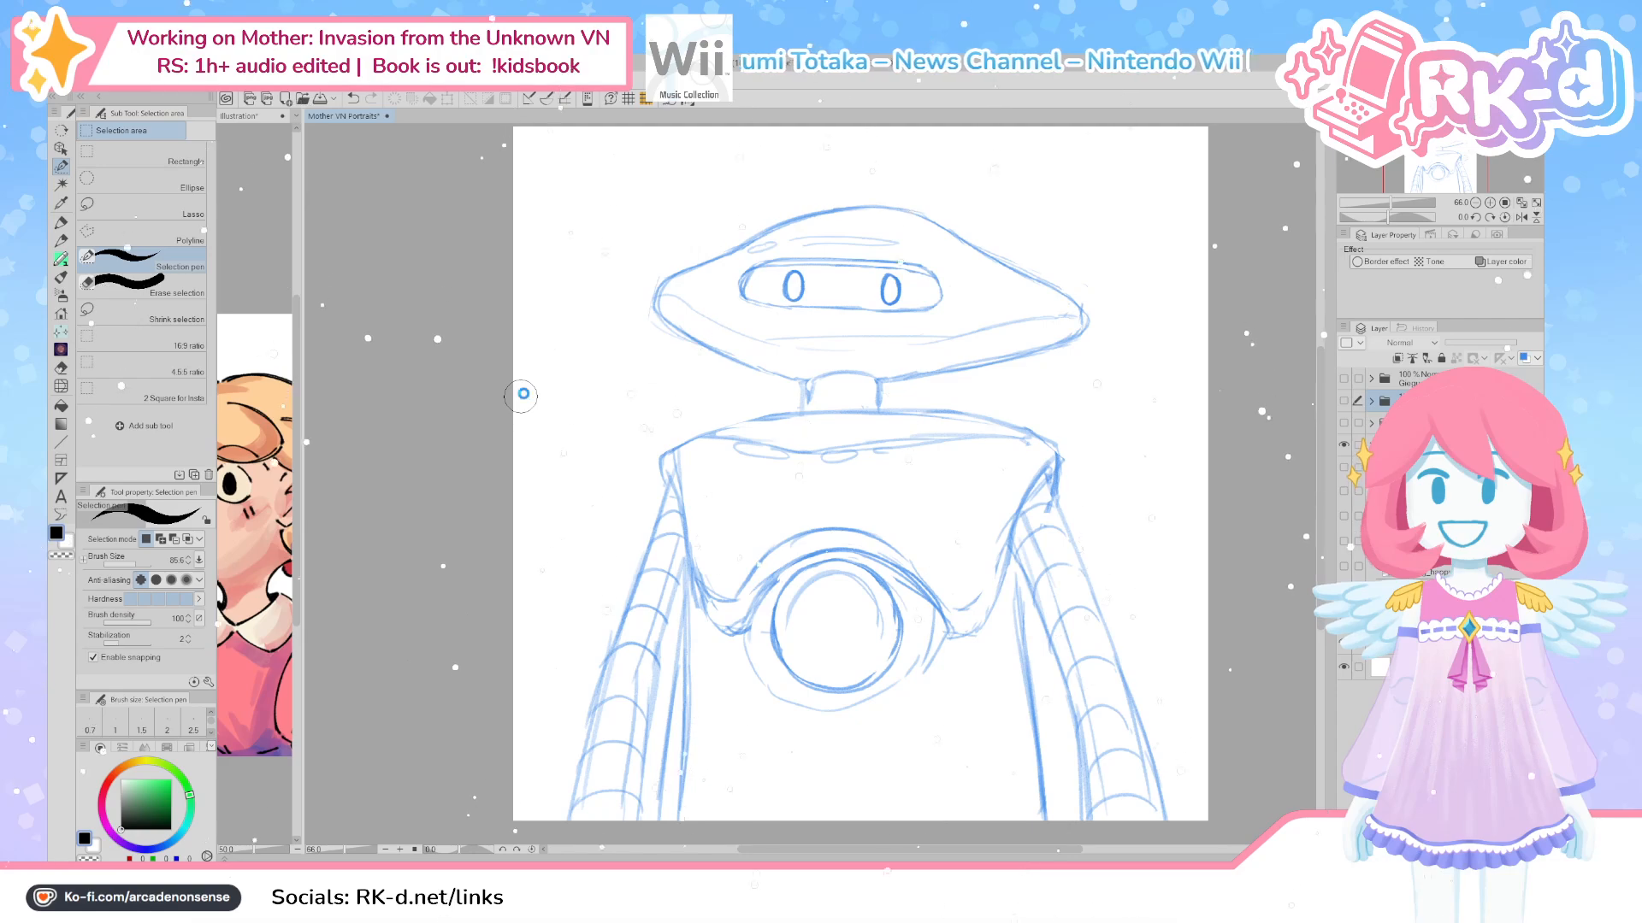
key(ctrl+s)
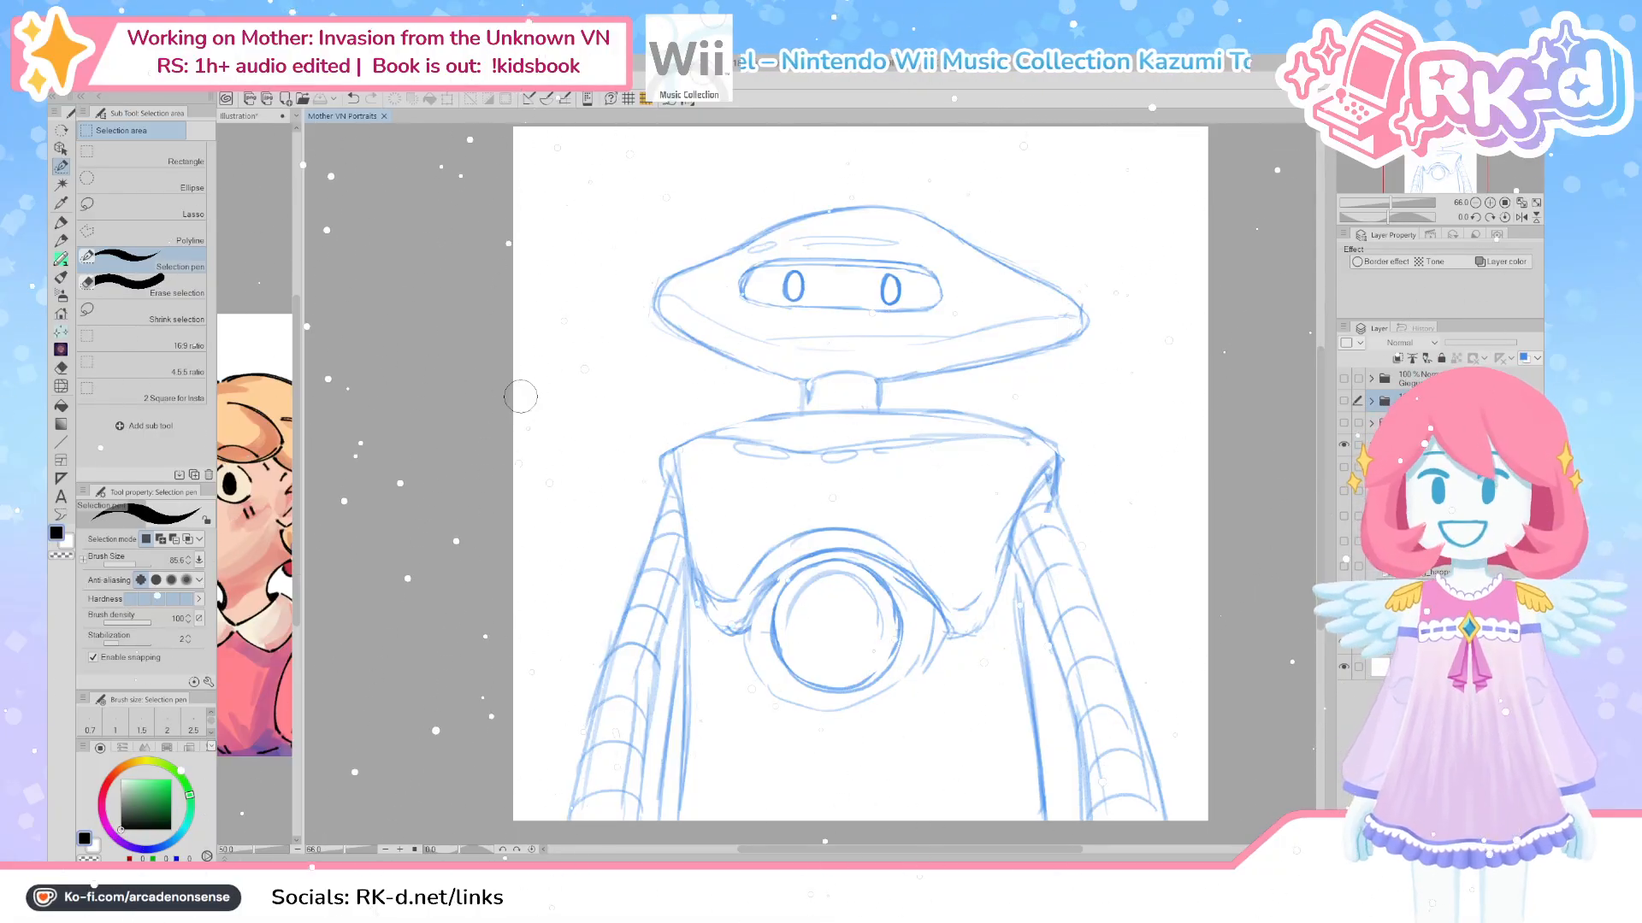
Select the blue robot sketch's layer group and add two new layers for the robot portrait
click(1436, 445)
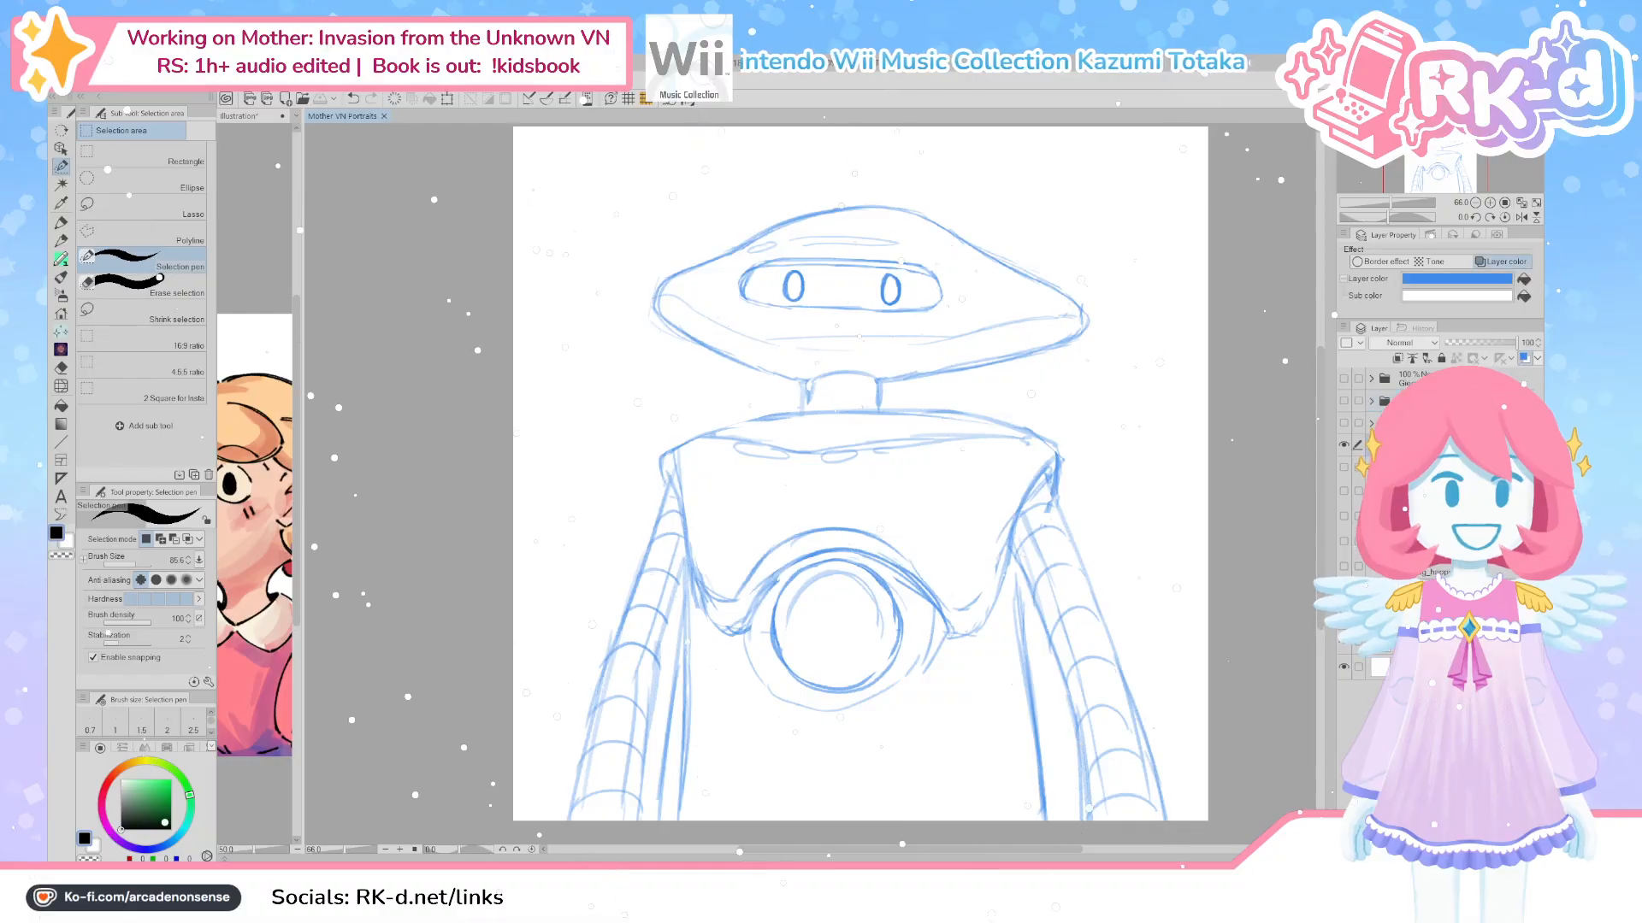
key(ctrl+shift+n)
click(1437, 468)
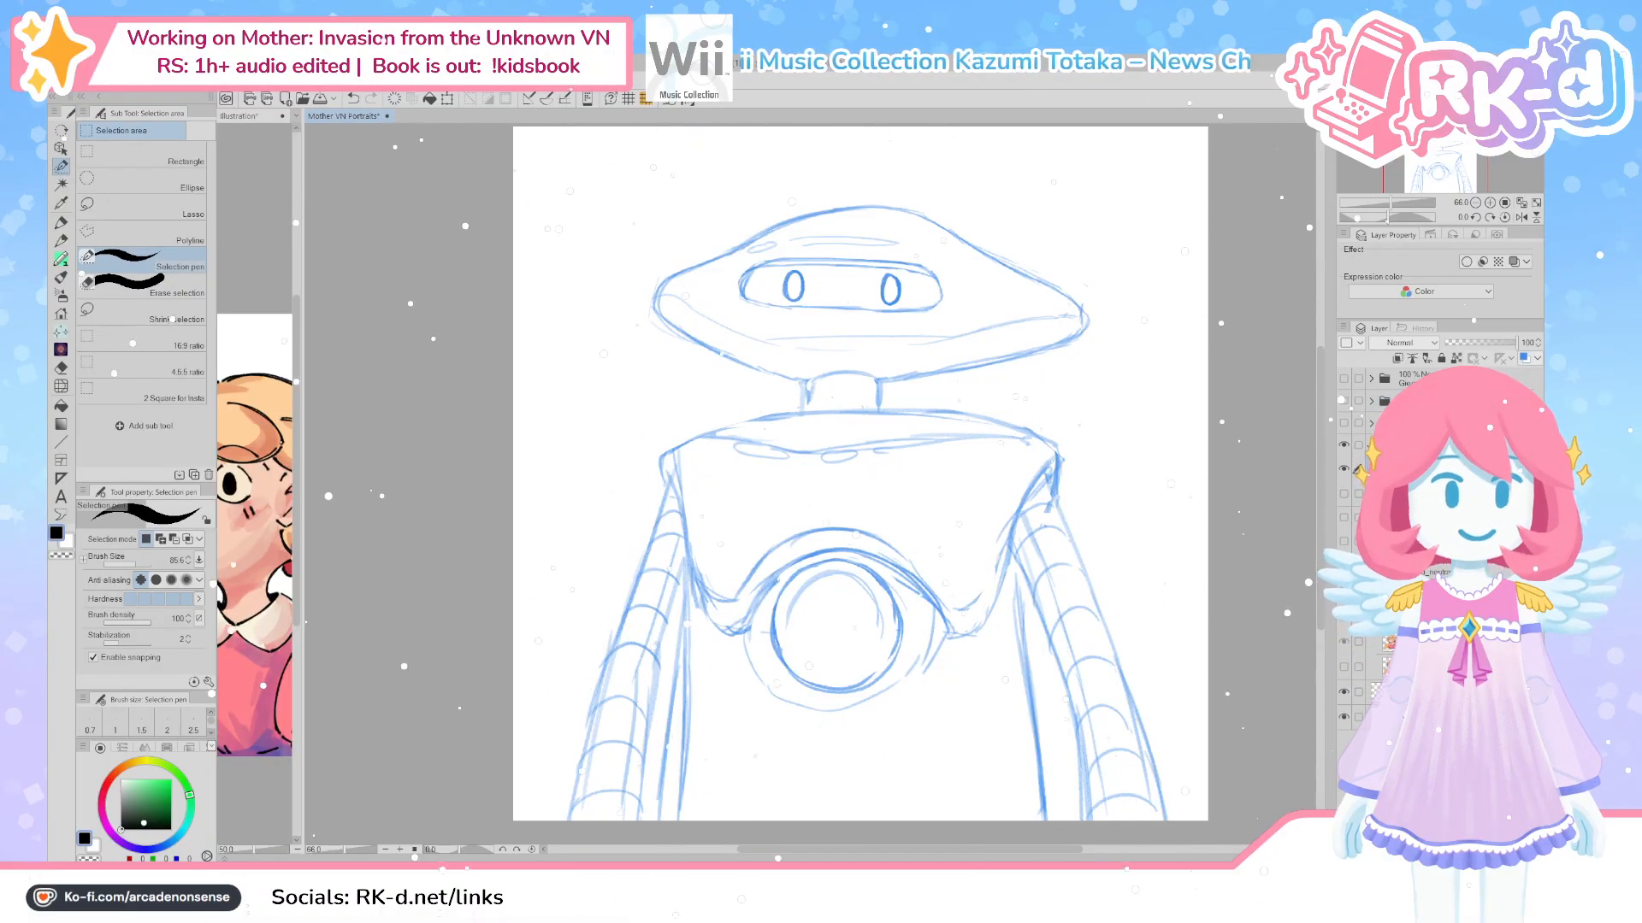
key(ctrl+shift+n)
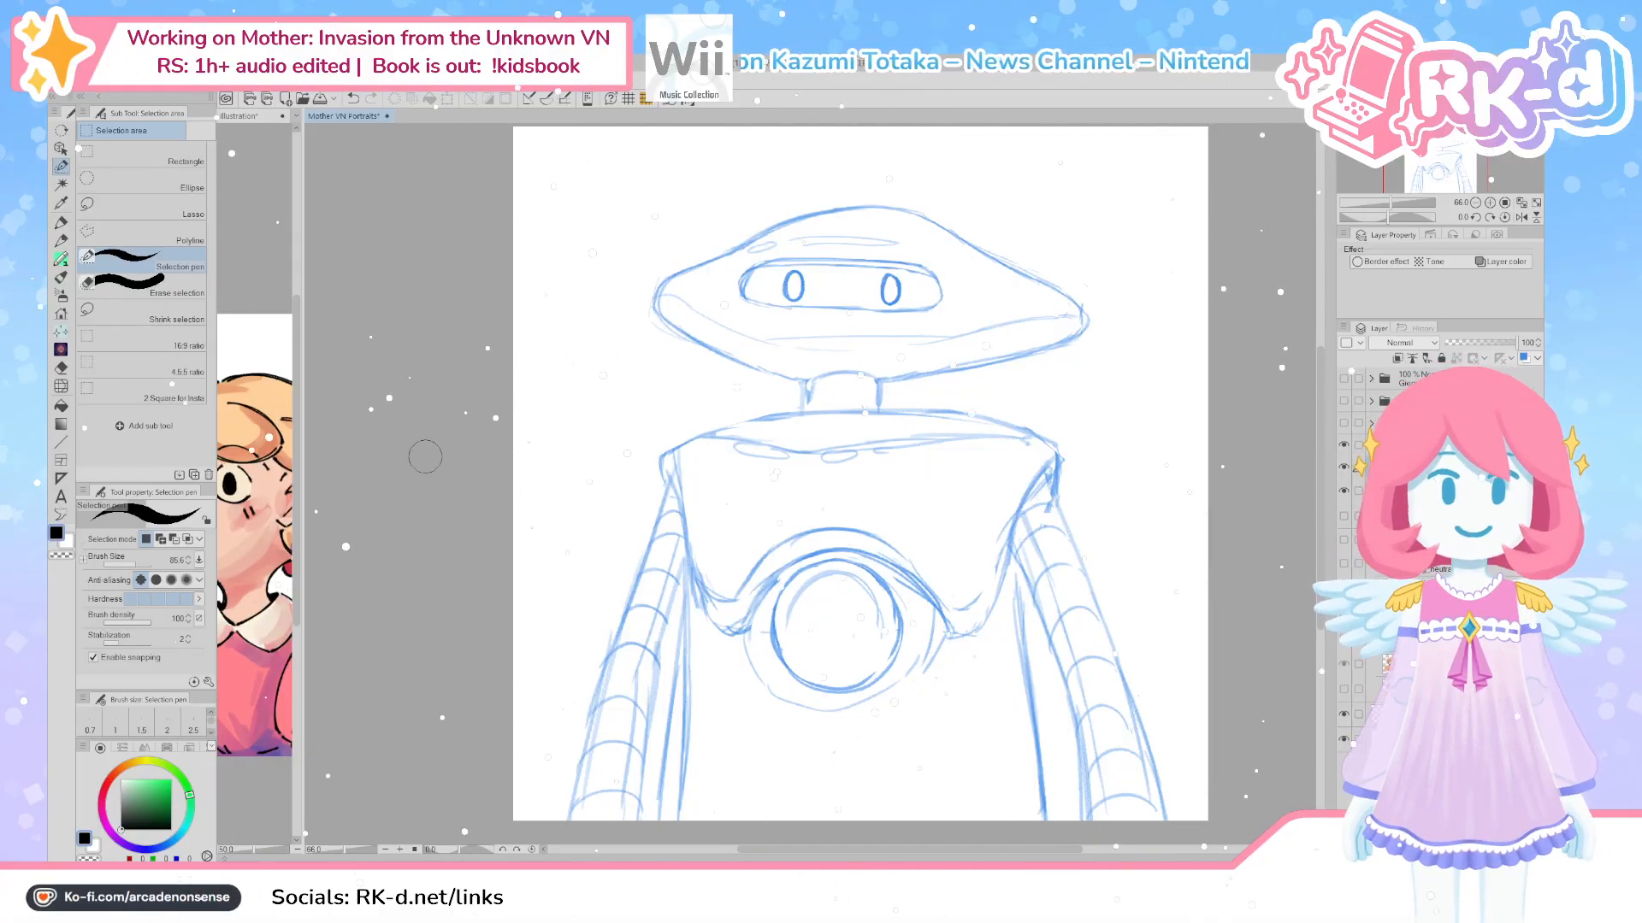
Widen the girl illustration's view beside the robot canvas and examine both drawings' linework up close
drag(297, 414, 680, 414)
scroll(391, 588, up, 2)
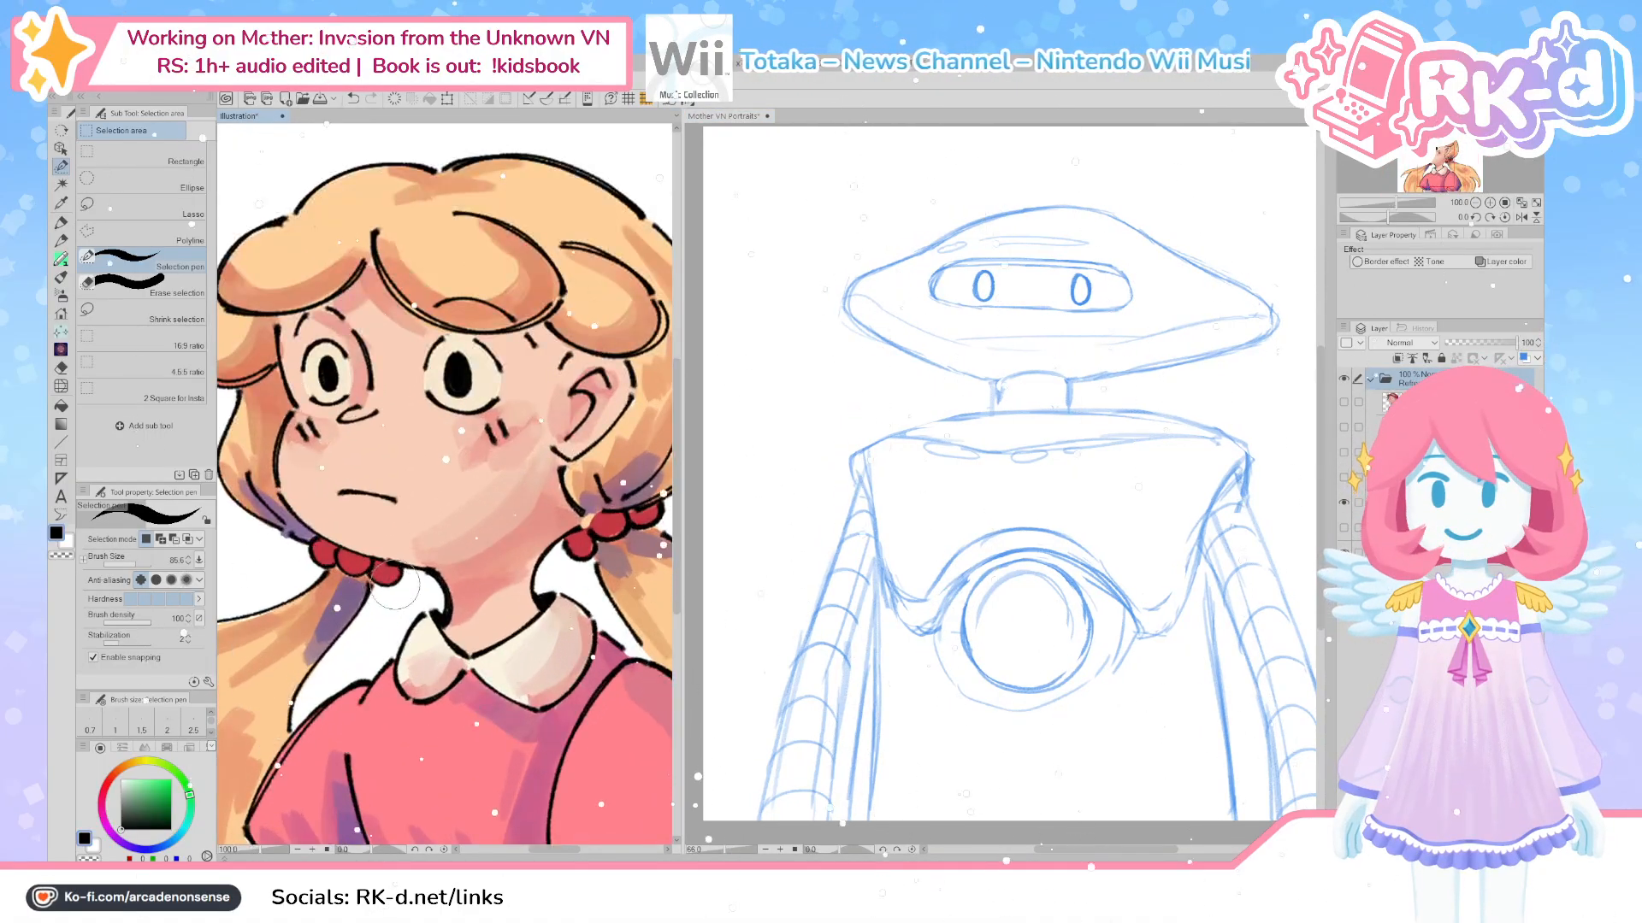
scroll(391, 588, down, 2)
scroll(391, 588, up, 1)
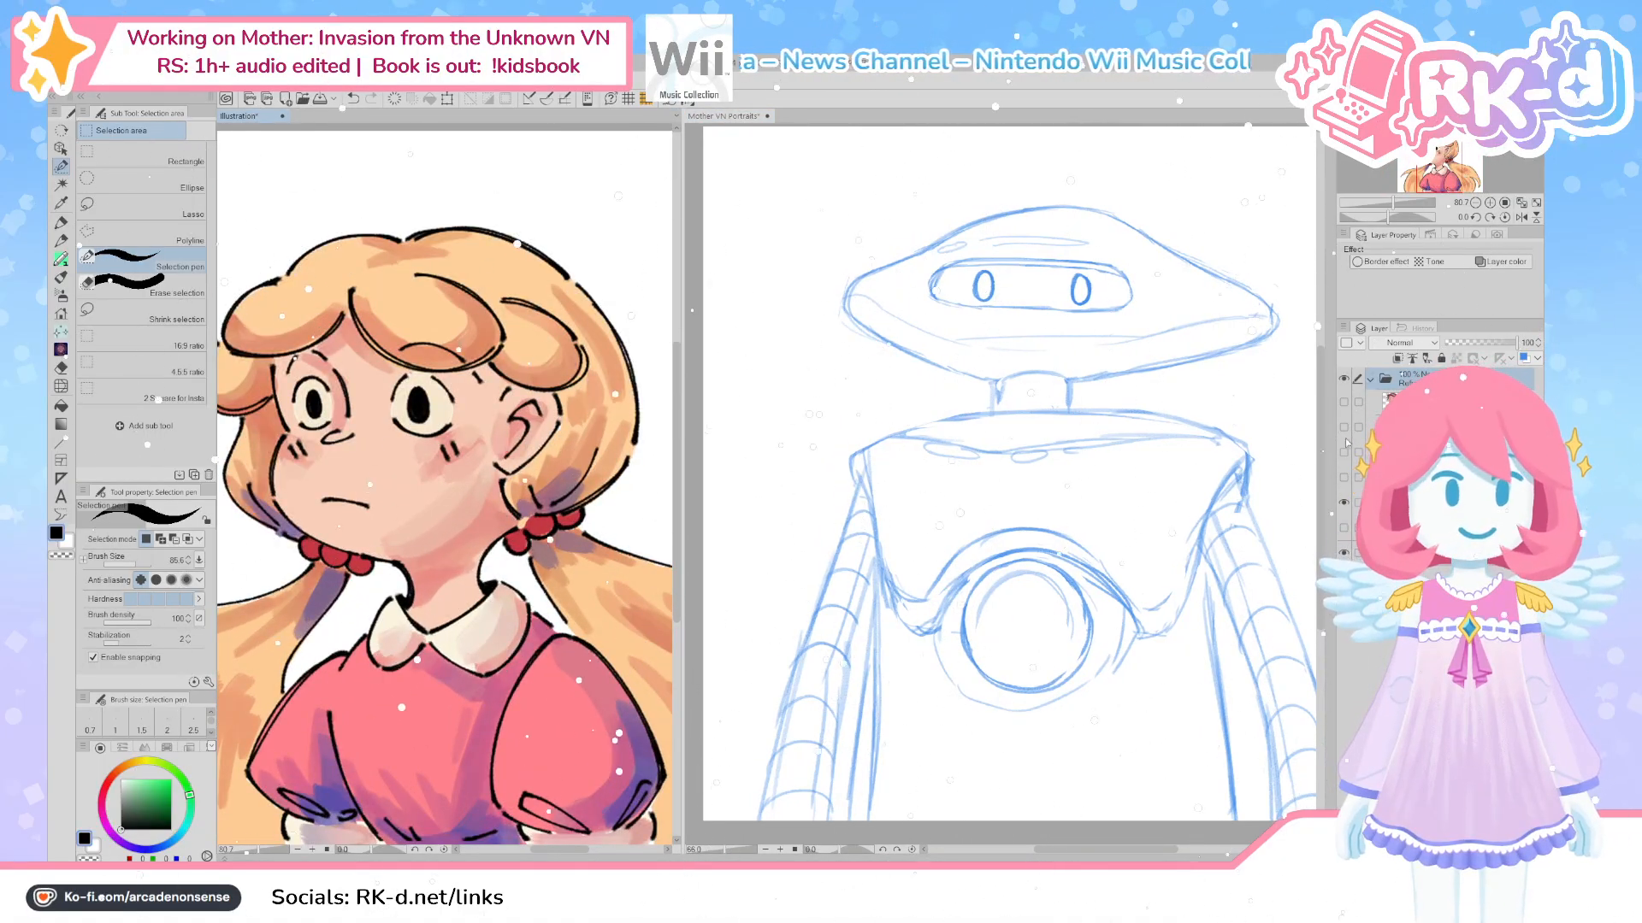
click(1205, 389)
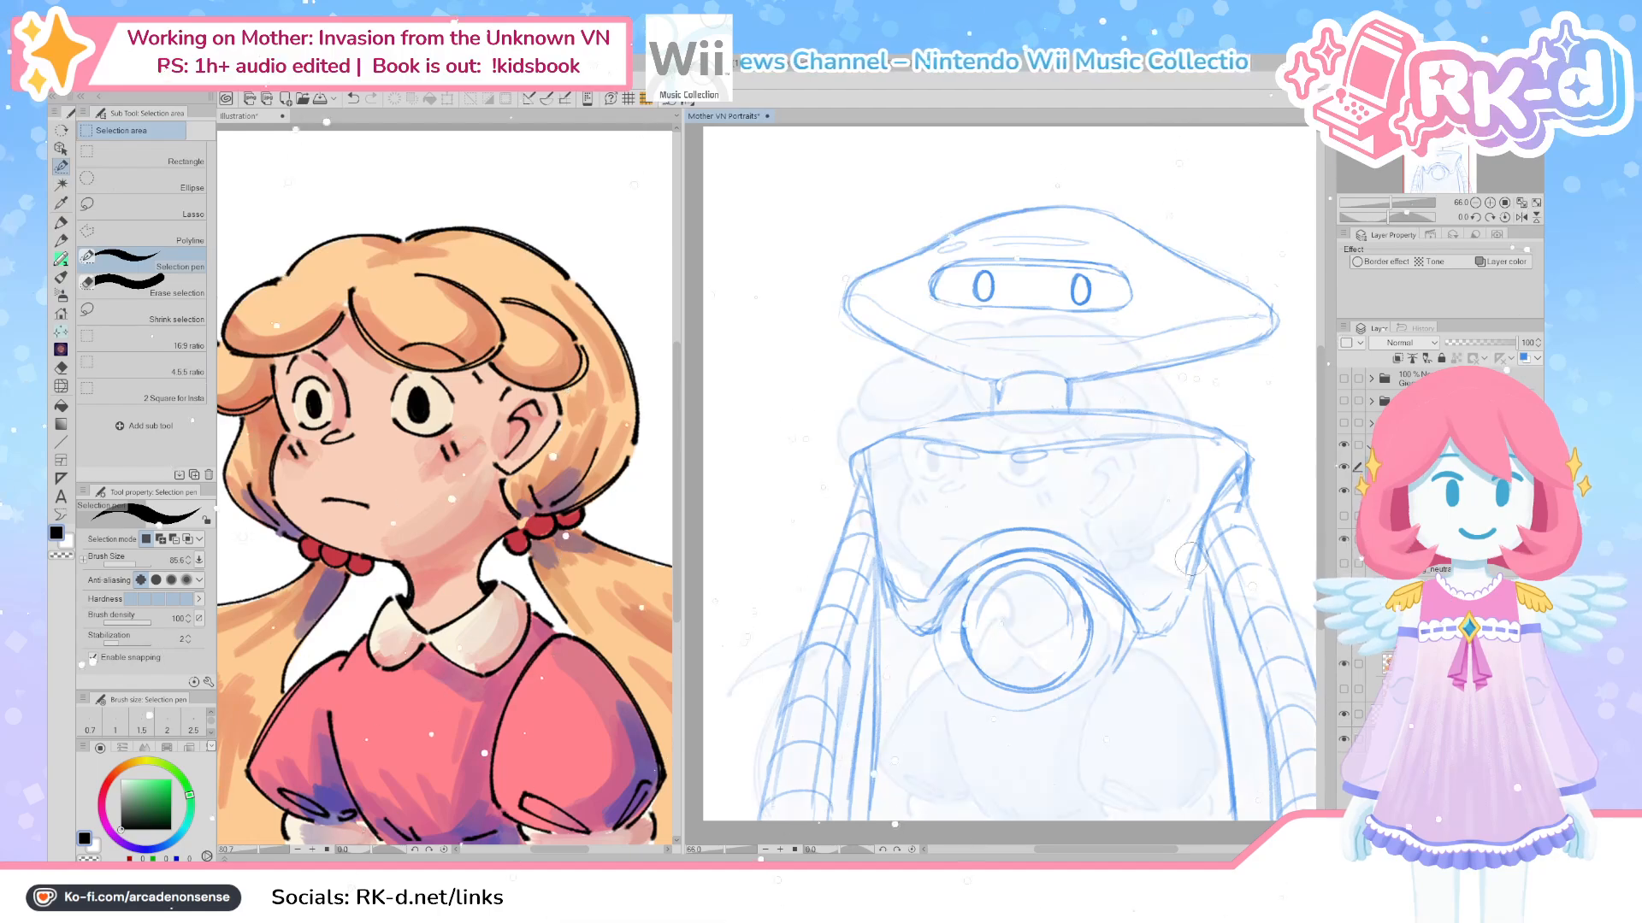
scroll(1019, 657, up, 5)
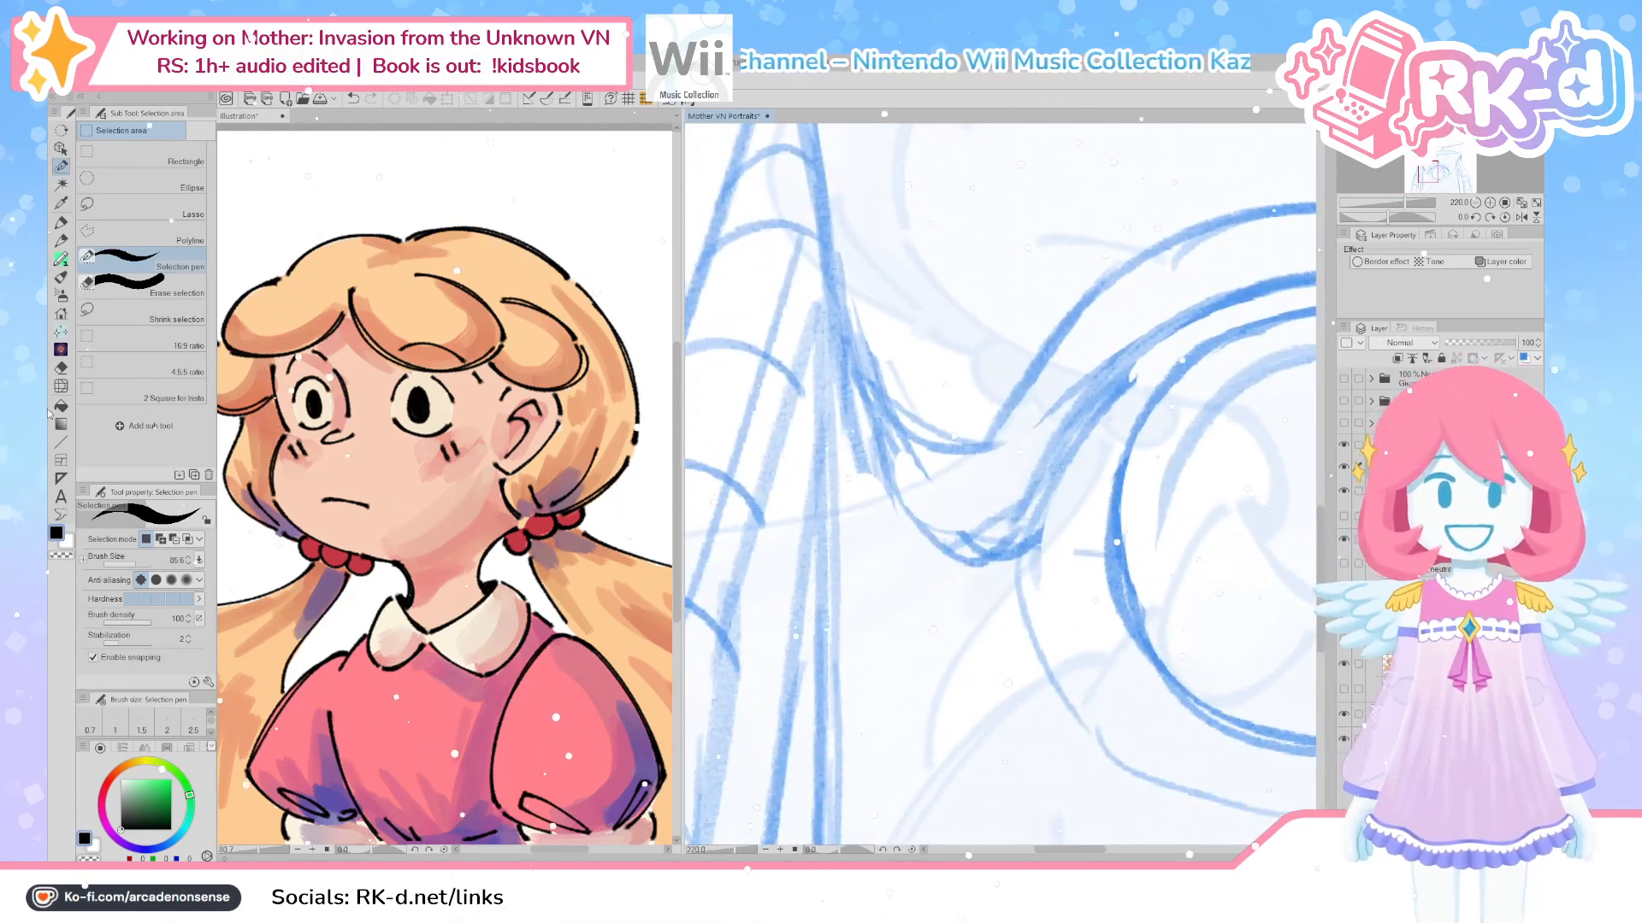
scroll(489, 479, up, 4)
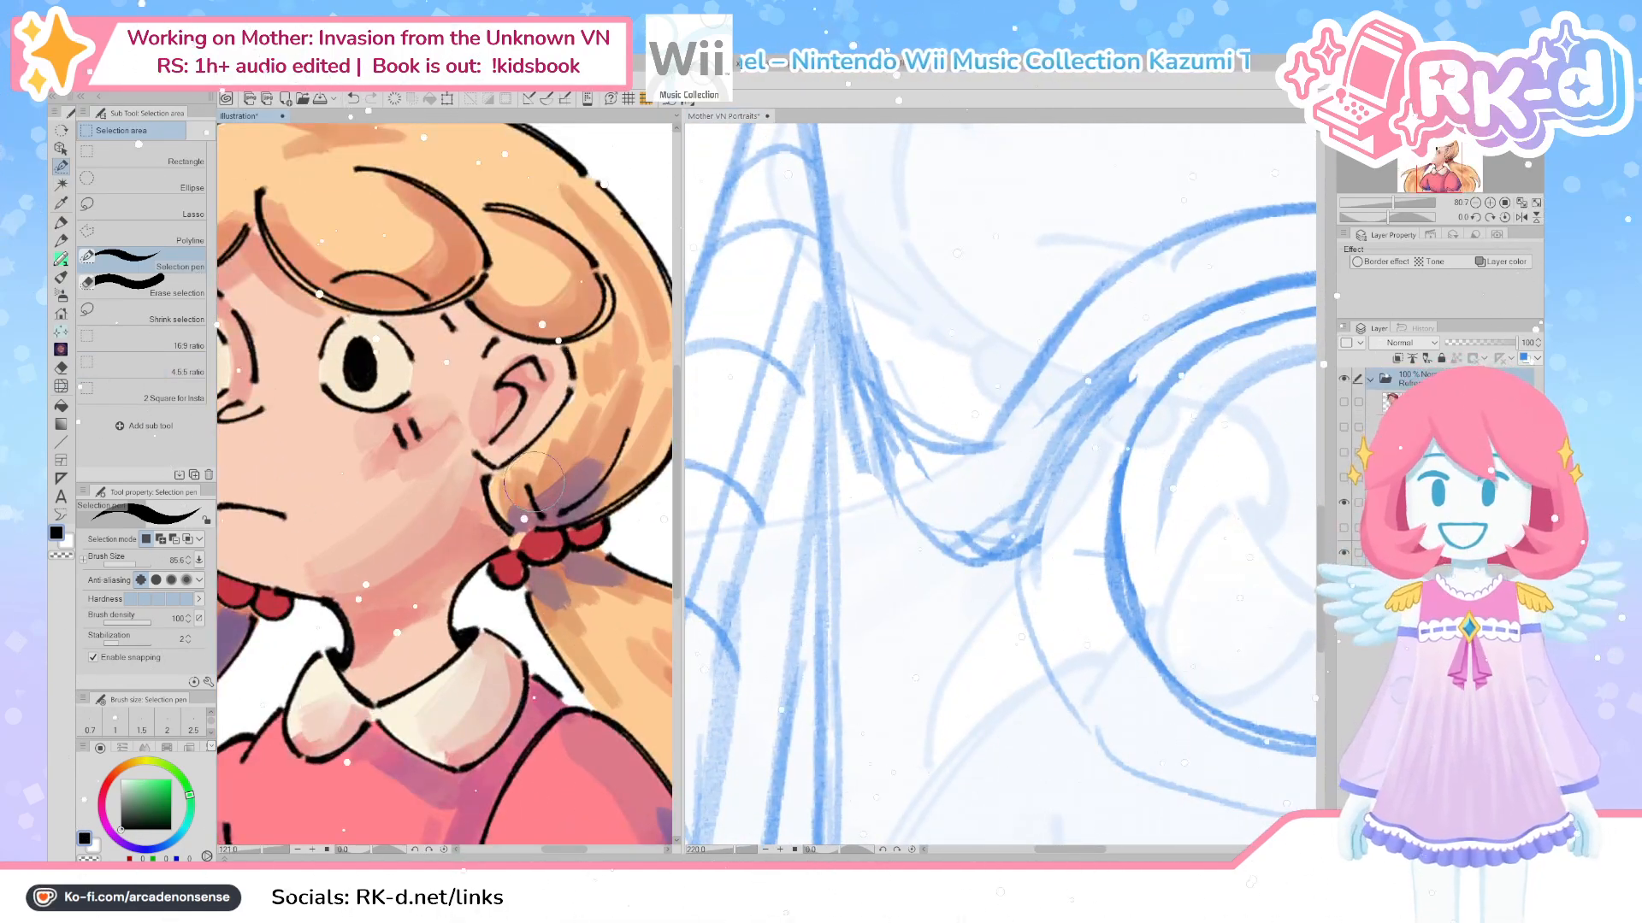
Switch to the Textured pen and try a test line along the girl's neck on a layer of her illustration
click(61, 240)
click(61, 223)
click(99, 130)
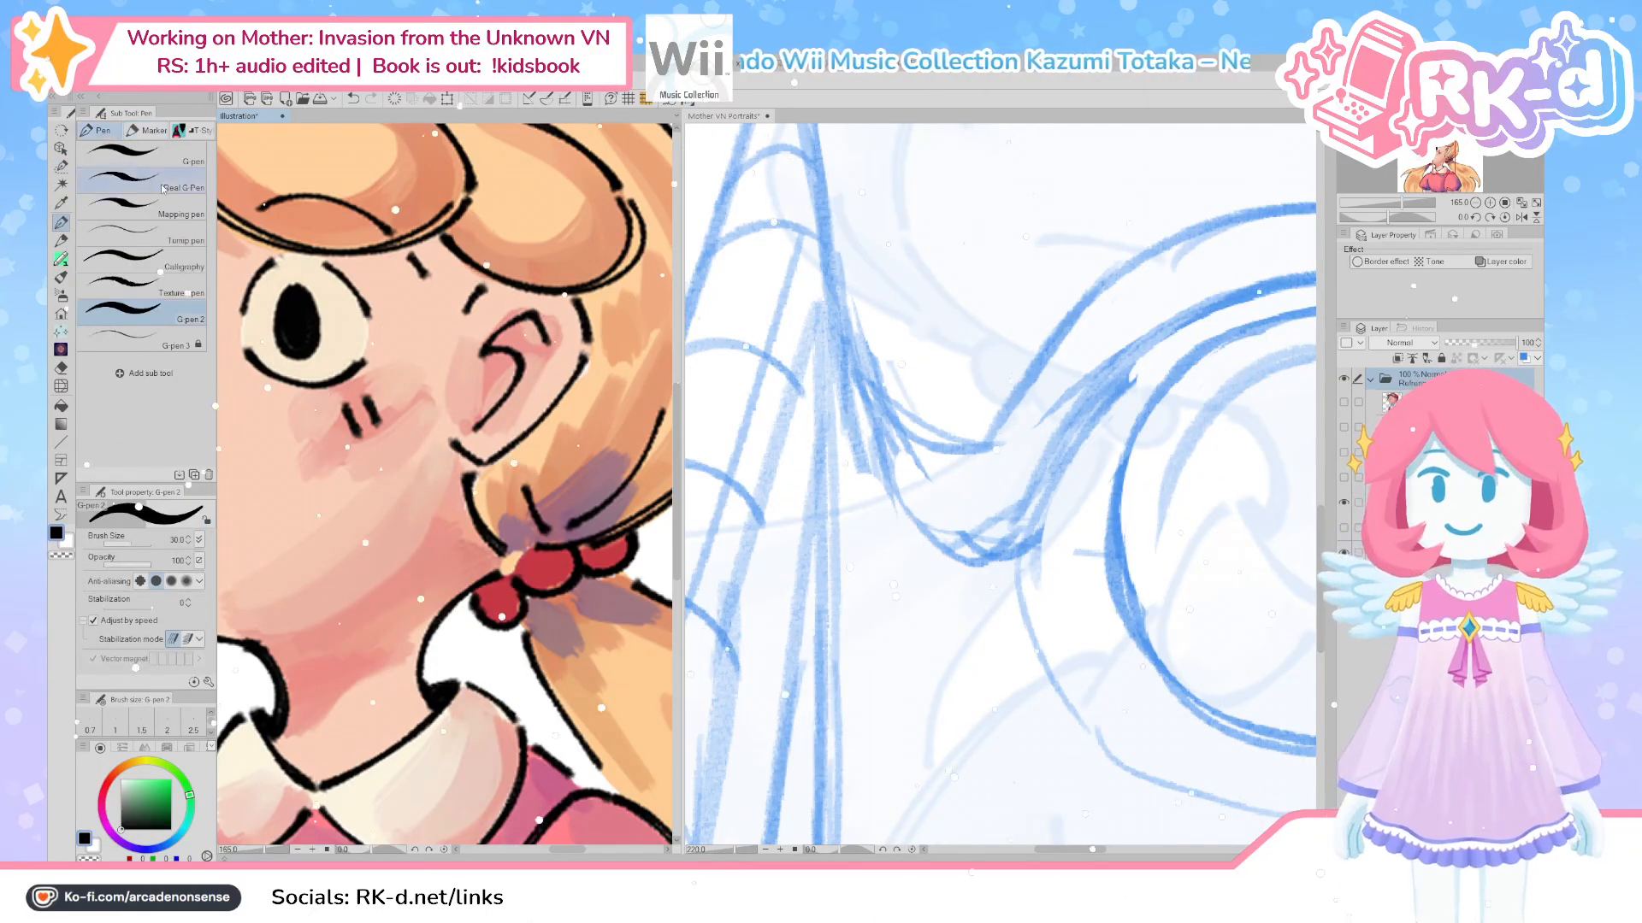
click(170, 285)
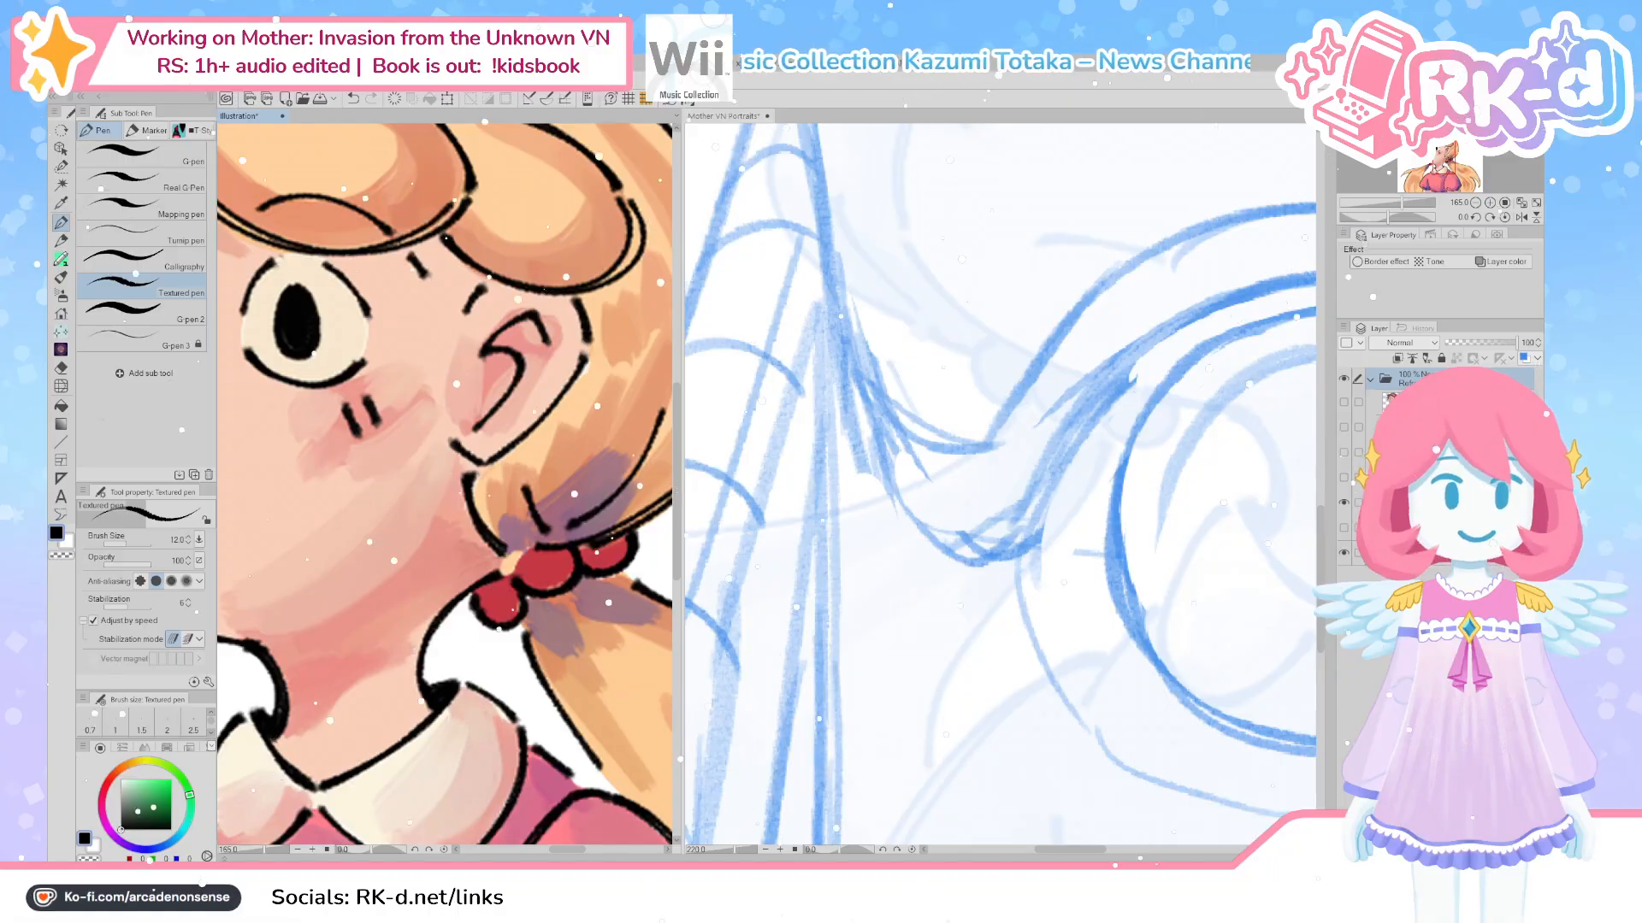
click(1402, 400)
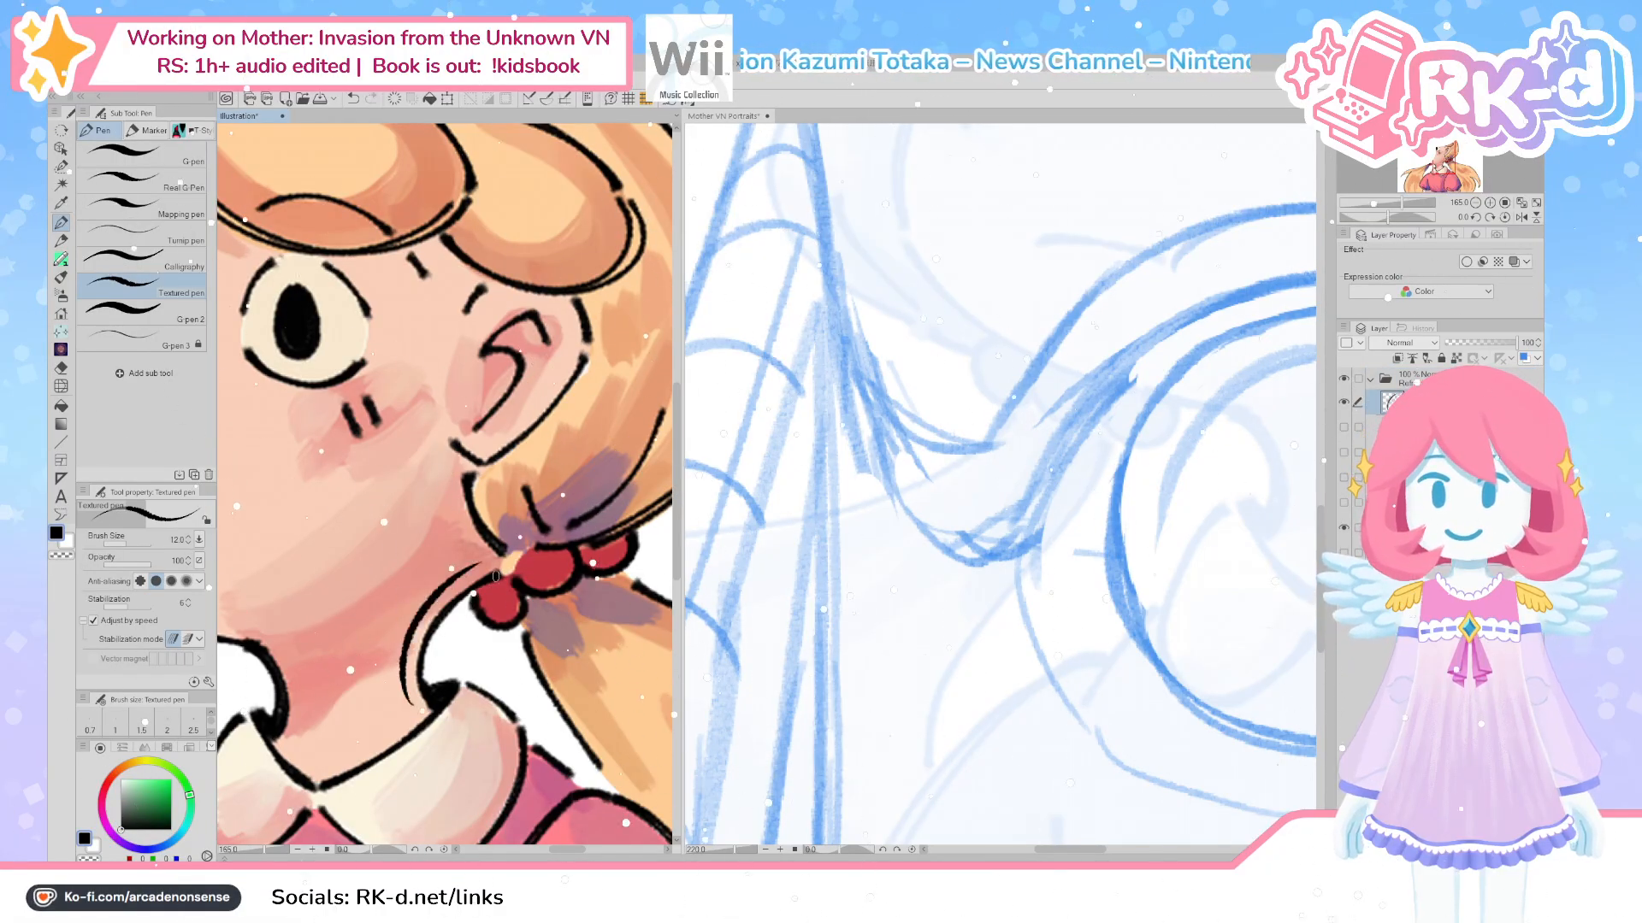
scroll(495, 576, down, 2)
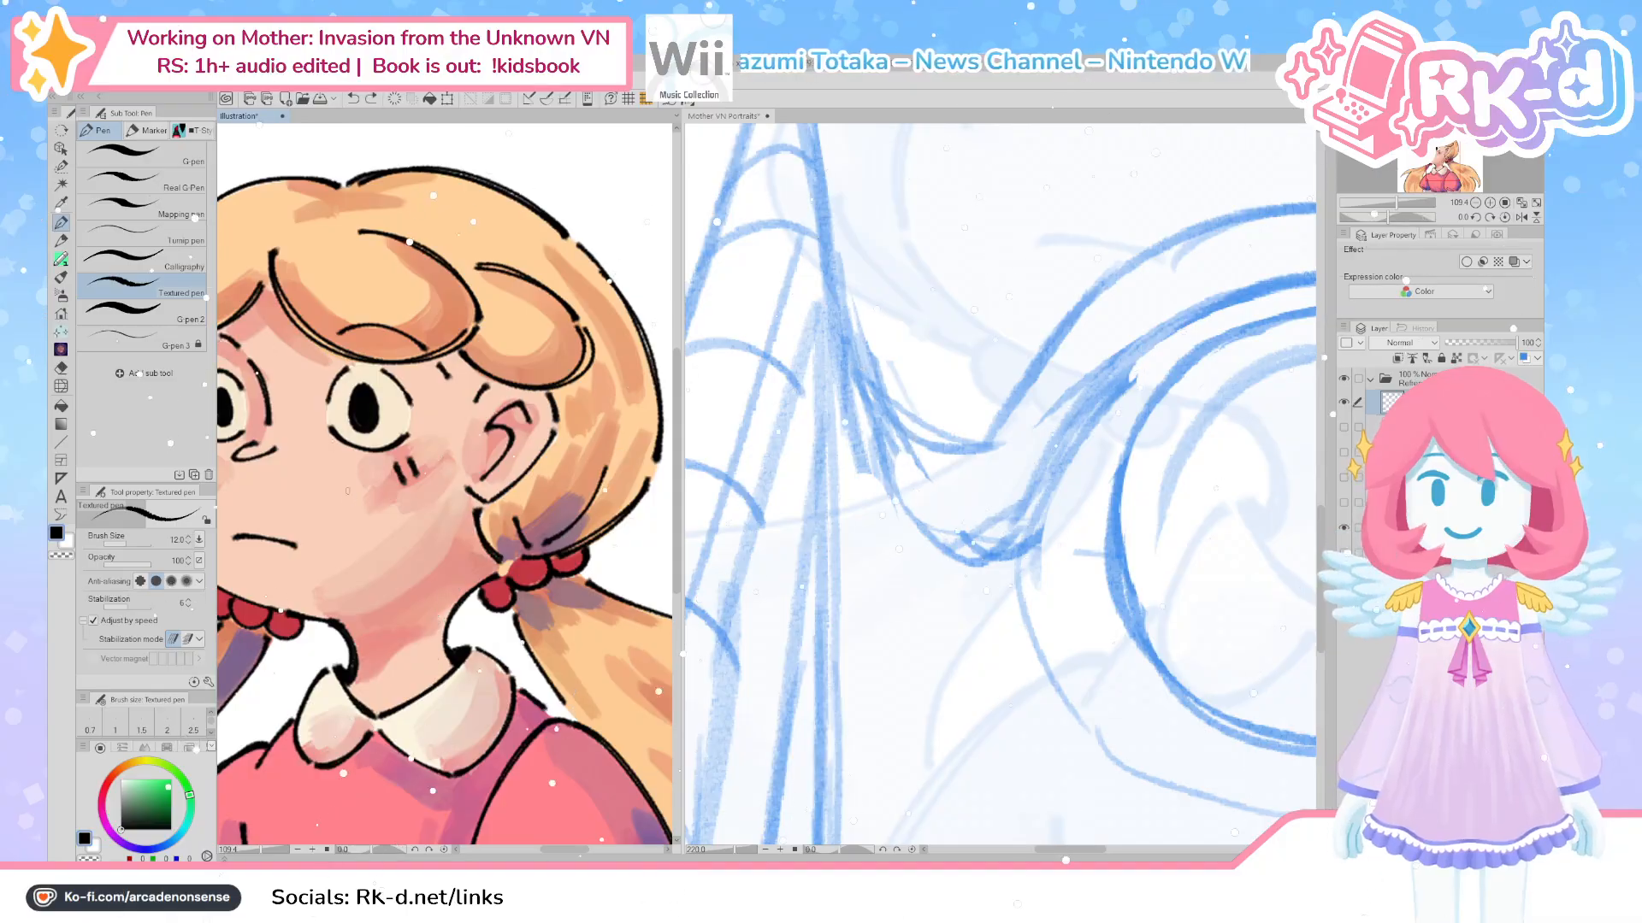
Switch to the Felt pen marker and try curved test lines along the girl's neck
scroll(391, 349, down, 1)
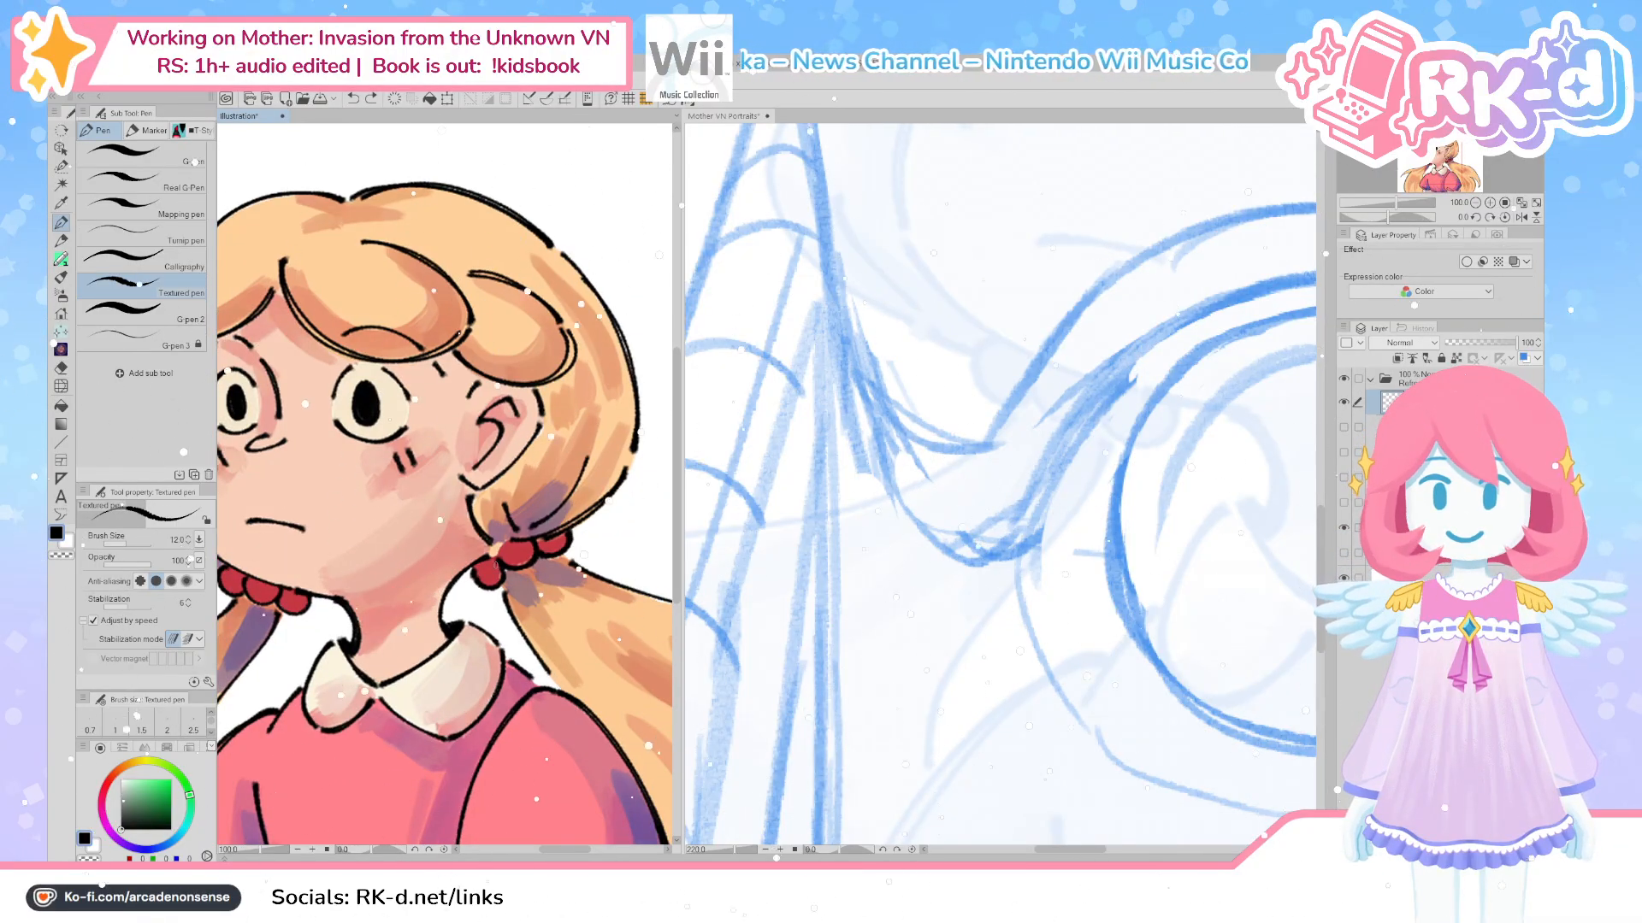
click(149, 130)
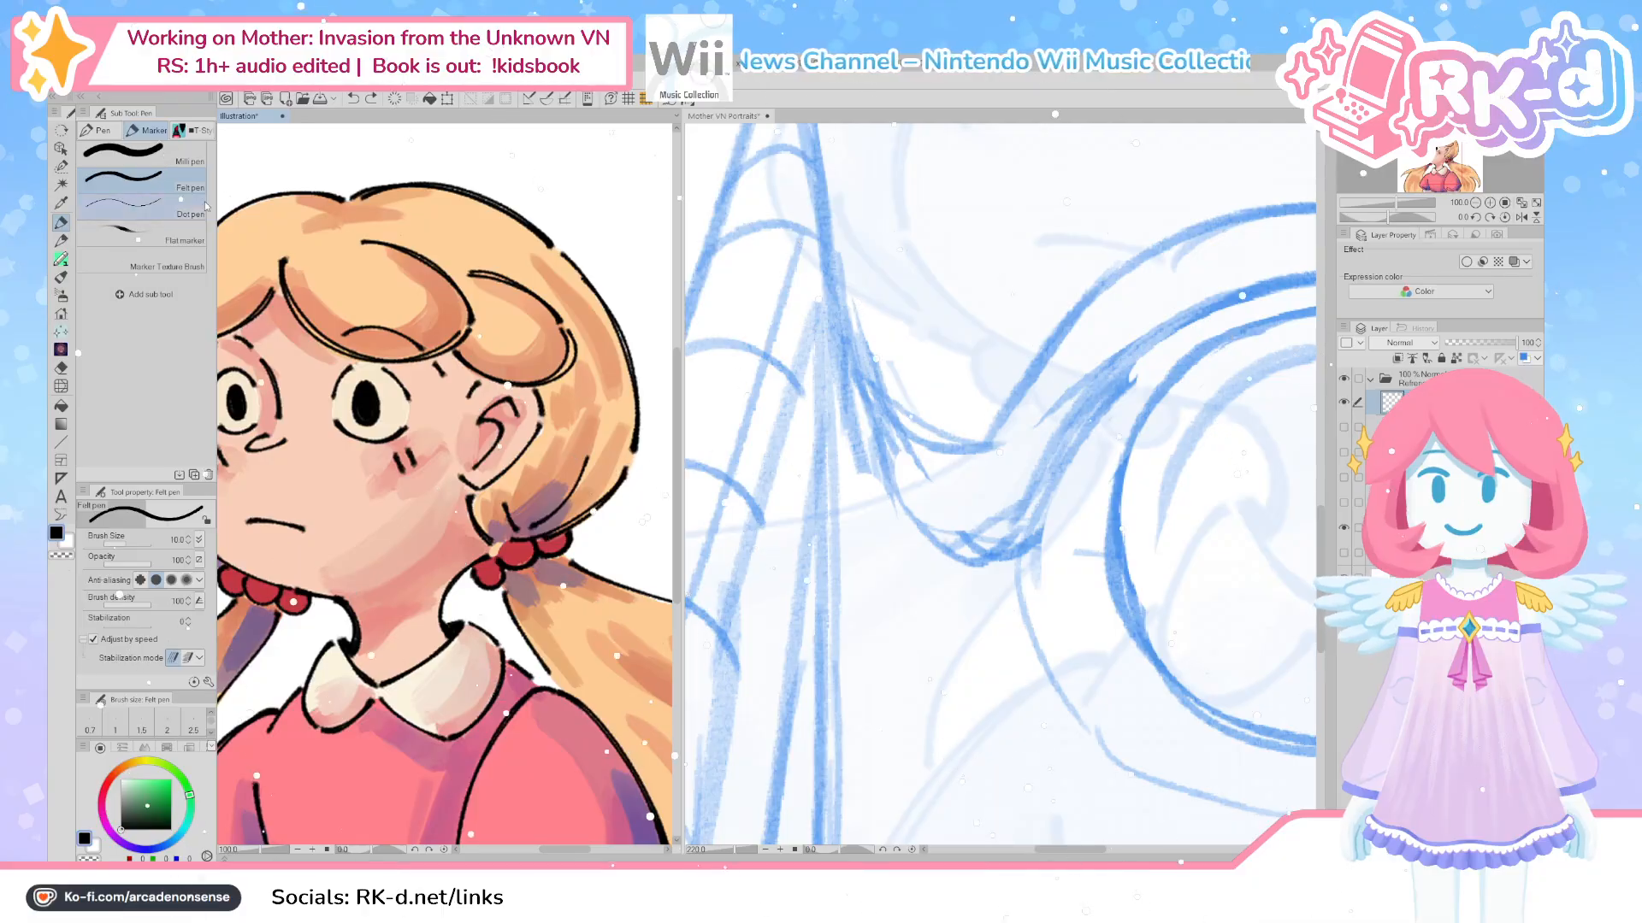
scroll(484, 593, up, 3)
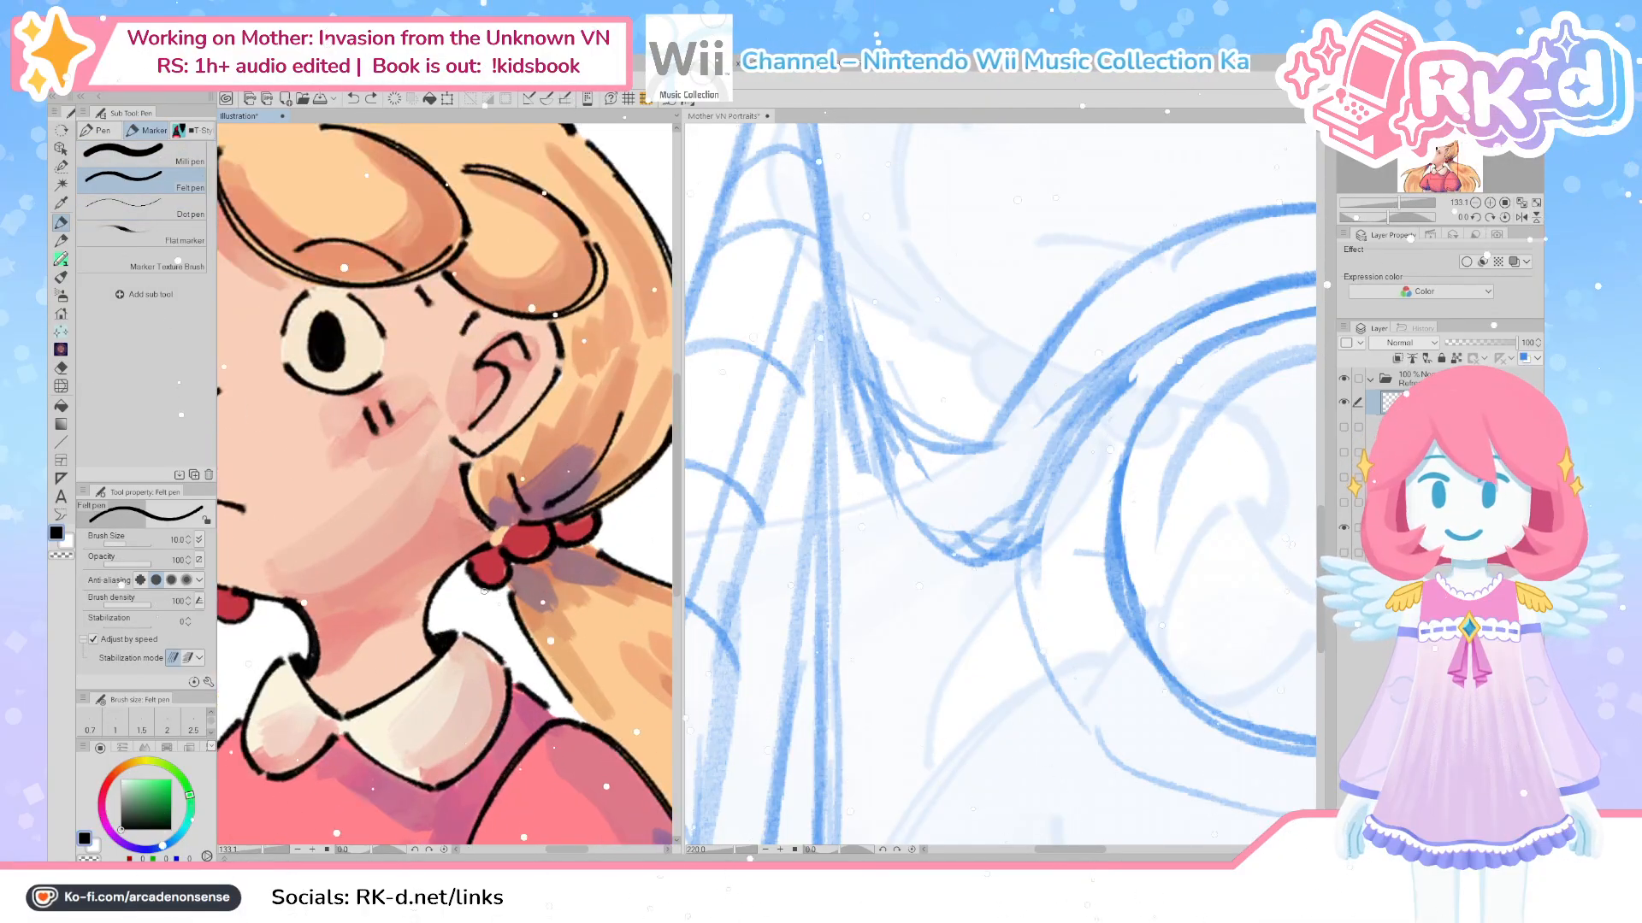
drag(399, 622, 459, 538)
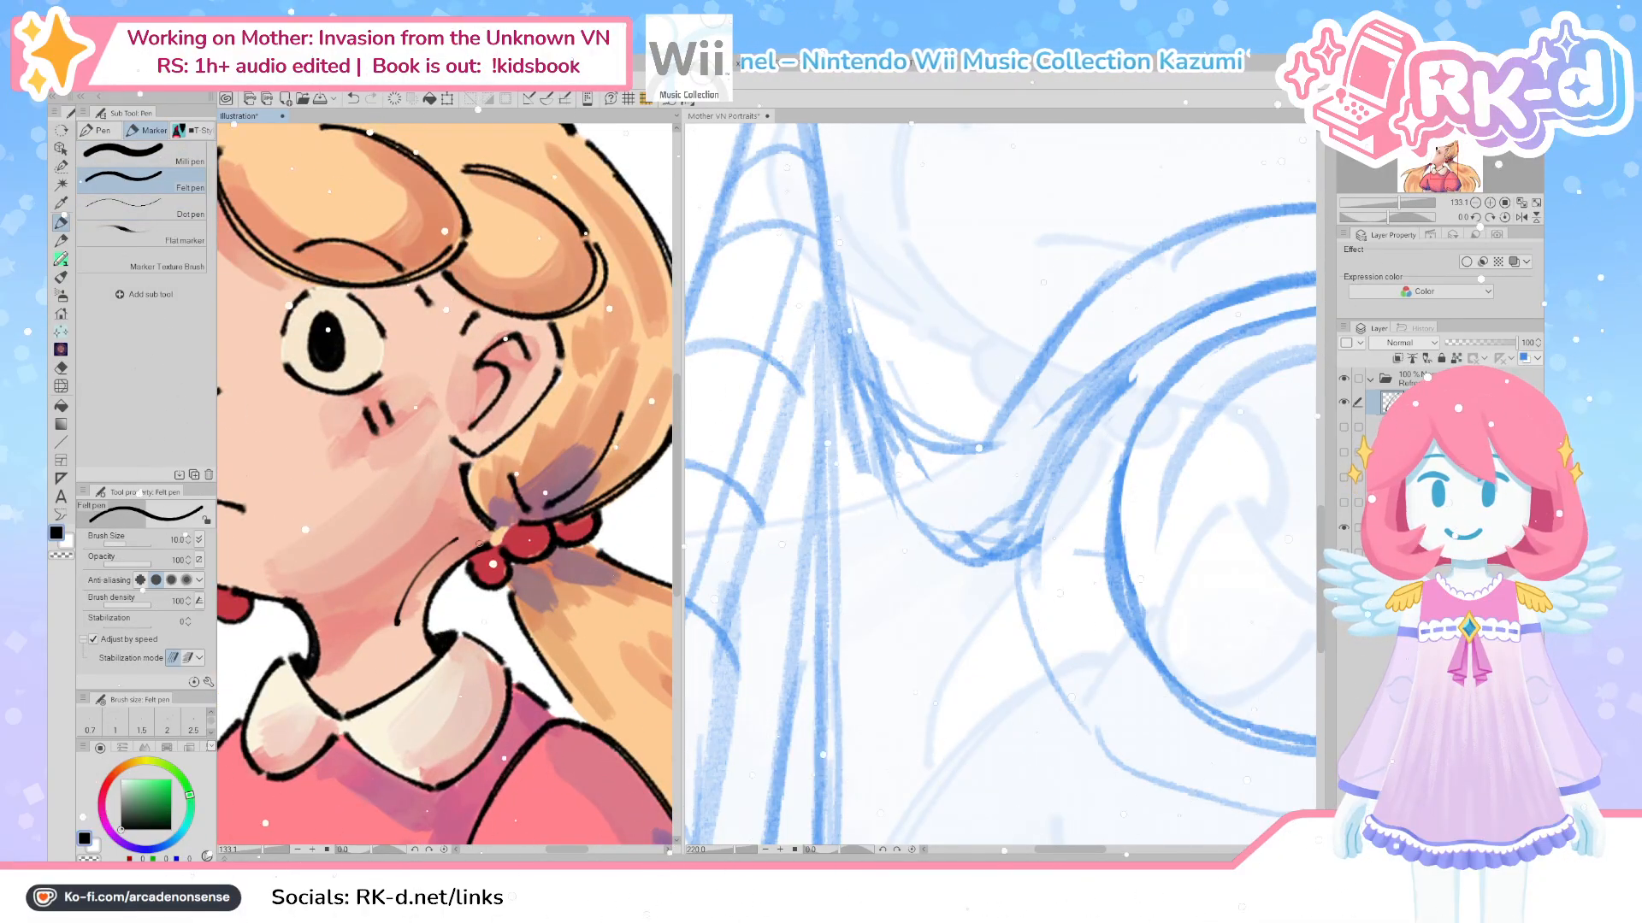
key(ctrl+z)
drag(404, 641, 473, 528)
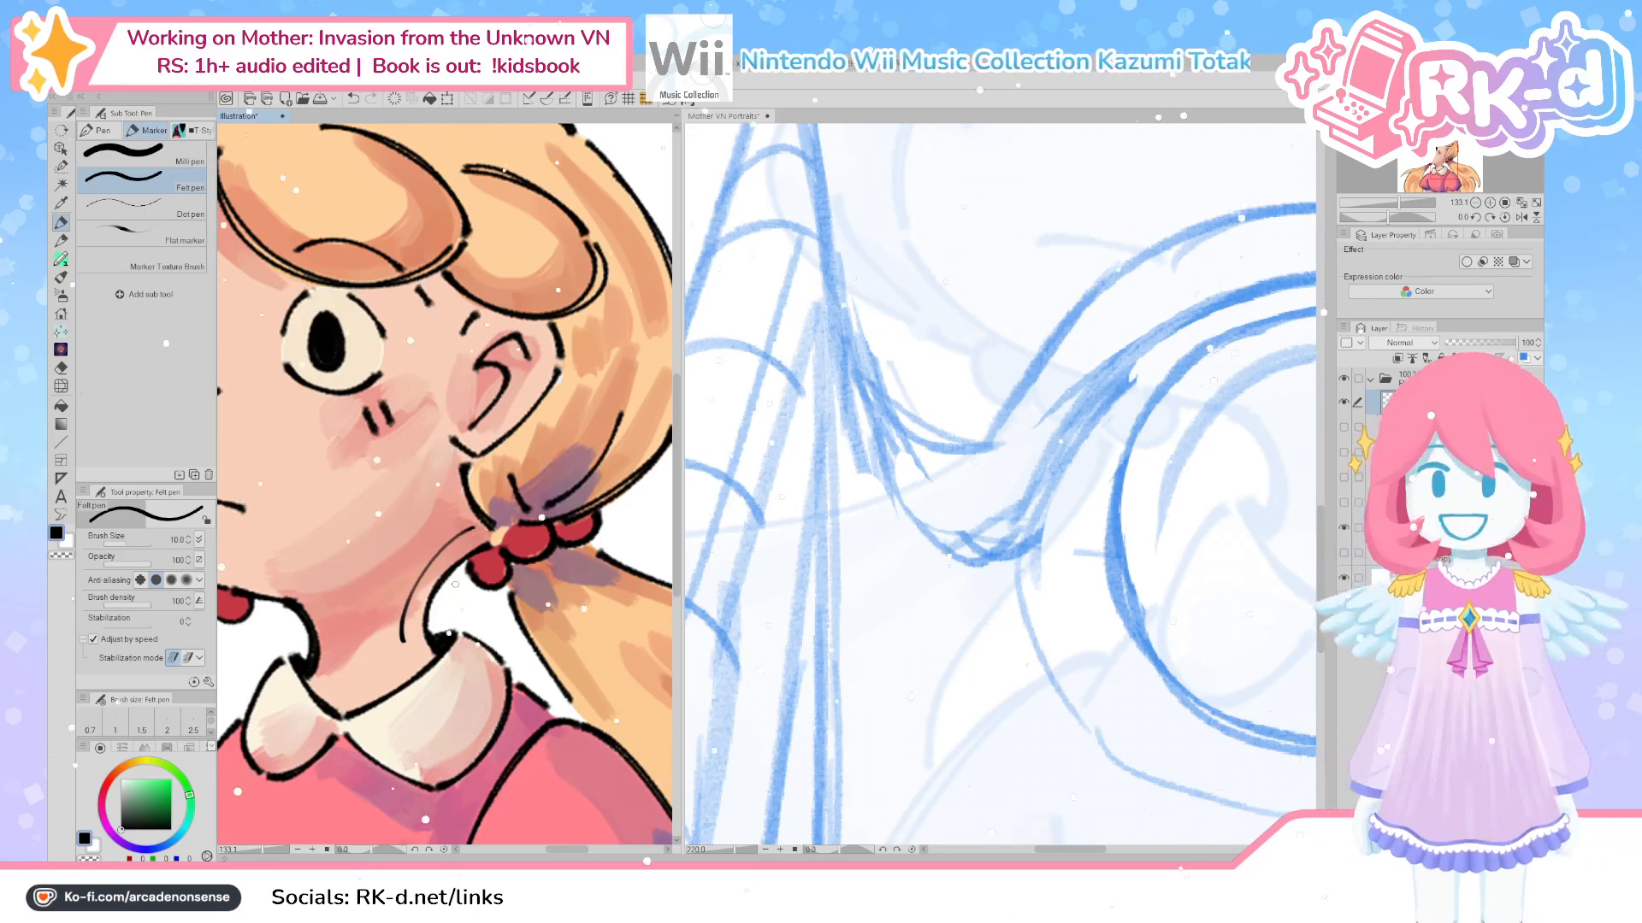
Add a new layer to the robot portrait and try Felt pen arcs over the faint guide outline beneath the robot's head
scroll(918, 336, down, 5)
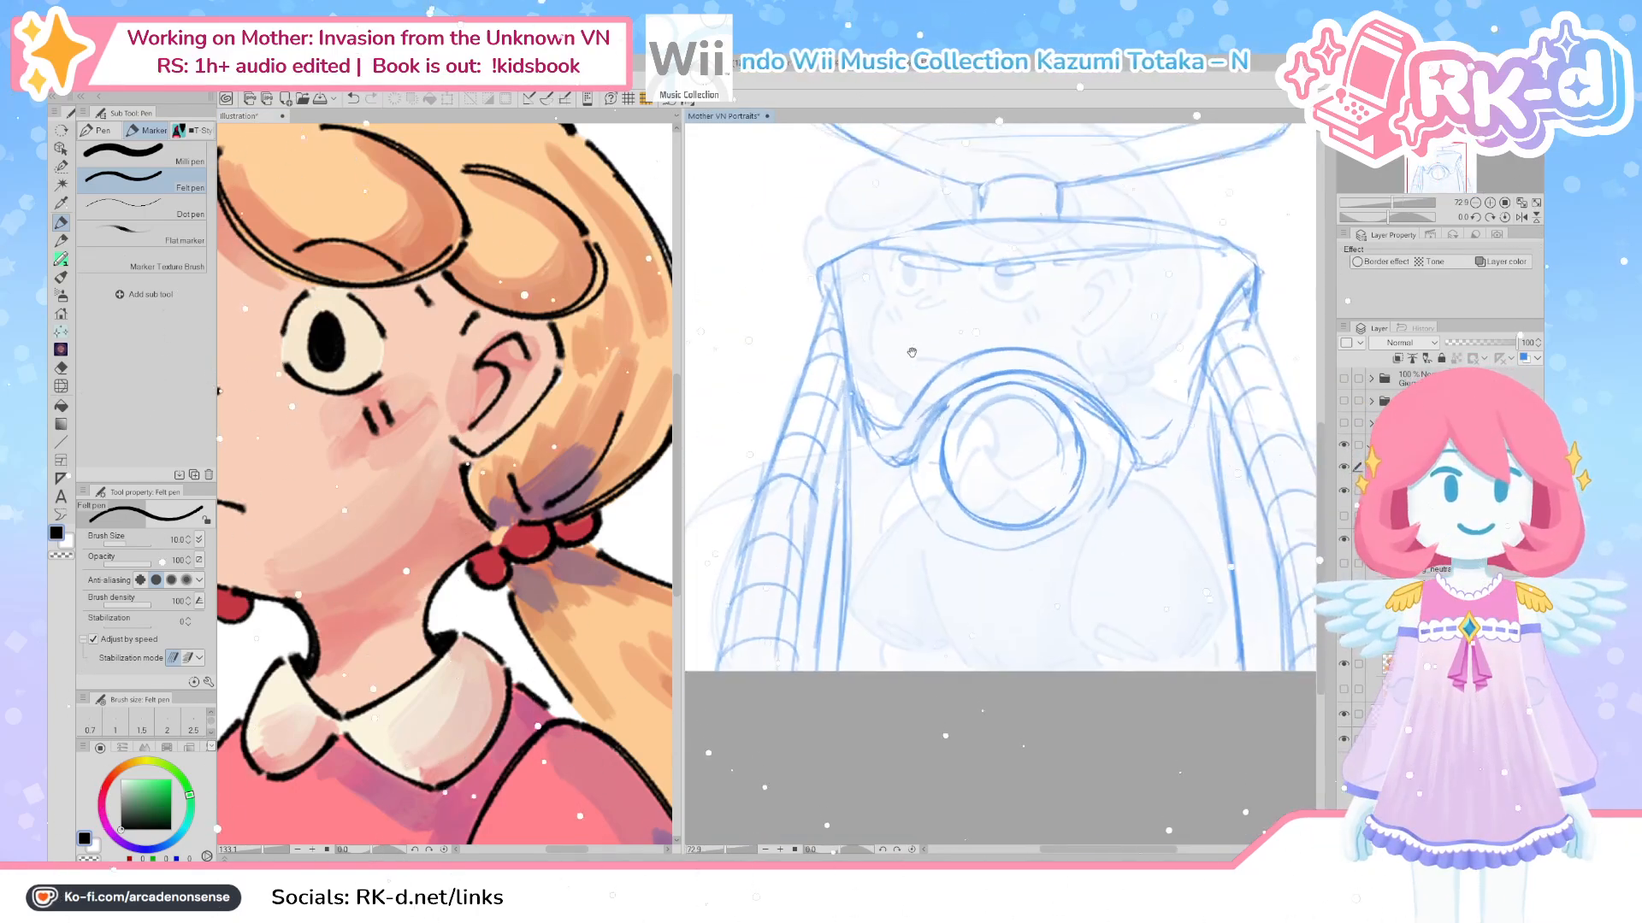
drag(918, 336, 924, 582)
scroll(1287, 587, up, 4)
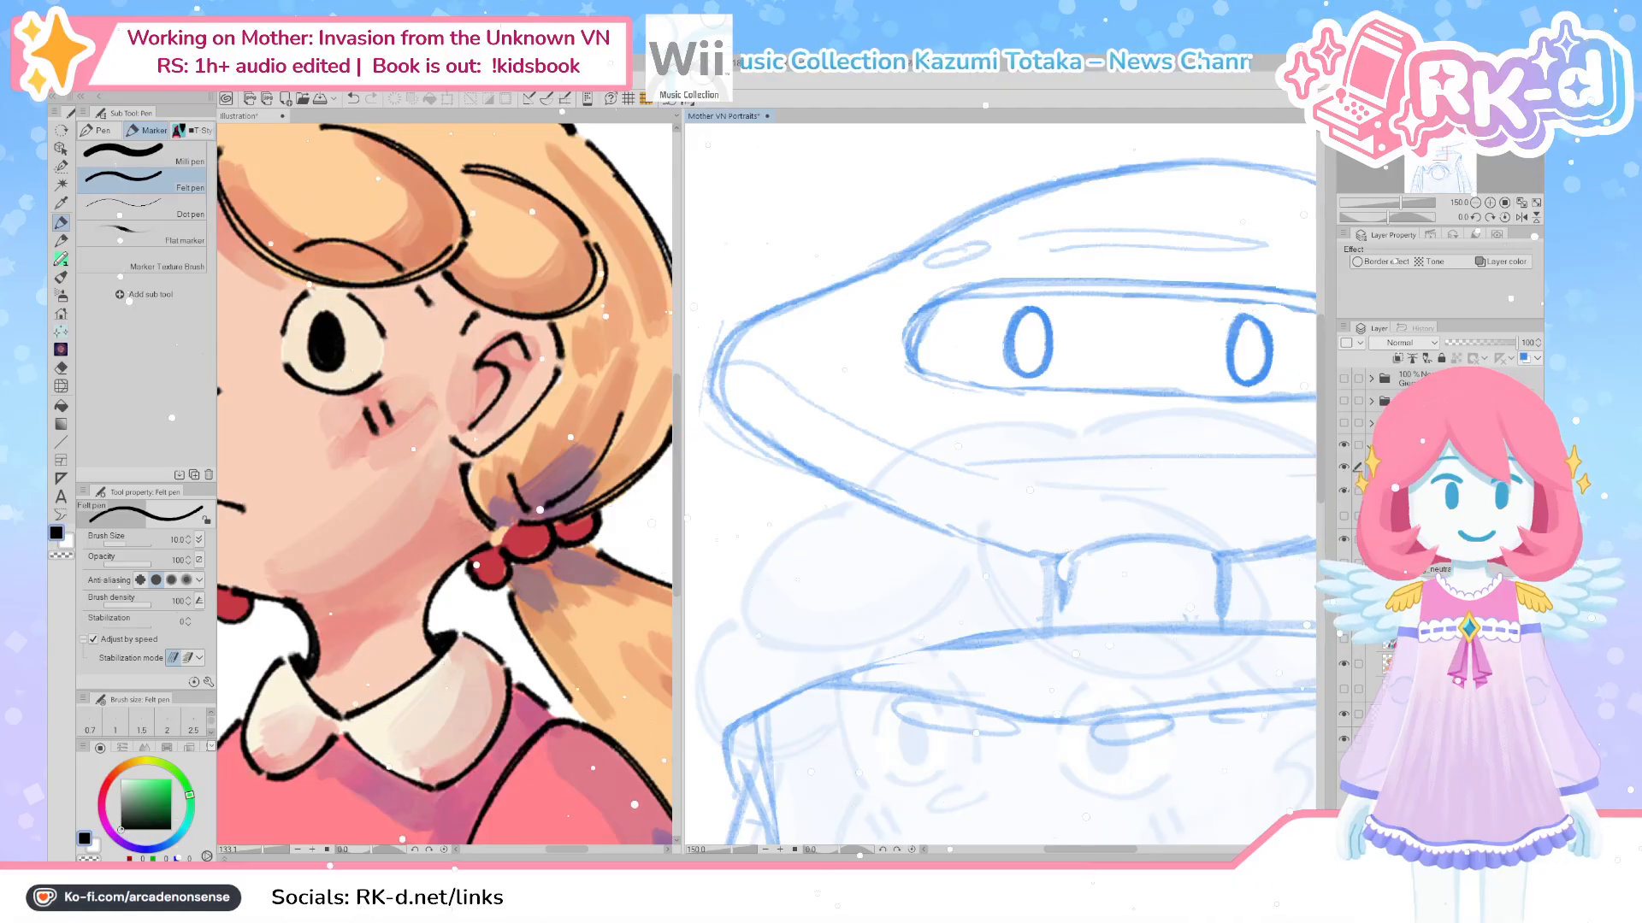
key(ctrl+shift+n)
drag(748, 602, 855, 511)
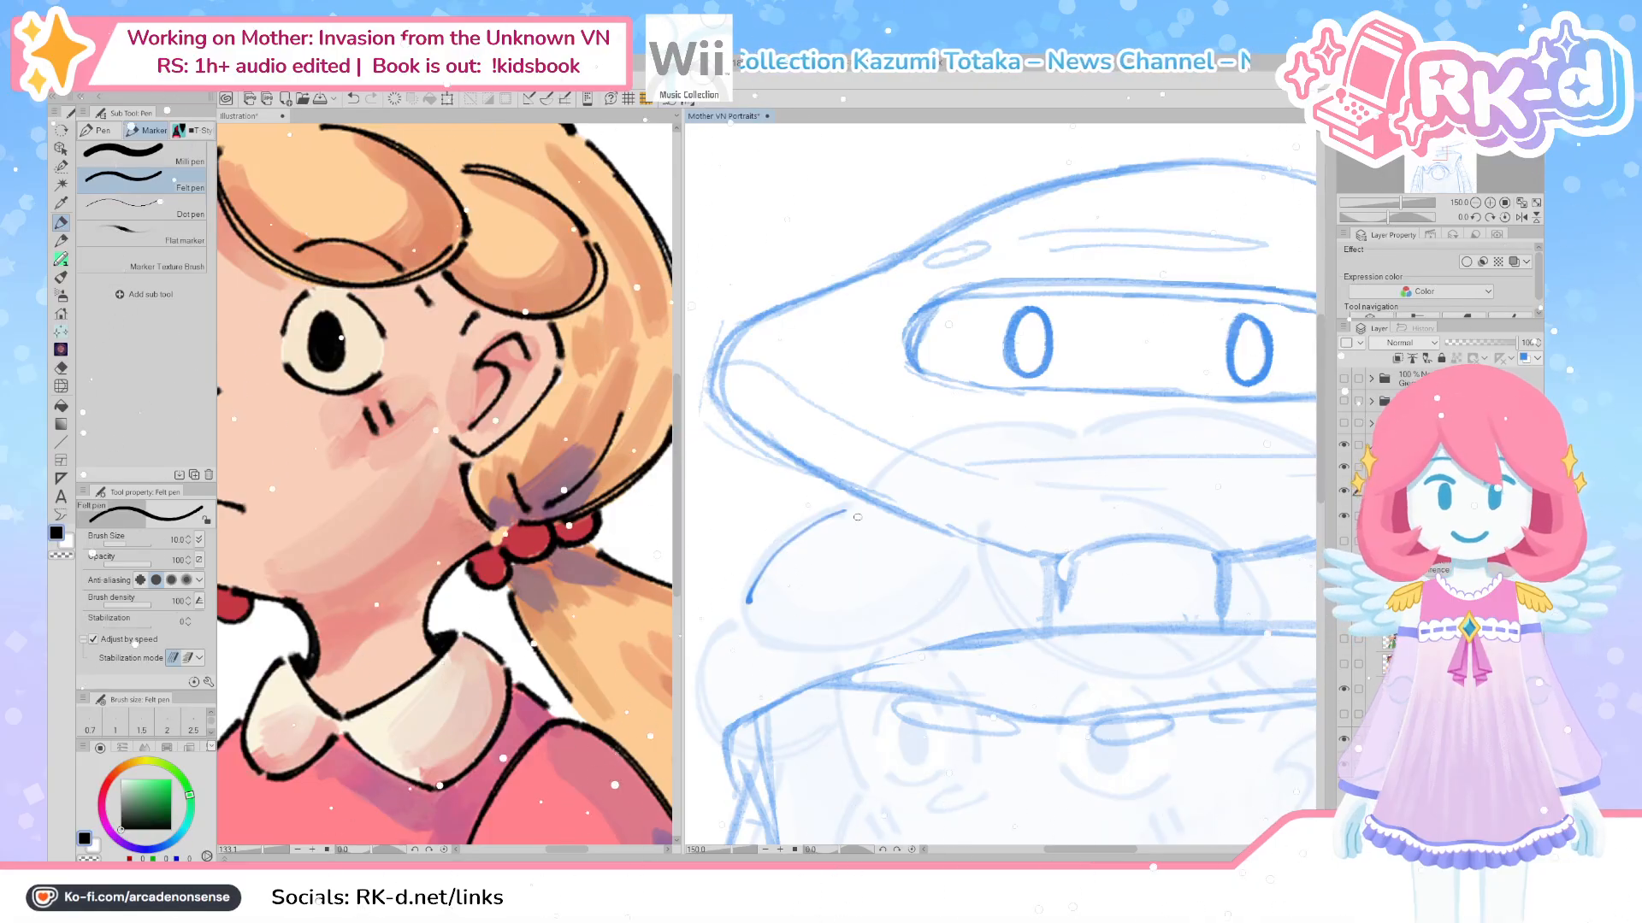
key(ctrl+z)
drag(743, 620, 849, 507)
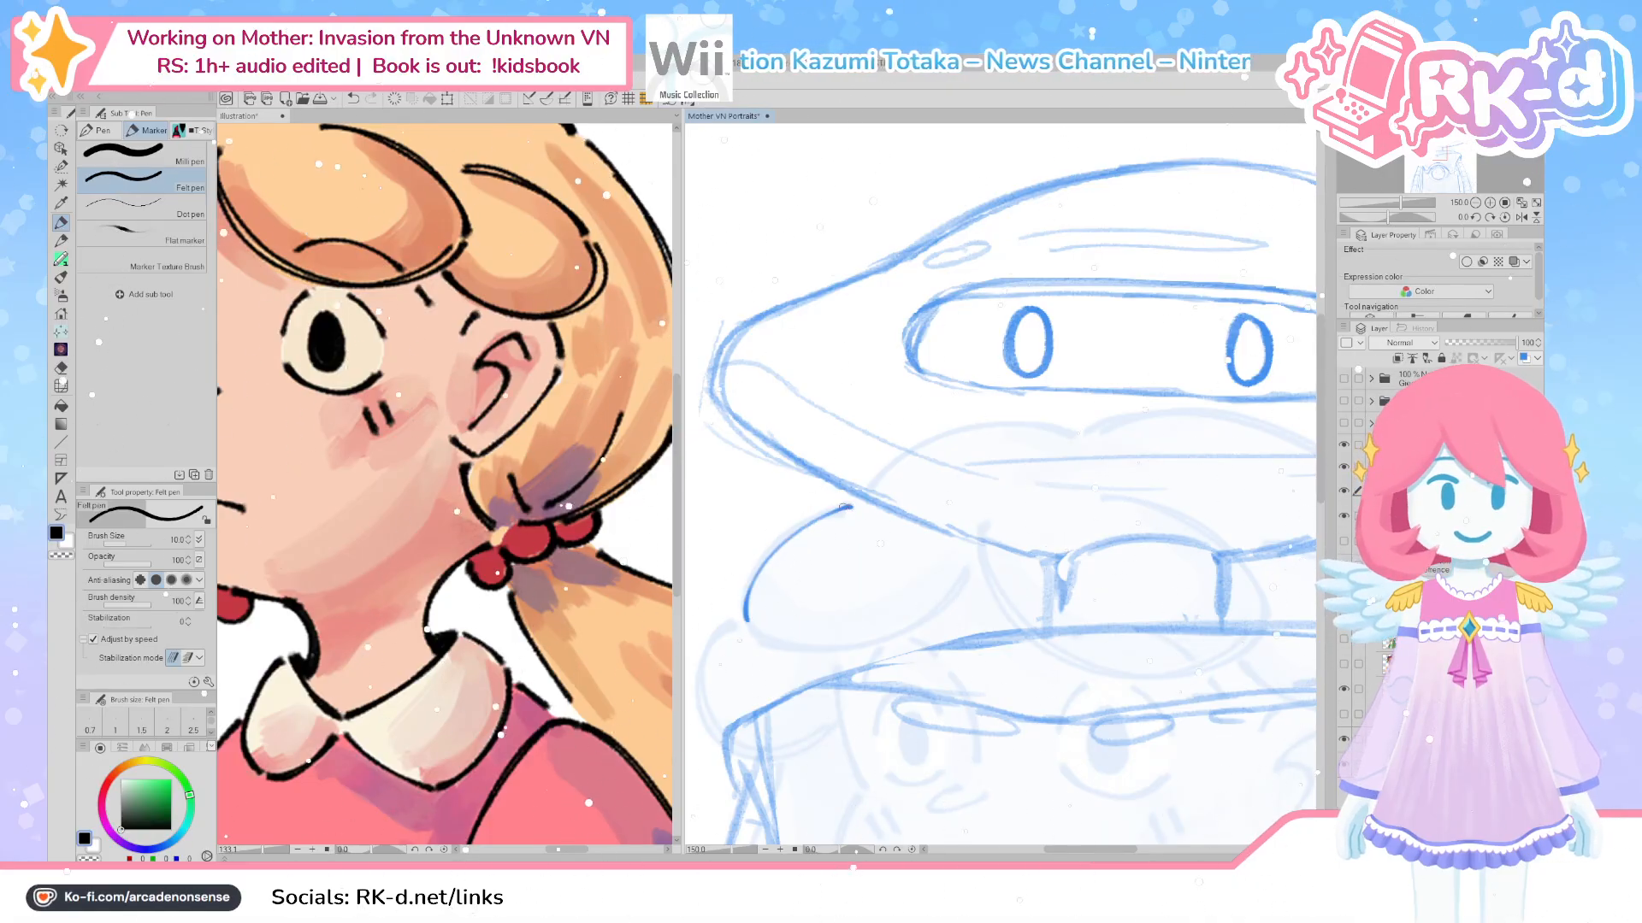
key(ctrl+z)
Turn the robot sketch's blue layer color off and back on
click(1471, 444)
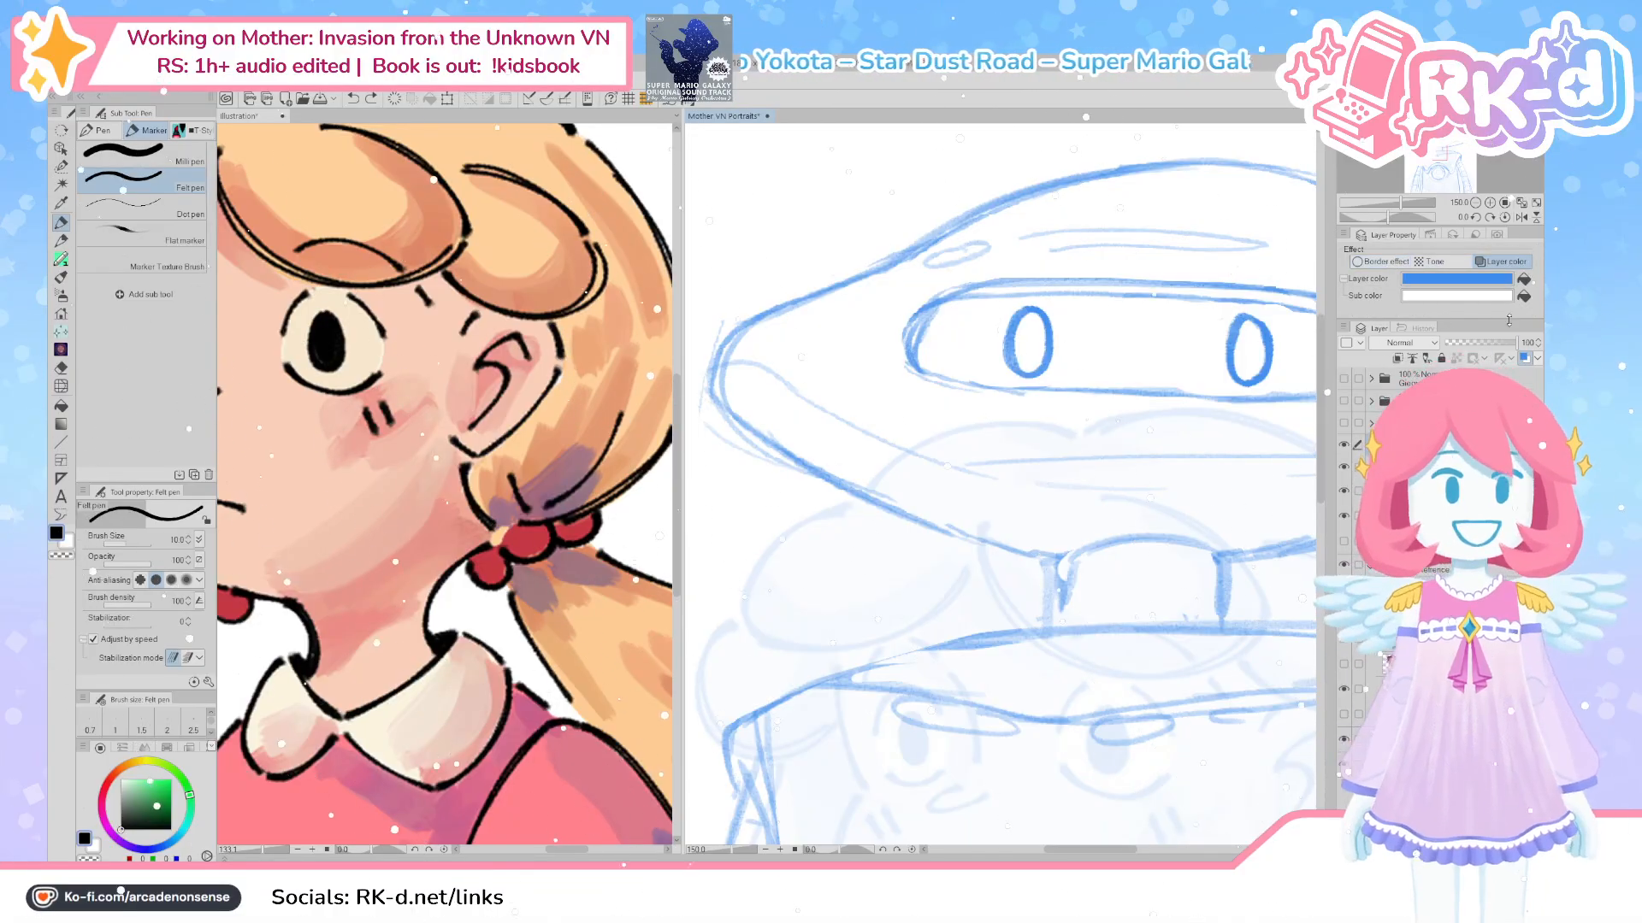
click(1523, 359)
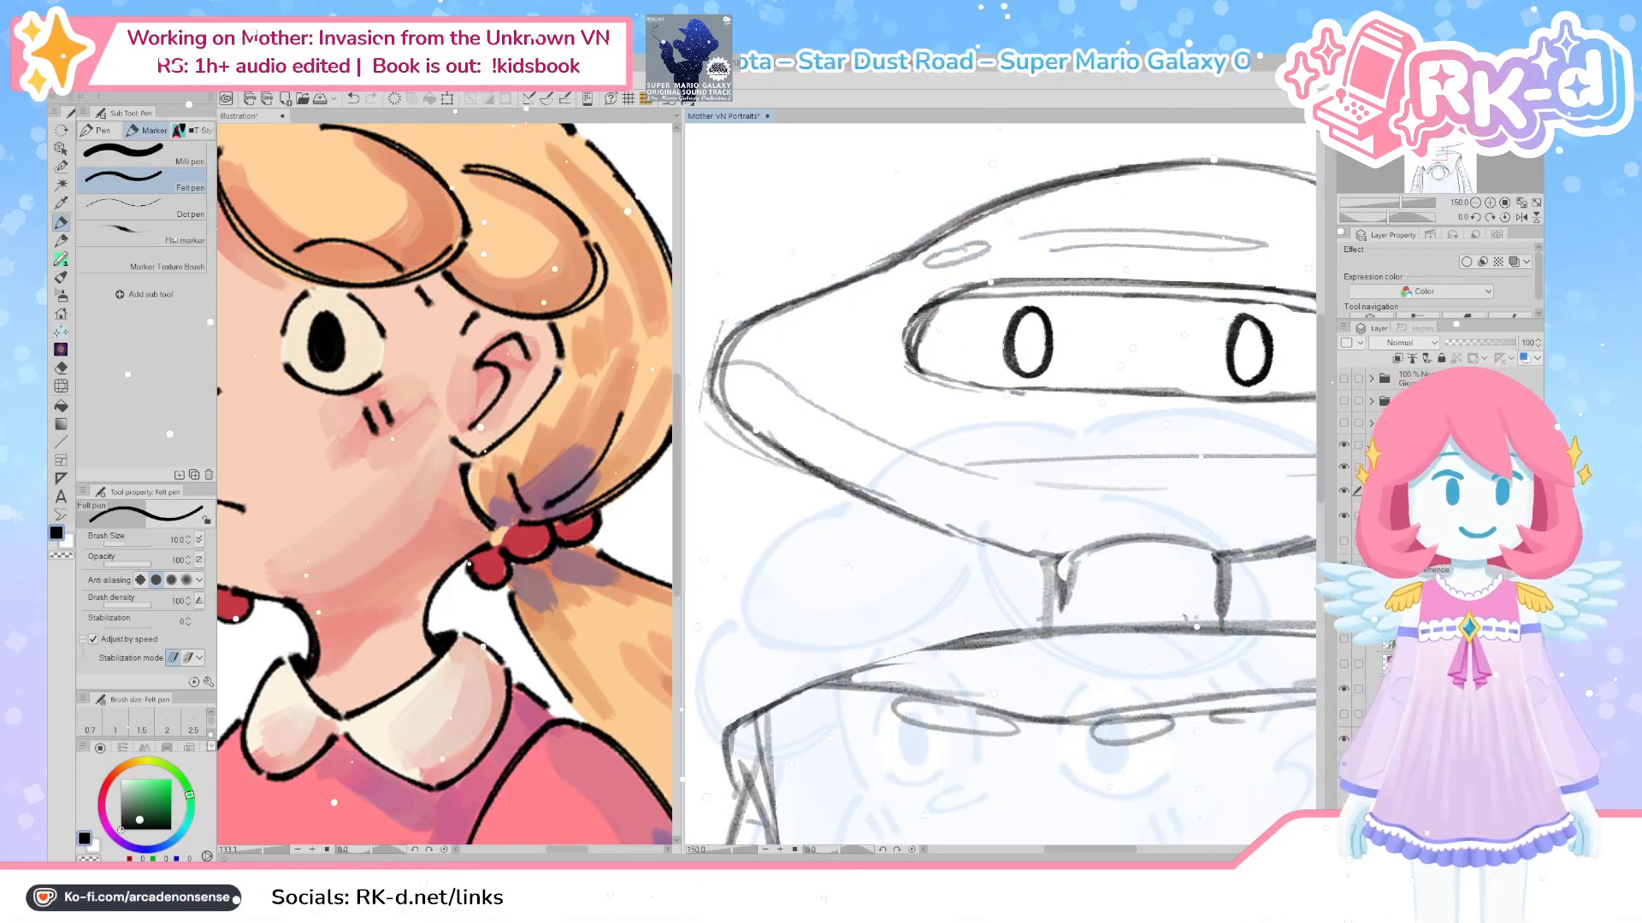
click(1523, 359)
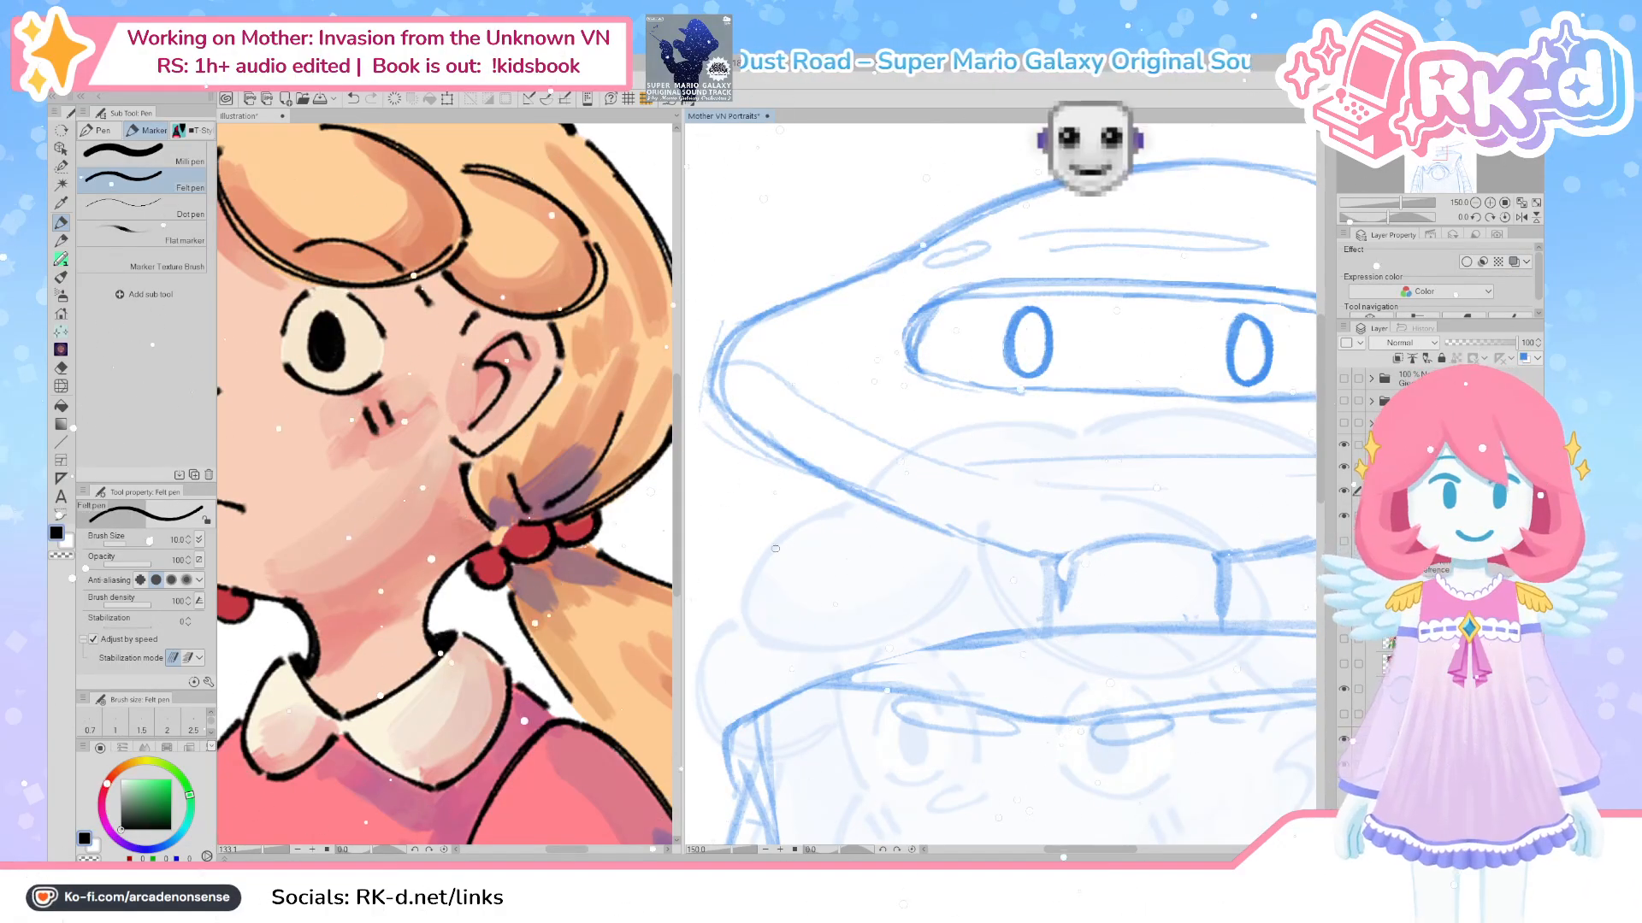
Set the Felt pen's brush size to 15 and try more arcs along the faint guide outline beneath the robot's head
drag(851, 508, 767, 635)
key(ctrl+z)
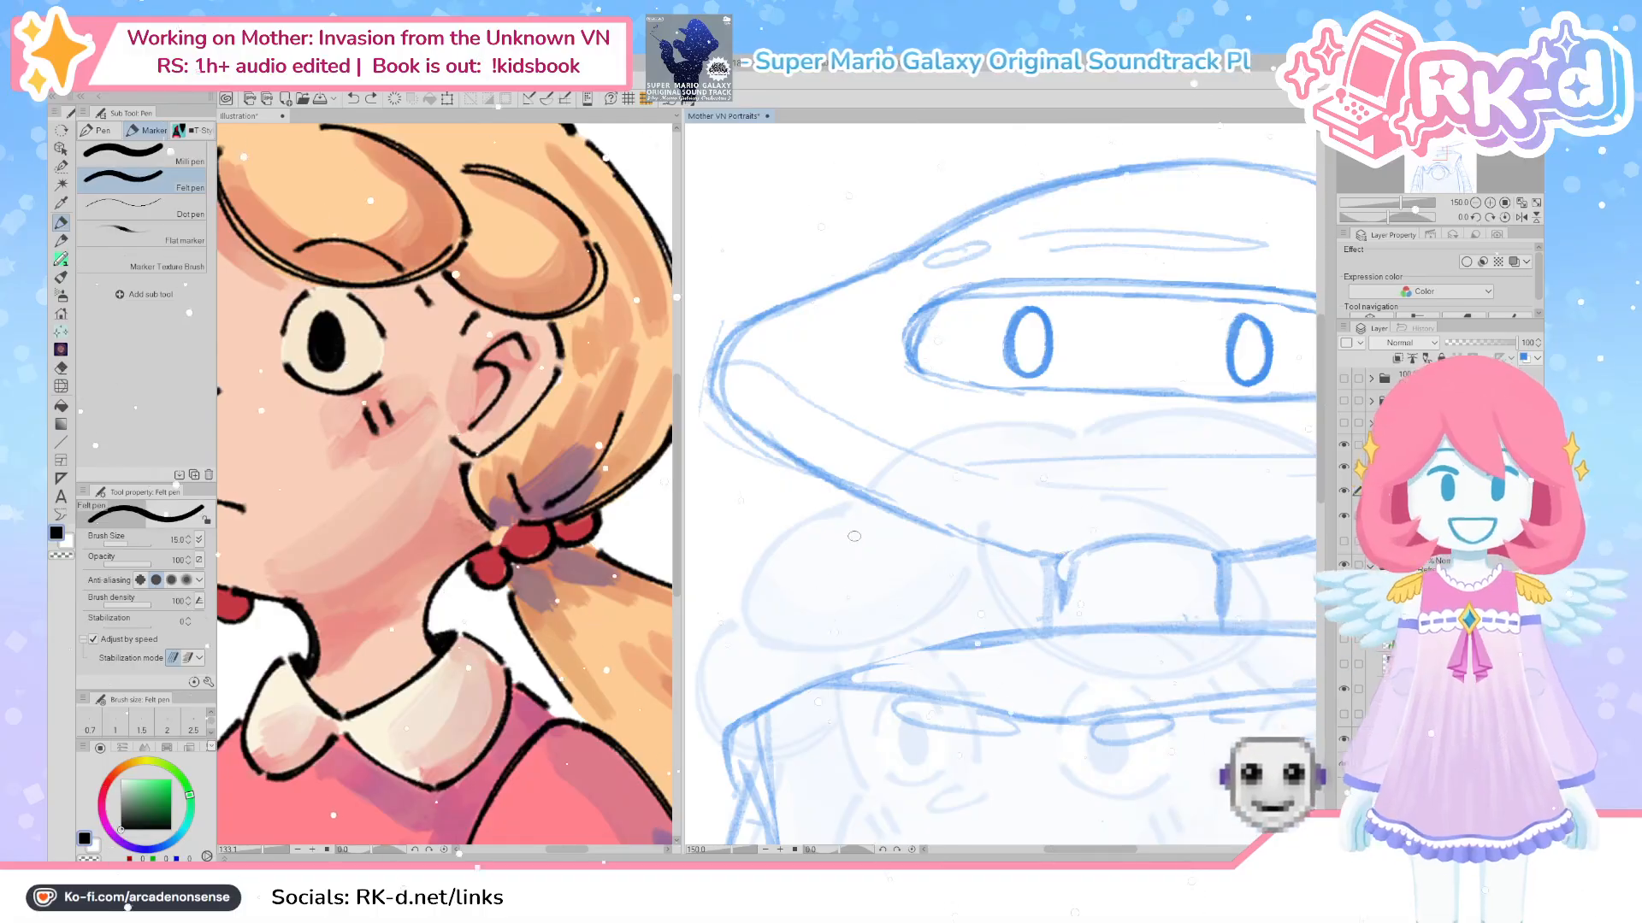
key(bracketright)
key(bracketright)
mouse_move(844, 508)
mouse_down()
mouse_move(752, 598)
mouse_move(770, 636)
mouse_up()
key(ctrl+z)
Rotate the canvas and ink the robot's two oval eyes in black with the Felt pen
scroll(947, 585, down, 3)
drag(1014, 468, 928, 548)
scroll(928, 549, up, 3)
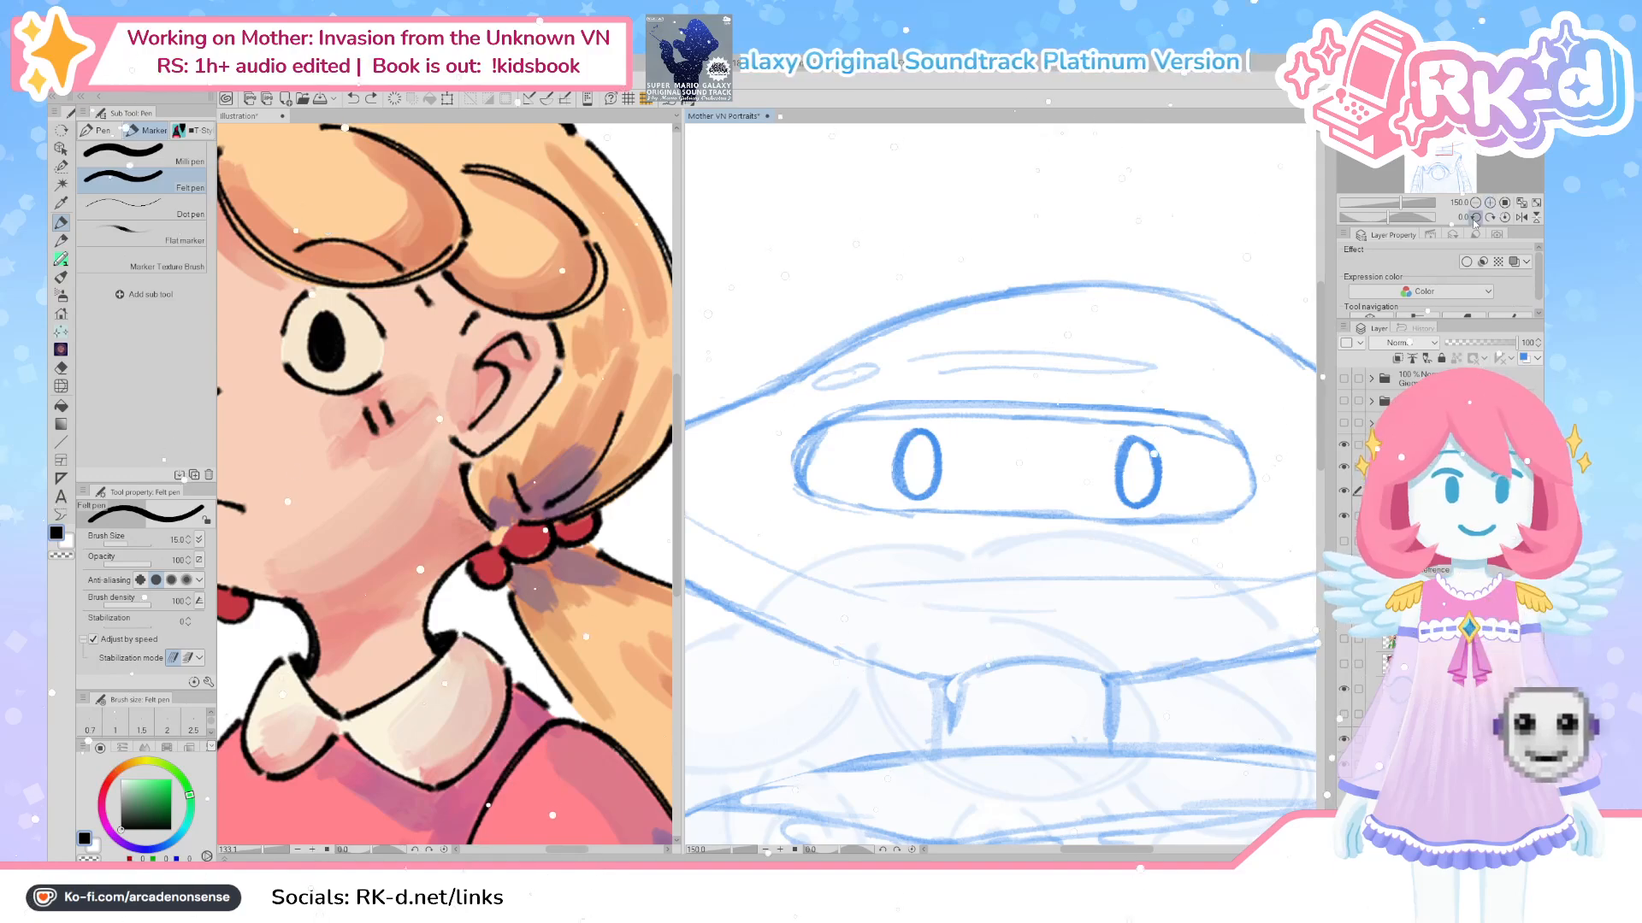
click(1474, 217)
mouse_move(925, 491)
mouse_down()
mouse_move(747, 589)
mouse_move(813, 552)
mouse_move(788, 541)
mouse_move(836, 594)
mouse_move(782, 545)
mouse_move(808, 609)
mouse_move(835, 560)
mouse_move(810, 552)
mouse_move(808, 609)
mouse_move(812, 551)
mouse_move(794, 594)
mouse_move(826, 560)
mouse_up()
key(ctrl+z)
key(ctrl+z)
key(ctrl+z)
key(ctrl+z)
mouse_move(983, 475)
mouse_down()
mouse_move(970, 435)
mouse_move(999, 431)
mouse_move(1011, 481)
mouse_move(992, 478)
mouse_move(1011, 448)
mouse_move(970, 466)
mouse_up()
key(ctrl+z)
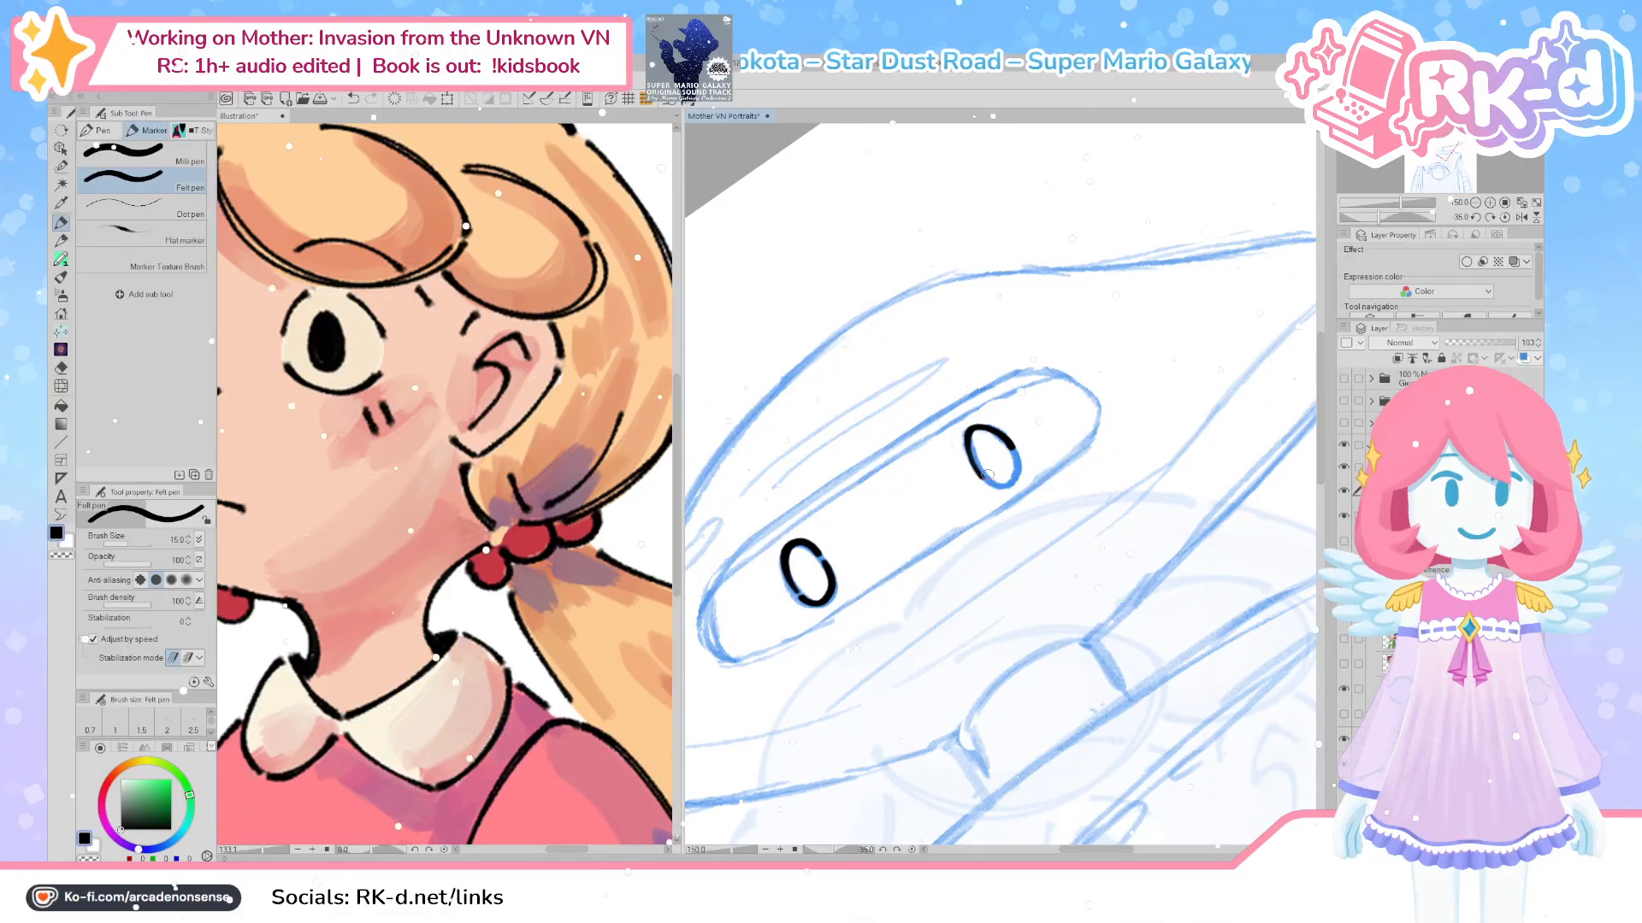
drag(994, 486, 1012, 450)
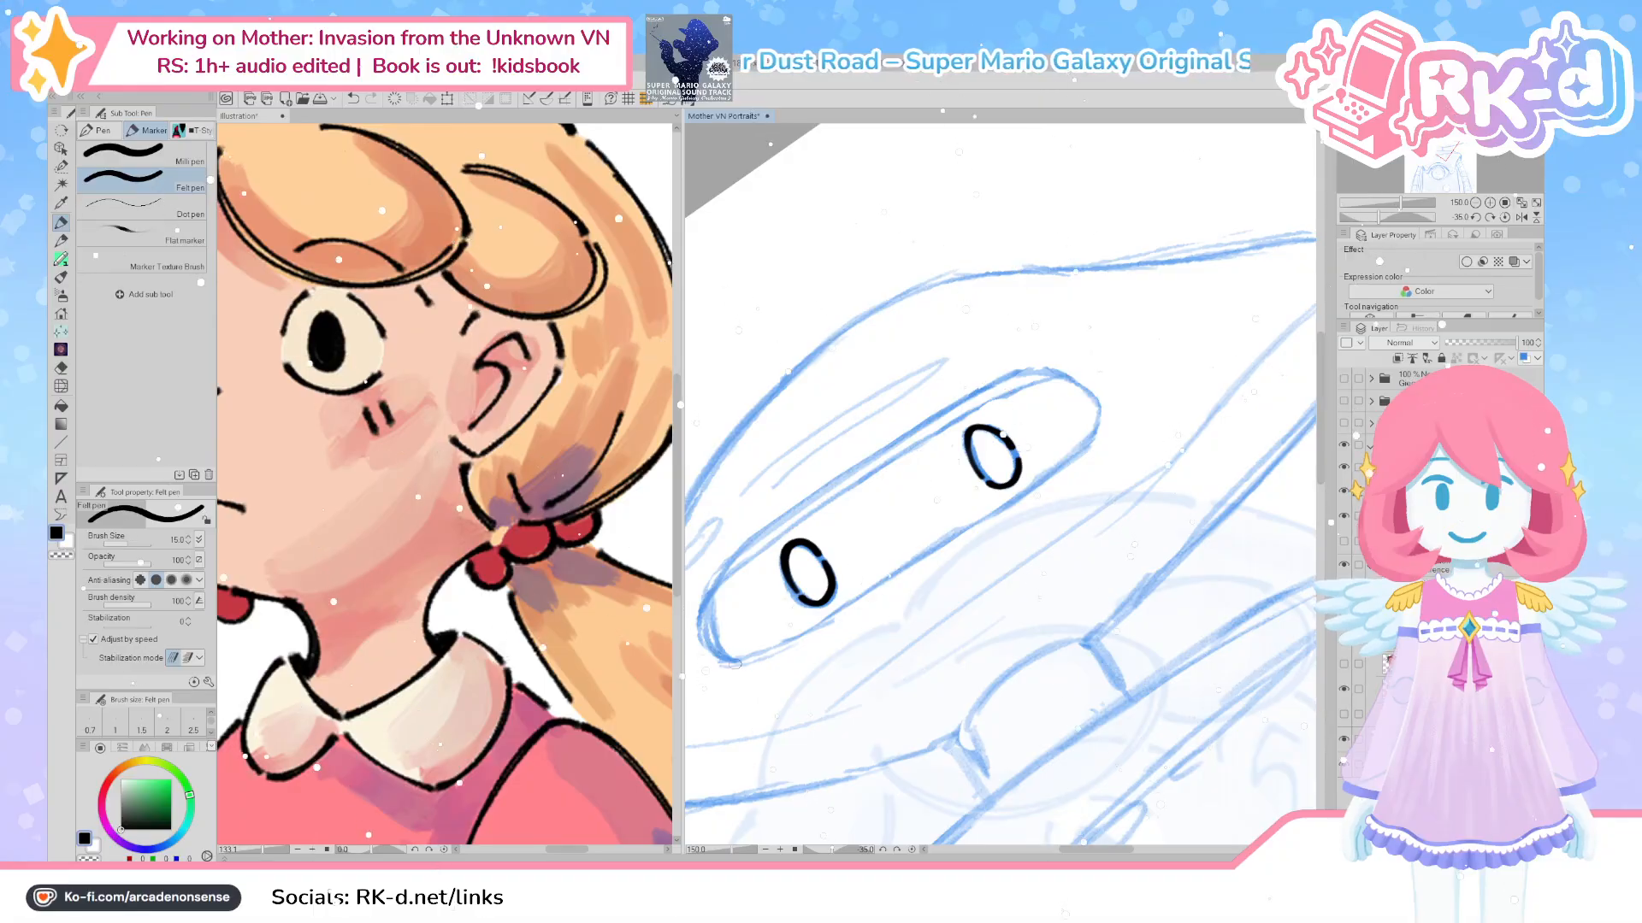
Try to ink the long upper edge of the visor slot around the robot's eyes in one stroke
scroll(740, 662, down, 2)
mouse_move(736, 654)
mouse_down()
mouse_move(778, 623)
mouse_move(761, 647)
mouse_move(792, 586)
mouse_move(983, 476)
mouse_up()
key(ctrl+z)
mouse_move(760, 637)
mouse_down()
mouse_move(774, 665)
mouse_move(1016, 466)
mouse_up()
key(ctrl+z)
key(ctrl+z)
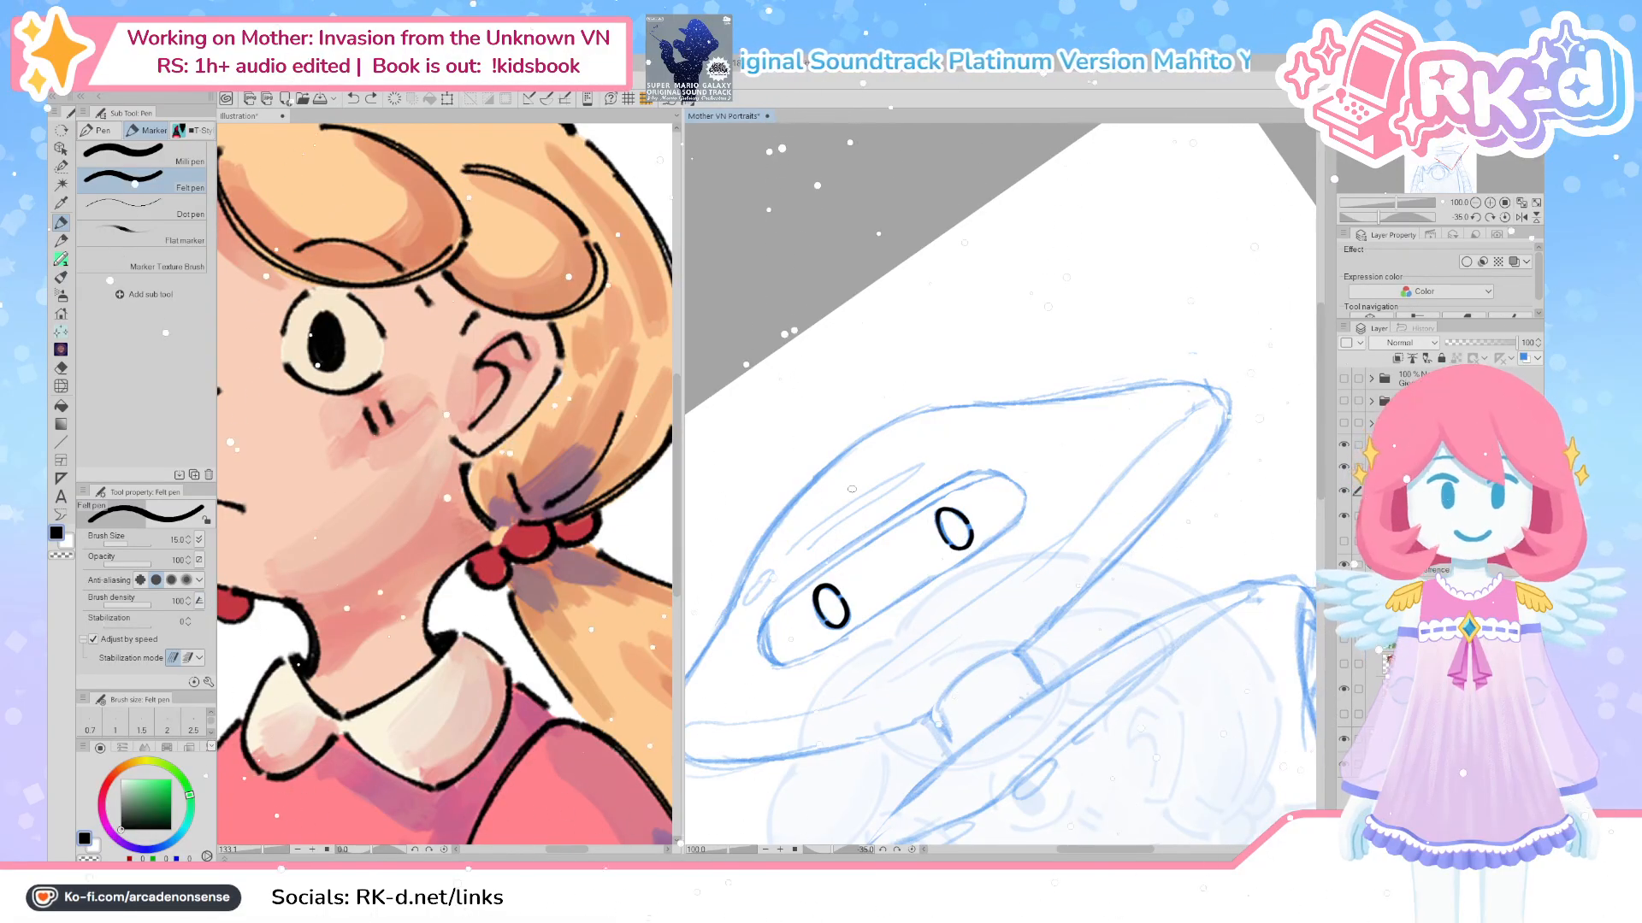
drag(989, 691, 969, 660)
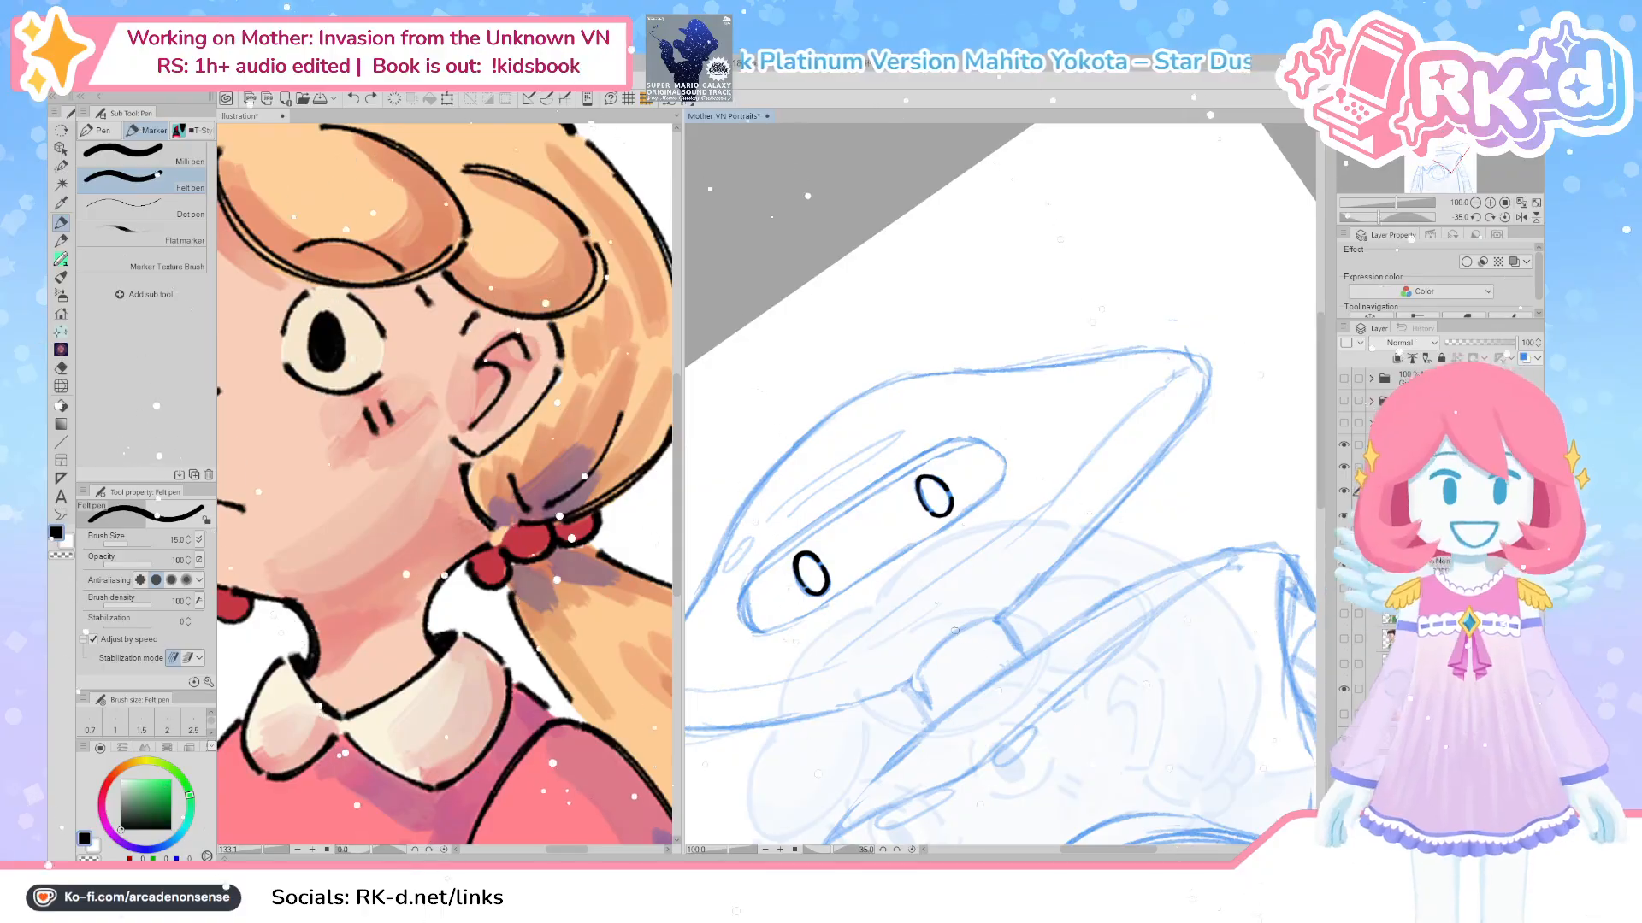
drag(943, 511, 917, 573)
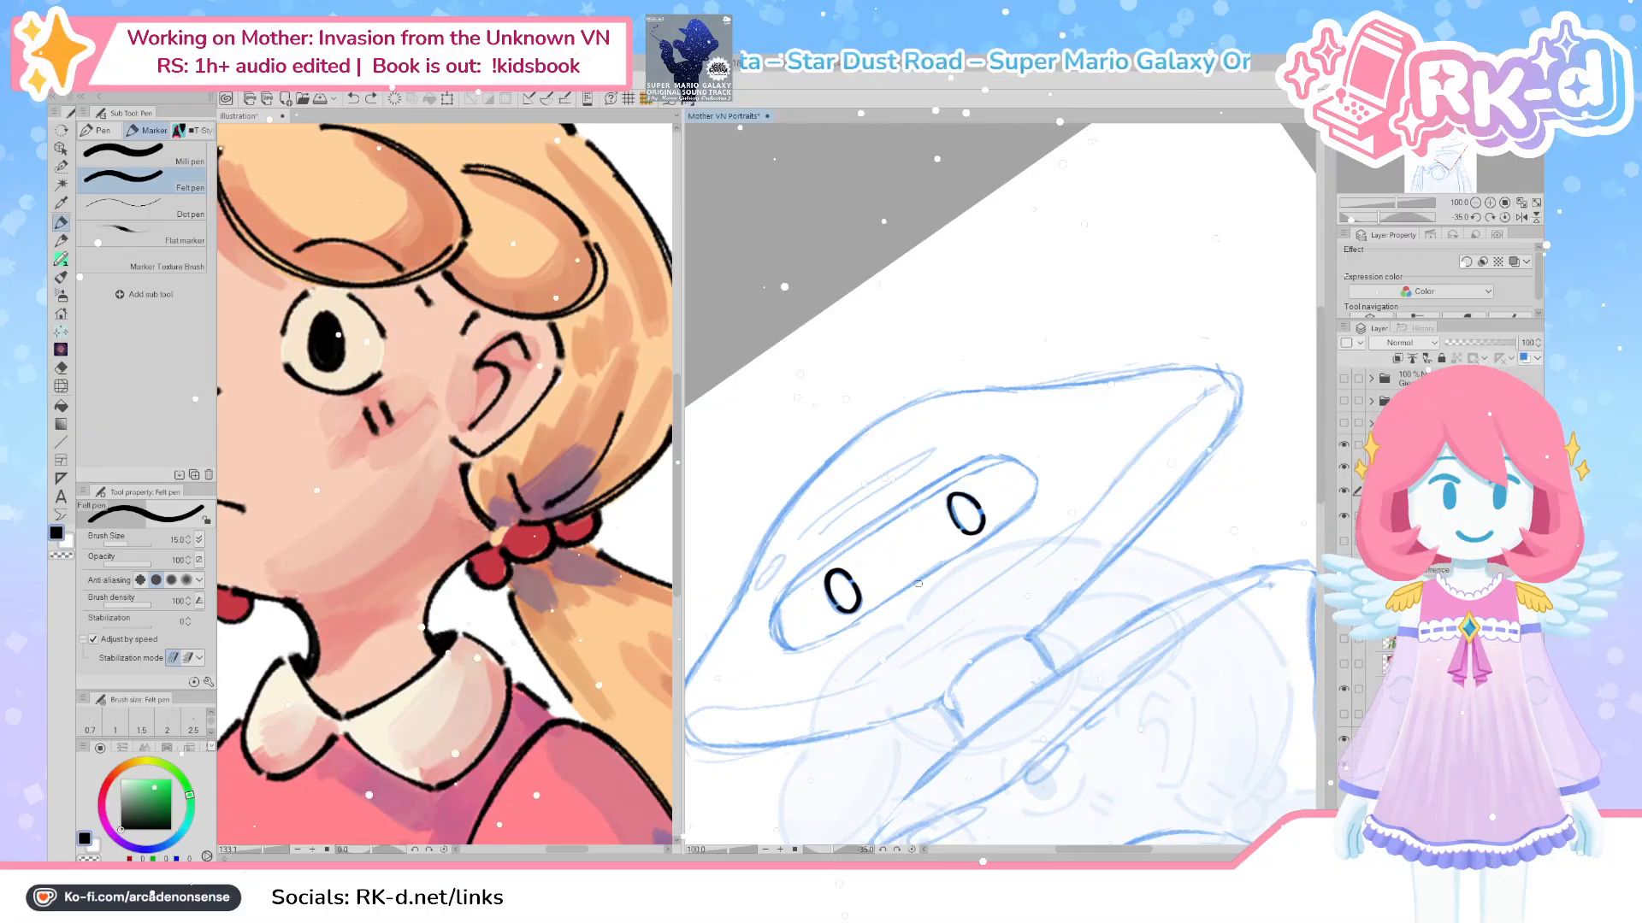
drag(1018, 475, 774, 633)
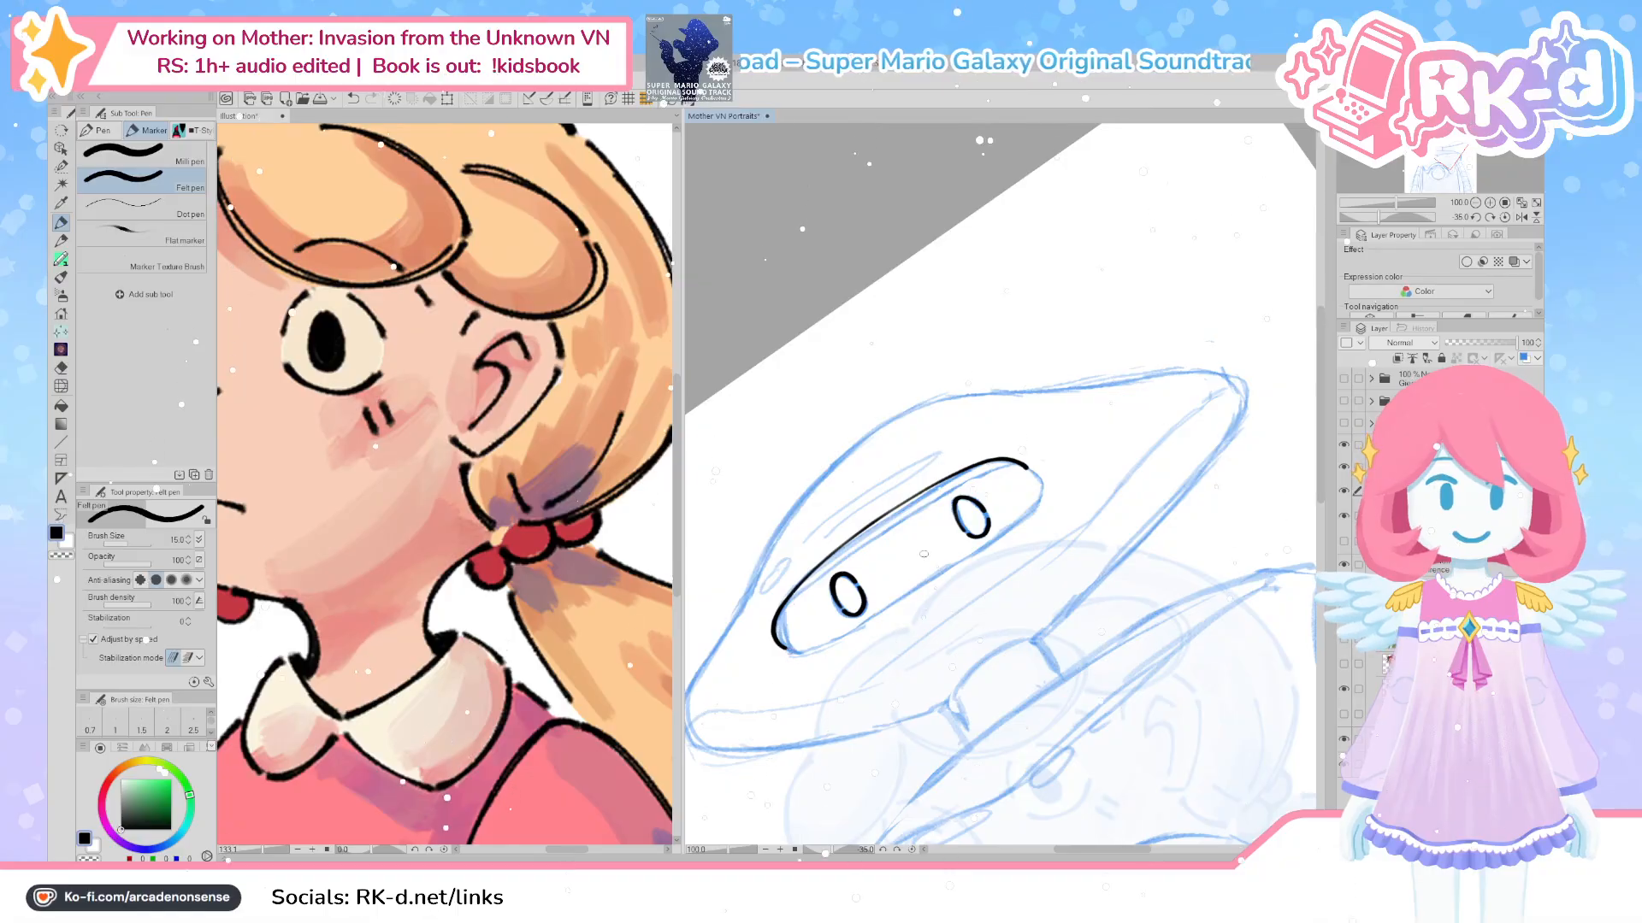
key(ctrl+z)
key(ctrl+z)
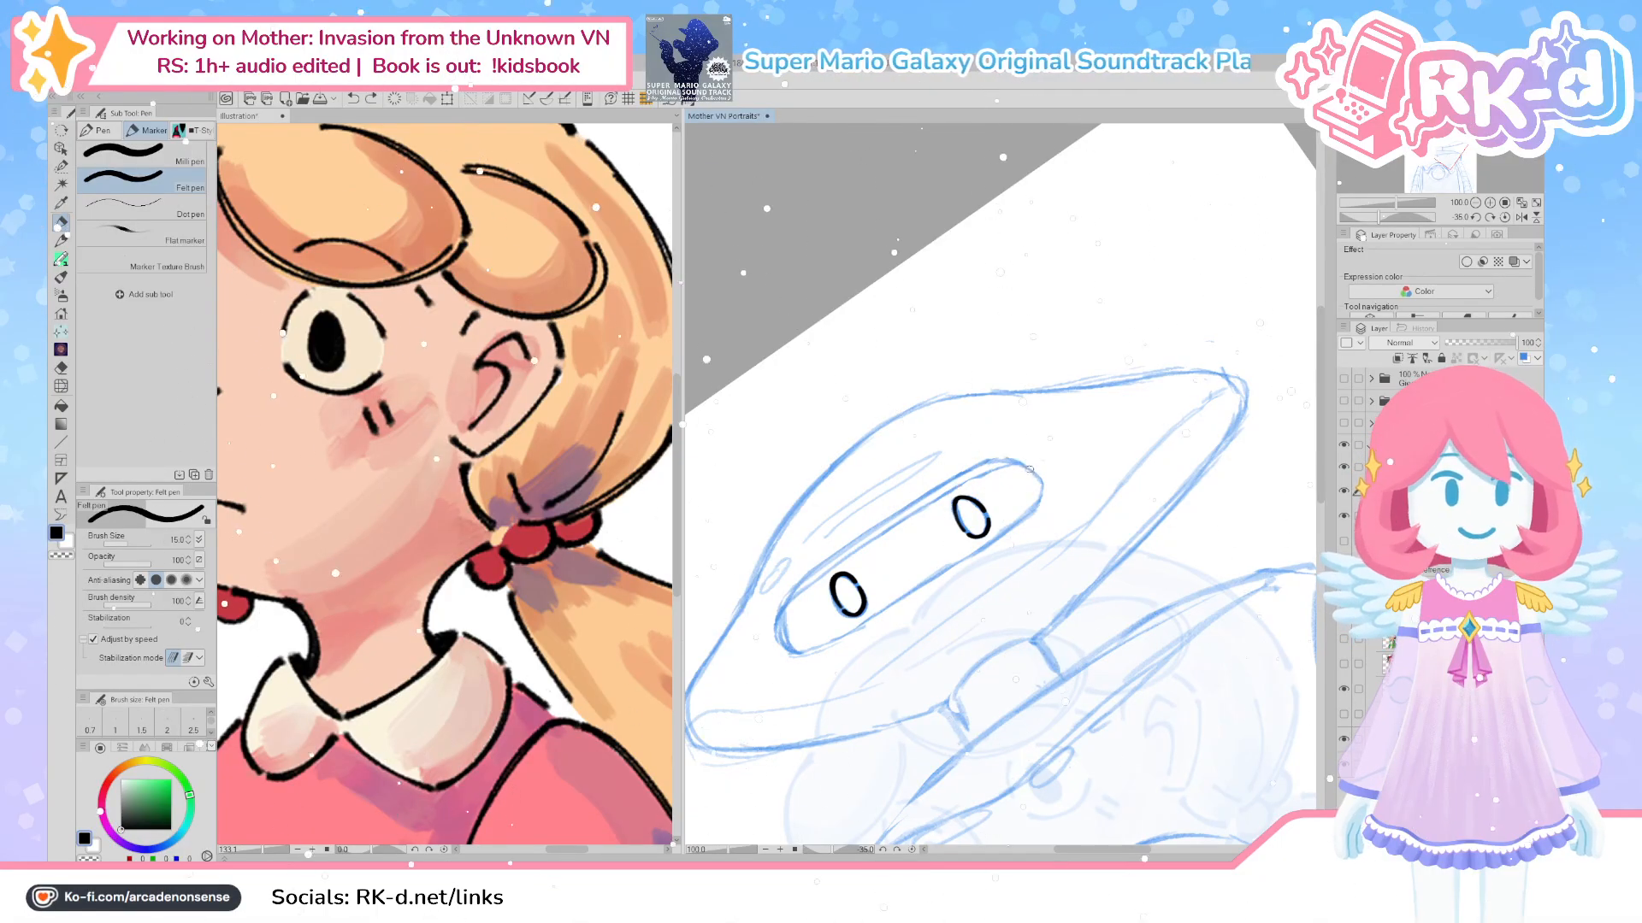
Ink the visor slot's straight upper edge and the curve at its left end
drag(975, 465, 800, 588)
key(ctrl+z)
mouse_move(981, 463)
mouse_down()
mouse_move(792, 596)
mouse_move(990, 462)
mouse_up()
key(ctrl+z)
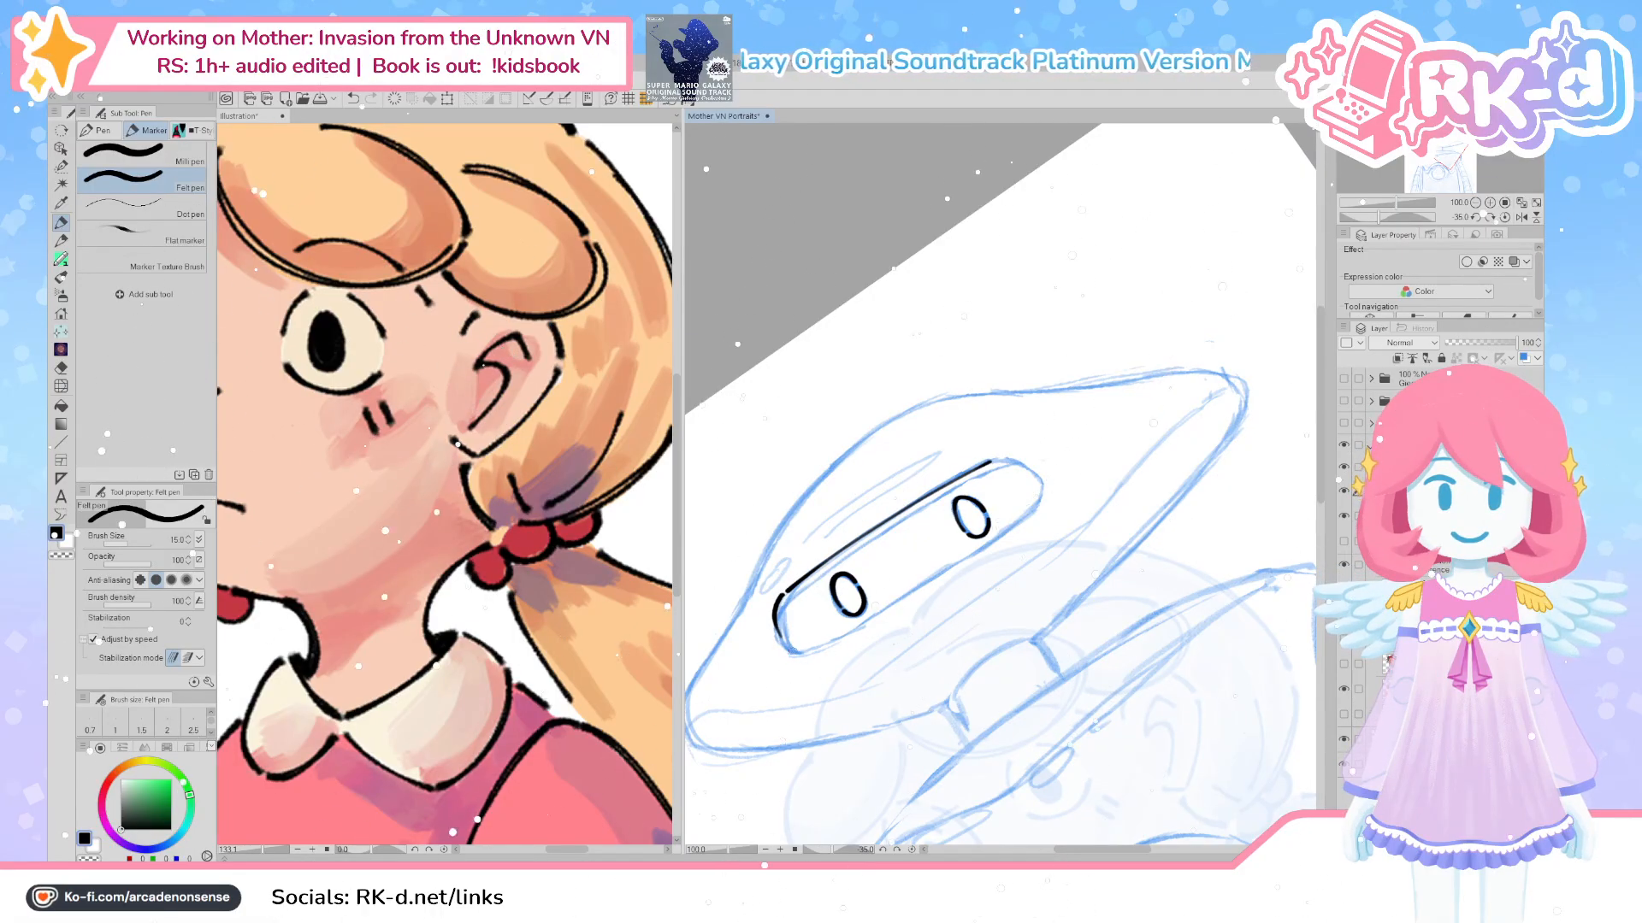
Ink the visor slot's lower left corner and its long lower edge
drag(802, 654, 824, 657)
key(ctrl+z)
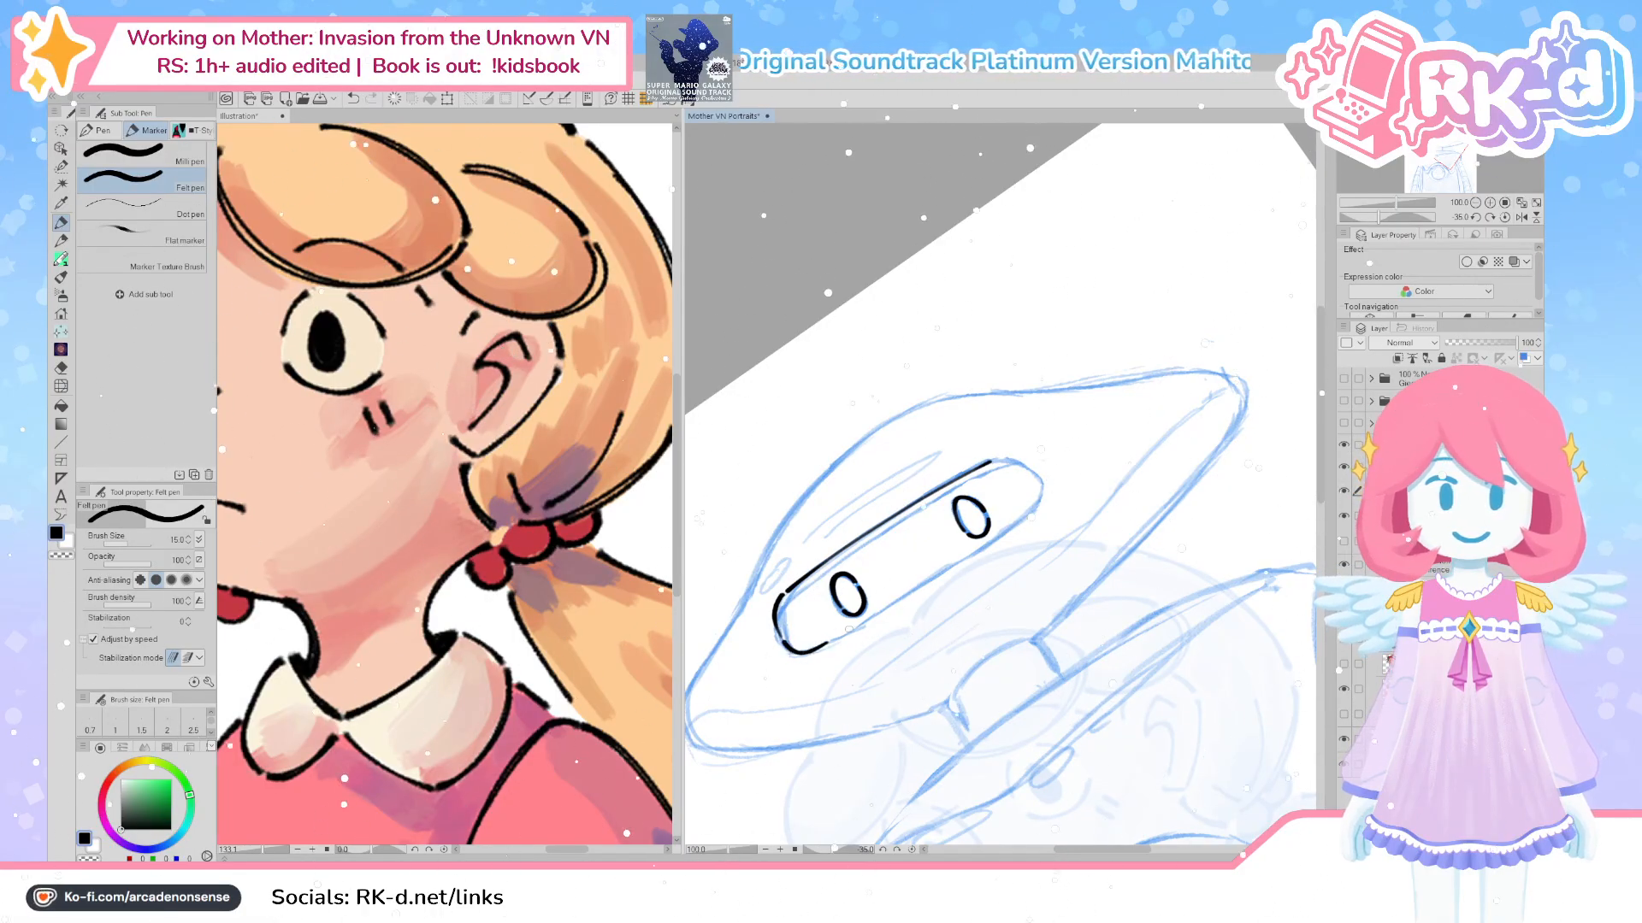
drag(848, 637, 1033, 518)
key(ctrl+z)
drag(845, 639, 1034, 514)
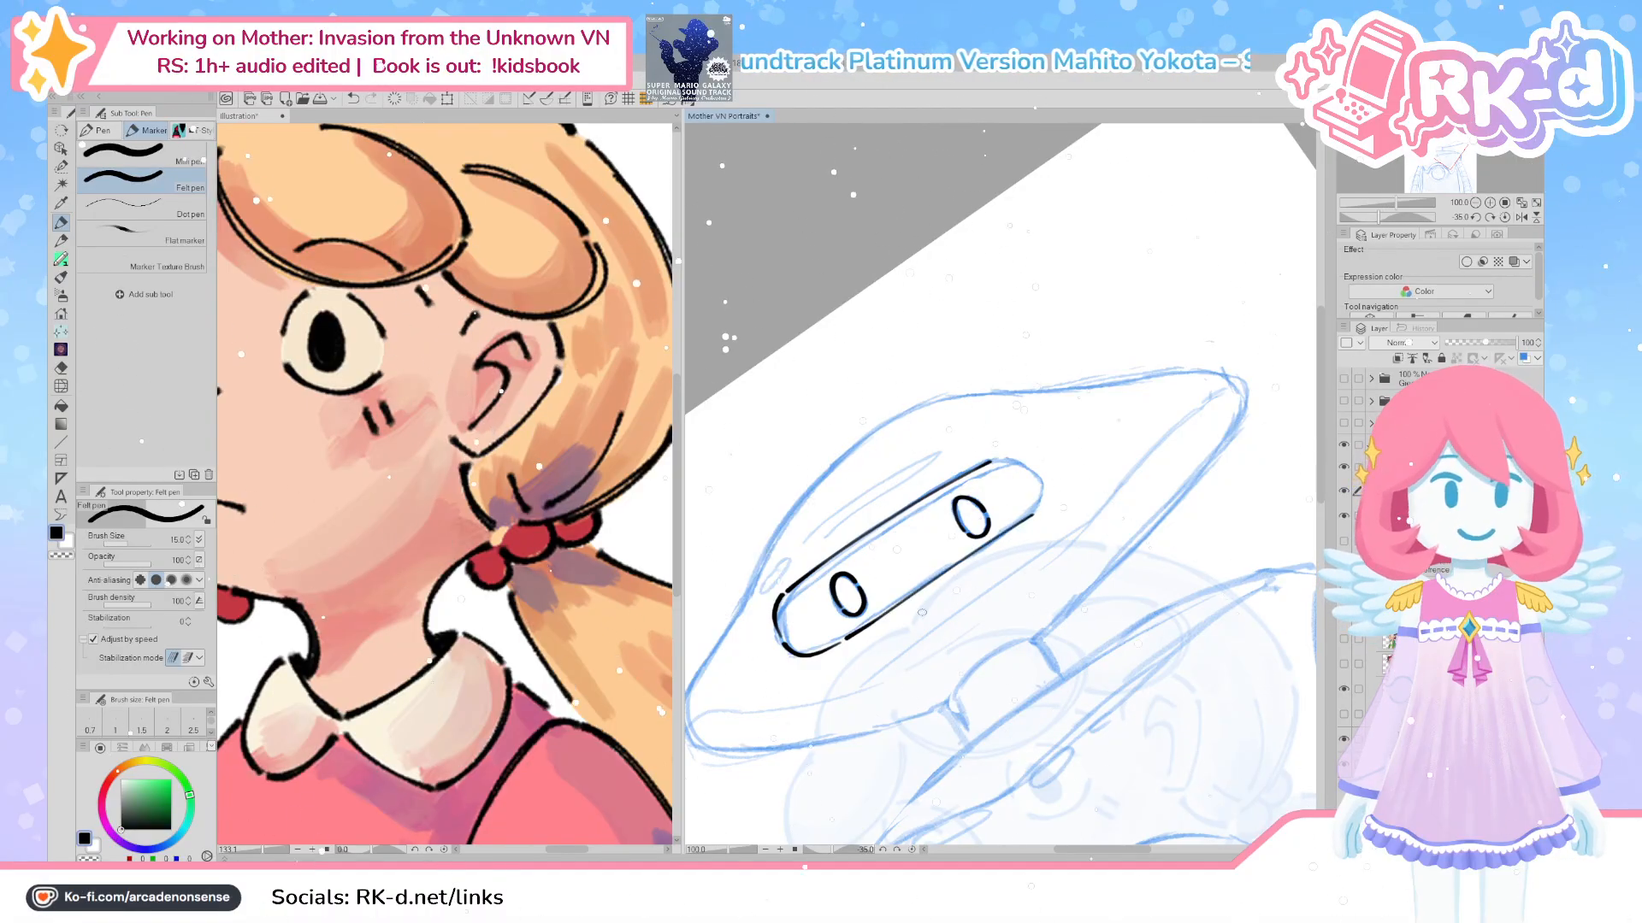
Ink the rounded right end of the visor slot with the Felt pen at size 15, joining its upper and lower edges
mouse_move(1004, 458)
mouse_down()
mouse_move(931, 521)
mouse_move(965, 532)
mouse_up()
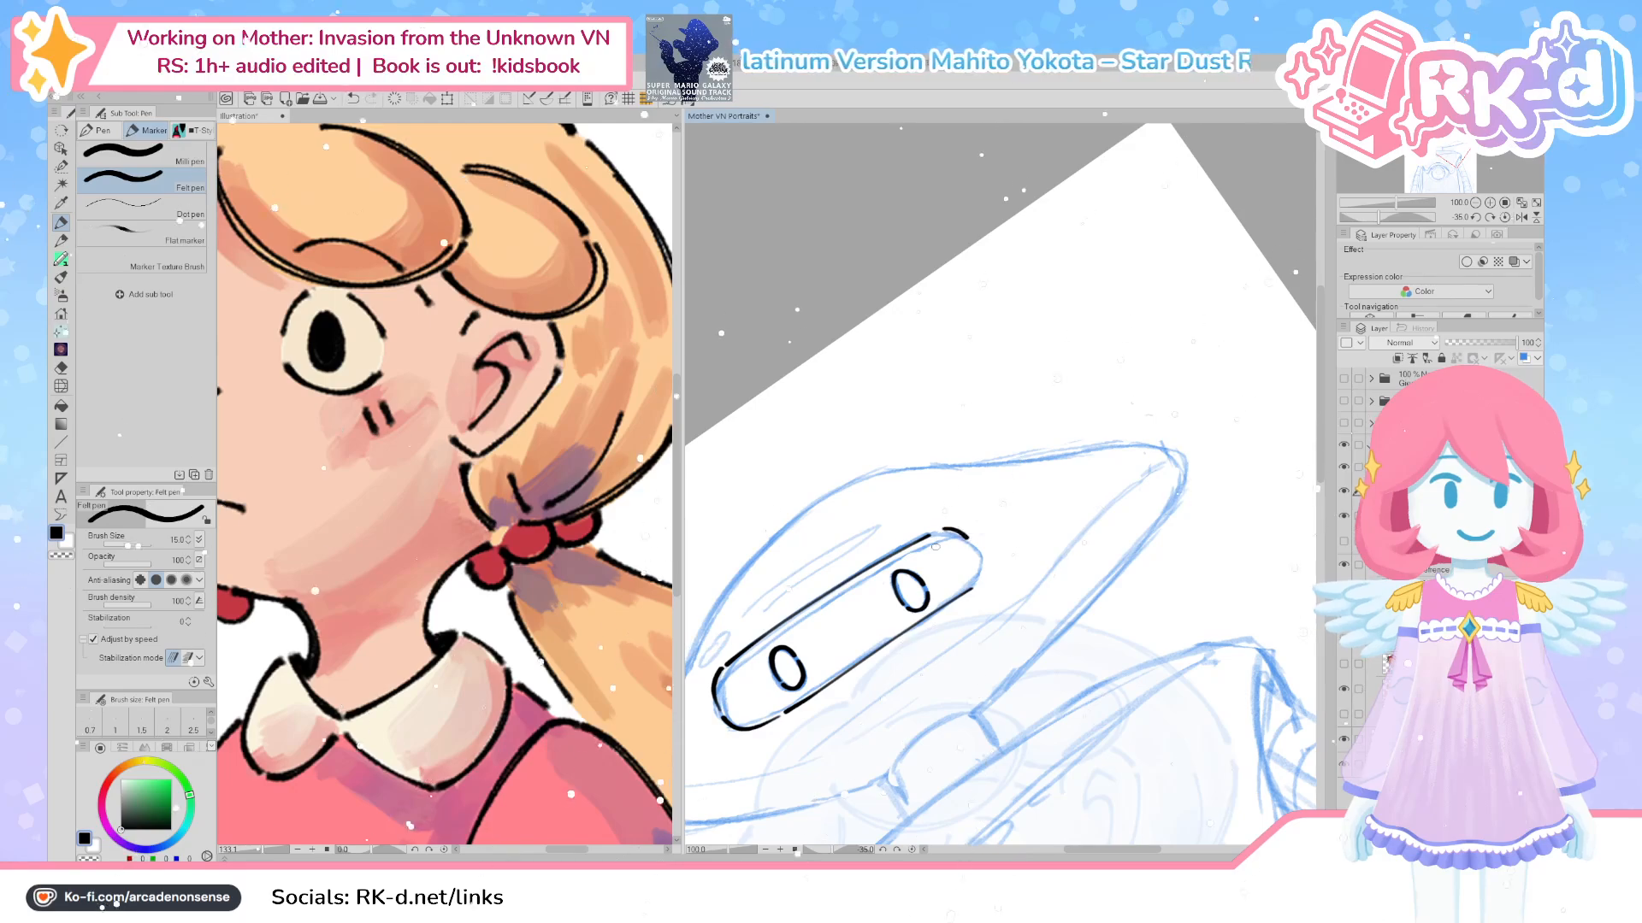
scroll(955, 551, down, 3)
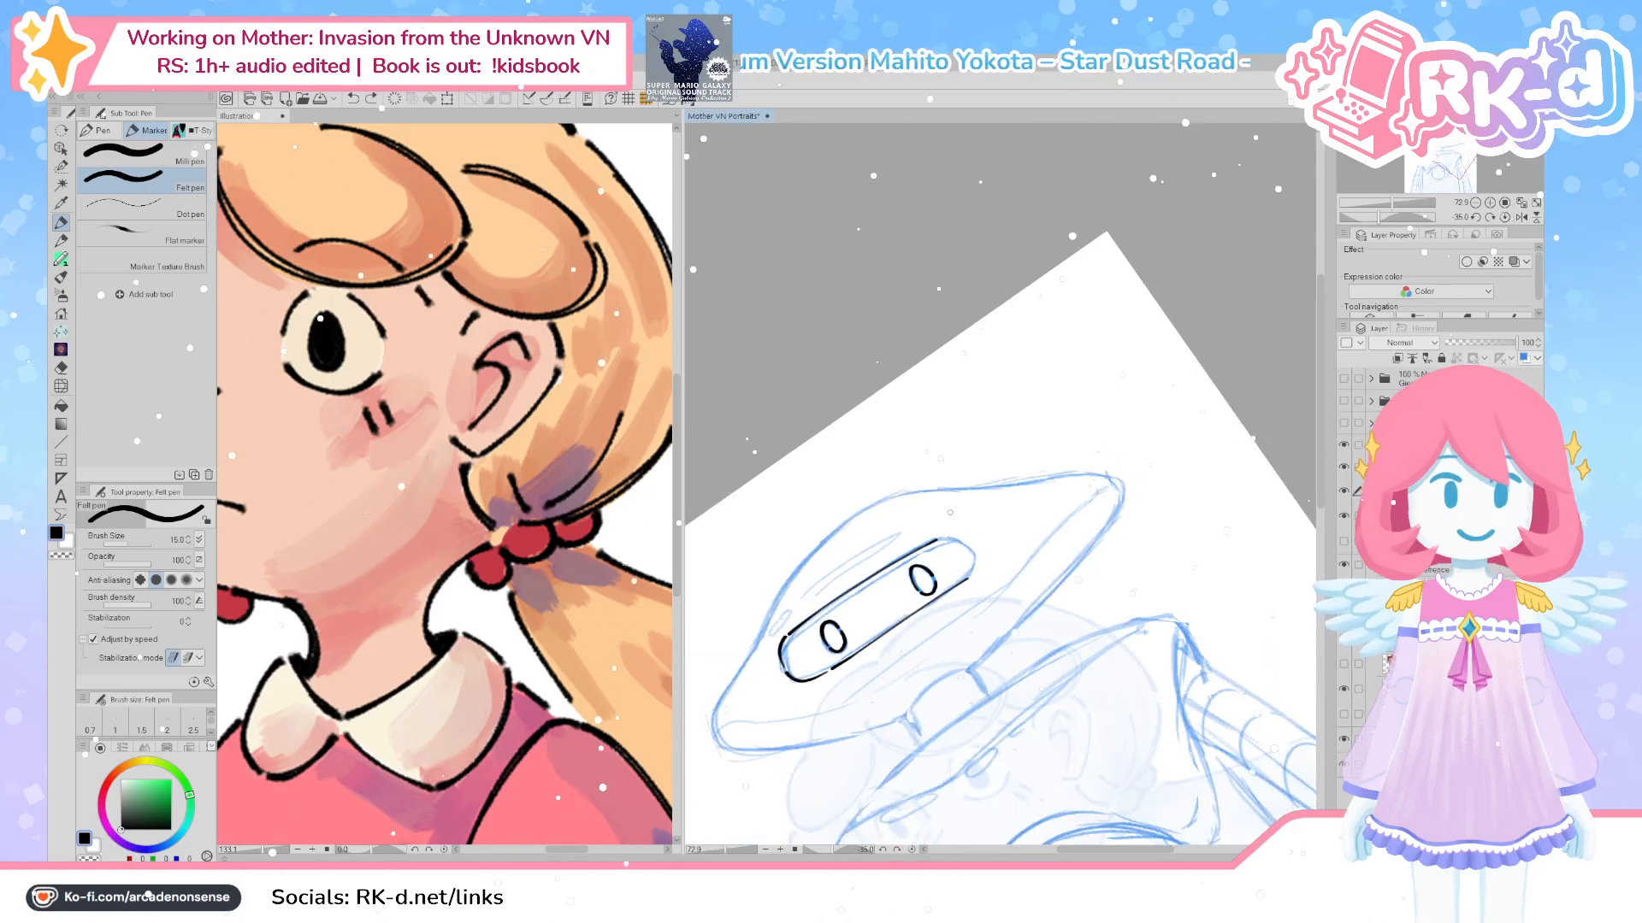
drag(939, 540, 971, 552)
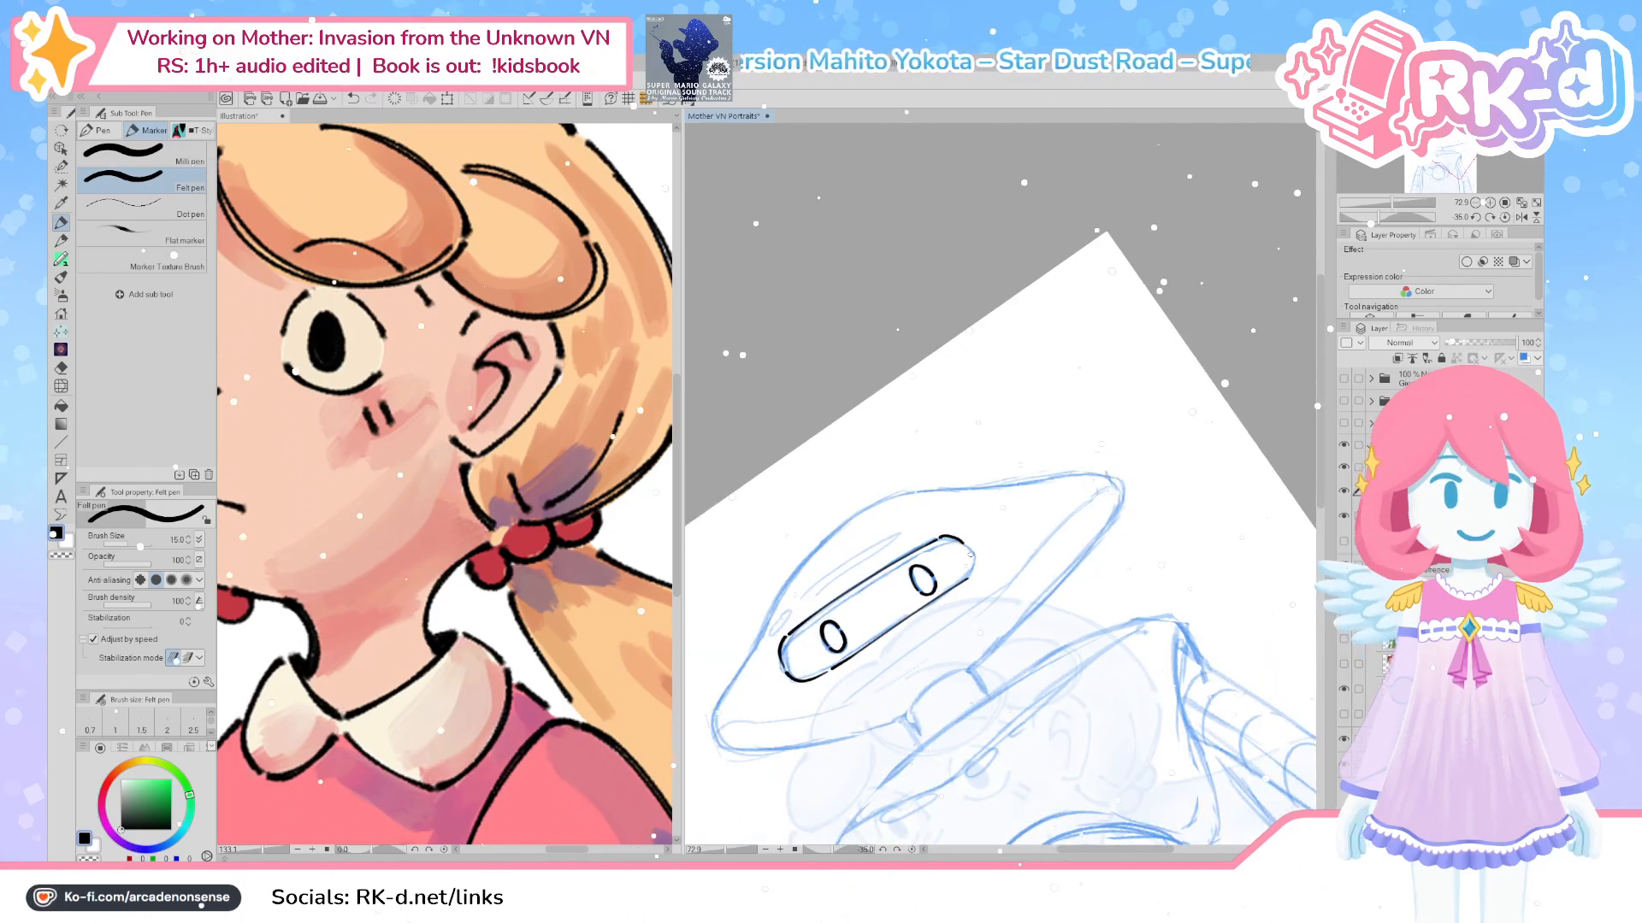
key(bracketleft)
key(bracketleft)
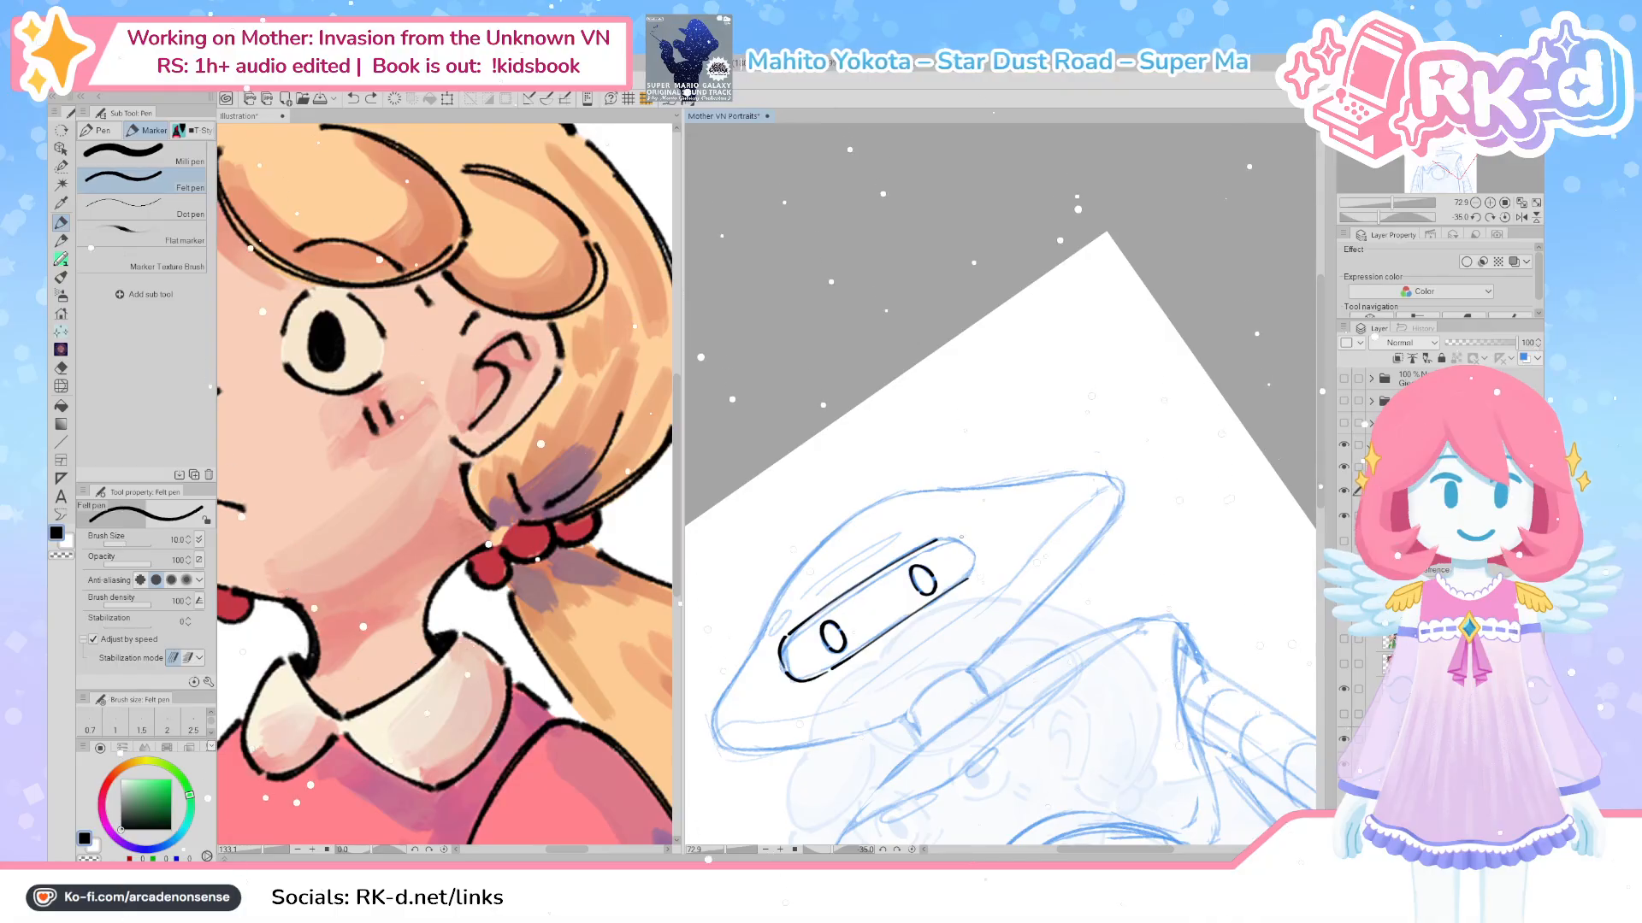
key(ctrl+z)
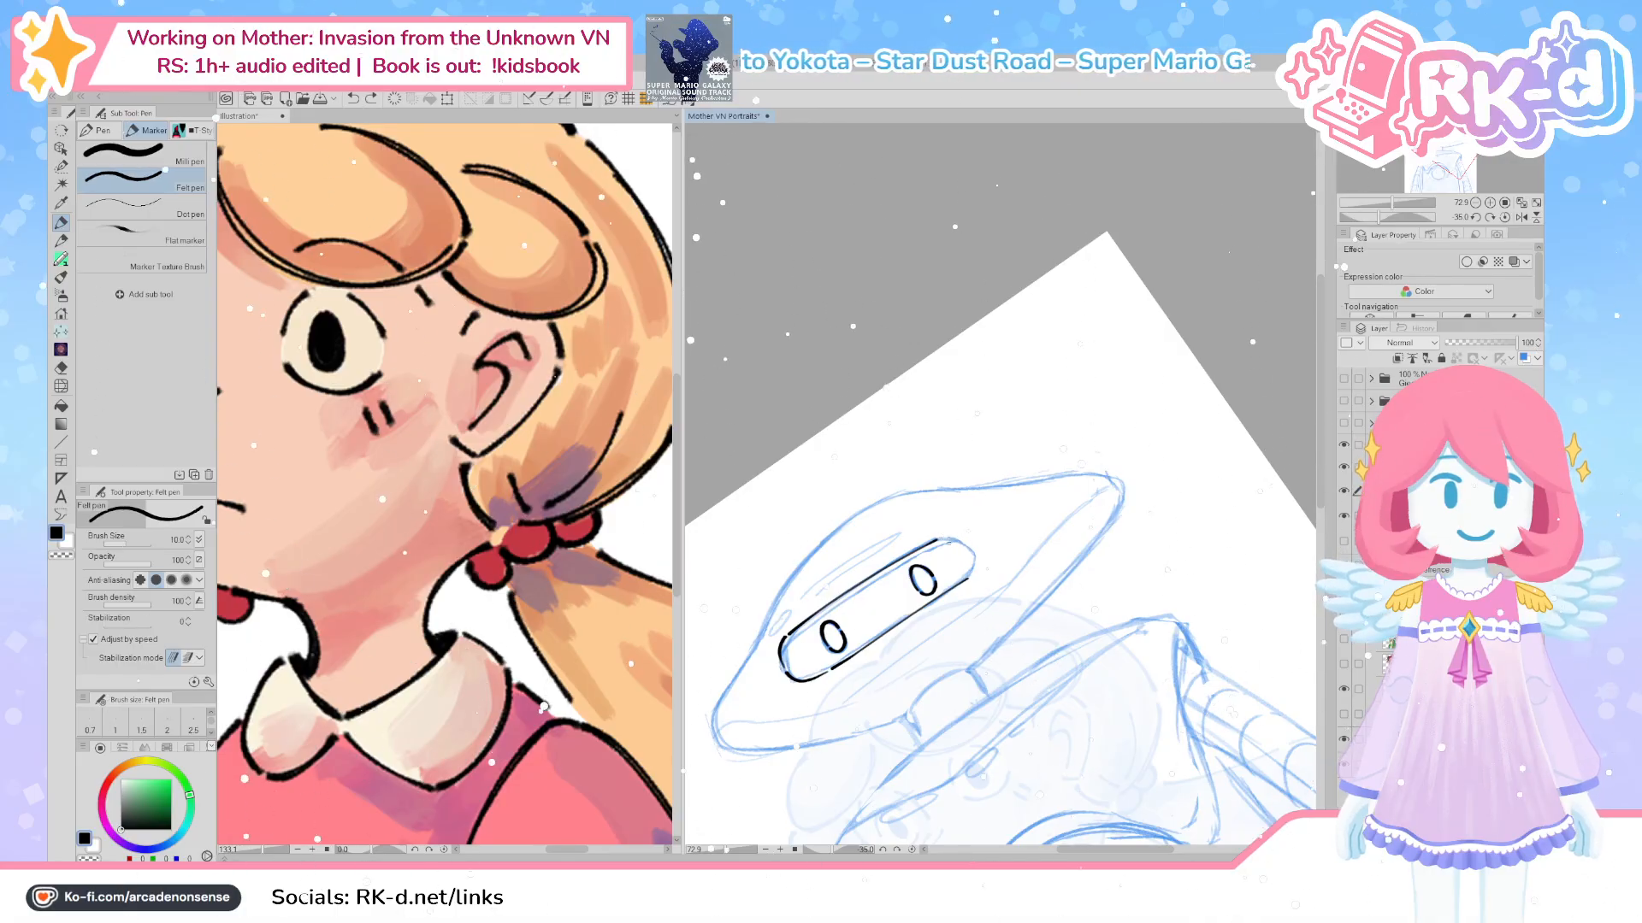
key(bracketright)
key(bracketright)
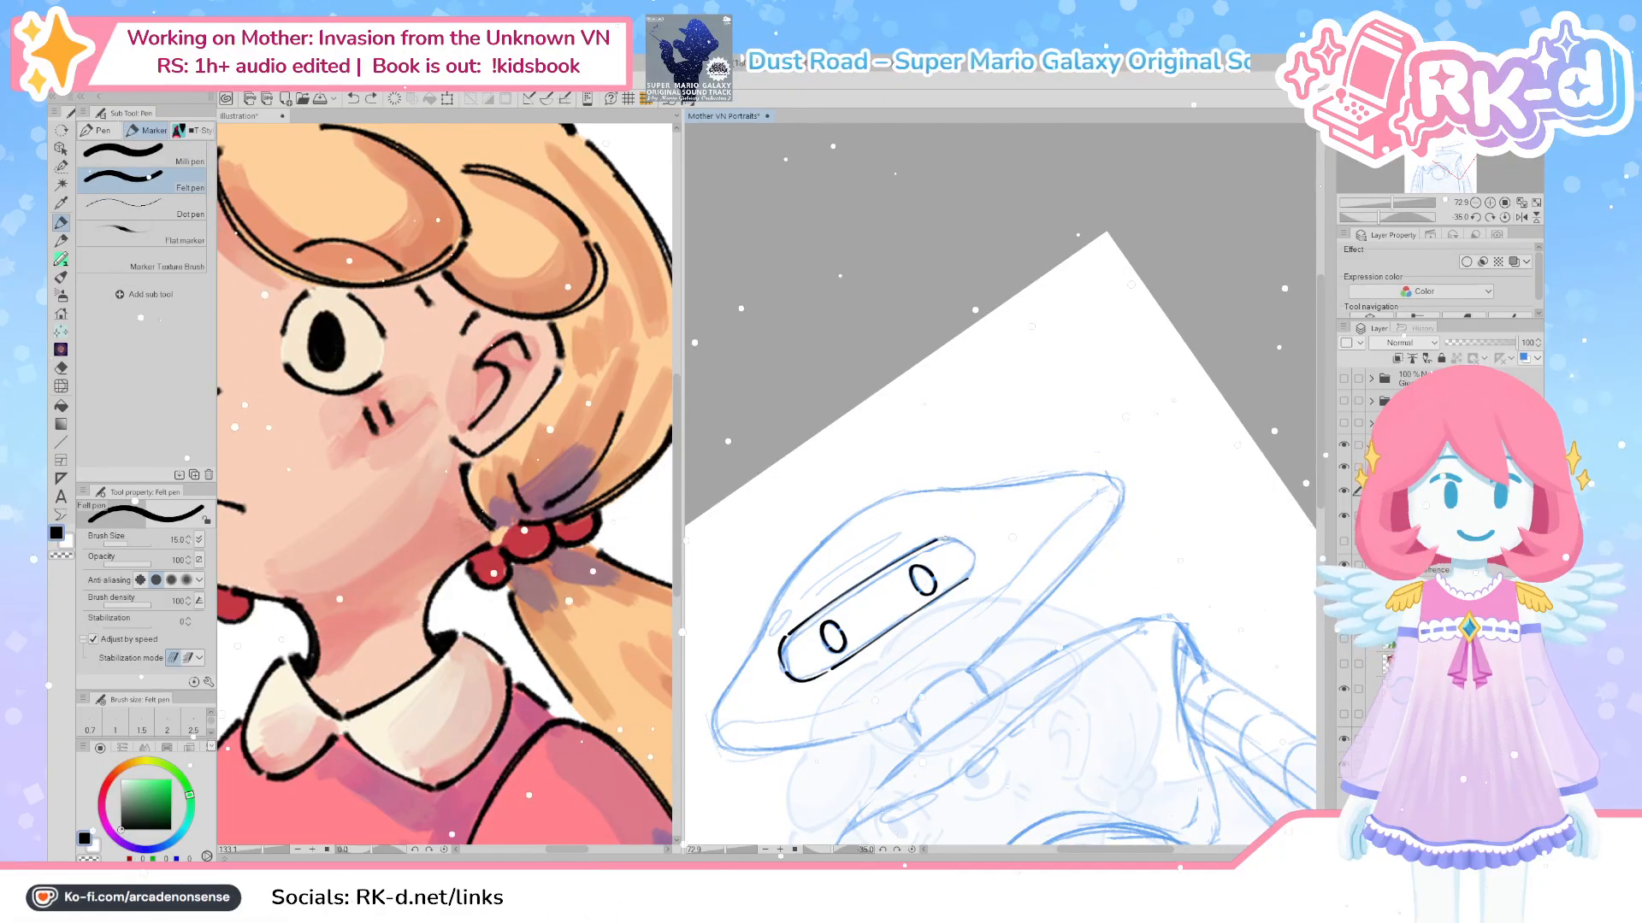
drag(958, 539, 969, 578)
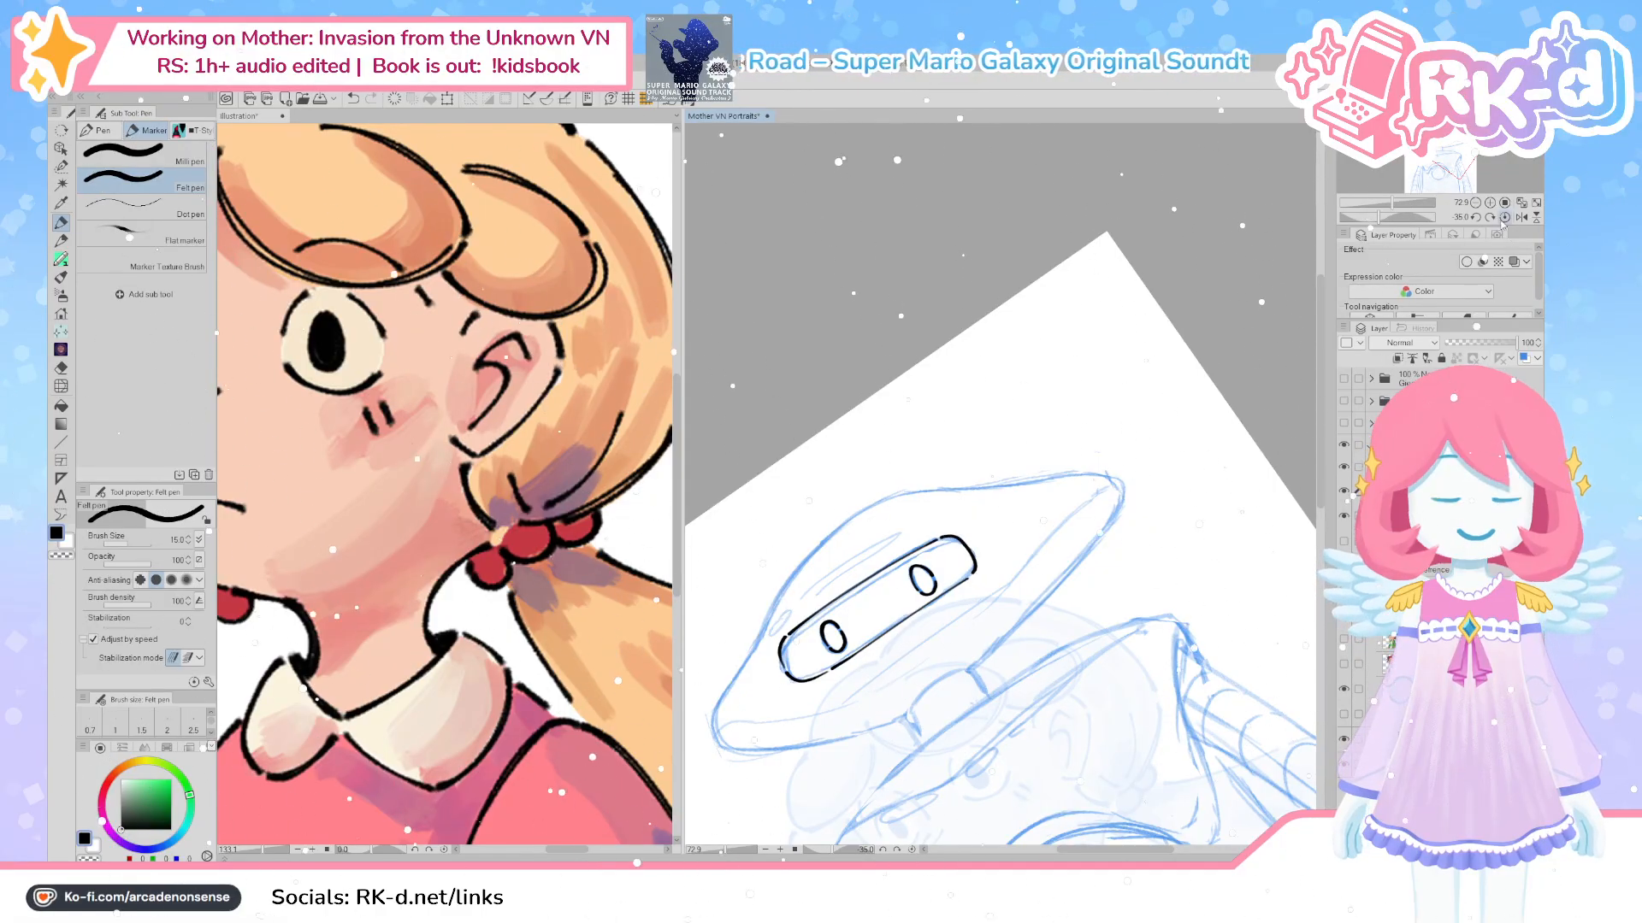
Draw a short stroke overshooting the visor slot's right end and erase it with the Hard eraser in vector mode
key(ctrl+shift+r)
mouse_move(921, 685)
mouse_down()
mouse_move(1096, 668)
mouse_move(1076, 751)
mouse_move(1127, 786)
mouse_up()
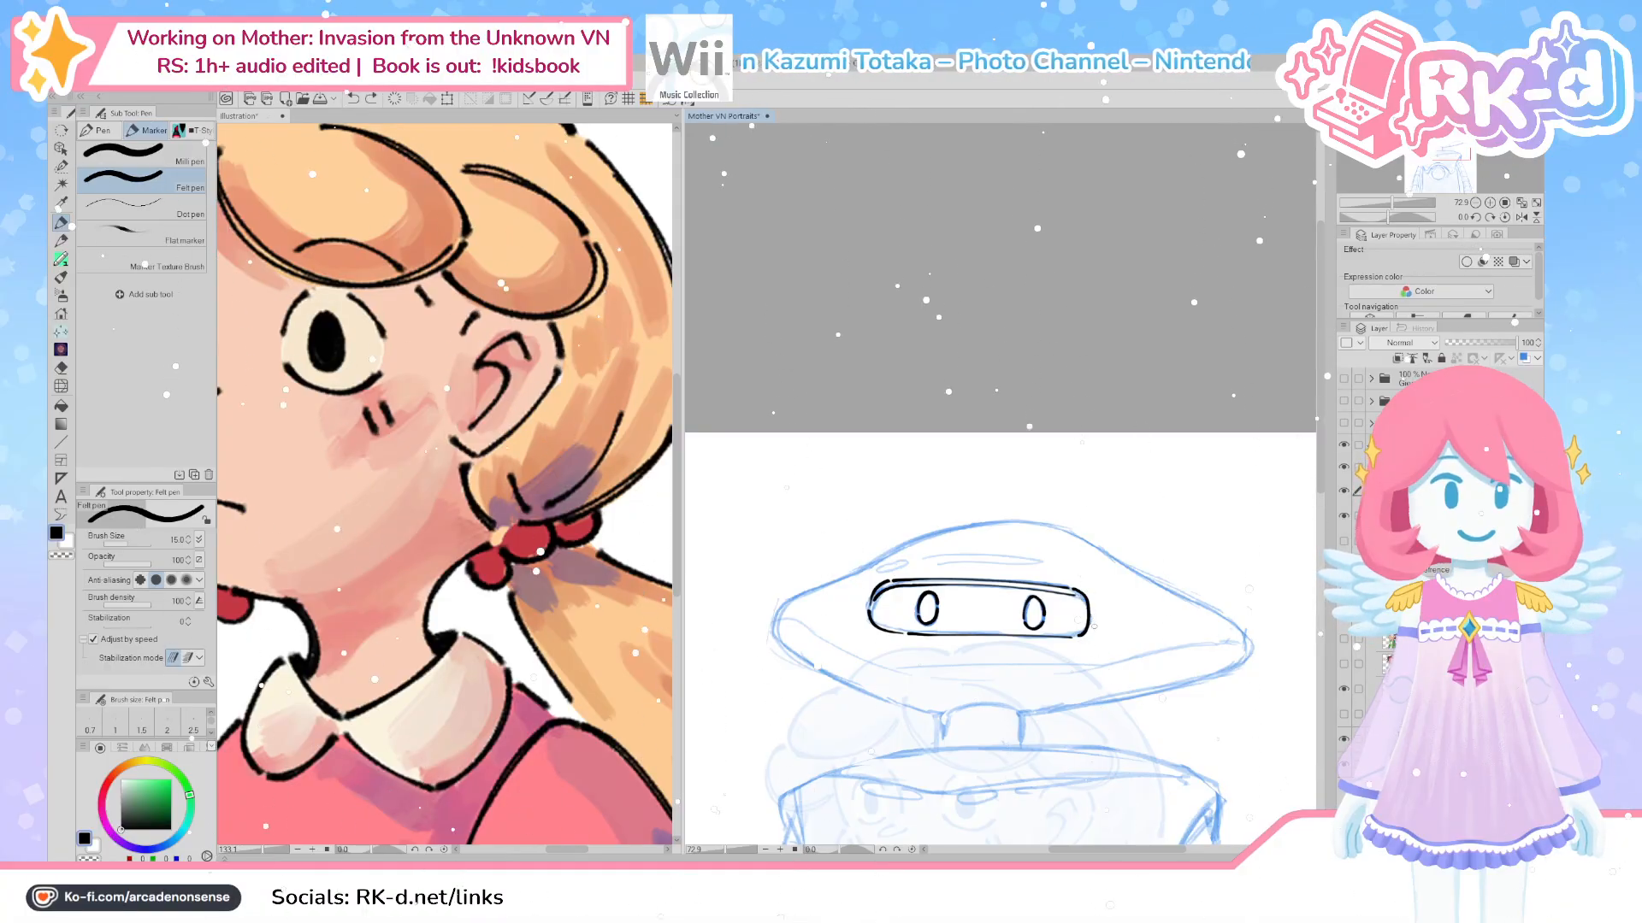
drag(1084, 592, 1097, 634)
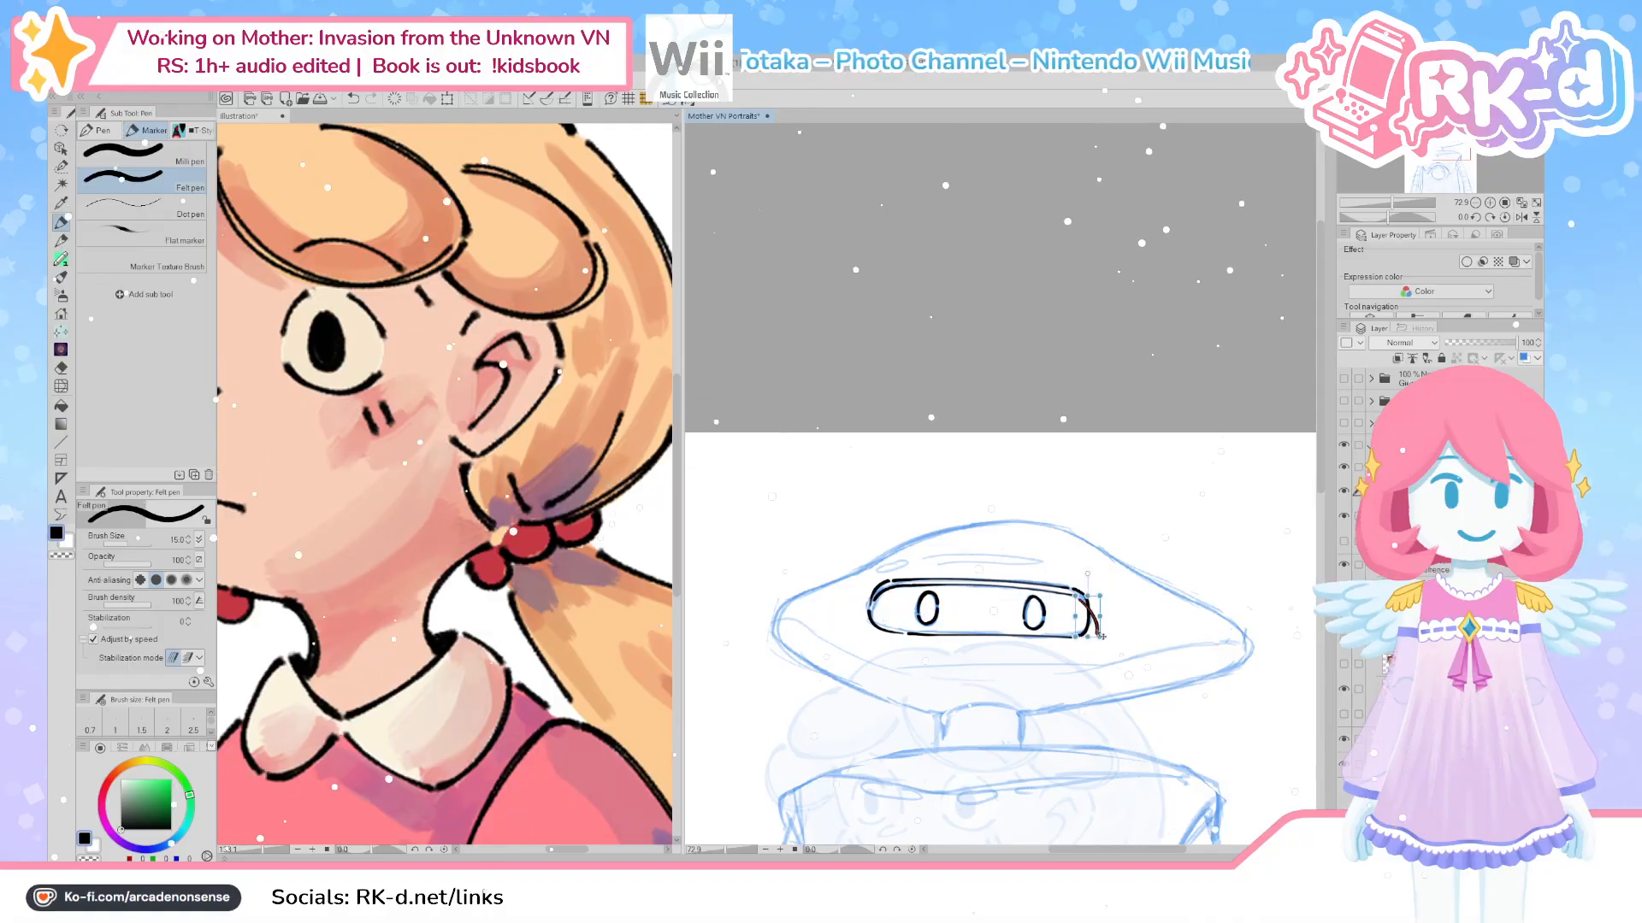
ctrl+click(1097, 633)
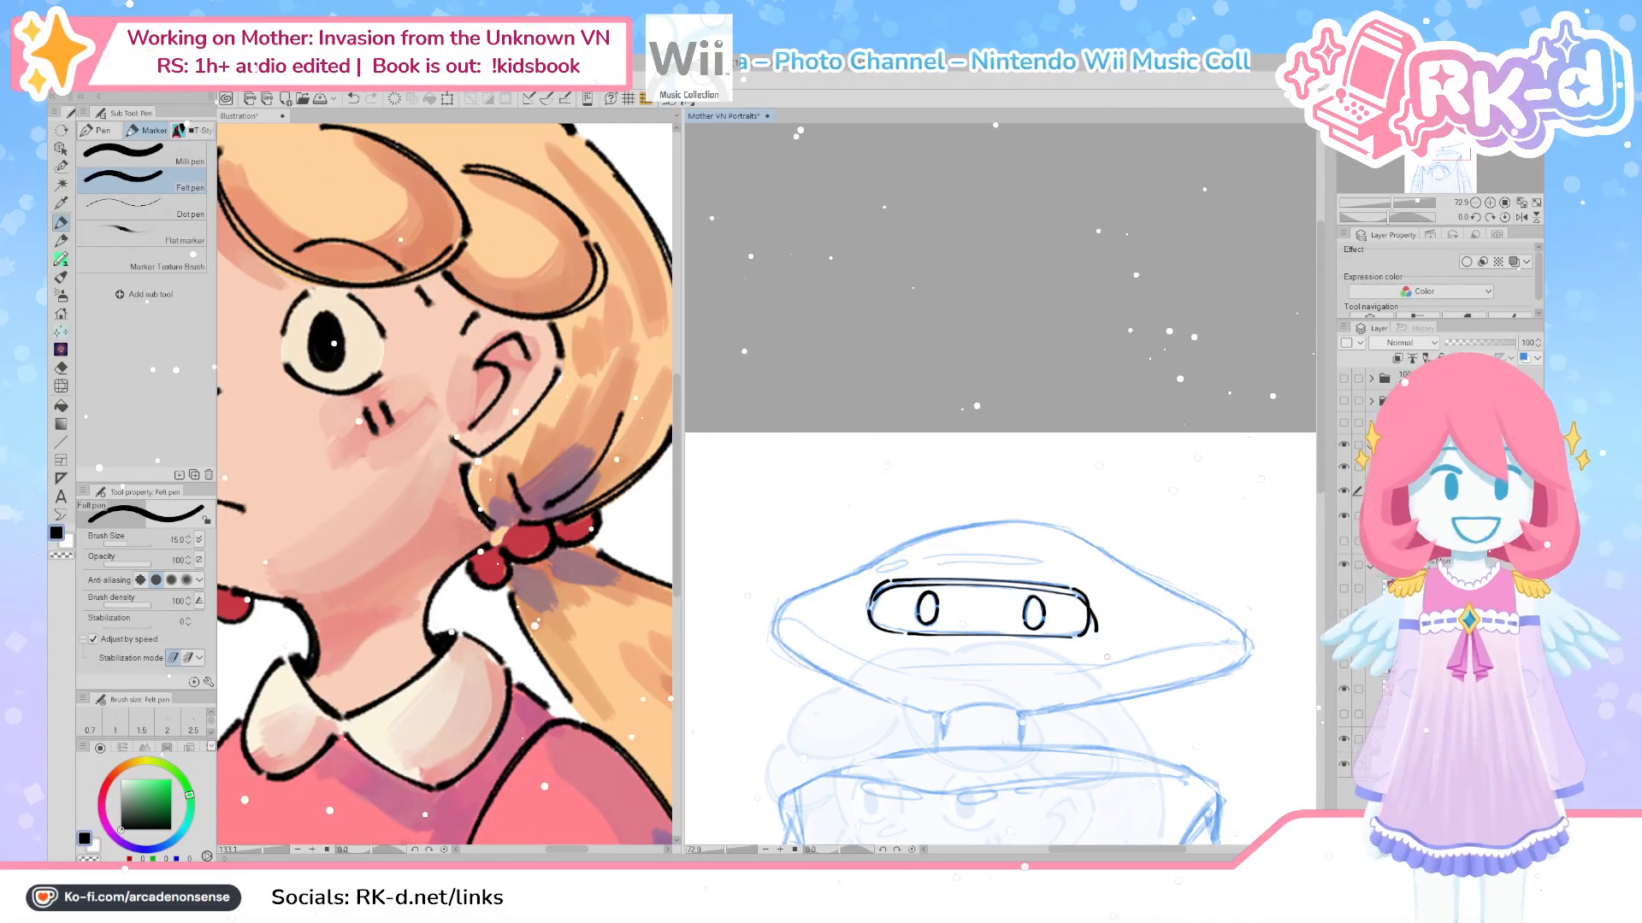
key(e)
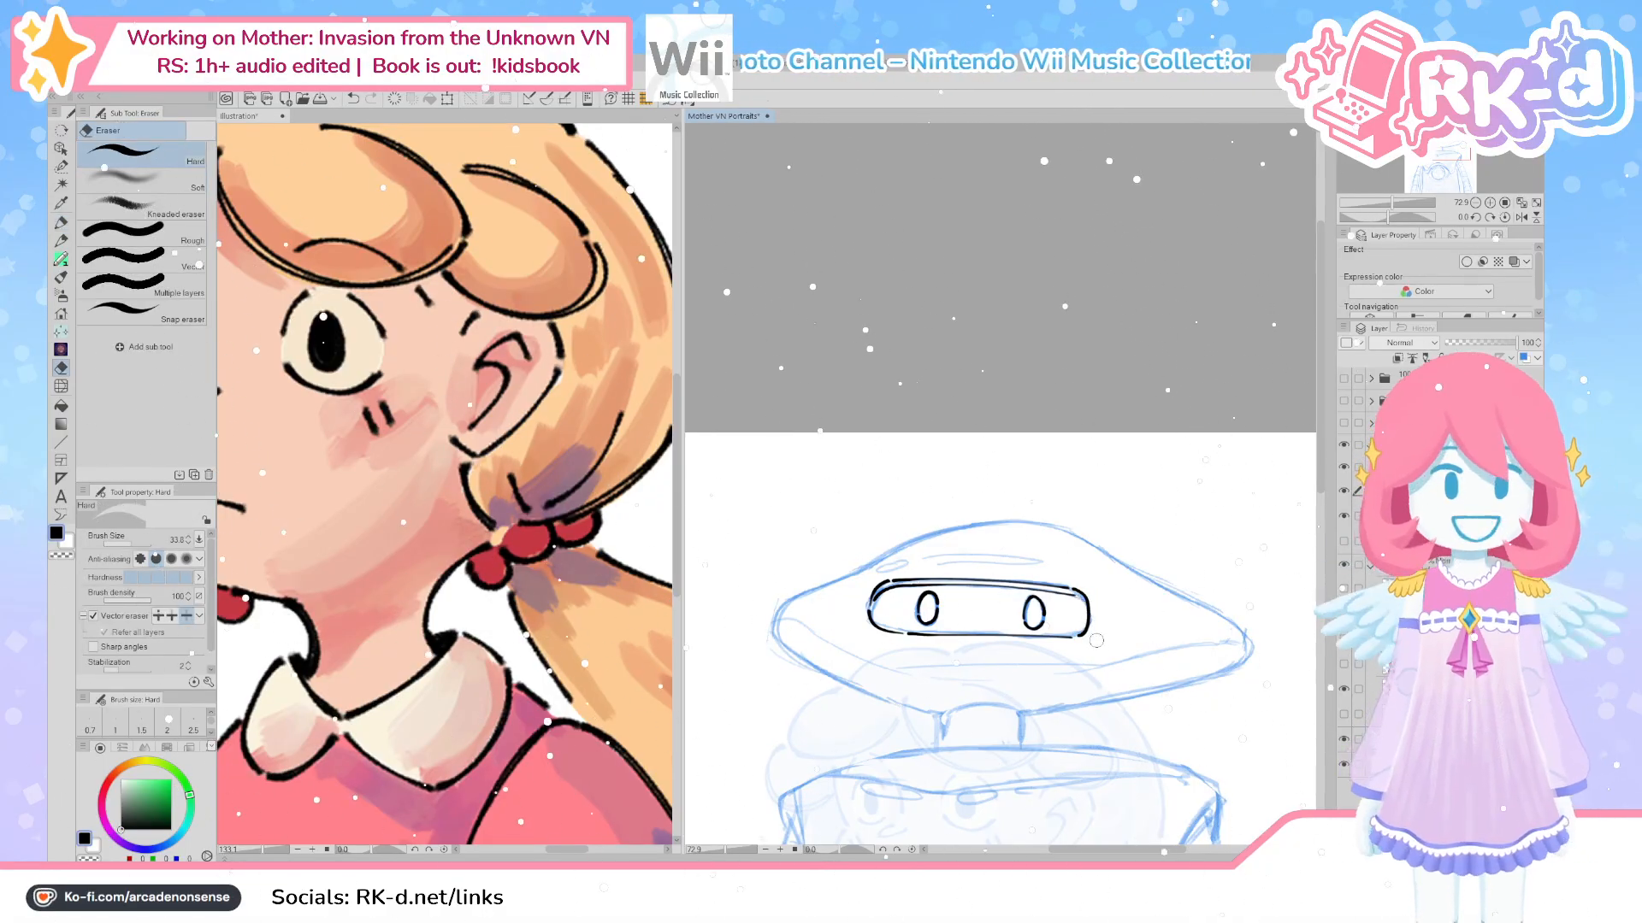
click(159, 615)
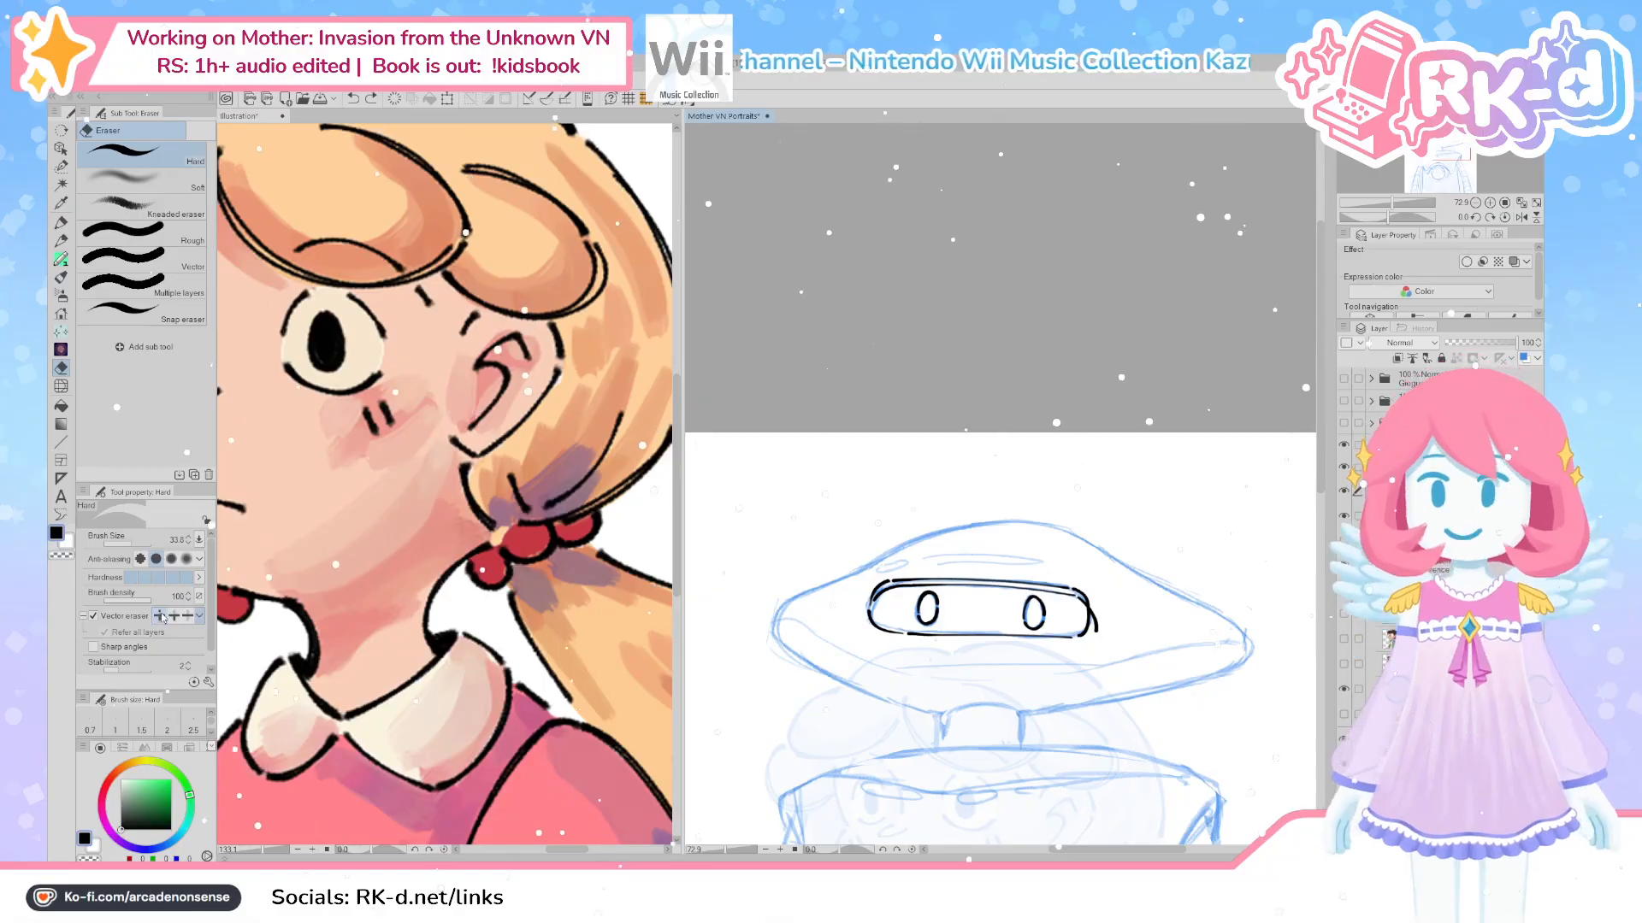
drag(1096, 630, 1095, 650)
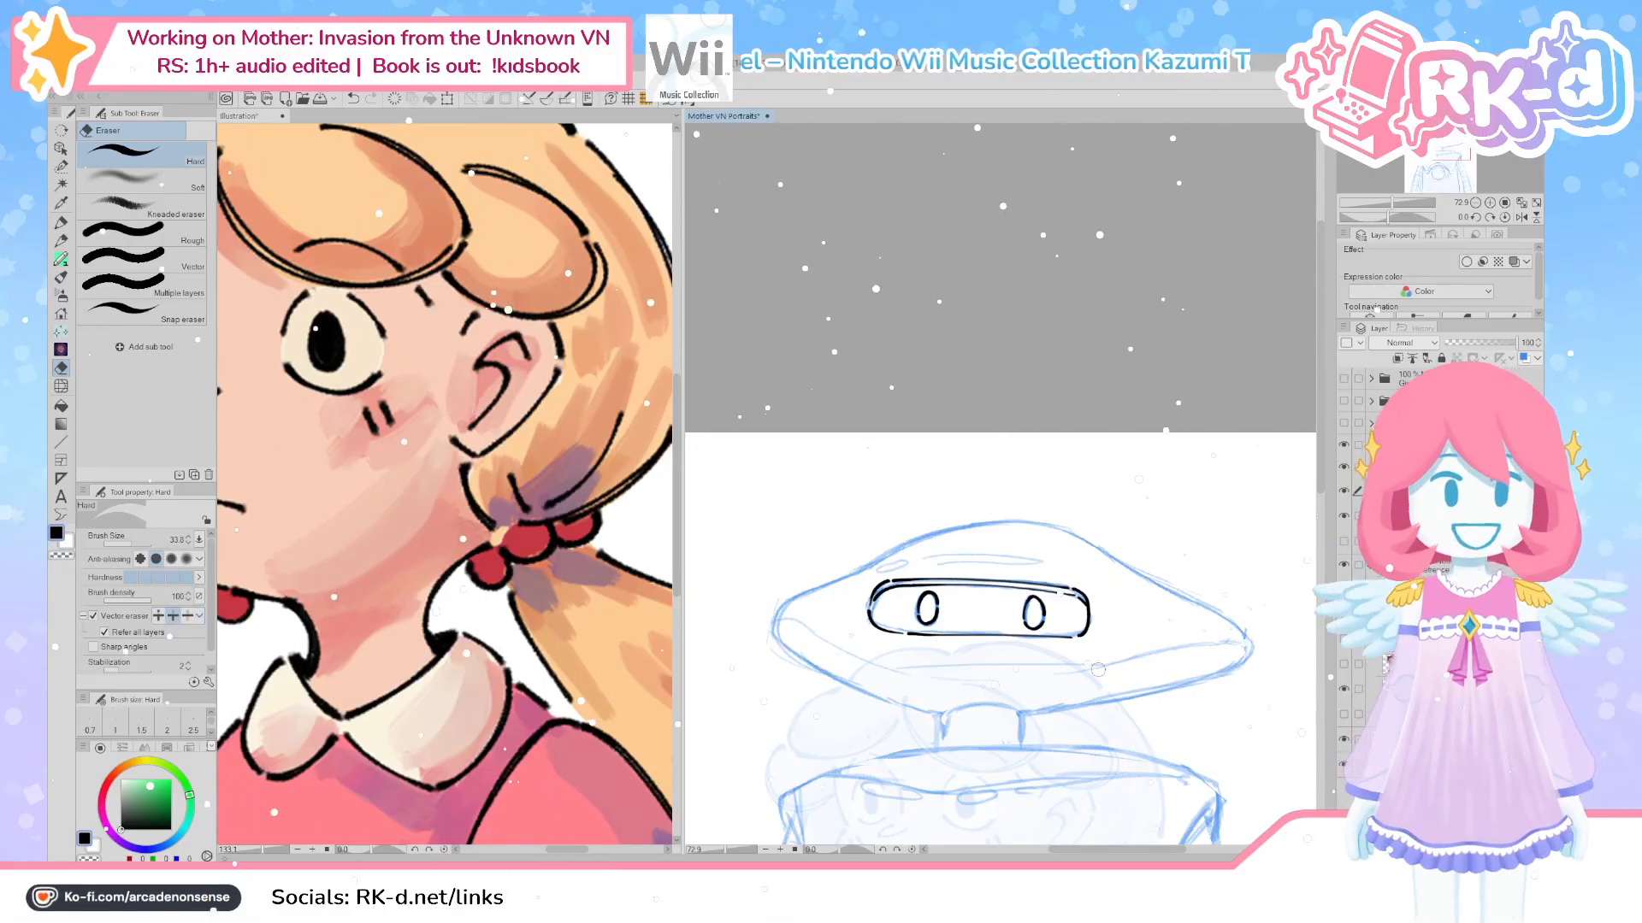
Ink the upper left contour of the robot's head up to the crown with the Felt pen
key(p)
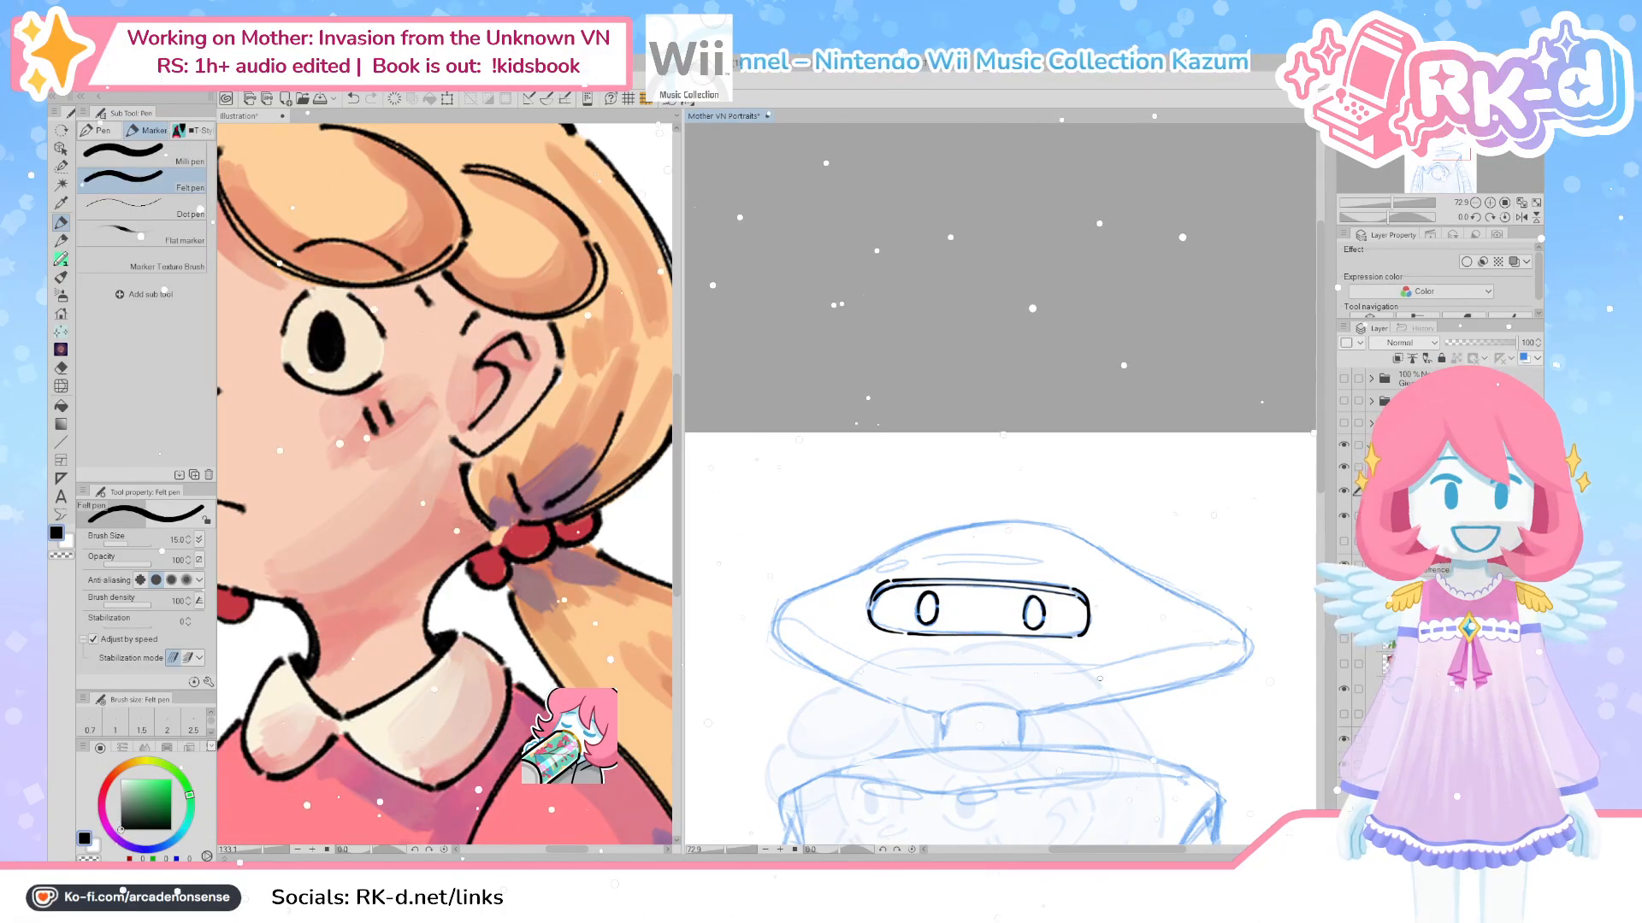
drag(806, 642, 858, 621)
mouse_move(941, 563)
mouse_down()
mouse_move(916, 578)
mouse_move(1070, 517)
mouse_up()
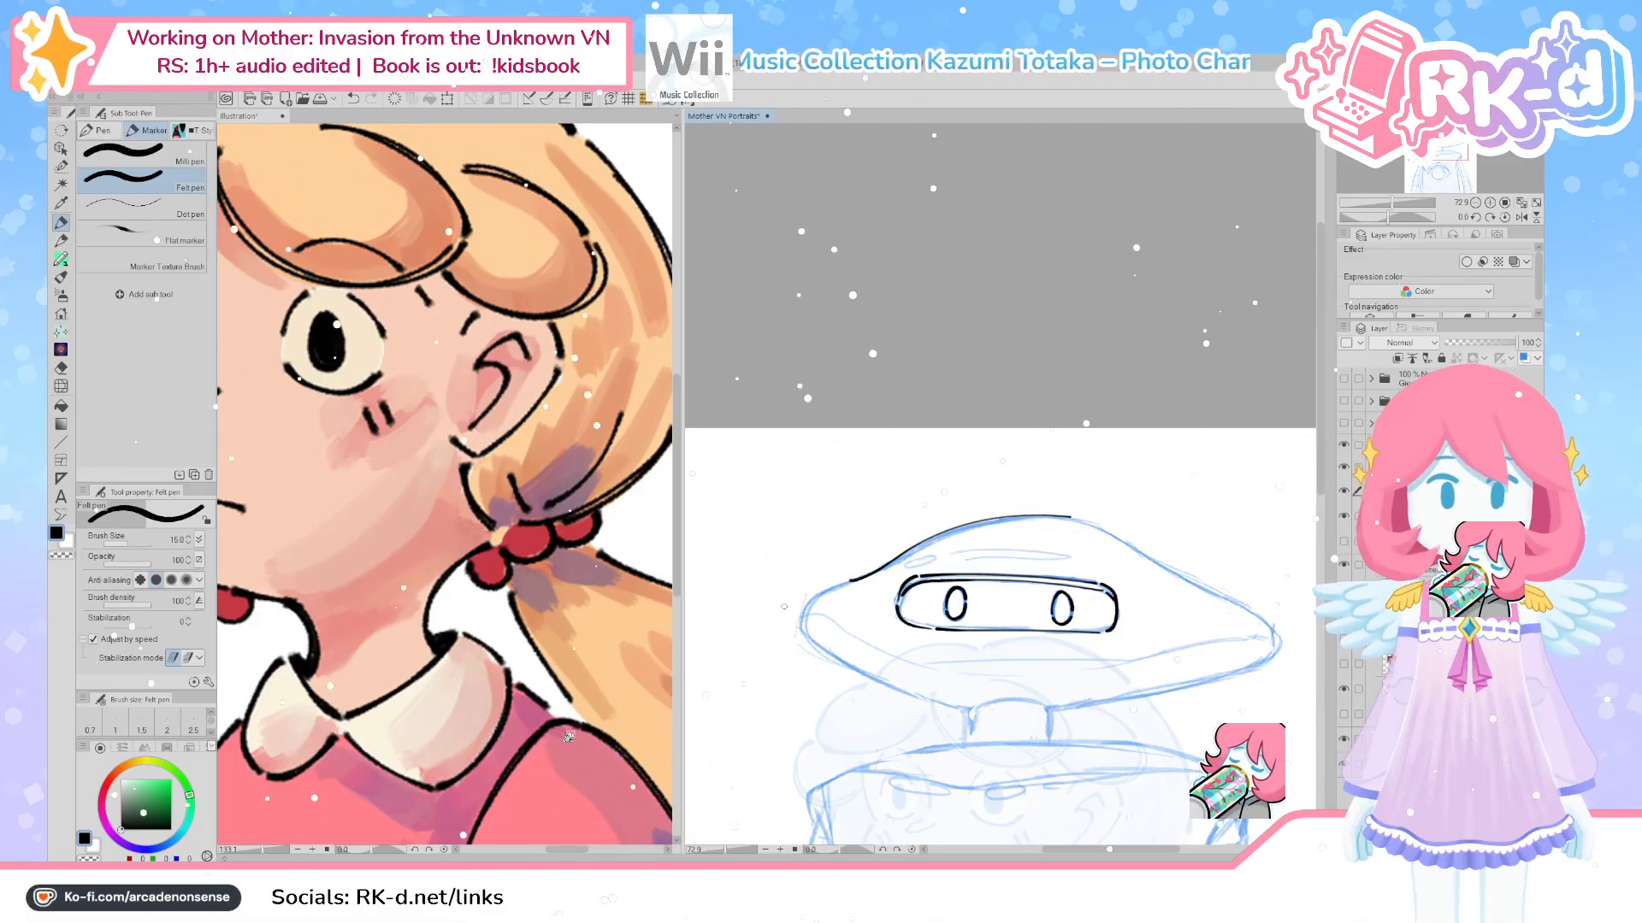
Ink the head's lower left edge down to the neck and the pointed curve of its left tip
drag(803, 634, 923, 690)
key(ctrl+z)
drag(803, 636, 949, 708)
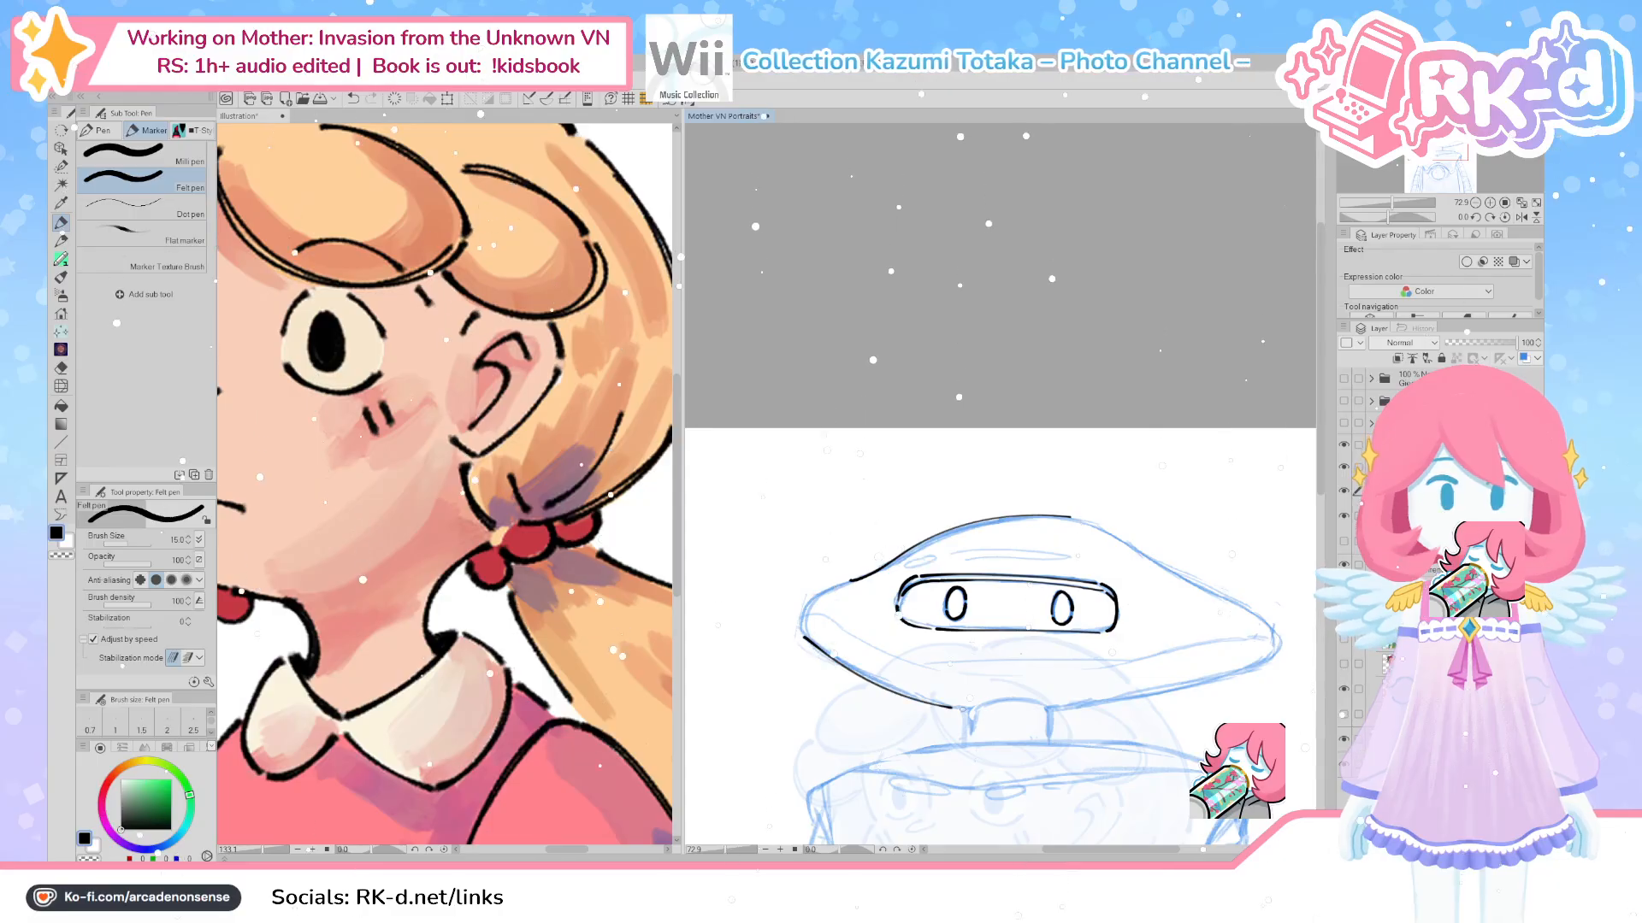
key(ctrl+z)
drag(805, 637, 966, 710)
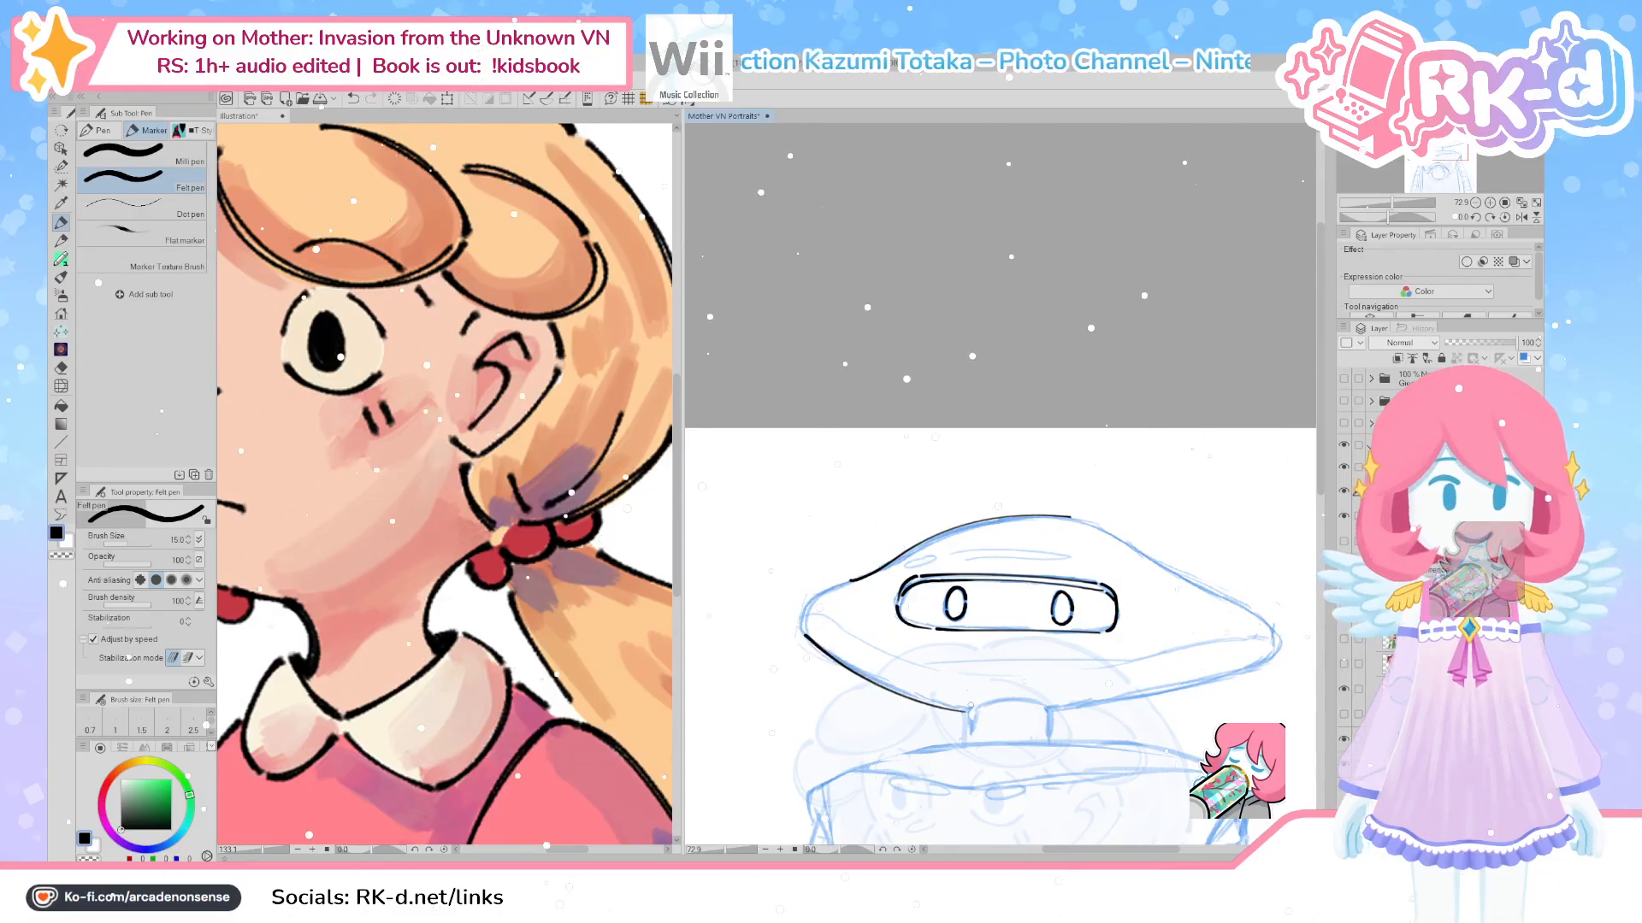
mouse_move(805, 636)
mouse_down()
mouse_move(834, 585)
mouse_move(800, 626)
mouse_move(857, 582)
mouse_up()
key(ctrl+z)
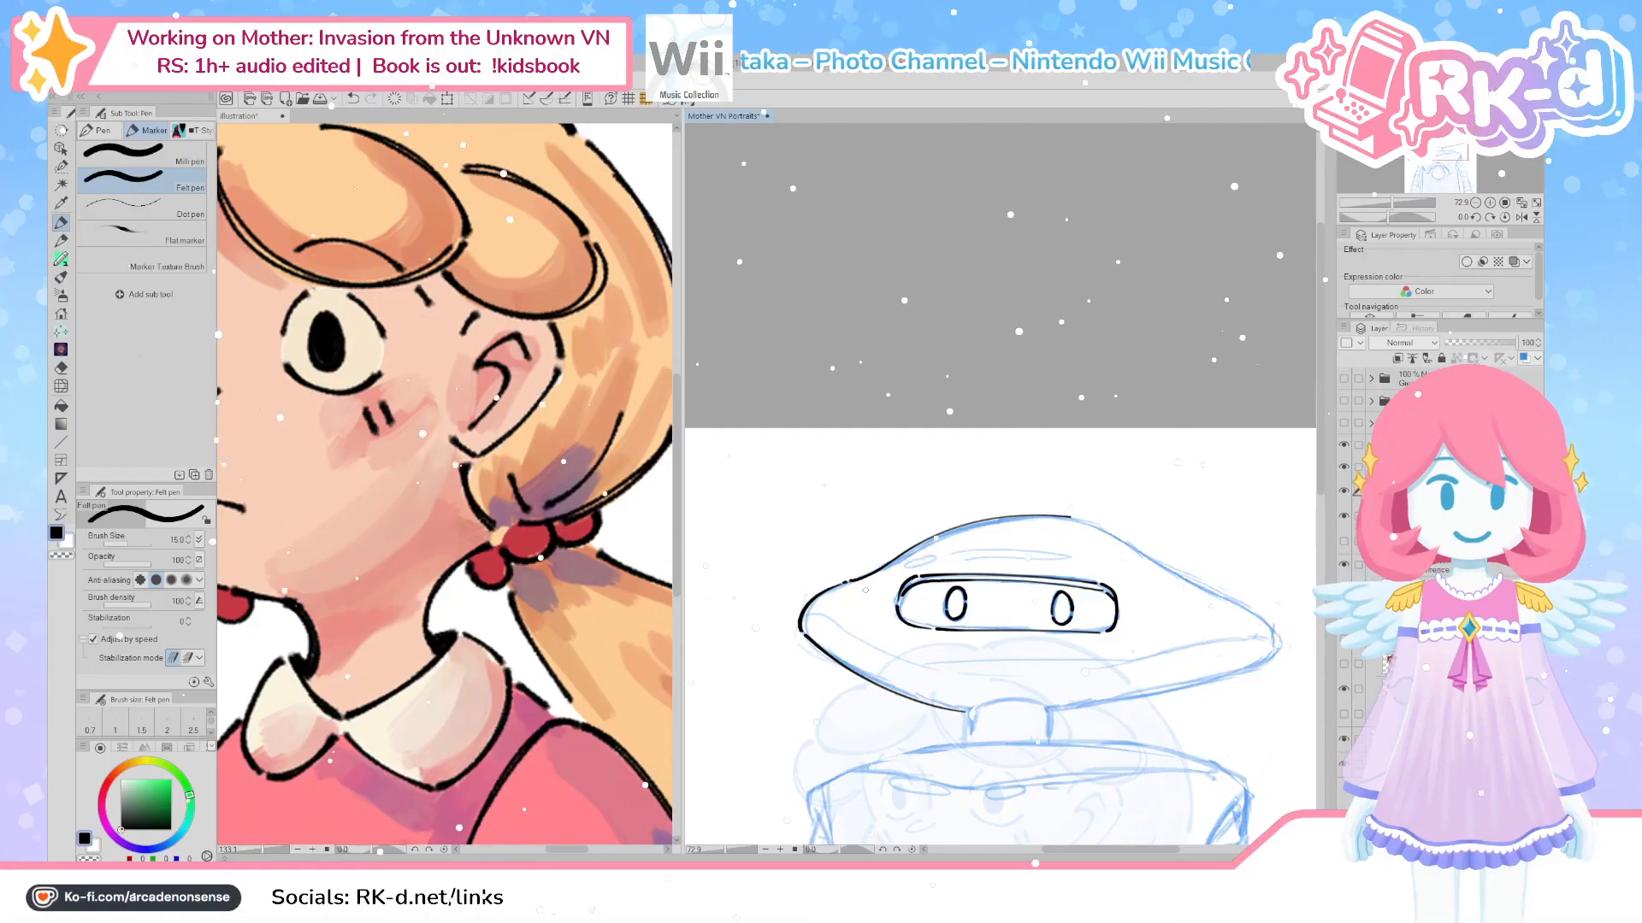
Ink the head's lower right edge in one long curve from the neck to near its right tip
mouse_move(1202, 720)
mouse_down()
mouse_move(1116, 706)
mouse_move(1132, 677)
mouse_up()
drag(979, 664, 1195, 619)
key(ctrl+z)
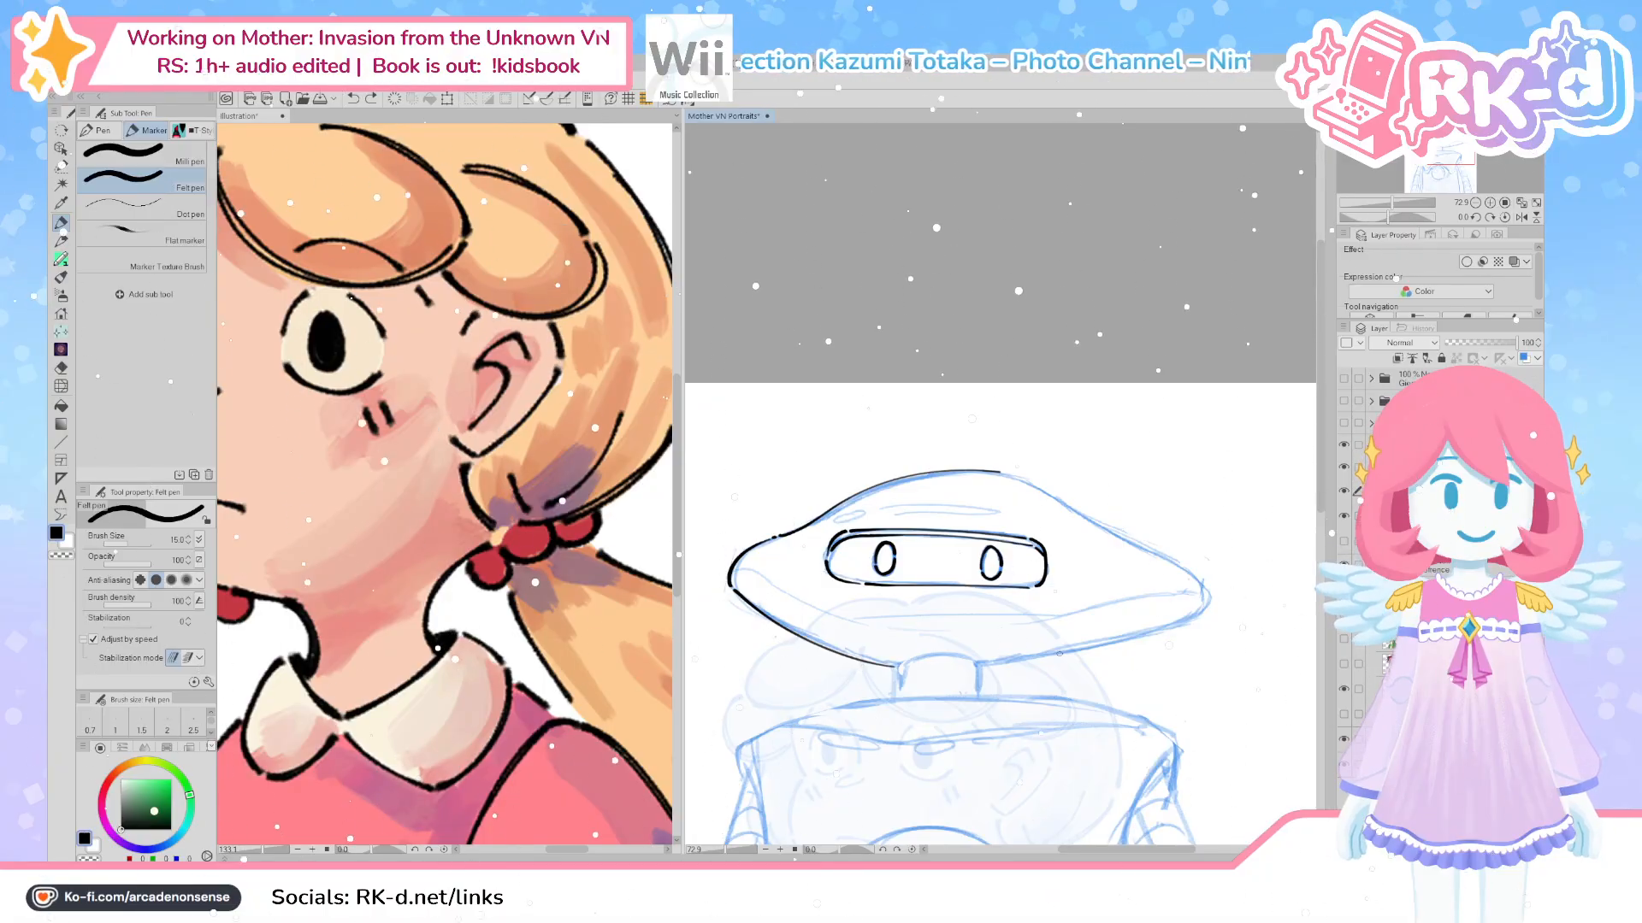
mouse_move(1117, 713)
mouse_down()
mouse_move(1093, 659)
mouse_move(1037, 698)
mouse_up()
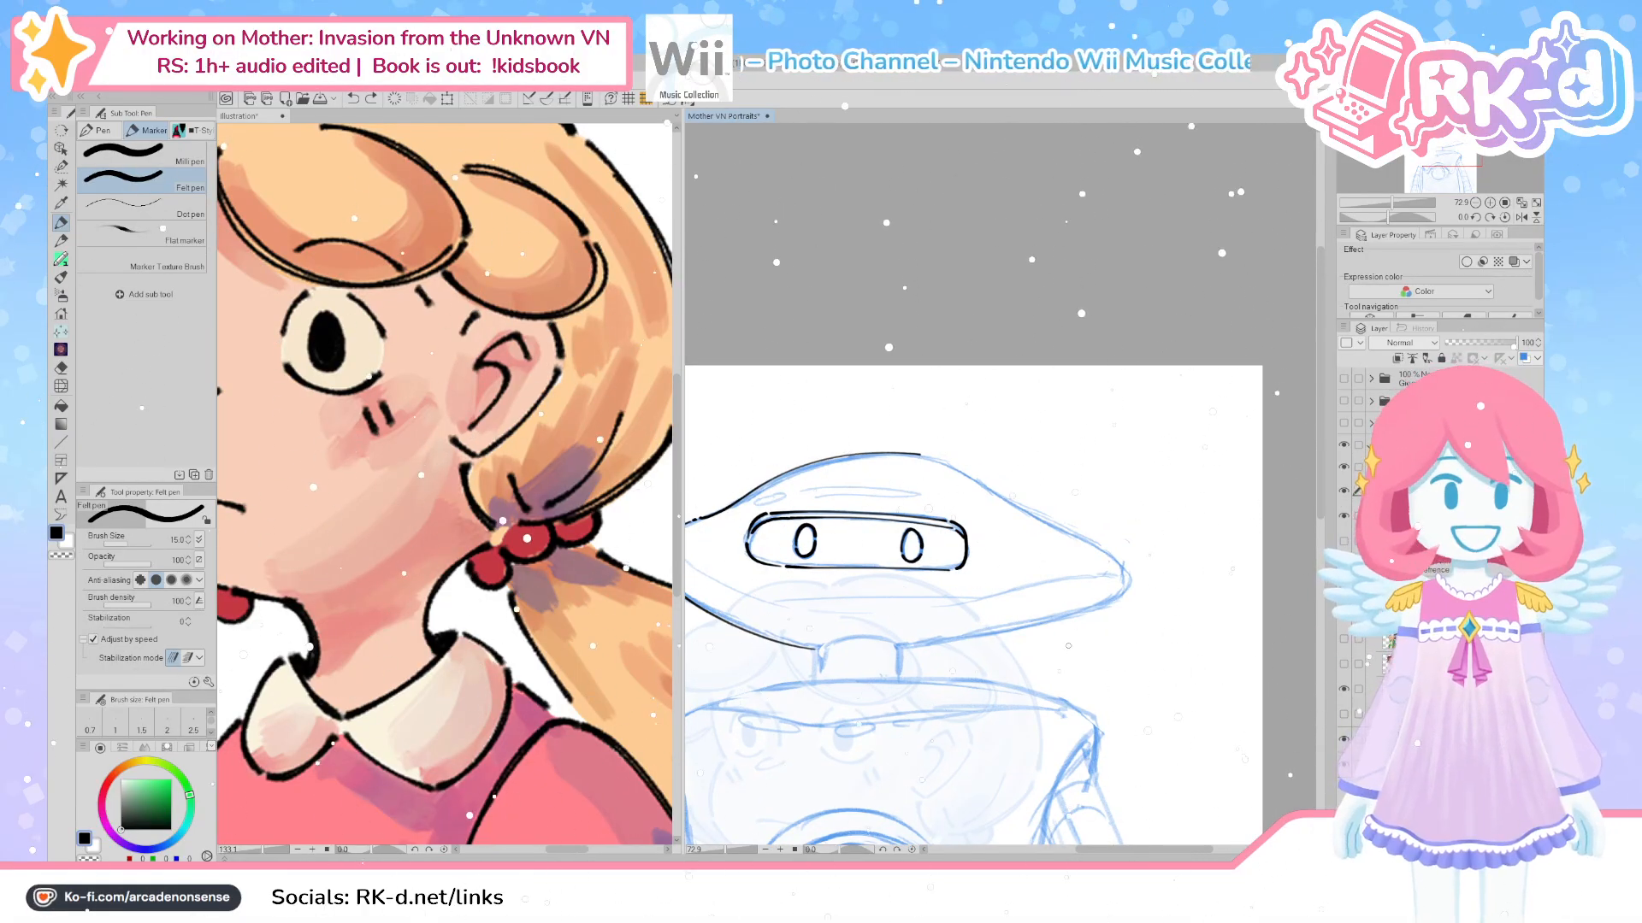
scroll(1068, 645, up, 2)
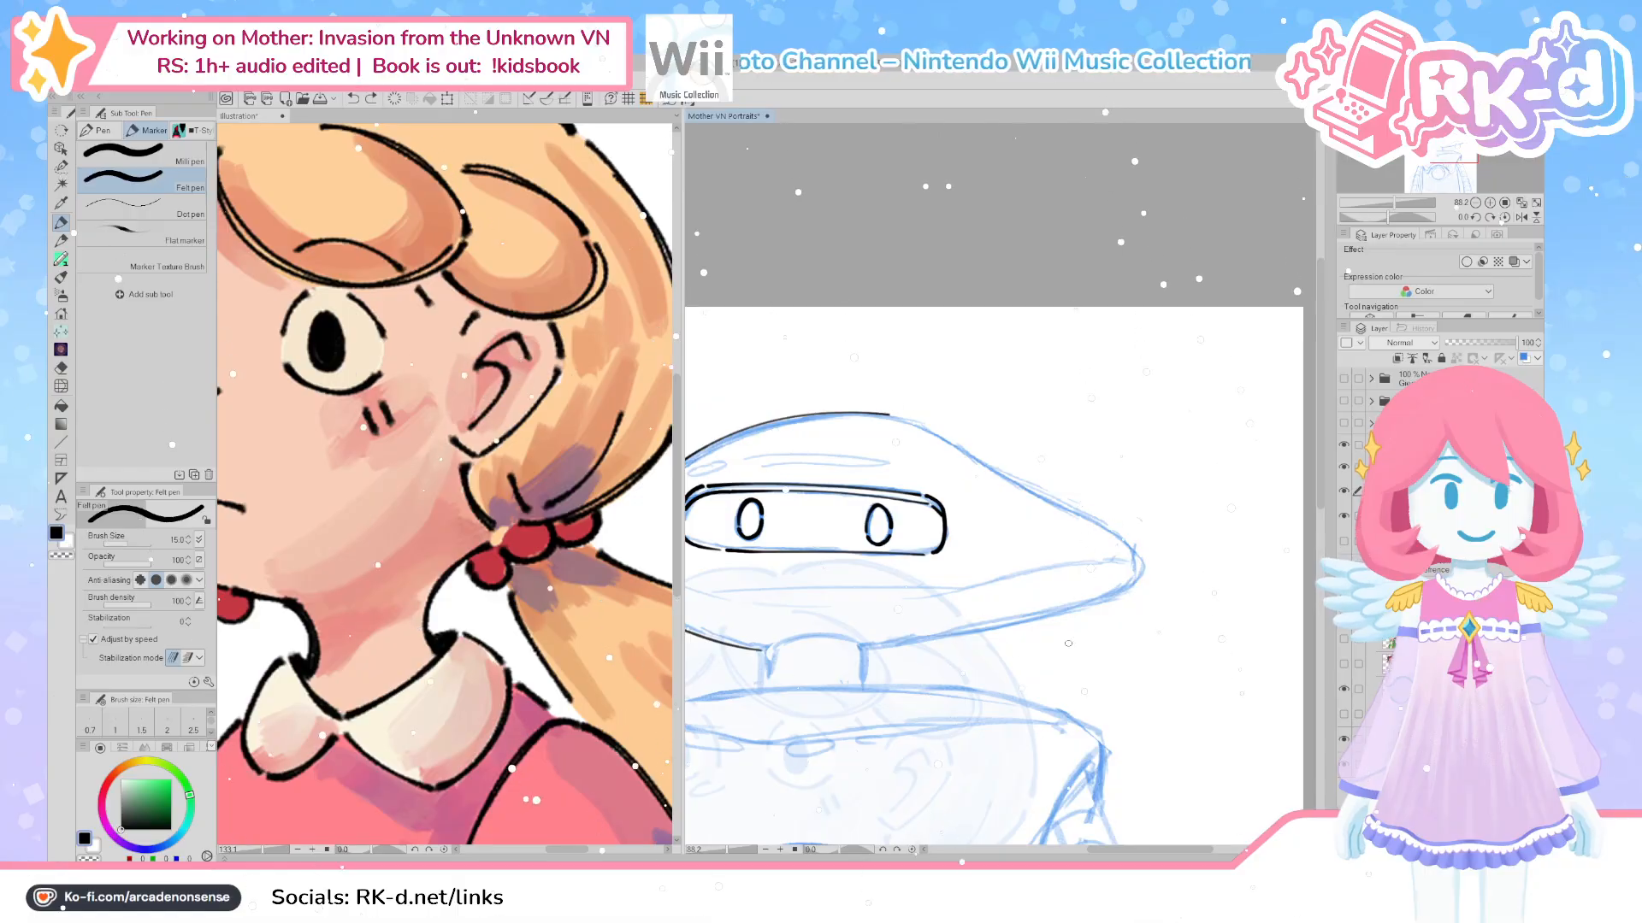
mouse_move(949, 700)
mouse_down()
mouse_move(974, 679)
mouse_move(963, 691)
mouse_up()
drag(856, 624, 1100, 572)
key(ctrl+z)
drag(852, 626, 1109, 566)
key(ctrl+z)
drag(852, 626, 1120, 567)
key(ctrl+z)
drag(851, 626, 1120, 567)
key(ctrl+z)
drag(851, 626, 1115, 565)
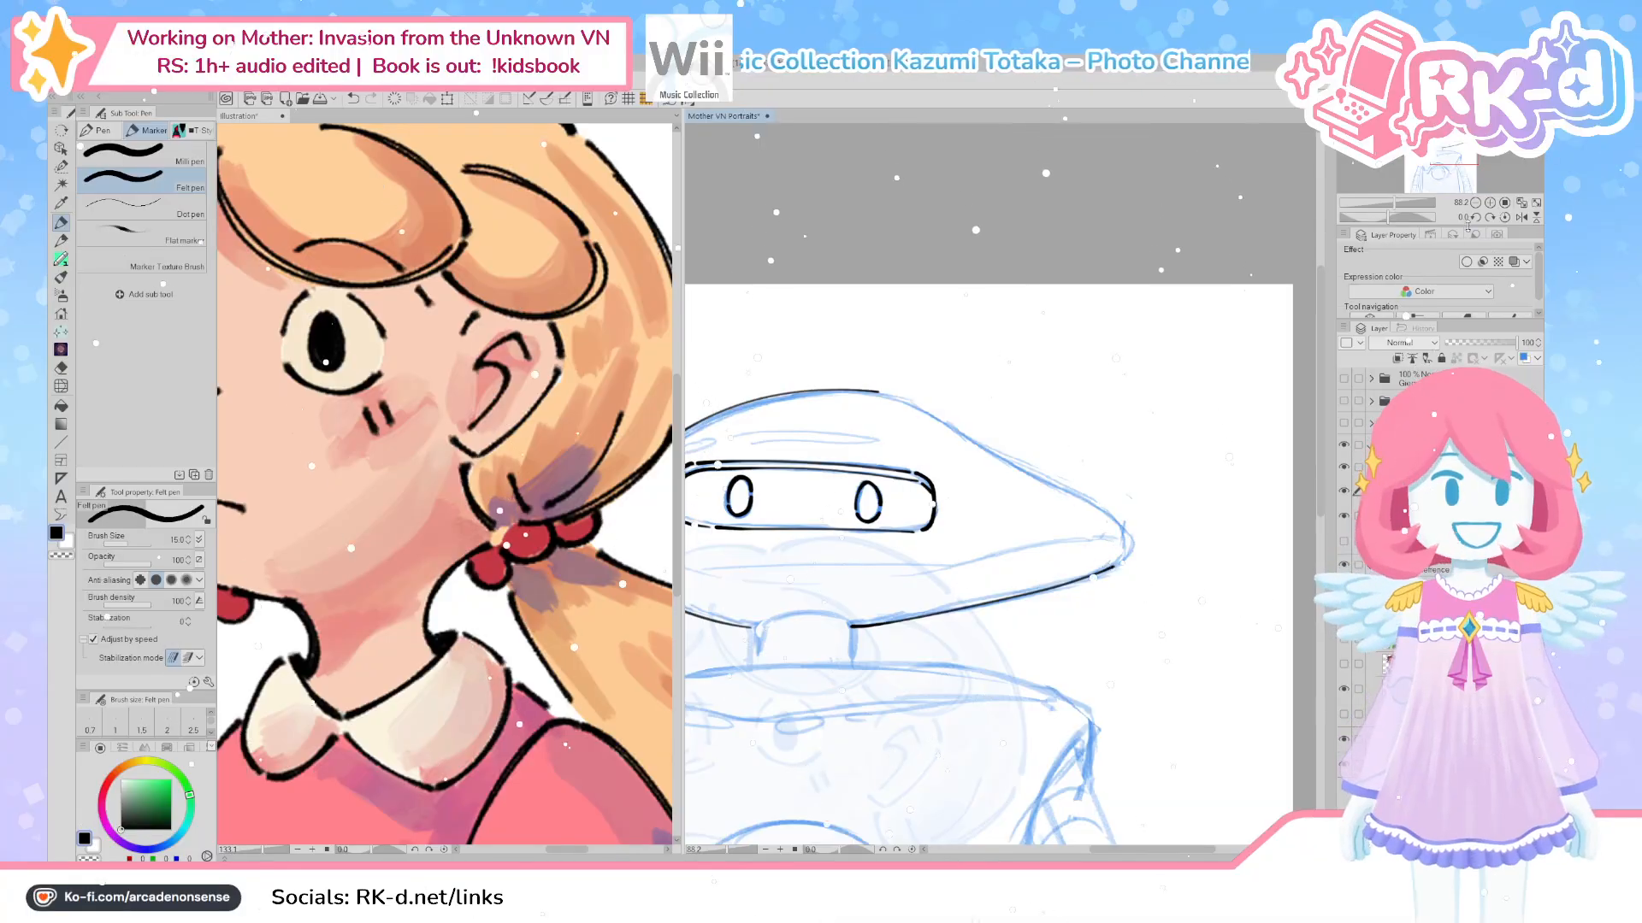
Flip the canvas view horizontally and ink the head's remaining tip and the upper slope from it to the crown
click(1521, 217)
mouse_move(806, 514)
mouse_down()
mouse_move(678, 588)
mouse_move(819, 628)
mouse_move(843, 573)
mouse_up()
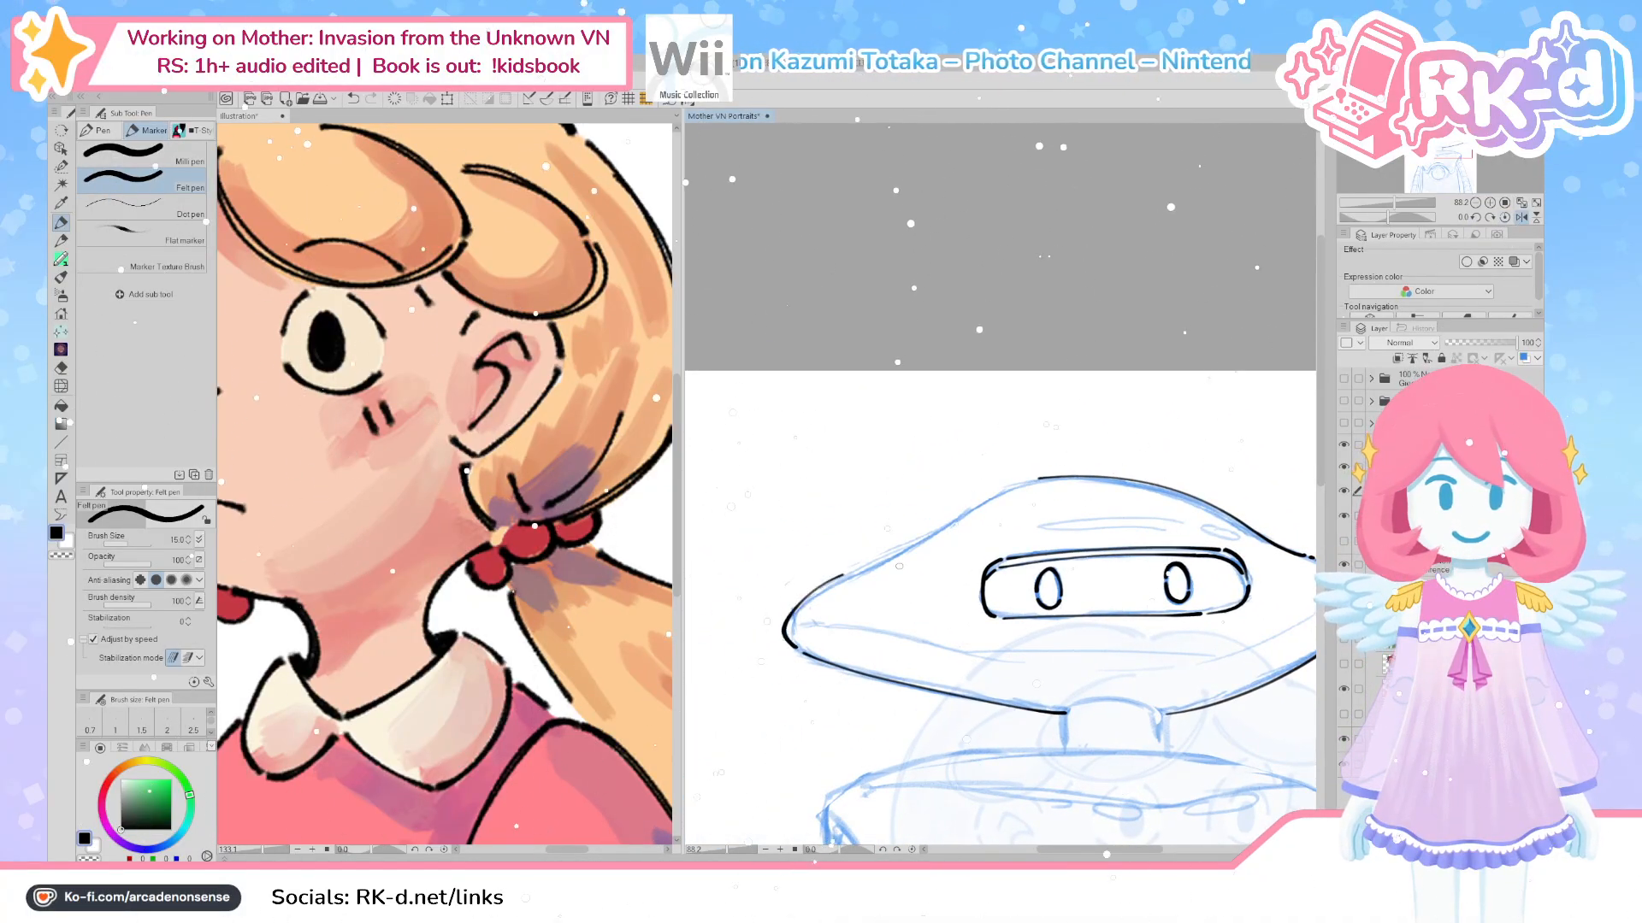
key(ctrl+z)
mouse_move(791, 647)
mouse_down()
mouse_move(856, 572)
mouse_move(1026, 482)
mouse_up()
key(ctrl+z)
drag(862, 569, 1032, 484)
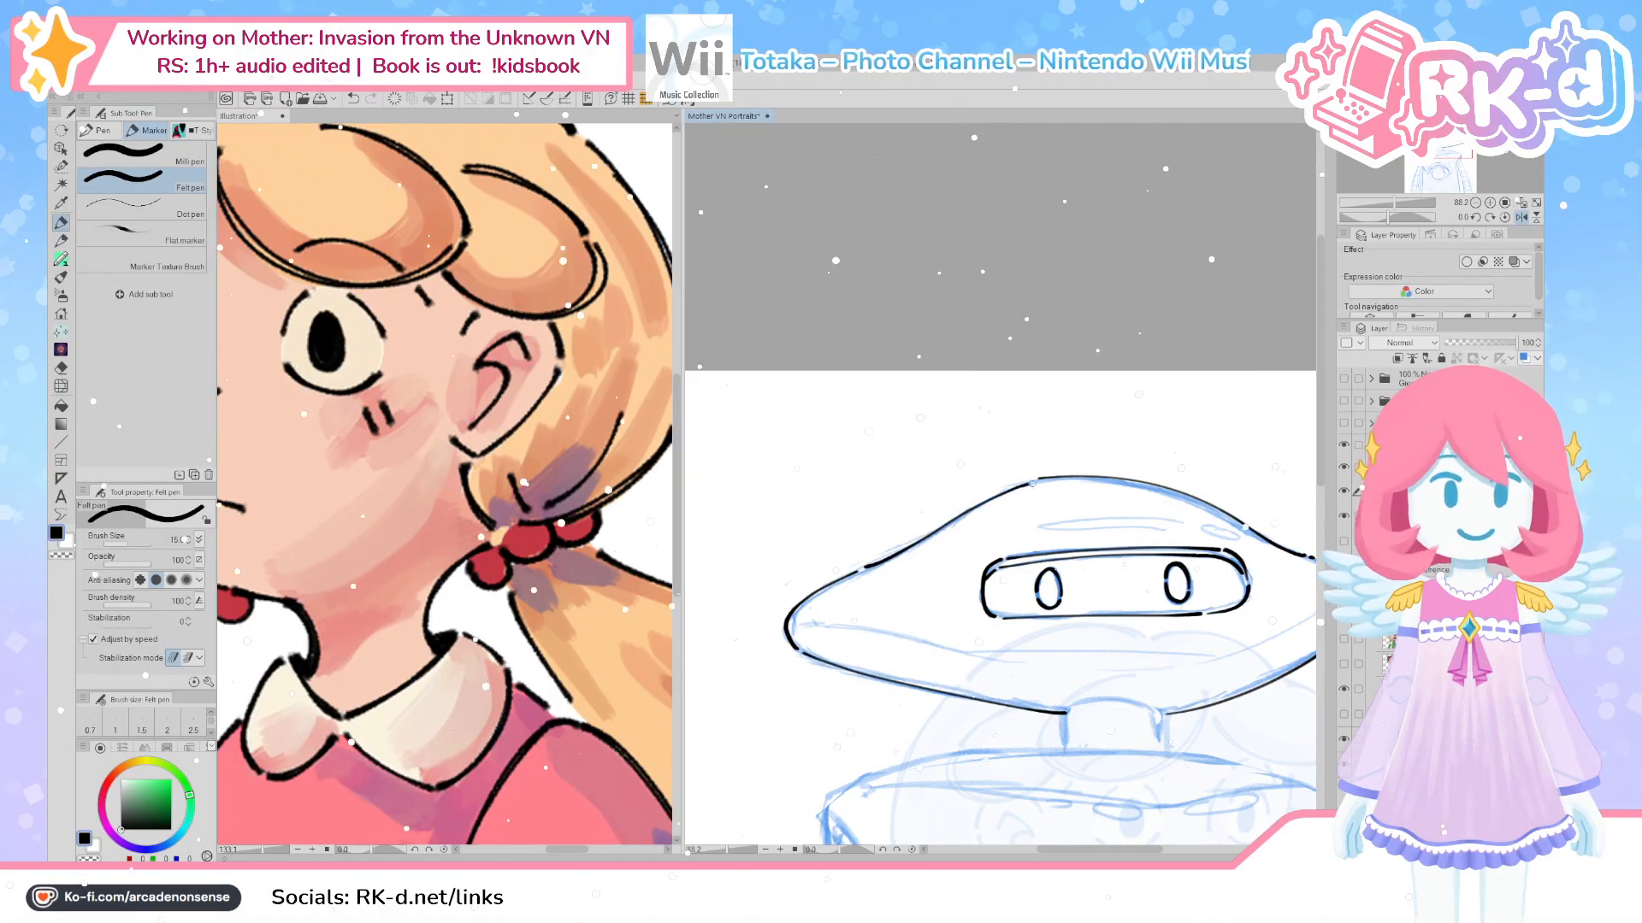
key(ctrl+z)
drag(862, 568, 1032, 484)
key(ctrl+z)
drag(861, 570, 1032, 482)
Switch to the Pinch vector line tool and reduce its effect range to 14
ctrl+click(991, 505)
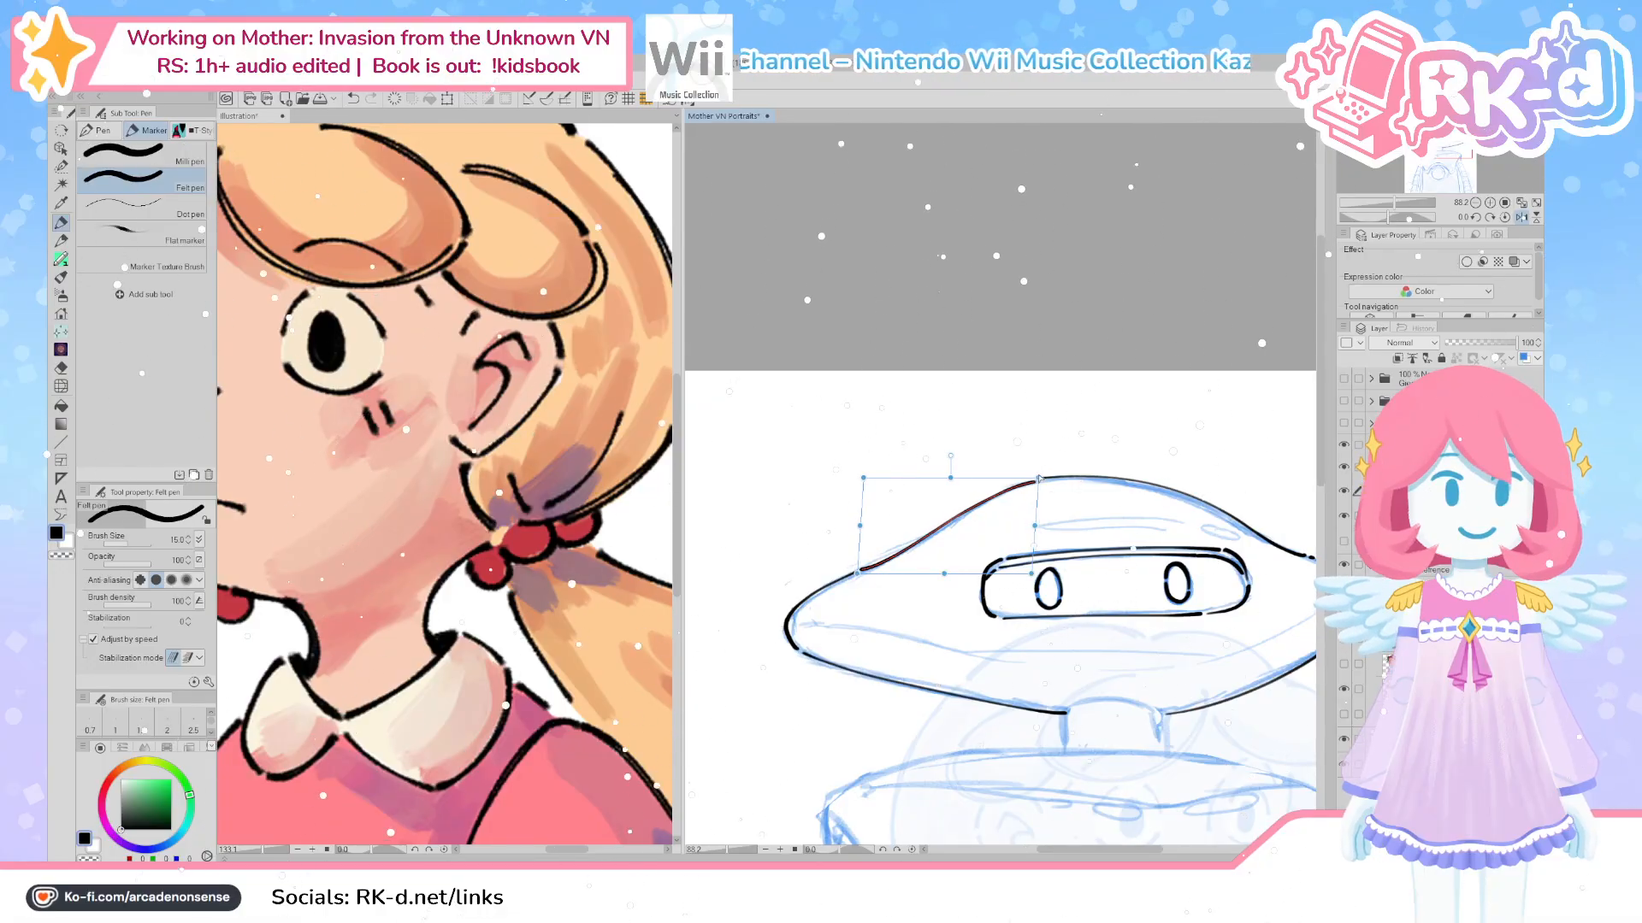
key(Escape)
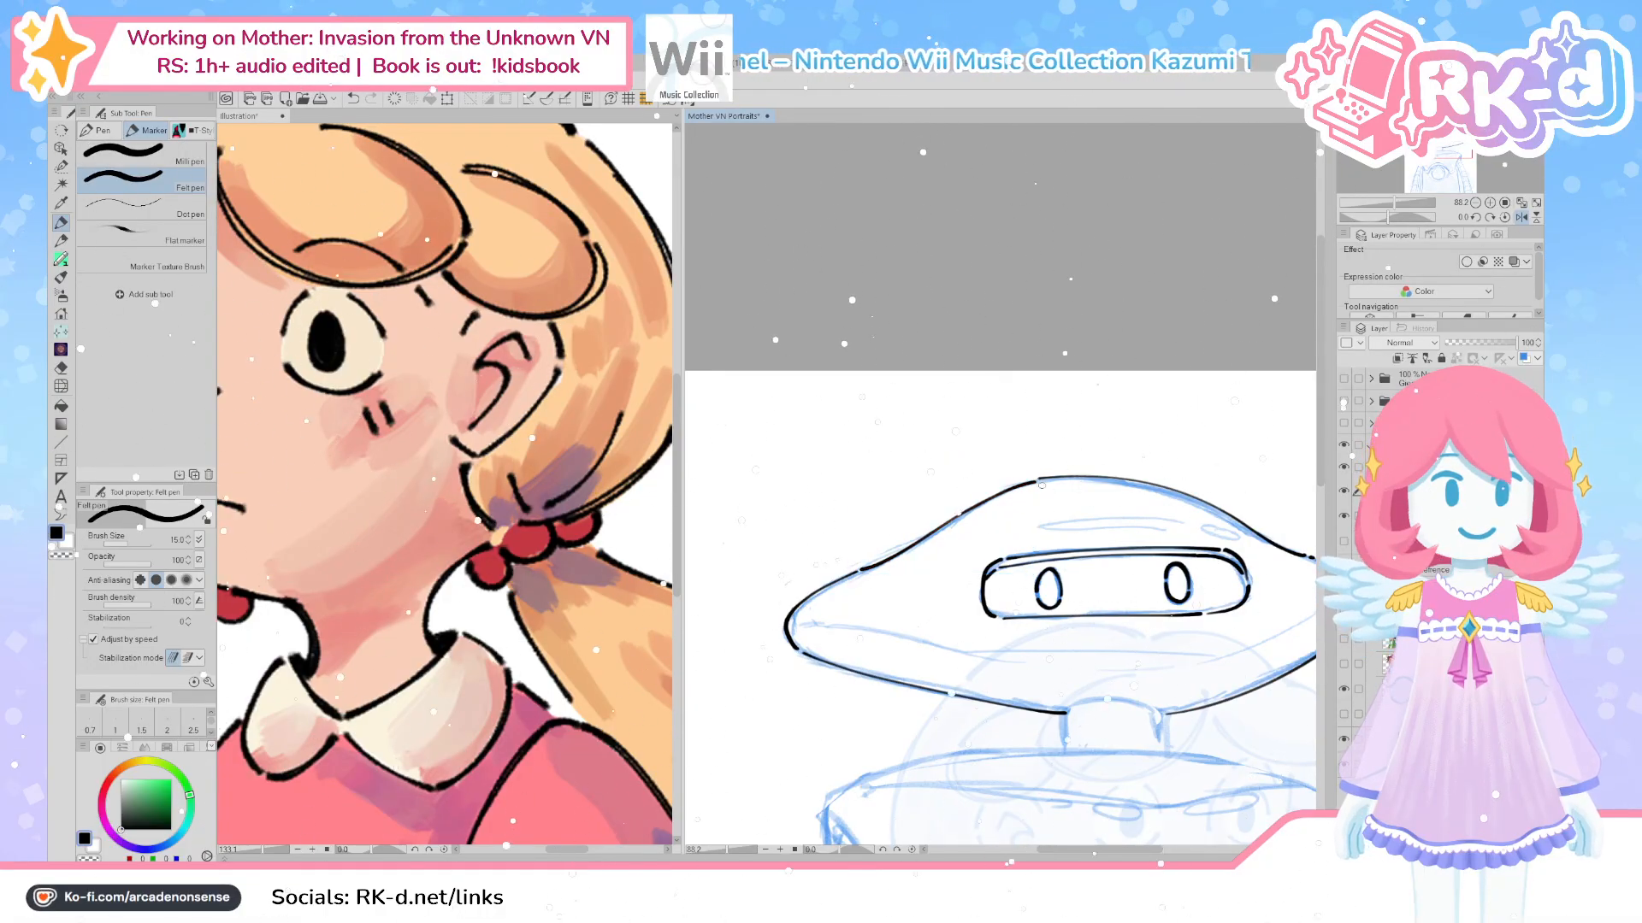
click(61, 148)
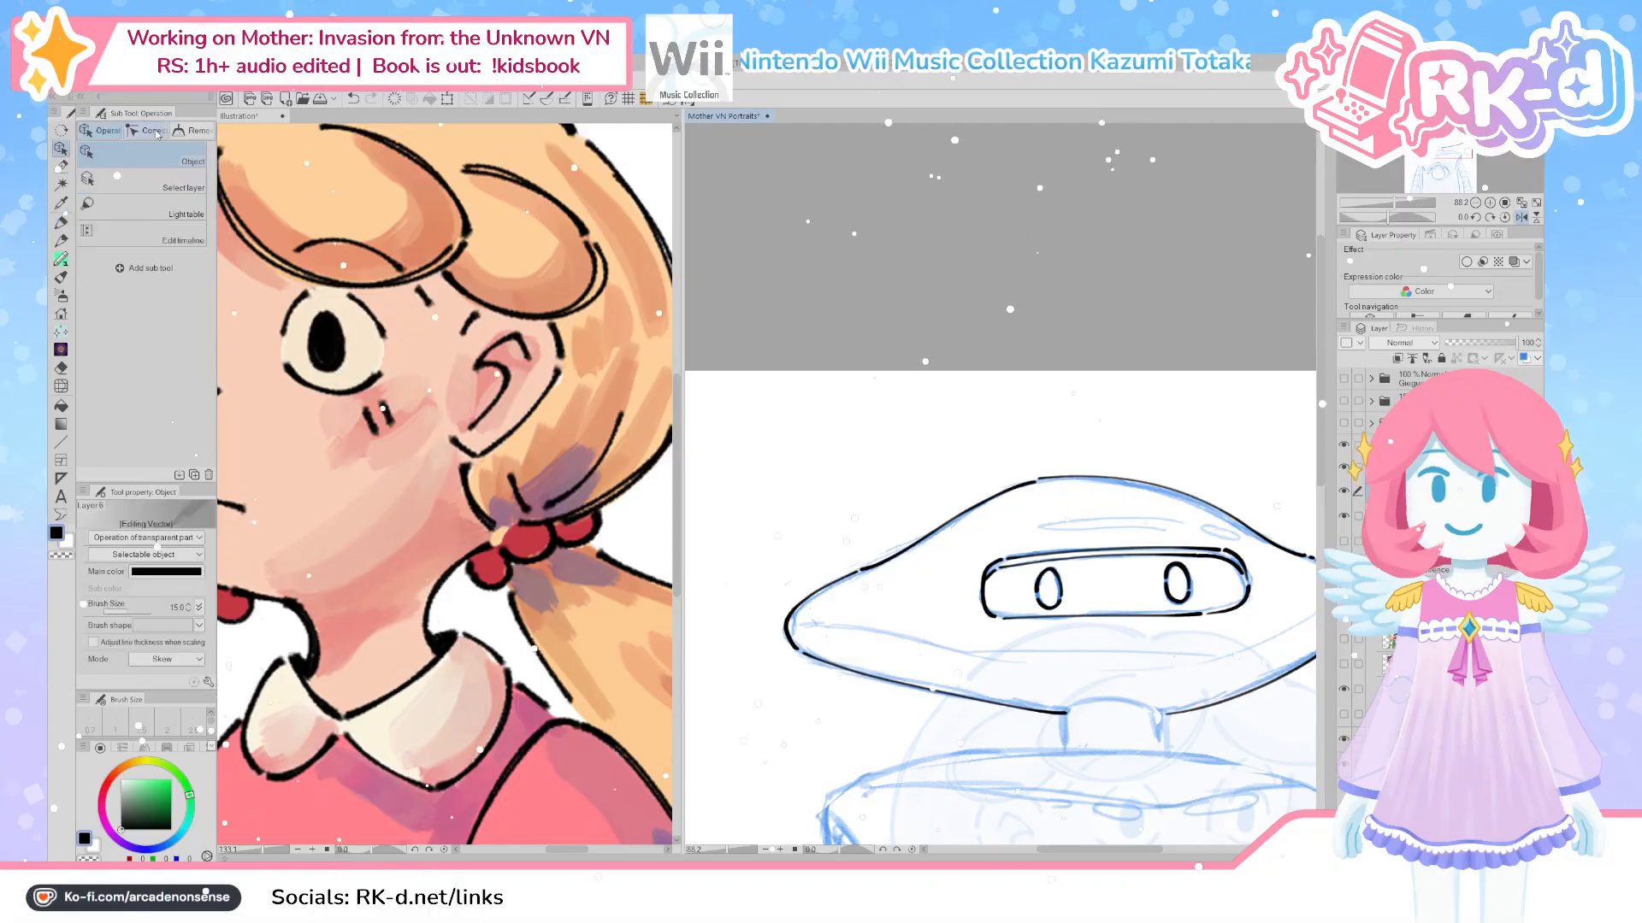
click(146, 130)
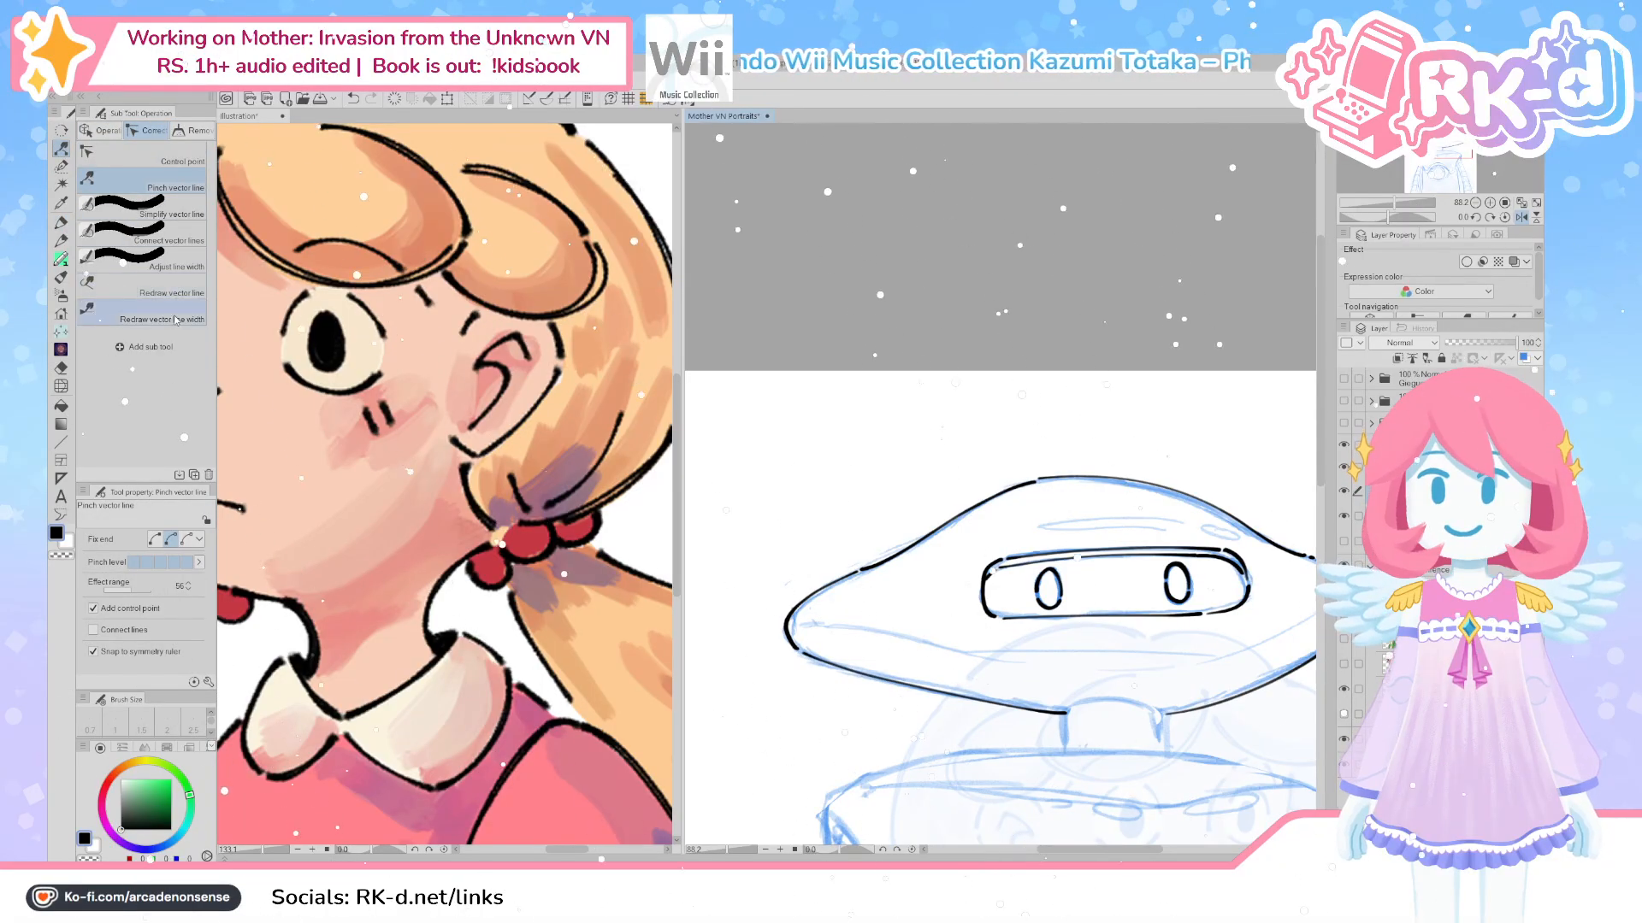
click(106, 134)
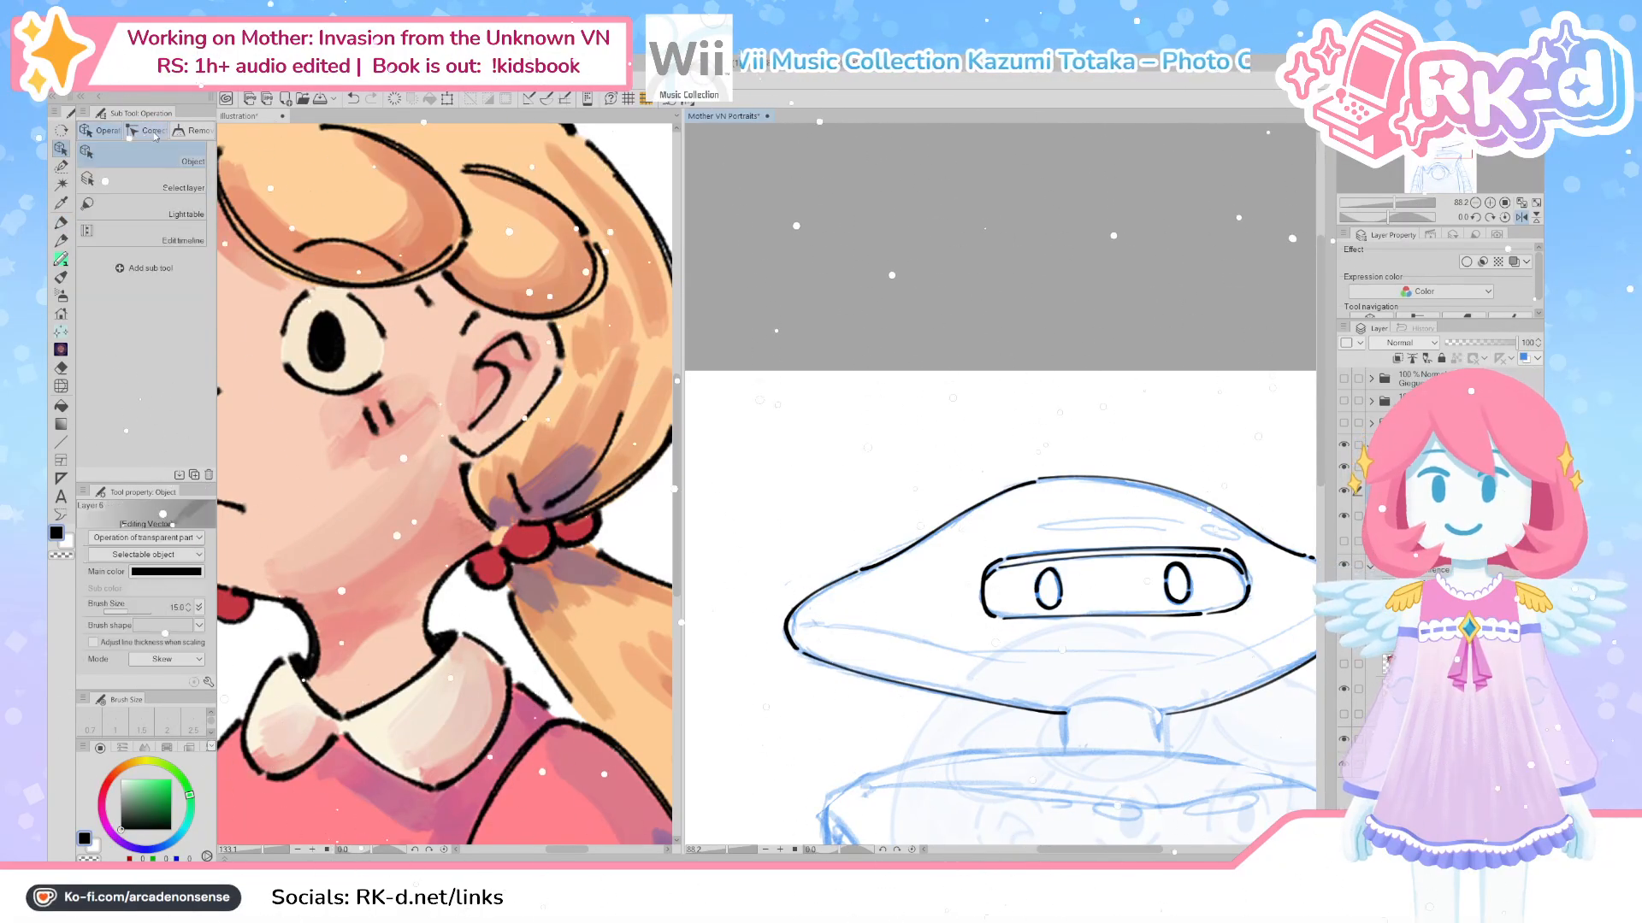
click(145, 129)
scroll(1533, 289, down, 1)
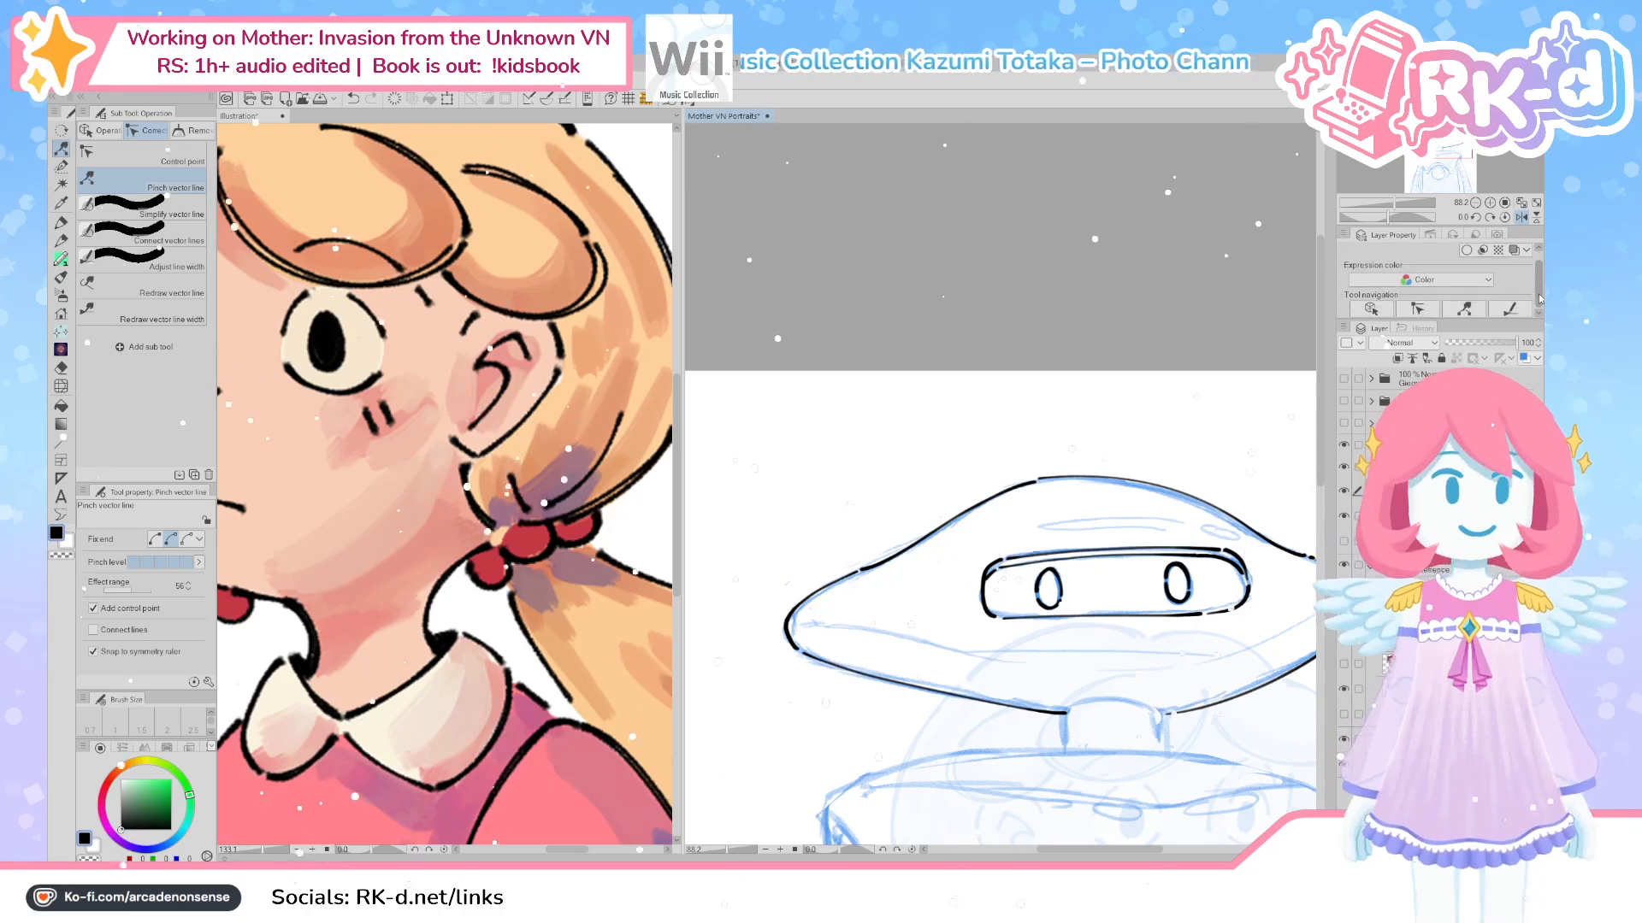
key(bracketleft)
key(bracketleft)
key(bracketleft)
key(bracketleft)
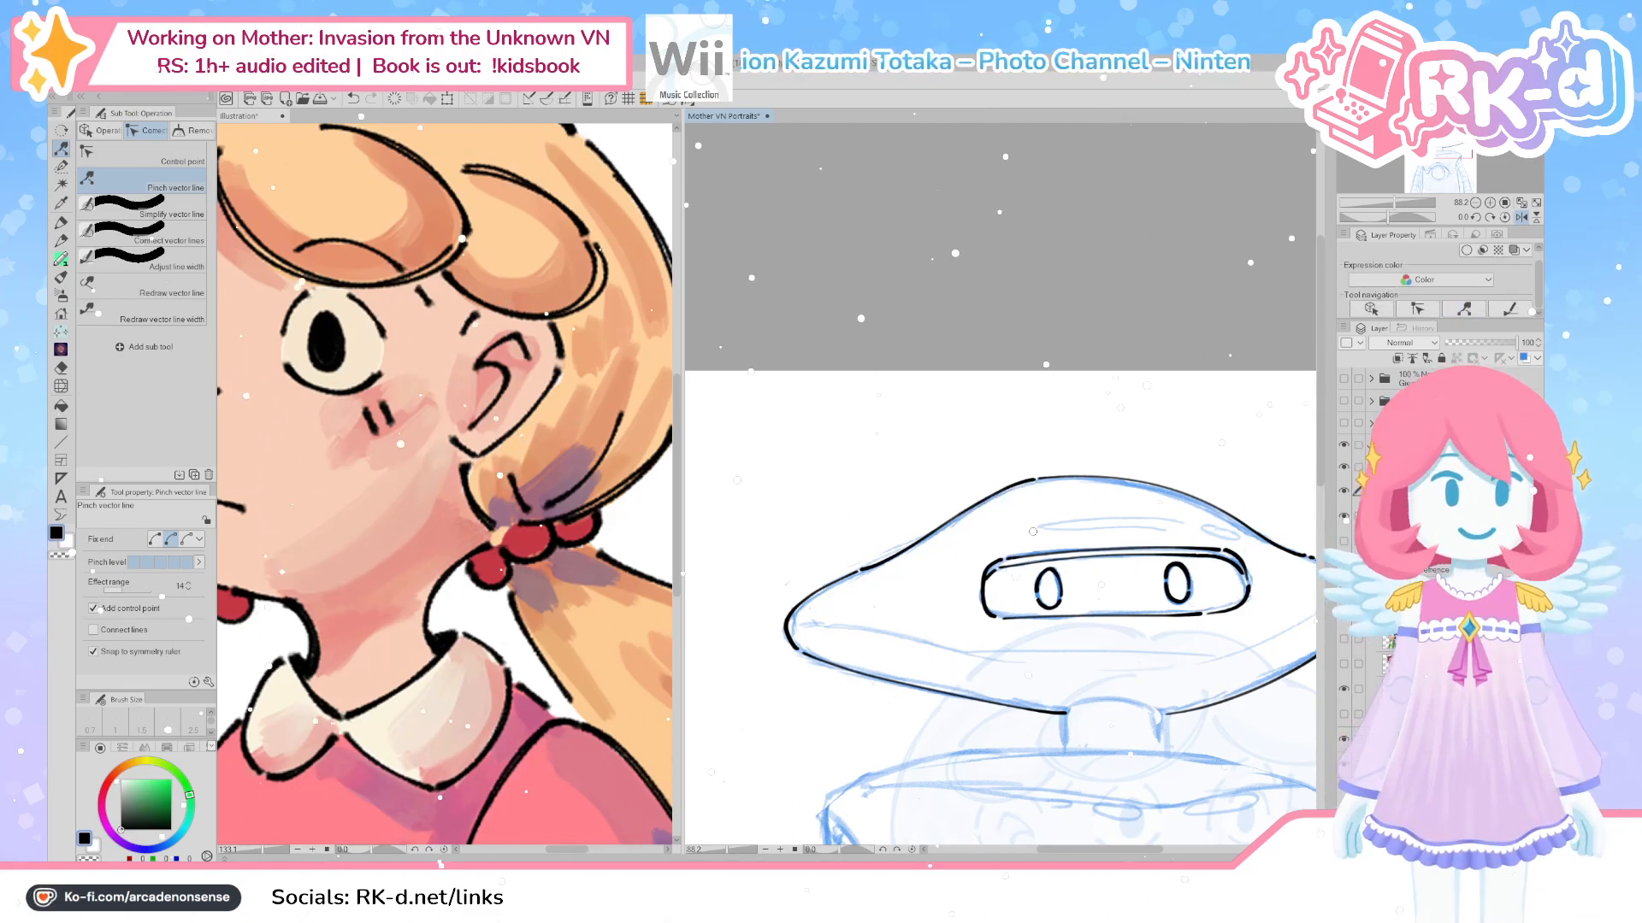
Rotate the canvas view to -25 degrees and ink the arched top edge of the neck under the head with the Felt pen
scroll(1103, 723, down, 6)
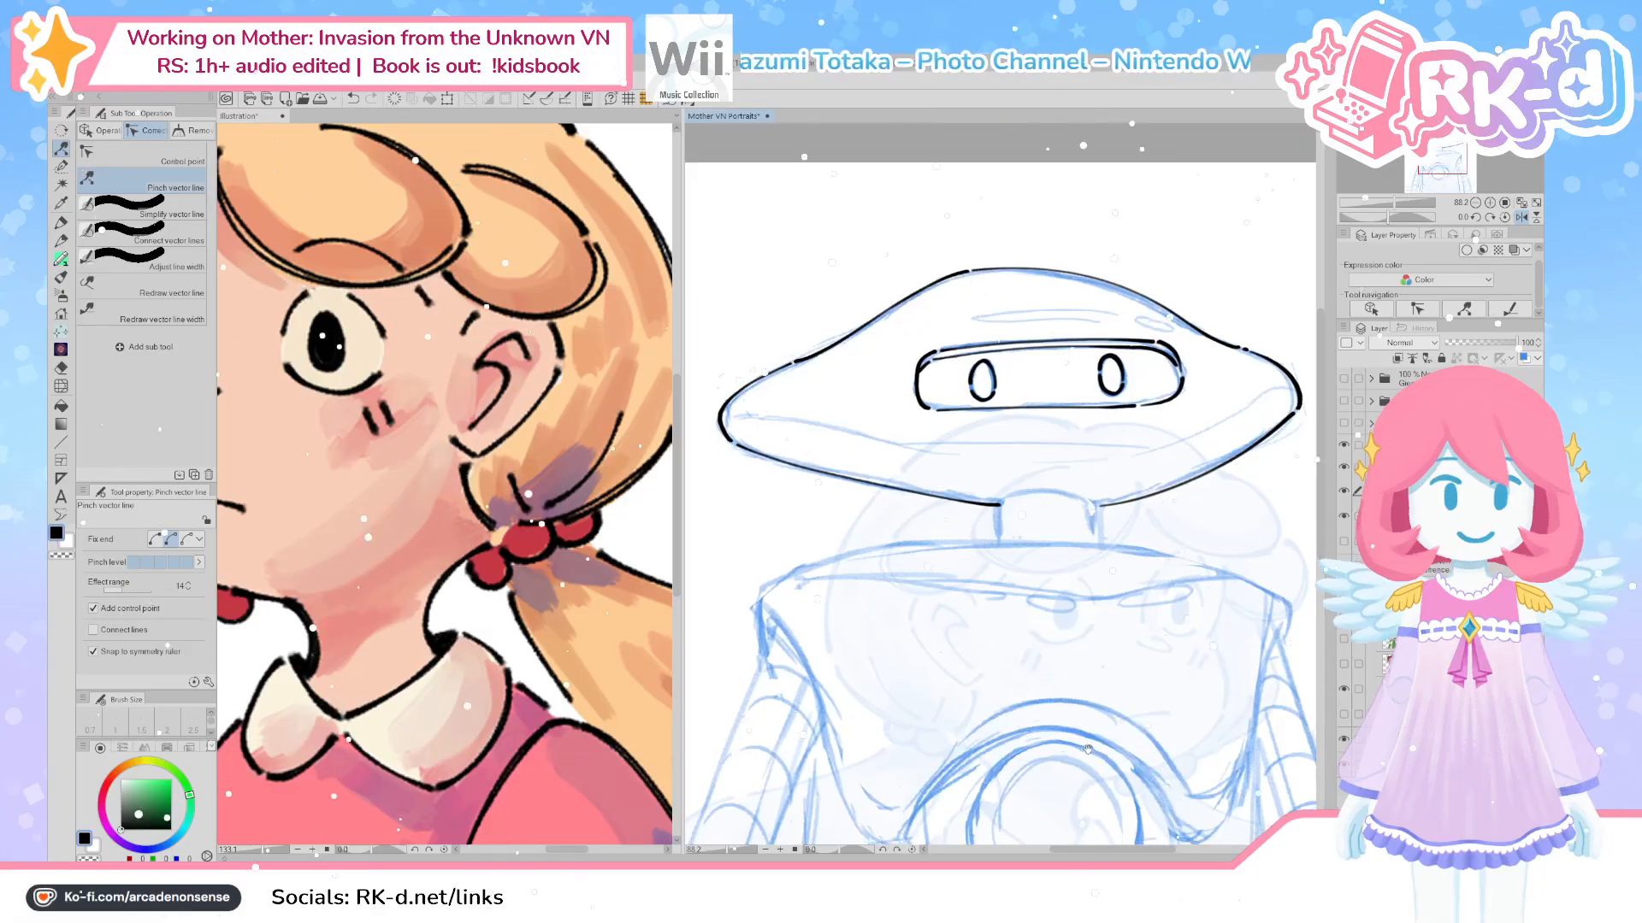
drag(1083, 701, 1073, 770)
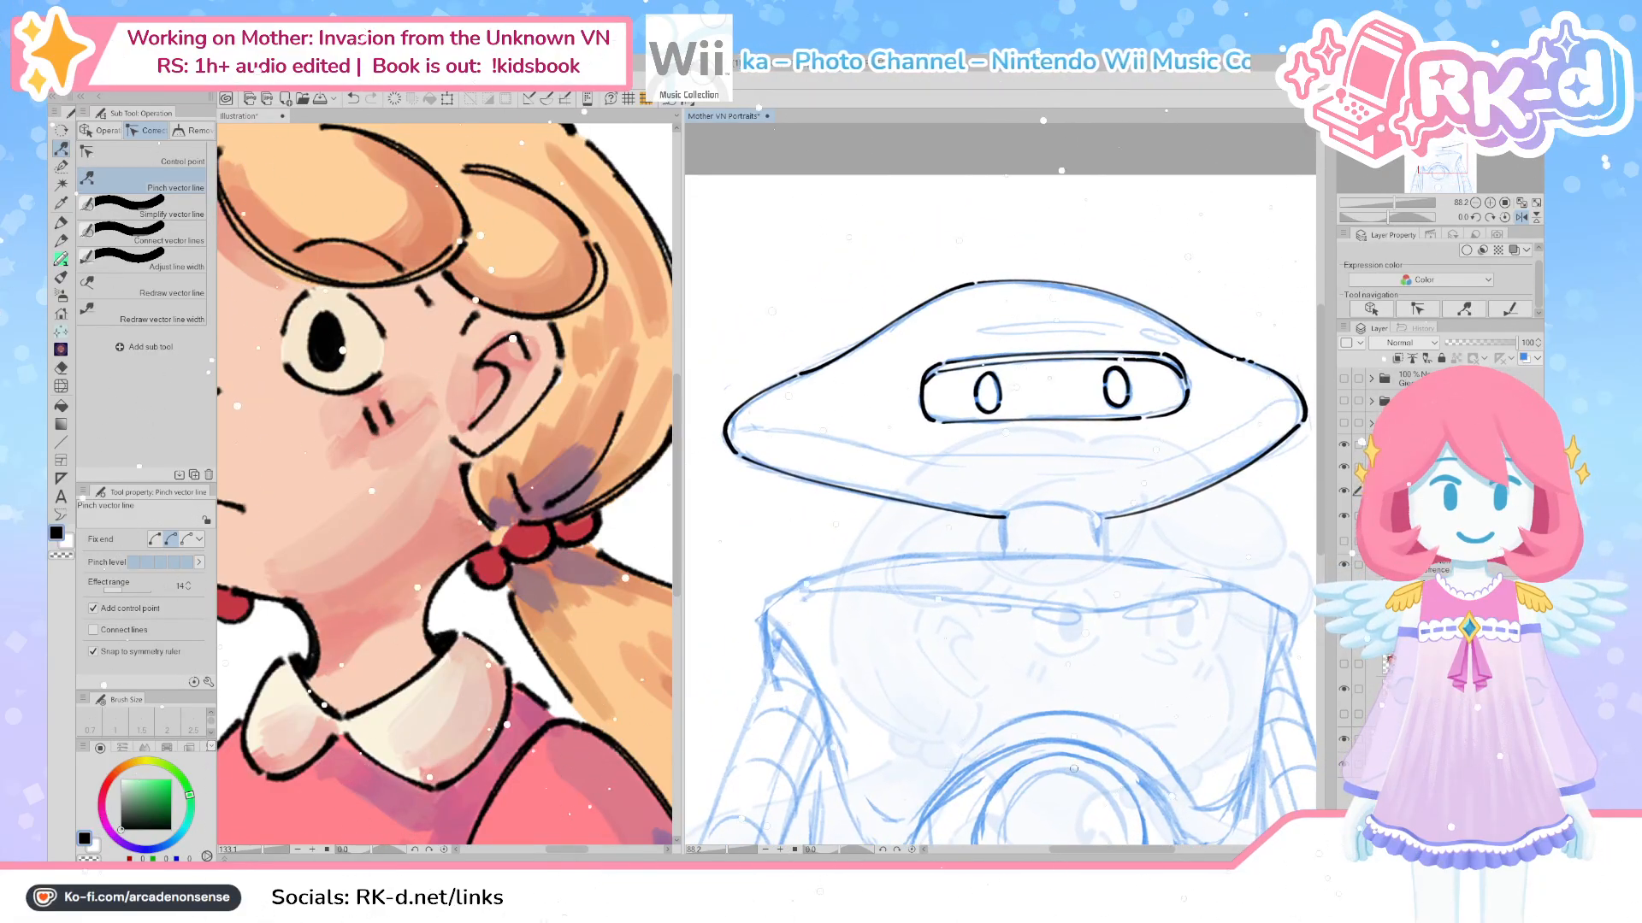
key(p)
mouse_move(1091, 649)
mouse_down()
mouse_move(1053, 716)
mouse_move(1044, 661)
mouse_up()
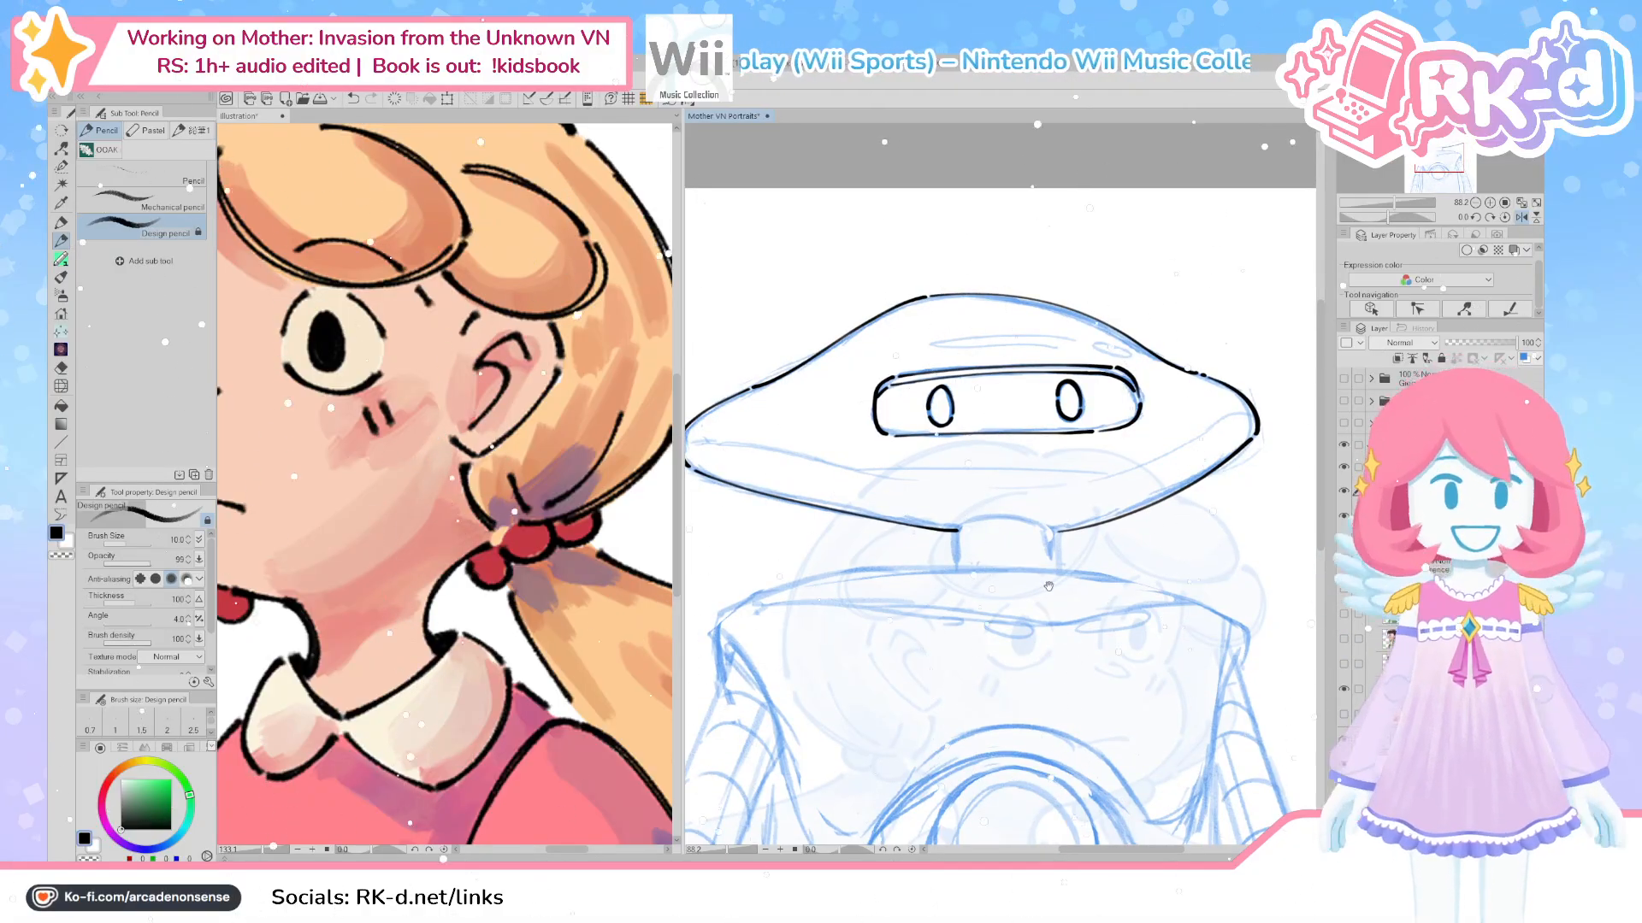
scroll(1030, 523, up, 2)
drag(1004, 495, 971, 518)
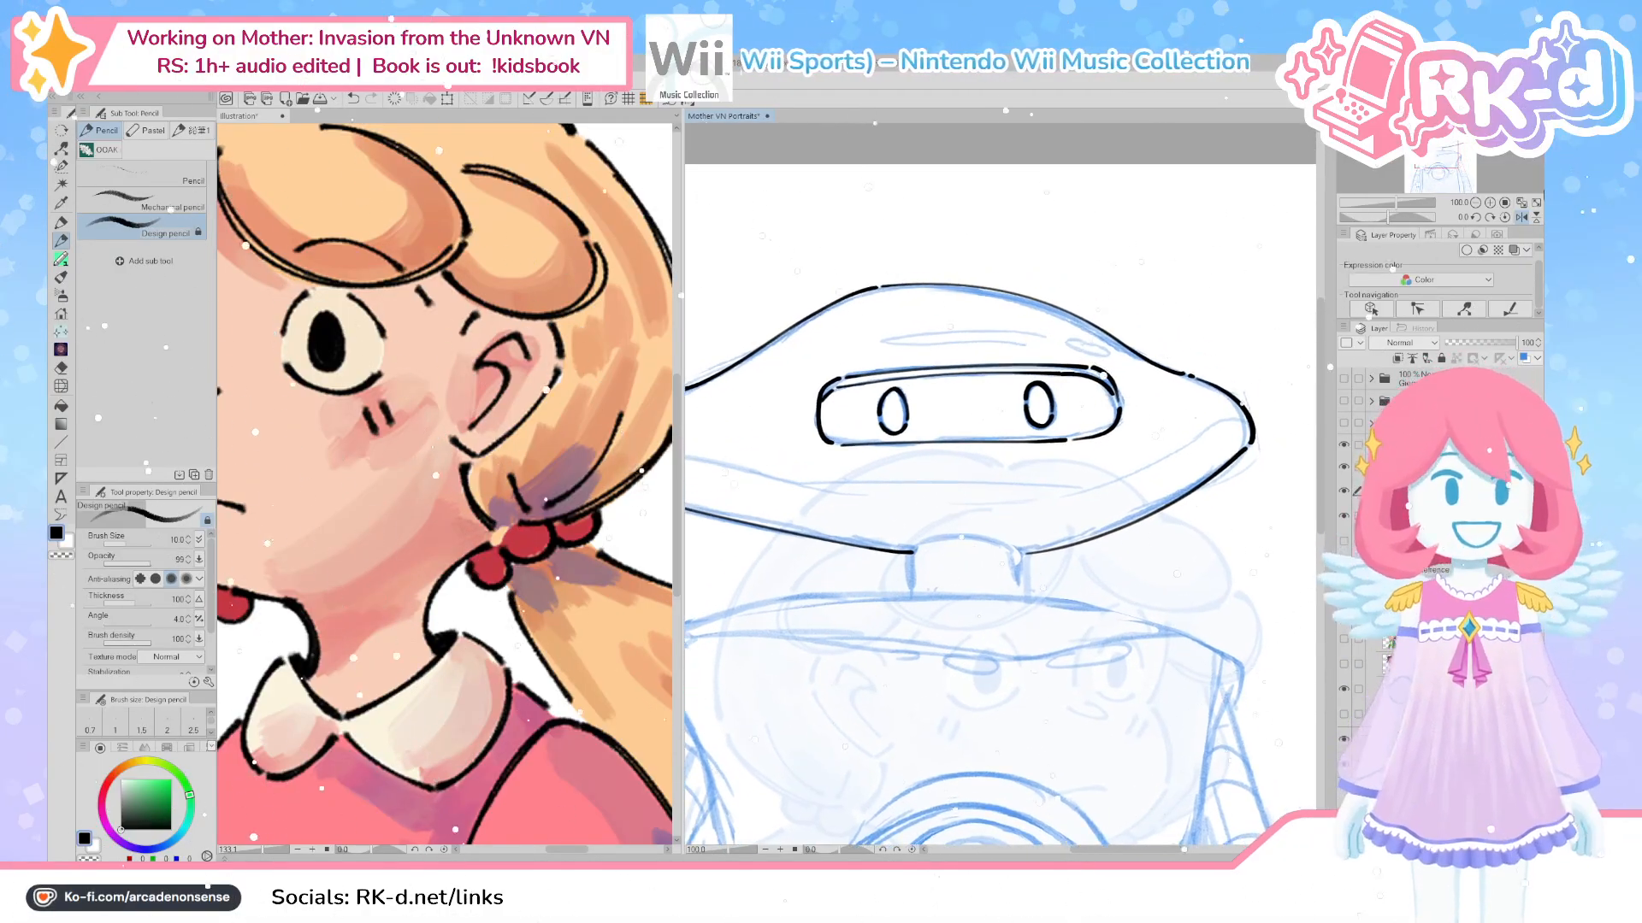
click(1476, 218)
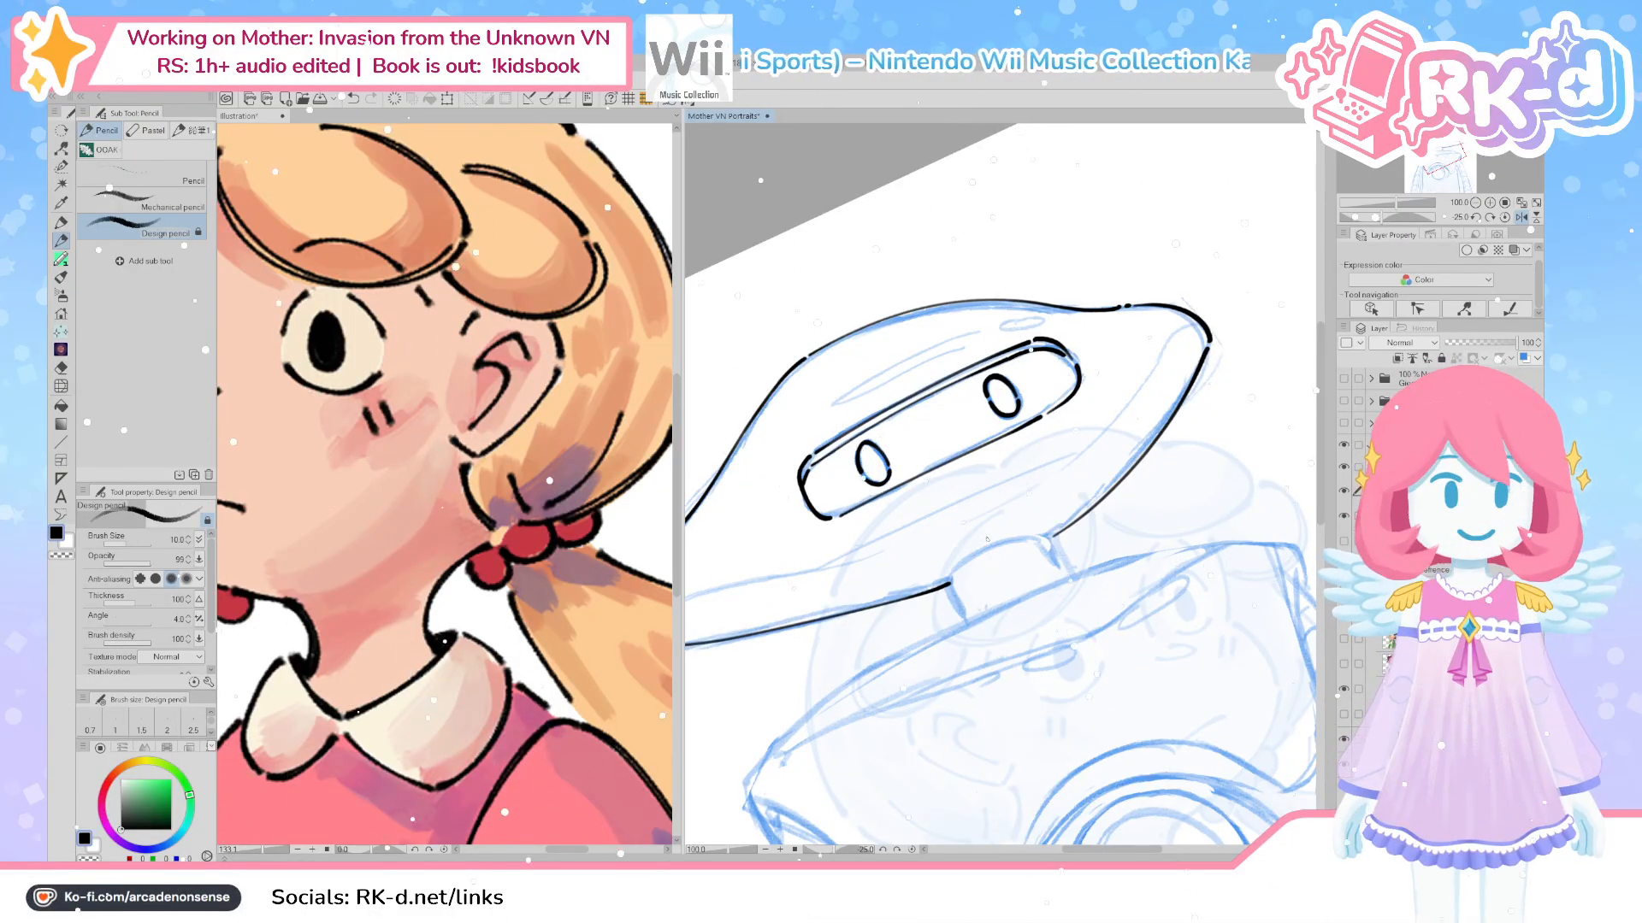
mouse_move(947, 636)
mouse_down()
mouse_move(910, 603)
mouse_move(884, 619)
mouse_move(902, 640)
mouse_up()
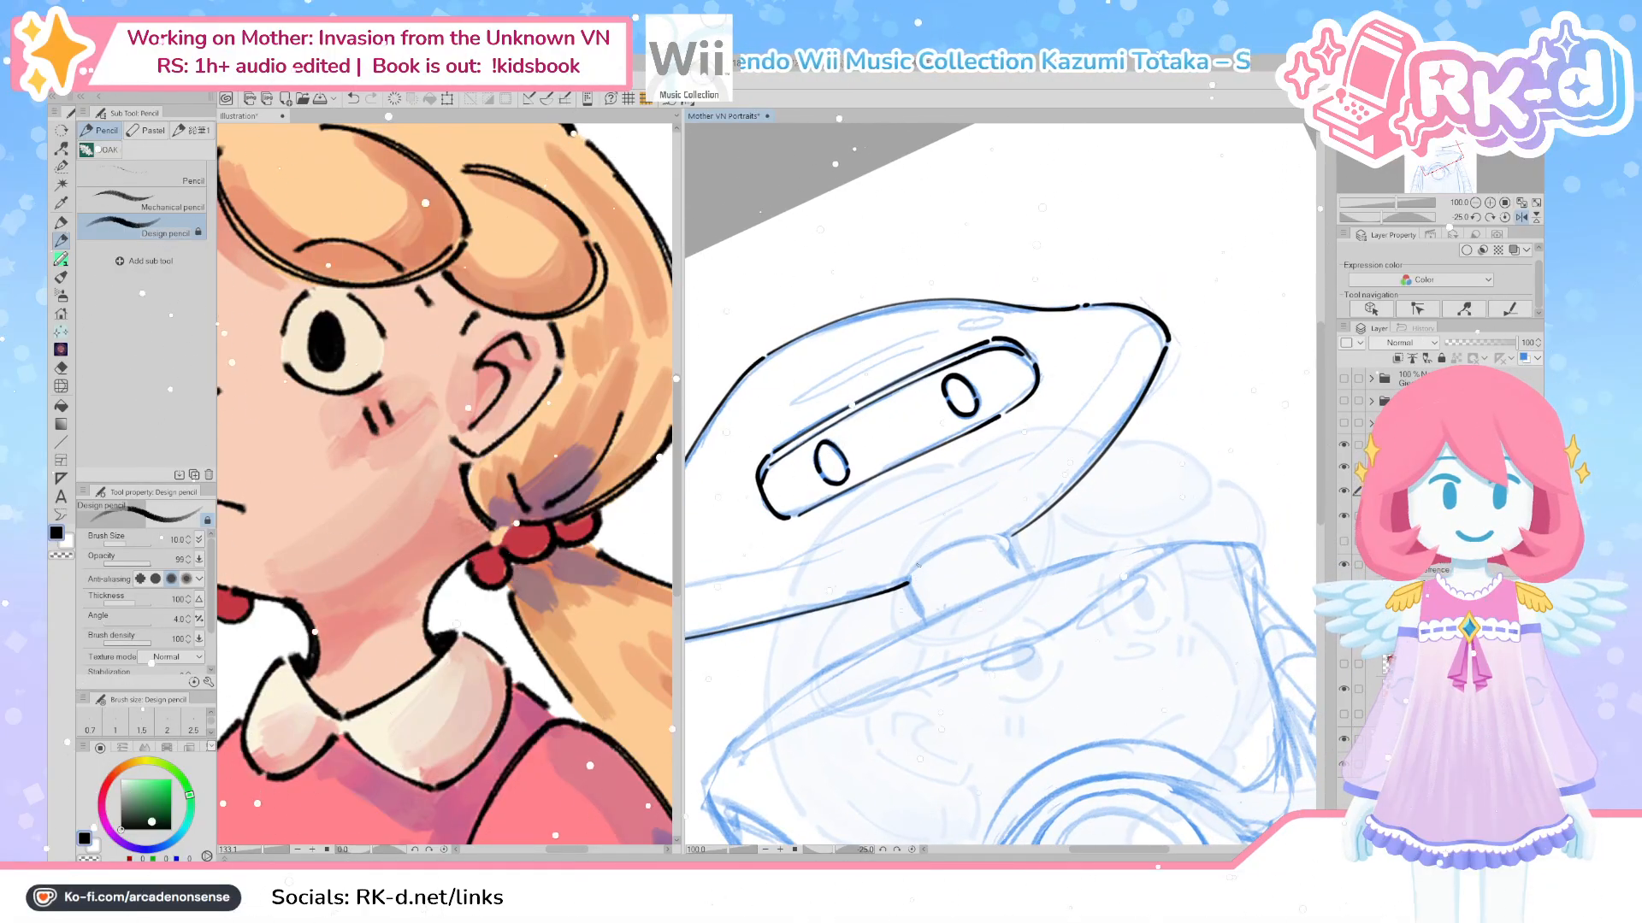
click(61, 224)
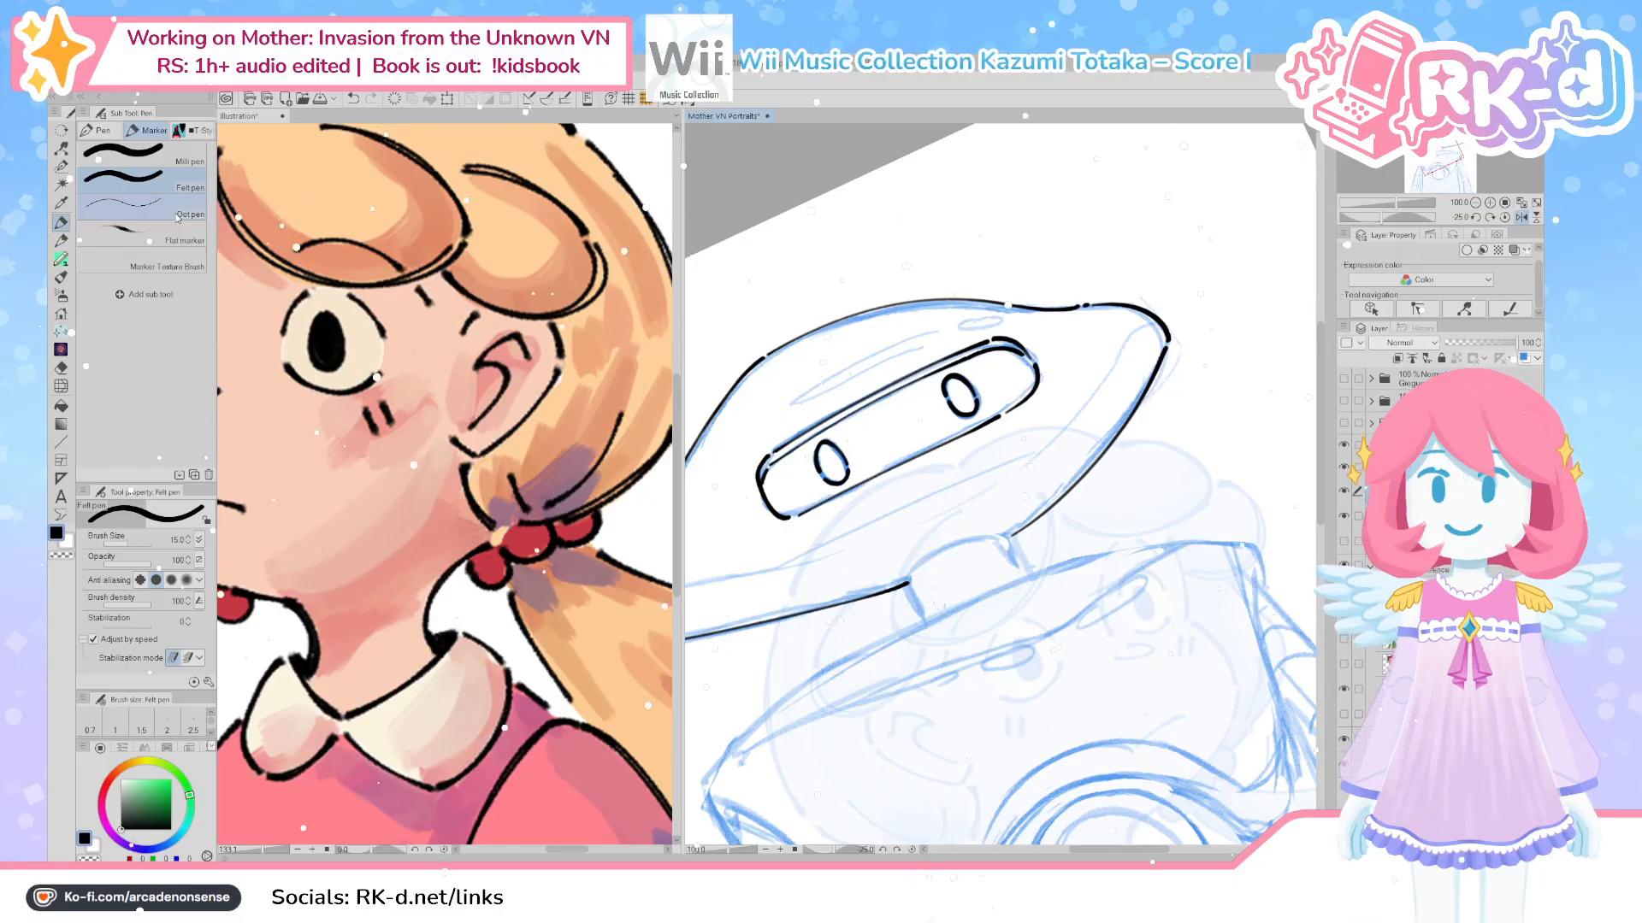
drag(982, 673, 935, 678)
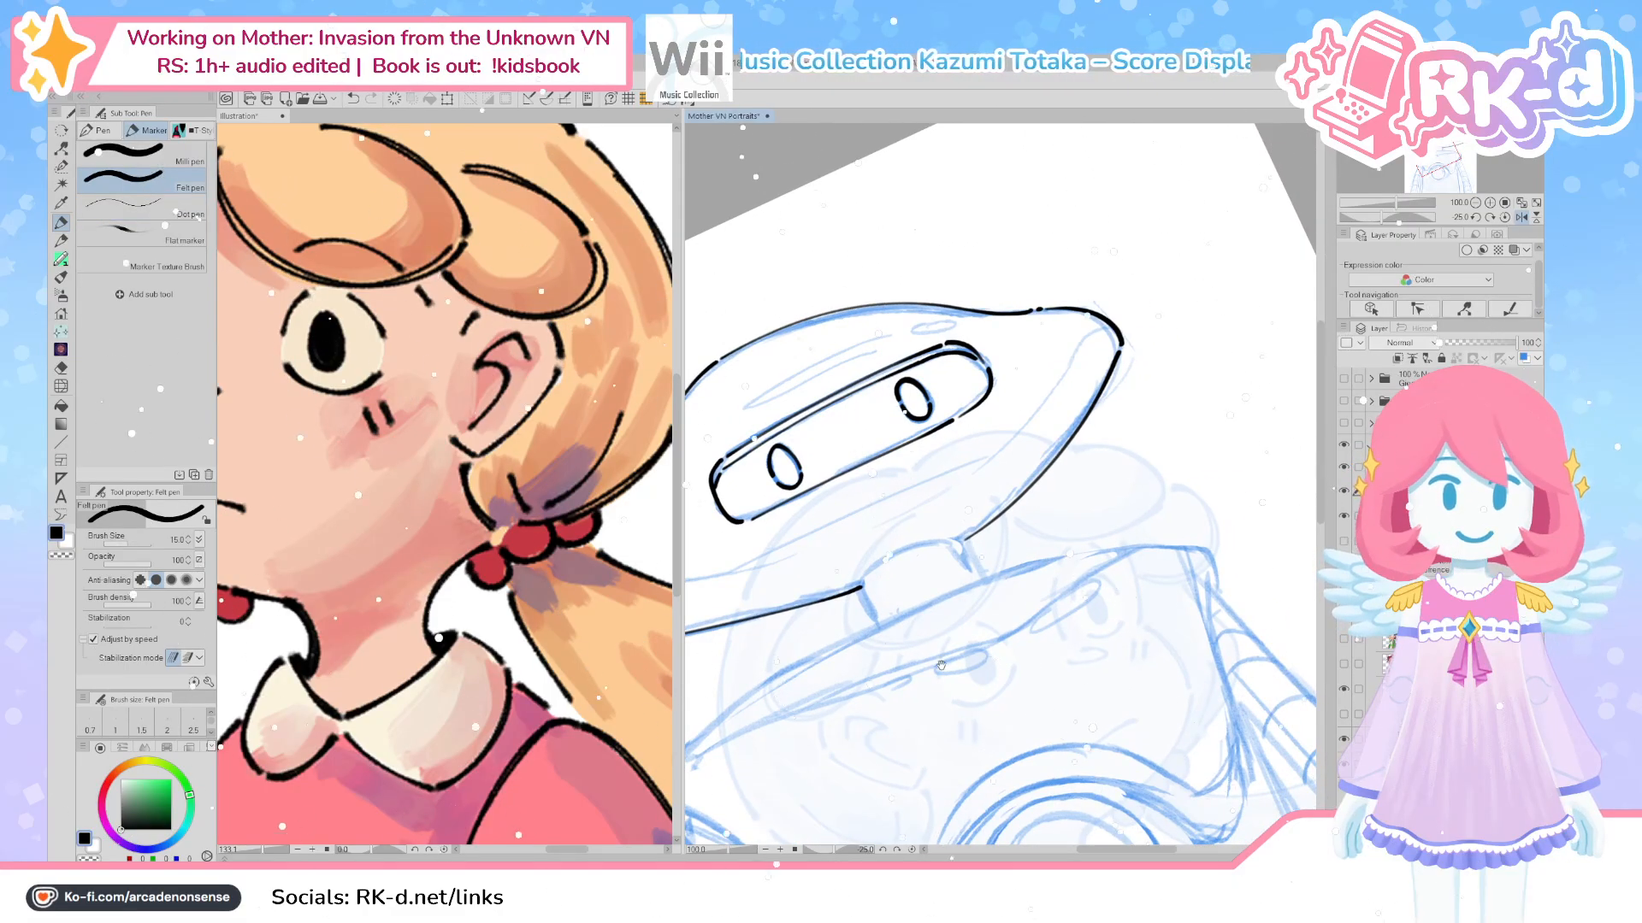
mouse_move(906, 587)
mouse_down()
mouse_move(869, 590)
mouse_move(964, 554)
mouse_up()
key(ctrl+z)
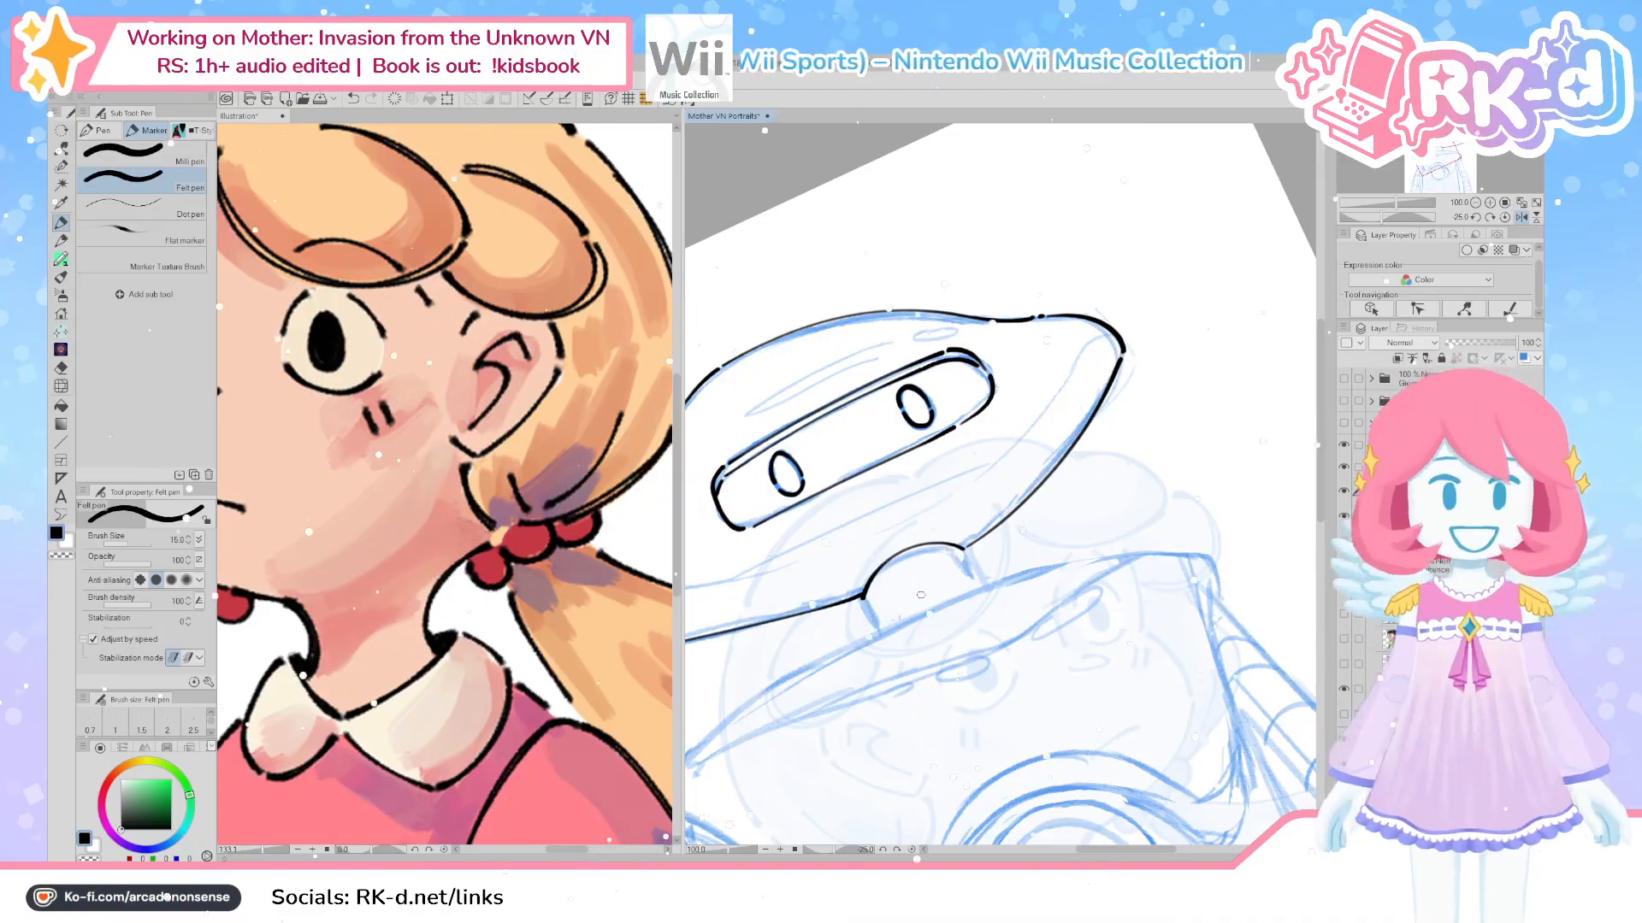
Ink the two short sides of the neck from the arch down to the body's upper edge
drag(985, 690, 1002, 612)
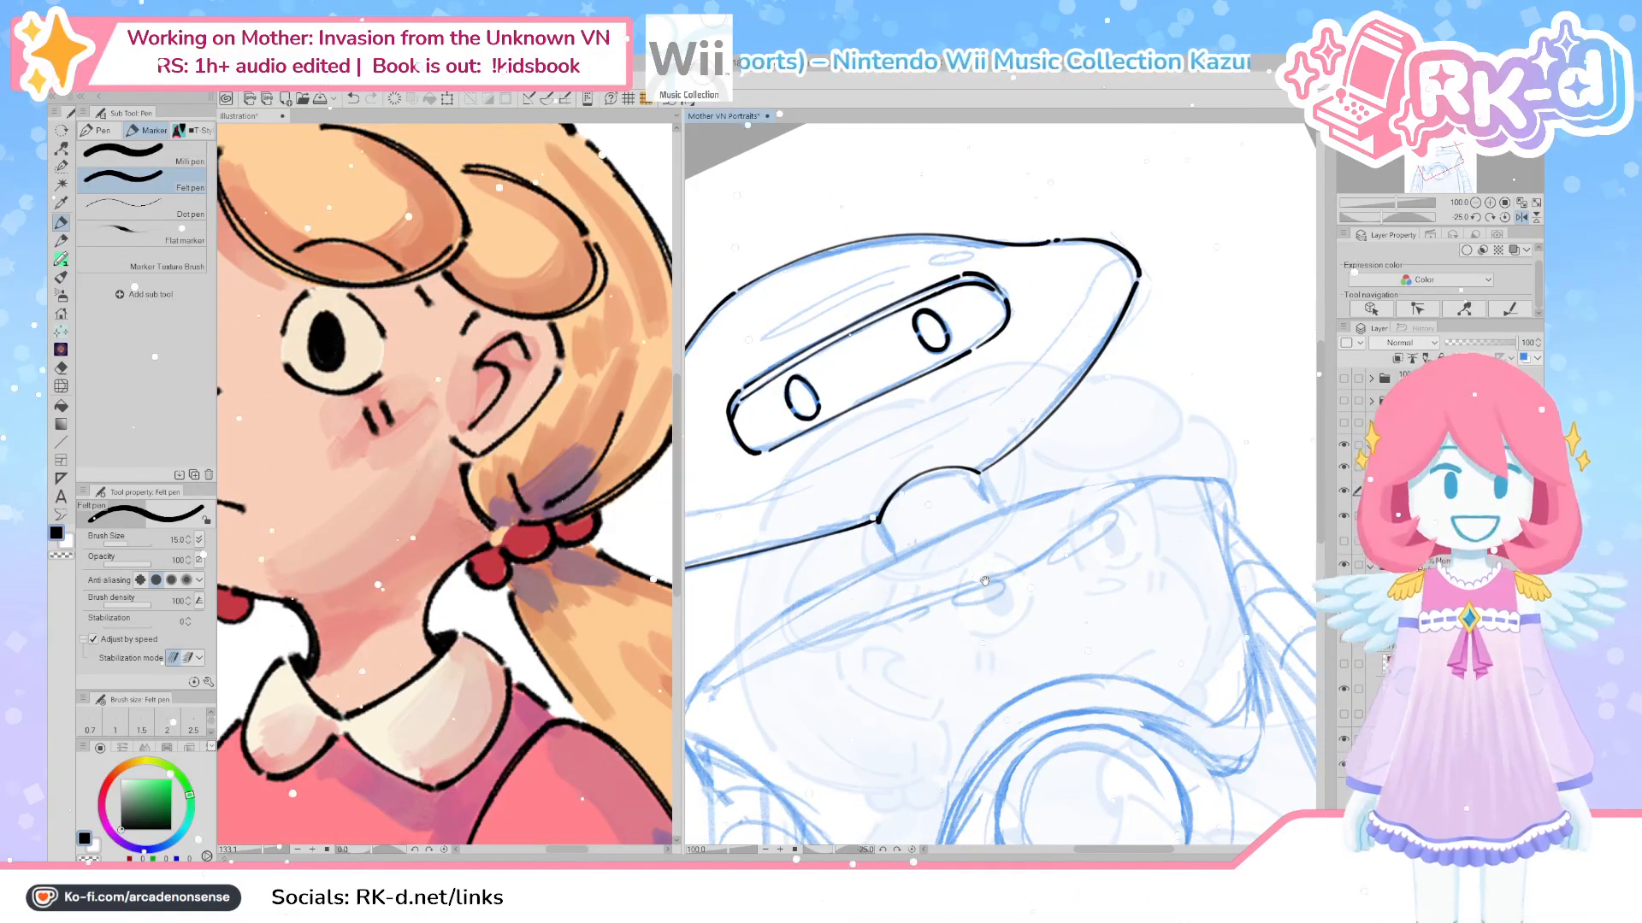
mouse_move(899, 687)
mouse_down()
mouse_move(1026, 635)
mouse_move(956, 673)
mouse_up()
drag(1007, 505, 1015, 537)
key(ctrl+z)
drag(1093, 445, 1116, 486)
mouse_move(931, 649)
mouse_down()
mouse_move(892, 539)
mouse_move(861, 649)
mouse_up()
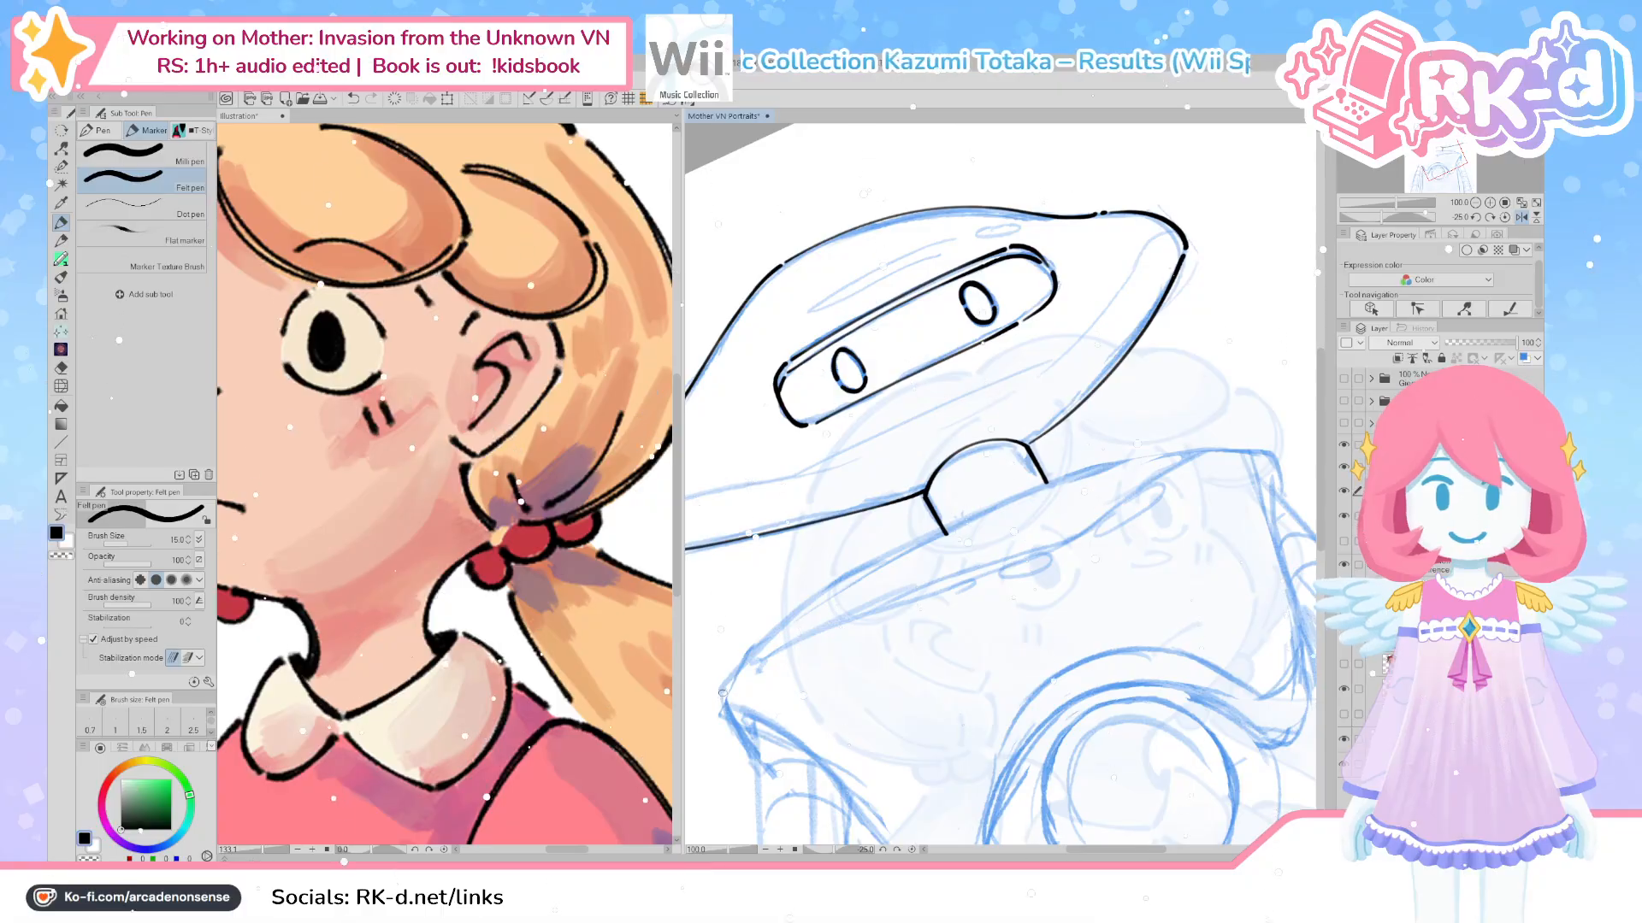
Ink the long arched upper edge of the body beneath the neck, from one corner to the other
drag(833, 588, 1167, 457)
key(ctrl+z)
mouse_move(718, 693)
mouse_down()
mouse_move(971, 514)
mouse_move(1264, 456)
mouse_up()
key(ctrl+z)
mouse_move(717, 693)
mouse_down()
mouse_move(802, 605)
mouse_move(959, 519)
mouse_up()
key(ctrl+z)
mouse_move(729, 675)
mouse_down()
mouse_move(973, 512)
mouse_move(1271, 447)
mouse_up()
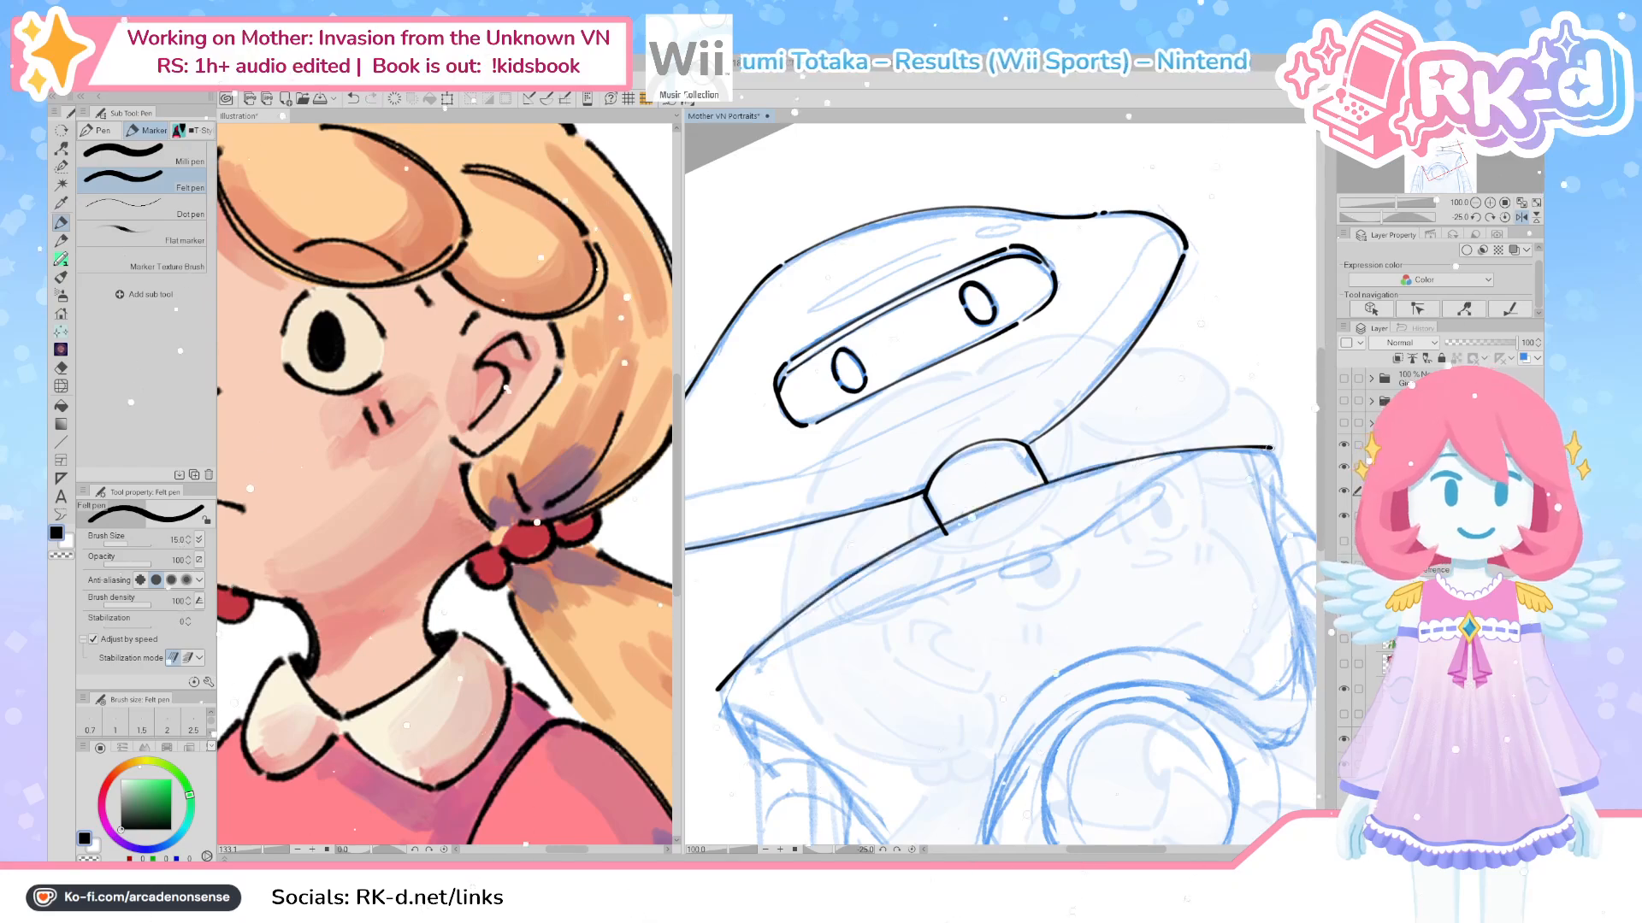
Ink the short edge turning down from the left corner of the body's upper edge with the Felt pen
drag(935, 604, 923, 602)
key(e)
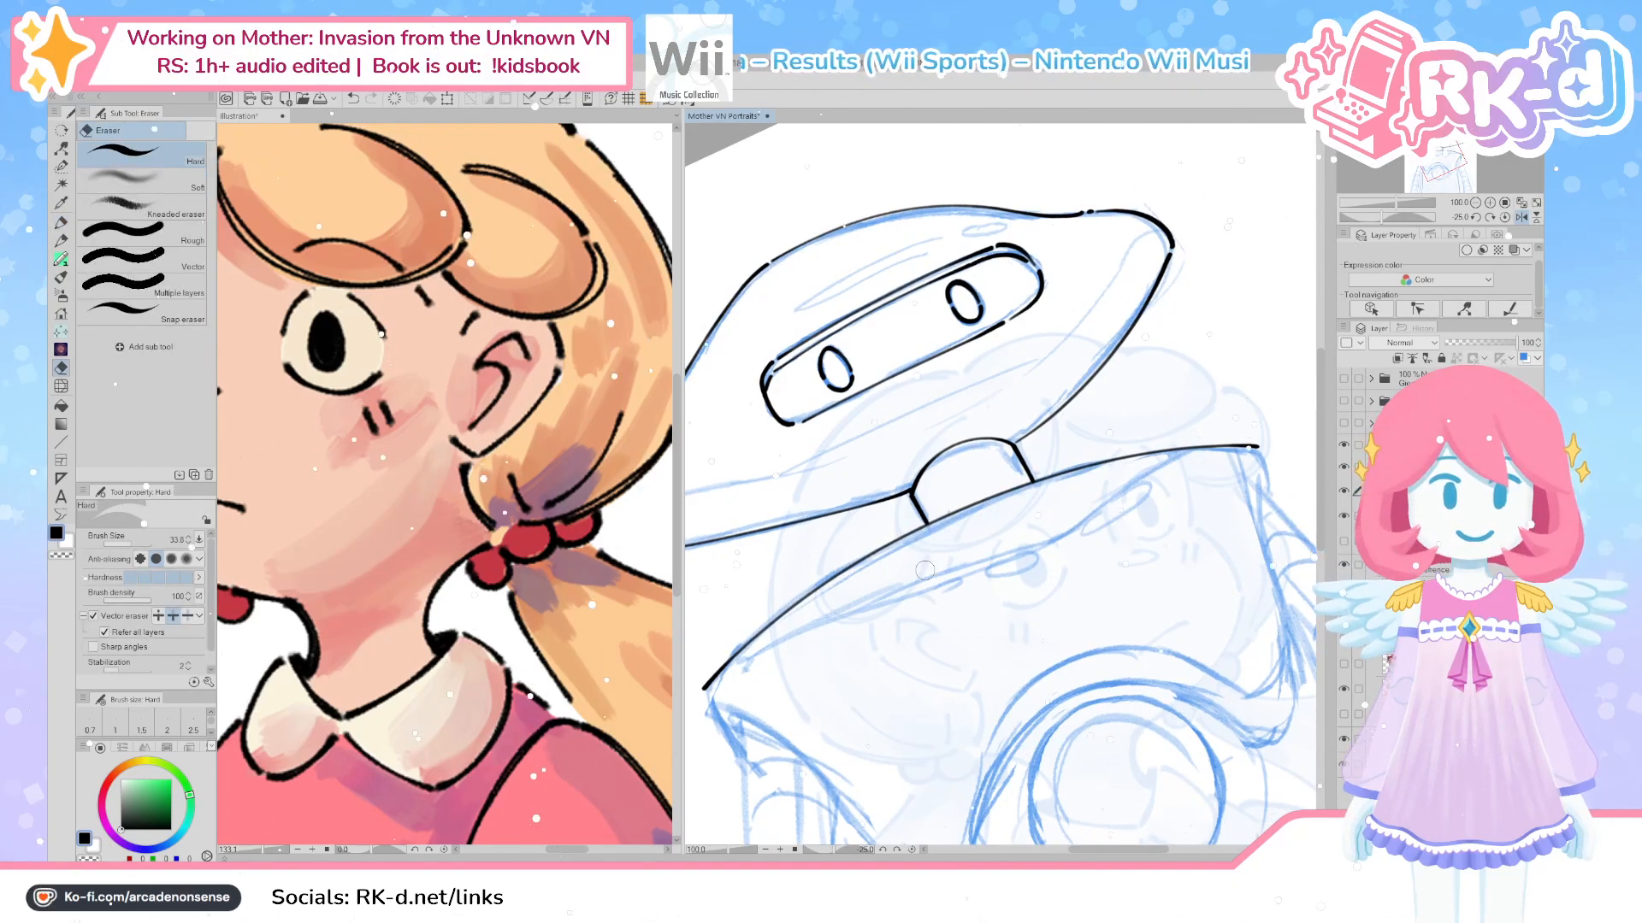
key(p)
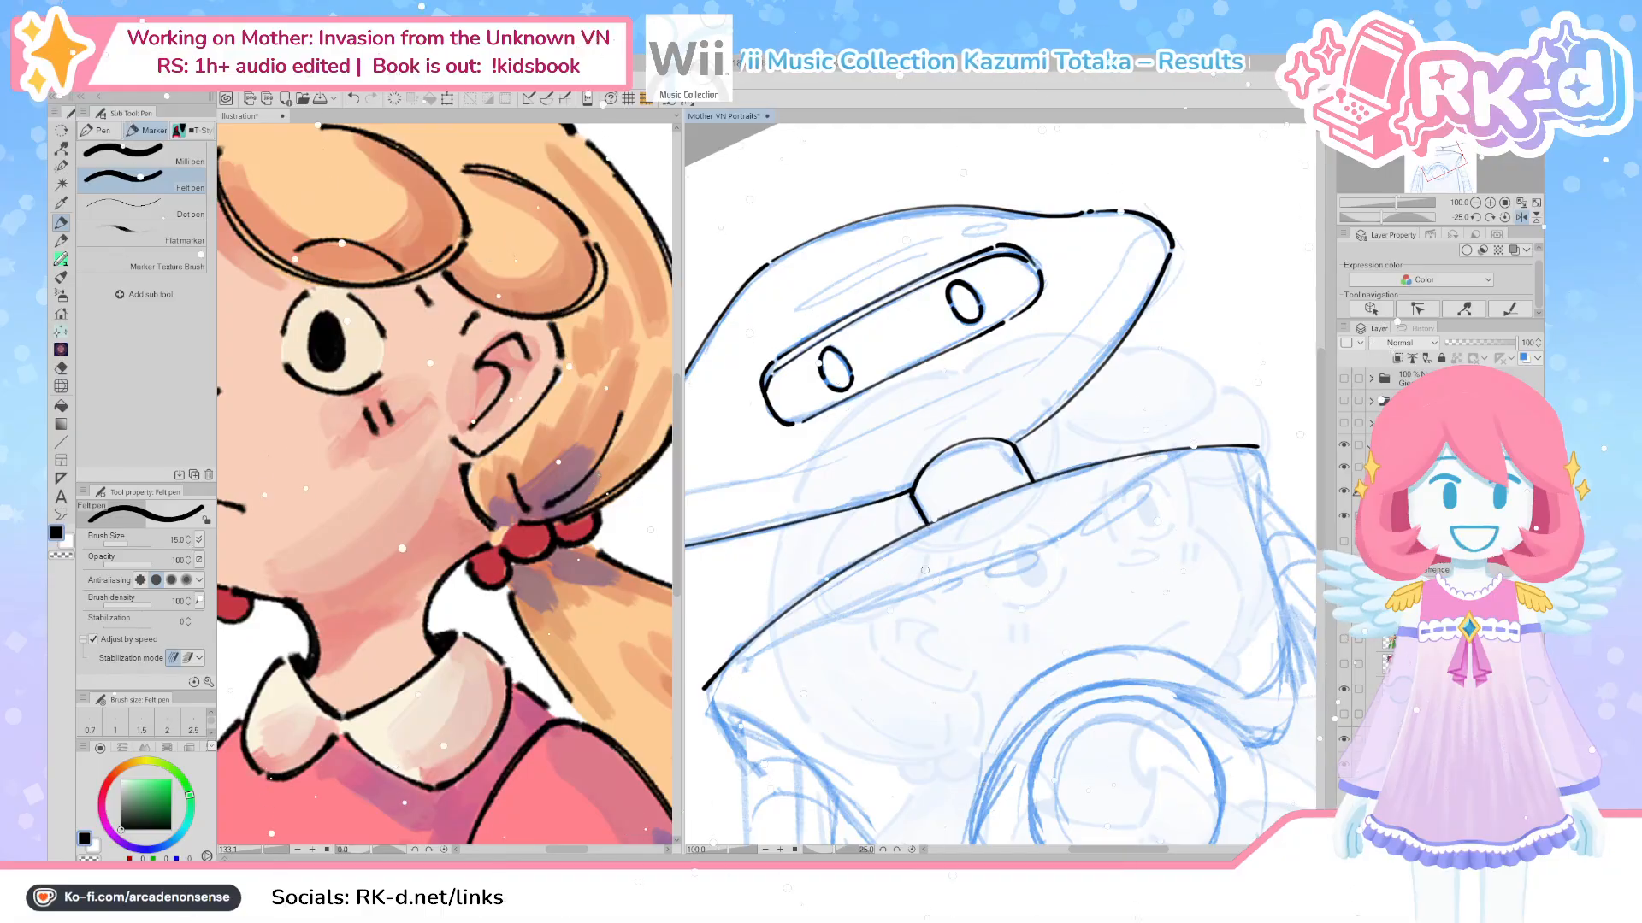
drag(869, 680, 894, 609)
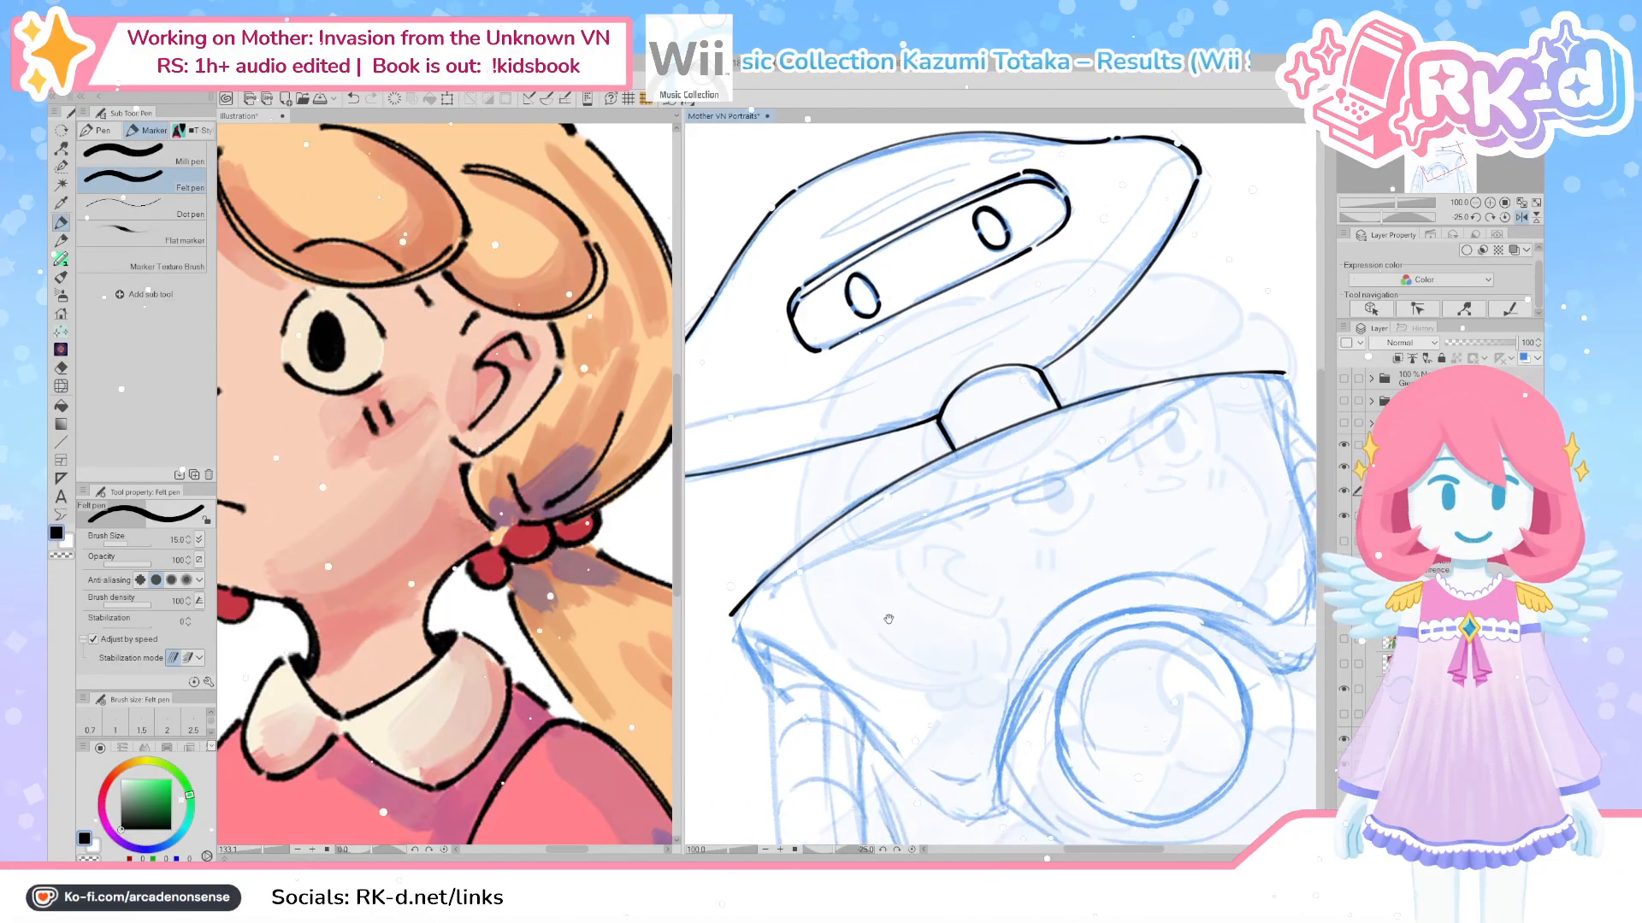
mouse_move(752, 660)
mouse_down()
mouse_move(772, 643)
mouse_move(789, 675)
mouse_up()
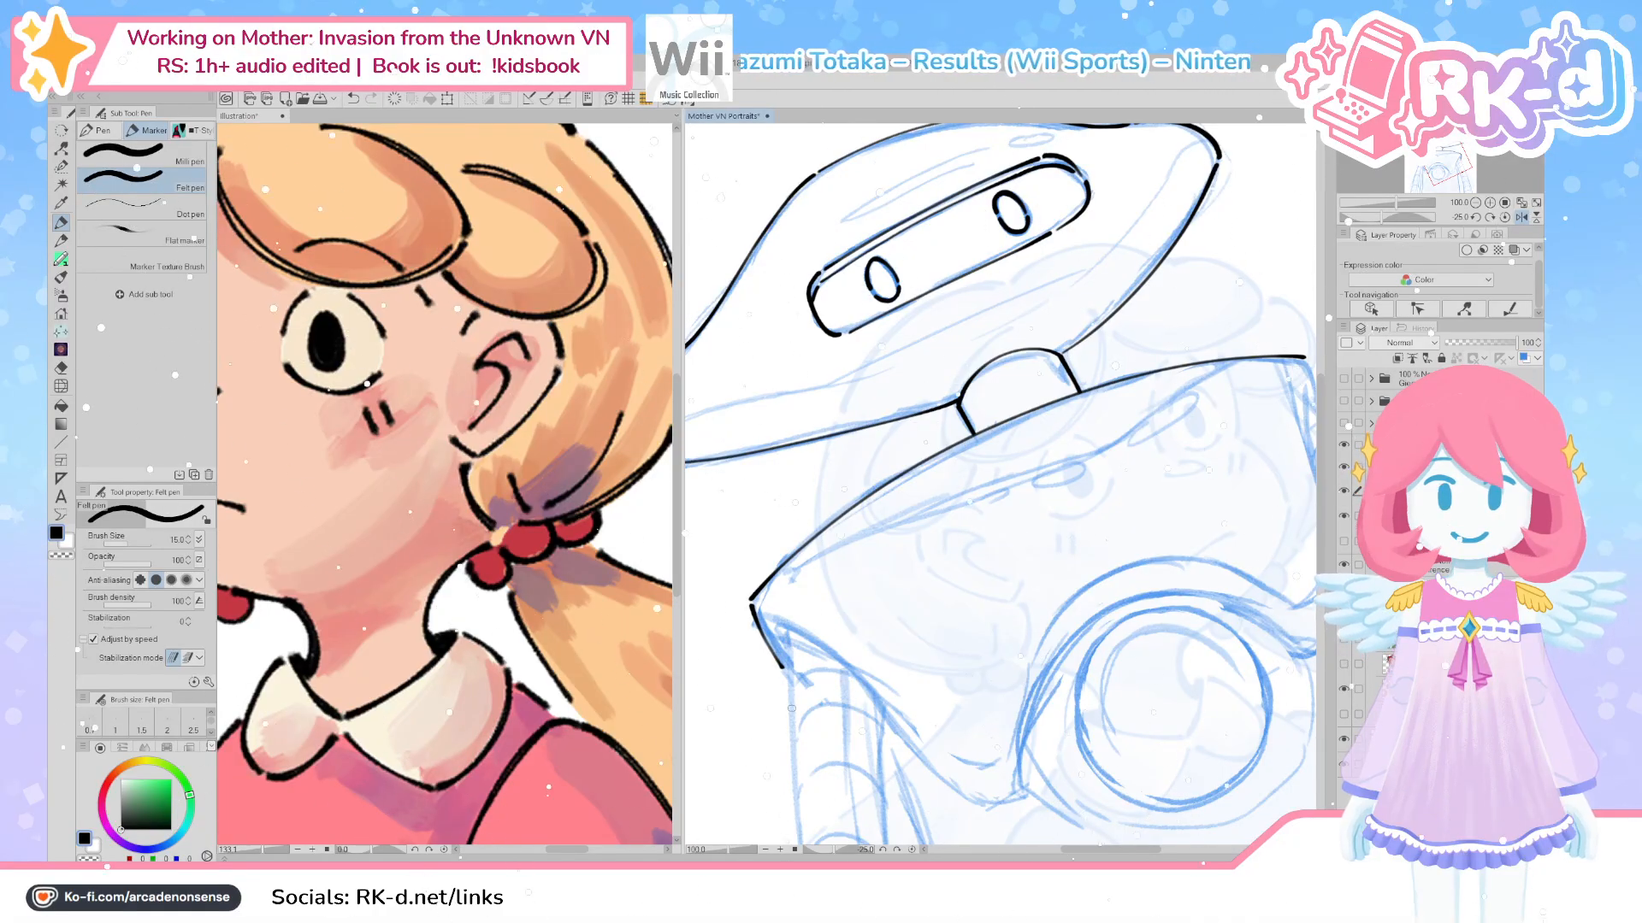
Reset the canvas rotation to 0 and ink the arch of the body's lower edge over the round chest circle
click(1506, 218)
mouse_move(749, 514)
mouse_down()
mouse_move(768, 521)
mouse_move(819, 654)
mouse_up()
mouse_move(839, 721)
mouse_down()
mouse_move(805, 610)
mouse_move(861, 662)
mouse_move(846, 697)
mouse_move(881, 653)
mouse_move(1049, 544)
mouse_up()
key(ctrl+z)
mouse_move(863, 680)
mouse_down()
mouse_move(1158, 620)
mouse_move(1123, 594)
mouse_move(1079, 609)
mouse_up()
key(ctrl+z)
mouse_move(811, 697)
mouse_down()
mouse_move(992, 586)
mouse_move(1112, 708)
mouse_move(1054, 783)
mouse_up()
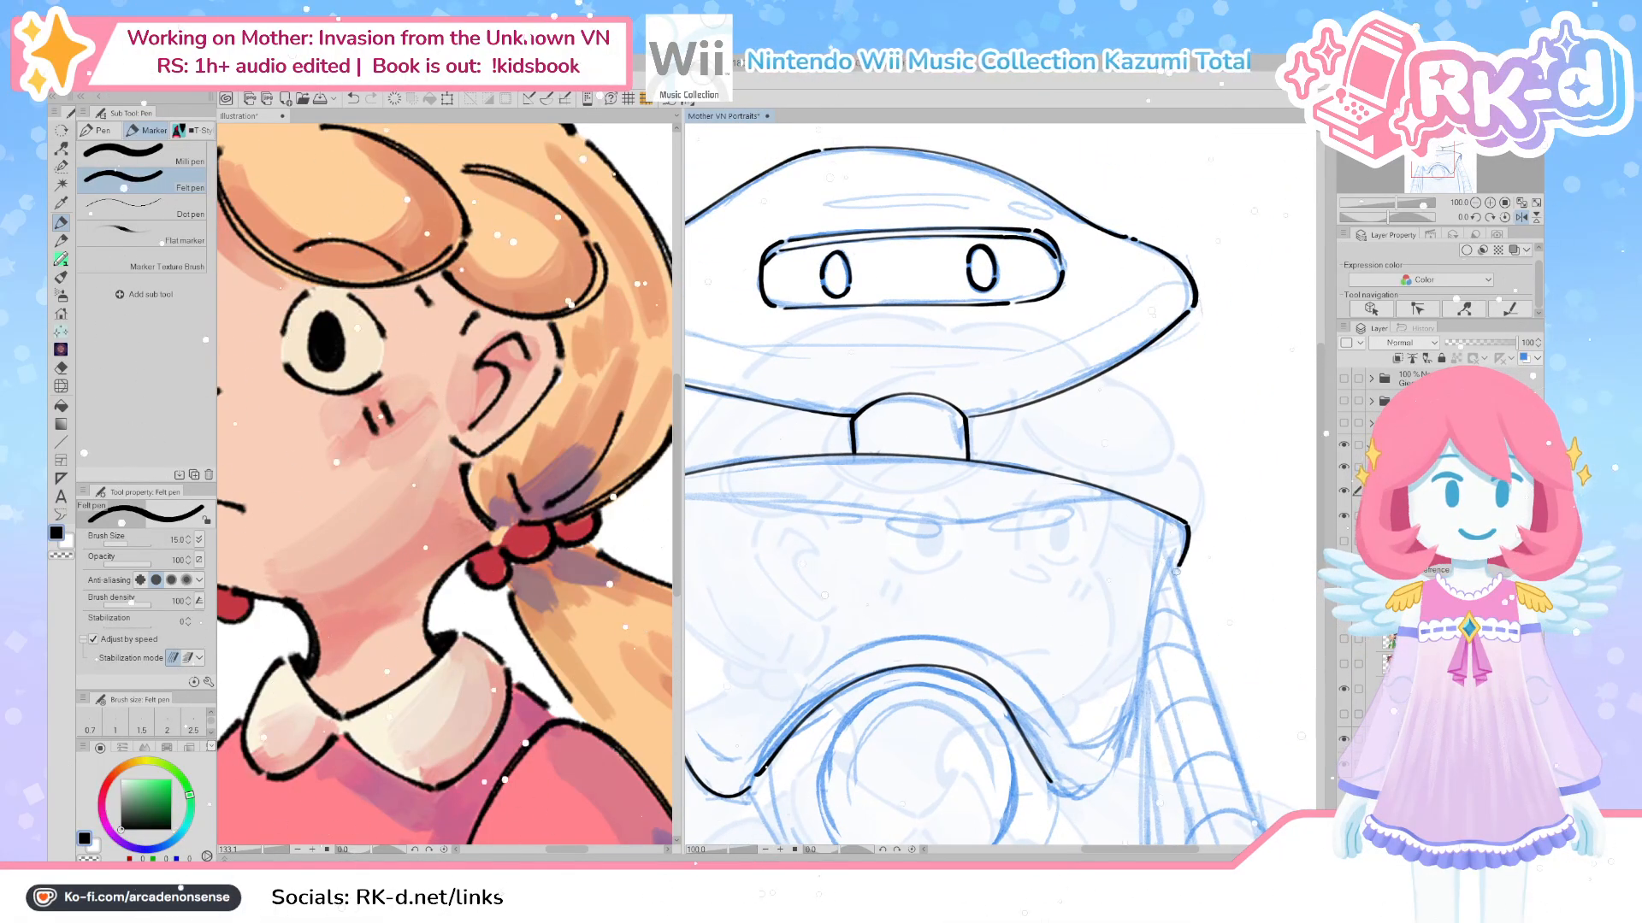
Ink the body's two side edges from the upper corners down into the rounded dips of the lower edge
mouse_move(1176, 548)
mouse_down()
mouse_move(1104, 782)
mouse_move(1074, 790)
mouse_move(1101, 785)
mouse_up()
key(ctrl+z)
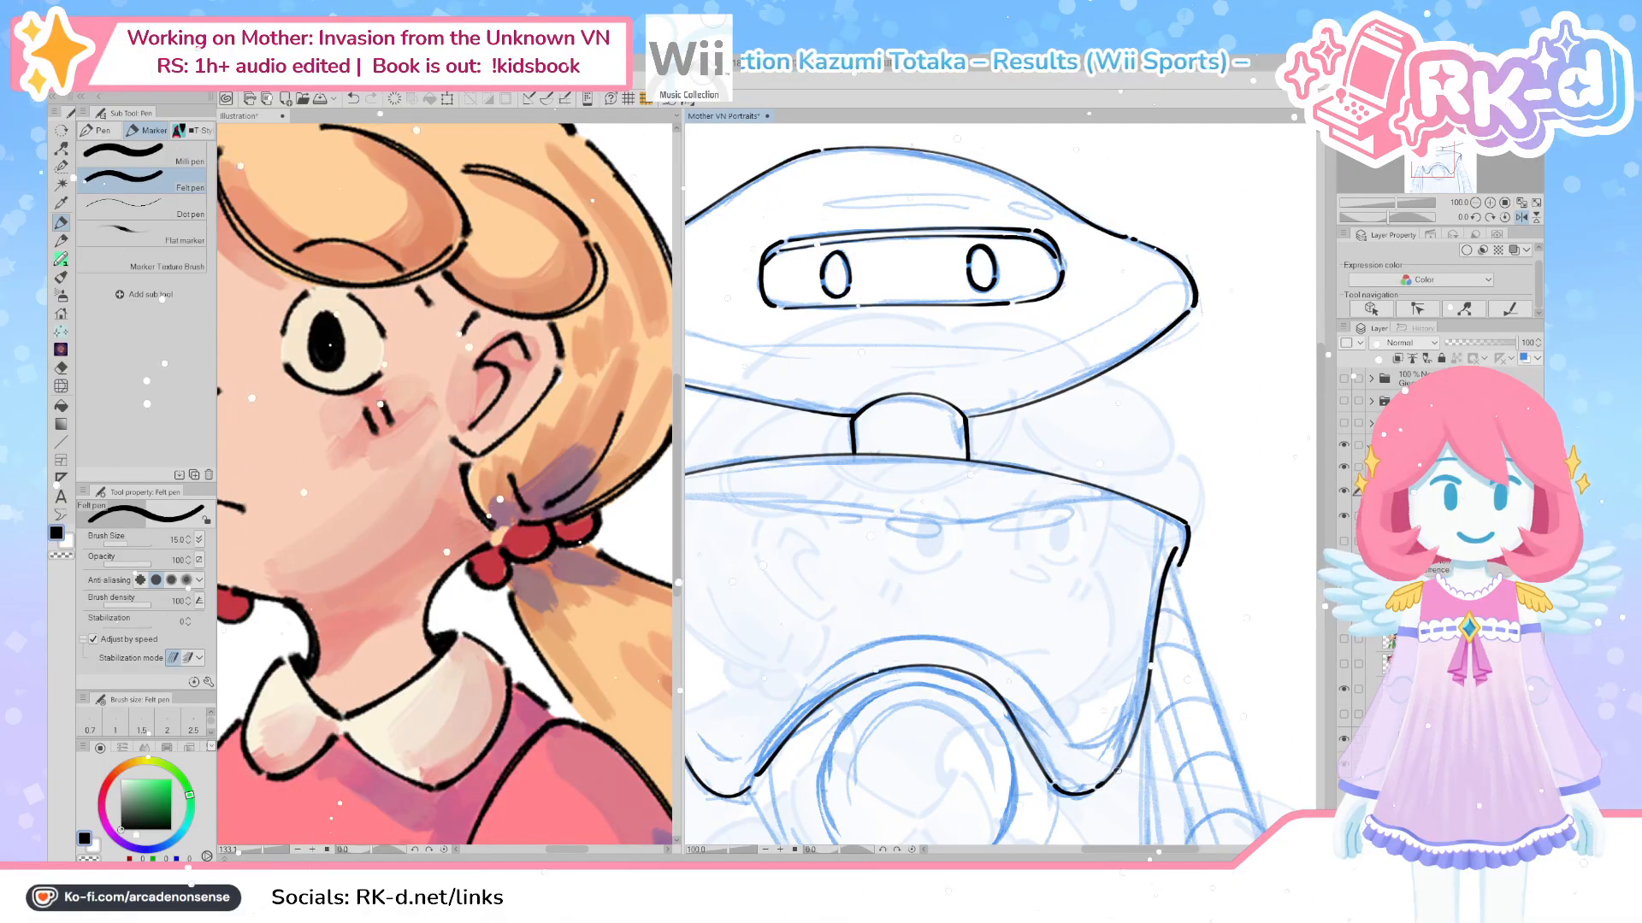
mouse_move(889, 774)
mouse_down()
mouse_move(1009, 742)
mouse_move(956, 722)
mouse_move(973, 722)
mouse_move(982, 645)
mouse_up()
mouse_move(902, 609)
mouse_down()
mouse_move(914, 622)
mouse_move(913, 603)
mouse_up()
mouse_move(904, 689)
mouse_down()
mouse_move(928, 657)
mouse_move(909, 688)
mouse_move(878, 654)
mouse_up()
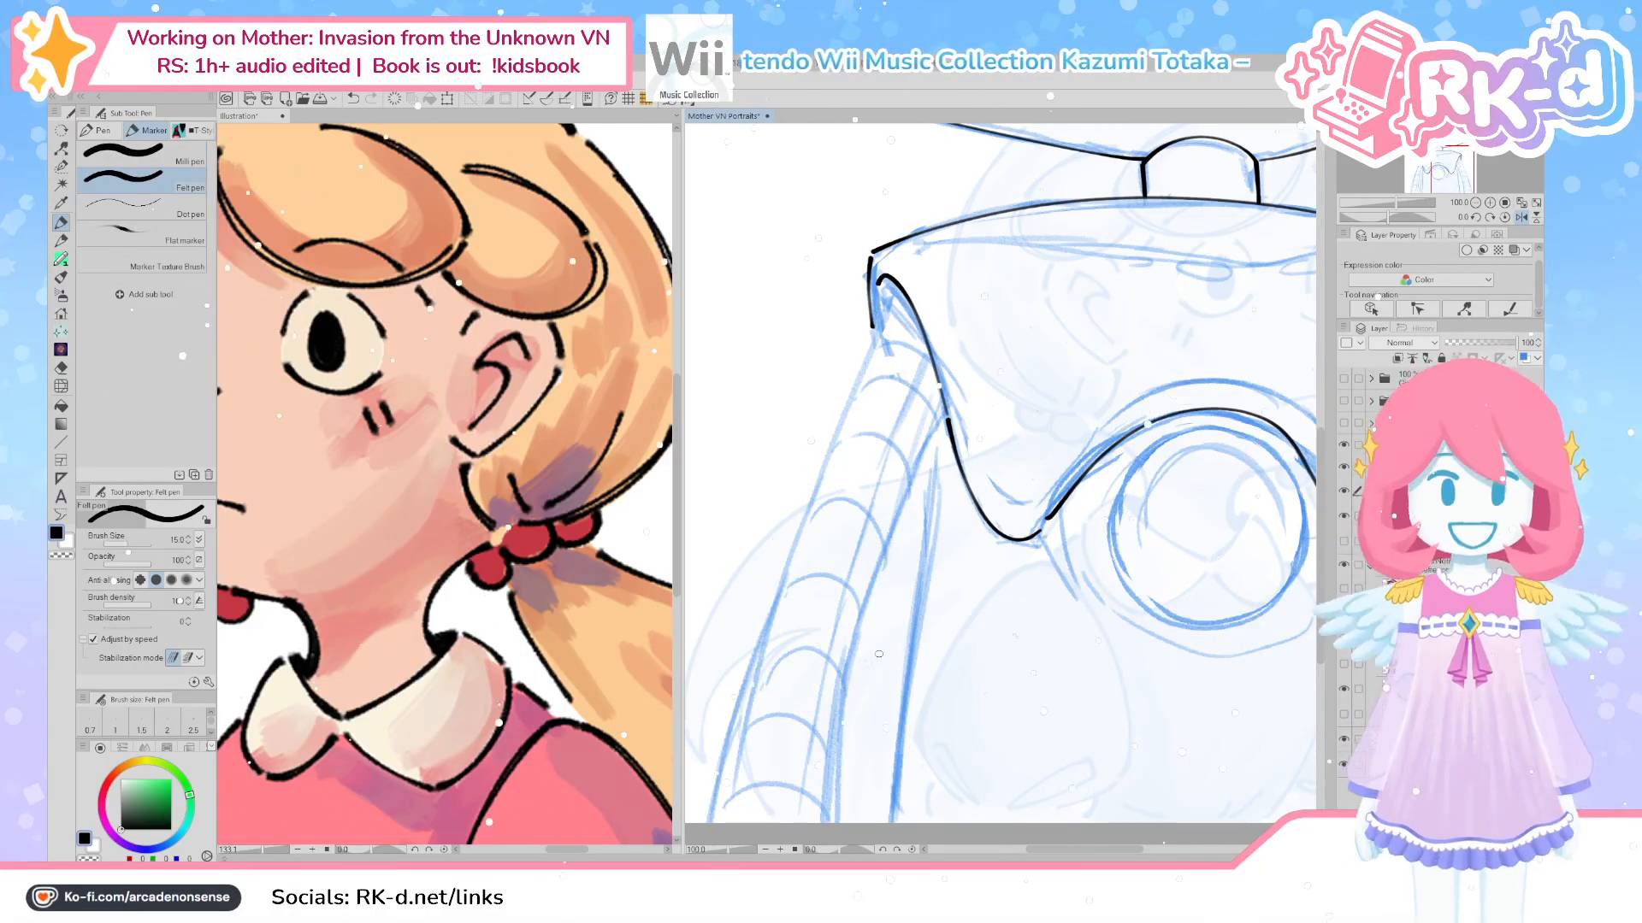
Ink the left arm's outer edge from the body's corner down to the bottom border of the canvas
drag(884, 585, 933, 533)
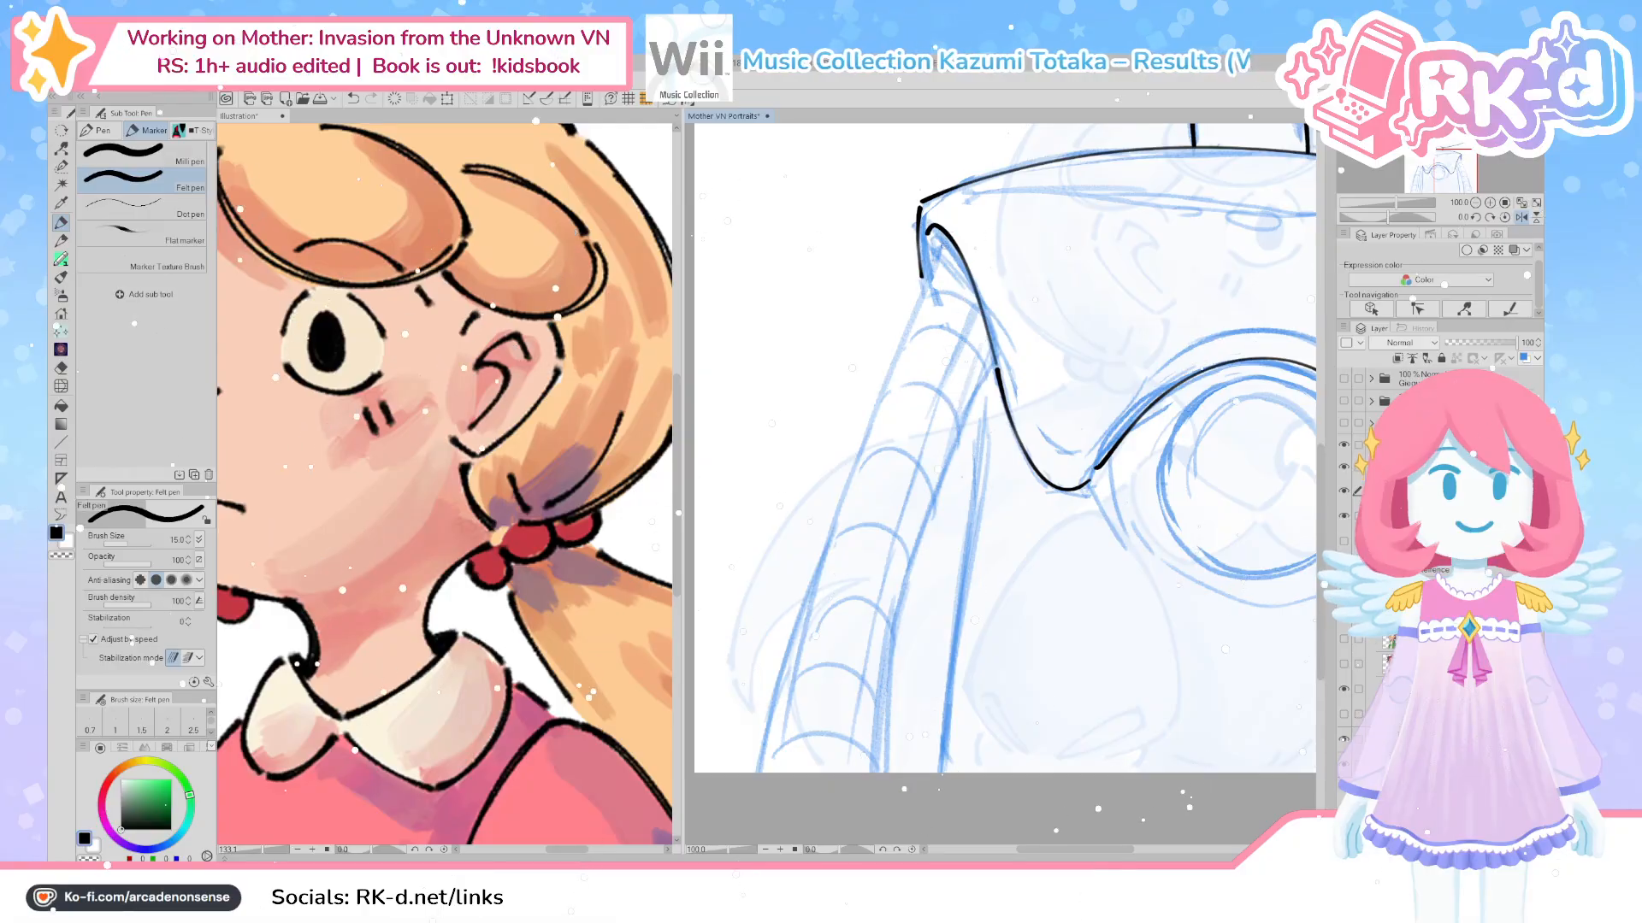
drag(943, 245, 761, 804)
key(ctrl+z)
mouse_move(943, 245)
mouse_down()
mouse_move(737, 820)
mouse_move(875, 451)
mouse_up()
key(ctrl+z)
key(ctrl+z)
drag(757, 774, 916, 324)
drag(941, 245, 917, 314)
key(ctrl+z)
drag(941, 244, 916, 314)
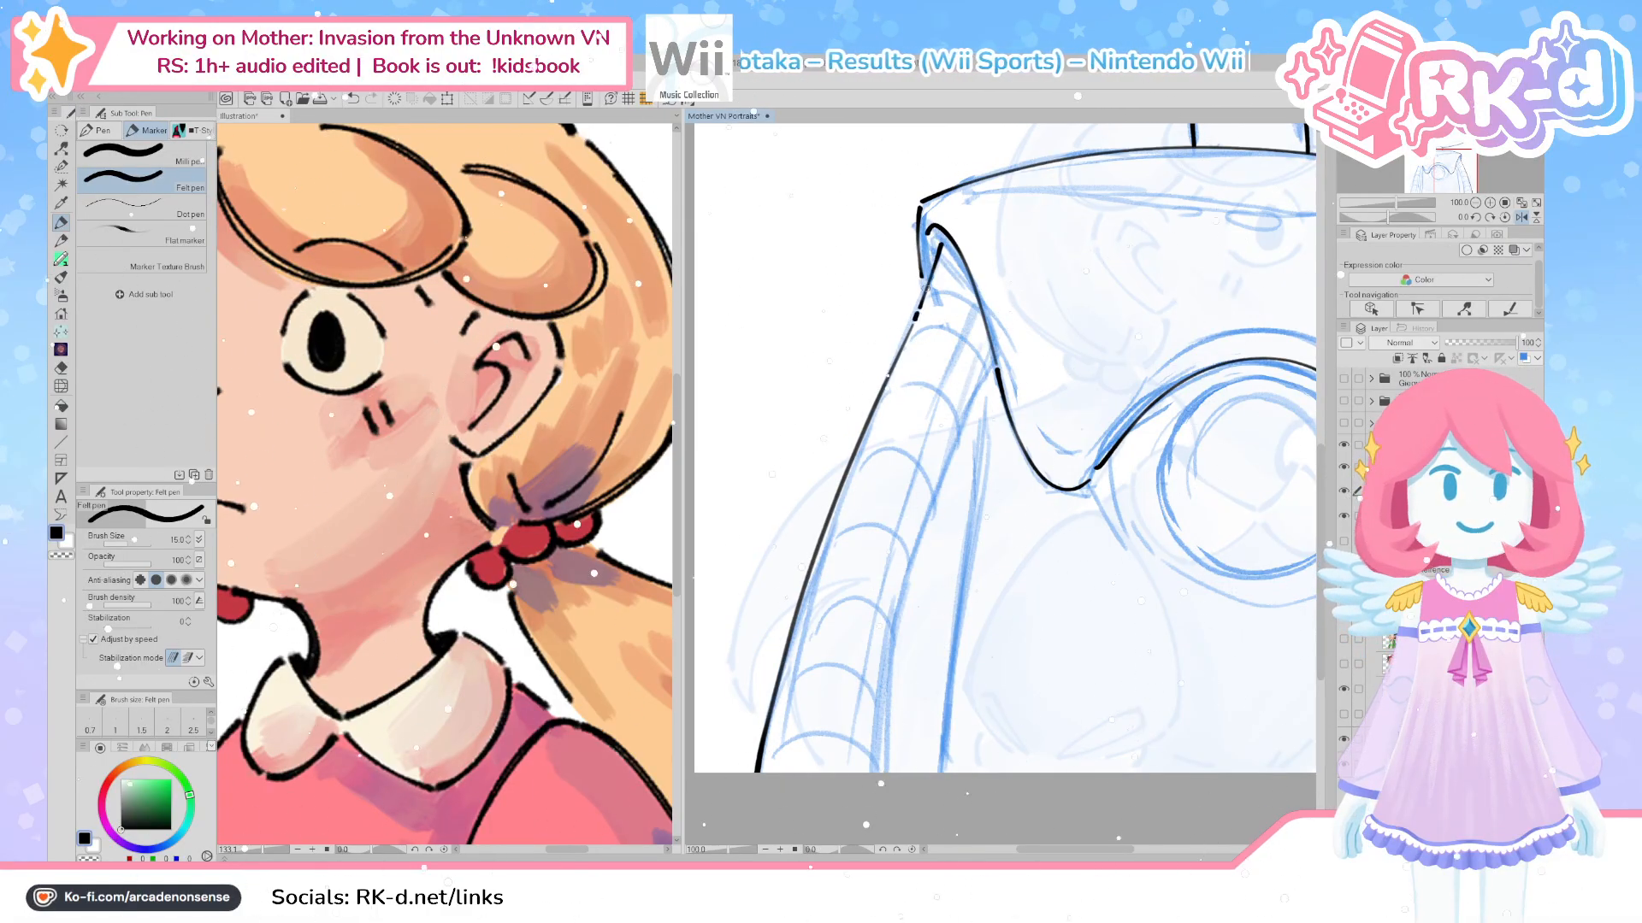
Reduce the Felt pen's brush size to 10.5 and ink the upper part of the left arm's inner edge
key([)
key([)
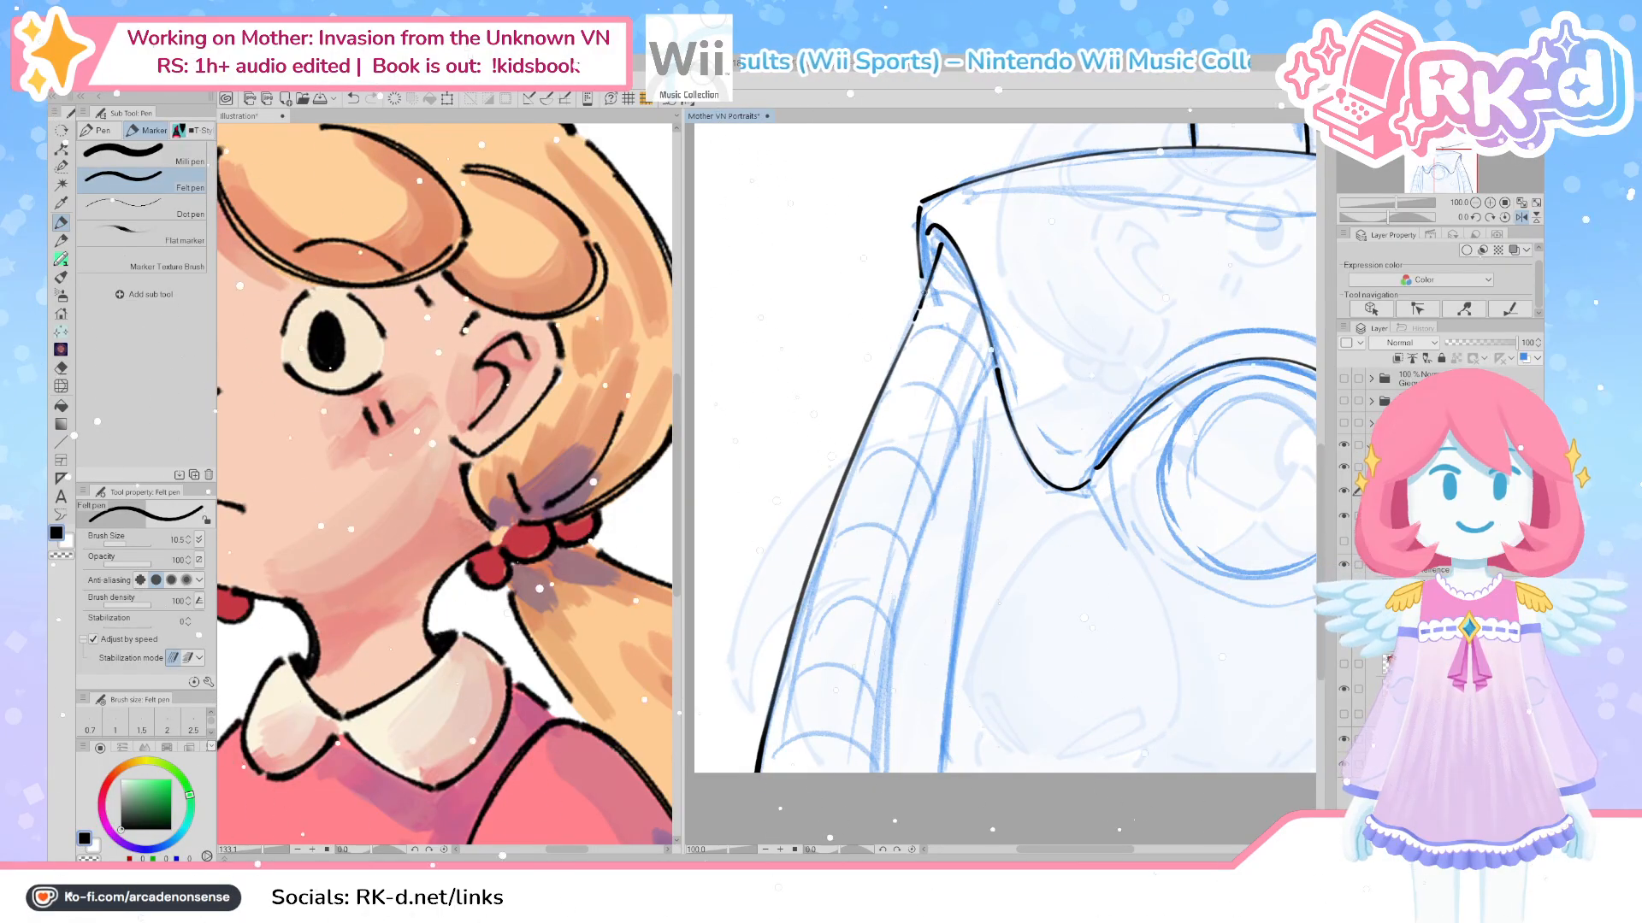
scroll(992, 367, down, 2)
drag(1009, 376, 920, 500)
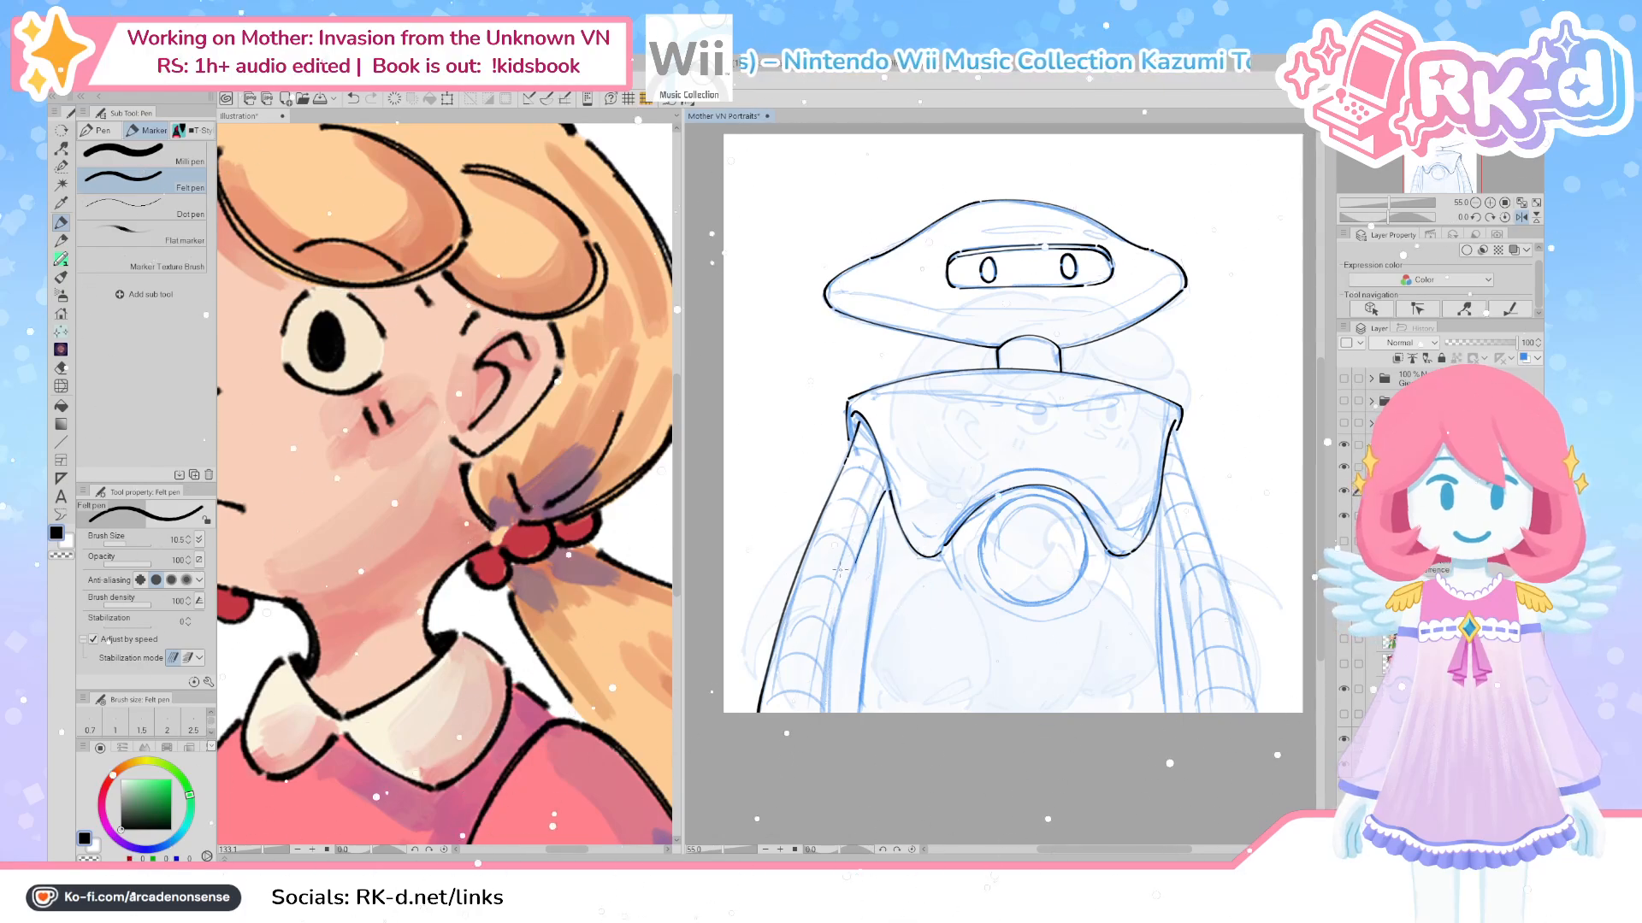
Set the brush size back to 15 and ink the lower part of the left arm's inner edge to the canvas border
key(bracketright)
key(bracketright)
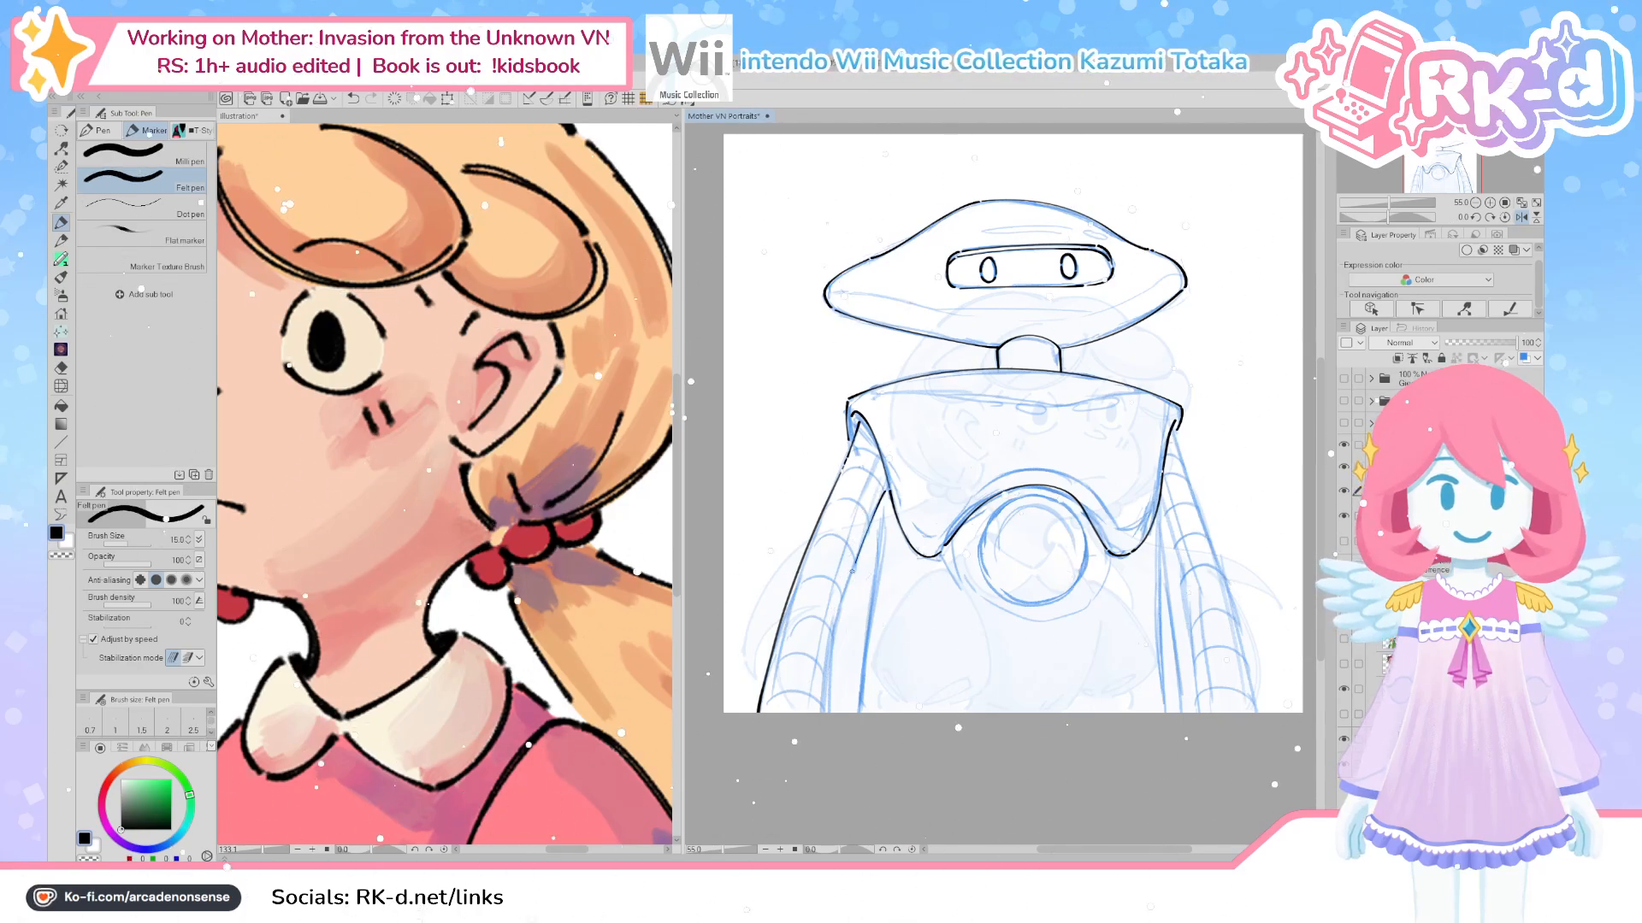
drag(851, 580, 822, 712)
key(ctrl+z)
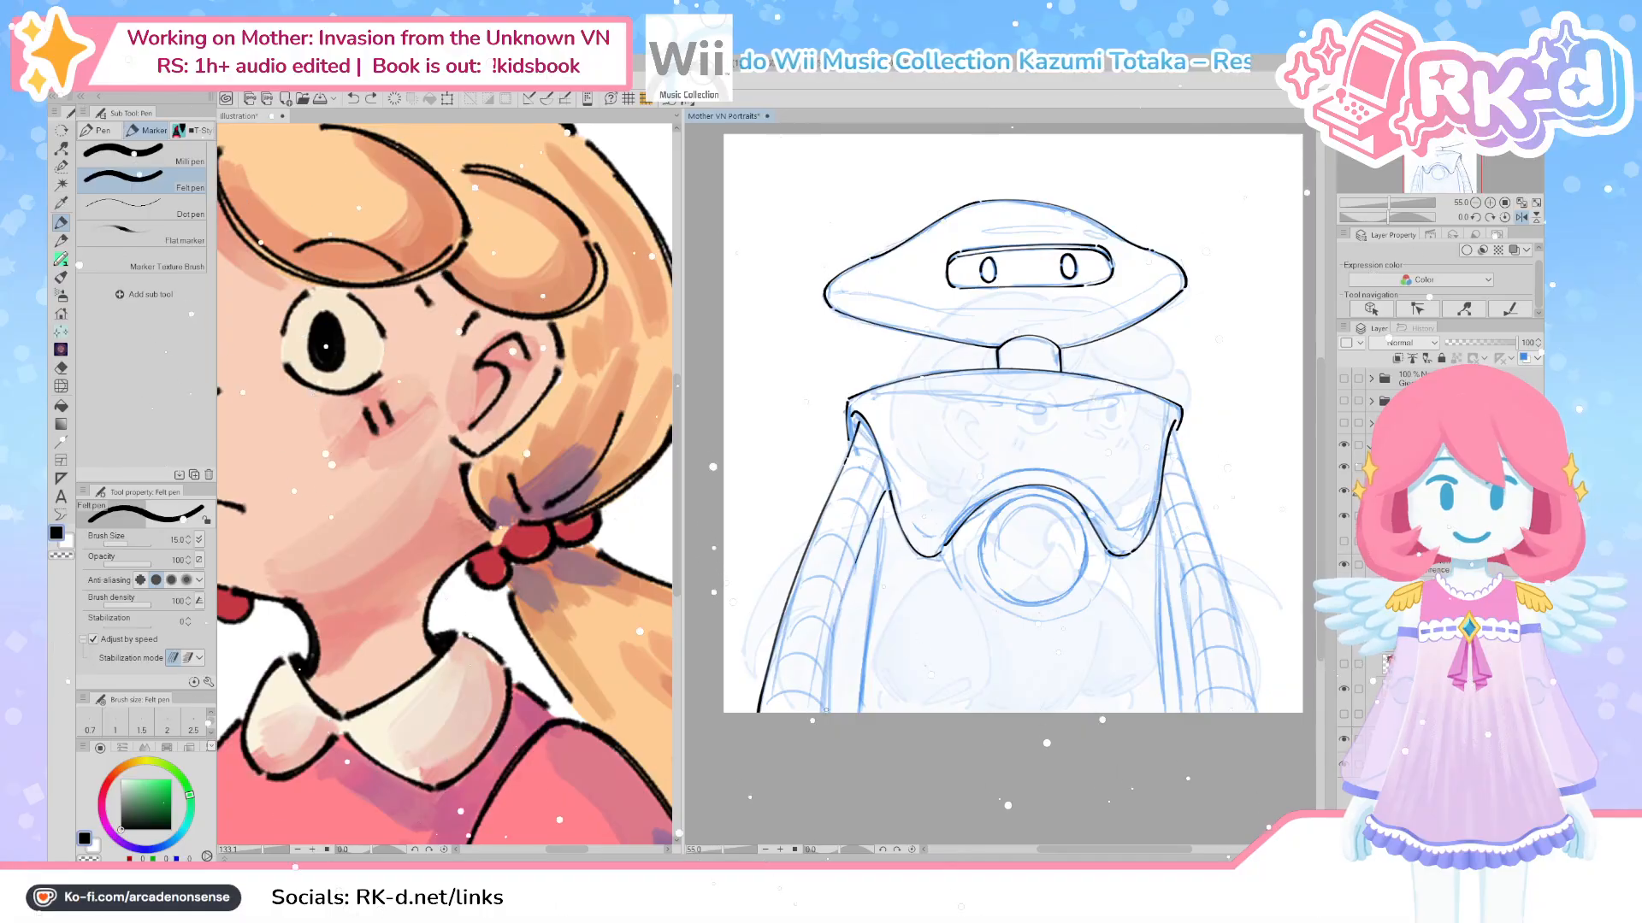
key(ctrl+z)
drag(826, 712, 855, 559)
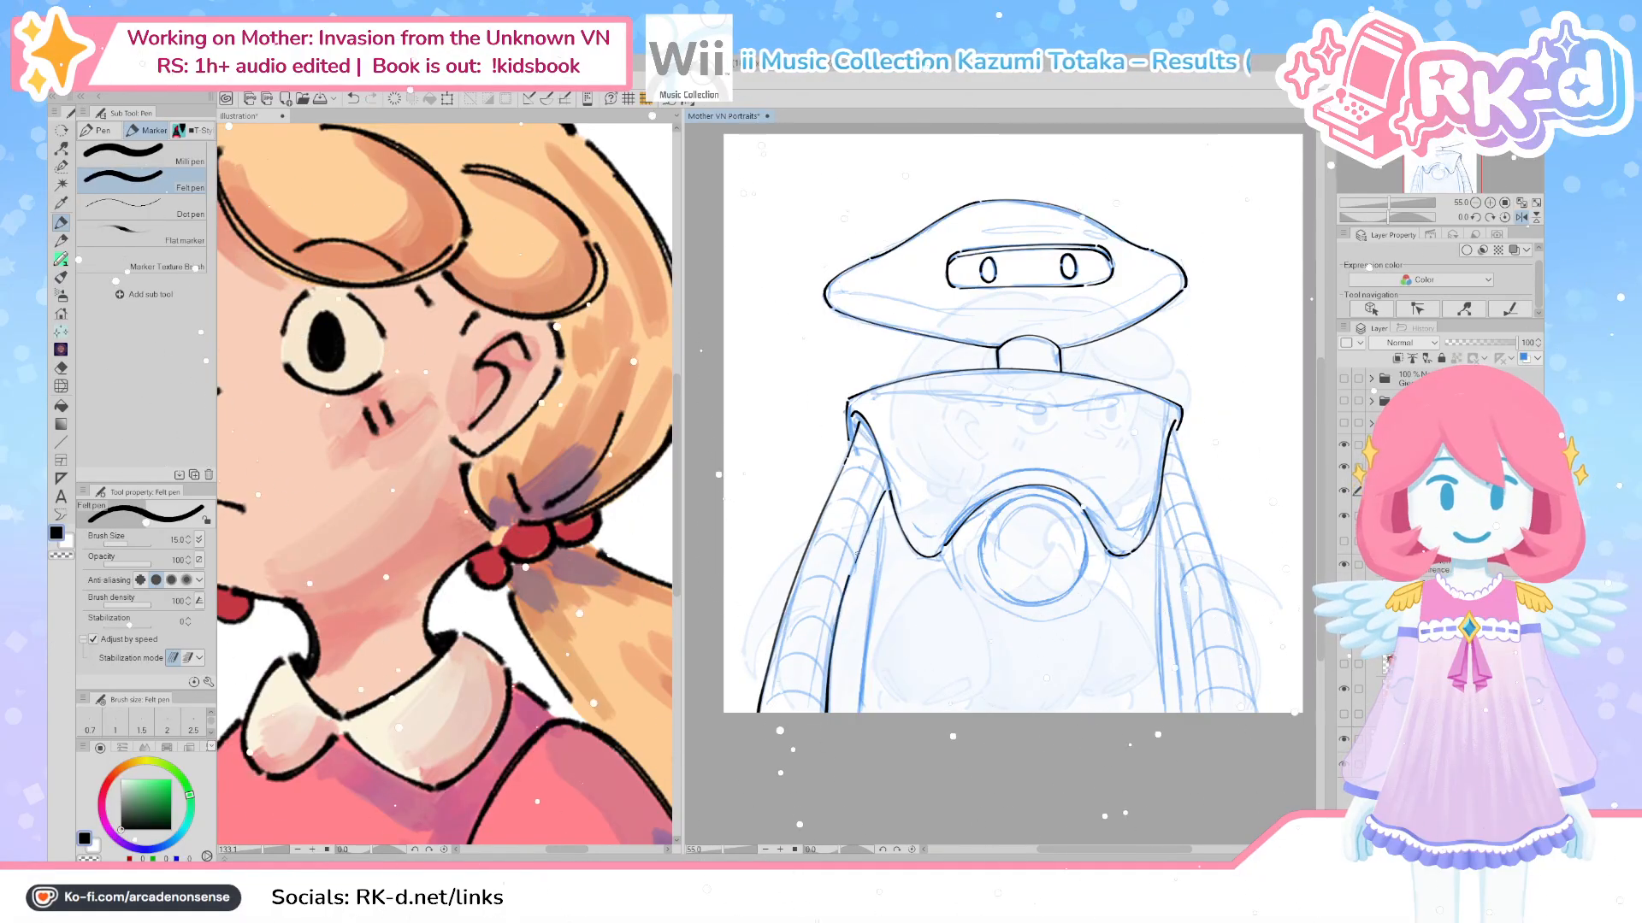
key(ctrl+z)
drag(827, 712, 849, 588)
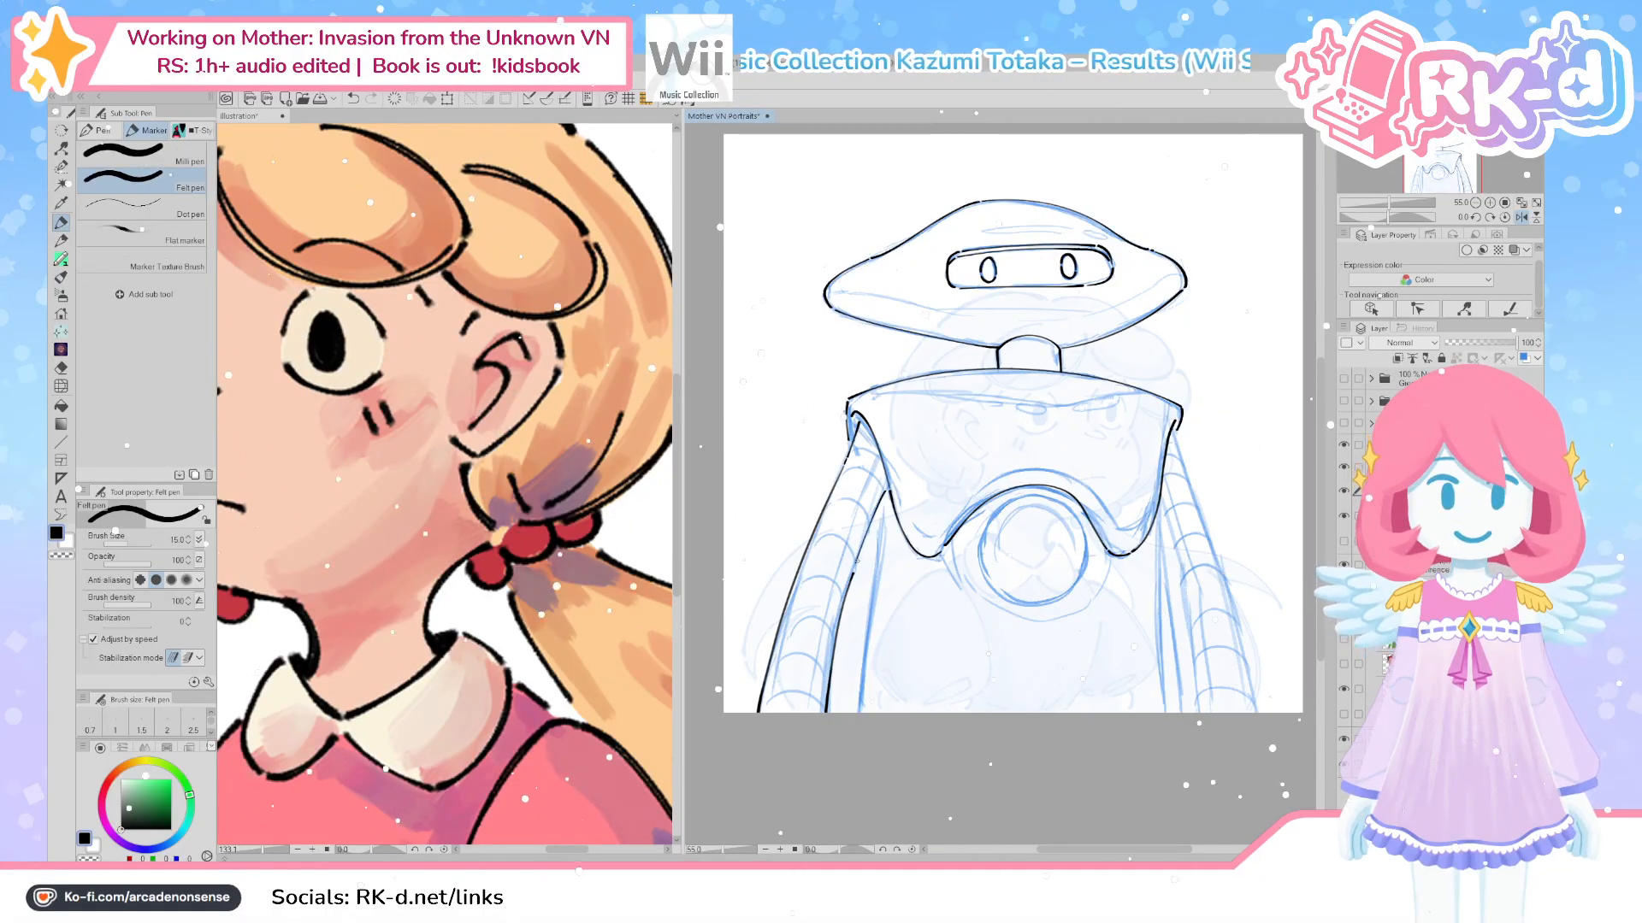
key(ctrl+z)
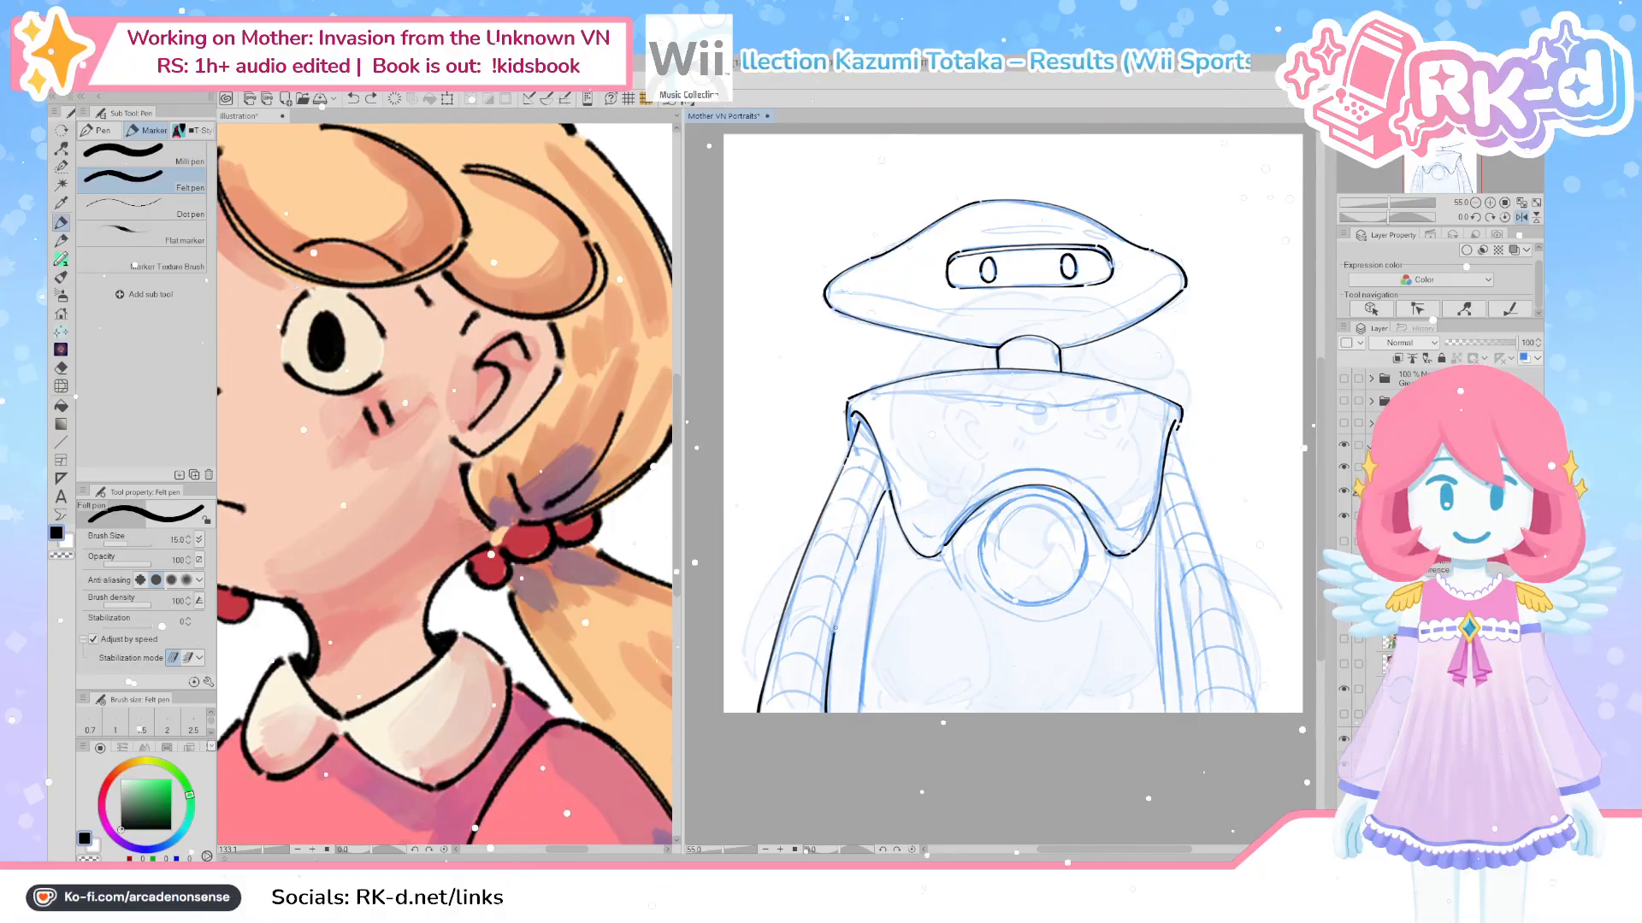
key(ctrl+z)
drag(826, 712, 853, 568)
key(ctrl+z)
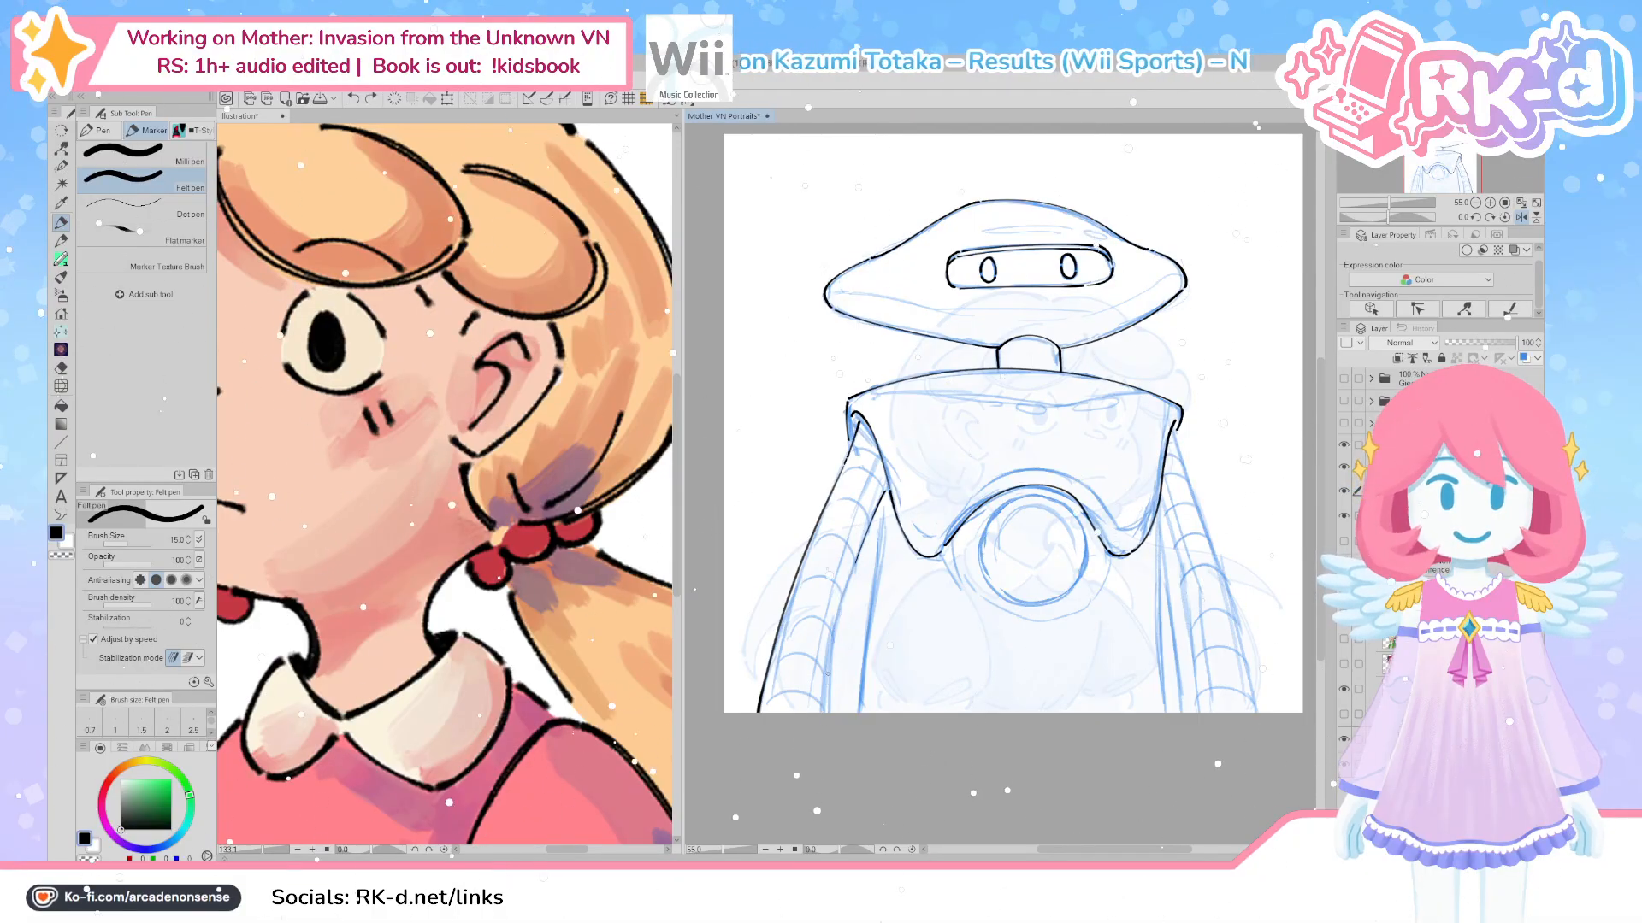
drag(828, 682, 855, 568)
Ink the lower part of the right arm's inner edge down to the canvas border
mouse_move(1202, 525)
mouse_down()
mouse_move(1057, 601)
mouse_move(1070, 563)
mouse_up()
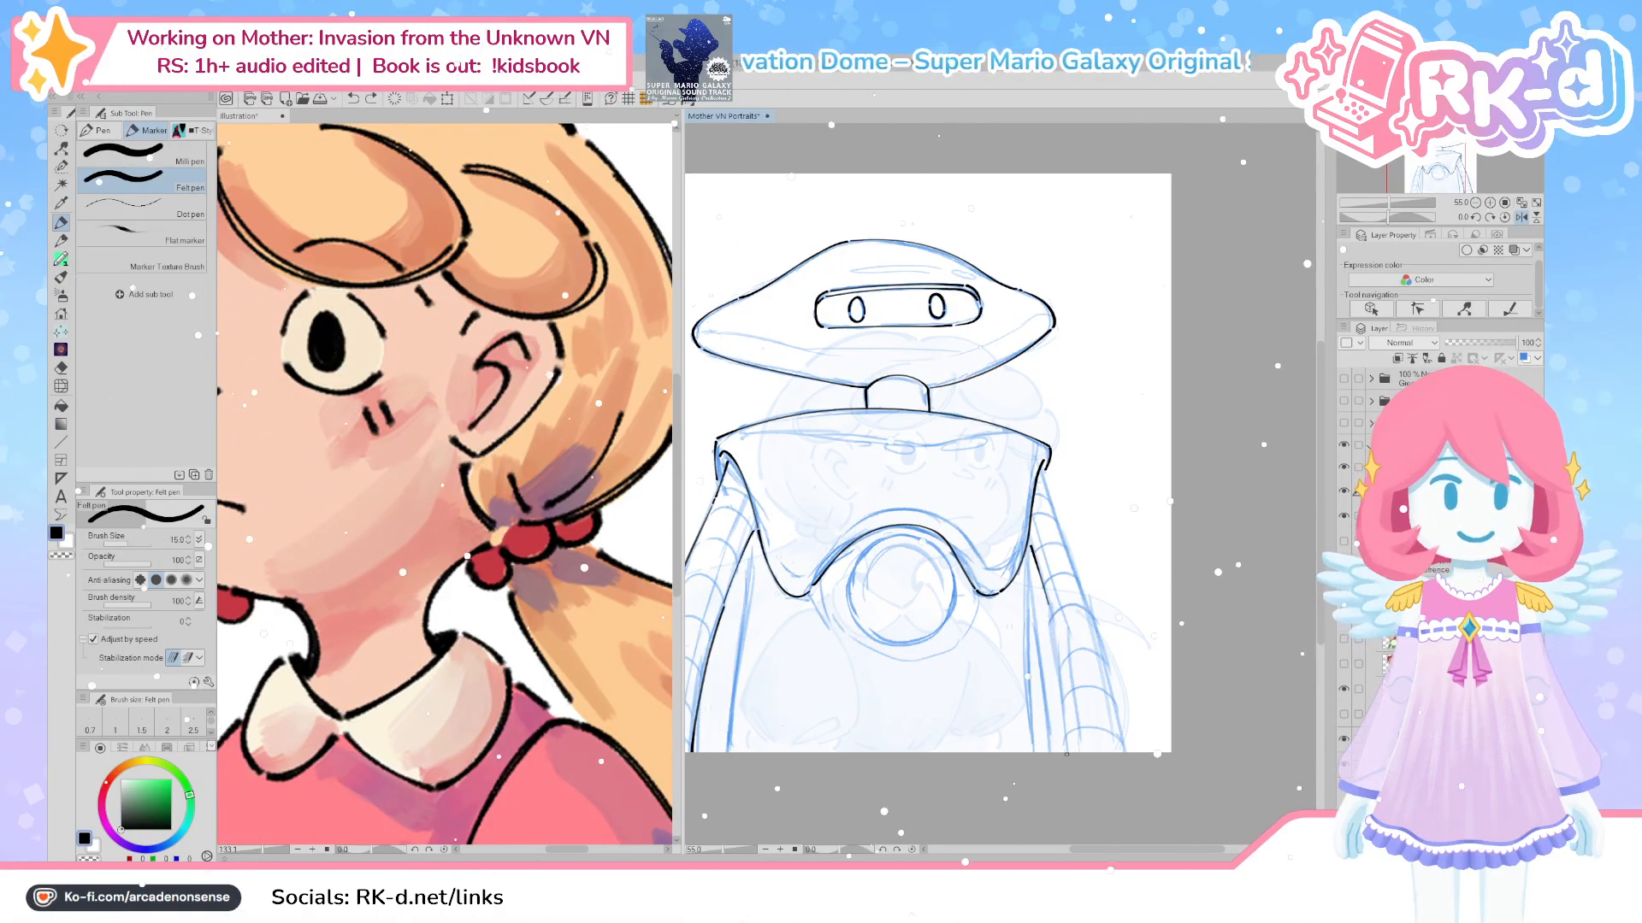
key(ctrl+z)
drag(1066, 750, 1051, 620)
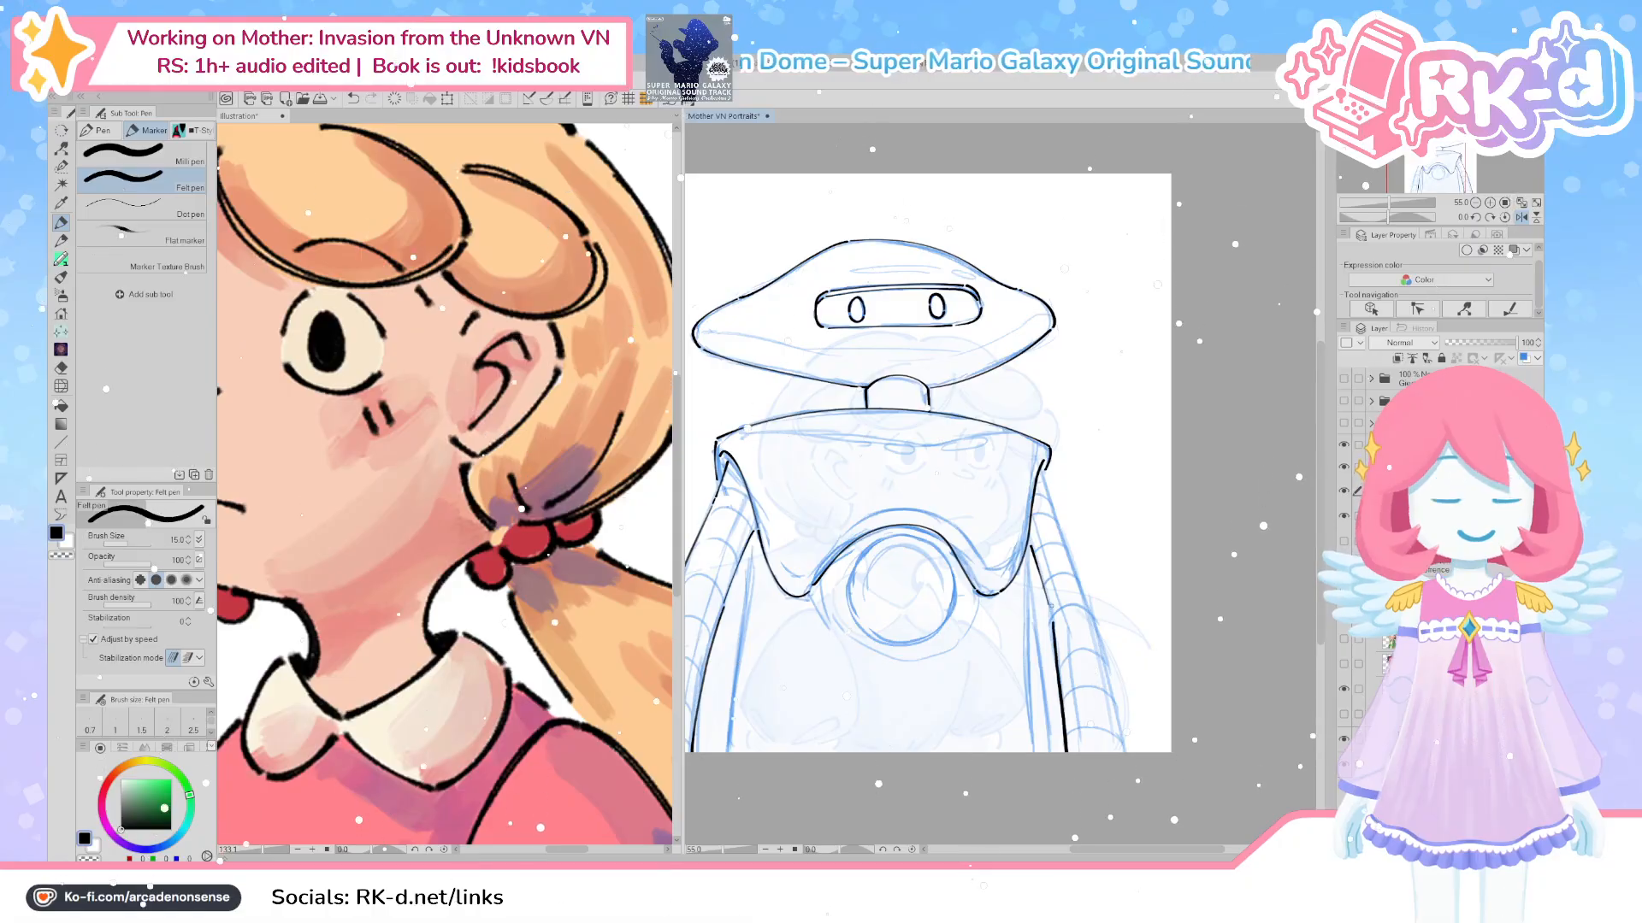
key(ctrl+z)
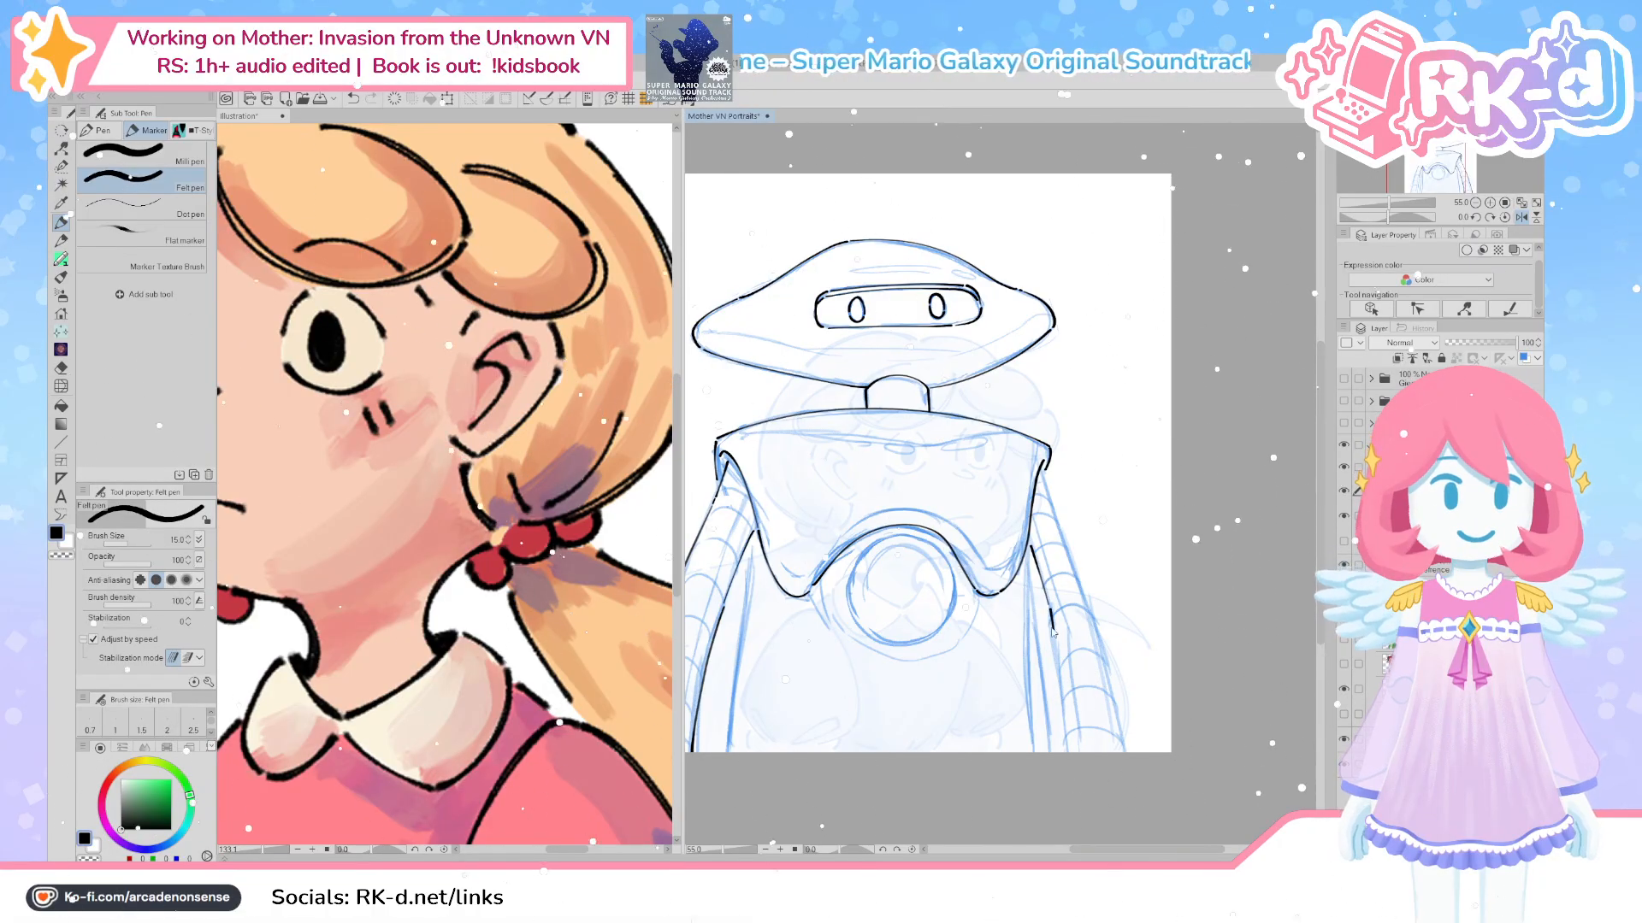
drag(1052, 618, 1066, 753)
key(ctrl+z)
drag(1051, 617, 1066, 752)
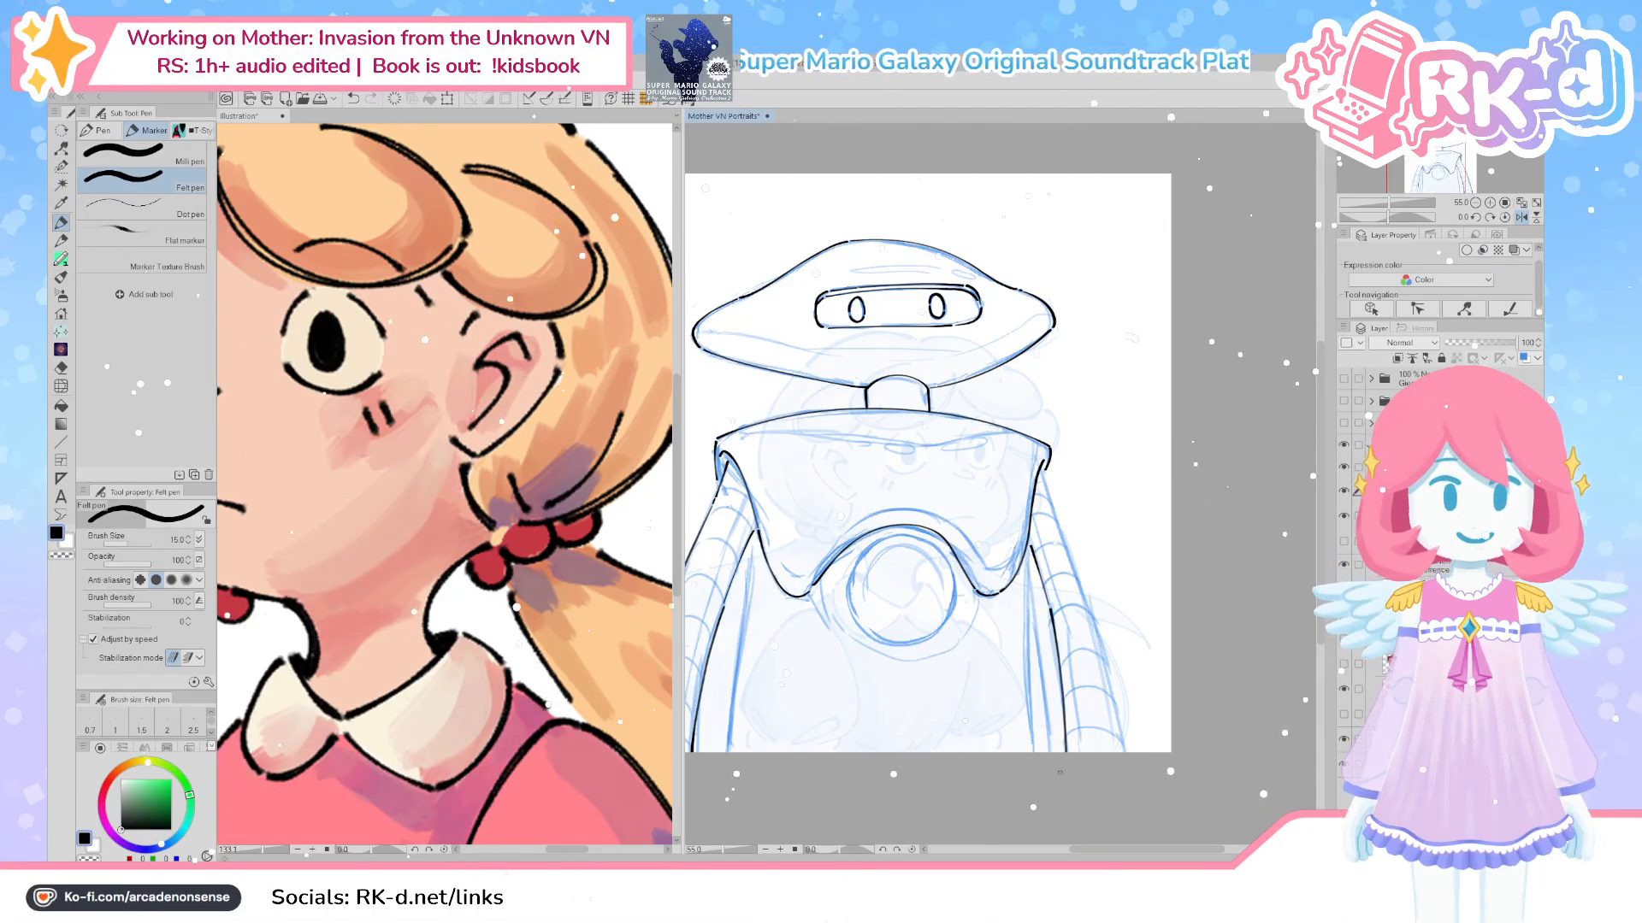
Ink the remaining upper part of the right arm's inner edge up toward the body
scroll(1137, 615, up, 1)
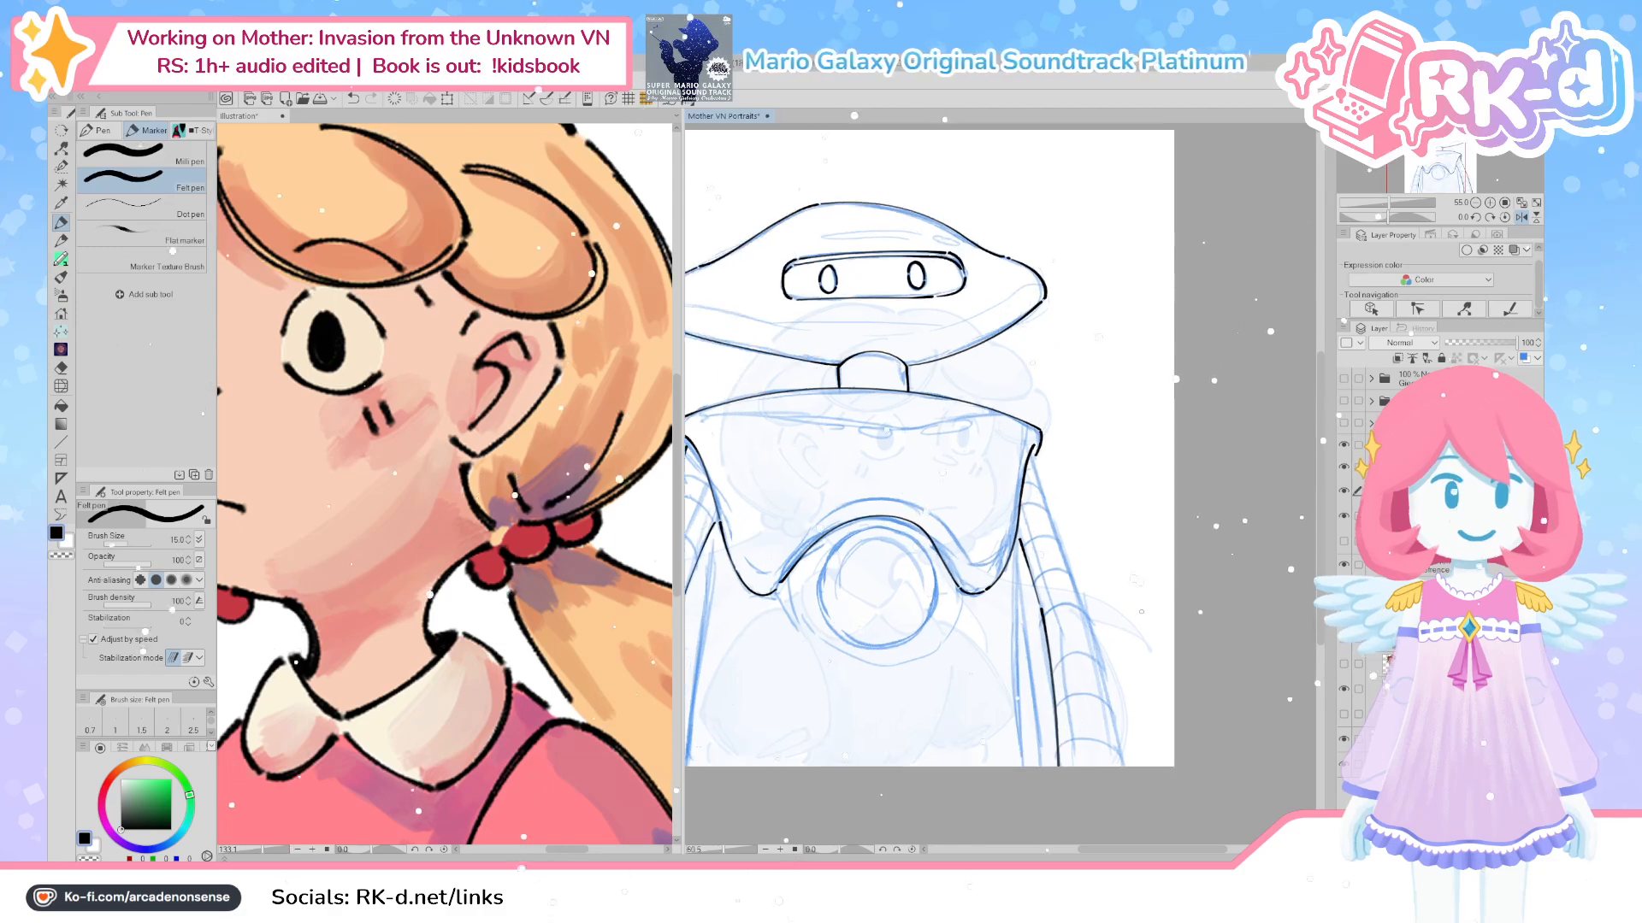
drag(1141, 612, 1103, 609)
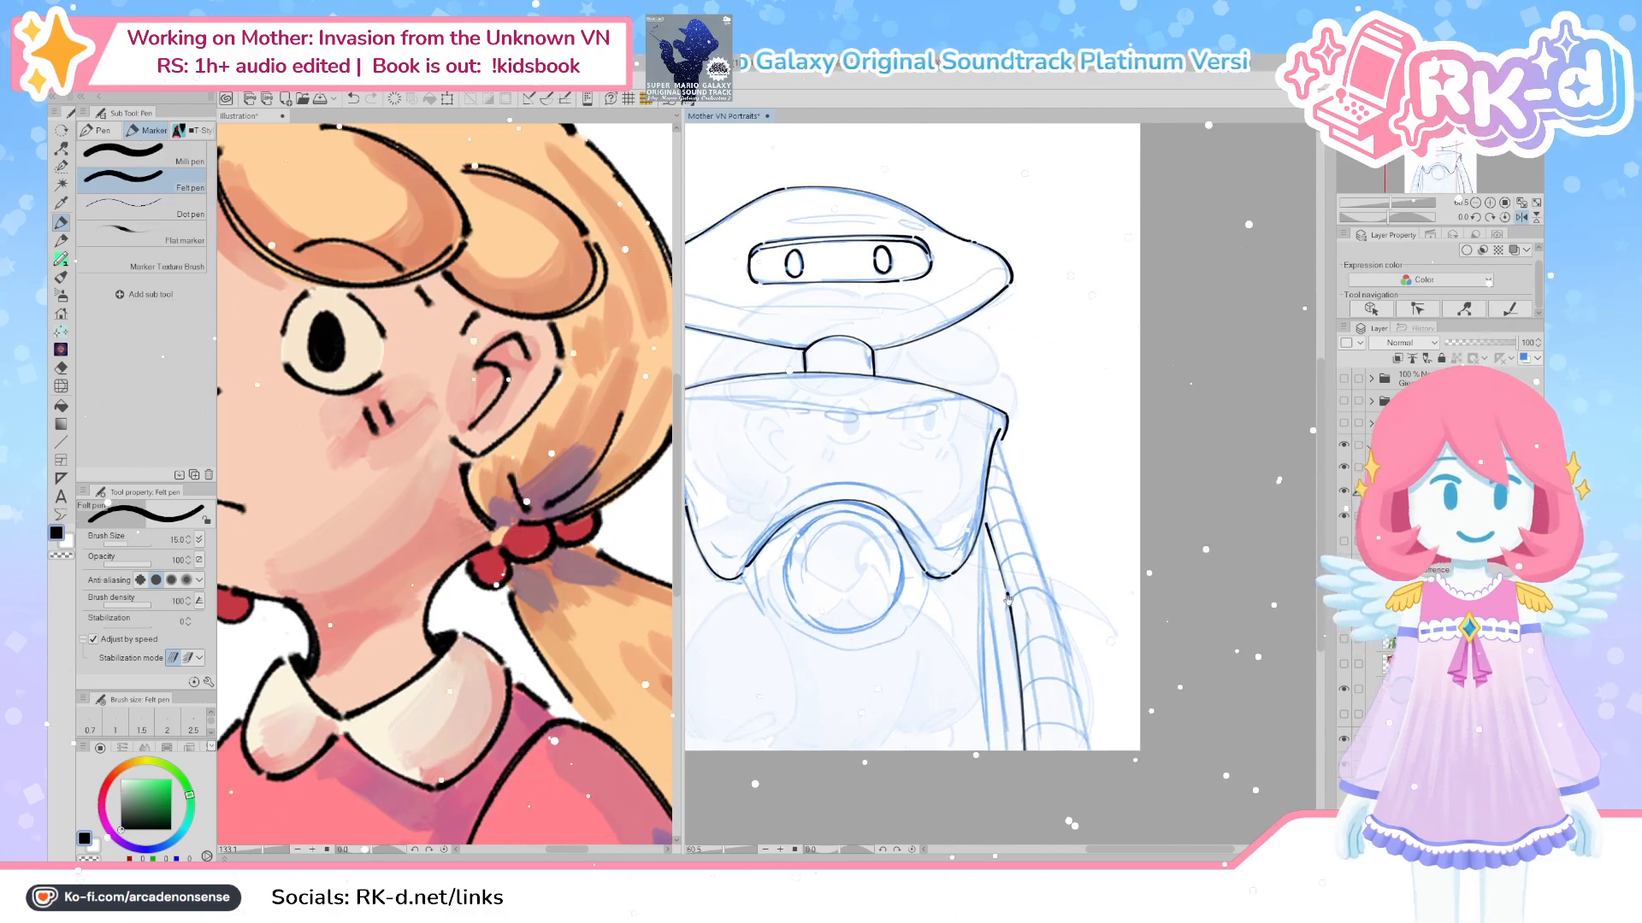
drag(994, 623, 1002, 711)
drag(977, 622, 979, 635)
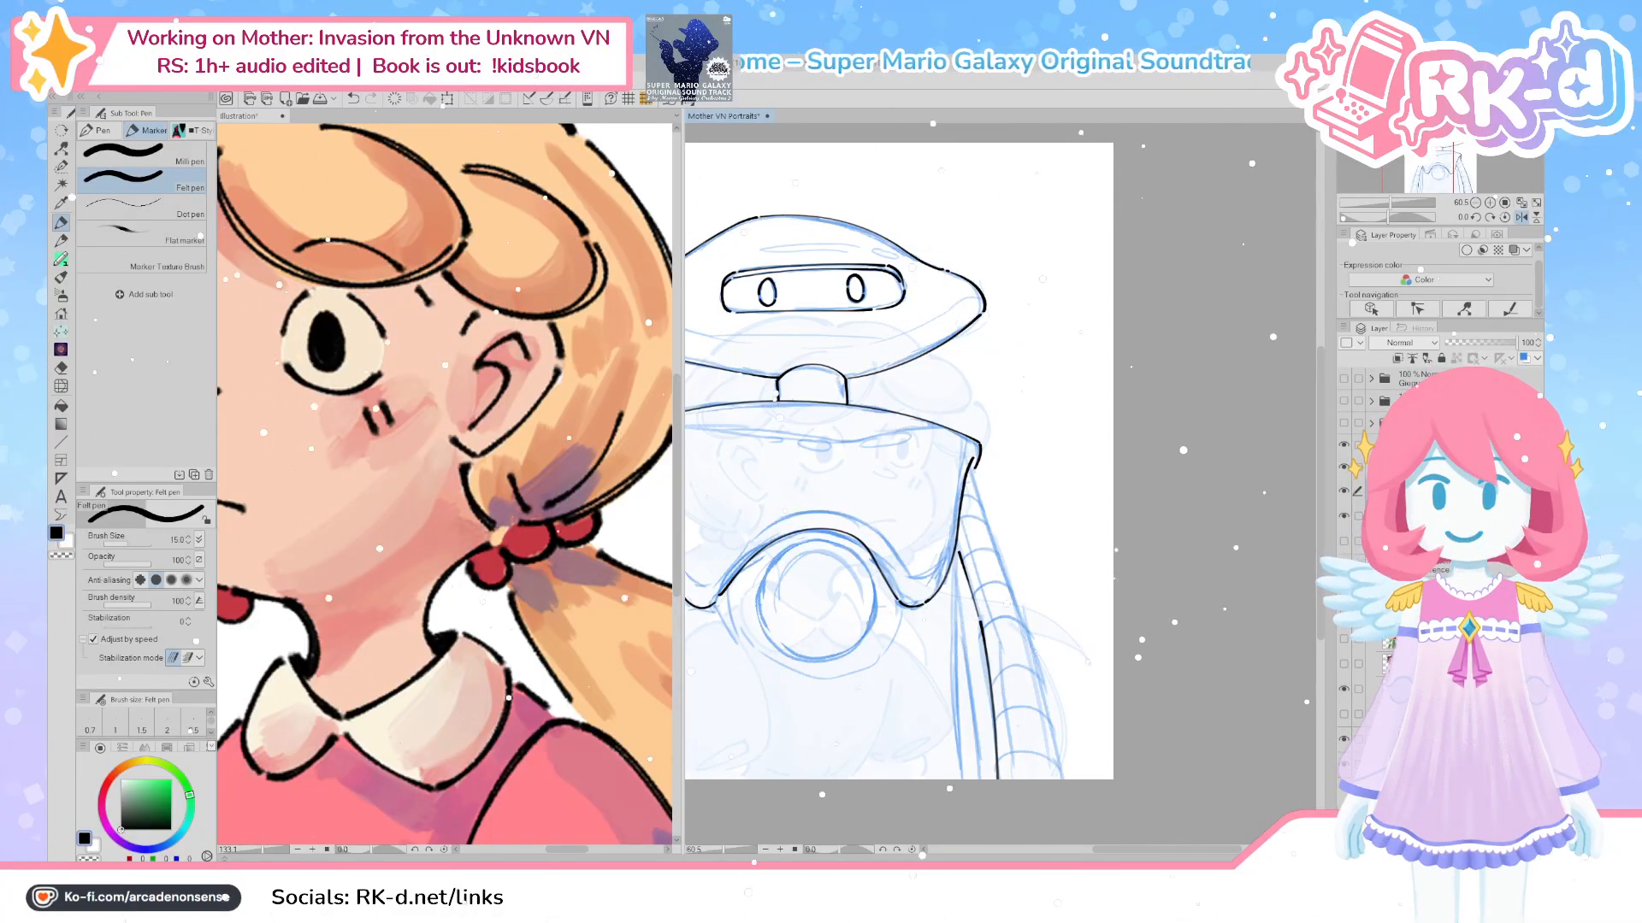
Open the copied video-listing image as a new canvas, widen its pane and enlarge the Kasane Teto thumbnail
key(ctrl+shift+n)
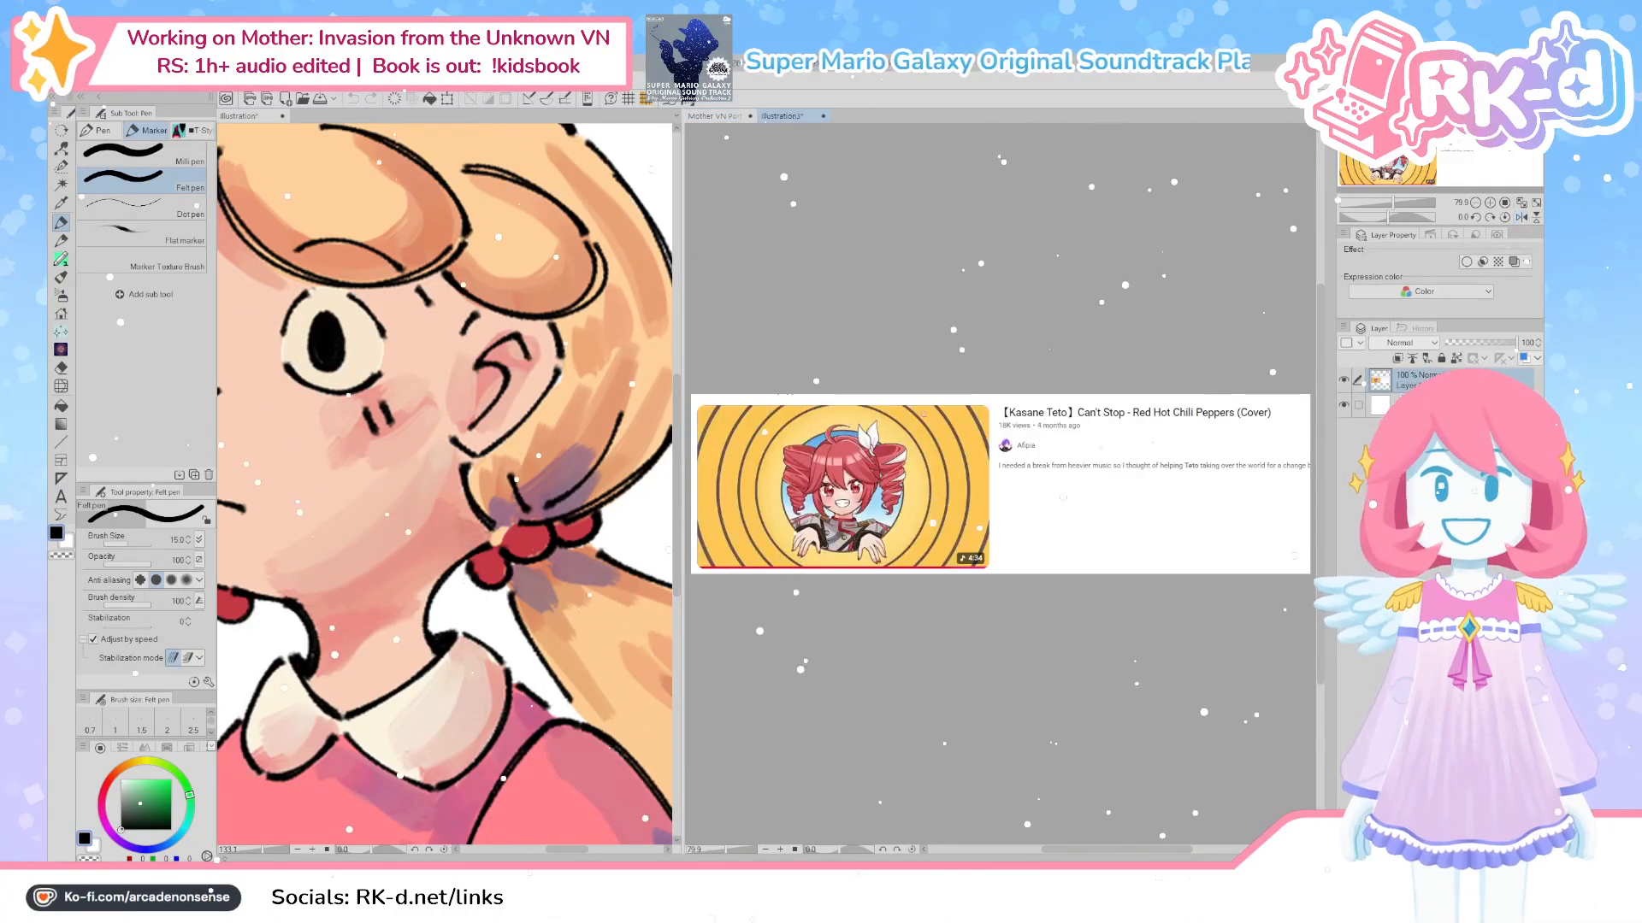
drag(683, 633, 248, 632)
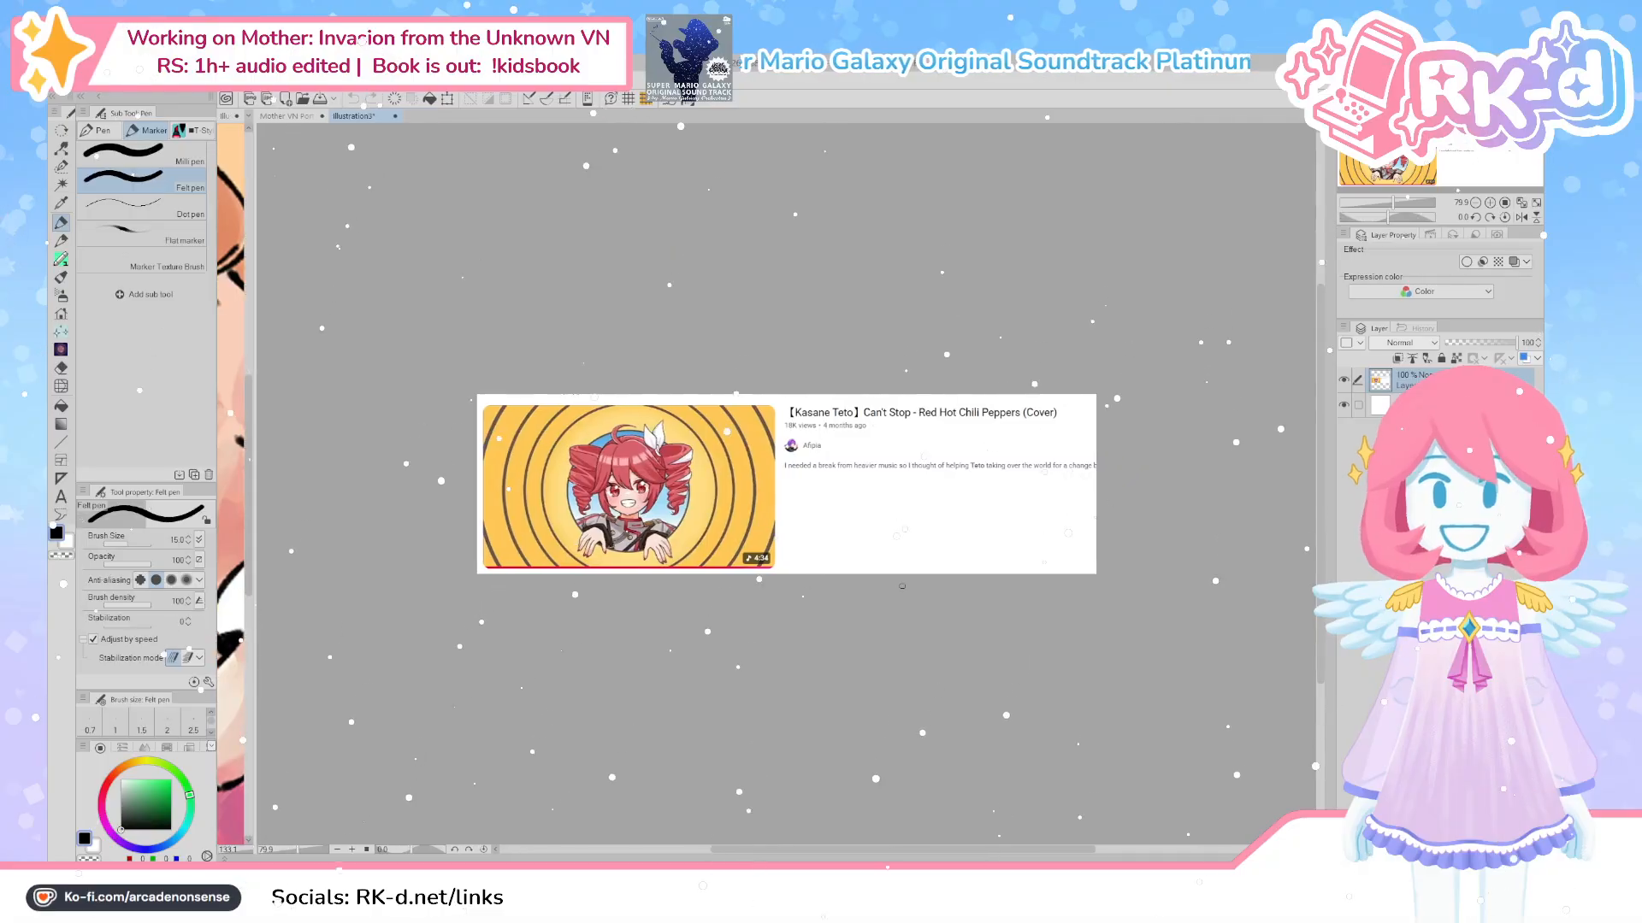
scroll(861, 530, up, 1)
scroll(860, 530, up, 2)
drag(718, 545, 773, 554)
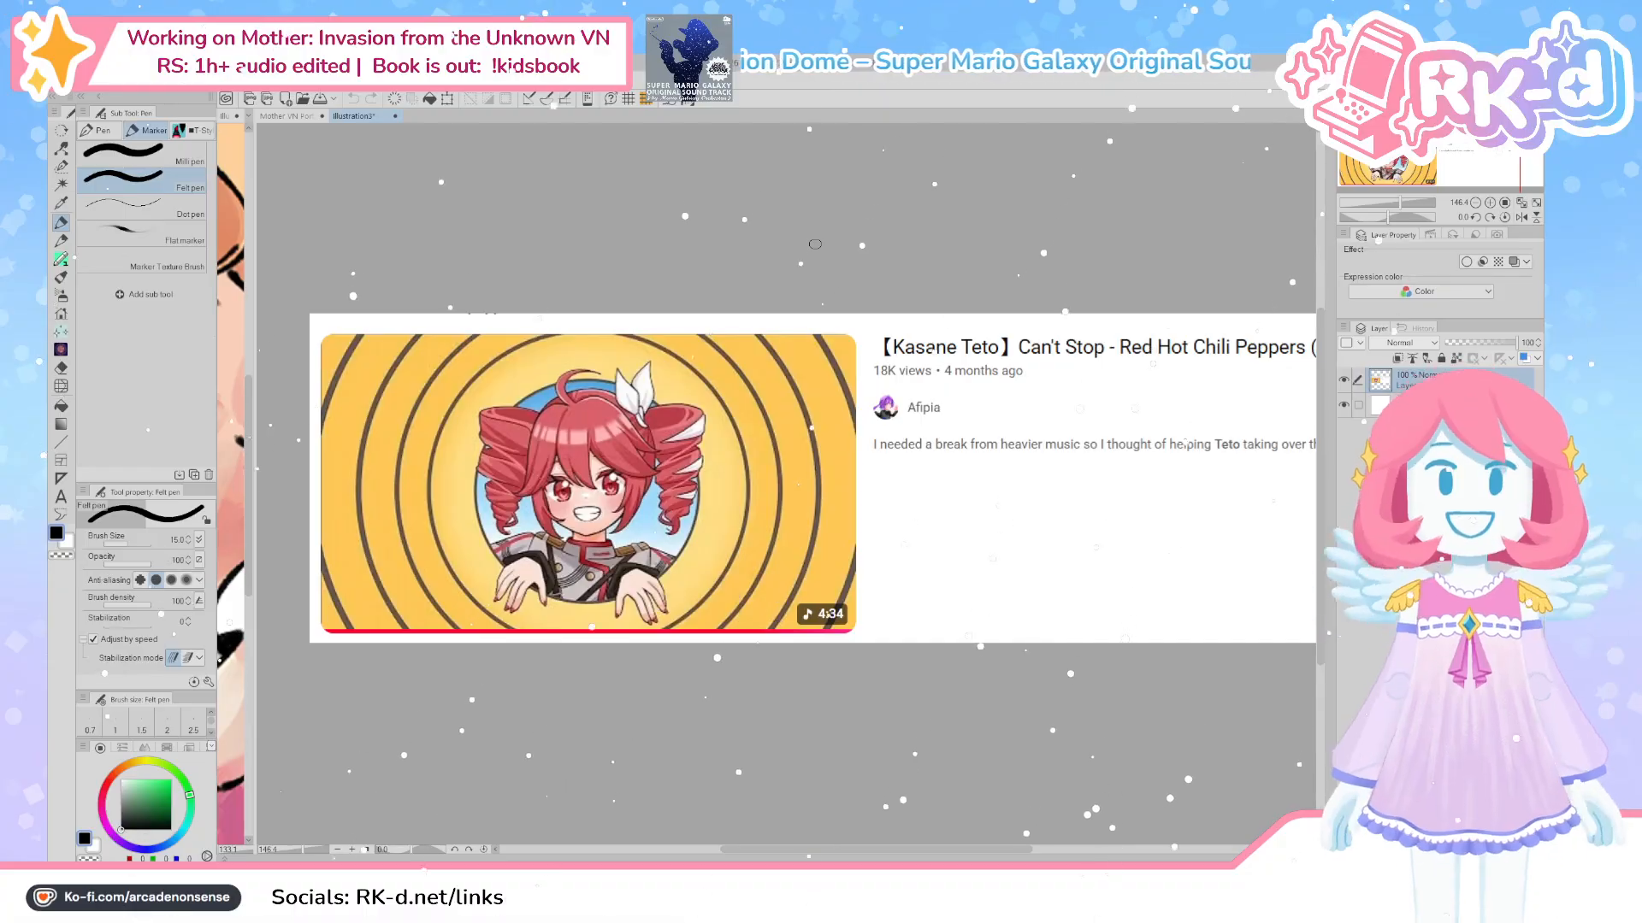
Return to the Mother VN Portraits canvas and switch to Pinch vector line with an effect range of 201
click(274, 118)
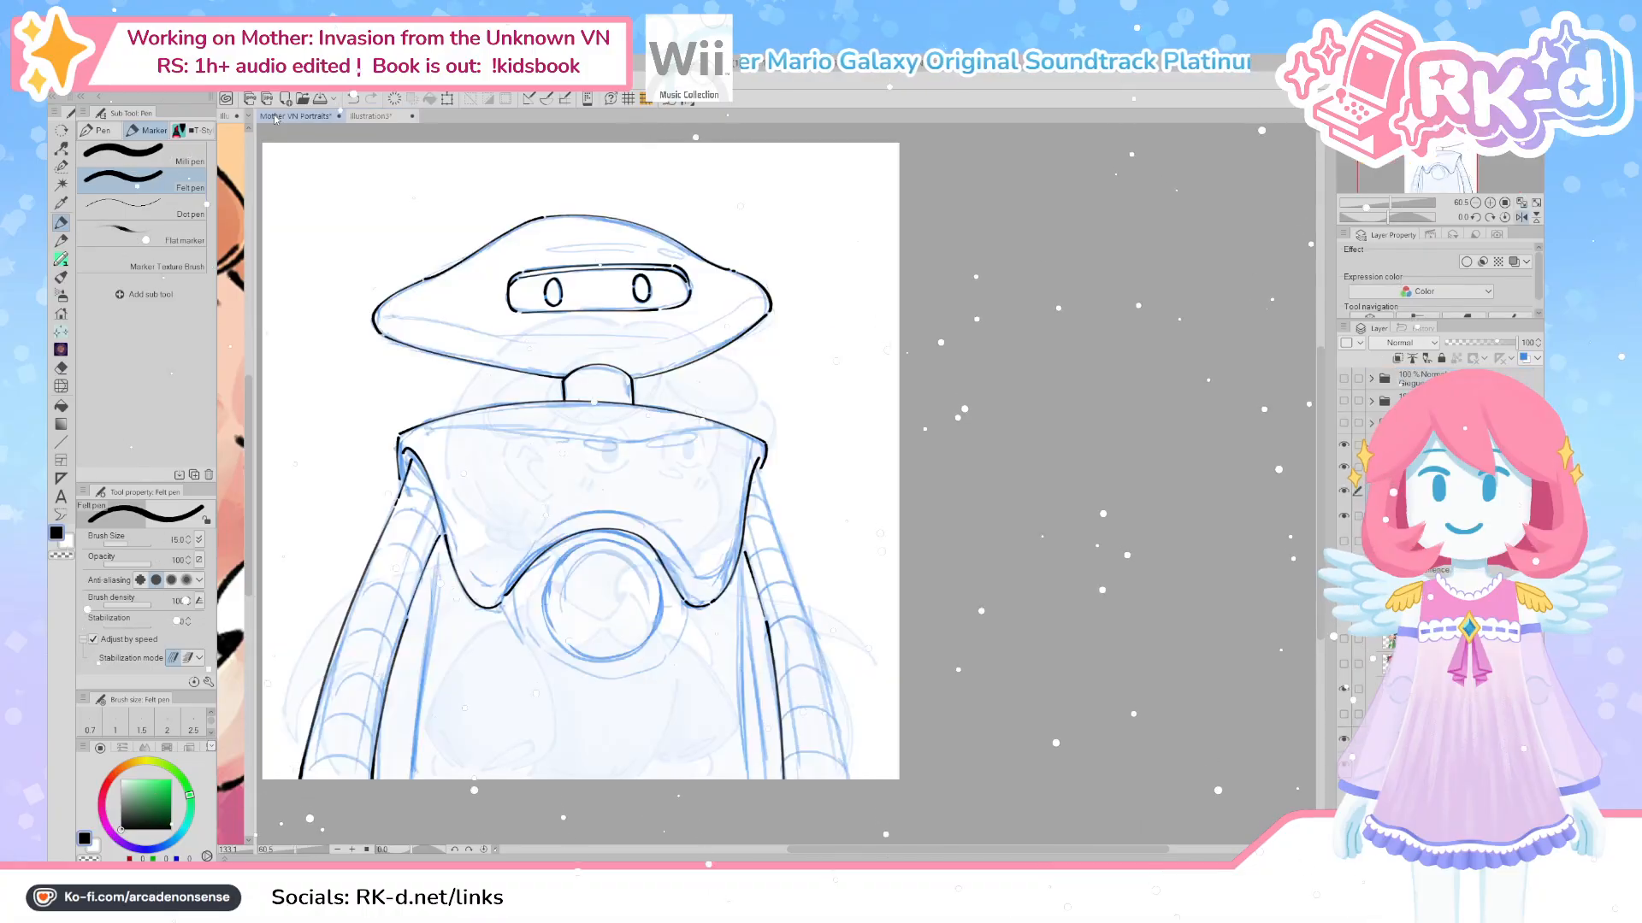
scroll(637, 372, up, 1)
drag(493, 294, 644, 377)
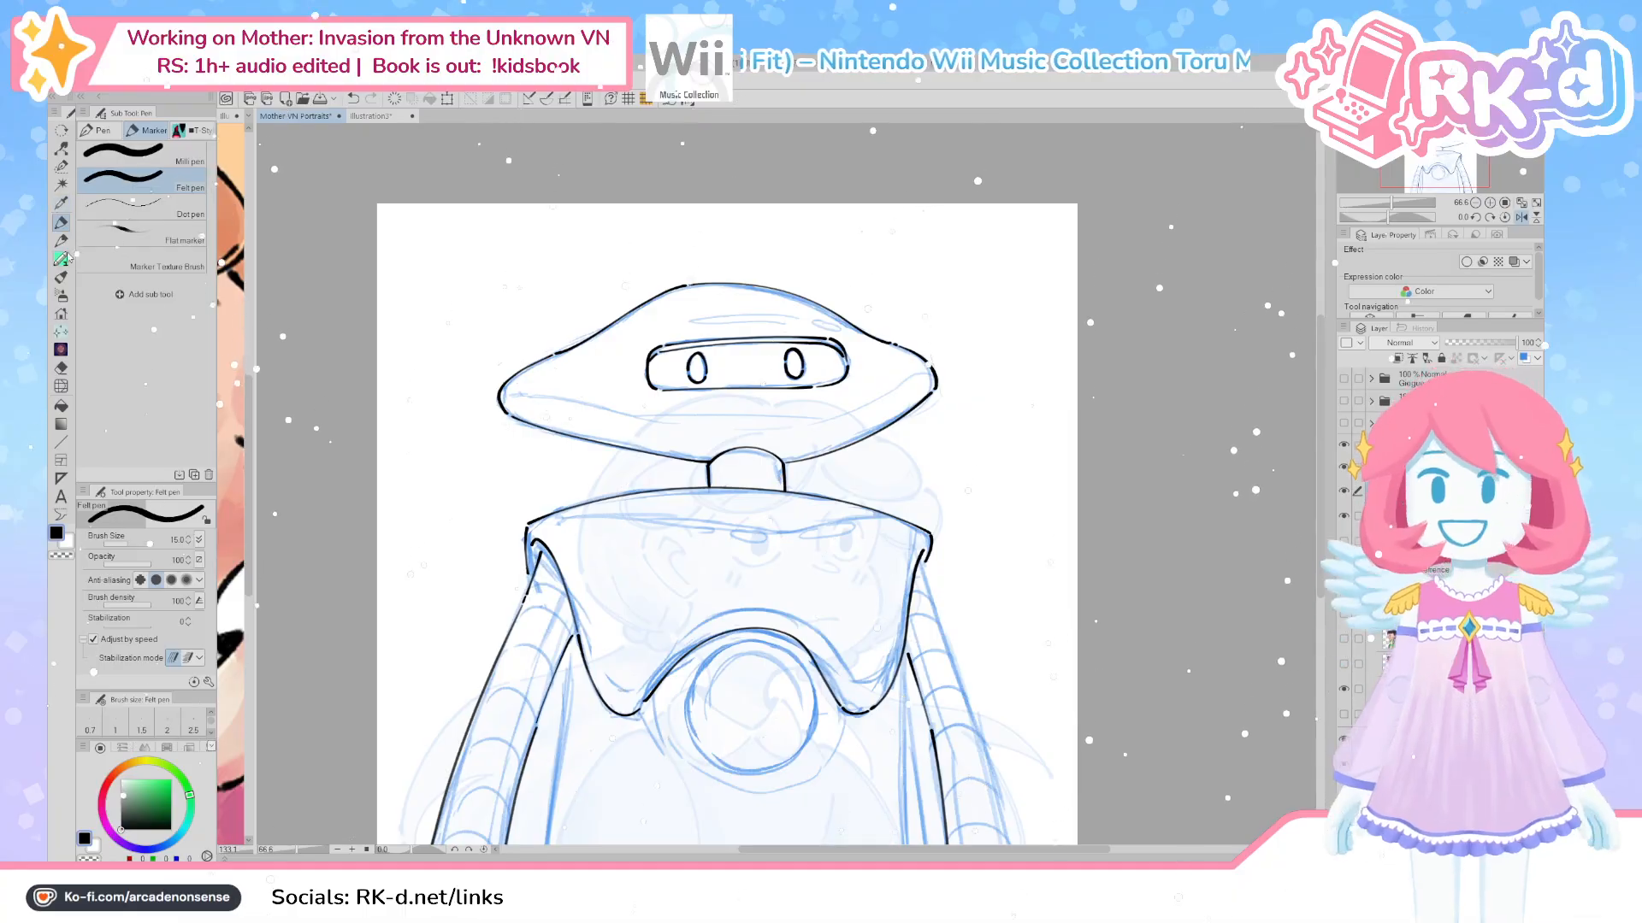
click(62, 150)
ctrl+alt+drag(557, 292, 519, 389)
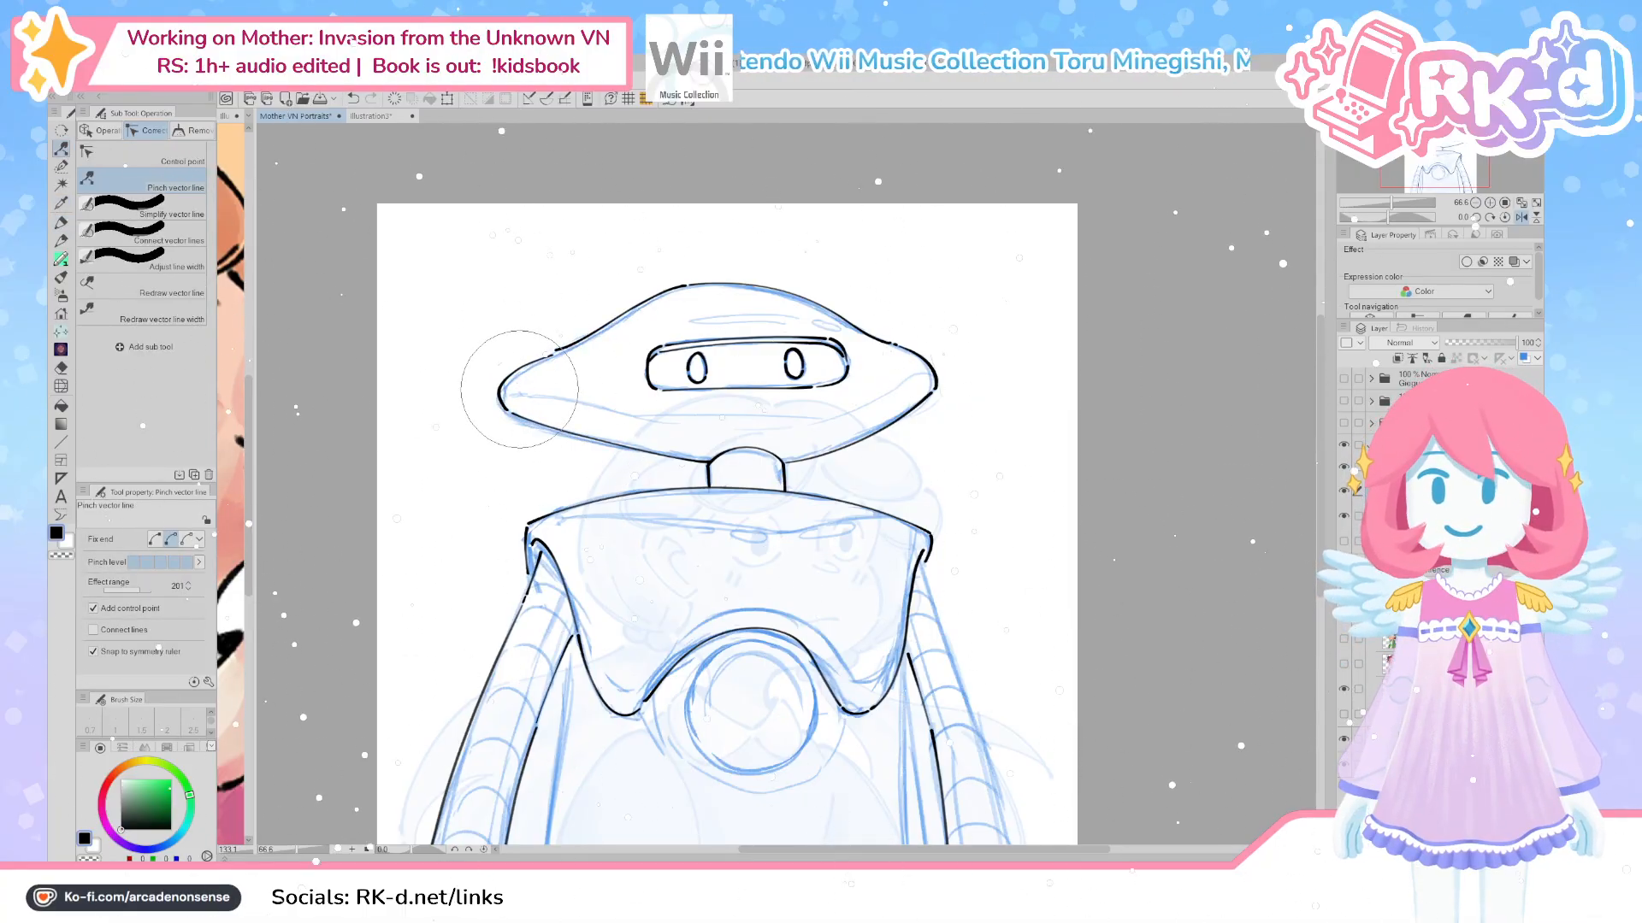
Change the Fix end setting to its third option and pinch the head outline into shape around its left tip
click(156, 539)
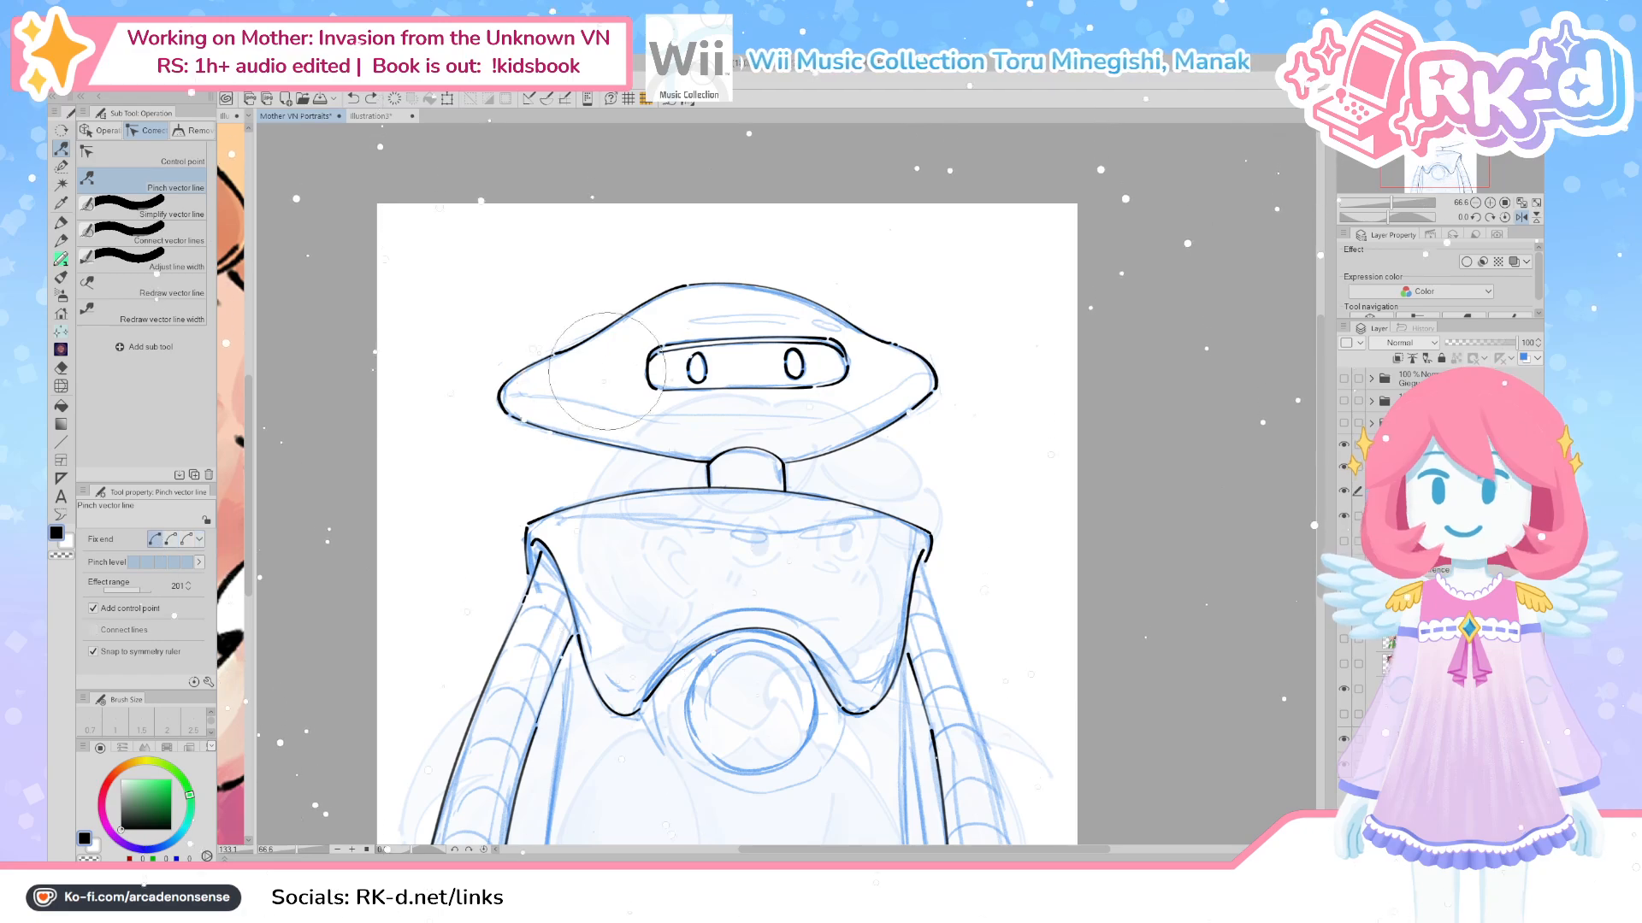
click(190, 540)
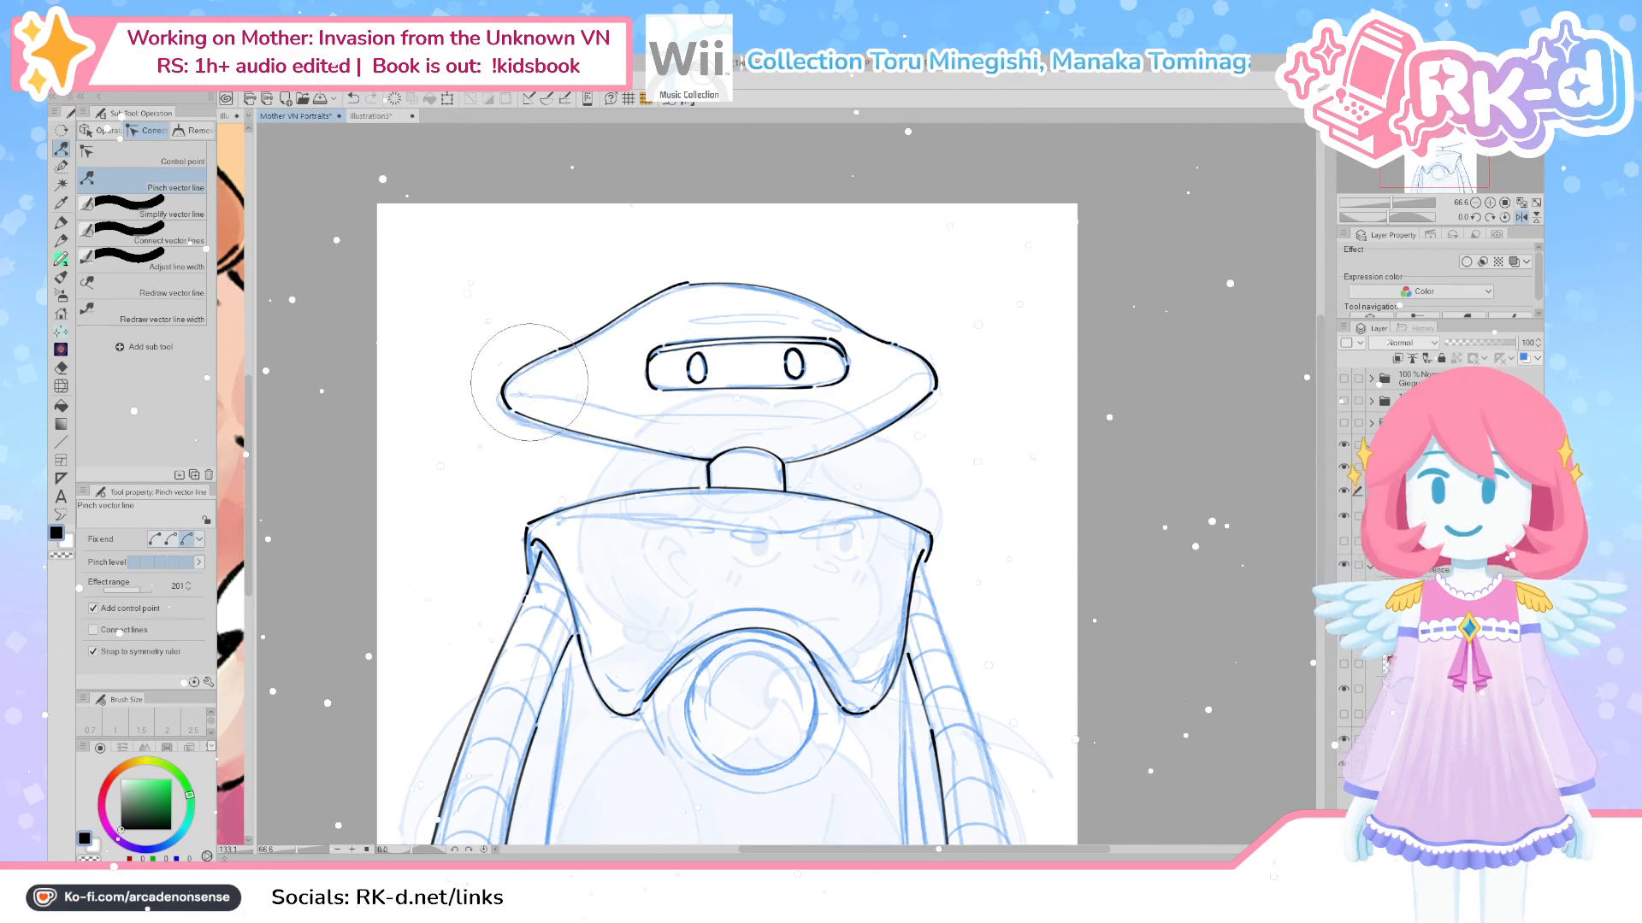
drag(528, 382, 506, 392)
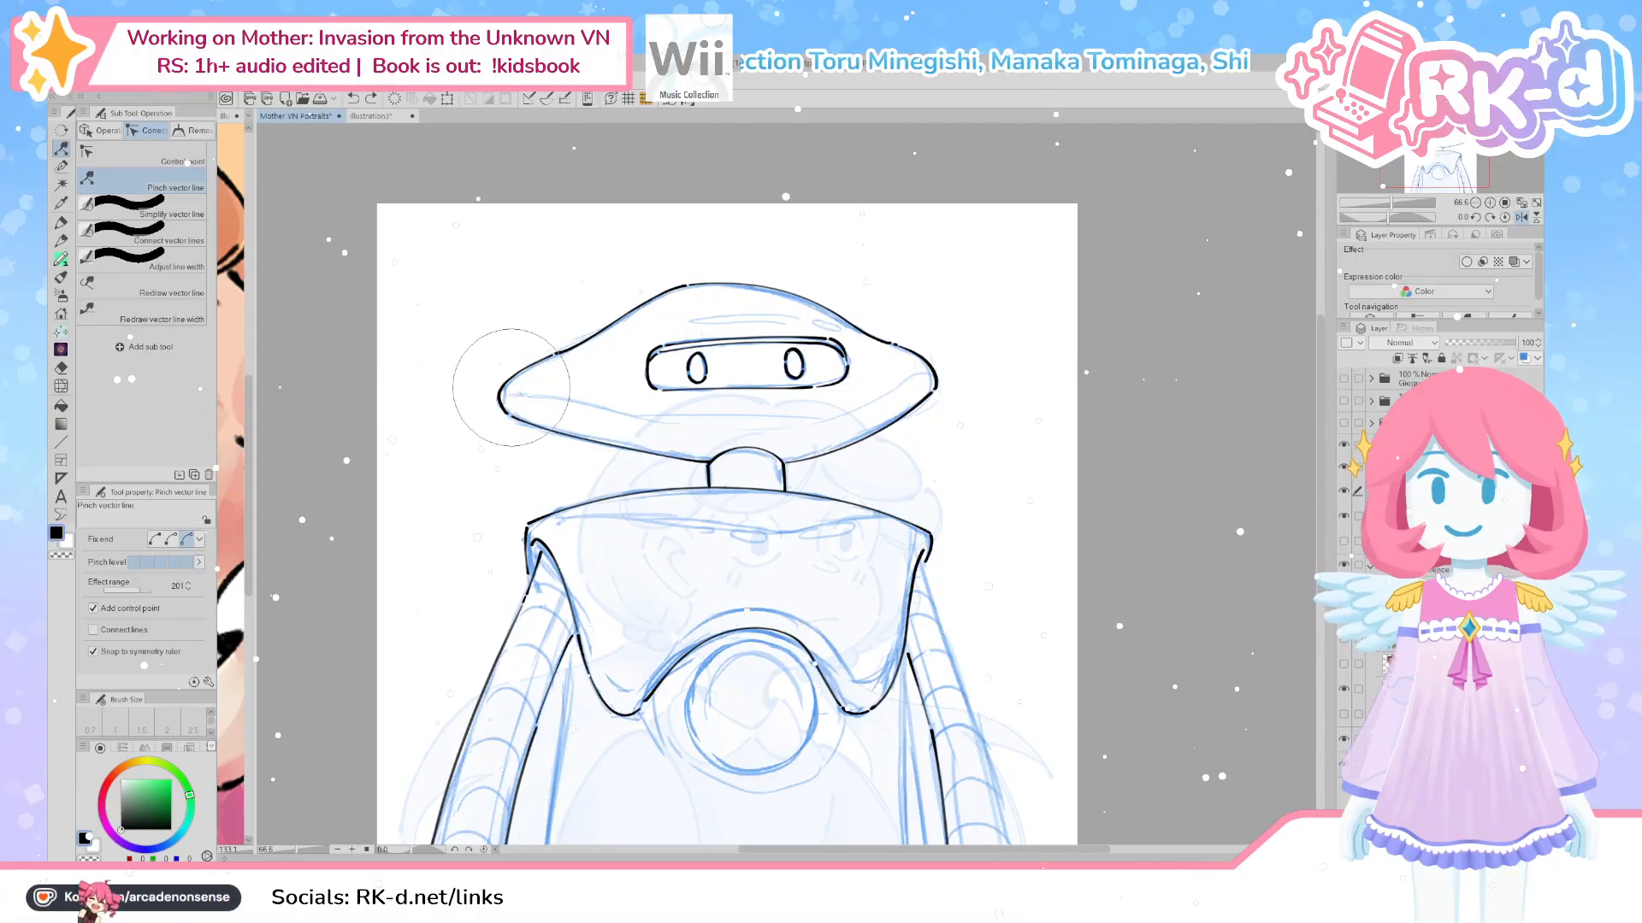
drag(530, 382, 536, 364)
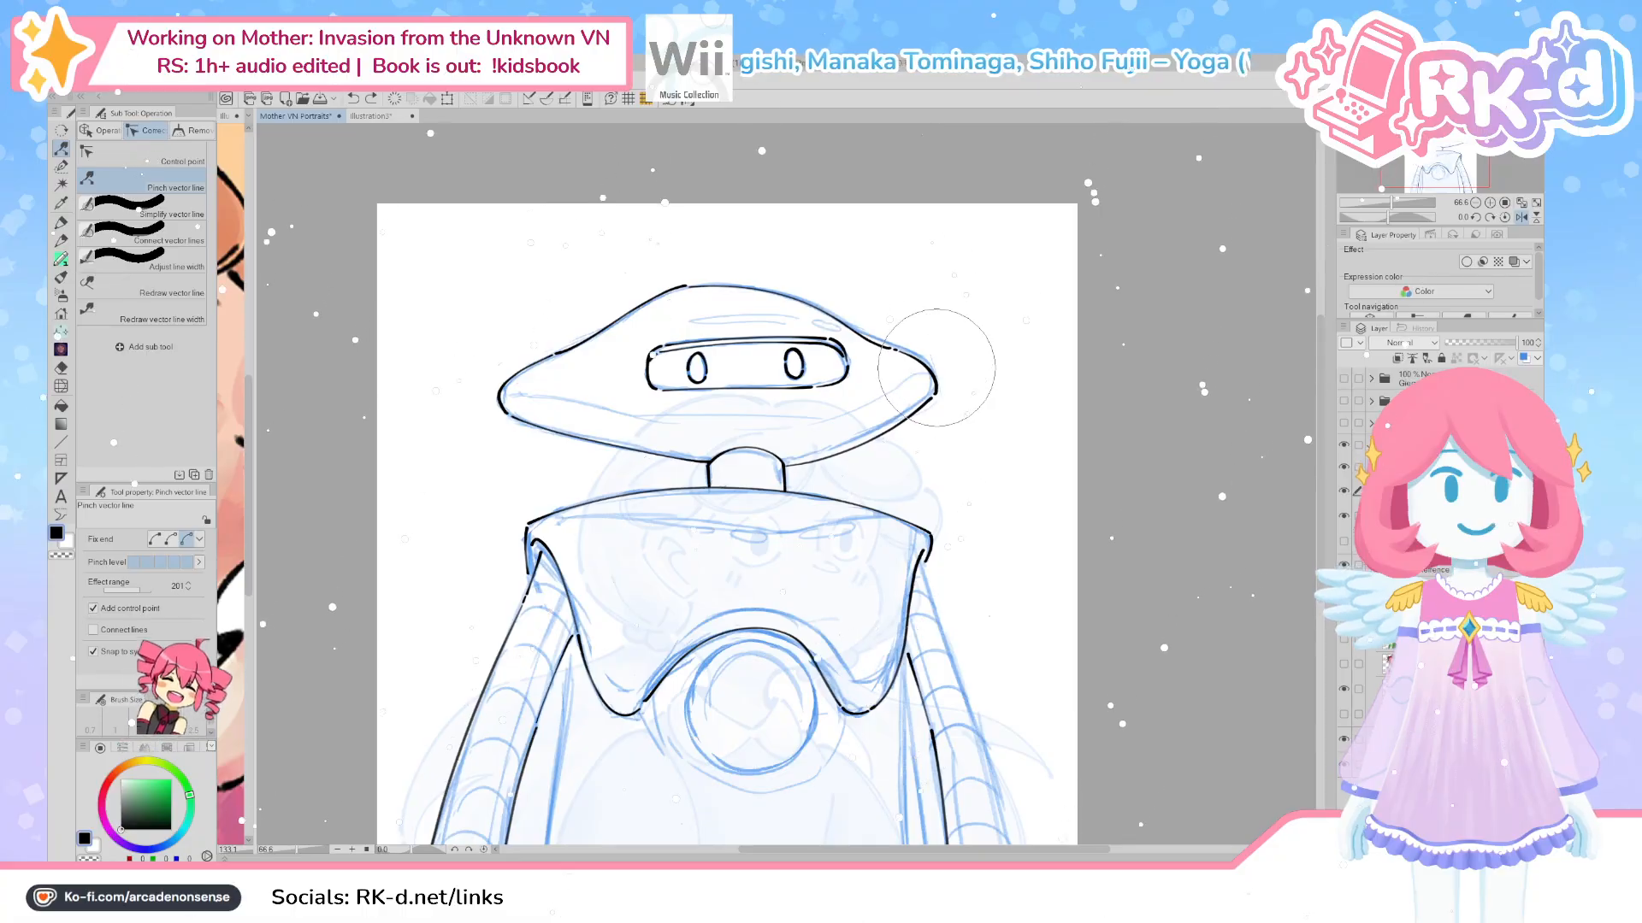
Use the second Fix end option to pinch the head outline near its right tip, and restore the third option
click(170, 538)
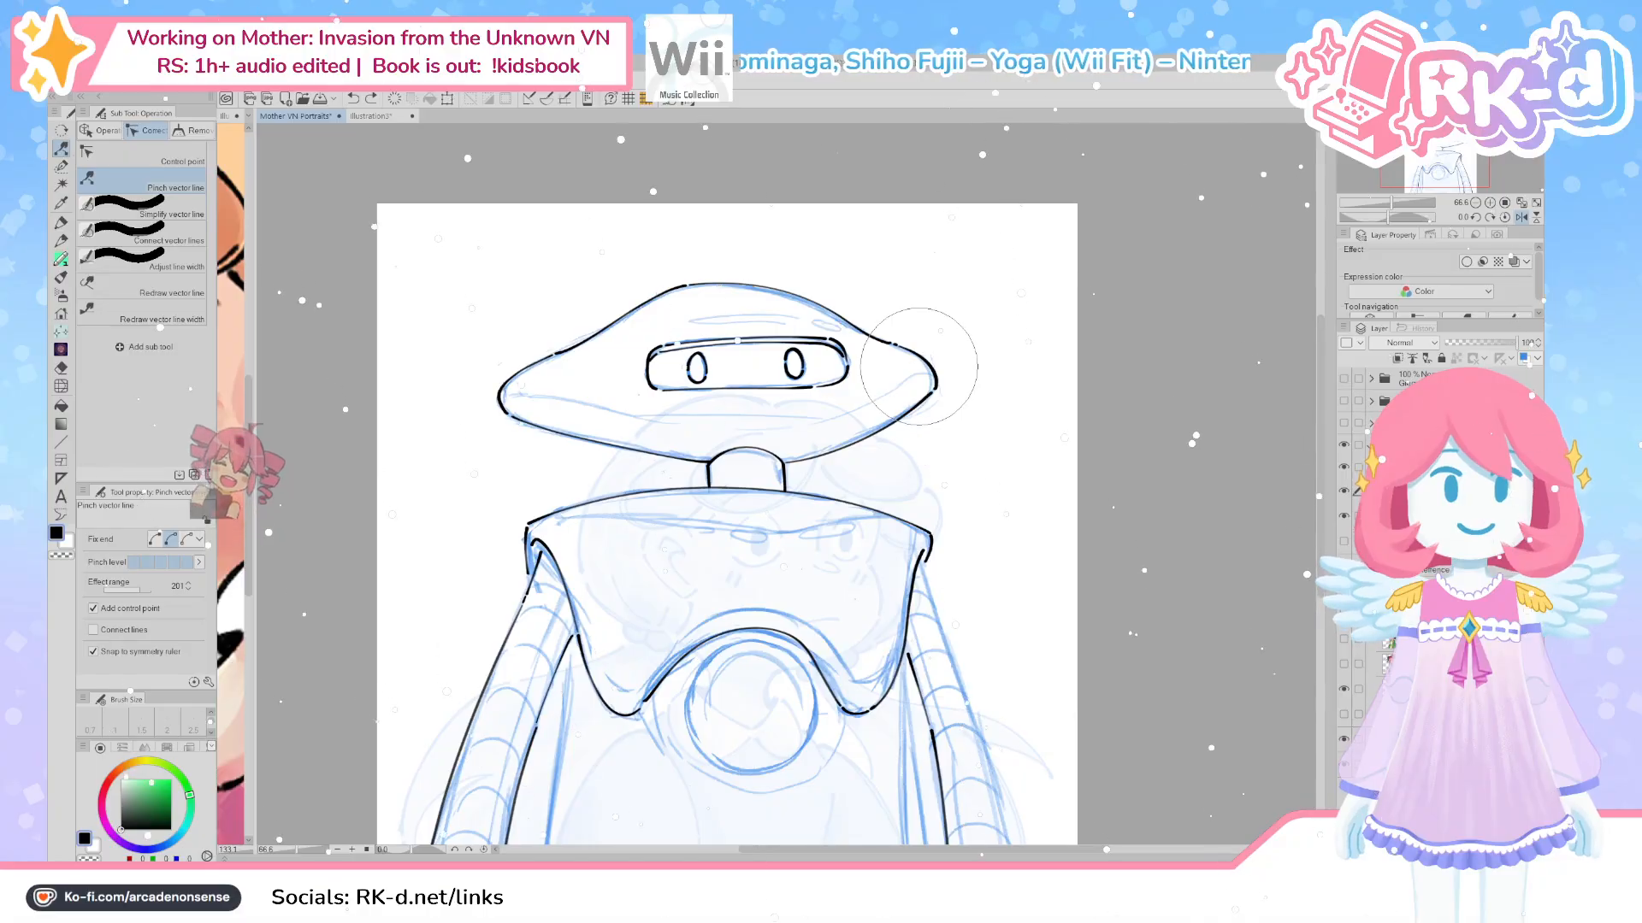
drag(920, 365, 916, 372)
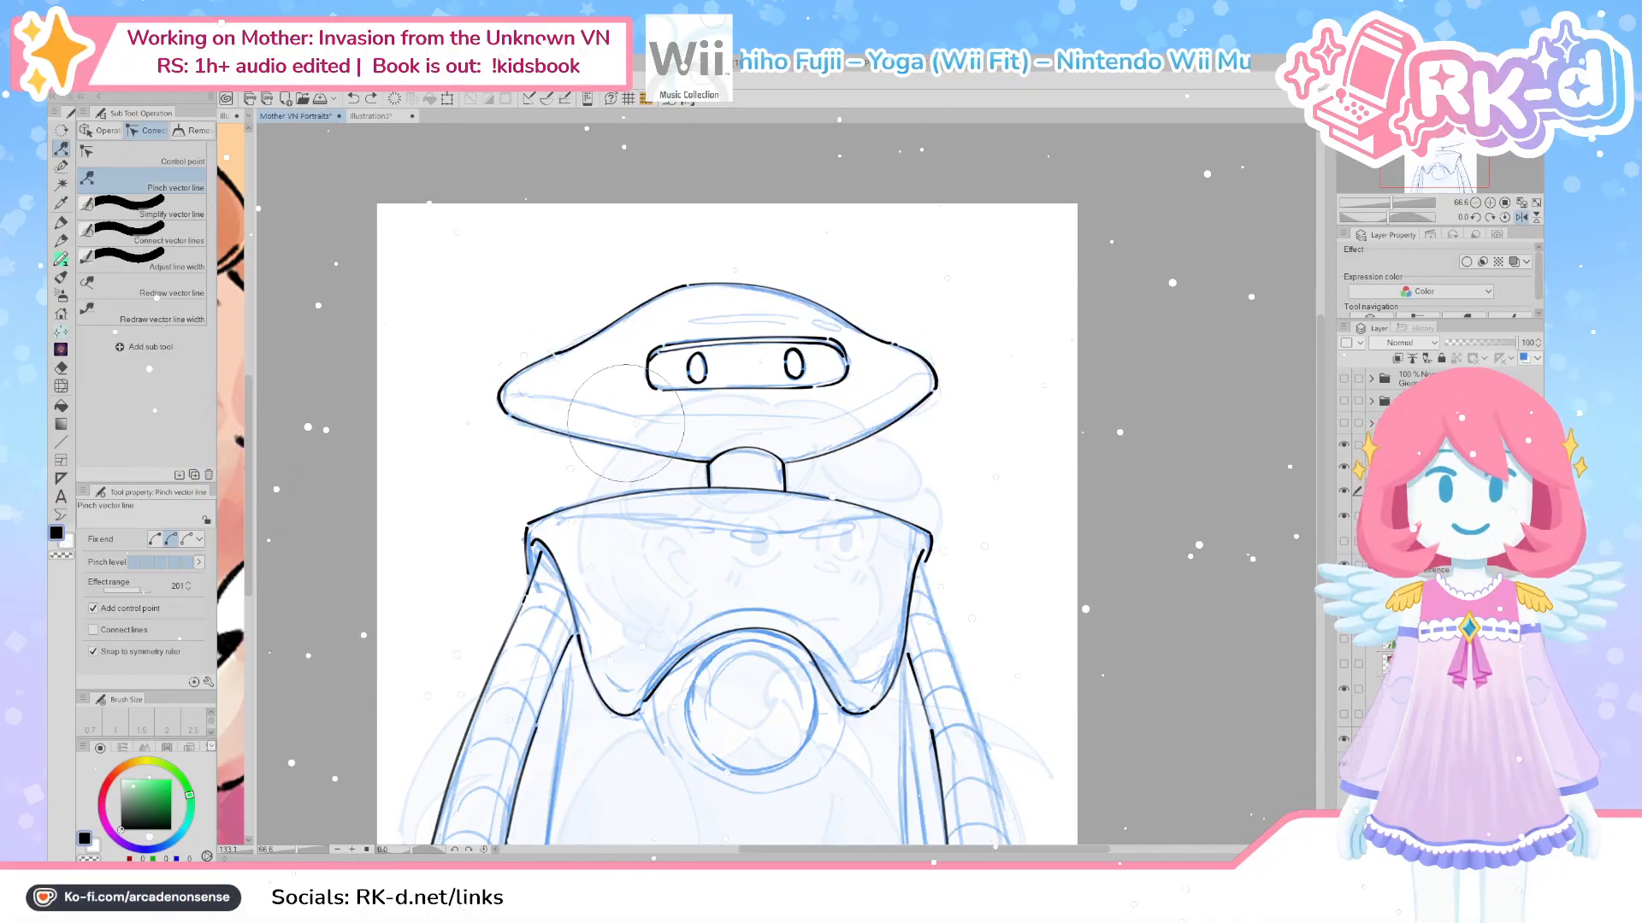
click(186, 545)
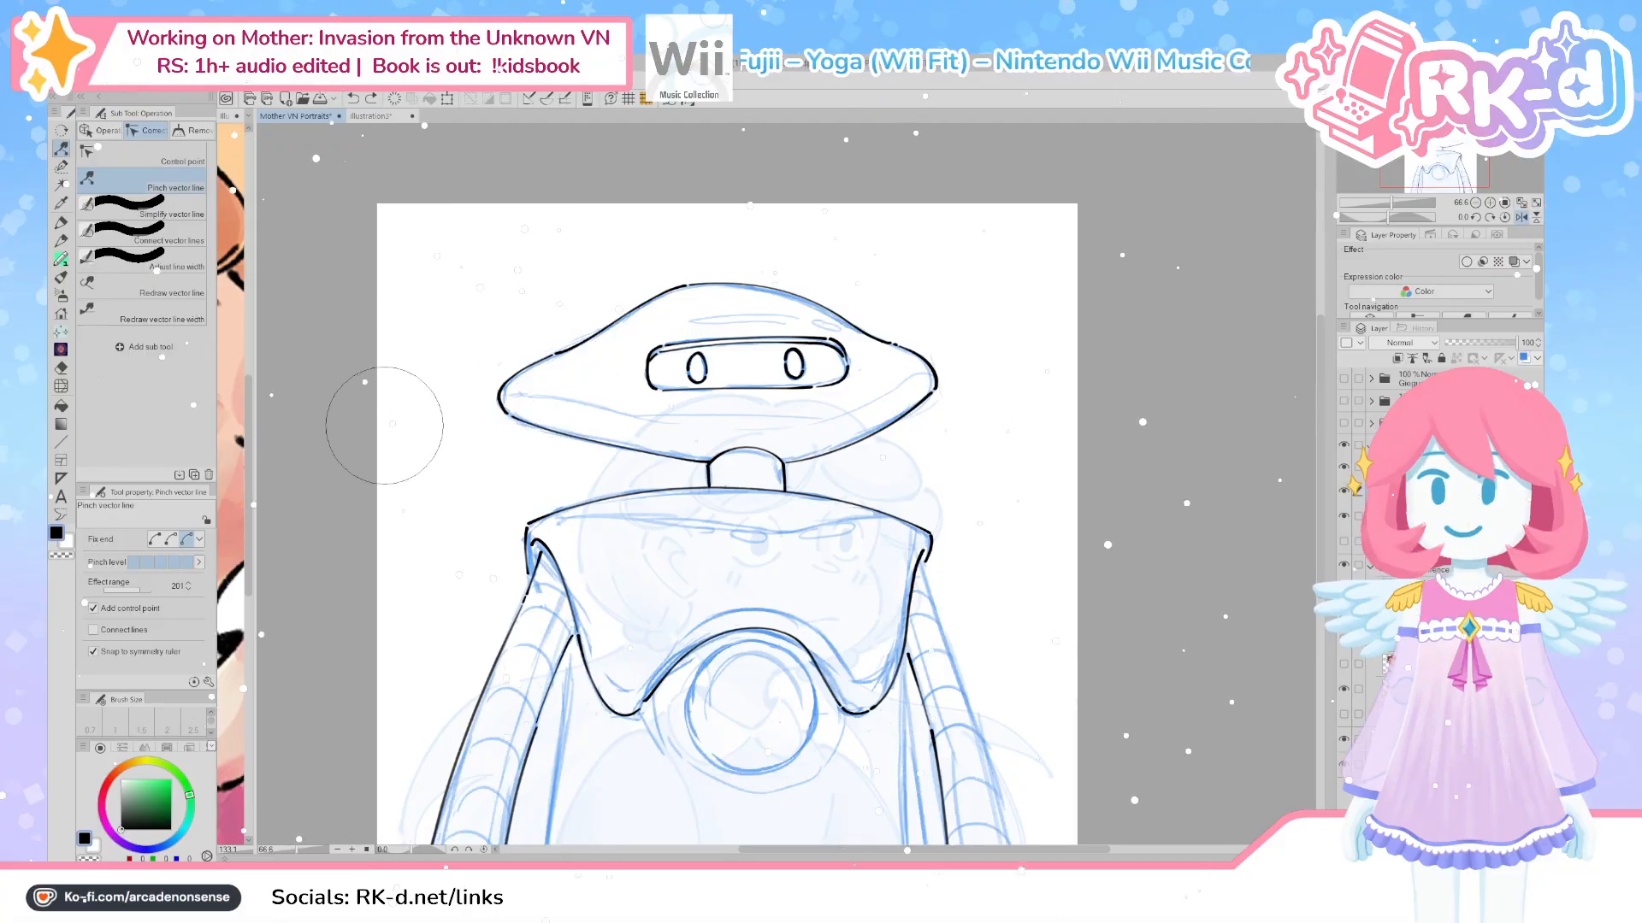
Try to pinch the head outline's left tip upward with different Fix end options, and undo the changes
mouse_move(534, 389)
mouse_down()
mouse_move(513, 377)
mouse_move(514, 393)
mouse_move(533, 377)
mouse_up()
click(155, 539)
click(170, 538)
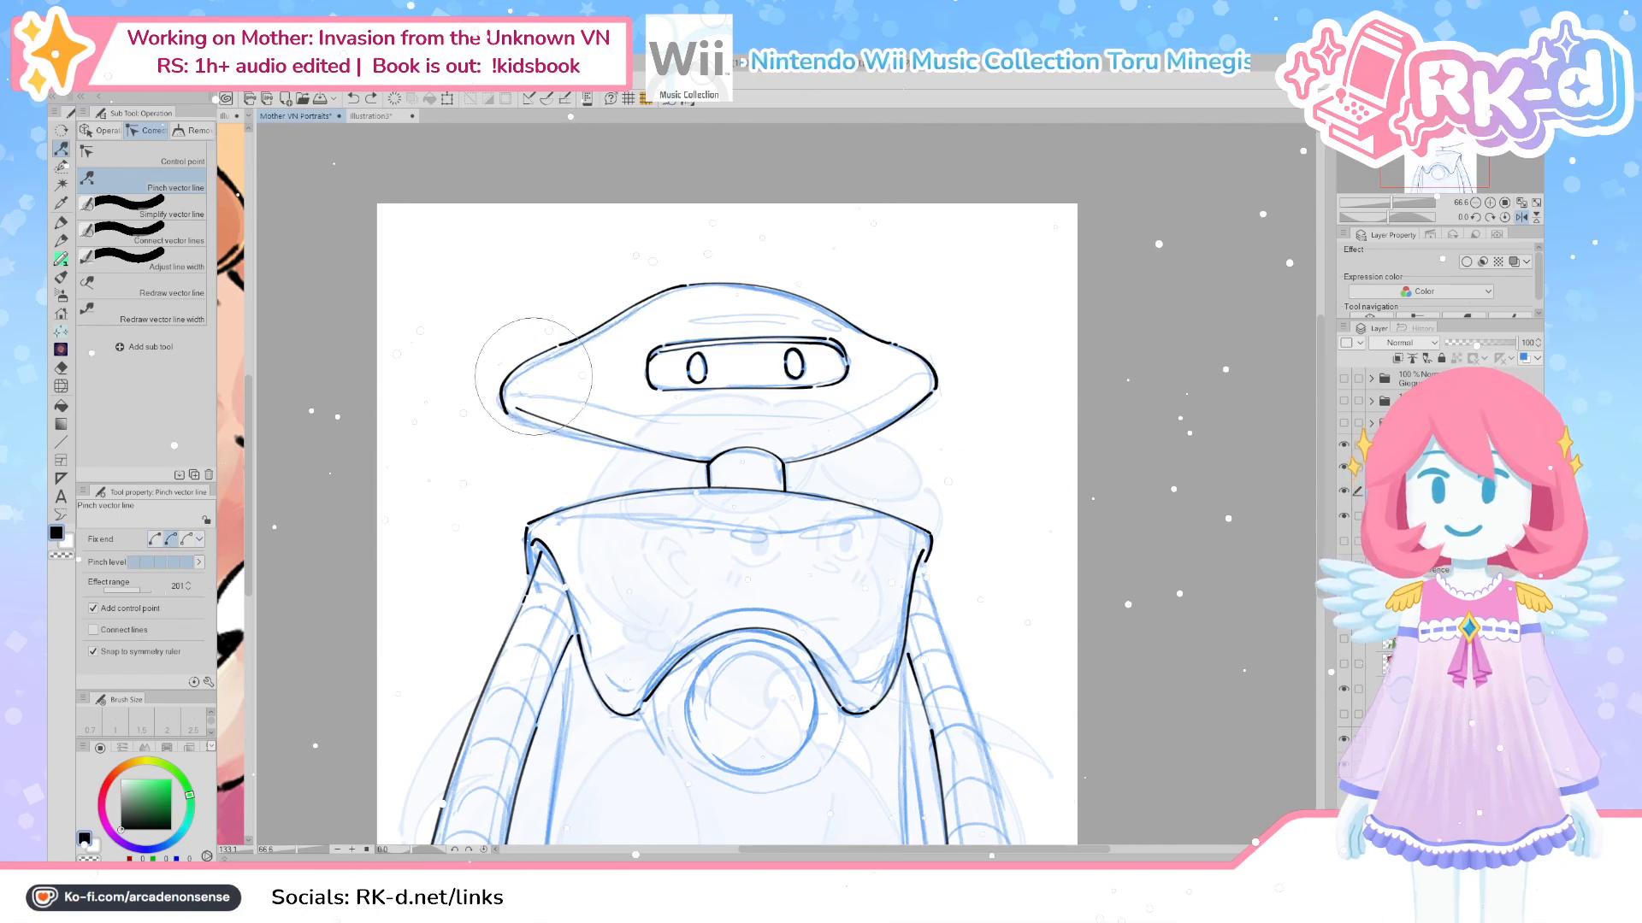
key(ctrl+z)
key(ctrl+z)
Reduce the pinch effect range to 28 and adjust the line ends on the head outline's upper-left slope
mouse_move(585, 372)
ctrl+alt+mouse_down()
mouse_move(581, 349)
mouse_move(563, 353)
ctrl+alt+mouse_up()
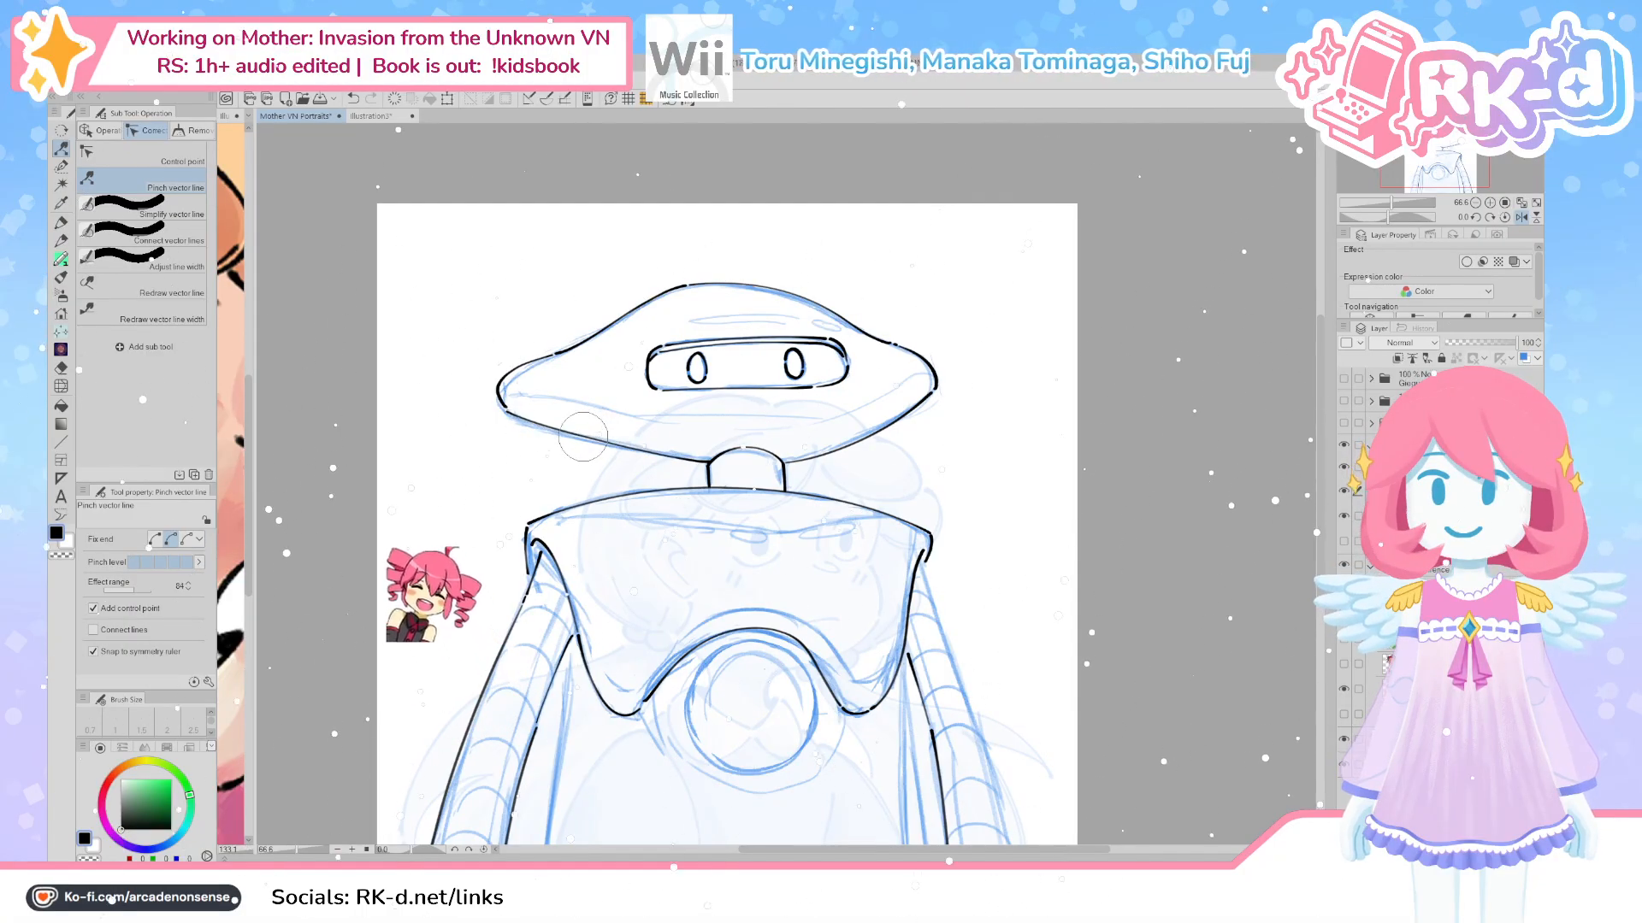
mouse_move(491, 429)
mouse_down()
mouse_move(476, 429)
mouse_move(512, 417)
mouse_up()
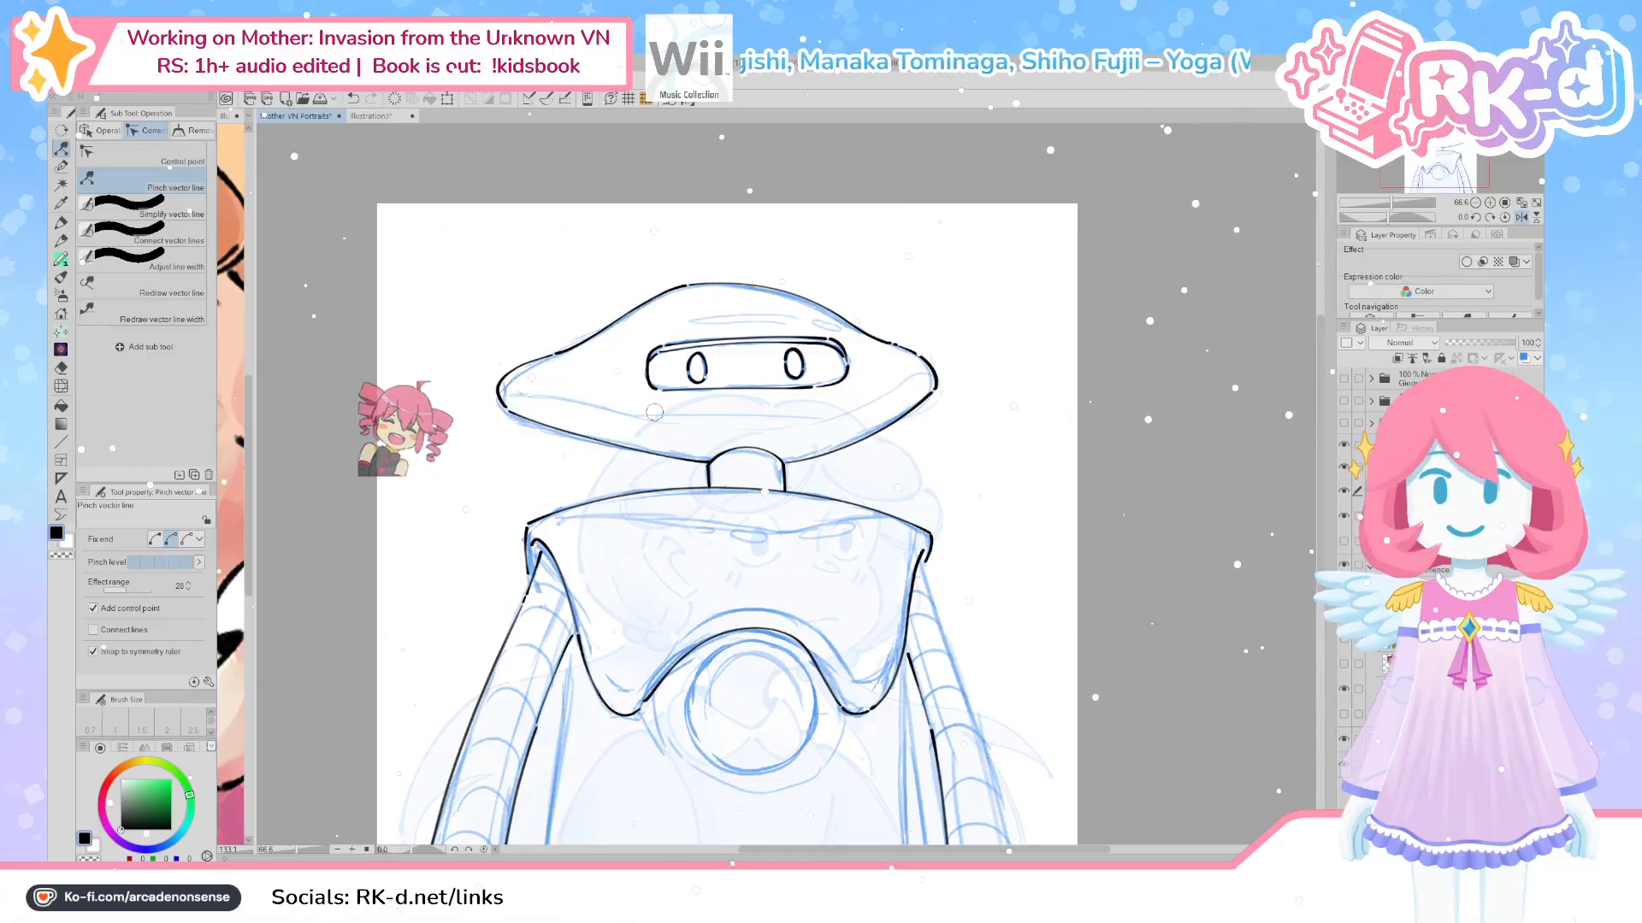
drag(568, 355, 564, 353)
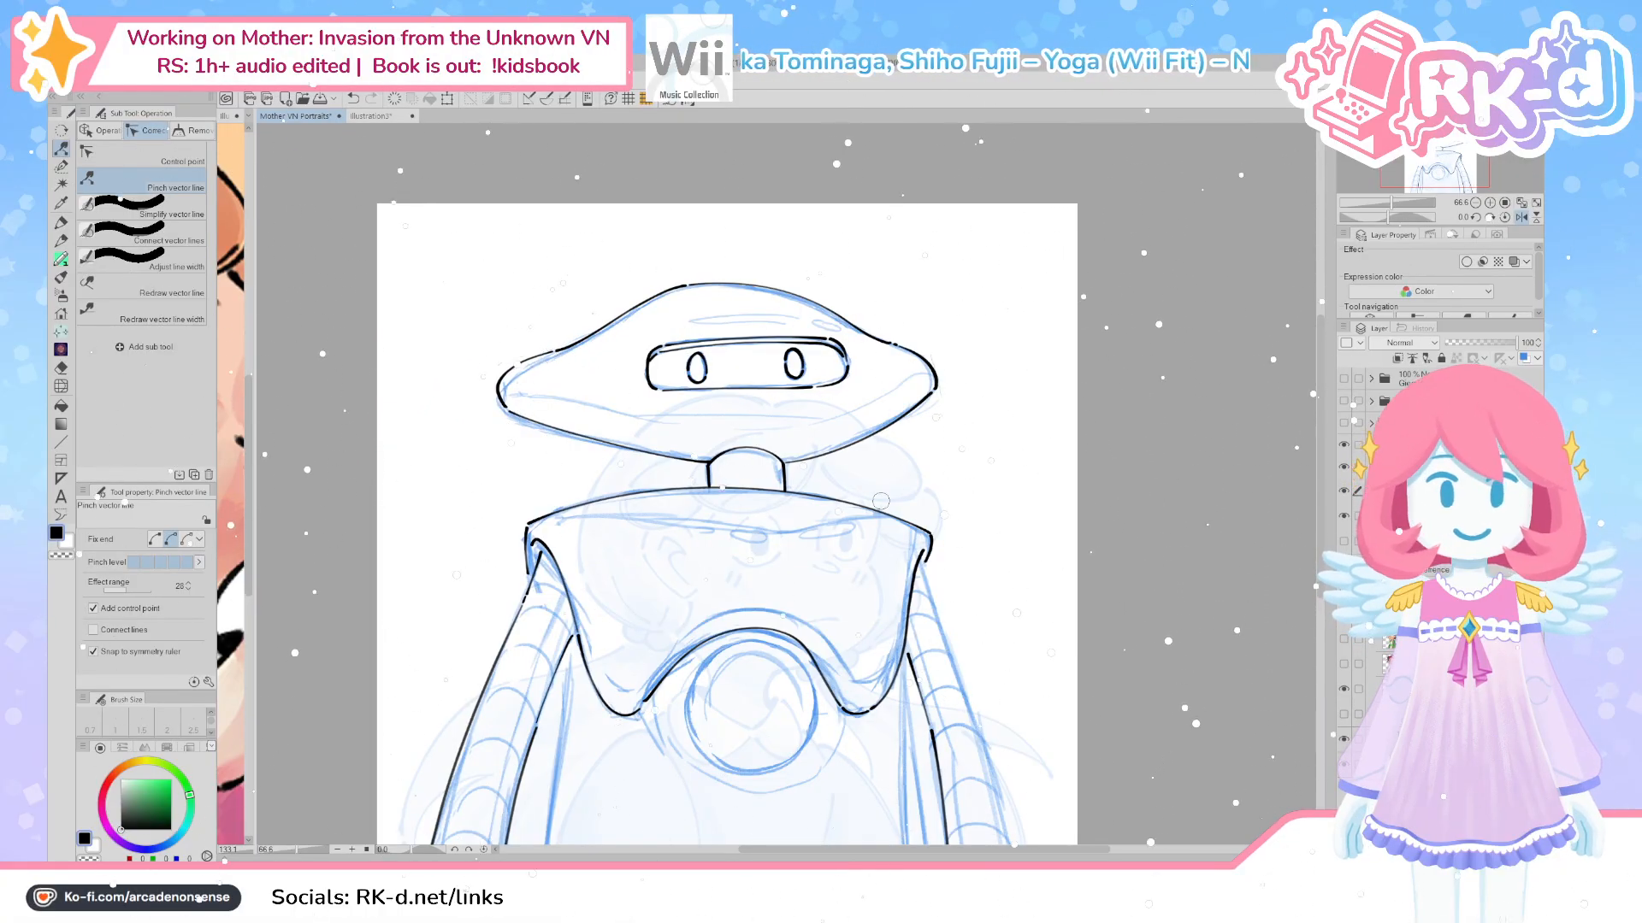
Try to pinch the visor outline's upper-right part downward, and undo it
drag(865, 484, 868, 500)
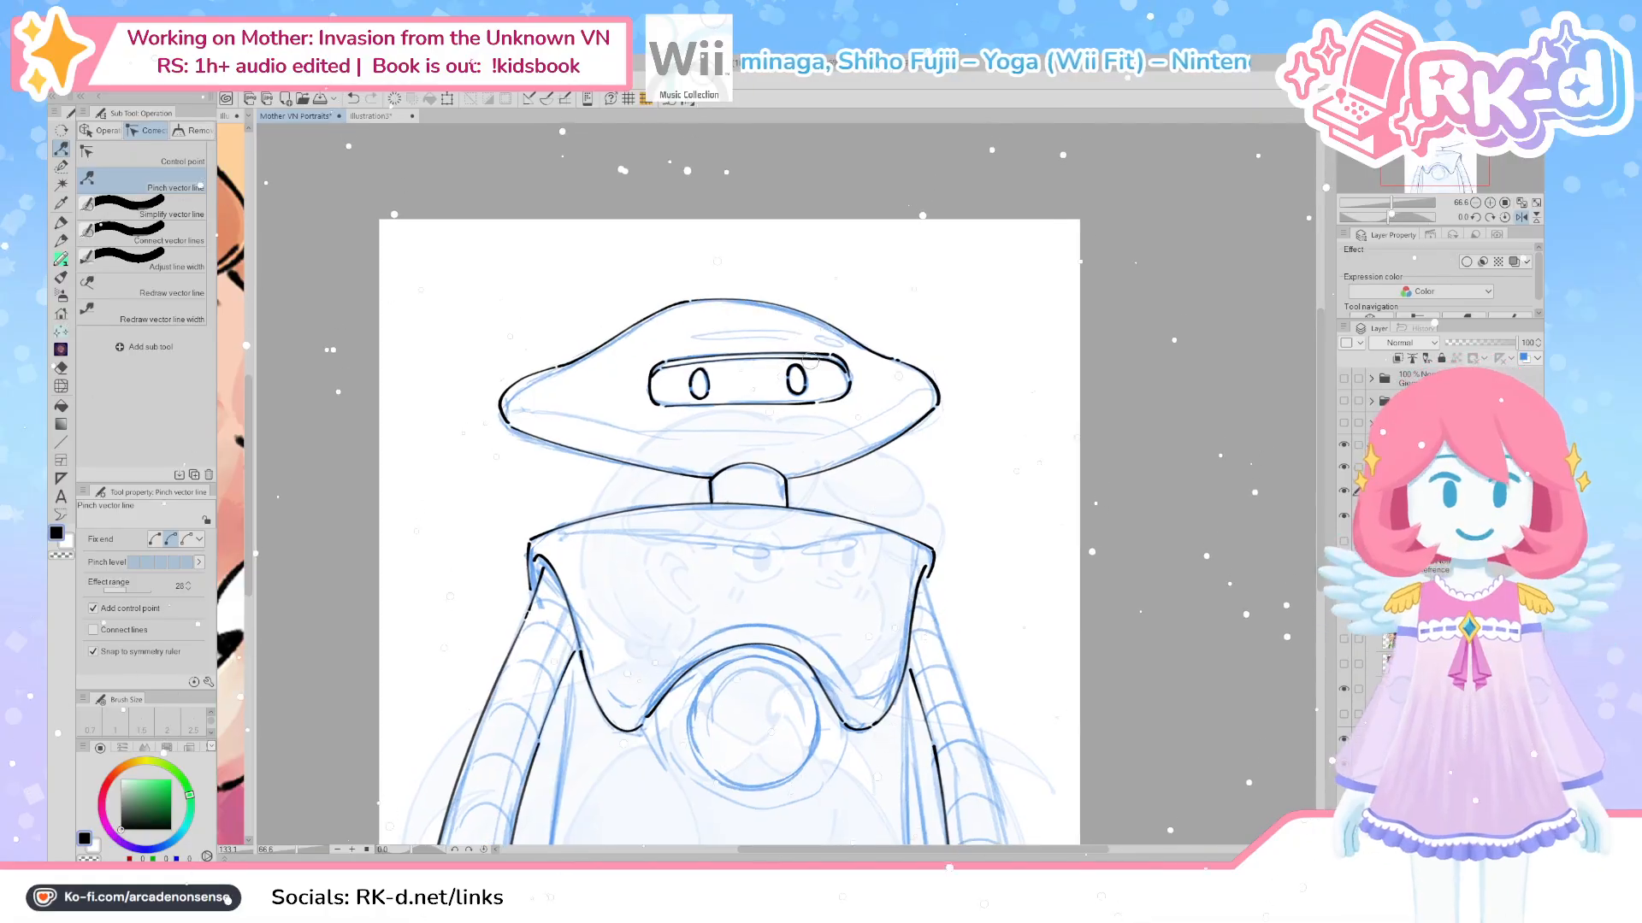
drag(838, 353, 842, 383)
key(ctrl+z)
Set the pinch effect range to 74 and pull the visor outline's upper-left corner slightly outward
drag(188, 586, 187, 558)
click(155, 539)
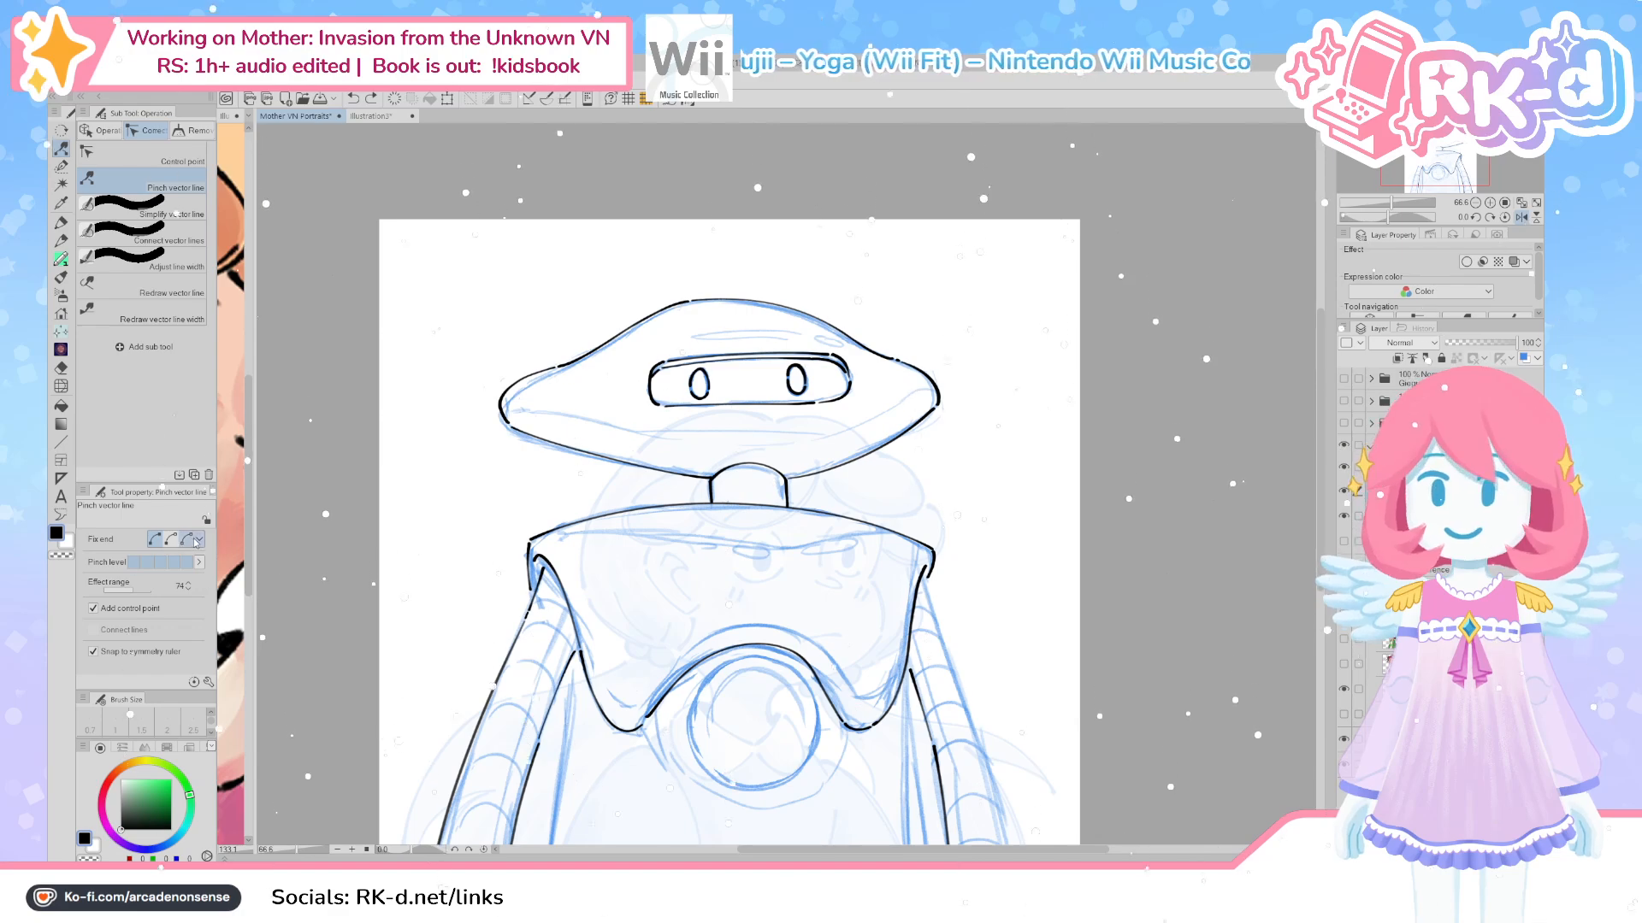
drag(665, 364, 648, 354)
click(653, 355)
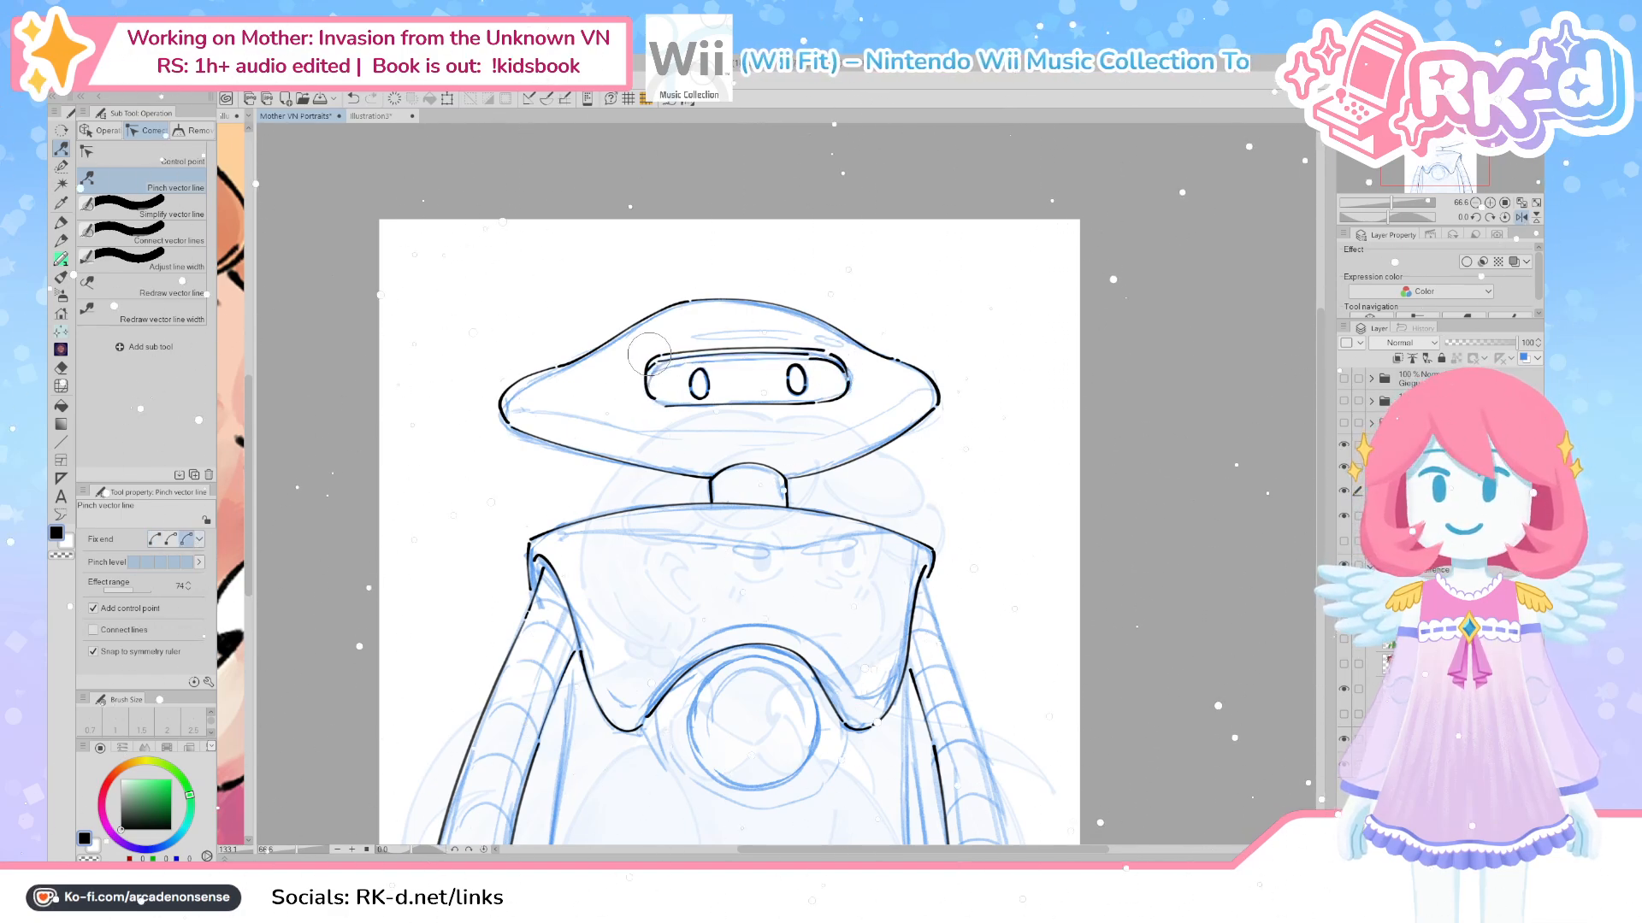
Reduce the effect range to 22 and pinch the strokes at the visor's upper-left and outer upper-right corners
key(bracketleft)
click(802, 356)
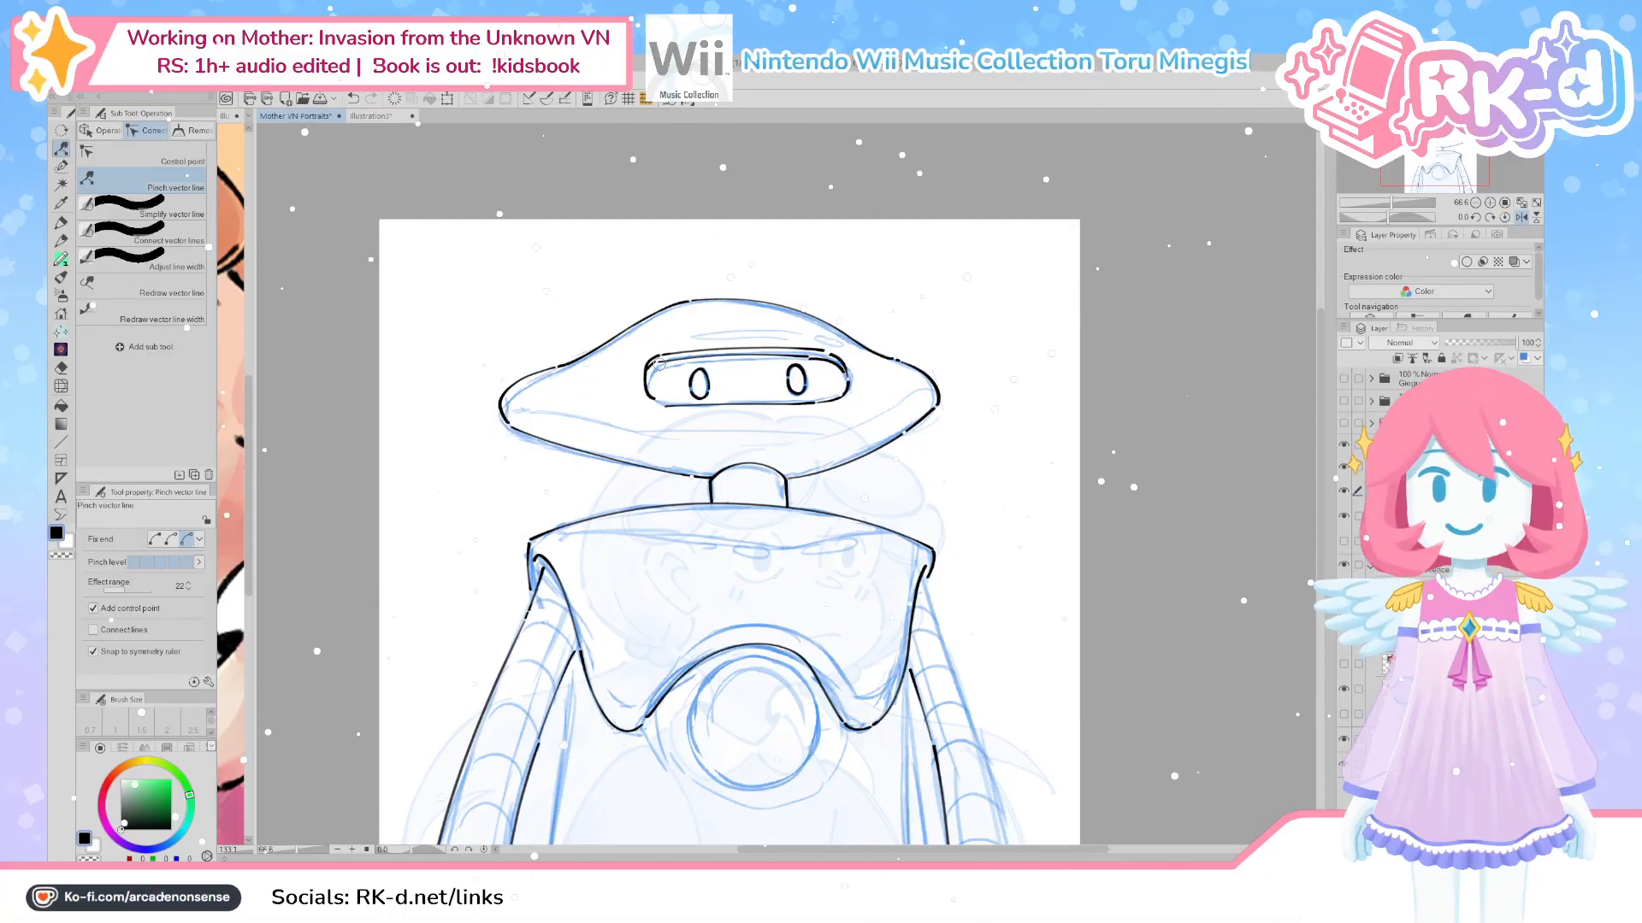
drag(659, 366, 658, 368)
scroll(659, 368, up, 4)
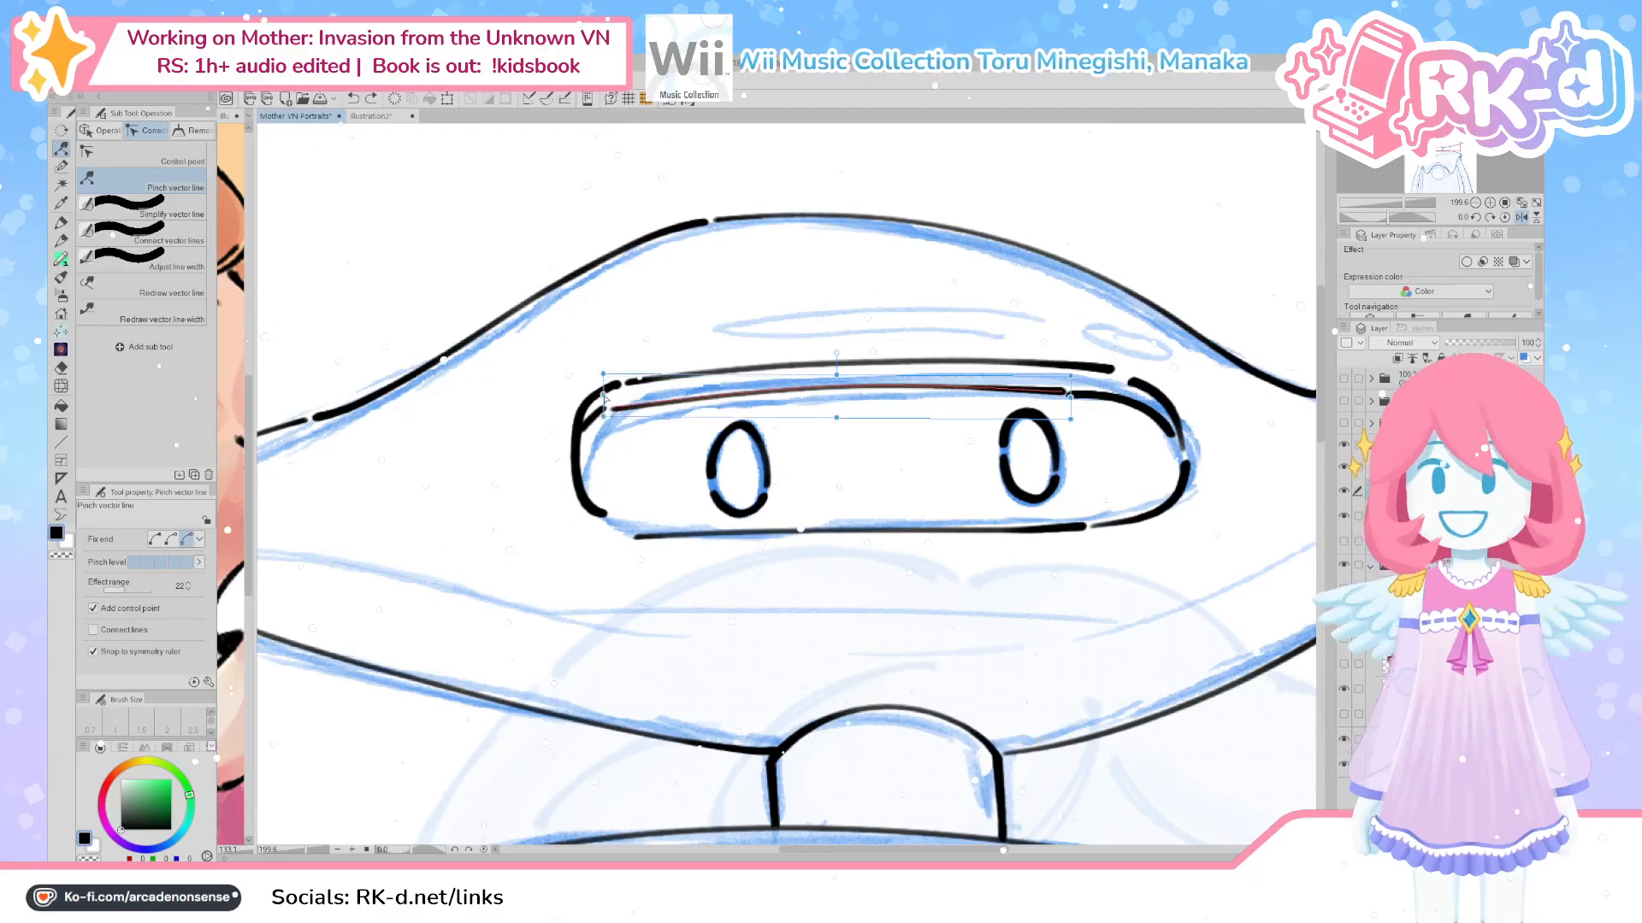
drag(978, 416, 896, 428)
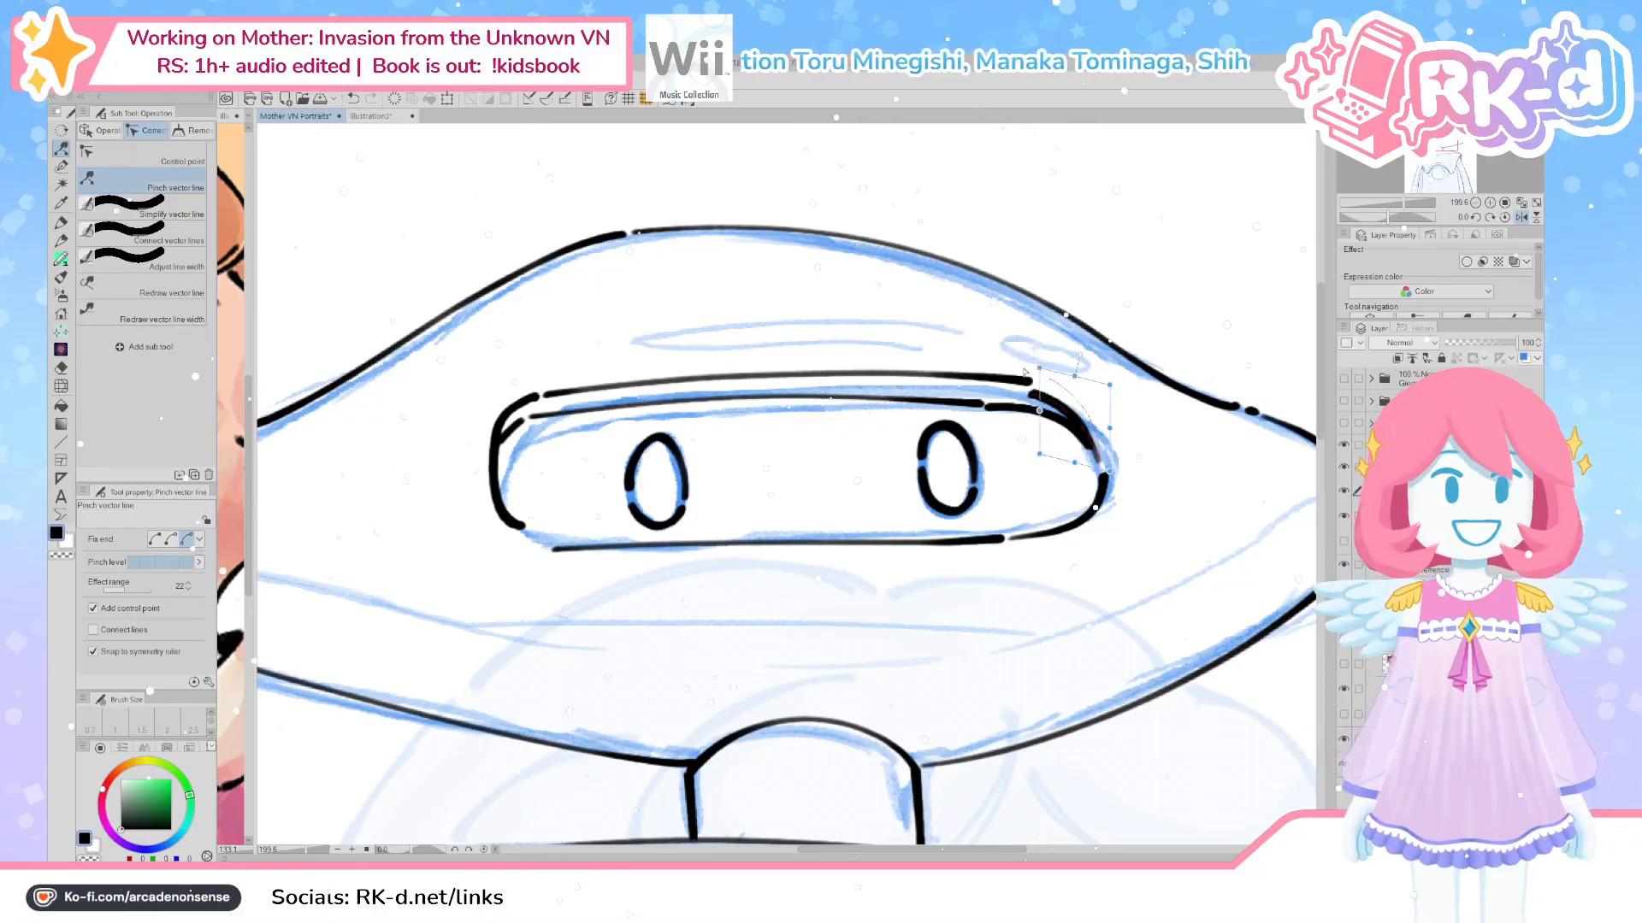
drag(1023, 368, 1022, 369)
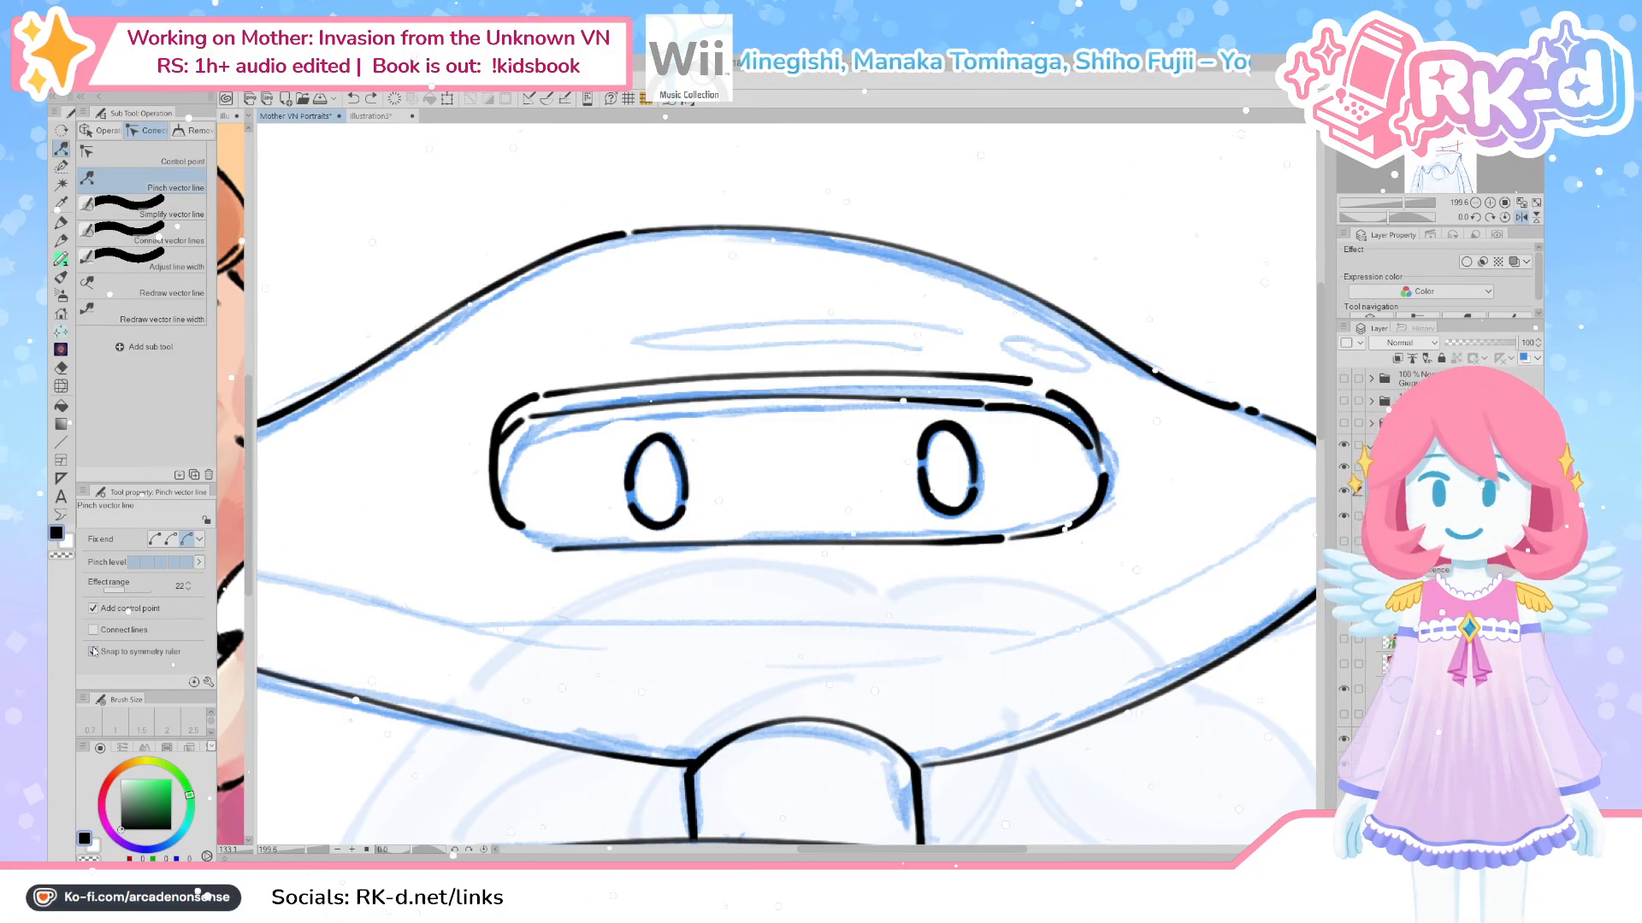
drag(1041, 383, 1036, 422)
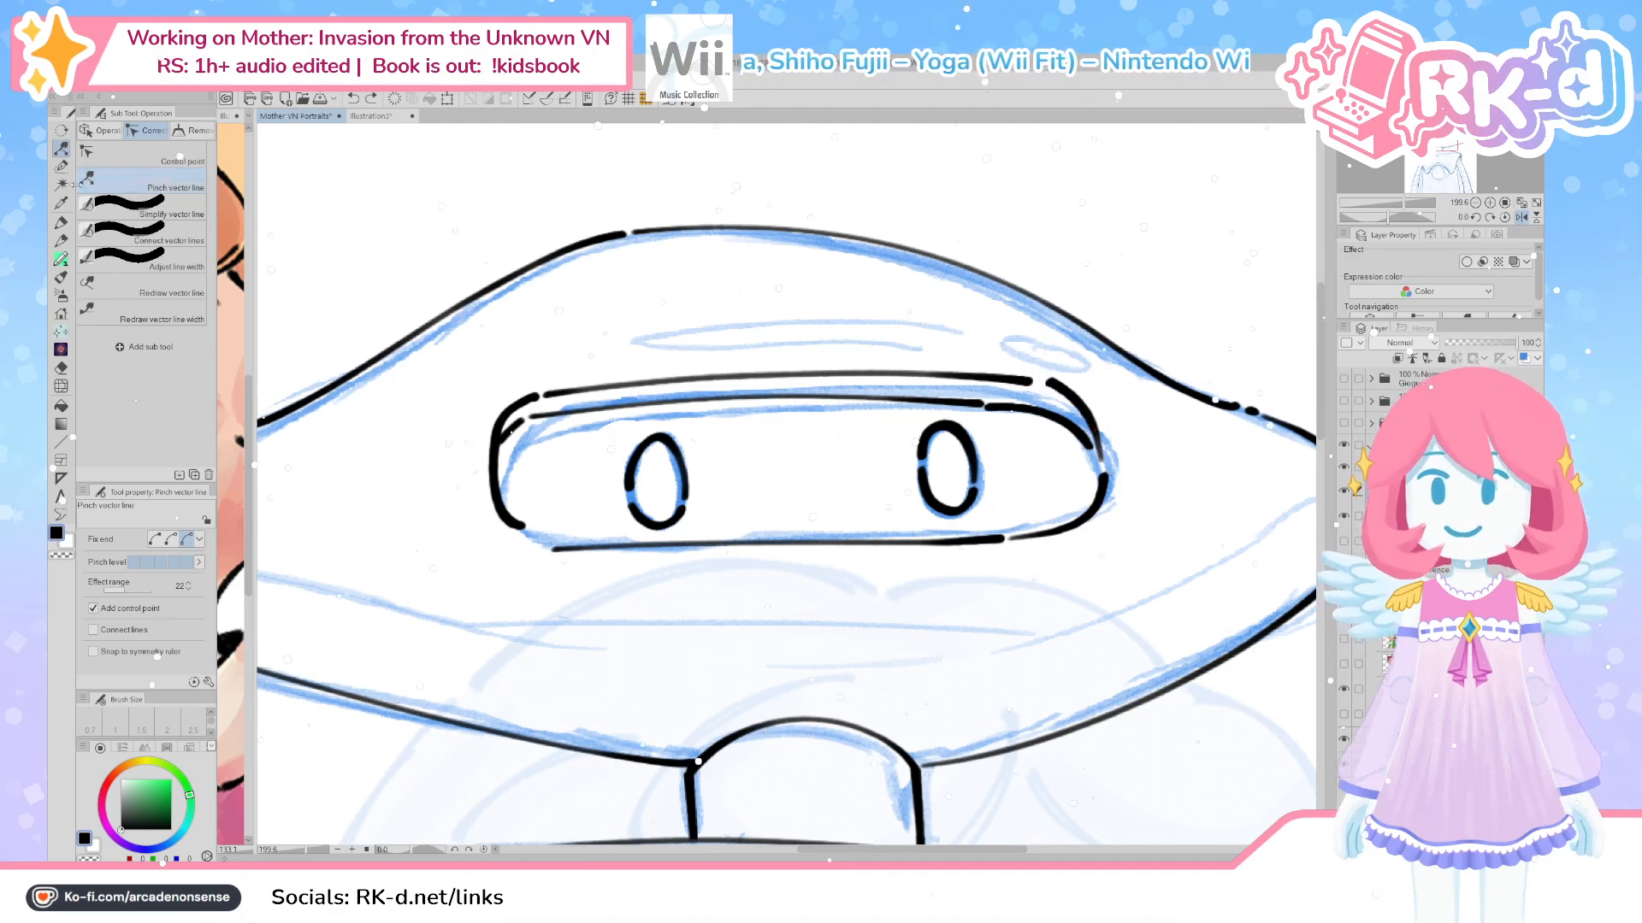
Enlarge the layer property area to expose its tool navigation and switch from Control point back to Pinch vector line
click(141, 156)
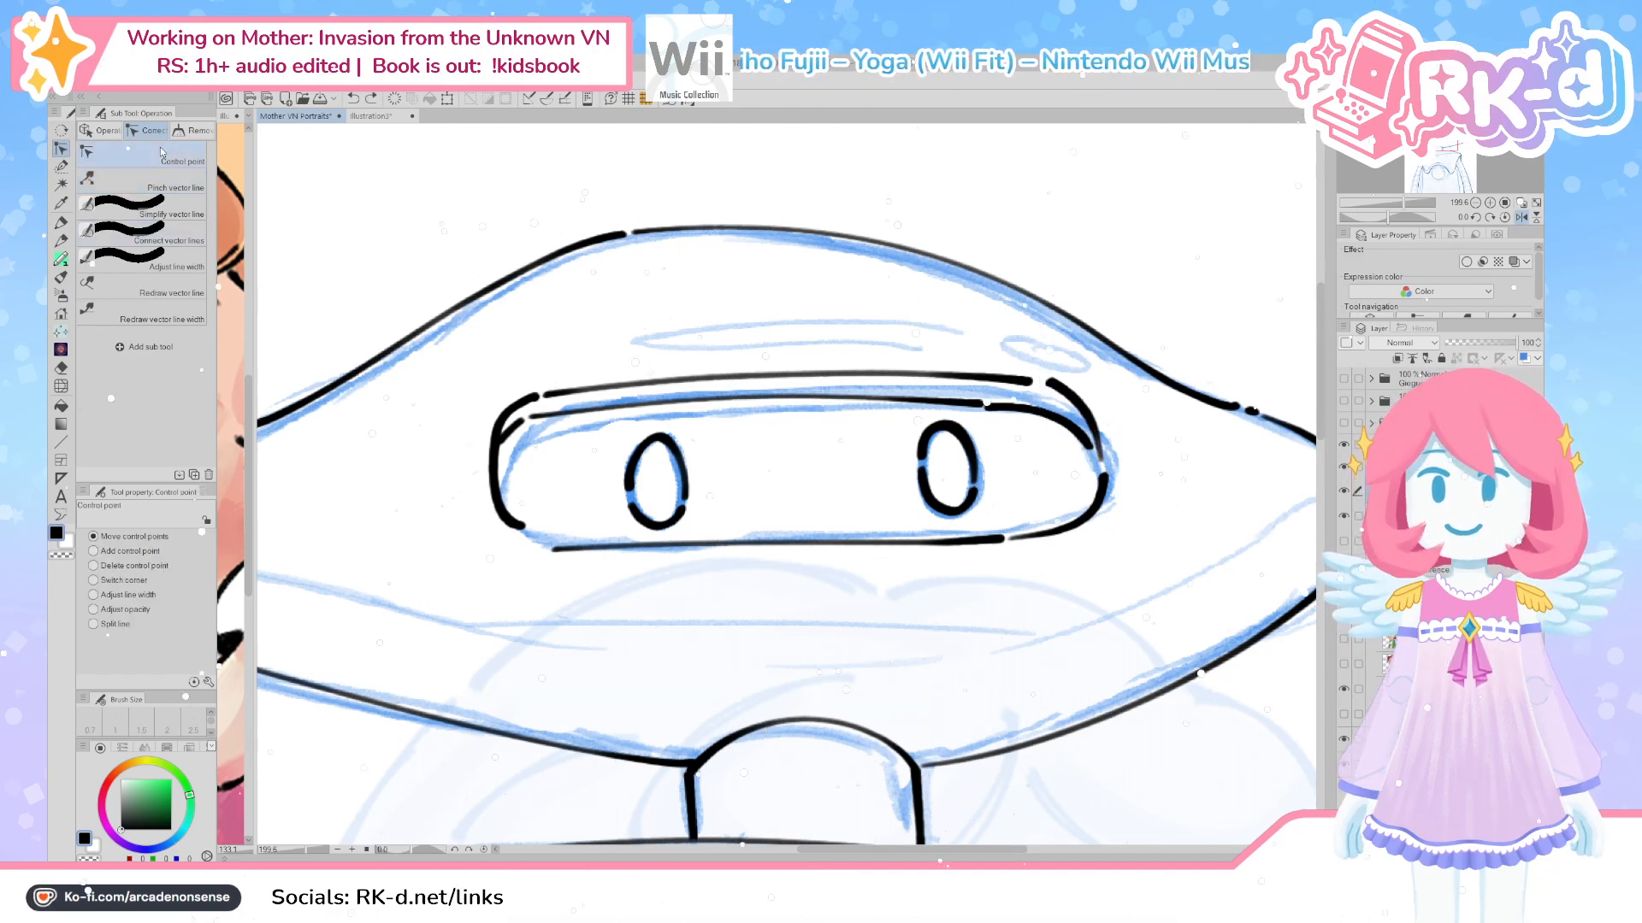
scroll(1054, 386, up, 3)
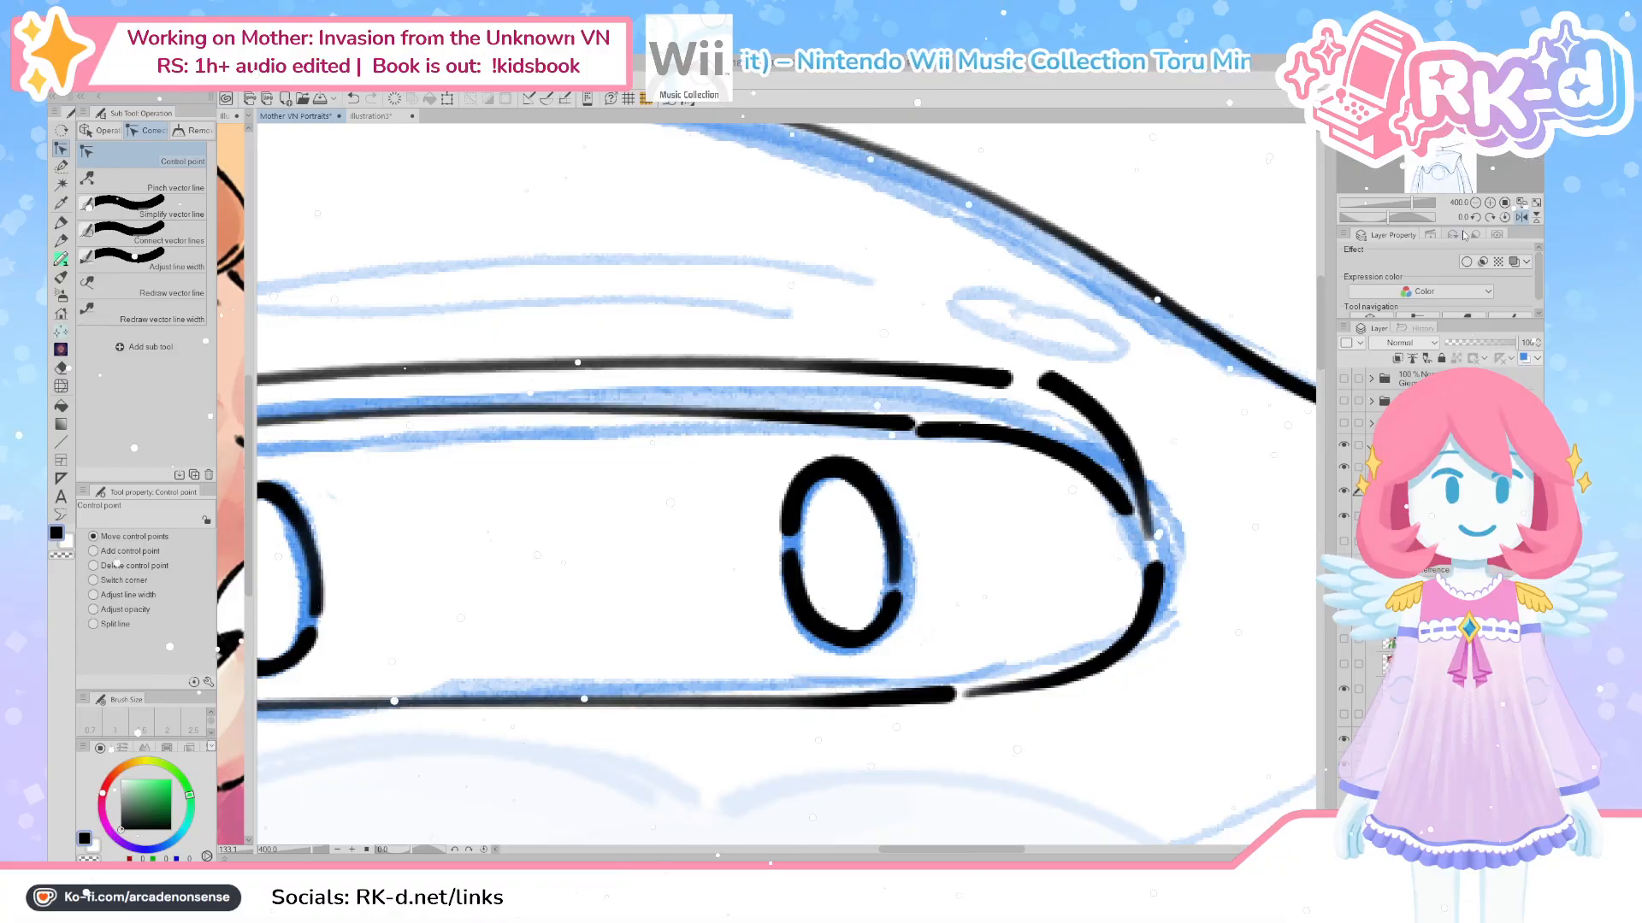
drag(1469, 240, 1469, 210)
click(1464, 289)
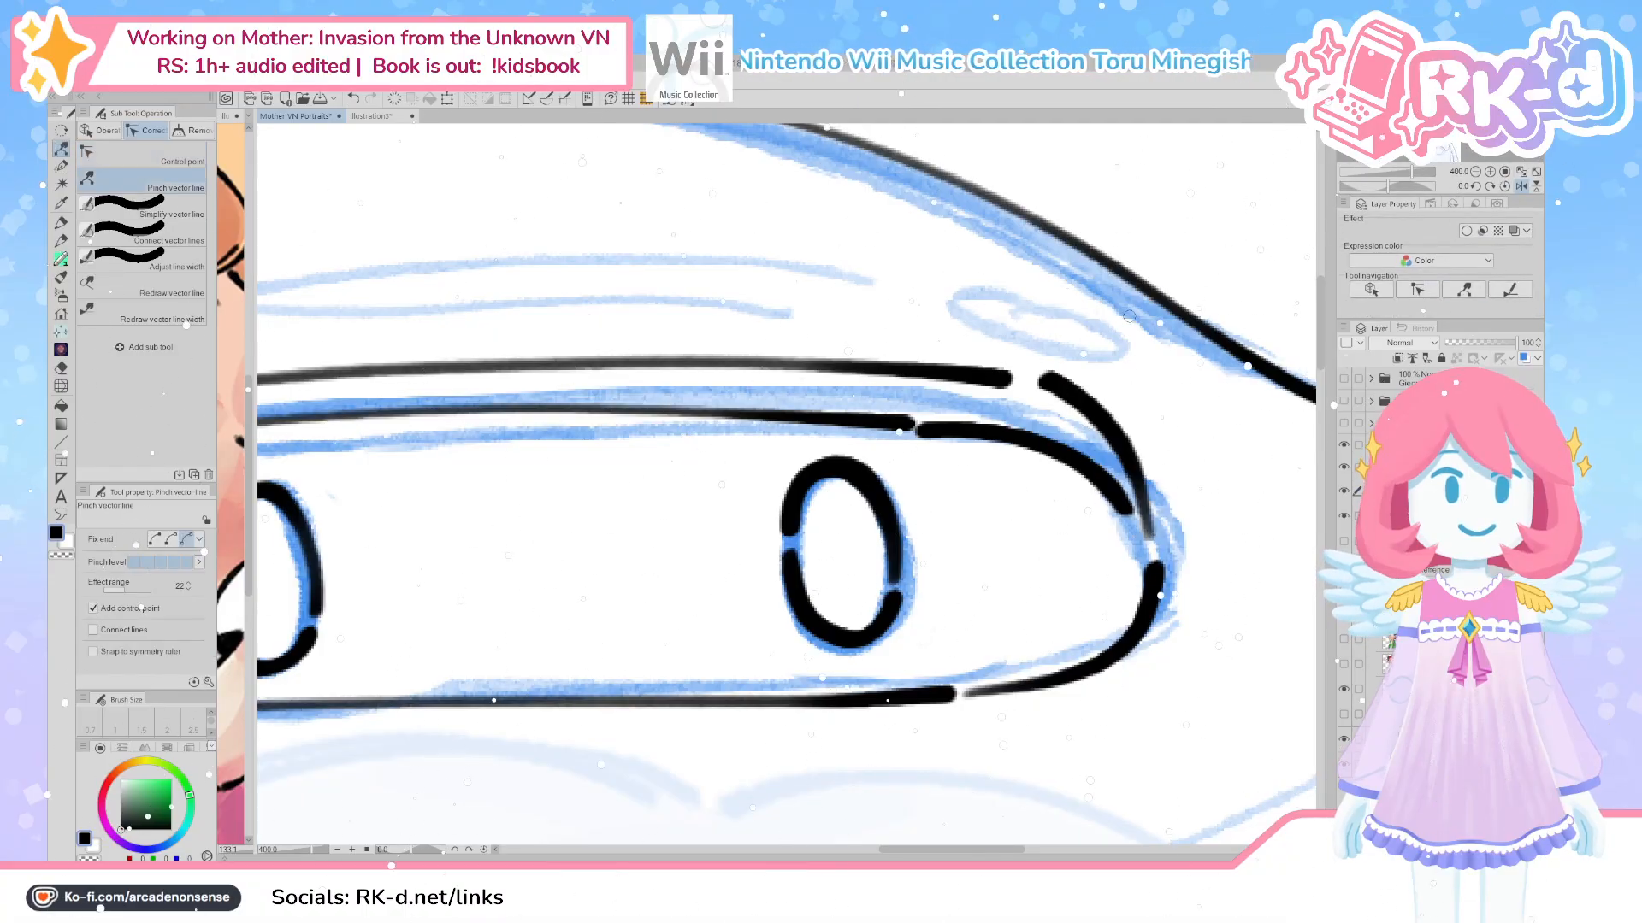
Try to pull the visor's outer upper-right corner stroke closer to the inner curve
drag(1055, 379, 1100, 498)
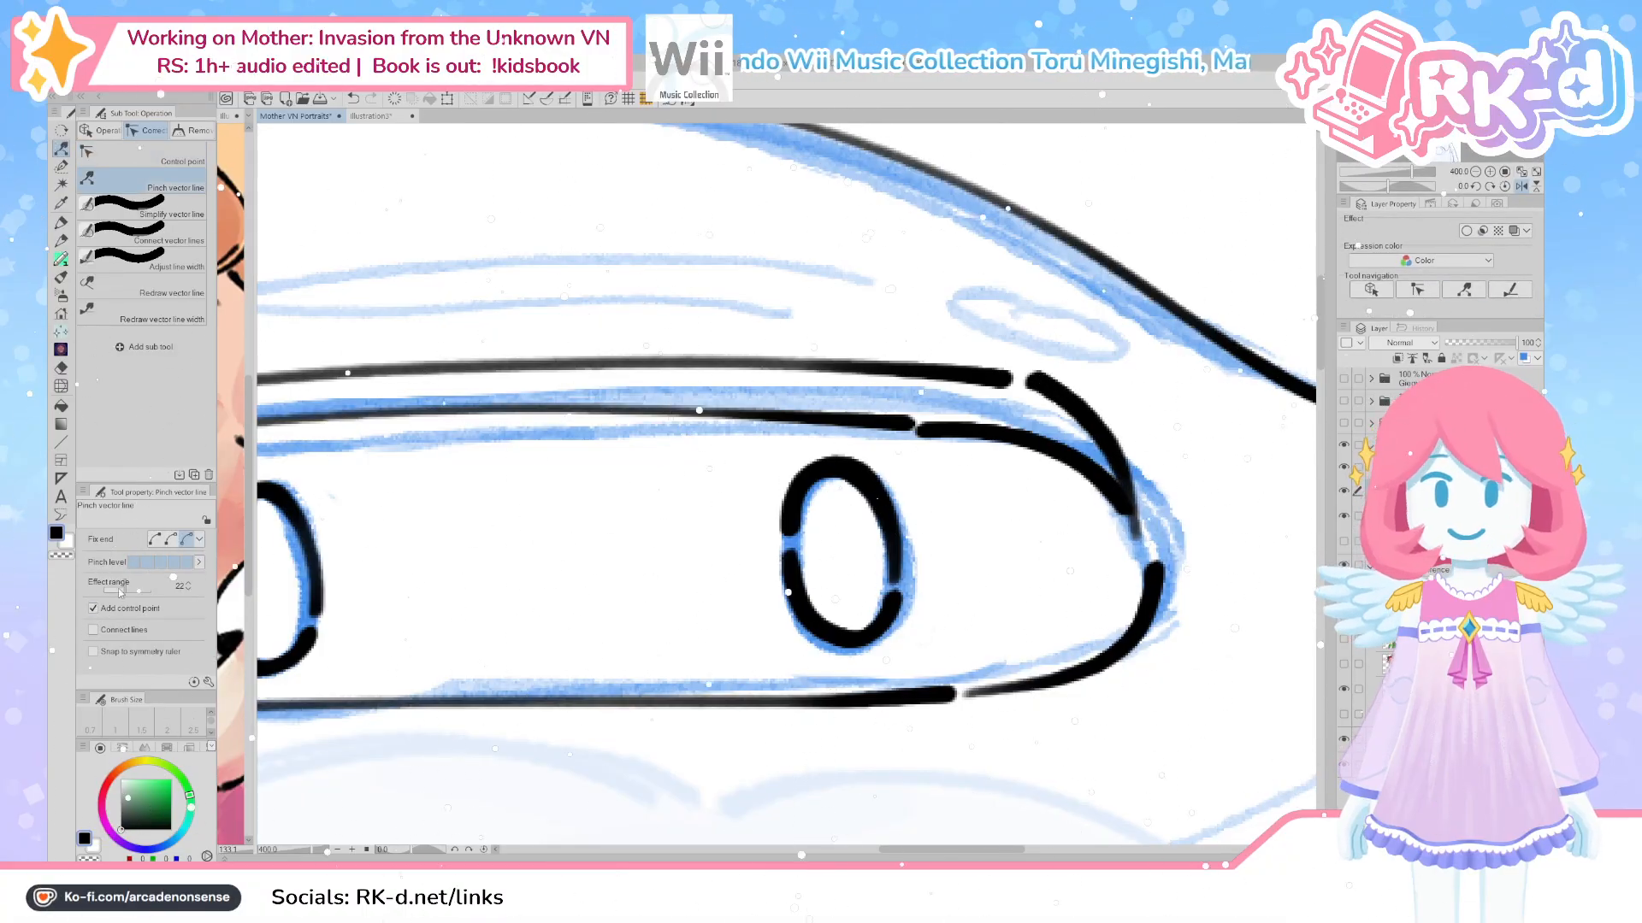
drag(1050, 383, 1142, 525)
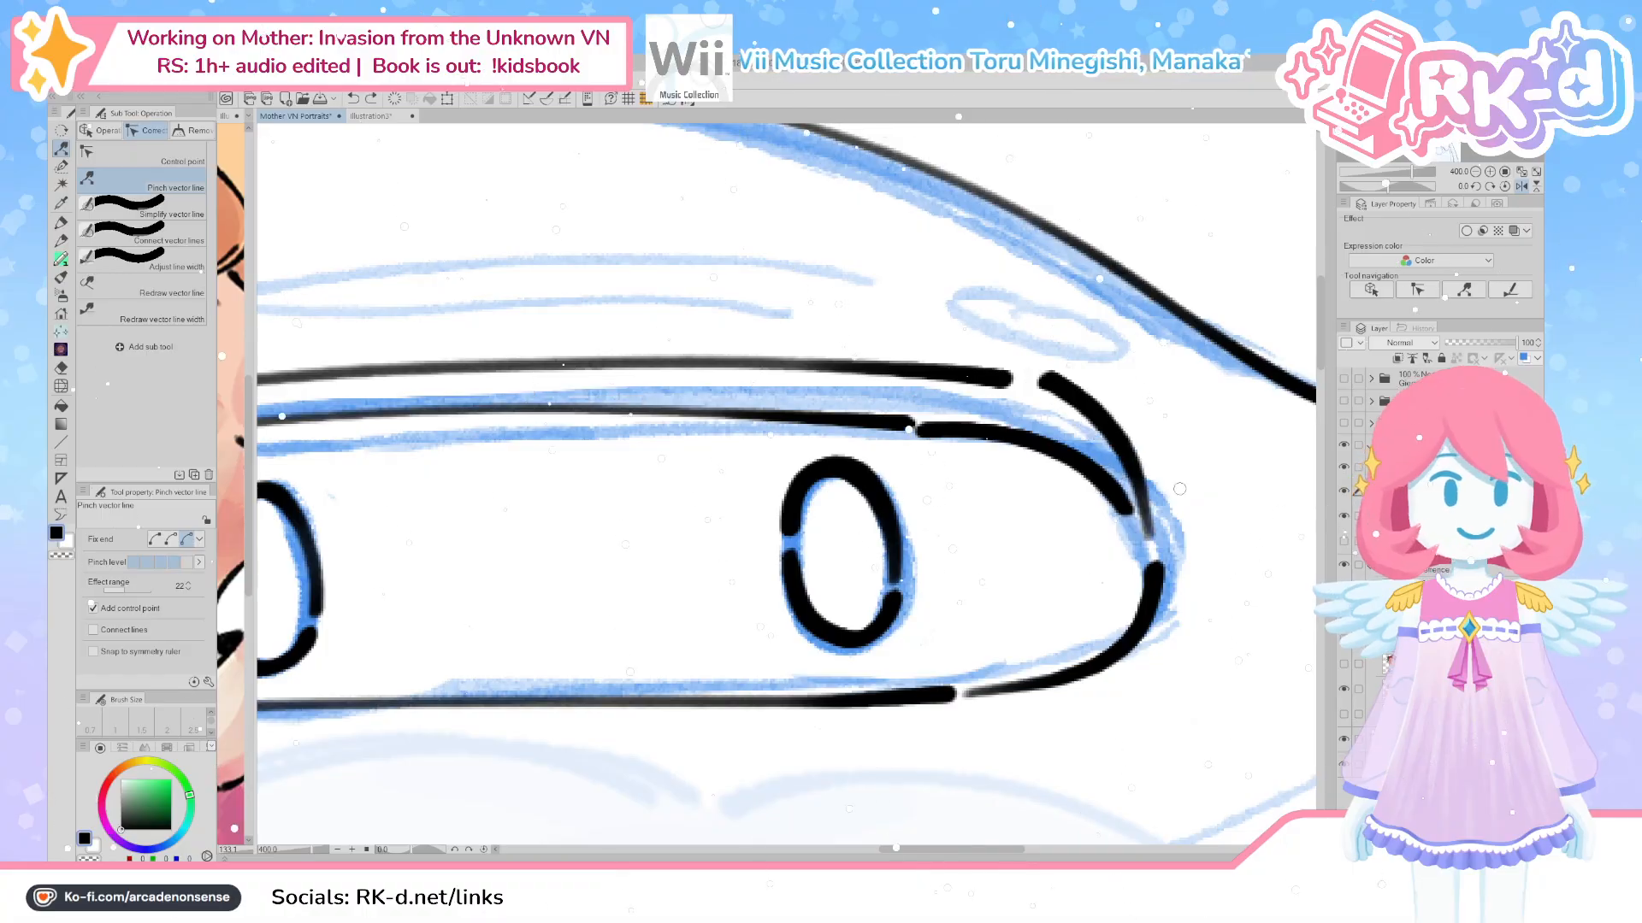
drag(1042, 383, 1146, 526)
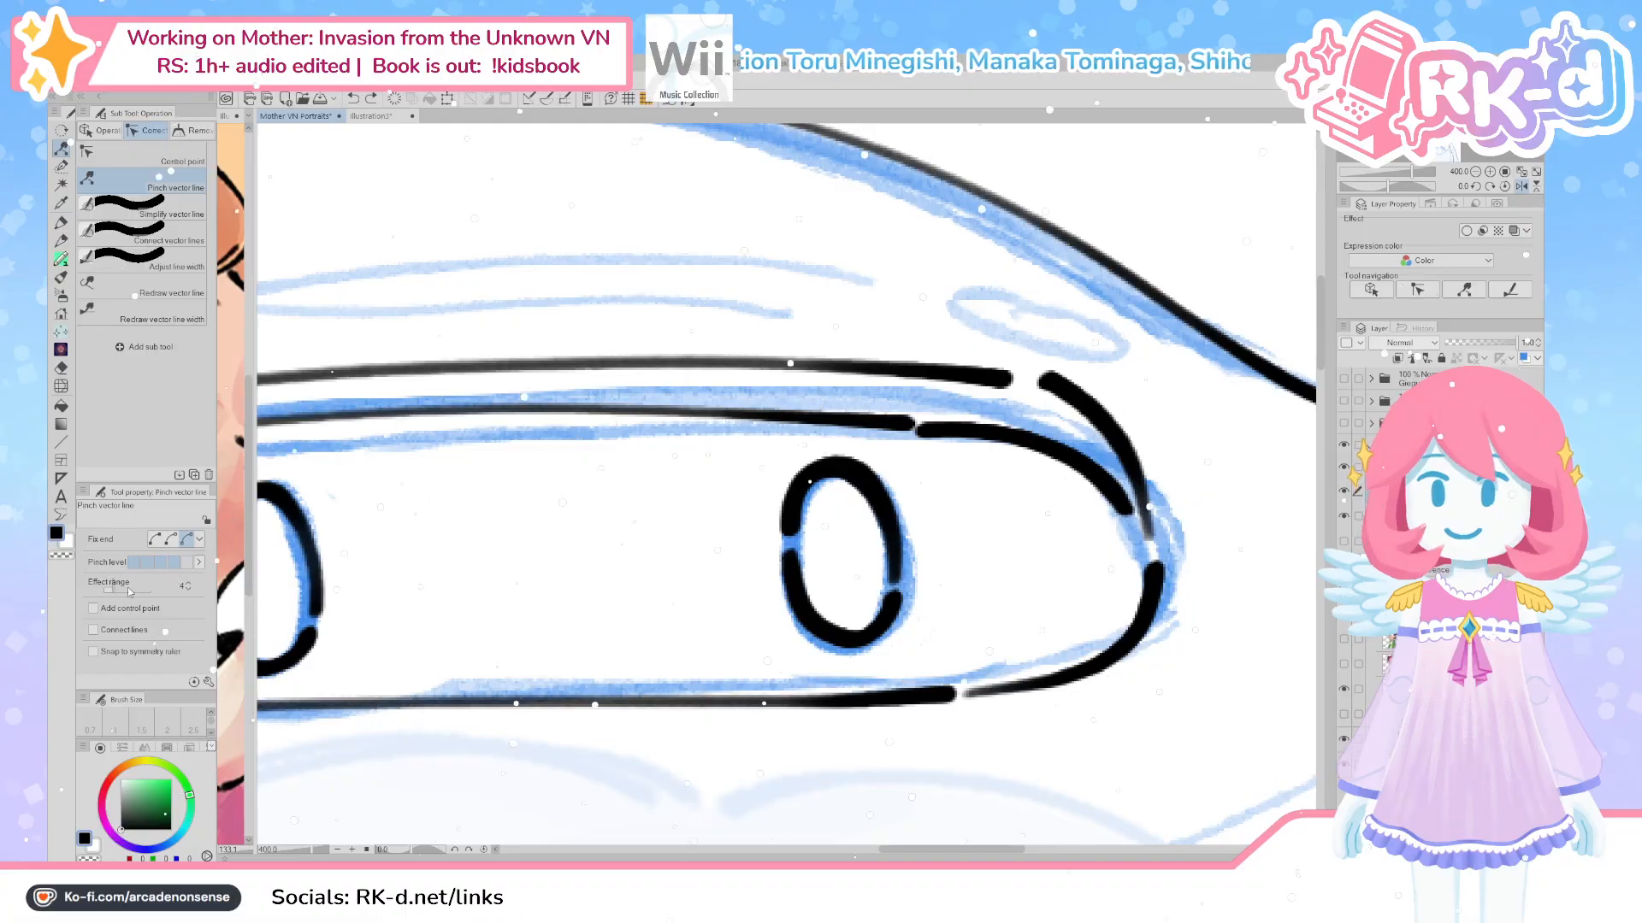
Pinch the visor's outer upper-right corner stroke with an effect range of 84 and Add control point off
click(135, 590)
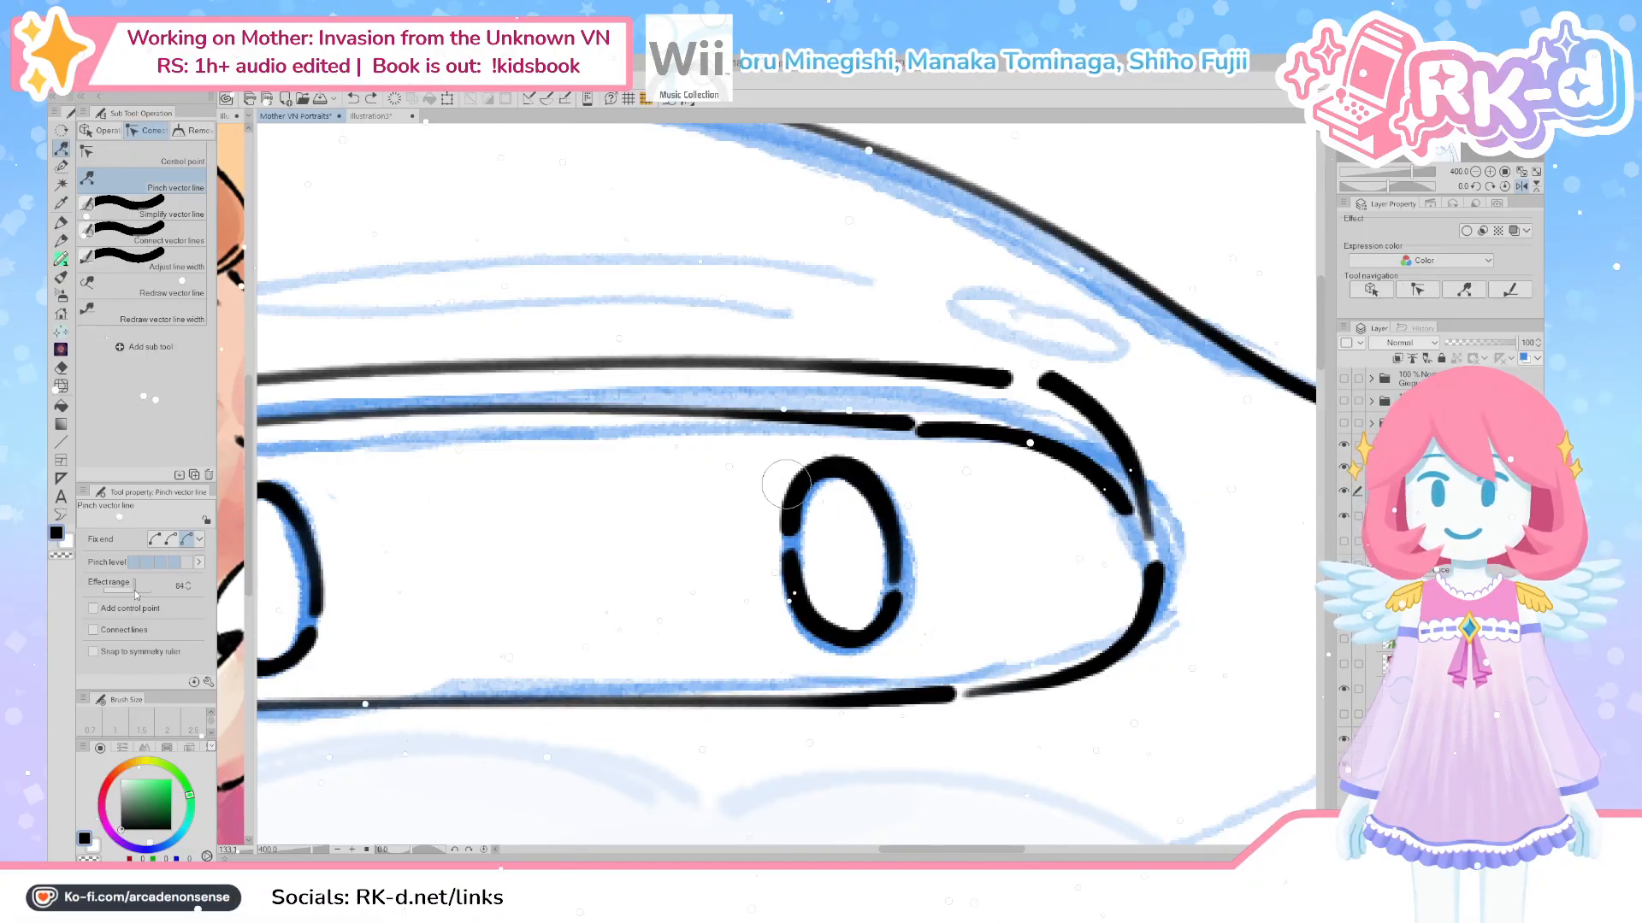
mouse_move(1112, 381)
mouse_down()
mouse_move(1061, 369)
mouse_move(1111, 409)
mouse_up()
scroll(1112, 409, down, 4)
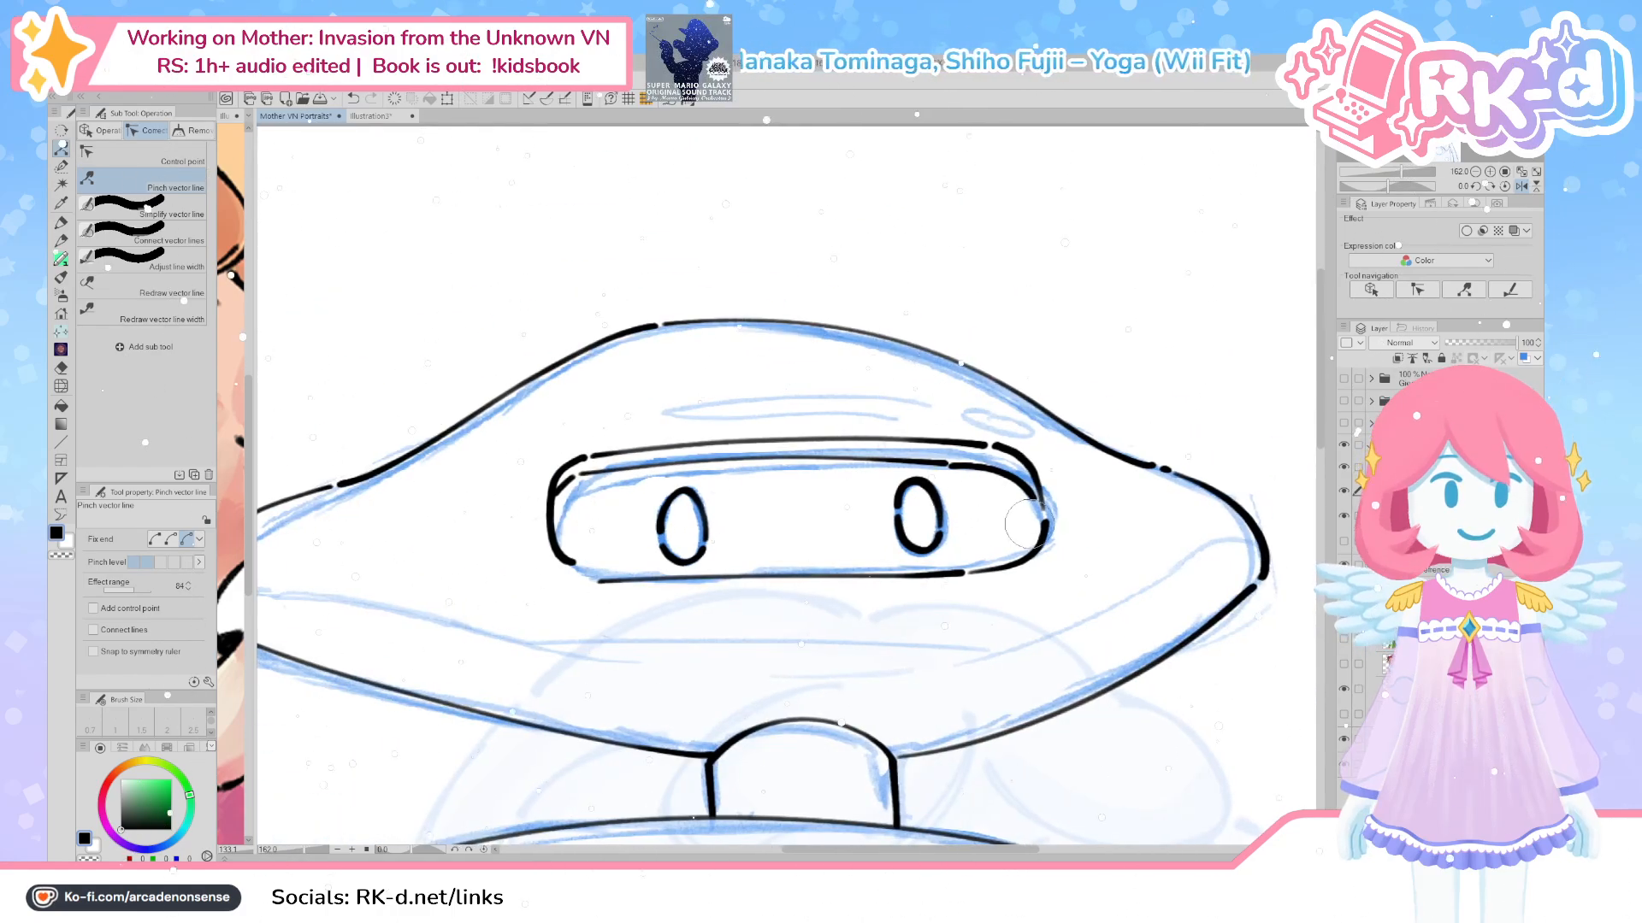
Reduce the effect range to 58 and pinch the visor's inner upper-right curve and its lower-left corner toward the bottom line
key(bracketleft)
key(bracketleft)
key(bracketleft)
key(bracketleft)
ctrl+click(996, 472)
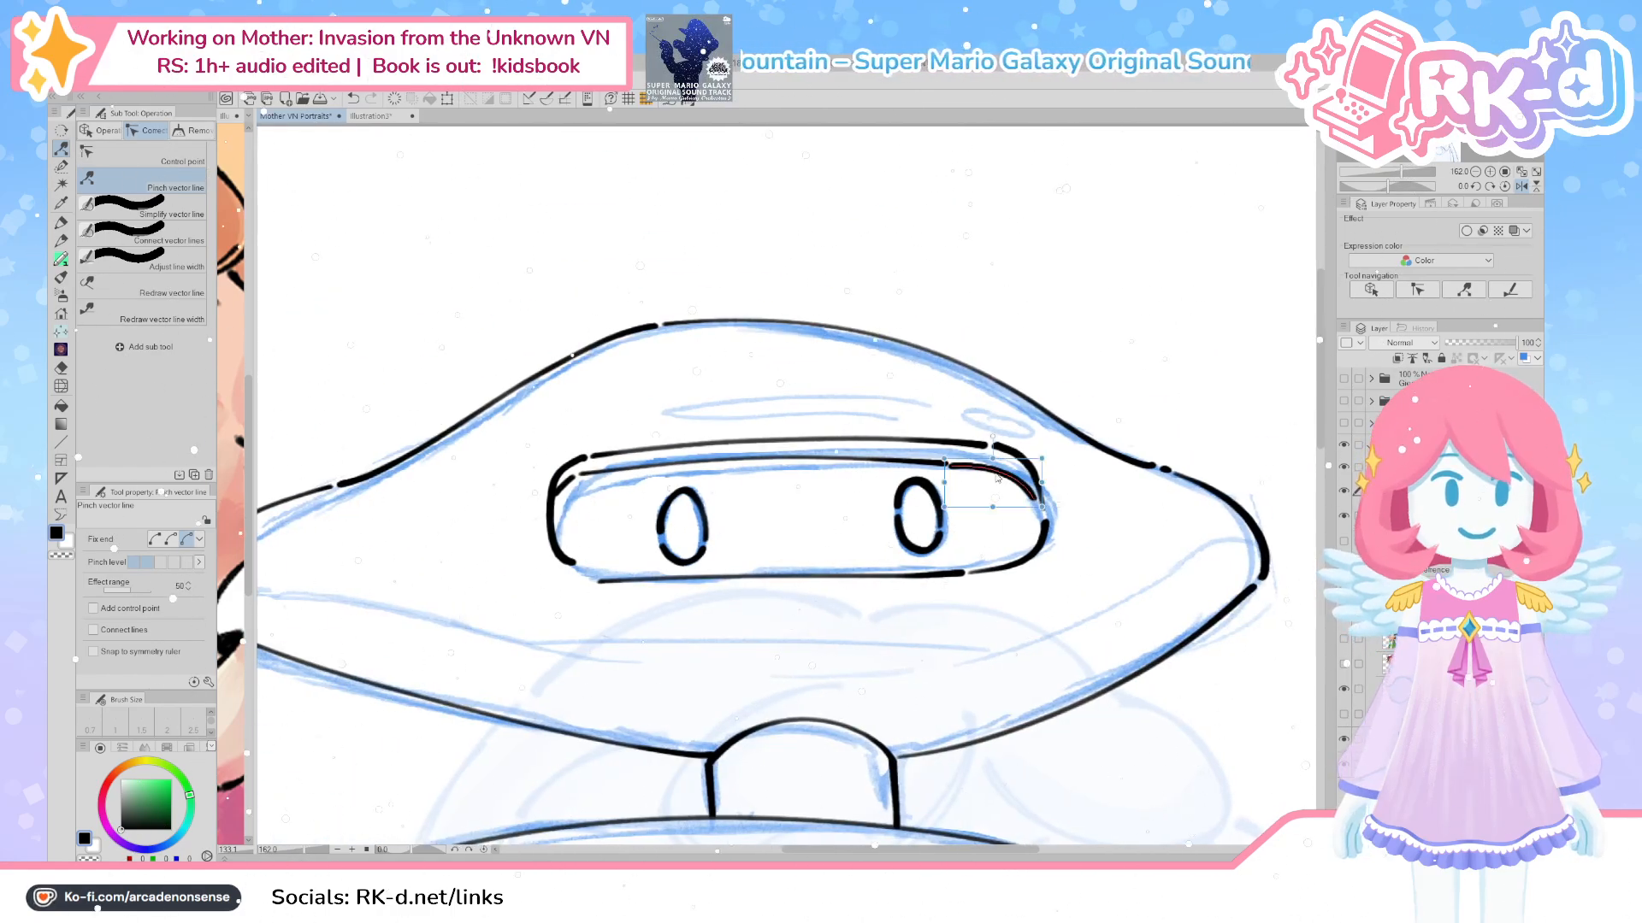
drag(997, 473, 930, 458)
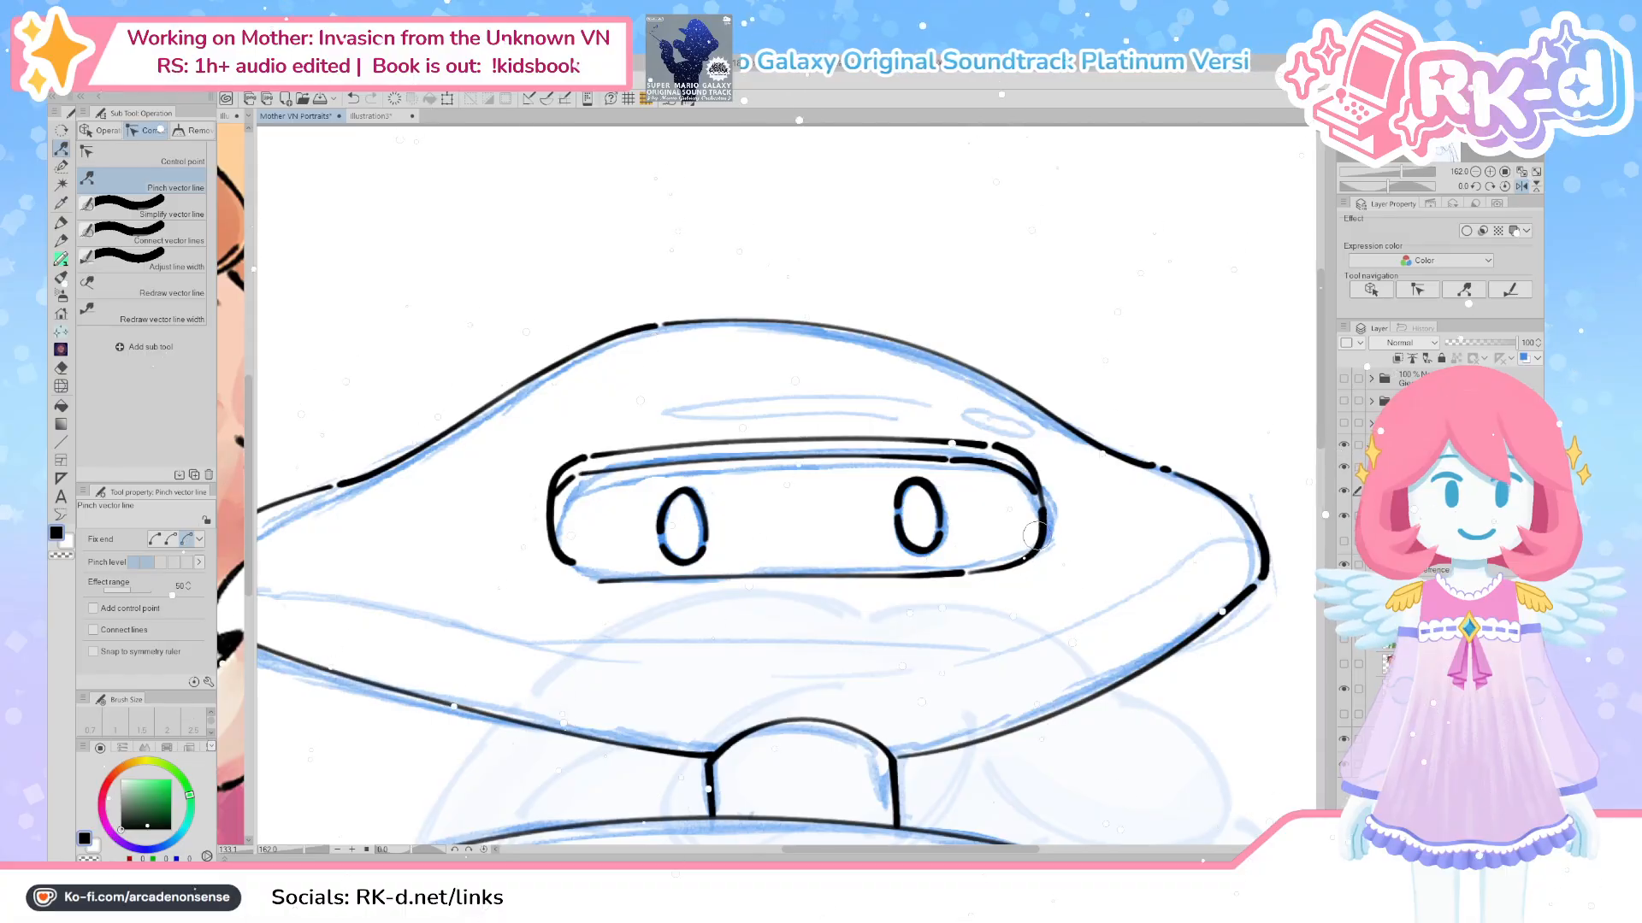
drag(550, 560, 593, 575)
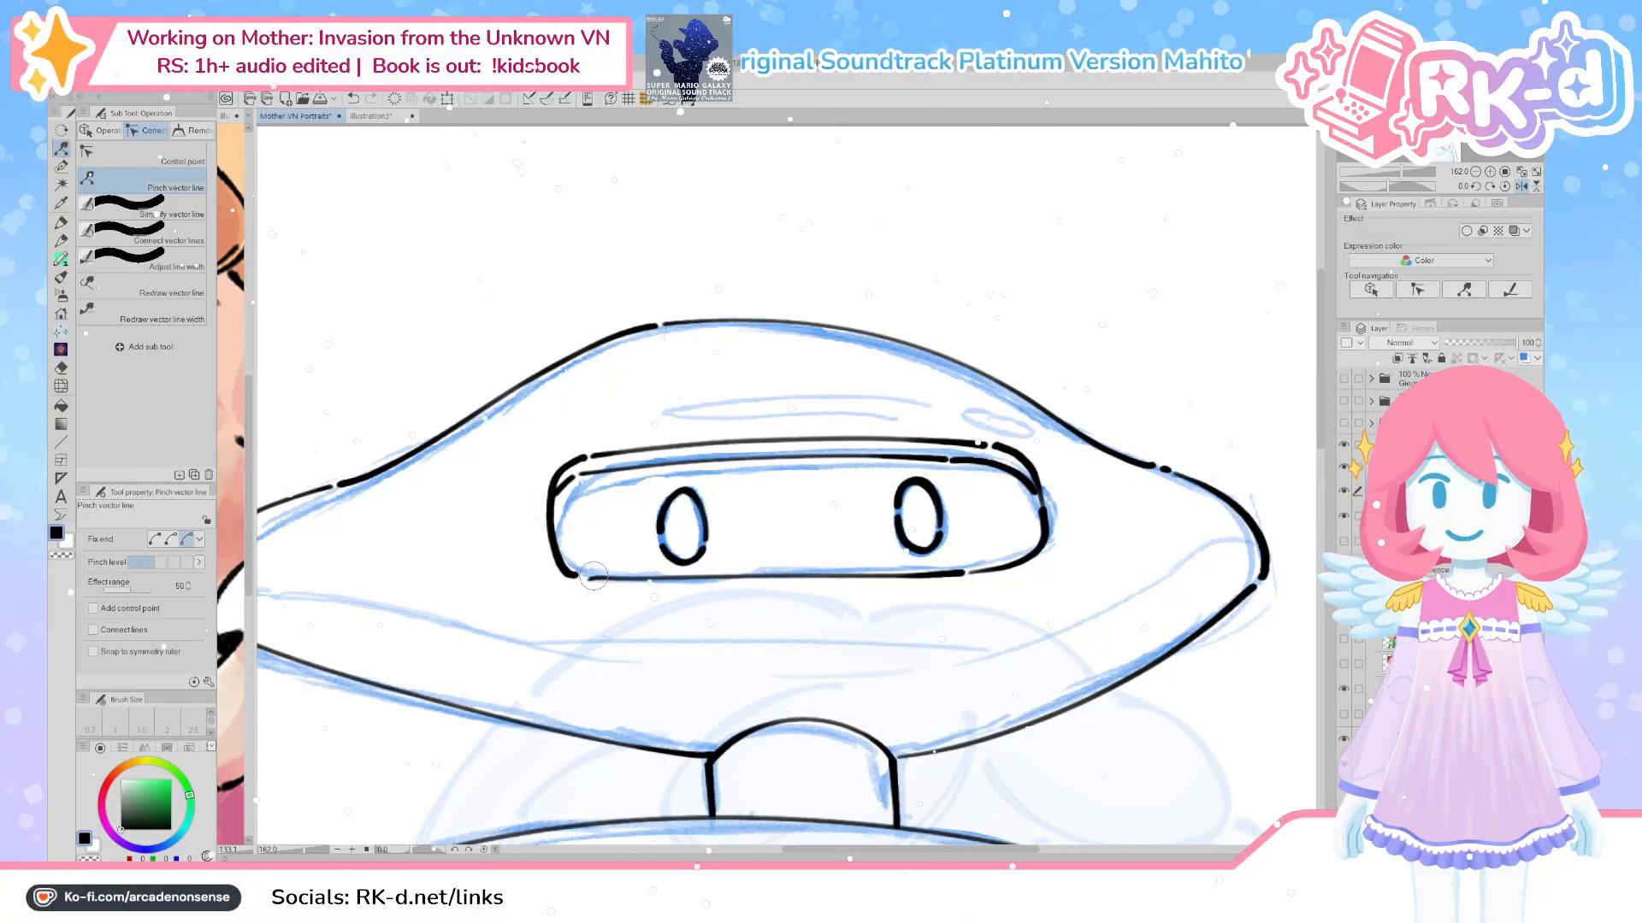
Select the visor and eyes with the Selection pen, transform them slightly to the left and clear the selection
scroll(721, 620, down, 4)
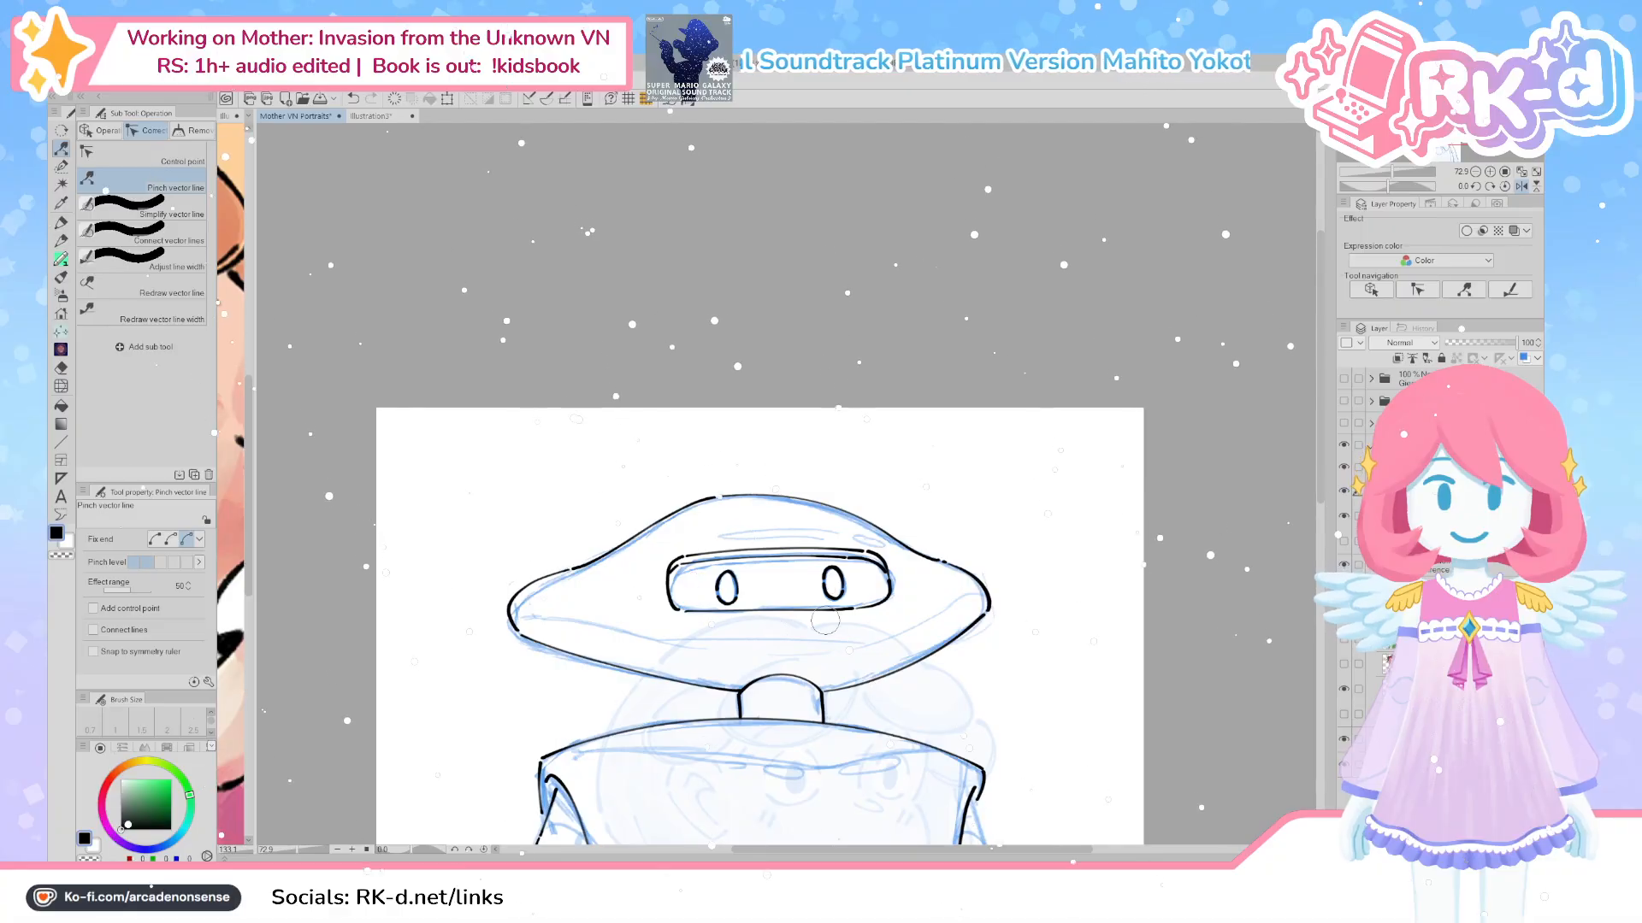
key(m)
mouse_move(873, 581)
mouse_down()
mouse_move(672, 561)
mouse_move(855, 615)
mouse_up()
key(ctrl+t)
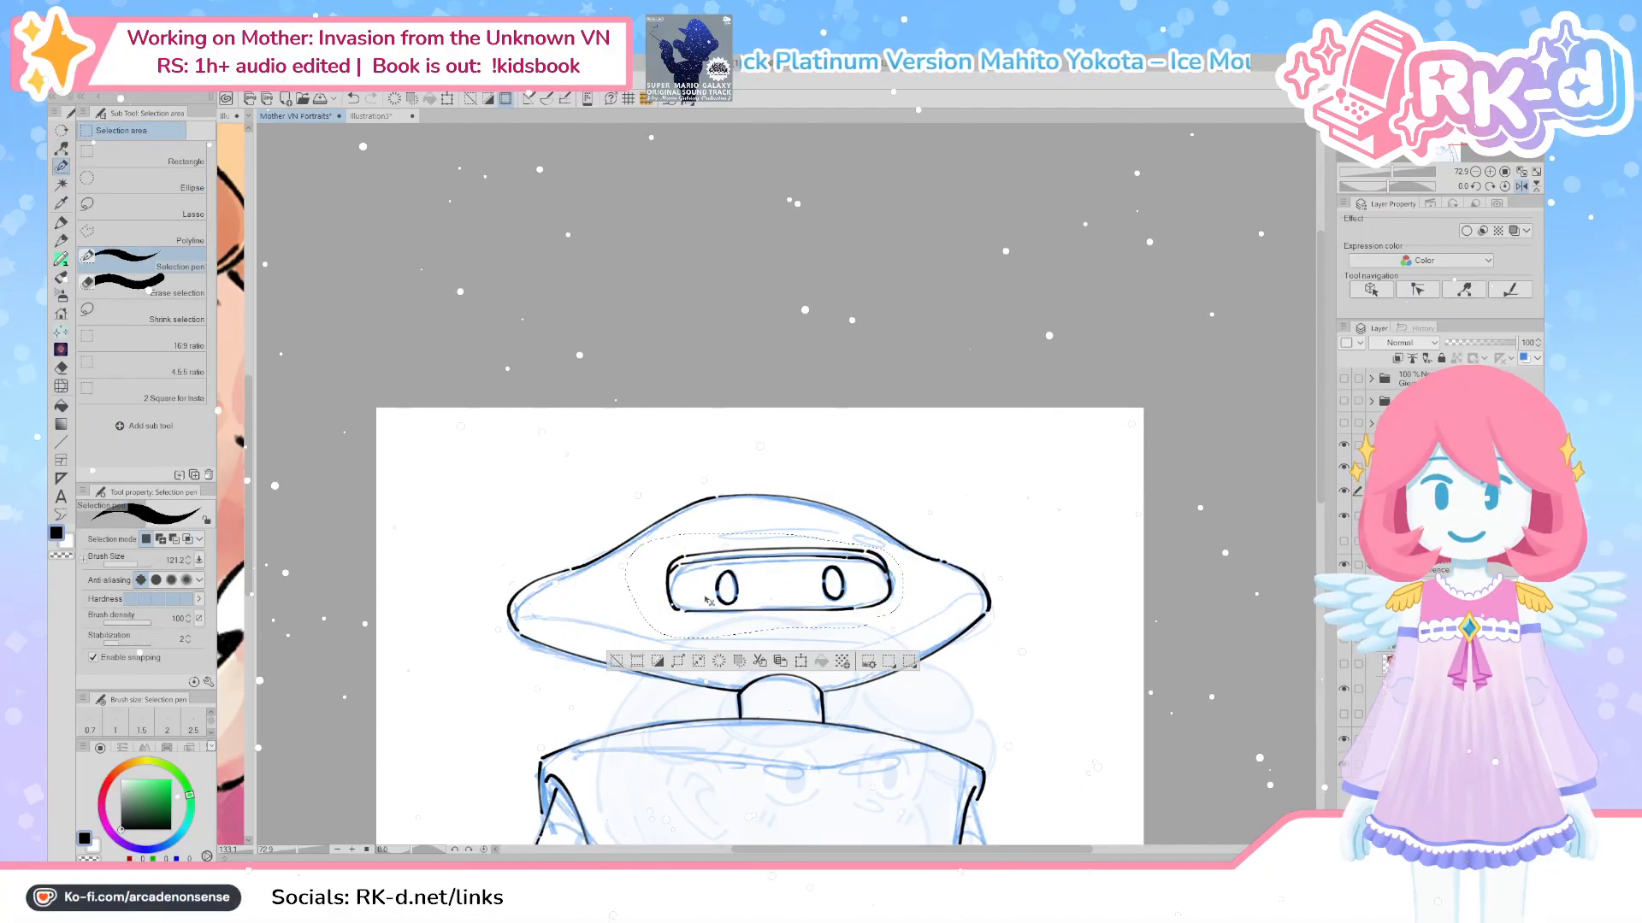
drag(625, 638, 617, 637)
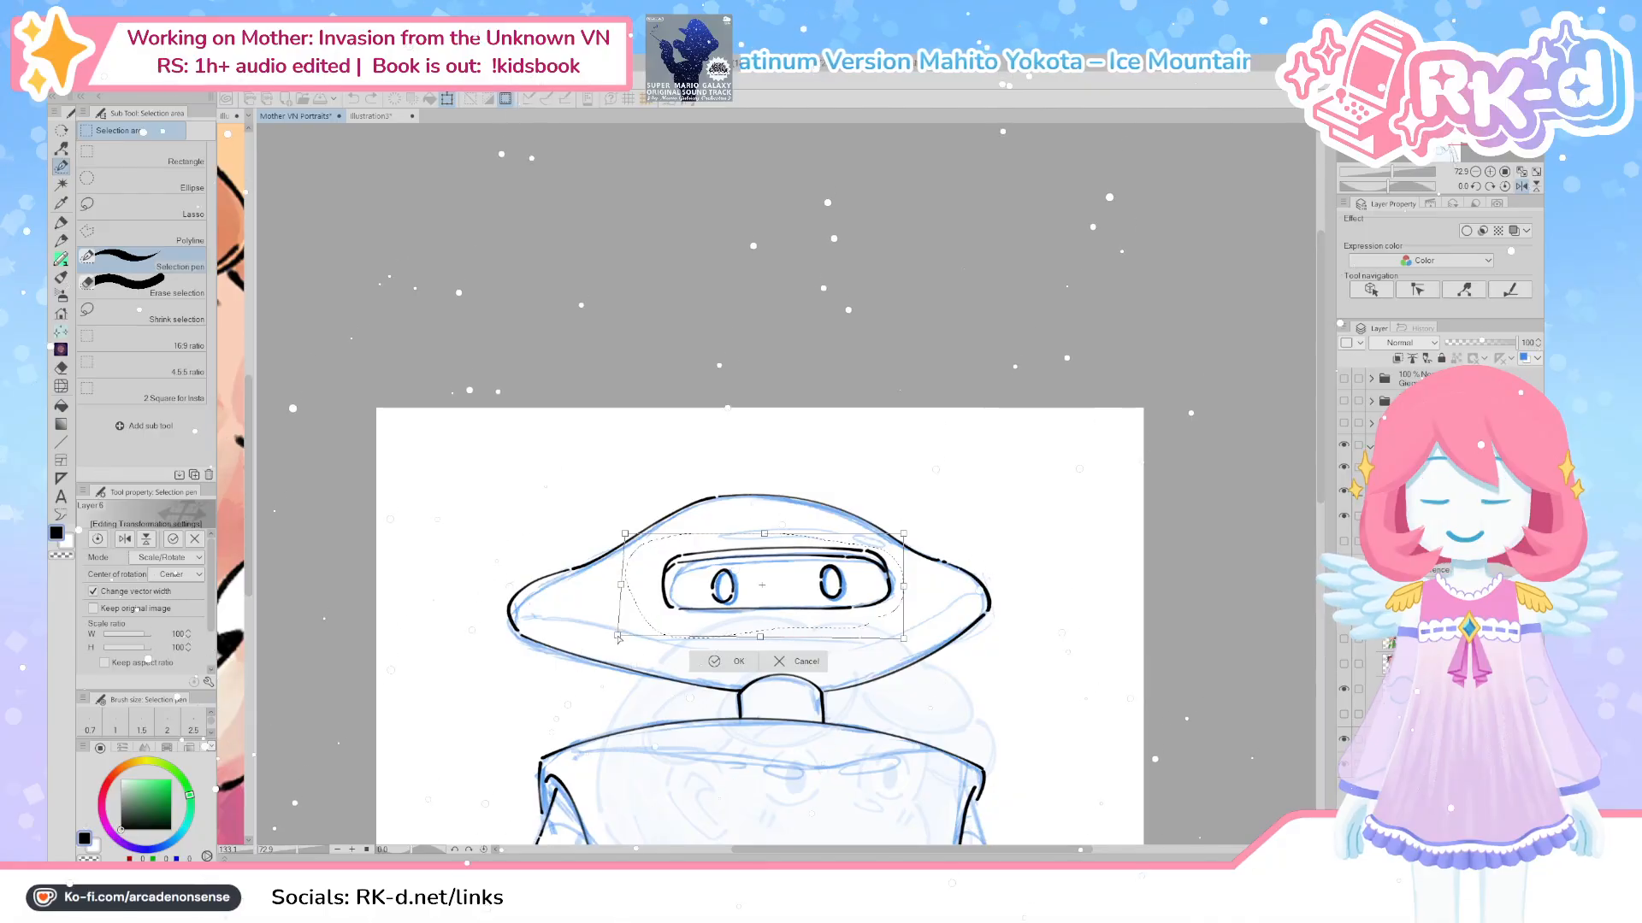
drag(855, 612, 851, 612)
key(Return)
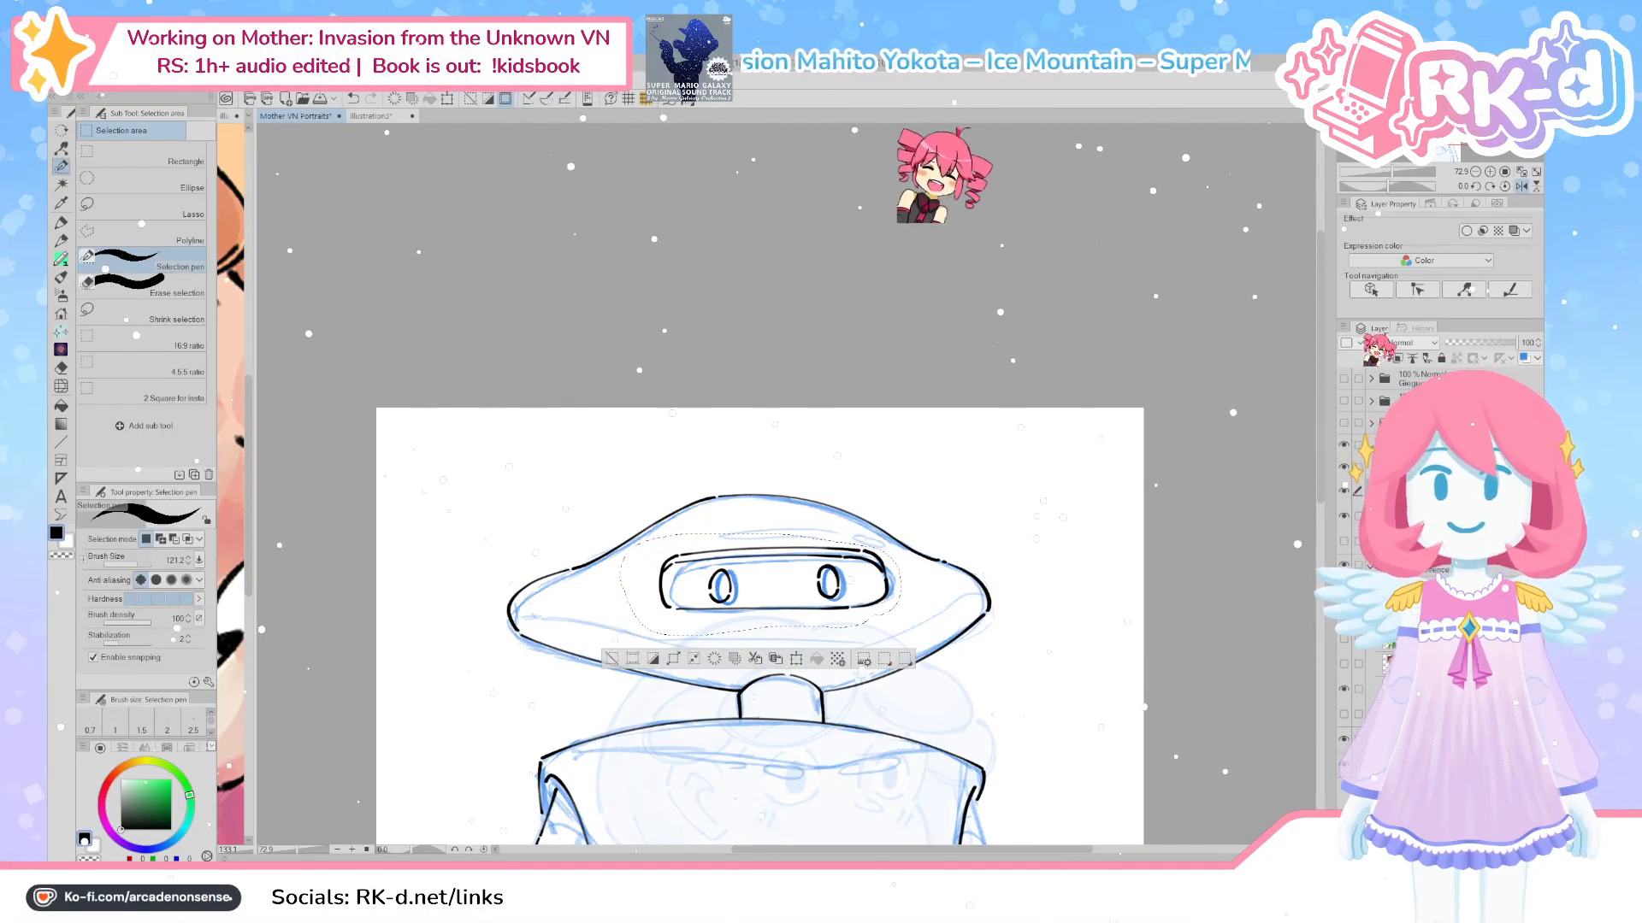
click(471, 99)
Shift the robot's left-hand eye strokes slightly to the right with the Object tool and deselect them
scroll(740, 572, up, 4)
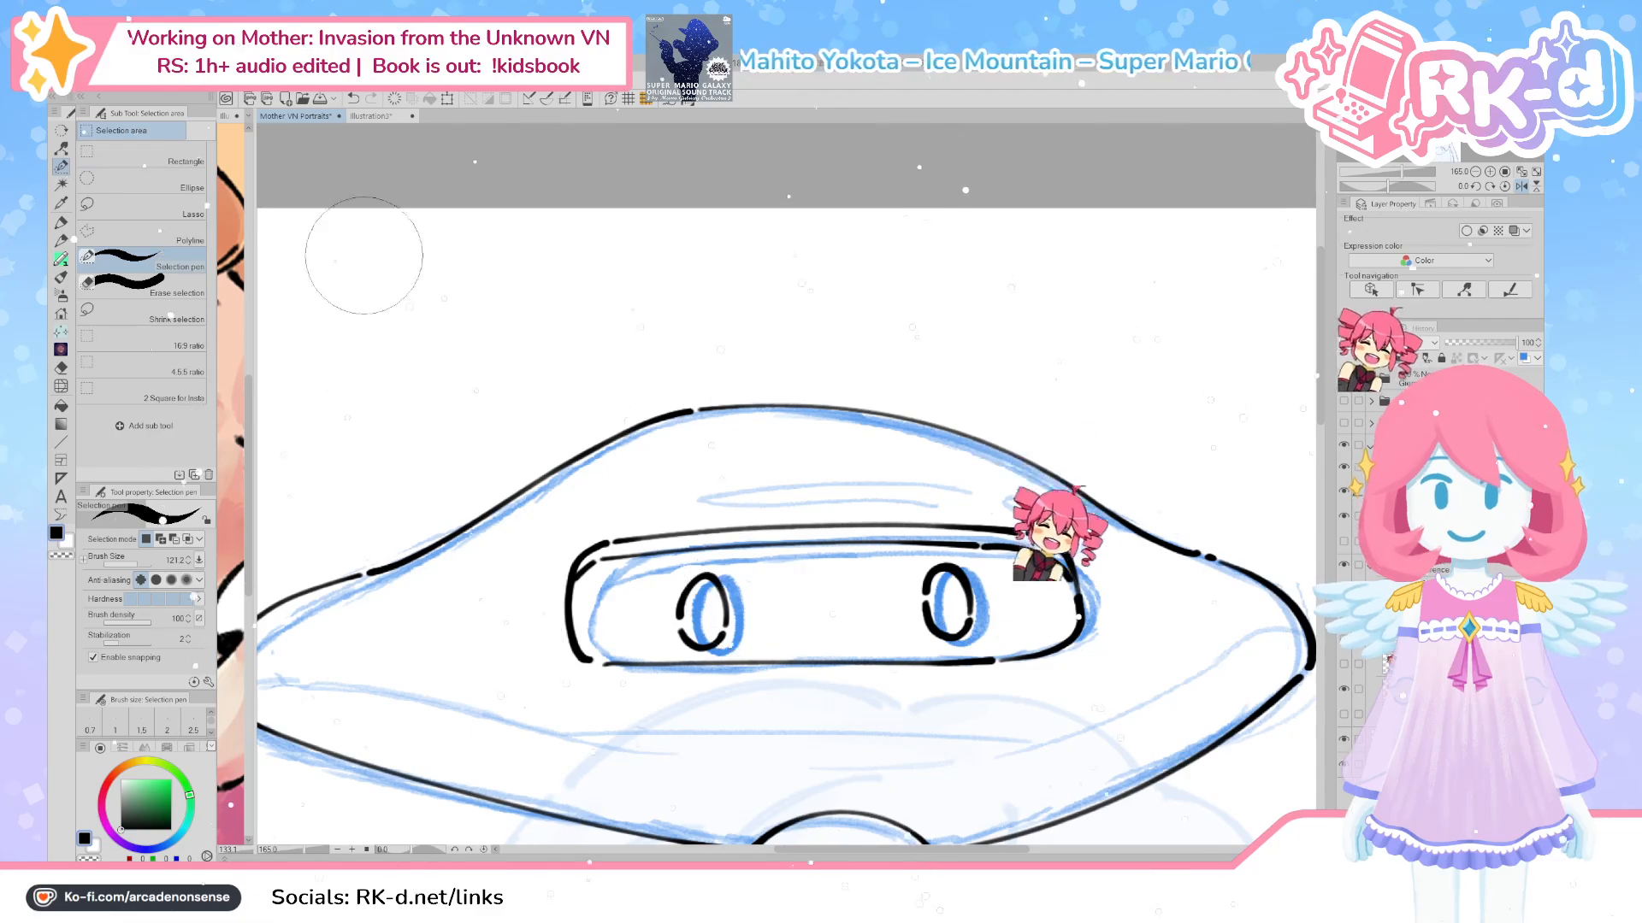
click(61, 149)
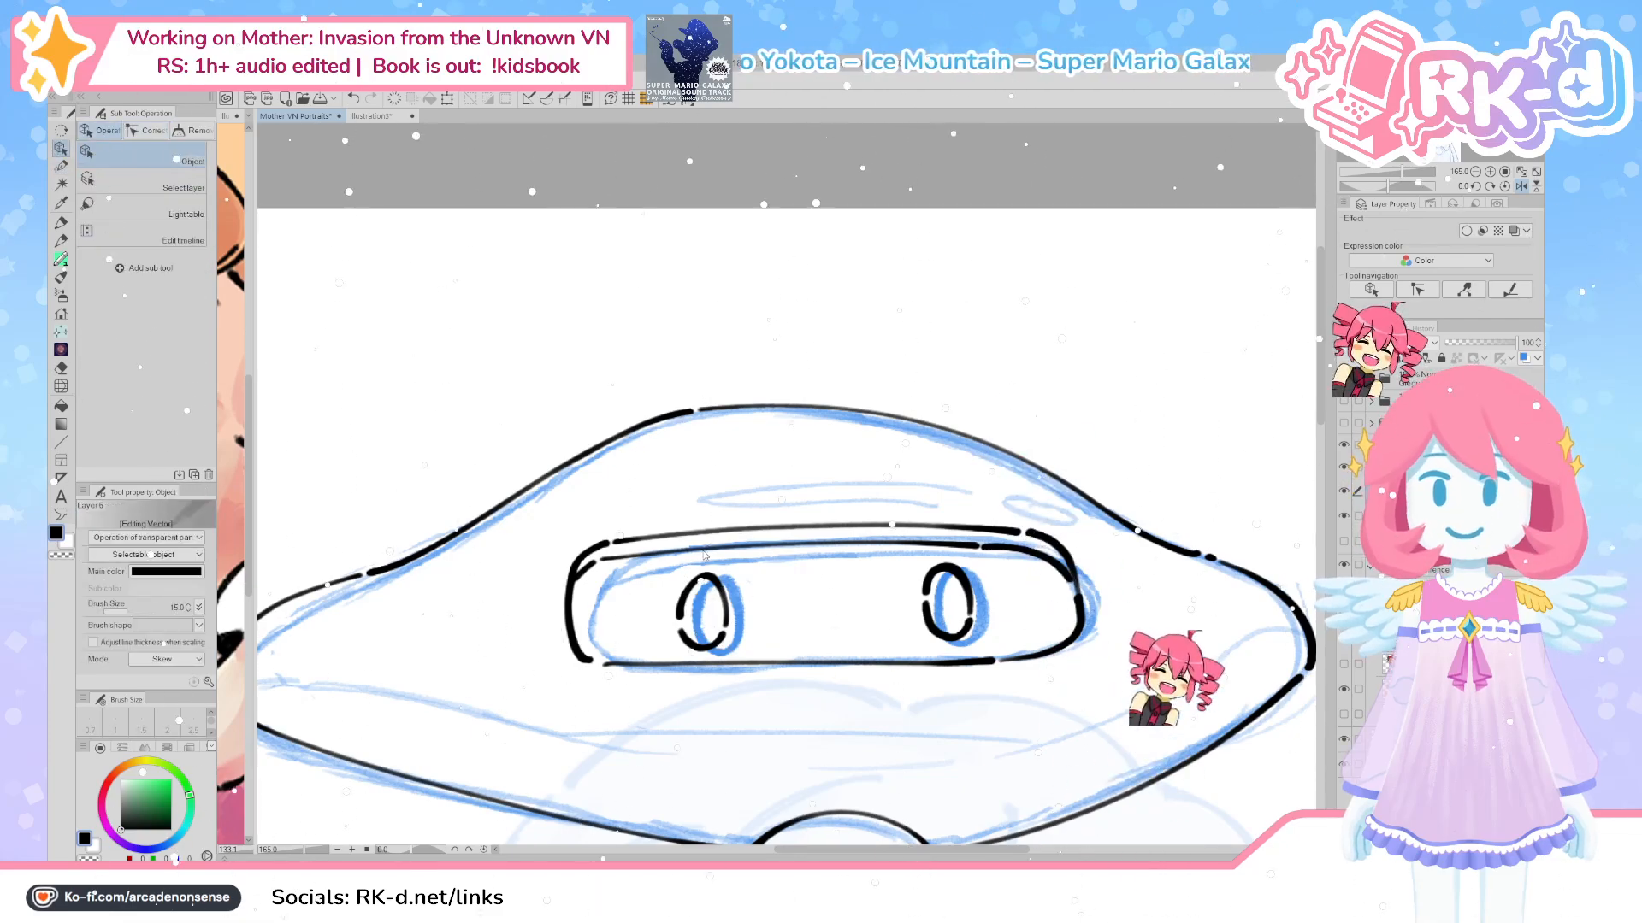
click(712, 647)
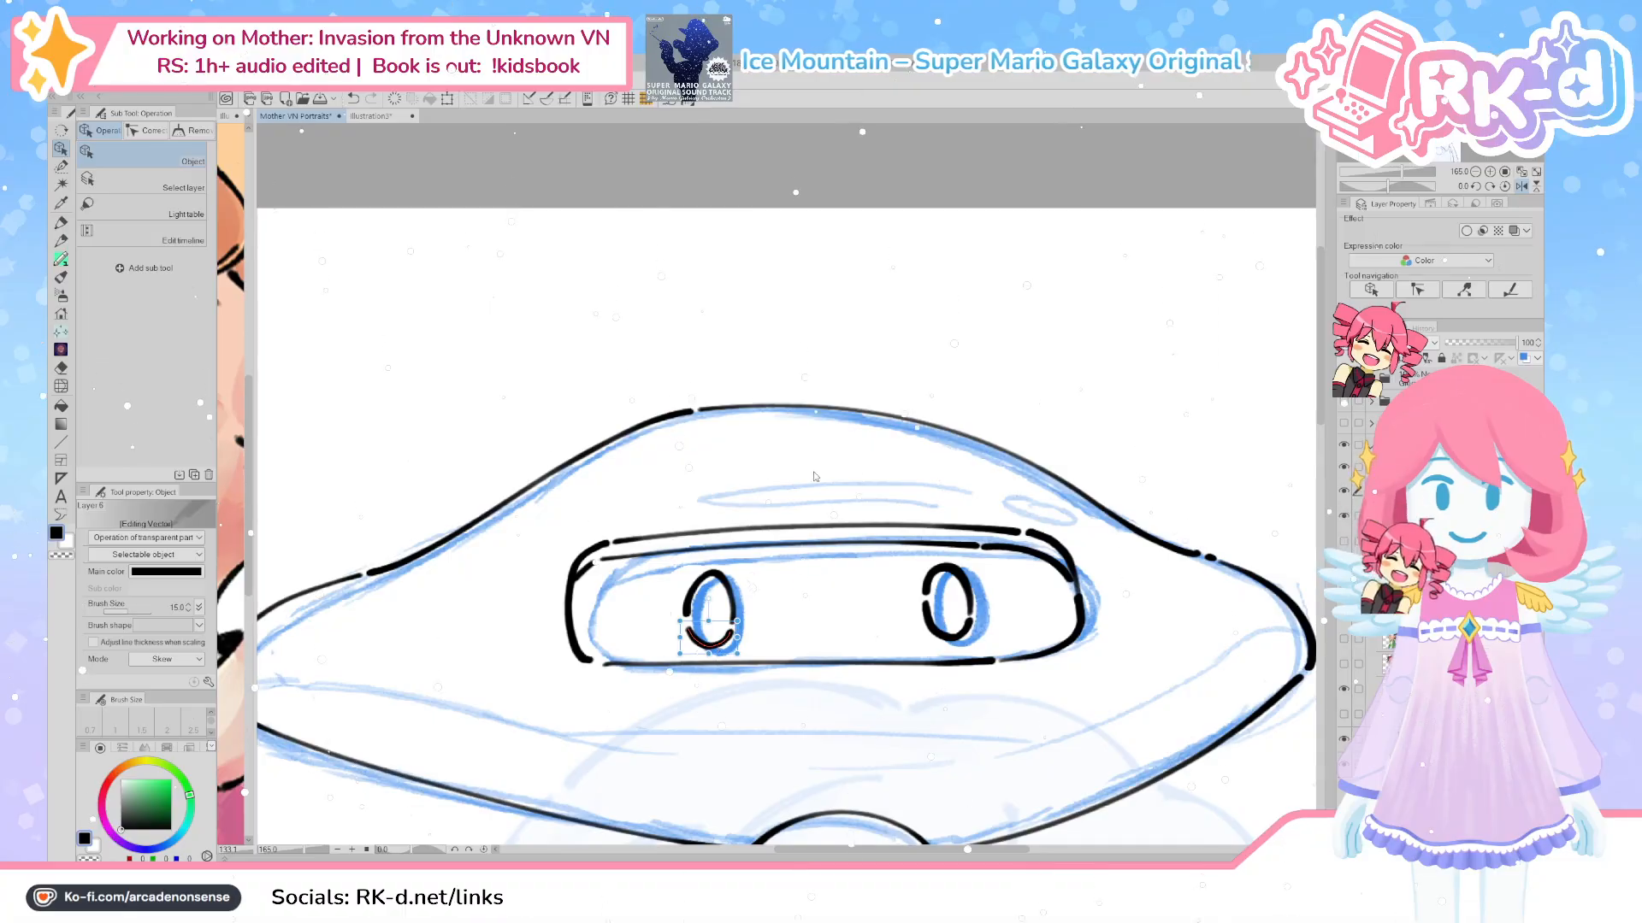
click(951, 568)
click(862, 725)
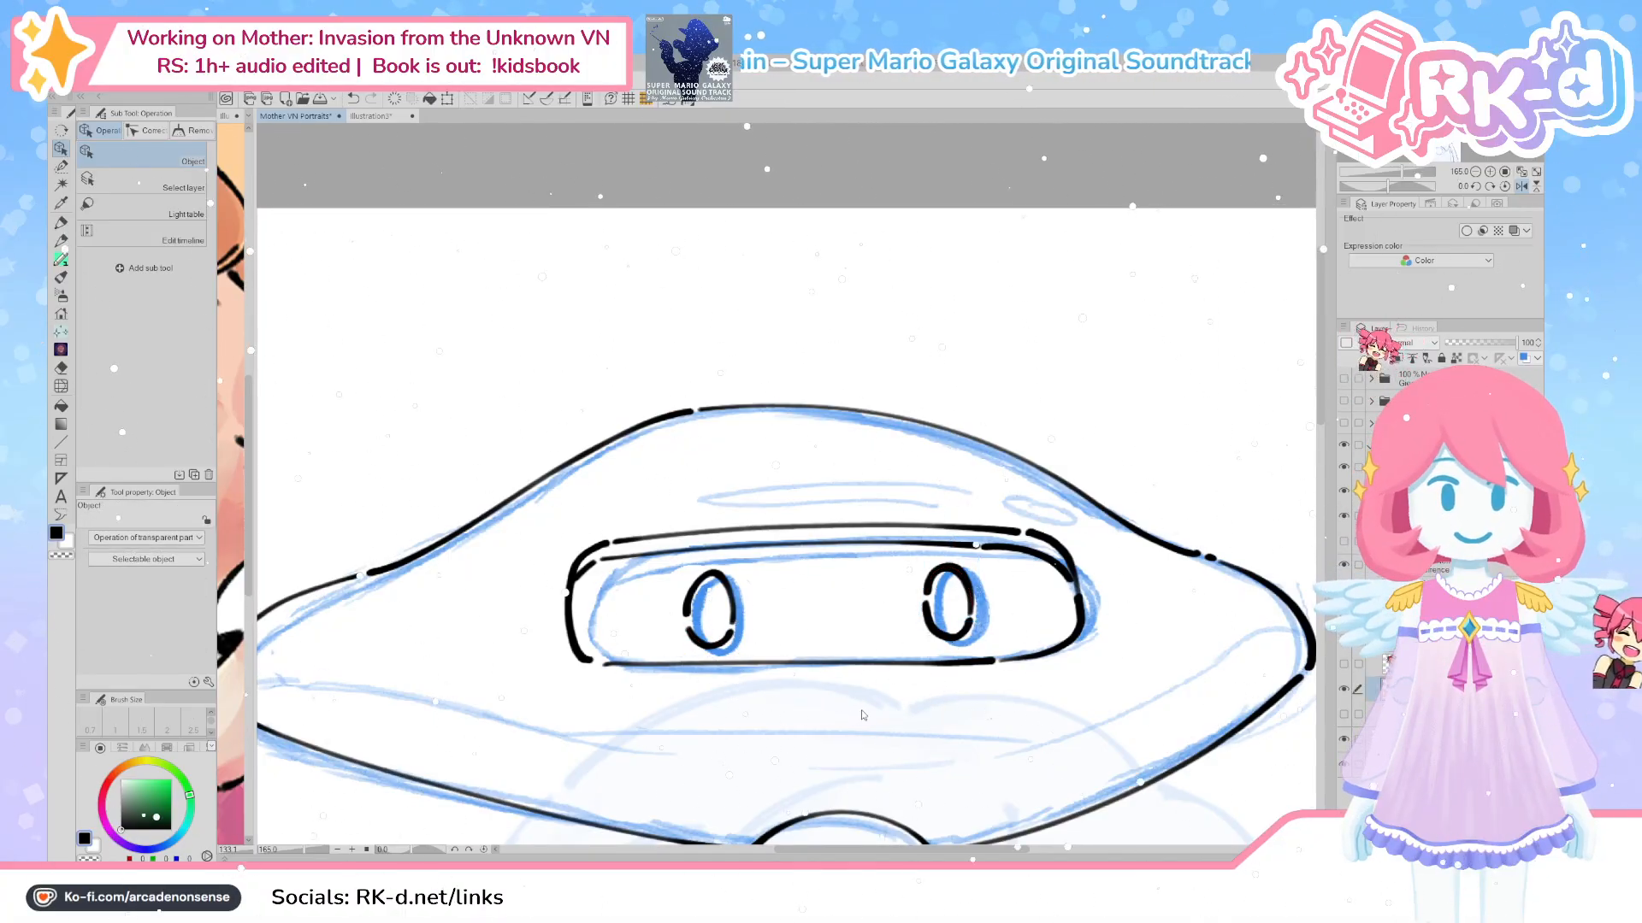
scroll(862, 725, down, 3)
scroll(862, 725, up, 3)
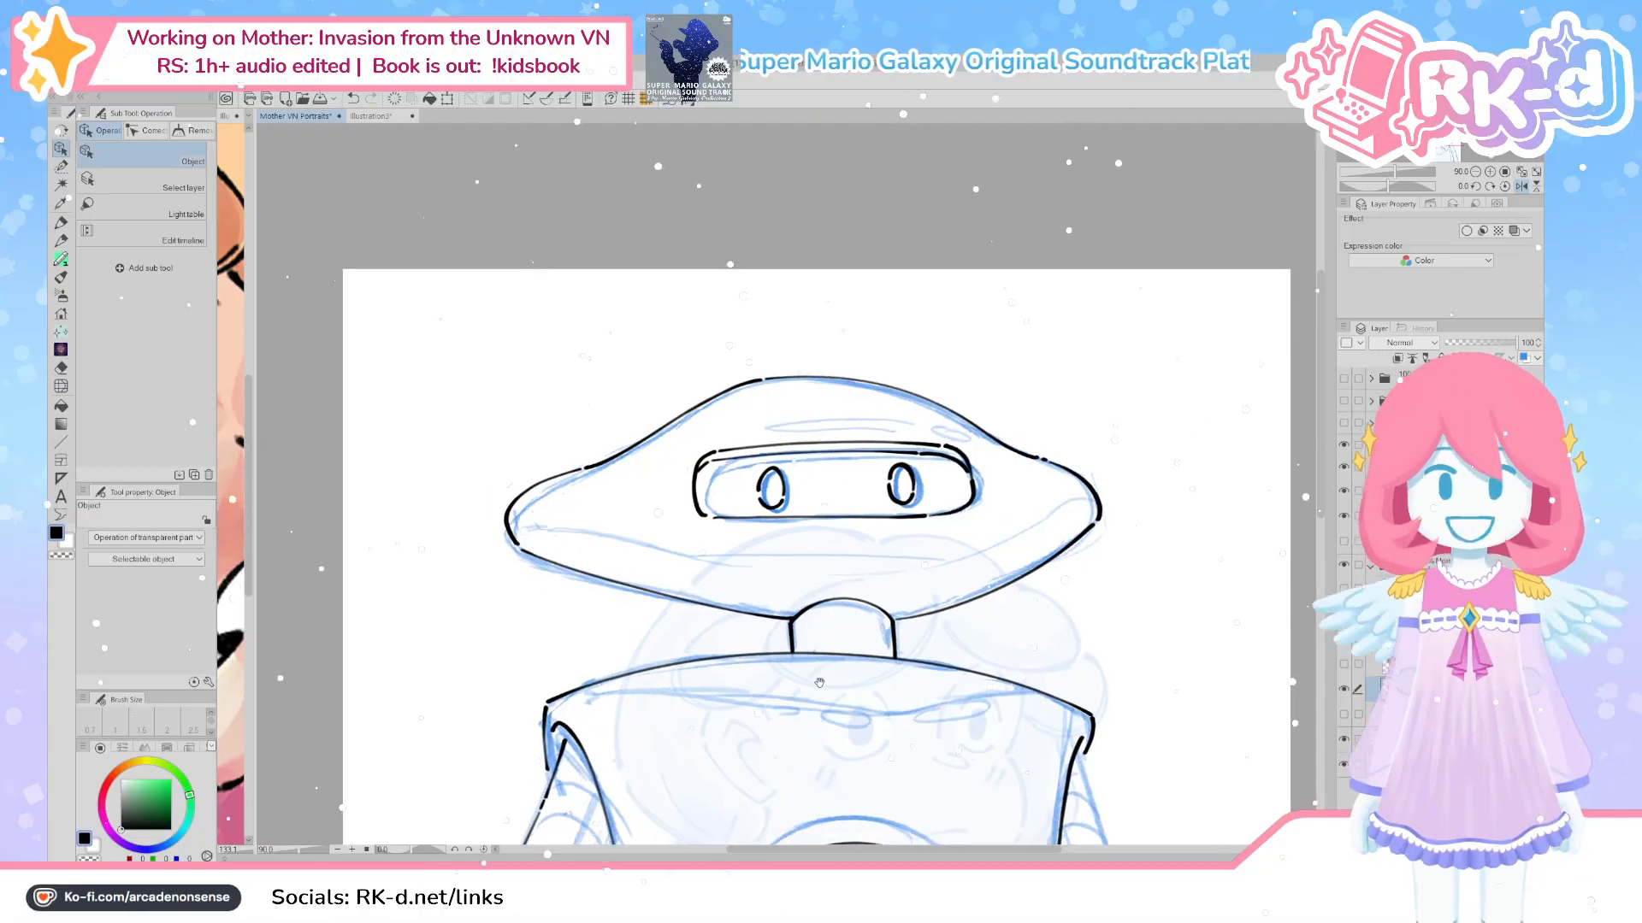
Skew the head's lower-left outline stroke slightly to the left at its neck end with the Object tool and deselect it
click(749, 627)
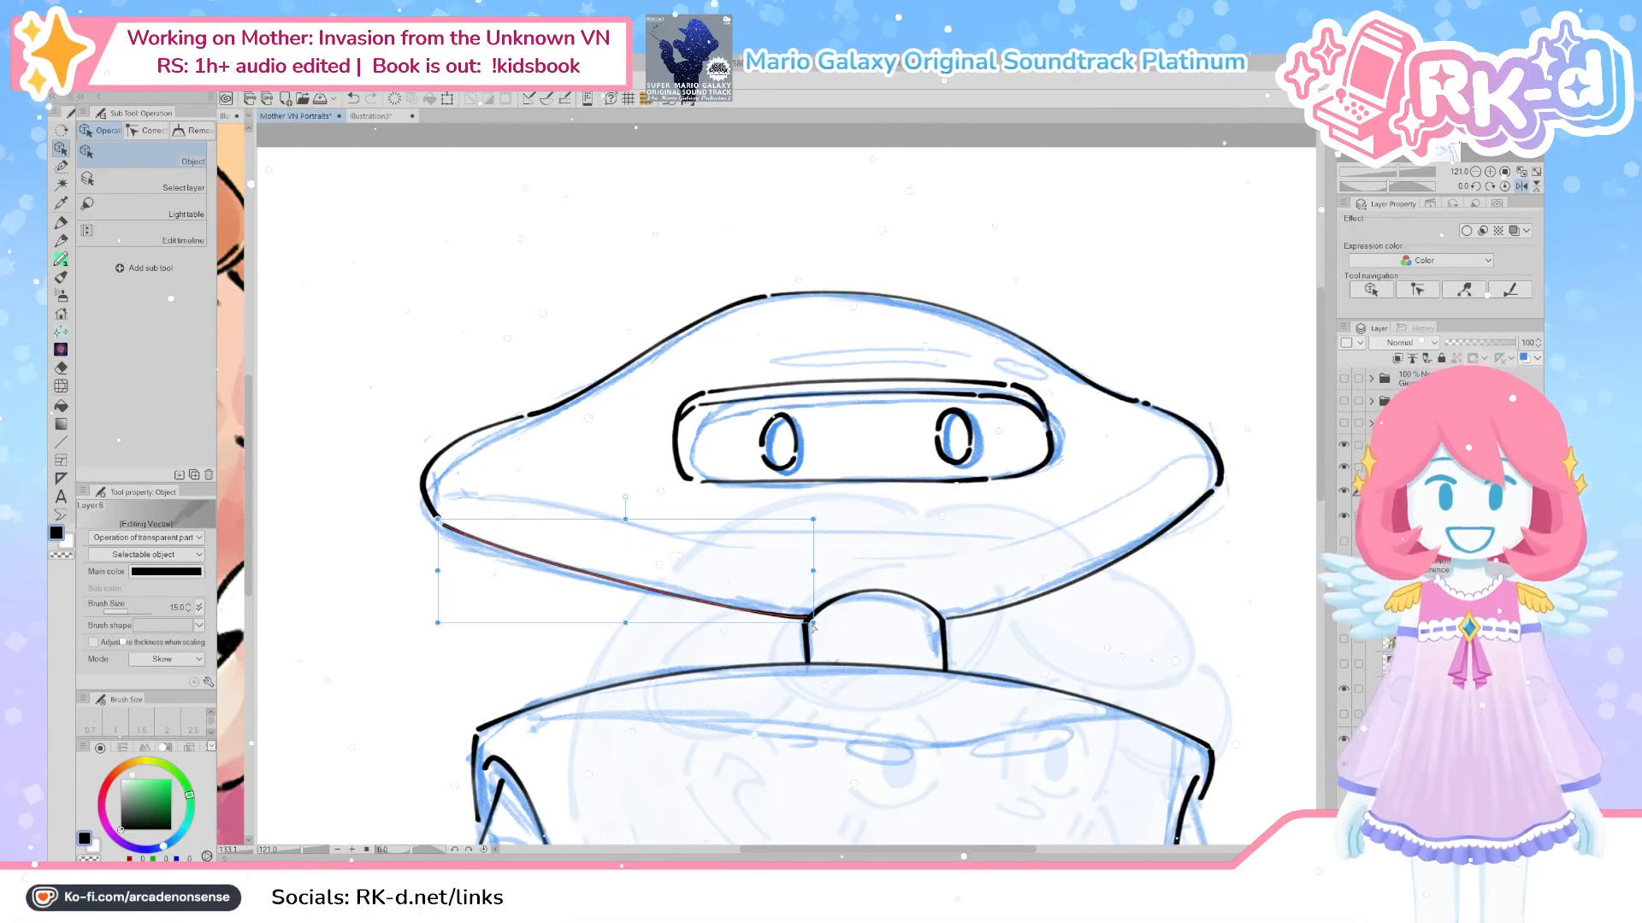
drag(807, 633, 804, 633)
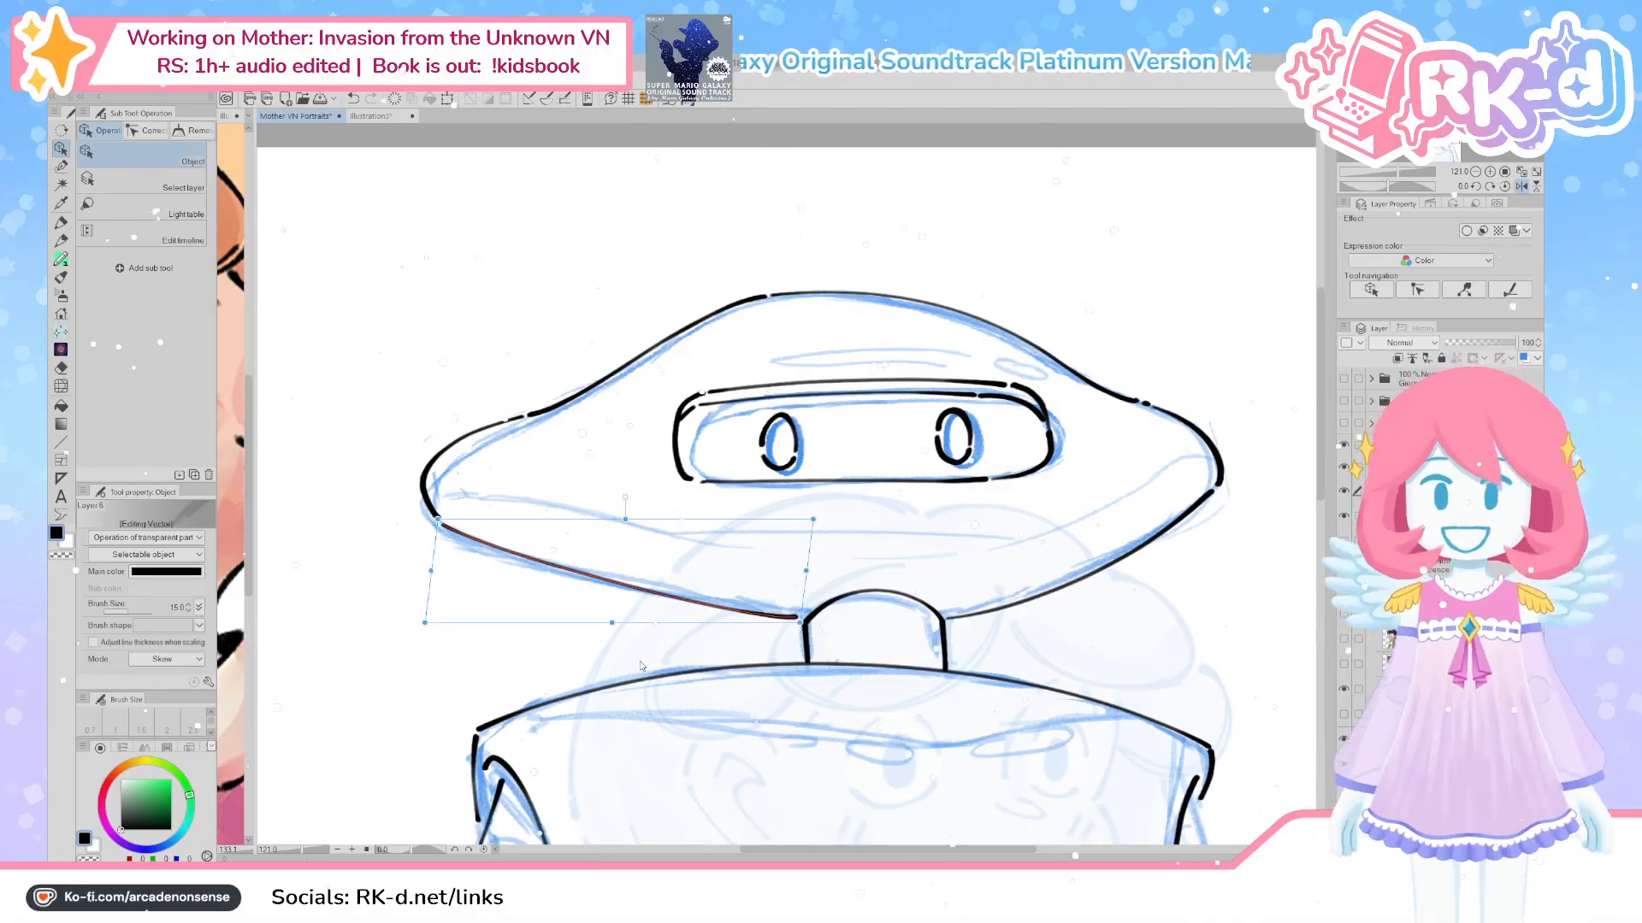
click(723, 671)
scroll(723, 671, down, 1)
scroll(722, 671, down, 5)
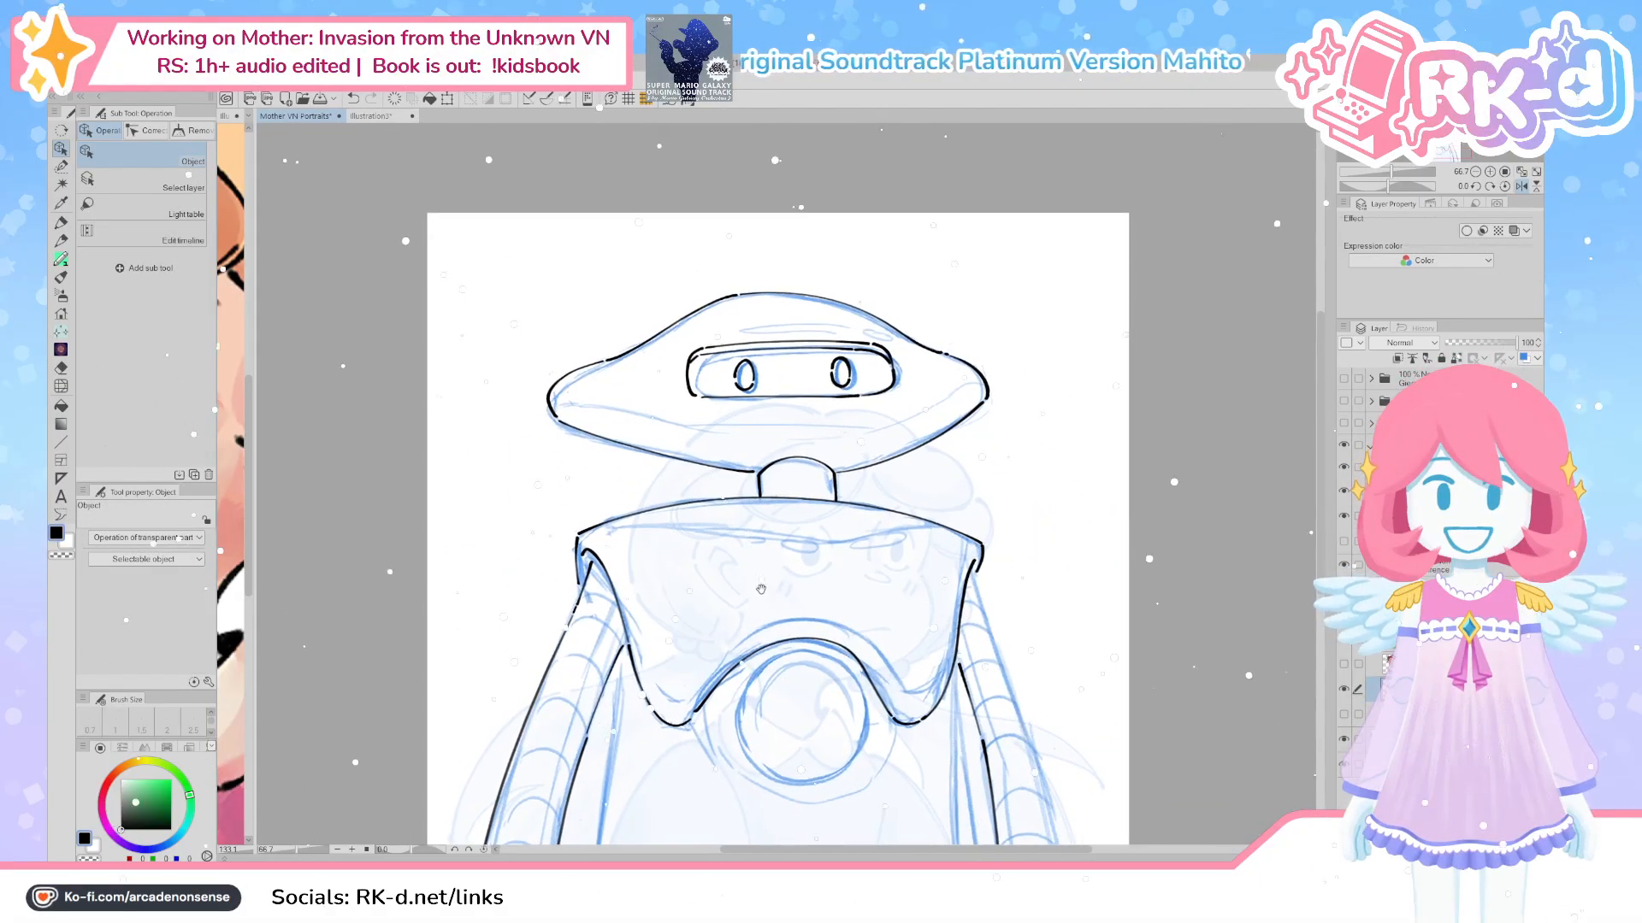
drag(756, 585, 756, 604)
scroll(708, 562, up, 3)
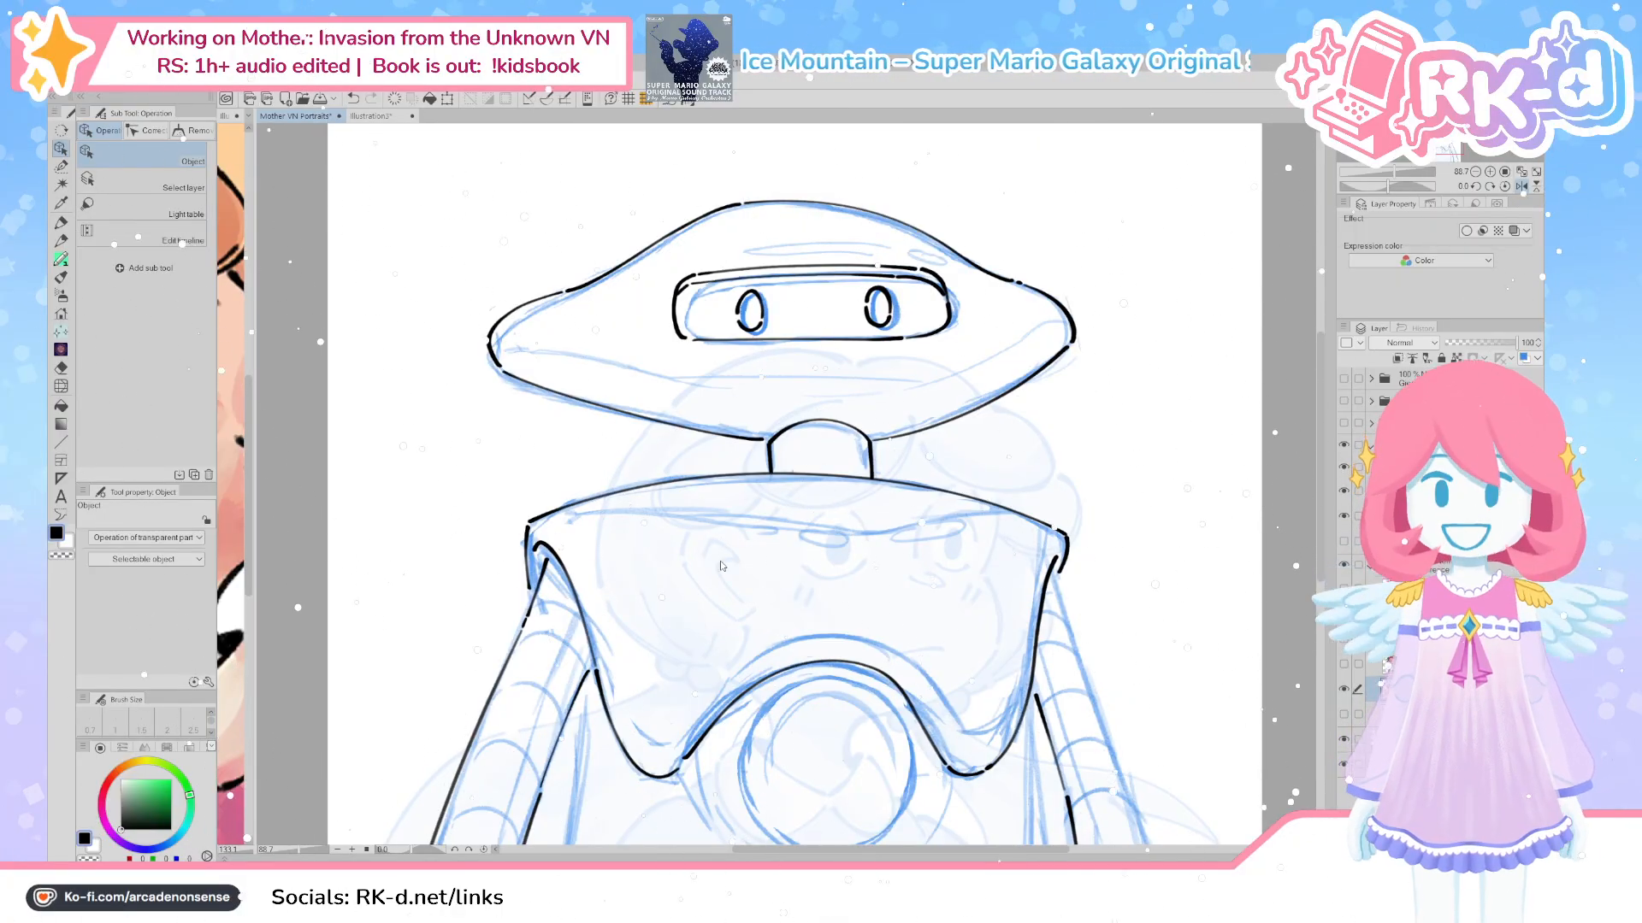
drag(793, 554, 771, 523)
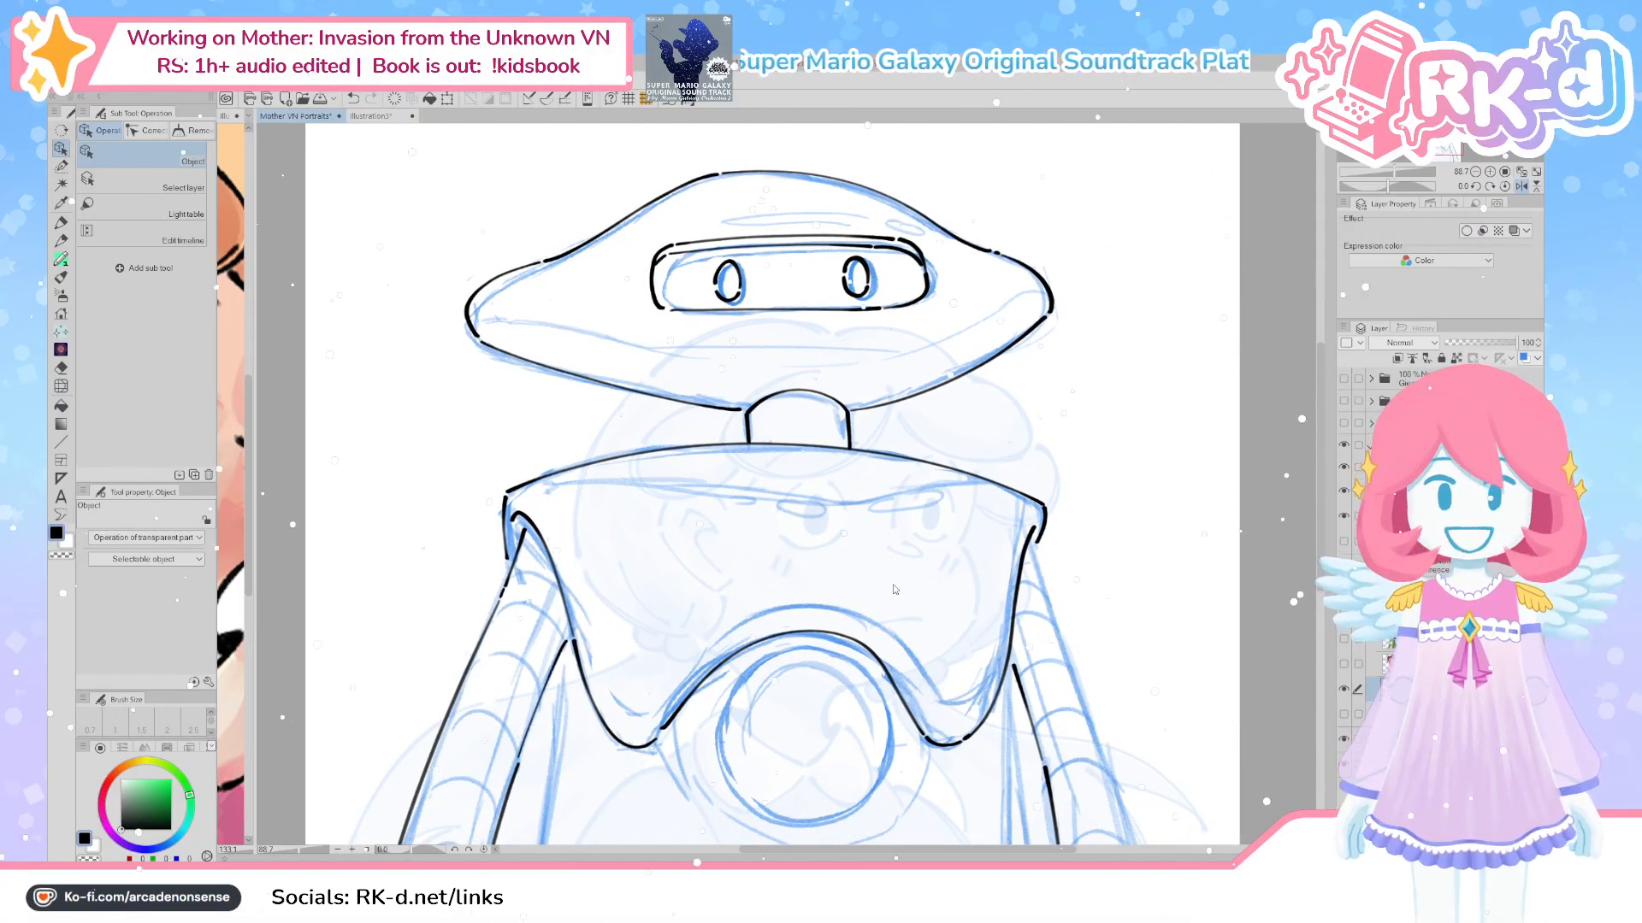
scroll(760, 503, down, 3)
scroll(760, 503, up, 1)
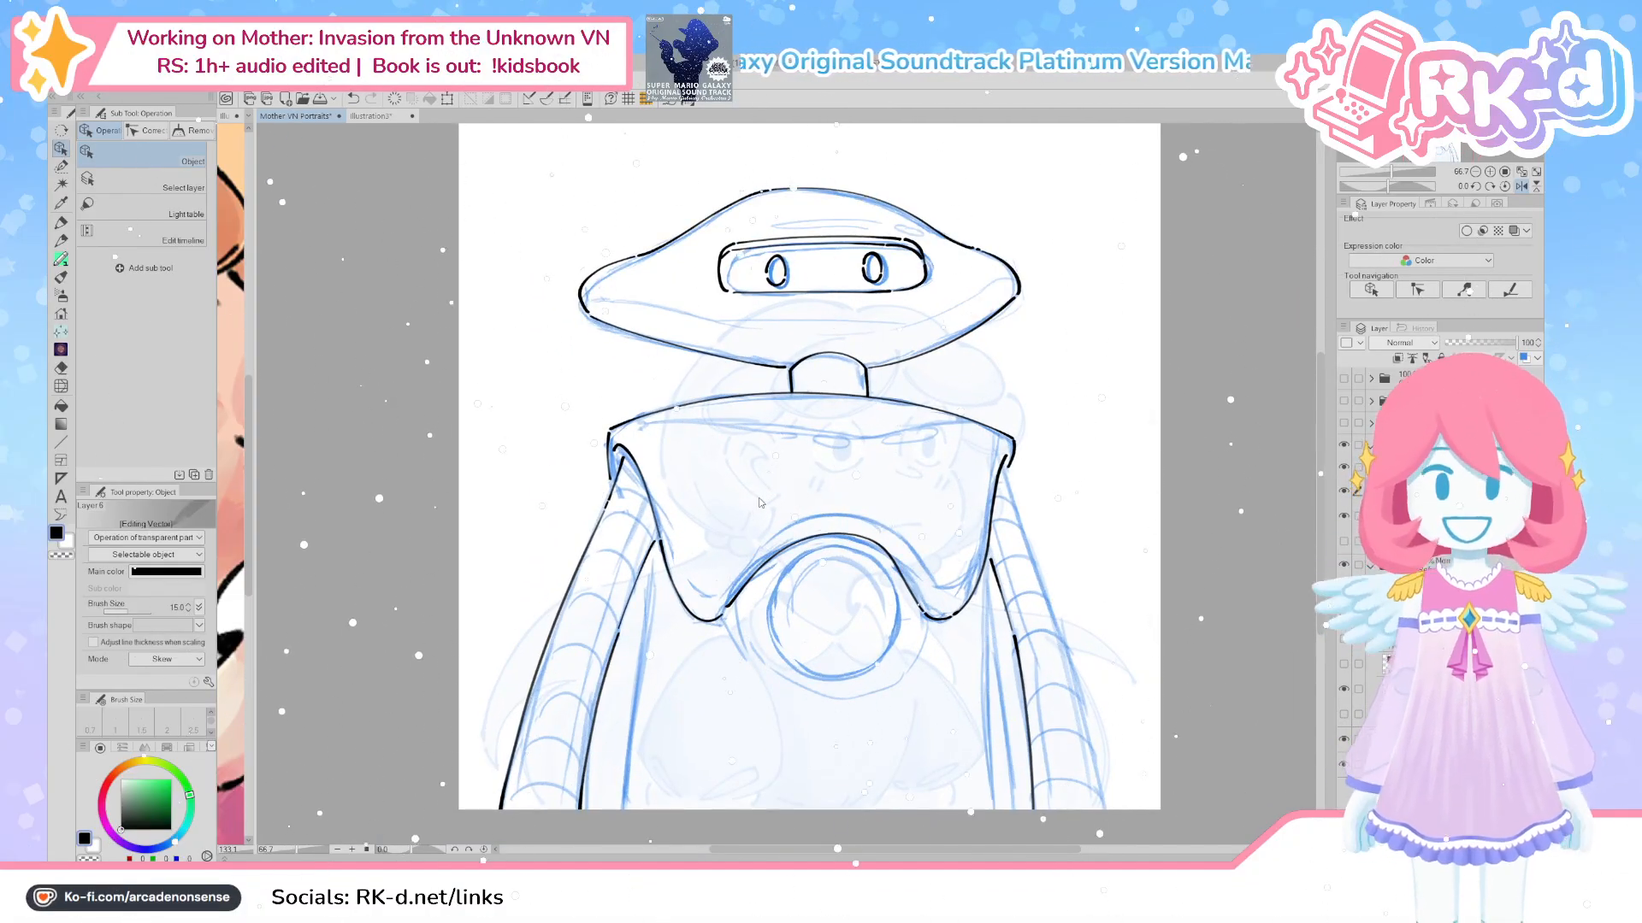
Ink the lower part of the right arm's outer line down to the canvas's bottom edge with the Felt pen
key(p)
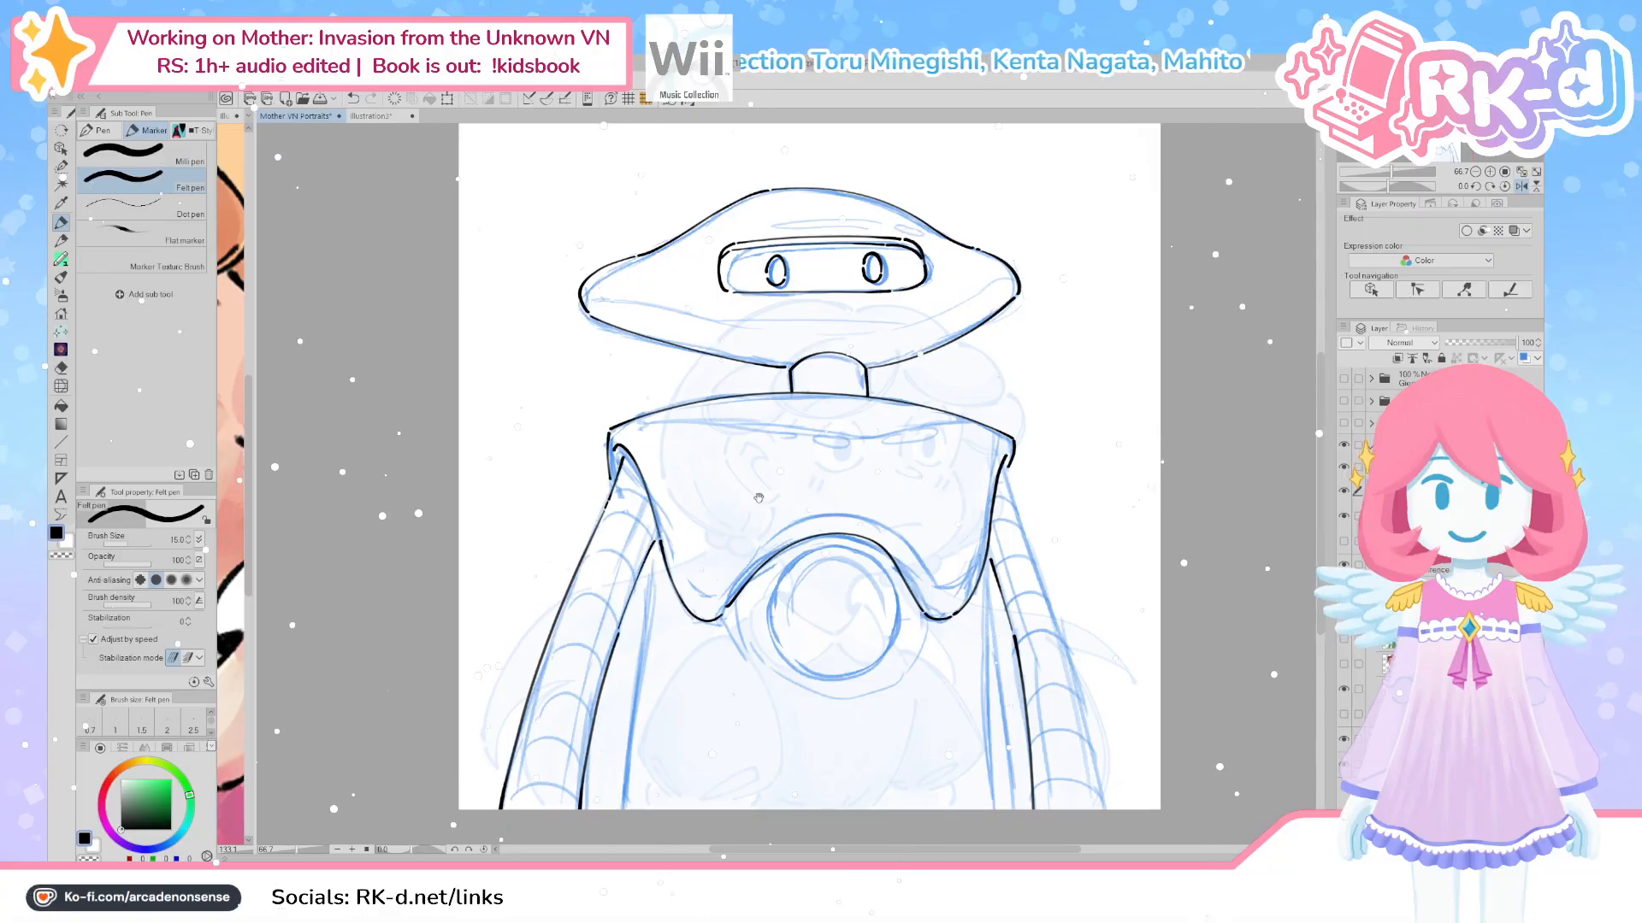
drag(758, 497, 730, 509)
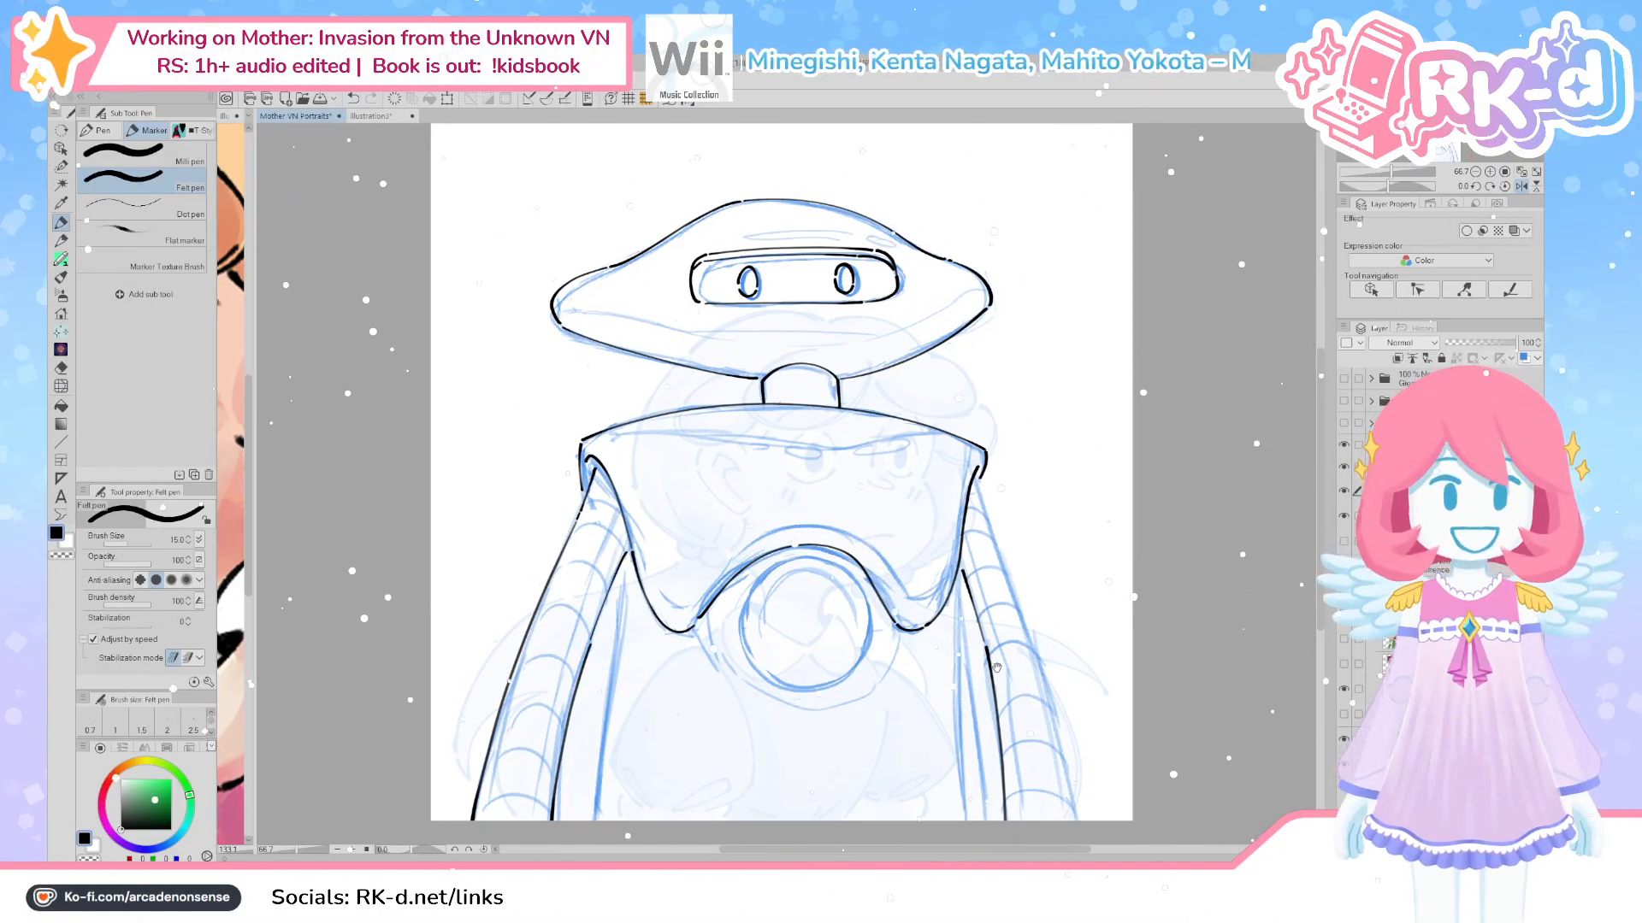
drag(1069, 785, 1037, 780)
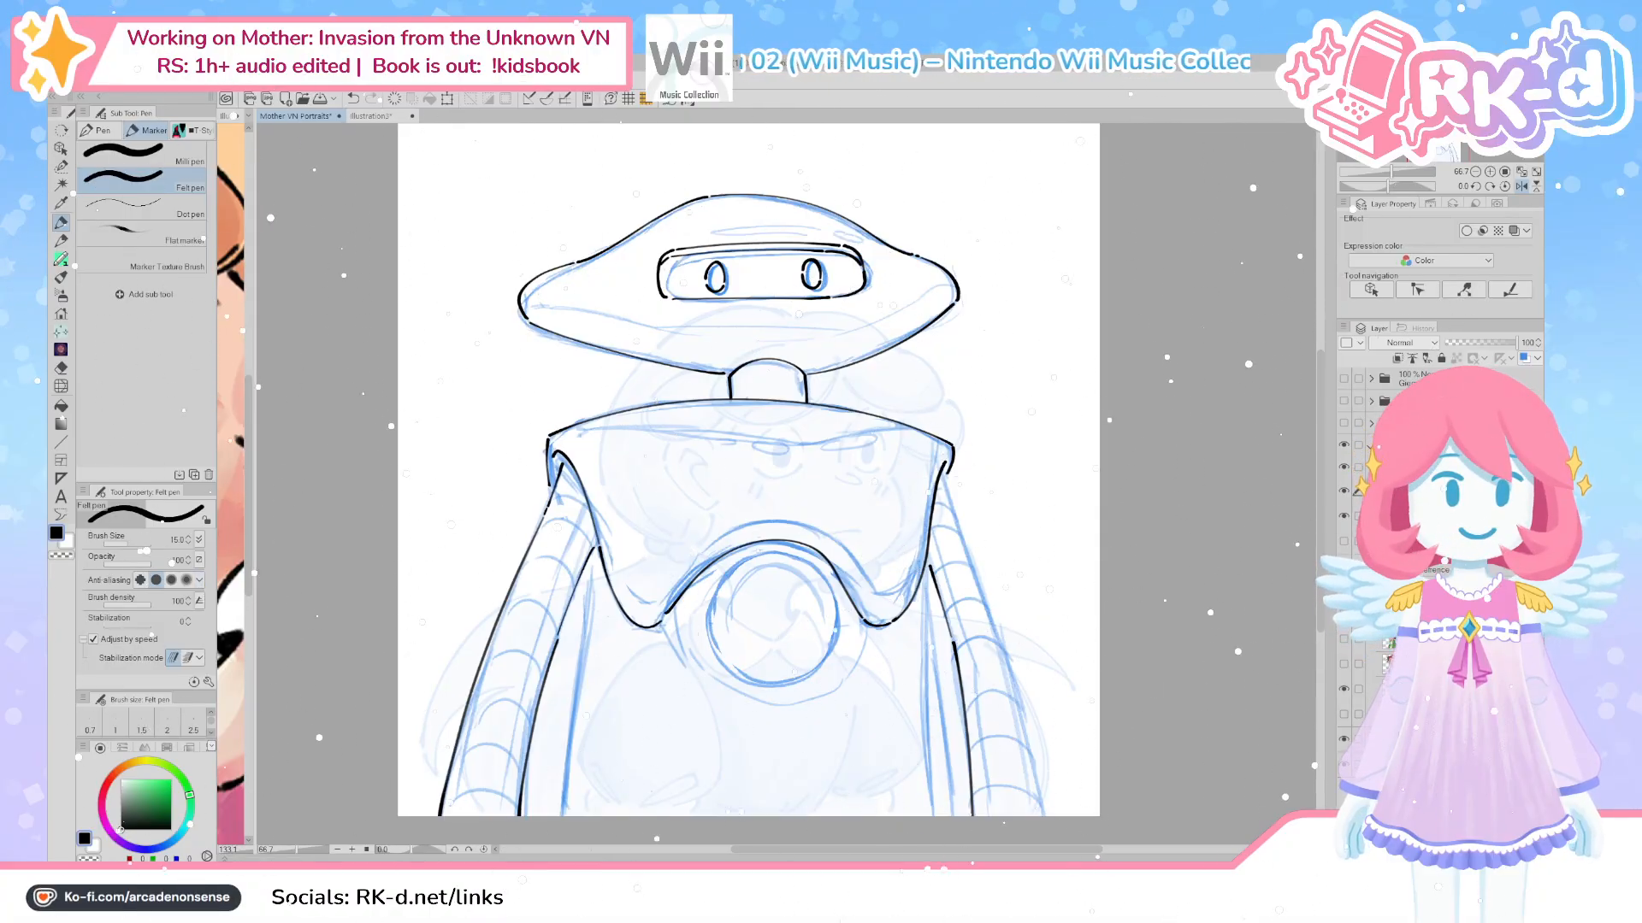
drag(1169, 571, 1108, 571)
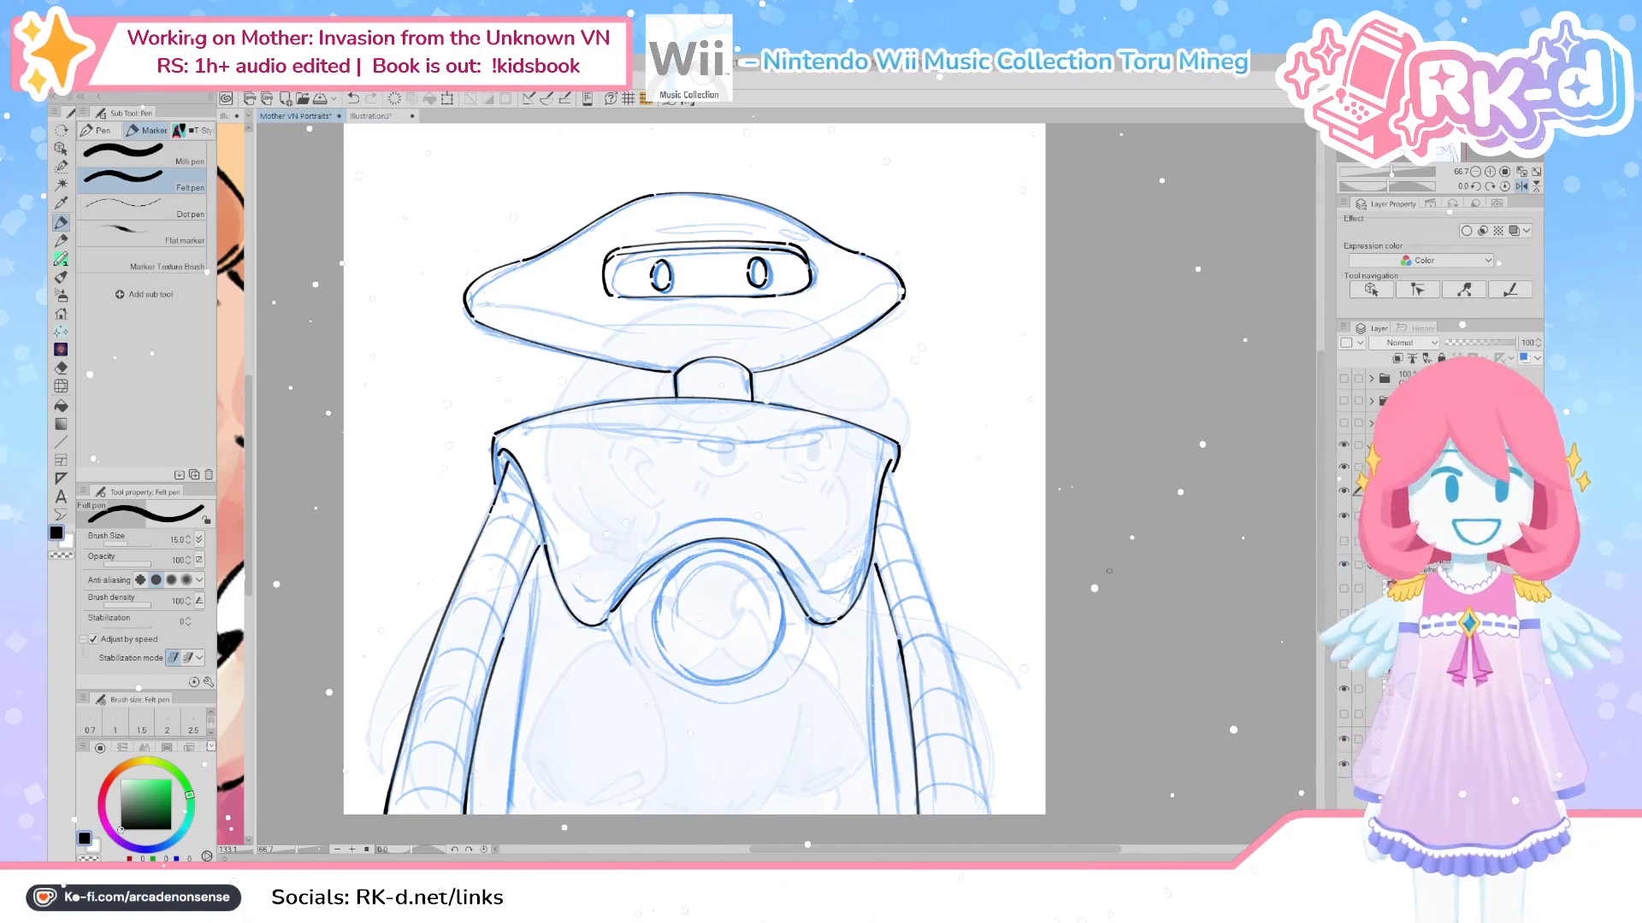
drag(925, 567, 888, 586)
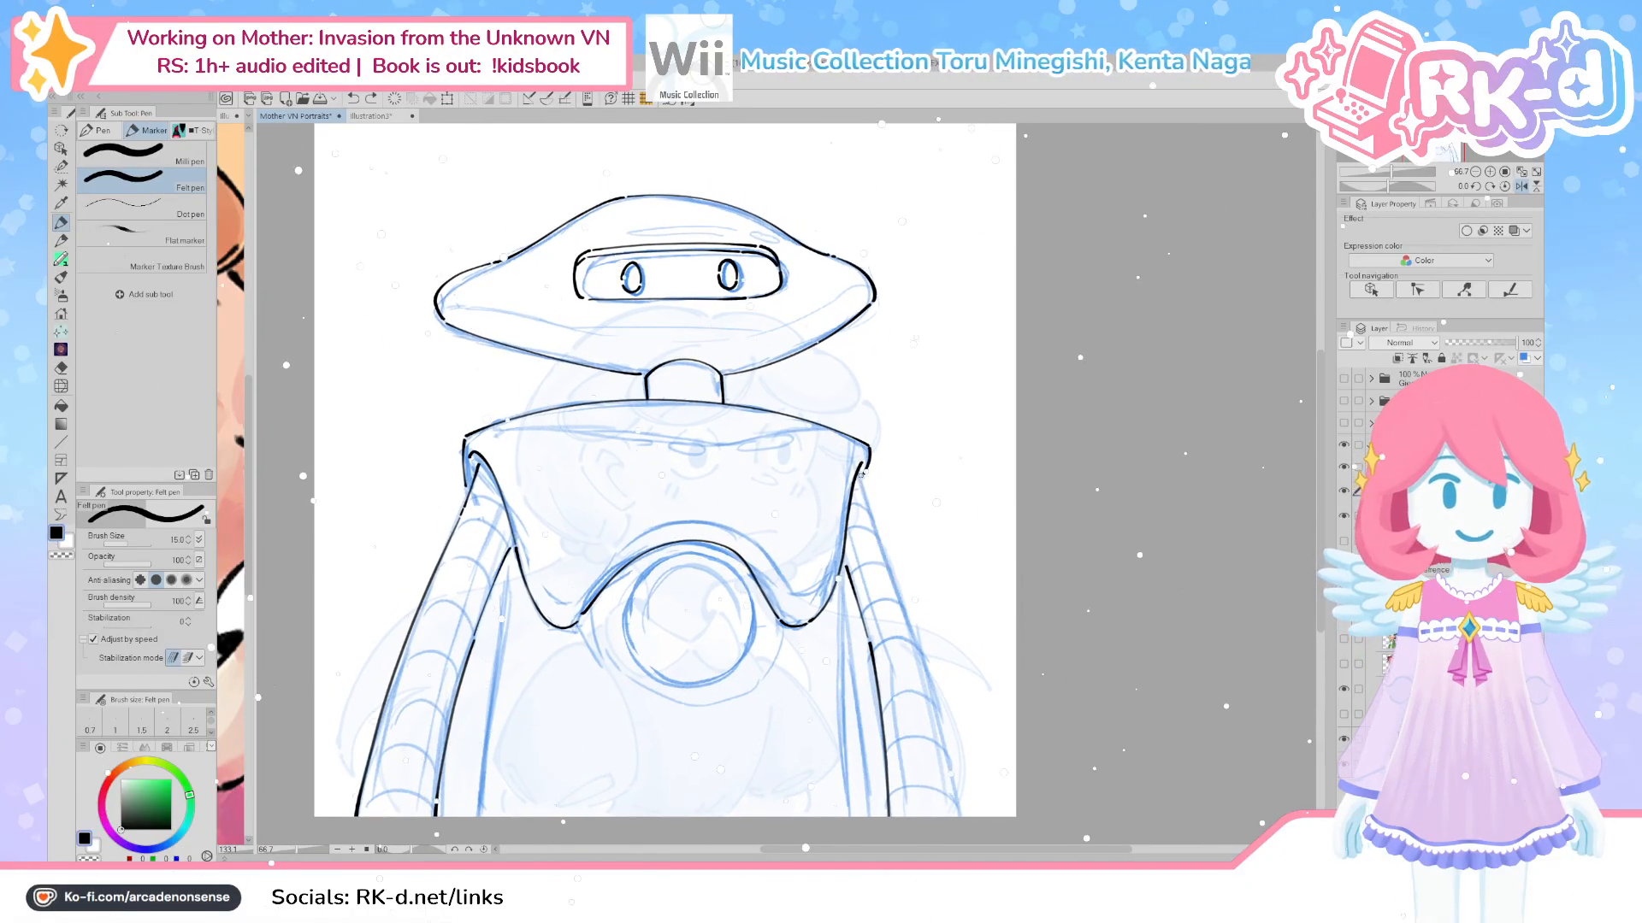
mouse_move(889, 590)
mouse_down()
mouse_move(874, 555)
mouse_move(960, 780)
mouse_up()
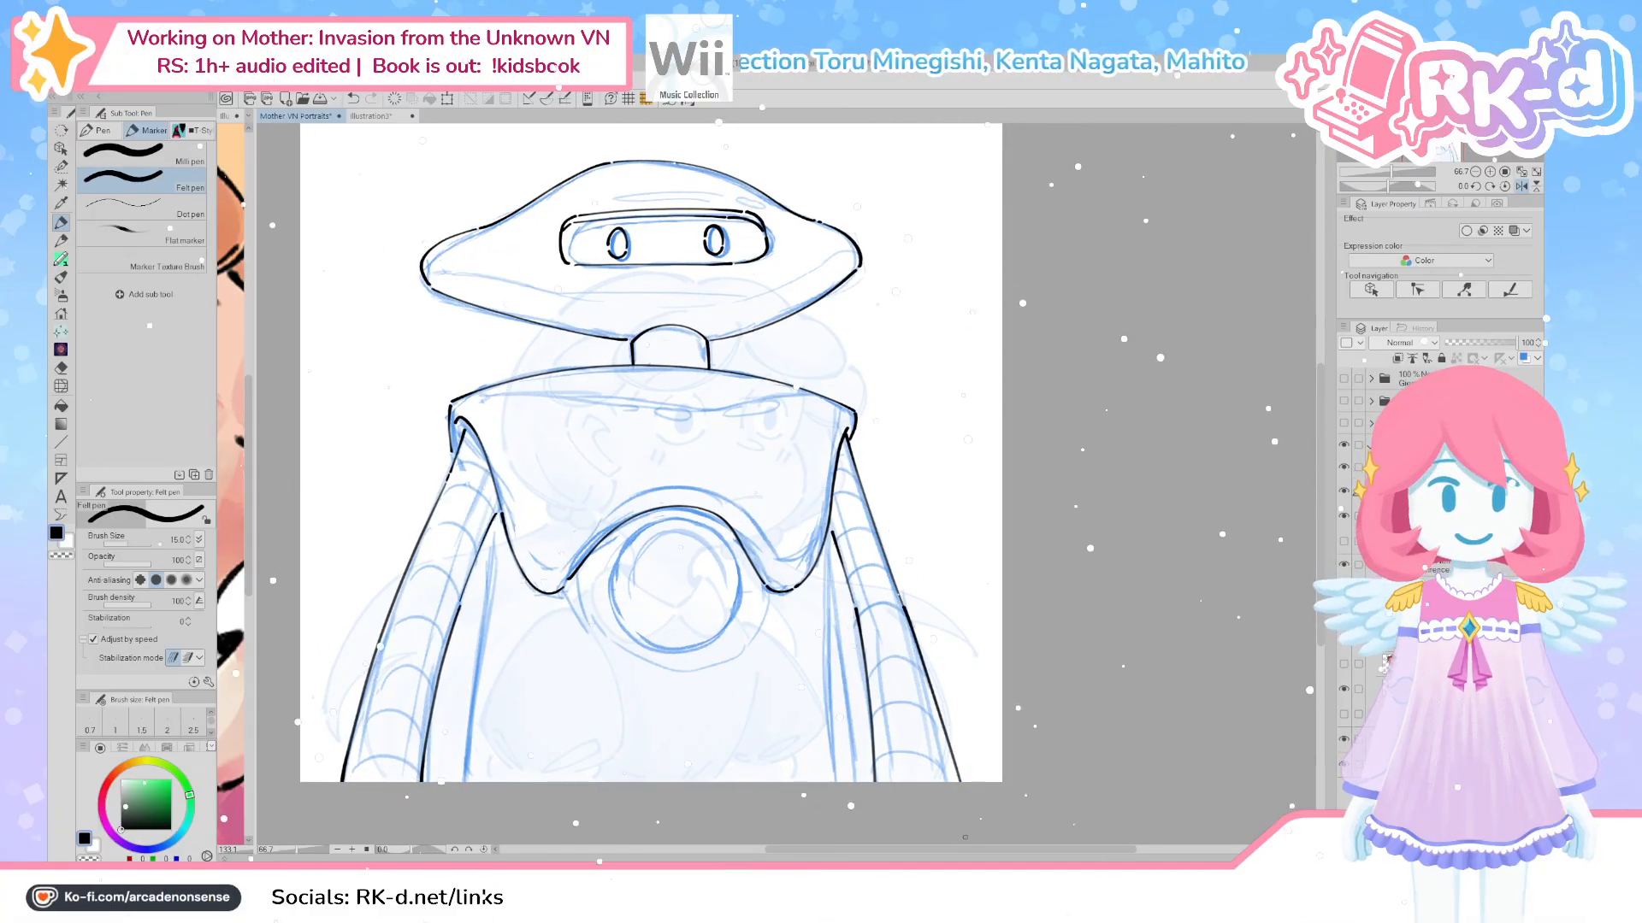
Ink the body's left side line from under the chest plate to the canvas's bottom edge, undoing the unsuitable strokes
drag(877, 764, 950, 756)
drag(551, 541, 564, 707)
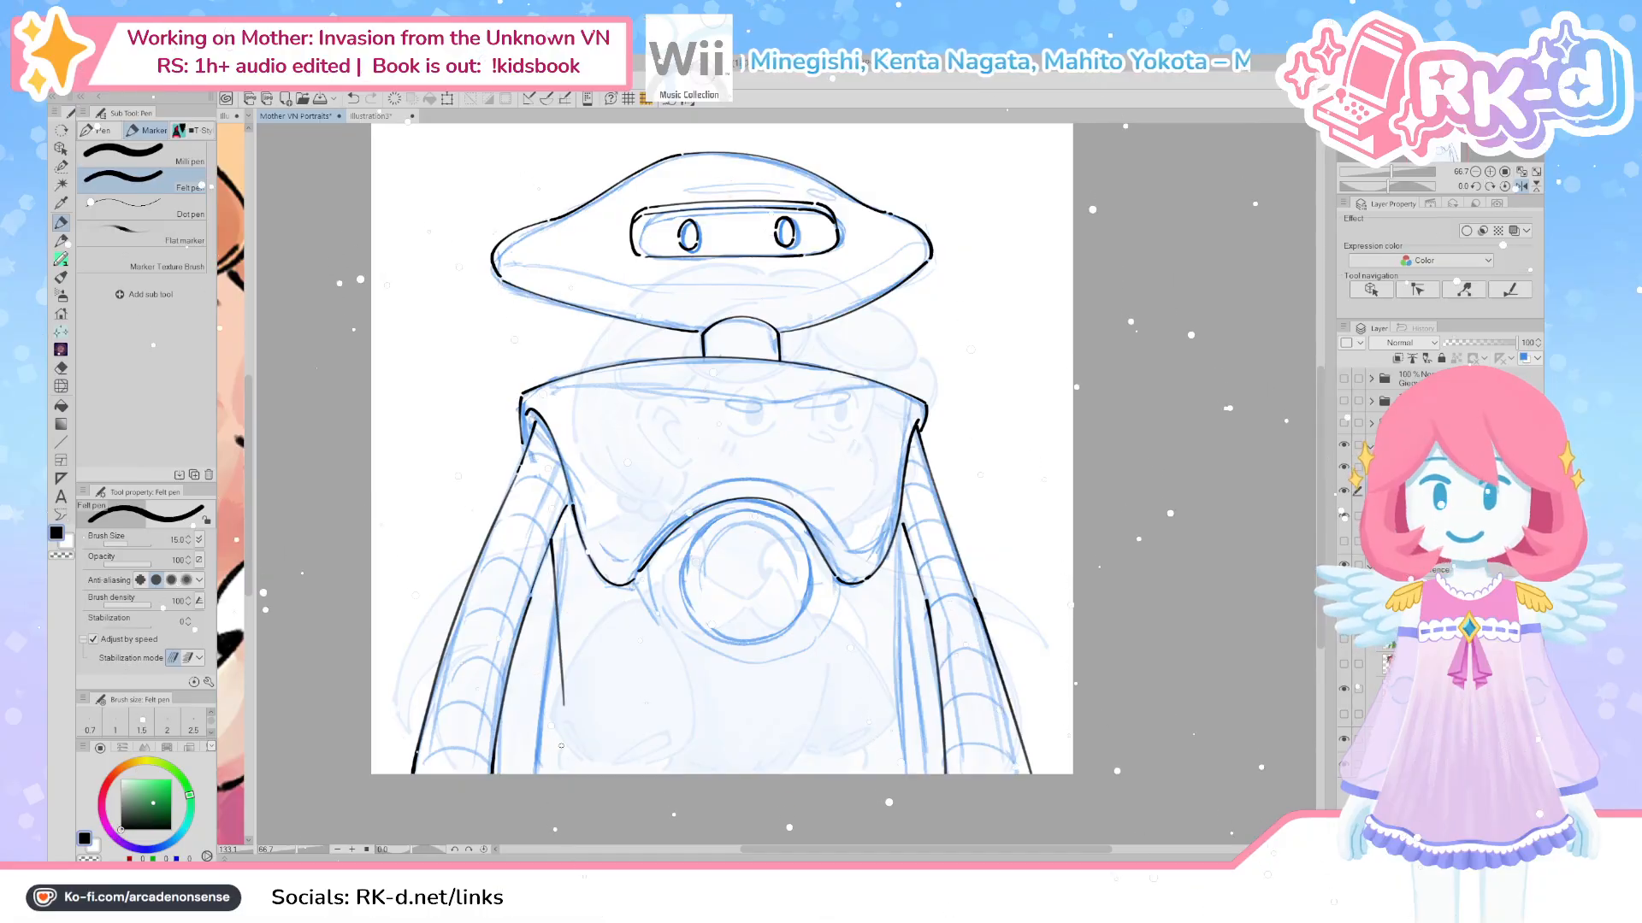
key(ctrl+z)
drag(551, 542, 550, 715)
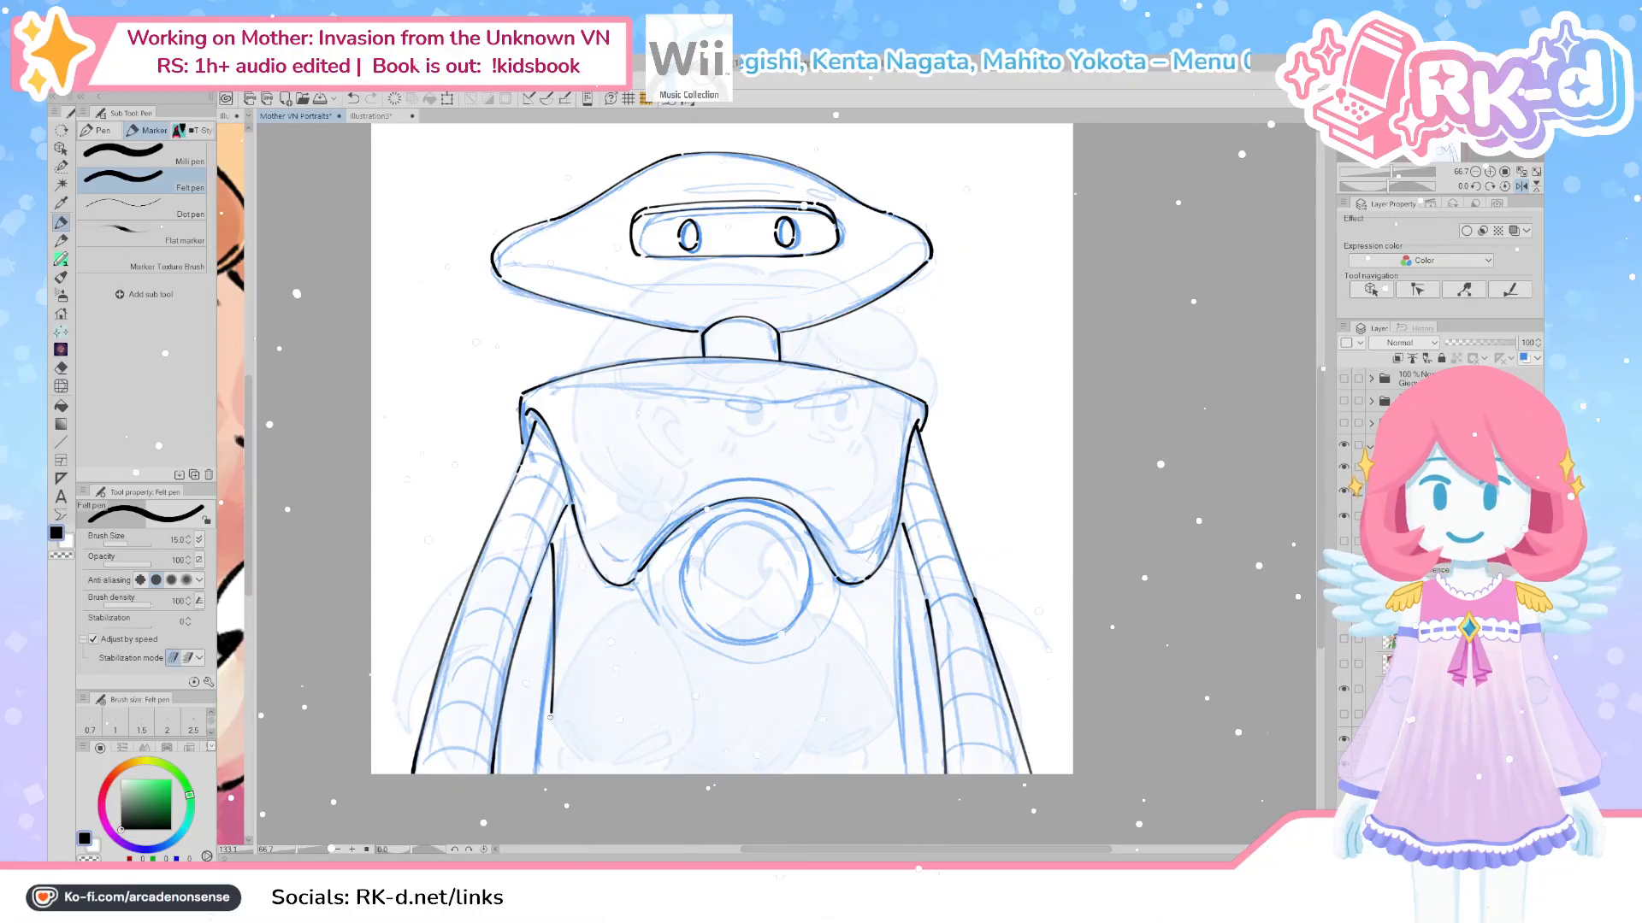
key(ctrl+z)
drag(551, 547, 547, 774)
Ink the body's right side line from under the chest plate down to the canvas's bottom edge, redrawing it once
drag(903, 530, 895, 650)
key(ctrl+z)
drag(905, 533, 908, 773)
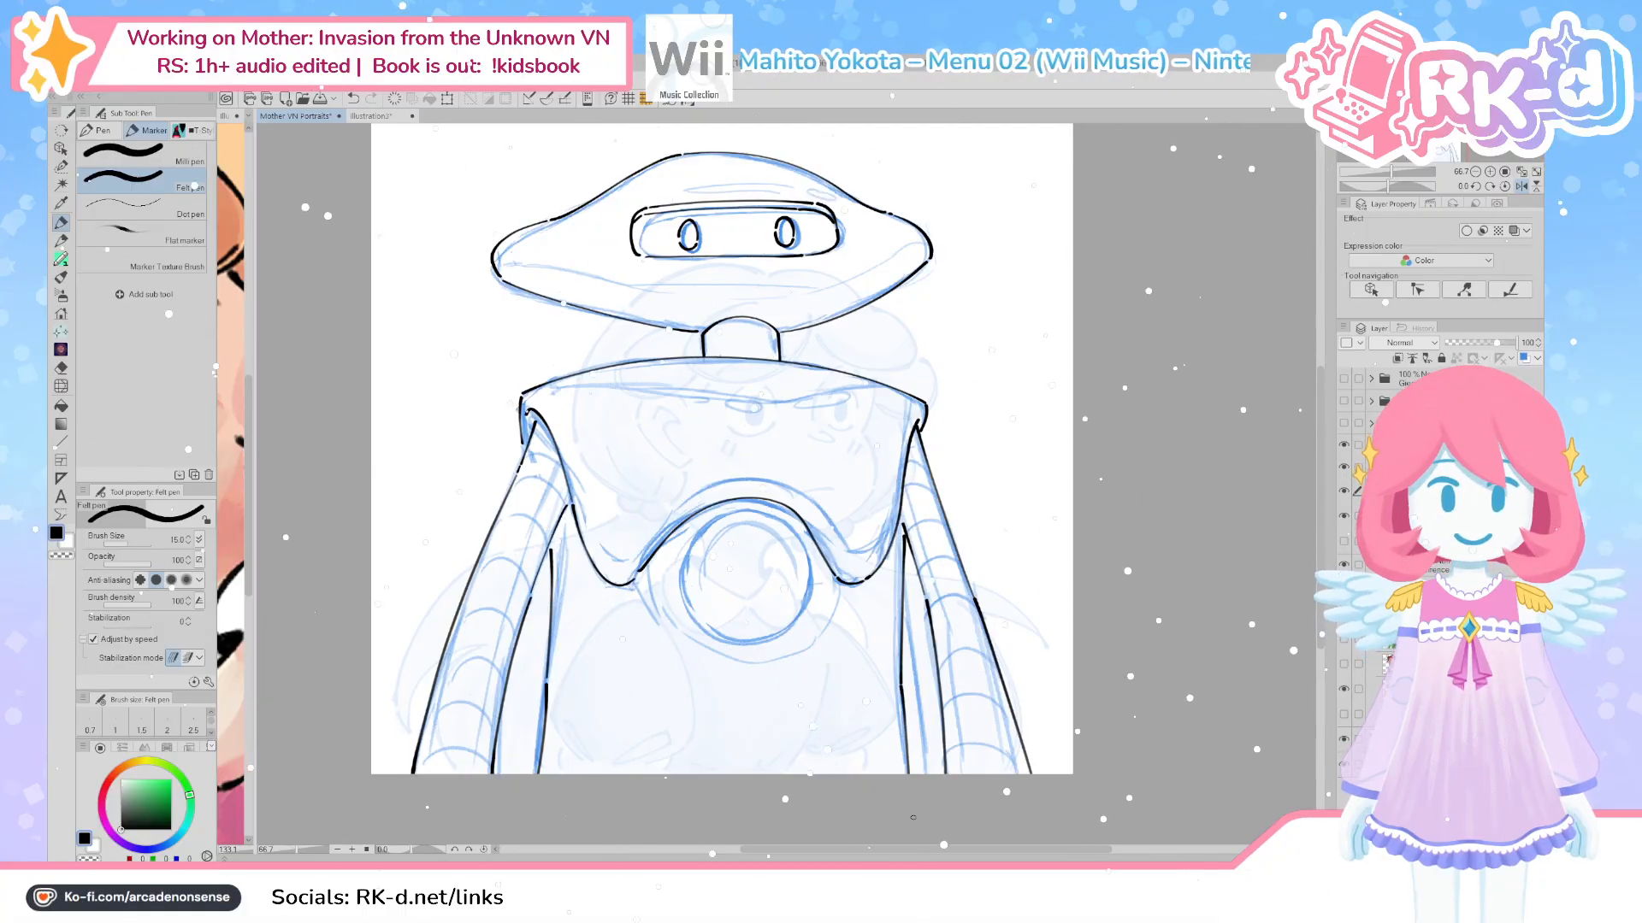
key(ctrl+z)
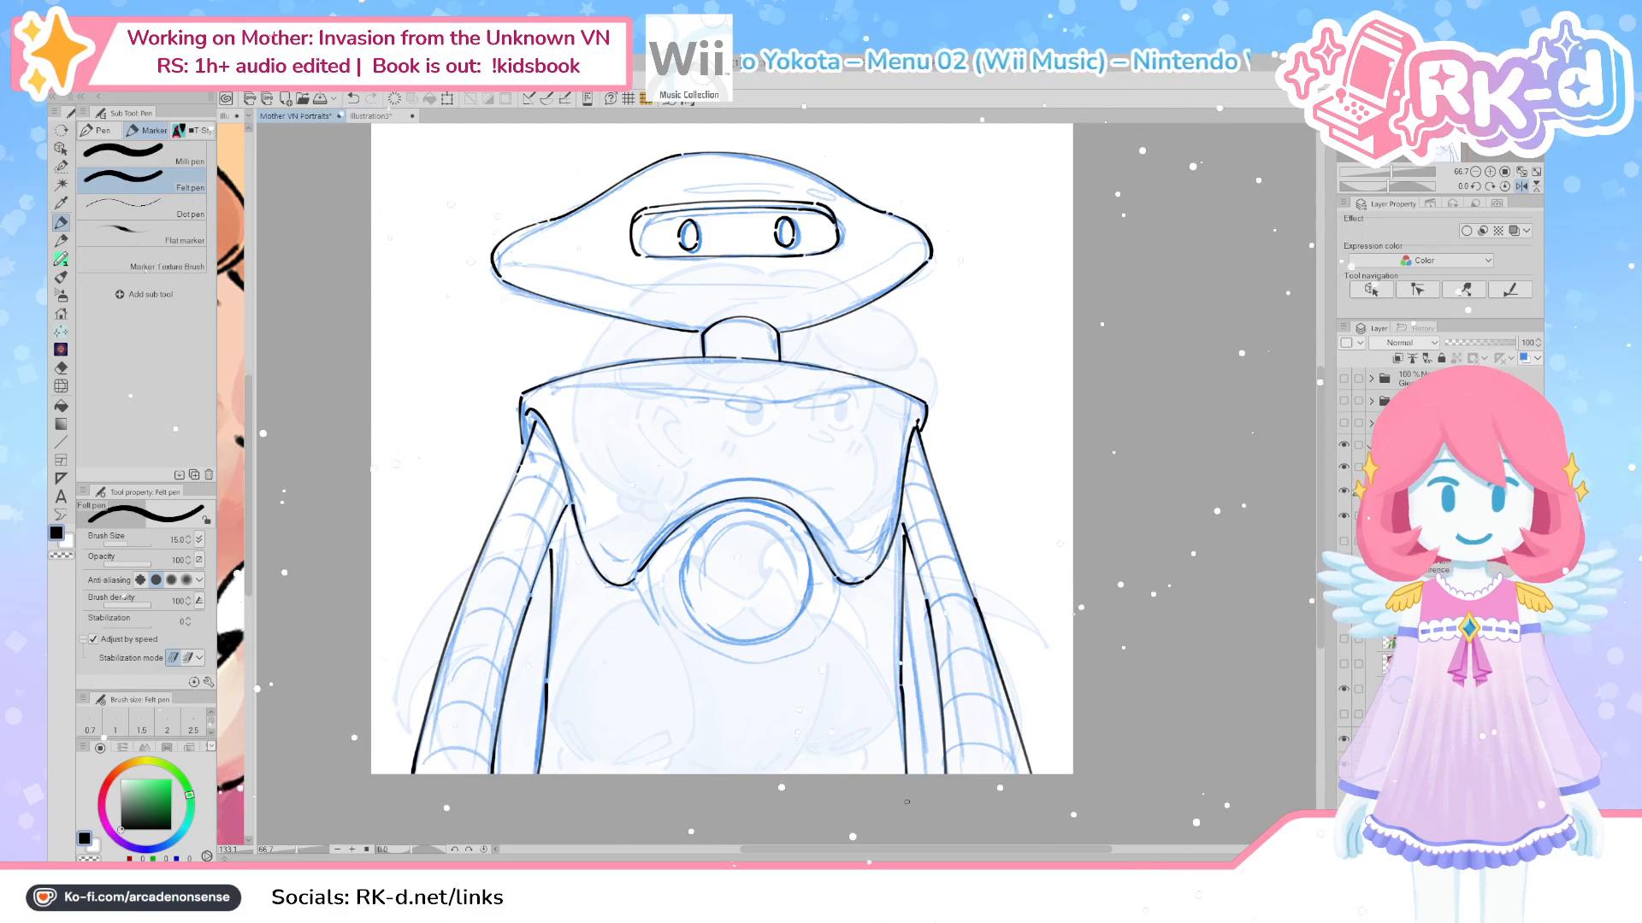
Ink the lower arc of the outer ring around the chest circle in two strokes, redrawing until they follow the sketch
drag(757, 659, 809, 713)
mouse_move(701, 640)
mouse_down()
mouse_move(747, 698)
mouse_move(843, 706)
mouse_move(870, 679)
mouse_up()
key(ctrl+z)
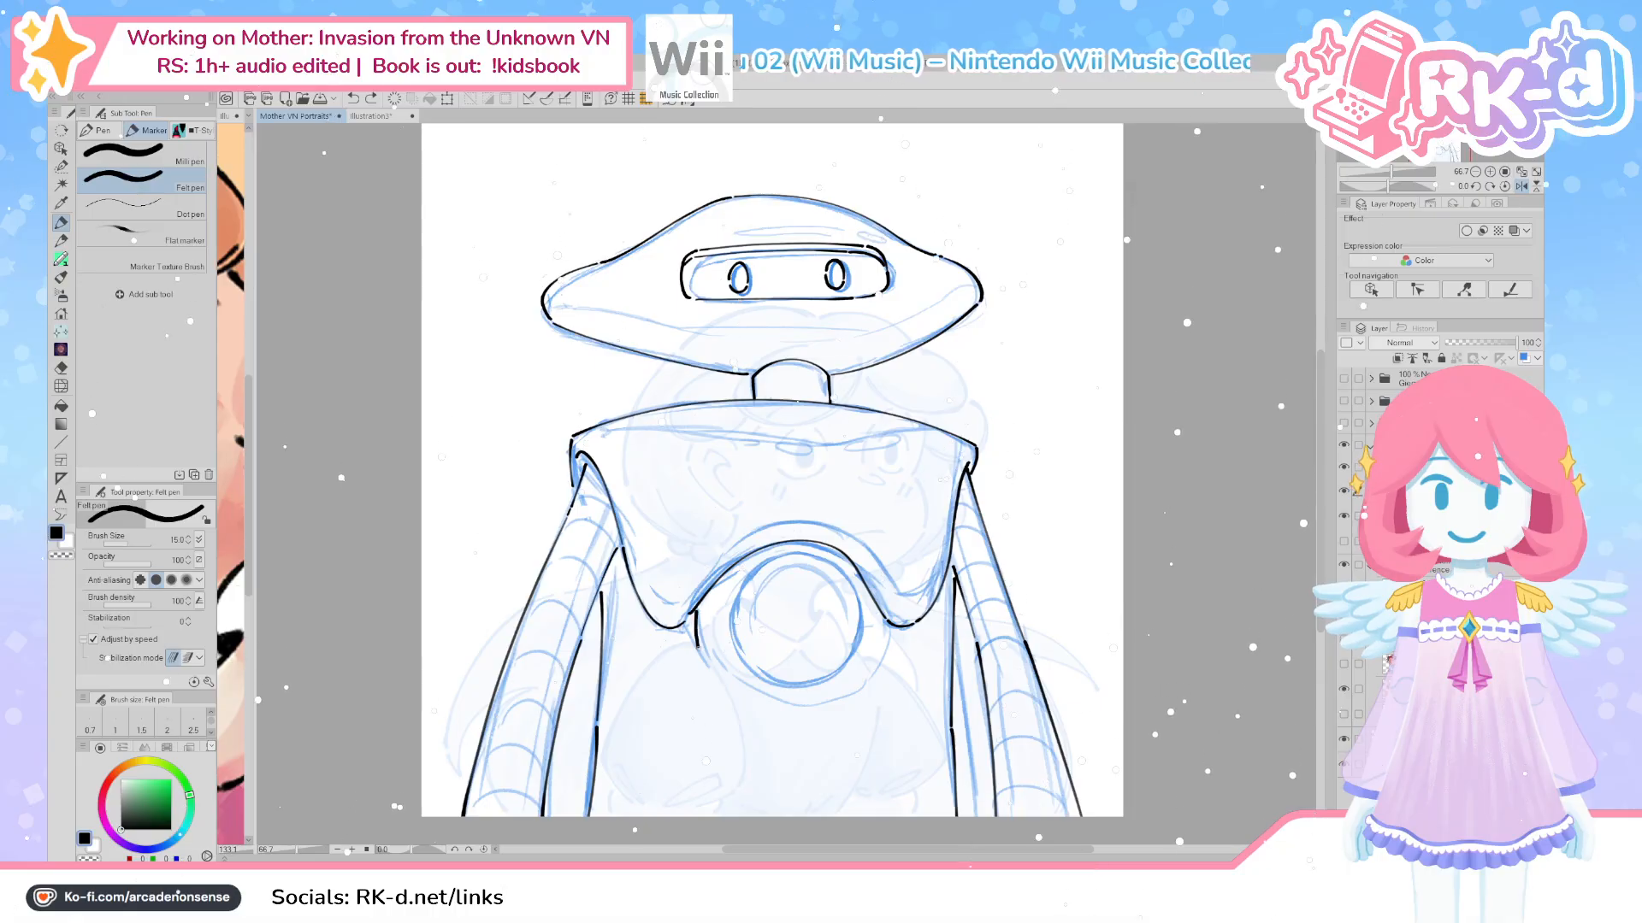
key(ctrl+z)
mouse_move(694, 610)
mouse_down()
mouse_move(769, 702)
mouse_move(857, 688)
mouse_move(887, 652)
mouse_up()
key(ctrl+z)
drag(790, 705, 893, 633)
key(ctrl+z)
mouse_move(795, 705)
mouse_down()
mouse_move(856, 693)
mouse_move(891, 632)
mouse_up()
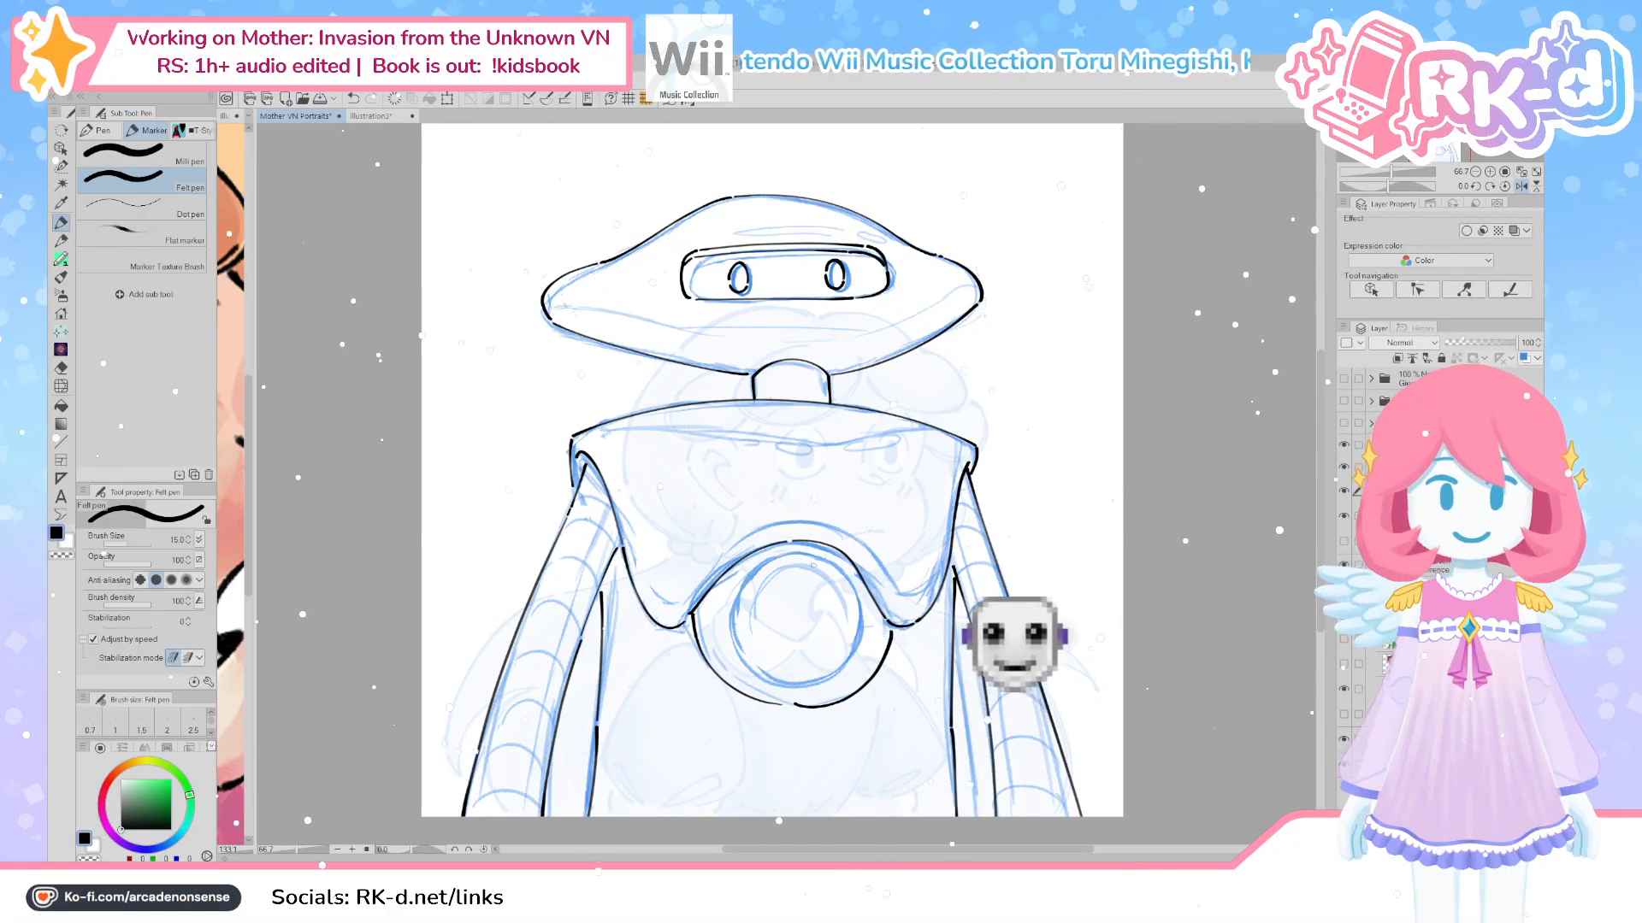
Ink the inner chest circle with curved strokes over the sketch, undoing and redrawing the arcs that miss its shape
mouse_move(731, 616)
mouse_down()
mouse_move(833, 560)
mouse_move(766, 683)
mouse_up()
key(ctrl+z)
key(ctrl+z)
mouse_move(831, 563)
mouse_down()
mouse_move(752, 571)
mouse_move(802, 684)
mouse_up()
key(ctrl+z)
mouse_move(842, 564)
mouse_down()
mouse_move(788, 554)
mouse_move(782, 688)
mouse_move(816, 689)
mouse_up()
key(ctrl+z)
mouse_move(842, 564)
mouse_down()
mouse_move(744, 590)
mouse_move(765, 680)
mouse_up()
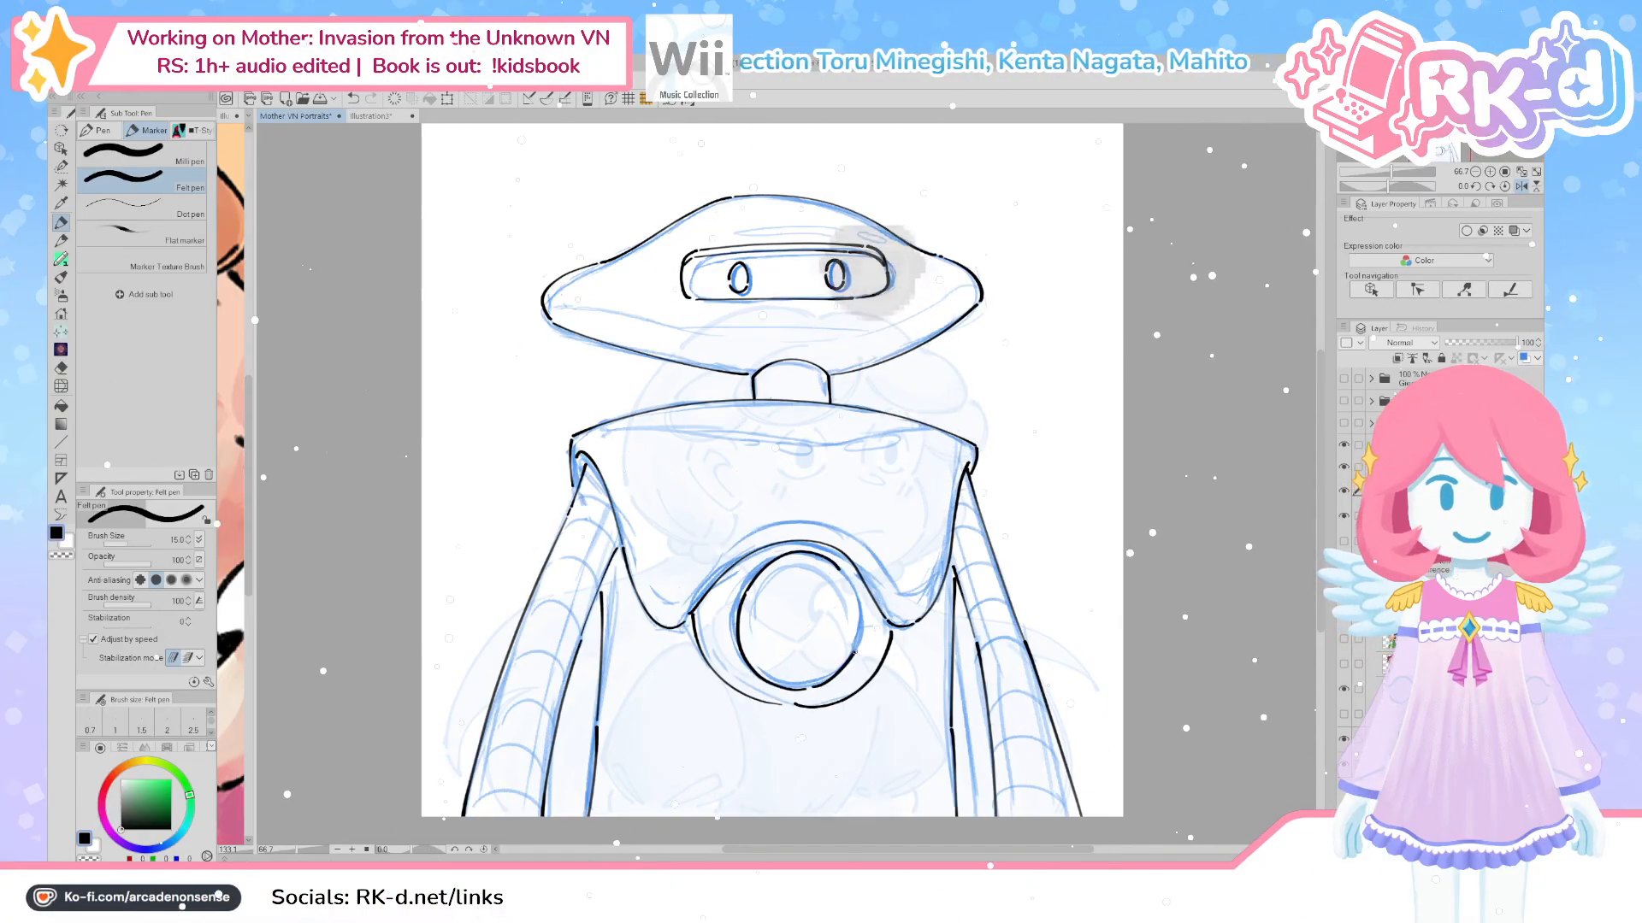
key(ctrl+z)
drag(850, 665, 805, 688)
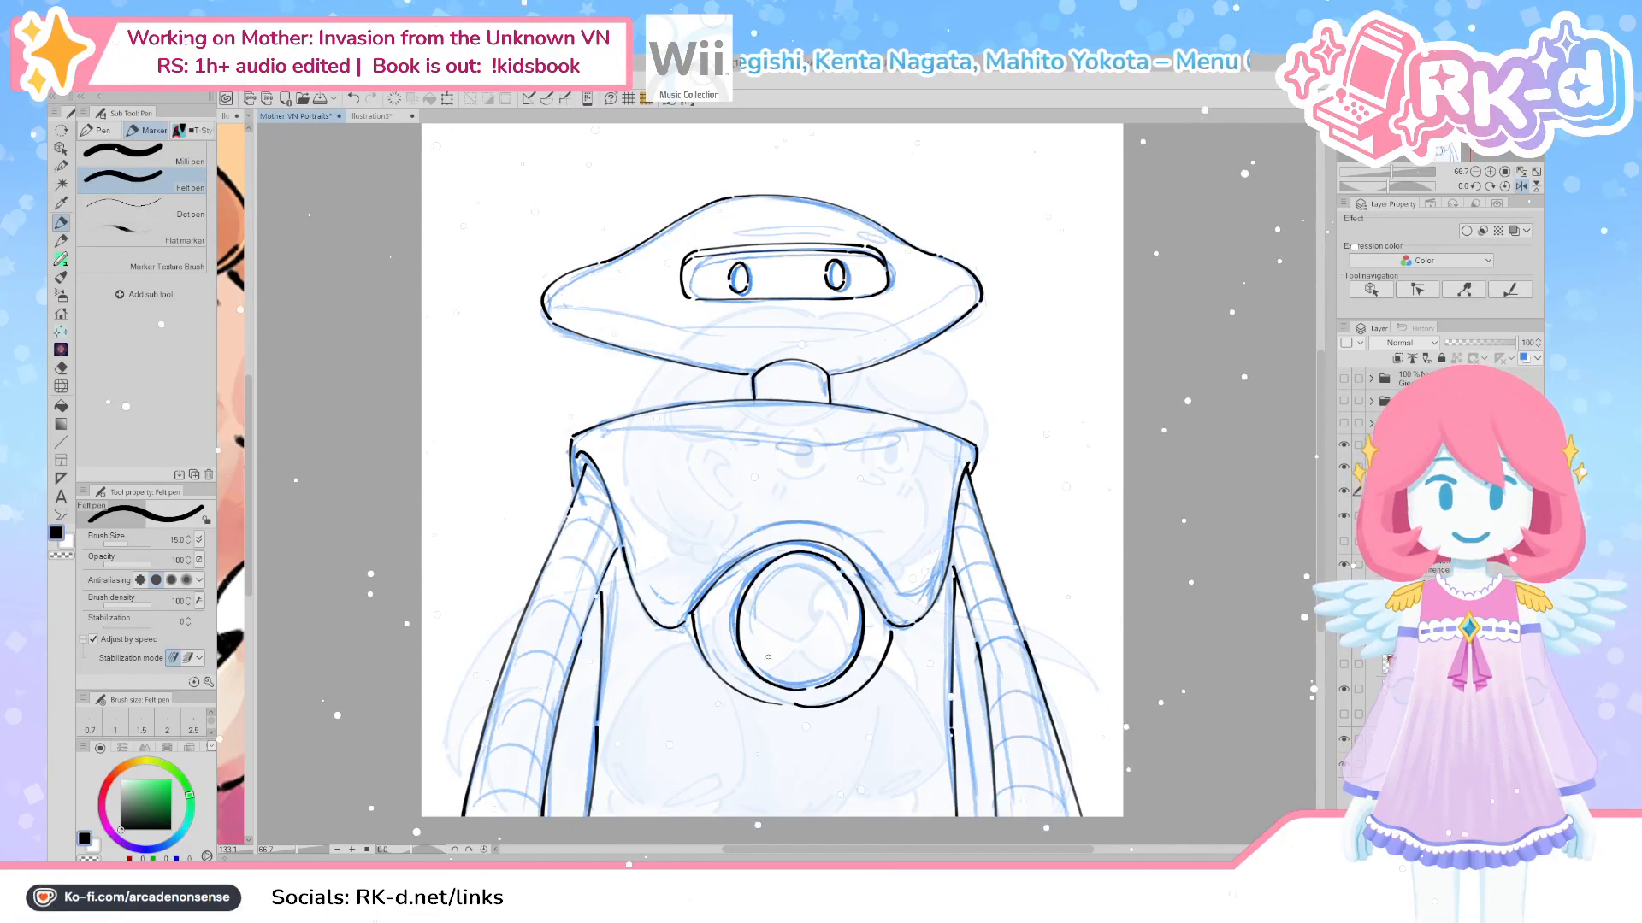
Select the outer ring's left and right arcs in turn and transform them so their lower ends line up
scroll(768, 658, up, 1)
drag(637, 596, 759, 717)
drag(651, 652, 653, 660)
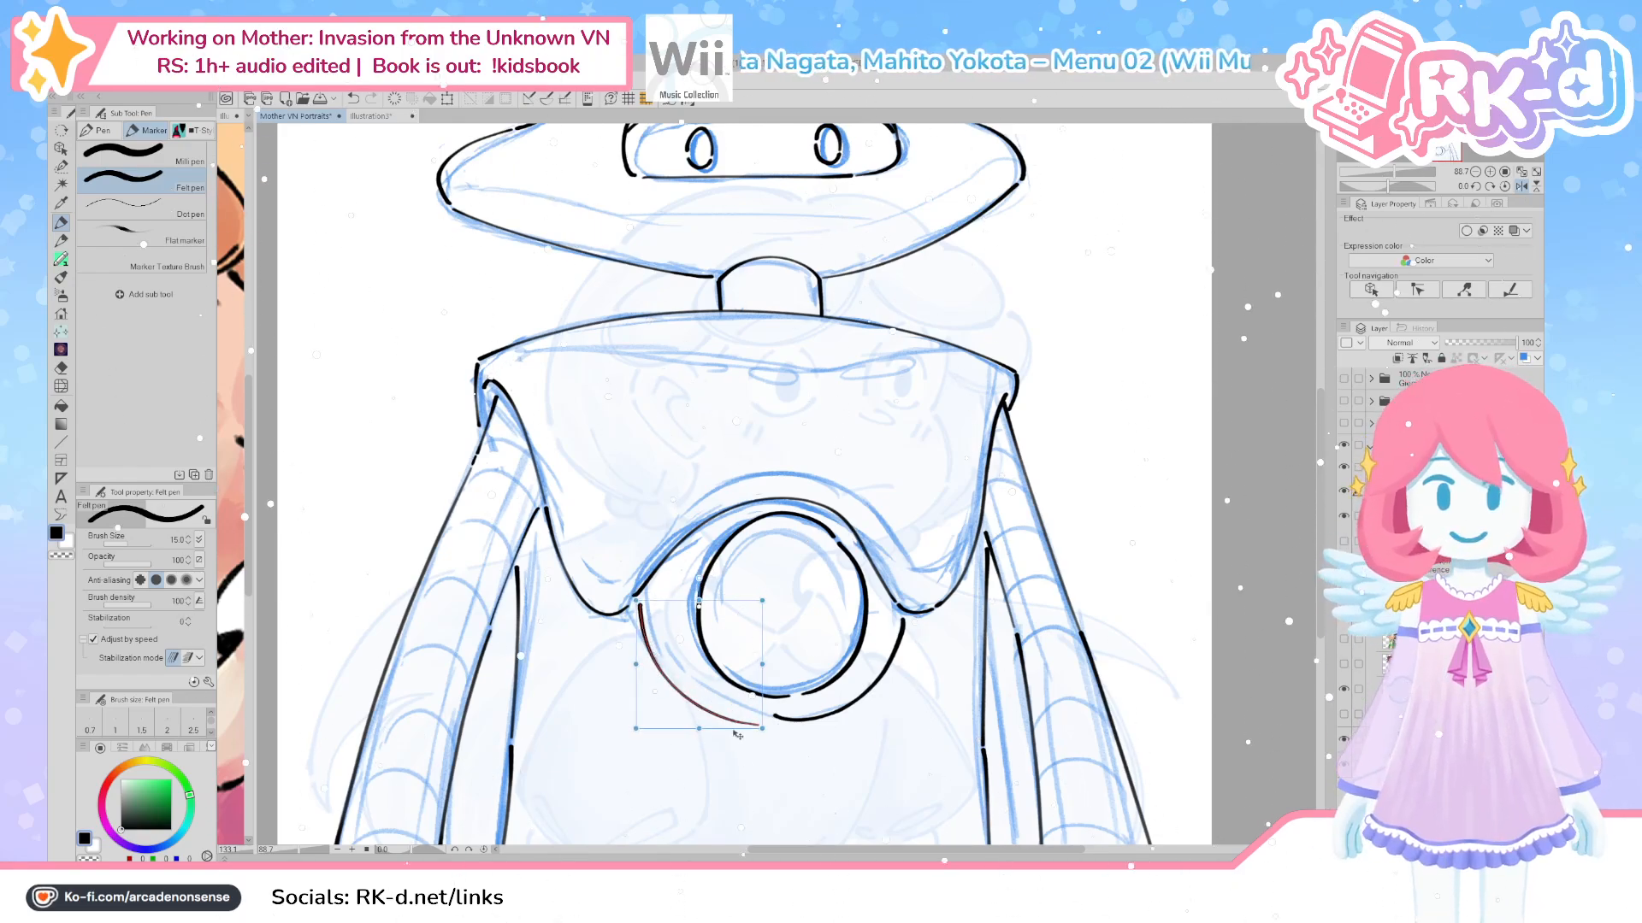
drag(905, 621, 766, 732)
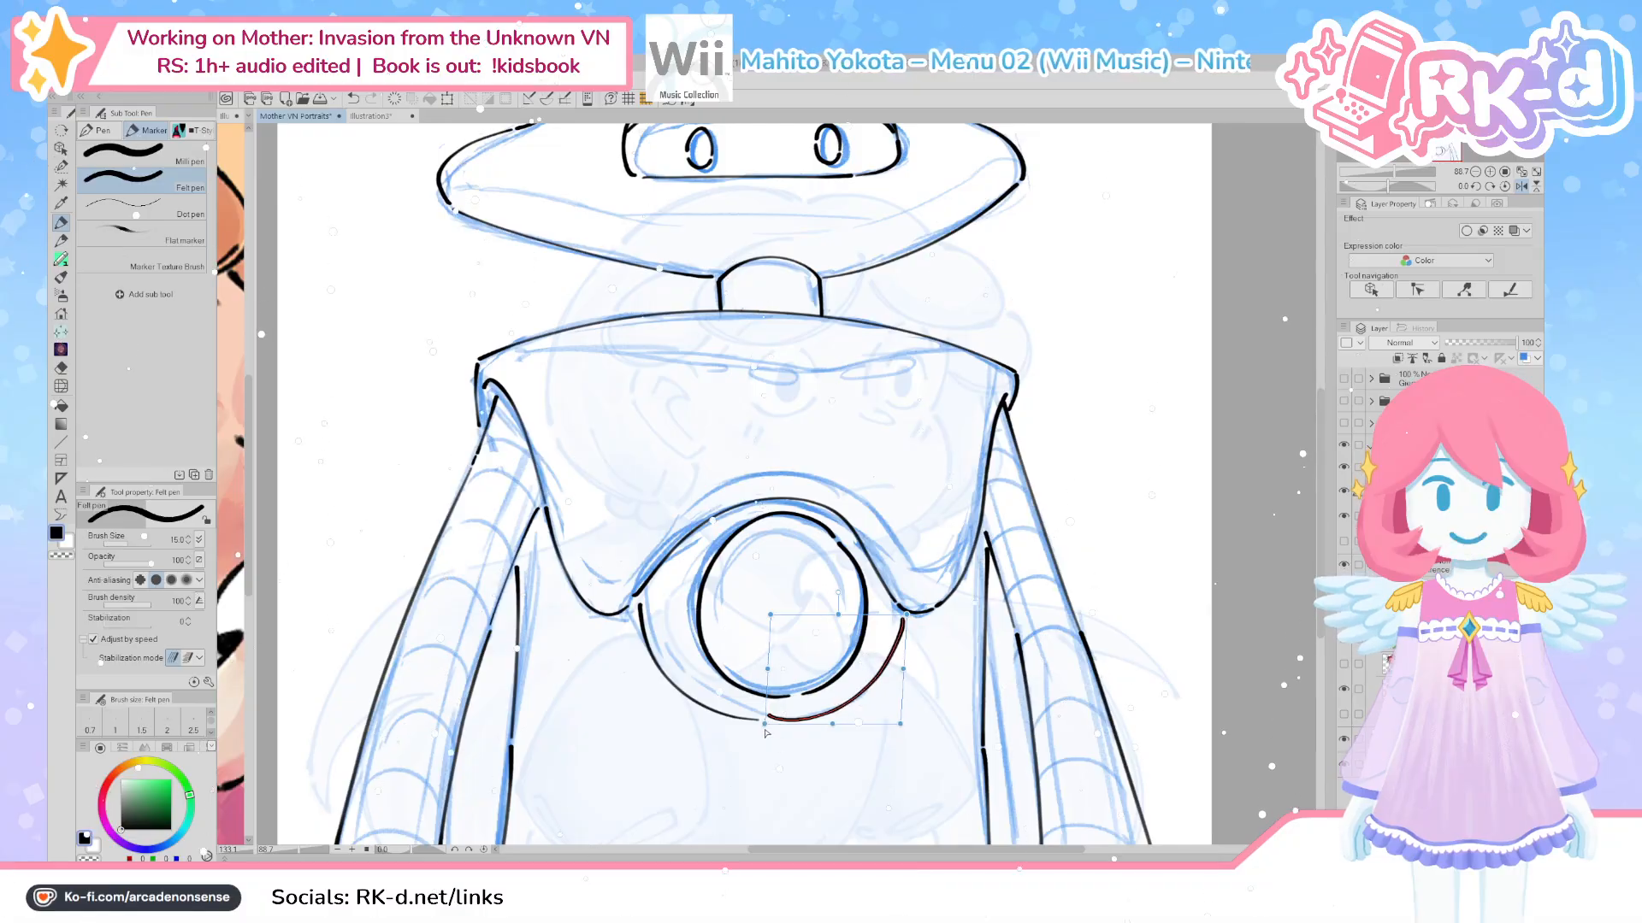
key(Return)
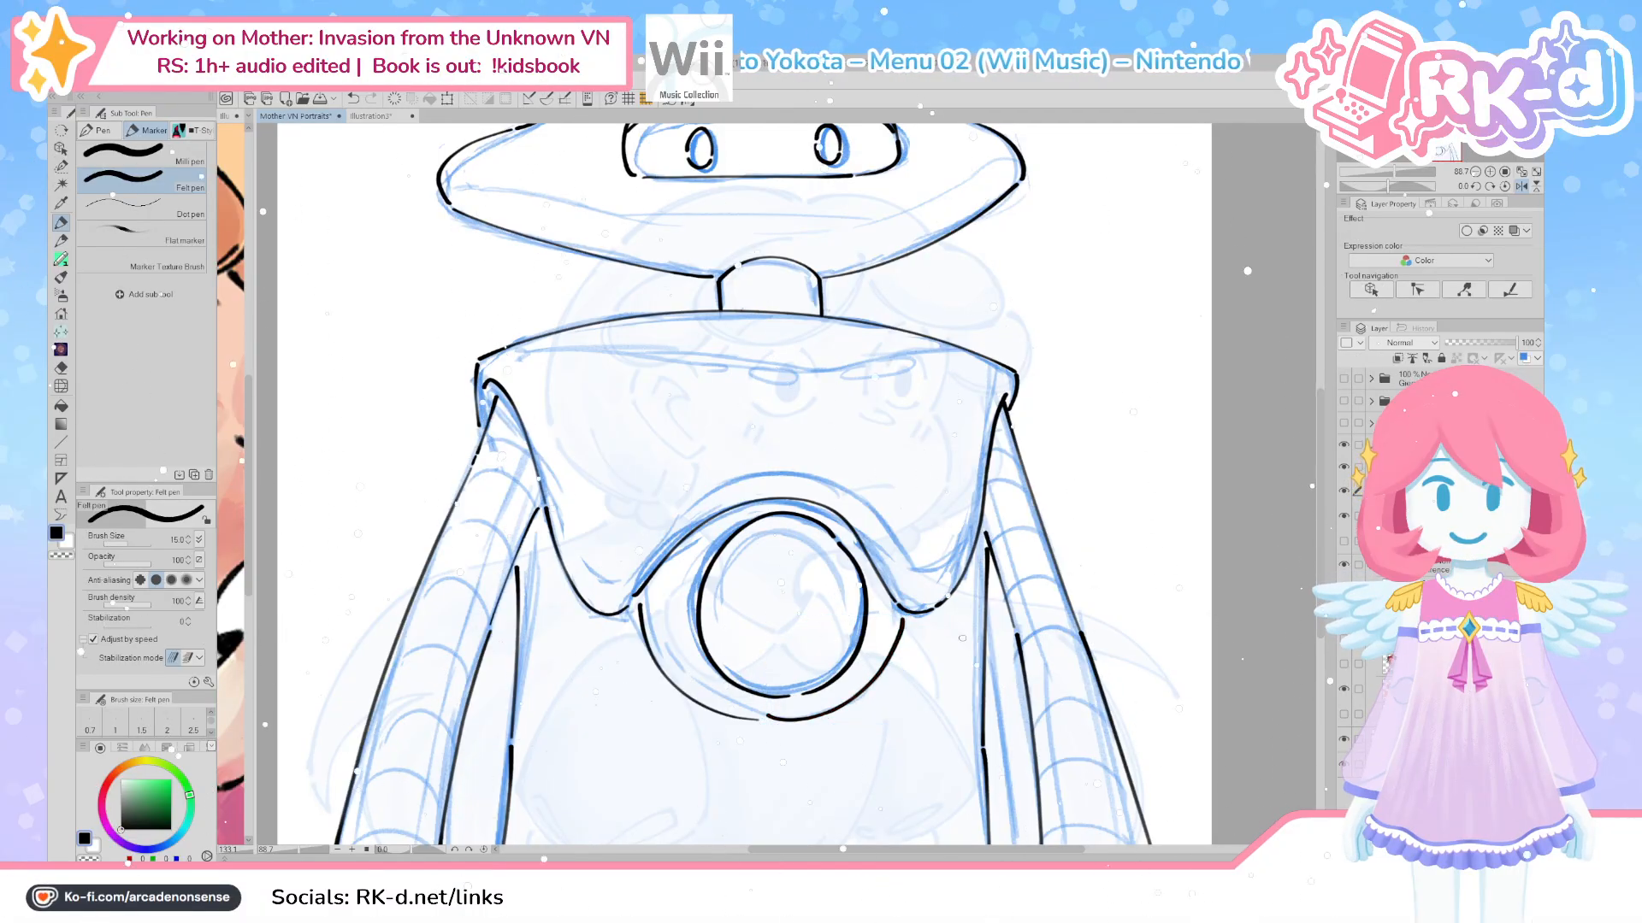
Pinch the outer ring's right arc and its lower end with Pinch vector line, reducing the effect range to 25
click(1463, 290)
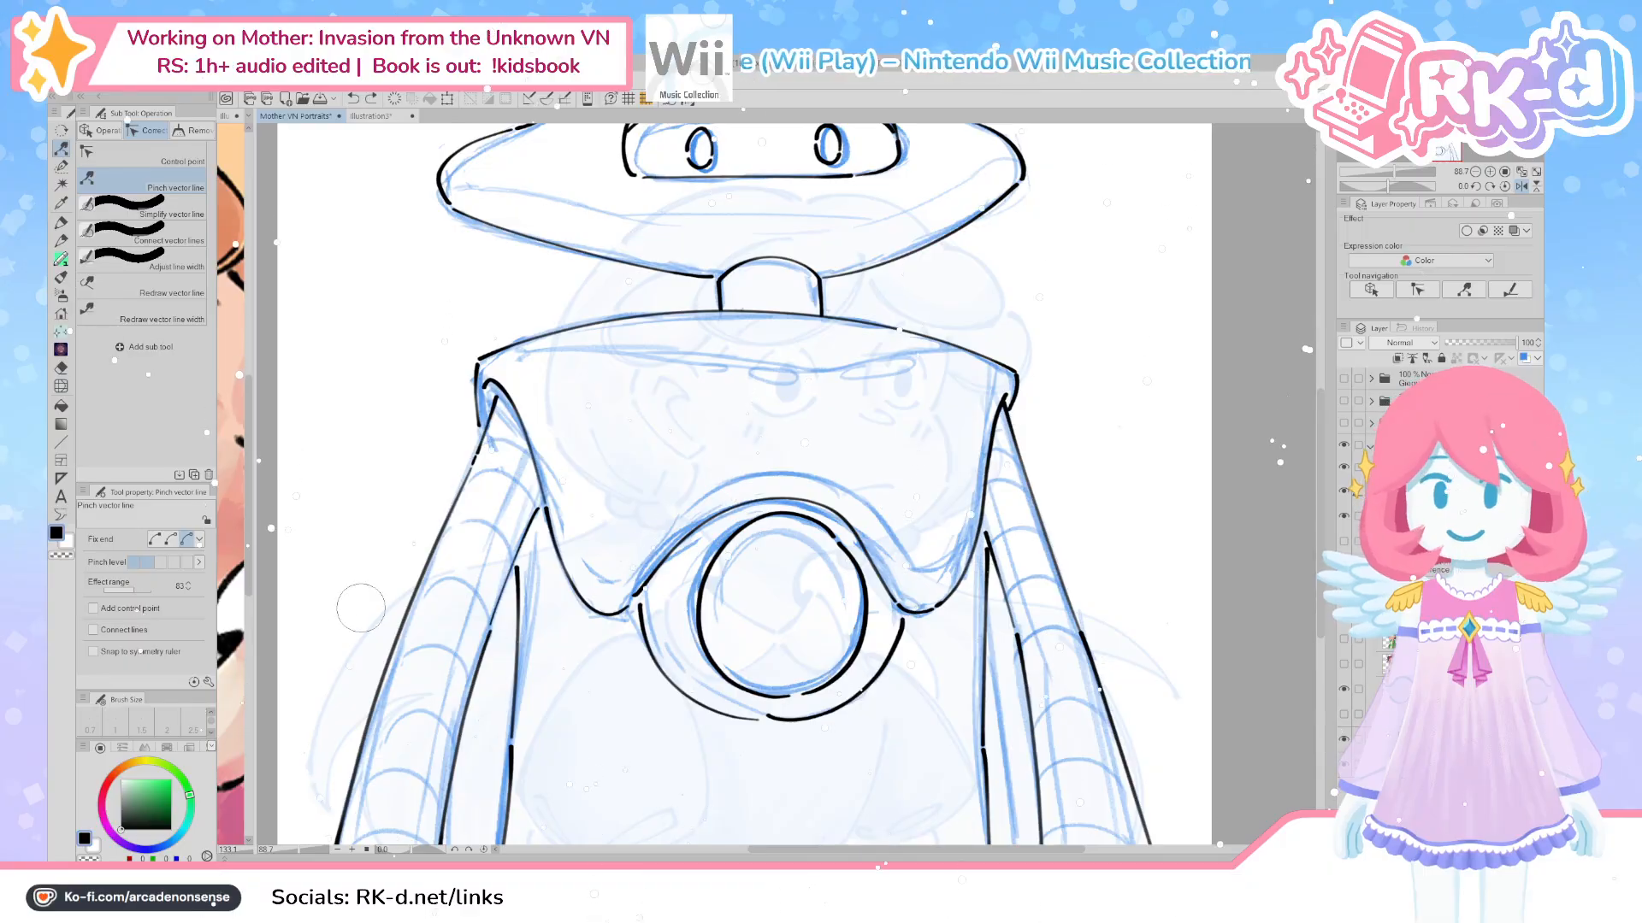
click(195, 564)
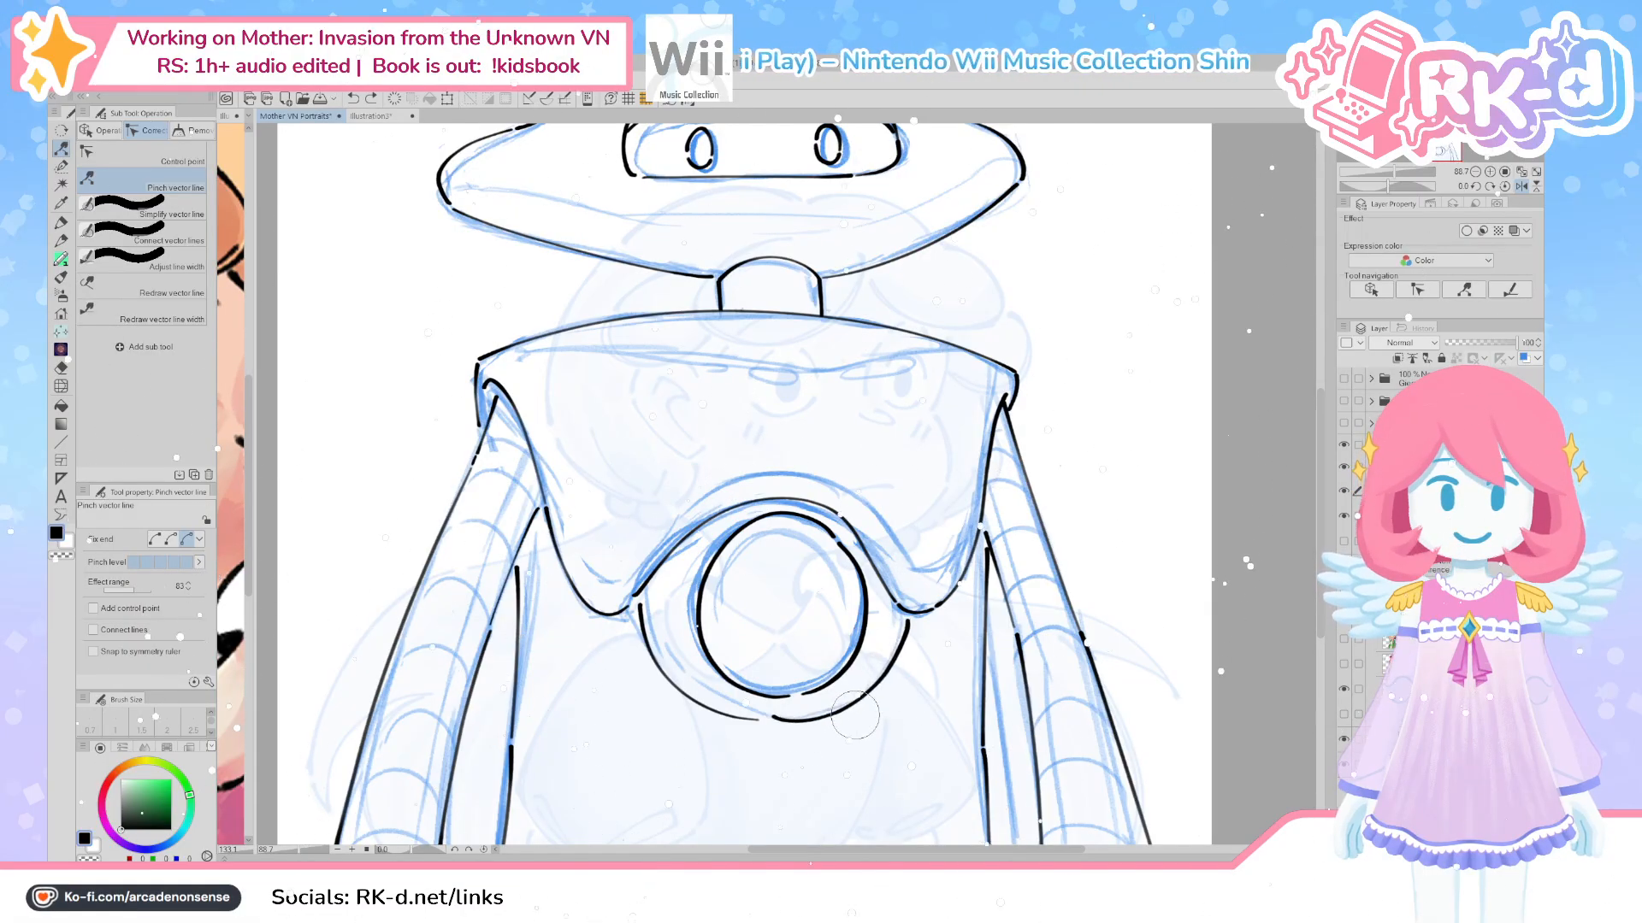
drag(771, 722, 806, 721)
click(175, 562)
click(125, 590)
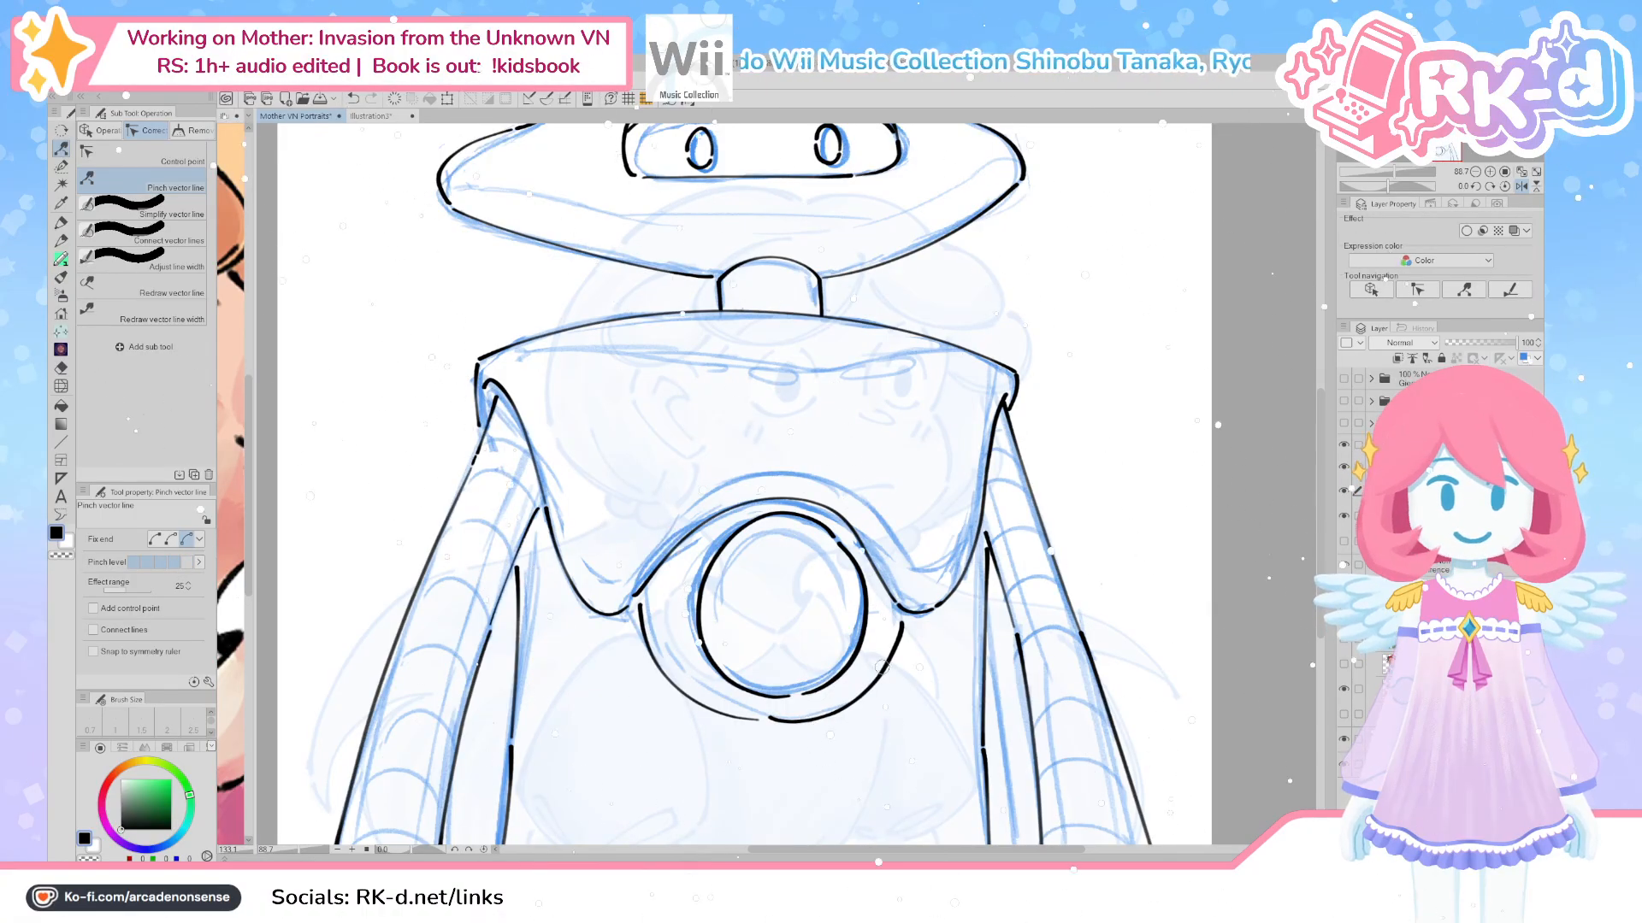
drag(893, 639, 875, 685)
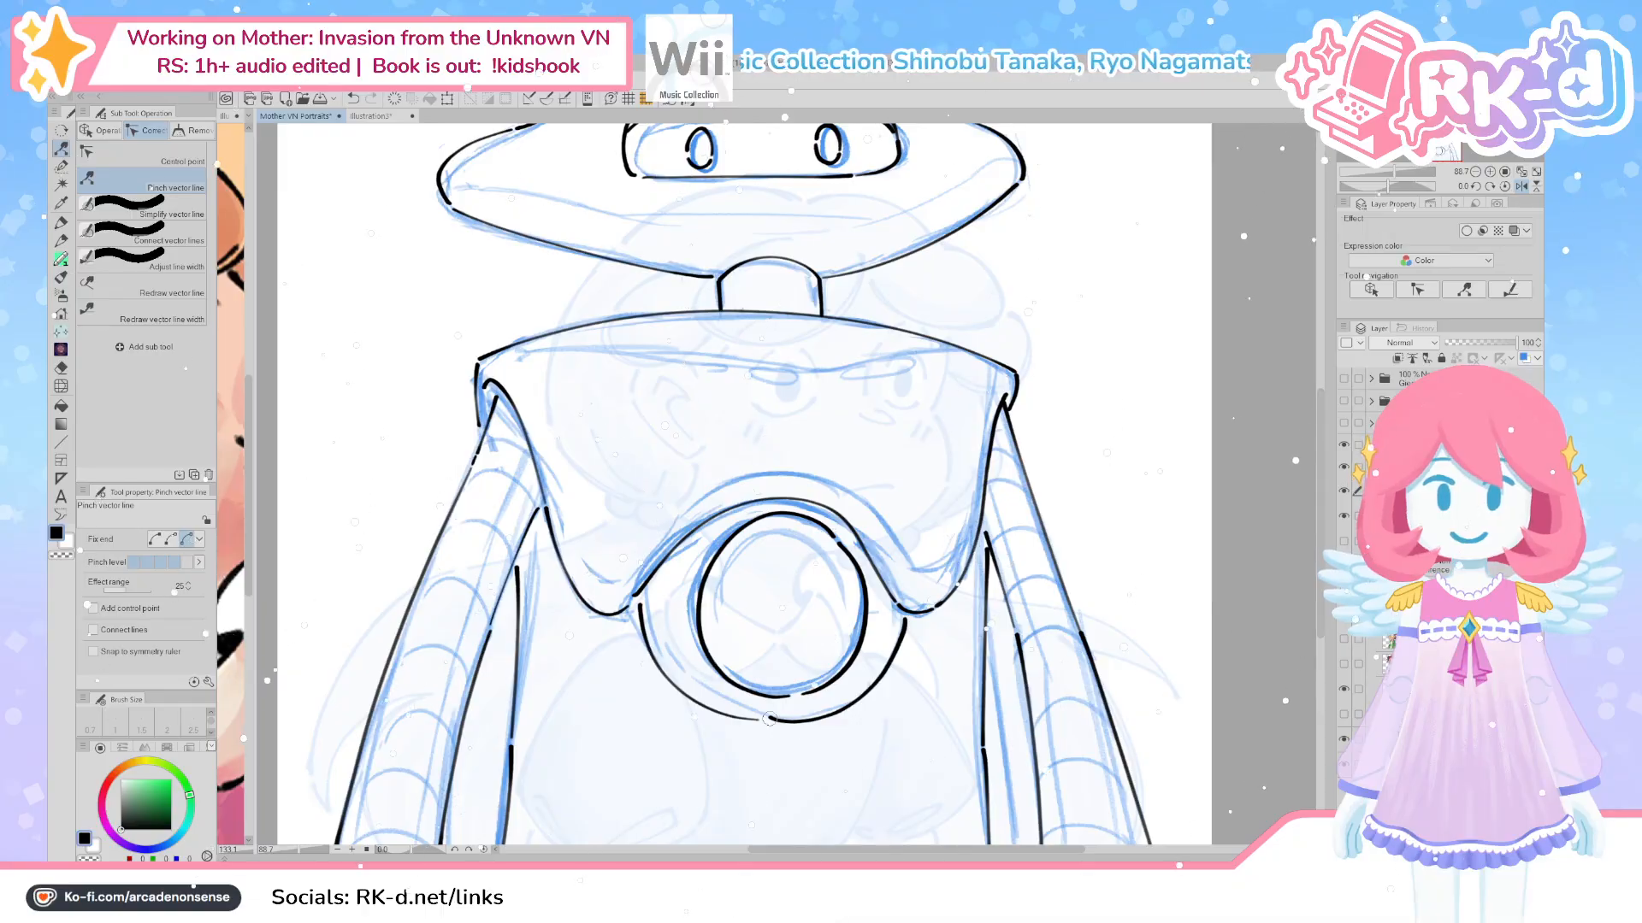
drag(769, 719, 771, 718)
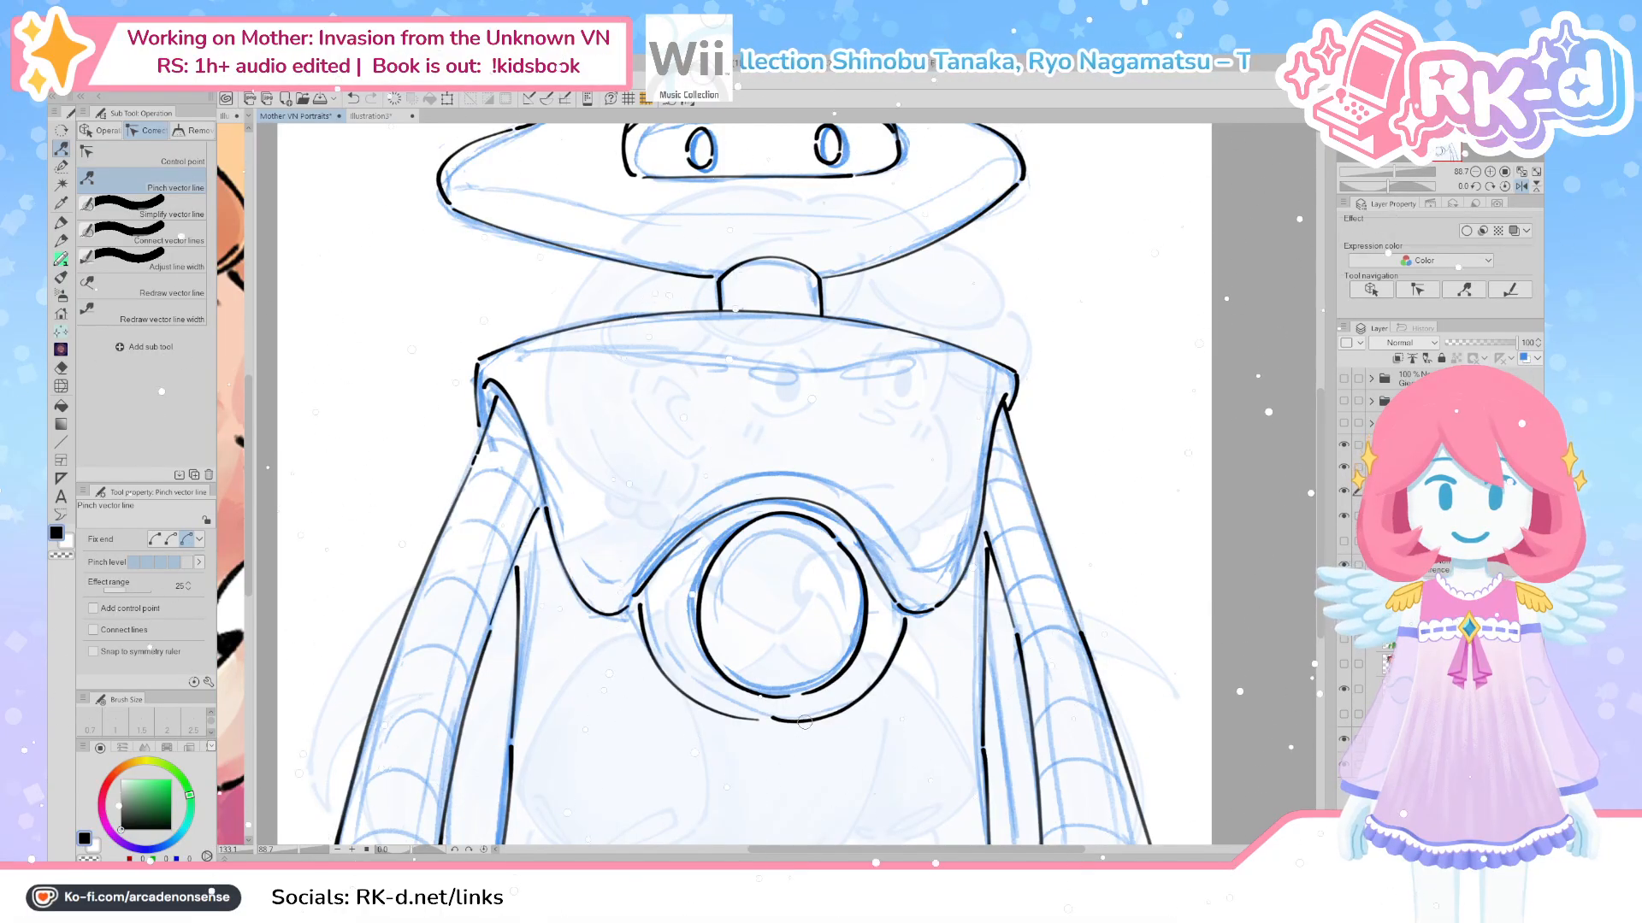
scroll(823, 661, down, 1)
scroll(823, 661, down, 1)
scroll(799, 571, up, 1)
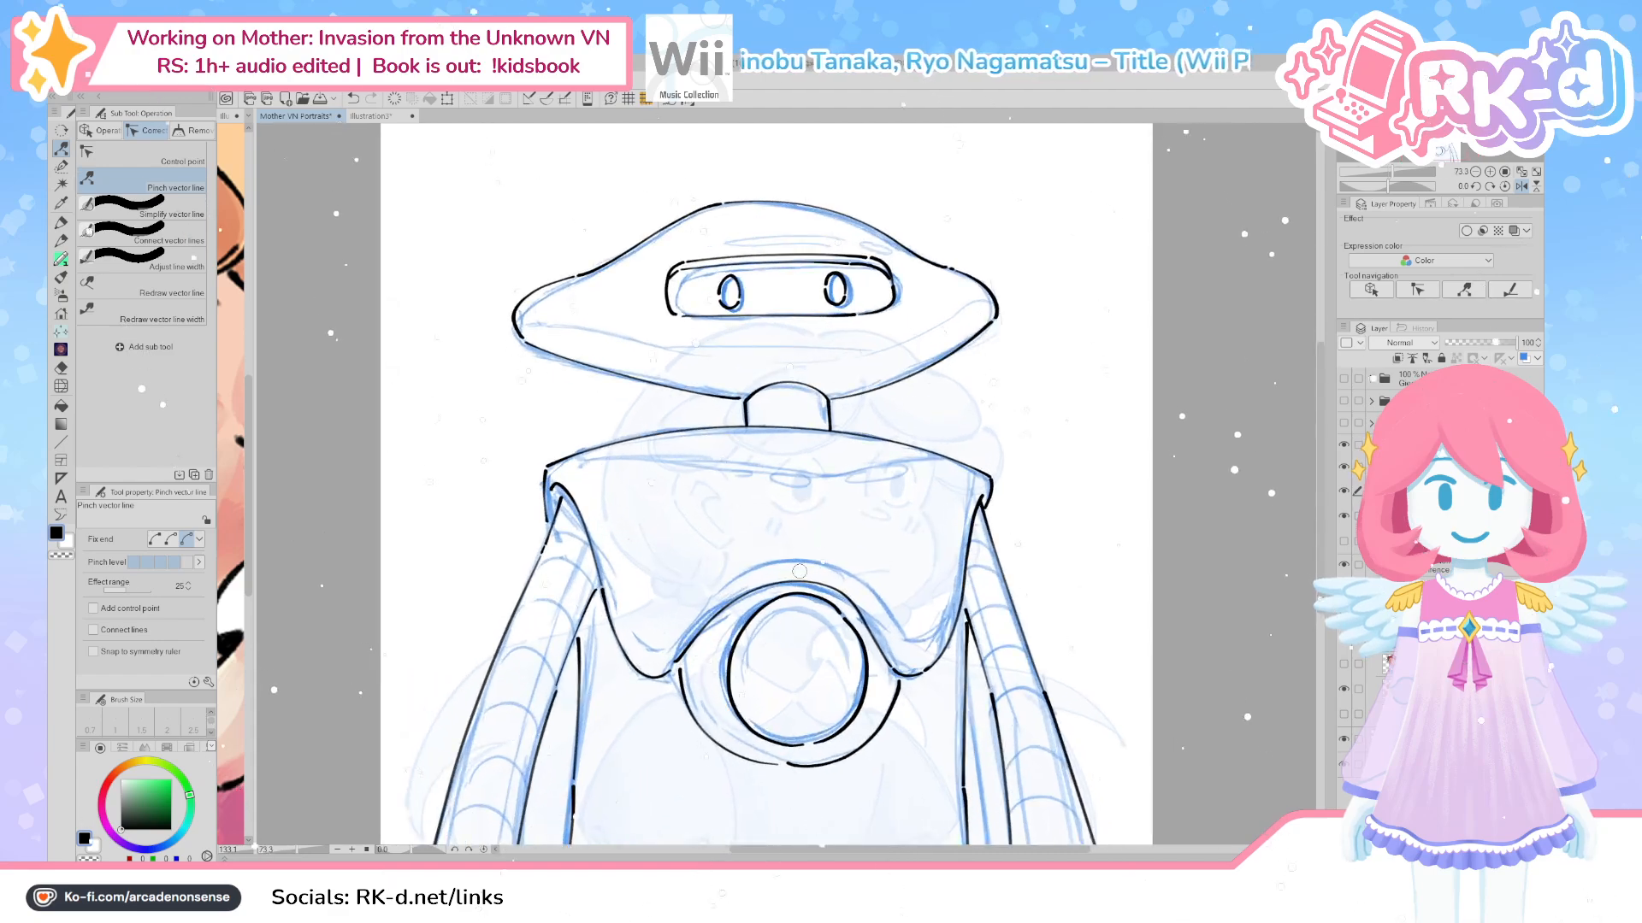
scroll(800, 571, up, 1)
key(b)
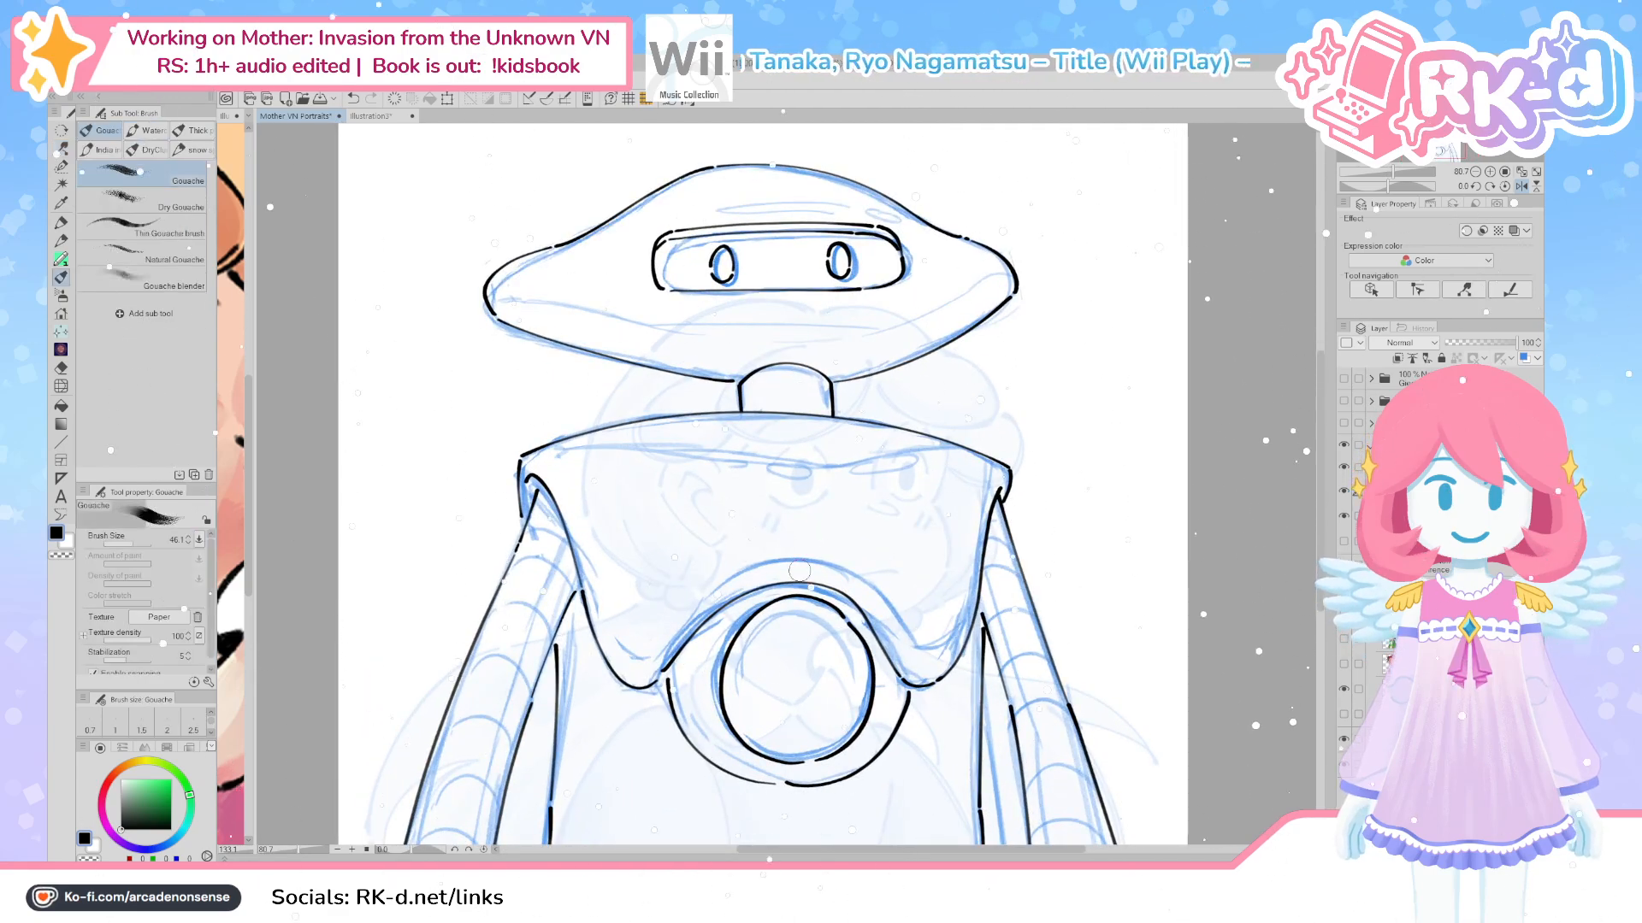
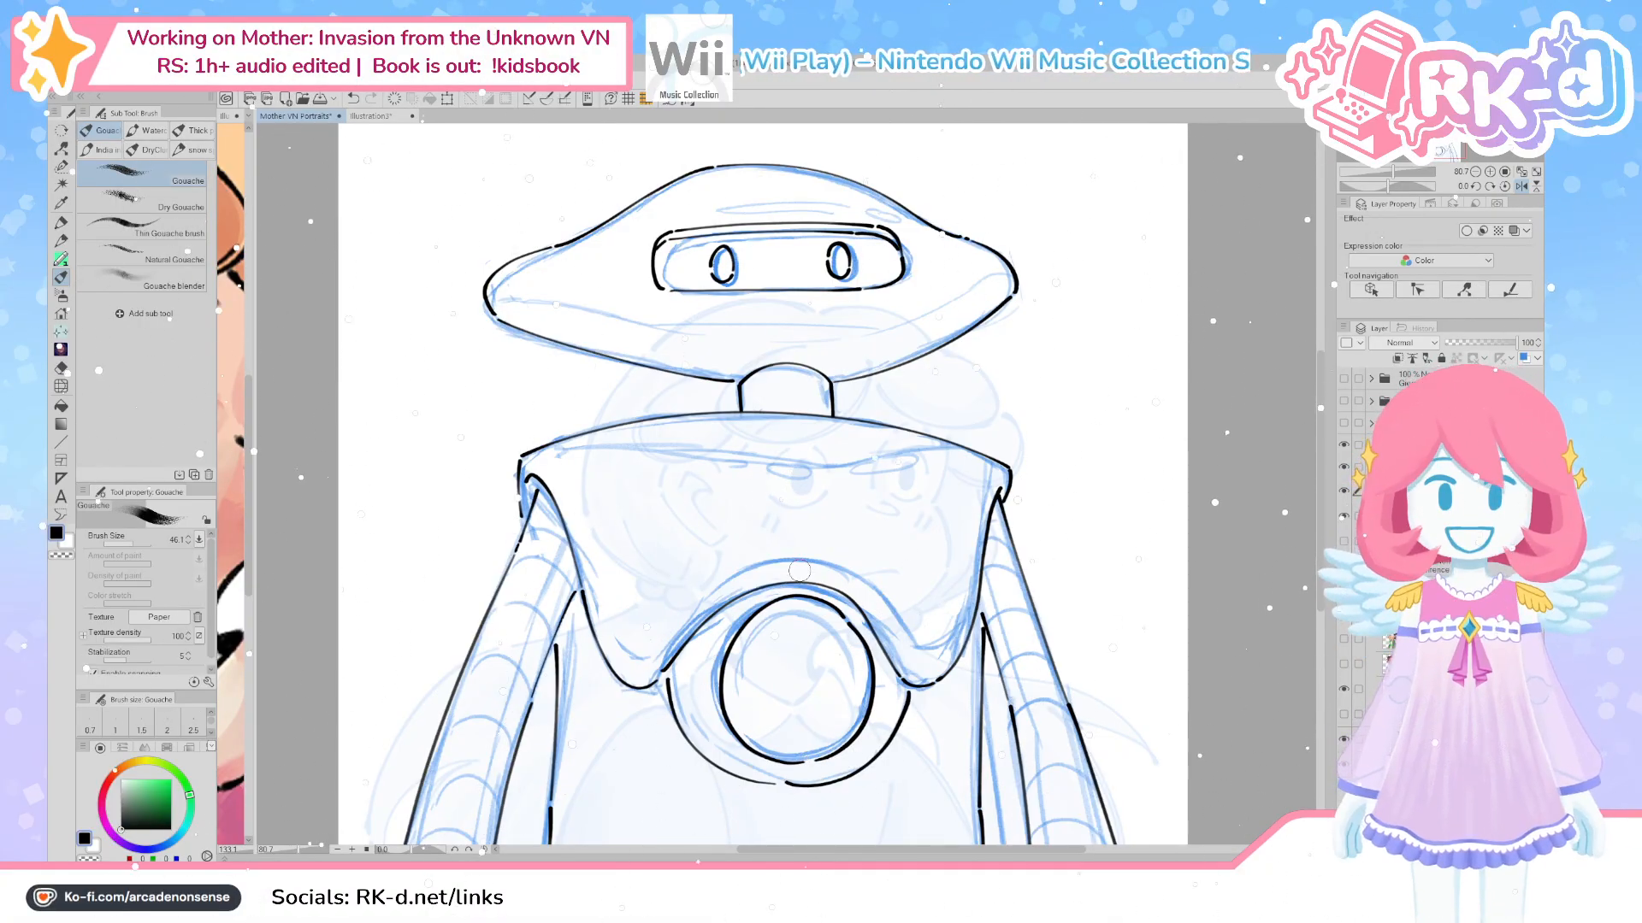
Thicken the lower part of the left arm's outer and inner lines with extra Felt pen strokes to the canvas's bottom edge
mouse_move(602, 781)
mouse_down()
mouse_move(645, 609)
mouse_move(639, 638)
mouse_up()
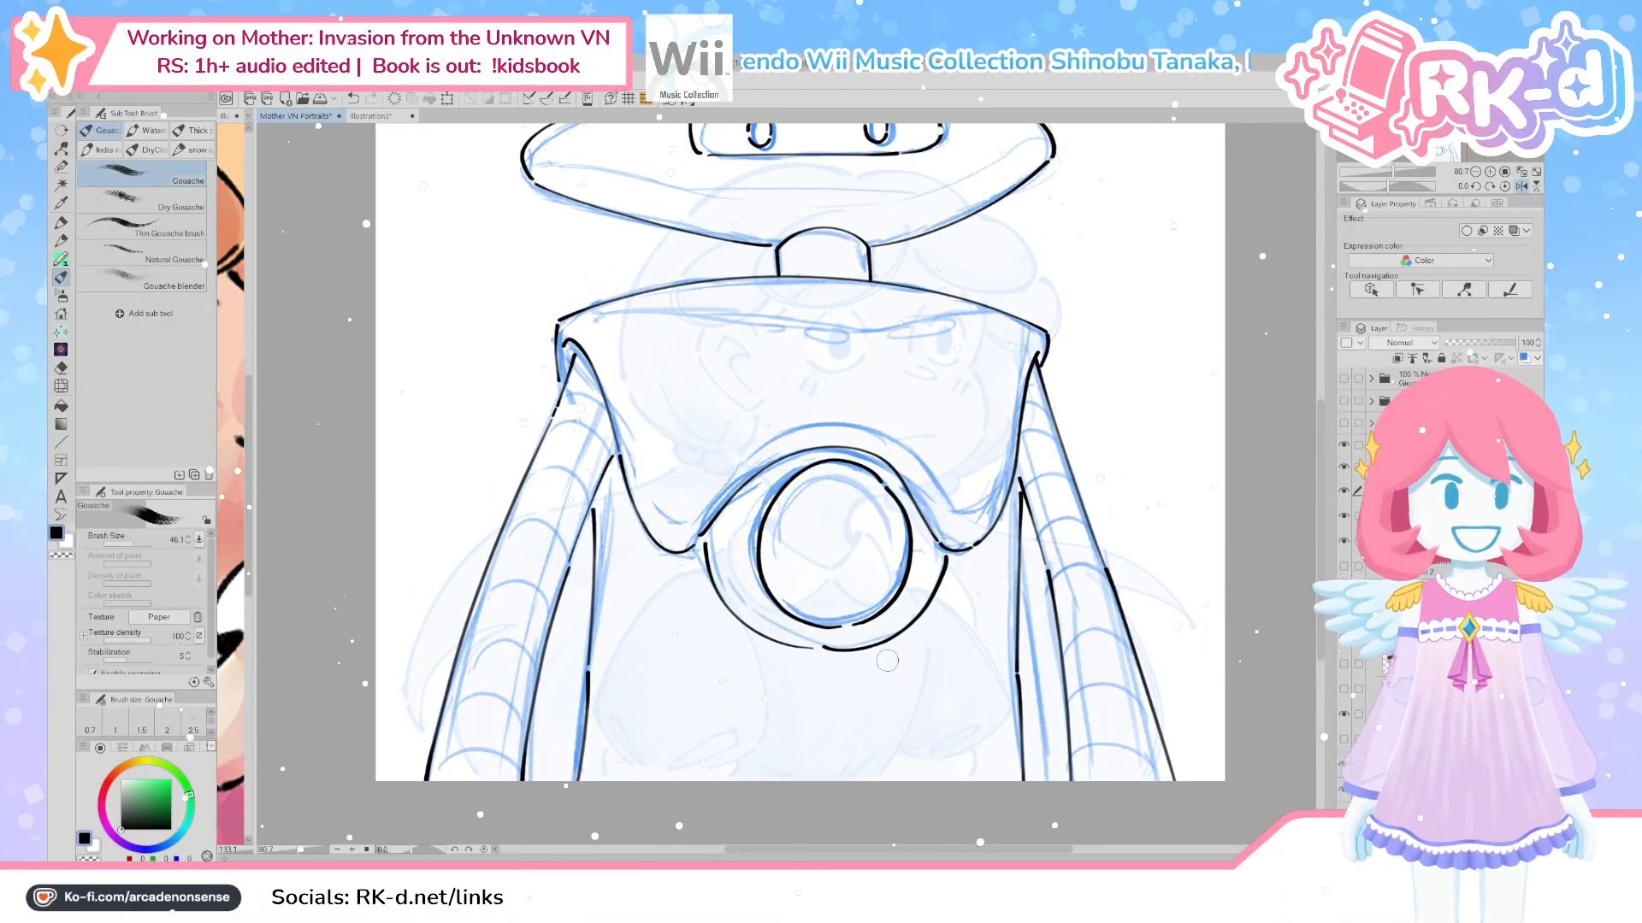
key(p)
mouse_move(443, 761)
mouse_down()
mouse_move(456, 766)
mouse_move(494, 576)
mouse_move(444, 769)
mouse_up()
key(ctrl+z)
key(ctrl+z)
drag(503, 563, 434, 785)
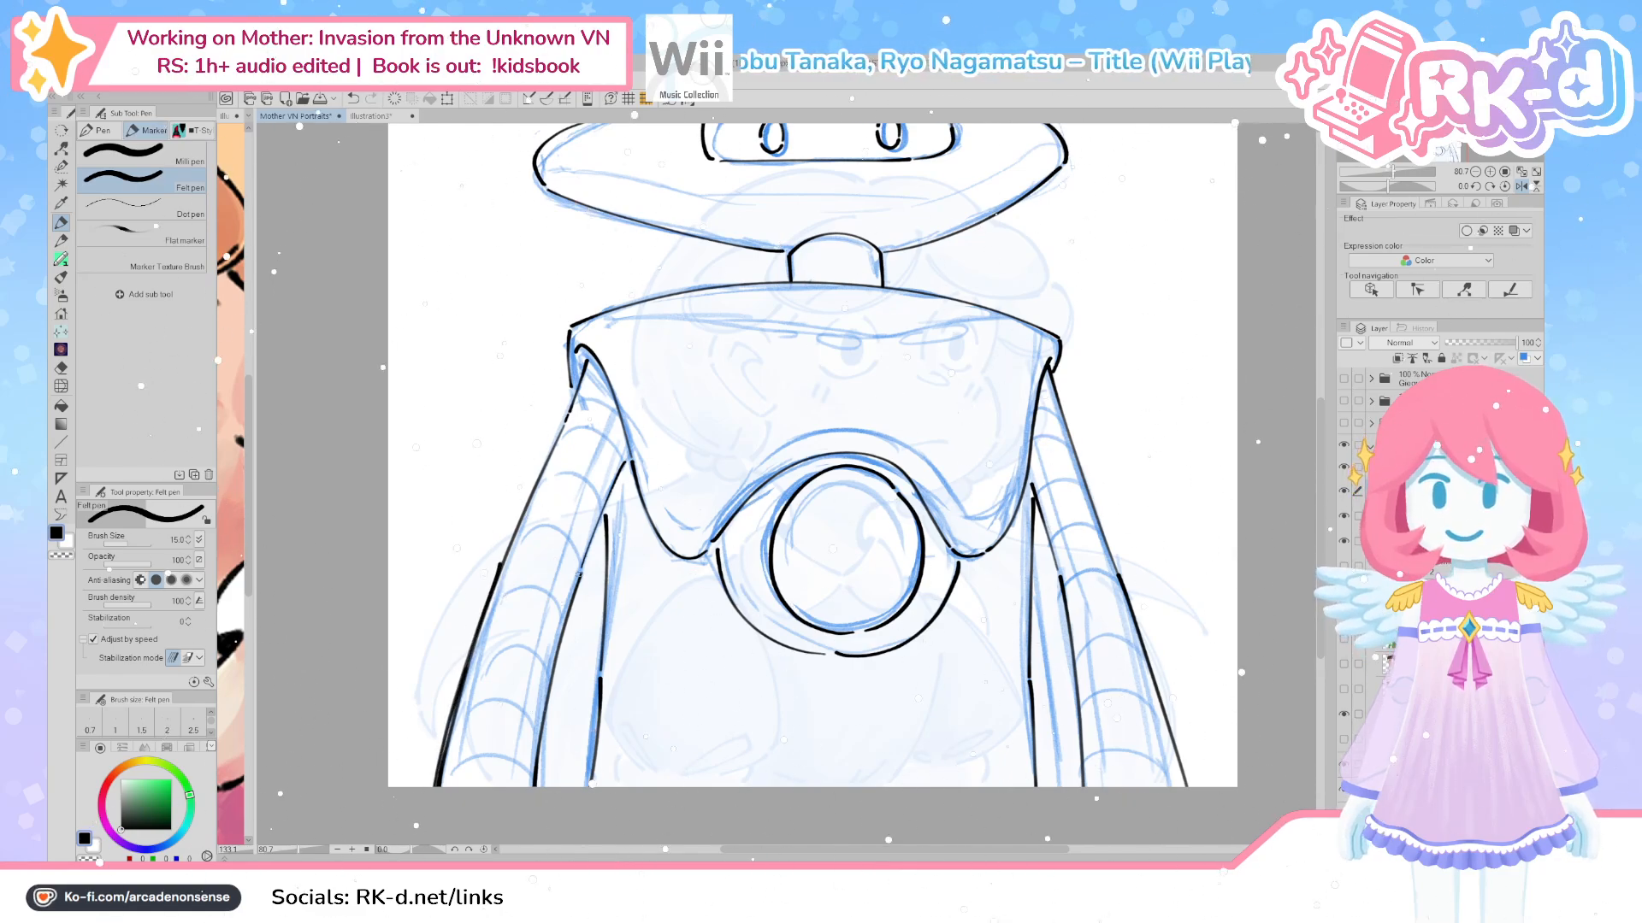
drag(582, 575, 530, 785)
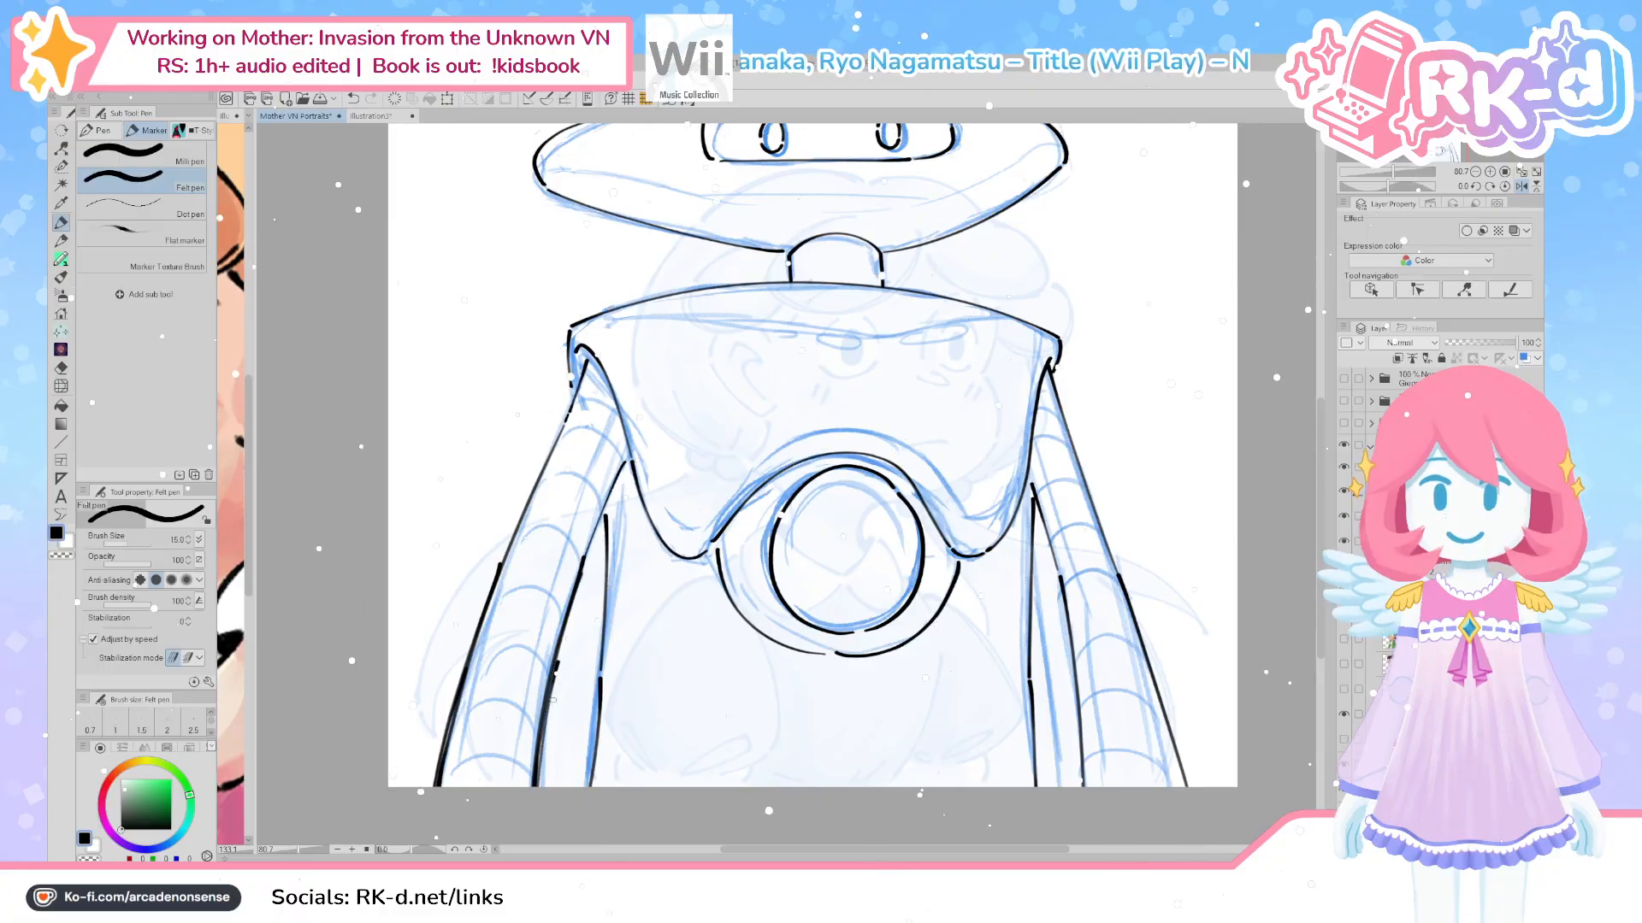
Thicken the right arm's inner line with another Felt pen stroke down to the canvas's bottom edge
mouse_move(1105, 596)
mouse_down()
mouse_move(1129, 696)
mouse_move(1058, 804)
mouse_move(965, 577)
mouse_move(973, 741)
mouse_up()
key(ctrl+z)
drag(946, 542, 970, 737)
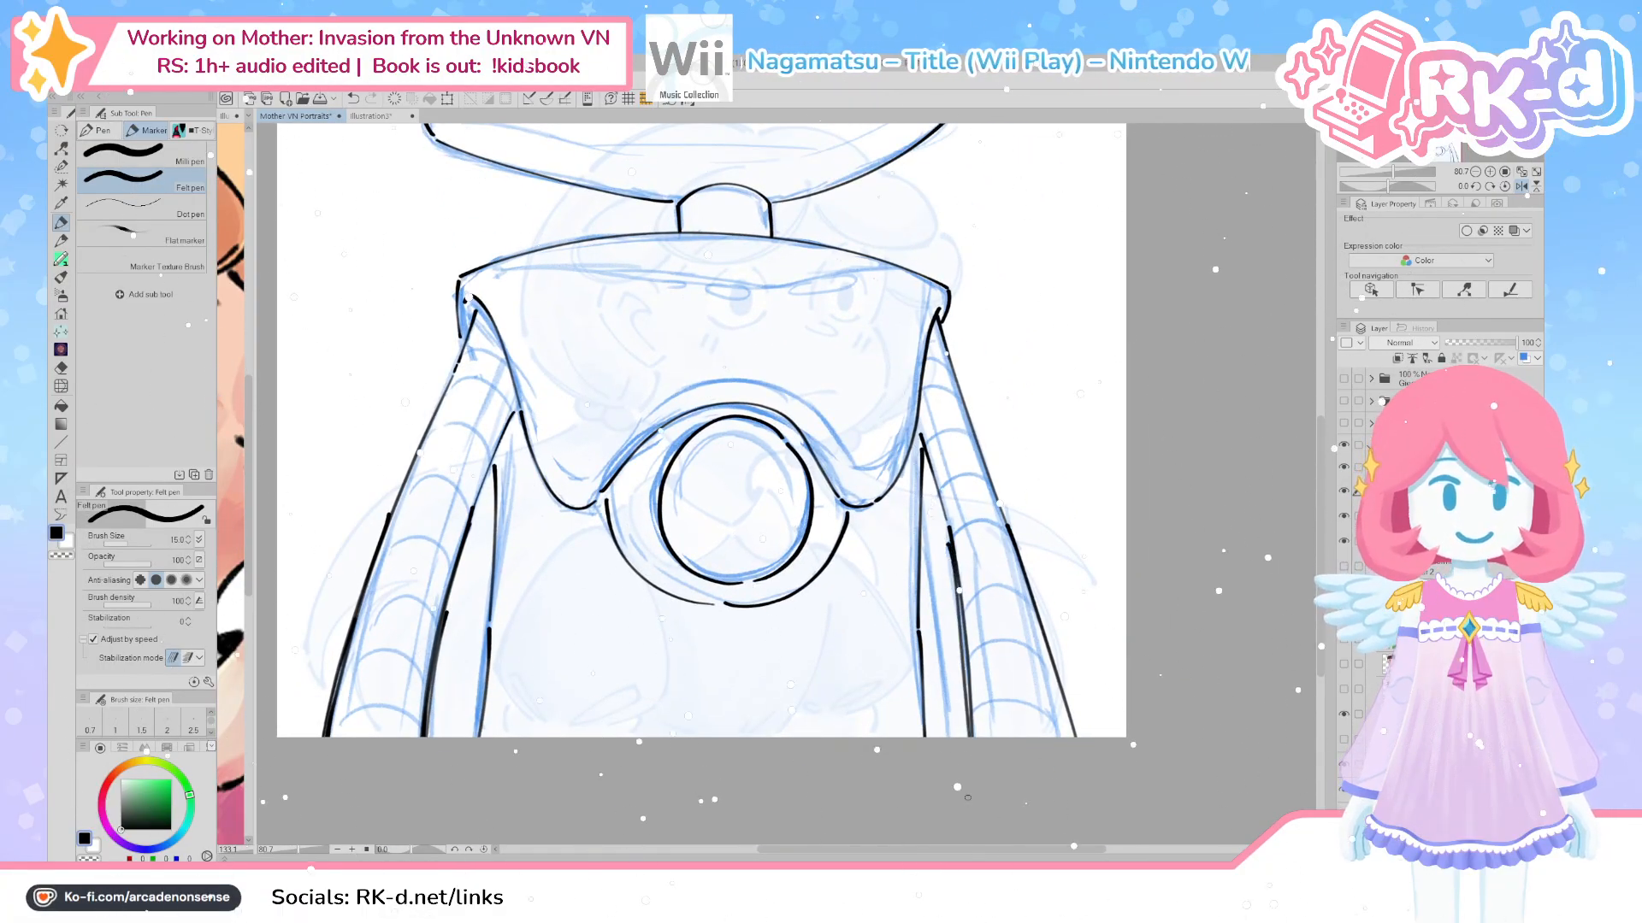
Thicken the lower part of the right arm's outer line with a Felt pen stroke down to the canvas's bottom edge
drag(1018, 554, 1075, 737)
key(ctrl+z)
drag(1023, 569, 1082, 735)
key(ctrl+z)
drag(1031, 597, 1077, 737)
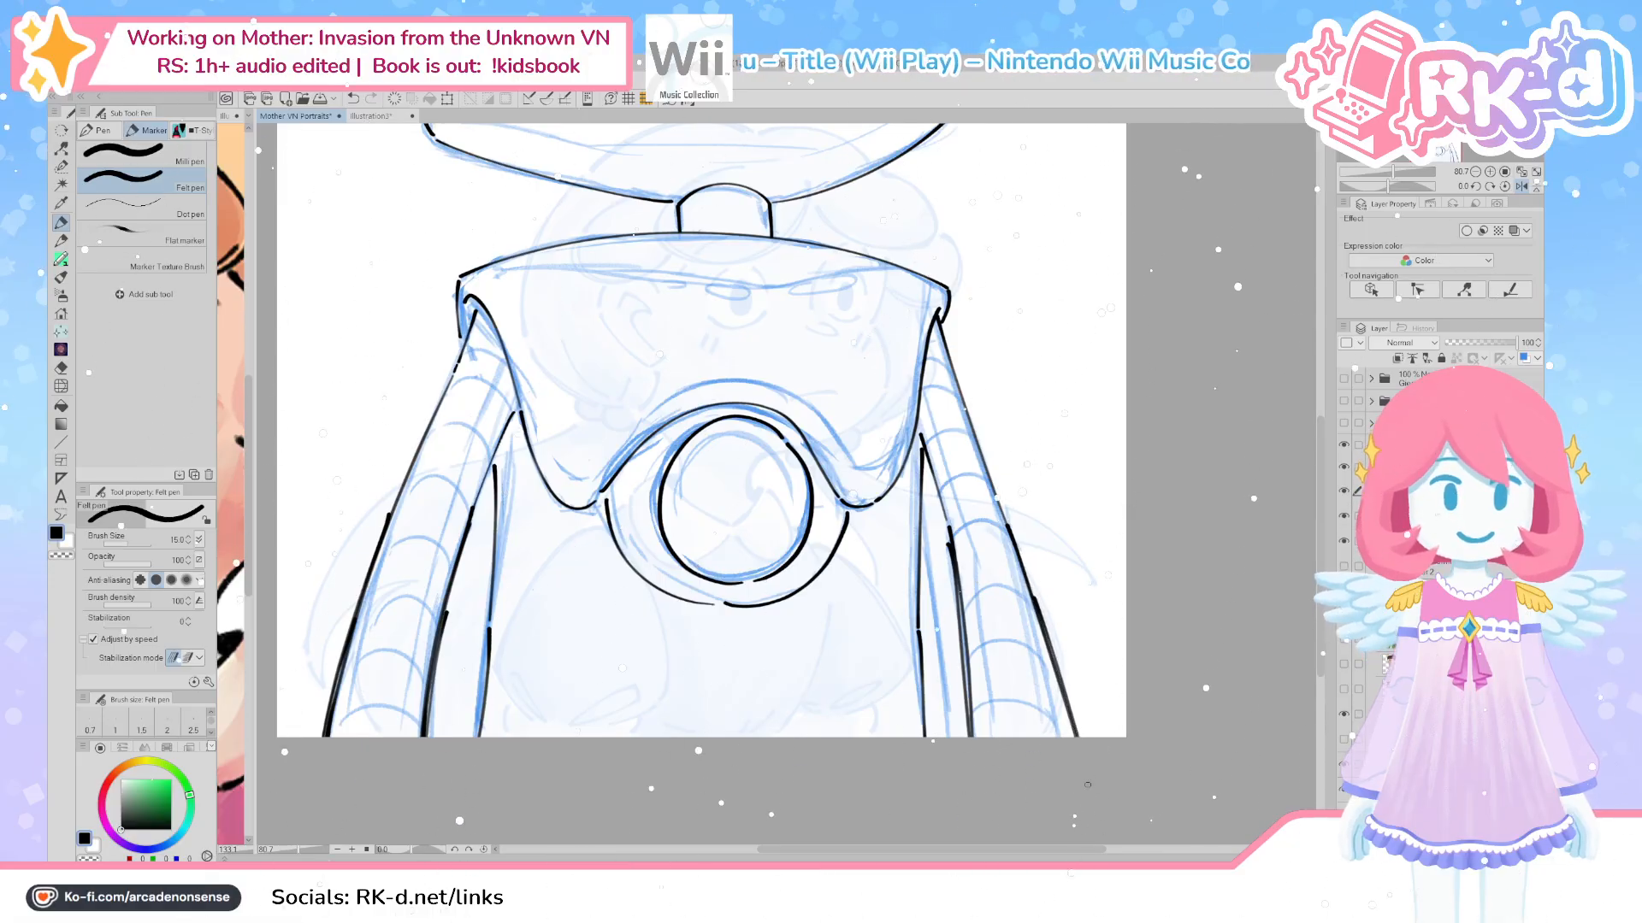
key(ctrl+z)
drag(1034, 597, 1079, 737)
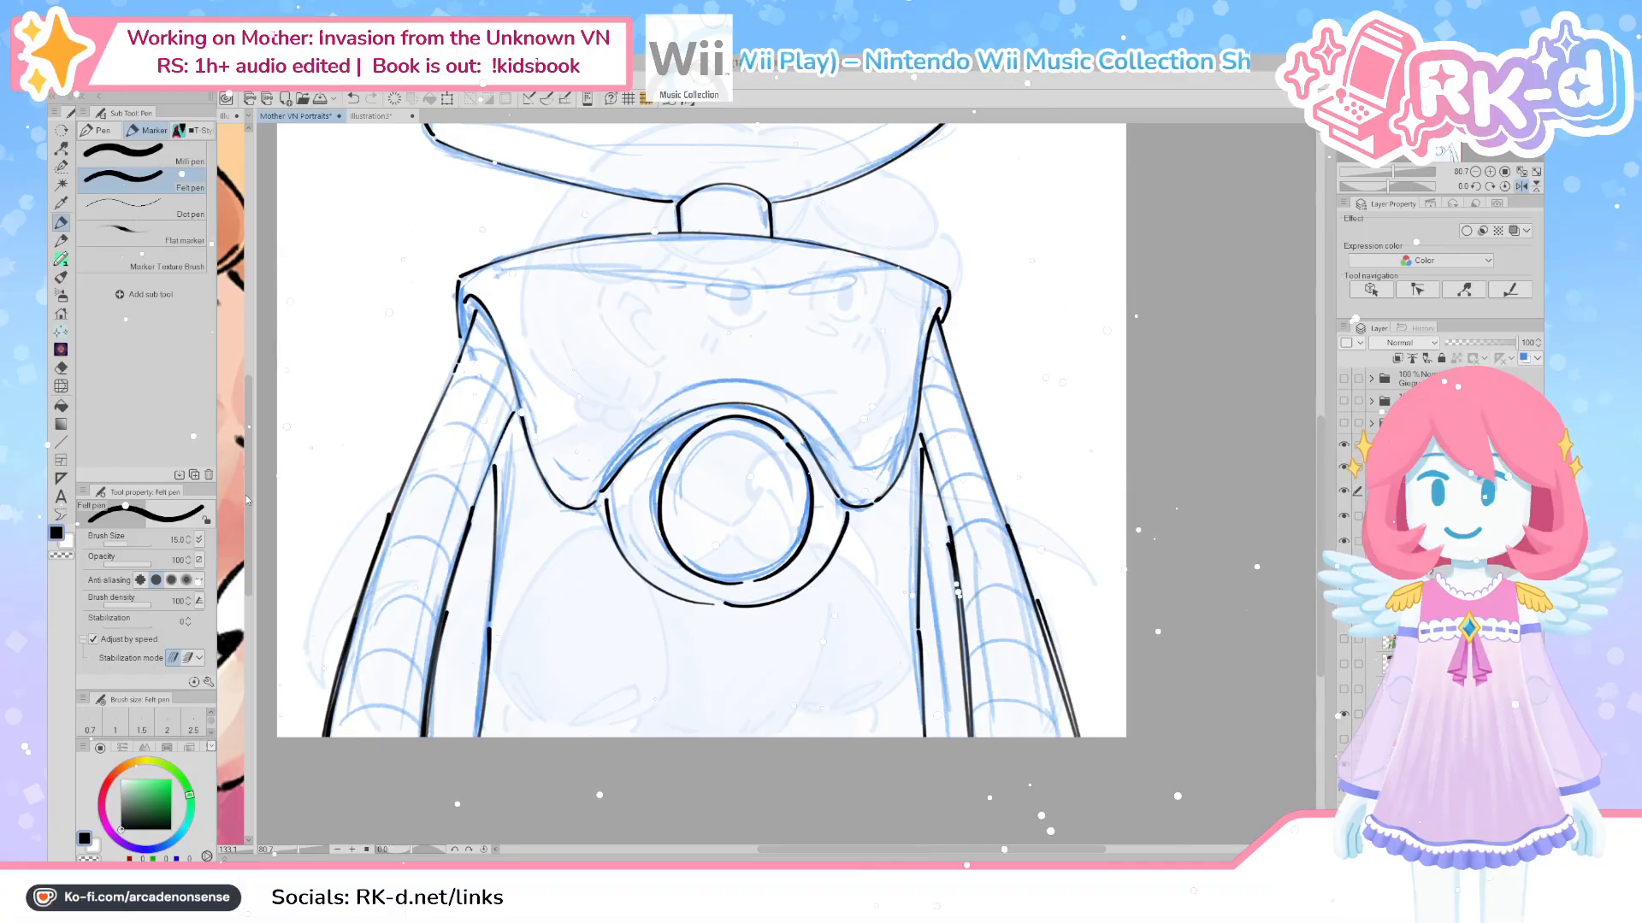
Widen the coloured girl portrait's view beside the robot drawing and examine how its line weights compare
drag(258, 491, 819, 491)
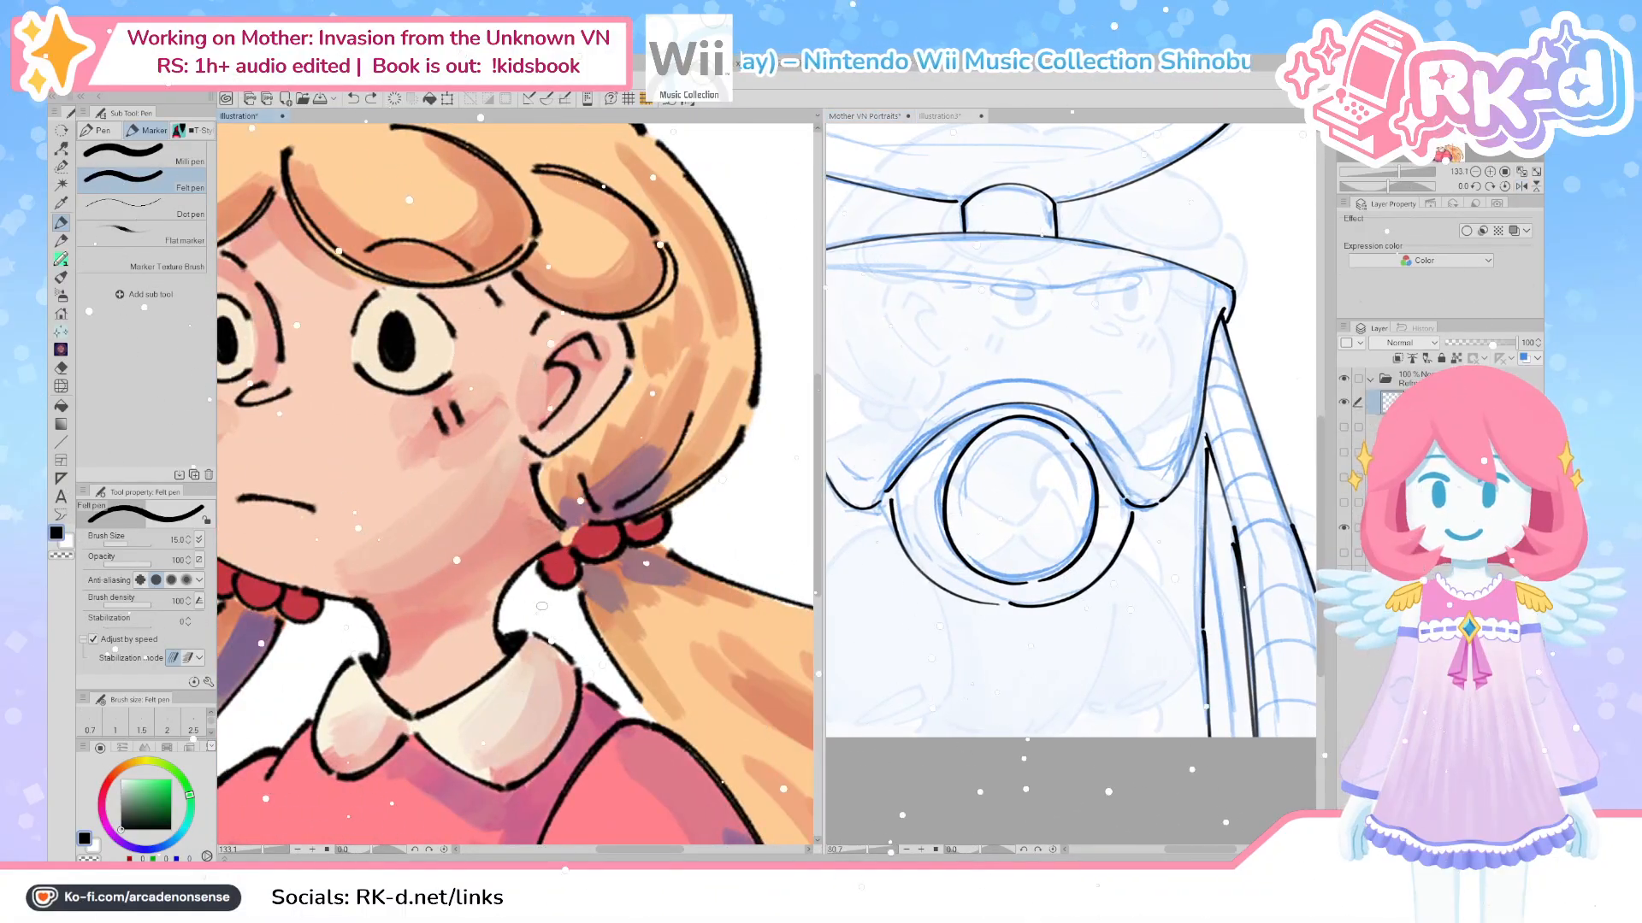
scroll(518, 529, down, 3)
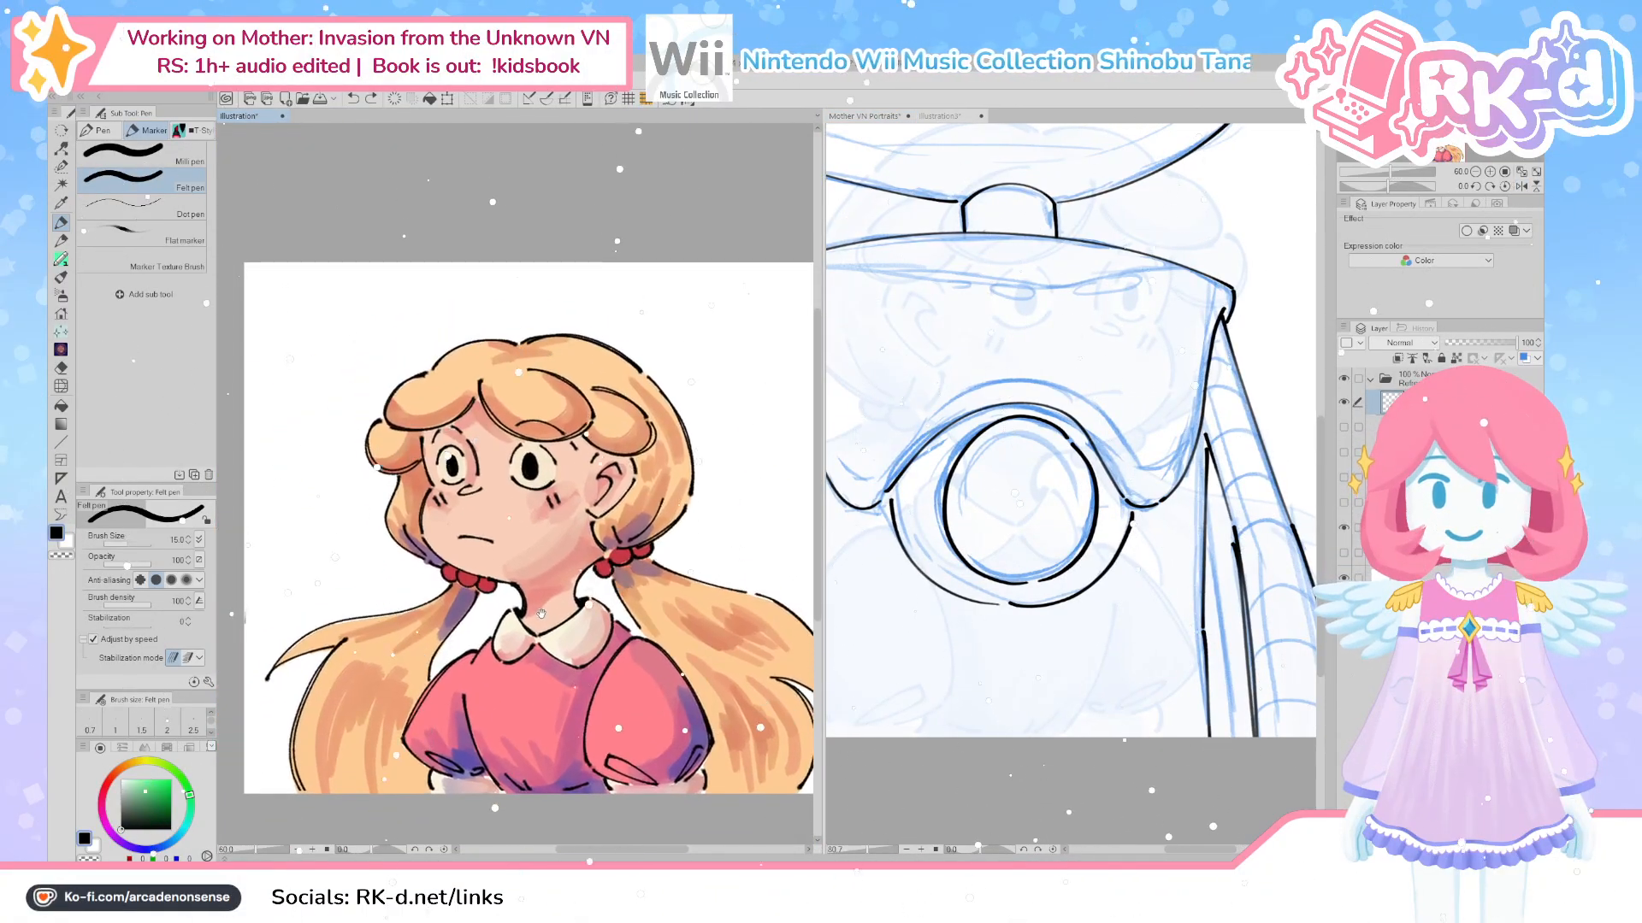
scroll(626, 641, down, 2)
scroll(543, 637, up, 3)
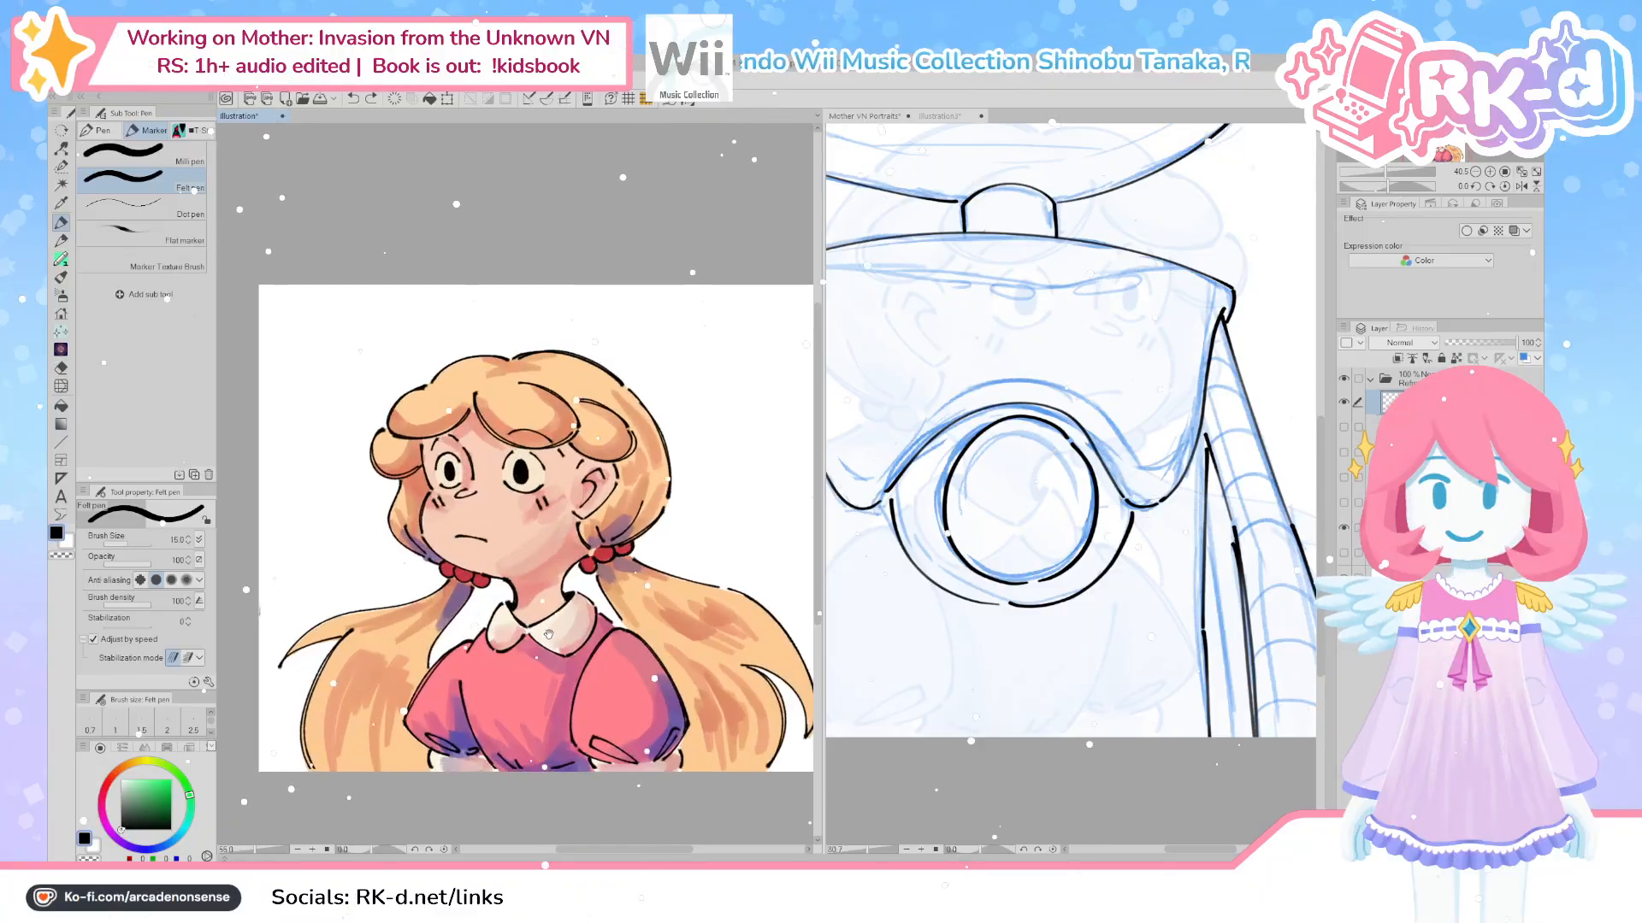
drag(542, 637, 576, 634)
scroll(880, 653, down, 3)
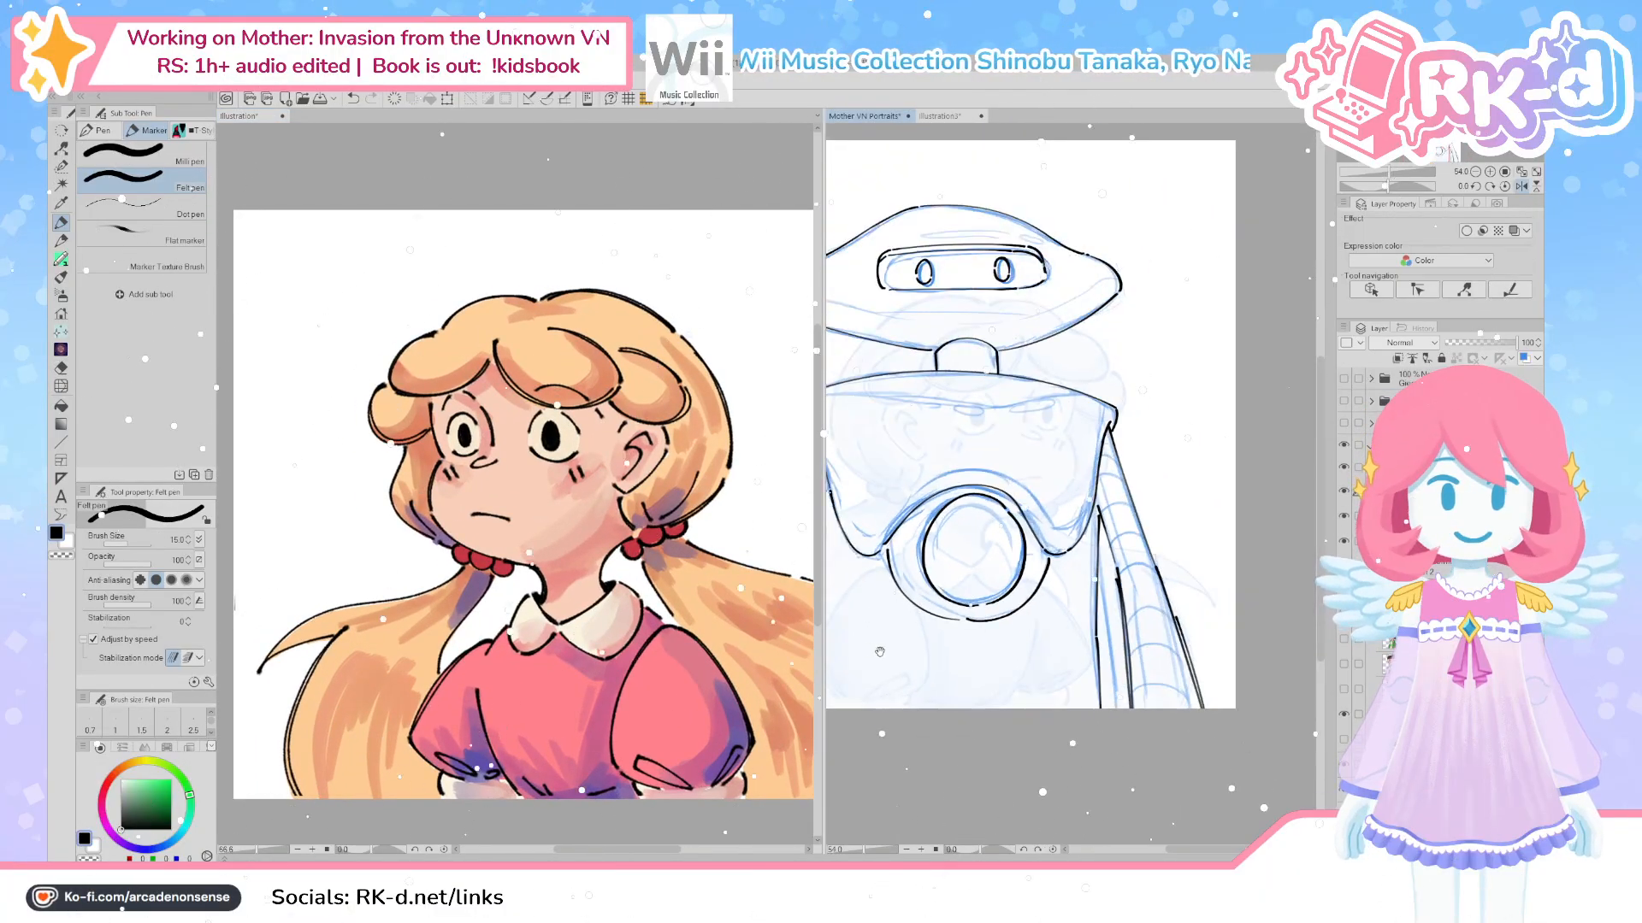
scroll(855, 667, up, 2)
drag(824, 671, 657, 671)
scroll(768, 528, up, 2)
Fill the left armpit and the undersides of both shoulder corners with heavy black Felt pen strokes
drag(768, 528, 767, 601)
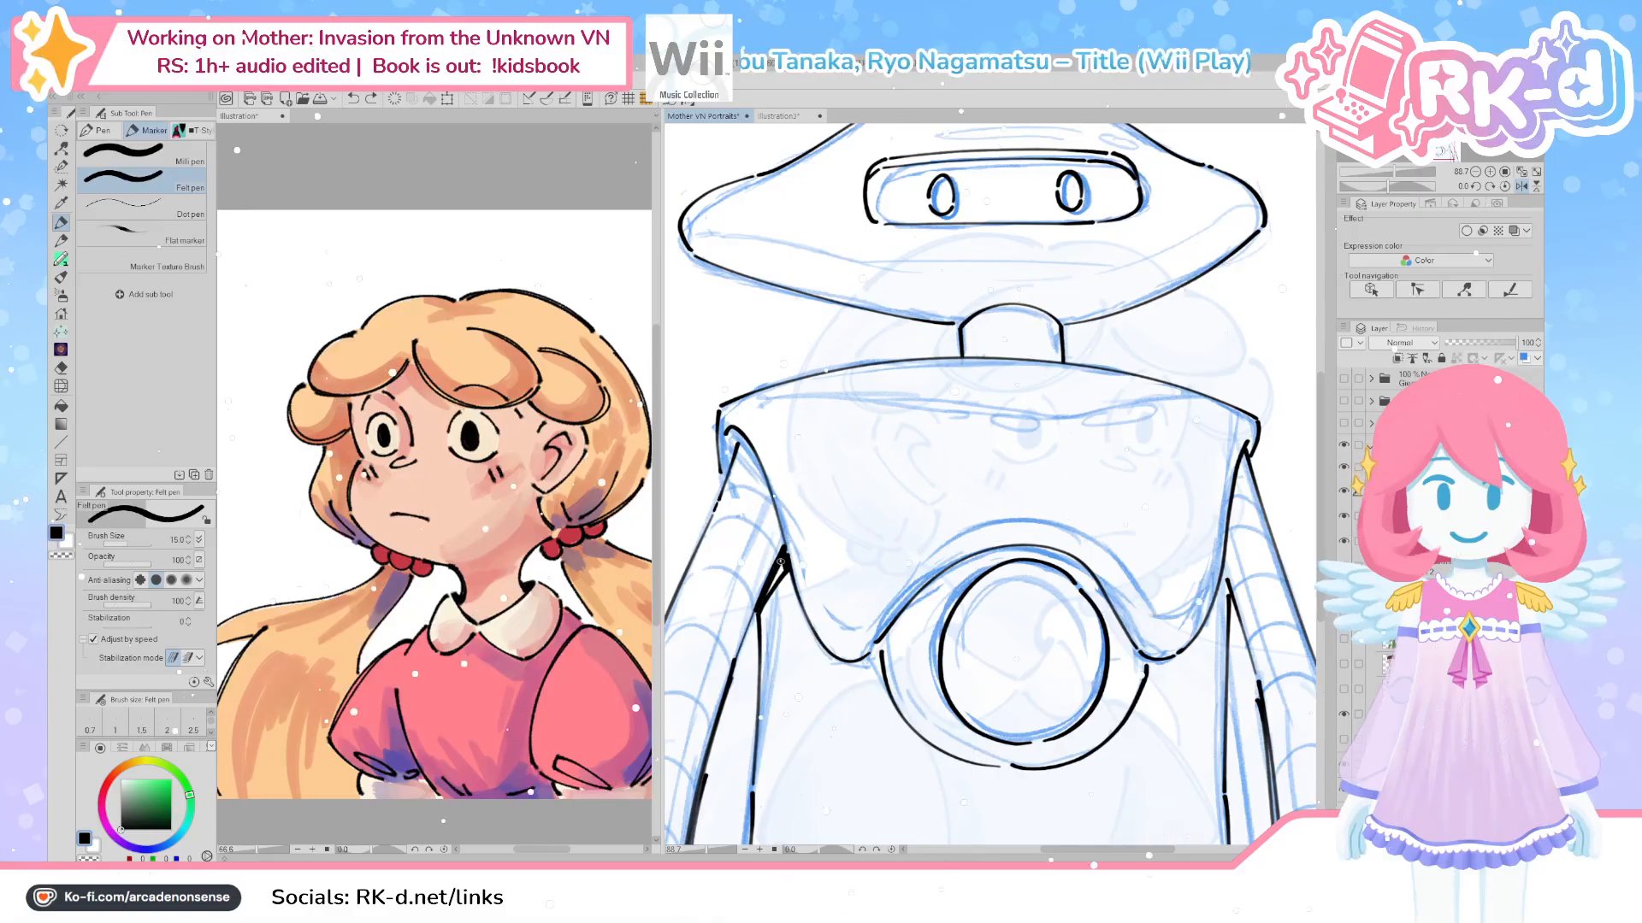
drag(779, 571, 785, 551)
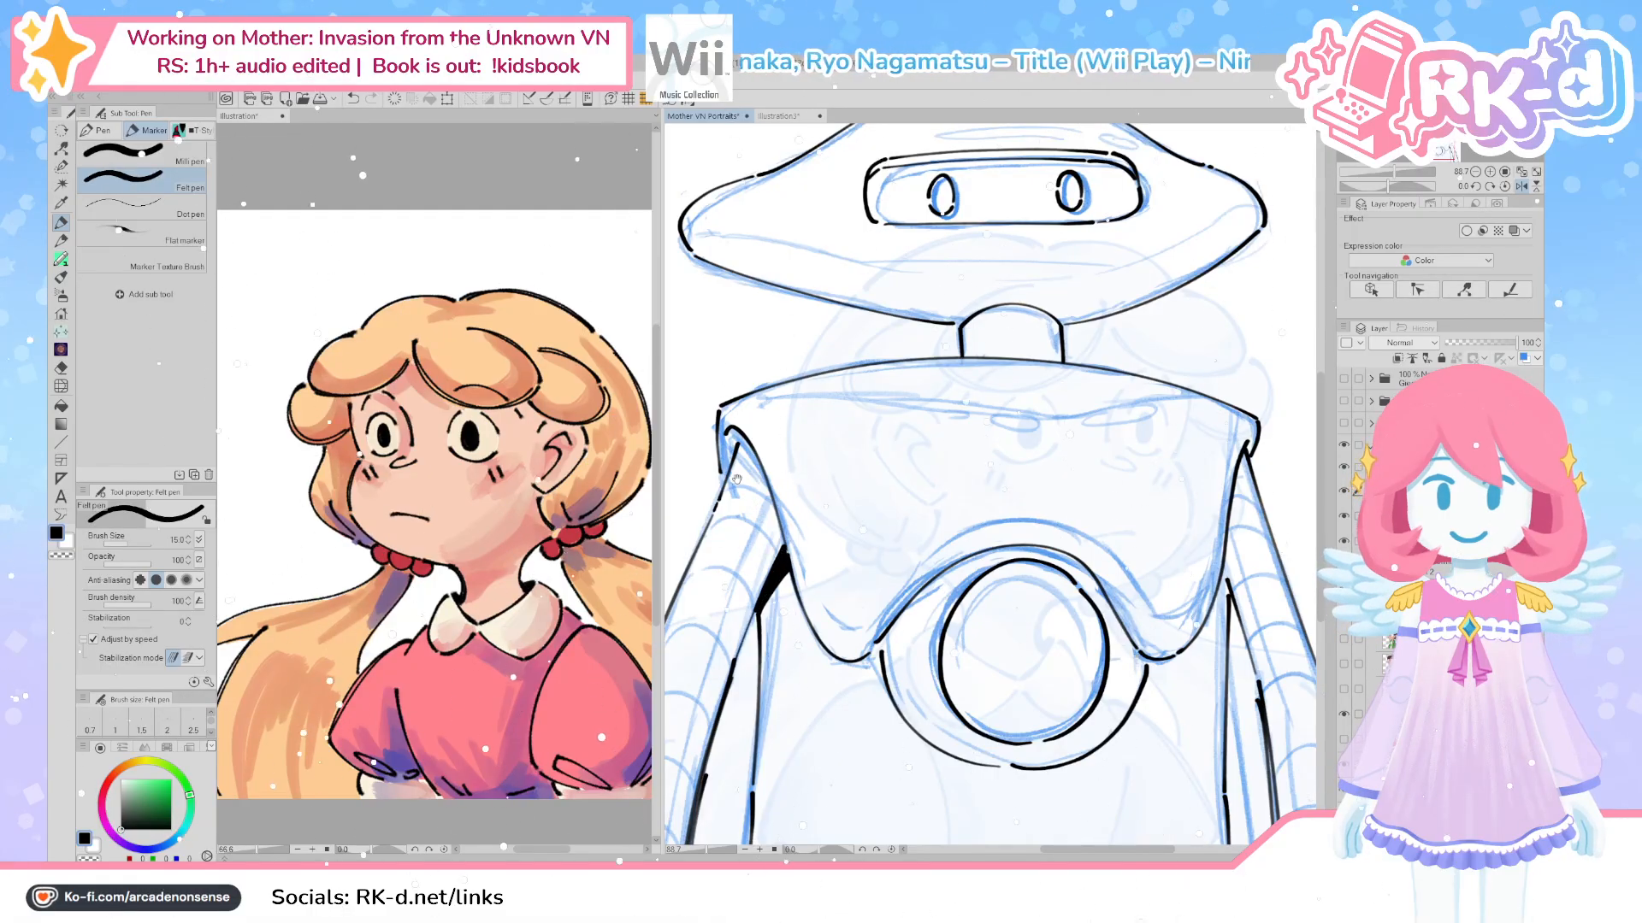
drag(748, 491, 753, 540)
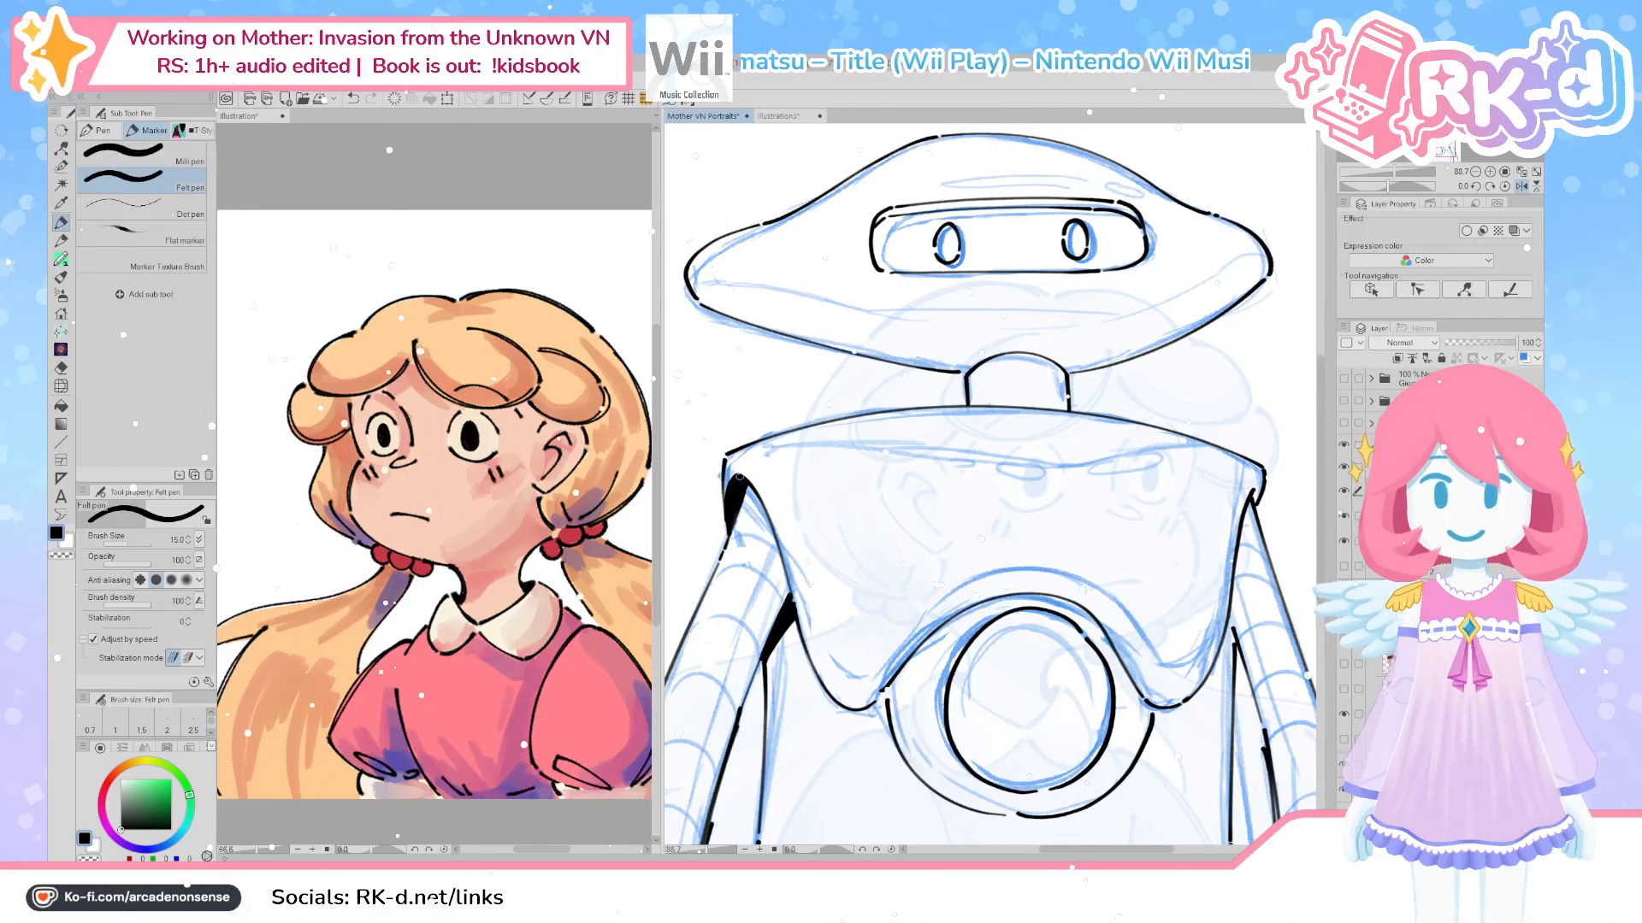
drag(1248, 530, 1113, 675)
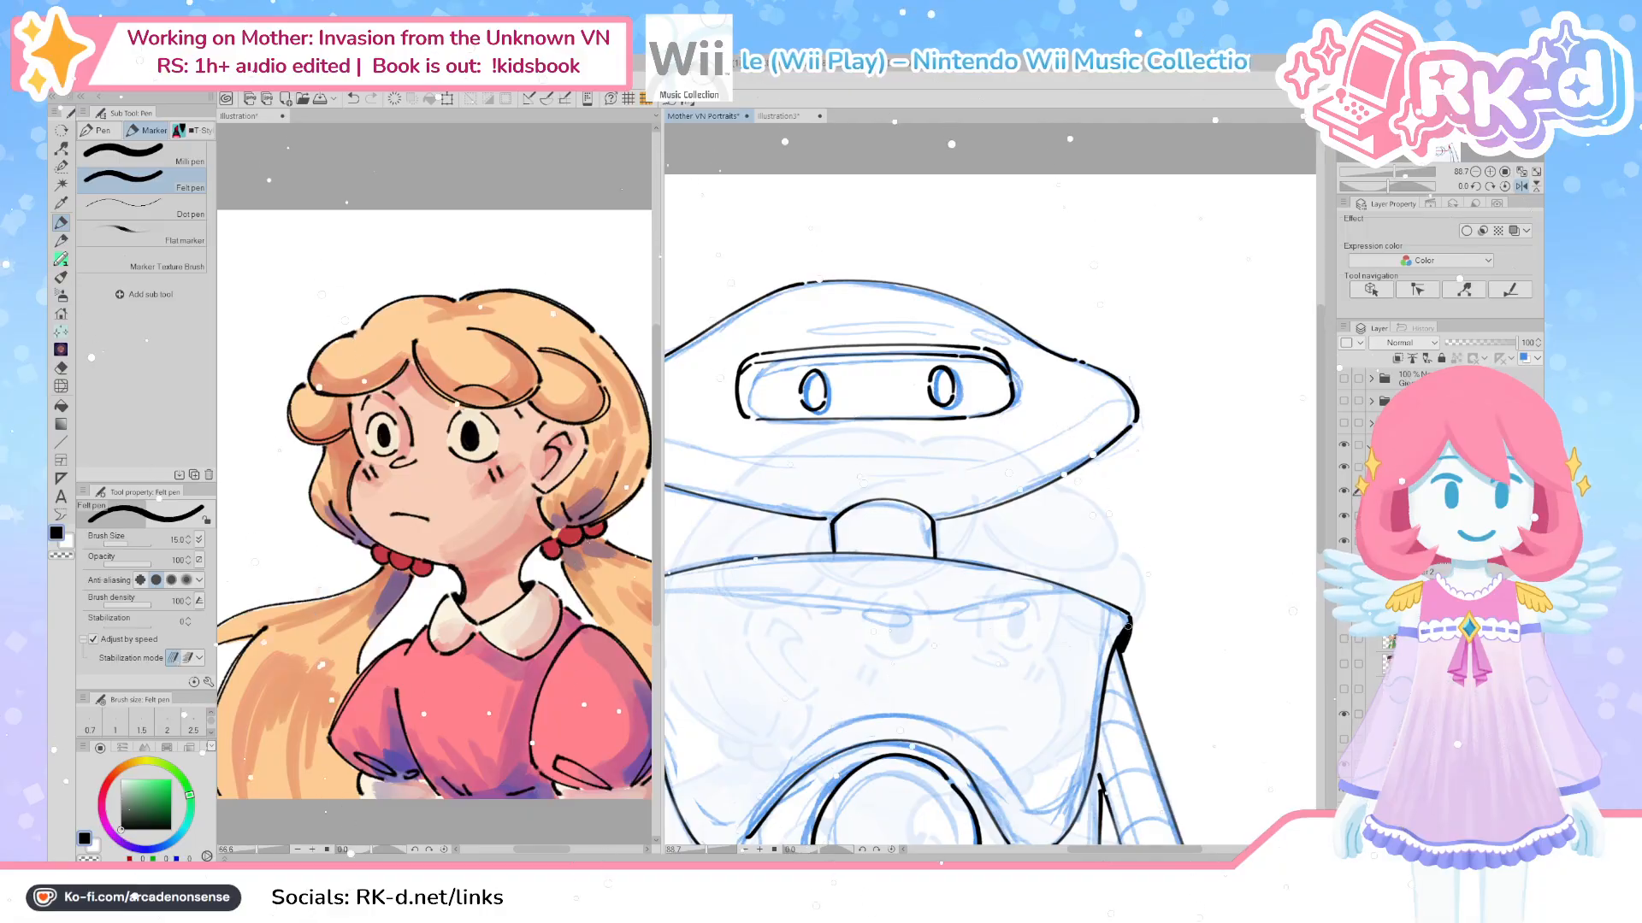
drag(910, 596, 1021, 750)
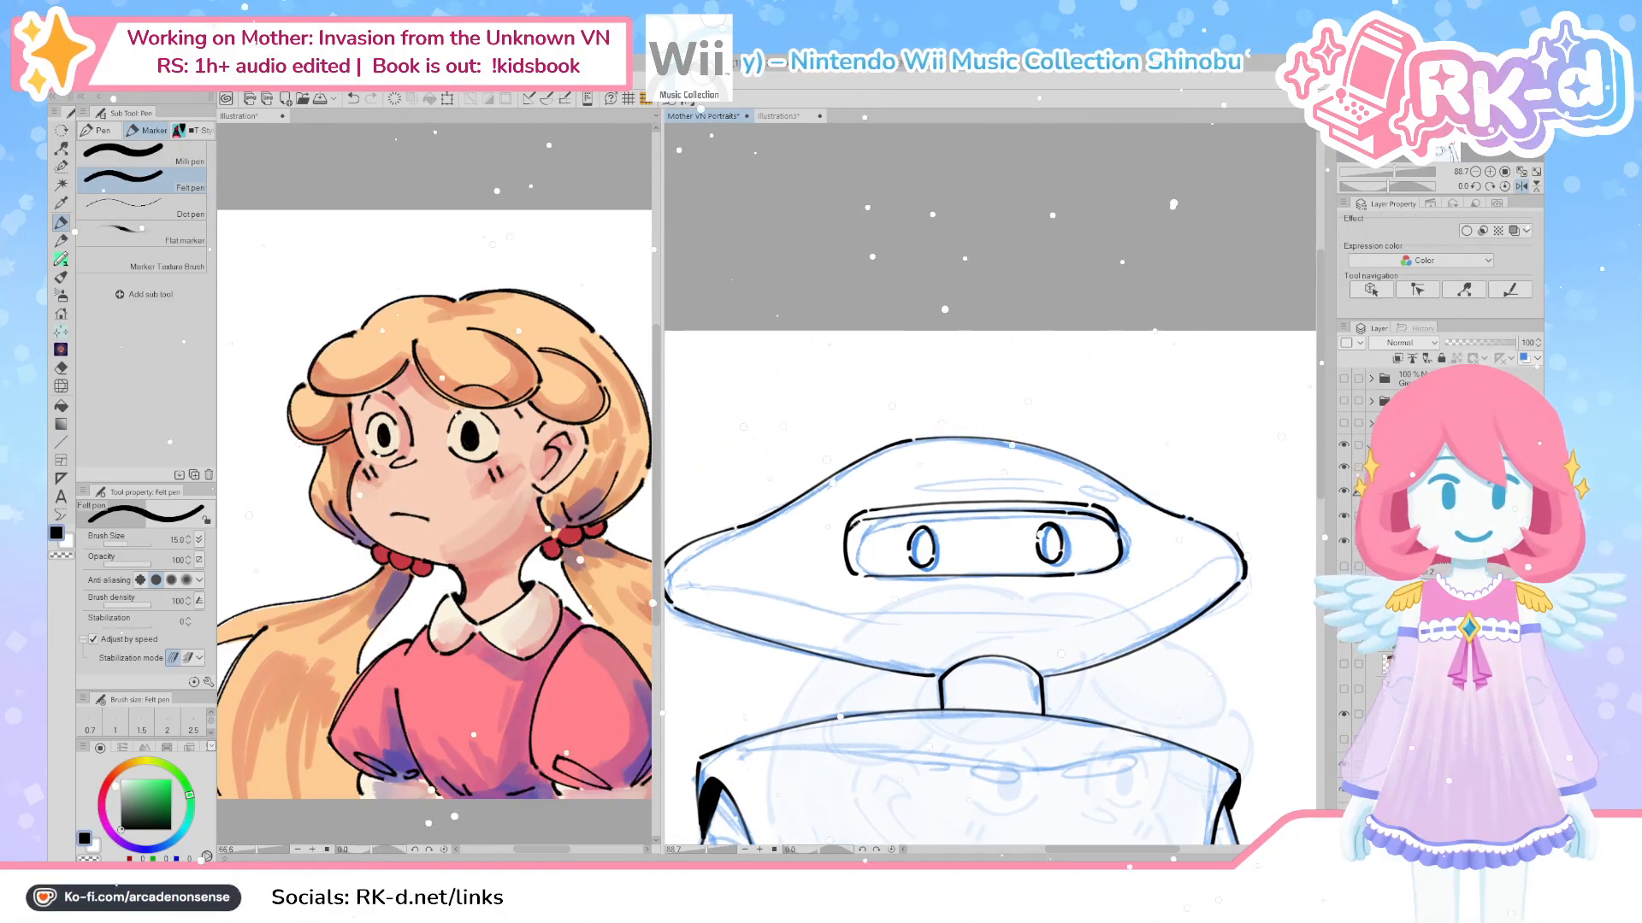
scroll(1100, 711, down, 4)
mouse_move(1100, 711)
mouse_down()
mouse_move(1080, 579)
mouse_move(1022, 607)
mouse_move(995, 685)
mouse_up()
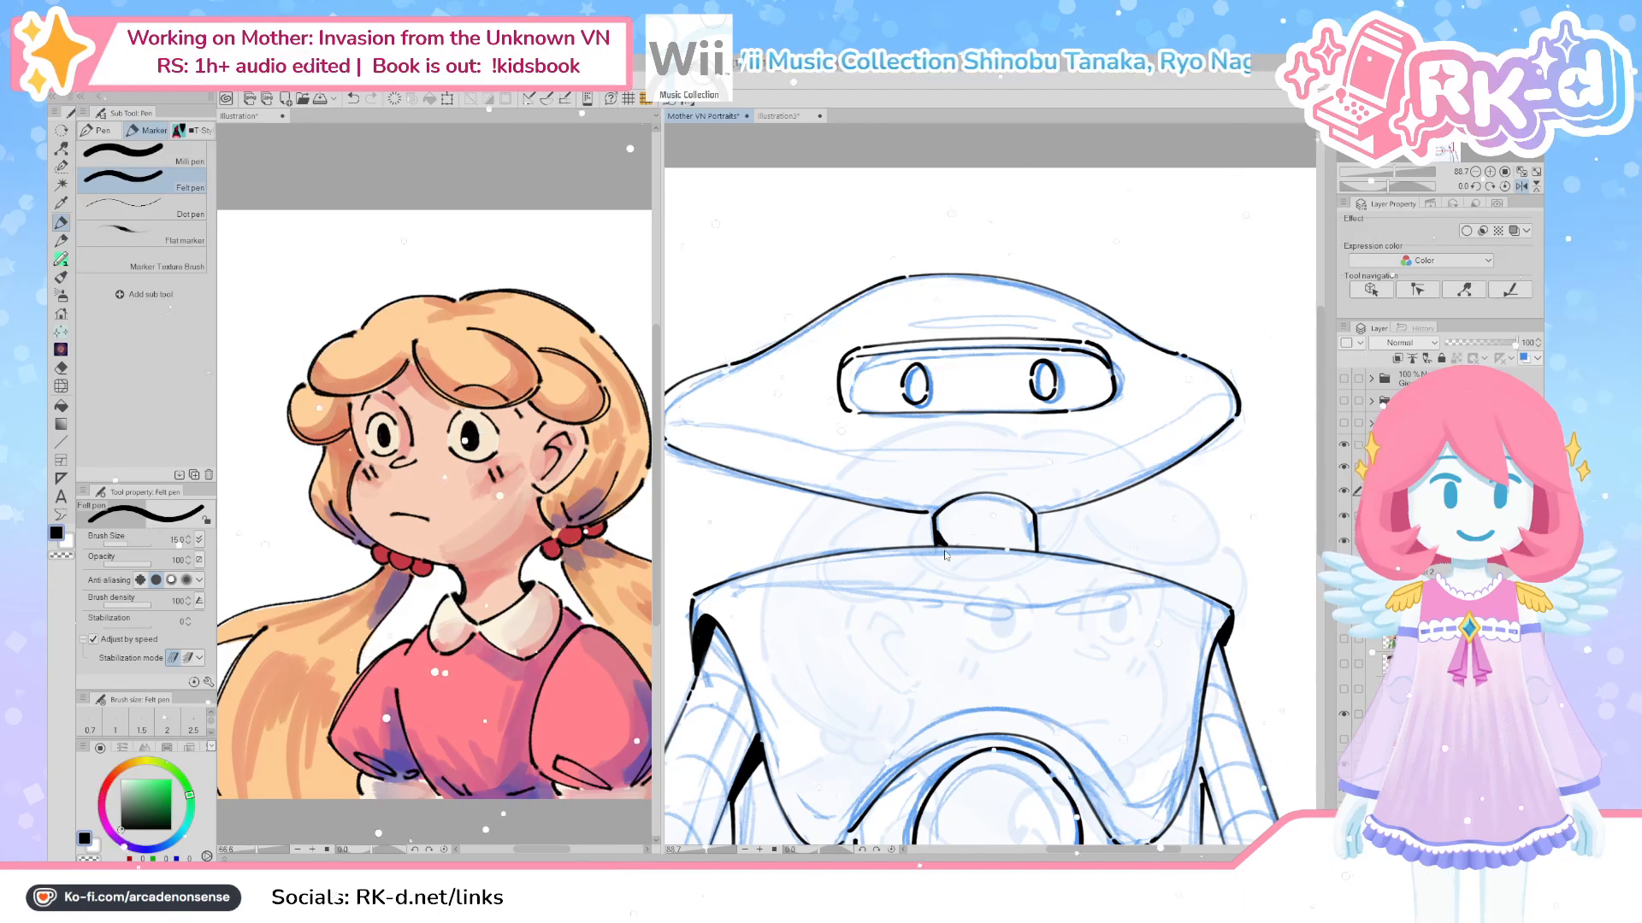
drag(956, 484, 956, 317)
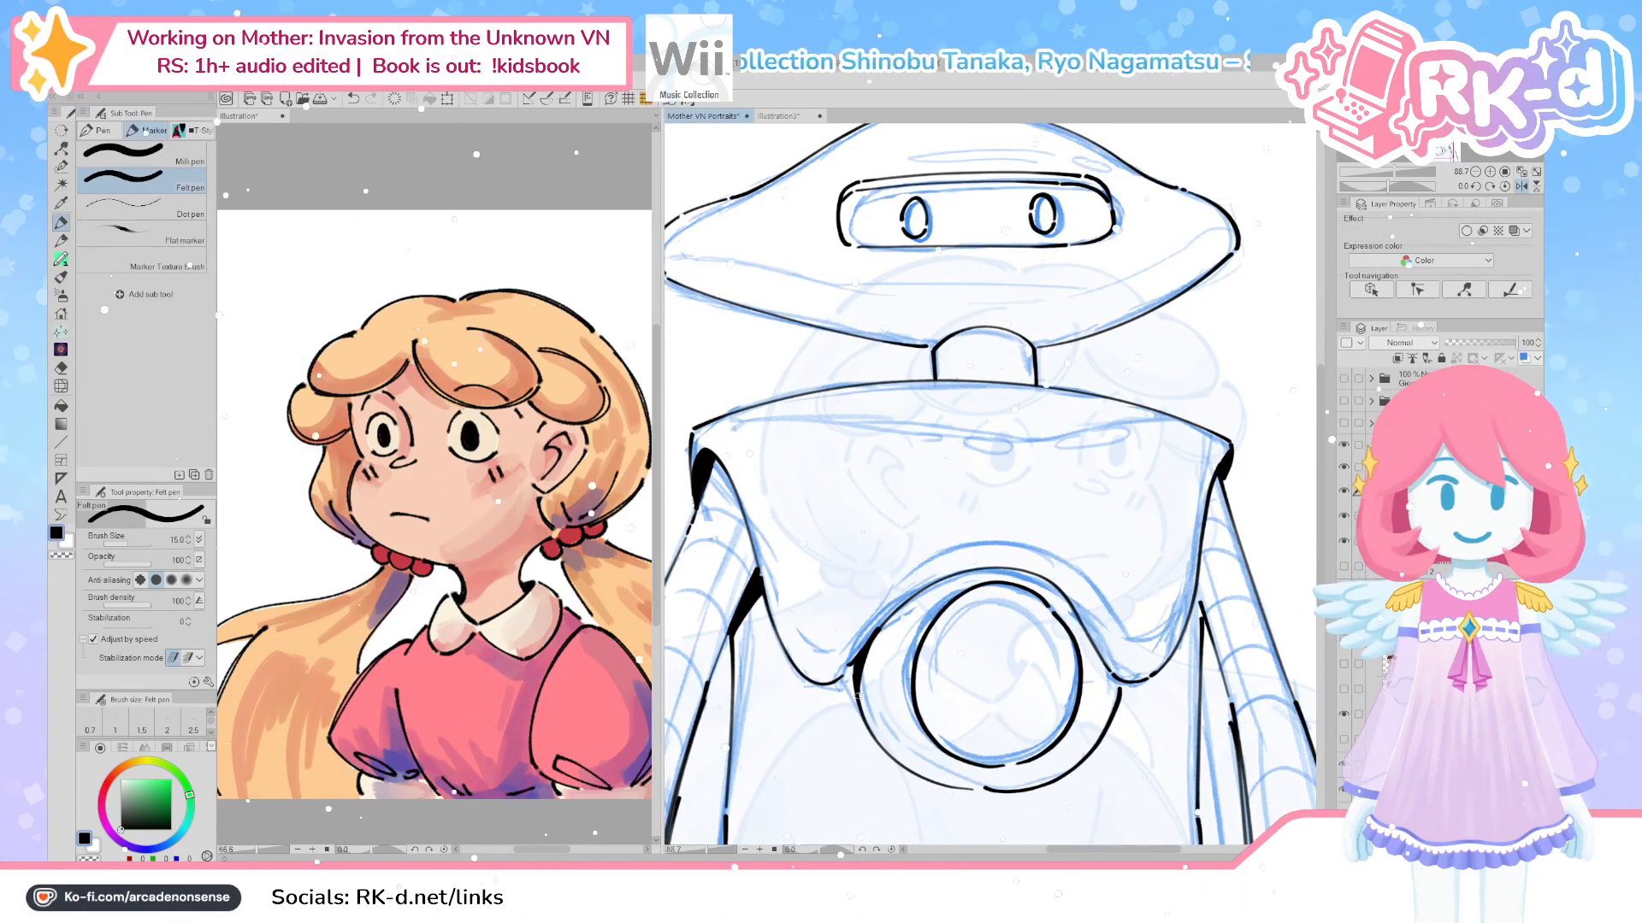
Thicken the undersides of both lobes of the body's wavy lower edge and blacken the right armpit with the Felt pen
drag(1111, 675, 1110, 717)
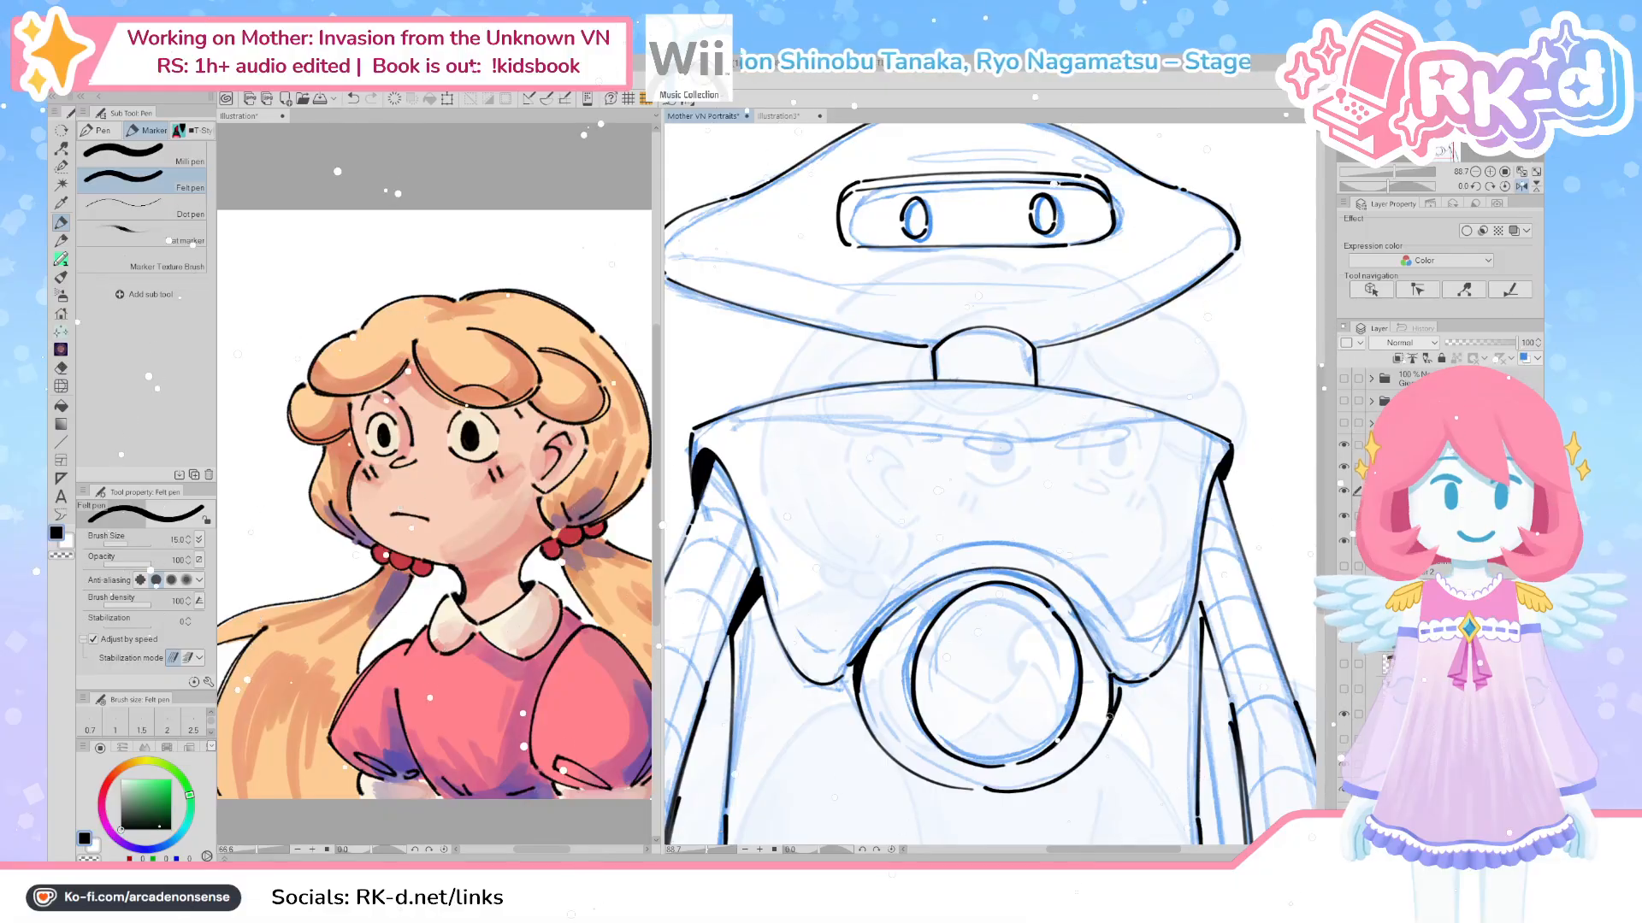
key(ctrl+z)
drag(1117, 686, 1158, 674)
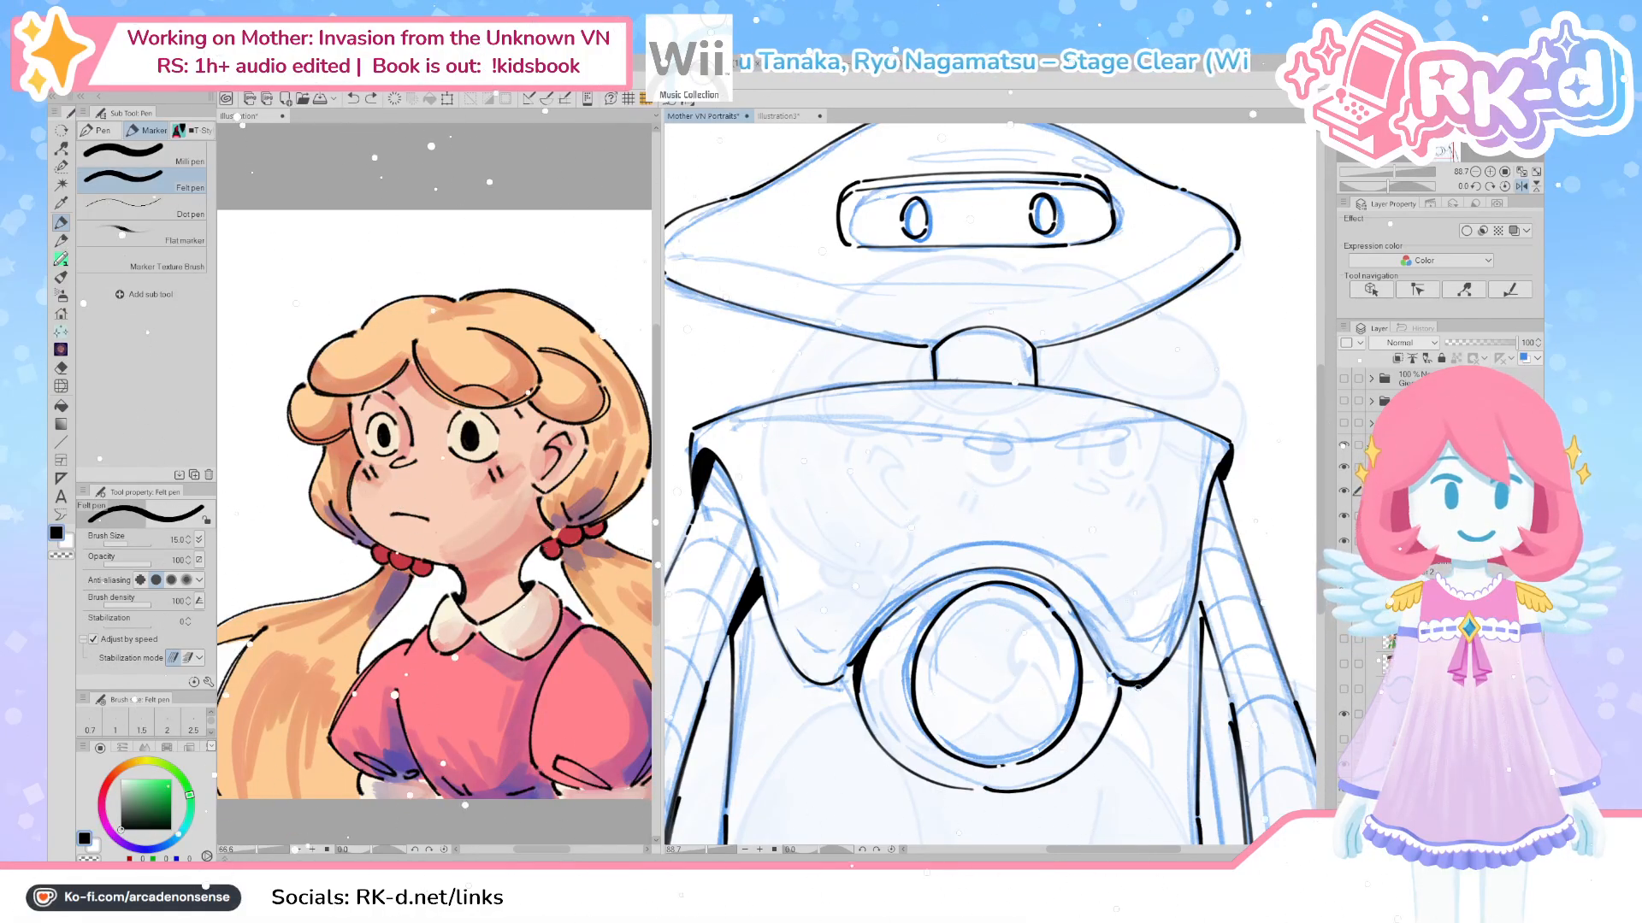
key(ctrl+z)
key(ctrl+z)
mouse_move(791, 672)
mouse_down()
mouse_move(827, 686)
mouse_move(864, 647)
mouse_move(821, 688)
mouse_move(845, 683)
mouse_move(880, 631)
mouse_up()
key(ctrl+z)
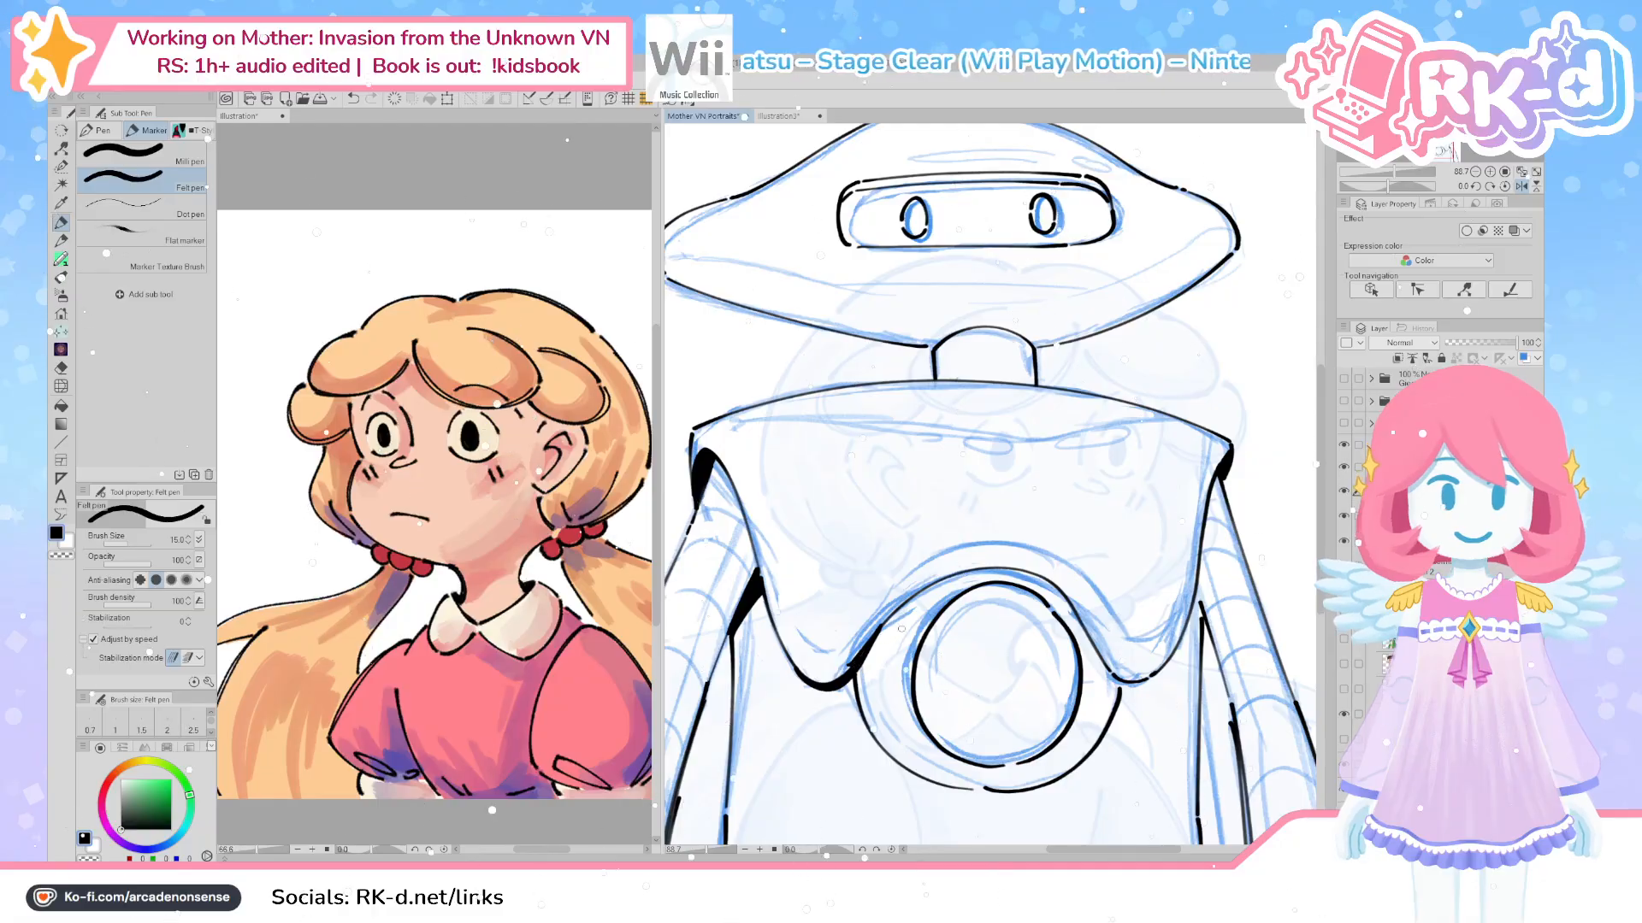
mouse_move(1101, 666)
mouse_down()
mouse_move(1135, 692)
mouse_move(1162, 673)
mouse_move(1107, 667)
mouse_move(1142, 688)
mouse_move(1160, 672)
mouse_move(1120, 681)
mouse_up()
key(ctrl+z)
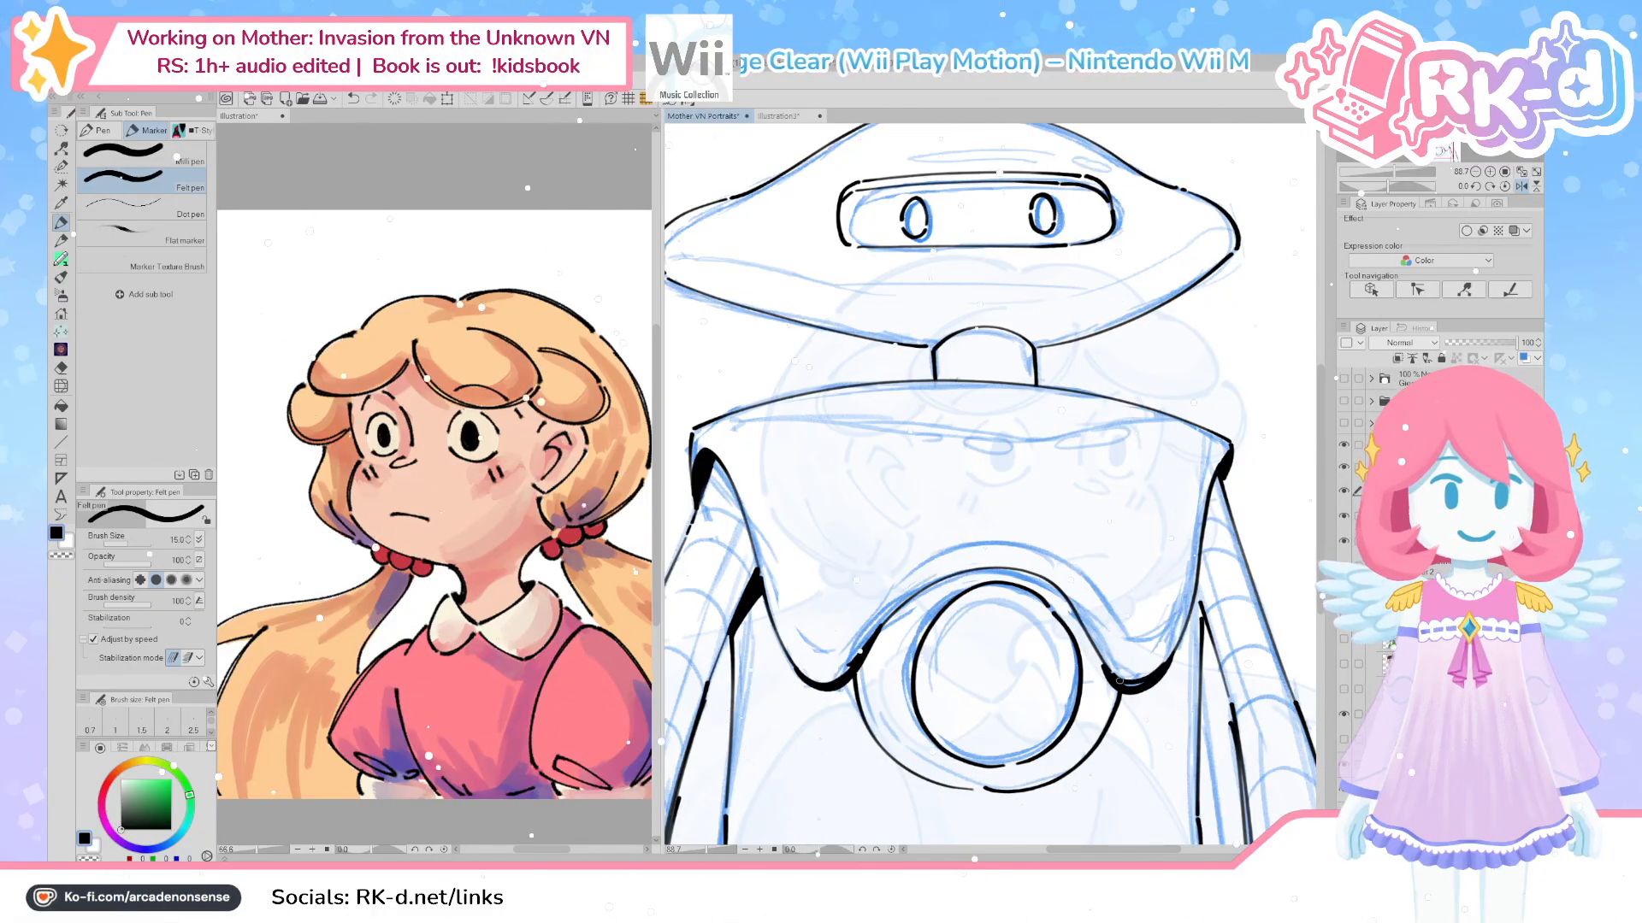
drag(1190, 617, 1185, 622)
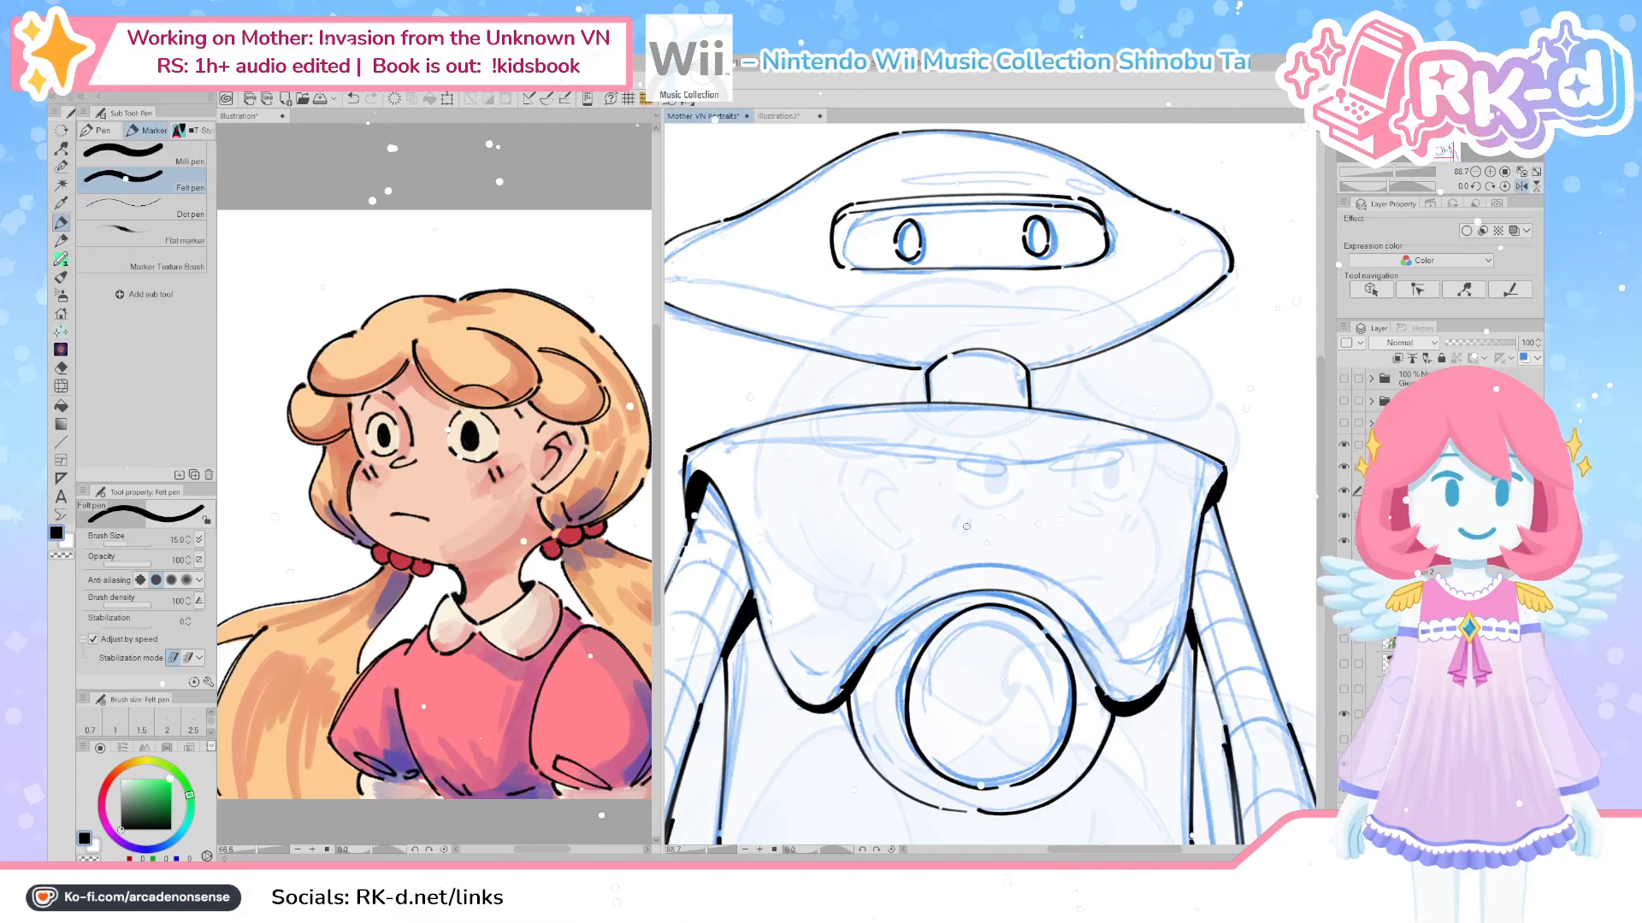
Lower the blue robot sketch layer's opacity and hide the faint girl sketch behind the robot
scroll(953, 511, down, 3)
drag(953, 511, 957, 533)
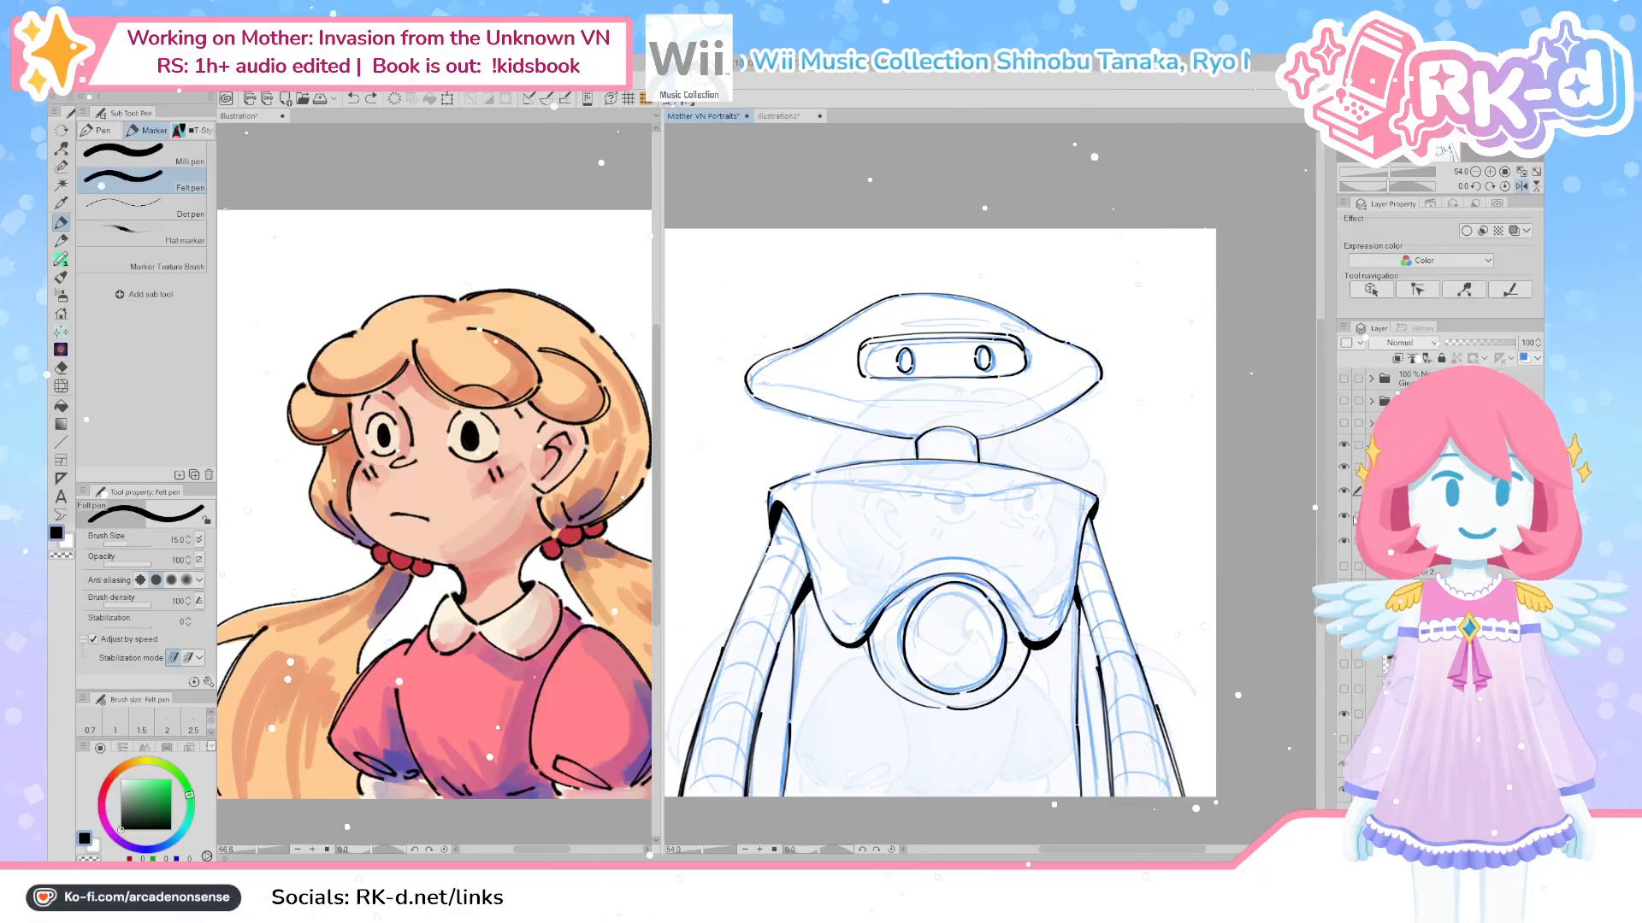
click(1514, 230)
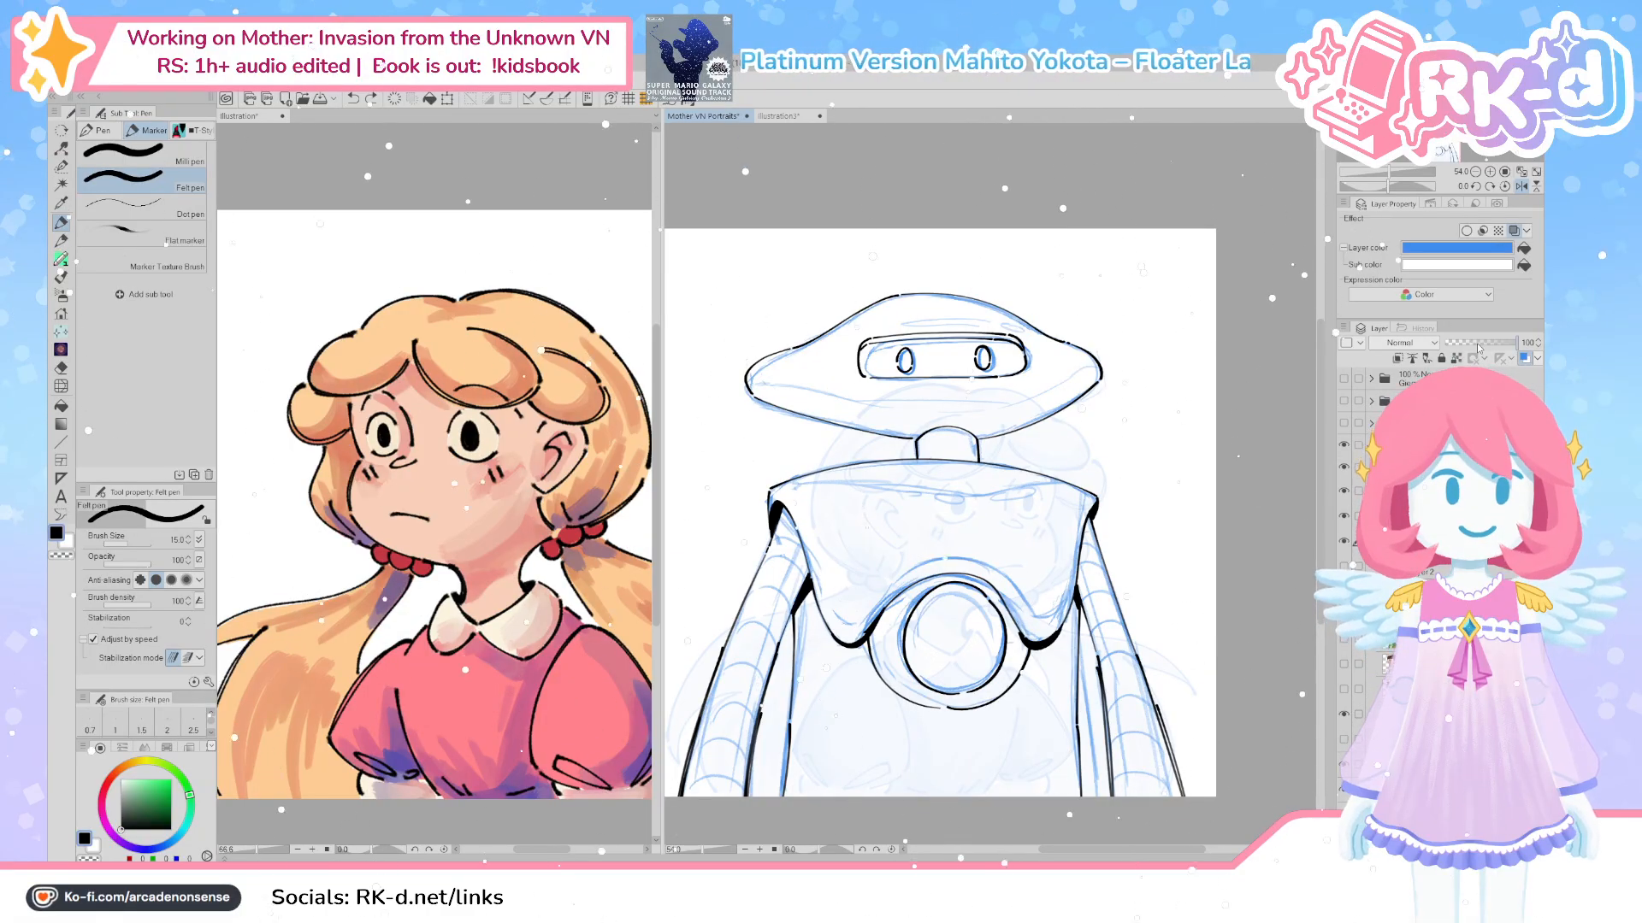
click(1469, 343)
click(1343, 614)
Ink the left half of the curved inner line below the body's upper edge with the Felt pen, starting at the left shoulder
scroll(945, 520, up, 3)
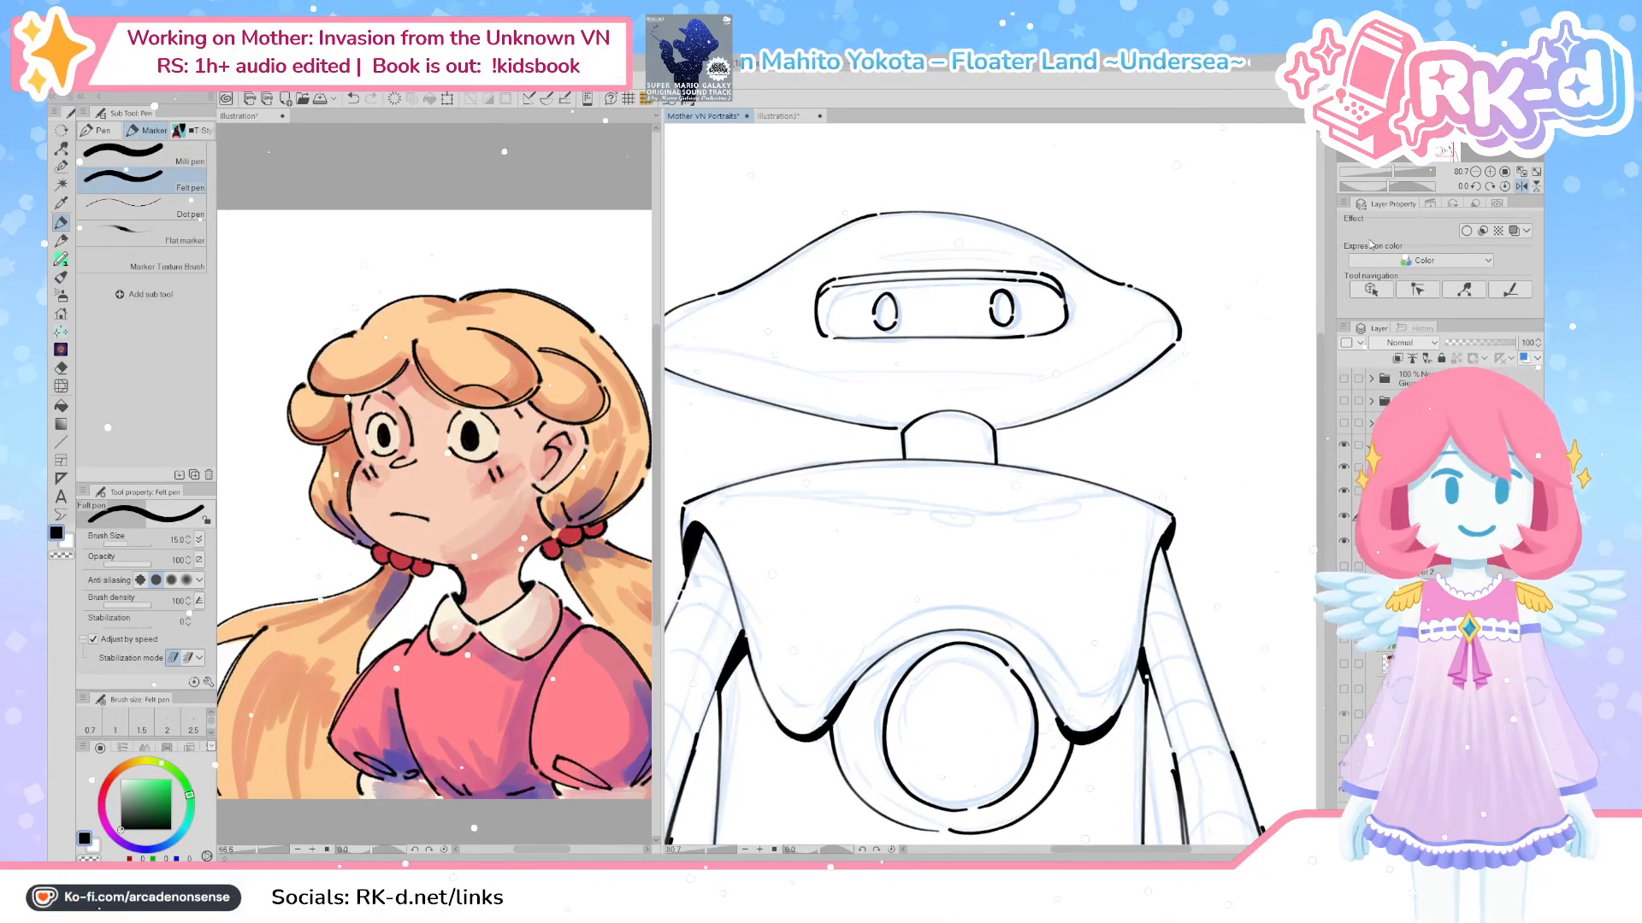
click(1476, 187)
click(1477, 188)
click(1476, 187)
click(1477, 187)
click(1476, 187)
click(1476, 188)
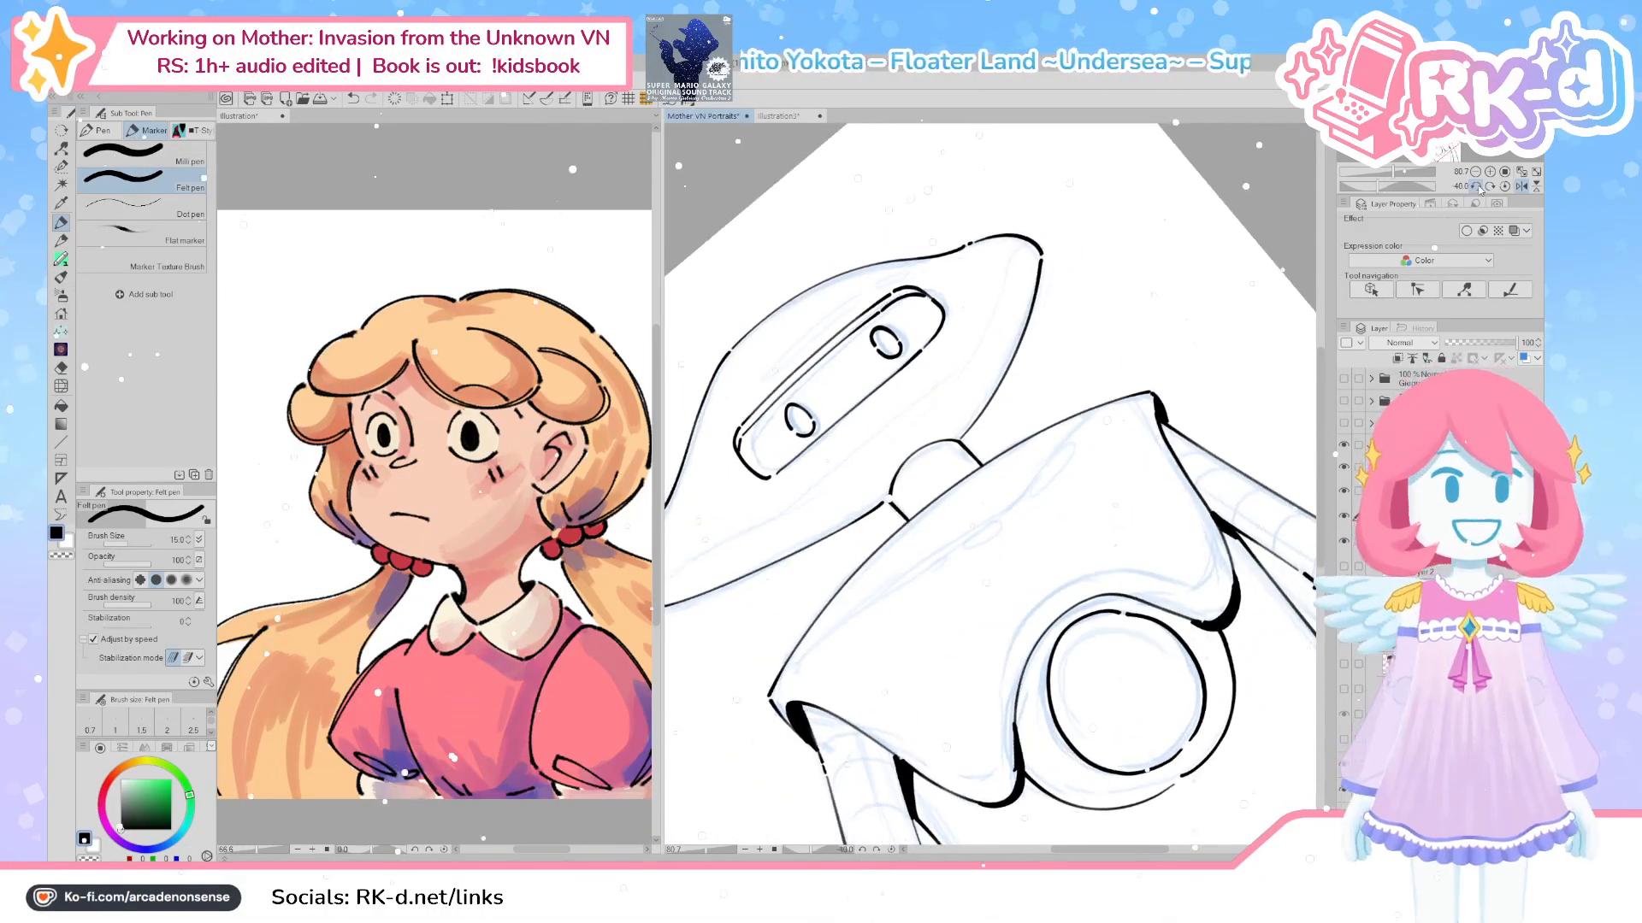
drag(873, 630, 860, 639)
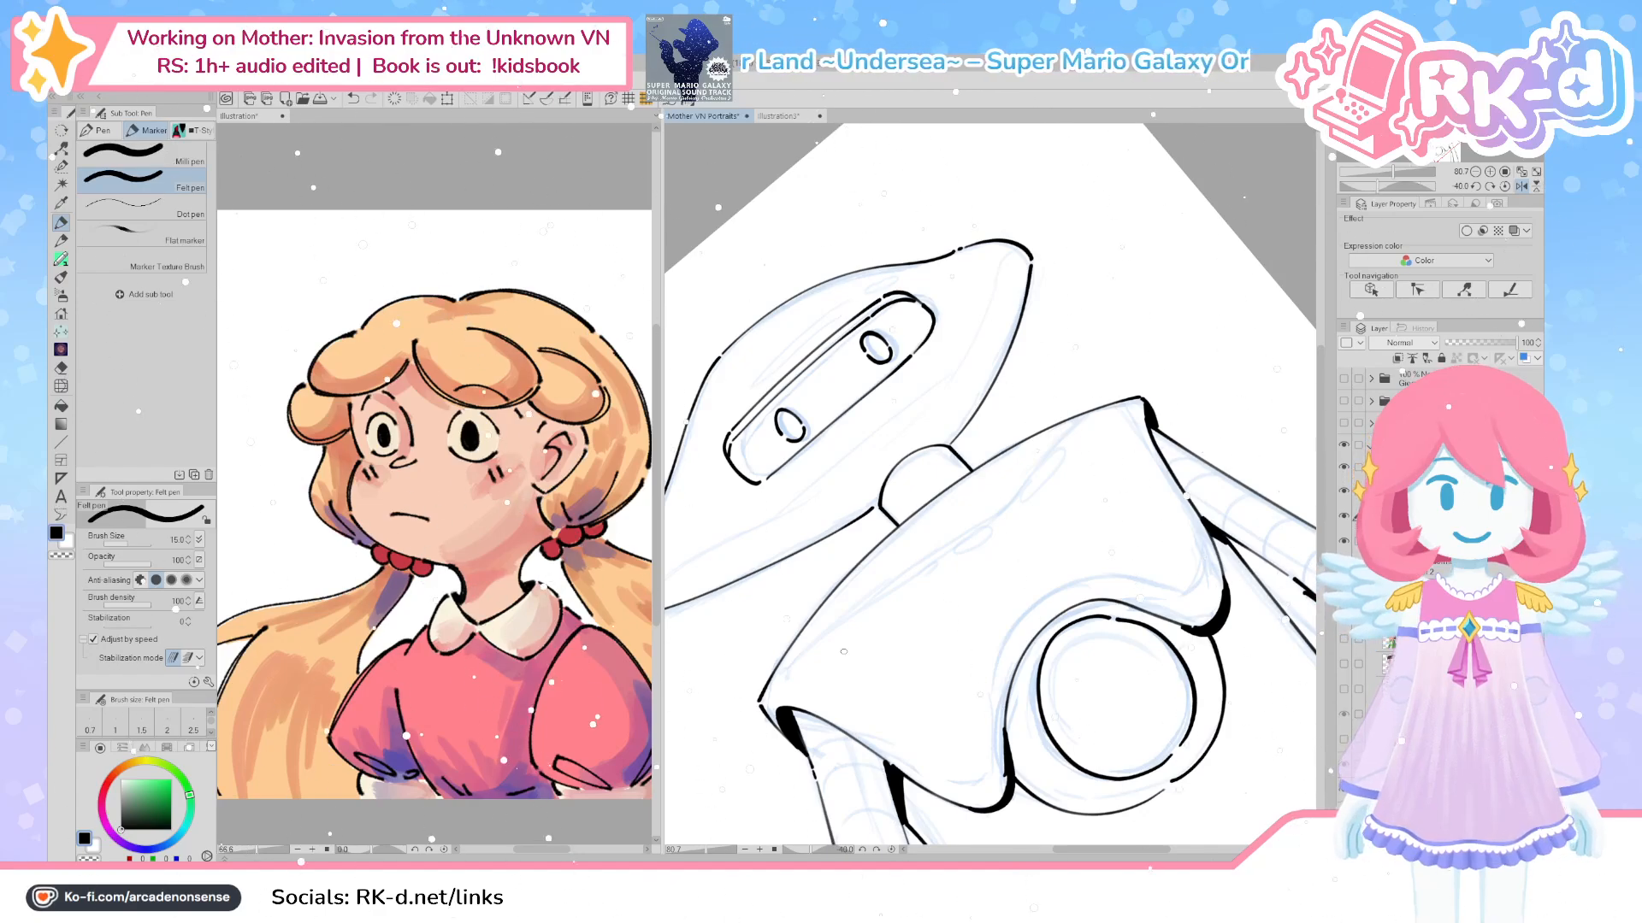
scroll(992, 487, down, 3)
scroll(920, 685, up, 3)
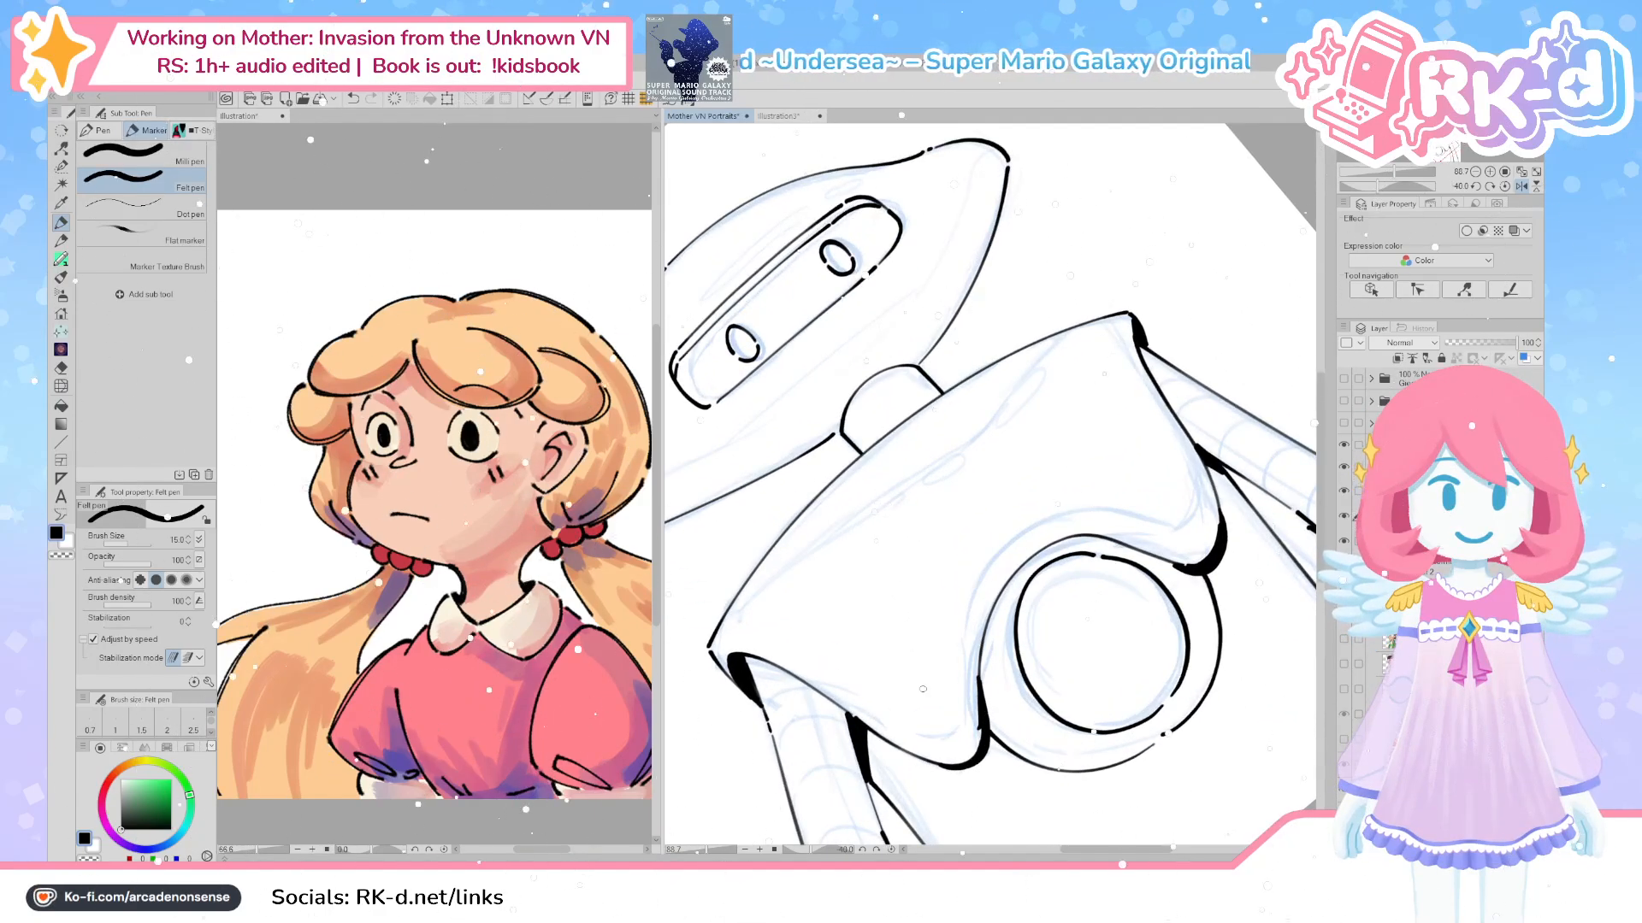
drag(923, 688, 946, 672)
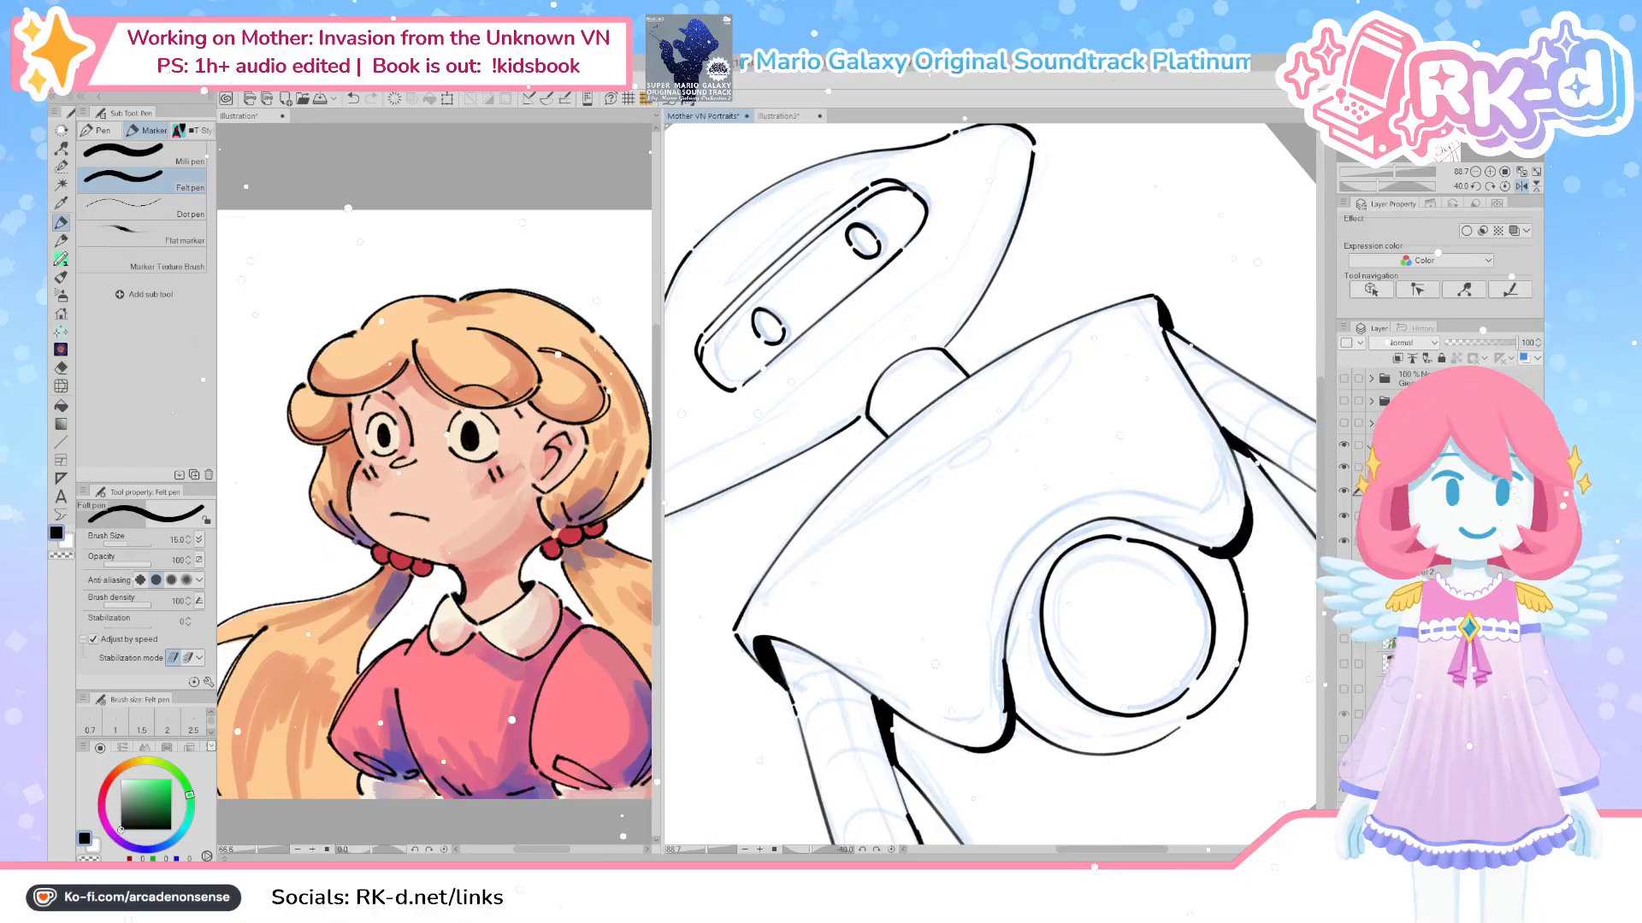
mouse_move(1032, 665)
mouse_down()
mouse_move(1005, 691)
mouse_move(1139, 714)
mouse_up()
drag(981, 472, 948, 511)
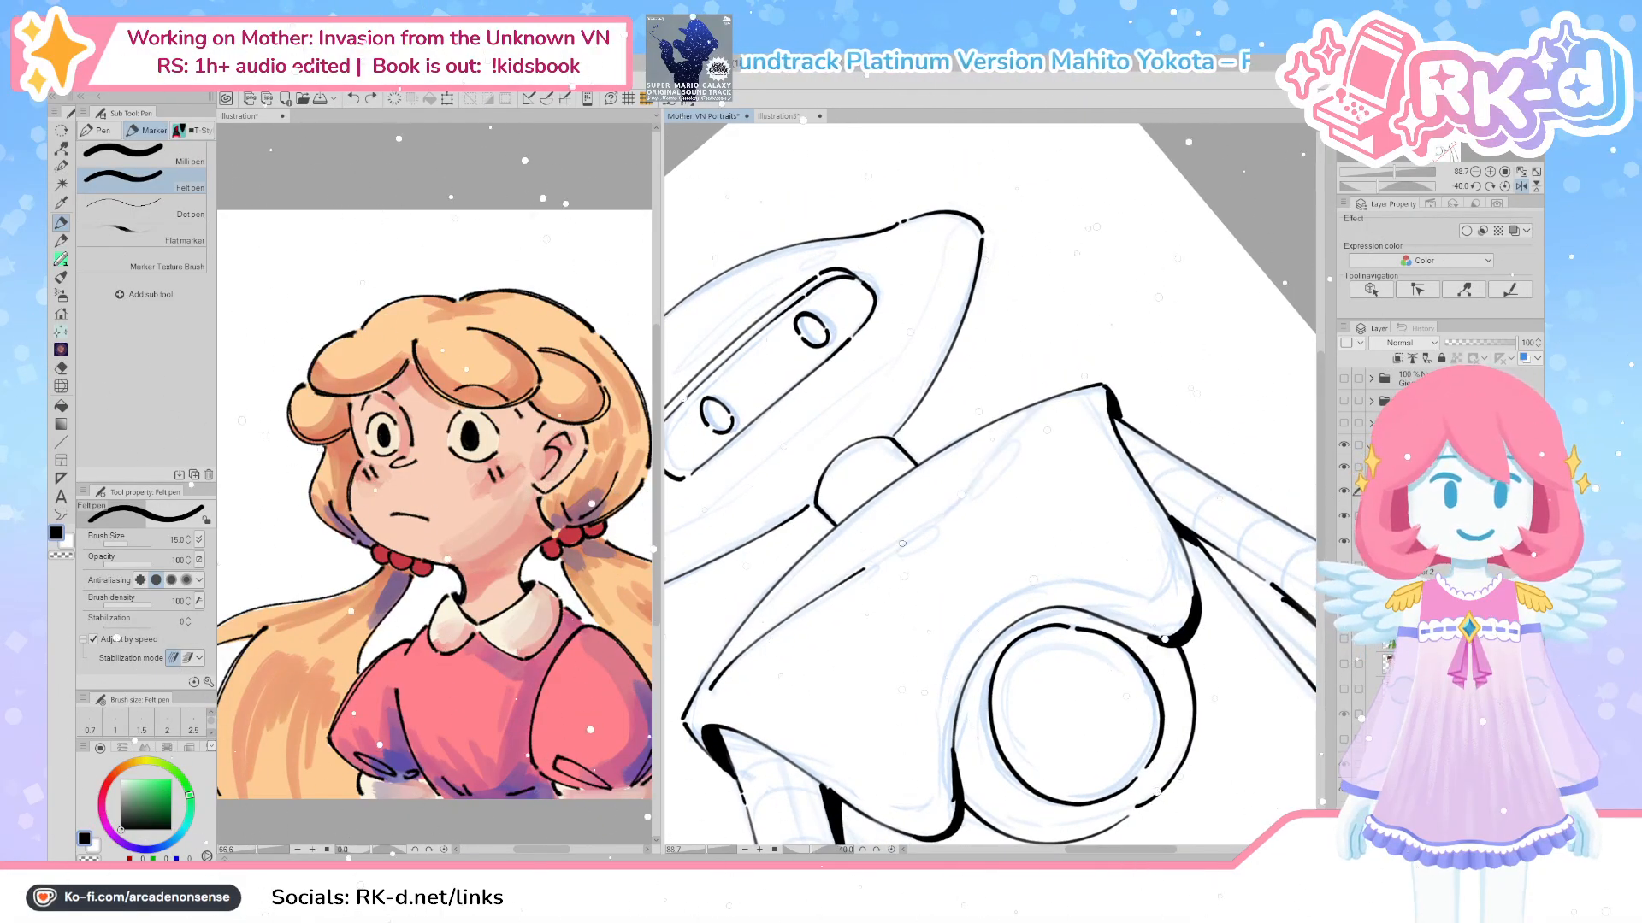
Ink the right half of the inner line up to the right shoulder and reset the canvas rotation
drag(893, 550, 1039, 409)
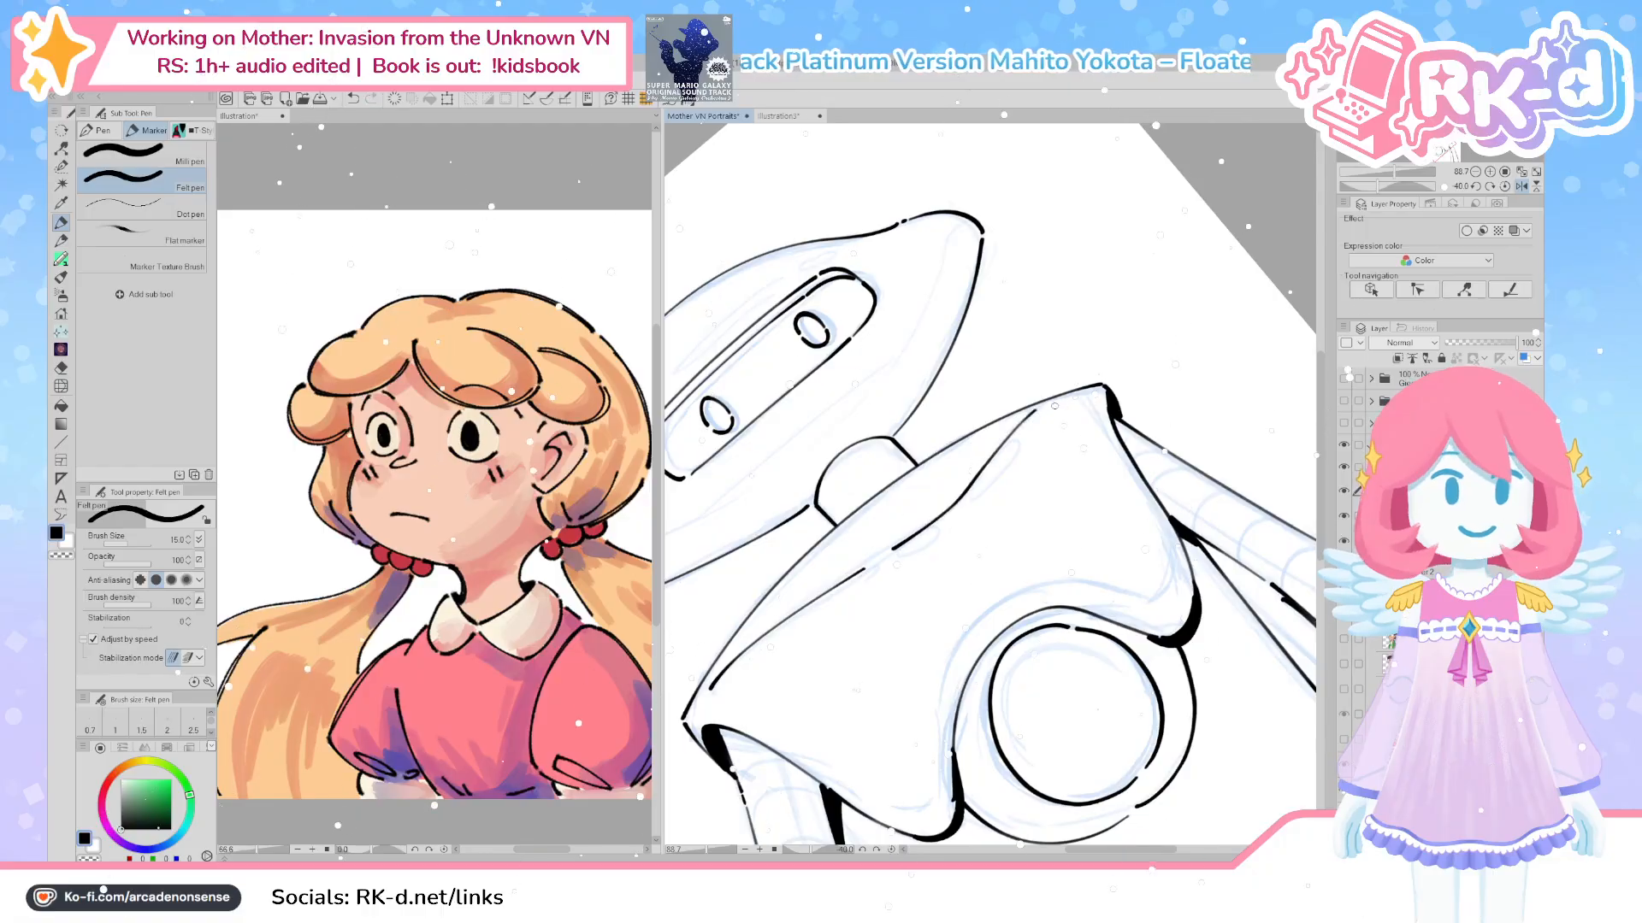
mouse_move(915, 623)
mouse_down()
mouse_move(947, 634)
mouse_move(976, 691)
mouse_move(911, 650)
mouse_move(1029, 684)
mouse_up()
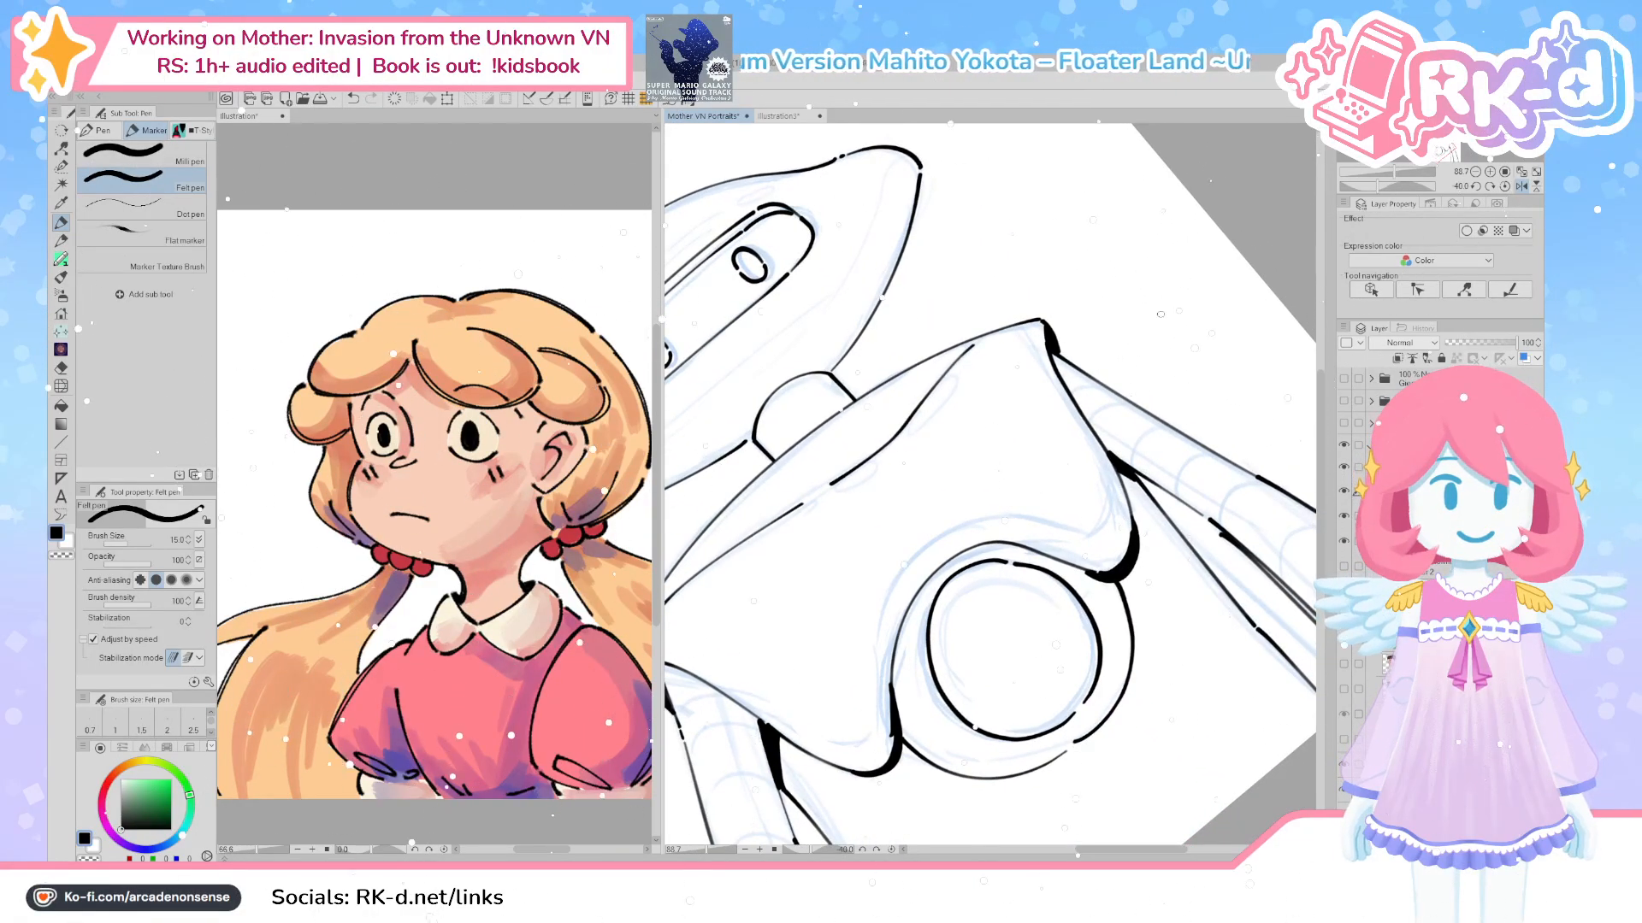
click(1503, 186)
drag(937, 590, 1044, 607)
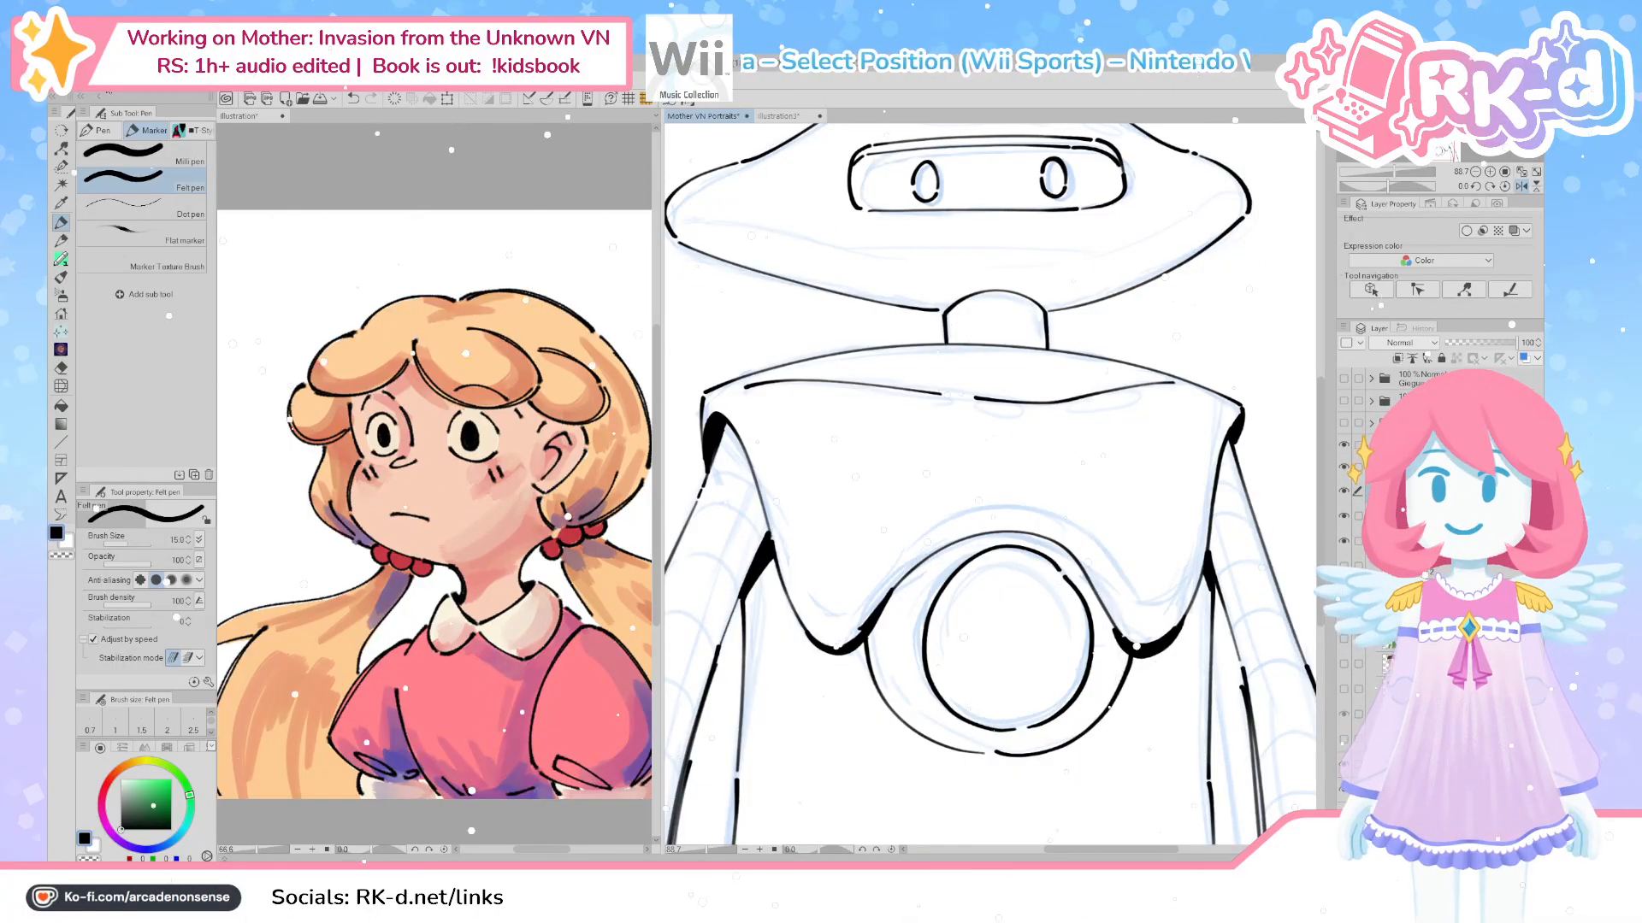
Show the red robot game screenshot as a reference beside the Mother VN Portraits canvas
click(83, 109)
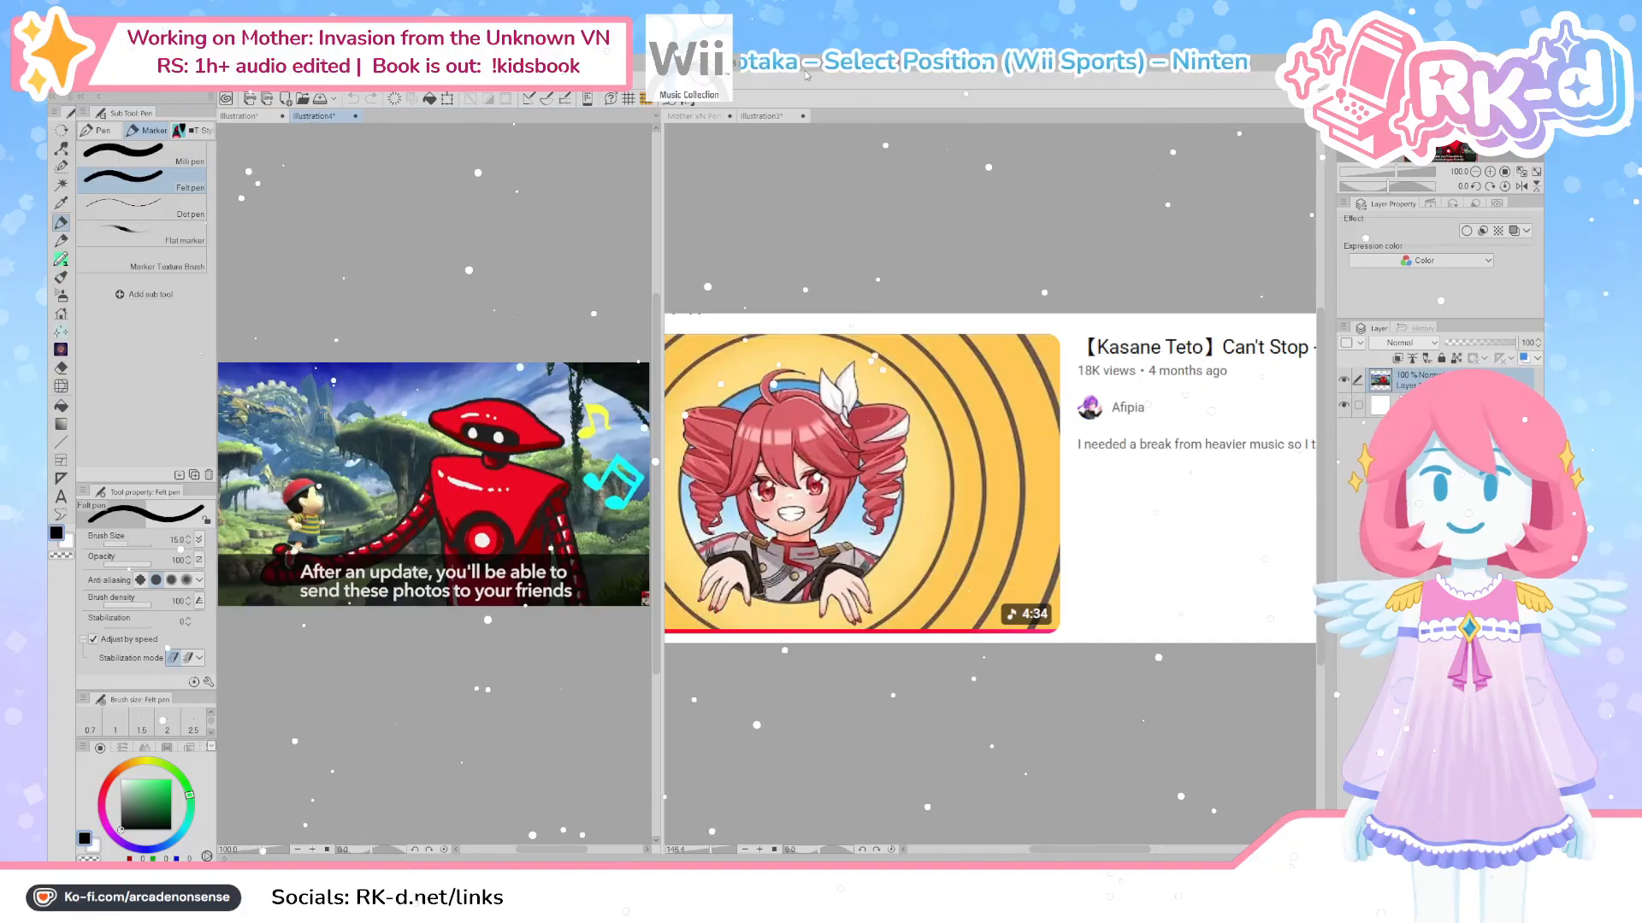
click(699, 116)
scroll(1058, 590, down, 3)
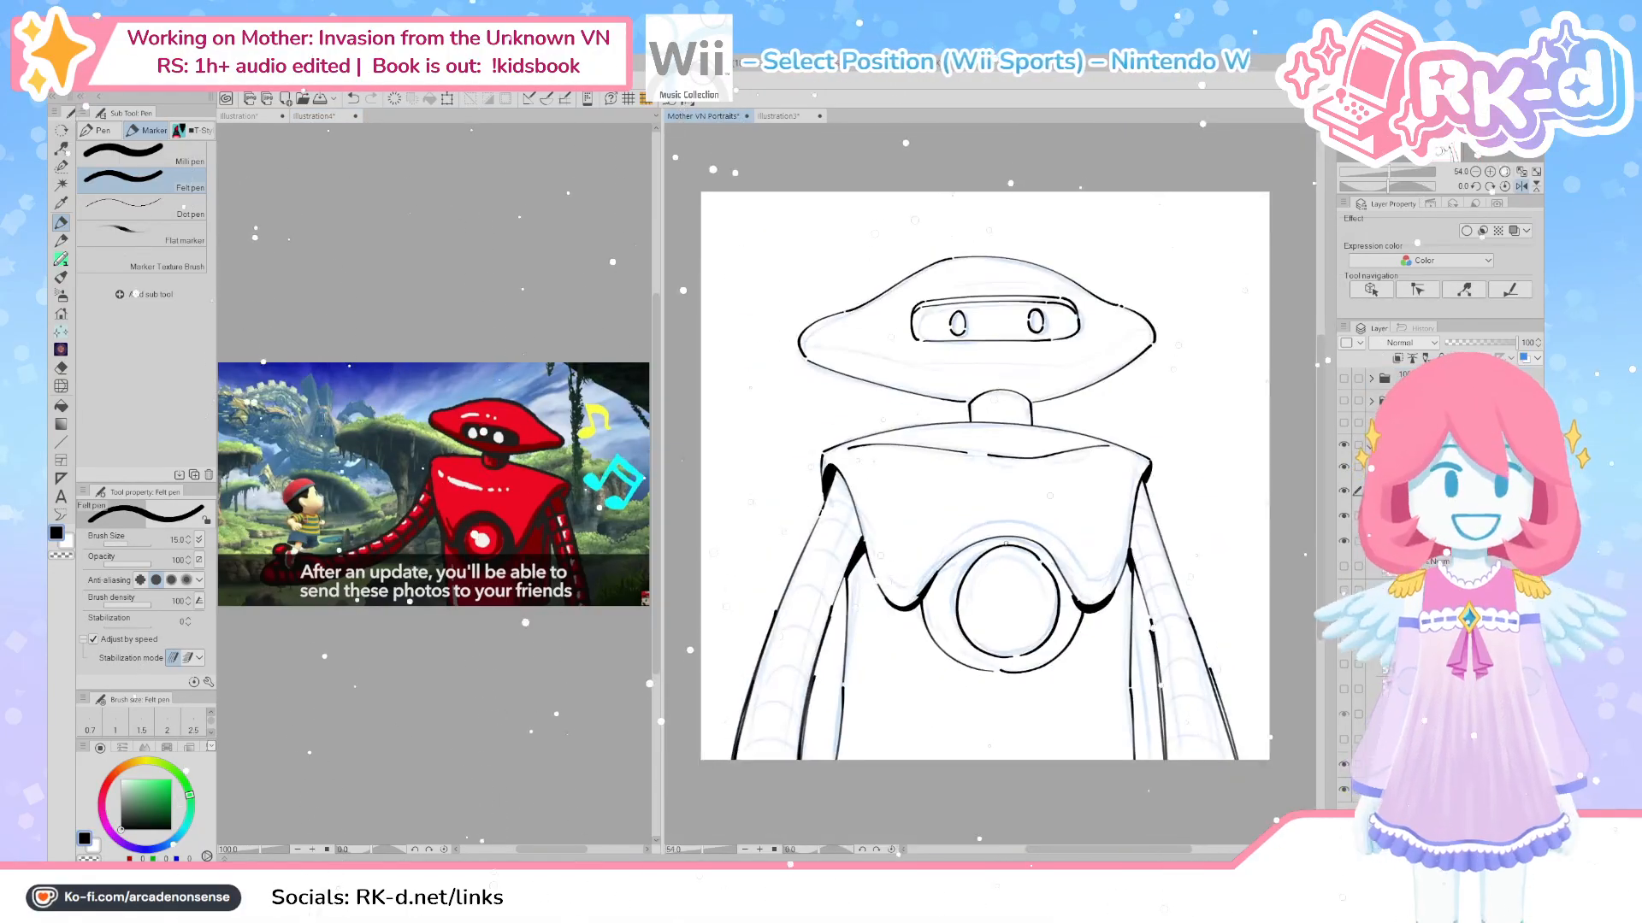
Move the heavy accent strokes off the right-hand dip of the body's lower edge and erase them
scroll(1065, 602, up, 4)
ctrl+click(1068, 607)
drag(1068, 606, 1075, 596)
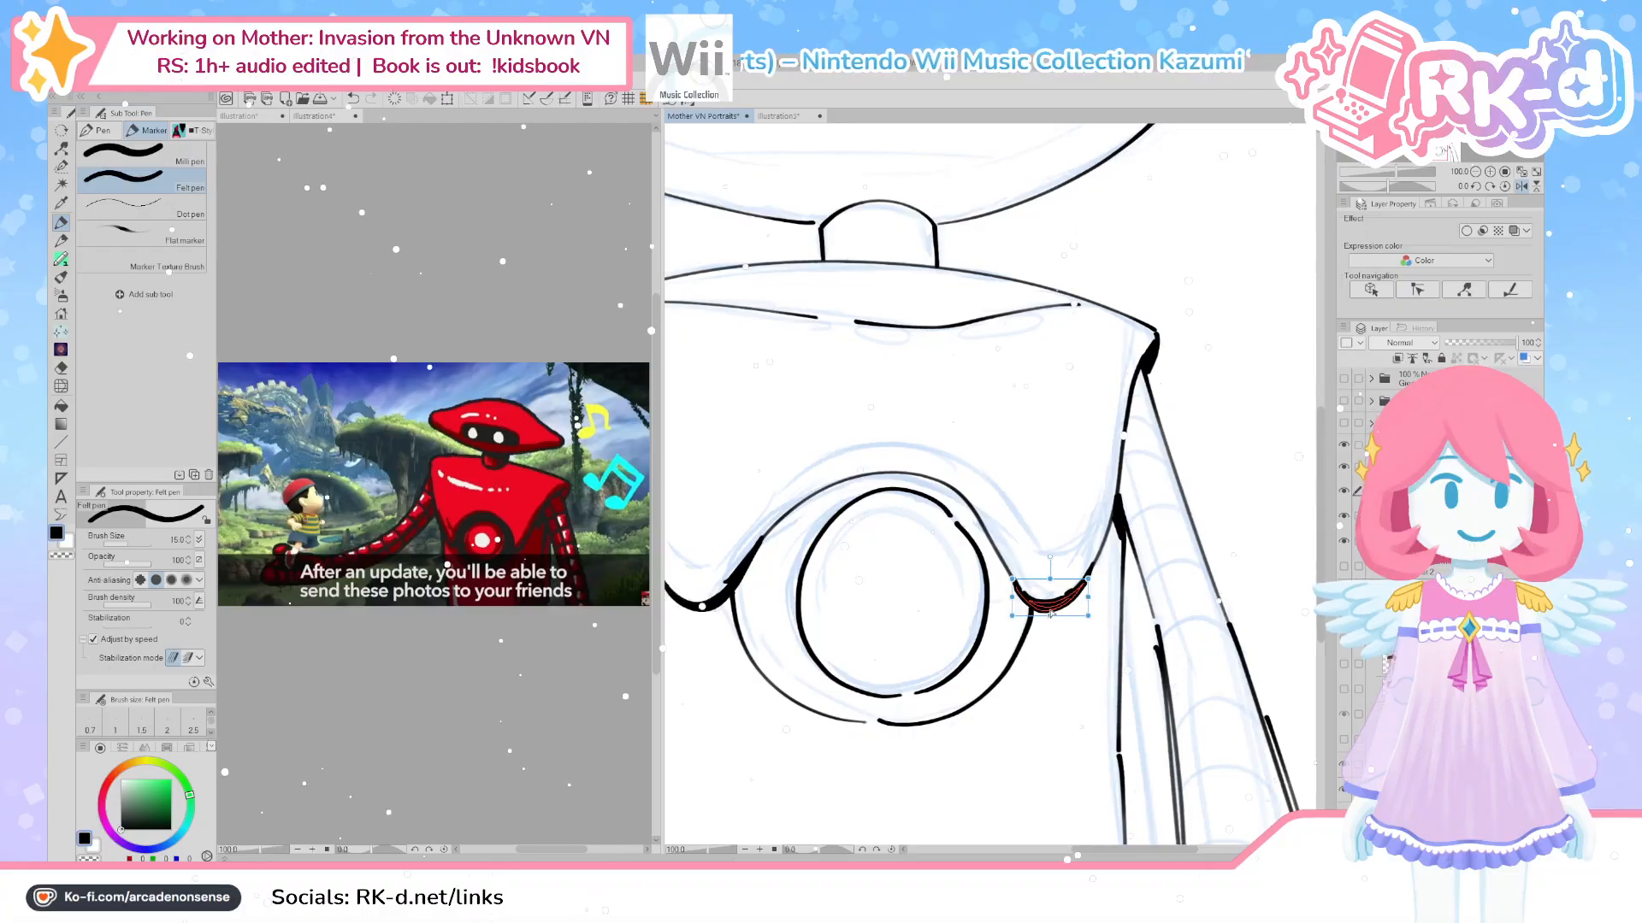
drag(1052, 594, 1055, 604)
scroll(1060, 614, up, 4)
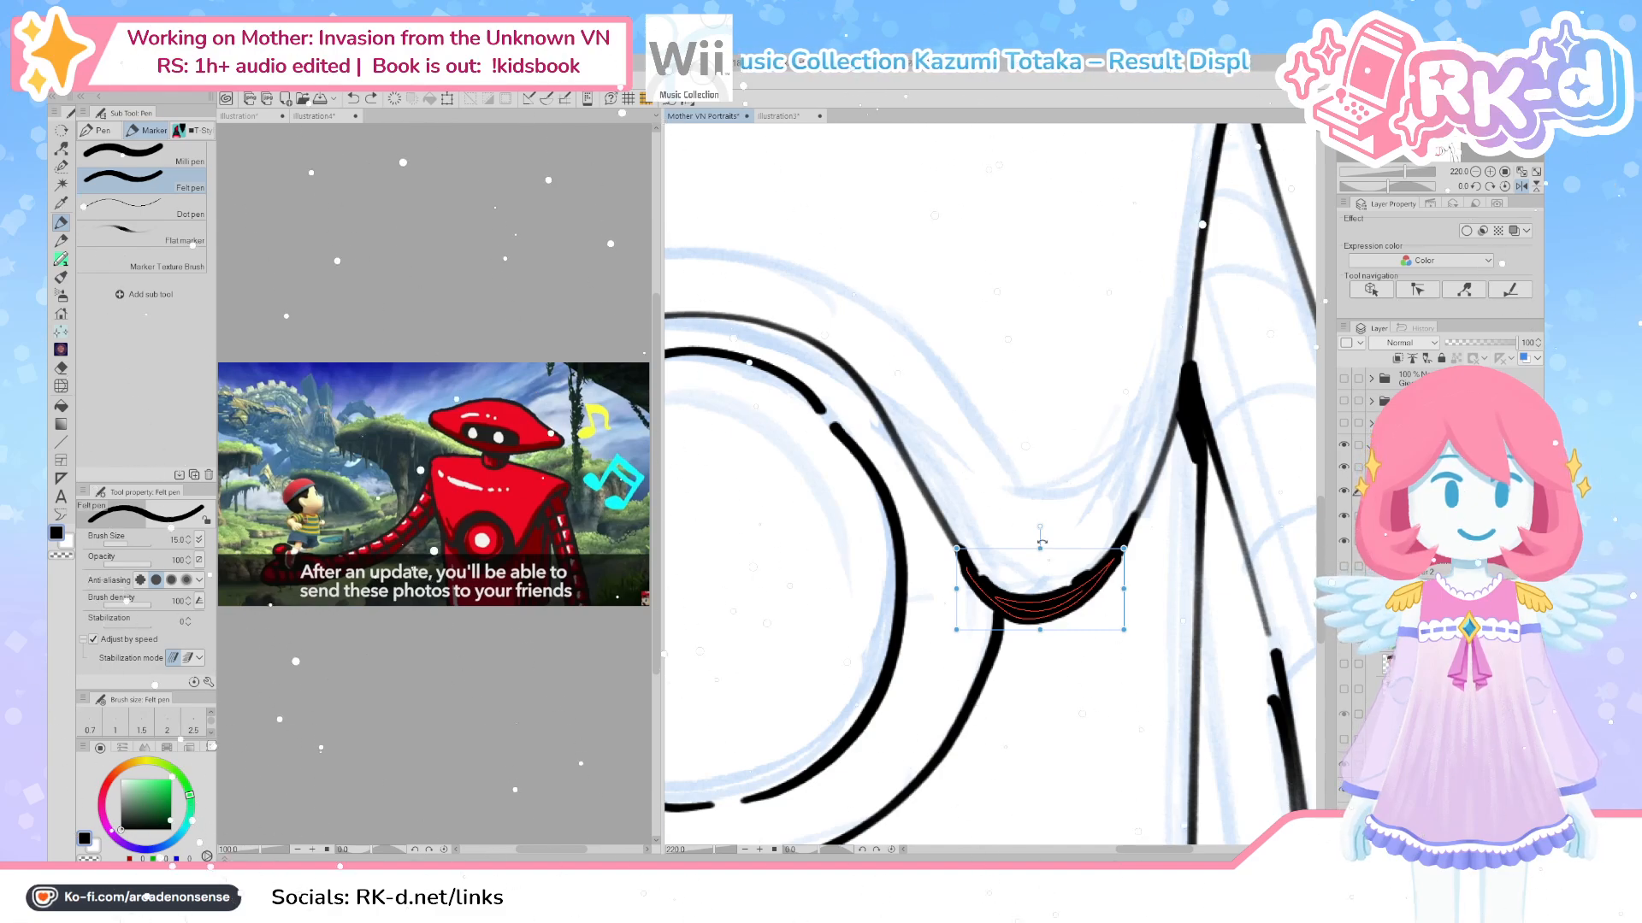
drag(1046, 613, 1057, 503)
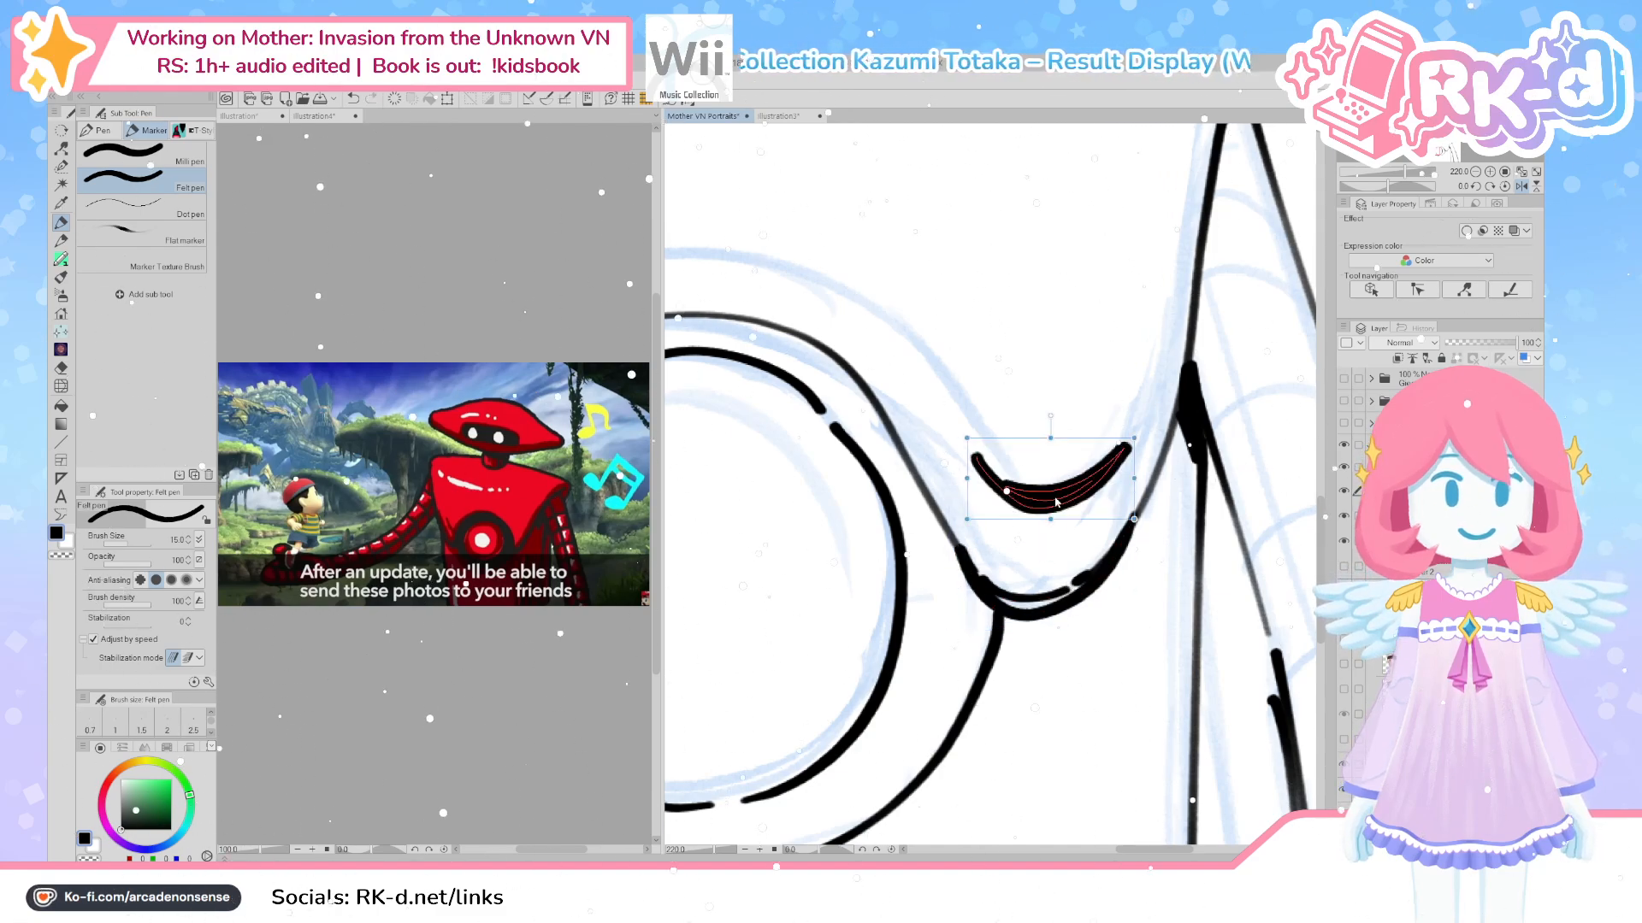
click(1048, 601)
click(1020, 457)
drag(1020, 458, 1027, 383)
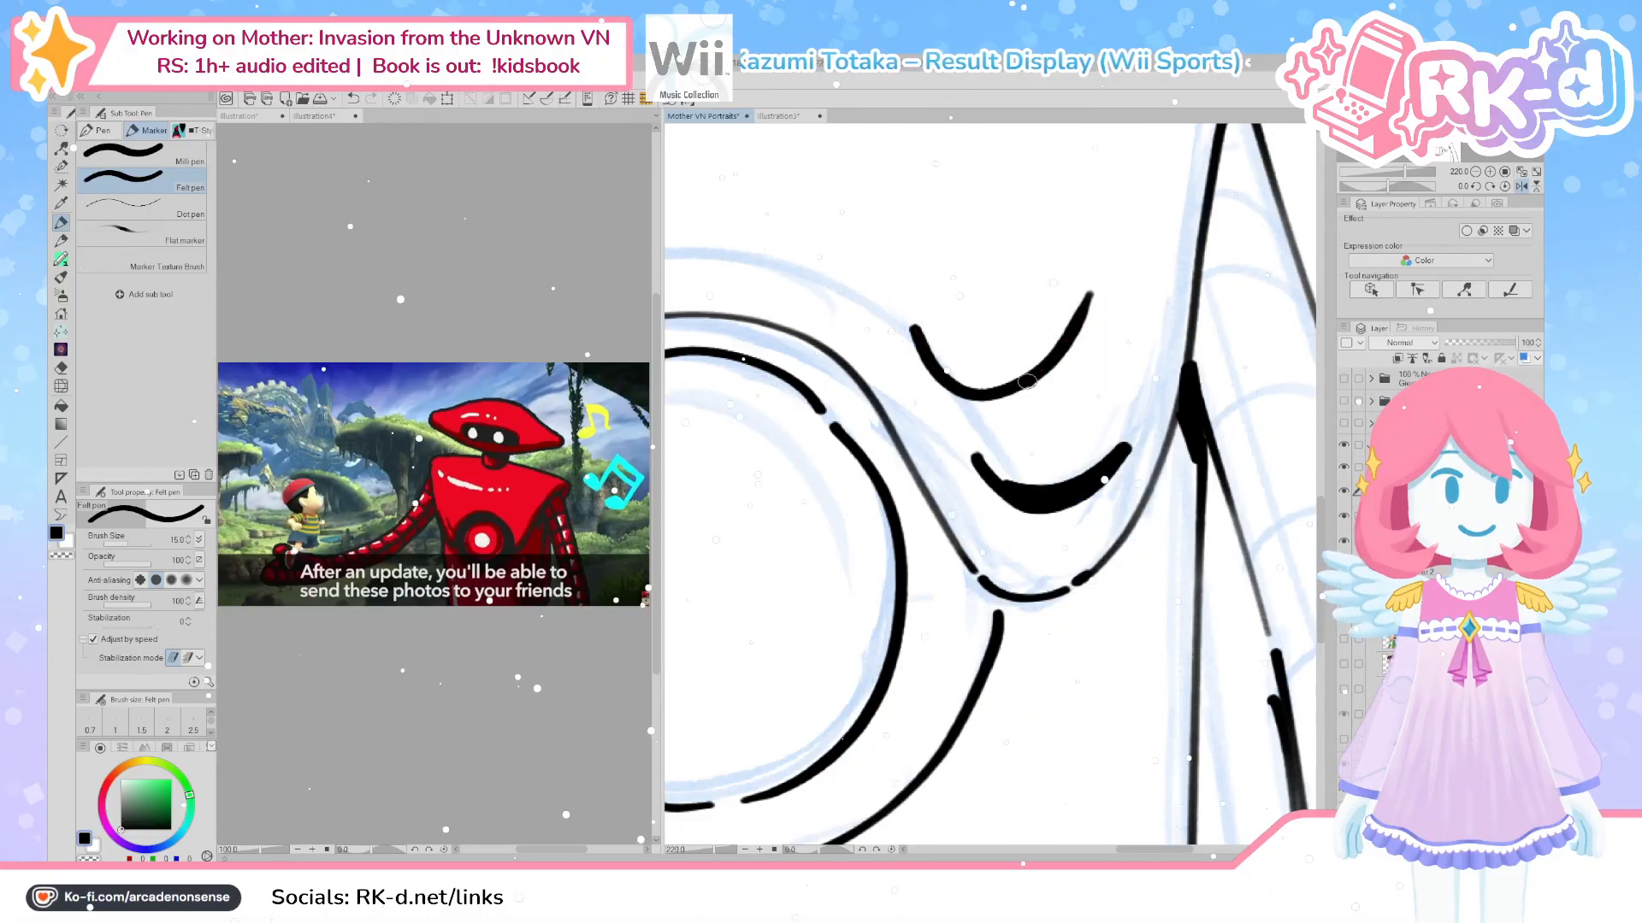
key(e)
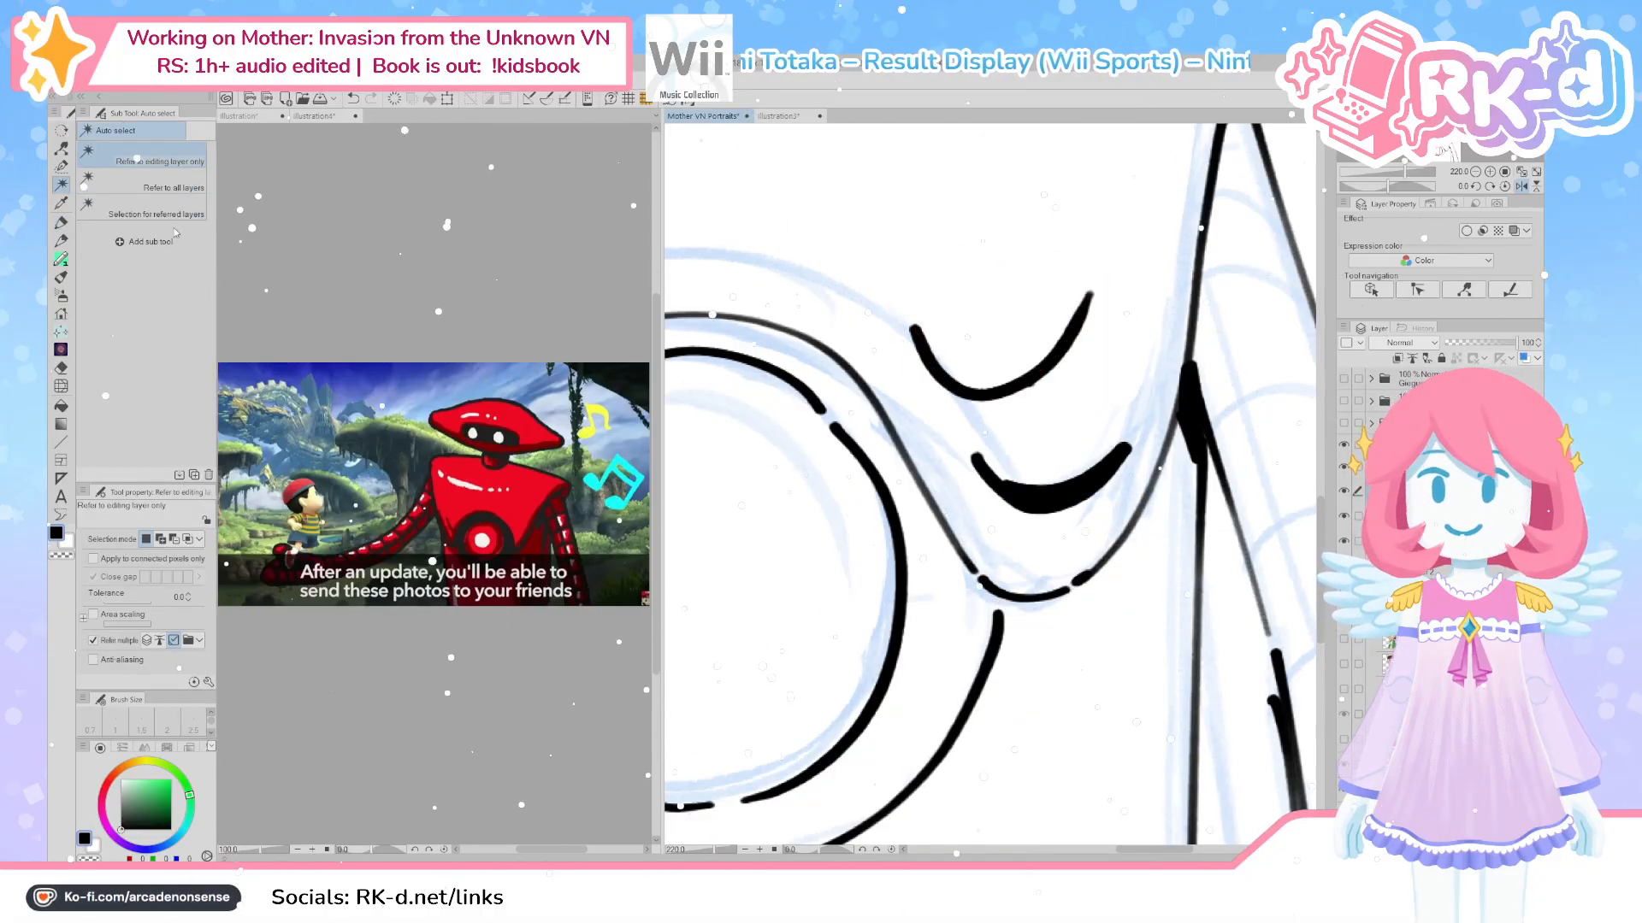
mouse_move(966, 363)
mouse_down()
mouse_move(1033, 377)
mouse_move(1030, 503)
mouse_up()
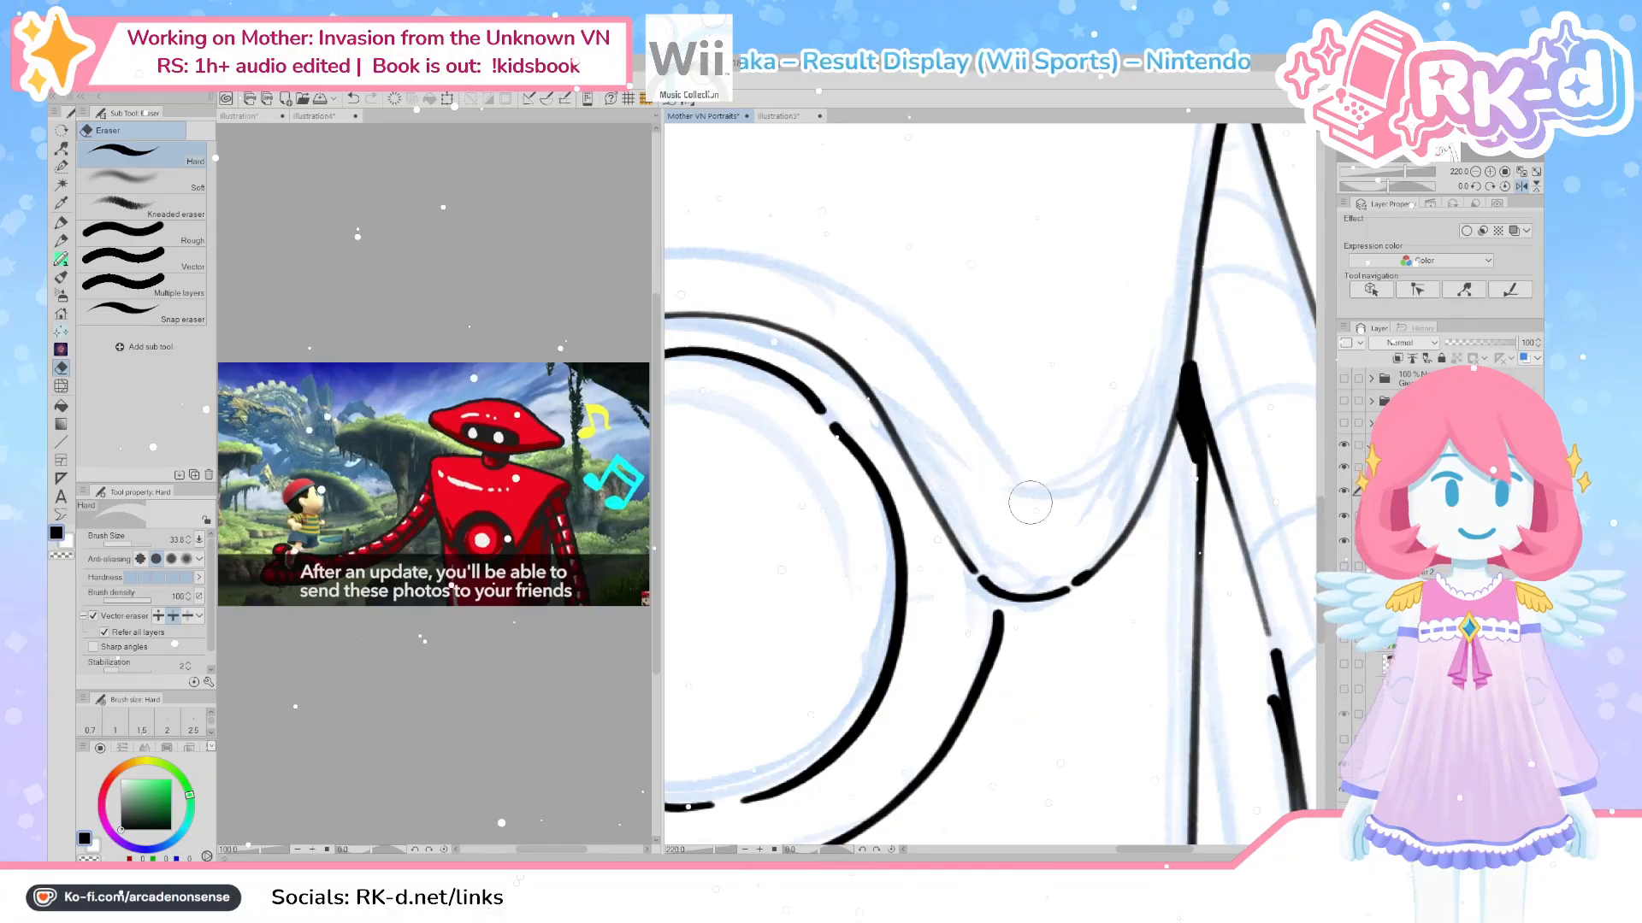
Redraw a thick black accent along the right-hand dip of the body's lower edge with the Felt pen
key(p)
mouse_move(949, 581)
mouse_down()
mouse_move(1022, 633)
mouse_move(1129, 532)
mouse_up()
key(ctrl+z)
mouse_move(949, 581)
mouse_down()
mouse_move(1002, 629)
mouse_move(1139, 511)
mouse_move(1111, 556)
mouse_move(1002, 631)
mouse_up()
key(ctrl+z)
drag(951, 582, 1014, 619)
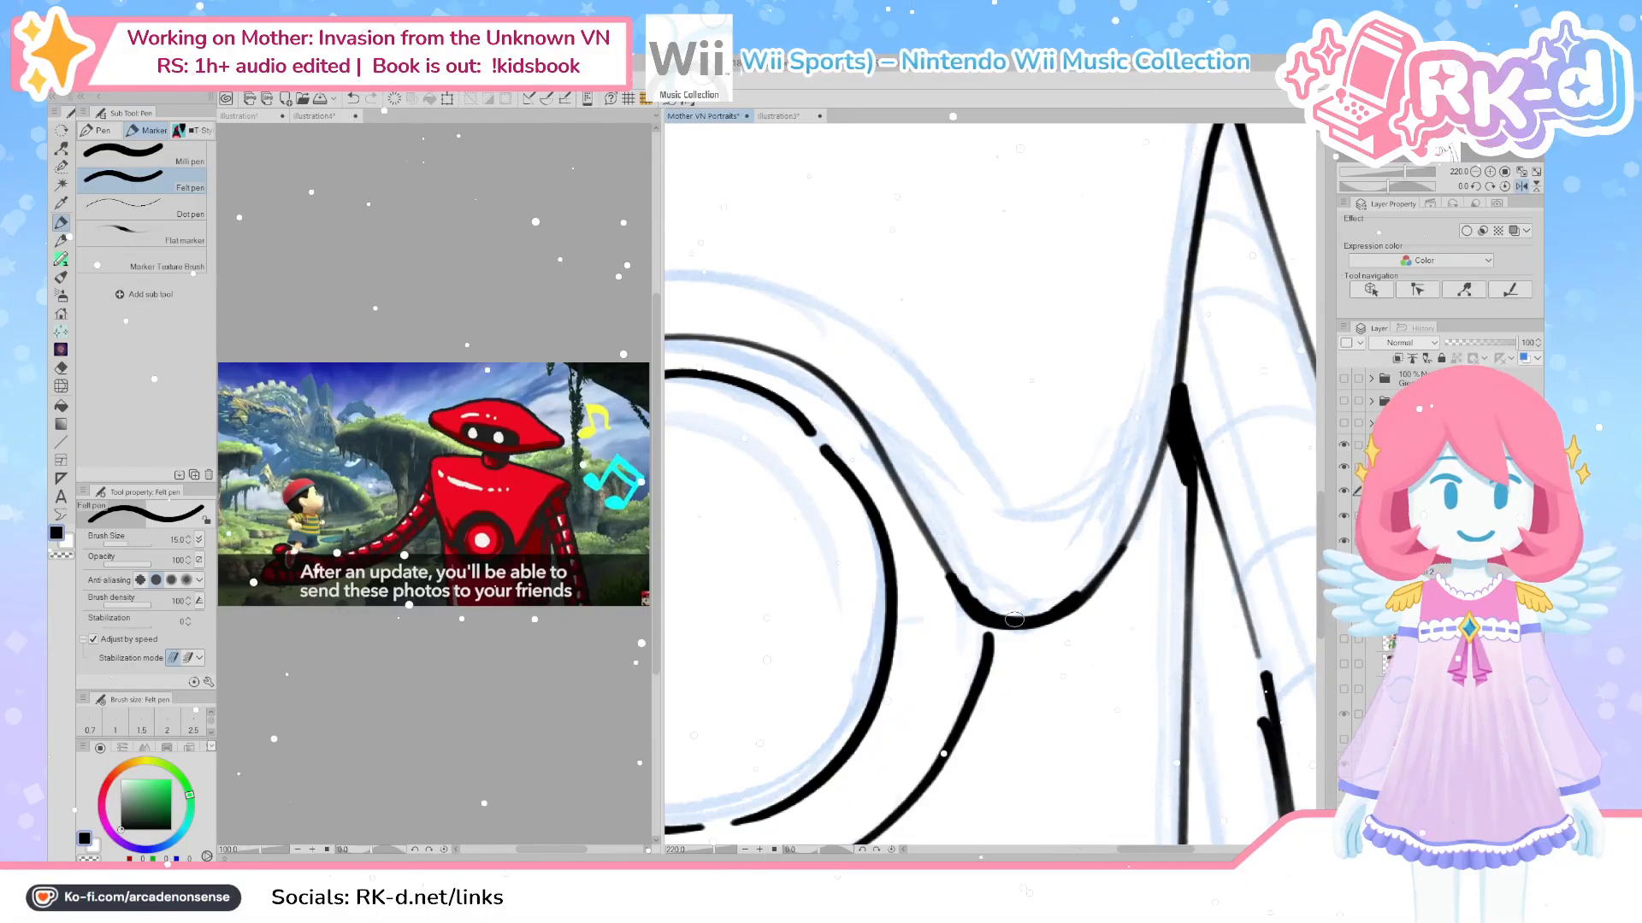
scroll(1014, 619, down, 6)
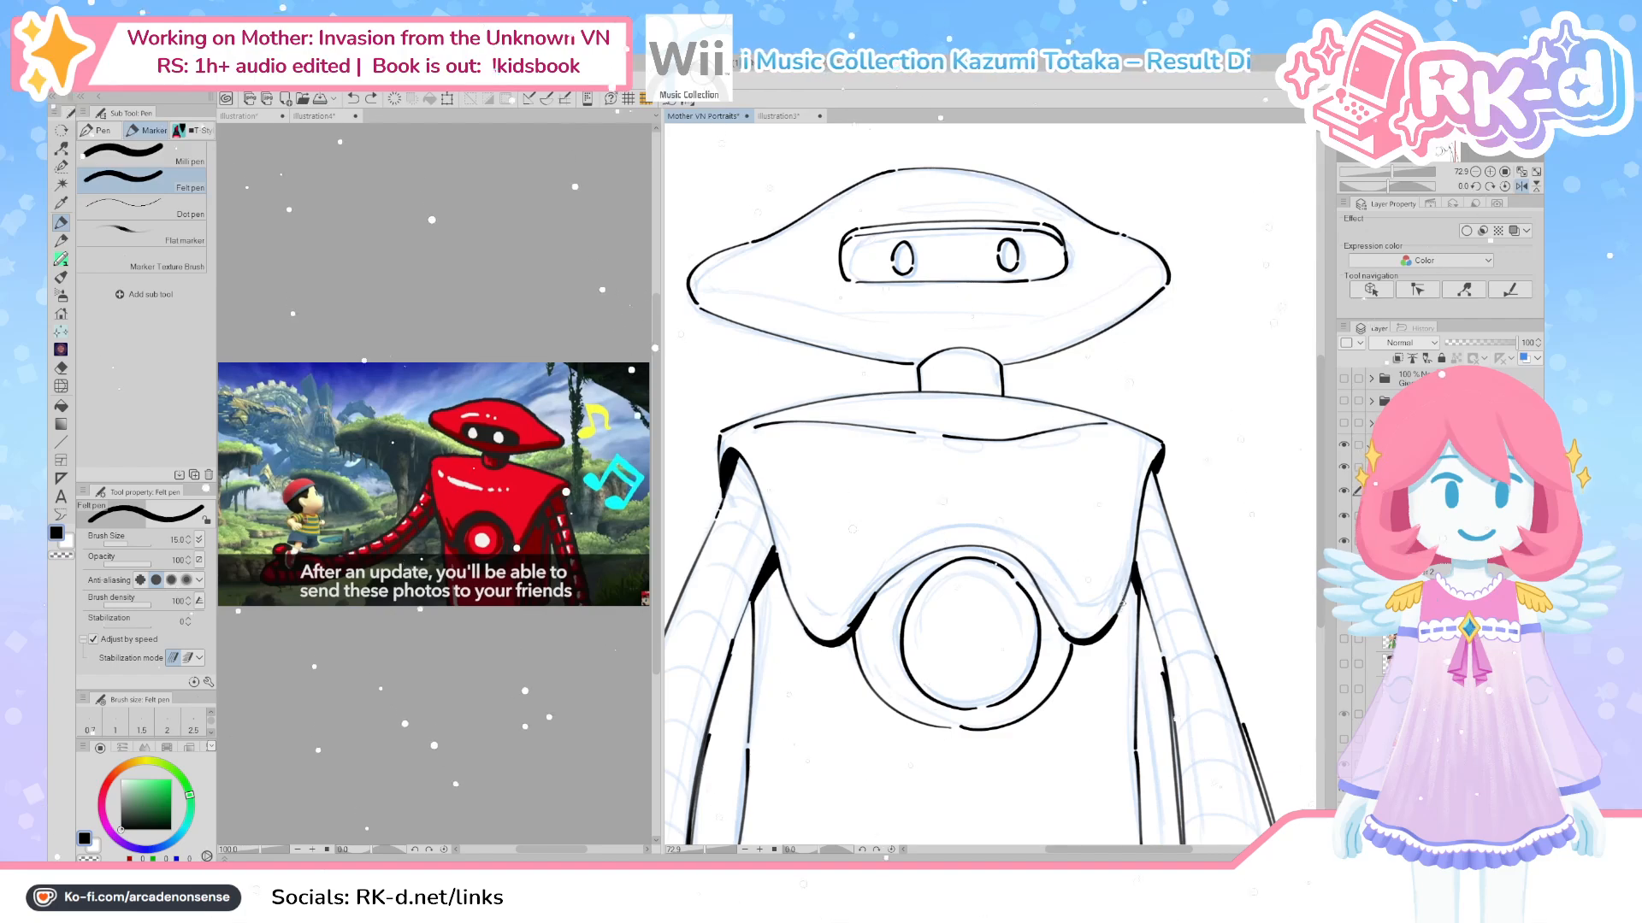
On a raster layer, paint the left side of the belly ring black with Pen Pixel 3 and bridge the gaps in its outlines
drag(1014, 693, 1027, 701)
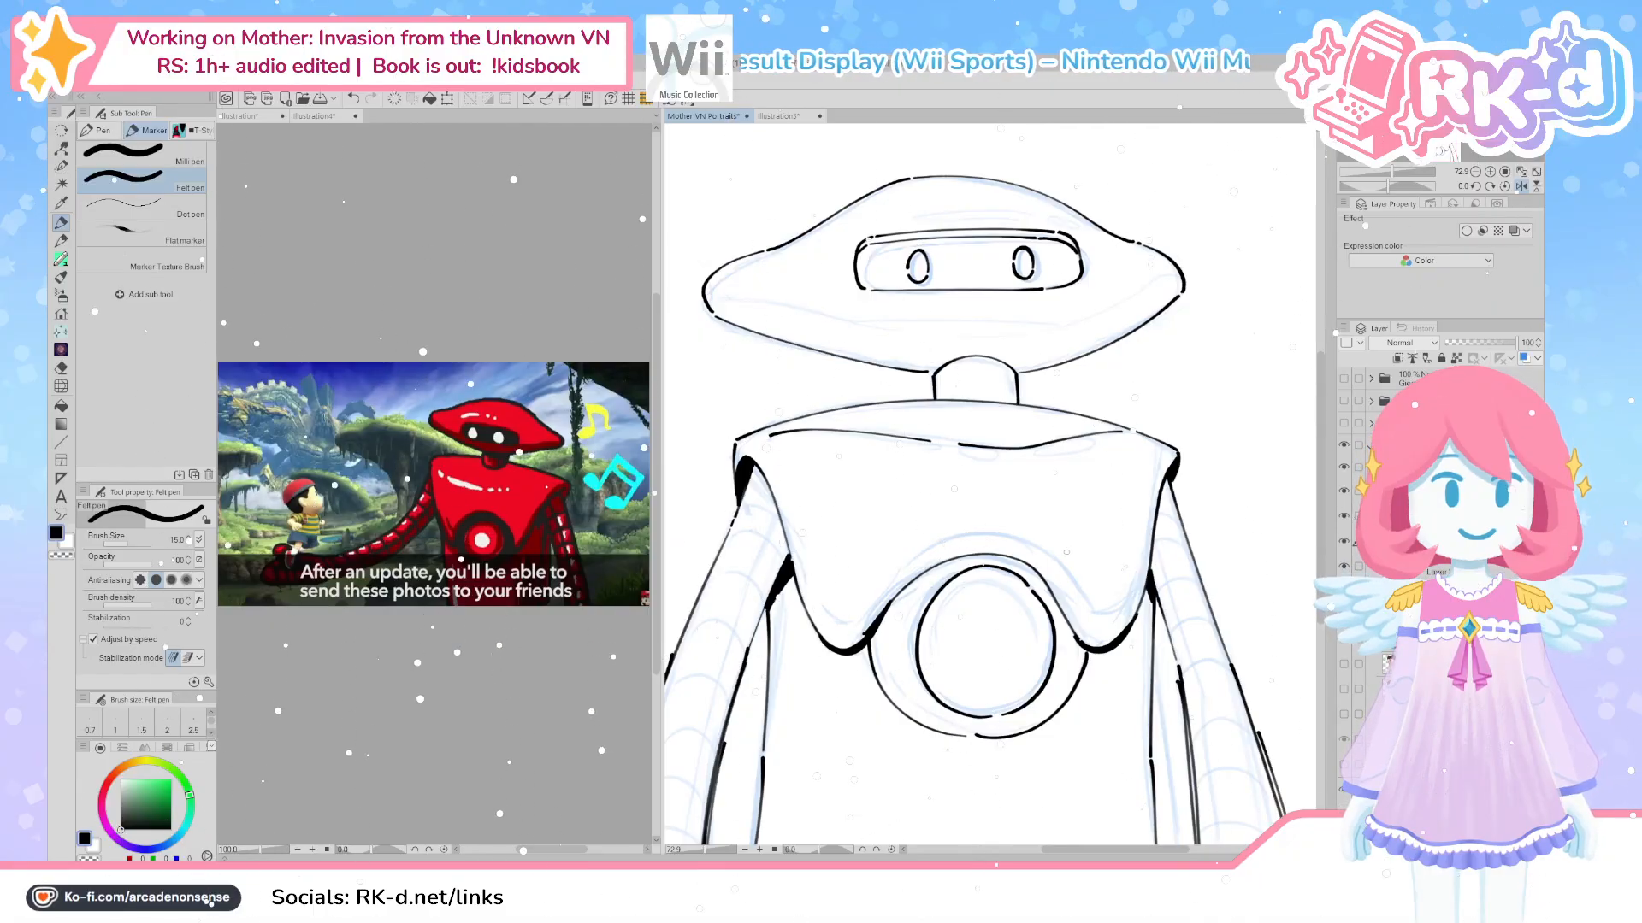
key(b)
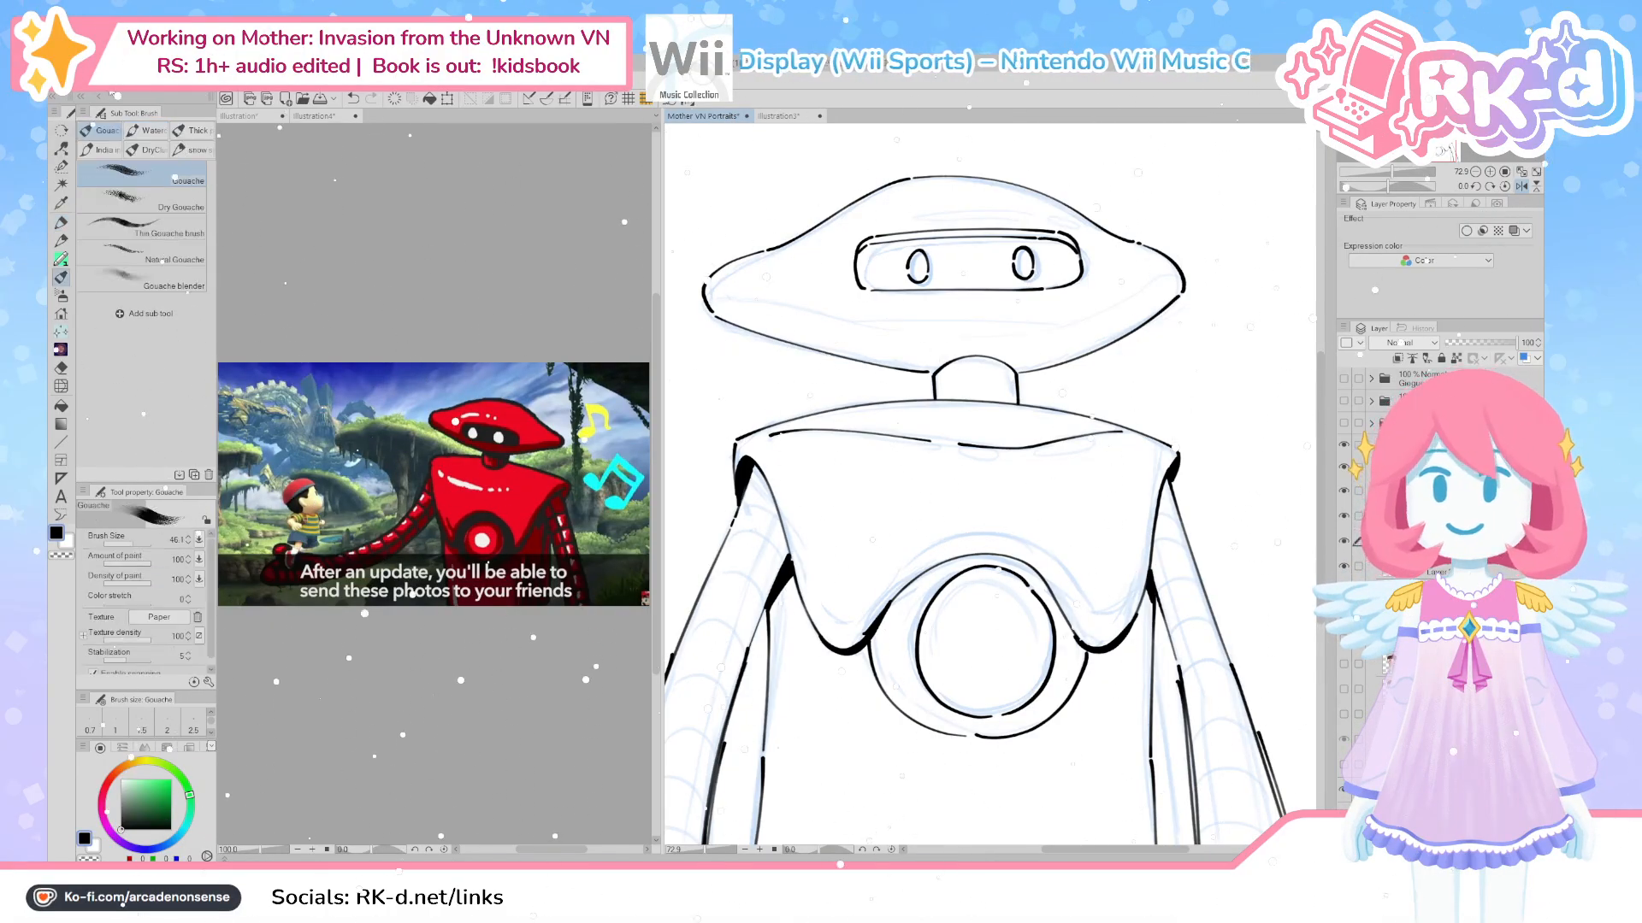
key(p)
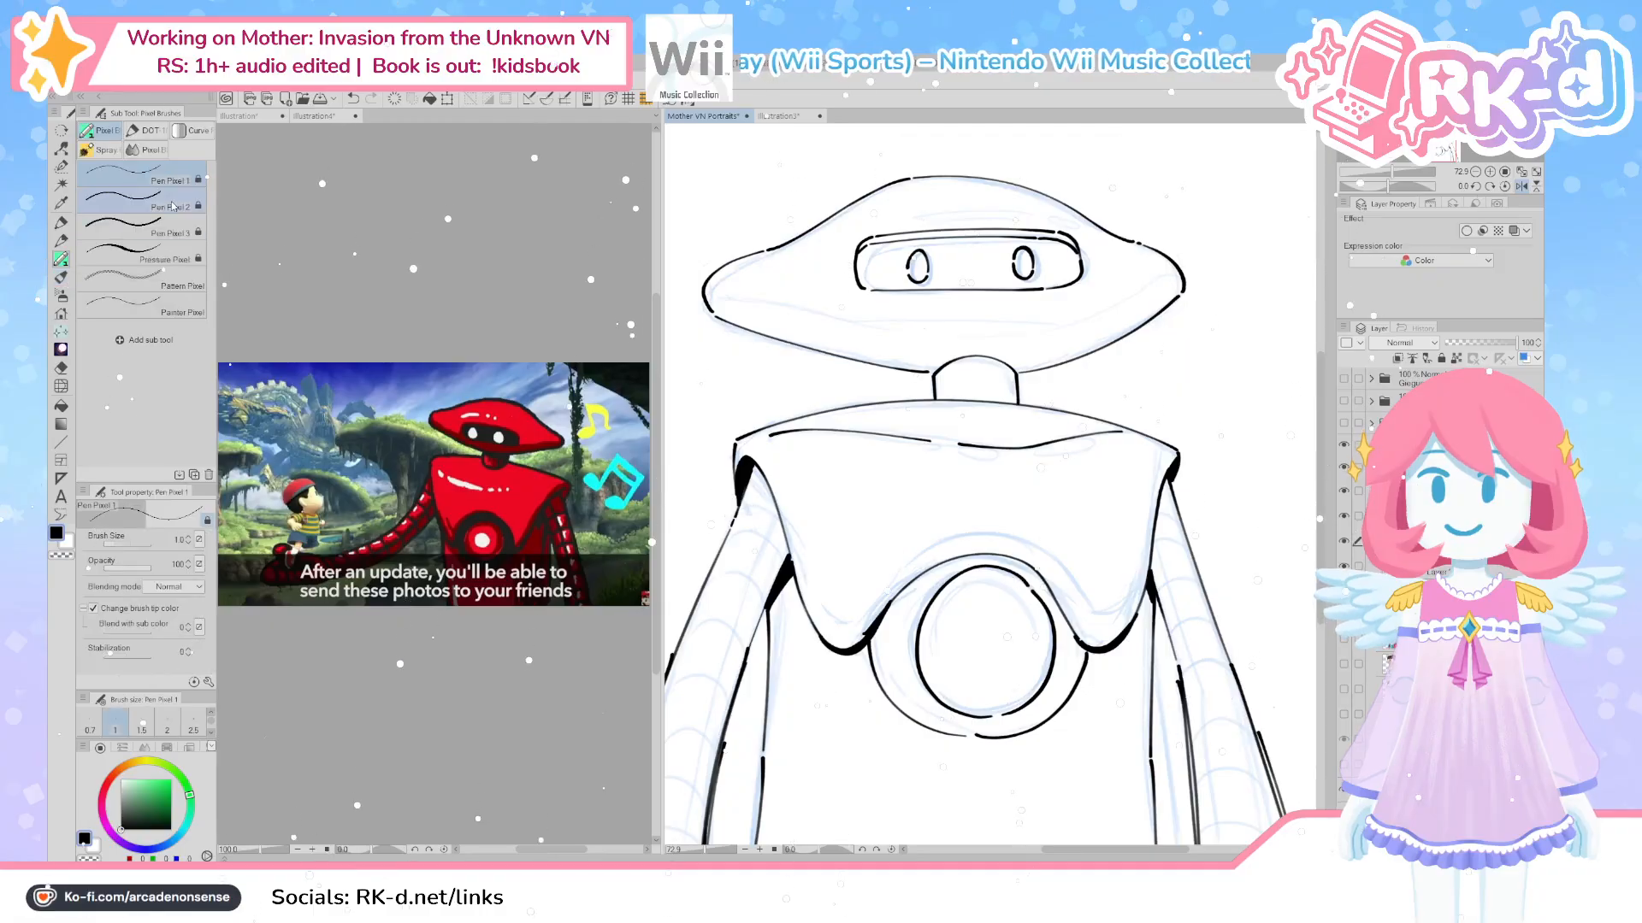
click(174, 226)
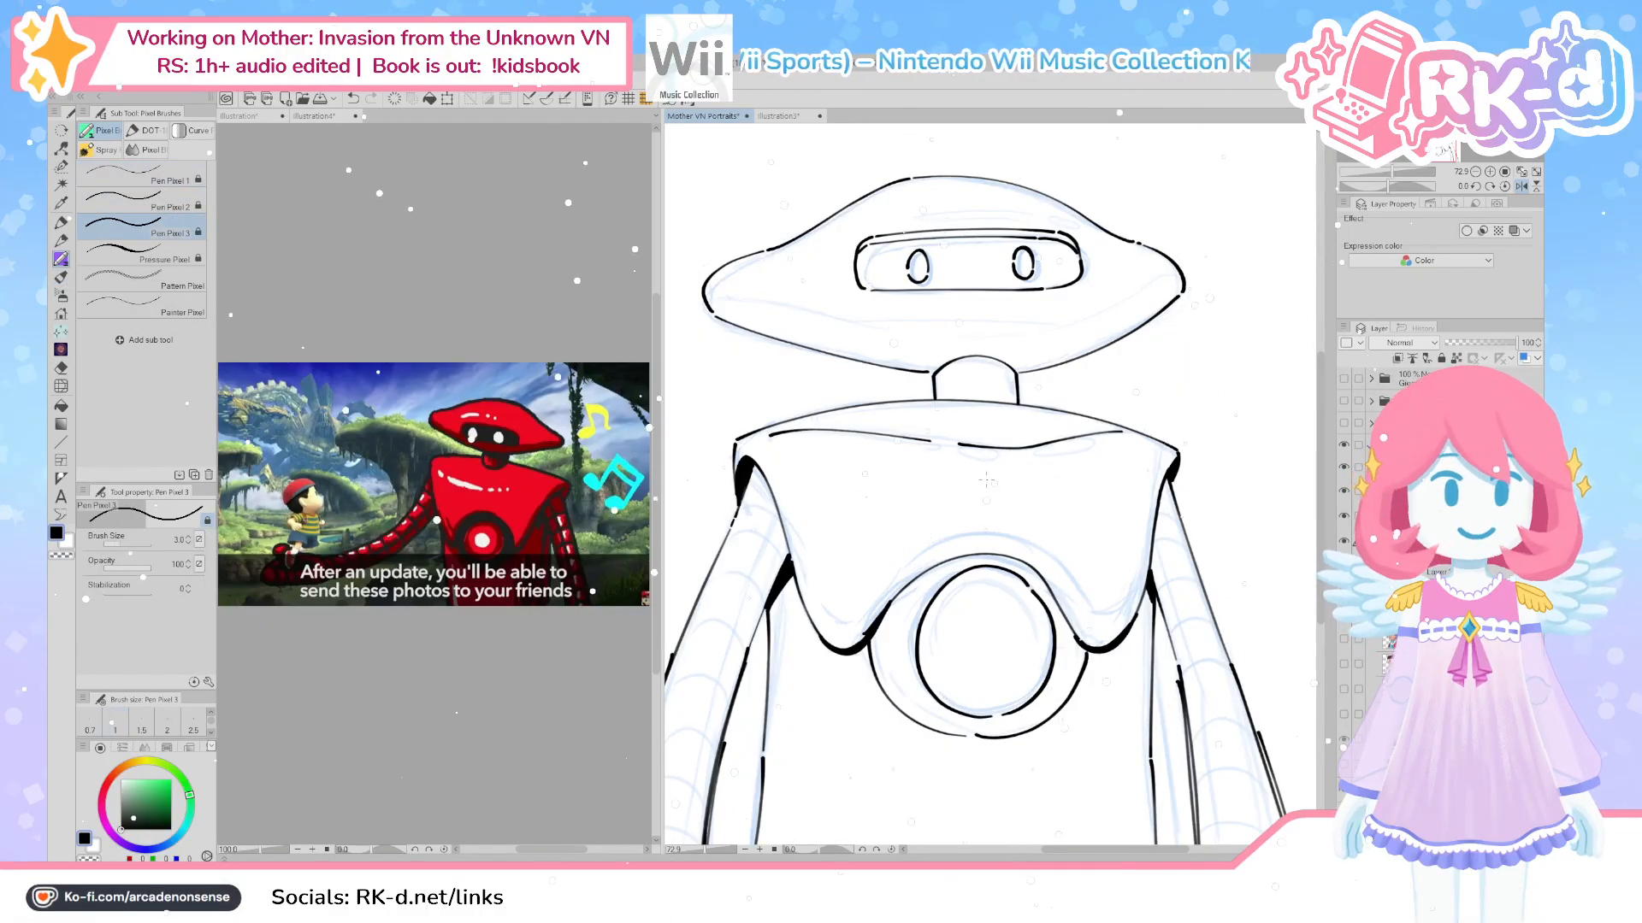
drag(876, 648, 935, 573)
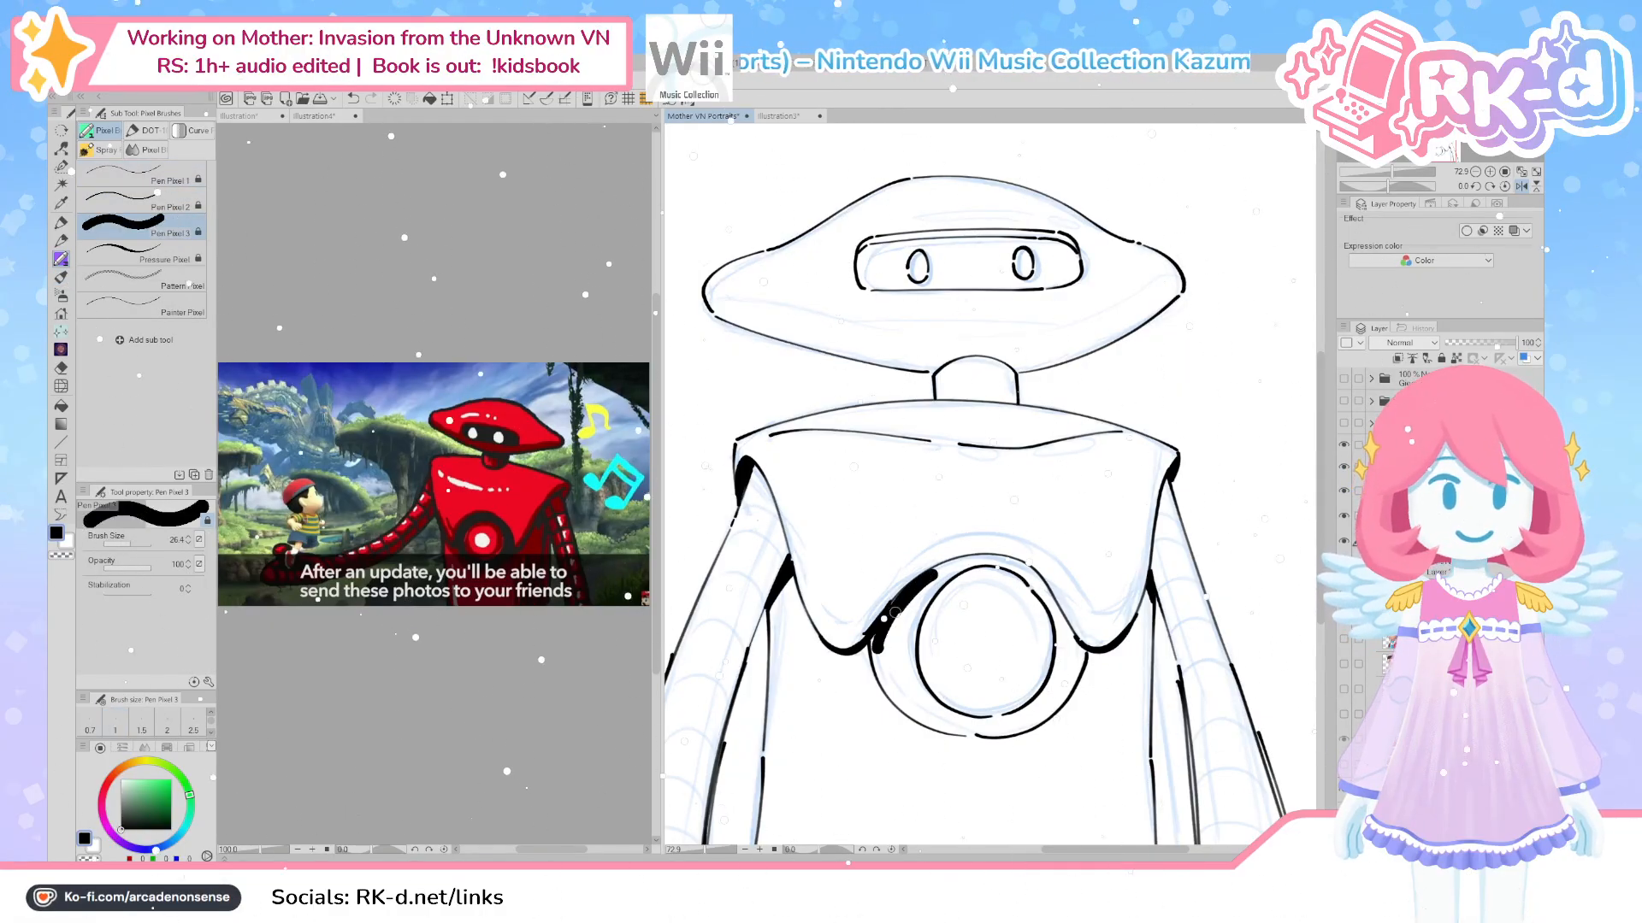
mouse_move(887, 678)
mouse_down()
mouse_move(923, 591)
mouse_move(912, 637)
mouse_up()
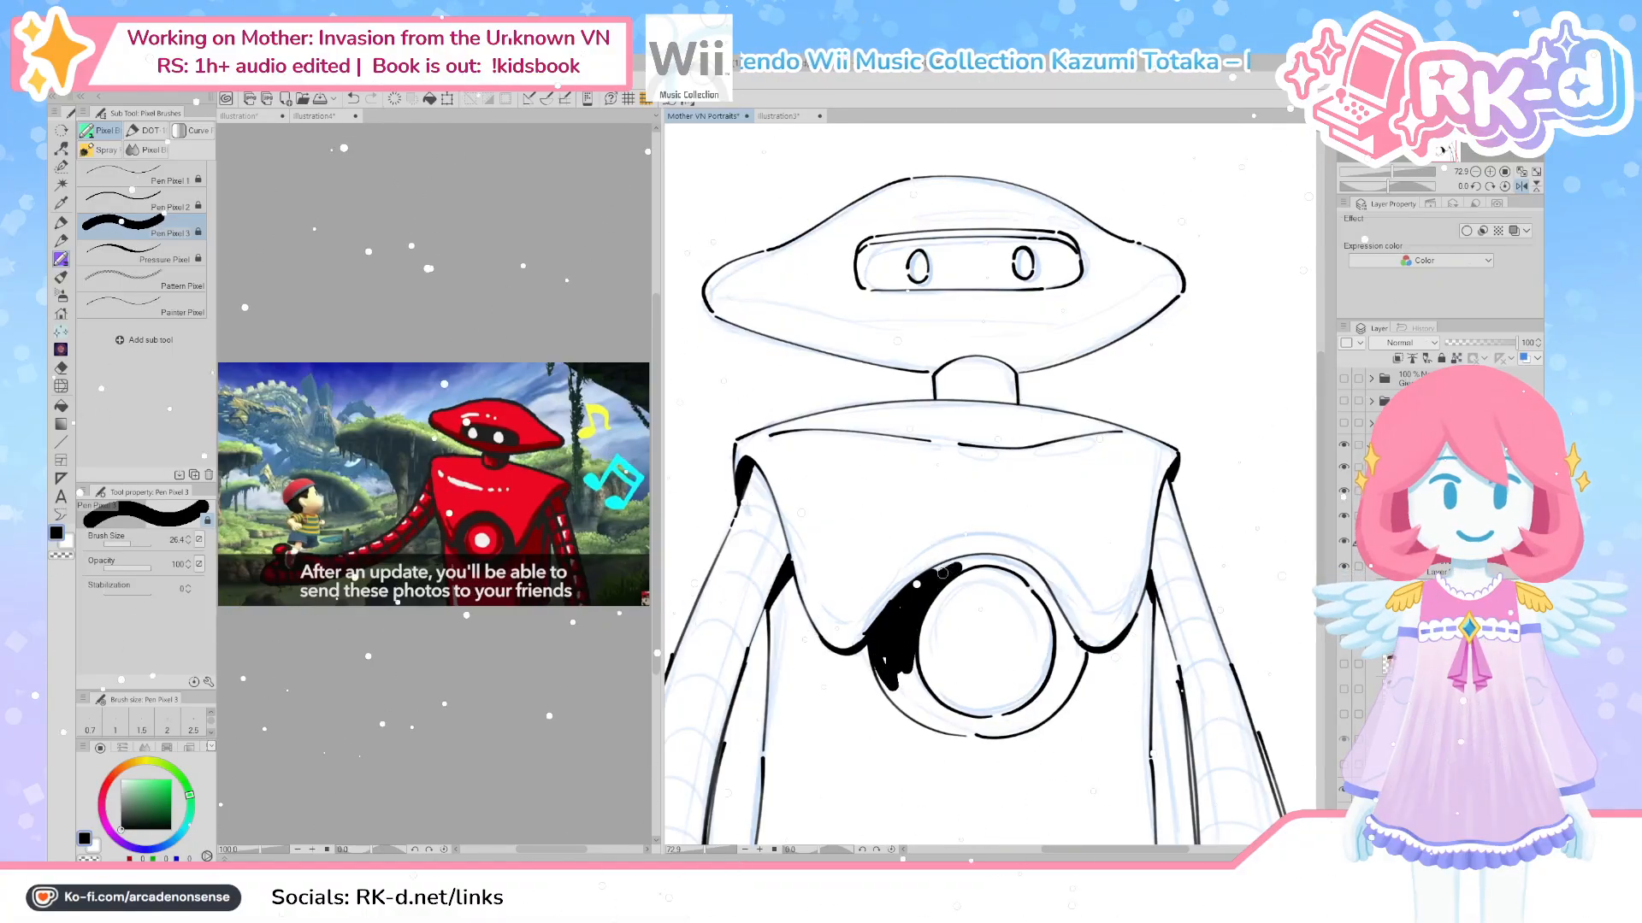
drag(1029, 581, 1049, 603)
mouse_move(1007, 720)
mouse_down()
mouse_move(1022, 718)
mouse_move(954, 731)
mouse_move(1004, 731)
mouse_up()
Try to fill the rest of the belly ring with black using the pixel fill sub tool
key(g)
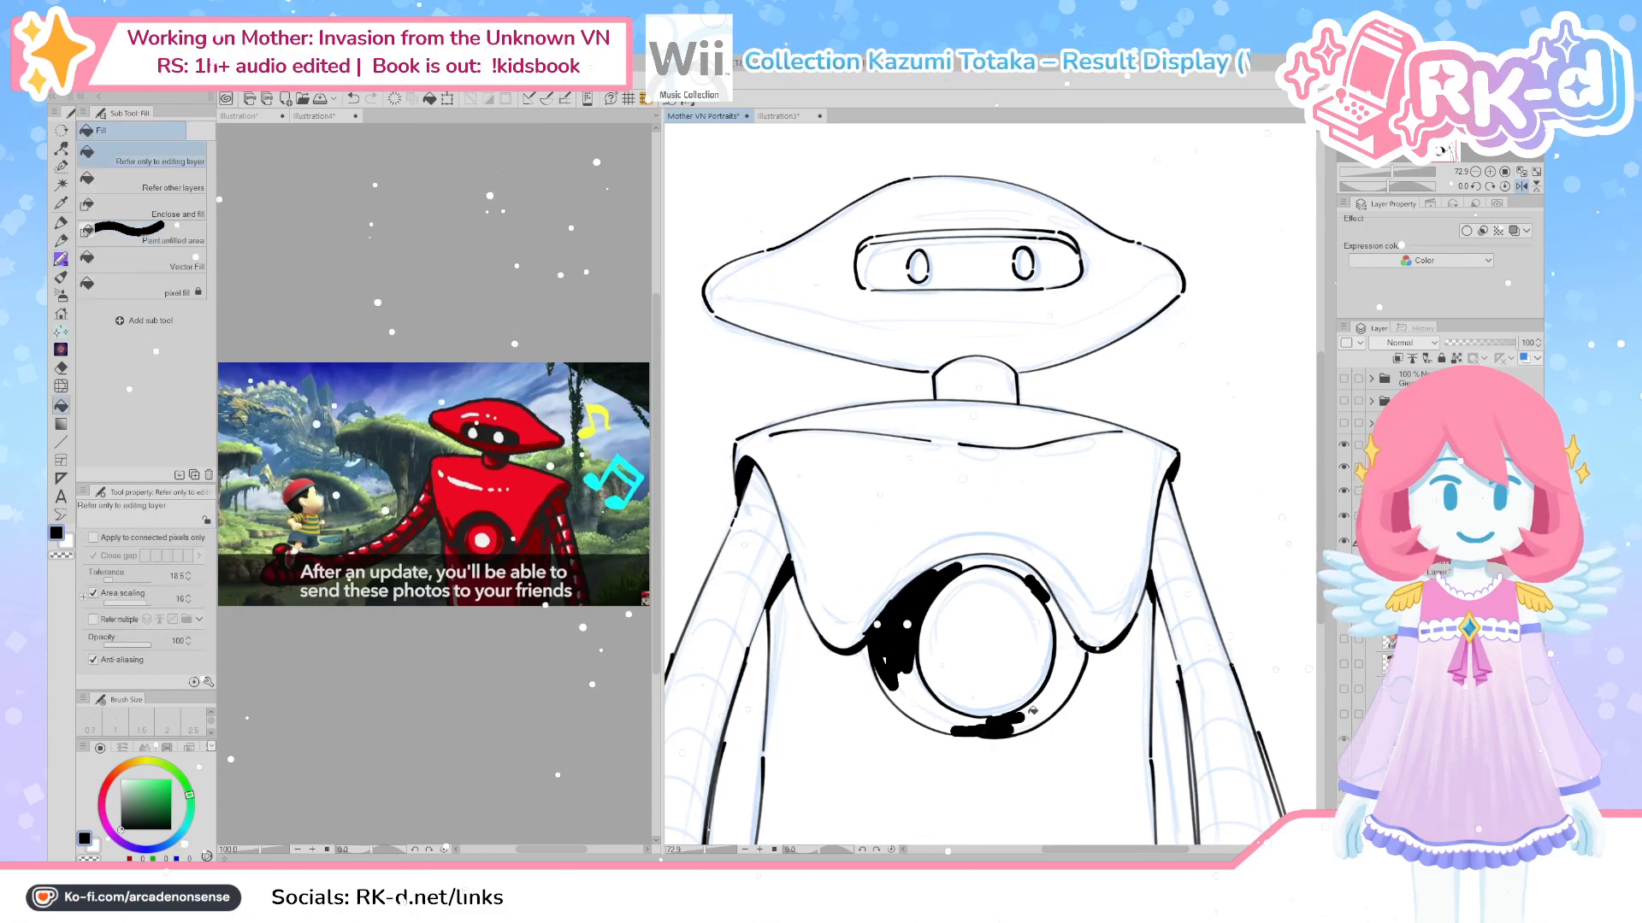
click(150, 262)
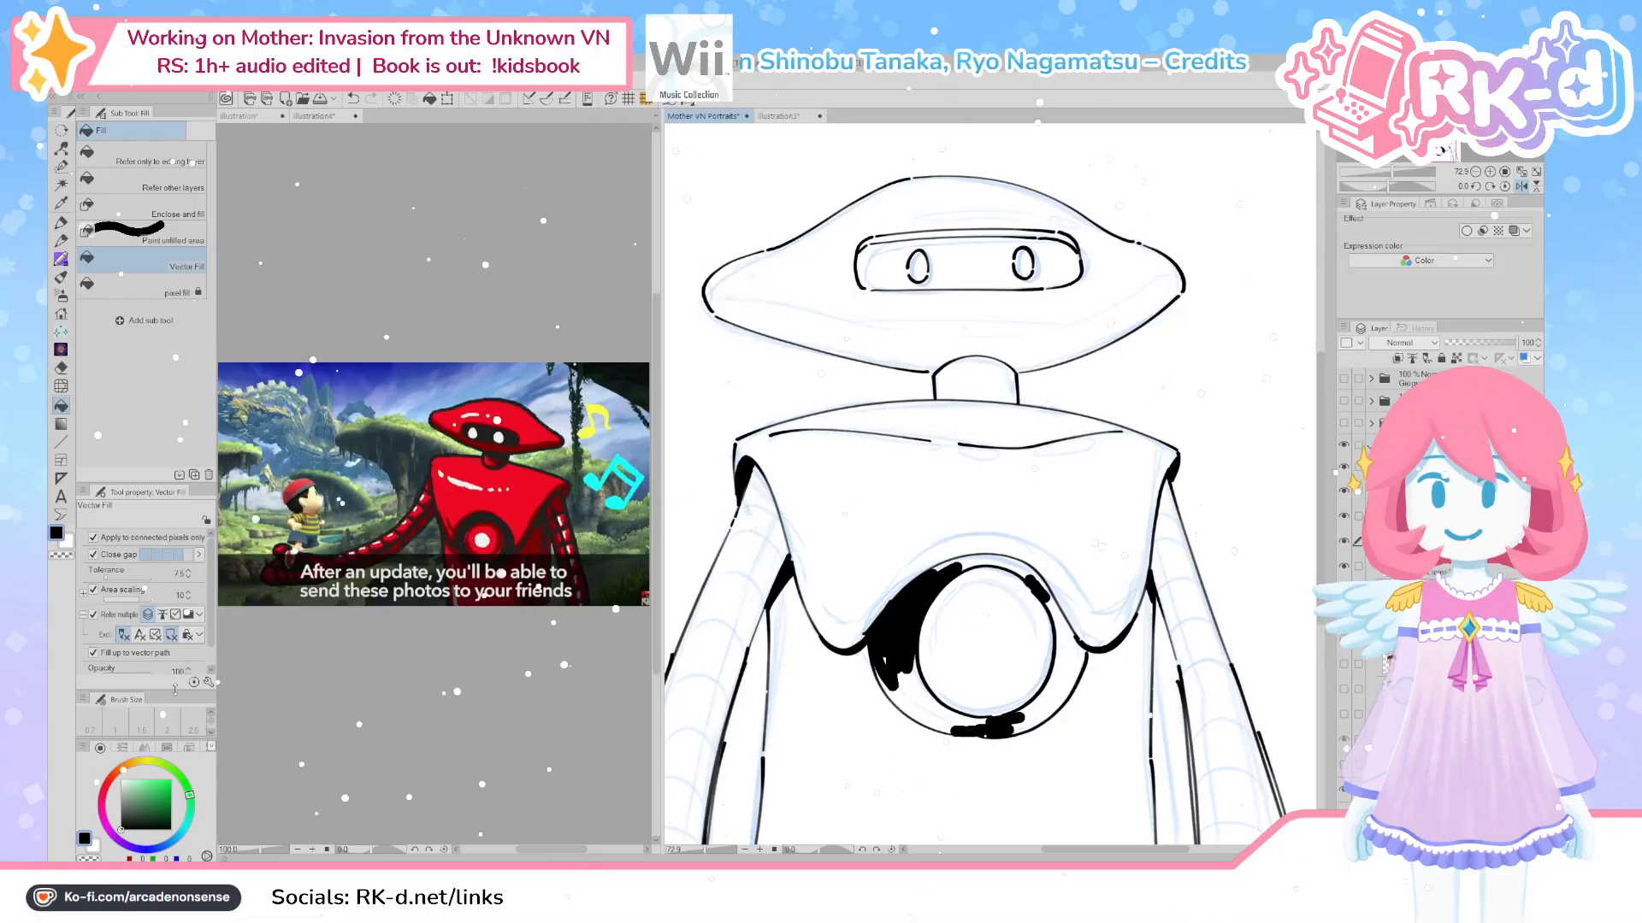
click(154, 288)
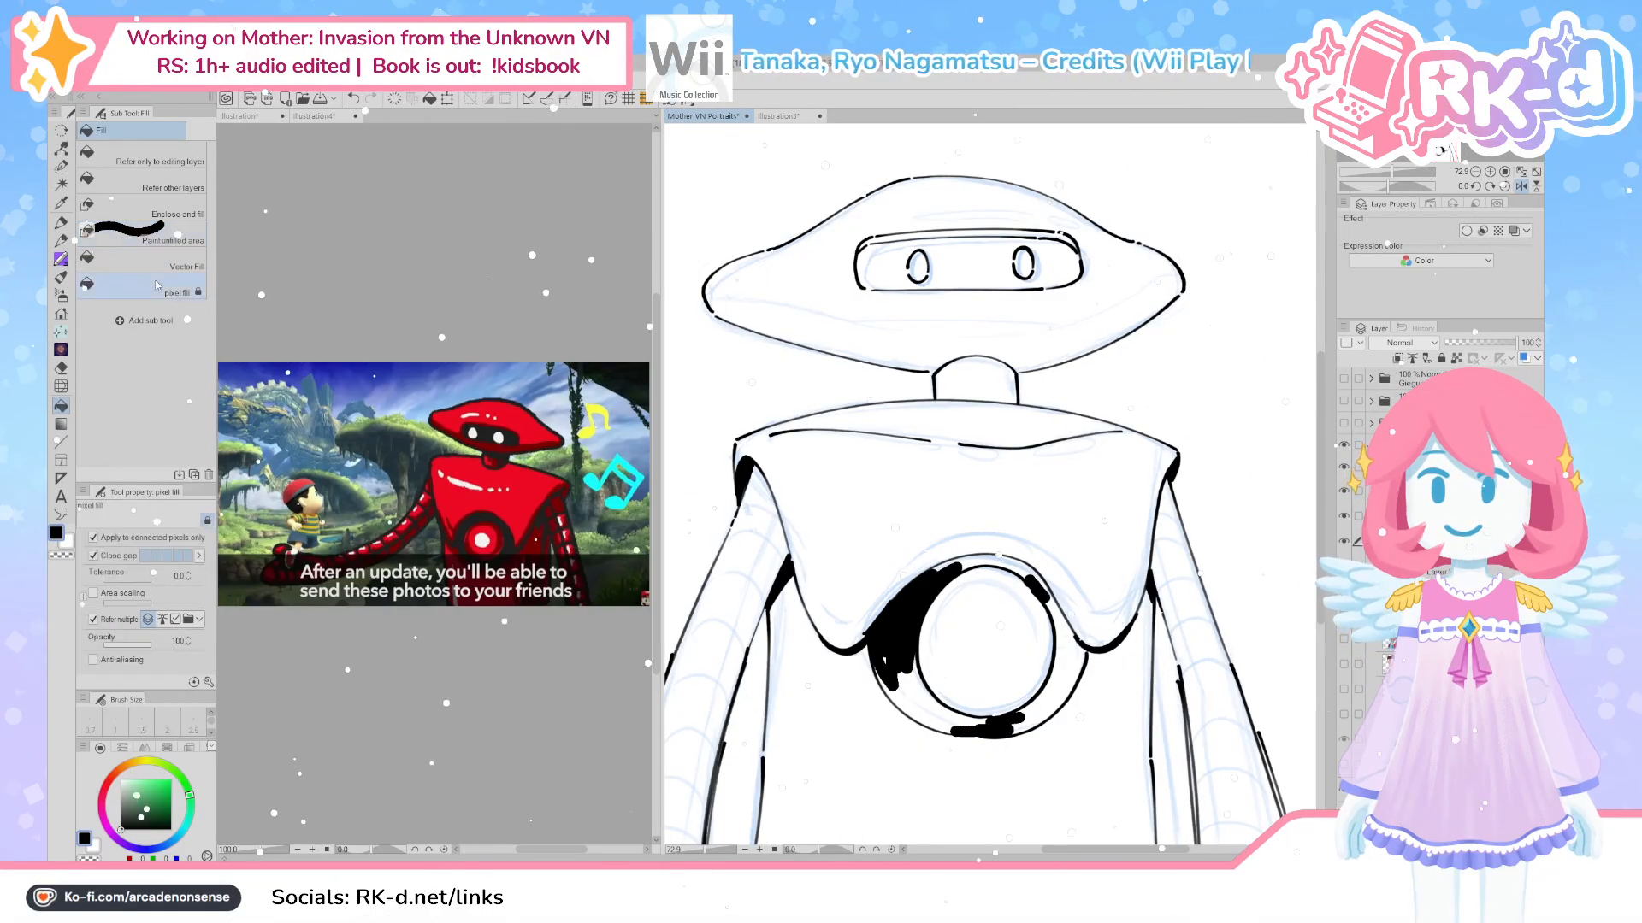
click(1075, 643)
key(ctrl+z)
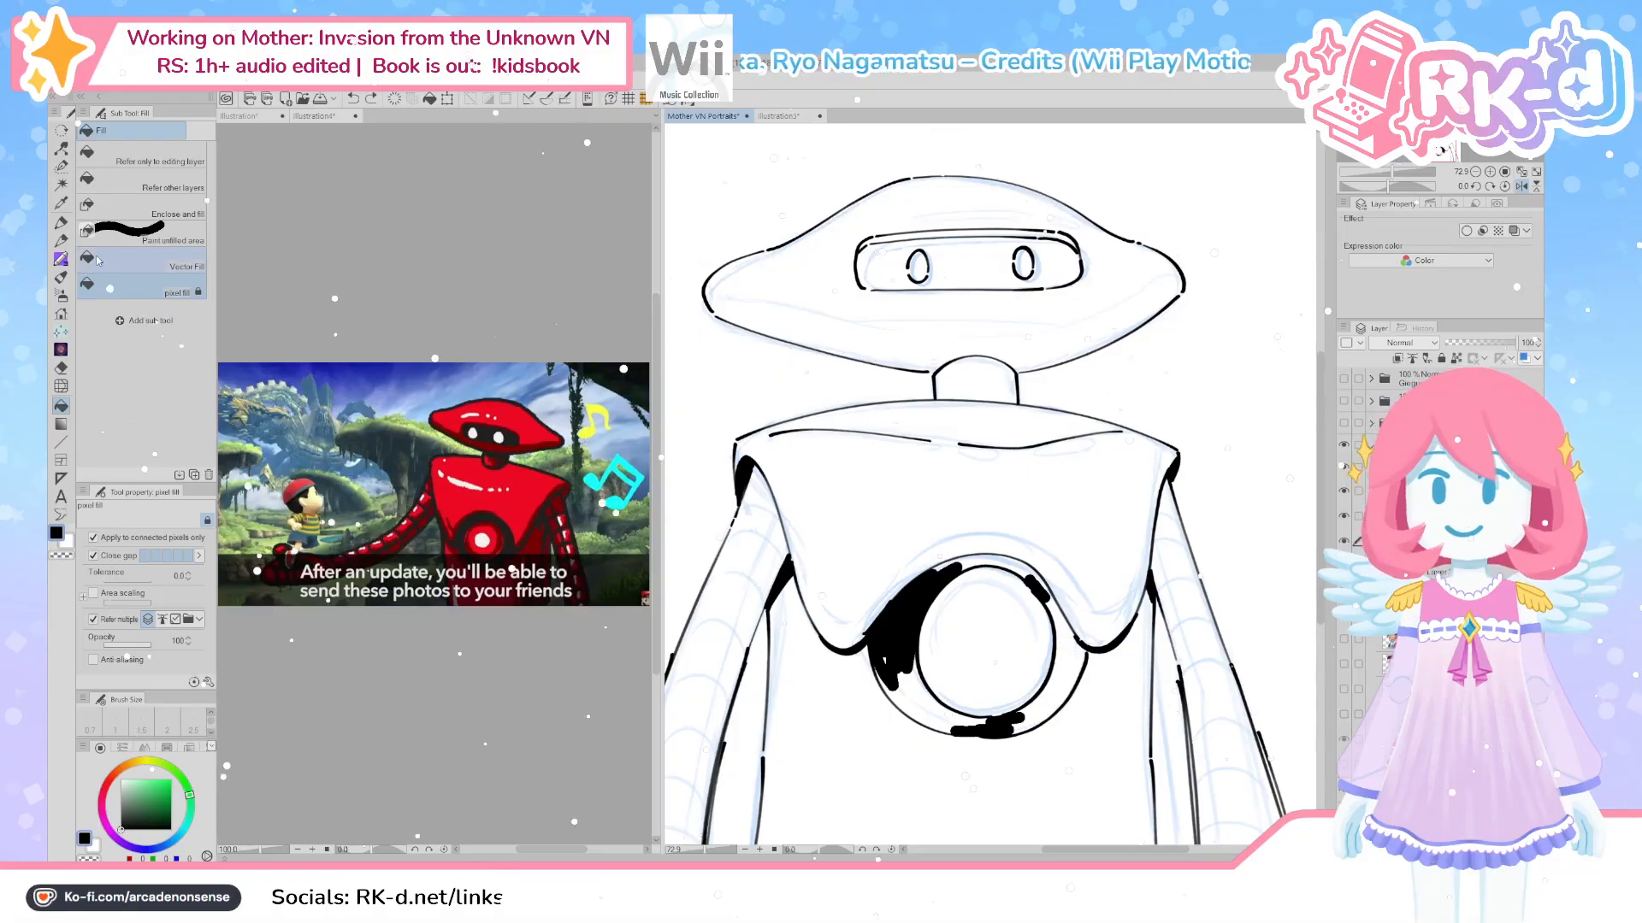
Hide the blue sketch layer and fill the entire ring around the belly circle with black using Vector Fill
click(149, 261)
click(1080, 635)
key(ctrl+z)
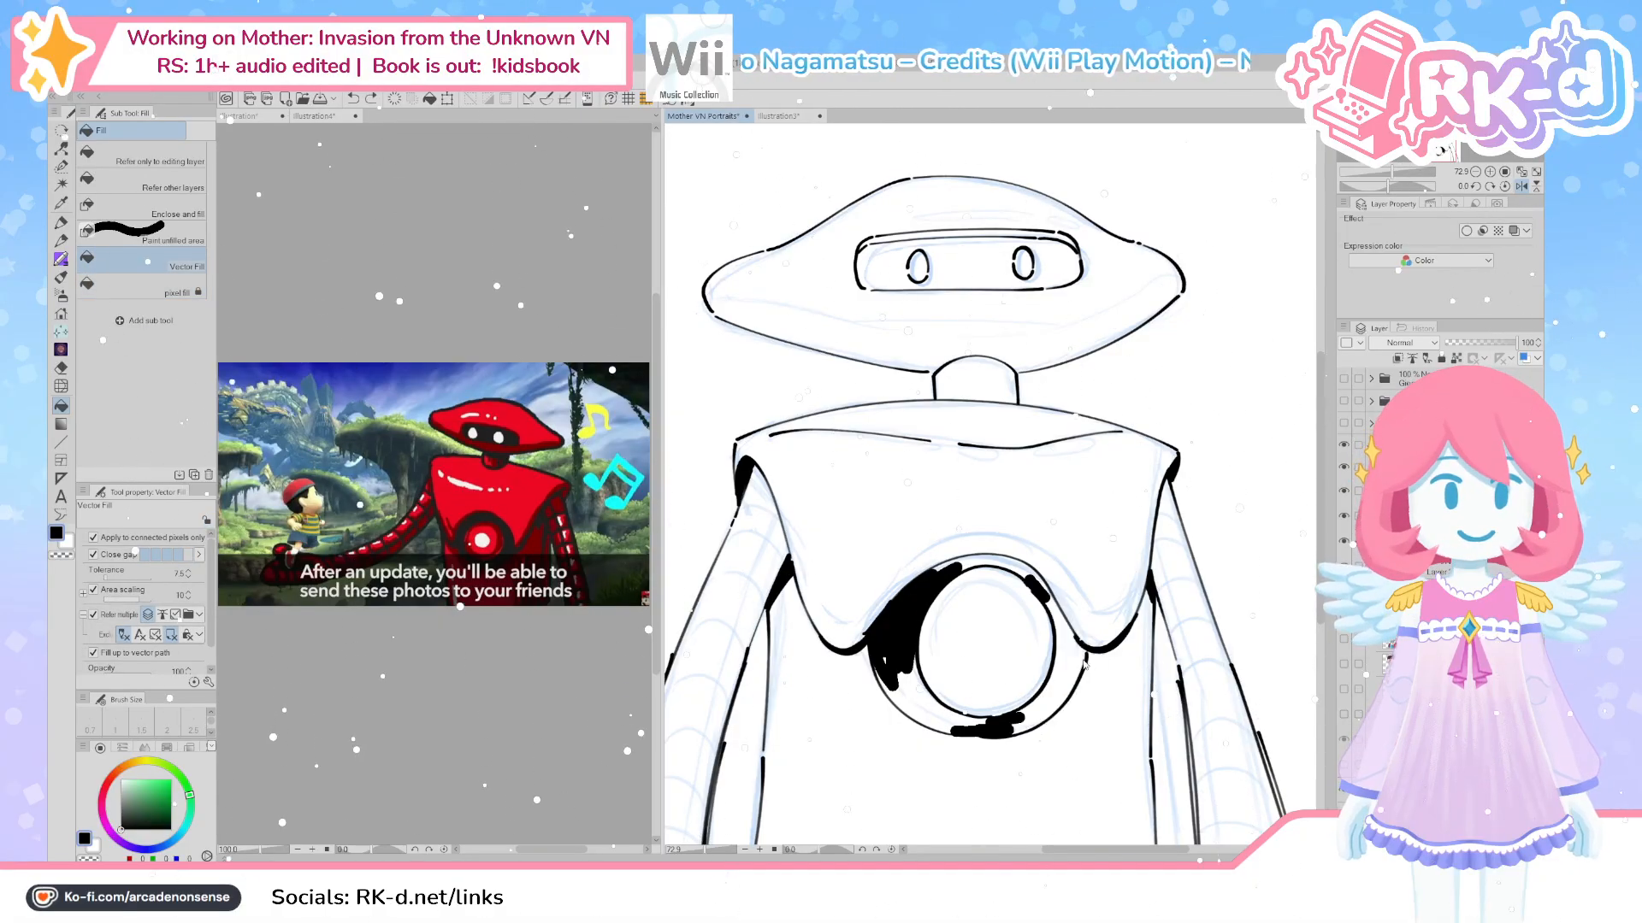
click(985, 560)
key(ctrl+z)
click(1344, 567)
click(1024, 566)
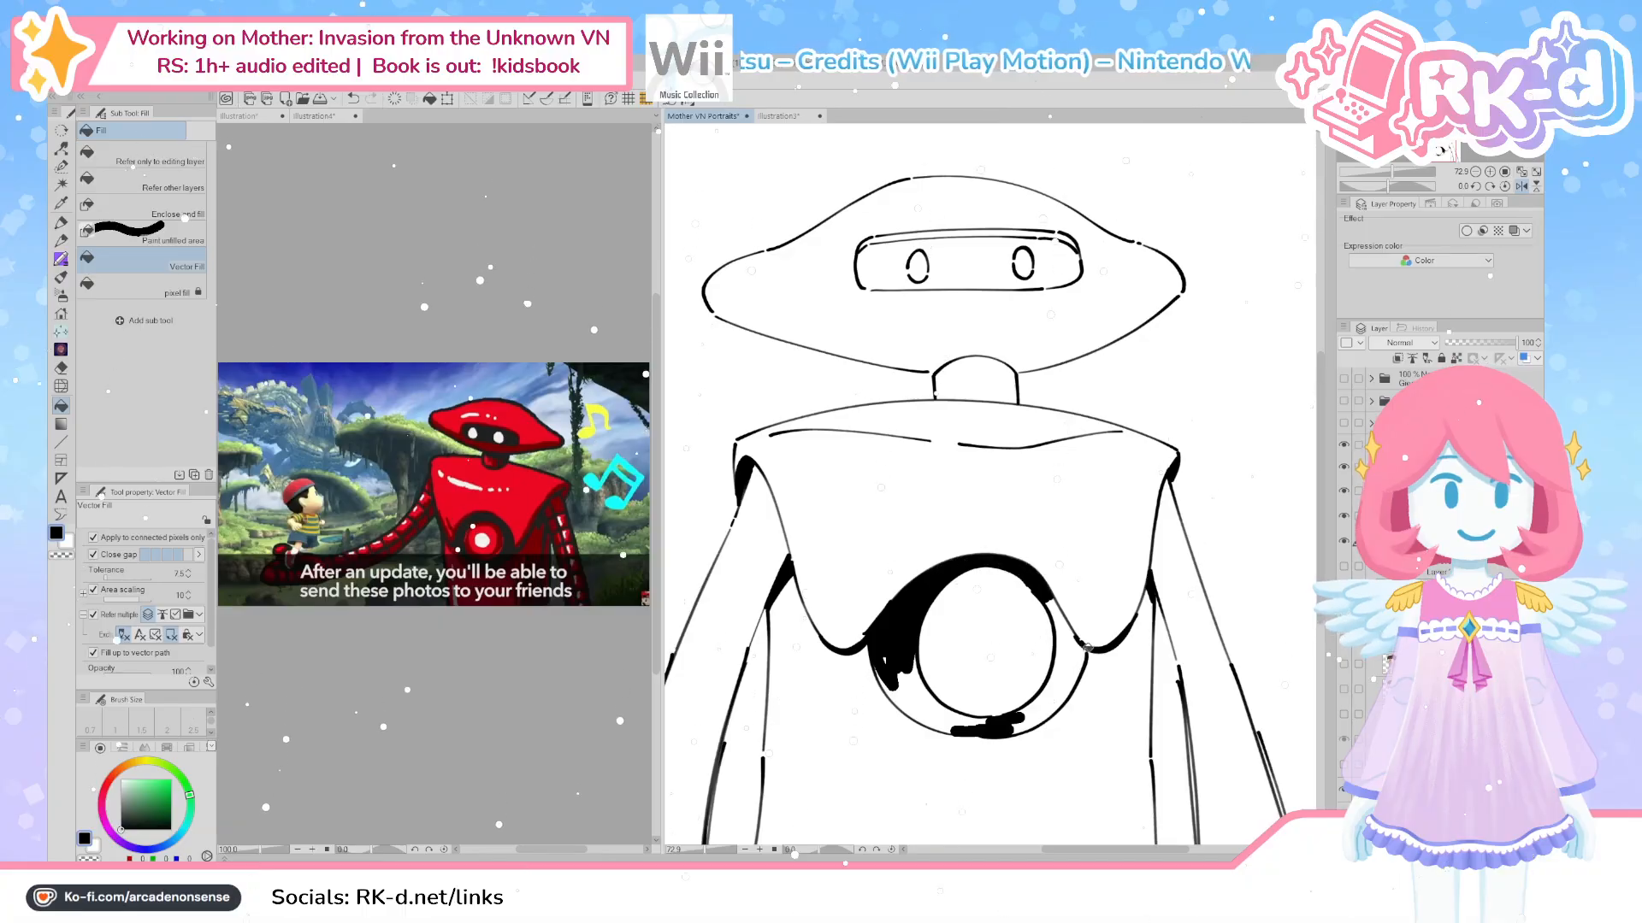
click(1077, 654)
click(889, 654)
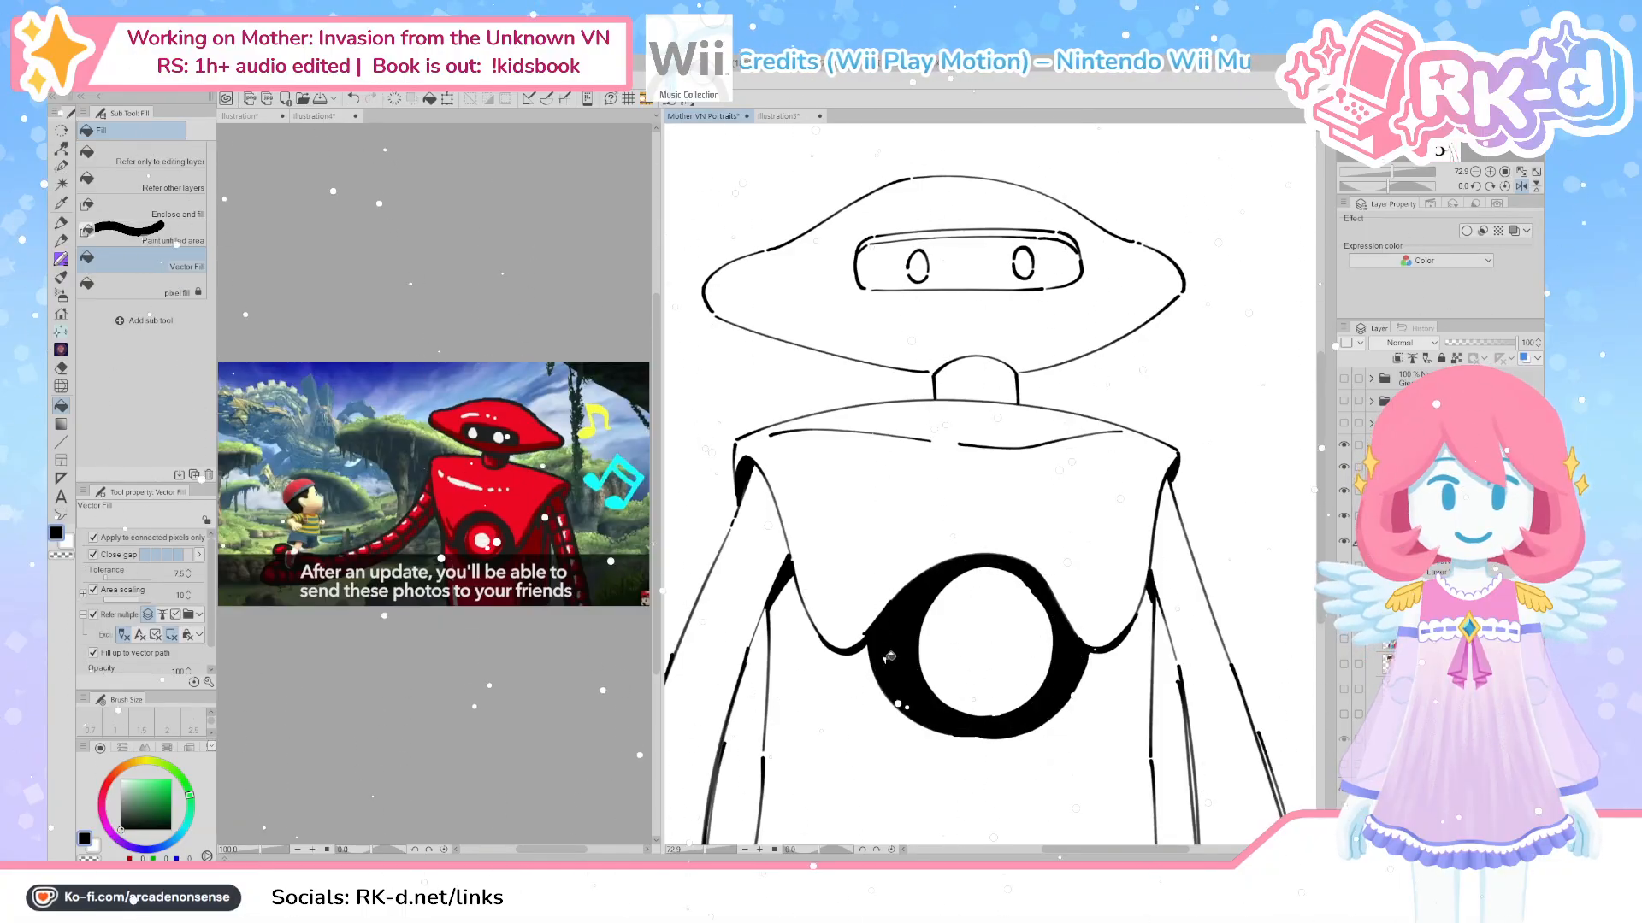
Fill the robot's visor with black using Vector Fill, leaving both eyes white
scroll(1135, 629, down, 1)
drag(1083, 678, 1061, 689)
scroll(1059, 689, up, 1)
drag(994, 346, 1020, 429)
click(1021, 429)
key(ctrl+z)
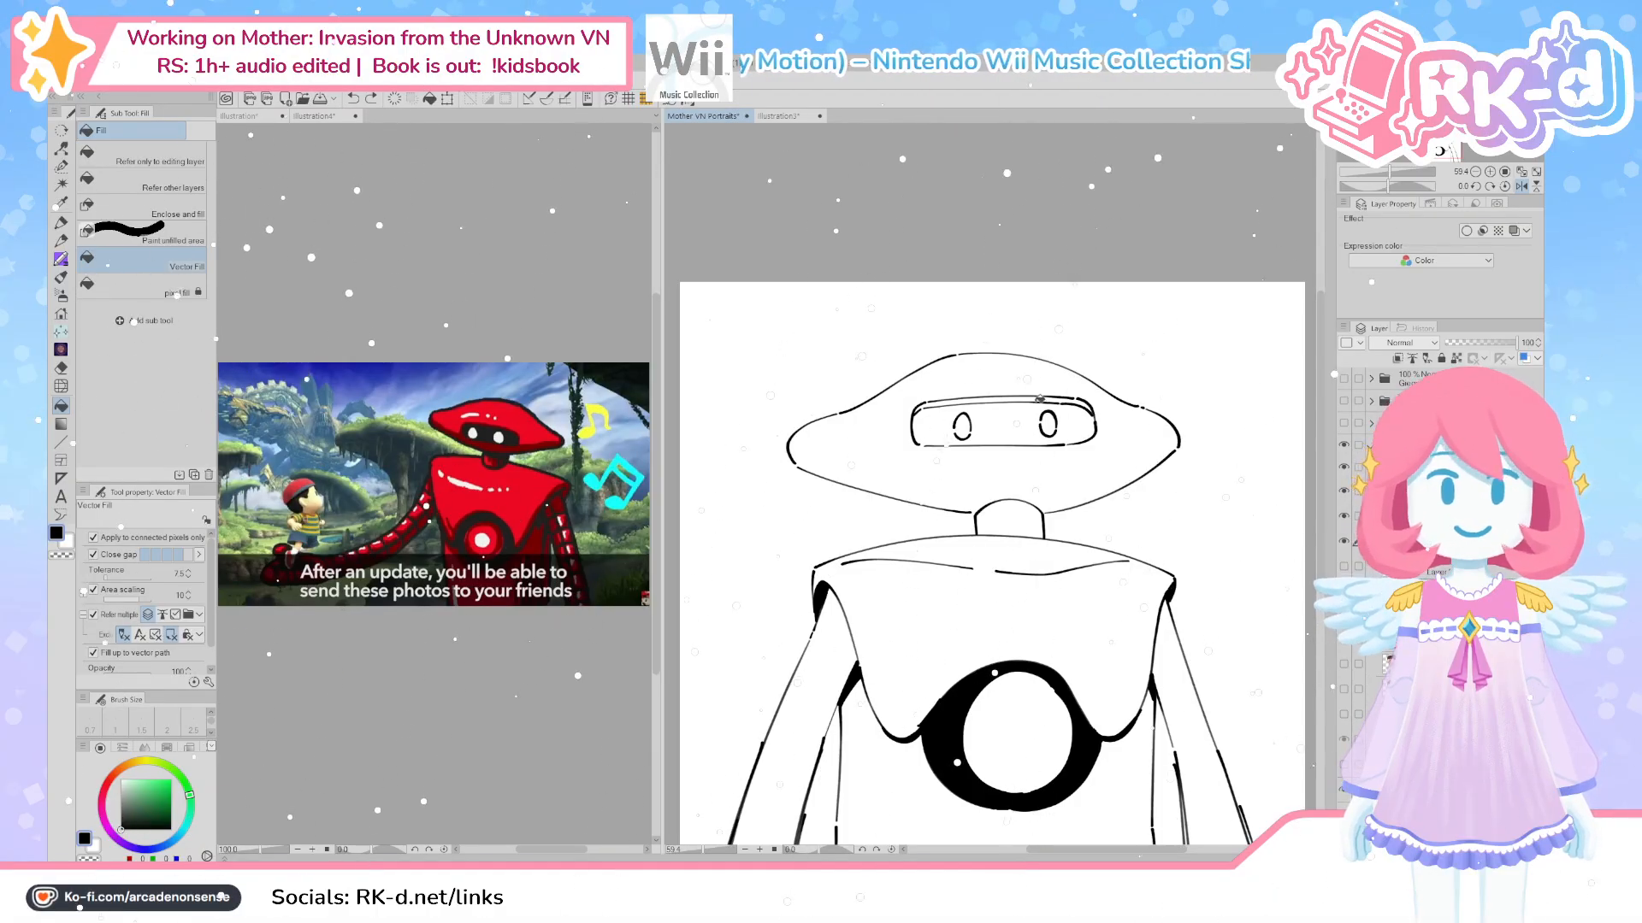
scroll(1039, 398, up, 1)
key(p)
scroll(1069, 450, up, 1)
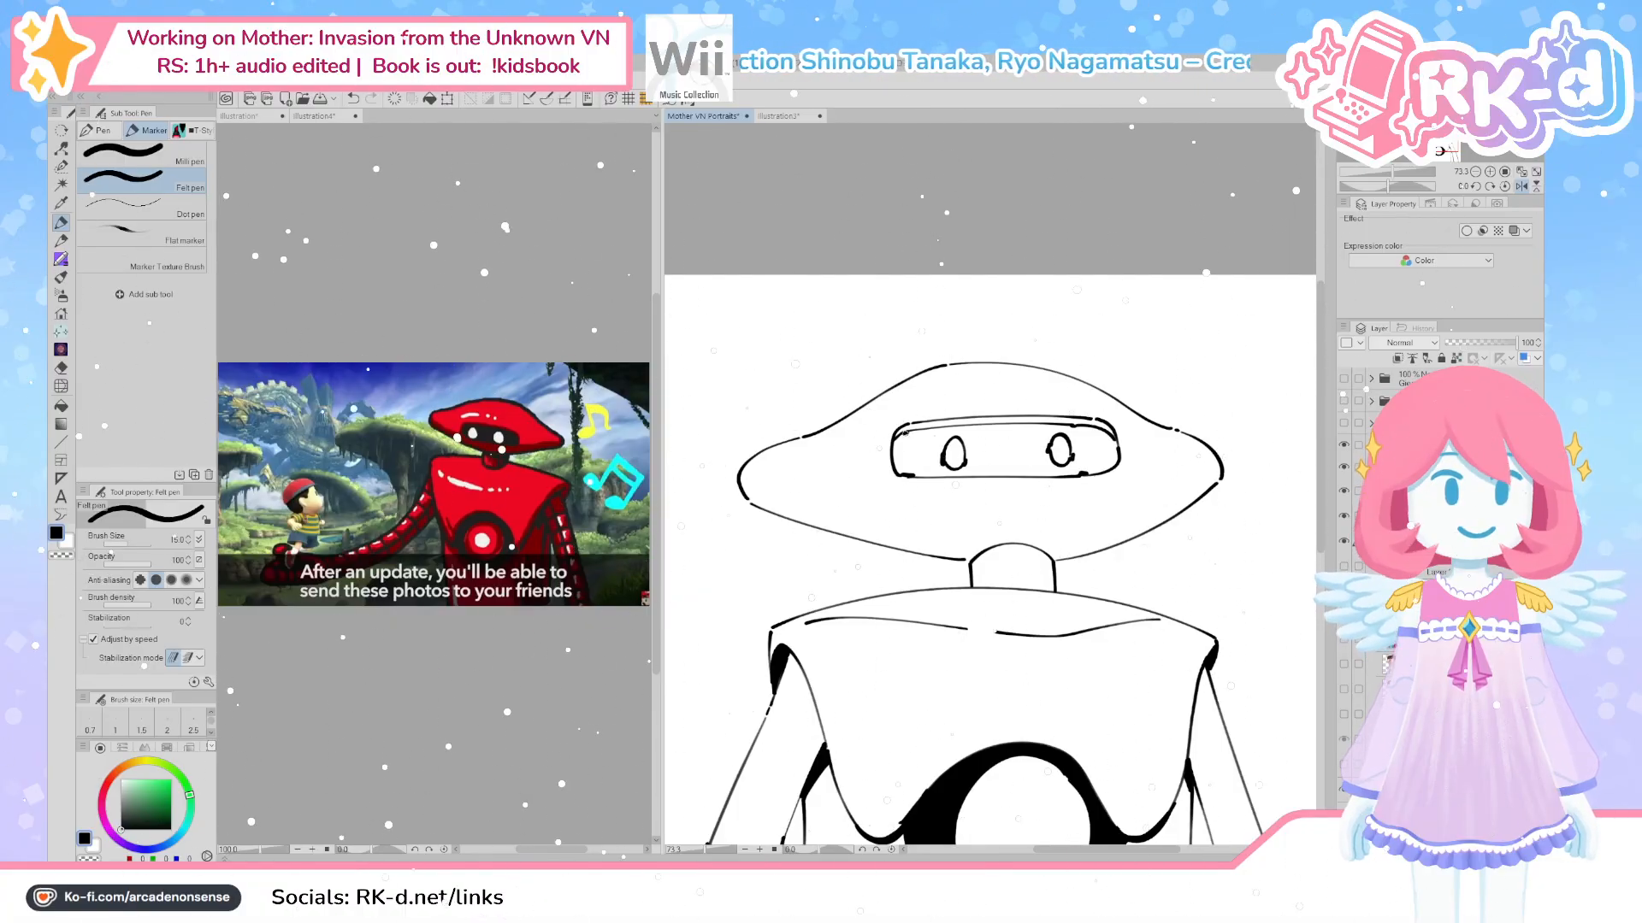
key(g)
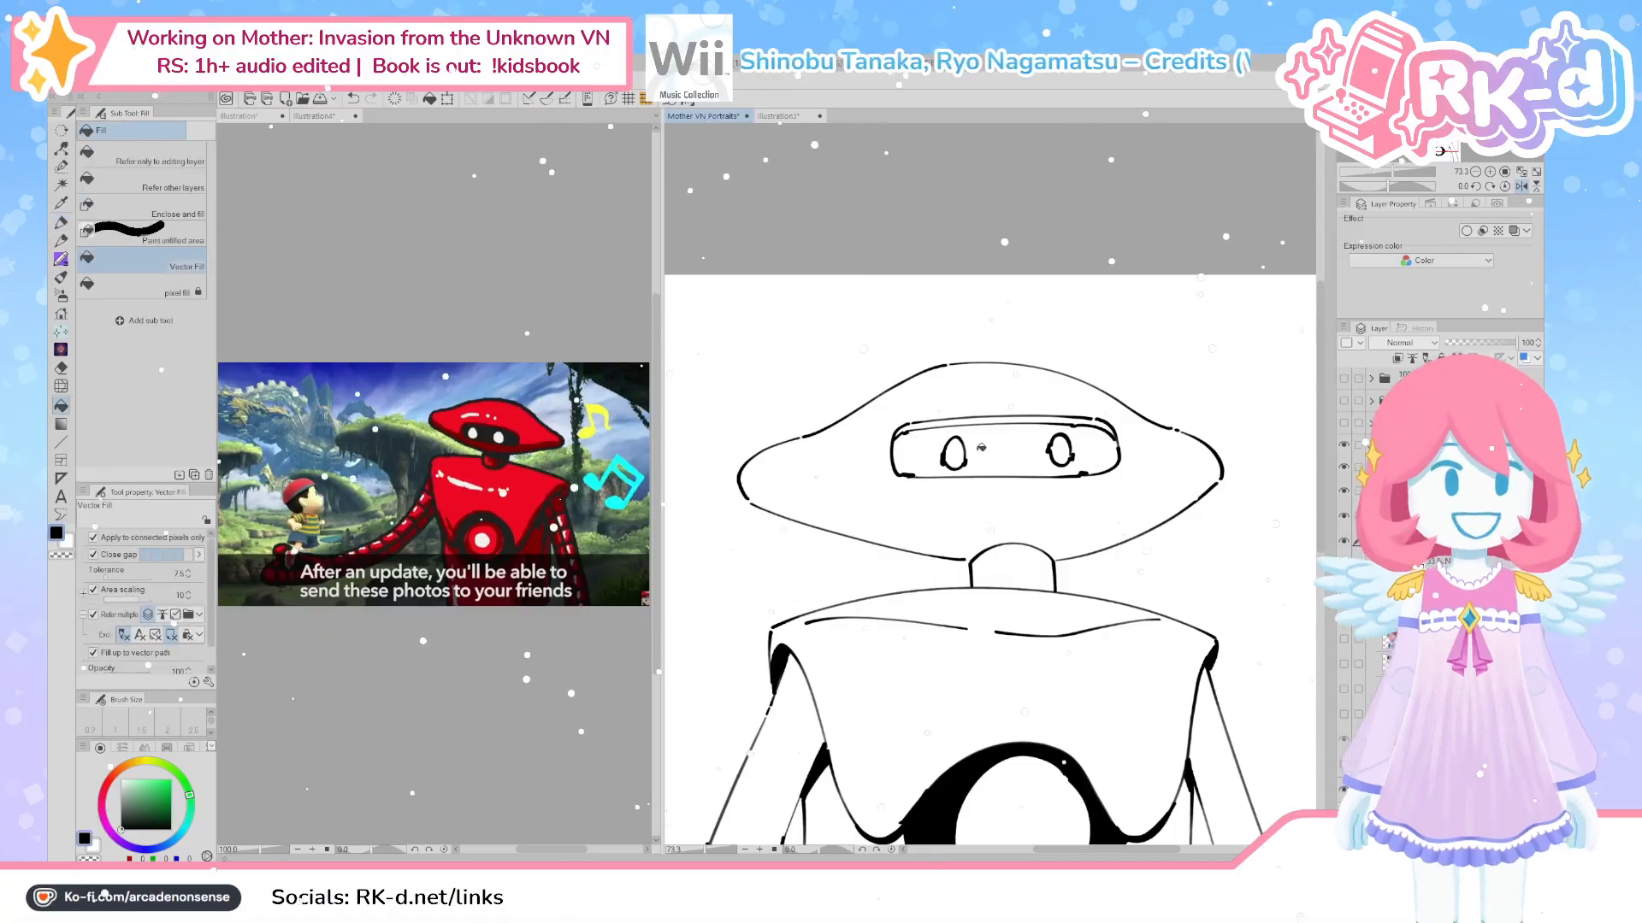
click(1009, 448)
scroll(1009, 449, down, 3)
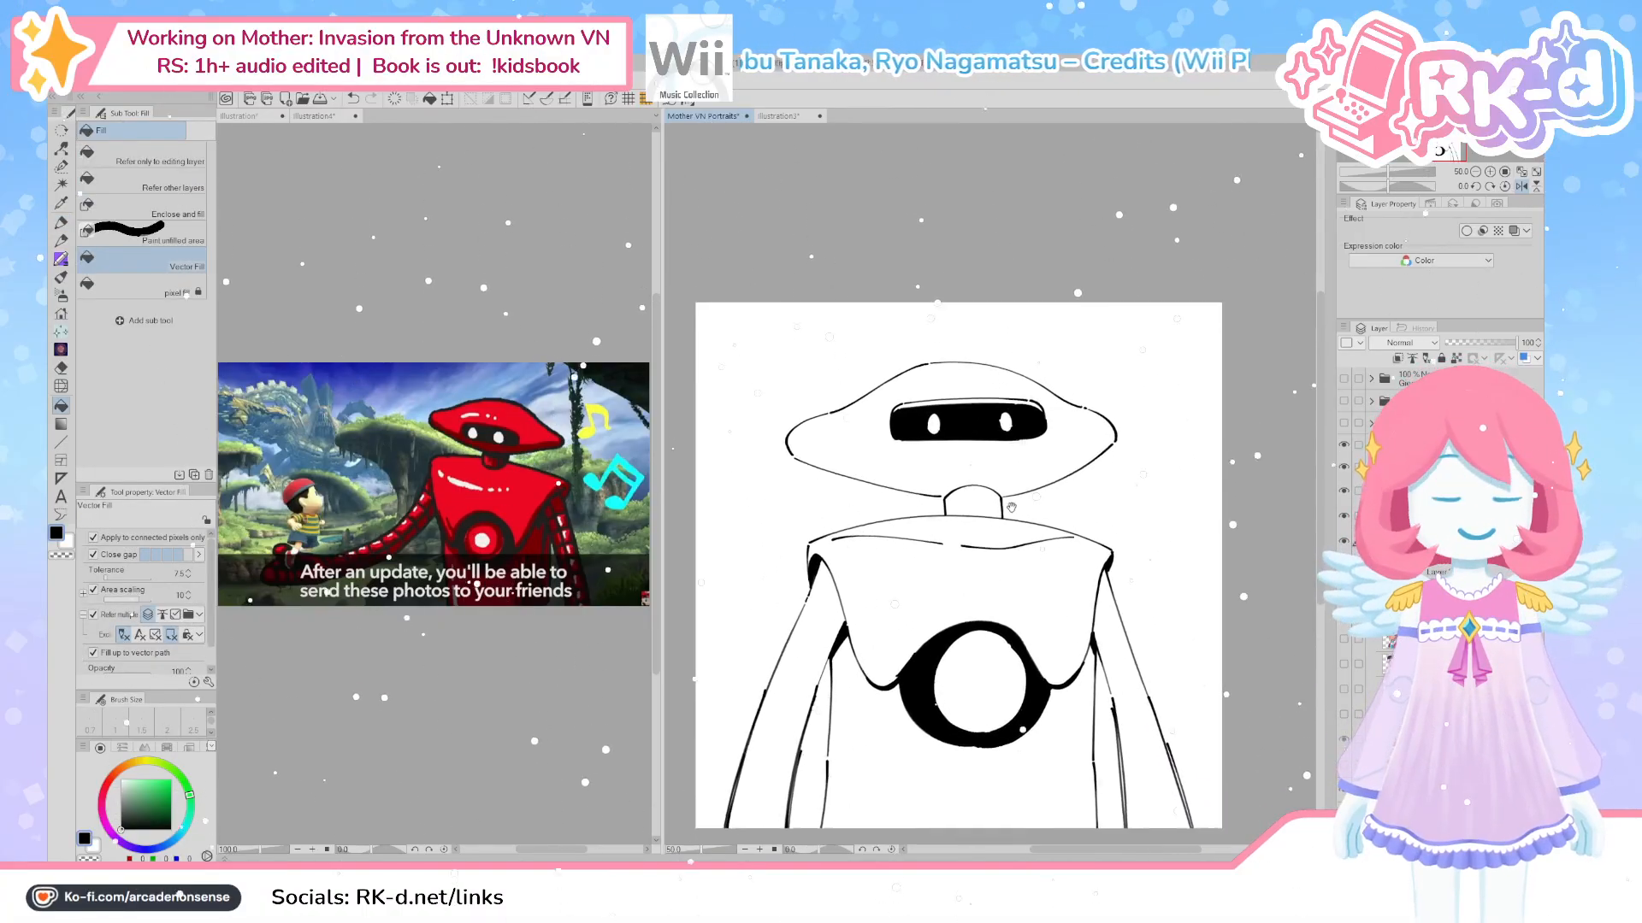
Return to the robot's vector line layer and switch to the Felt pen
drag(1017, 483, 1023, 485)
drag(976, 556, 980, 557)
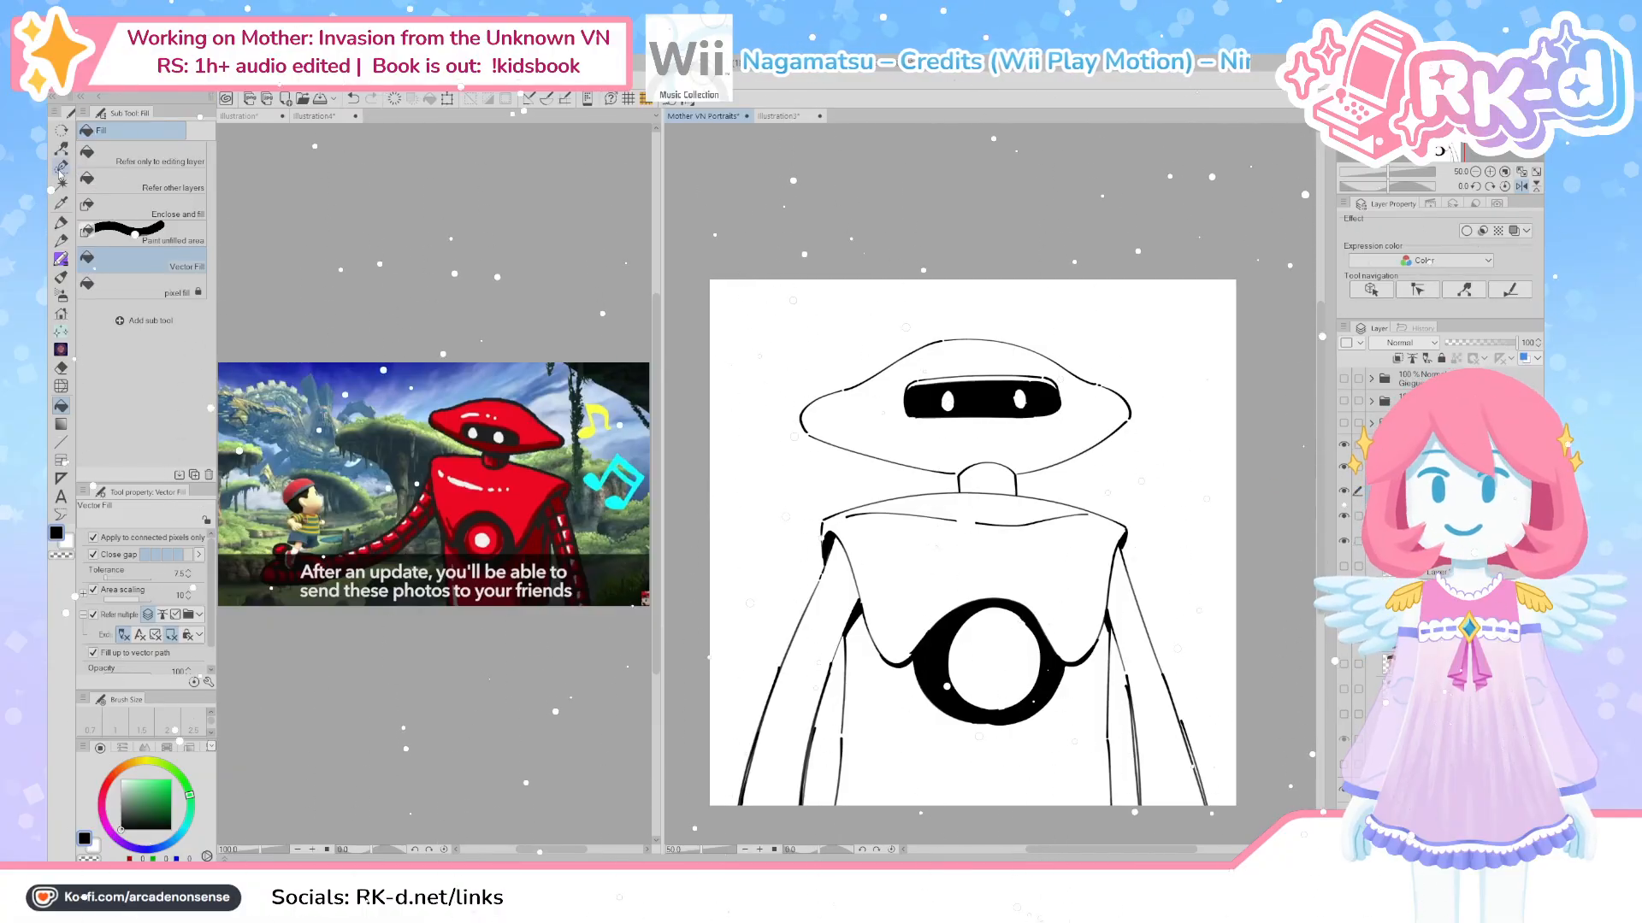
key(p)
scroll(828, 610, up, 1)
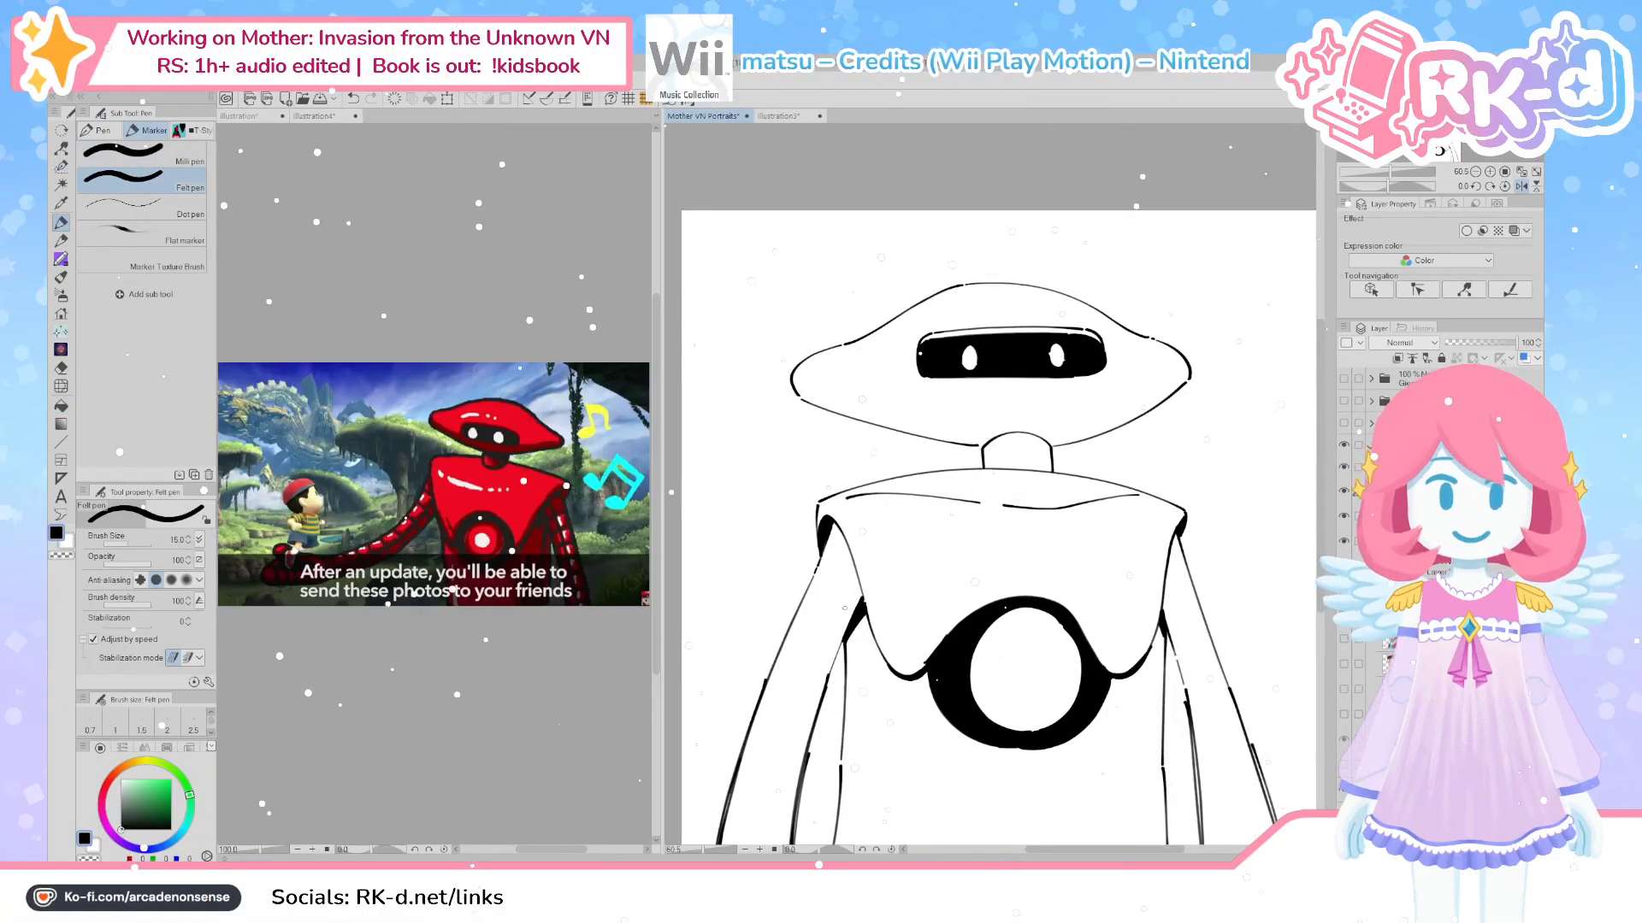
drag(844, 608, 828, 533)
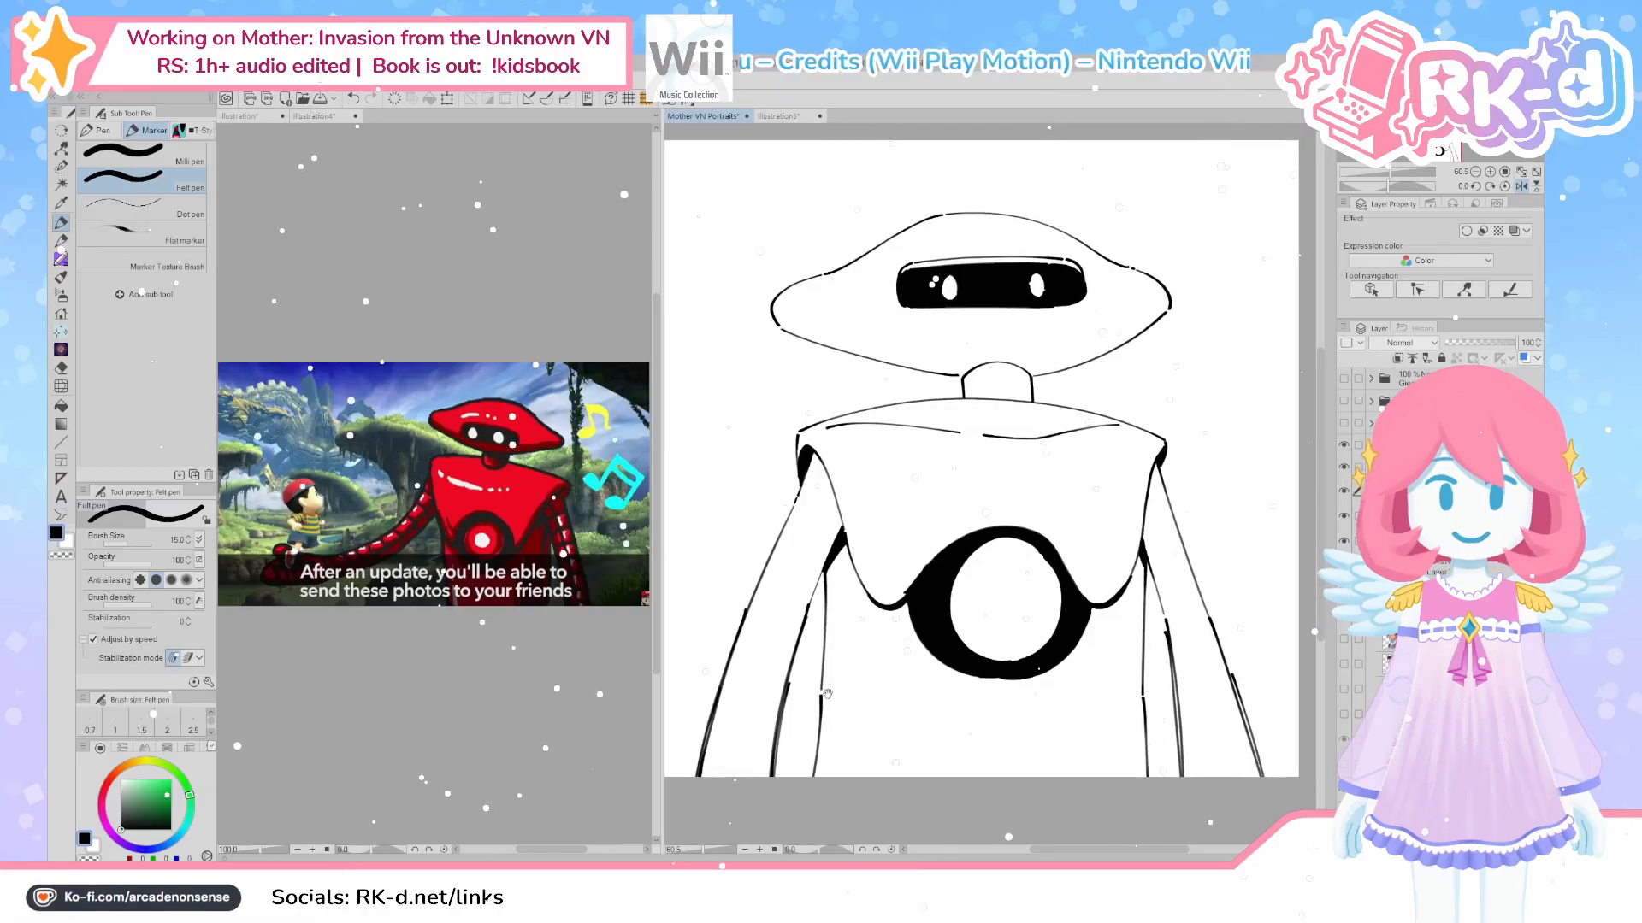
Ink the uppermost curved segment line across the robot's left-side arm, redoing the stroke until it follows the sketch
drag(840, 709, 846, 703)
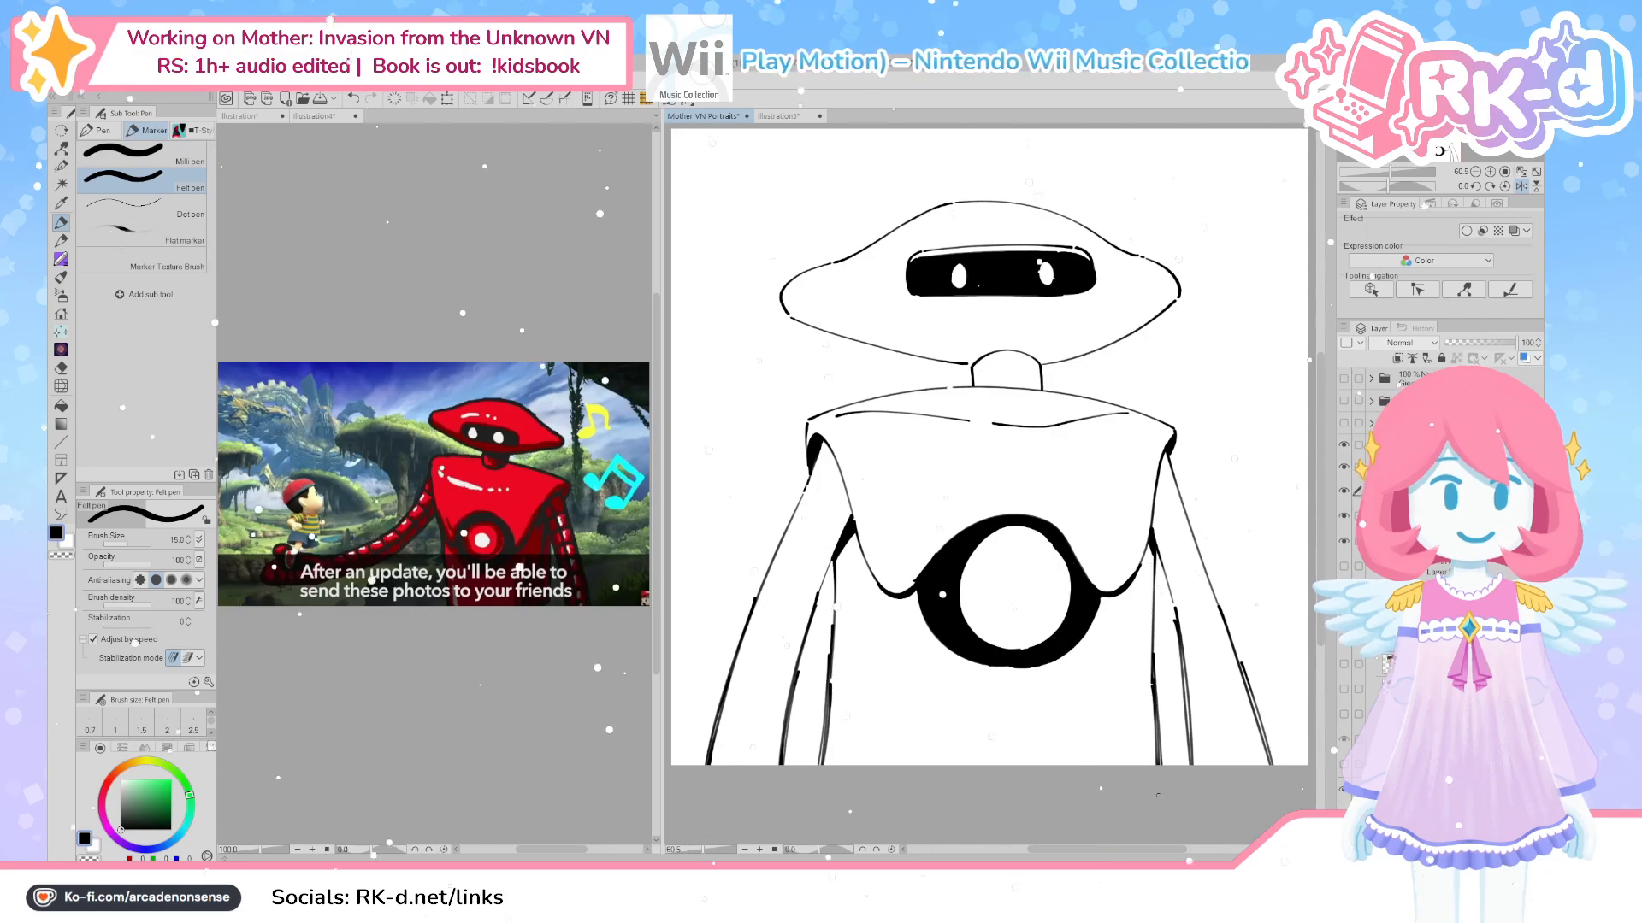
mouse_move(1086, 632)
mouse_down()
mouse_move(1044, 724)
mouse_move(1068, 721)
mouse_up()
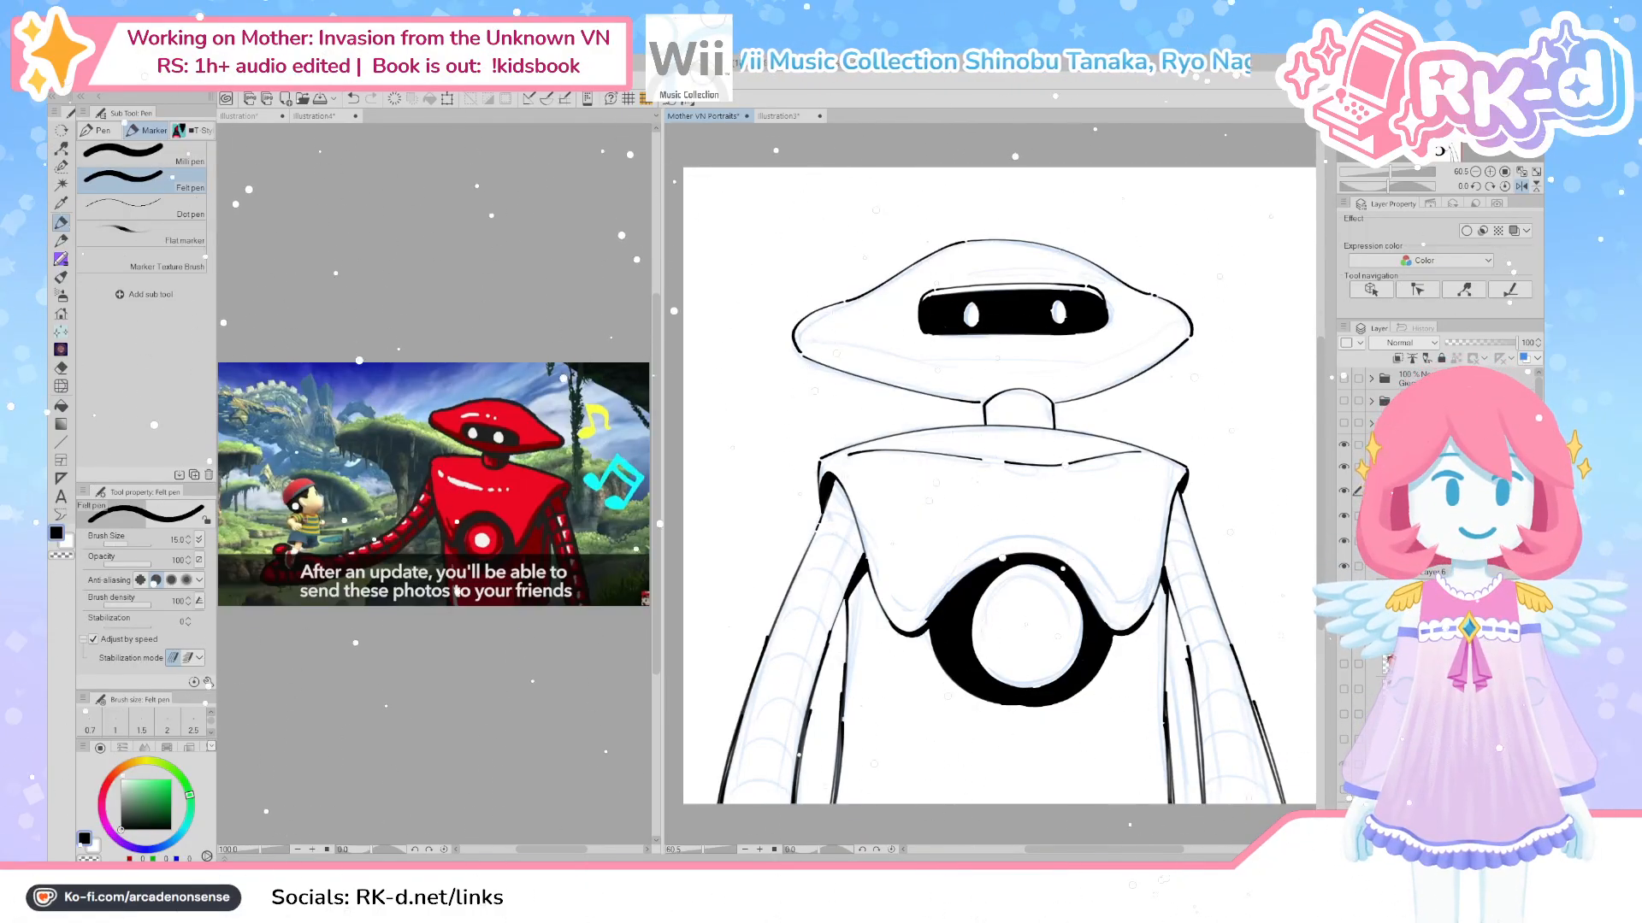
click(1394, 172)
drag(1441, 142, 1434, 142)
click(1477, 187)
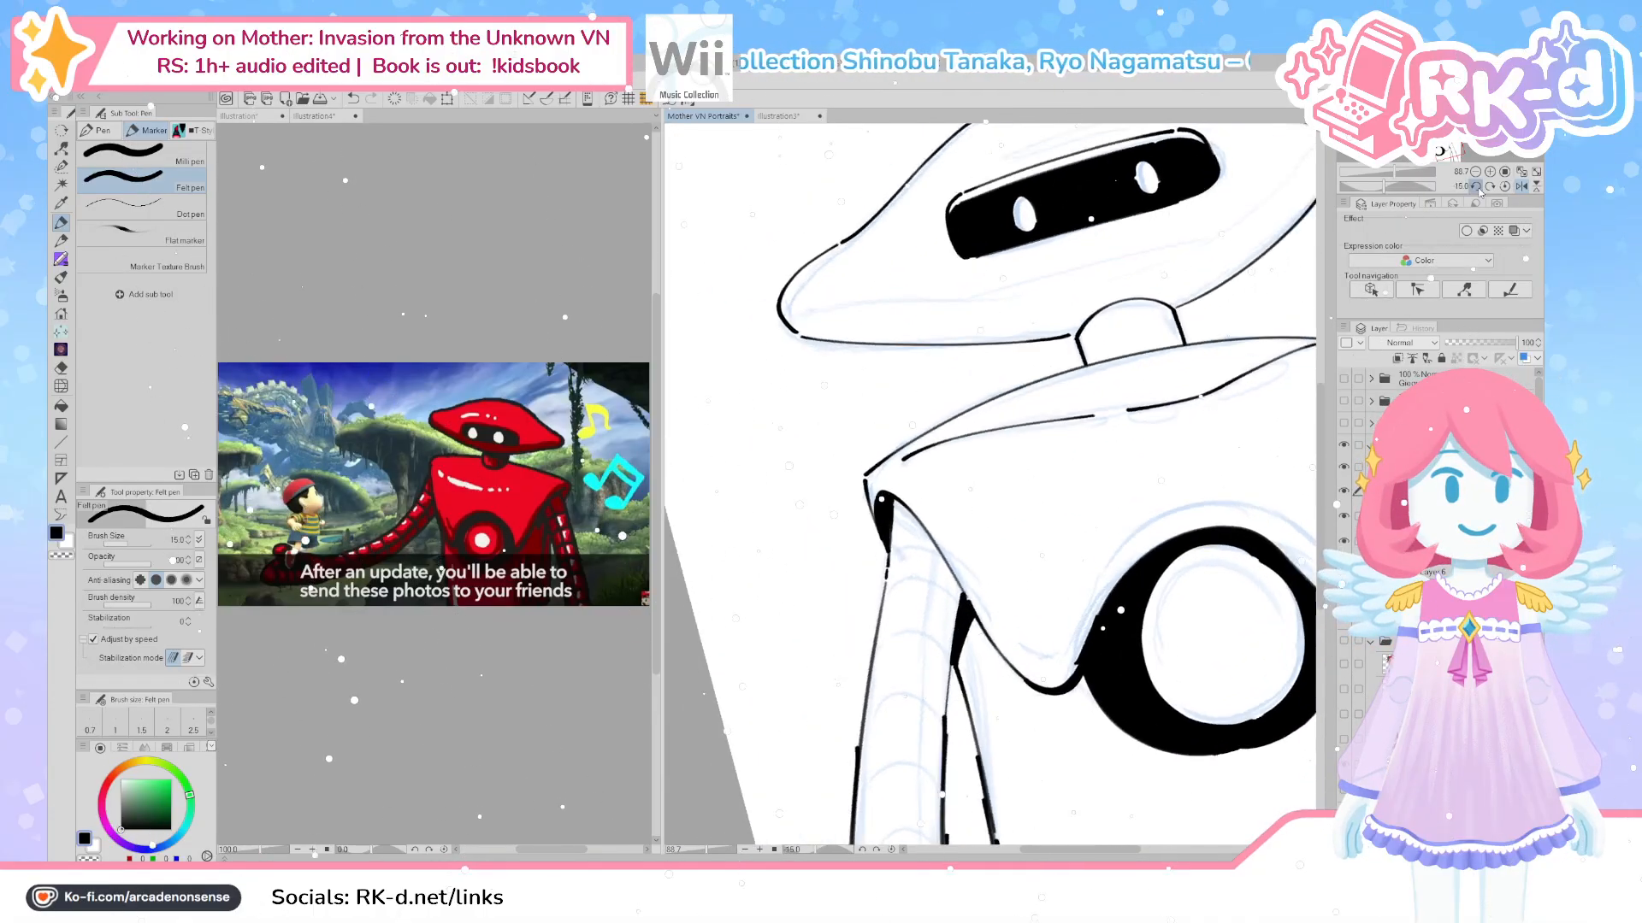
click(1477, 186)
drag(930, 599, 997, 570)
drag(930, 610, 919, 556)
key(ctrl+z)
mouse_move(907, 500)
mouse_down()
mouse_move(949, 526)
mouse_move(998, 597)
mouse_up()
drag(911, 561, 997, 525)
key(ctrl+z)
drag(911, 565, 985, 537)
mouse_move(921, 609)
mouse_down()
mouse_move(999, 580)
mouse_move(963, 543)
mouse_move(985, 539)
mouse_move(985, 554)
mouse_up()
key(ctrl+z)
key(ctrl+z)
key(ctrl+z)
key(ctrl+z)
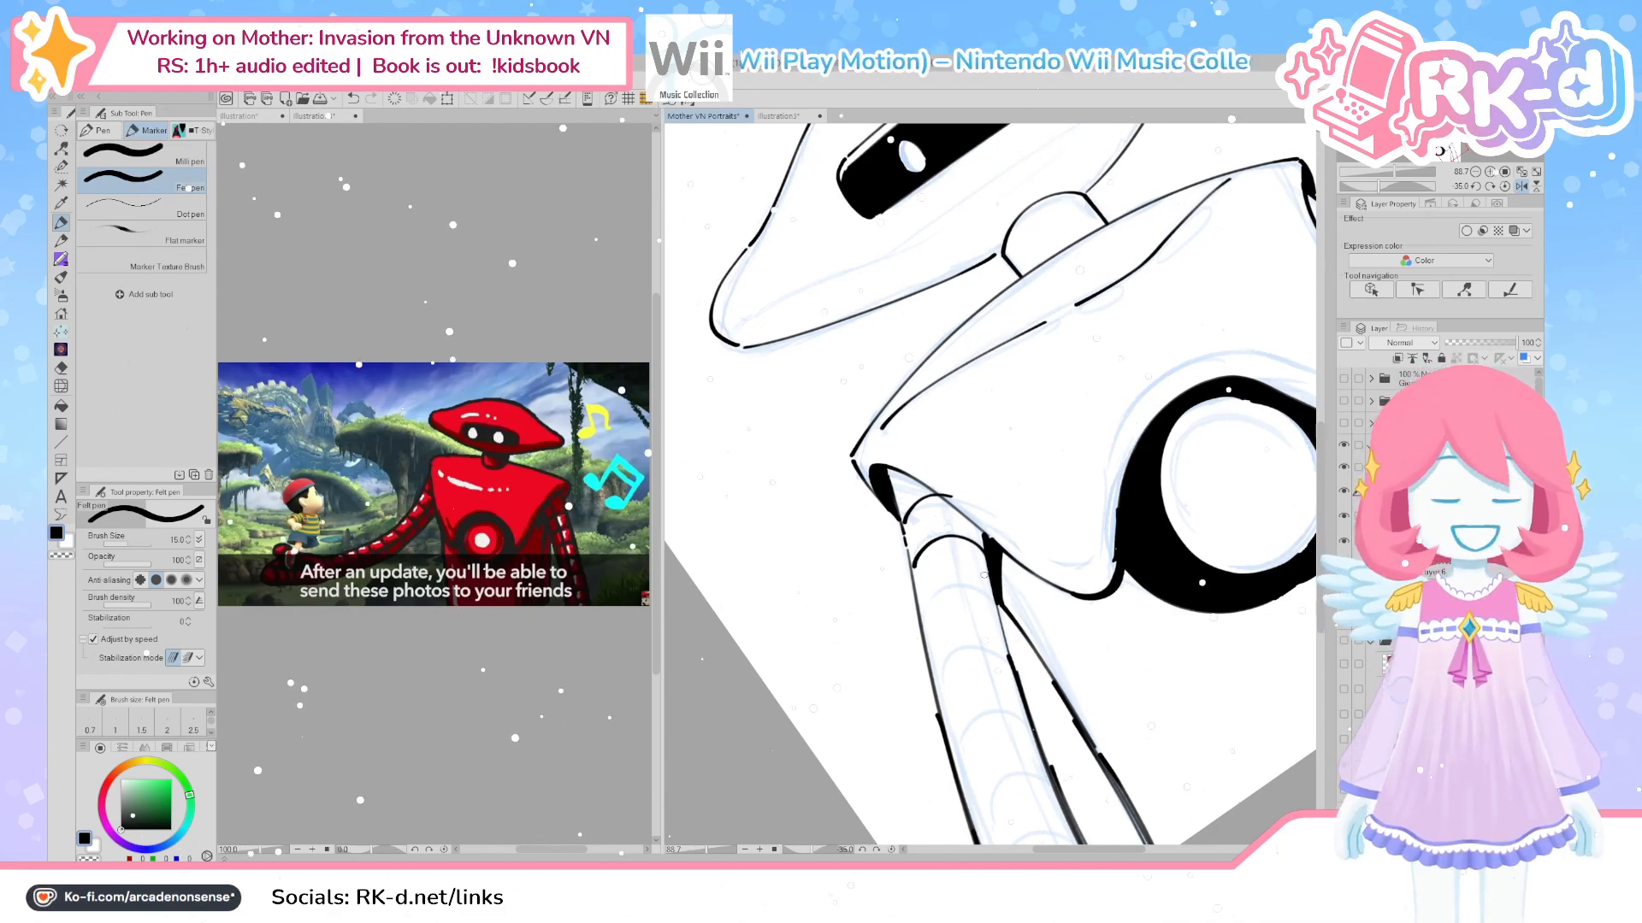
Ink further curved segment lines down the upper half of the robot's left-side arm with the Felt pen
key(e)
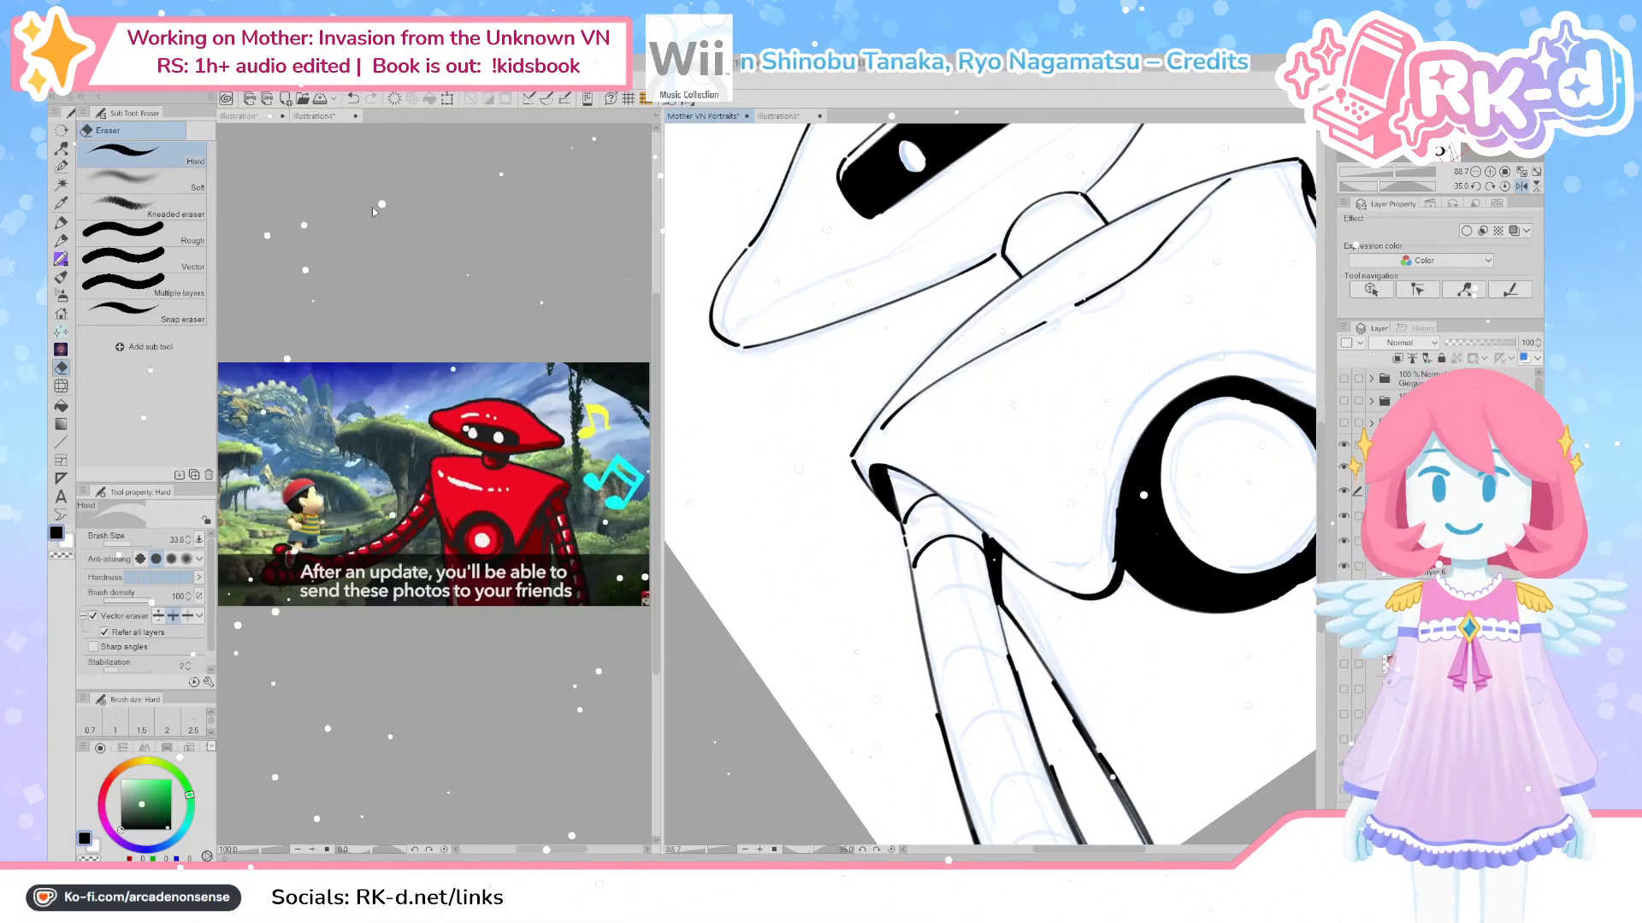
key(p)
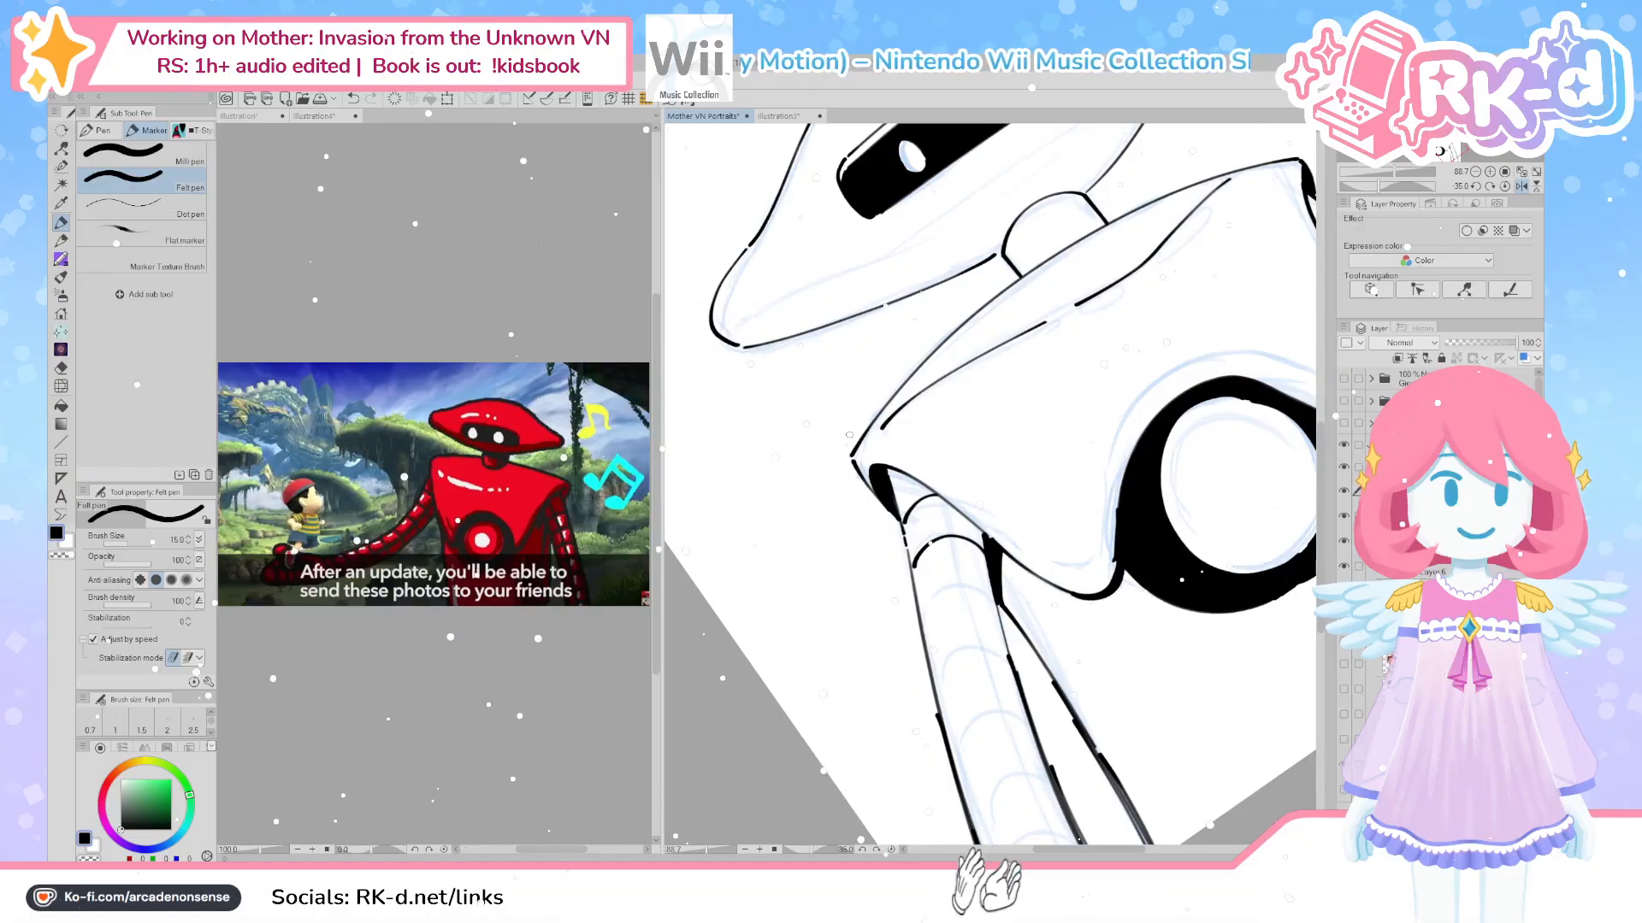
drag(947, 656, 919, 647)
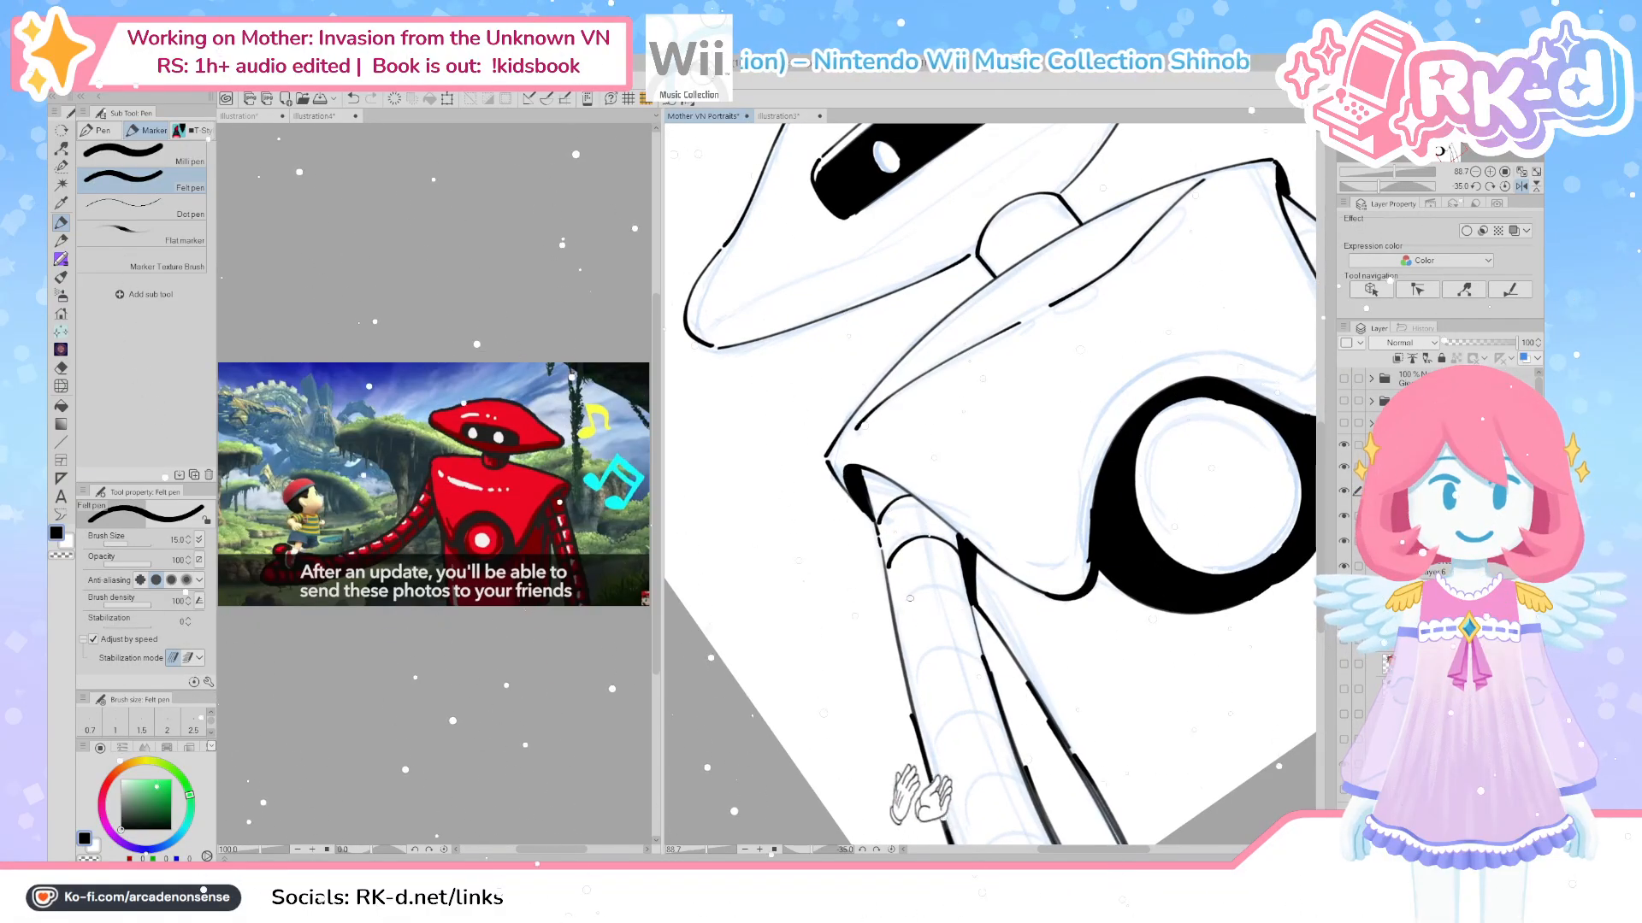
drag(889, 750, 857, 672)
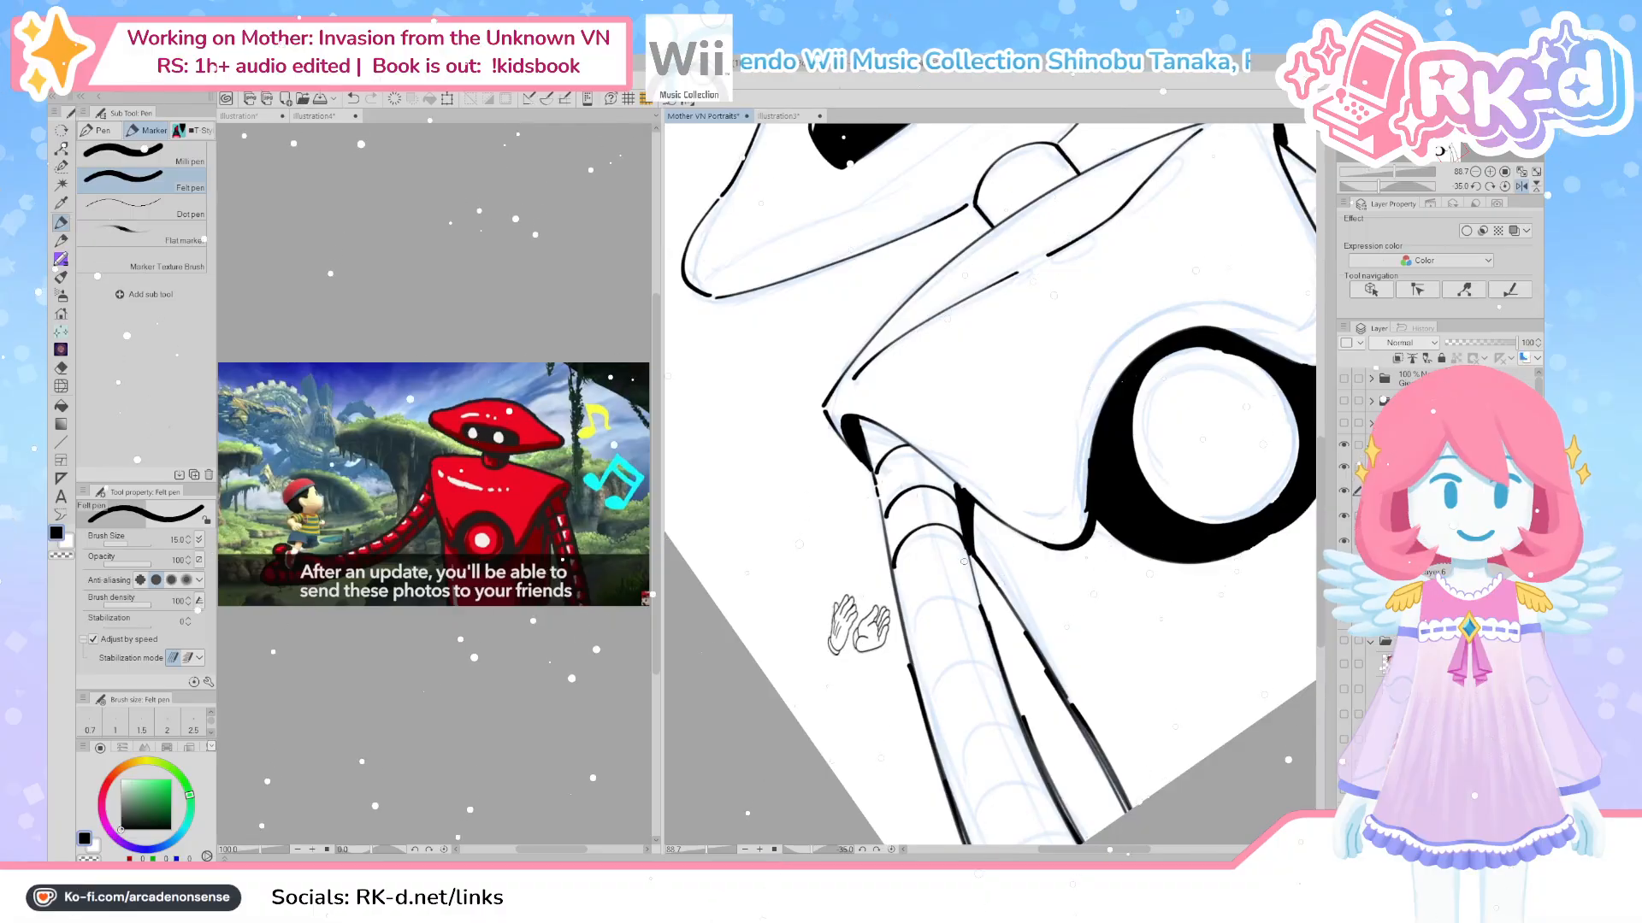
drag(898, 589, 971, 571)
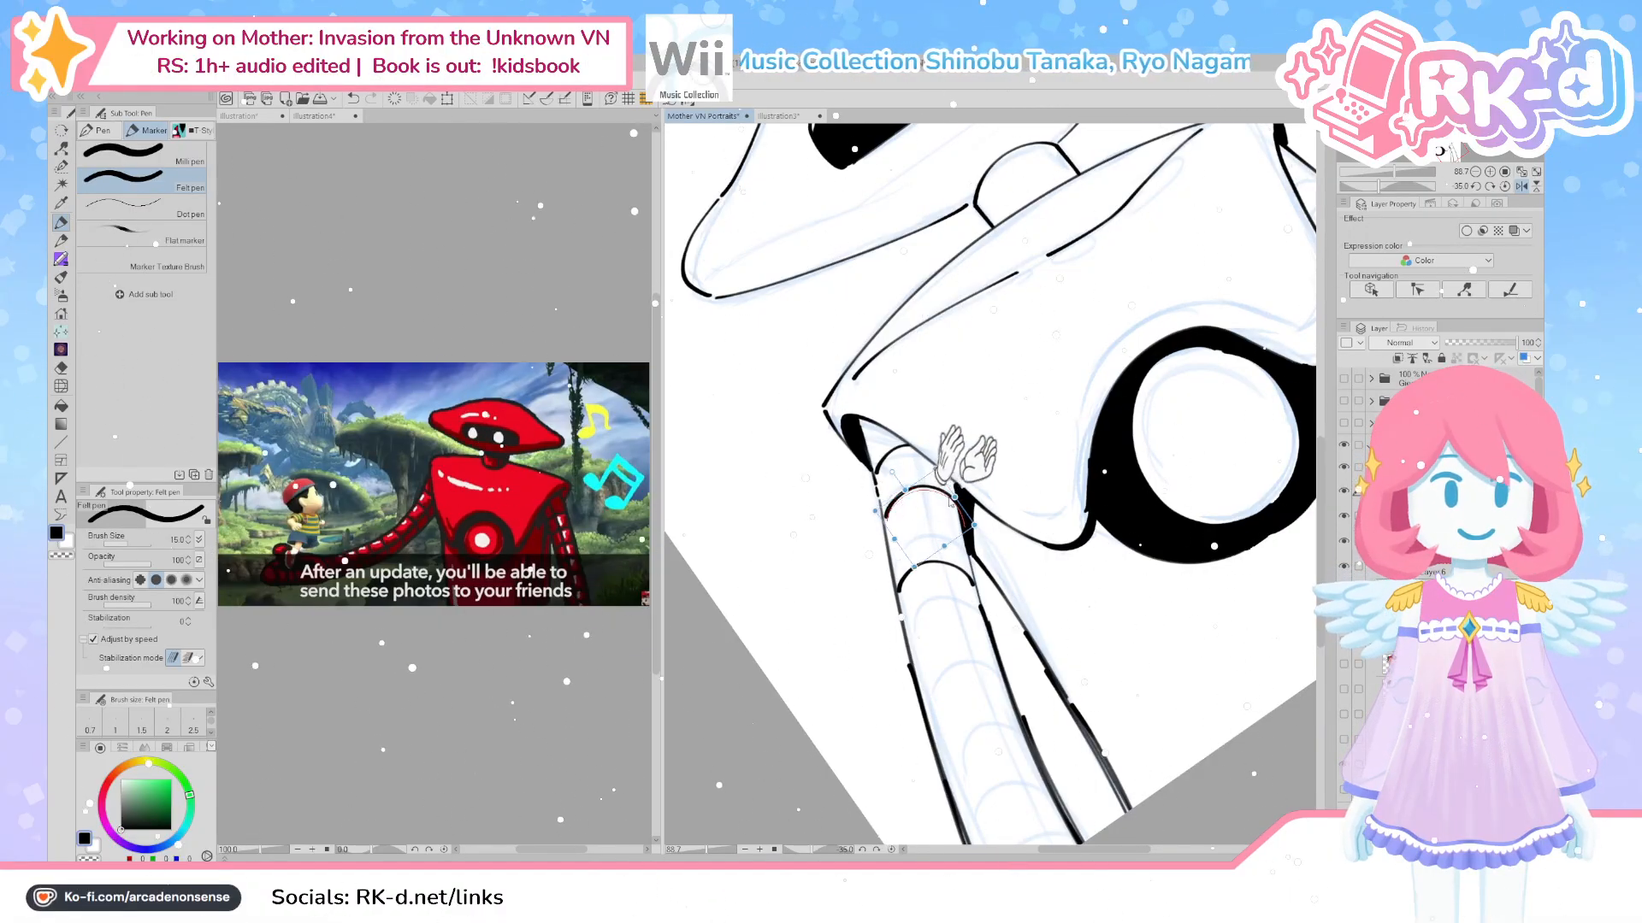
ctrl+click(950, 511)
scroll(951, 513, down, 1)
mouse_move(921, 646)
mouse_down()
mouse_move(965, 592)
mouse_move(999, 604)
mouse_up()
key(ctrl+z)
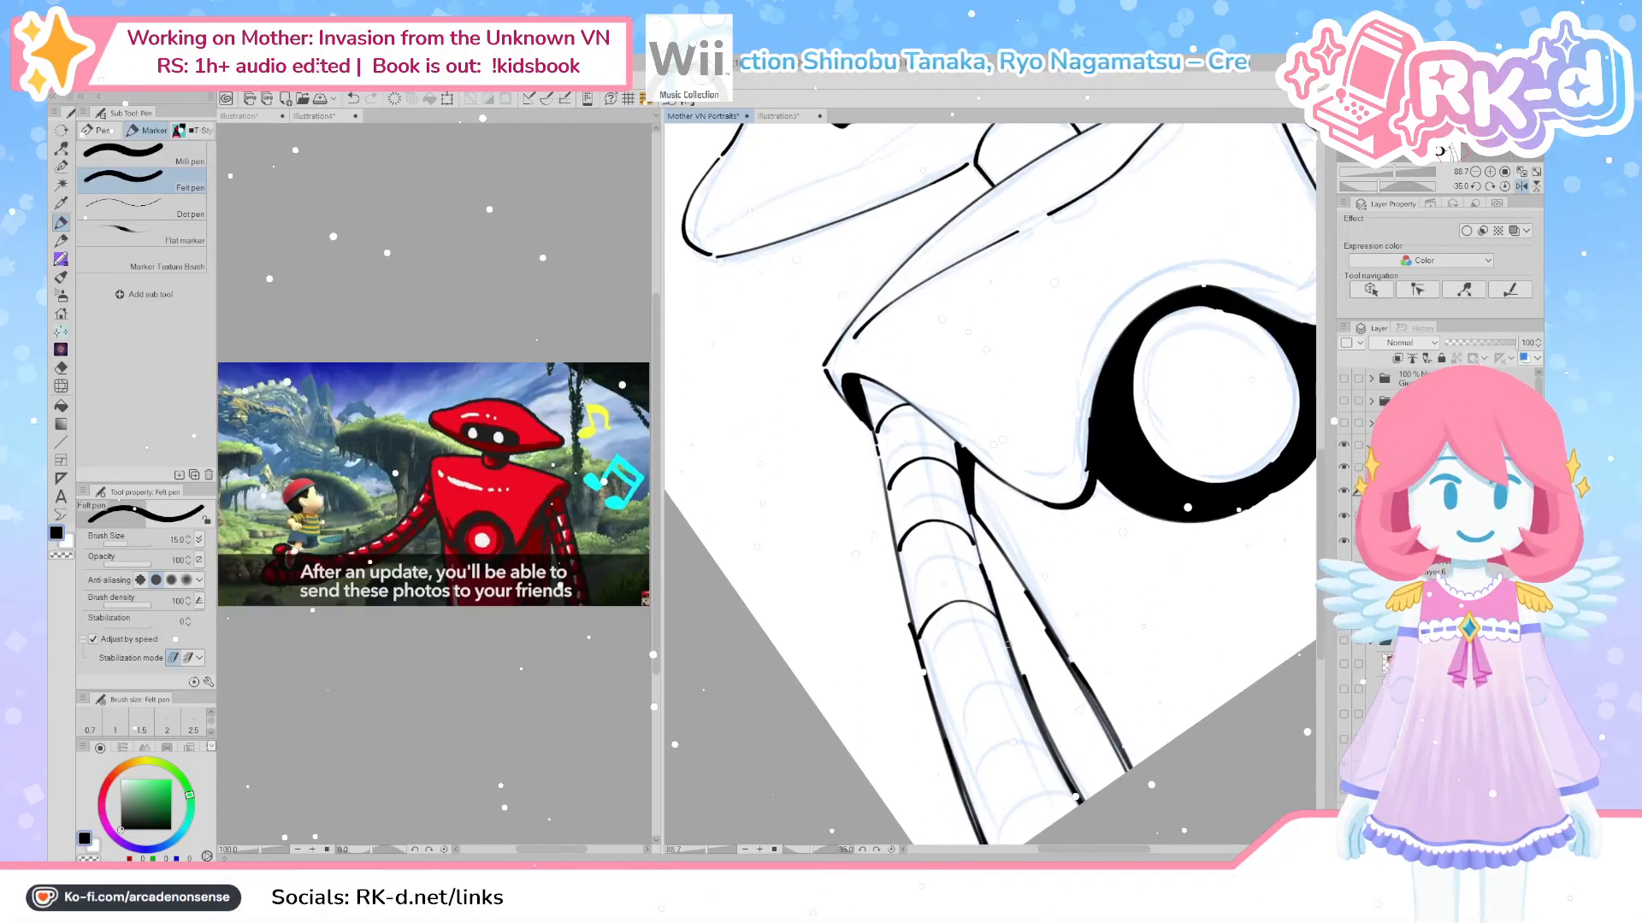
Ink the lower segment lines of the robot's left-side arm down to the canvas edge, doubling the line at the joint
mouse_move(943, 713)
mouse_down()
mouse_move(962, 674)
mouse_move(1019, 662)
mouse_up()
key(ctrl+z)
drag(940, 730, 1026, 697)
drag(943, 734, 1021, 697)
key(ctrl+z)
drag(943, 732, 1030, 709)
drag(971, 814, 1065, 758)
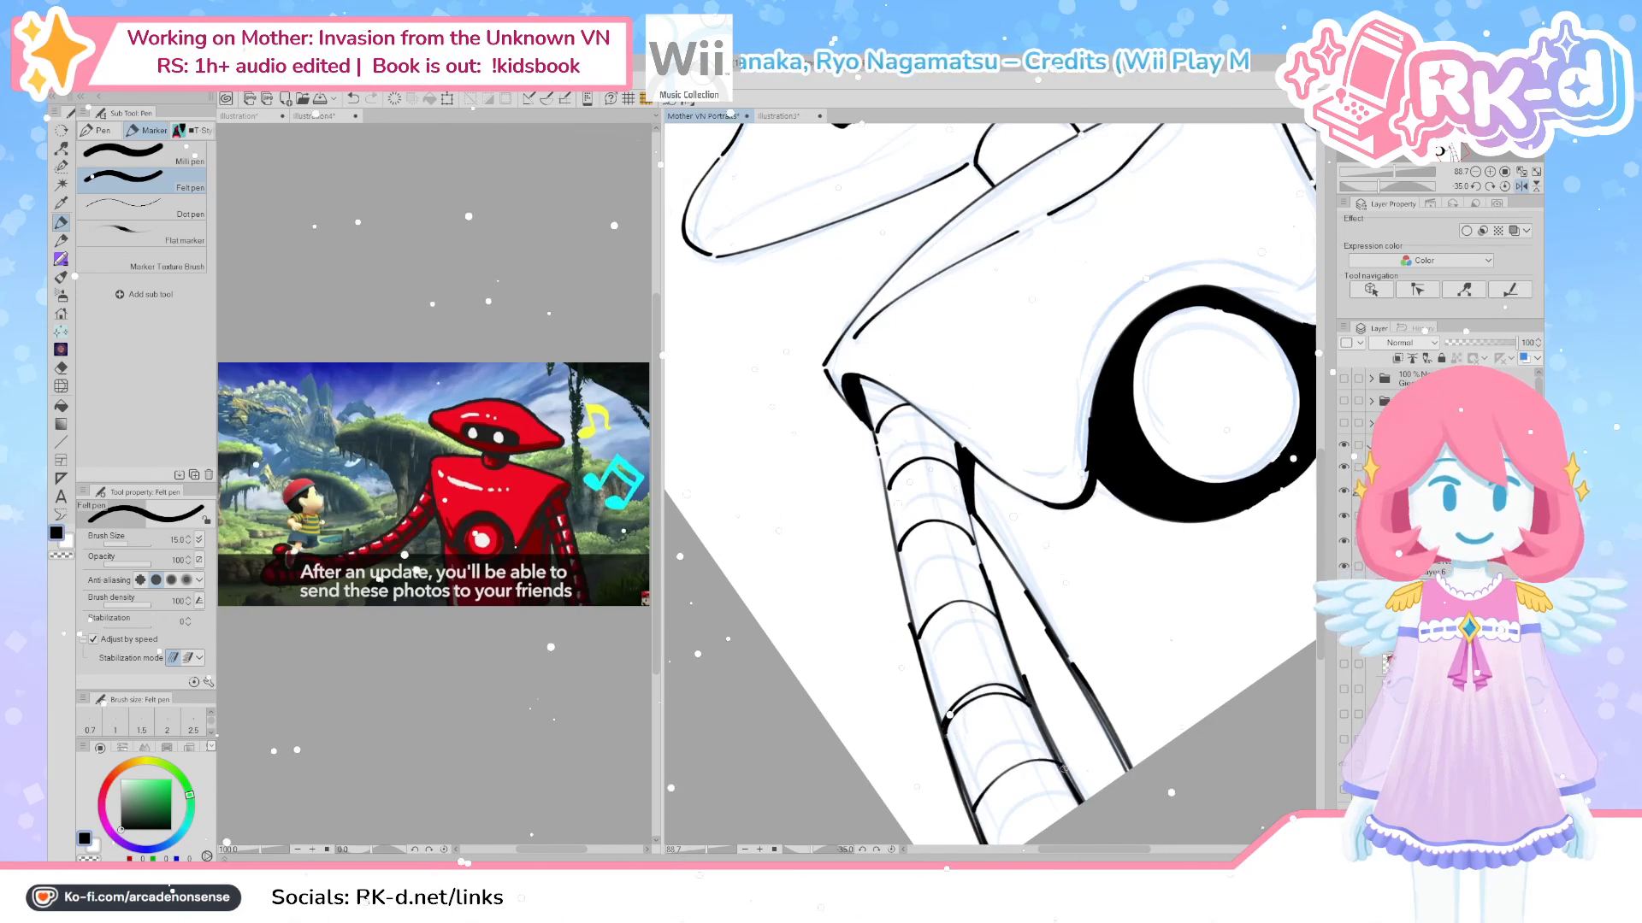
drag(1026, 811, 1017, 740)
key(ctrl+z)
mouse_move(979, 793)
mouse_down()
mouse_move(1067, 750)
mouse_move(1013, 681)
mouse_up()
Reset the canvas rotation and ink the curved segment lines down the robot's right-side arm
mouse_move(1156, 405)
mouse_down()
mouse_move(920, 594)
mouse_move(1010, 532)
mouse_up()
key(ctrl+@)
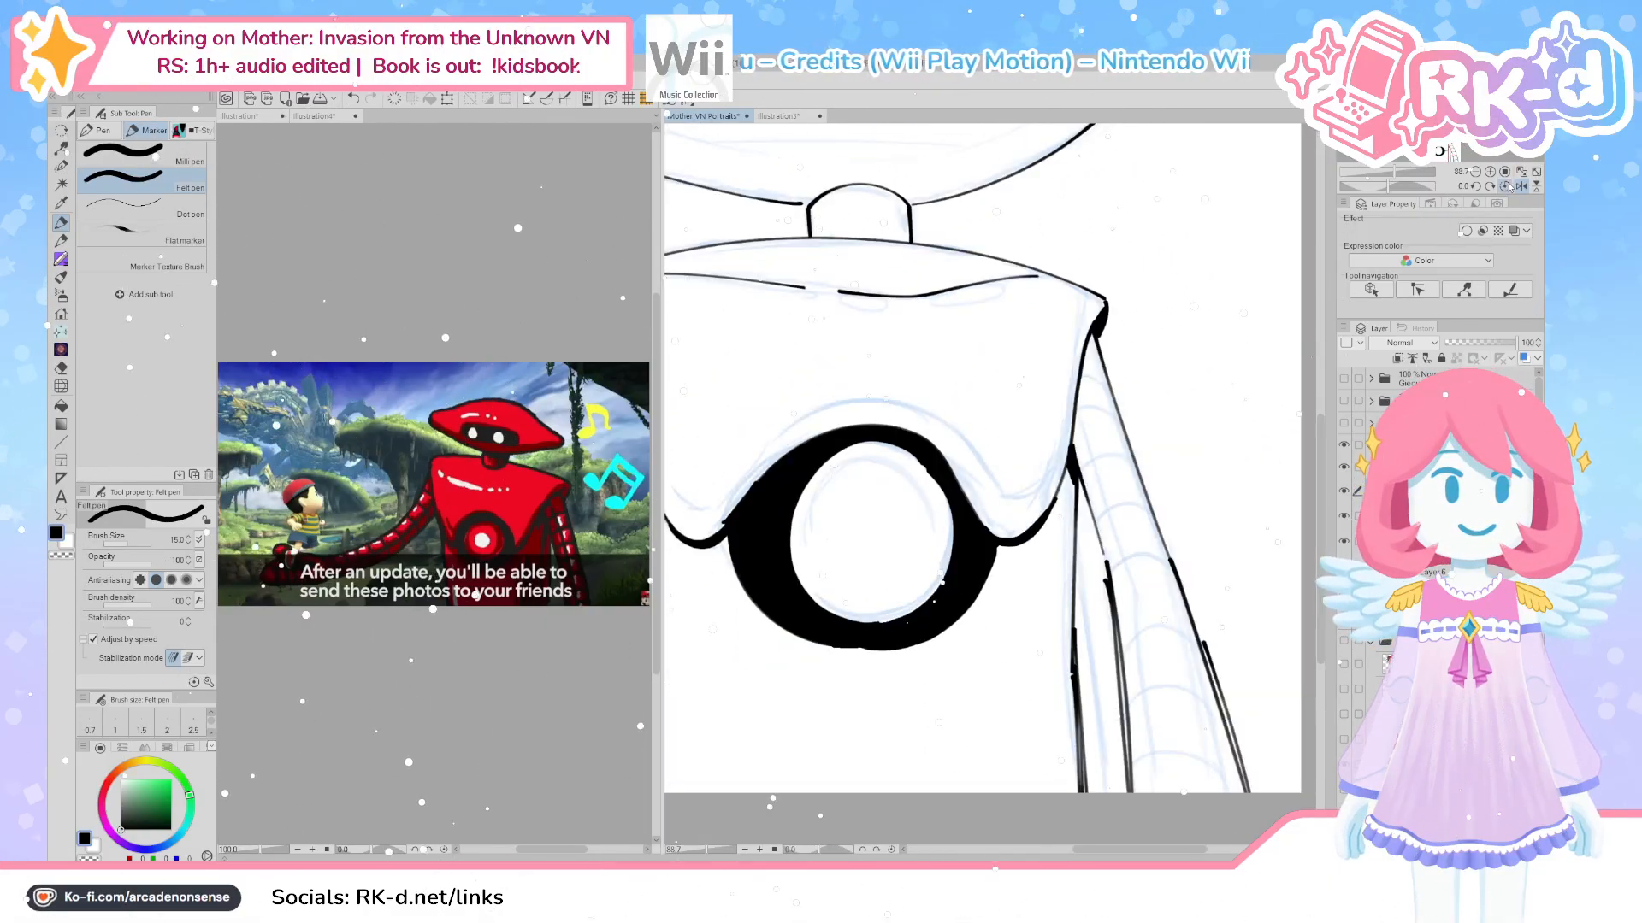
scroll(939, 474, down, 2)
drag(938, 475, 1004, 527)
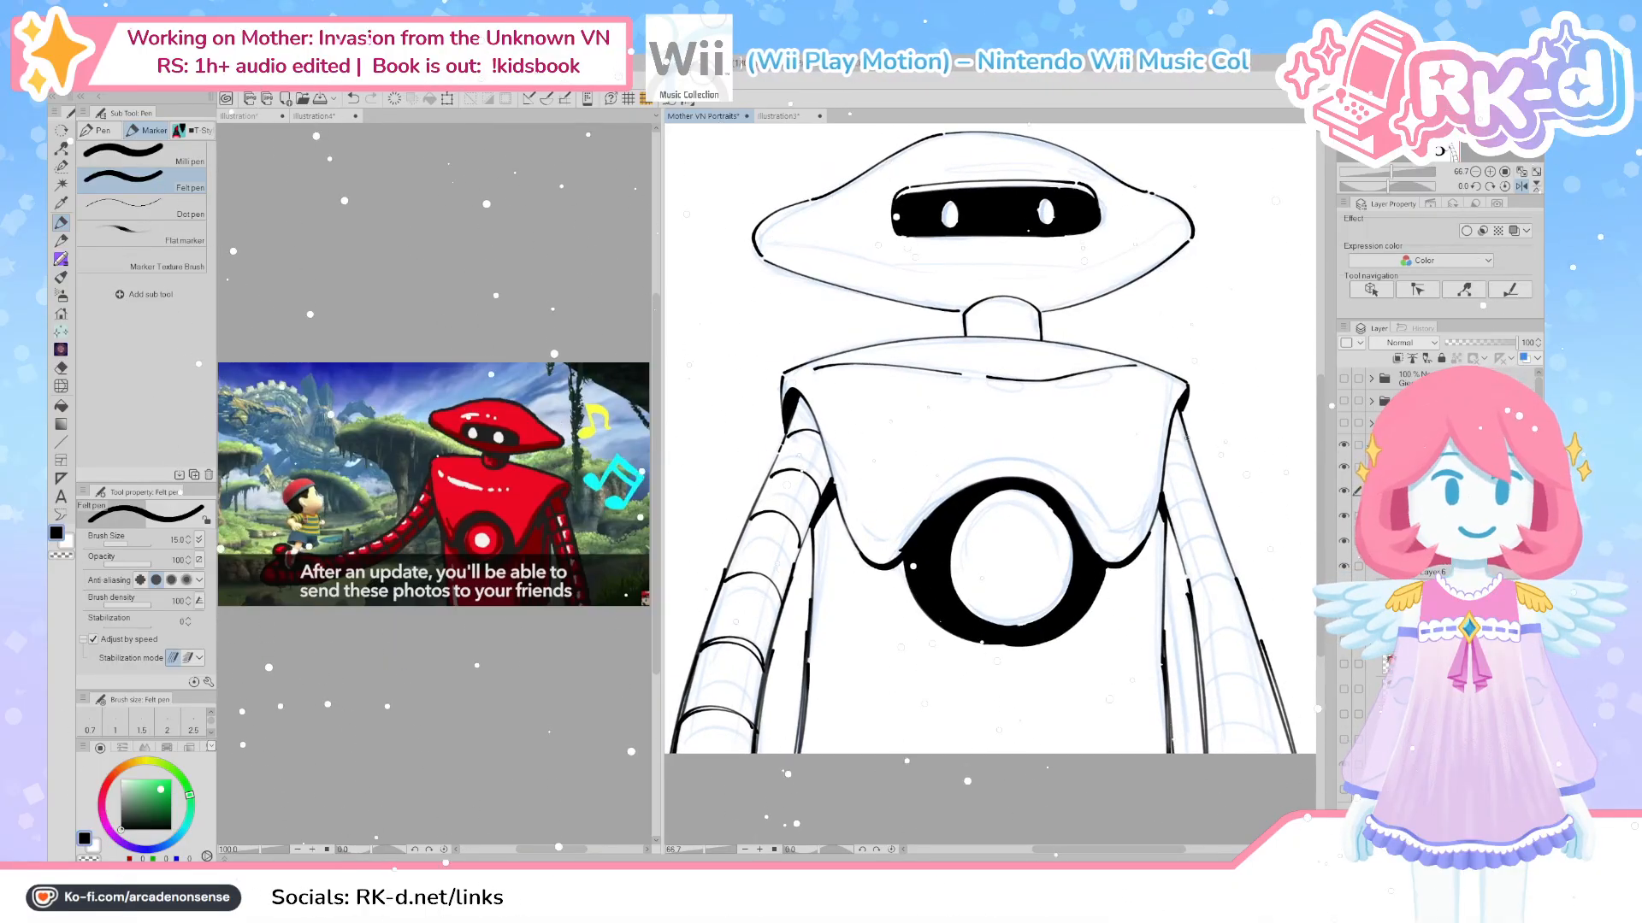
drag(1183, 434, 1141, 462)
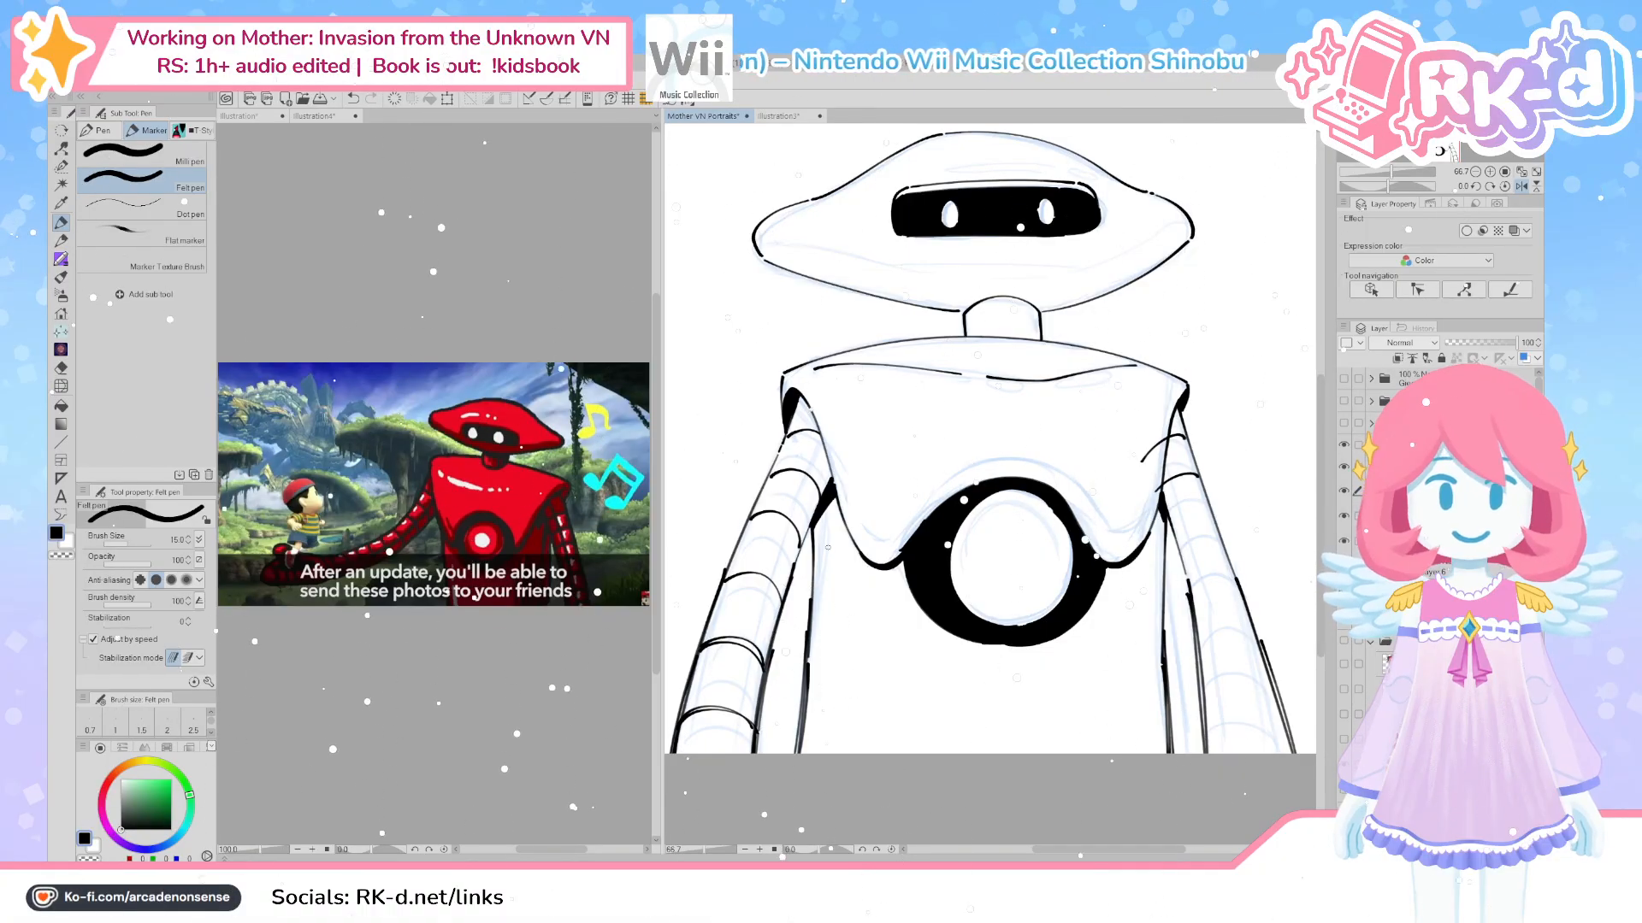
drag(1176, 544, 1216, 532)
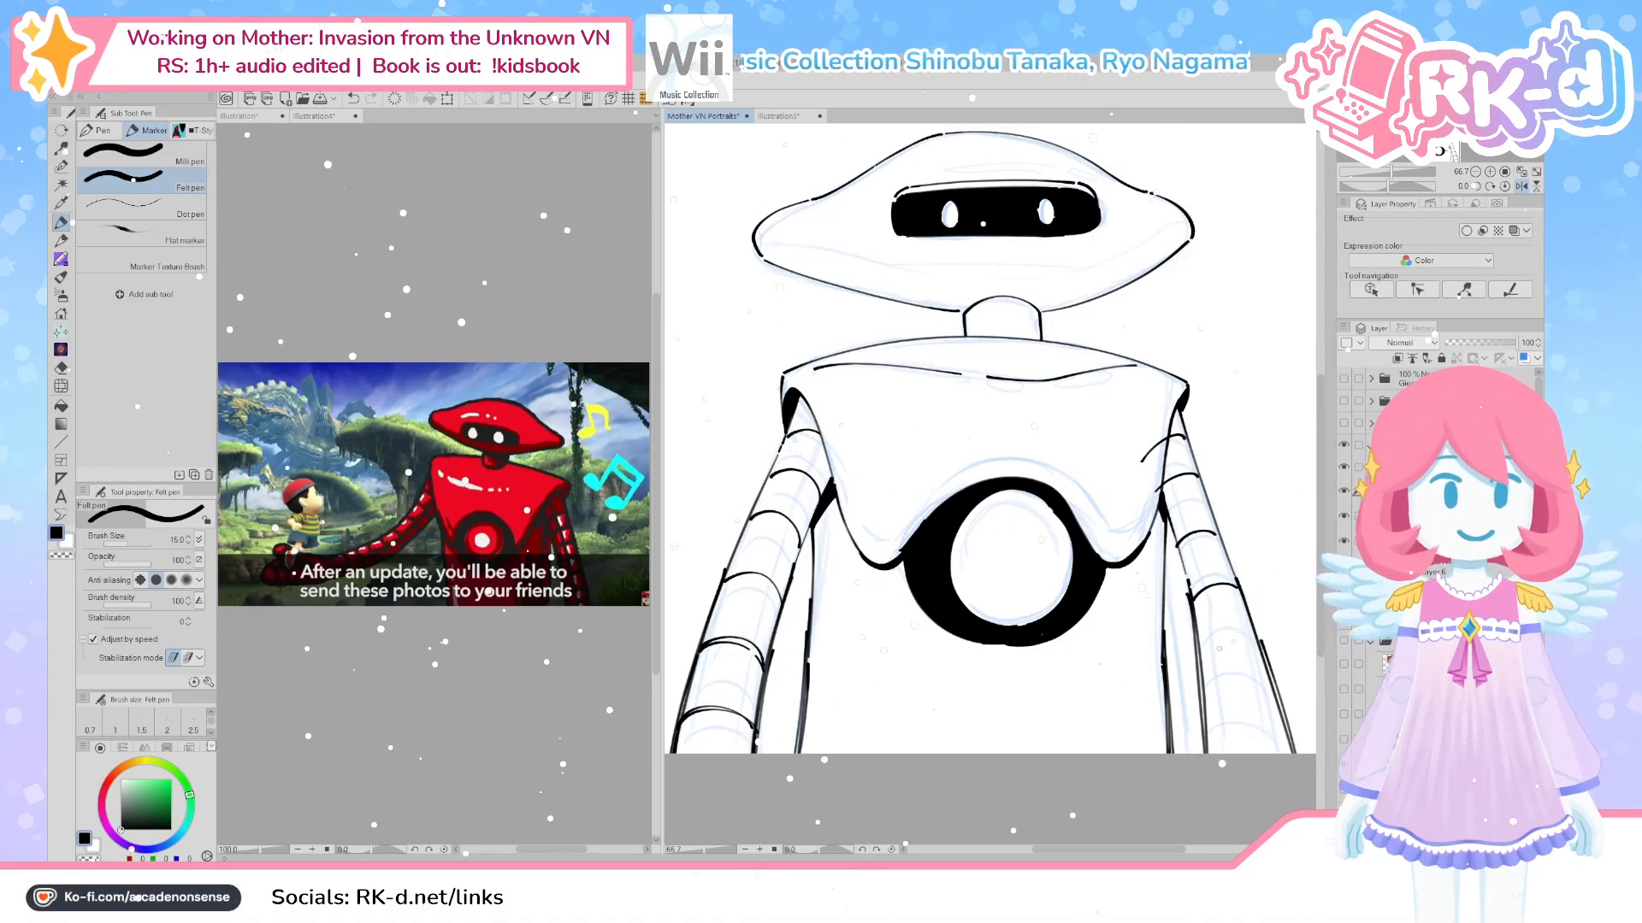
mouse_move(1257, 640)
mouse_down()
mouse_move(1220, 652)
mouse_move(1261, 654)
mouse_move(1210, 651)
mouse_move(1259, 650)
mouse_up()
key(ctrl+z)
key(ctrl+z)
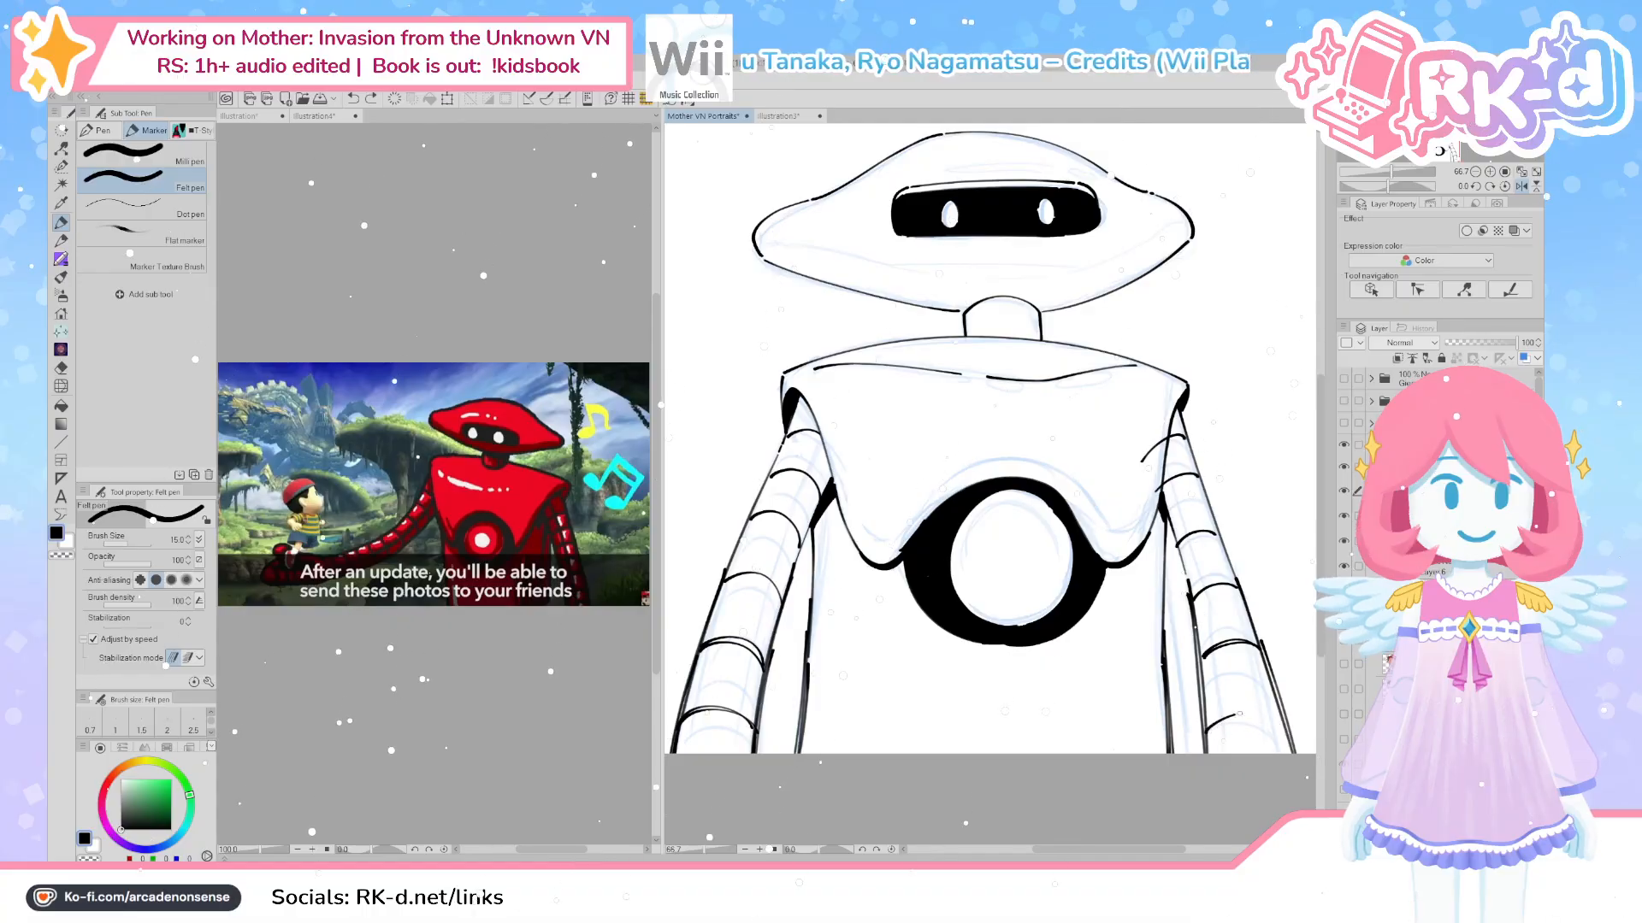
drag(1204, 733, 1282, 721)
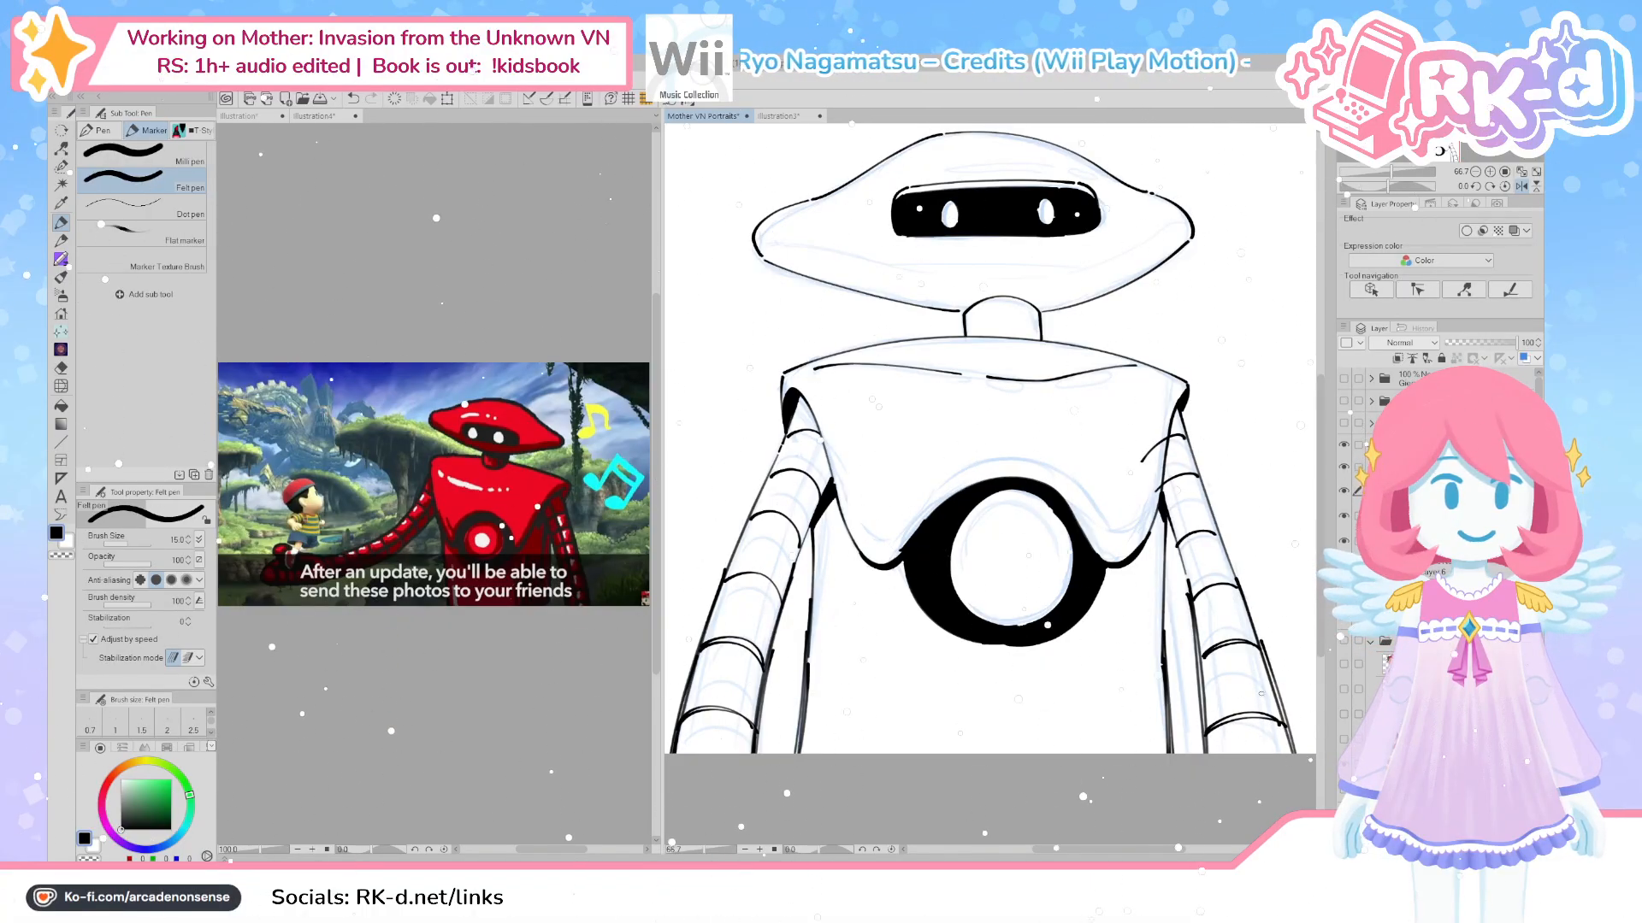
scroll(988, 512, down, 2)
key(e)
mouse_move(1094, 485)
mouse_down()
mouse_move(1034, 528)
mouse_move(1019, 637)
mouse_move(1012, 591)
mouse_up()
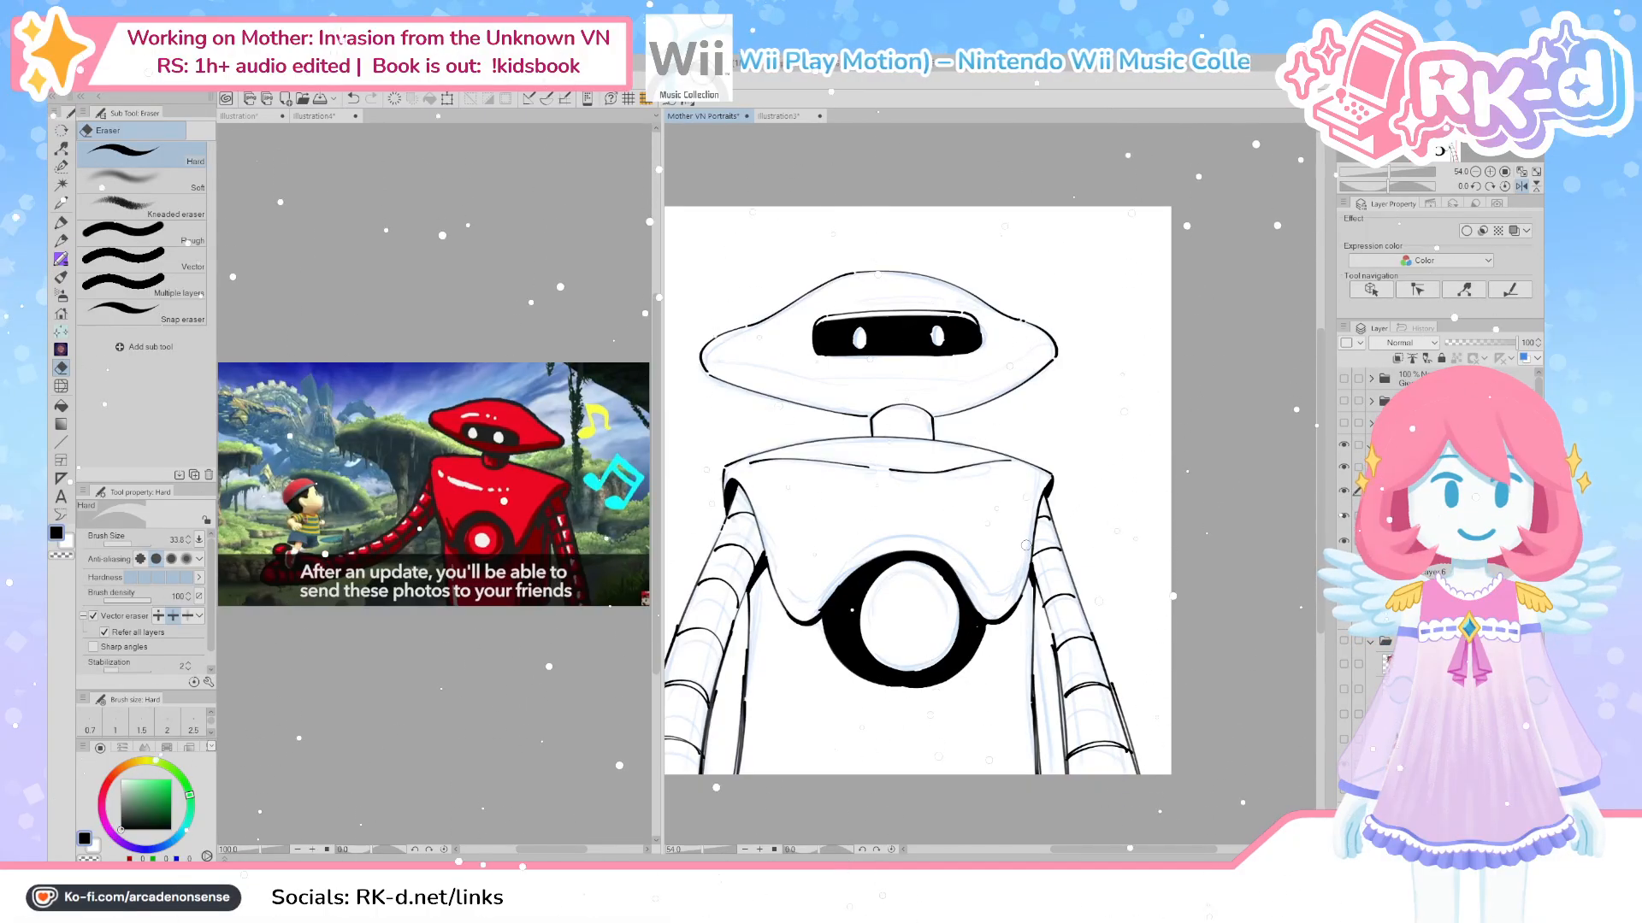
key(p)
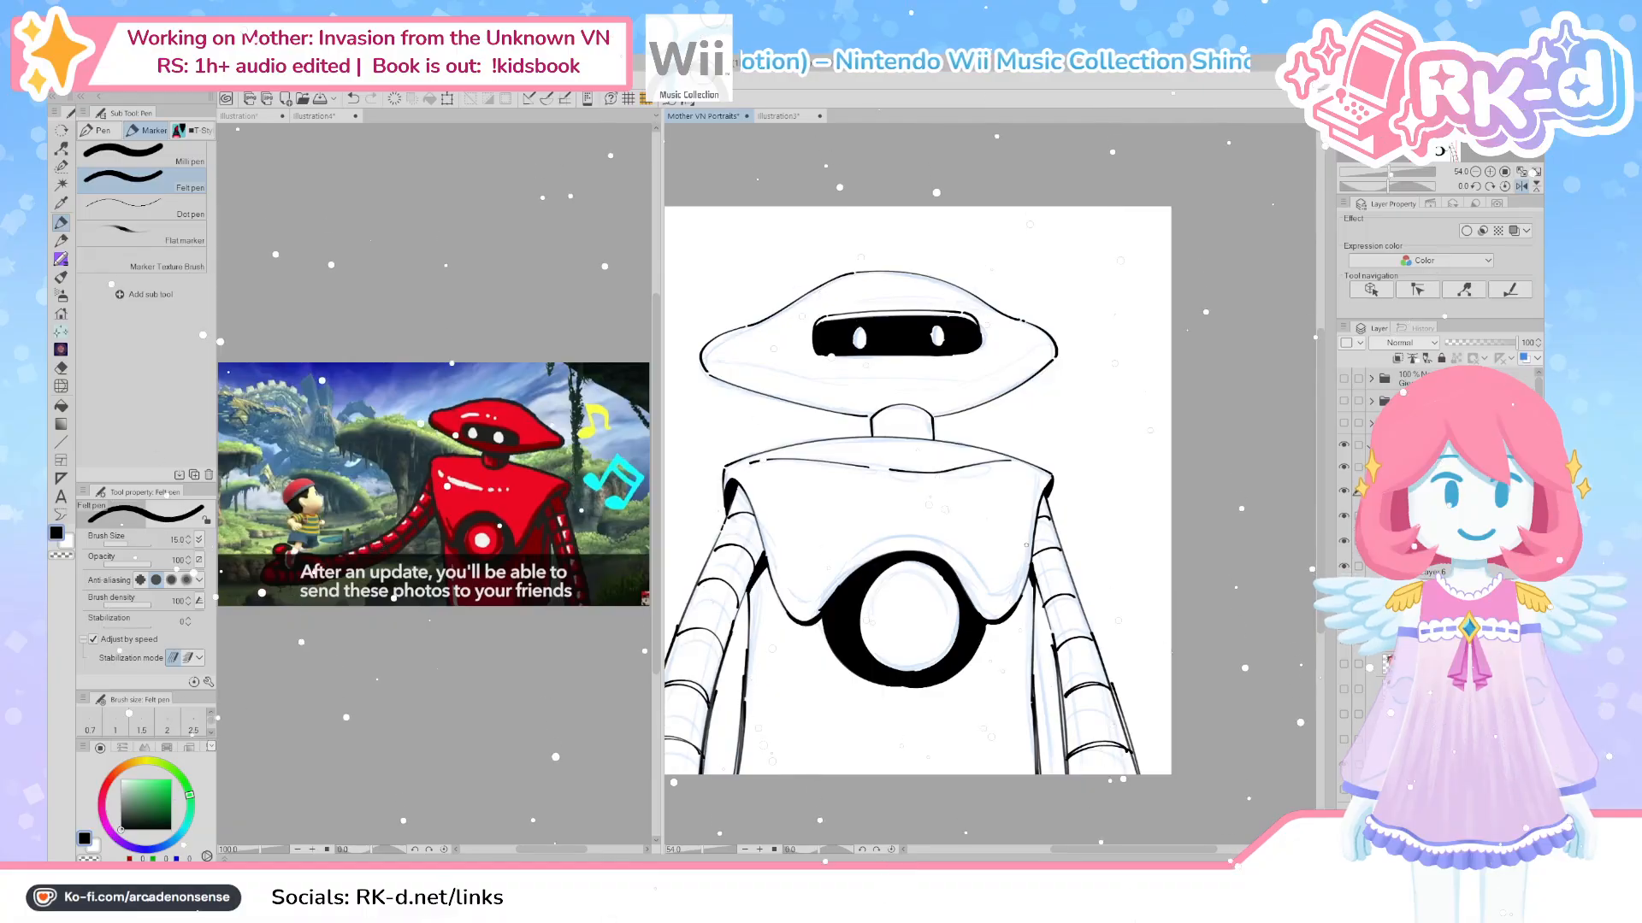
key(bracketright)
key(bracketright)
key(bracketright)
key(bracketright)
key(bracketright)
key(bracketright)
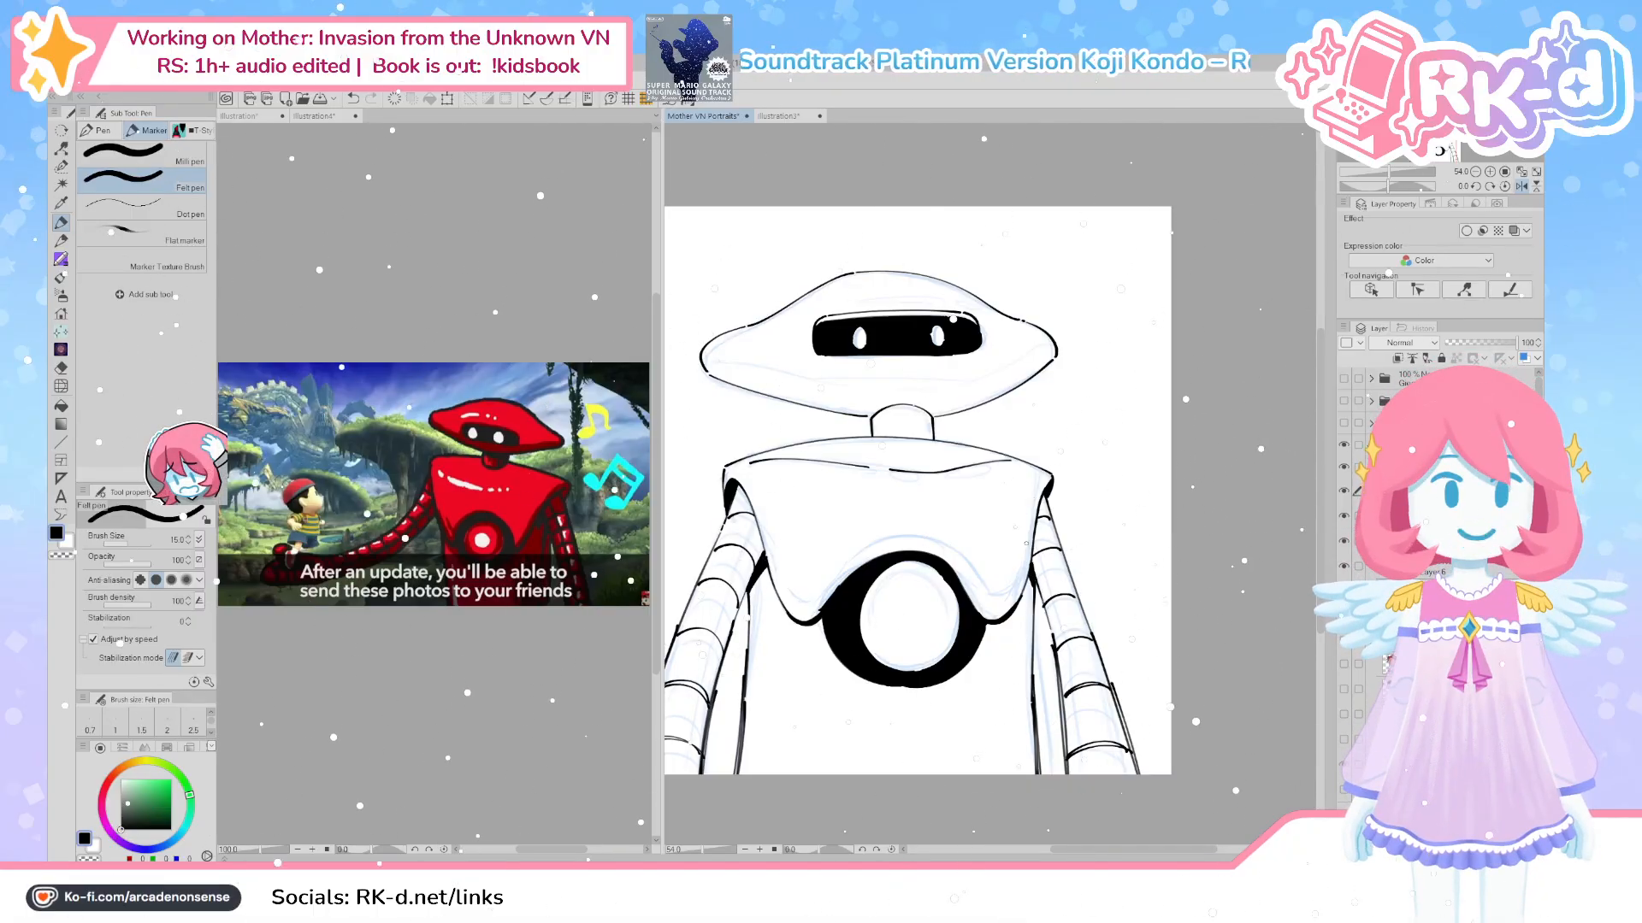
scroll(1013, 764, up, 2)
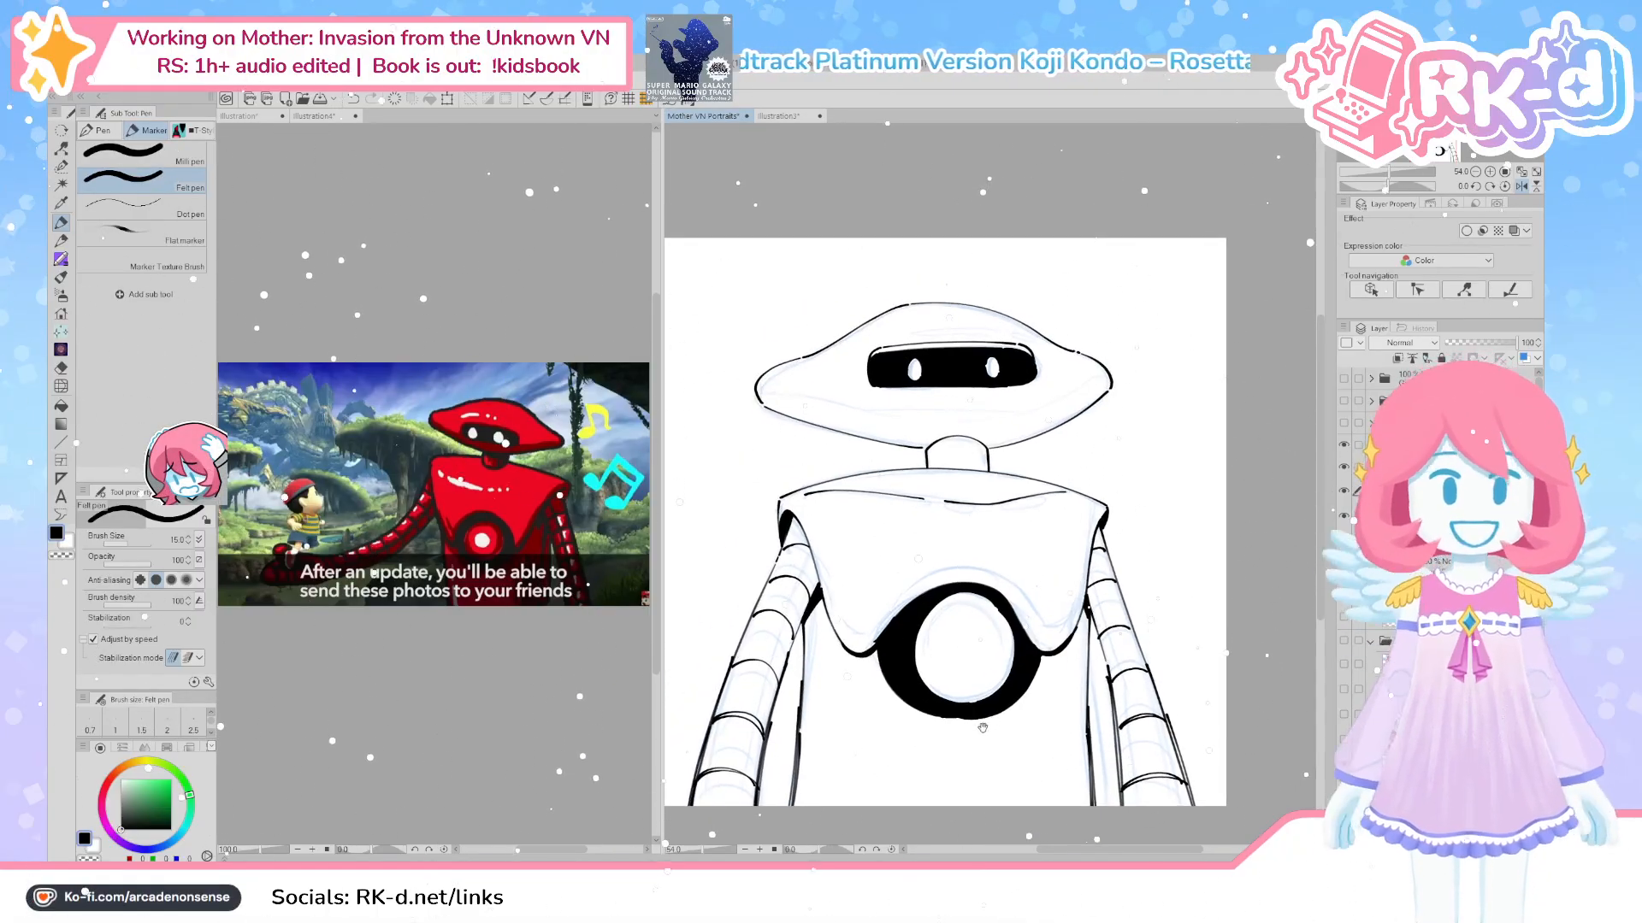
drag(1013, 764, 1043, 743)
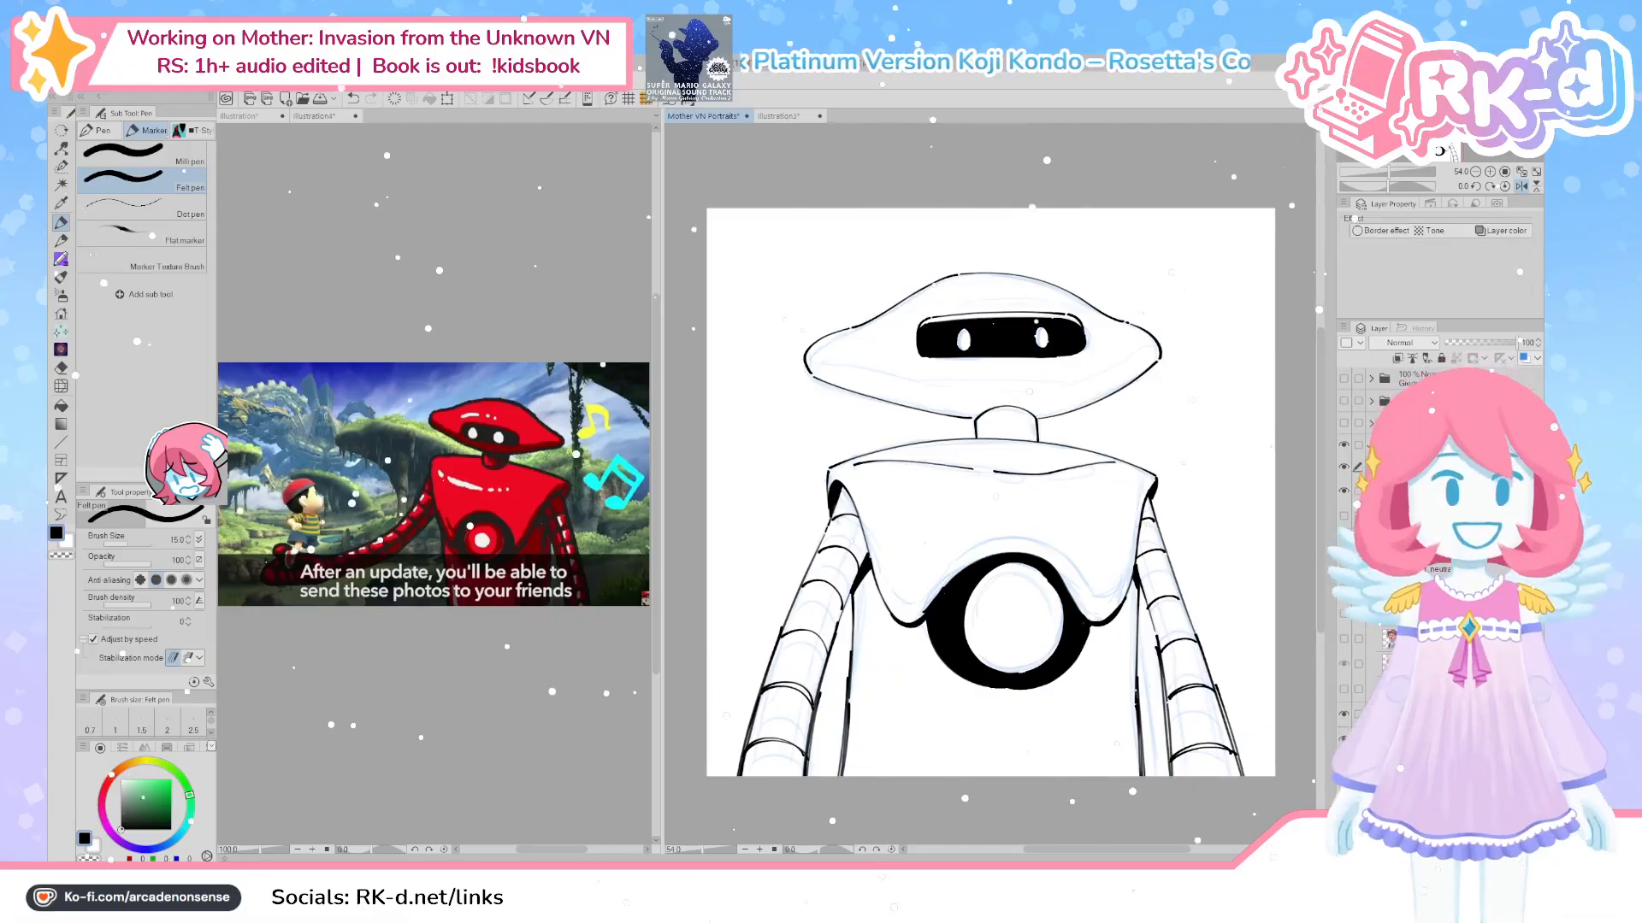
Hide the robot's sketch and line art, and show the girl's portrait folder instead
click(1344, 490)
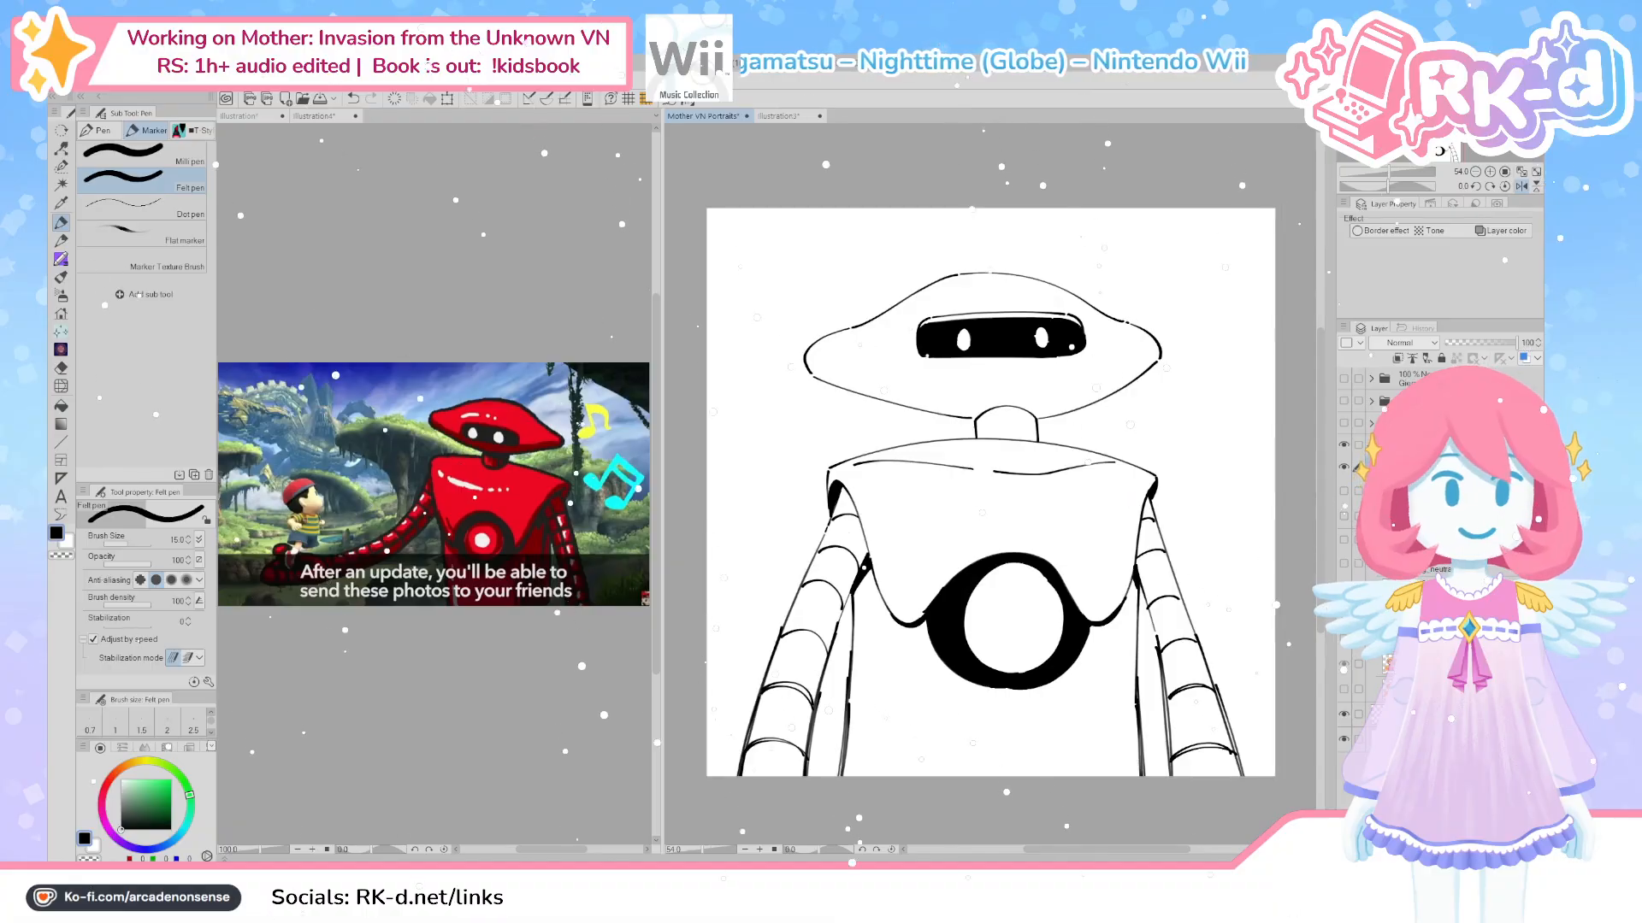
click(1344, 446)
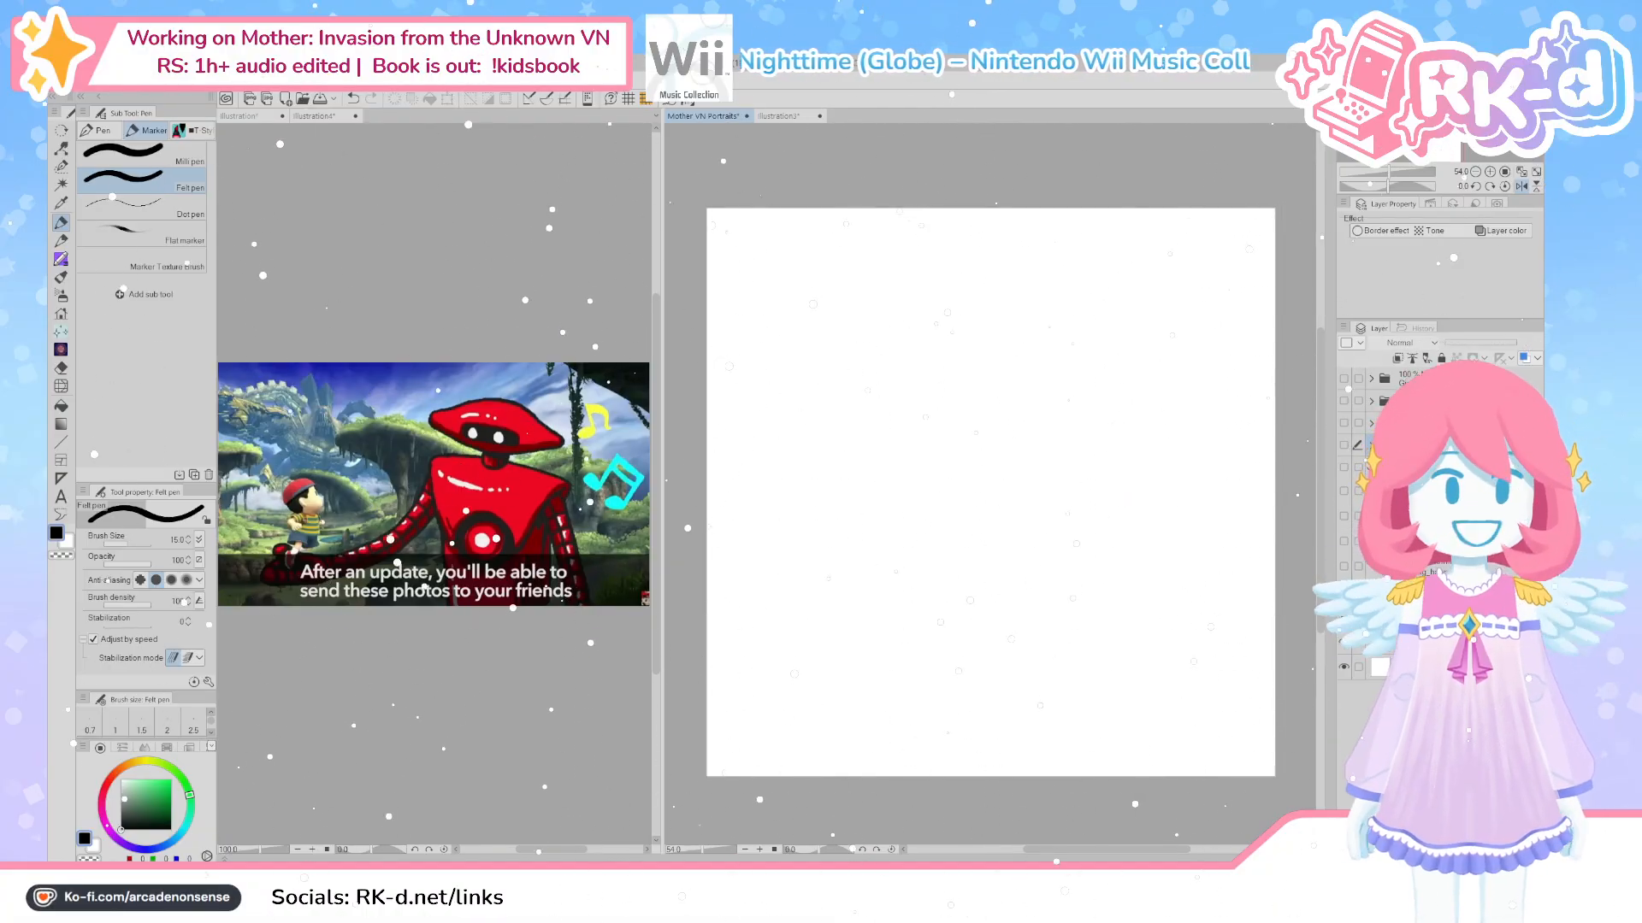
click(1344, 468)
click(1411, 467)
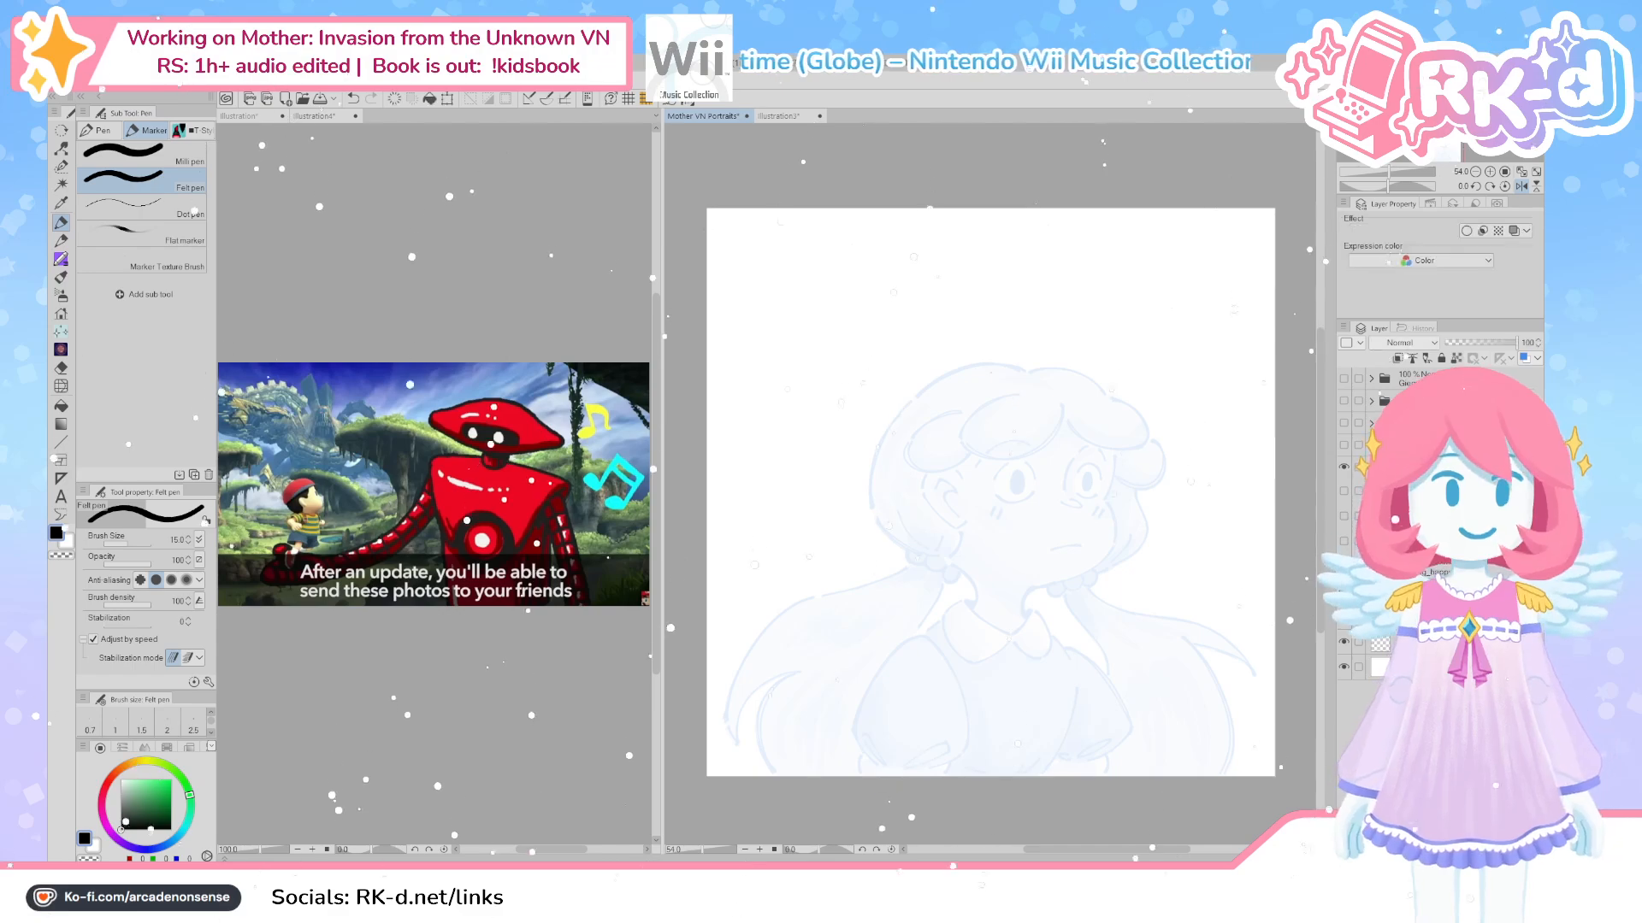
Turn off the layer color on the girl's portrait folder and set its opacity to 100
click(1415, 467)
click(1503, 231)
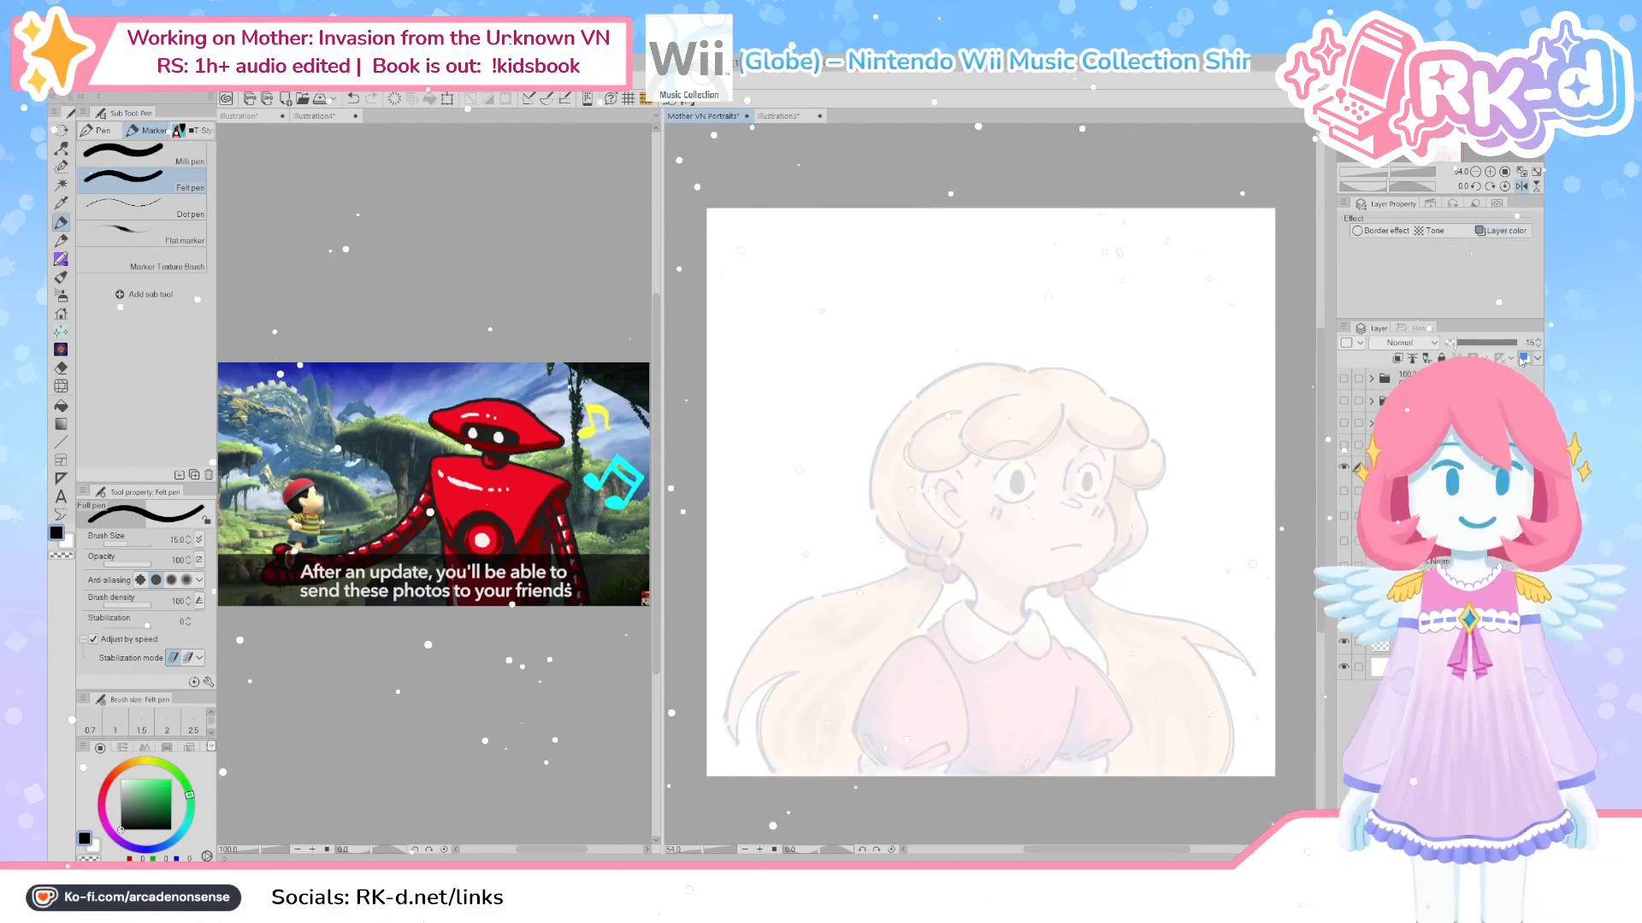
drag(1494, 343, 1543, 347)
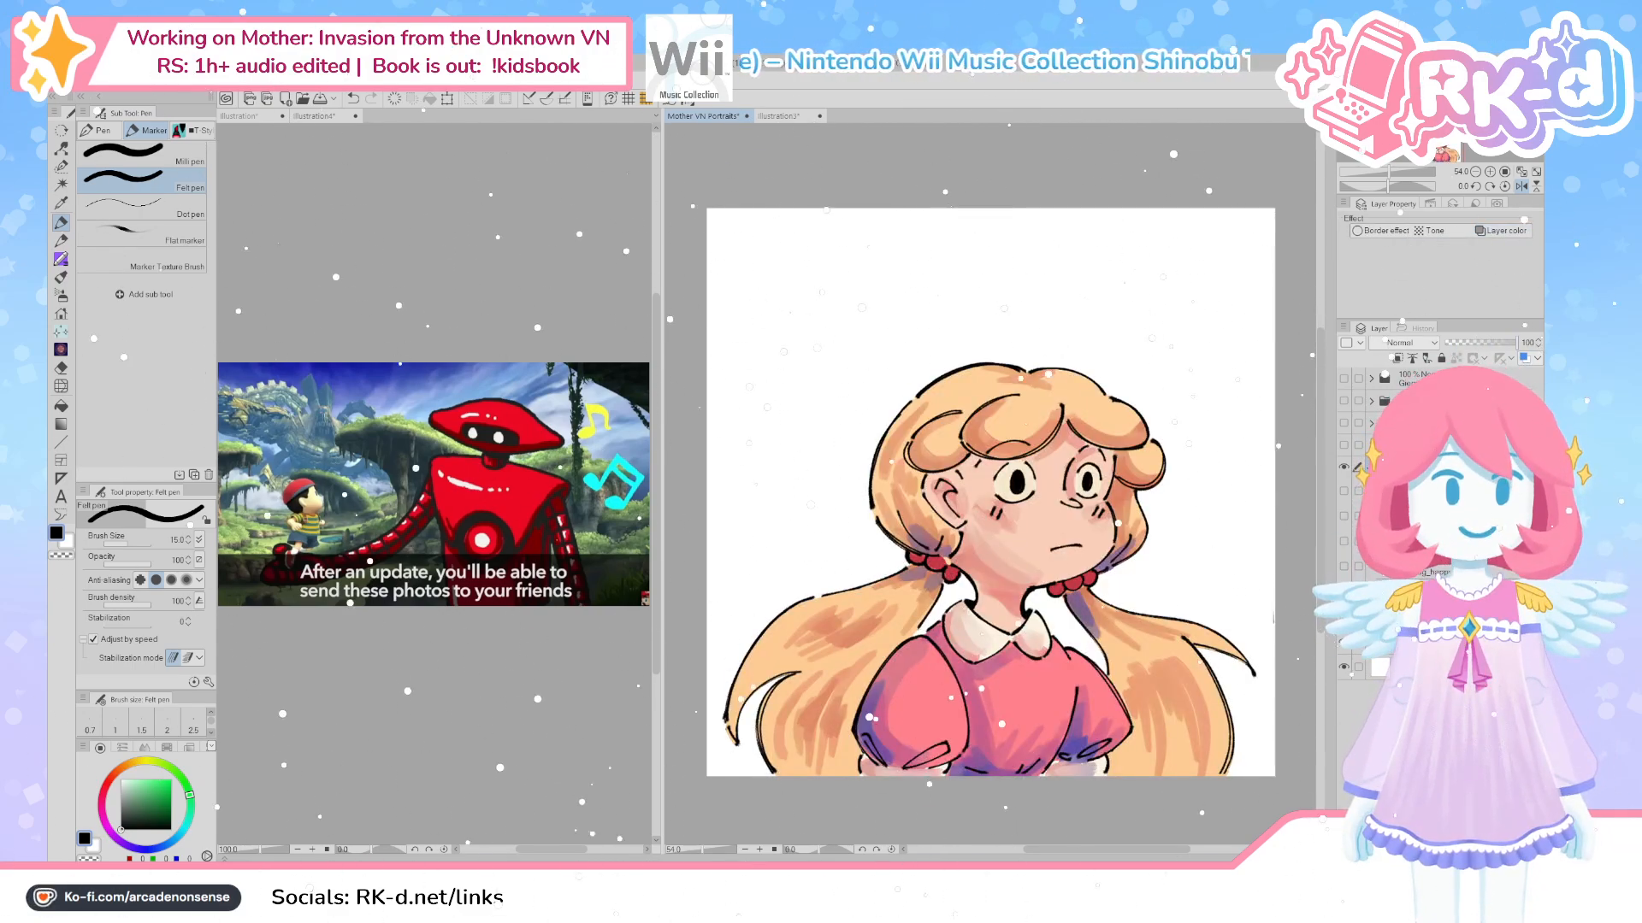
Compare the robot line art over the girl's portrait, then hide the portrait and show only the robot
click(1343, 444)
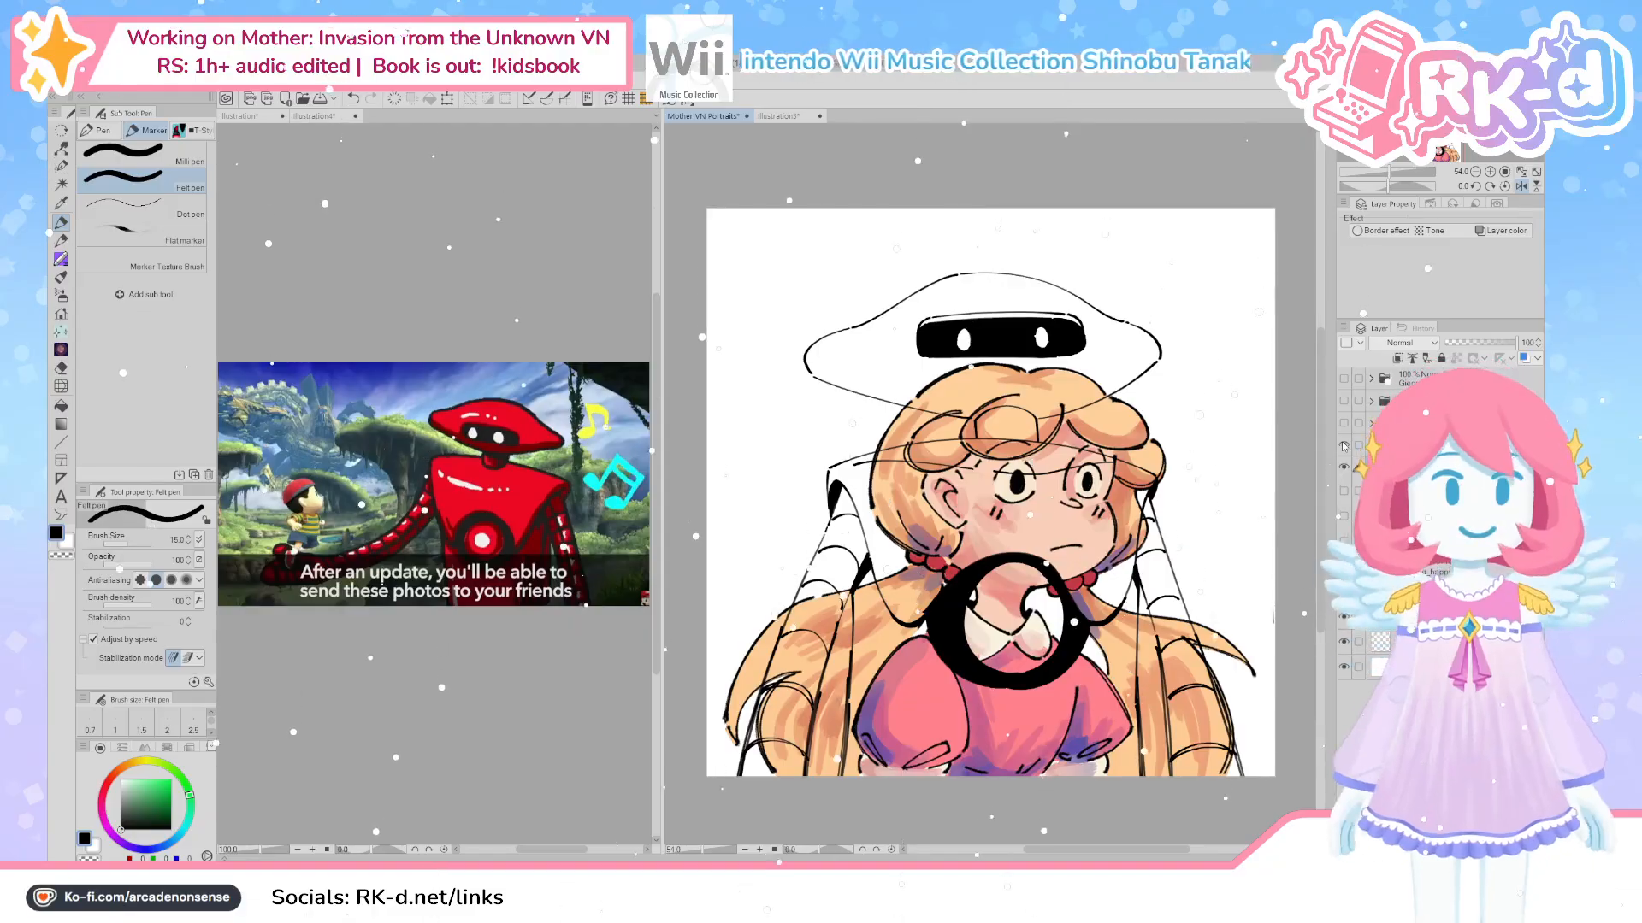
click(1343, 443)
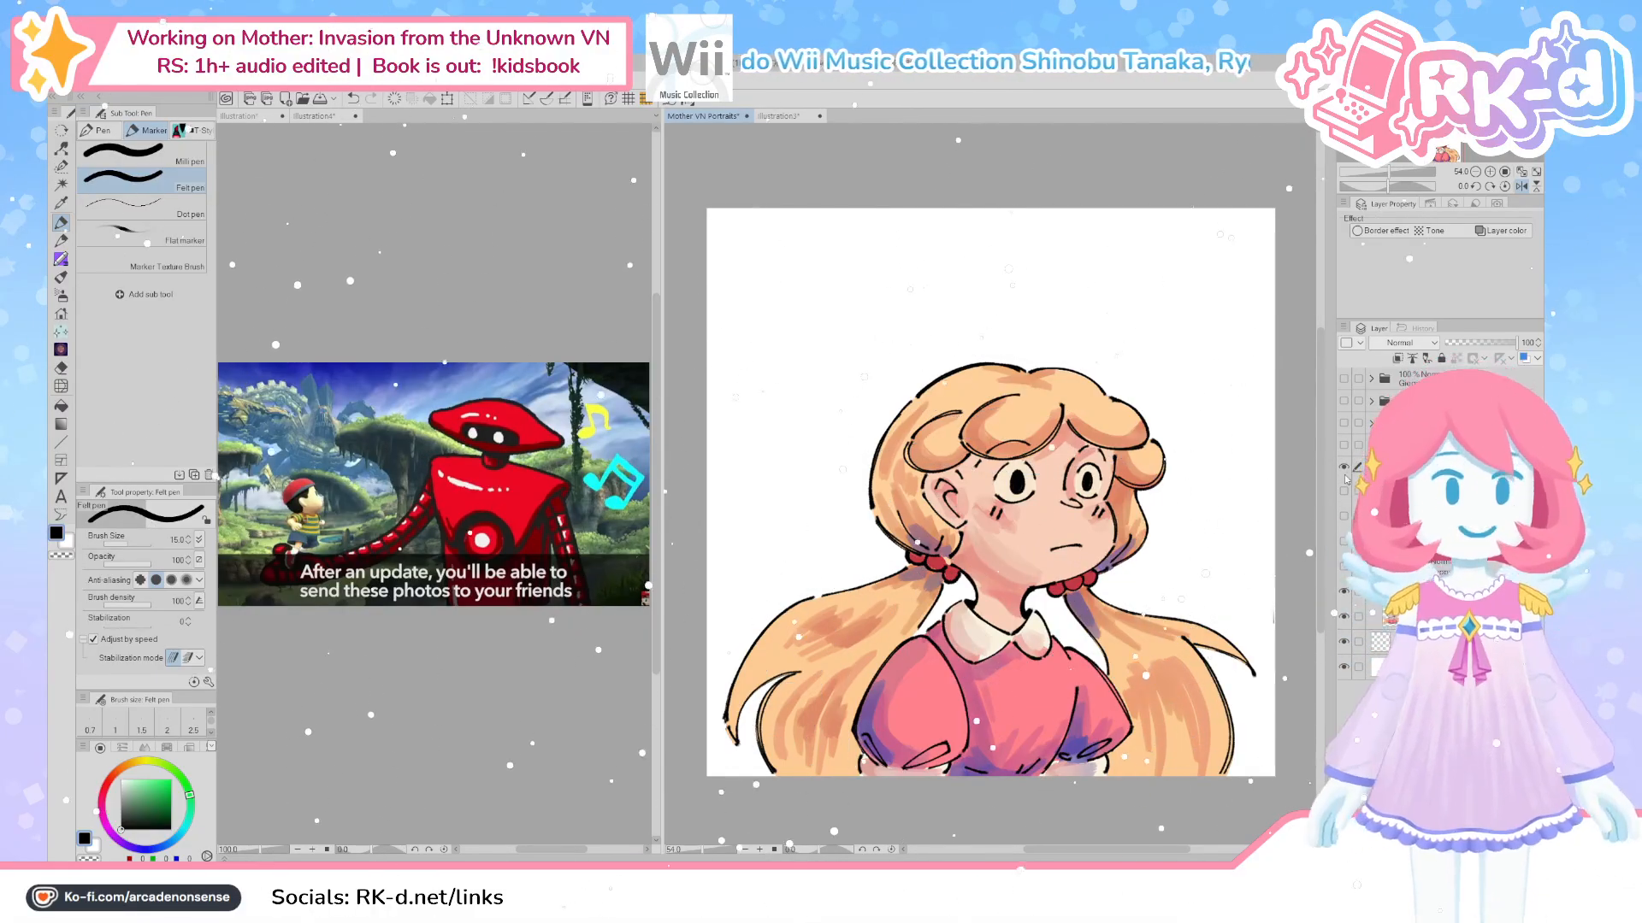
click(1343, 467)
click(1343, 444)
click(1385, 445)
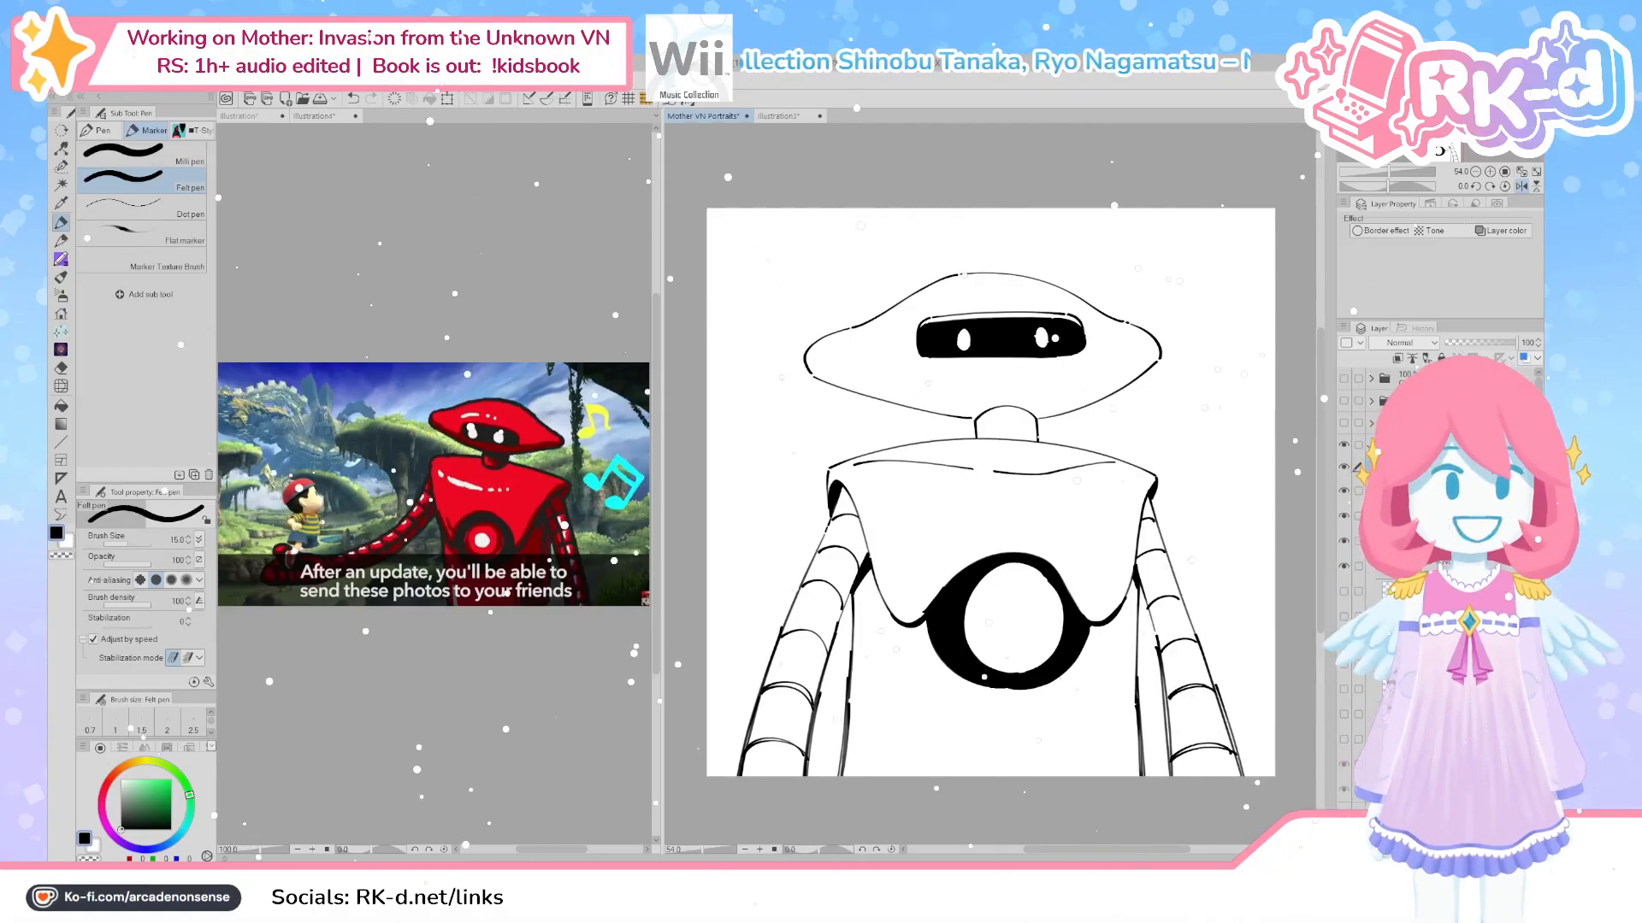
Make the robot's line art layer active and select its strokes with the Object tool
ctrl+shift+click(982, 444)
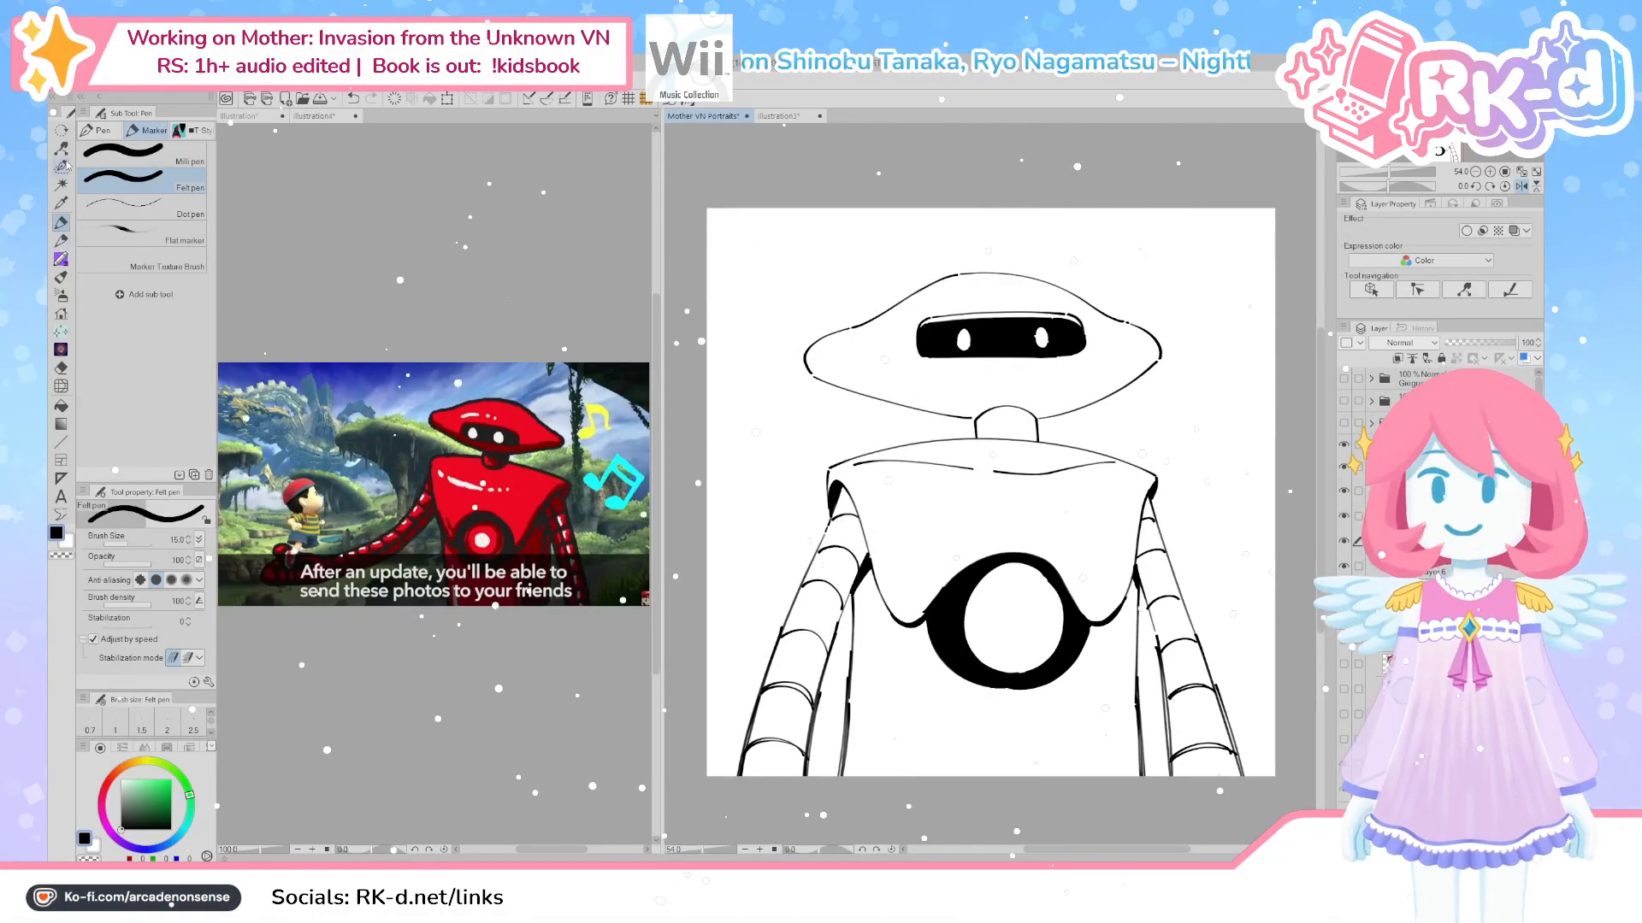
click(98, 132)
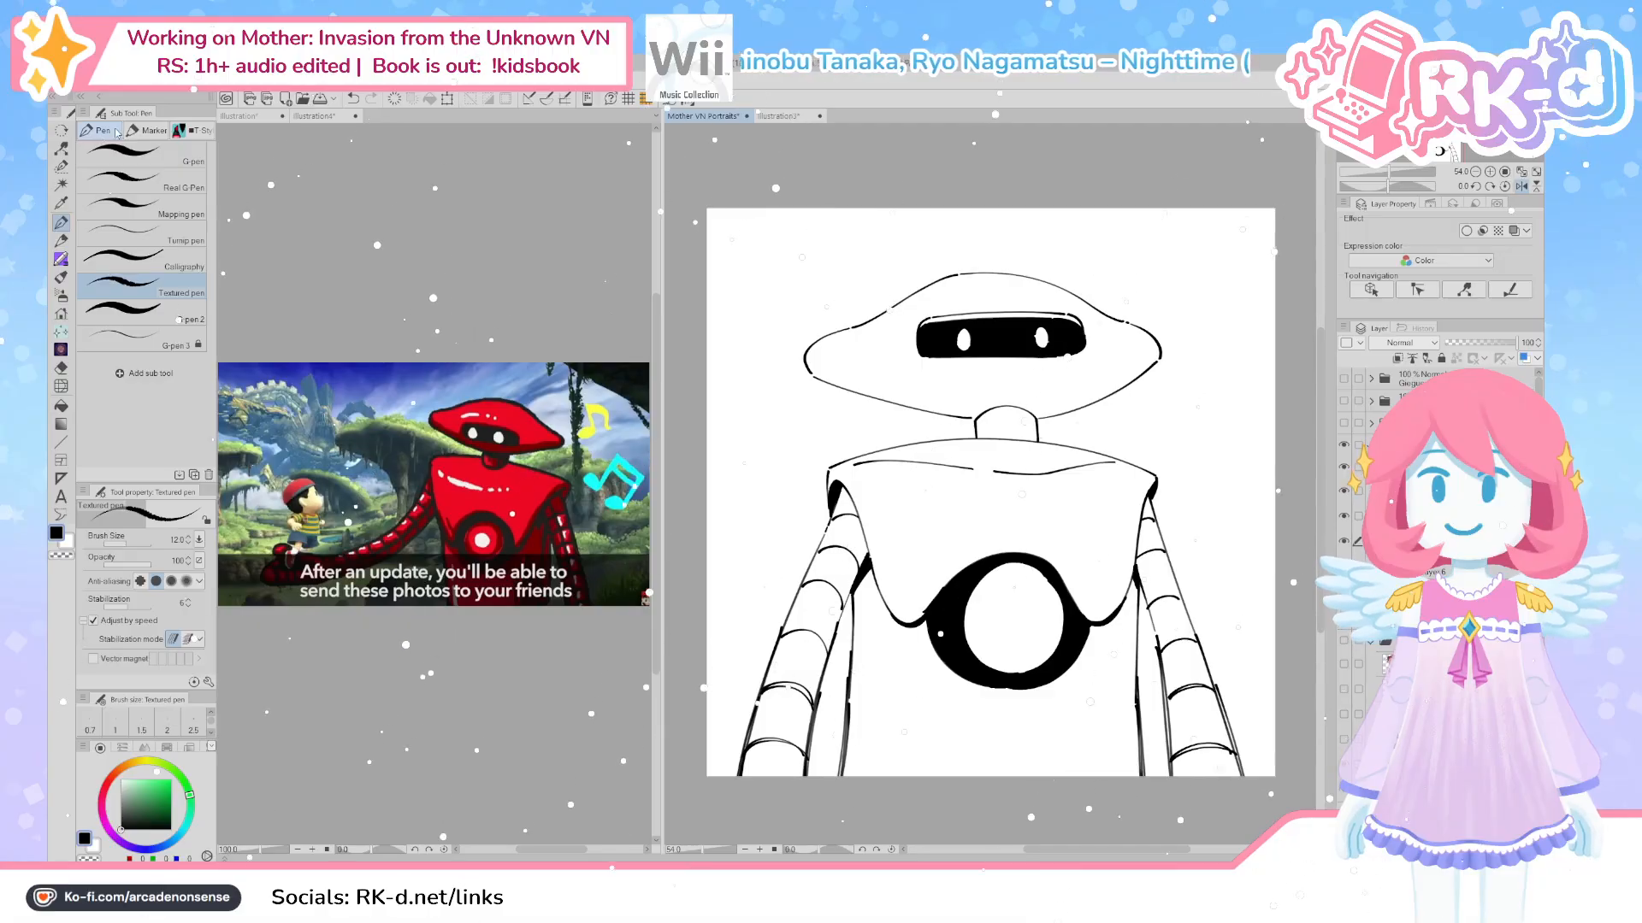
click(151, 130)
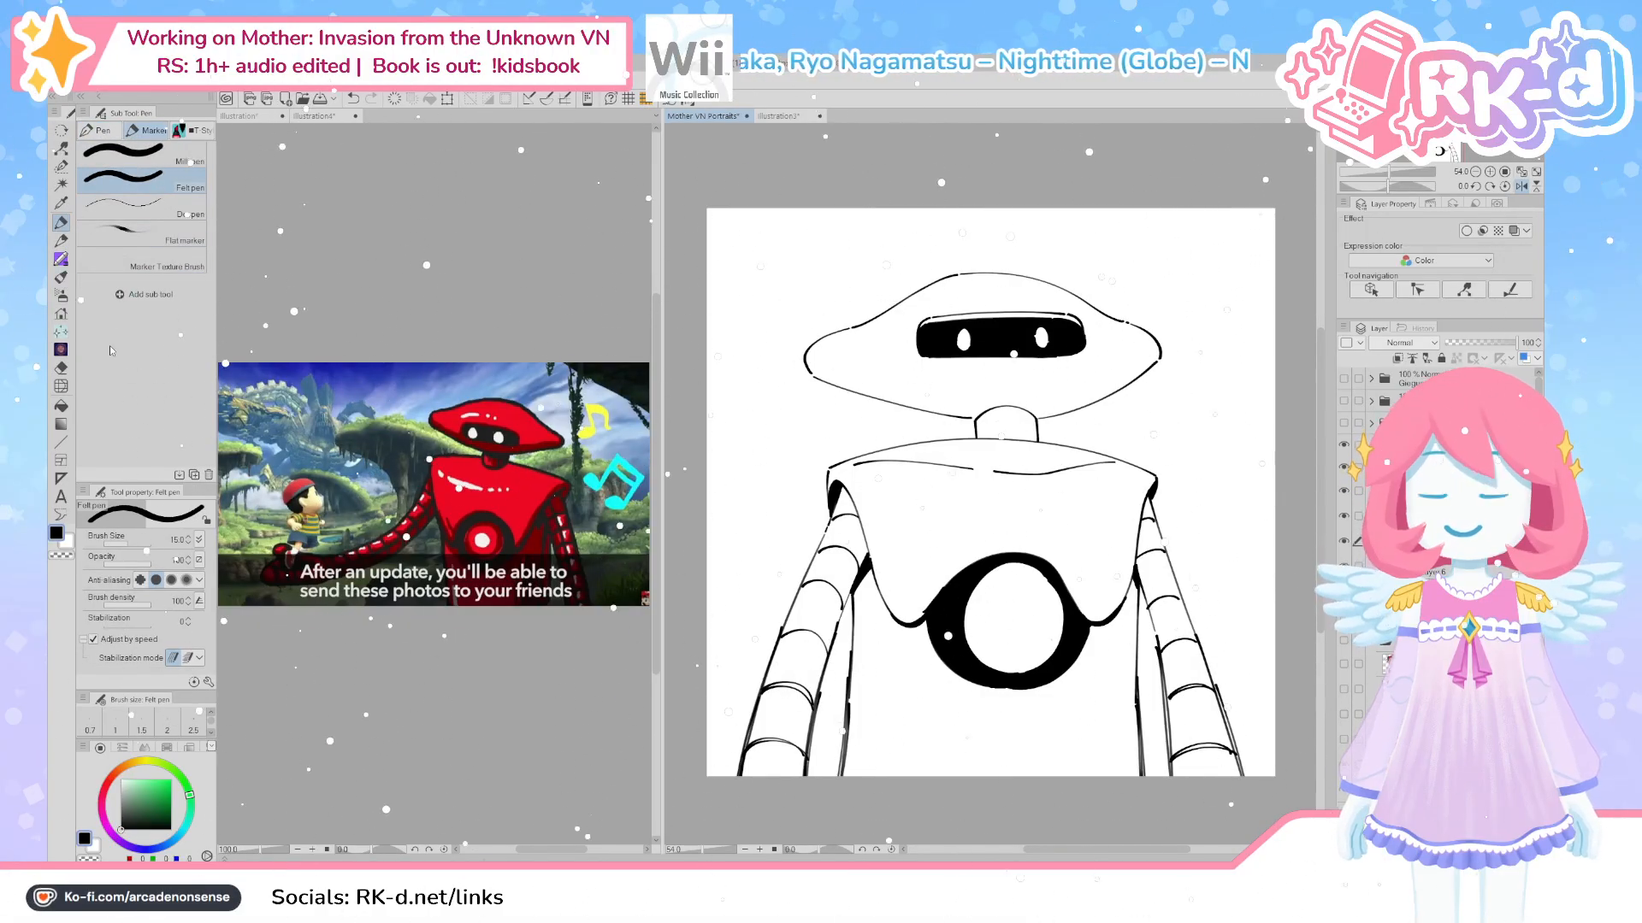
click(61, 130)
click(61, 148)
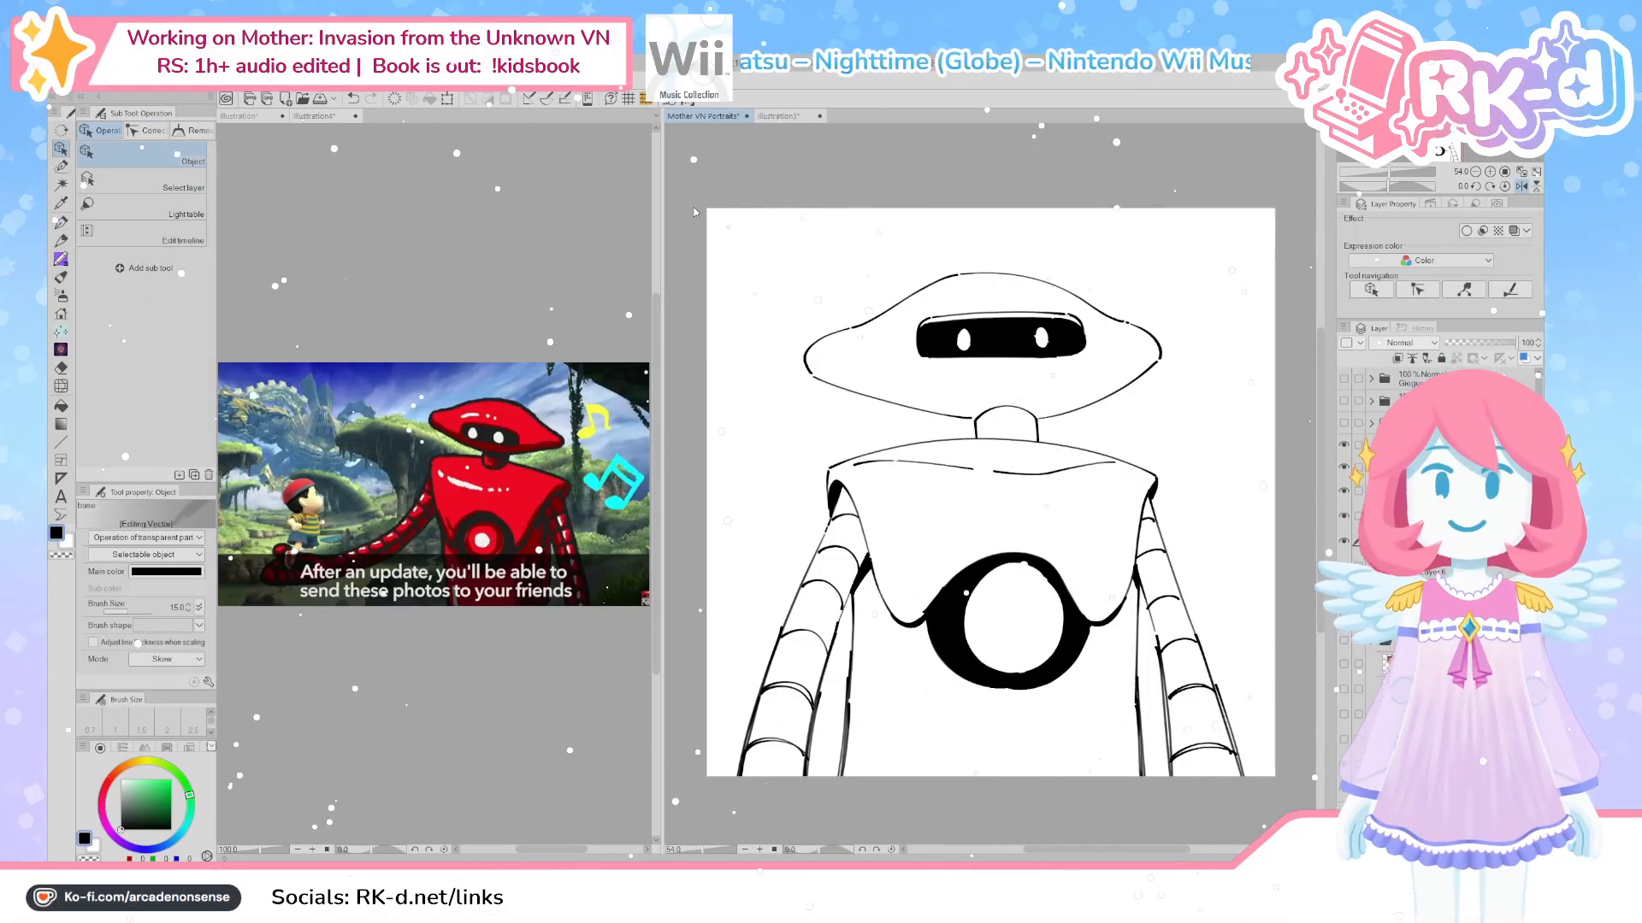
key(m)
mouse_move(931, 301)
mouse_down()
mouse_move(812, 650)
mouse_move(1111, 684)
mouse_move(1214, 384)
mouse_move(1197, 282)
mouse_up()
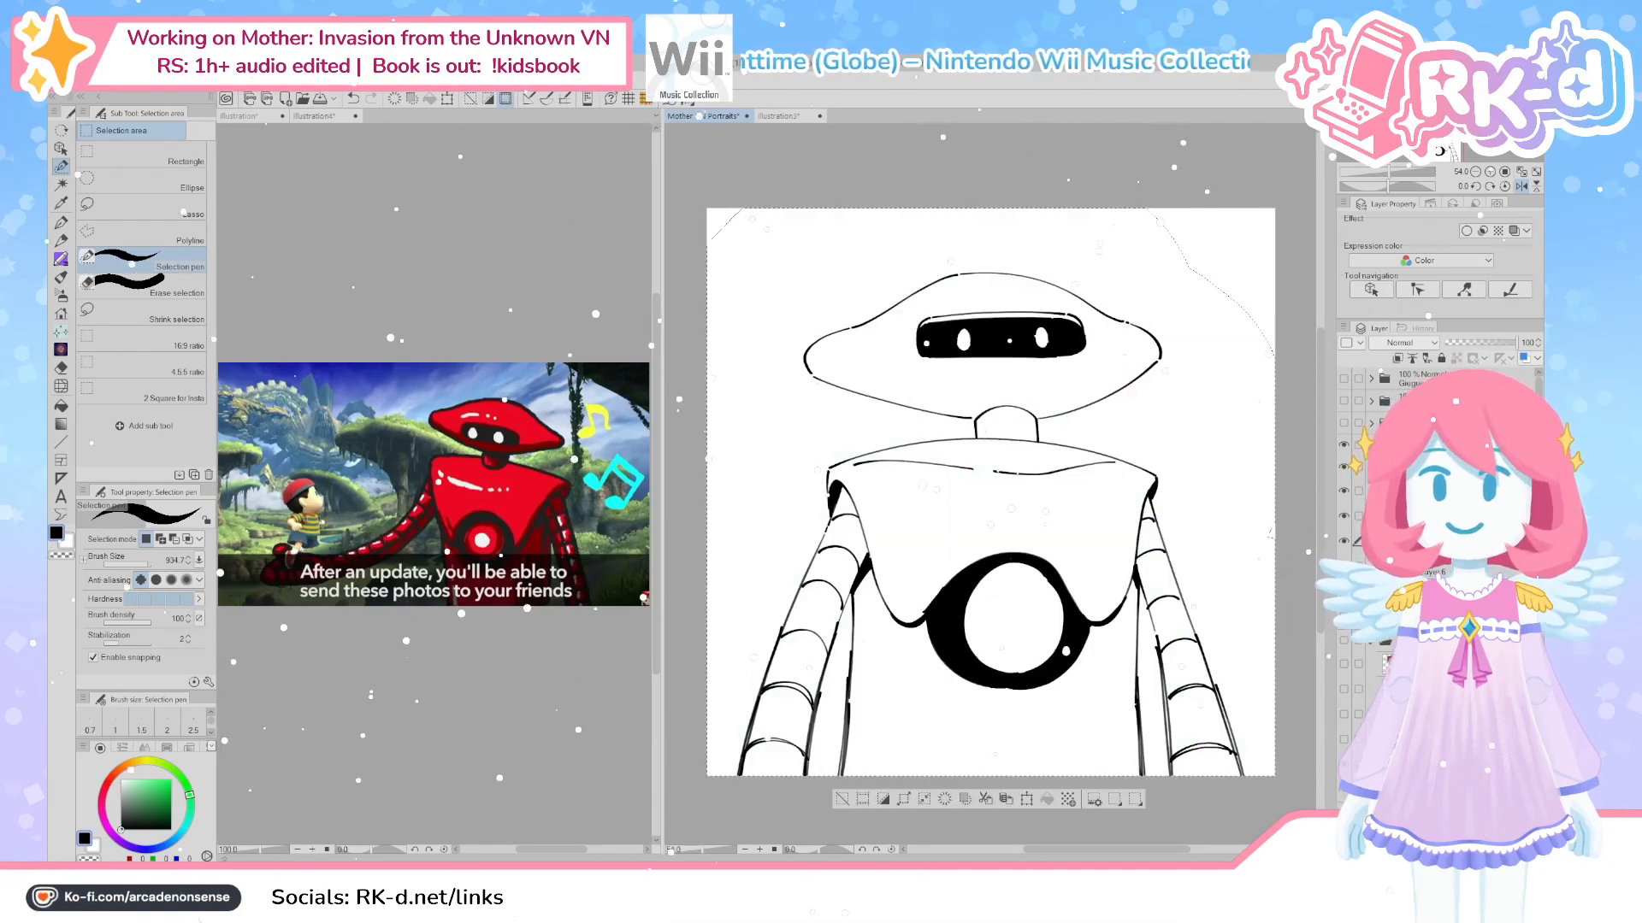
key(o)
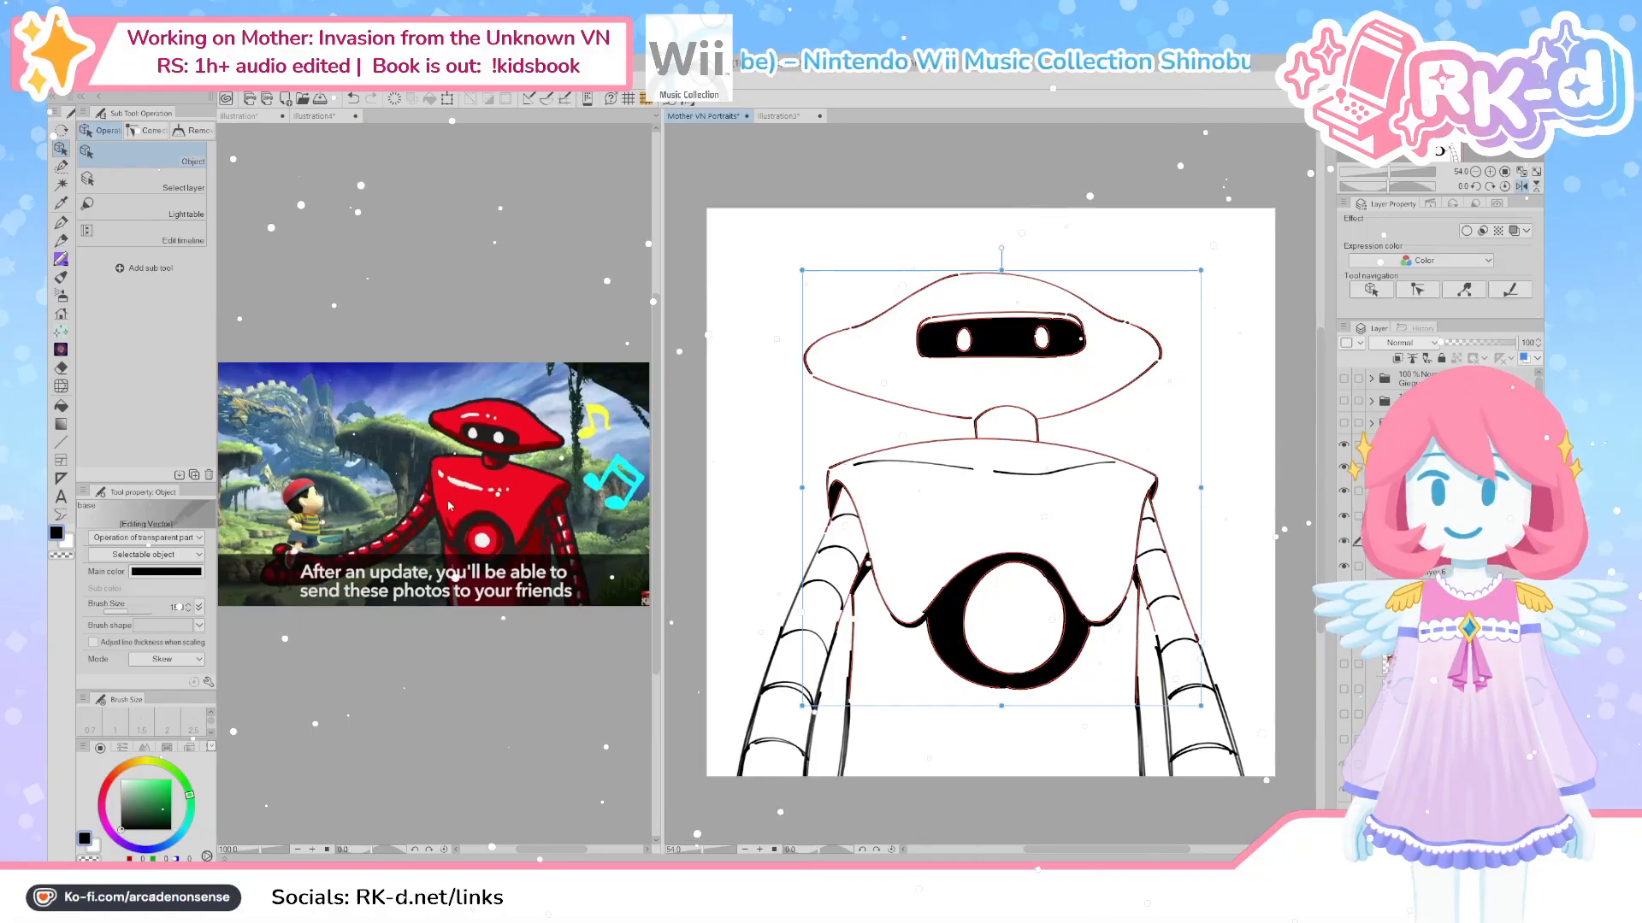
Try thickening the robot's line art strokes to brush size 20, and undo the change
click(197, 603)
click(198, 603)
click(198, 604)
click(197, 604)
click(197, 603)
click(746, 494)
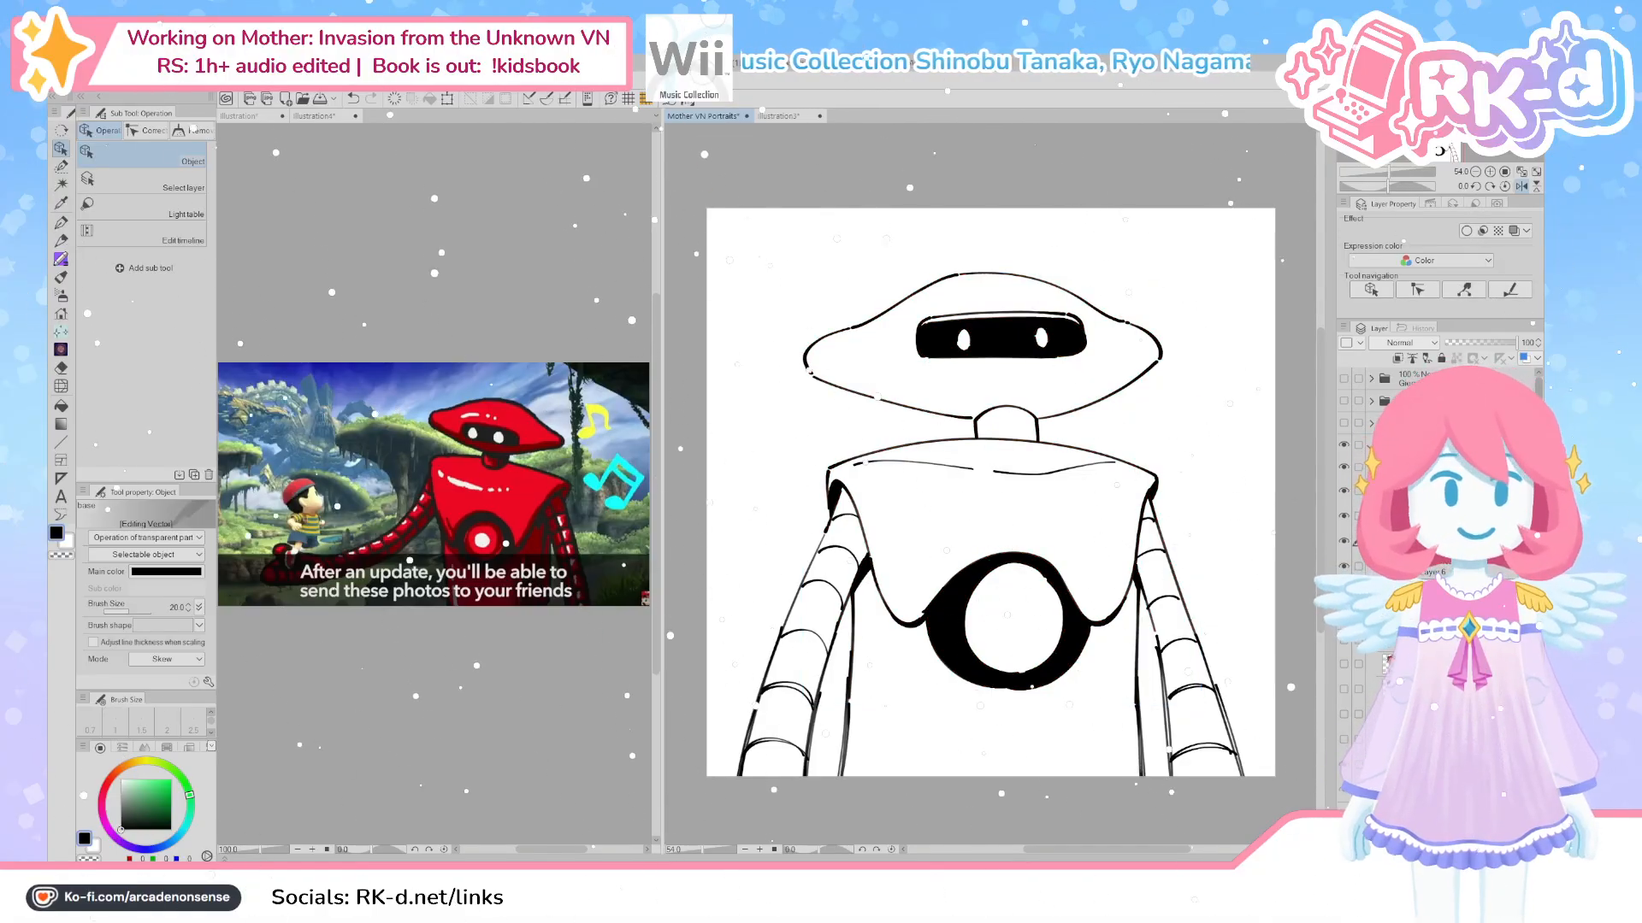
key(ctrl+z)
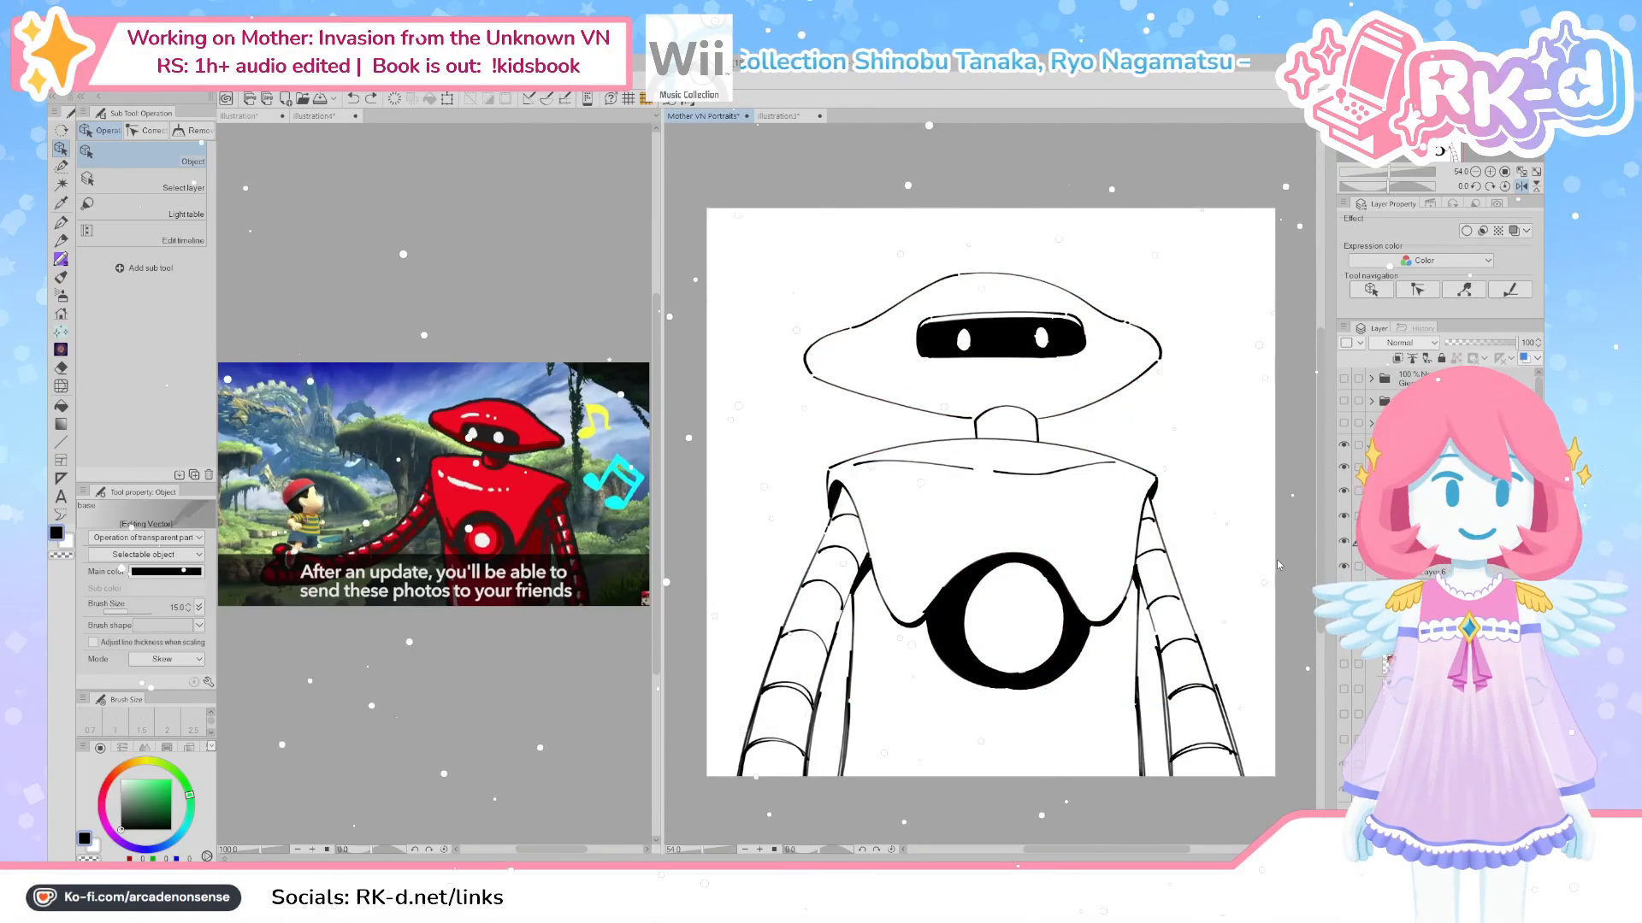
Try the robot's line art strokes at brush sizes 22 and 20, ending at 25
click(189, 606)
click(189, 606)
click(189, 605)
click(189, 605)
click(189, 605)
click(187, 607)
click(187, 607)
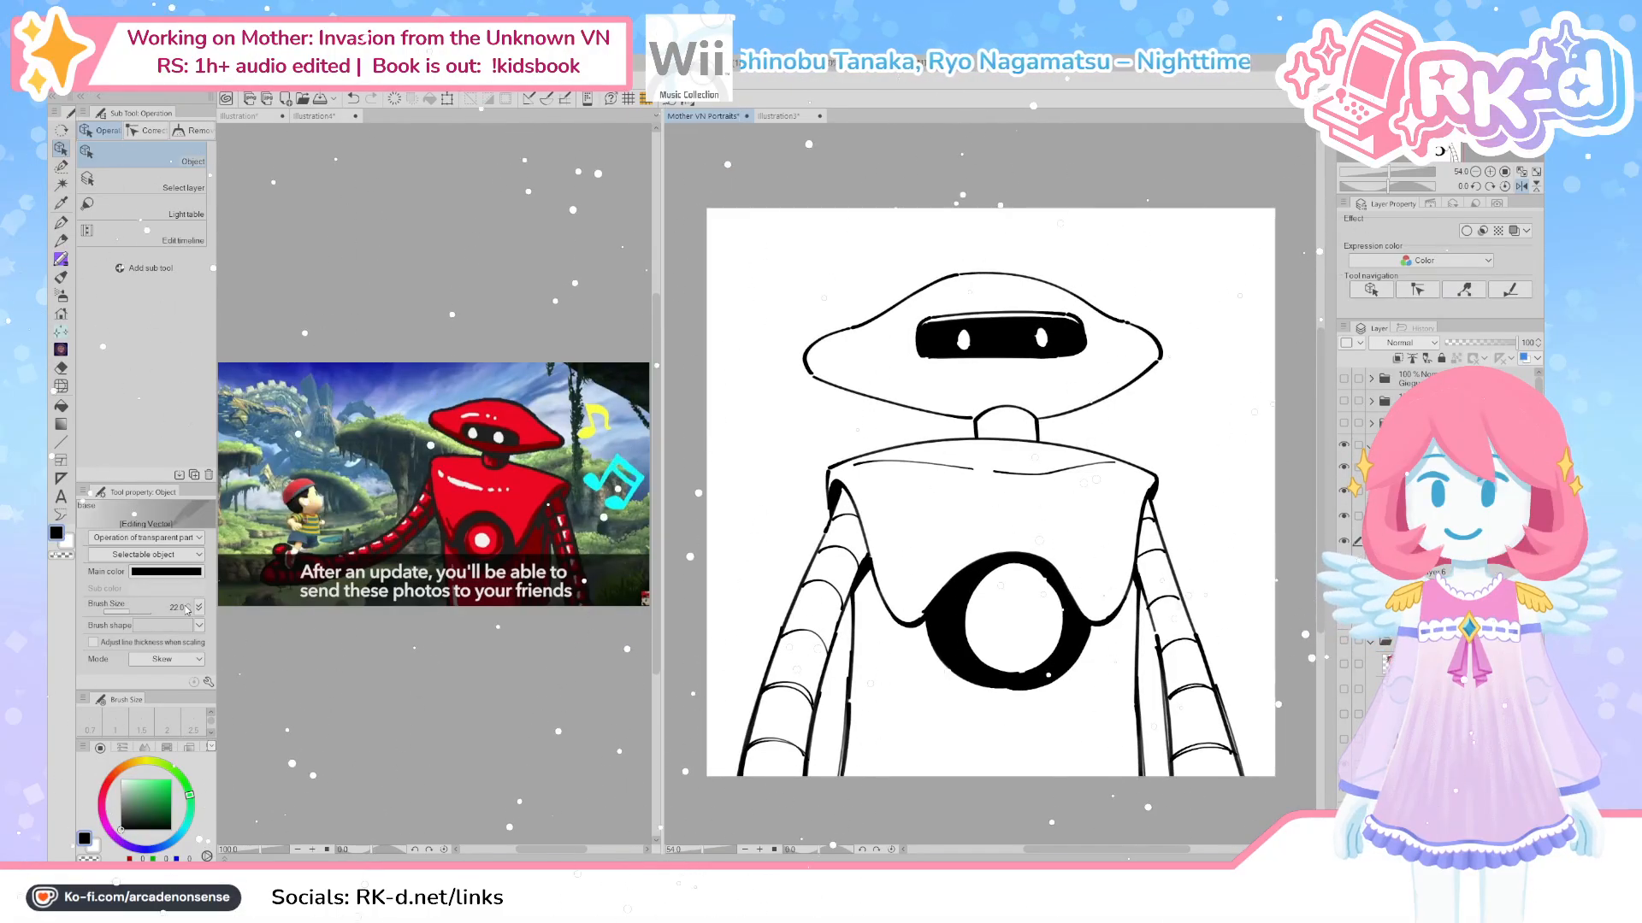
click(187, 611)
click(187, 611)
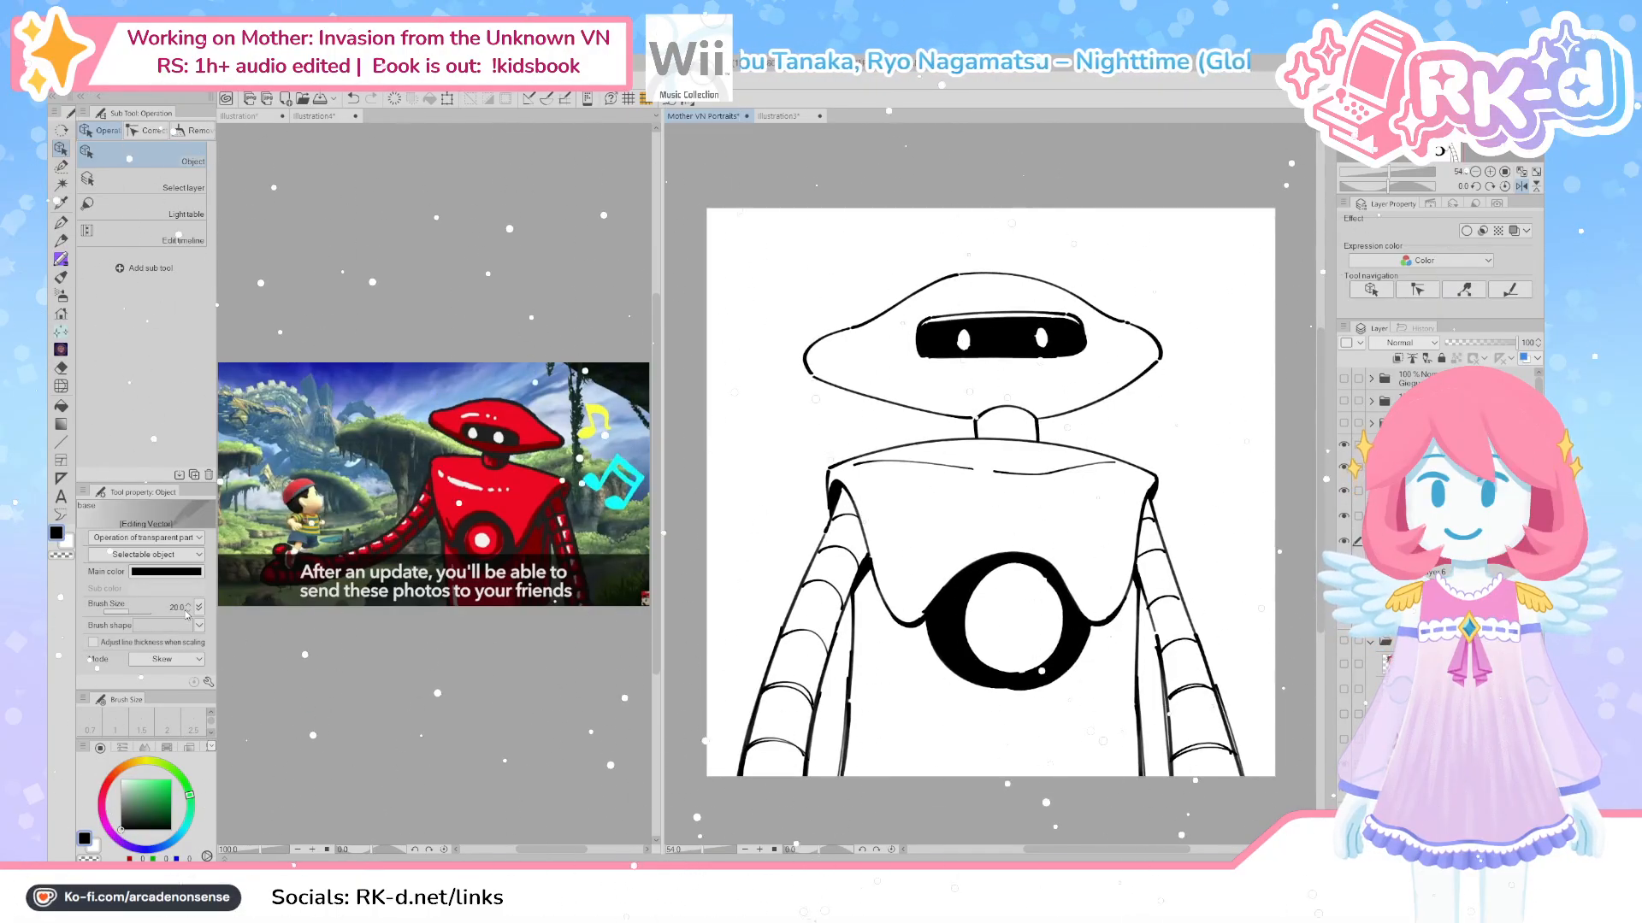
click(188, 607)
click(188, 606)
click(188, 607)
click(188, 606)
click(188, 606)
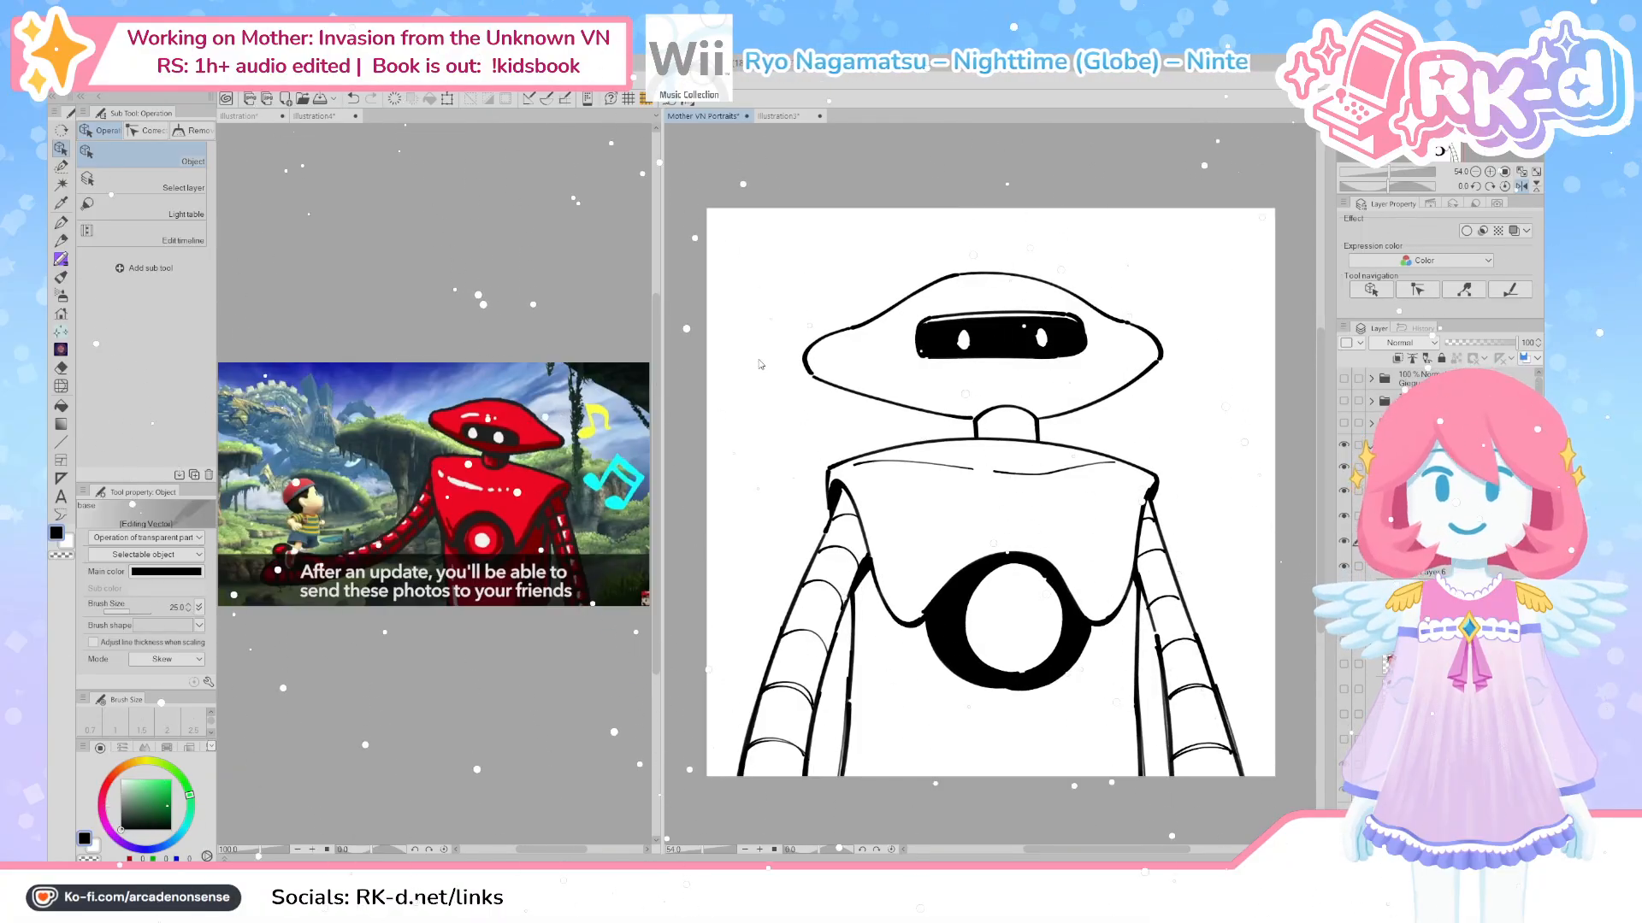
Set the robot's line art to brush size 20 and compare its line weight with the girl's portrait
scroll(752, 372, up, 1)
scroll(753, 372, down, 2)
drag(1046, 399, 1062, 424)
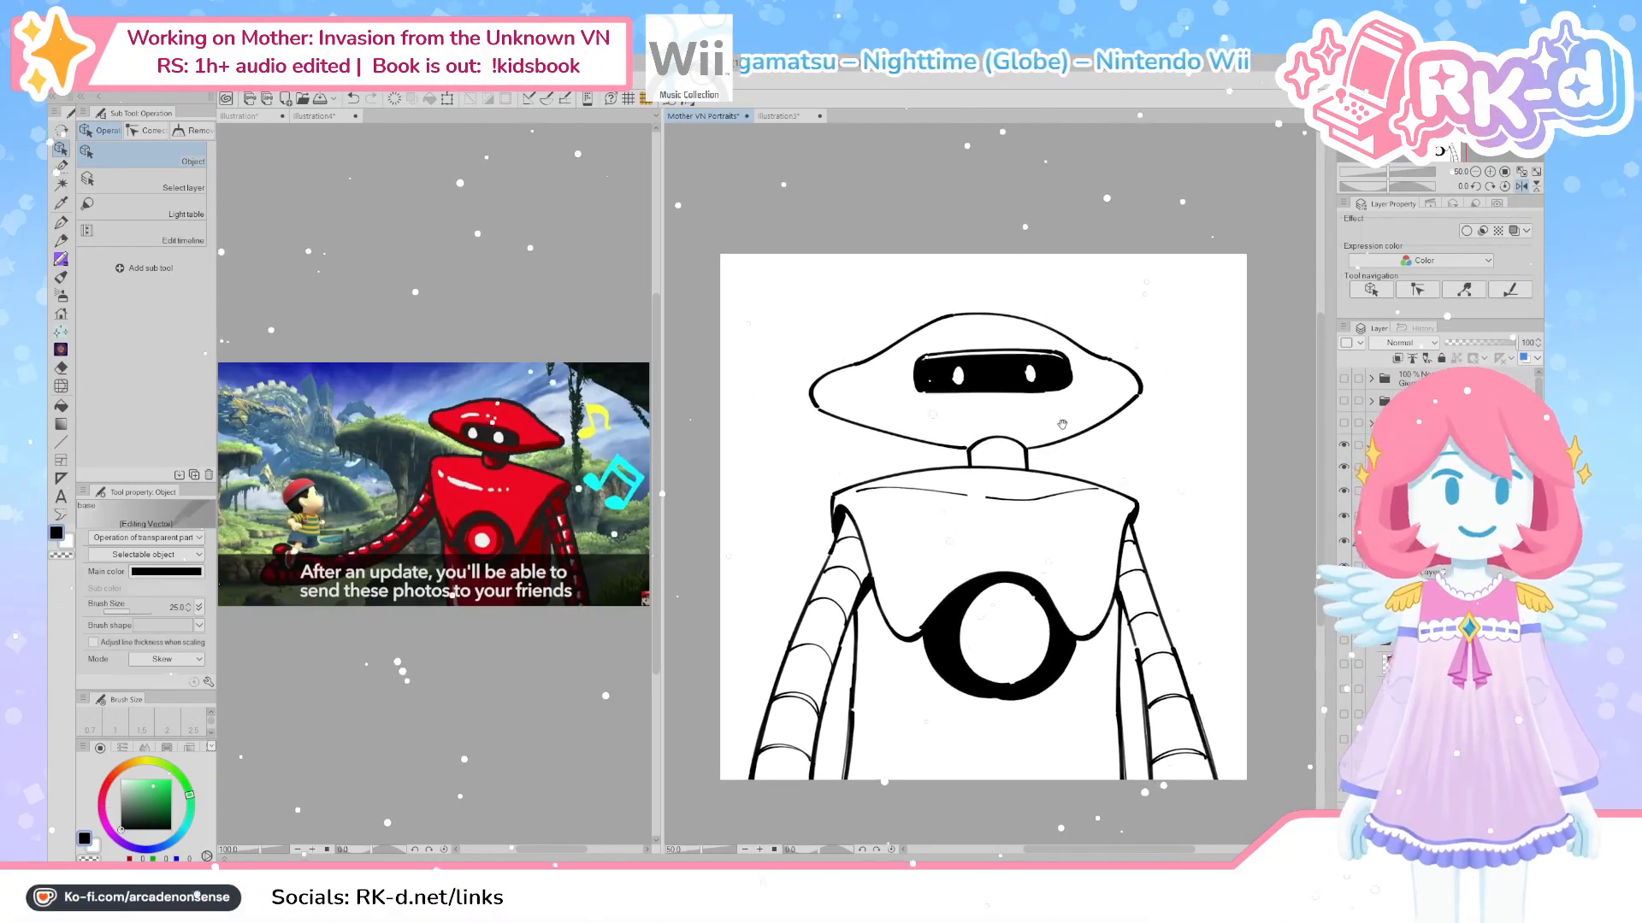
click(1344, 642)
click(1344, 642)
click(188, 610)
click(188, 611)
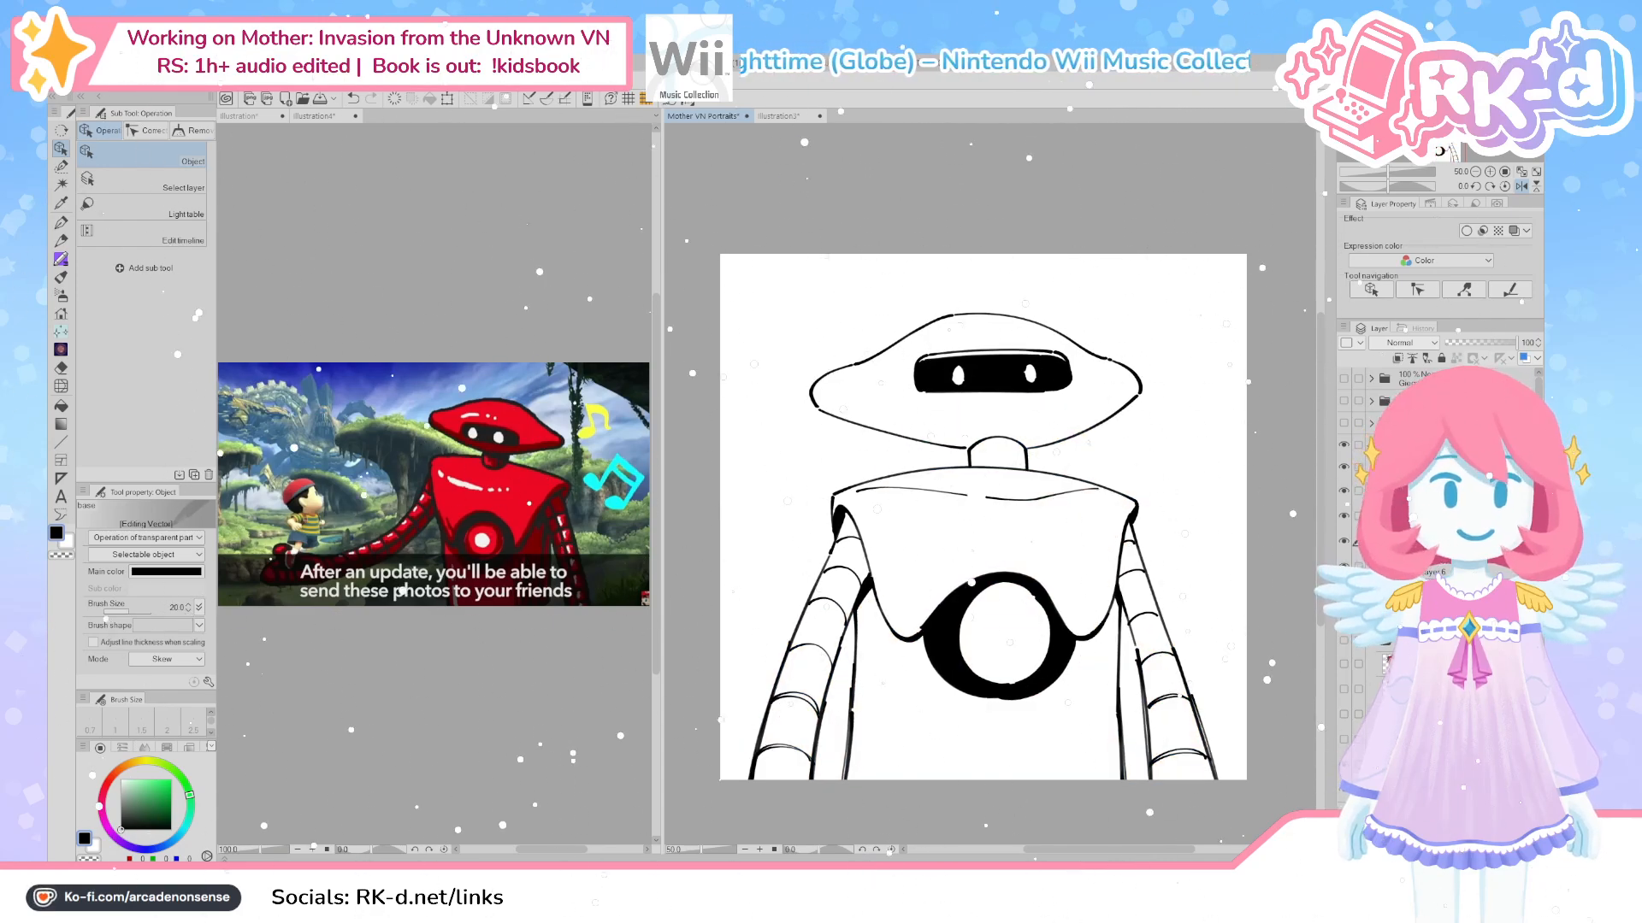
click(1346, 643)
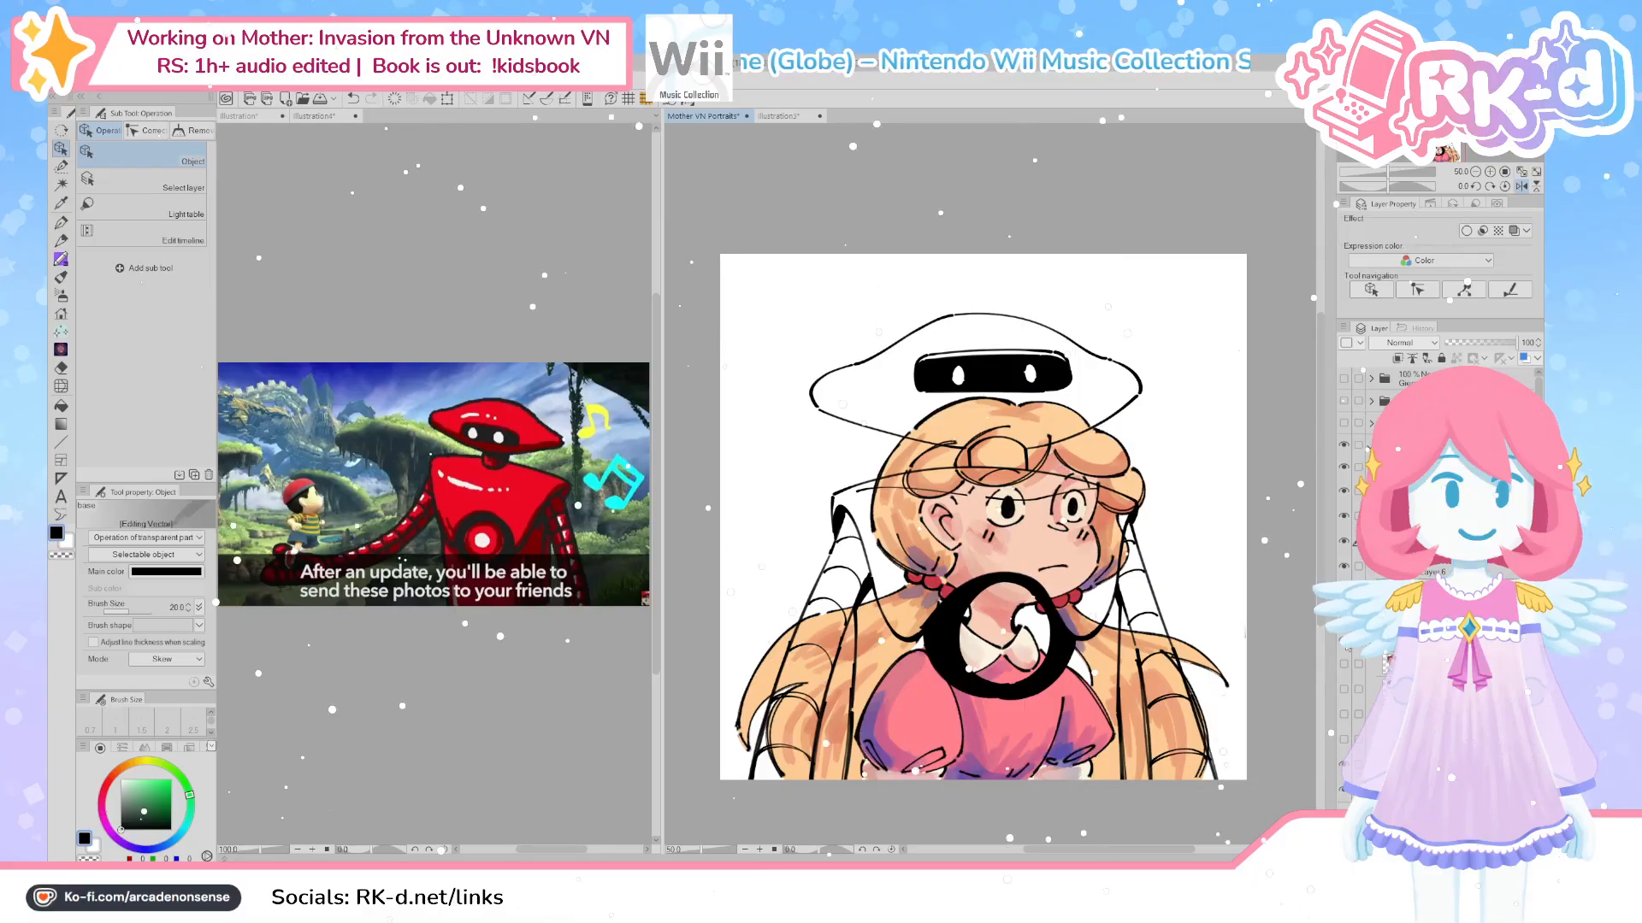
click(1345, 644)
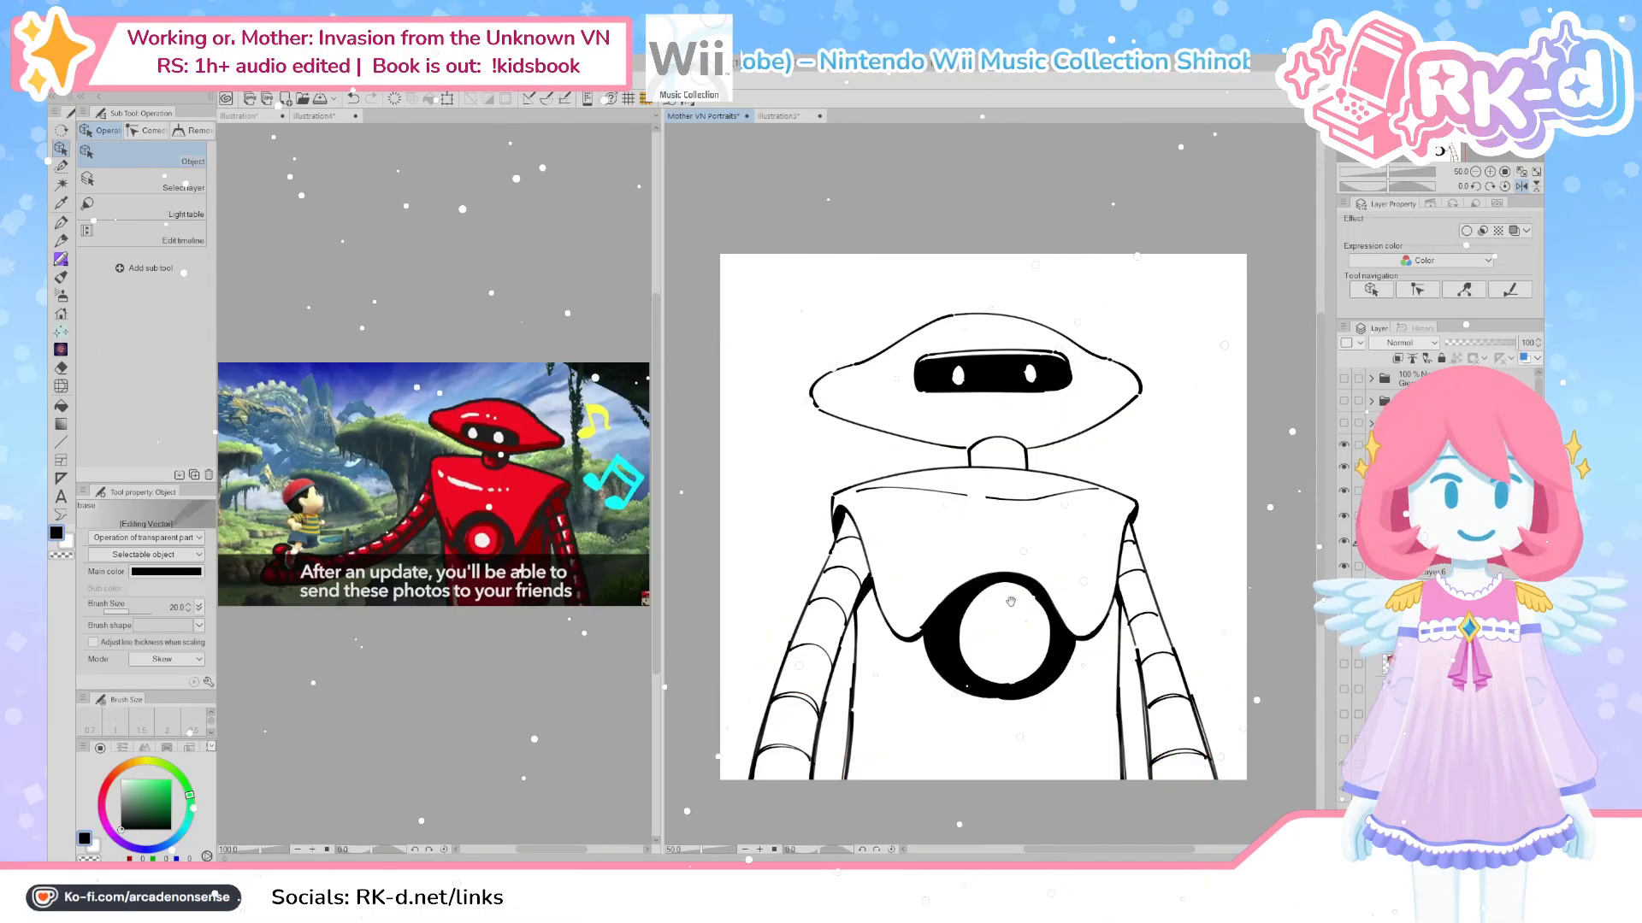
Compare the robot's line art at brush sizes 15 and 20, leaving it at 20
scroll(1007, 594, up, 2)
drag(1002, 617, 1002, 599)
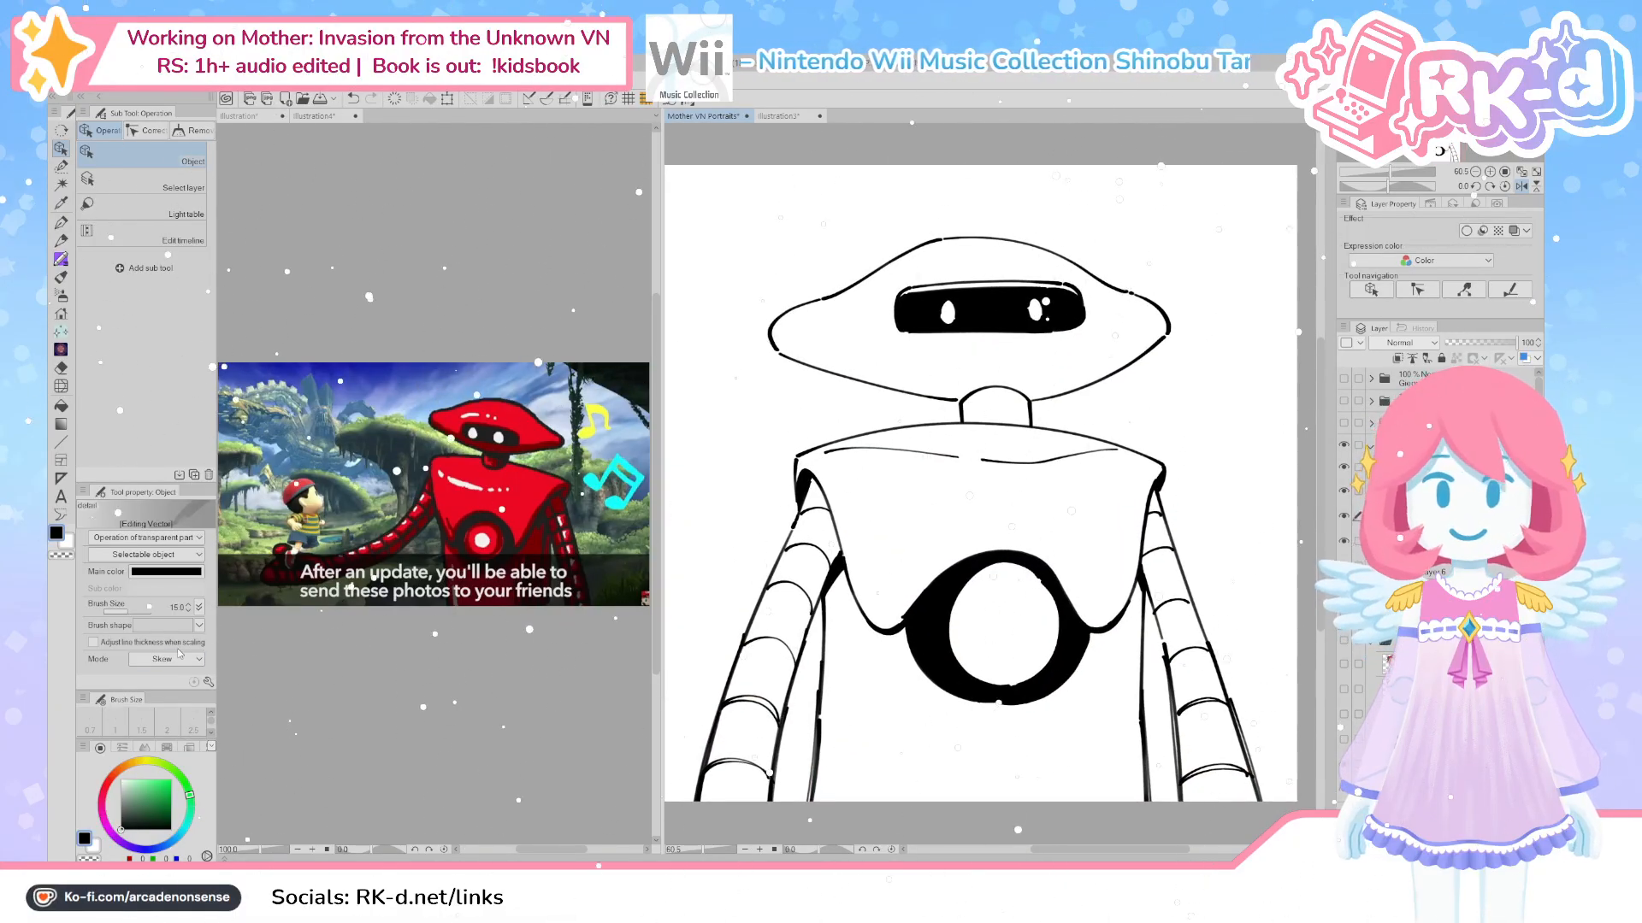
click(190, 610)
scroll(190, 608, up, 1)
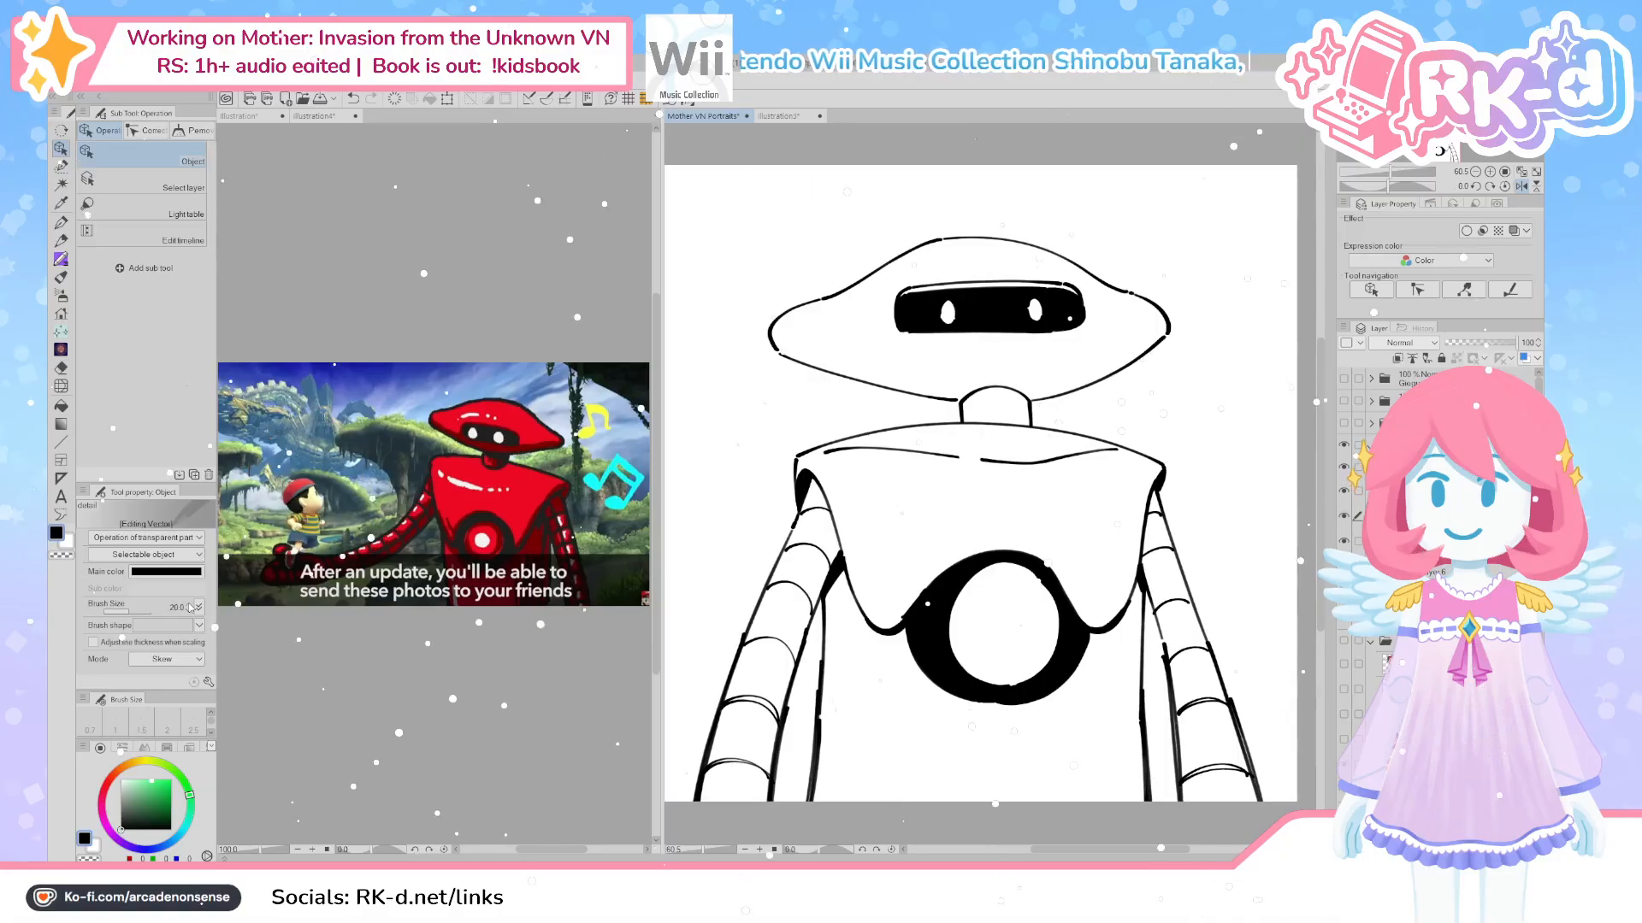
scroll(890, 565, down, 1)
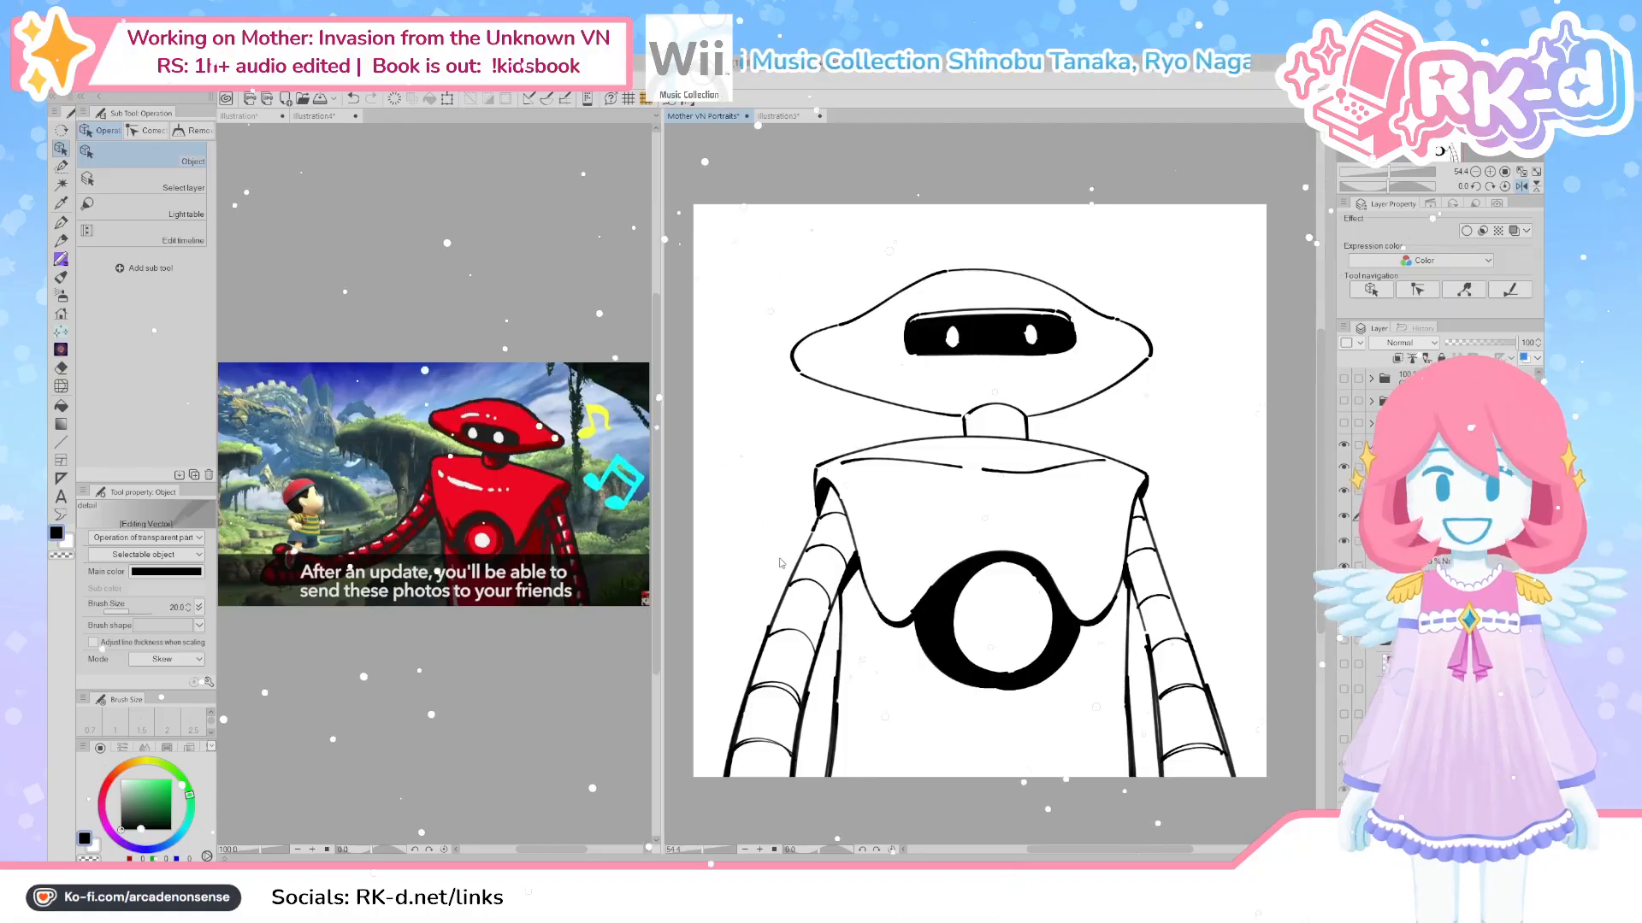
Widen the portrait canvas pane and bring up the RK-d PNGTUBER DEFAULT document, showing the character's head
drag(659, 301, 270, 291)
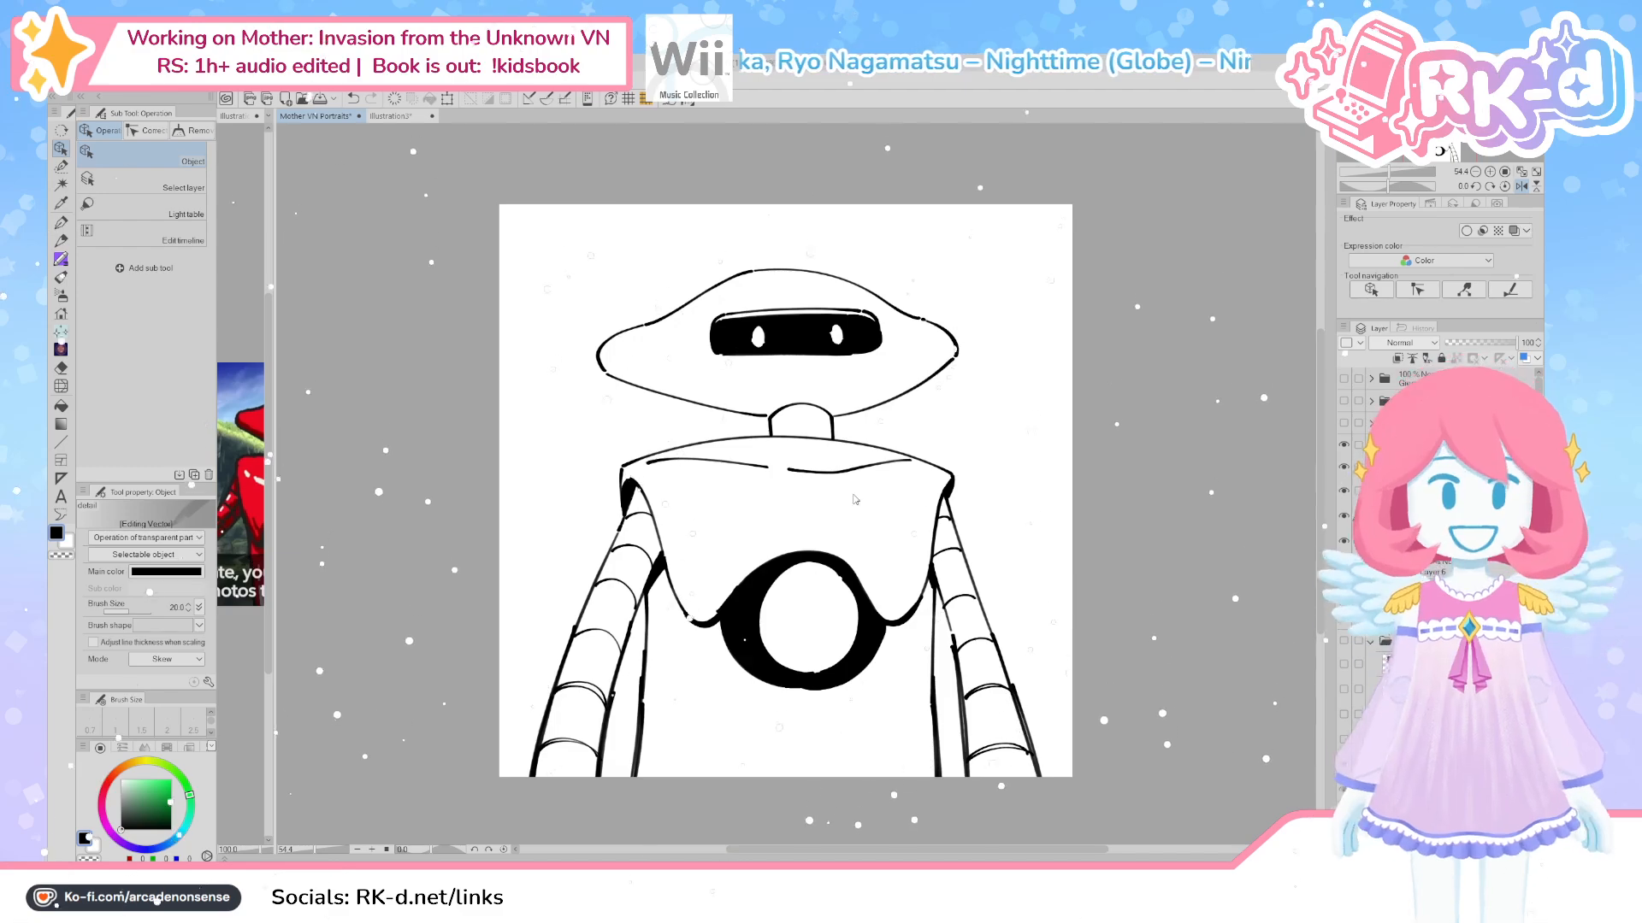
scroll(854, 500, up, 6)
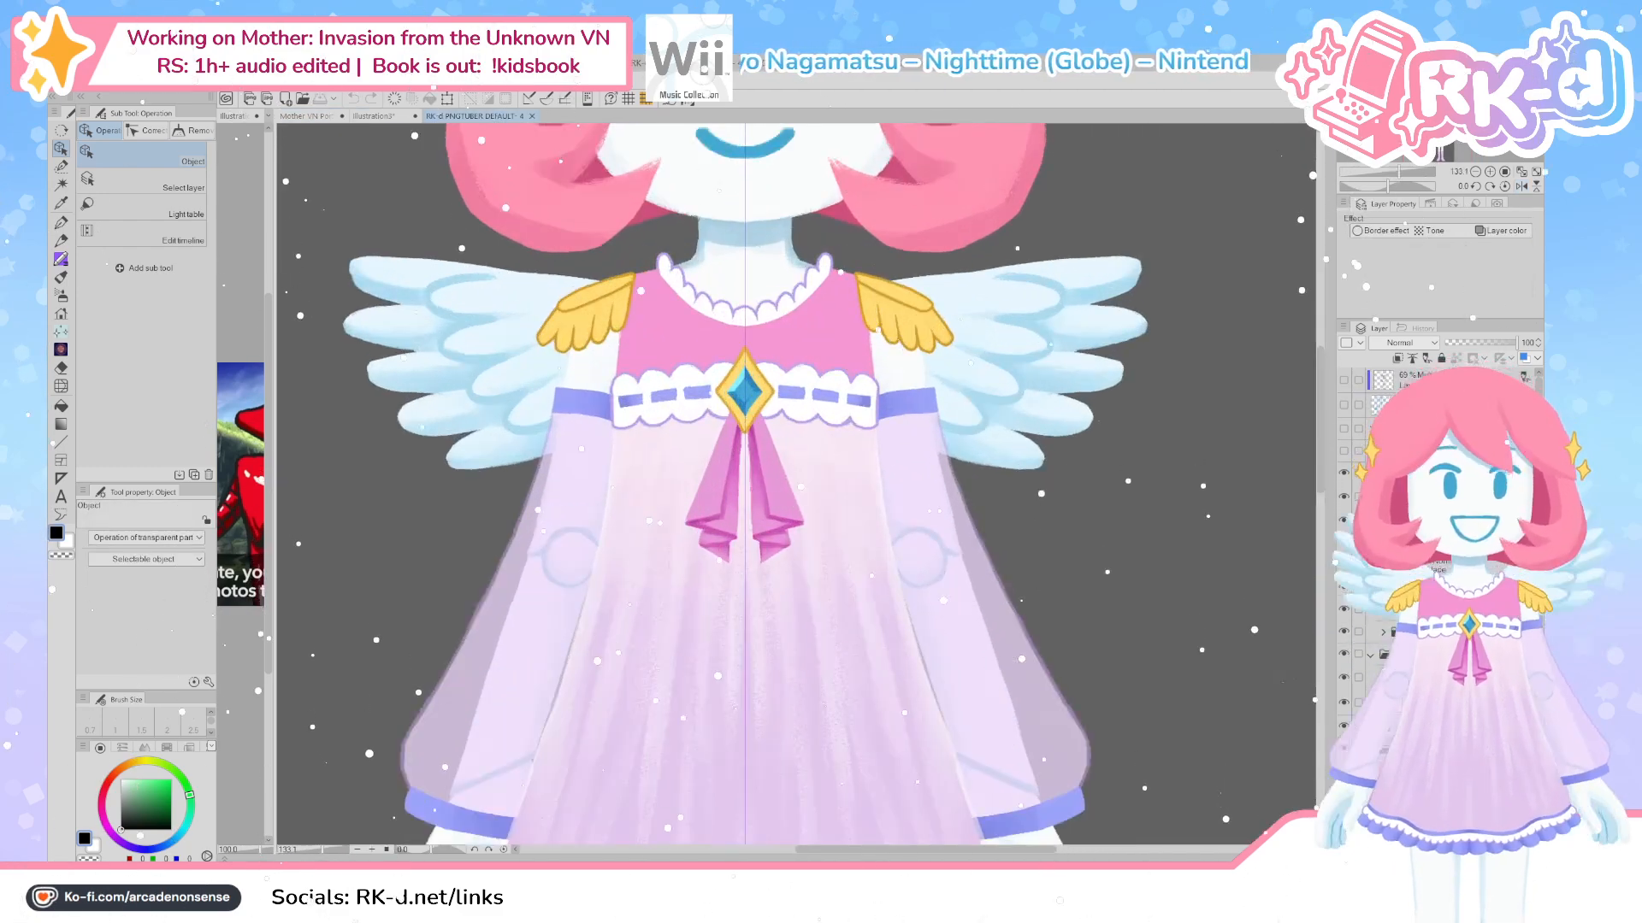
drag(1326, 460, 1287, 381)
key(ctrl+alt+0)
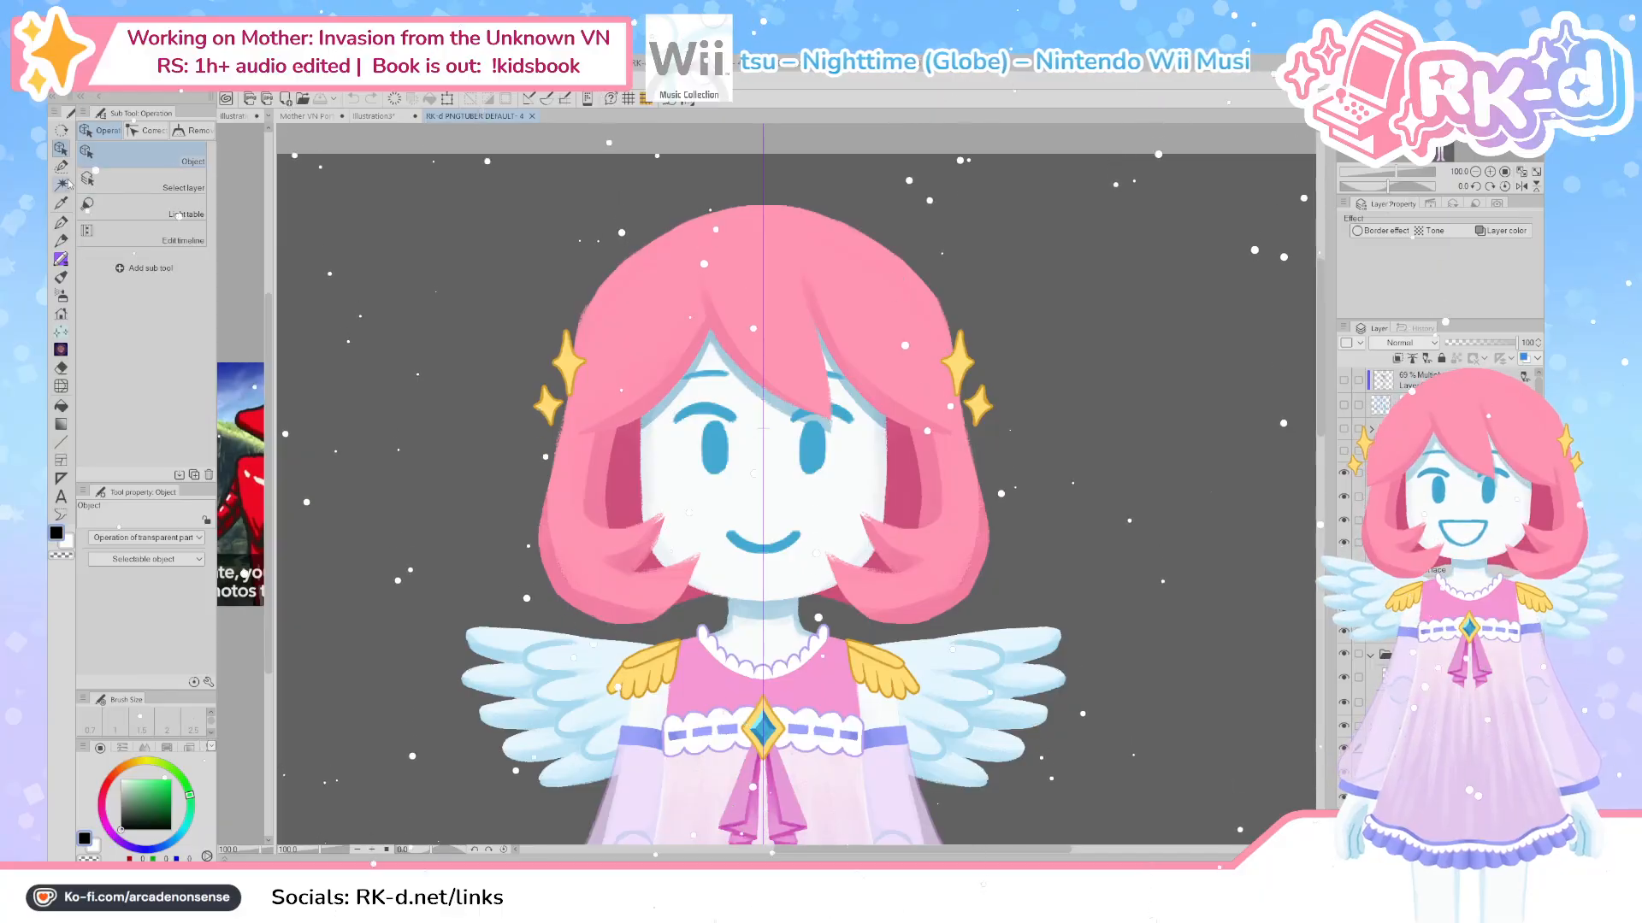
Pull the PNGTuber's front hair, eye, sparkles and mouth away from the head to show the separate layers
drag(674, 294, 1114, 296)
drag(931, 466, 1090, 514)
mouse_move(802, 389)
mouse_down()
mouse_move(806, 300)
mouse_move(805, 453)
mouse_move(810, 387)
mouse_up()
drag(788, 468, 368, 291)
drag(673, 400, 511, 341)
drag(814, 530, 570, 496)
Move the gold epaulettes off the shoulders and back again, and try shifting other parts of the character
drag(725, 637, 579, 581)
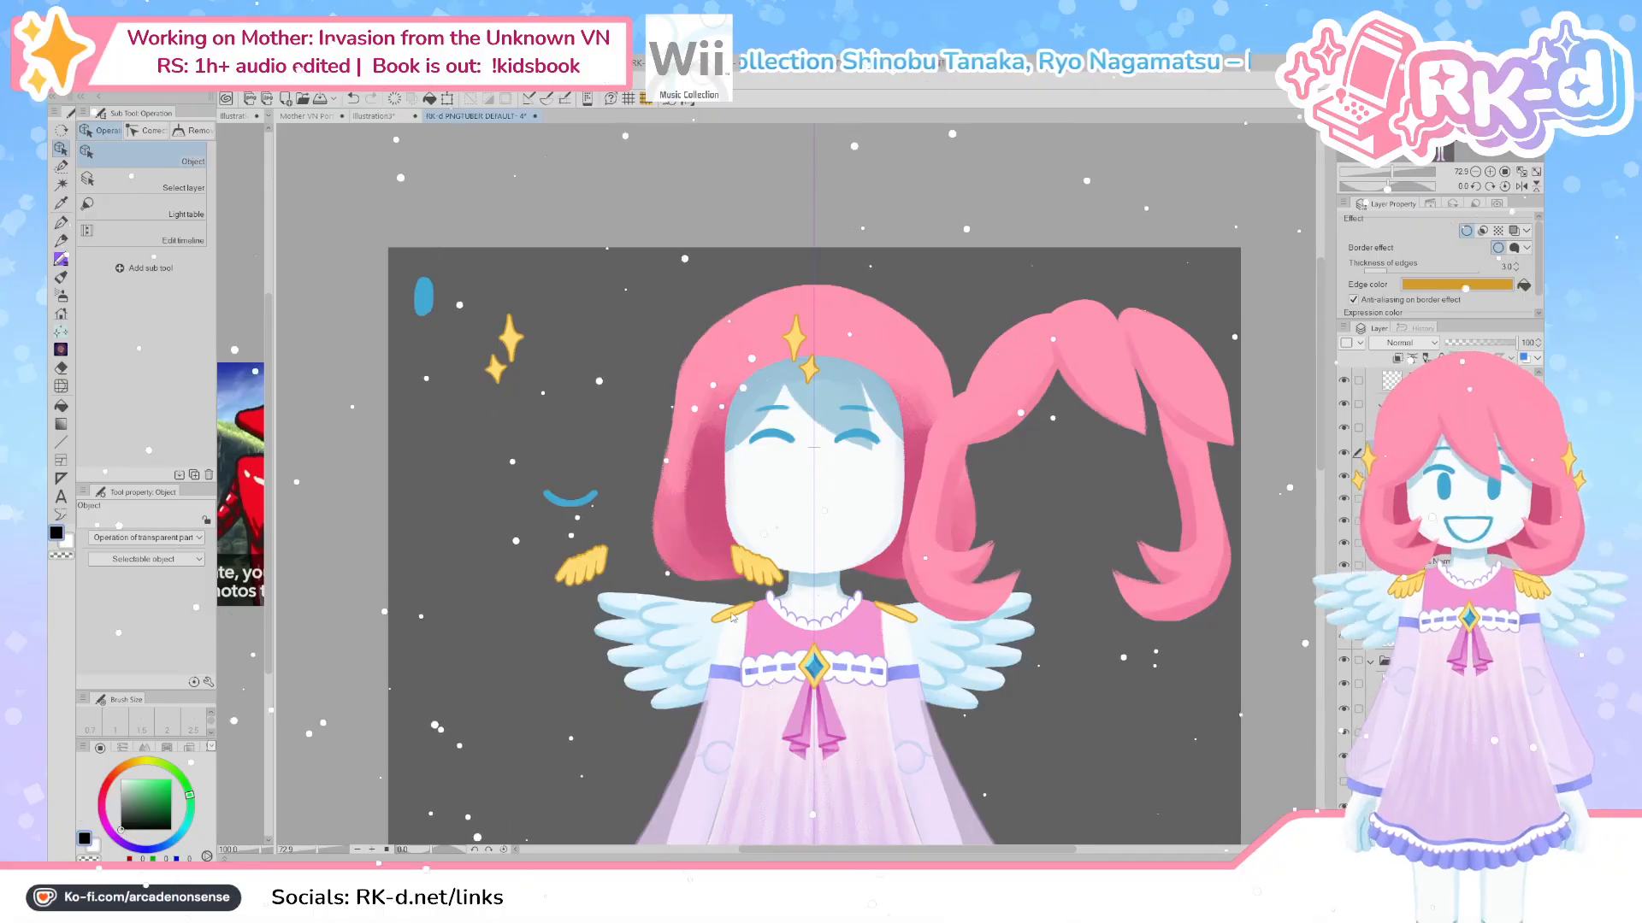
drag(750, 564, 898, 631)
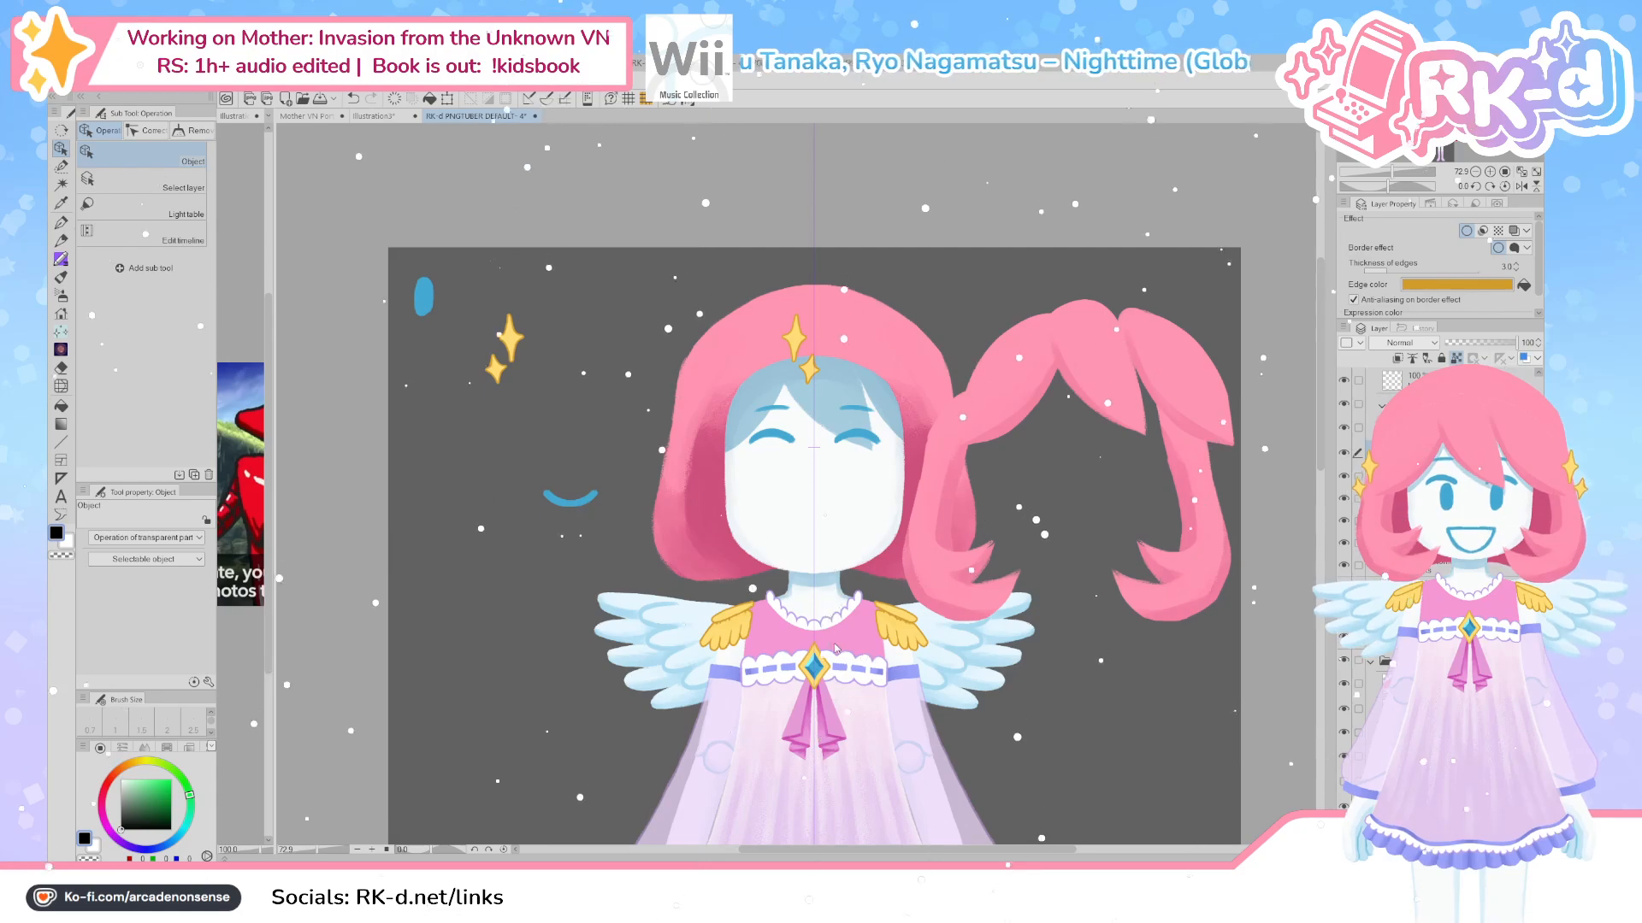
mouse_move(712, 484)
mouse_down()
mouse_move(890, 479)
mouse_move(711, 481)
mouse_up()
drag(952, 659, 1009, 675)
key(ctrl+z)
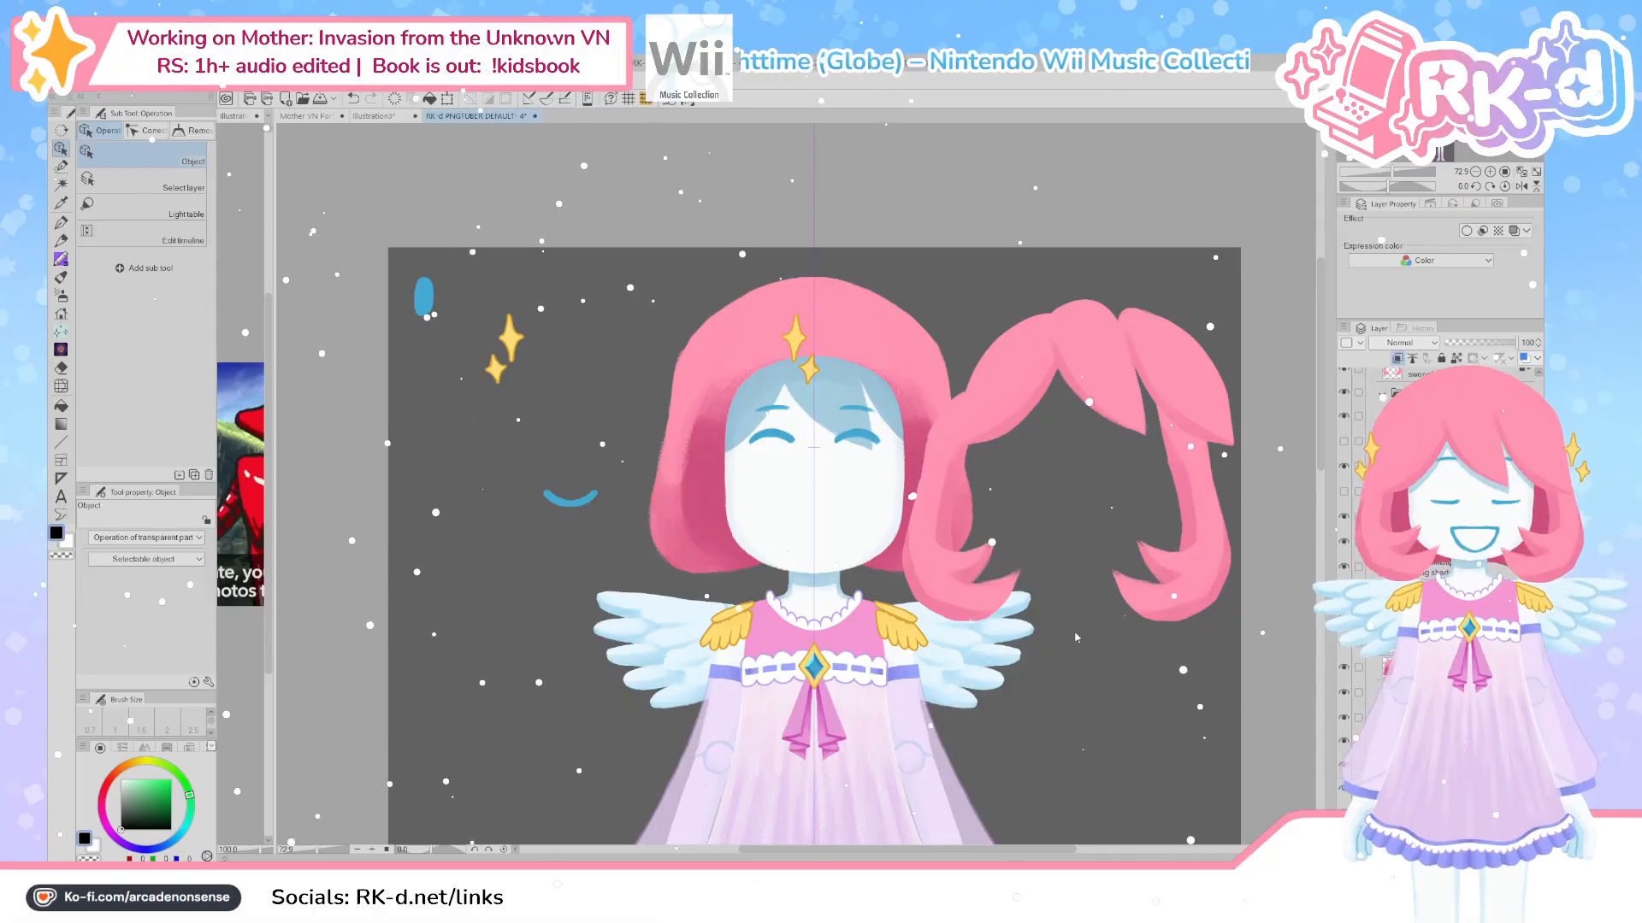
Pull the dress, its shading, the torso, legs and sleeve pieces away from the PNGTuber's body
scroll(994, 660, down, 1)
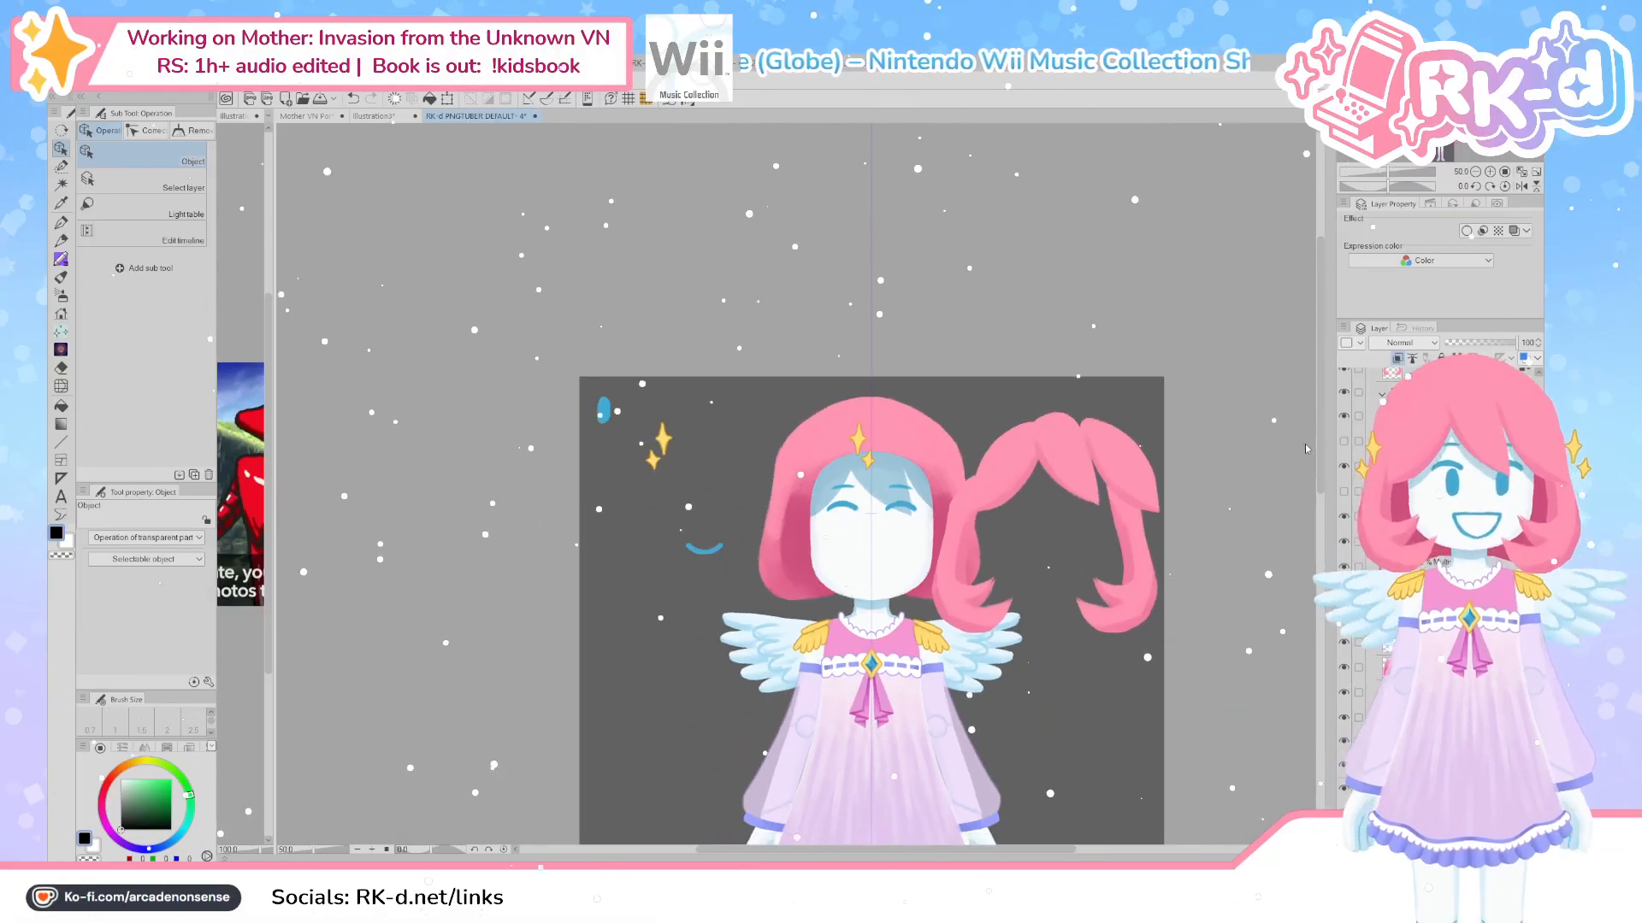
drag(1320, 449, 1320, 530)
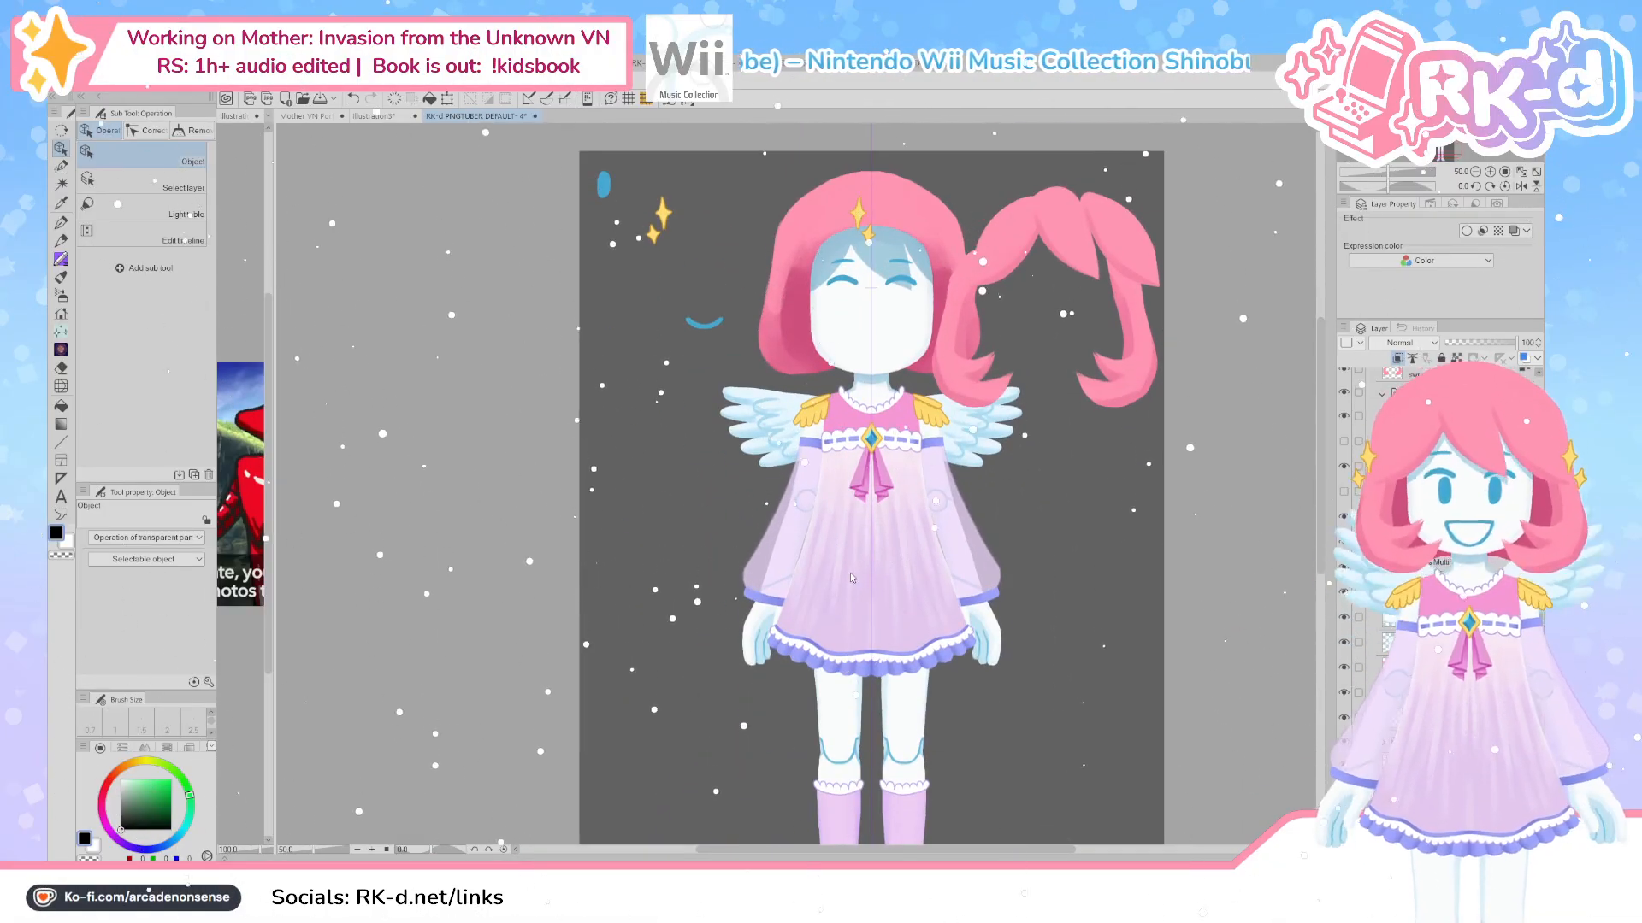
drag(842, 547, 587, 580)
drag(842, 522, 965, 697)
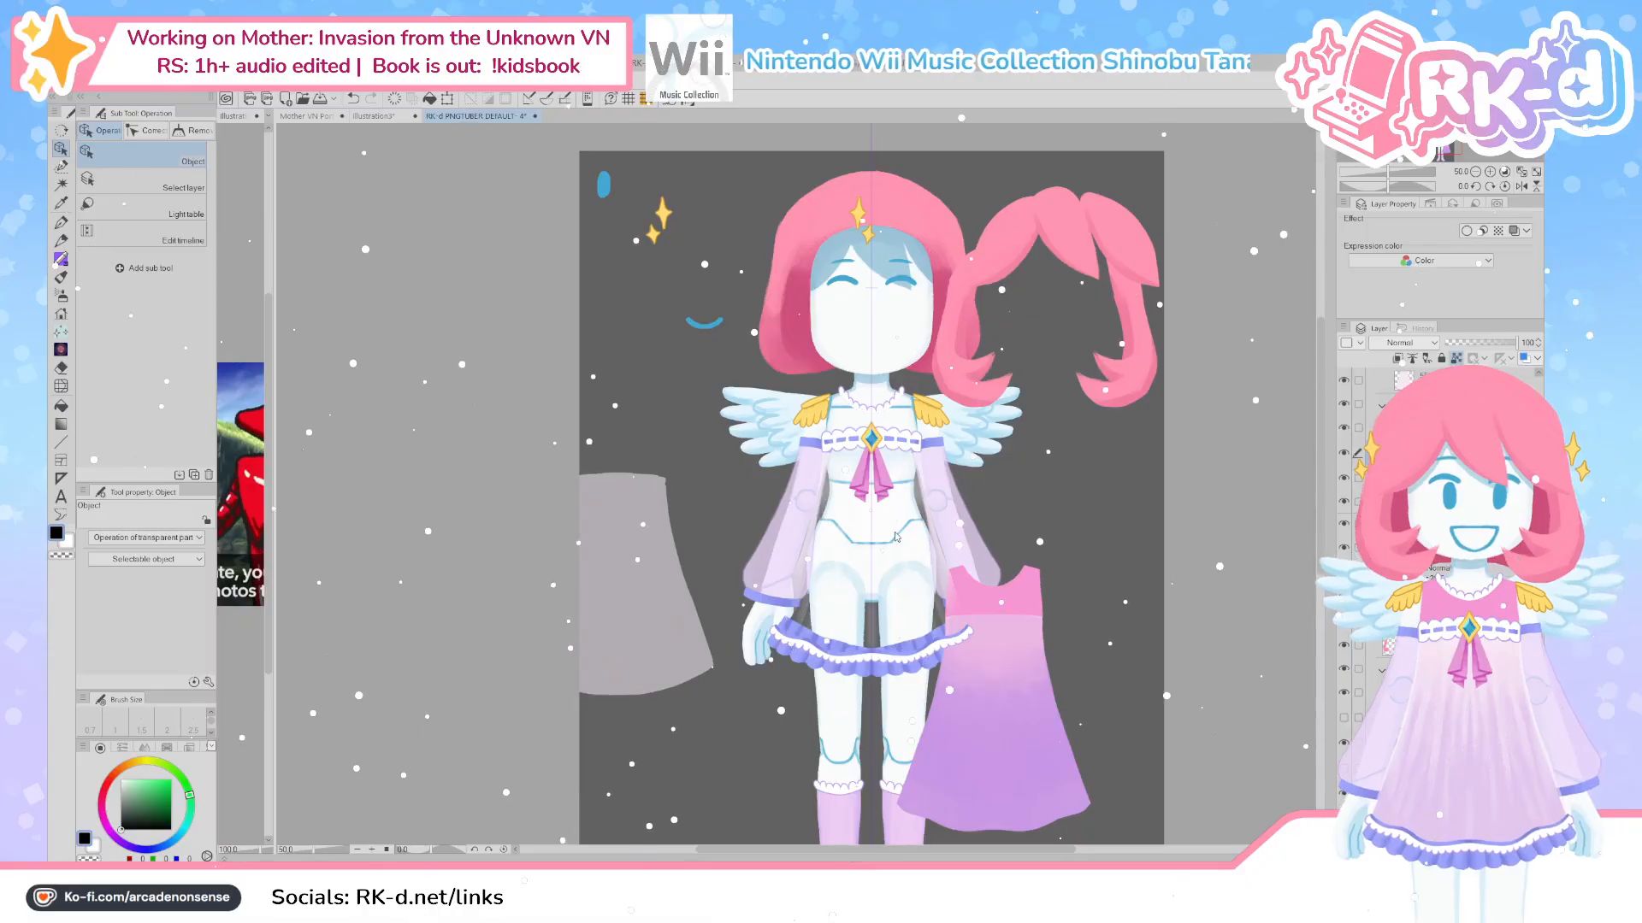
mouse_move(896, 537)
mouse_down()
mouse_move(1005, 571)
mouse_move(735, 512)
mouse_up()
drag(872, 564, 713, 660)
drag(879, 594, 781, 573)
mouse_move(932, 503)
mouse_down()
mouse_move(974, 523)
mouse_move(987, 580)
mouse_up()
drag(806, 479, 788, 519)
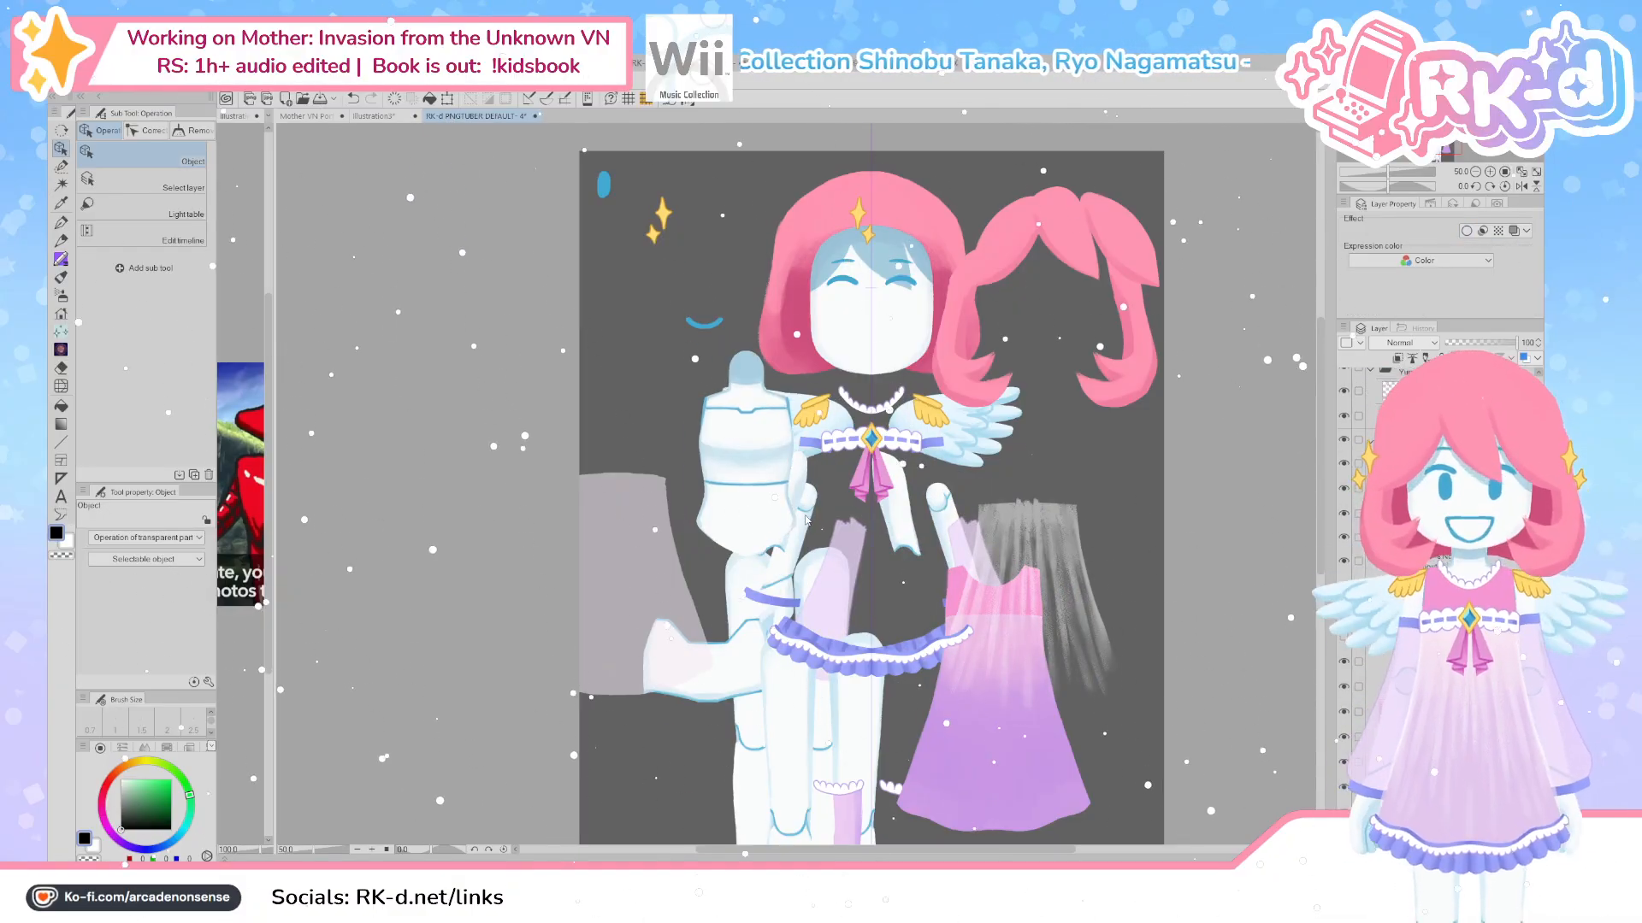
Pull the arm, face, wing and chest ribbon pieces apart and view the whole disassembled character
drag(949, 513, 937, 539)
drag(868, 325, 775, 338)
drag(920, 425, 970, 458)
drag(871, 447, 860, 517)
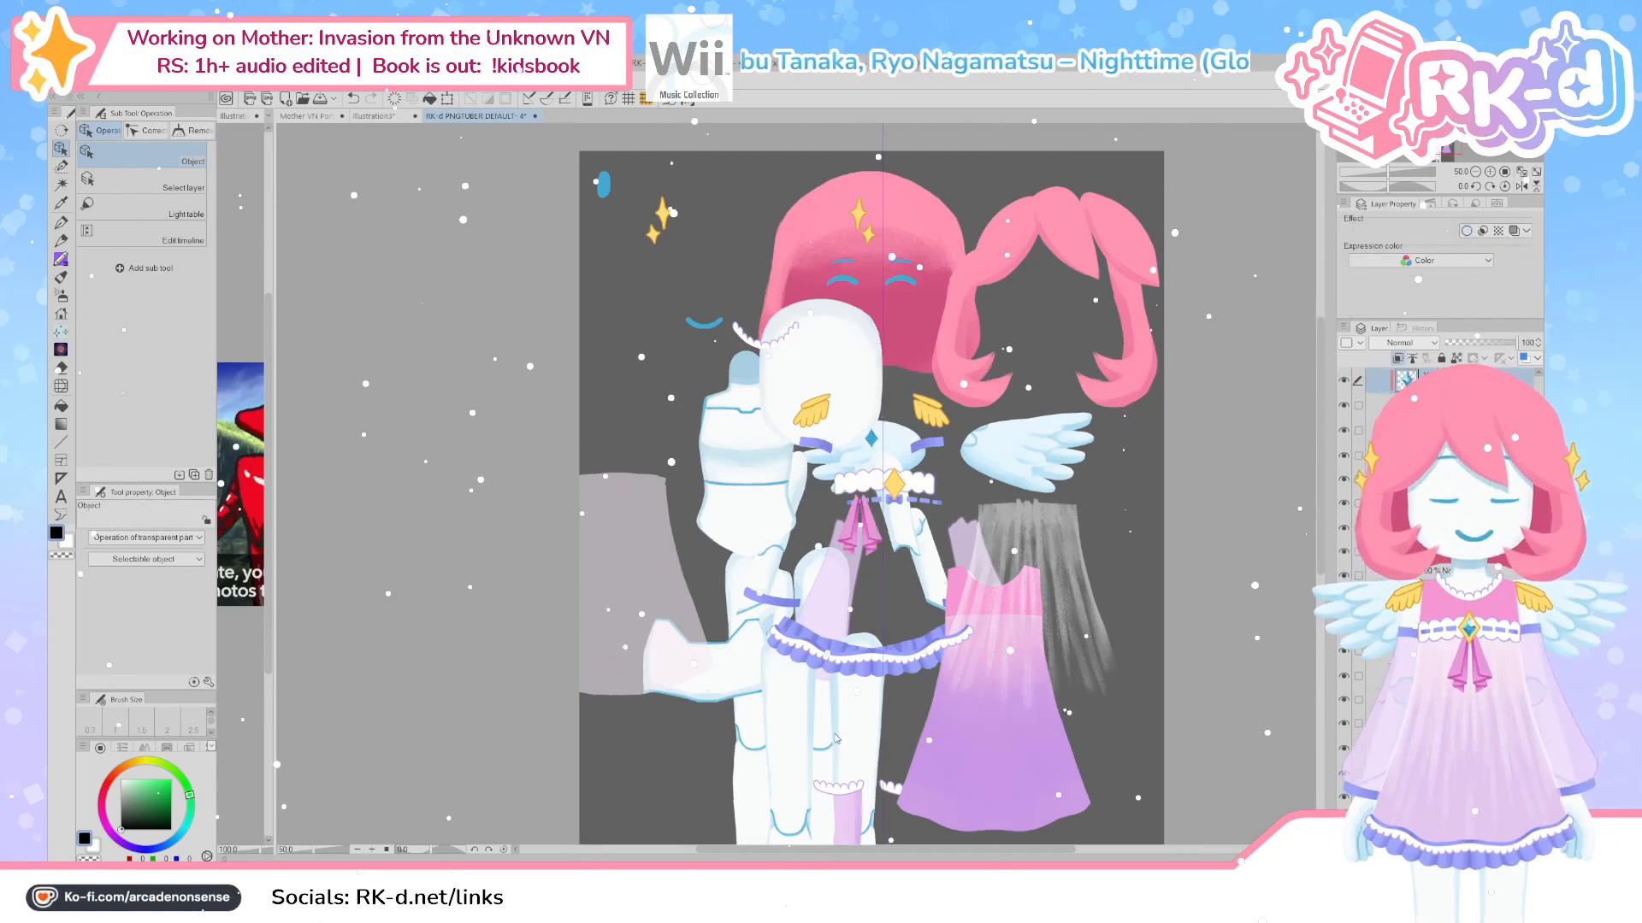
scroll(842, 731, down, 1)
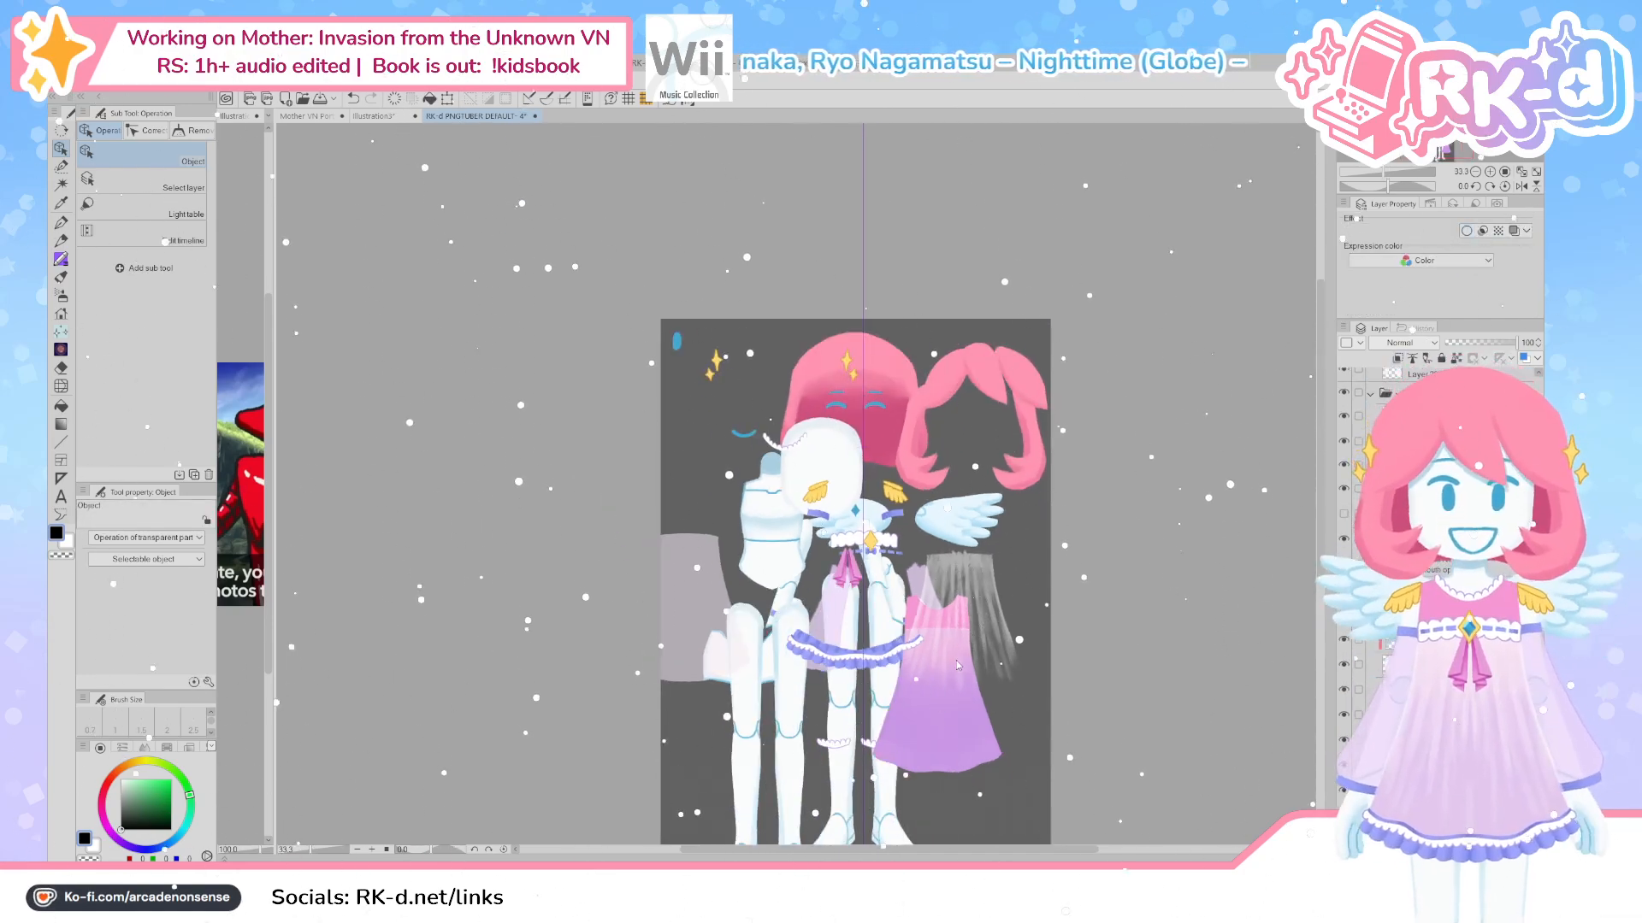
scroll(931, 657, up, 1)
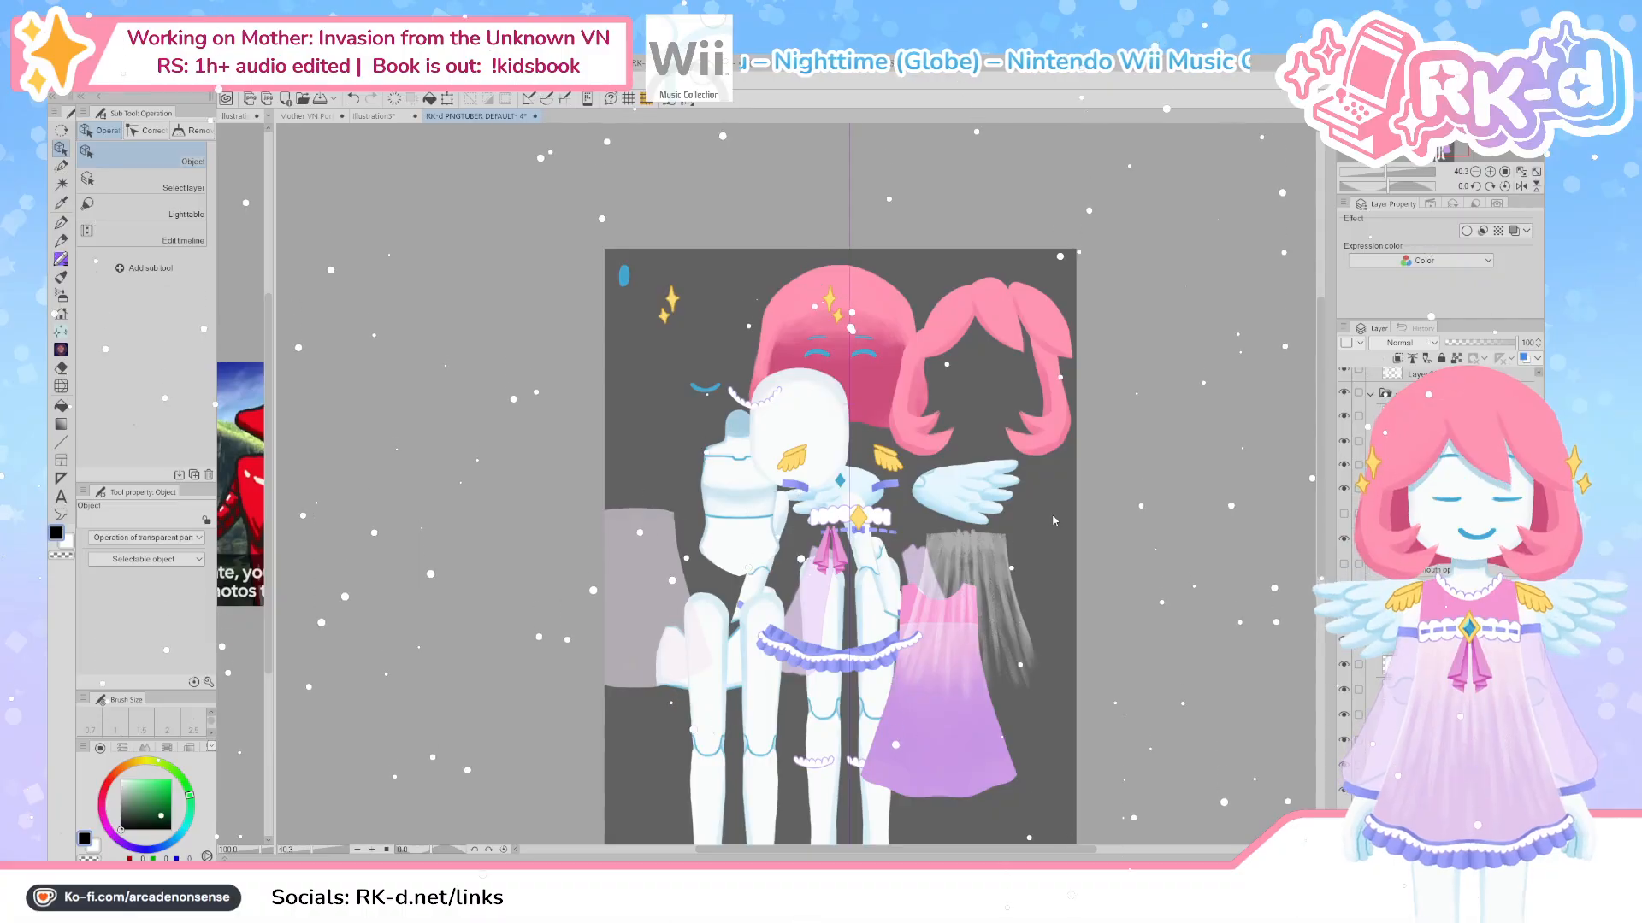
drag(1058, 693, 1074, 616)
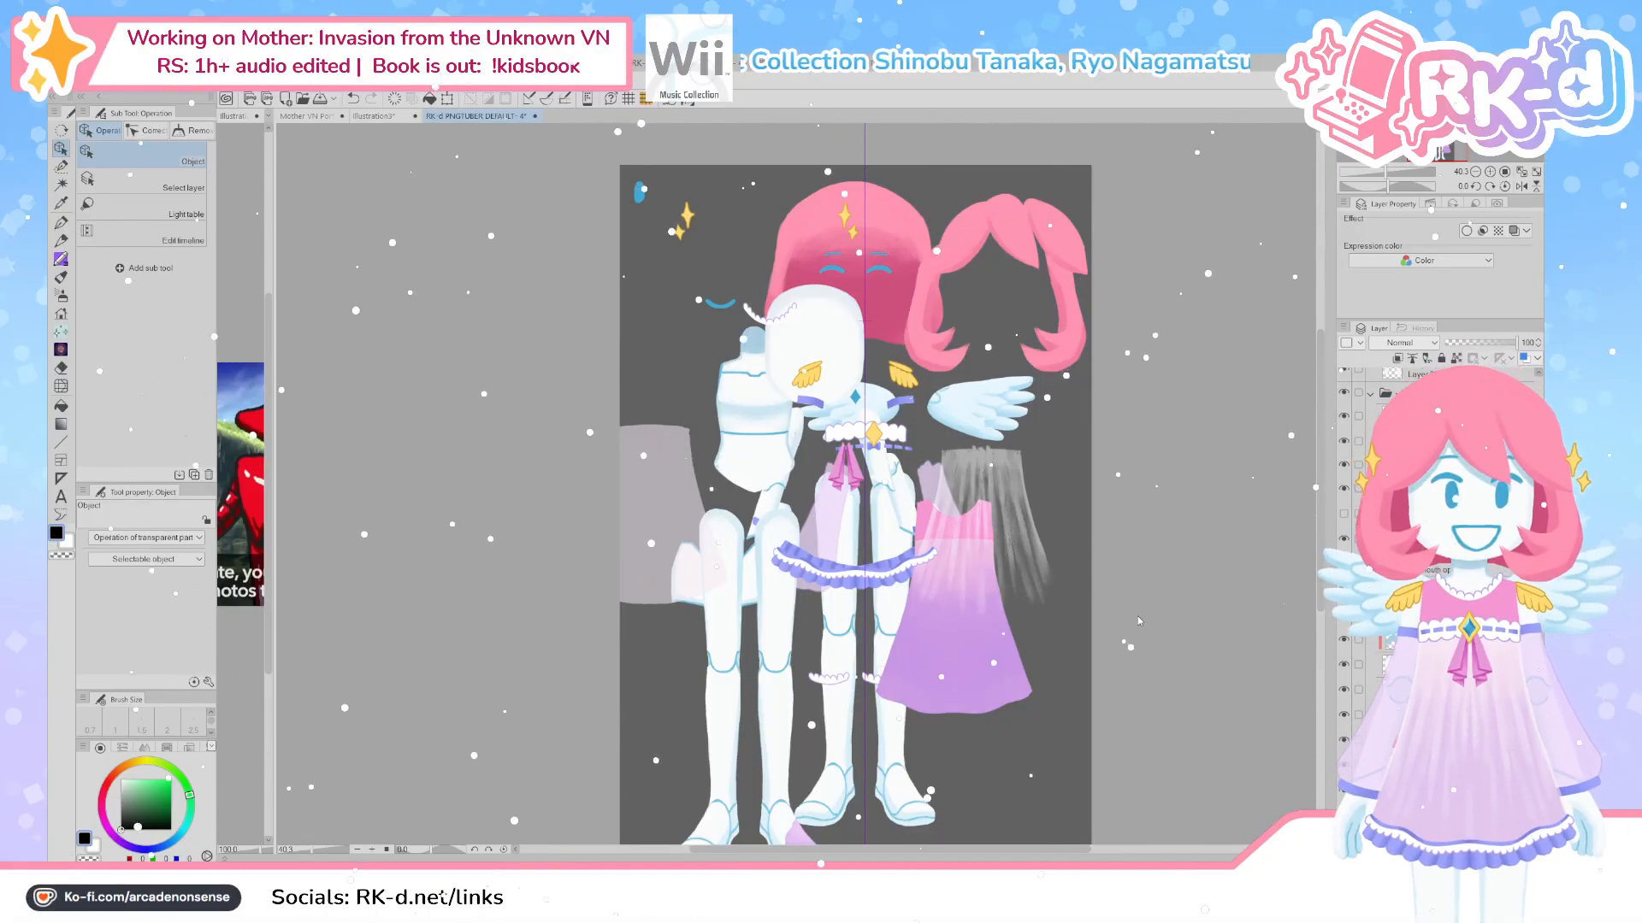
Undo all the layer moves to reassemble the PNGTuber character
key(ctrl+z)
key(ctrl+z)
key(ctrl+z)
key(ctrl+z)
key(ctrl+z)
key(ctrl+z)
key(ctrl+z)
key(ctrl+z)
key(ctrl+z)
key(ctrl+z)
key(ctrl+z)
key(ctrl+z)
key(ctrl+z)
key(ctrl+z)
key(ctrl+z)
key(ctrl+z)
key(ctrl+z)
key(ctrl+z)
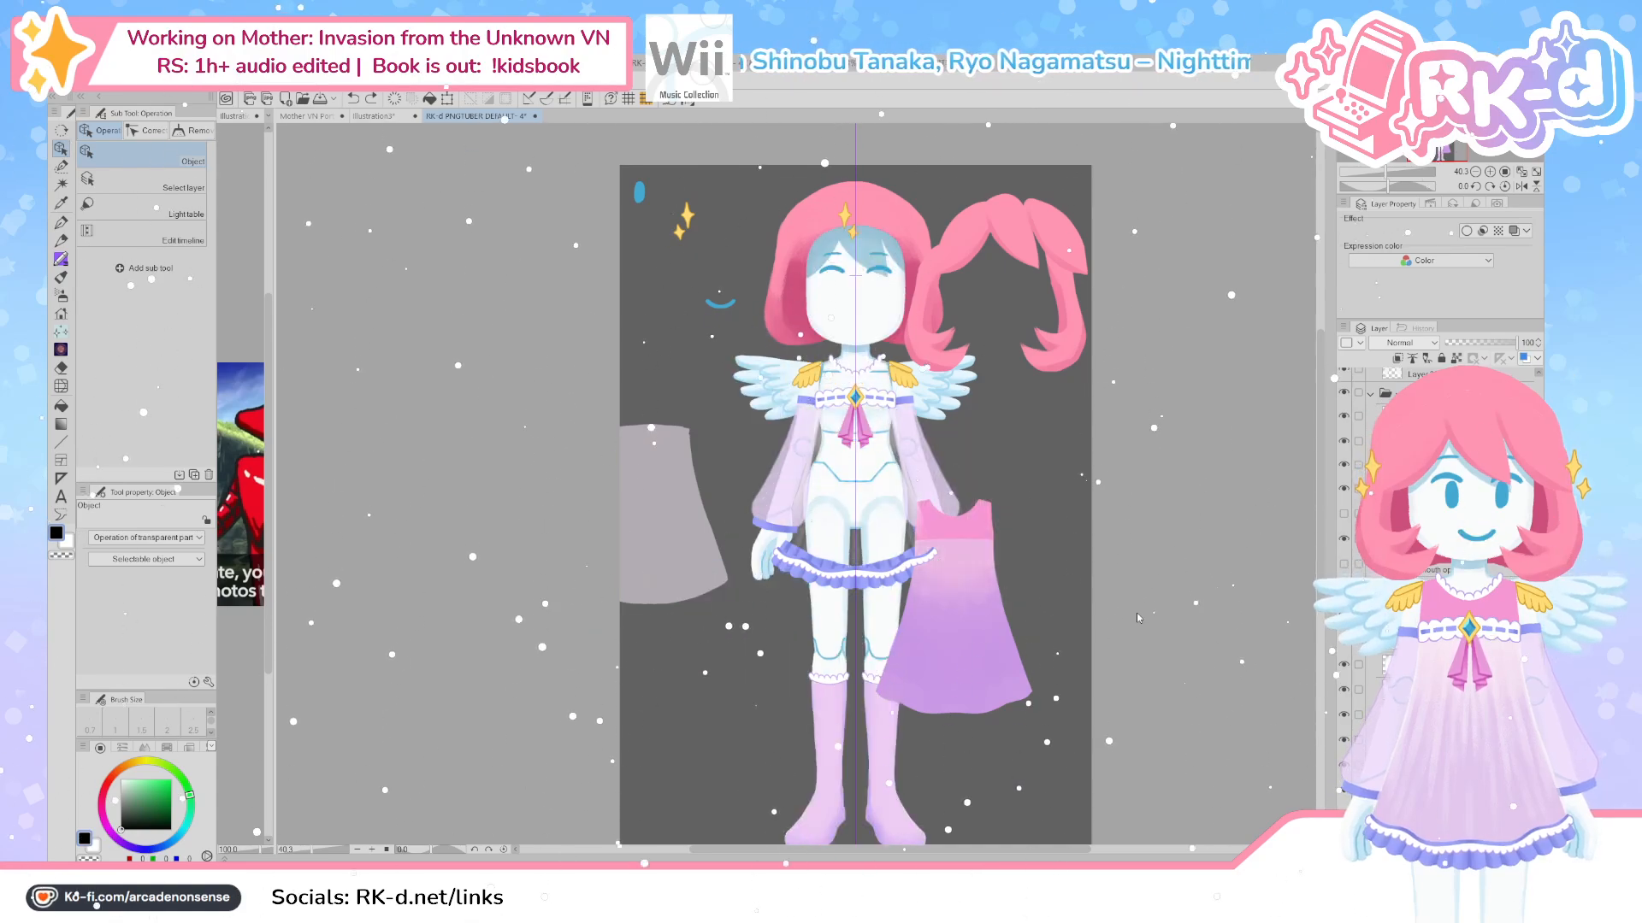
key(ctrl+z)
key(ctrl+z)
key(ctrl+z)
key(ctrl+z)
key(ctrl+z)
key(ctrl+z)
key(ctrl+z)
key(ctrl+z)
key(ctrl+z)
key(ctrl+z)
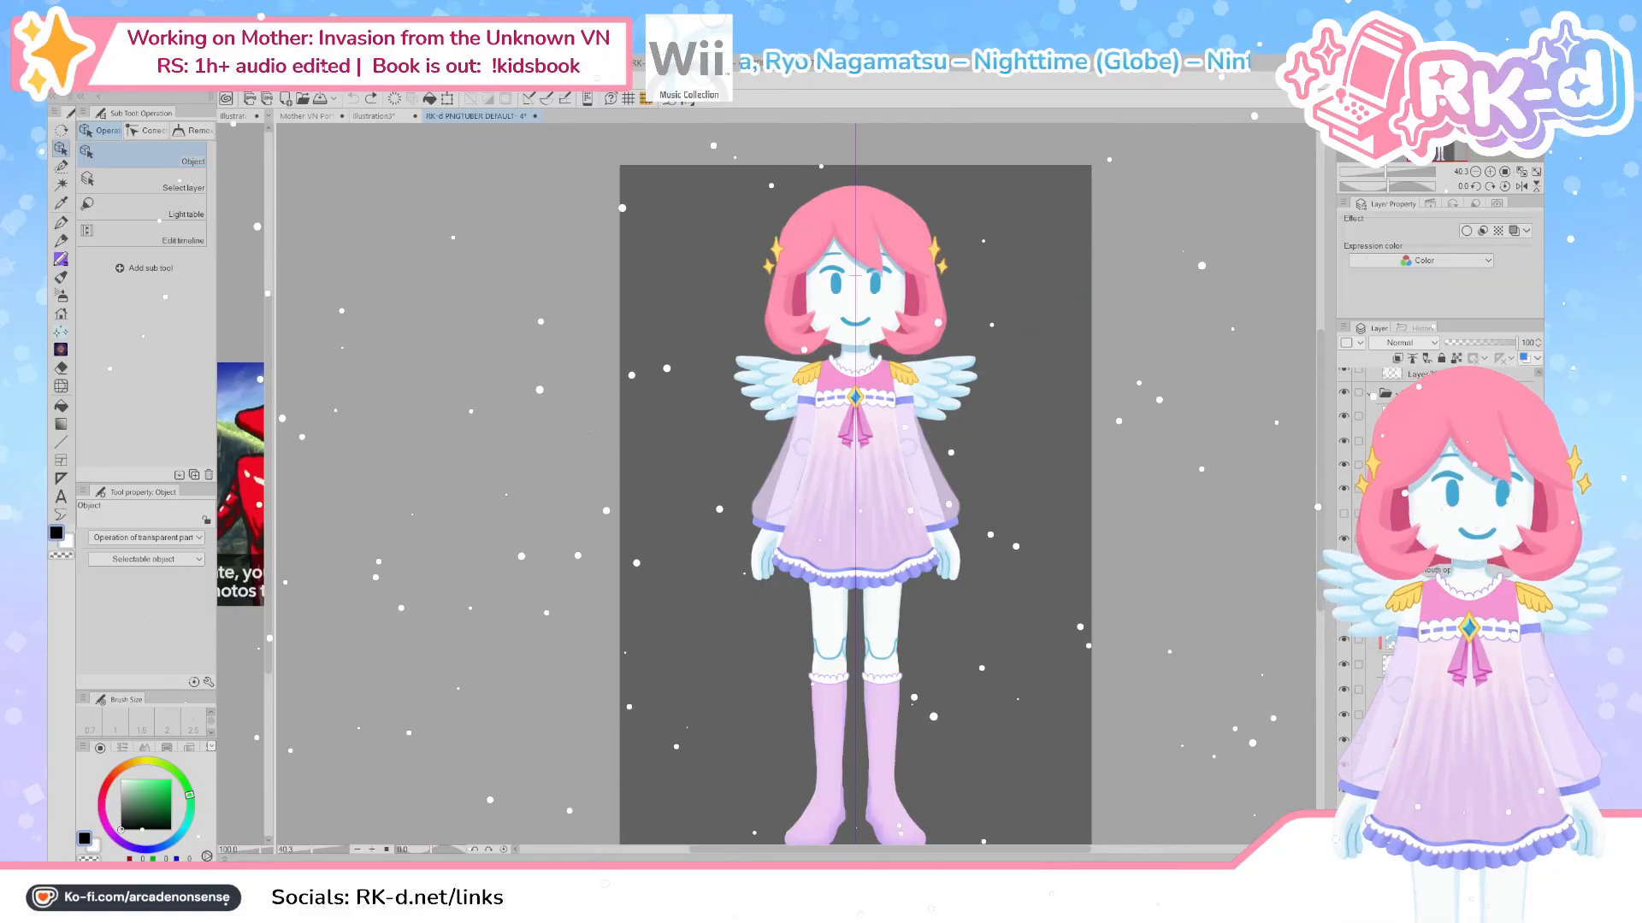
click(1373, 397)
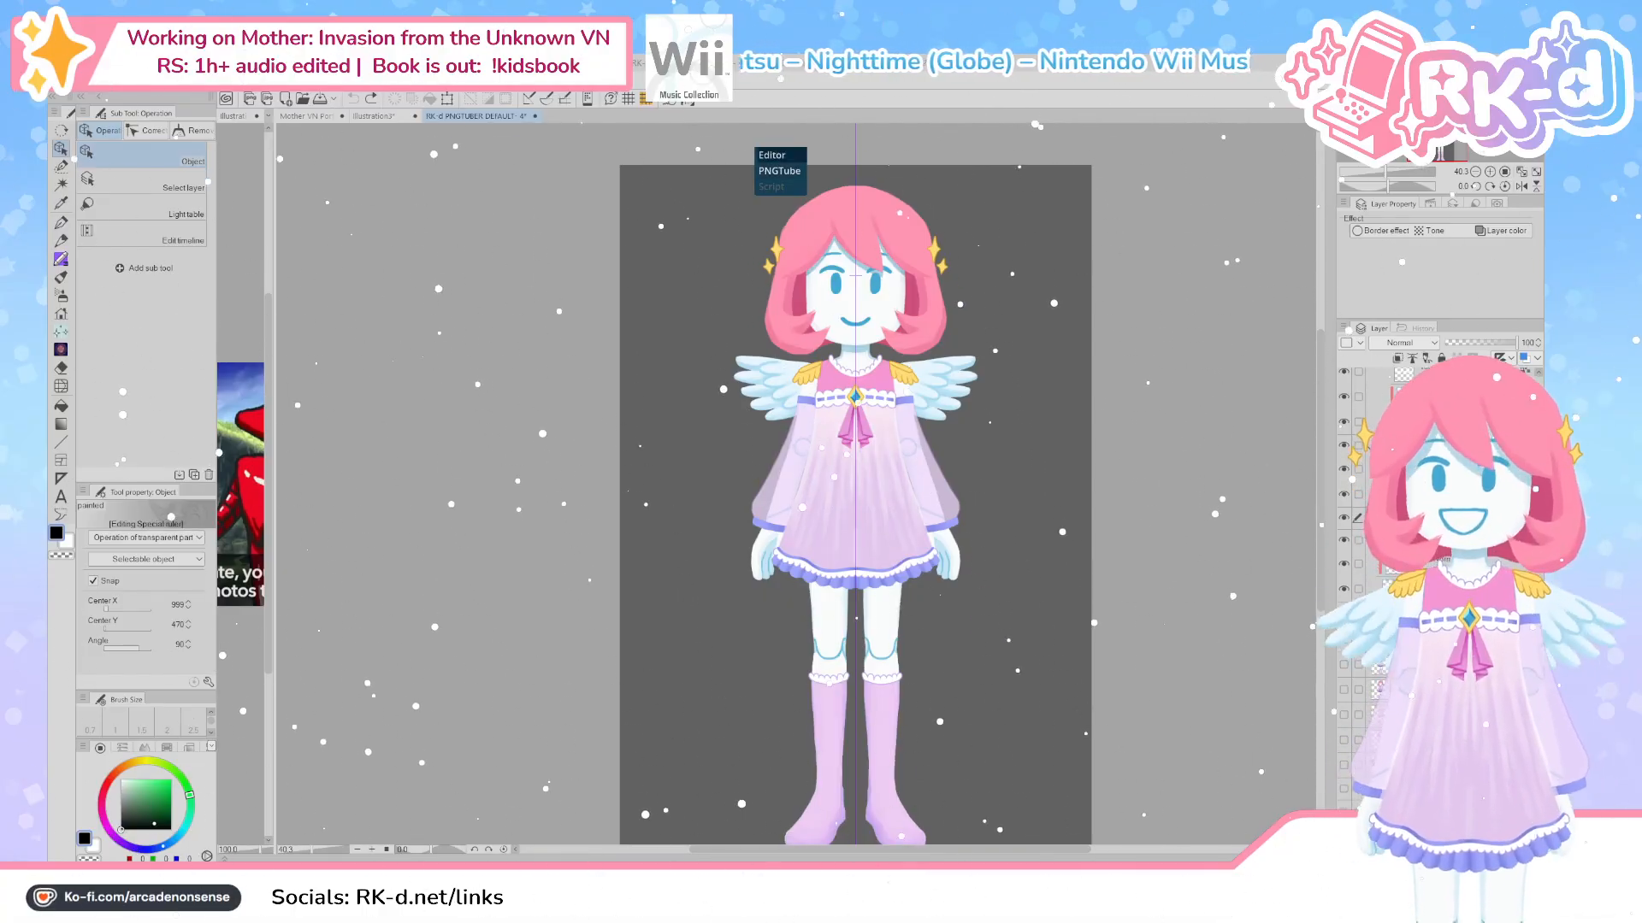
Show the PNGTuber program's editor view with its sprite list, zoom on the avatar, and return to display mode
click(772, 156)
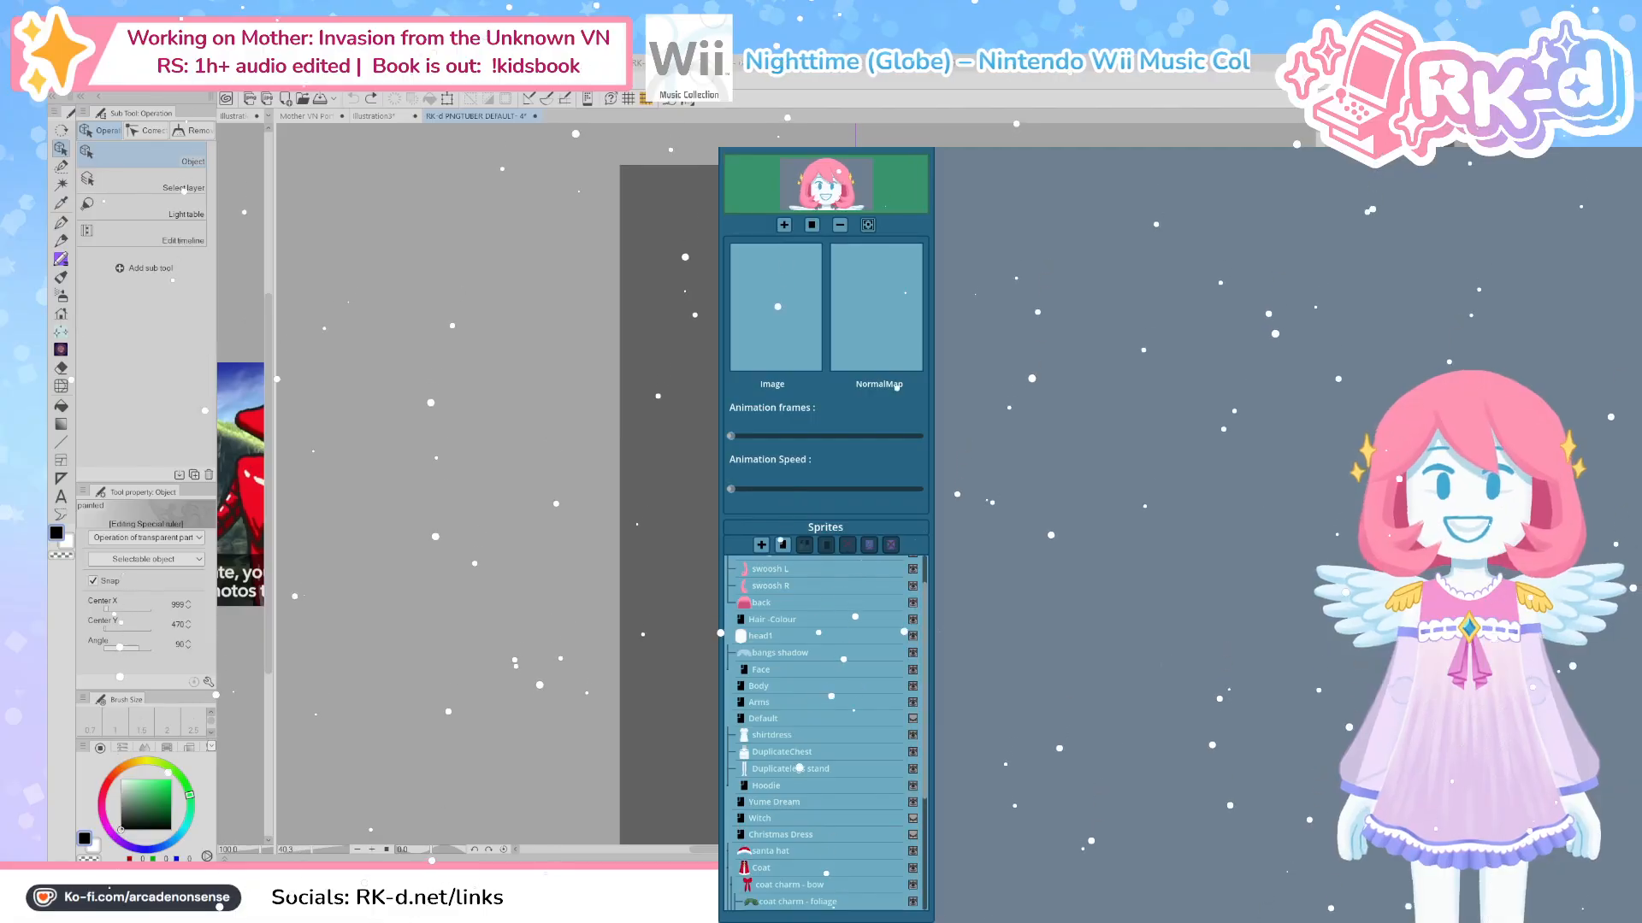
scroll(1411, 564, up, 4)
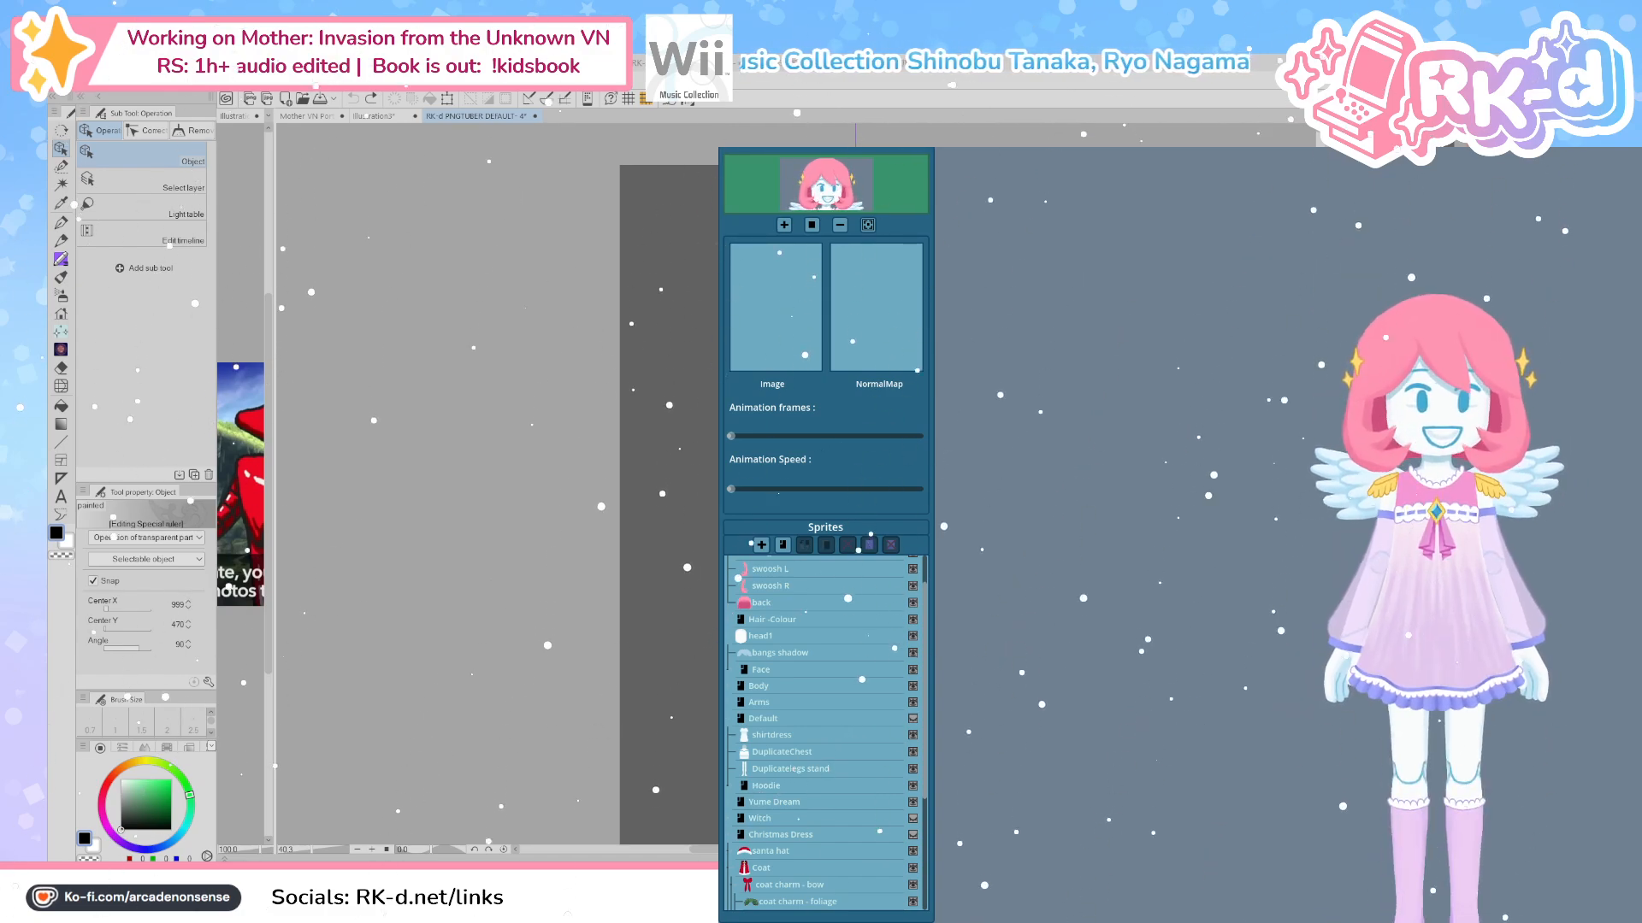
key(4)
key(5)
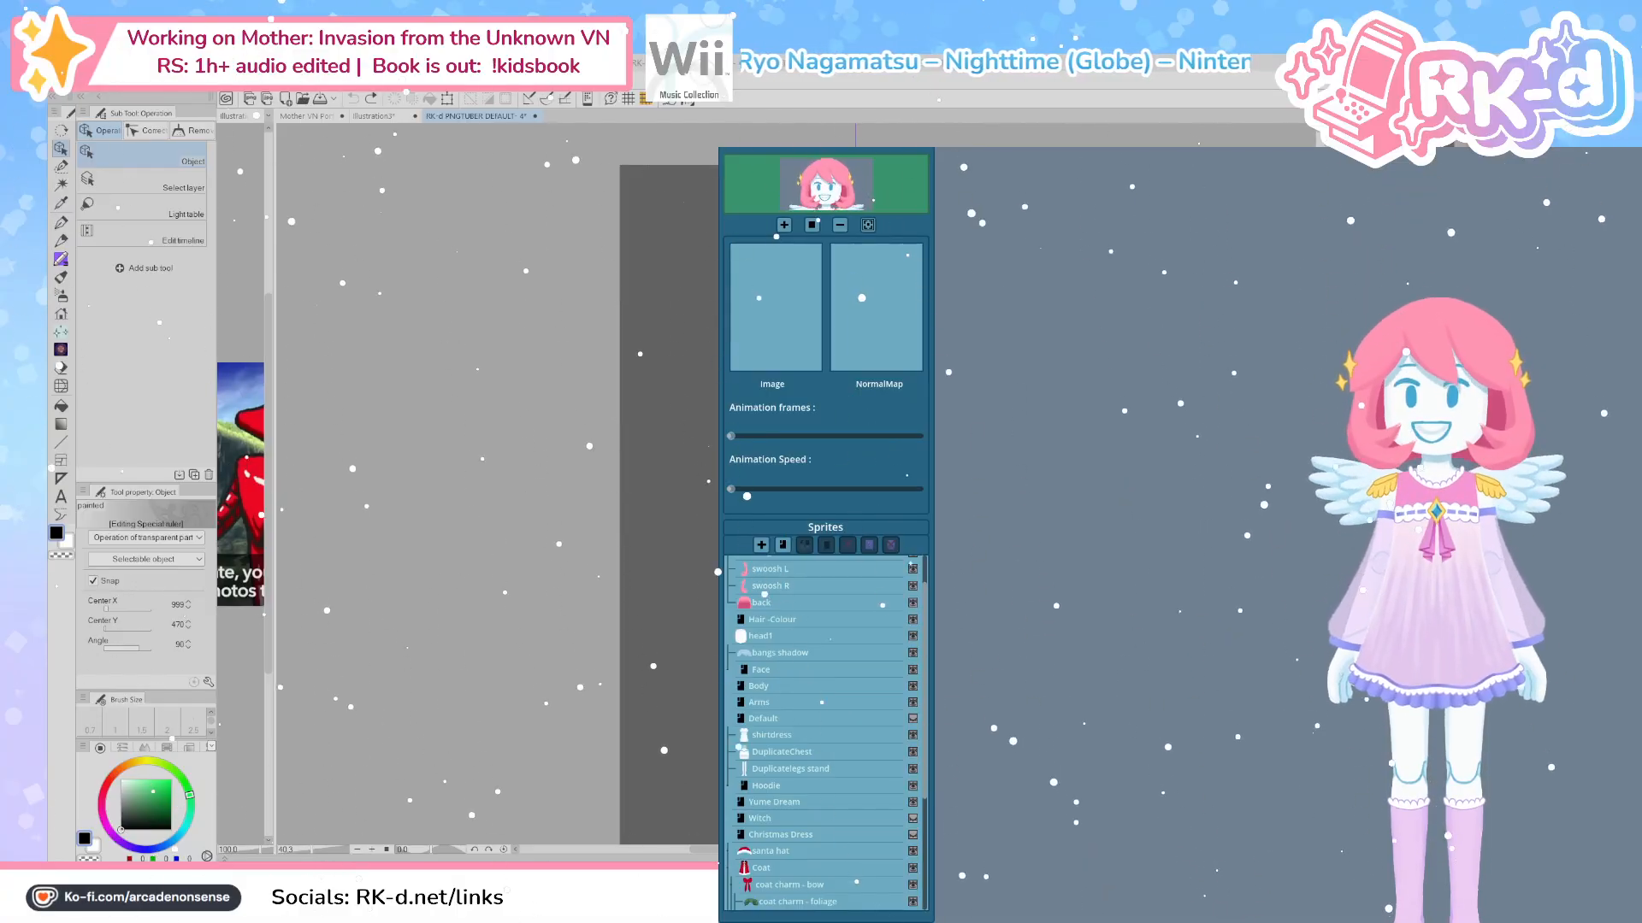
right_click(756, 150)
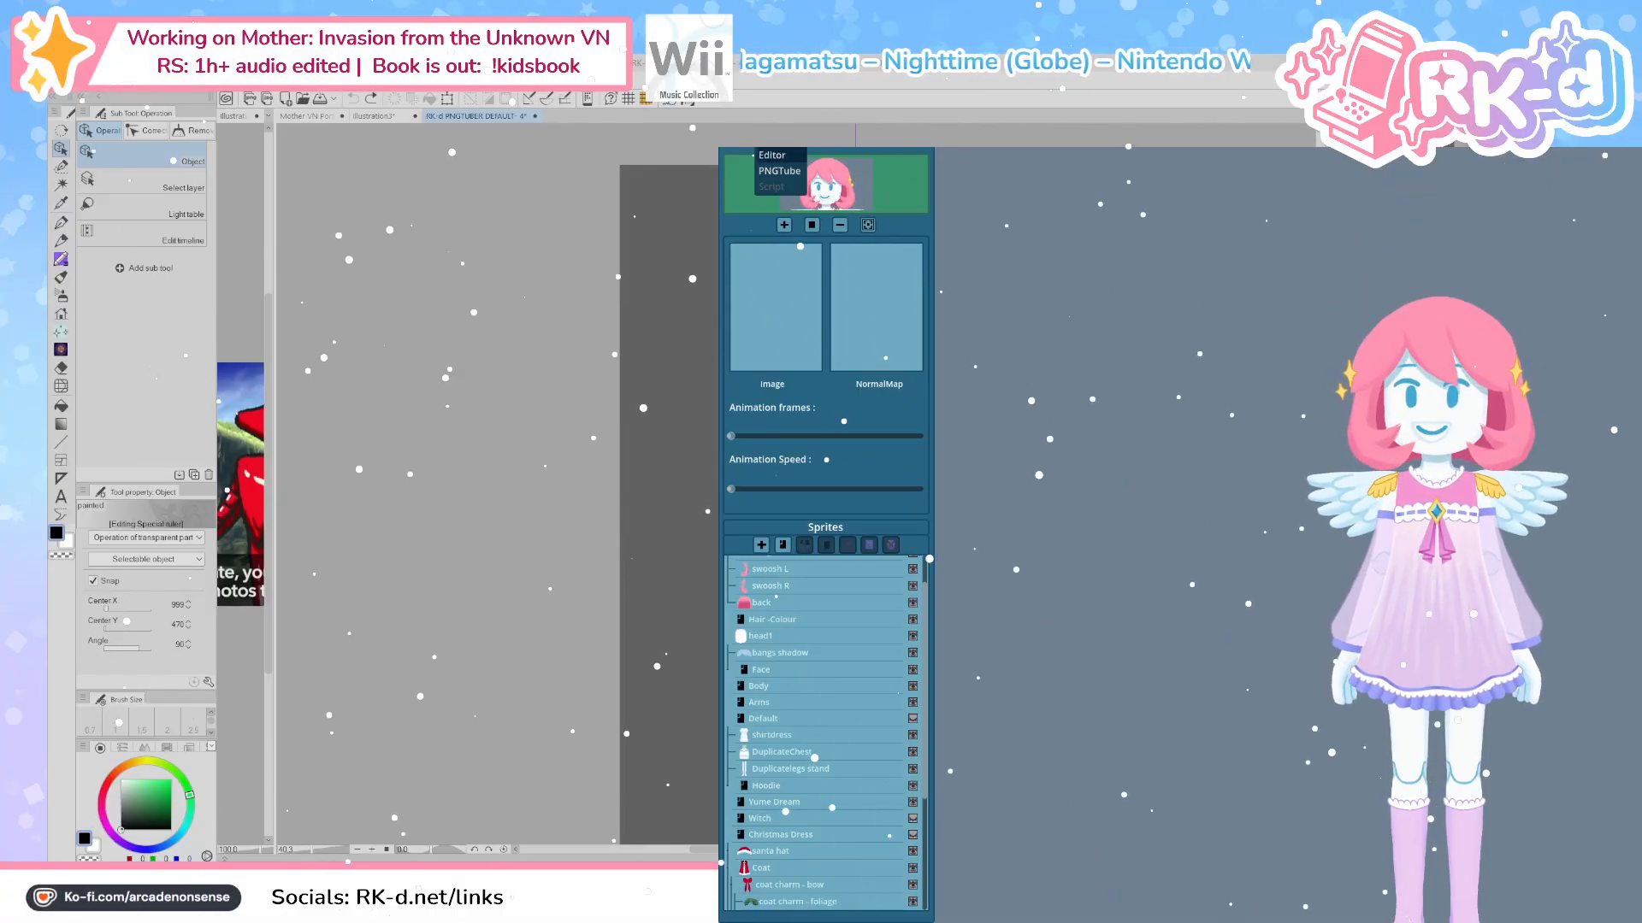
click(773, 170)
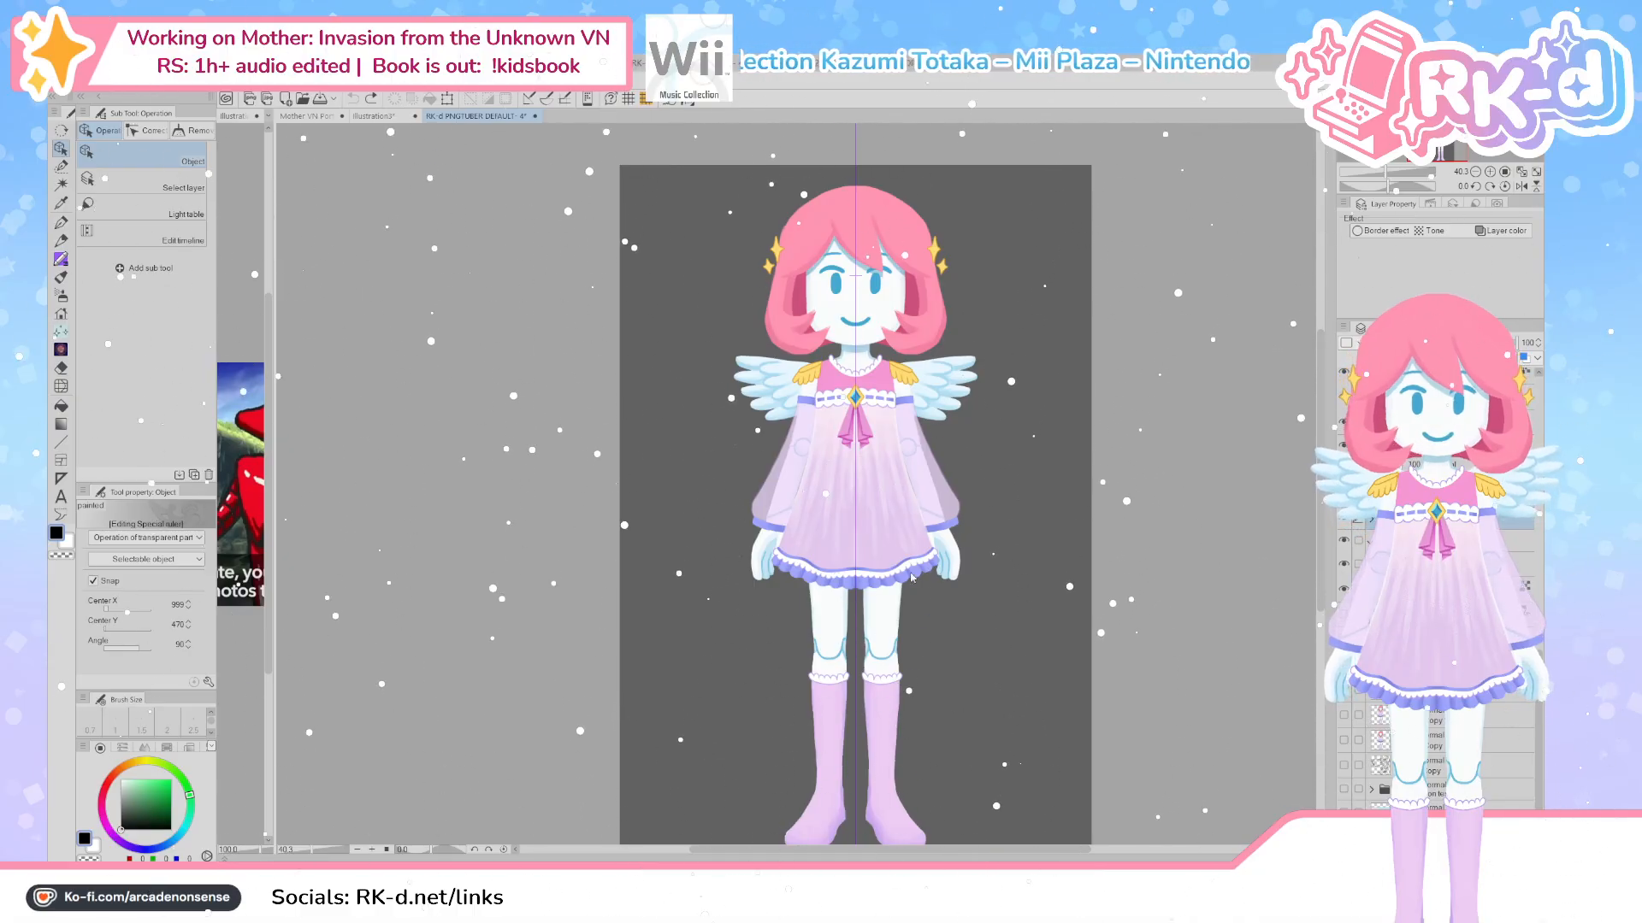
Return to the Mother VN Portraits document and examine the robot's line art up close while toggling a layer's visibility
click(314, 117)
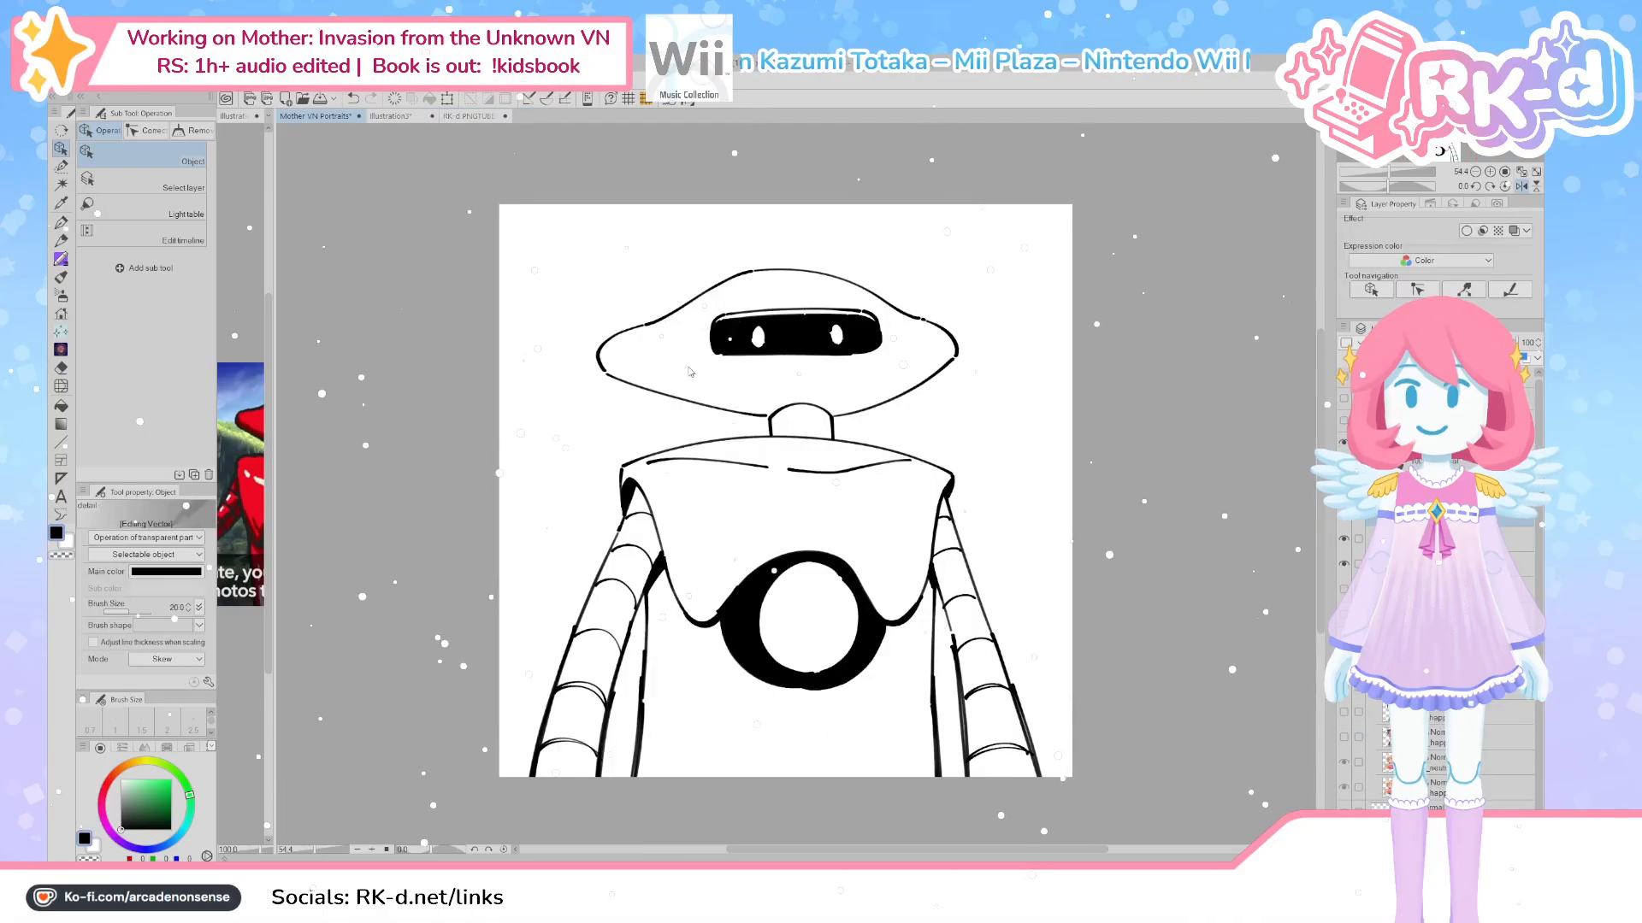
scroll(748, 520, up, 5)
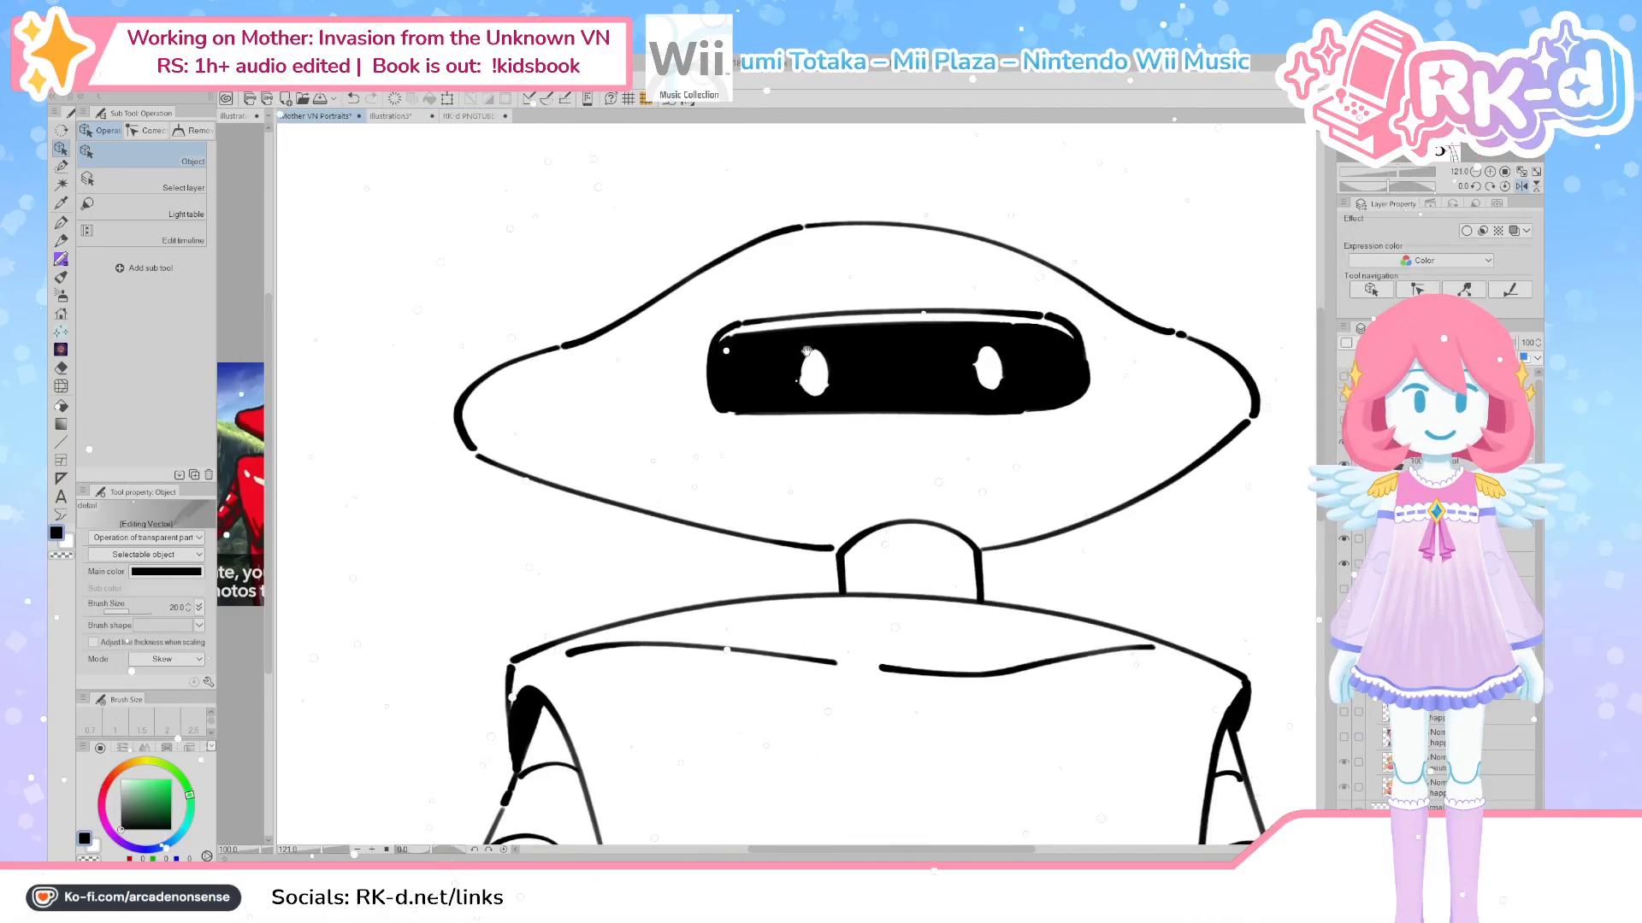
click(1344, 566)
click(1344, 566)
click(1344, 566)
click(1341, 563)
drag(913, 433, 913, 507)
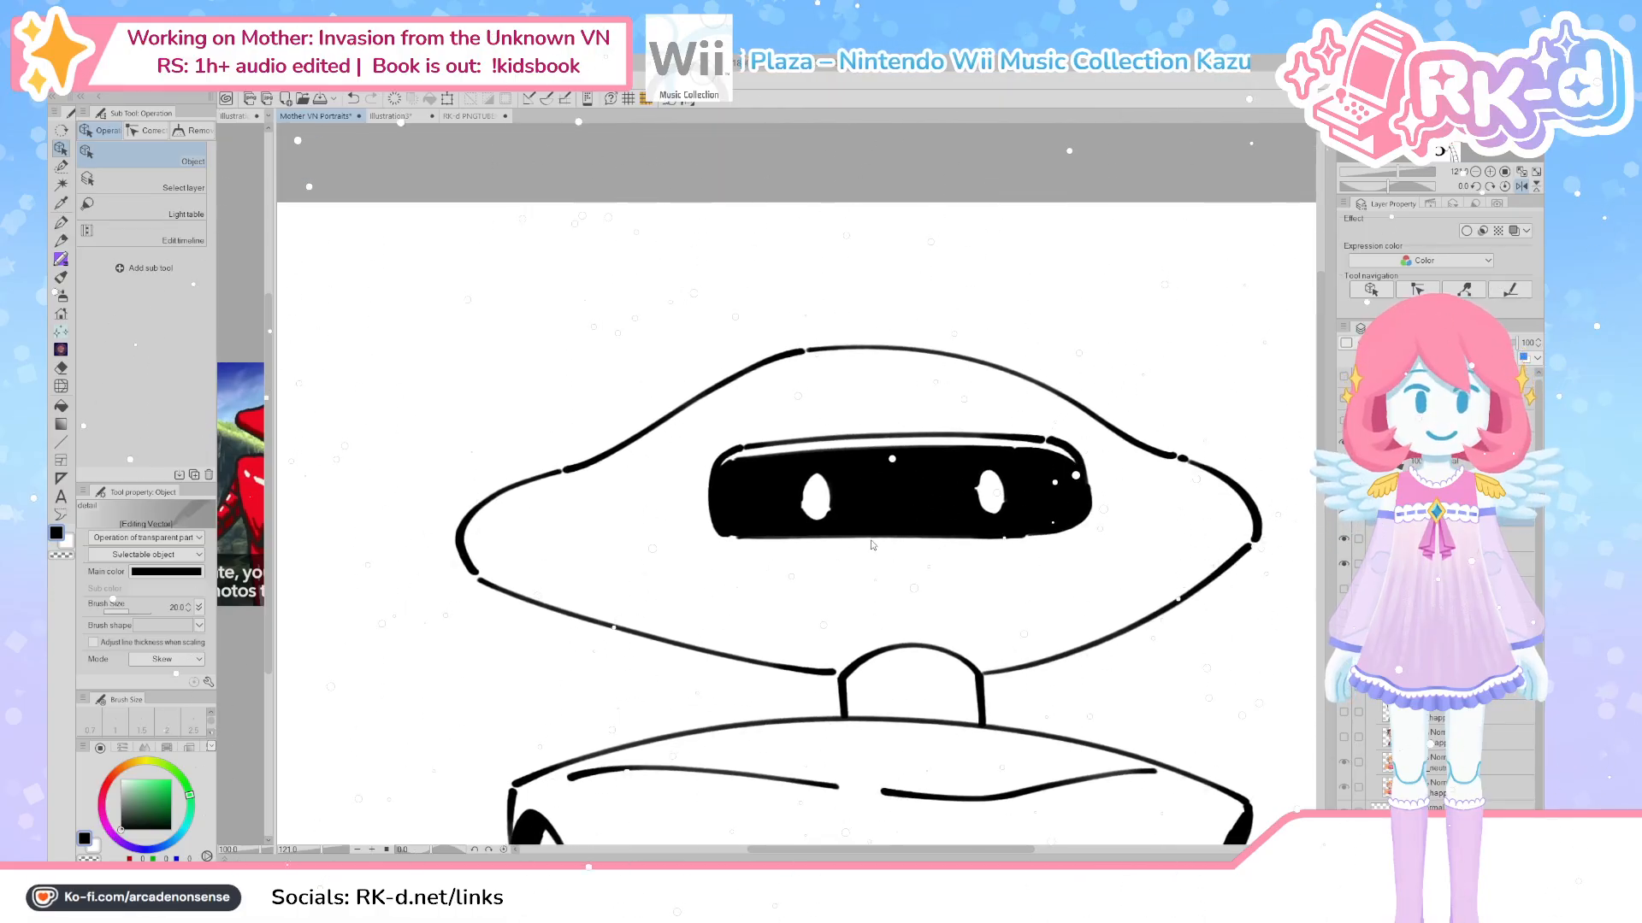
scroll(872, 545, down, 4)
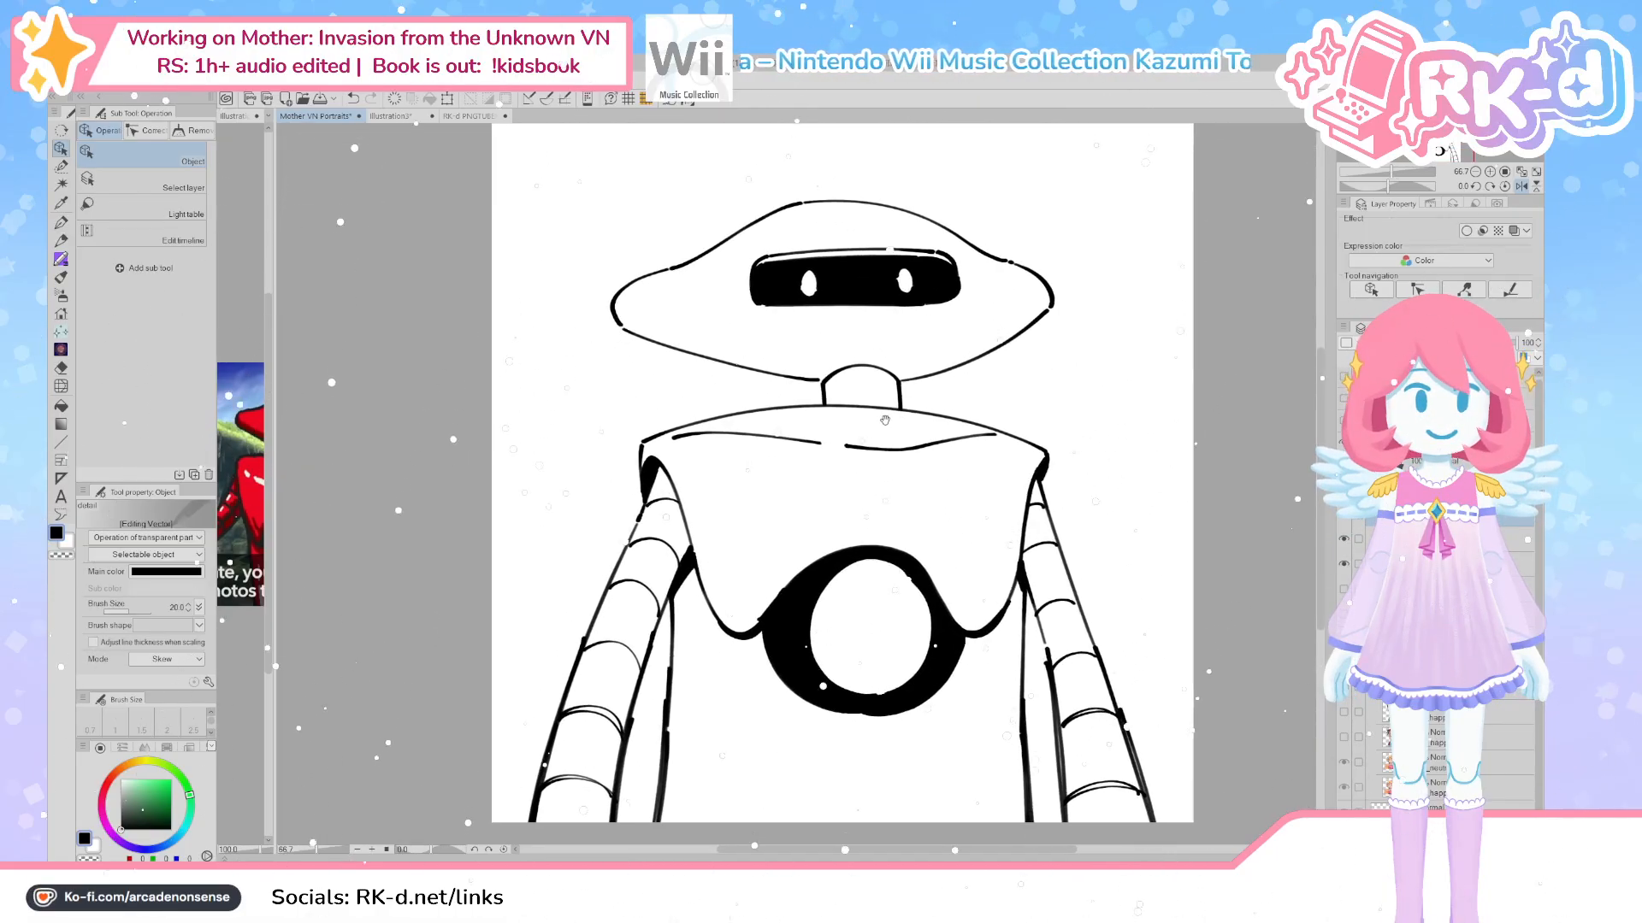
Set up a layer folder and a layer for the robot's flat colours
click(1471, 588)
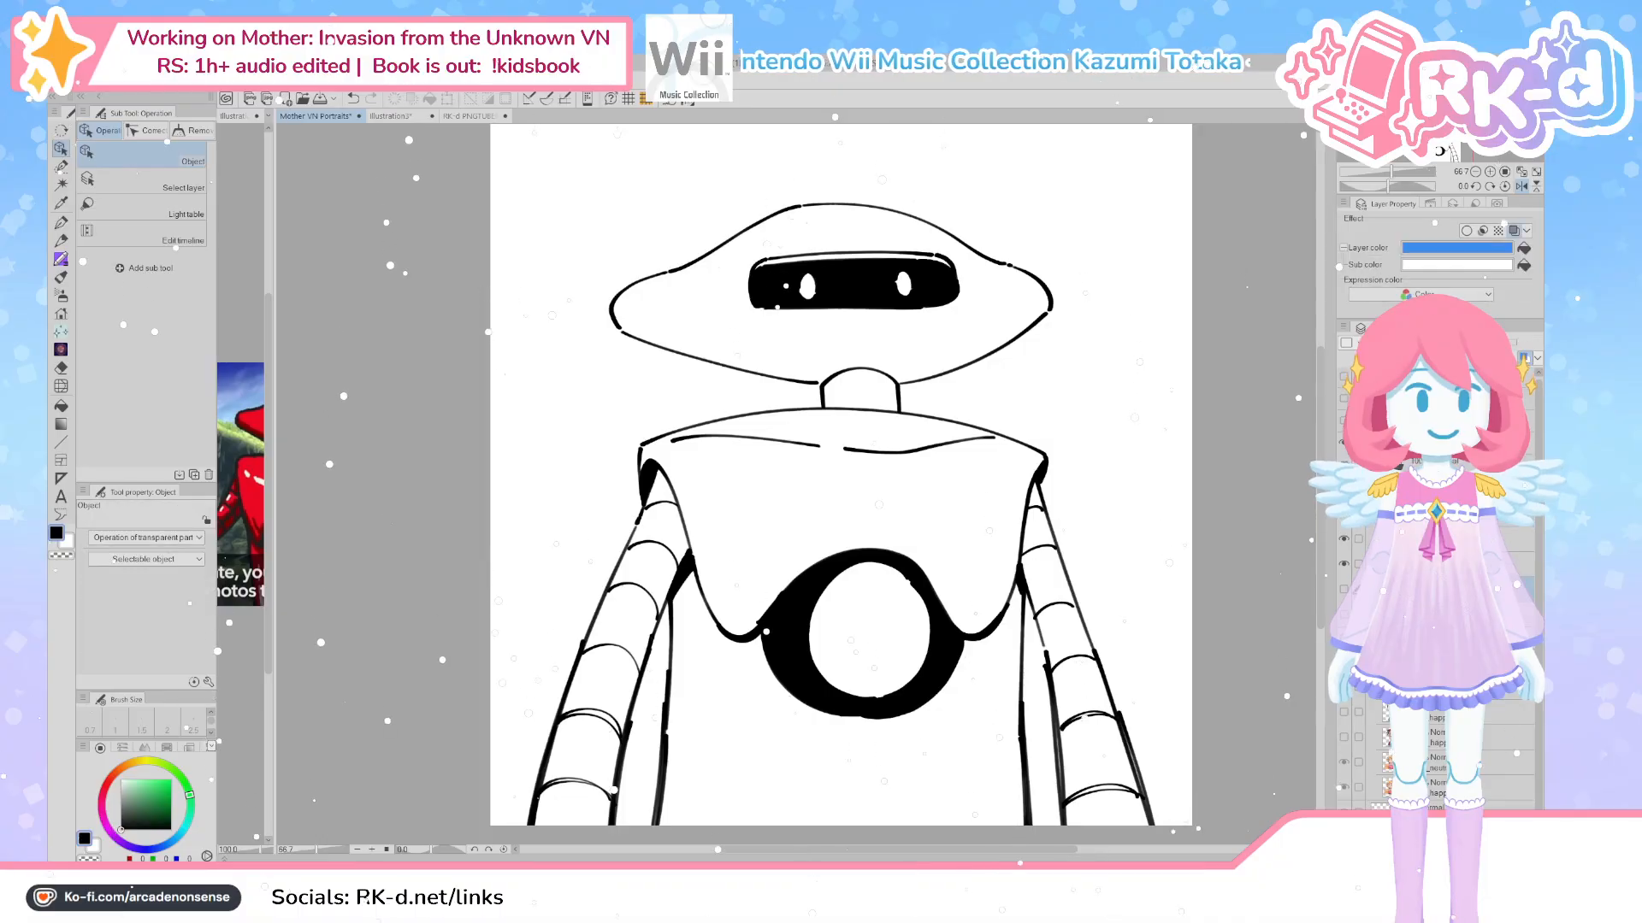
key(ctrl+g)
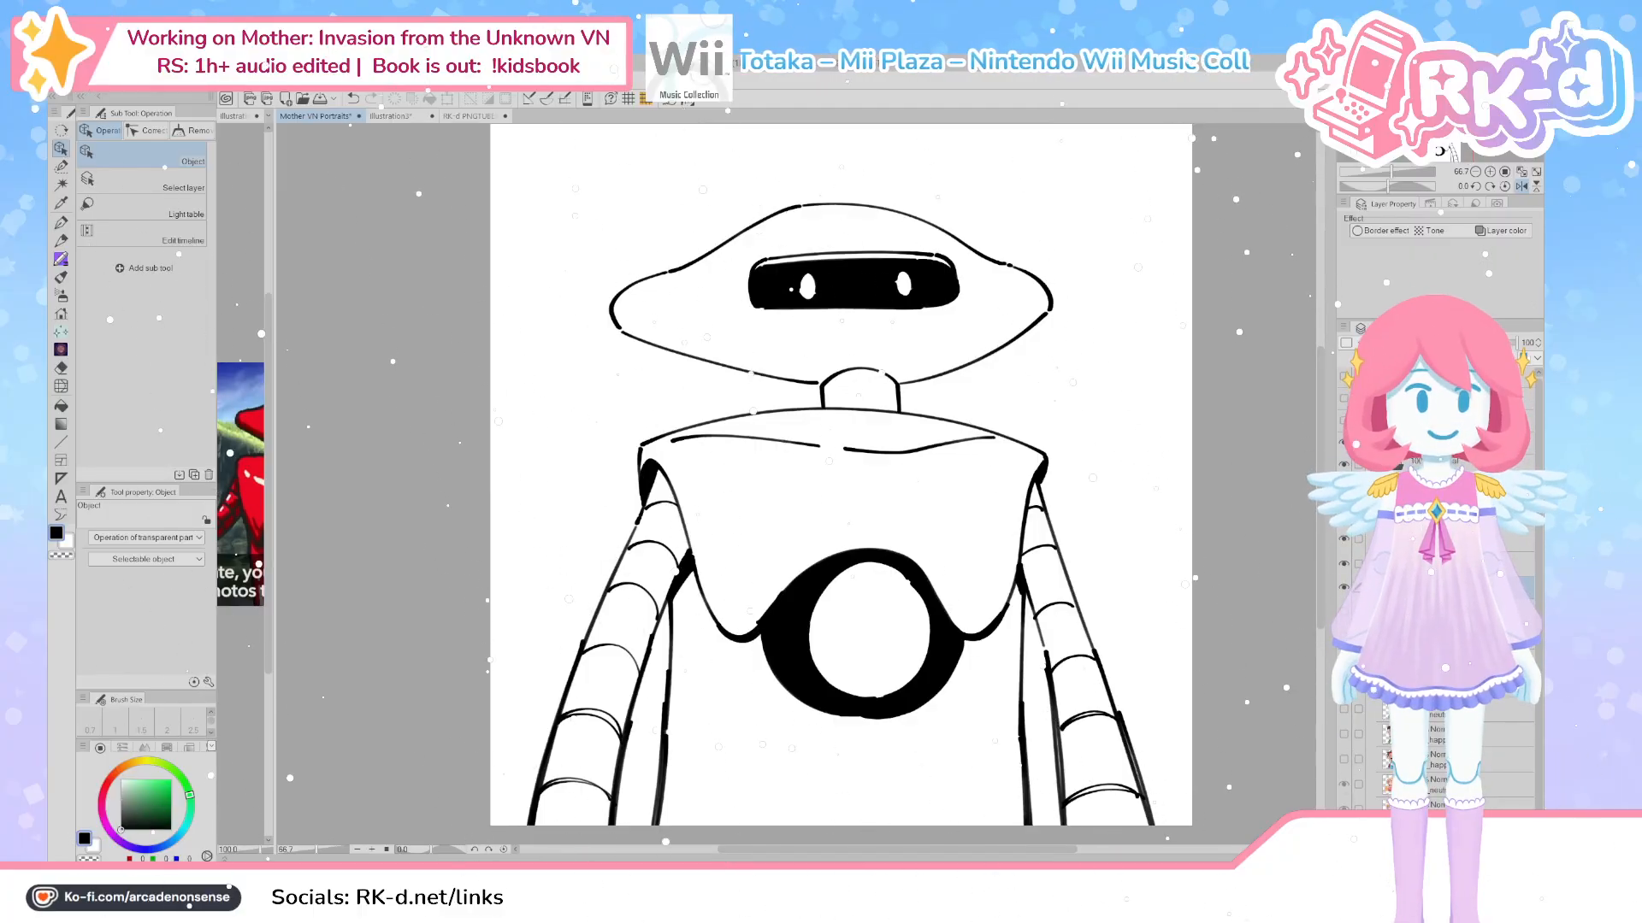
click(733, 551)
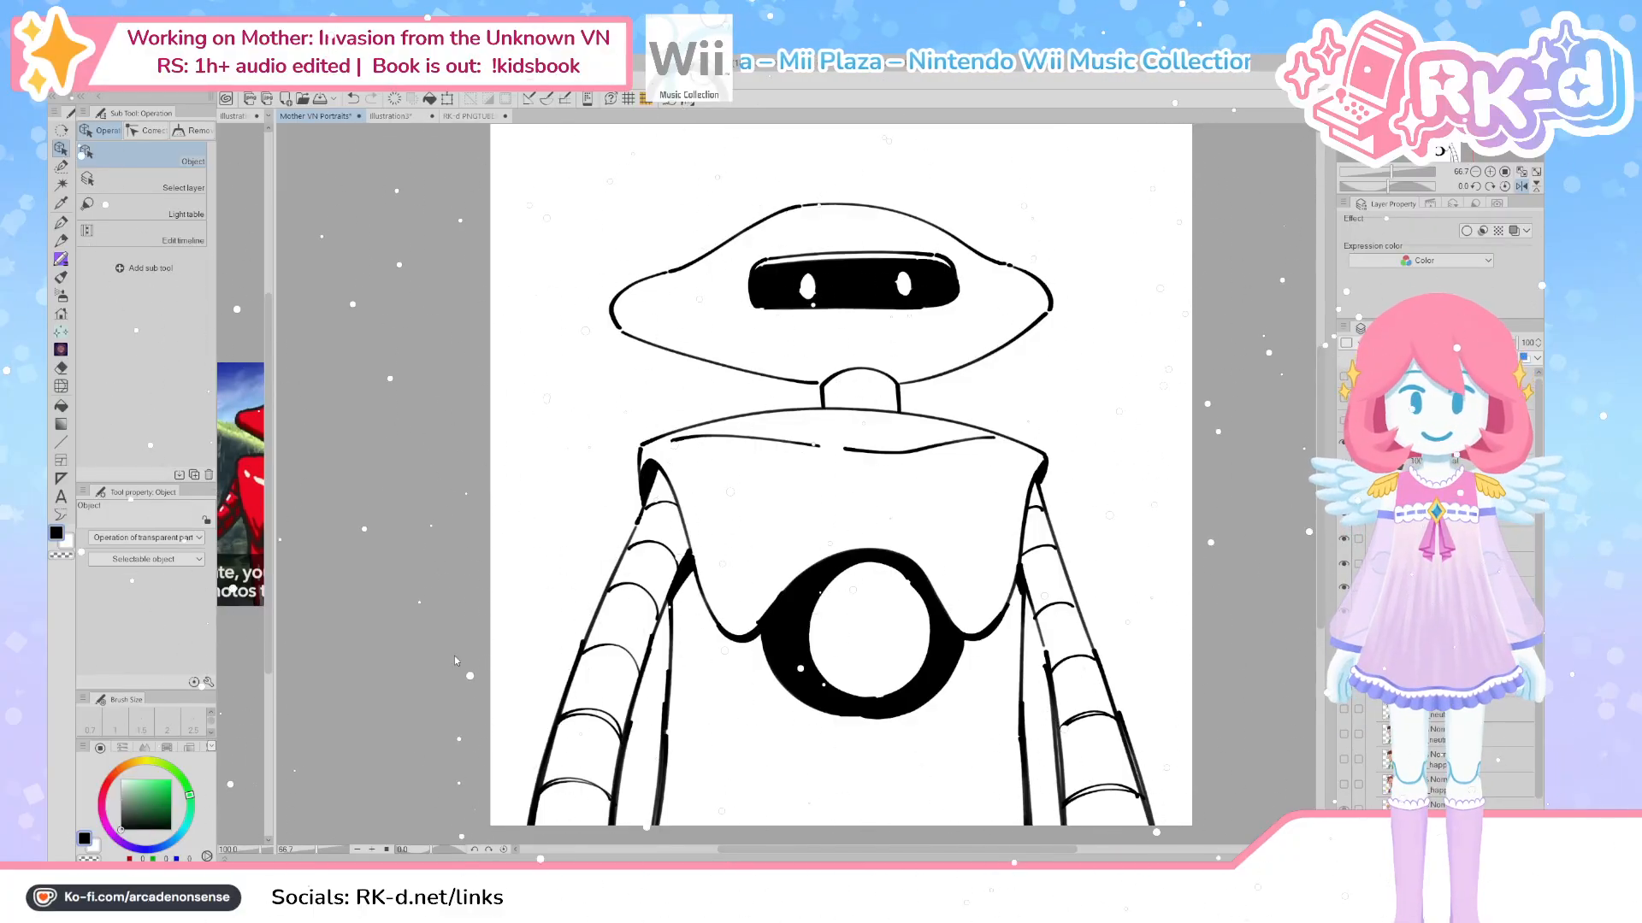
Sample the red from the robot reference image and fill the robot's chest plate with it using Vector Fill
key(b)
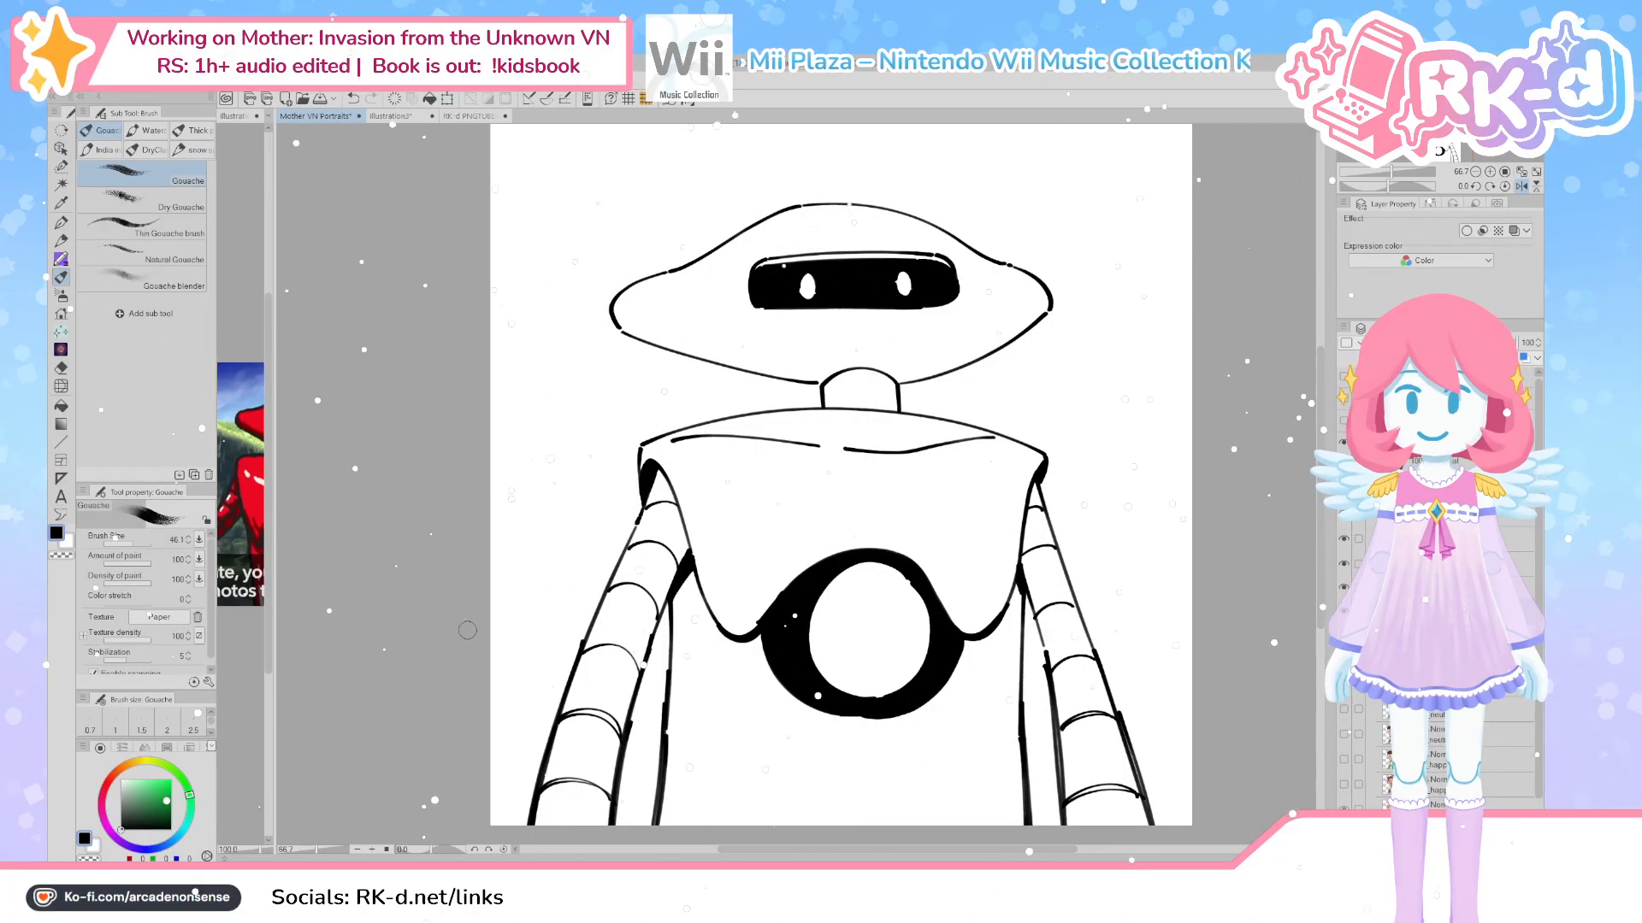
click(256, 491)
click(688, 513)
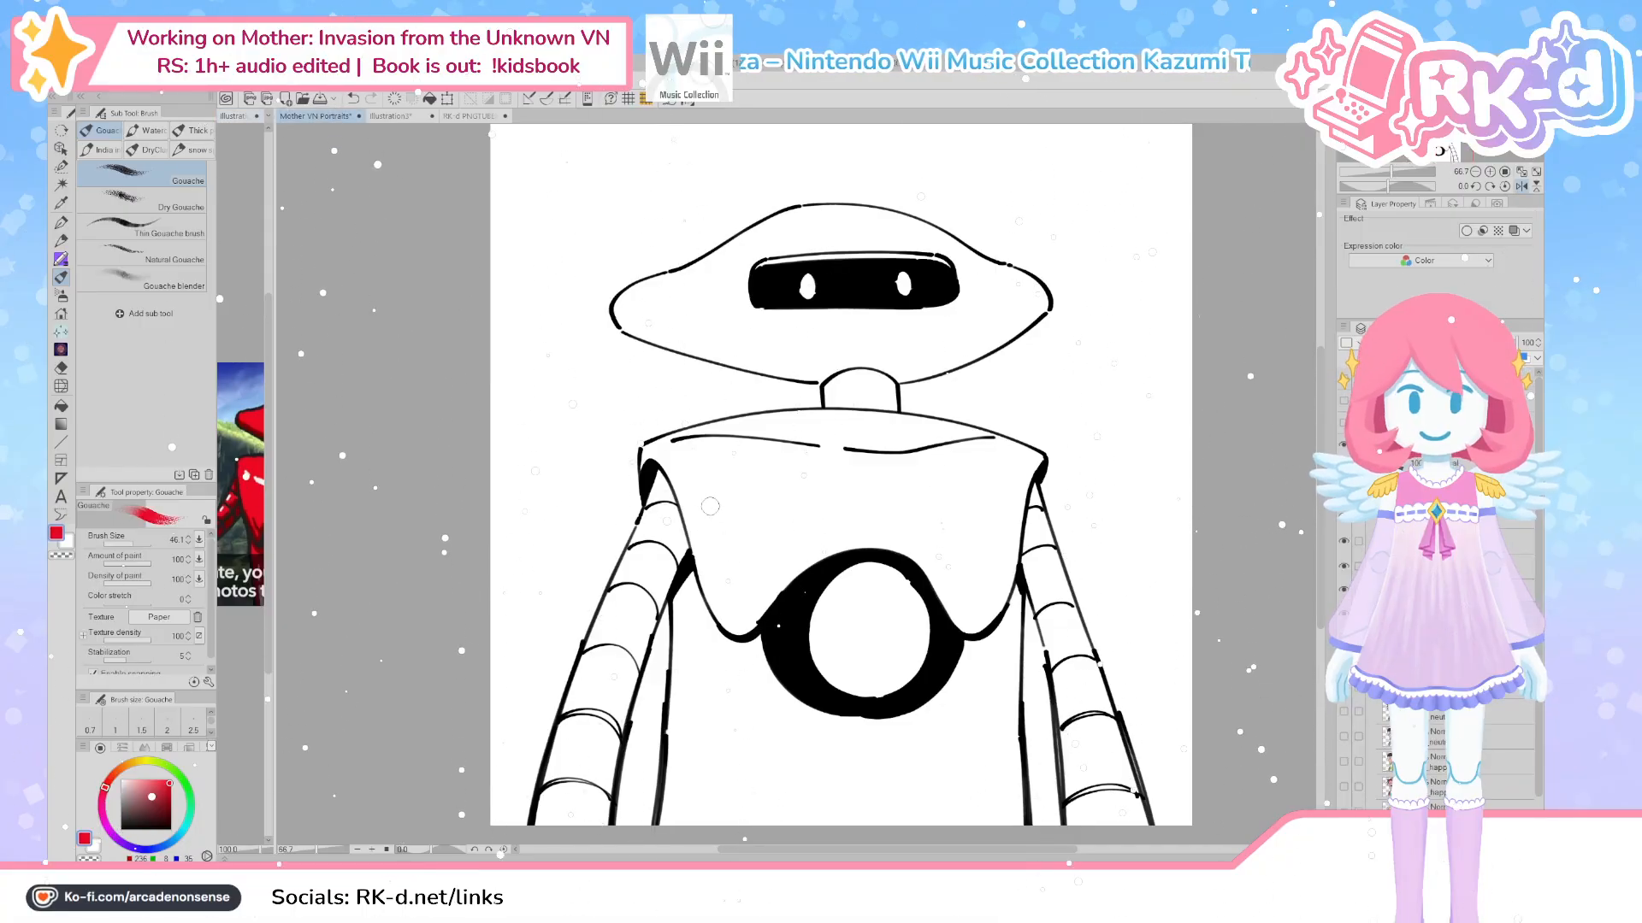
key(g)
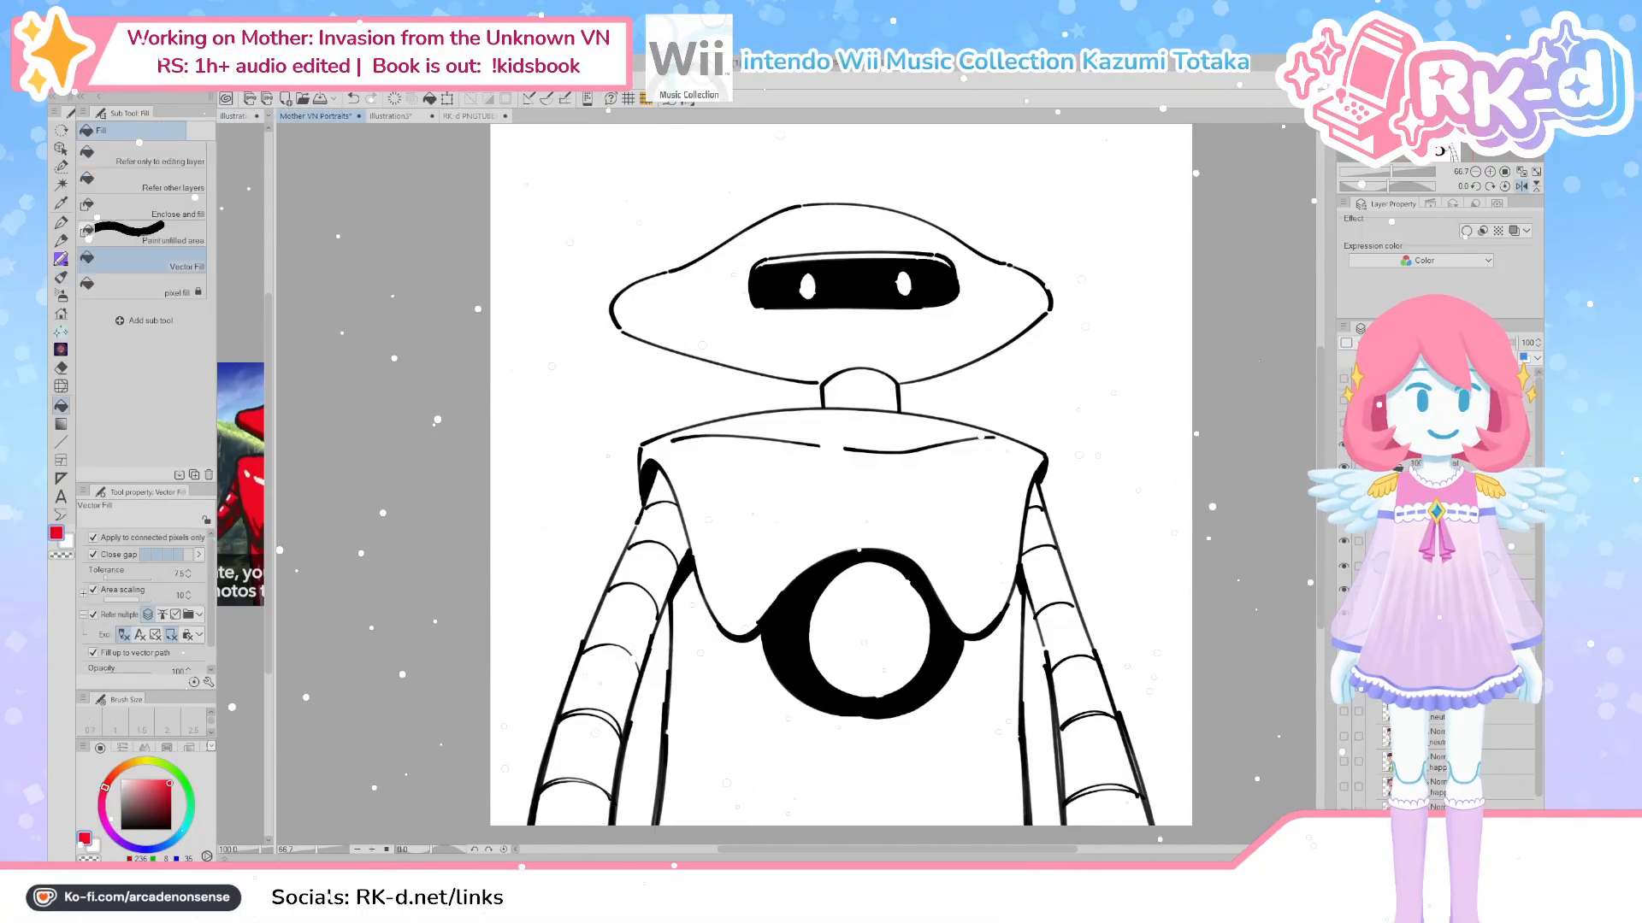
click(964, 522)
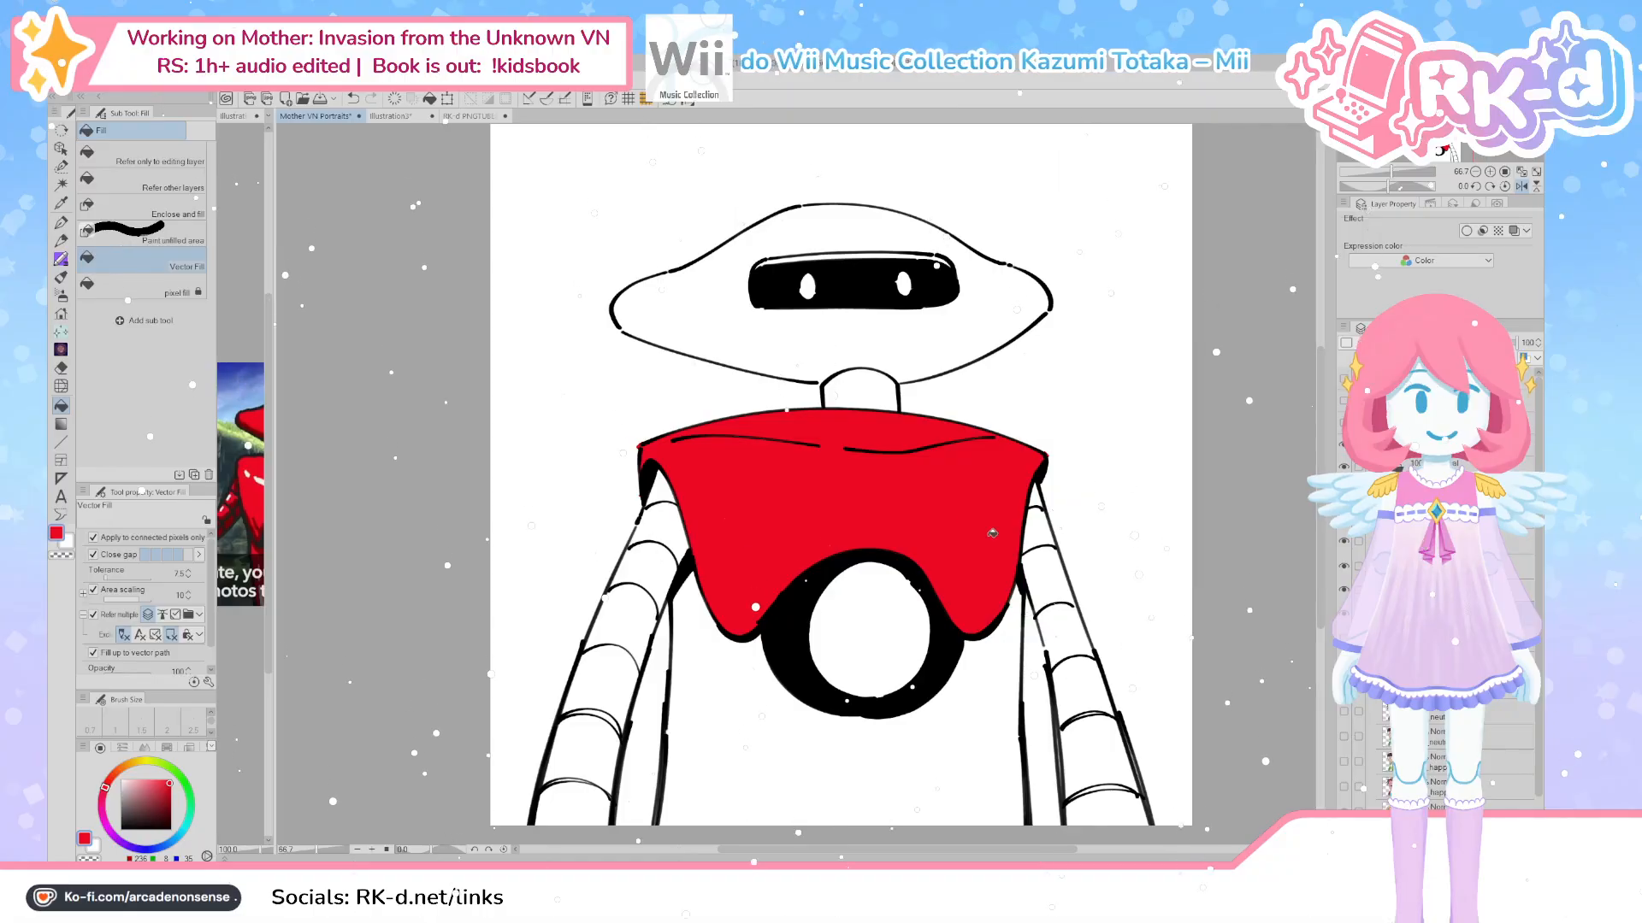
Close the gap in the head outline beside the neck with the Textured pen and fill the head with red
click(801, 326)
key(ctrl+z)
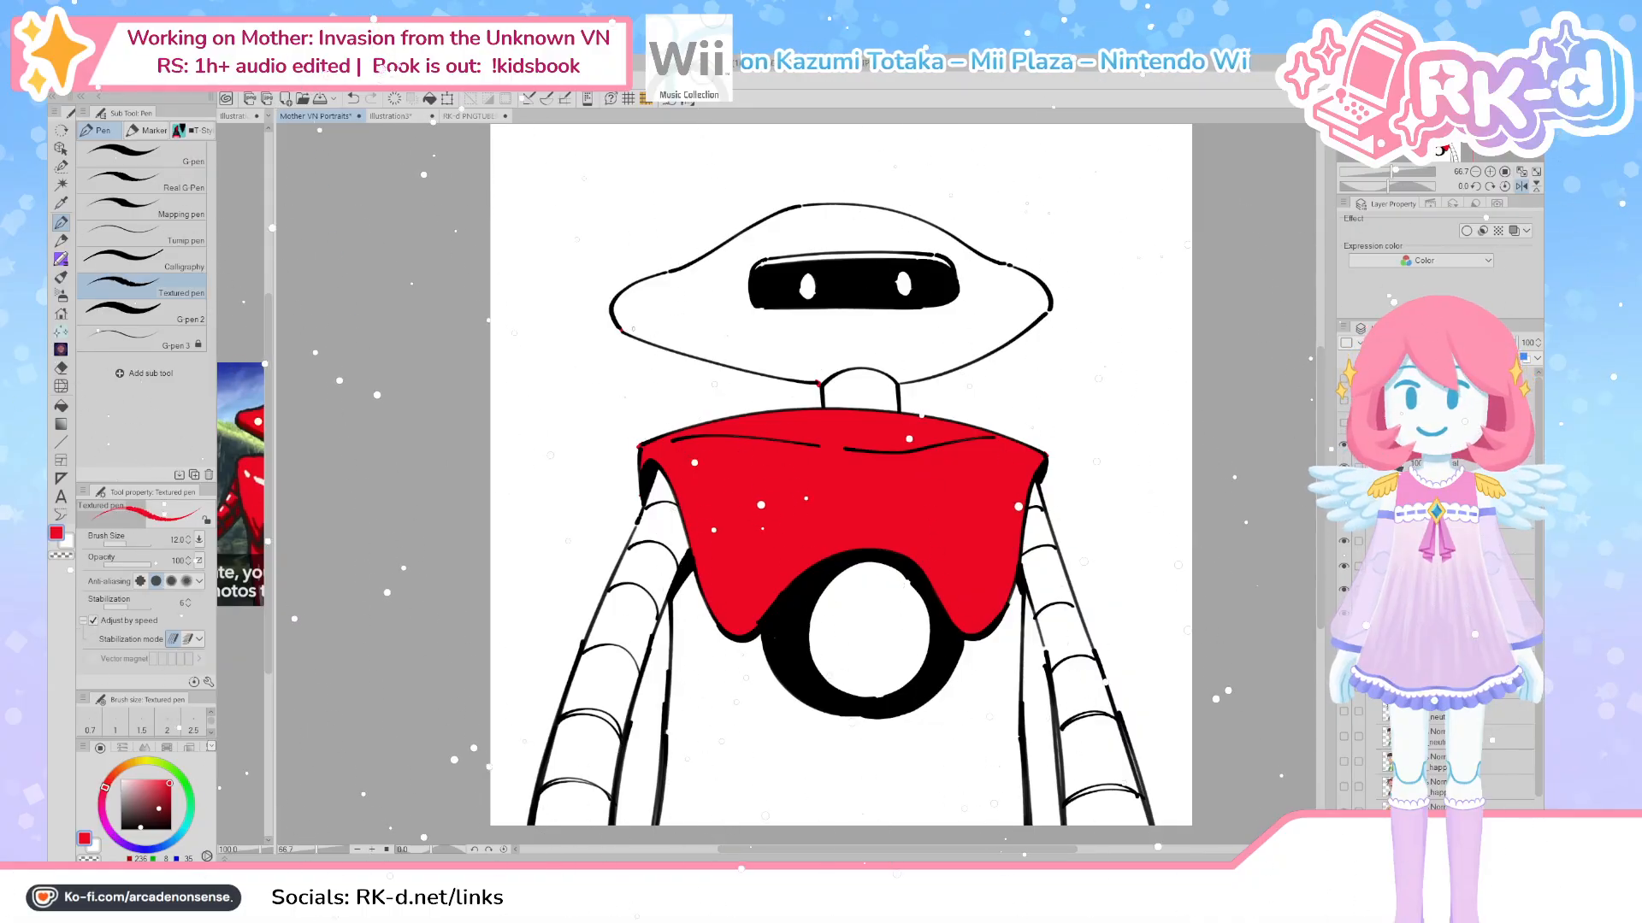
key(g)
click(1124, 725)
key(ctrl+z)
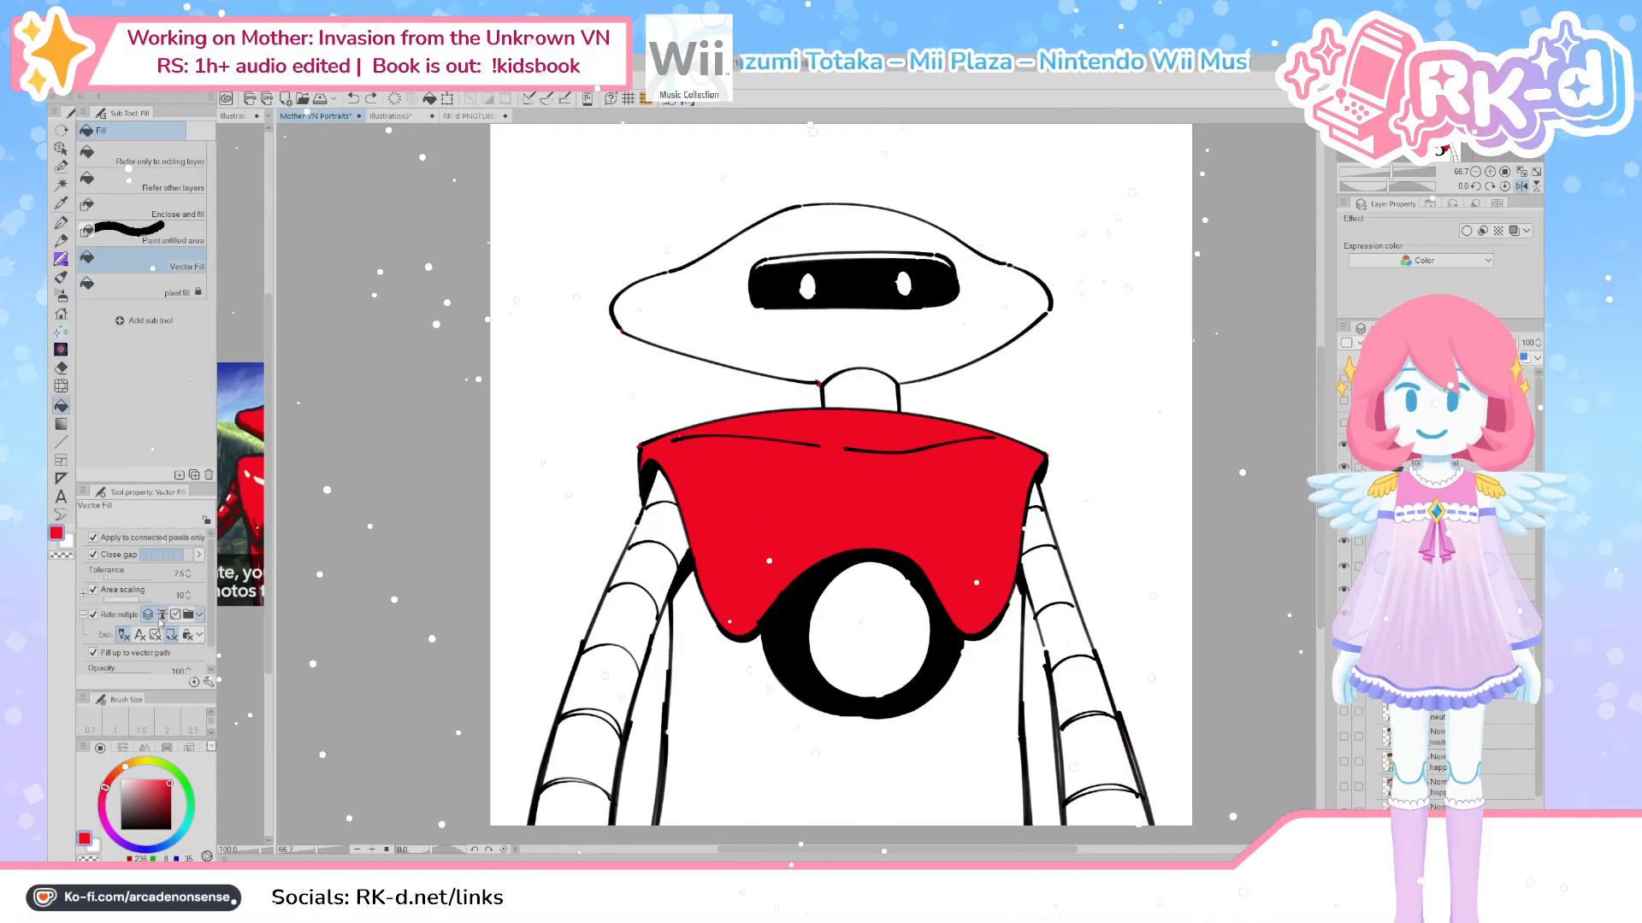
click(853, 346)
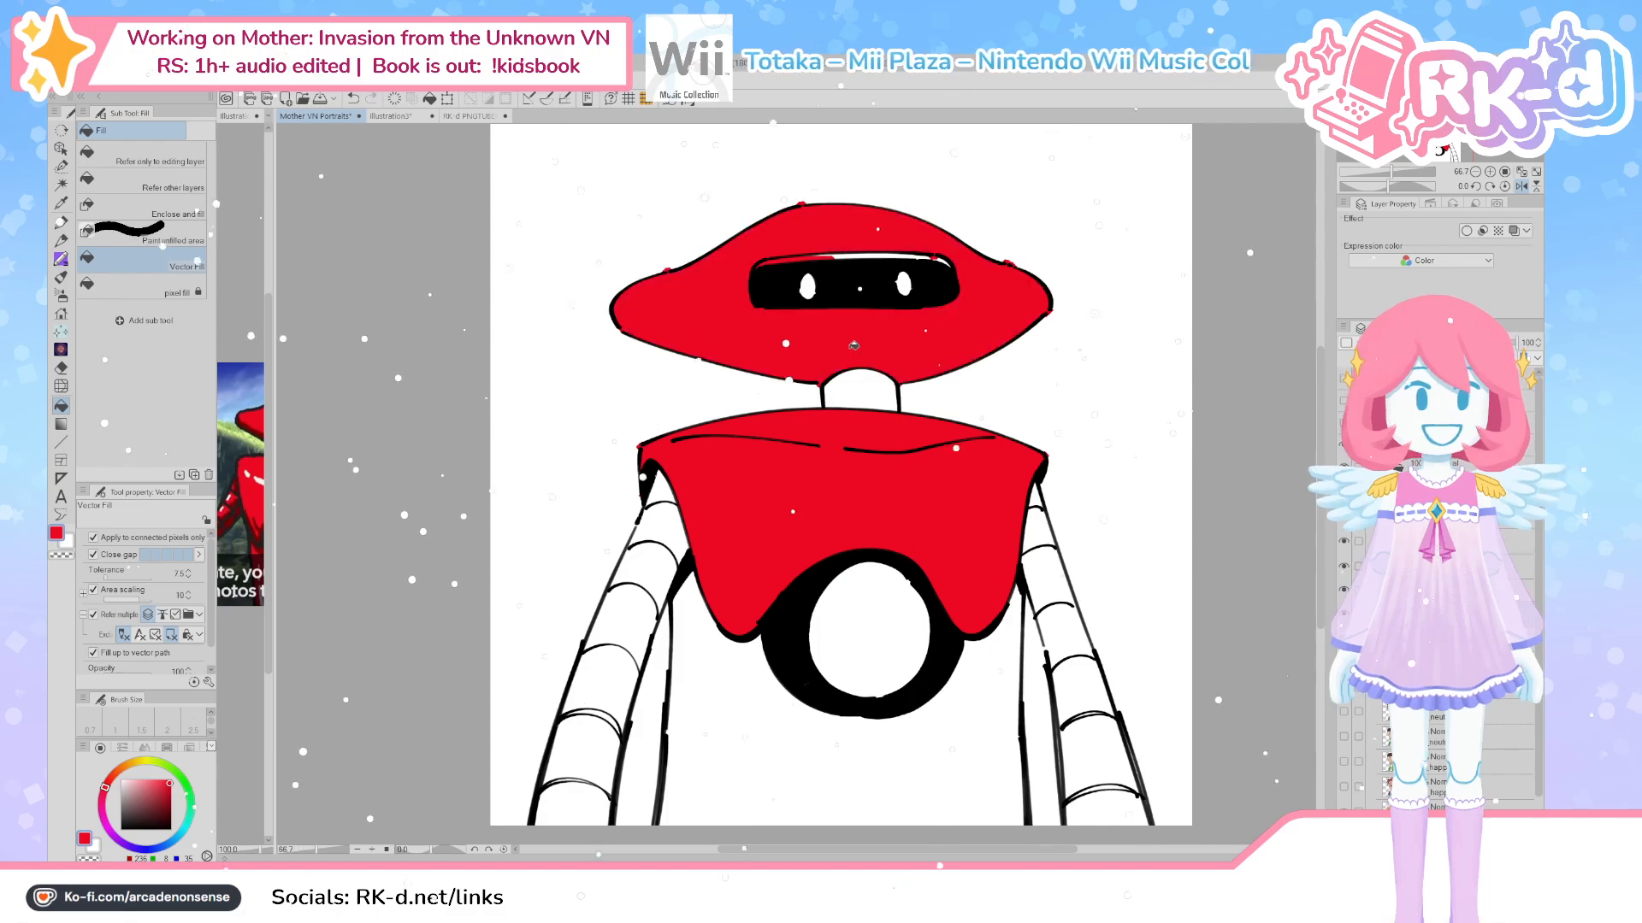
Fill both segmented arms, the lower torso and the circle in the chest with the same red
mouse_move(656, 533)
mouse_down()
mouse_move(651, 513)
mouse_move(571, 808)
mouse_up()
click(701, 772)
click(884, 650)
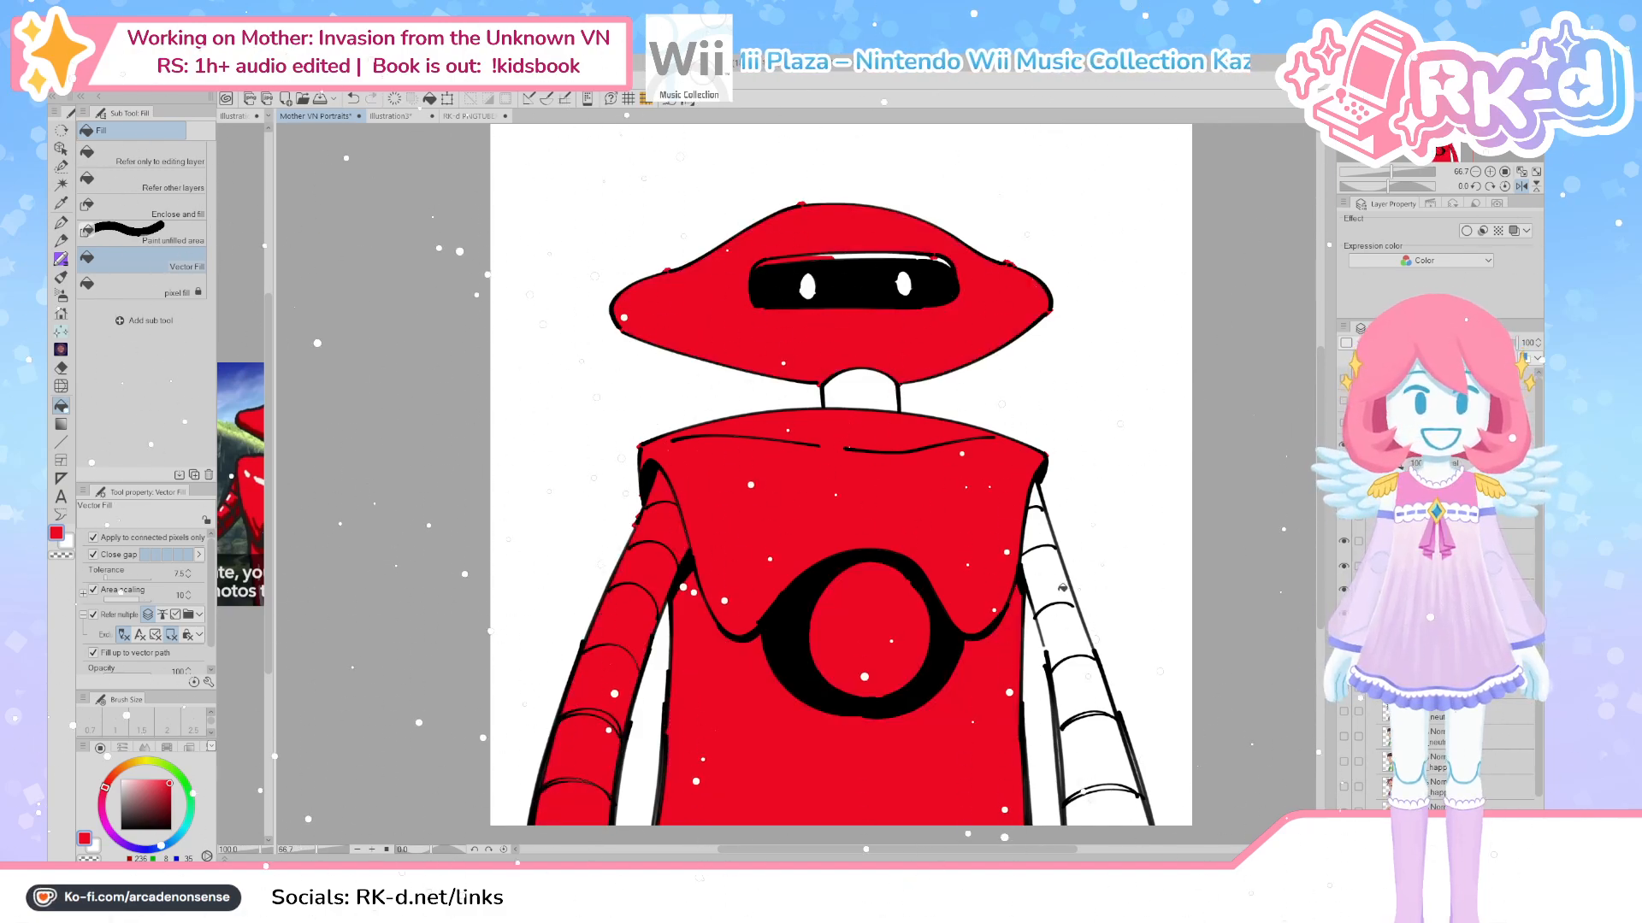
drag(1034, 496, 1111, 803)
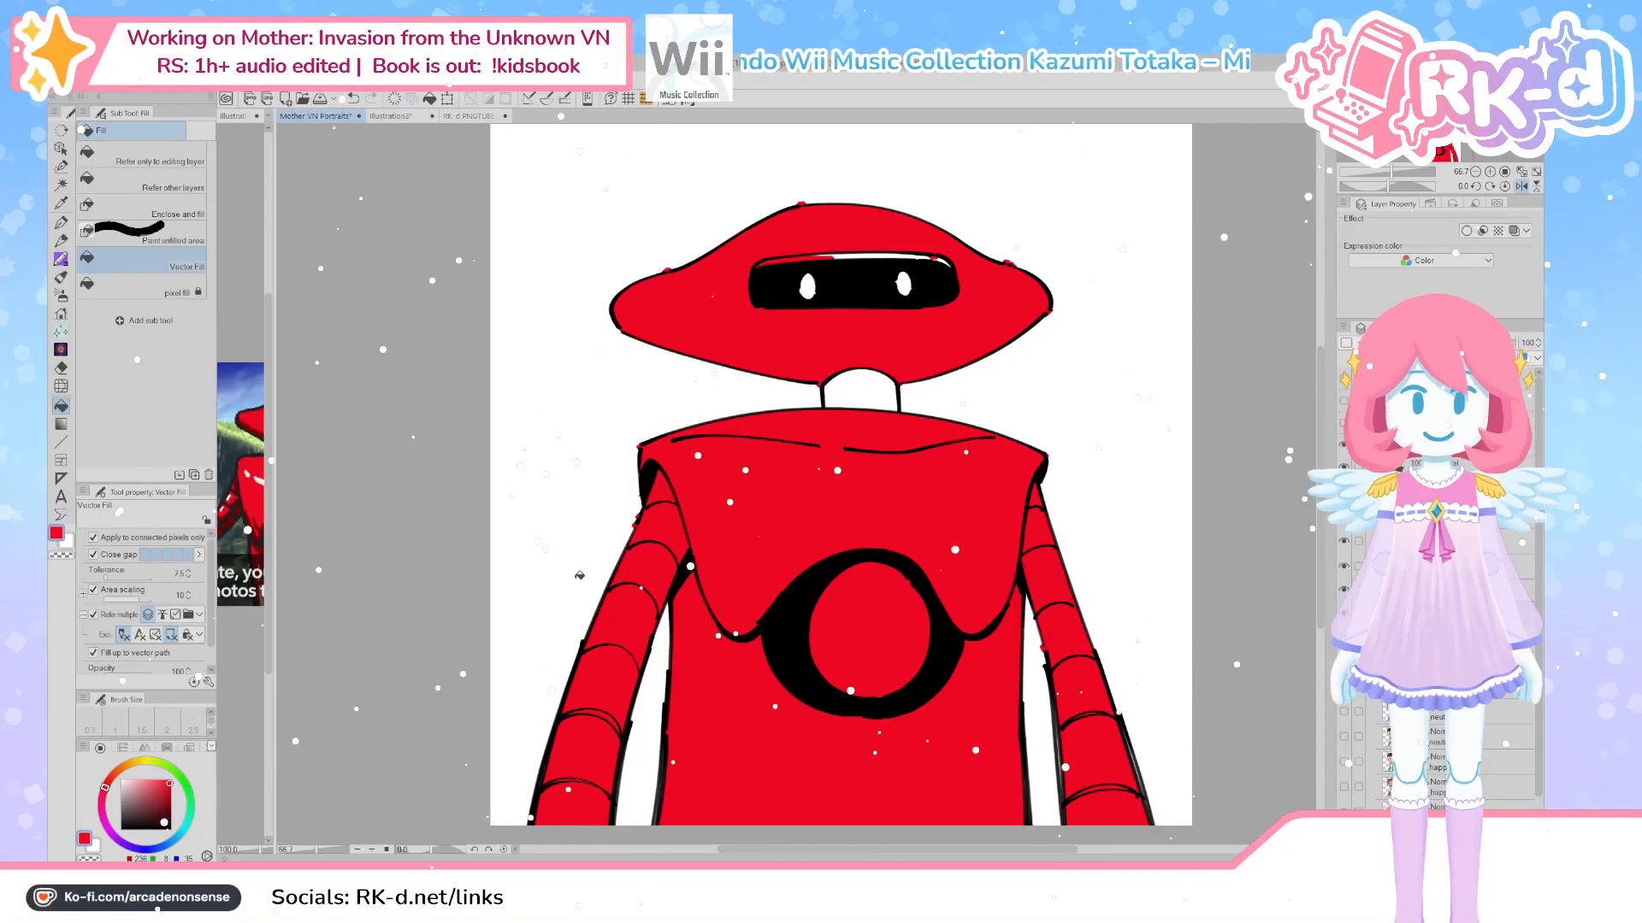
Erase the stray red specks outside the shoulder and head outlines with the Hard eraser
key(e)
scroll(602, 590, up, 1)
drag(602, 590, 598, 634)
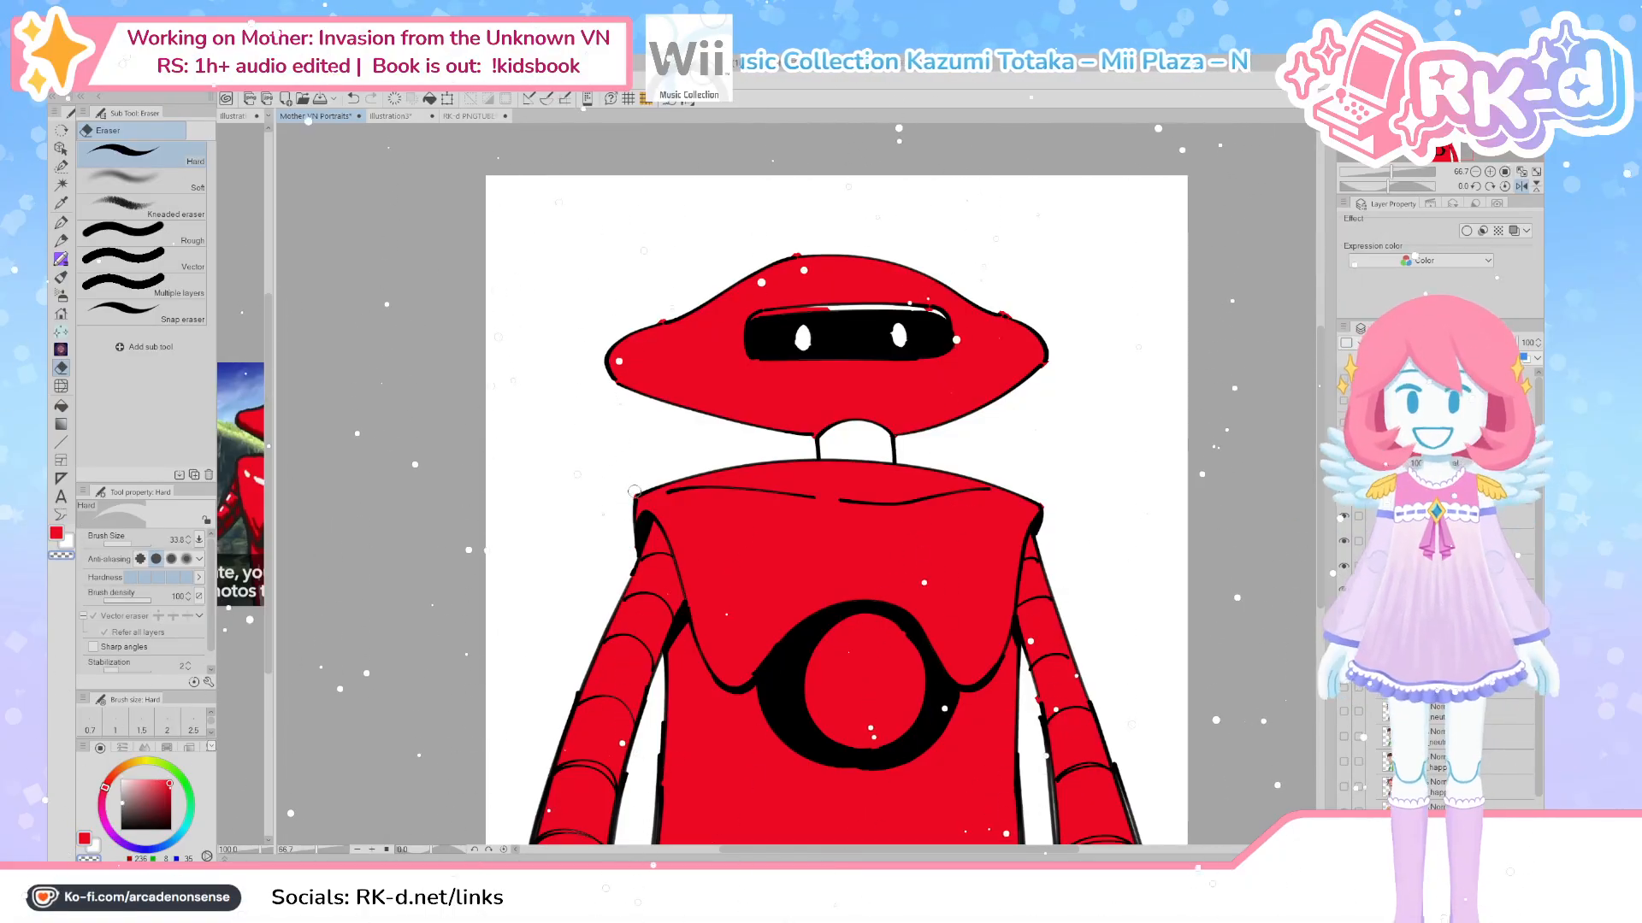
scroll(633, 513, up, 4)
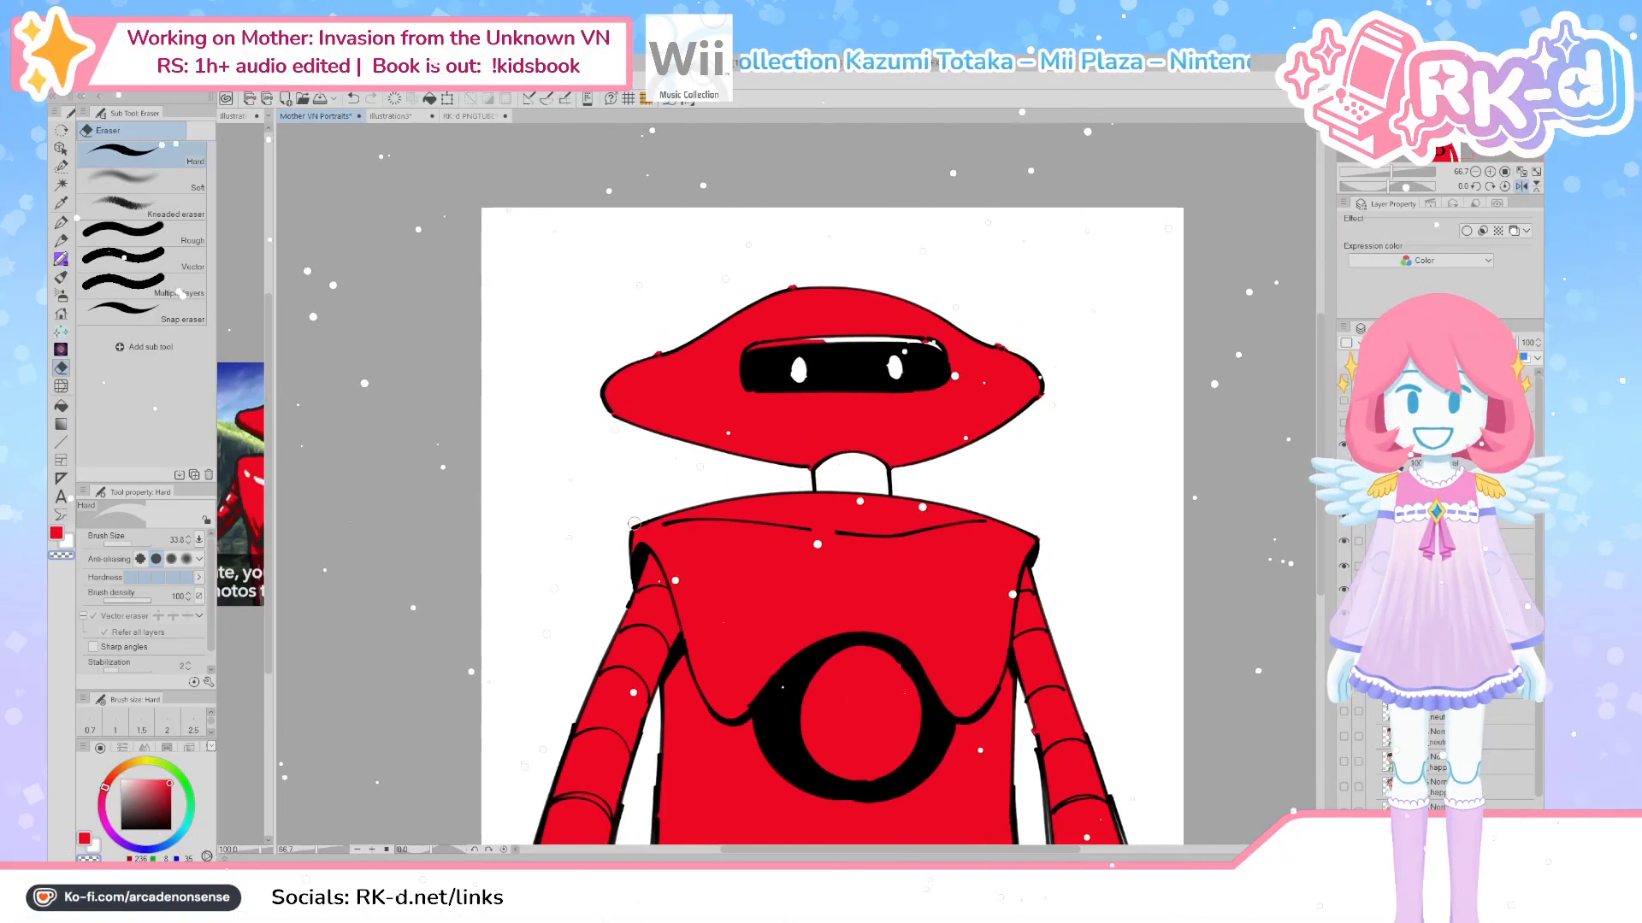
drag(651, 481, 596, 675)
drag(630, 543, 644, 545)
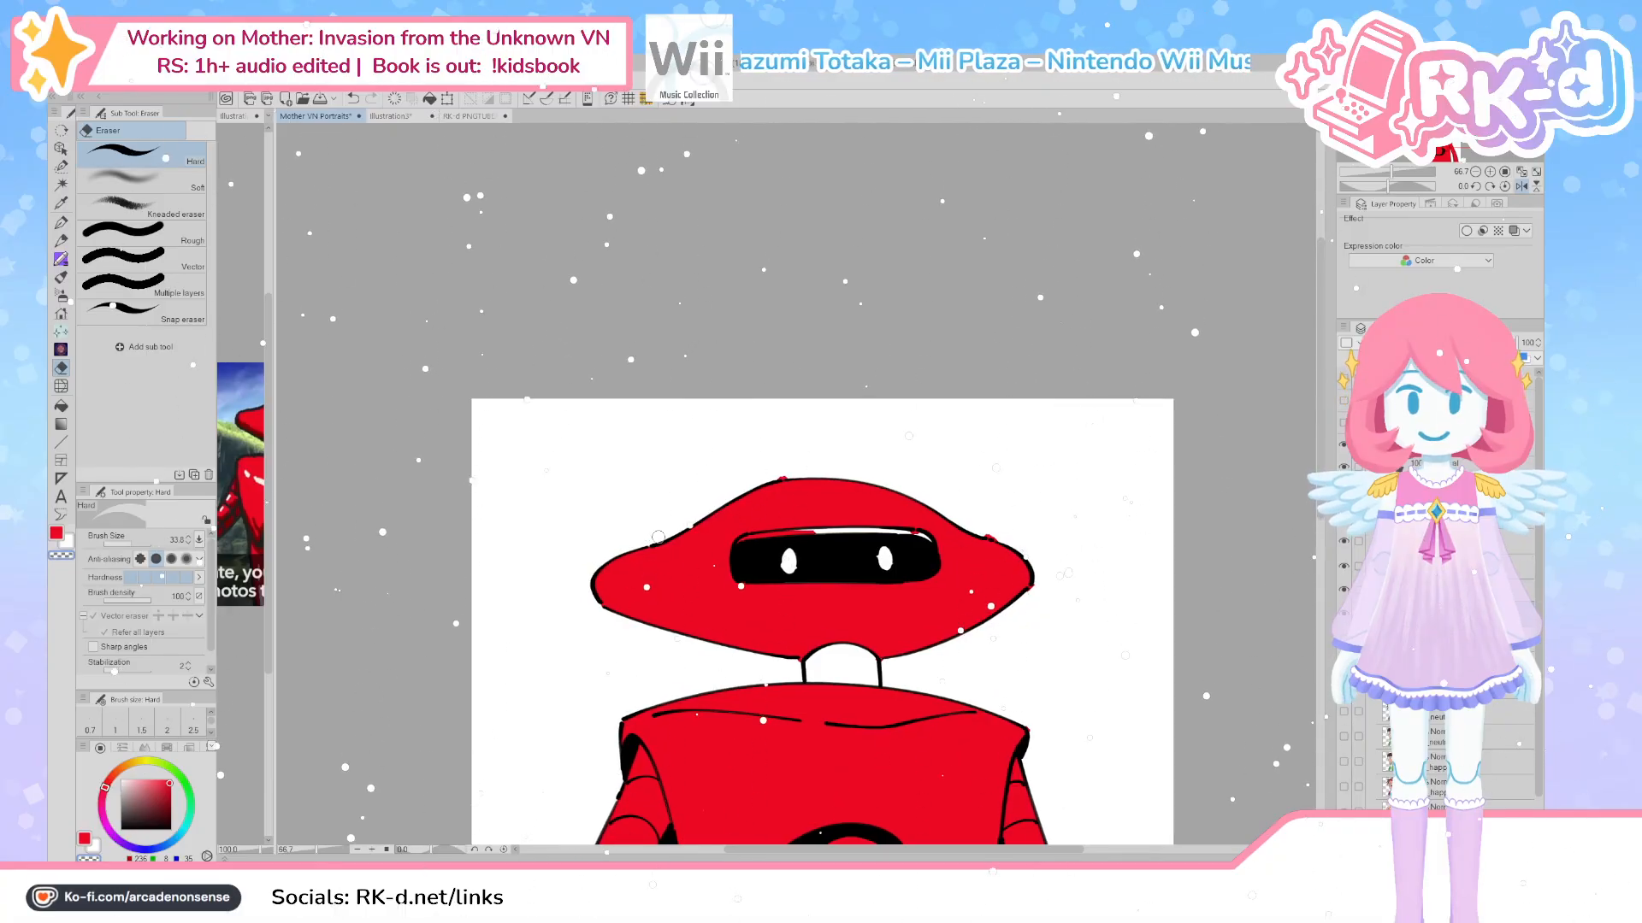
drag(911, 609, 876, 609)
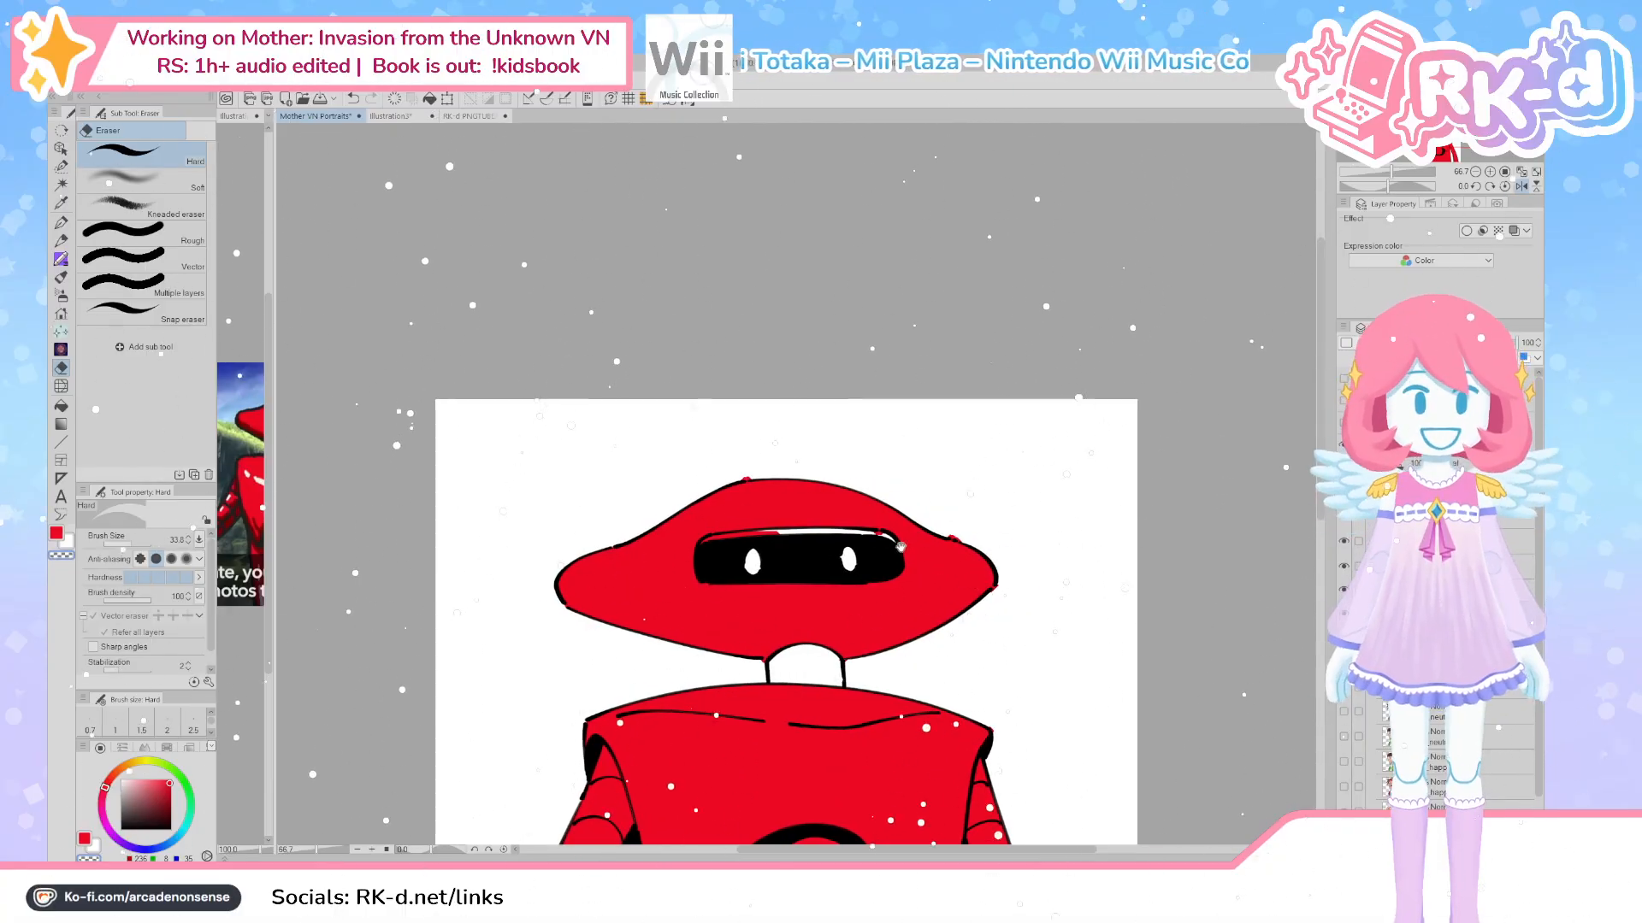
drag(892, 503, 886, 502)
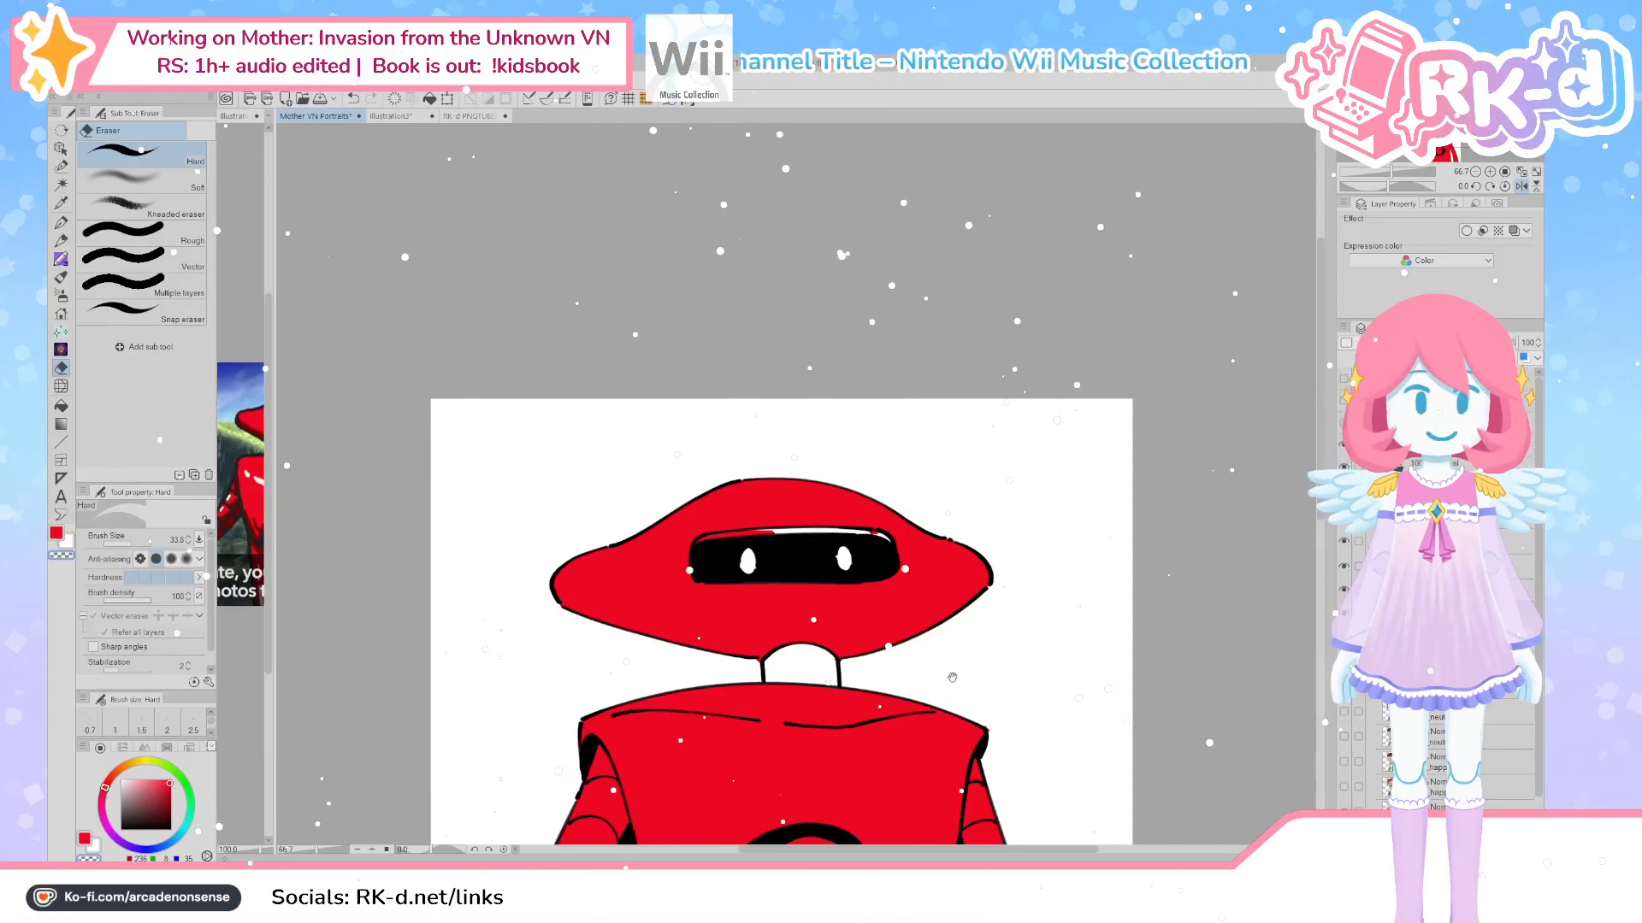
drag(968, 644, 970, 511)
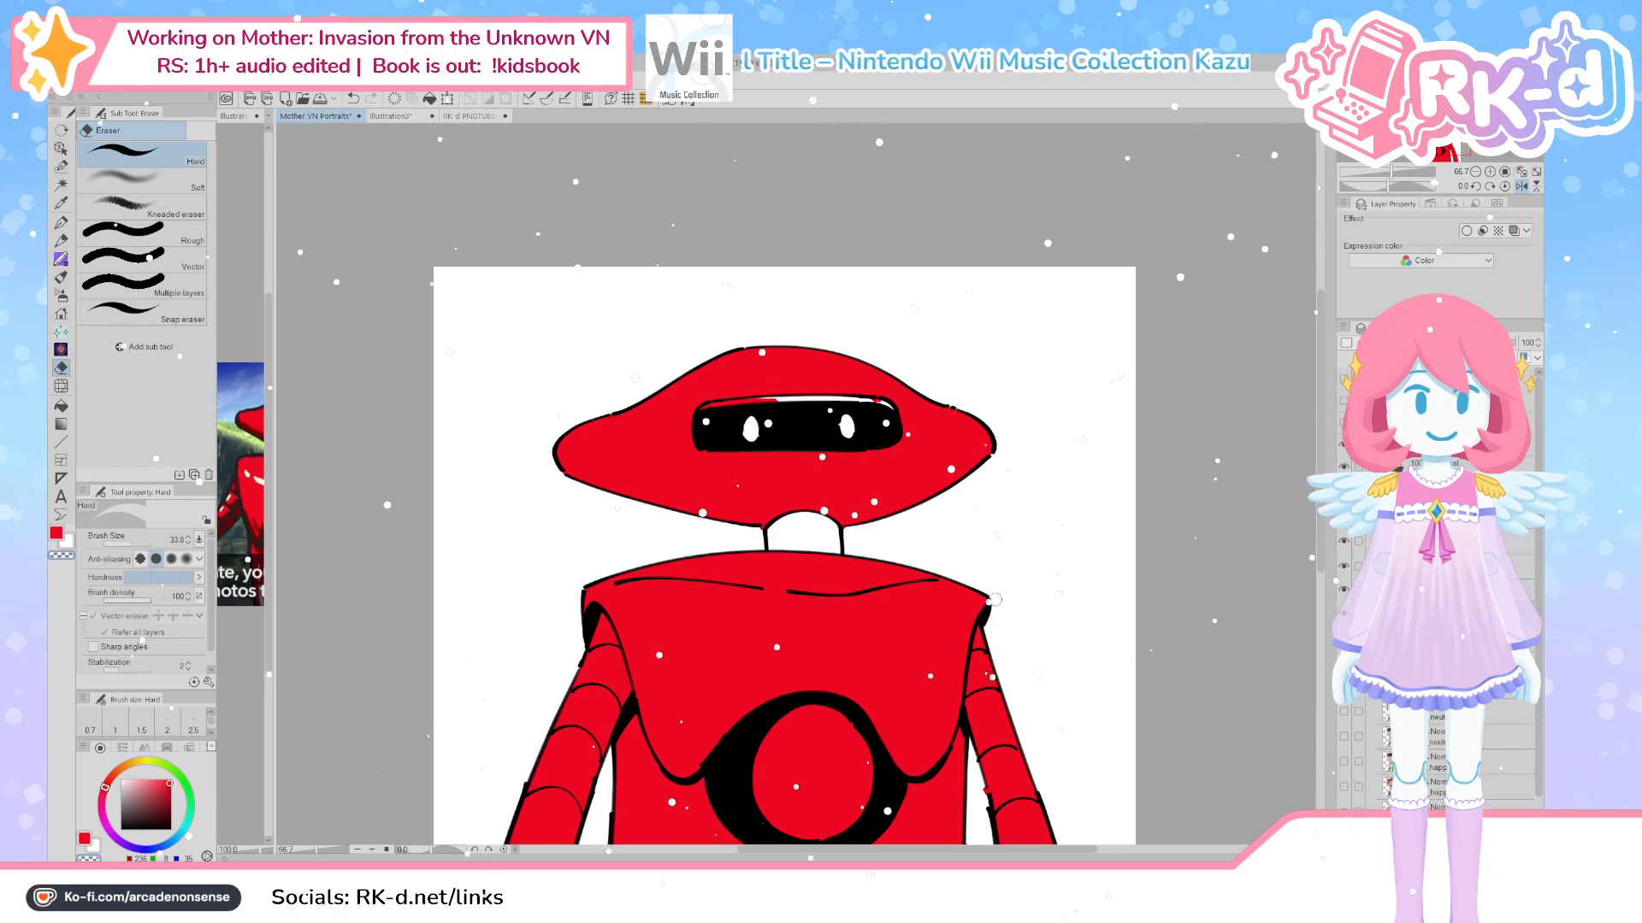
Paint the robot's neck red with the Pen Pixel 1 brush at size 25
key(p)
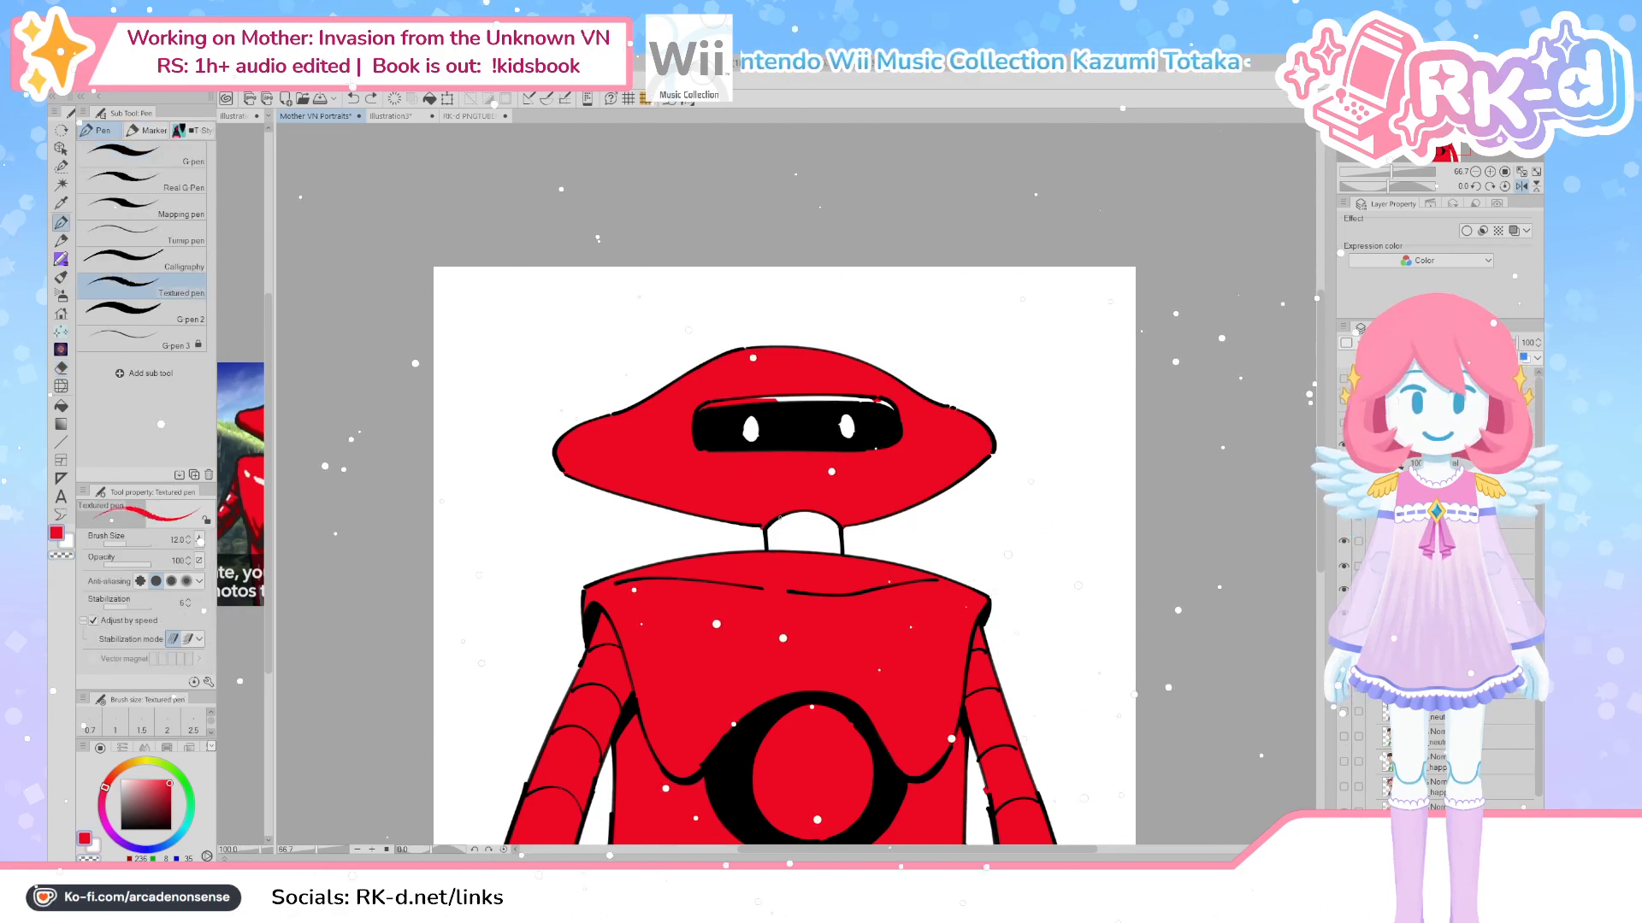
key(b)
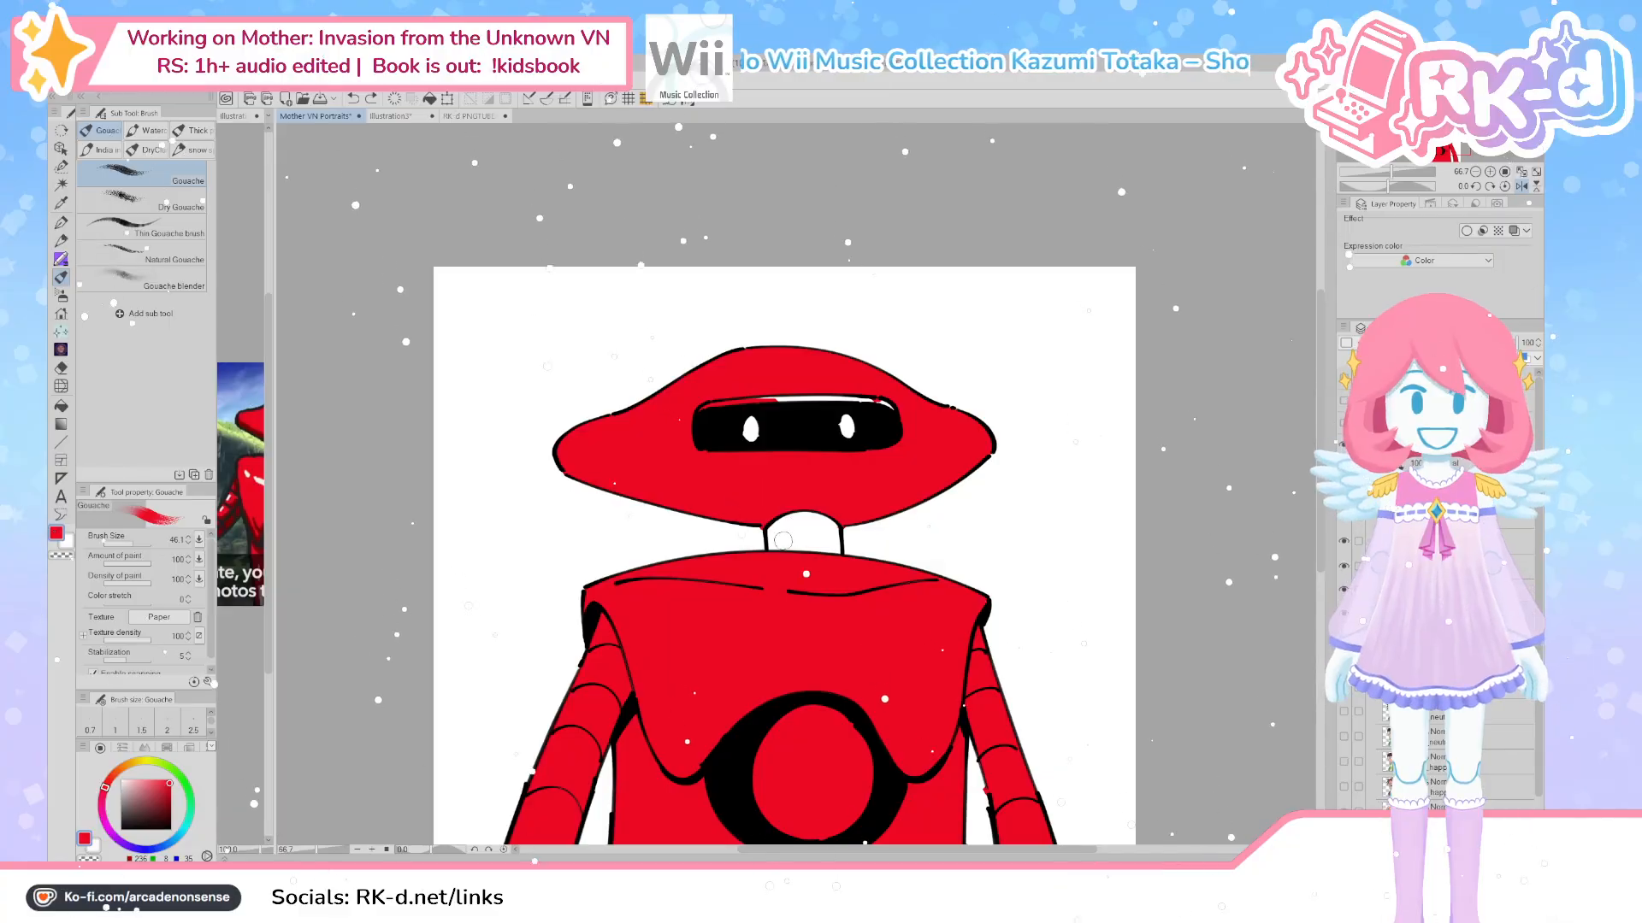
key(p)
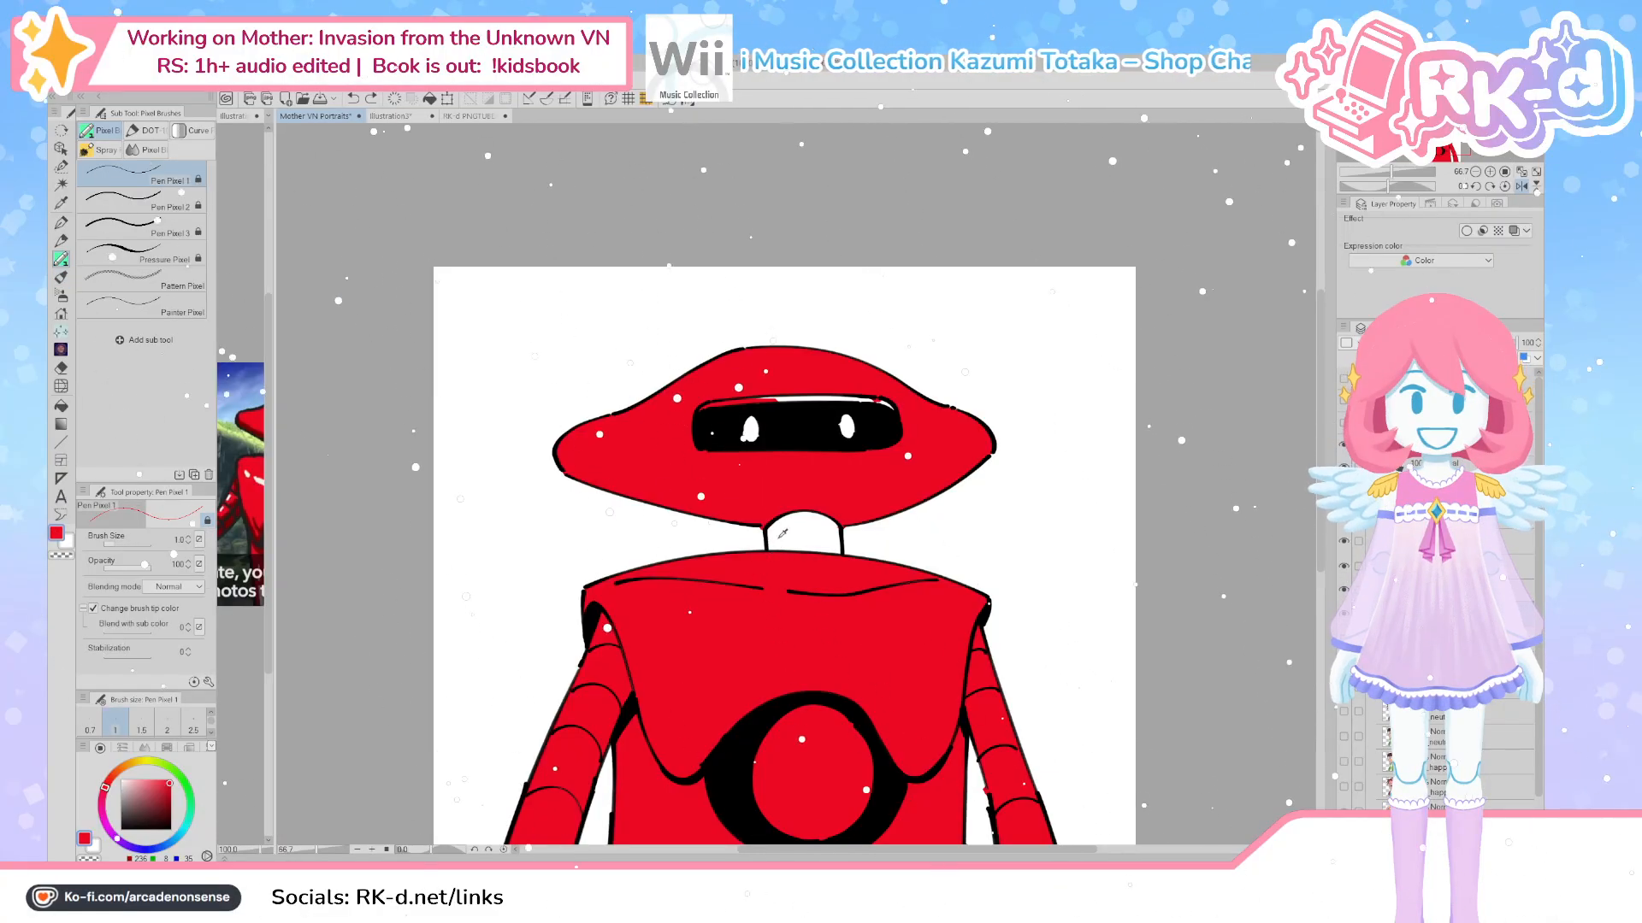
key(])
key(])
key(])
key(])
key(])
key(])
key(])
key(])
key(])
key(])
key(])
key(])
key(])
key(])
key(])
mouse_move(775, 545)
mouse_down()
mouse_move(776, 506)
mouse_move(788, 534)
mouse_move(806, 513)
mouse_move(836, 572)
mouse_up()
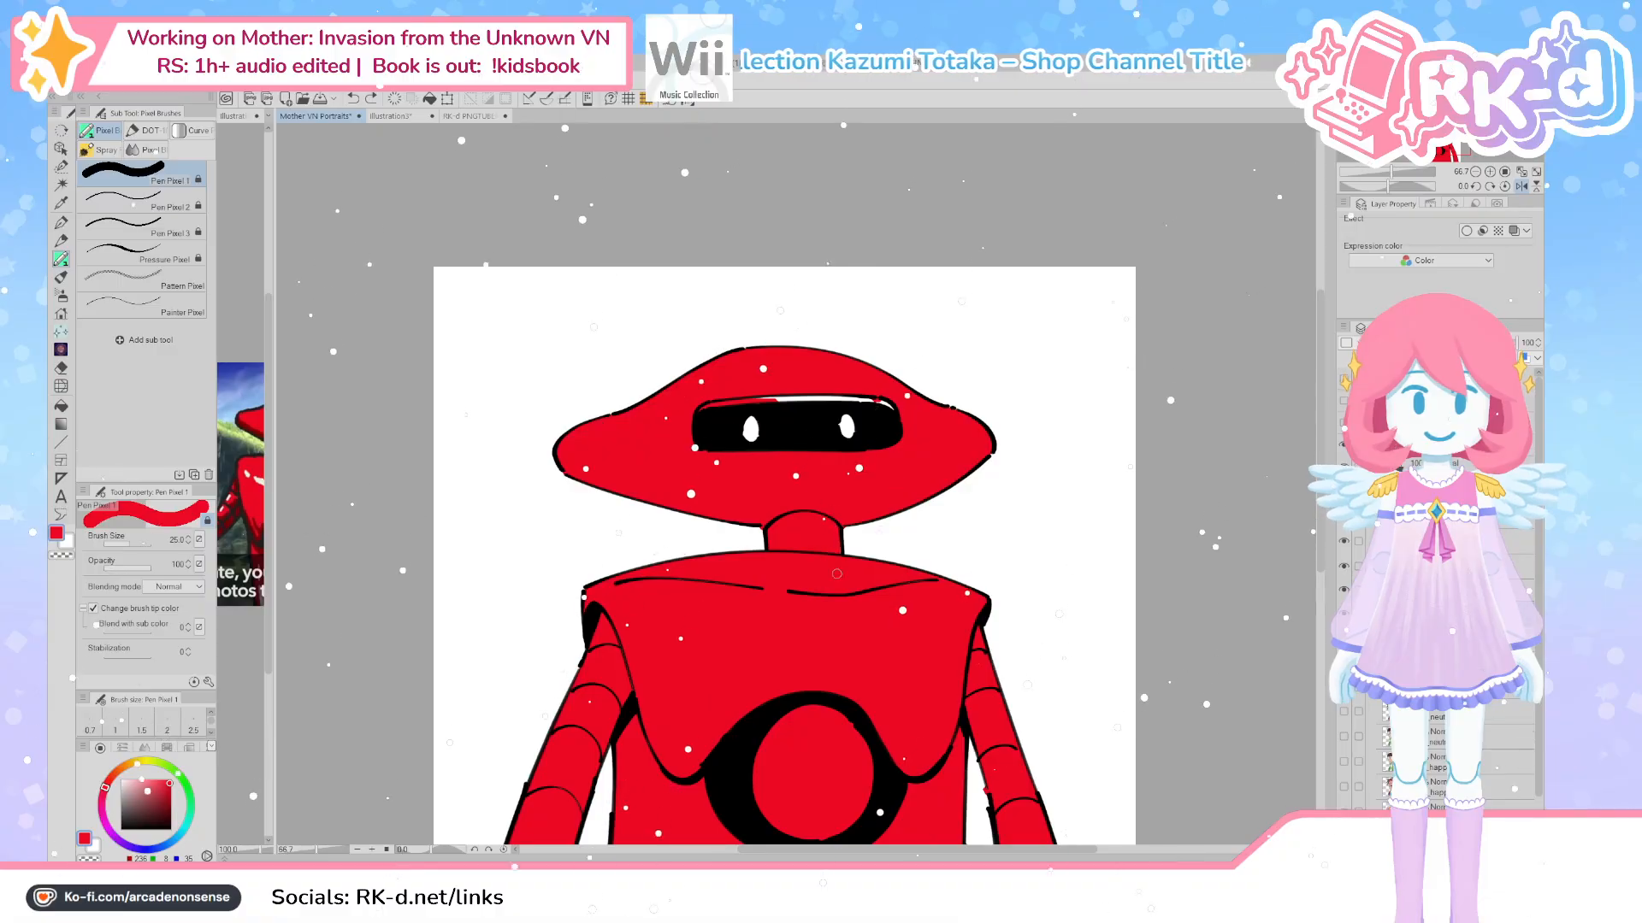
Reduce the brush size to 13.4, rotate the canvas, and paint the white strip above the visor red
key([)
key([)
key([)
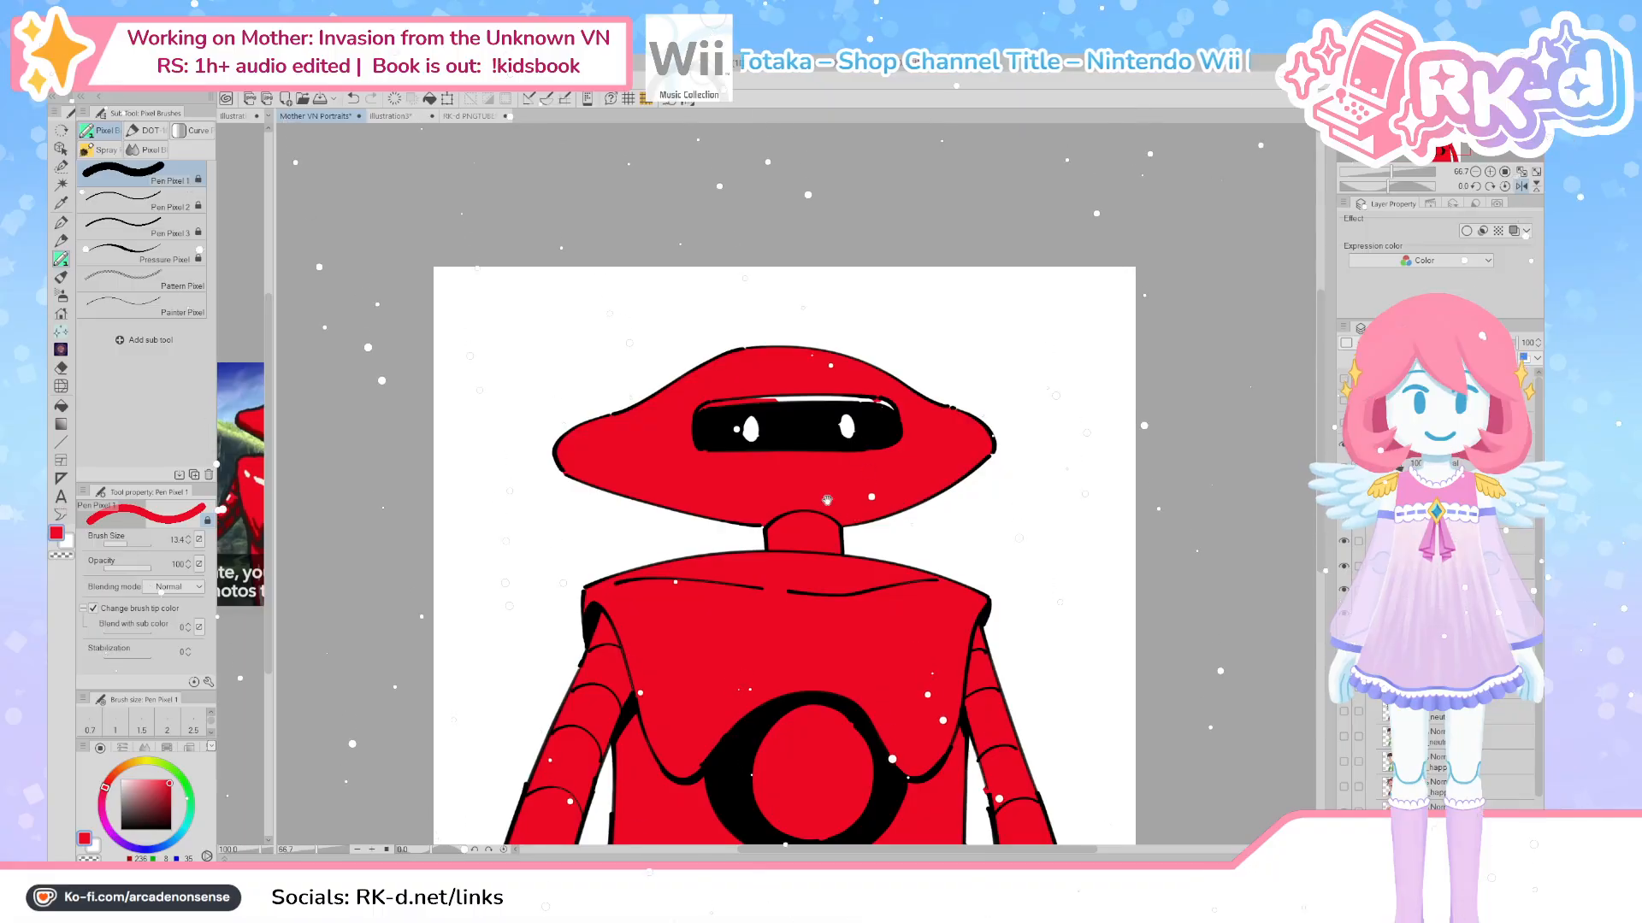
drag(829, 498, 843, 519)
click(1478, 189)
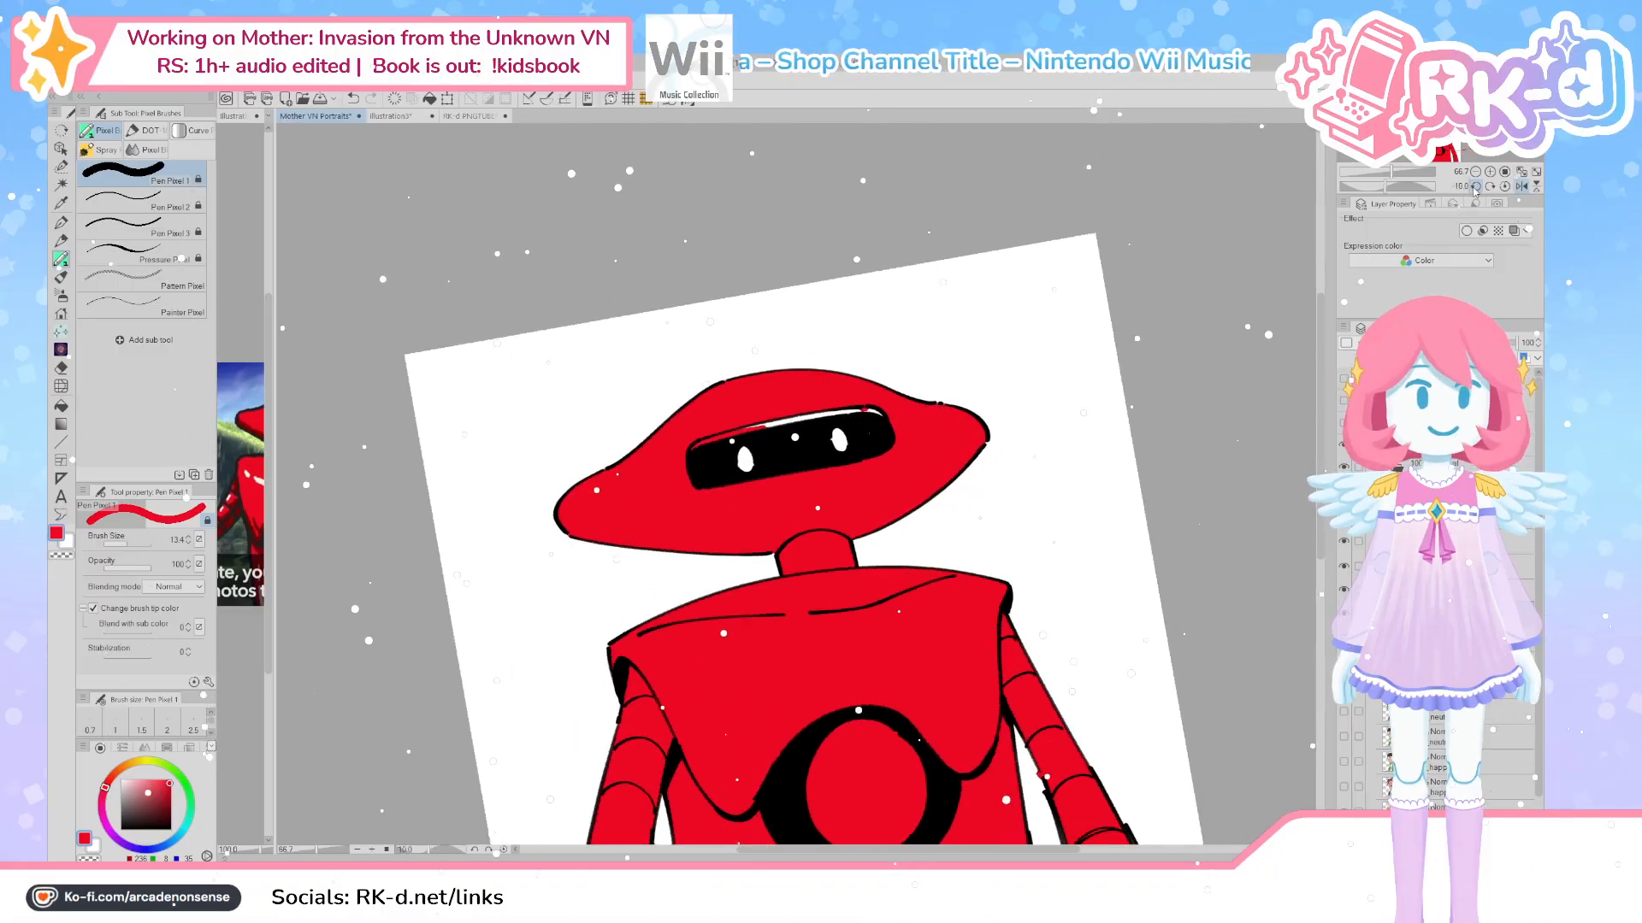
drag(762, 440, 759, 463)
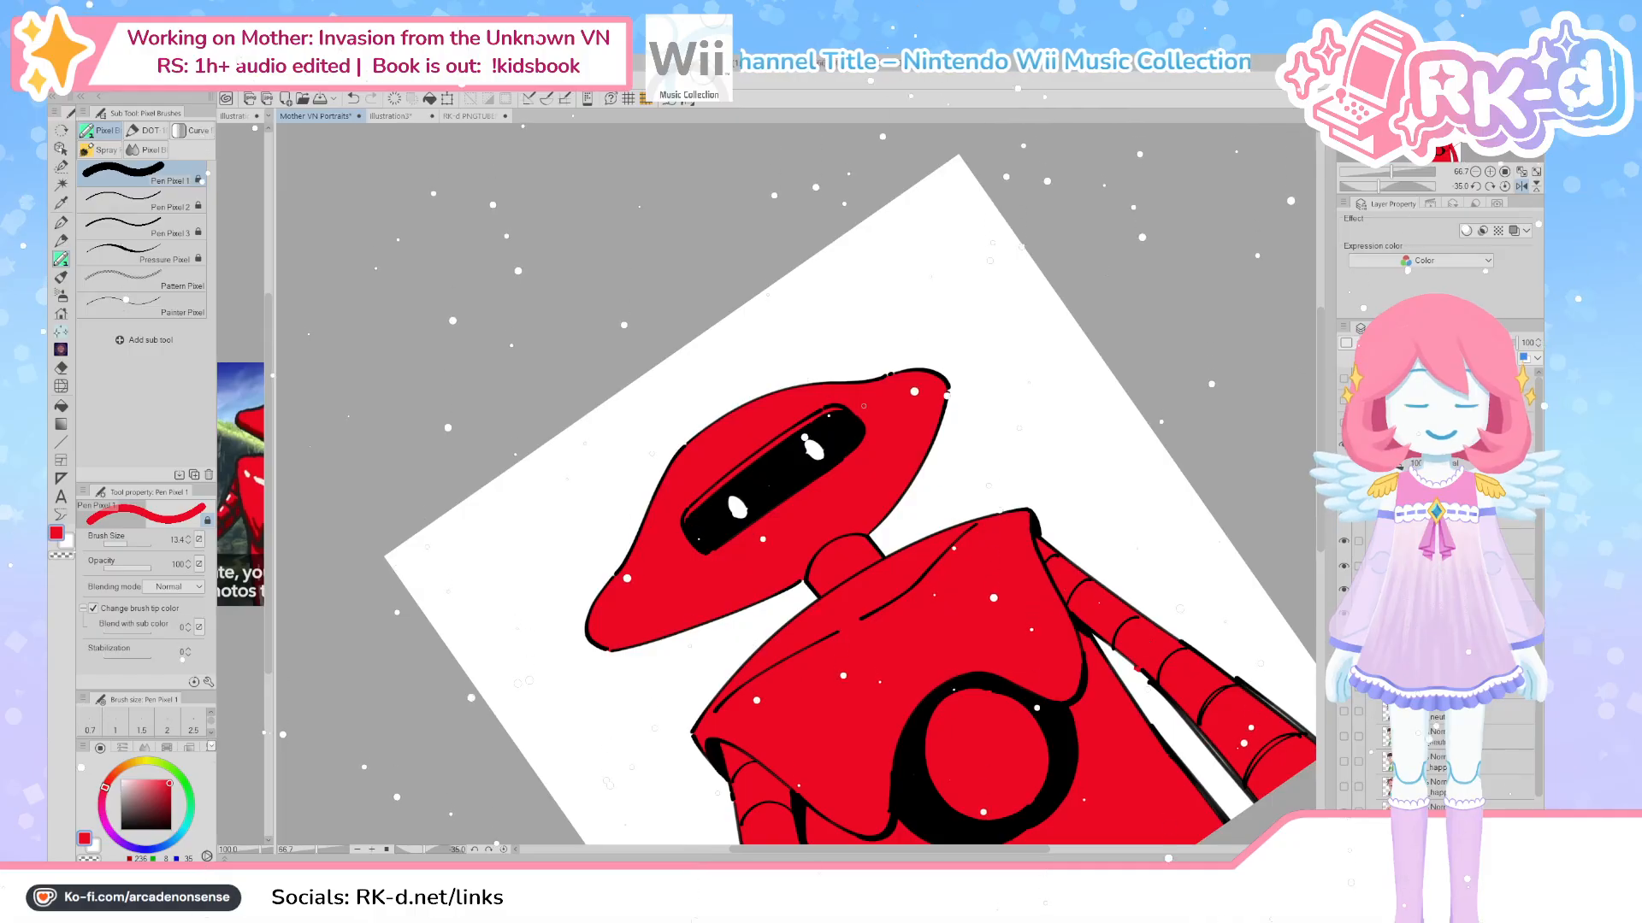
drag(863, 407, 757, 299)
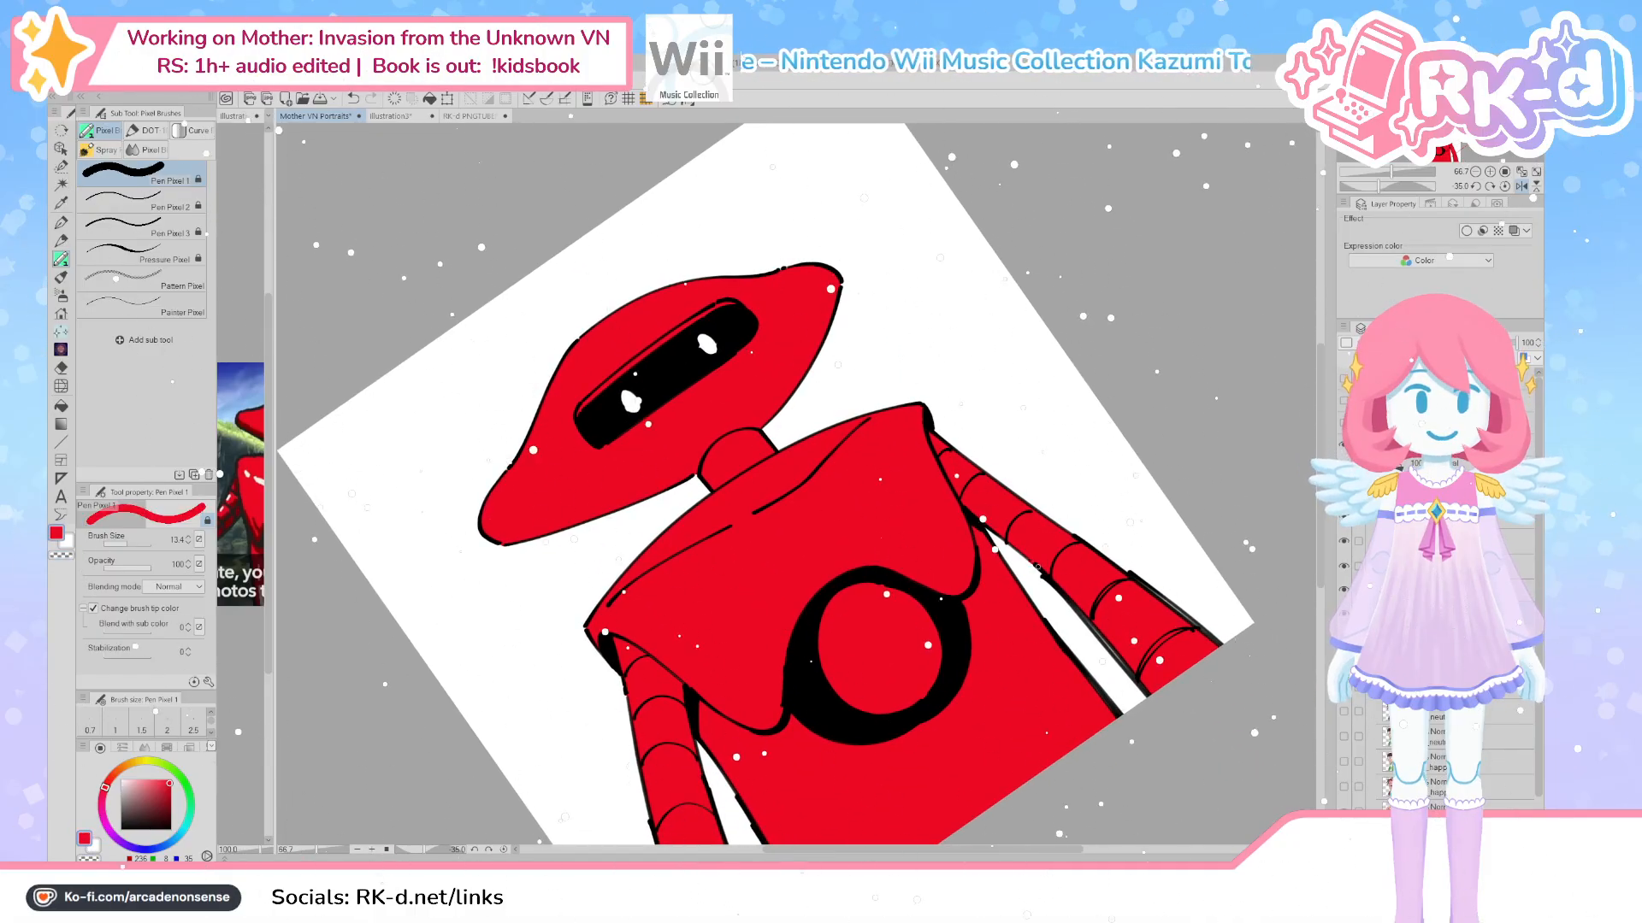
Reset the canvas rotation to 0 and switch to the Gouache brush
click(1504, 186)
drag(886, 735, 970, 723)
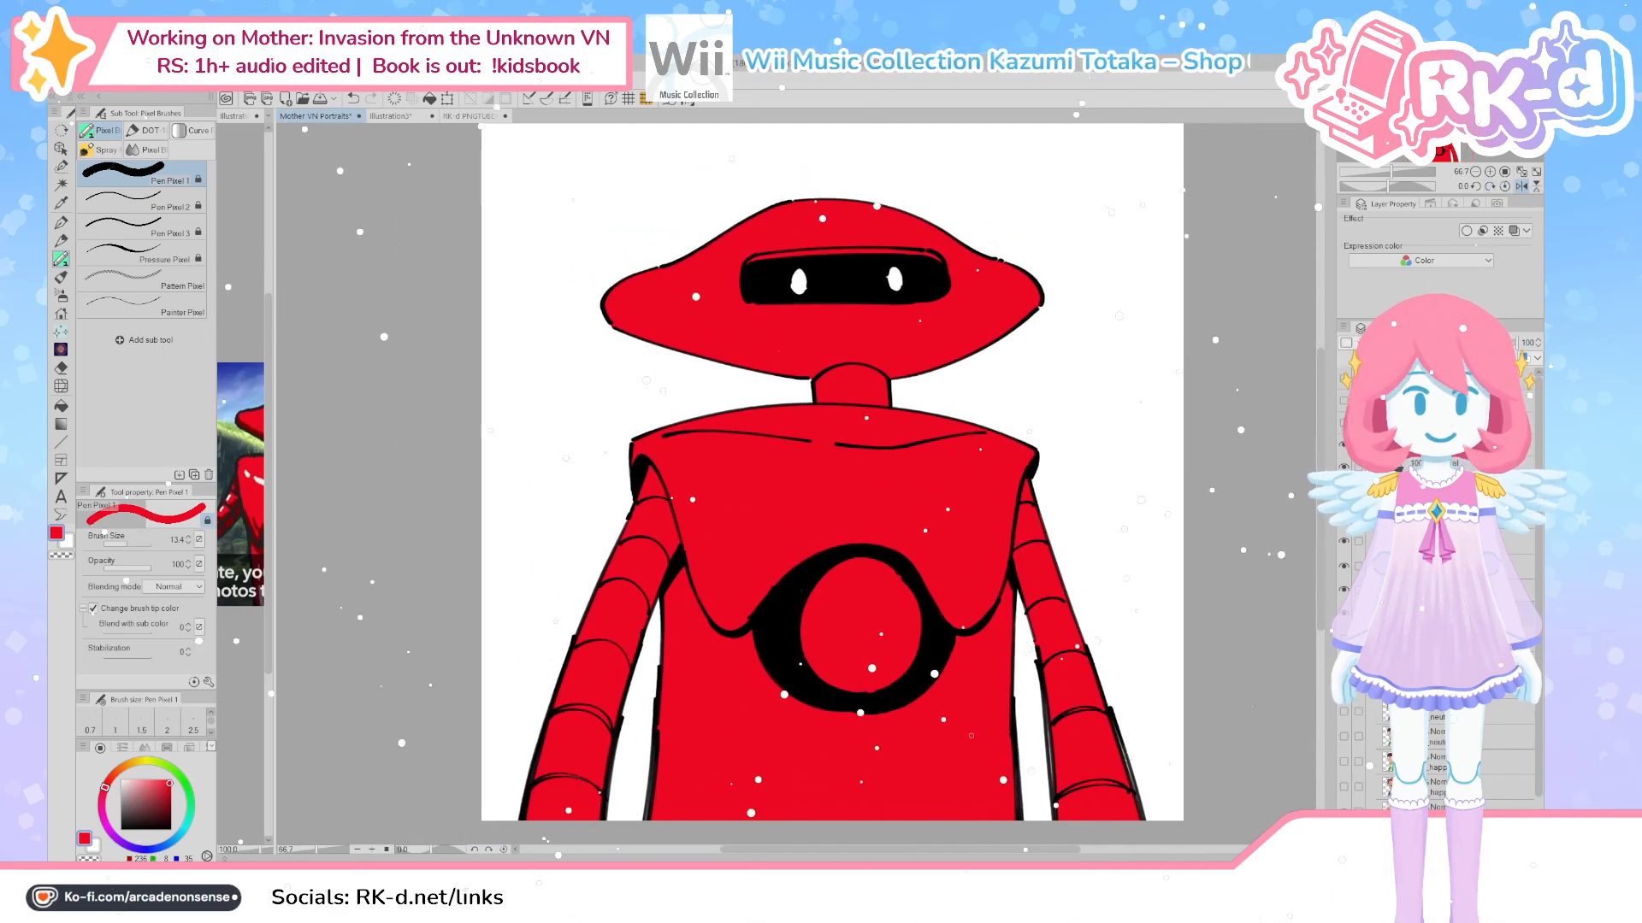
scroll(795, 605, down, 2)
scroll(751, 607, down, 1)
key(b)
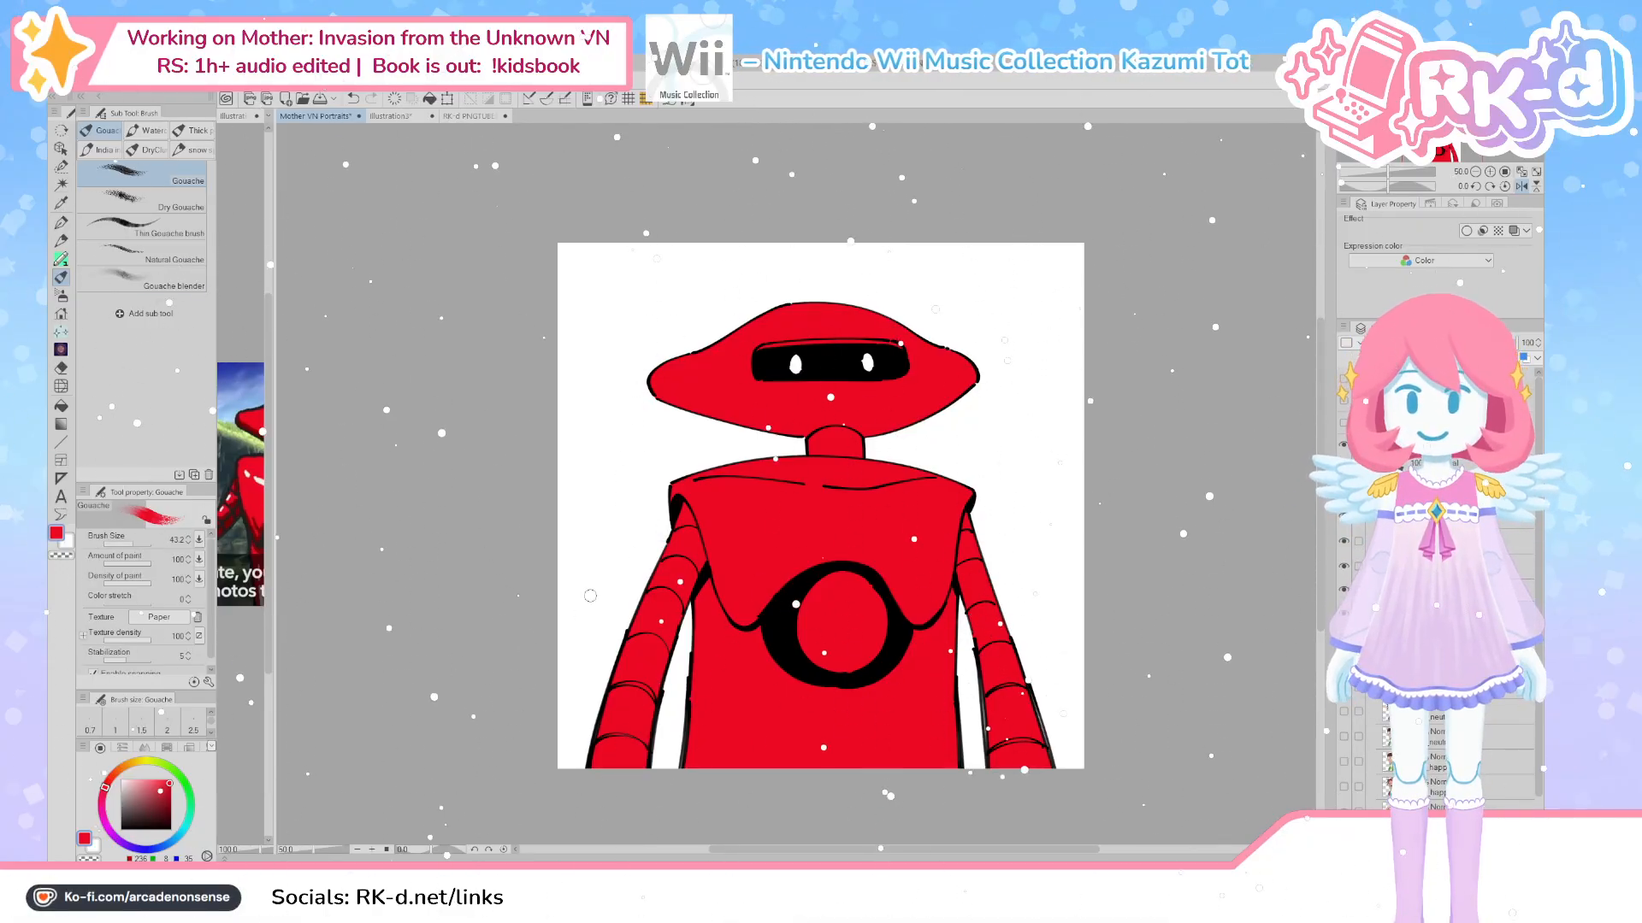
scroll(734, 637, up, 1)
drag(733, 643, 745, 603)
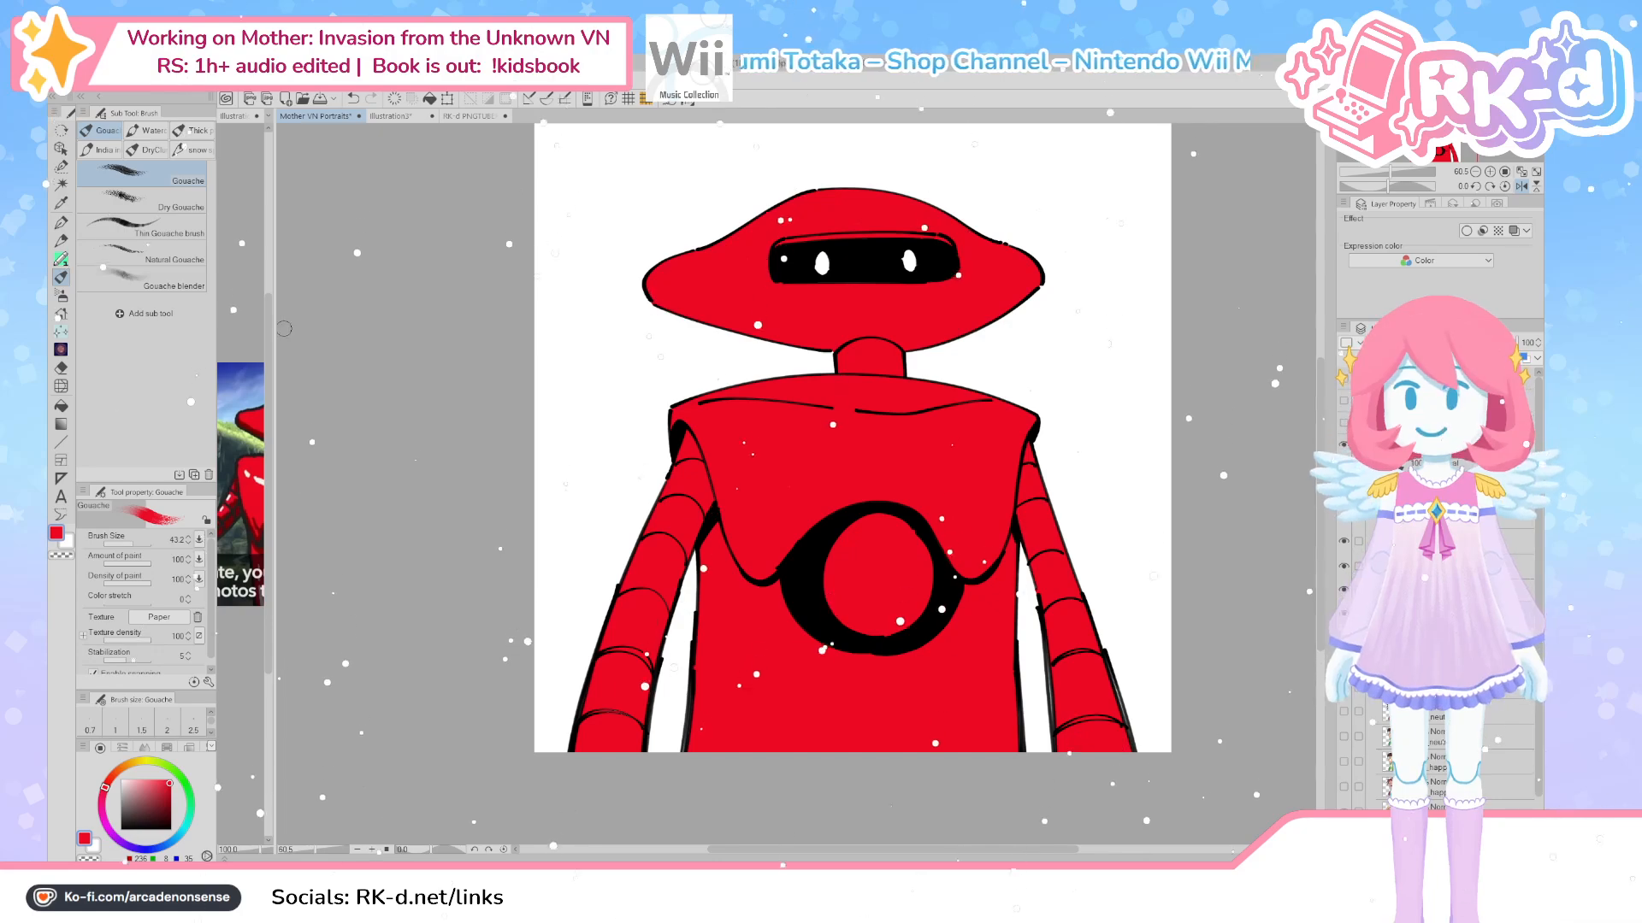
Widen the reference pane and bring up the finished portrait of the blonde girl beside the robot
drag(271, 330, 522, 336)
click(240, 115)
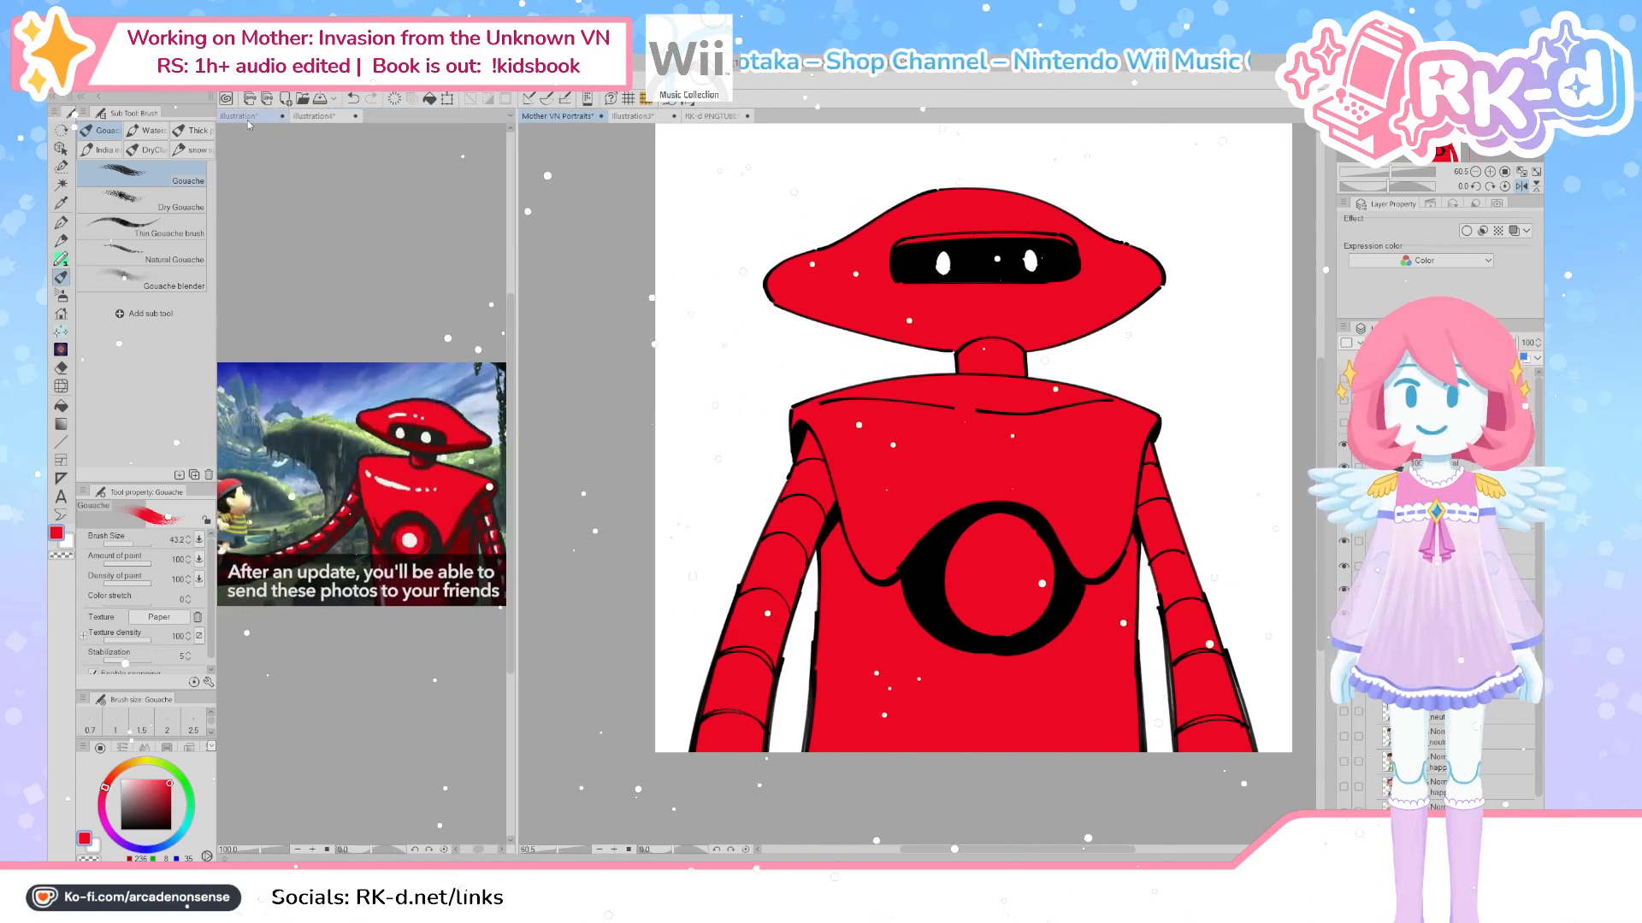
scroll(681, 558, down, 3)
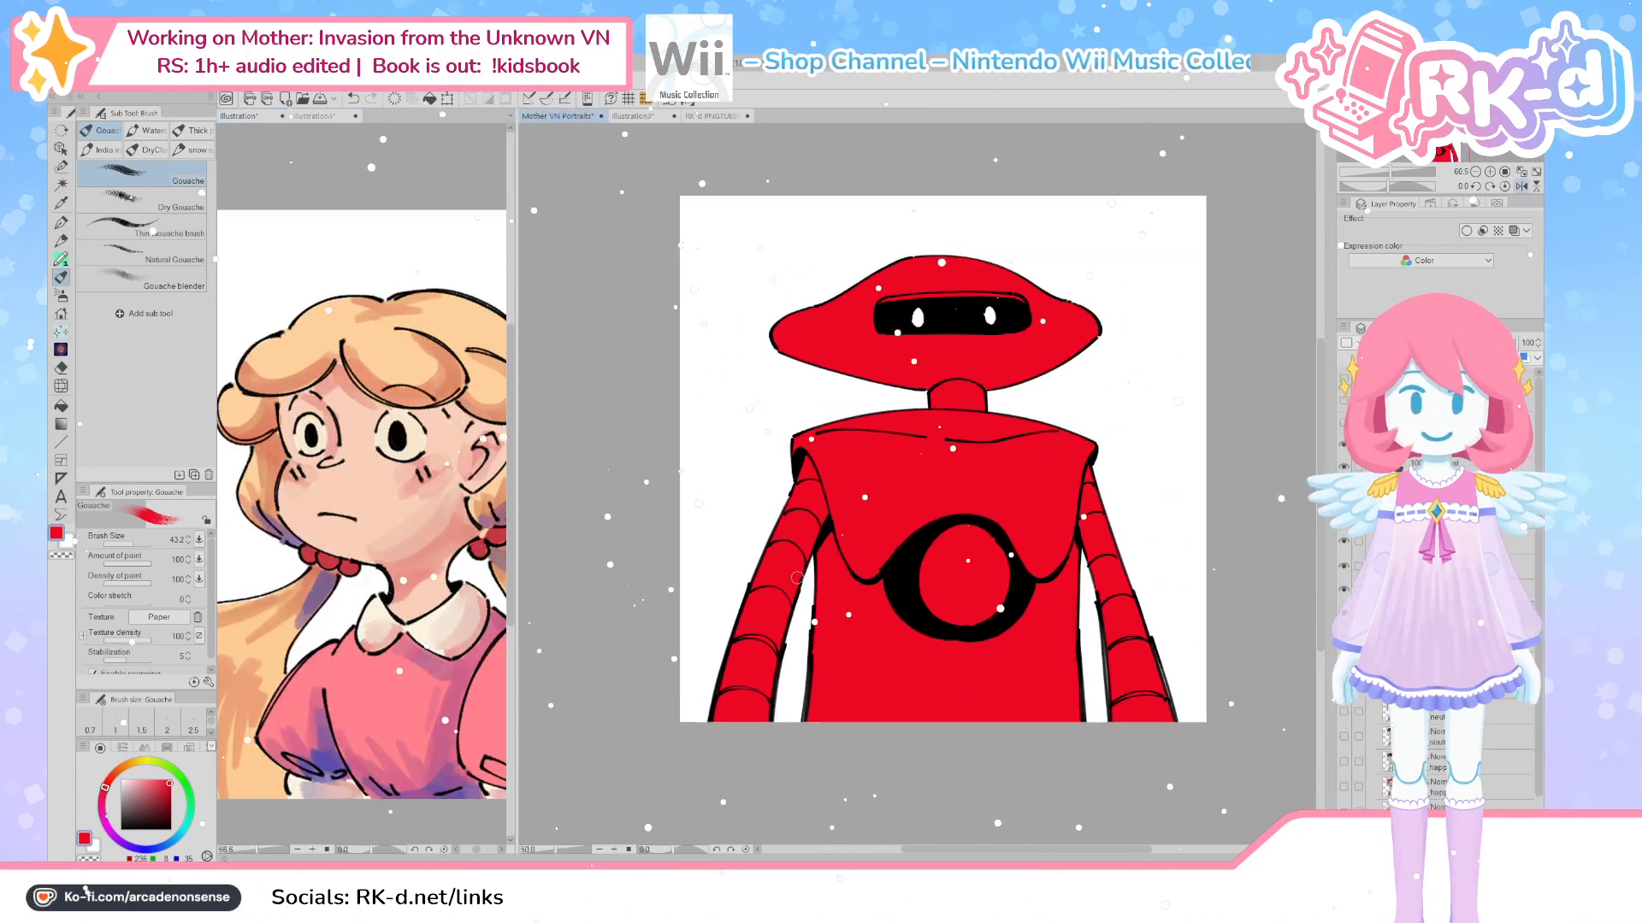
scroll(832, 578, up, 2)
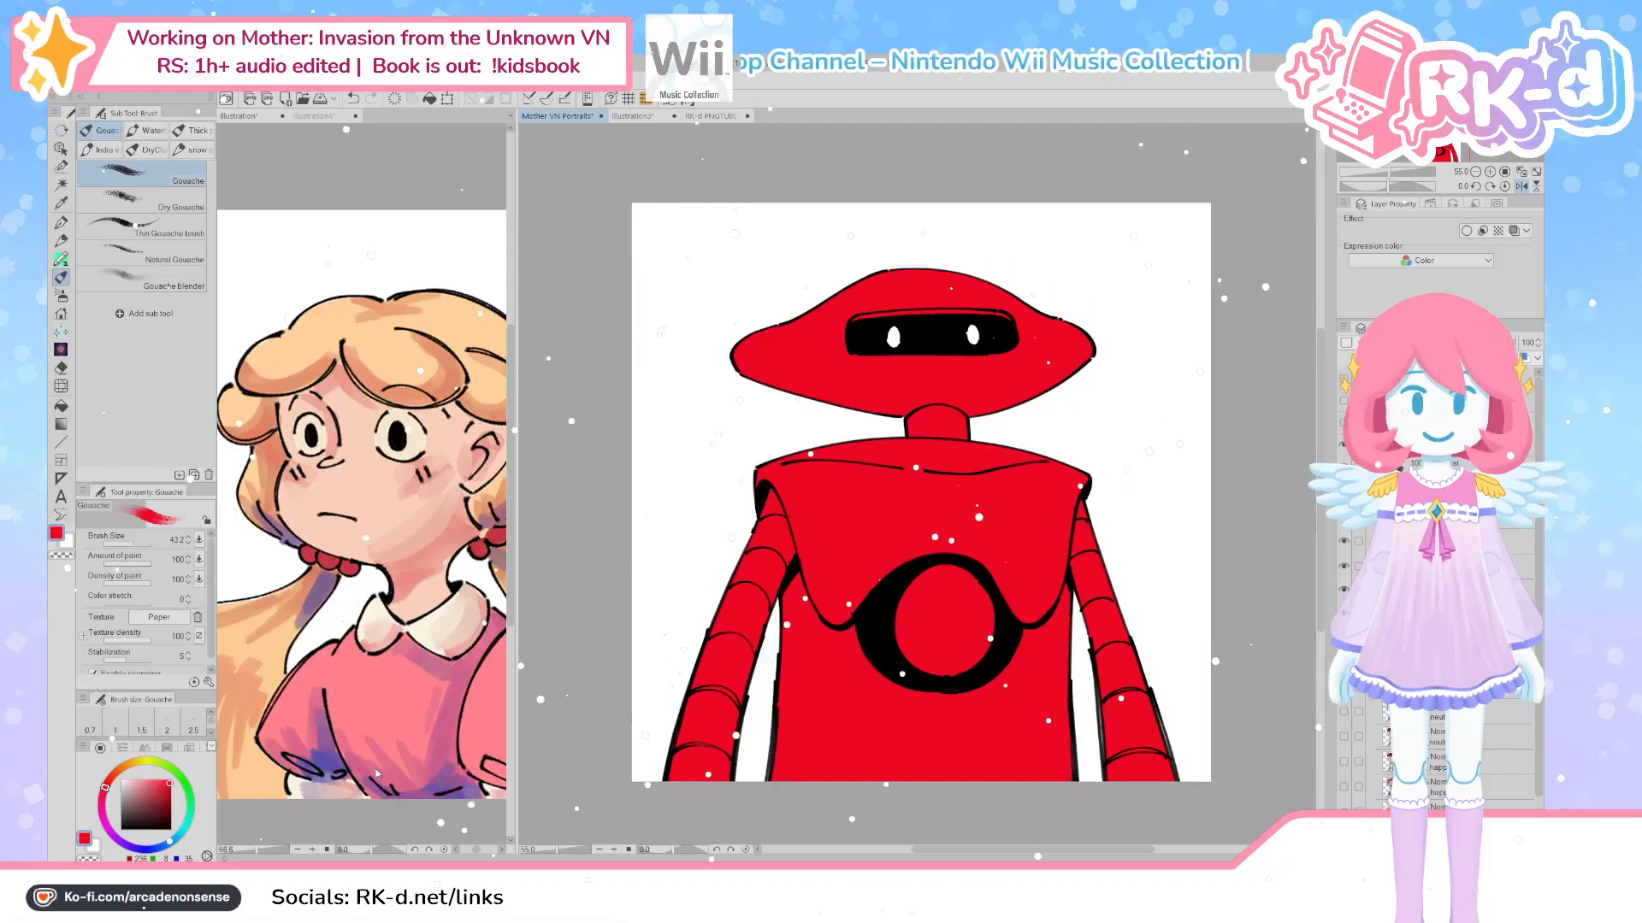
Choose a darker red and start the shadow along the left underside of the robot's head and on its neck
click(163, 799)
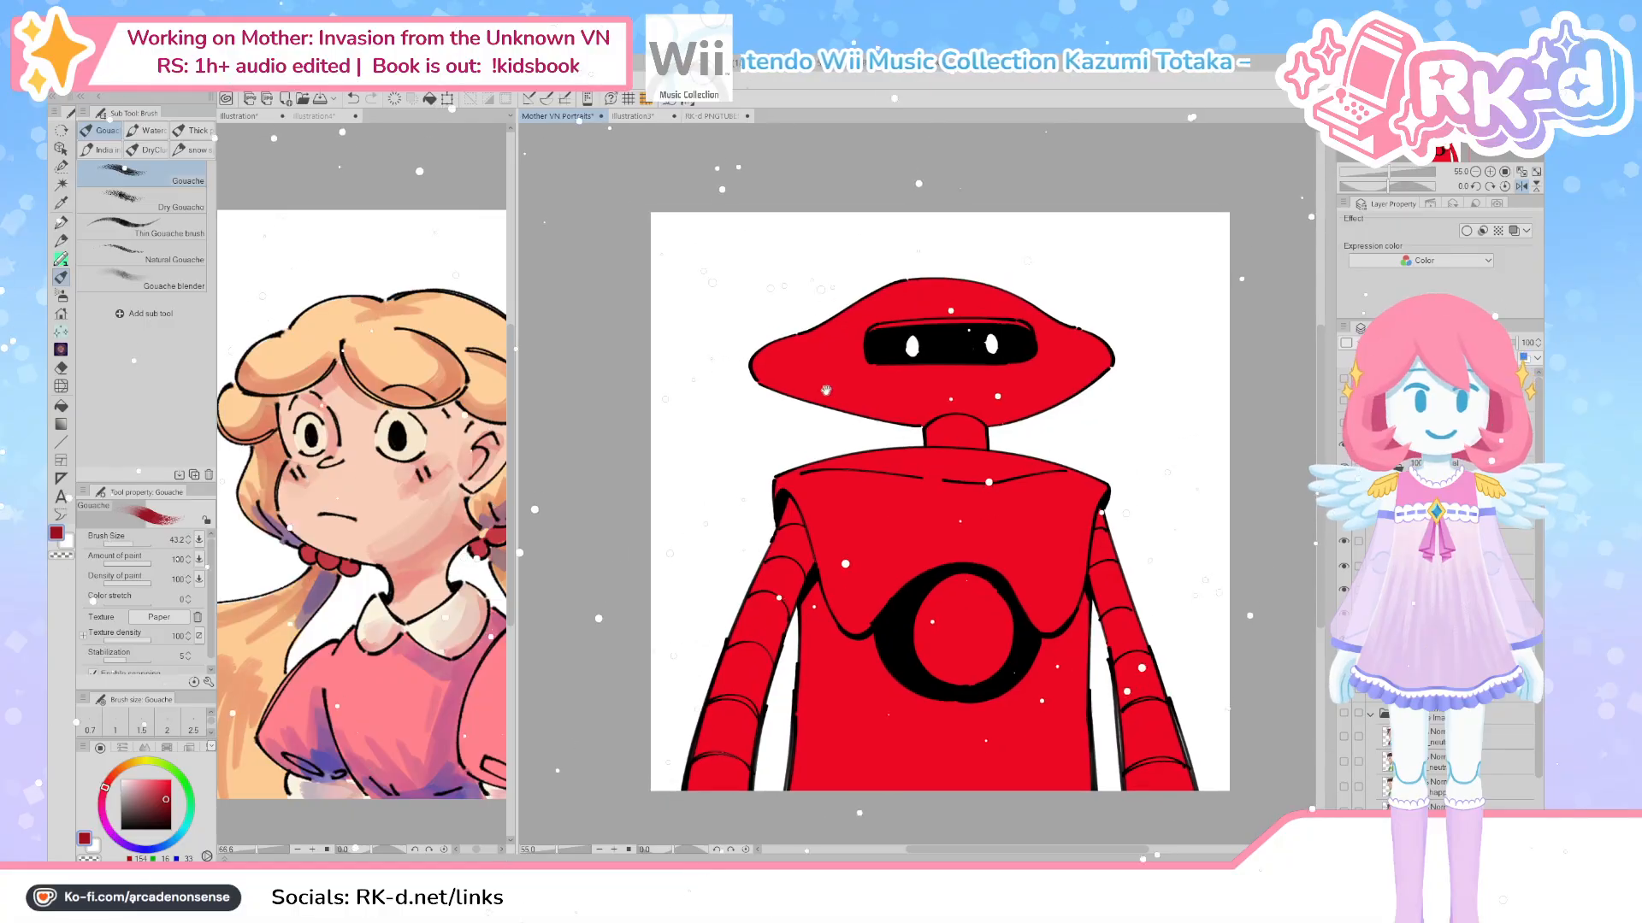
mouse_move(765, 349)
mouse_down()
mouse_move(903, 416)
mouse_move(805, 374)
mouse_move(874, 397)
mouse_move(794, 372)
mouse_up()
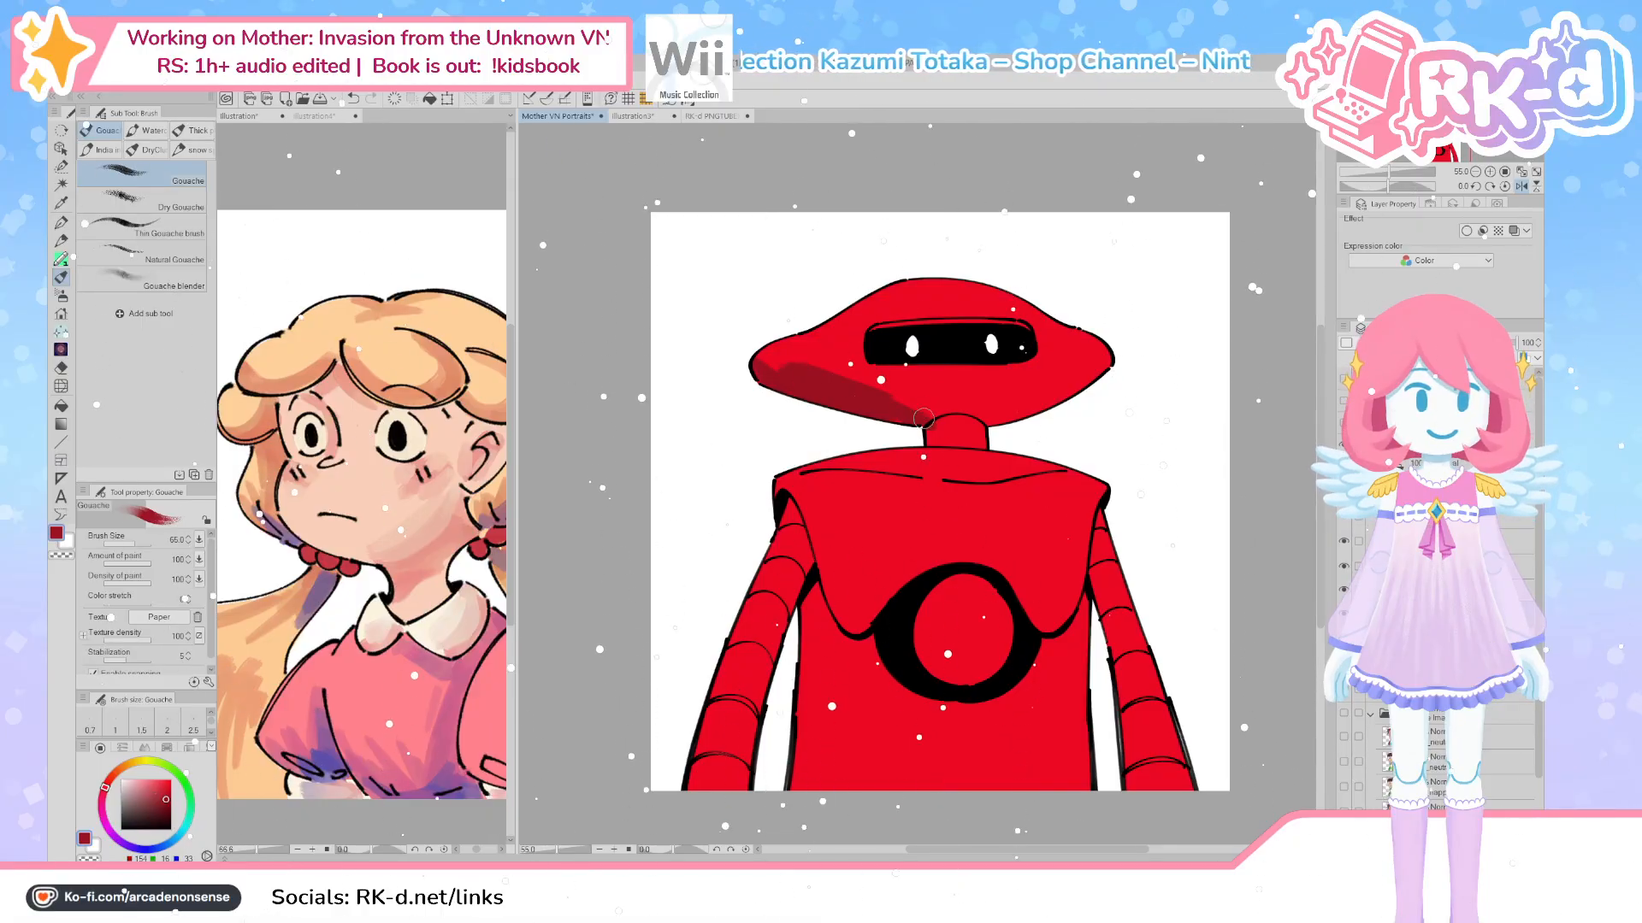
mouse_move(926, 425)
mouse_down()
mouse_move(937, 514)
mouse_move(932, 490)
mouse_up()
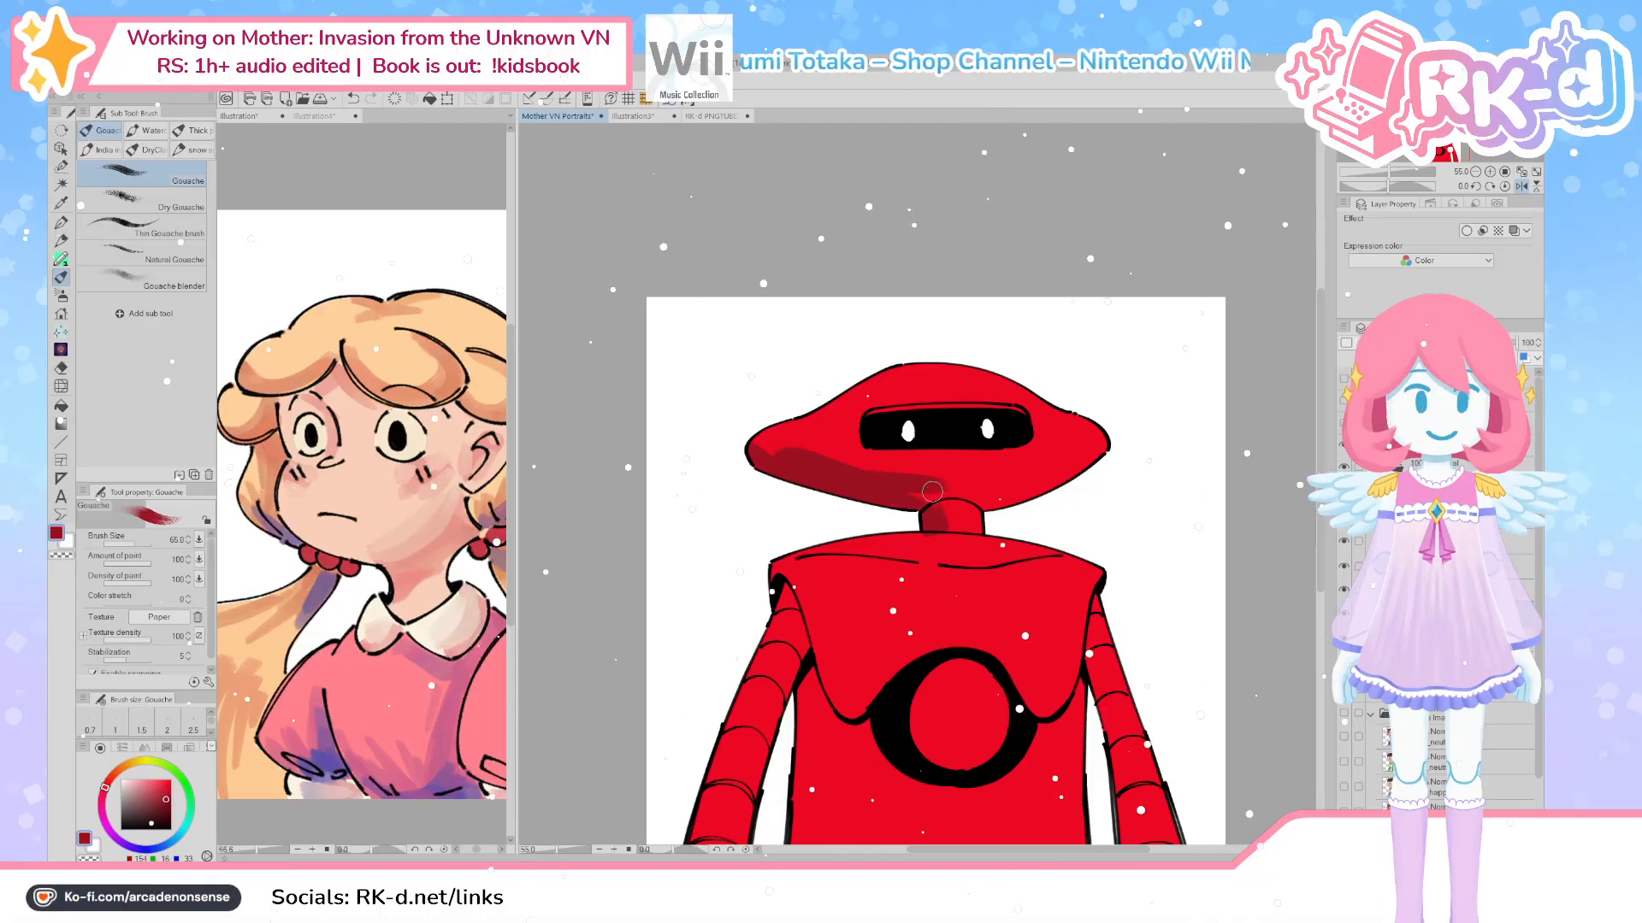
Show the blue sketch layer over the robot and reselect the shading layer
click(1445, 466)
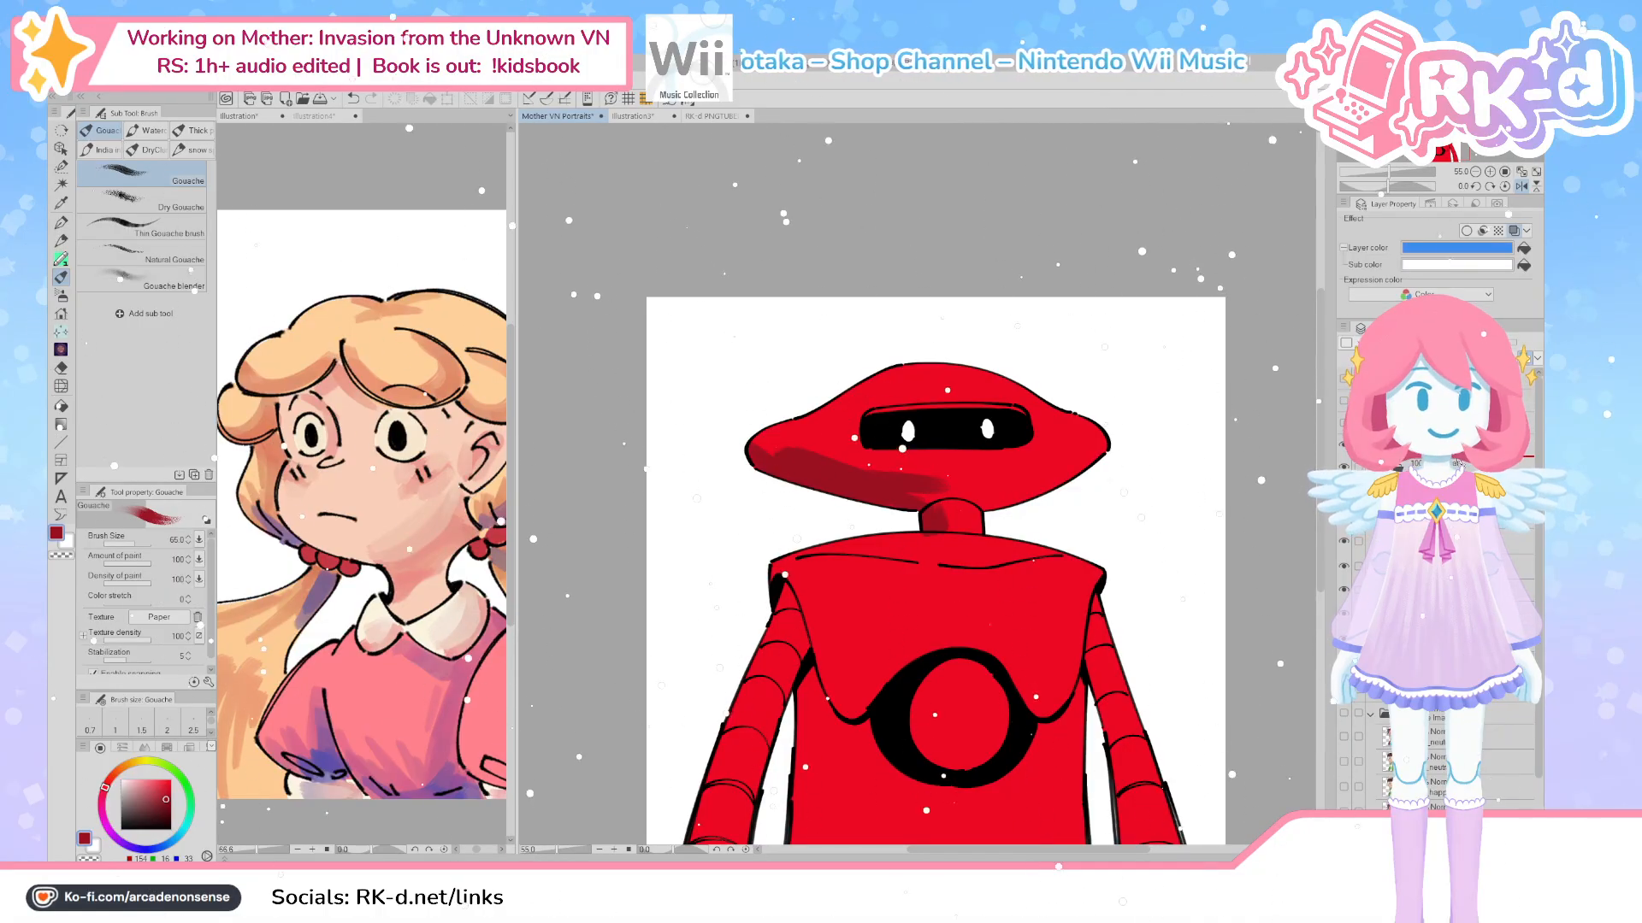
click(1343, 467)
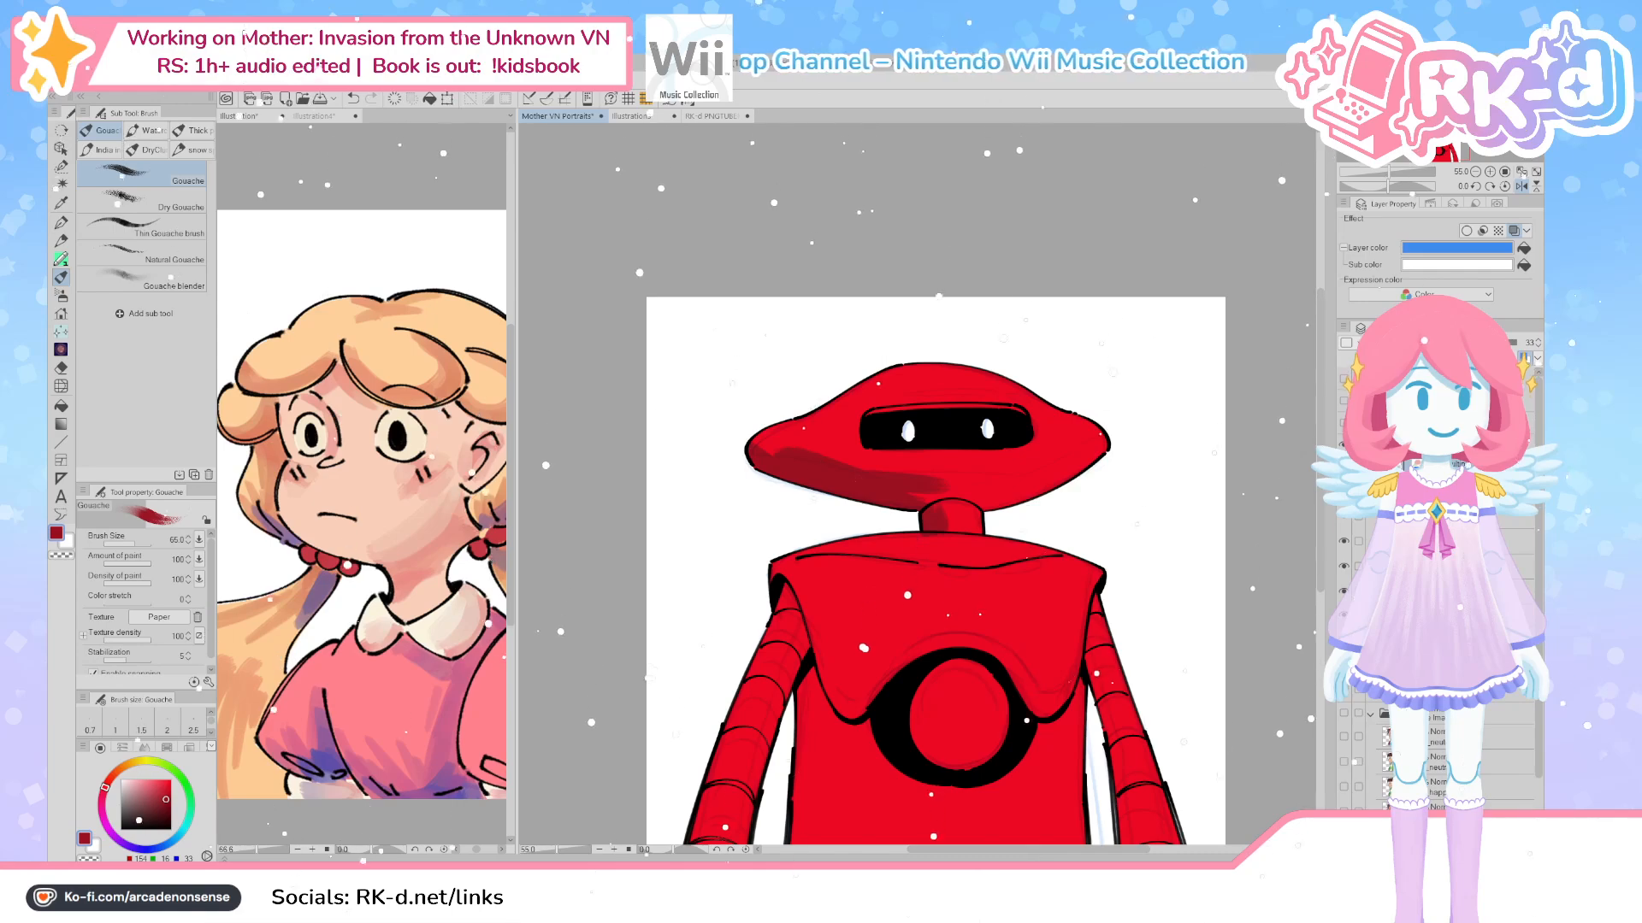
click(1453, 516)
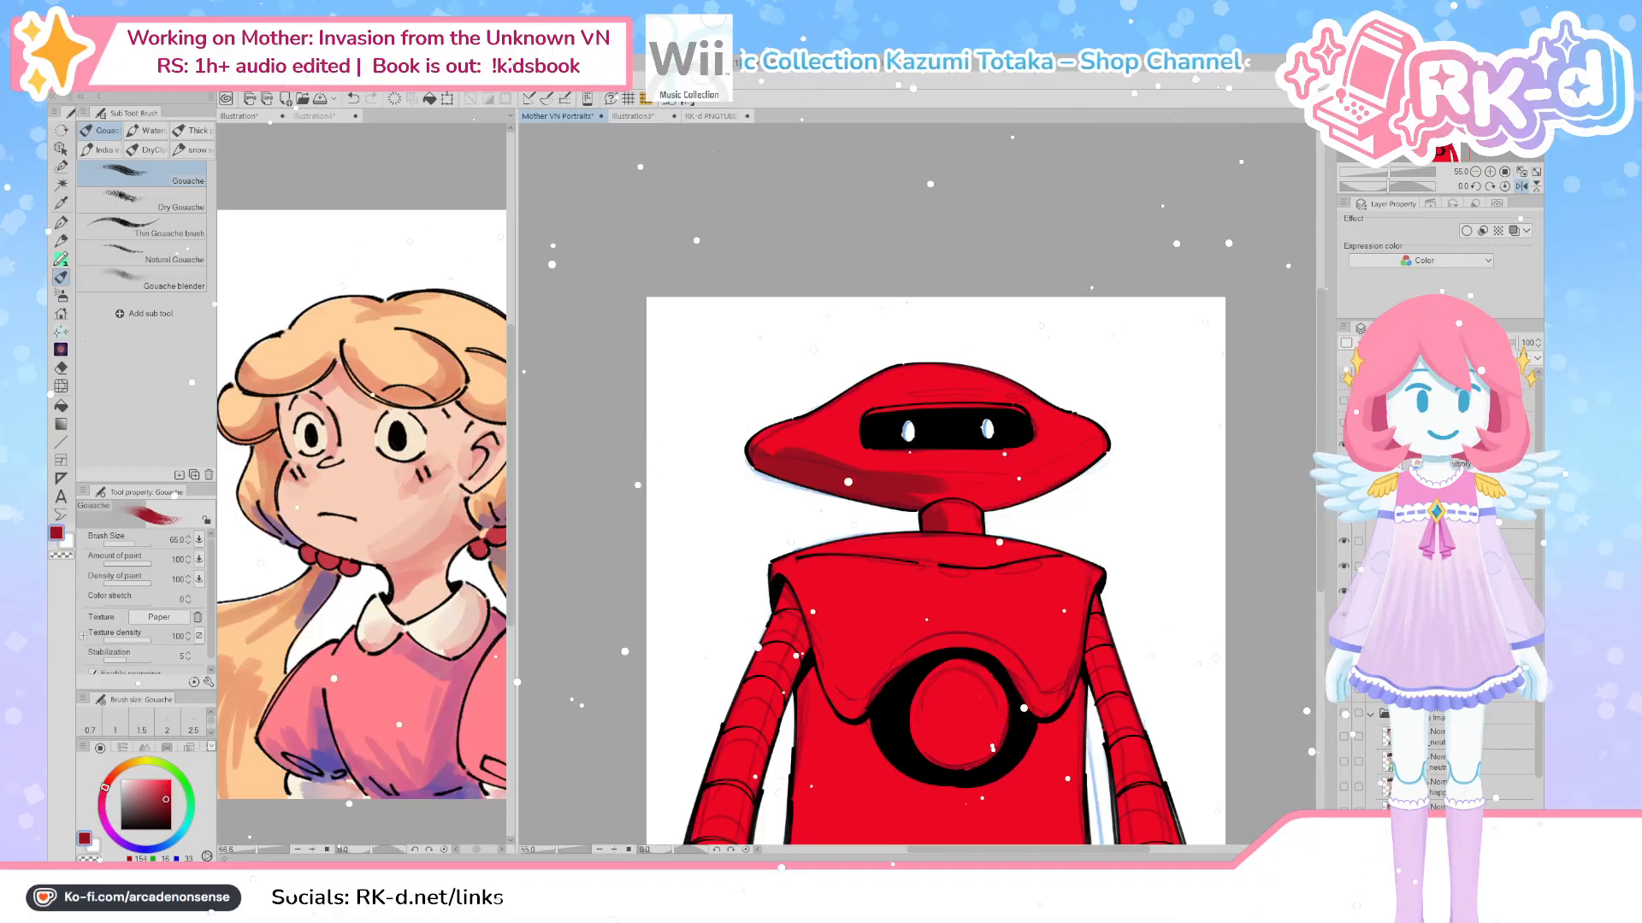
Extend the dark red shadow across the whole underside of the head, trimming its edge with transparent colour
drag(810, 434, 822, 467)
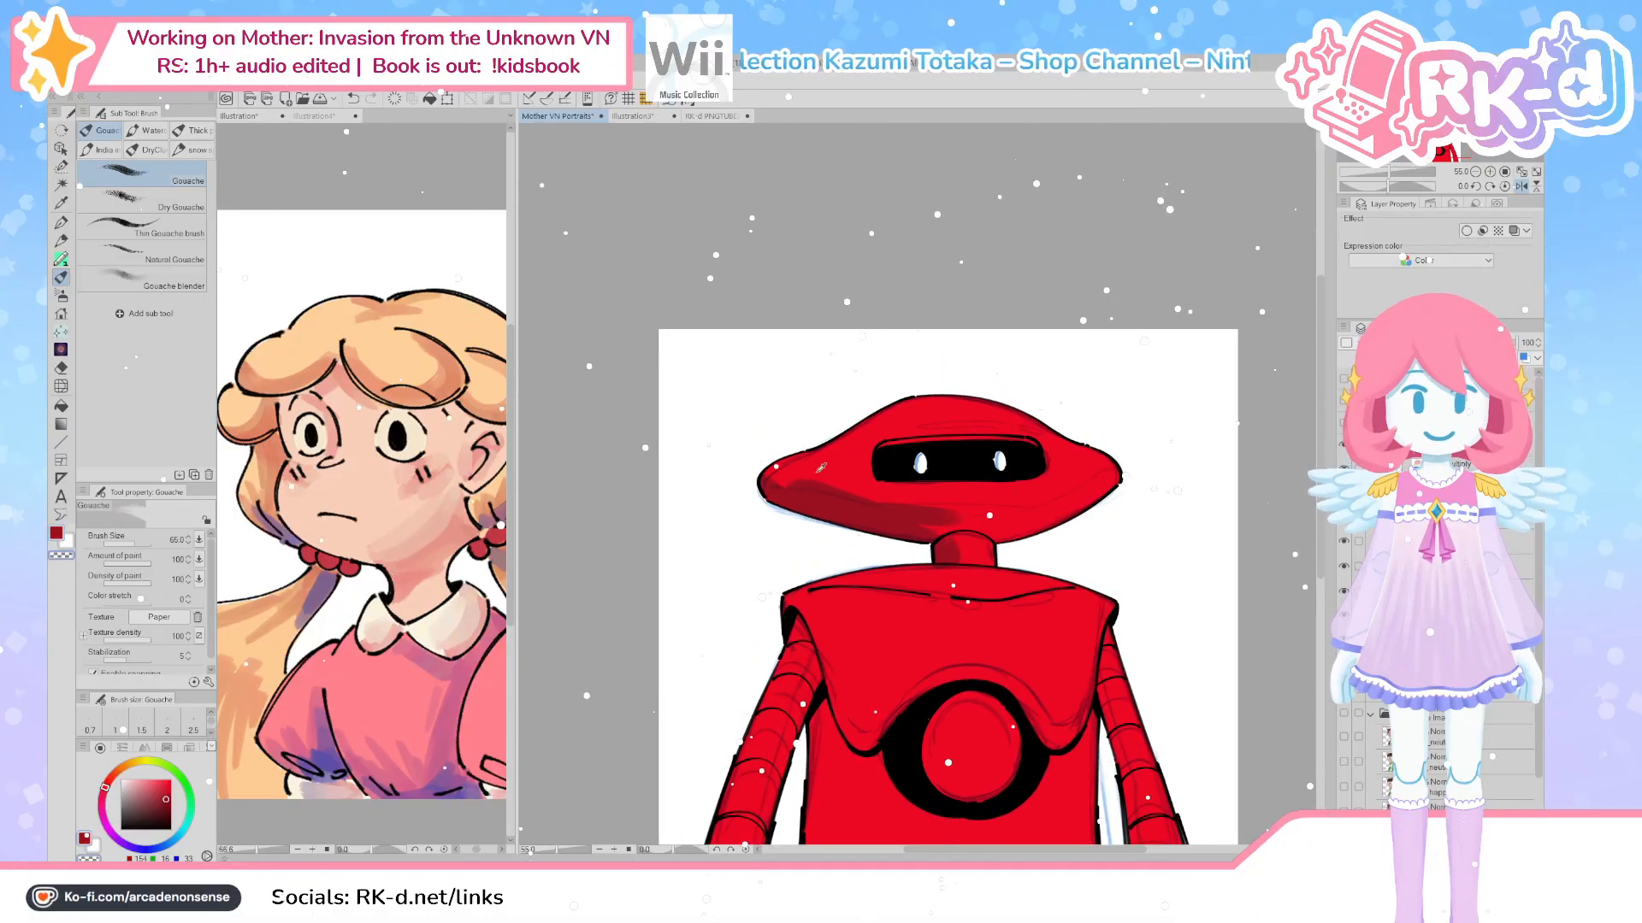
mouse_move(755, 503)
mouse_down()
mouse_move(919, 532)
mouse_move(880, 514)
mouse_move(979, 513)
mouse_move(1008, 531)
mouse_move(936, 529)
mouse_move(1024, 546)
mouse_move(943, 539)
mouse_move(1043, 535)
mouse_move(1008, 532)
mouse_move(1082, 512)
mouse_move(996, 516)
mouse_move(1109, 481)
mouse_move(1059, 496)
mouse_up()
ctrl+alt+drag(896, 453, 887, 451)
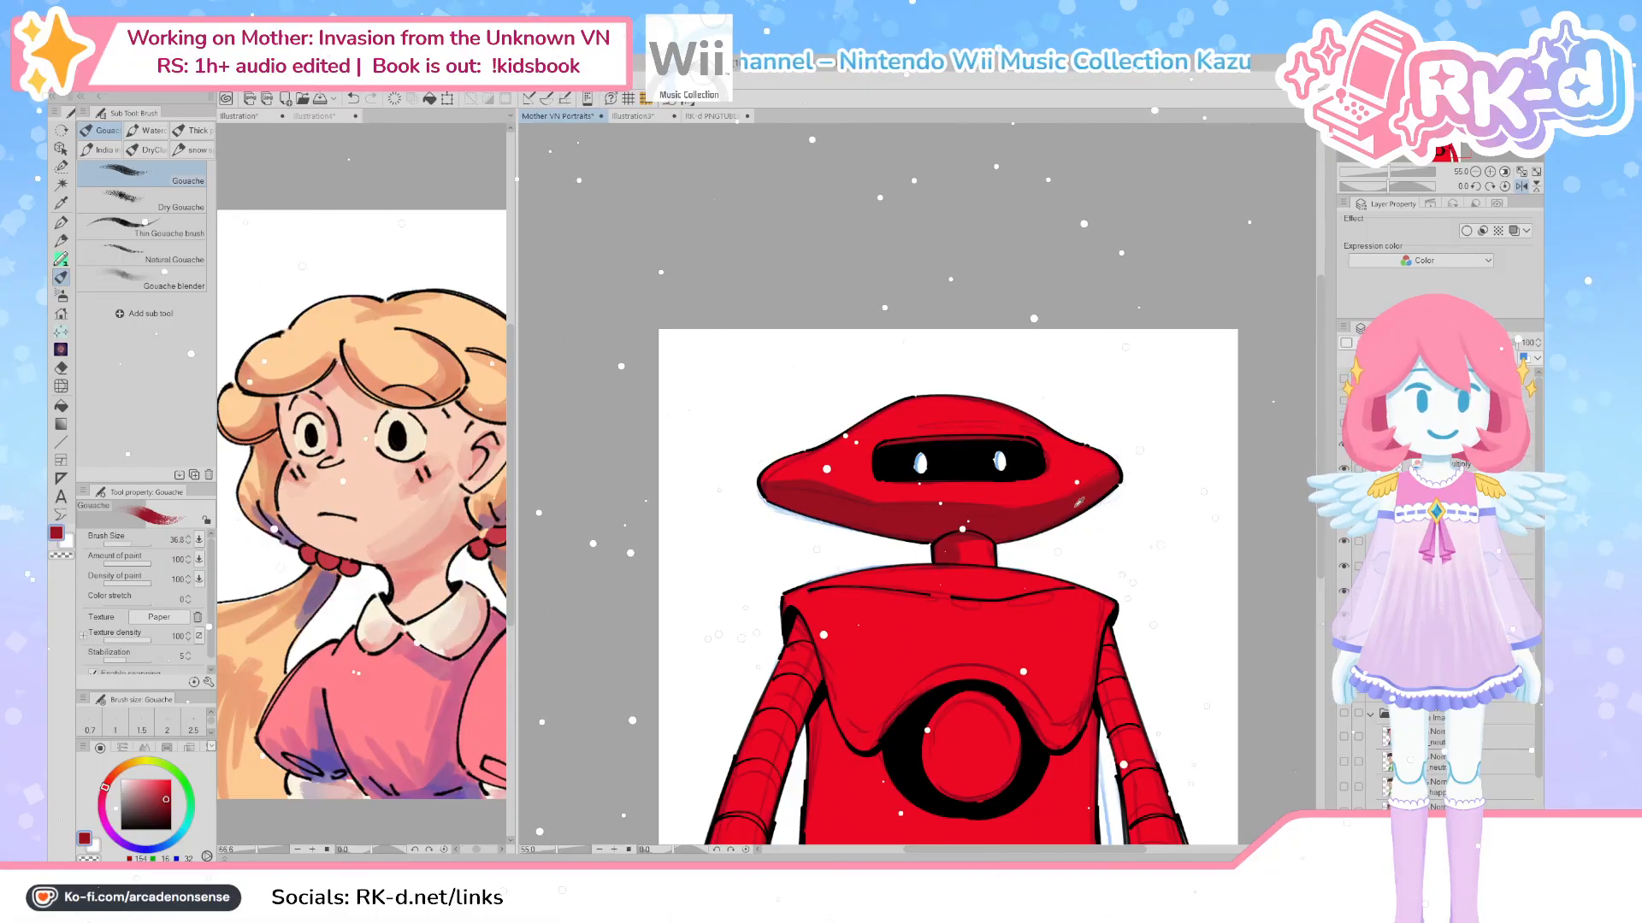
key(c)
key(c)
key(c)
key(c)
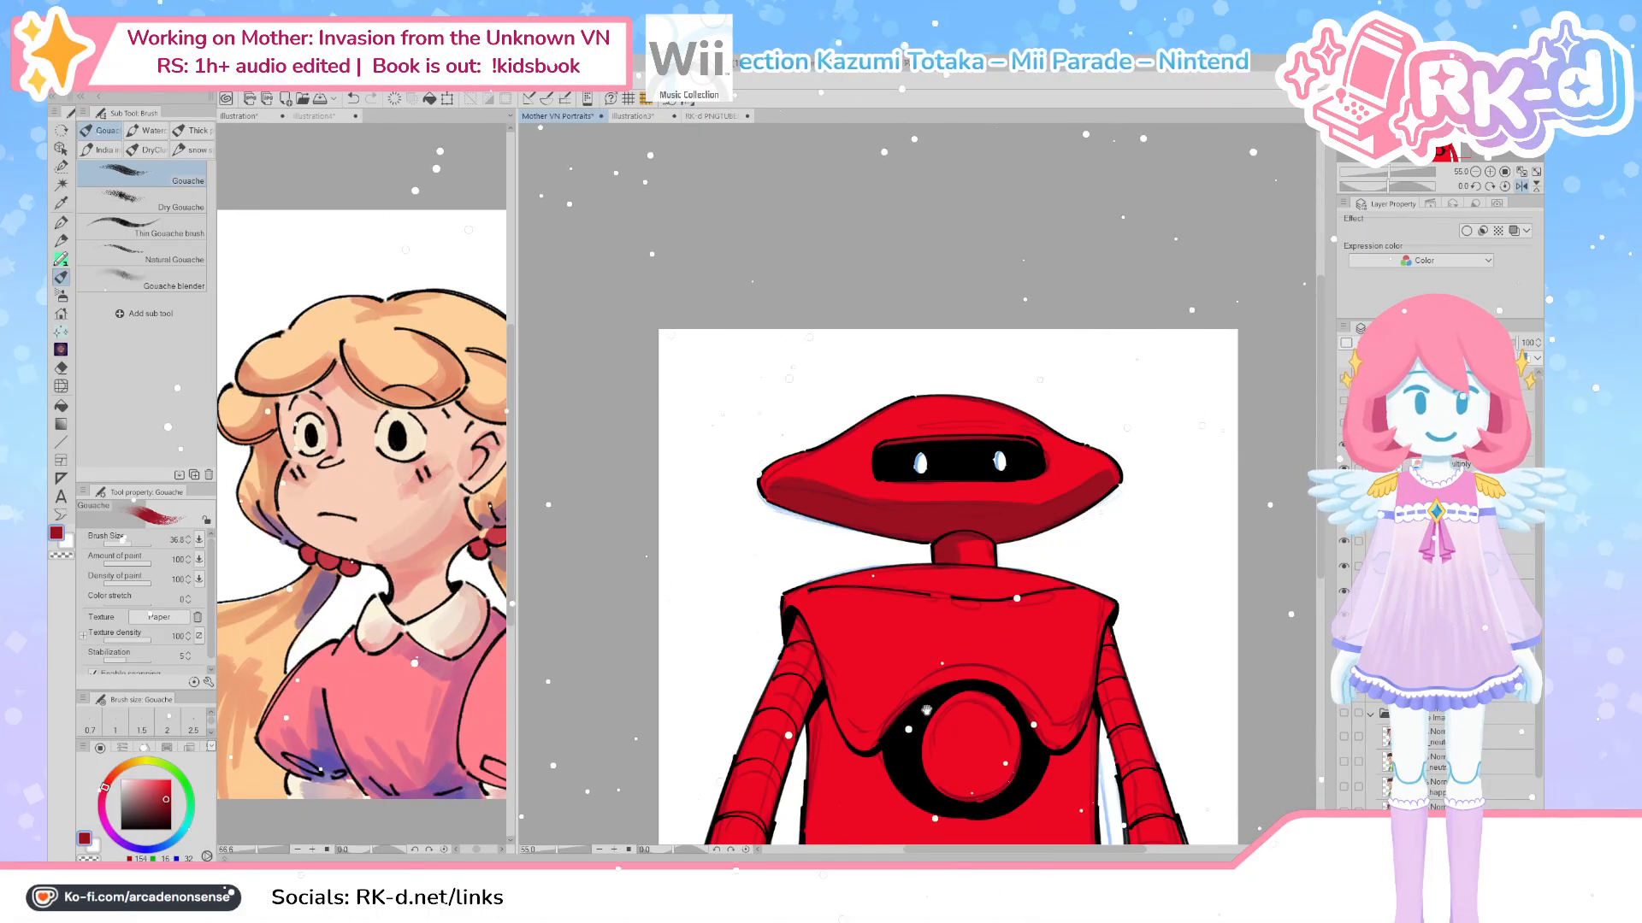
Refine the head and neck shadows and shade the chest plate's curved lower edge above the circle
drag(928, 703, 955, 692)
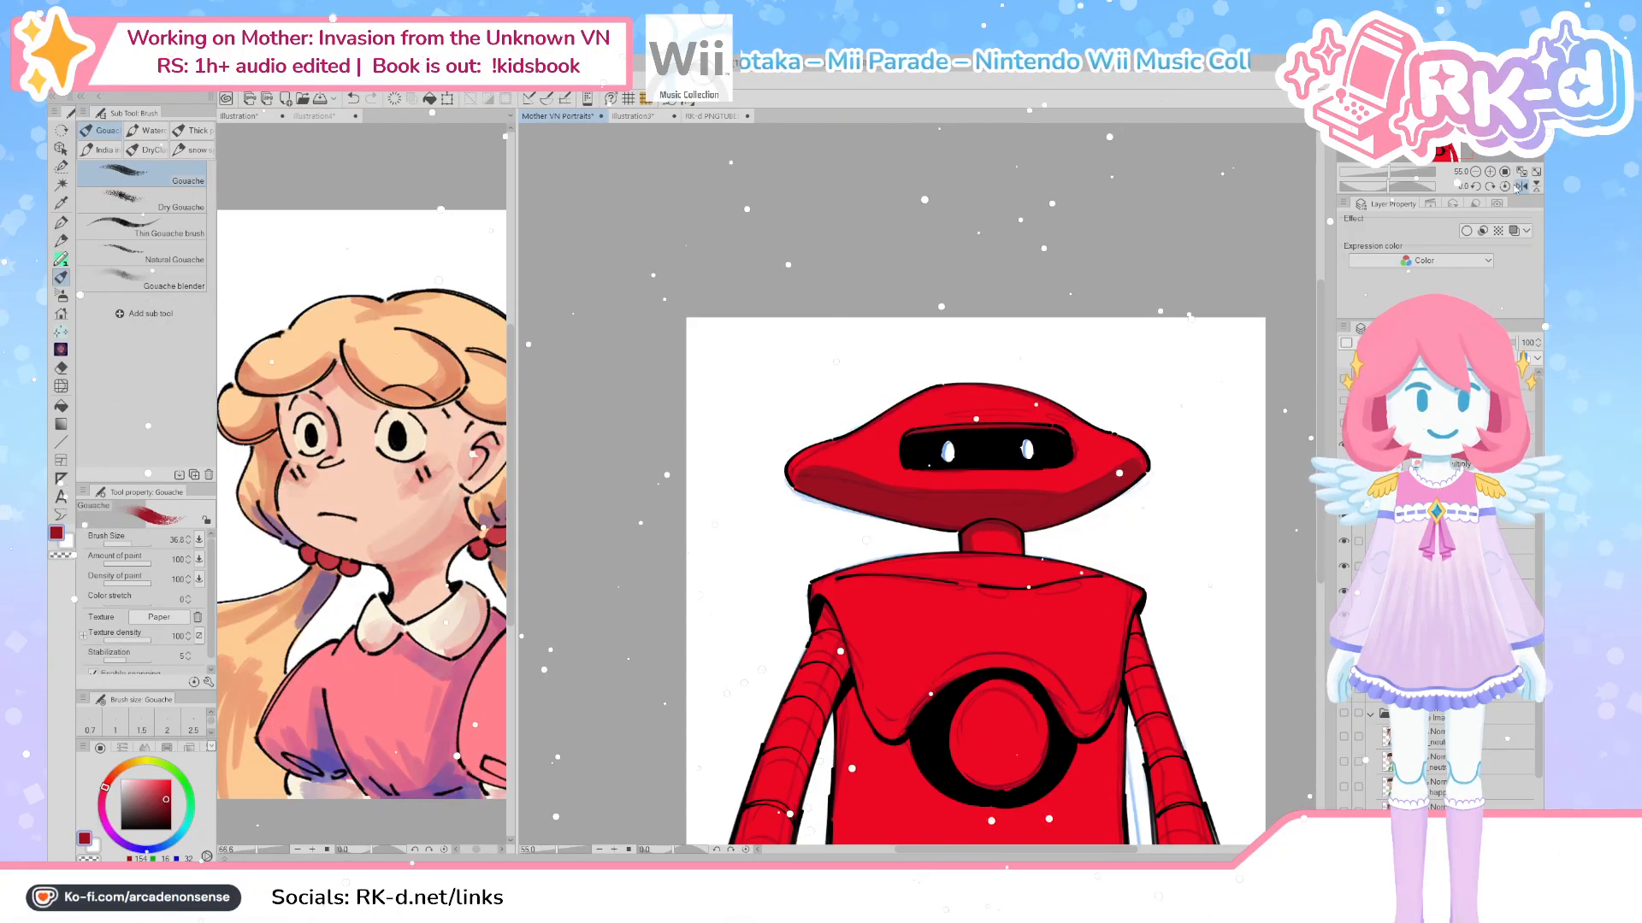
drag(1033, 537, 928, 537)
mouse_move(971, 740)
mouse_down()
mouse_move(970, 661)
mouse_move(1014, 733)
mouse_move(1027, 808)
mouse_up()
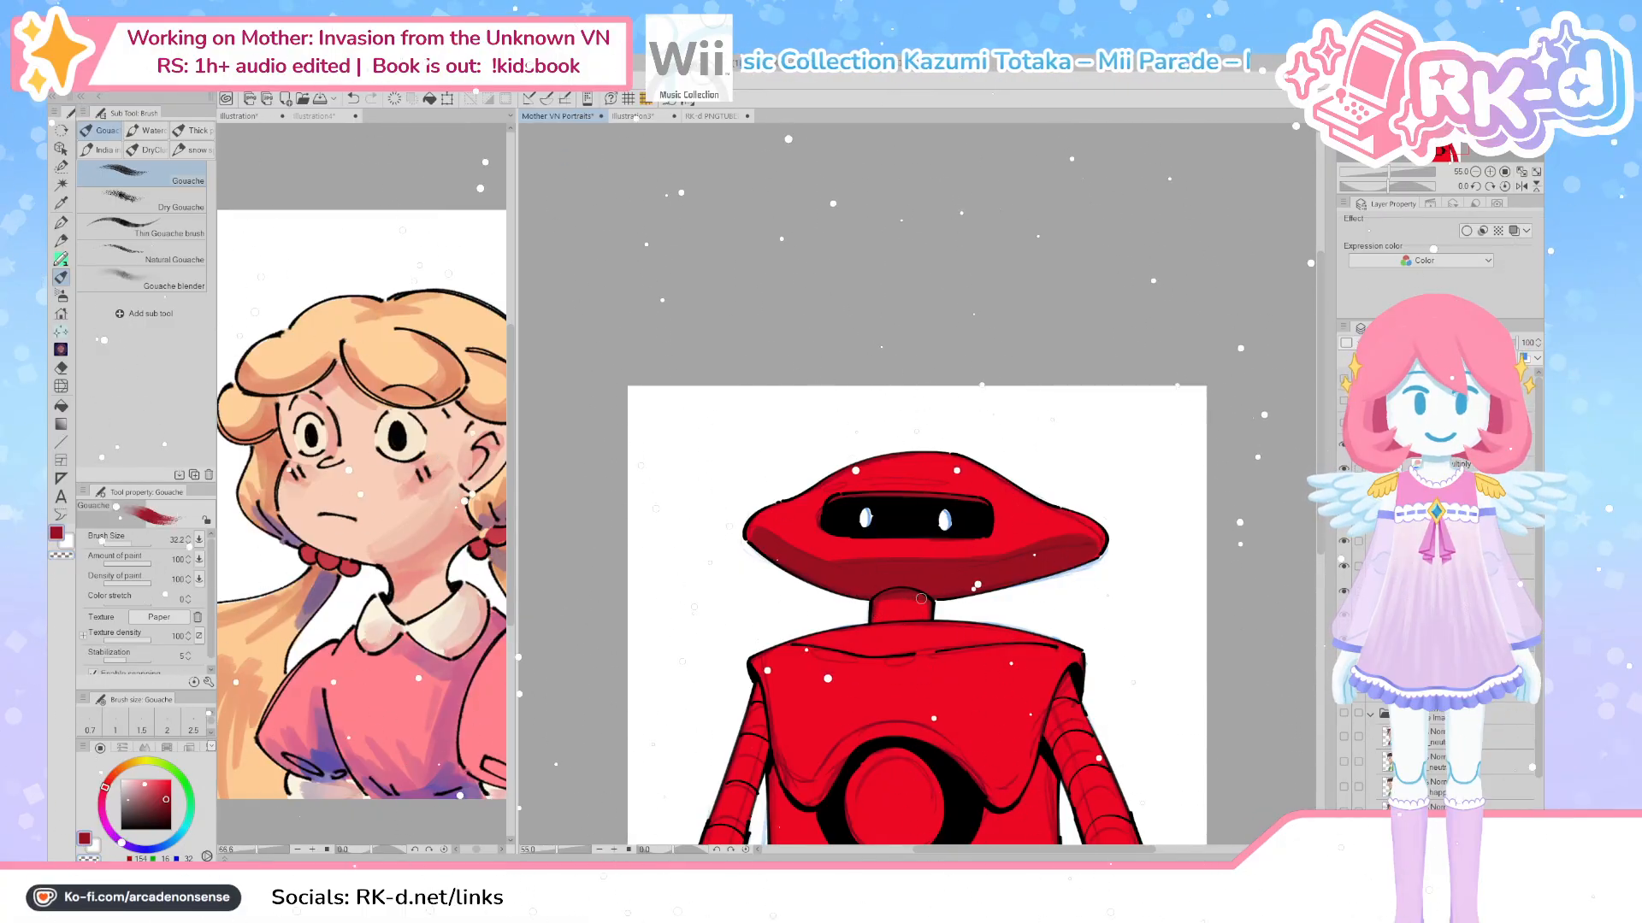
scroll(950, 642, left, 1)
scroll(940, 624, down, 5)
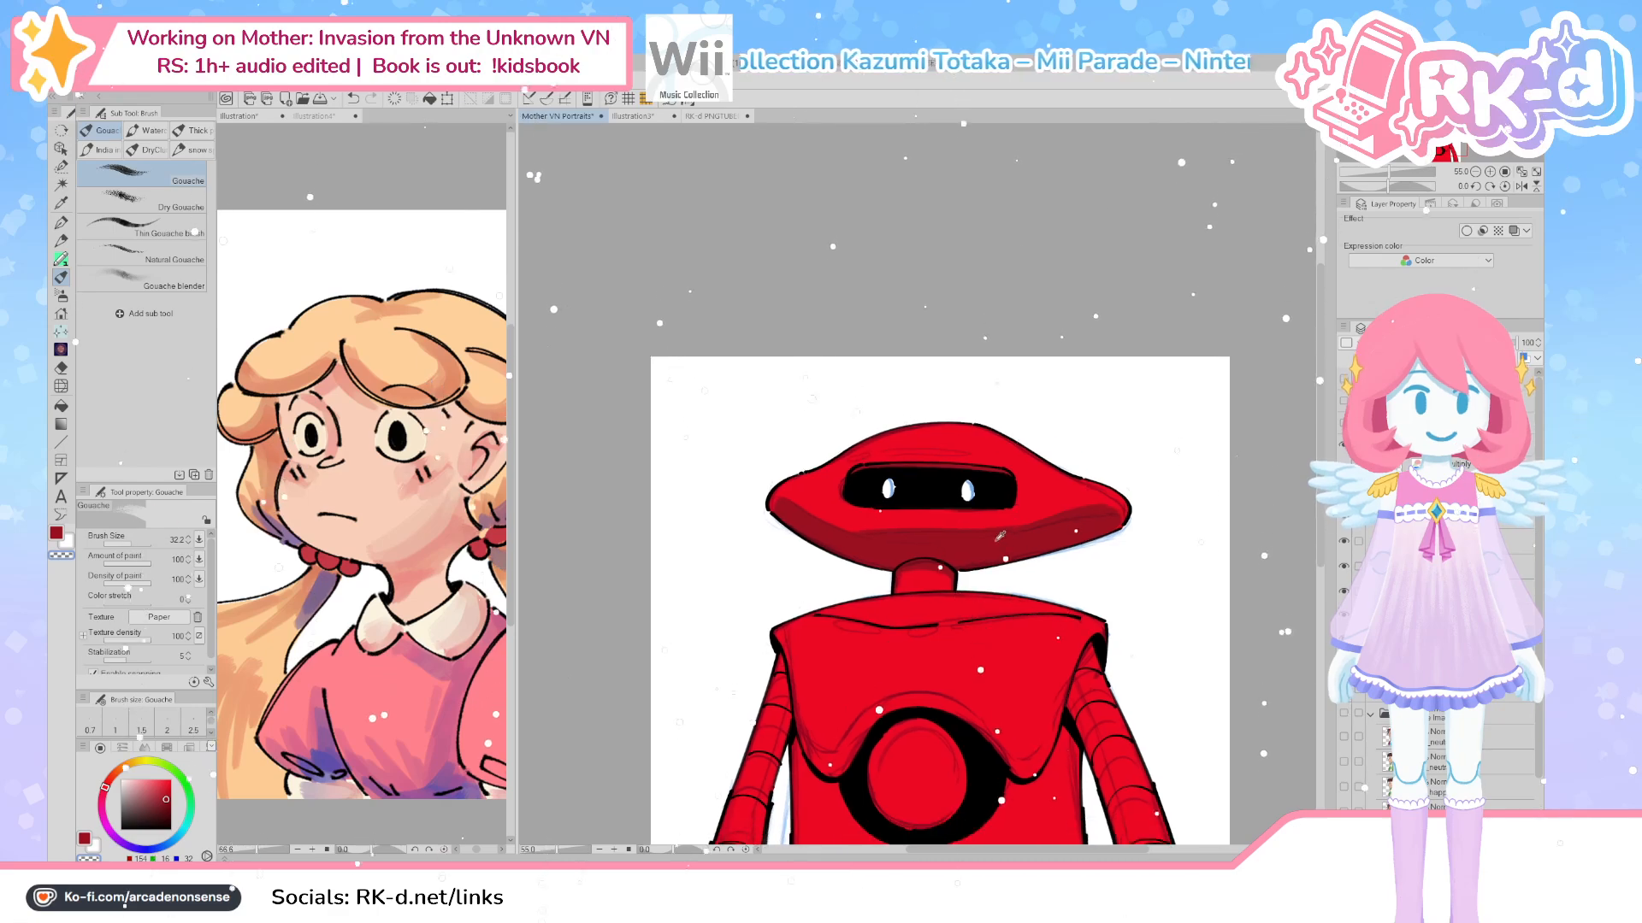
drag(1024, 702, 1021, 707)
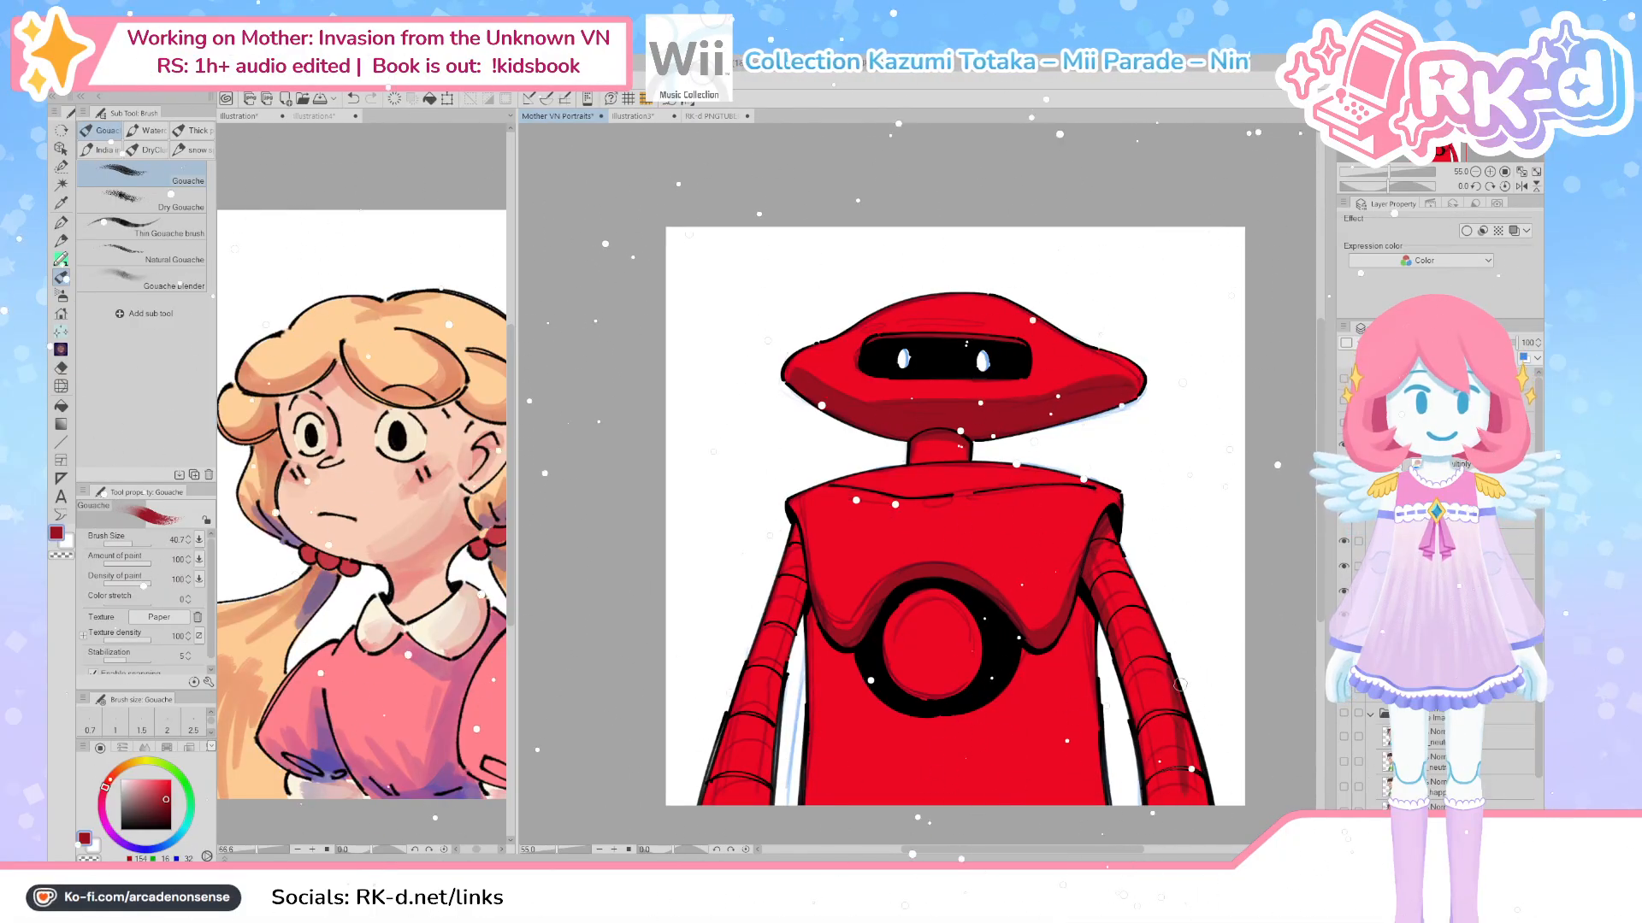
Shade the segmented arms in dark red, adjusting the brush size and cleaning the shadow edges with transparent colour
scroll(1197, 787, down, 1)
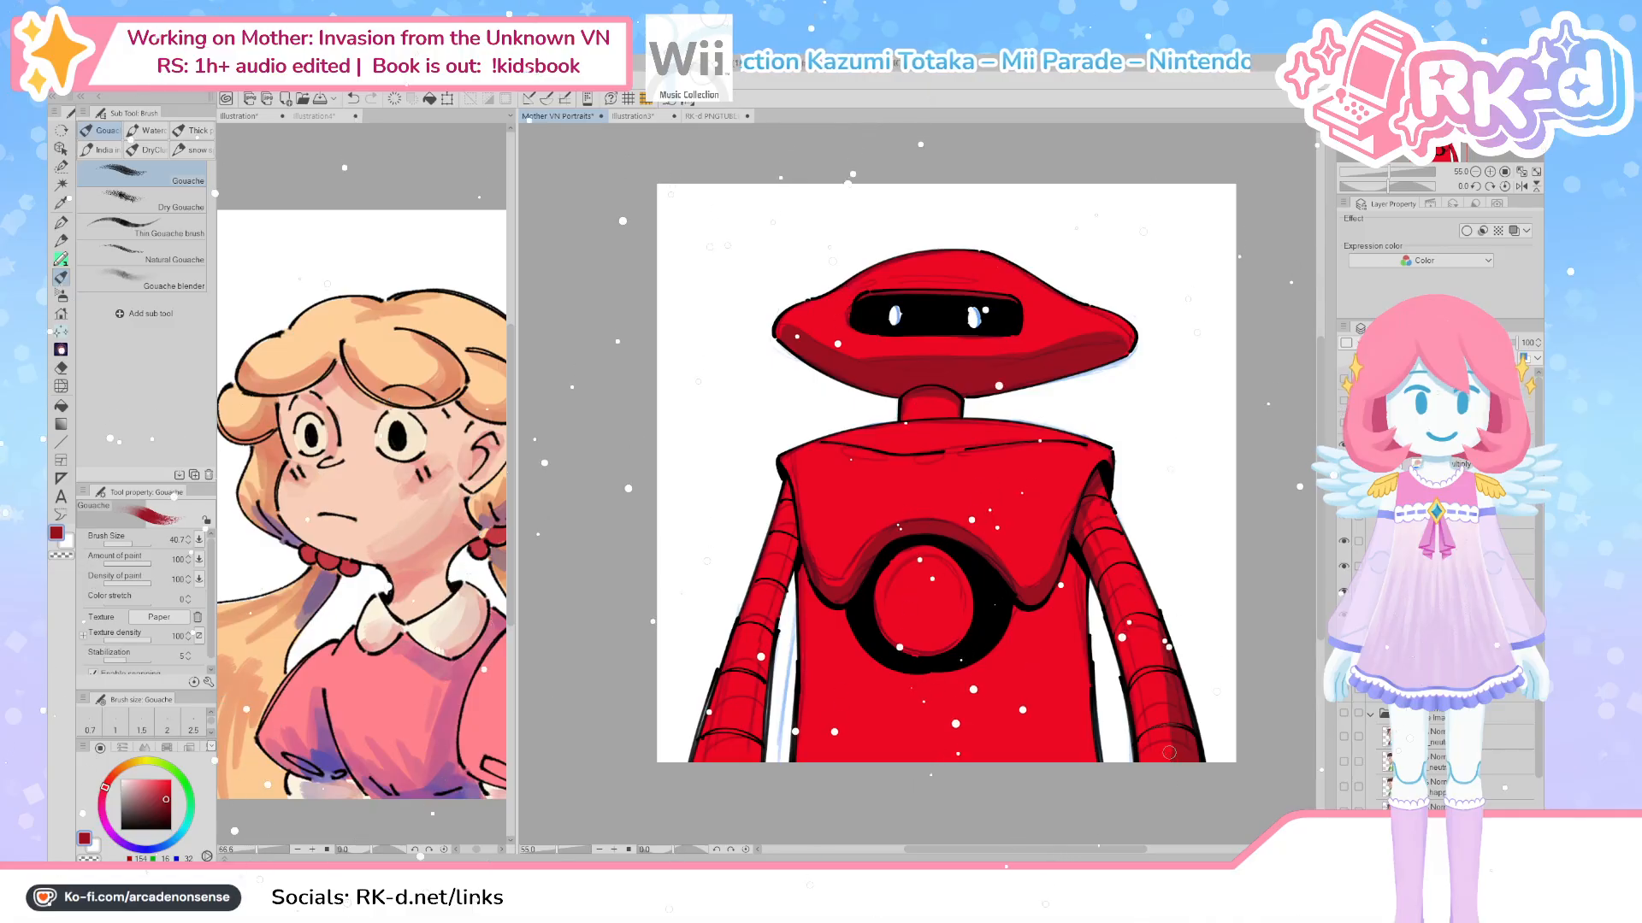
key(bracketright)
drag(1167, 675, 1163, 776)
key(c)
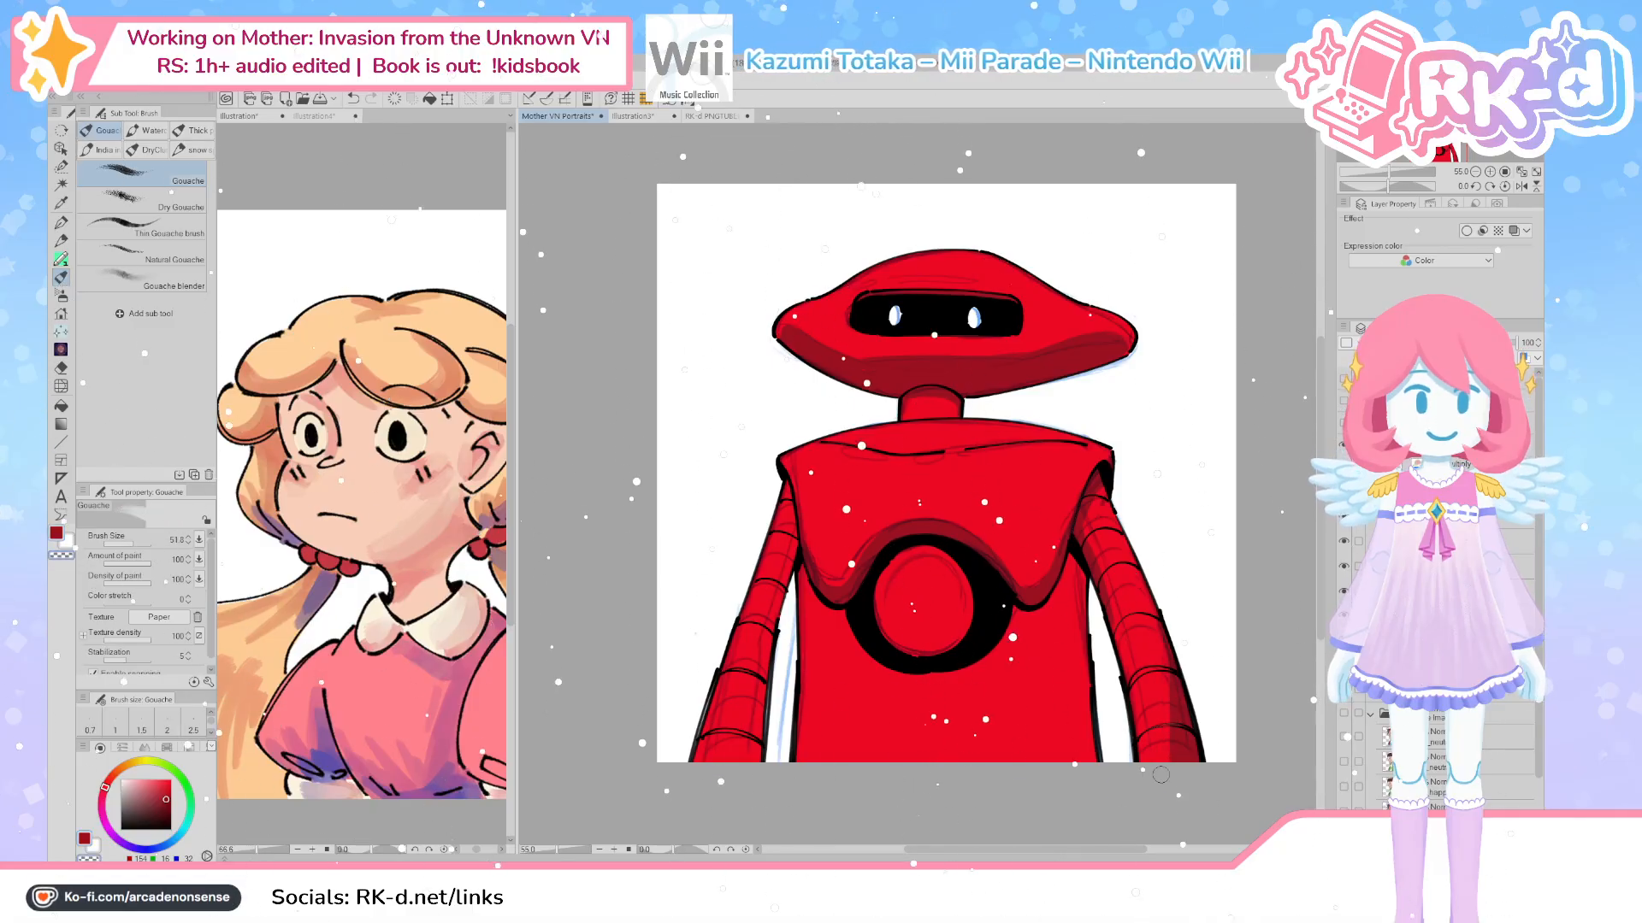
key(c)
key(c)
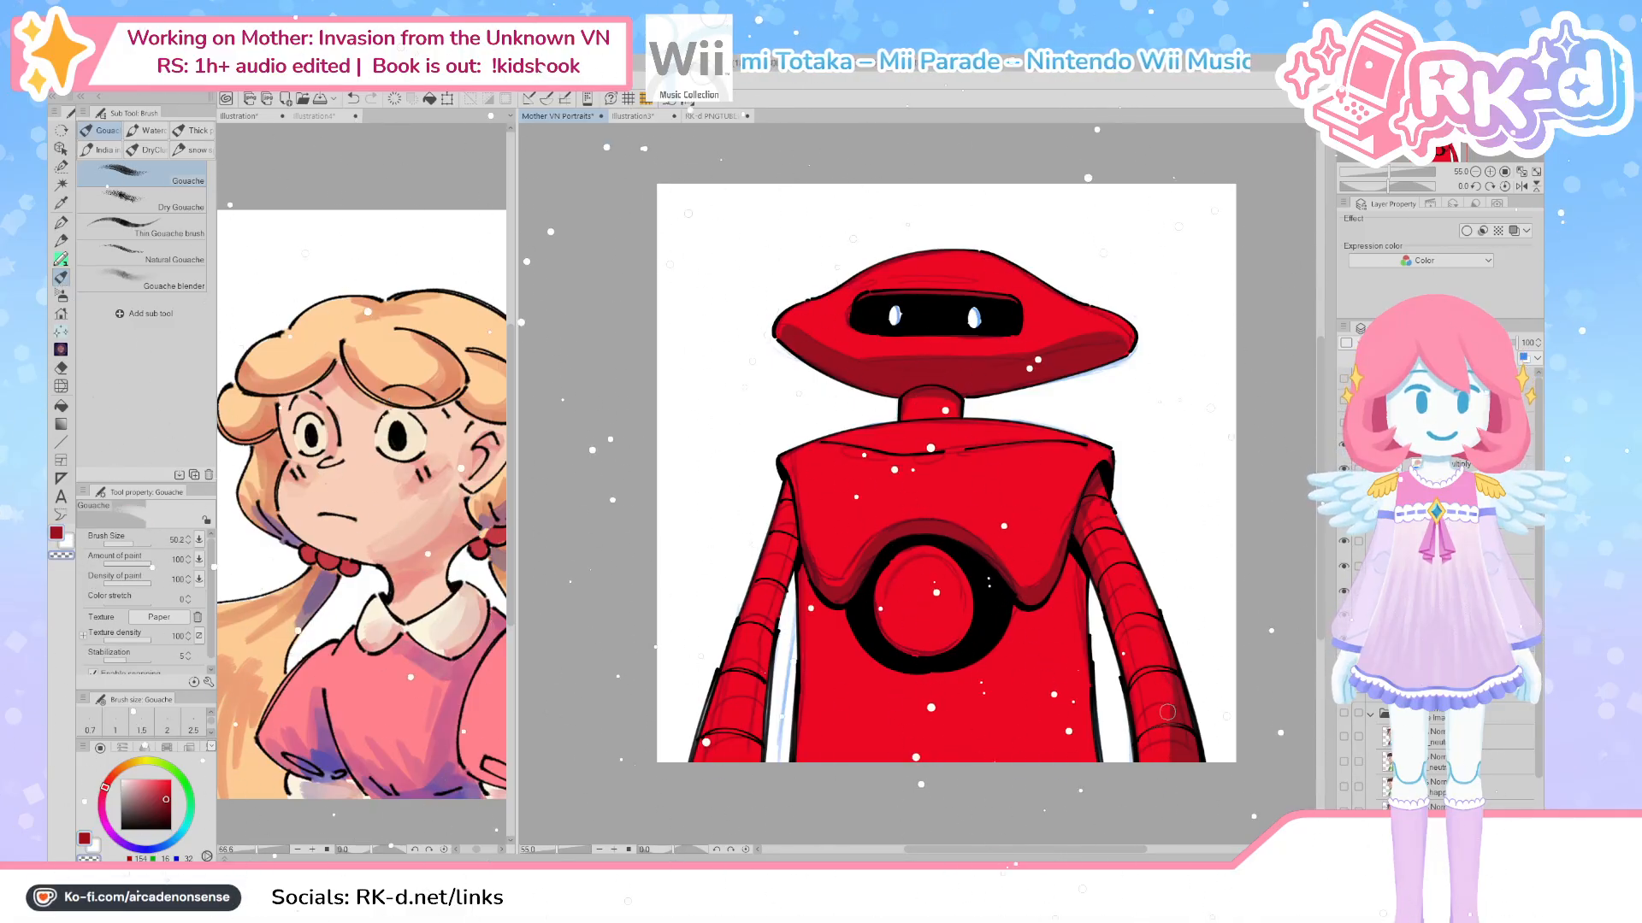
key(c)
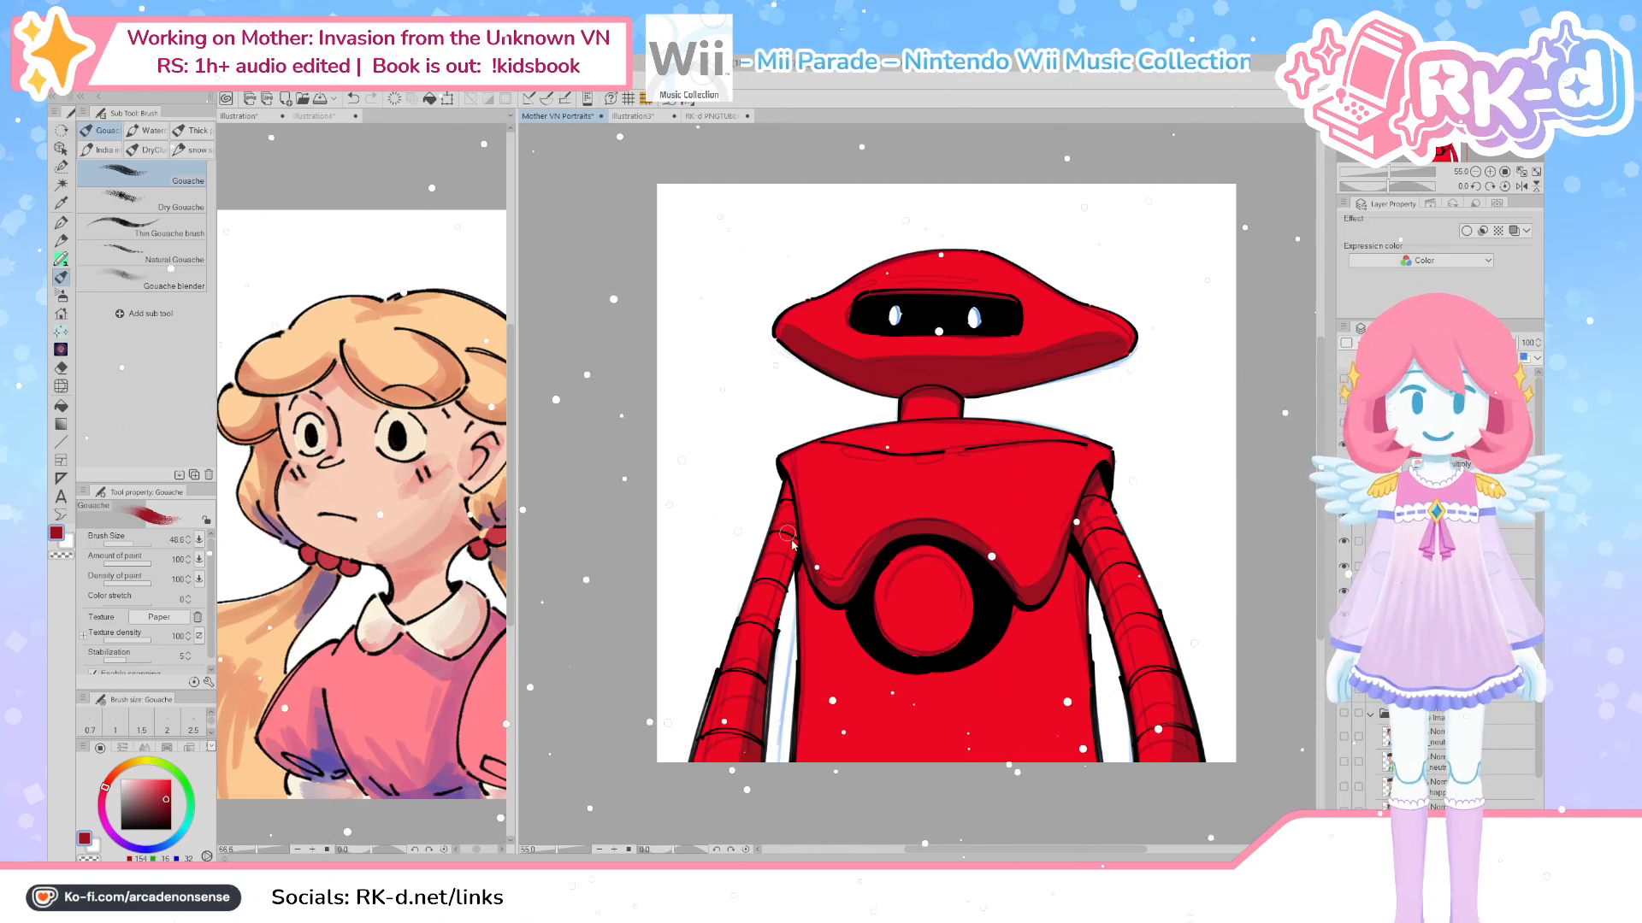
key([)
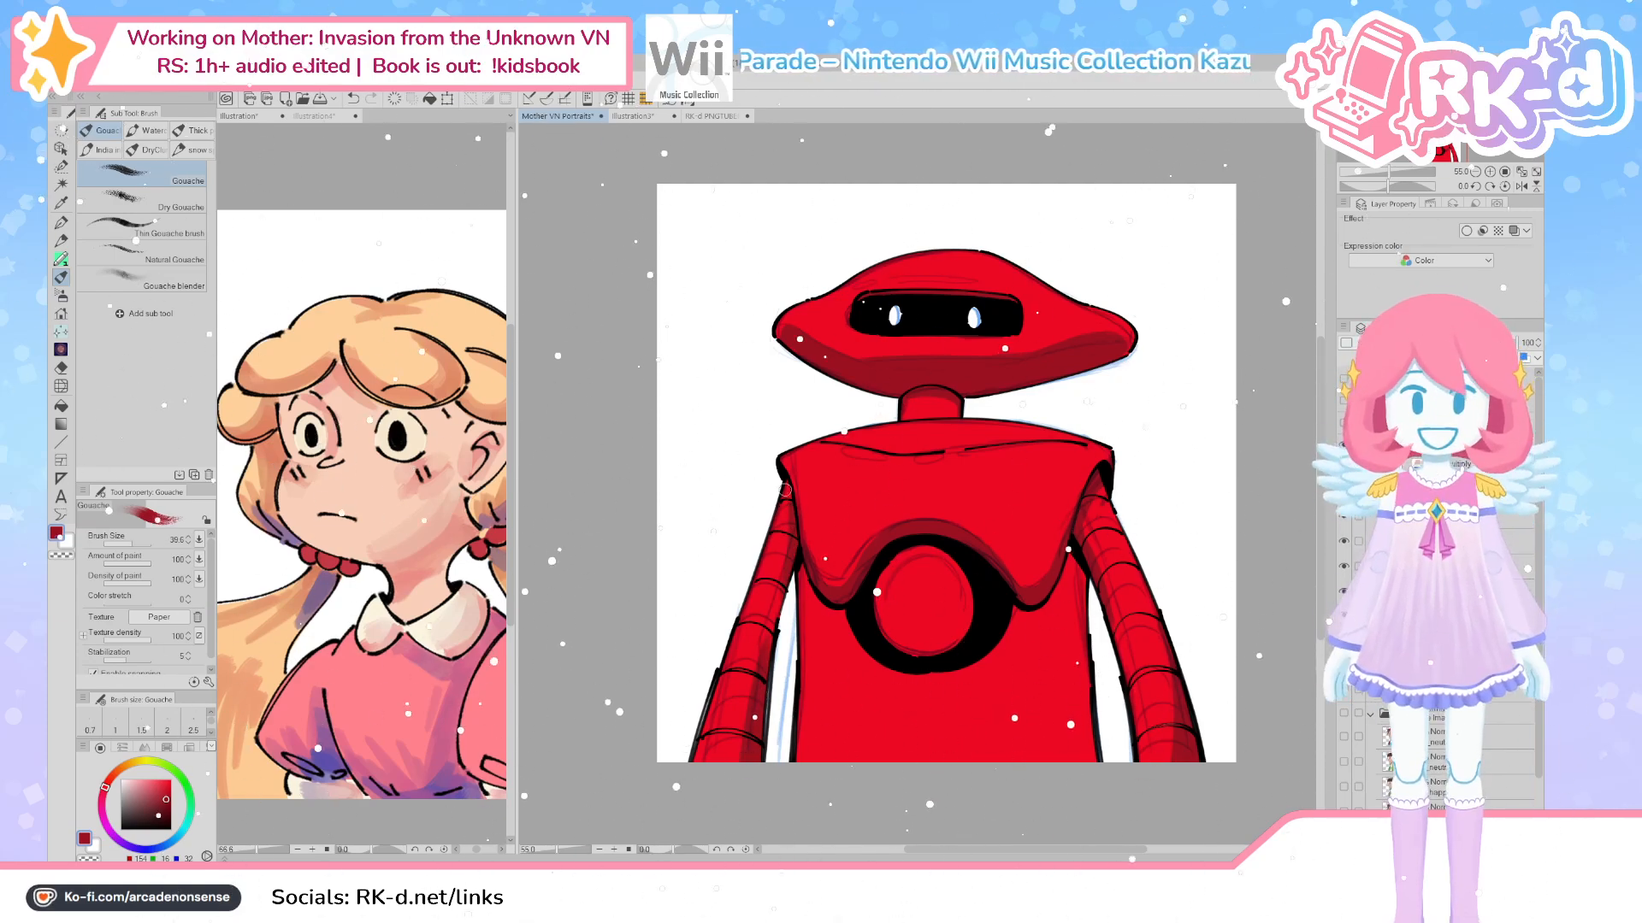
drag(1104, 719, 1129, 725)
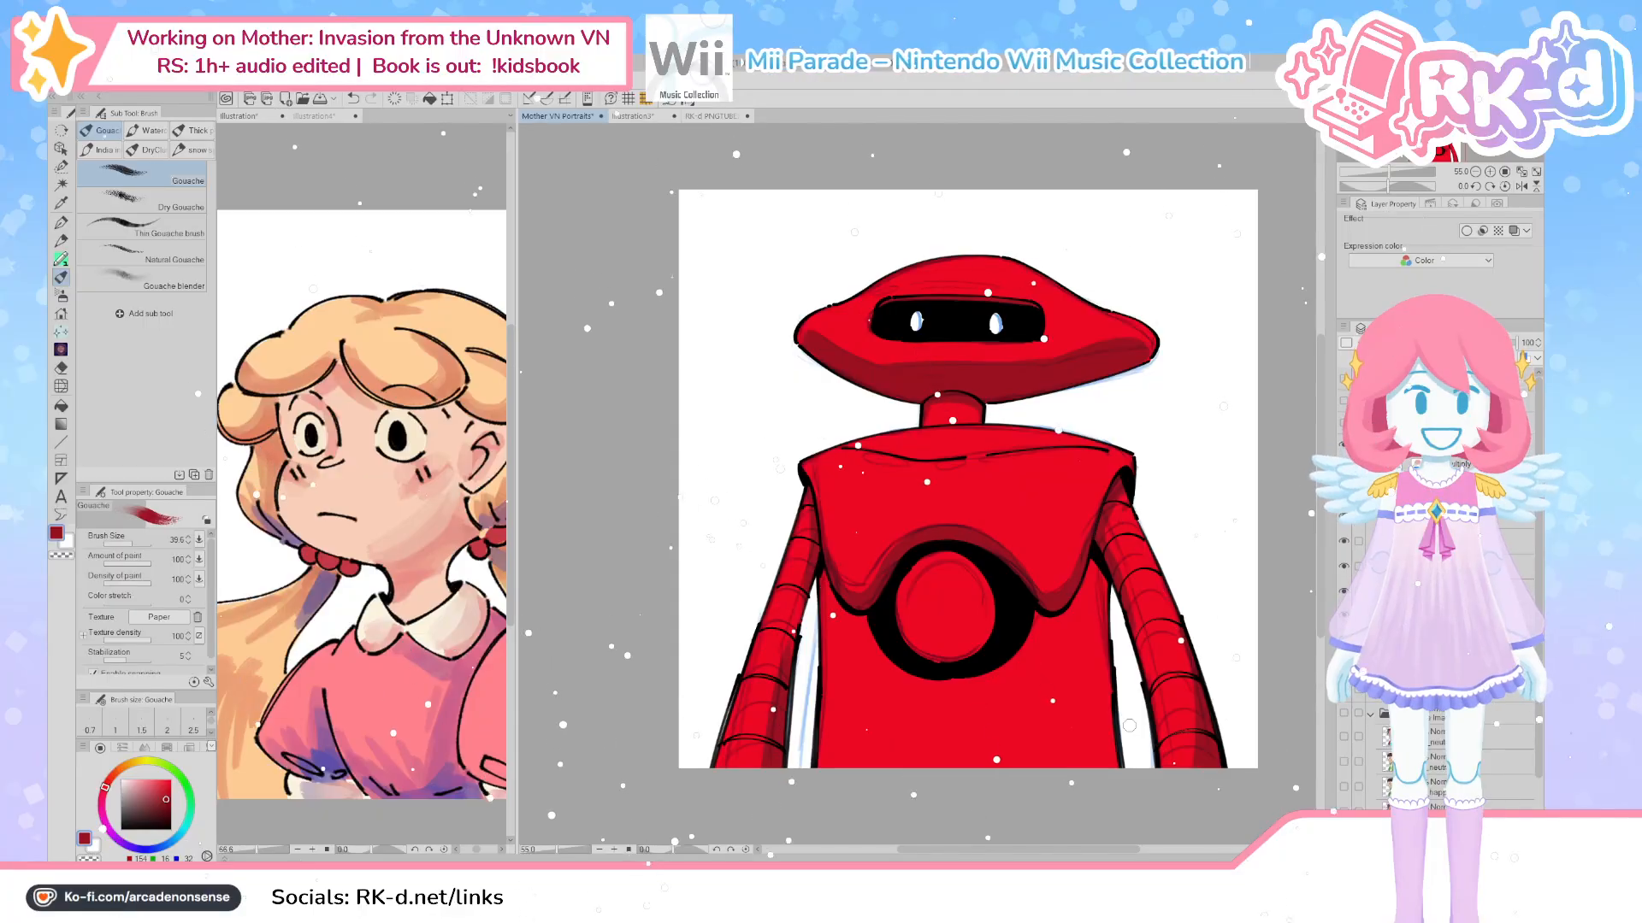
Shade the torso's right side below the chest plate in dark red, undoing the first strokes and repainting them
drag(1088, 656, 1069, 691)
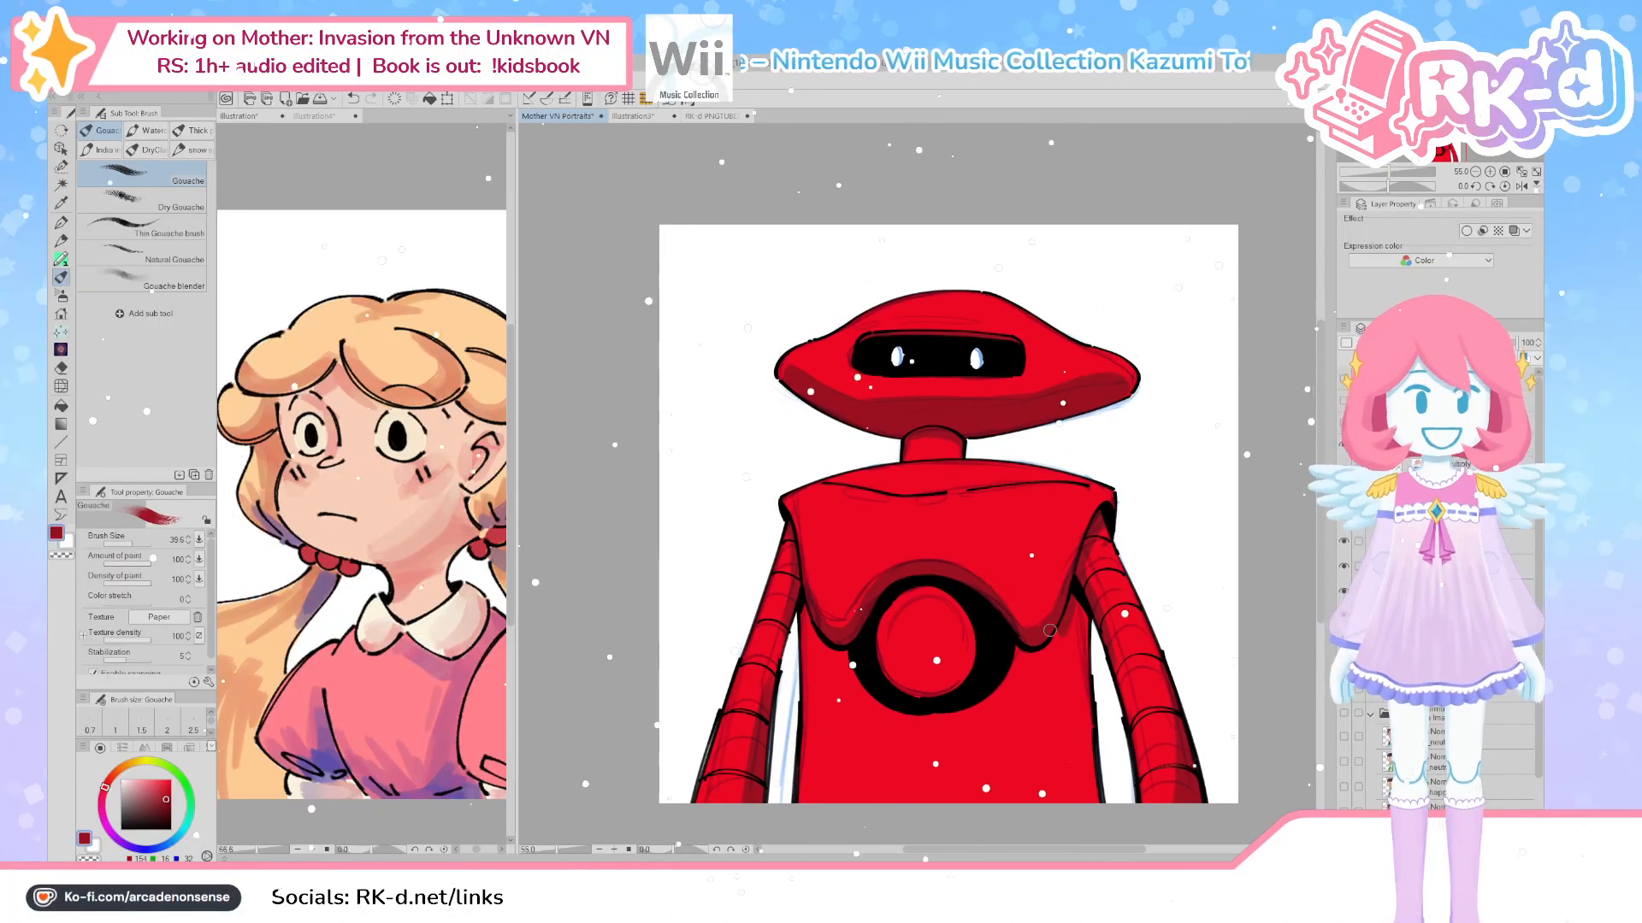
mouse_move(1058, 676)
mouse_down()
mouse_move(1040, 718)
mouse_move(1034, 633)
mouse_move(1051, 648)
mouse_move(1084, 571)
mouse_move(1077, 616)
mouse_move(1099, 646)
mouse_move(1084, 598)
mouse_up()
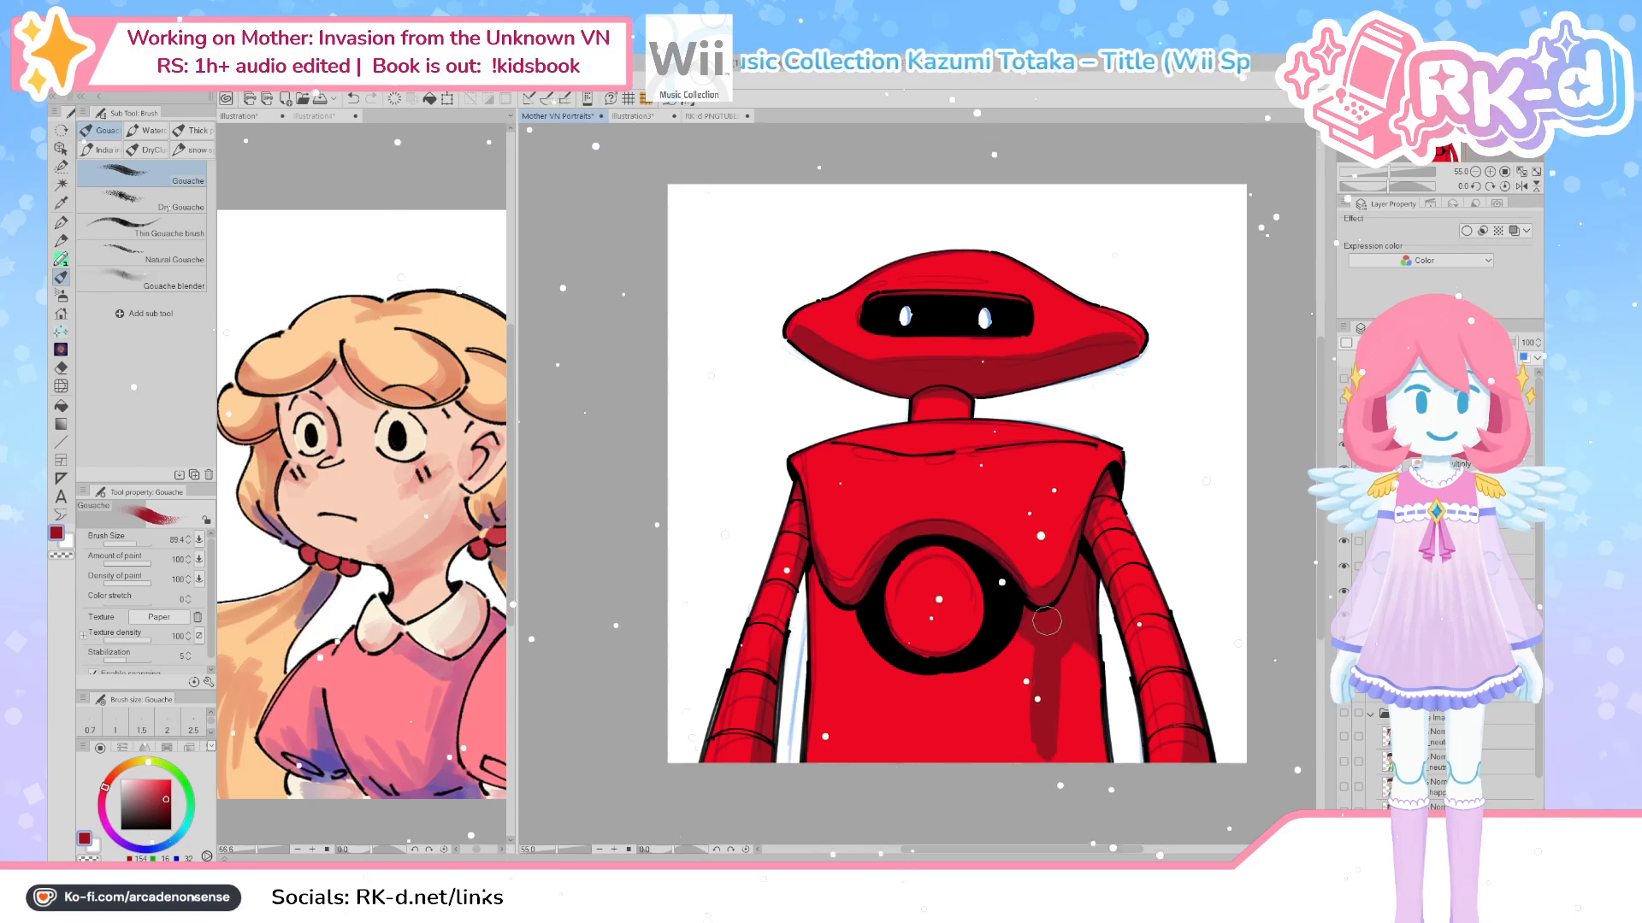
key(ctrl+z)
key(ctrl+z)
mouse_move(1050, 676)
mouse_down()
mouse_move(1043, 754)
mouse_move(1045, 694)
mouse_move(1073, 756)
mouse_move(1086, 632)
mouse_move(1081, 674)
mouse_up()
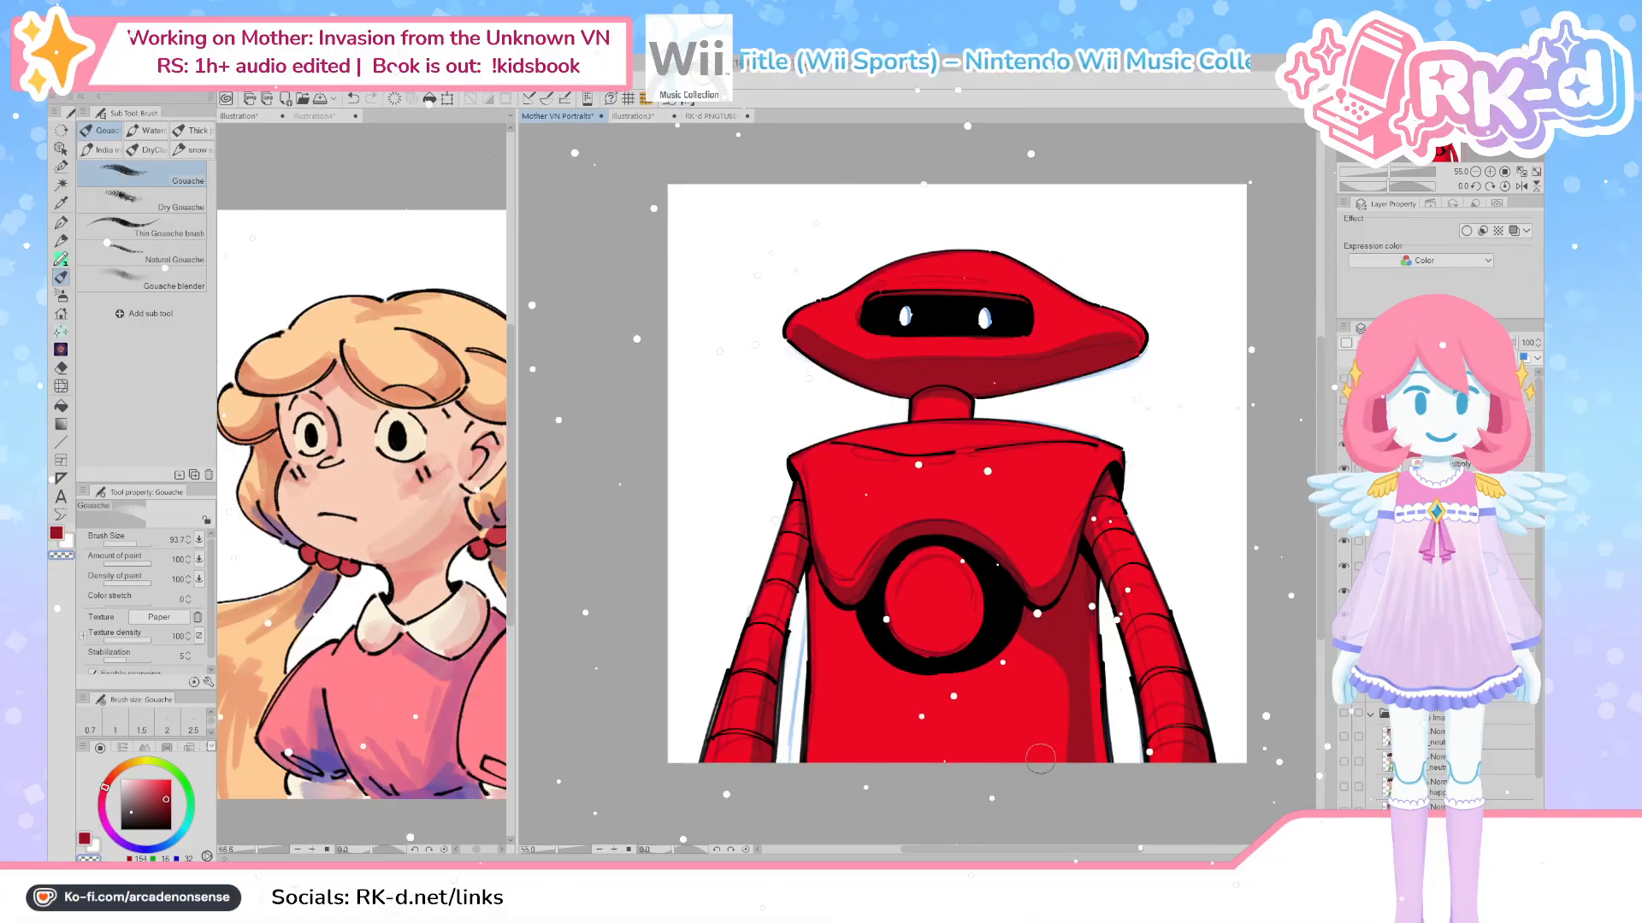
Refine the torso shadows beneath the chest plate at varying brush sizes and hide the blue sketch layer
key(bracketleft)
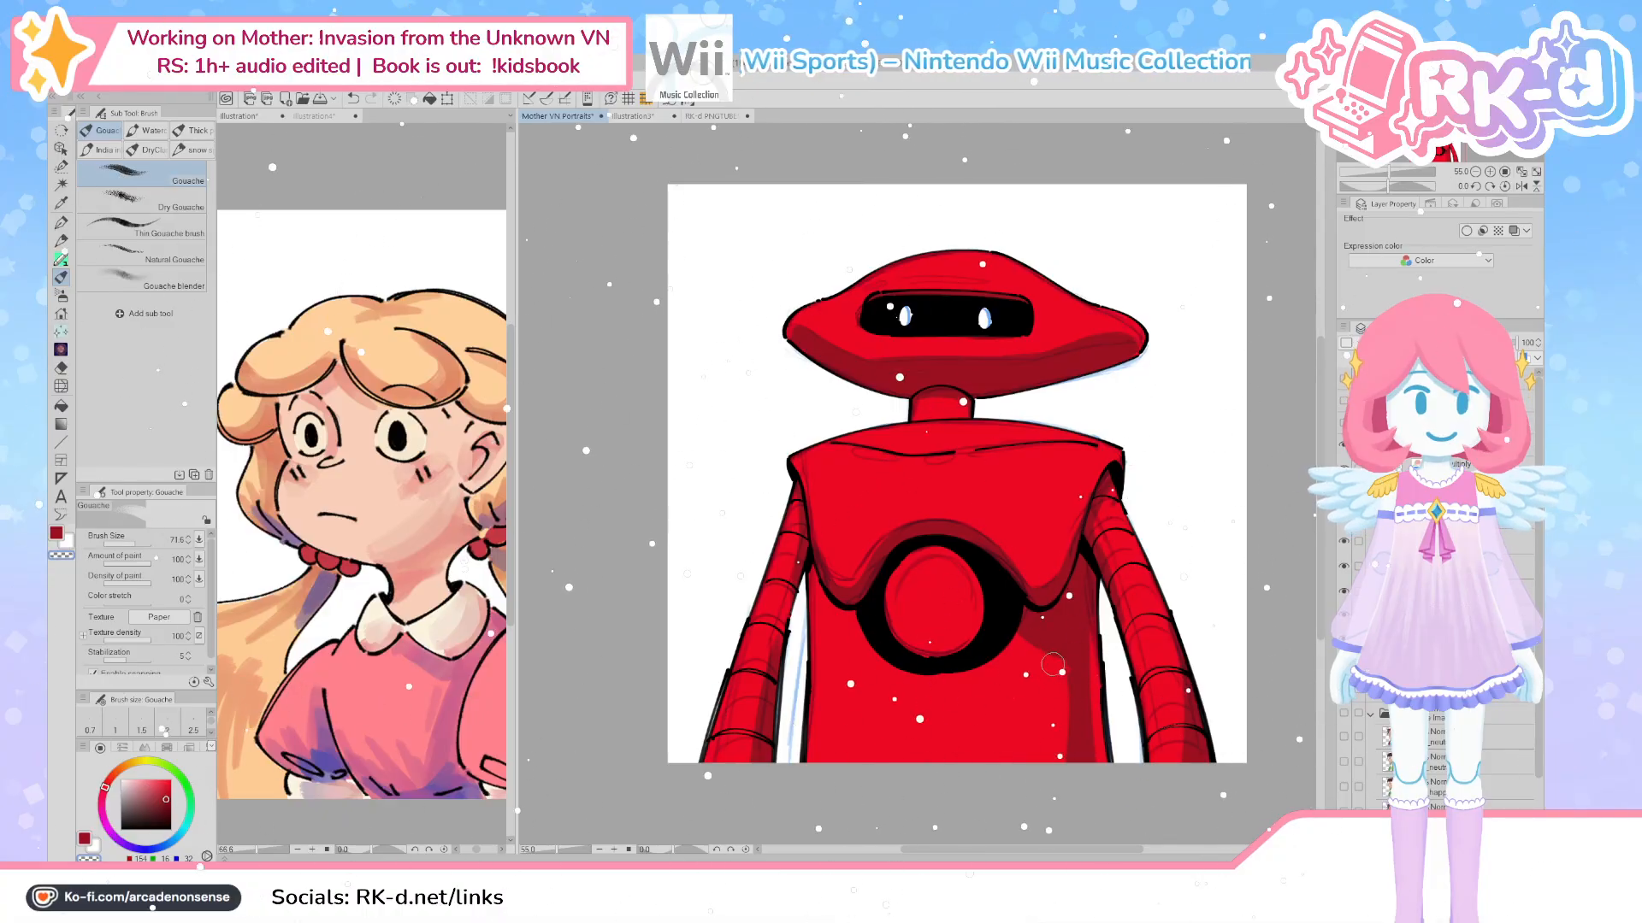
key(bracketleft)
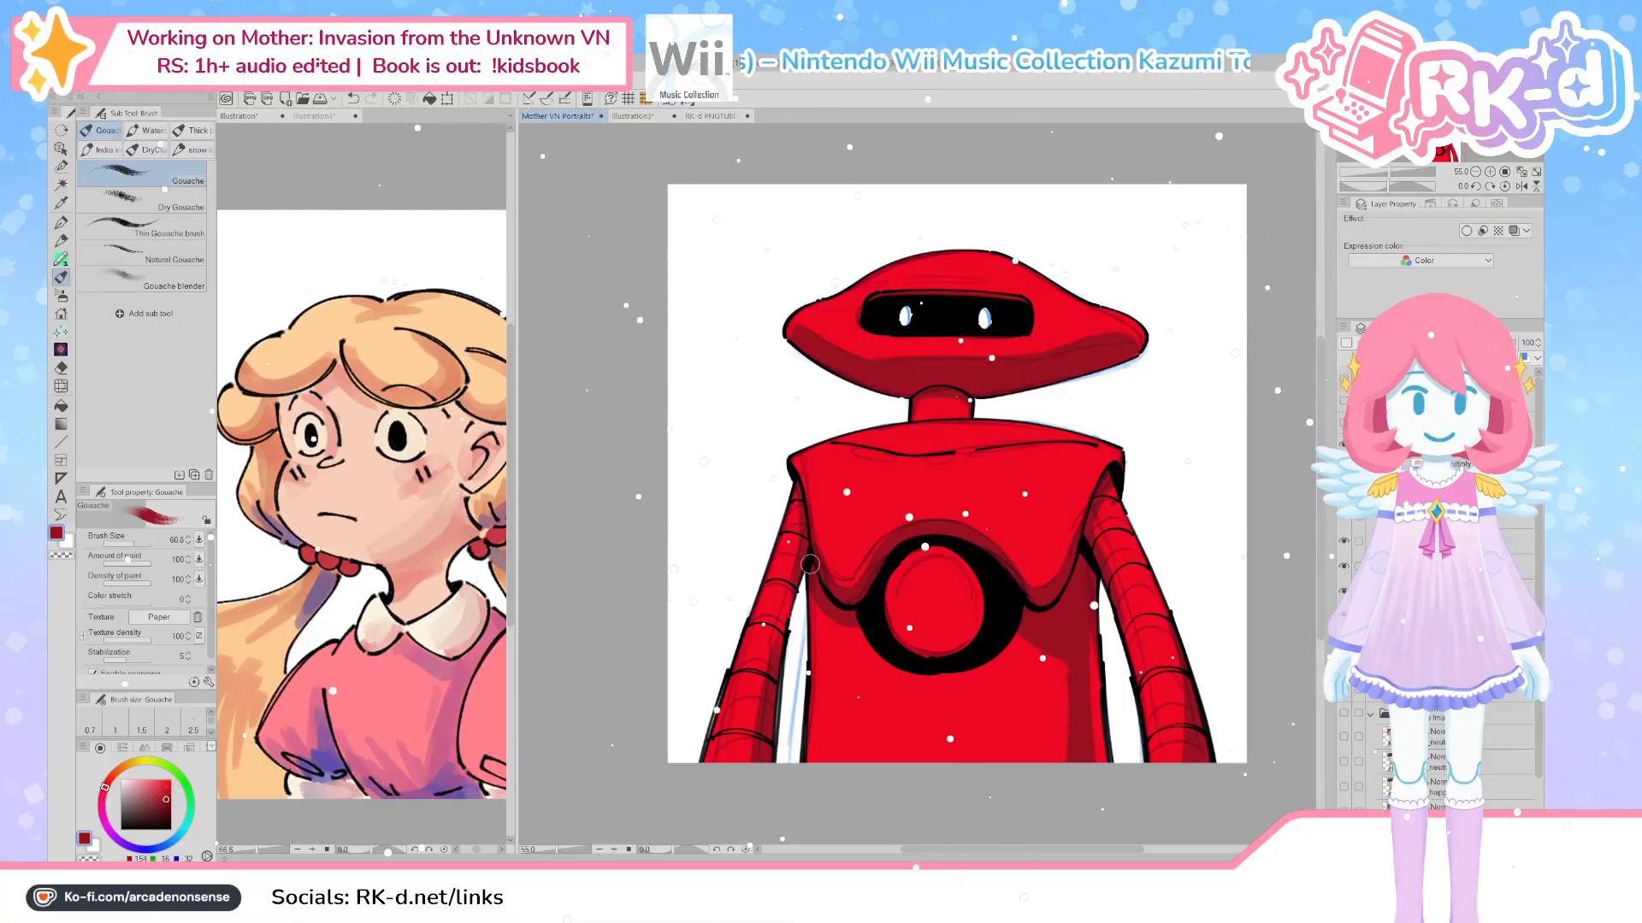
key(bracketright)
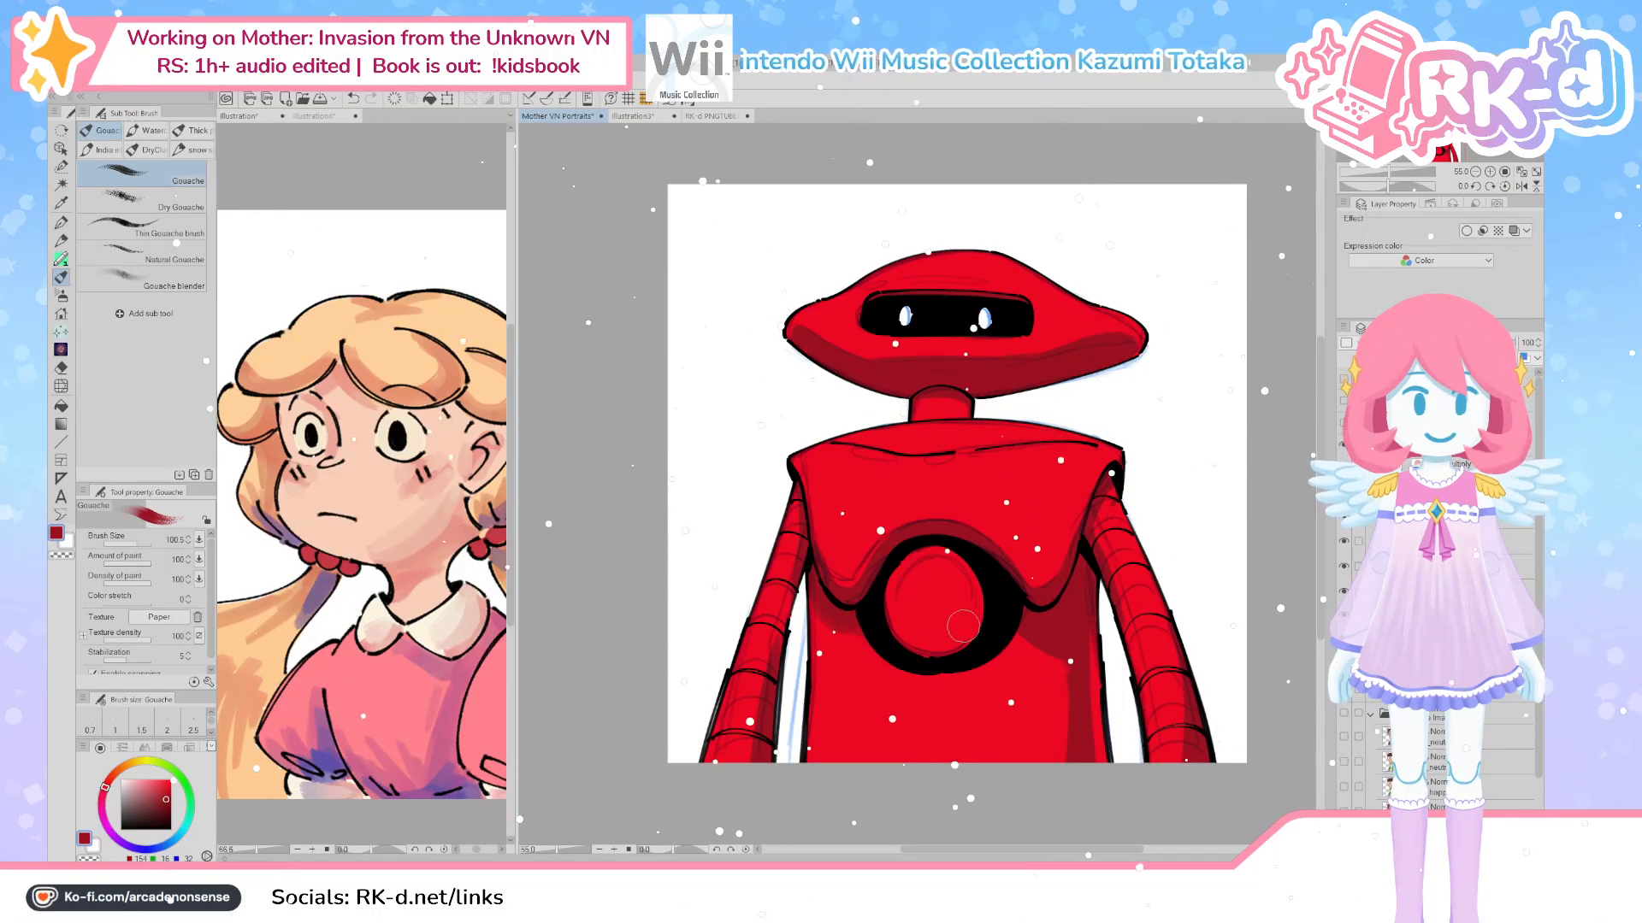
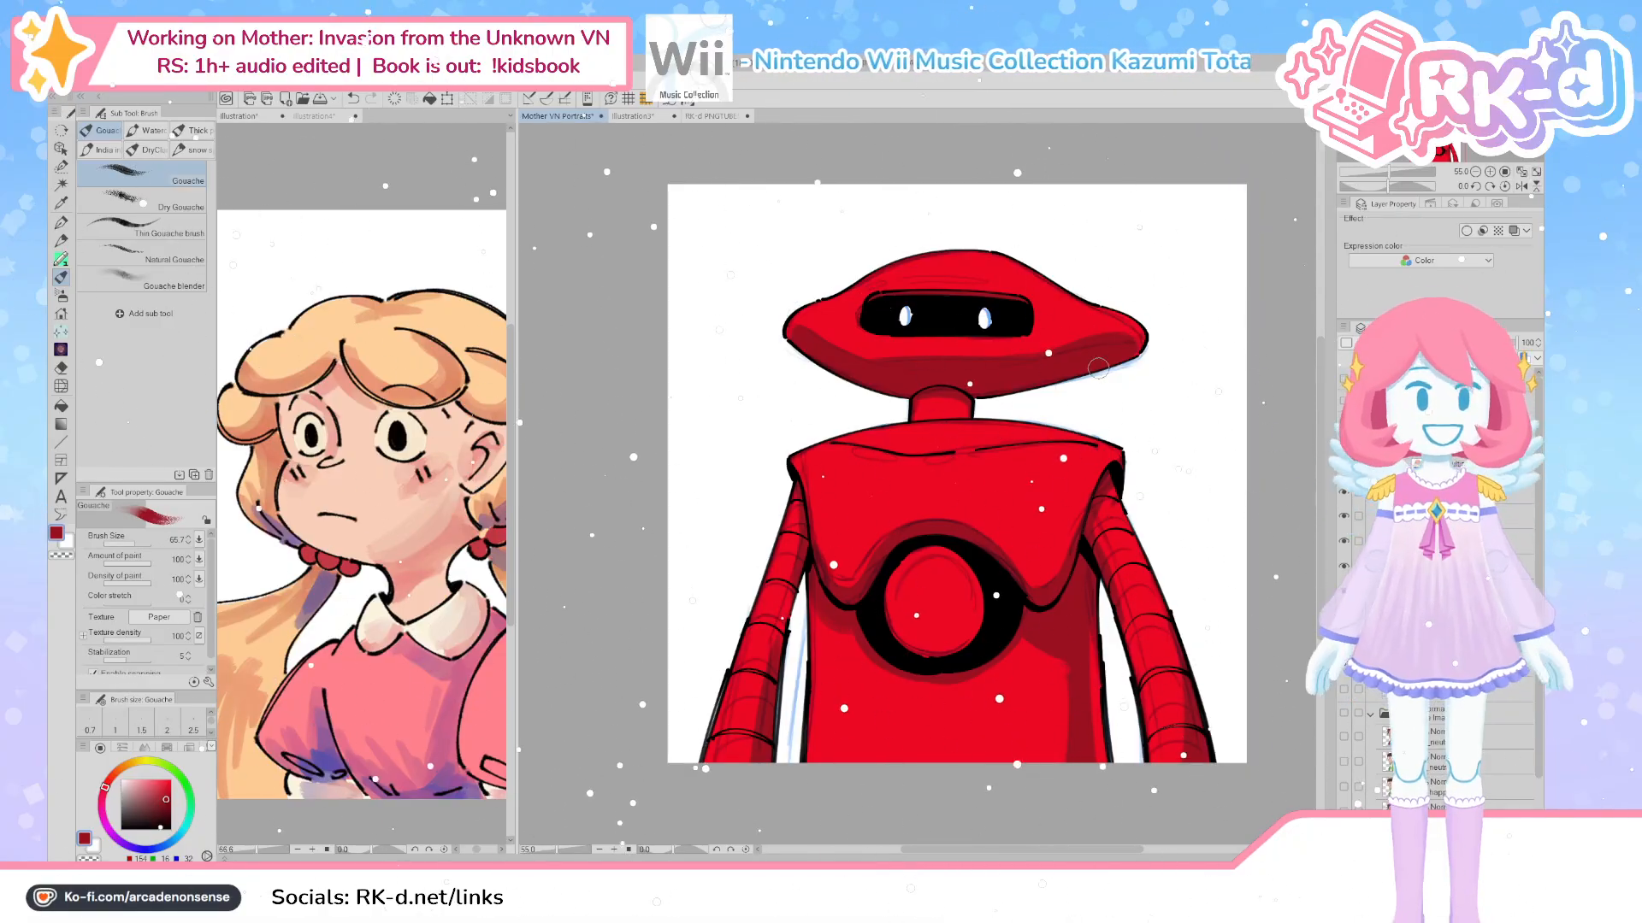
drag(1065, 637, 1061, 641)
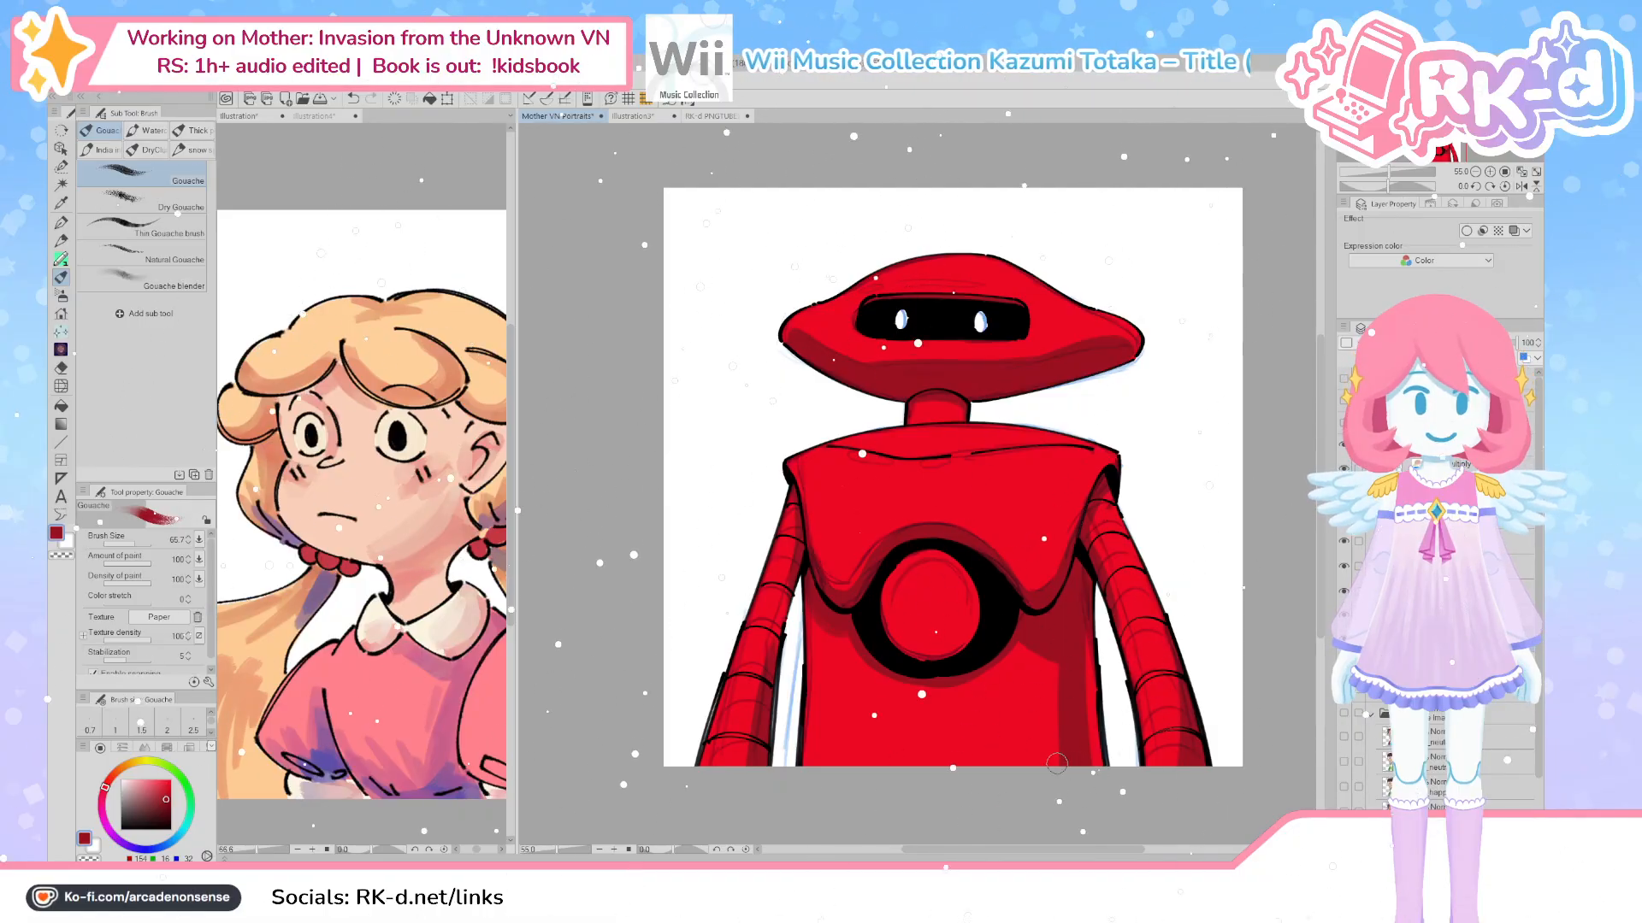
drag(1048, 733, 1057, 765)
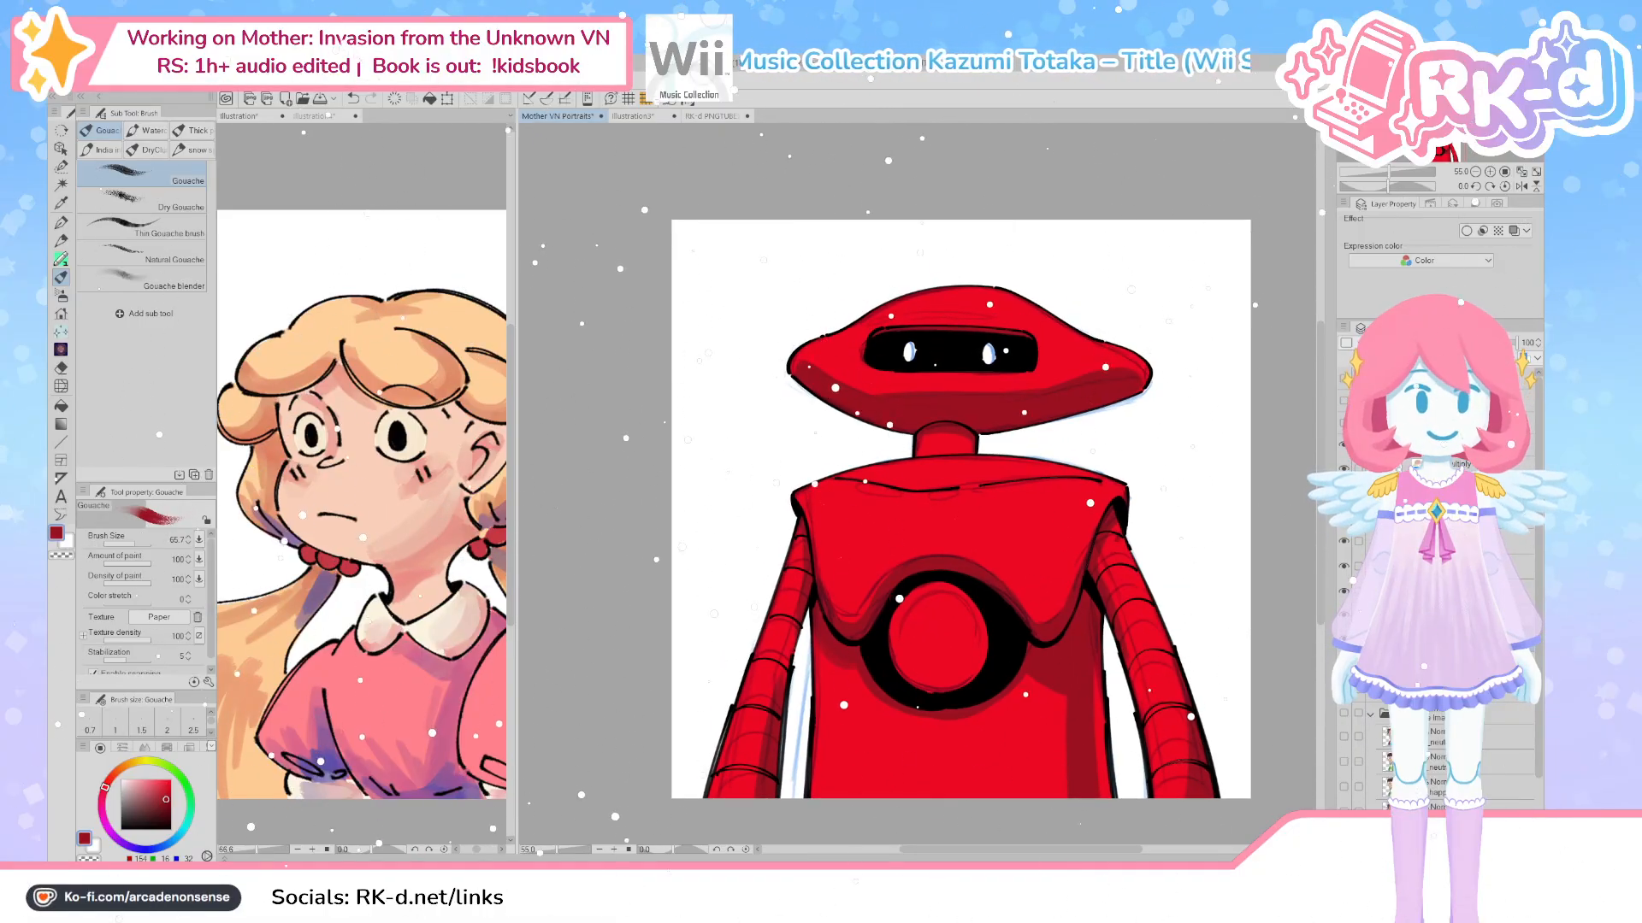
click(1343, 516)
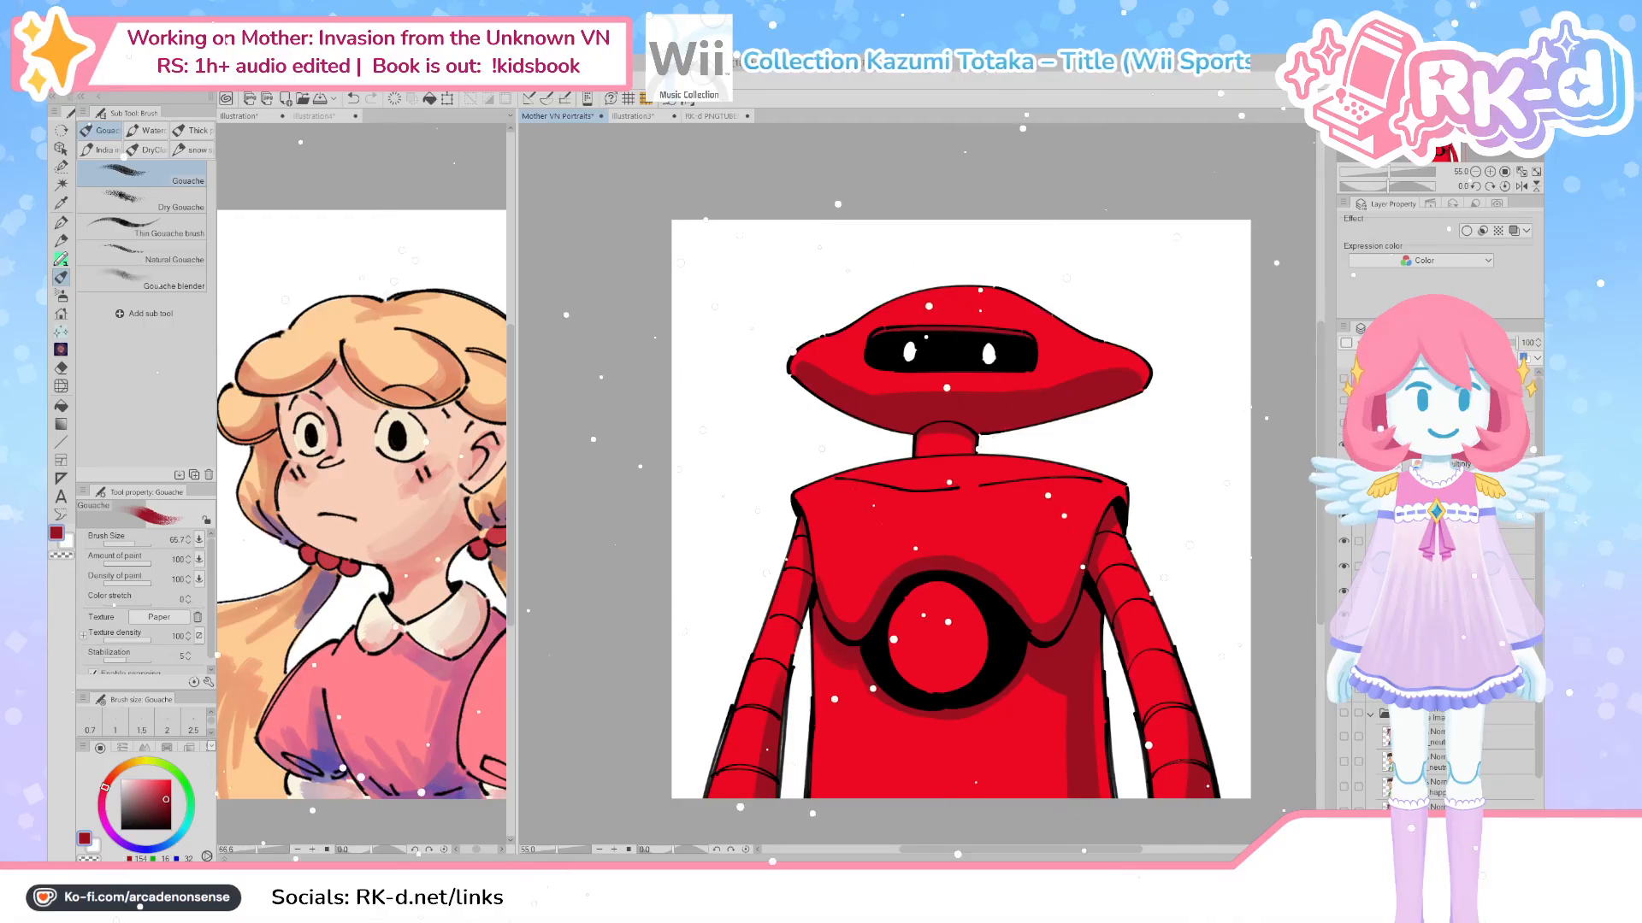
Paint white highlight strokes along the top of the head above the visor with the Gouache brush at size 12.4
click(127, 779)
click(120, 780)
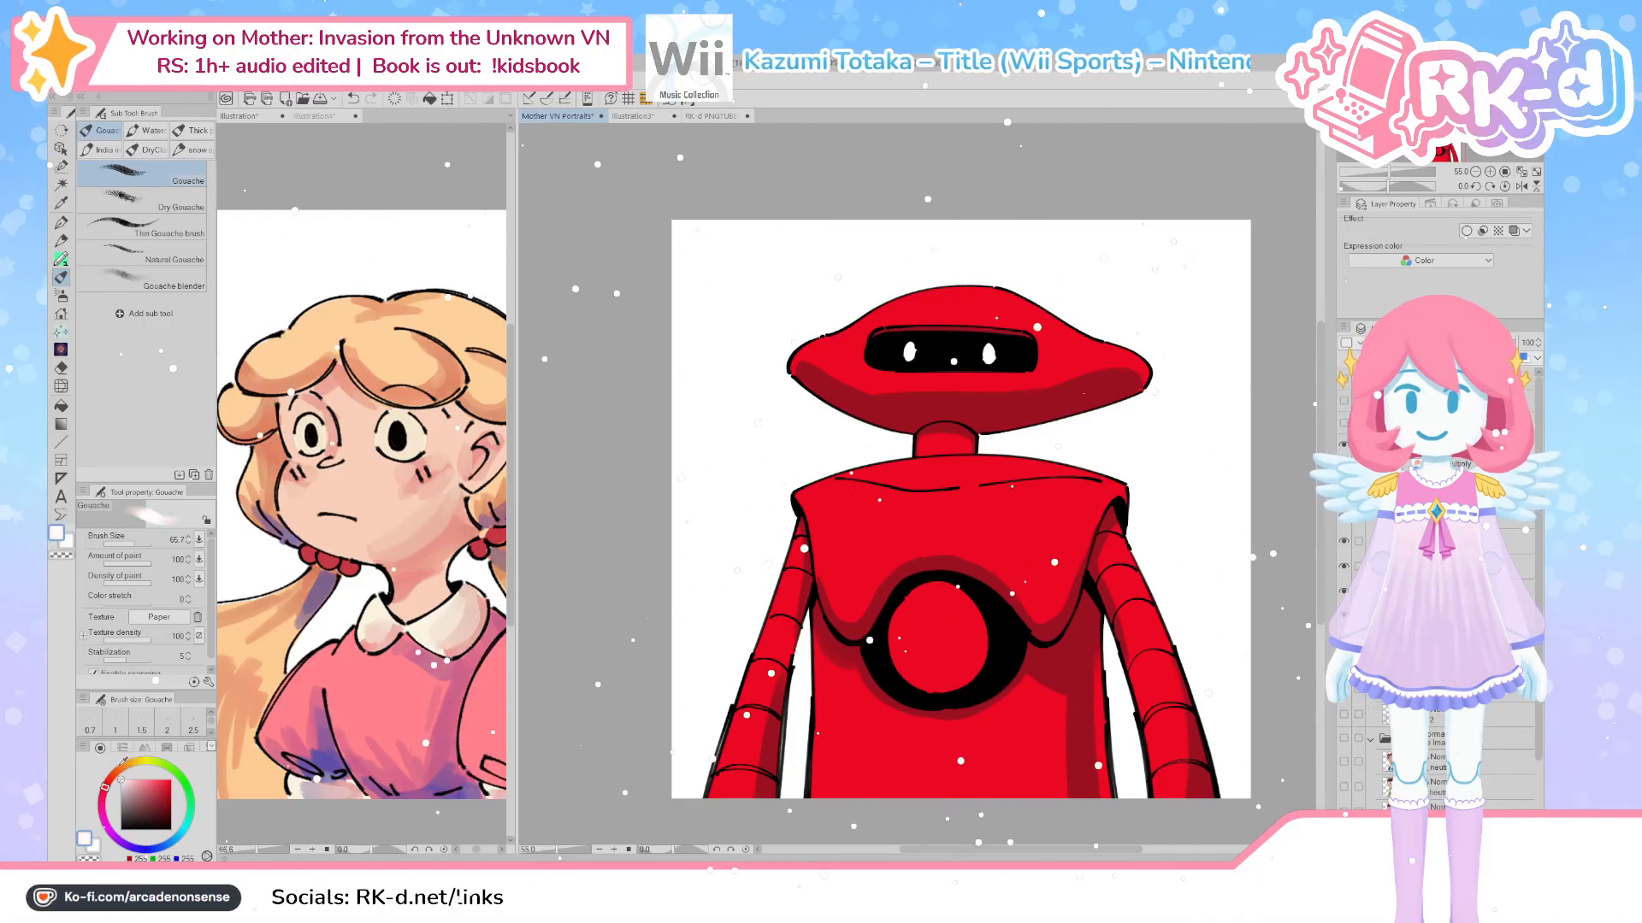
drag(1025, 319, 996, 479)
key([)
key([)
key([)
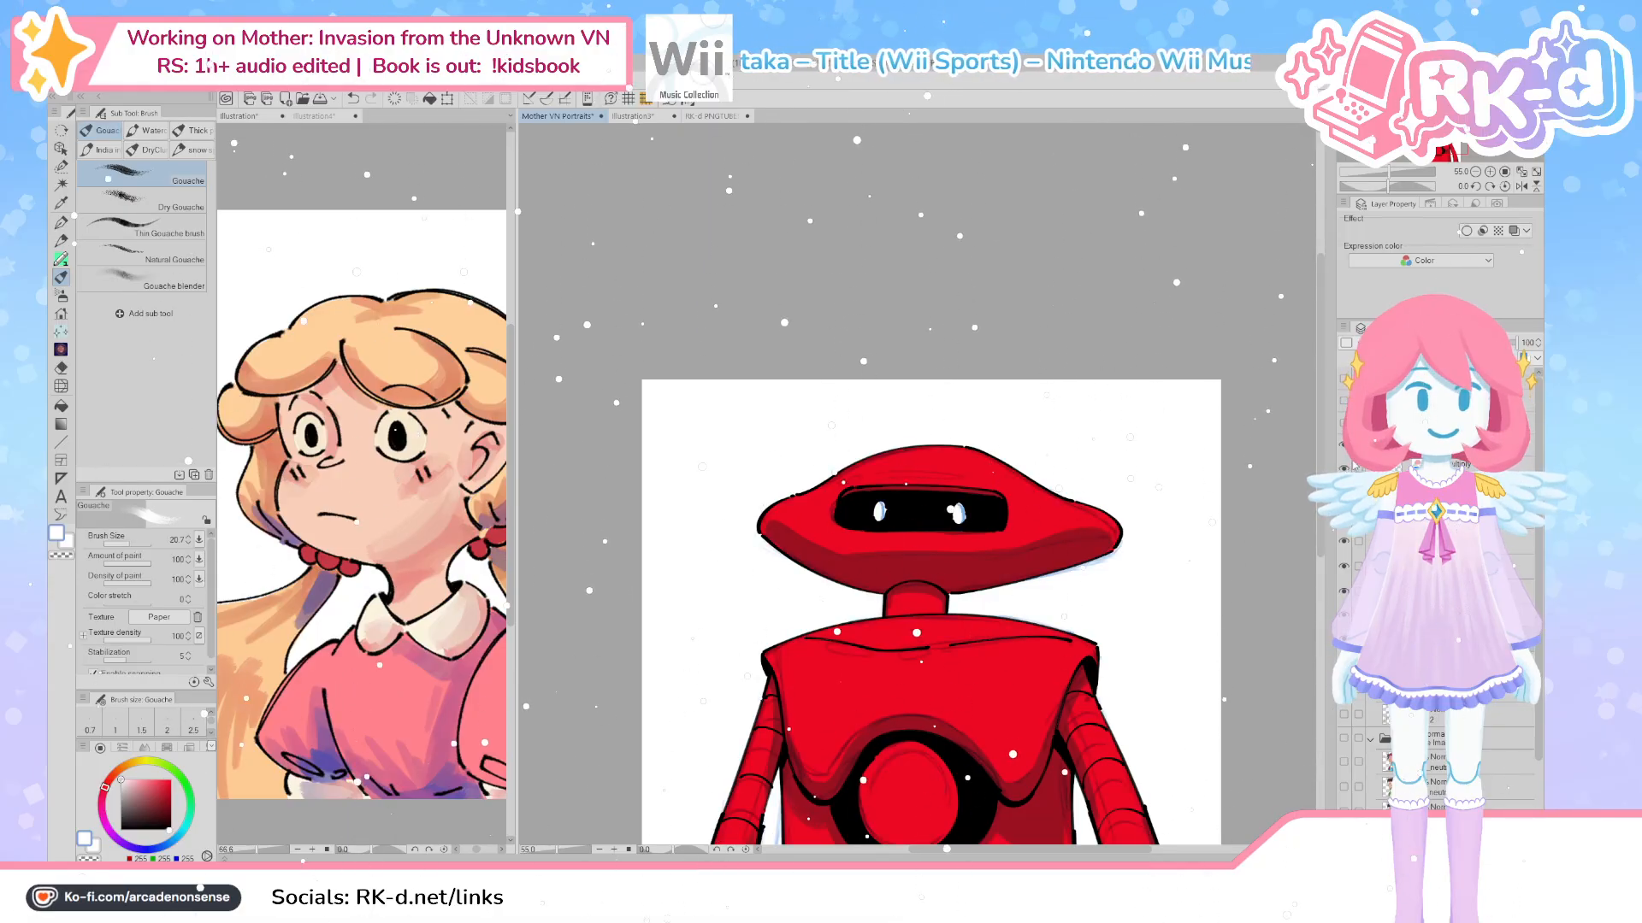
key([)
key([)
drag(848, 480, 861, 477)
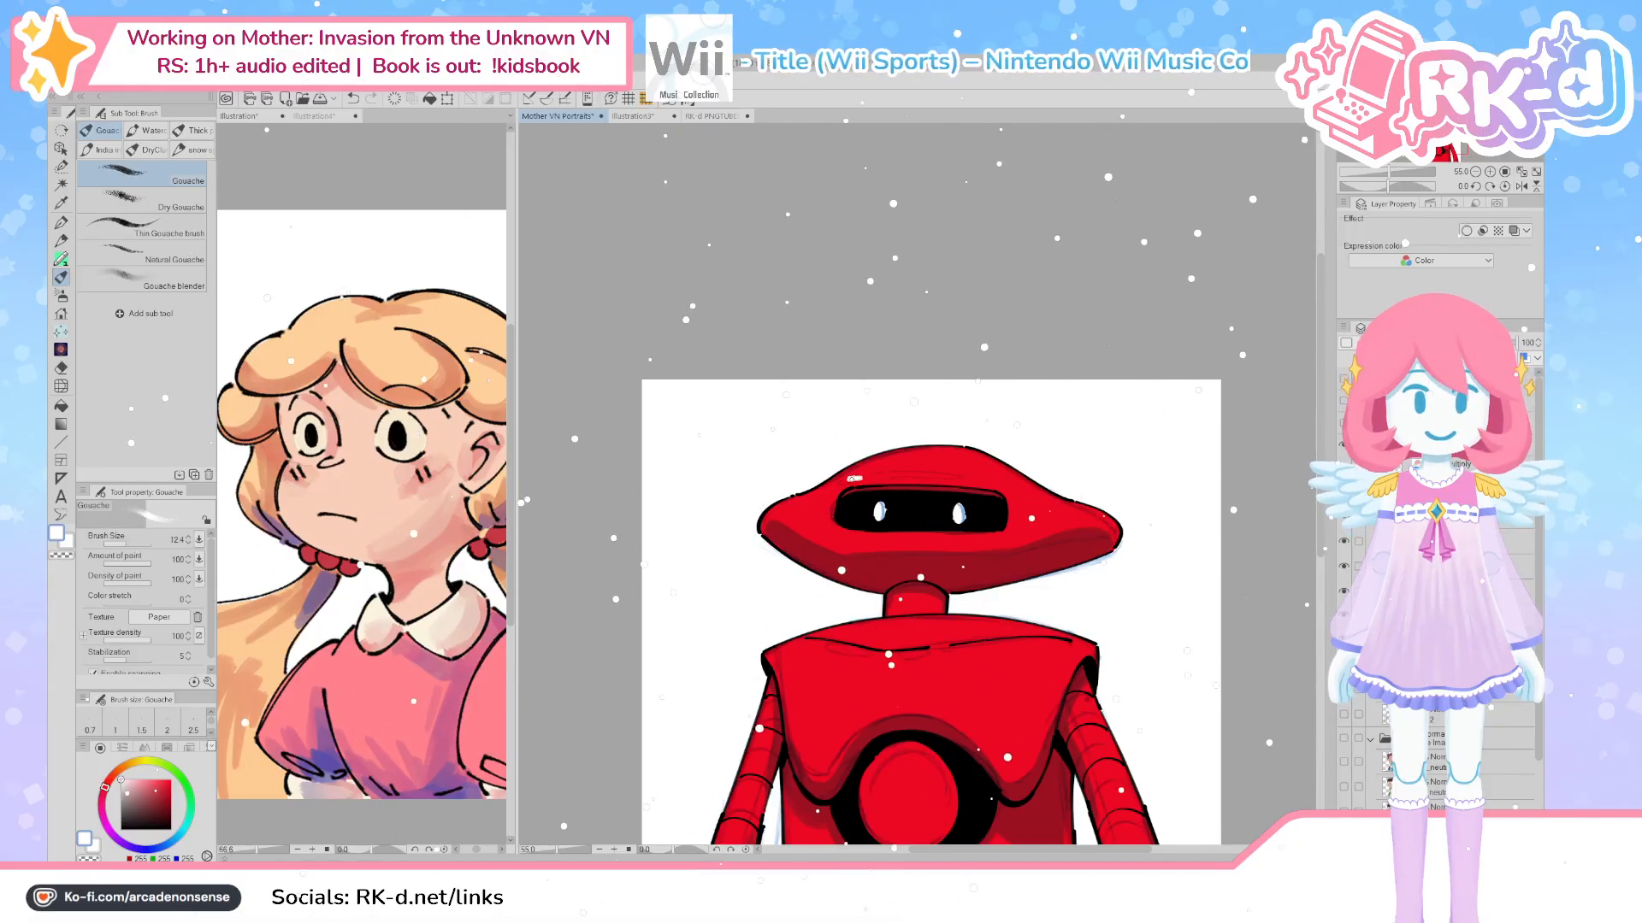
drag(885, 476, 955, 478)
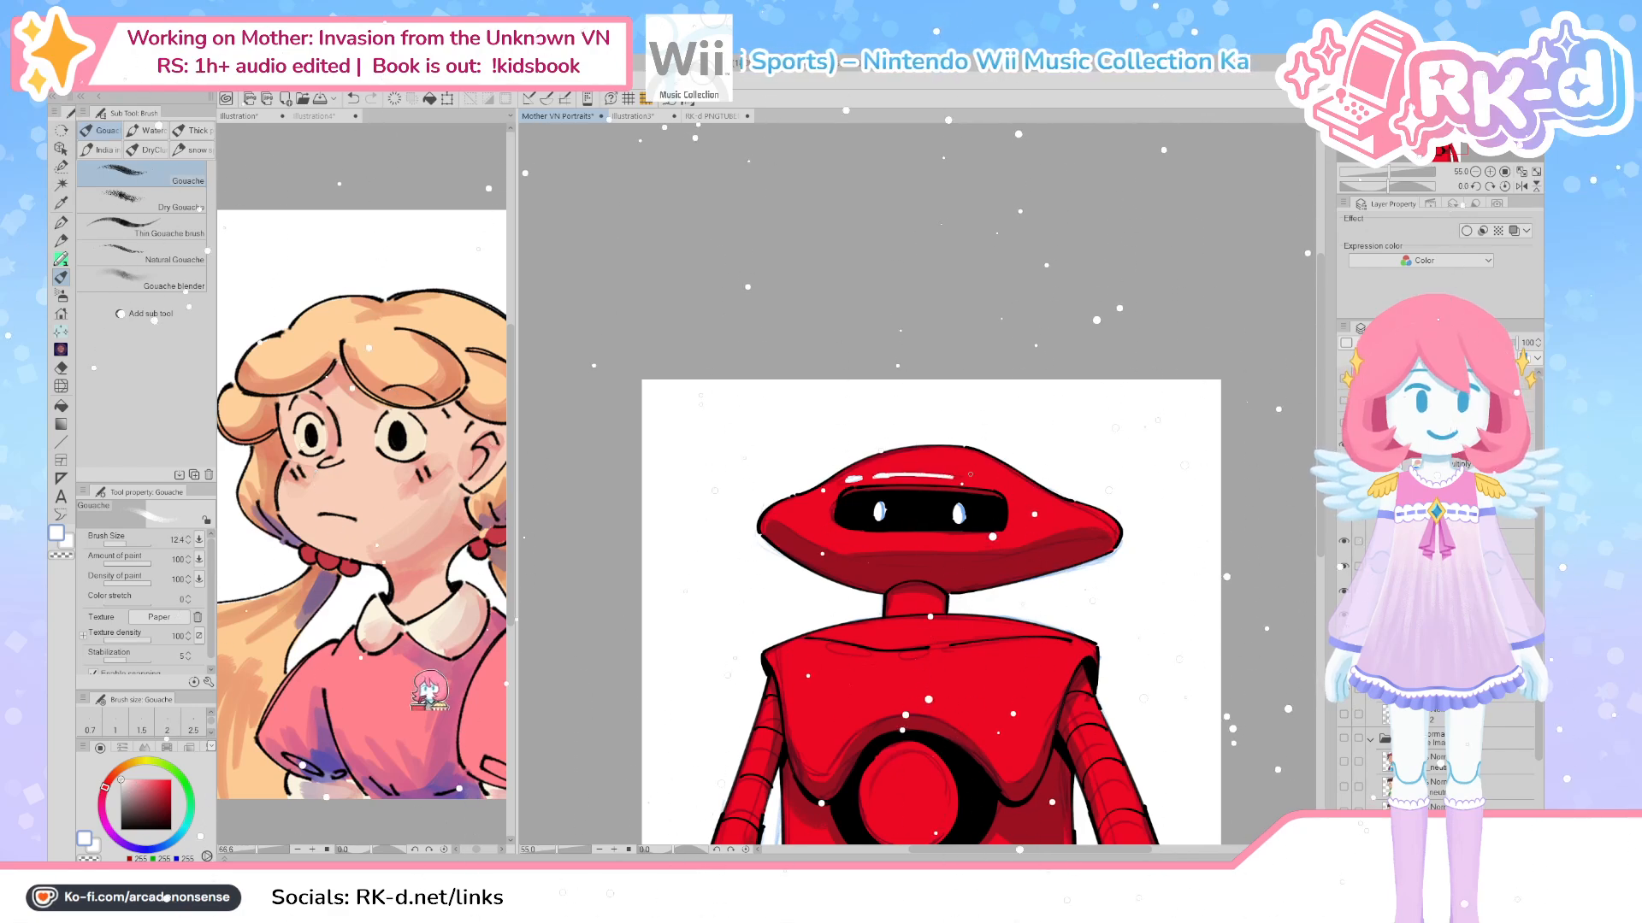
Add white highlights along the chest plate's upper edge with the brush at size 22.7
drag(913, 655, 913, 647)
key(])
key(])
key([)
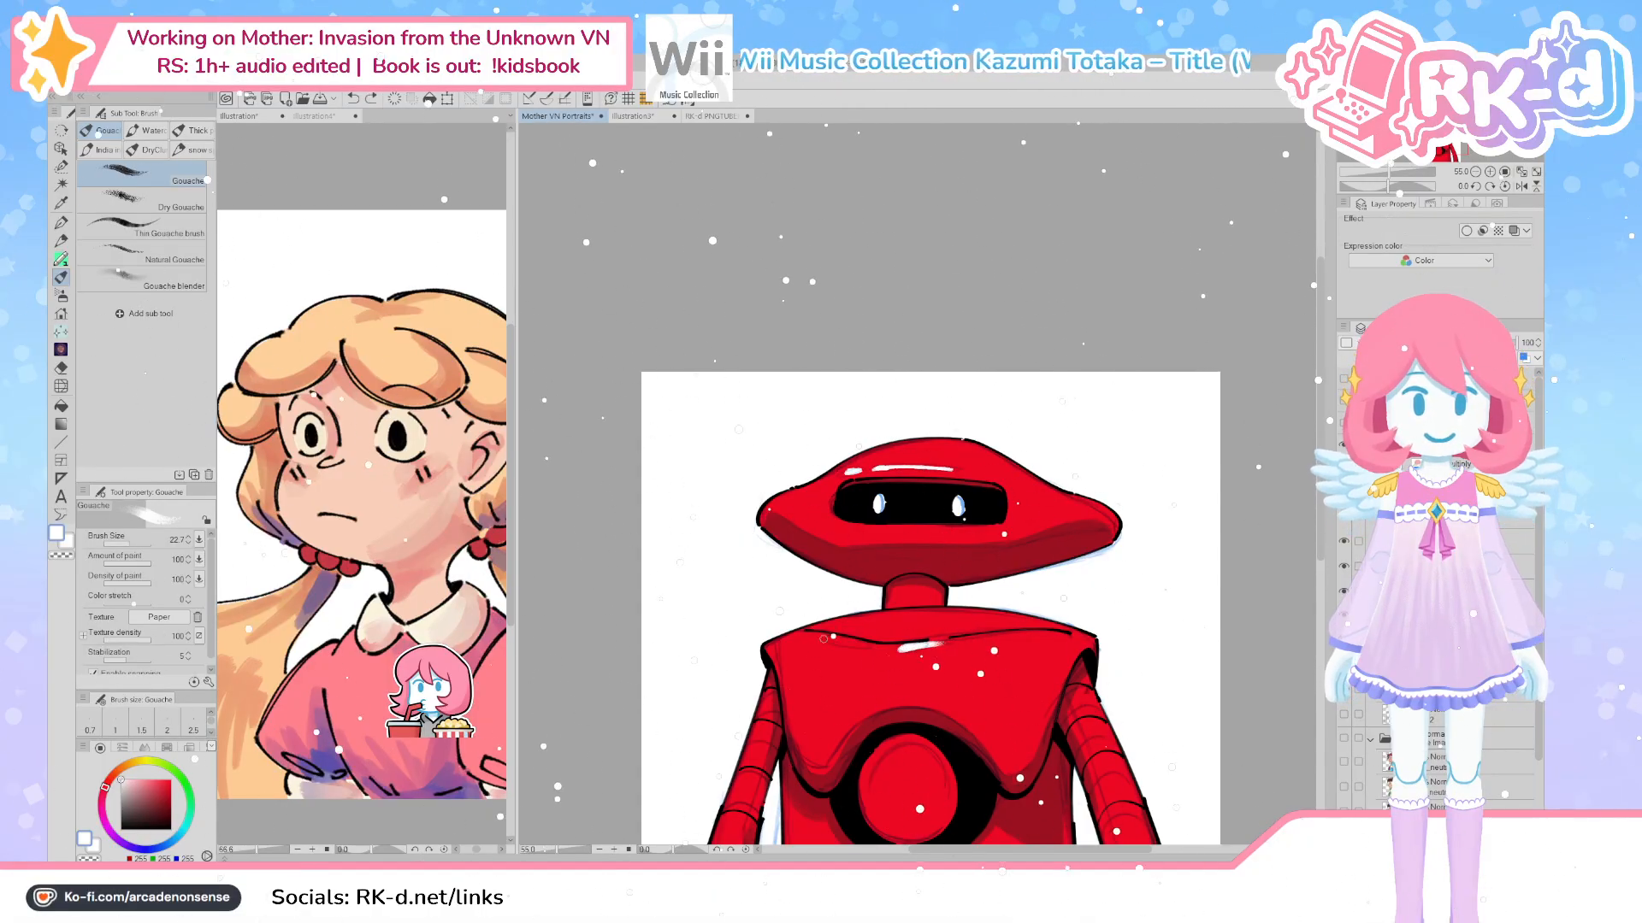
Paint white highlights on the chest plate's lower right curve and left side, varying the brush size
drag(1024, 794, 1013, 704)
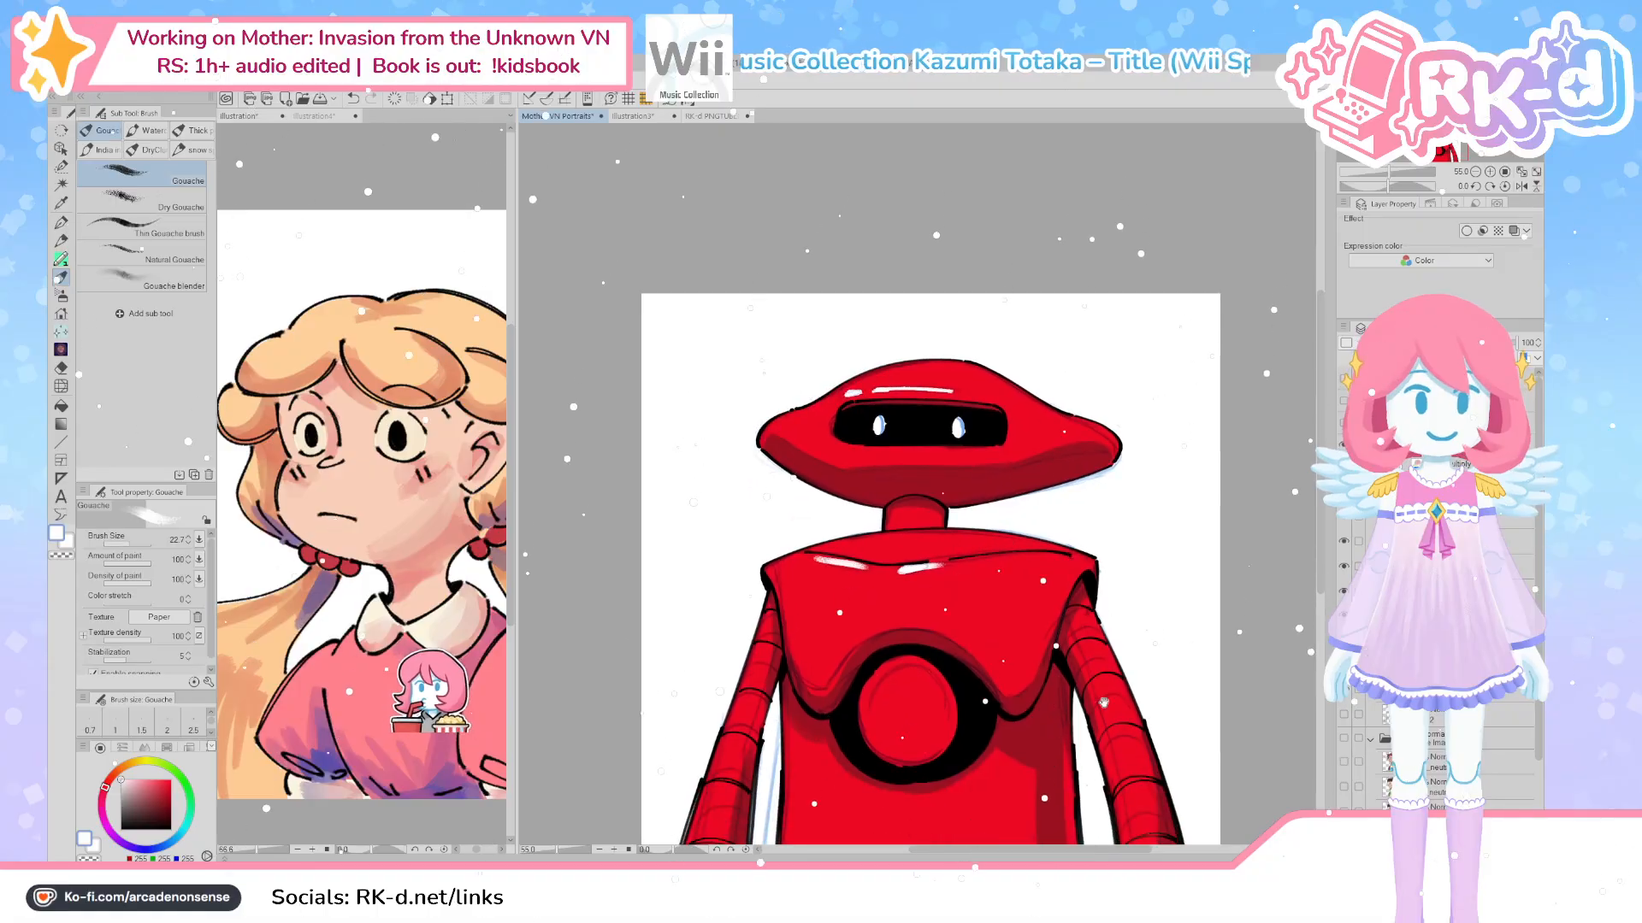
key(])
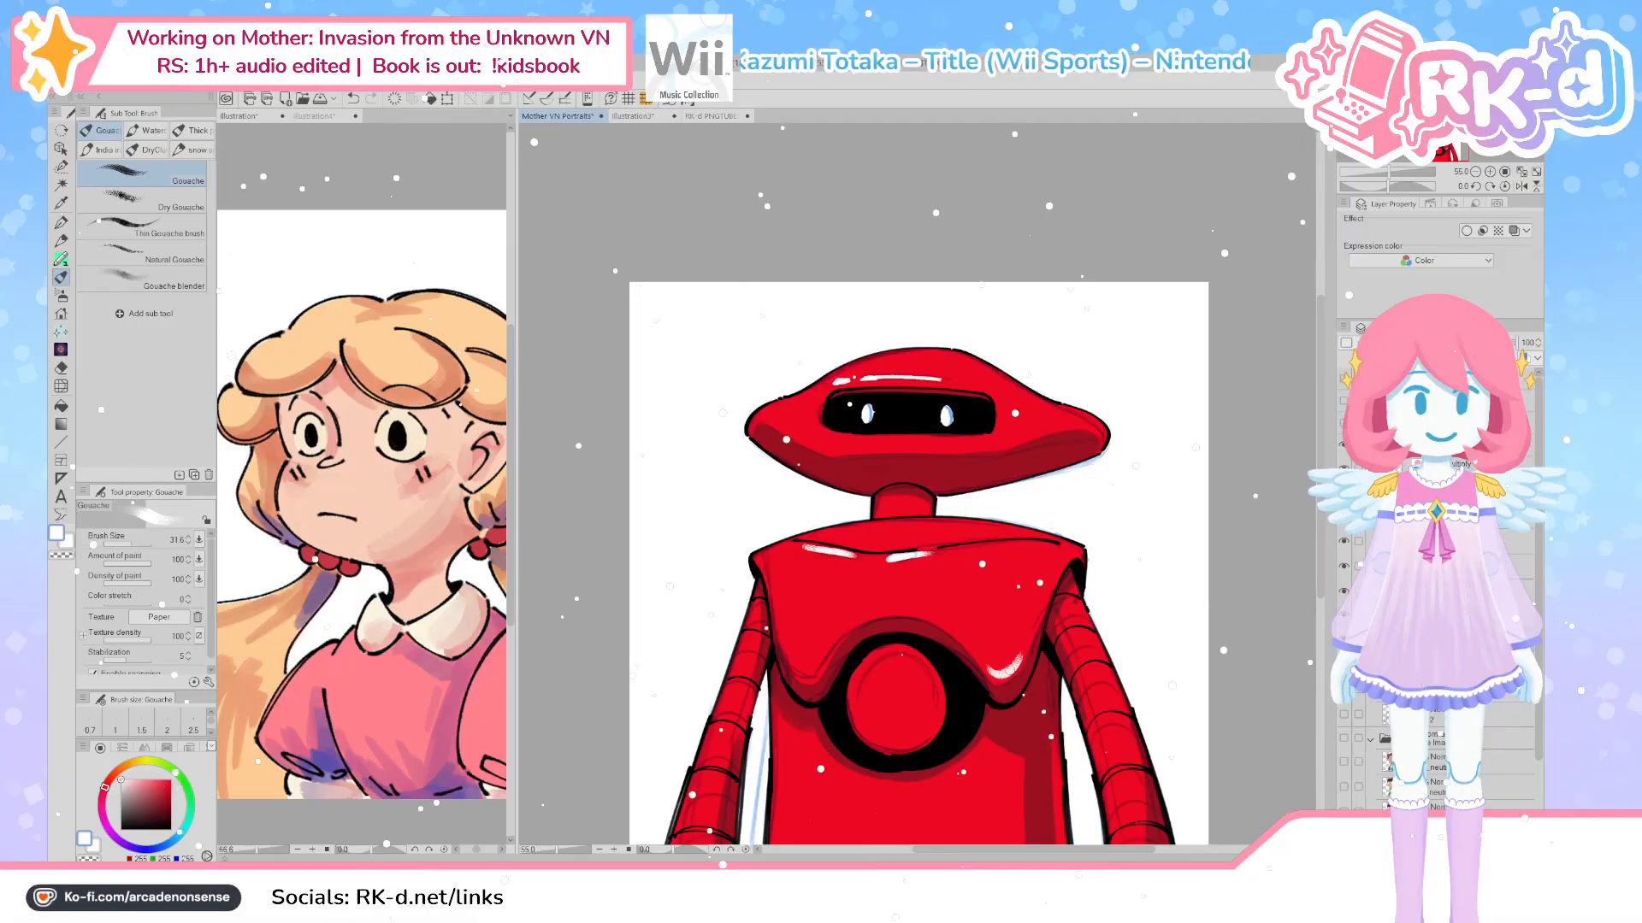
key([)
key([)
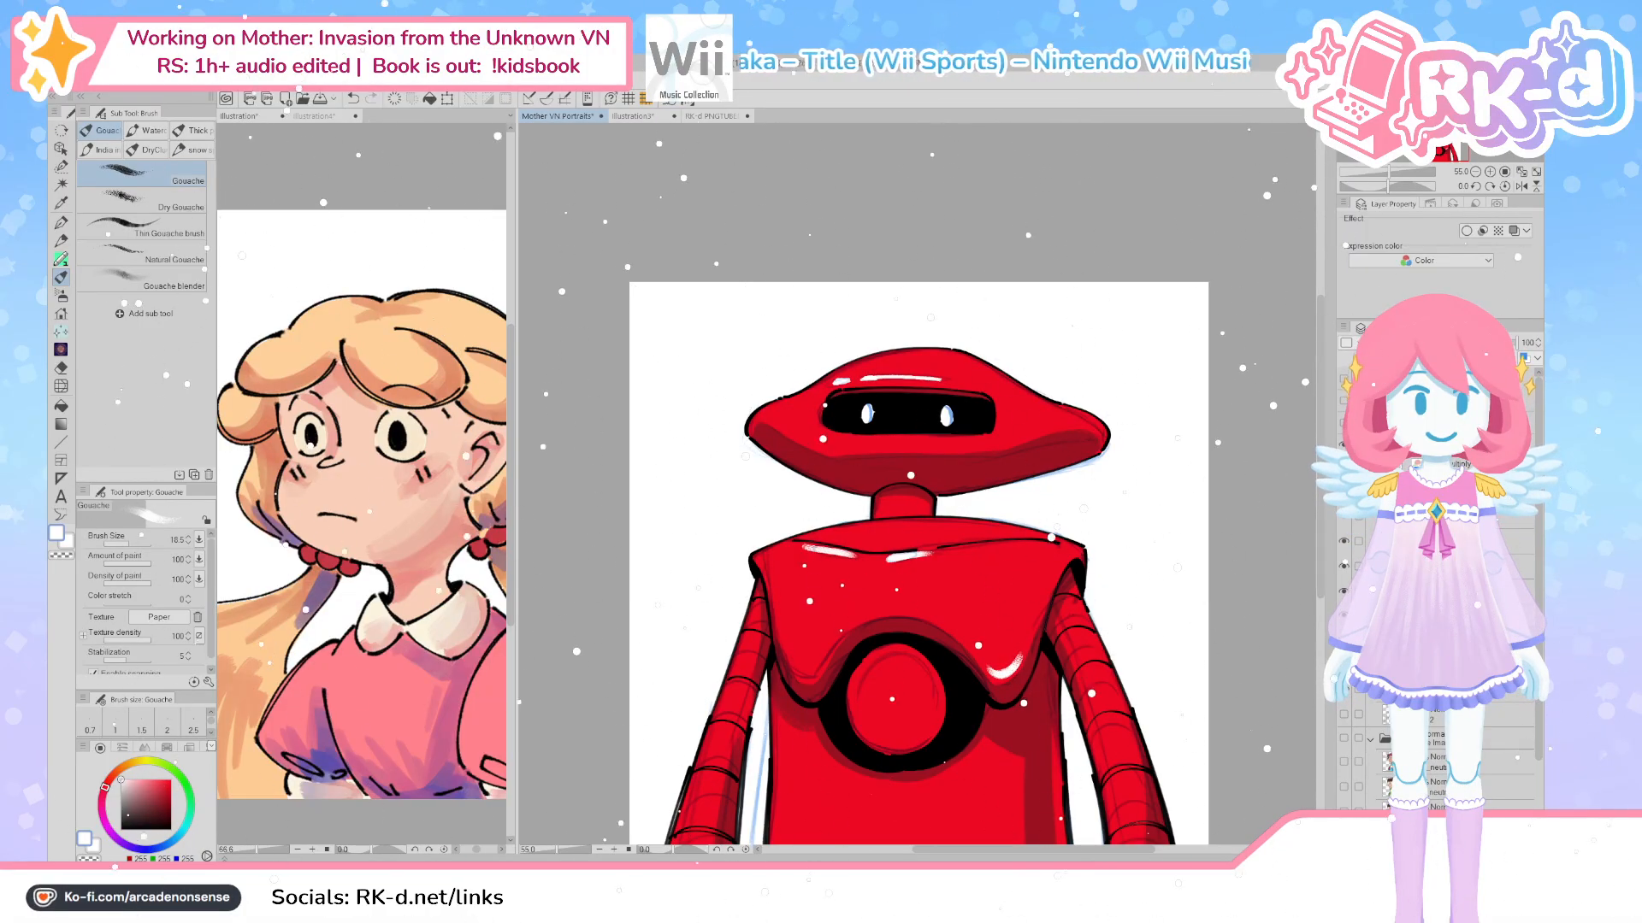
key(])
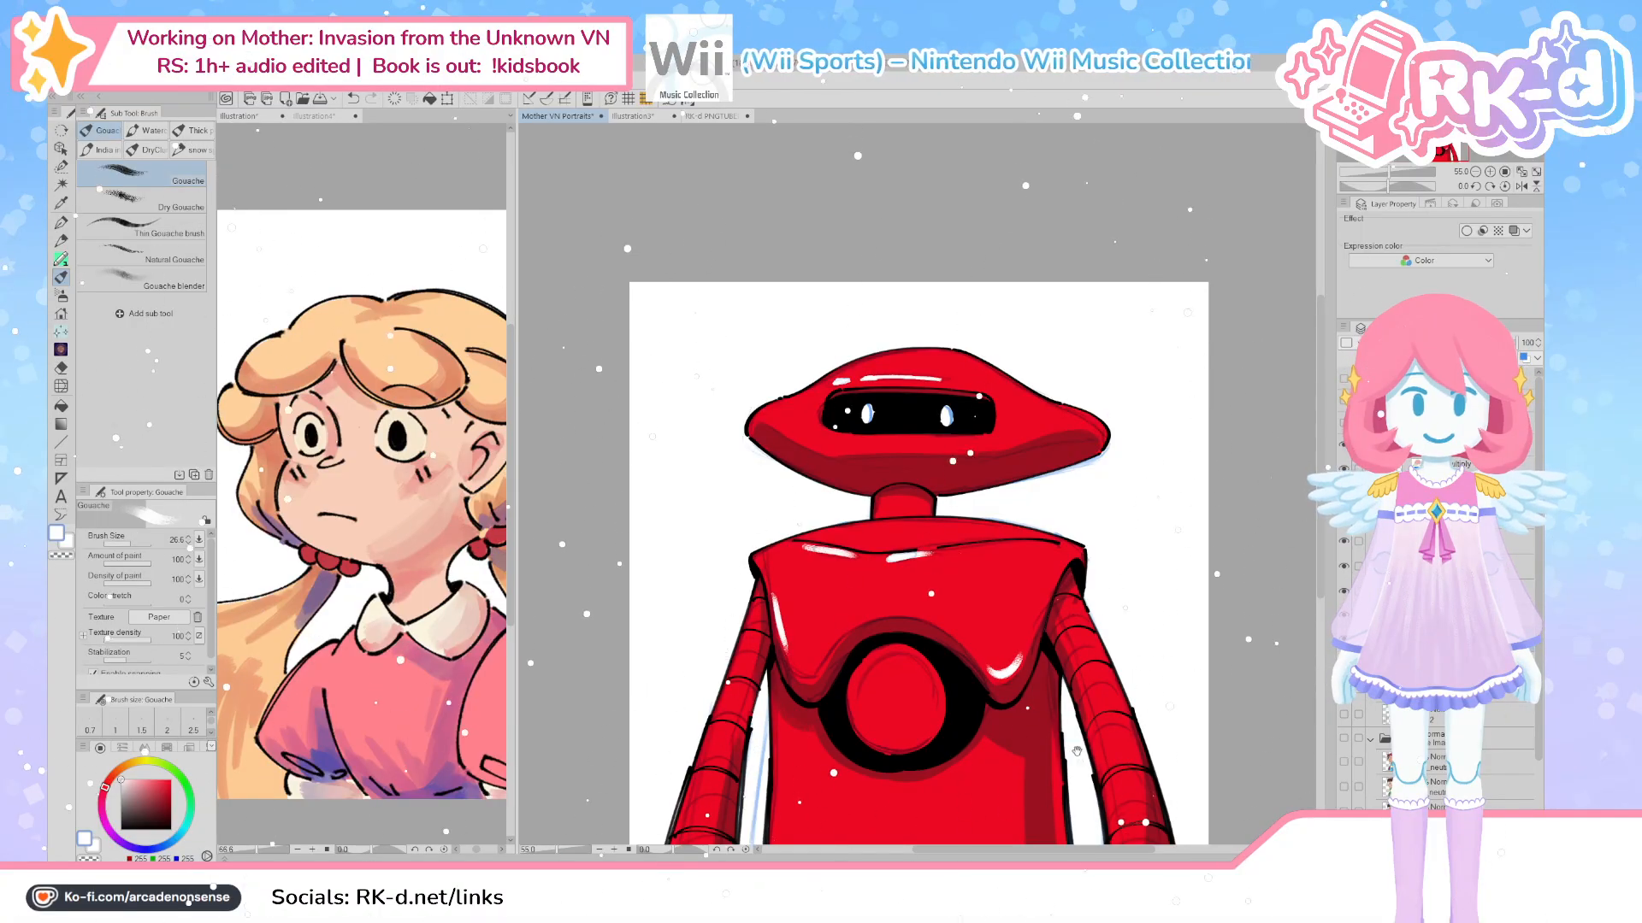
Paint white highlights on the upper left and lower right of the chest circle, undoing and repainting strokes until the shape fits
drag(1079, 737, 1092, 694)
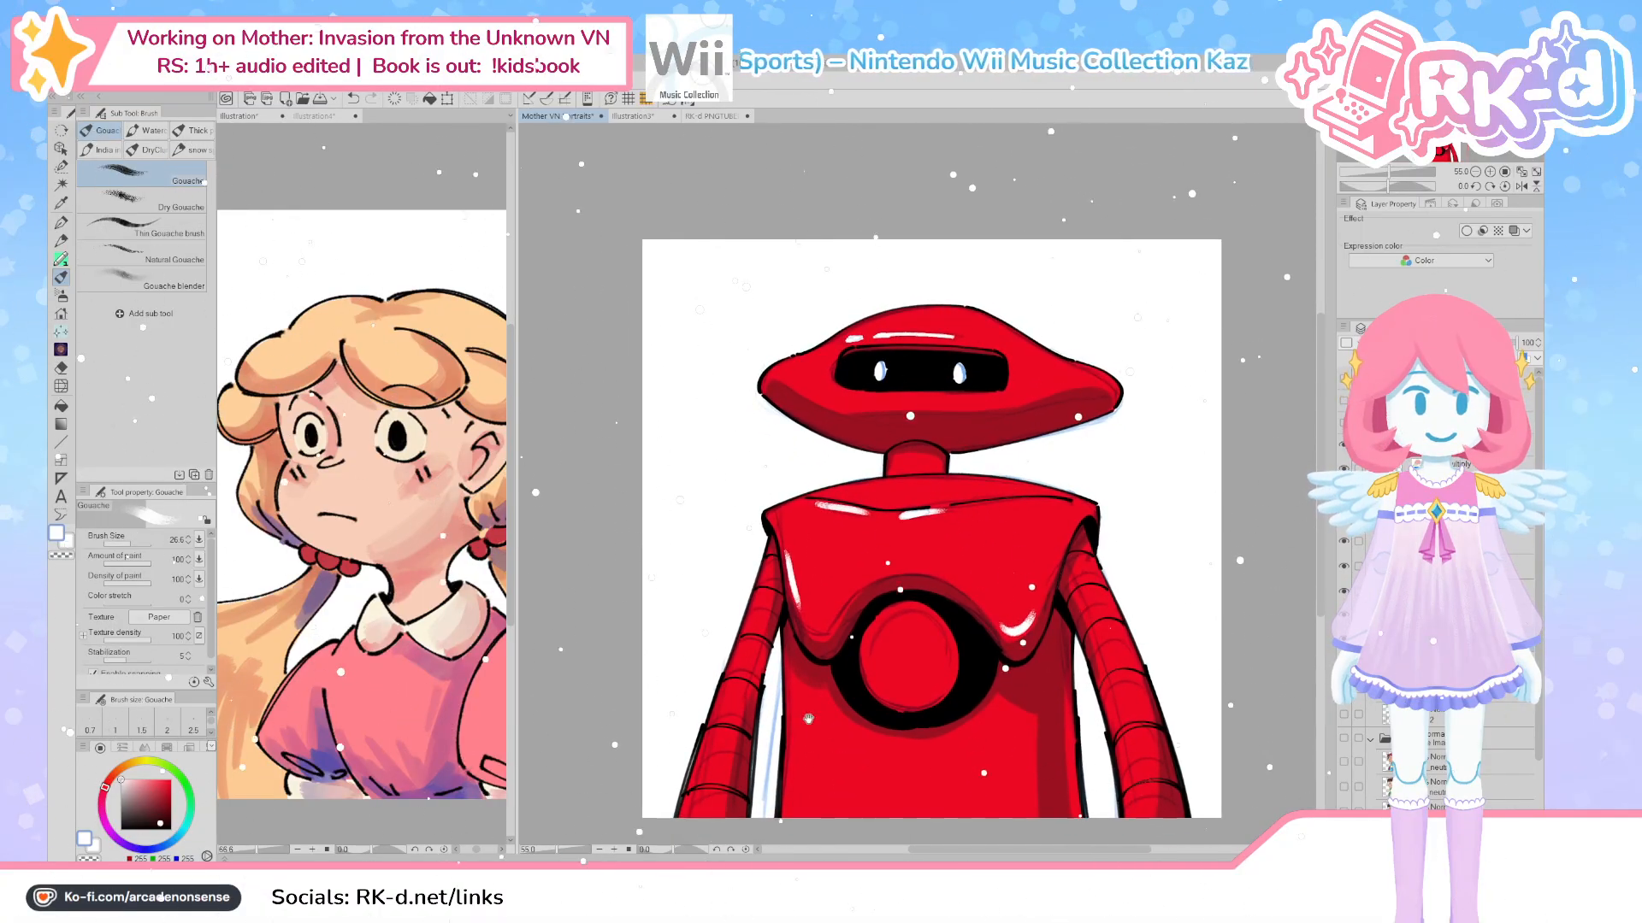
drag(853, 719, 856, 709)
mouse_move(909, 648)
mouse_down()
mouse_move(922, 656)
mouse_move(894, 618)
mouse_up()
key(ctrl+z)
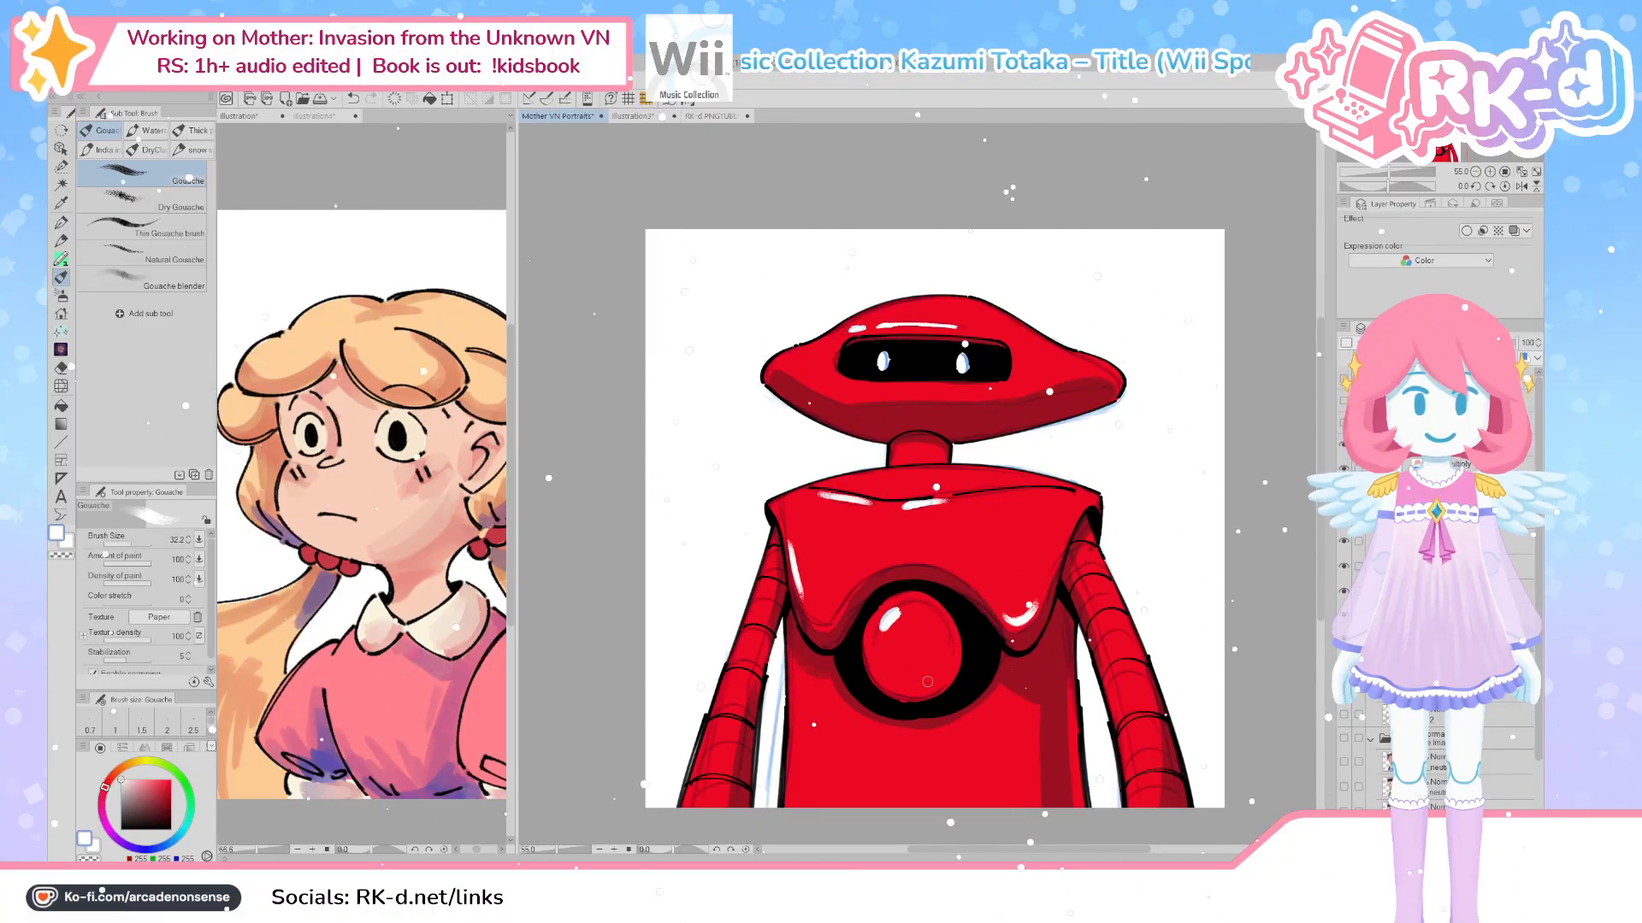
mouse_move(928, 681)
mouse_down()
mouse_move(951, 657)
mouse_move(926, 684)
mouse_up()
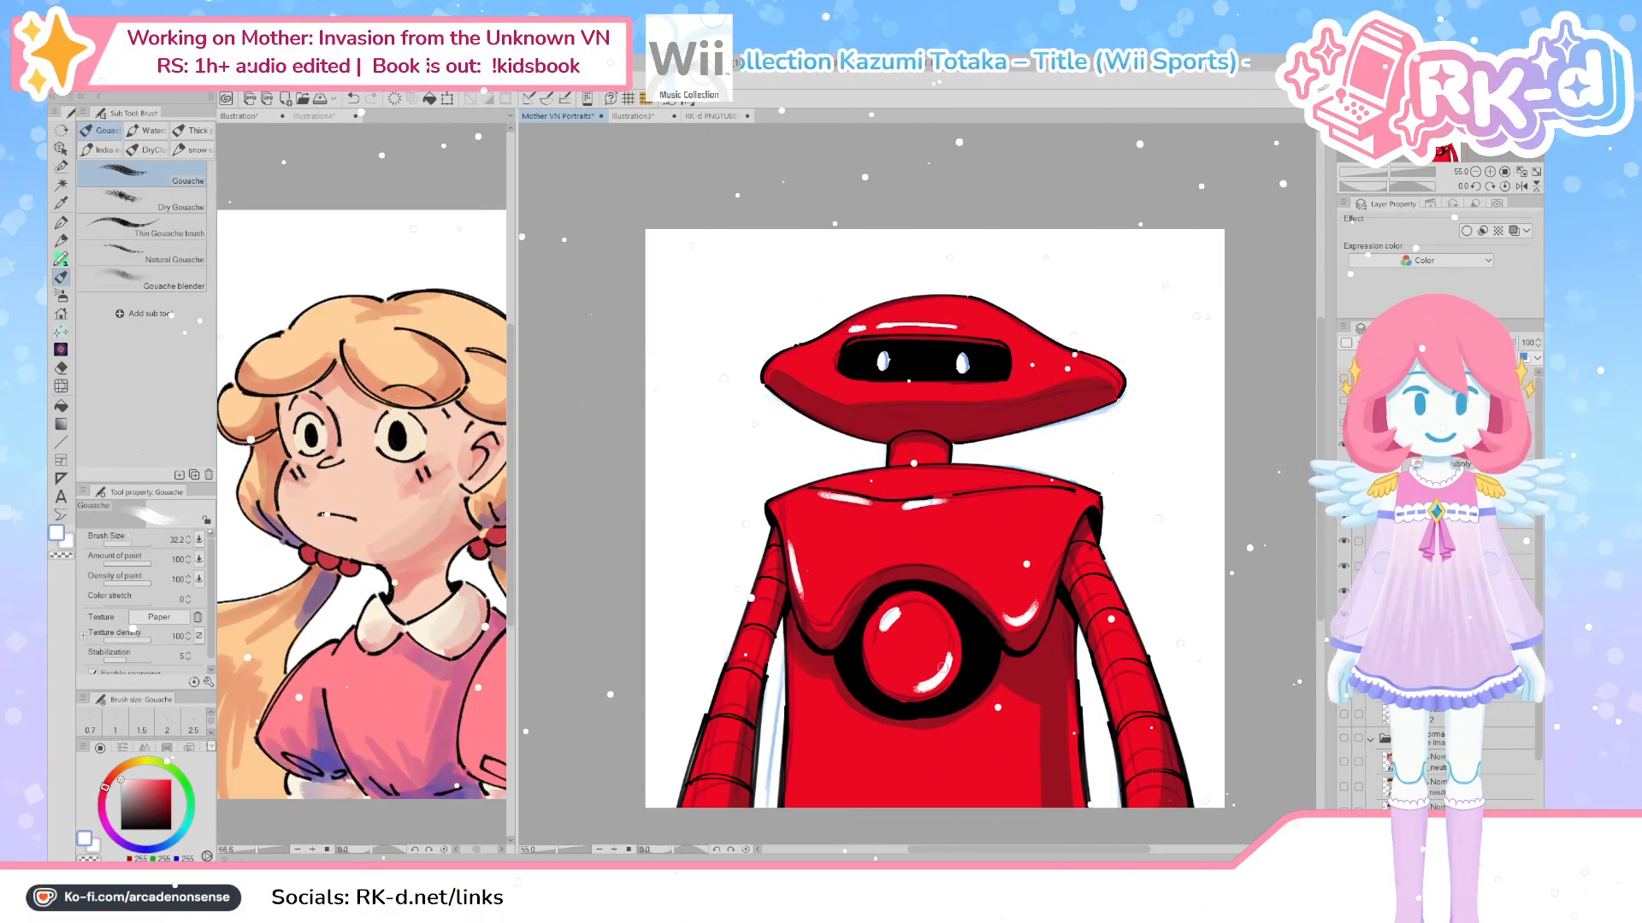
key(ctrl+z)
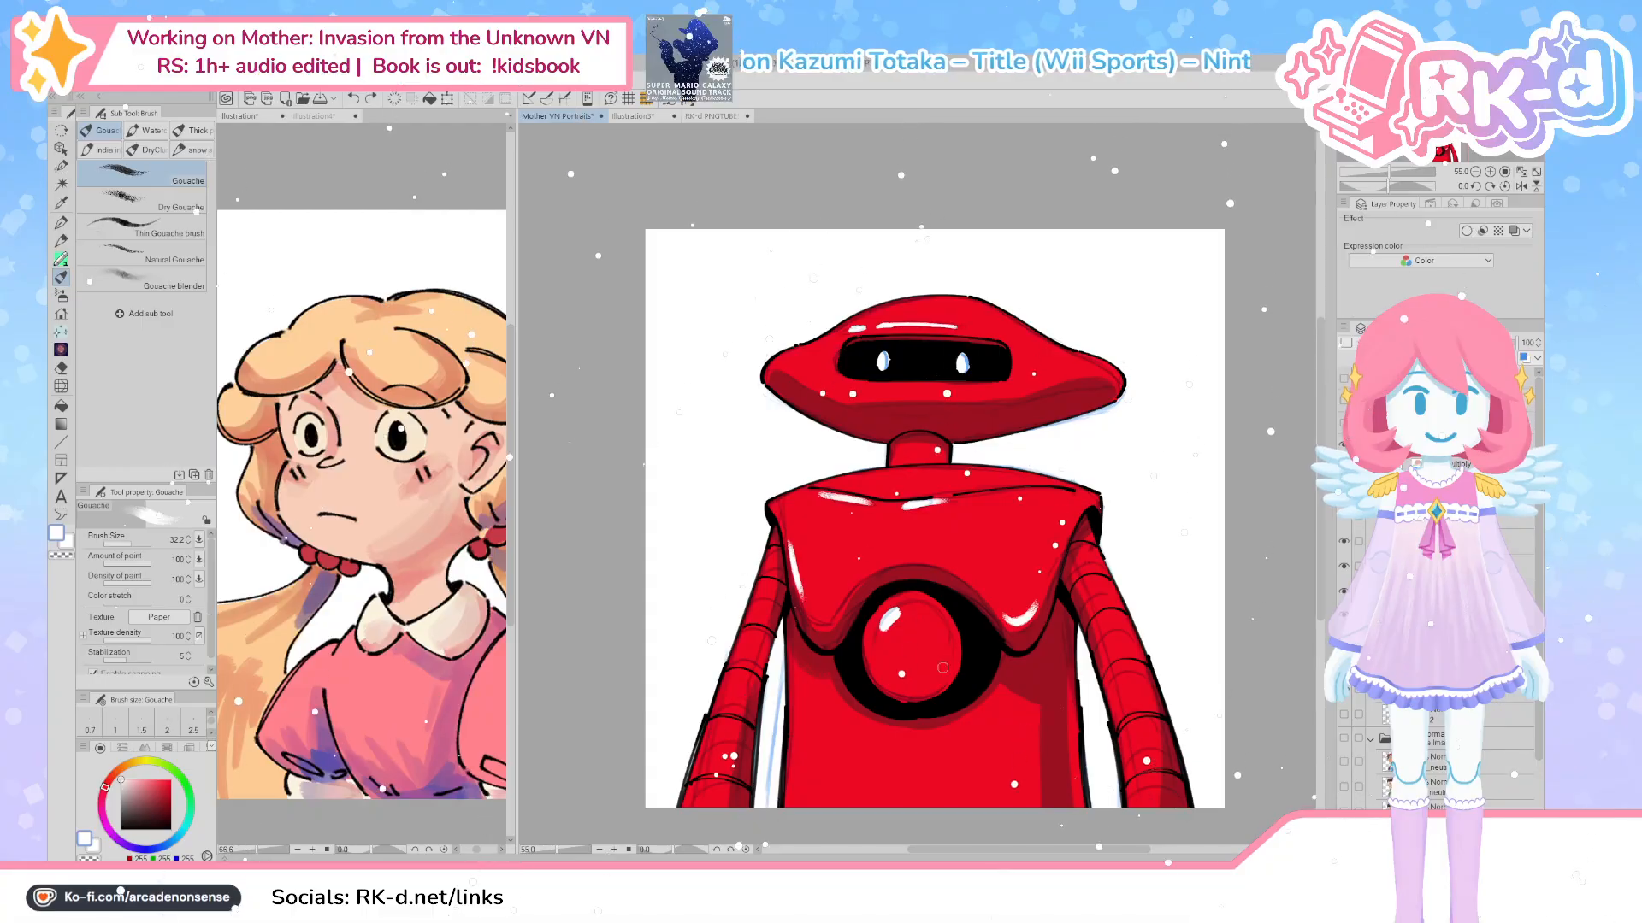
mouse_move(915, 650)
mouse_down()
mouse_move(893, 654)
mouse_move(928, 650)
mouse_move(923, 677)
mouse_move(949, 671)
mouse_up()
key(ctrl+z)
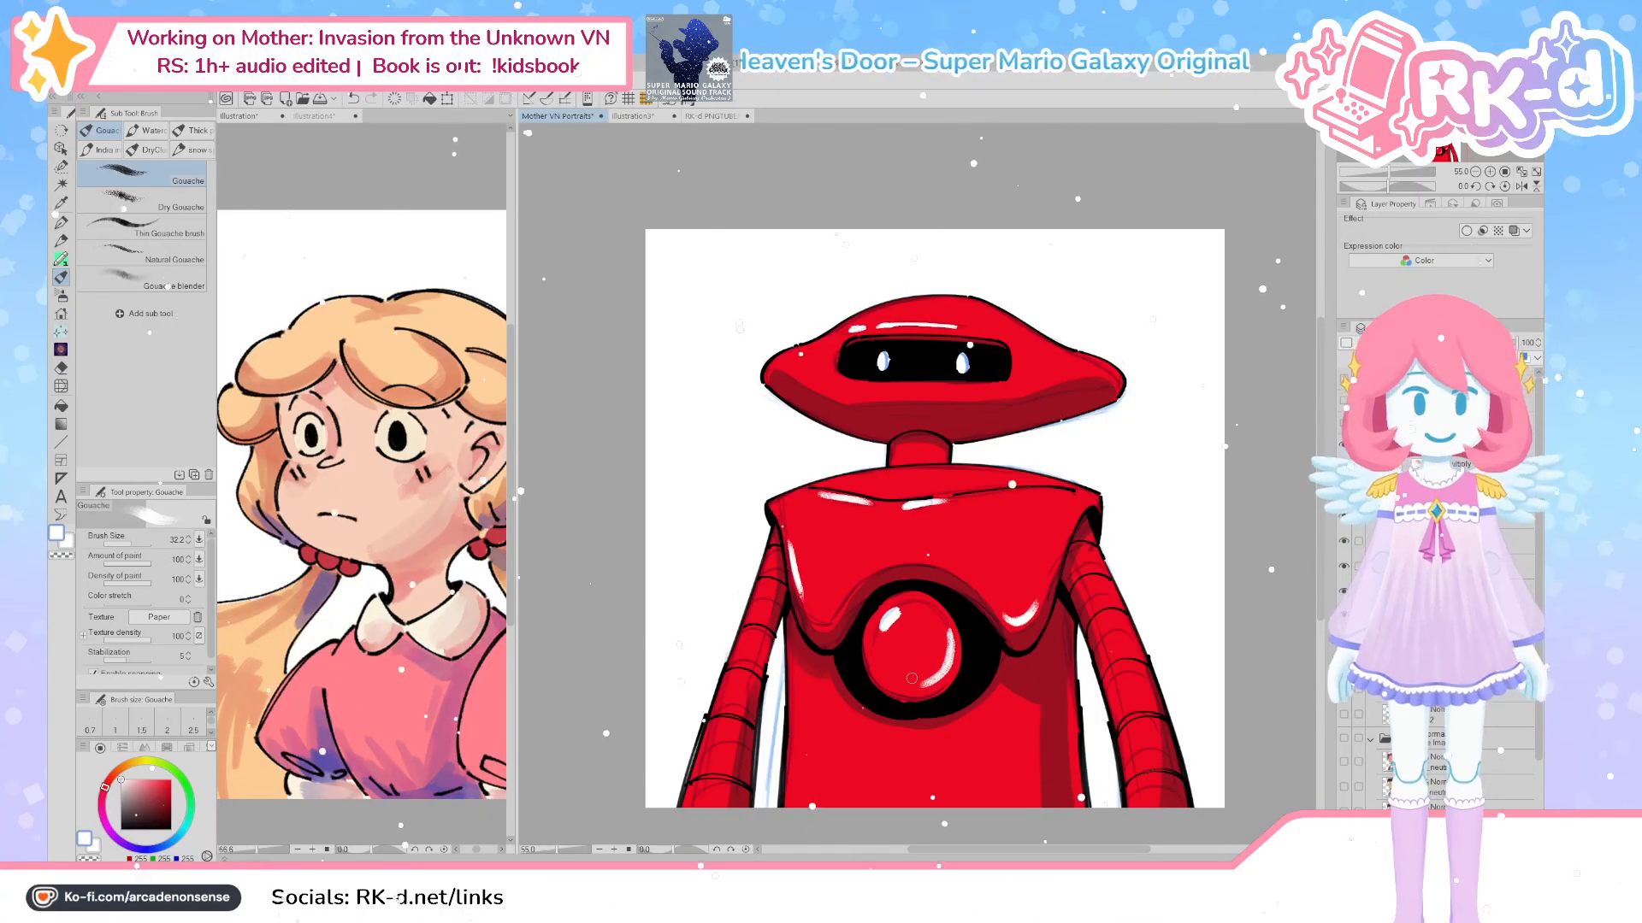
Thin the chest plate's side highlights with transparent colour and rework them in light pink with a smaller brush
alt+click(794, 547)
mouse_move(790, 543)
mouse_down()
mouse_move(801, 596)
mouse_move(794, 560)
mouse_up()
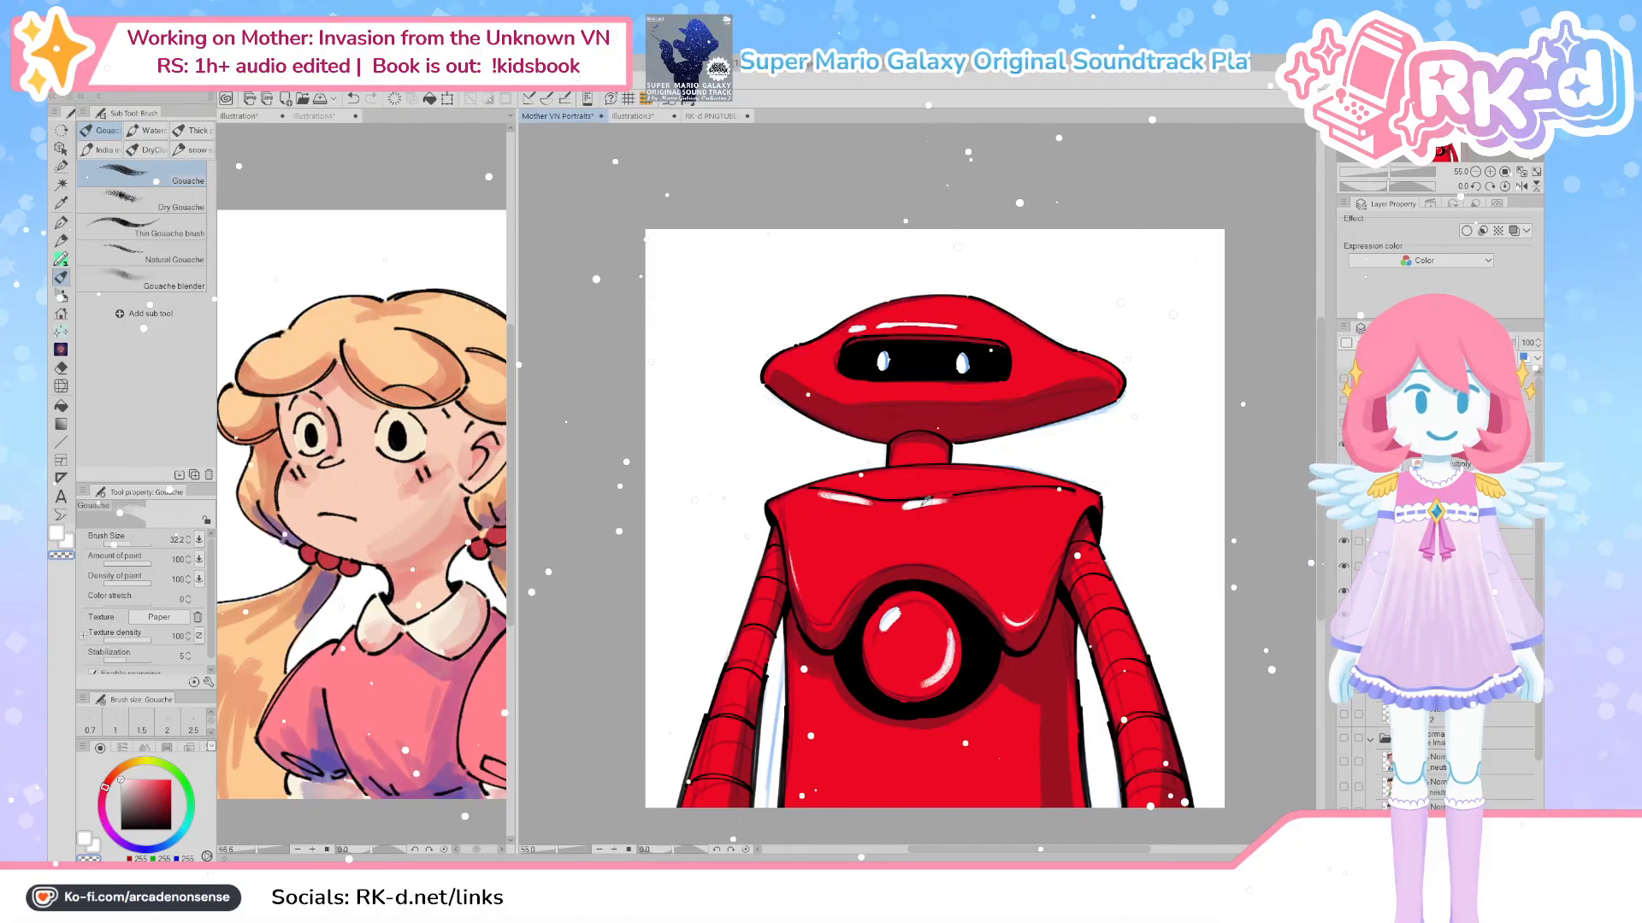
click(140, 779)
key(bracketleft)
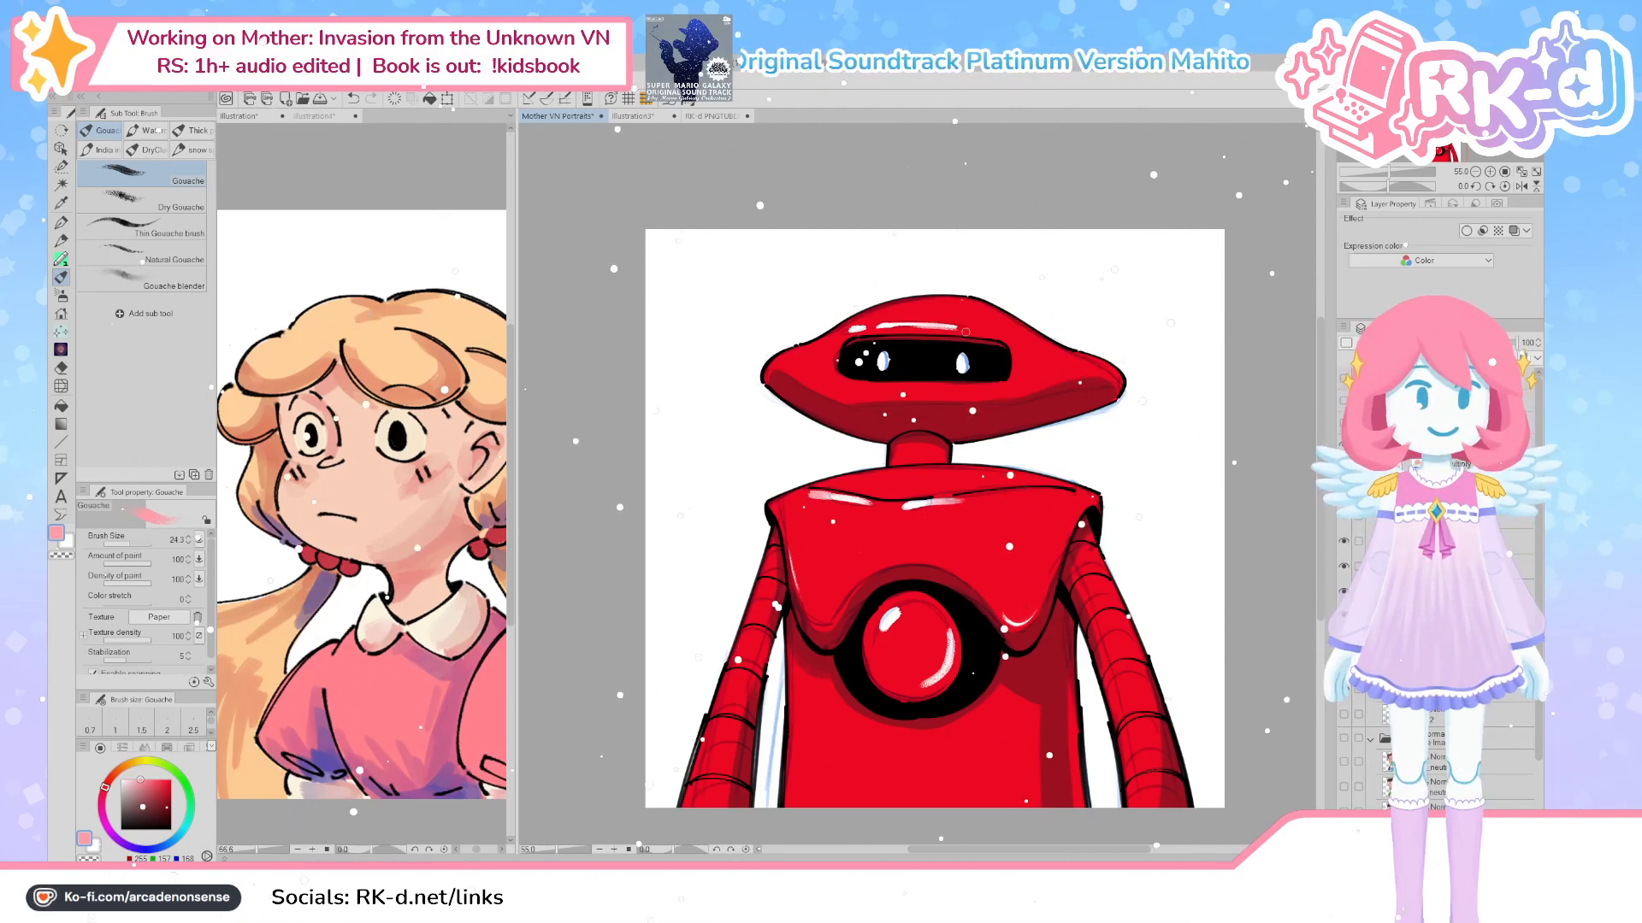
Add highlights to the segments of both arms with the brush at size 27.6, alternating light pink and near-white
key(bracketleft)
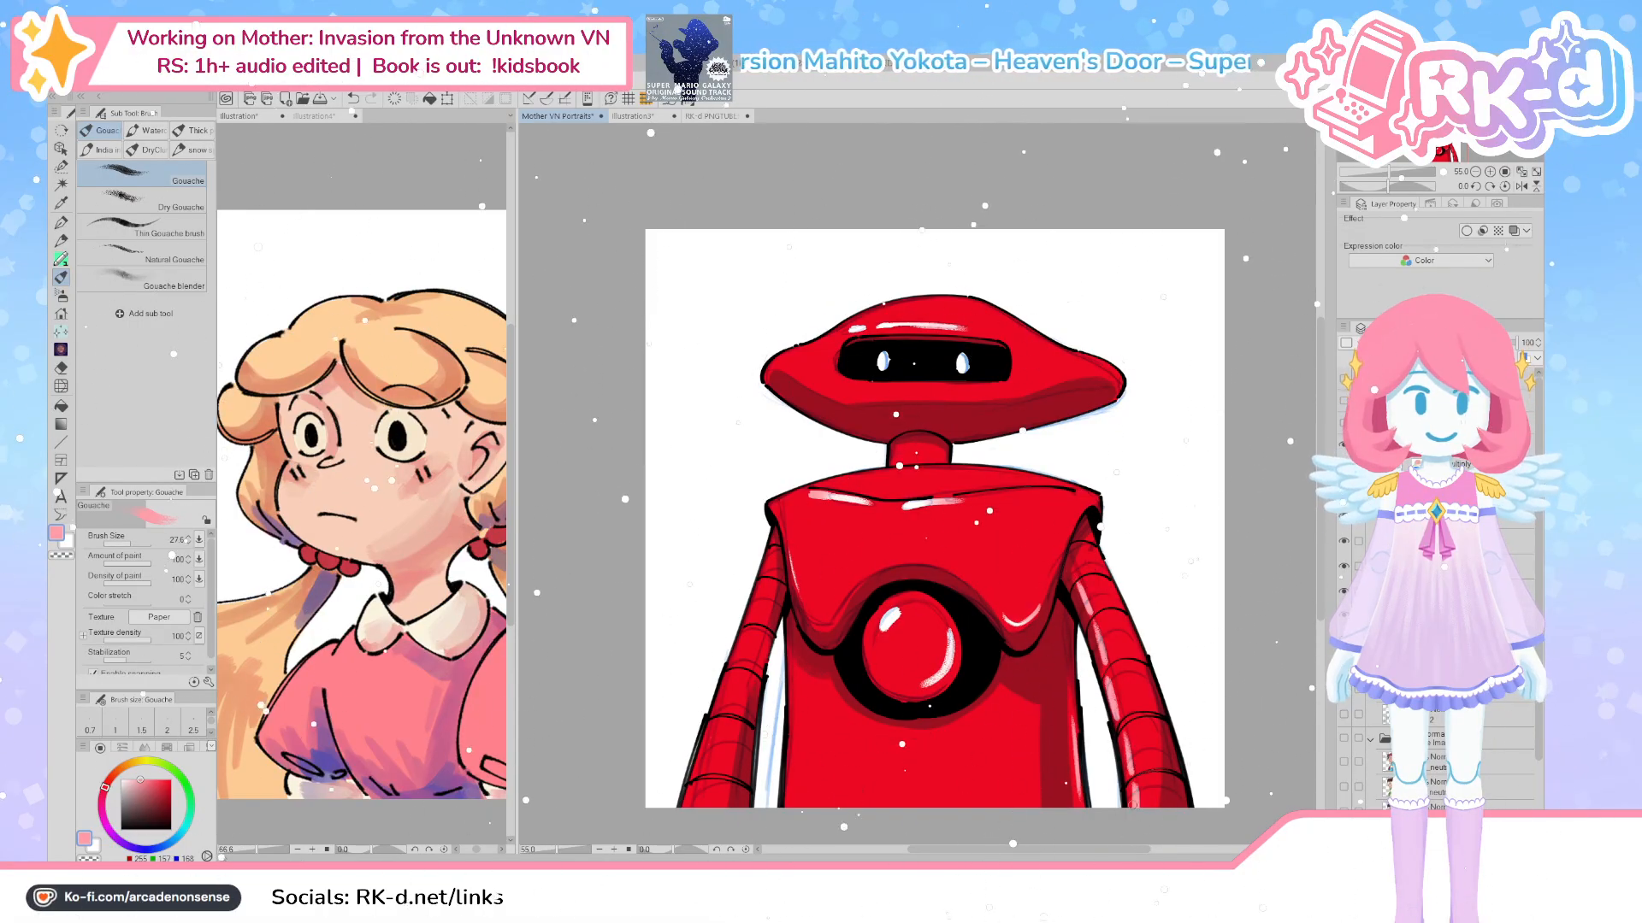
key(x)
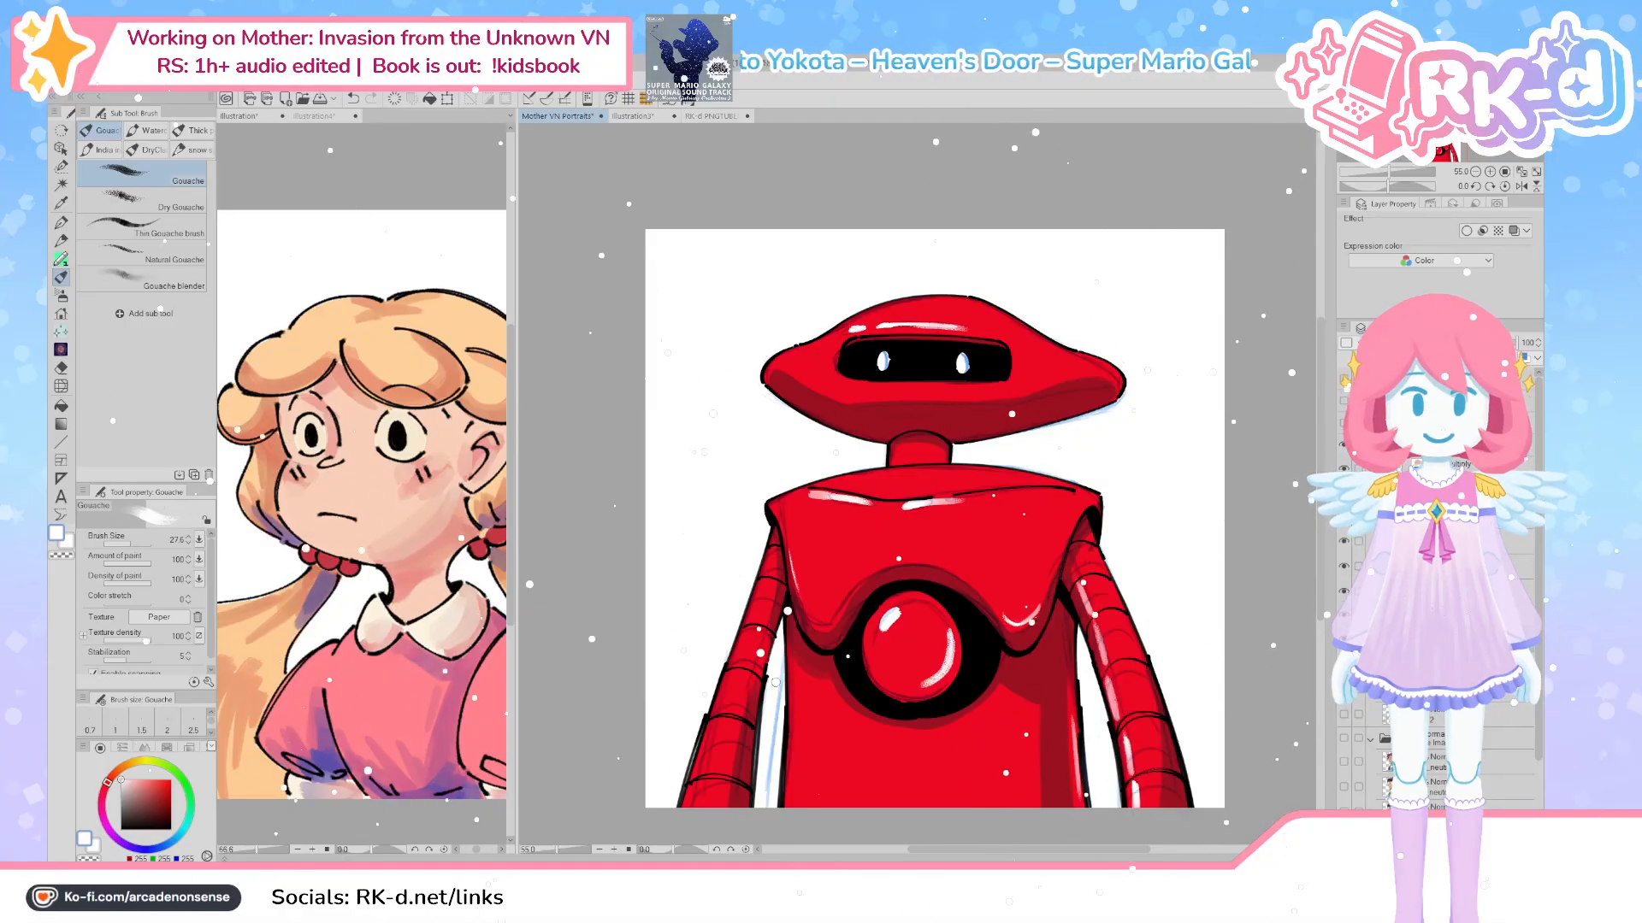
key(x)
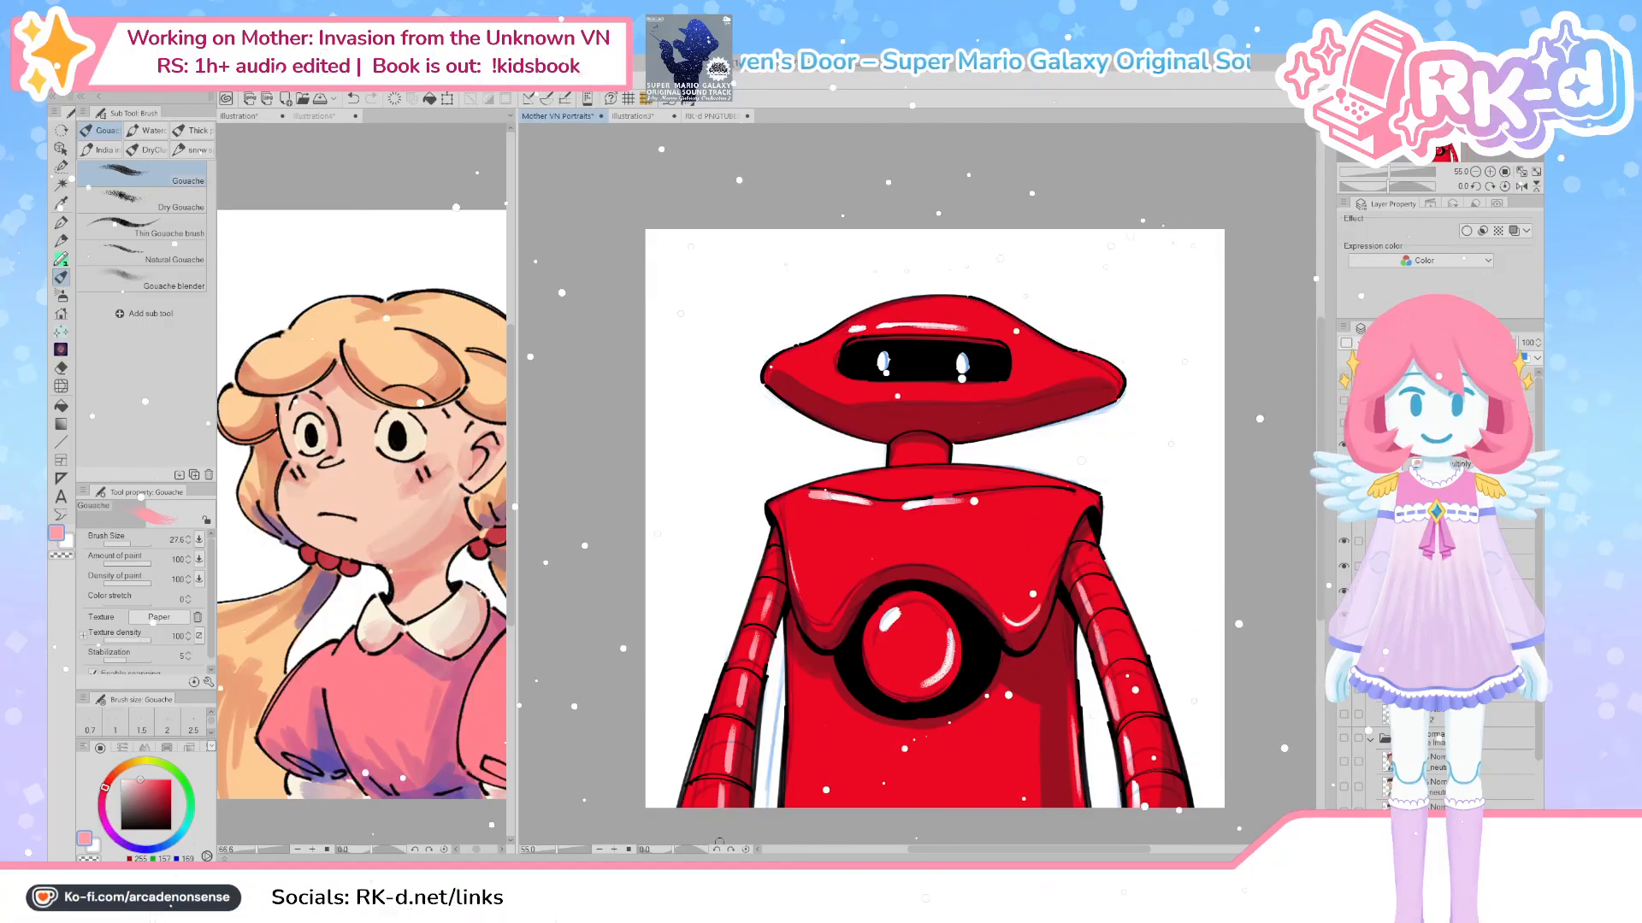
key(x)
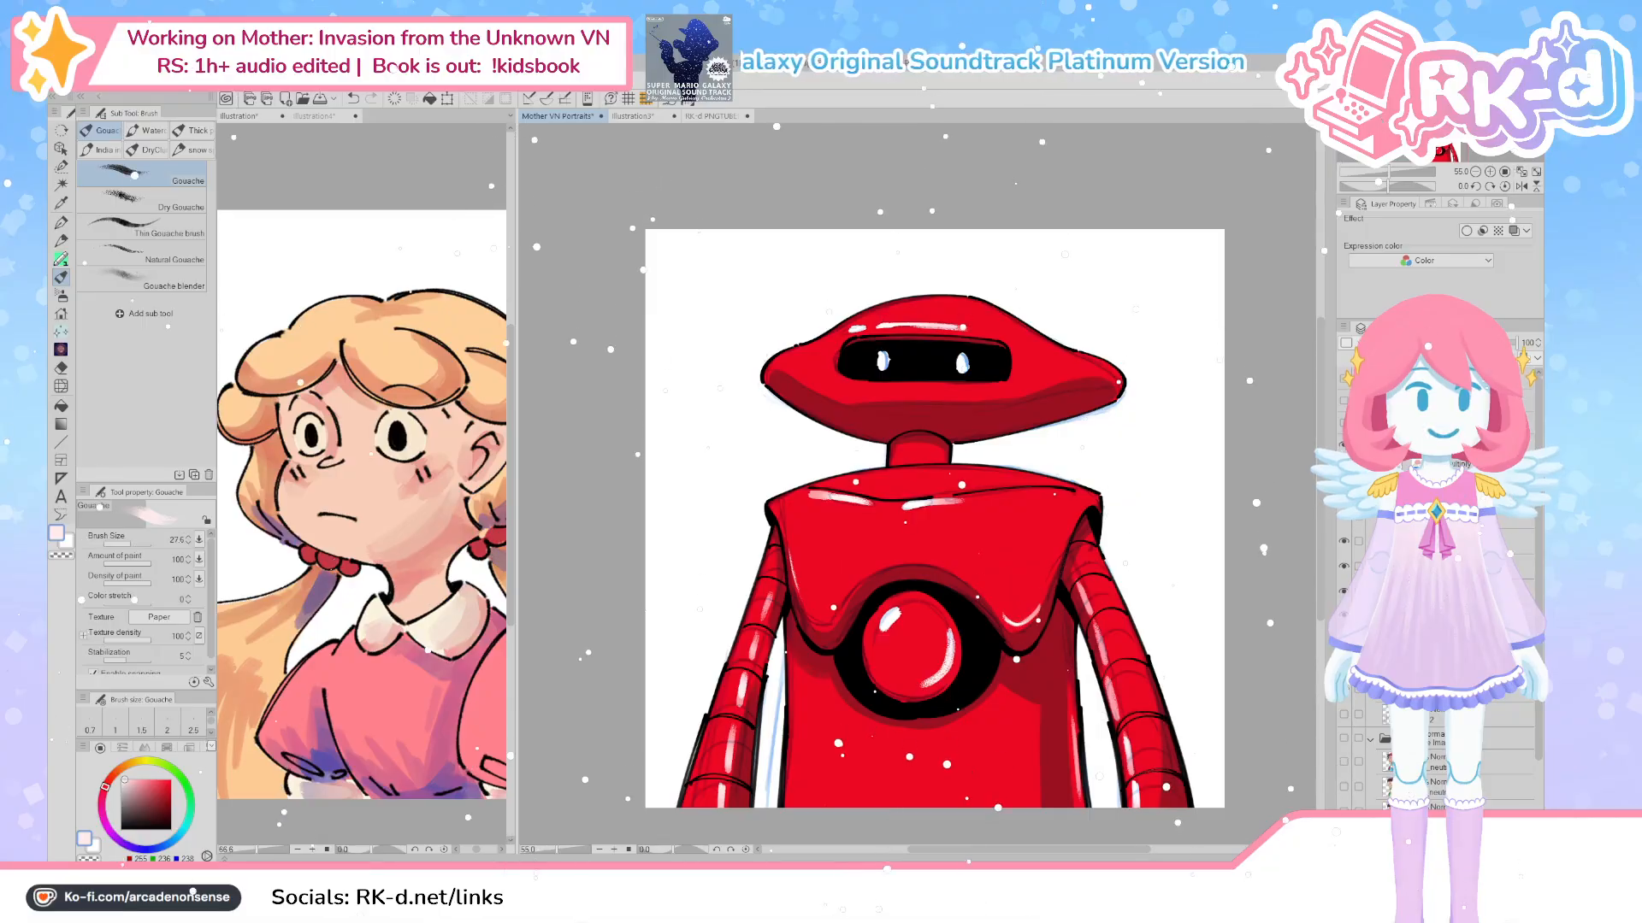
drag(1184, 607, 1156, 612)
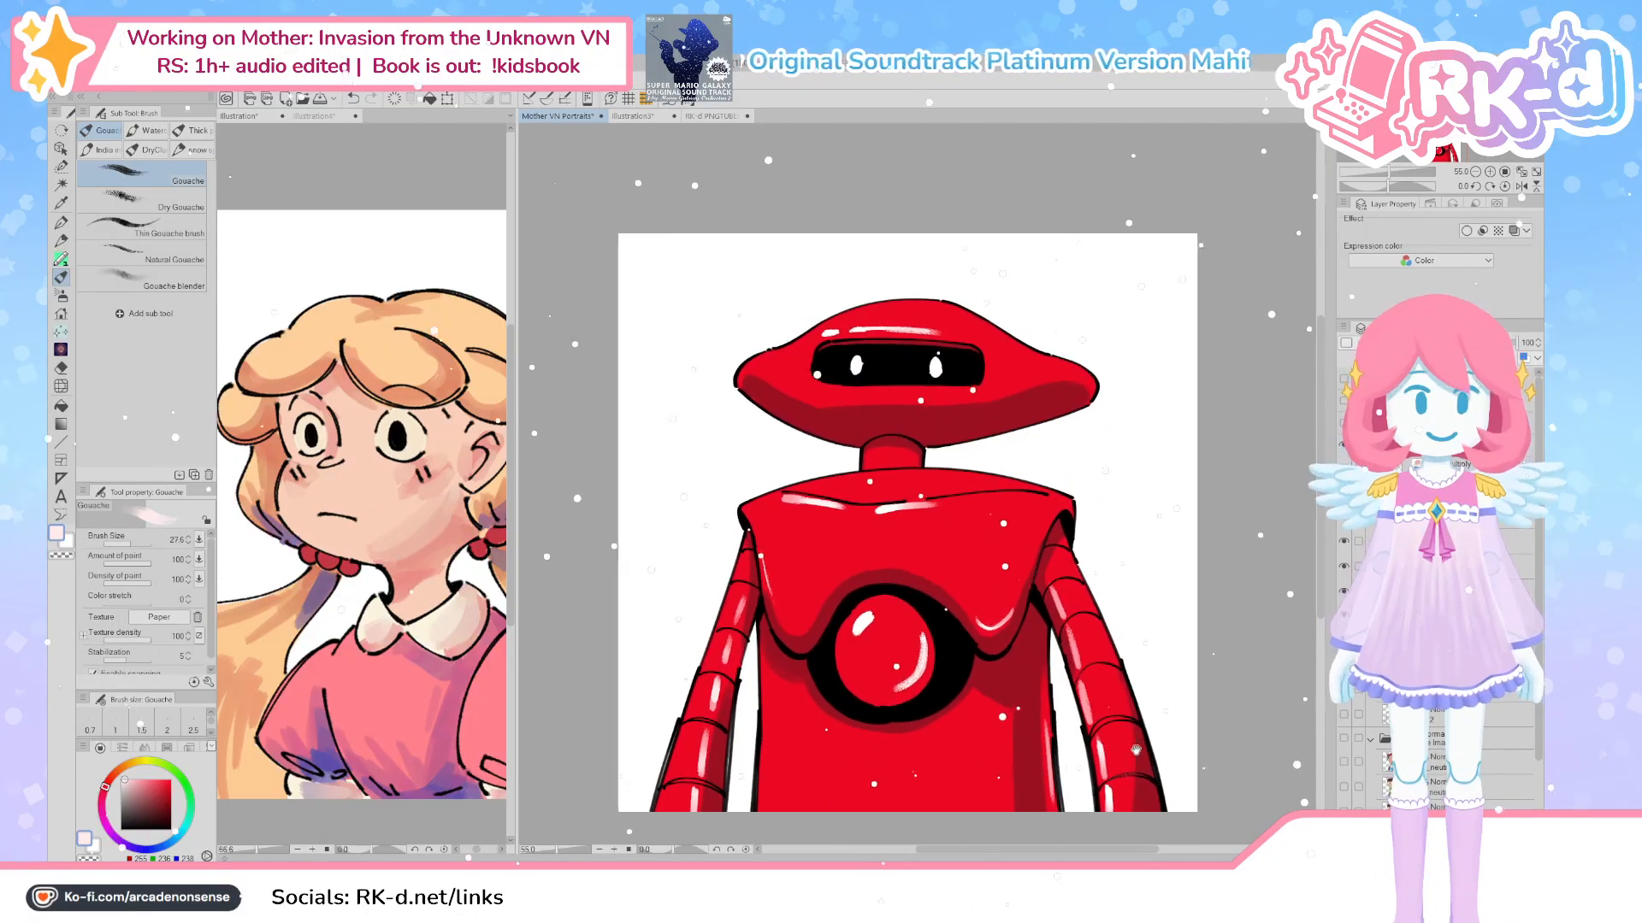
Paint a light pink highlight down the chest plate's right edge below the shoulder
alt+click(1061, 607)
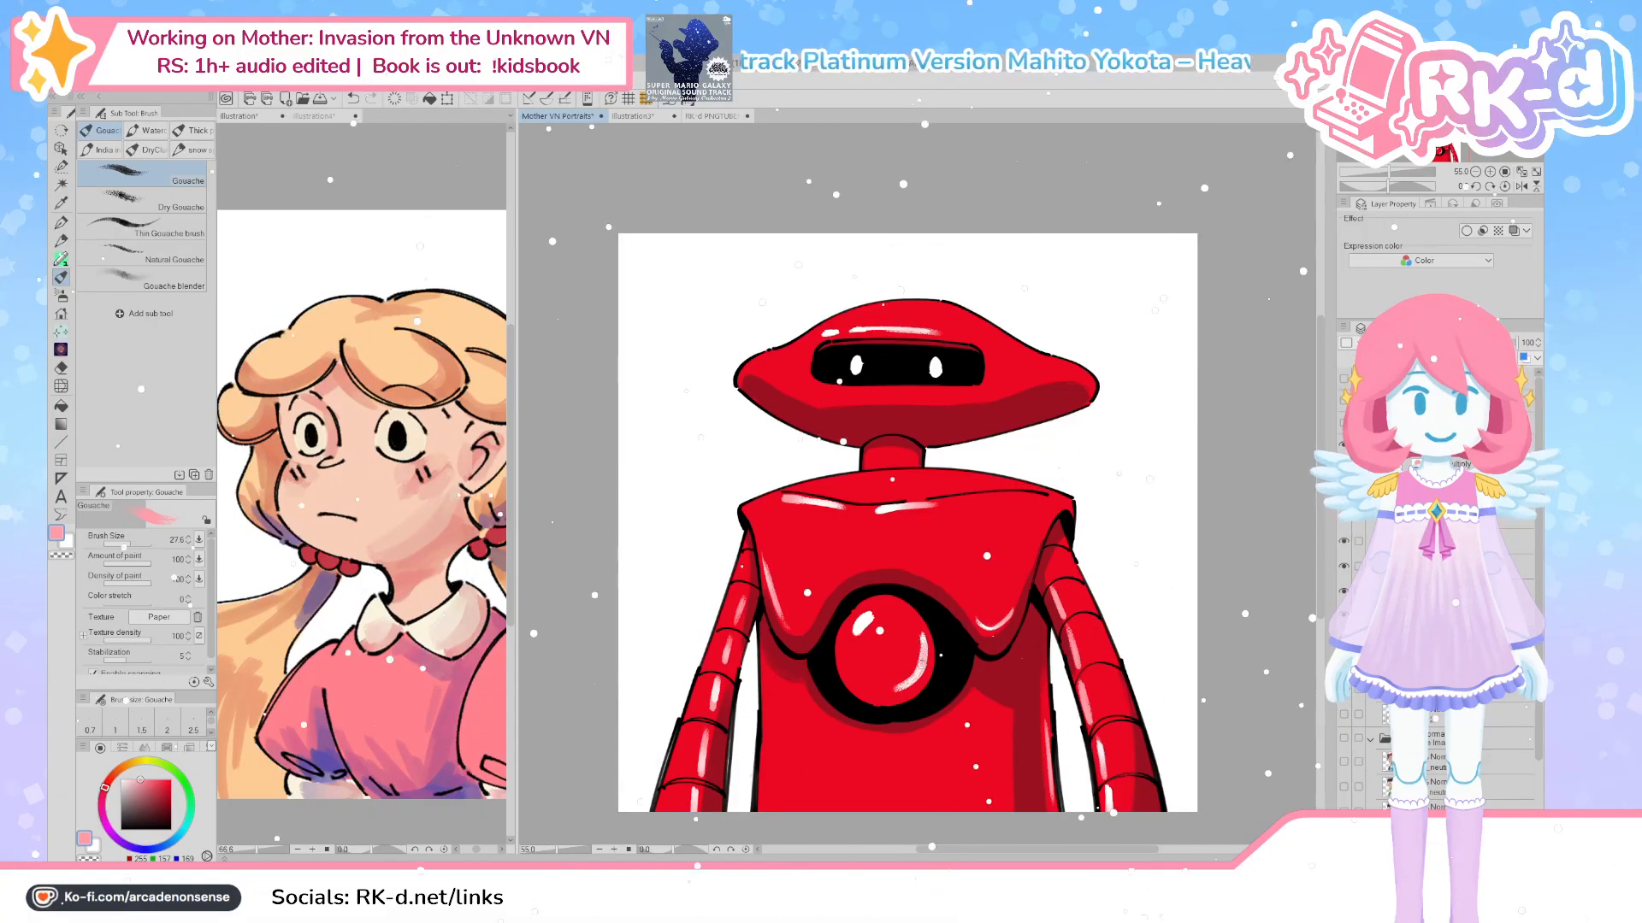
drag(989, 519, 1003, 550)
alt+click(998, 449)
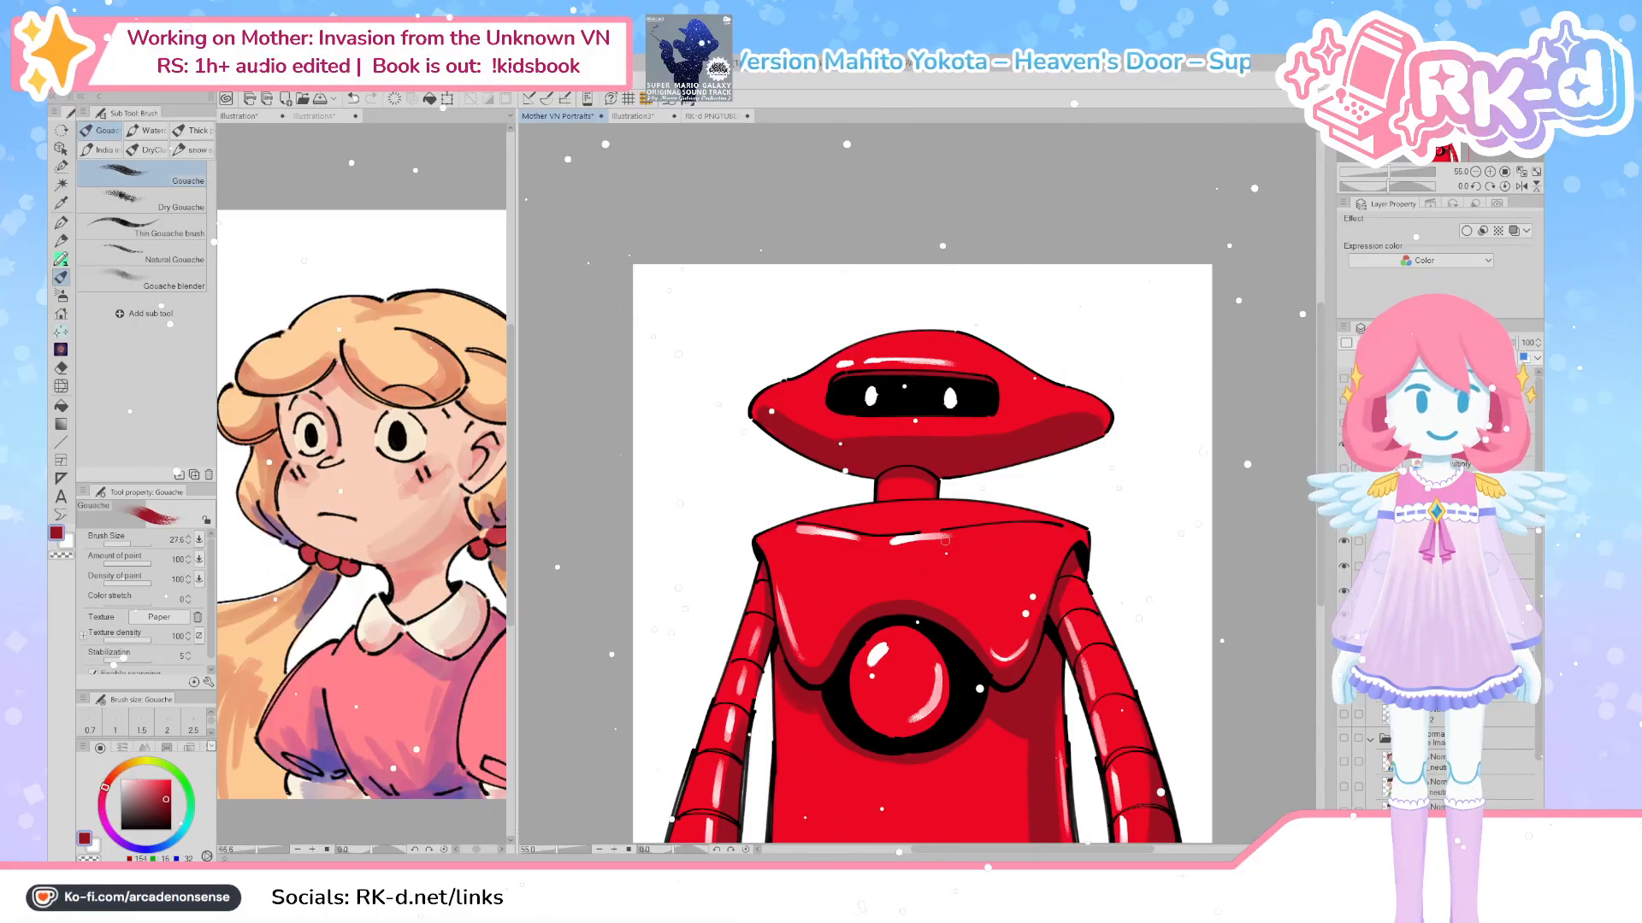
key(x)
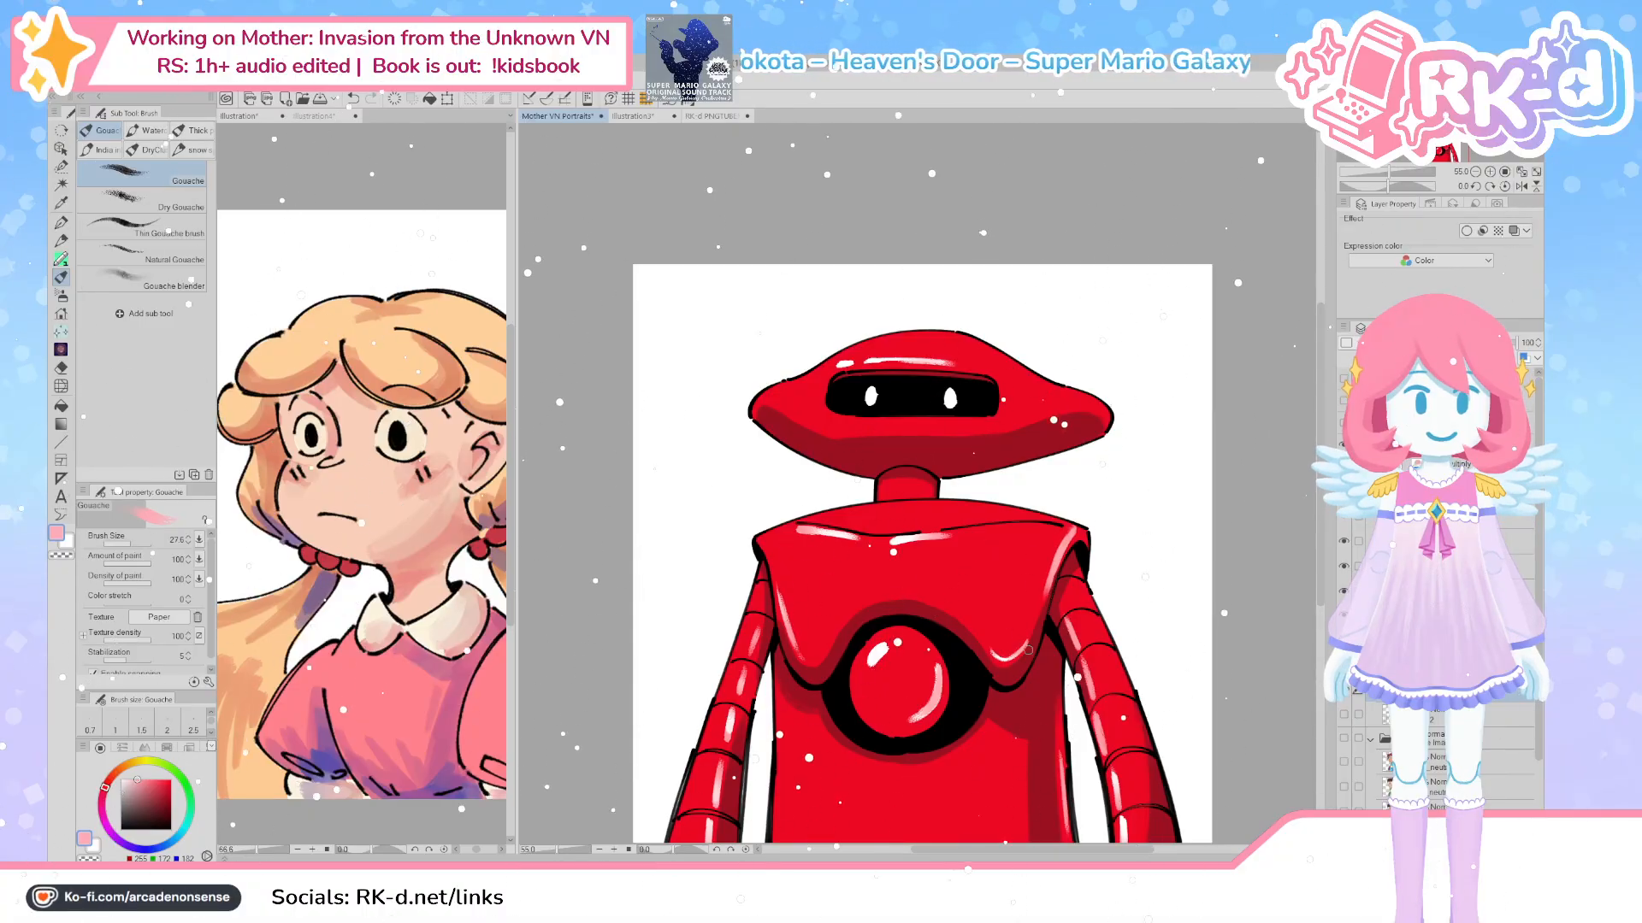
mouse_move(1156, 793)
mouse_down()
mouse_move(1139, 746)
mouse_move(1125, 749)
mouse_up()
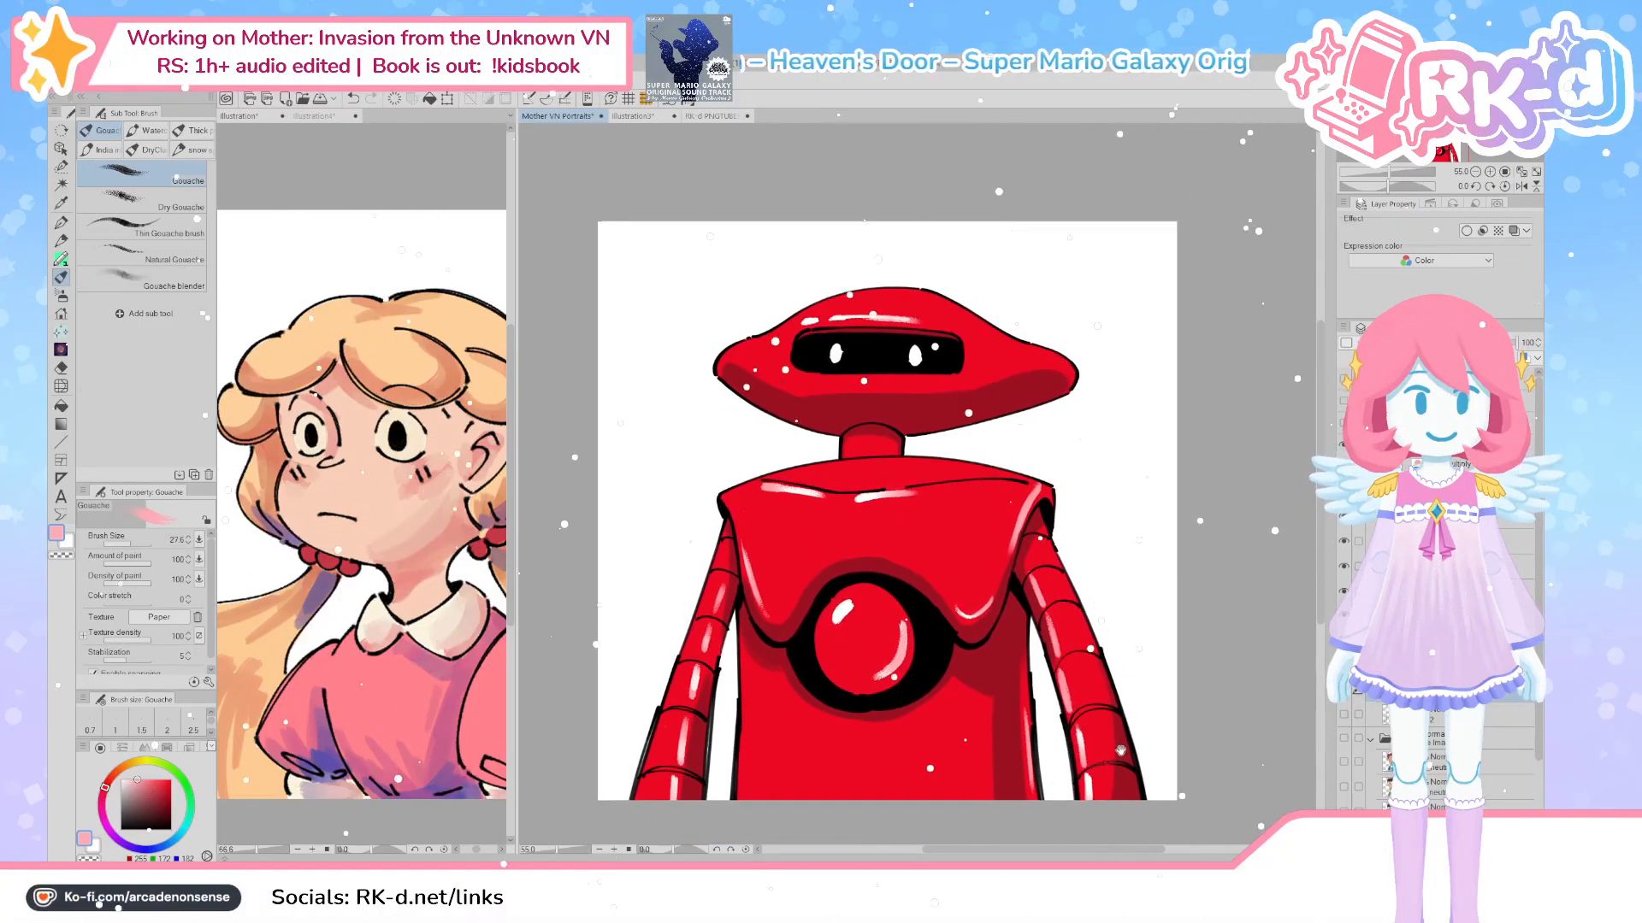
scroll(928, 519, down, 2)
scroll(928, 519, up, 2)
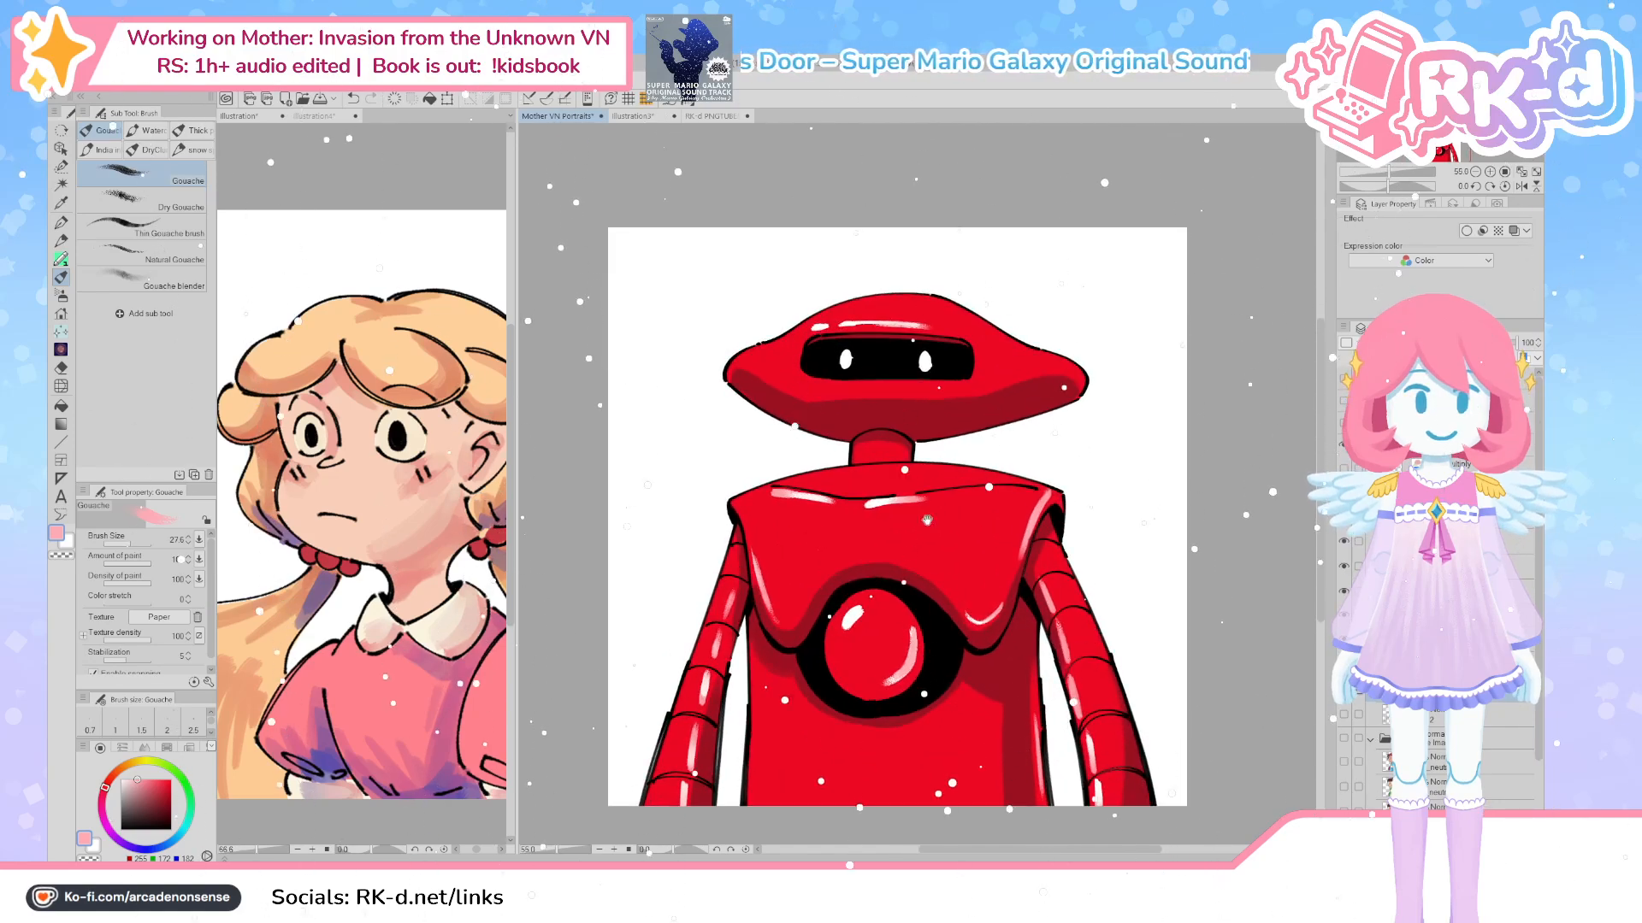
Select the highlights along the chest plate's upper edge with the Selection pen, nudge them slightly with a transform, and deselect
drag(928, 519, 953, 527)
key(m)
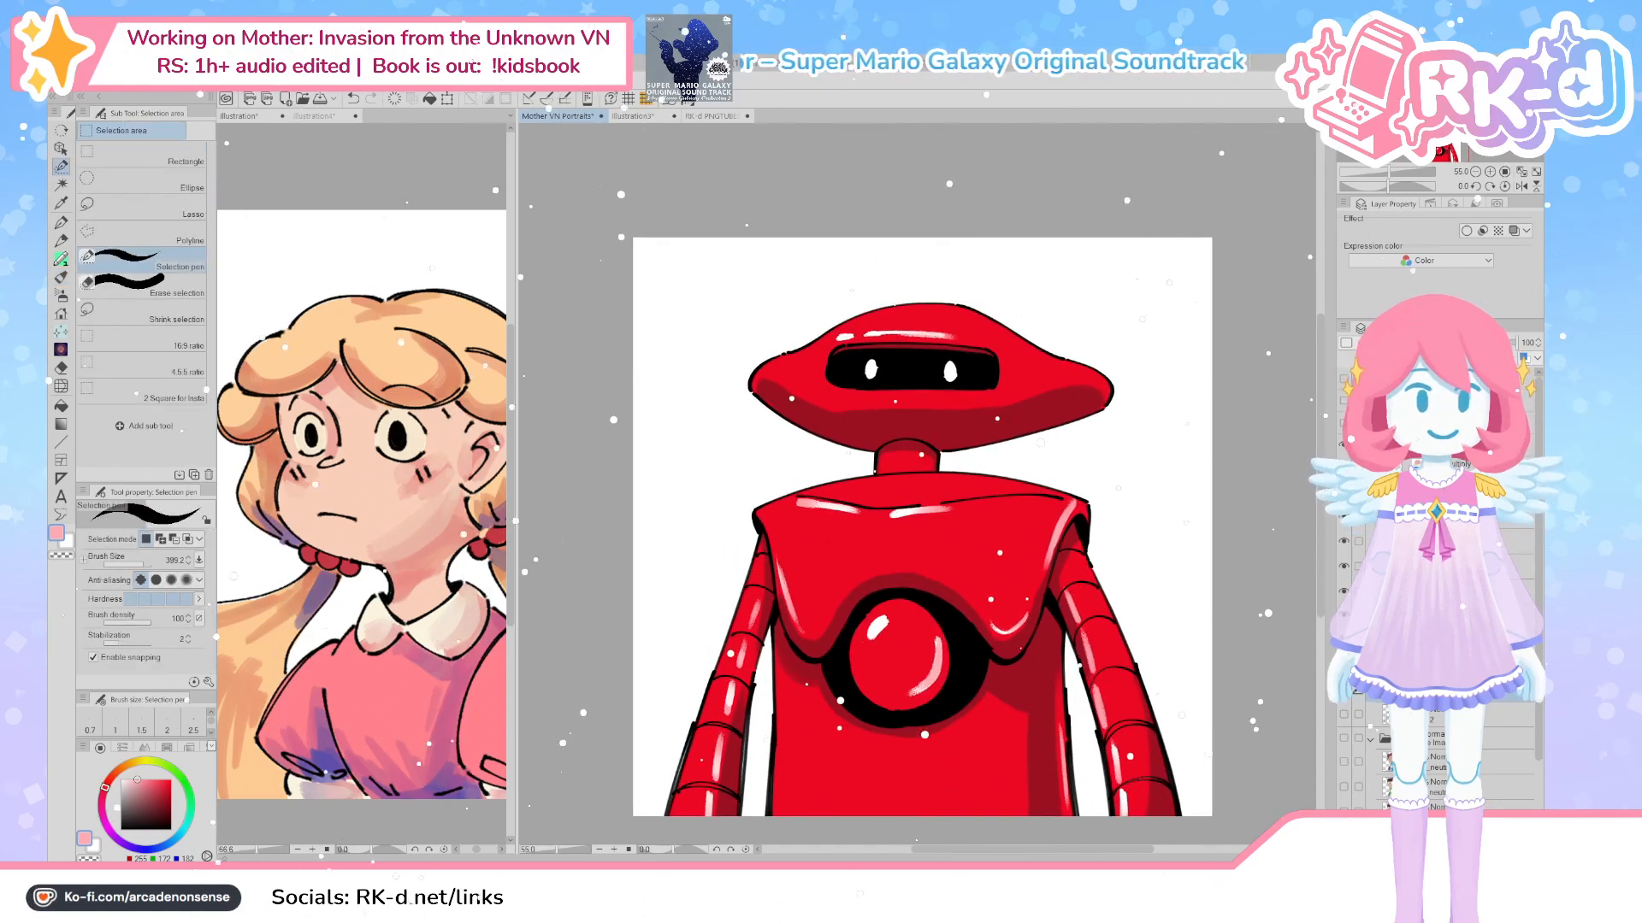
drag(966, 511, 800, 500)
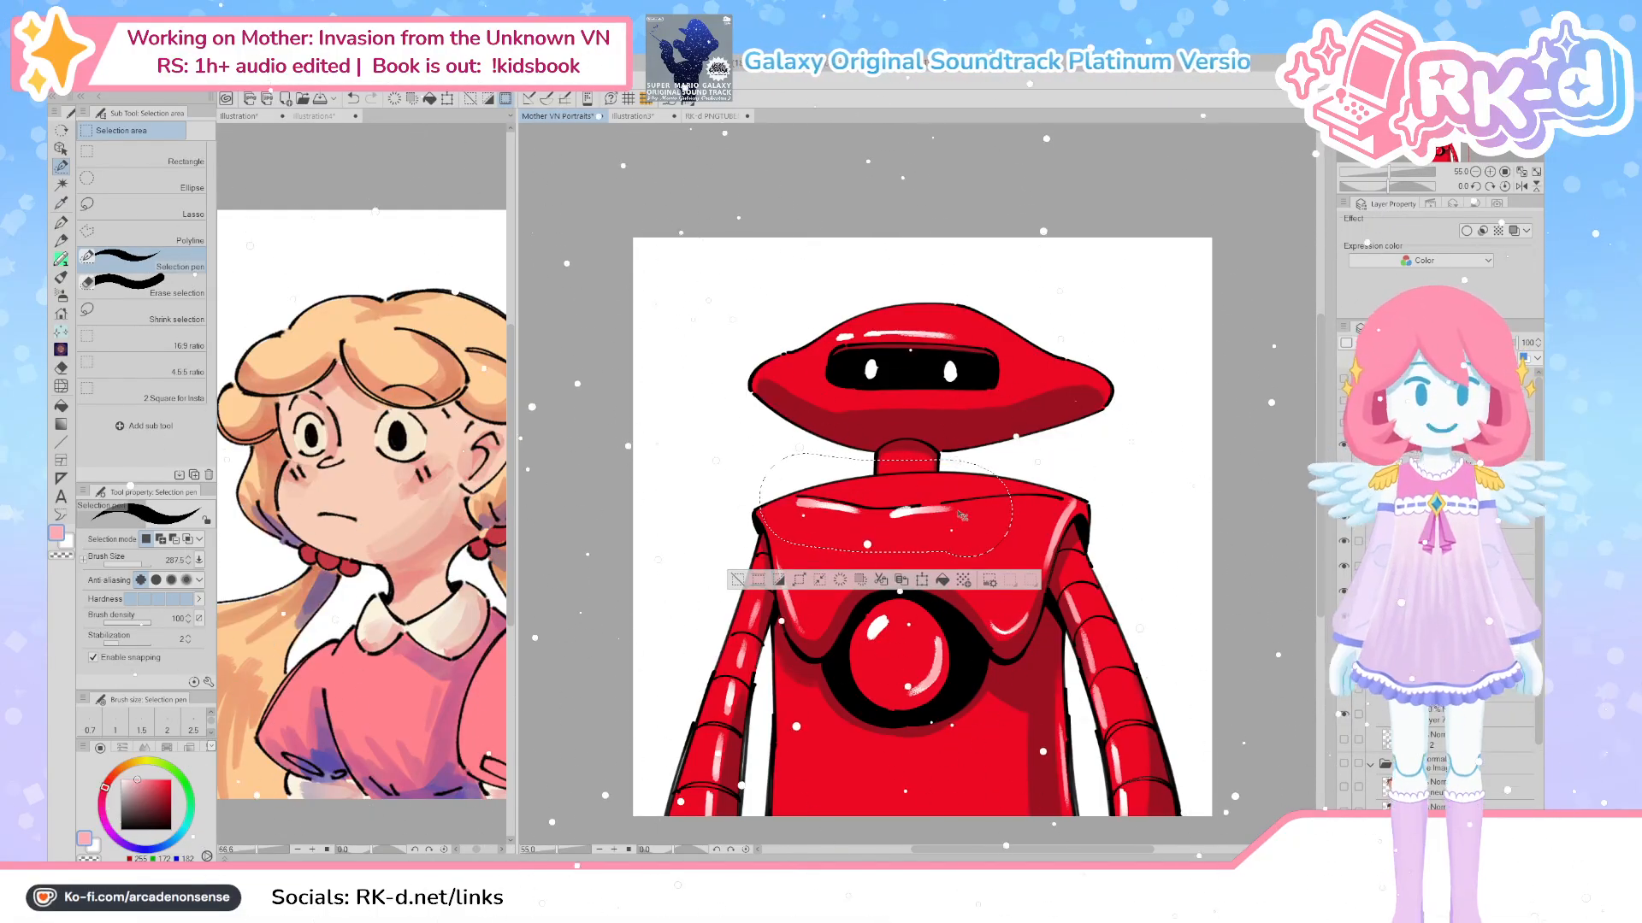
key(ctrl+t)
drag(961, 527, 962, 530)
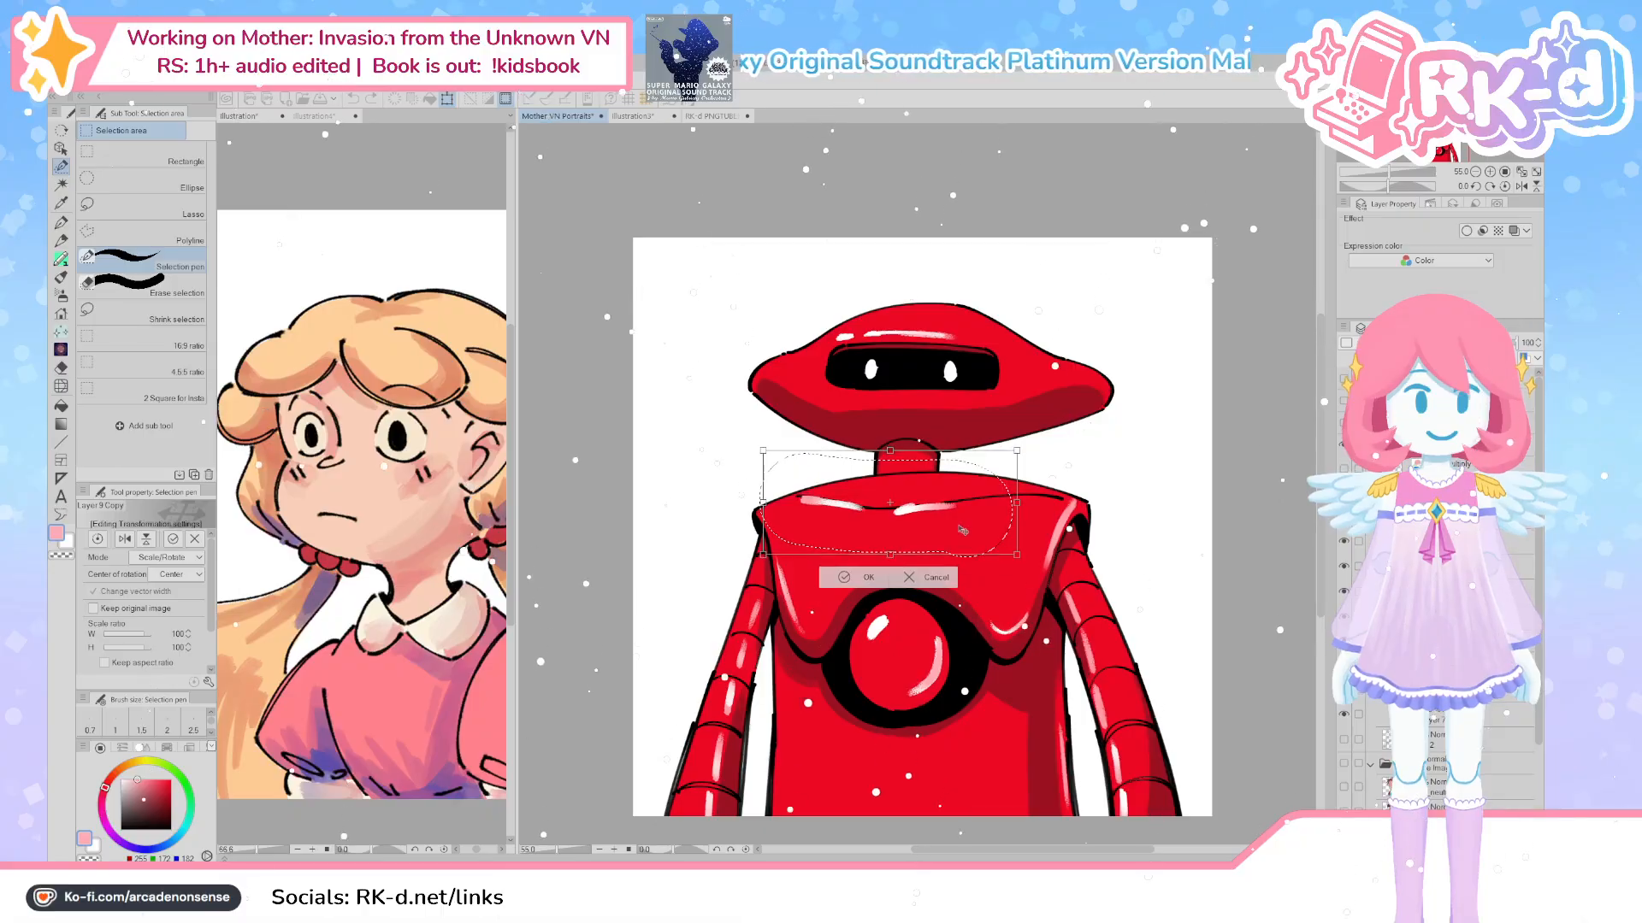
click(867, 581)
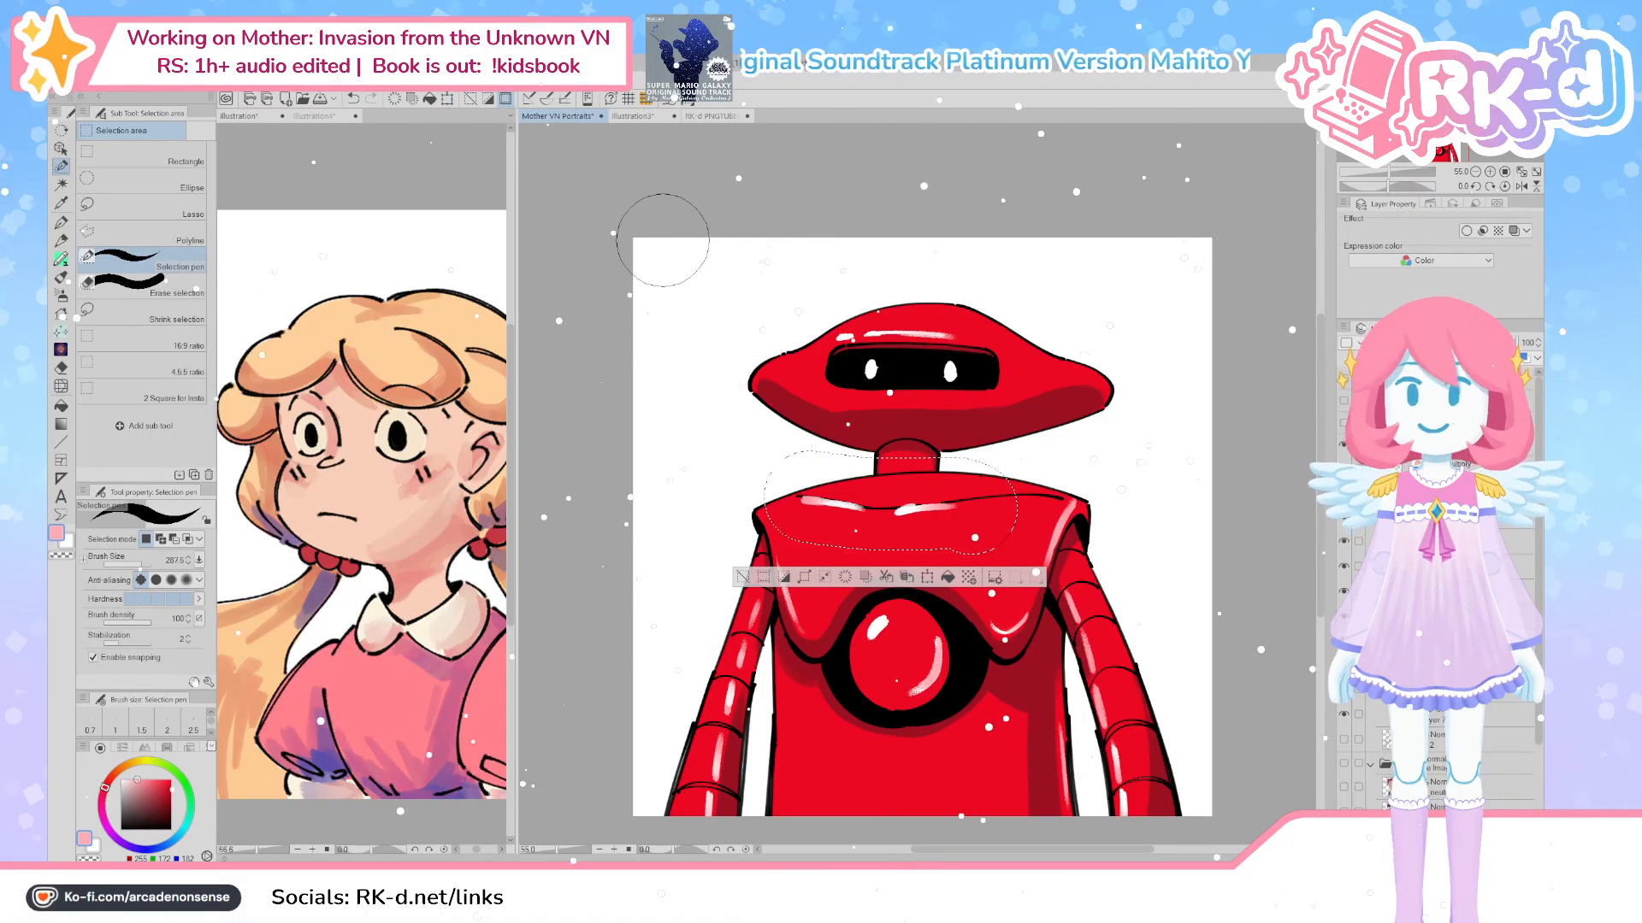
key(ctrl+d)
scroll(982, 560, down, 2)
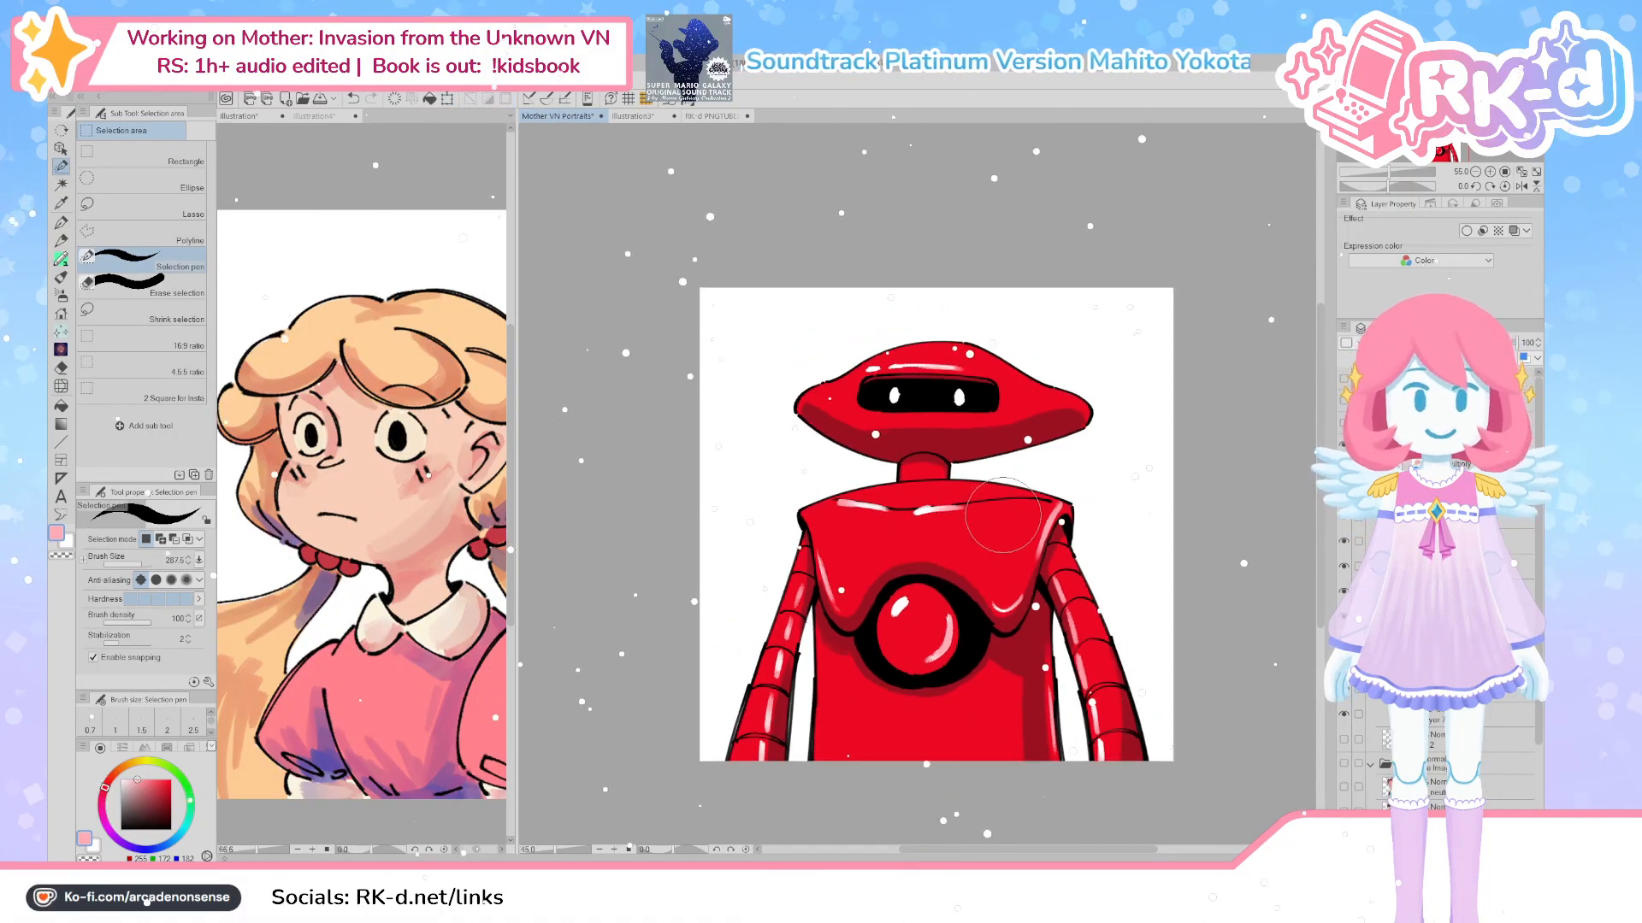
drag(813, 511, 941, 513)
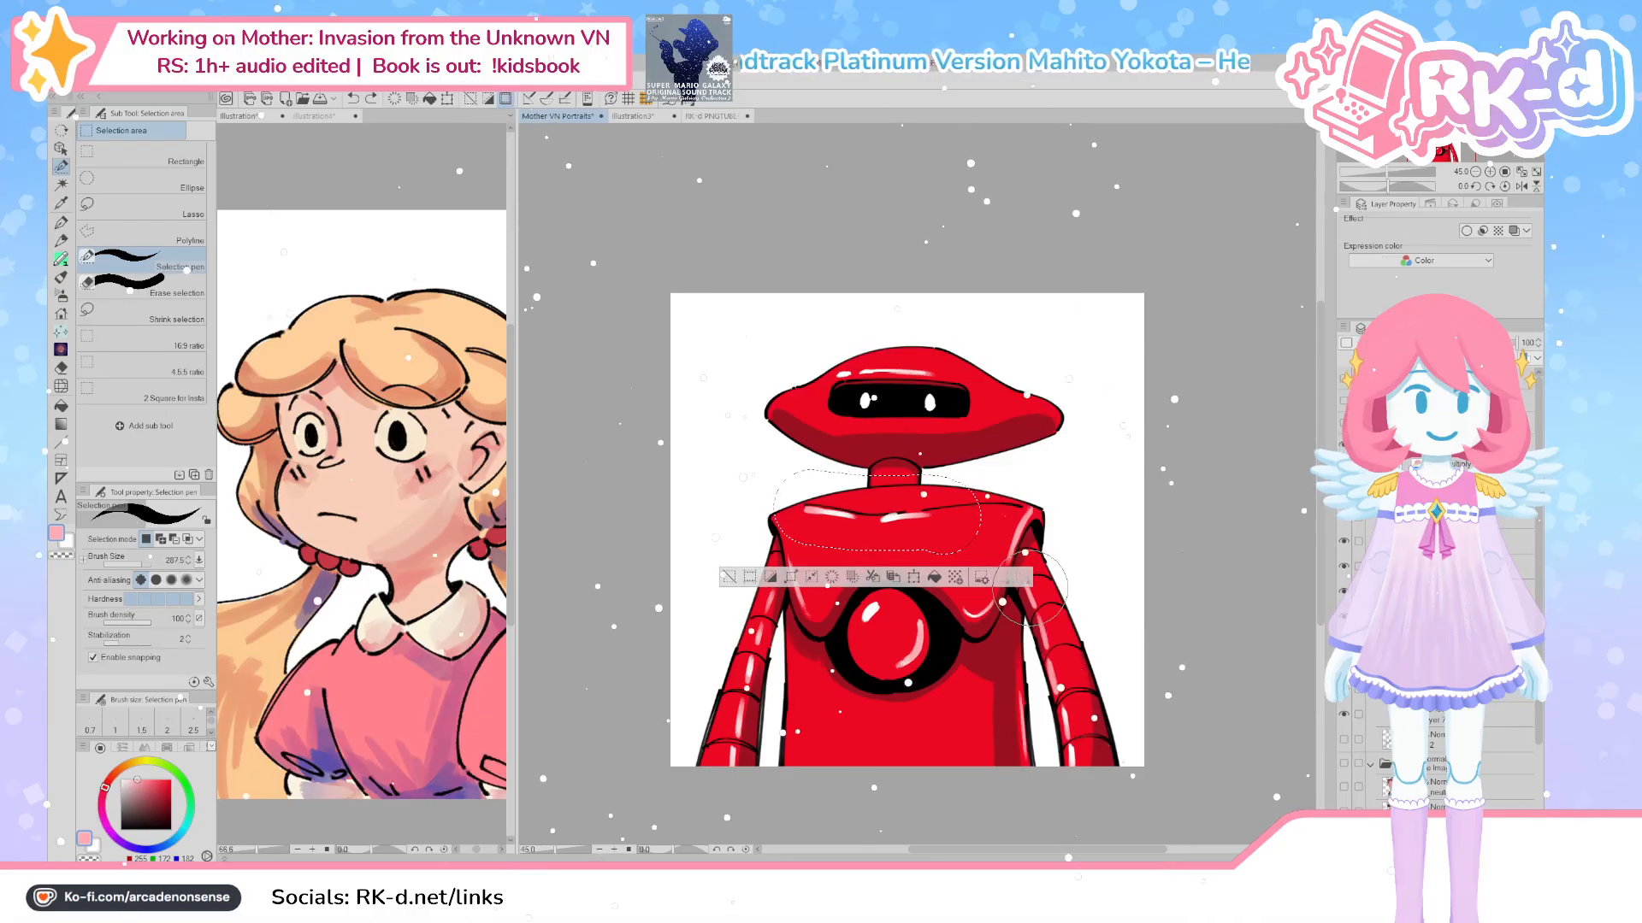
drag(1030, 588, 1006, 569)
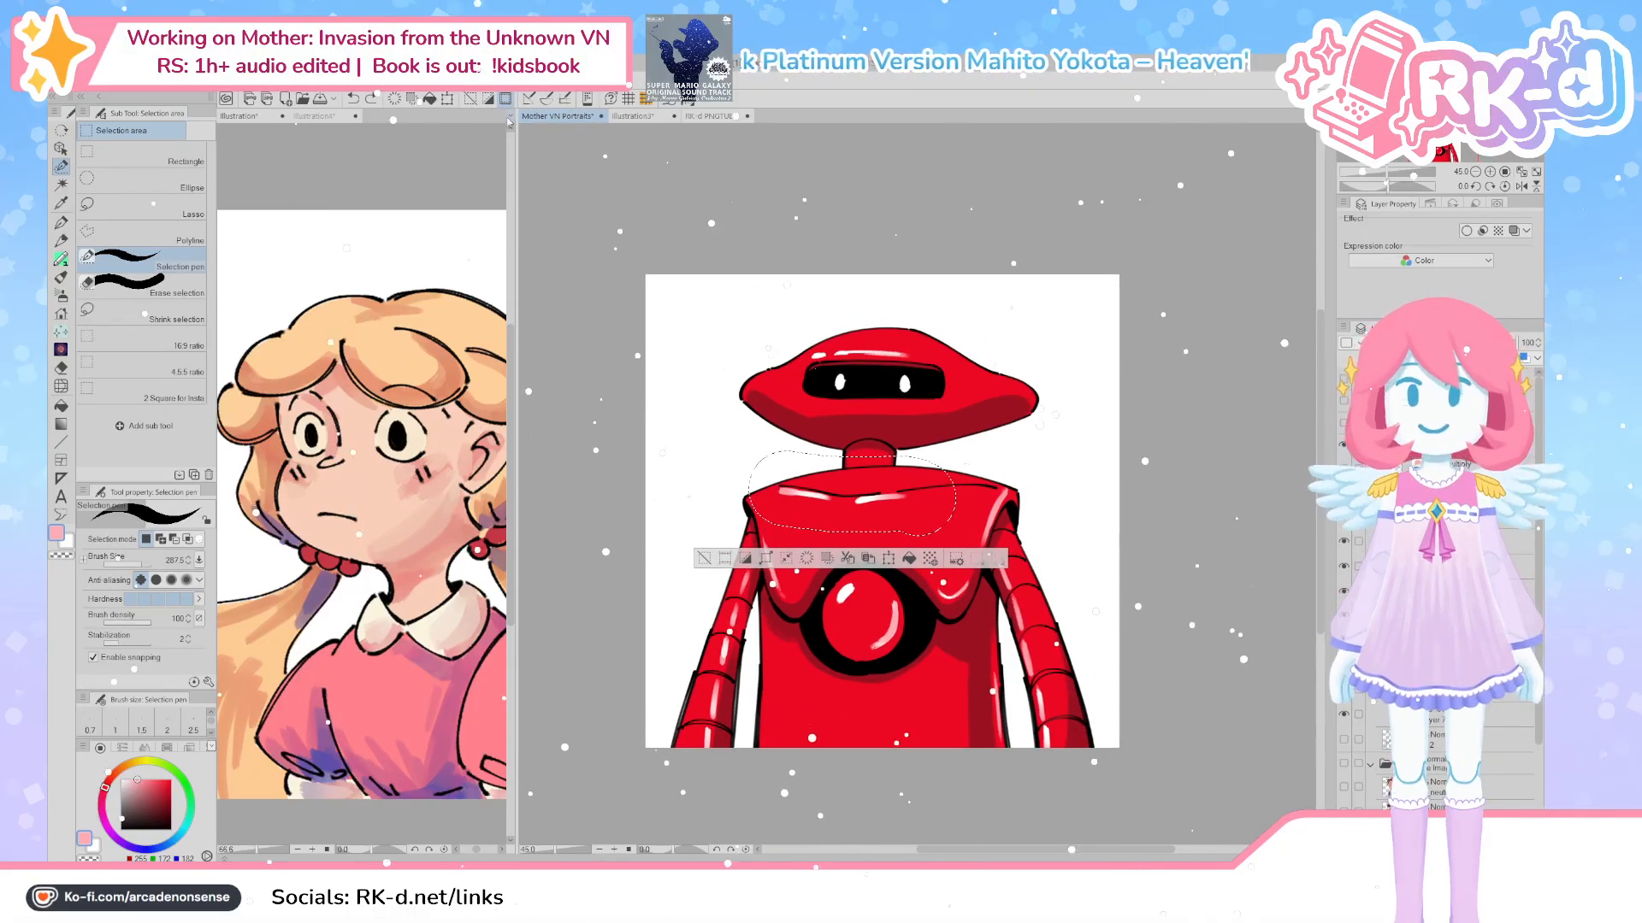
click(469, 99)
scroll(881, 530, up, 4)
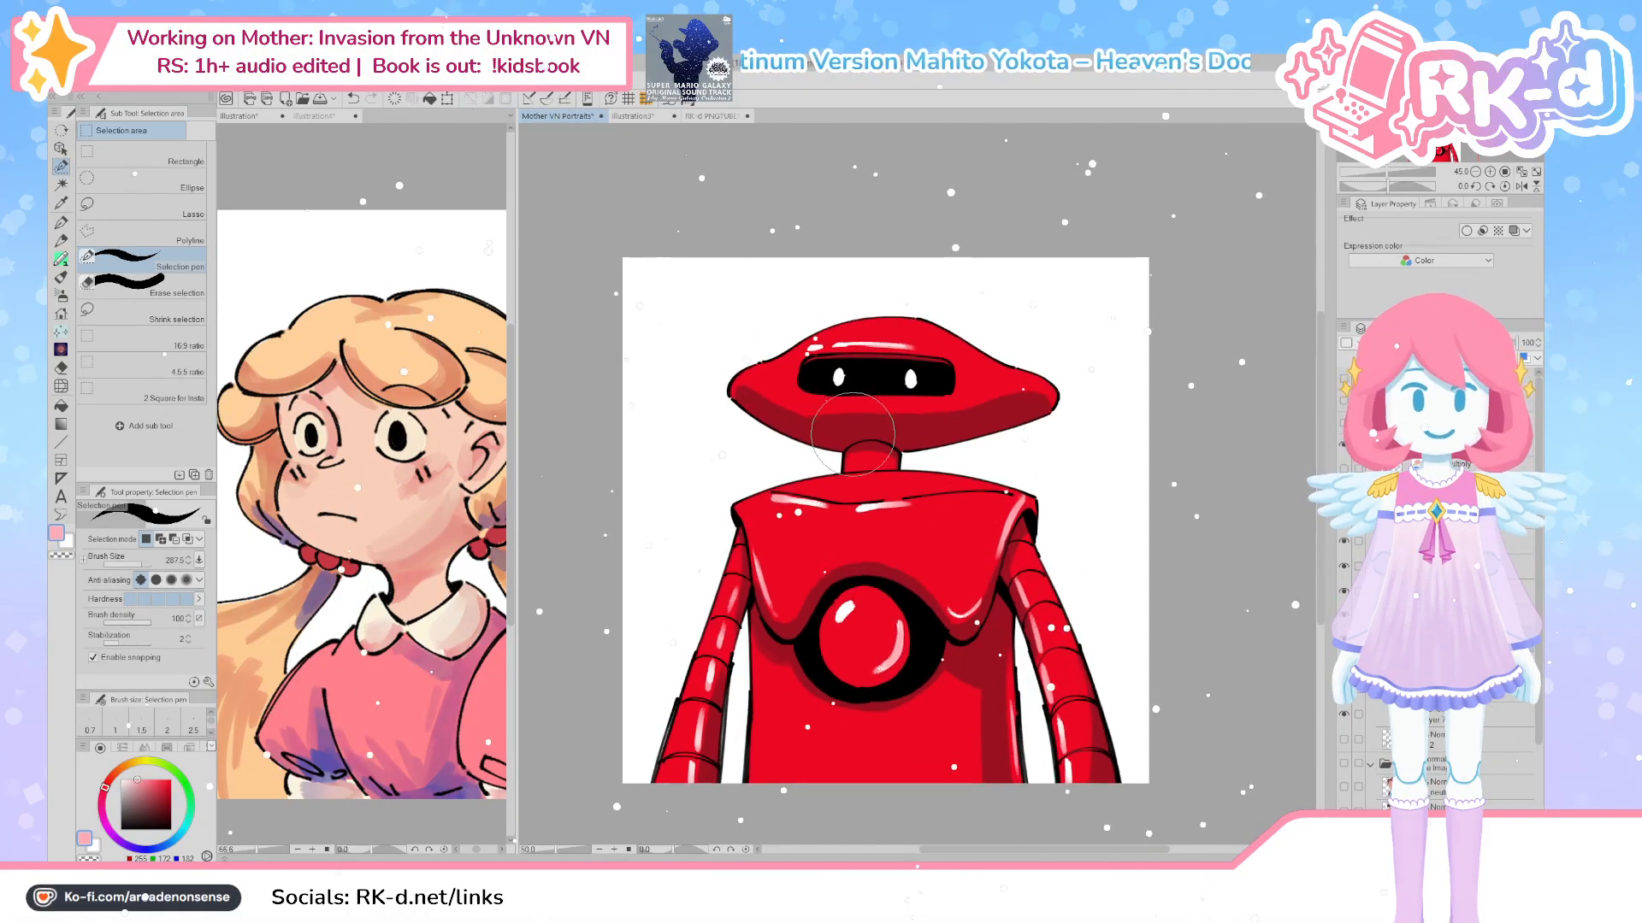
drag(882, 530, 901, 535)
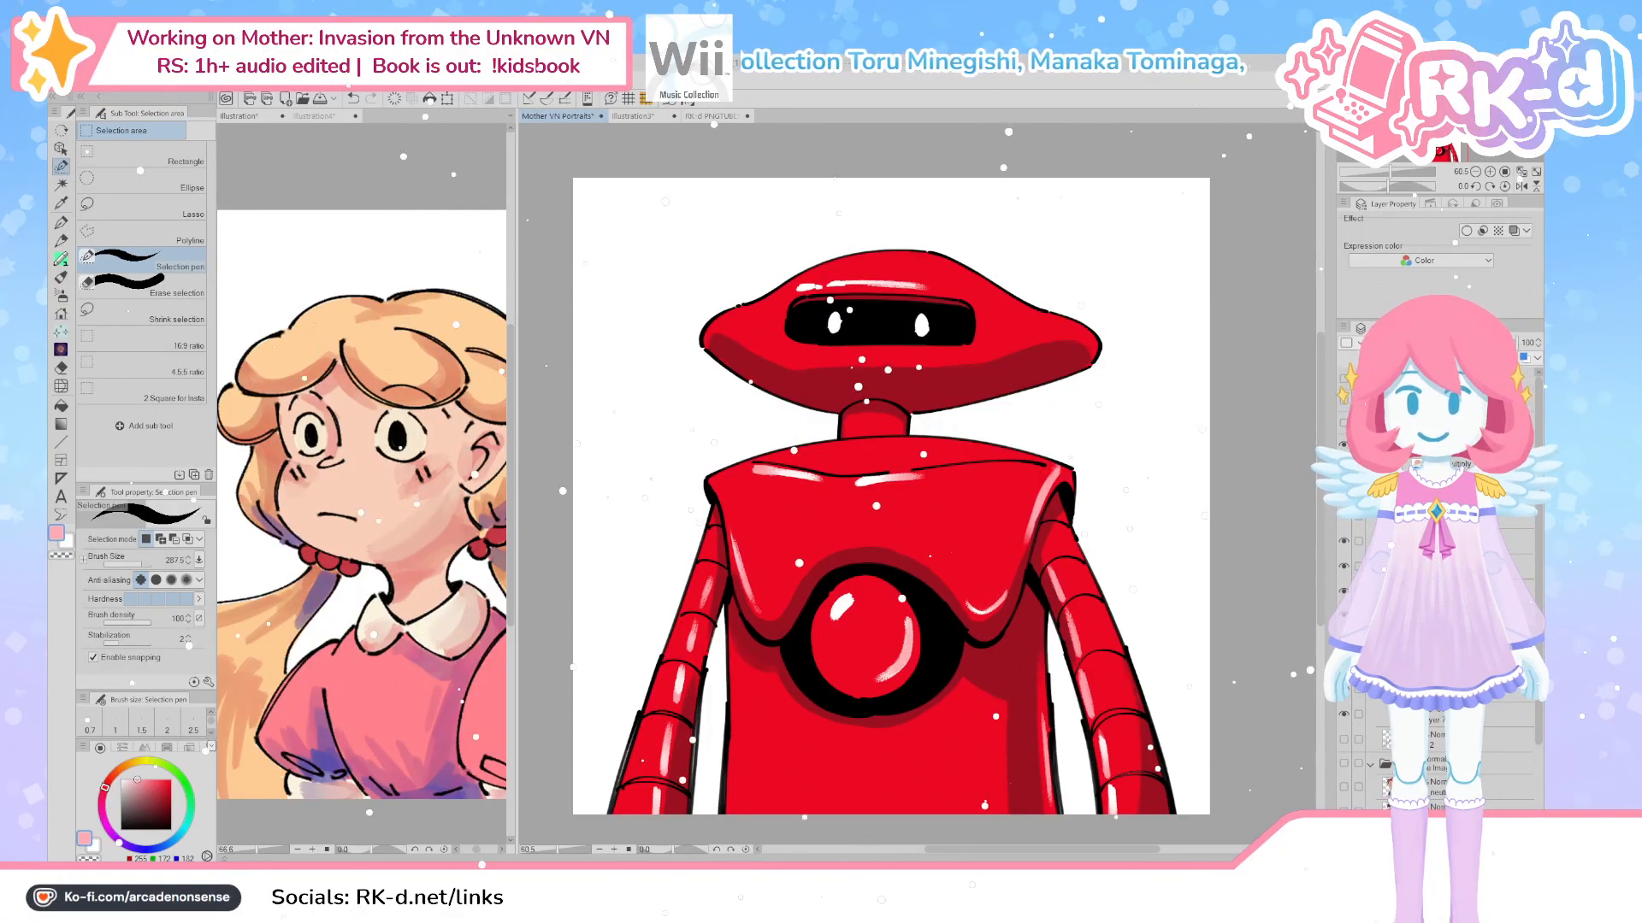
Deepen the shadow down the torso's right side below the chest plate with dark red using the Gouache brush at size 64.1
scroll(1055, 655, up, 1)
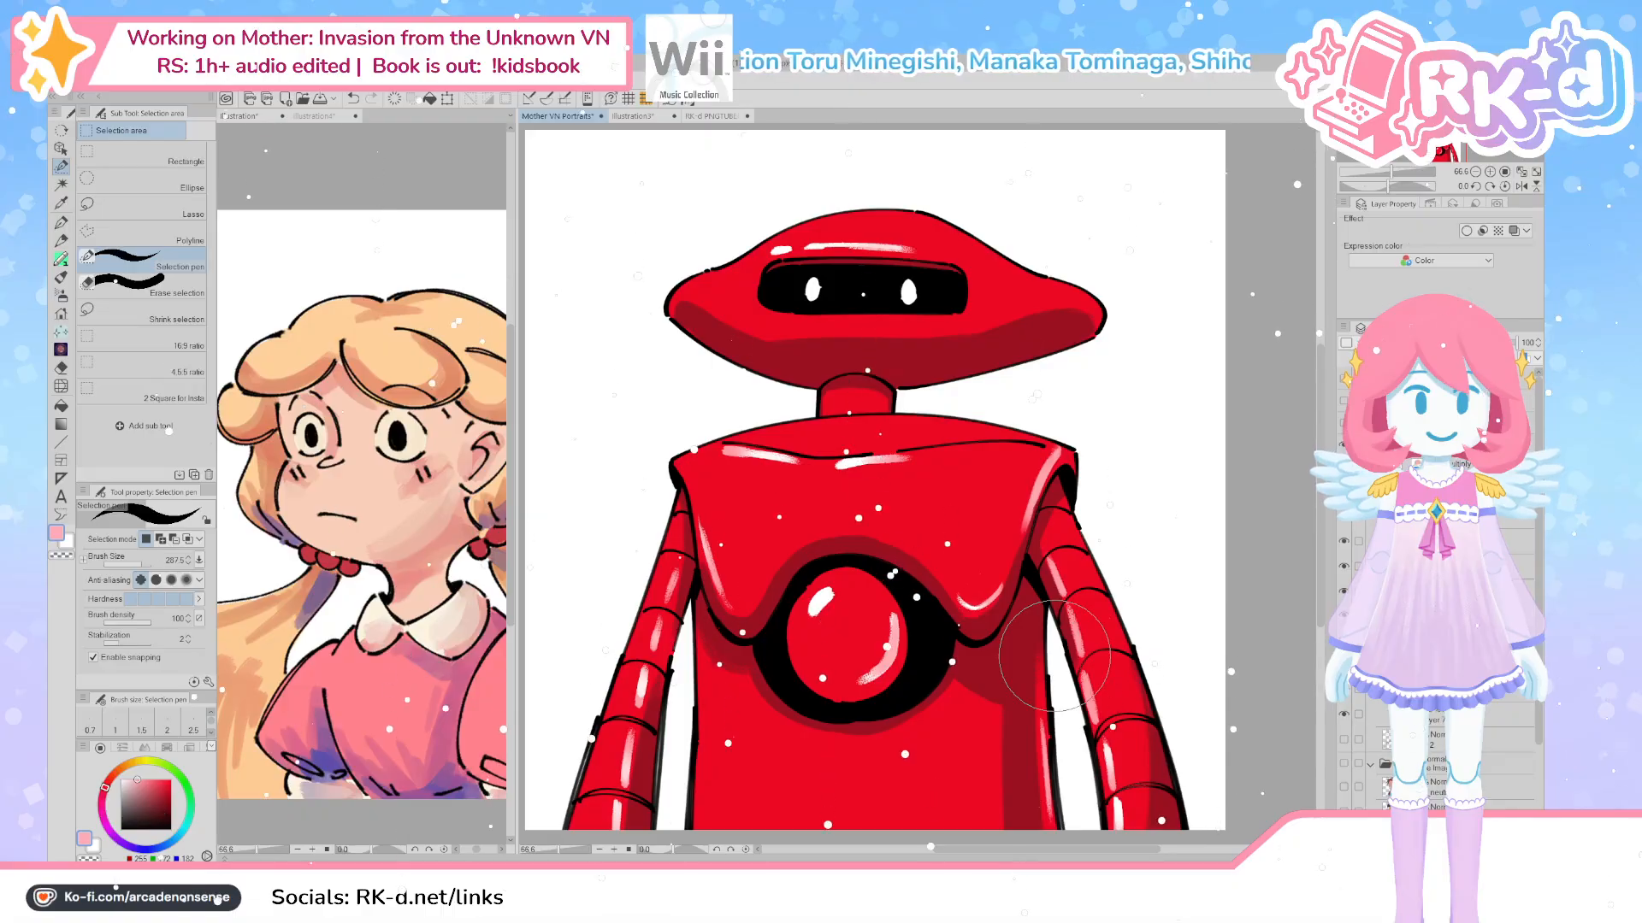
scroll(983, 655, down, 1)
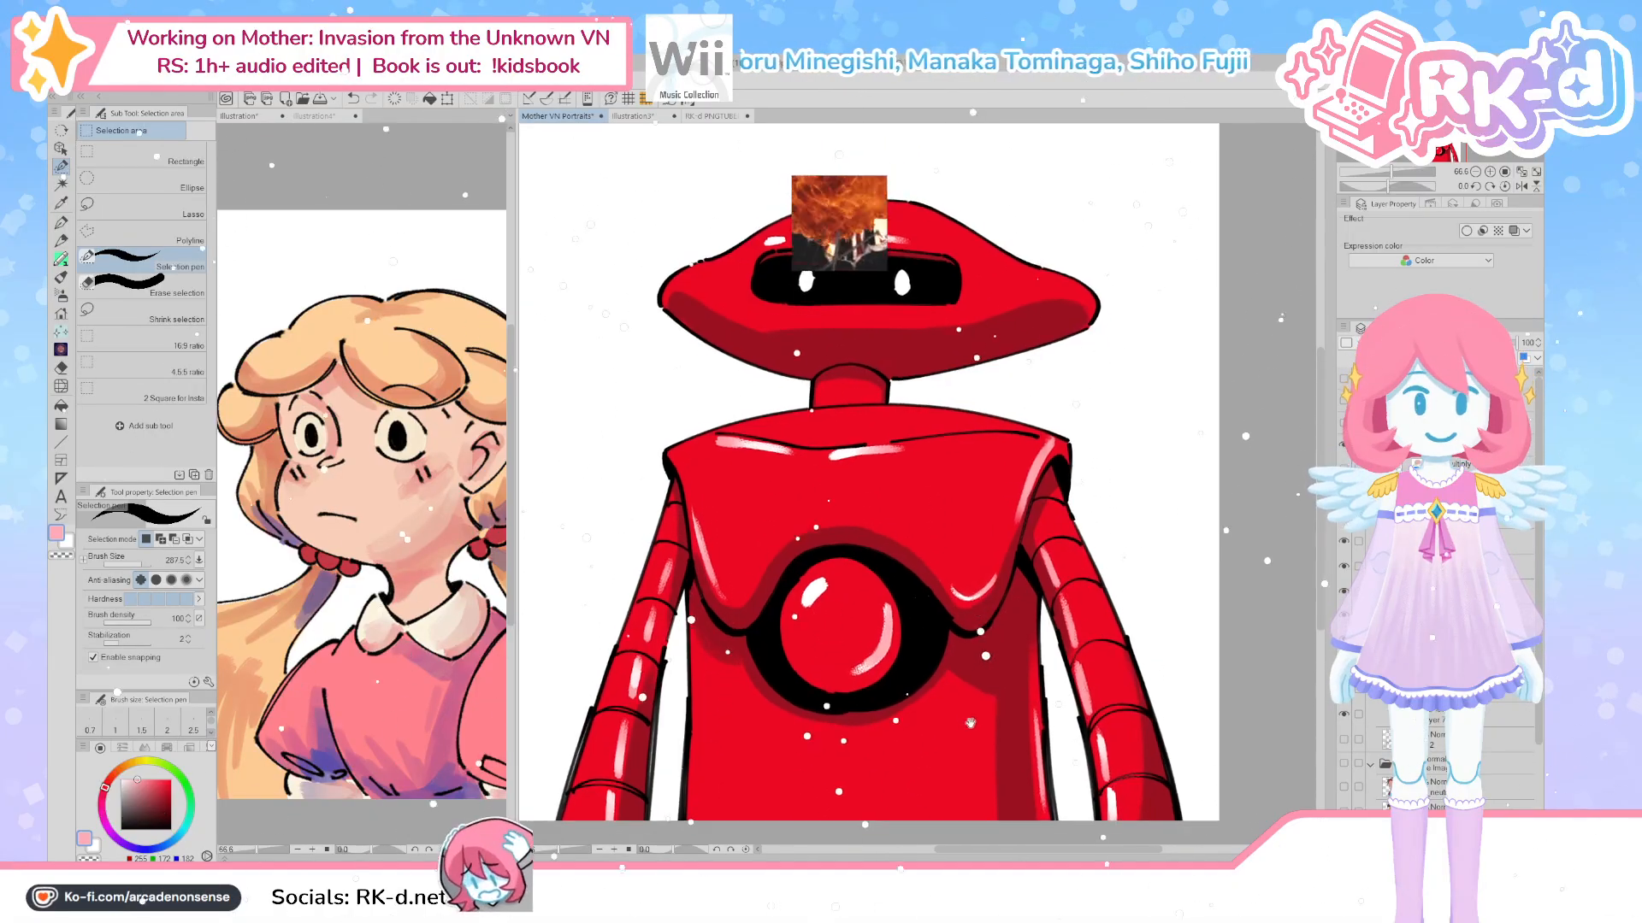
key(b)
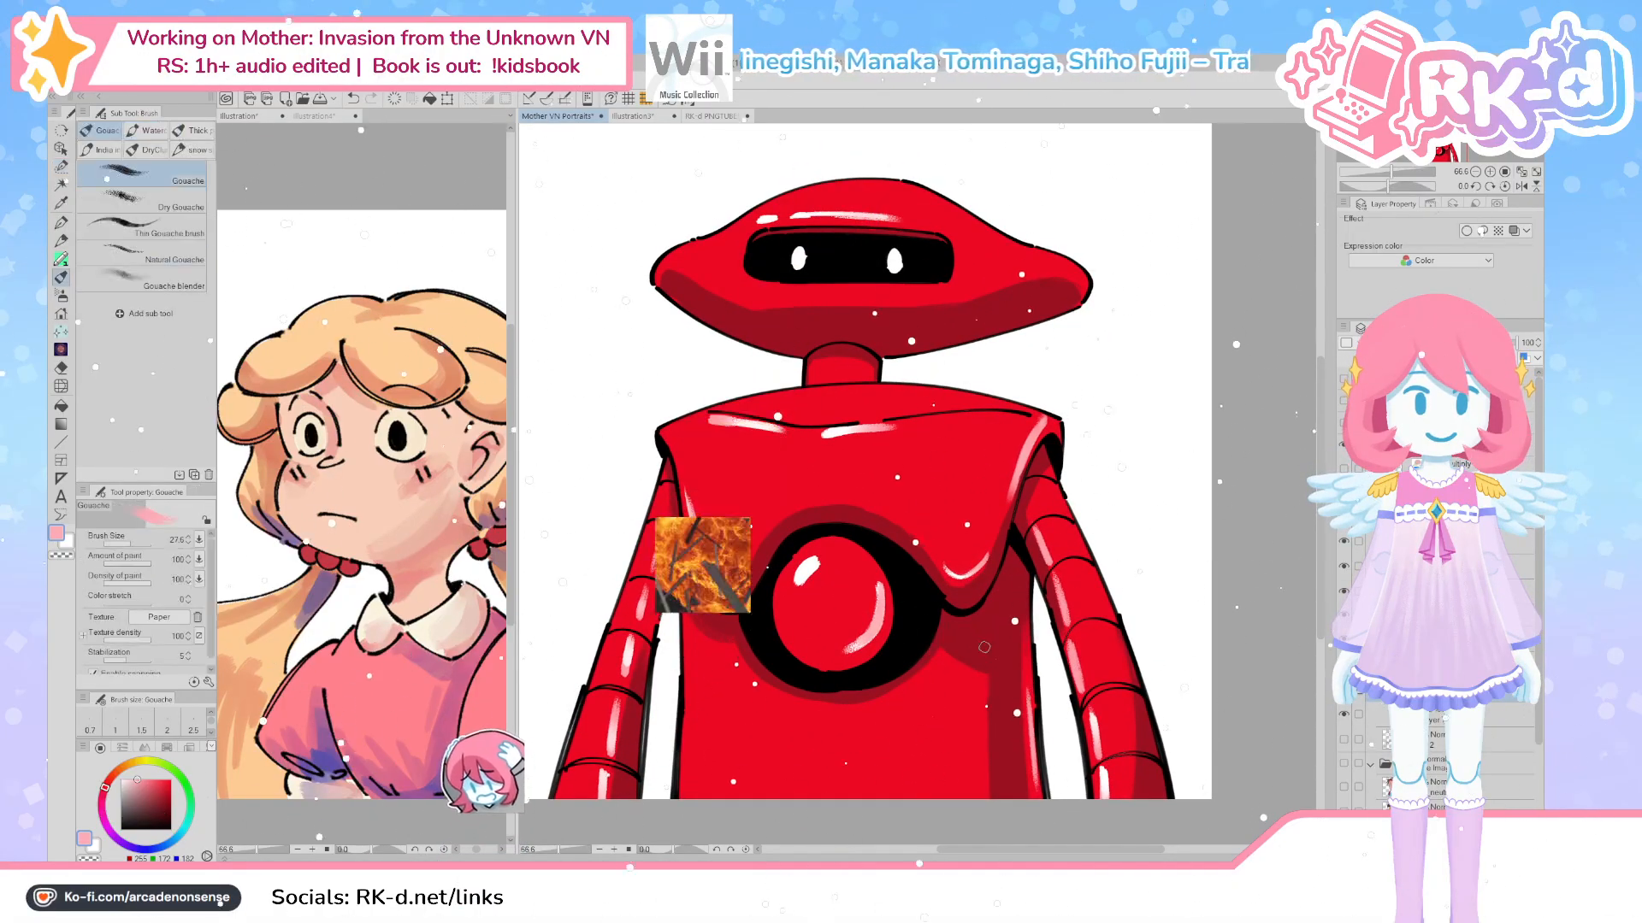
alt+click(1129, 690)
click(170, 803)
click(169, 809)
key(])
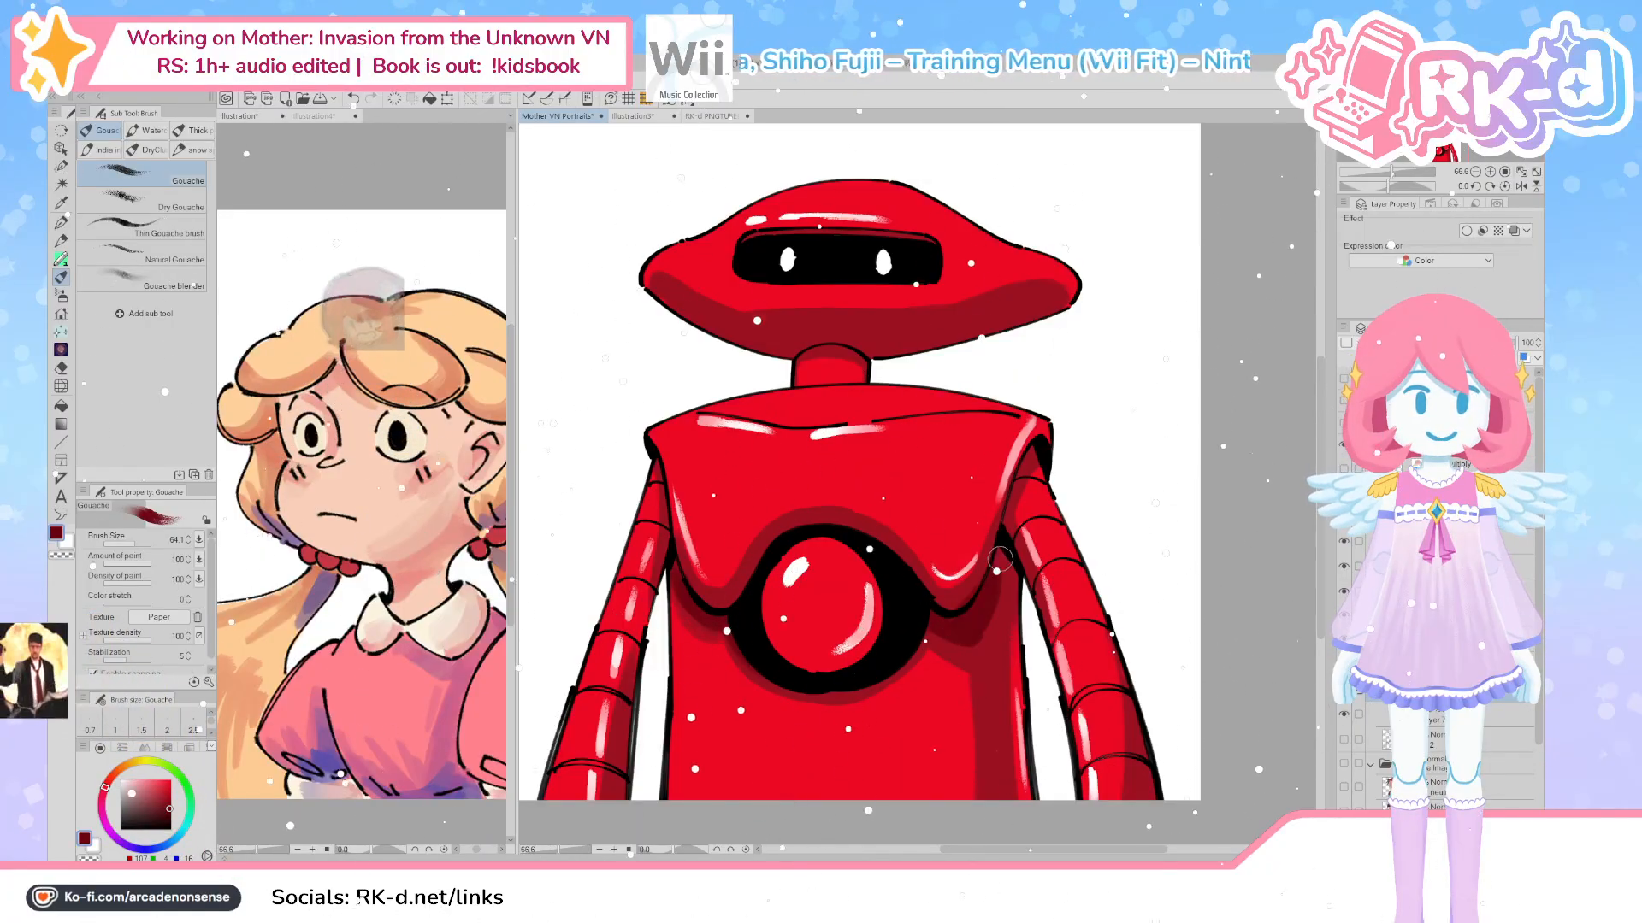
alt+click(968, 657)
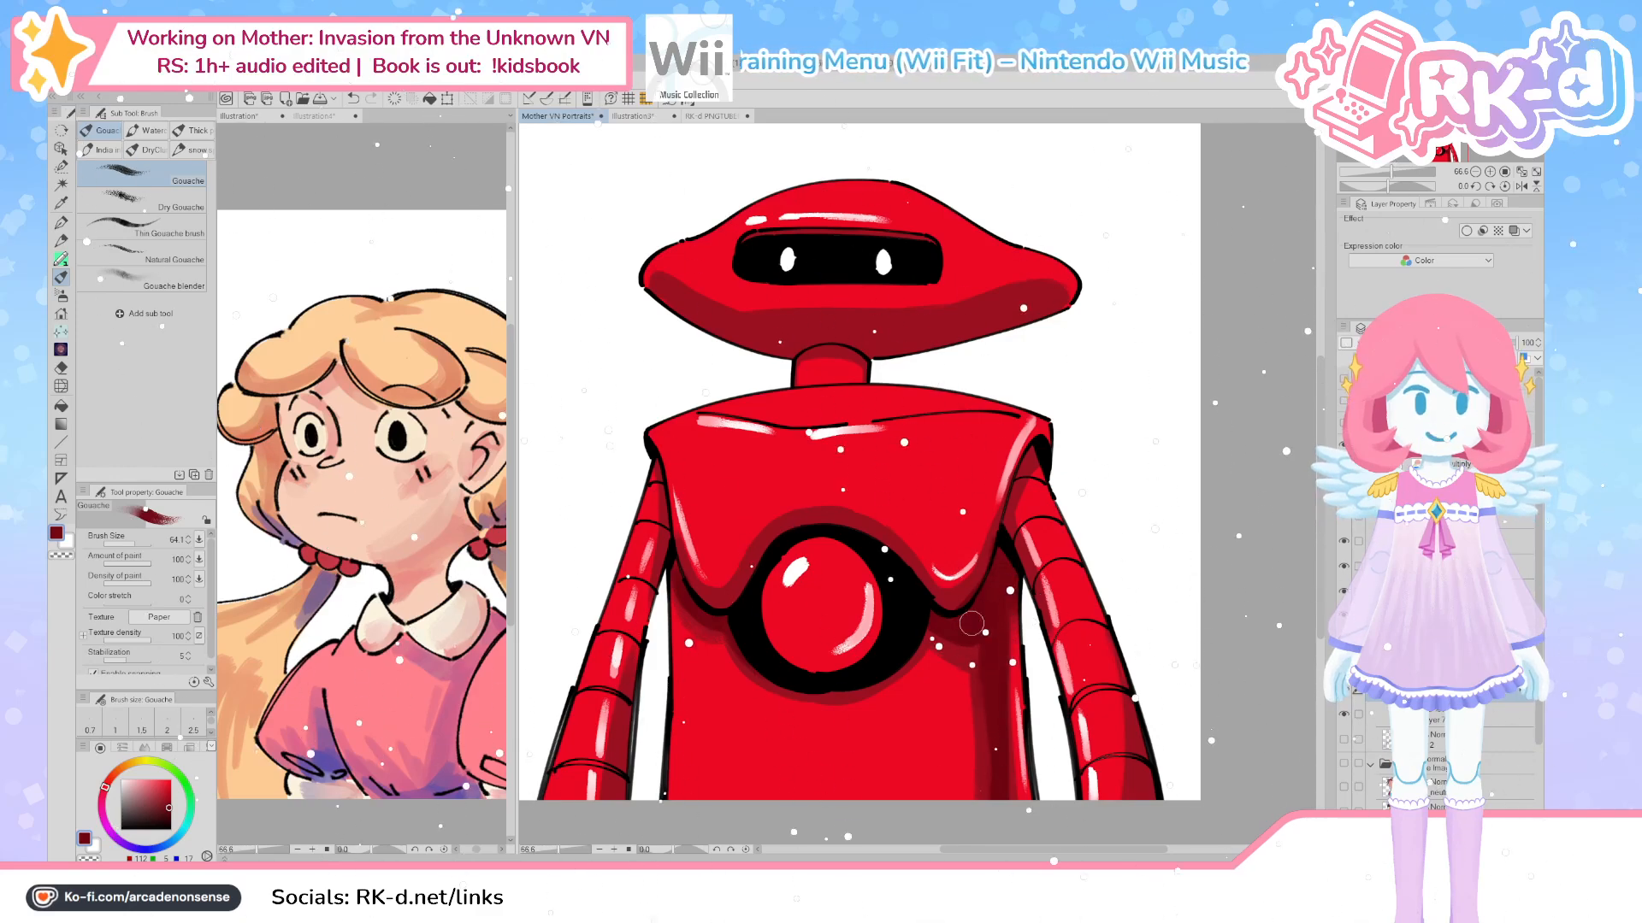
alt+click(985, 693)
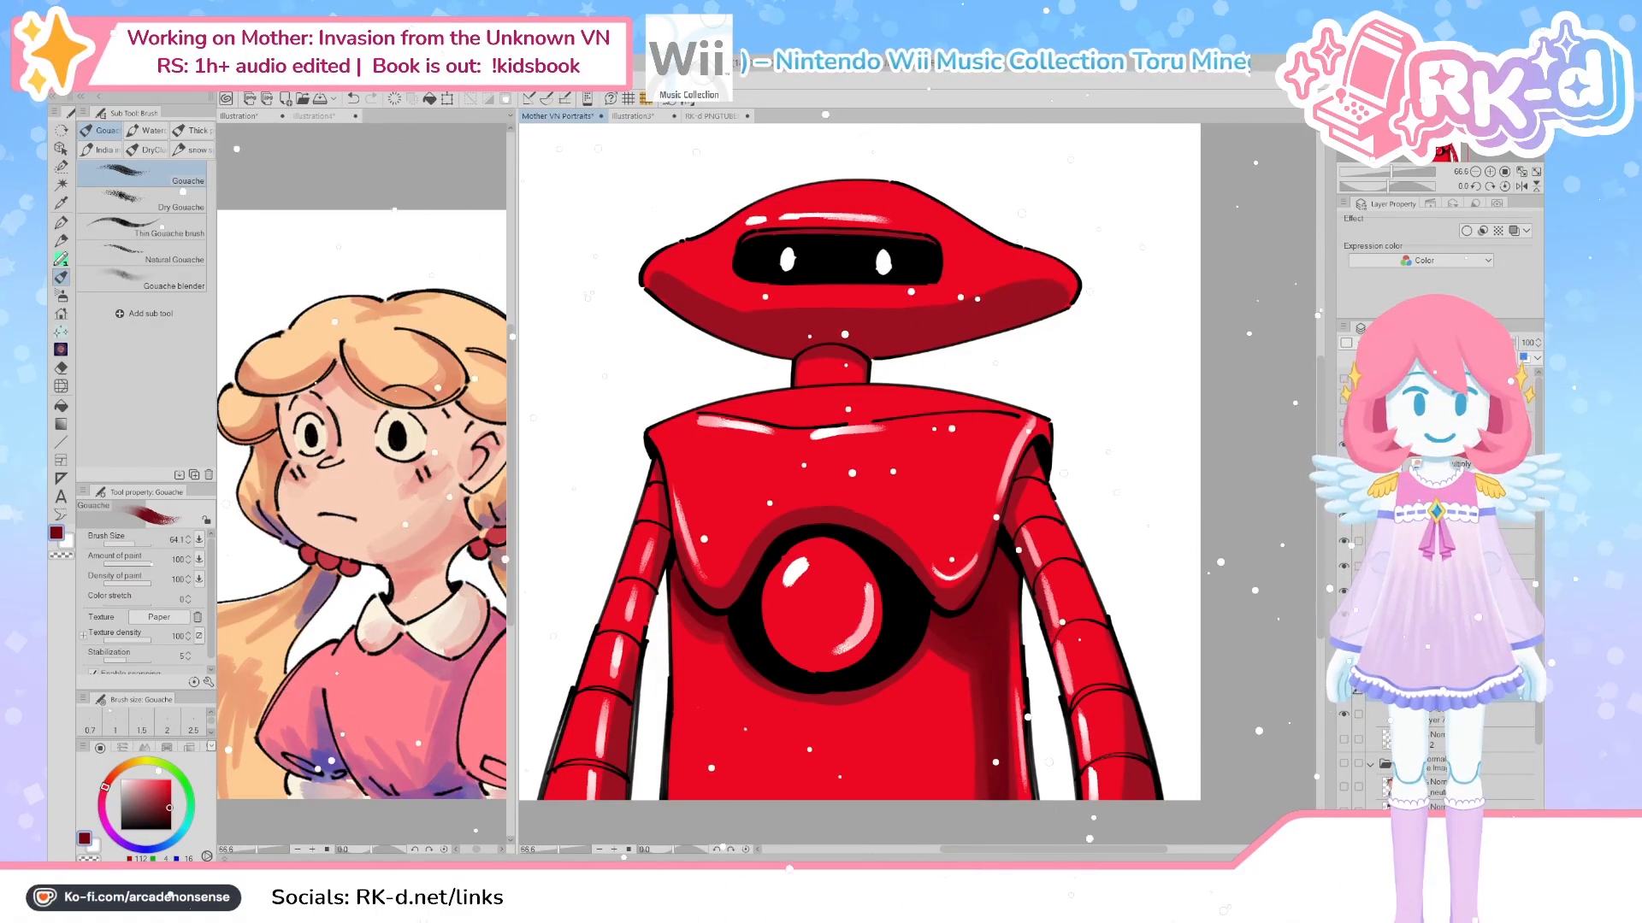
Brush soft lighter red reflections onto the lower right and left lobes of the chest plate using colours sampled there
drag(950, 533, 963, 583)
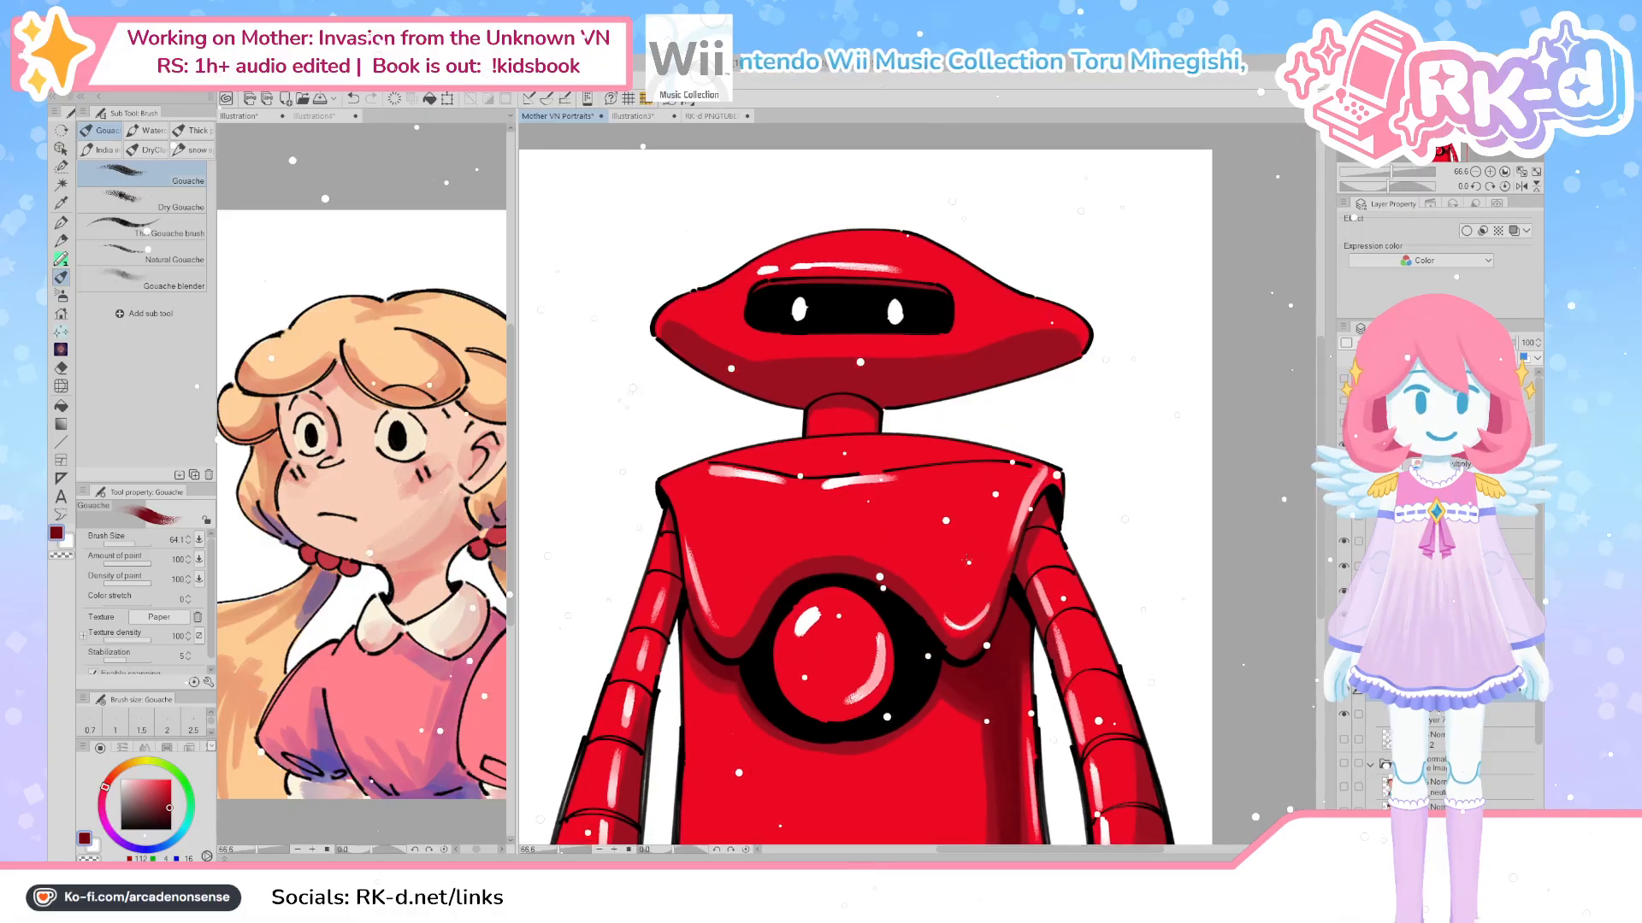
ctrl+shift+click(966, 564)
alt+click(968, 559)
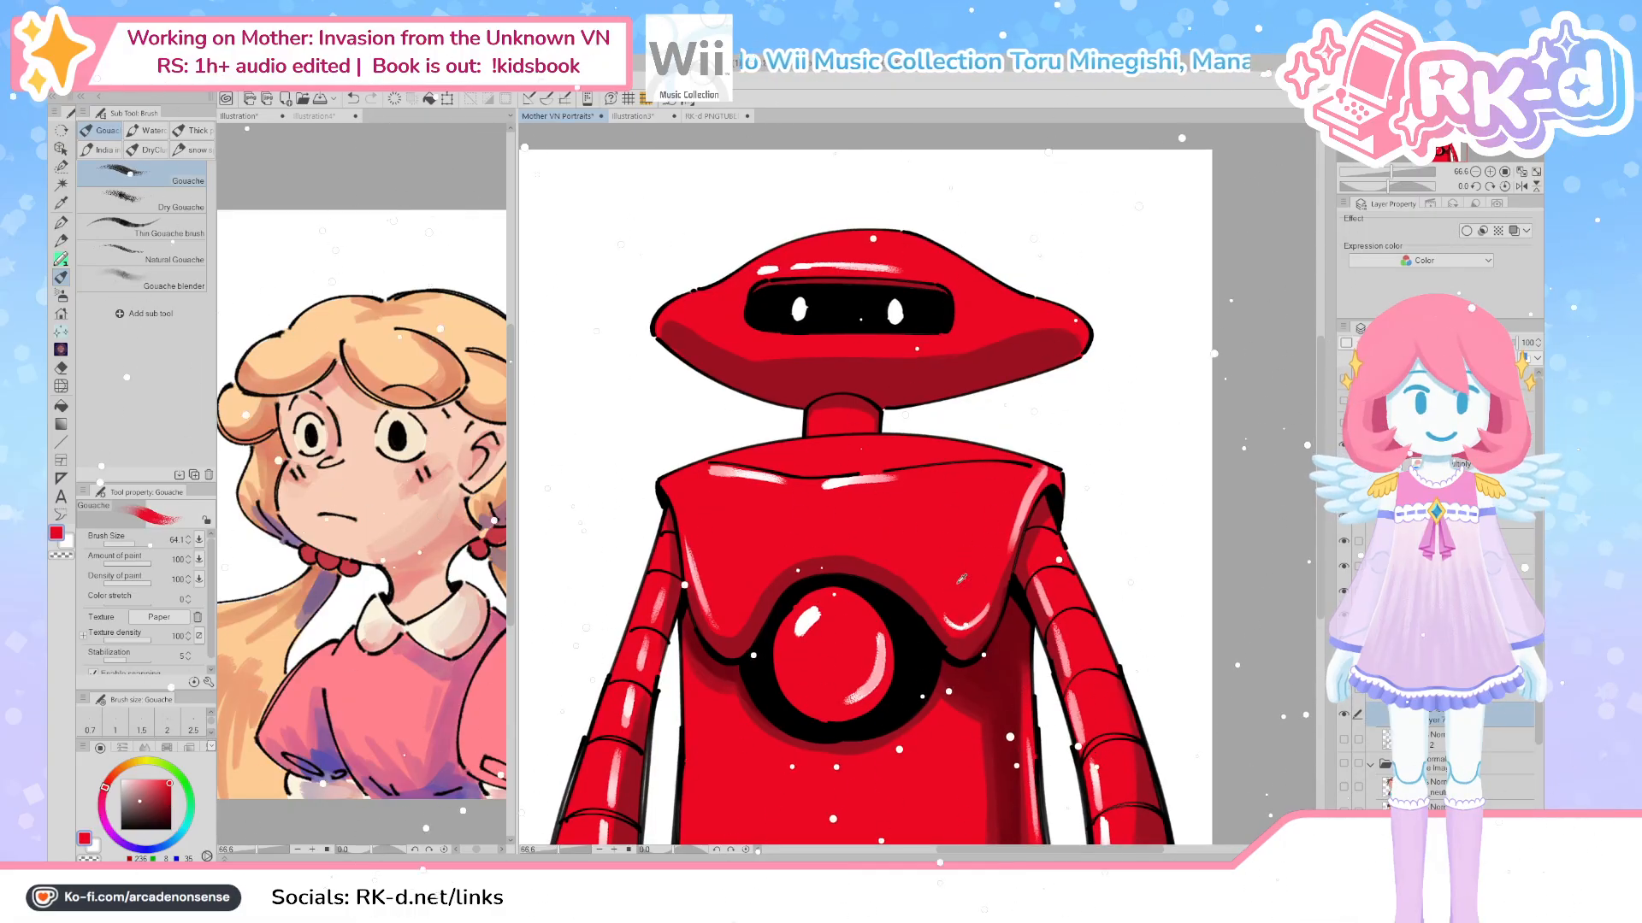
alt+click(962, 560)
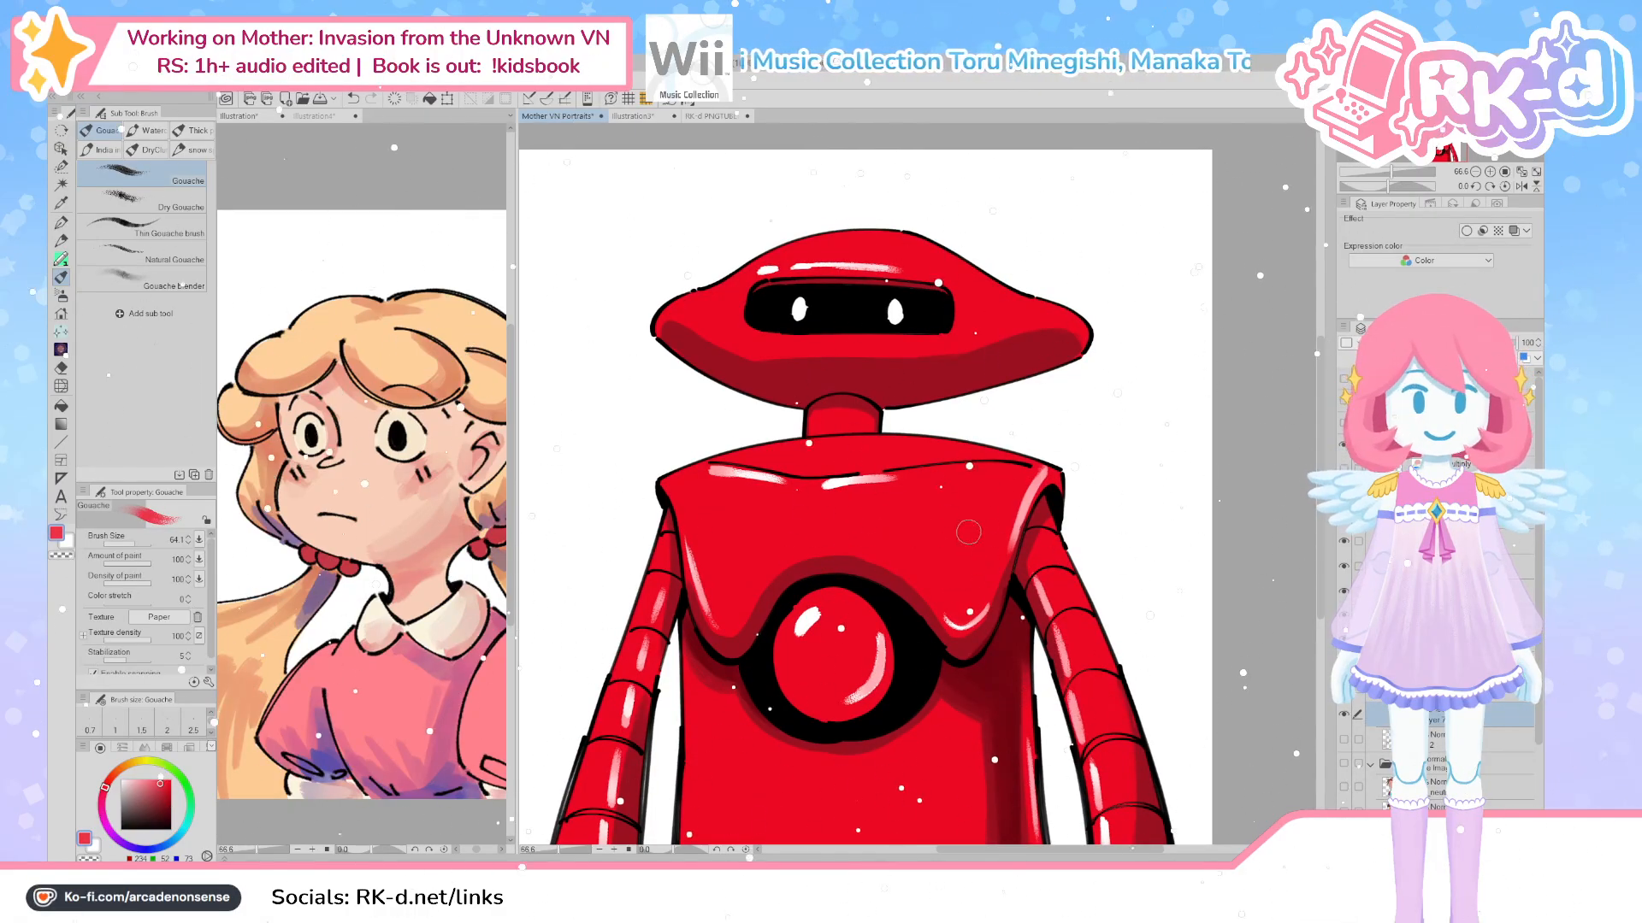
drag(975, 517, 953, 599)
mouse_move(996, 527)
mouse_down()
mouse_move(962, 608)
mouse_move(938, 586)
mouse_move(971, 562)
mouse_move(946, 577)
mouse_move(961, 567)
mouse_move(969, 595)
mouse_move(939, 610)
mouse_up()
mouse_move(711, 565)
mouse_down()
mouse_move(718, 609)
mouse_move(768, 561)
mouse_move(733, 596)
mouse_up()
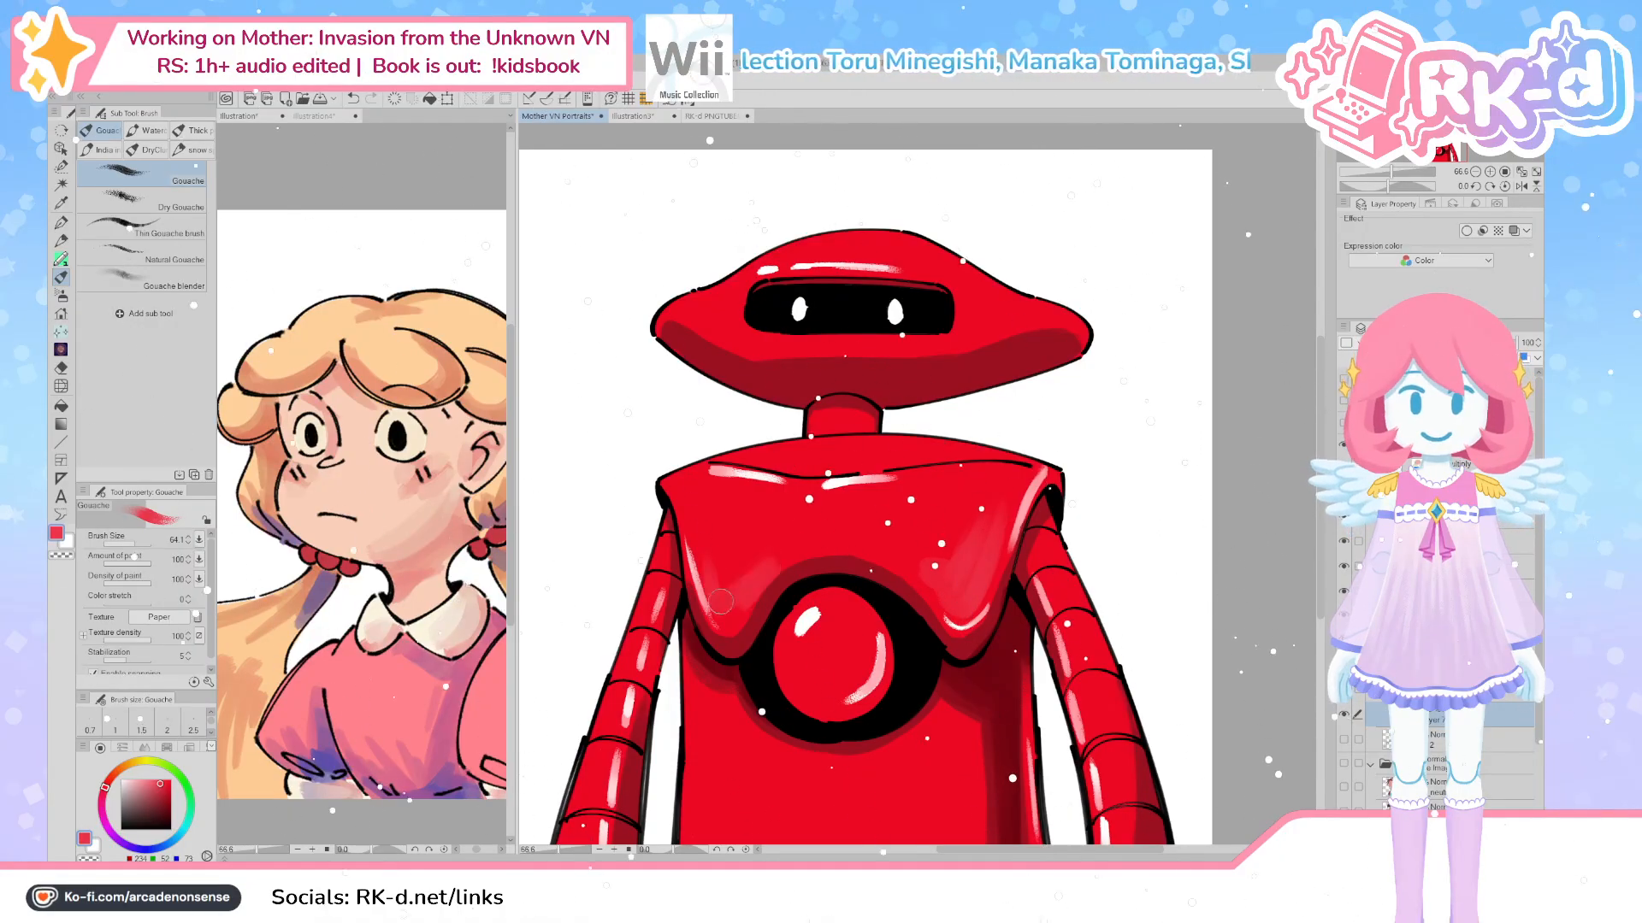
Undo the last strokes and brush a lighter red sheen across the upper surface of the head around the visor
scroll(881, 522, up, 3)
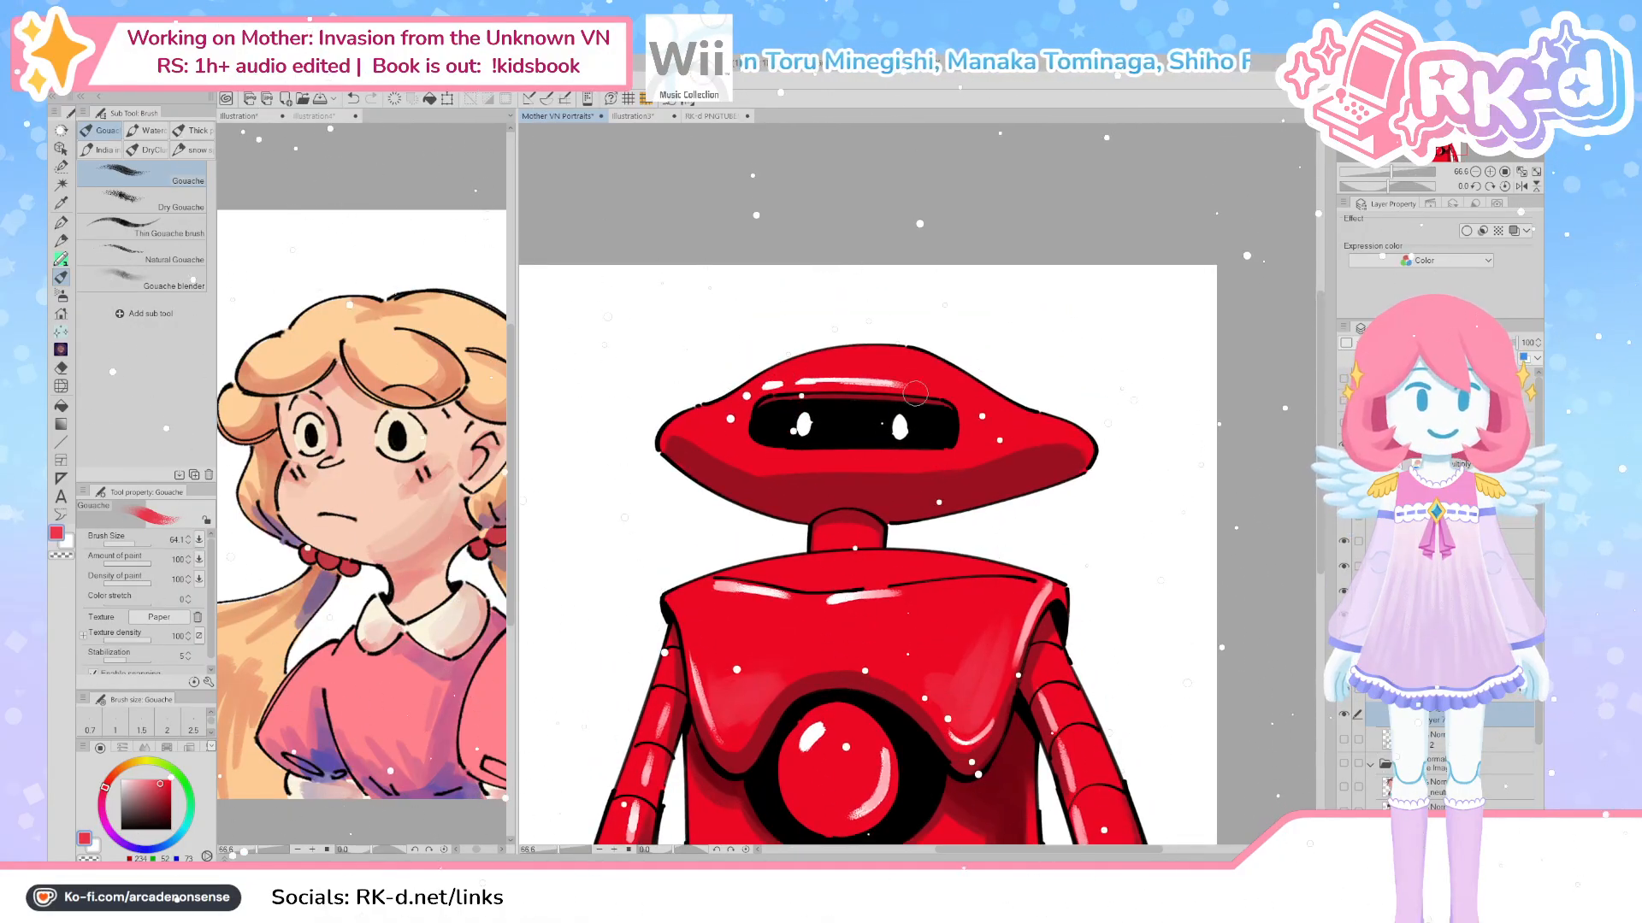
key(ctrl+z)
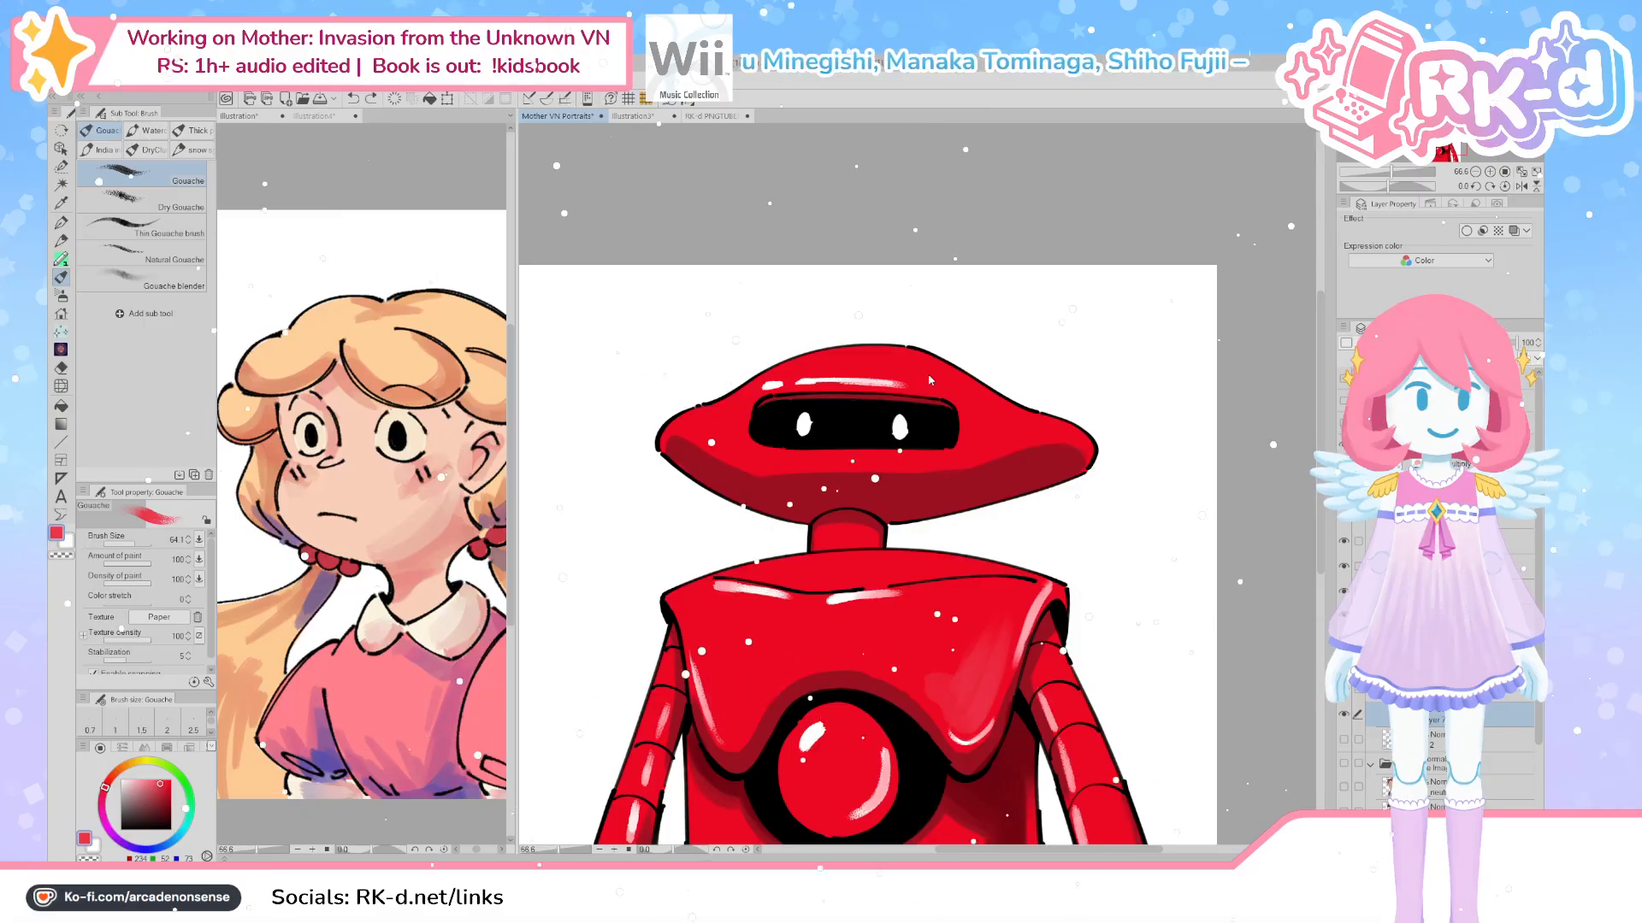
key(ctrl+z)
key(ctrl+z)
mouse_move(928, 376)
mouse_down()
mouse_move(851, 368)
mouse_move(773, 386)
mouse_move(677, 438)
mouse_up()
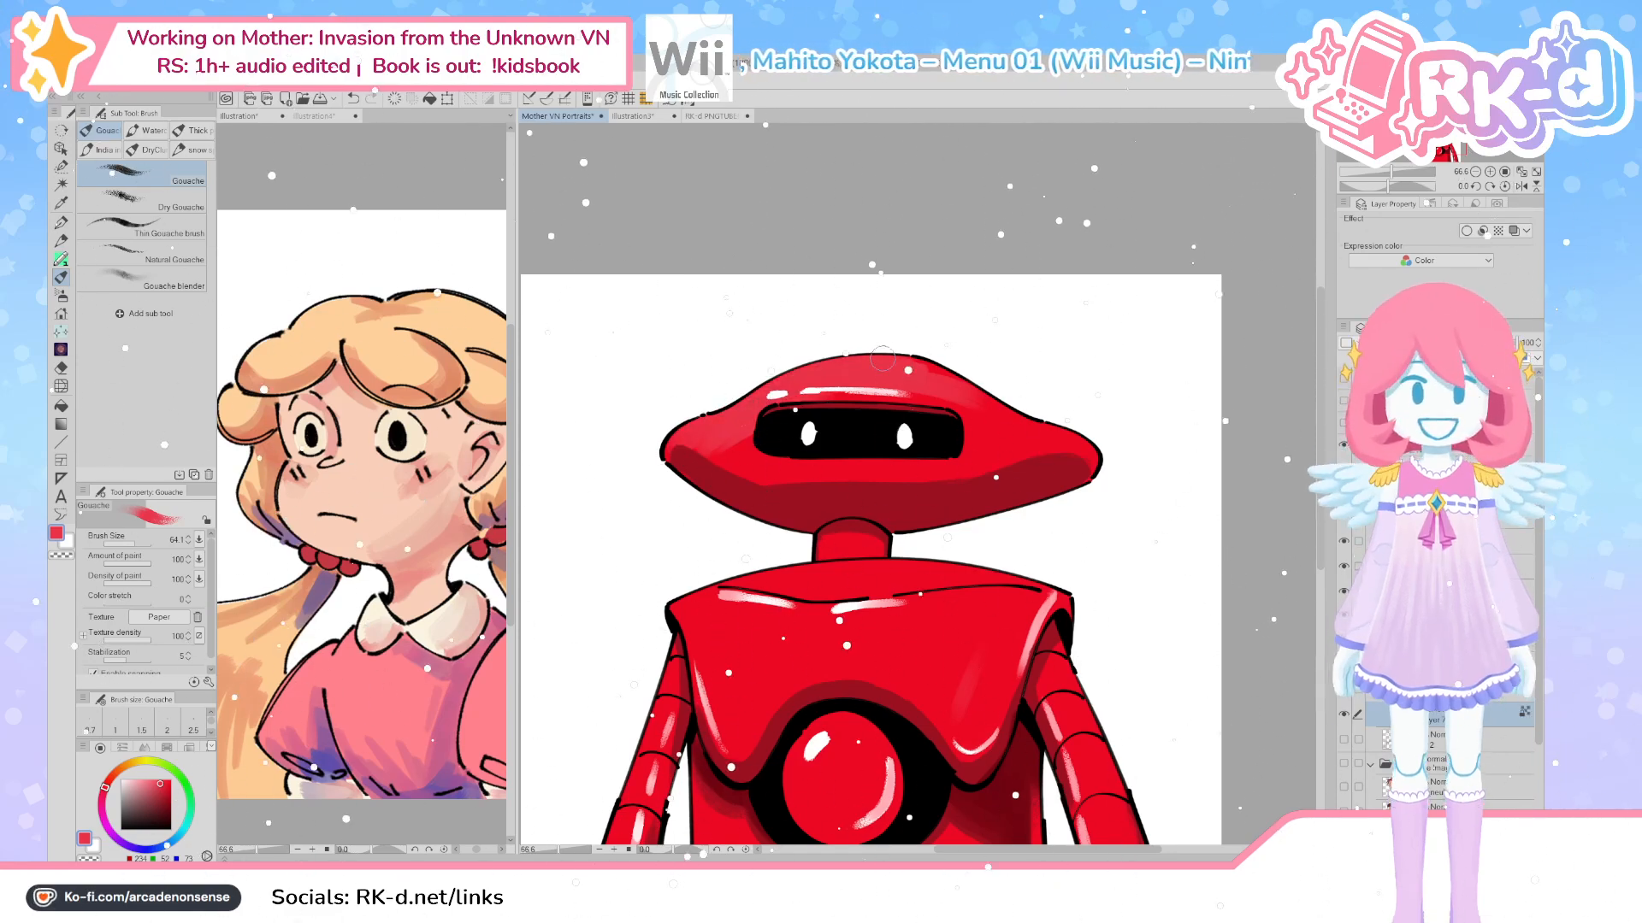
mouse_move(714, 440)
mouse_down()
mouse_move(975, 406)
mouse_move(834, 400)
mouse_move(1013, 421)
mouse_move(975, 398)
mouse_move(1058, 453)
mouse_up()
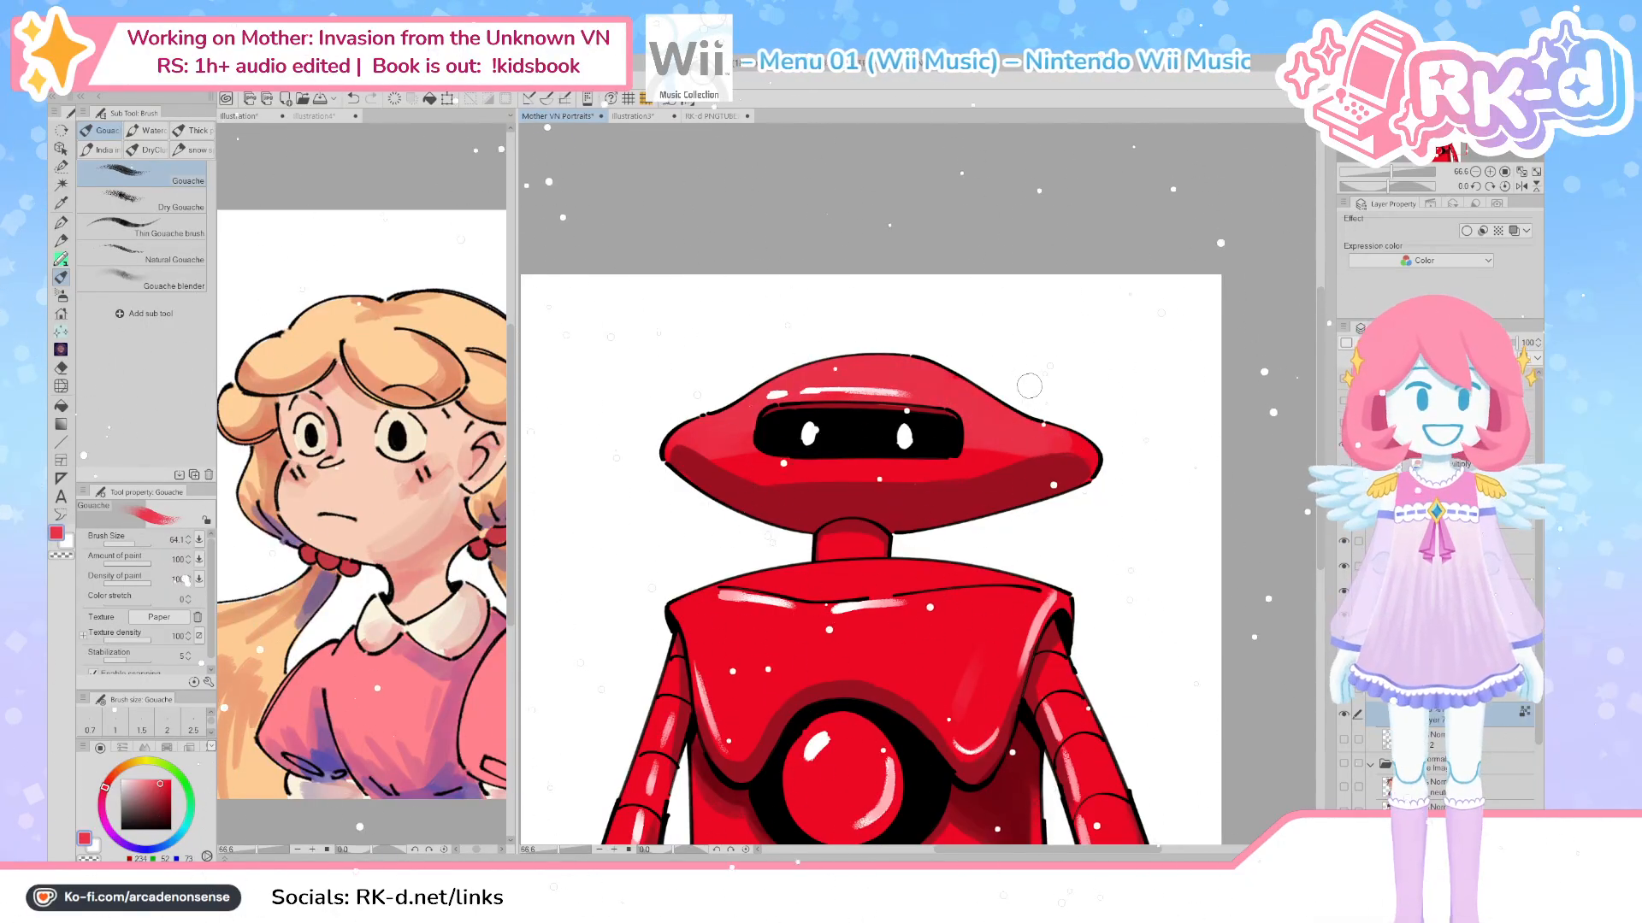
Blend the head's right side and lower left shadow edge with reds sampled from the neighbouring areas
alt+click(982, 470)
drag(983, 452, 1057, 445)
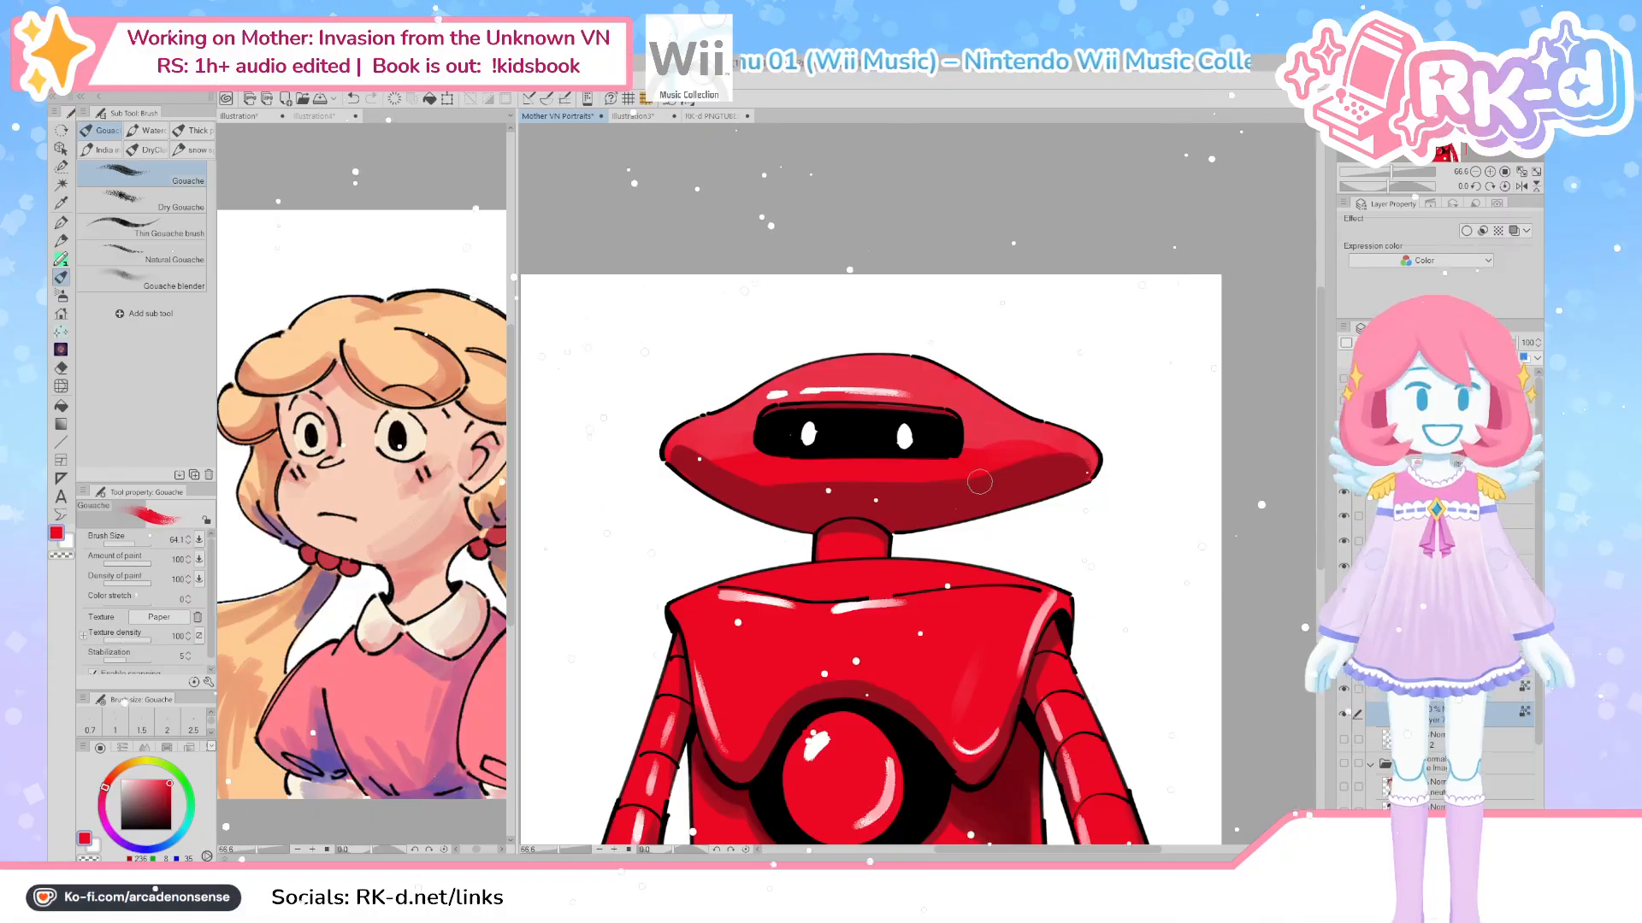
alt+click(1021, 427)
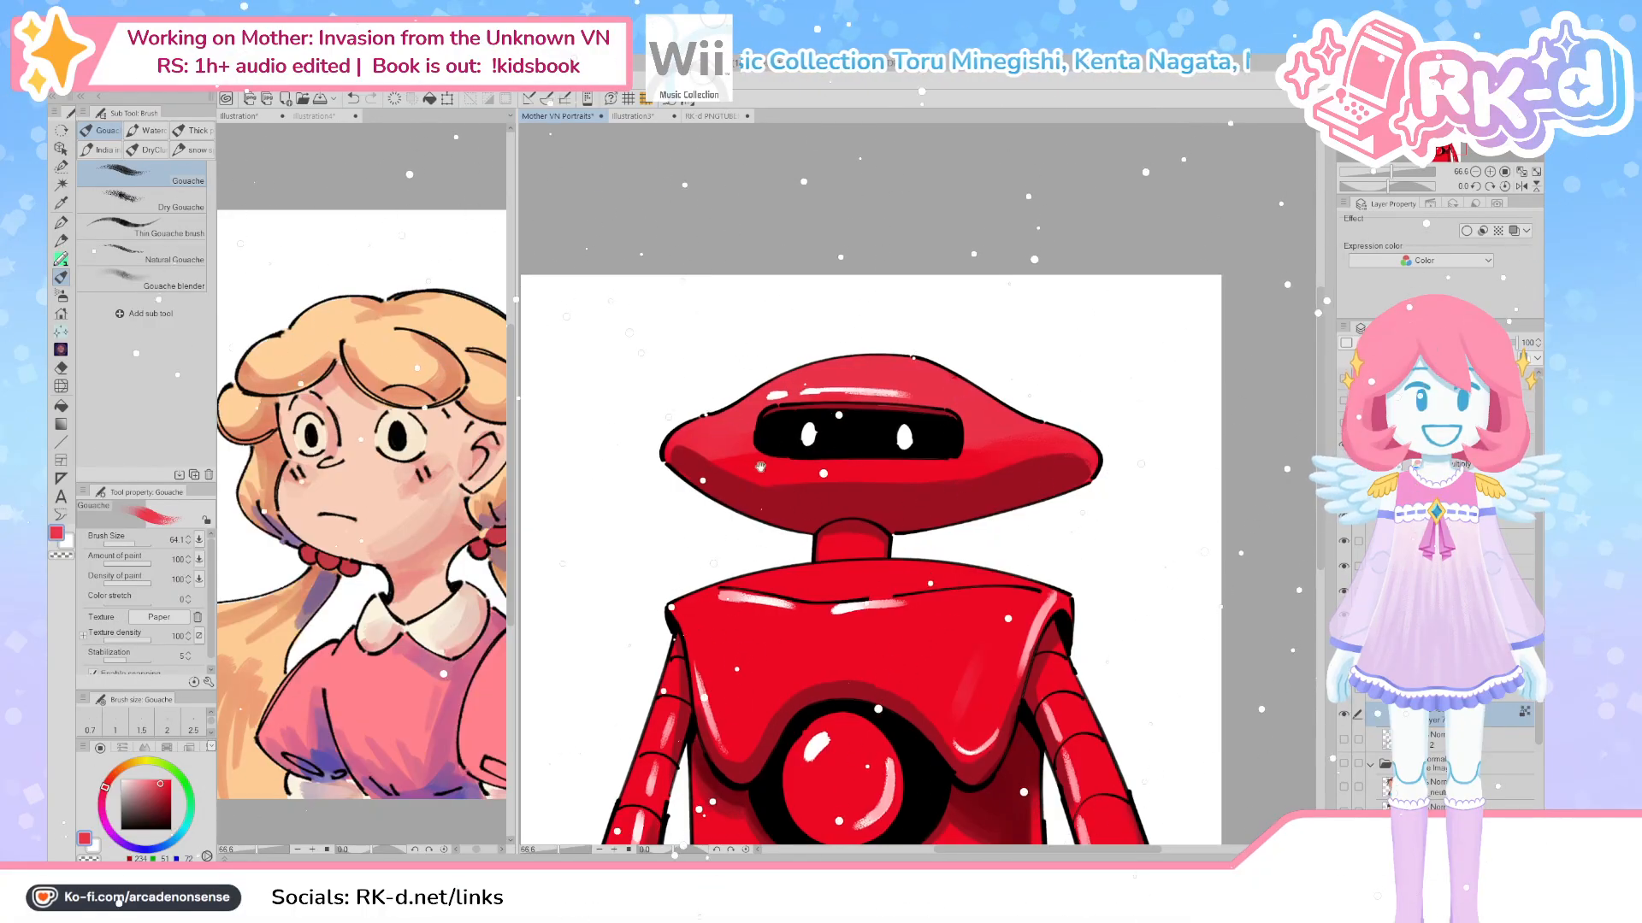
drag(959, 388, 972, 422)
alt+click(768, 506)
drag(749, 482, 655, 501)
alt+click(705, 462)
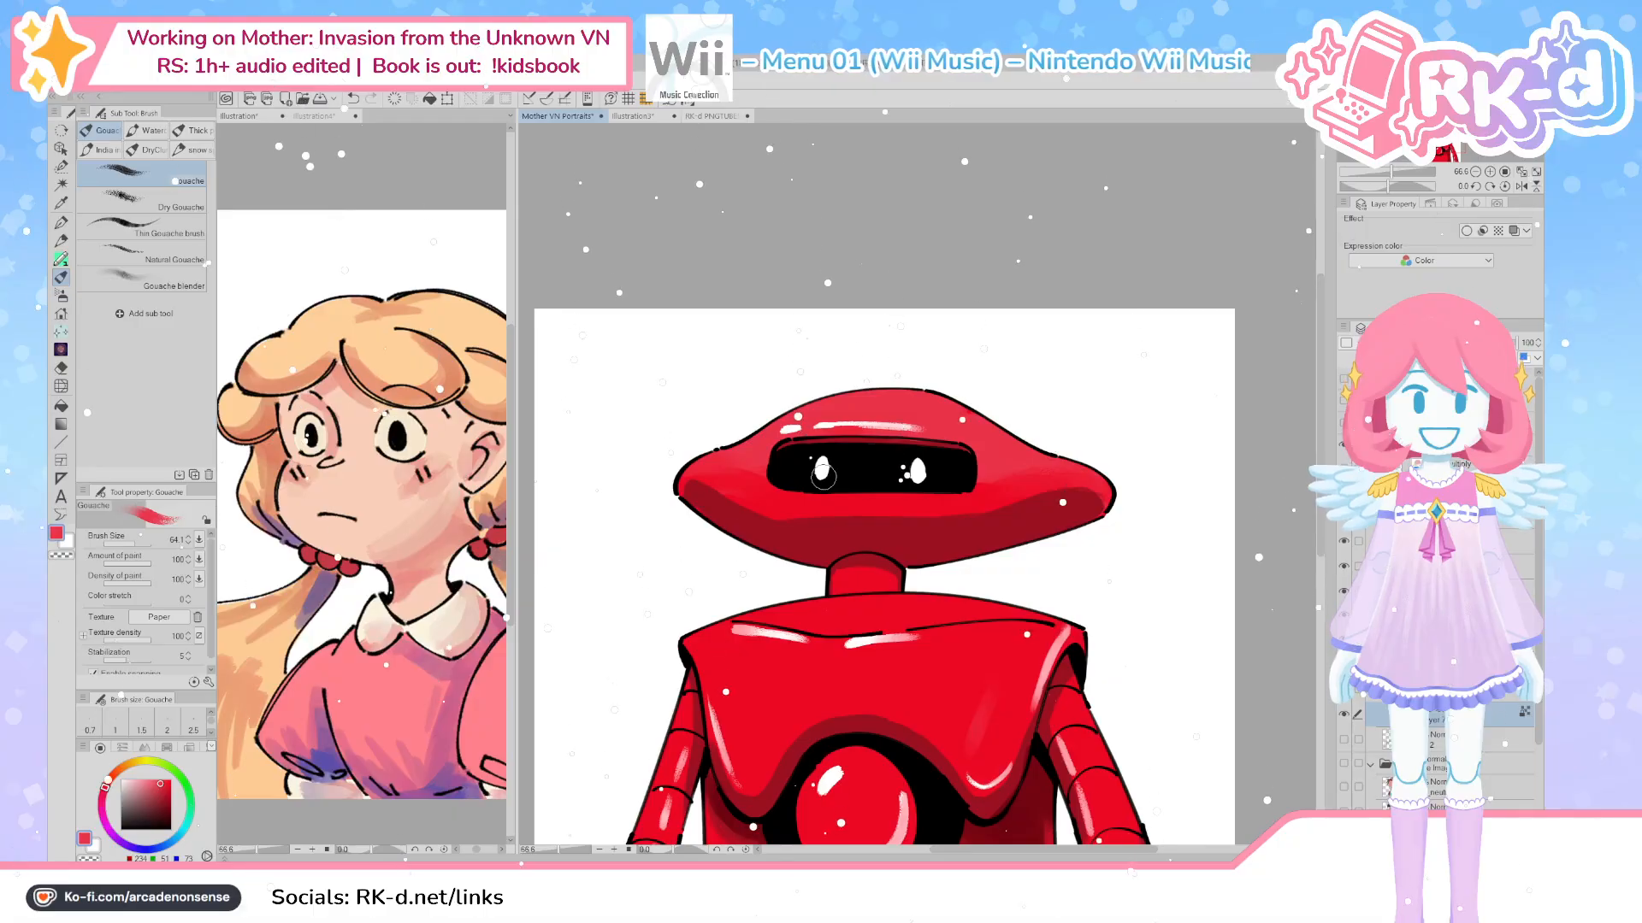
Brush lighter red over the shoulder area below the neck and the upper chest plate, adjusting the brush size
drag(972, 426, 985, 436)
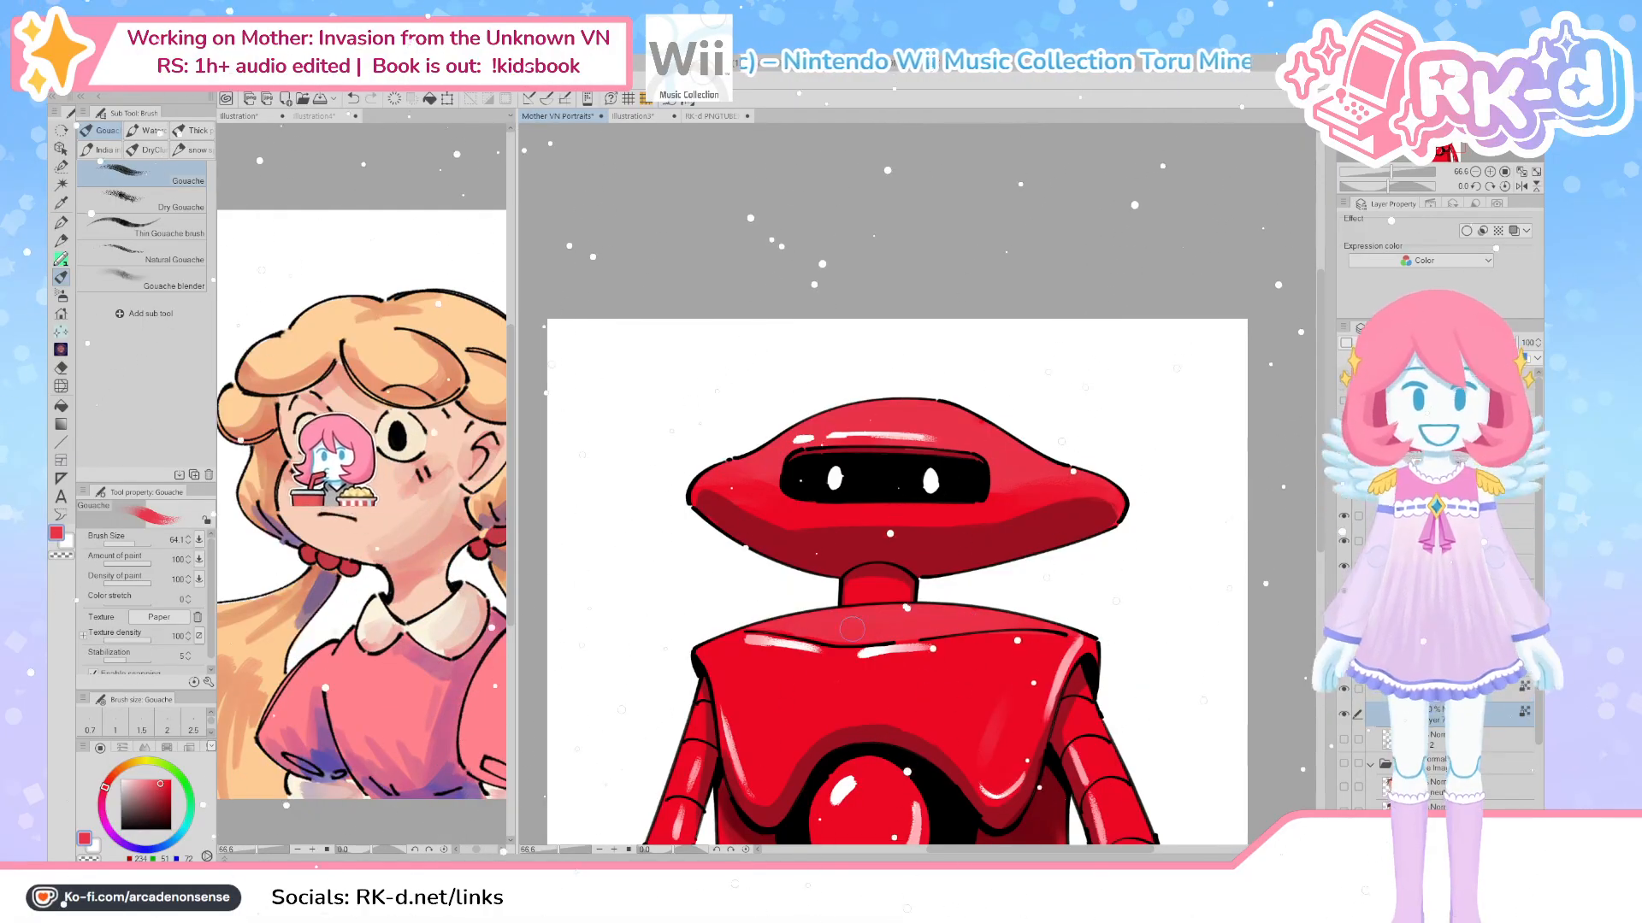
drag(1134, 644, 1151, 401)
drag(1036, 725, 1041, 784)
key(bracketright)
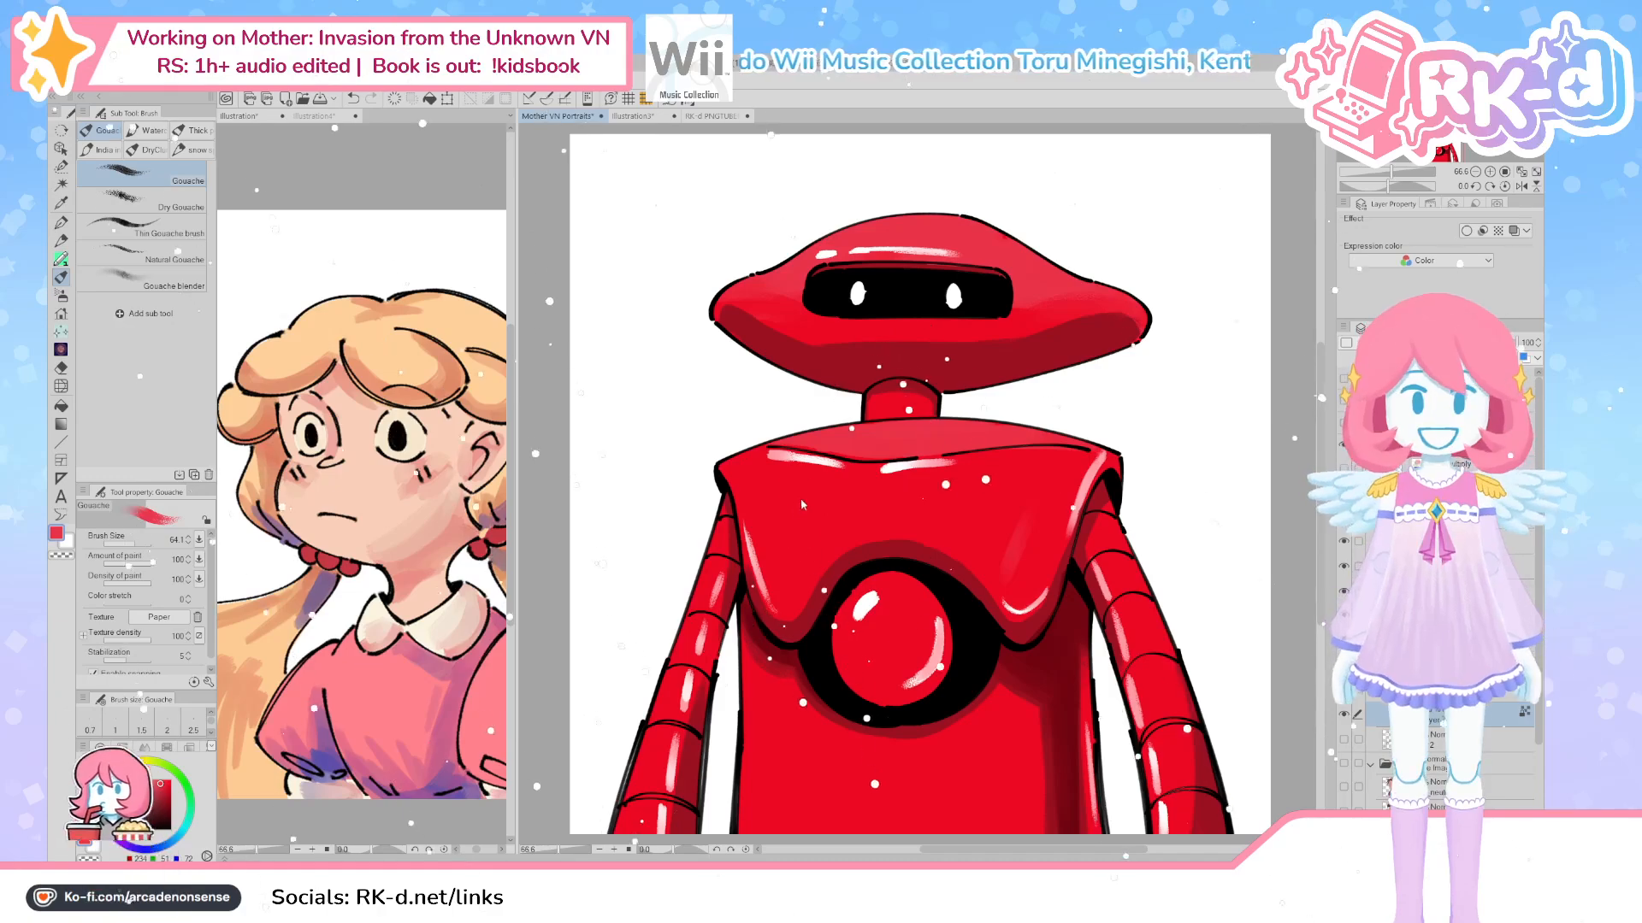
key(bracketleft)
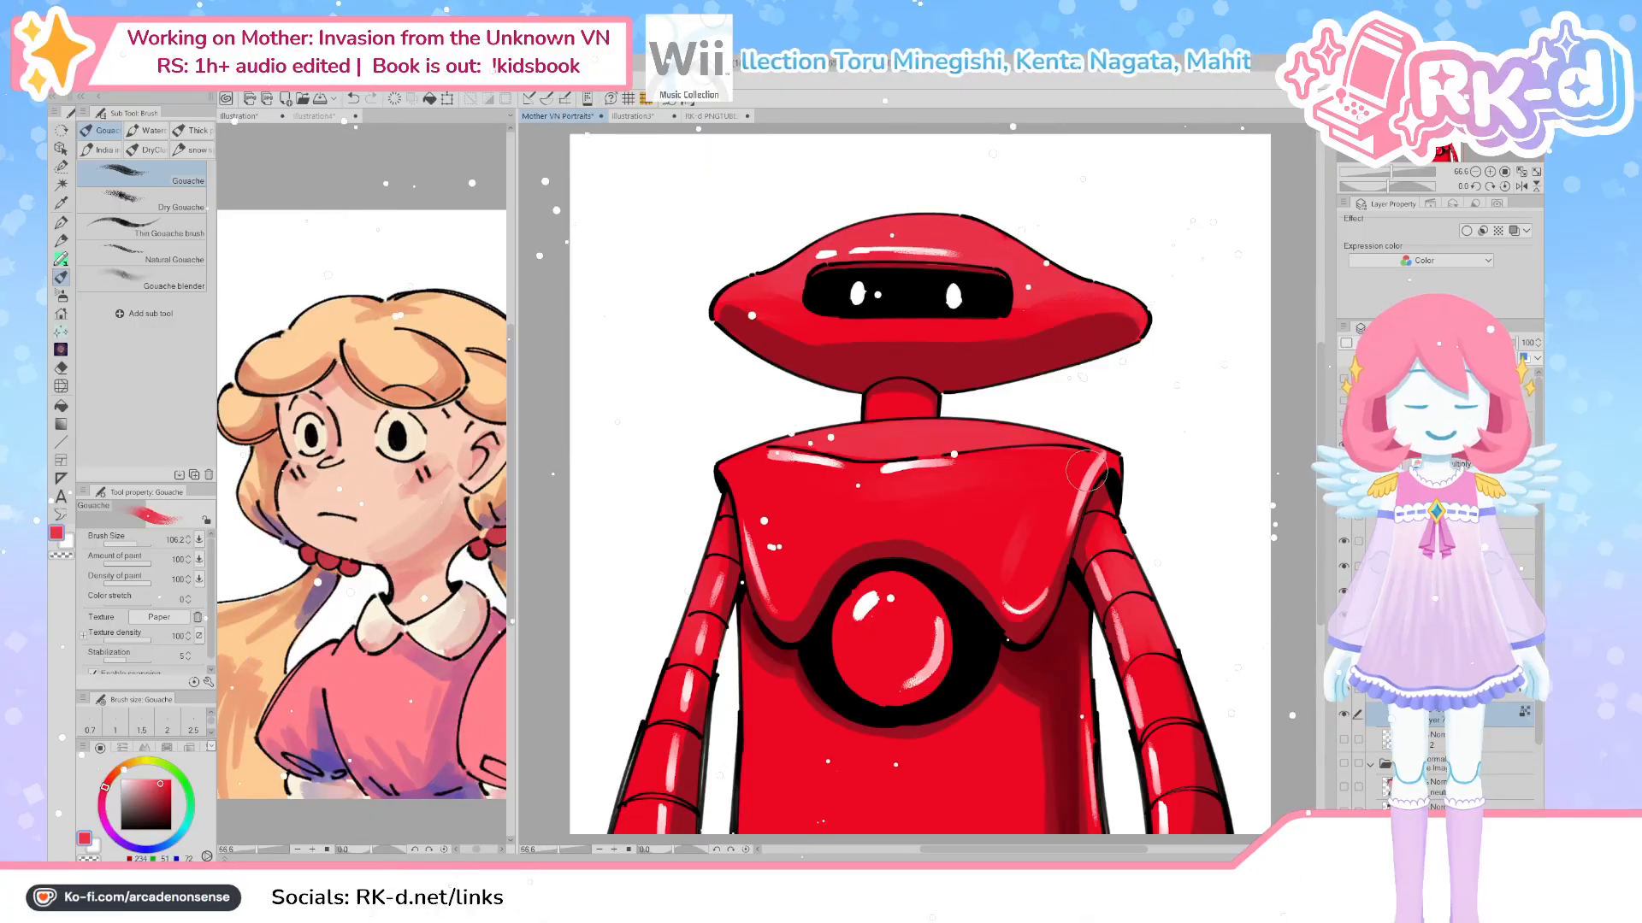
scroll(1085, 470, down, 1)
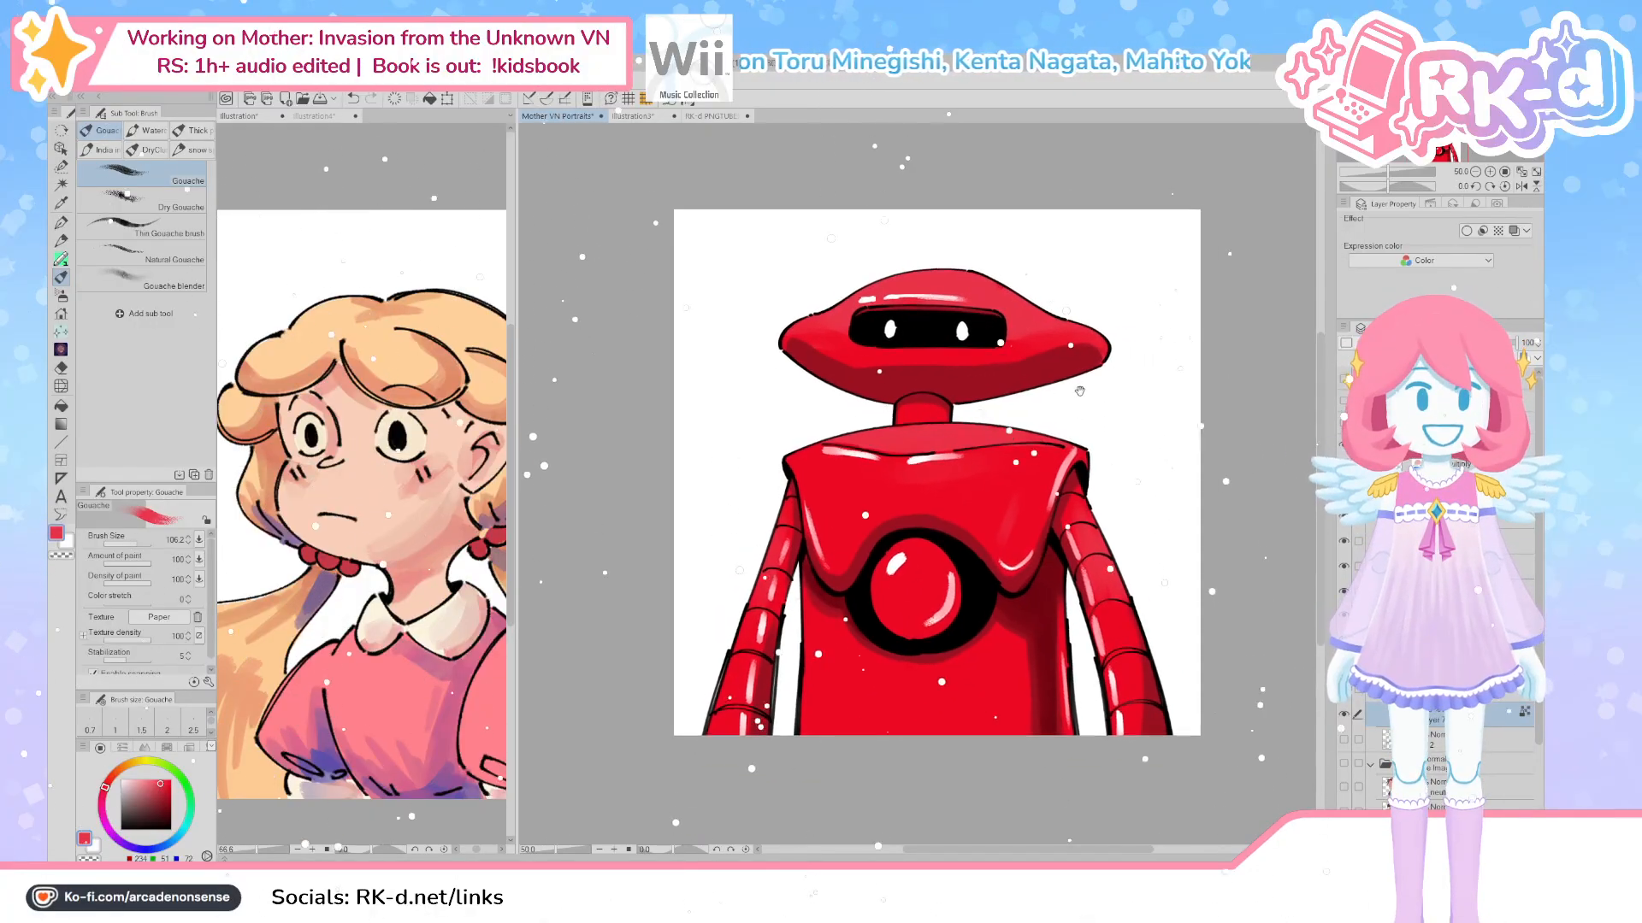
drag(1042, 483, 1014, 486)
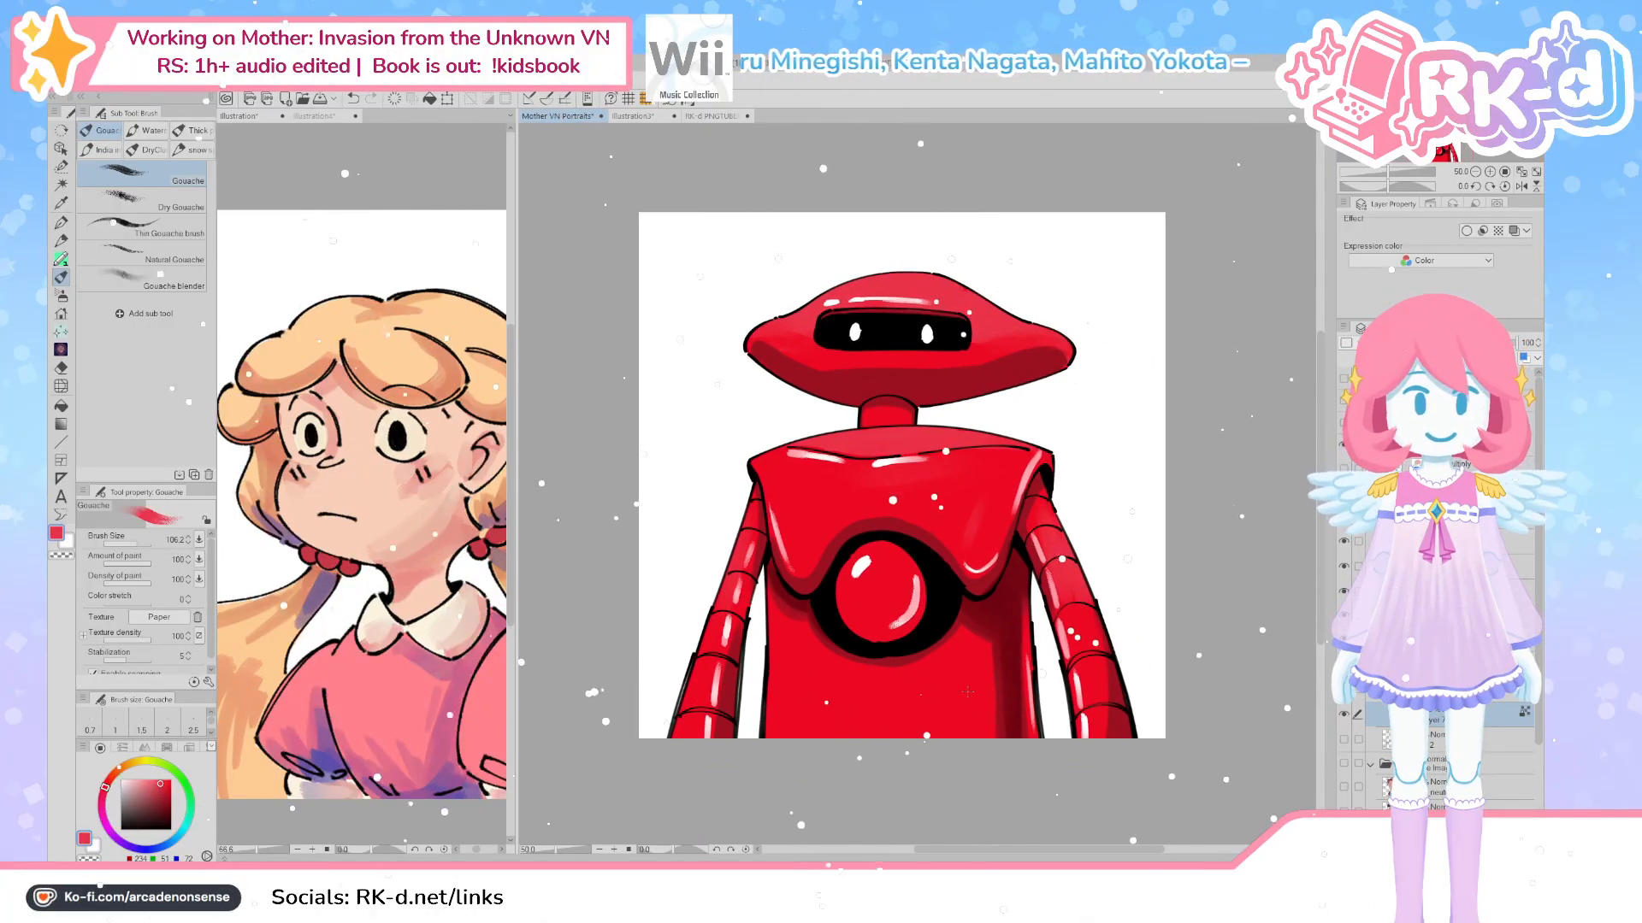
Blend a slightly darker red across the bottom of the torso with the brush enlarged to size 130.5
alt+click(967, 690)
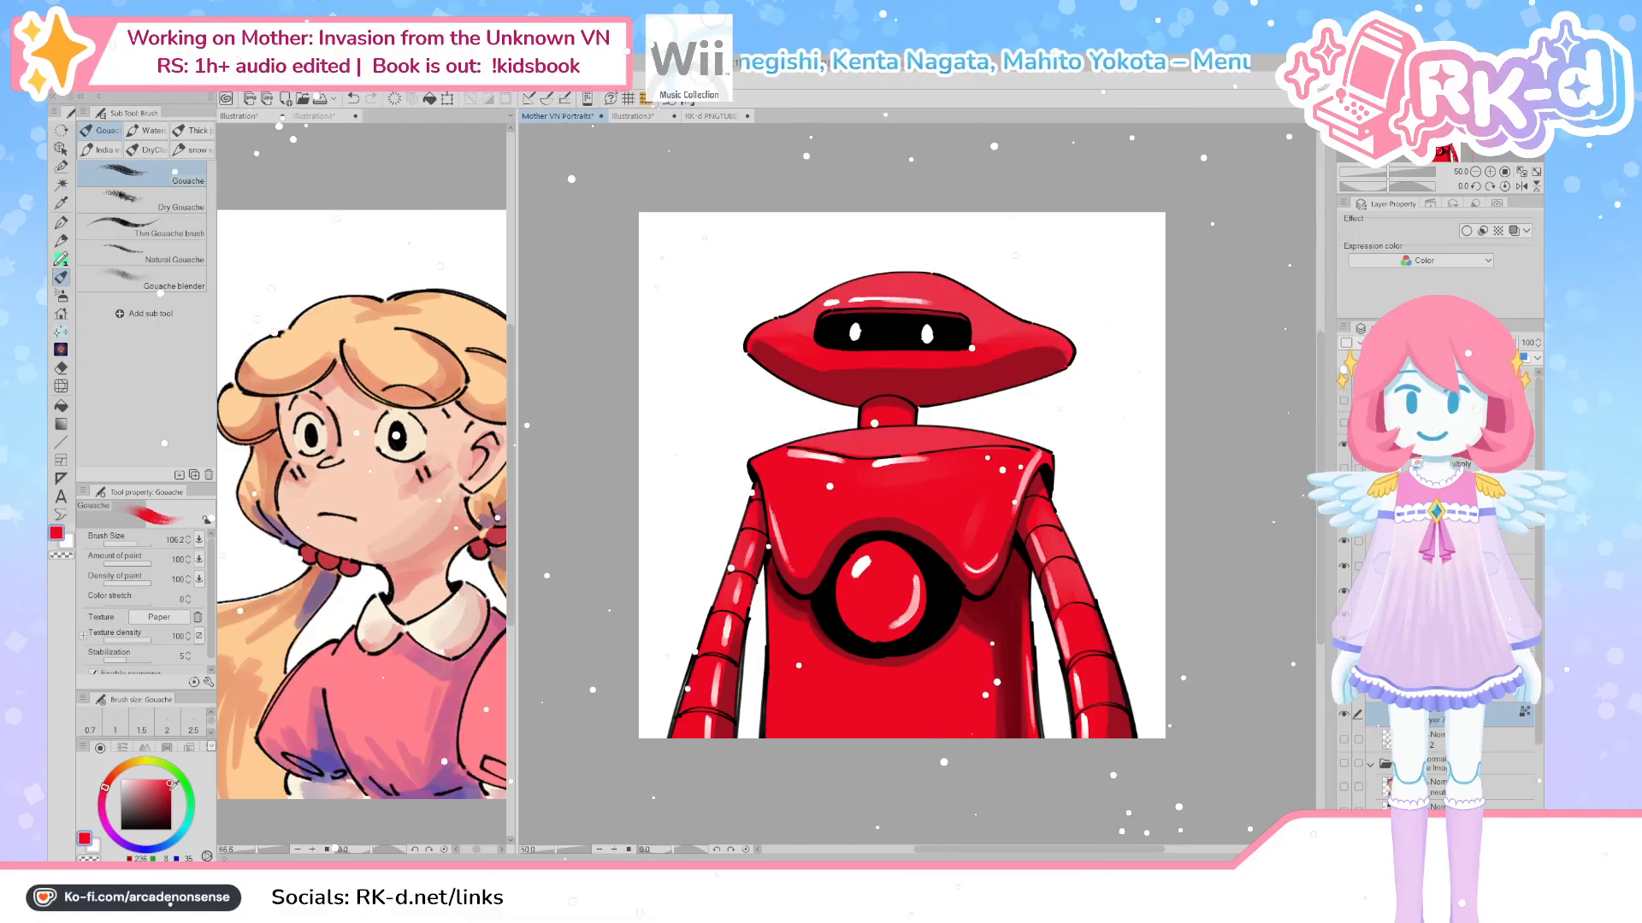
key(])
key(])
mouse_move(949, 711)
mouse_down()
mouse_move(946, 756)
mouse_move(924, 720)
mouse_move(960, 716)
mouse_up()
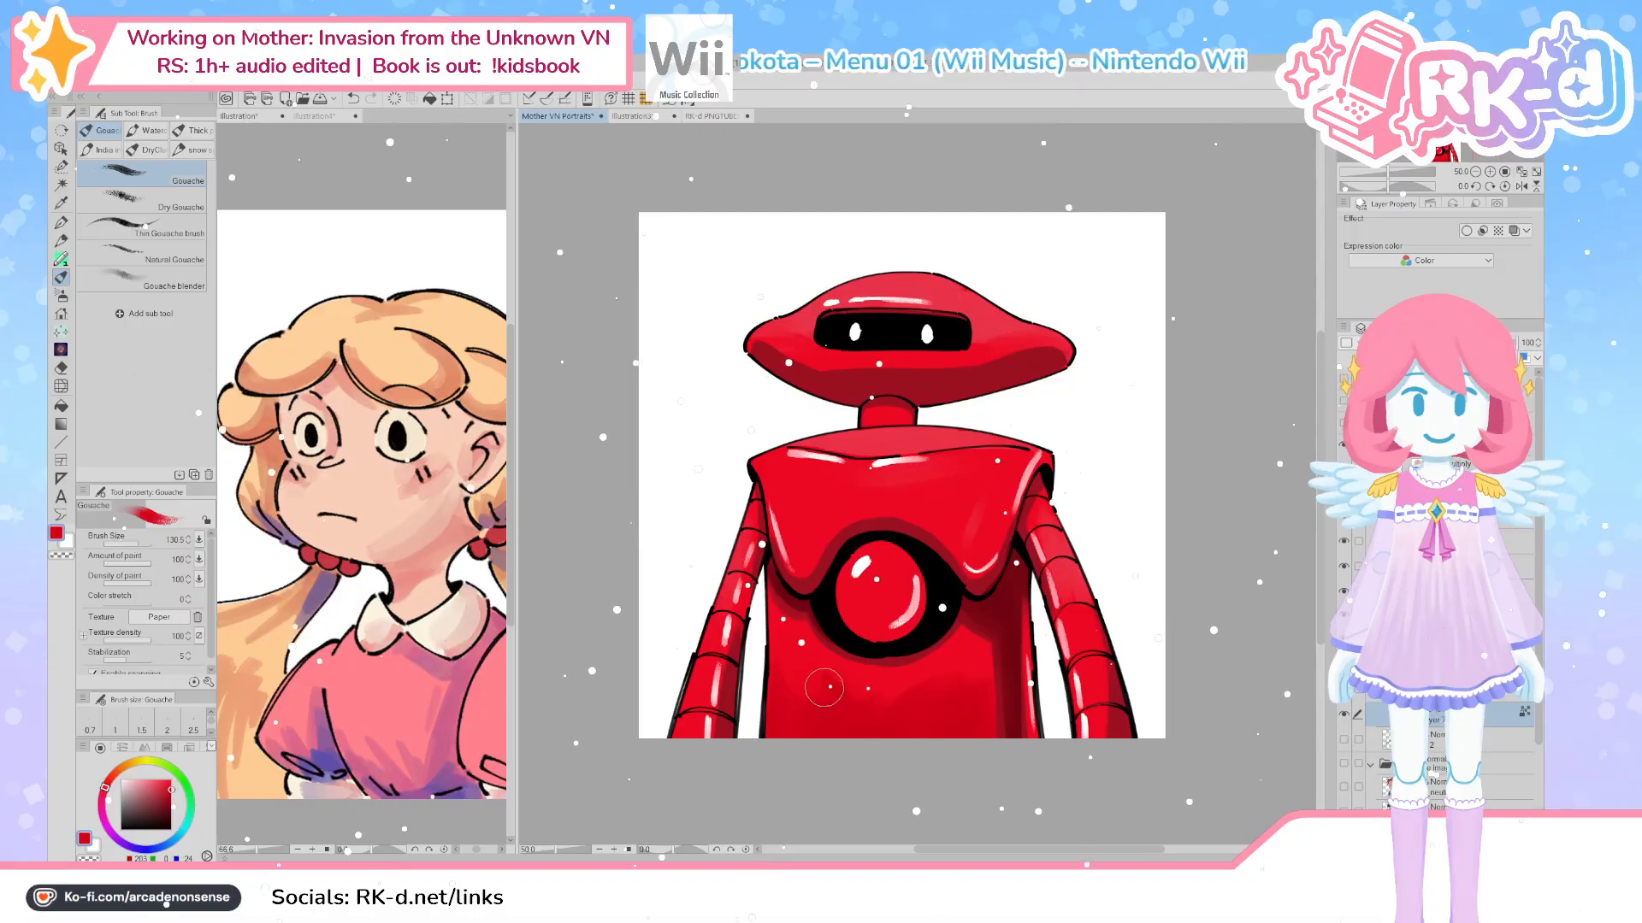
alt+click(780, 713)
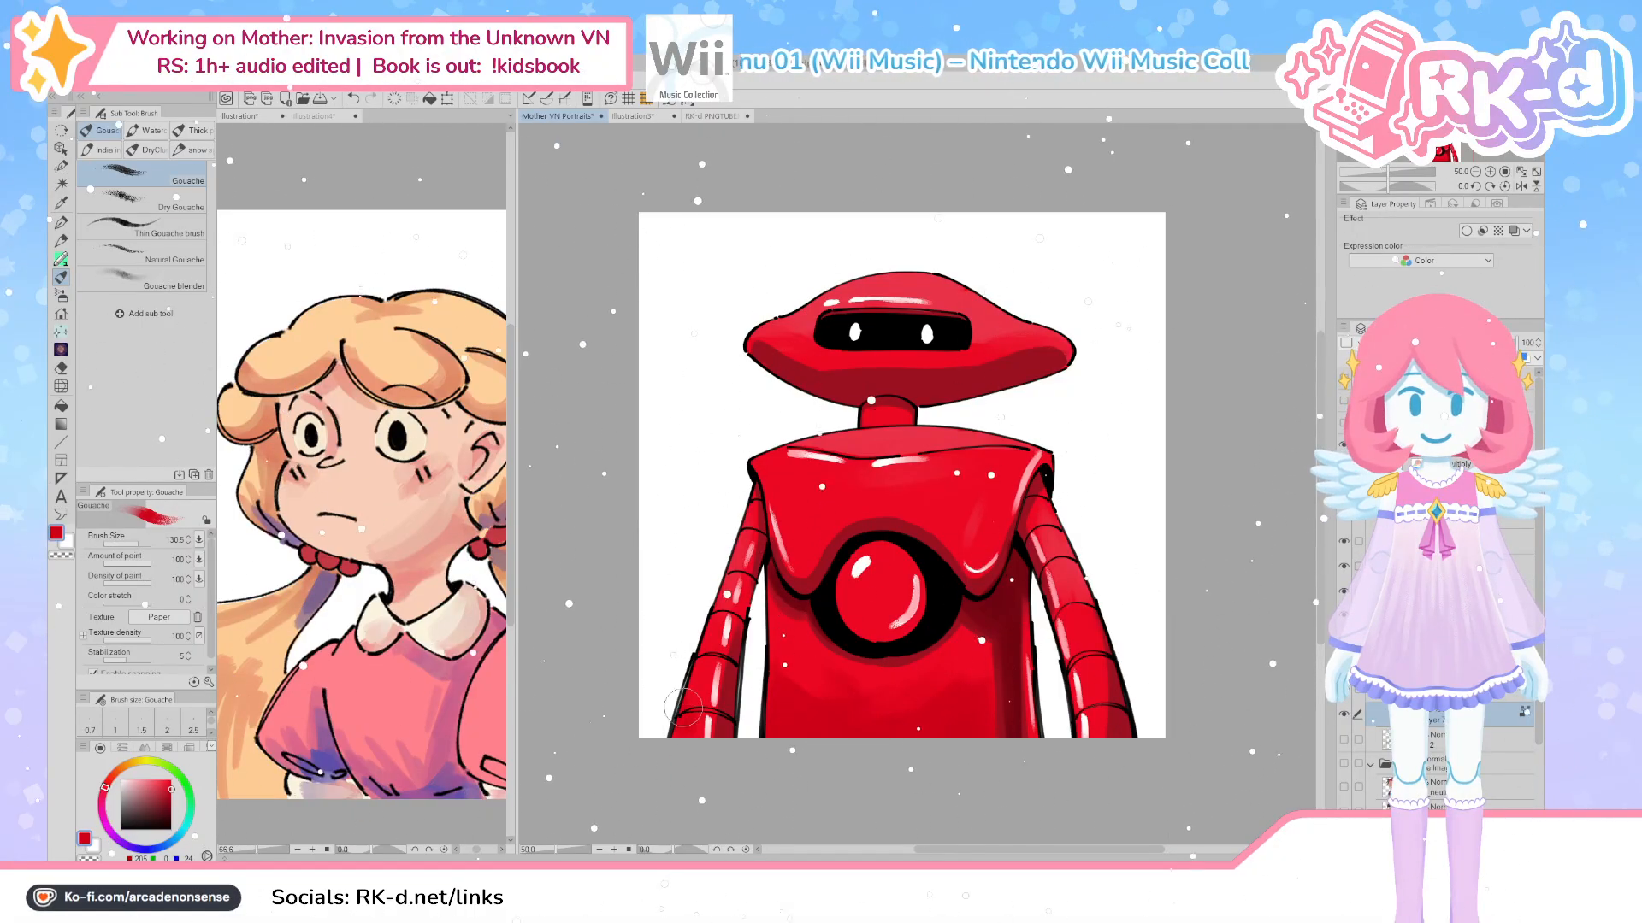
Deepen the shading on the right forearm and the torso's right side with sampled dark reds and a smaller brush
alt+click(1121, 726)
drag(1120, 725, 1113, 663)
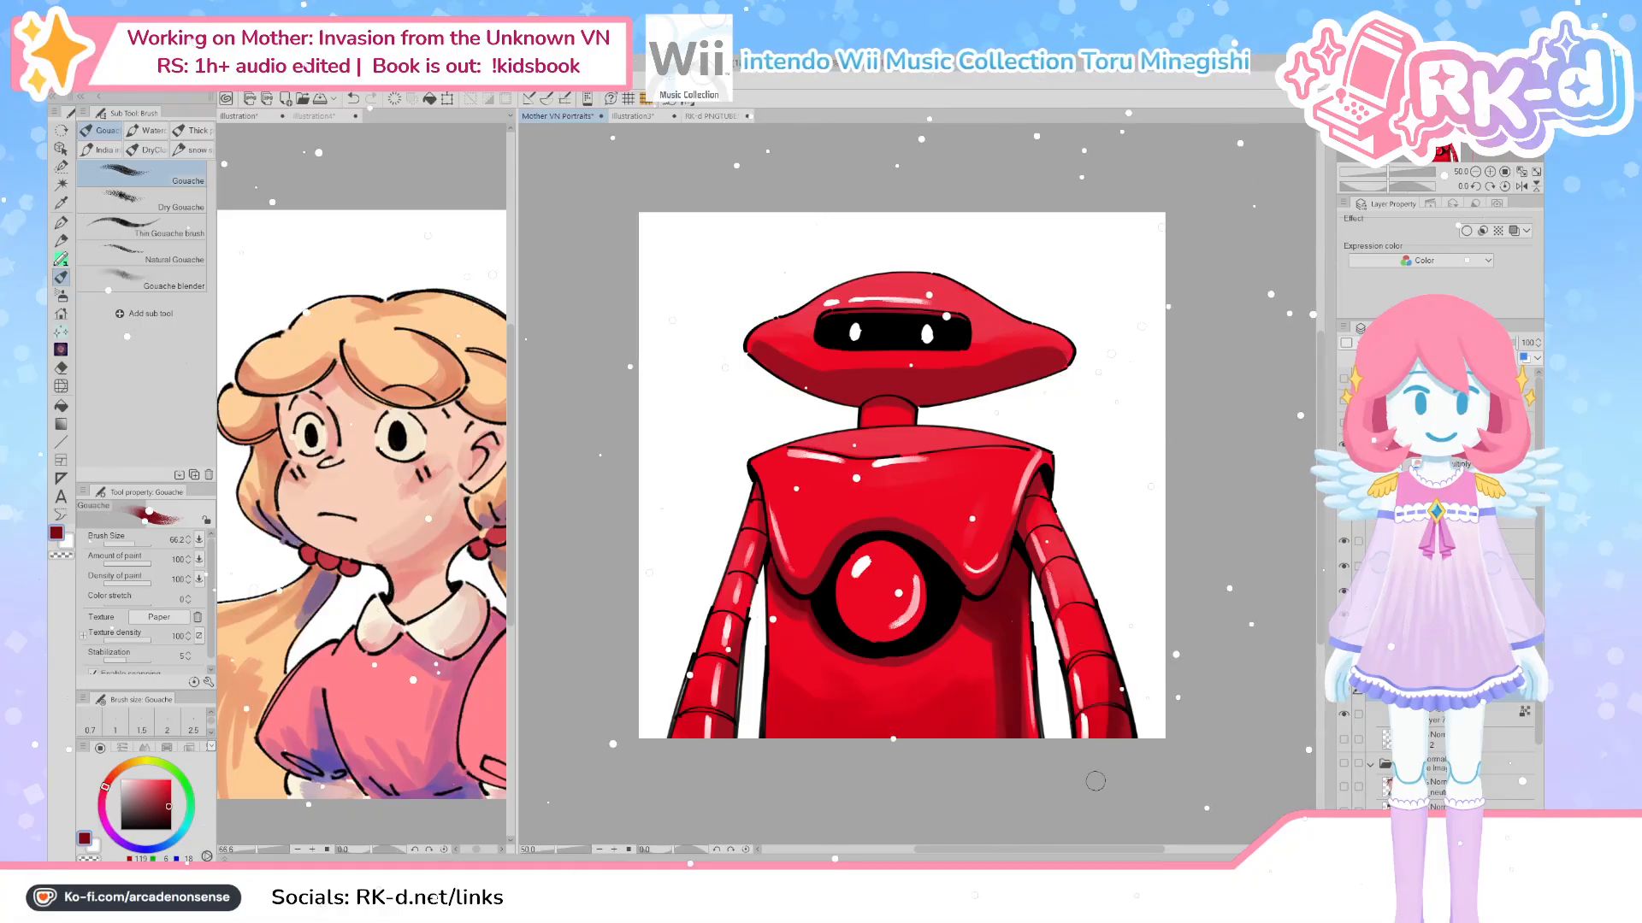
drag(1105, 723, 1101, 733)
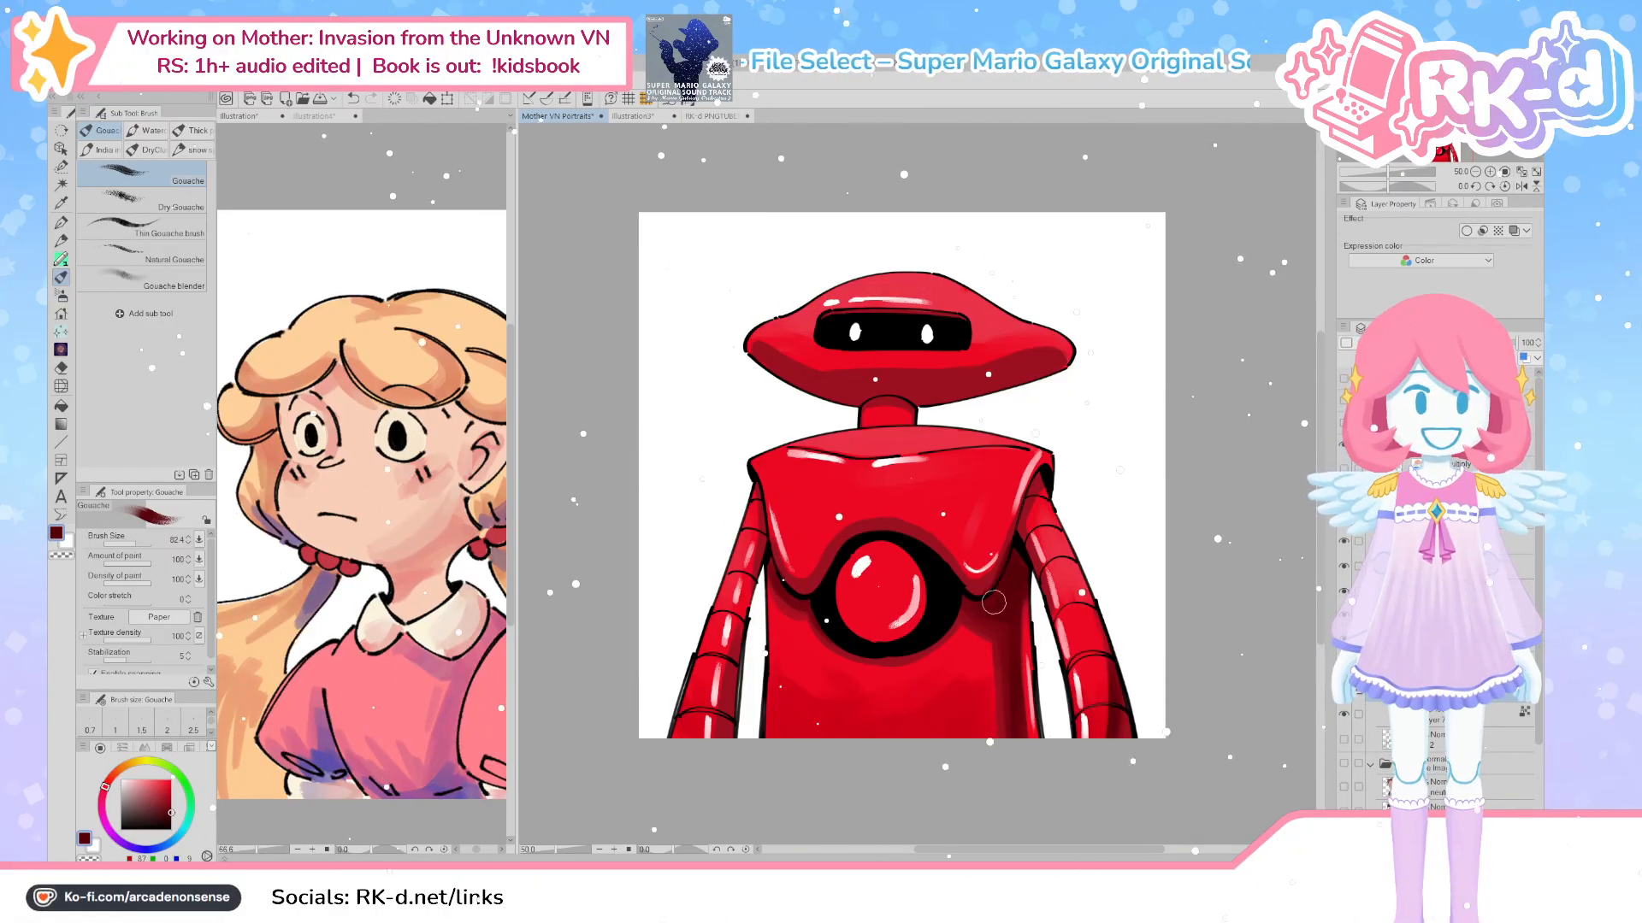
scroll(998, 631, up, 2)
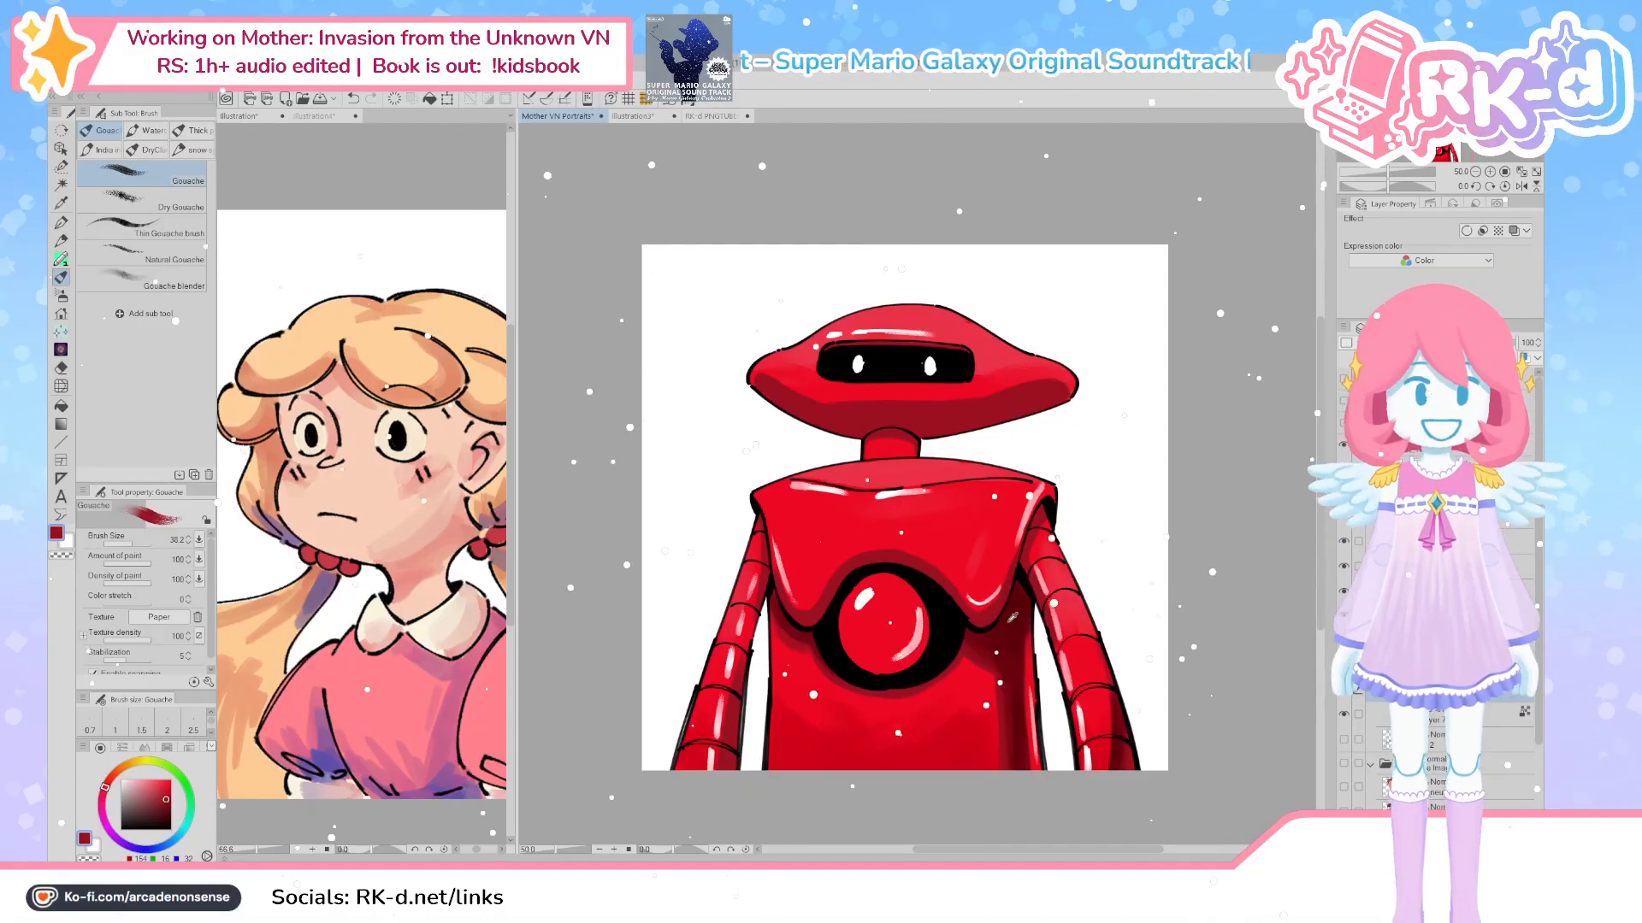
alt+click(1018, 584)
alt+click(1004, 642)
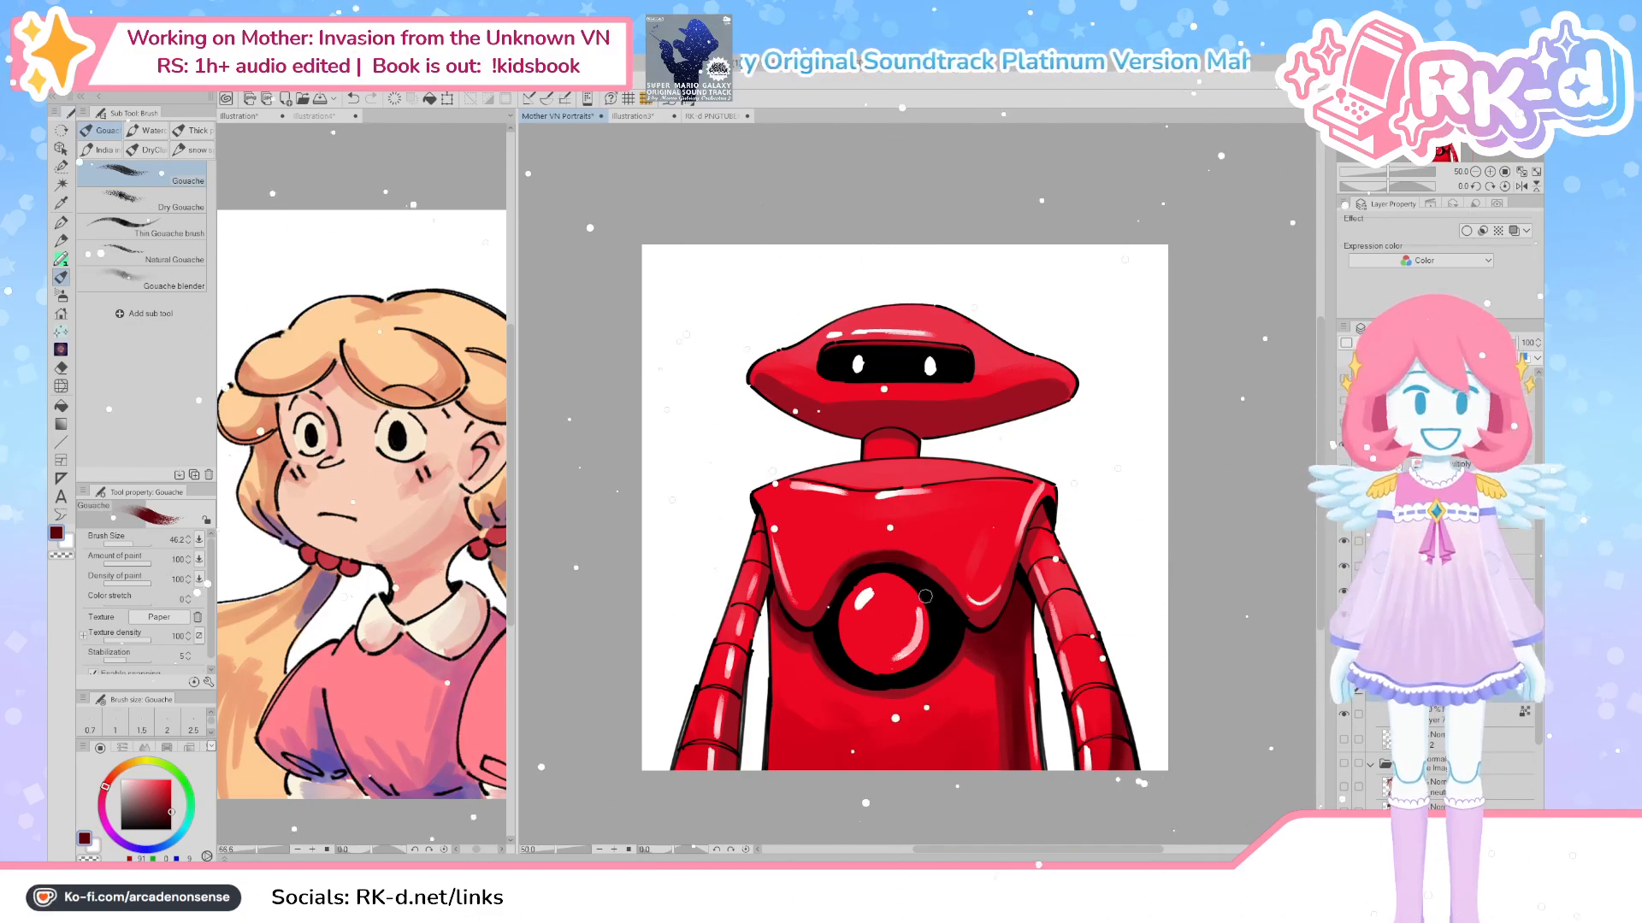
Rotate the canvas view 30 degrees and refine the dark red shadow on the chest plate around the black ring with smaller brush sizes
click(1477, 187)
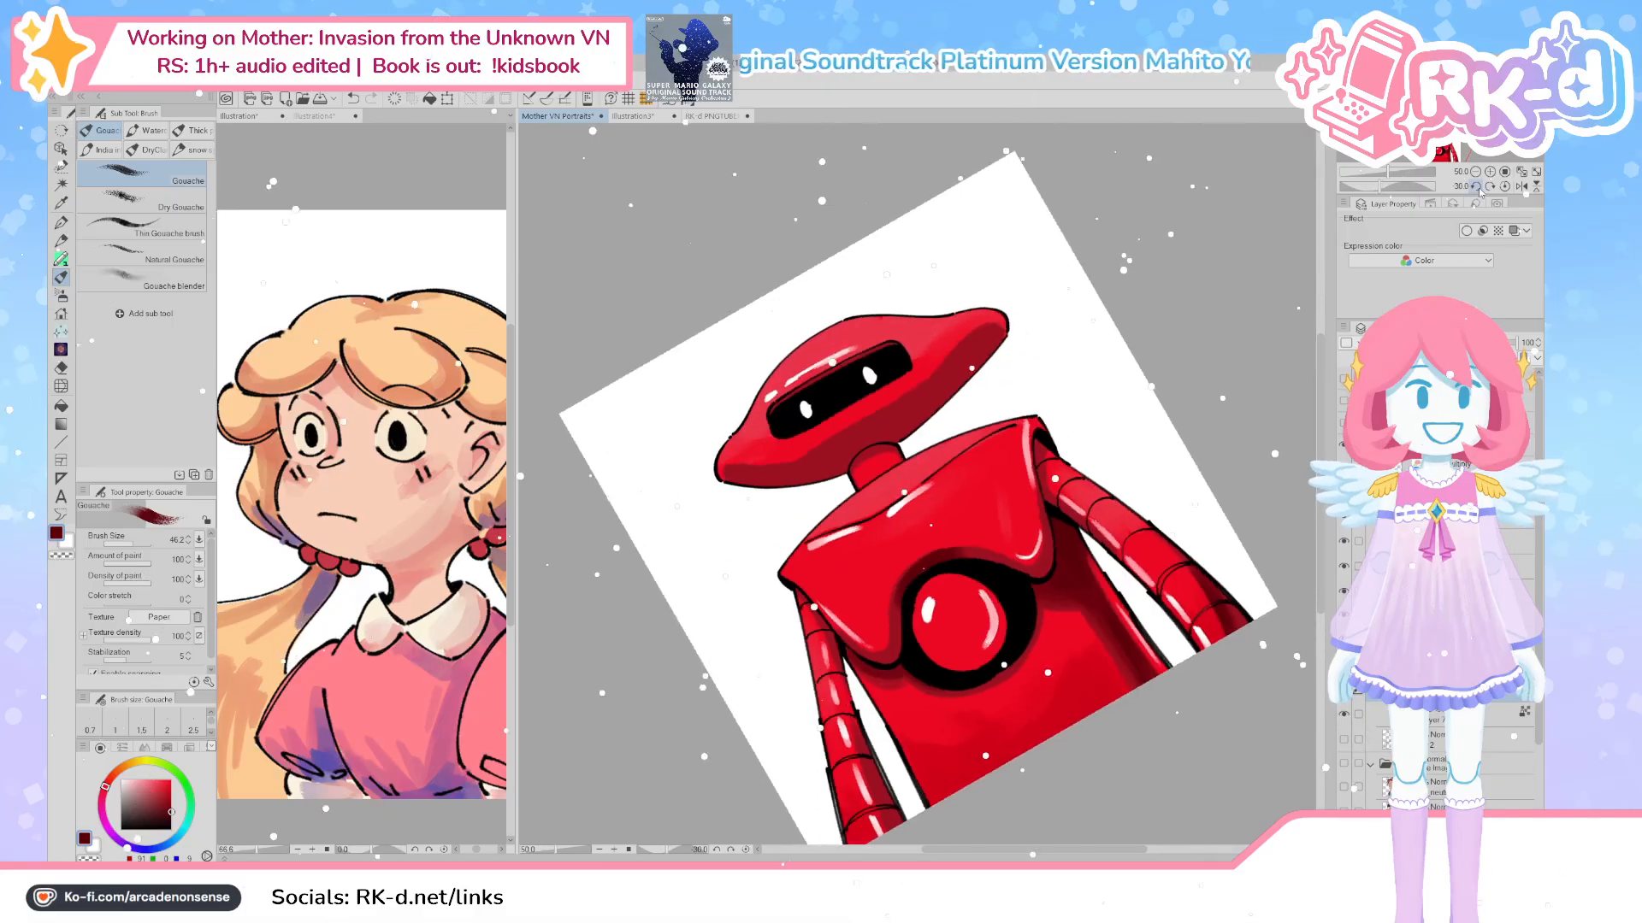
scroll(883, 623, up, 4)
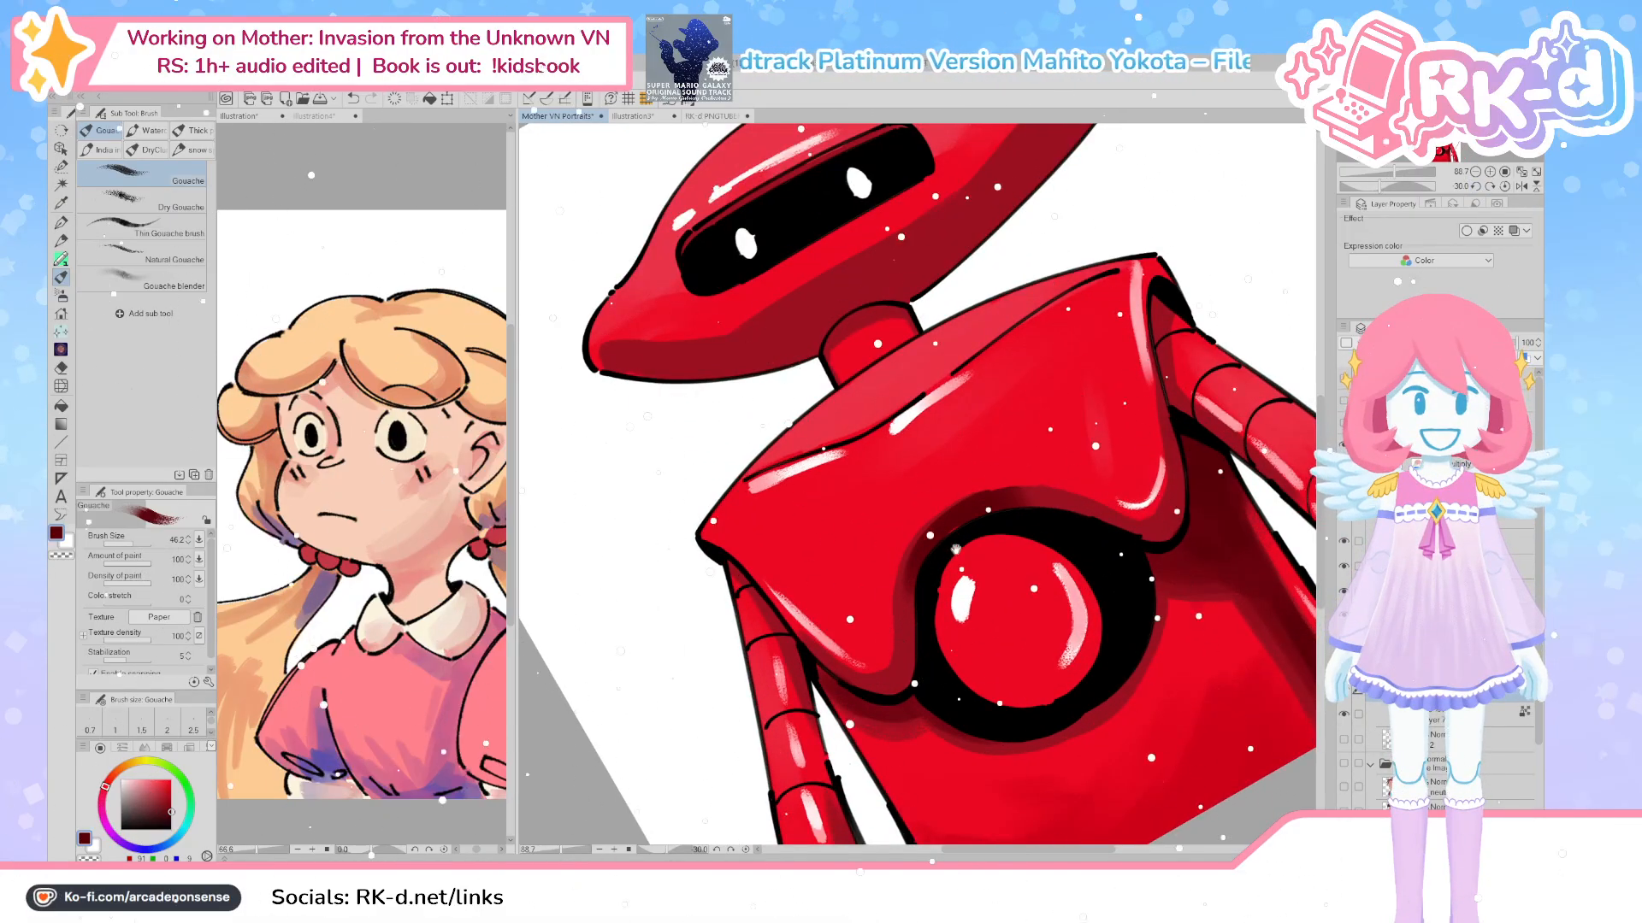
drag(954, 564, 949, 589)
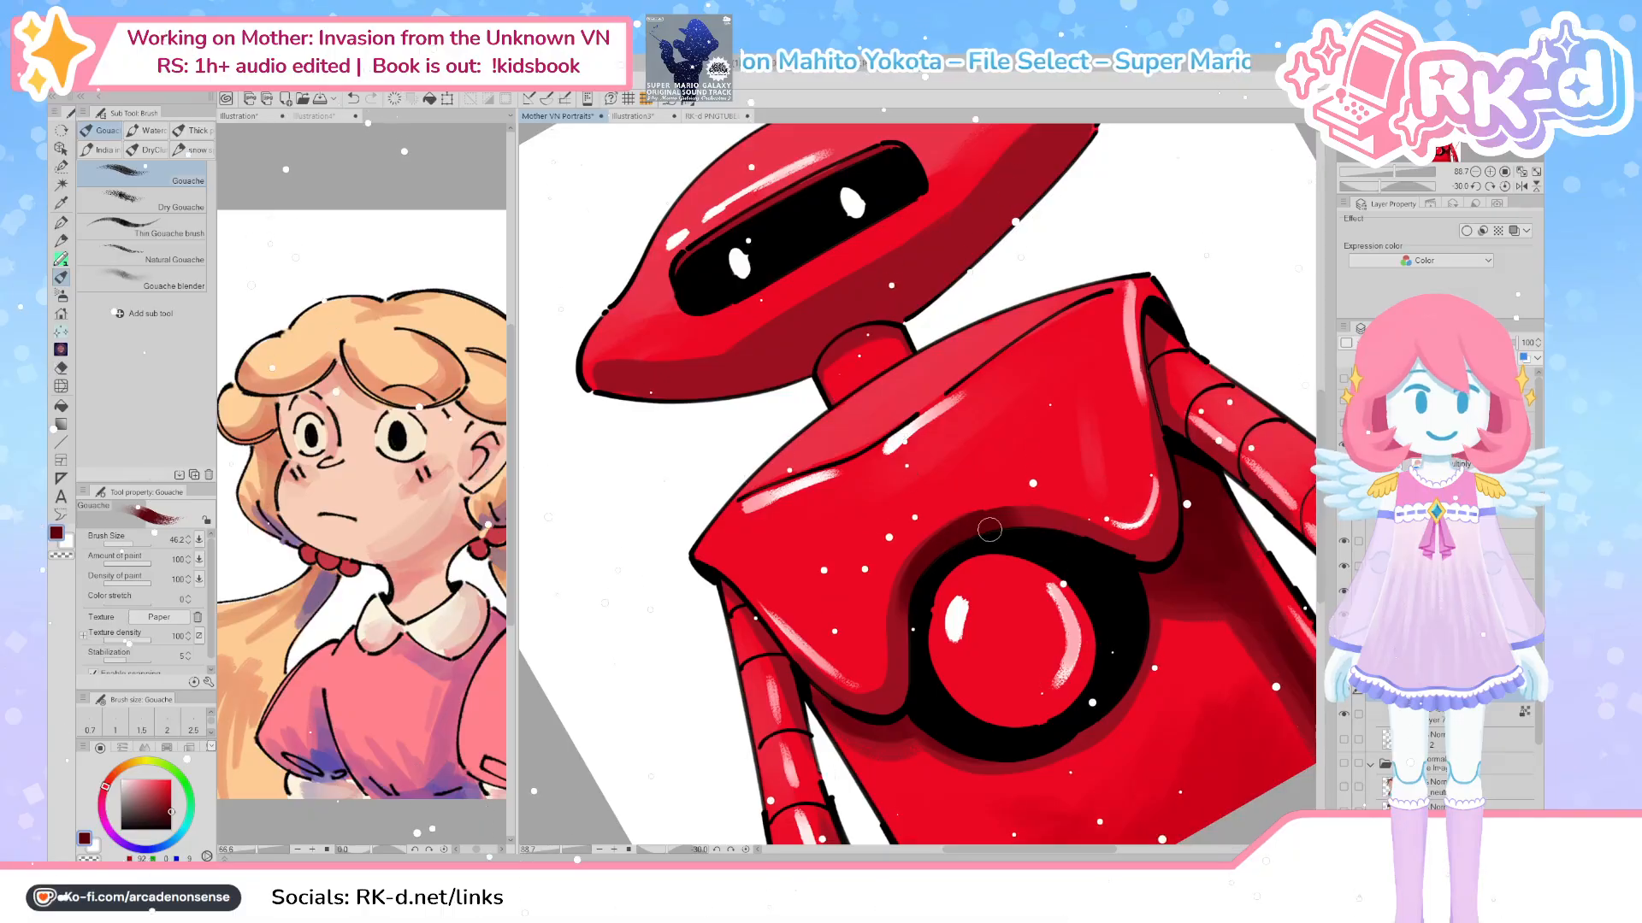
scroll(895, 635, up, 1)
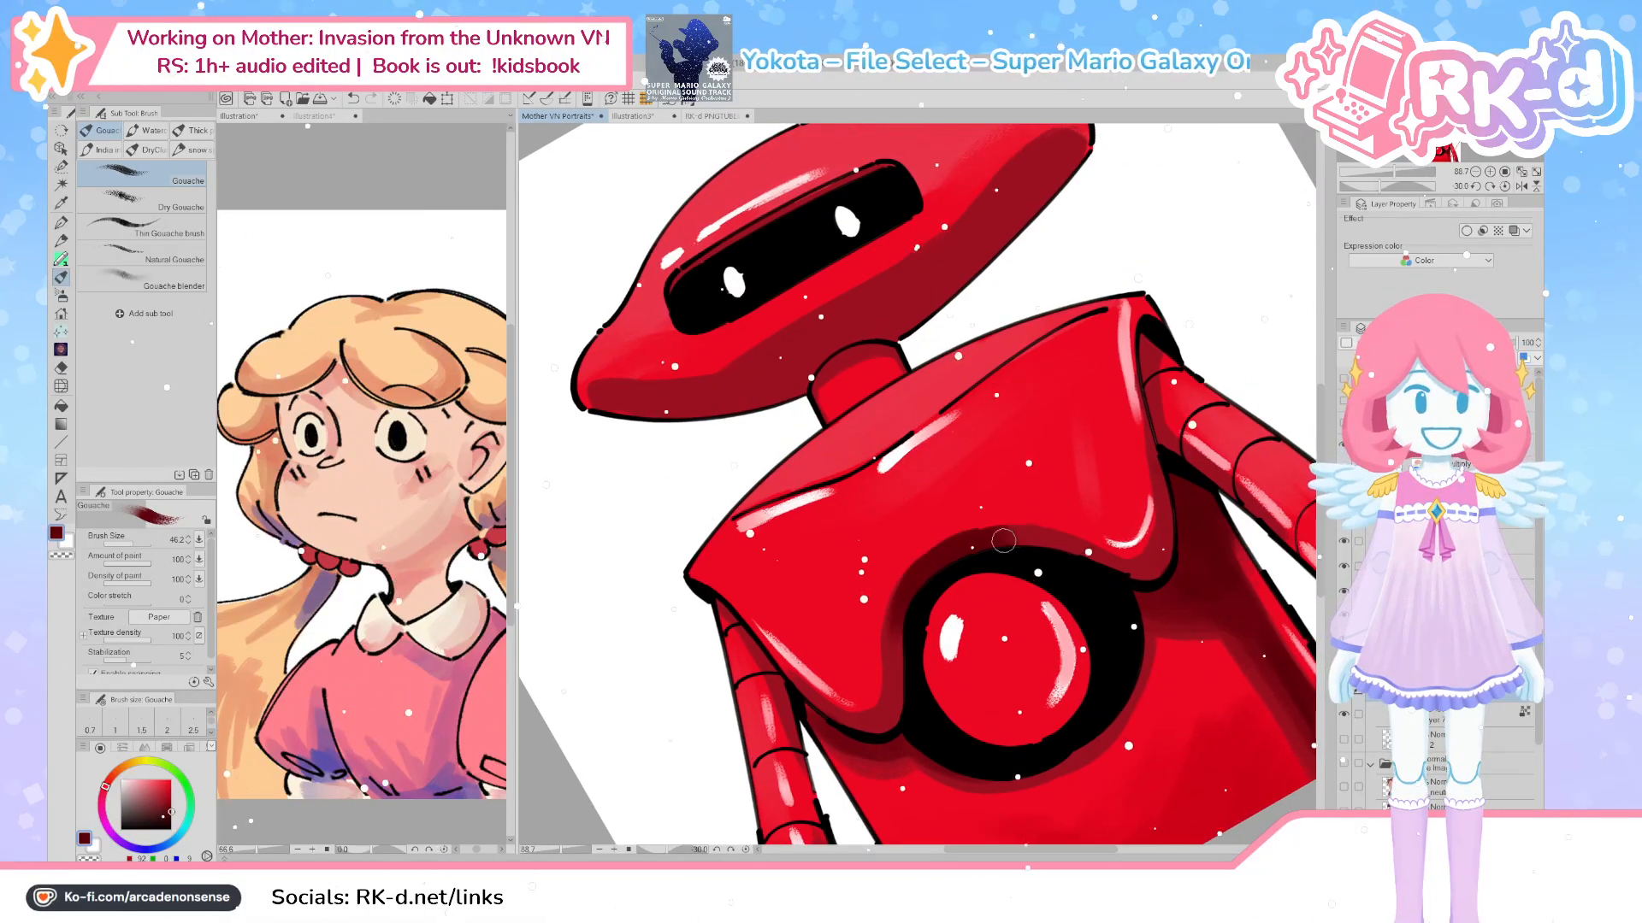
key([)
alt+click(950, 554)
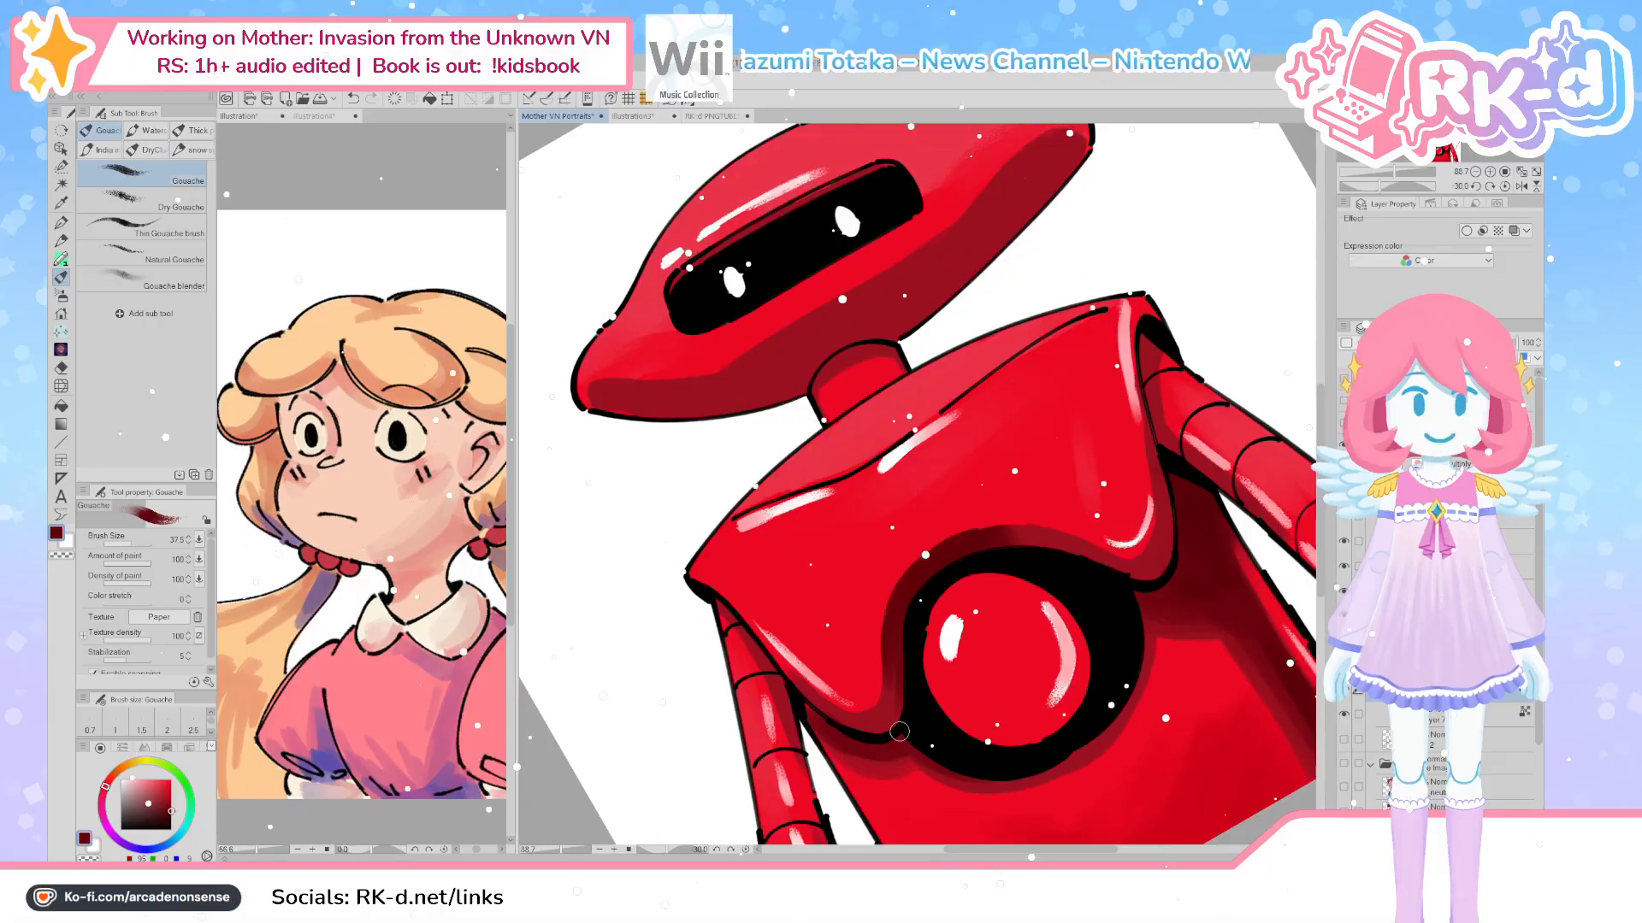
scroll(899, 731, up, 1)
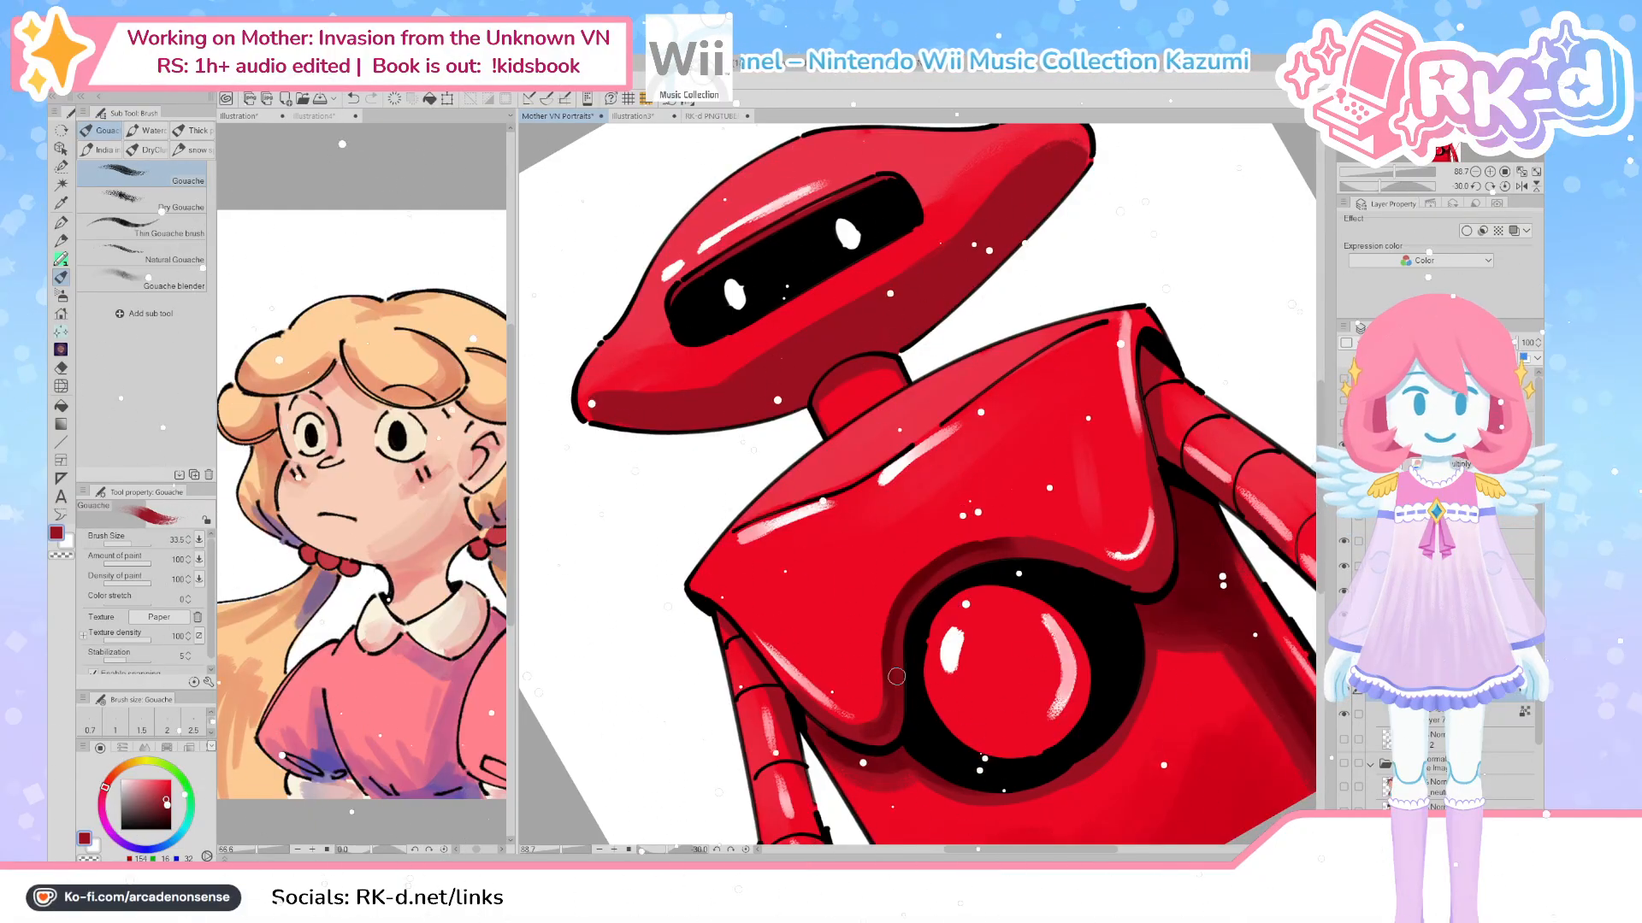
Refine the dark red shadow along the chest plate's lower edge beside the black ring, using sampled reds and brush size 33.5
drag(927, 707, 917, 705)
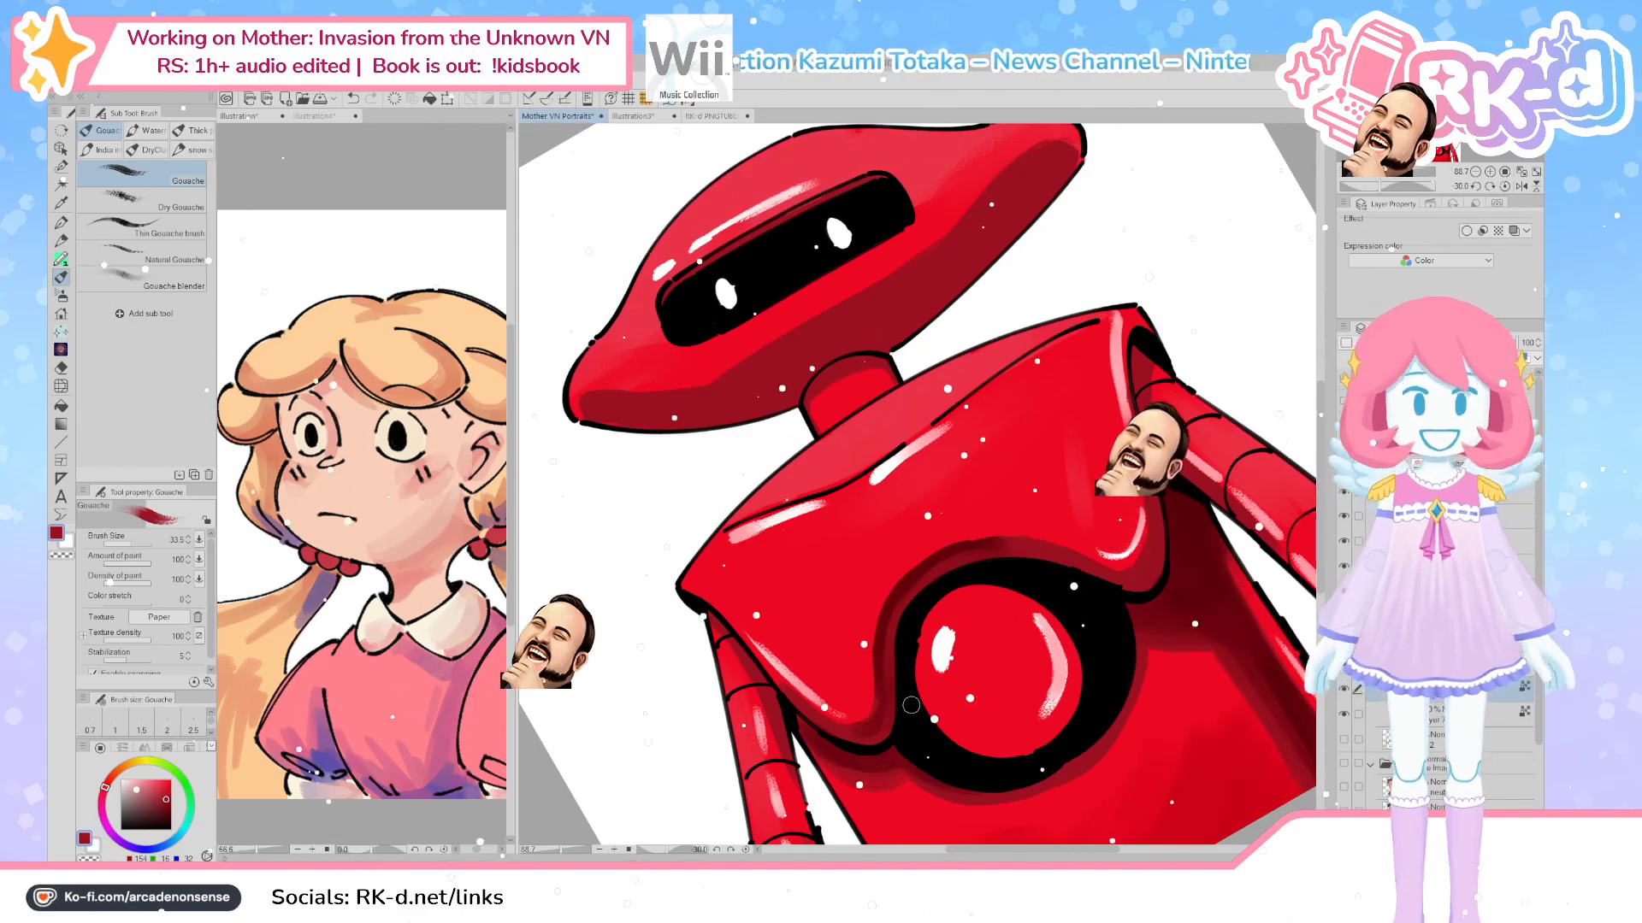
drag(920, 579, 898, 661)
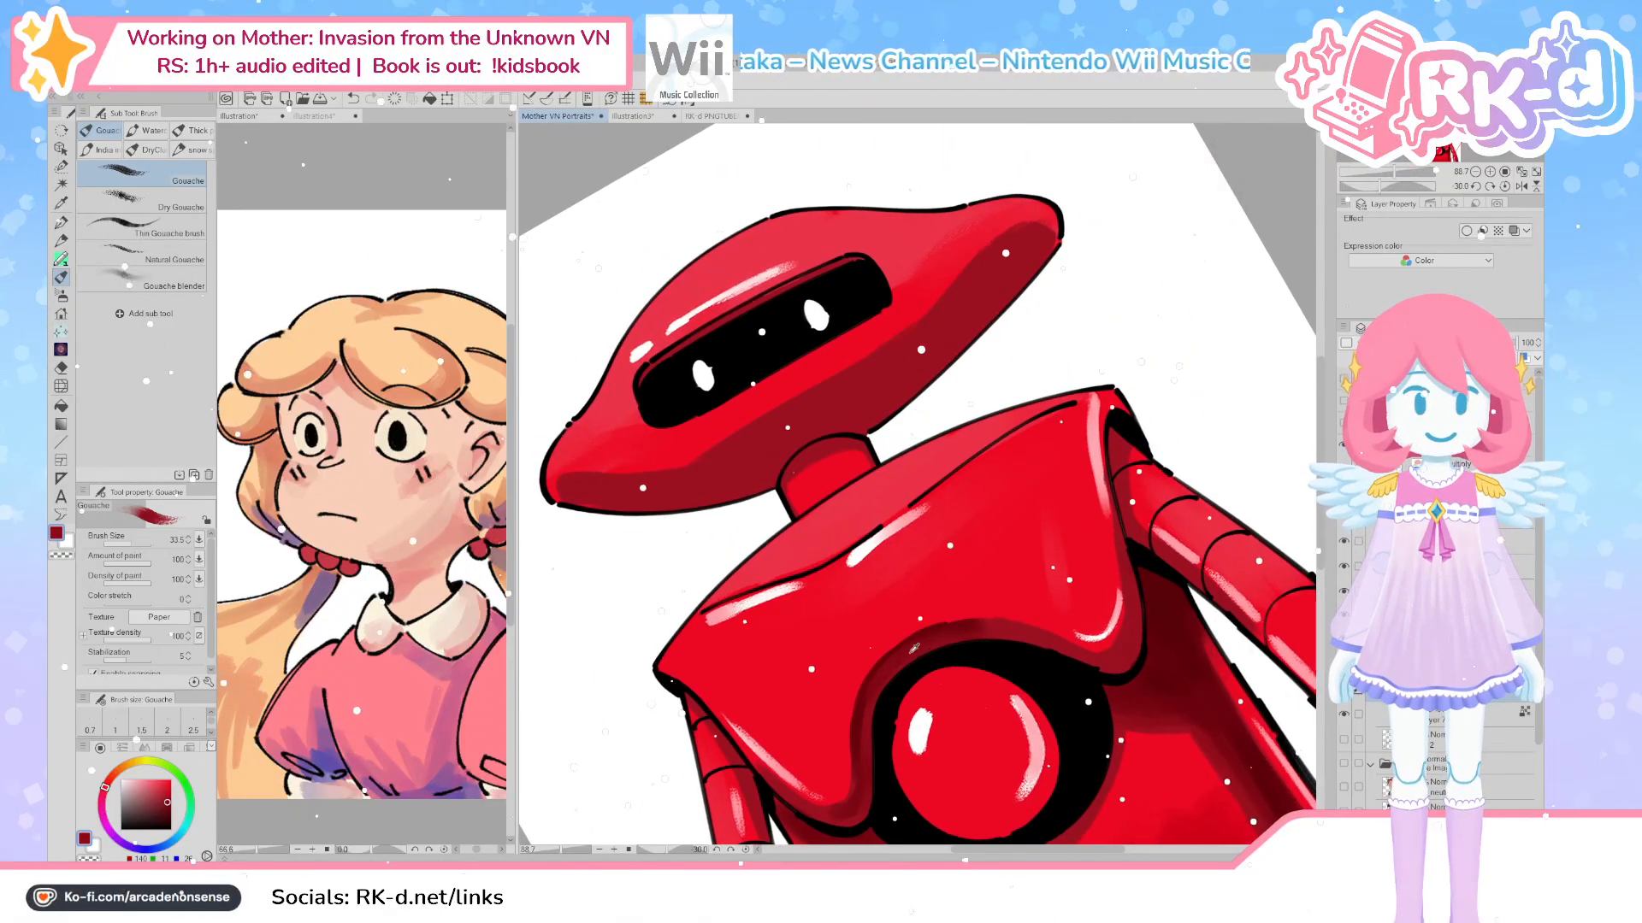
drag(866, 792, 873, 768)
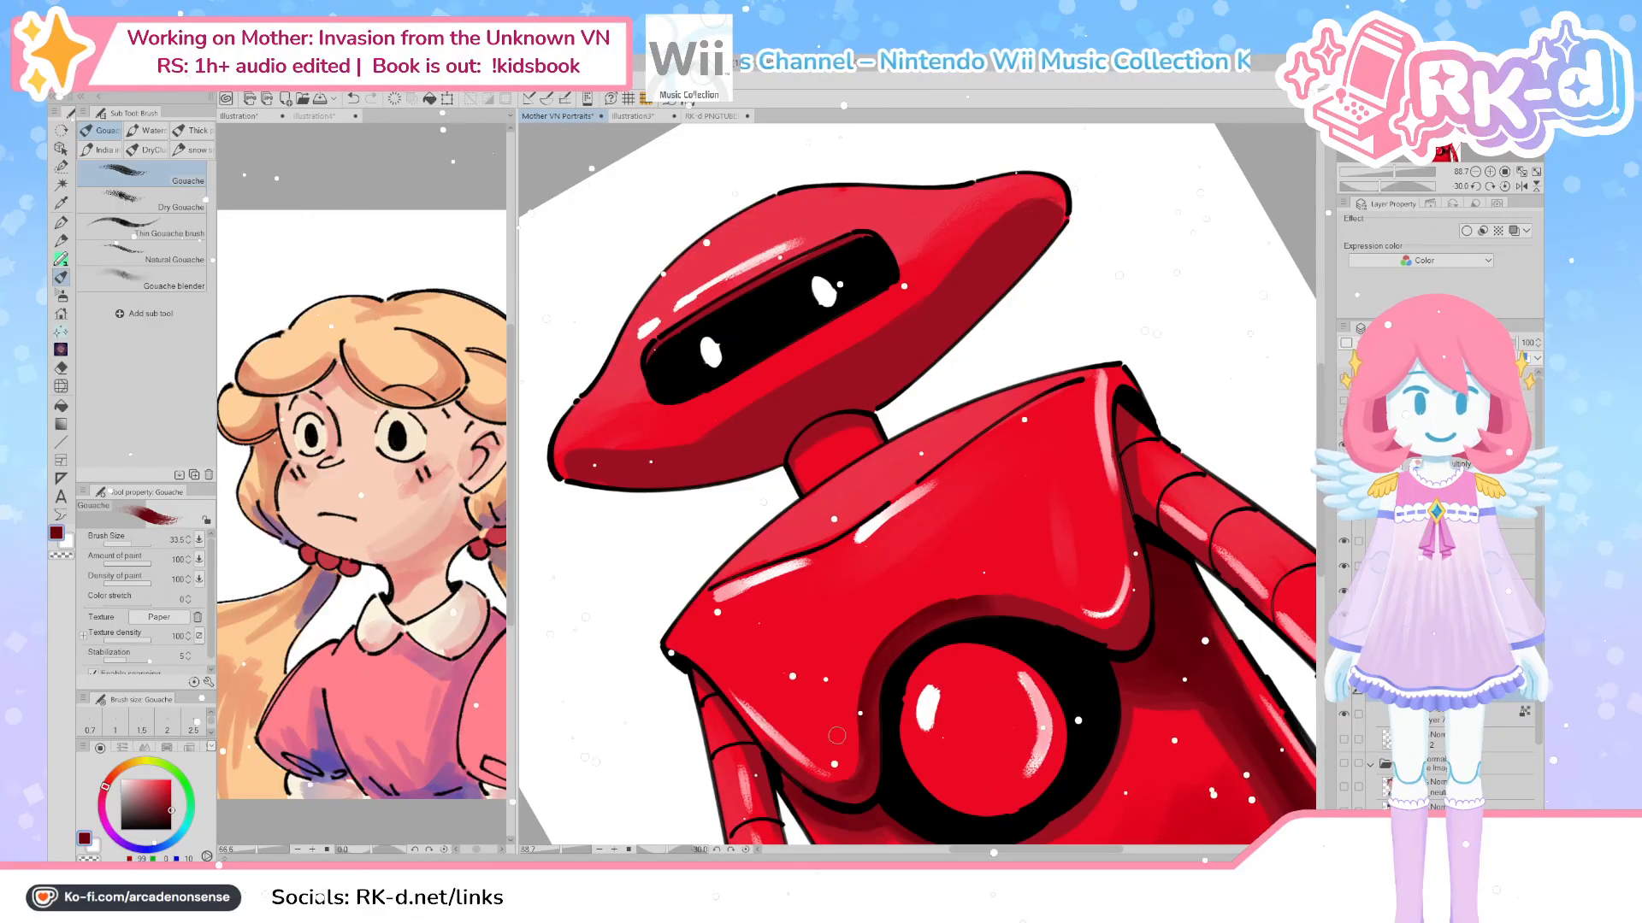
alt+click(824, 789)
alt+click(845, 773)
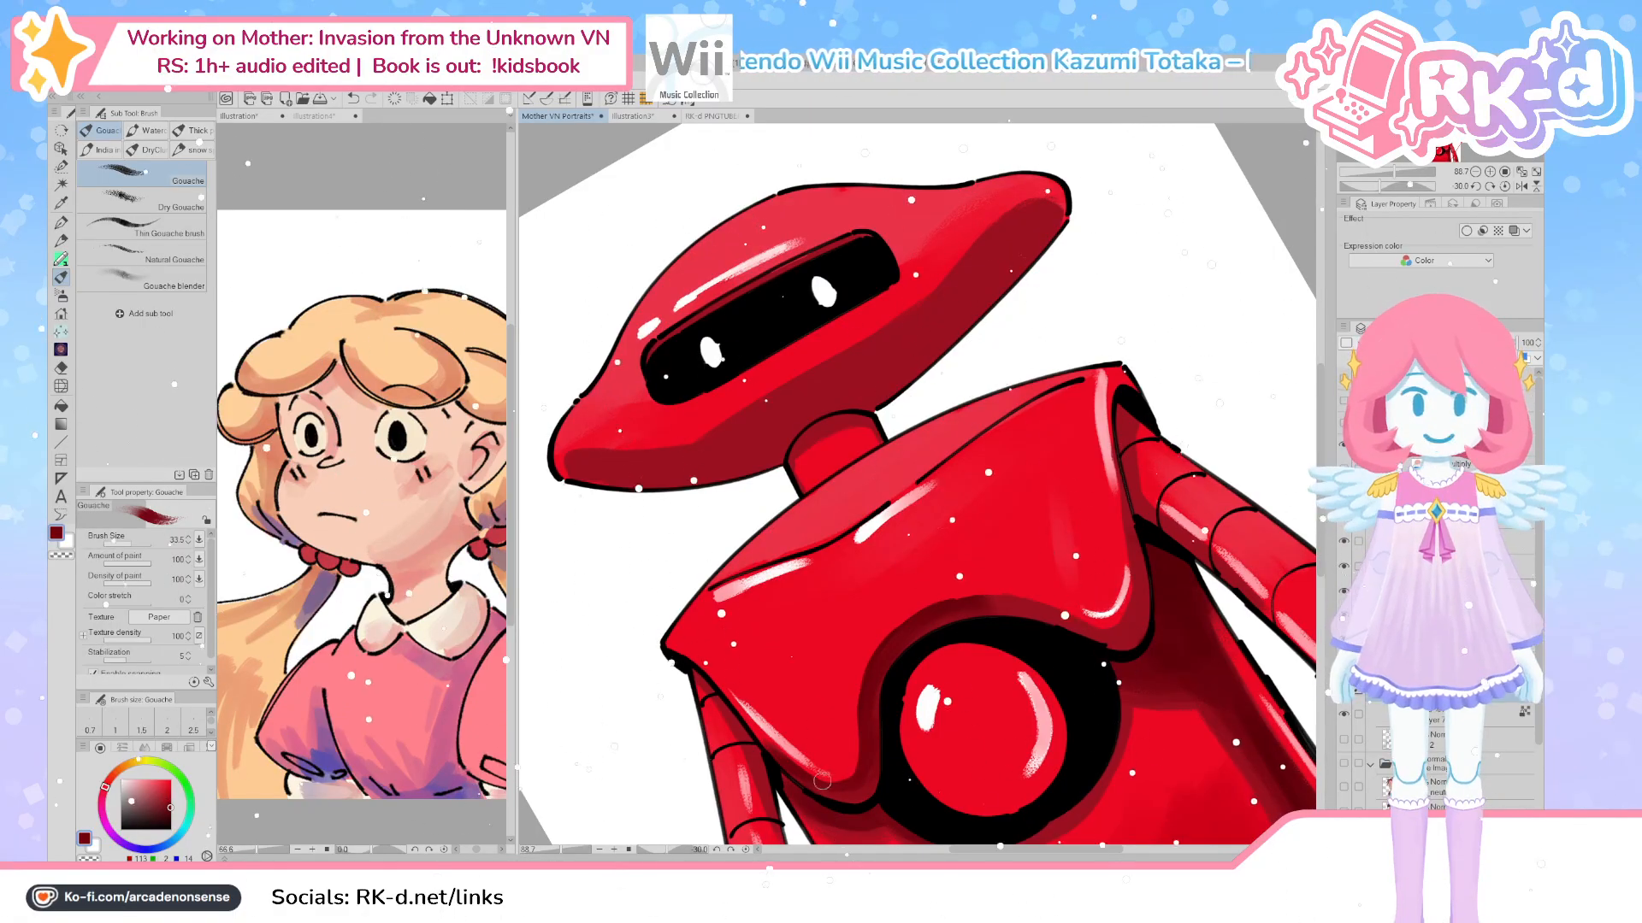
mouse_move(882, 745)
mouse_down()
mouse_move(1080, 637)
mouse_move(1042, 654)
mouse_up()
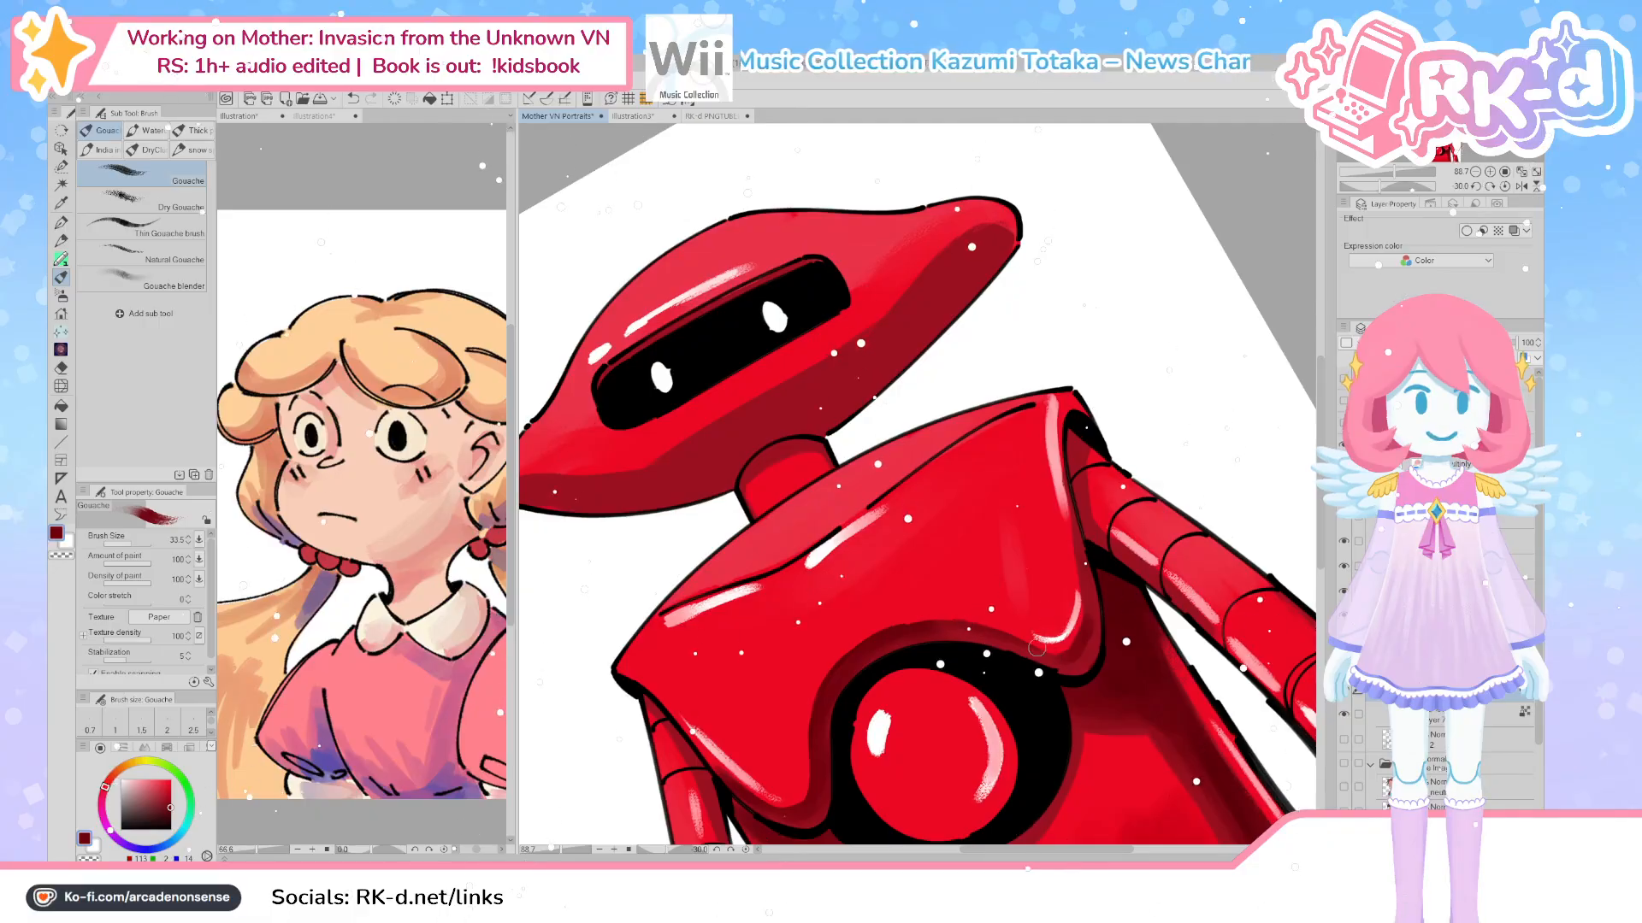
Reset the canvas rotation and blend sampled reds over the torso below the chest plate, with the brush enlarged to size 83.7
click(1504, 186)
mouse_move(998, 777)
mouse_down()
mouse_move(1073, 650)
mouse_move(1125, 728)
mouse_up()
scroll(1103, 737, down, 3)
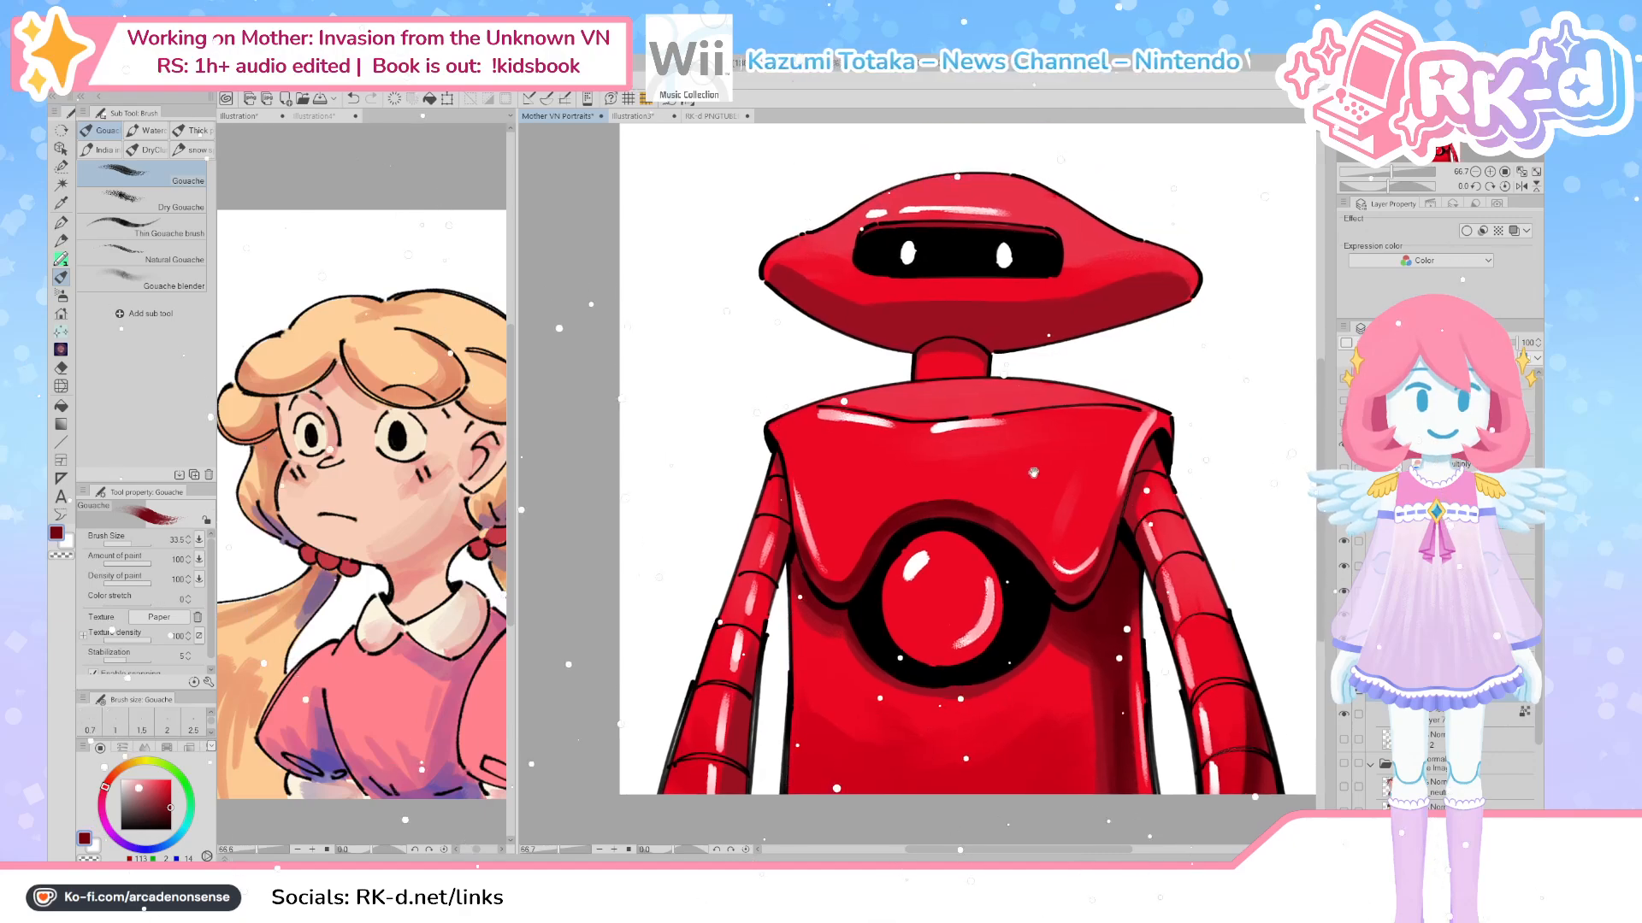
scroll(994, 528, up, 1)
drag(994, 527, 981, 521)
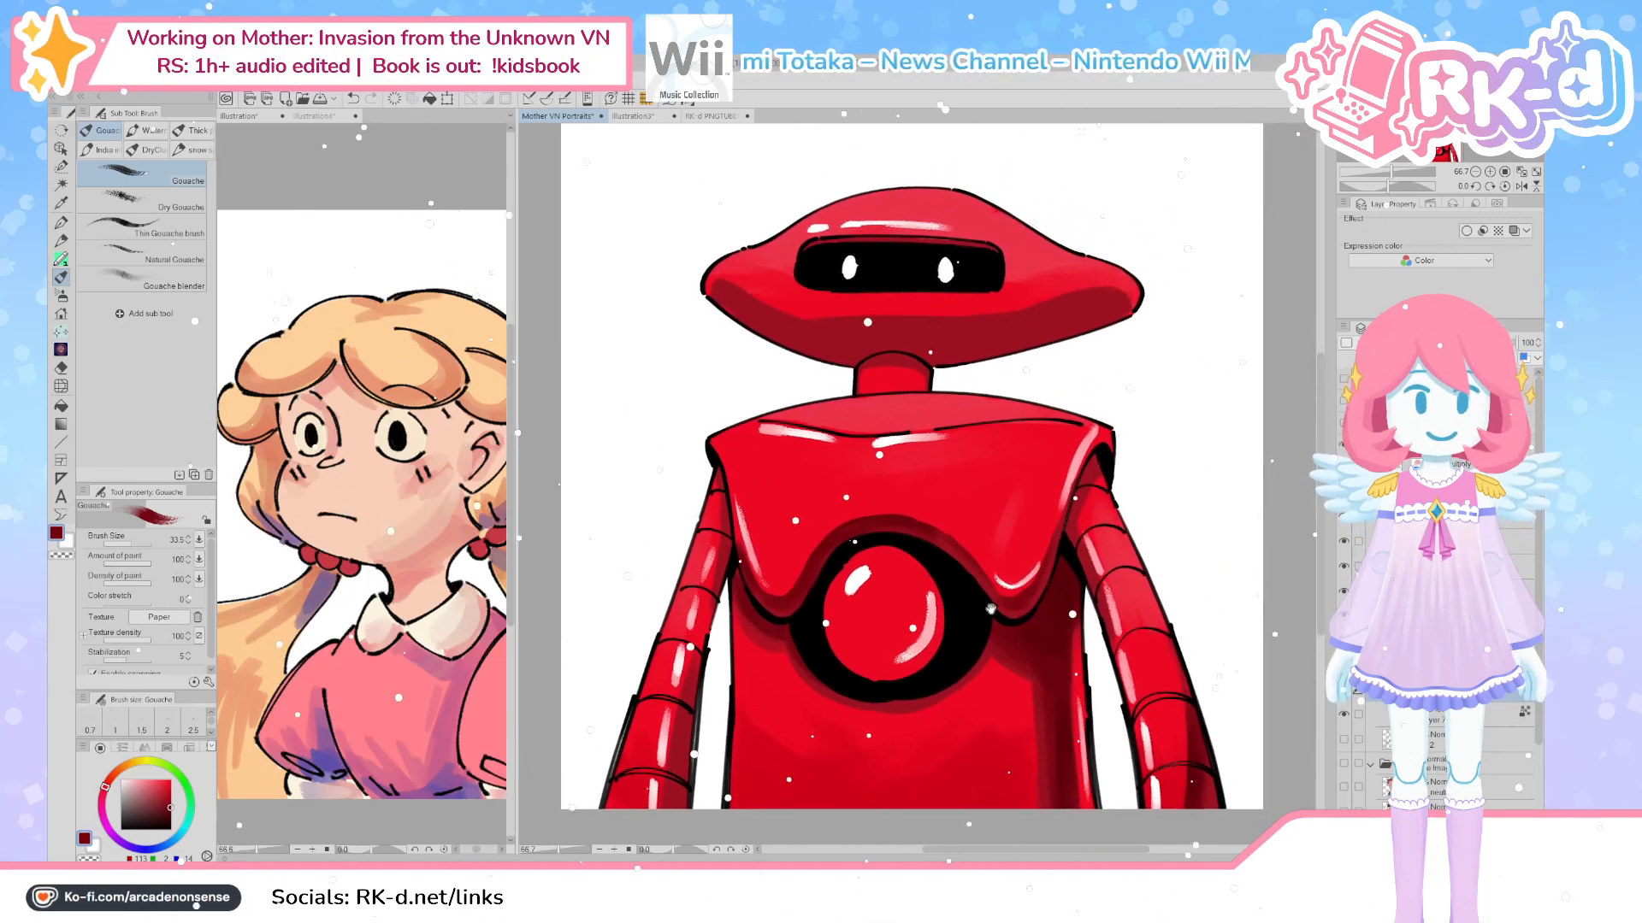
ctrl+shift+click(779, 702)
ctrl+alt+drag(778, 702, 794, 736)
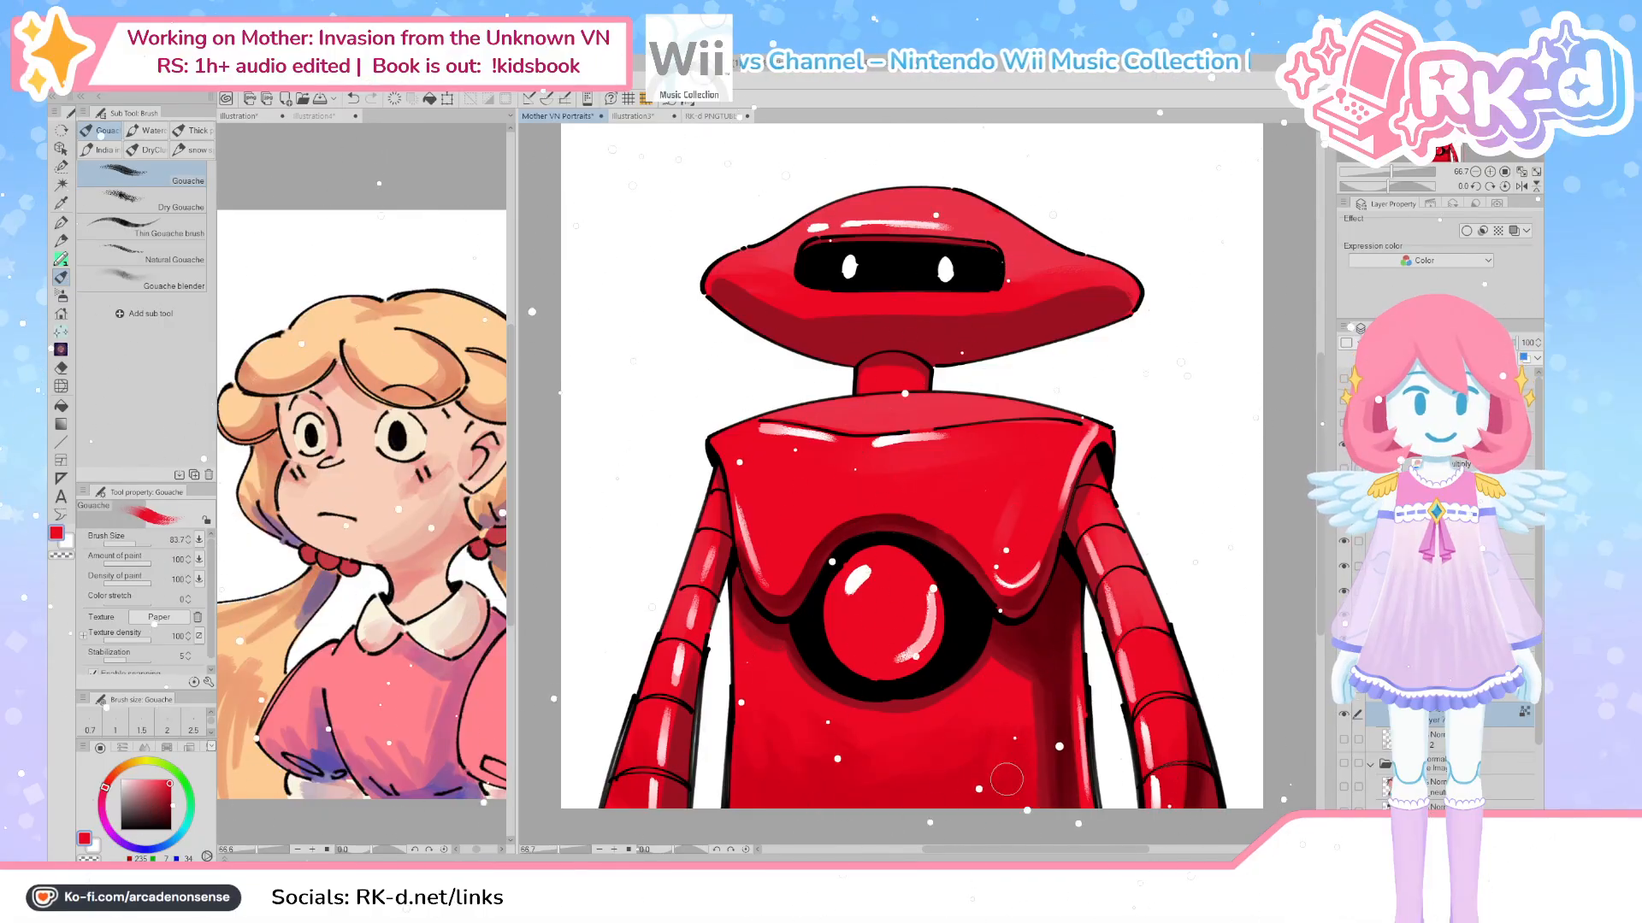
alt+click(1032, 673)
alt+click(1016, 631)
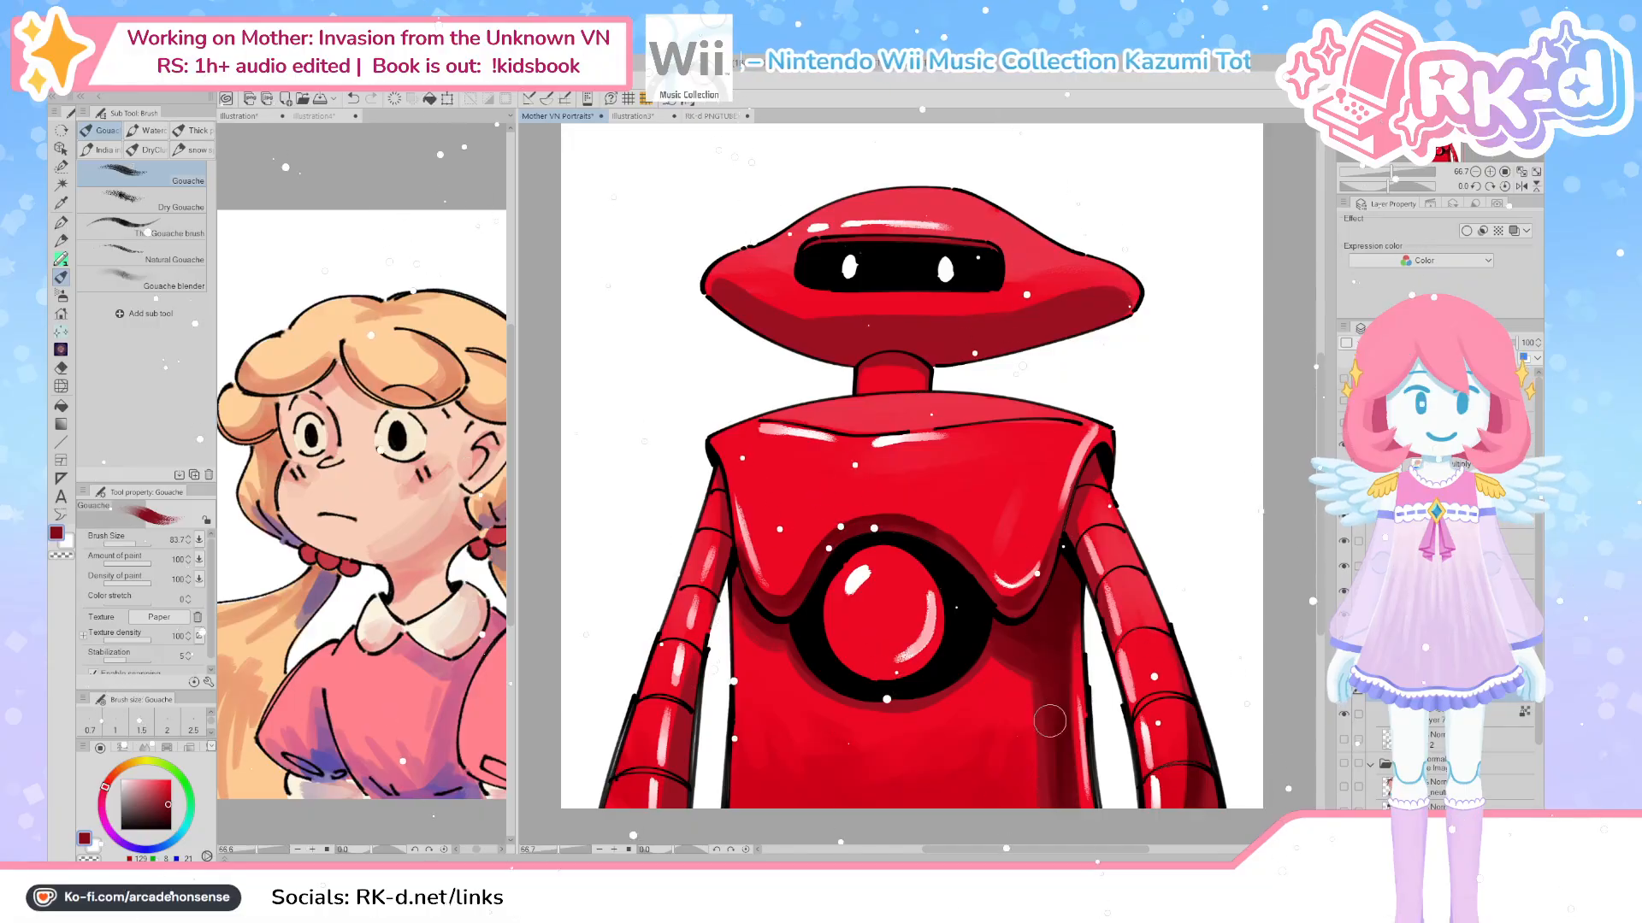
alt+click(1039, 645)
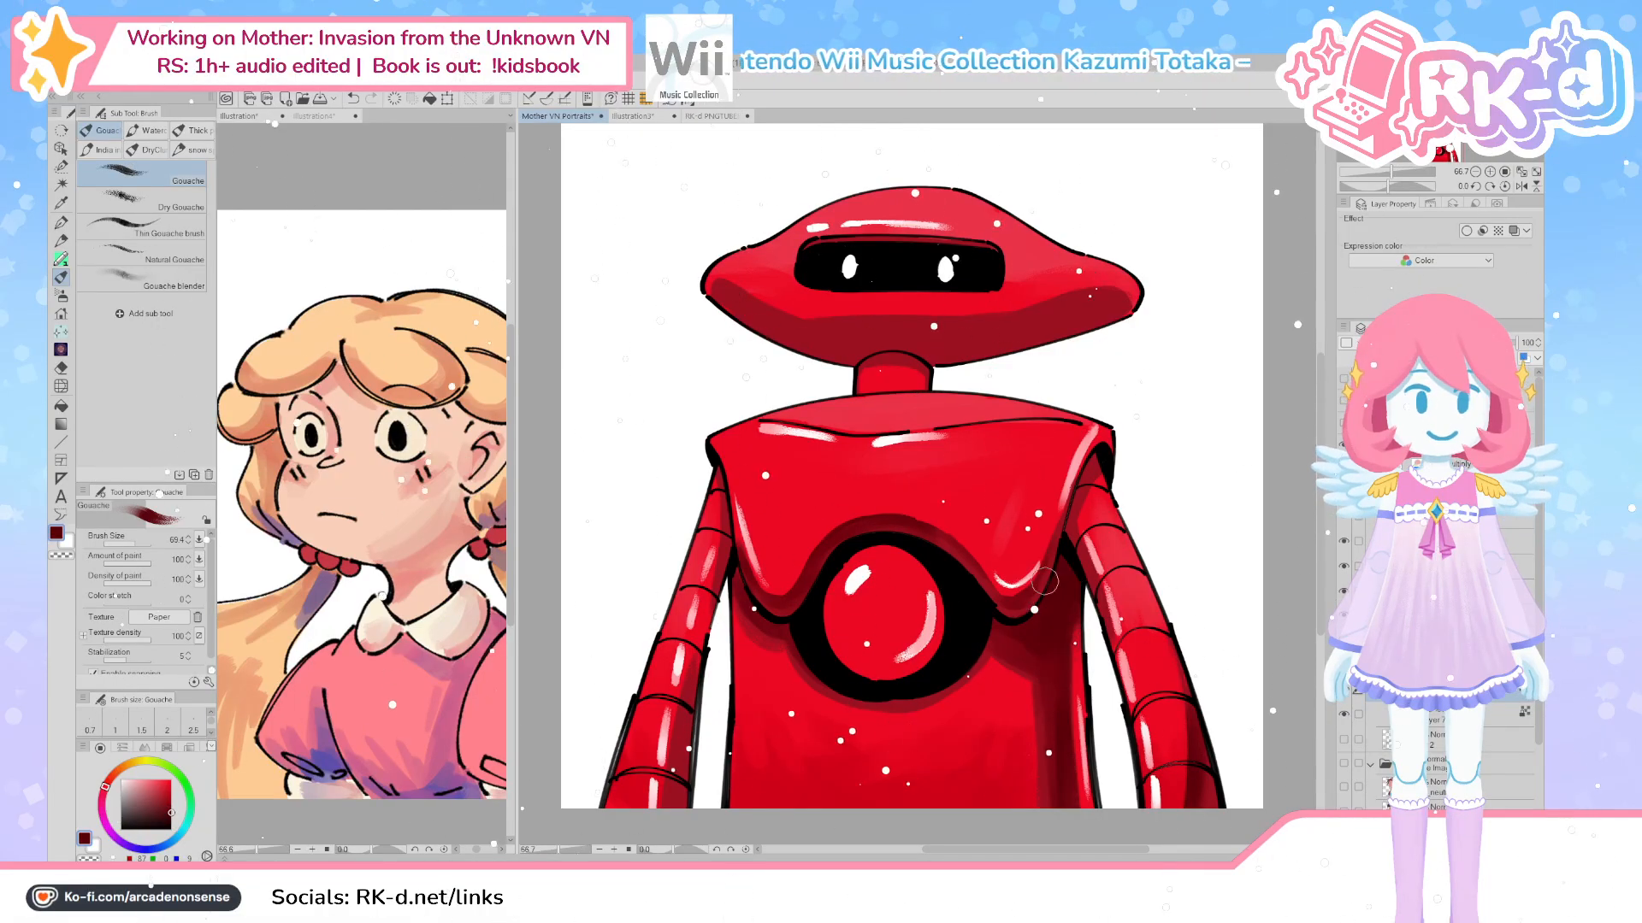
Deepen the shadows on both sides of the torso under the chest plate with sampled dark reds, reducing the brush to size 37.1
alt+click(760, 626)
alt+click(754, 630)
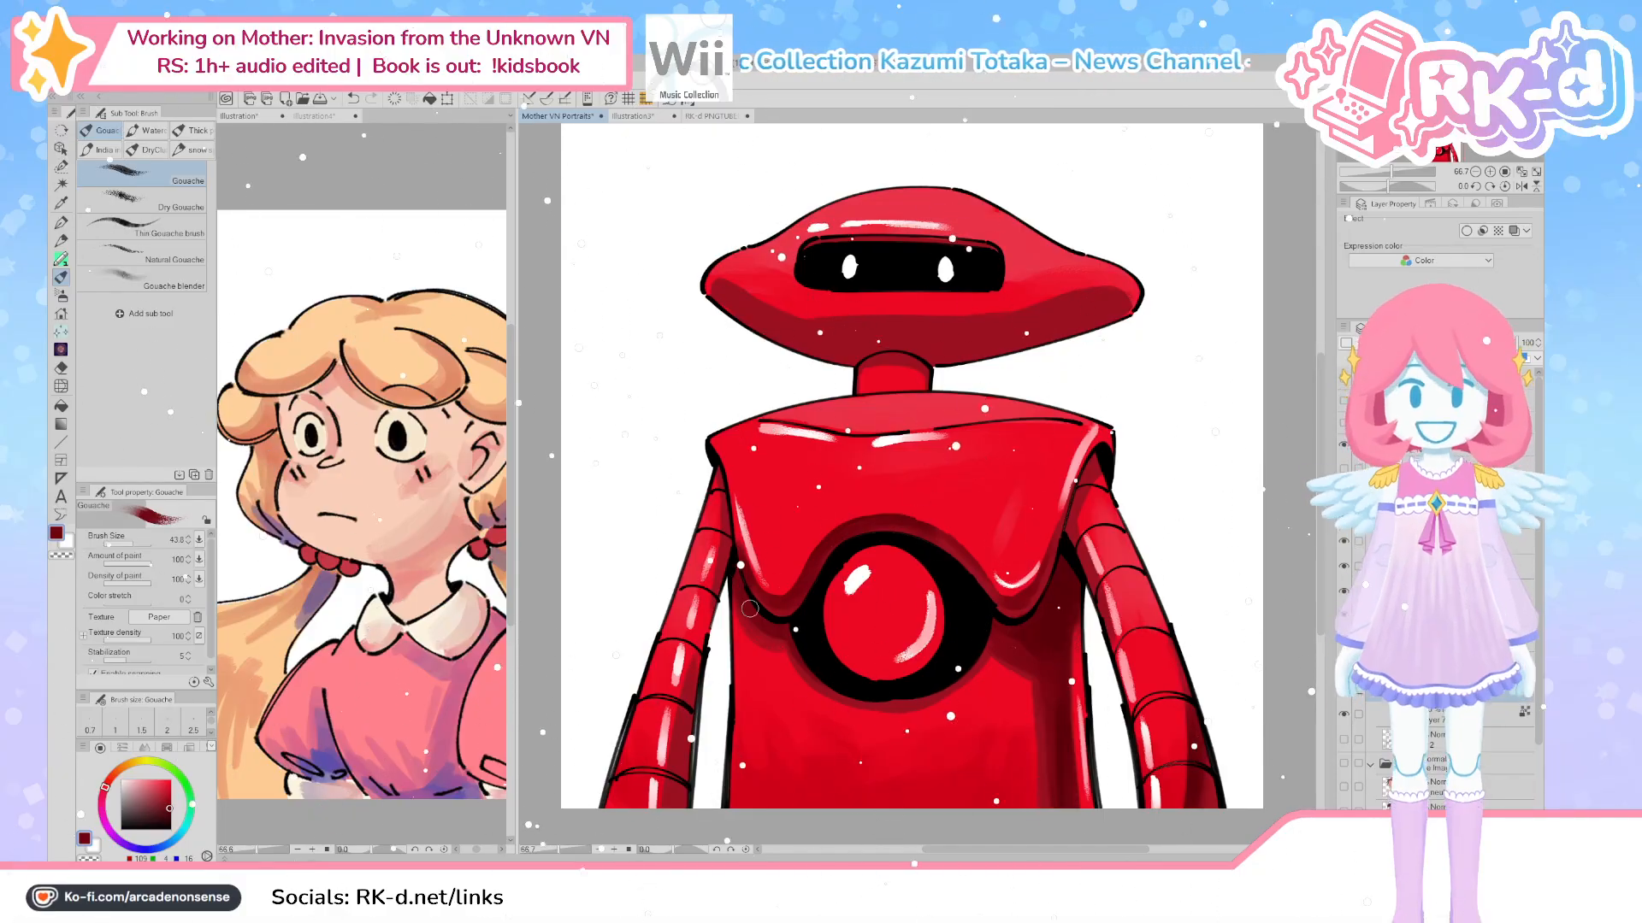
alt+click(1058, 597)
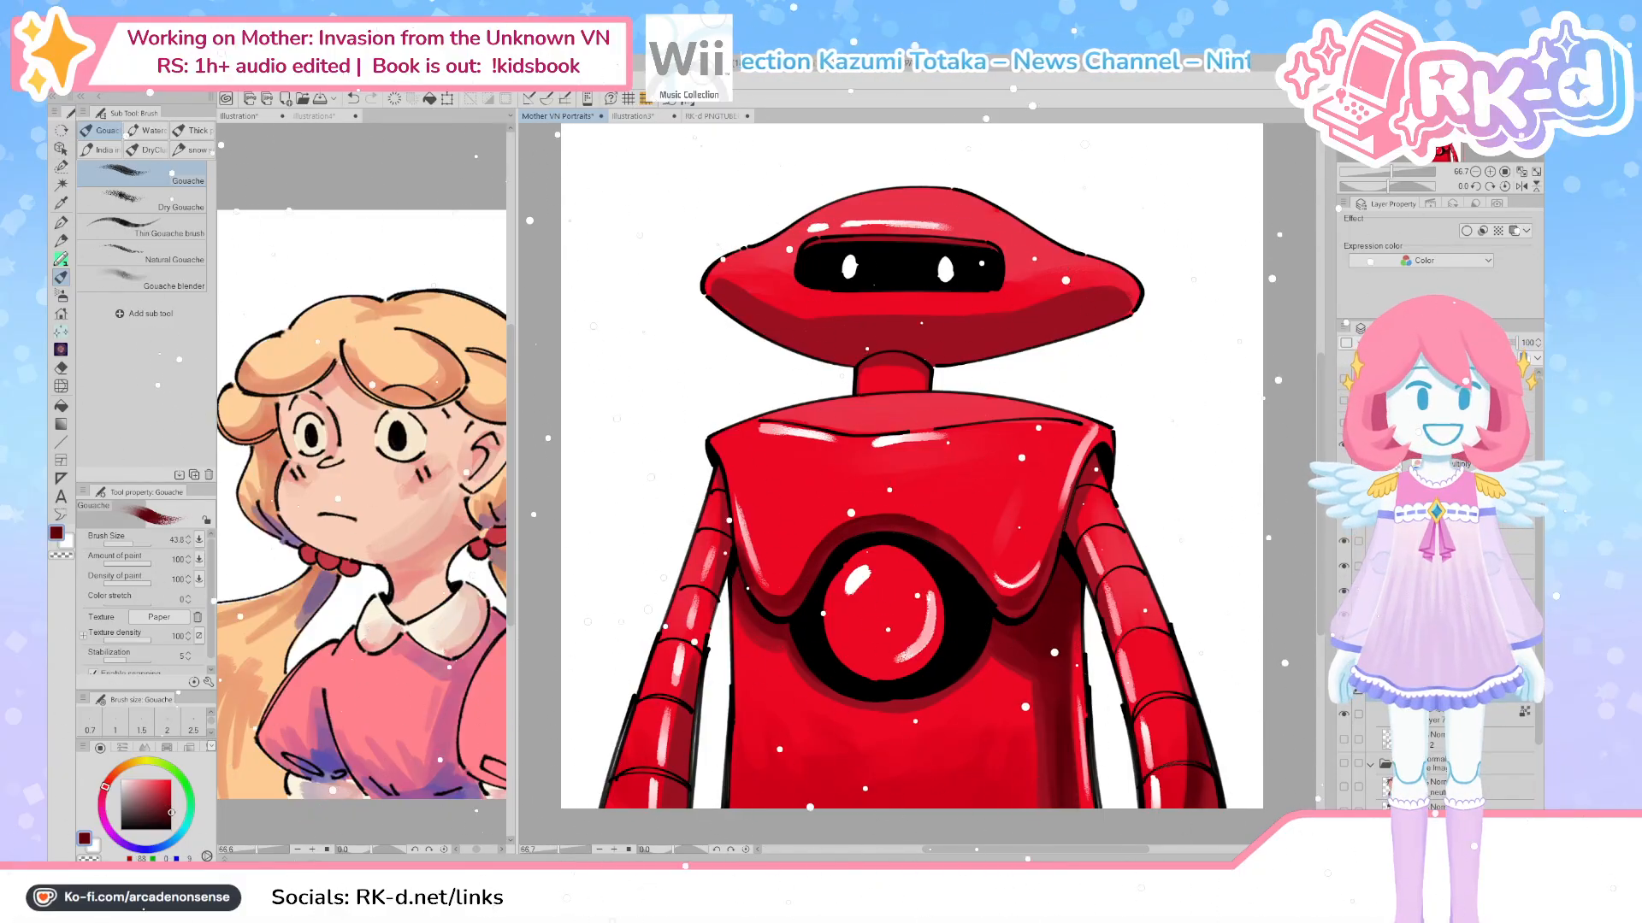
key(bracketleft)
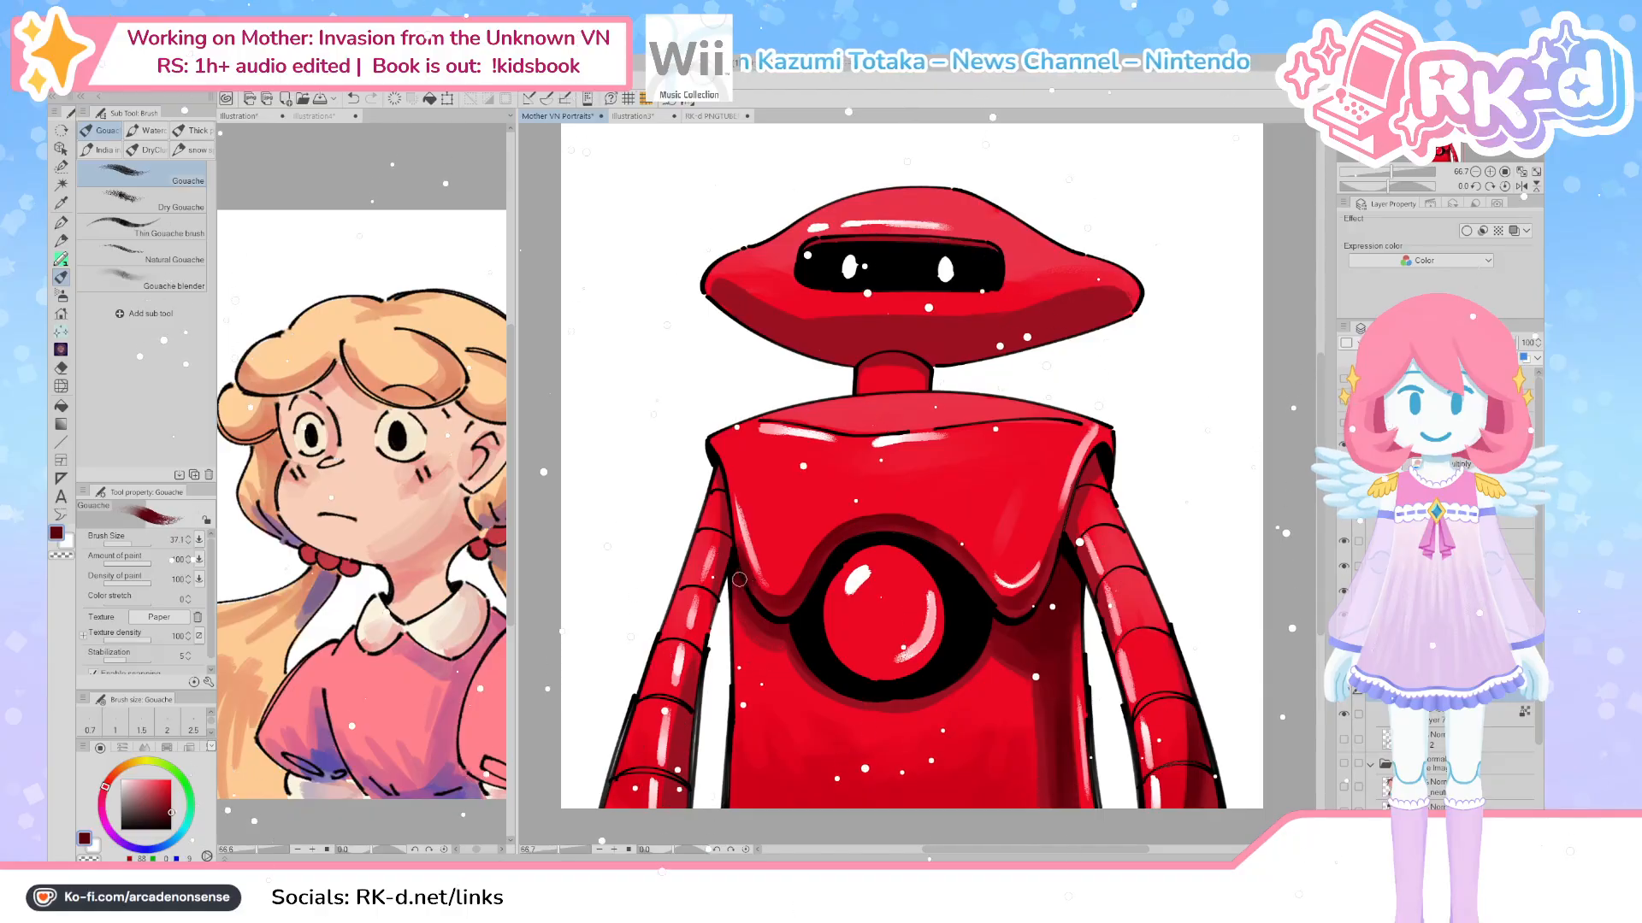
alt+click(756, 624)
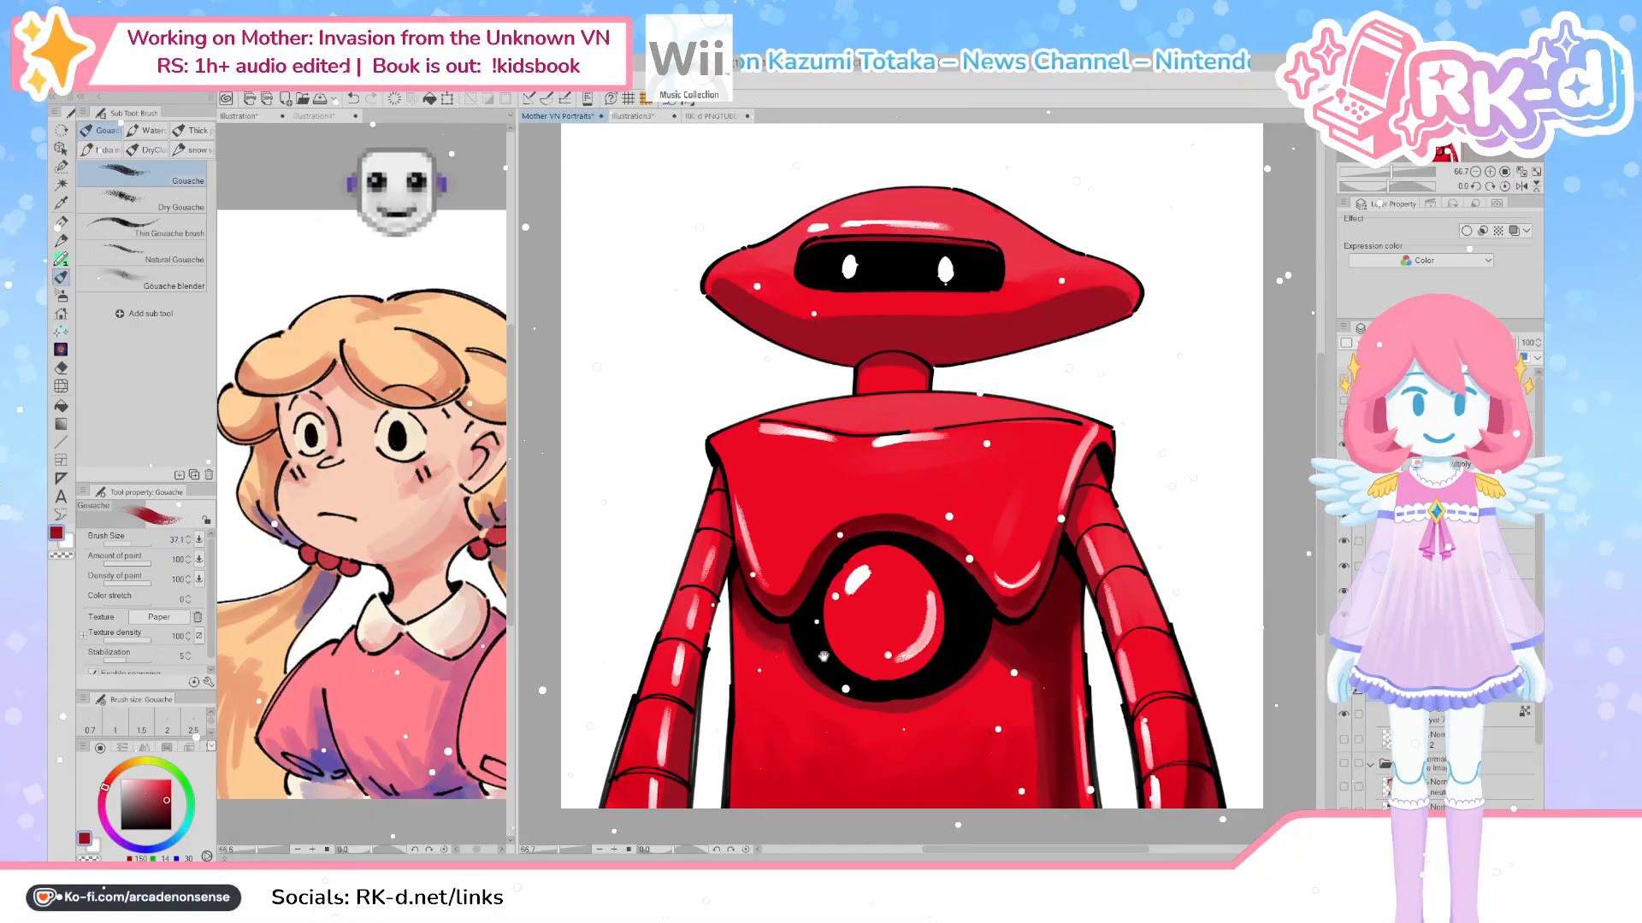
Darken the narrow torso gaps between the chest plate and both arms with sampled dark reds at brush size 24.6
scroll(812, 616, down, 1)
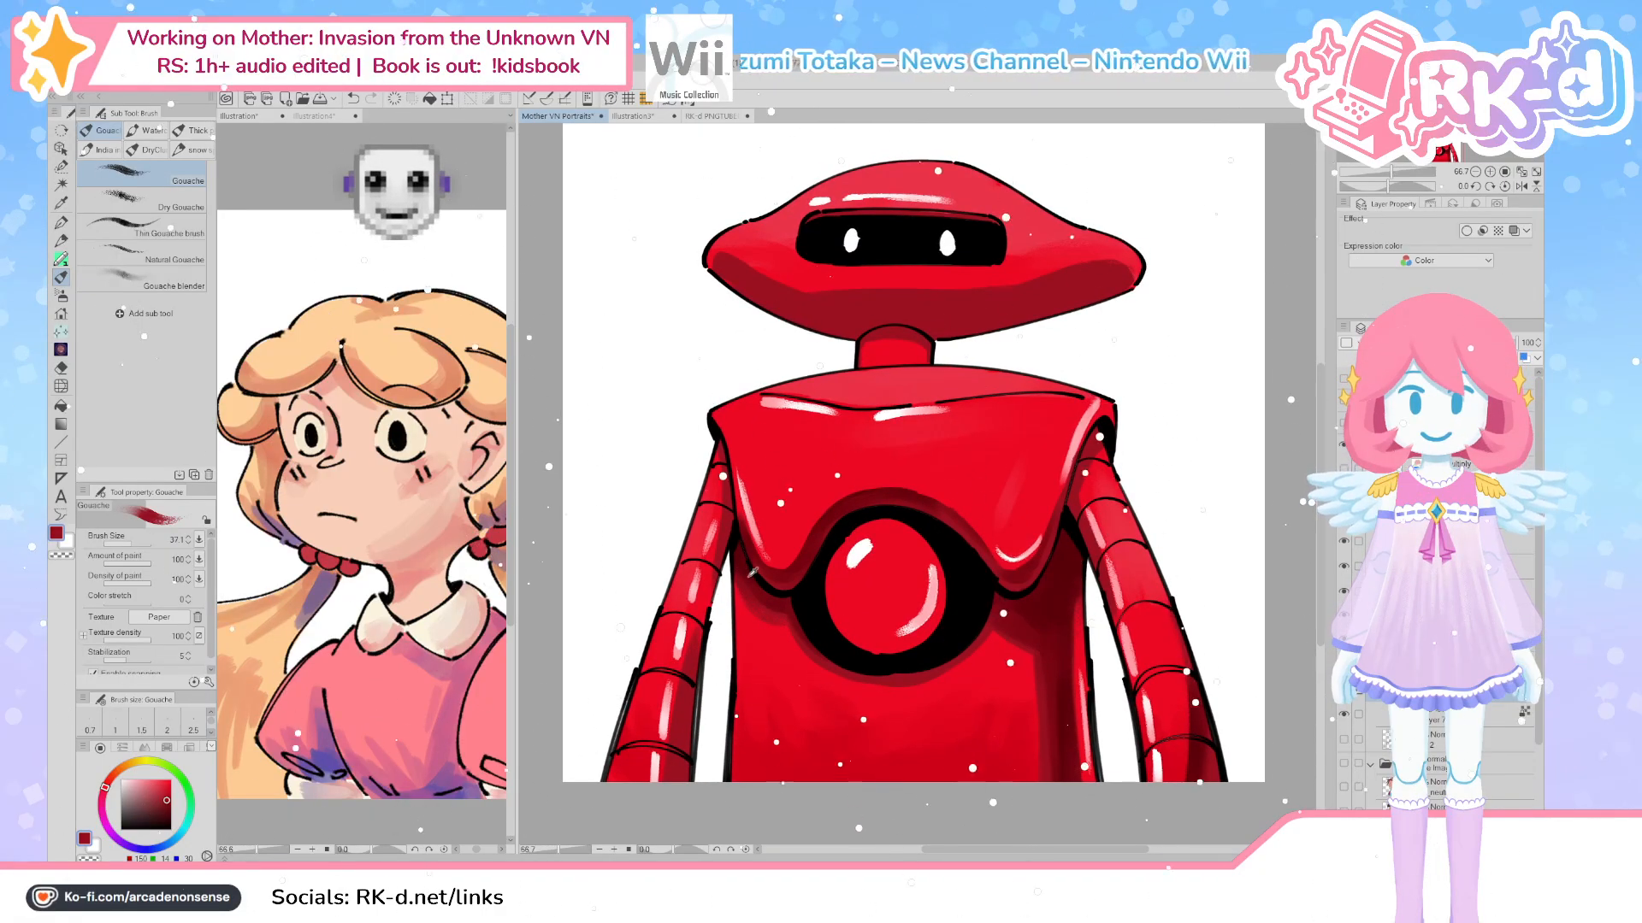
key([)
key([)
alt+click(741, 552)
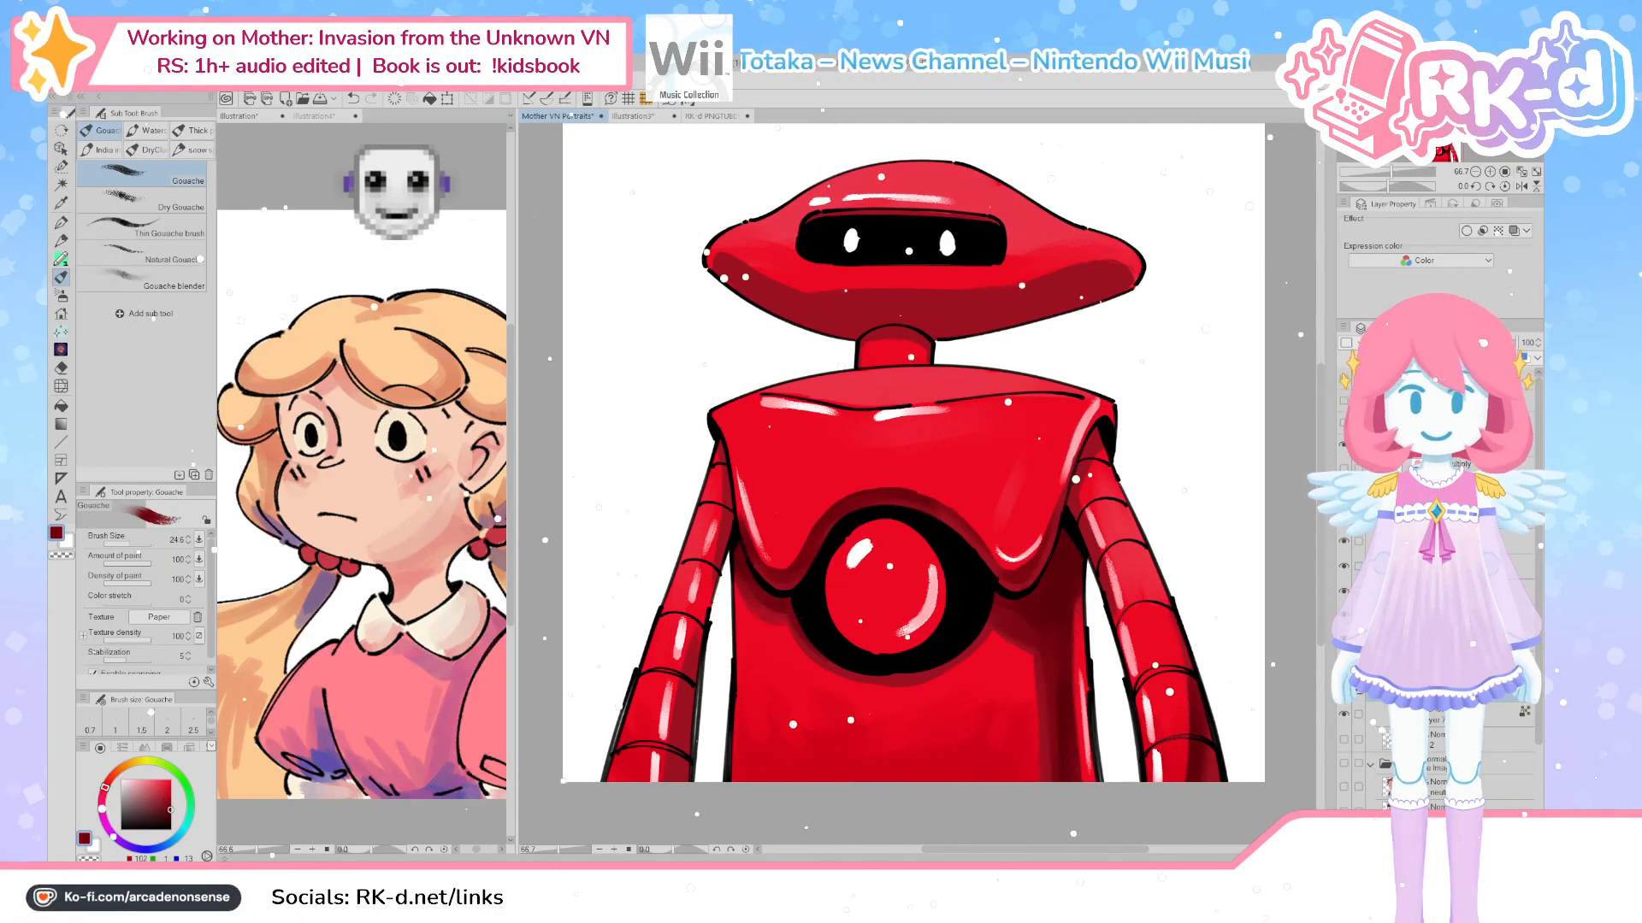
alt+click(1070, 559)
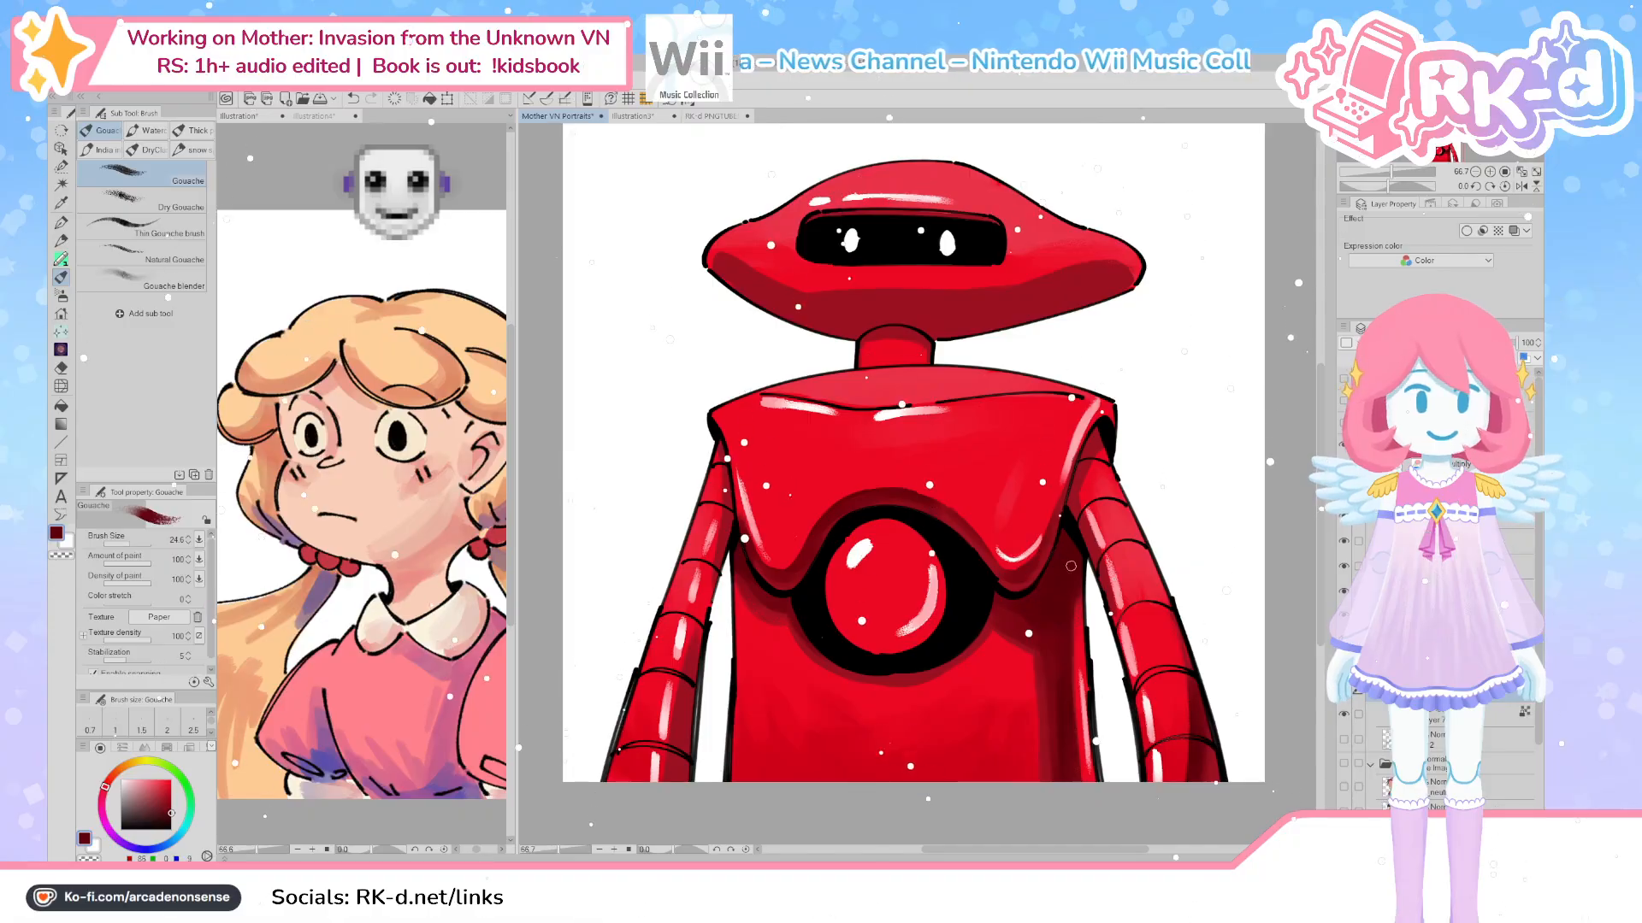
Blend sampled reds into the shadow along the chest plate's right edge with a slightly larger brush
key(])
alt+click(1037, 567)
alt+click(1060, 513)
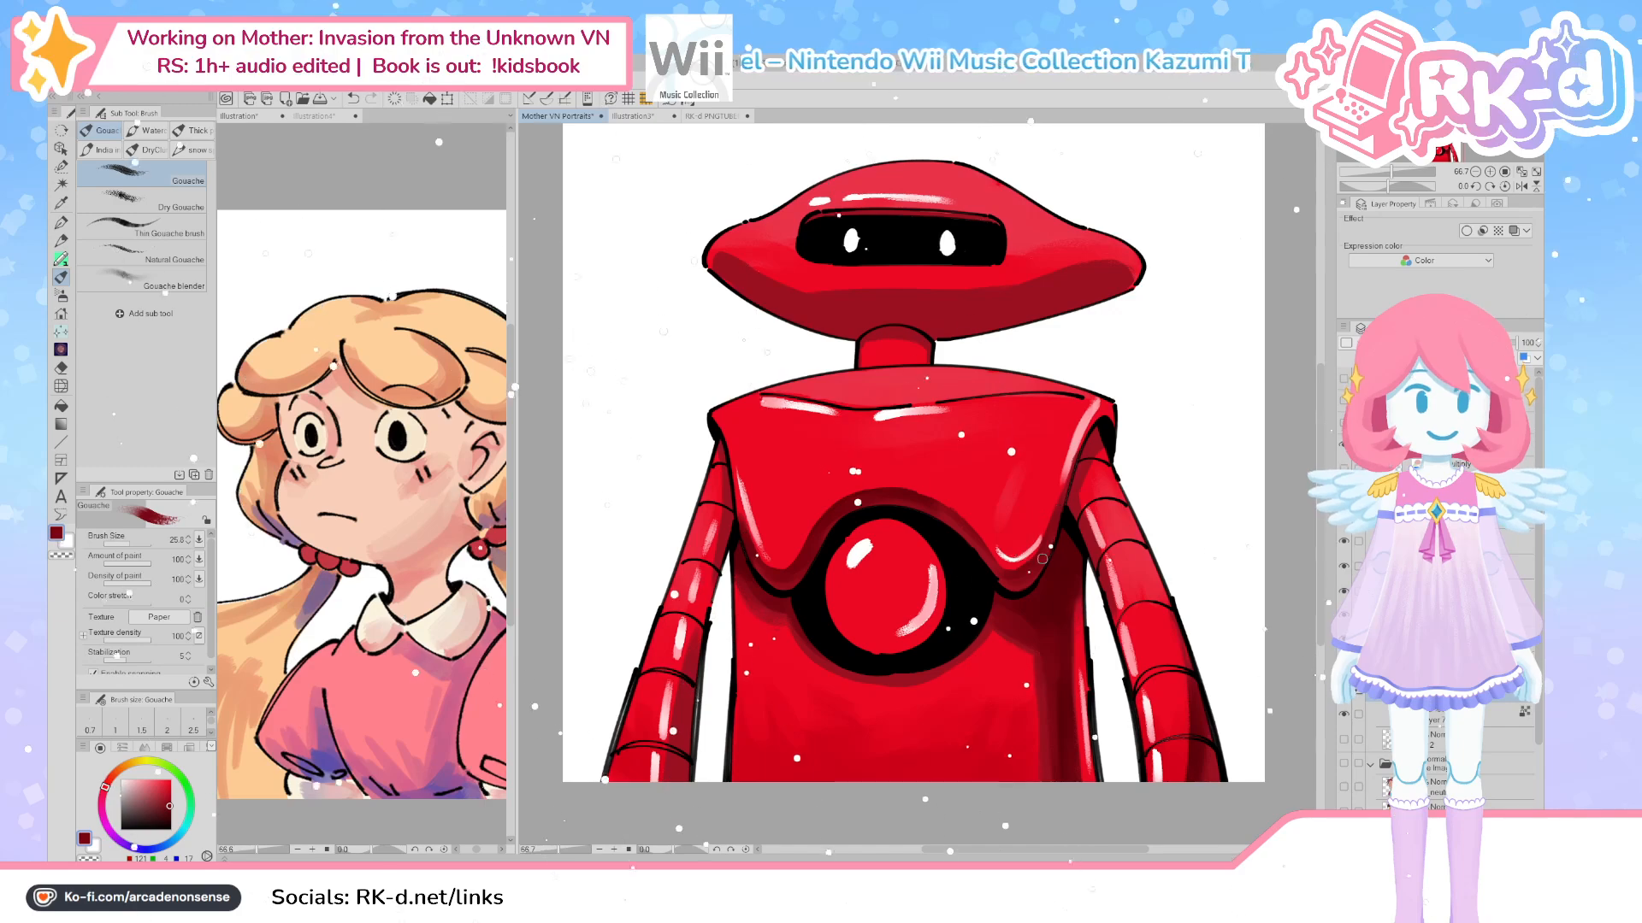
drag(1072, 551, 1012, 649)
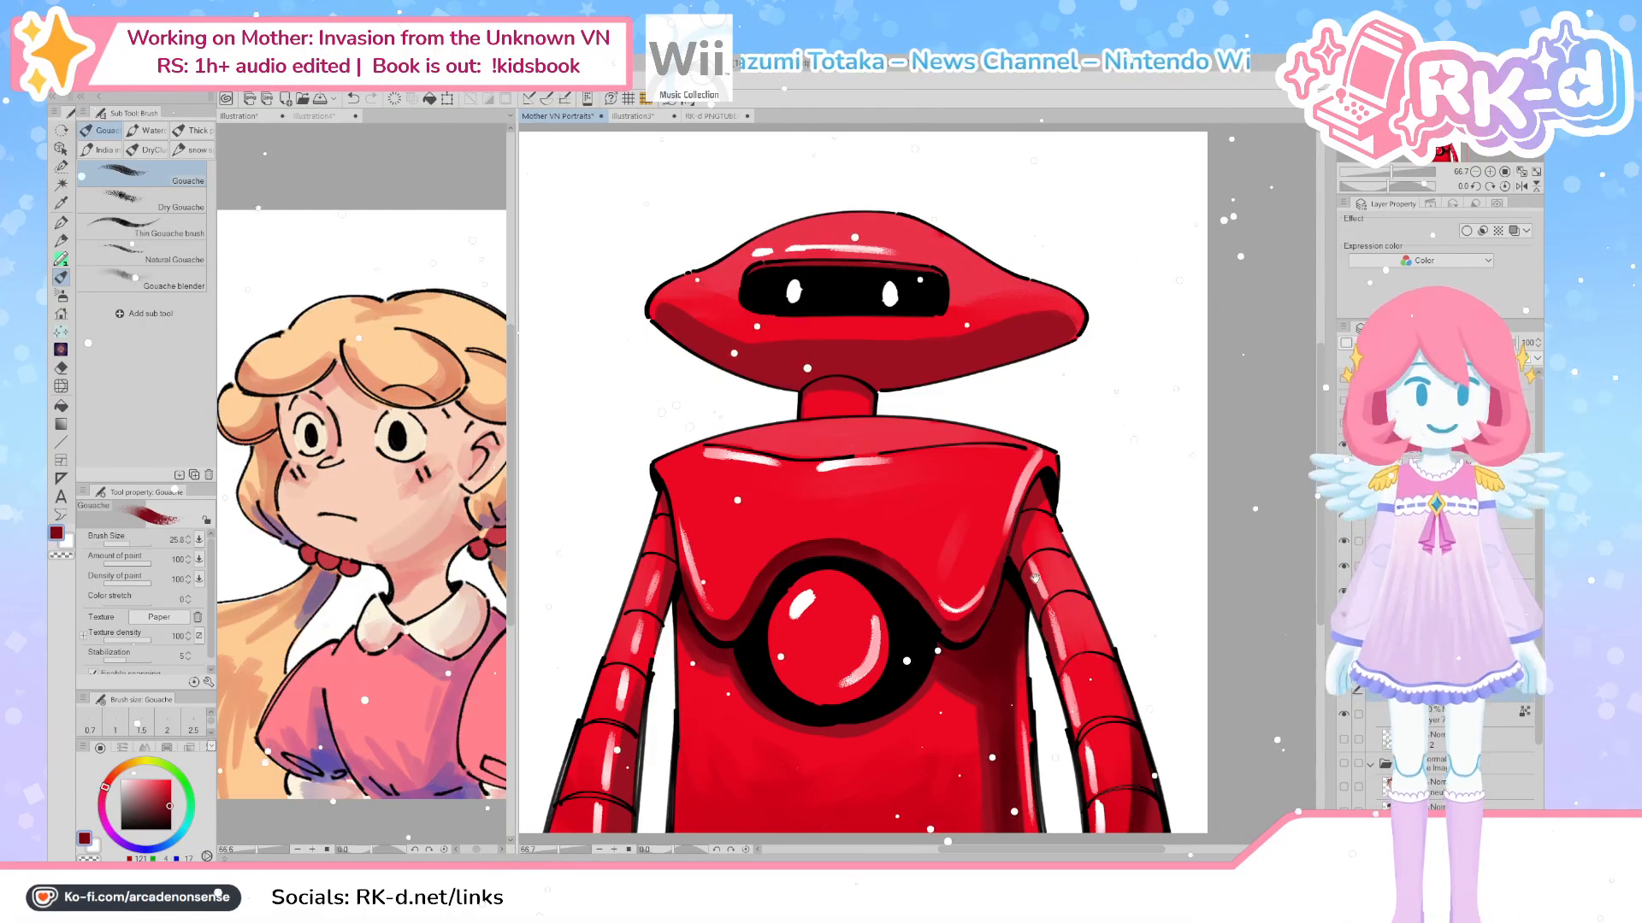
Touch up the right upper arm's shadow beside the chest plate with transparent colour and sampled dark reds, reducing the brush to size 33.5
drag(1009, 601, 1012, 655)
key(c)
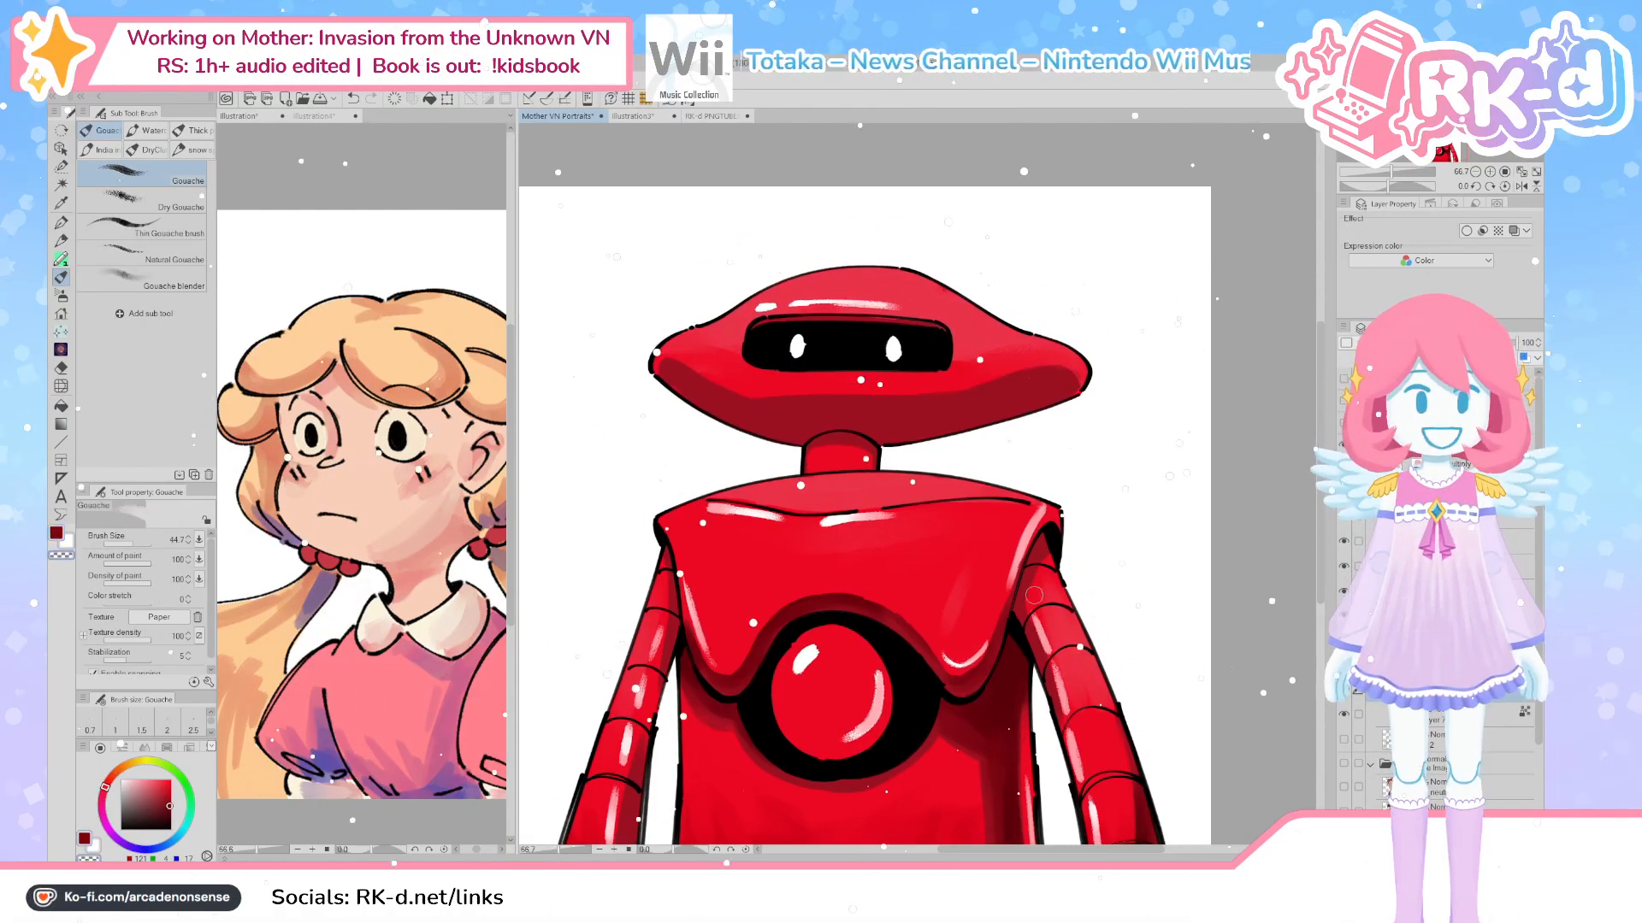
alt+click(1017, 583)
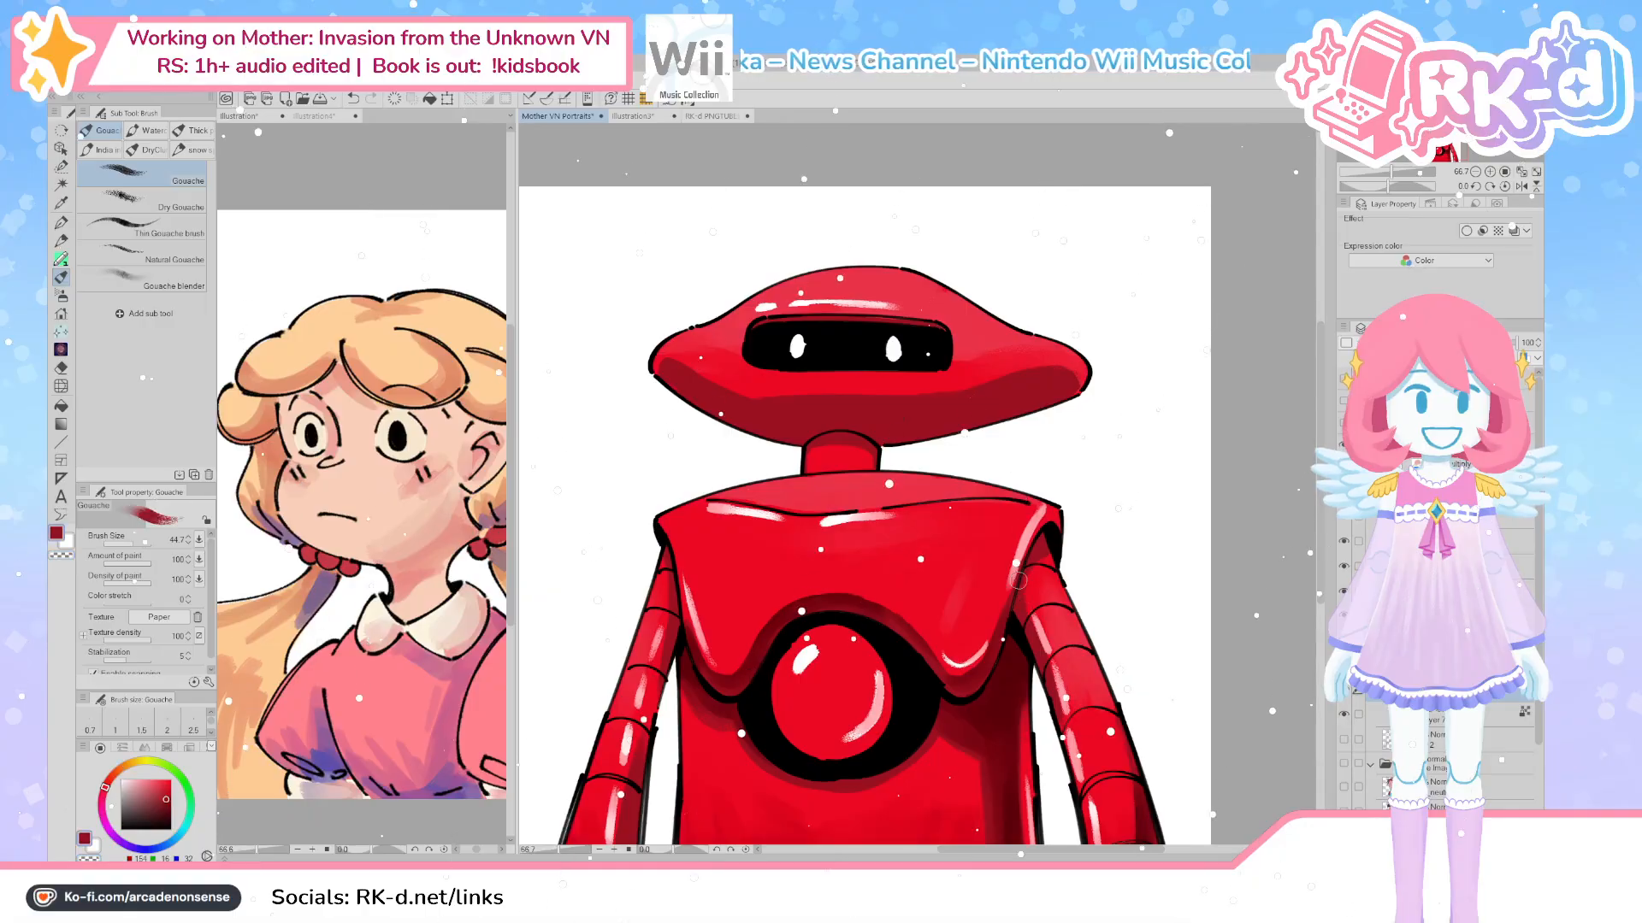
key(bracketleft)
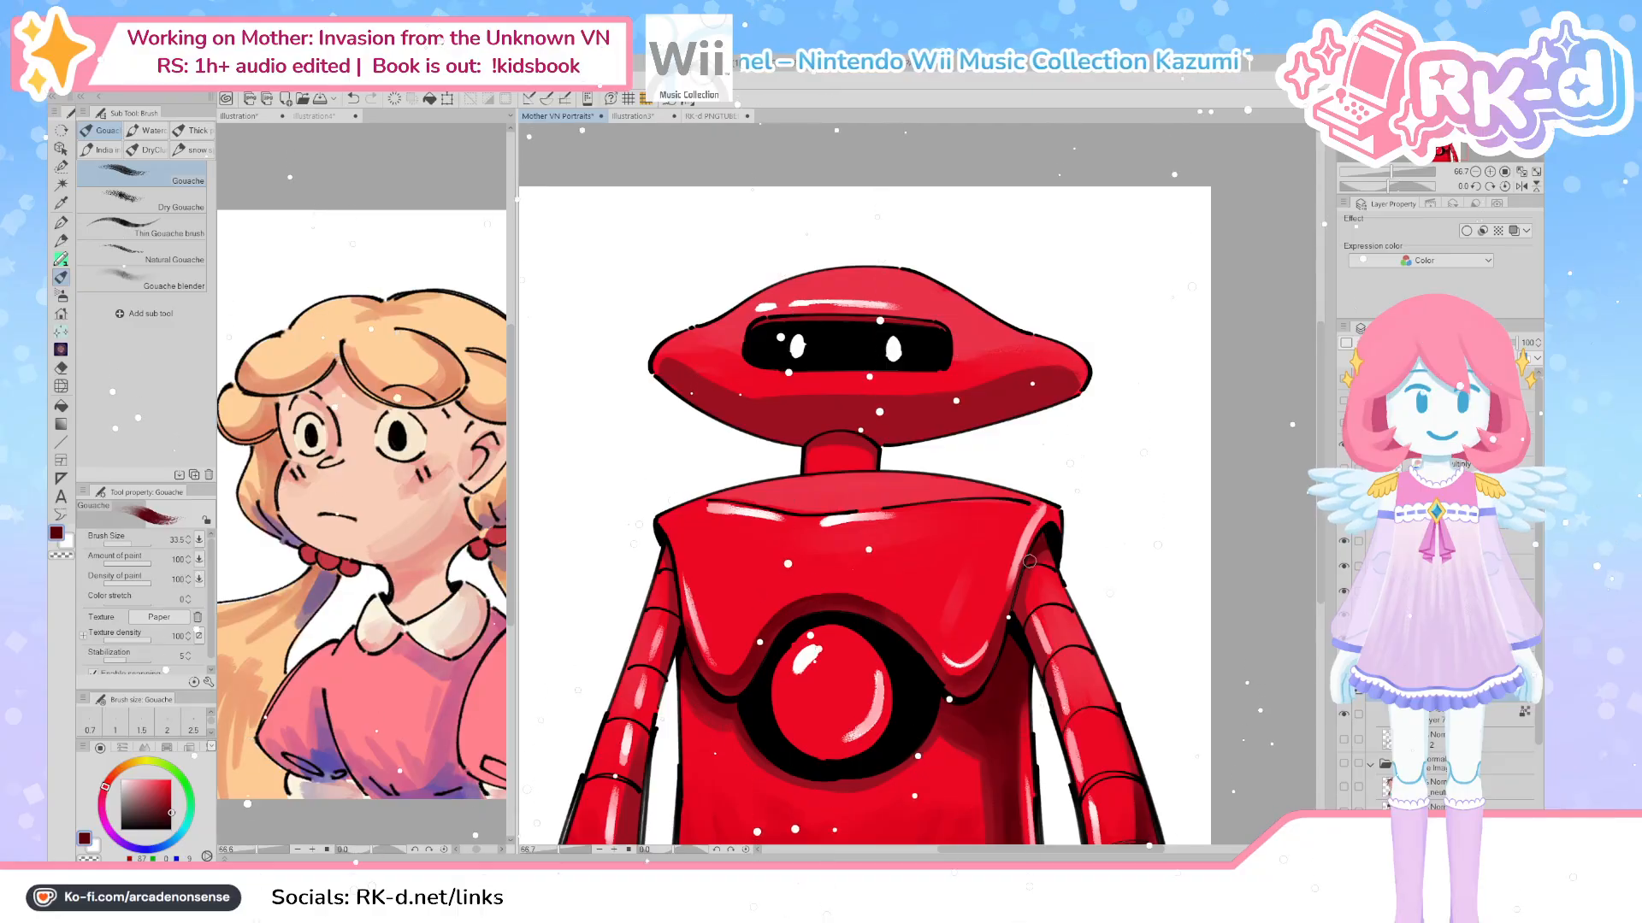
drag(644, 816, 695, 708)
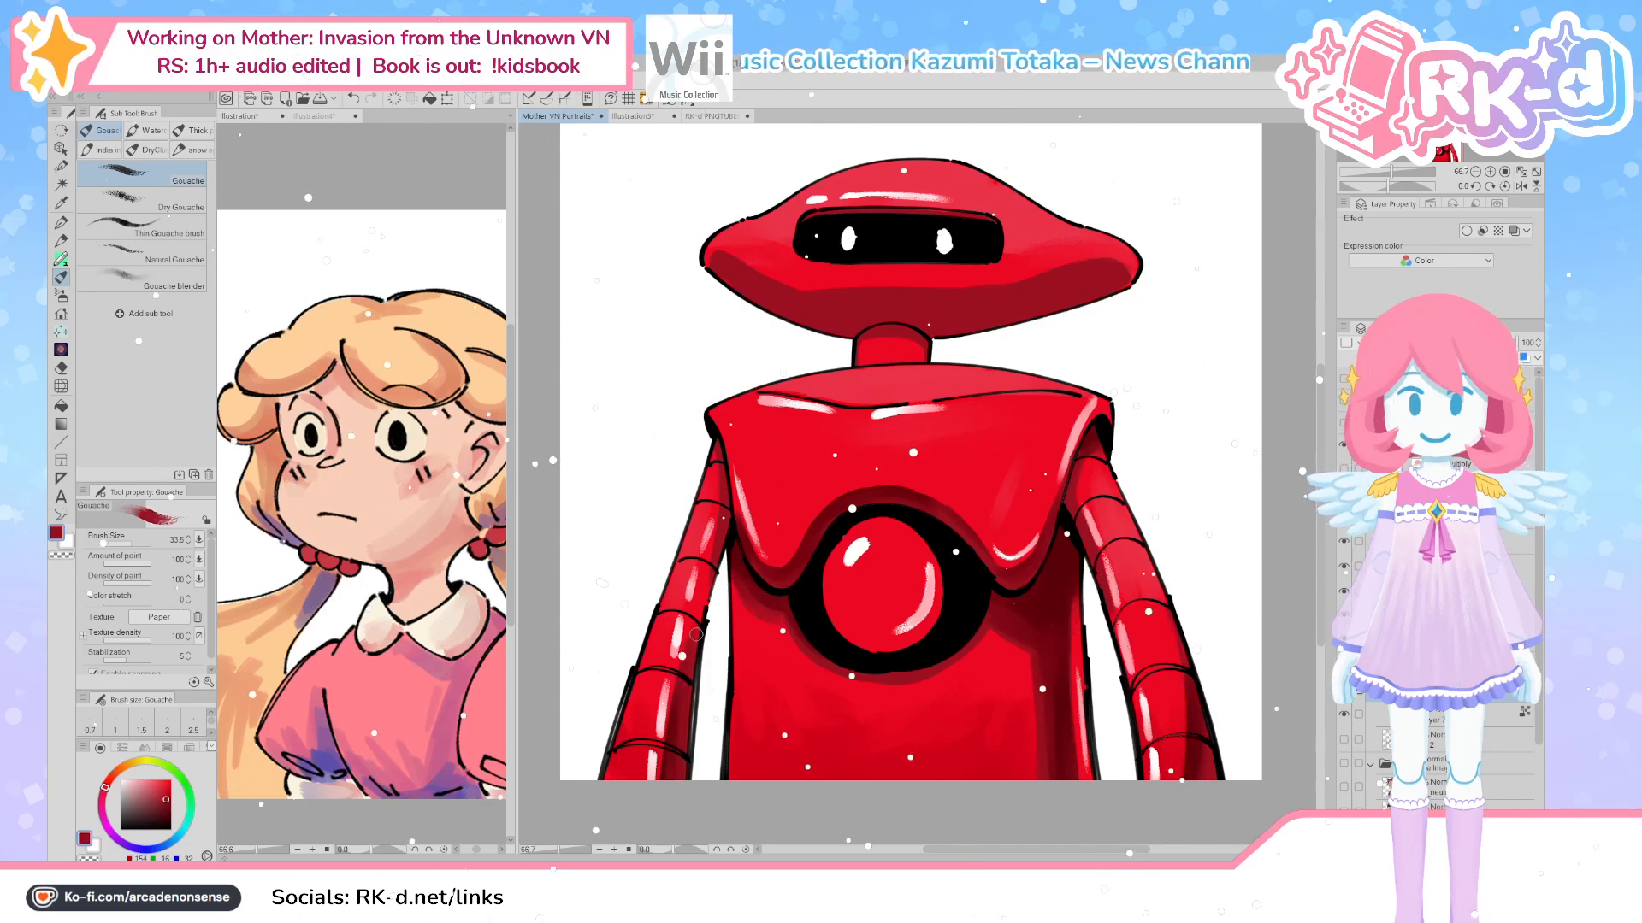
scroll(706, 613, up, 1)
scroll(715, 564, up, 3)
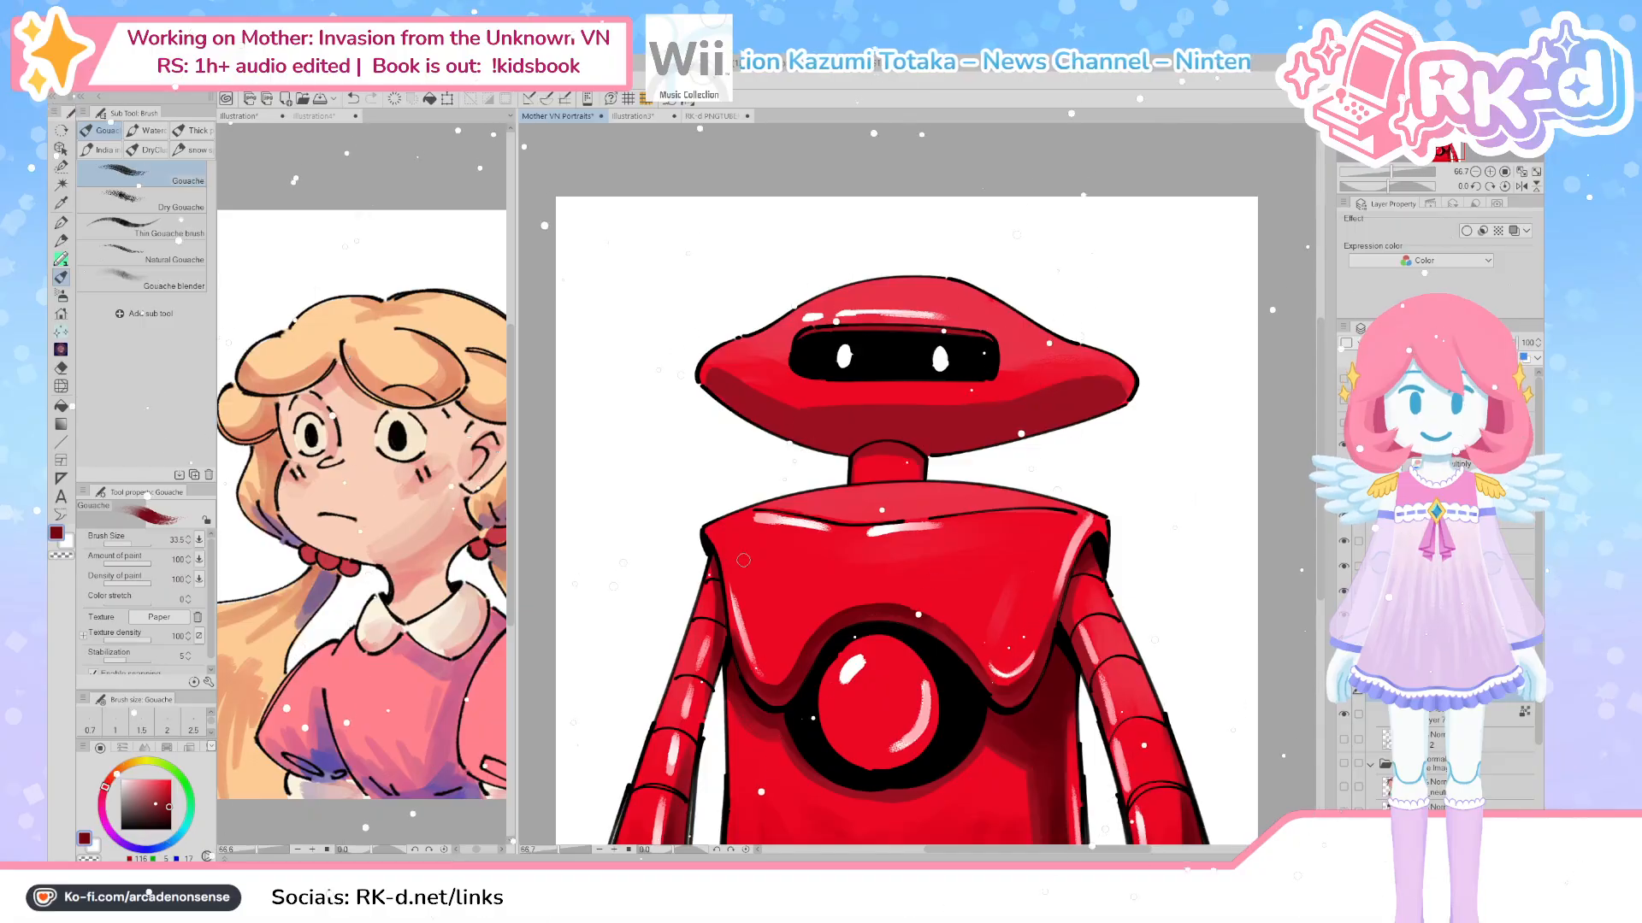
scroll(731, 667, down, 3)
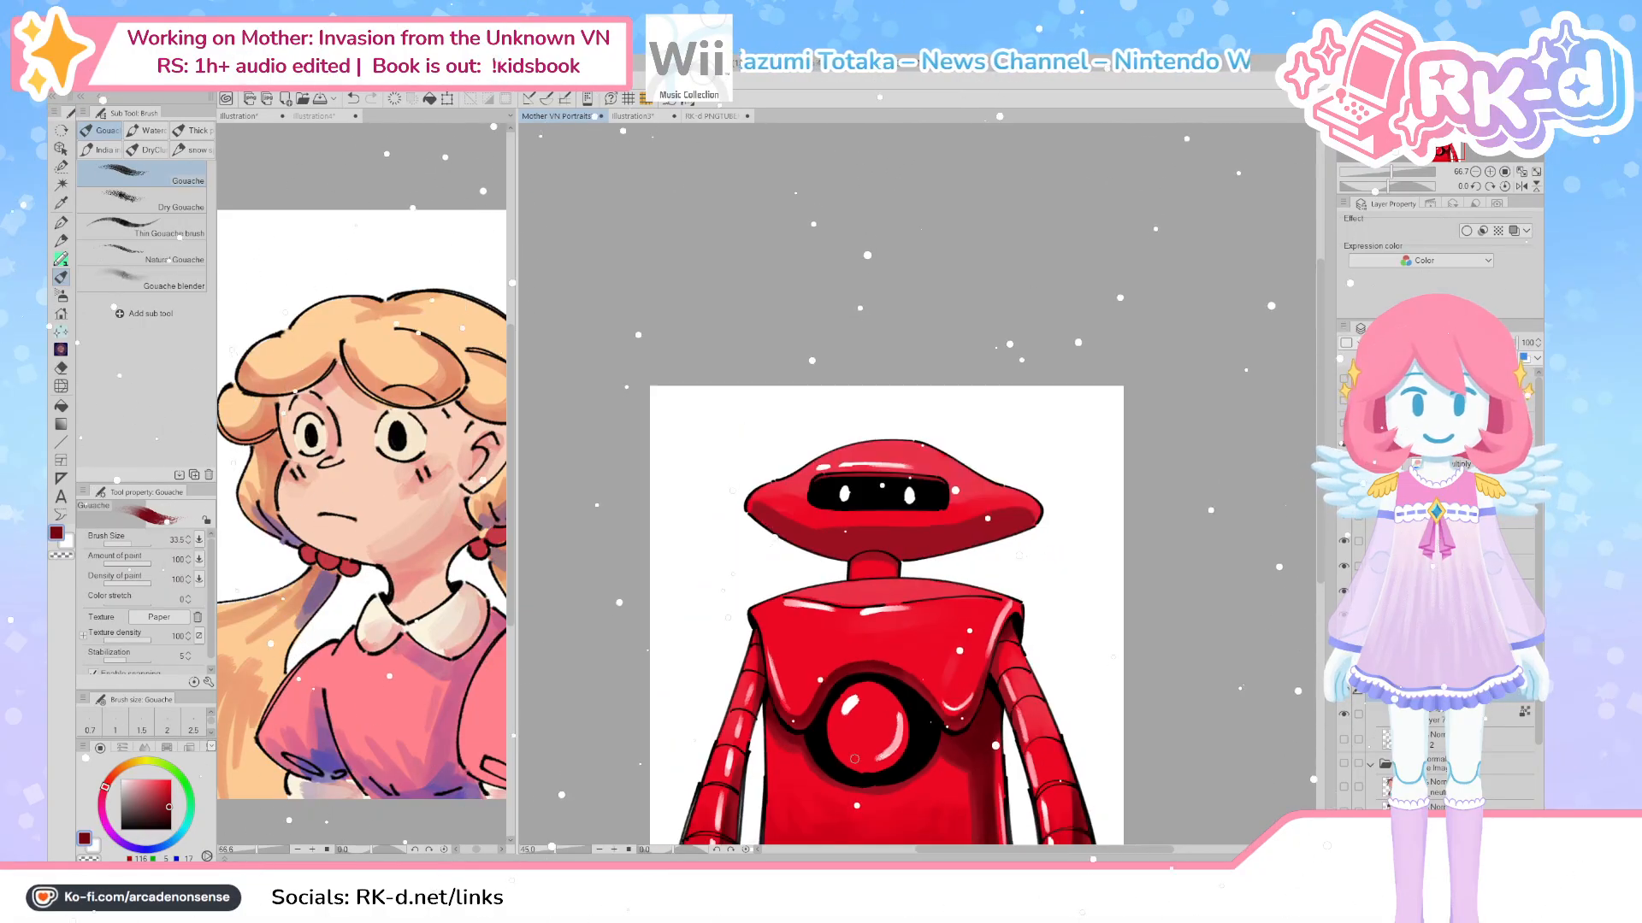
scroll(913, 699, up, 2)
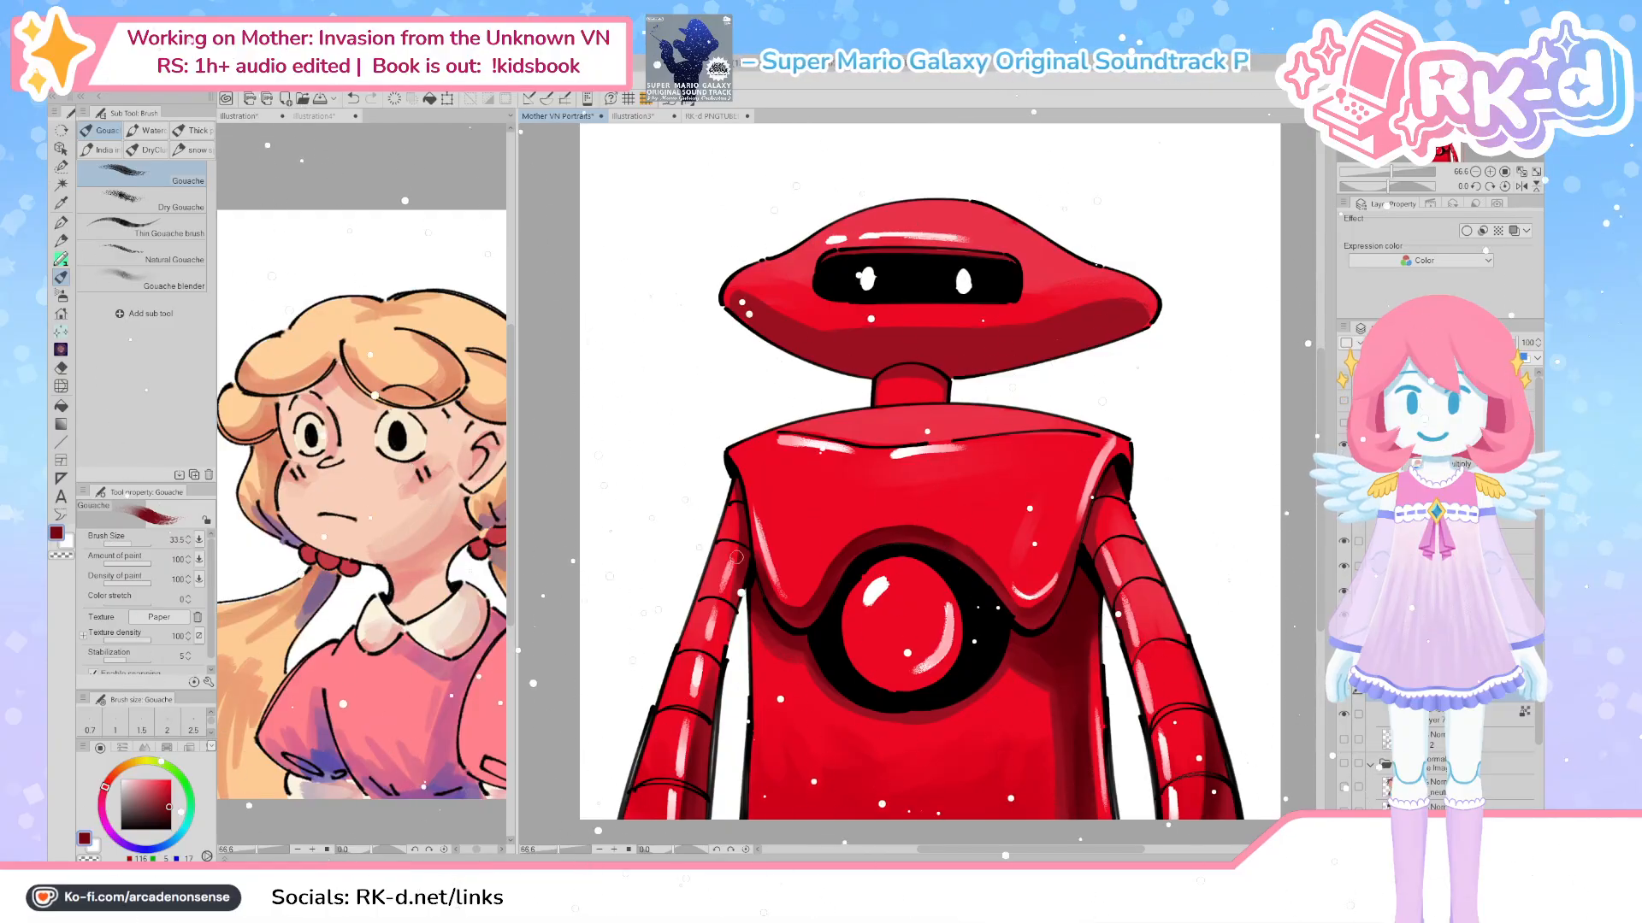
scroll(1039, 454, down, 2)
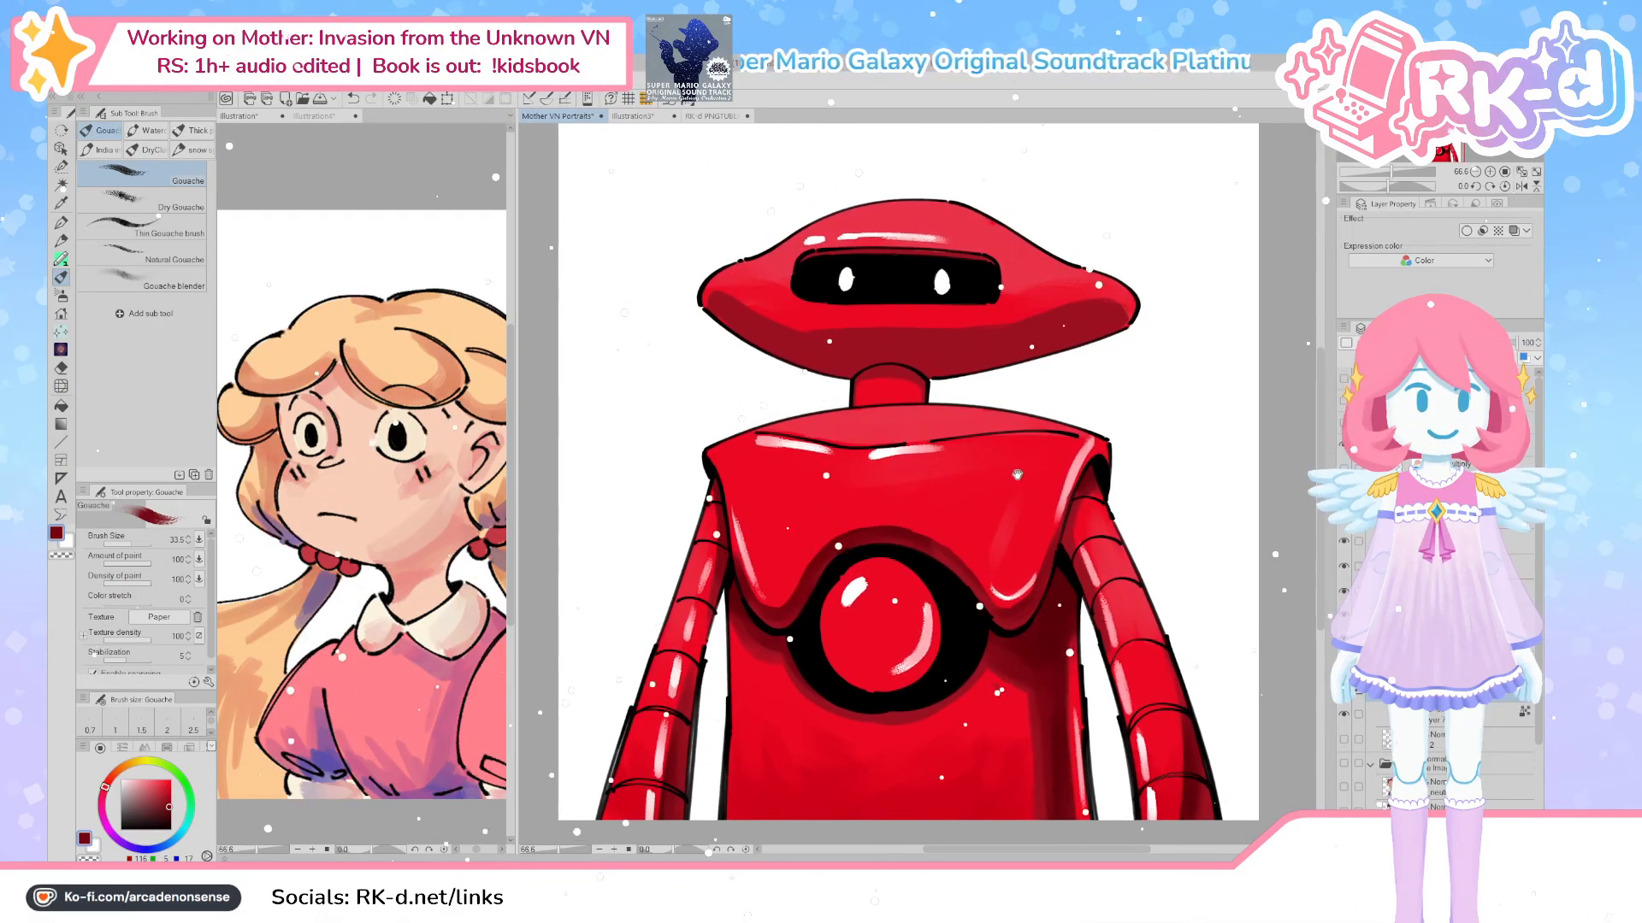
scroll(998, 461, up, 2)
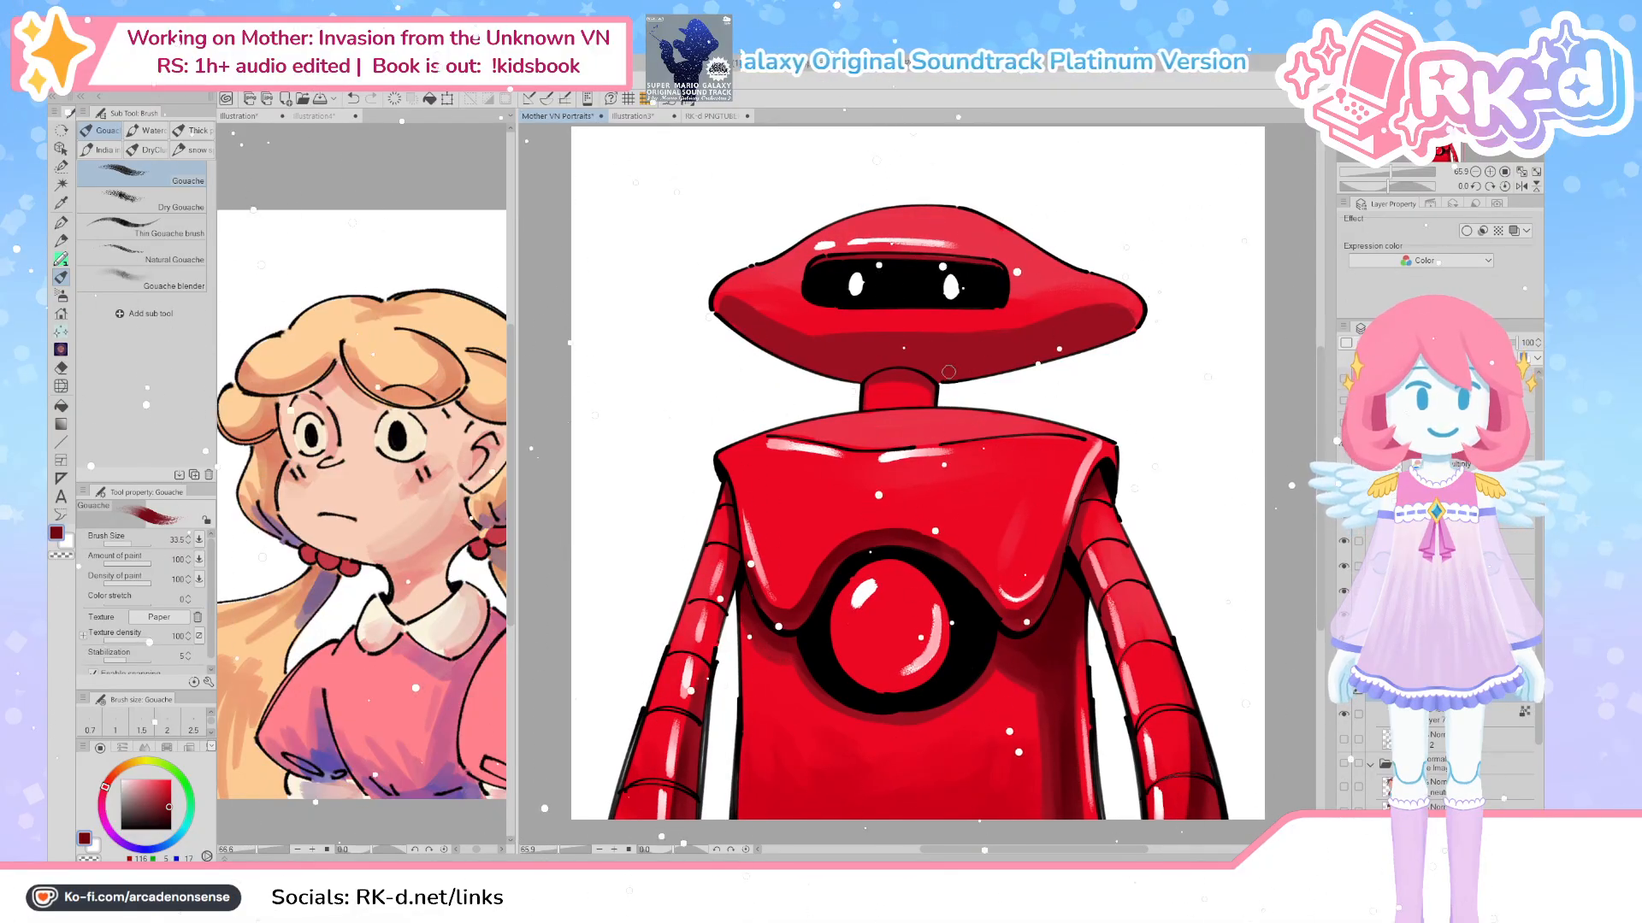
Shade the top of the neck beneath the head with a sampled dark red at brush size 19.0
alt+click(1065, 627)
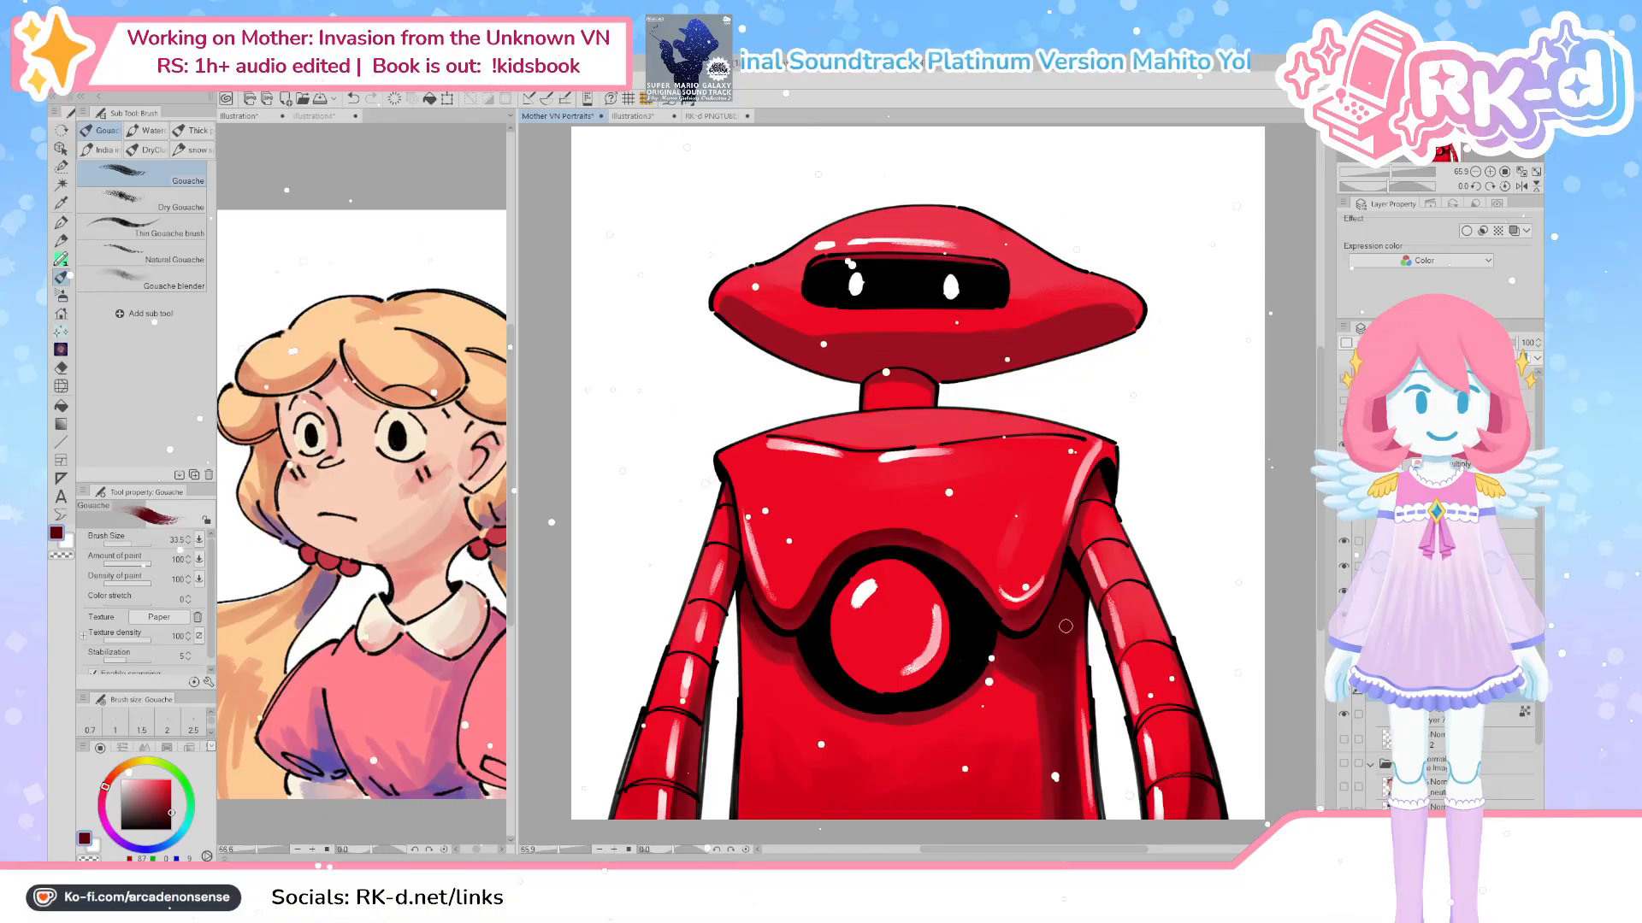
key([)
key([)
key([)
drag(871, 384, 903, 373)
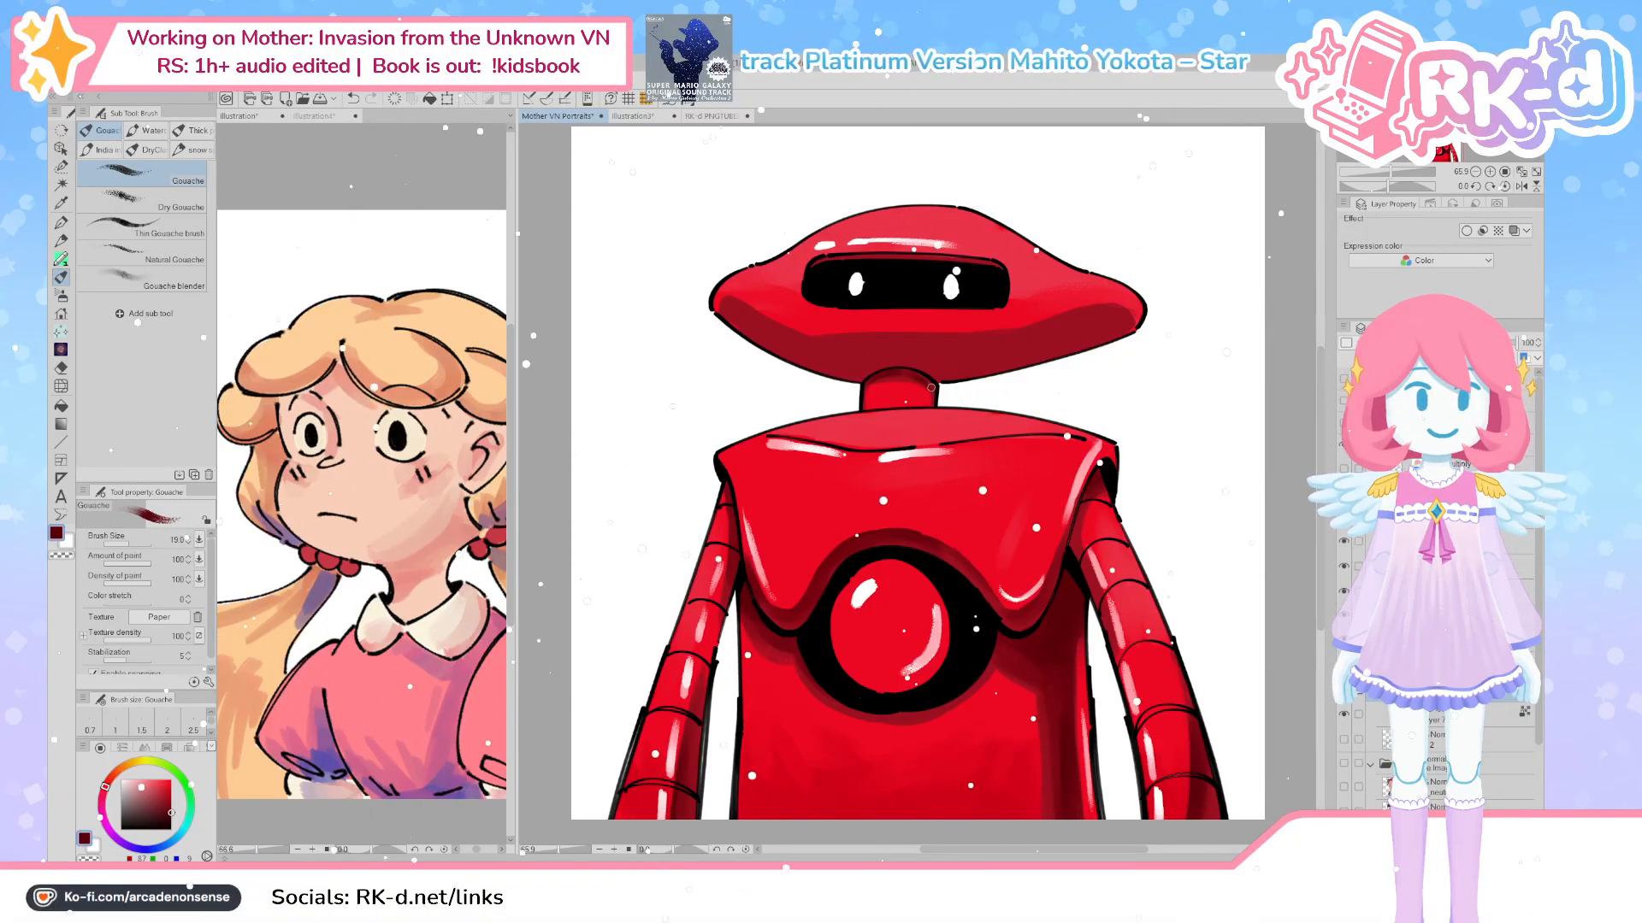
Enlarge the brush and paint a darker red shadow across the head's underside from the middle to the right tip
key(])
key(])
key(])
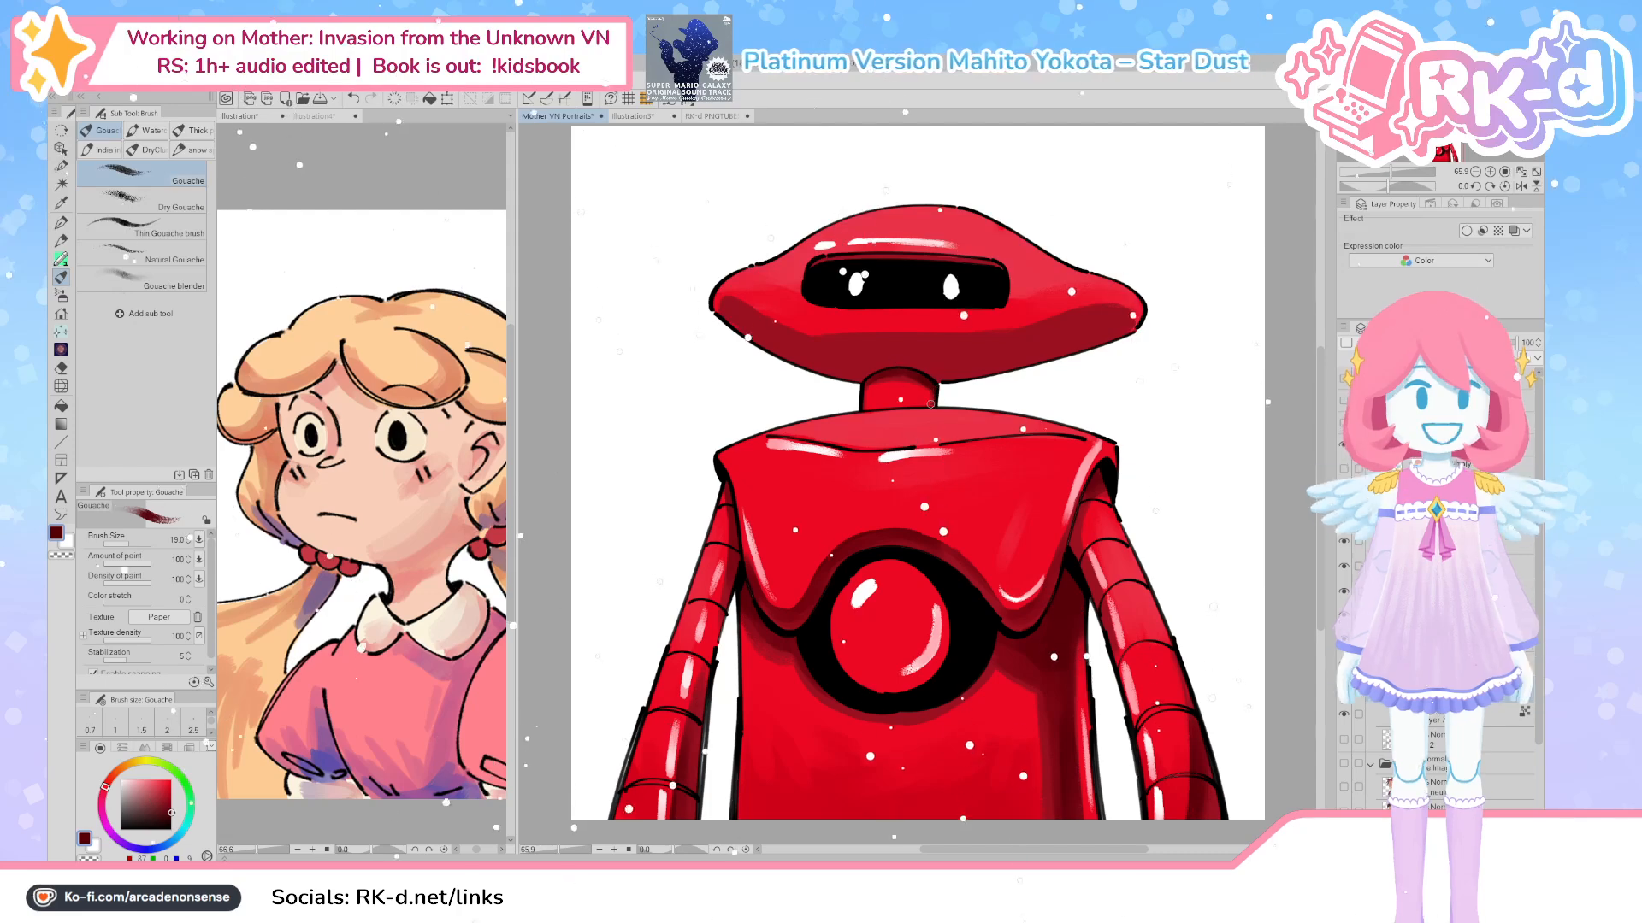
key(])
key(])
drag(941, 352, 1090, 316)
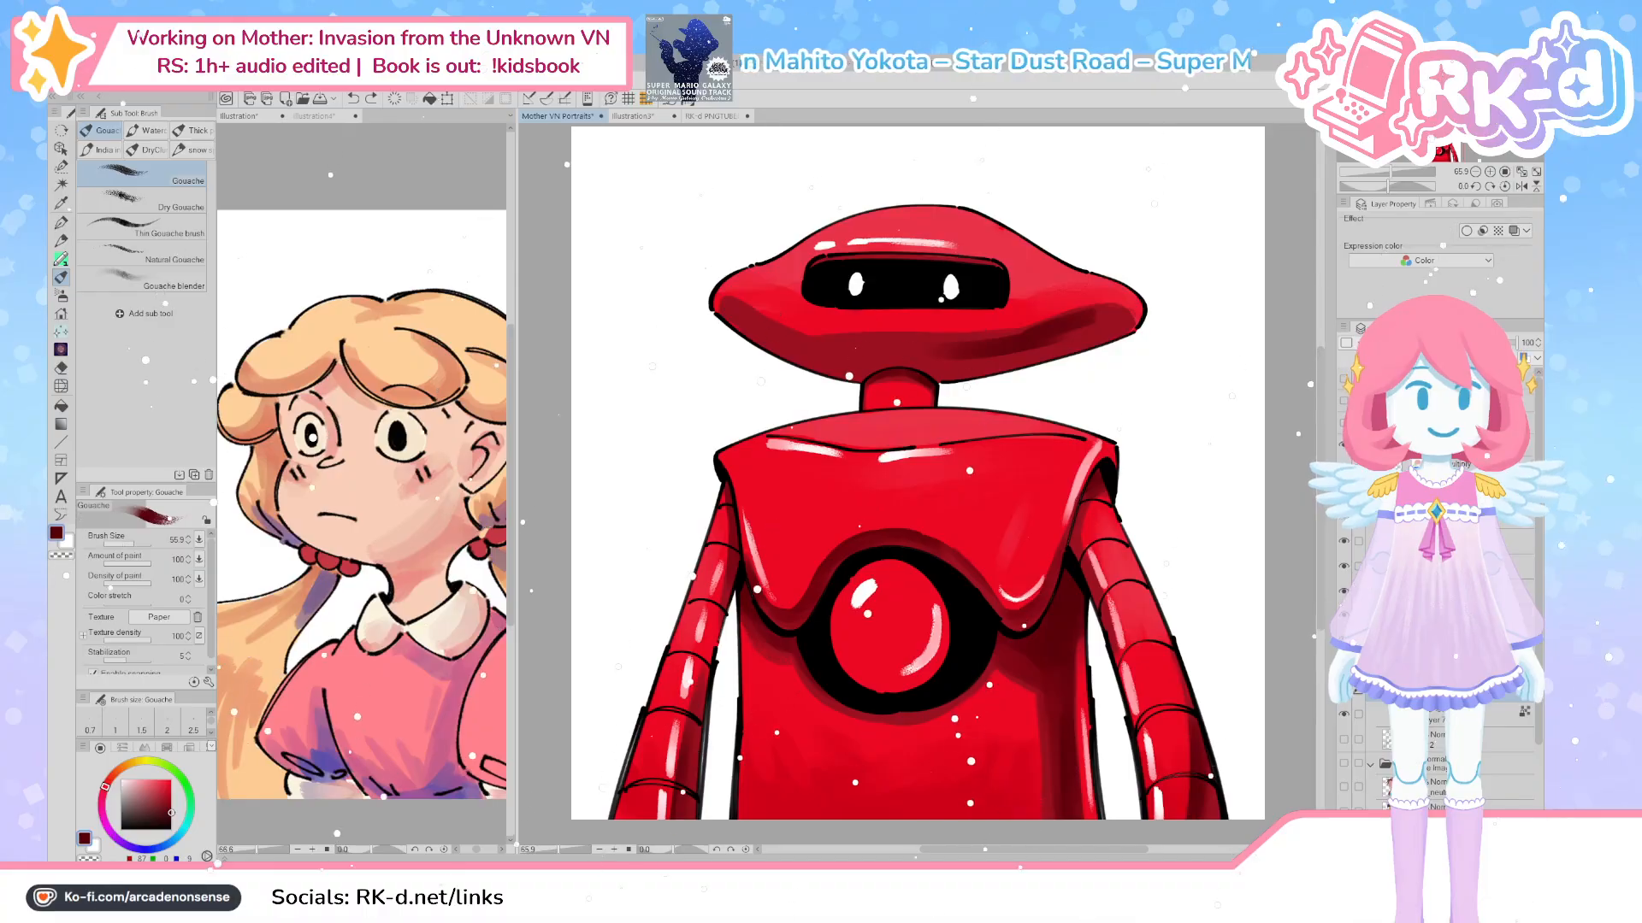
Extend the dark shadow to the head's left tip and soften it with sampled reds at brush size 53.4
key([)
mouse_move(1074, 312)
mouse_down()
mouse_move(794, 347)
mouse_move(842, 339)
mouse_move(807, 342)
mouse_move(748, 312)
mouse_up()
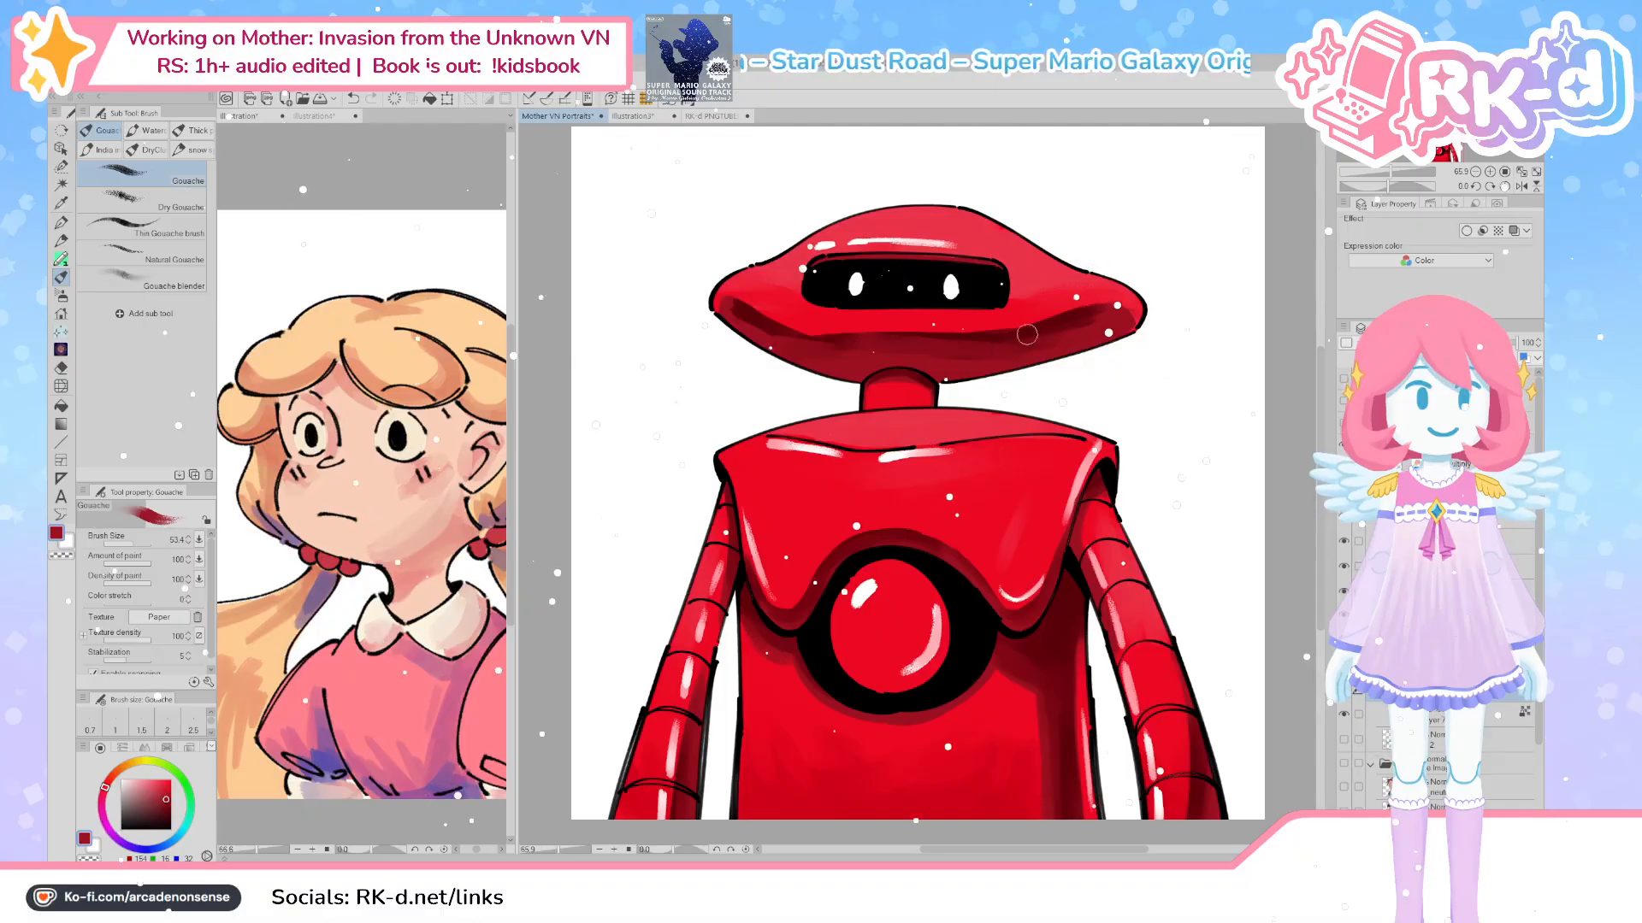
alt+click(1091, 314)
mouse_move(983, 337)
mouse_down()
mouse_move(801, 347)
mouse_move(729, 305)
mouse_move(779, 351)
mouse_move(767, 335)
mouse_up()
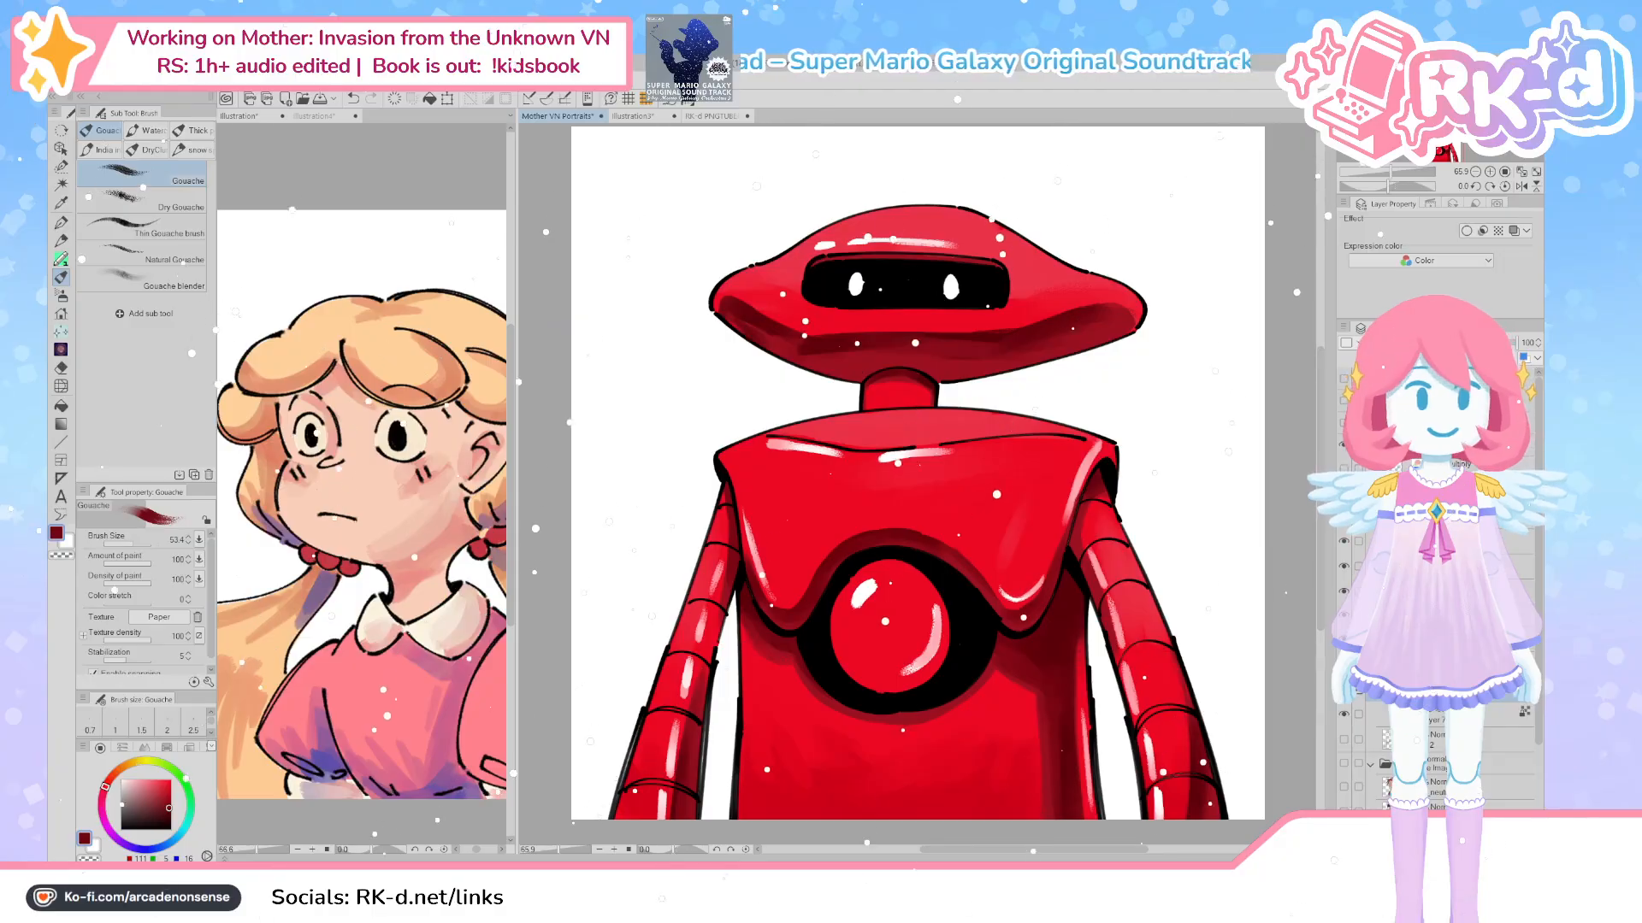
alt+click(759, 337)
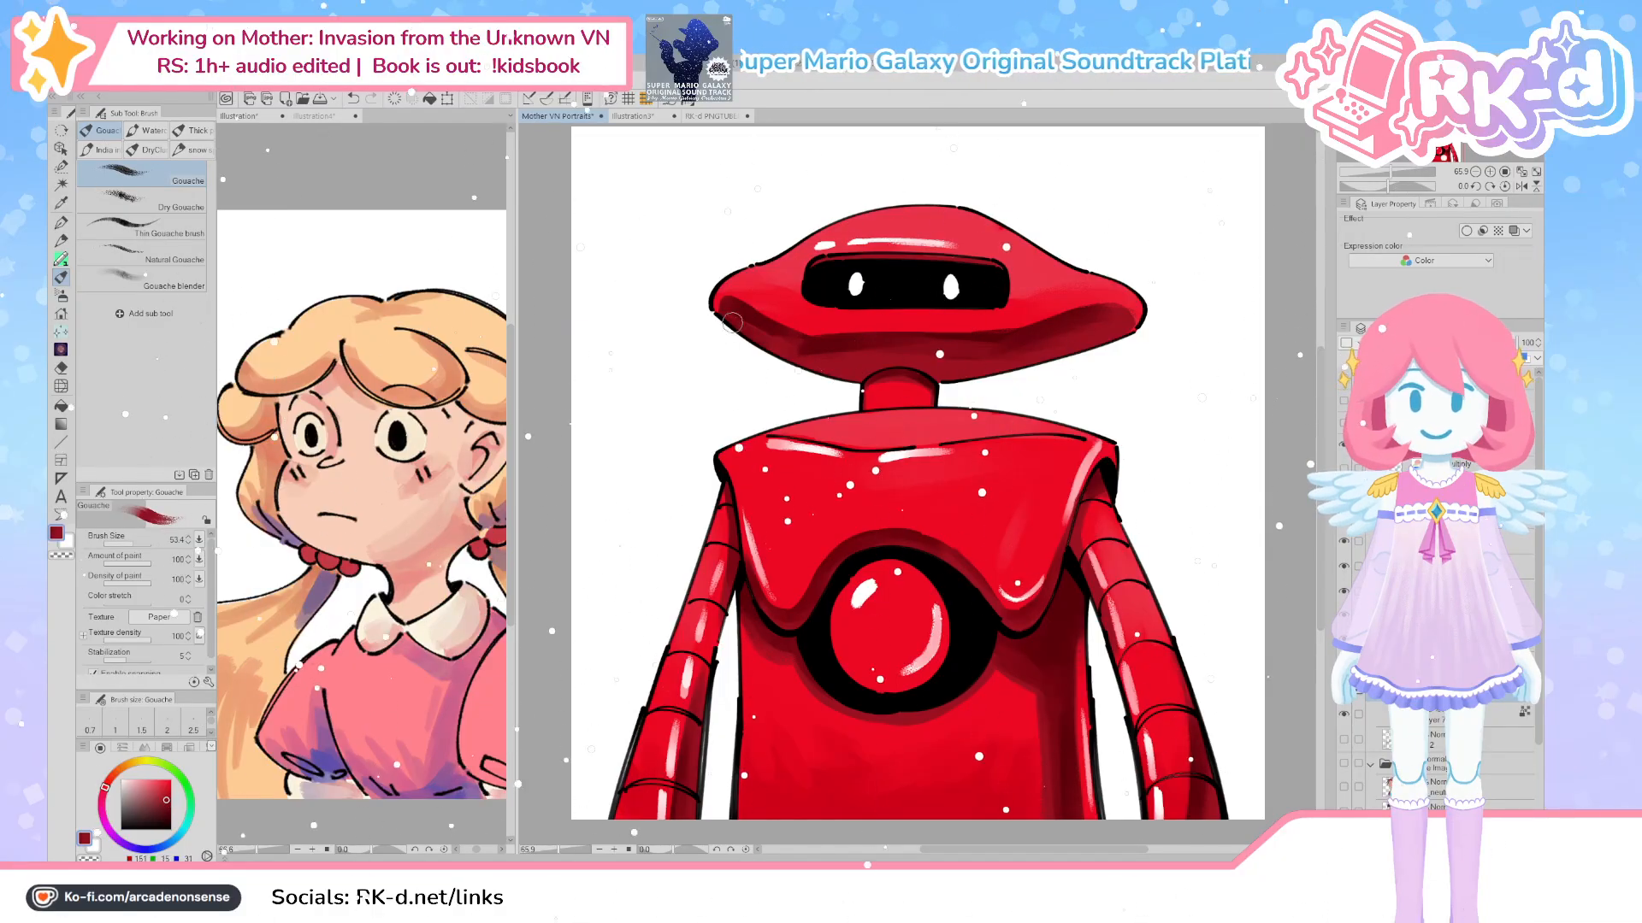
Blend the shadow on the head's underside toward the right tip with sampled reds at brush size 53.4
alt+click(962, 366)
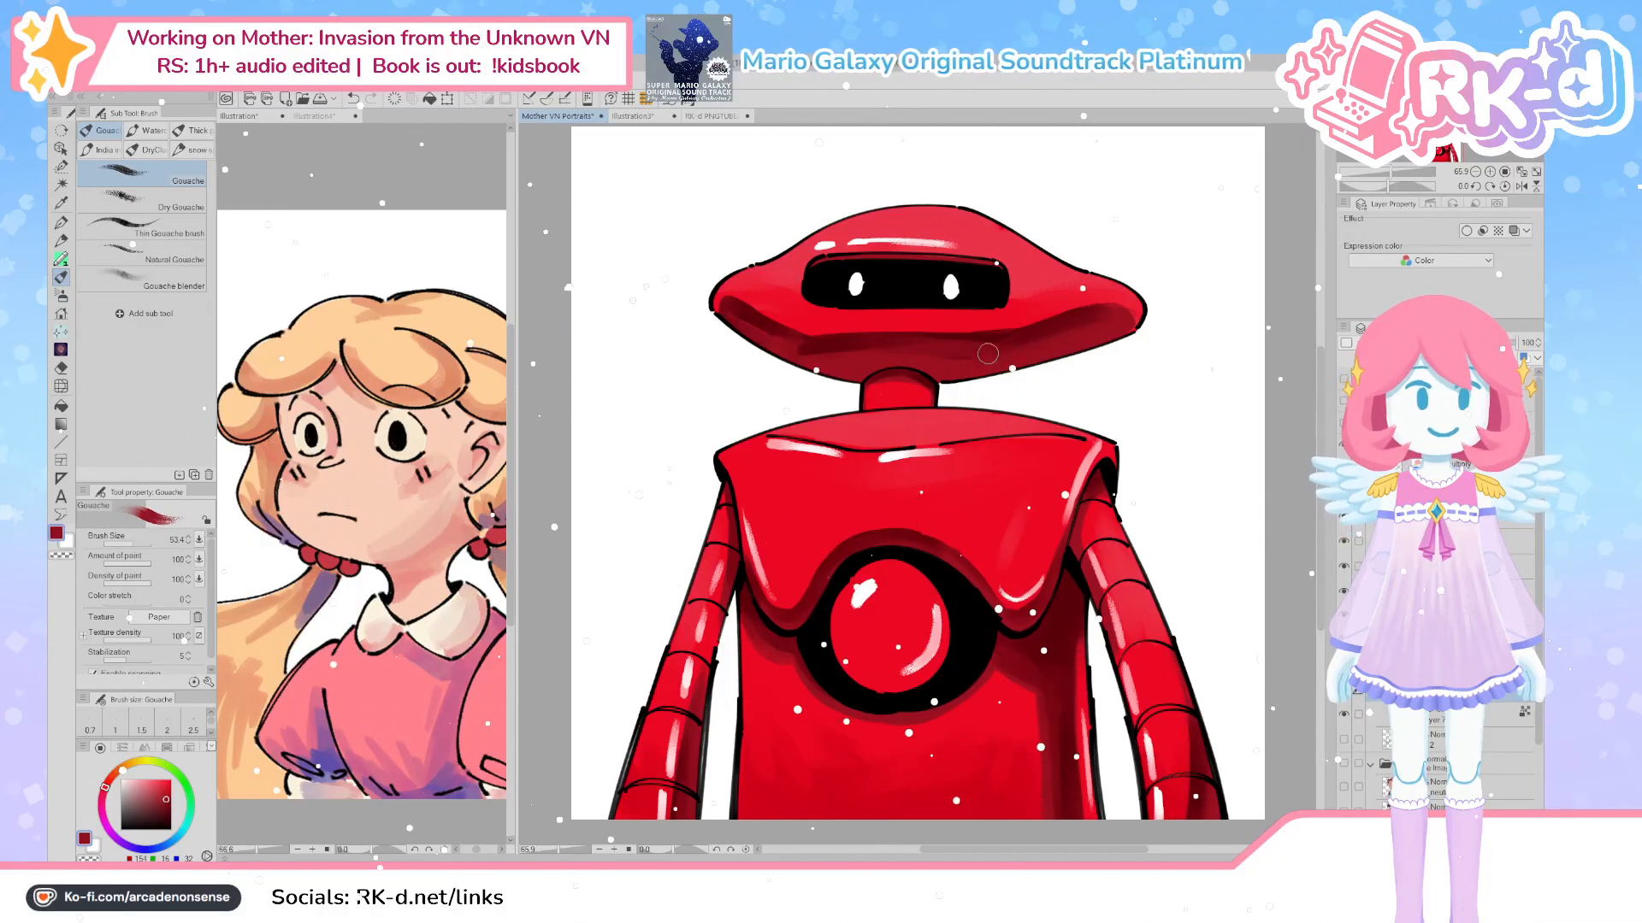
alt+click(1099, 333)
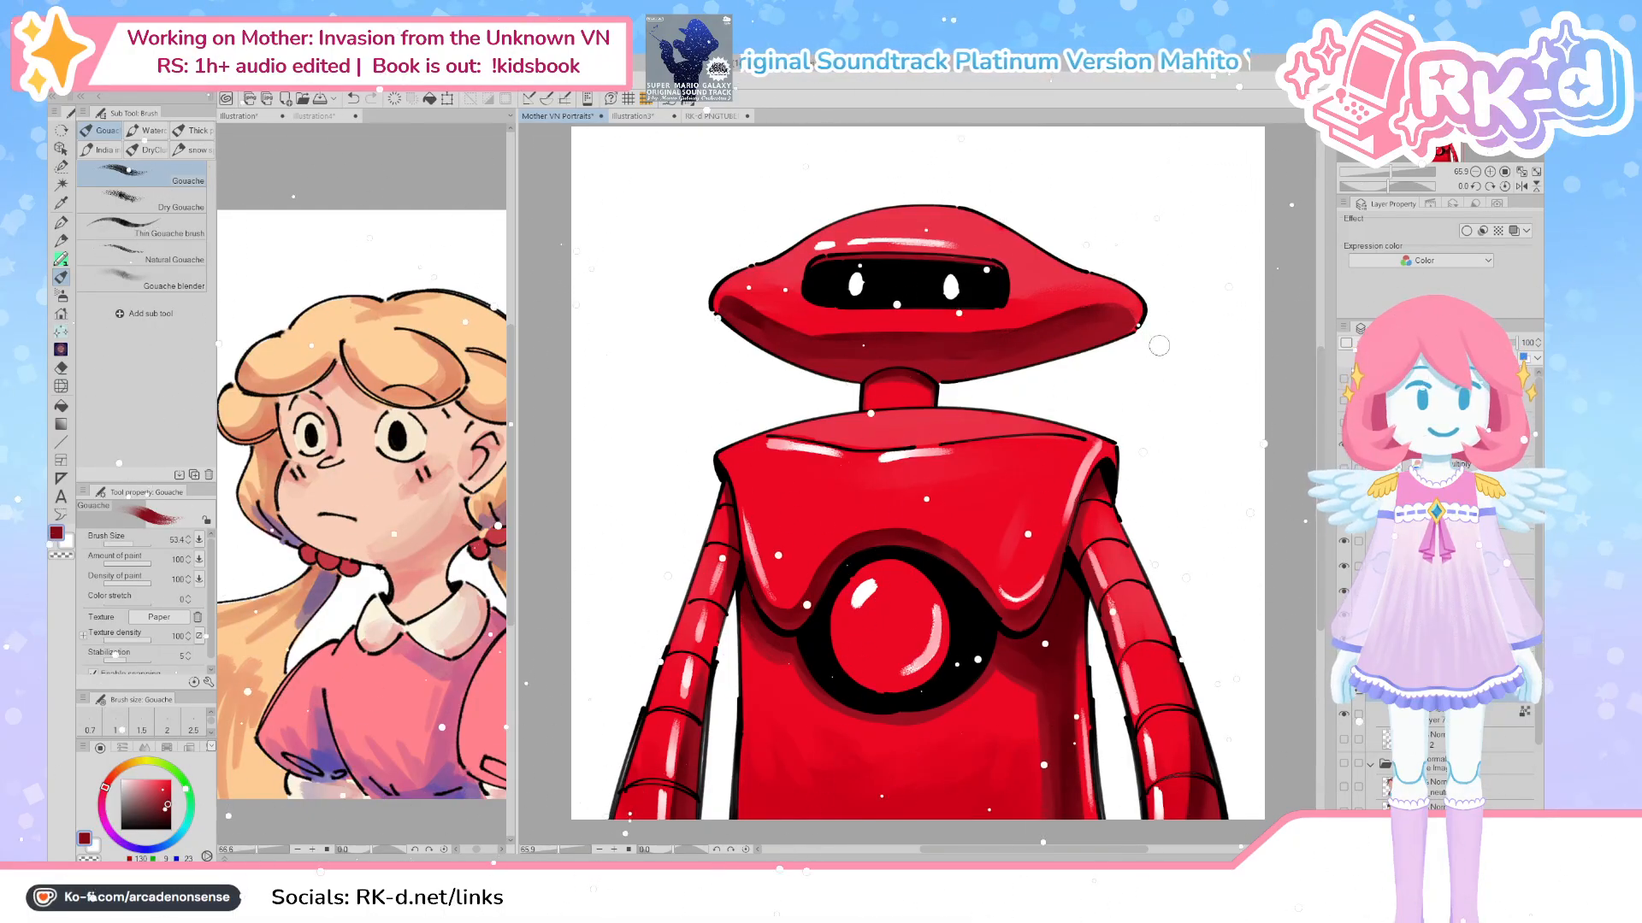
scroll(1146, 352, down, 2)
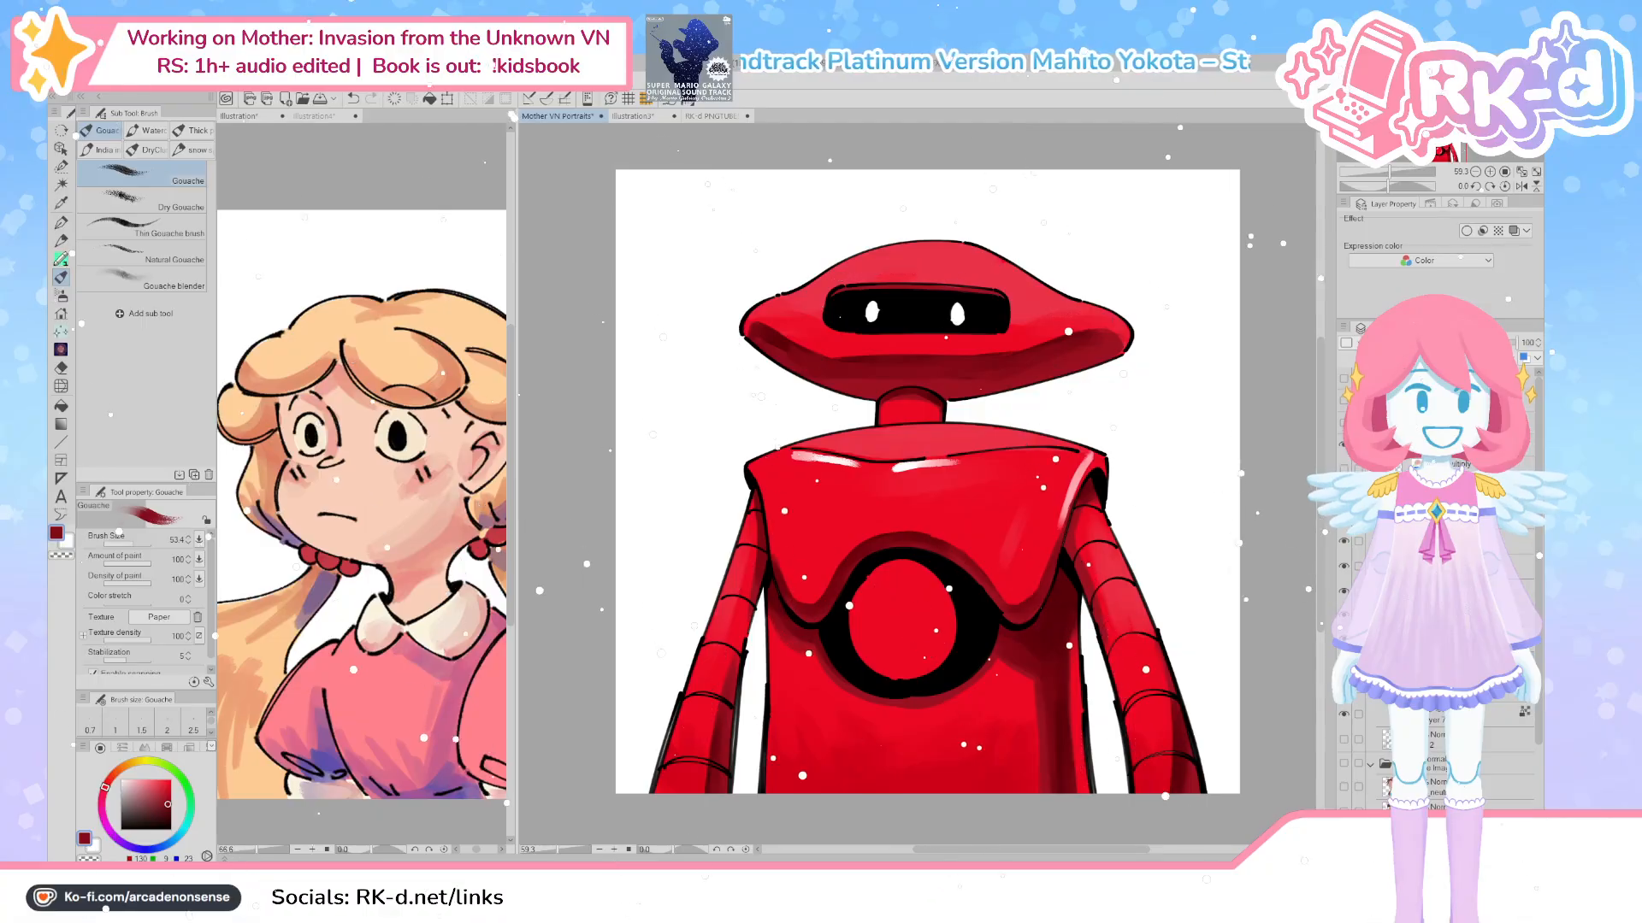
Choose a warm yellow and paint the round chest light solid yellow with an enlarged gouache brush
scroll(1044, 703, up, 3)
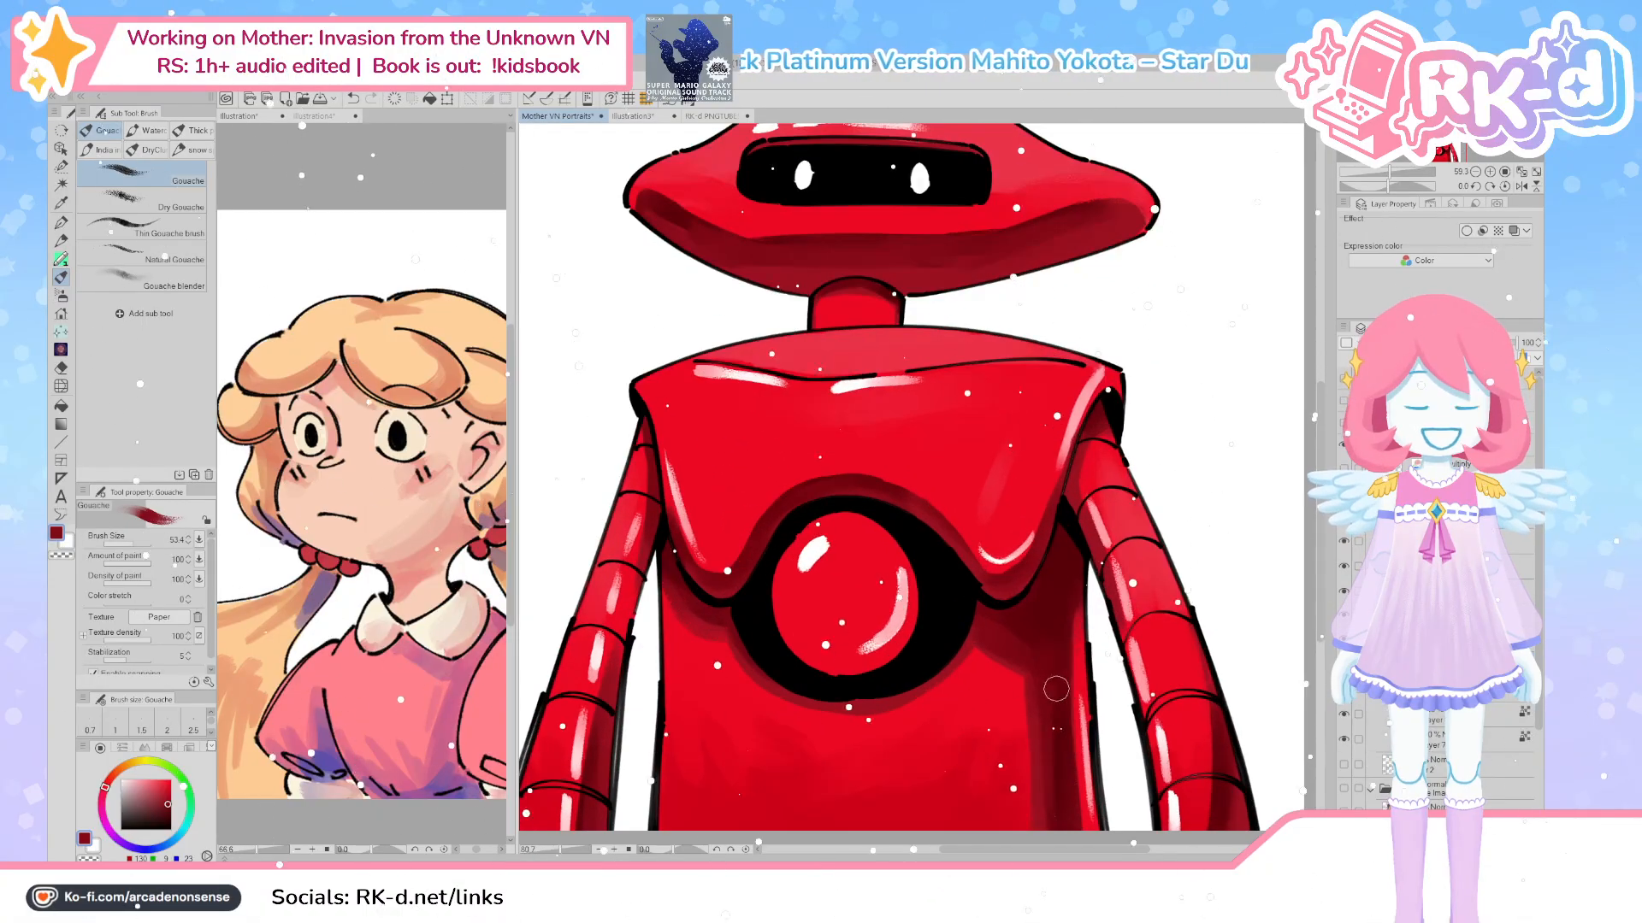
key(x)
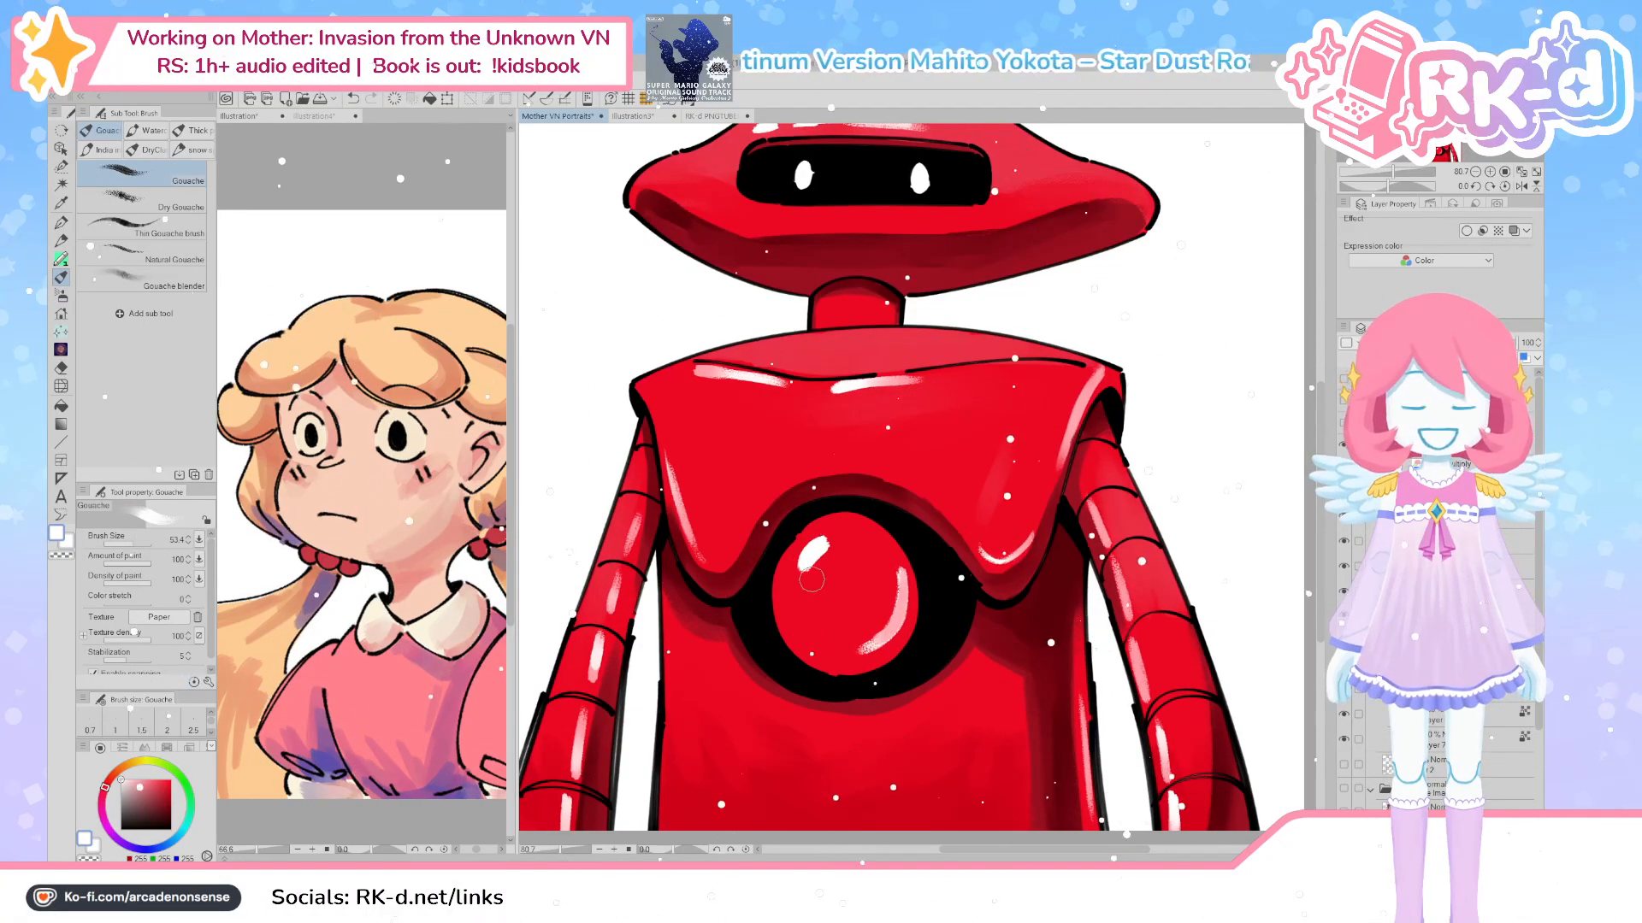
click(136, 761)
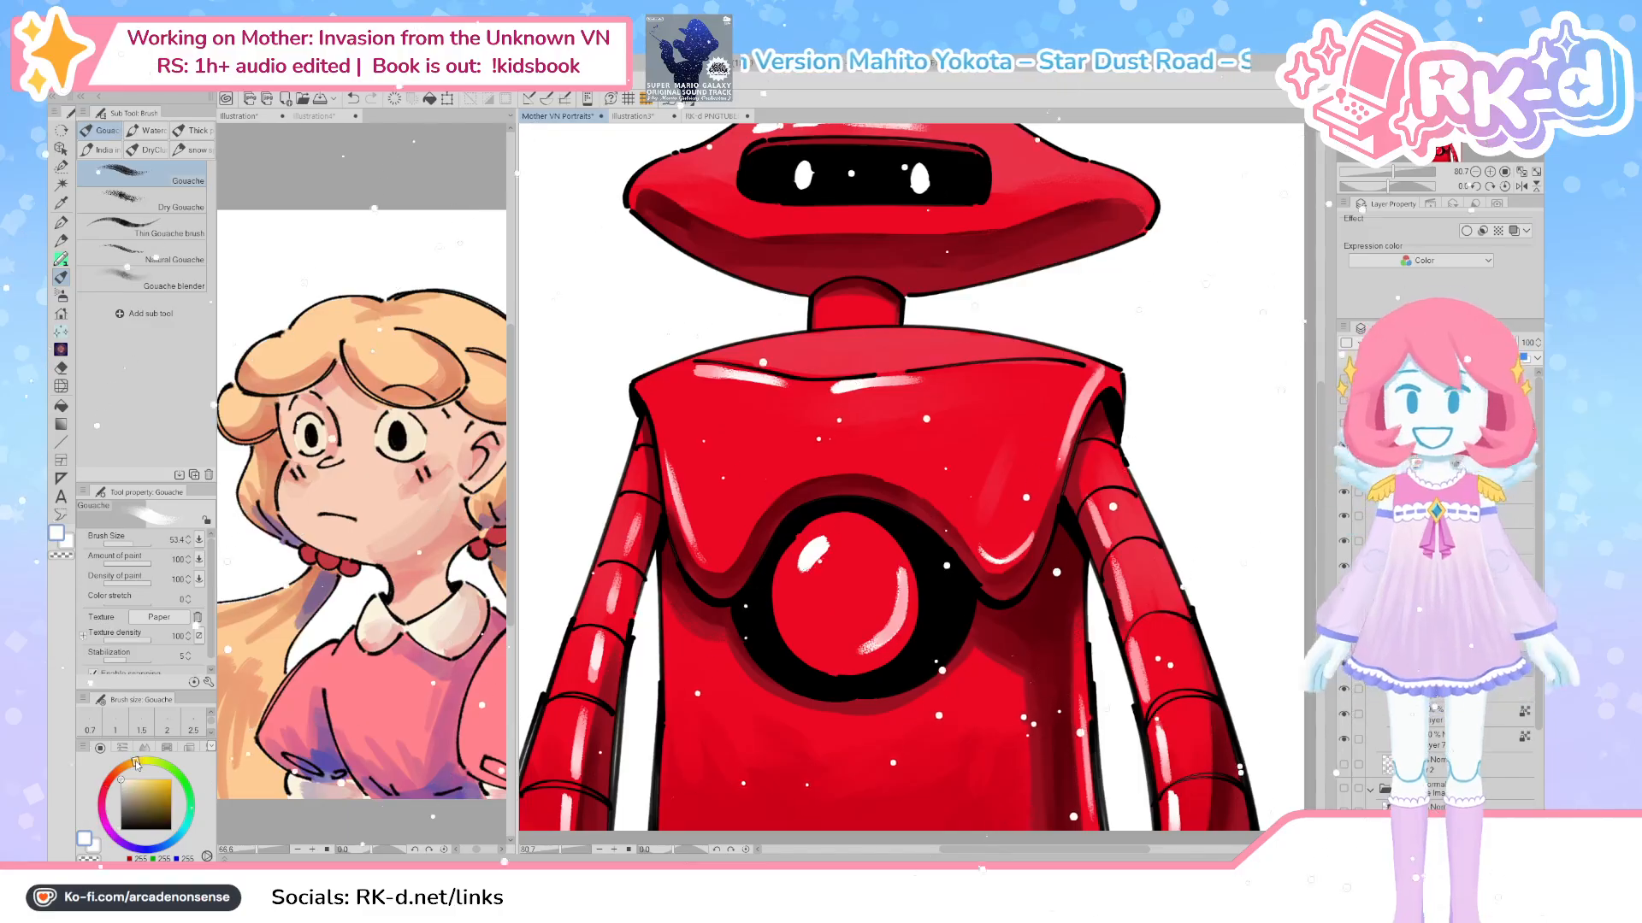
click(128, 766)
click(158, 780)
click(137, 763)
scroll(855, 478, down, 2)
mouse_move(808, 637)
mouse_down()
mouse_move(767, 616)
mouse_move(707, 656)
mouse_move(777, 694)
mouse_move(732, 740)
mouse_move(718, 716)
mouse_move(780, 631)
mouse_move(817, 667)
mouse_up()
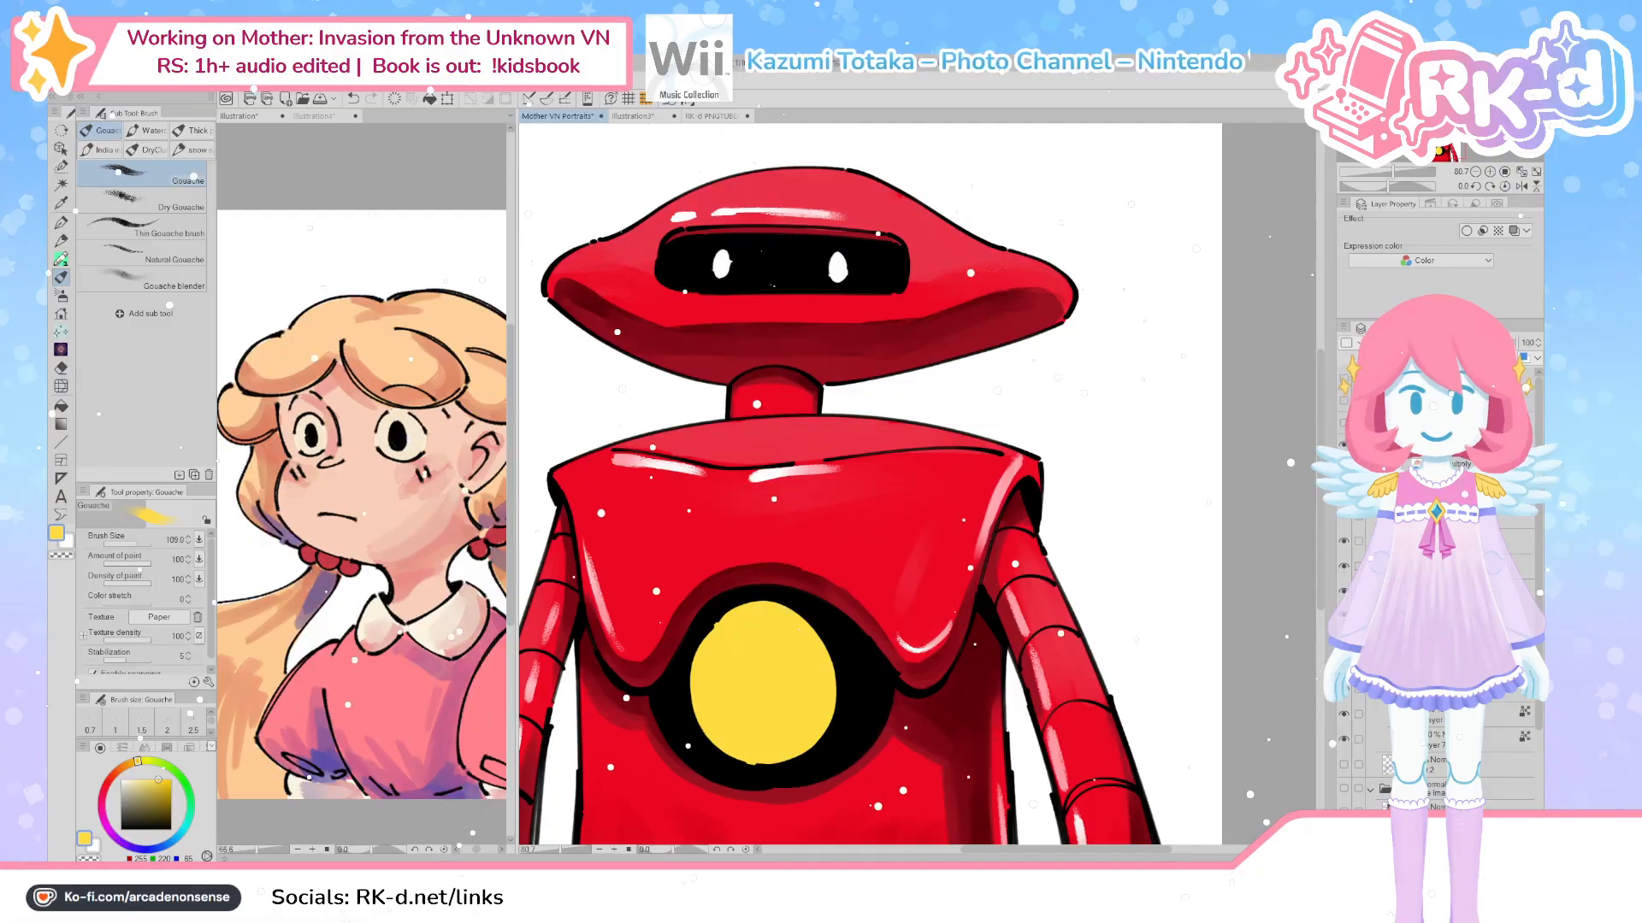
Add a new layer and paint a white glow in the middle of the yellow chest light with a smaller brush
key(ctrl+shift+n)
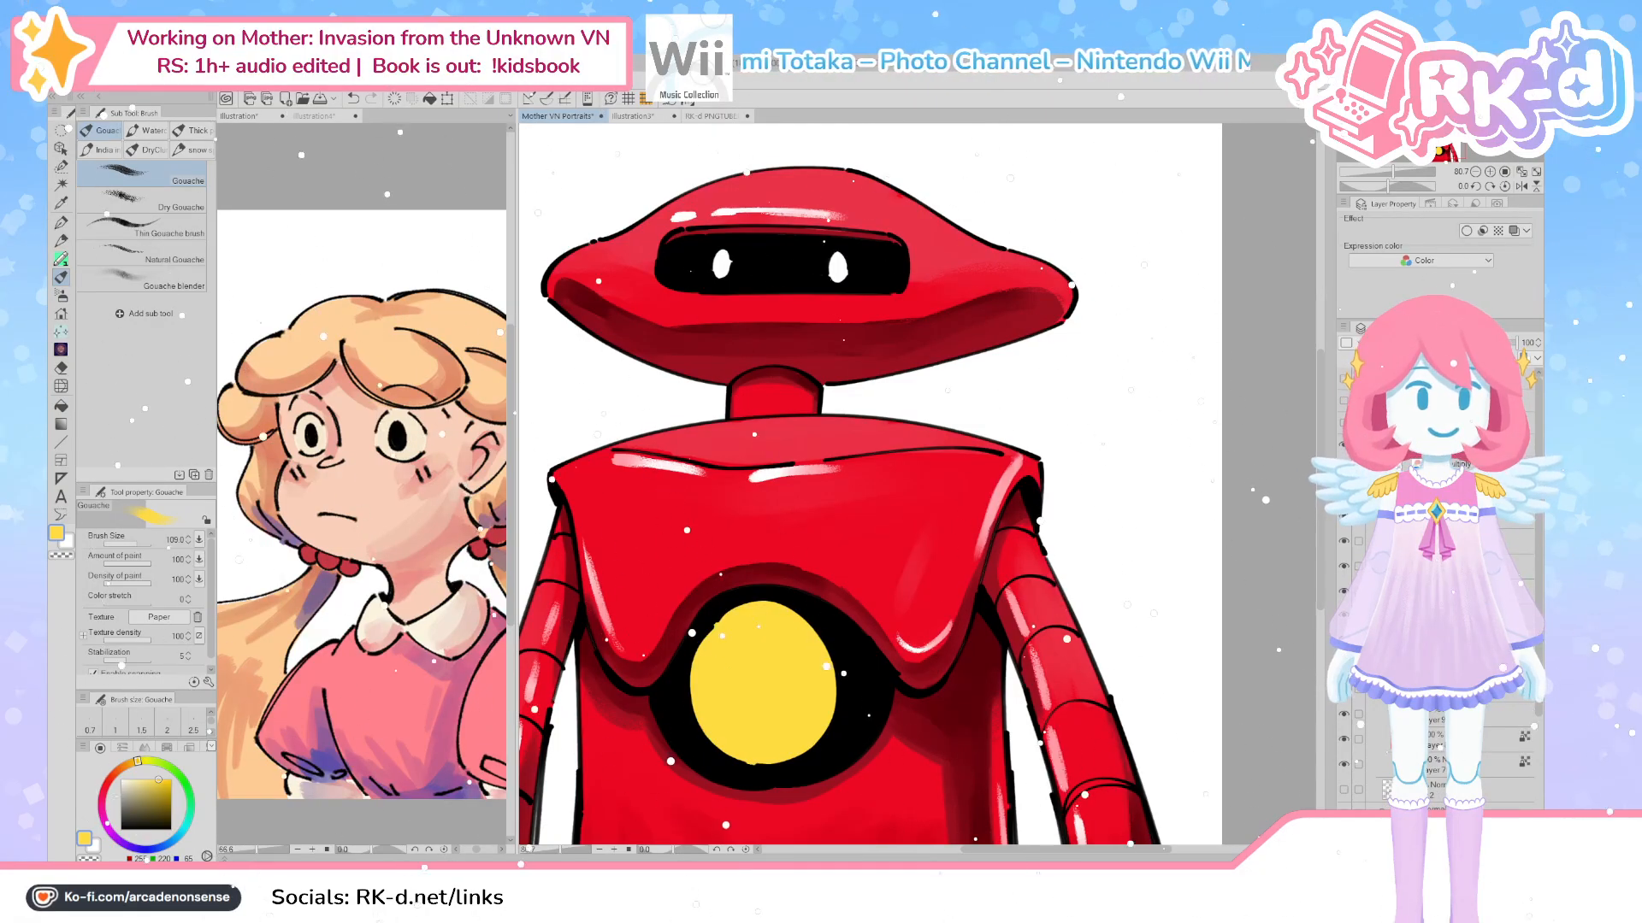
click(121, 781)
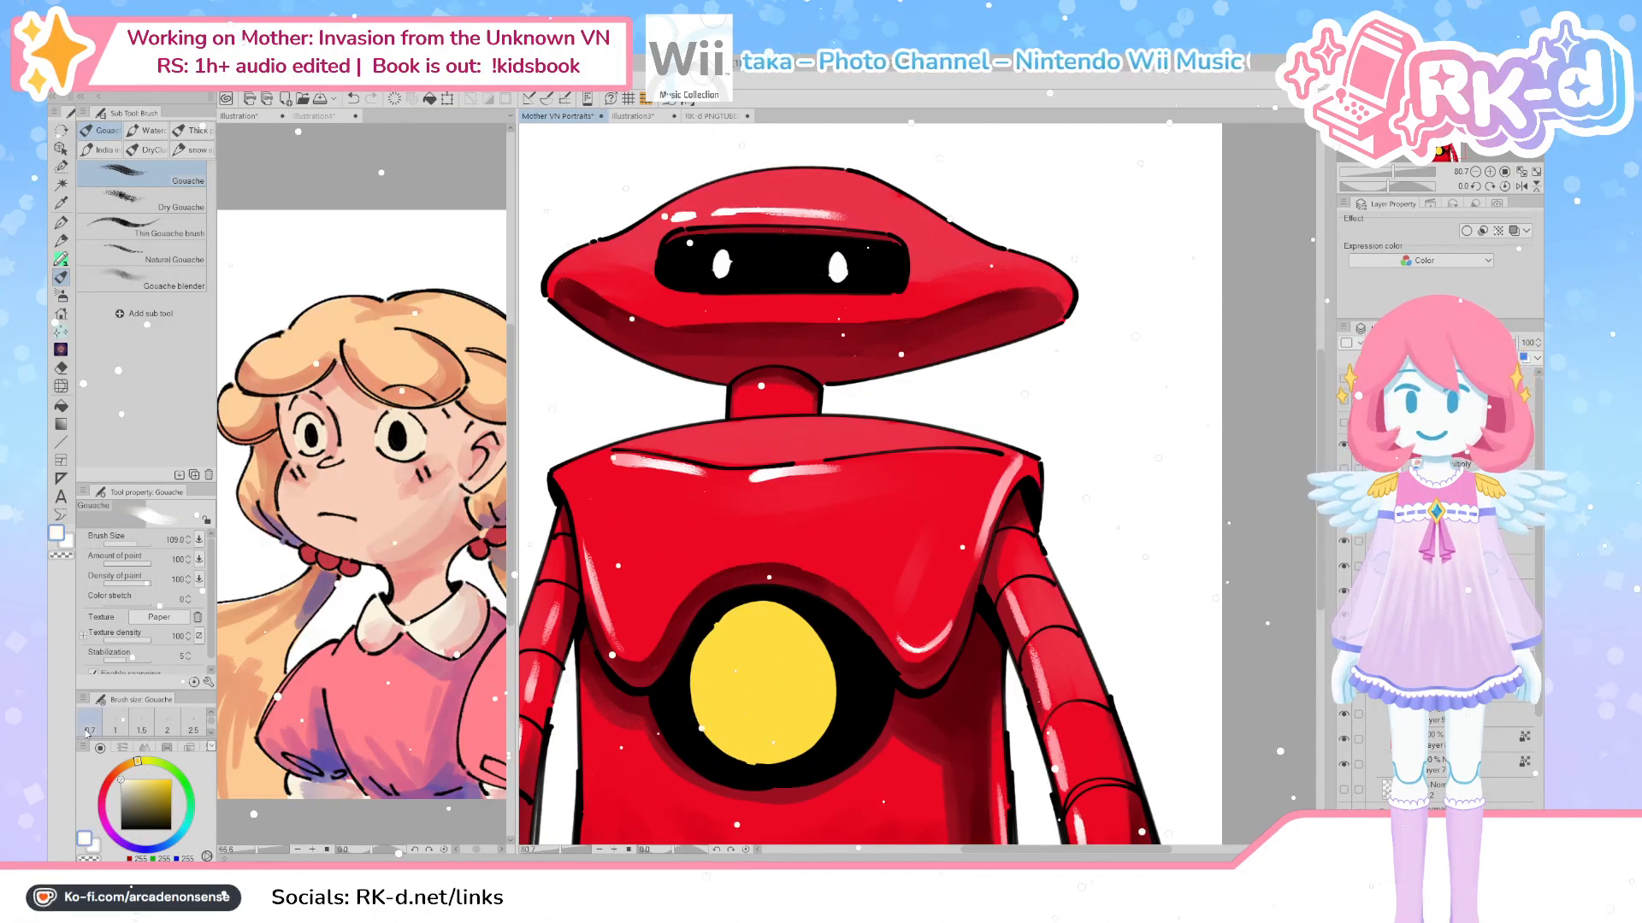
click(86, 733)
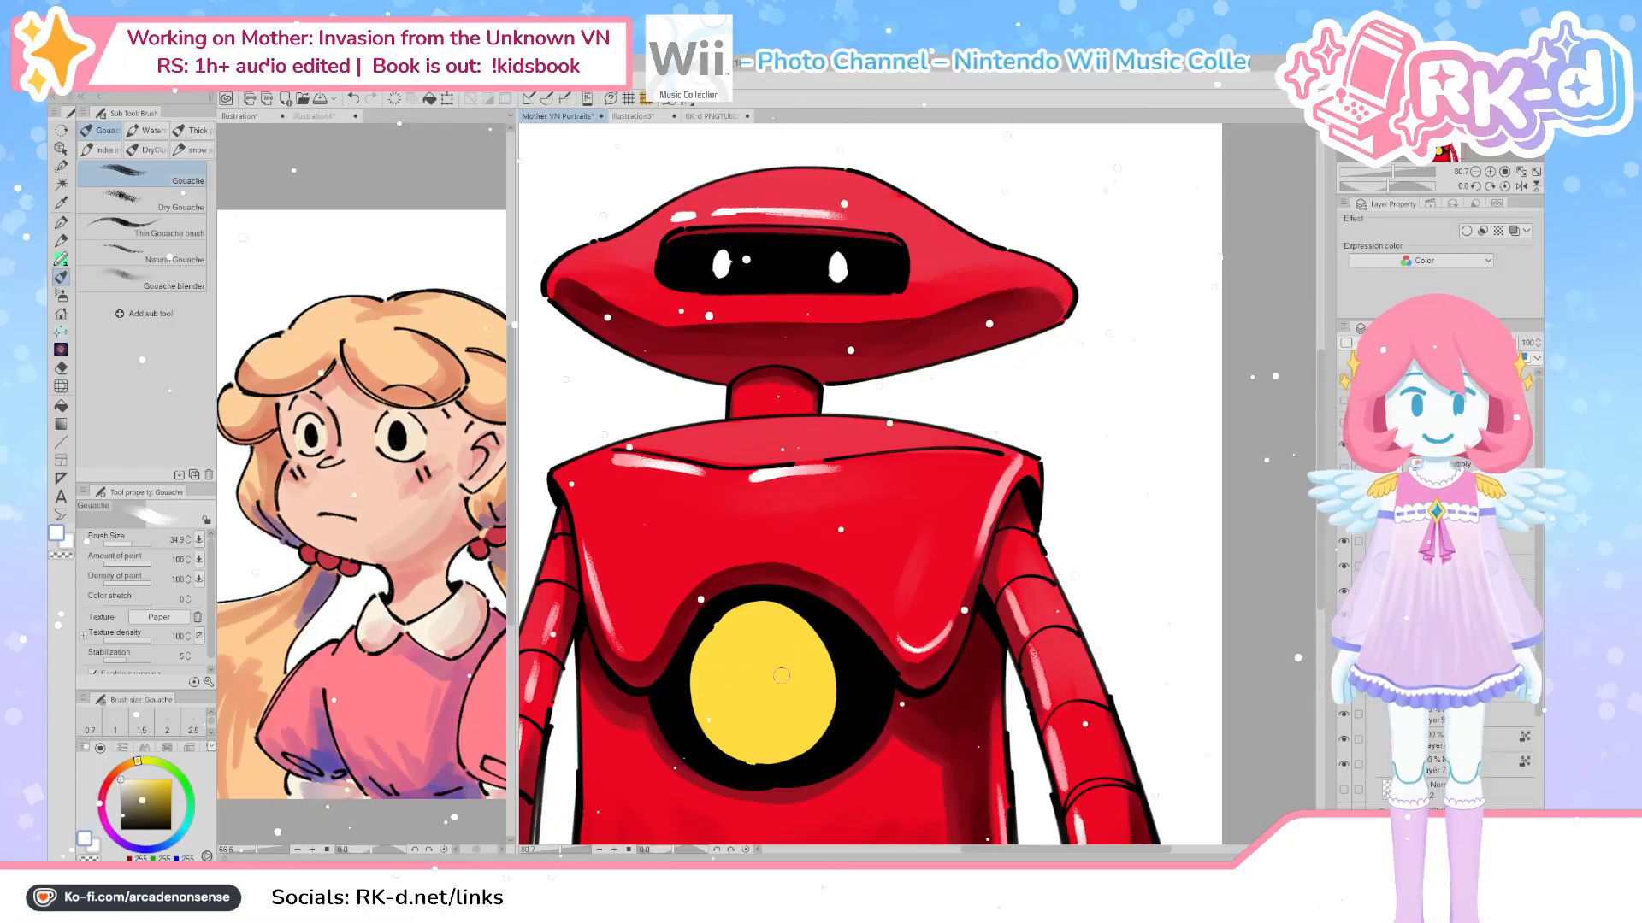
mouse_move(756, 681)
mouse_down()
mouse_move(755, 720)
mouse_move(735, 705)
mouse_move(800, 690)
mouse_move(743, 720)
mouse_move(761, 639)
mouse_move(725, 676)
mouse_move(768, 693)
mouse_move(730, 717)
mouse_move(805, 669)
mouse_move(790, 609)
mouse_move(785, 653)
mouse_move(768, 641)
mouse_move(805, 658)
mouse_move(778, 717)
mouse_up()
Blend the white glow outward into the yellow chest light with sampled pale yellows at brush size 42.4
alt+click(746, 717)
key(bracketleft)
key(bracketleft)
key(bracketleft)
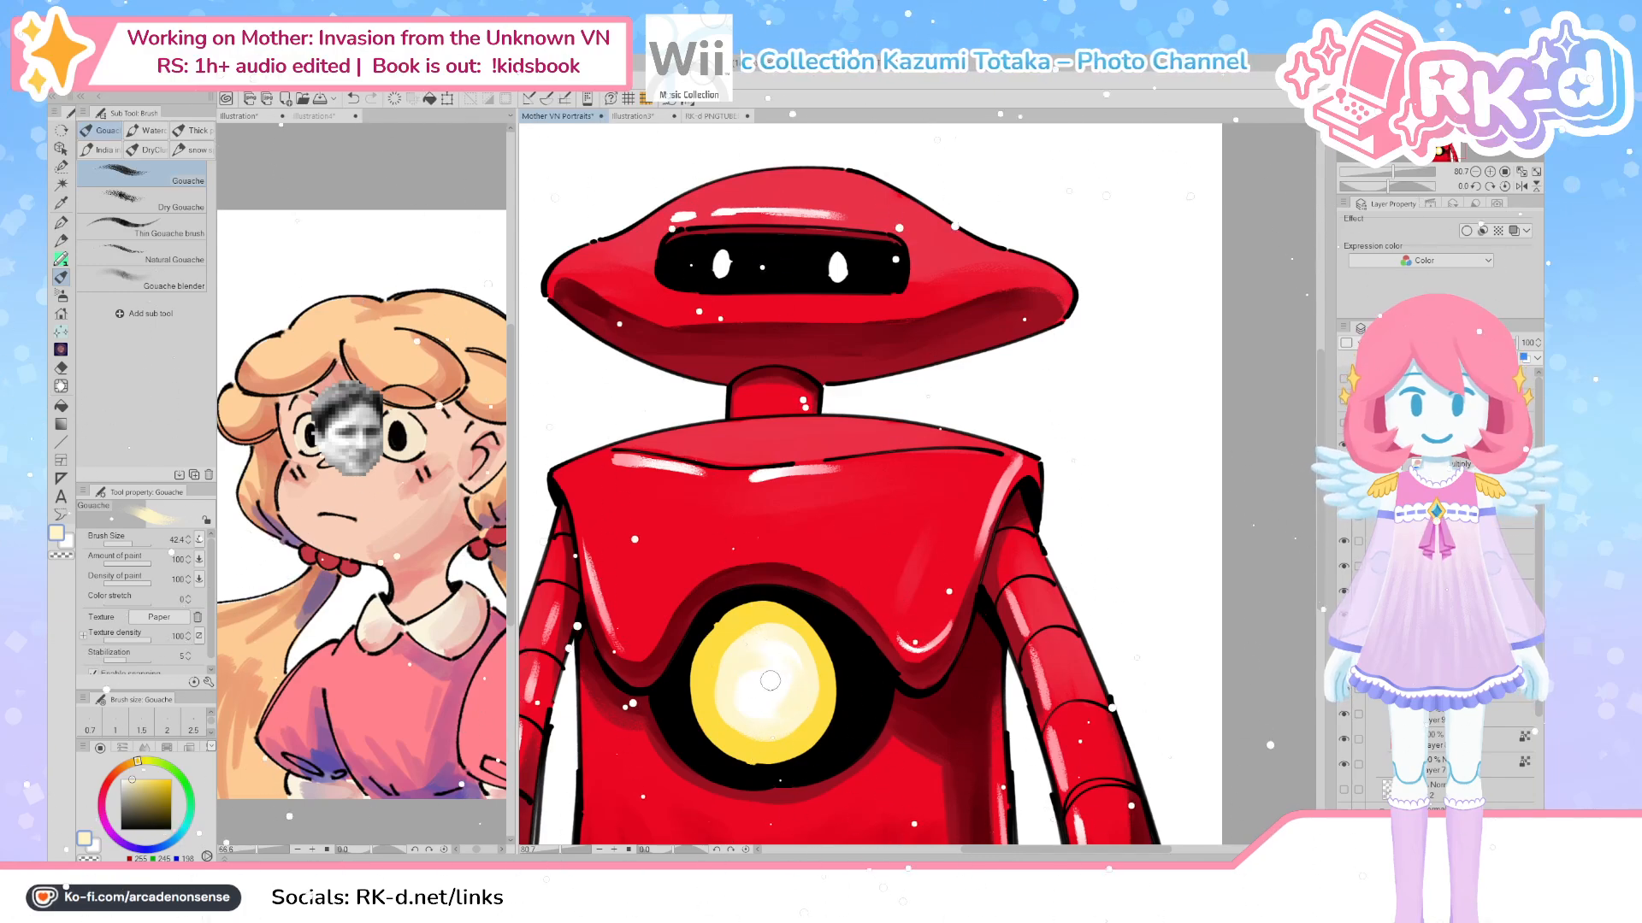
alt+click(761, 684)
mouse_move(744, 701)
mouse_down()
mouse_move(794, 685)
mouse_move(780, 691)
mouse_move(741, 648)
mouse_move(715, 684)
mouse_move(754, 639)
mouse_move(720, 699)
mouse_move(778, 652)
mouse_move(829, 720)
mouse_up()
alt+click(742, 644)
alt+click(811, 642)
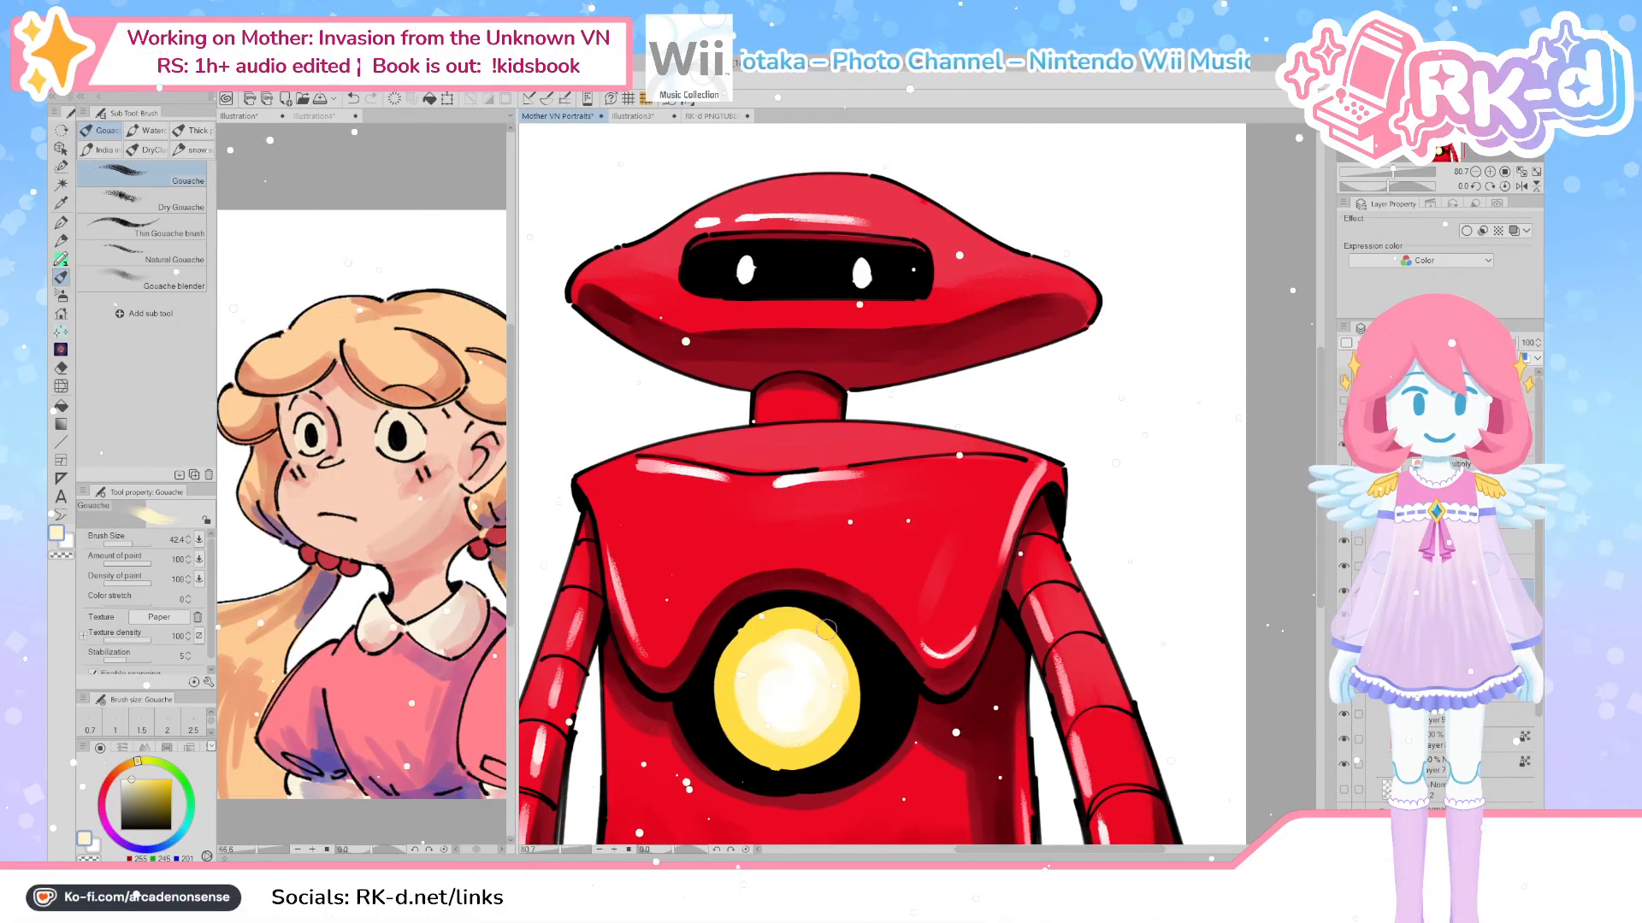
drag(836, 637, 849, 697)
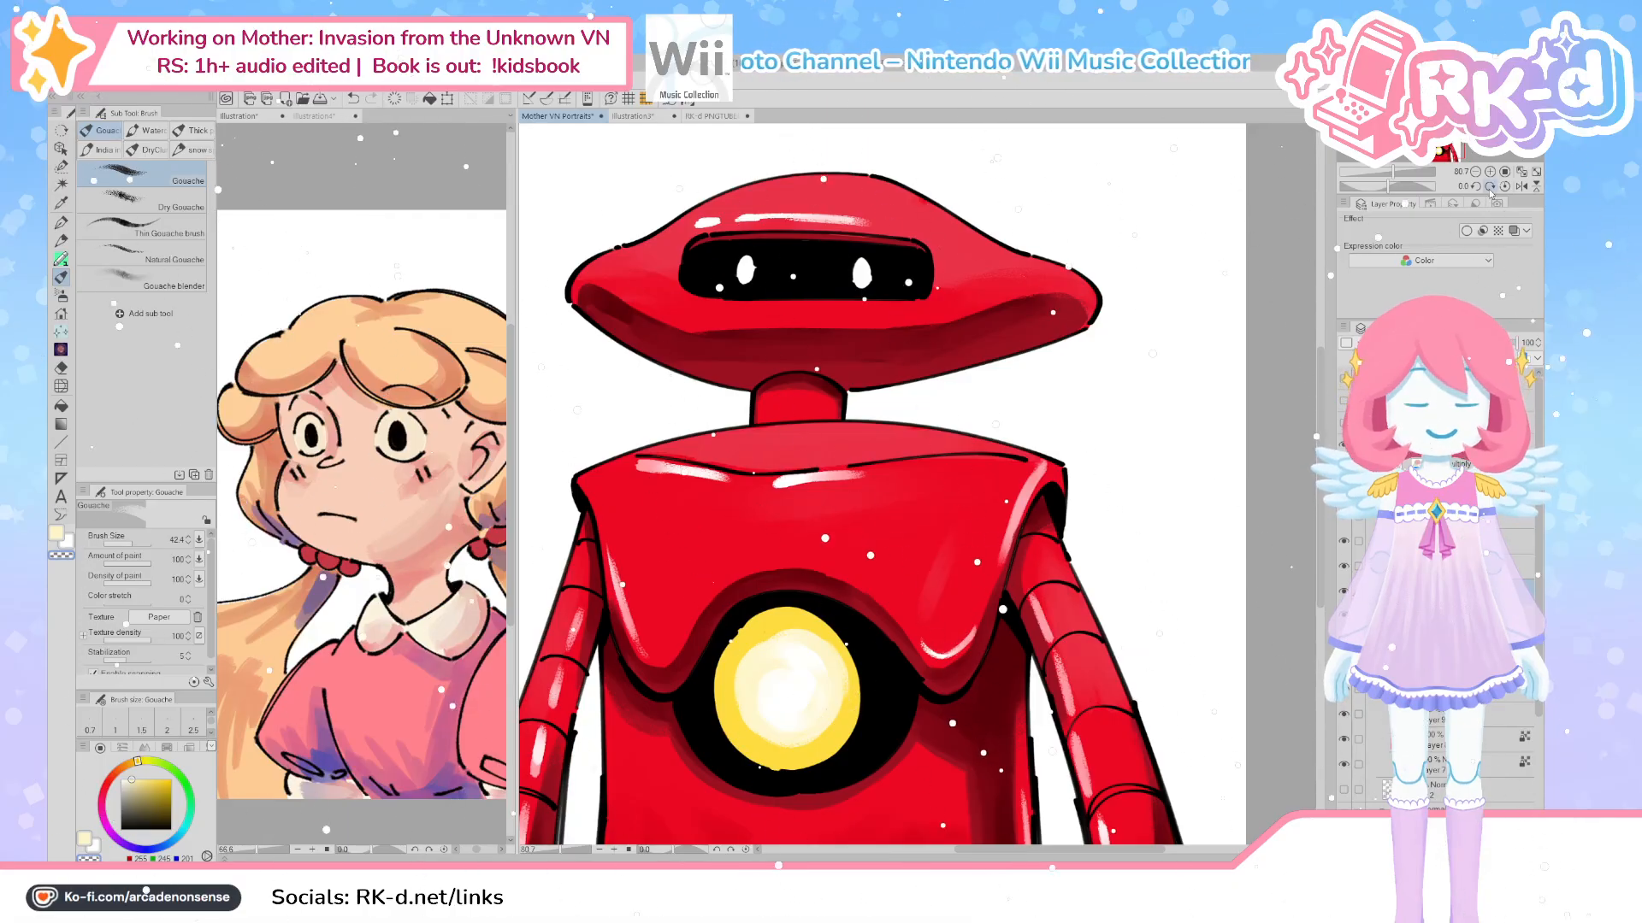
Hide the black fill and pinch the right side of the chest light's vector outline outward to round it
click(61, 148)
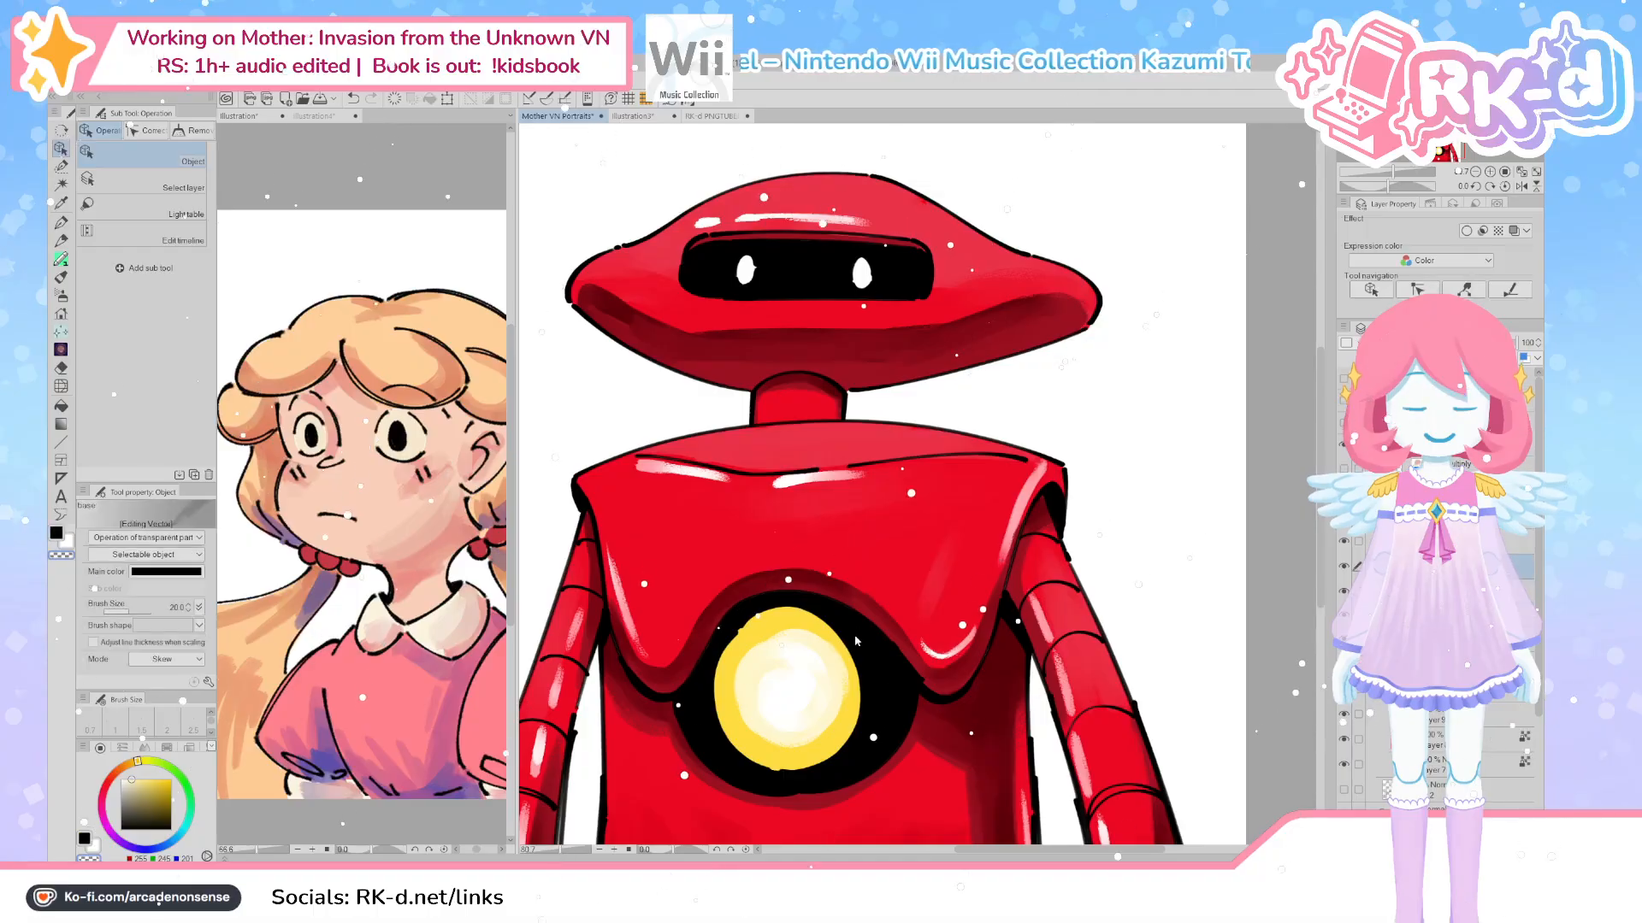
click(146, 130)
click(1343, 589)
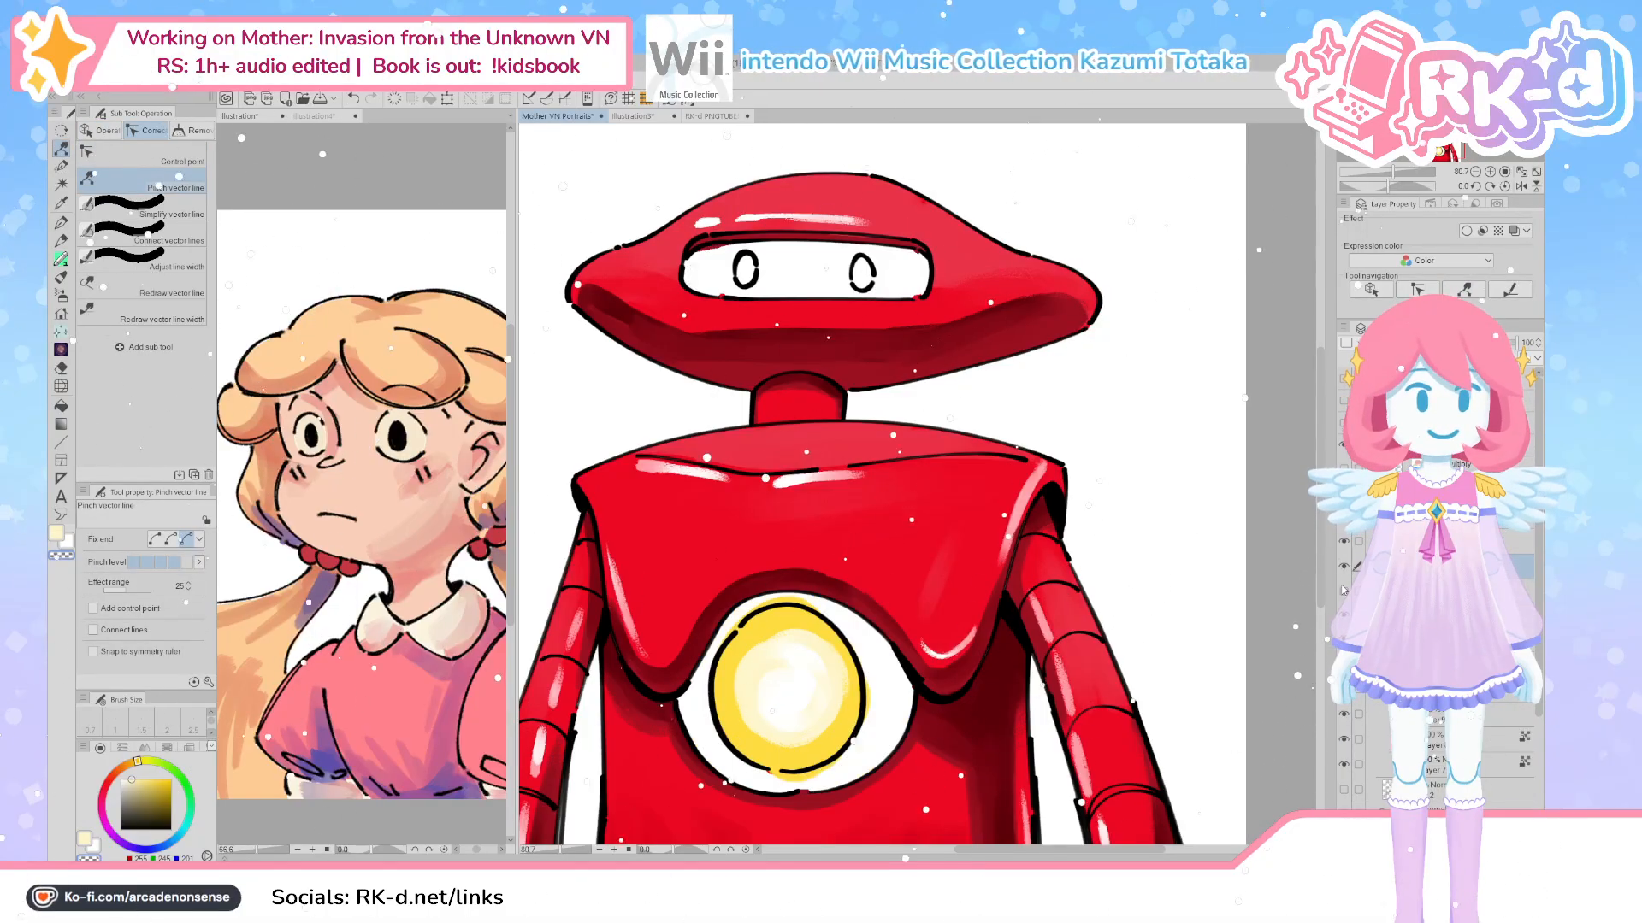
drag(848, 647, 842, 638)
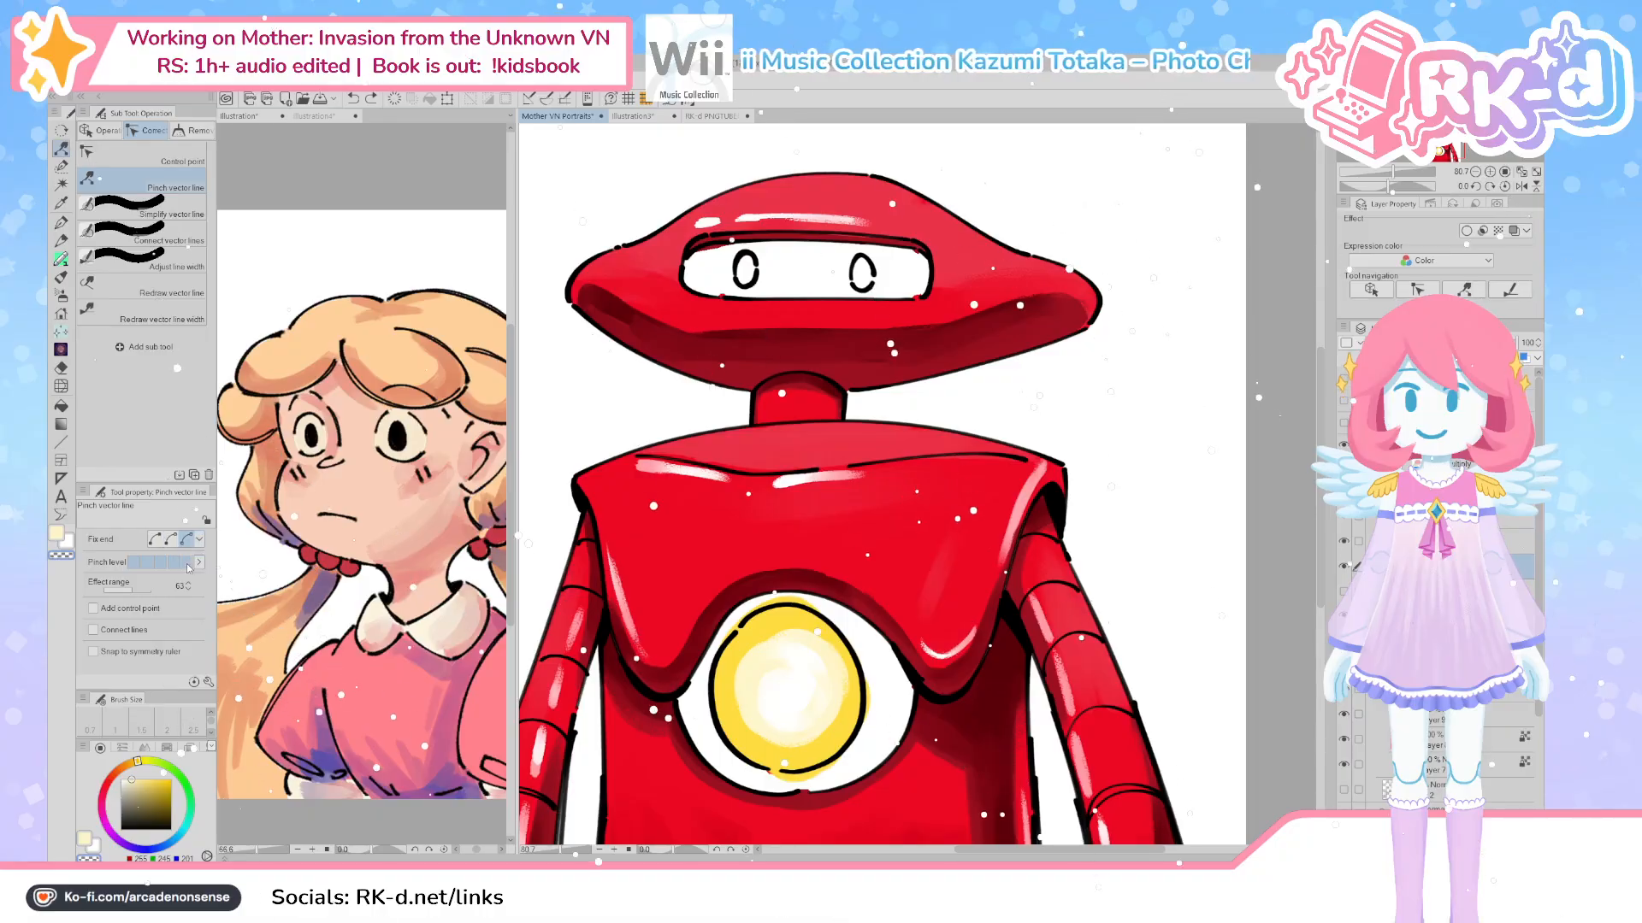
drag(859, 642, 867, 667)
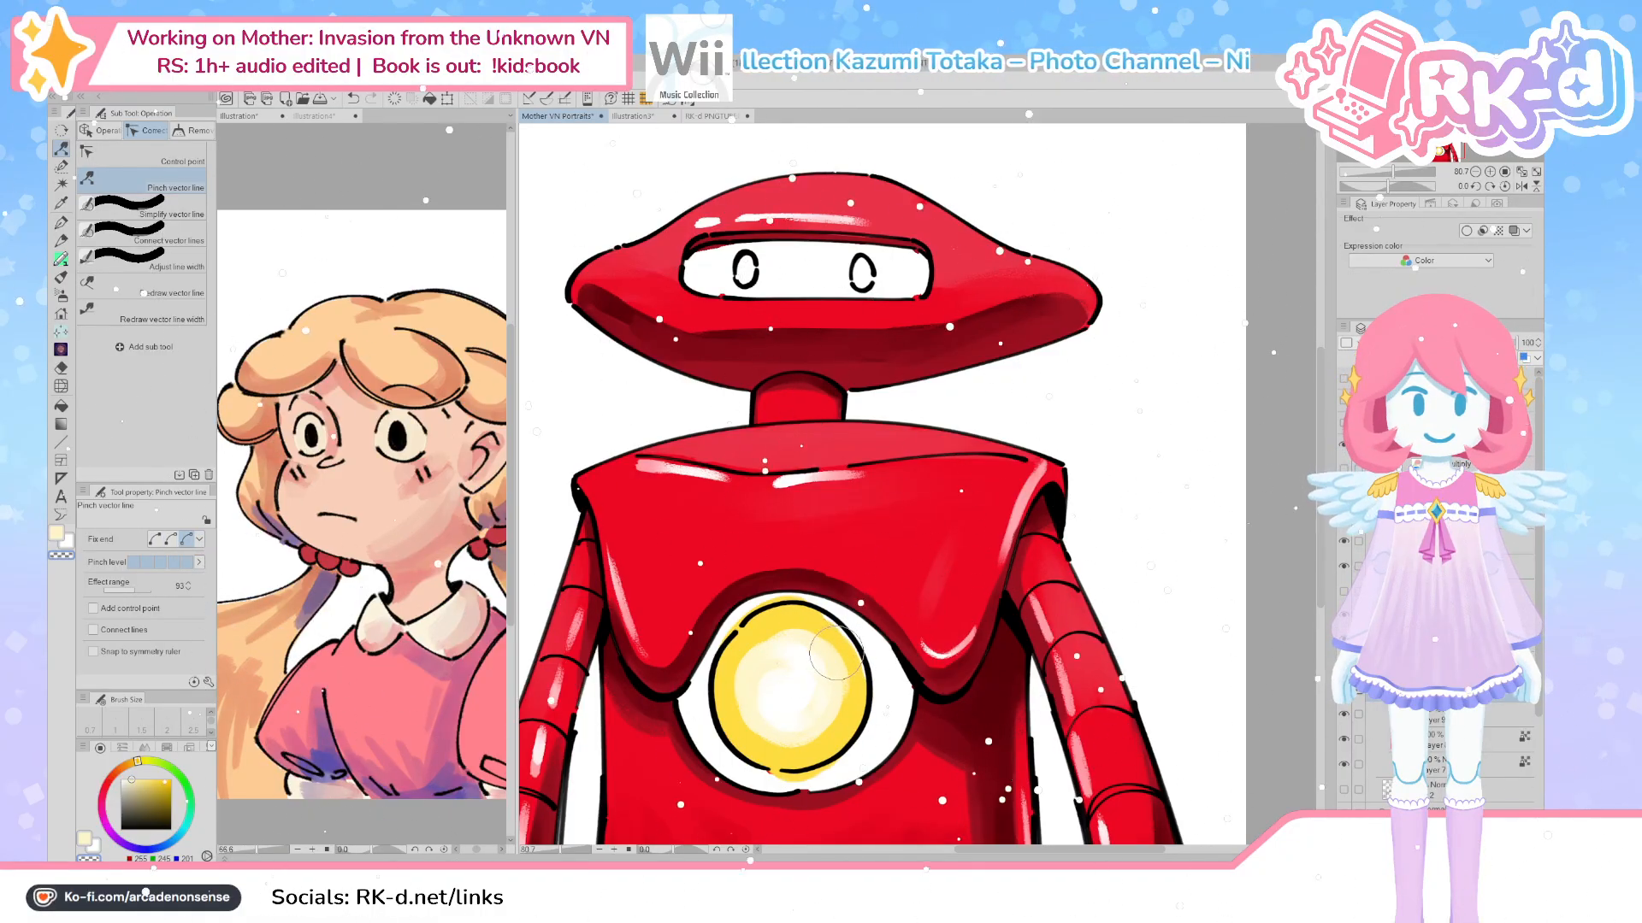
Extend the chest light's yellow to its reshaped outline with the Textured pen, and show the black fill again
key(p)
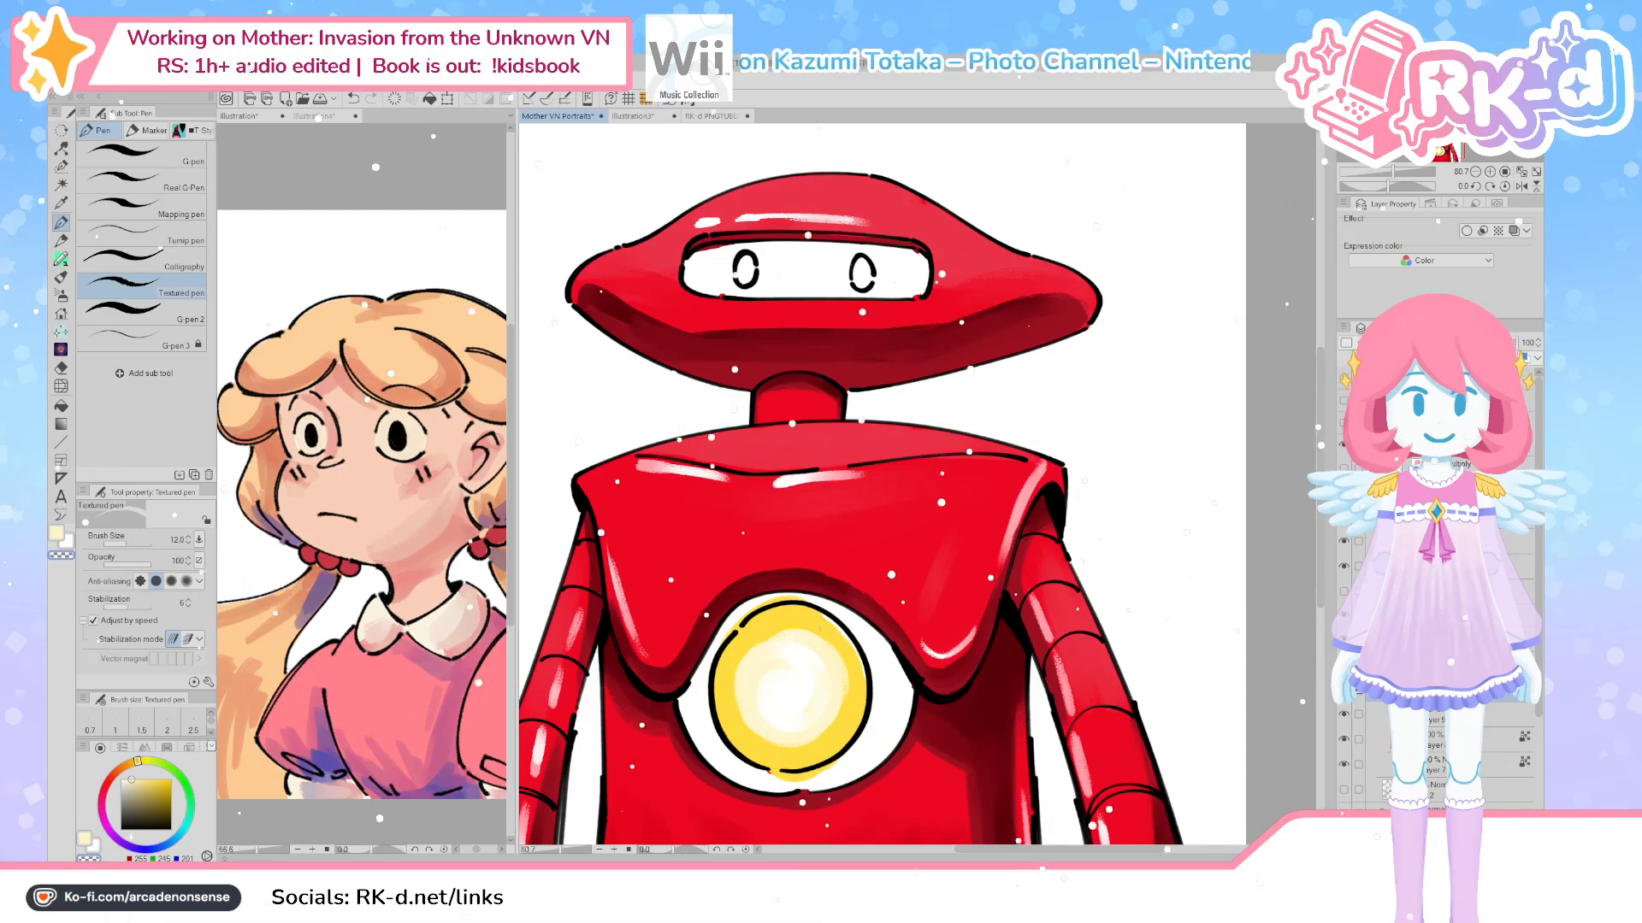
alt+click(853, 656)
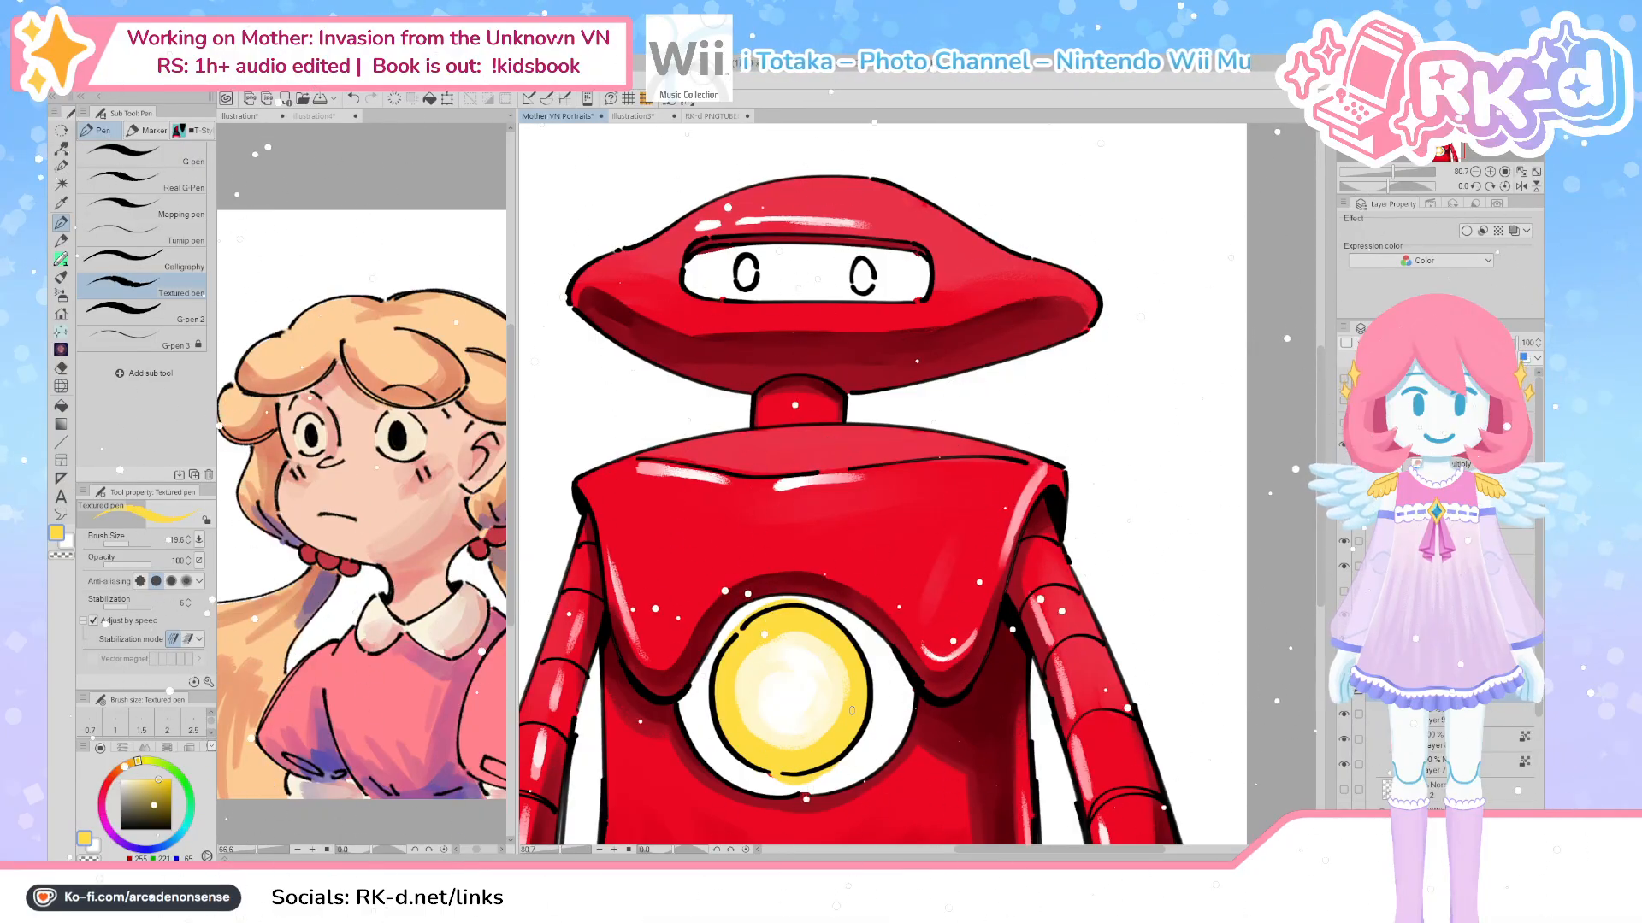
drag(908, 693, 953, 676)
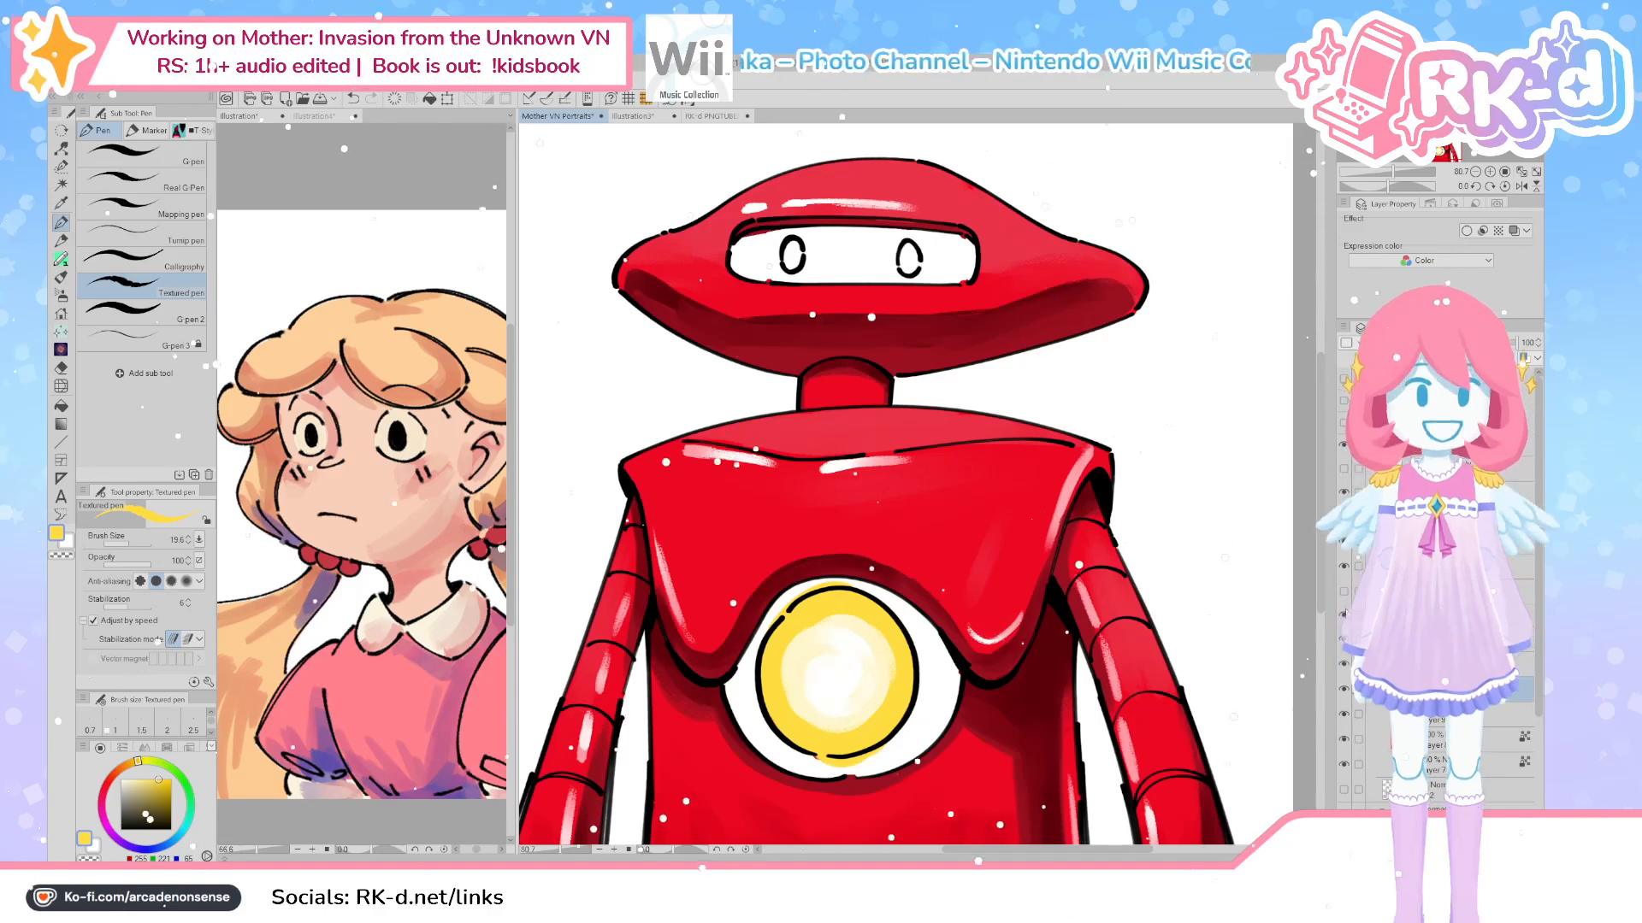
click(1343, 591)
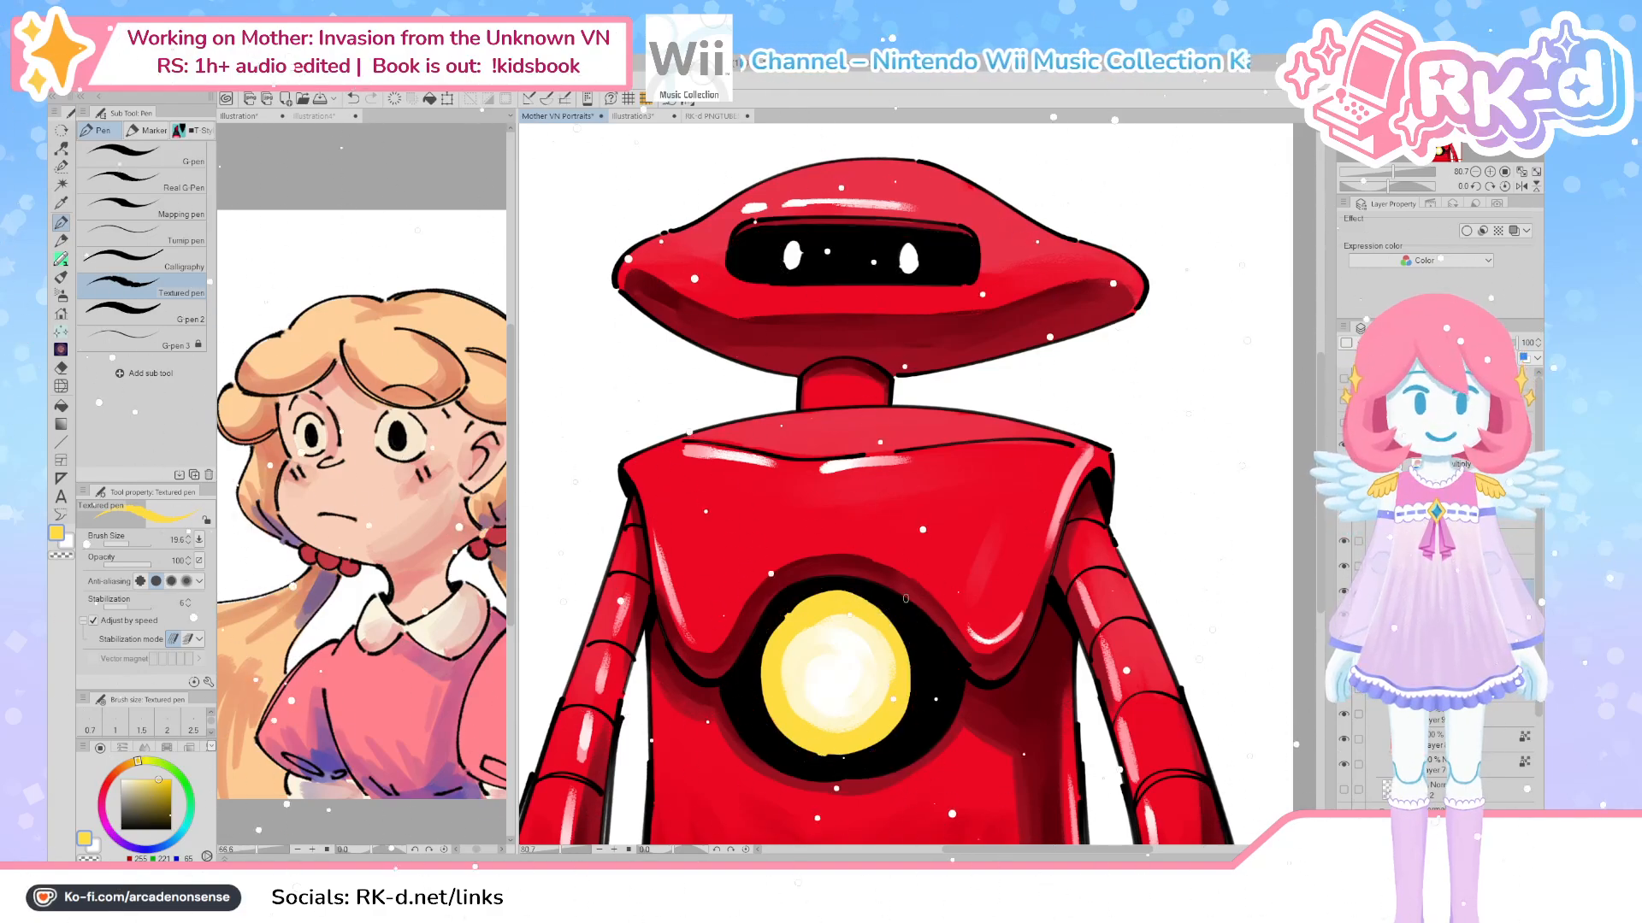
Refine the chest light's glow with the Hard eraser and smooth it with sampled cream tones in gouache at brush size 42.4
key(e)
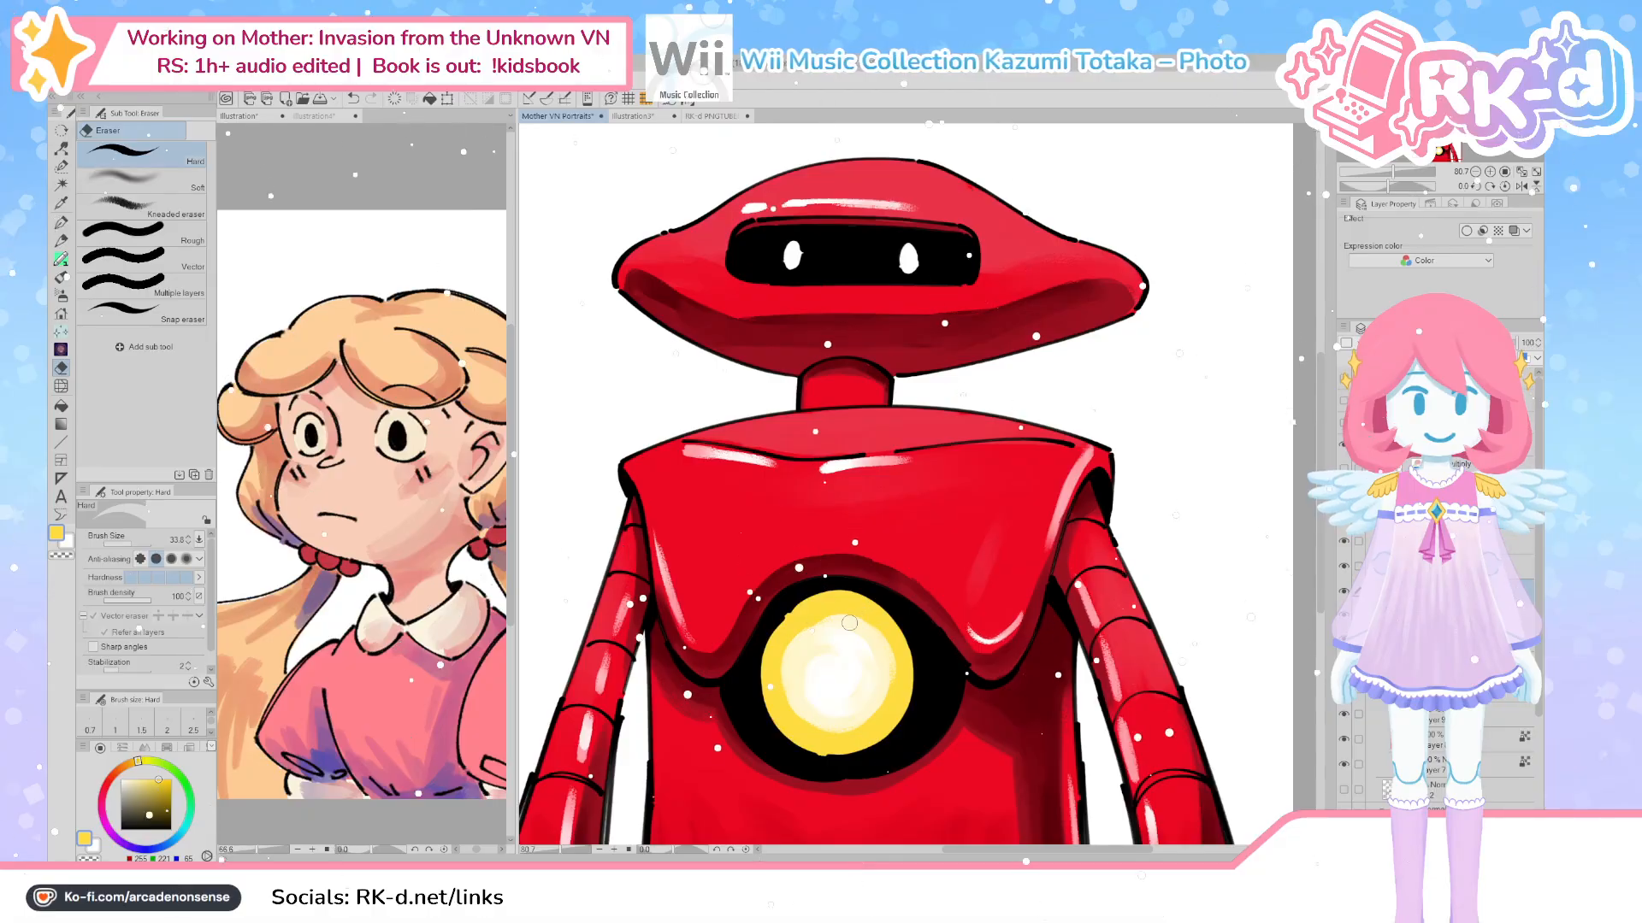
scroll(849, 624, down, 1)
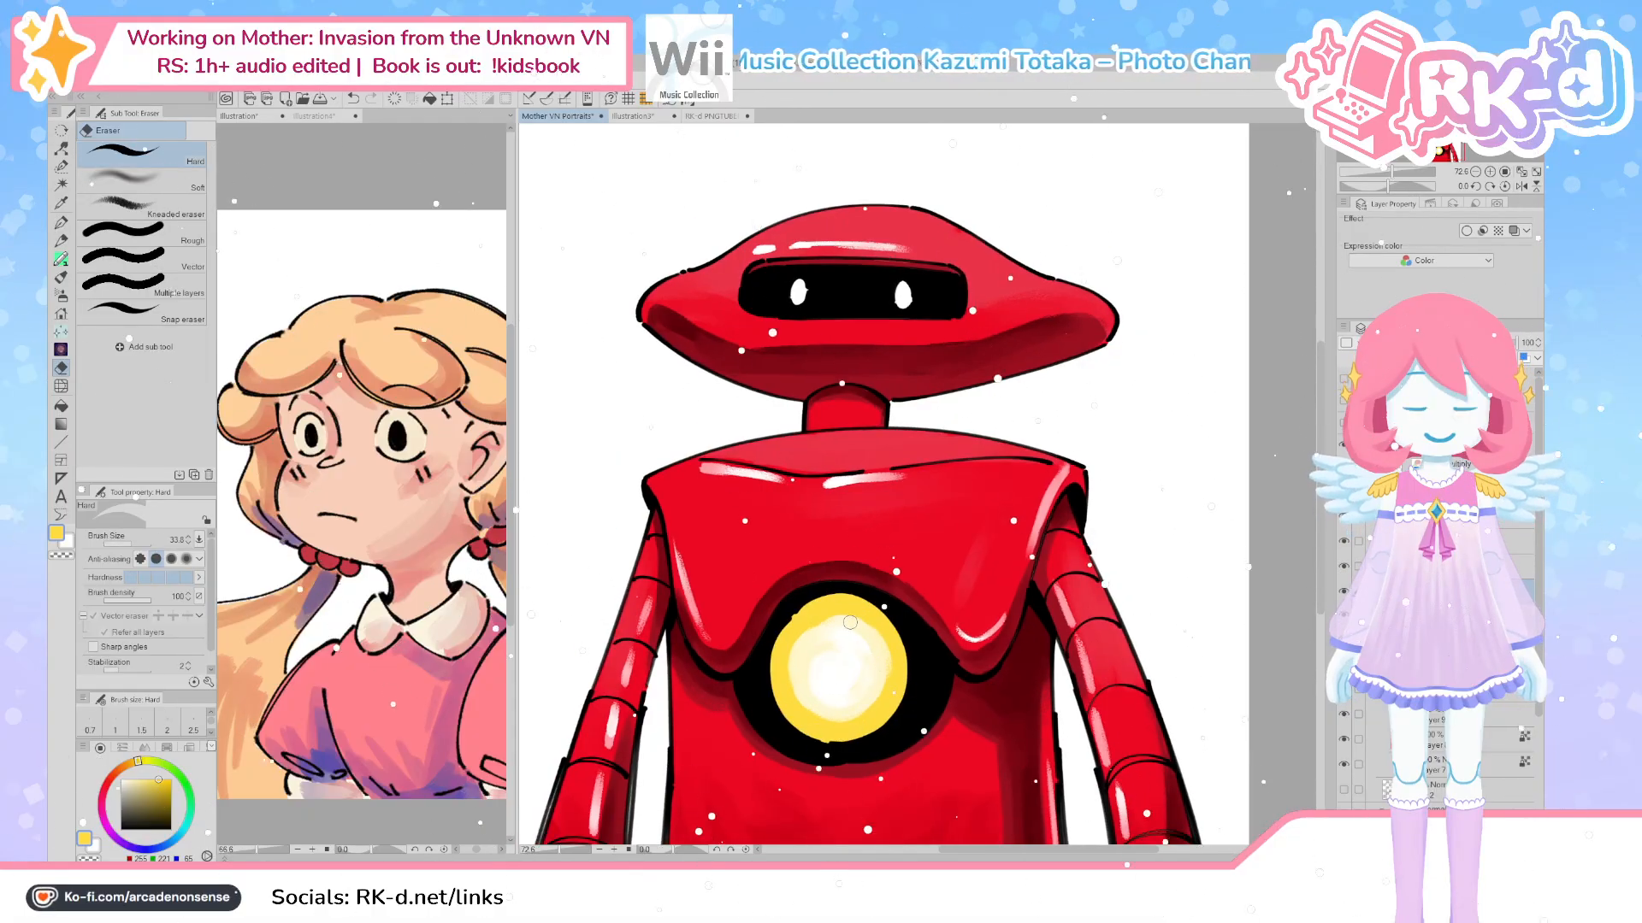
drag(849, 622, 866, 596)
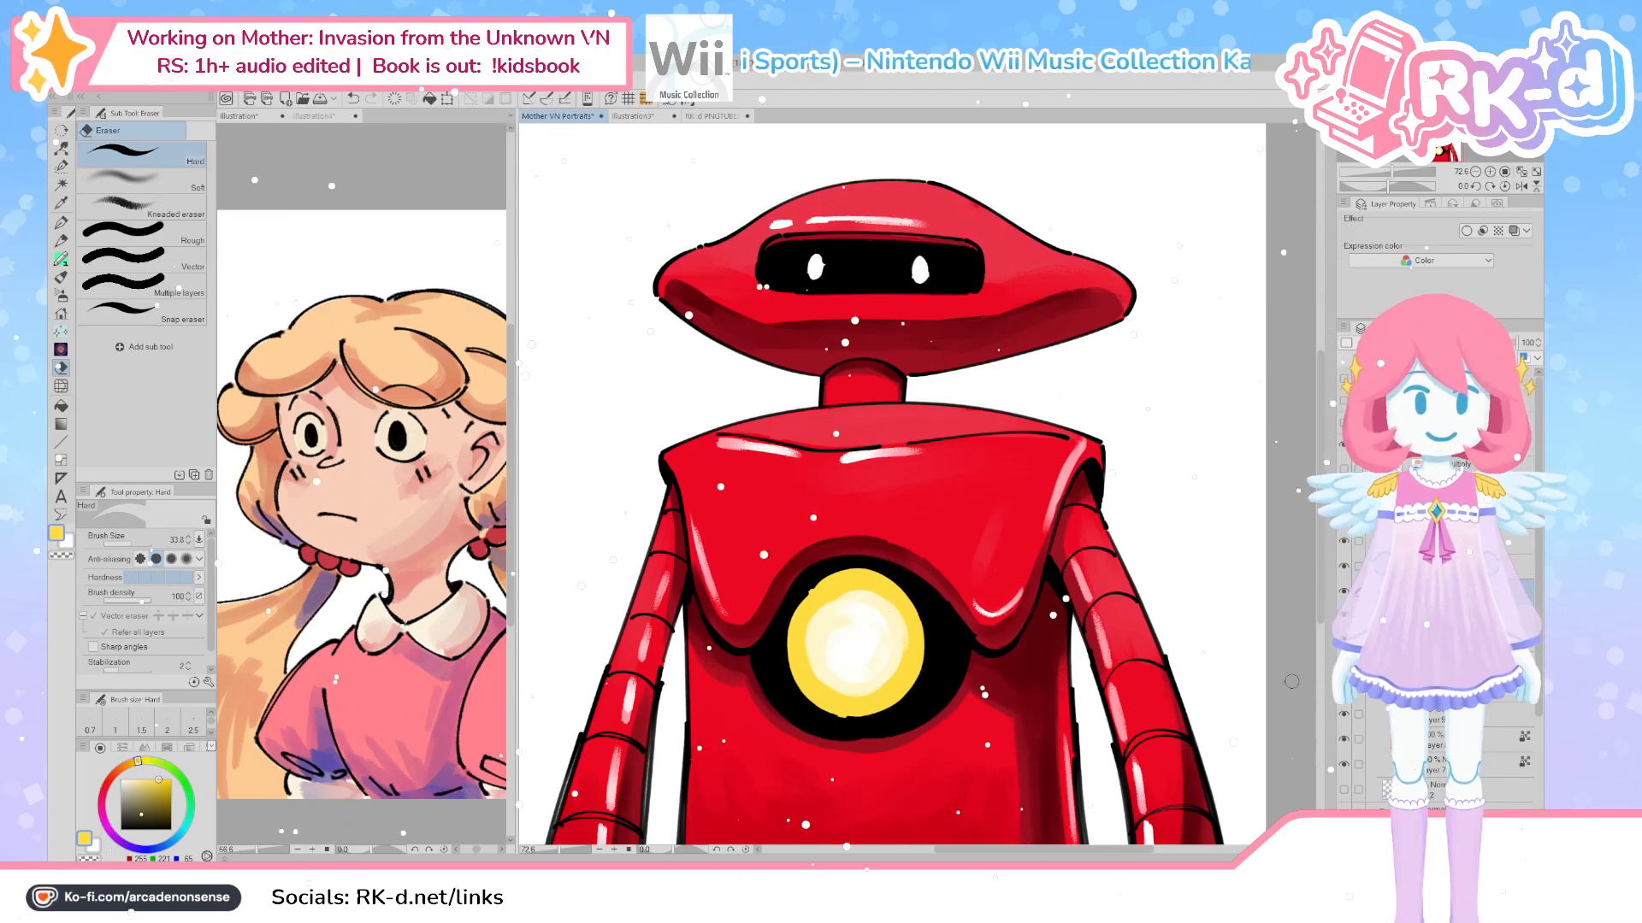
mouse_move(861, 662)
mouse_down()
mouse_move(889, 639)
mouse_move(859, 646)
mouse_move(871, 617)
mouse_move(847, 652)
mouse_move(890, 645)
mouse_move(845, 643)
mouse_move(864, 677)
mouse_move(844, 632)
mouse_move(867, 648)
mouse_move(884, 625)
mouse_move(895, 645)
mouse_move(874, 676)
mouse_move(911, 637)
mouse_move(899, 692)
mouse_move(910, 631)
mouse_move(890, 692)
mouse_move(857, 604)
mouse_move(825, 631)
mouse_move(902, 634)
mouse_move(846, 632)
mouse_move(903, 610)
mouse_up()
alt+click(867, 657)
key(b)
alt+click(869, 649)
alt+click(913, 653)
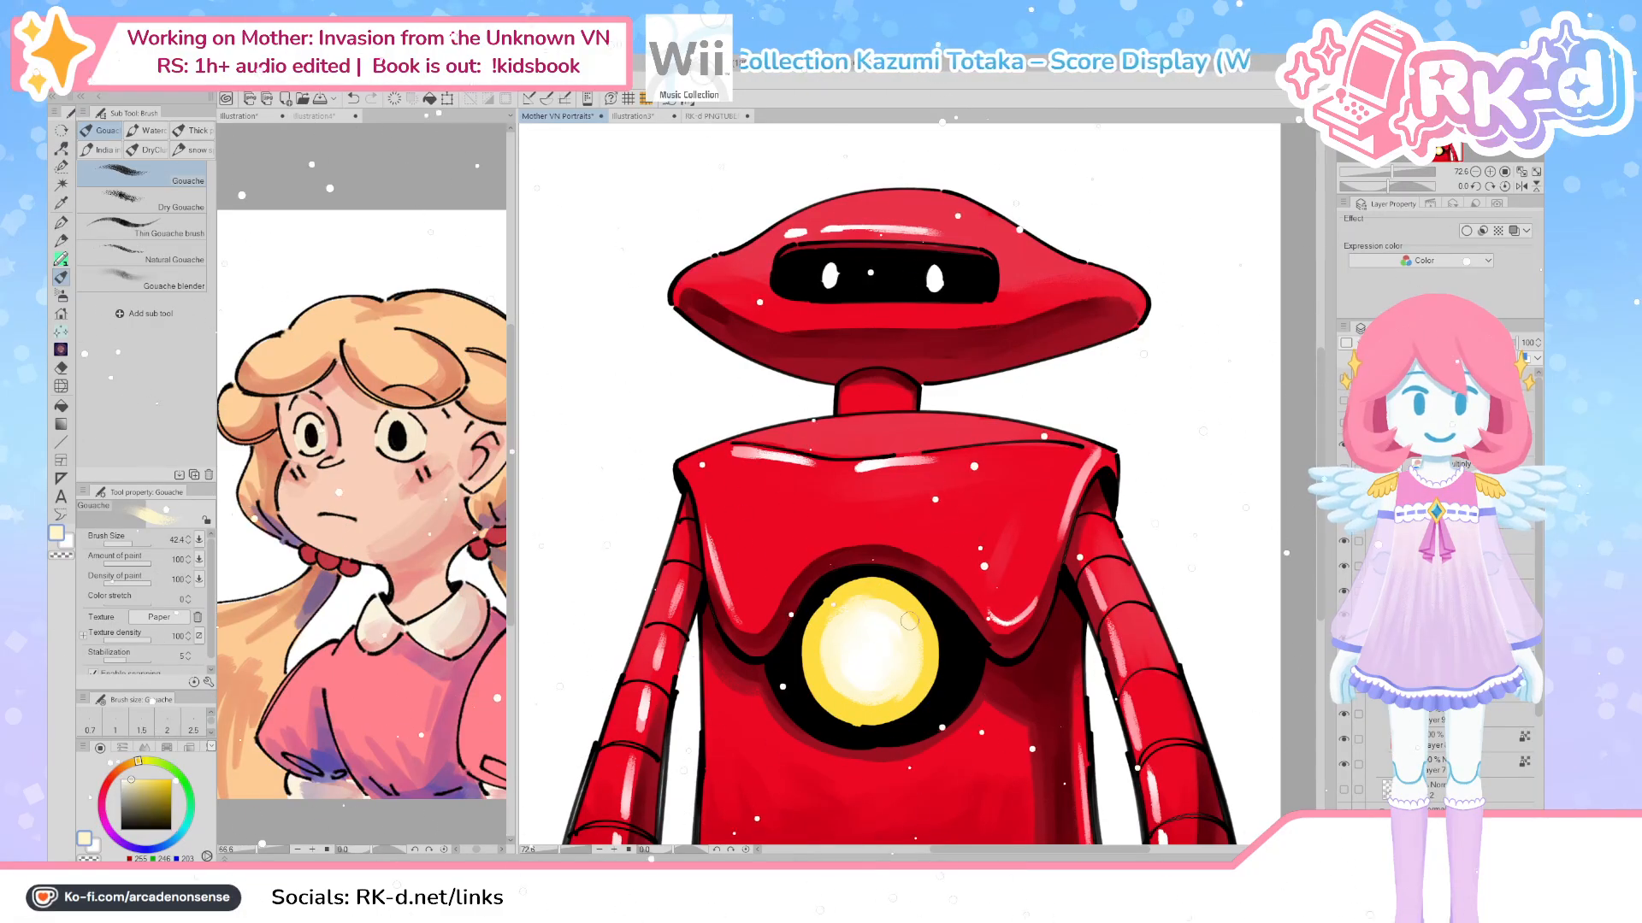
key(ctrl+minus)
drag(1013, 660, 1006, 660)
key(ctrl+plus)
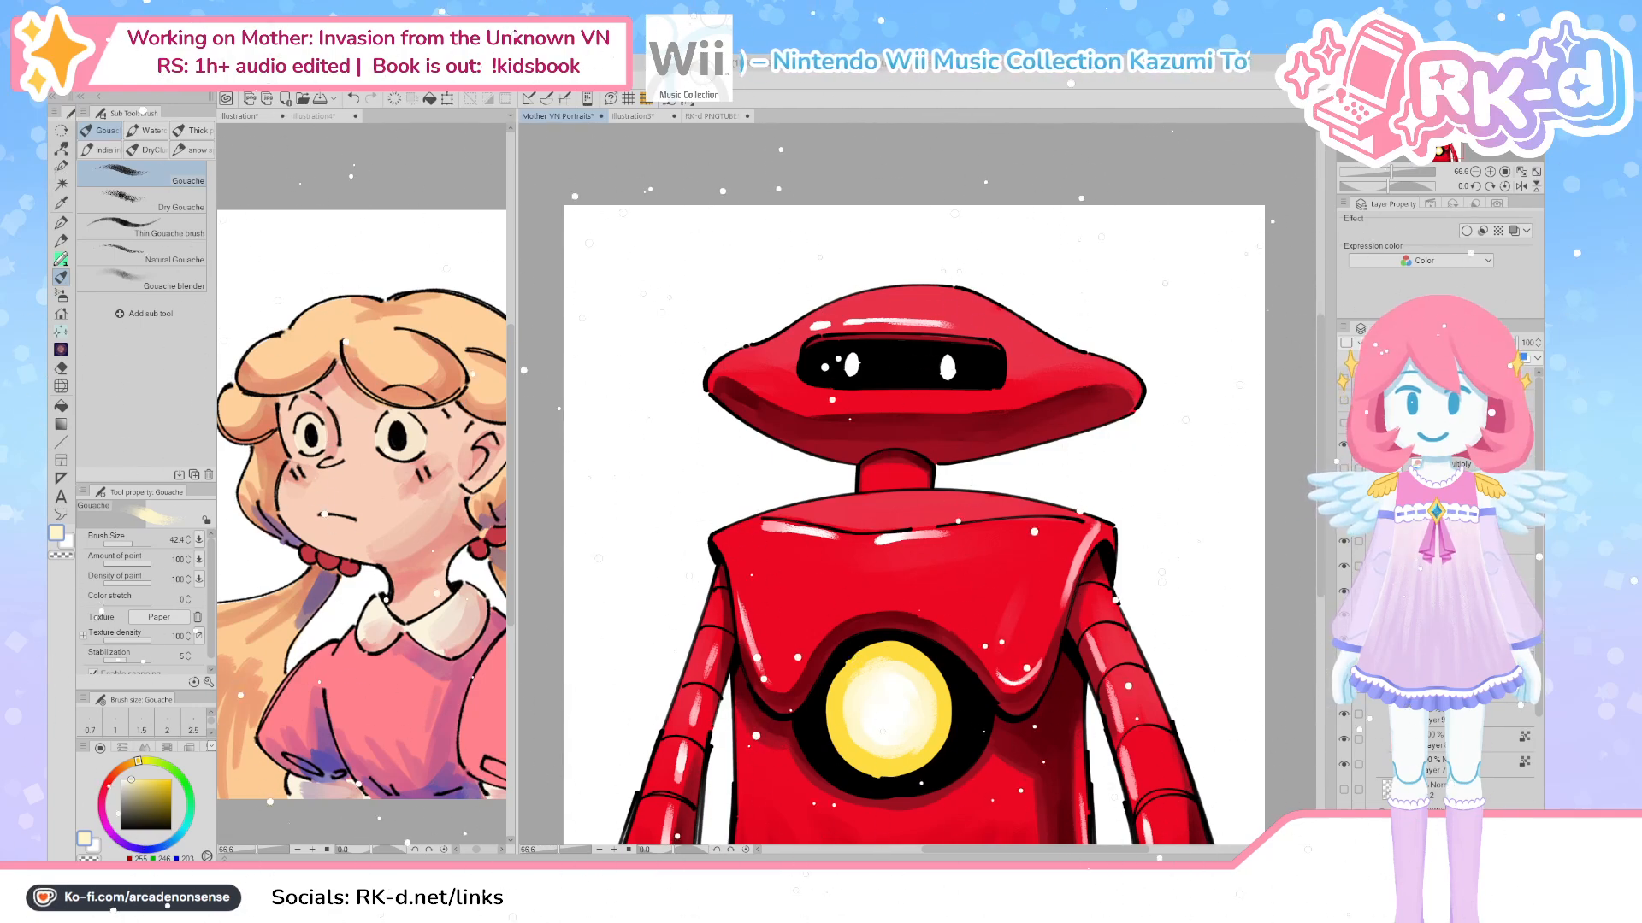
Touch up the torso shadows beneath the chest plate with sampled dark reds and transparent colour at brush size 42.4
scroll(1000, 652, down, 3)
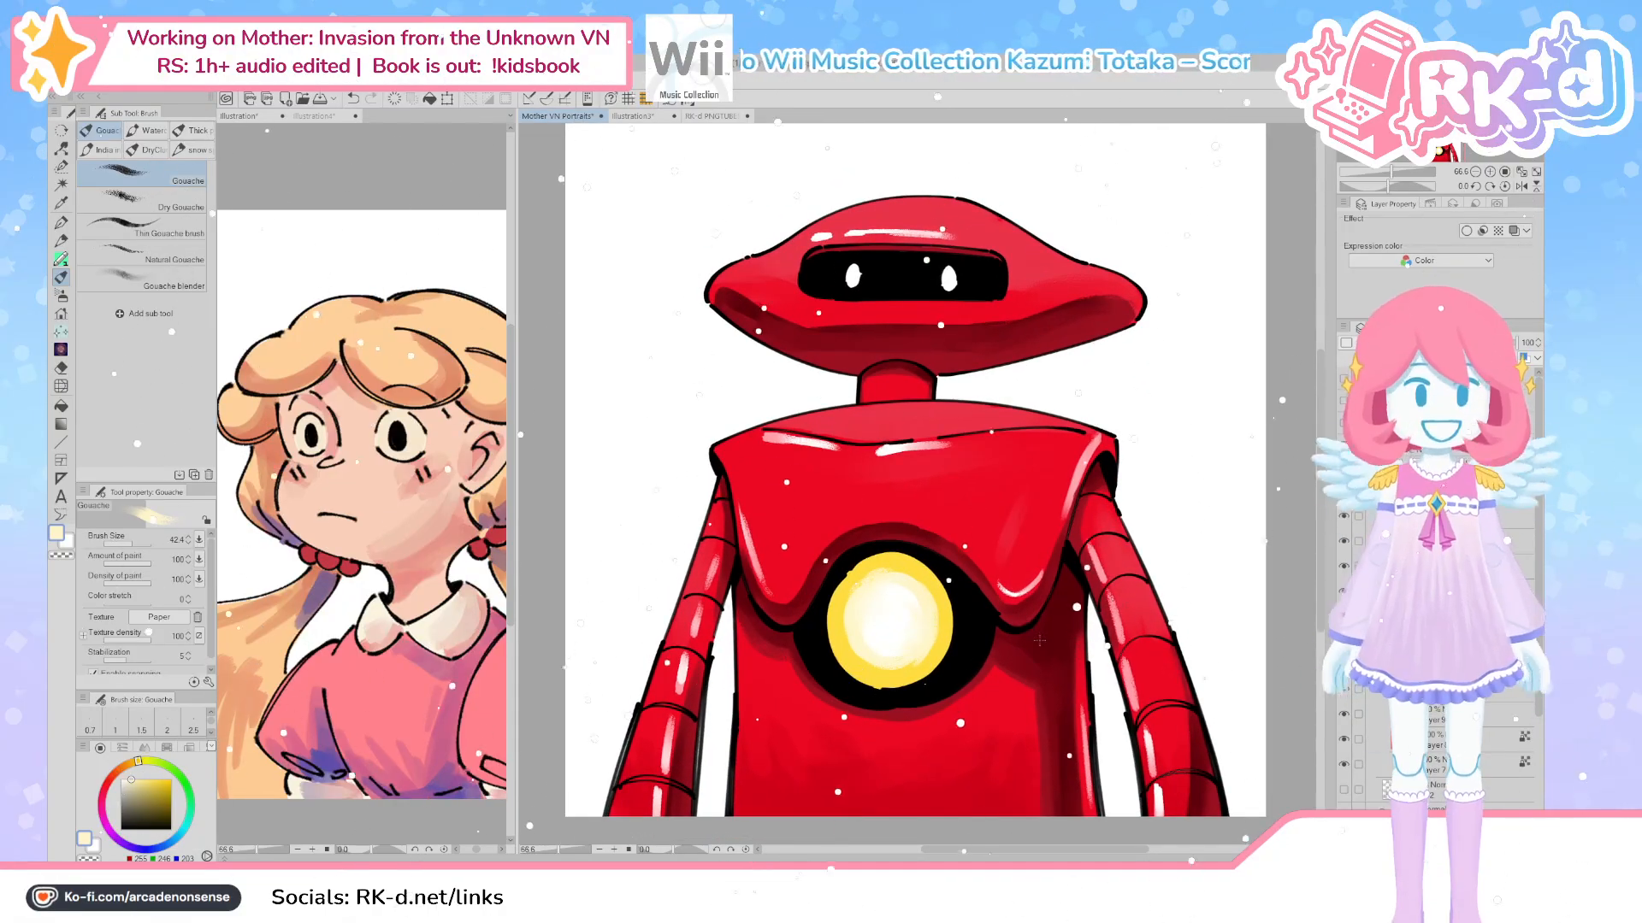
alt+click(1030, 646)
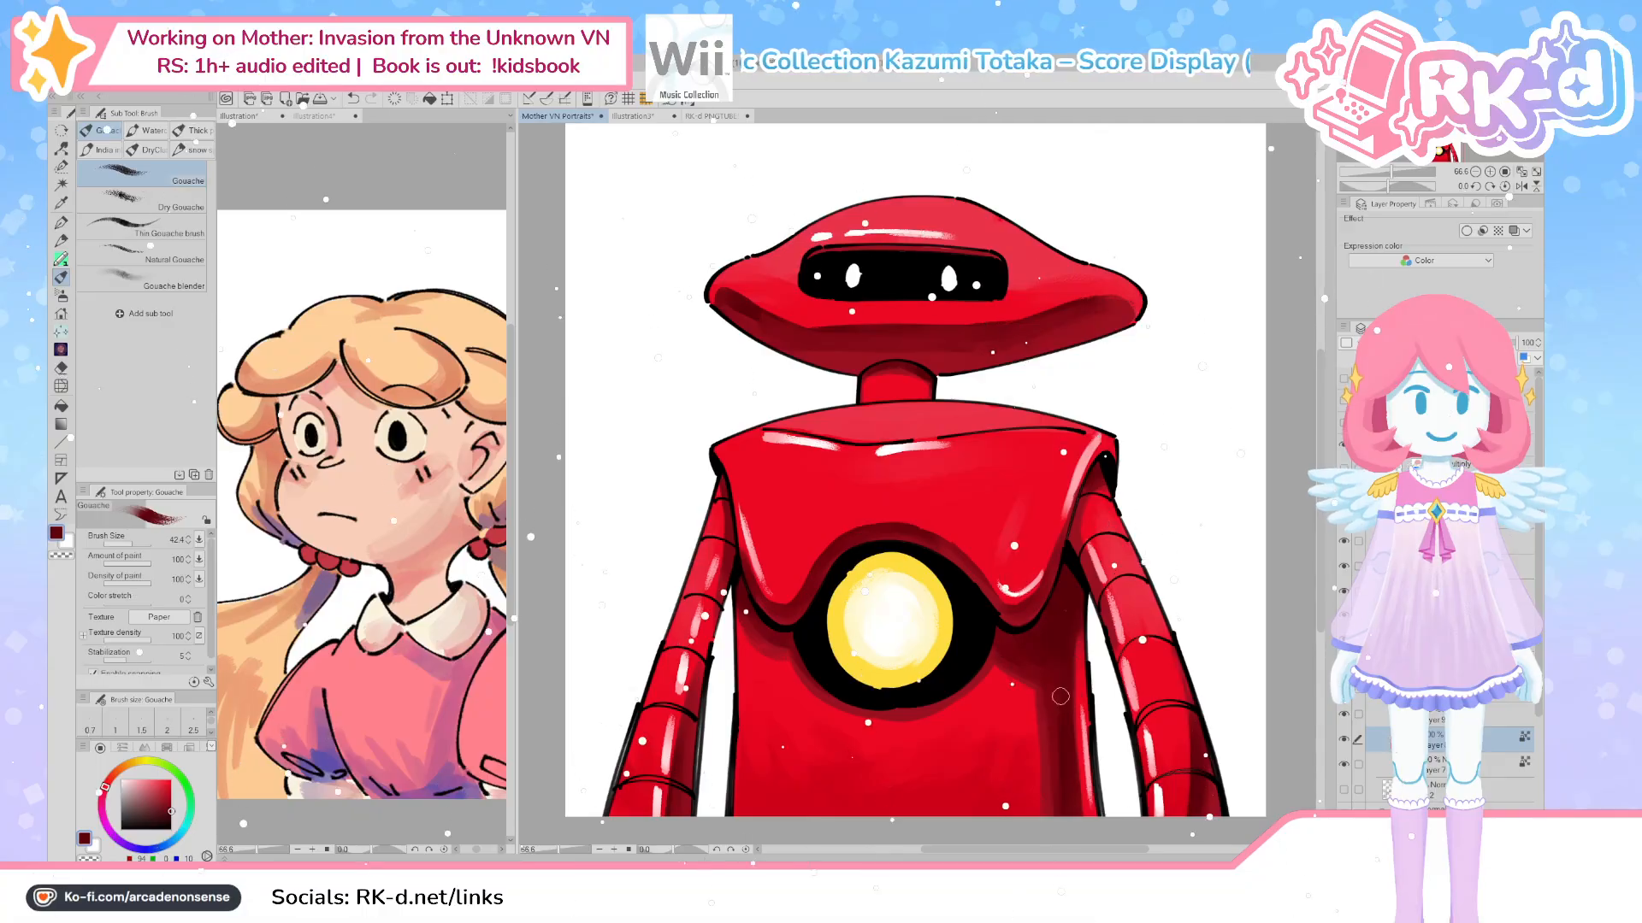
scroll(1060, 691, down, 2)
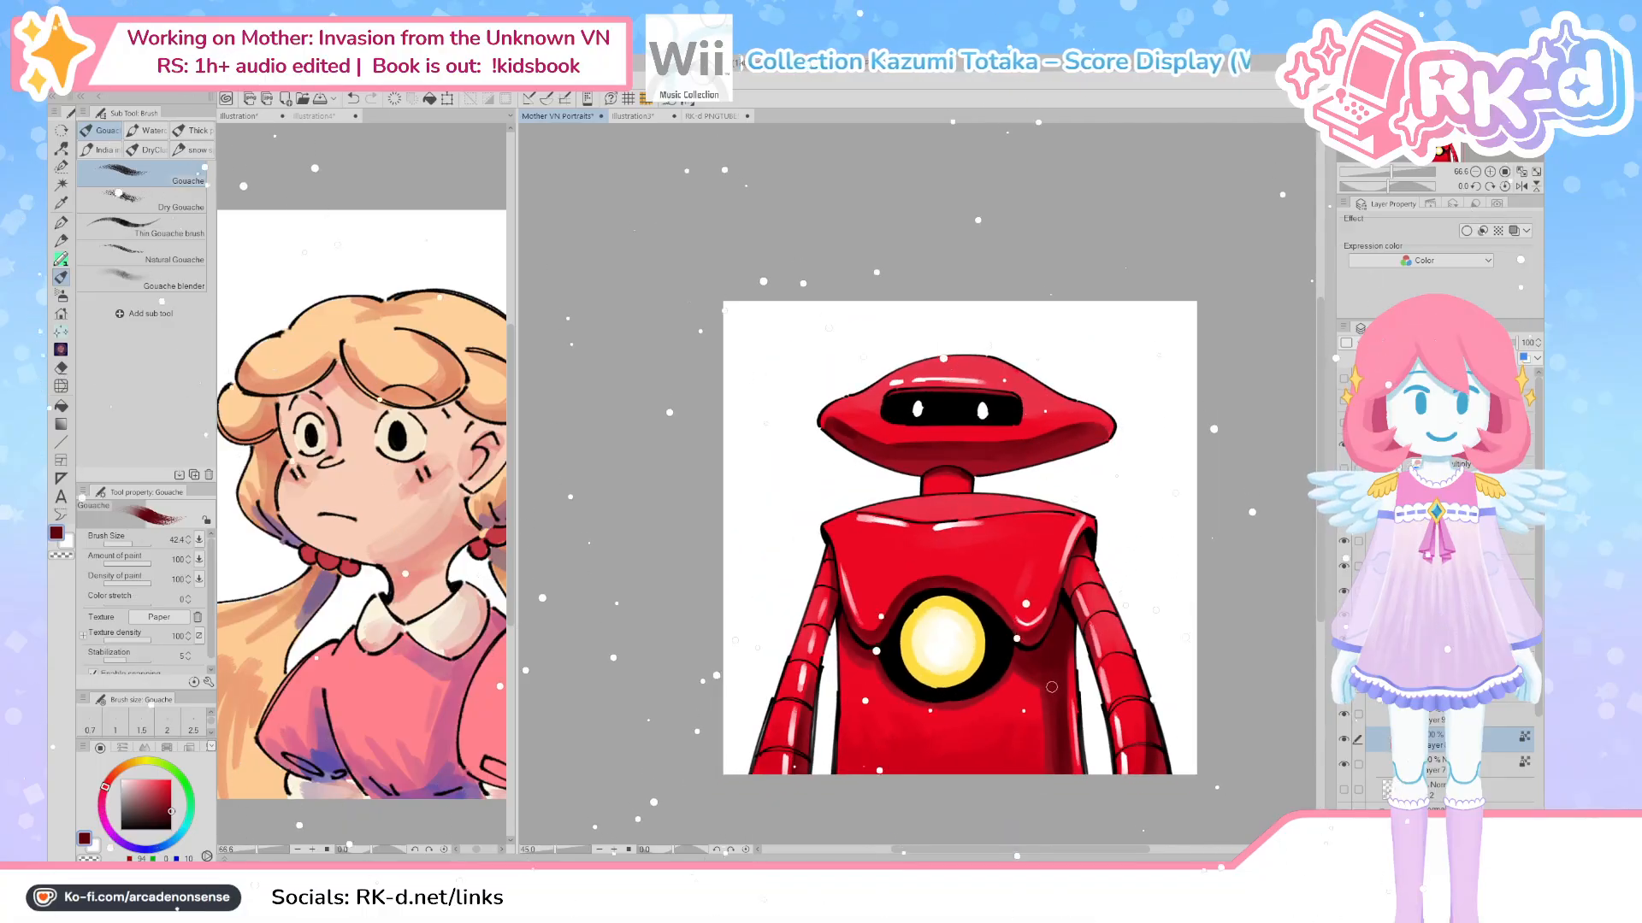
alt+click(849, 657)
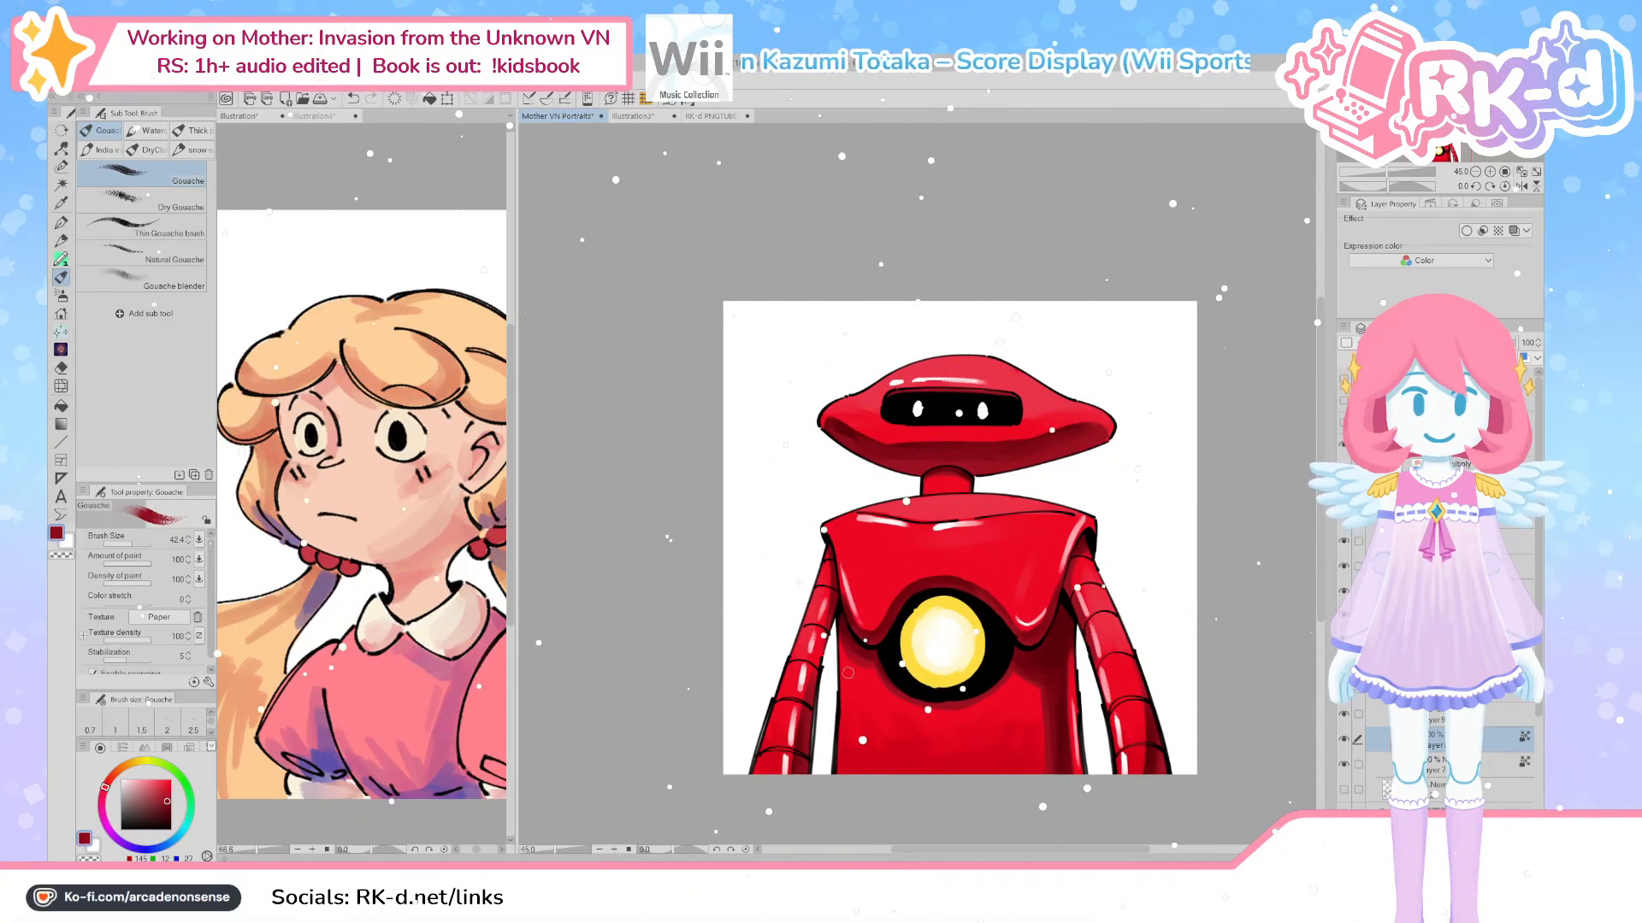
alt+click(868, 613)
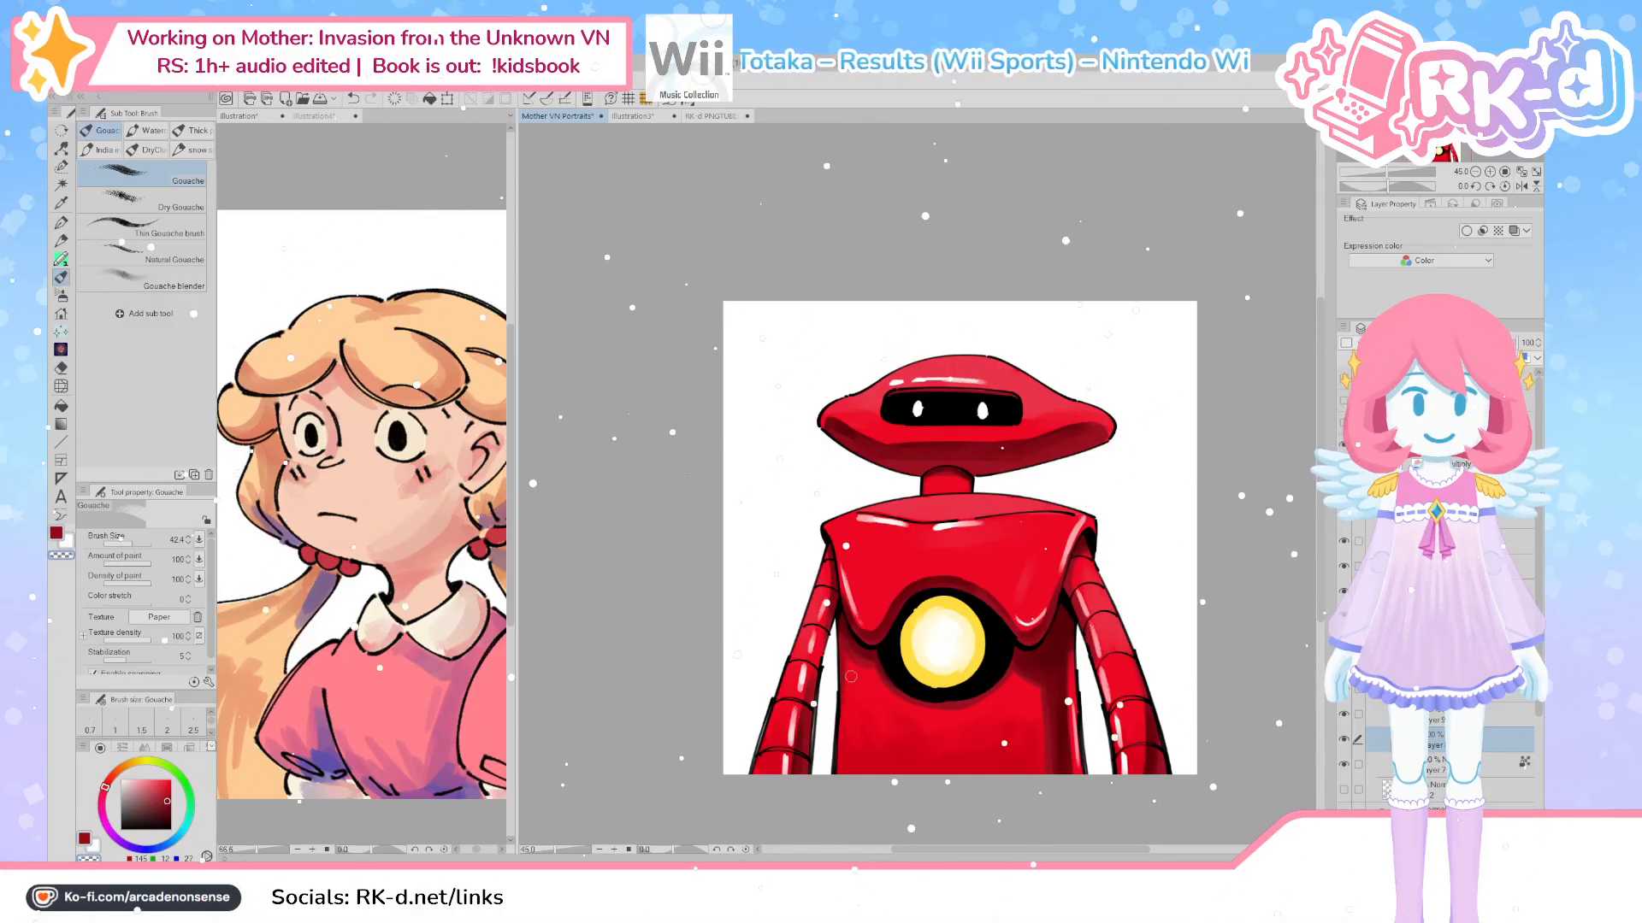
alt+click(838, 699)
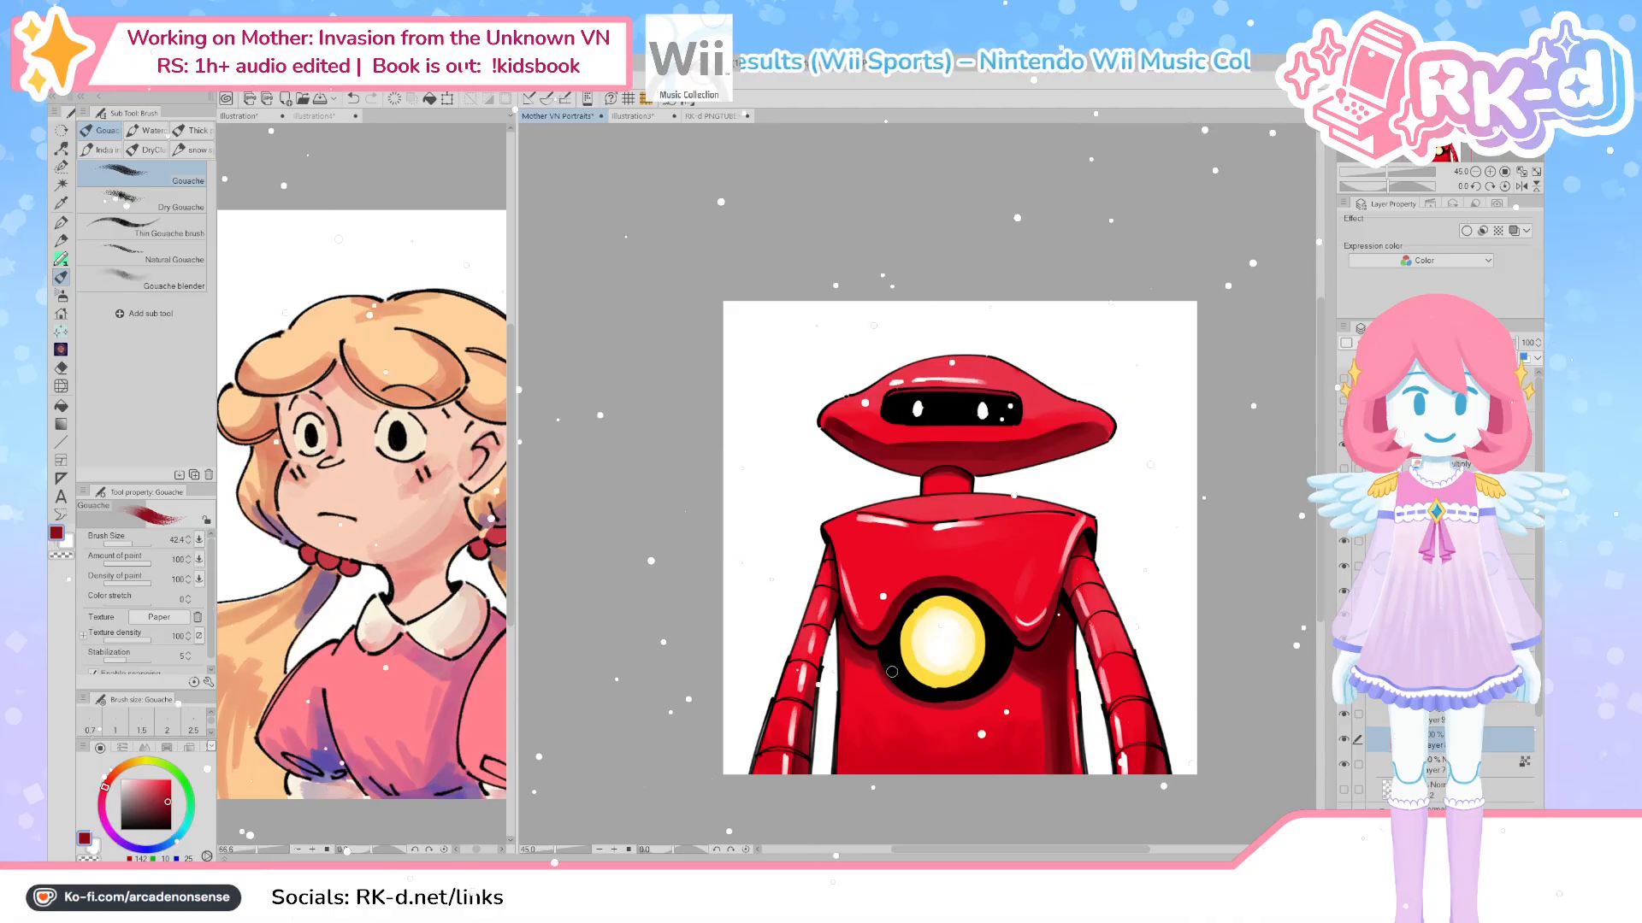
scroll(922, 665, down, 1)
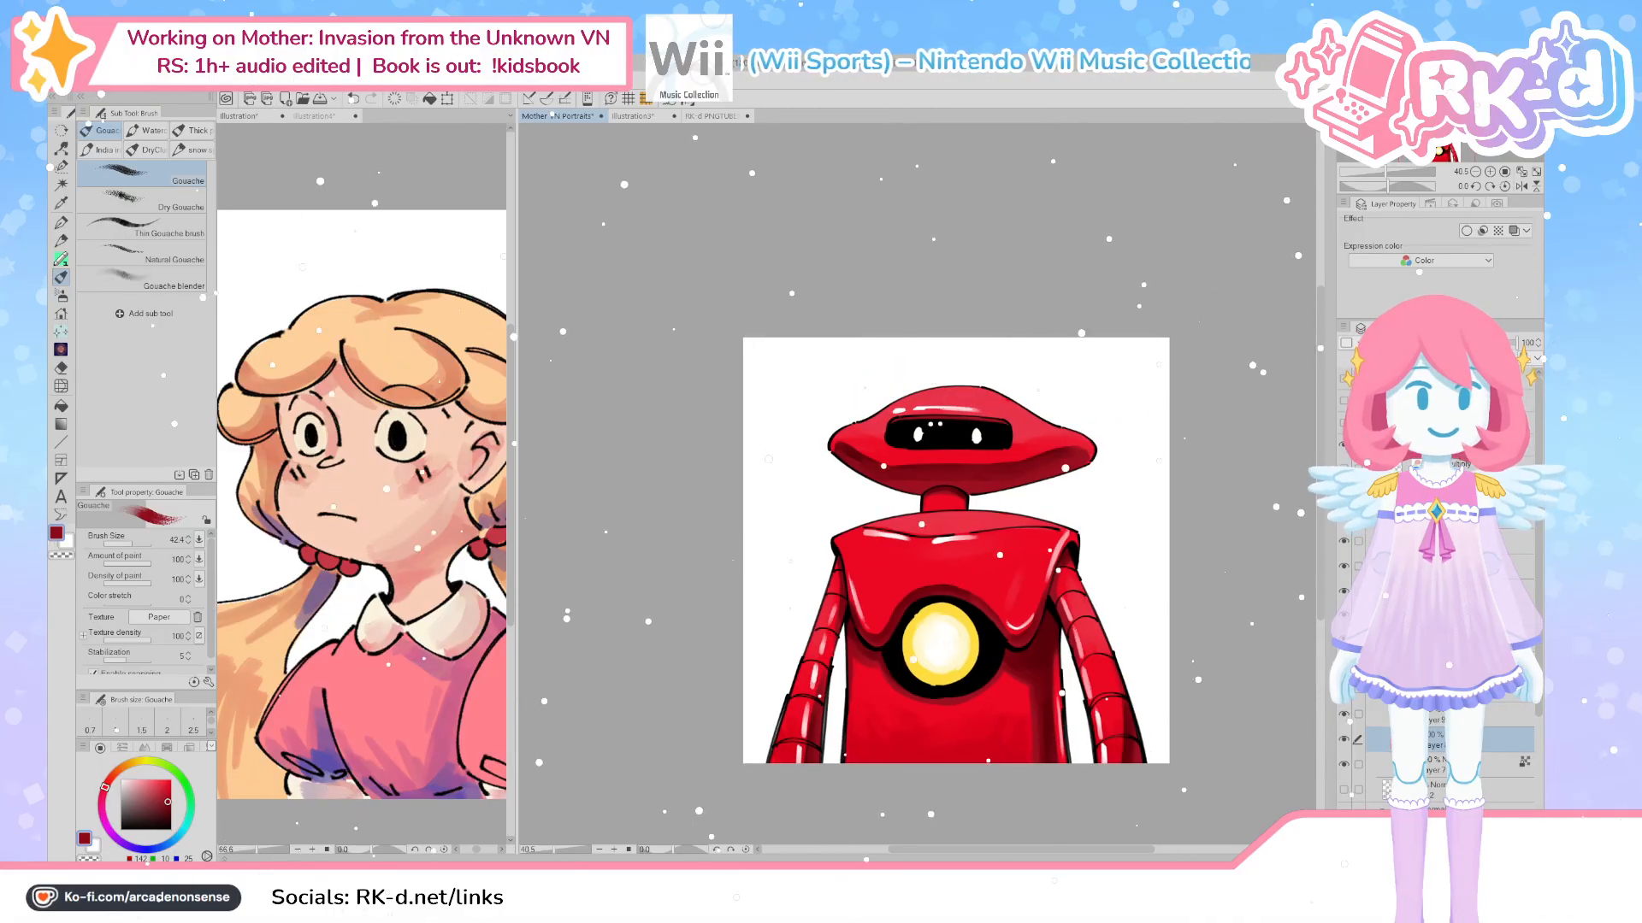
scroll(777, 568, up, 2)
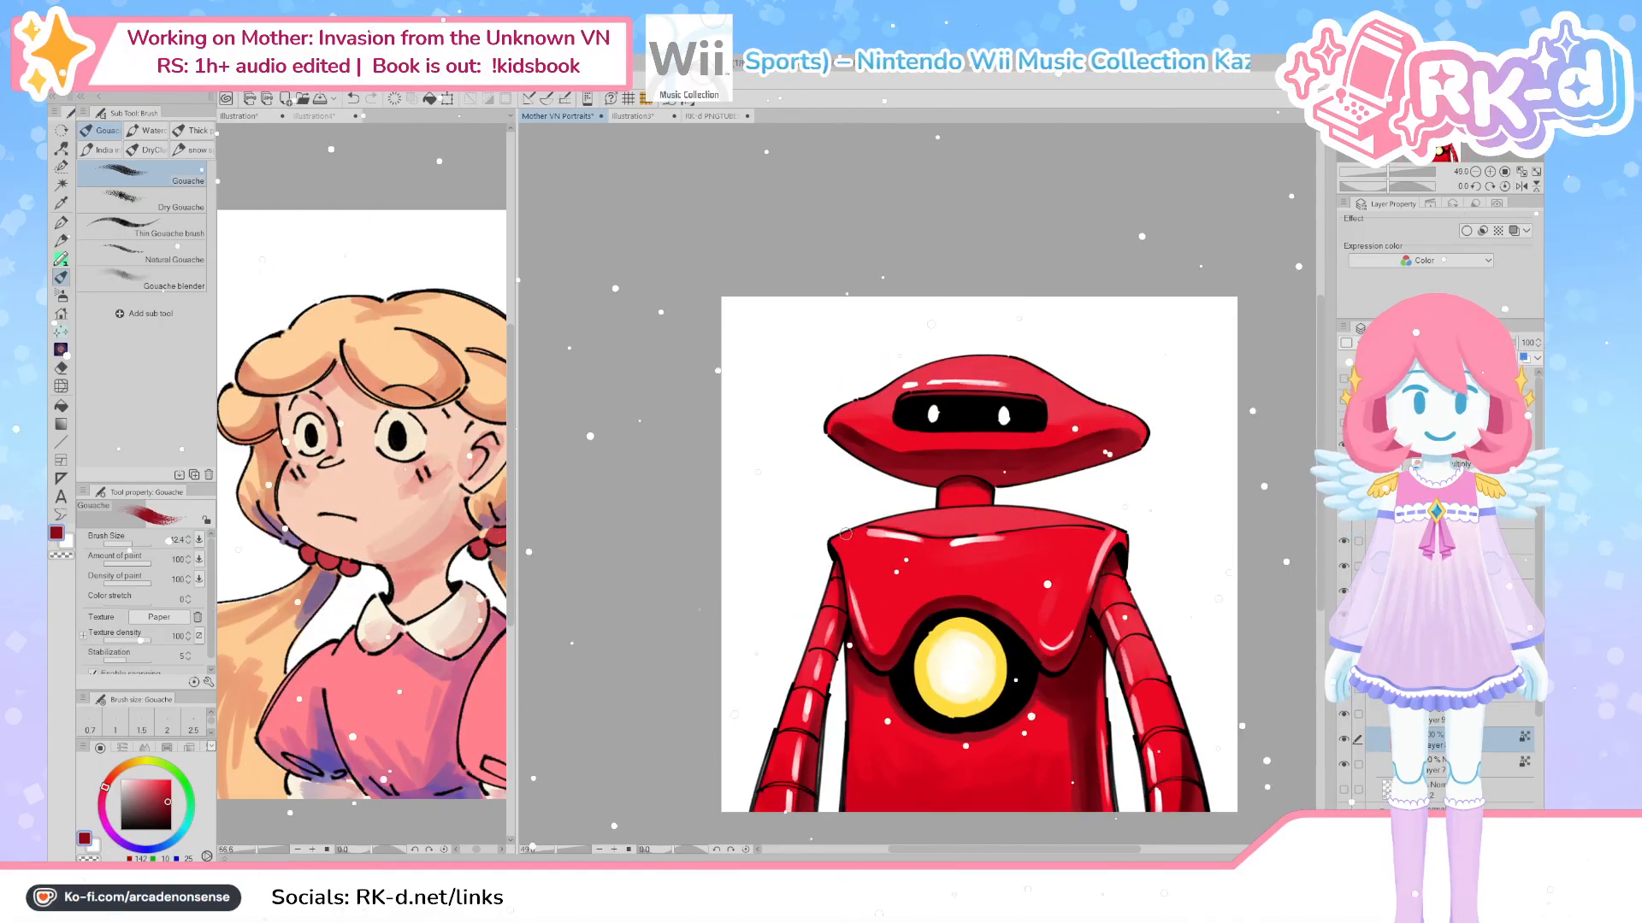
drag(777, 568, 790, 485)
scroll(711, 489, up, 1)
scroll(791, 485, up, 1)
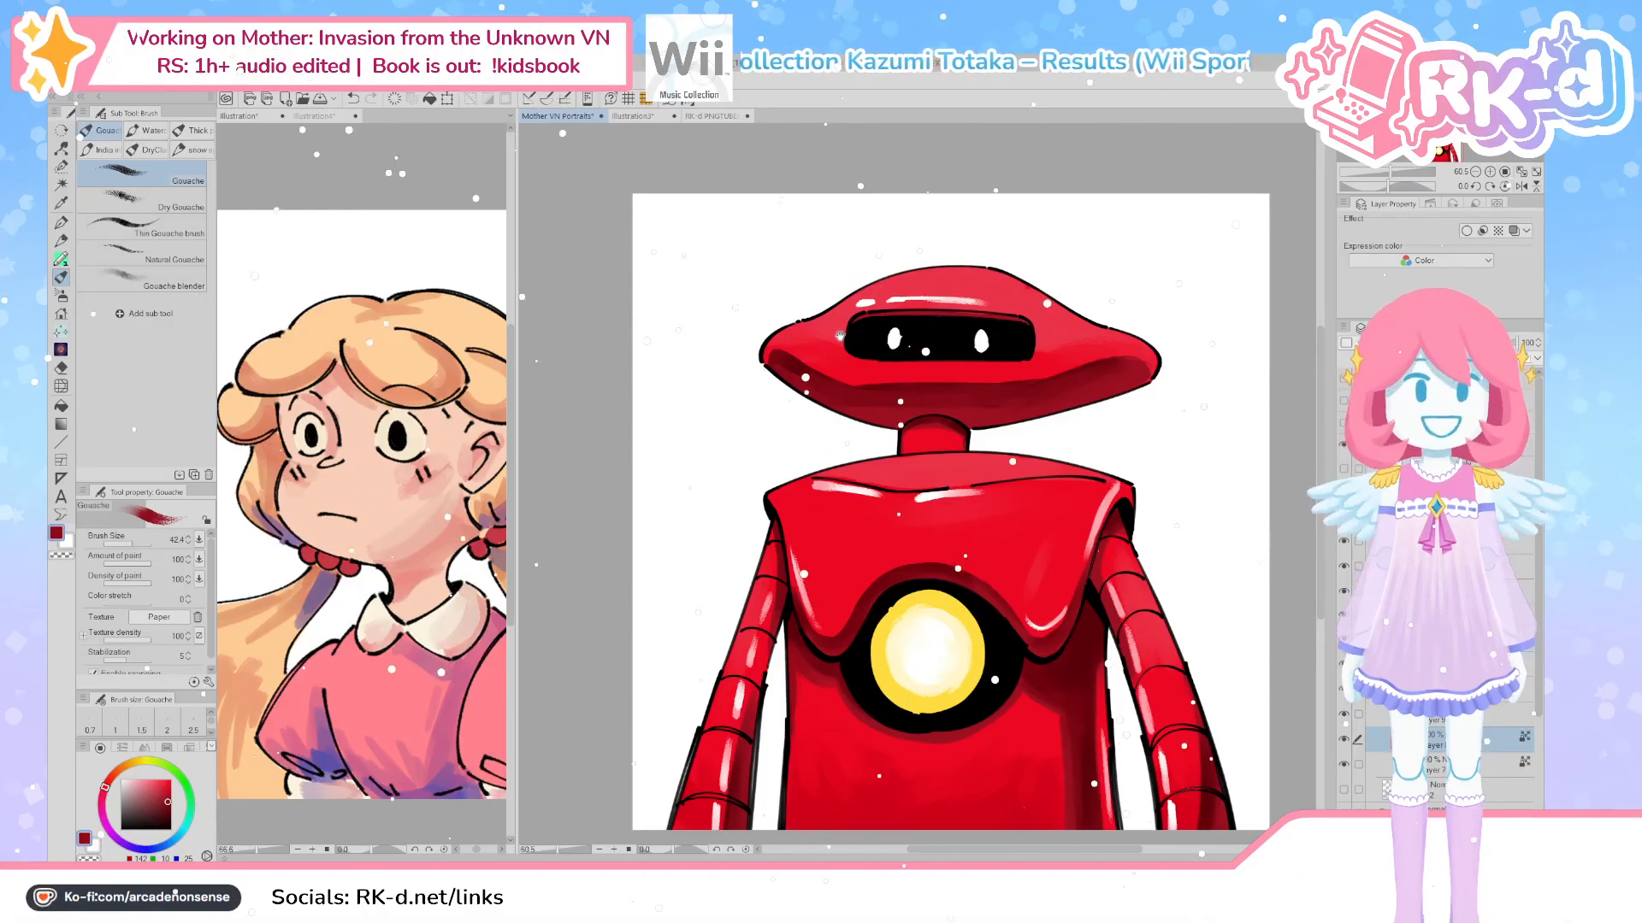
Deepen the shadows on the underside of the head with sampled dark red in gouache at brush sizes 63.3 and 31.5
key(ctrl+plus)
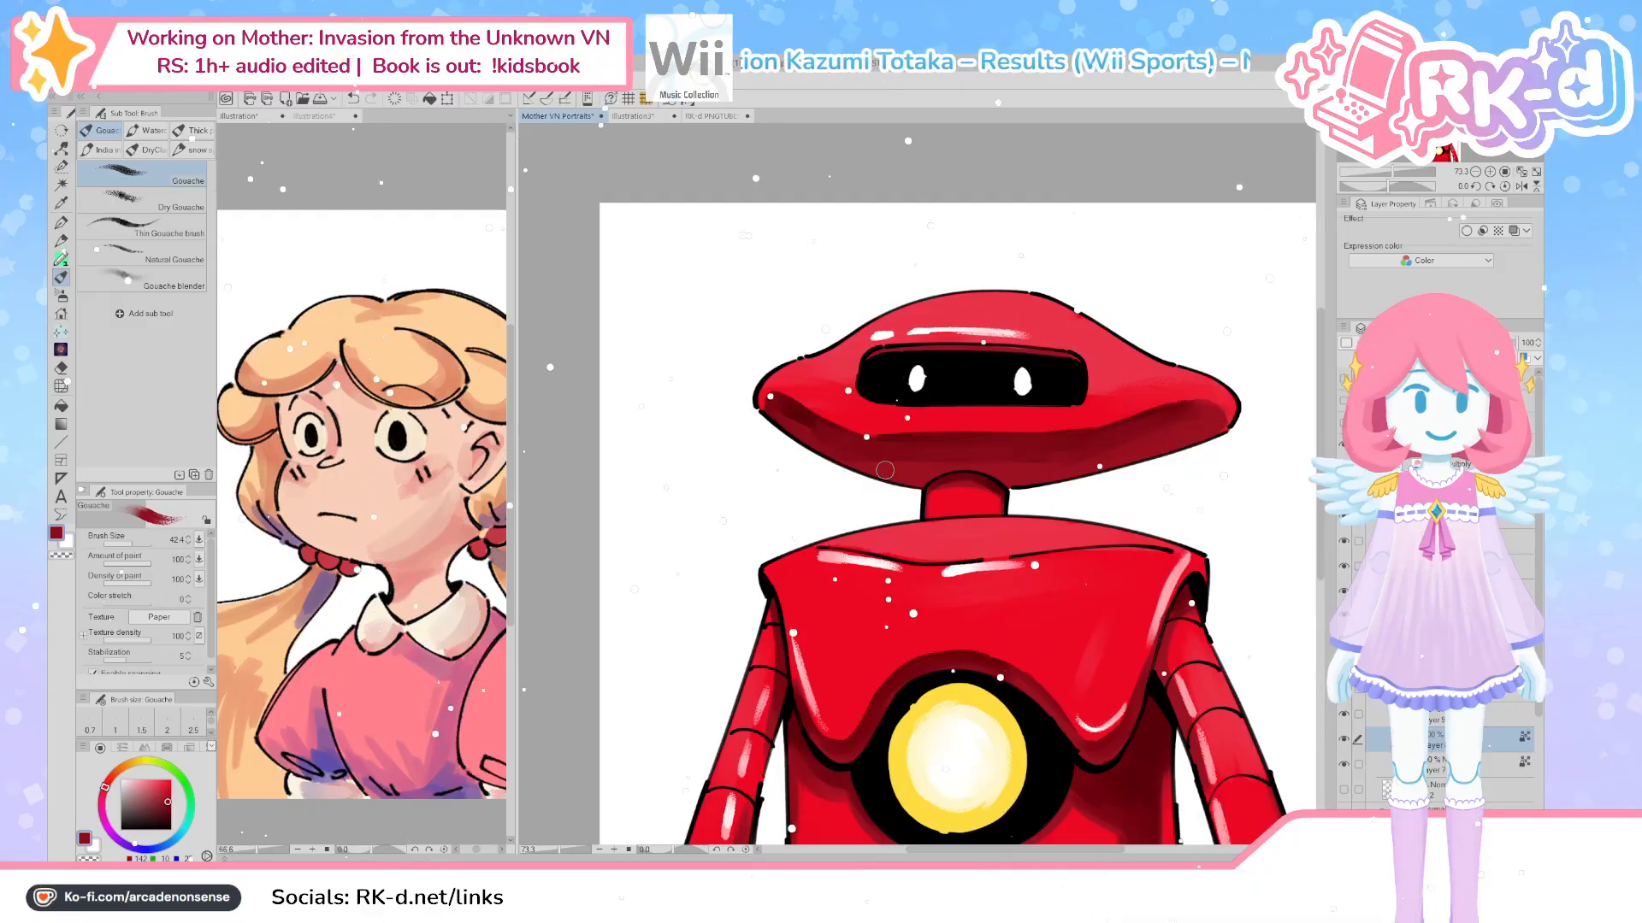
alt+click(796, 417)
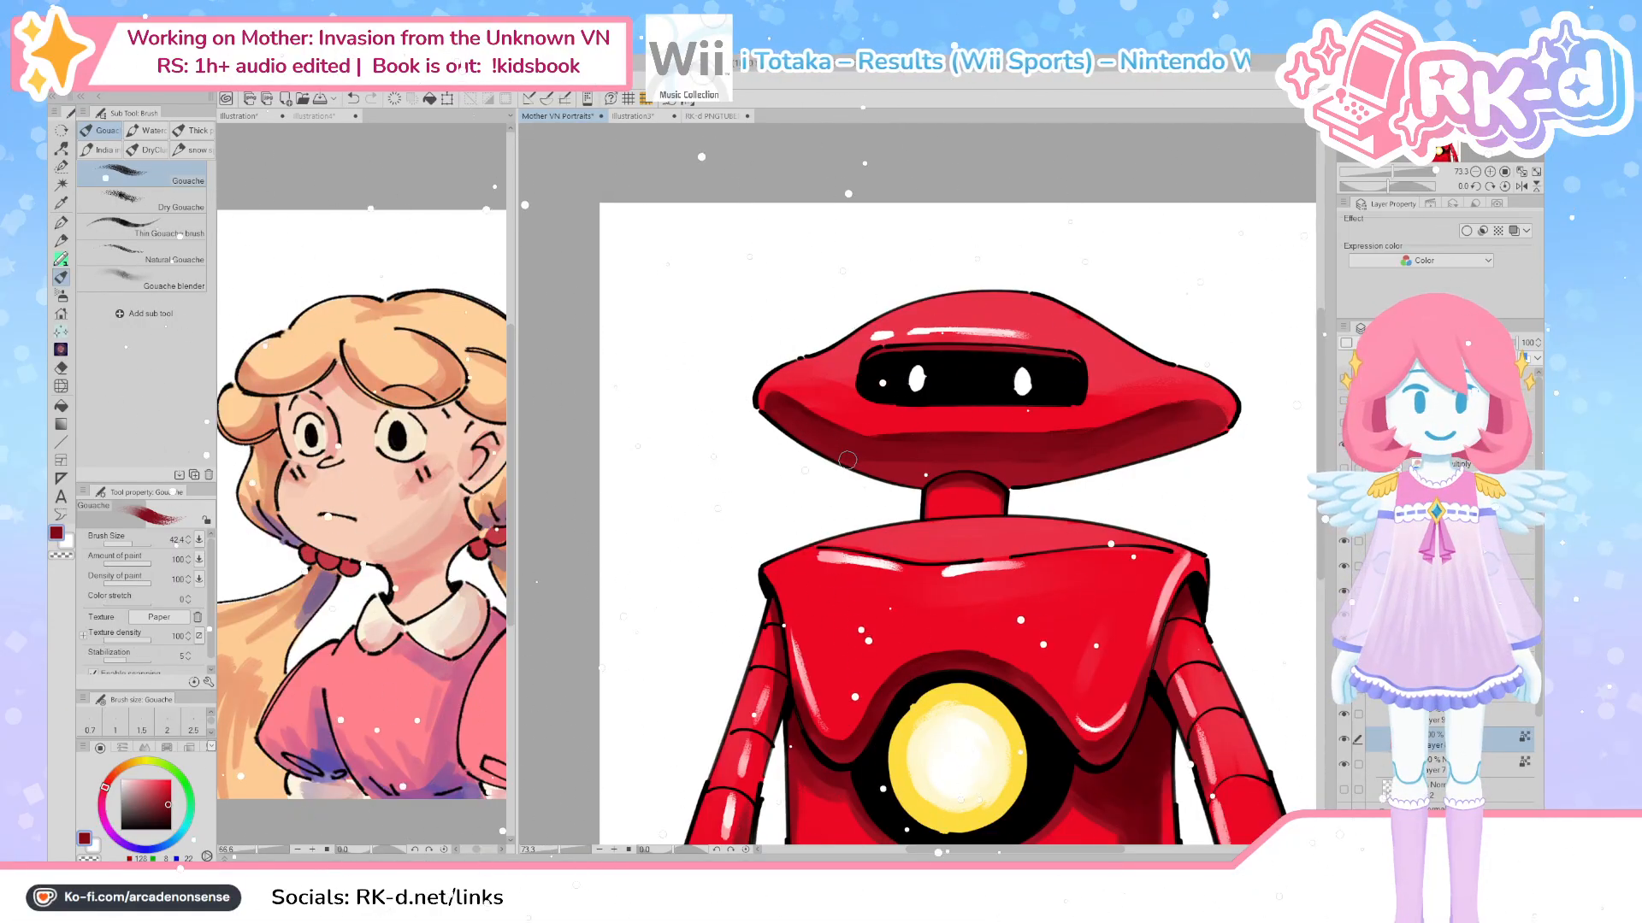
ctrl+alt+drag(792, 375, 828, 441)
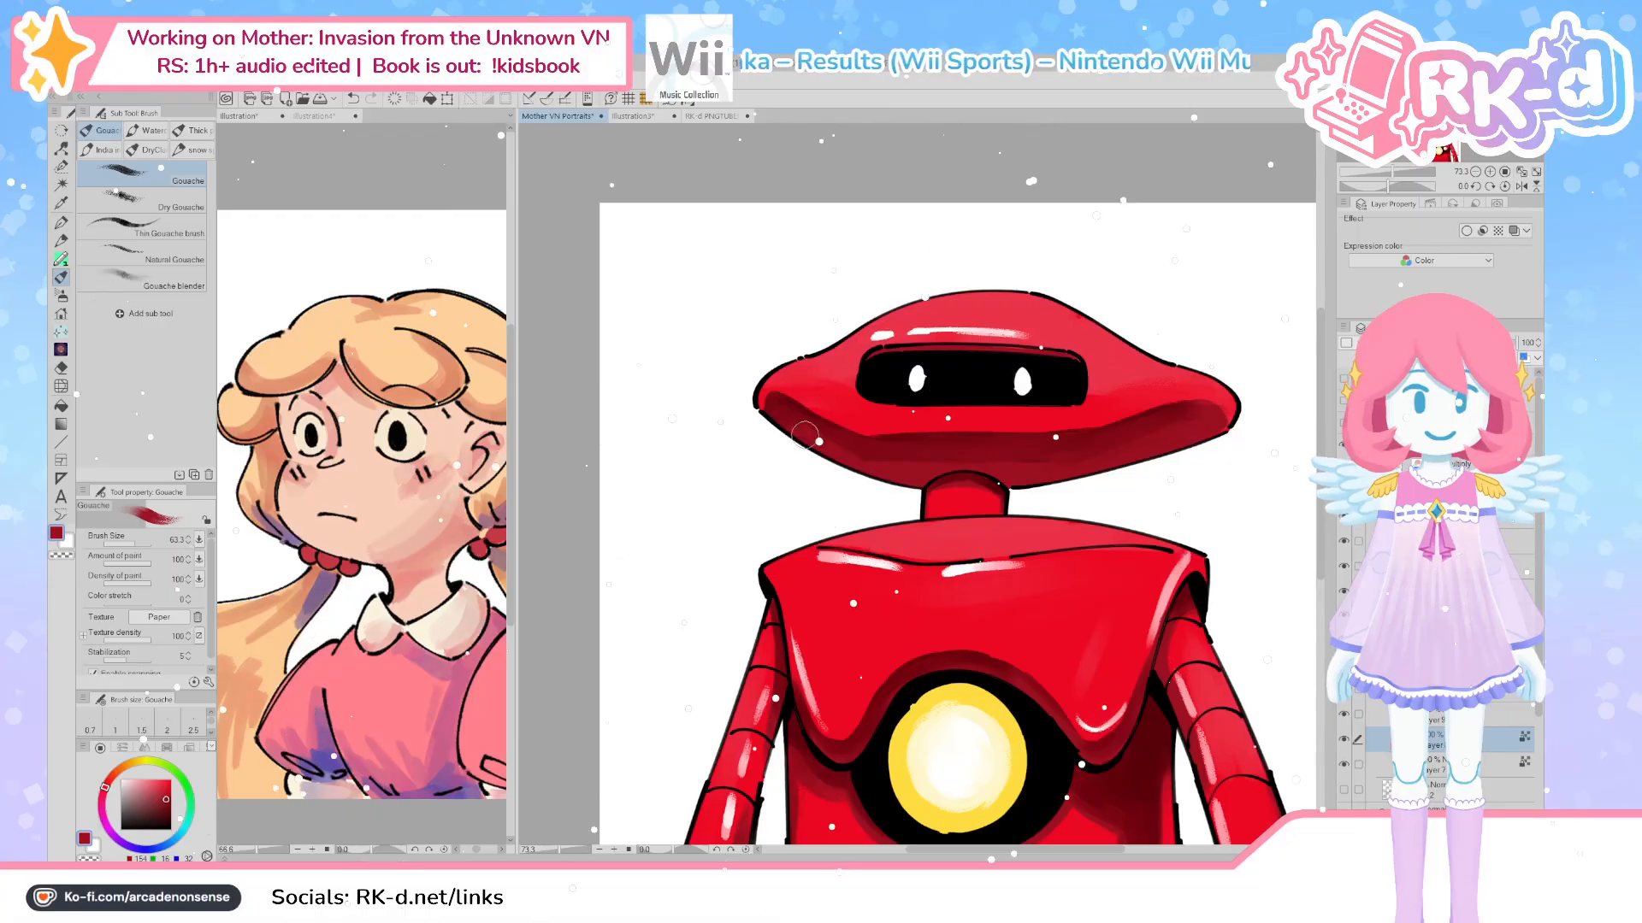
ctrl+alt+drag(1005, 477, 993, 486)
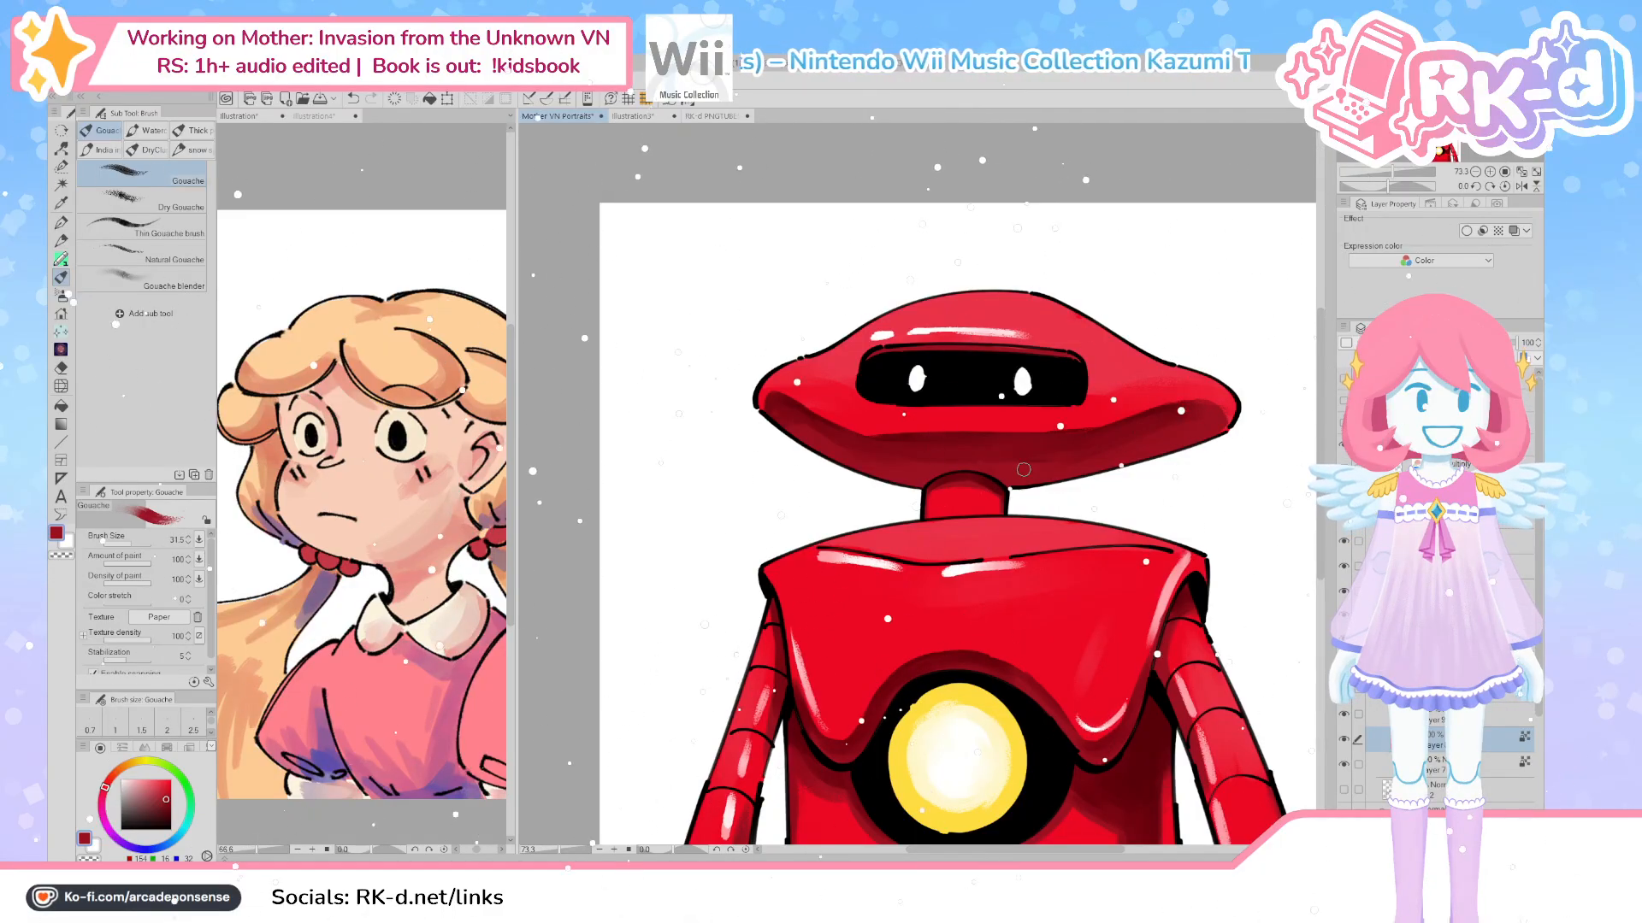
Touch up the chest plate's lighter tones with a bright red in gouache at brush size 31.5, rotating the canvas 35 degrees counterclockwise
drag(1047, 587, 1030, 552)
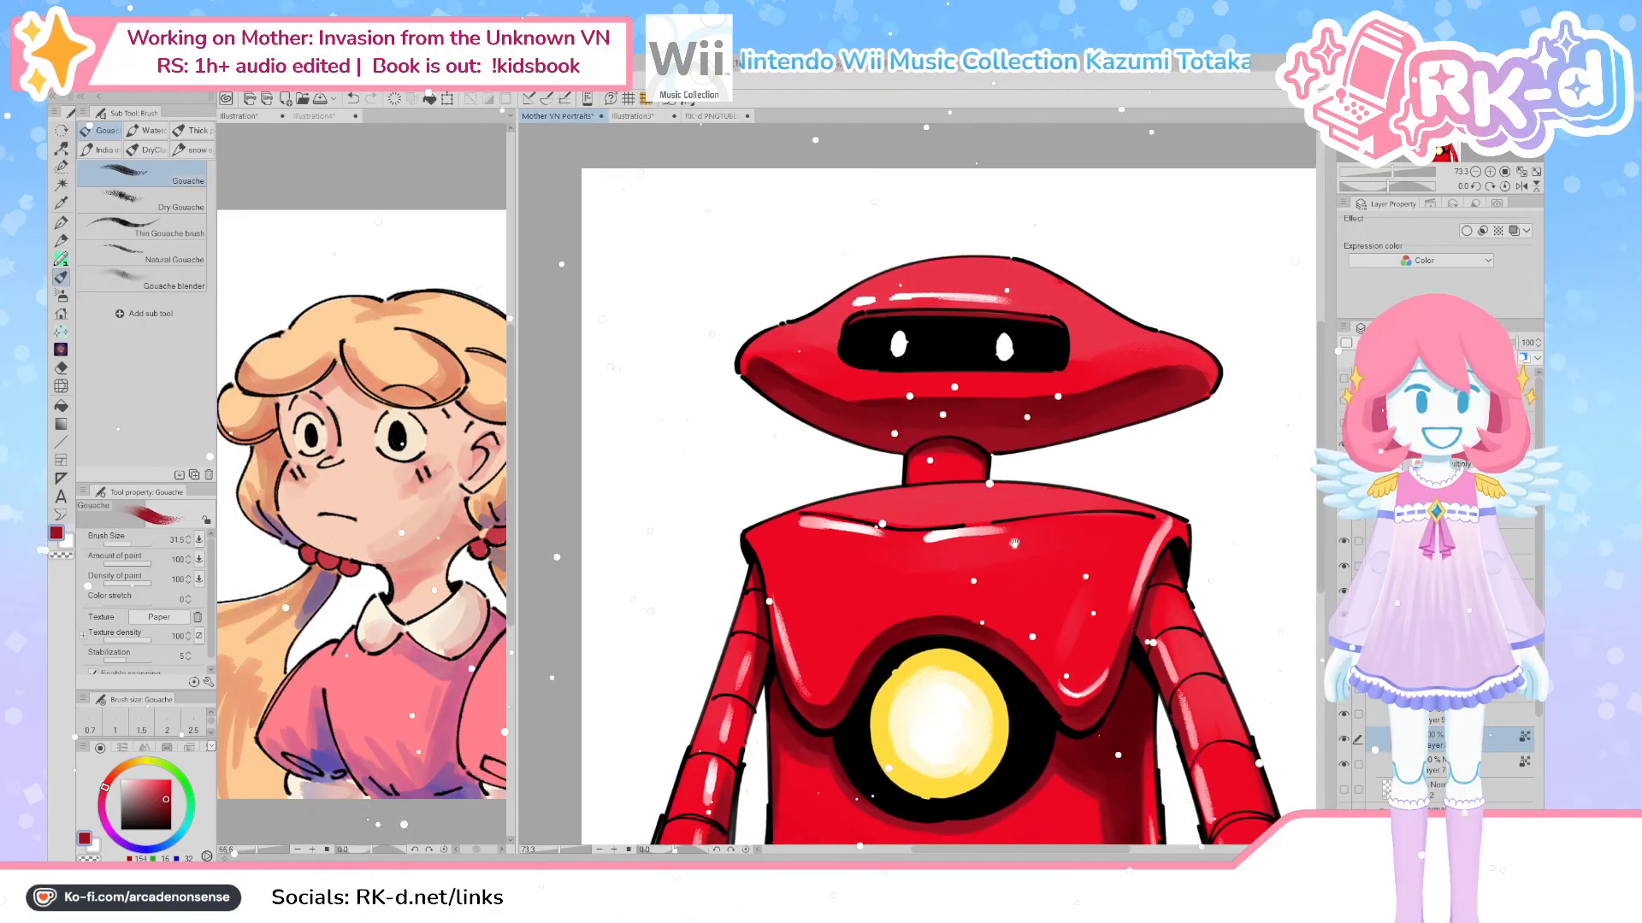
scroll(1030, 552, down, 2)
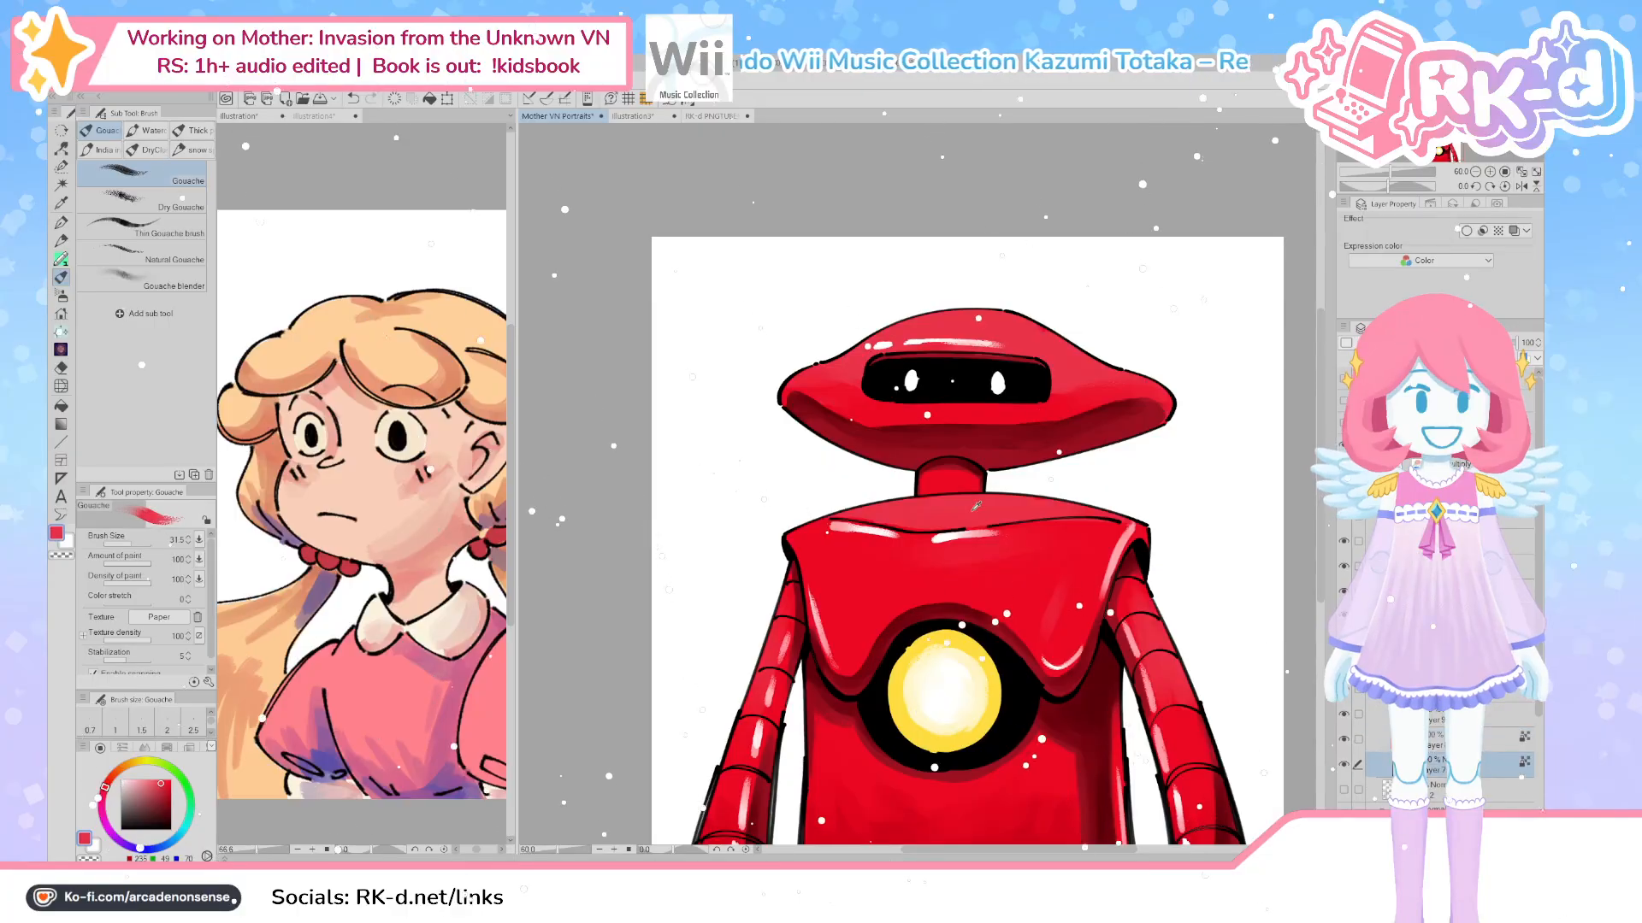
click(1476, 186)
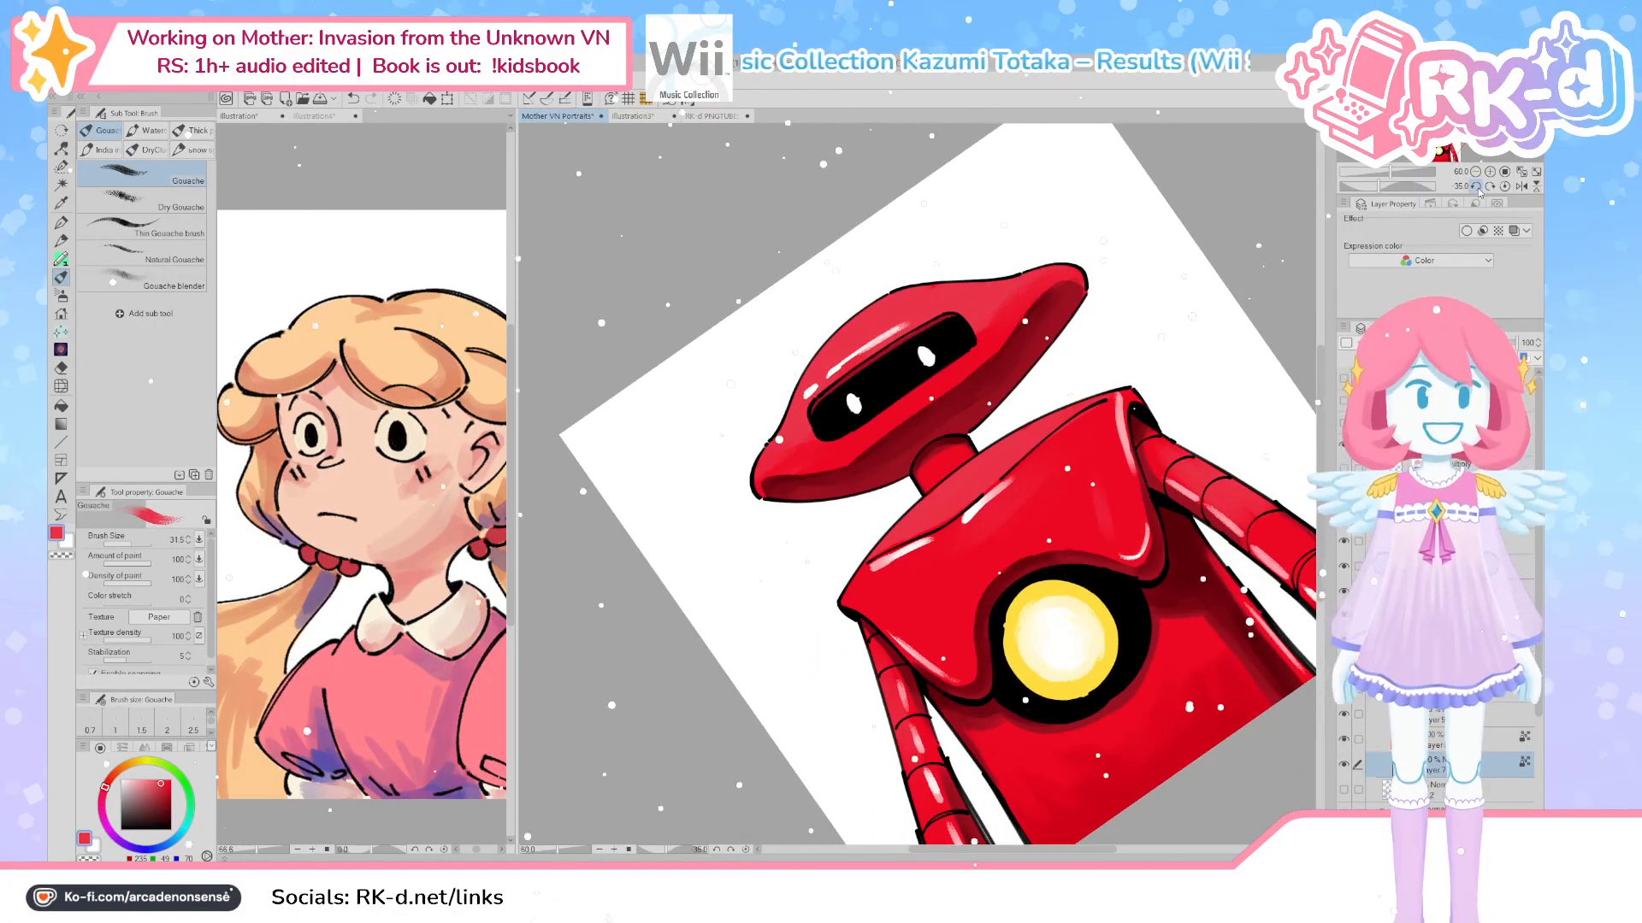
drag(928, 463, 925, 566)
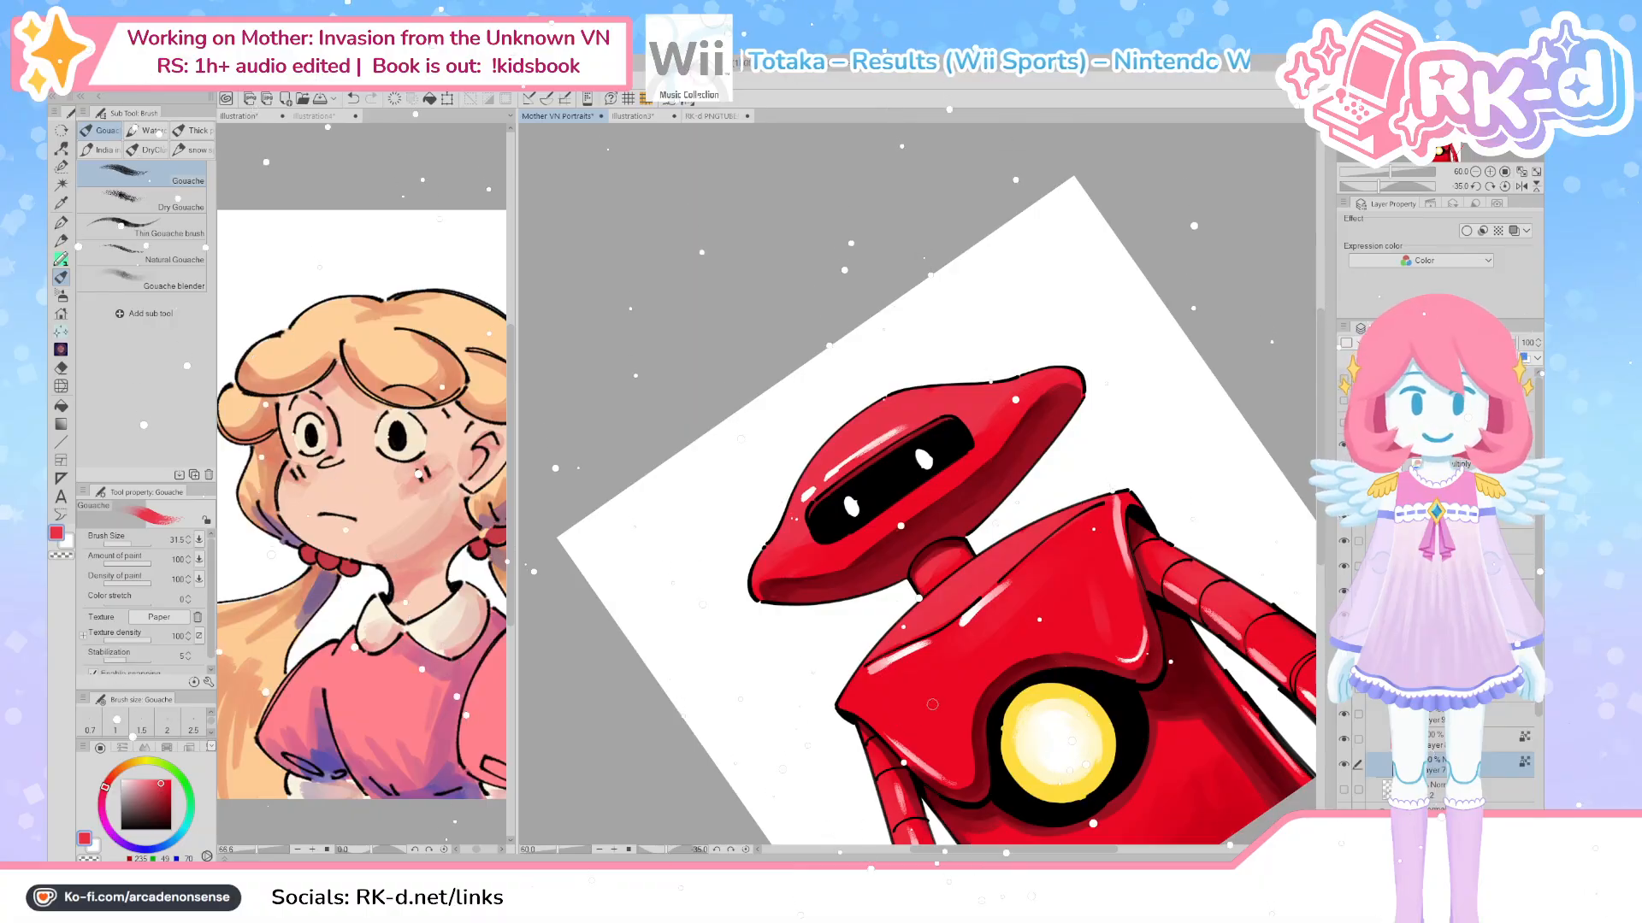
scroll(916, 713, down, 2)
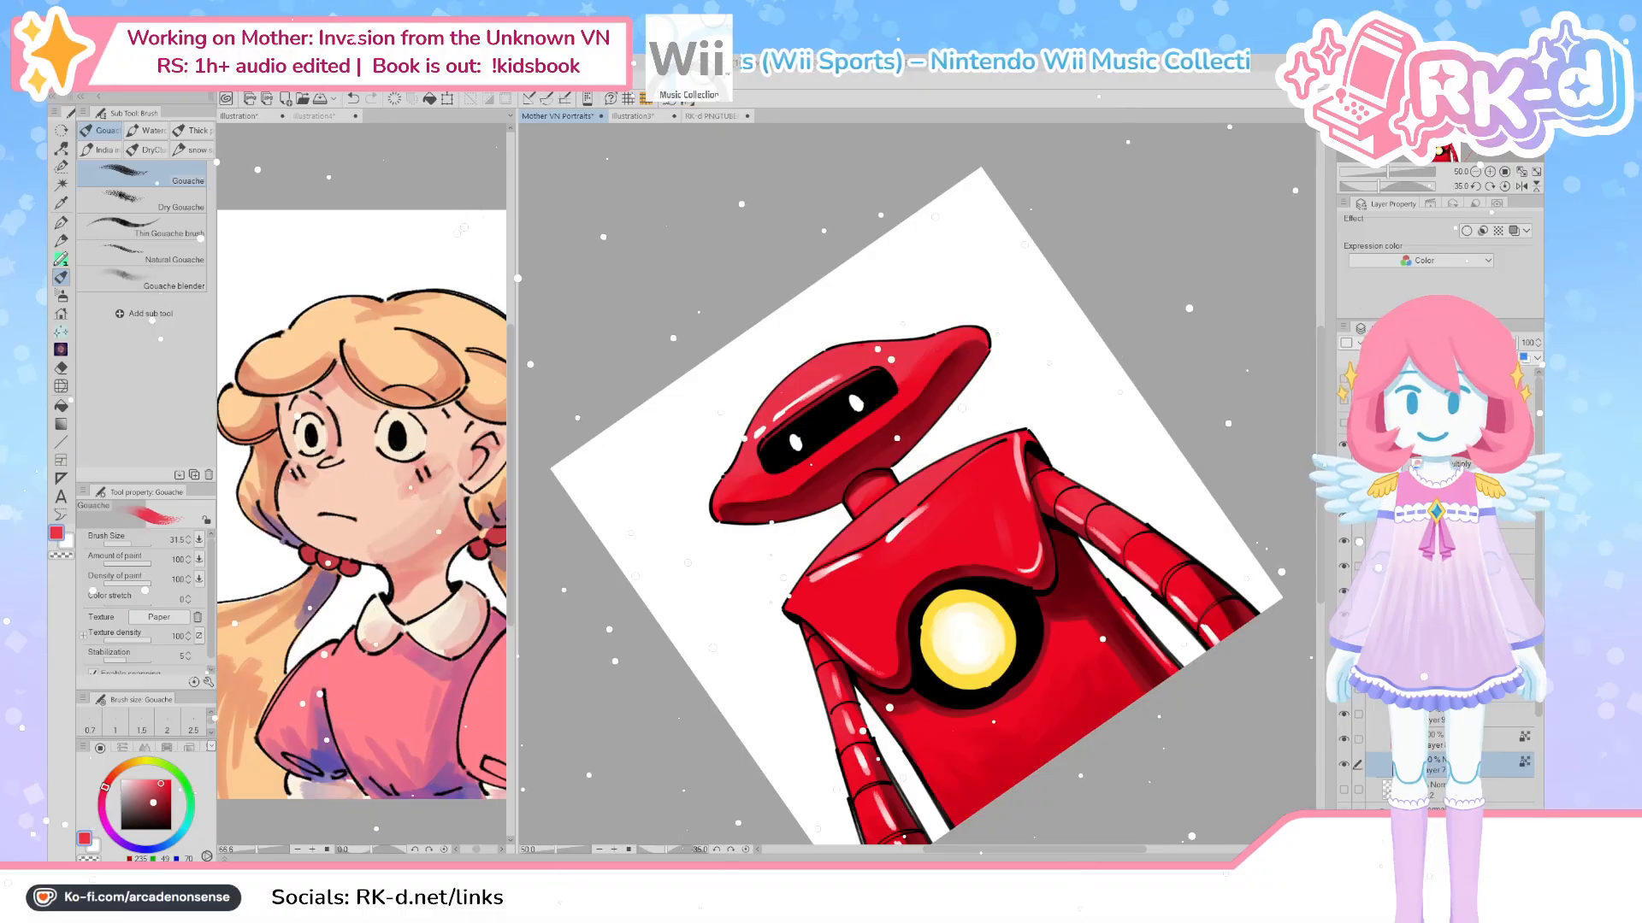
scroll(840, 358, up, 3)
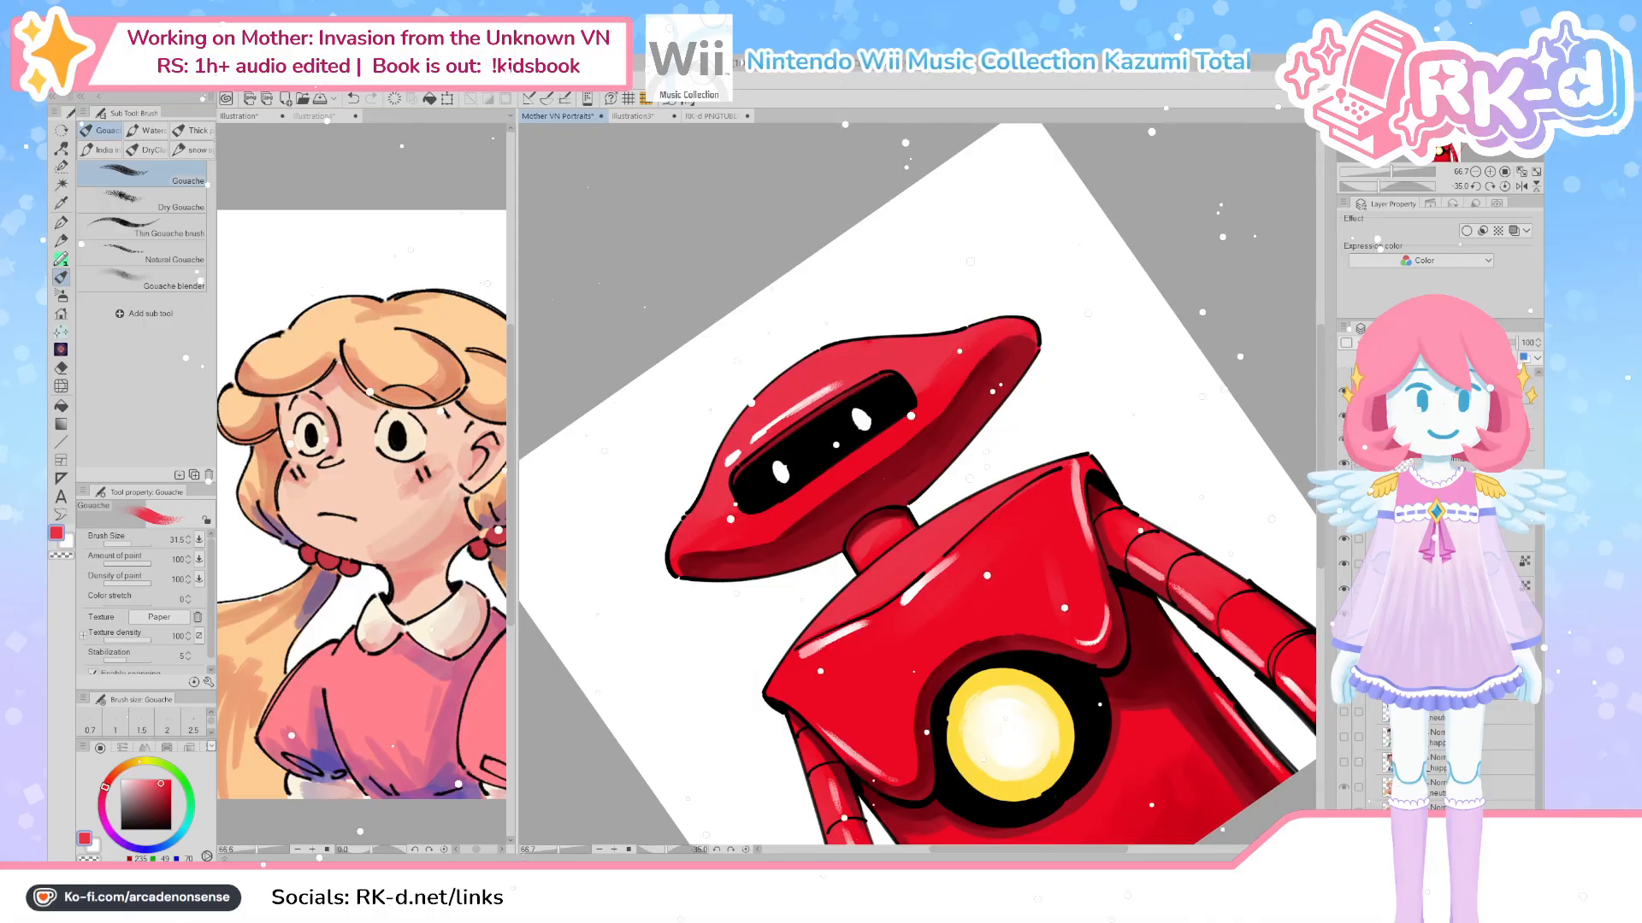
Set the drawing colour to white, hide the white background behind the robot, and return the canvas to its upright angle
click(121, 780)
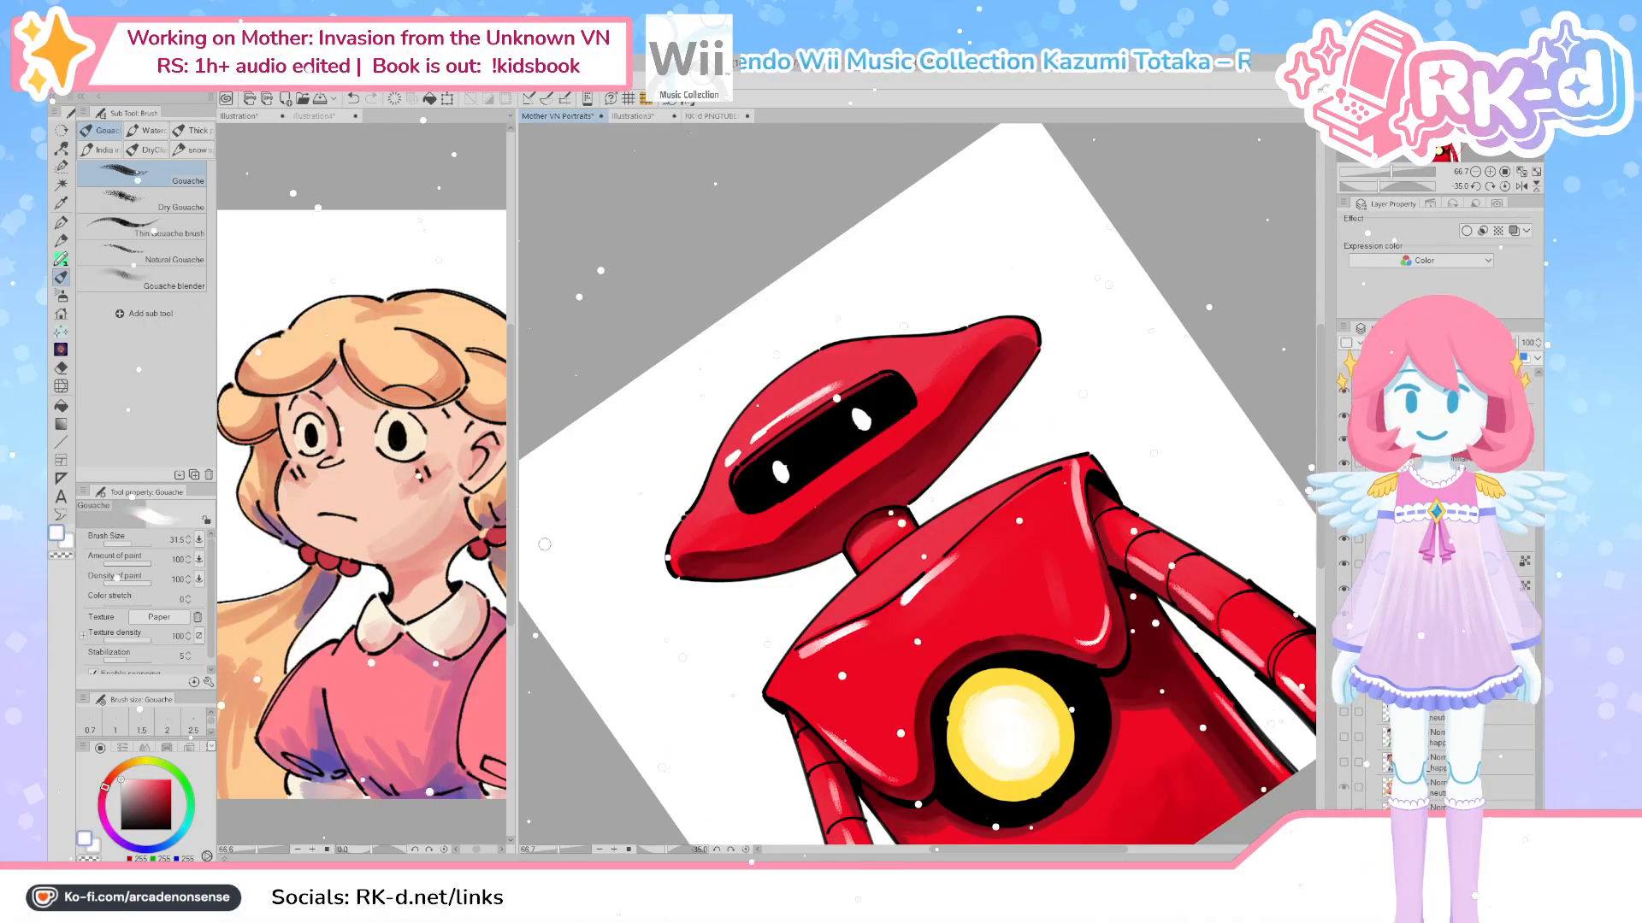
mouse_move(806, 442)
mouse_down()
mouse_move(787, 471)
mouse_move(855, 414)
mouse_move(828, 443)
mouse_up()
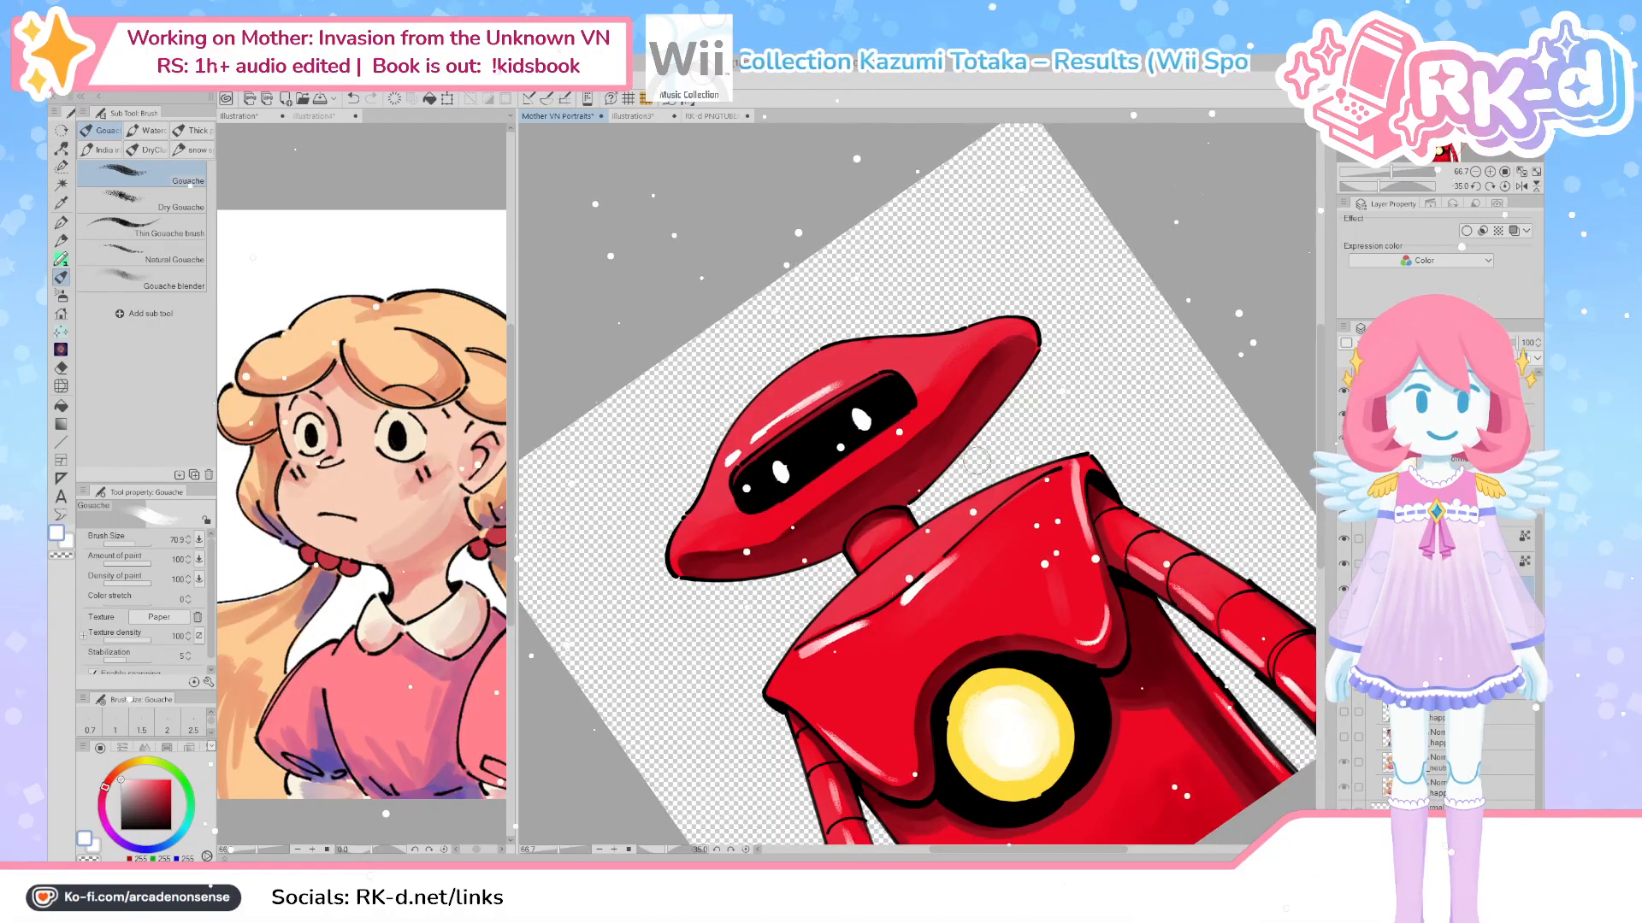
scroll(958, 522, down, 1)
key(@)
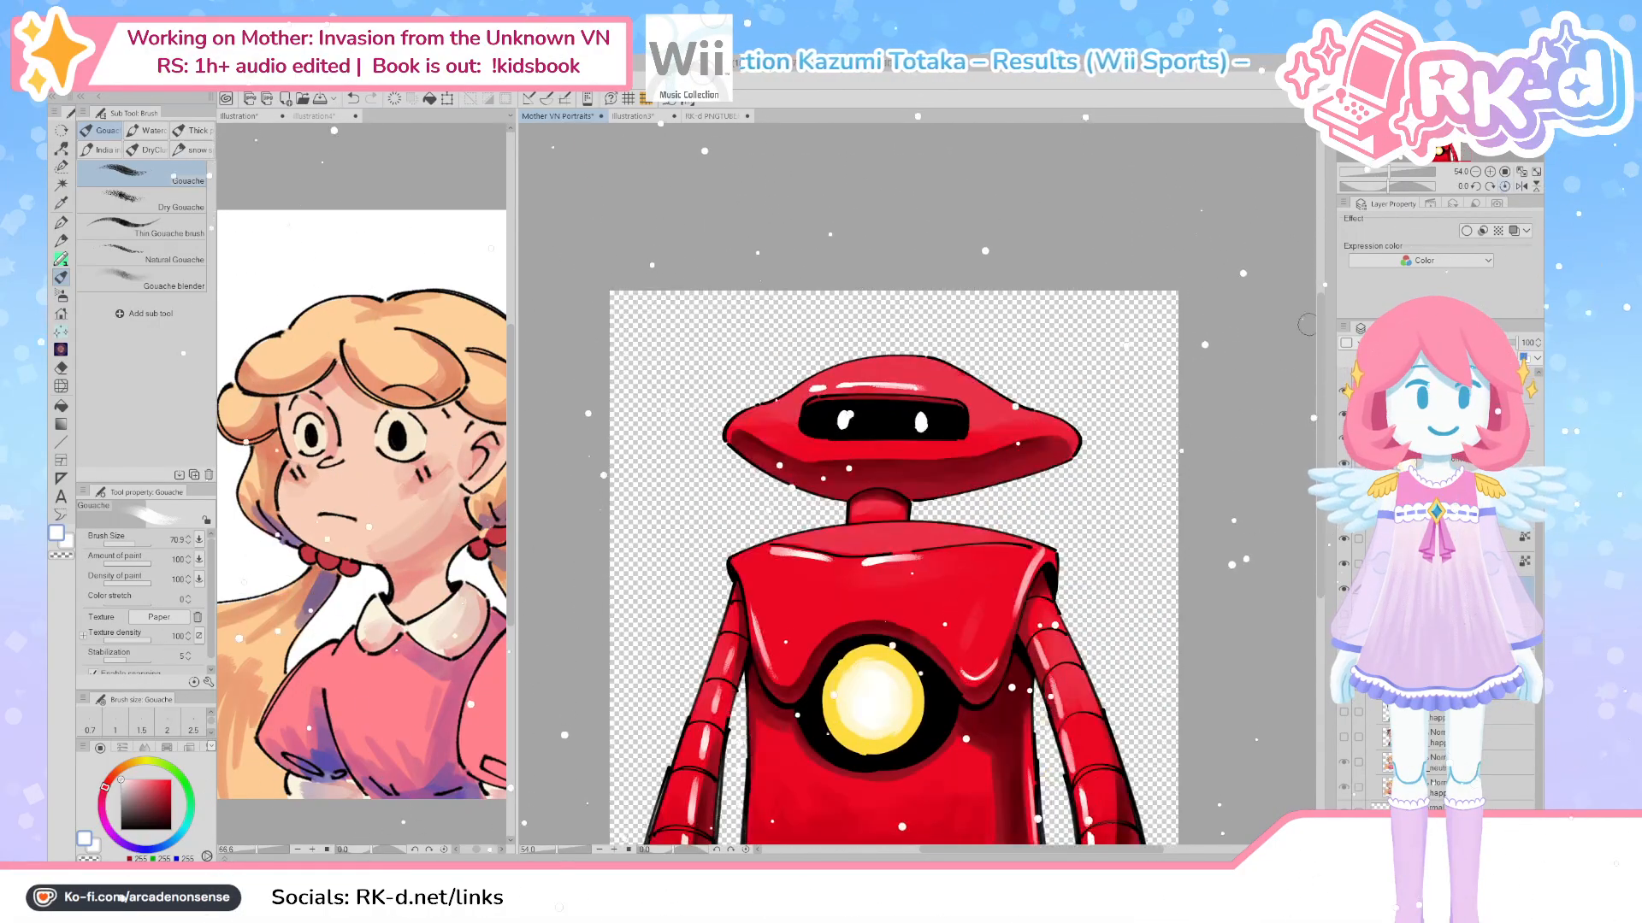
drag(976, 519, 982, 511)
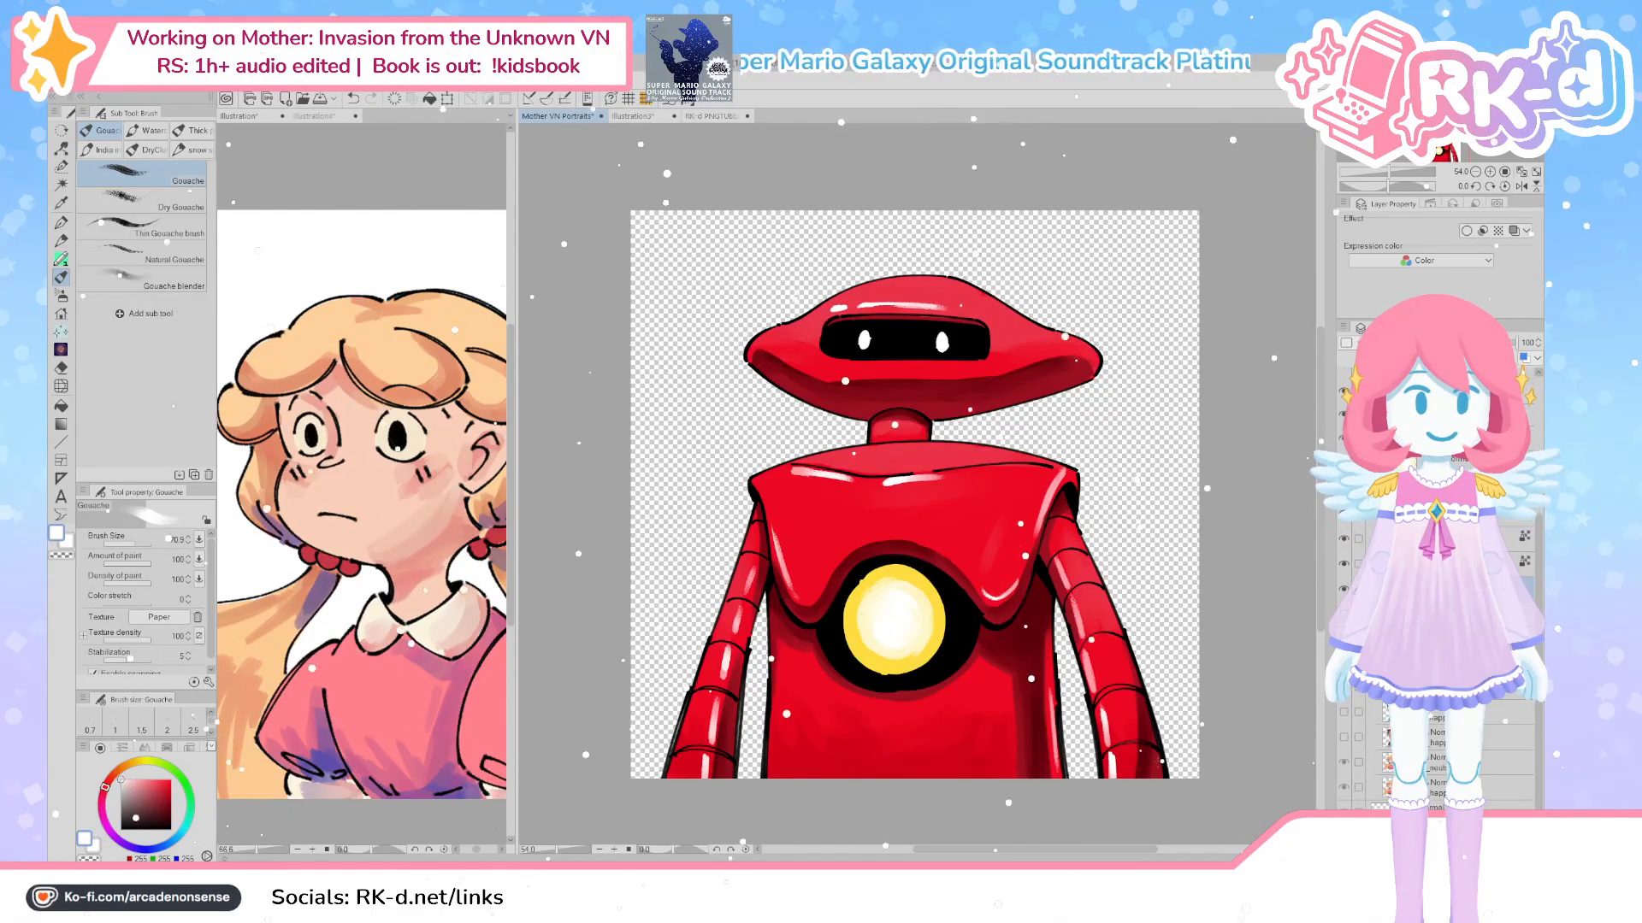
Shade the lower arm segments with dark red sampled from the right-hand arm in gouache at brush size 48.2
alt+click(1158, 761)
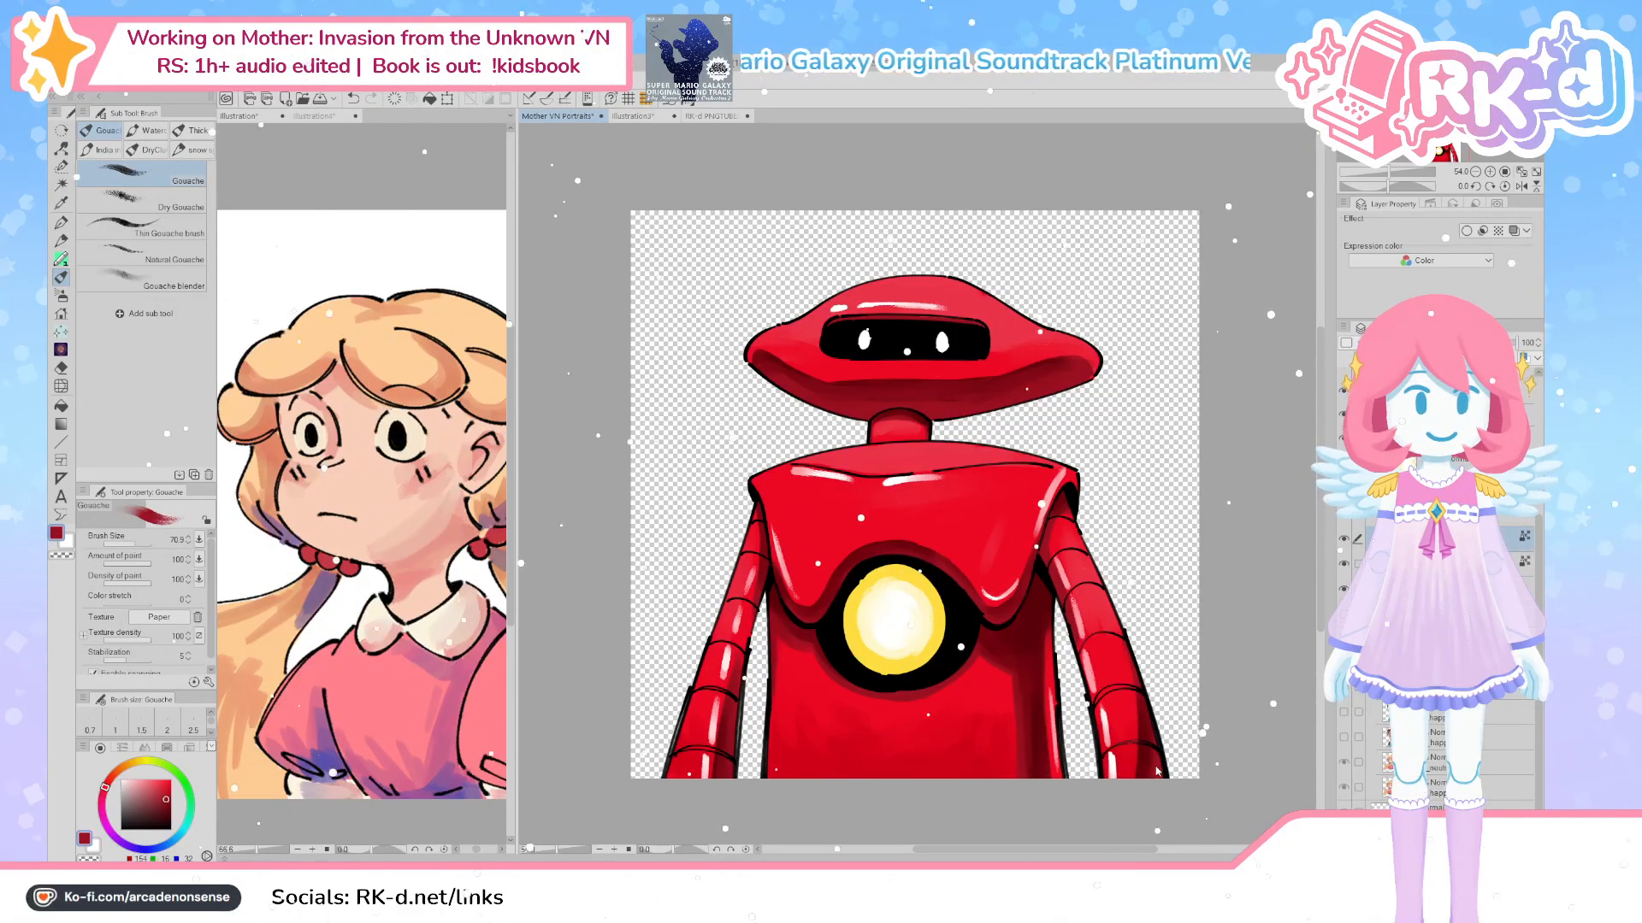
key(bracketleft)
key(bracketleft)
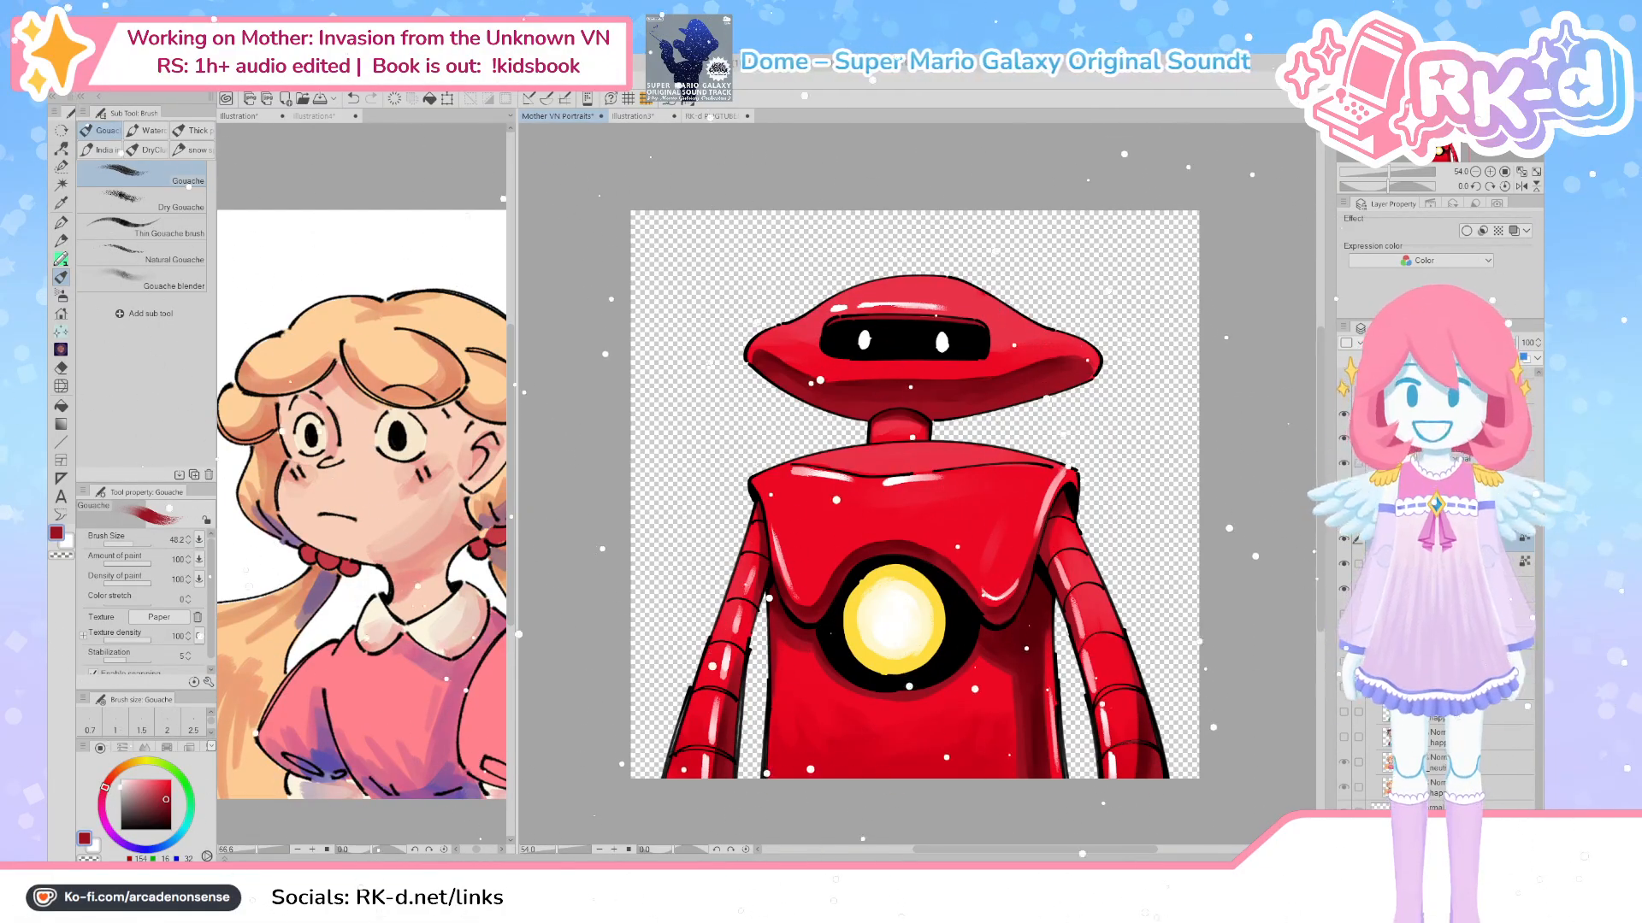
scroll(862, 634, up, 1)
scroll(862, 634, up, 1)
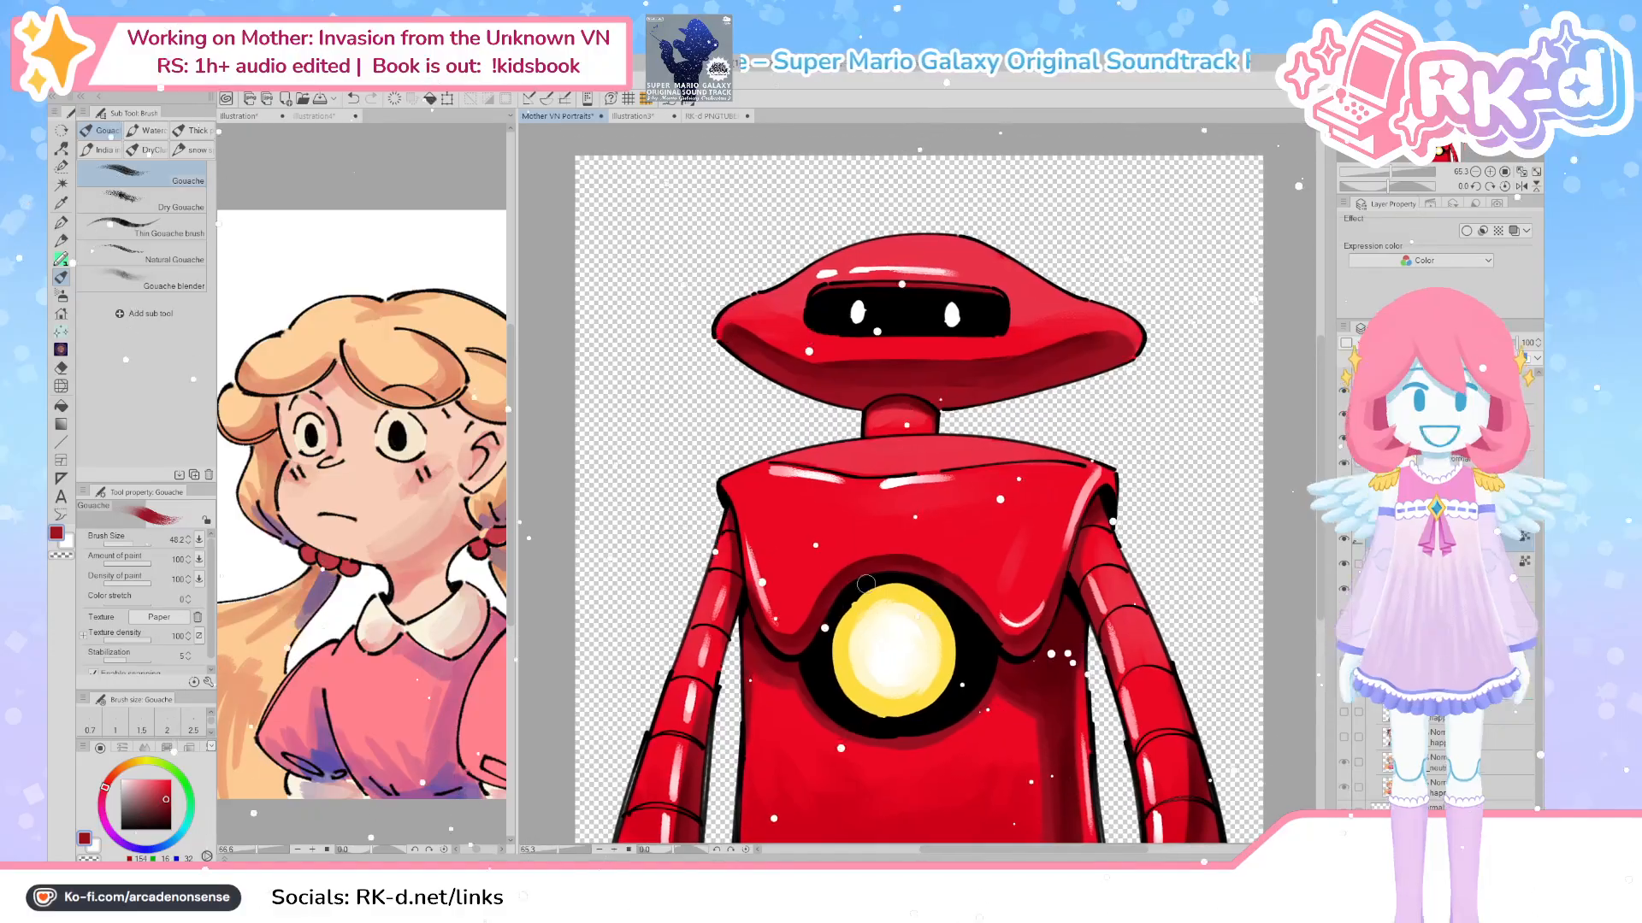
Soften the chest light's yellow rim with a paler yellow using a greatly enlarged gouache brush
alt+click(845, 635)
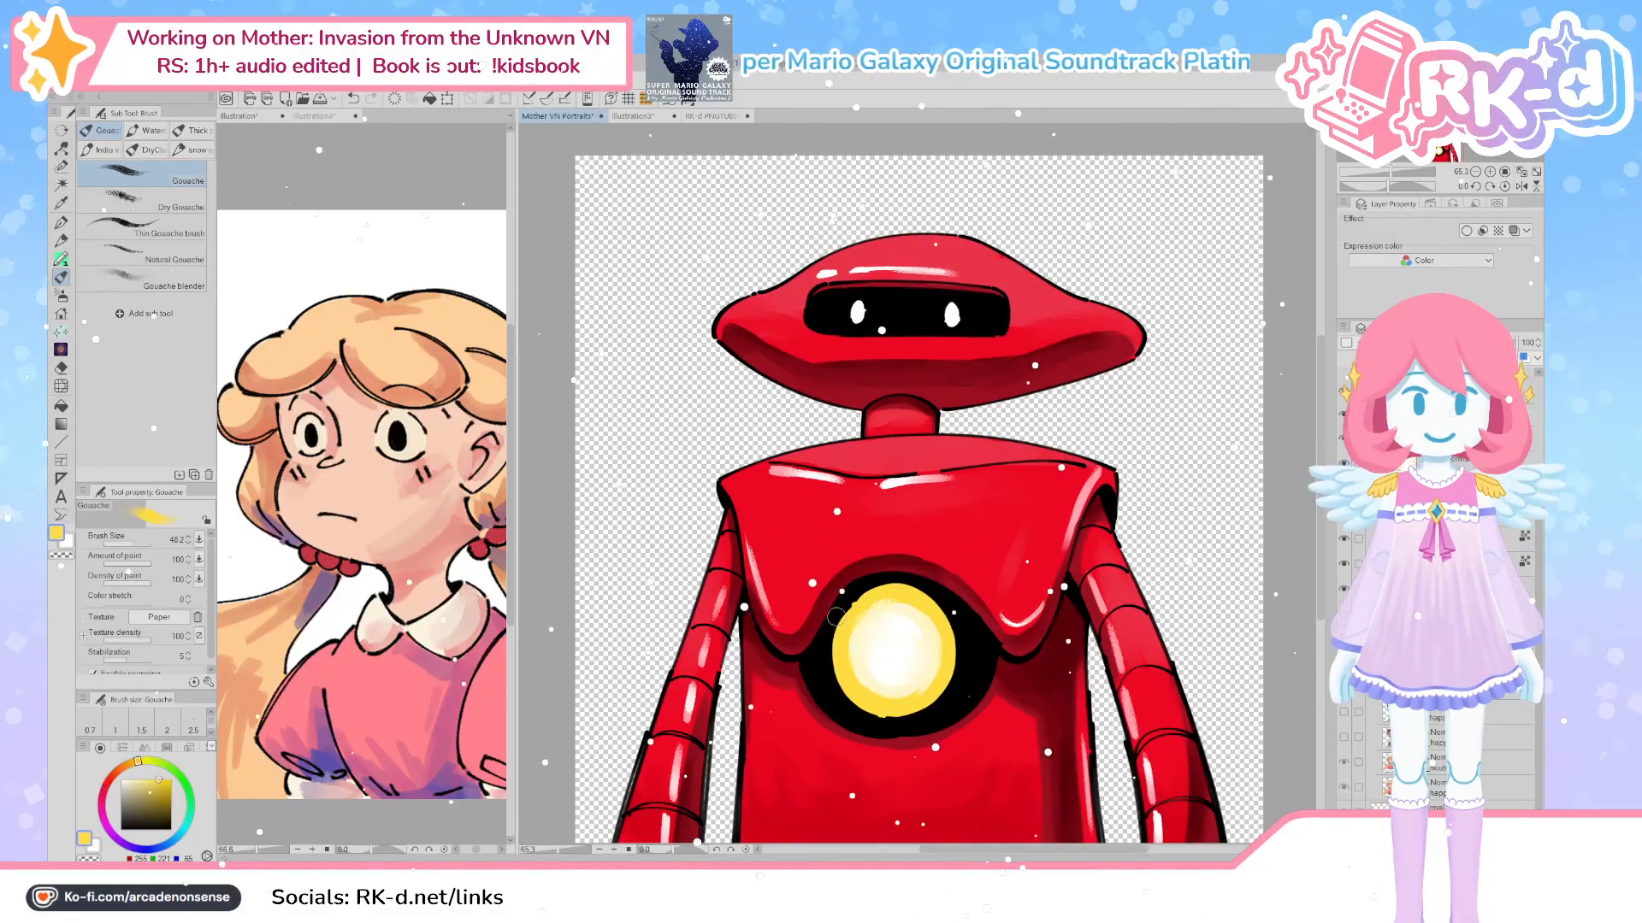
click(147, 780)
key(])
drag(855, 623, 849, 656)
scroll(849, 656, down, 1)
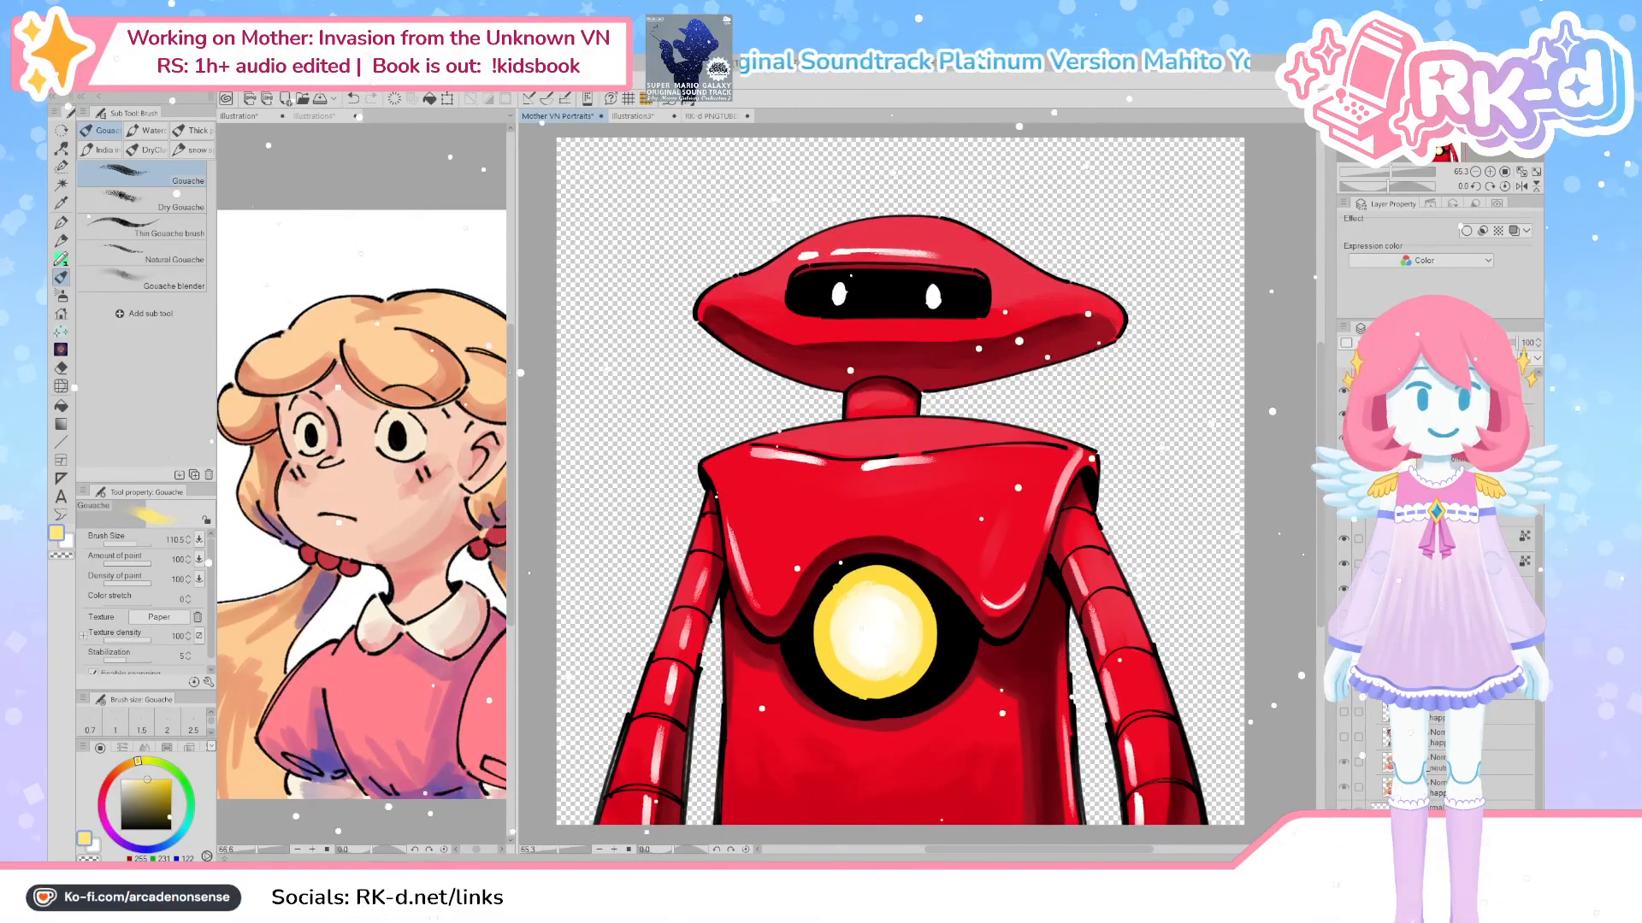
key(])
mouse_move(855, 612)
mouse_down()
mouse_move(891, 587)
mouse_move(890, 685)
mouse_move(849, 611)
mouse_move(918, 586)
mouse_move(898, 624)
mouse_up()
scroll(897, 624, down, 2)
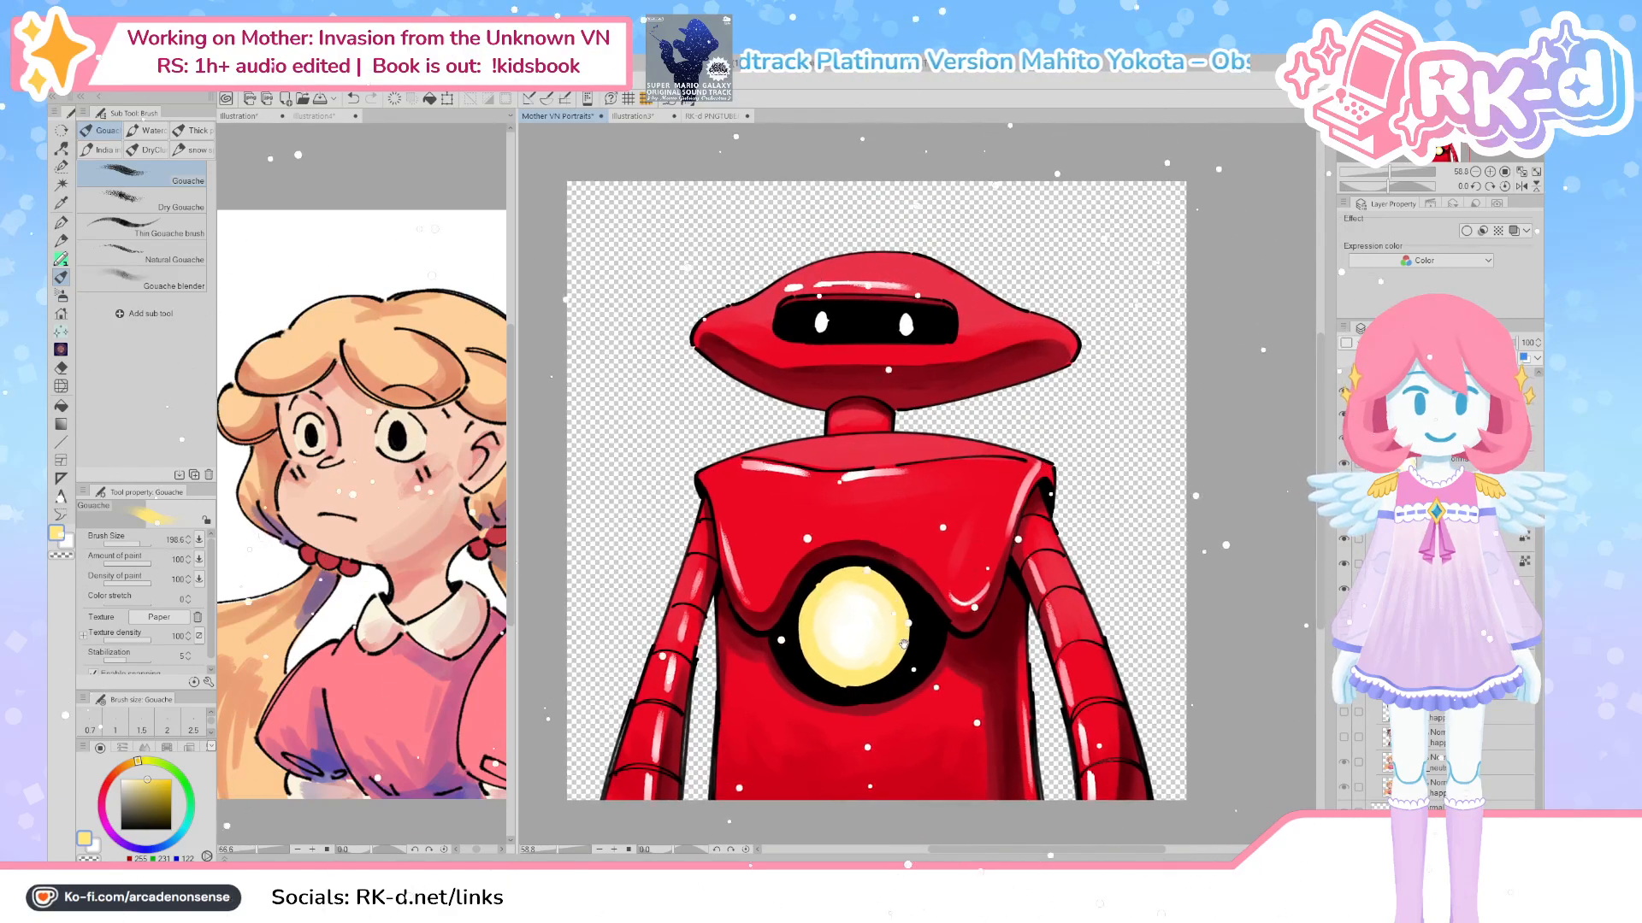
Darken the arm and torso shadows on the robot's right-hand side with sampled dark red, using Dry Gouache at 22.0 and regular Gouache
click(1445, 540)
alt+click(1122, 736)
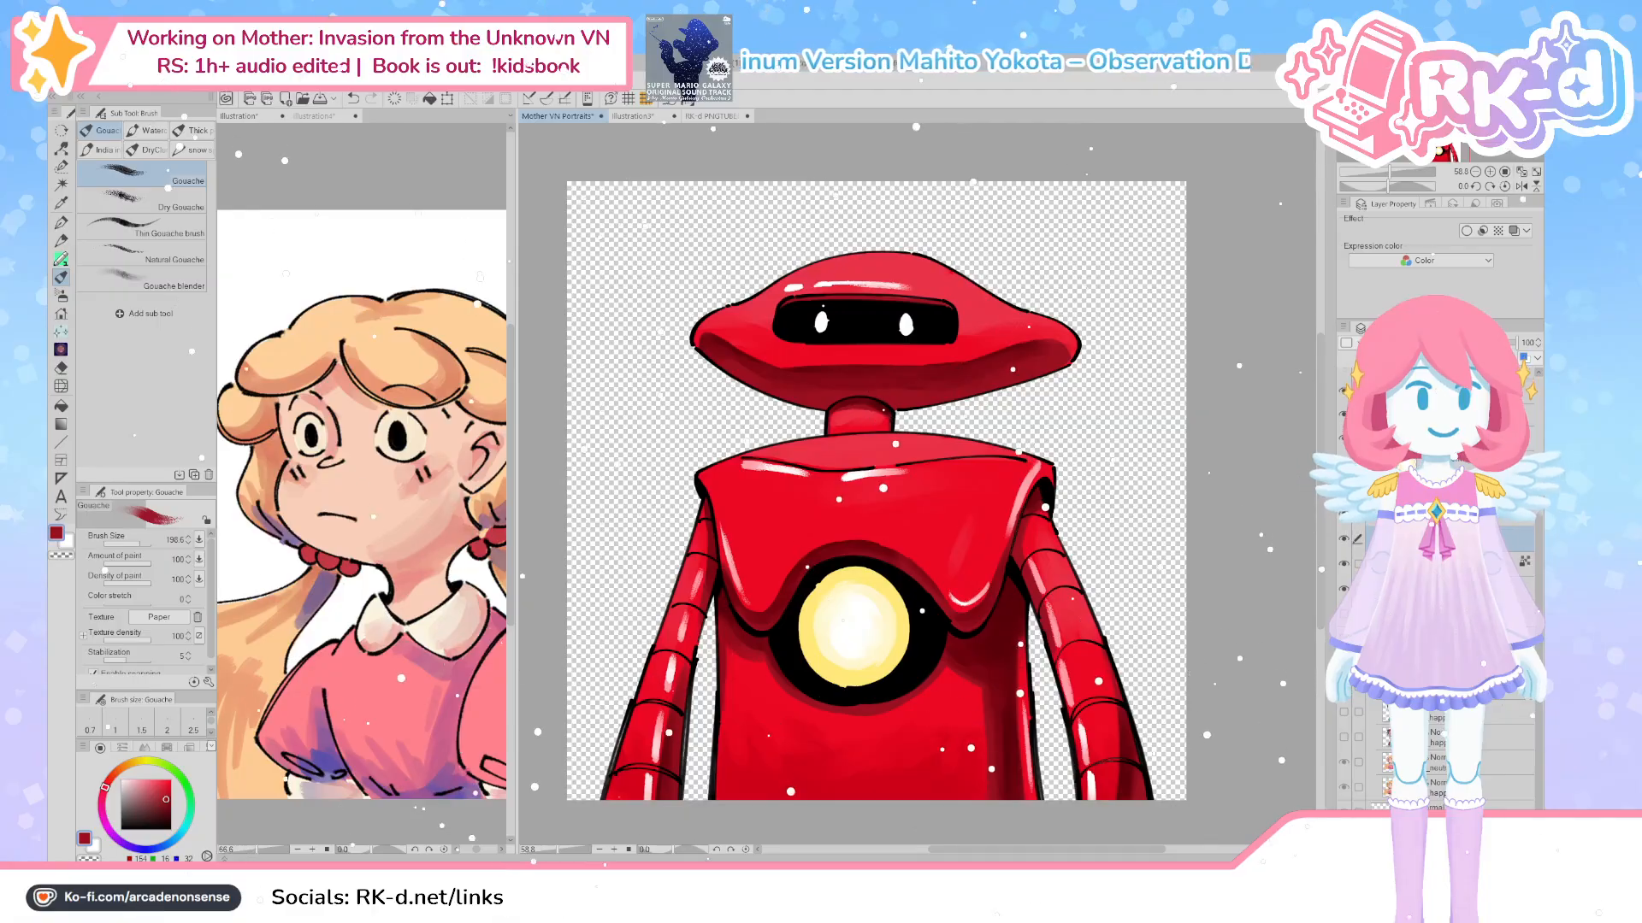
click(162, 198)
drag(1053, 526, 1043, 519)
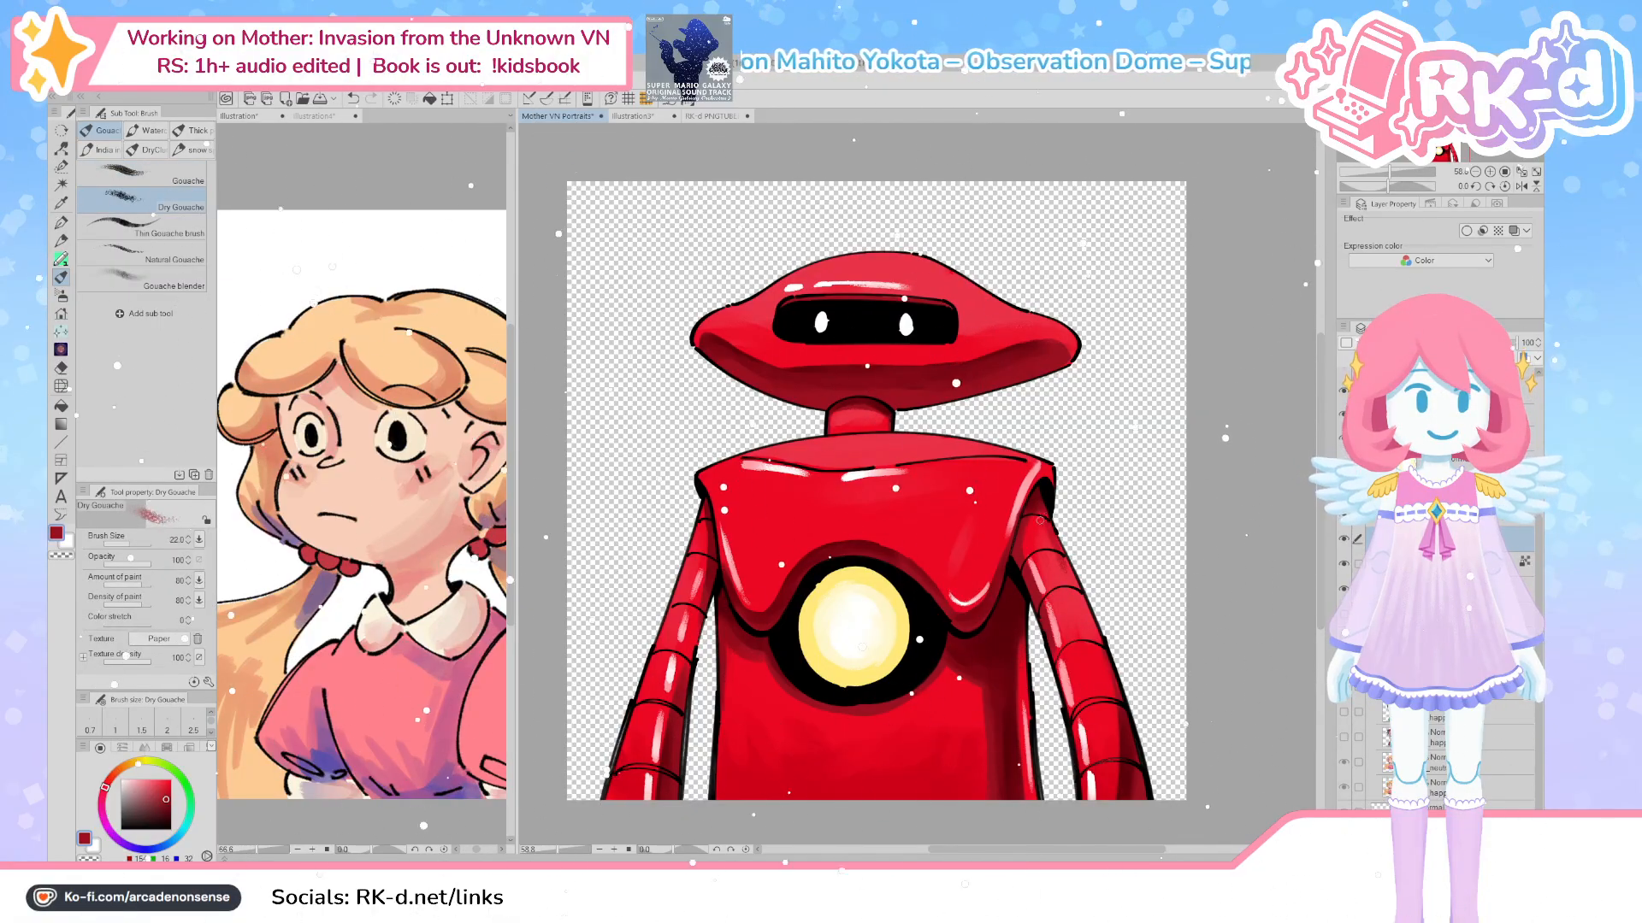
click(141, 176)
drag(997, 606, 919, 645)
mouse_move(961, 546)
mouse_down()
mouse_move(975, 566)
mouse_move(963, 551)
mouse_up()
scroll(943, 630, down, 2)
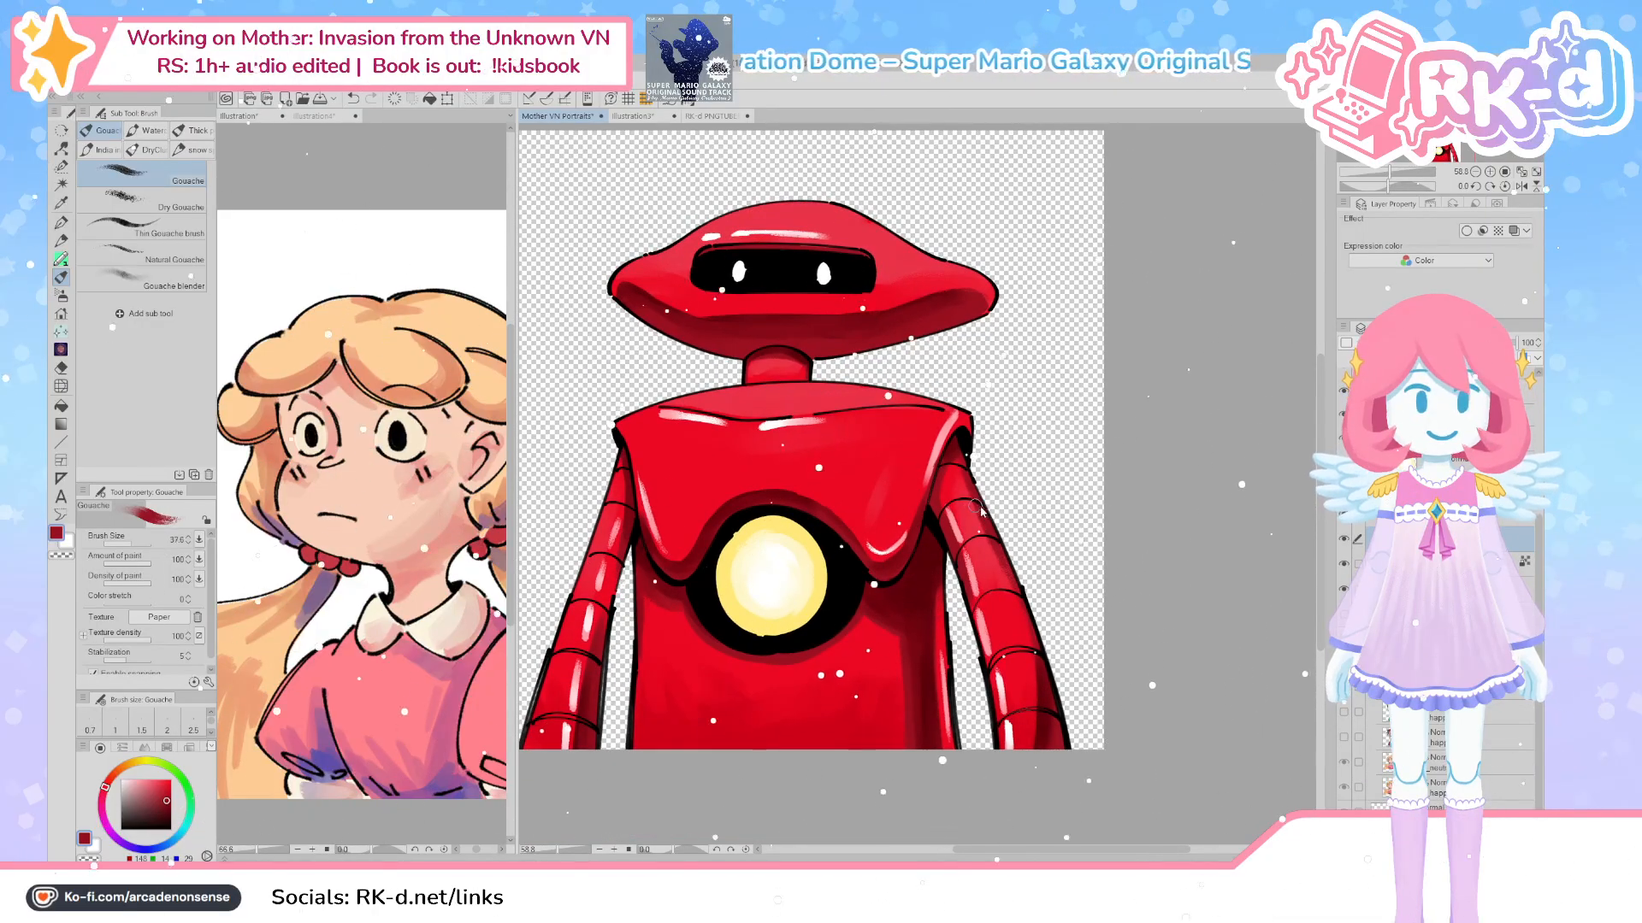
Refine the right-hand arm's shading with transparent colour and resampled dark red in gouache at brush size 33.3
drag(978, 509, 969, 488)
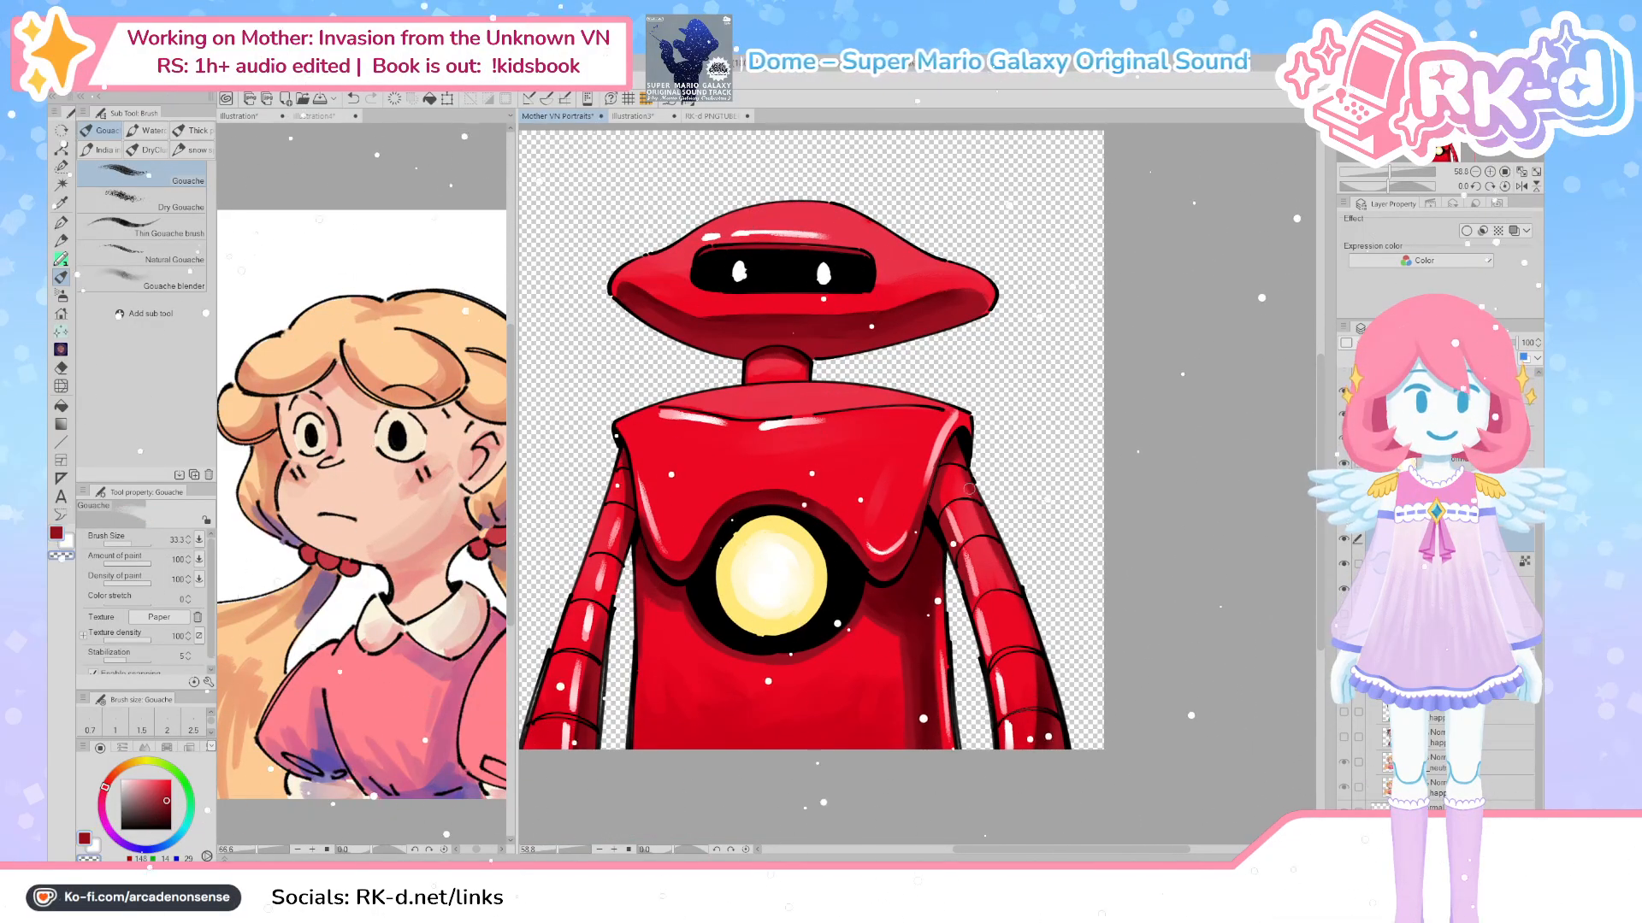
alt+click(1017, 591)
drag(1021, 603, 984, 514)
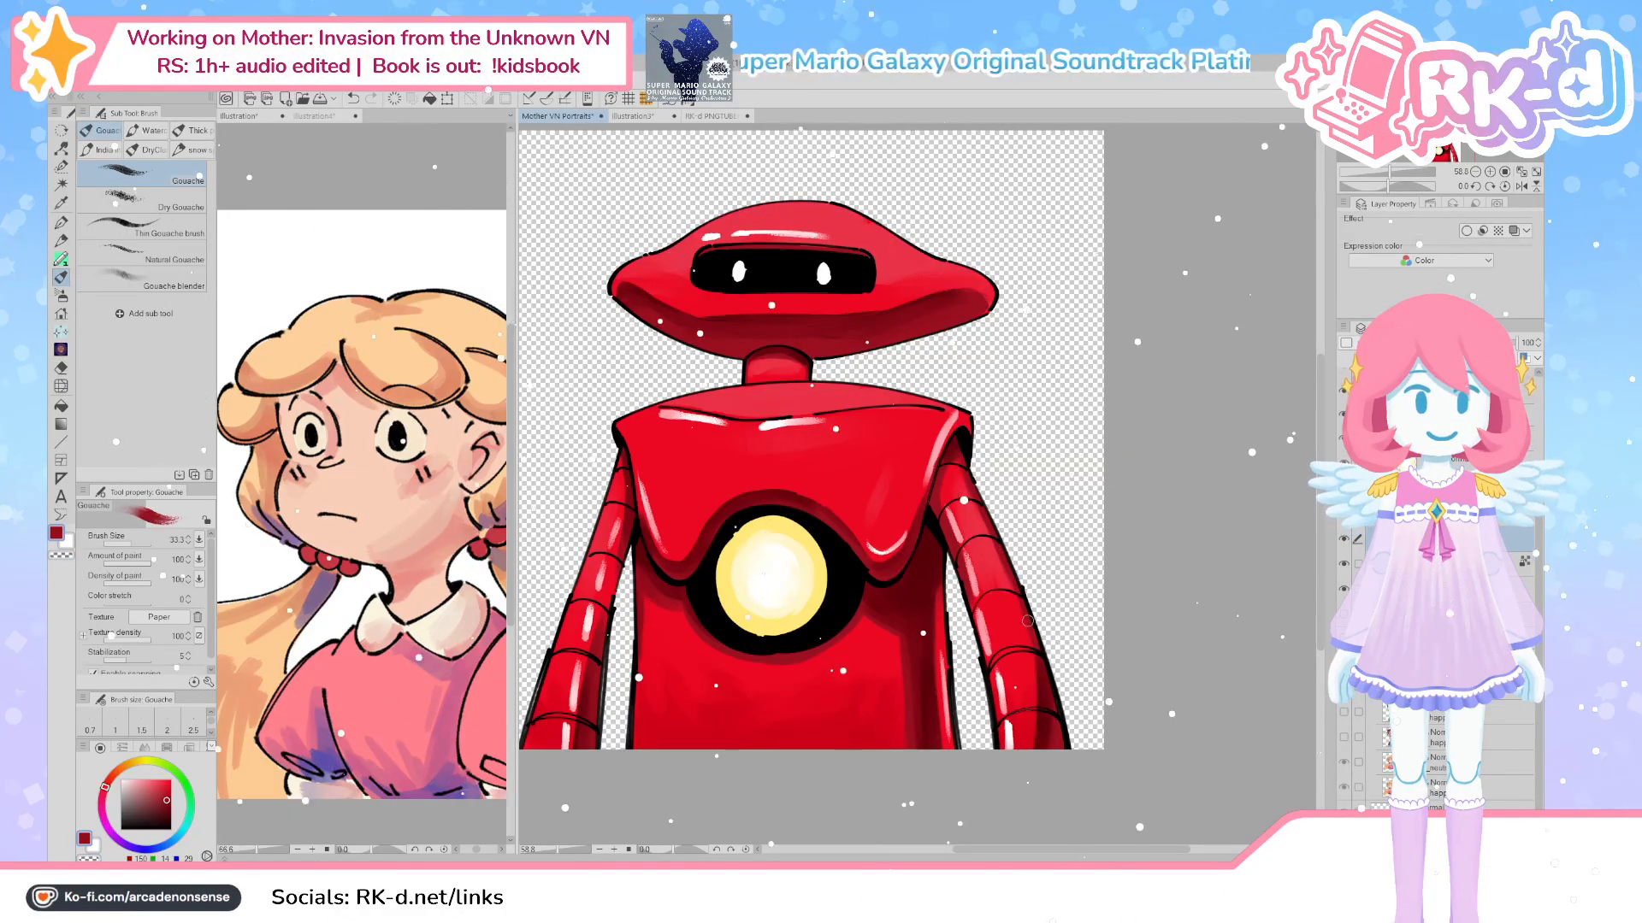
Refine the shading on the robot's right-hand arm segments with reds sampled from the arm, reducing the Gouache brush to 12.4
alt+click(1006, 567)
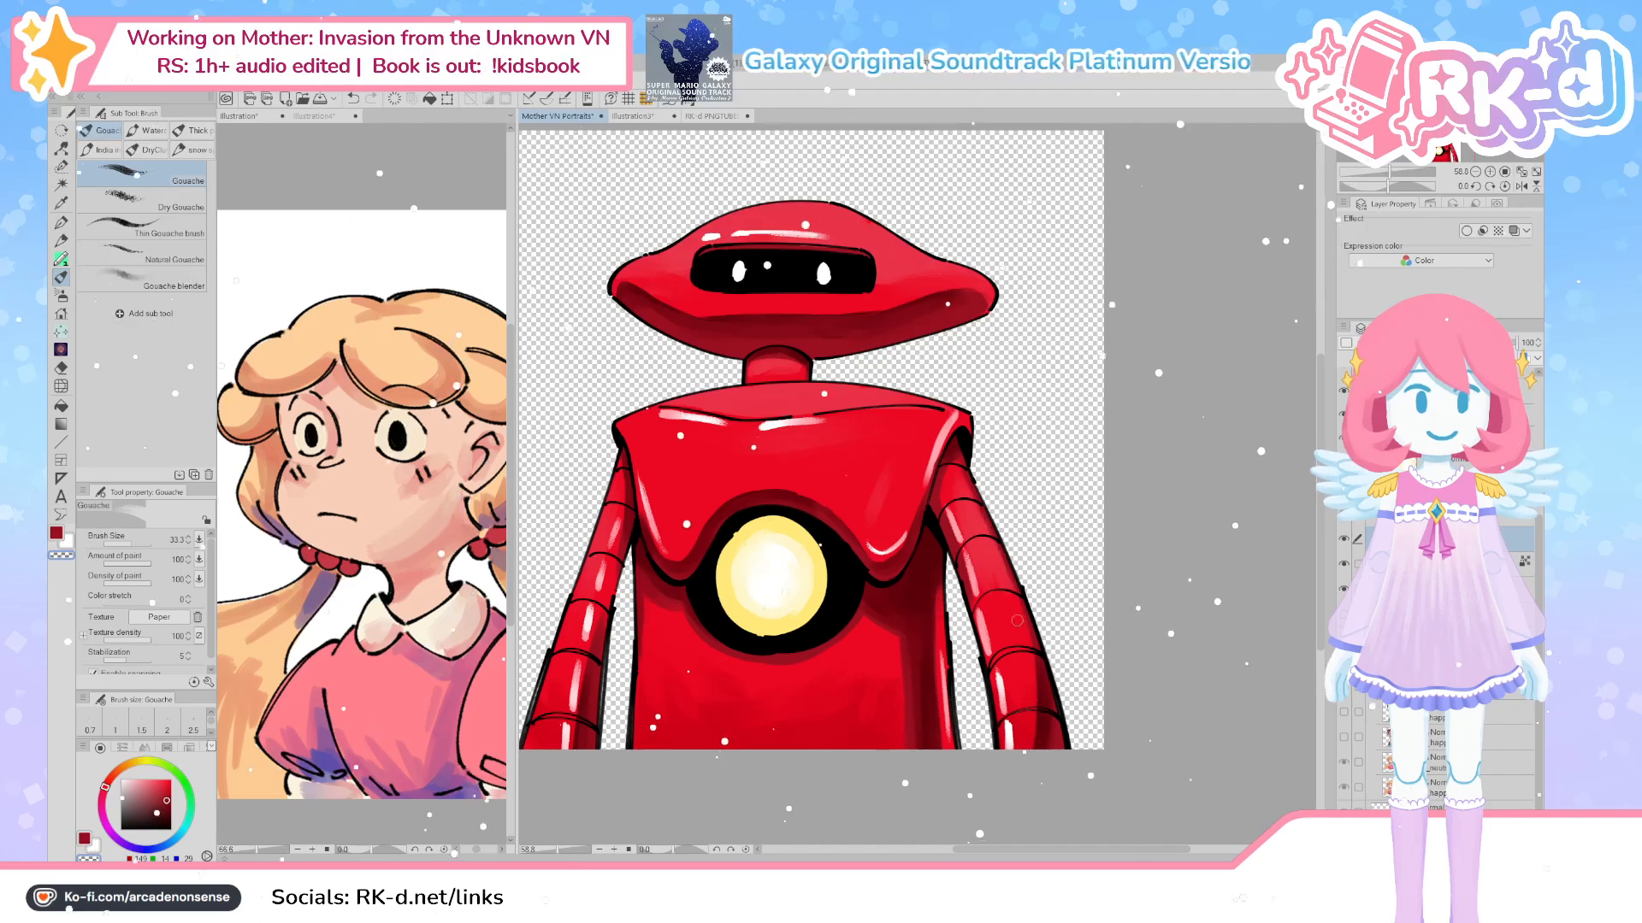
alt+click(1001, 549)
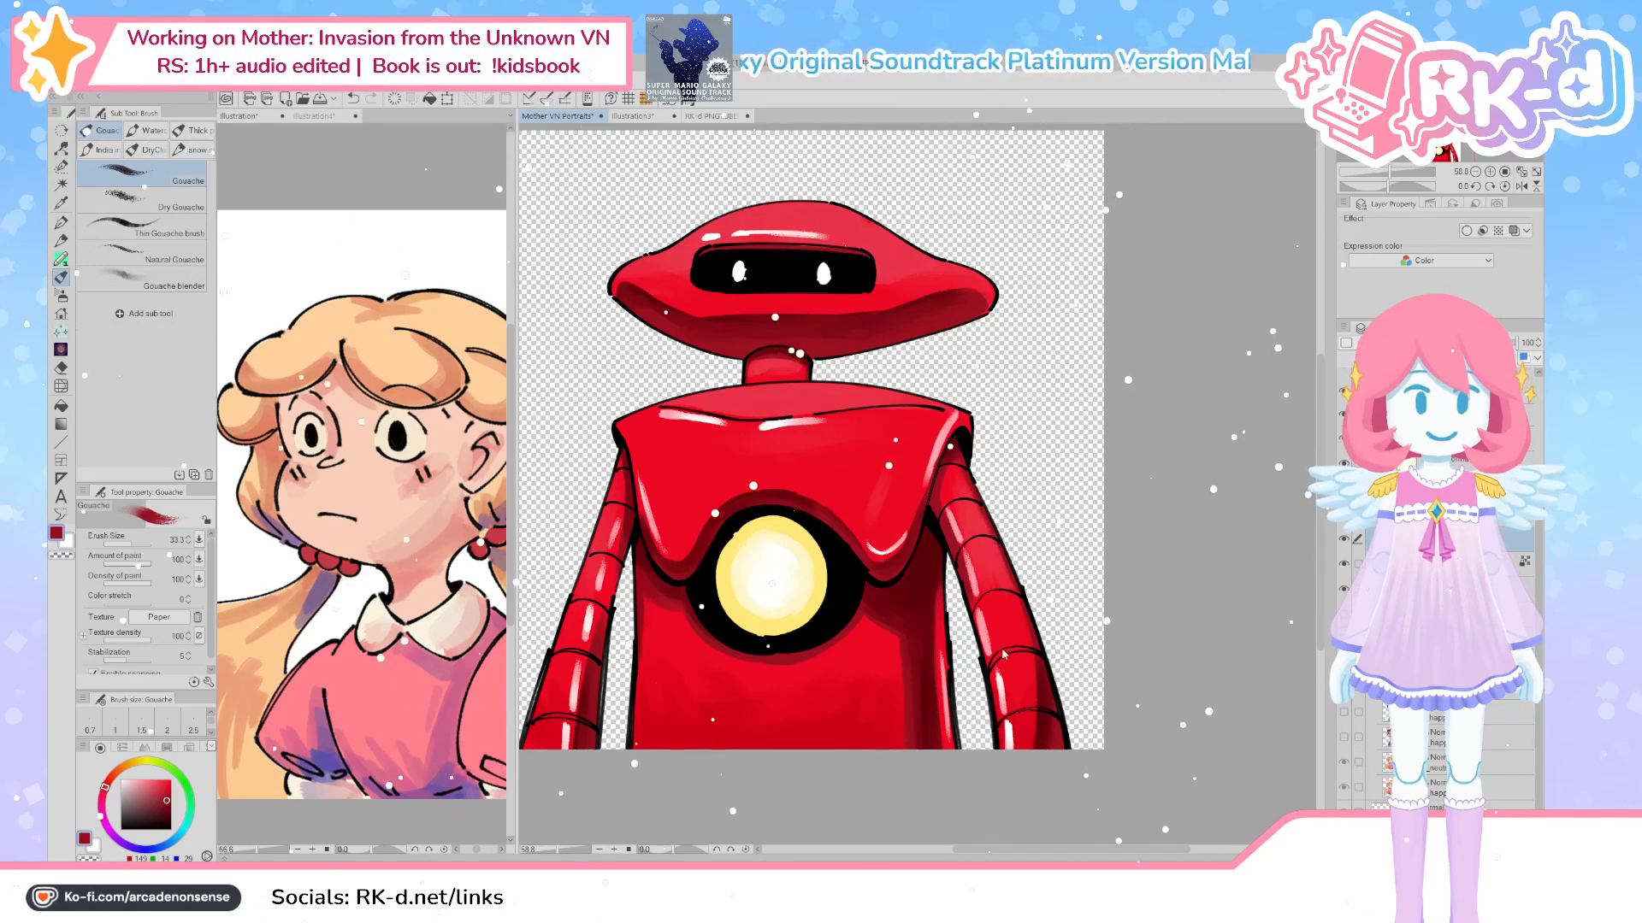
key(bracketleft)
key(bracketleft)
key(bracketleft)
key(bracketleft)
key(bracketleft)
key(bracketleft)
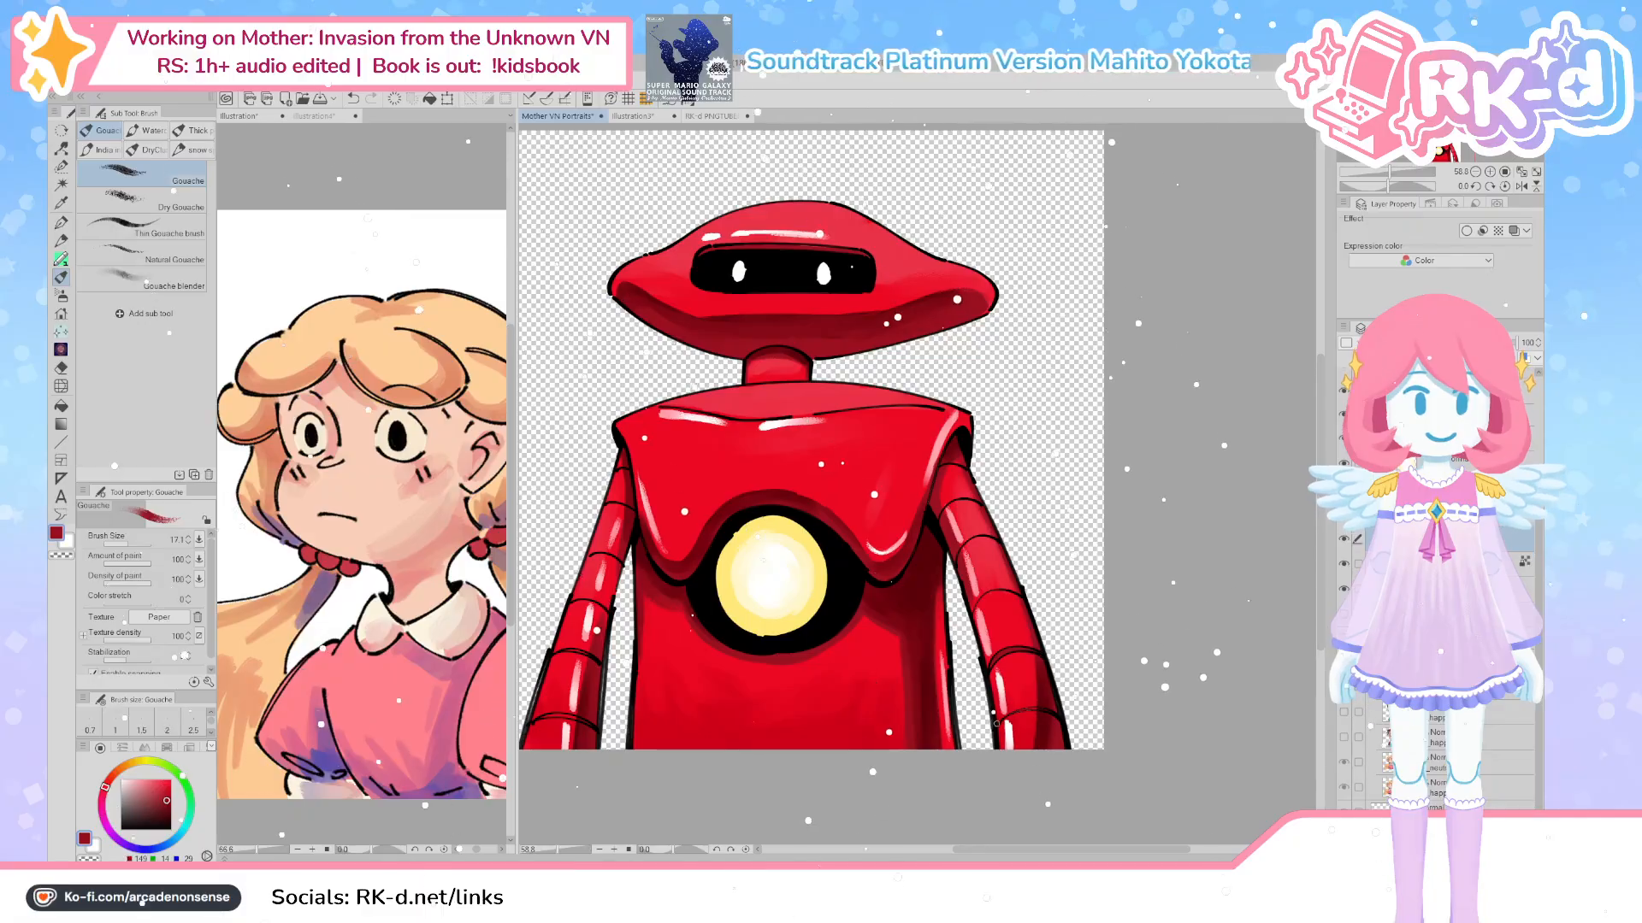
key(bracketleft)
key(bracketleft)
key(bracketleft)
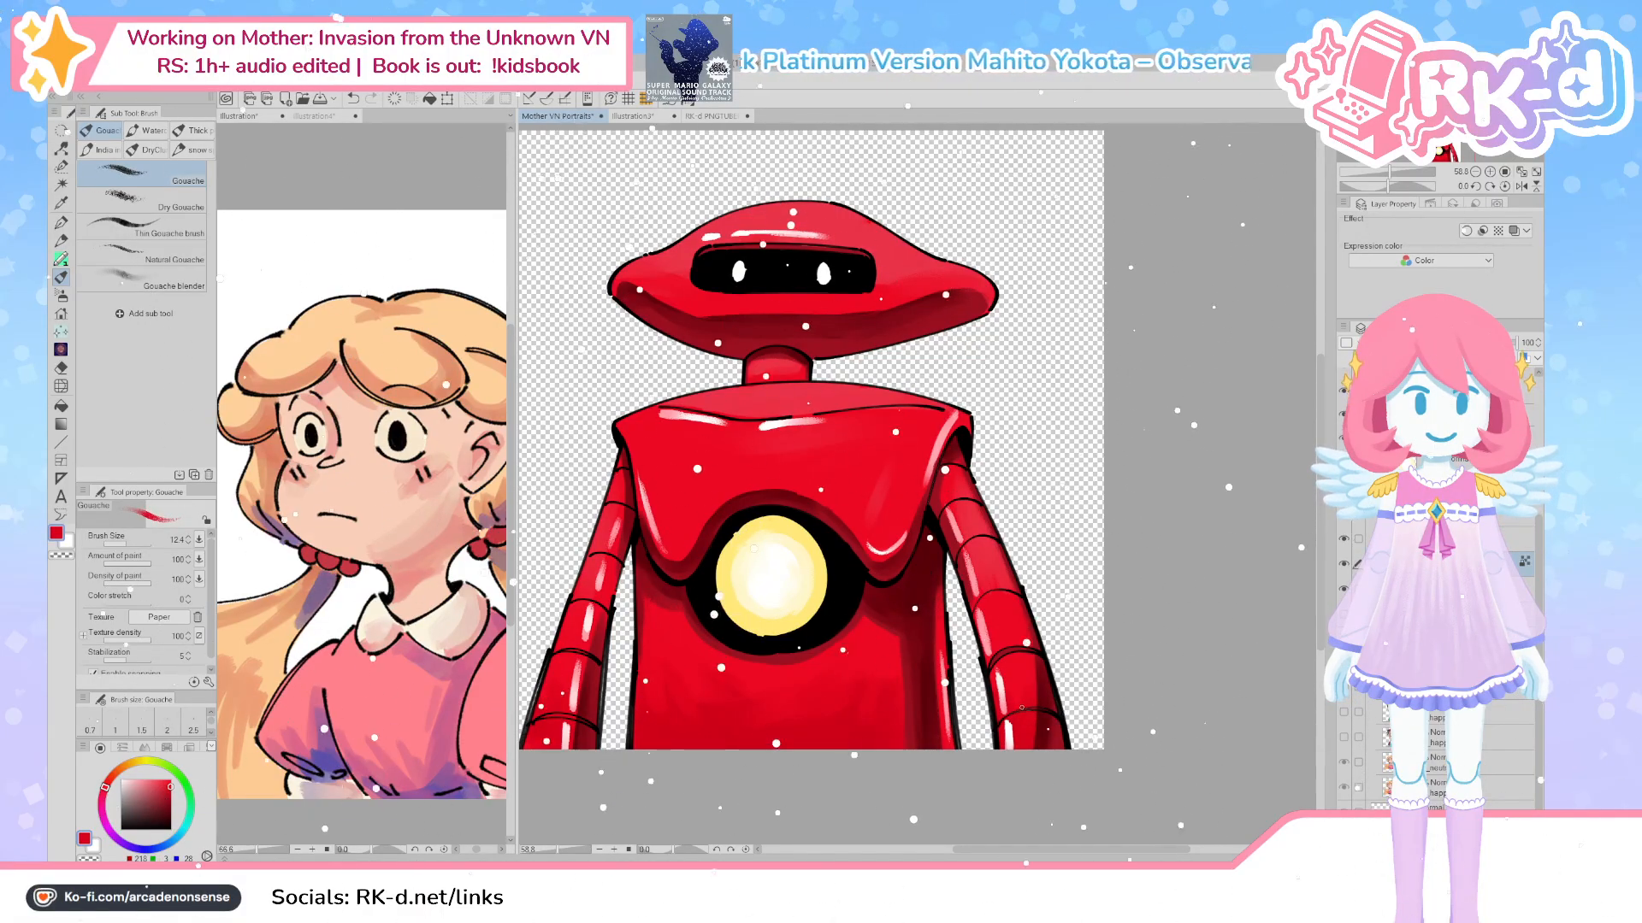
Touch up the lowest segments of the right-hand arm with sampled reds, using a slightly larger Gouache brush
alt+click(1031, 714)
key(bracketright)
key(bracketright)
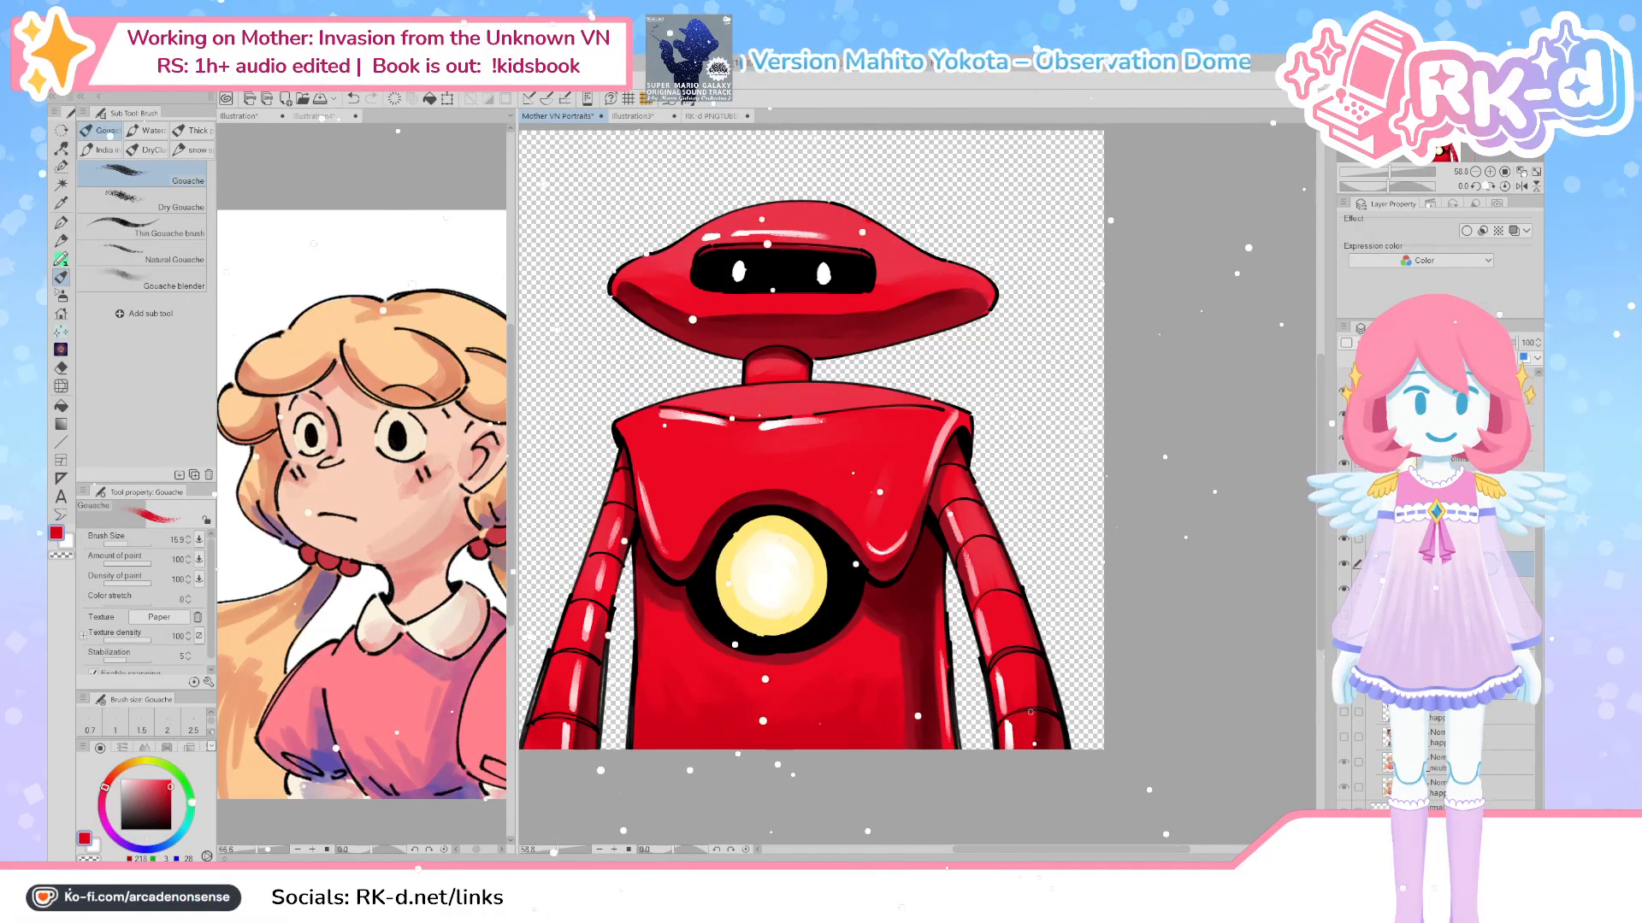
alt+click(989, 667)
Touch up the shading on the robot's left-hand forearm with sampled reds and save the portrait file
drag(556, 700, 606, 704)
alt+click(604, 706)
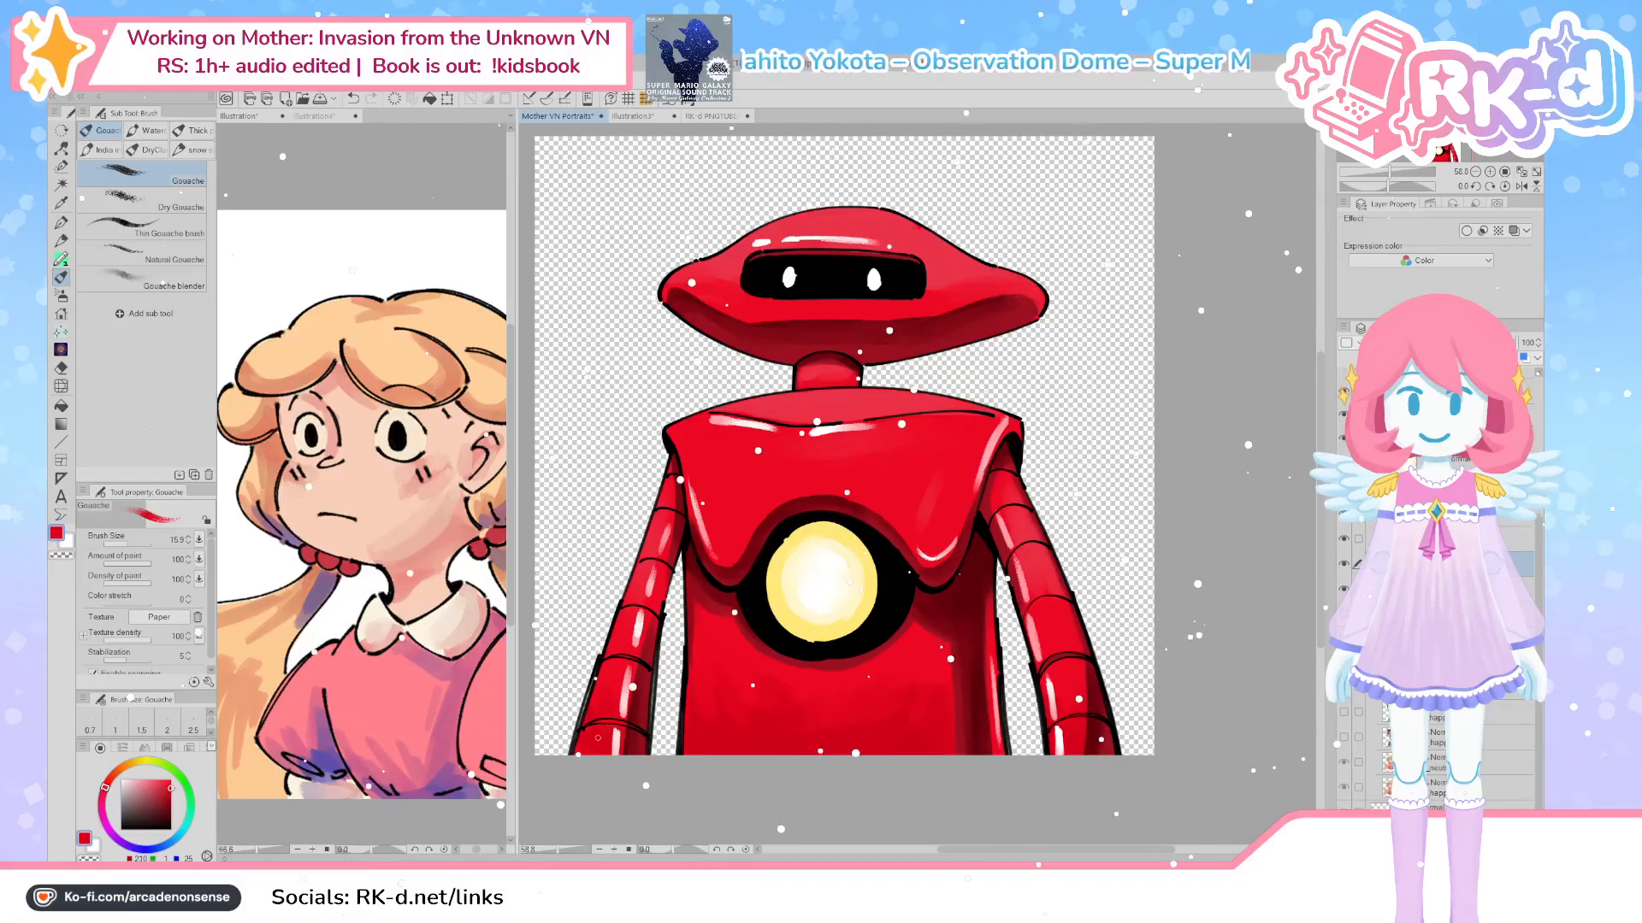
alt+click(625, 658)
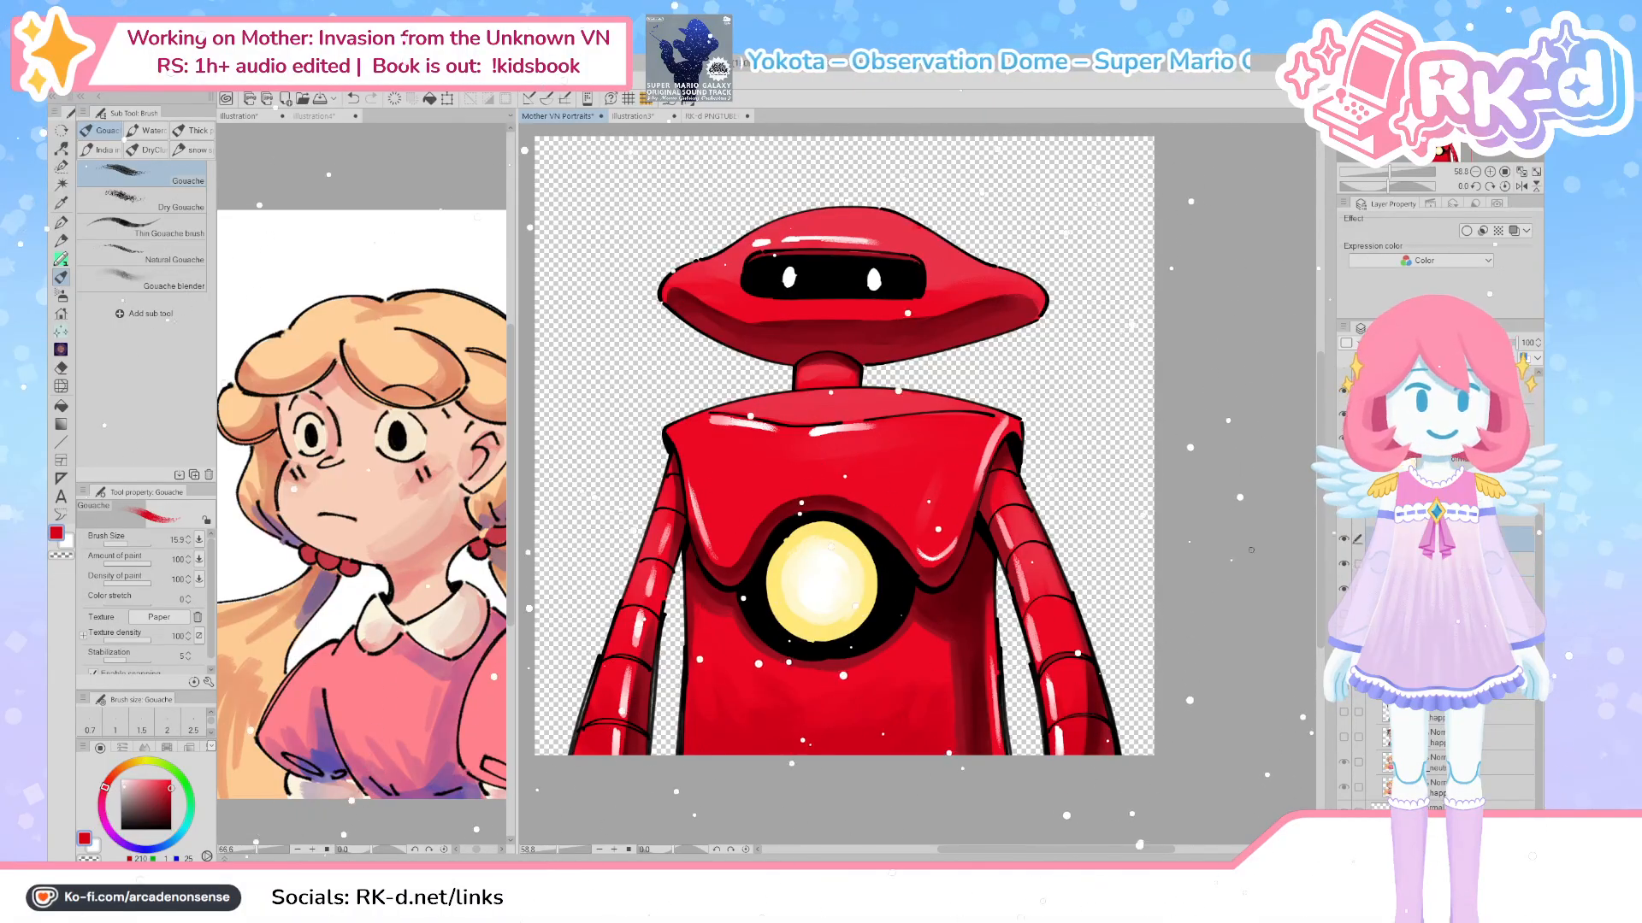
alt+click(646, 659)
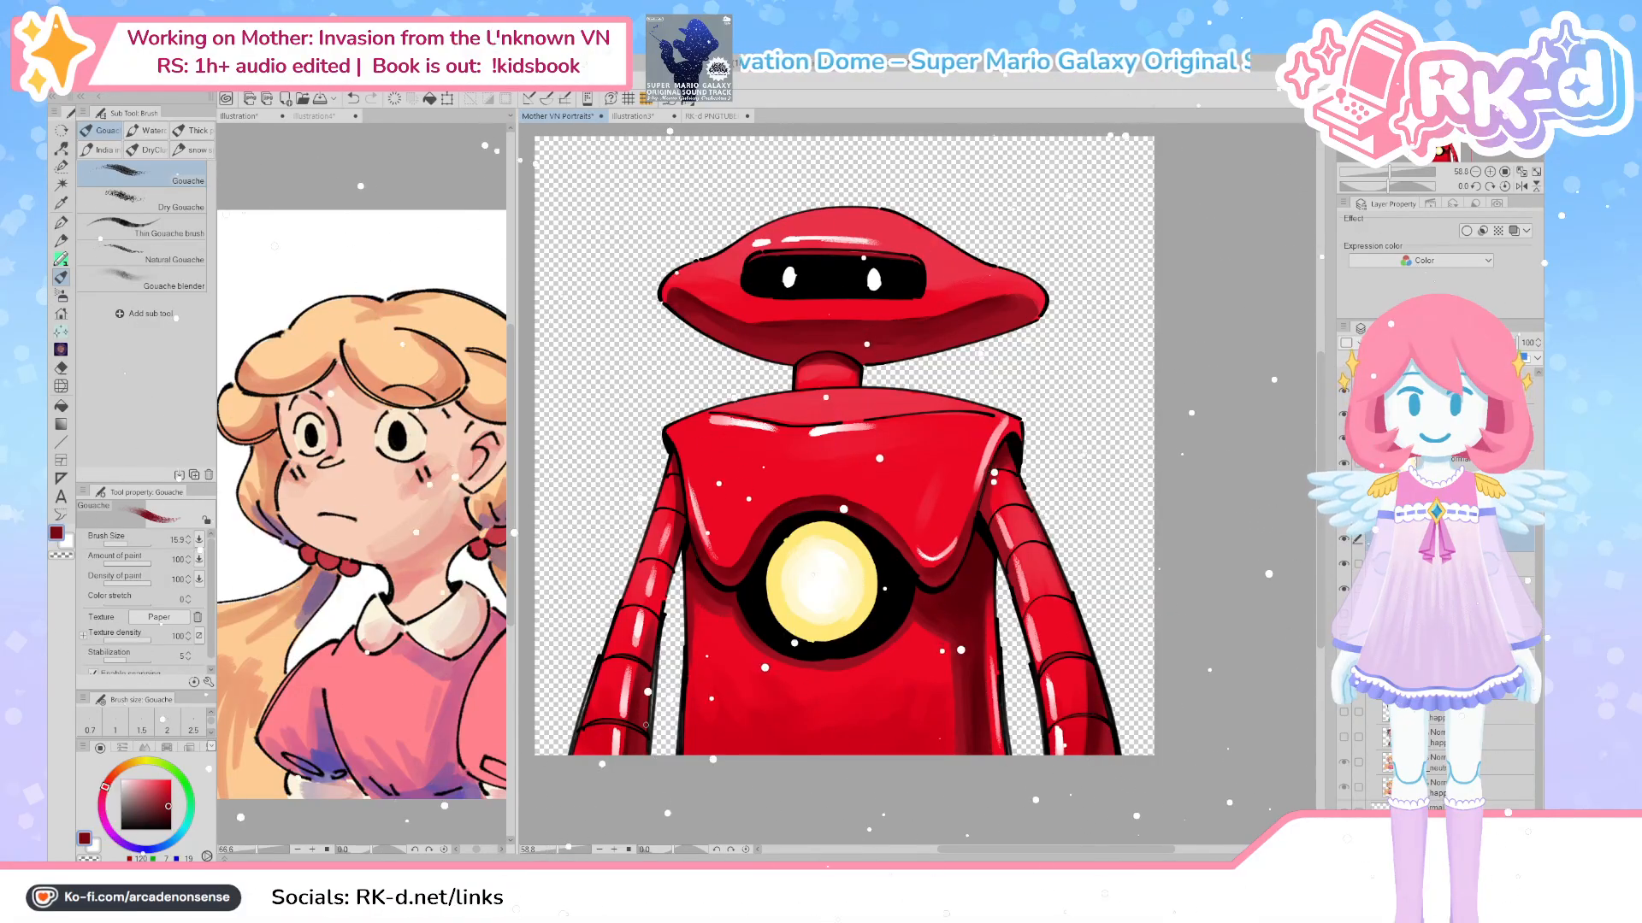
drag(718, 674, 830, 662)
key(ctrl+s)
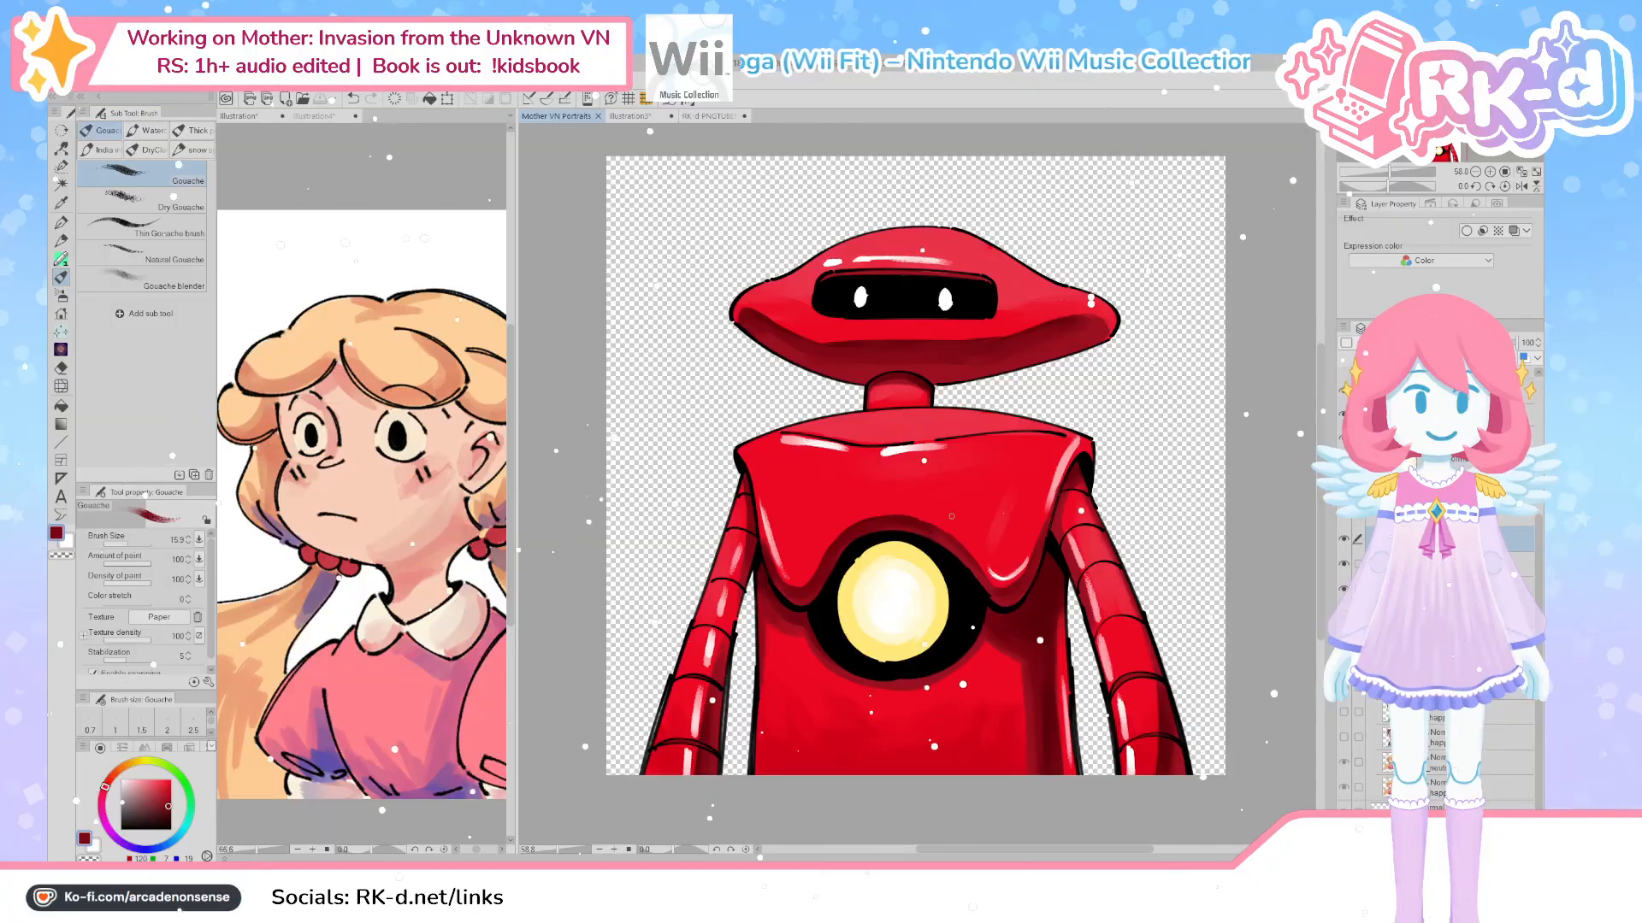
Hide the finished red robot portrait and show the blue sketch of the damaged robot over a white background
drag(1012, 402, 978, 435)
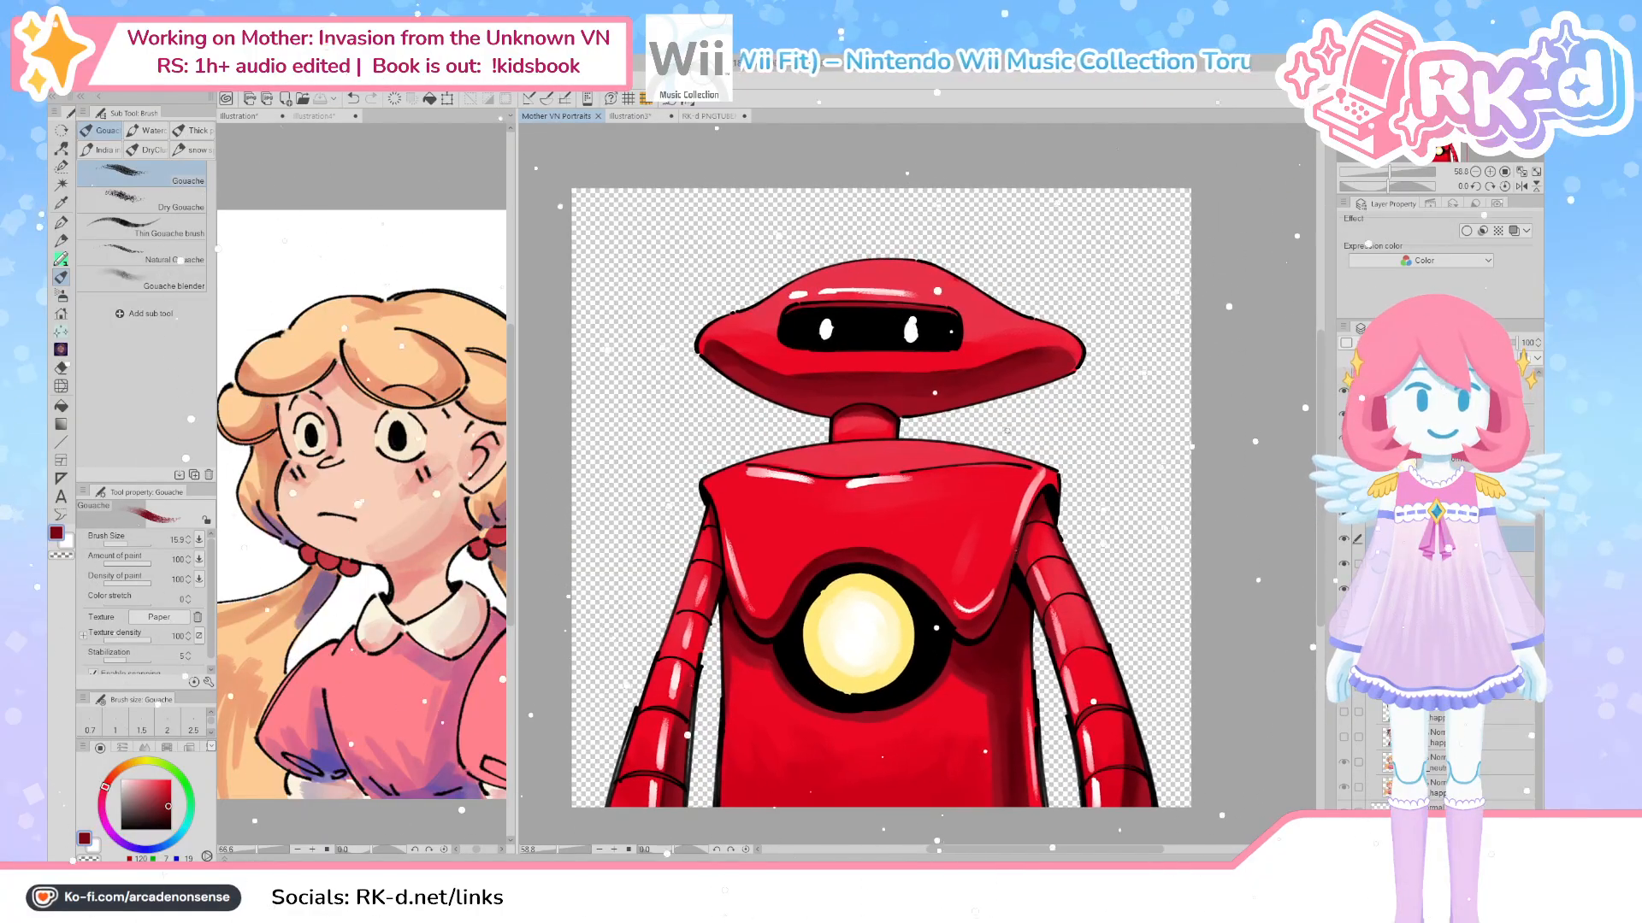
click(1374, 392)
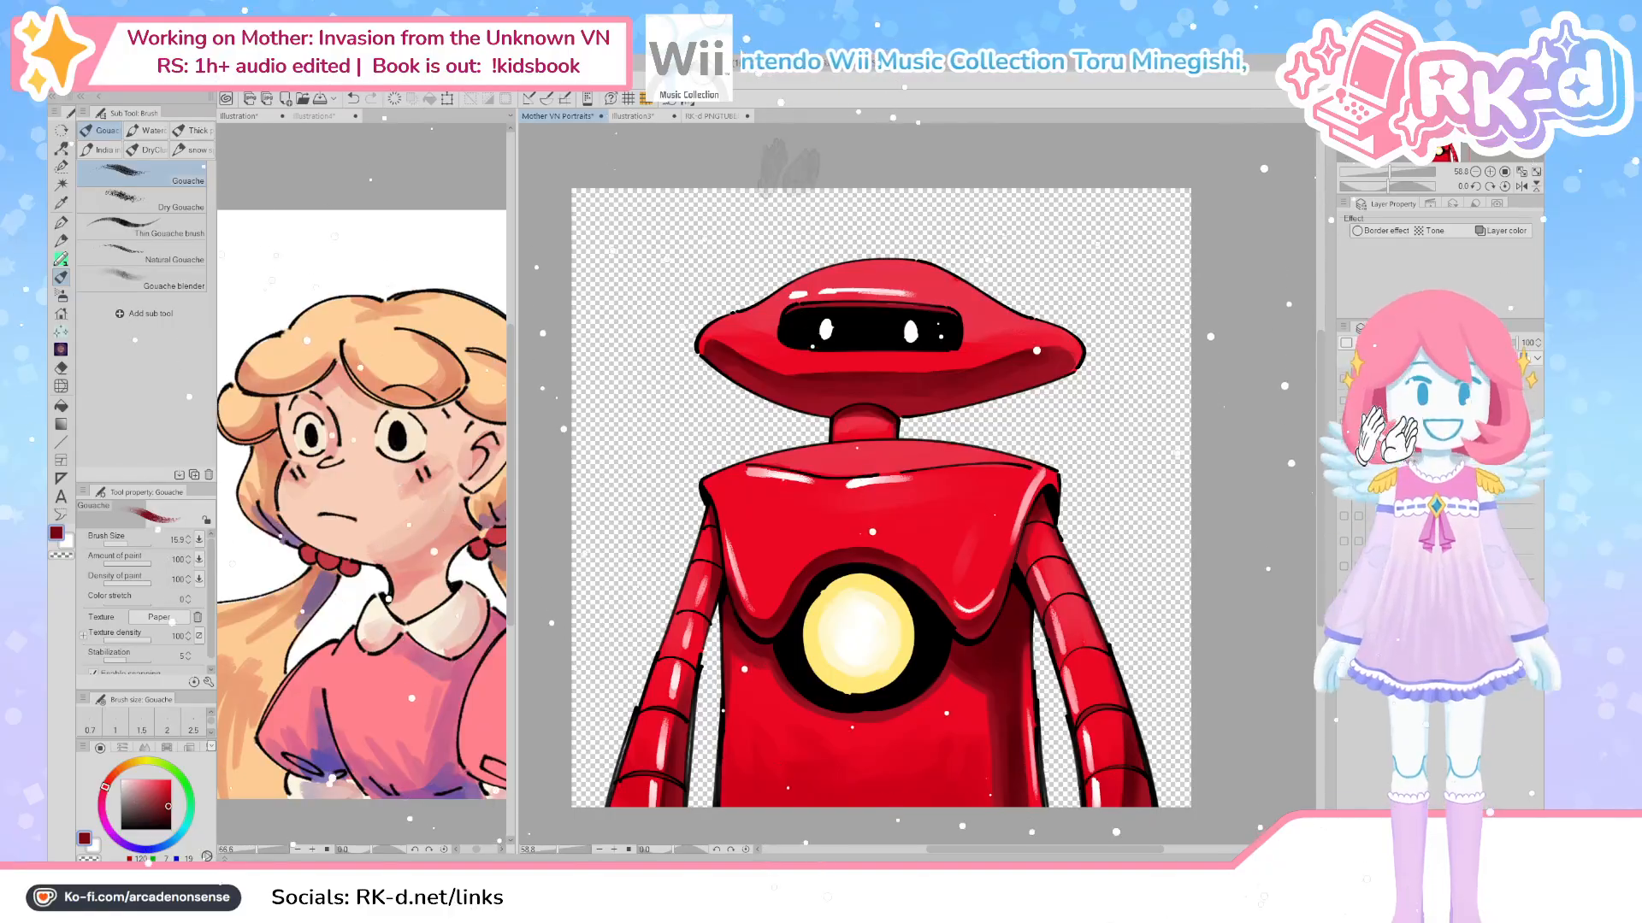
click(1344, 423)
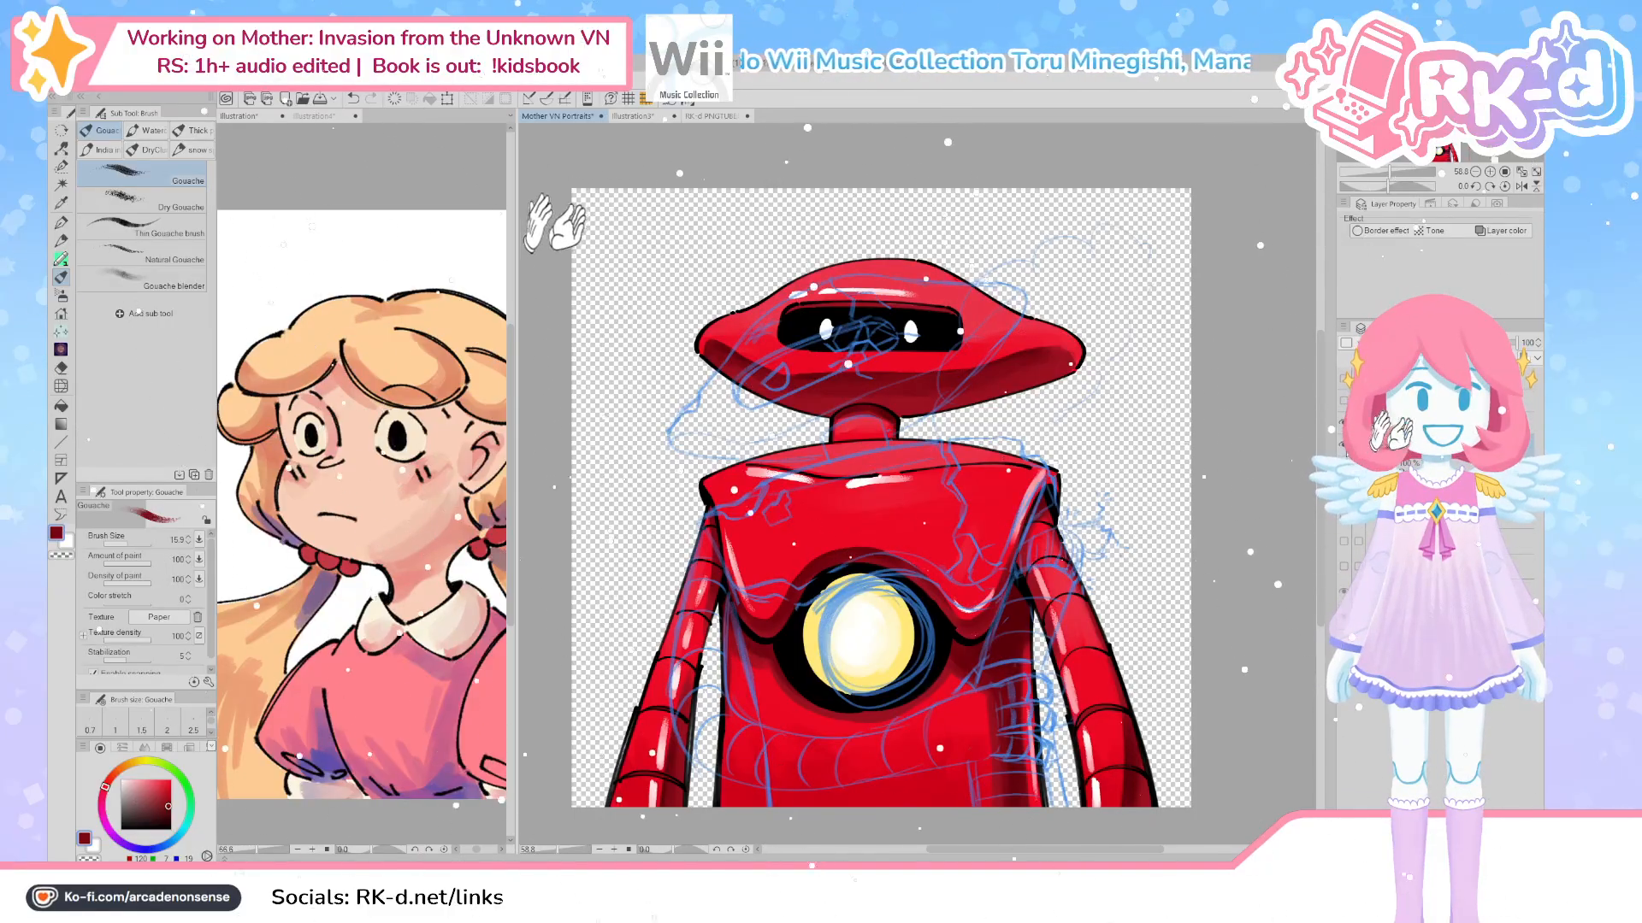
click(1344, 445)
drag(905, 516, 912, 537)
click(1343, 615)
scroll(868, 454, up, 2)
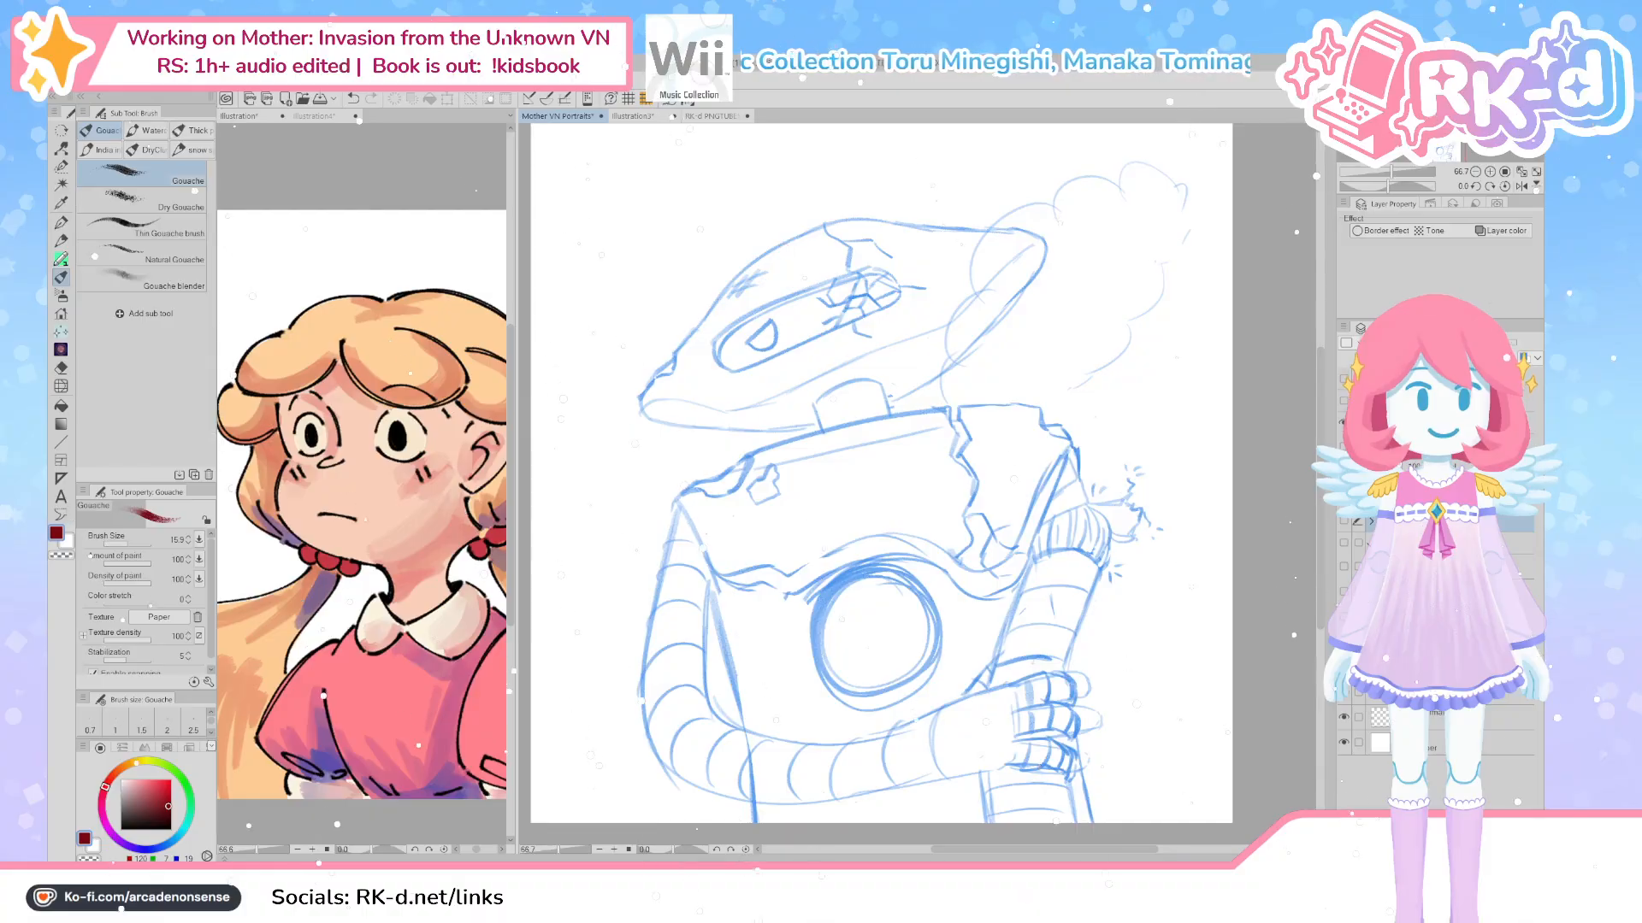
Add a new layer for inking the damaged robot sketch
click(1445, 473)
drag(846, 442, 861, 446)
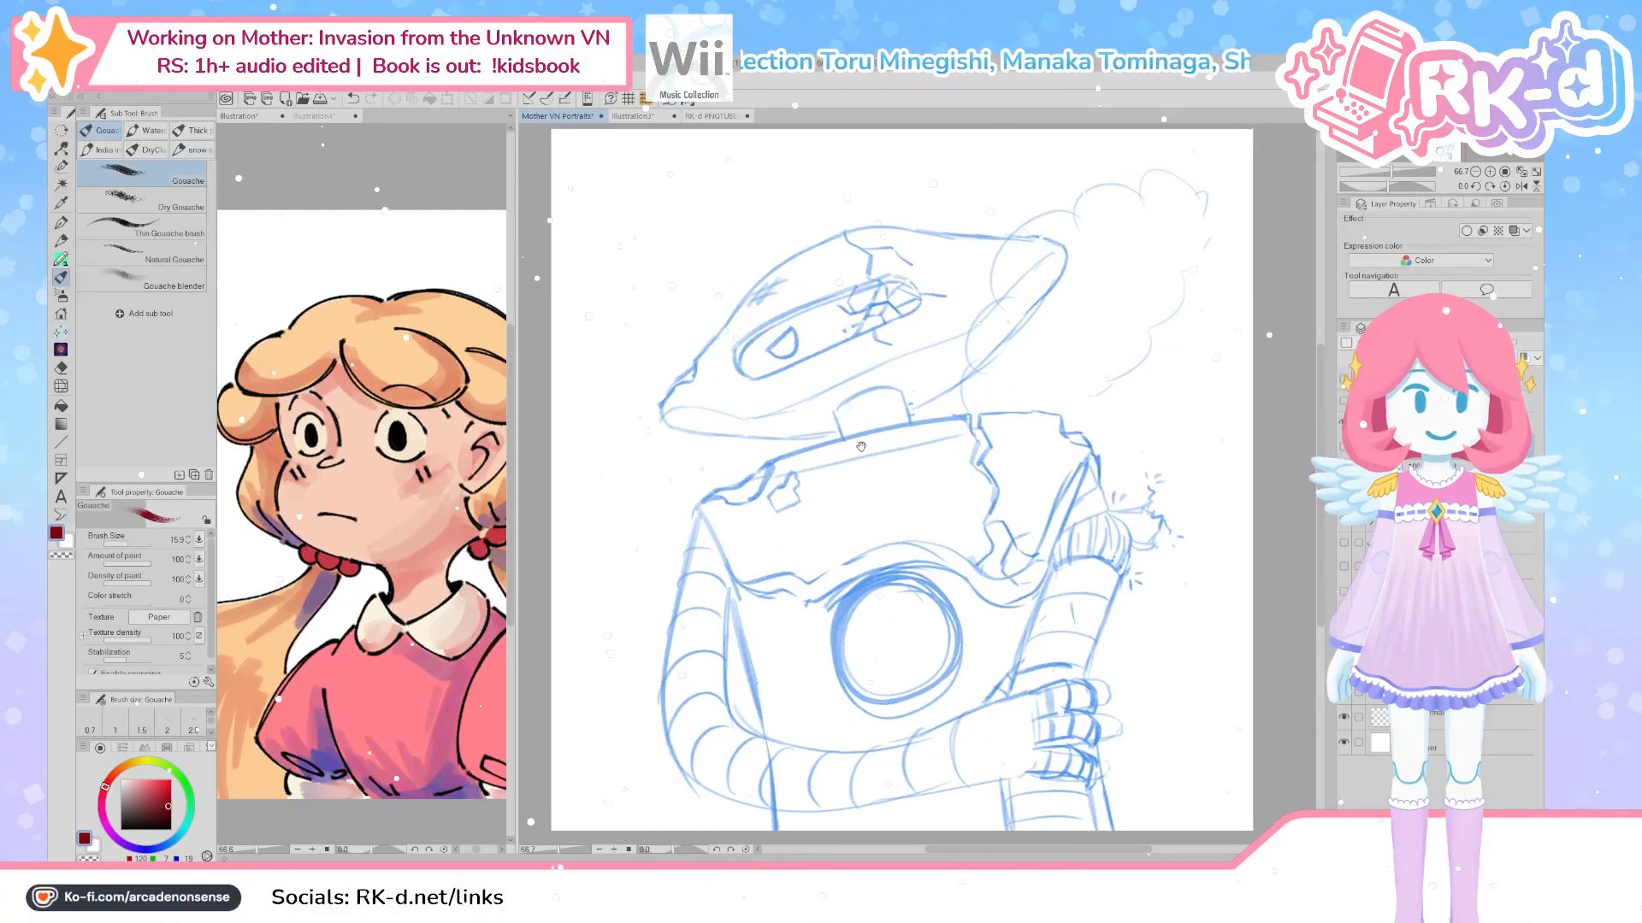
key(ctrl+shift+n)
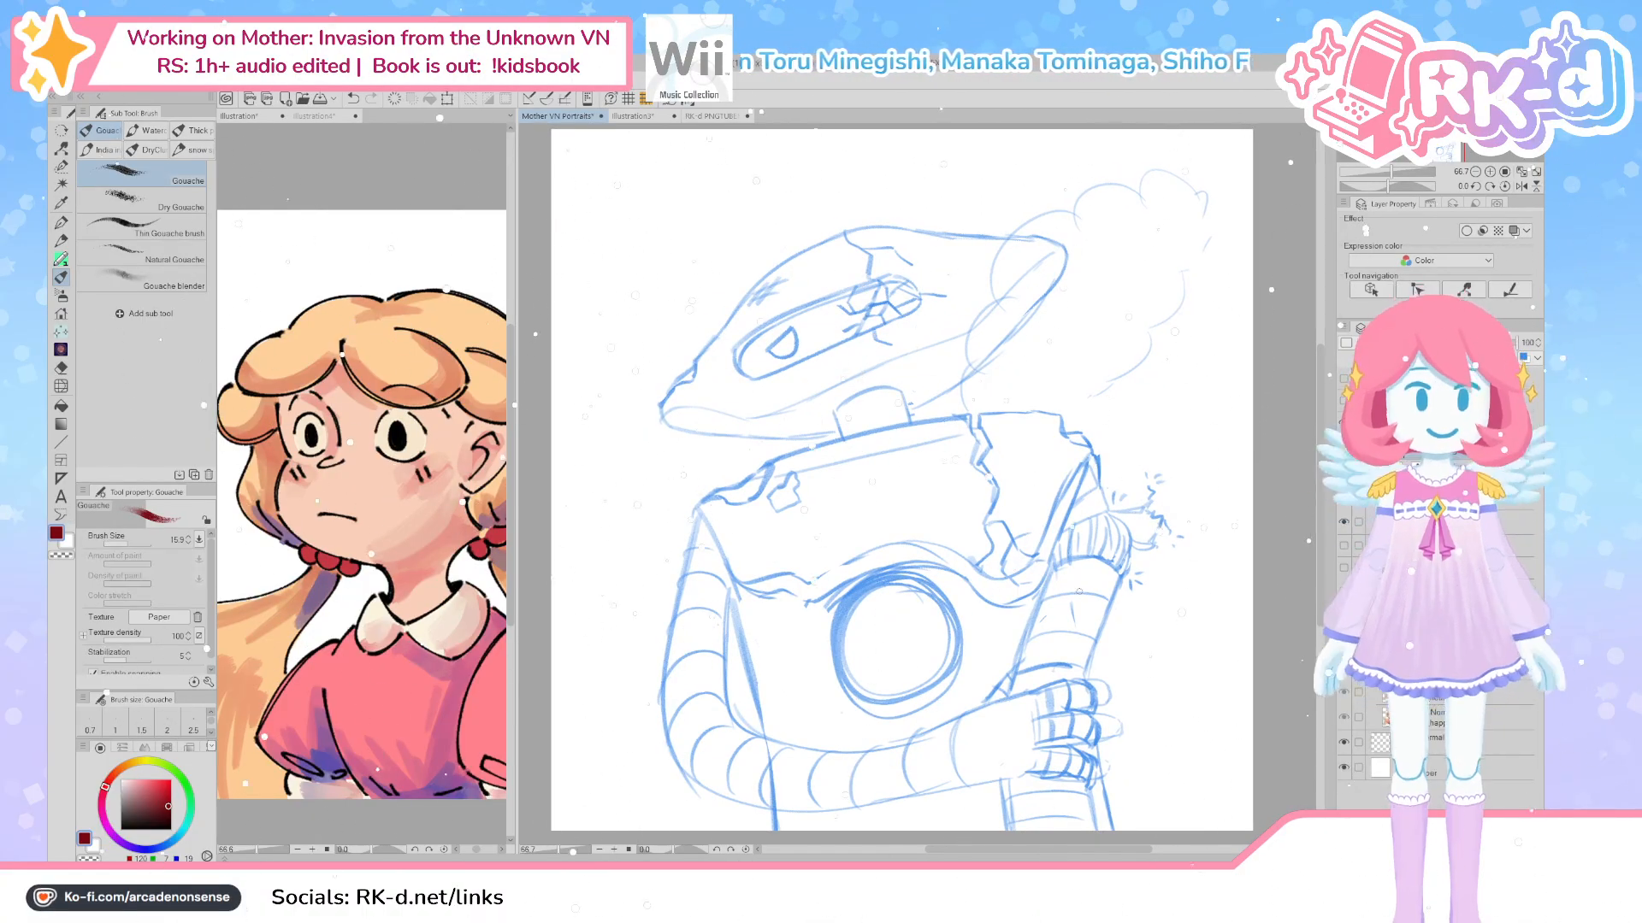
Set up the Felt pen marker with black color and a brush size of 20 for inking the robot's head
key(p)
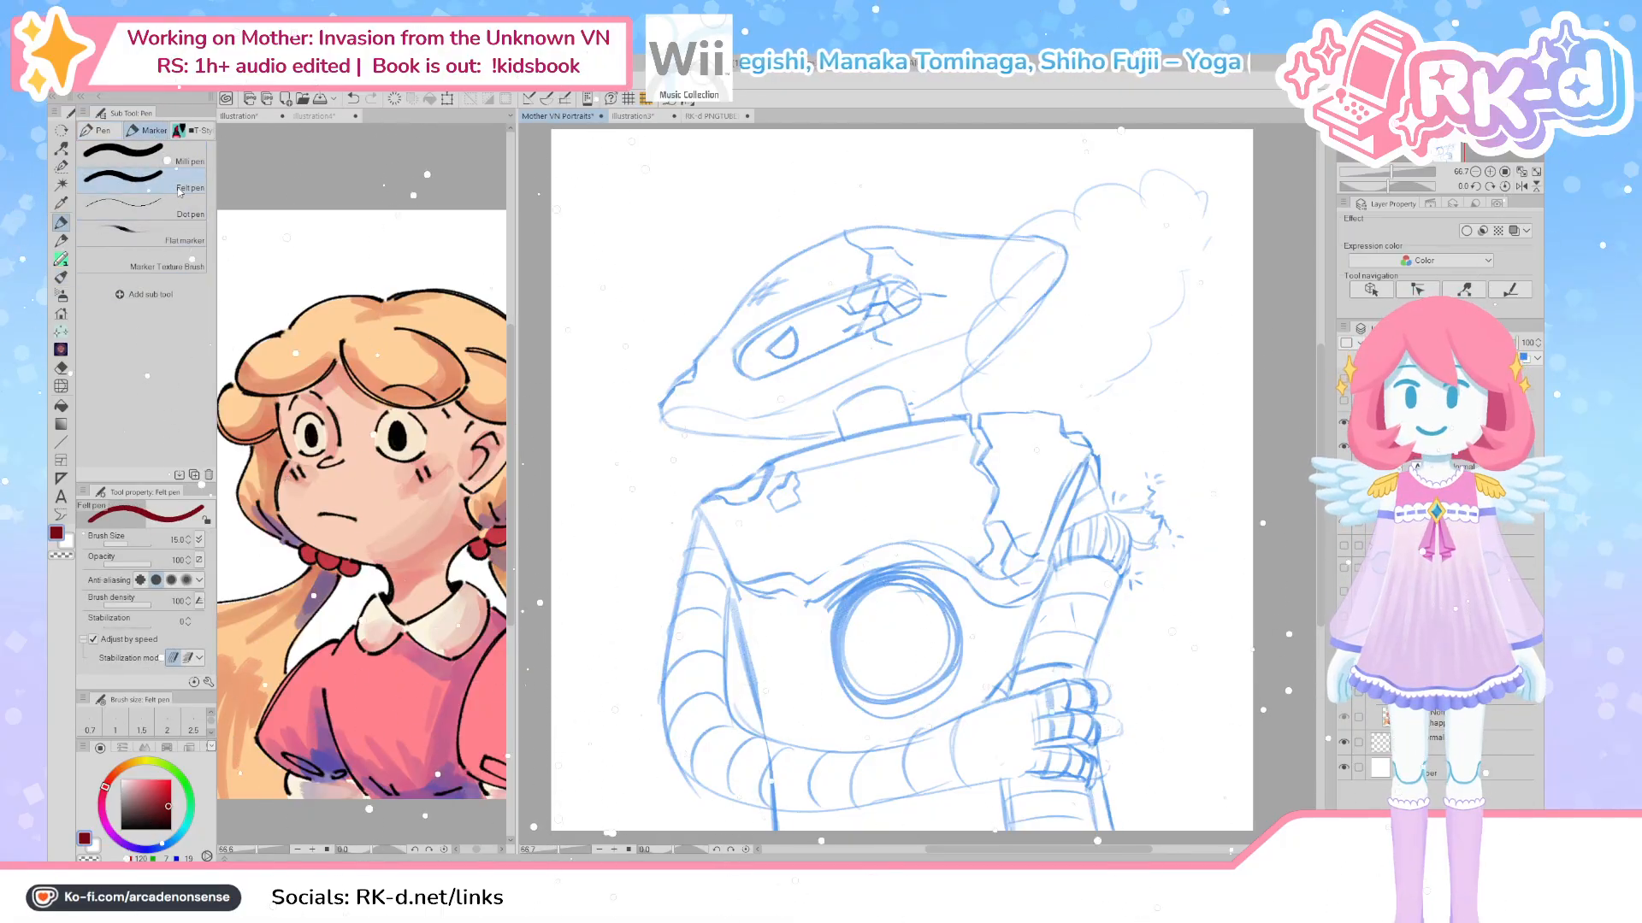
drag(146, 821, 120, 831)
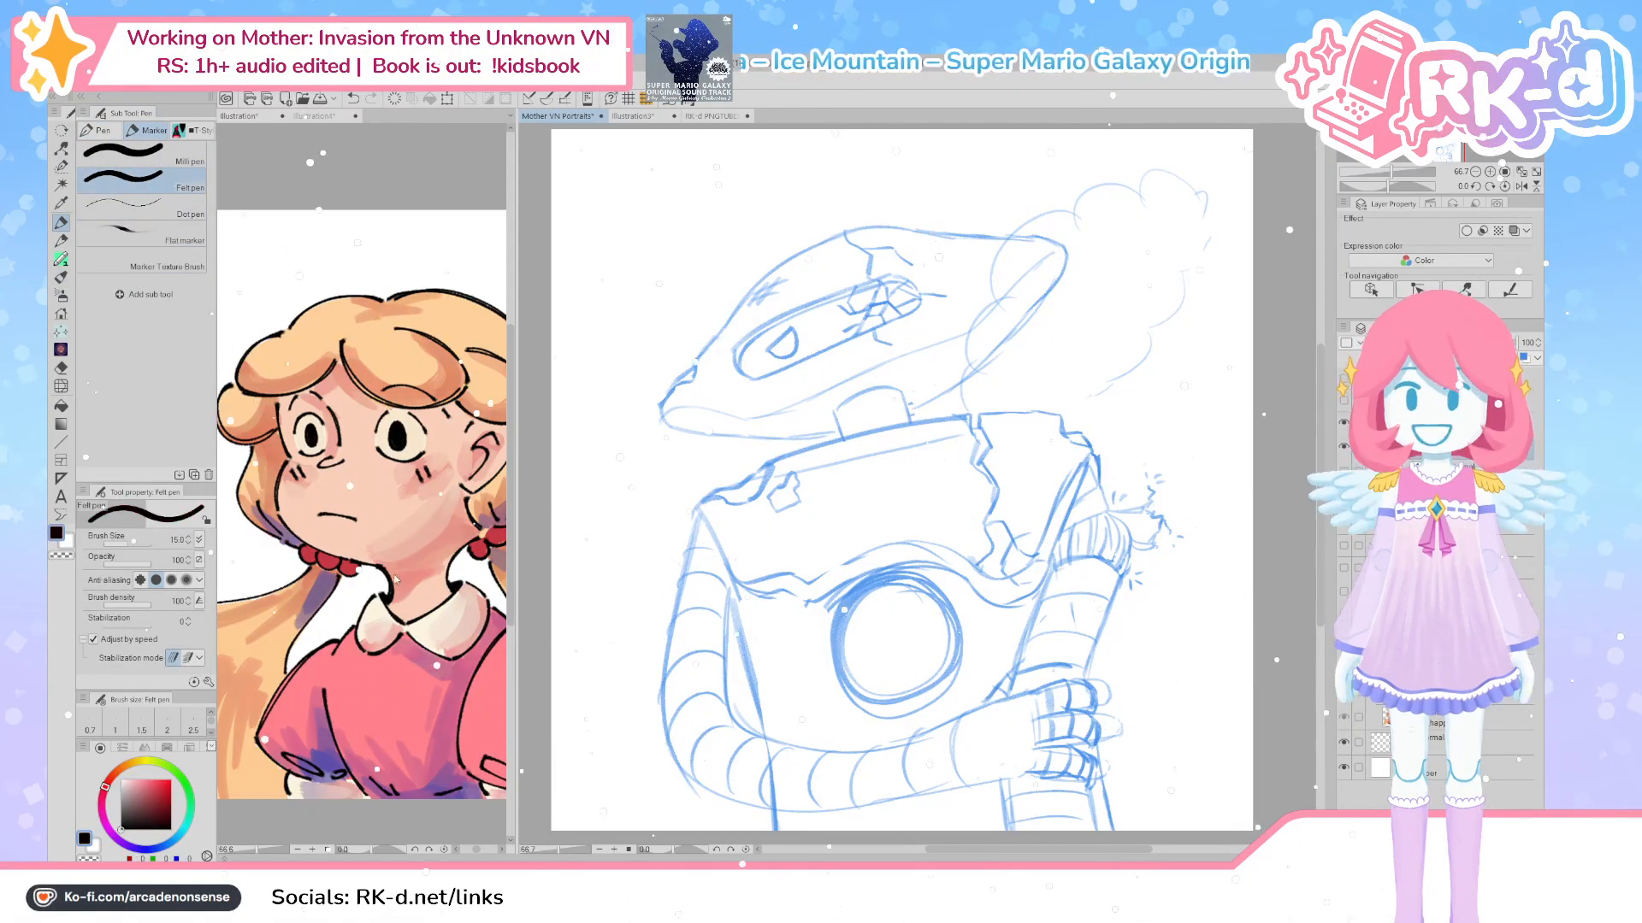
click(188, 537)
click(189, 537)
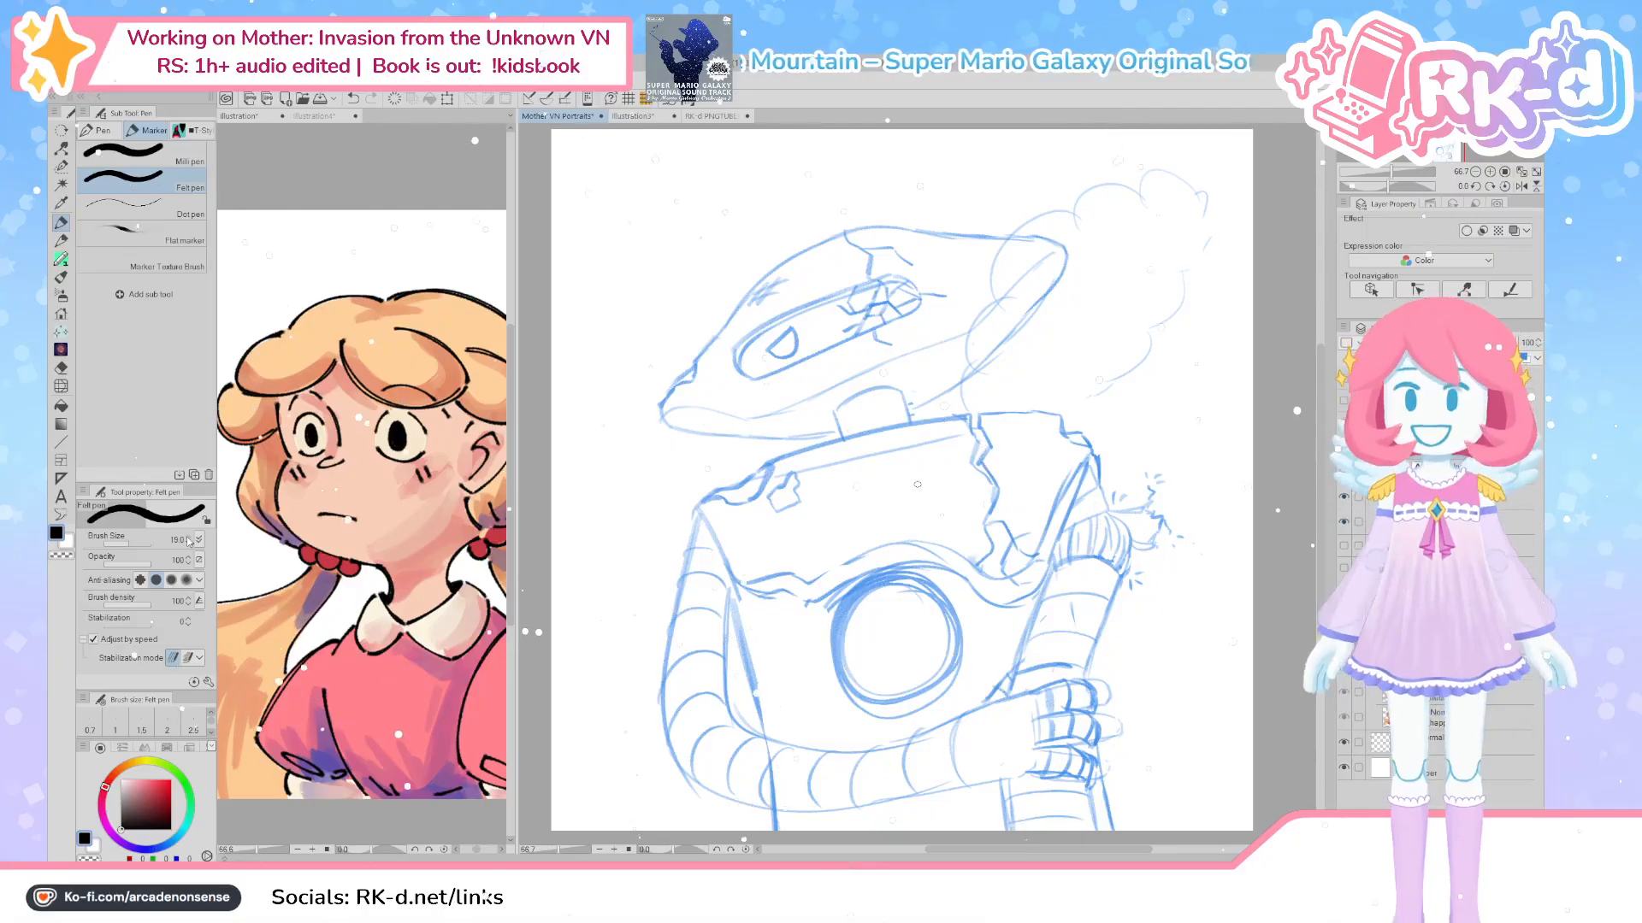
scroll(880, 318, up, 2)
scroll(880, 319, up, 3)
drag(830, 341, 887, 387)
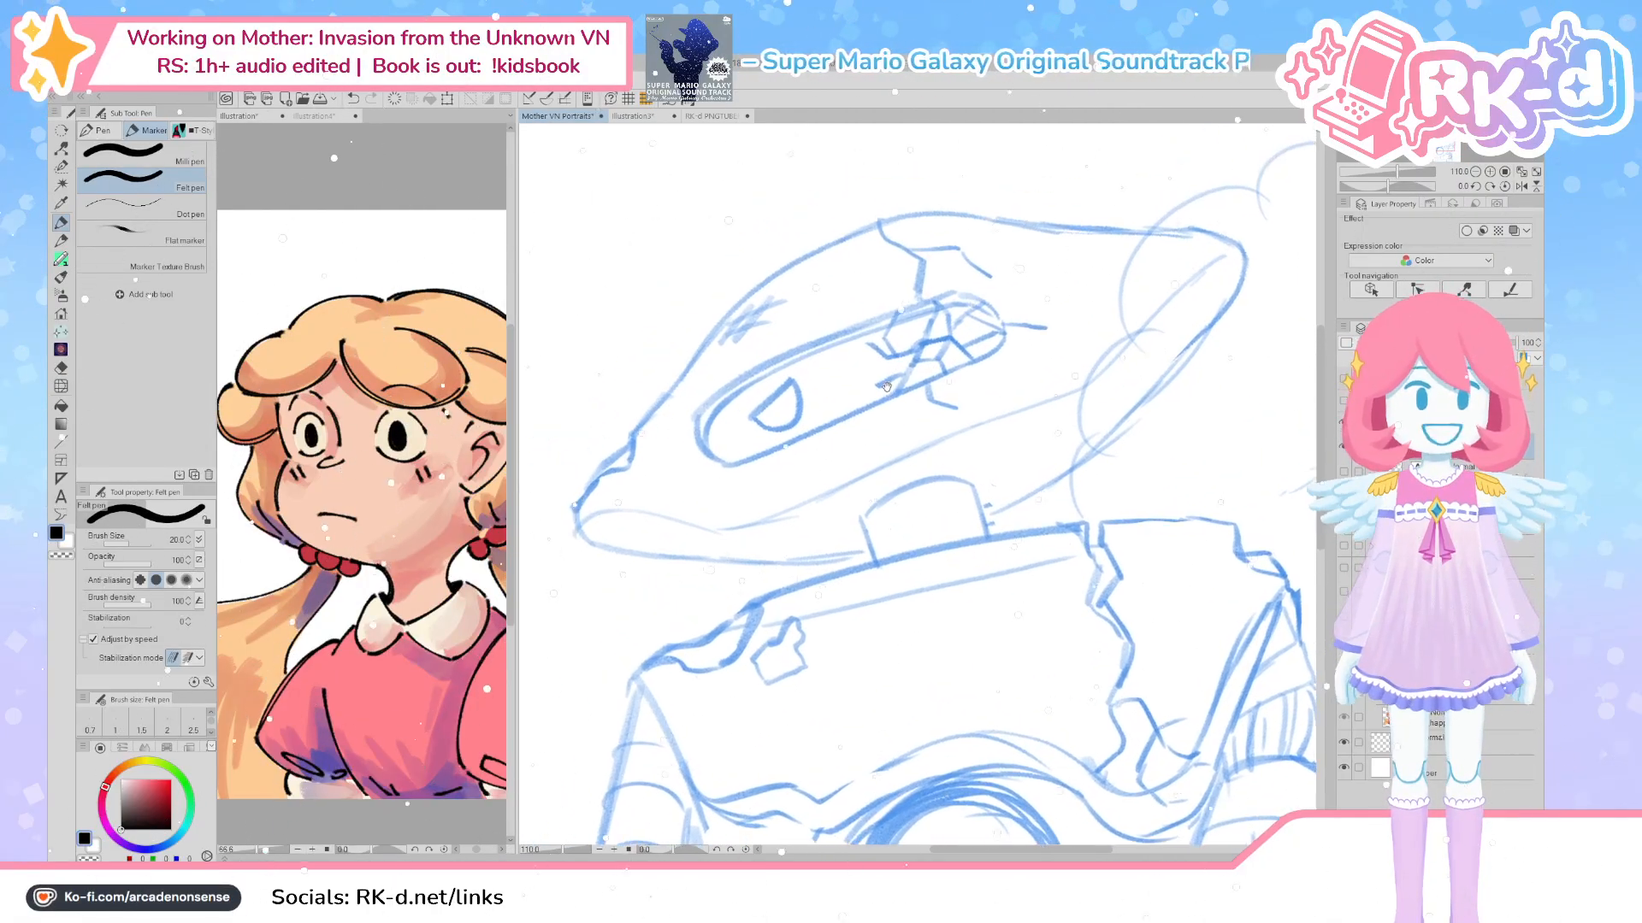
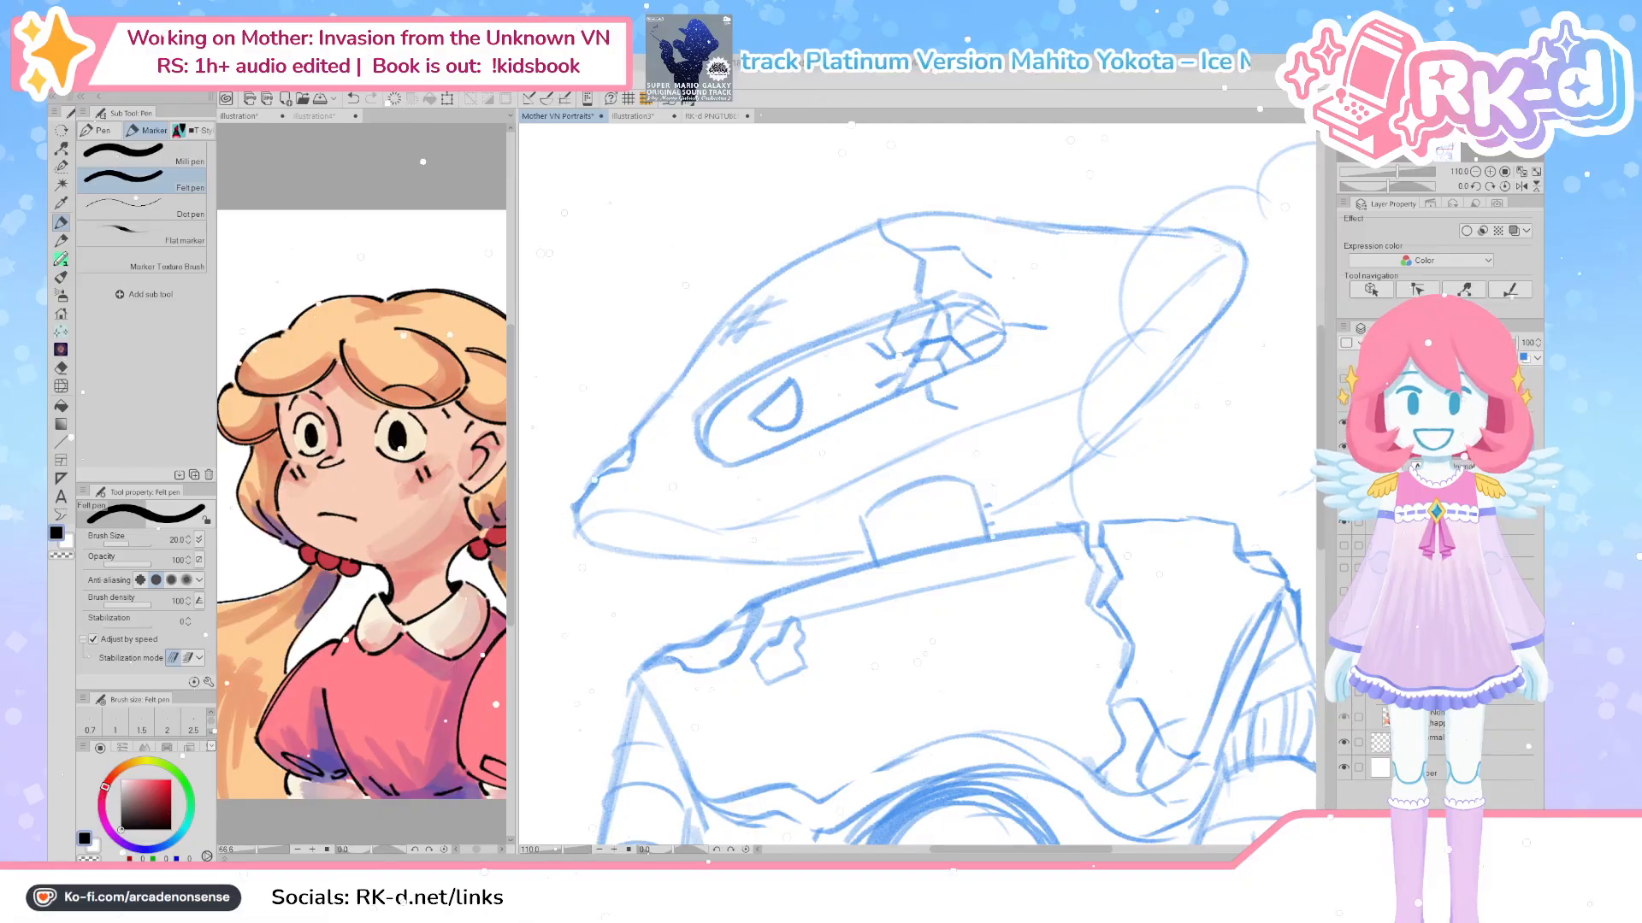
Place the chat message image in its own pane above the reference illustrations and enlarge it
click(313, 115)
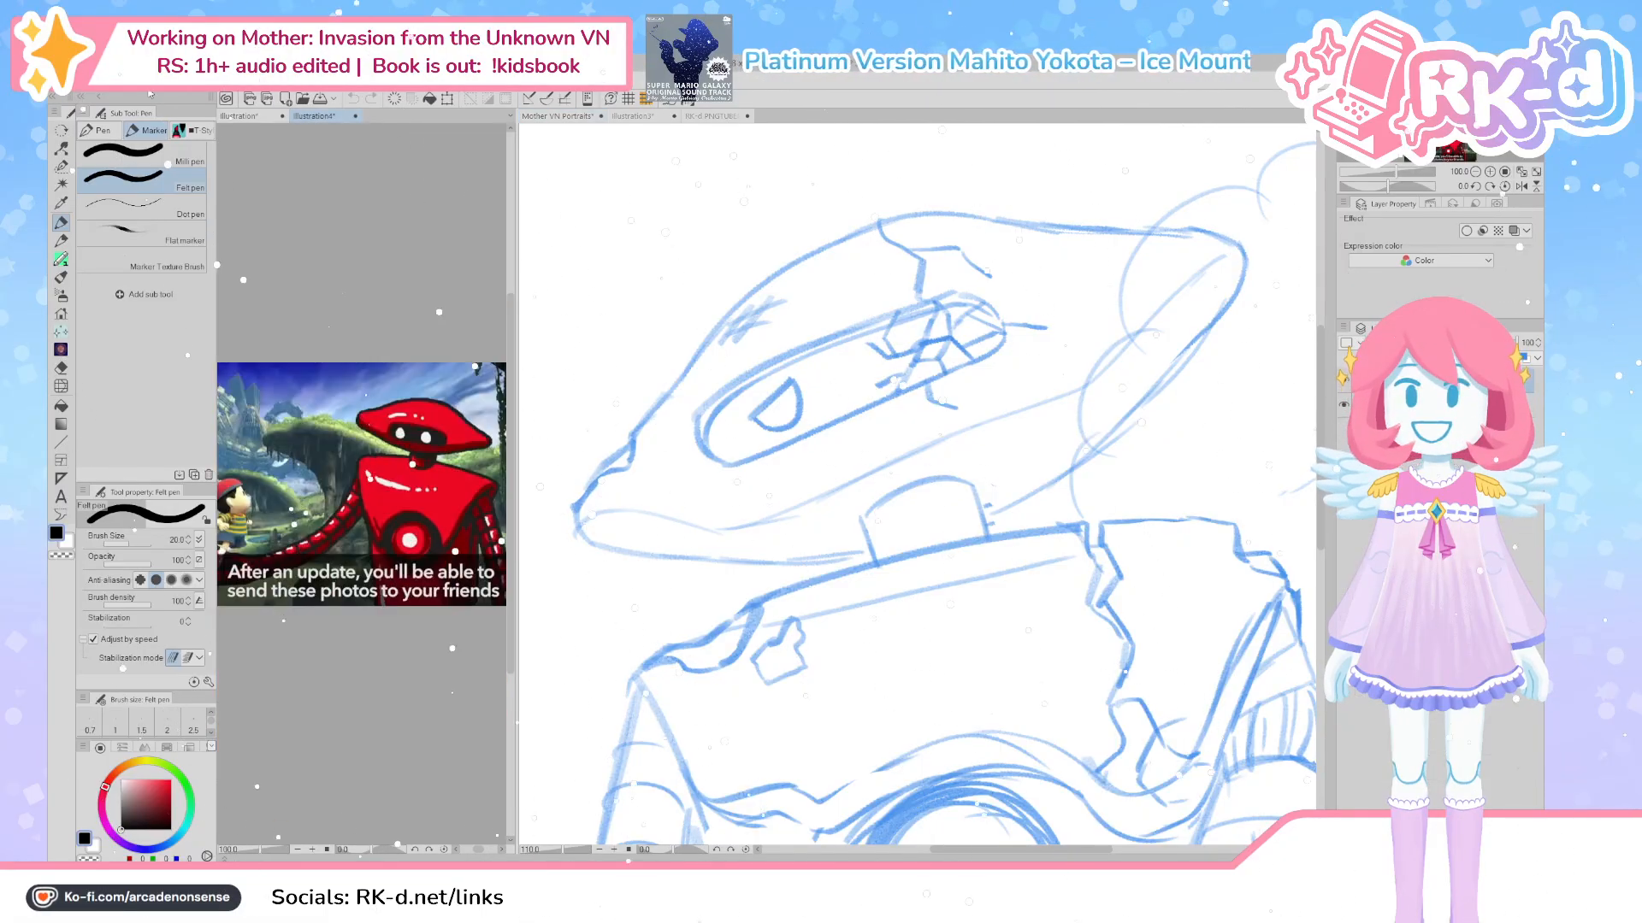
click(88, 116)
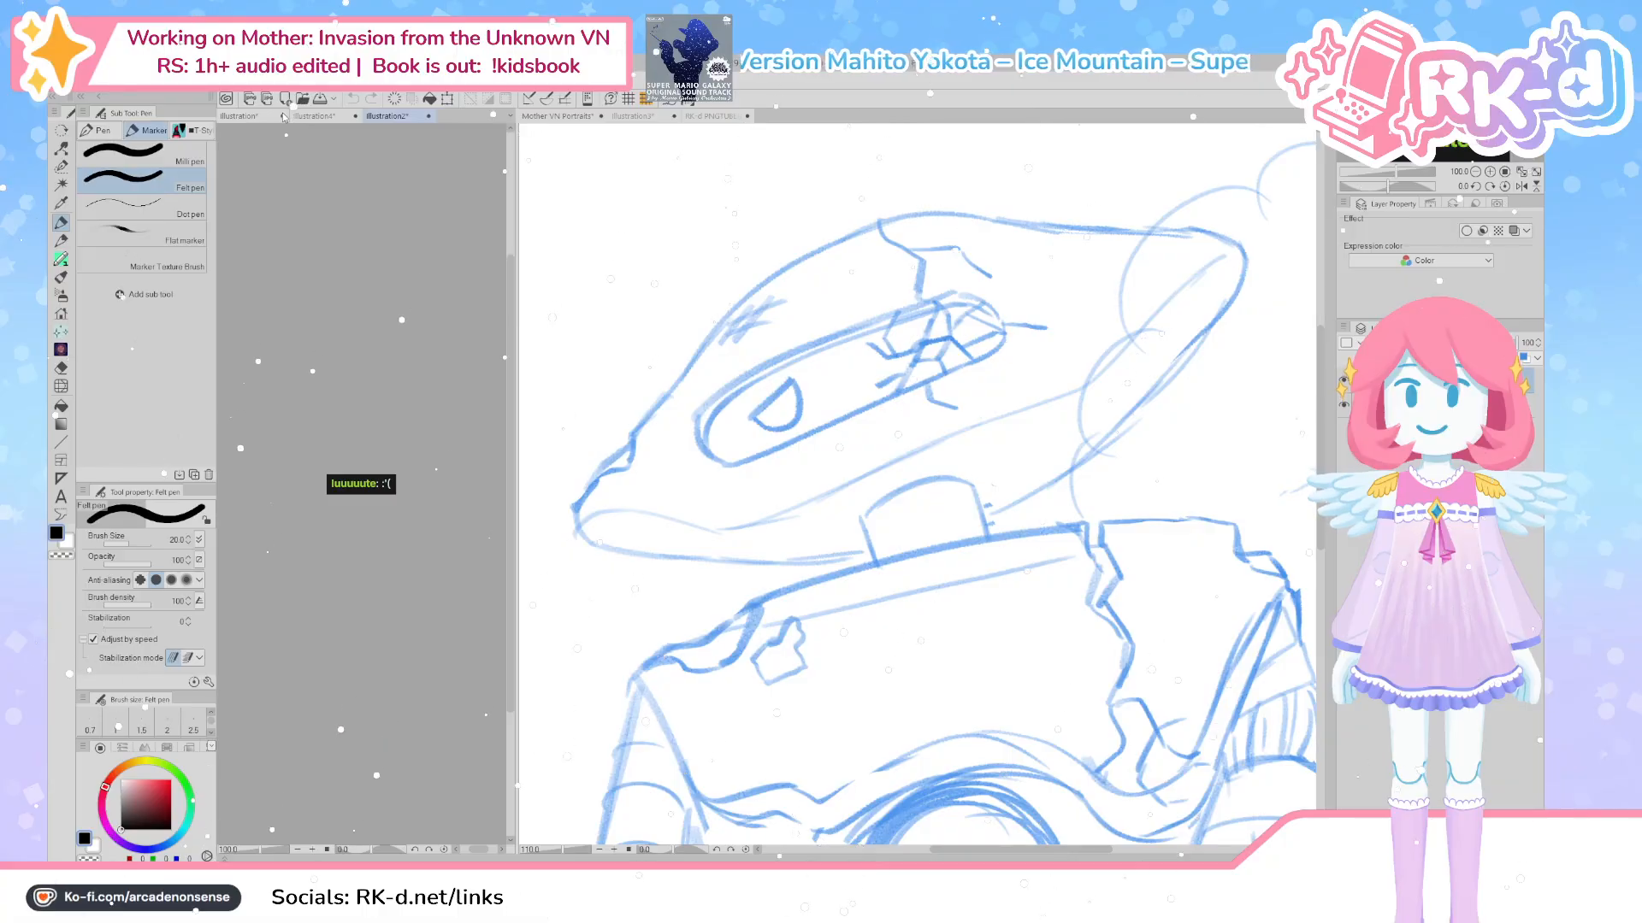
drag(285, 118, 287, 125)
scroll(378, 301, up, 6)
drag(345, 259, 376, 271)
scroll(377, 286, up, 1)
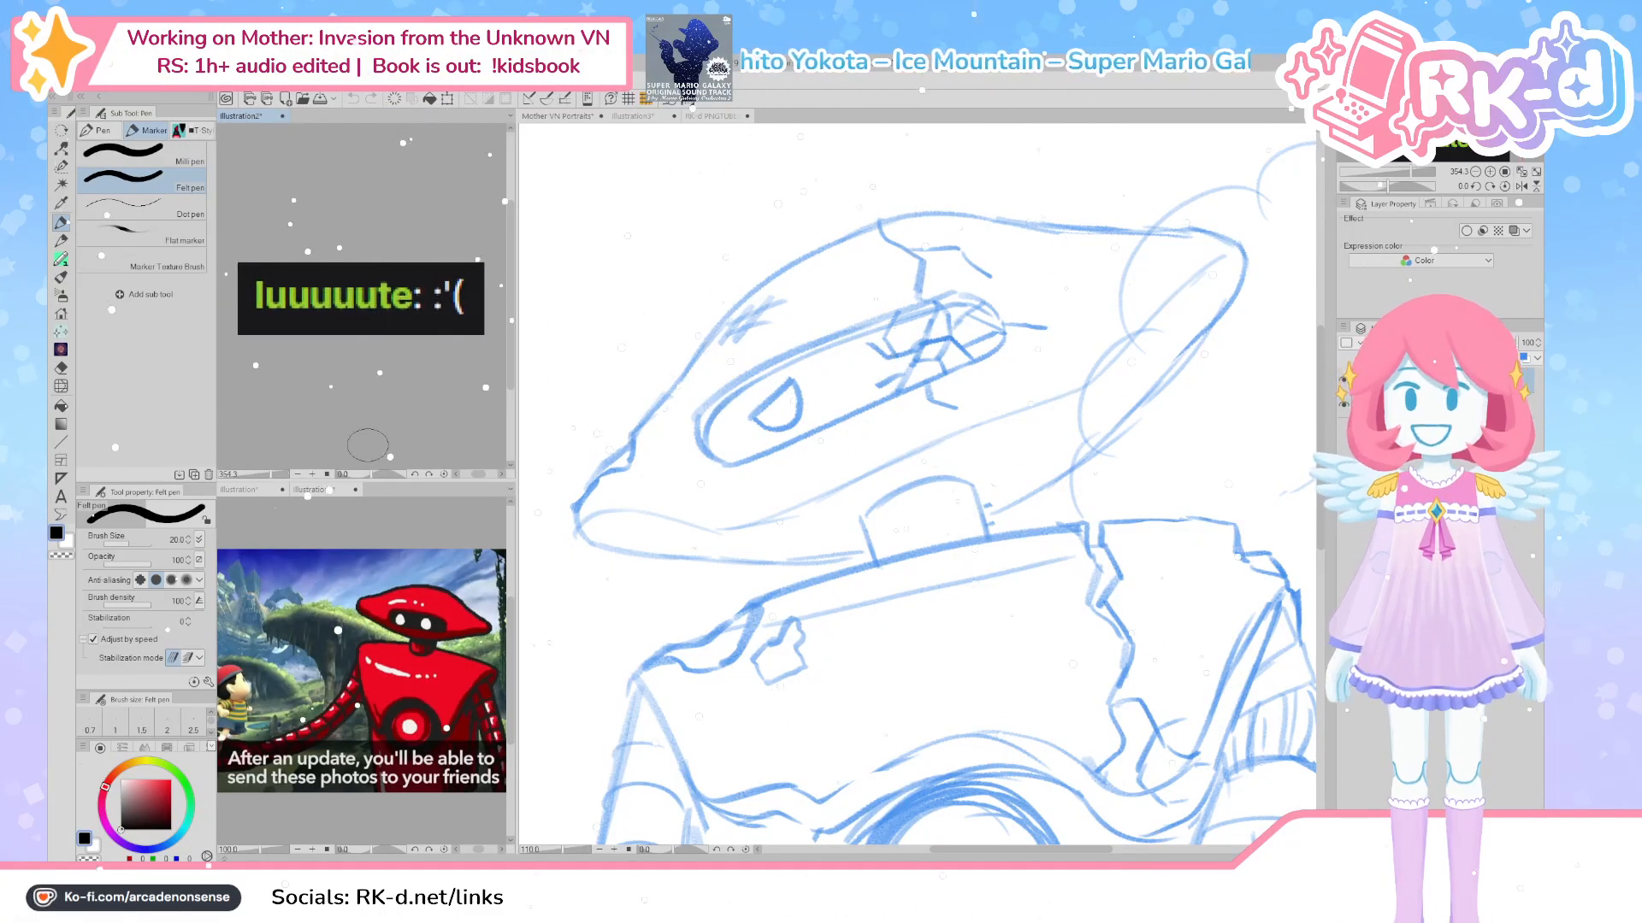
Show the blonde girl illustration in the lower reference pane and return to the robot portrait canvas
click(241, 490)
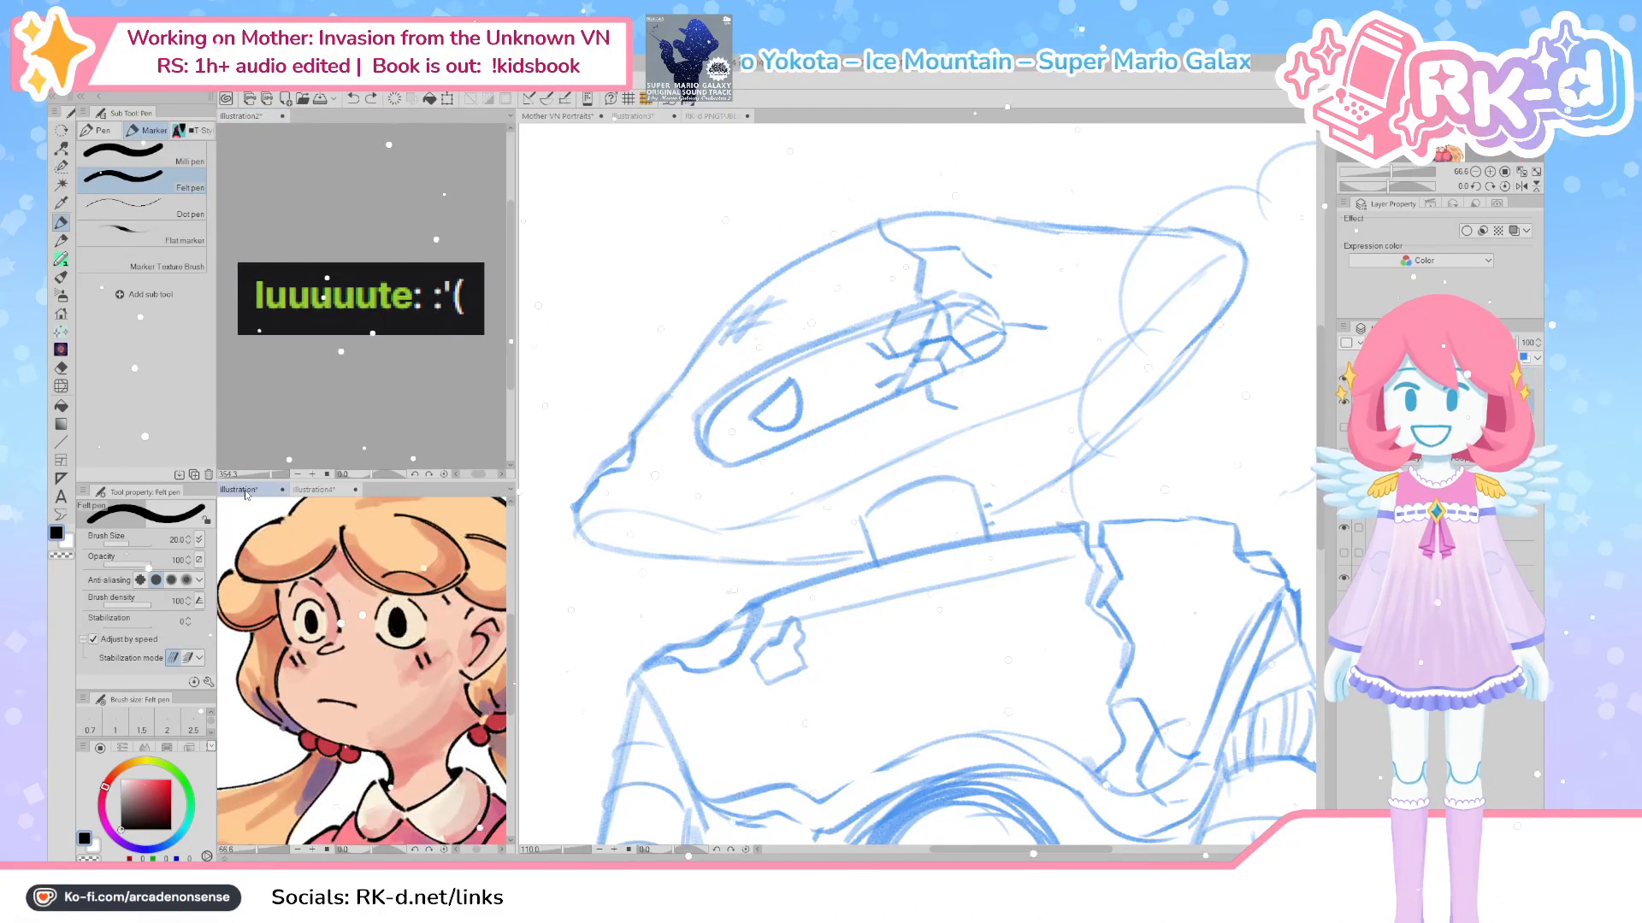
click(409, 480)
click(789, 416)
scroll(804, 445, down, 1)
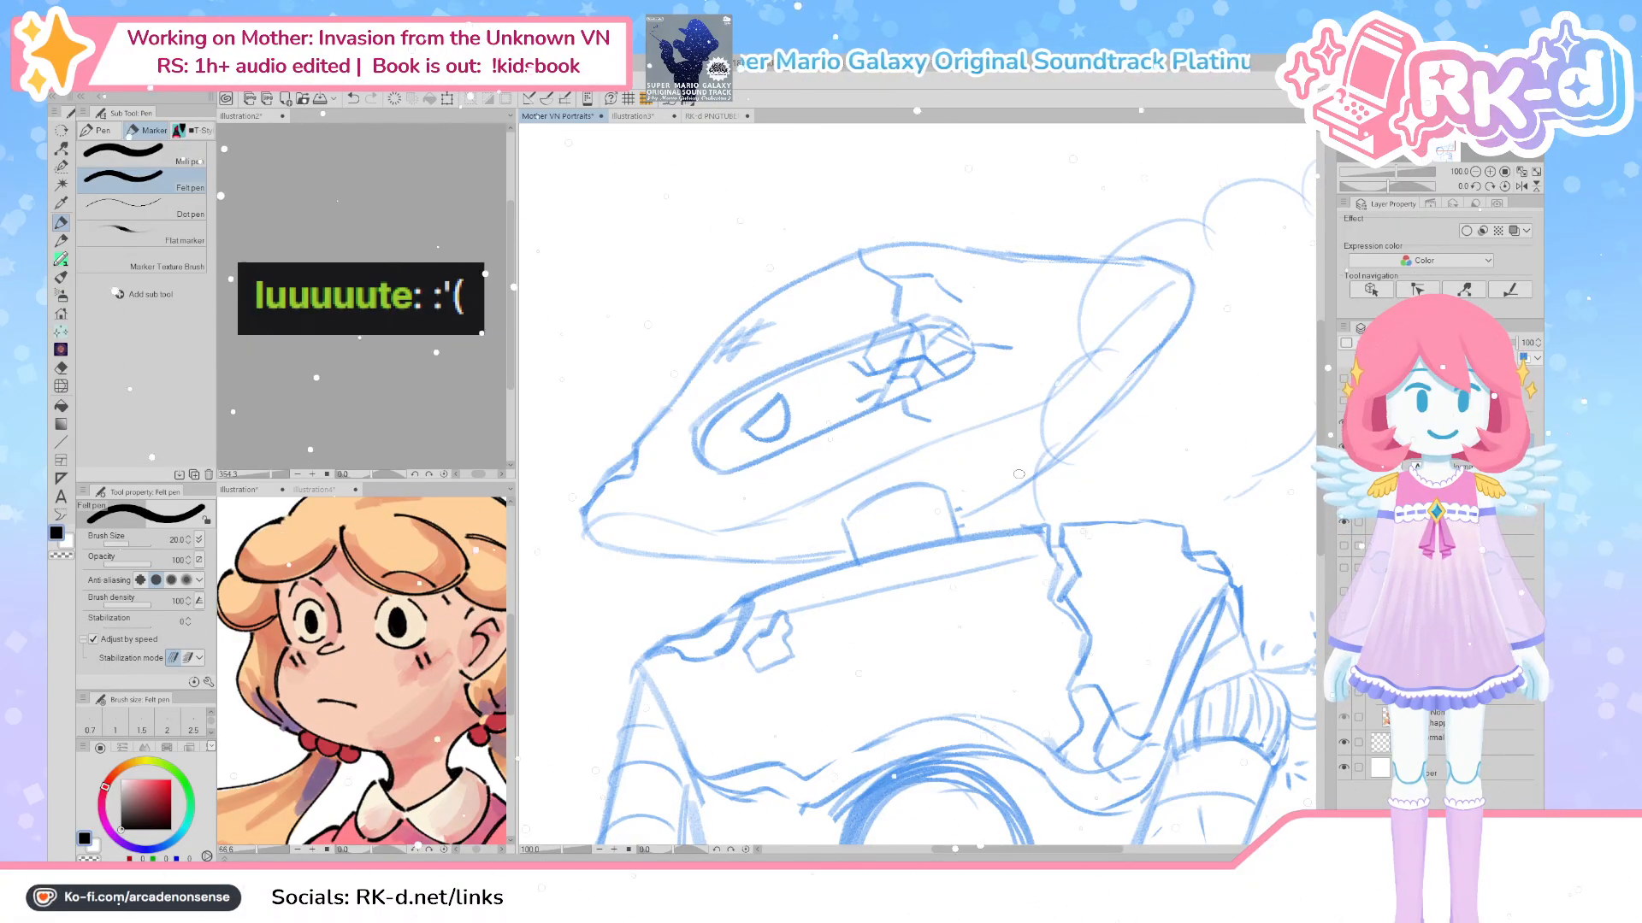
Turn off the layer color effect on the damaged robot's sketch layer
mouse_move(765, 413)
mouse_down()
mouse_move(752, 492)
mouse_move(795, 524)
mouse_up()
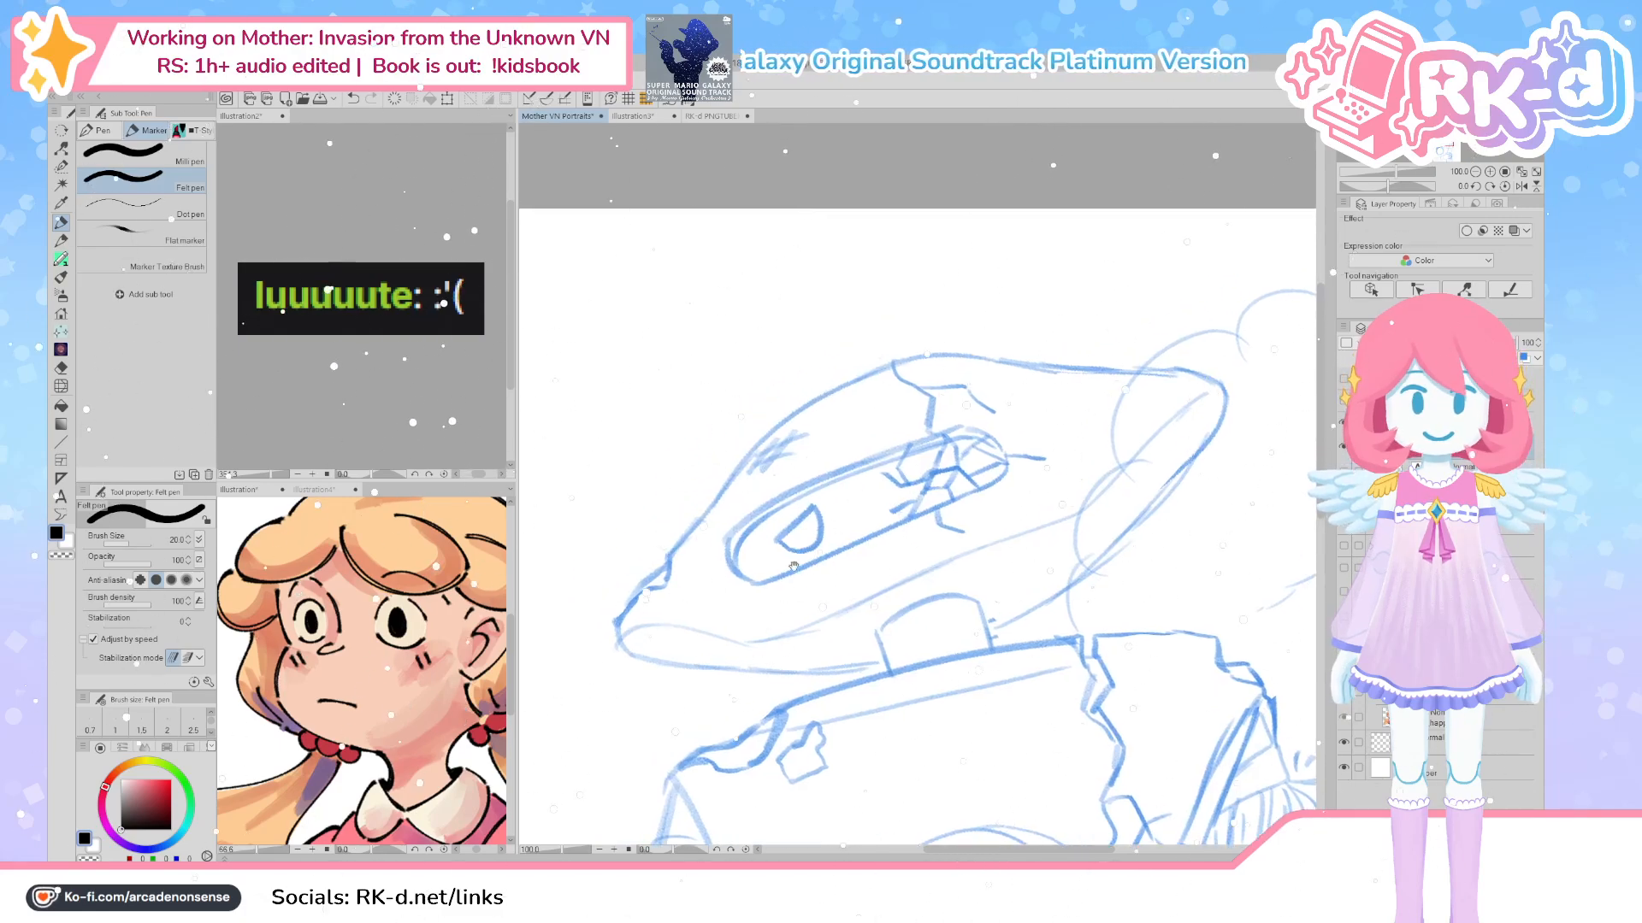
drag(844, 556, 859, 548)
key(ctrl+z)
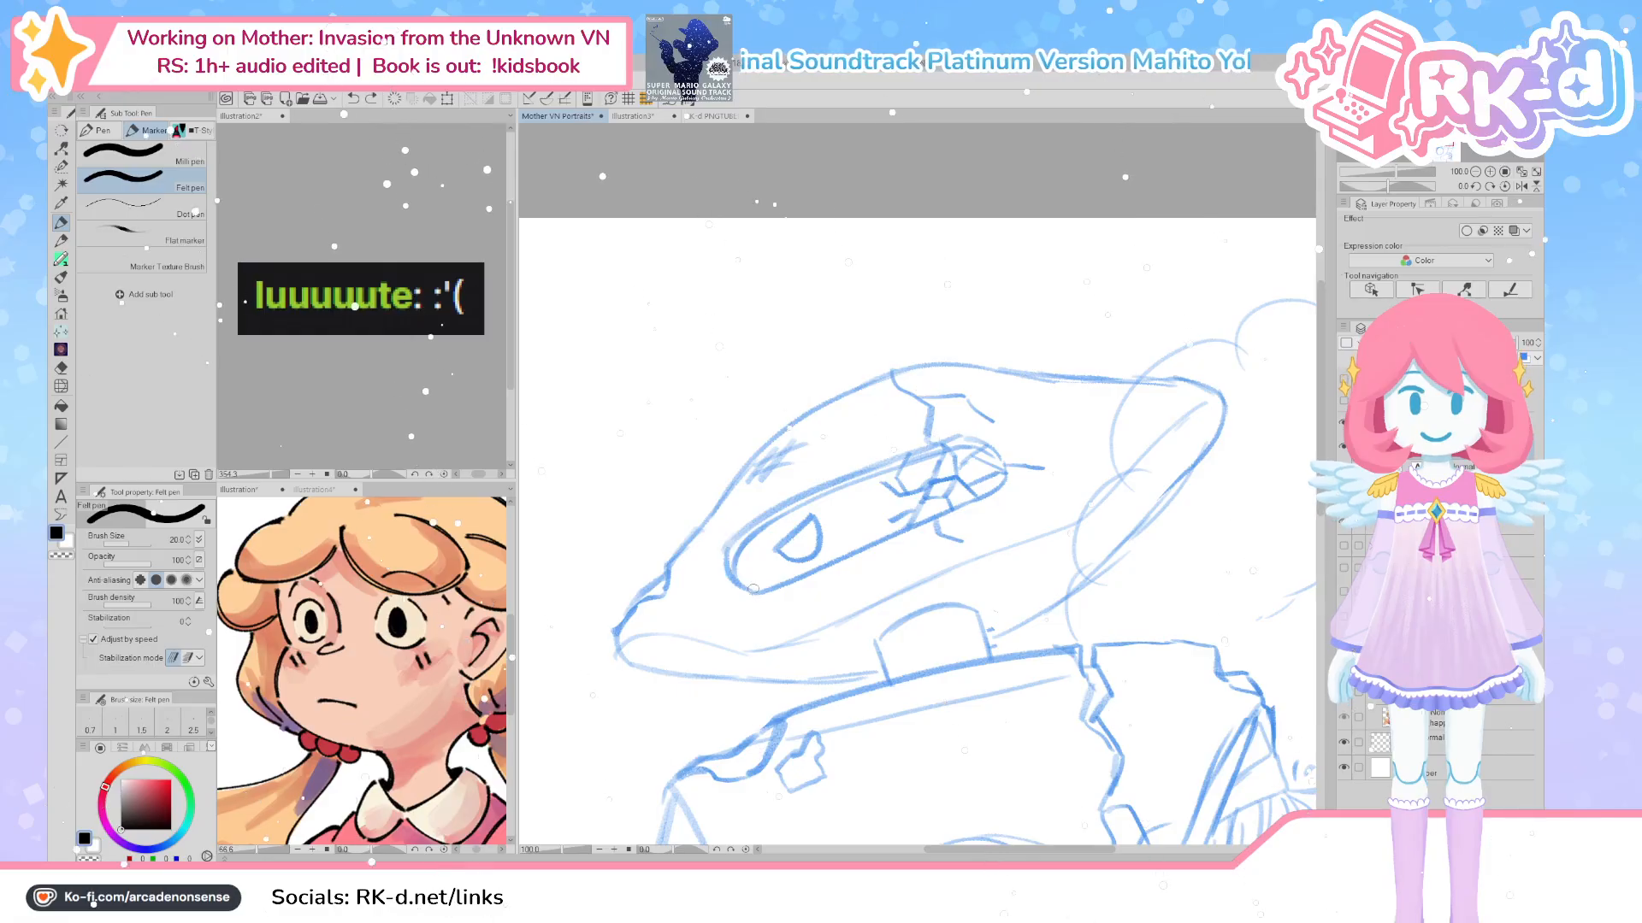
click(1466, 422)
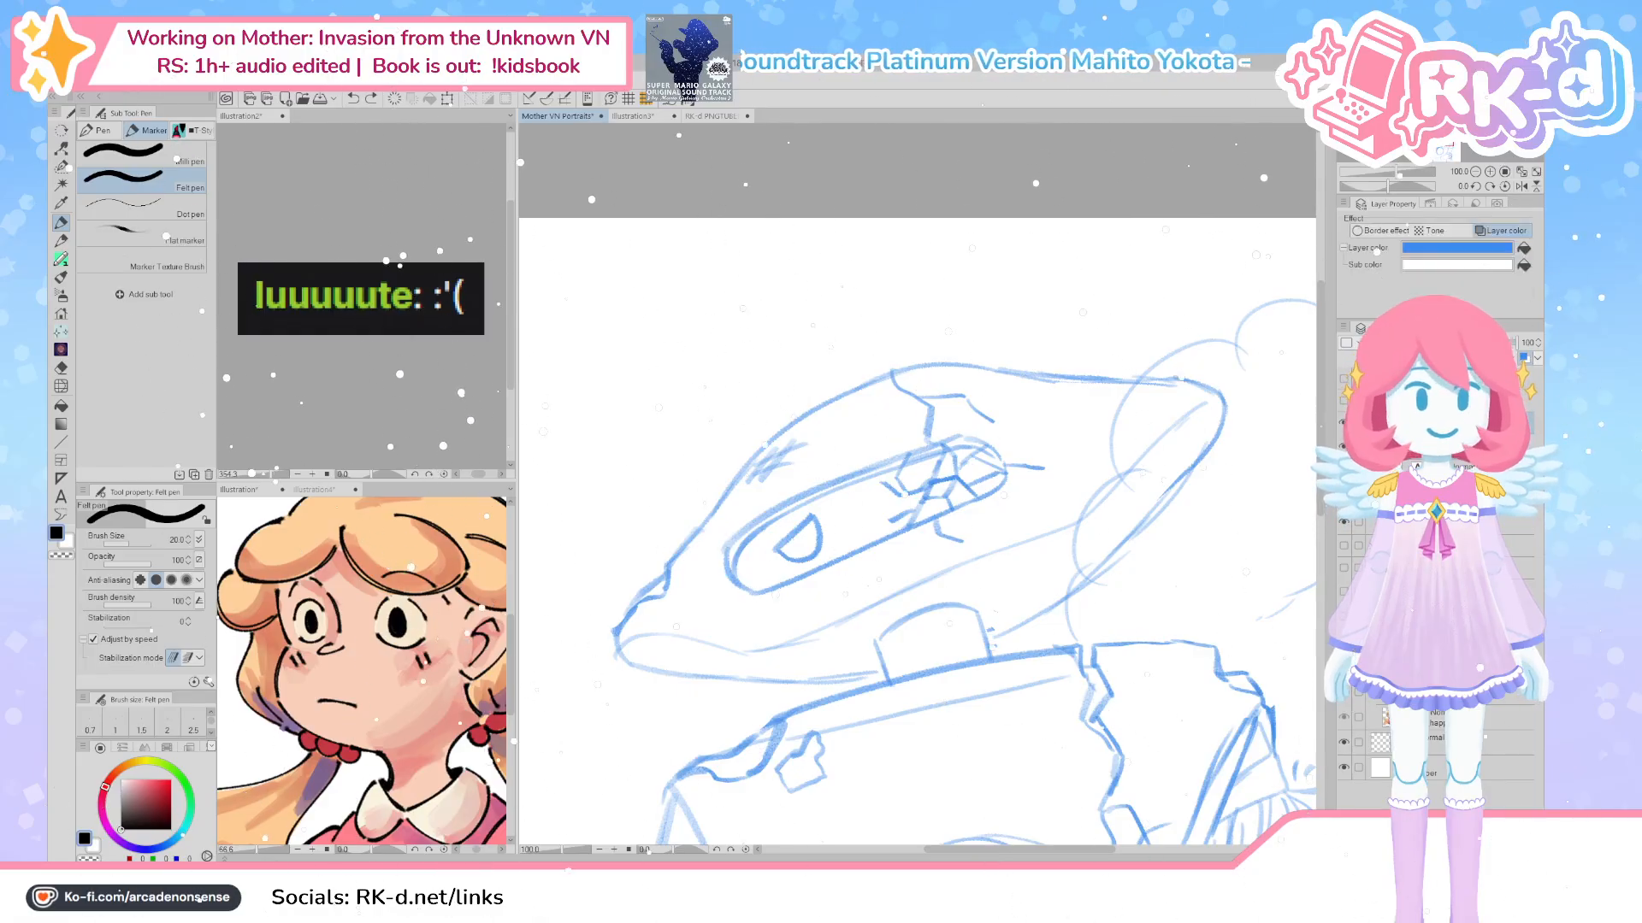
click(1502, 231)
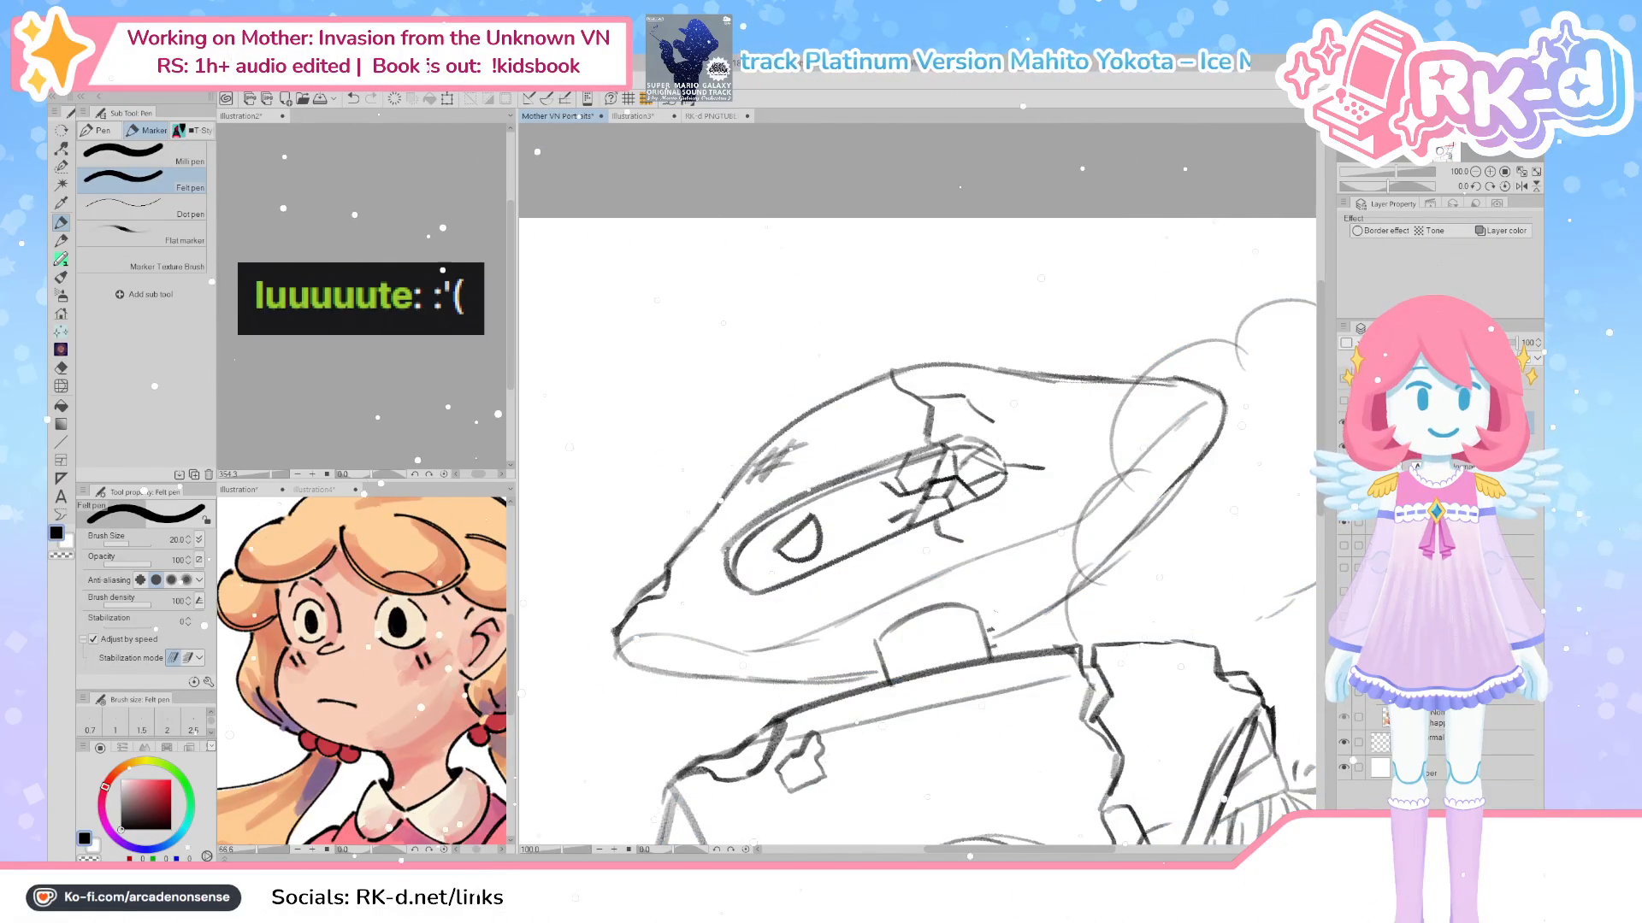
Inspect the layers around the damaged robot sketch by toggling their visibility and selecting them individually
click(1402, 445)
click(1399, 467)
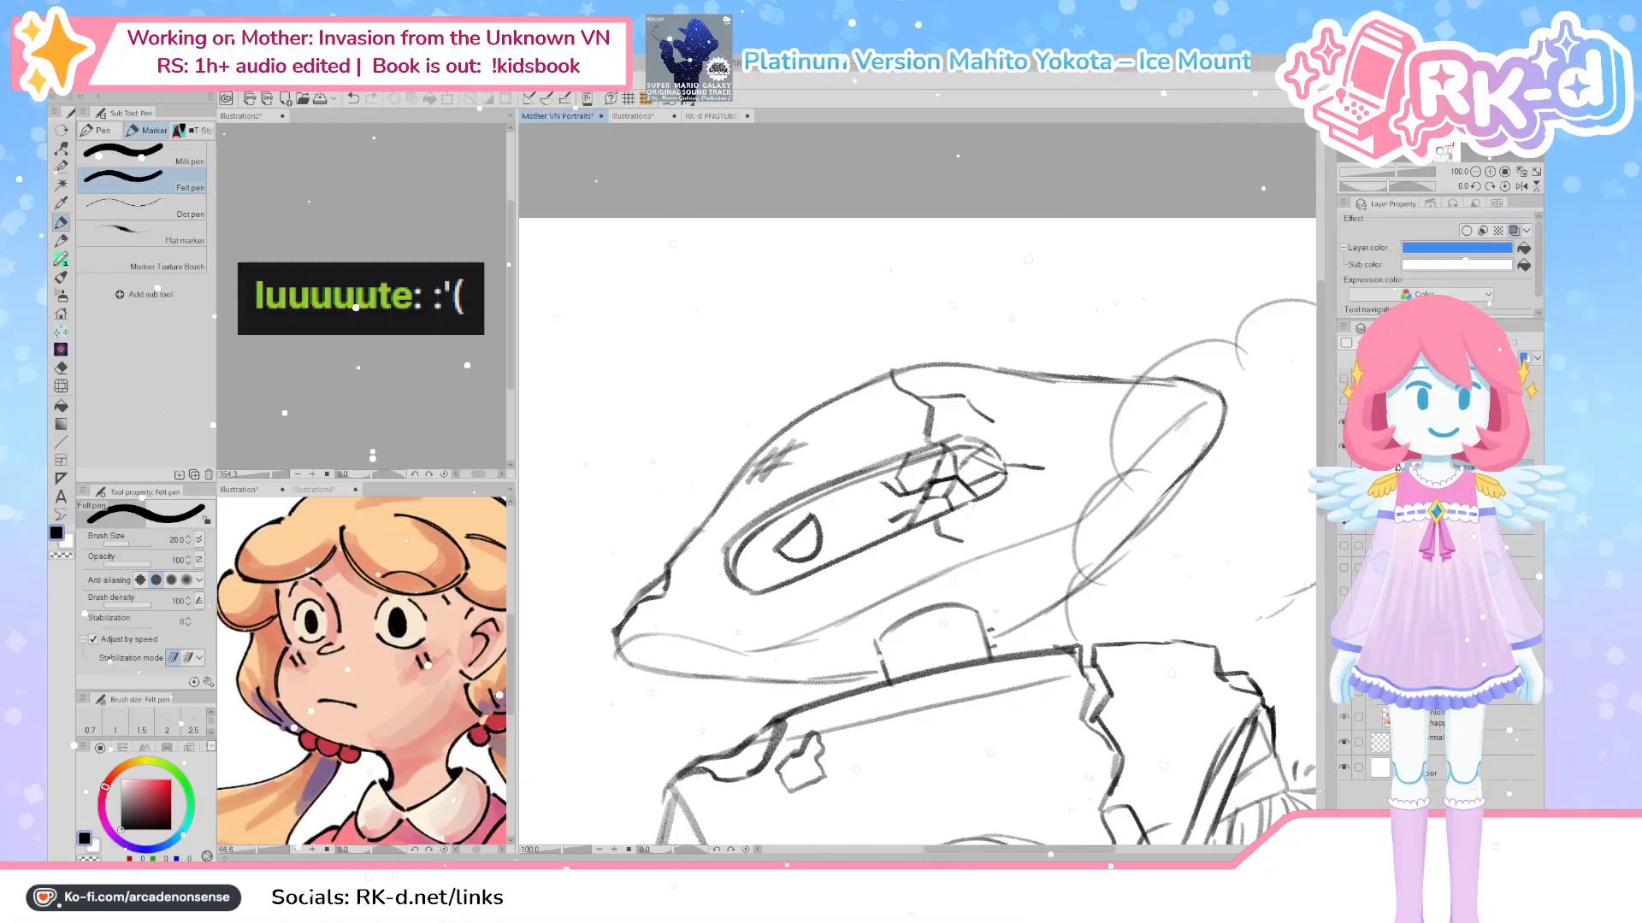
scroll(917, 530, down, 3)
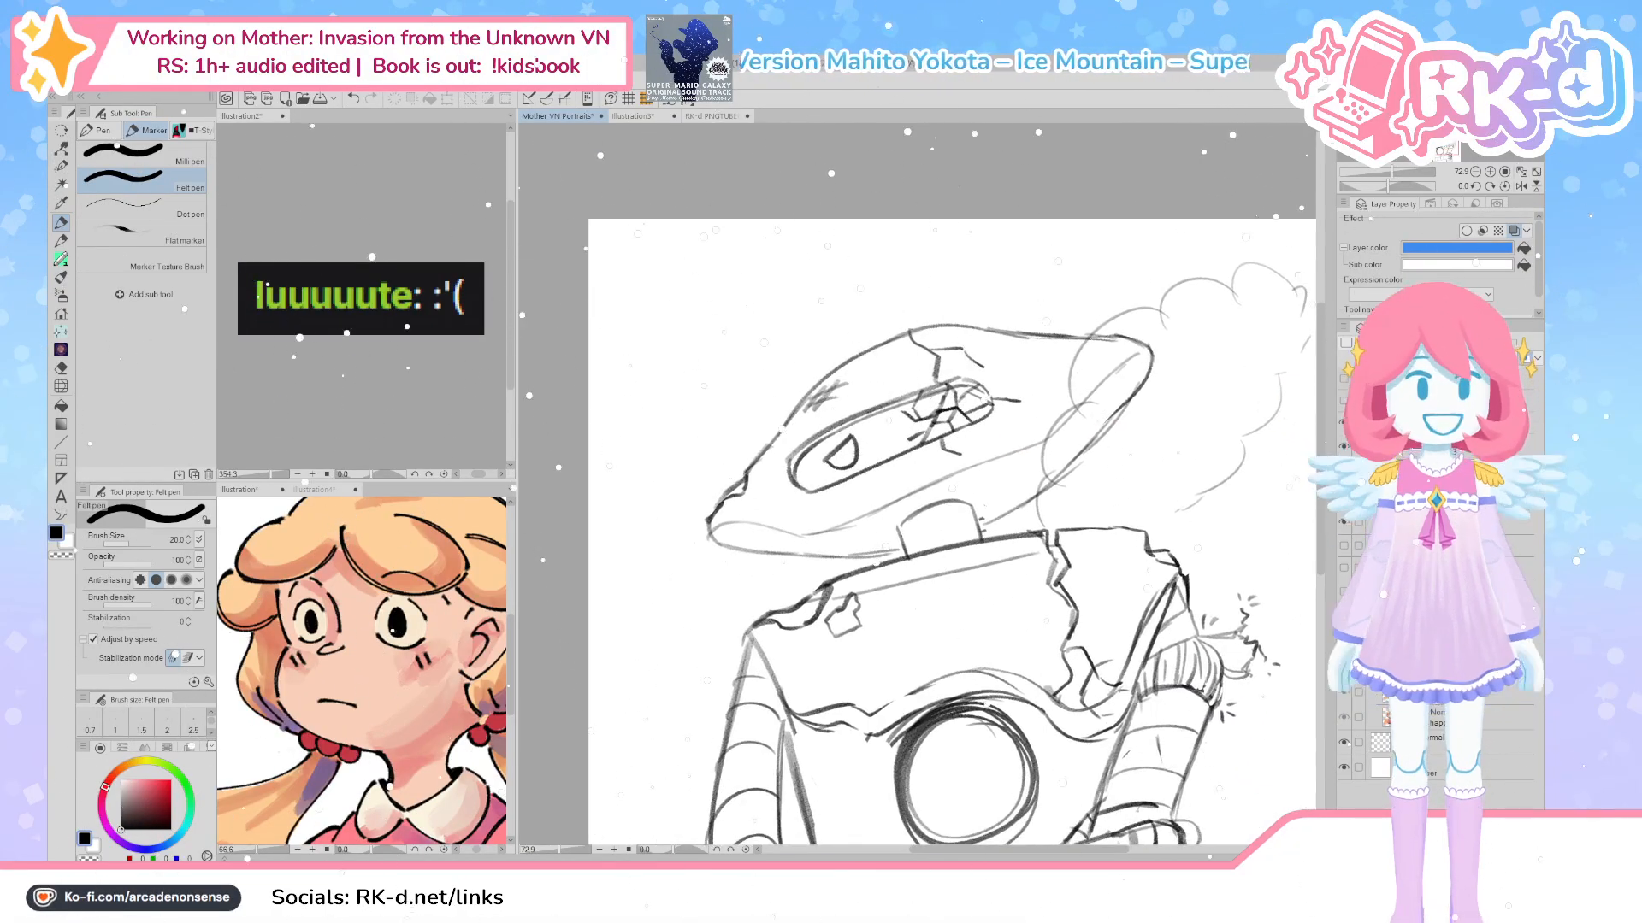
click(1343, 468)
click(1343, 446)
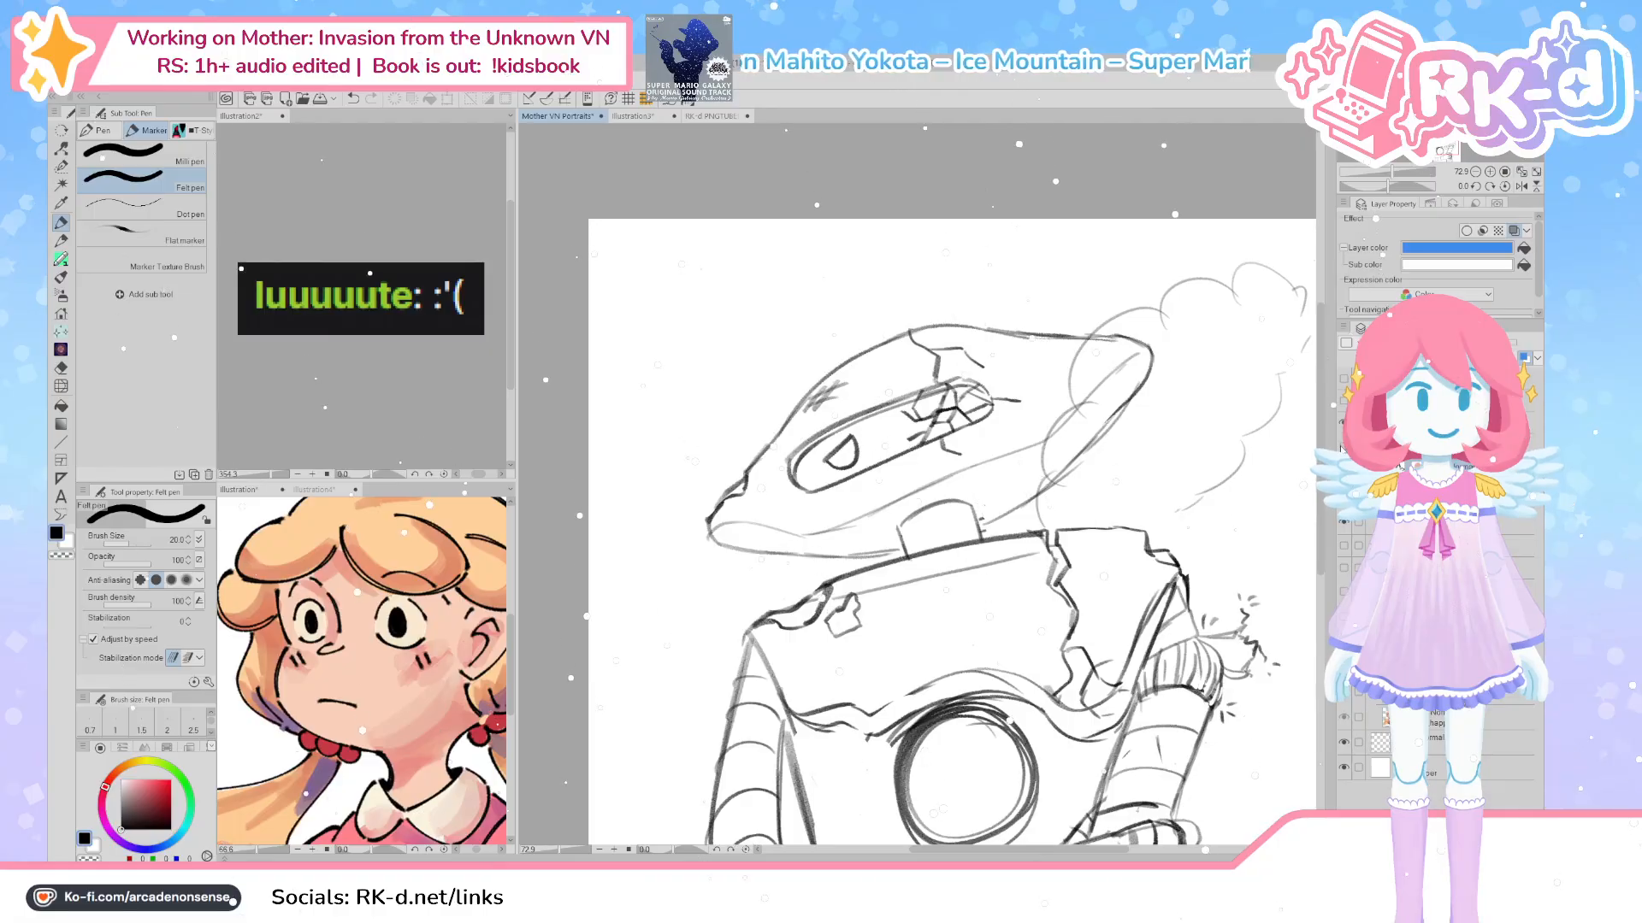
click(1453, 468)
click(1528, 360)
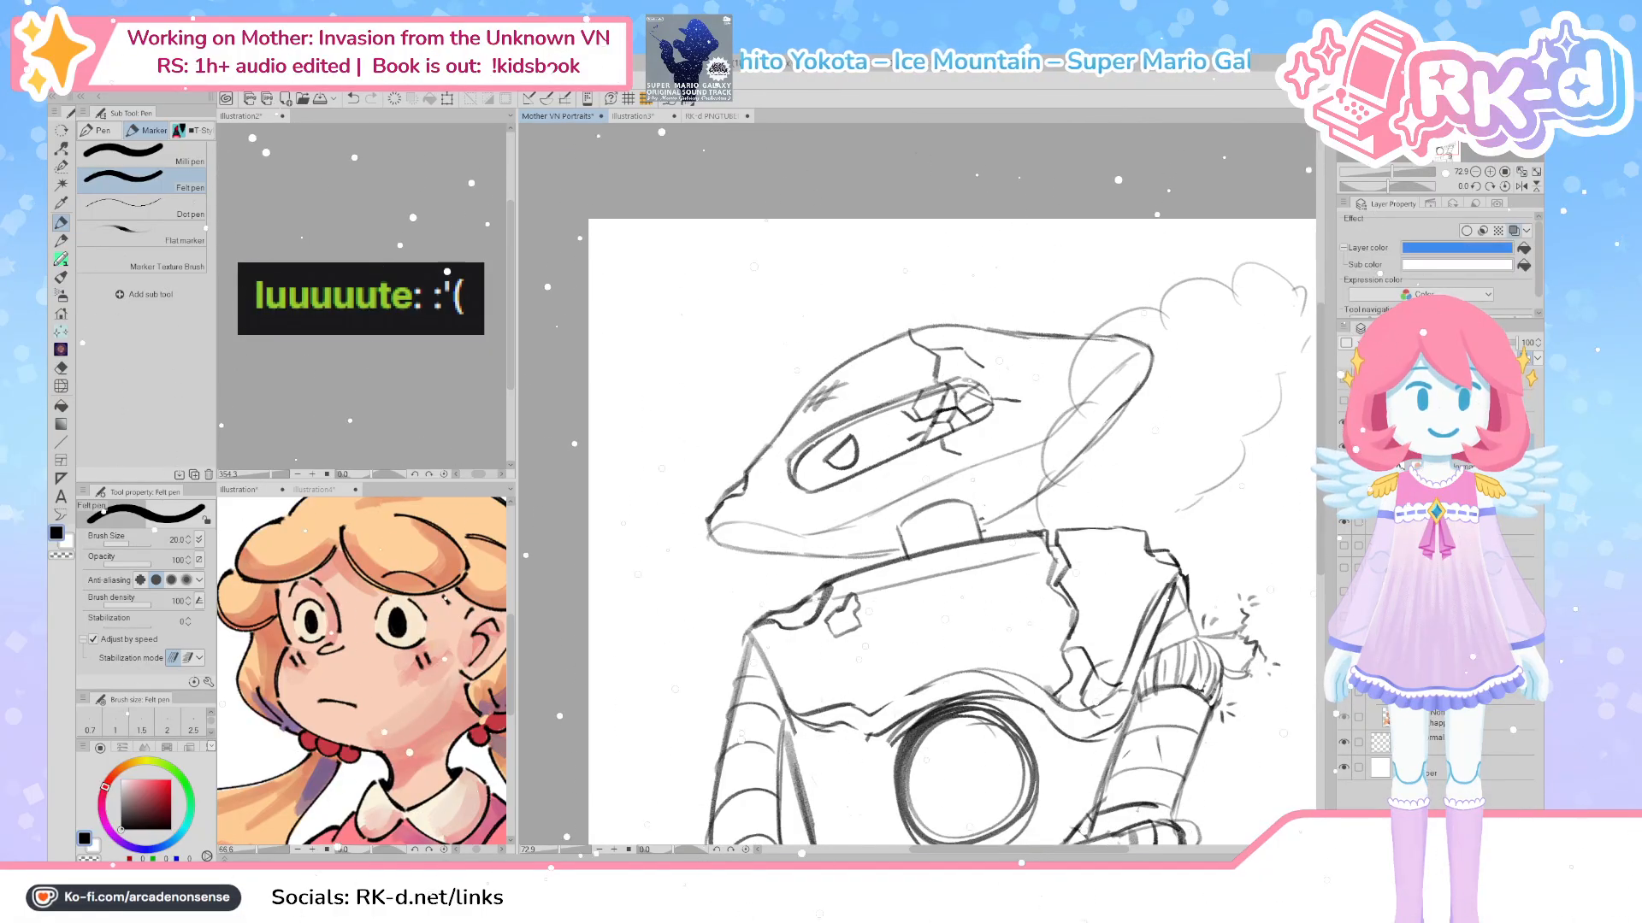
click(1344, 497)
click(1343, 497)
click(1343, 521)
click(1343, 520)
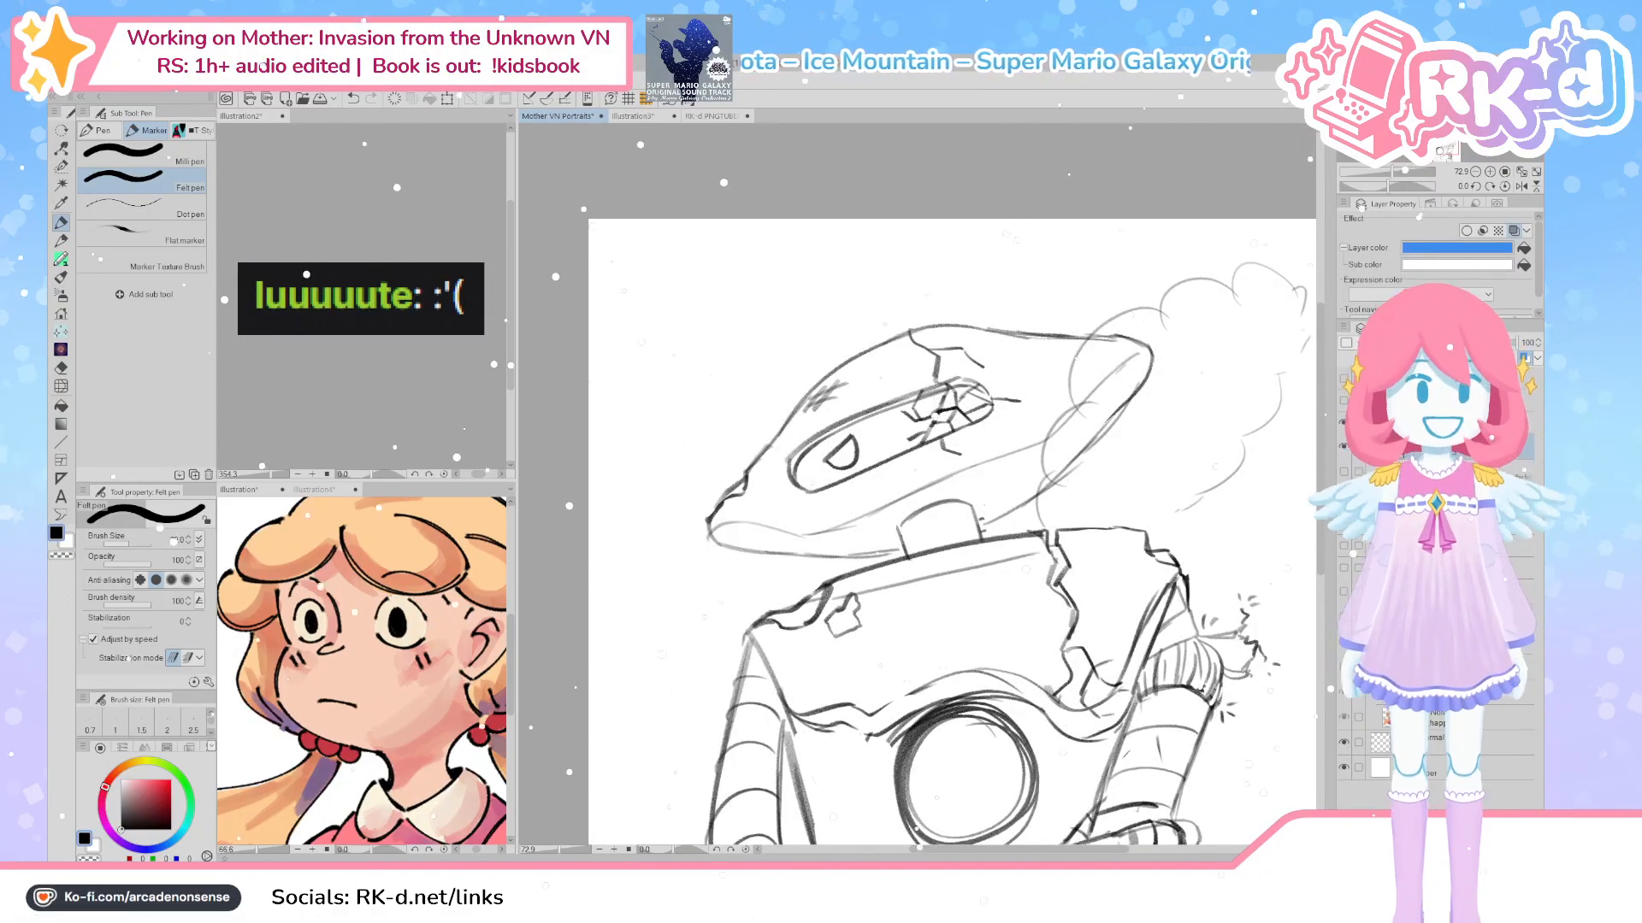
click(1399, 468)
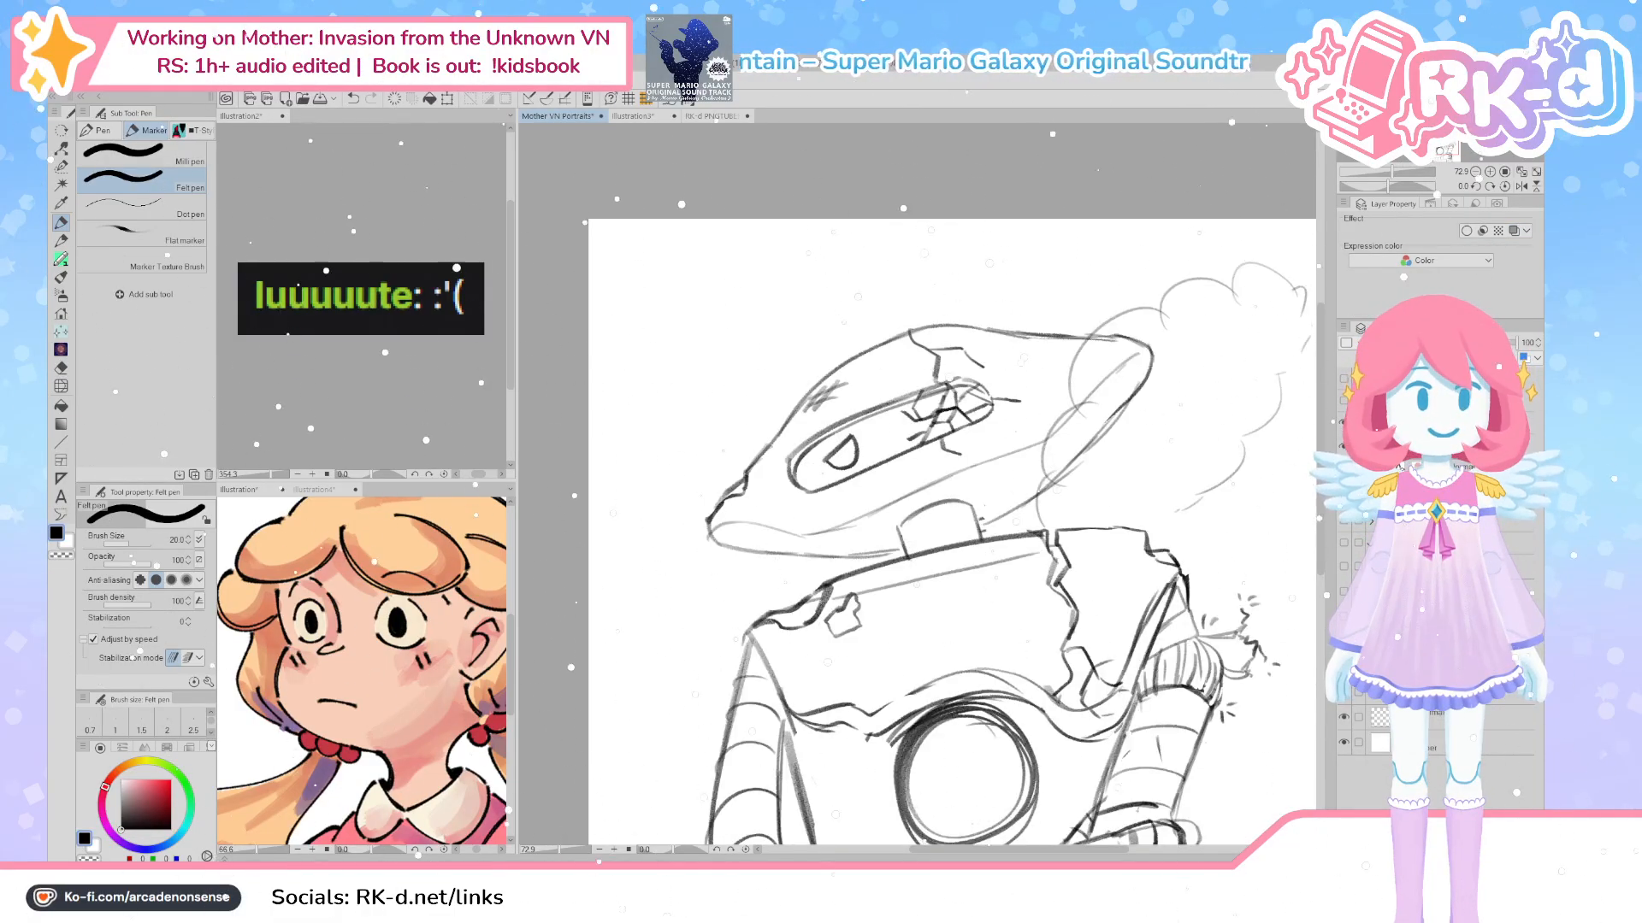
Turn on the blue layer color effect for the damaged robot's sketch layer
click(1525, 359)
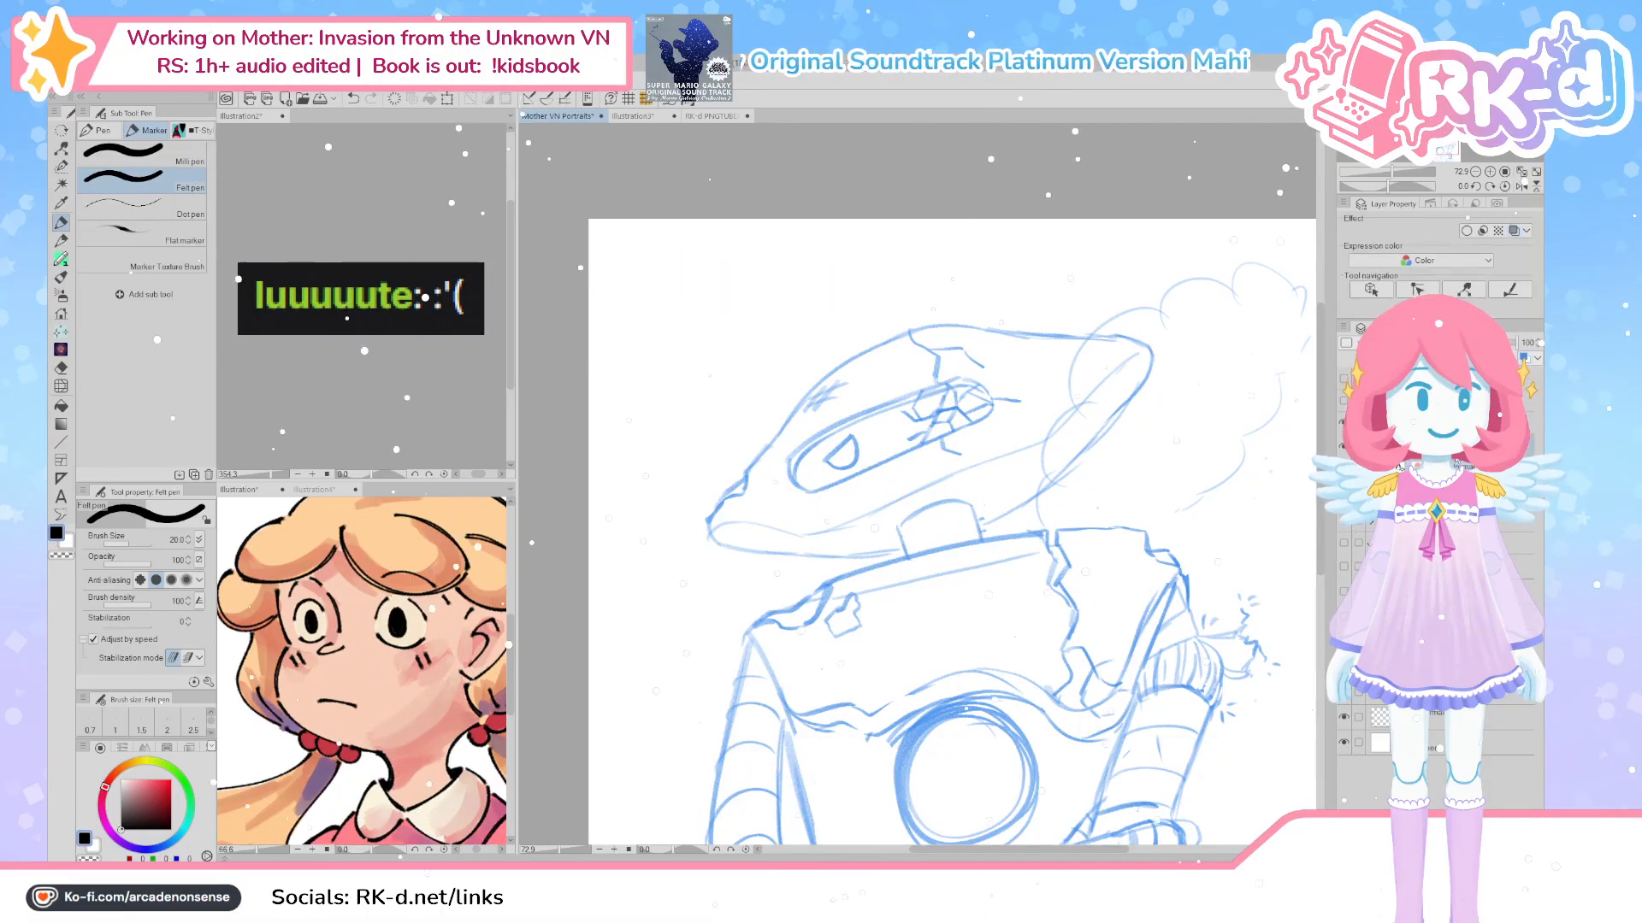
scroll(825, 417, up, 3)
mouse_move(720, 594)
mouse_down()
mouse_move(697, 671)
mouse_move(690, 647)
mouse_up()
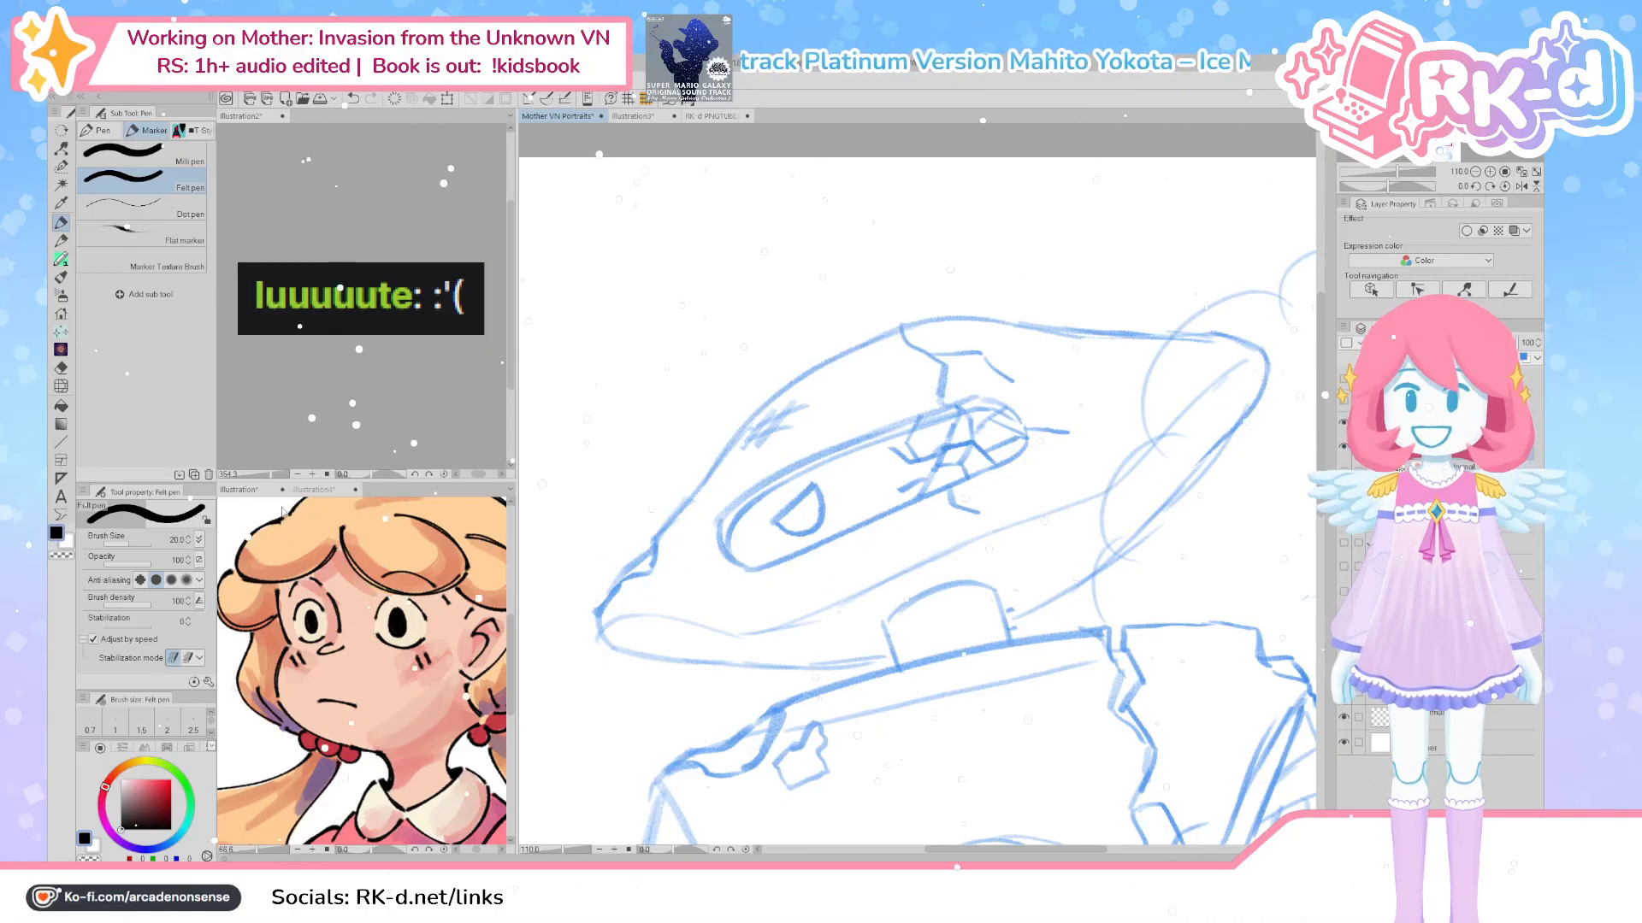
Copy the chat message image into the damaged robot canvas, enlarging and rotating it to fit along the head's visor
click(436, 332)
key(ctrl+a)
click(734, 363)
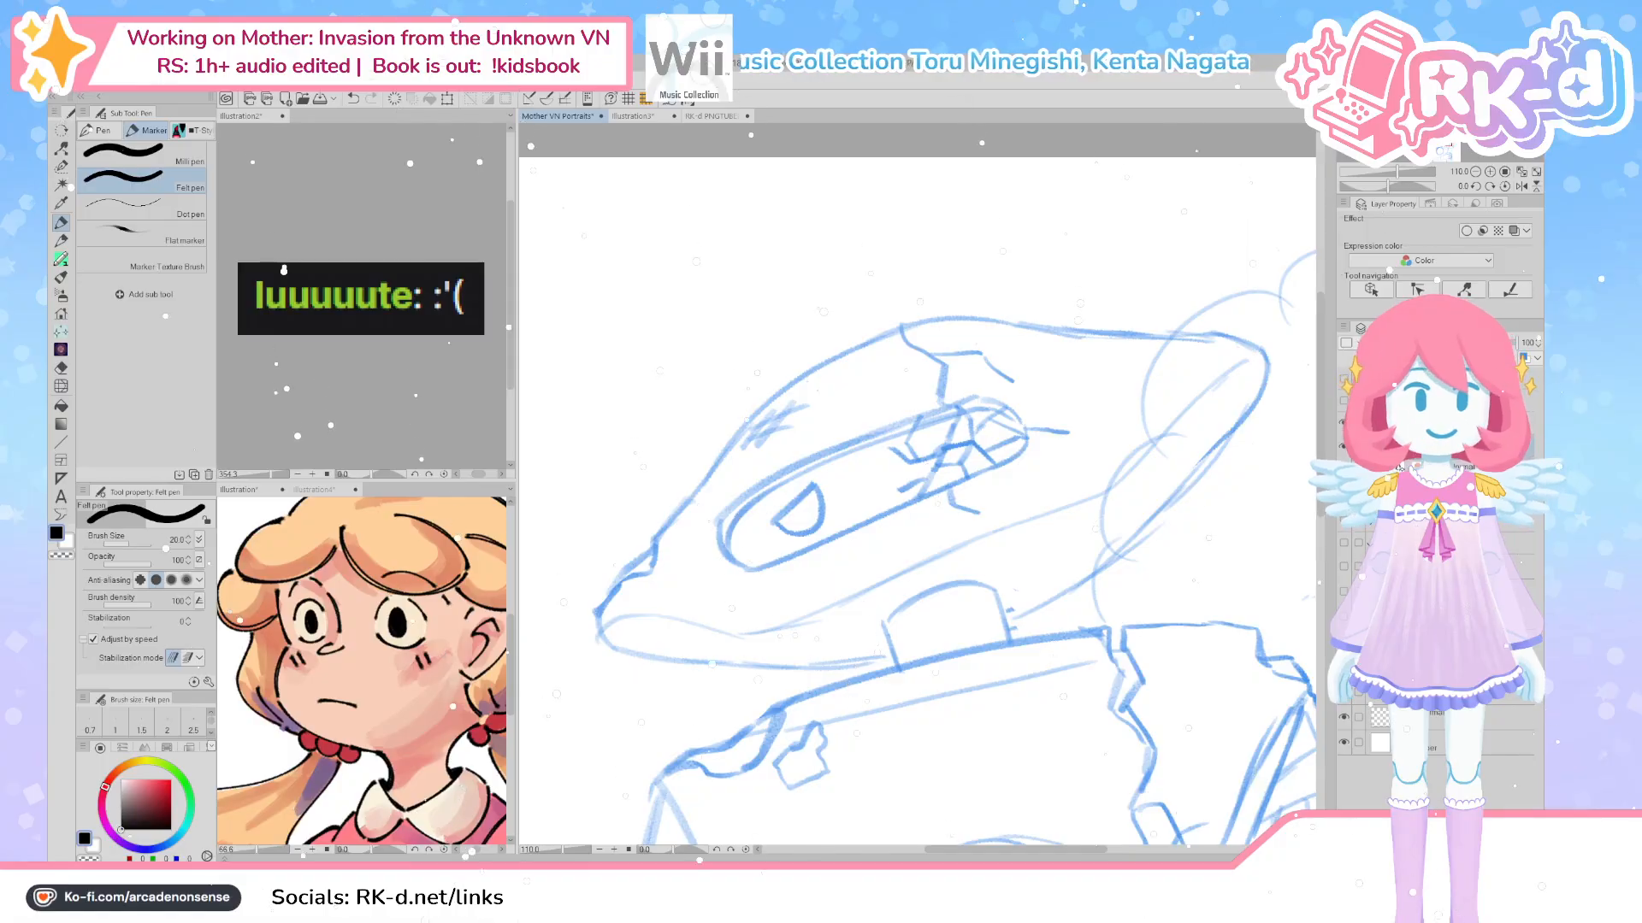
key(ctrl+v)
key(ctrl+t)
scroll(855, 477, down, 3)
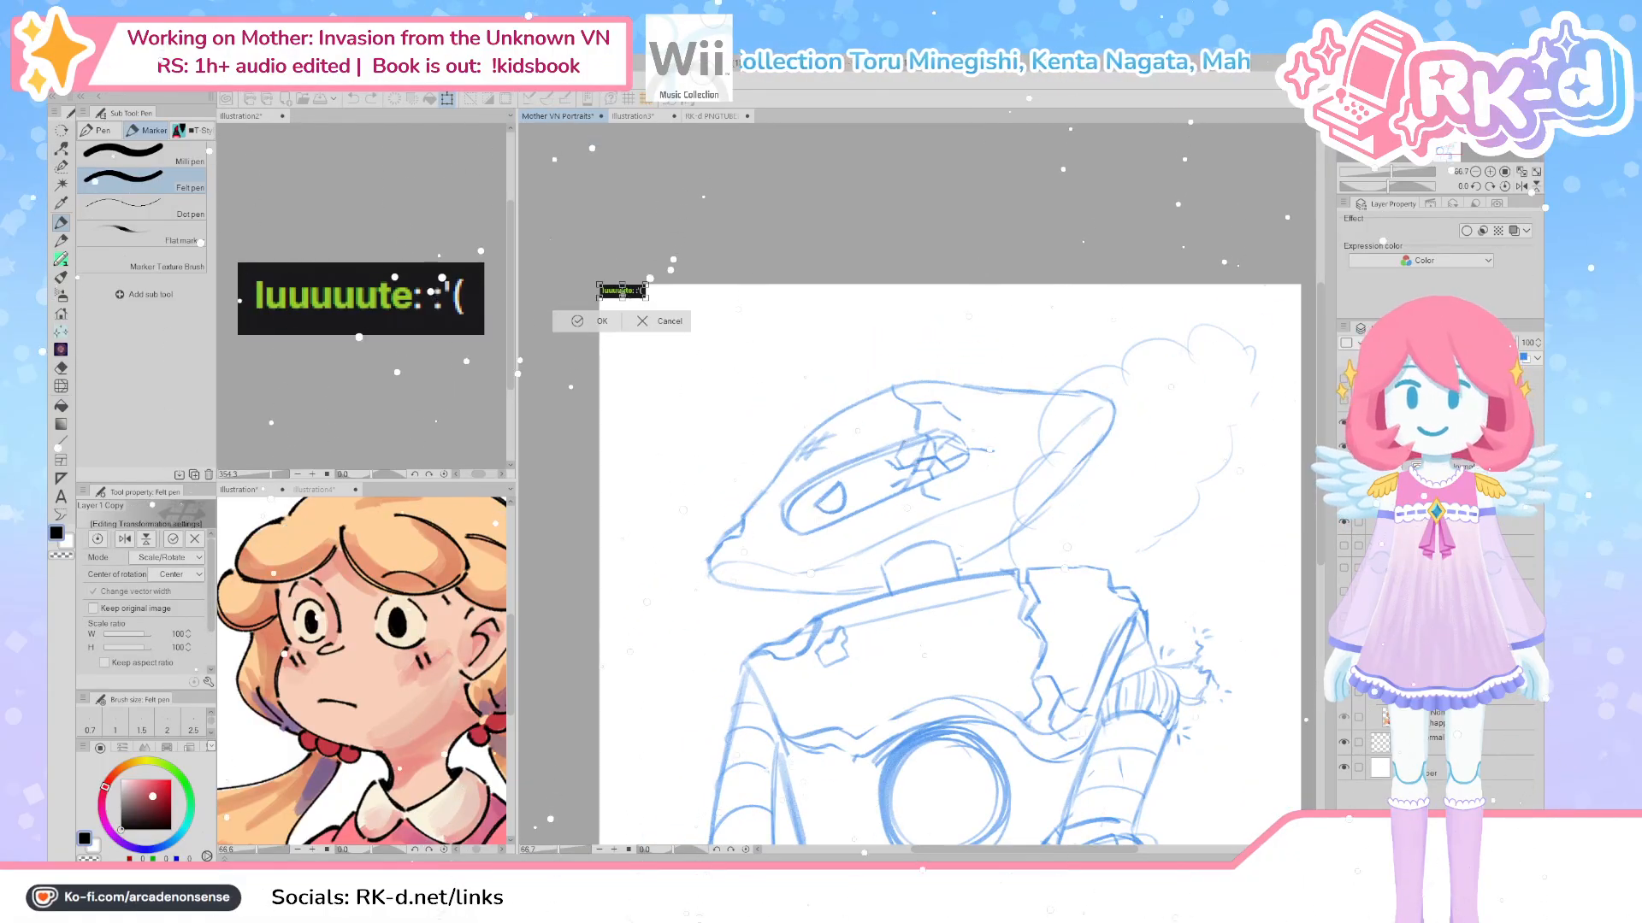
scroll(631, 295, up, 3)
drag(635, 298, 1069, 629)
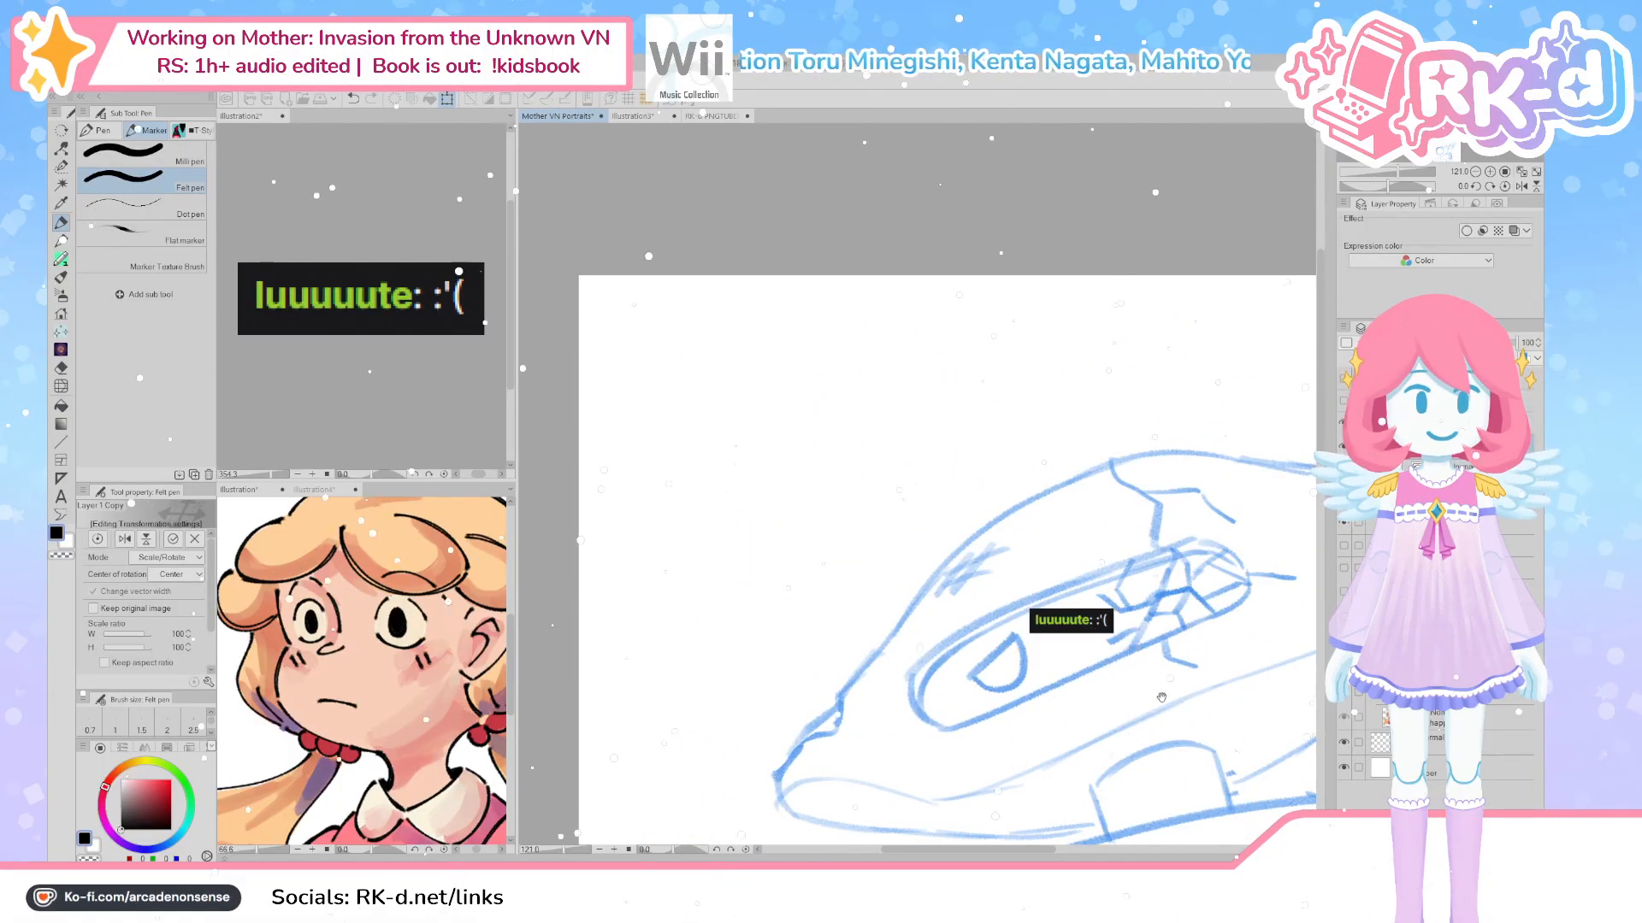
scroll(968, 519, up, 2)
mouse_move(930, 506)
mouse_down()
mouse_move(927, 487)
mouse_move(1070, 395)
mouse_move(1007, 479)
mouse_move(989, 434)
mouse_move(945, 511)
mouse_up()
click(855, 627)
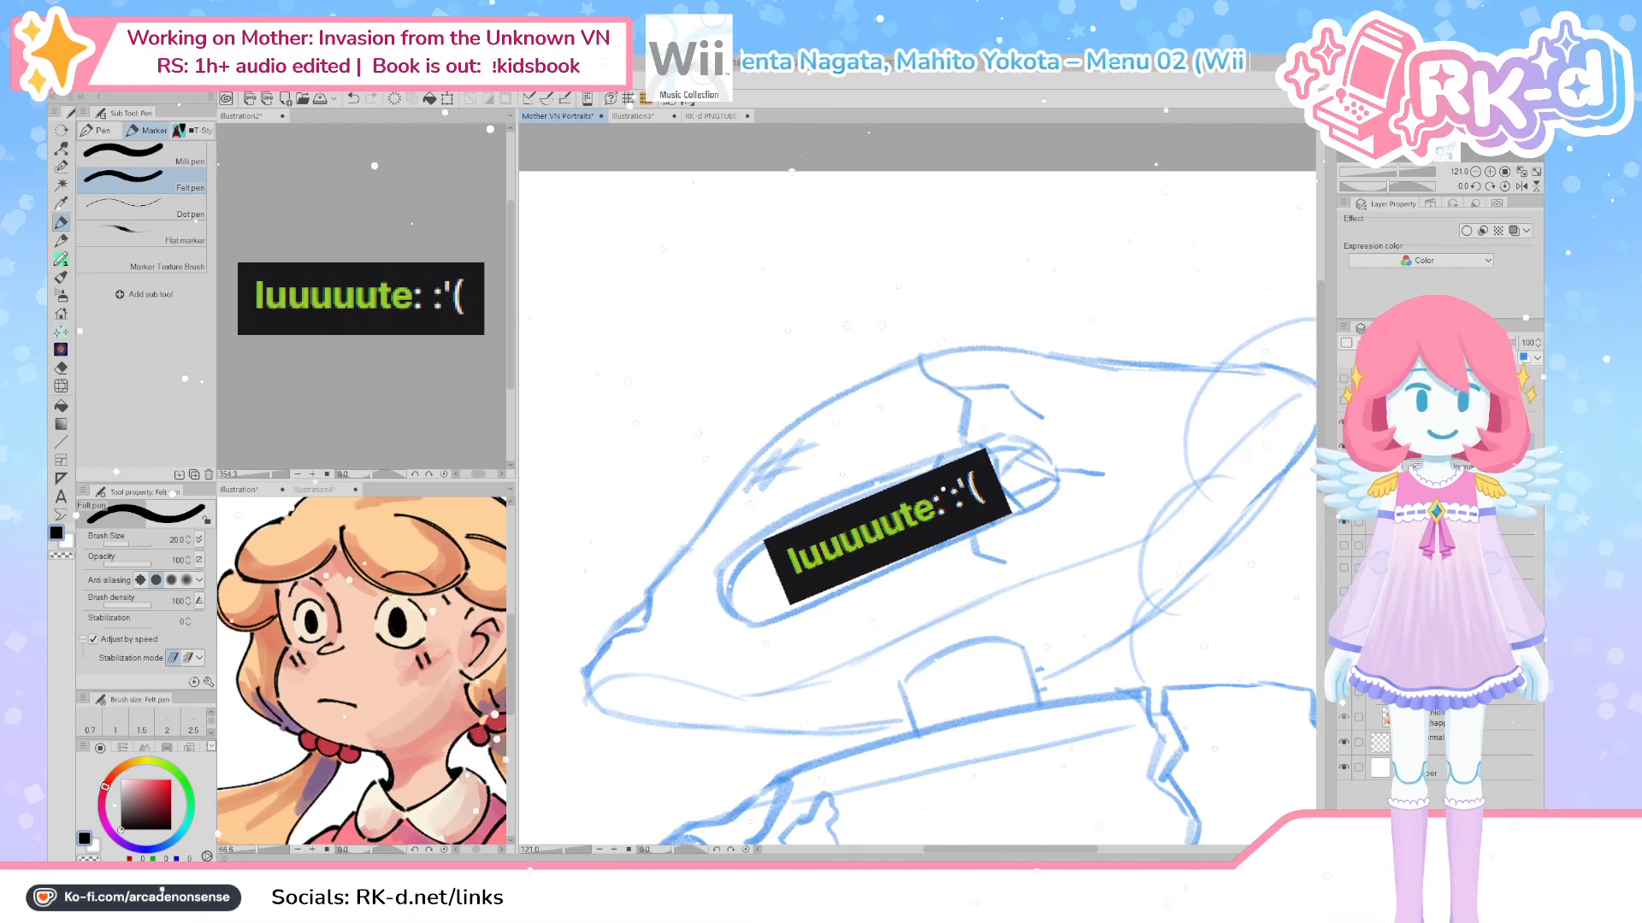
Ink the damaged head's dented front edge and its underside back to the neck with the Felt pen
scroll(826, 530, up, 1)
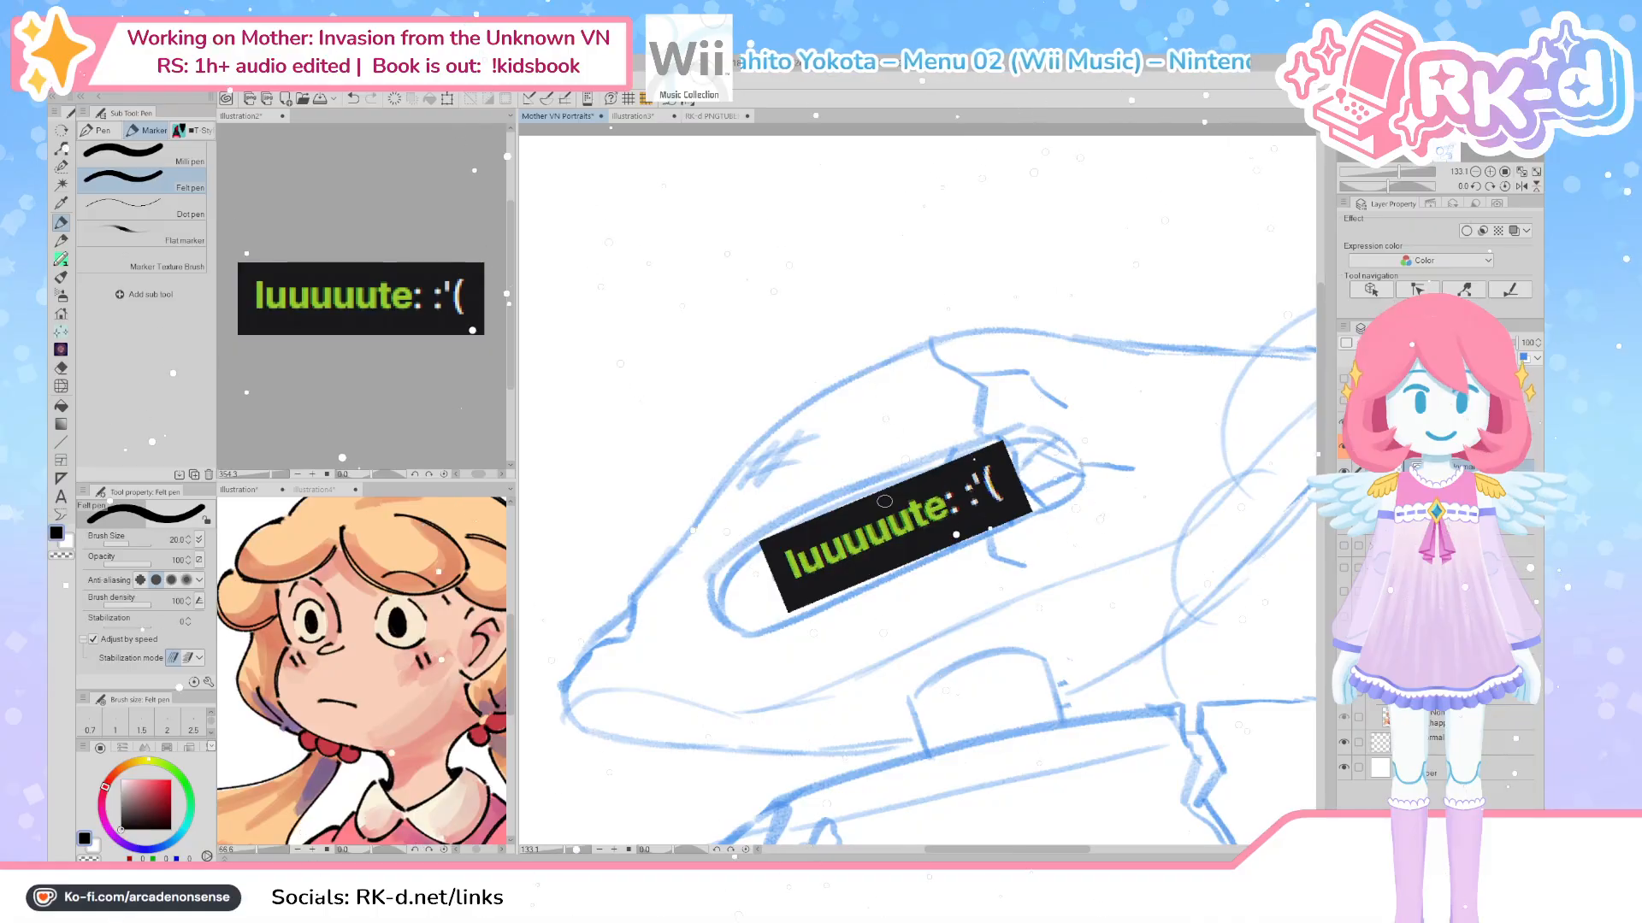
mouse_move(659, 707)
mouse_down()
mouse_move(692, 686)
mouse_move(675, 705)
mouse_move(660, 660)
mouse_move(683, 632)
mouse_up()
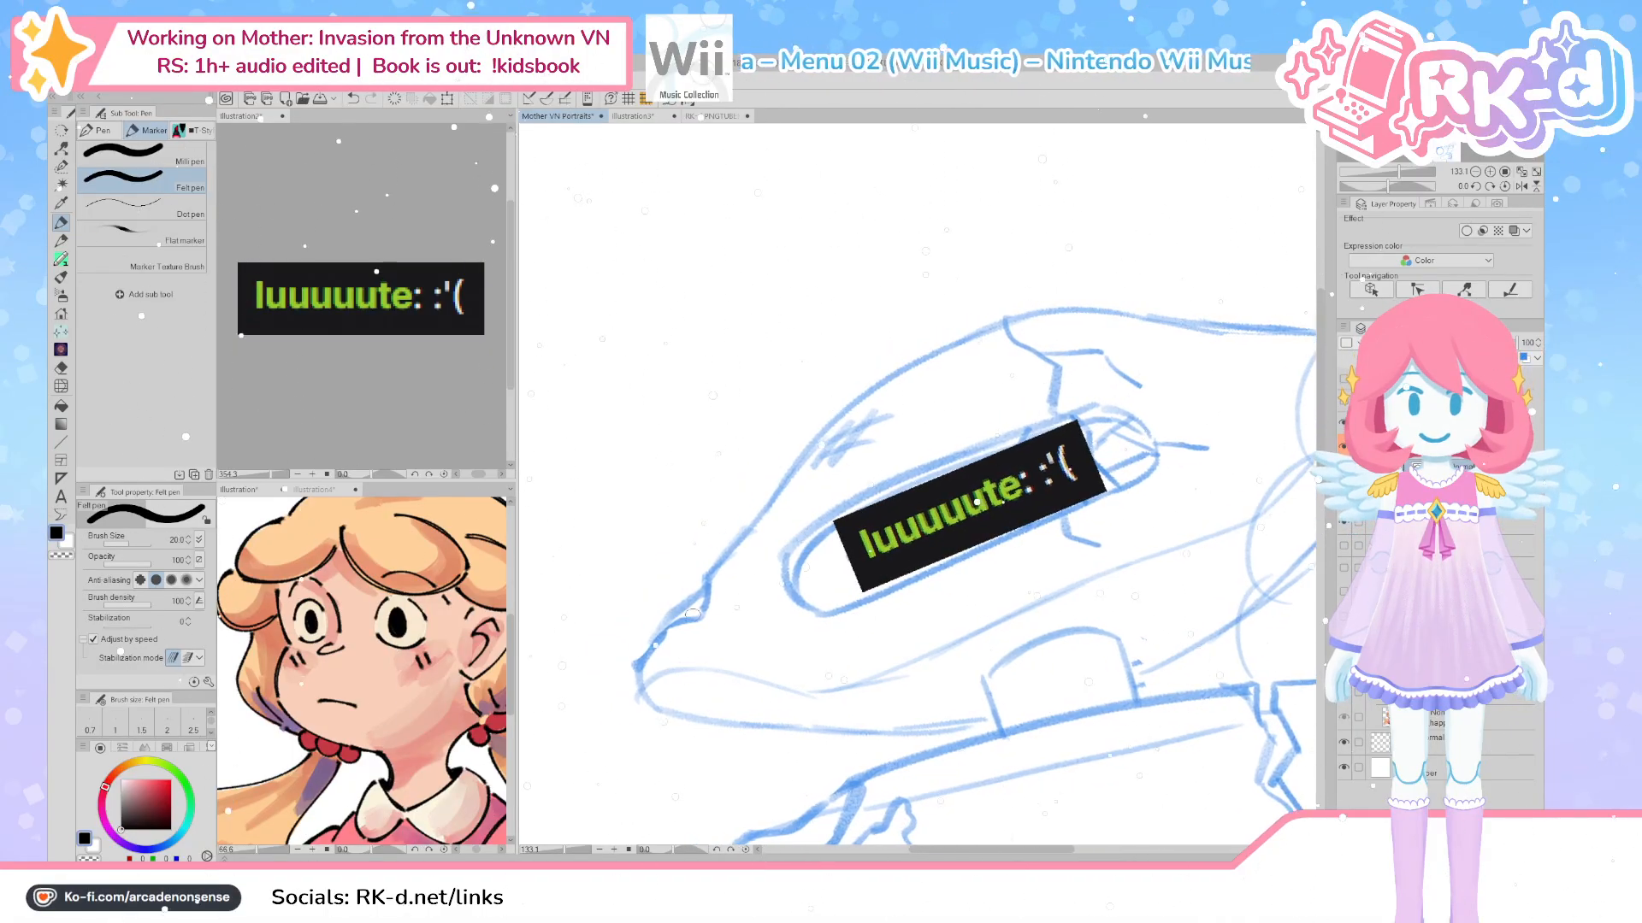
key(ctrl+z)
drag(736, 542, 706, 575)
key(ctrl+z)
mouse_move(769, 497)
mouse_down()
mouse_move(708, 616)
mouse_move(678, 620)
mouse_move(708, 720)
mouse_up()
key(ctrl+z)
key(ctrl+z)
mouse_move(660, 637)
mouse_down()
mouse_move(653, 654)
mouse_move(716, 720)
mouse_up()
key(ctrl+z)
mouse_move(658, 637)
mouse_down()
mouse_move(698, 717)
mouse_move(813, 724)
mouse_up()
key(ctrl+z)
key(ctrl+z)
mouse_move(659, 637)
mouse_down()
mouse_move(831, 733)
mouse_move(1005, 720)
mouse_up()
key(ctrl+z)
drag(851, 732, 1005, 718)
key(ctrl+z)
Ink the dome-shaped neck outline, comparing its shape with the finished red robot
mouse_move(850, 731)
mouse_down()
mouse_move(1015, 706)
mouse_move(932, 745)
mouse_move(916, 684)
mouse_move(993, 647)
mouse_move(1057, 658)
mouse_up()
key(ctrl+z)
mouse_move(913, 682)
mouse_down()
mouse_move(942, 656)
mouse_move(1063, 659)
mouse_up()
click(1343, 547)
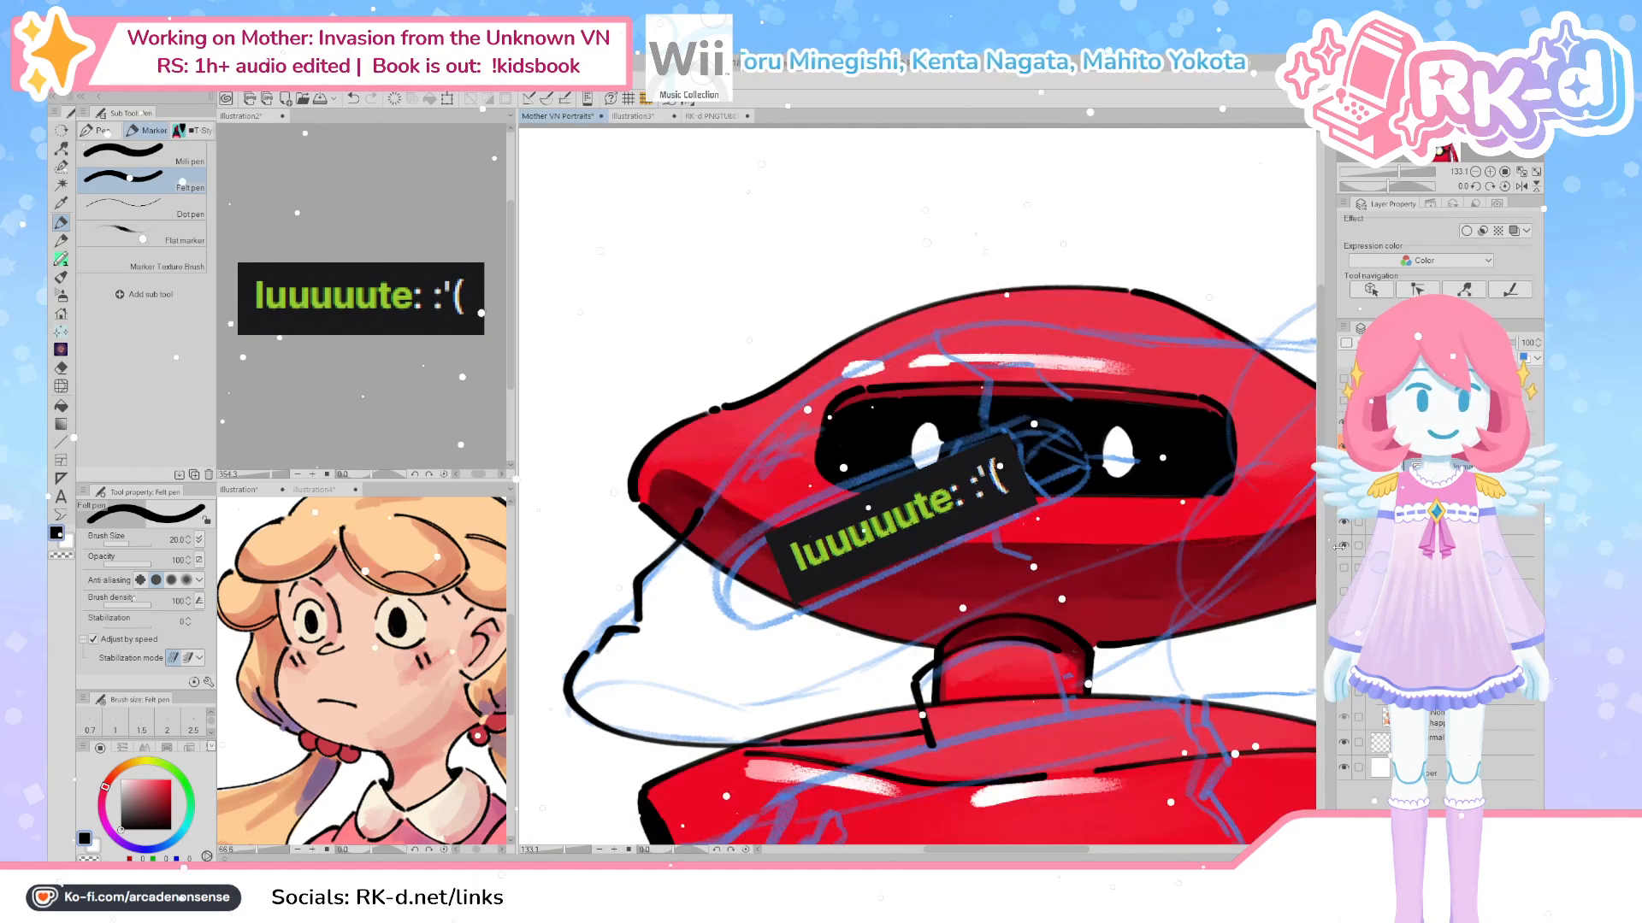
click(1343, 546)
drag(1064, 663, 1076, 708)
key(ctrl+z)
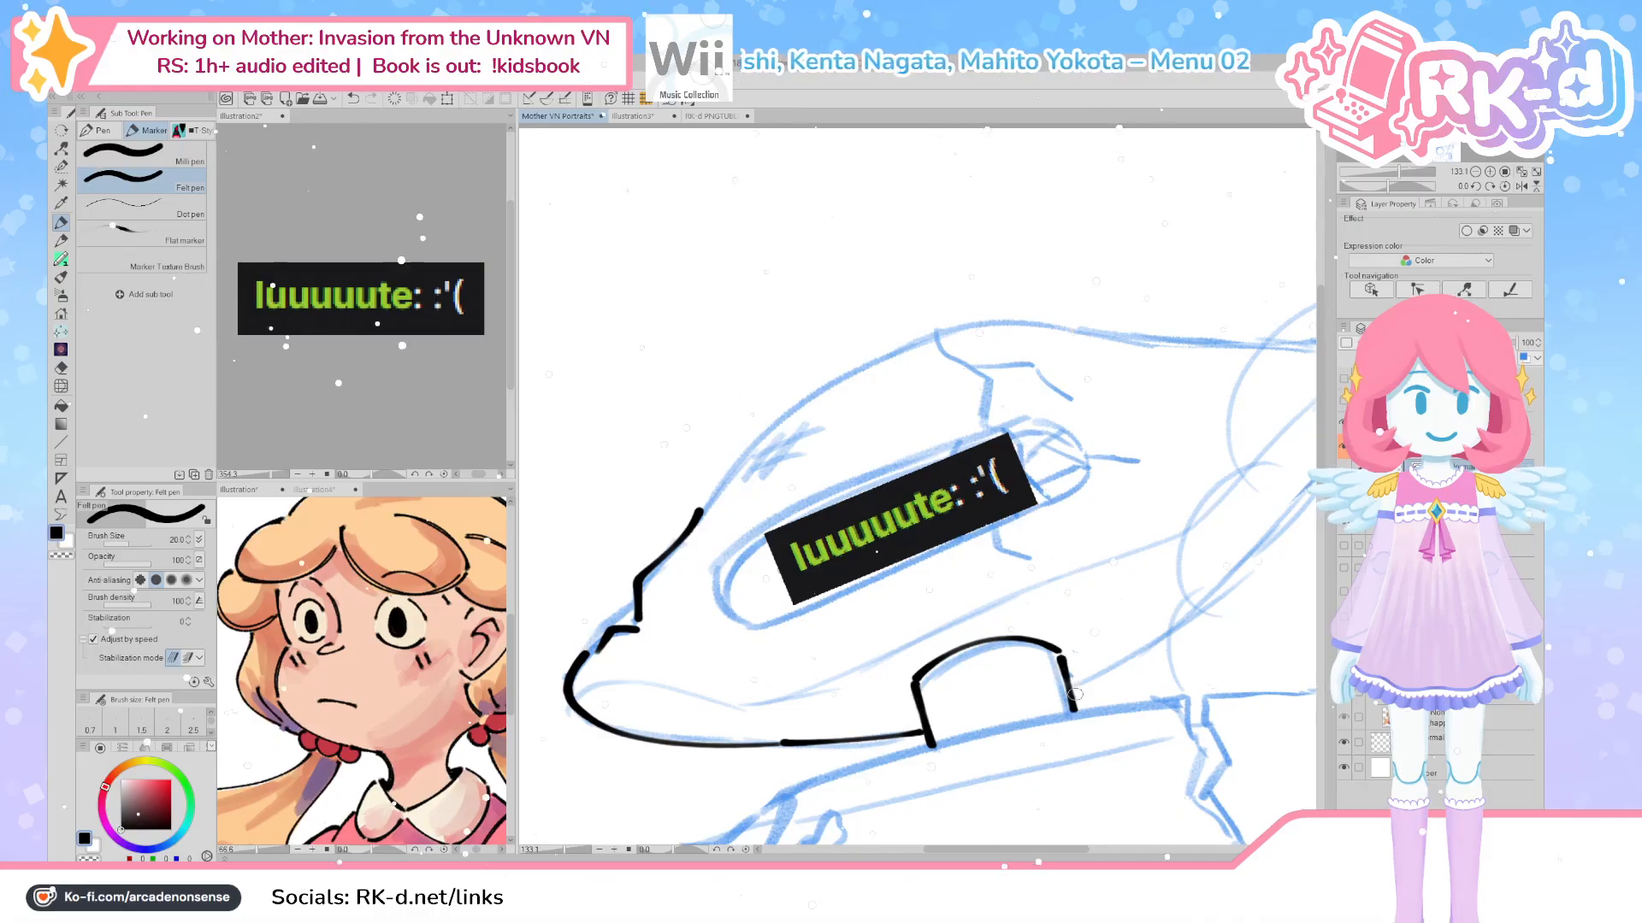
Ink the head's upper front contour from the dented edge up to the crack
mouse_move(812, 575)
mouse_down()
mouse_move(791, 686)
mouse_move(768, 710)
mouse_move(734, 528)
mouse_move(676, 565)
mouse_move(737, 546)
mouse_up()
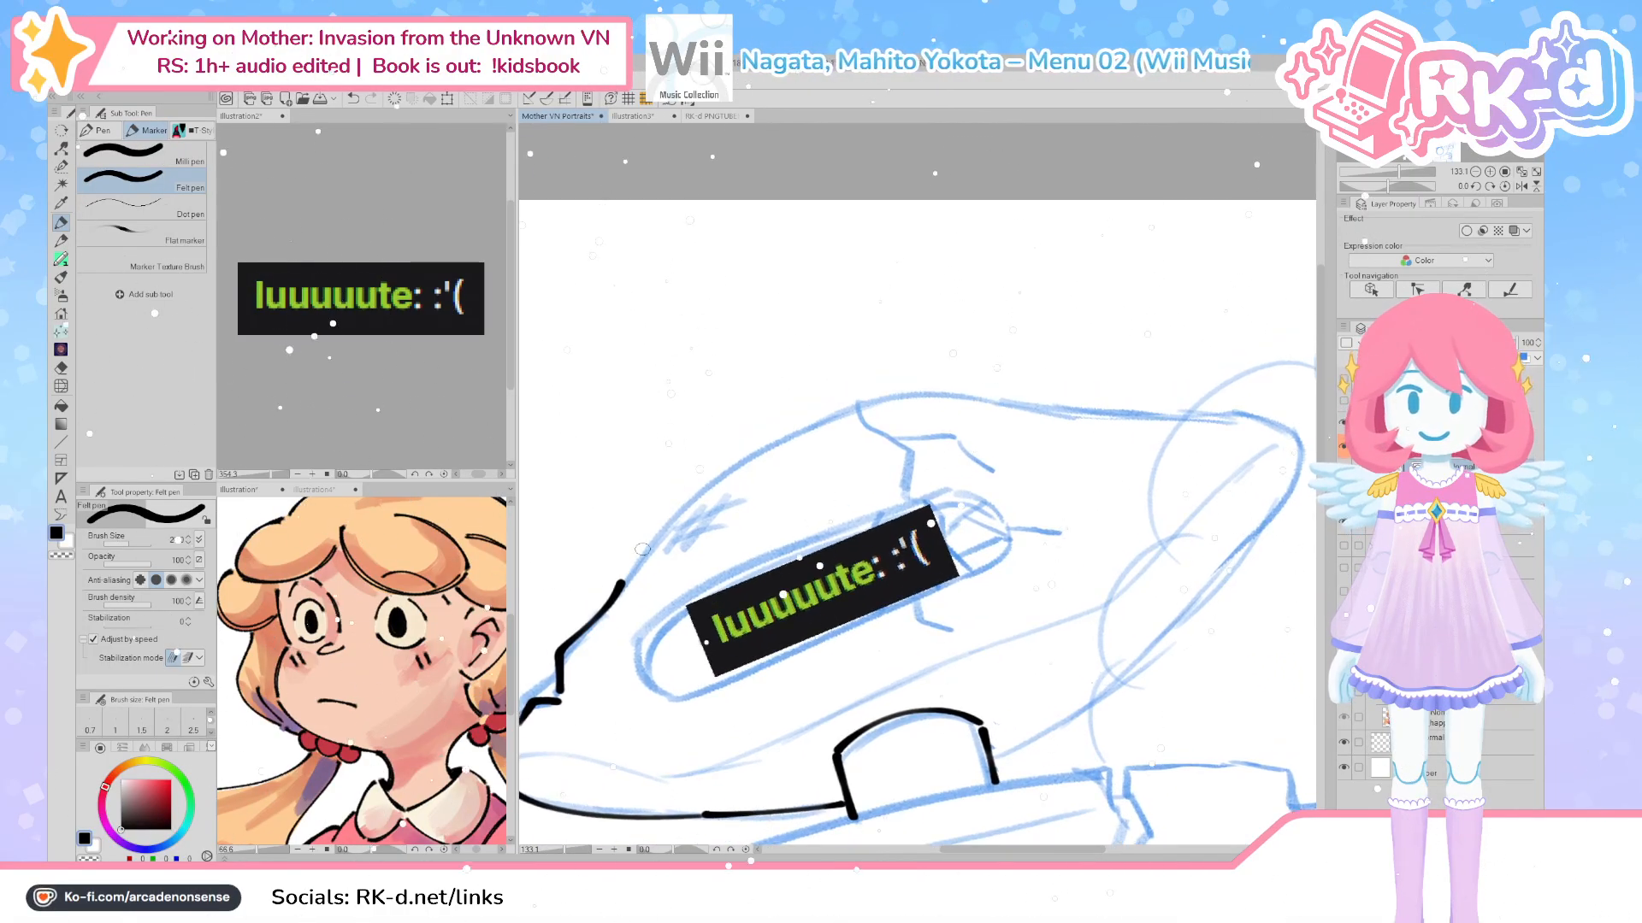
mouse_move(629, 572)
mouse_down()
mouse_move(674, 510)
mouse_move(865, 404)
mouse_up()
key(ctrl+z)
drag(629, 571, 845, 403)
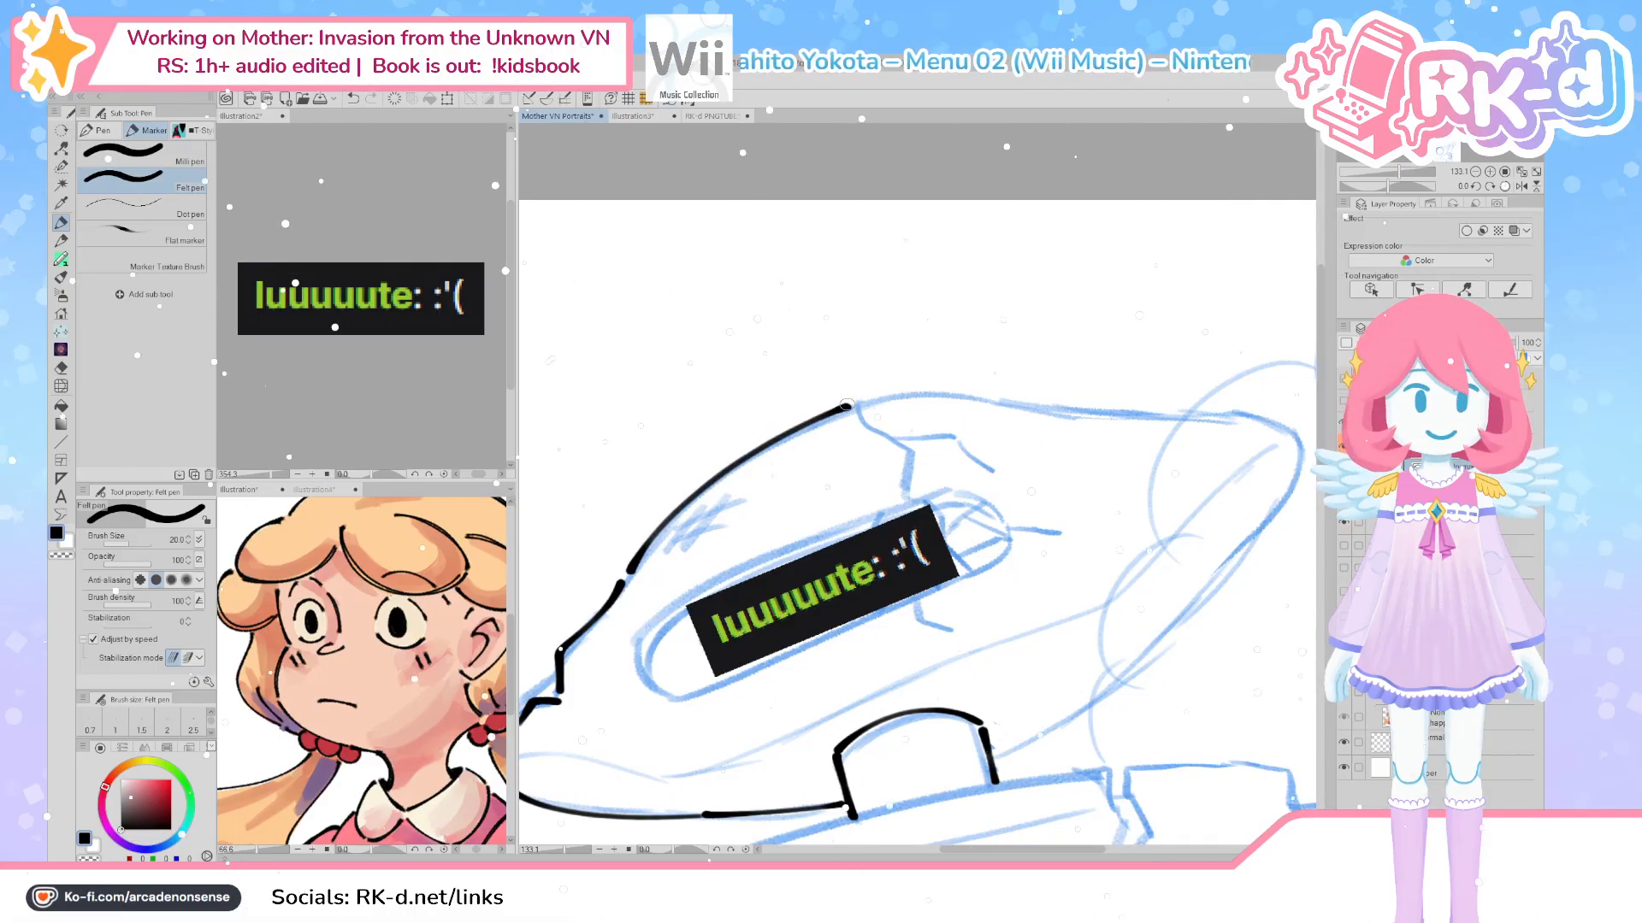
Ink the head's remaining contour from the crack over the top, around the rear tip and down toward the neck
mouse_move(865, 445)
mouse_down()
mouse_move(811, 400)
mouse_move(749, 430)
mouse_up()
mouse_move(889, 744)
mouse_down()
mouse_move(1127, 560)
mouse_move(1195, 417)
mouse_move(930, 722)
mouse_move(1069, 607)
mouse_move(1201, 417)
mouse_up()
key(ctrl+z)
key(ctrl+z)
mouse_move(891, 741)
mouse_down()
mouse_move(1127, 539)
mouse_move(905, 731)
mouse_move(992, 667)
mouse_move(1111, 534)
mouse_move(962, 697)
mouse_move(1073, 591)
mouse_move(1163, 497)
mouse_move(1191, 438)
mouse_move(1159, 404)
mouse_move(786, 369)
mouse_move(751, 408)
mouse_move(796, 469)
mouse_up()
key(ctrl+z)
key(ctrl+z)
key(ctrl+z)
Ink the branching crack on top of the head and the crosshatched scratch marks above the visor
mouse_move(778, 413)
mouse_down()
mouse_move(802, 462)
mouse_move(790, 481)
mouse_up()
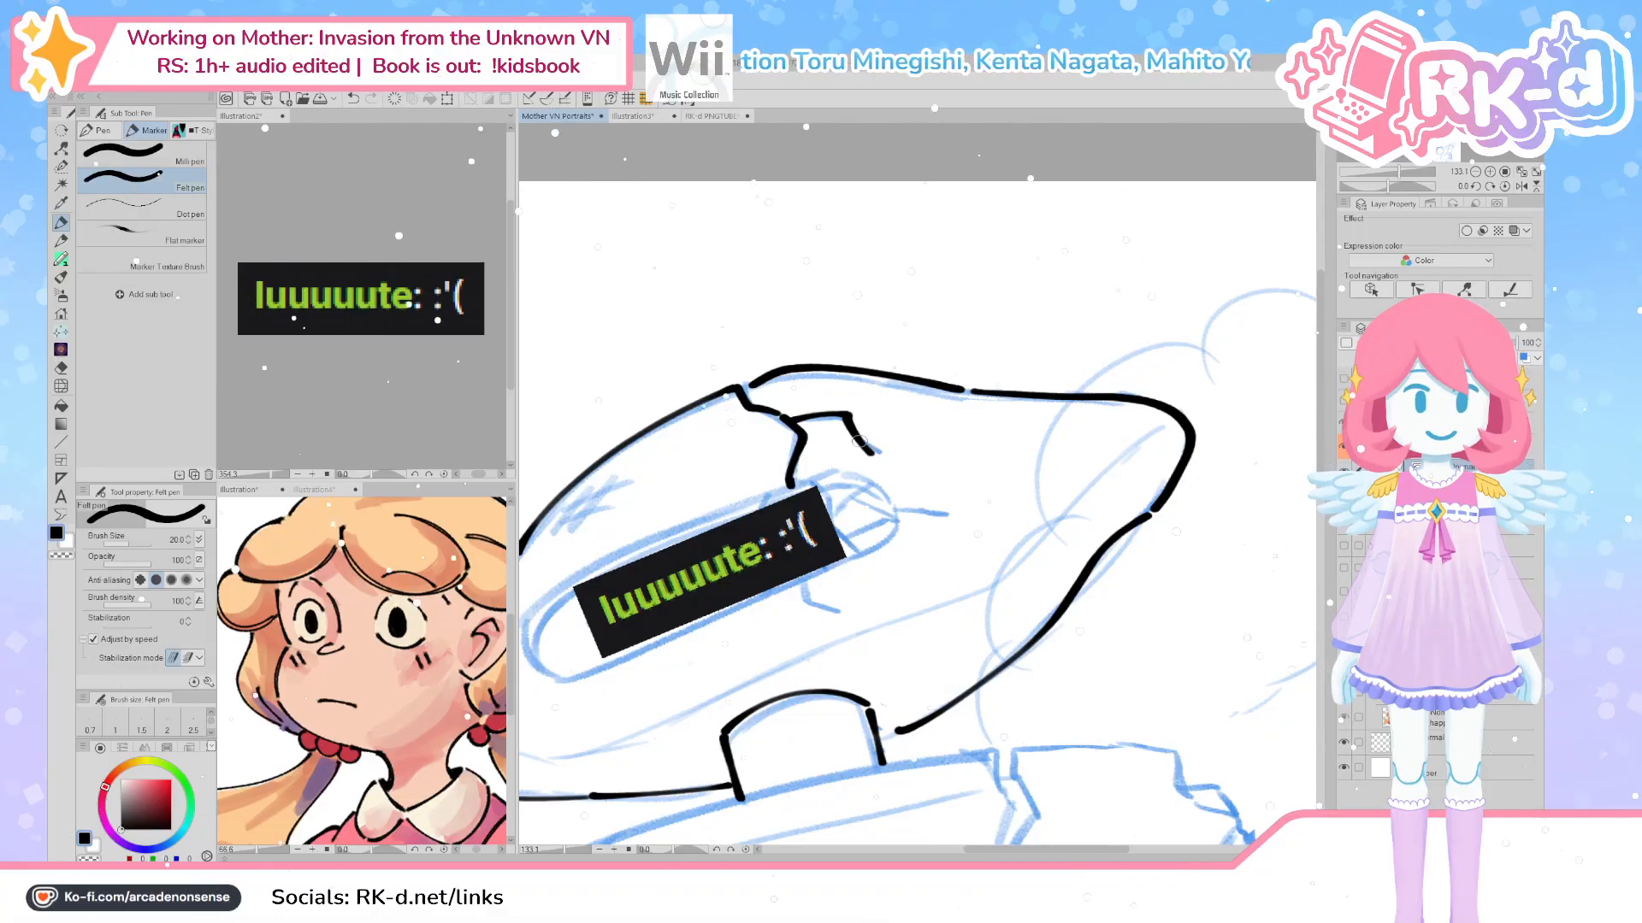
mouse_move(787, 419)
mouse_down()
mouse_move(855, 424)
mouse_move(894, 458)
mouse_move(913, 439)
mouse_up()
drag(769, 652, 913, 681)
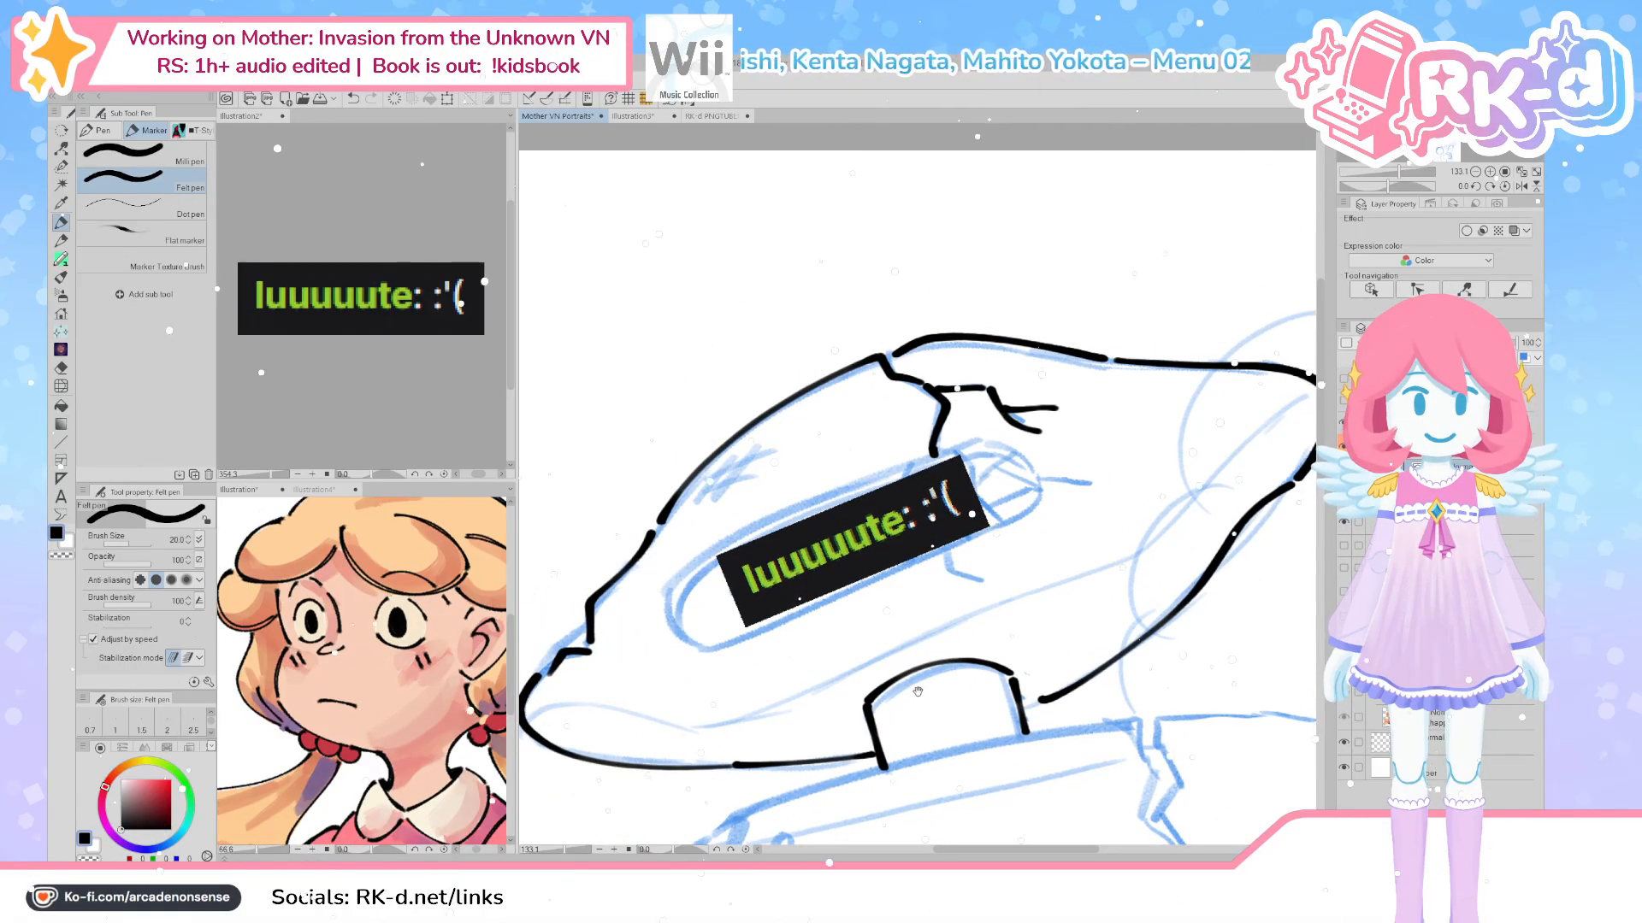
mouse_move(704, 550)
mouse_down()
mouse_move(727, 611)
mouse_move(769, 476)
mouse_move(727, 540)
mouse_up()
mouse_move(771, 486)
mouse_down()
mouse_move(742, 533)
mouse_move(765, 502)
mouse_move(757, 521)
mouse_move(799, 510)
mouse_up()
key(ctrl+z)
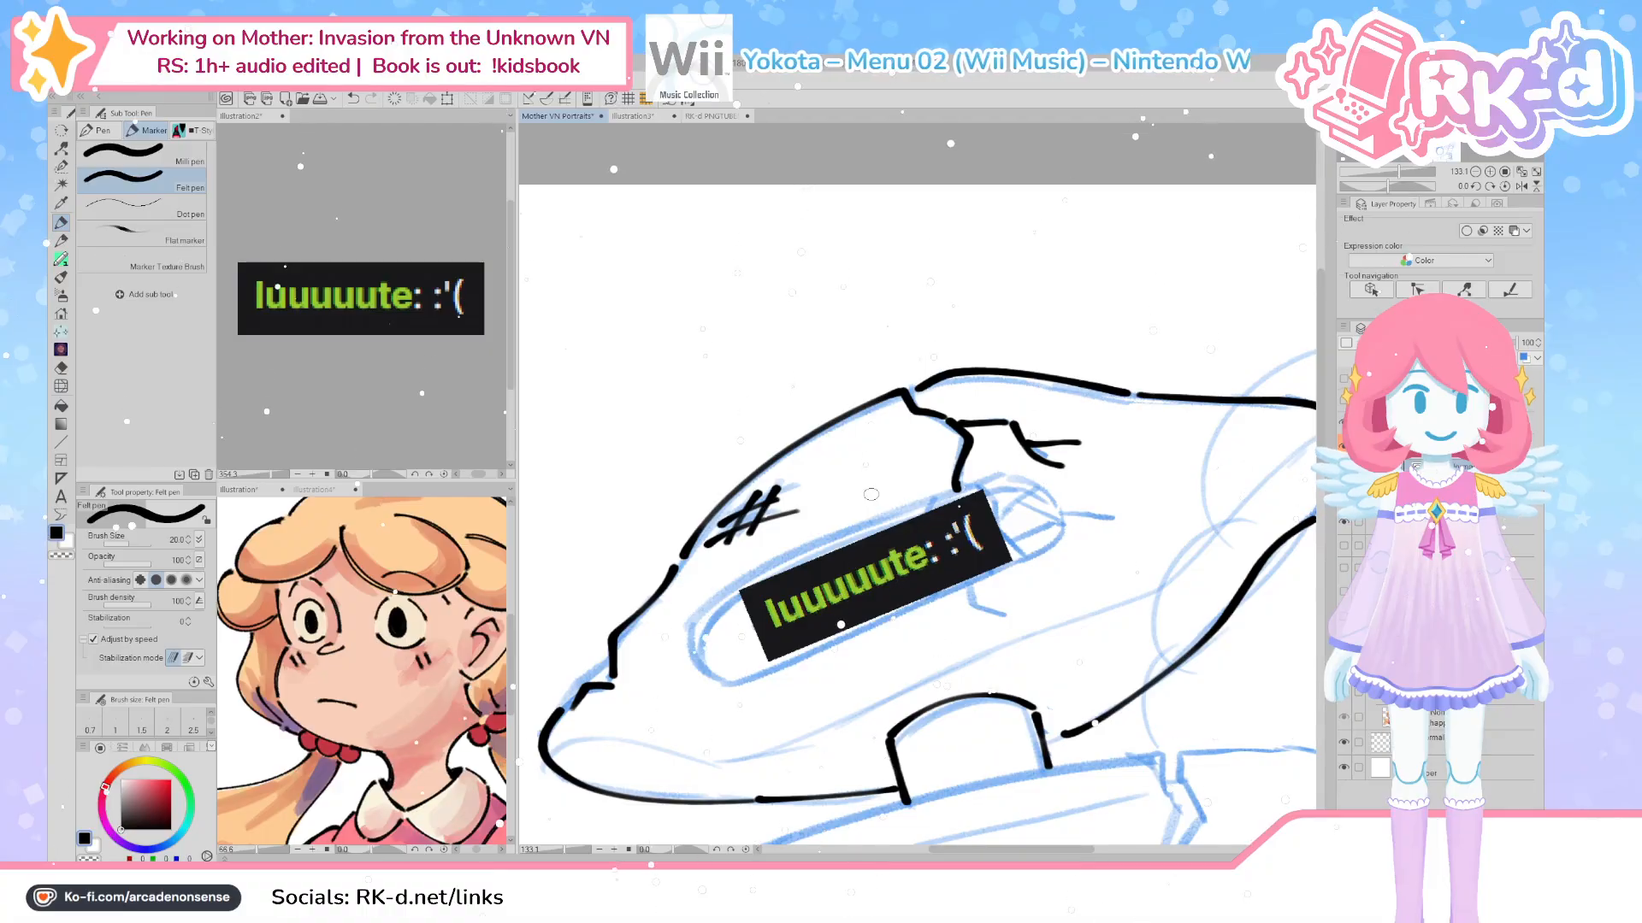
Ink the jagged broken edge at the torso's shoulder below the front of the head
drag(985, 767, 1041, 530)
mouse_move(853, 599)
mouse_down()
mouse_move(731, 663)
mouse_move(831, 654)
mouse_up()
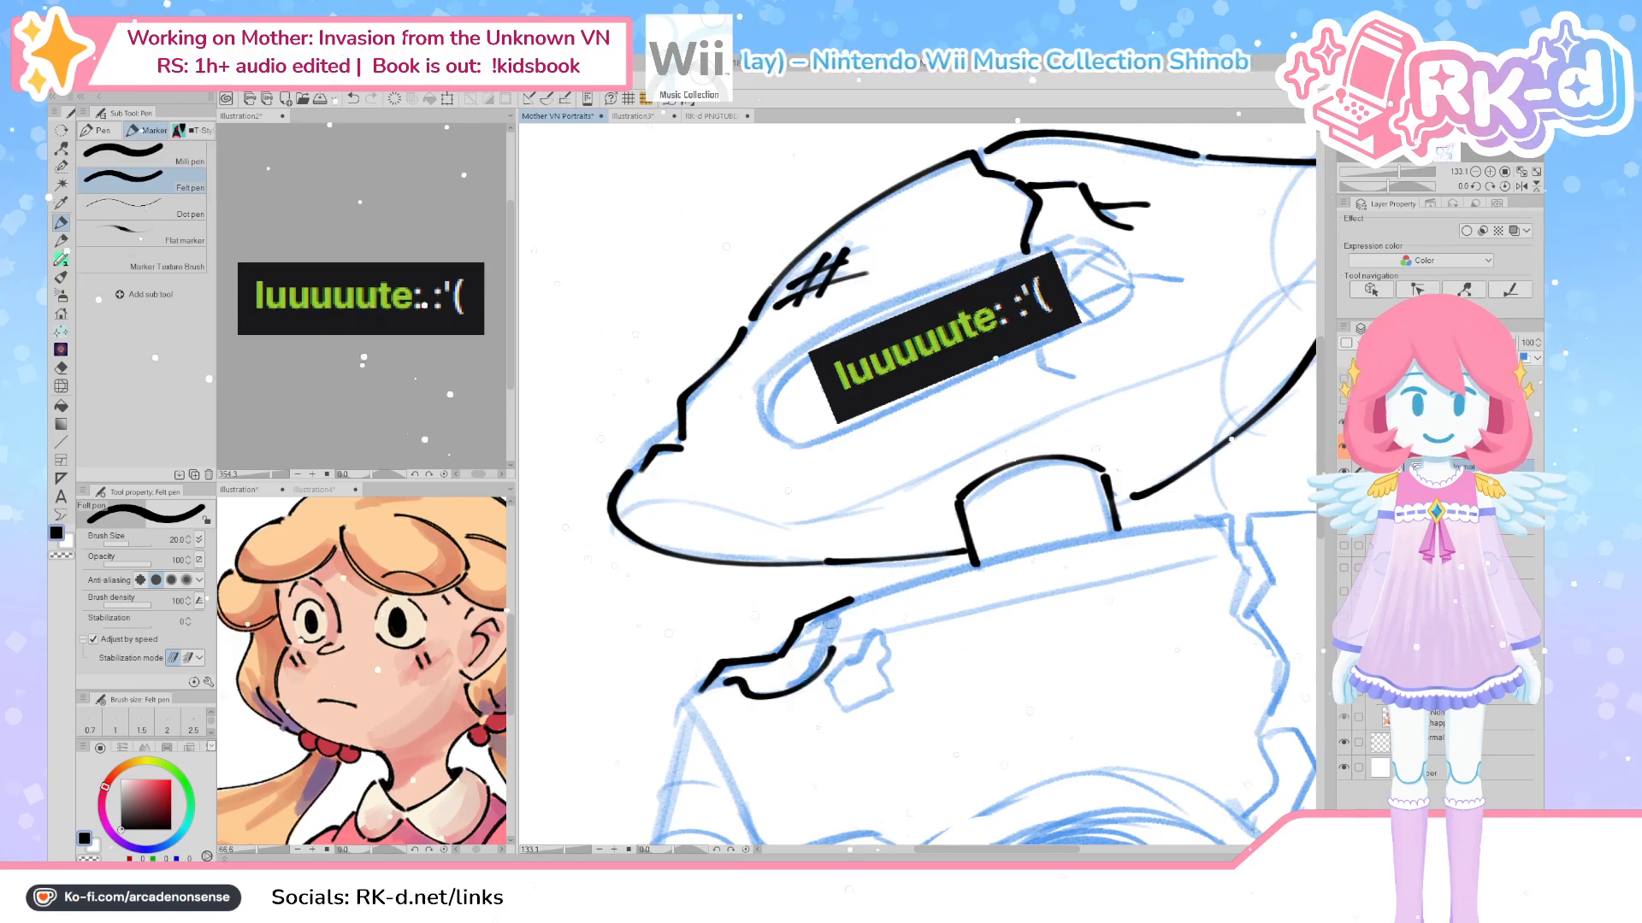
key(ctrl+z)
mouse_move(723, 682)
mouse_down()
mouse_move(764, 694)
mouse_move(832, 664)
mouse_move(801, 681)
mouse_move(821, 647)
mouse_up()
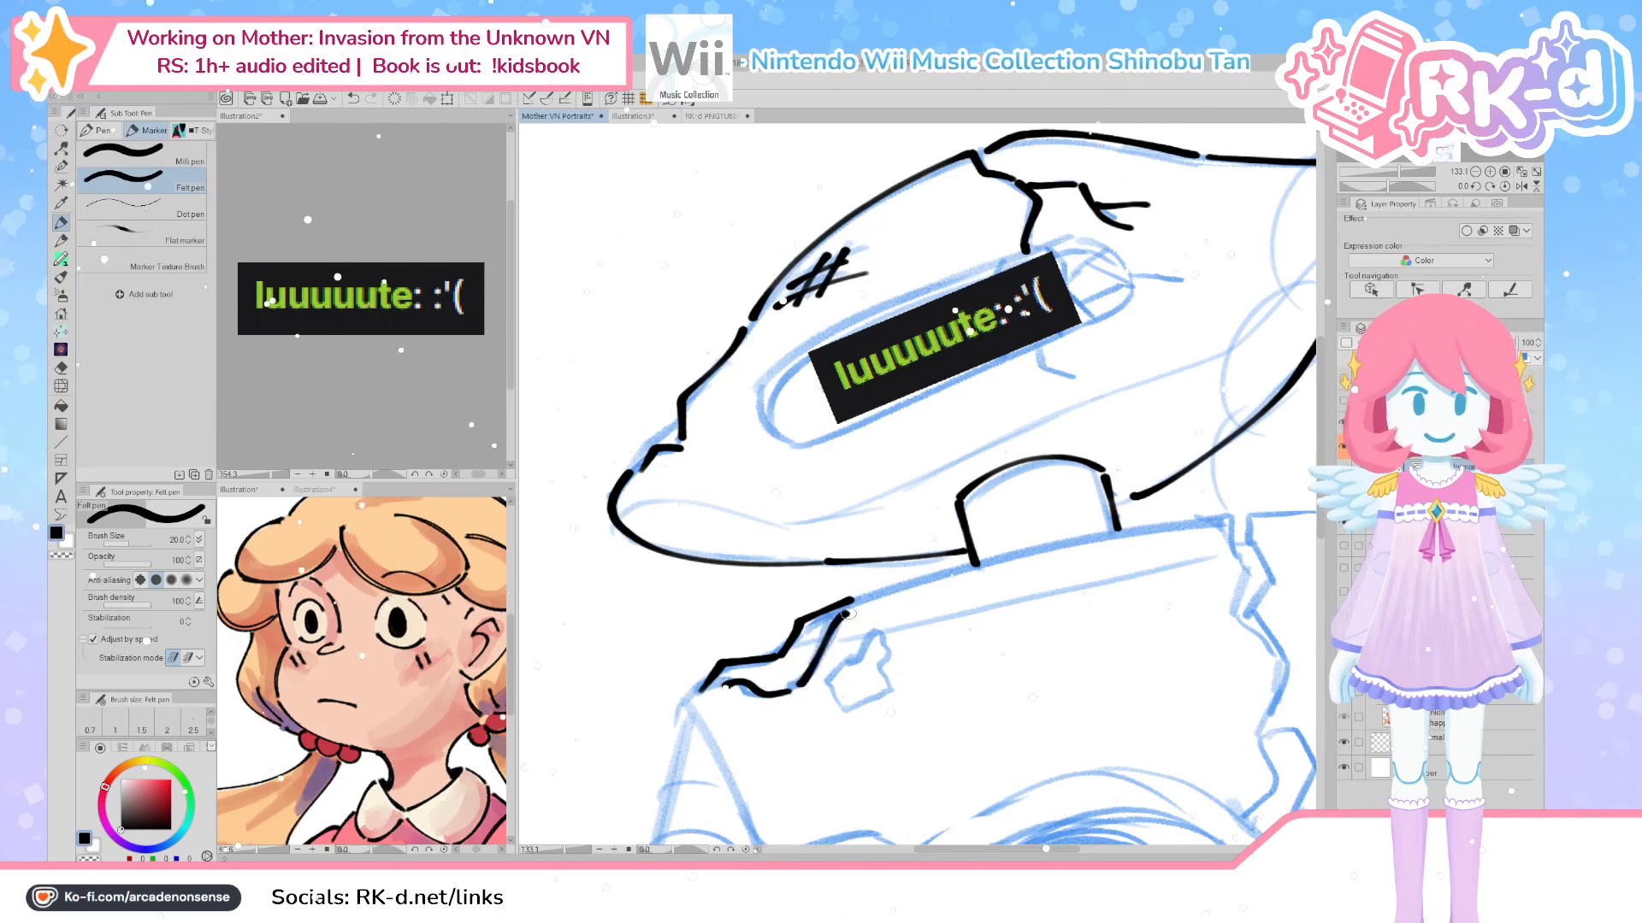
Ink the torso's upper edge beneath the neck and adjust the end of the neck's side line to meet it
mouse_move(907, 598)
mouse_down()
mouse_move(876, 624)
mouse_move(1180, 532)
mouse_up()
key(ctrl+z)
mouse_move(829, 616)
mouse_down()
mouse_move(1191, 540)
mouse_move(1086, 577)
mouse_up()
ctrl+click(842, 626)
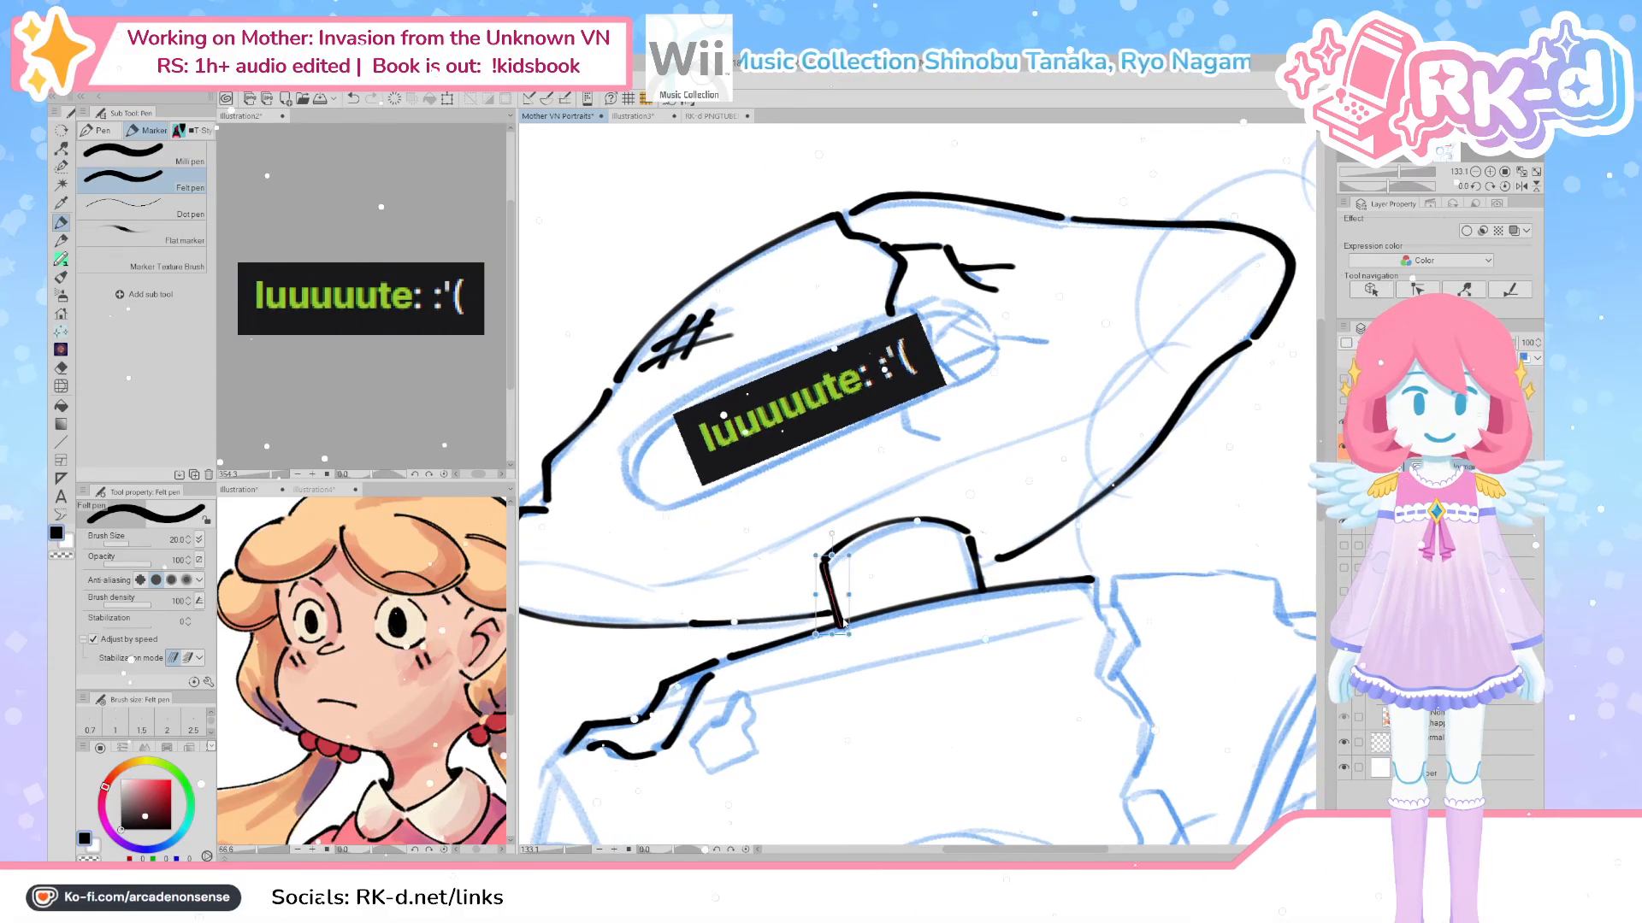
drag(847, 636, 844, 630)
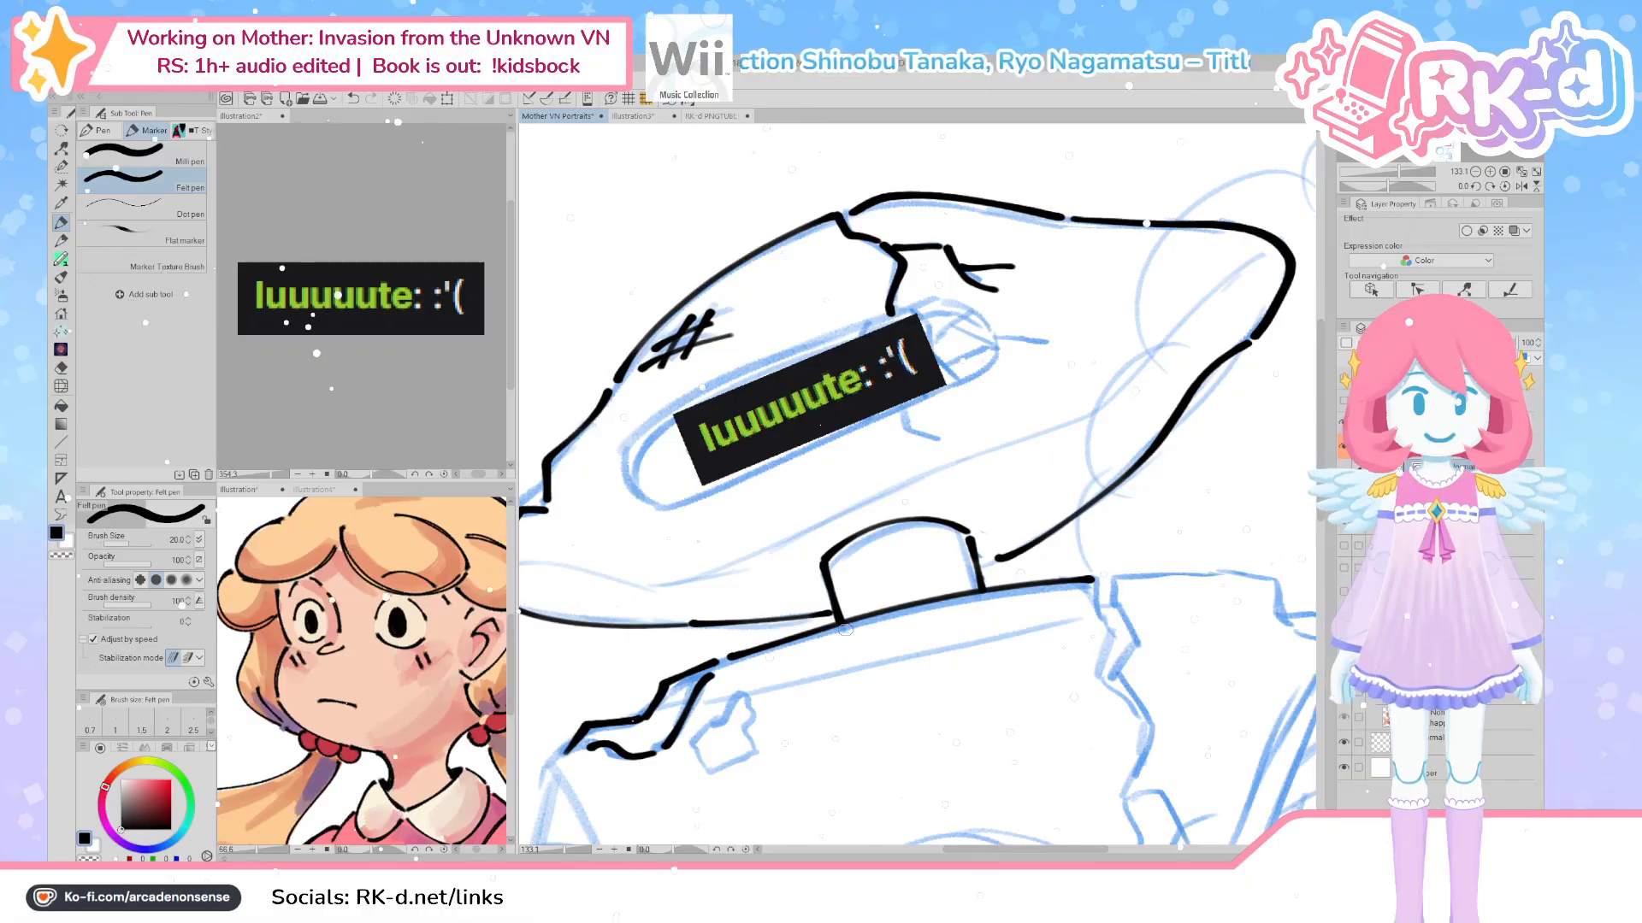
mouse_move(853, 655)
mouse_down()
mouse_move(907, 523)
mouse_move(964, 477)
mouse_up()
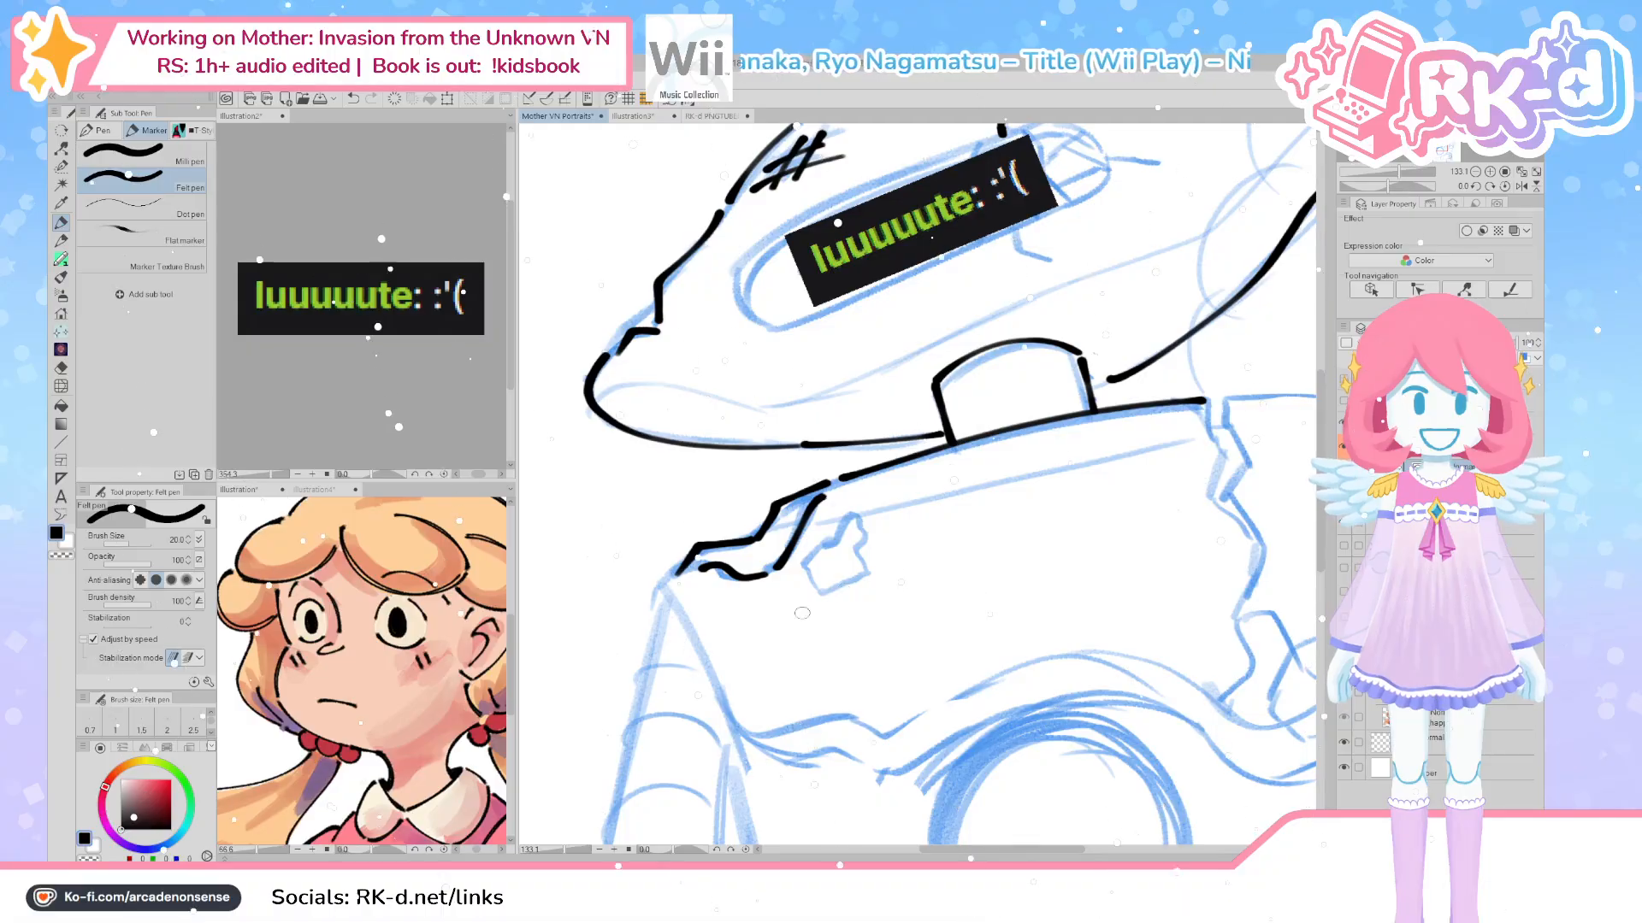
scroll(411, 735, up, 3)
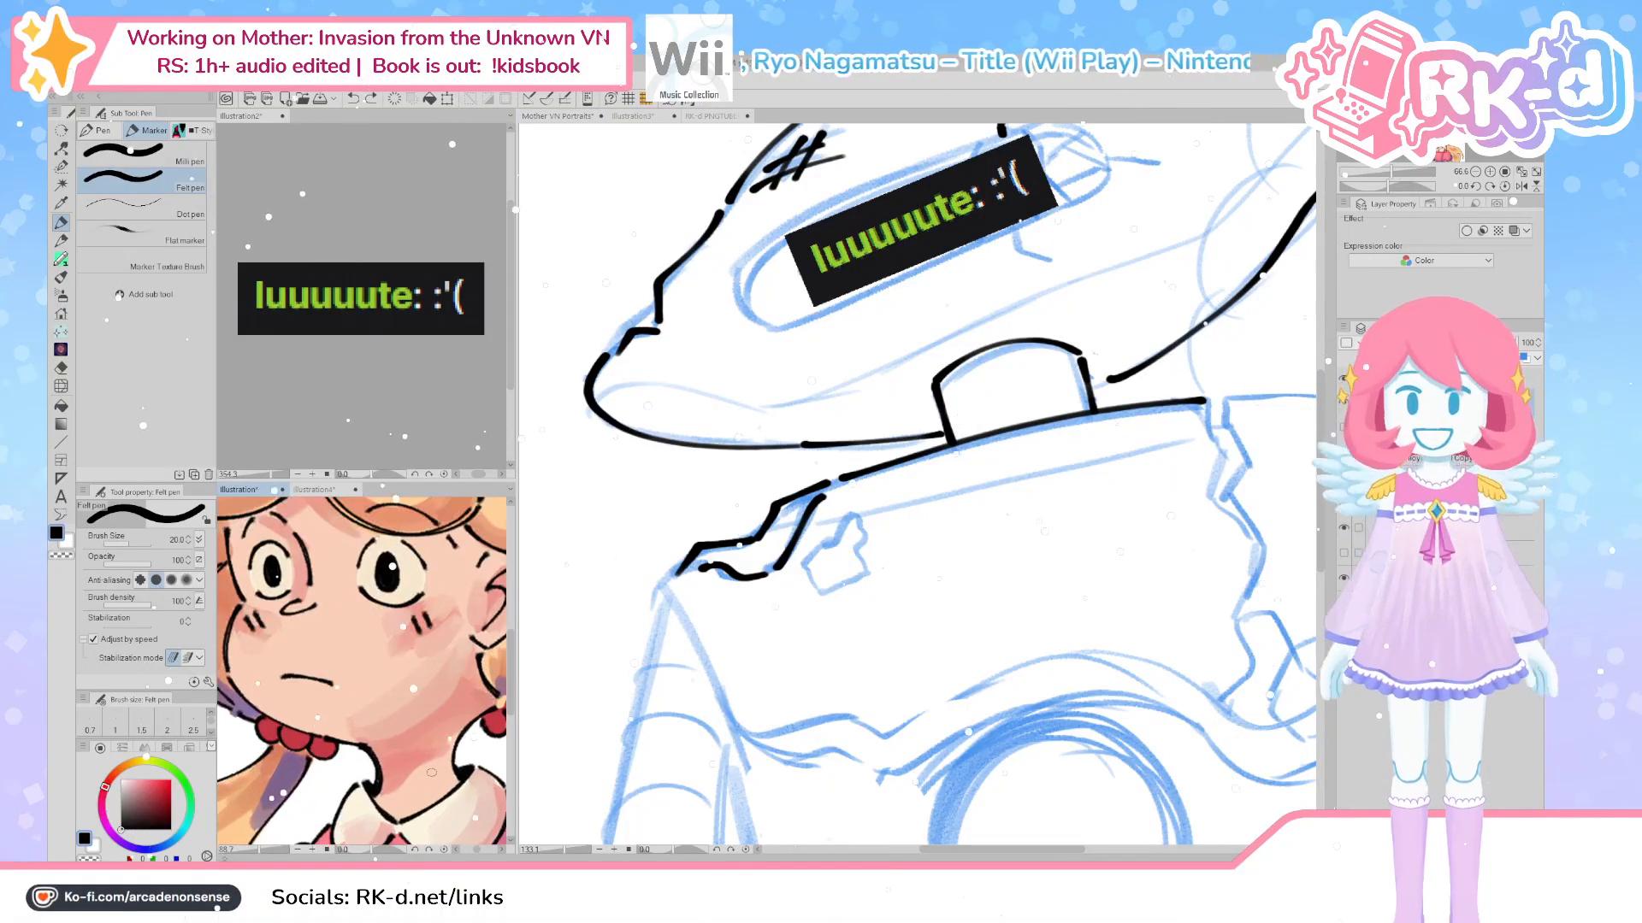
drag(356, 769, 410, 648)
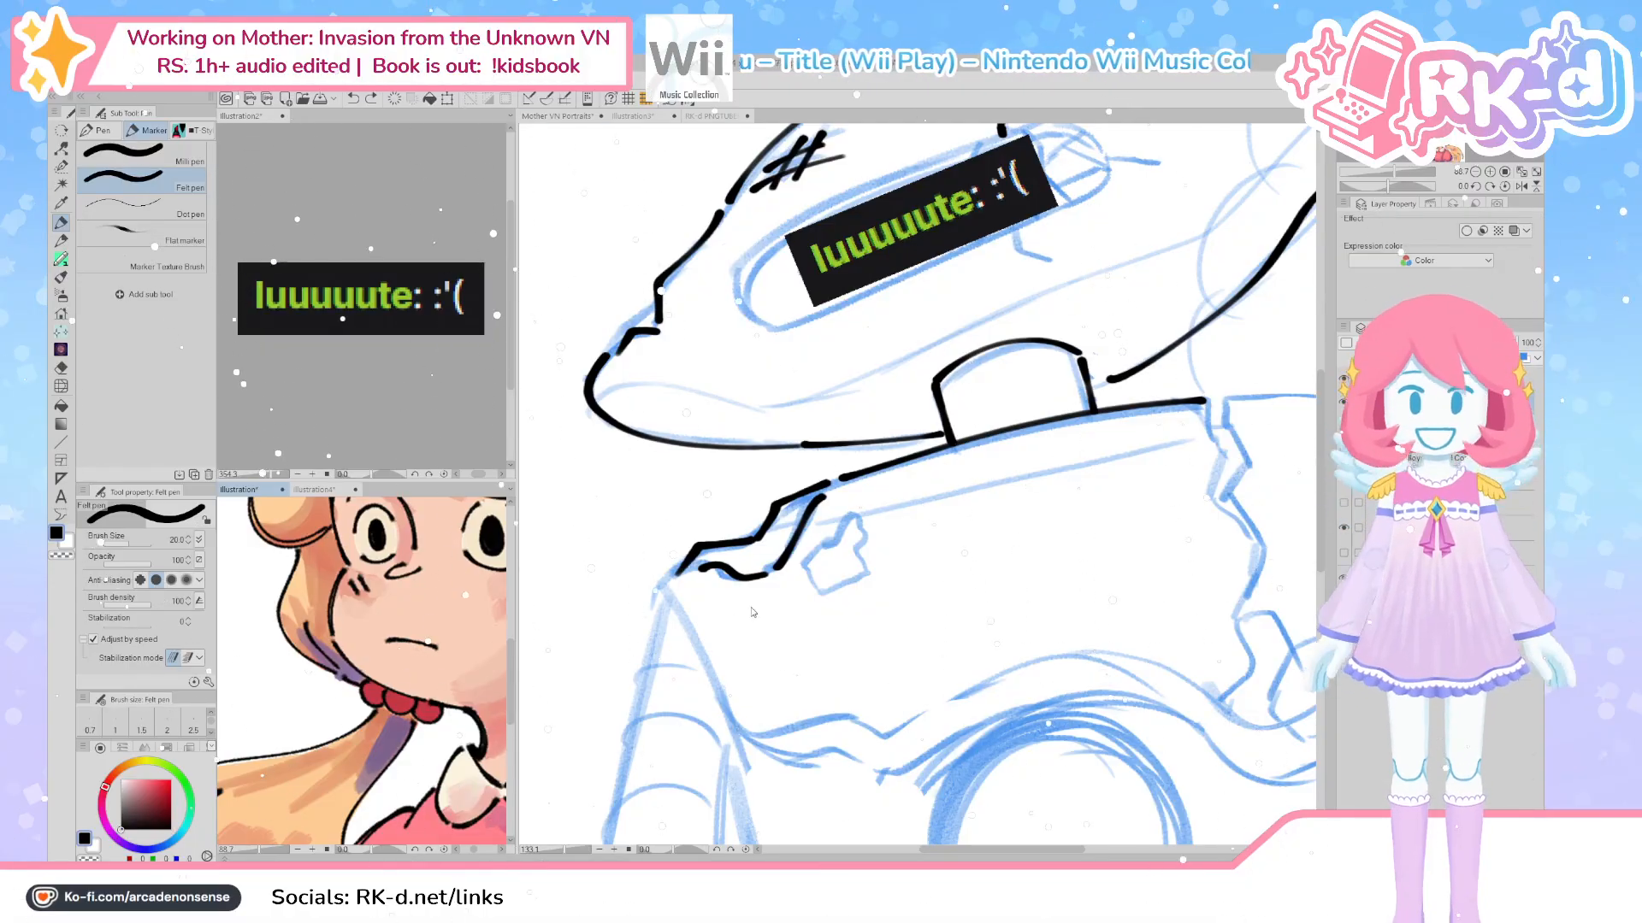
scroll(722, 626, down, 4)
drag(807, 624, 808, 612)
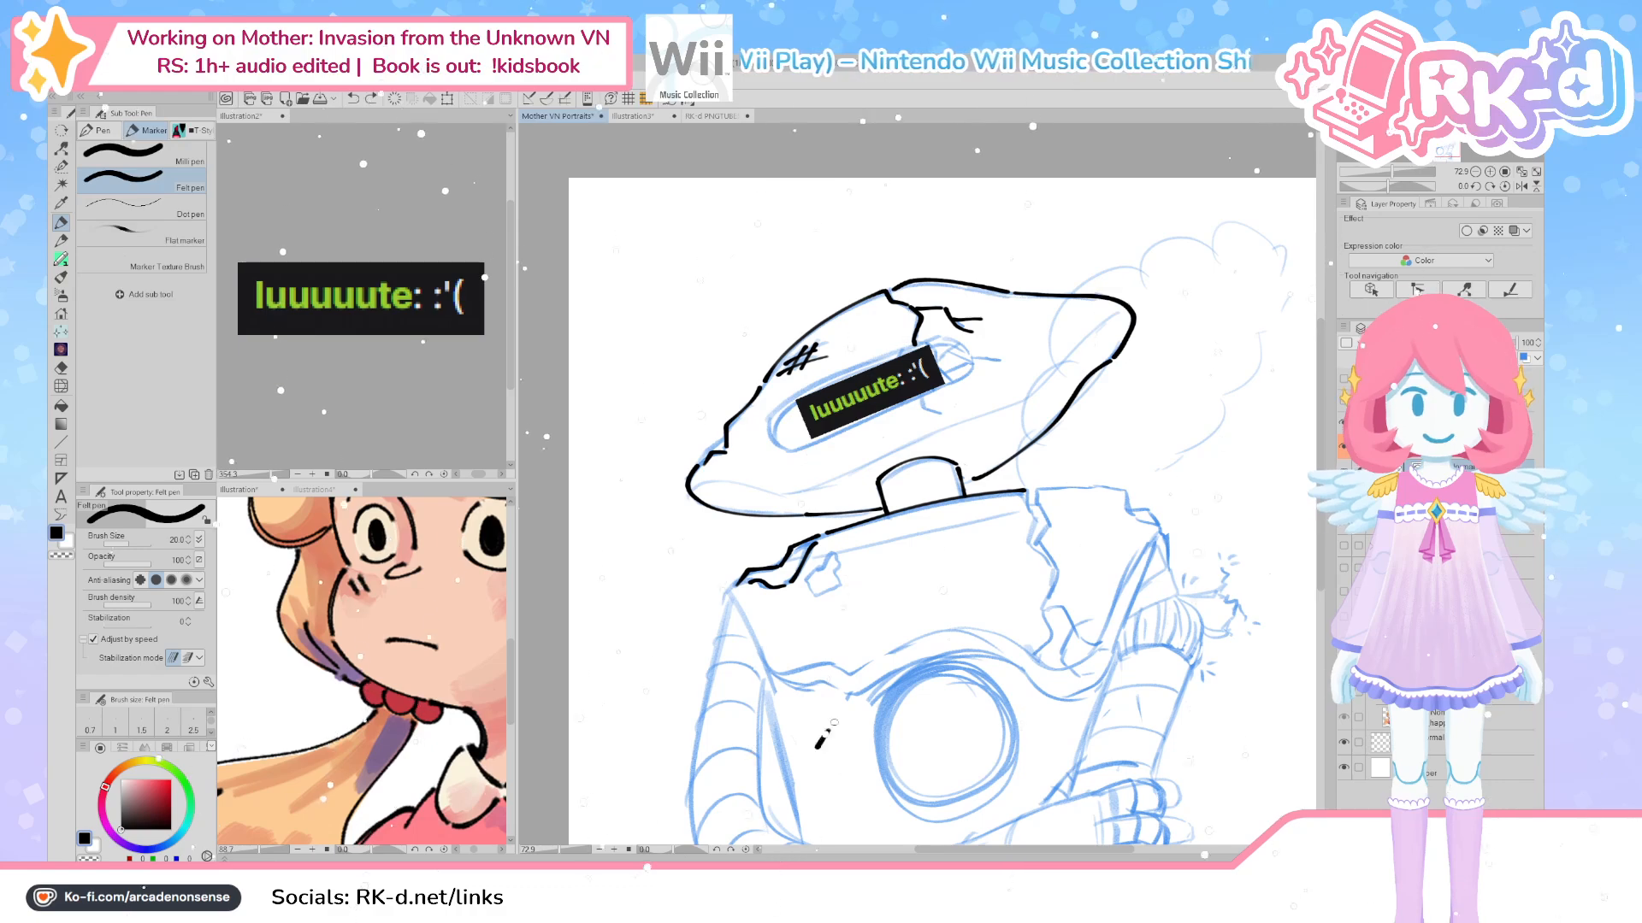
drag(817, 745, 987, 592)
key(ctrl+z)
mouse_move(814, 754)
mouse_down()
mouse_move(975, 582)
mouse_move(873, 648)
mouse_move(920, 616)
mouse_up()
key(ctrl+z)
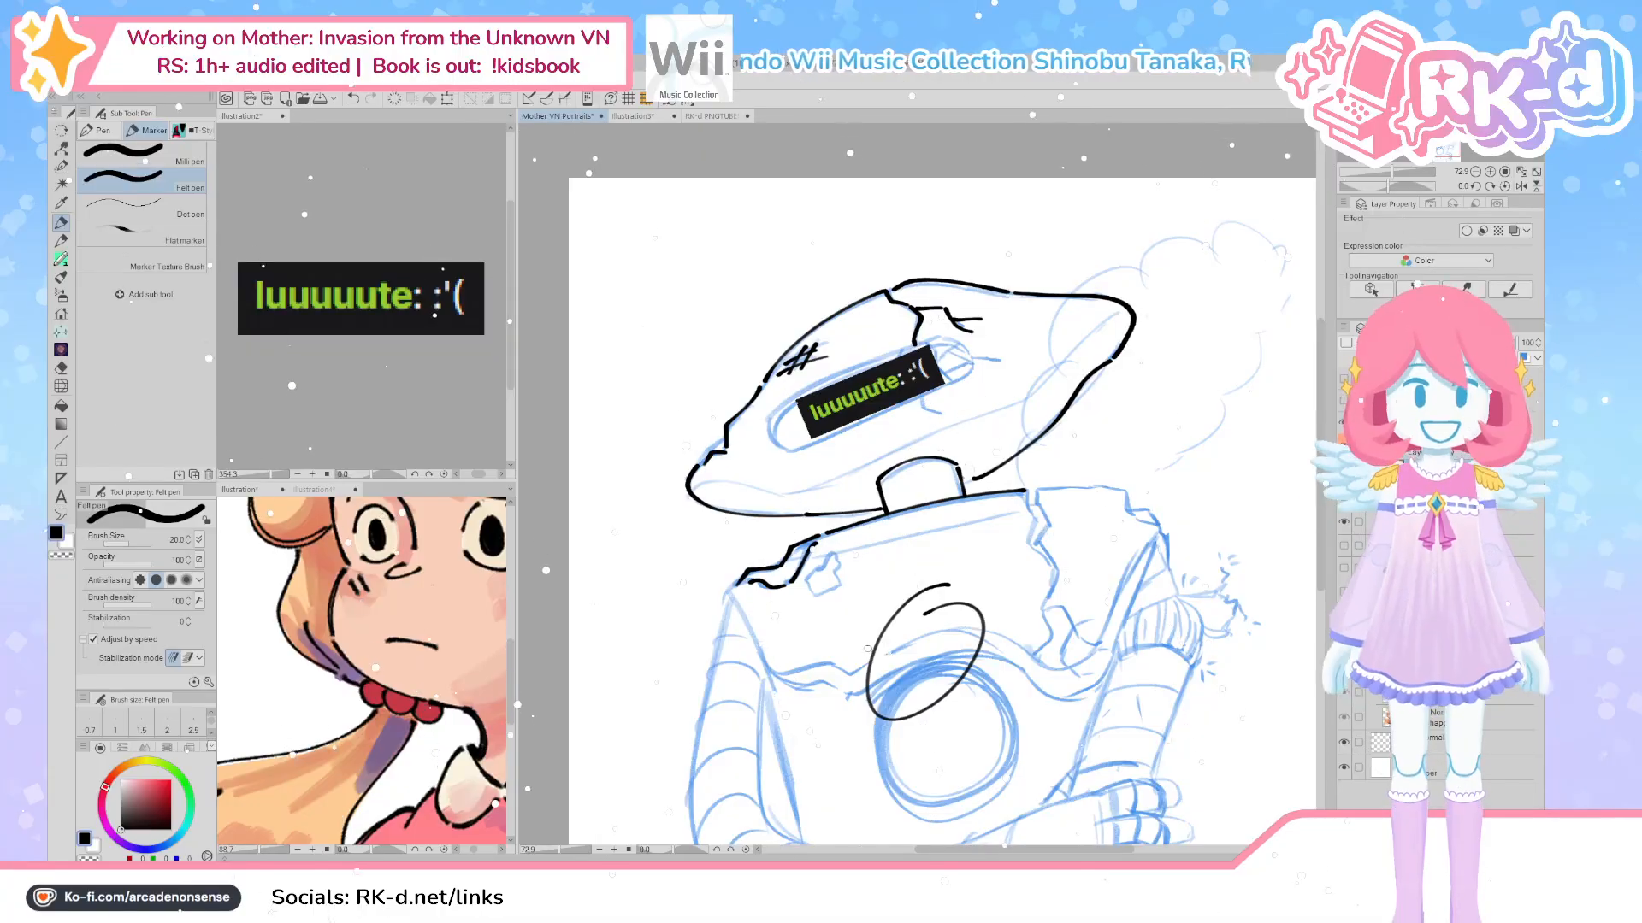
key(ctrl+z)
mouse_move(1022, 597)
mouse_down()
mouse_move(927, 782)
mouse_move(929, 662)
mouse_up()
key(ctrl+z)
key(ctrl+z)
drag(865, 746, 926, 684)
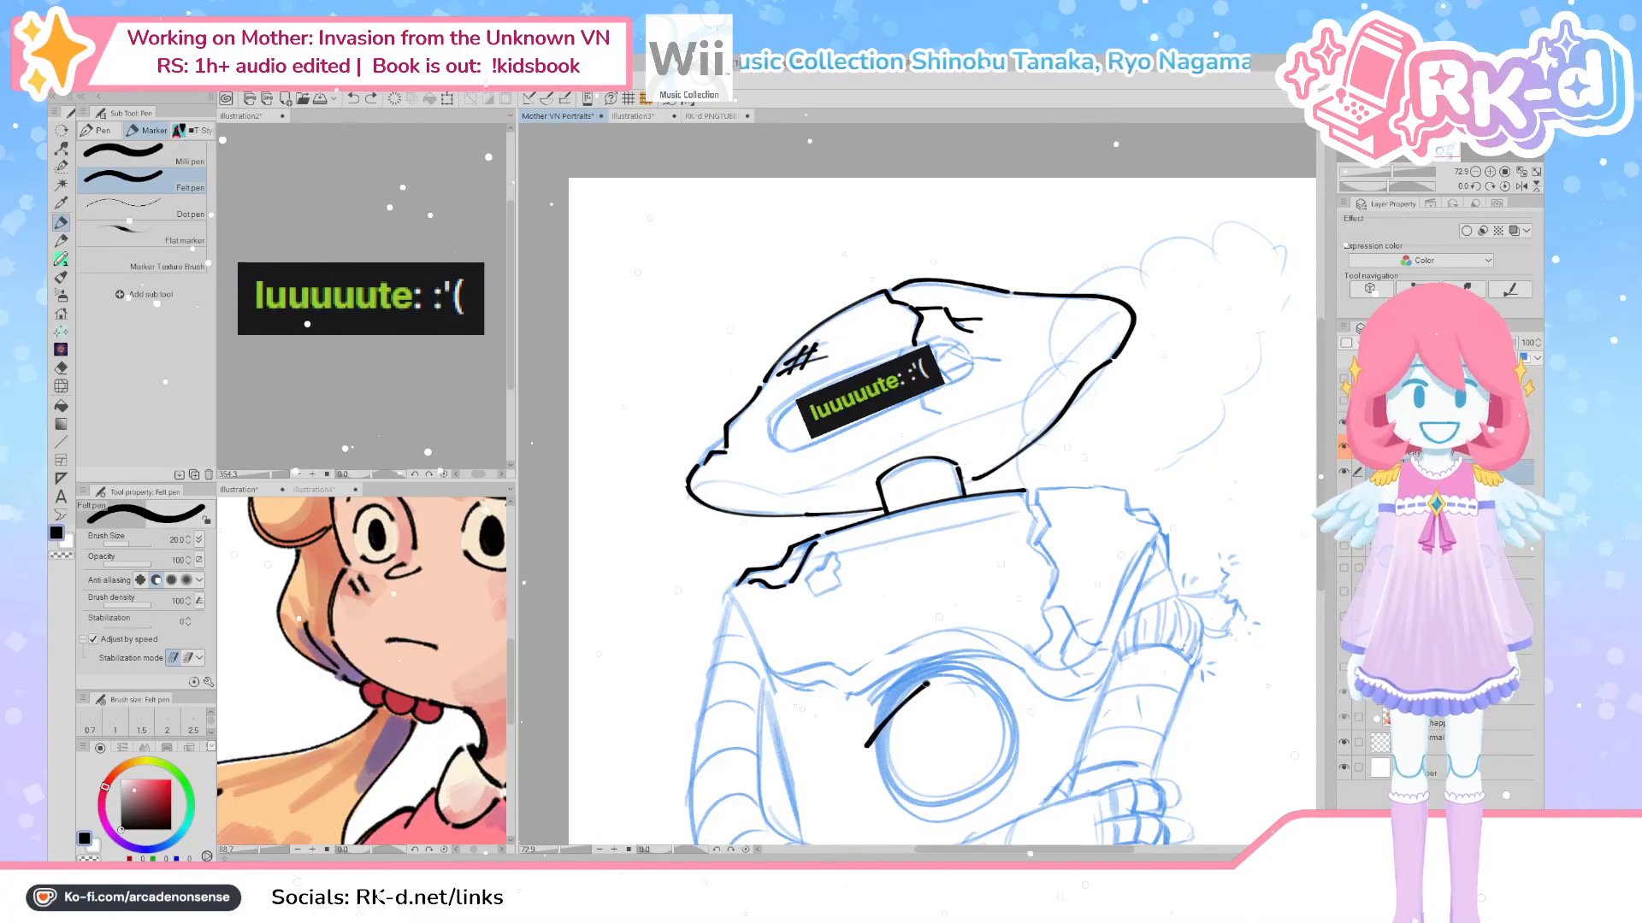
key(ctrl+z)
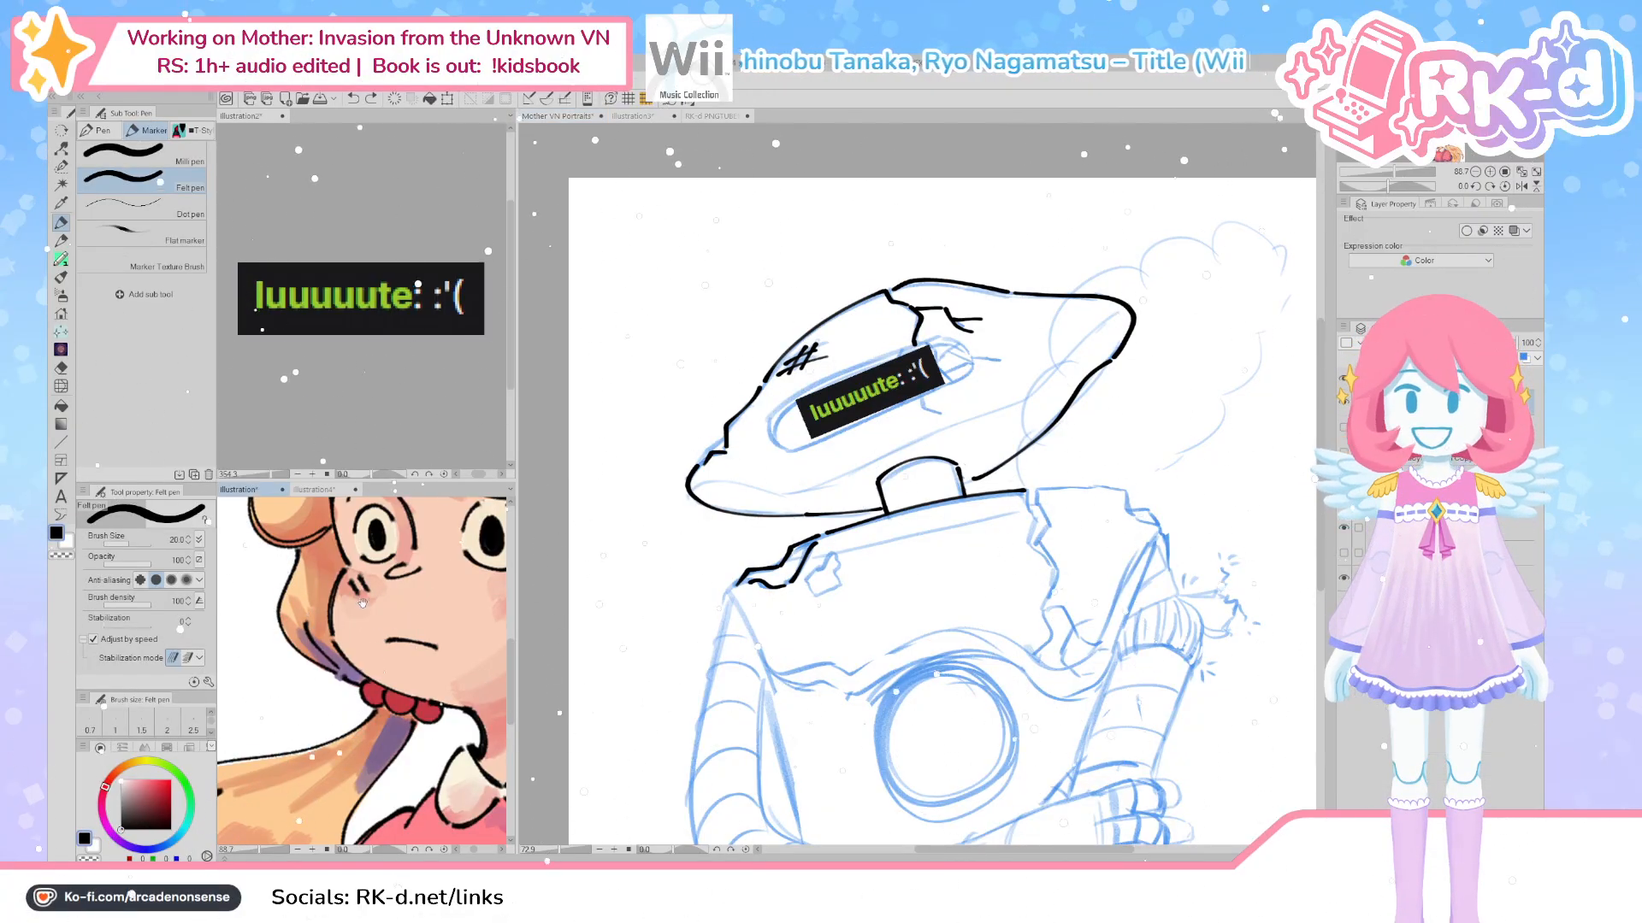
Examine the hair and face line work of the blonde girl reference illustration up close
scroll(278, 582, up, 3)
scroll(278, 582, up, 2)
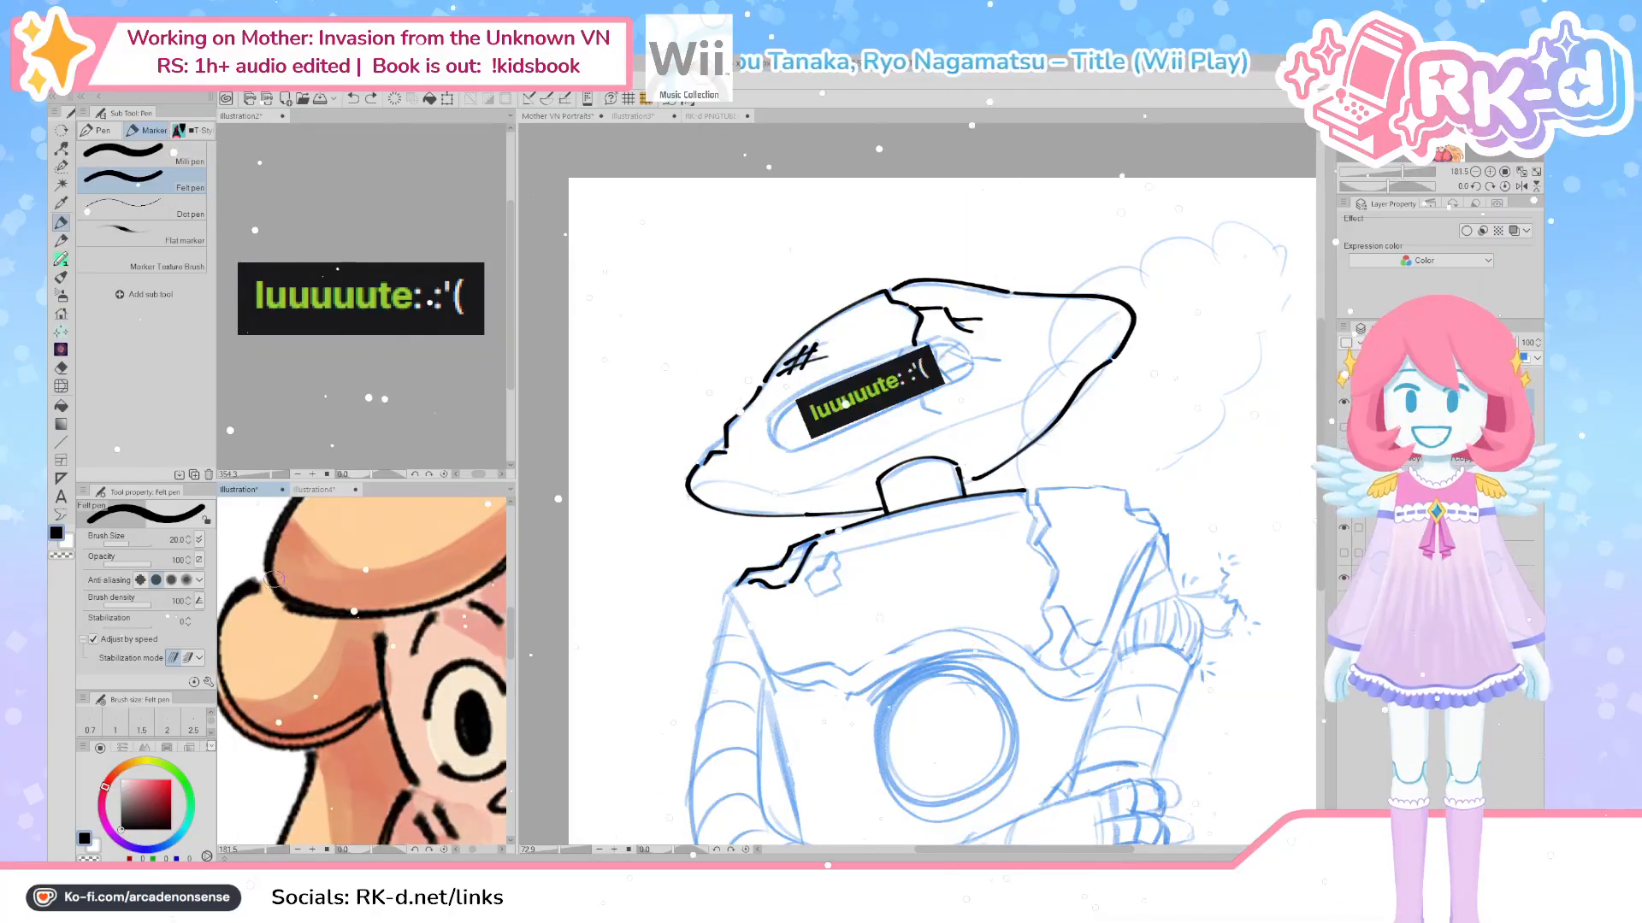
drag(271, 583, 237, 686)
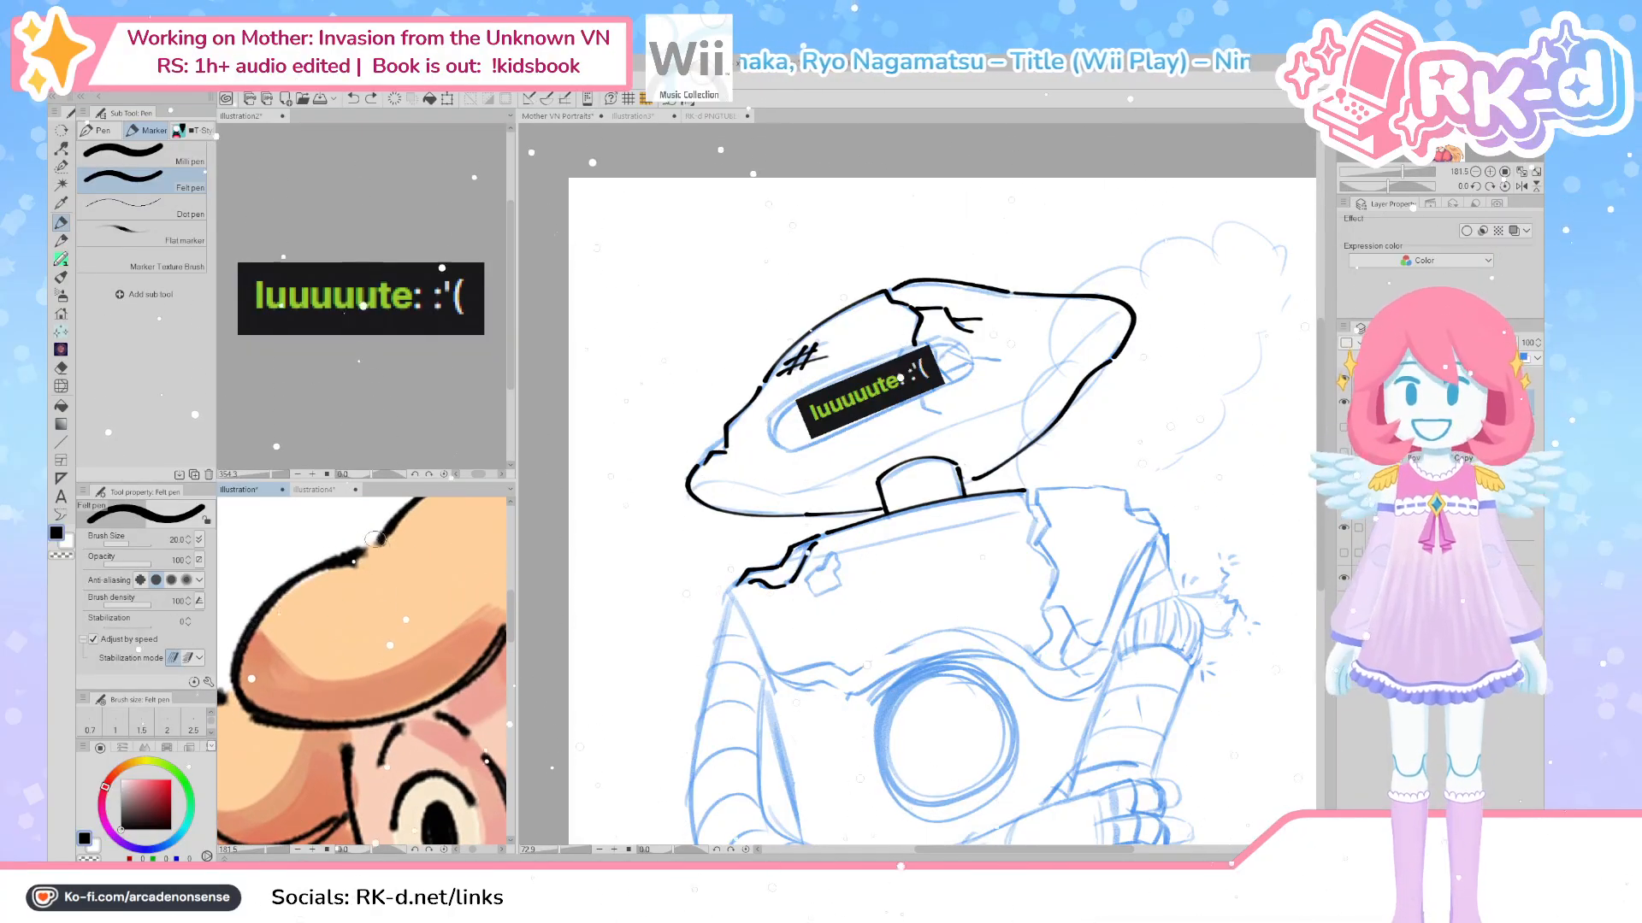
drag(387, 537, 370, 592)
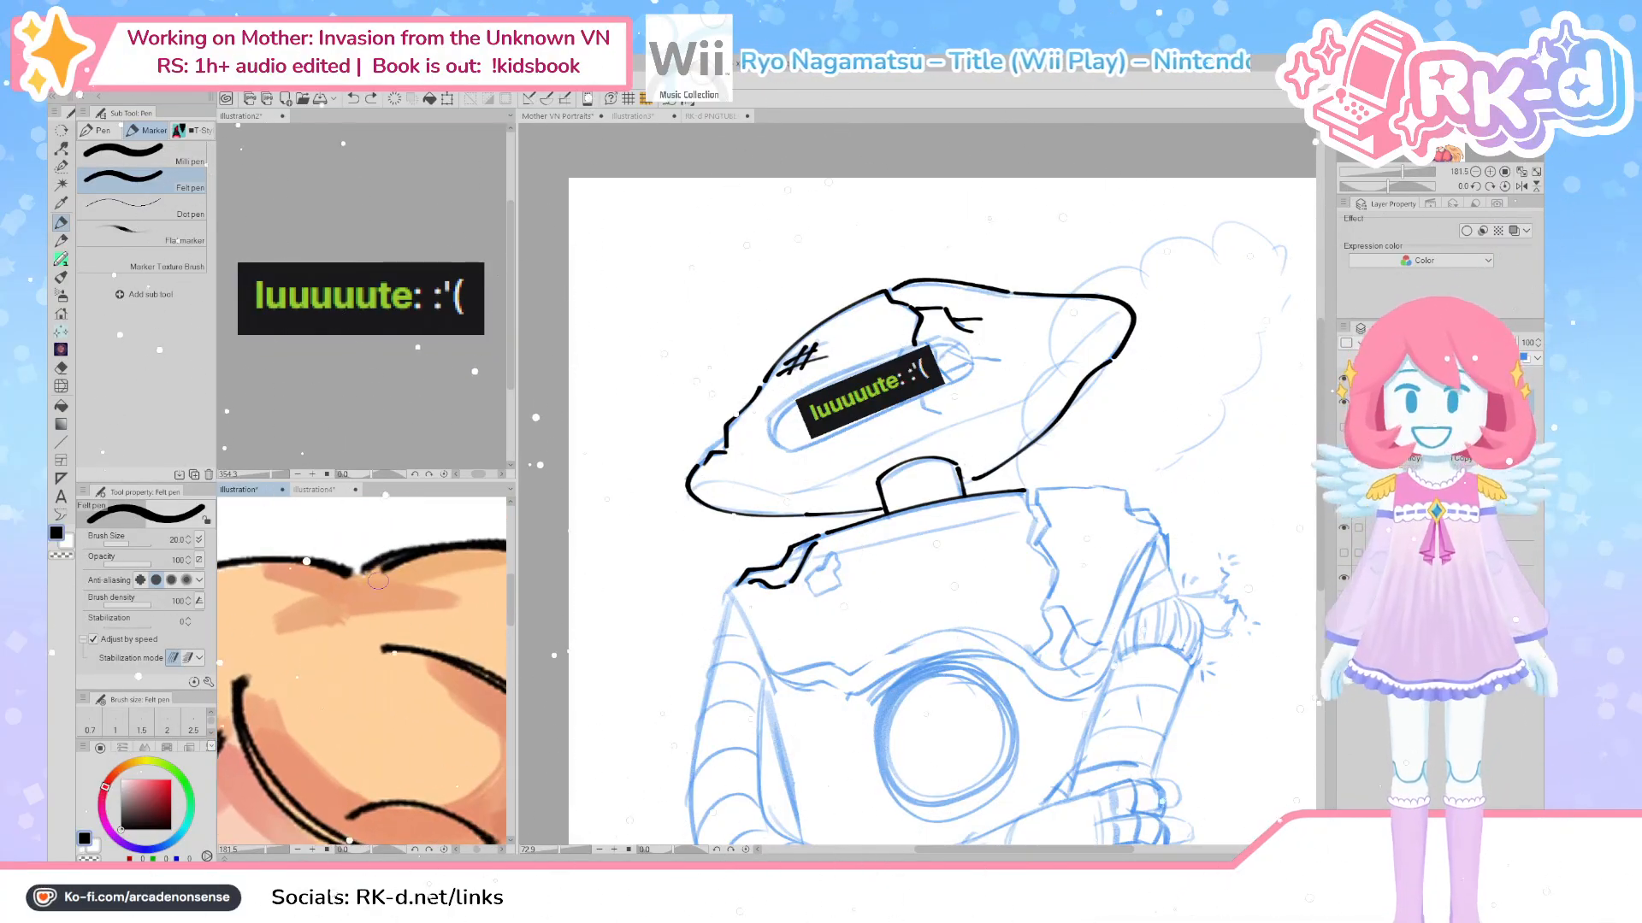
scroll(371, 592, down, 3)
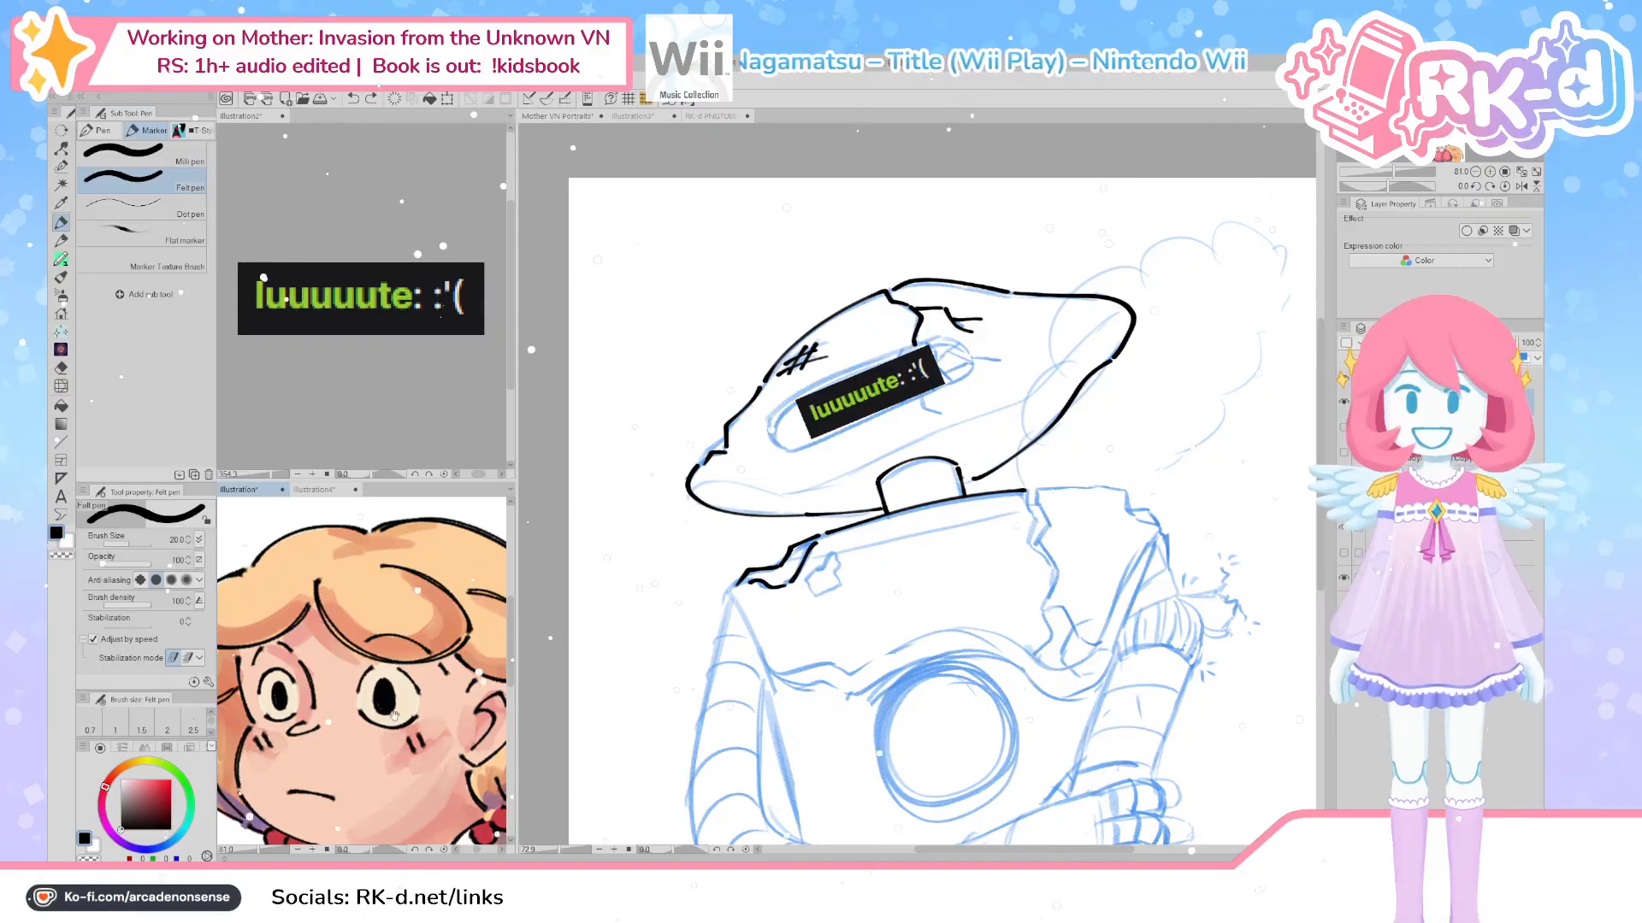
scroll(398, 698, down, 1)
drag(398, 699, 411, 598)
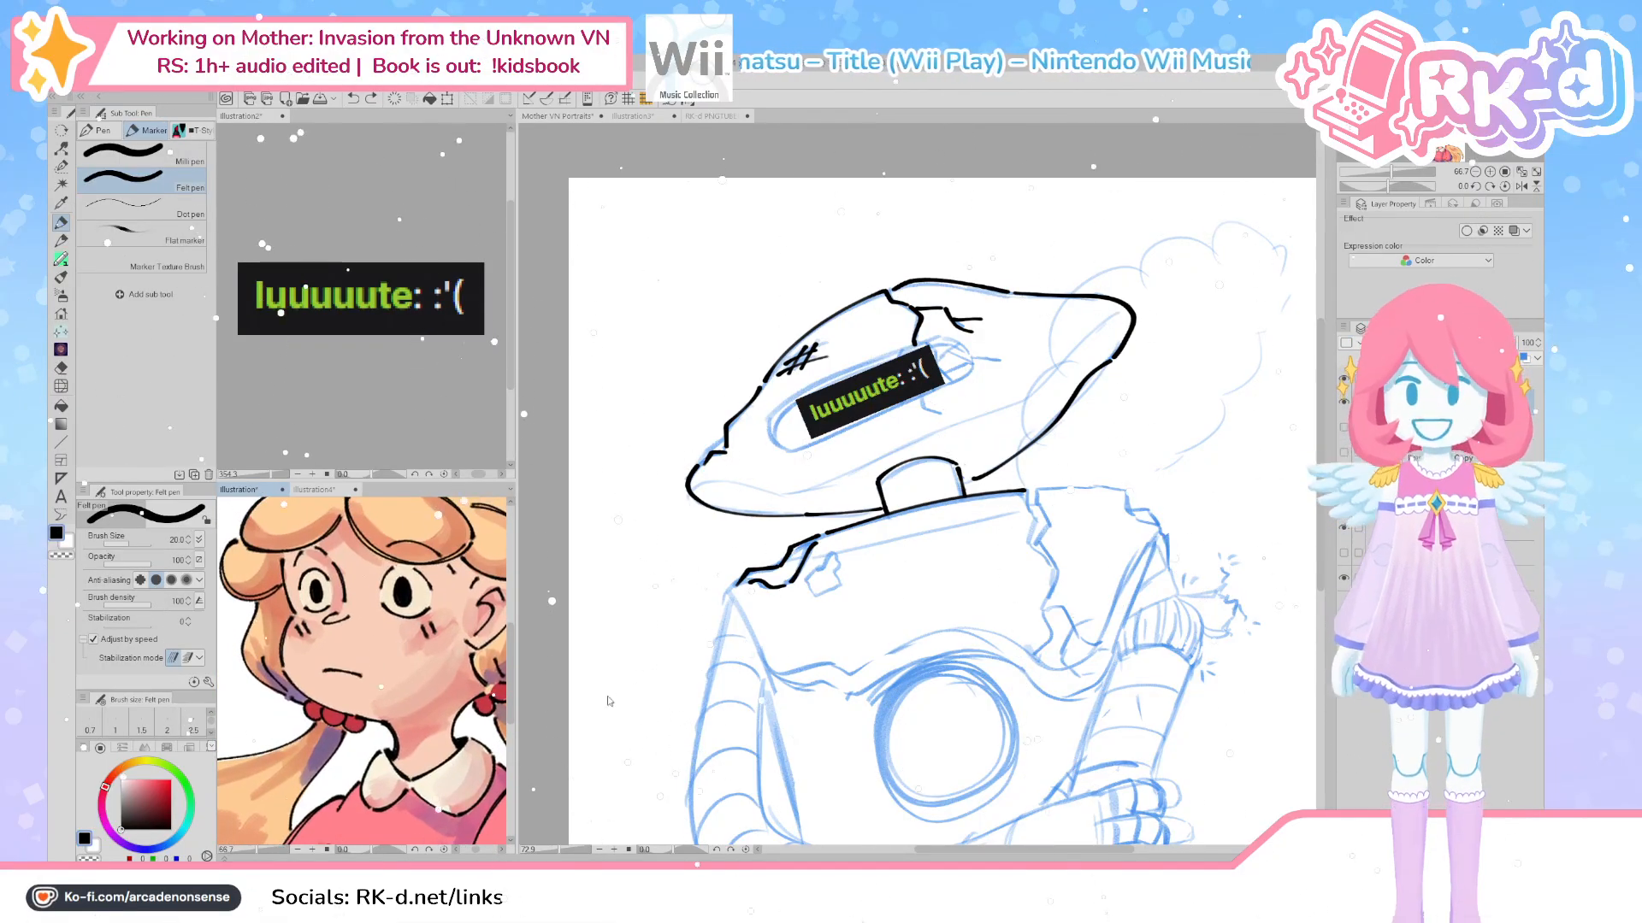
Hide the damaged robot, show the finished red robot portrait and place a copy of it in a new canvas
mouse_move(805, 695)
mouse_down()
mouse_move(799, 564)
mouse_move(794, 639)
mouse_up()
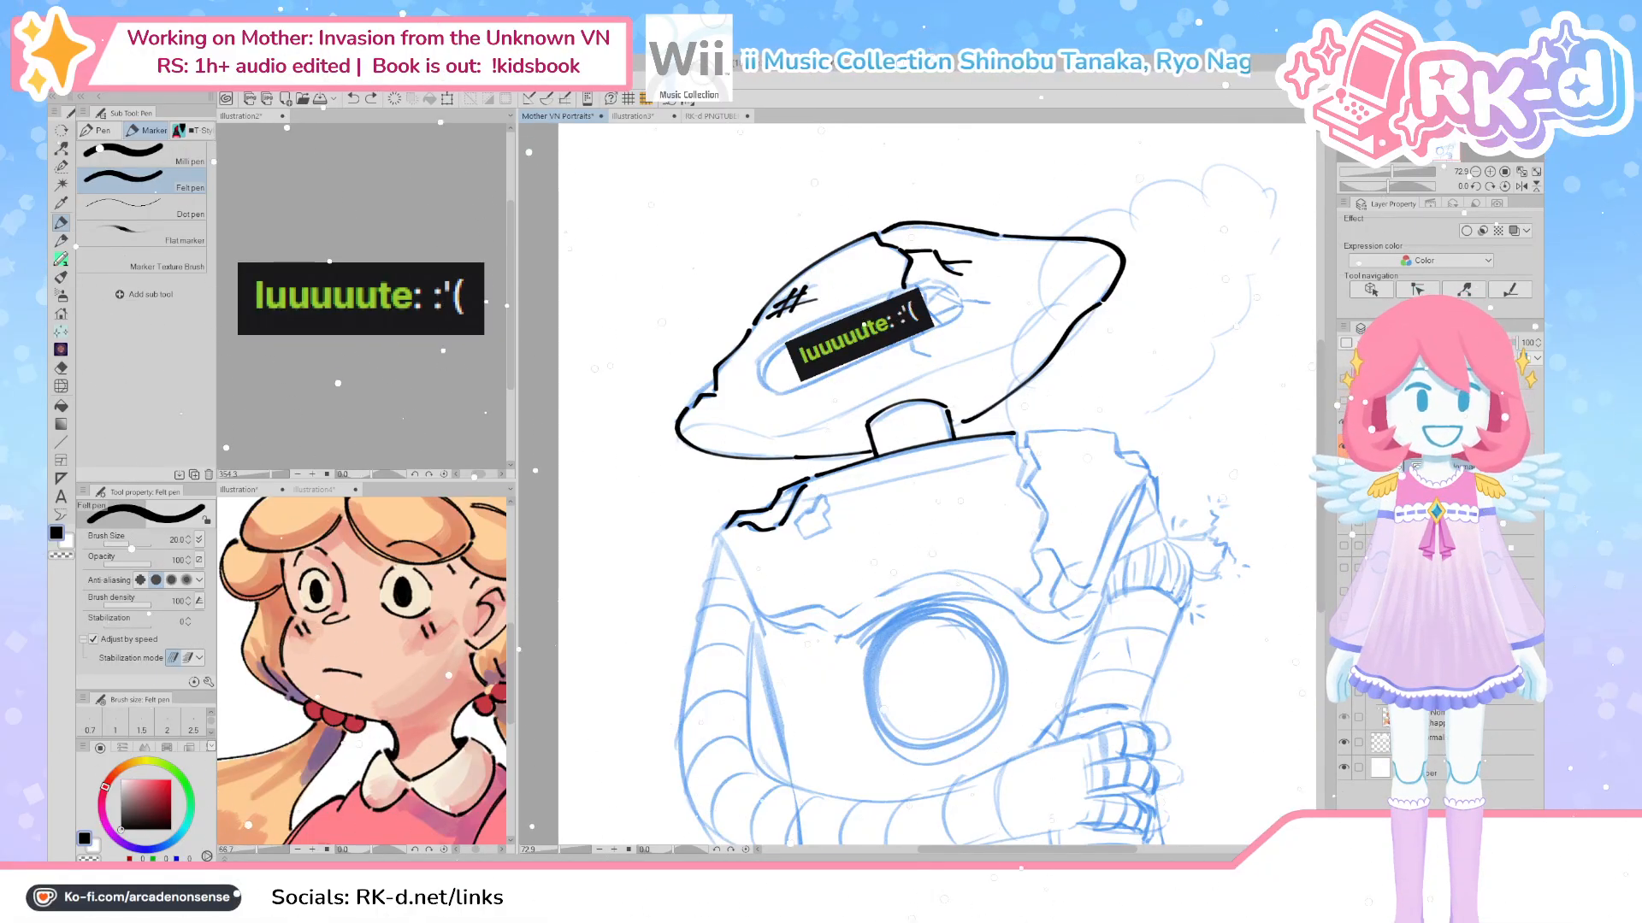
click(1373, 422)
click(1343, 422)
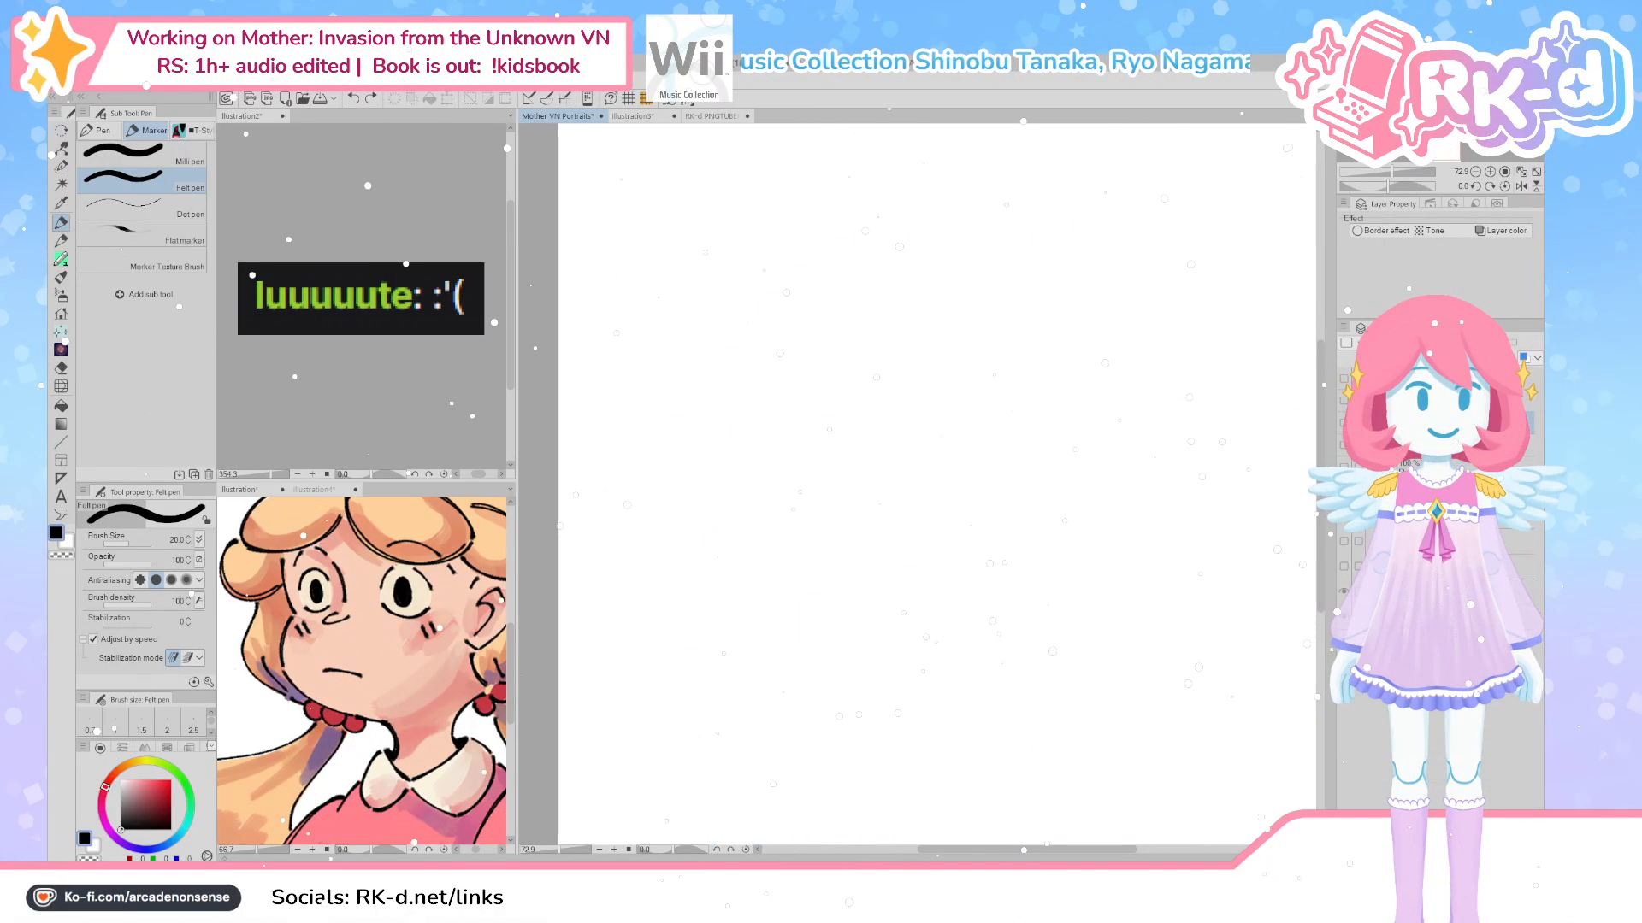
click(1343, 444)
scroll(1232, 507, down, 1)
mouse_move(1231, 506)
mouse_down()
mouse_move(1191, 440)
mouse_move(1185, 459)
mouse_up()
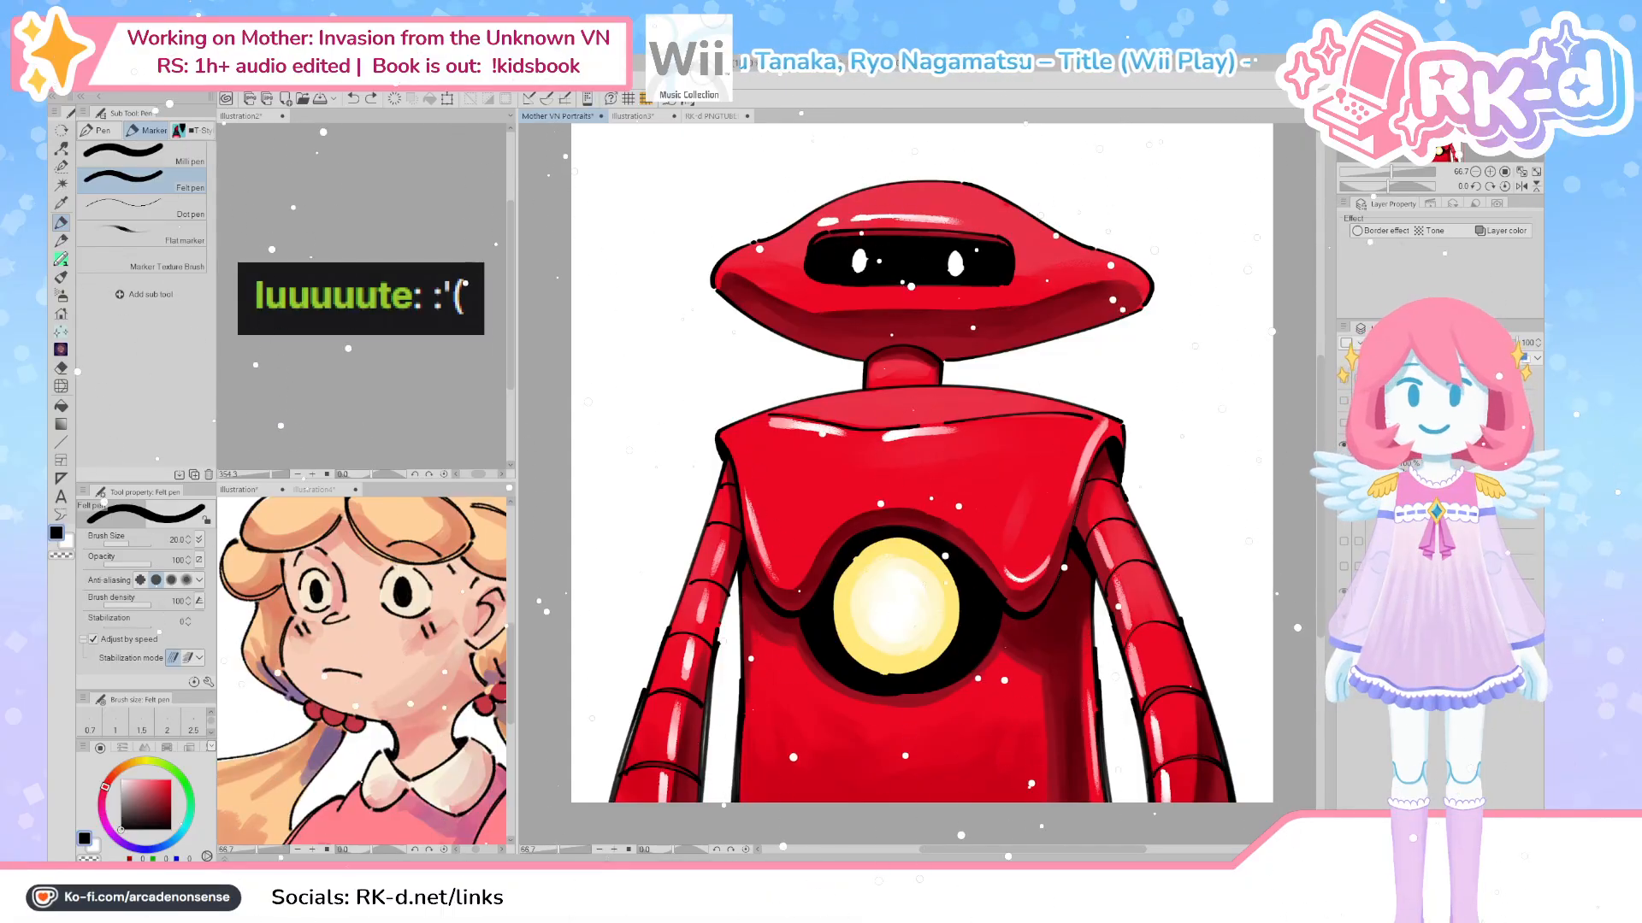
key(ctrl+shift+v)
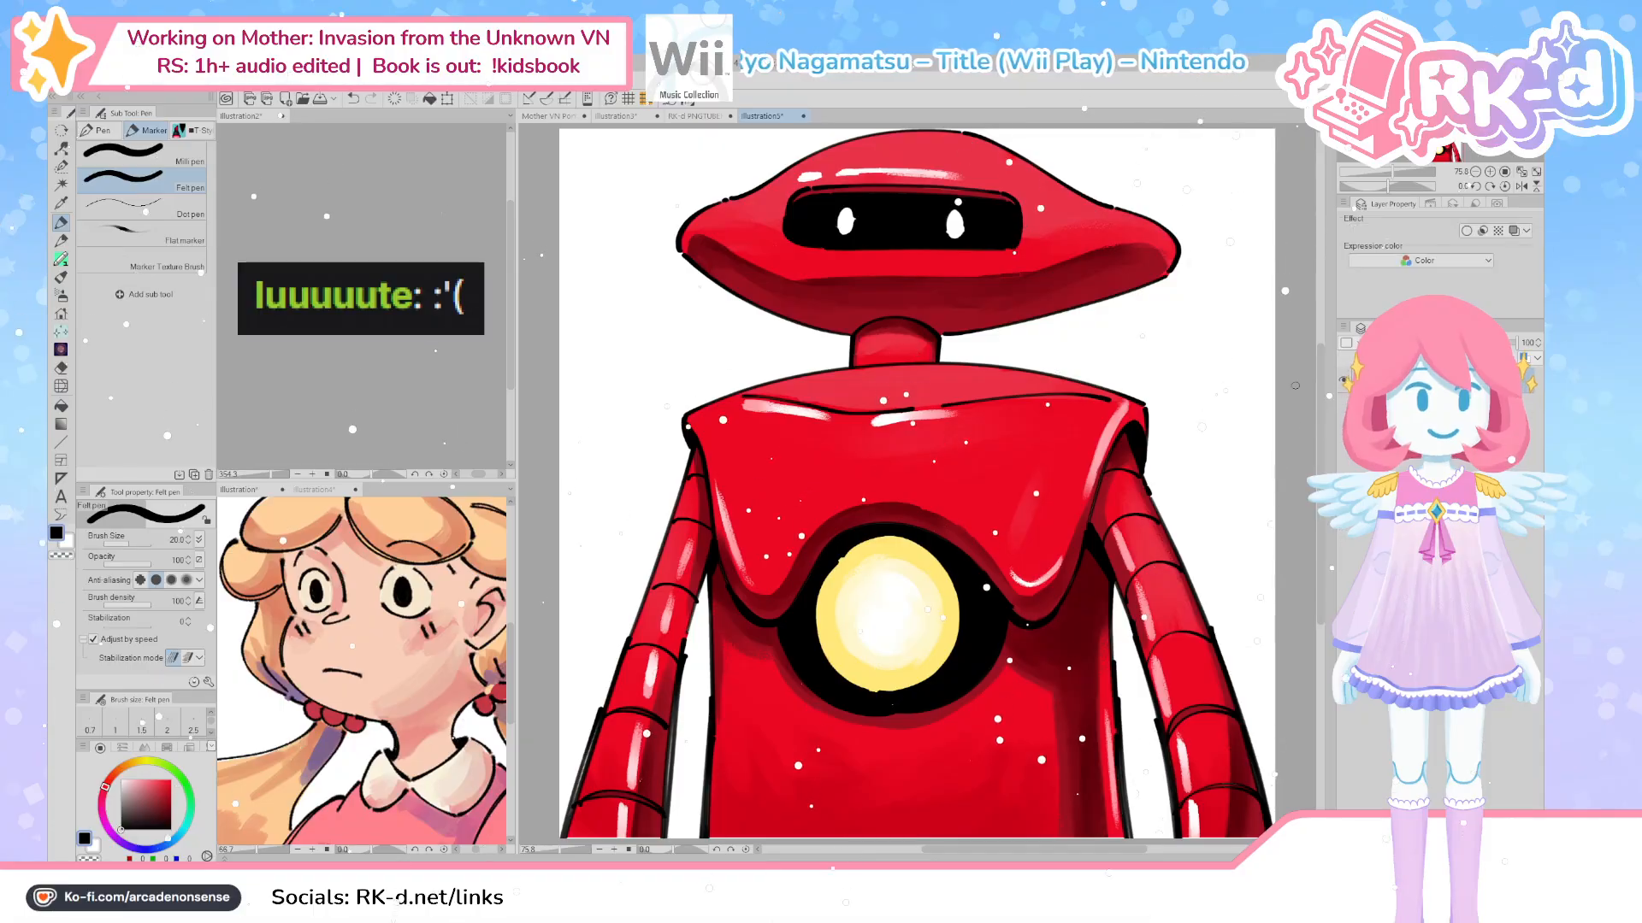
Dock the copied red robot canvas in the reference pane above the girl illustration, fit it to view and return to the Mother VN Portraits canvas
drag(761, 115, 304, 120)
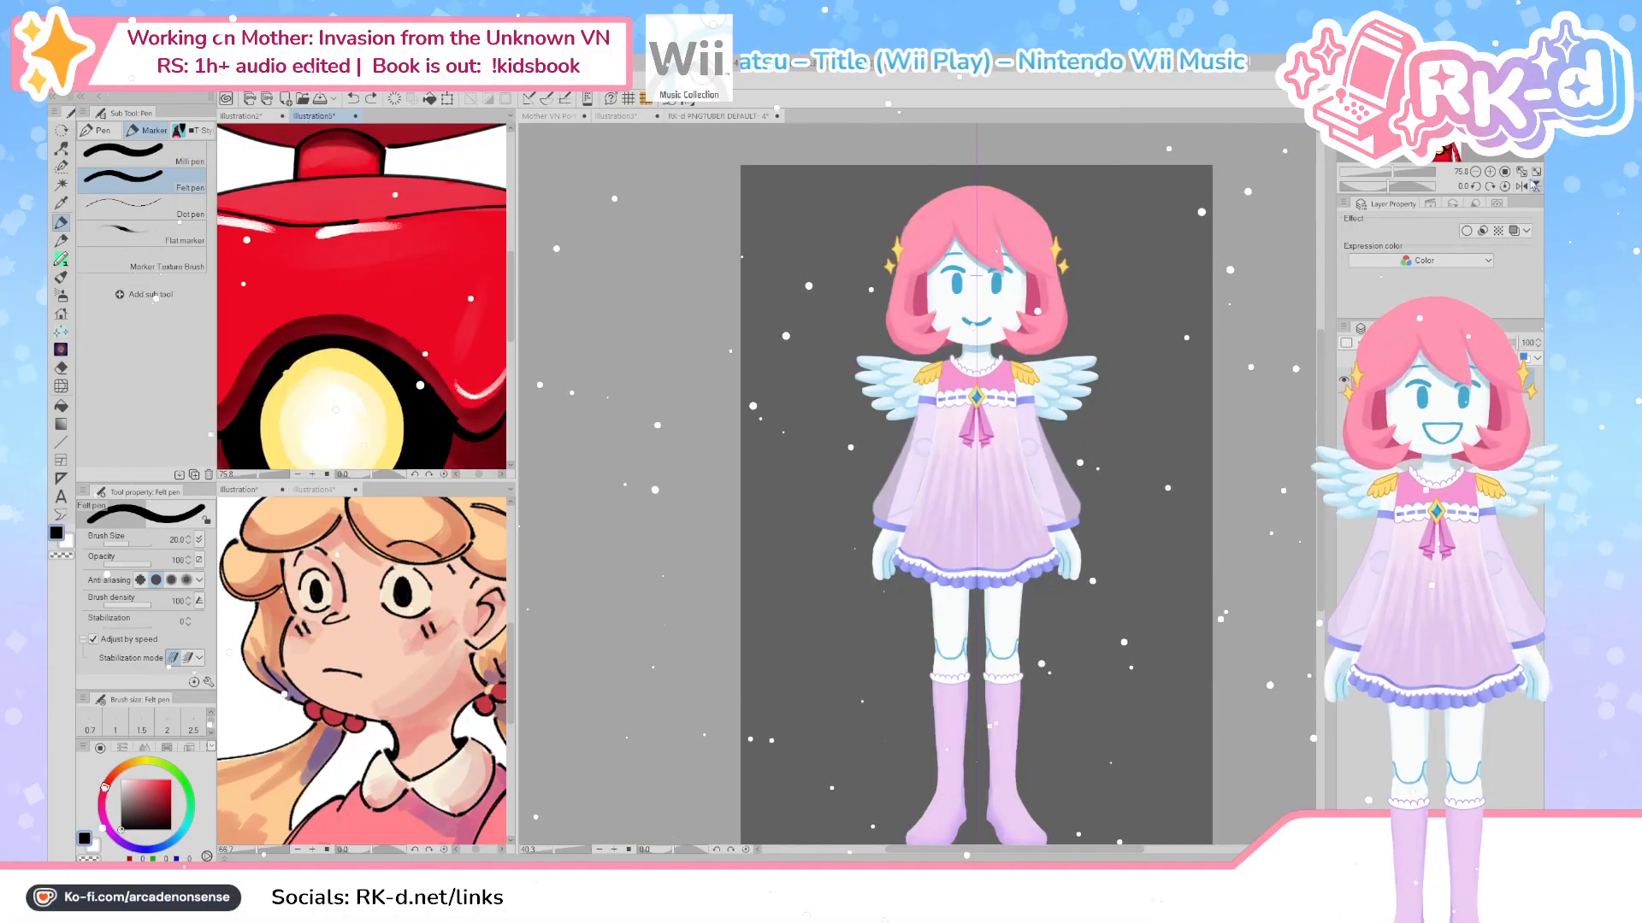
click(1521, 171)
click(554, 116)
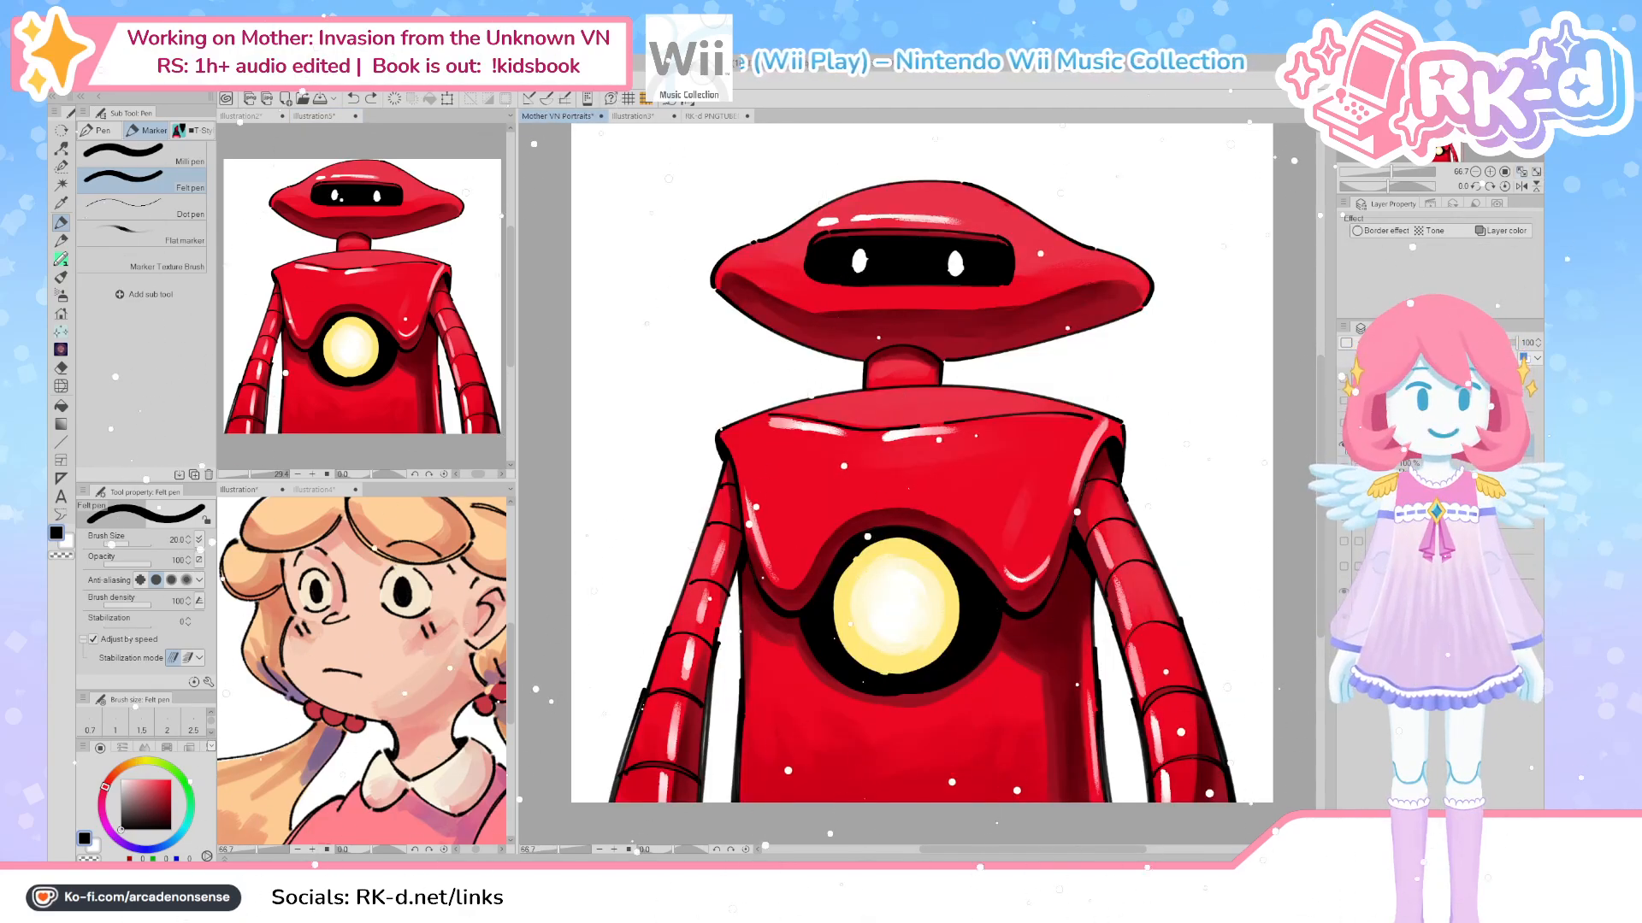
Hide the finished red robot, show the damaged robot sketch with its inking and select its line layer
click(1343, 445)
click(1343, 422)
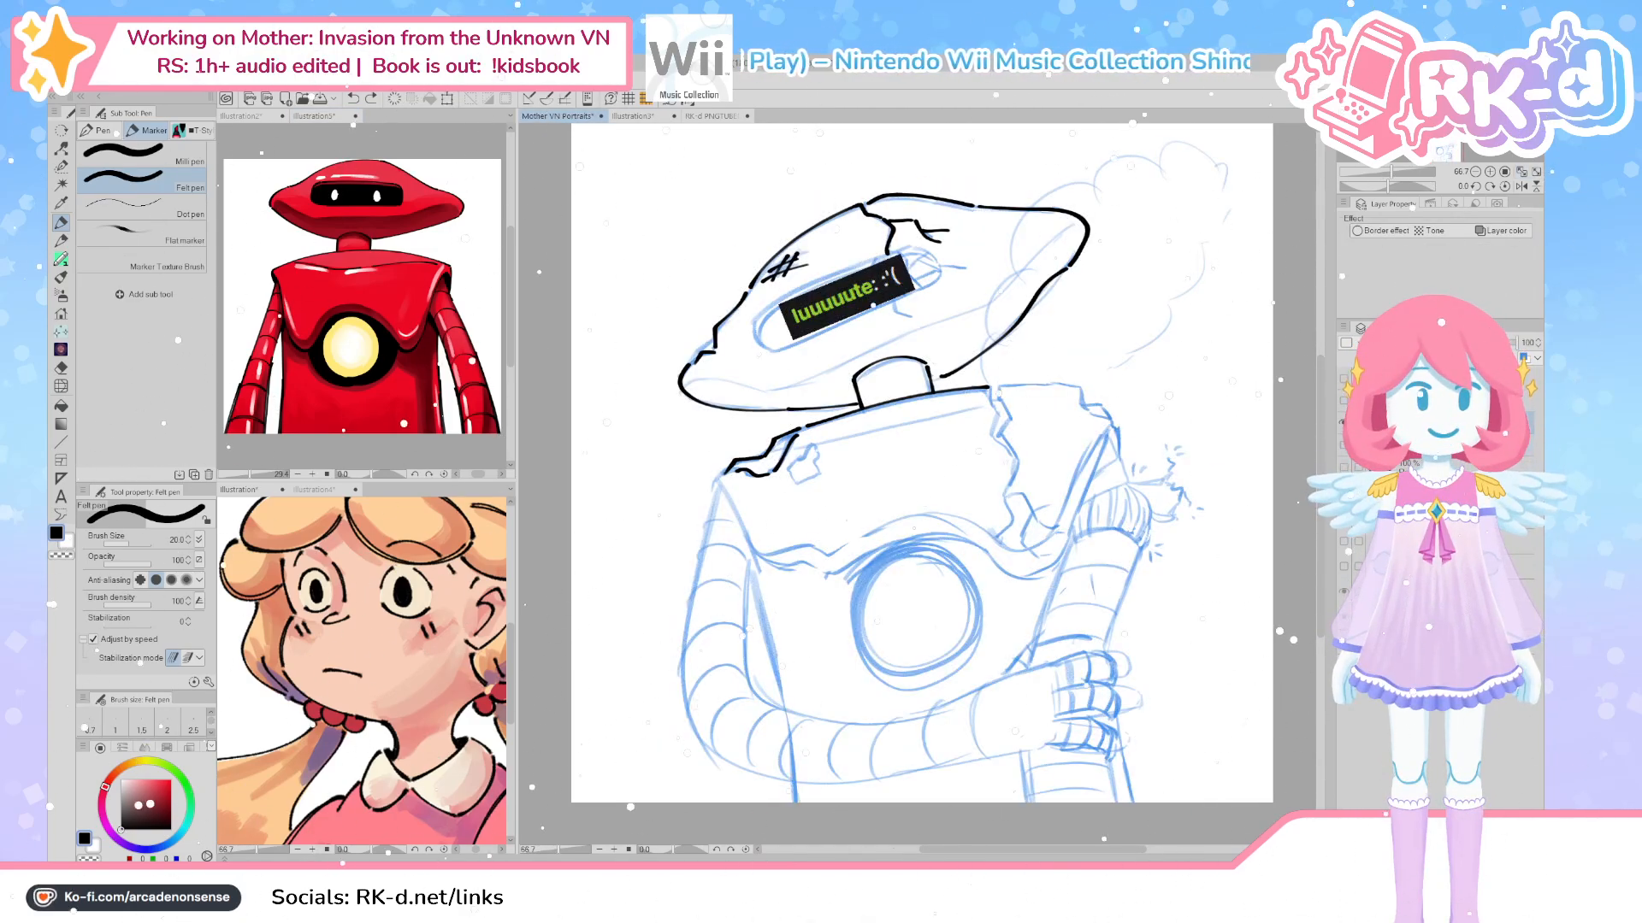
click(1343, 445)
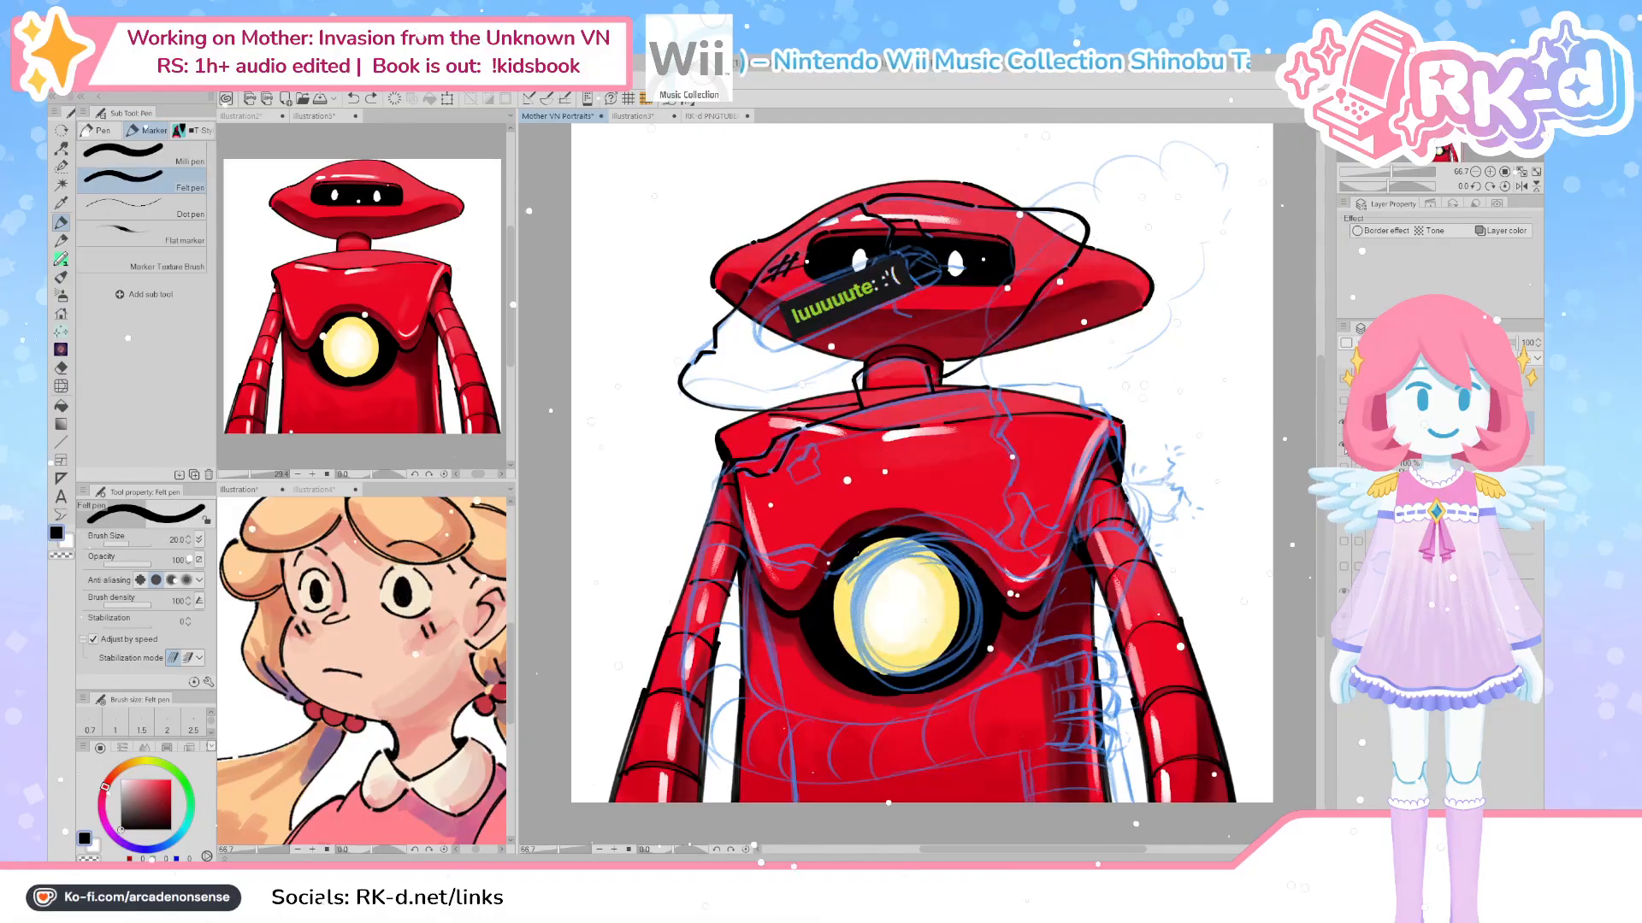
click(1343, 445)
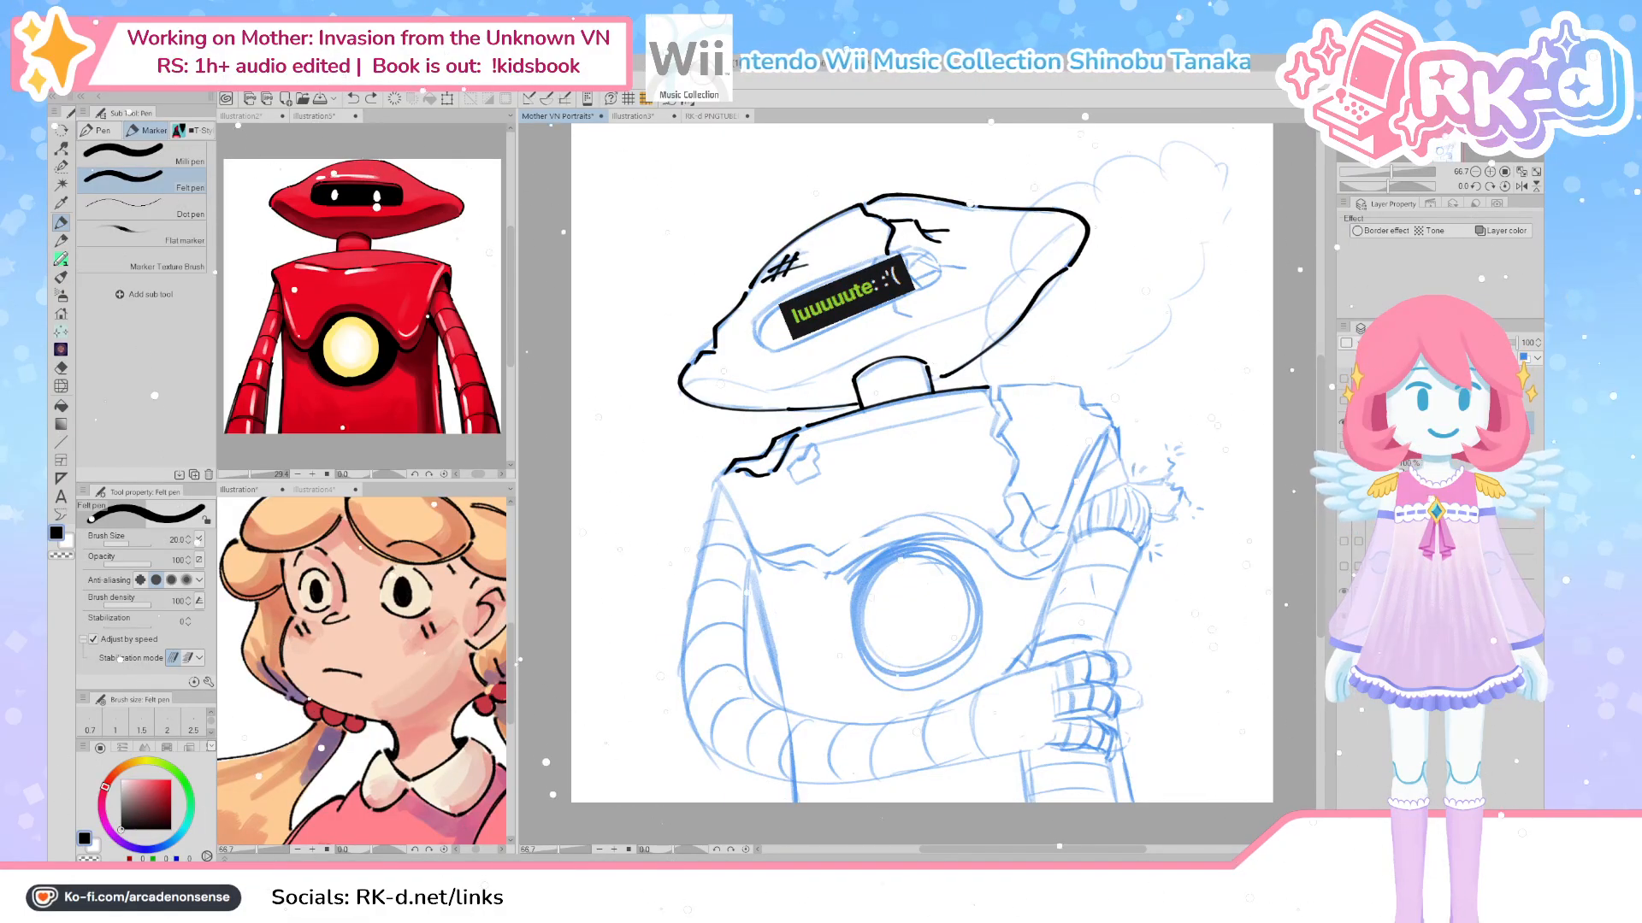
click(1453, 469)
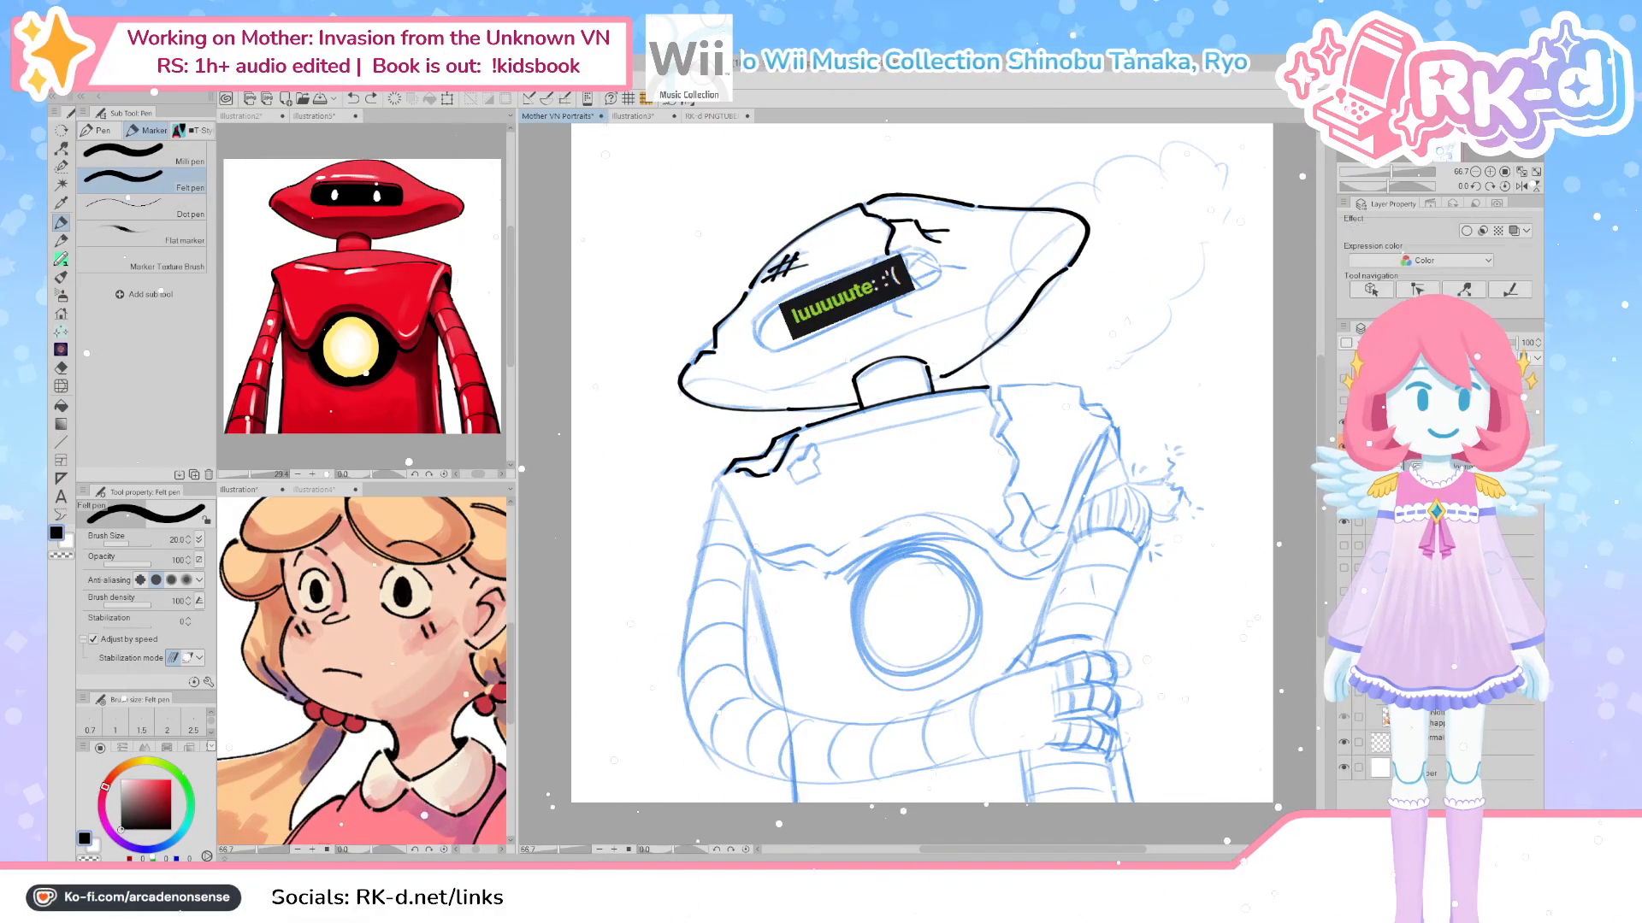
Ink the chest plate's wavy lower edge from the broken shoulder to above the chest circle
scroll(704, 535, up, 3)
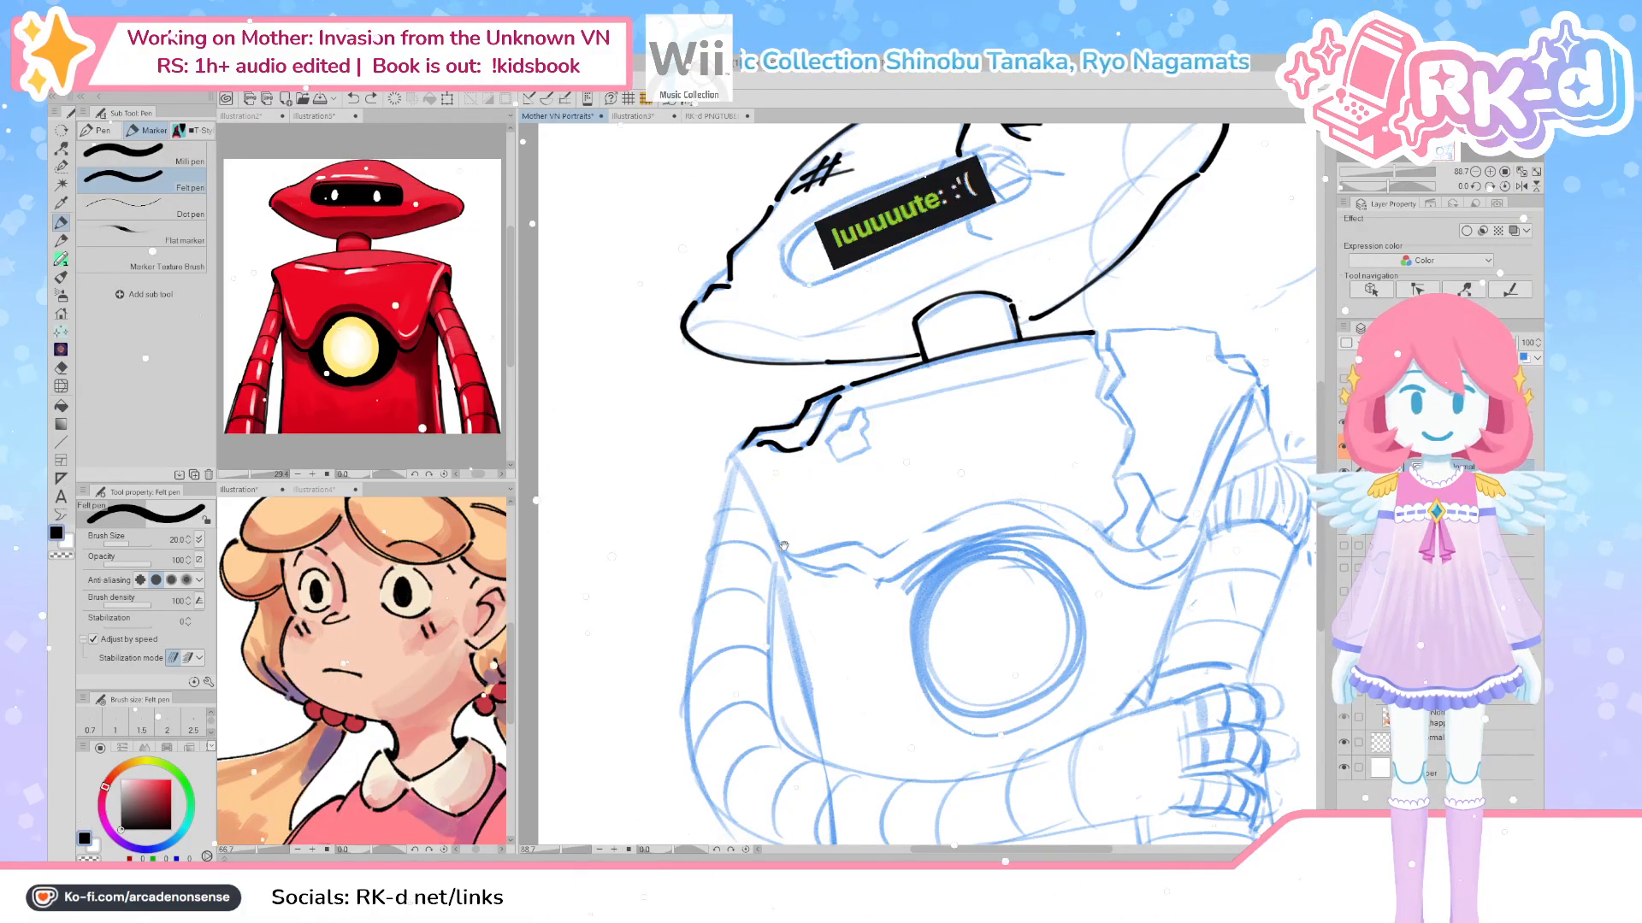
drag(782, 543, 770, 558)
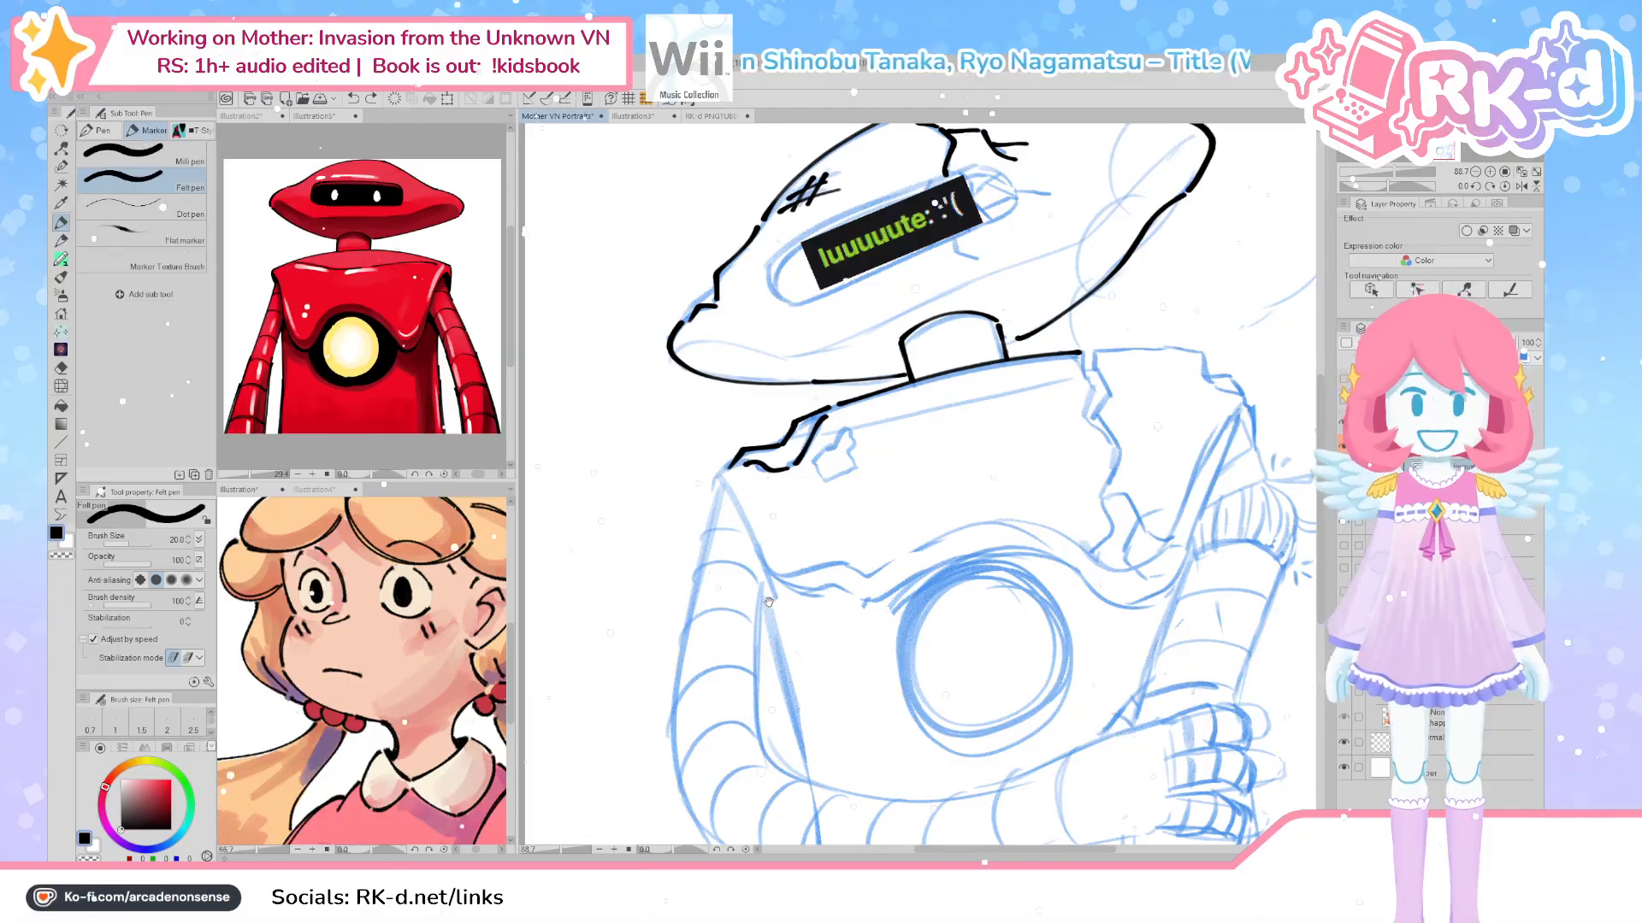
drag(759, 594, 792, 630)
mouse_move(744, 523)
mouse_down()
mouse_move(739, 617)
mouse_move(738, 575)
mouse_move(808, 676)
mouse_move(906, 684)
mouse_move(1008, 637)
mouse_up()
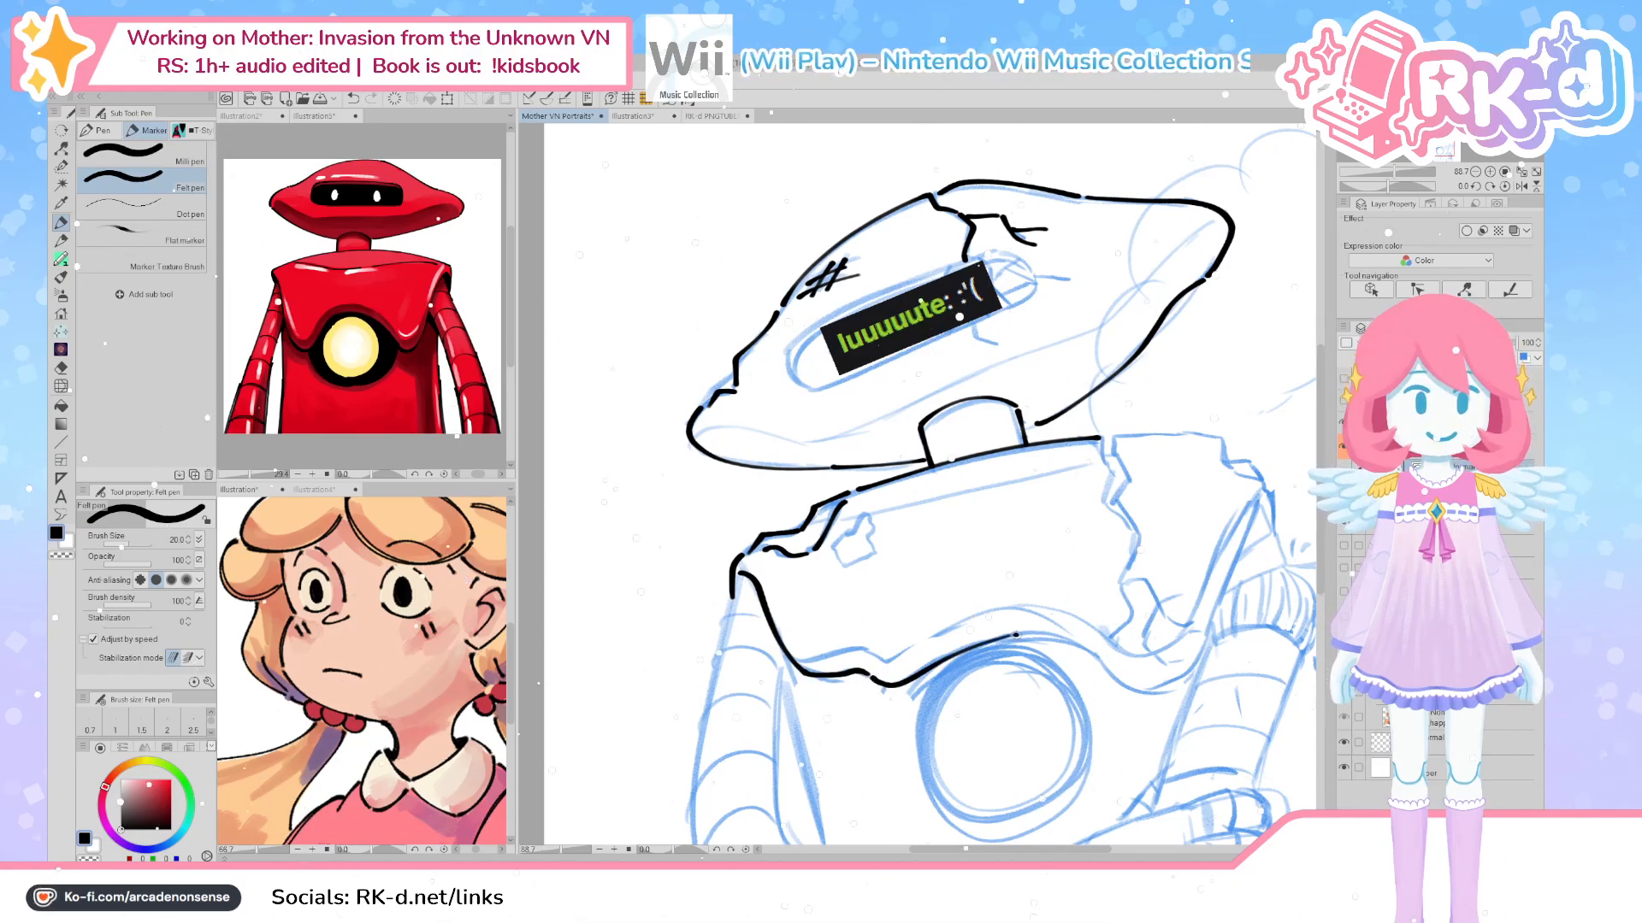
Ink the dent lines above the chest plate's lower edge and extend that edge over the chest circle
drag(809, 617, 919, 611)
drag(825, 639, 1080, 623)
key(ctrl+z)
mouse_move(1116, 732)
mouse_down()
mouse_move(1036, 732)
mouse_move(1013, 672)
mouse_move(958, 639)
mouse_up()
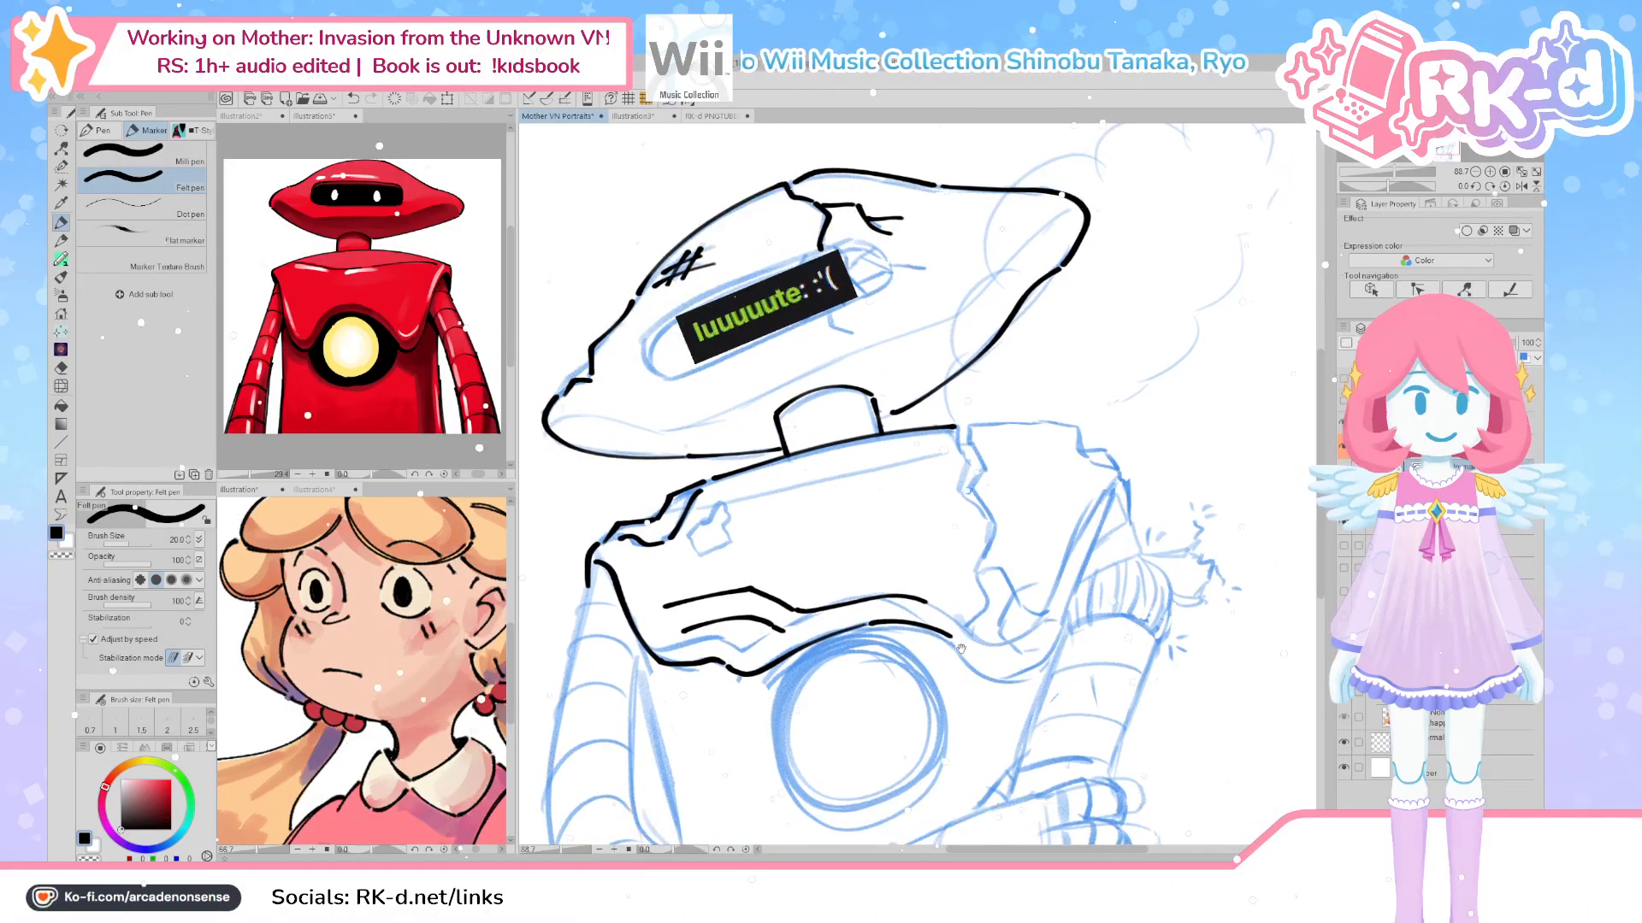
key(ctrl+z)
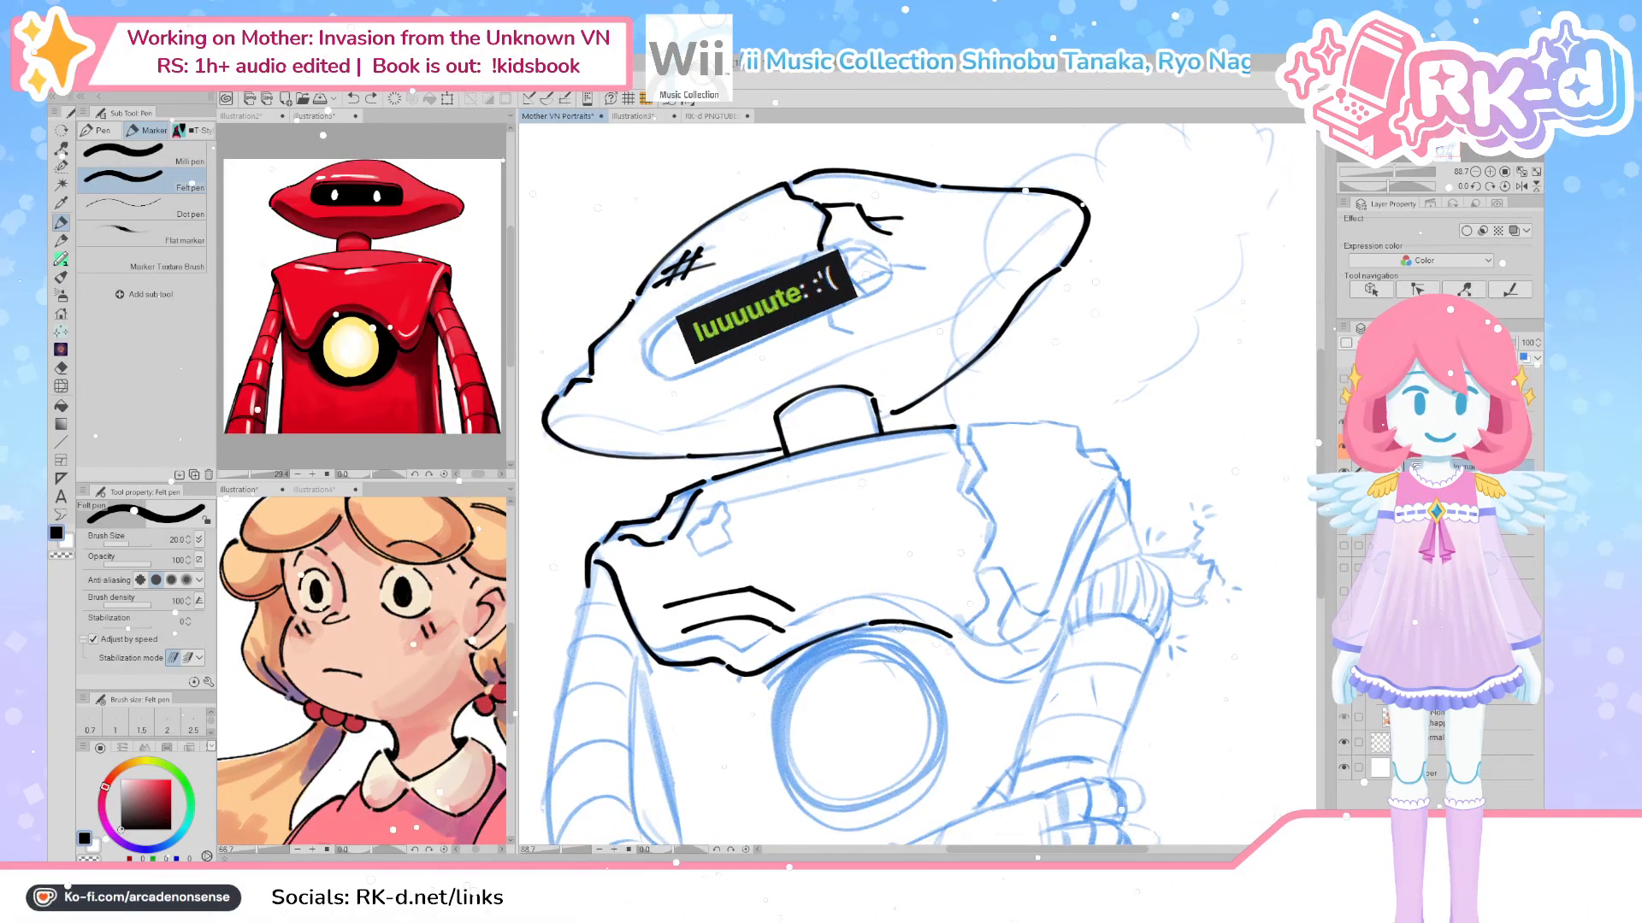
key(ctrl+y)
ctrl+click(951, 641)
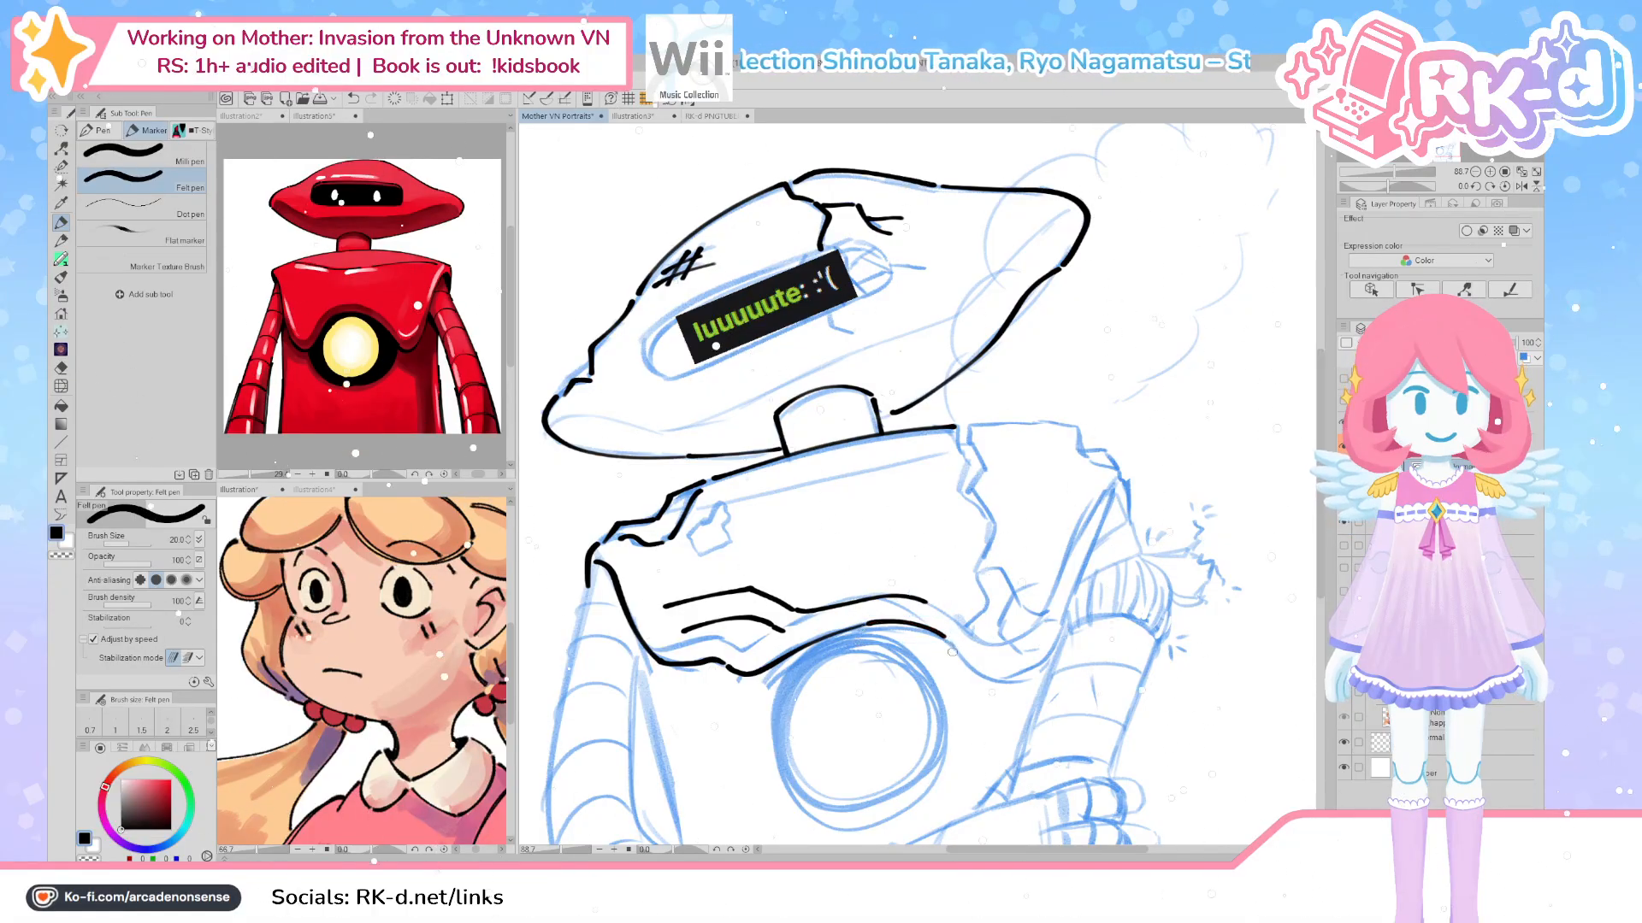
Ink the drooping corner of the chest plate's lower edge, curving from beside the chest circle up towards the raised arm
drag(944, 639, 1019, 687)
key(ctrl+z)
drag(947, 644, 1026, 690)
key(ctrl+z)
mouse_move(947, 644)
mouse_down()
mouse_move(1033, 671)
mouse_move(1064, 609)
mouse_up()
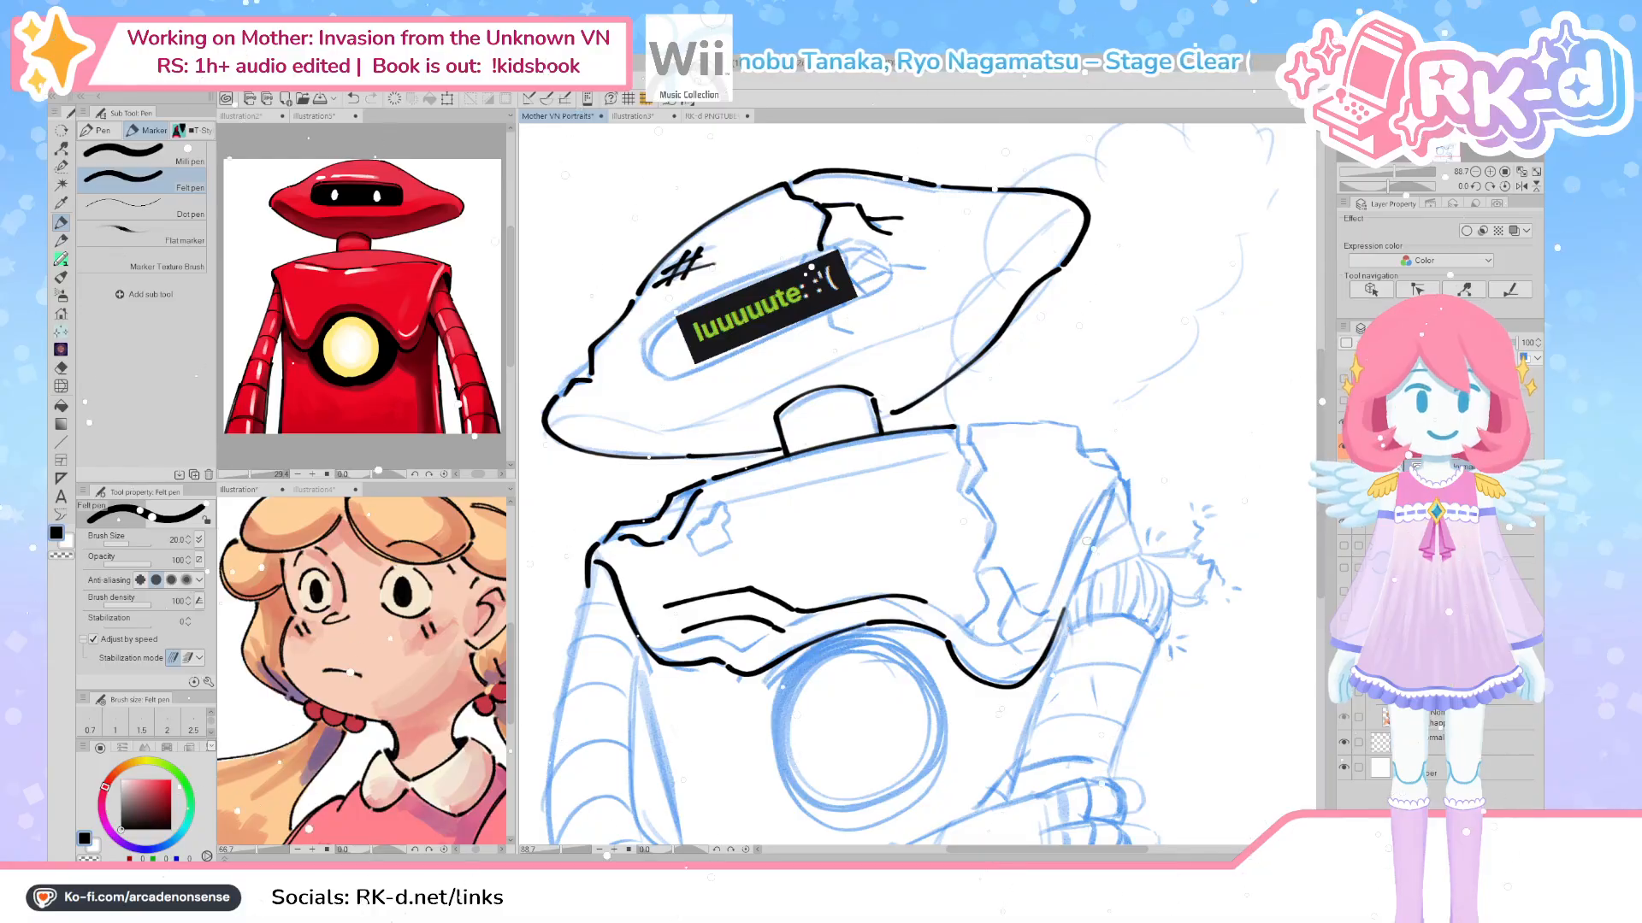
Delete the long inner line above the chest circle and close off the outer end of the dent lines
ctrl+click(895, 600)
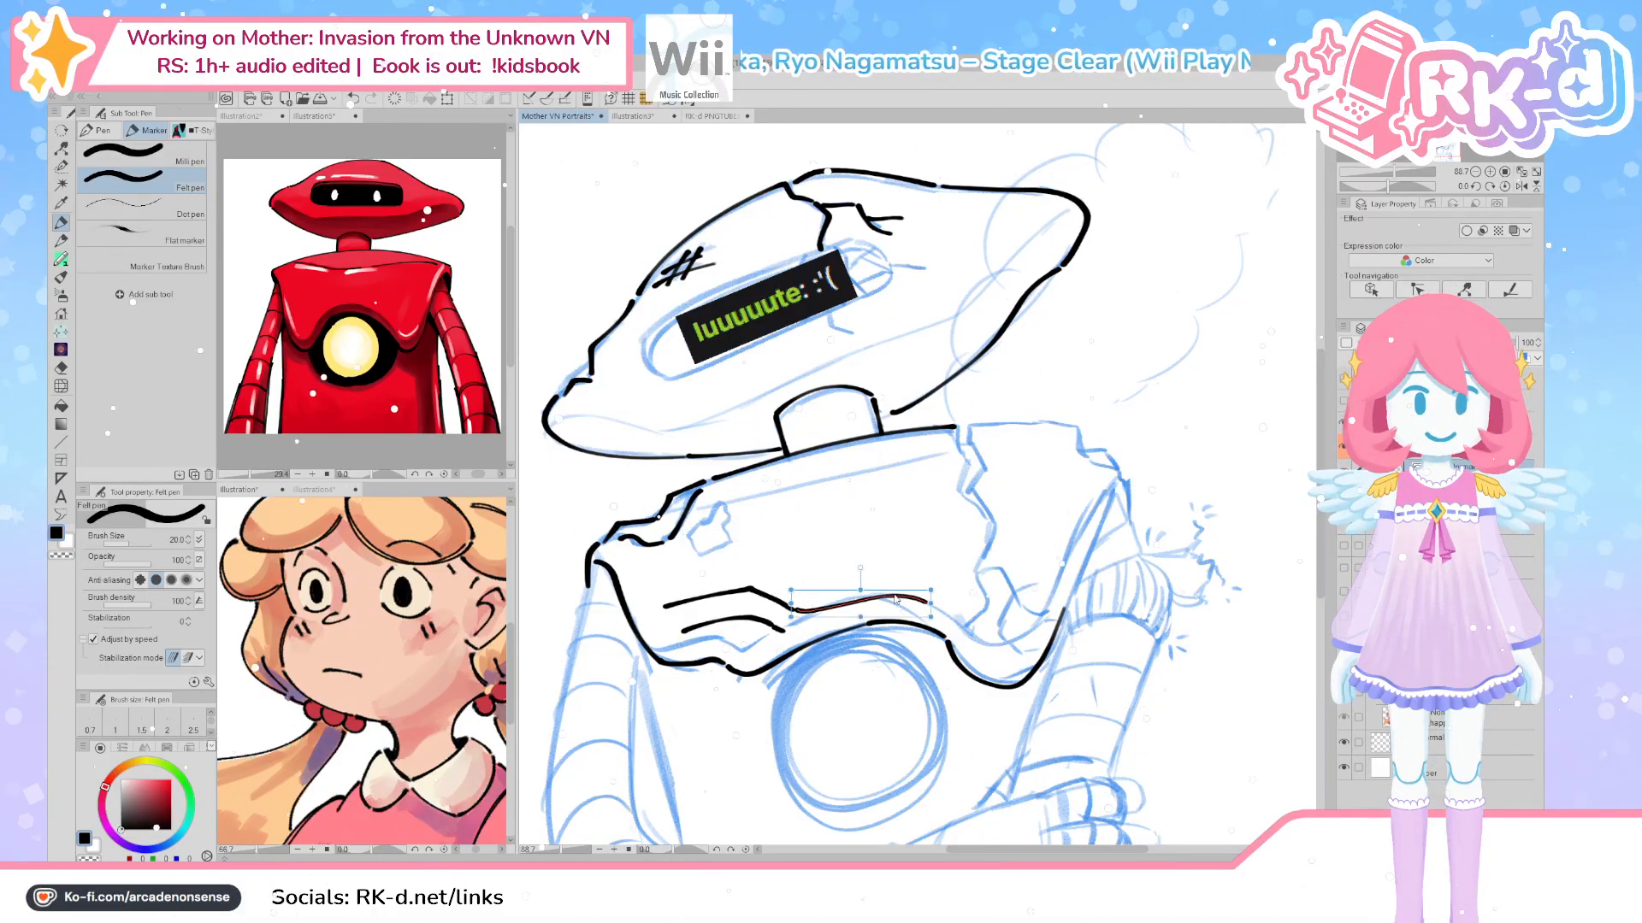
key(Delete)
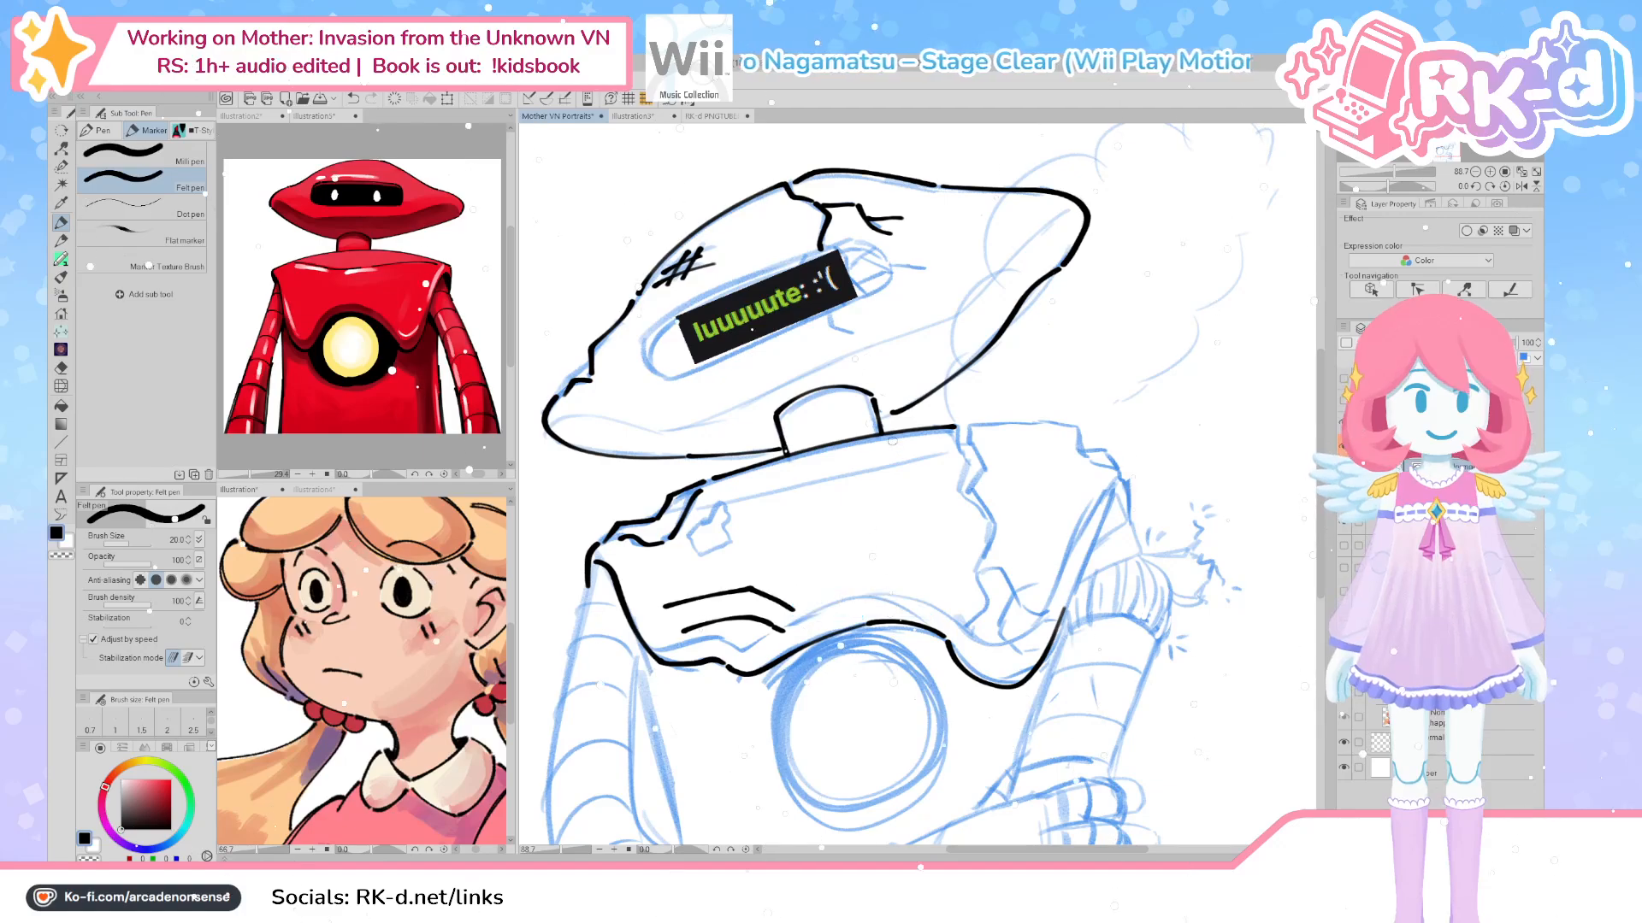
drag(684, 632, 784, 631)
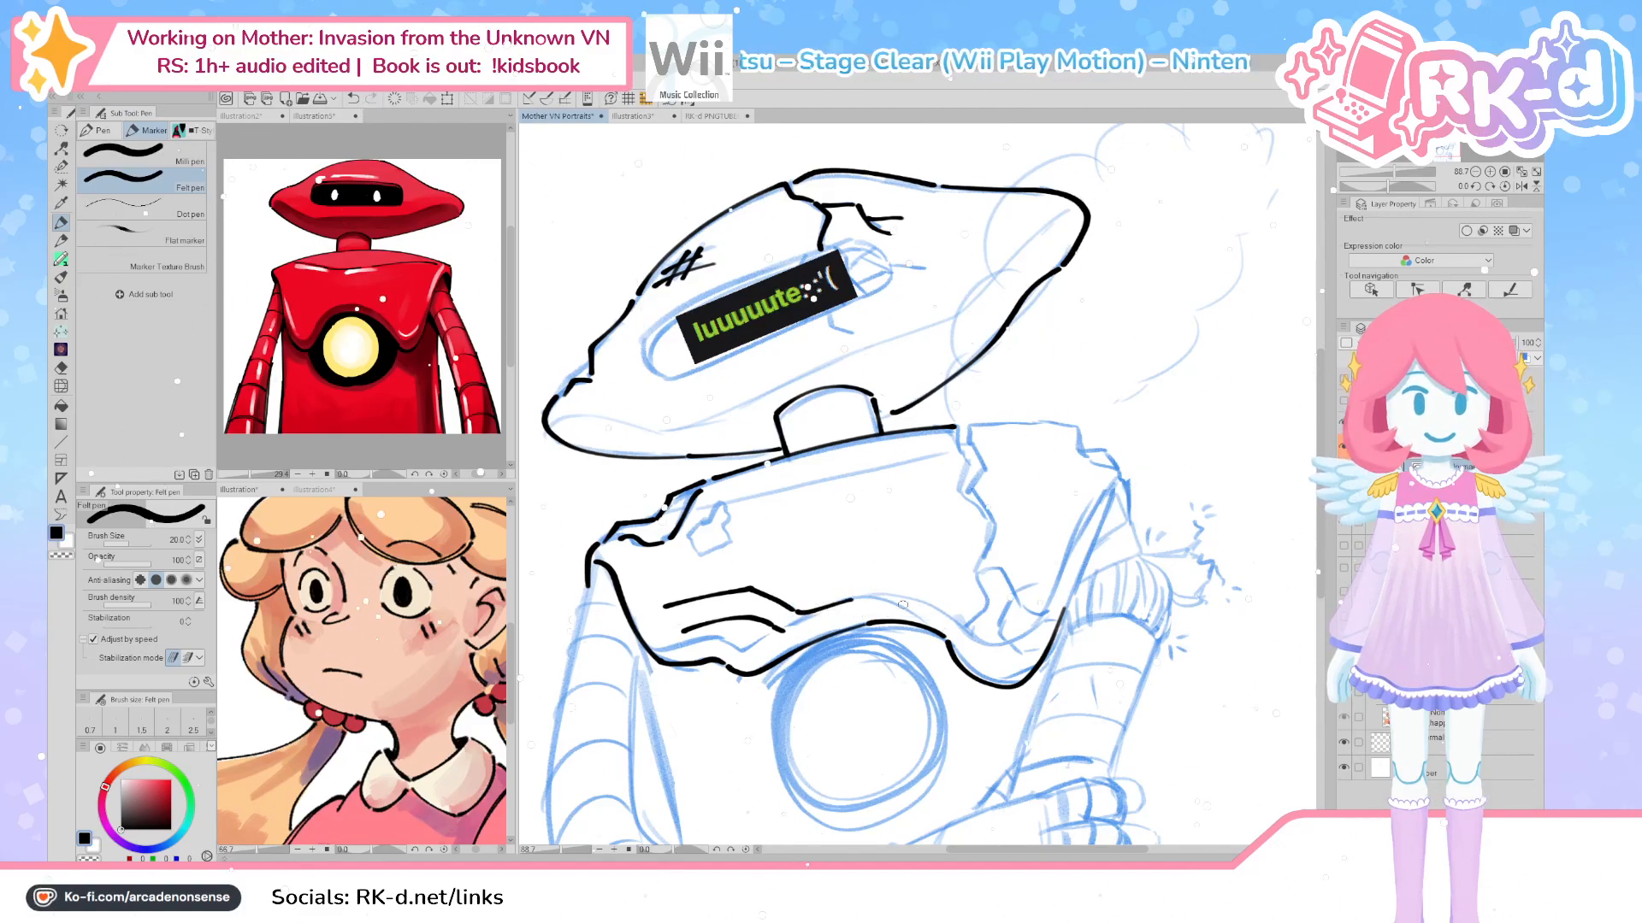
mouse_move(1069, 539)
mouse_down()
mouse_move(1025, 672)
mouse_move(1002, 689)
mouse_up()
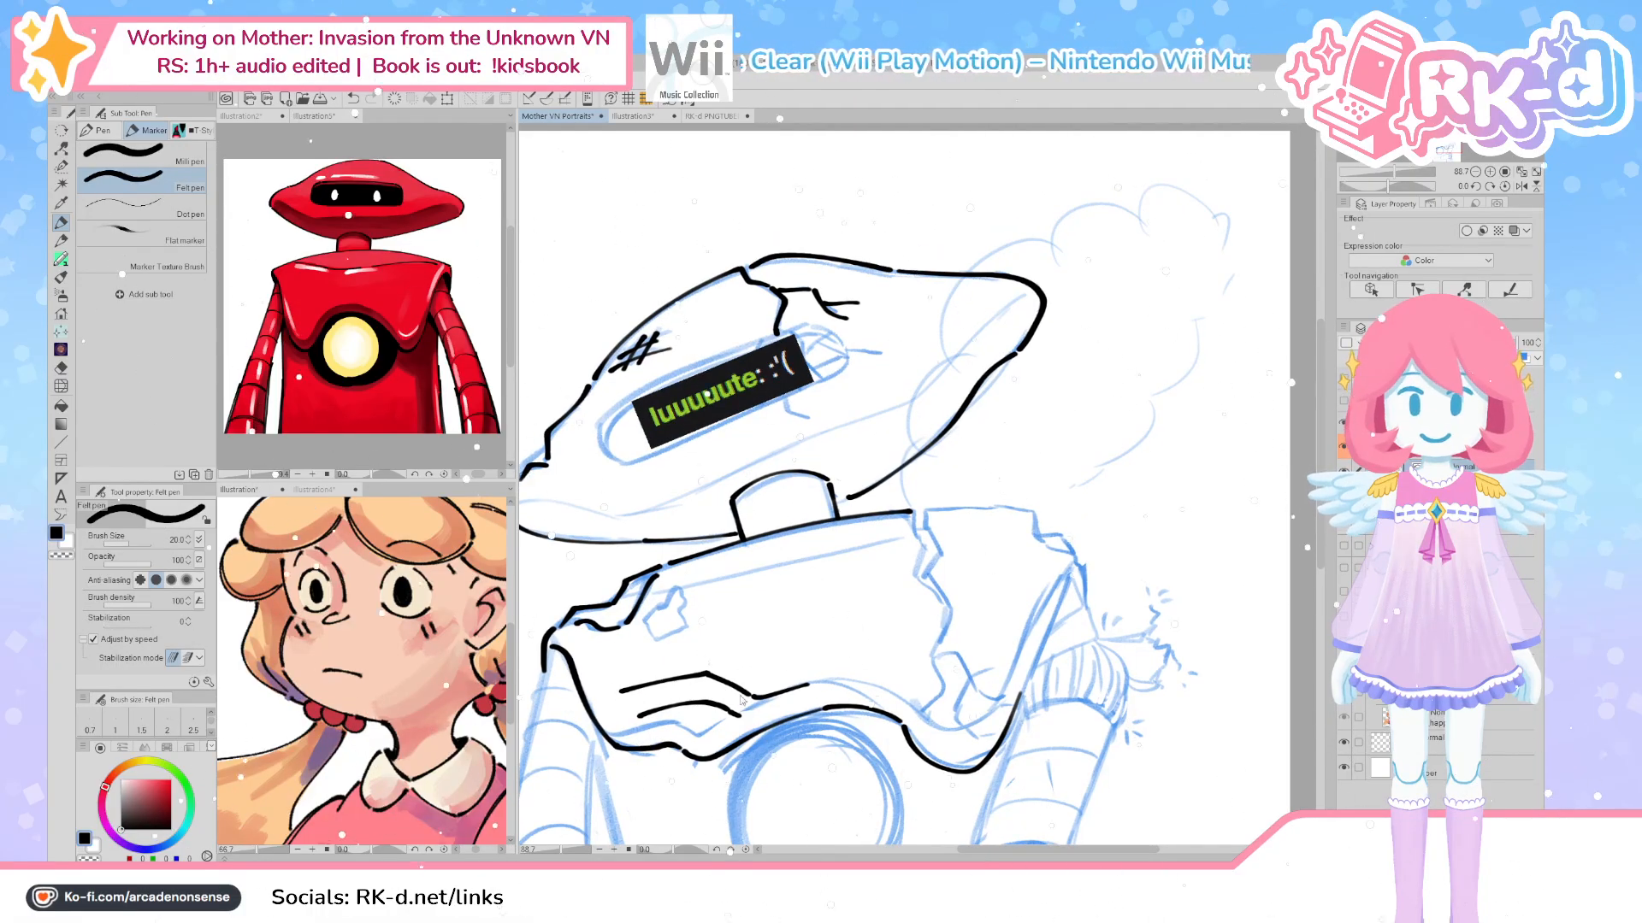
drag(619, 690, 609, 721)
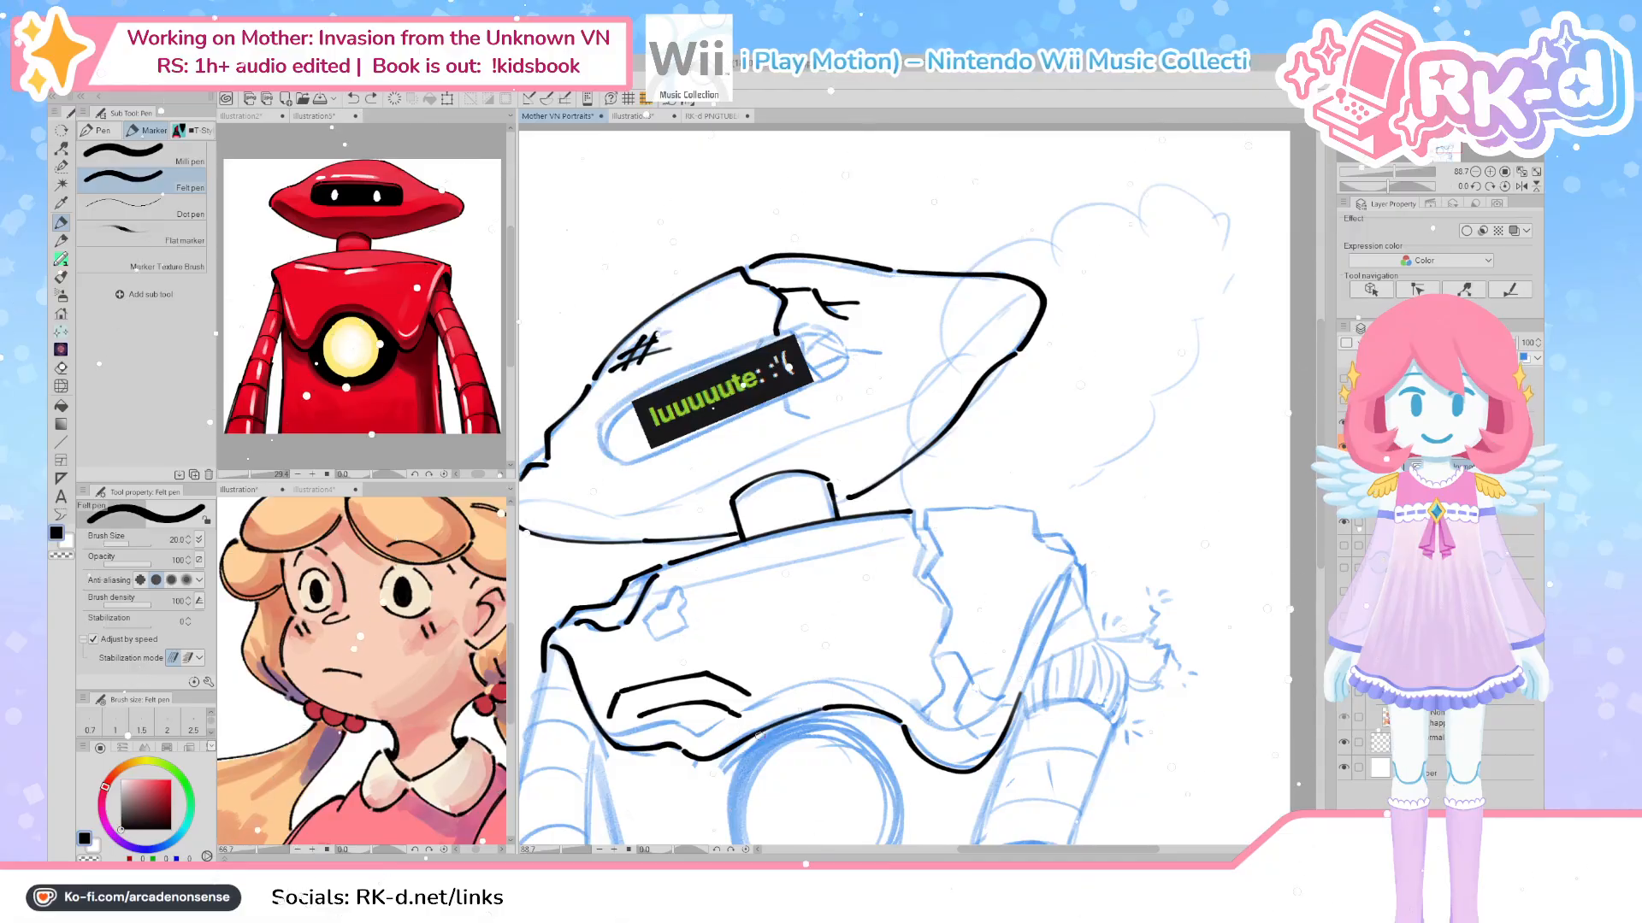
Ink the chest plate's side edge above the raised arm and the broken corner of that shoulder
mouse_move(1035, 666)
mouse_down()
mouse_move(993, 688)
mouse_move(1041, 603)
mouse_up()
key(ctrl+z)
key(ctrl+z)
drag(982, 733, 1041, 608)
mouse_move(995, 556)
mouse_down()
mouse_move(1044, 594)
mouse_move(1052, 649)
mouse_up()
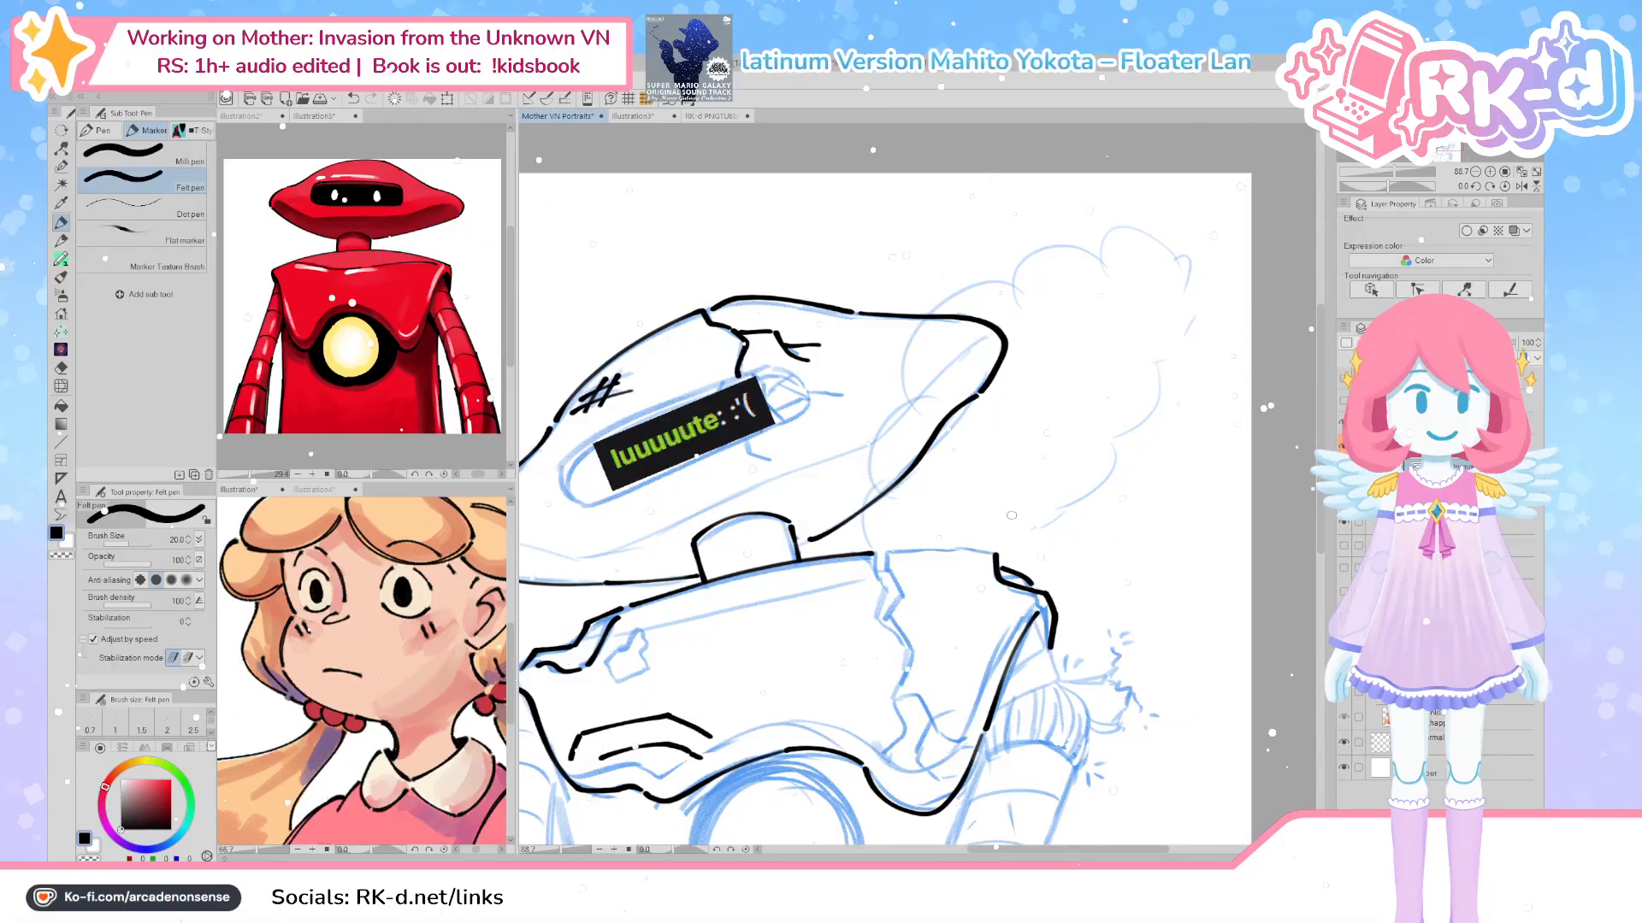
Ink the top edge of the broken-off shoulder piece and the upper part of the jagged crack beside it
mouse_move(994, 556)
mouse_down()
mouse_move(876, 554)
mouse_move(876, 588)
mouse_move(904, 588)
mouse_move(882, 614)
mouse_move(909, 633)
mouse_move(891, 697)
mouse_up()
drag(895, 630, 911, 658)
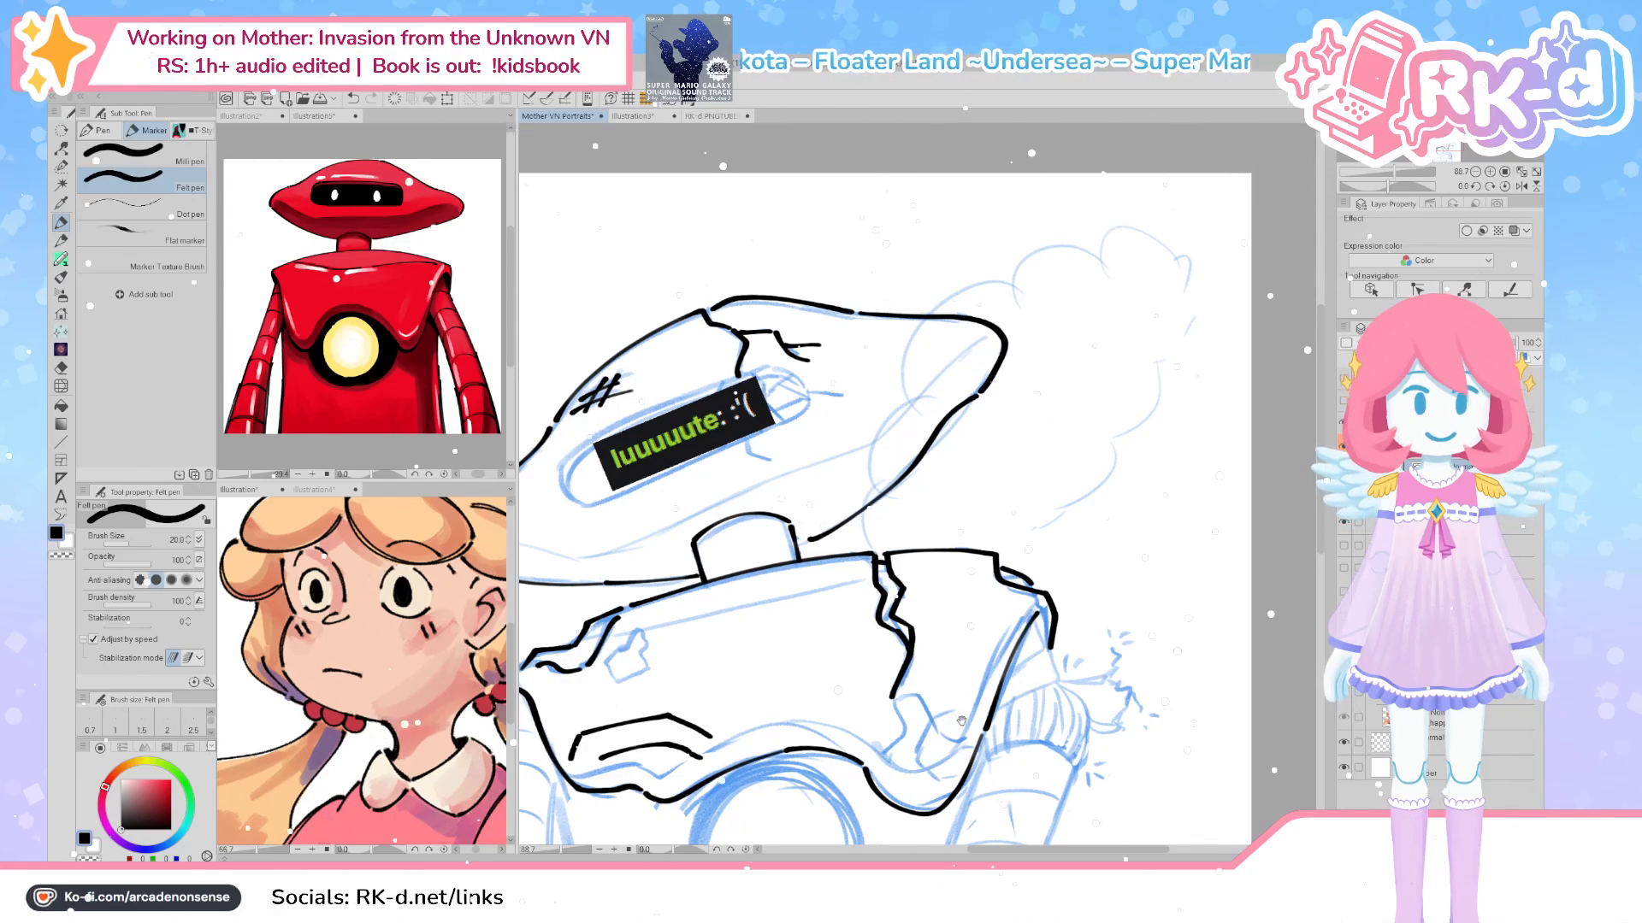
drag(969, 710, 1018, 640)
Ink the lower part of the chest plate's crack with its branching fractures down to the drooping corner
drag(1039, 849, 1058, 722)
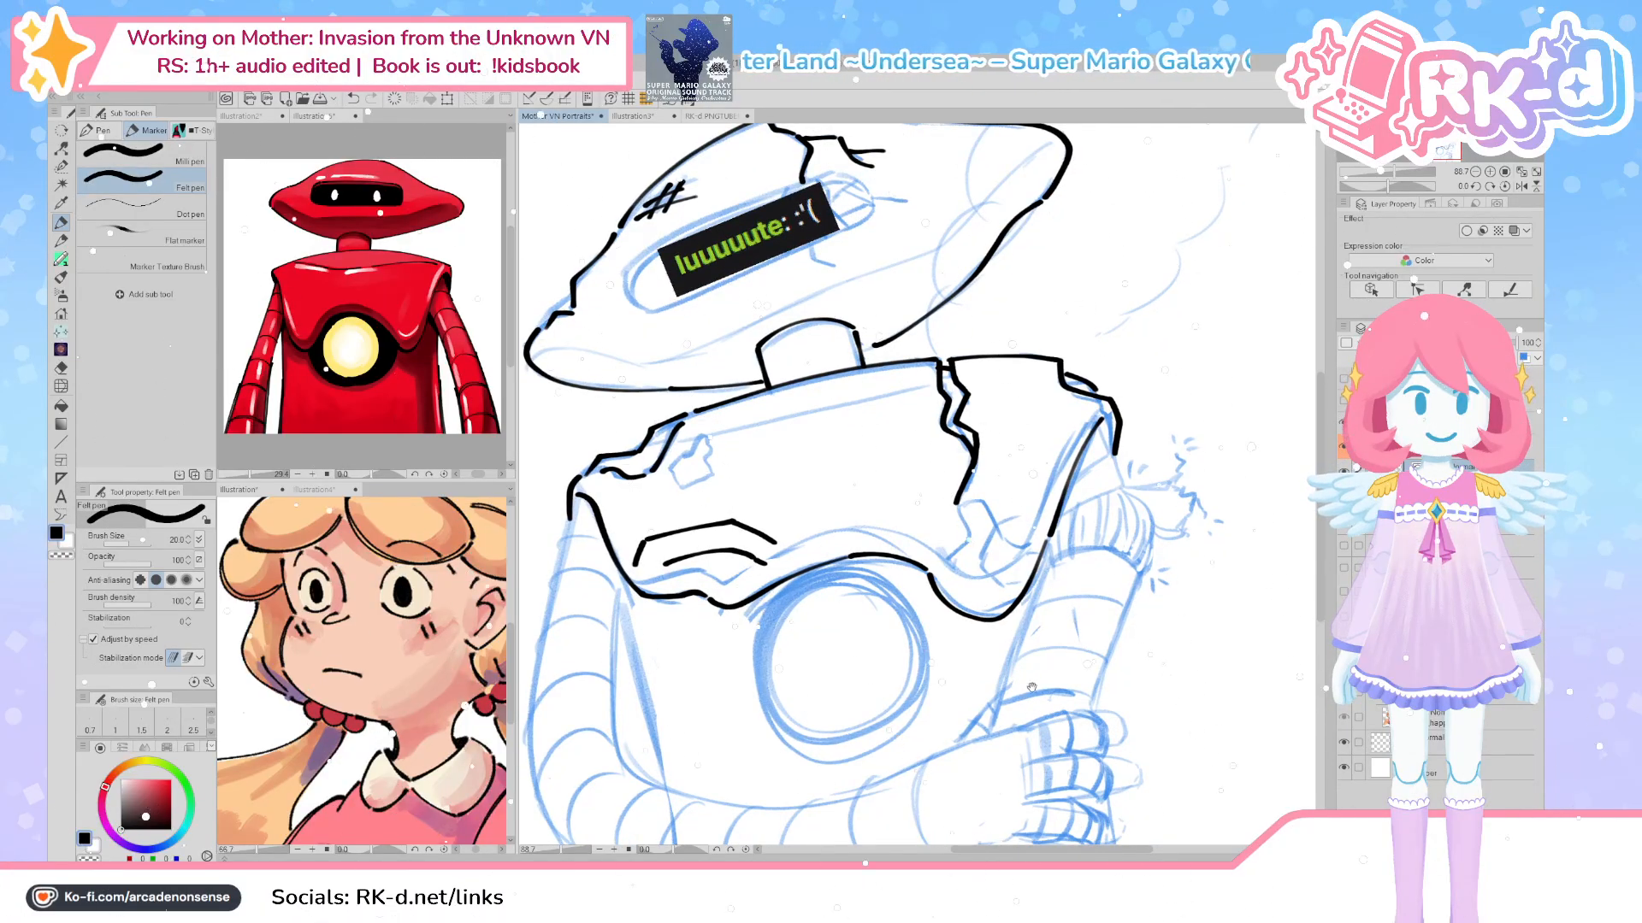
scroll(1025, 688, up, 1)
mouse_move(968, 614)
mouse_down()
mouse_move(986, 705)
mouse_move(1020, 760)
mouse_move(974, 719)
mouse_up()
mouse_move(972, 566)
mouse_down()
mouse_move(953, 630)
mouse_move(980, 697)
mouse_up()
mouse_move(966, 571)
mouse_down()
mouse_move(1005, 618)
mouse_move(989, 644)
mouse_move(1029, 678)
mouse_up()
drag(1000, 594, 1030, 579)
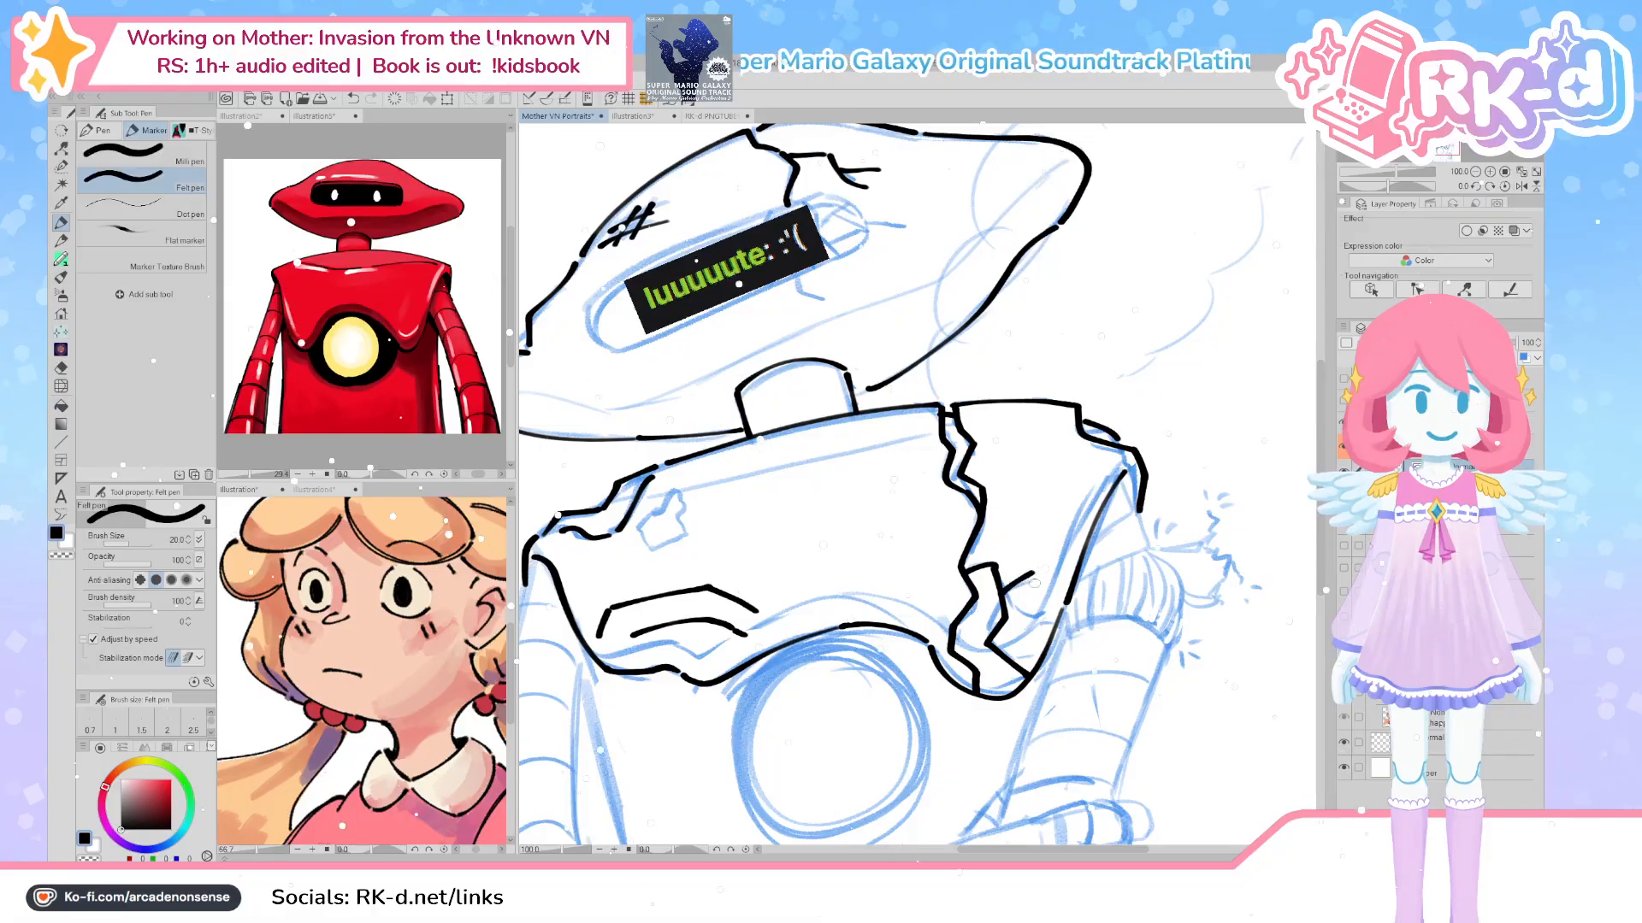
mouse_move(1013, 642)
mouse_down()
mouse_move(1054, 637)
mouse_move(1044, 602)
mouse_move(1068, 597)
mouse_move(1070, 579)
mouse_up()
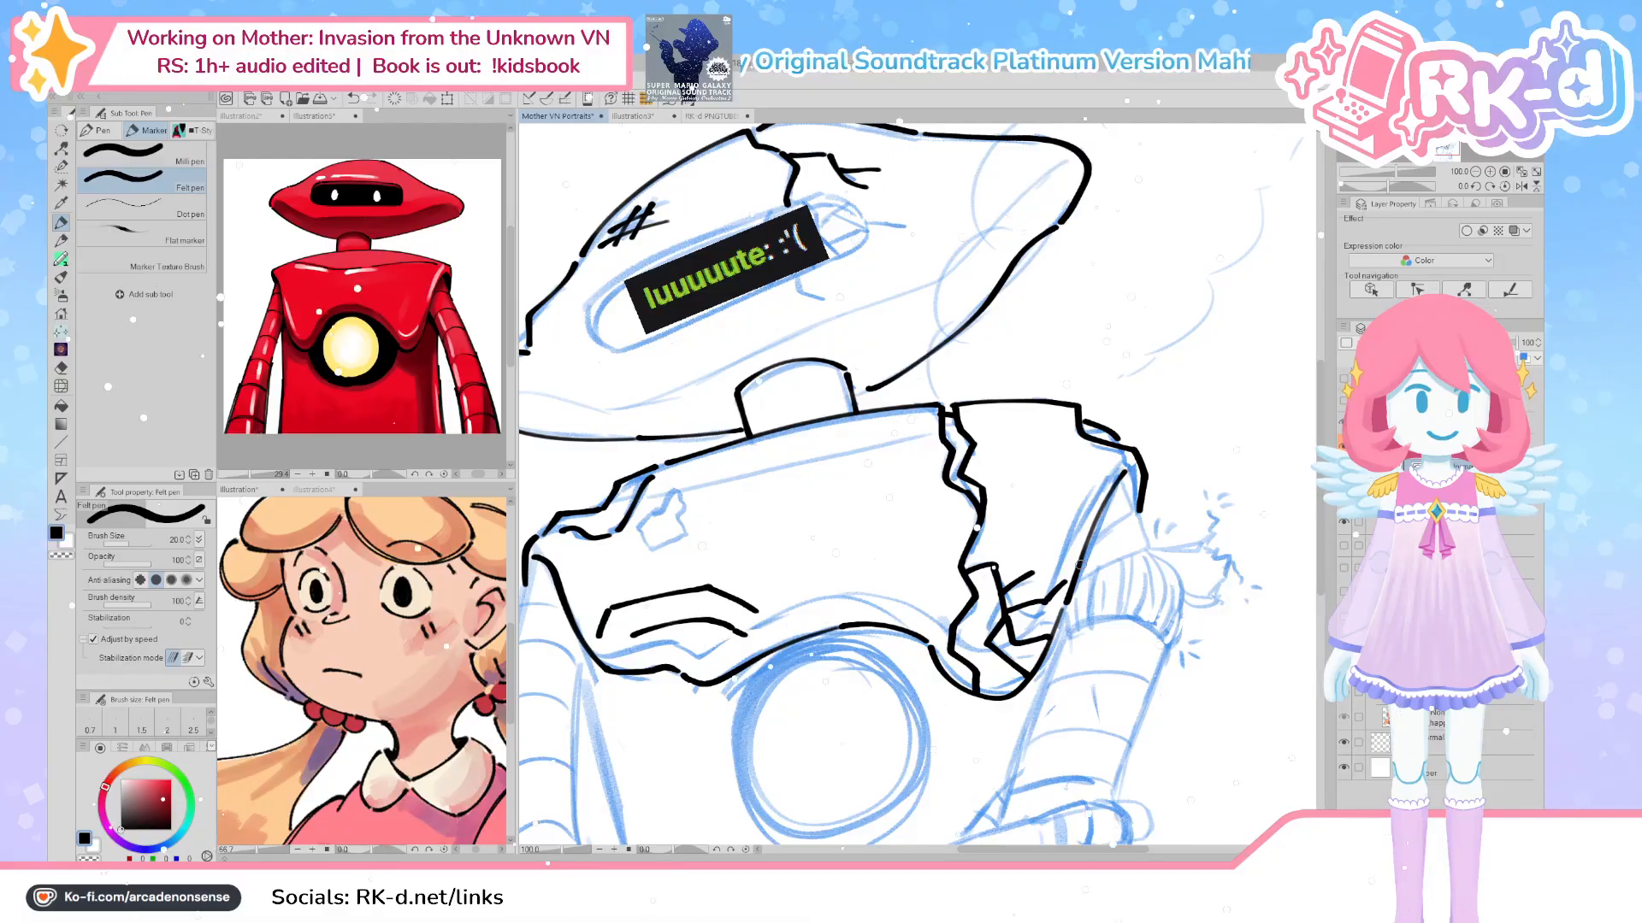
drag(949, 659, 974, 689)
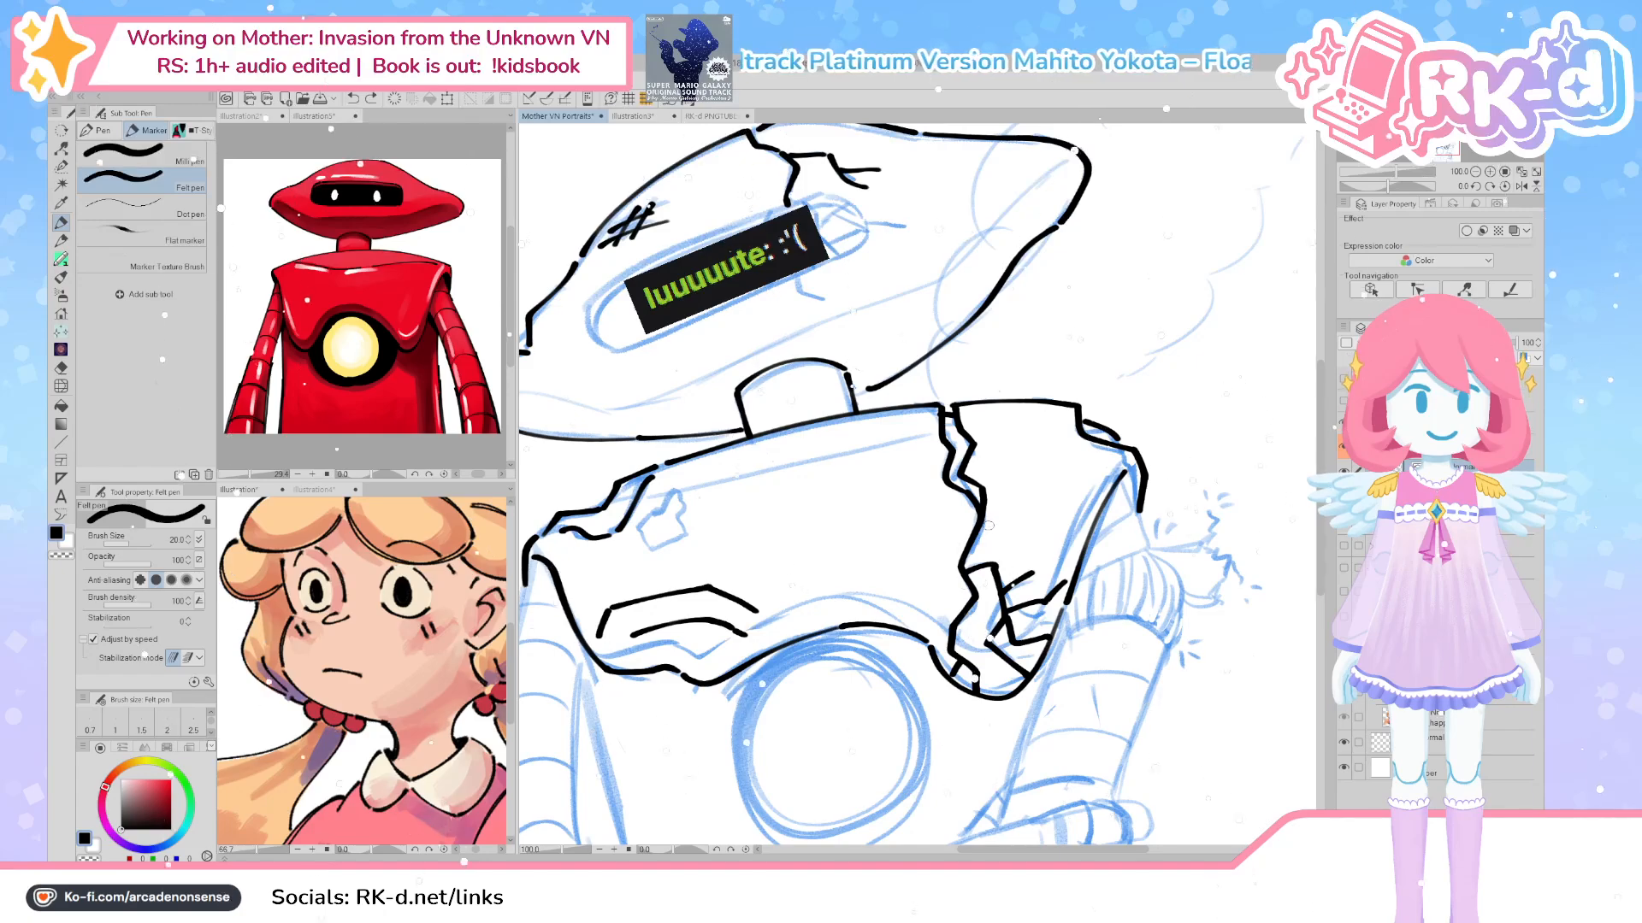
drag(1040, 557, 1057, 580)
key(ctrl+z)
drag(983, 523, 1069, 542)
key(ctrl+z)
Ink the small jagged hole in the chest plate just below the broken shoulder edge, redrawing it with a more uneven contour
mouse_move(729, 667)
mouse_down()
mouse_move(767, 696)
mouse_move(736, 847)
mouse_move(816, 757)
mouse_move(815, 785)
mouse_up()
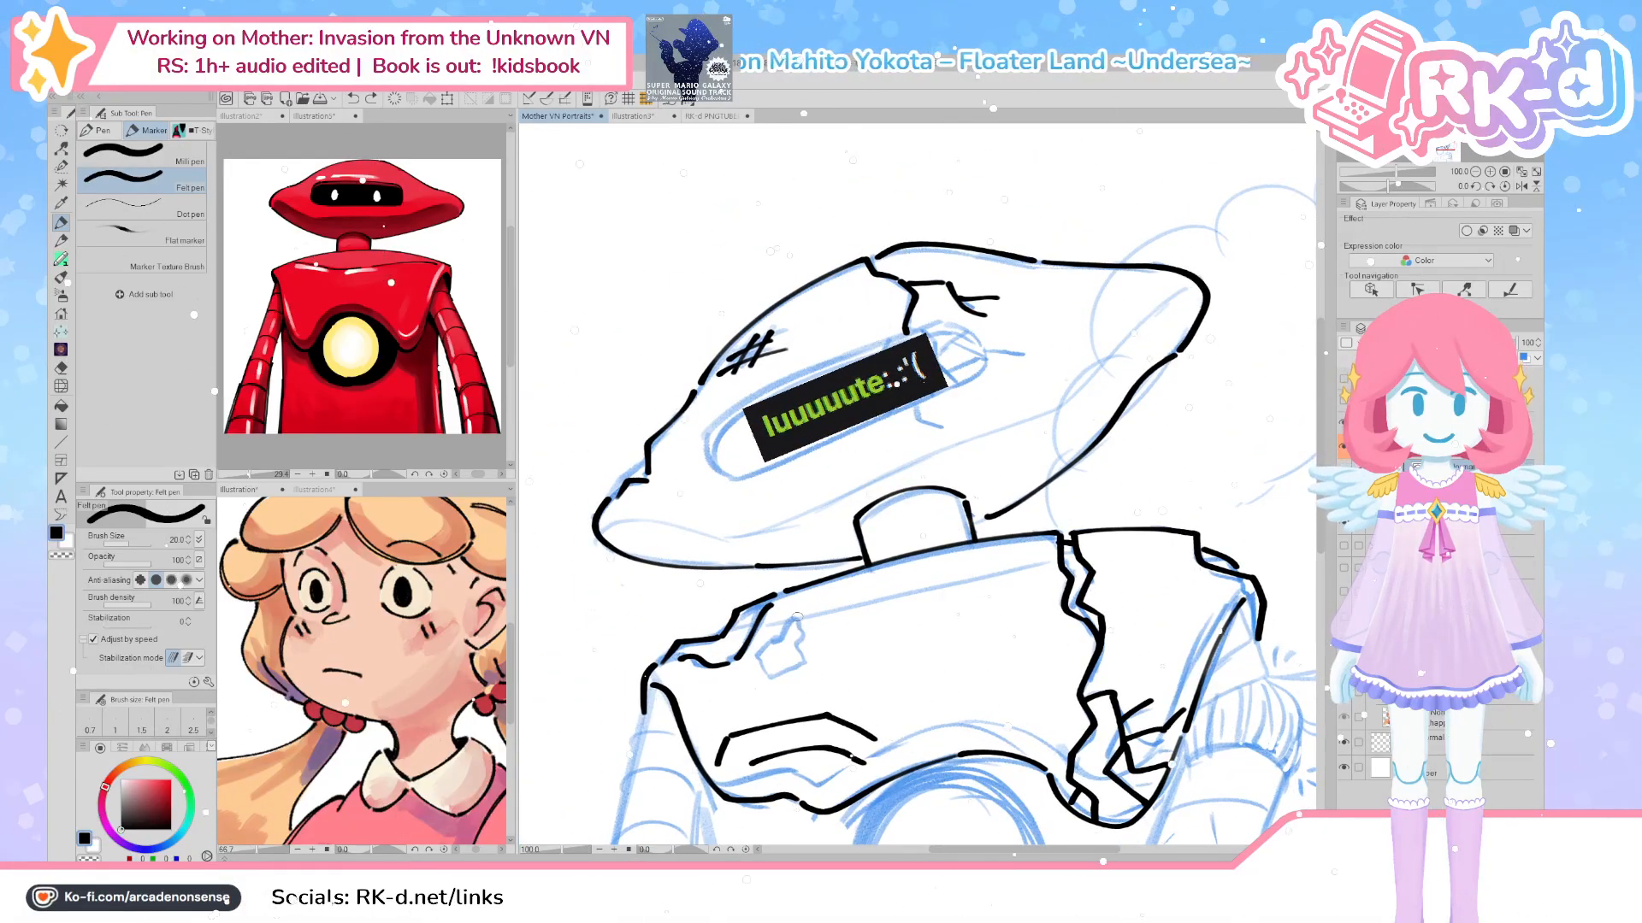
drag(782, 637, 773, 682)
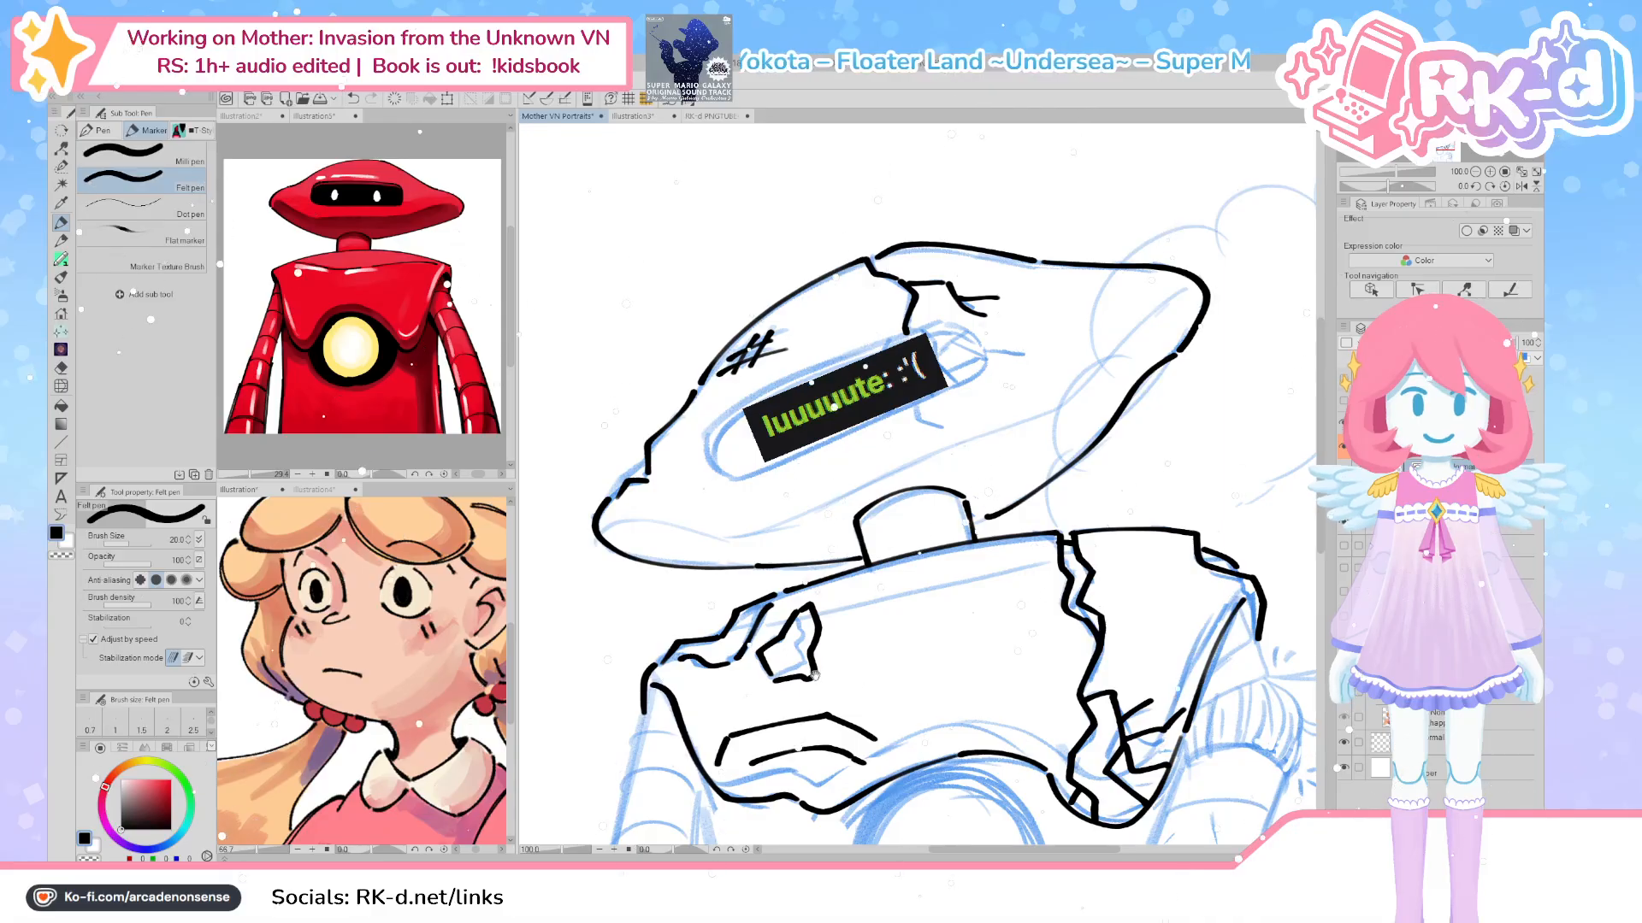
key(ctrl+z)
mouse_move(799, 632)
mouse_down()
mouse_move(828, 598)
mouse_move(780, 677)
mouse_up()
mouse_move(1035, 639)
mouse_down()
mouse_move(903, 700)
mouse_move(957, 600)
mouse_move(921, 596)
mouse_up()
mouse_move(1074, 819)
mouse_down()
mouse_move(1102, 672)
mouse_move(1123, 653)
mouse_up()
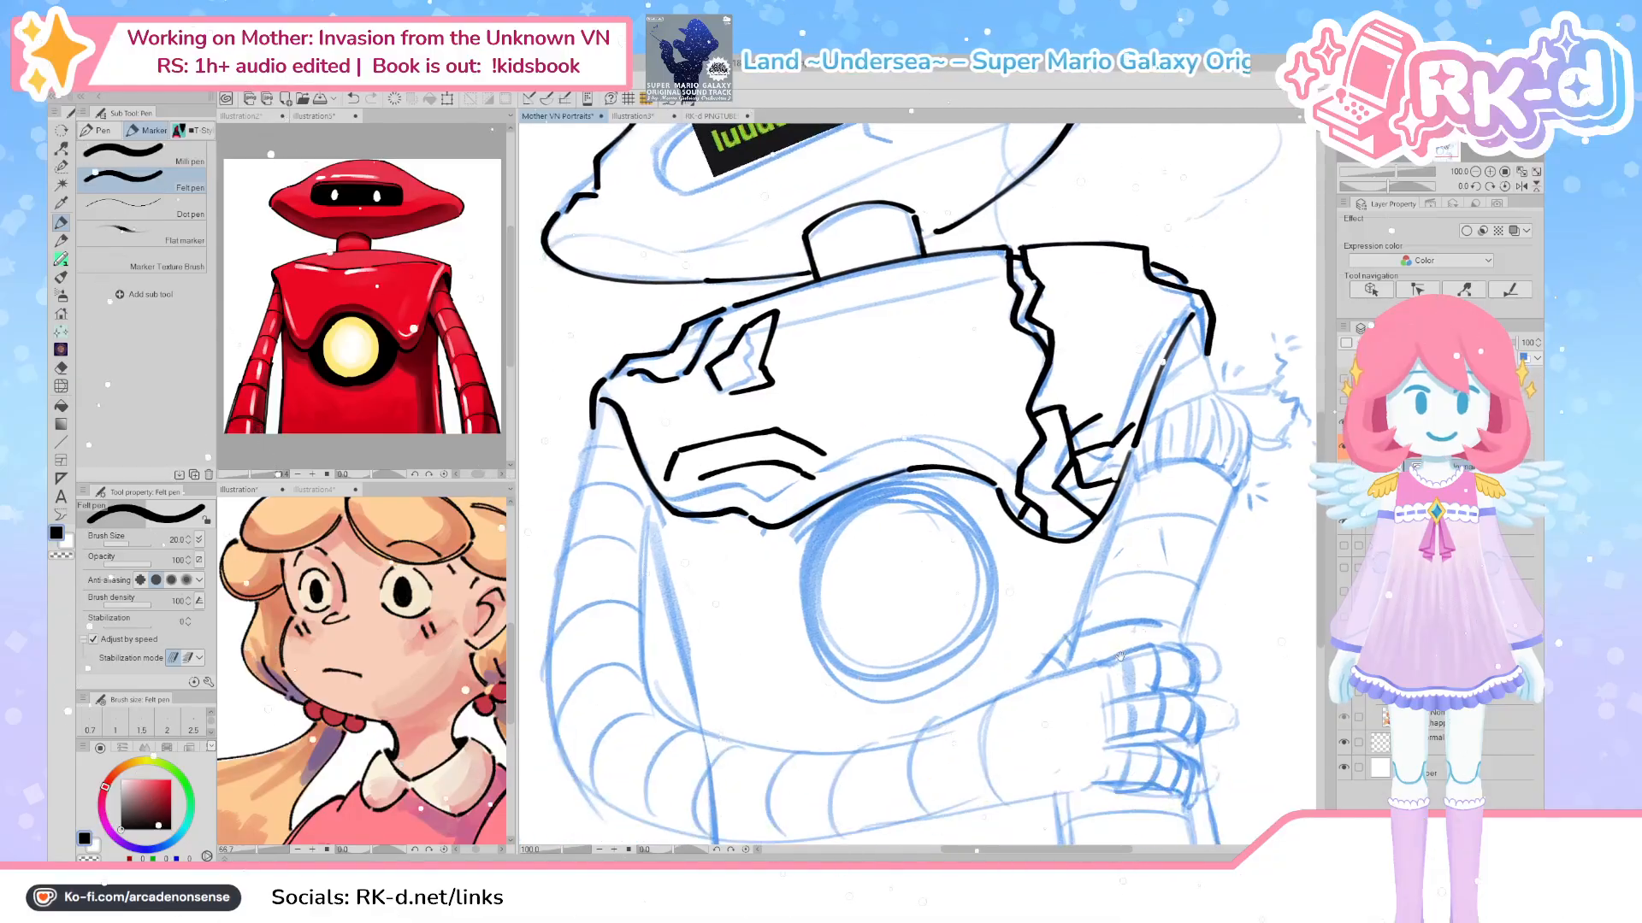
drag(658, 560, 676, 681)
key(ctrl+z)
key(ctrl+z)
key(ctrl+z)
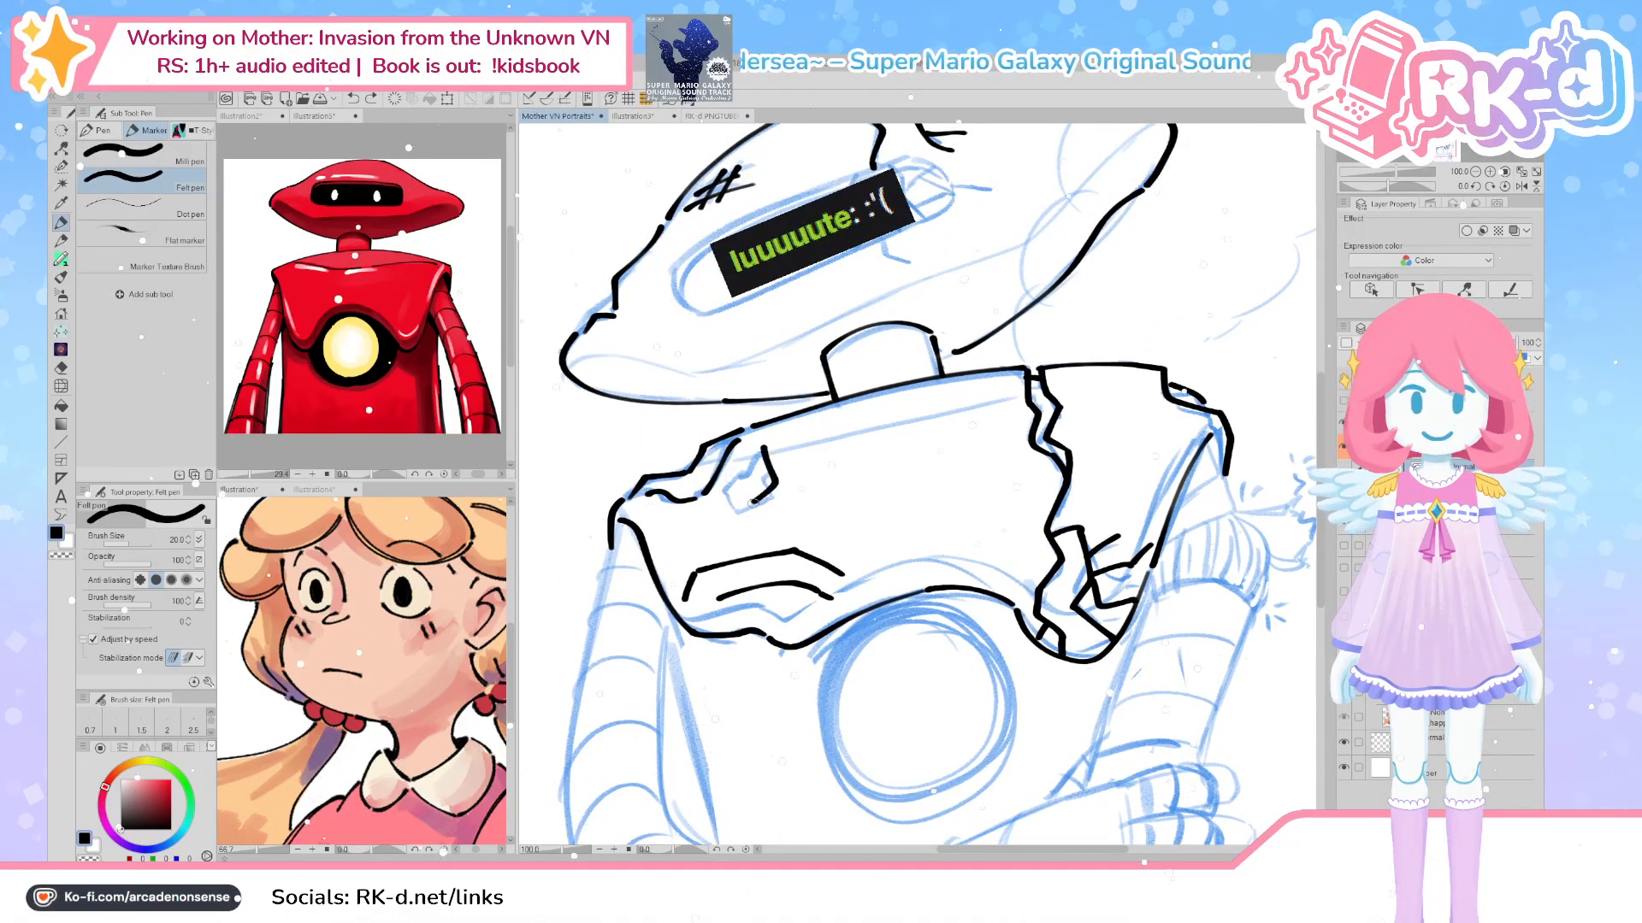
drag(770, 445, 765, 459)
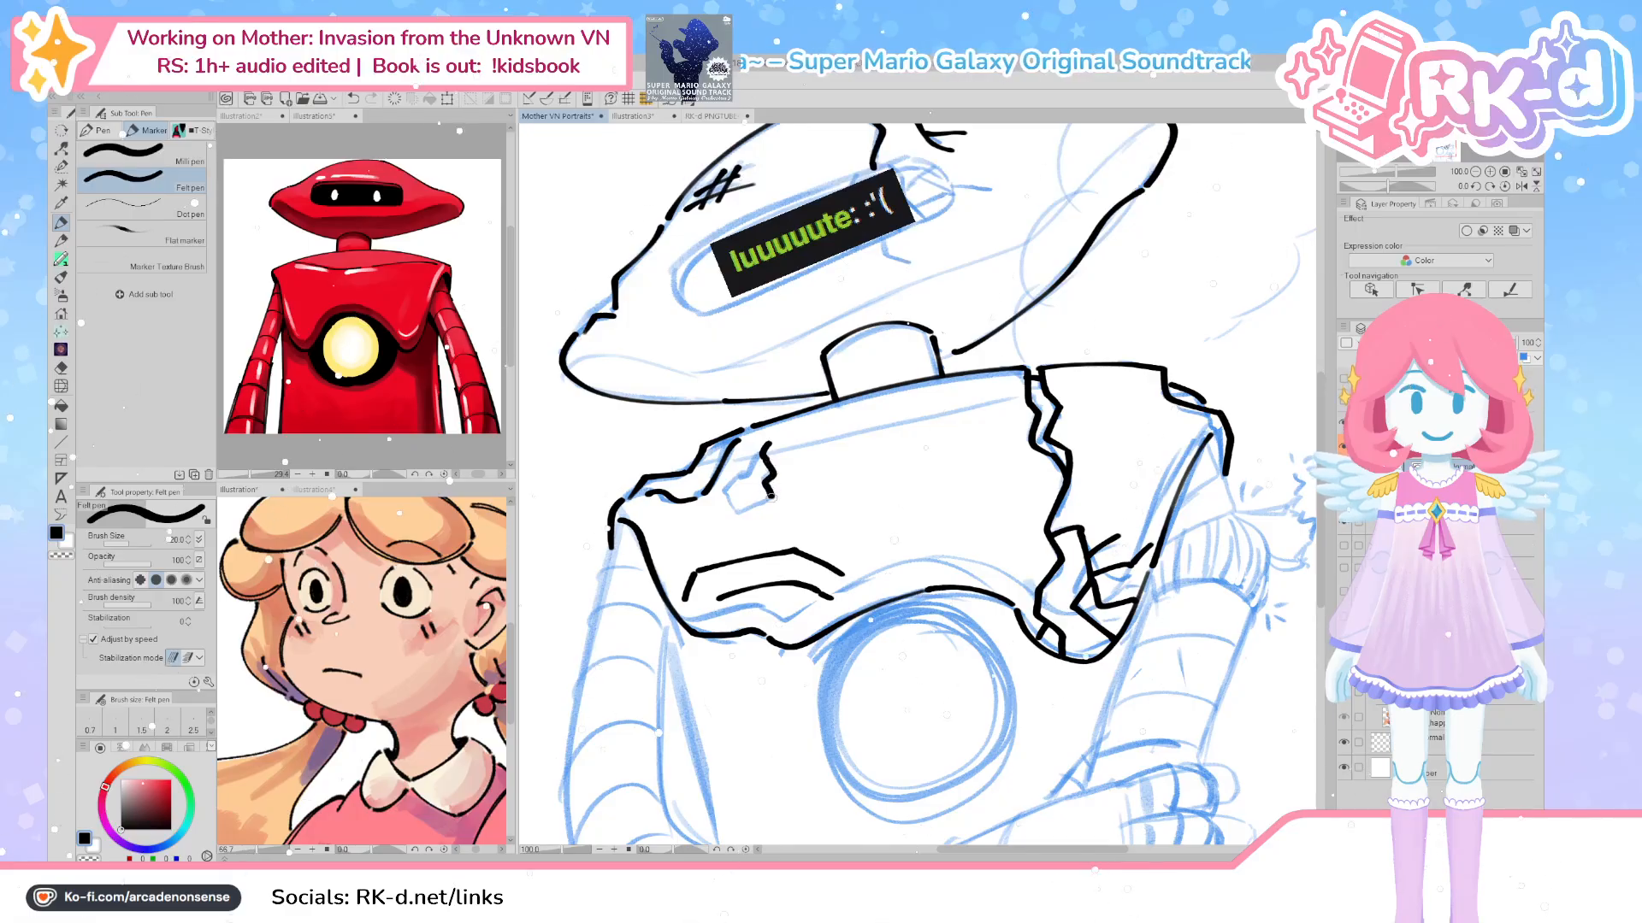
key(ctrl+z)
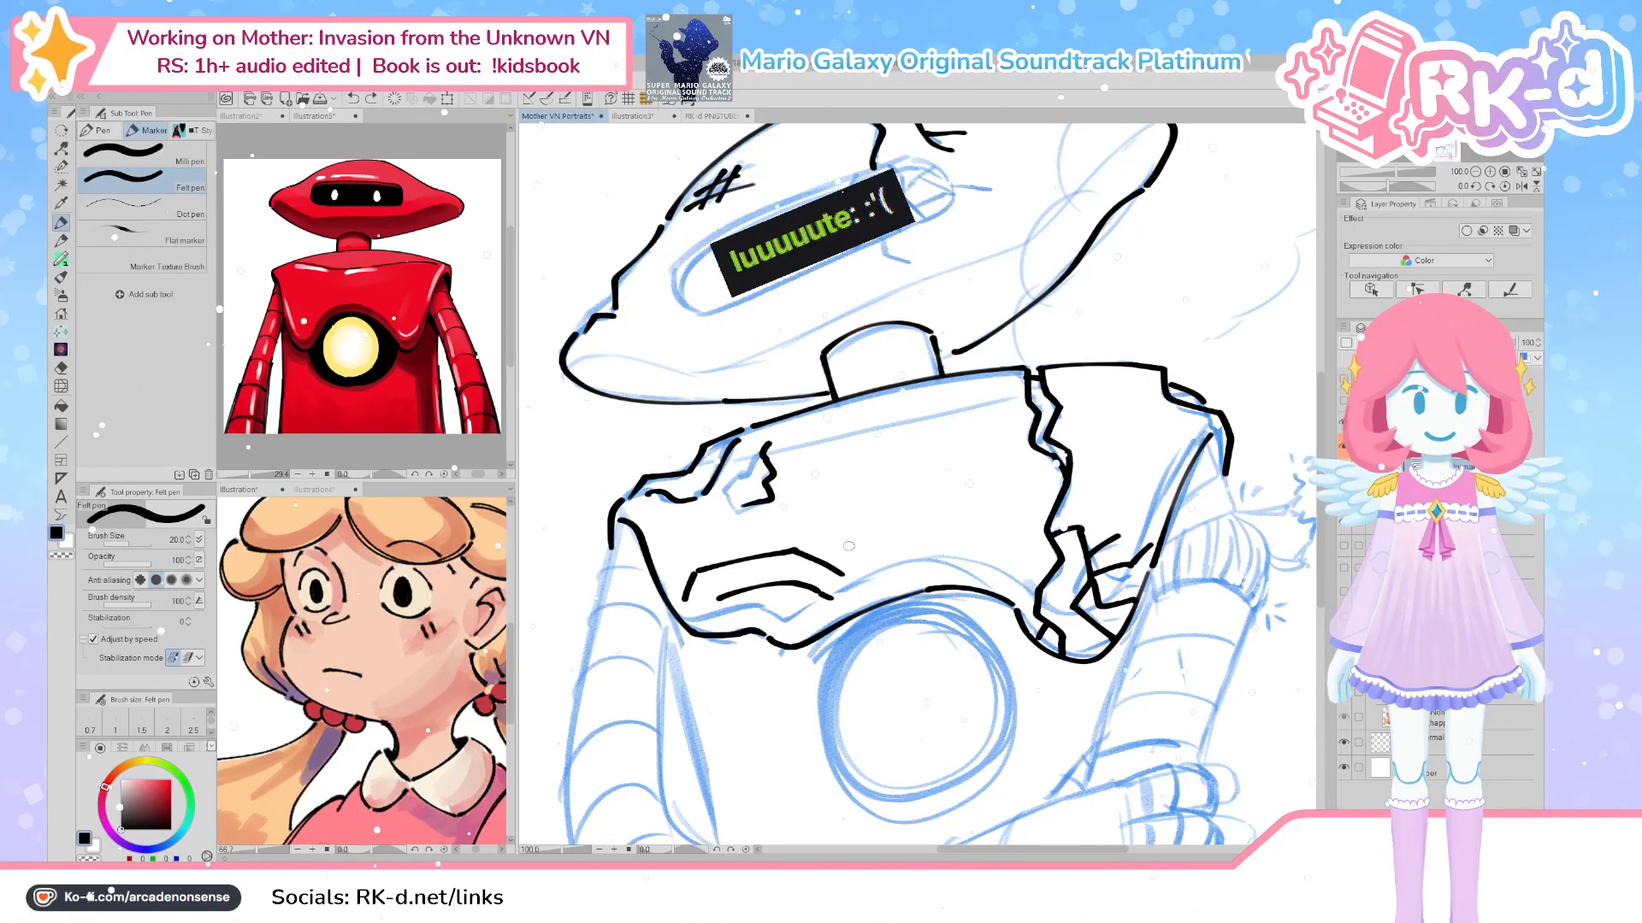
Ink the broken rim line beneath the chest plate's upper edge, continuing it across the cracked shoulder piece
mouse_move(822, 481)
mouse_down()
mouse_move(868, 554)
mouse_move(907, 518)
mouse_move(844, 519)
mouse_move(1050, 470)
mouse_up()
key(ctrl+z)
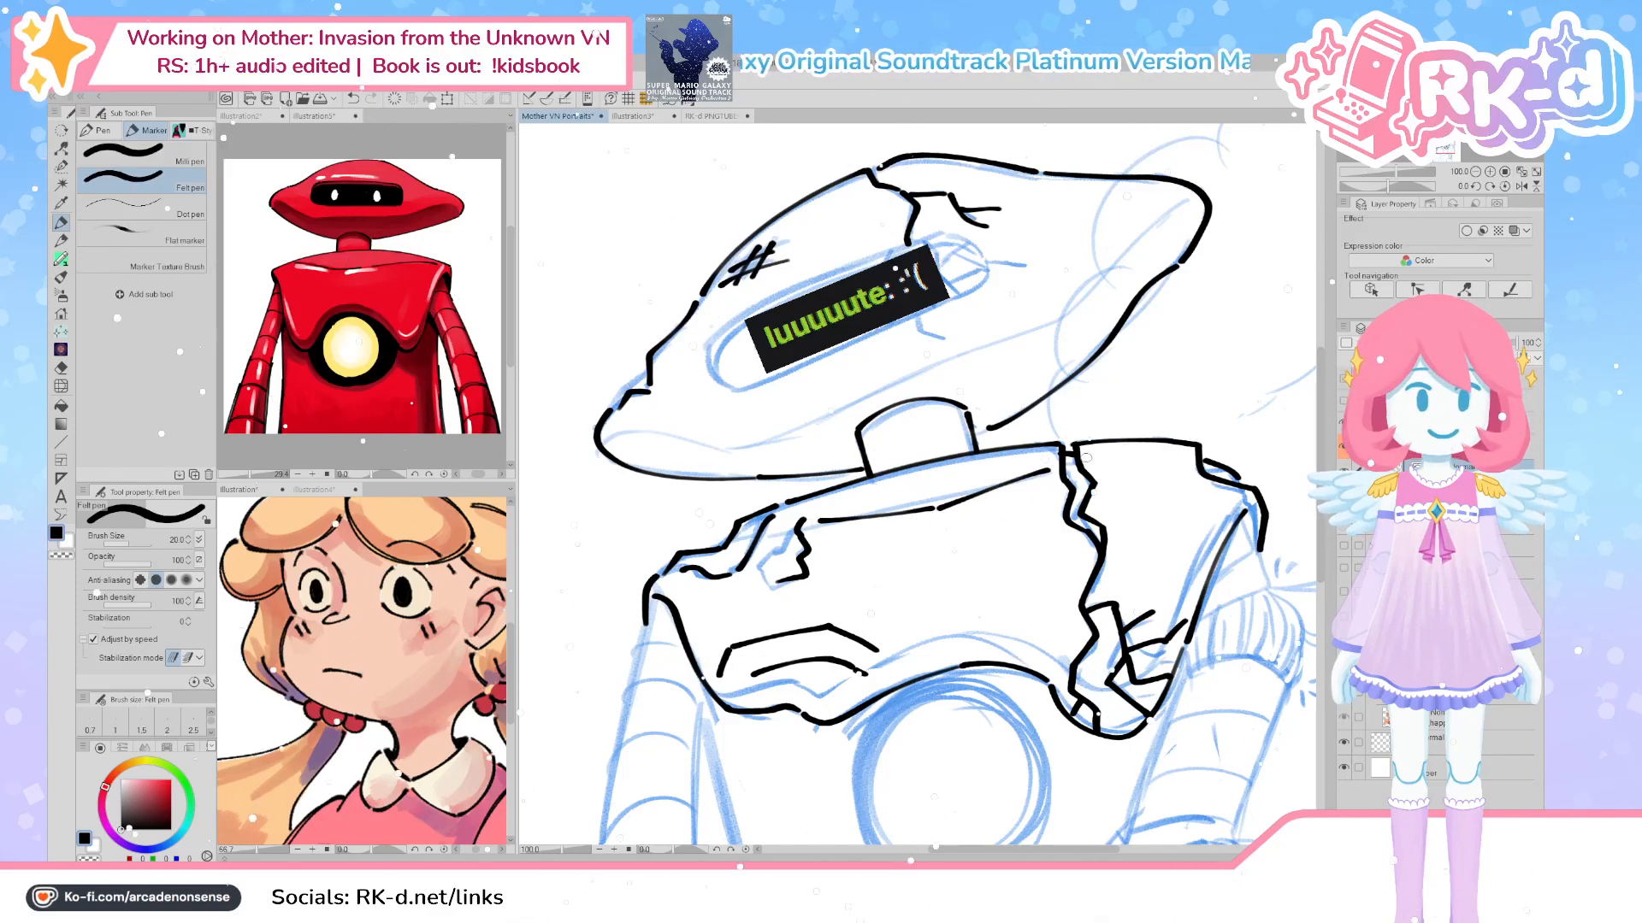
key(ctrl+z)
drag(938, 510, 1189, 442)
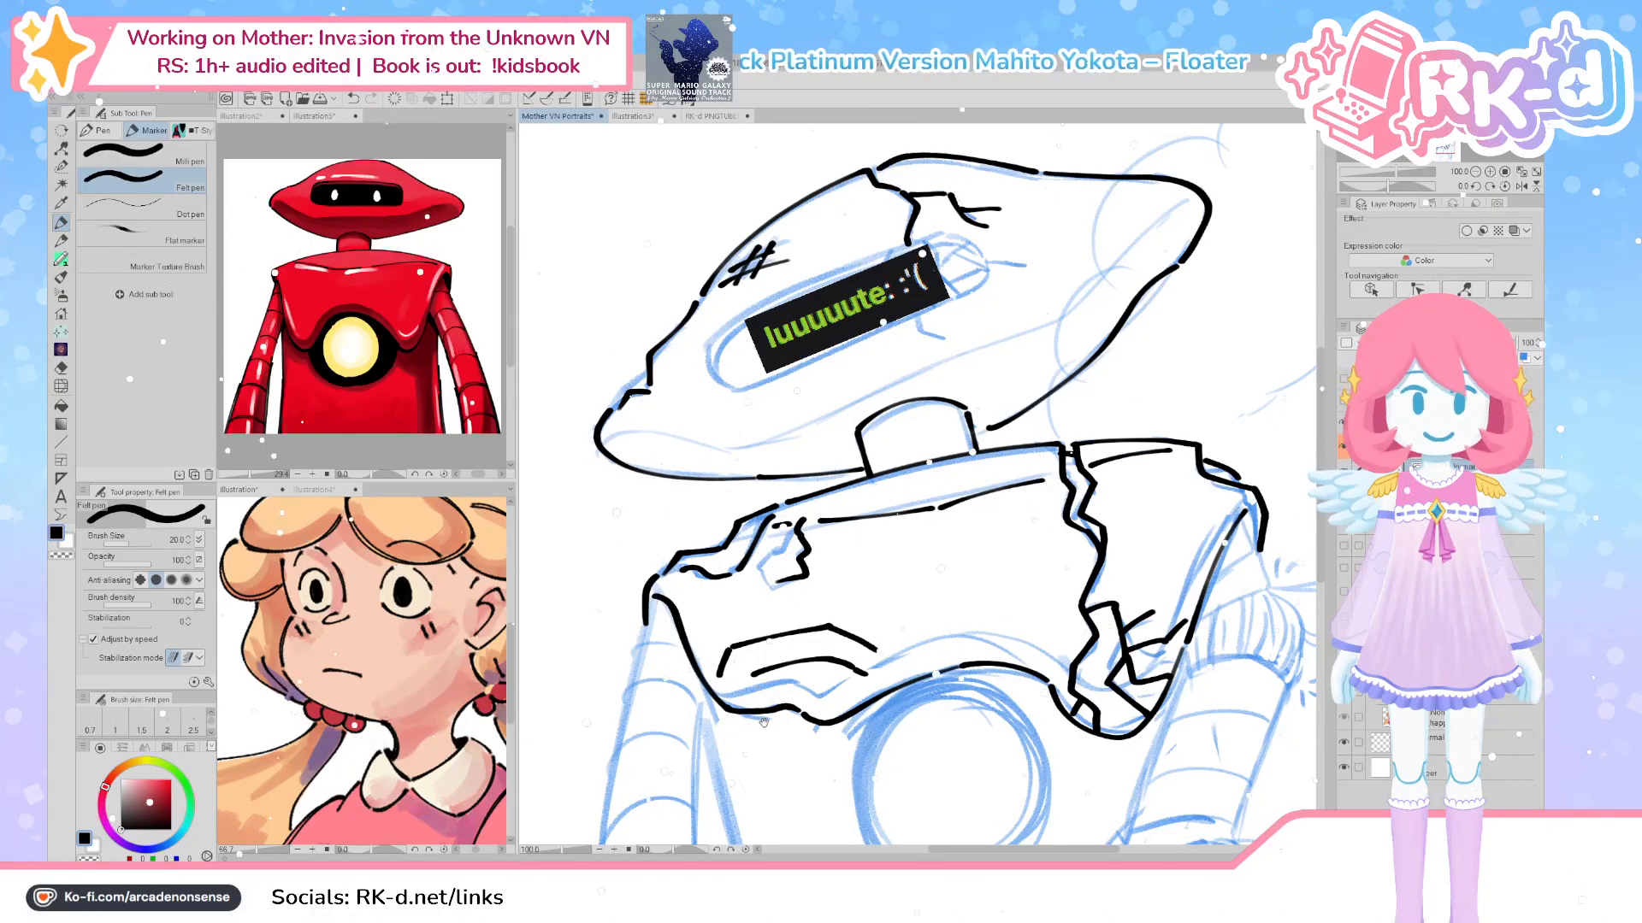
Ink the bent arm's outer contour from the shoulder down around the elbow
drag(768, 723, 844, 608)
mouse_move(714, 568)
mouse_down()
mouse_move(697, 482)
mouse_move(672, 530)
mouse_move(700, 508)
mouse_move(684, 492)
mouse_up()
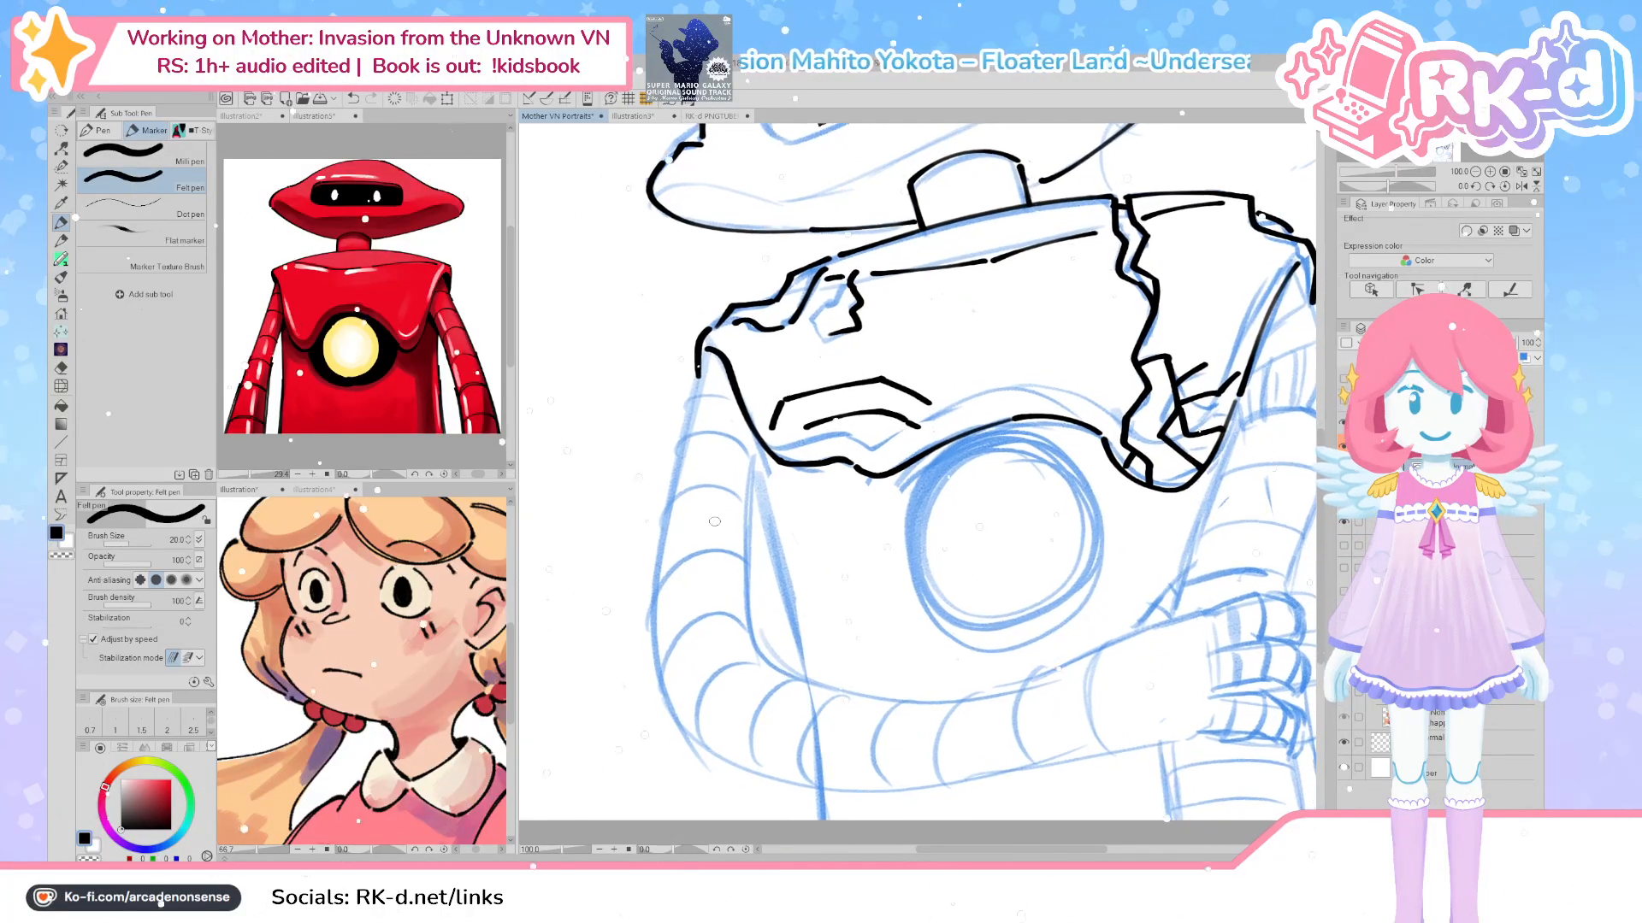
mouse_move(709, 351)
mouse_down()
mouse_move(650, 675)
mouse_move(737, 781)
mouse_up()
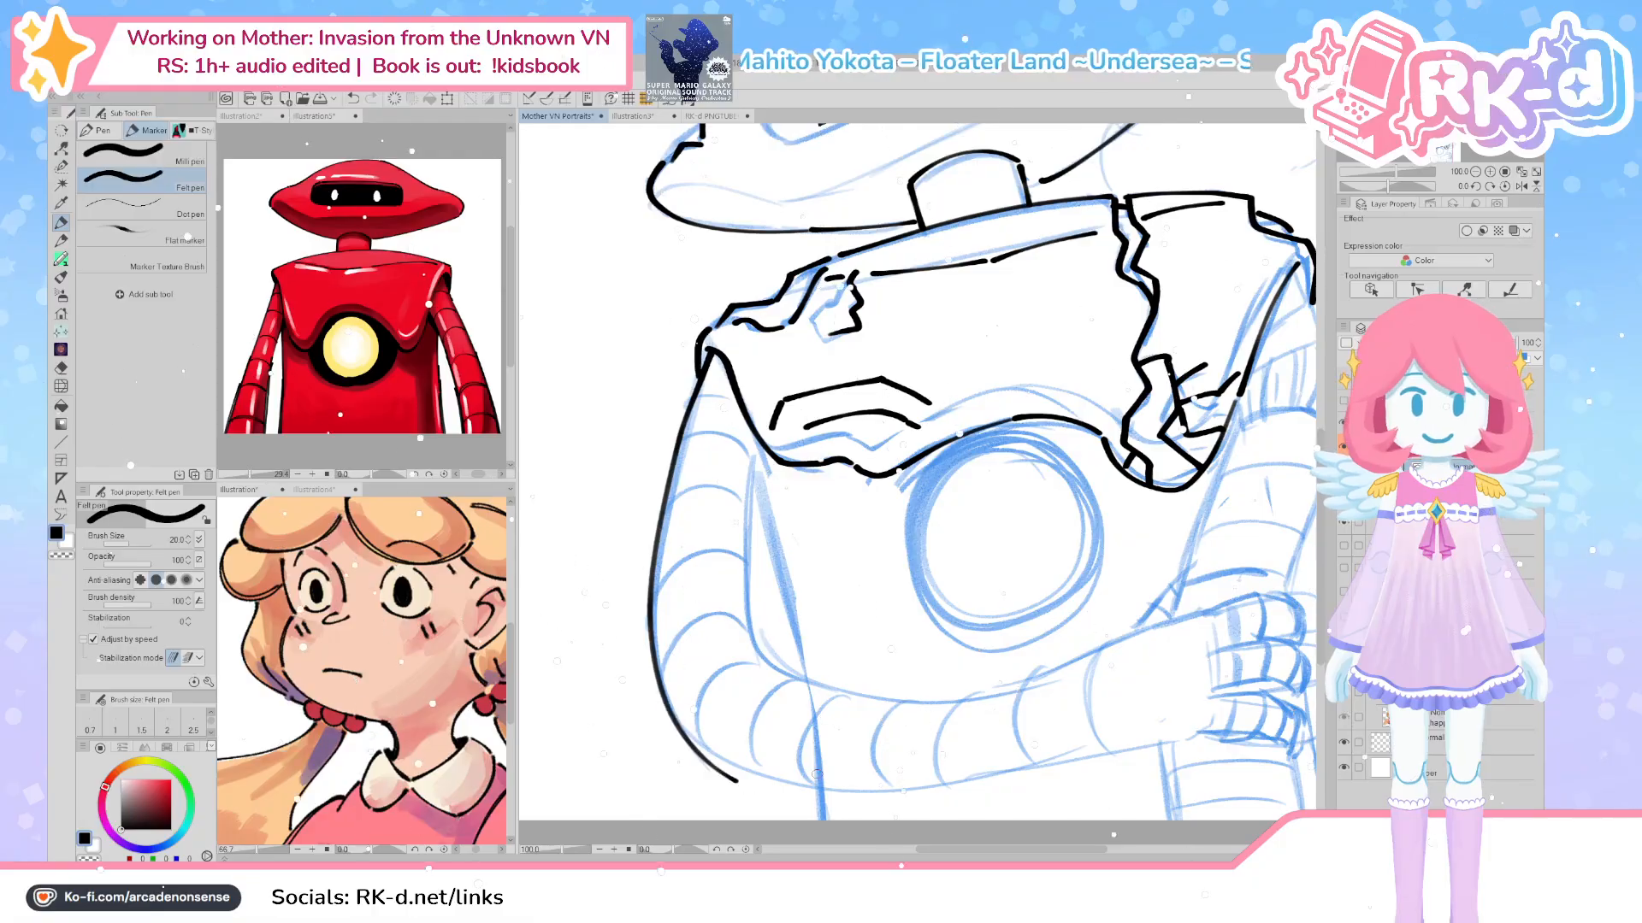
key(ctrl+z)
mouse_move(710, 353)
mouse_down()
mouse_move(690, 401)
mouse_move(660, 714)
mouse_move(847, 795)
mouse_up()
key(ctrl+z)
mouse_move(709, 364)
mouse_down()
mouse_move(654, 631)
mouse_move(659, 690)
mouse_move(699, 376)
mouse_move(684, 719)
mouse_move(796, 780)
mouse_up()
key(ctrl+z)
key(ctrl+z)
mouse_move(664, 707)
mouse_down()
mouse_move(713, 754)
mouse_move(851, 791)
mouse_up()
Ink the bent arm's inner contour from under the chest plate around the elbow towards the hand
mouse_move(750, 438)
mouse_down()
mouse_move(738, 580)
mouse_move(759, 643)
mouse_up()
key(ctrl+z)
mouse_move(749, 438)
mouse_down()
mouse_move(778, 672)
mouse_move(979, 697)
mouse_up()
key(ctrl+z)
drag(795, 675, 1093, 650)
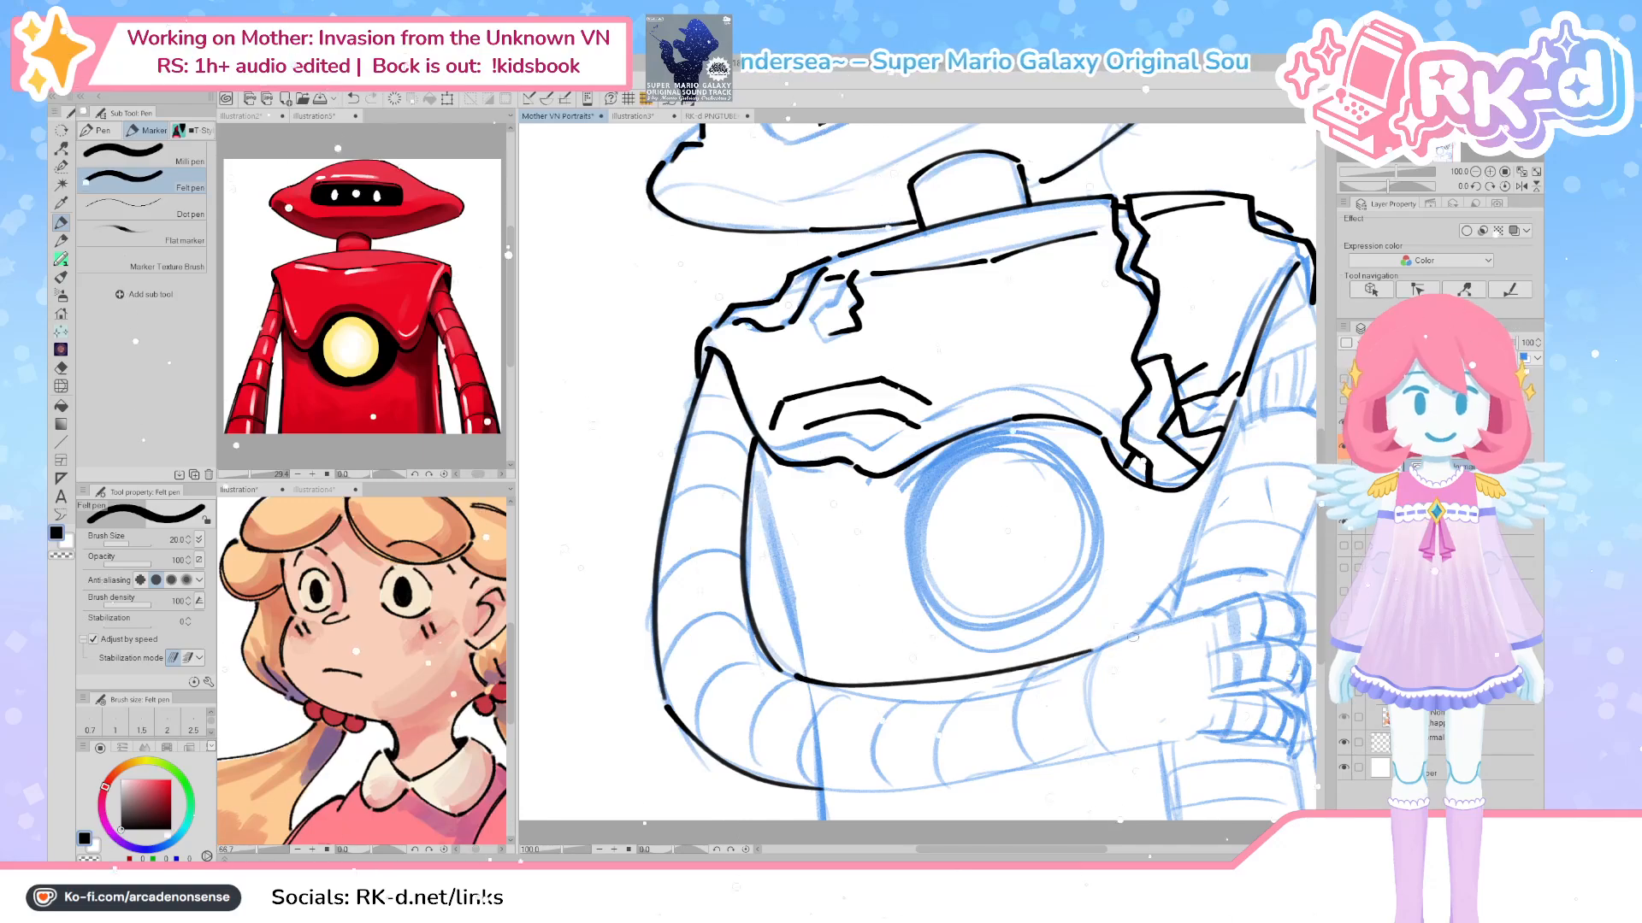
Extend the bent forearm's lower contour towards the hand and ink the short upper-arm stub beneath the cracked shoulder piece
drag(834, 791, 1109, 750)
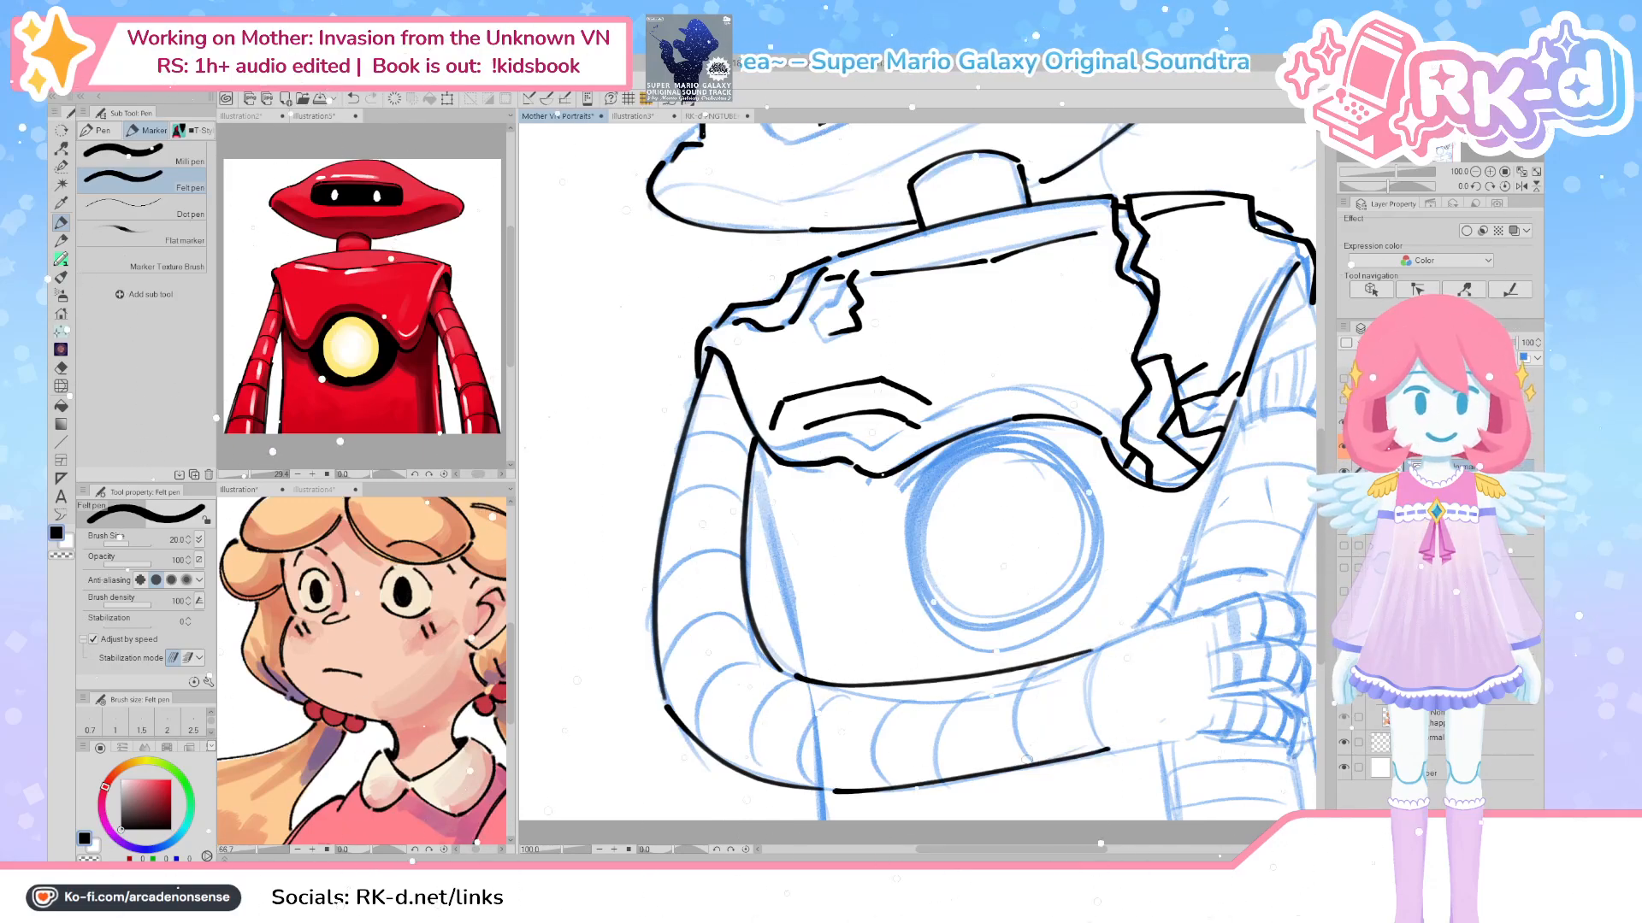
drag(1163, 627, 954, 716)
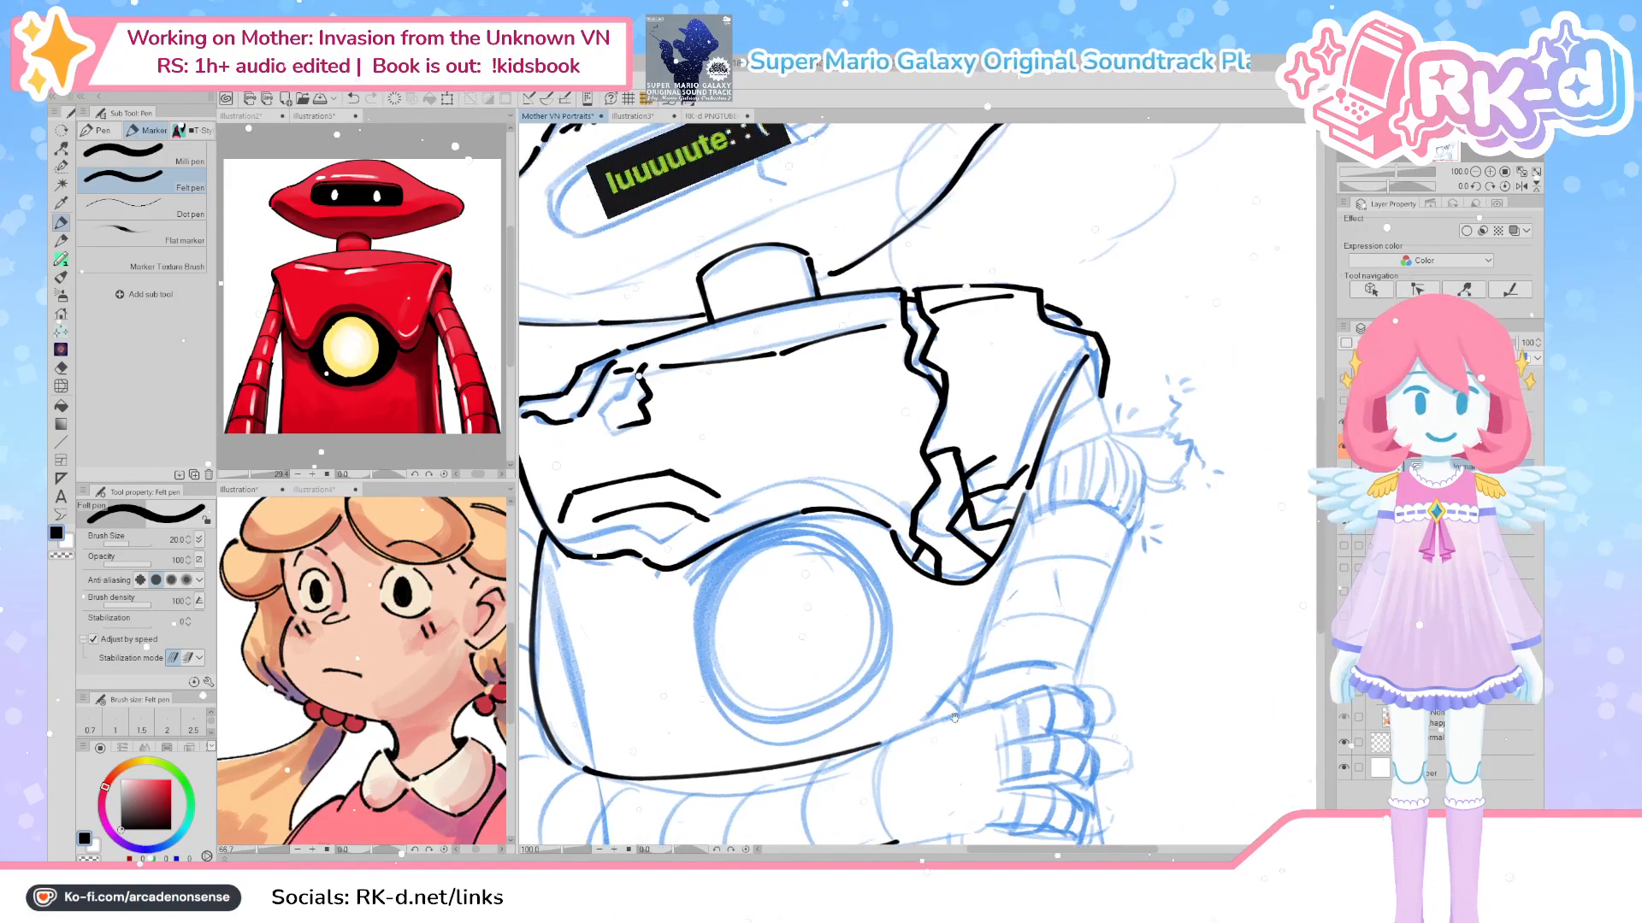
mouse_move(1029, 476)
mouse_down()
mouse_move(982, 668)
mouse_move(1066, 637)
mouse_up()
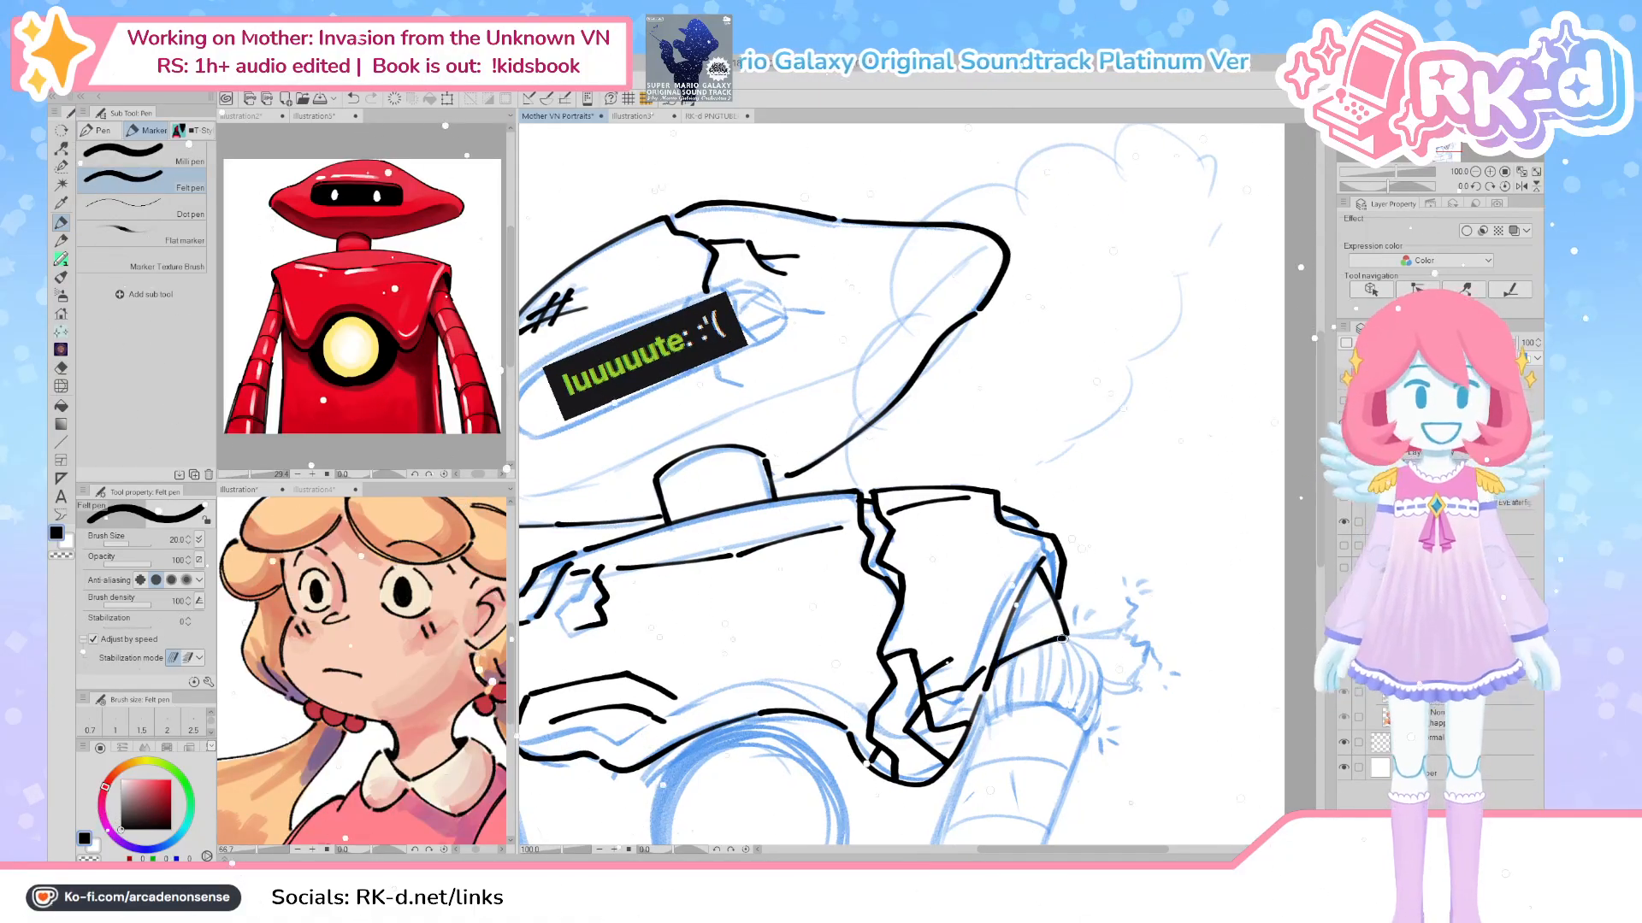
mouse_move(979, 788)
mouse_down()
mouse_move(1145, 788)
mouse_move(1231, 711)
mouse_up()
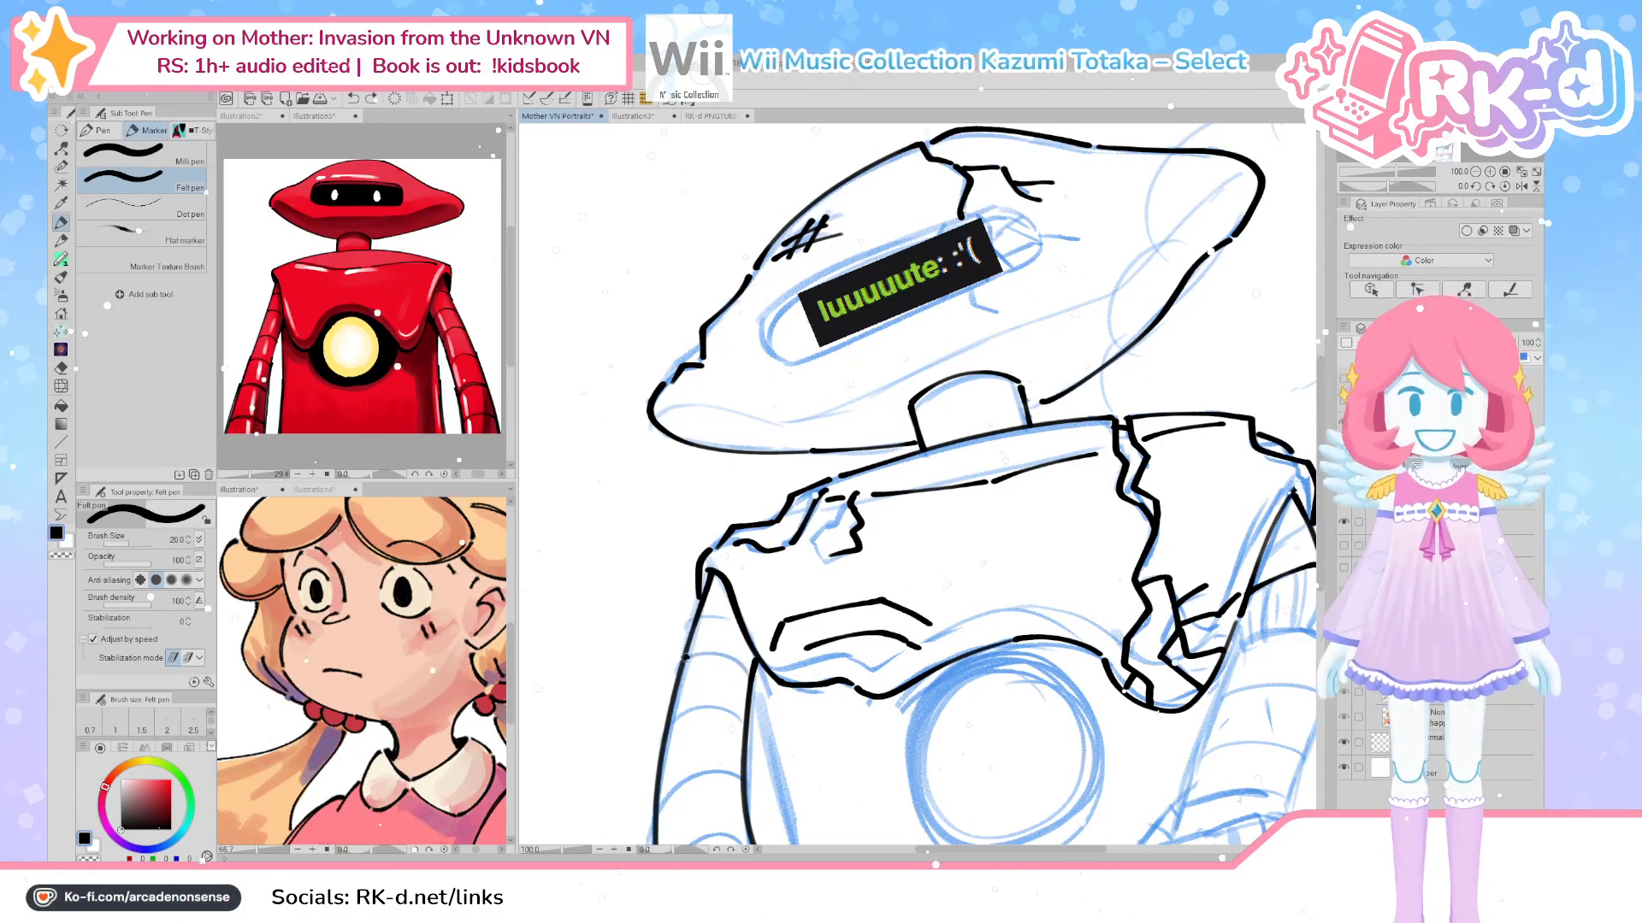
mouse_move(1307, 623)
mouse_down()
mouse_move(1085, 682)
mouse_move(1060, 712)
mouse_move(1025, 667)
mouse_up()
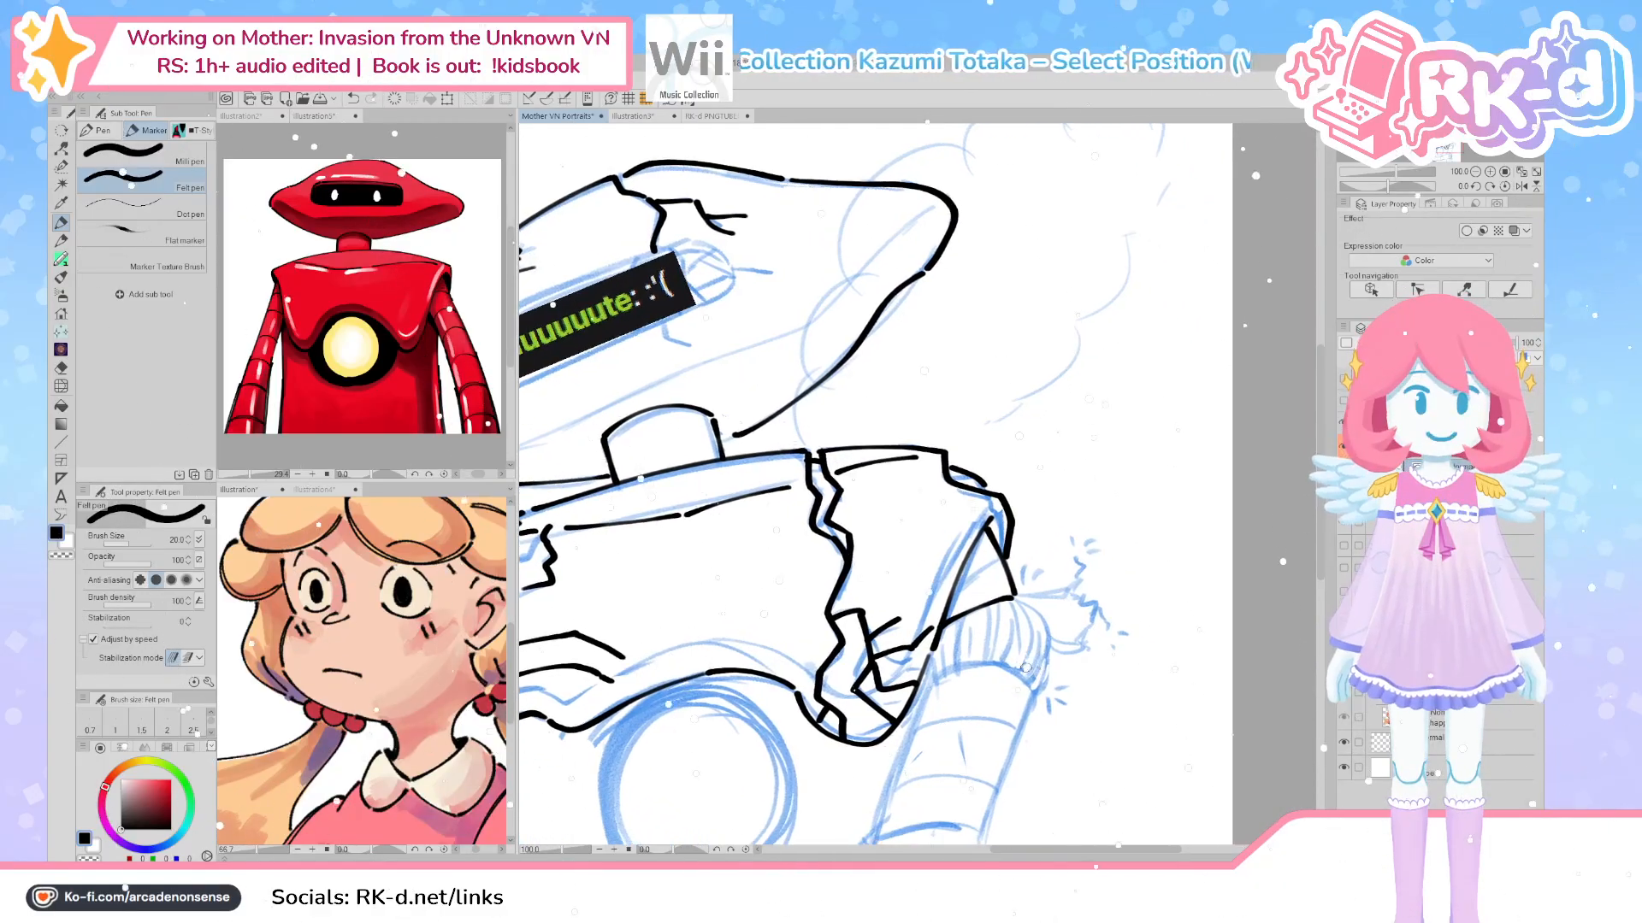
Ink the bundle of exposed cables at the torn upper arm with curved strands, closing it with the rim of the arm below
drag(1017, 600, 1047, 679)
drag(1016, 600, 1028, 675)
drag(1007, 600, 1009, 671)
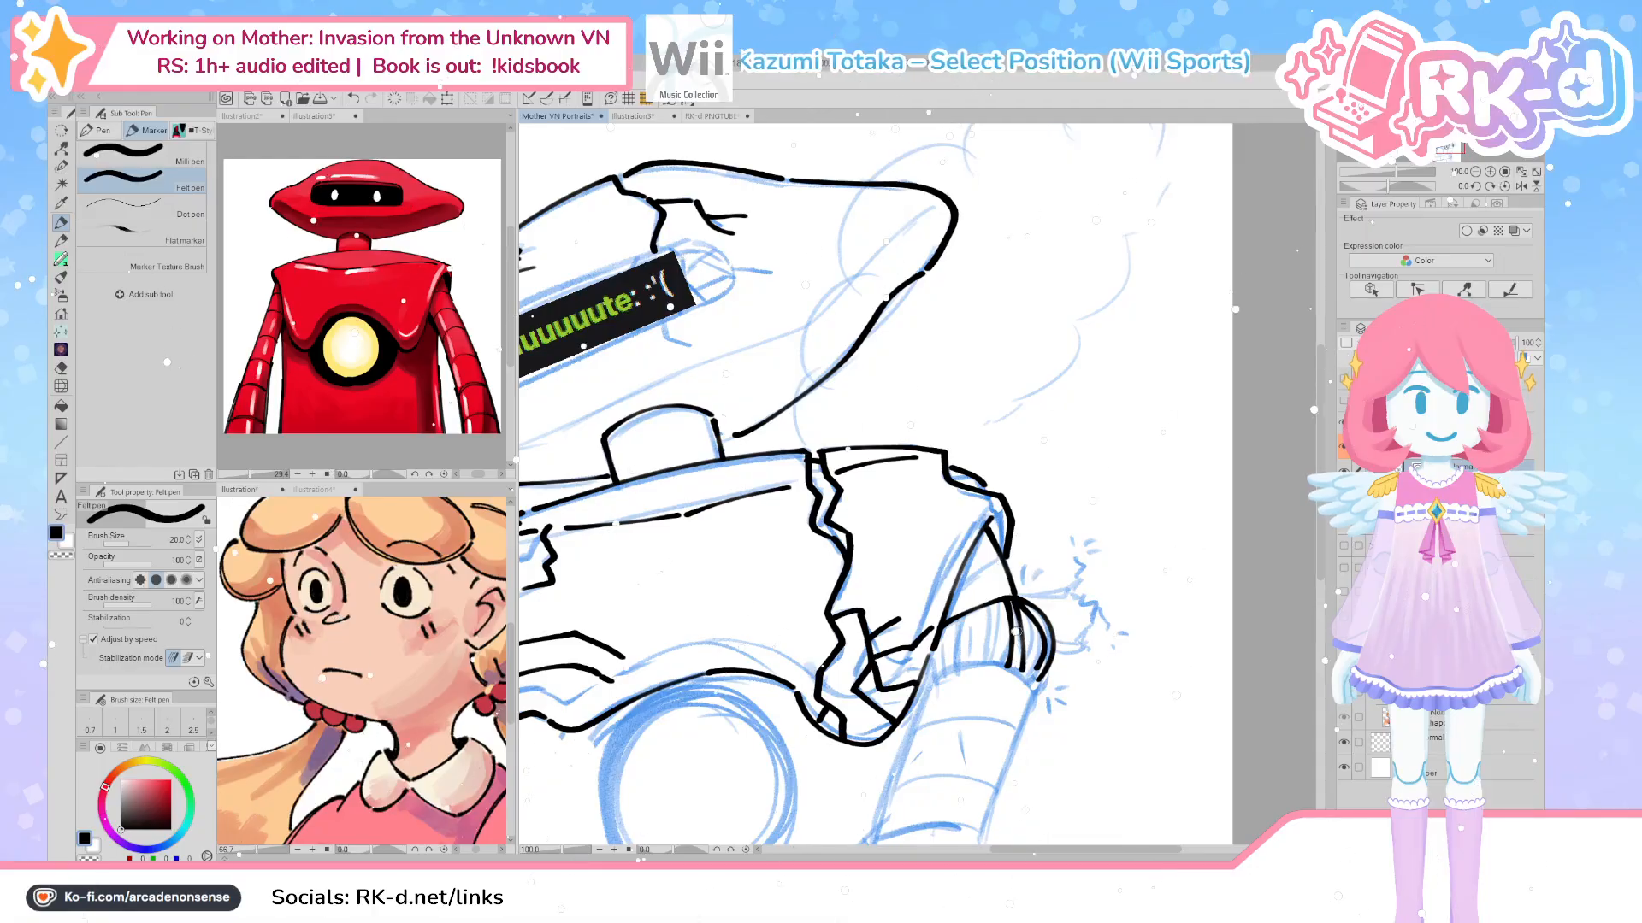
mouse_move(997, 604)
mouse_down()
mouse_move(991, 668)
mouse_move(981, 646)
mouse_up()
mouse_move(979, 616)
mouse_down()
mouse_move(973, 662)
mouse_move(958, 675)
mouse_move(944, 659)
mouse_move(941, 681)
mouse_move(1036, 695)
mouse_up()
Ink the loose broken wires sticking out and hanging from the outer side of the exposed cable bundle
drag(1015, 597, 1069, 601)
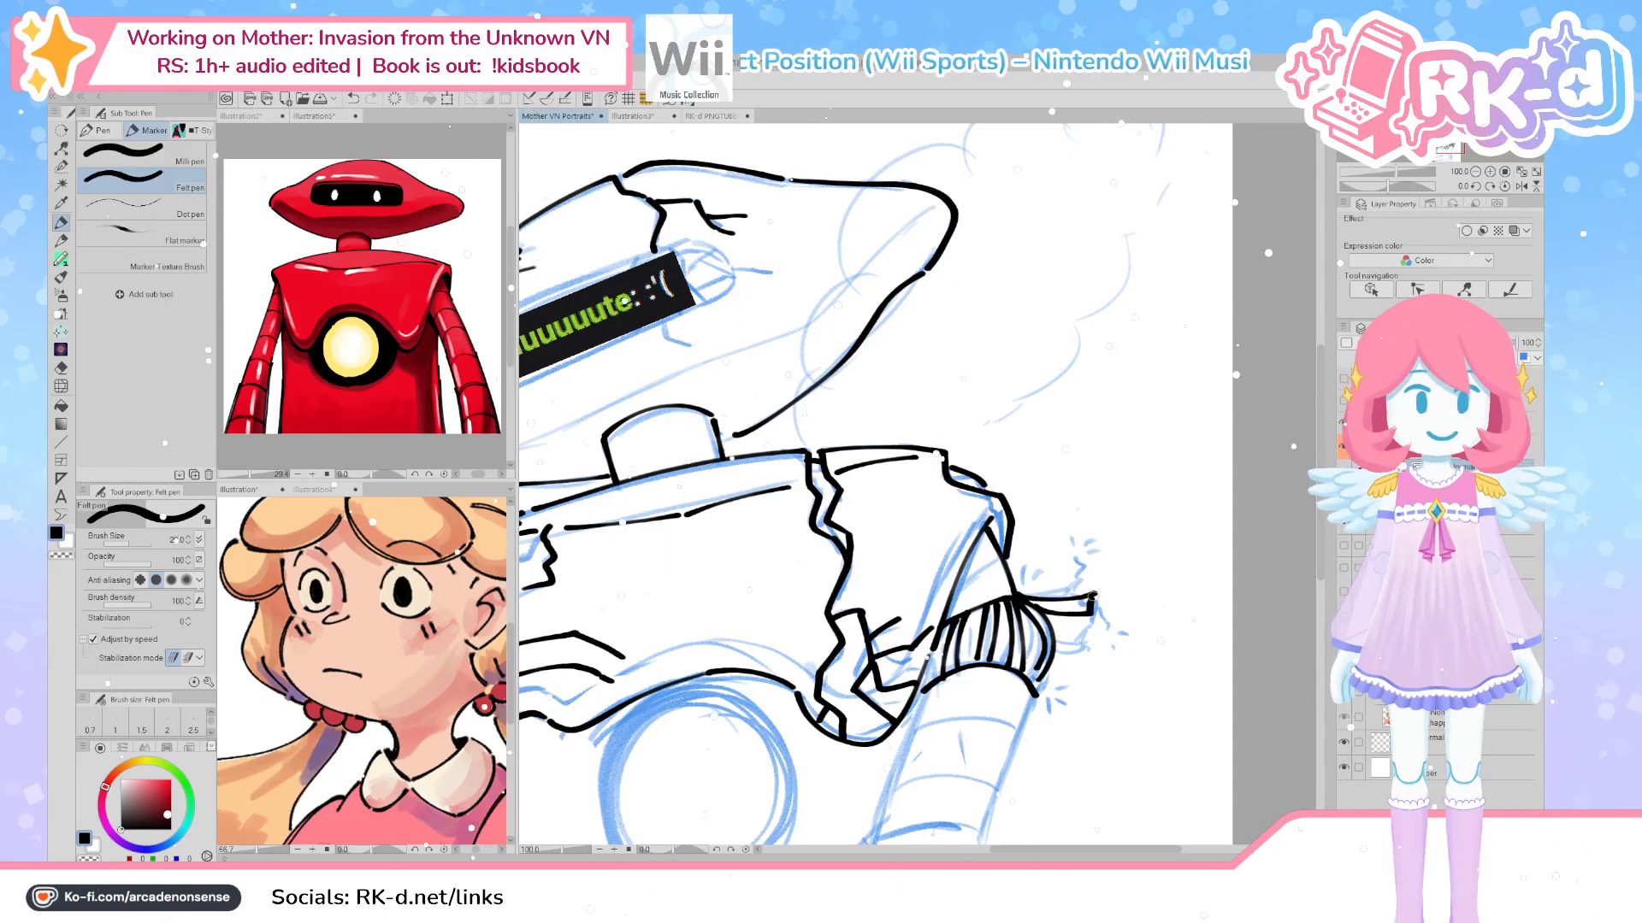
key(ctrl+z)
mouse_move(1022, 601)
mouse_down()
mouse_move(1085, 599)
mouse_move(1053, 703)
mouse_up()
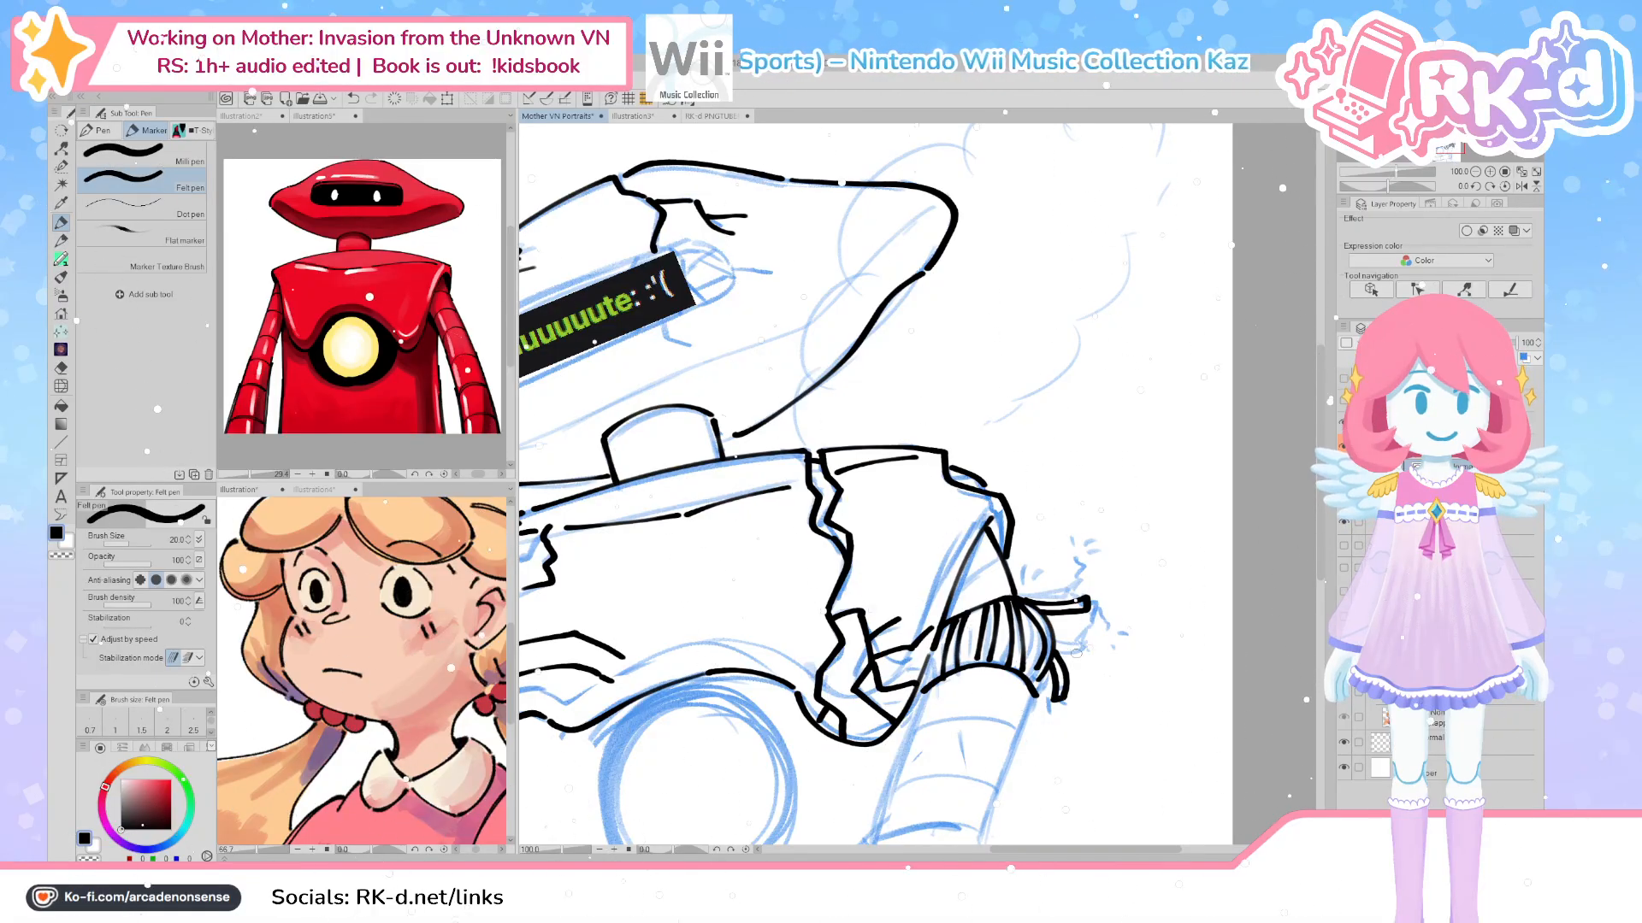
Ink the torn arm's inner edge from the cable bundle down to the gripping hand, redrawing the line until it follows the sketch
drag(926, 796, 1080, 753)
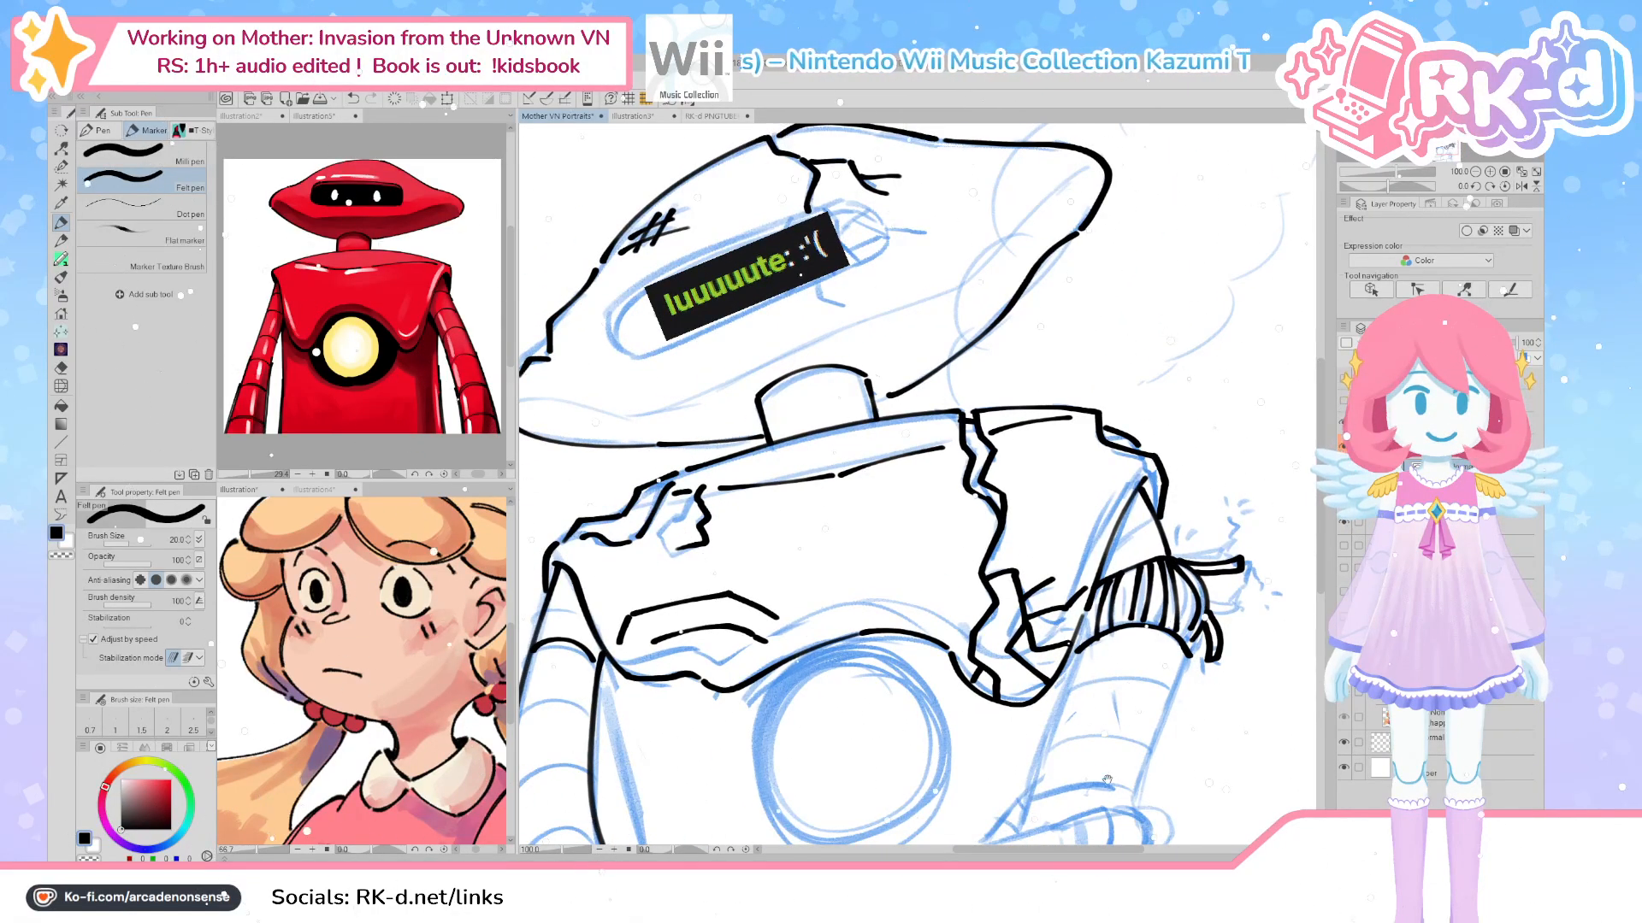
scroll(1104, 775, down, 3)
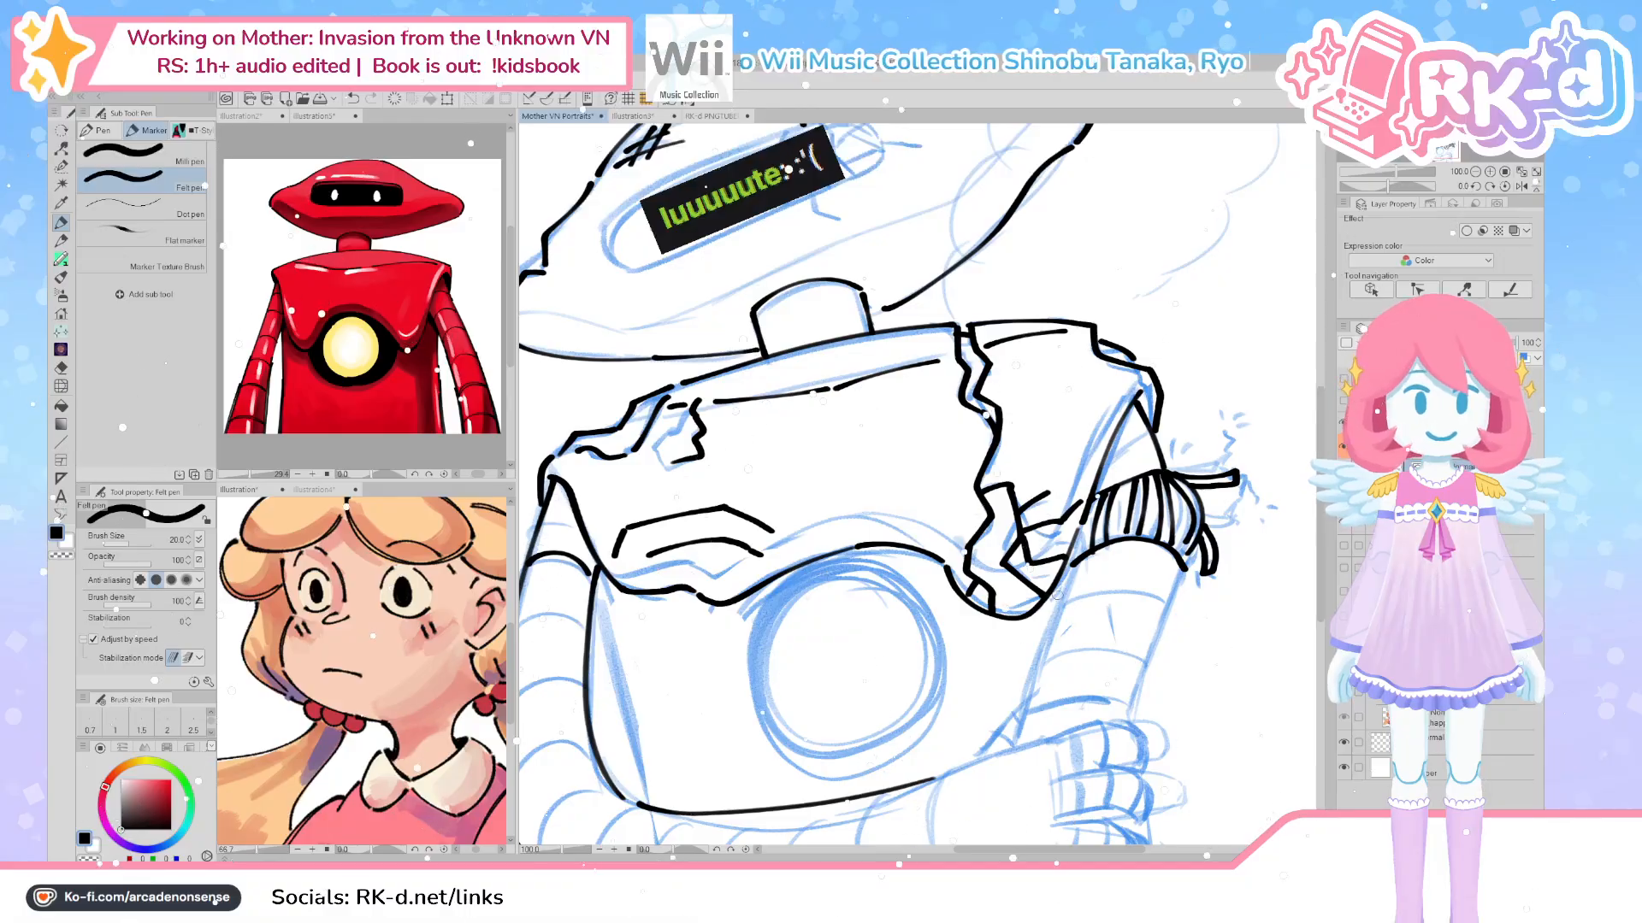
scroll(1112, 582, up, 1)
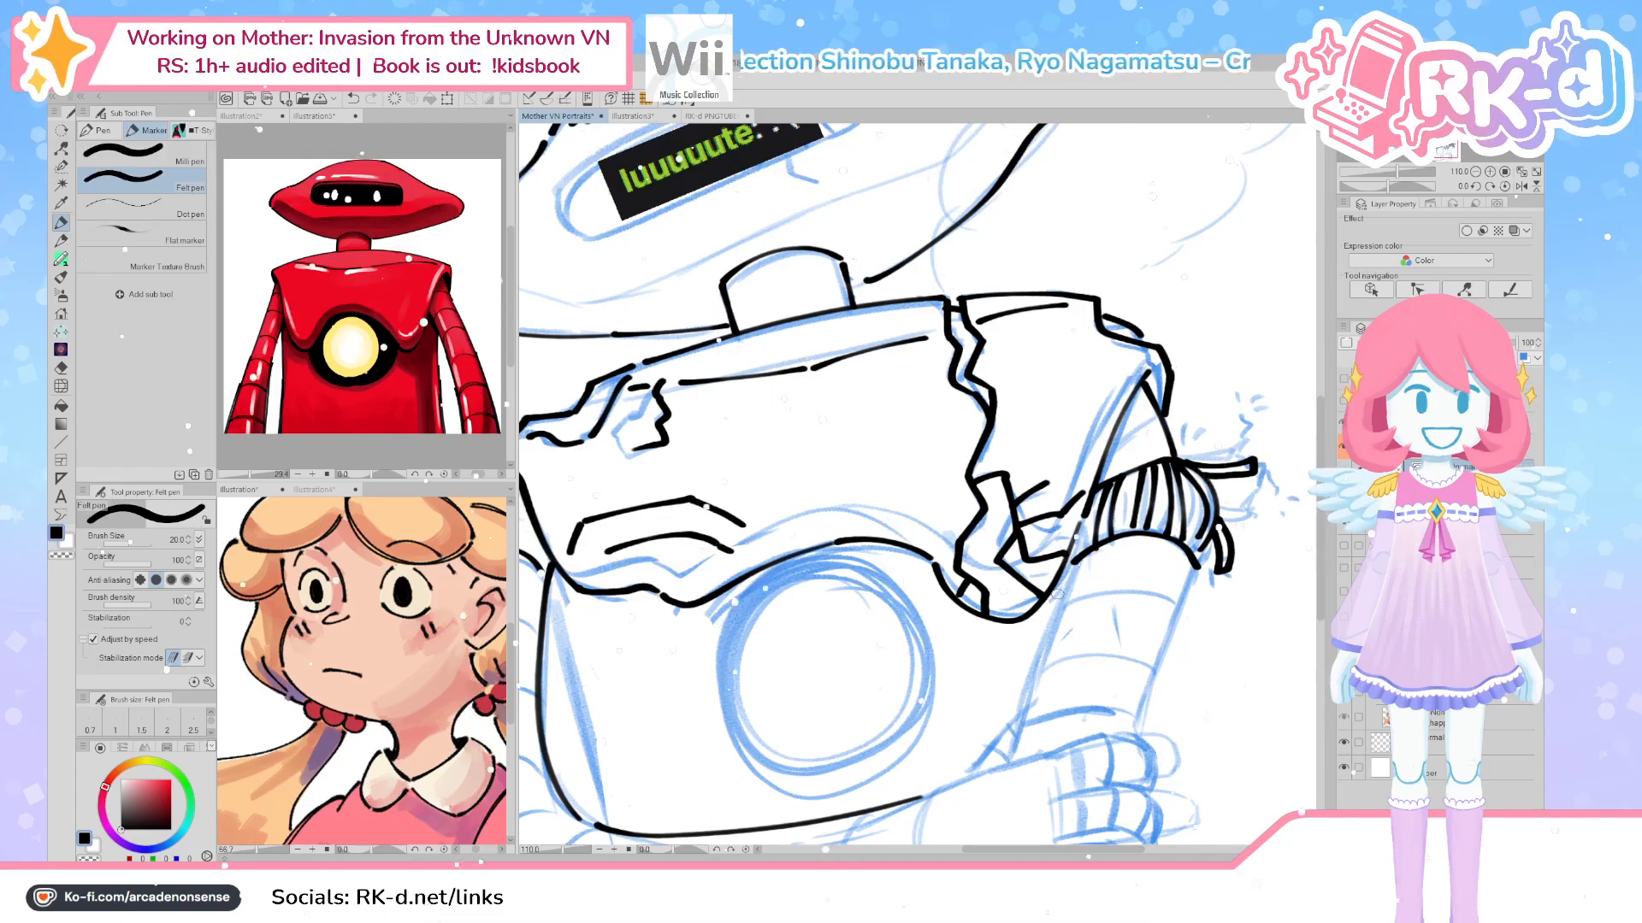
drag(1057, 593, 1031, 553)
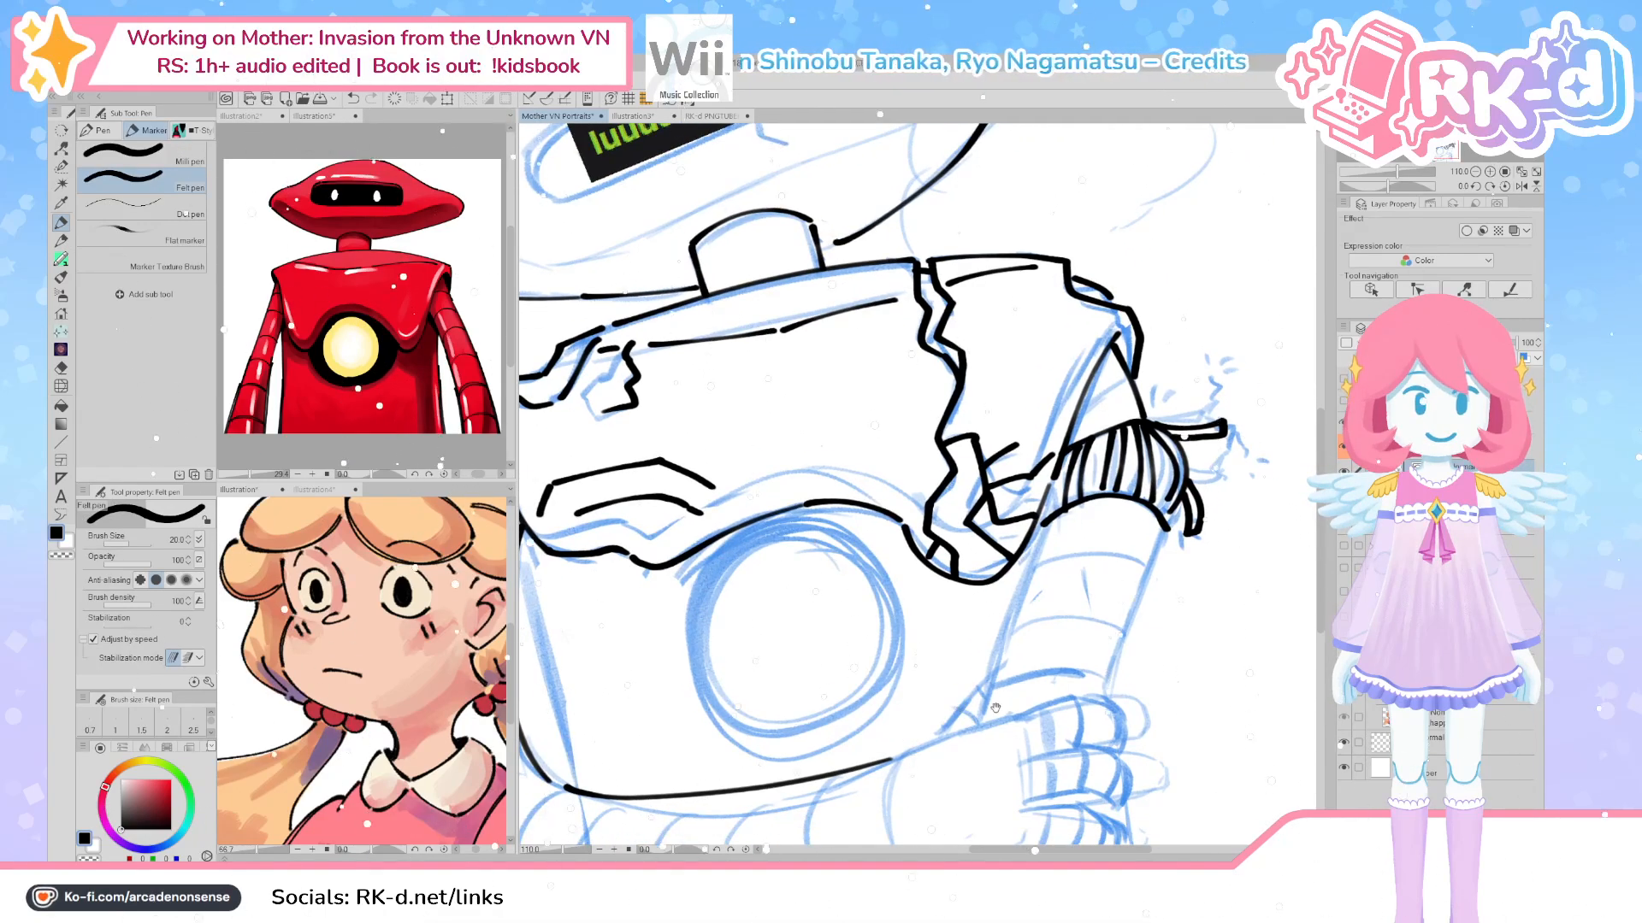
drag(1127, 328, 1021, 589)
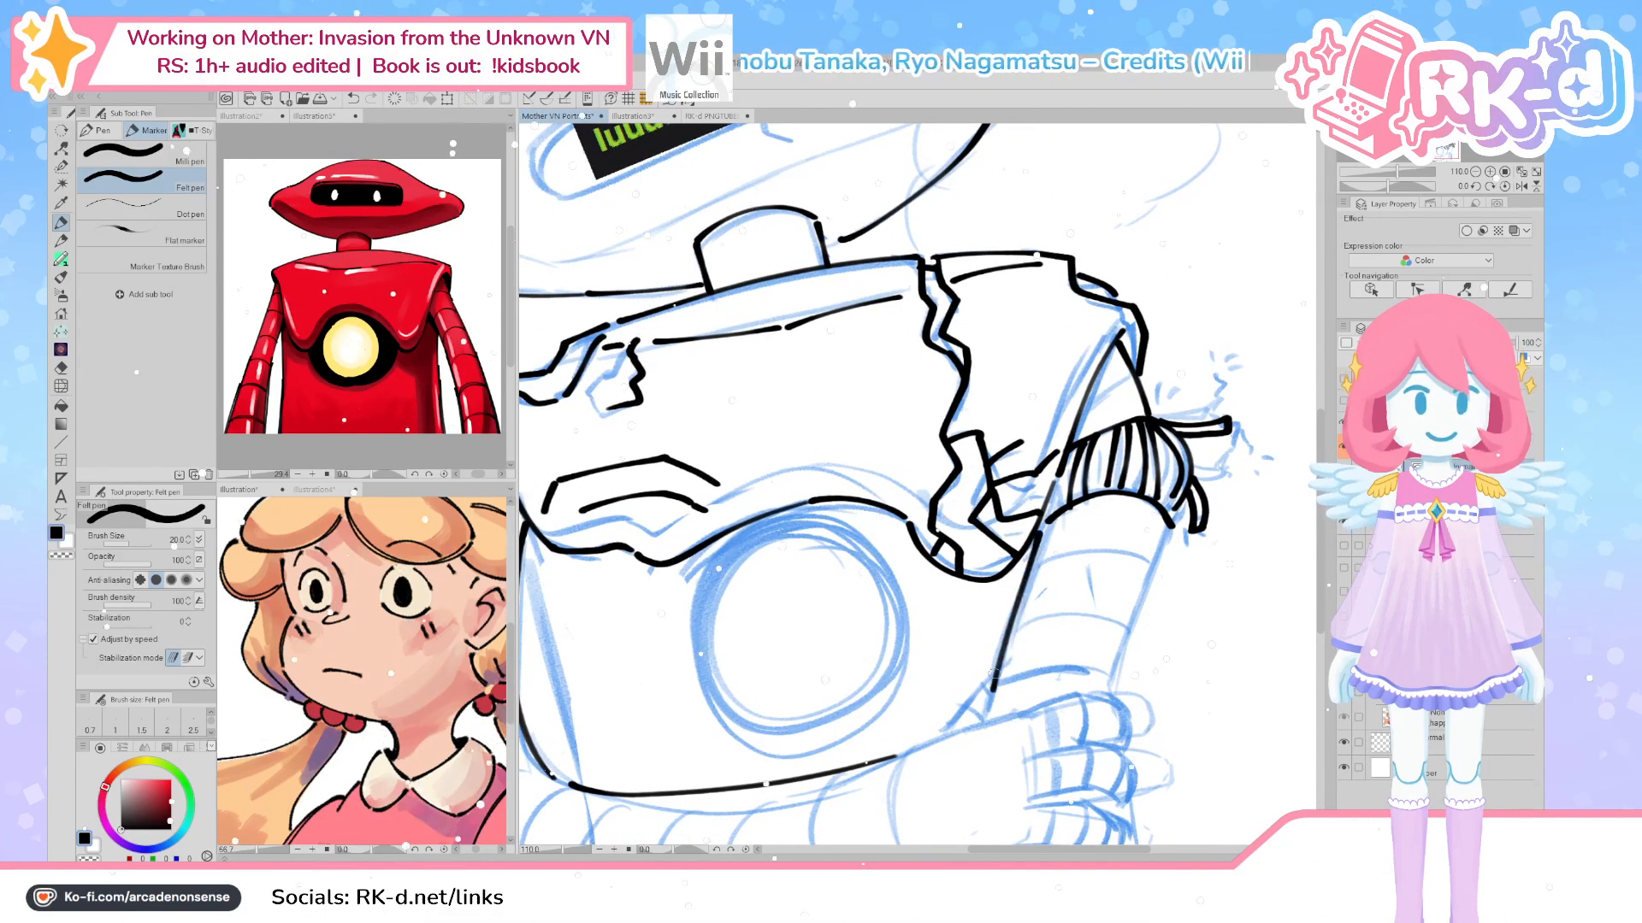
drag(1039, 532, 983, 709)
key(ctrl+z)
drag(1040, 526, 983, 709)
key(ctrl+z)
drag(1040, 527, 981, 719)
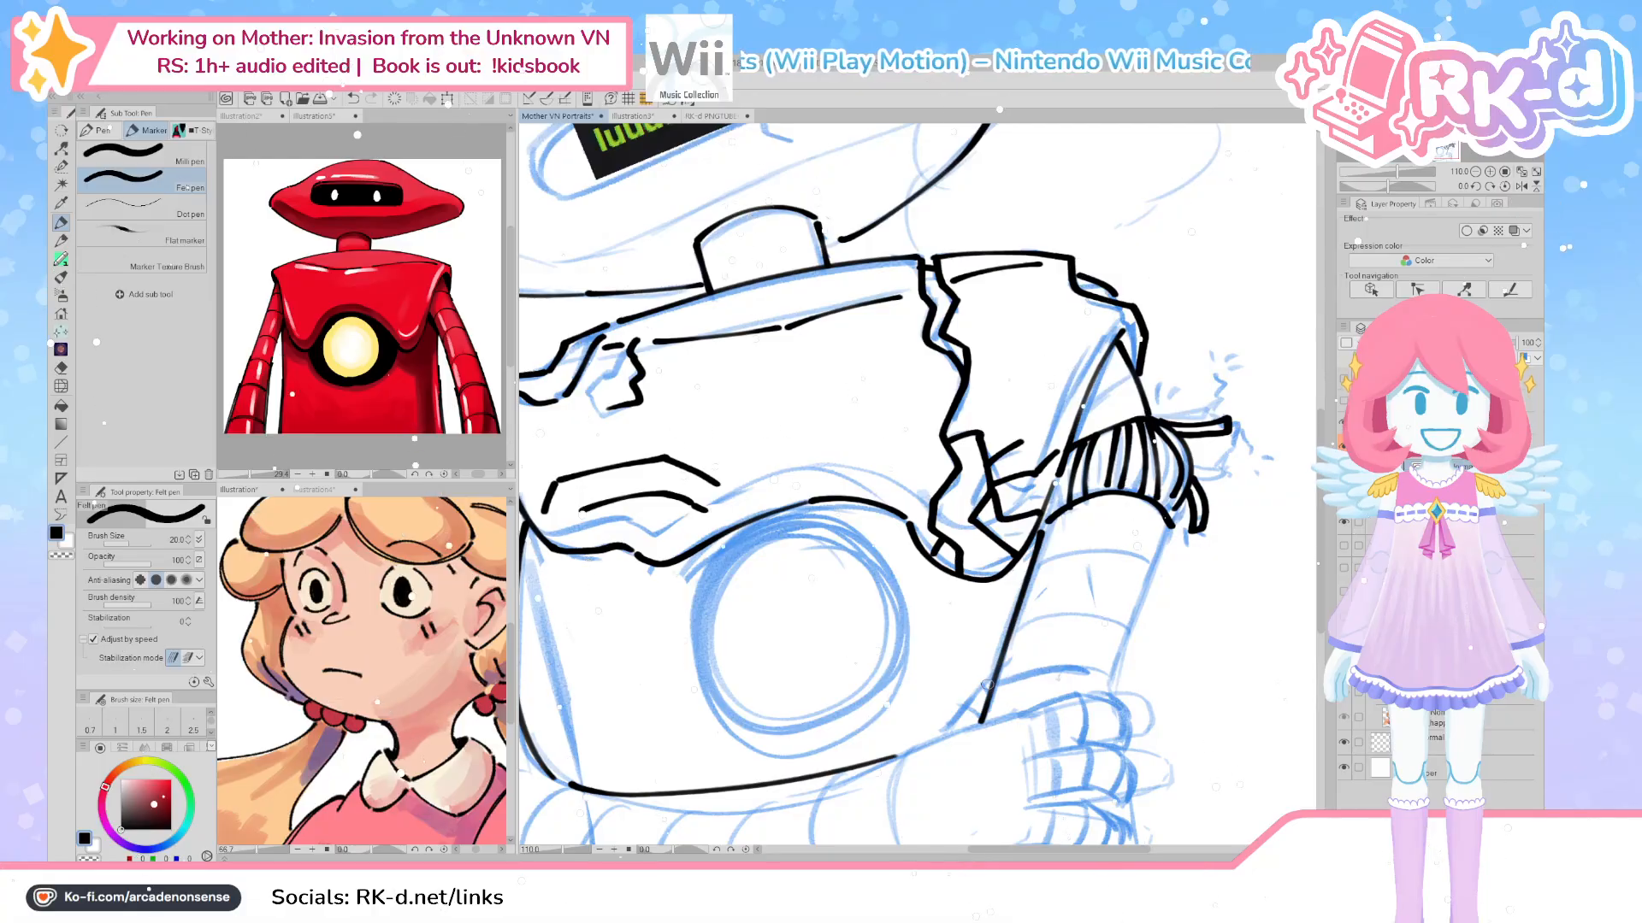
Ink the torn arm's outer edge from the cable bundle down to the gripping hand, redrawing it once
drag(987, 684, 975, 689)
drag(1150, 540, 1093, 702)
key(ctrl+z)
drag(1155, 543, 1091, 703)
Continue the bent forearm's upper and lower contours up to the gripping hand
mouse_move(969, 734)
mouse_down()
mouse_move(1007, 710)
mouse_move(1007, 673)
mouse_move(1043, 673)
mouse_up()
mouse_move(1039, 590)
mouse_down()
mouse_move(970, 672)
mouse_move(1081, 631)
mouse_up()
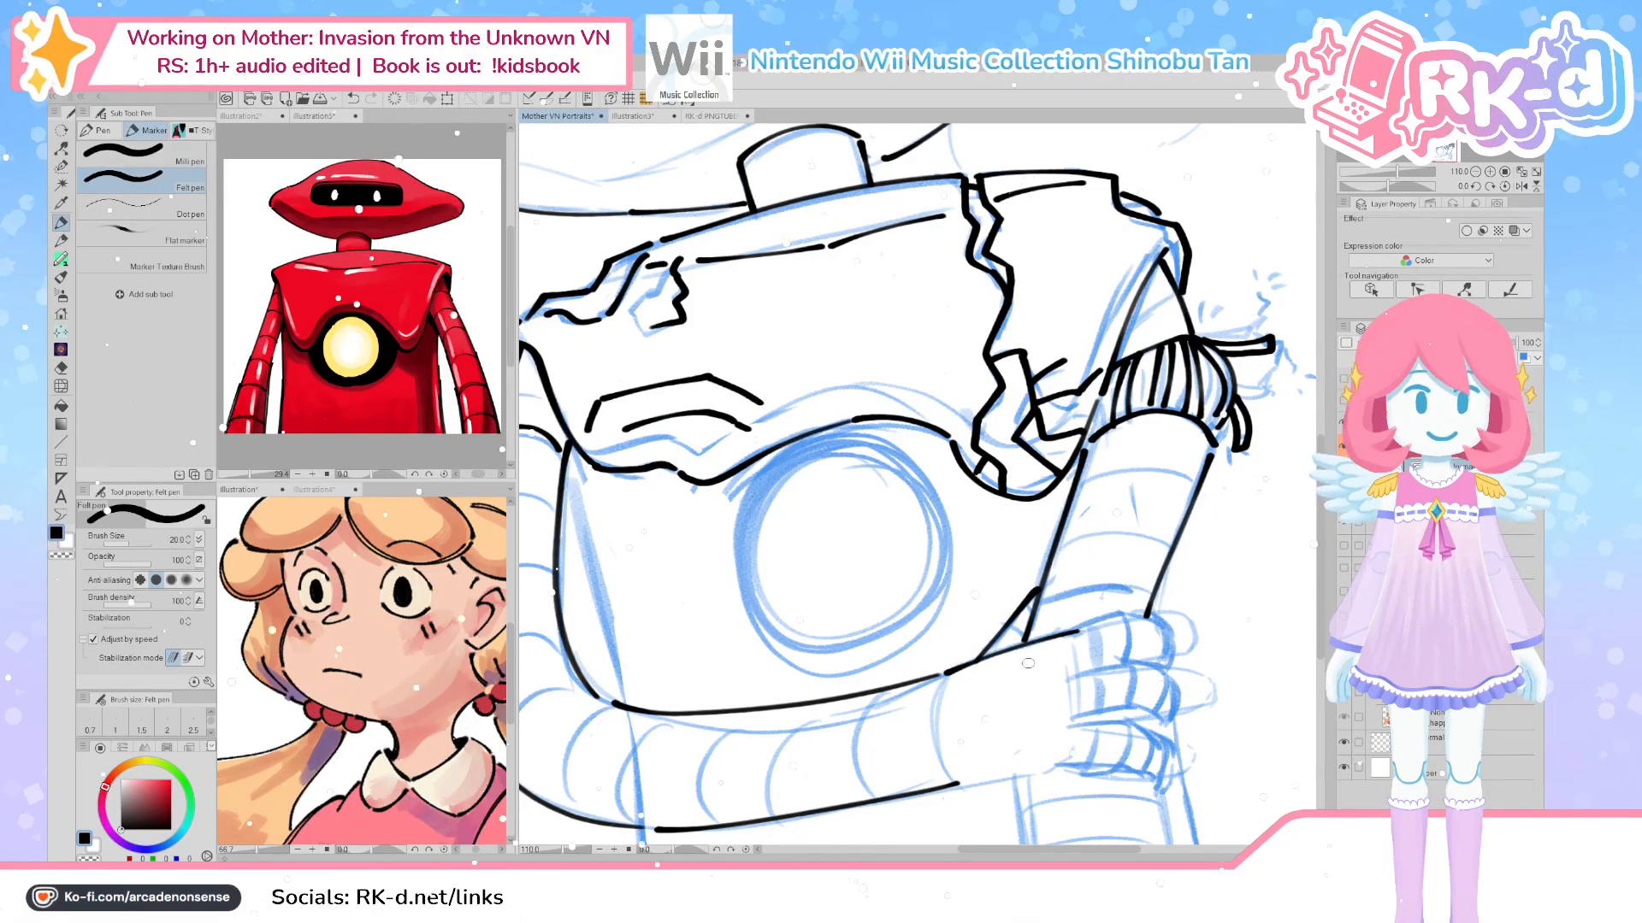
drag(959, 783, 1067, 765)
Ink the uppermost finger of the gripping hand with its joint lines, redoing strokes that miss the sketch
mouse_move(1079, 627)
mouse_down()
mouse_move(1068, 675)
mouse_move(1081, 626)
mouse_move(1131, 612)
mouse_up()
key(ctrl+z)
mouse_move(1073, 677)
mouse_down()
mouse_move(1133, 664)
mouse_move(1130, 629)
mouse_move(1134, 663)
mouse_move(1100, 671)
mouse_up()
mouse_move(1131, 614)
mouse_down()
mouse_move(1175, 637)
mouse_move(1164, 673)
mouse_up()
key(ctrl+z)
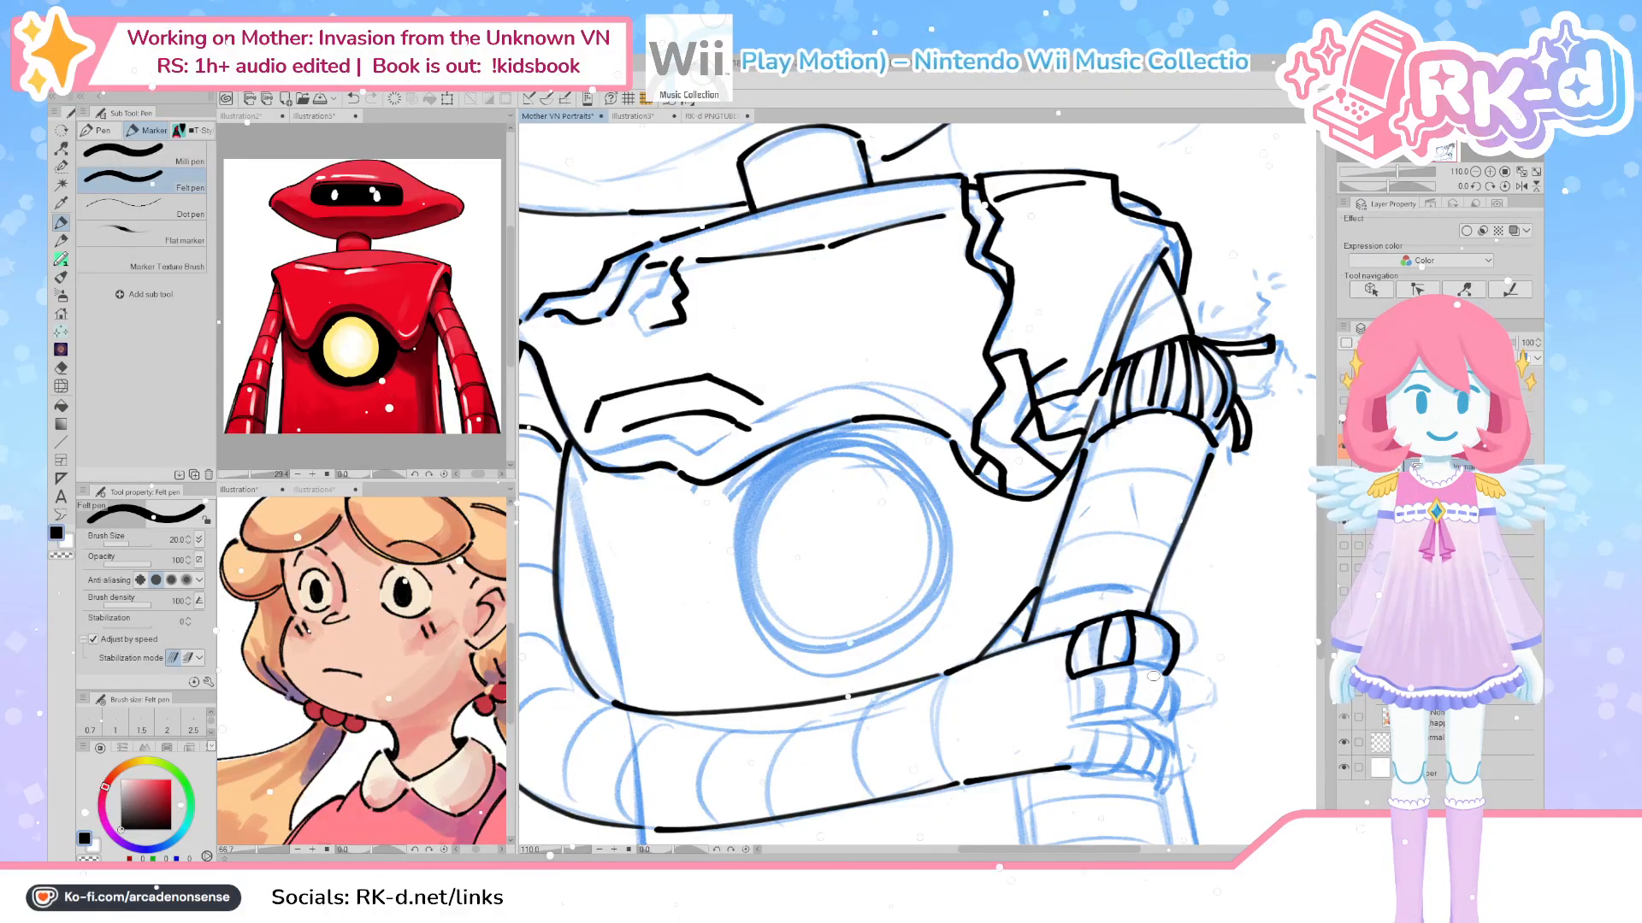
Ink the outline of the gripping hand's middle finger directly below the uppermost one
scroll(1156, 674, up, 1)
drag(1030, 678, 962, 594)
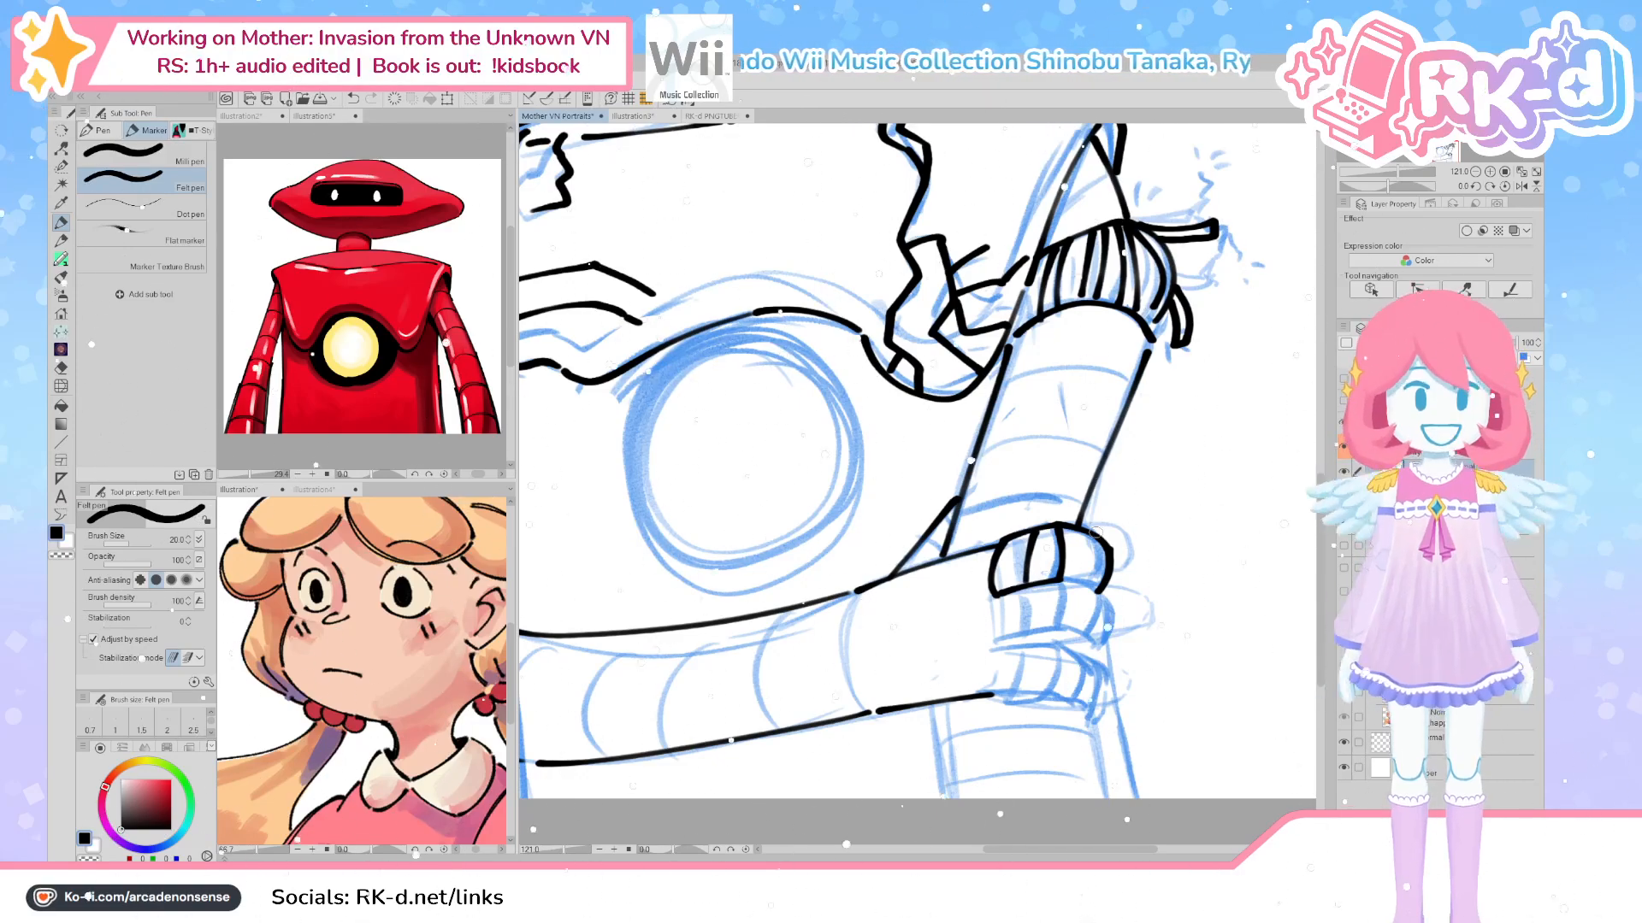
drag(1108, 550, 1107, 593)
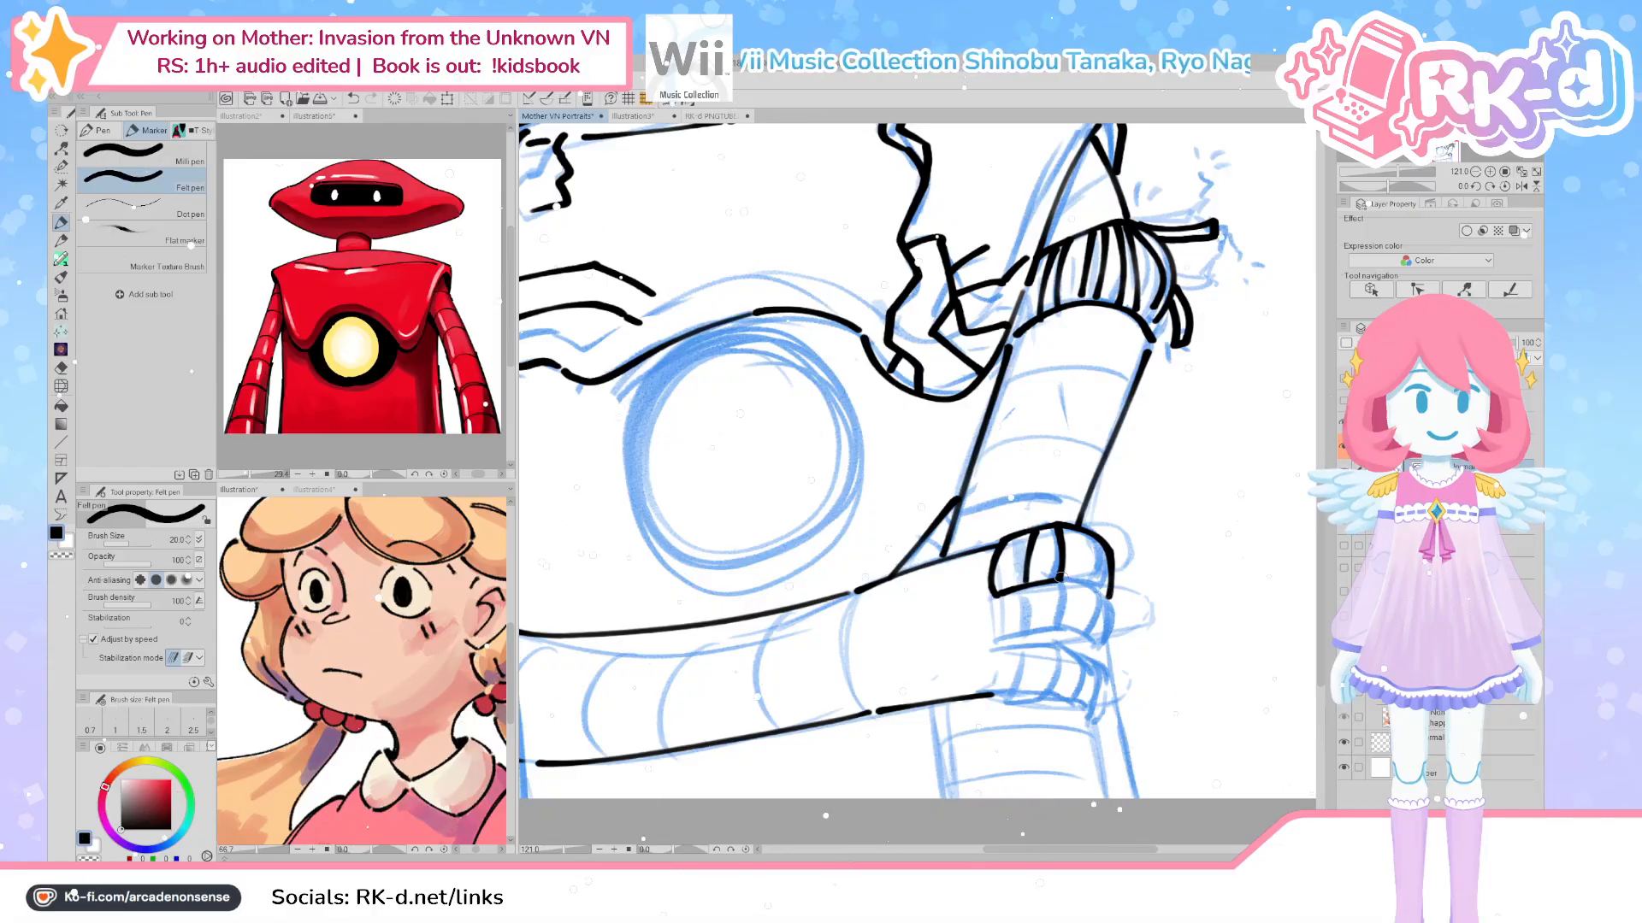
mouse_move(995, 596)
mouse_down()
mouse_move(995, 642)
mouse_move(1069, 634)
mouse_move(1118, 602)
mouse_up()
key(ctrl+z)
key(ctrl+z)
mouse_move(1060, 579)
mouse_down()
mouse_move(1115, 608)
mouse_move(1096, 656)
mouse_up()
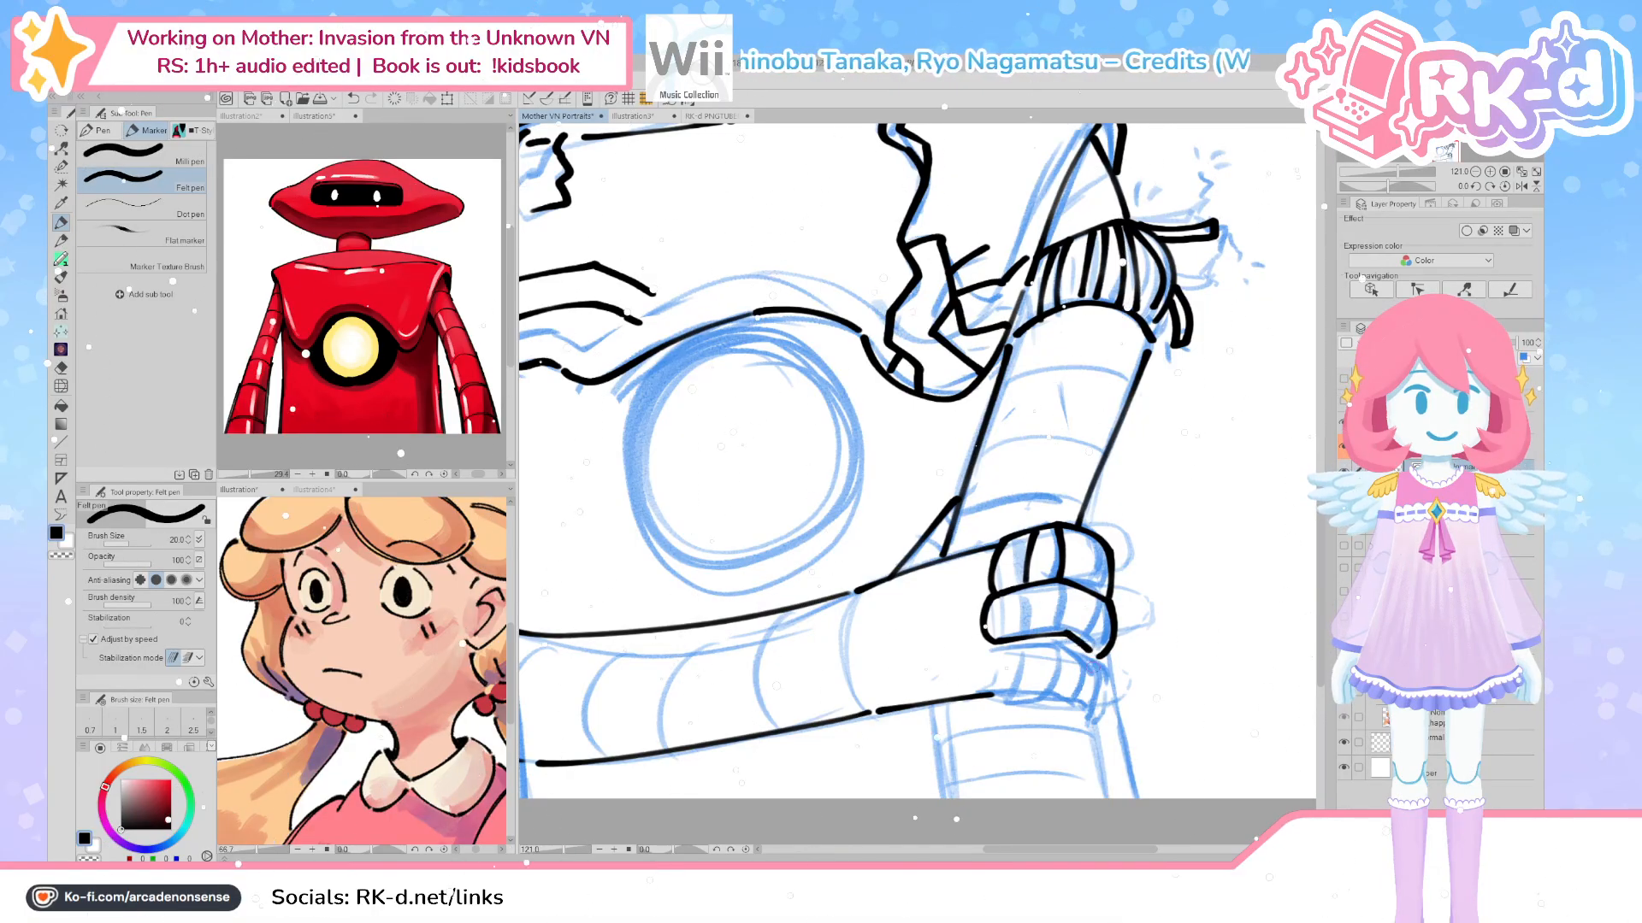
Ink the outline of the gripping hand's lowest finger, curving its tip around the torn arm
mouse_move(997, 643)
mouse_down()
mouse_move(1002, 694)
mouse_move(1023, 658)
mouse_move(1004, 648)
mouse_move(1074, 663)
mouse_move(1021, 694)
mouse_move(998, 651)
mouse_move(1005, 678)
mouse_move(1079, 657)
mouse_up()
key(ctrl+z)
key(ctrl+z)
mouse_move(994, 693)
mouse_down()
mouse_move(1116, 689)
mouse_move(1115, 711)
mouse_move(1088, 708)
mouse_move(1117, 714)
mouse_move(1098, 734)
mouse_up()
key(ctrl+z)
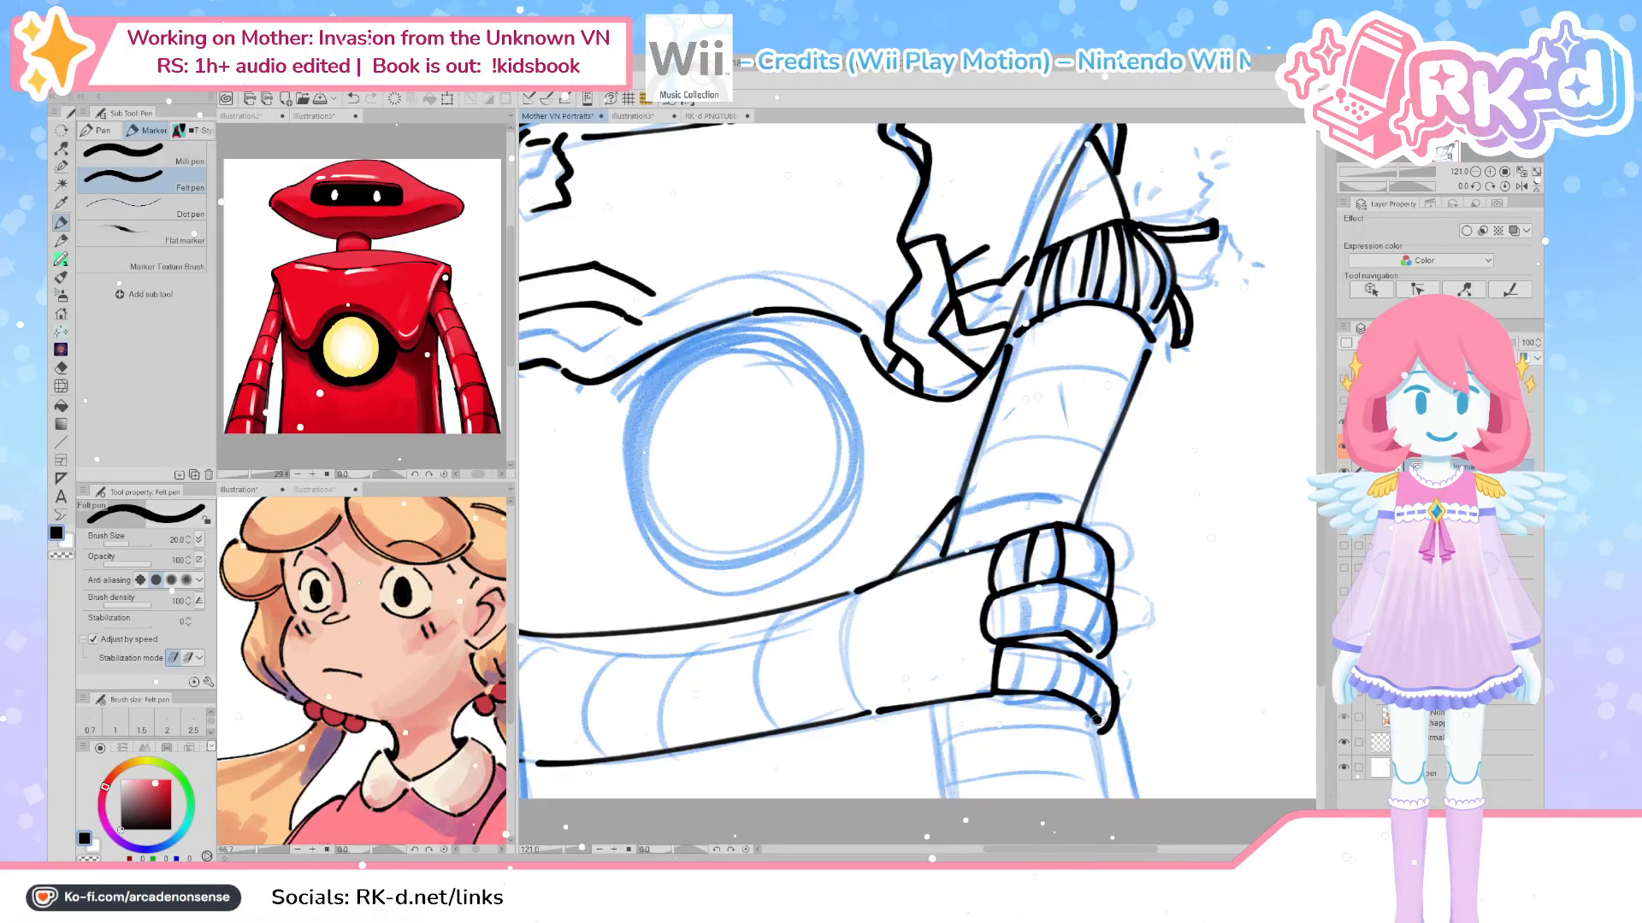
Add the joint lines dividing the gripping hand's fingers into segments
drag(1068, 654, 1079, 691)
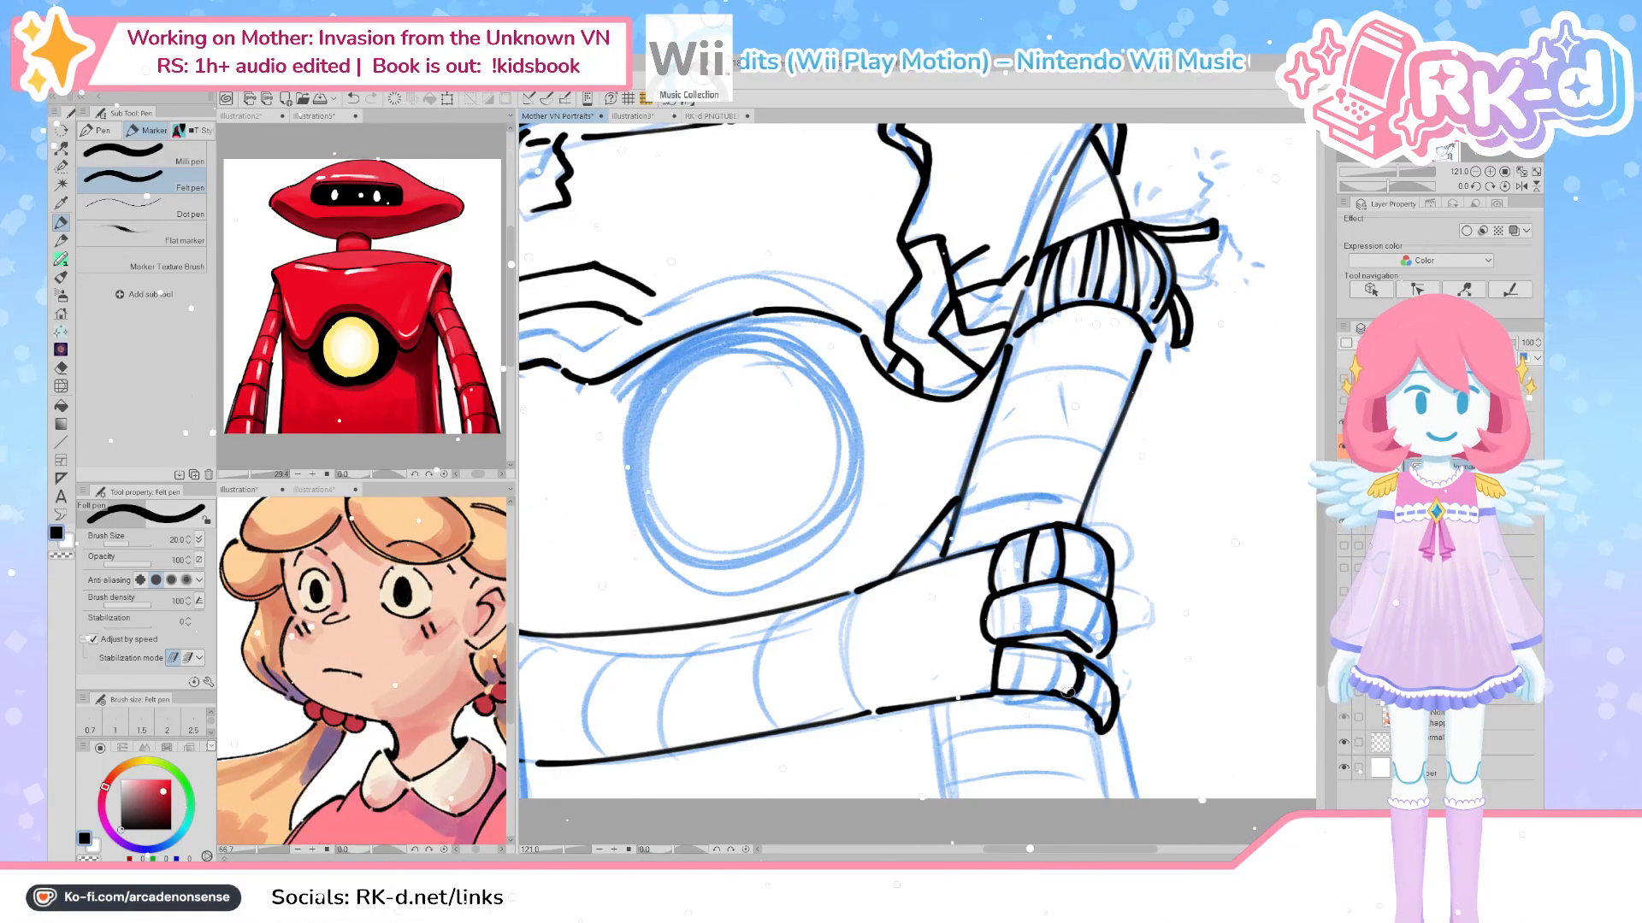
mouse_move(1065, 581)
mouse_down()
mouse_move(1067, 630)
mouse_move(1027, 593)
mouse_move(1031, 667)
mouse_move(1111, 711)
mouse_up()
drag(1101, 611, 1096, 650)
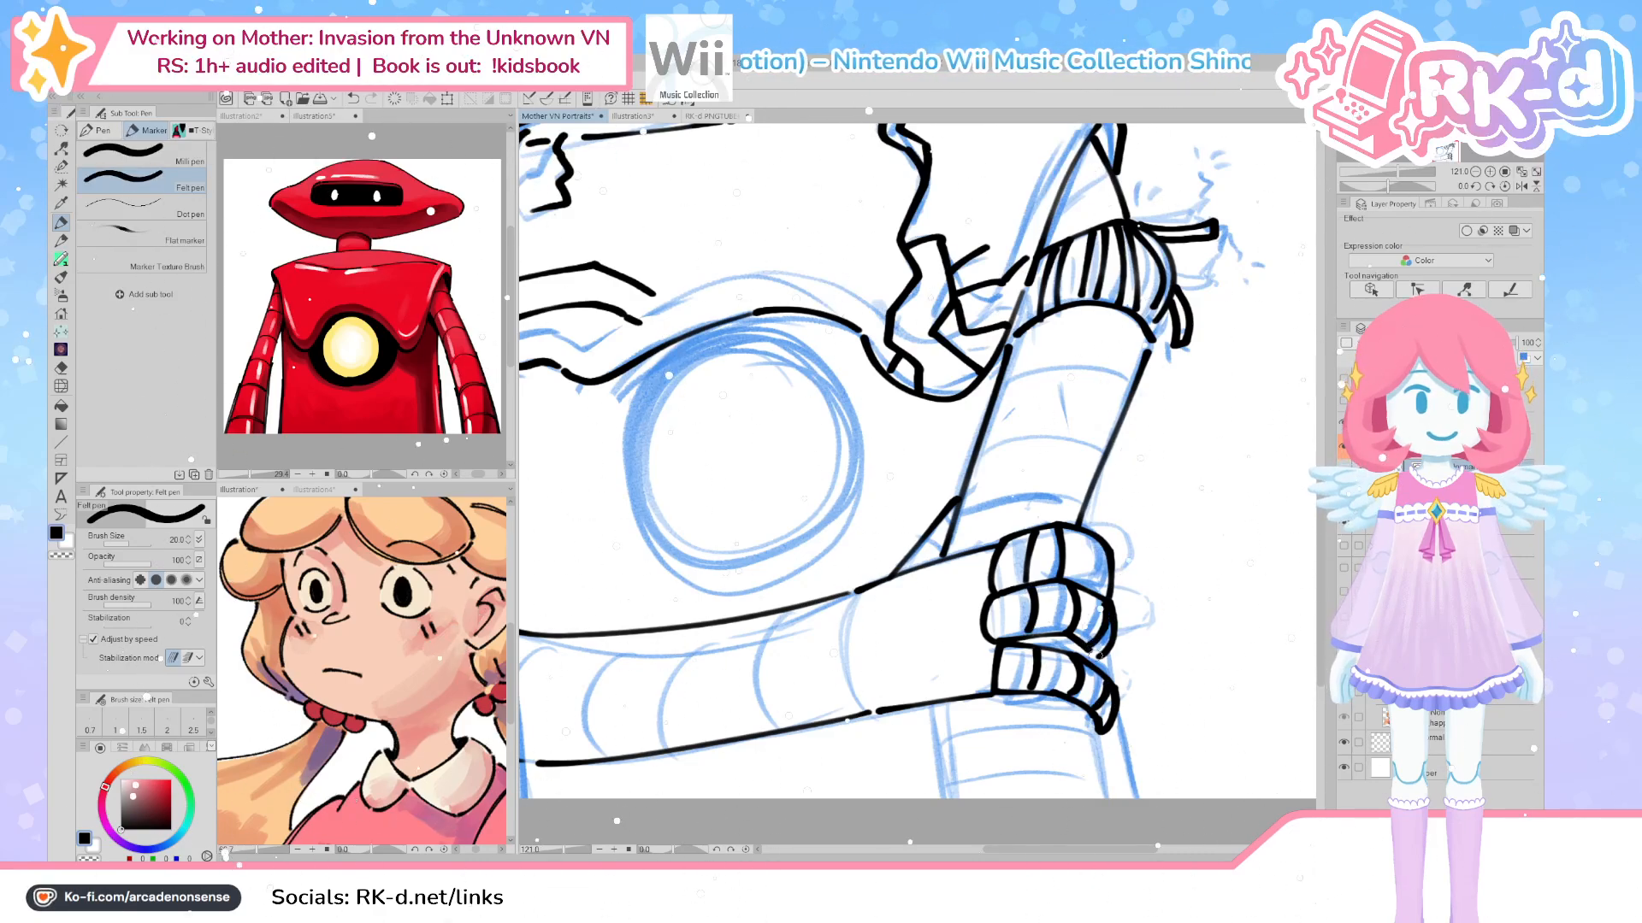
drag(1096, 544, 1087, 570)
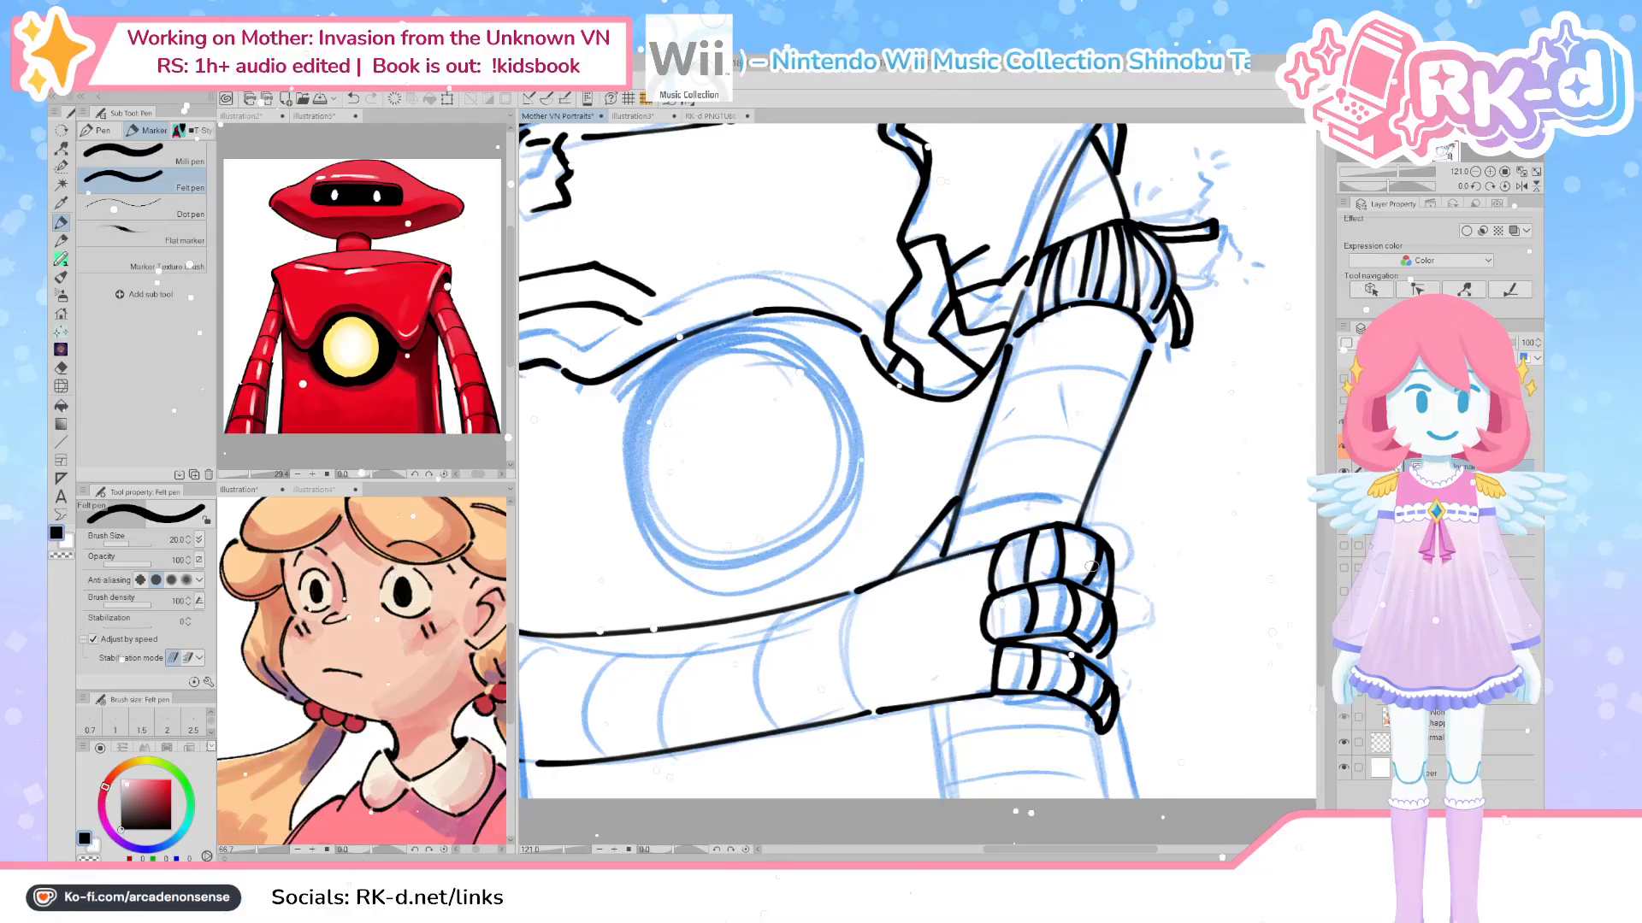
Ink the inner edge of the torn arm's section below the gripping hand, down to the canvas edge
scroll(1092, 566, down, 5)
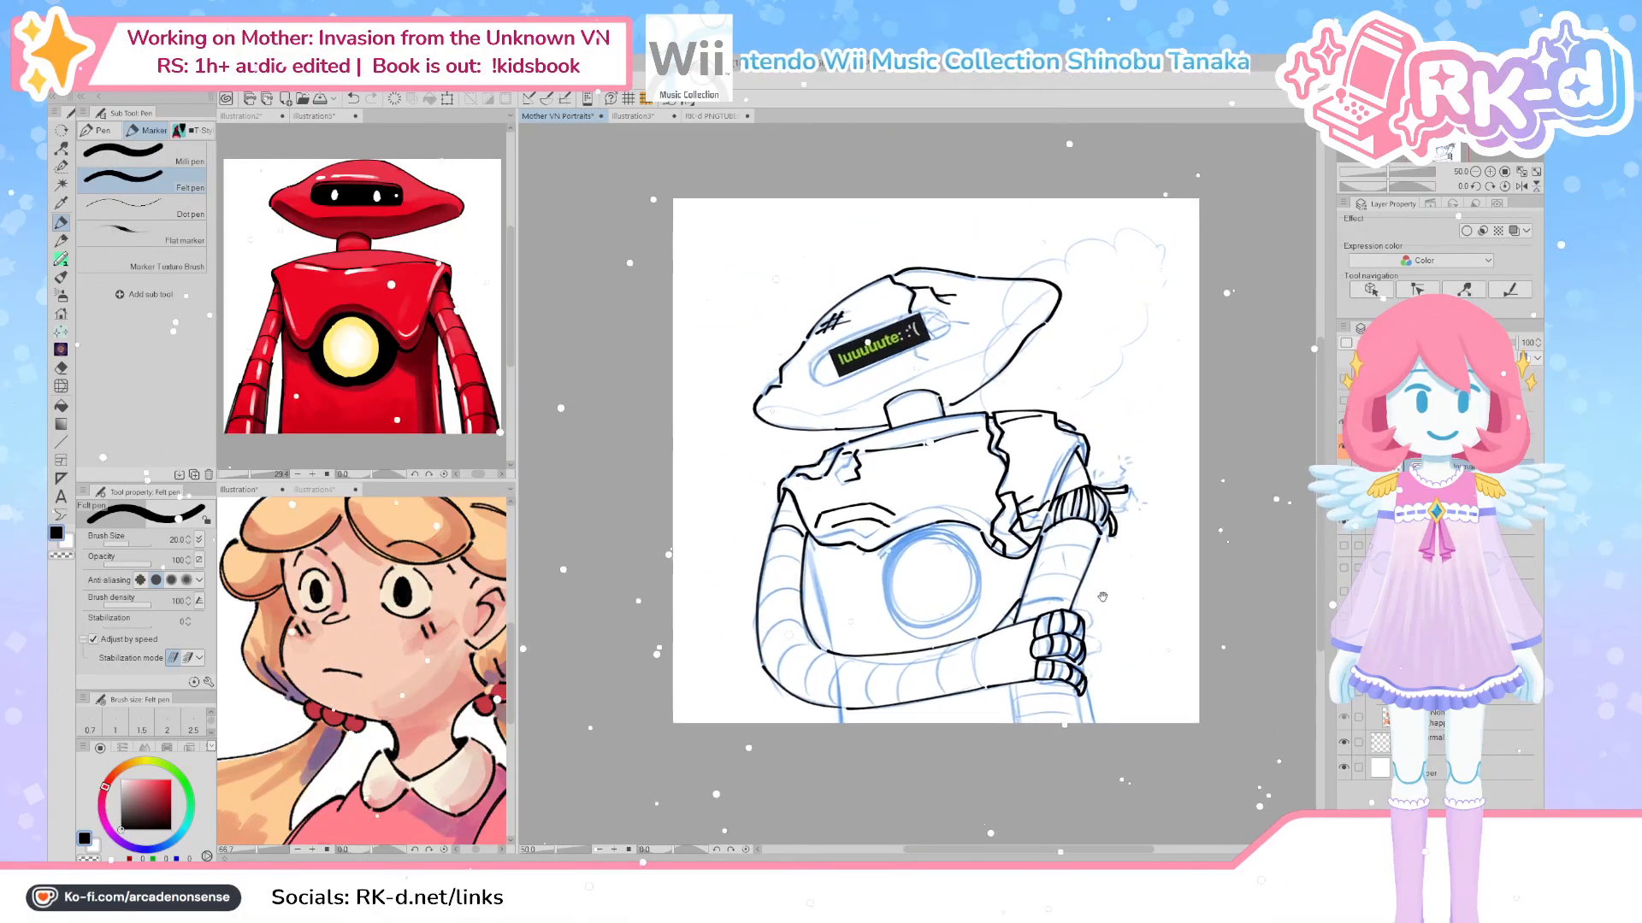
scroll(1103, 591, up, 3)
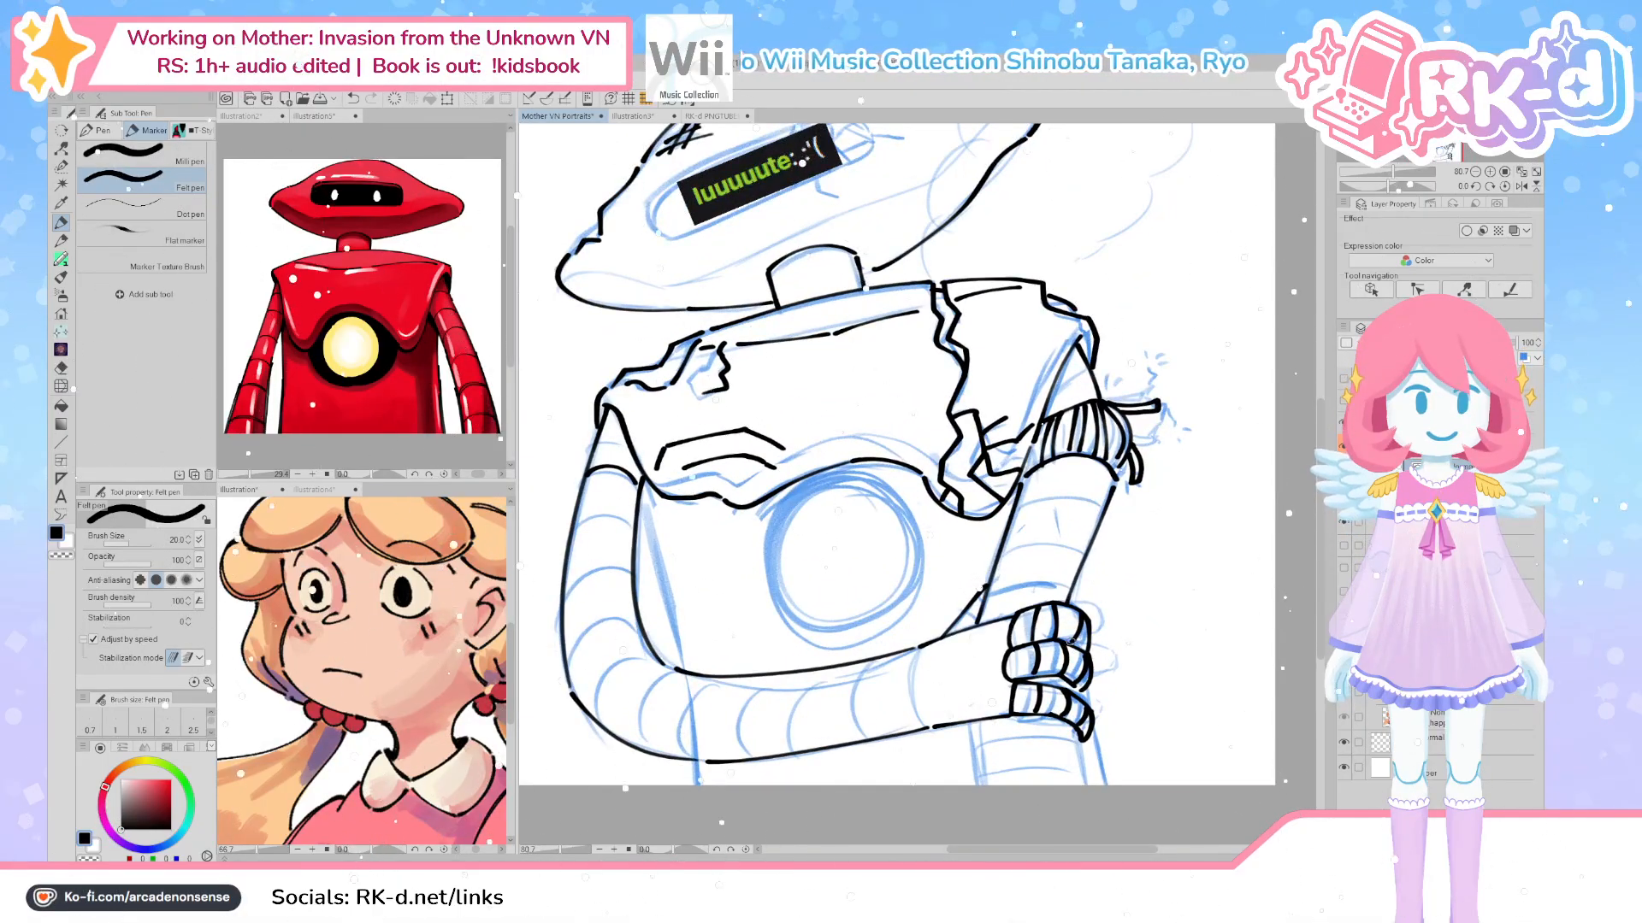
scroll(1071, 642, up, 2)
scroll(964, 697, down, 1)
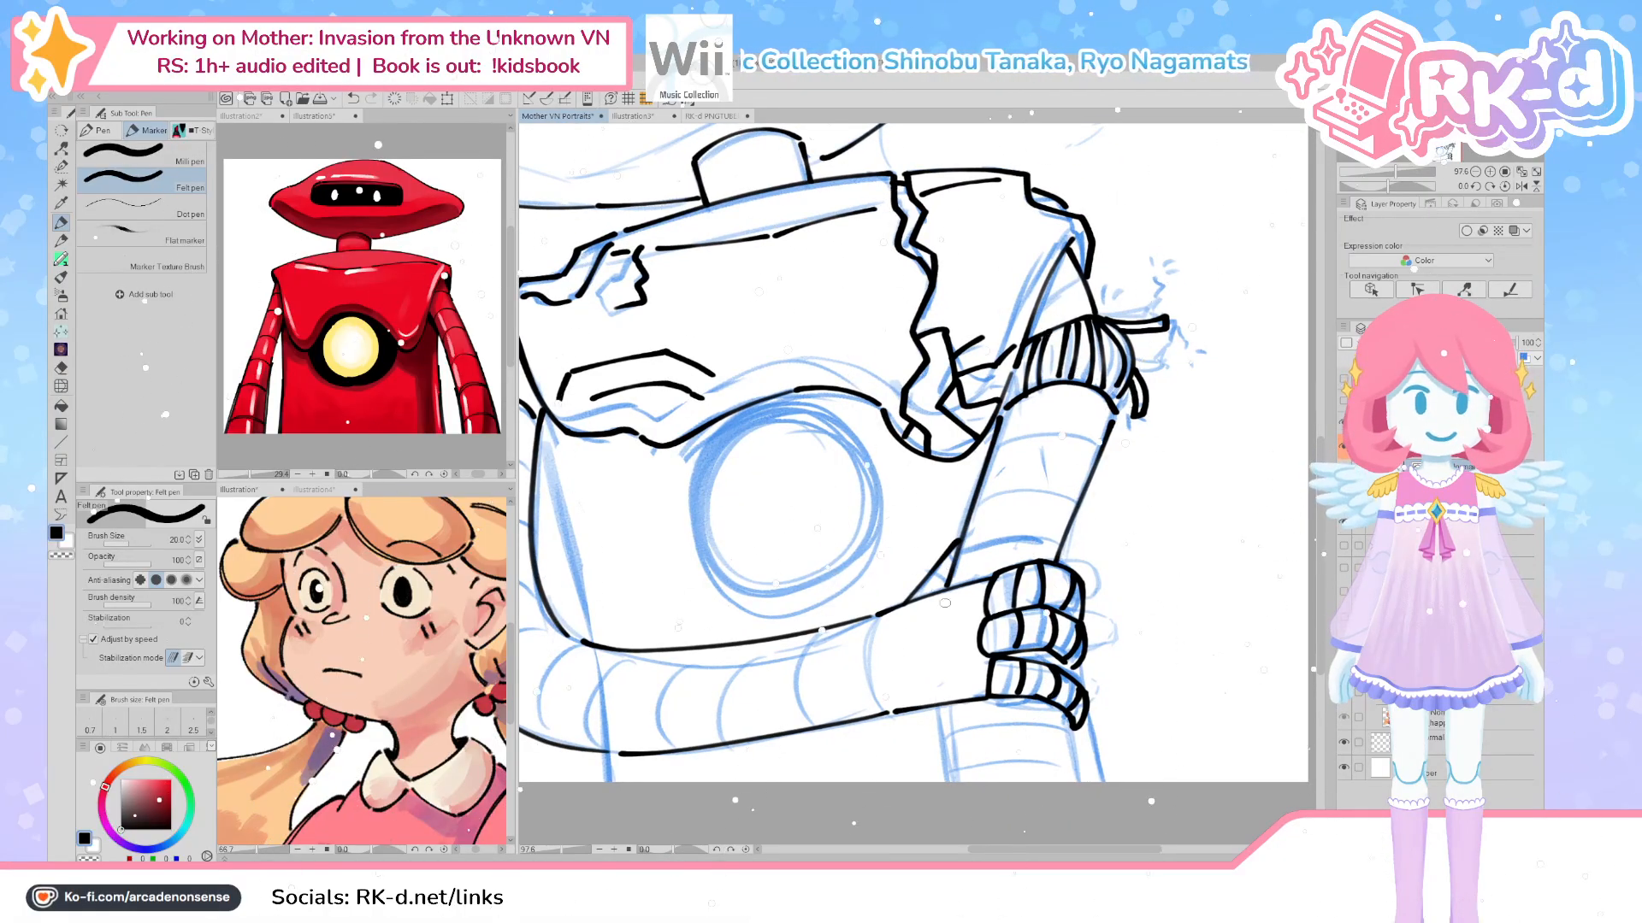
drag(940, 701, 949, 779)
key(ctrl+z)
drag(940, 706, 945, 736)
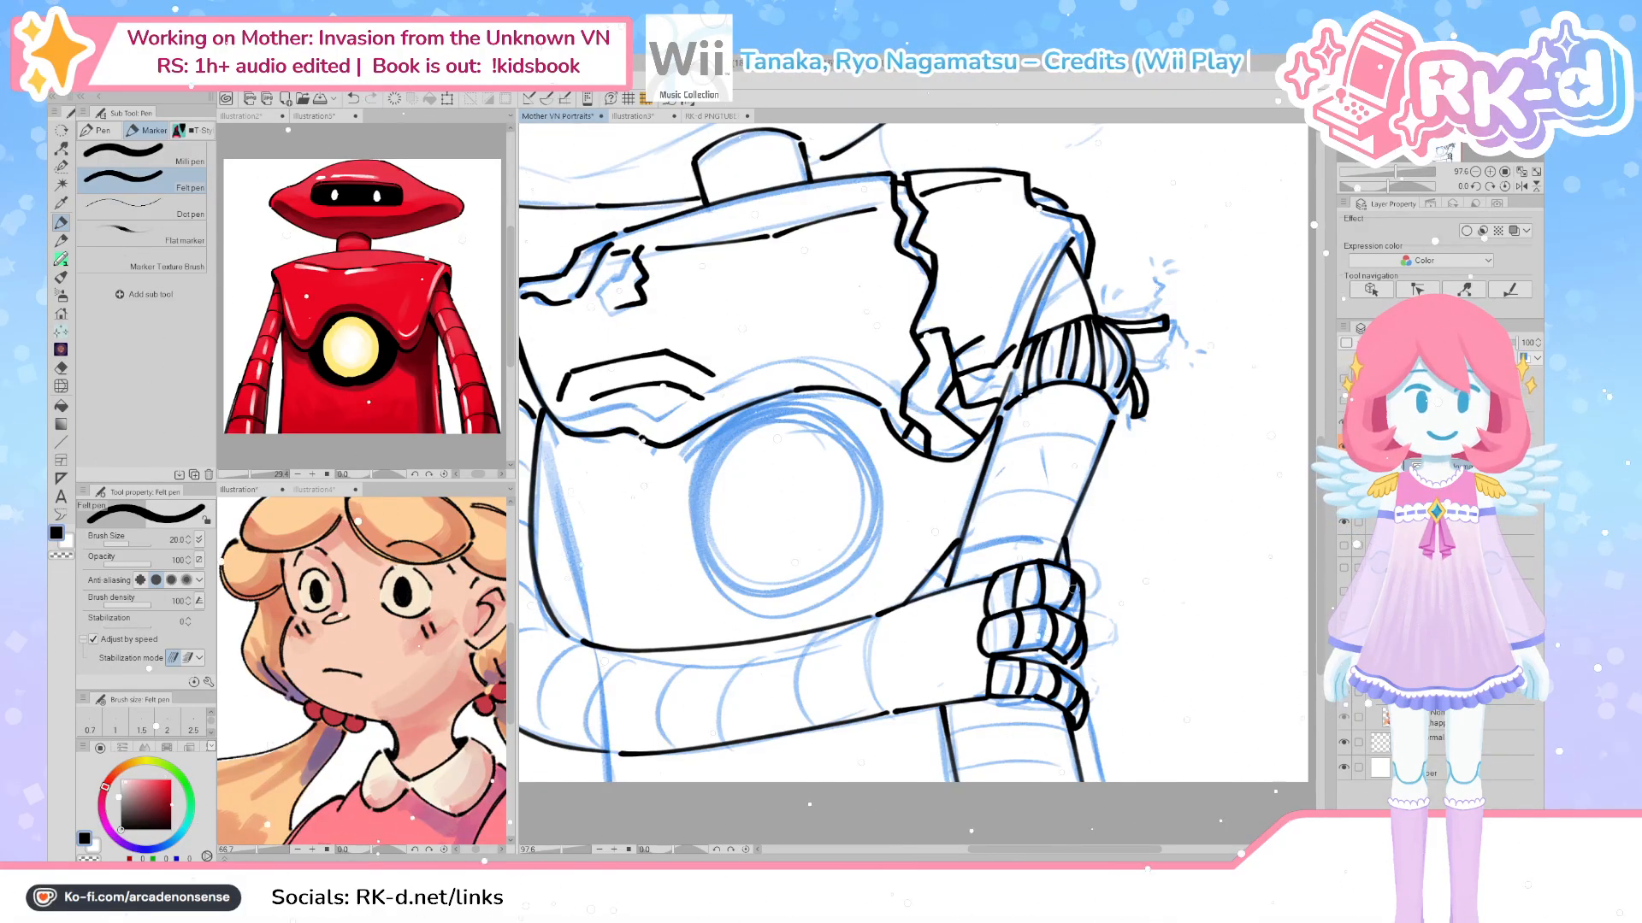
Ink the outer edge of the torn arm's section below the gripping hand, down to the canvas edge
drag(1081, 658, 1109, 795)
key(ctrl+z)
drag(1084, 661, 1121, 812)
mouse_move(1115, 618)
mouse_down()
mouse_move(1190, 818)
mouse_move(1140, 628)
mouse_move(1153, 823)
mouse_up()
key(ctrl+z)
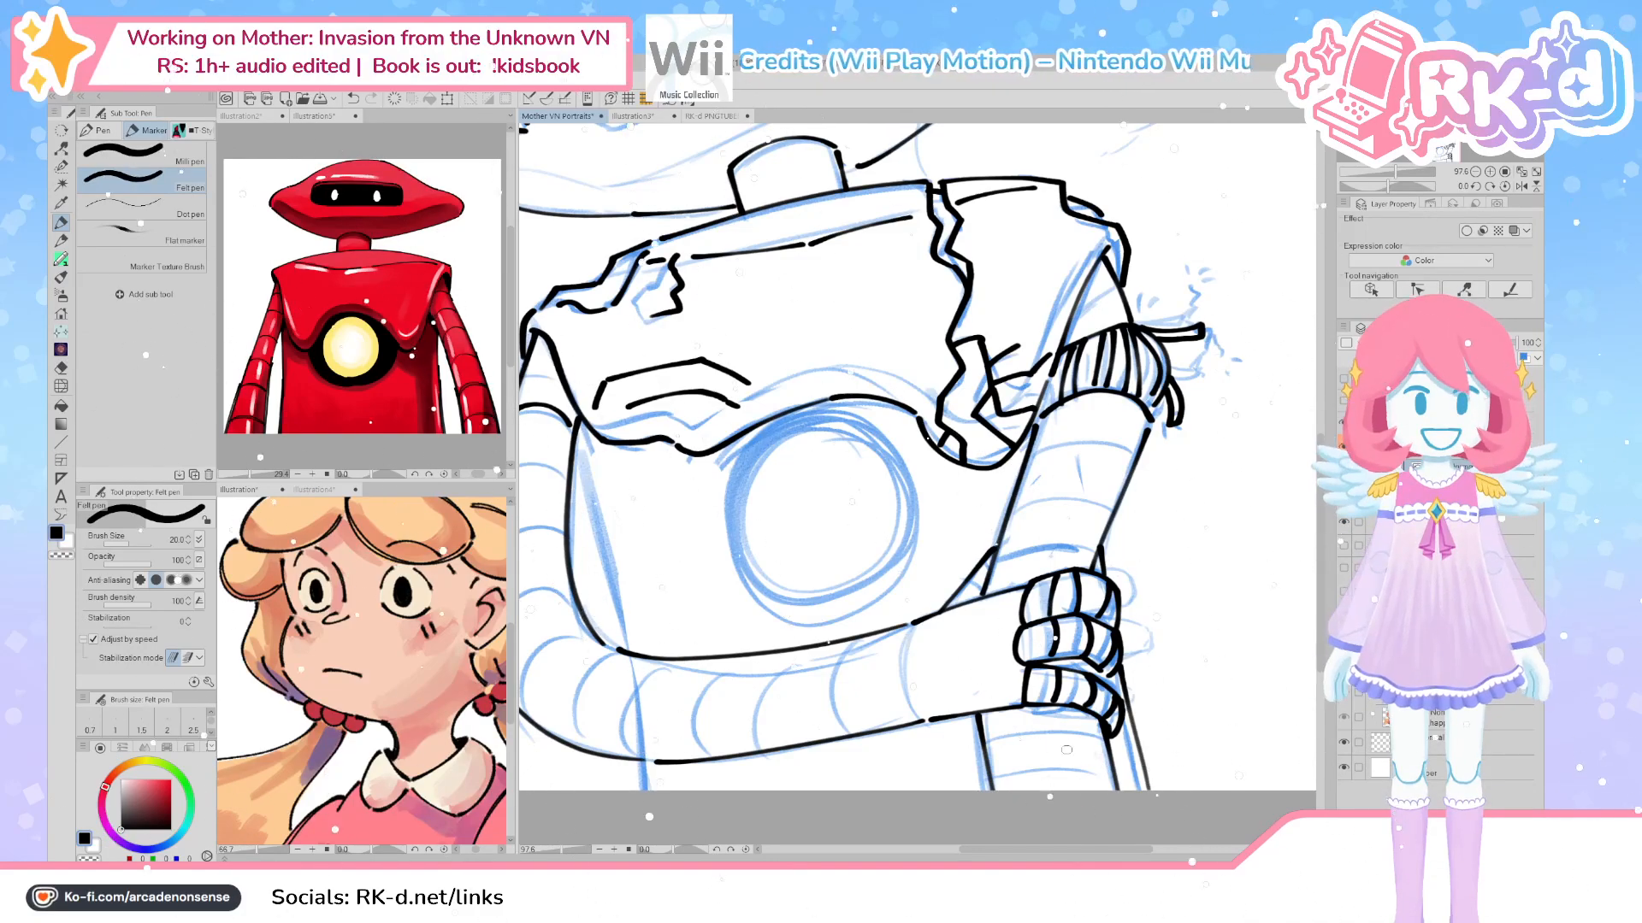
Ink the curved wrist seam across the bent forearm just before the gripping hand
mouse_move(965, 691)
mouse_down()
mouse_move(999, 696)
mouse_move(956, 629)
mouse_move(951, 674)
mouse_move(972, 725)
mouse_up()
key(ctrl+z)
mouse_move(956, 629)
mouse_down()
mouse_move(949, 667)
mouse_move(977, 723)
mouse_up()
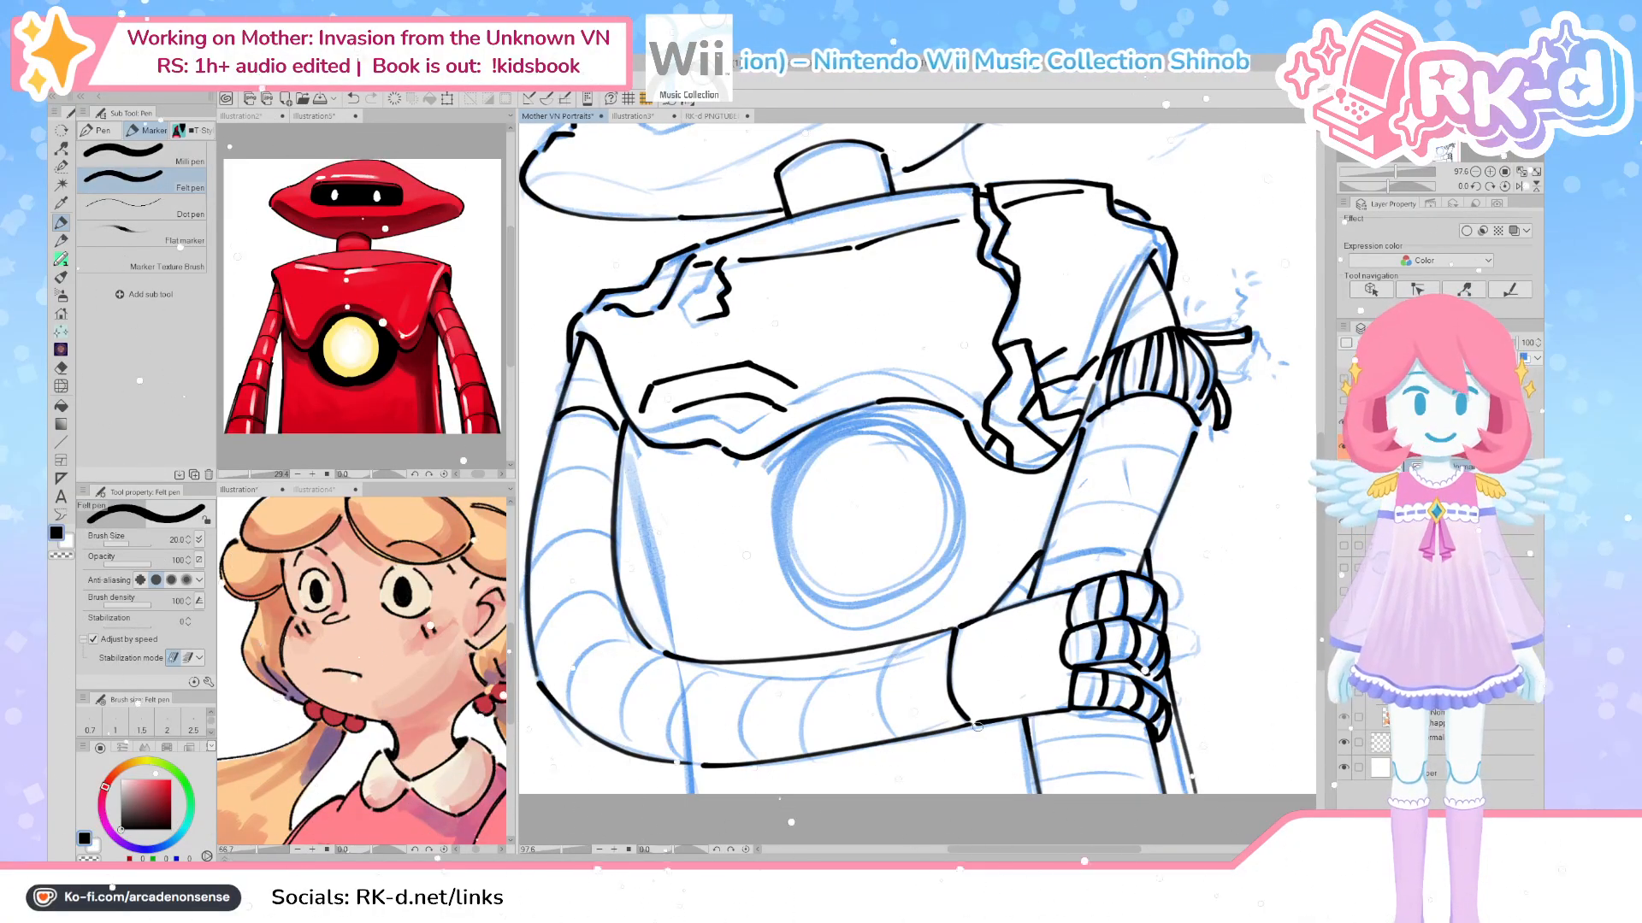
drag(899, 565, 925, 653)
drag(887, 753, 913, 672)
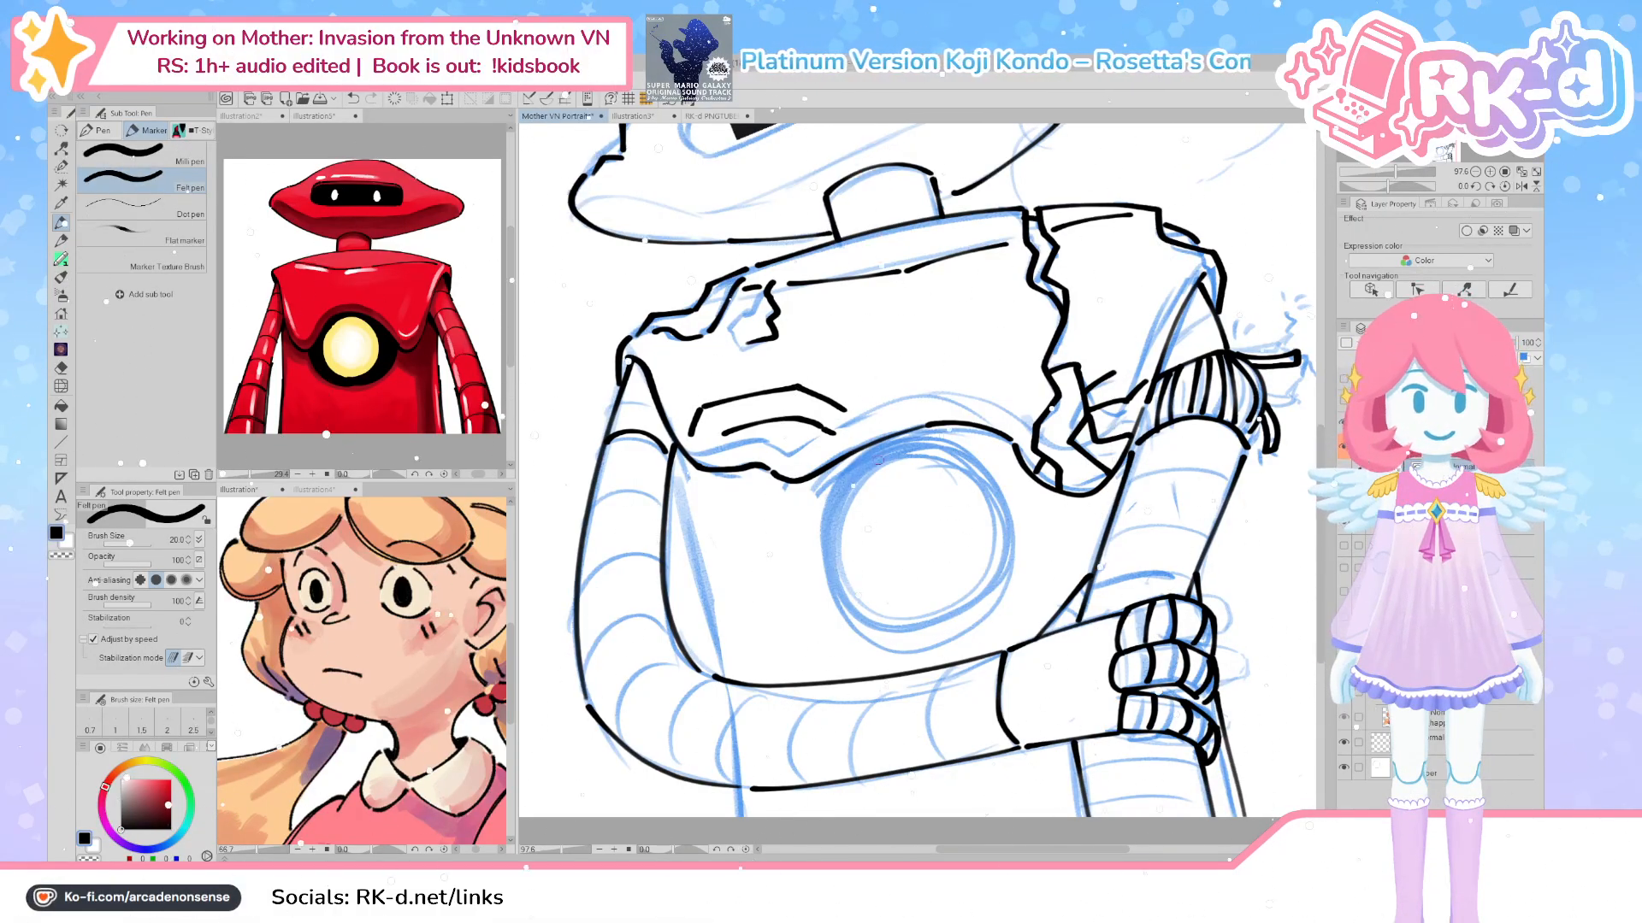
scroll(819, 612, down, 3)
scroll(820, 612, down, 3)
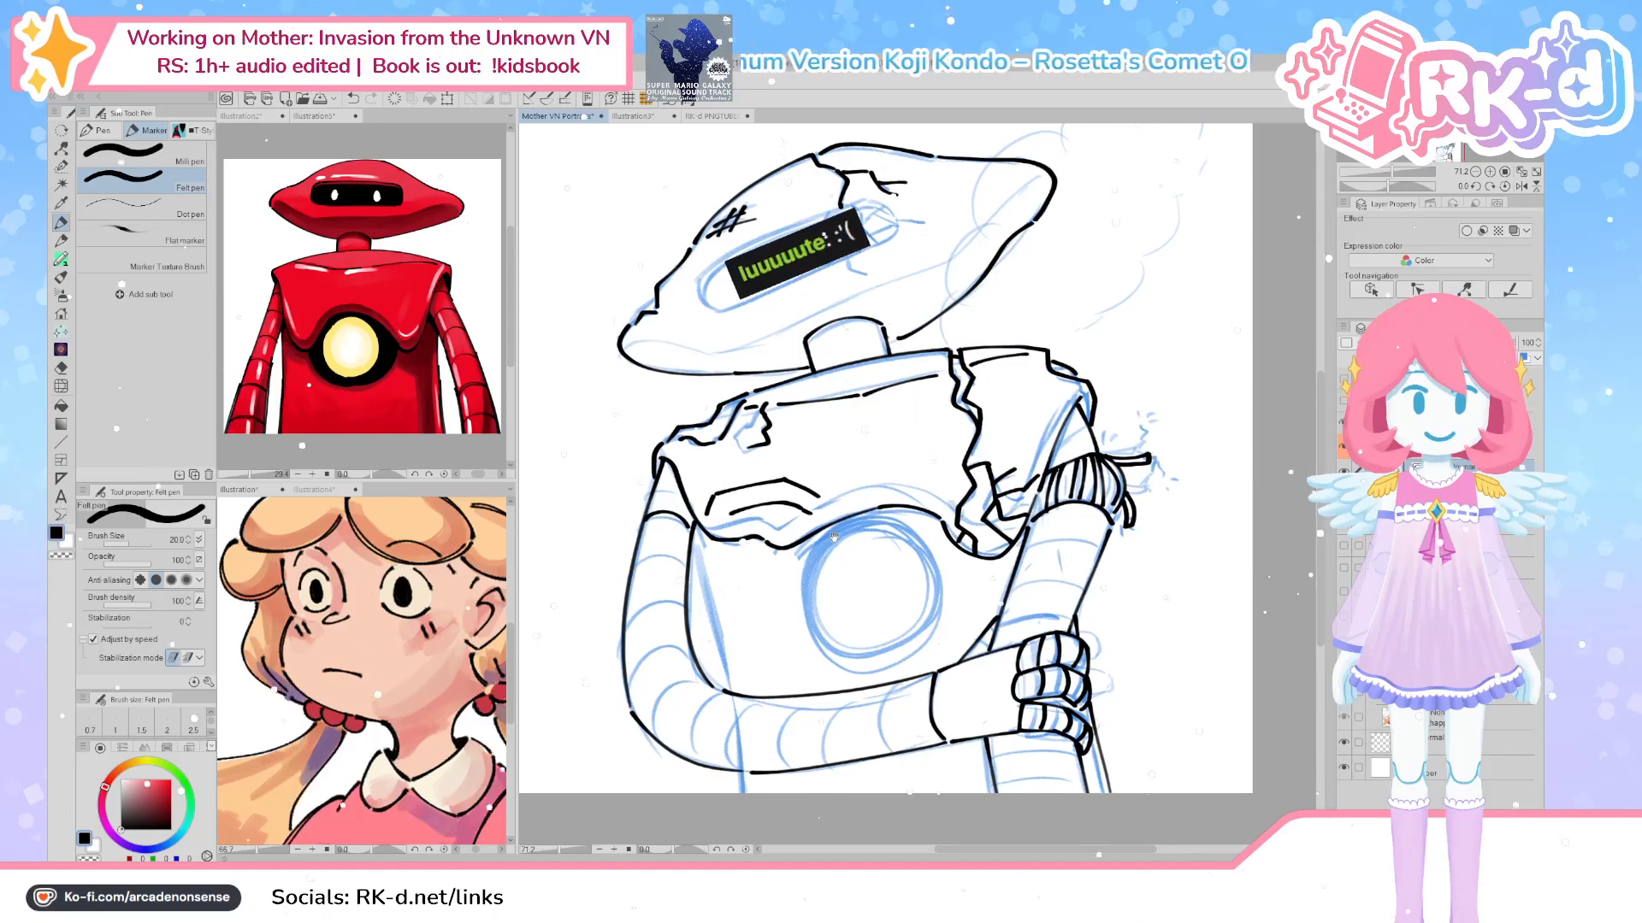
scroll(815, 610, up, 3)
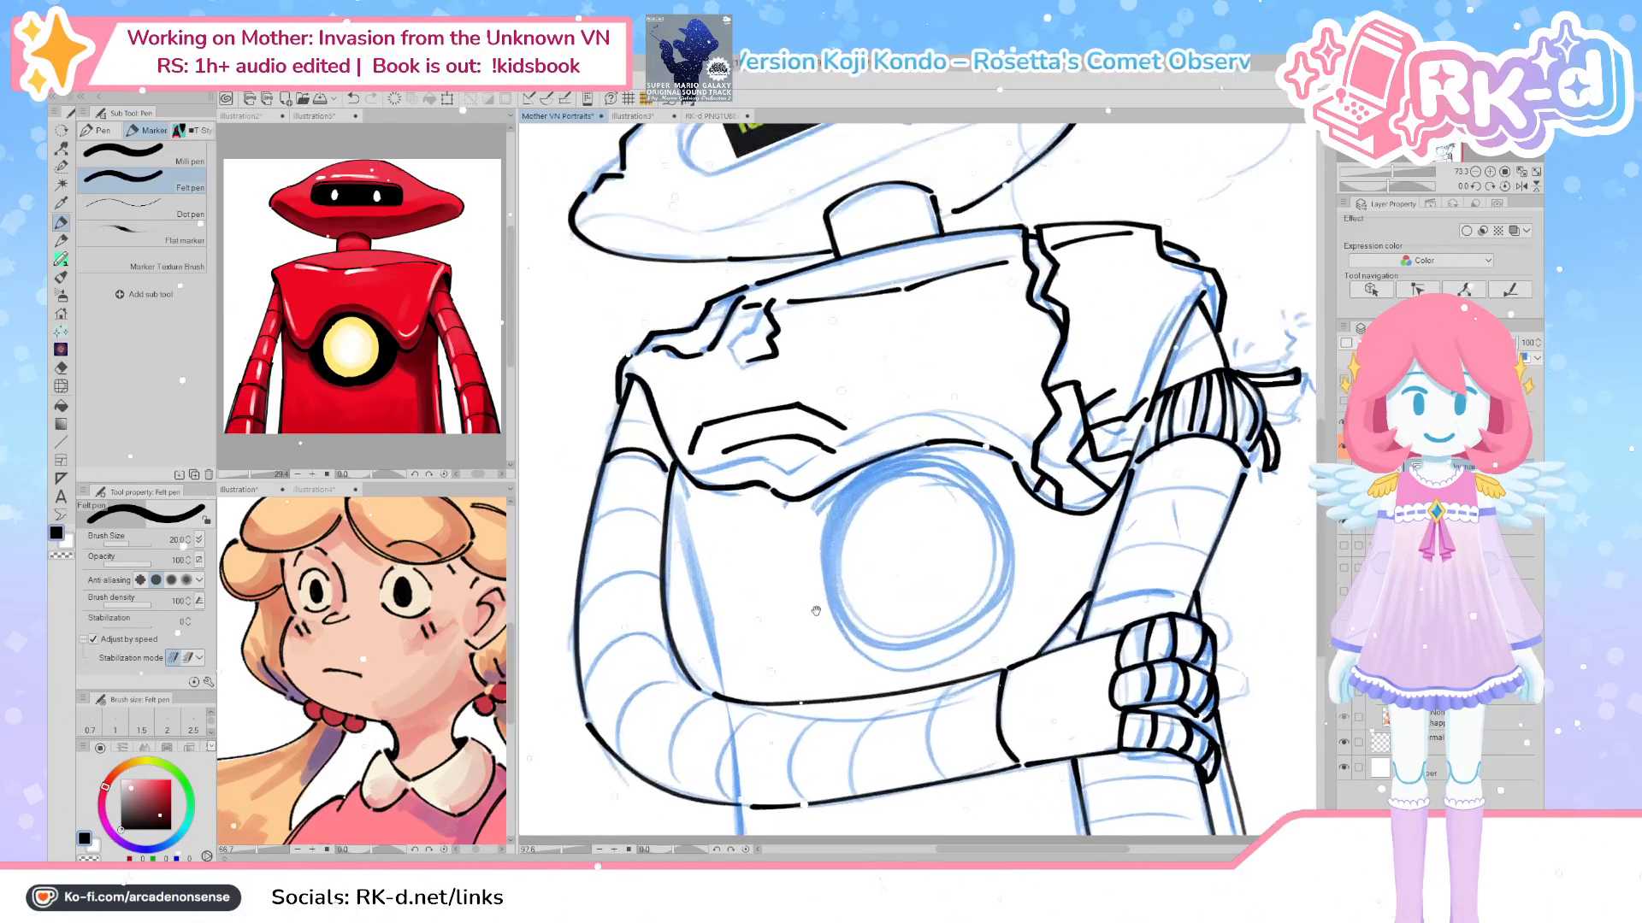
drag(816, 610, 838, 618)
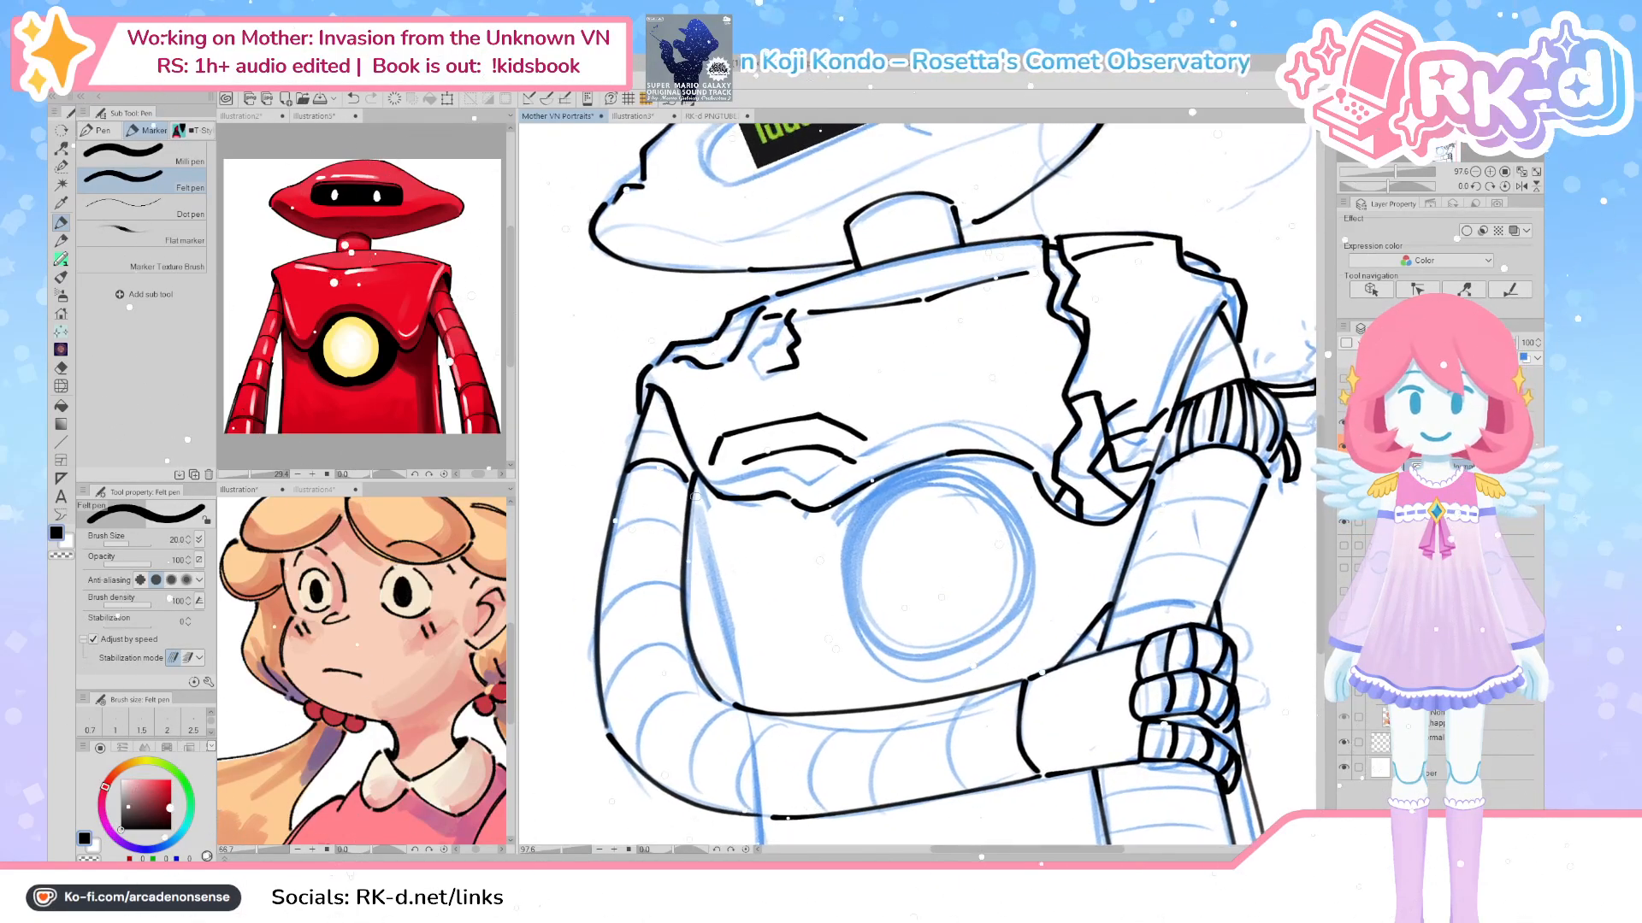
drag(712, 560, 733, 571)
key(y)
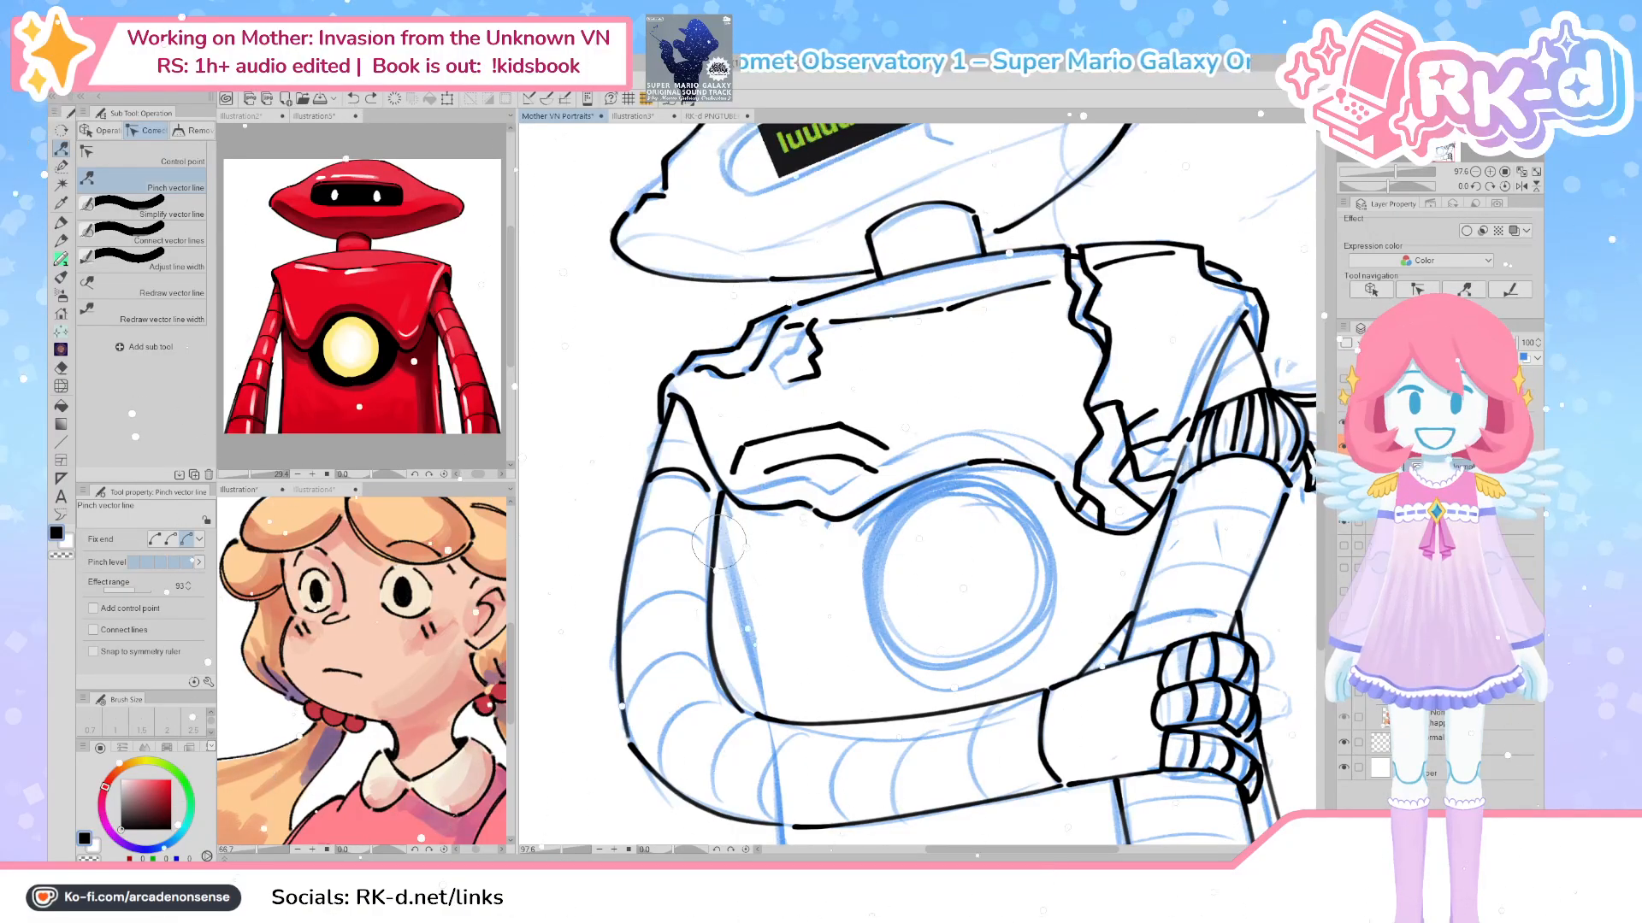
key(p)
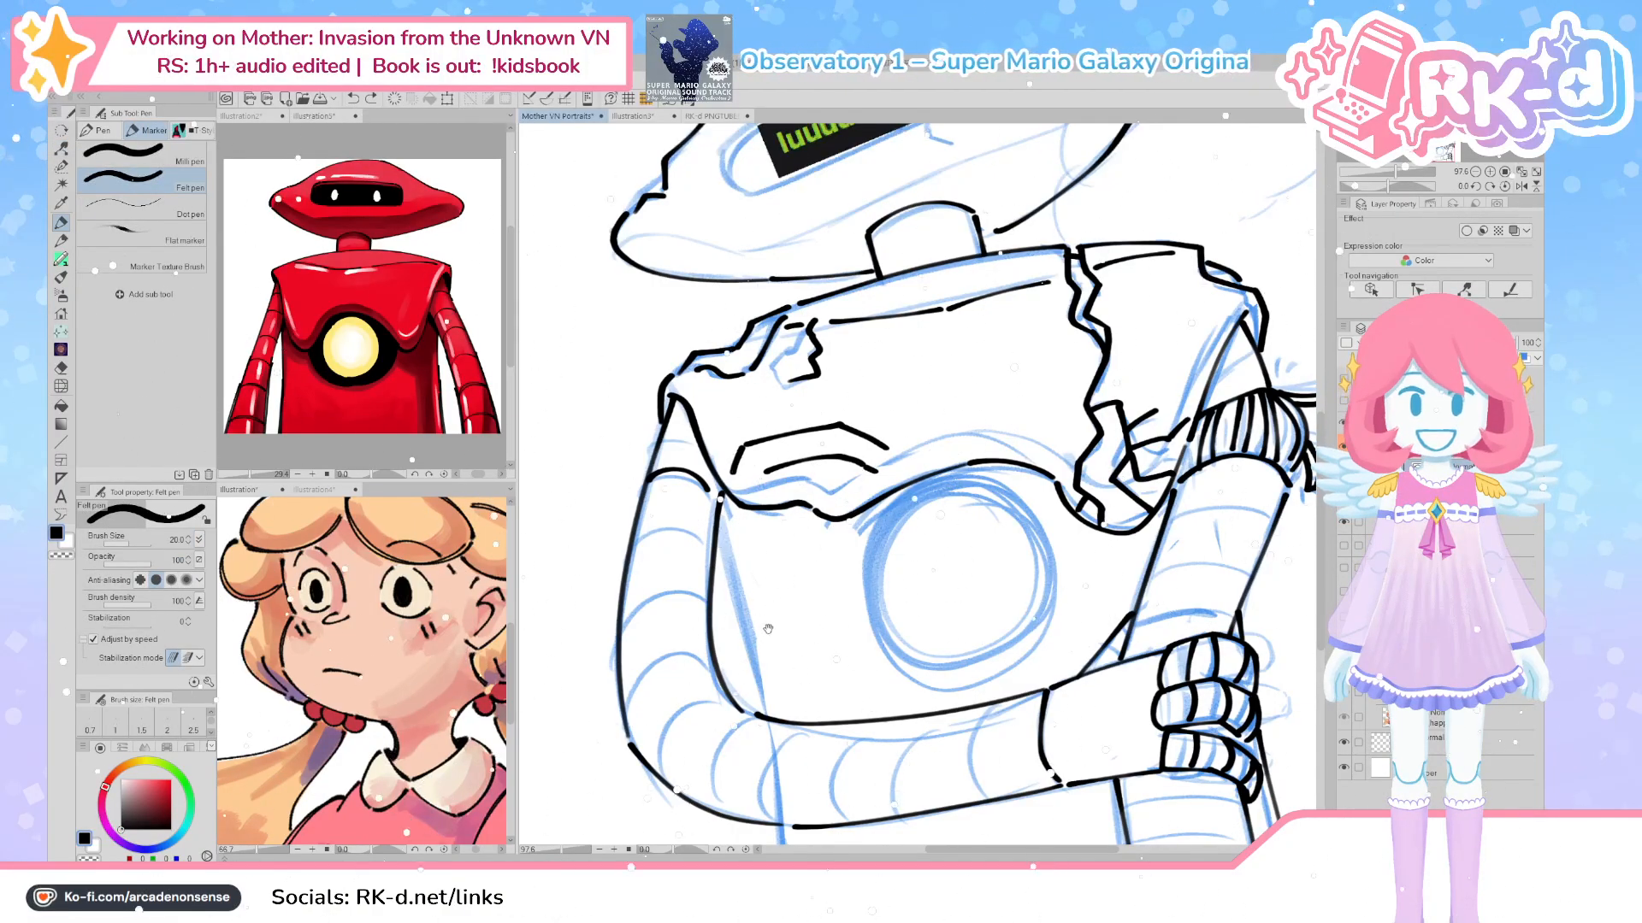
Ink the torso's side edge between the torn chest plate's lower rim and the bent forearm
drag(766, 626, 760, 621)
mouse_move(710, 519)
mouse_down()
mouse_move(761, 679)
mouse_move(759, 605)
mouse_up()
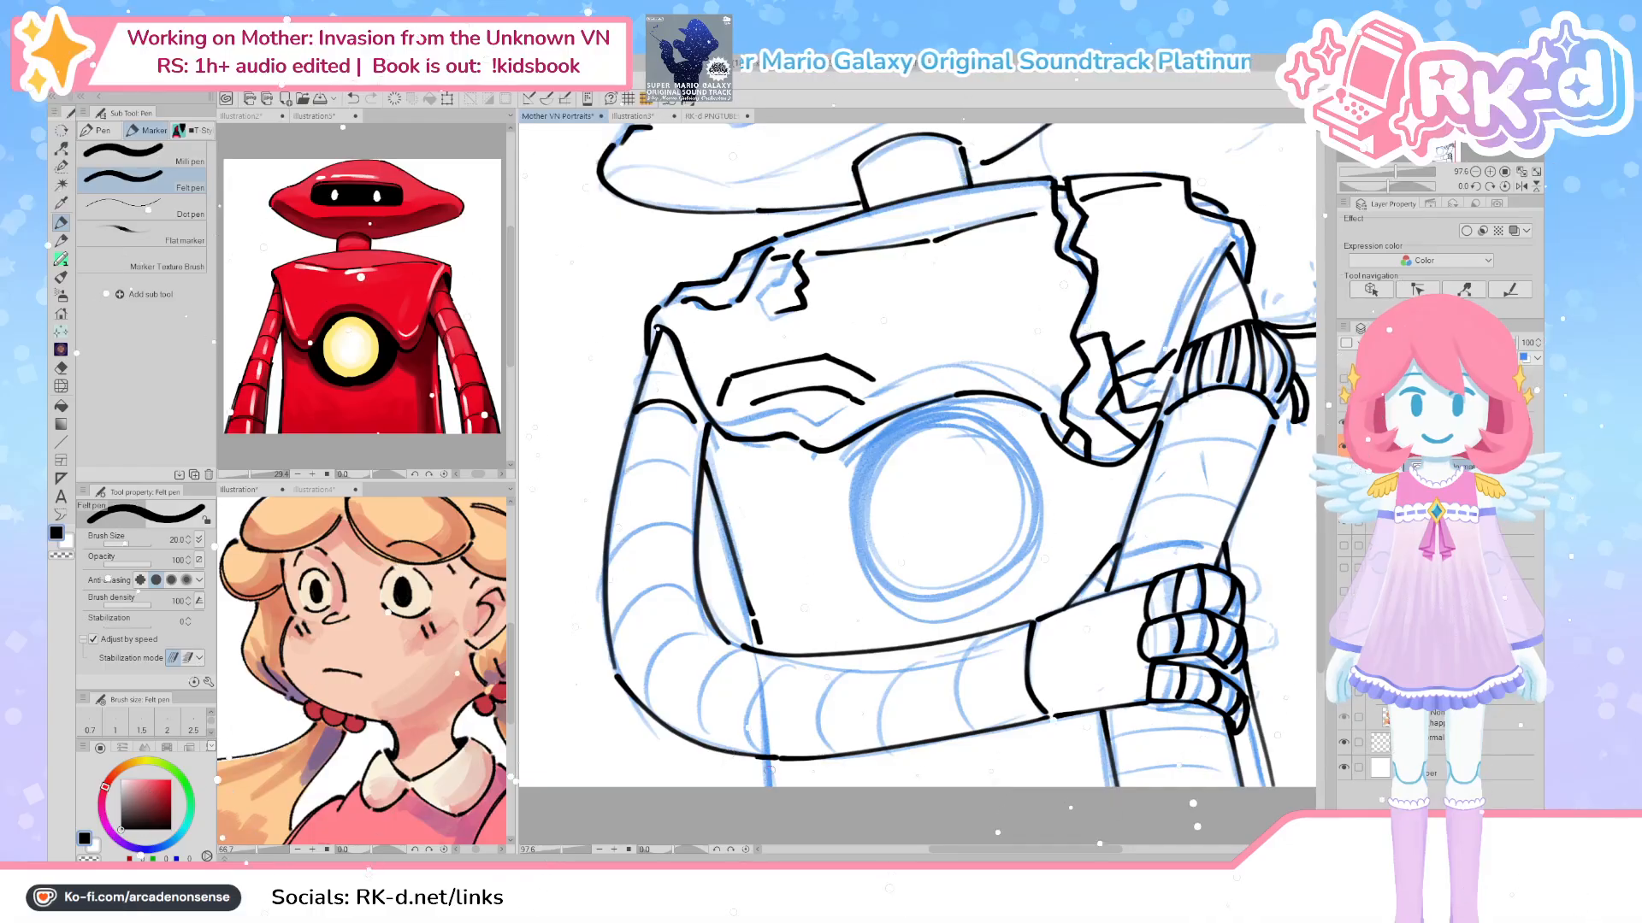
scroll(838, 689, down, 2)
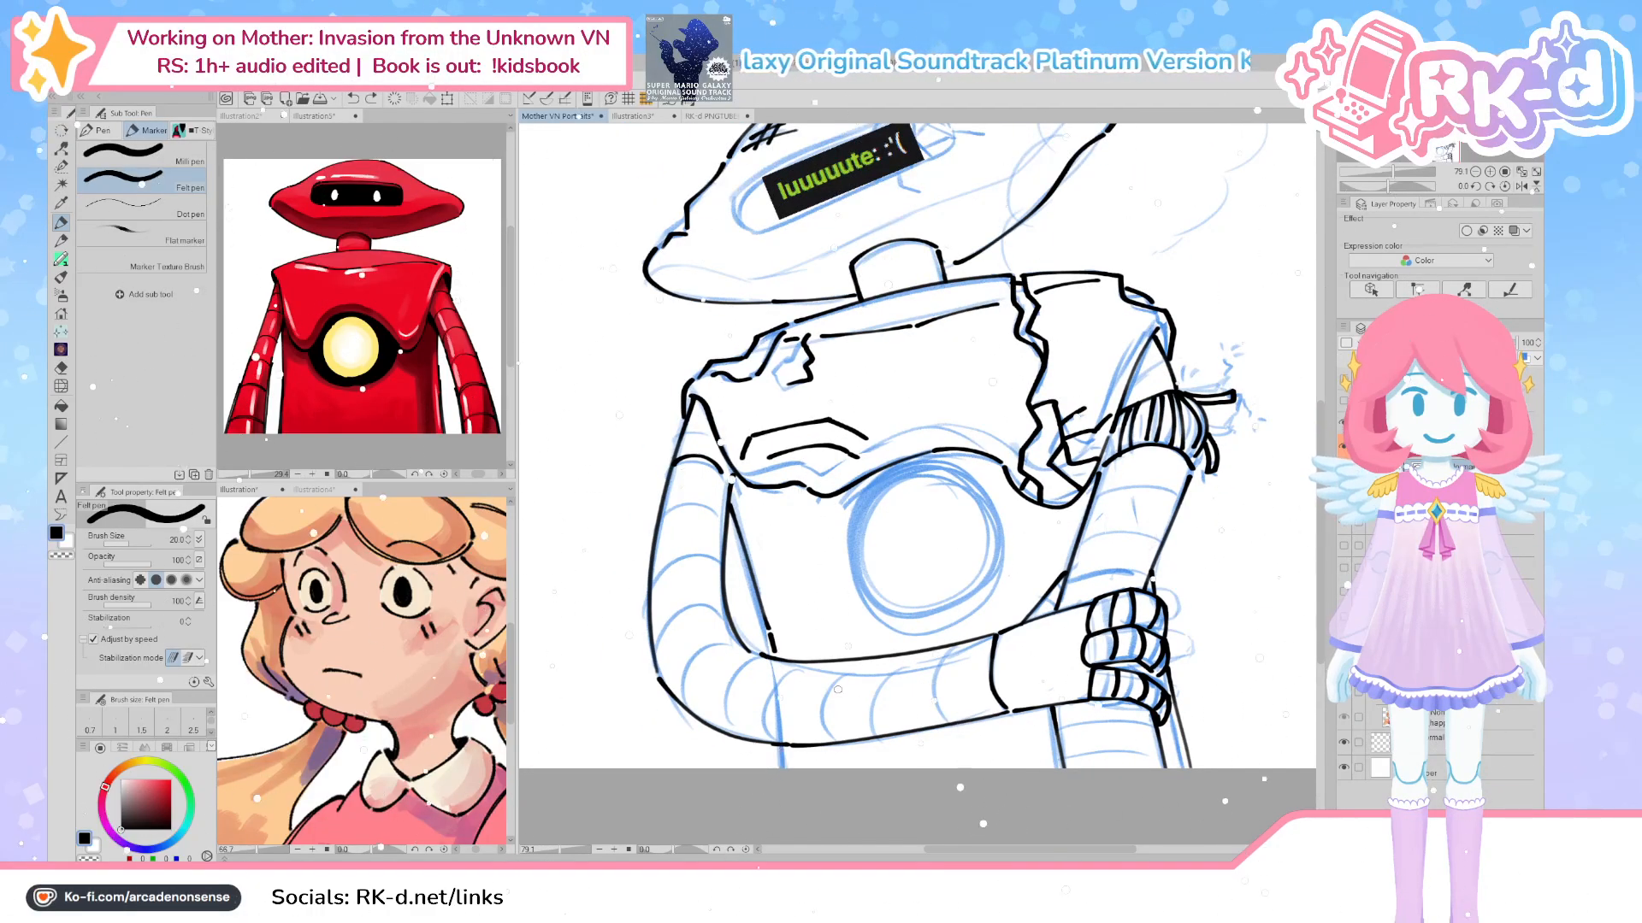
scroll(917, 487, up, 3)
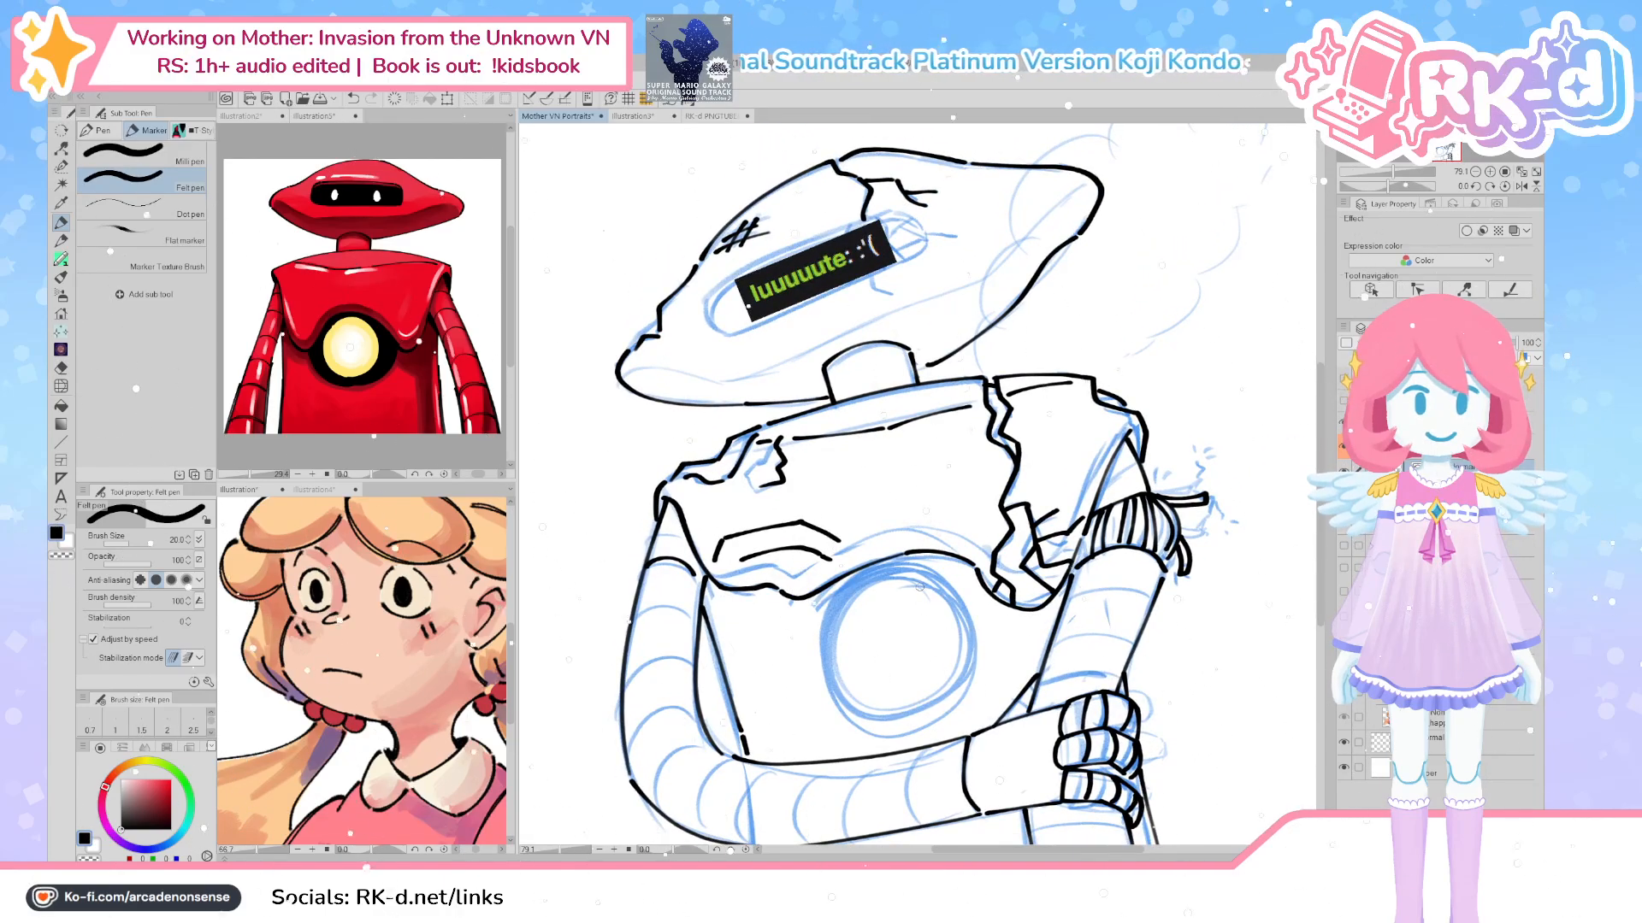
Ink the round core in the middle of the robot's chest over its blue sketch circle
mouse_move(898, 568)
mouse_down()
mouse_move(887, 730)
mouse_move(858, 581)
mouse_move(846, 702)
mouse_move(948, 702)
mouse_move(949, 593)
mouse_move(846, 588)
mouse_move(877, 718)
mouse_move(968, 662)
mouse_move(910, 572)
mouse_move(873, 570)
mouse_move(843, 699)
mouse_move(943, 692)
mouse_move(954, 594)
mouse_up()
key(ctrl+z)
key(ctrl+z)
key(ctrl+z)
drag(954, 594, 910, 568)
mouse_move(955, 676)
mouse_down()
mouse_move(1010, 665)
mouse_move(1004, 617)
mouse_move(983, 676)
mouse_move(942, 719)
mouse_move(877, 737)
mouse_up()
key(ctrl+z)
Ink the left arc of the larger rim curving down around the chest core from the torn plate's edge
mouse_move(997, 605)
mouse_down()
mouse_move(961, 698)
mouse_move(880, 733)
mouse_move(813, 688)
mouse_move(793, 613)
mouse_up()
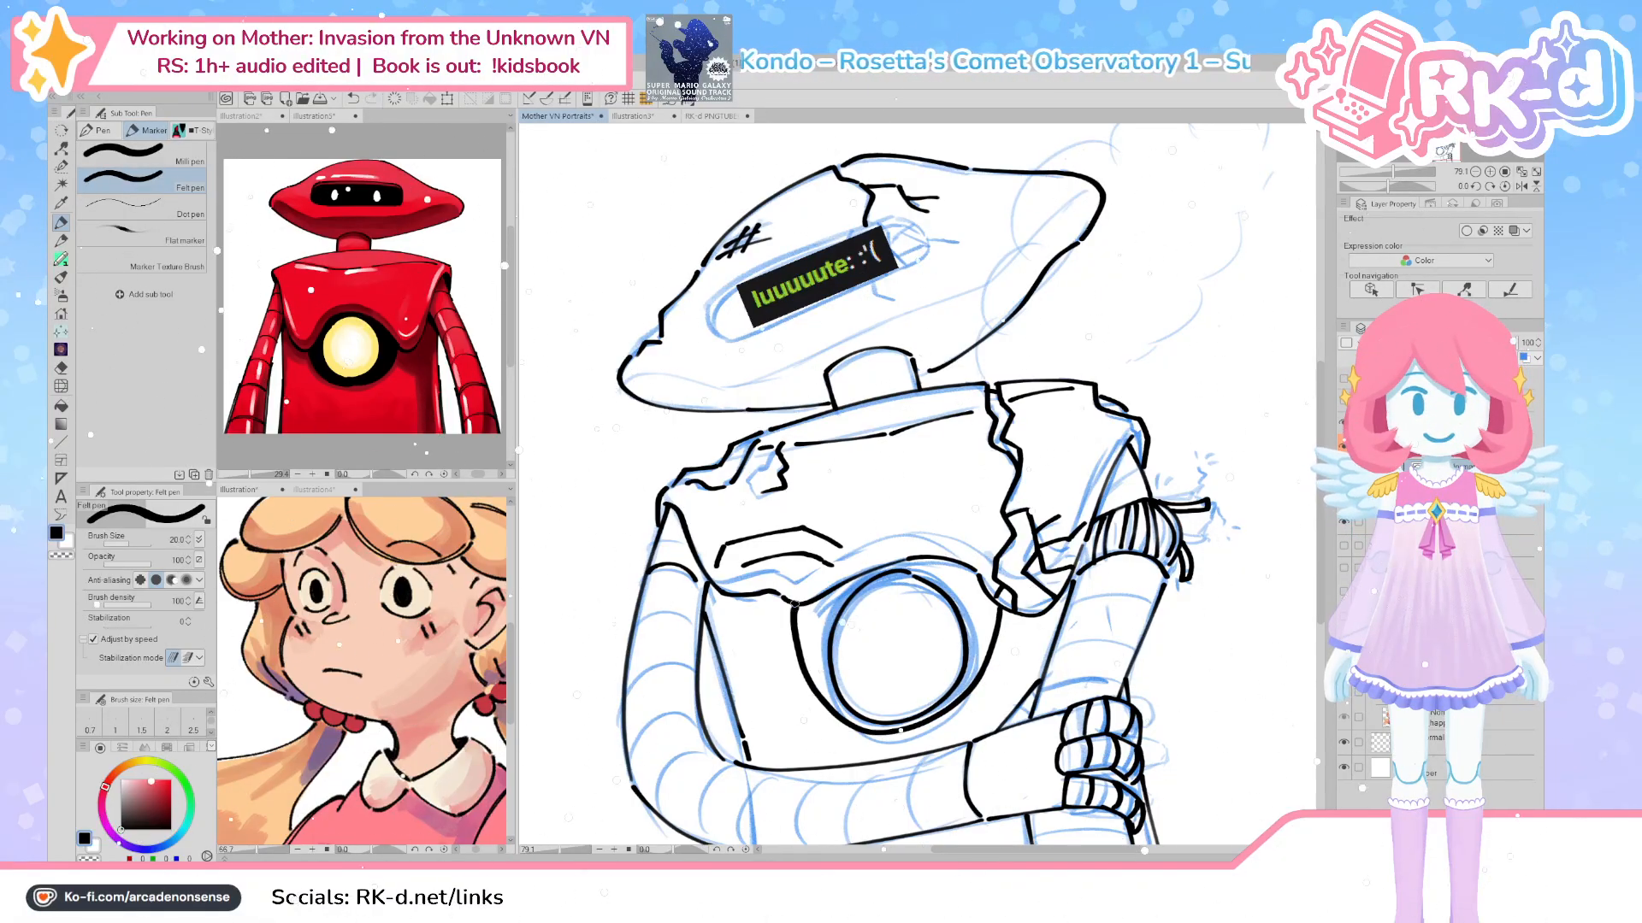
key(ctrl+z)
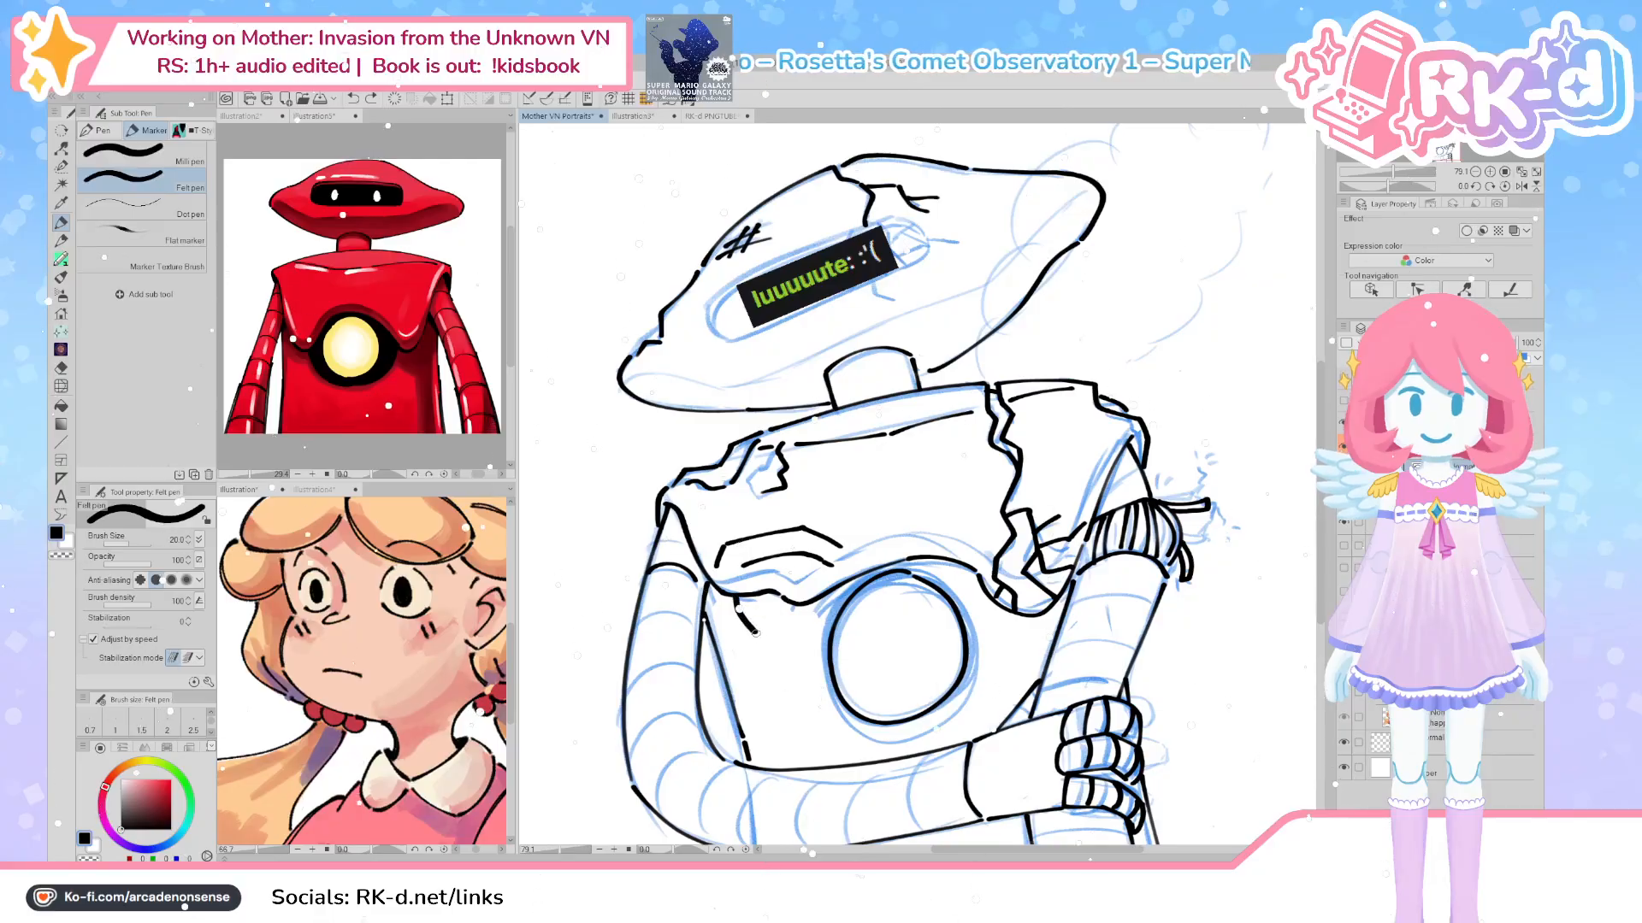
mouse_move(795, 609)
mouse_down()
mouse_move(811, 696)
mouse_move(809, 671)
mouse_move(840, 722)
mouse_move(894, 741)
mouse_up()
key(ctrl+z)
key(ctrl+z)
mouse_move(799, 603)
mouse_down()
mouse_move(811, 690)
mouse_move(891, 744)
mouse_up()
key(ctrl+z)
mouse_move(799, 602)
mouse_down()
mouse_move(802, 657)
mouse_move(874, 737)
mouse_move(953, 722)
mouse_move(983, 697)
mouse_up()
key(ctrl+z)
drag(875, 737, 934, 727)
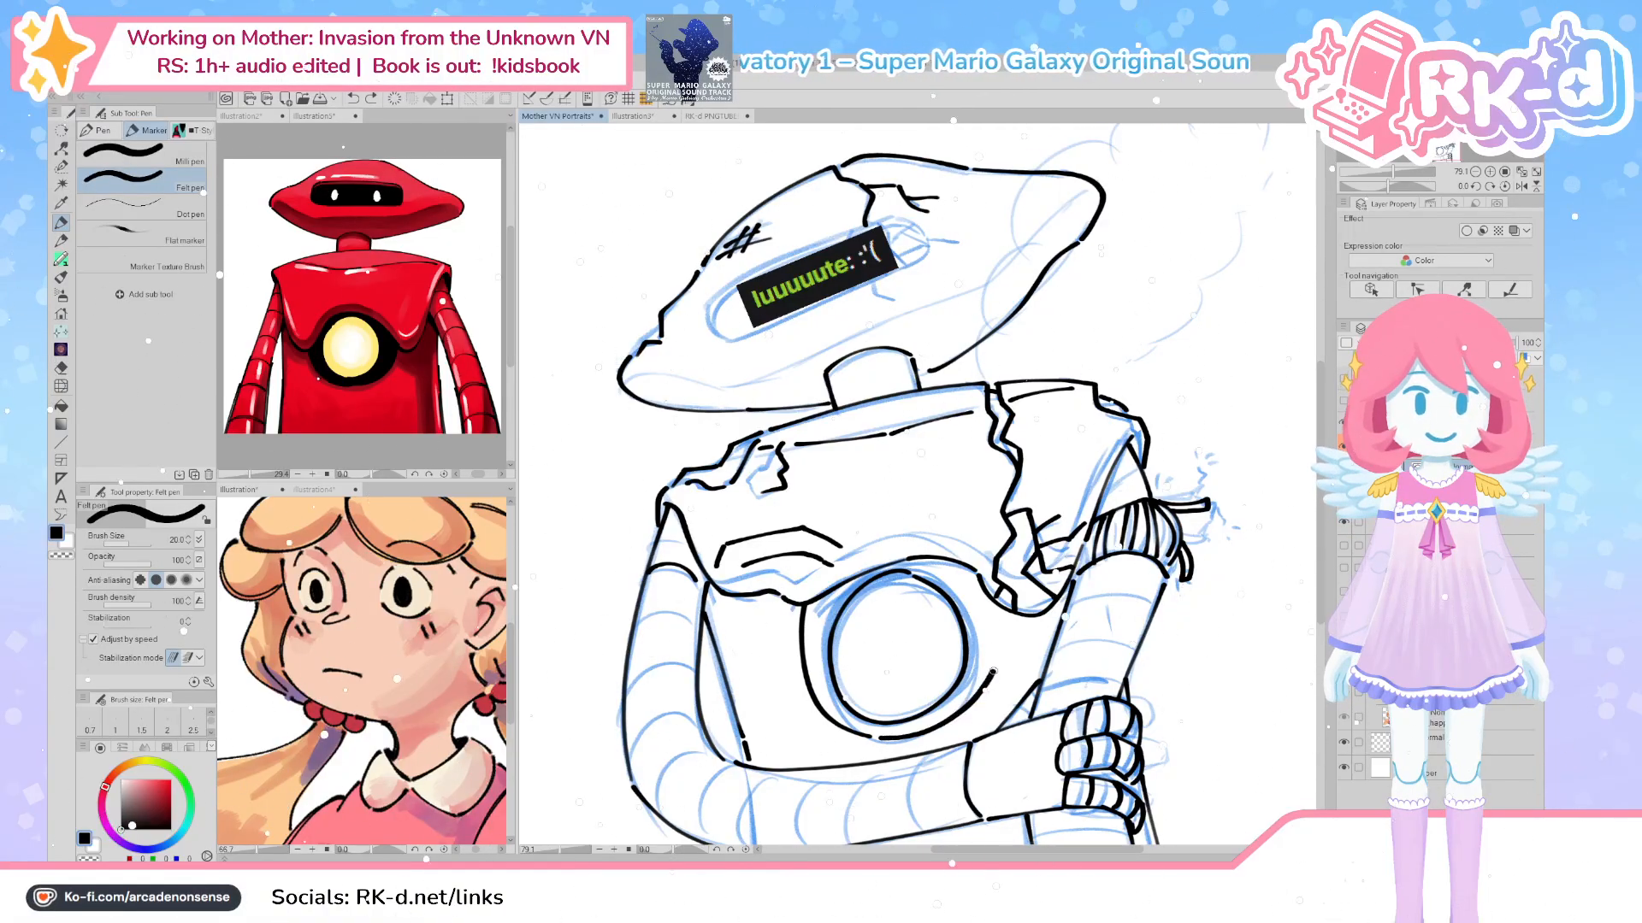
key(ctrl+z)
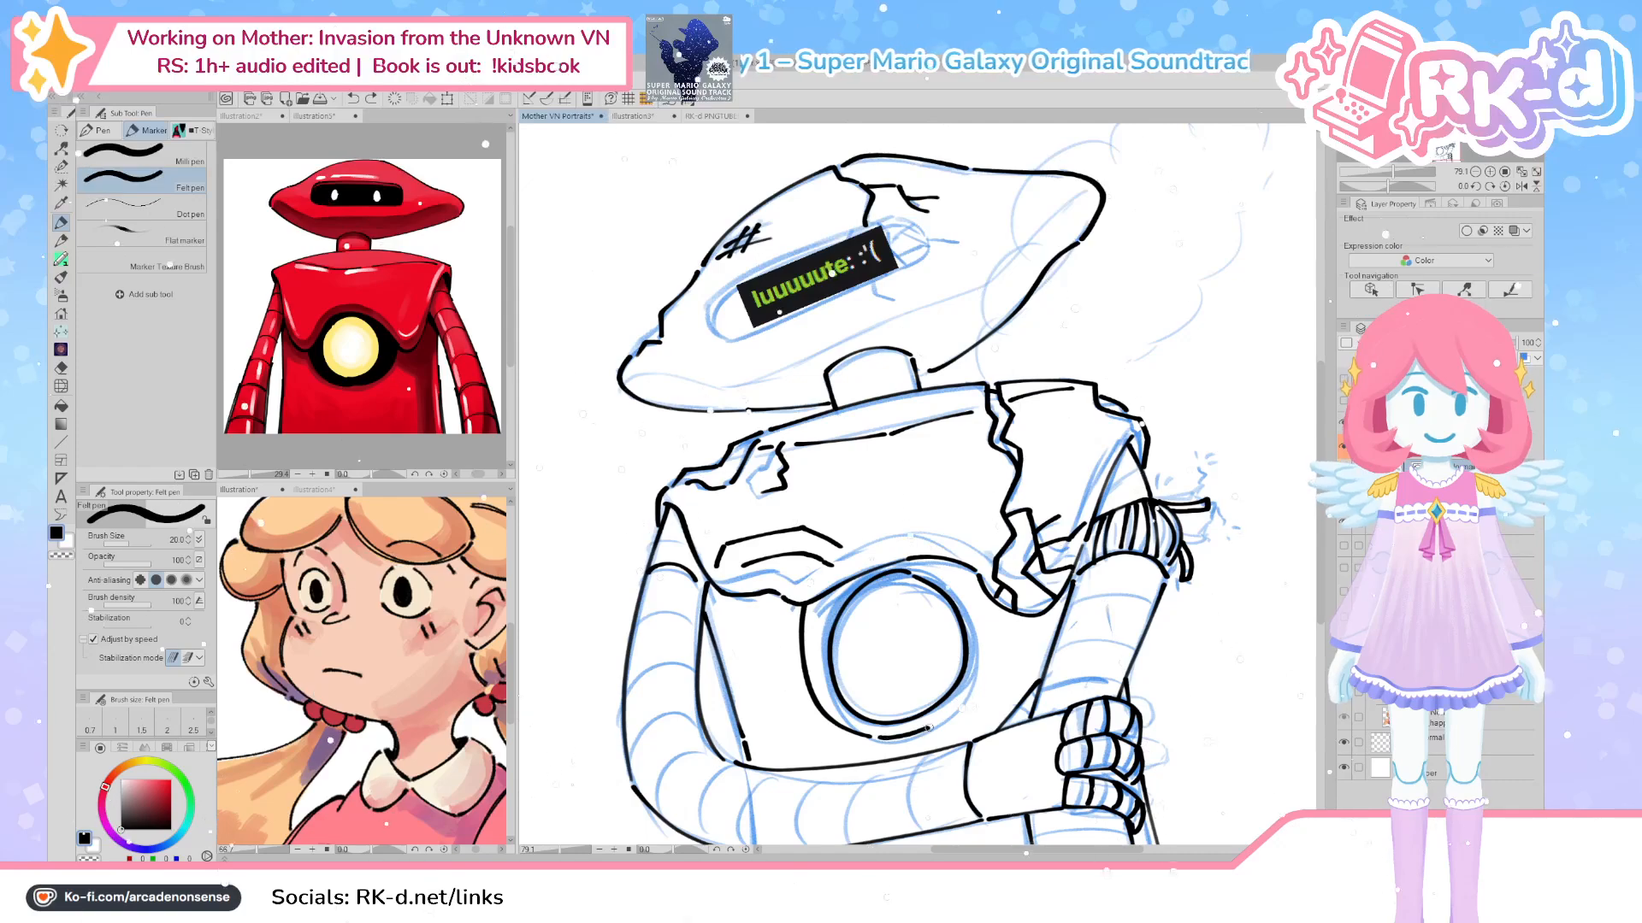
key(ctrl+z)
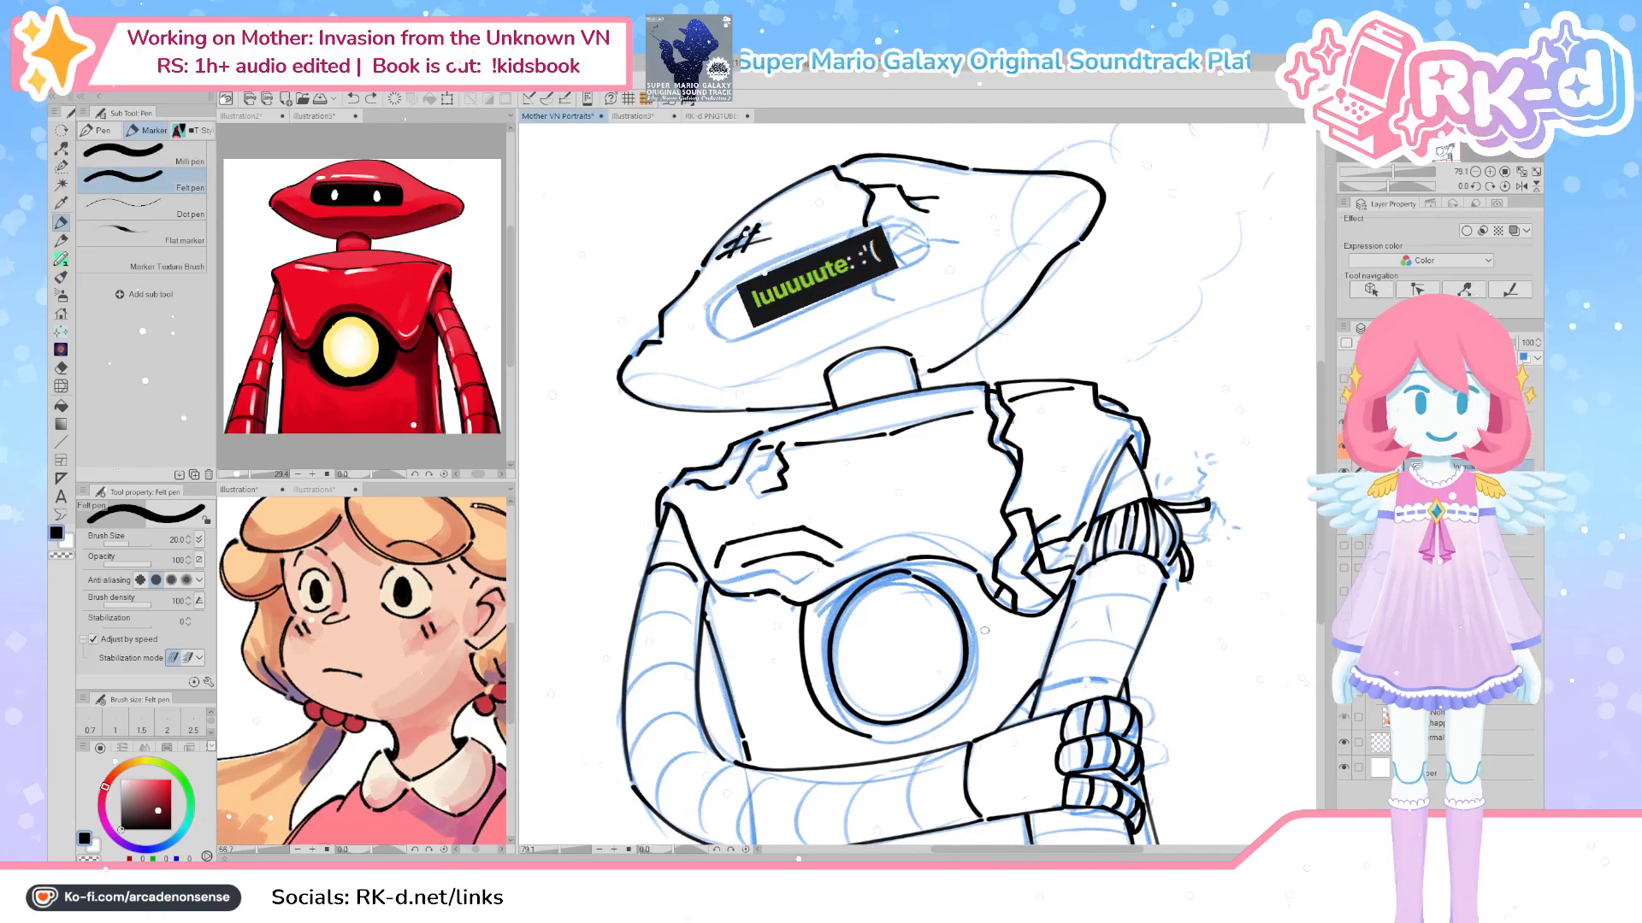
key(ctrl+z)
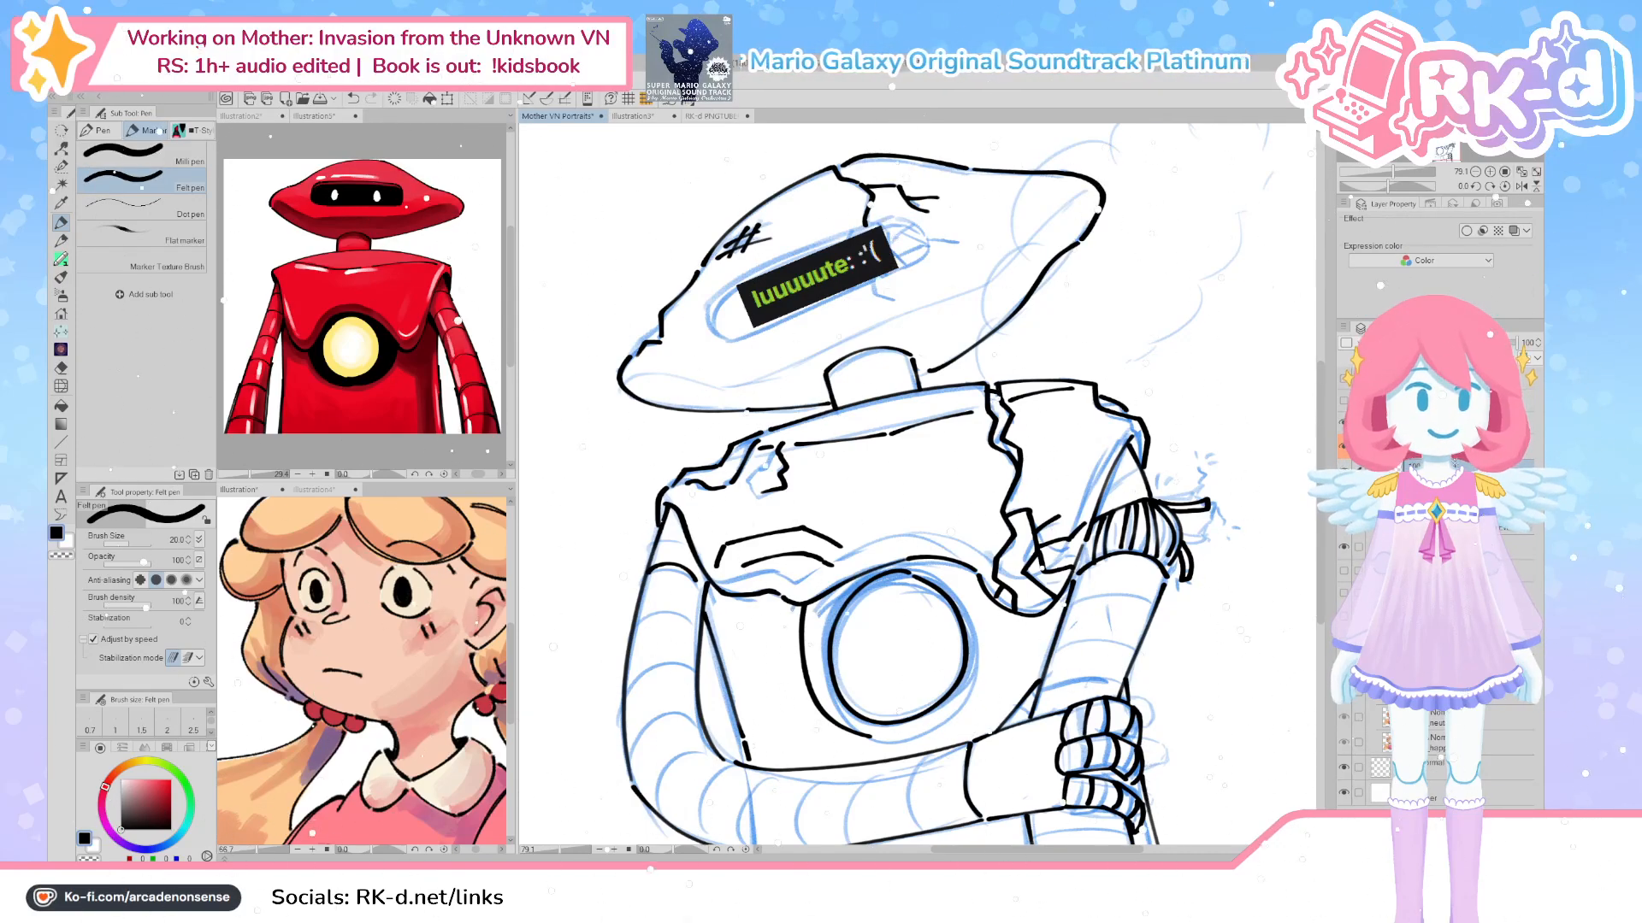
key(ctrl+z)
key(ctrl+y)
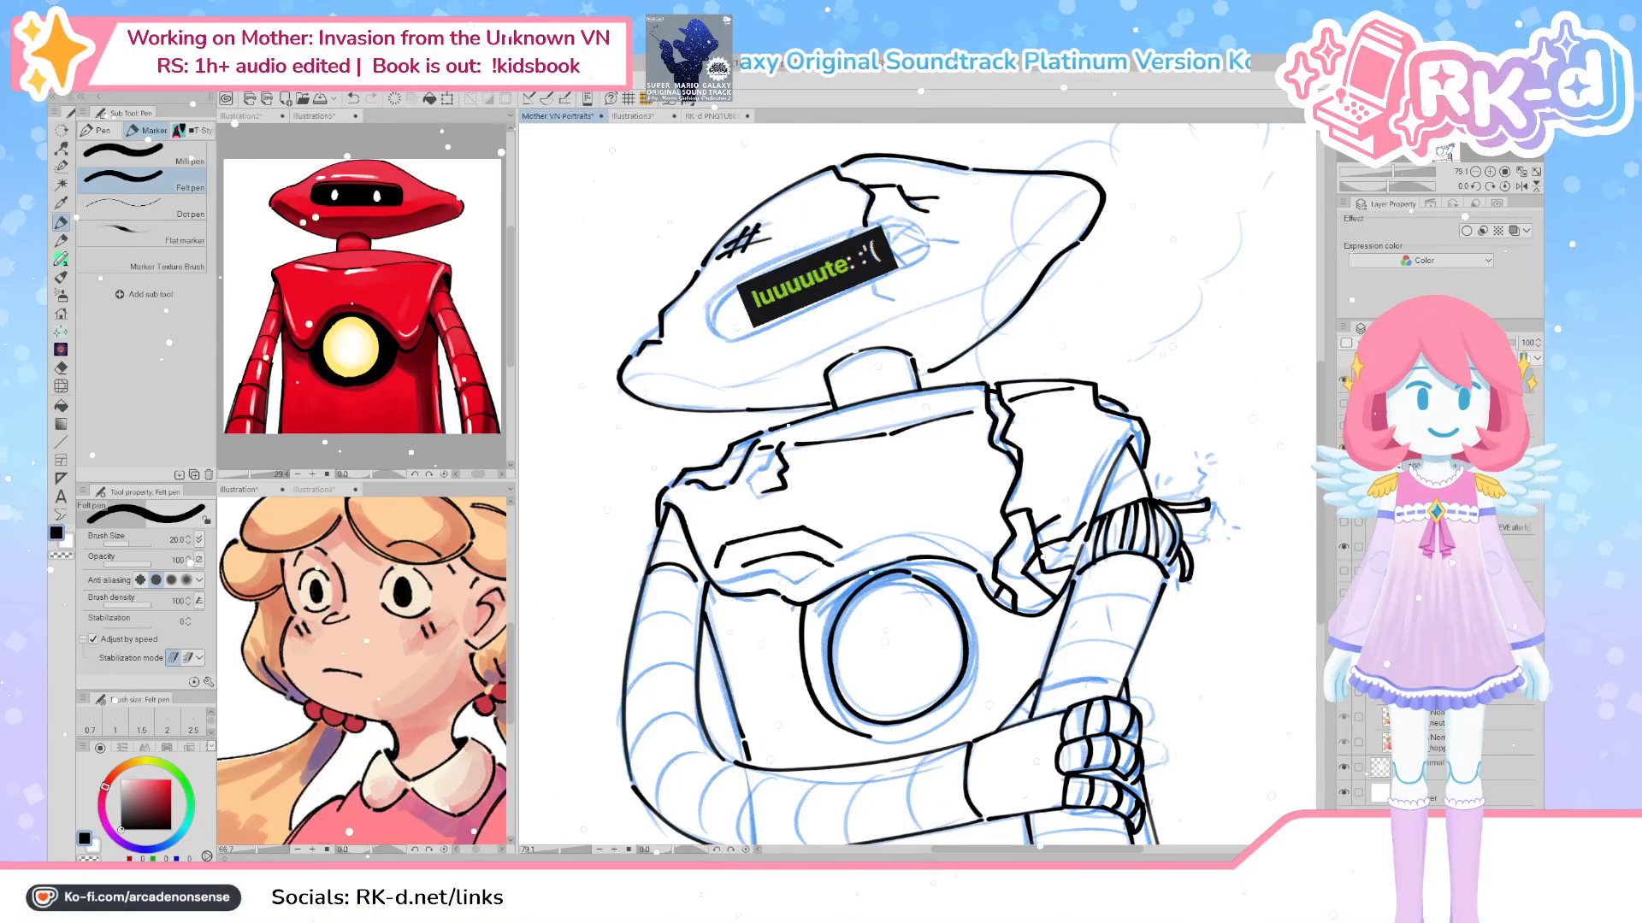
Write a large "BRB" across the portrait on a layer with a border effect, and hide that layer
click(1466, 231)
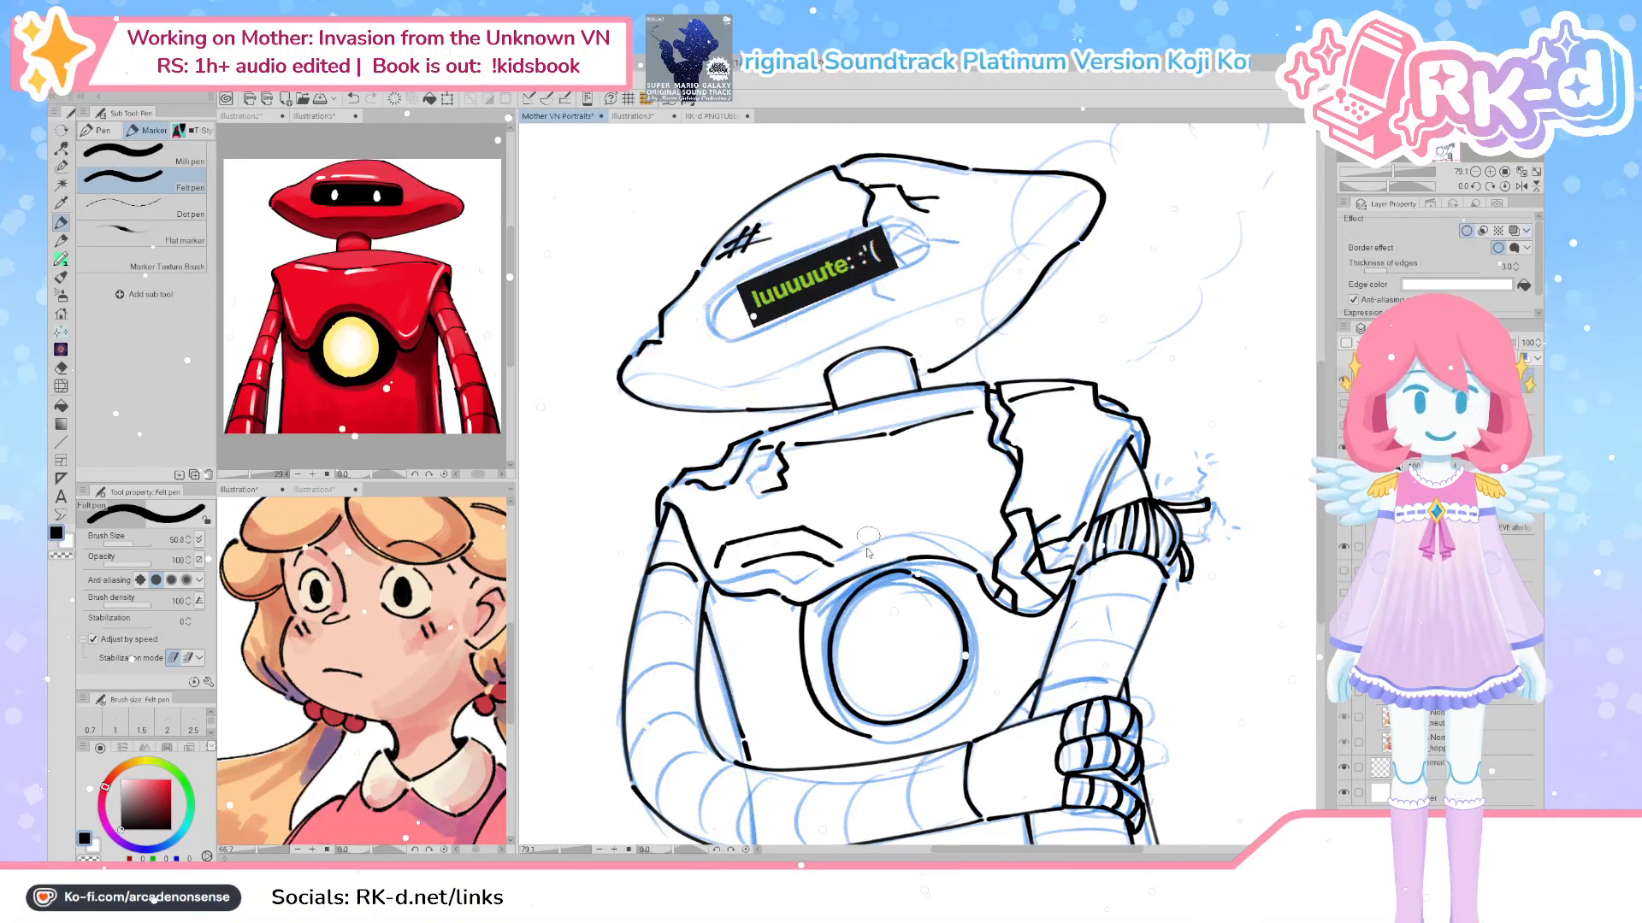
drag(571, 366, 604, 658)
mouse_move(560, 378)
mouse_down()
mouse_move(703, 360)
mouse_move(740, 459)
mouse_move(603, 675)
mouse_up()
mouse_move(791, 295)
mouse_down()
mouse_move(812, 615)
mouse_move(932, 376)
mouse_move(952, 602)
mouse_up()
mouse_move(996, 243)
mouse_down()
mouse_move(1035, 555)
mouse_move(1081, 220)
mouse_move(1060, 539)
mouse_move(1031, 556)
mouse_up()
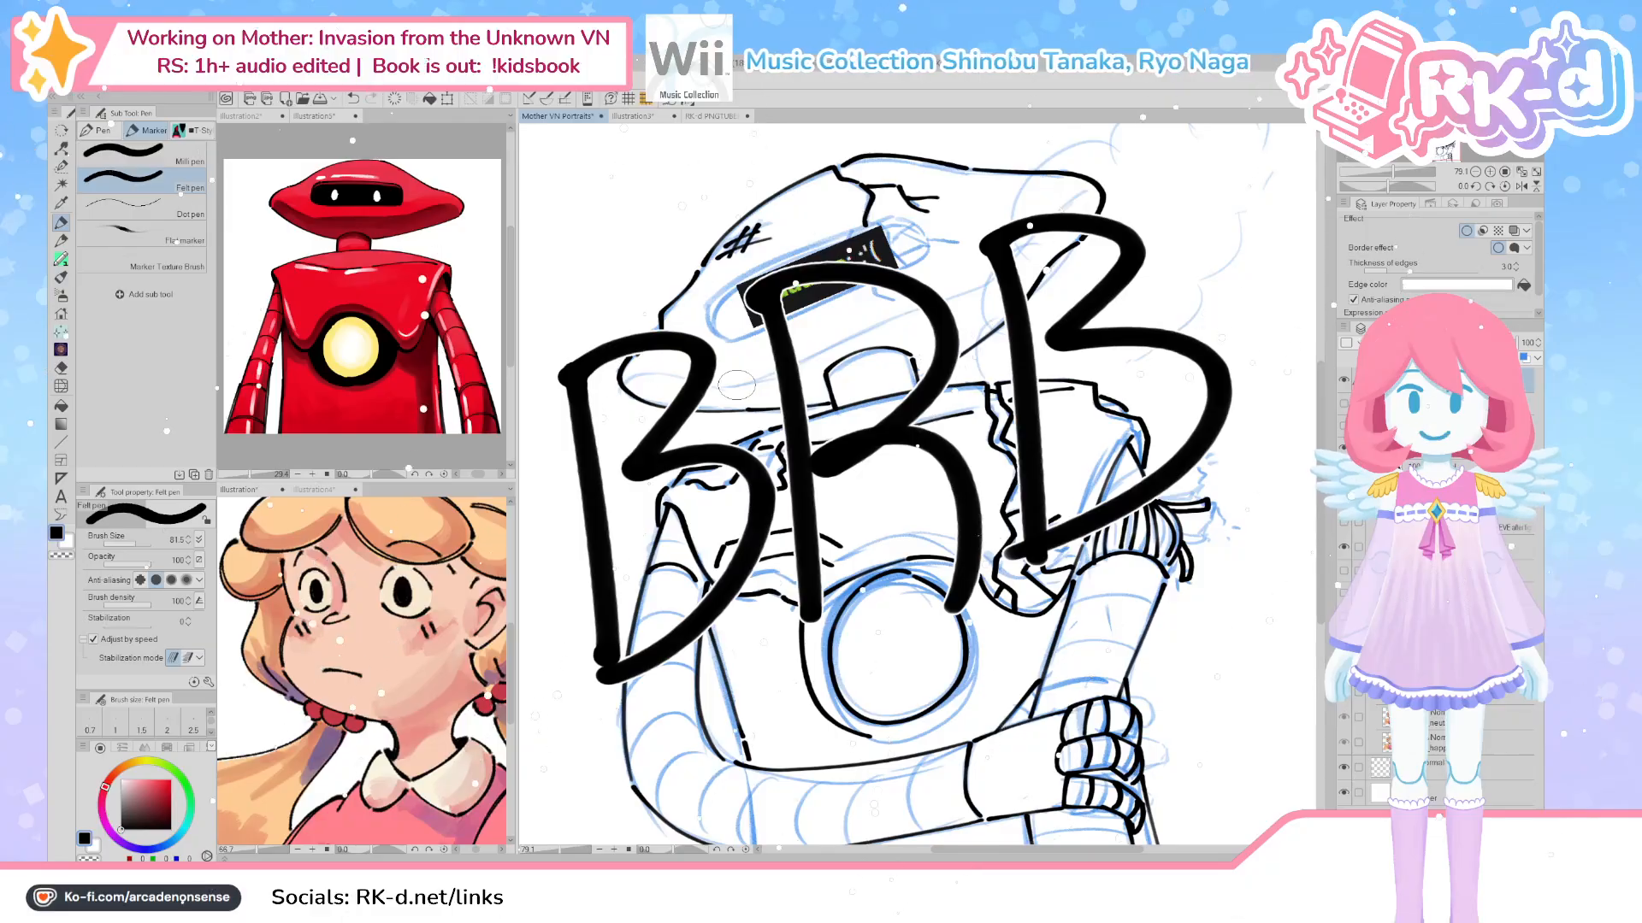
click(1343, 384)
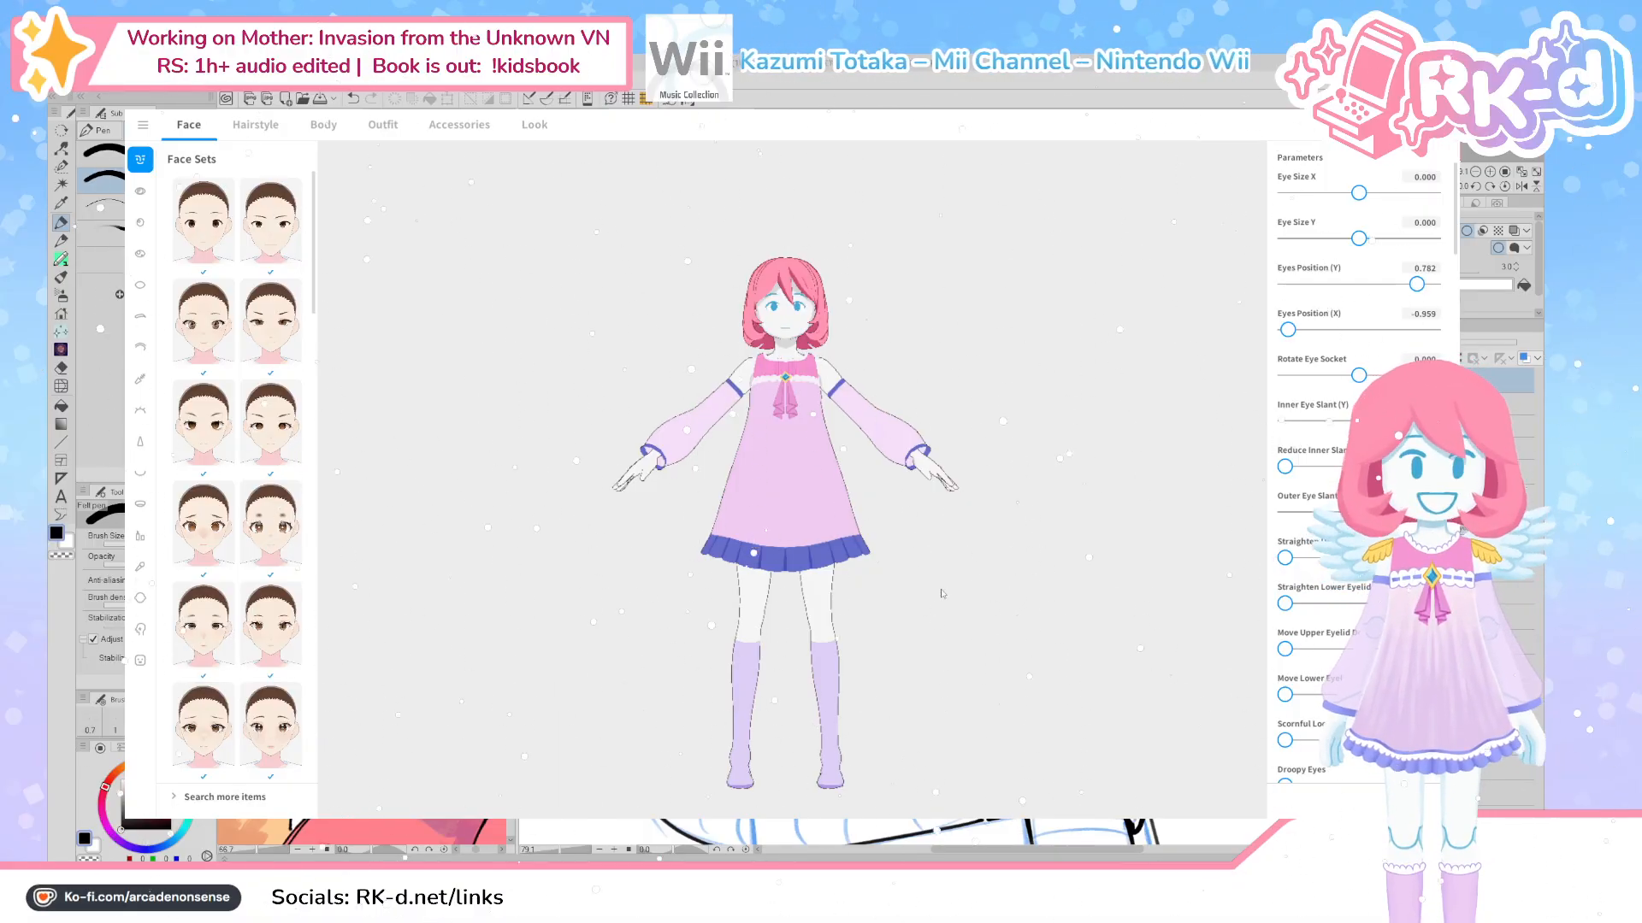
Switch to VRoid Studio and preview the Standby 1 animation on the avatar in the Photo Booth
drag(941, 593, 957, 547)
drag(978, 405, 844, 413)
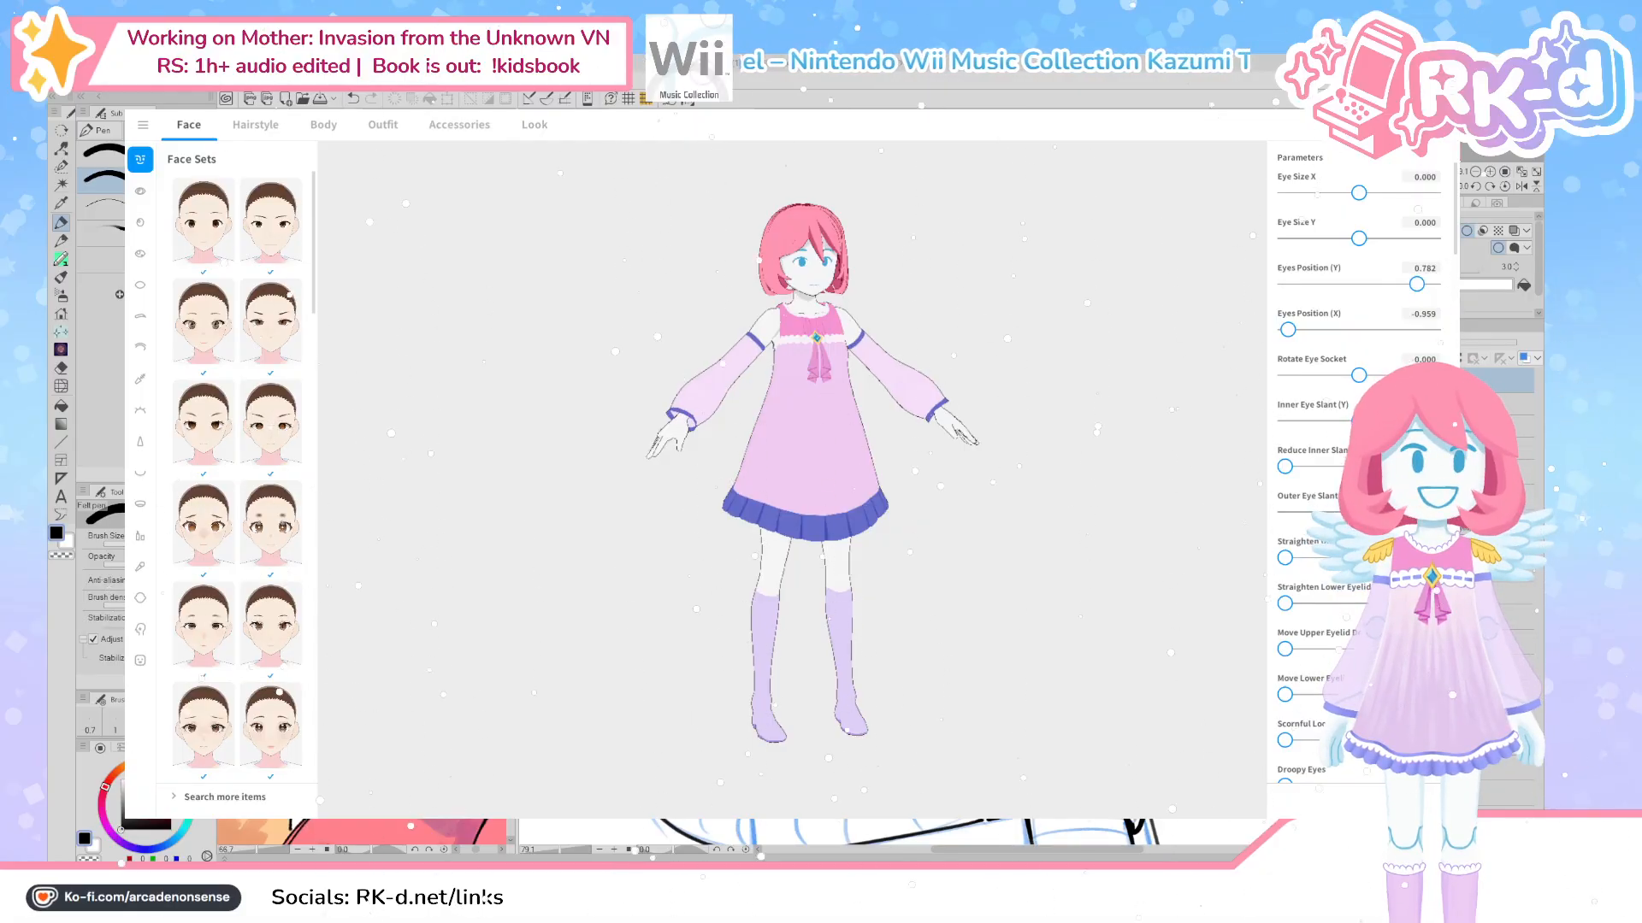
click(1410, 125)
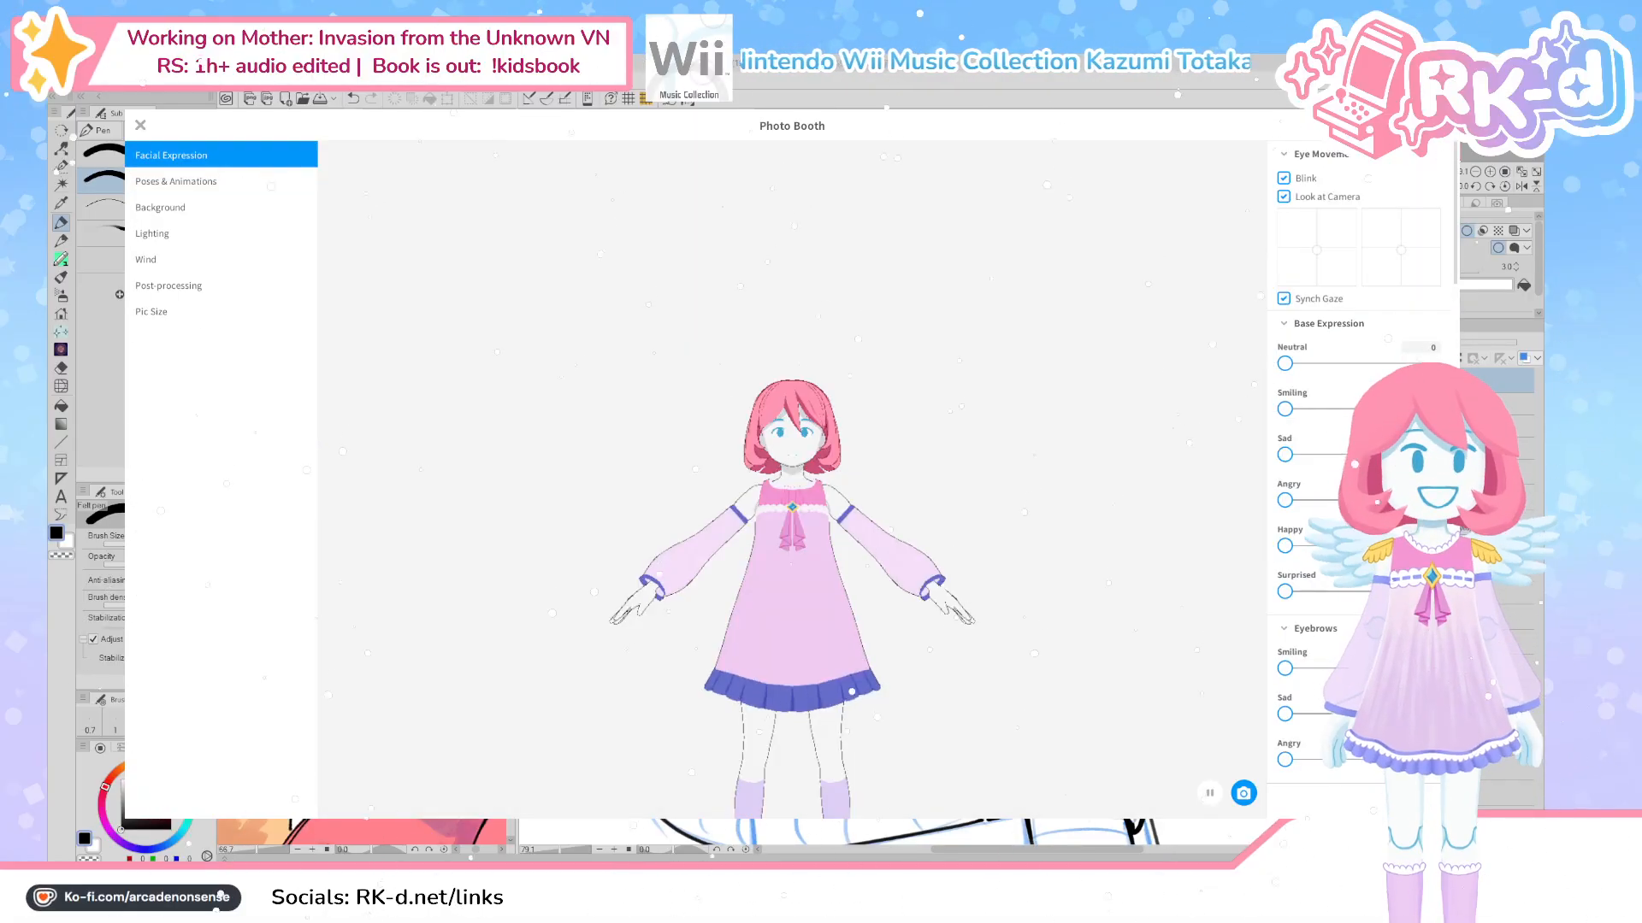
click(175, 188)
click(1318, 389)
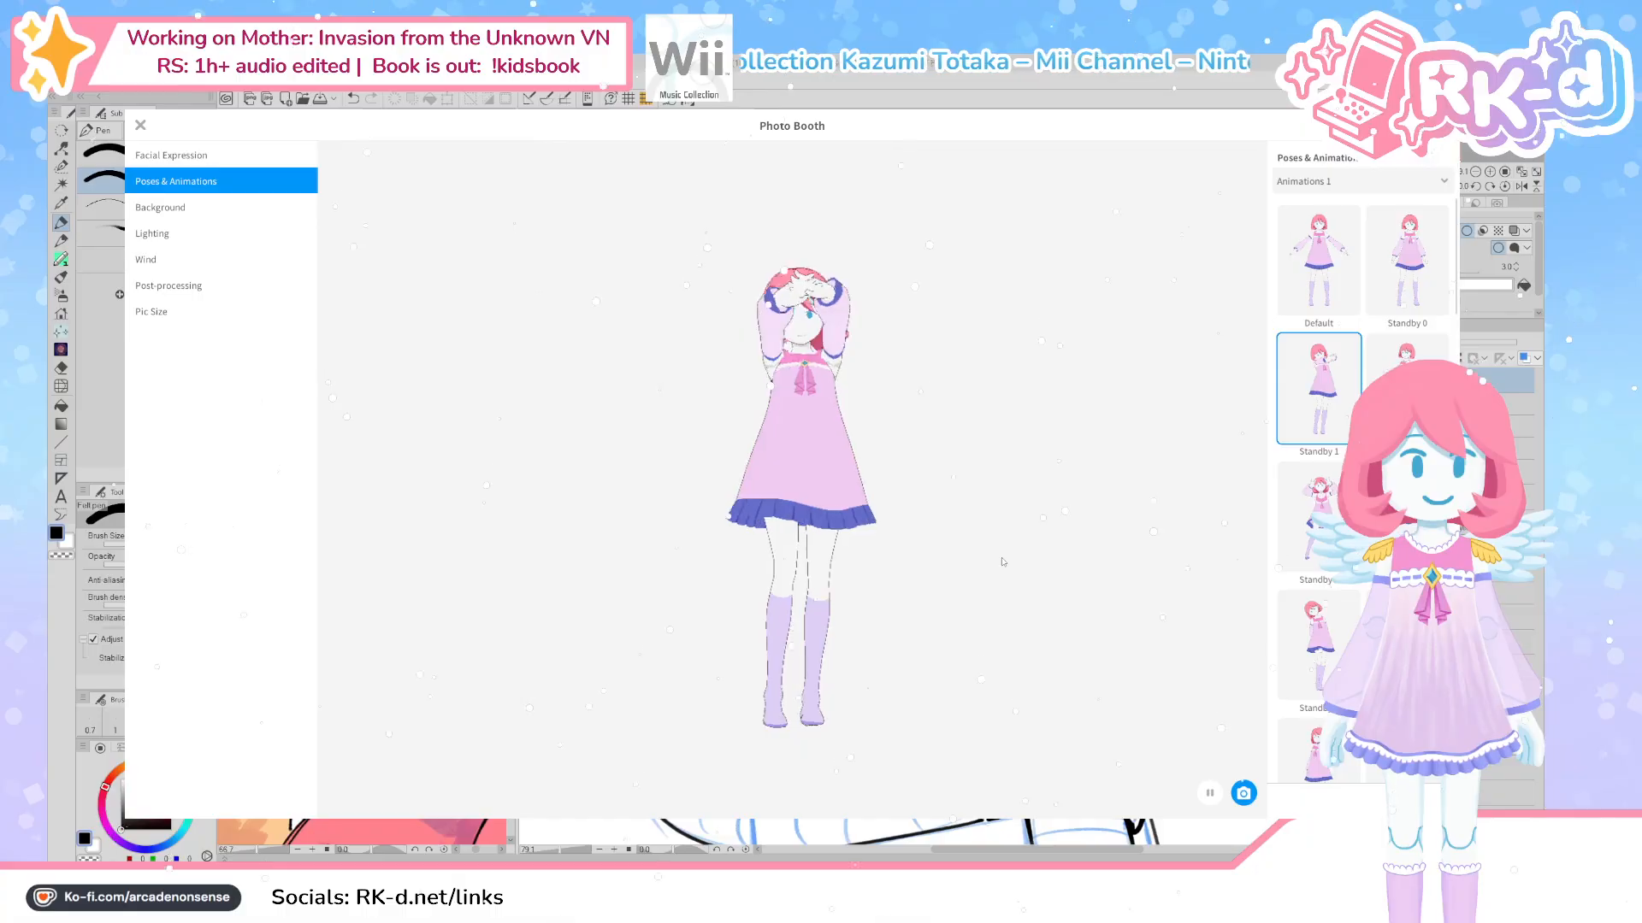
Preview the Standby 2, Standby 0, Standby 1, Standby 3 and Standby 5 animations on the avatar
click(1406, 376)
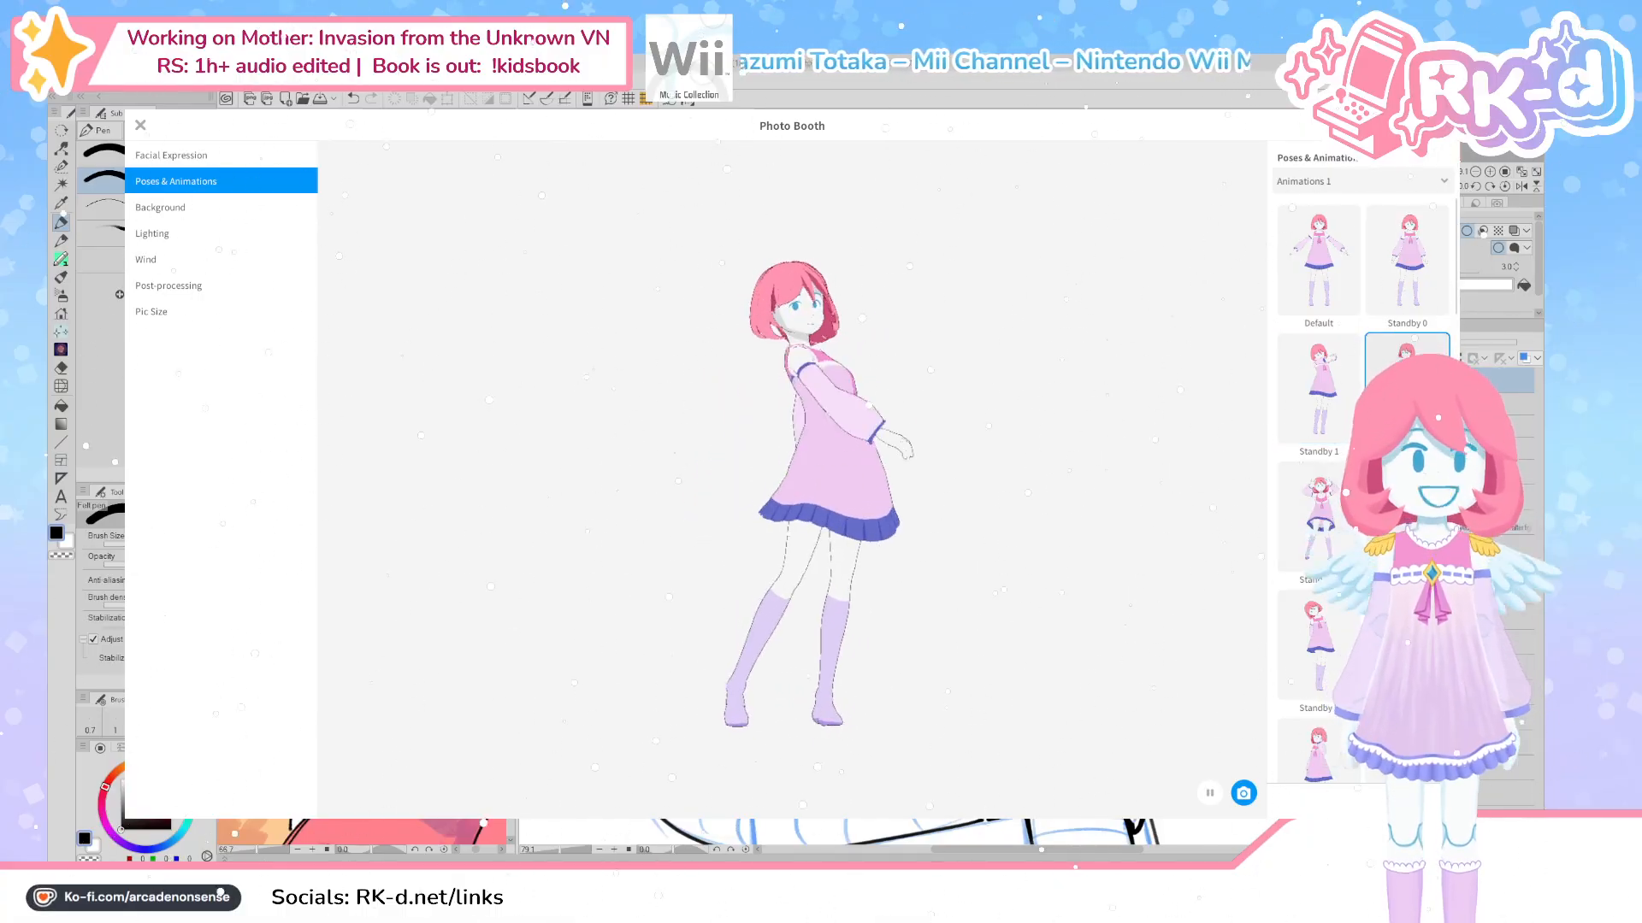
click(1404, 293)
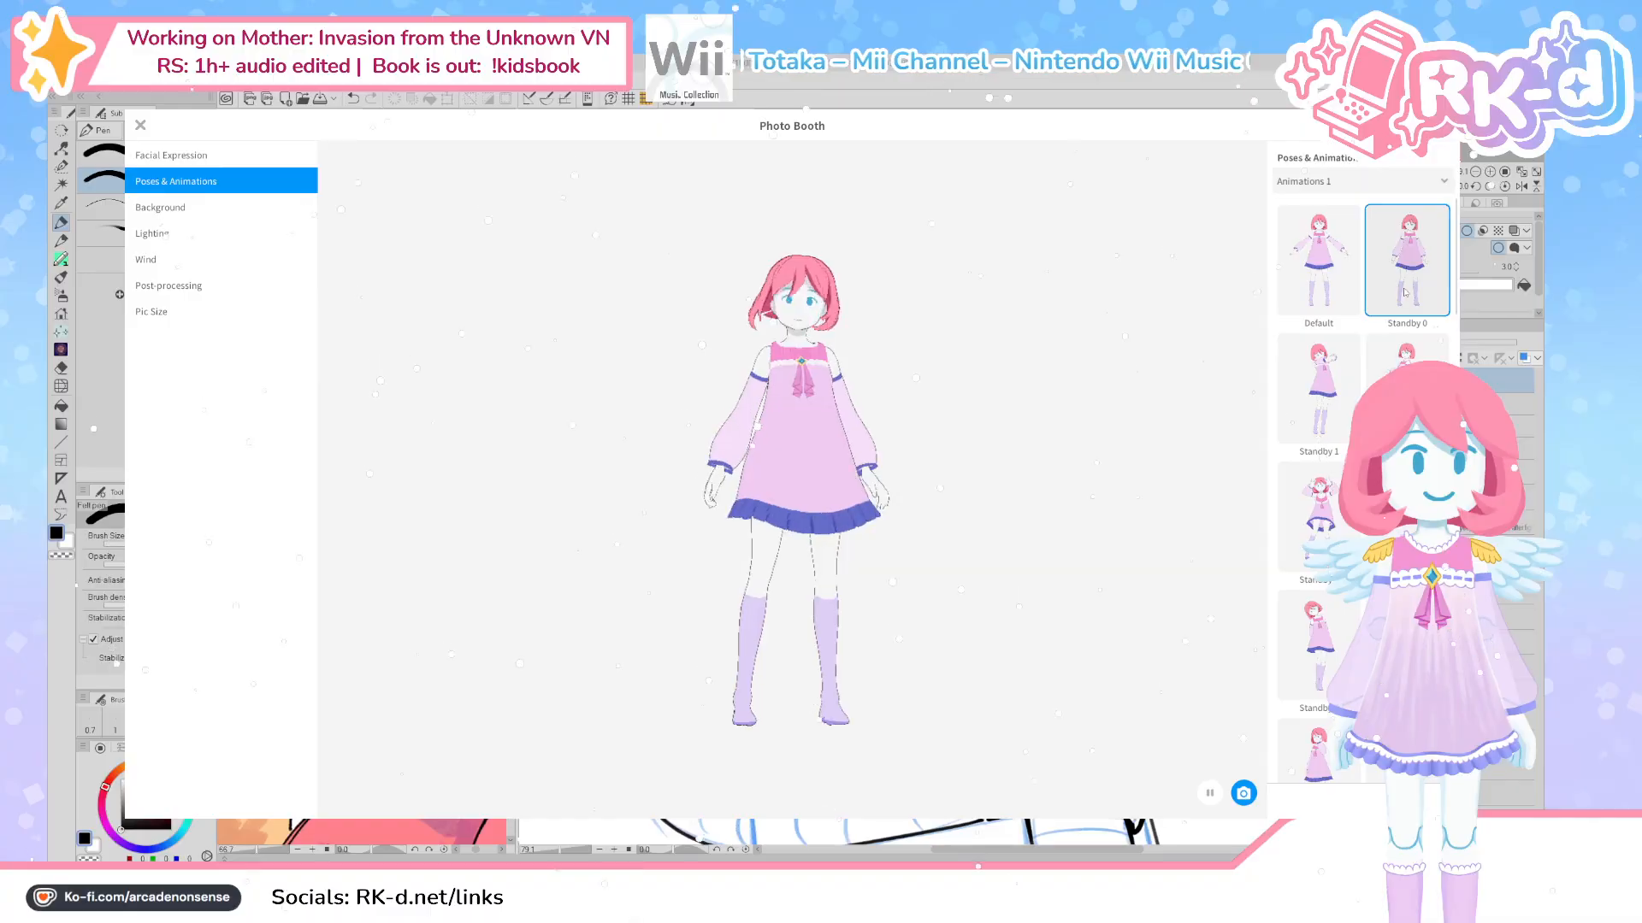
click(1318, 389)
click(1318, 517)
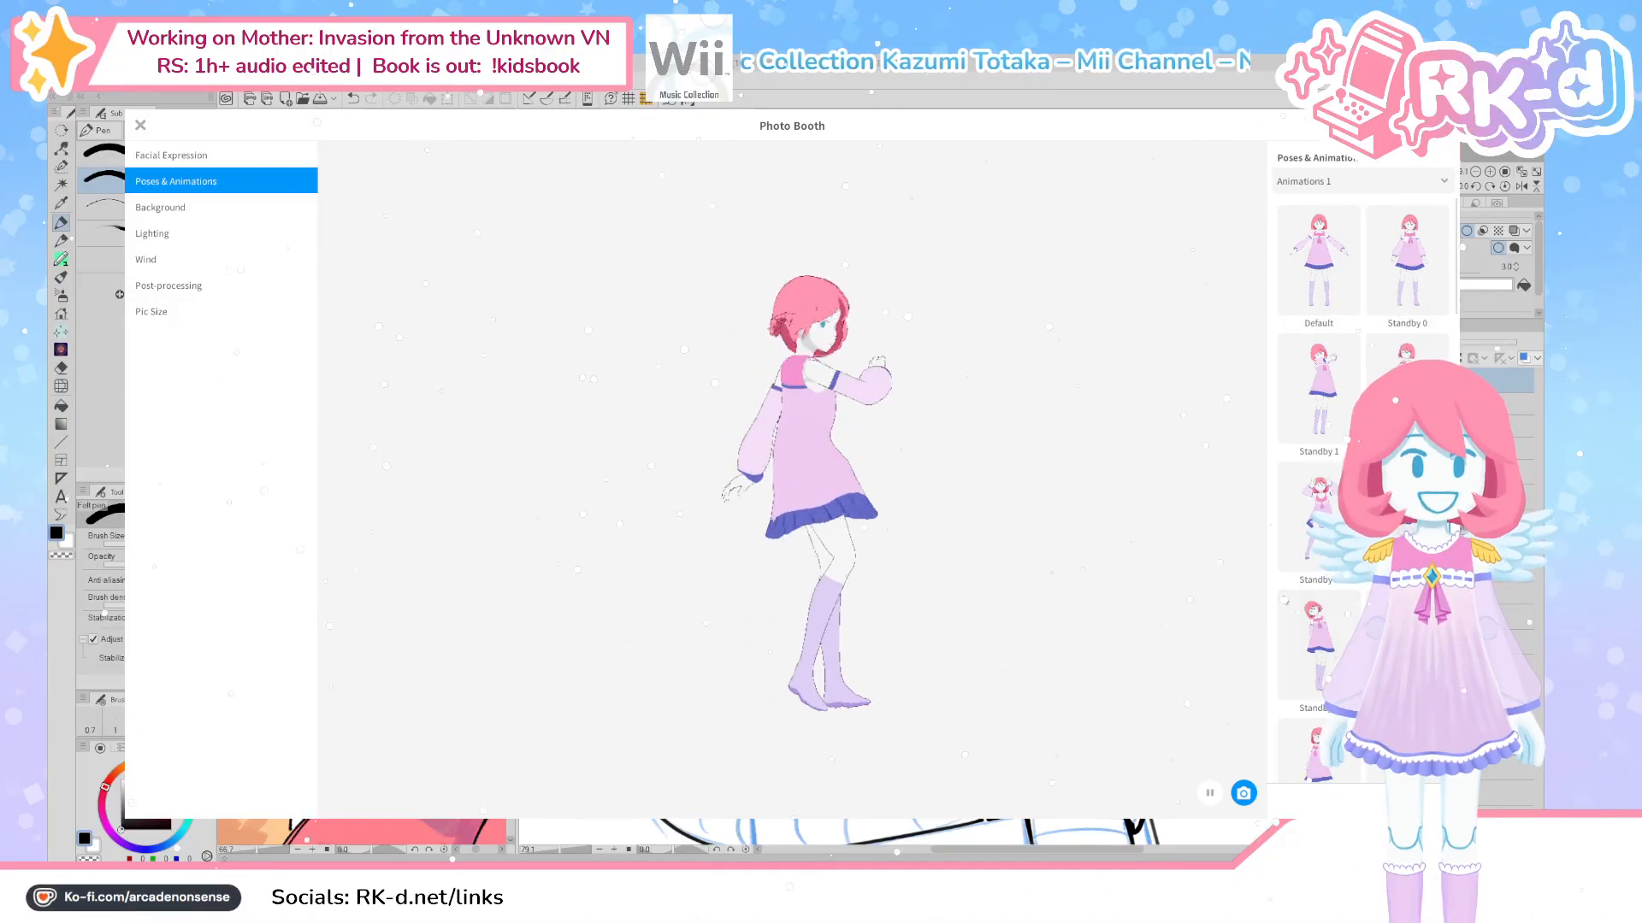
click(1324, 655)
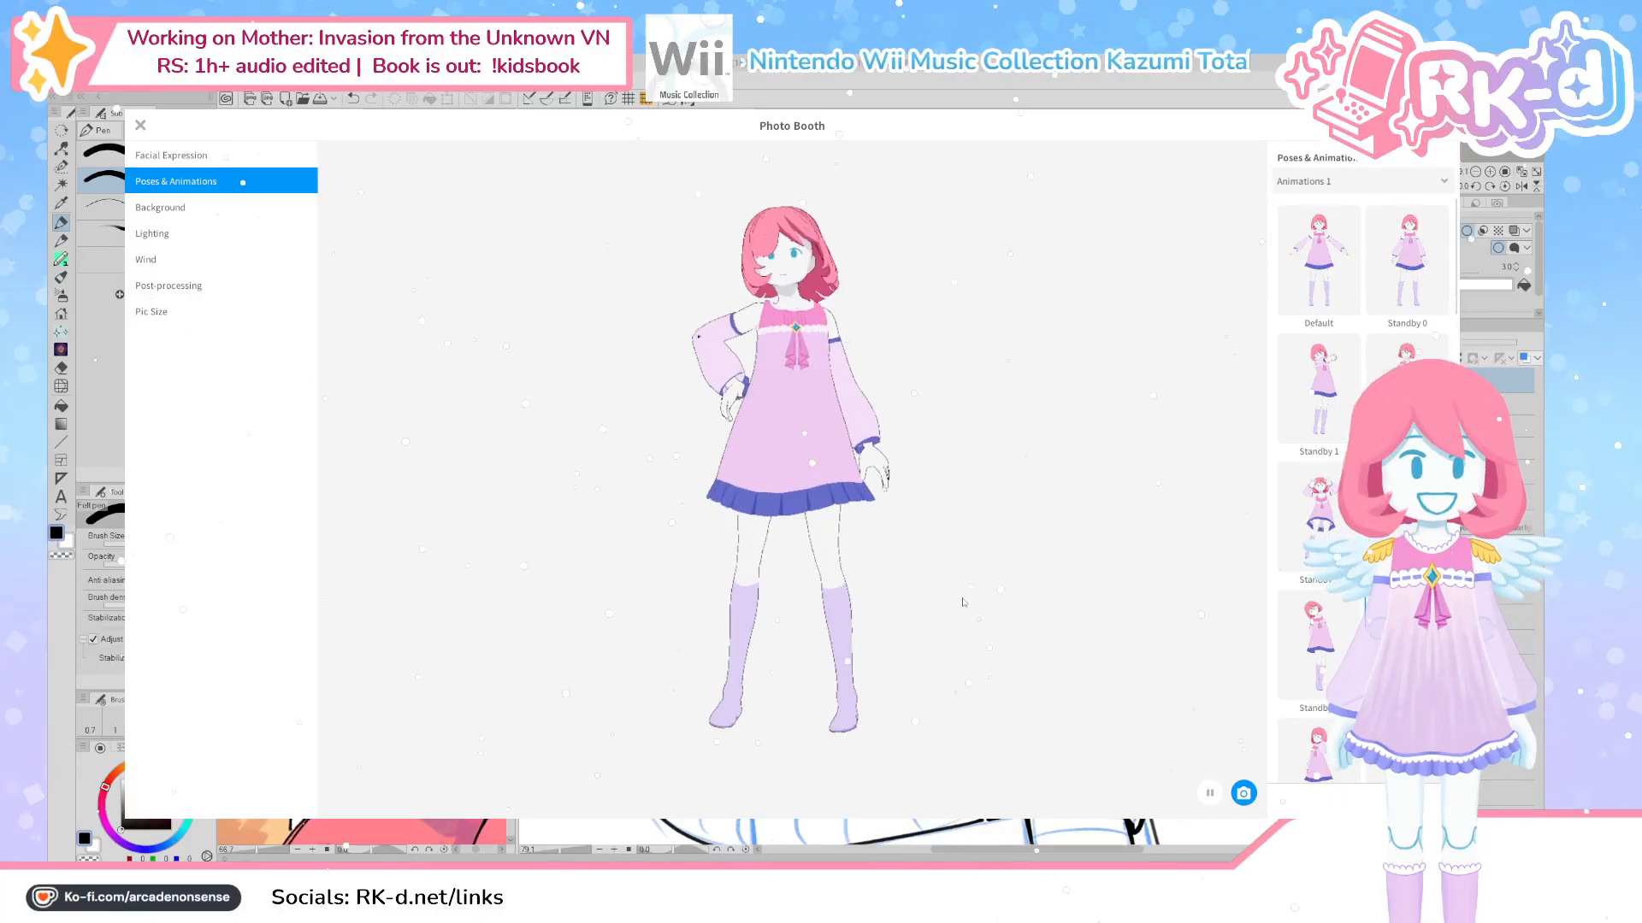
Preview the Standby 7 and Standby 9 animations on the avatar
scroll(1364, 488, down, 1)
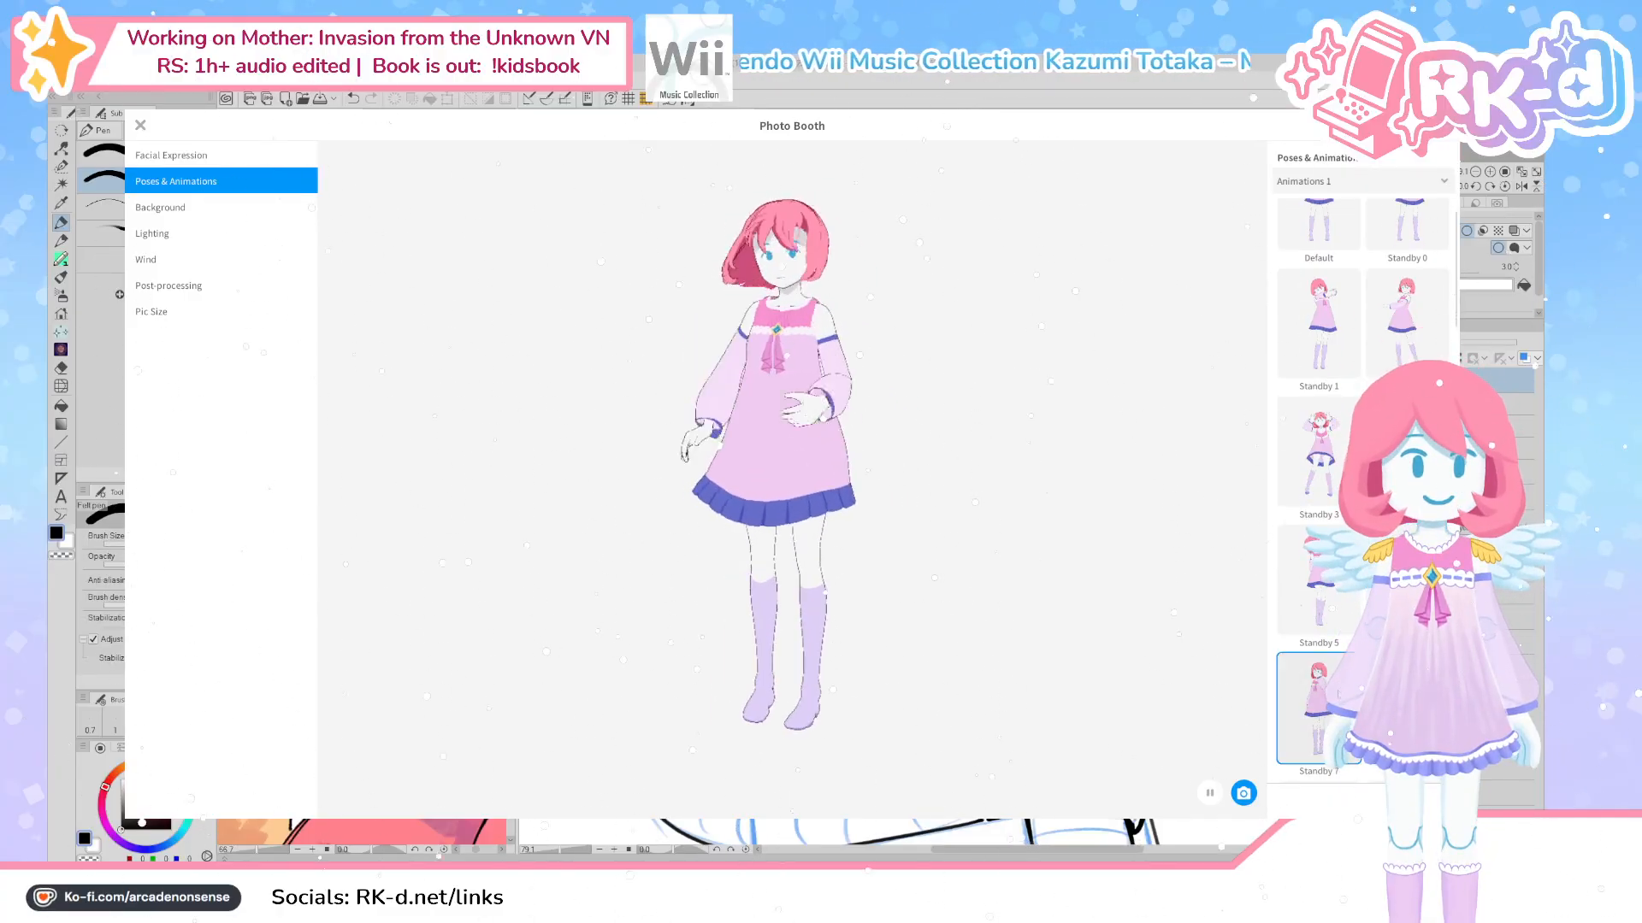
scroll(1343, 598, down, 1)
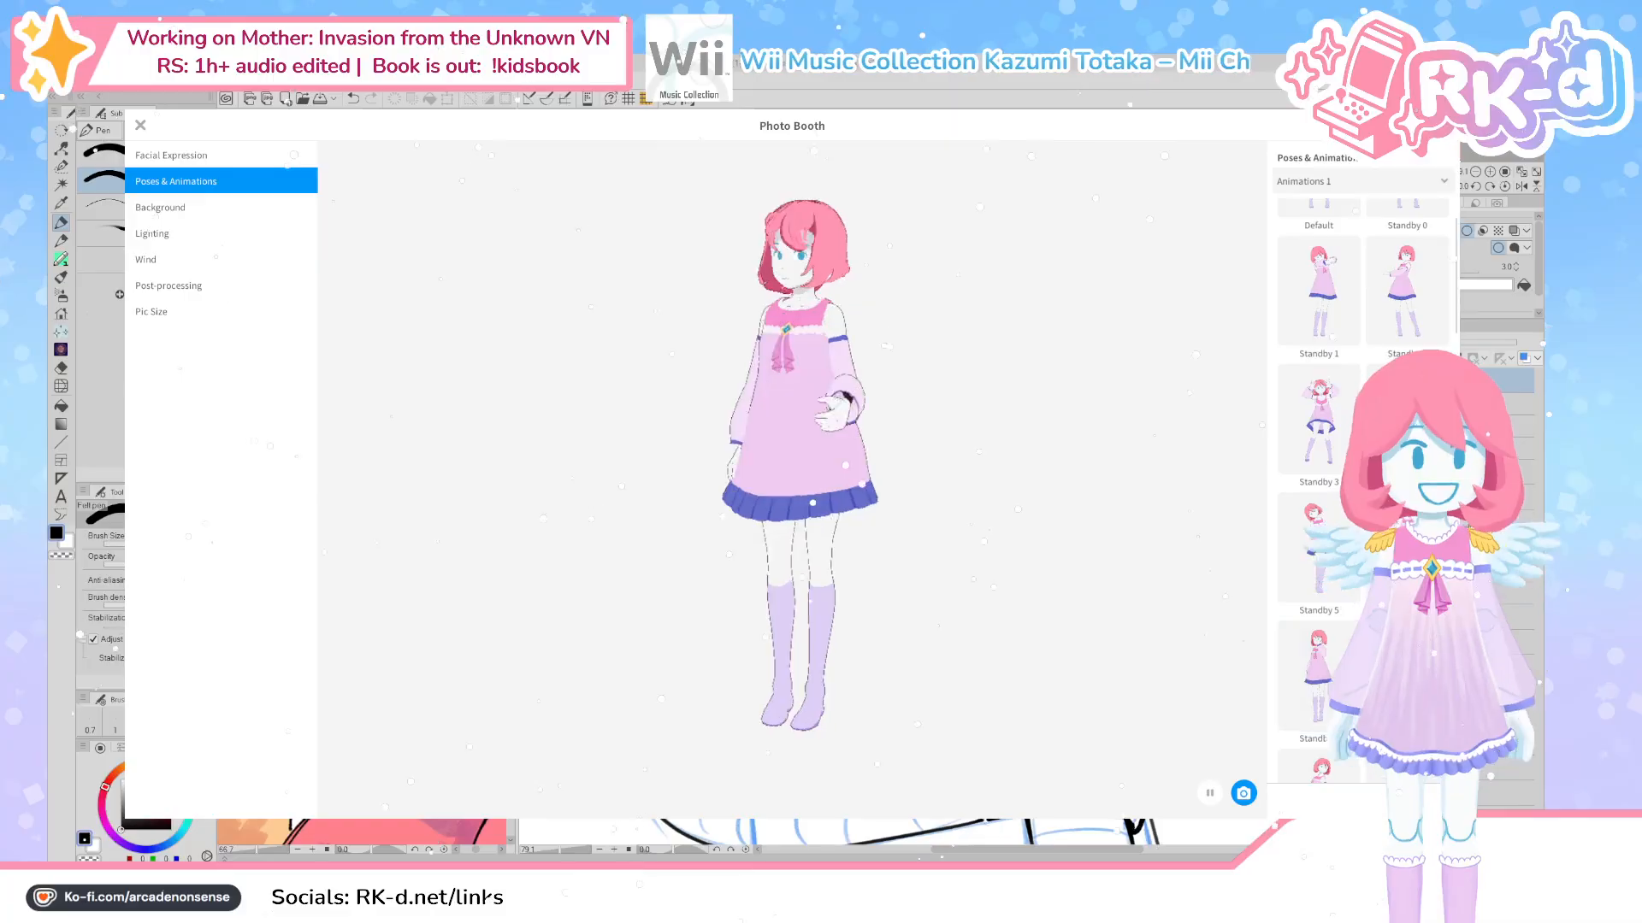
scroll(1363, 487, down, 2)
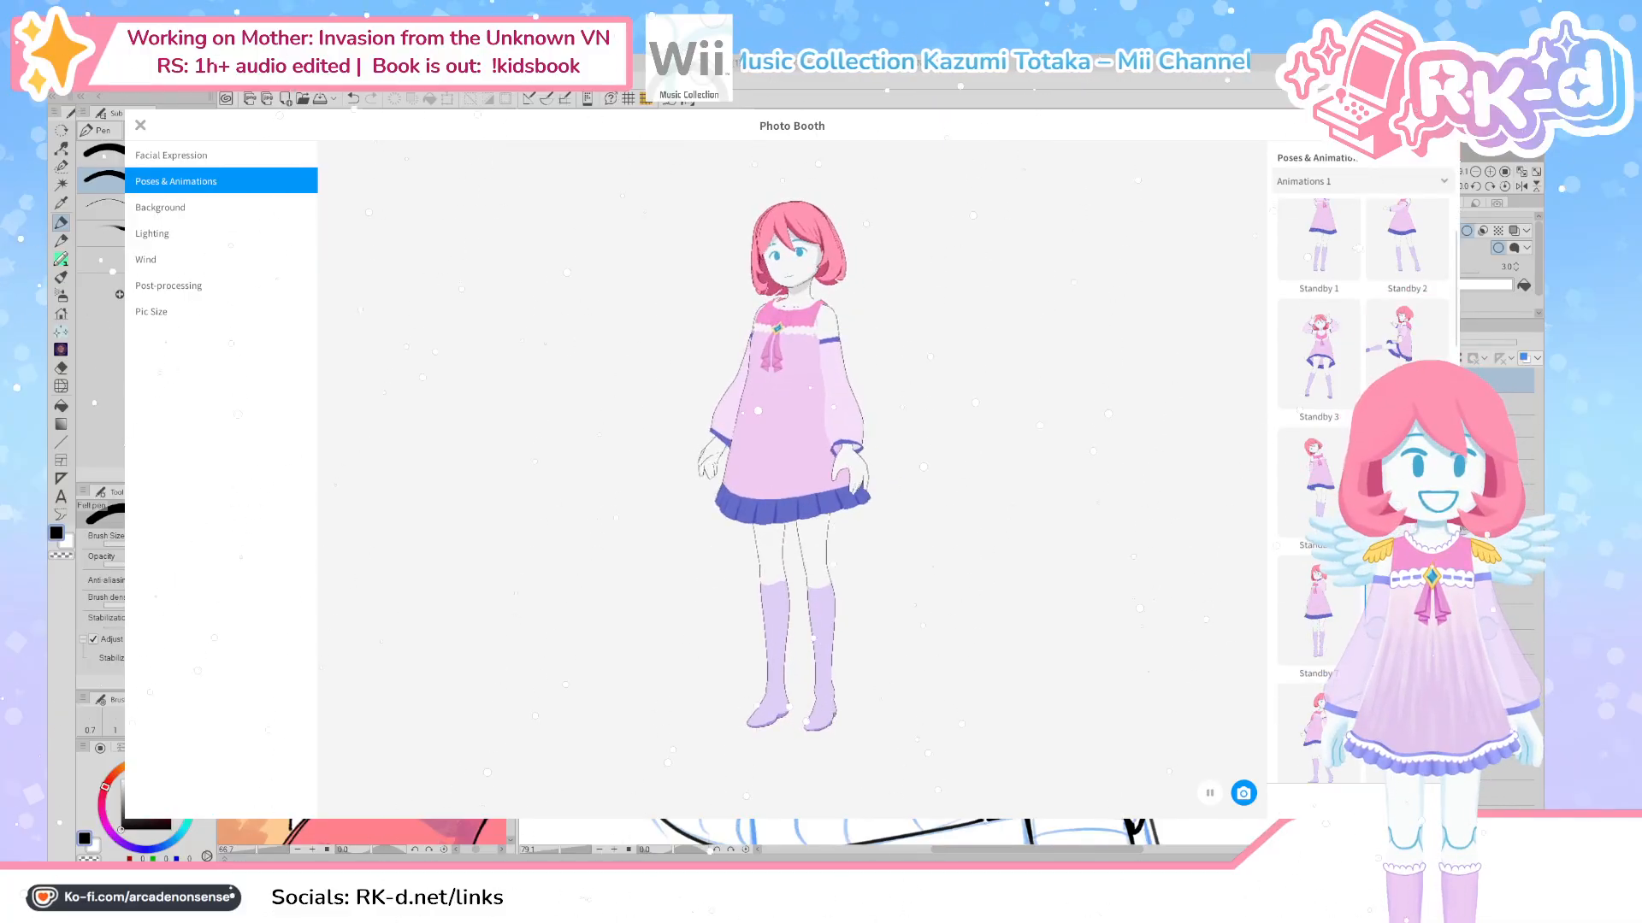
scroll(1297, 578, down, 1)
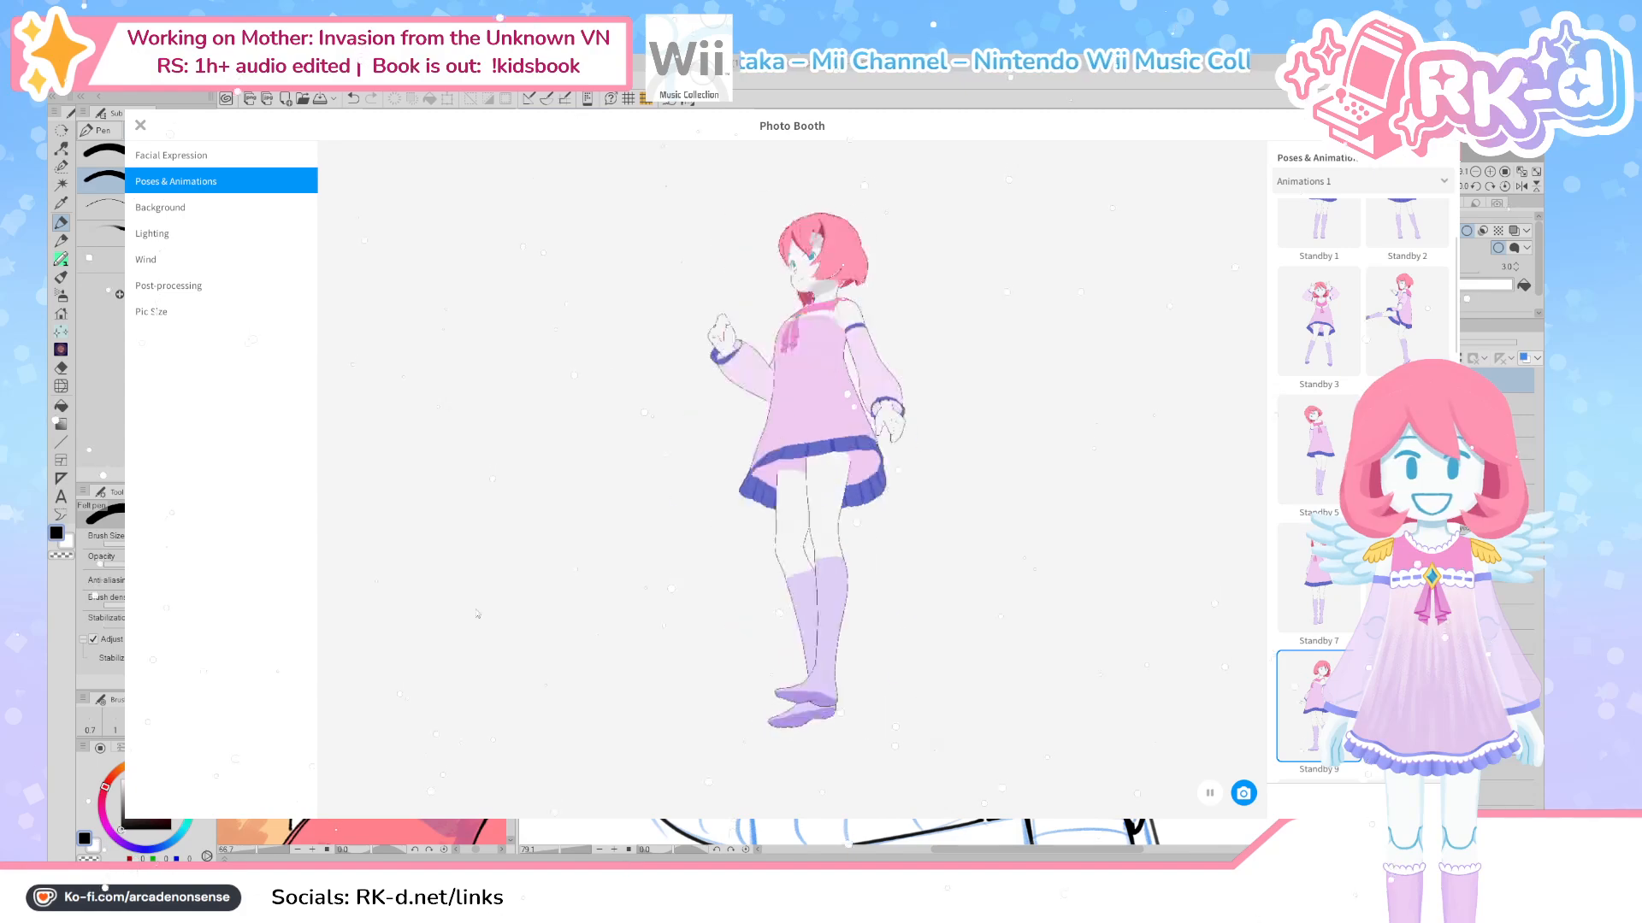
drag(785, 605, 826, 736)
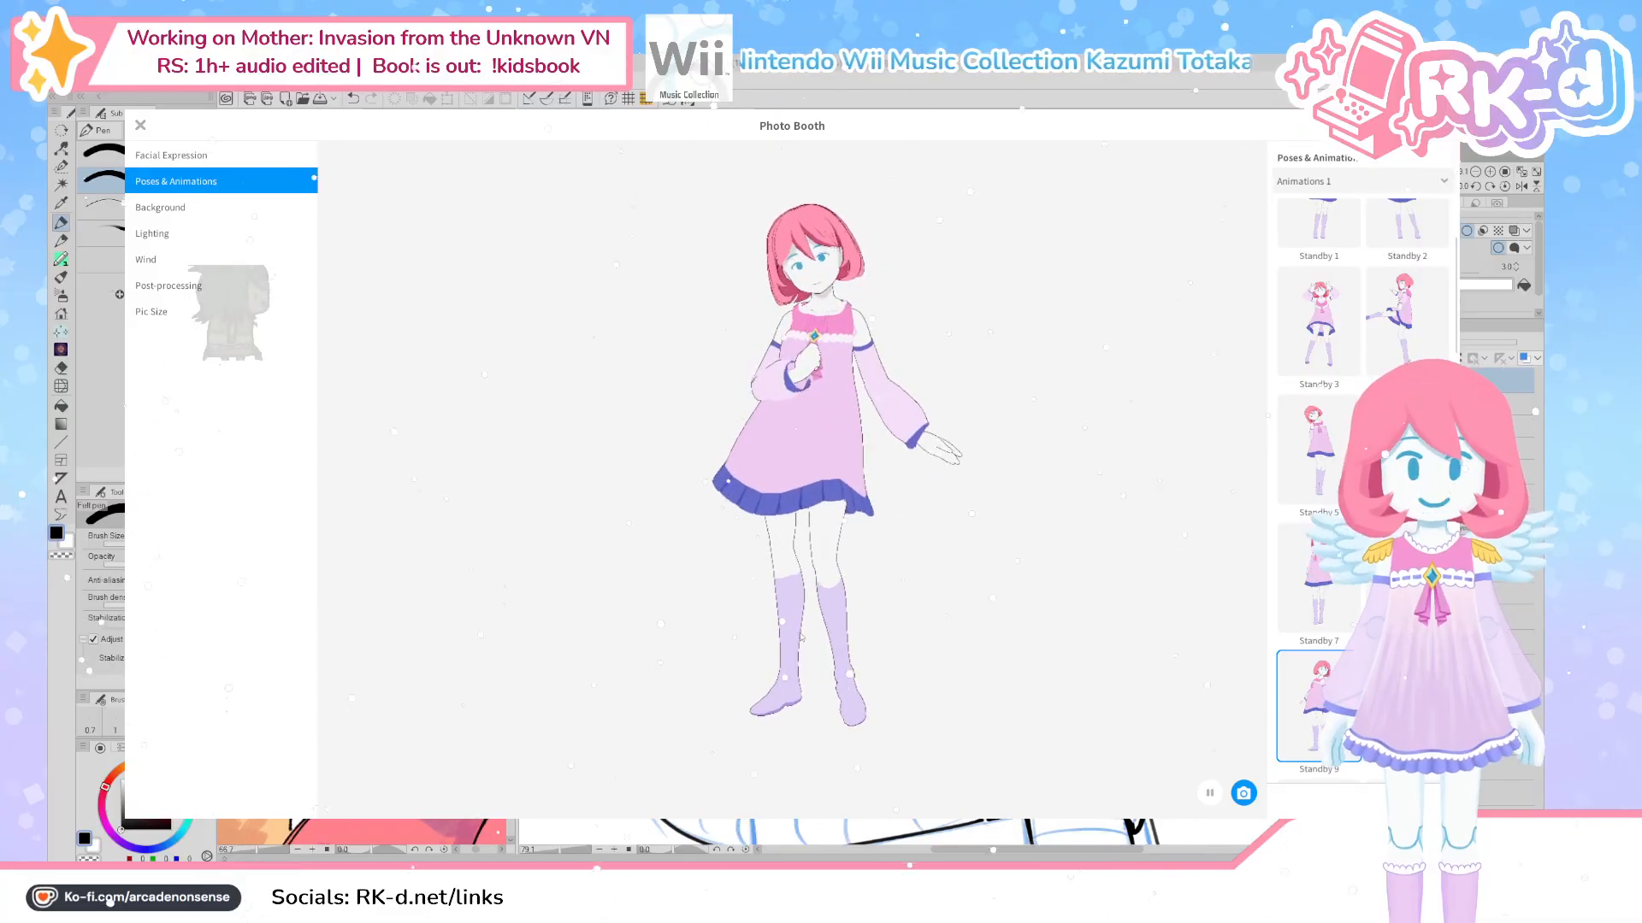
drag(926, 661, 814, 596)
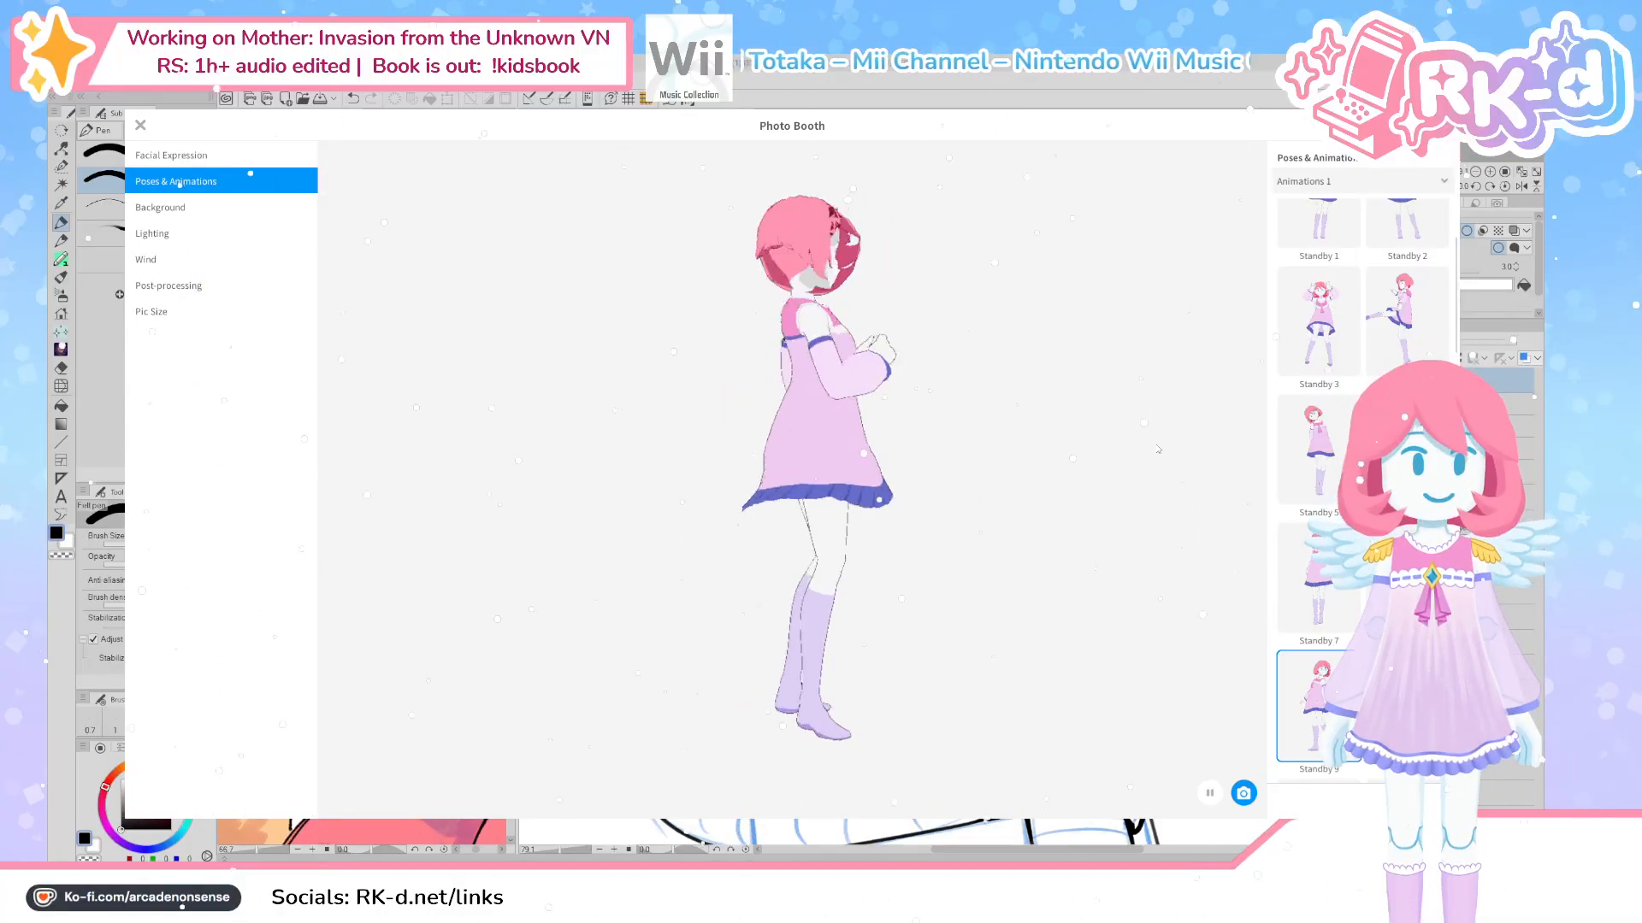
Preview the Running, Vaulting Horse and Hey! animations on the avatar
scroll(1360, 478, down, 4)
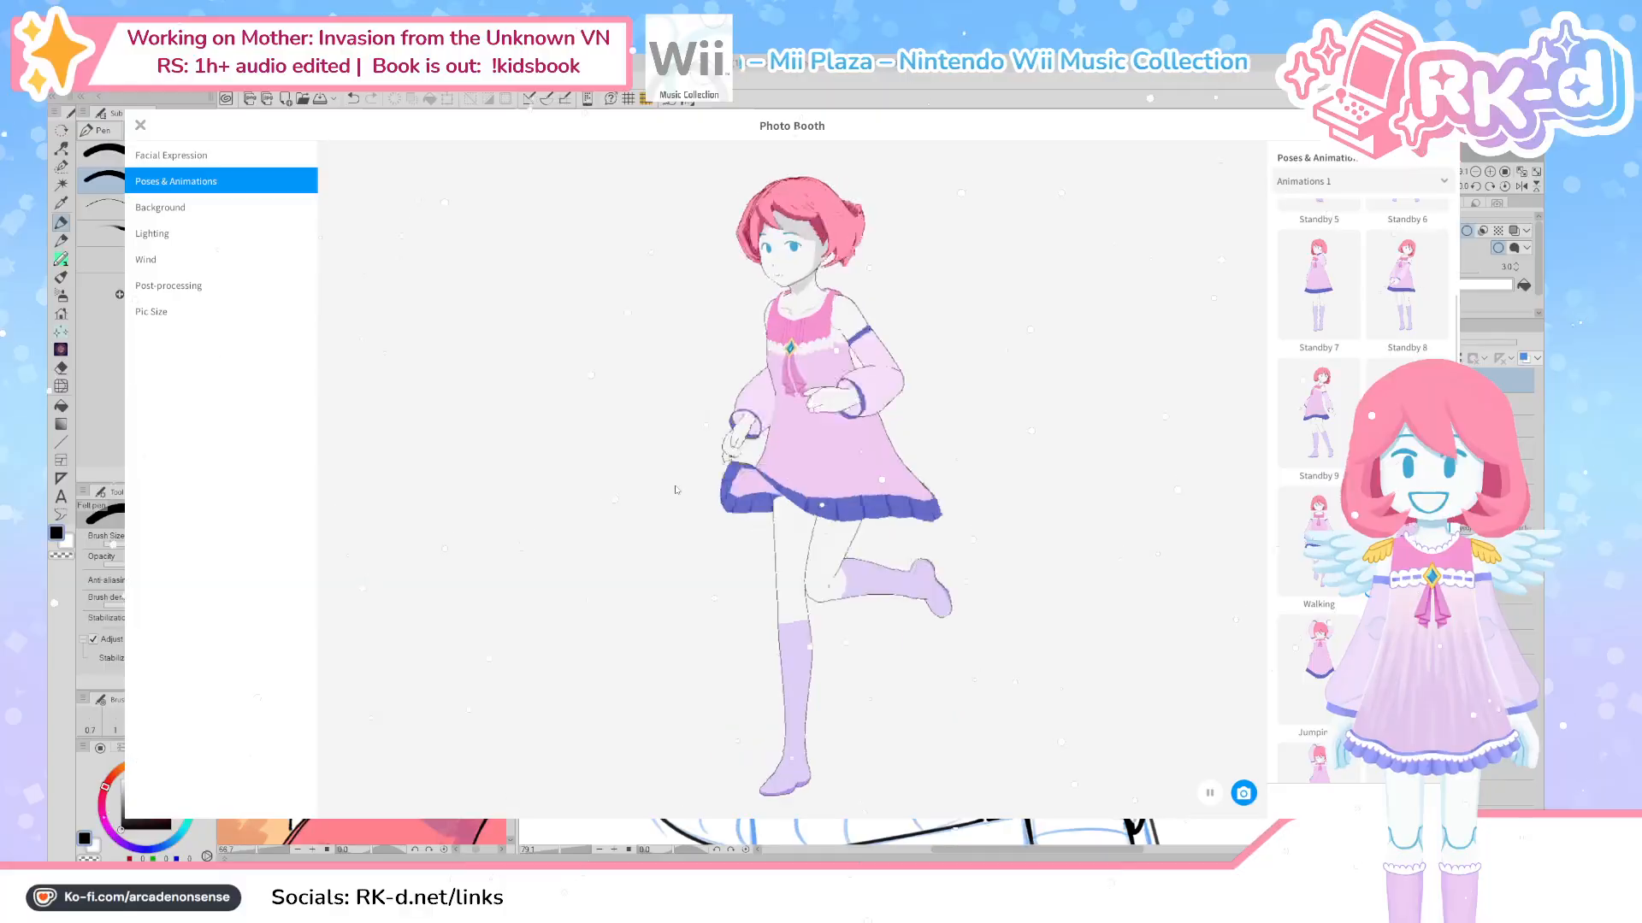
scroll(1354, 586, down, 3)
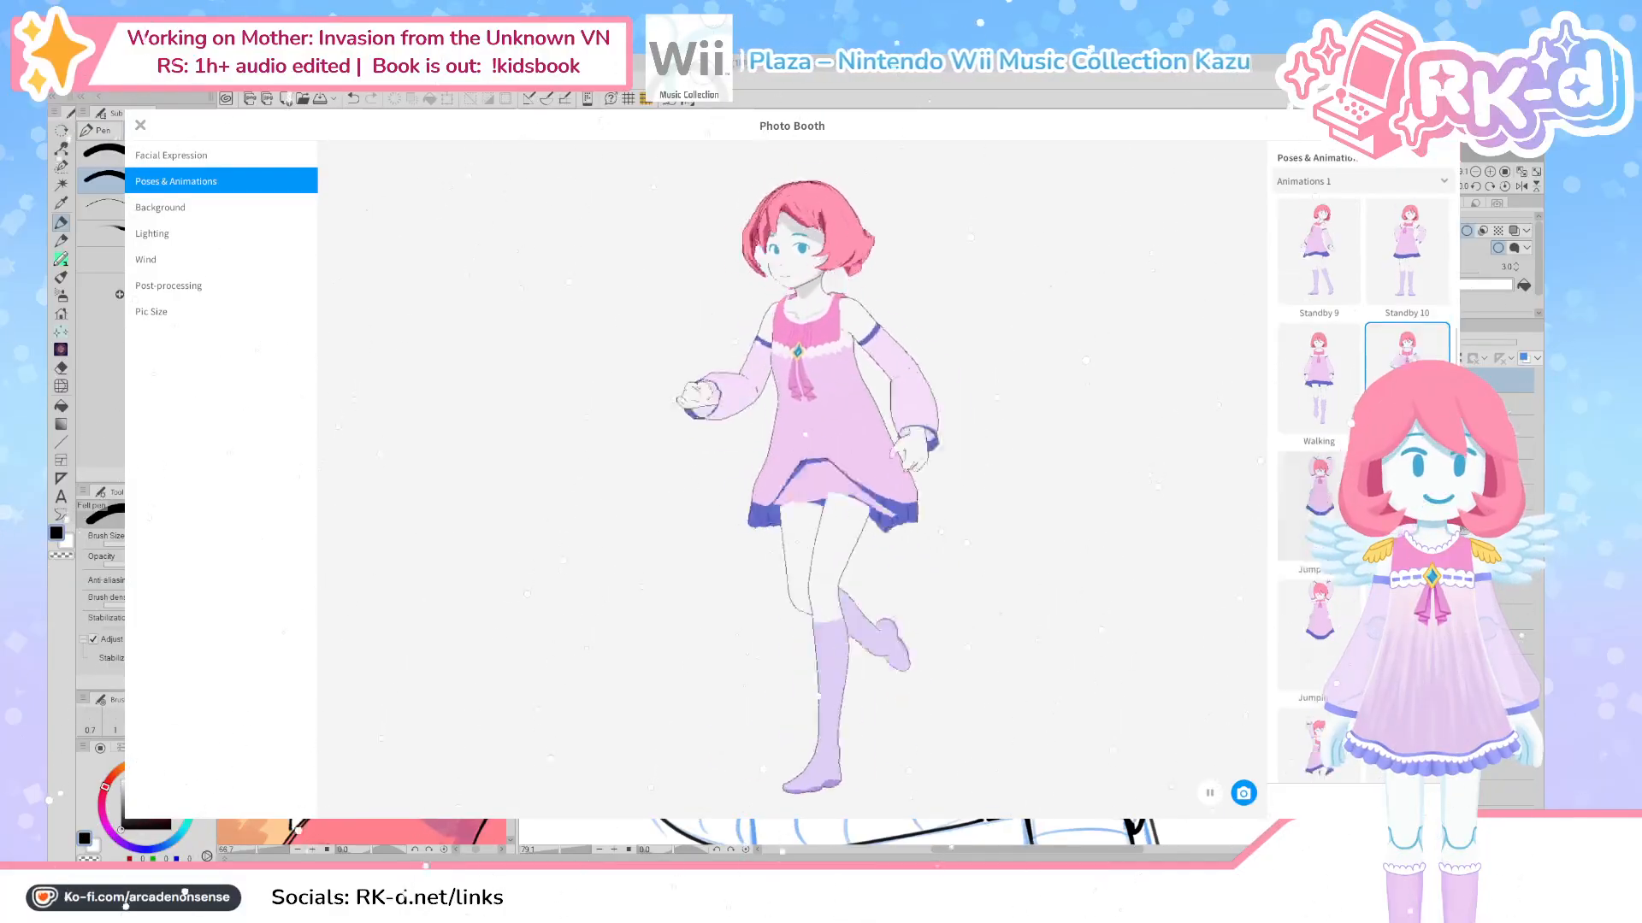
click(1354, 586)
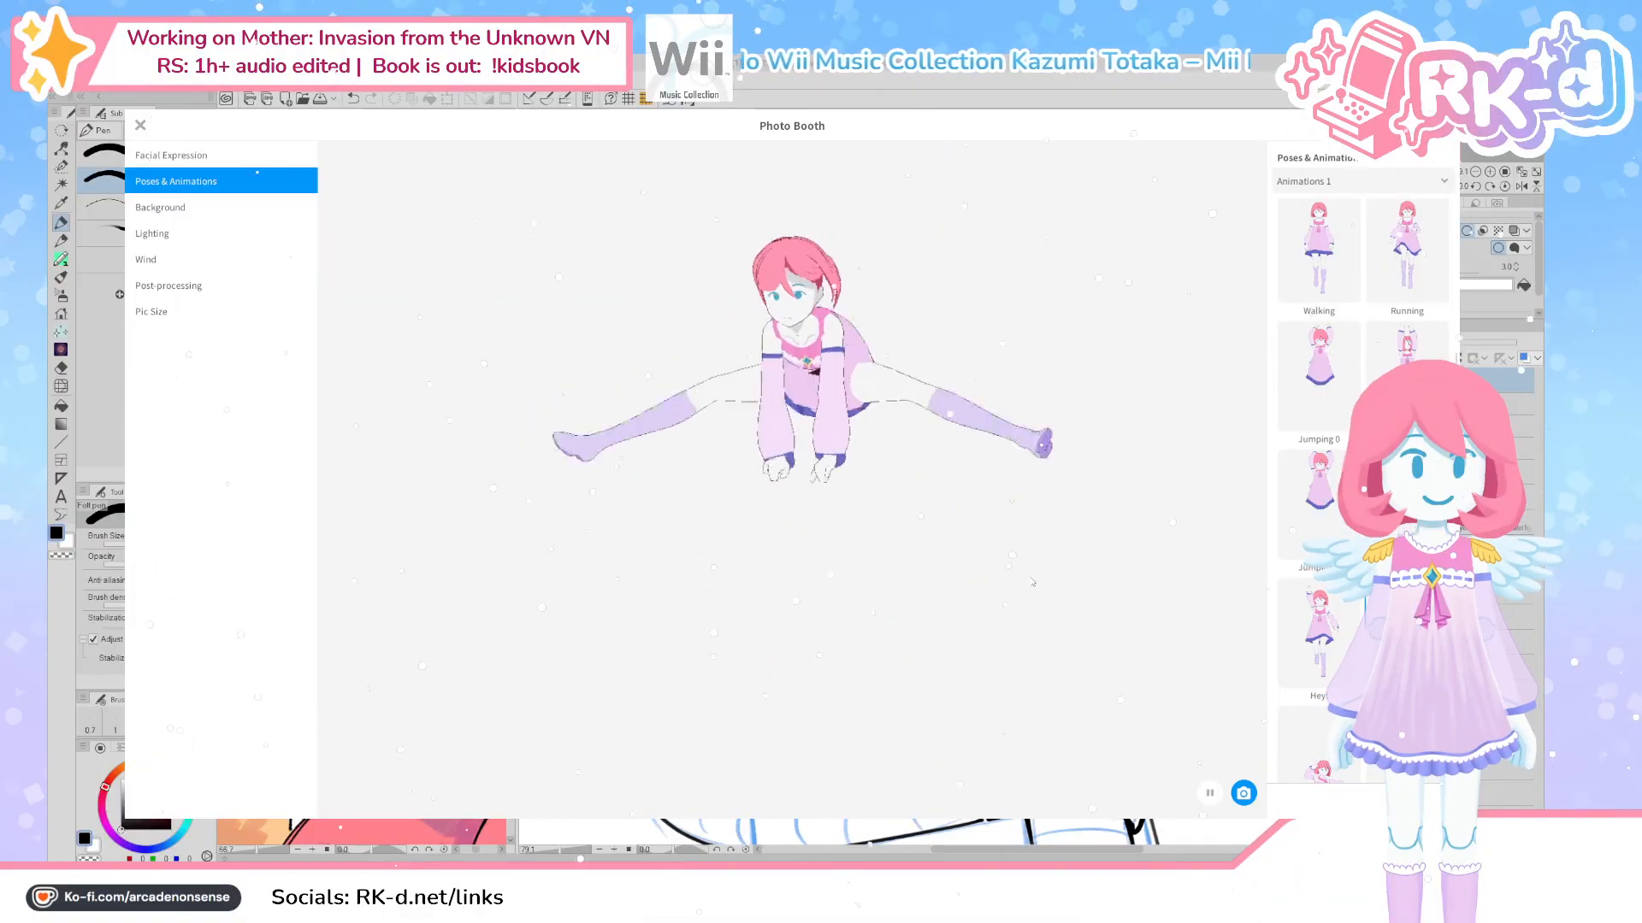
click(1321, 628)
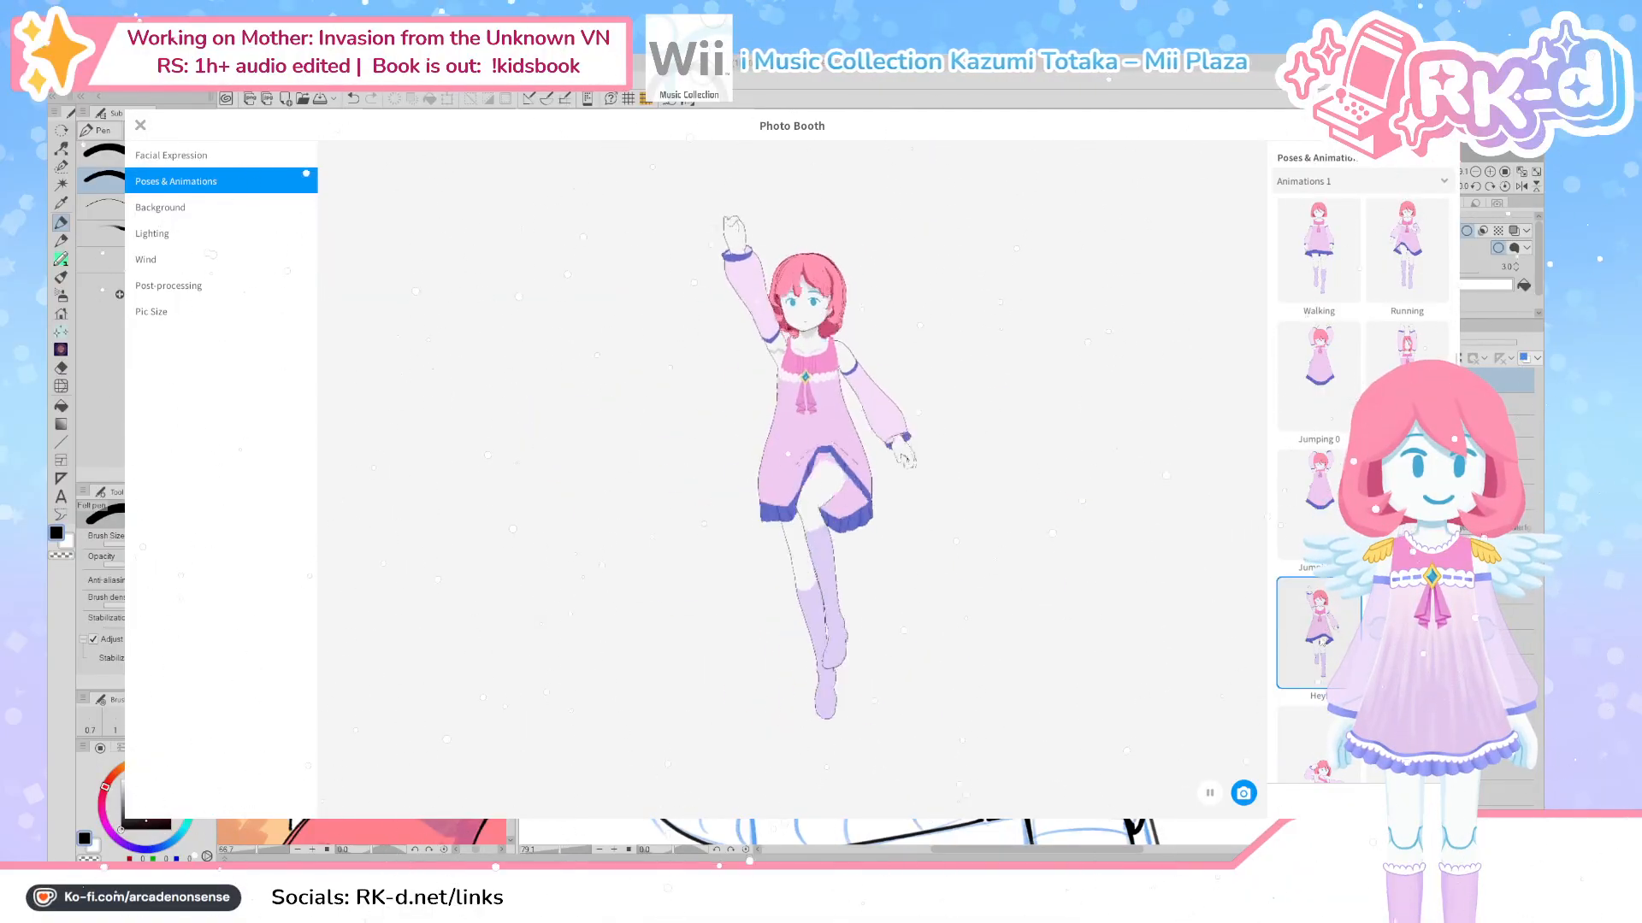
Preview the Tired, Victory and Loss animations on the avatar
scroll(1345, 616, down, 1)
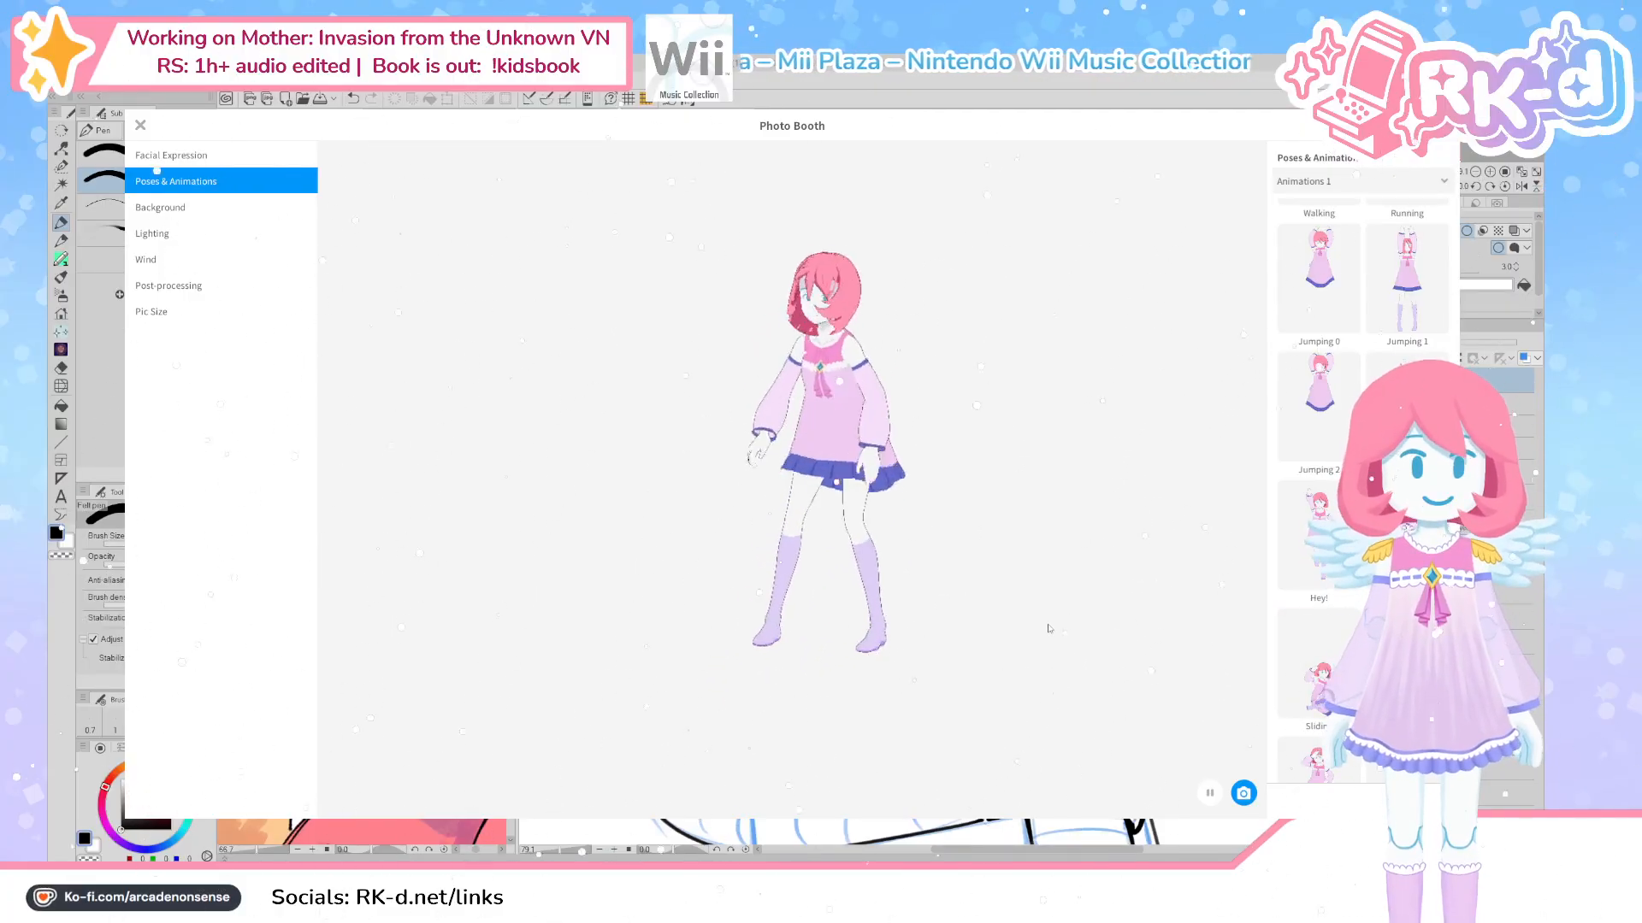
scroll(1359, 471, down, 3)
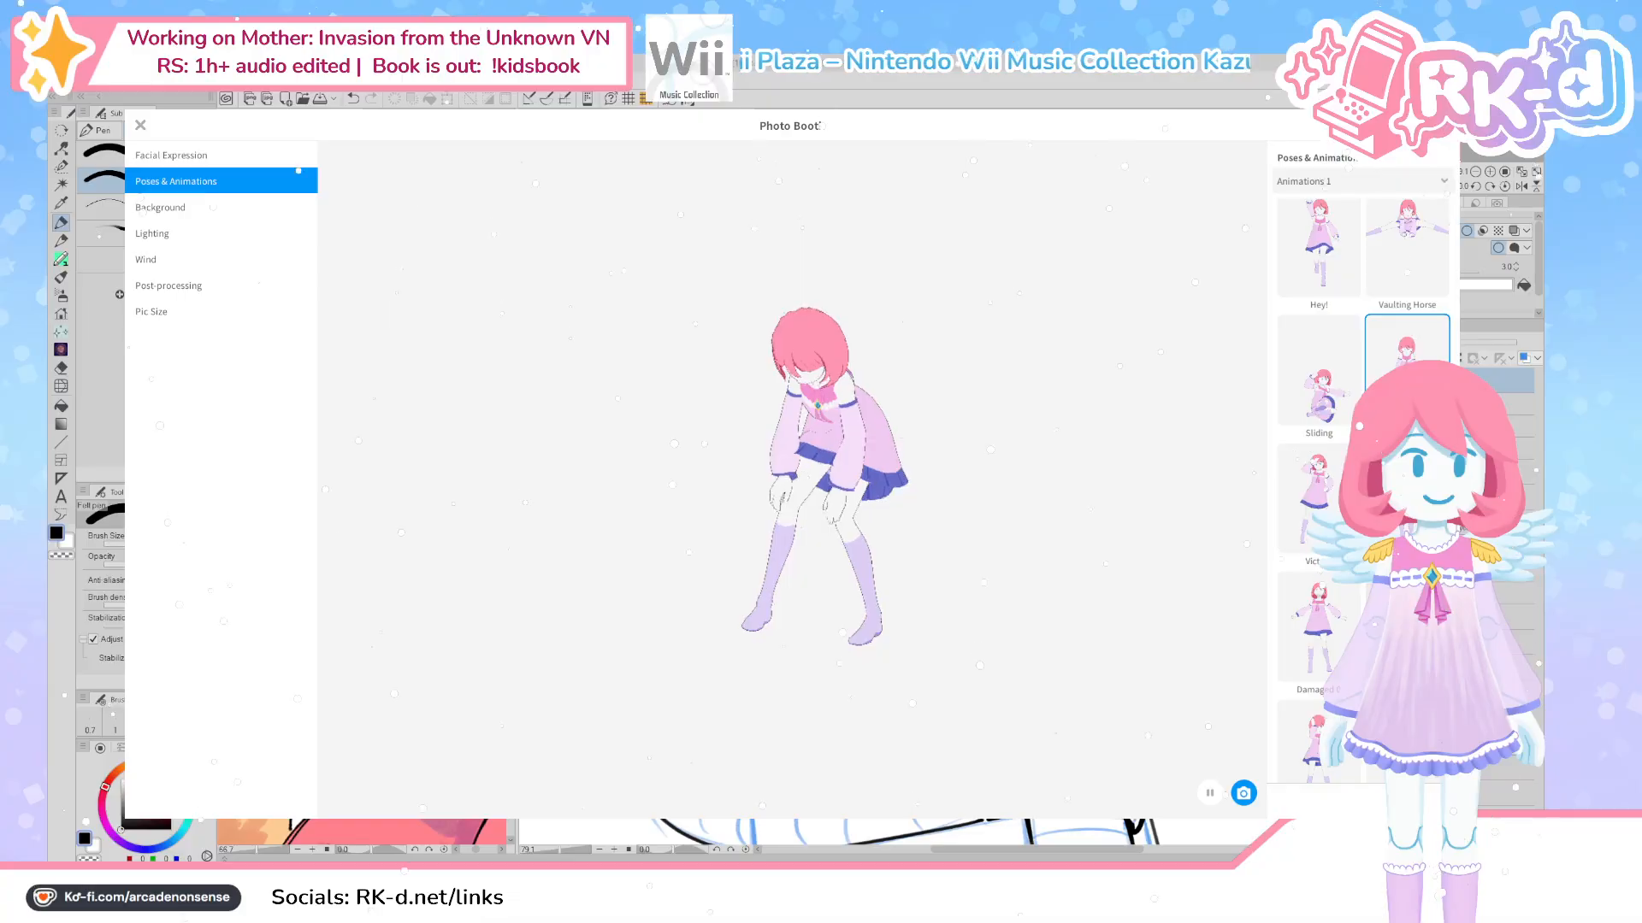
click(1335, 511)
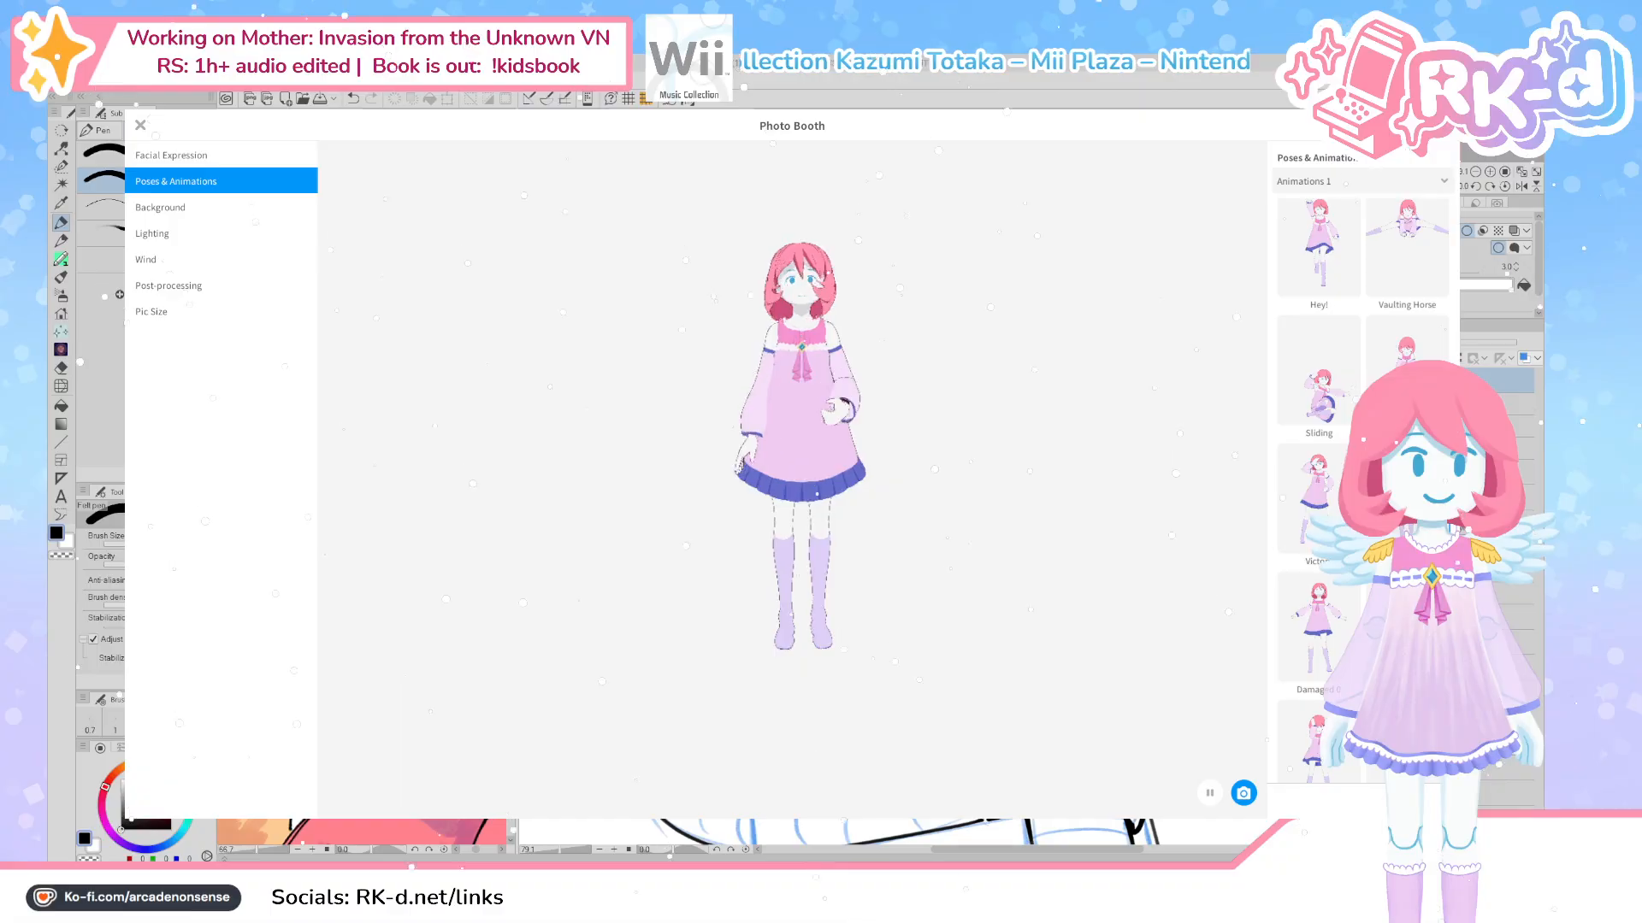
scroll(1319, 643, down, 3)
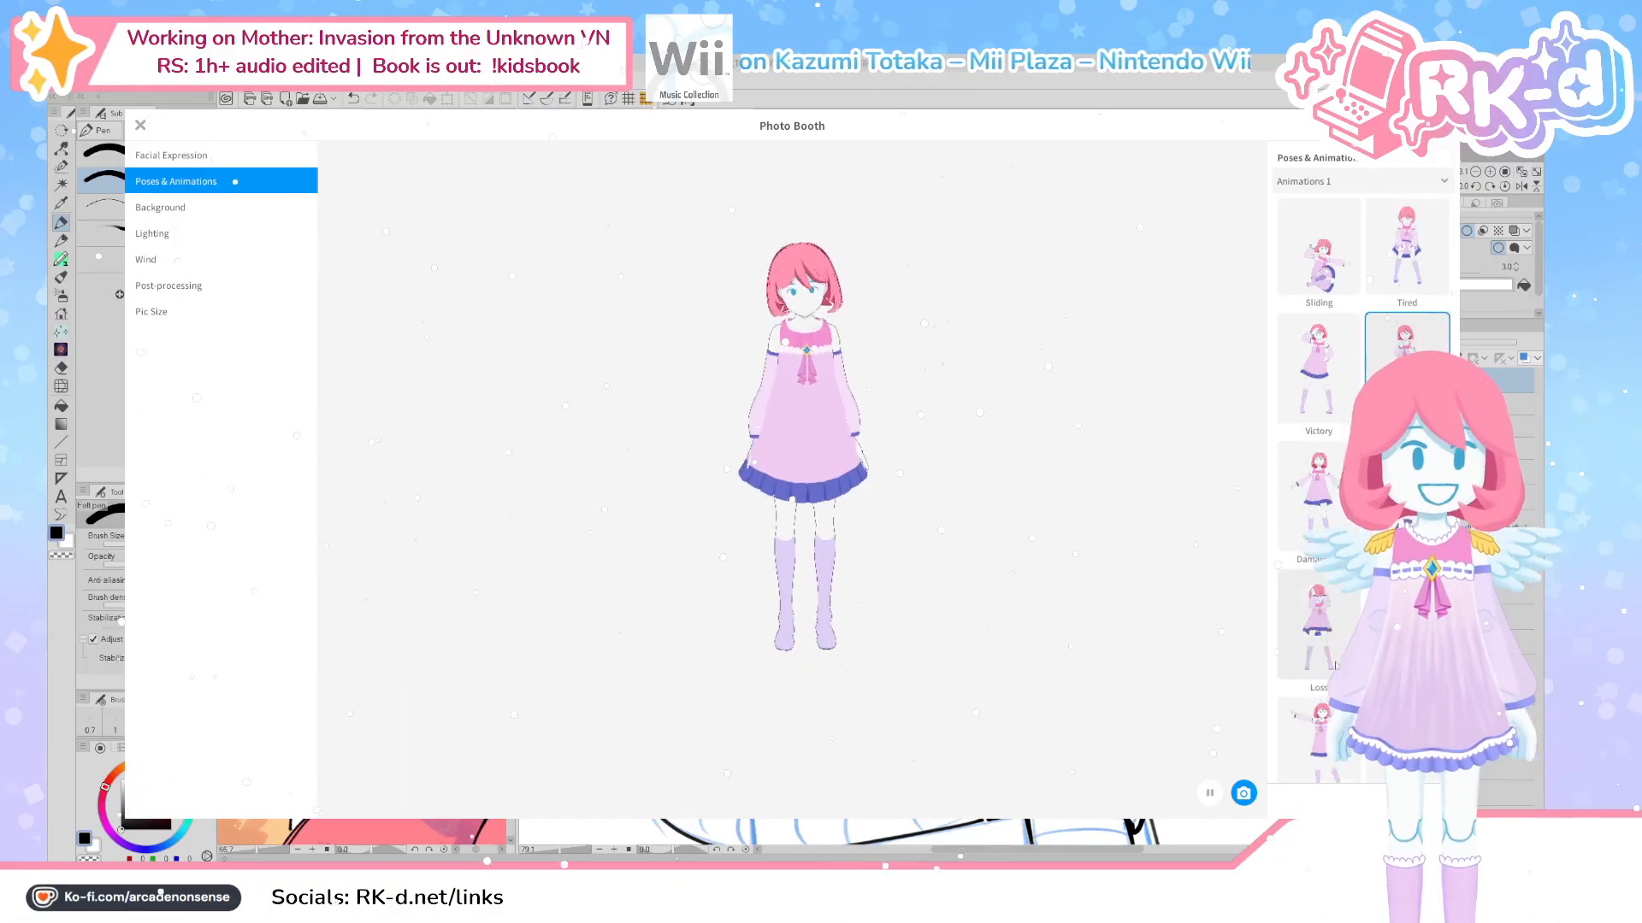
click(1335, 602)
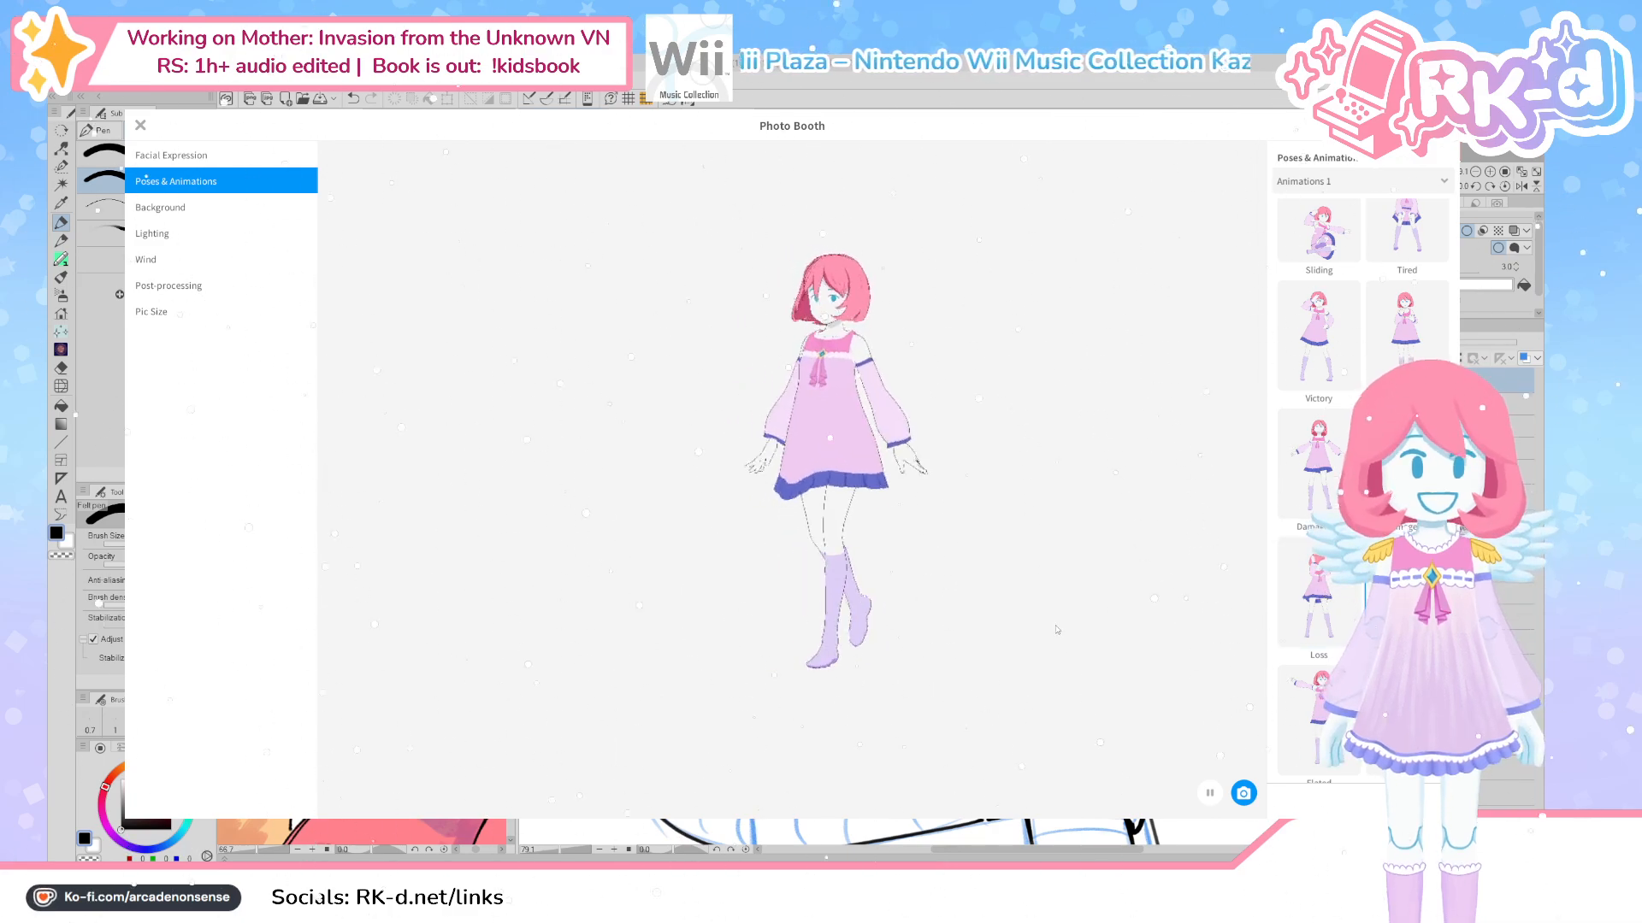
Preview the Determined and GazingUp2 animations on the avatar
scroll(1319, 513, down, 6)
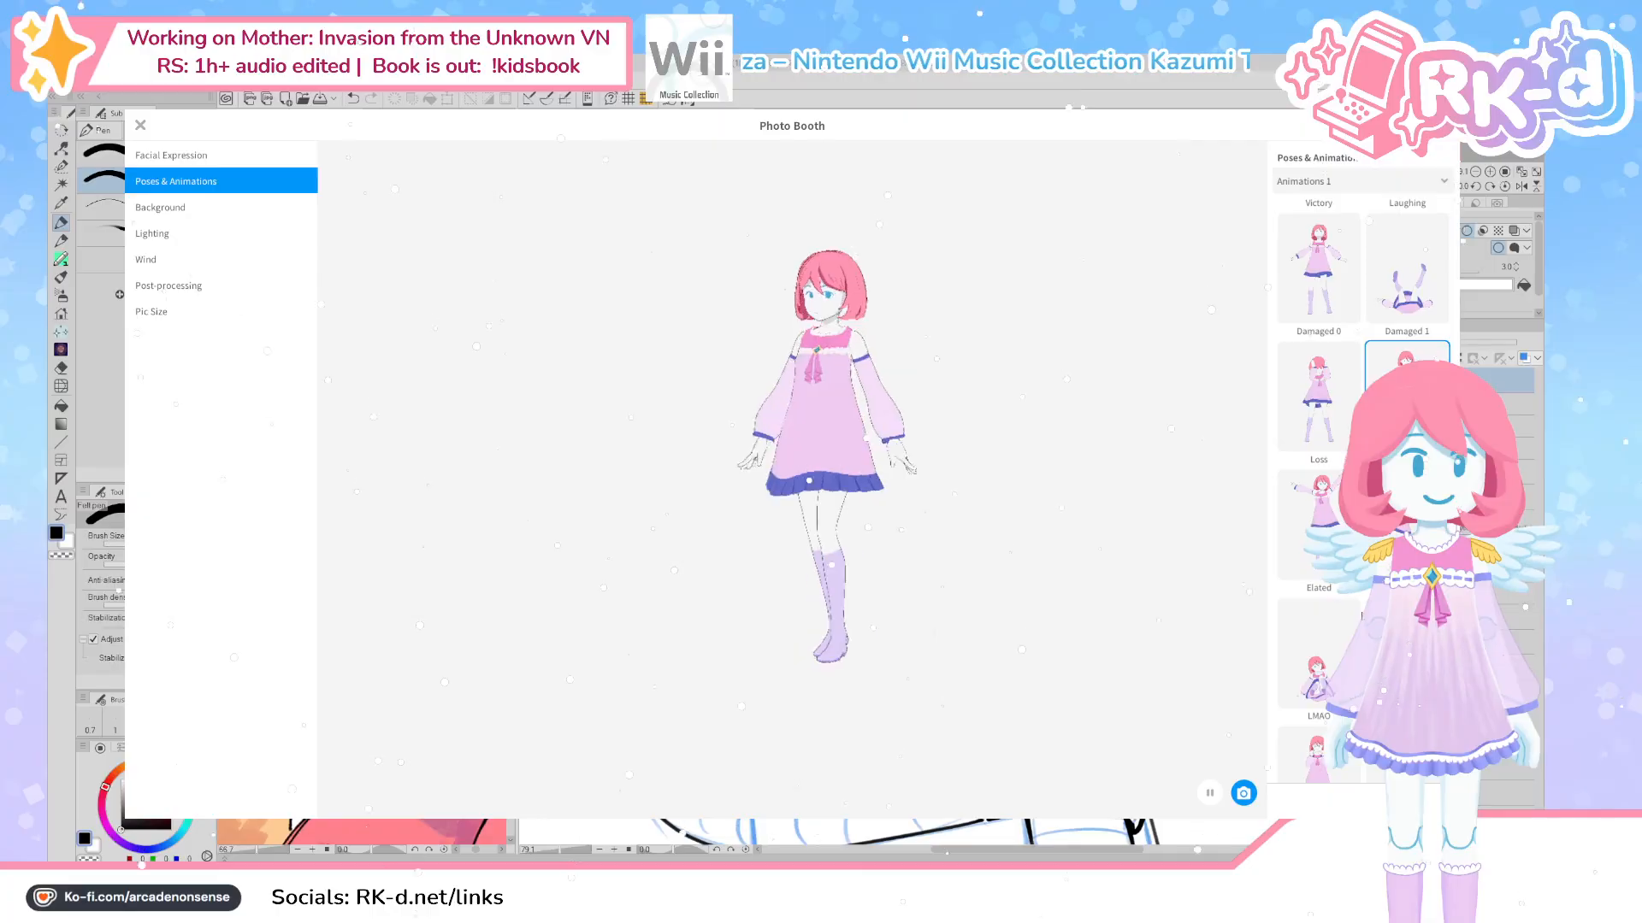
scroll(1319, 513, down, 3)
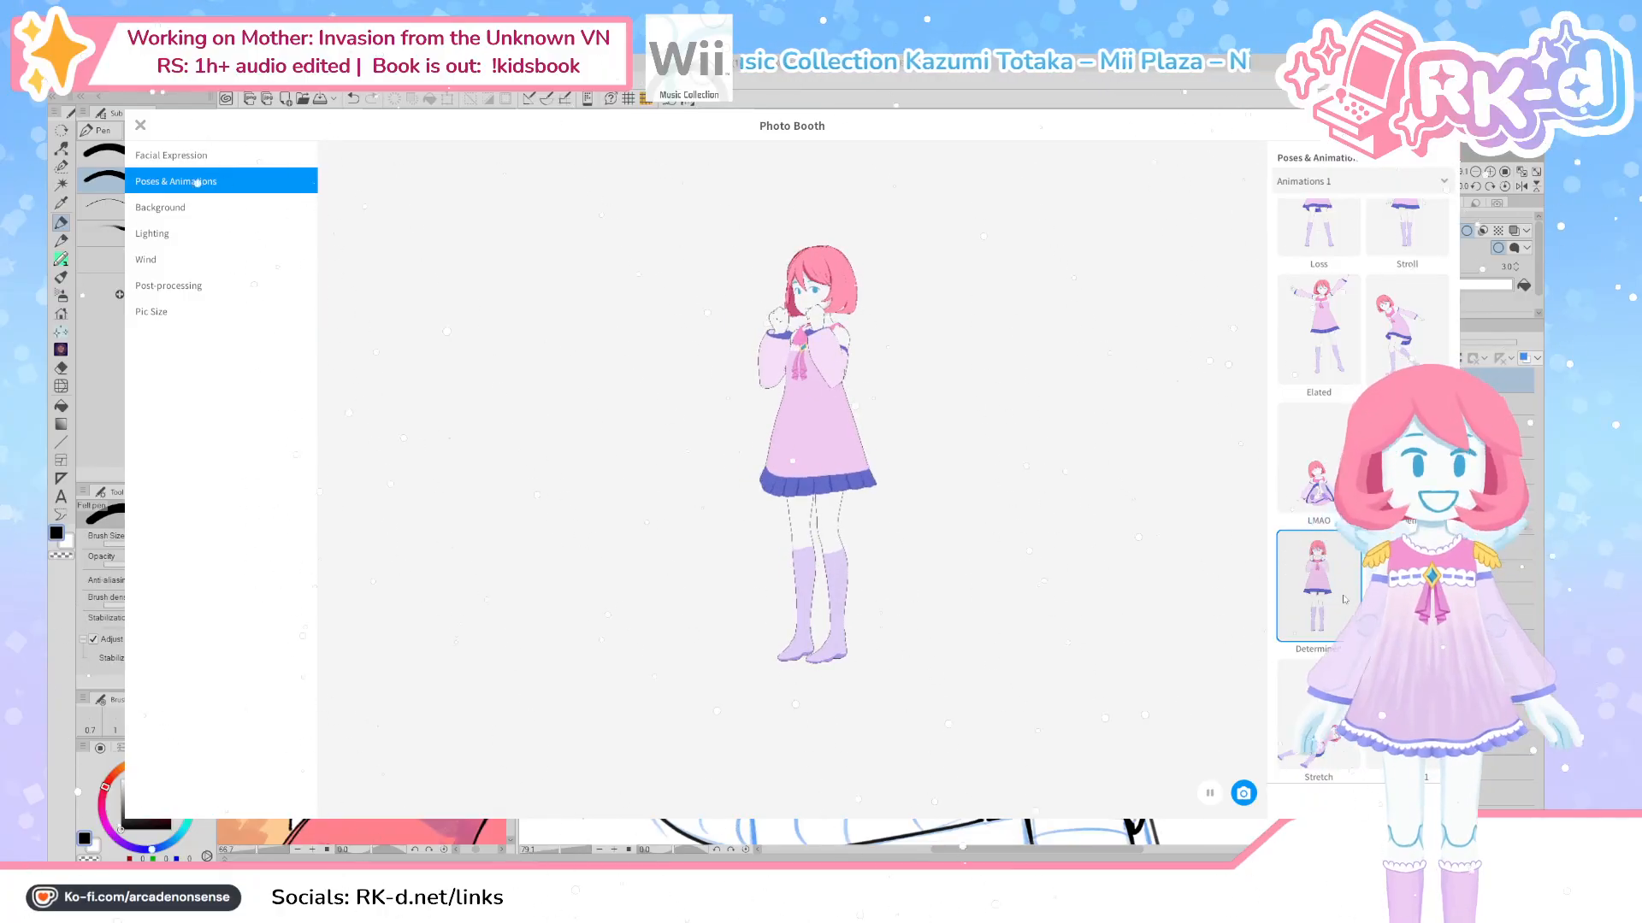
scroll(1364, 488, down, 2)
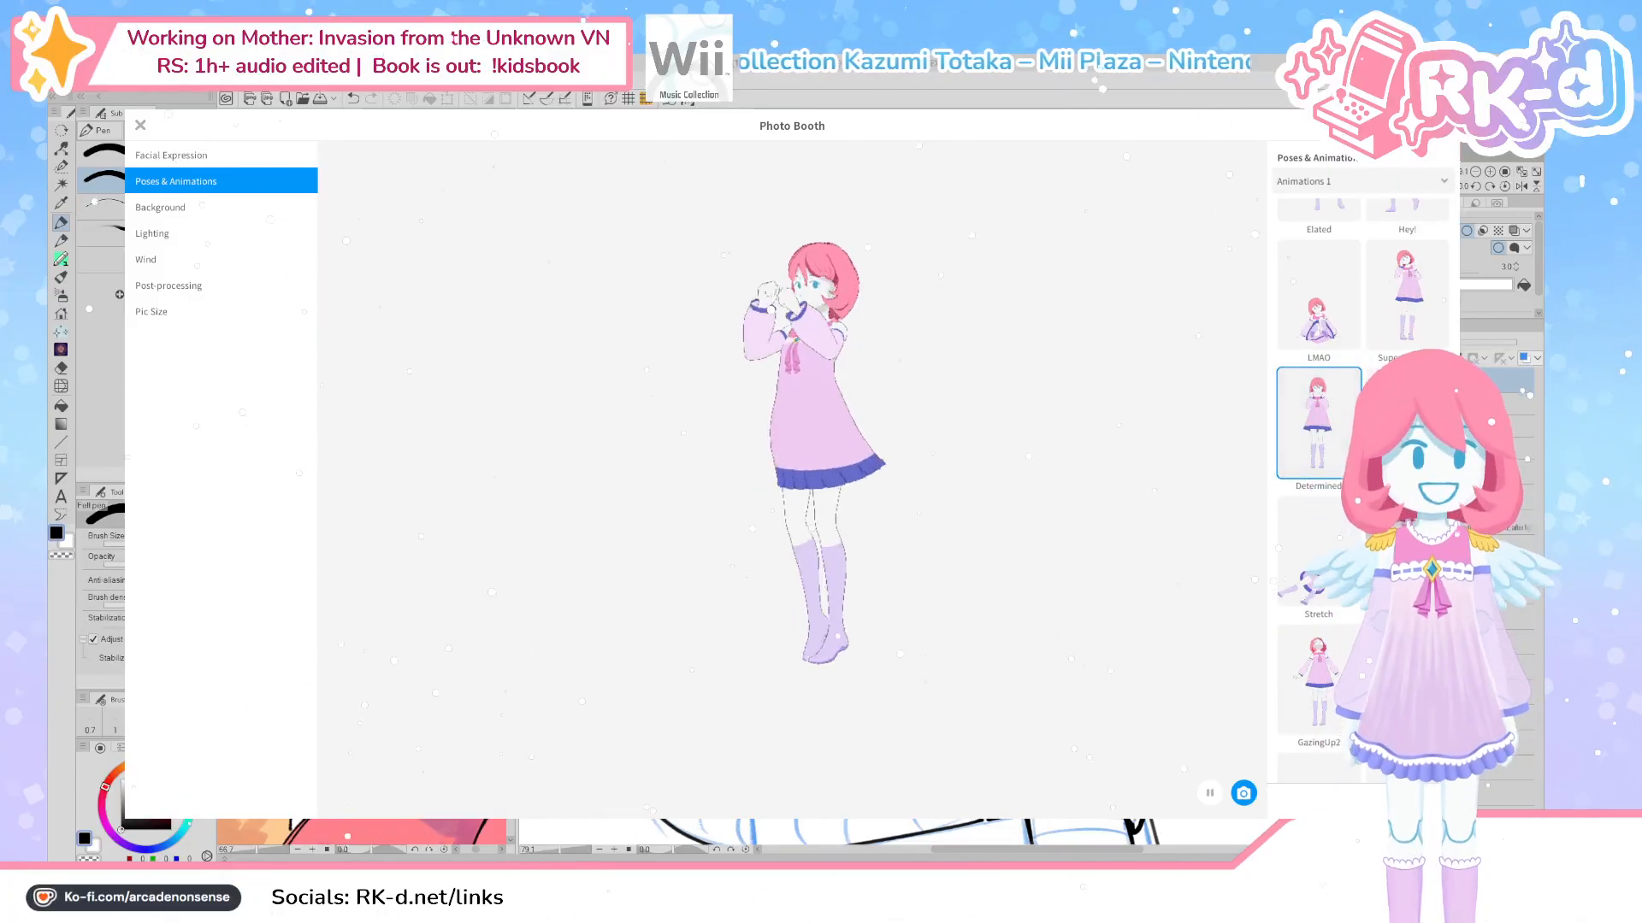
scroll(1364, 487, down, 1)
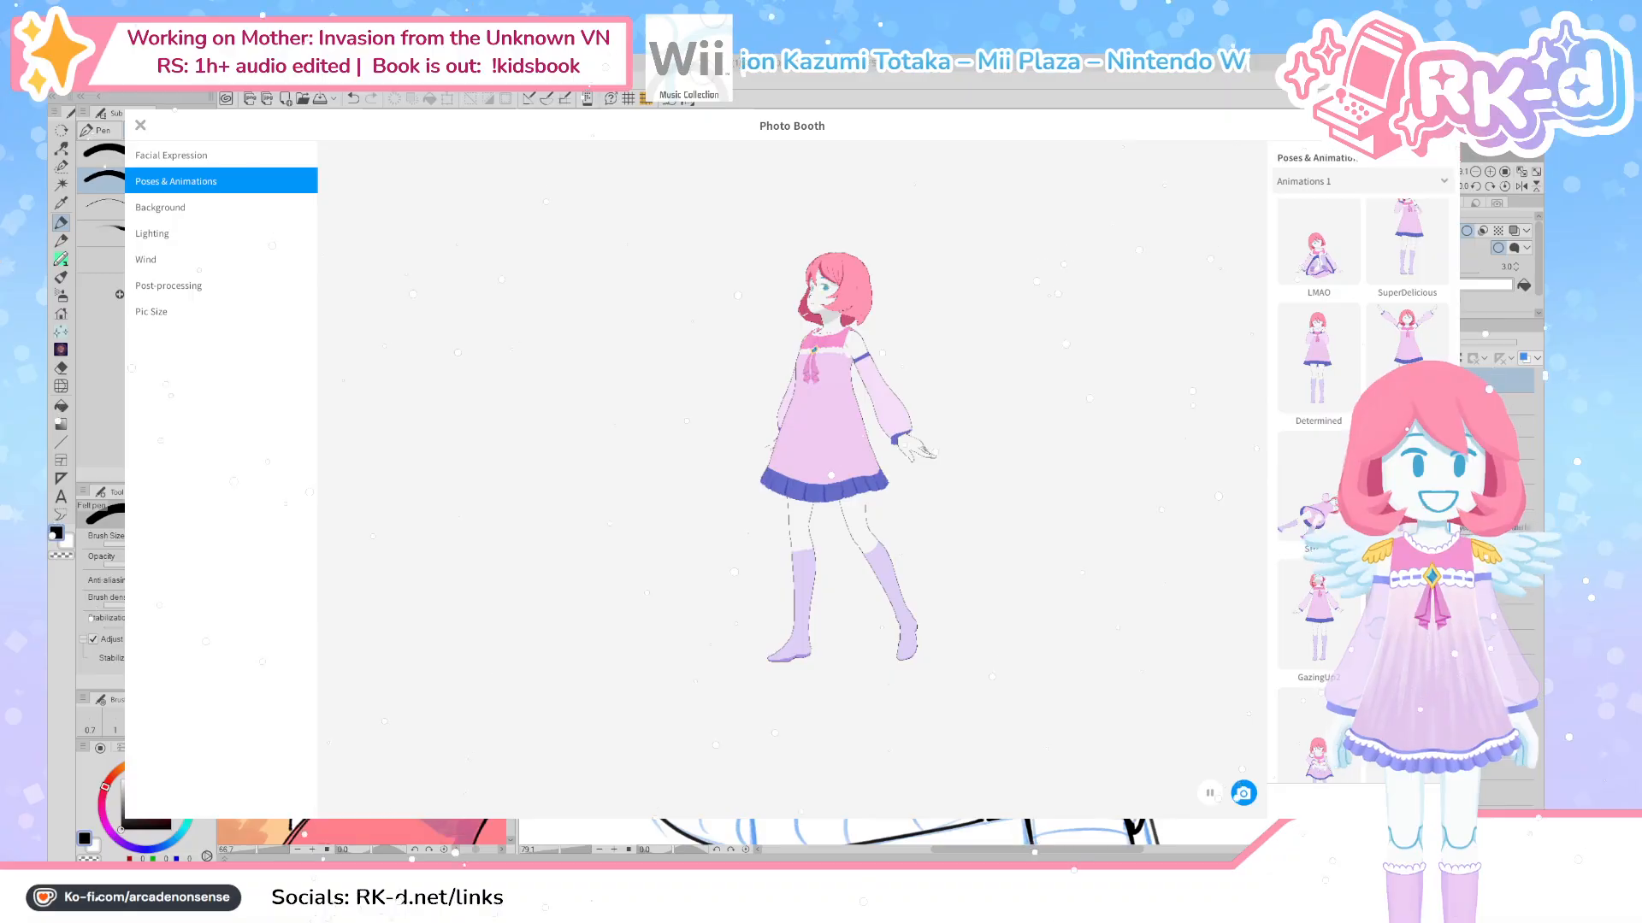
click(1287, 620)
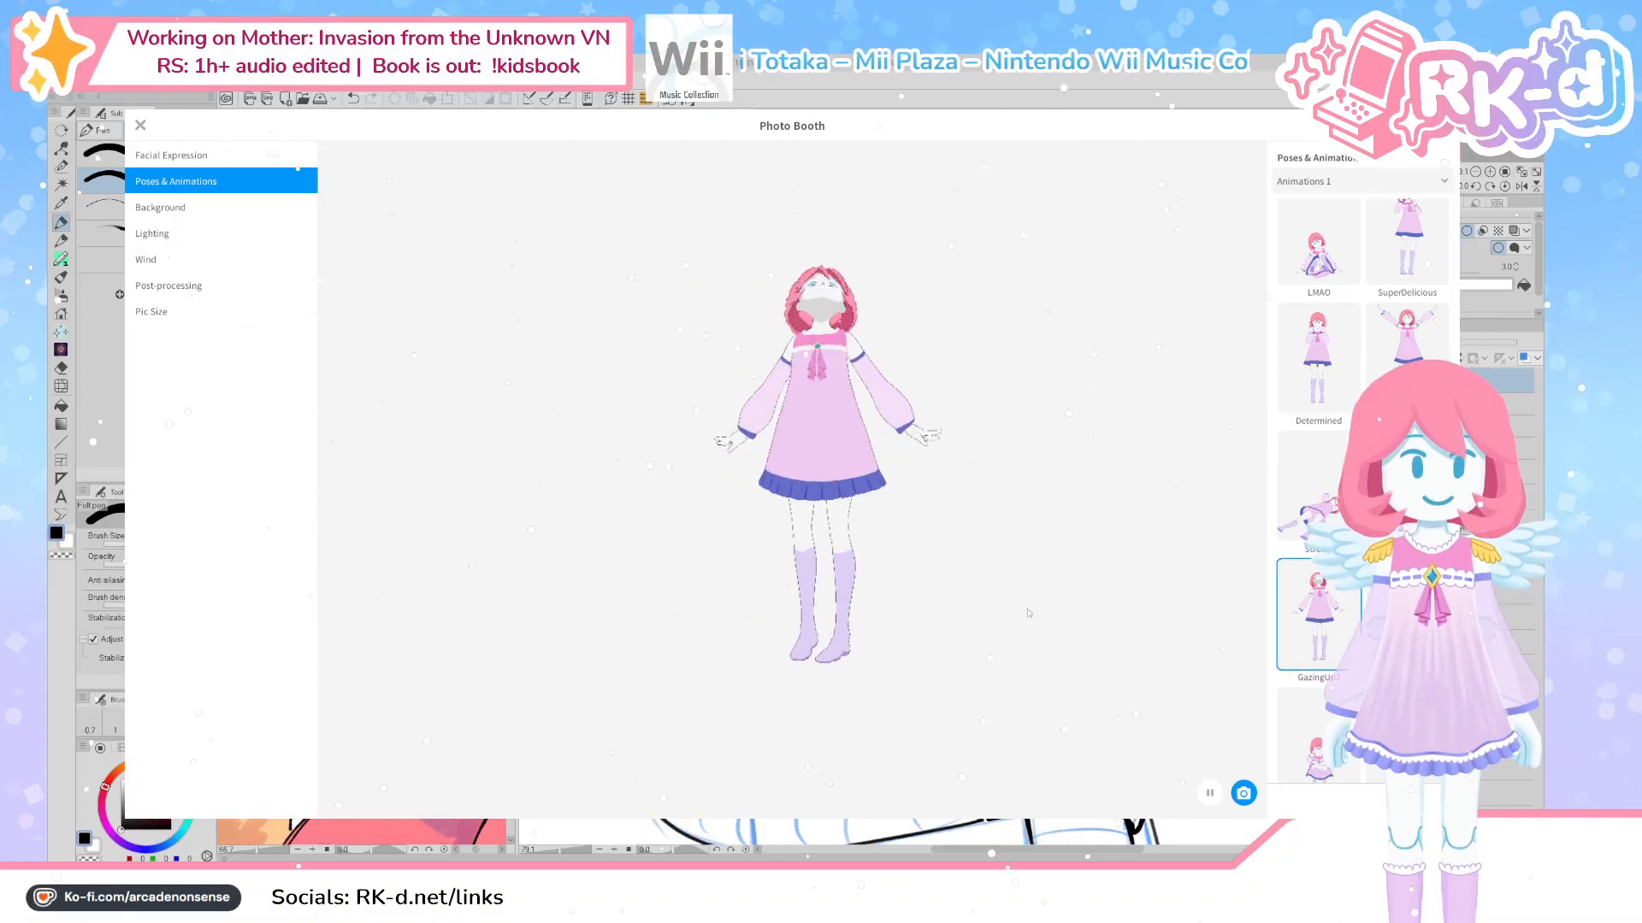
Preview the crouching and AwkwardSmile animations on the avatar
scroll(1364, 487, down, 2)
click(1347, 638)
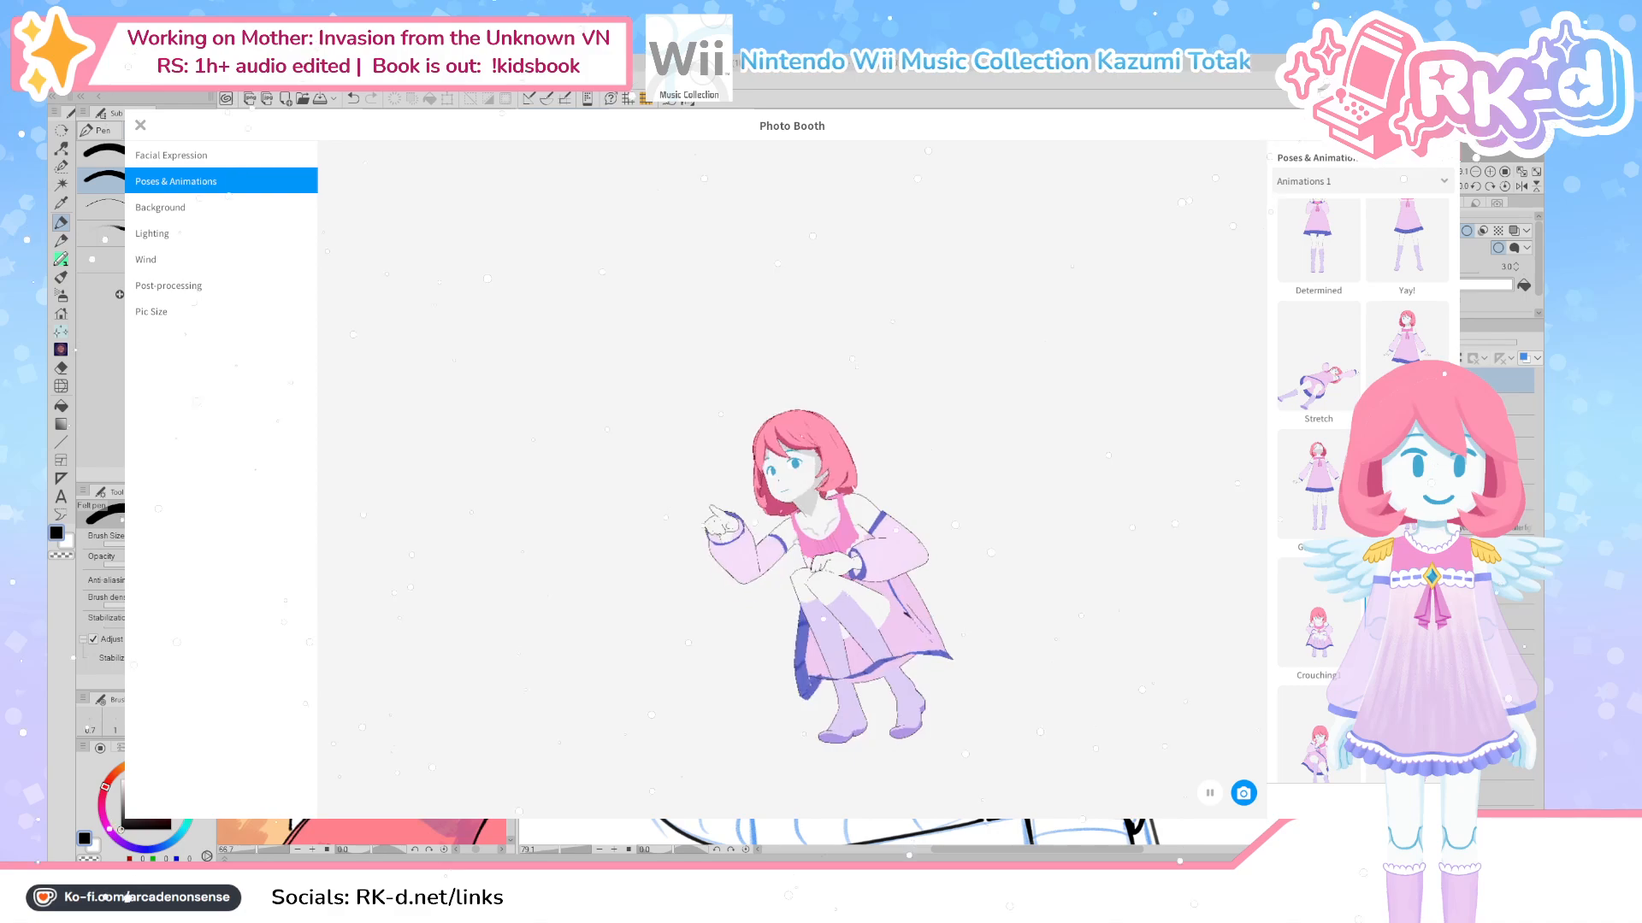
scroll(1363, 487, down, 2)
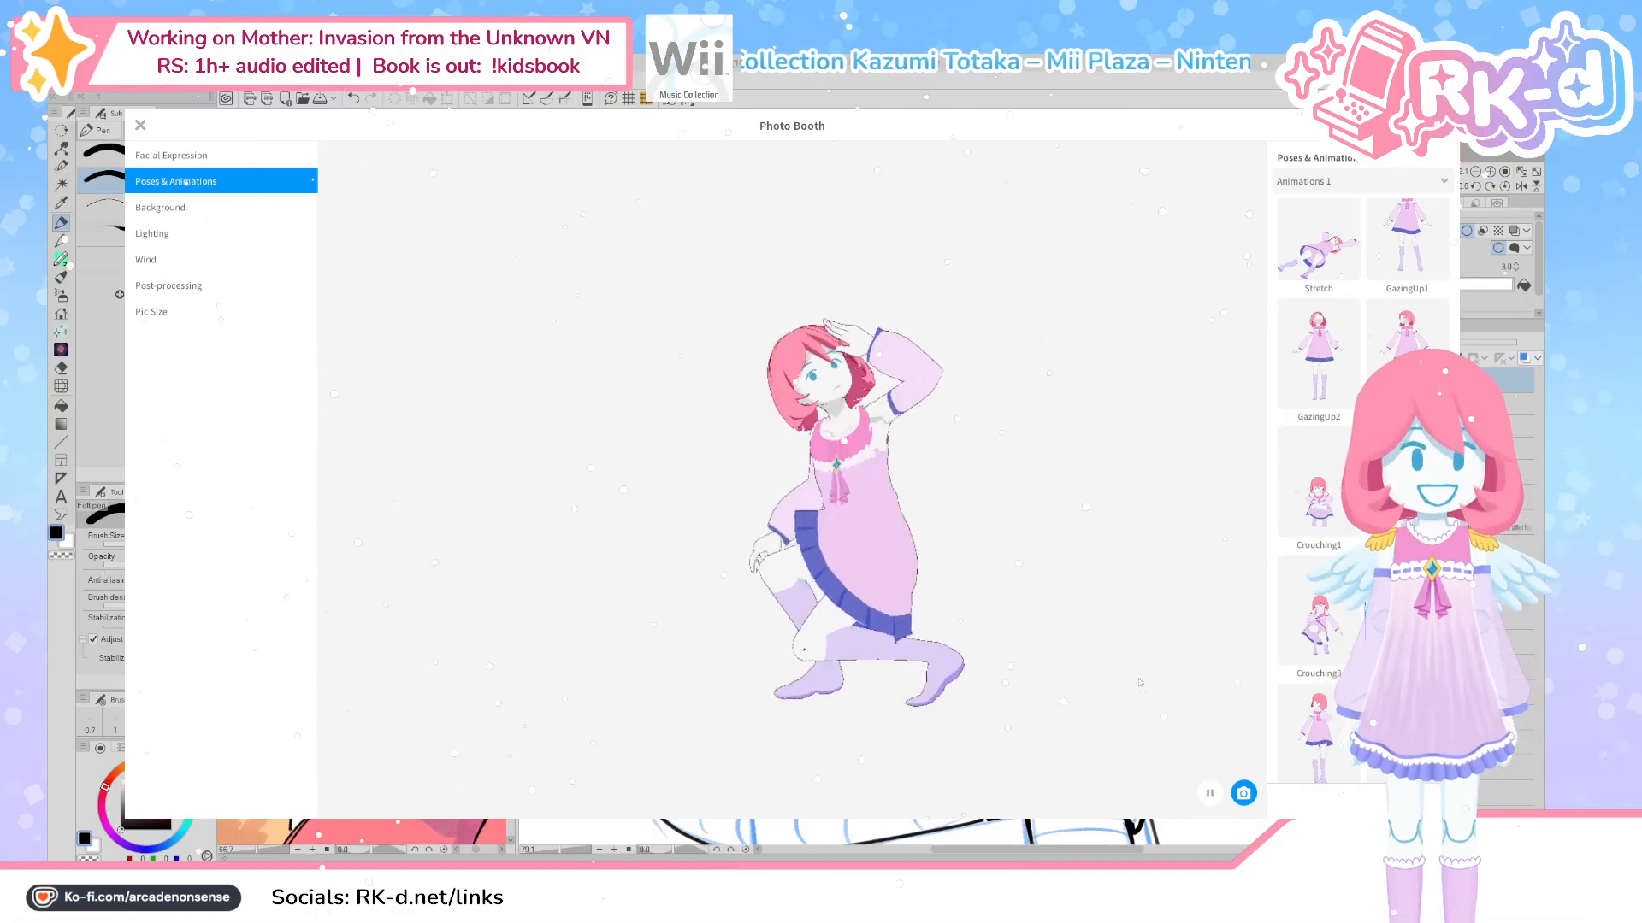
scroll(1324, 631, down, 2)
click(1324, 631)
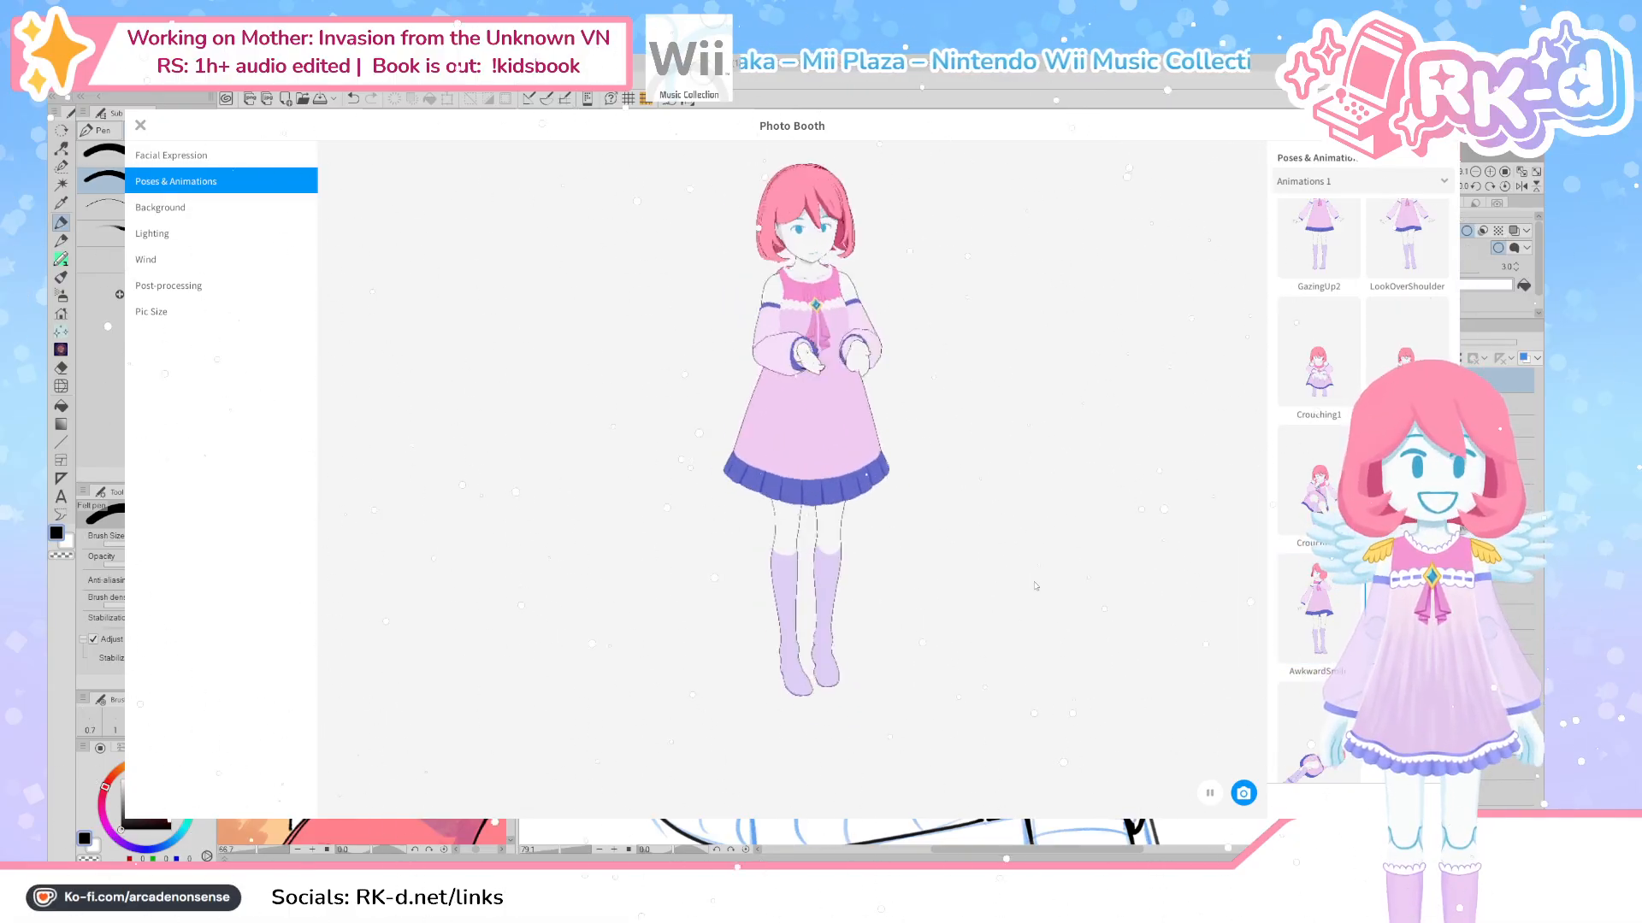
Preview the LieDown1 animation, then return the avatar to the Default pose
scroll(1317, 684, down, 1)
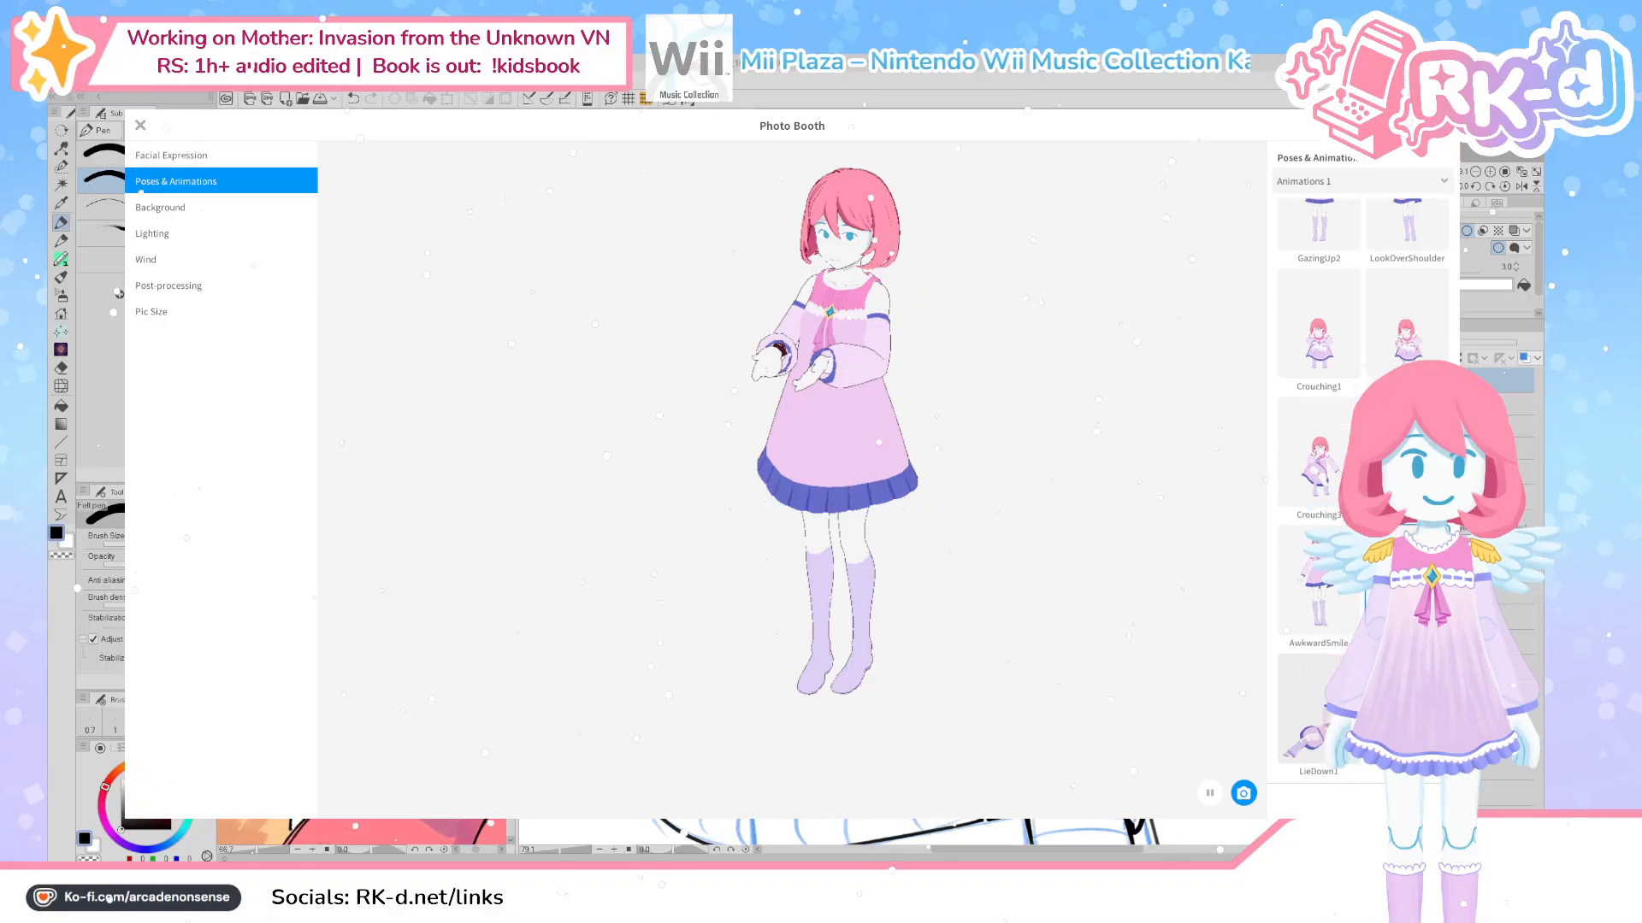
click(1279, 689)
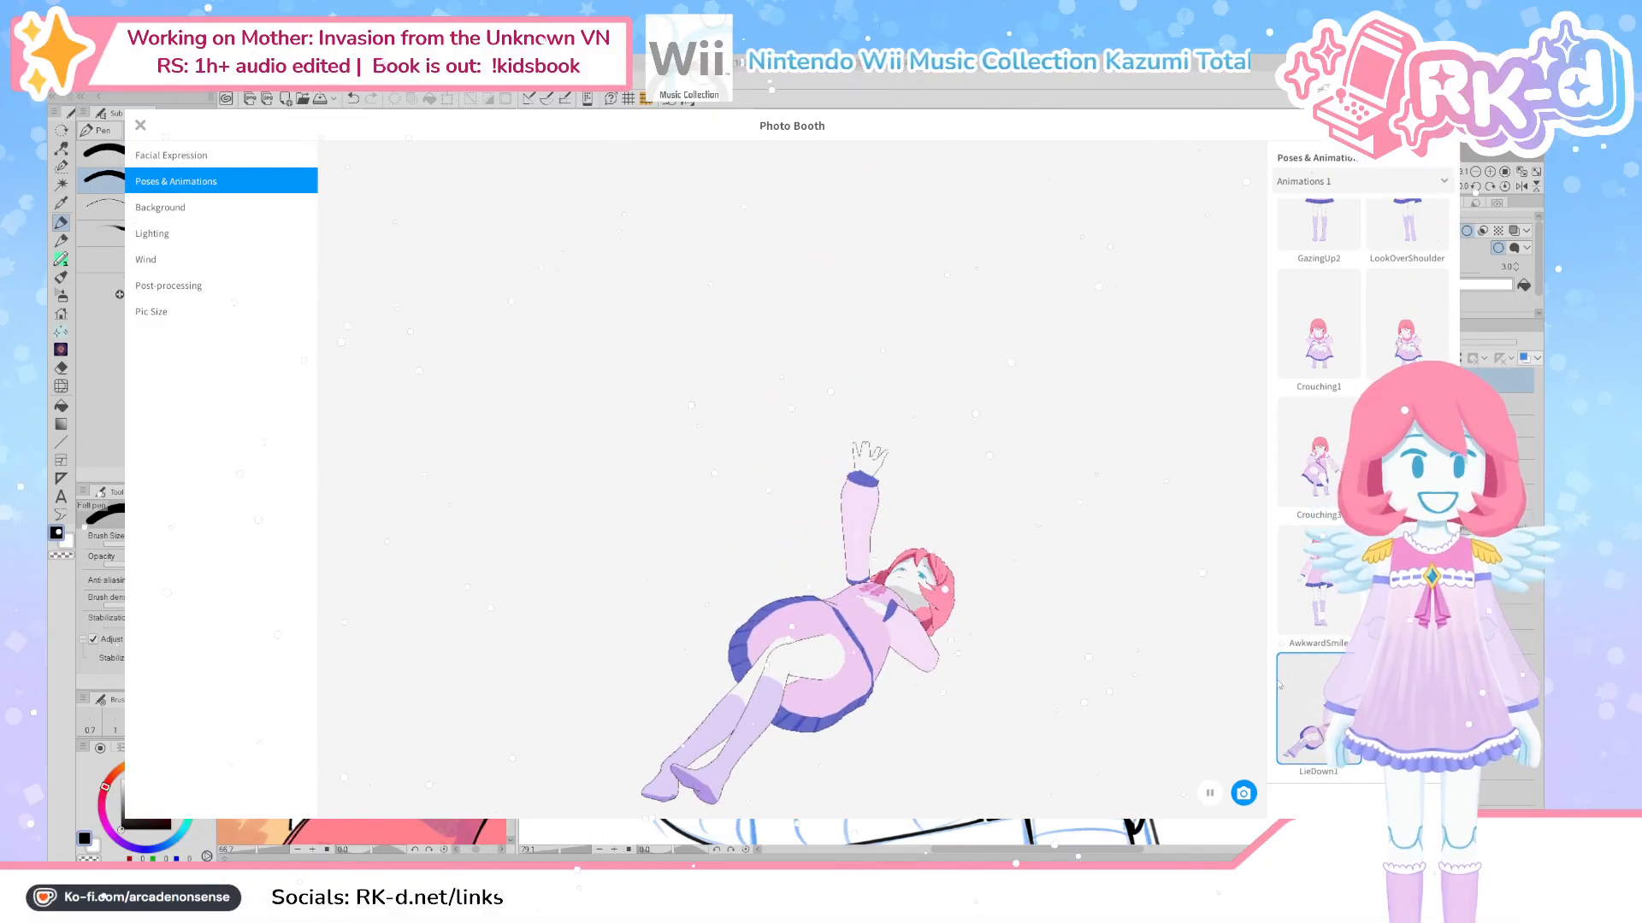
scroll(1360, 488, down, 5)
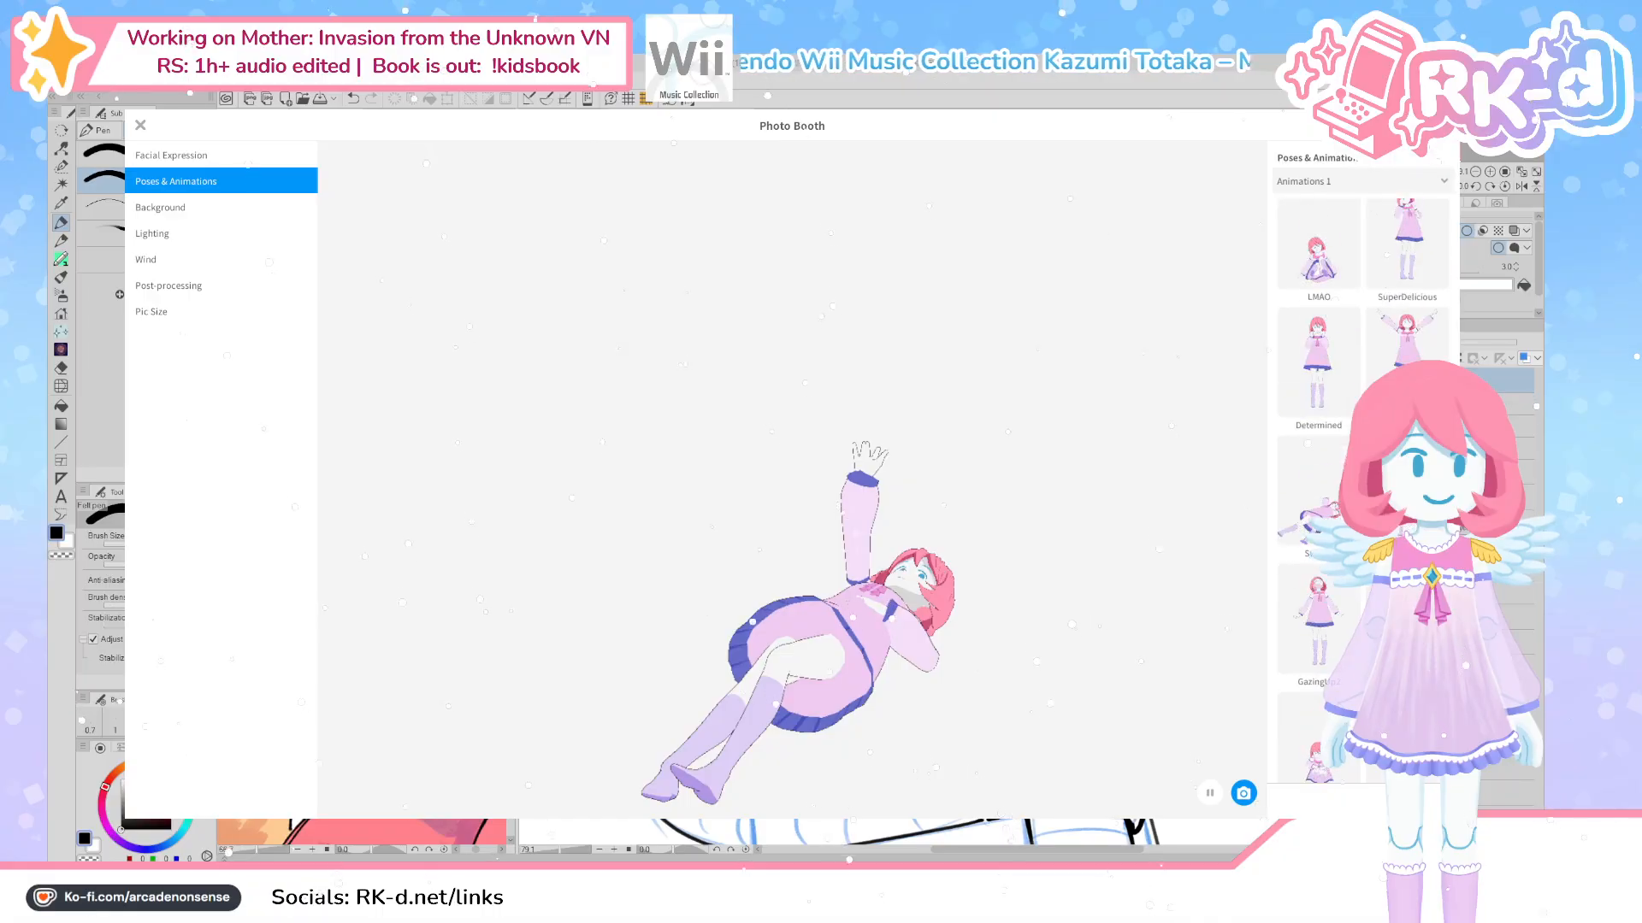
scroll(1318, 385, up, 10)
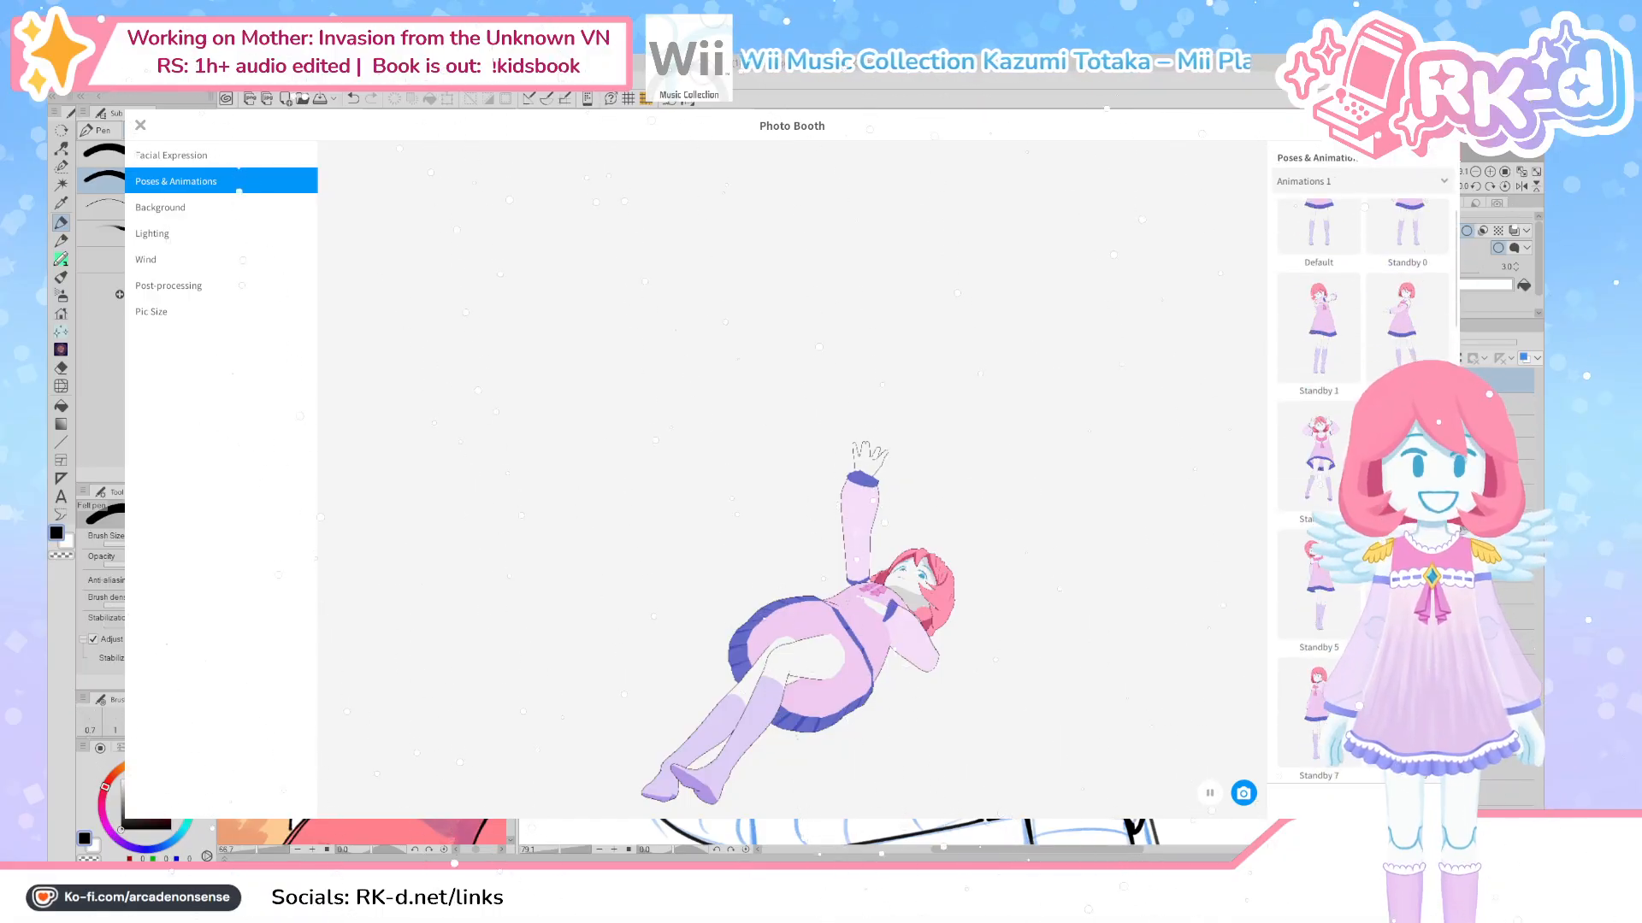
click(1300, 290)
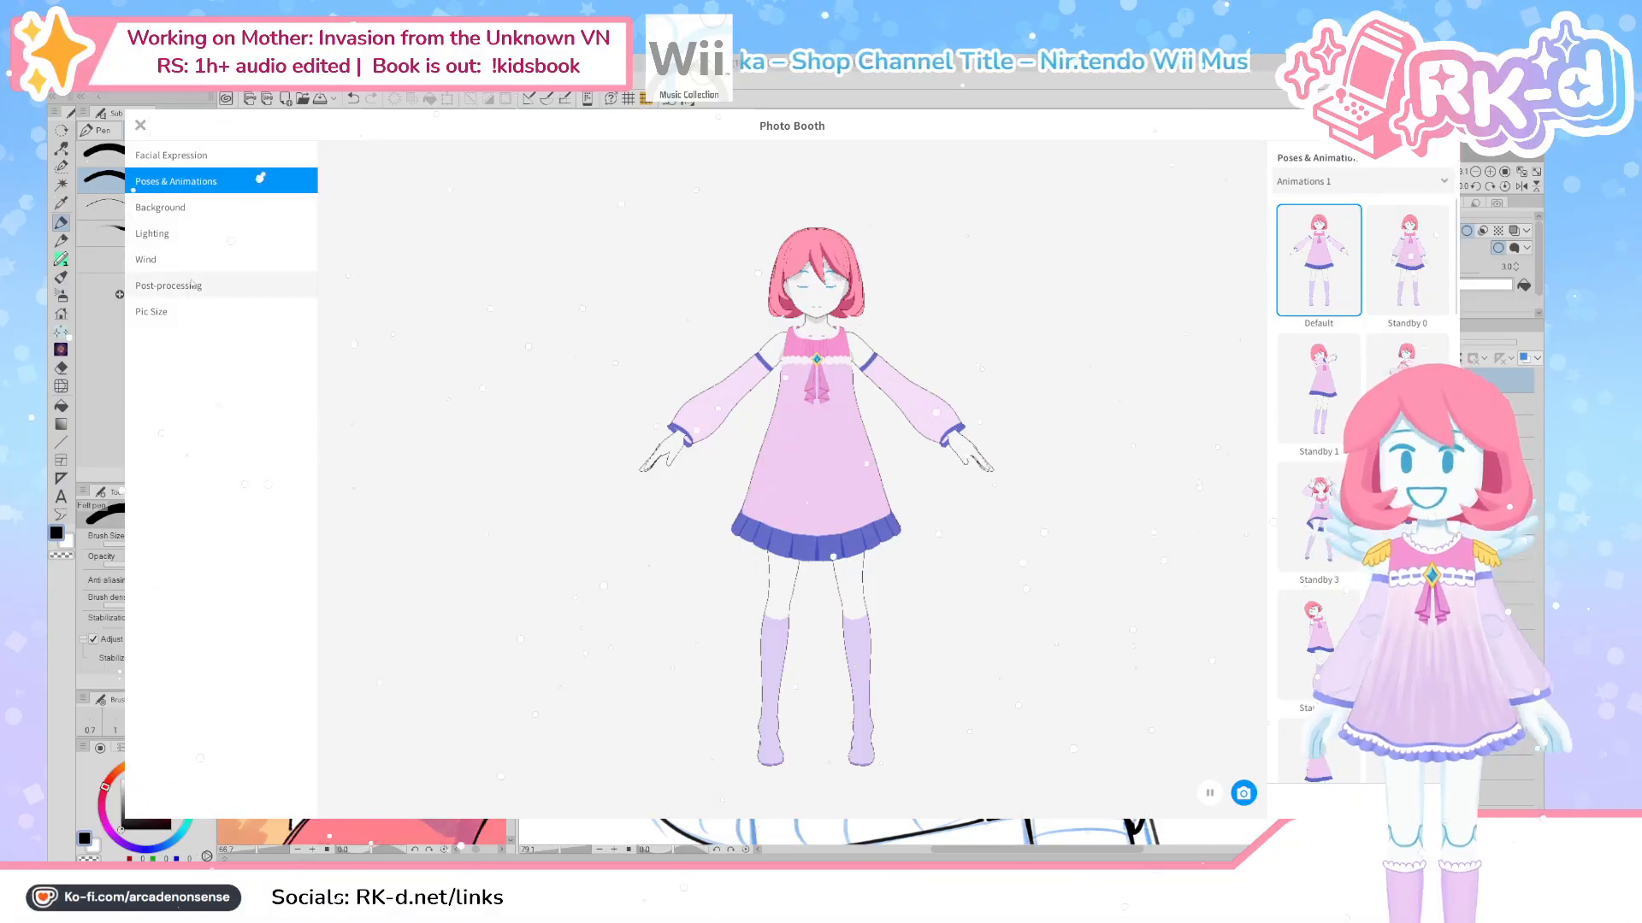
Switch to the Animations 2 set and preview its Standby 1, Standby 0, Standby 3 and Standby 5 animations
scroll(1360, 428, down, 5)
click(1410, 182)
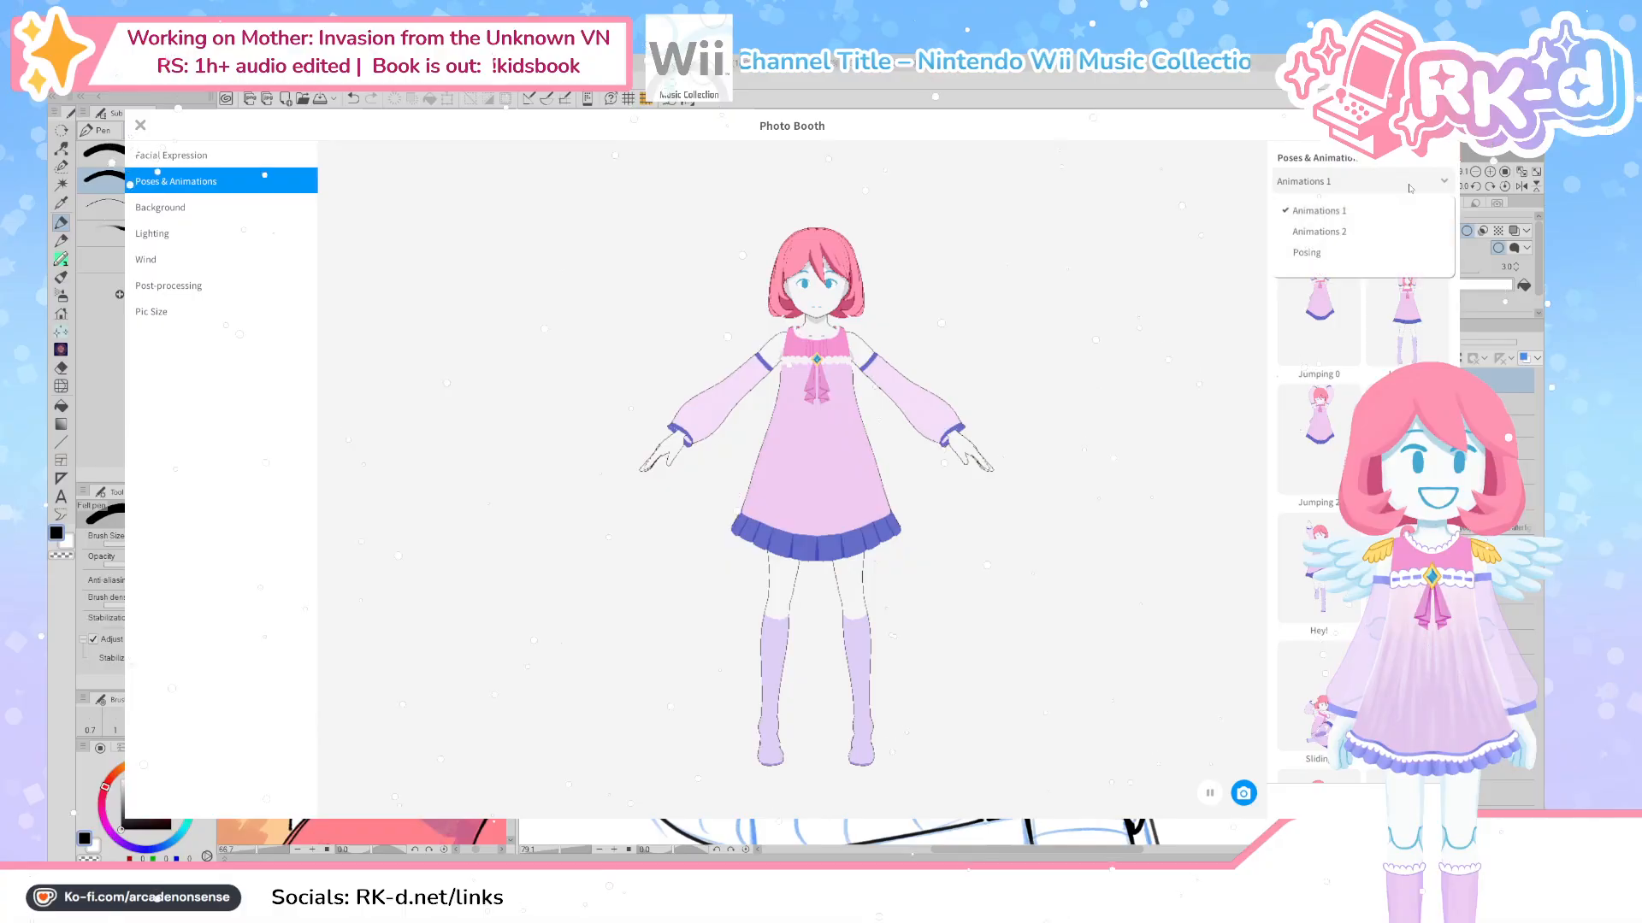
click(1395, 233)
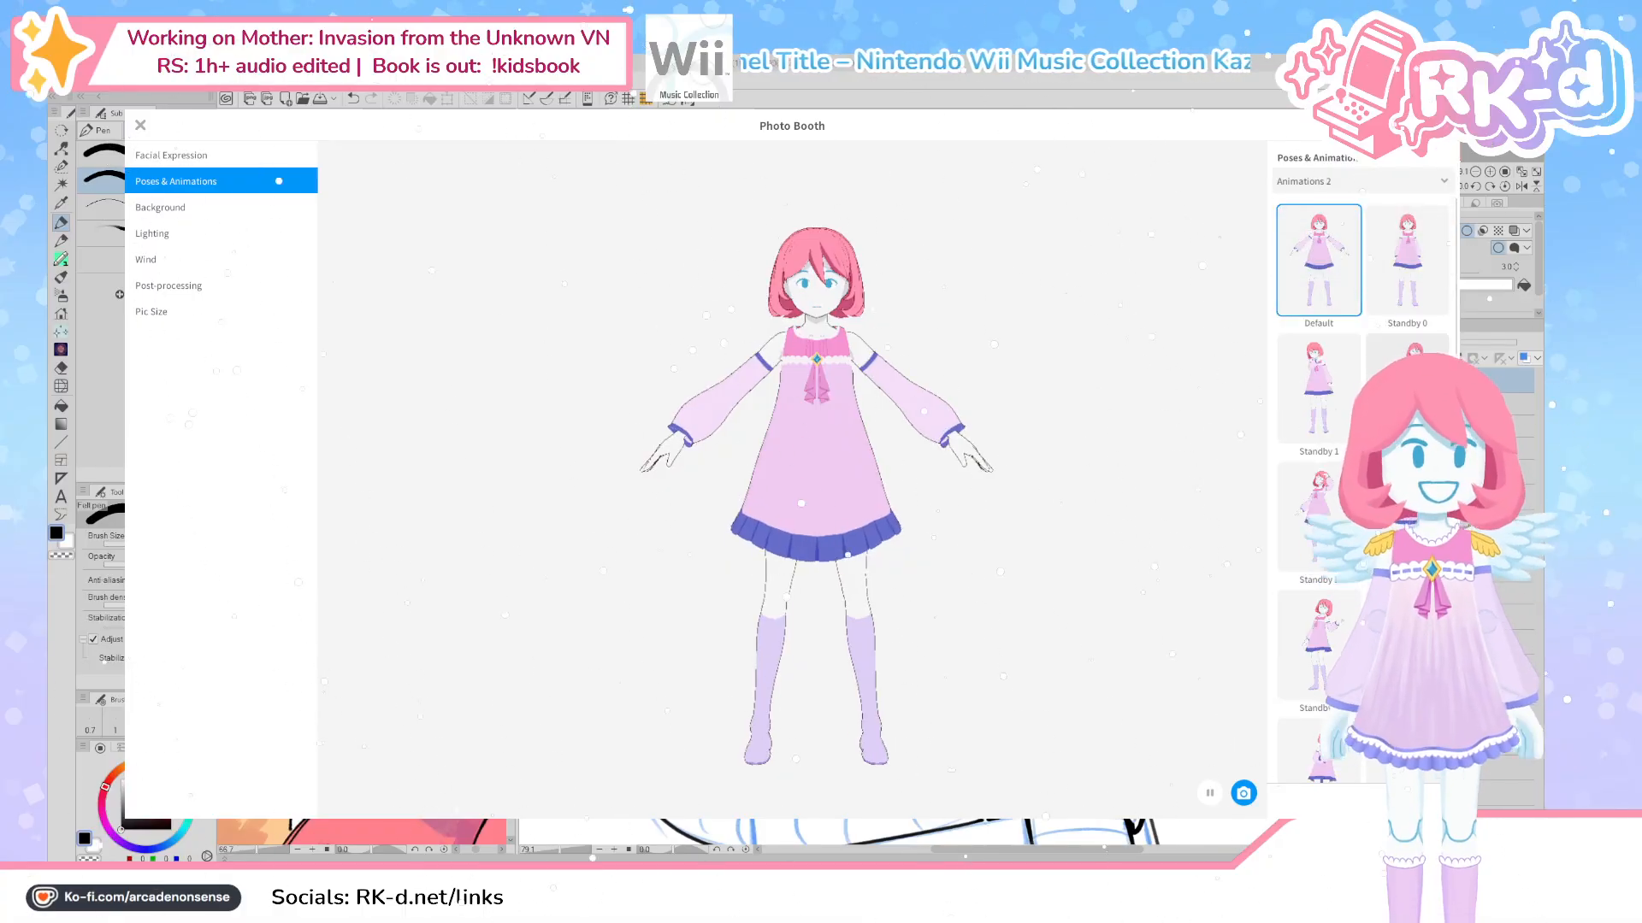
click(1350, 392)
click(1429, 278)
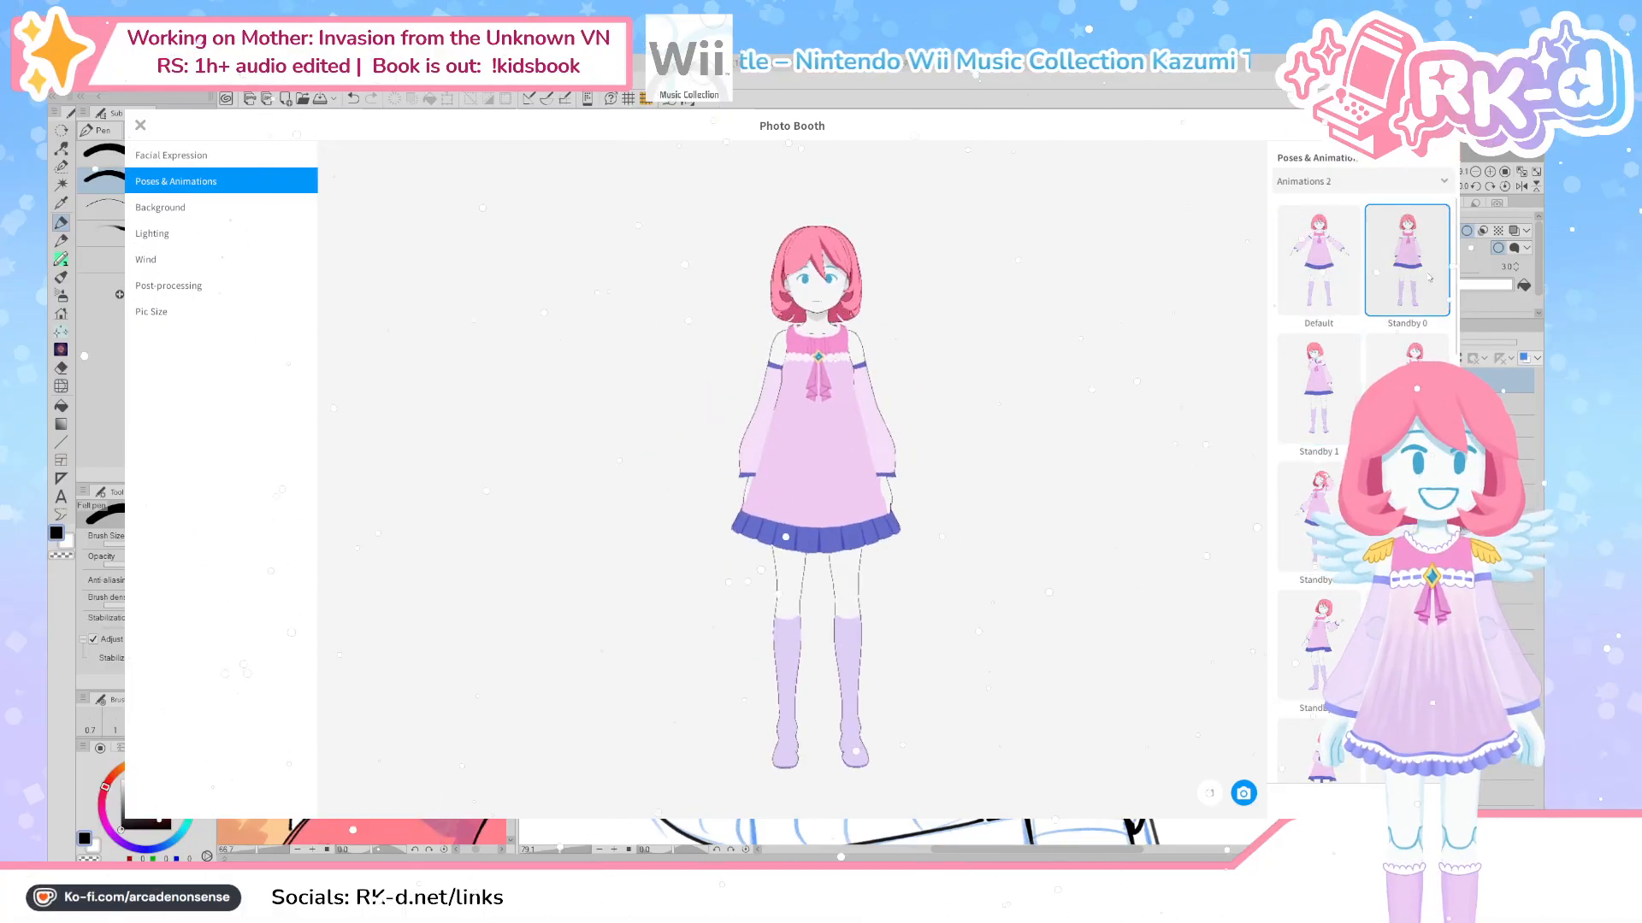
click(1318, 521)
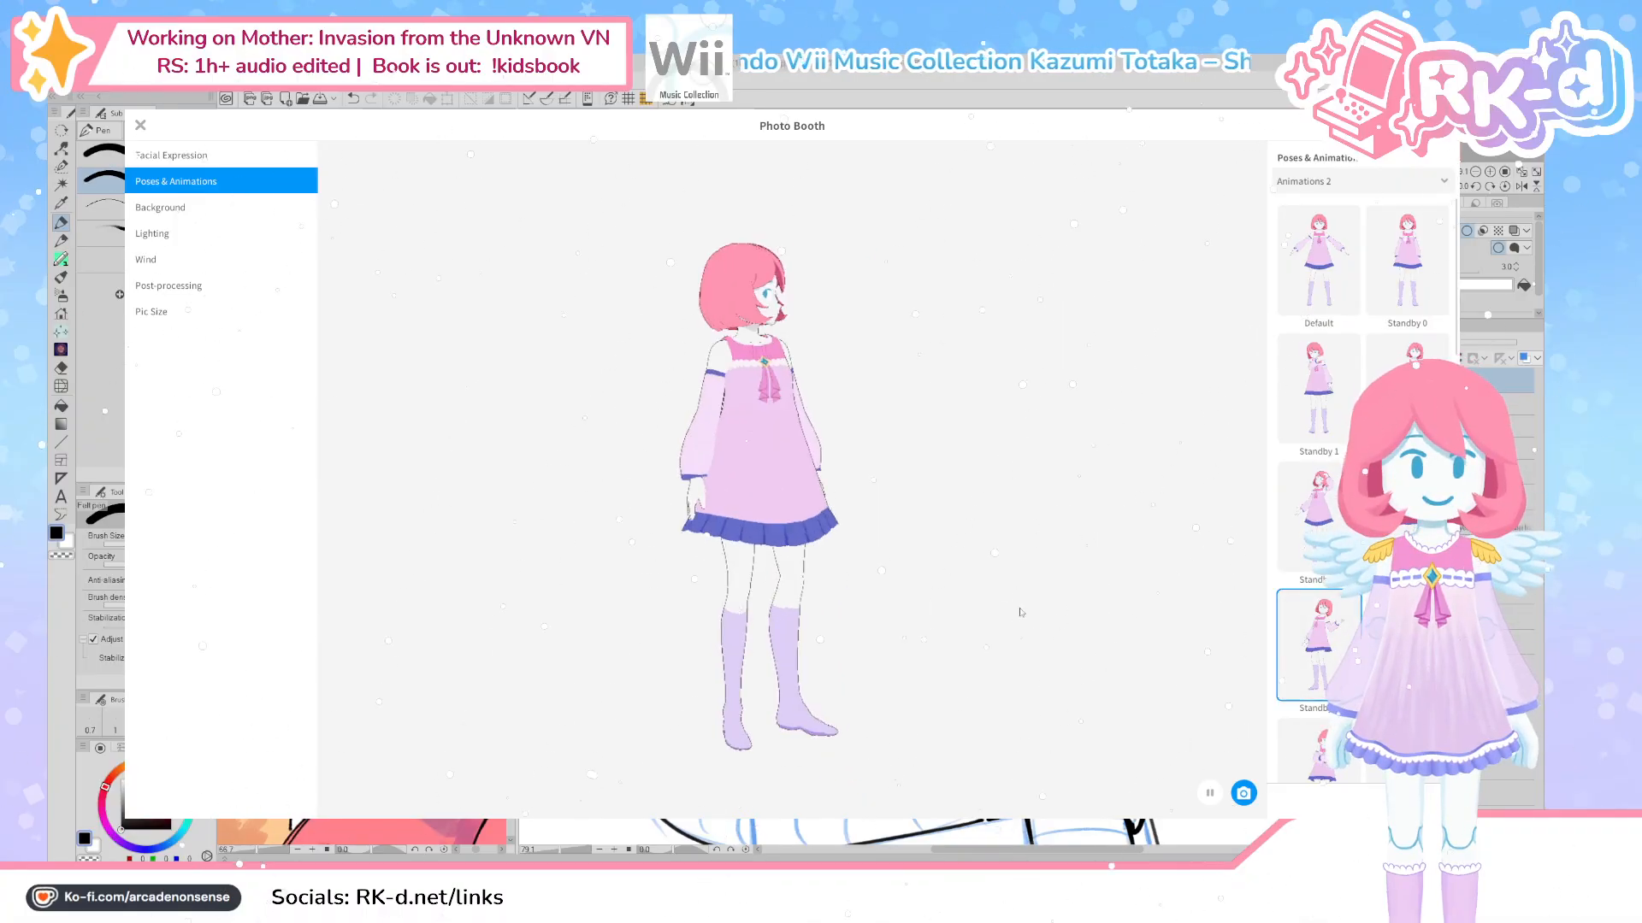
Preview the Standby 7 and Running animations of the Animations 2 set on the avatar
scroll(1321, 598, down, 2)
click(1321, 590)
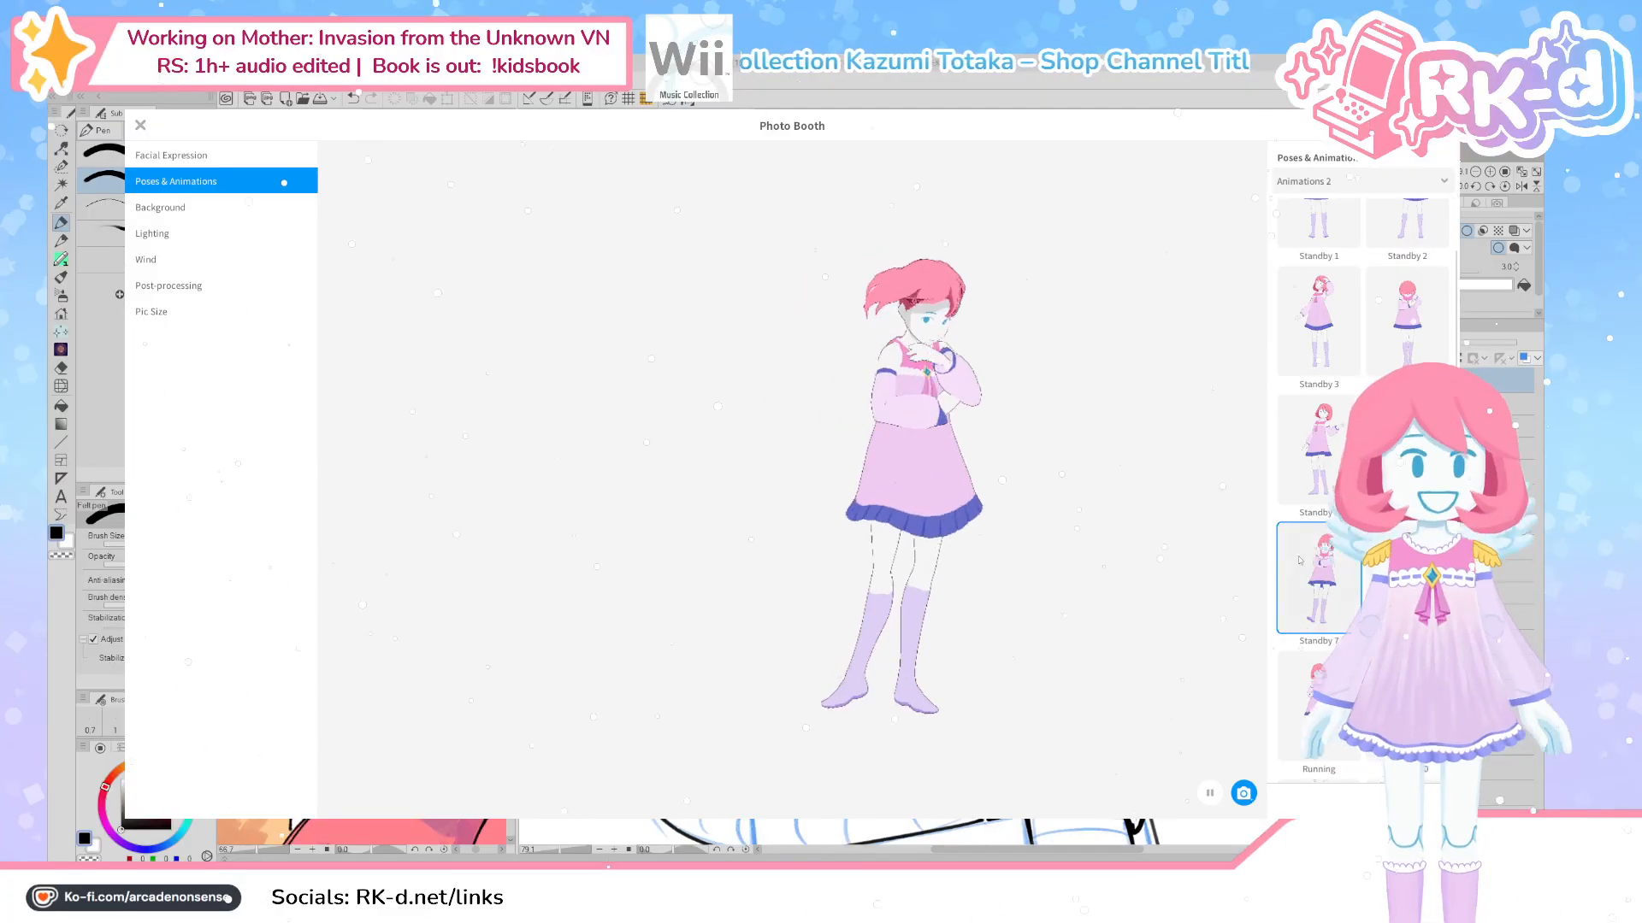
scroll(1321, 513, down, 2)
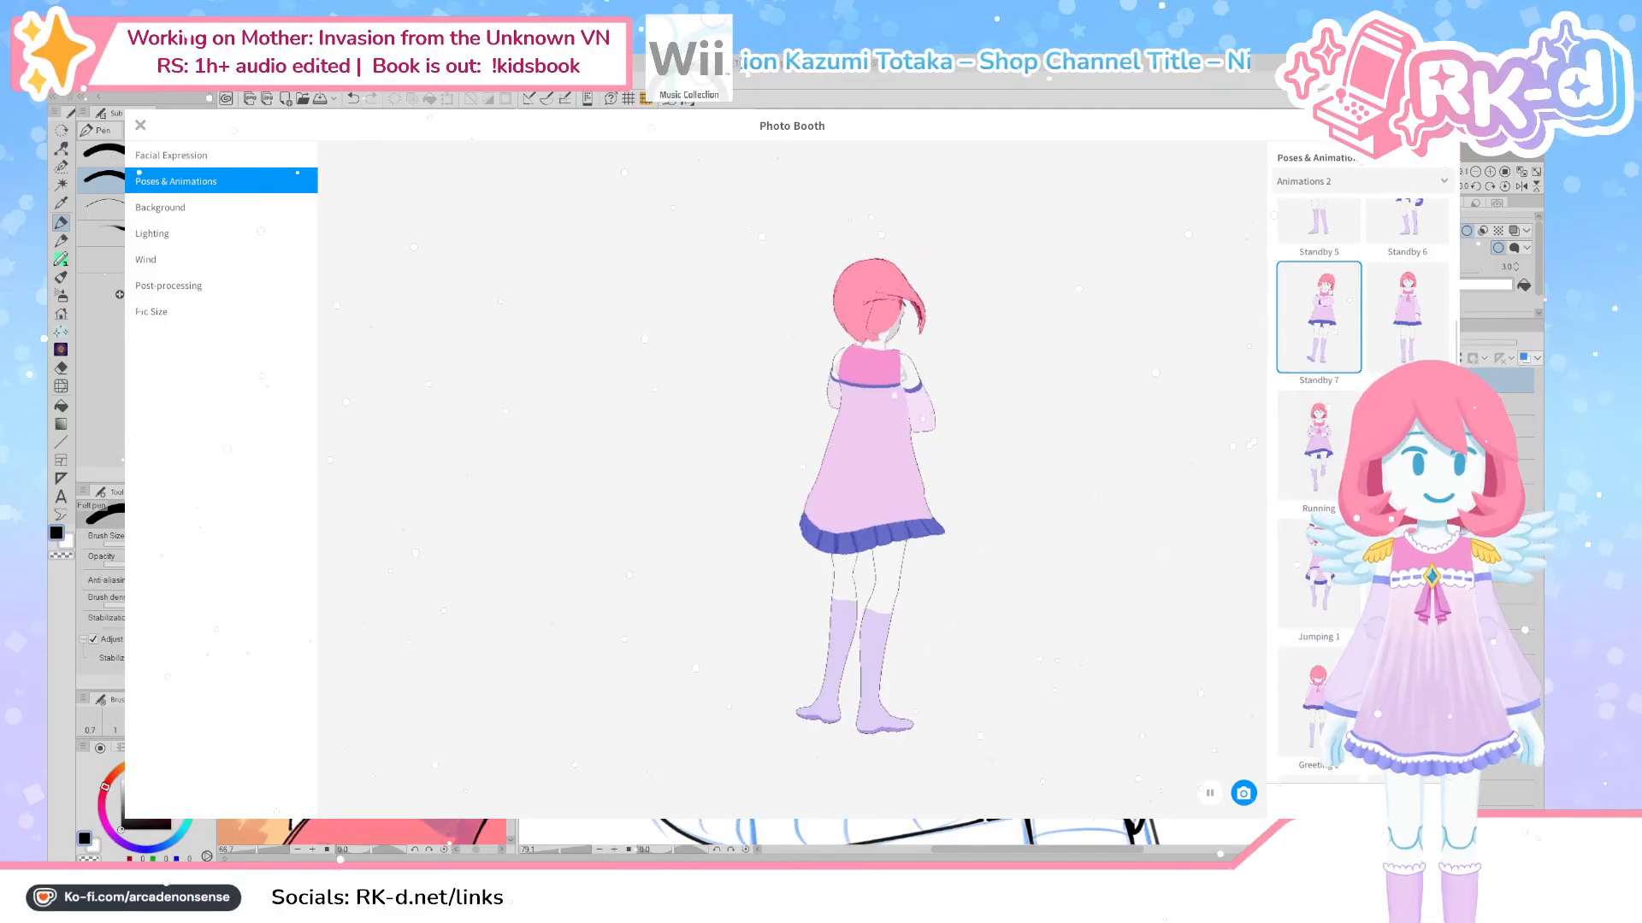
scroll(1319, 513, down, 1)
click(1318, 413)
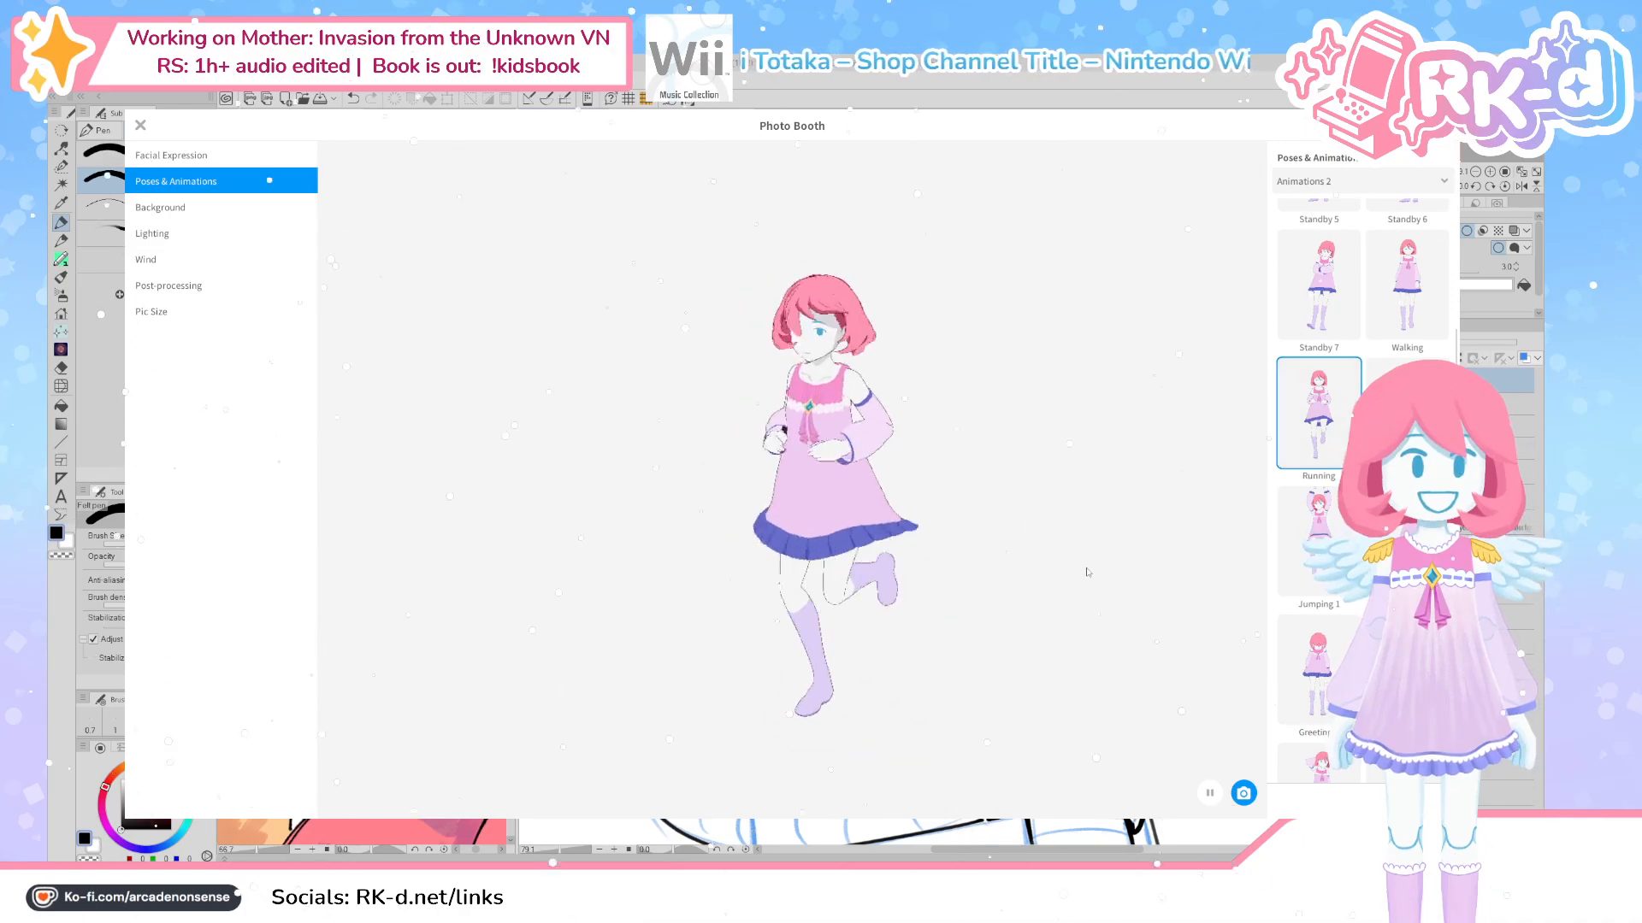
Look through the Animations 1 set once more and return to the Animations 2 set
click(1307, 182)
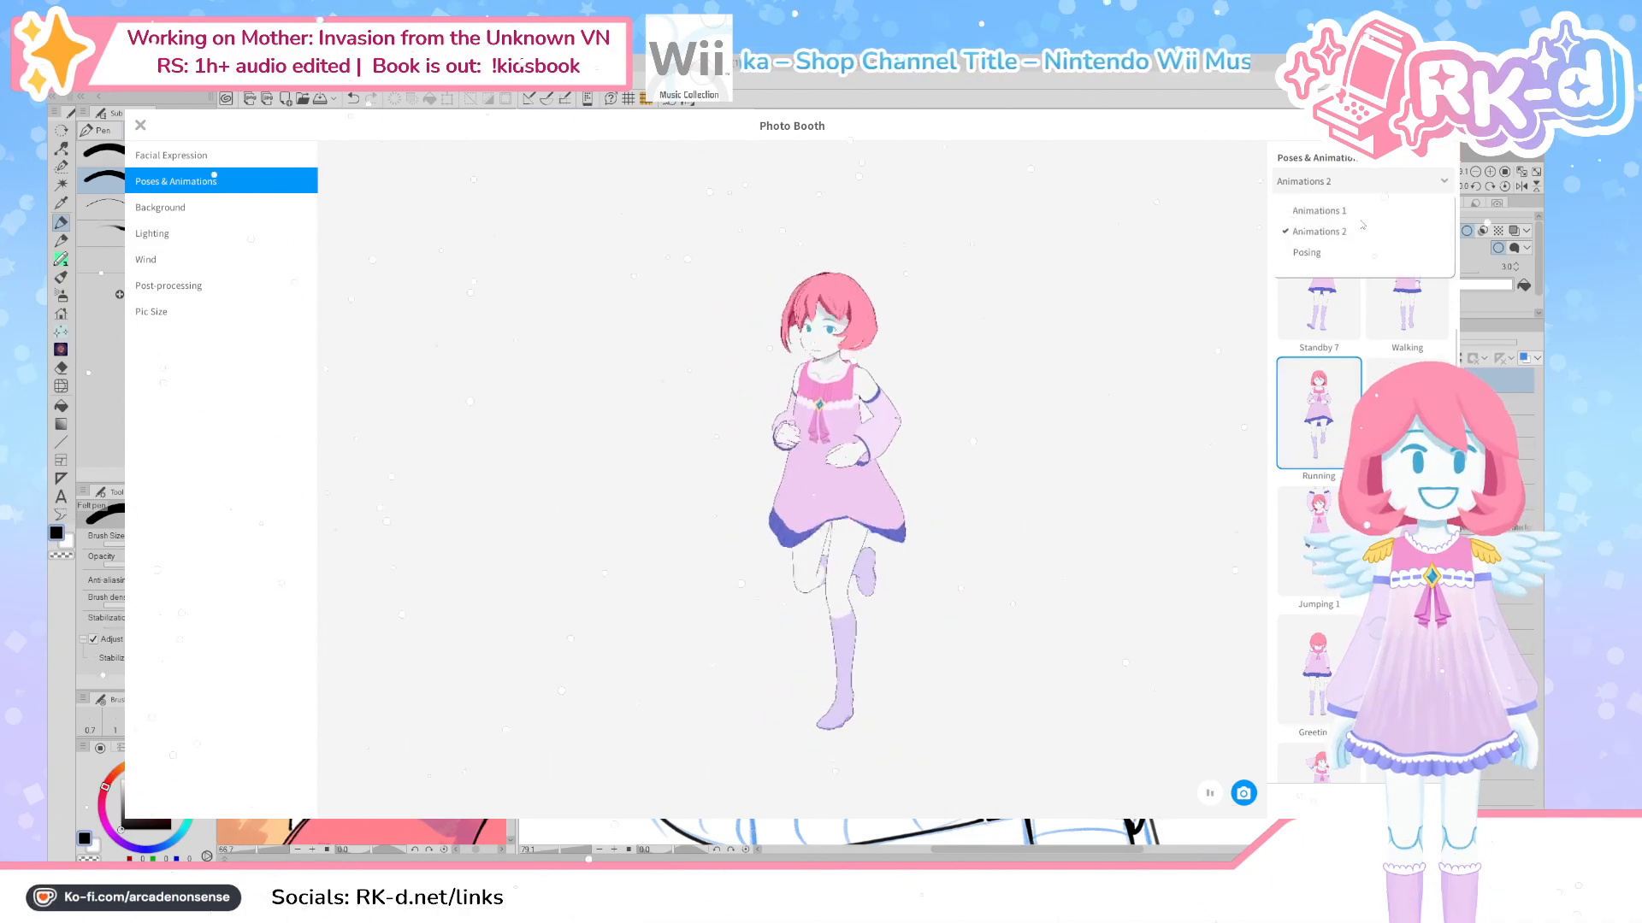
click(1360, 210)
scroll(1363, 479, down, 2)
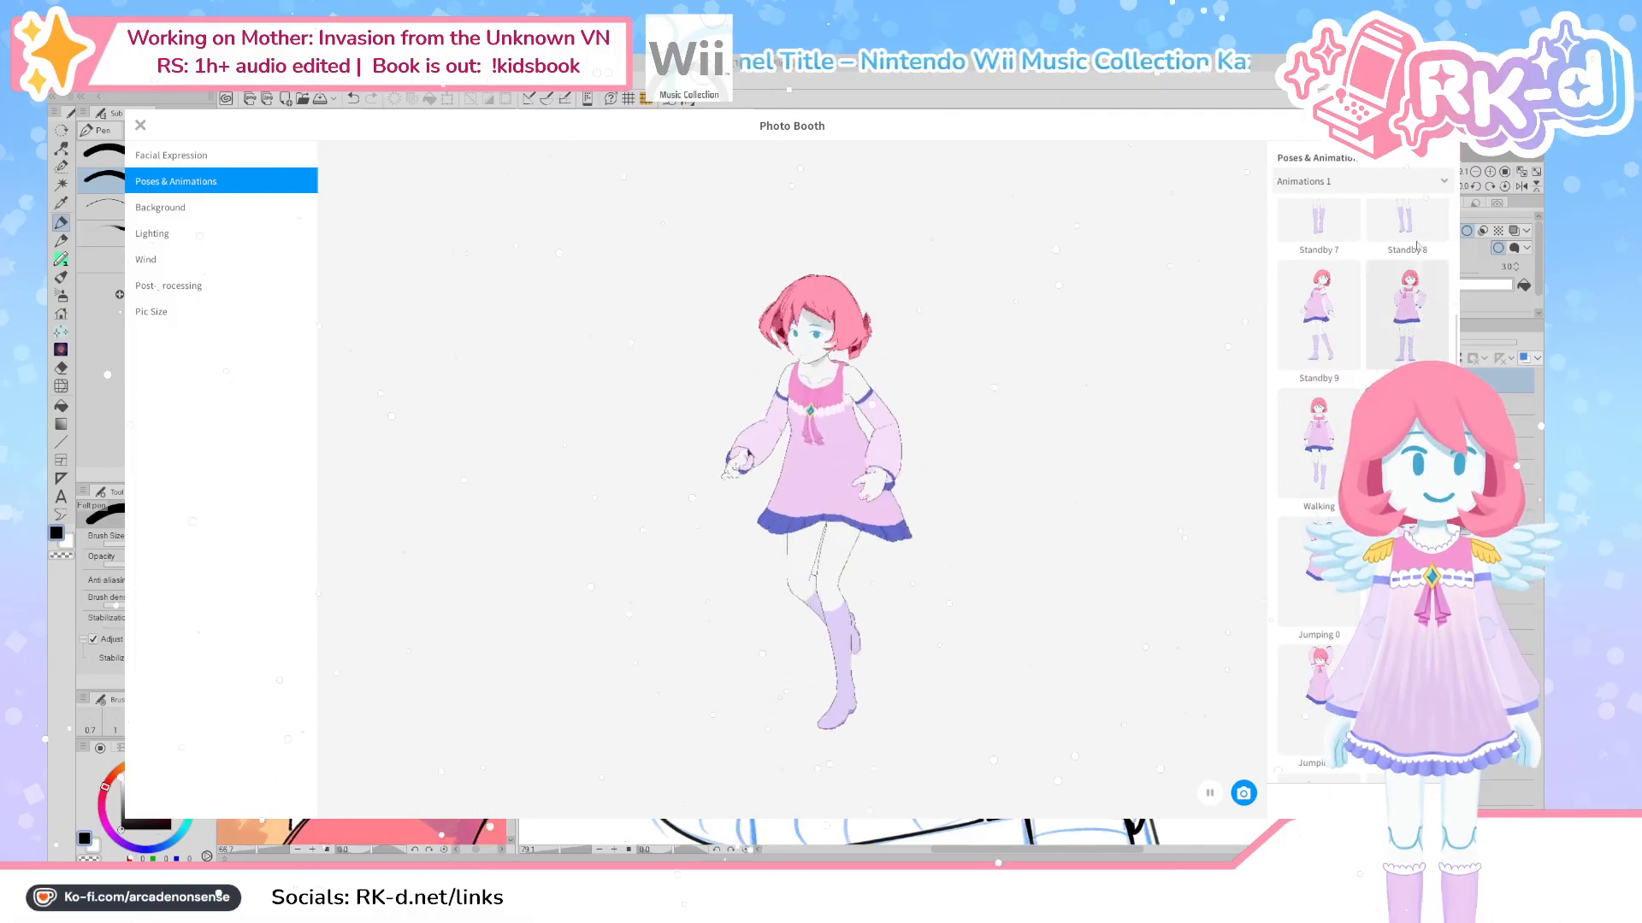
click(1377, 182)
click(1338, 232)
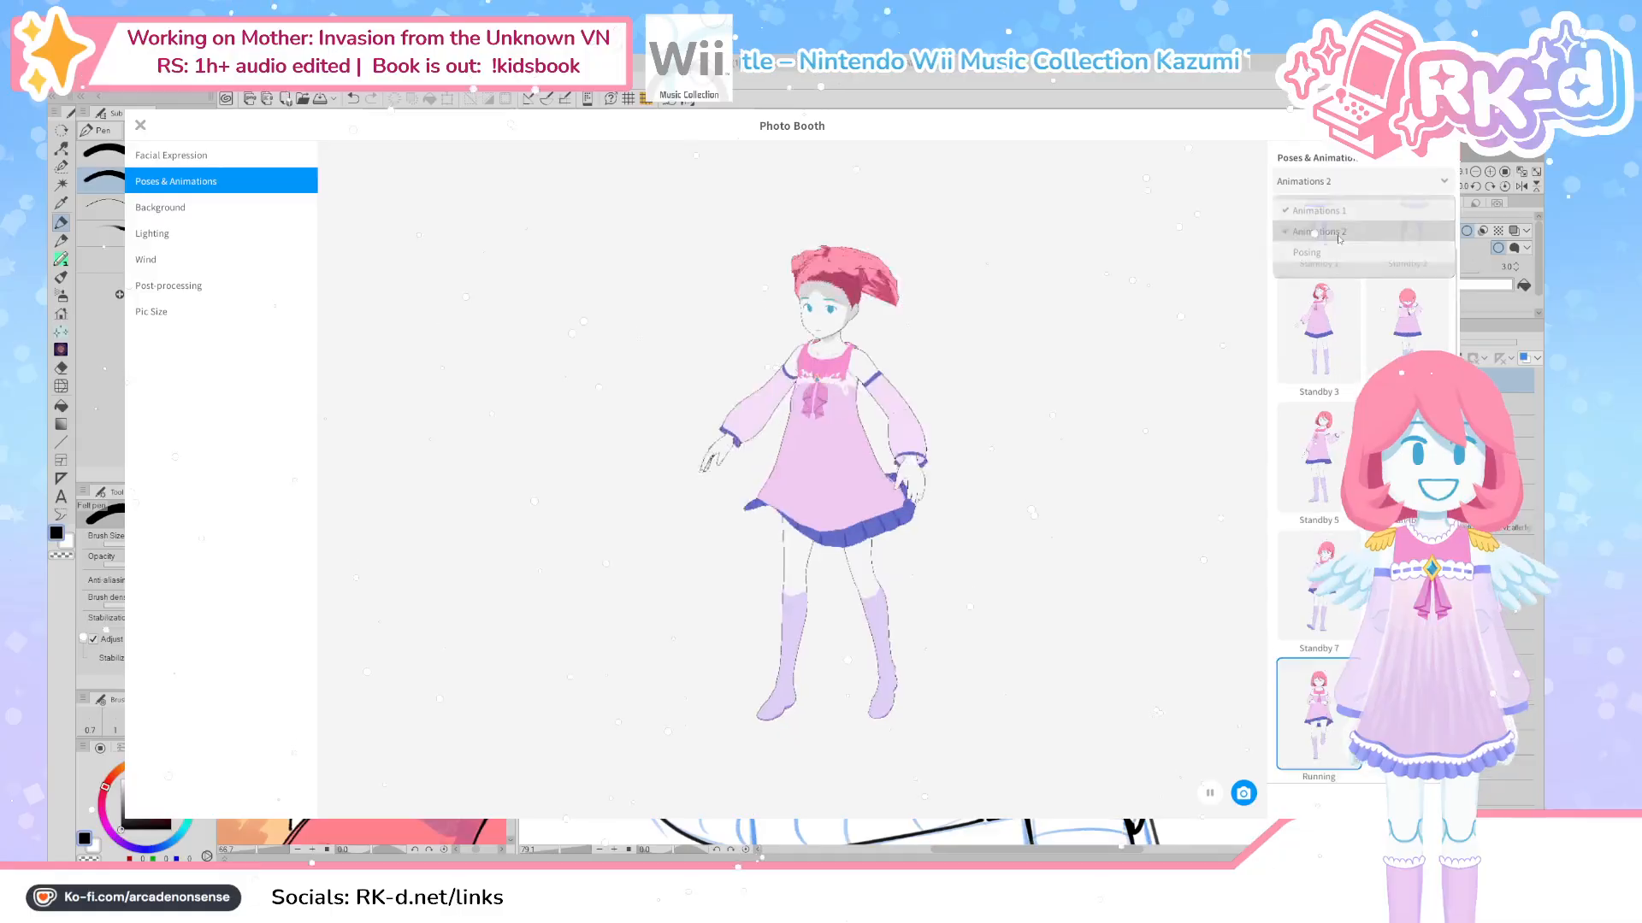
Preview the Running, Jumping 1 and Greeting animations on the avatar
click(1330, 466)
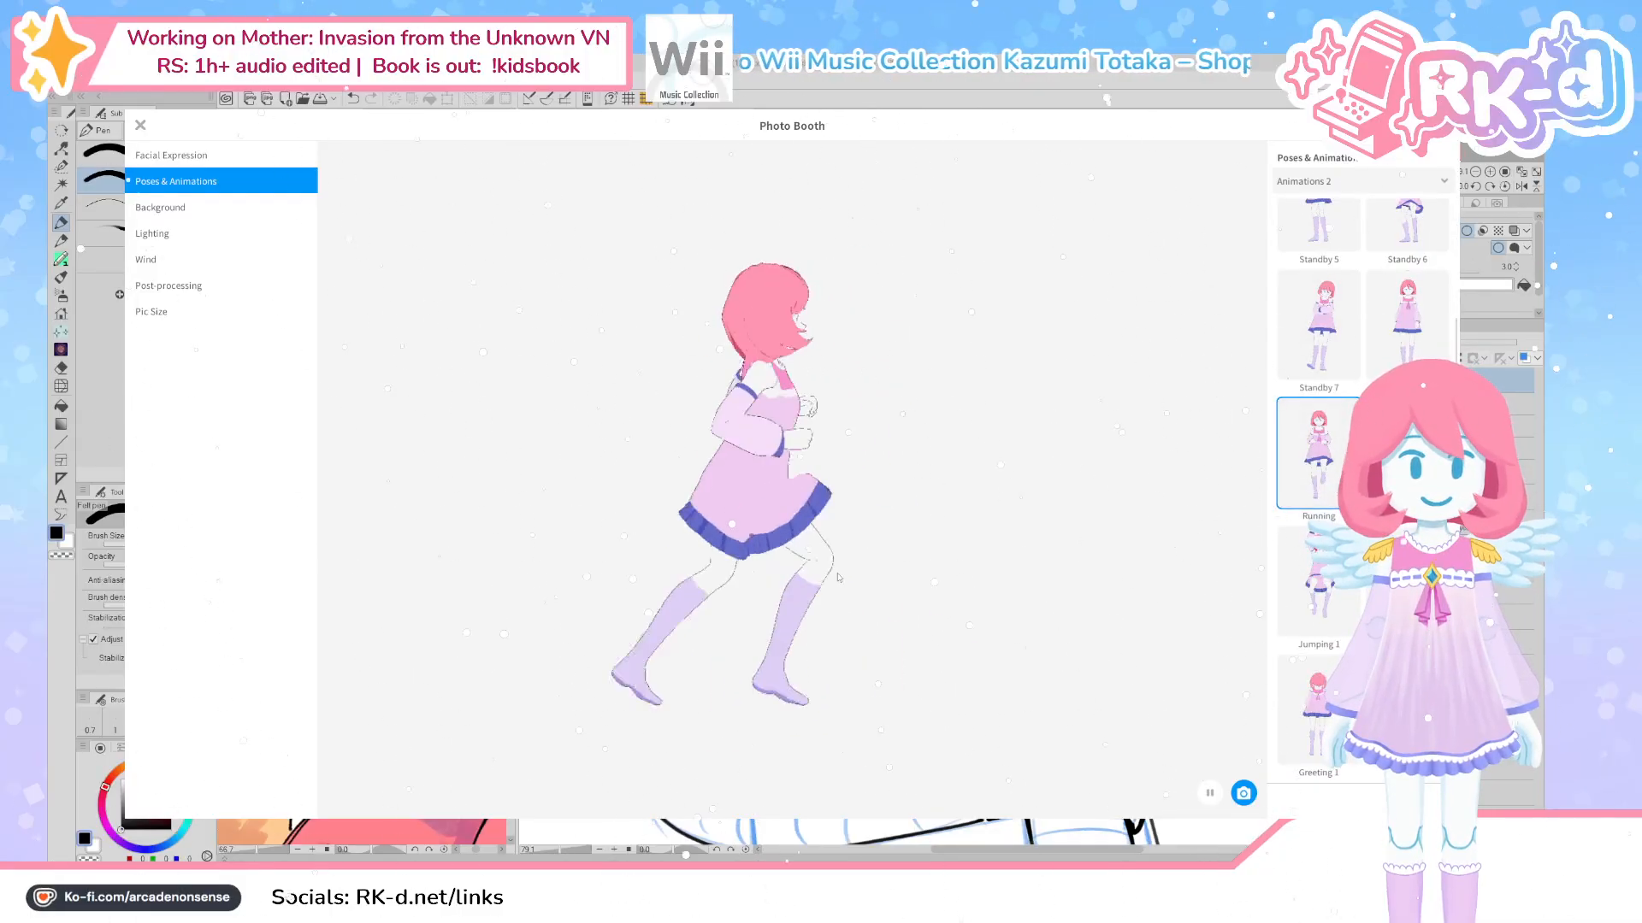
click(1297, 570)
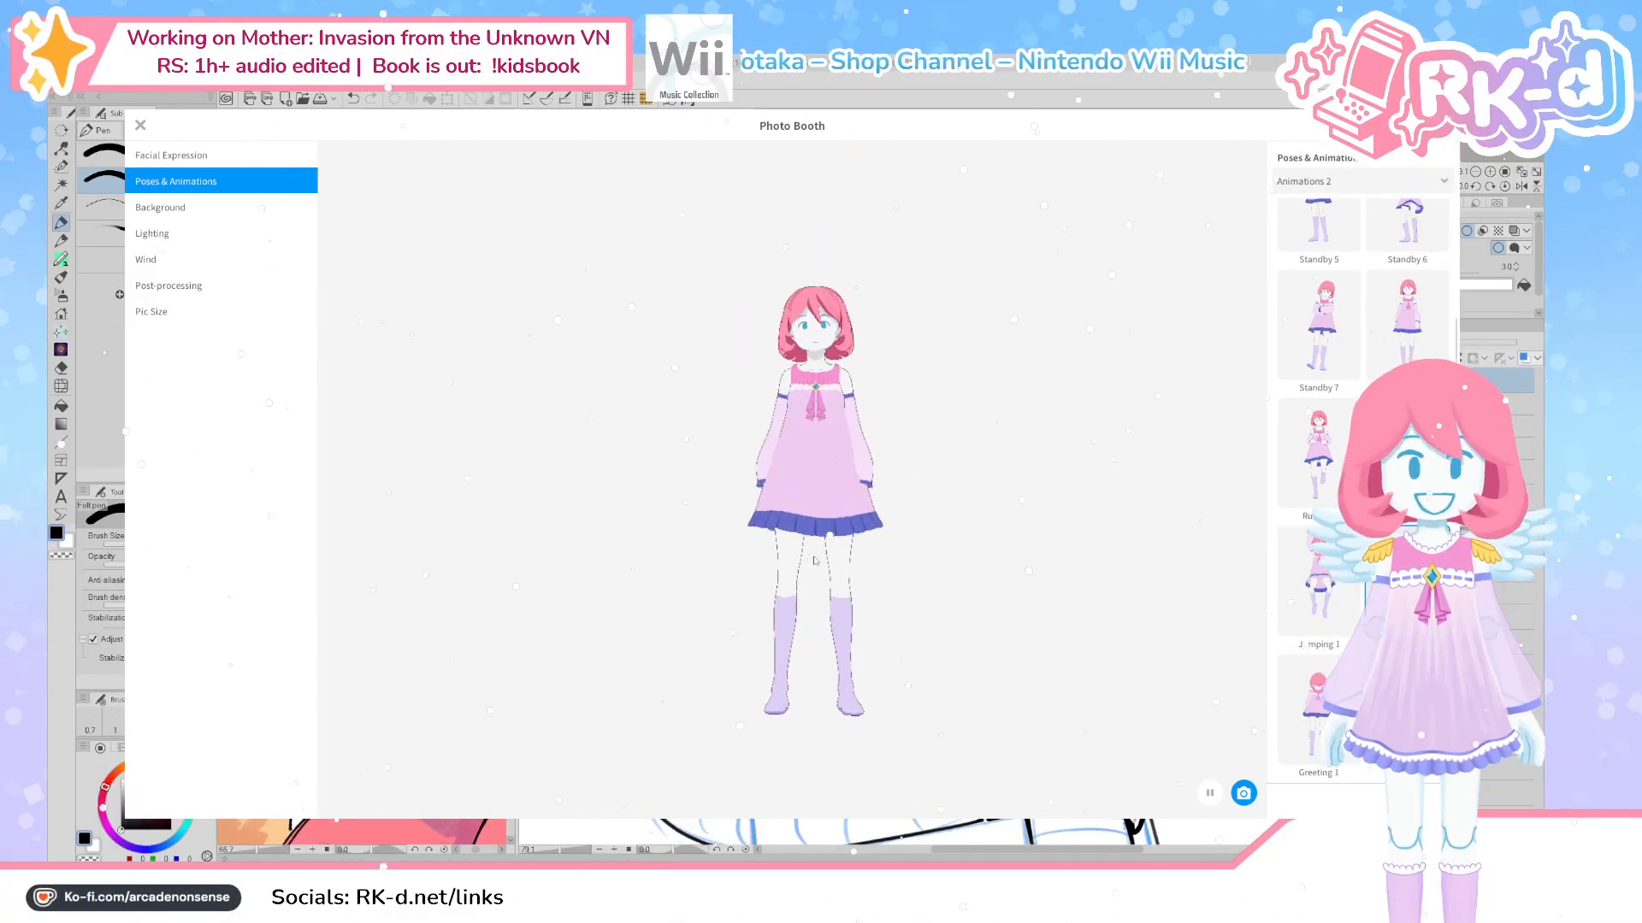
scroll(1363, 488, down, 1)
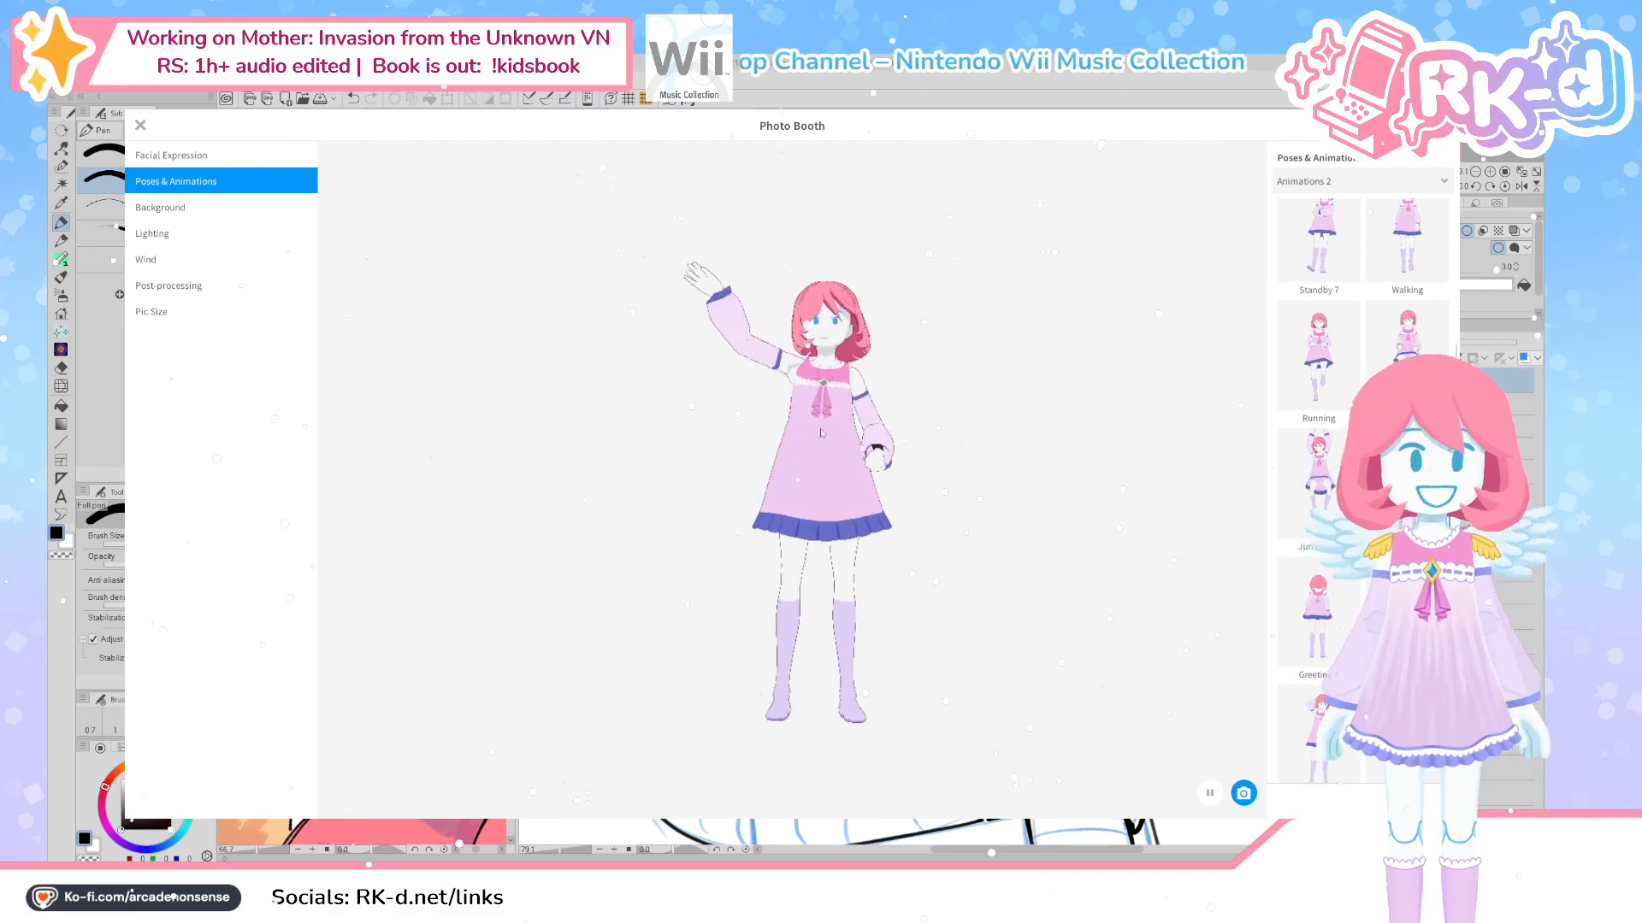
scroll(948, 462, up, 2)
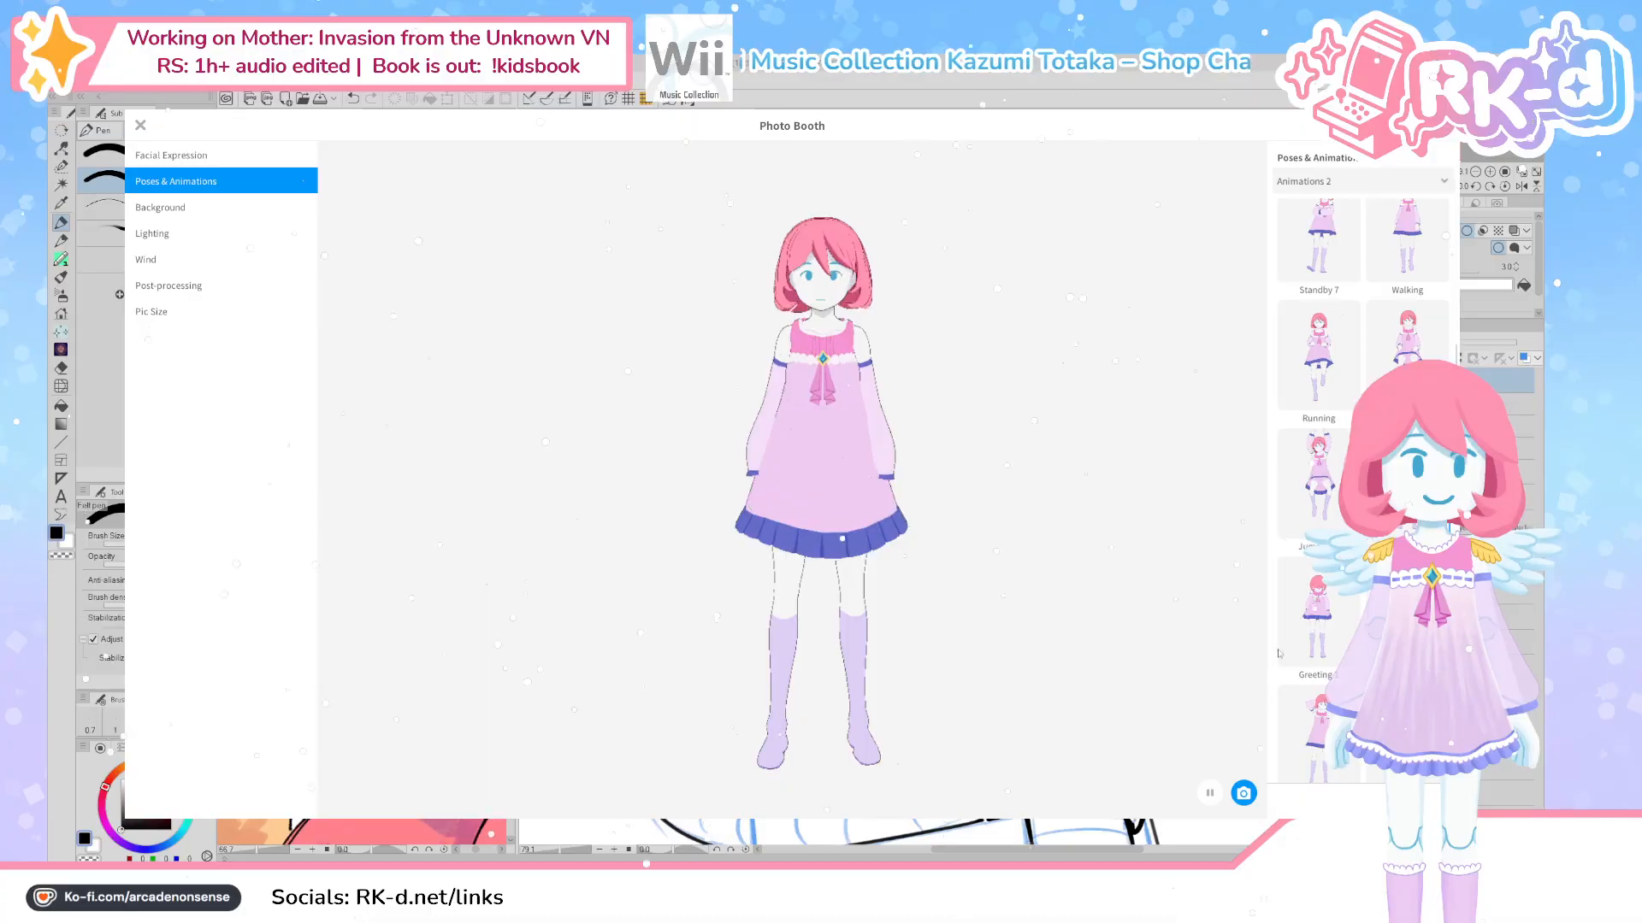
Preview the Embarrassed, Kicking 0 and Kicking 2 animations on the avatar
scroll(1270, 653, down, 2)
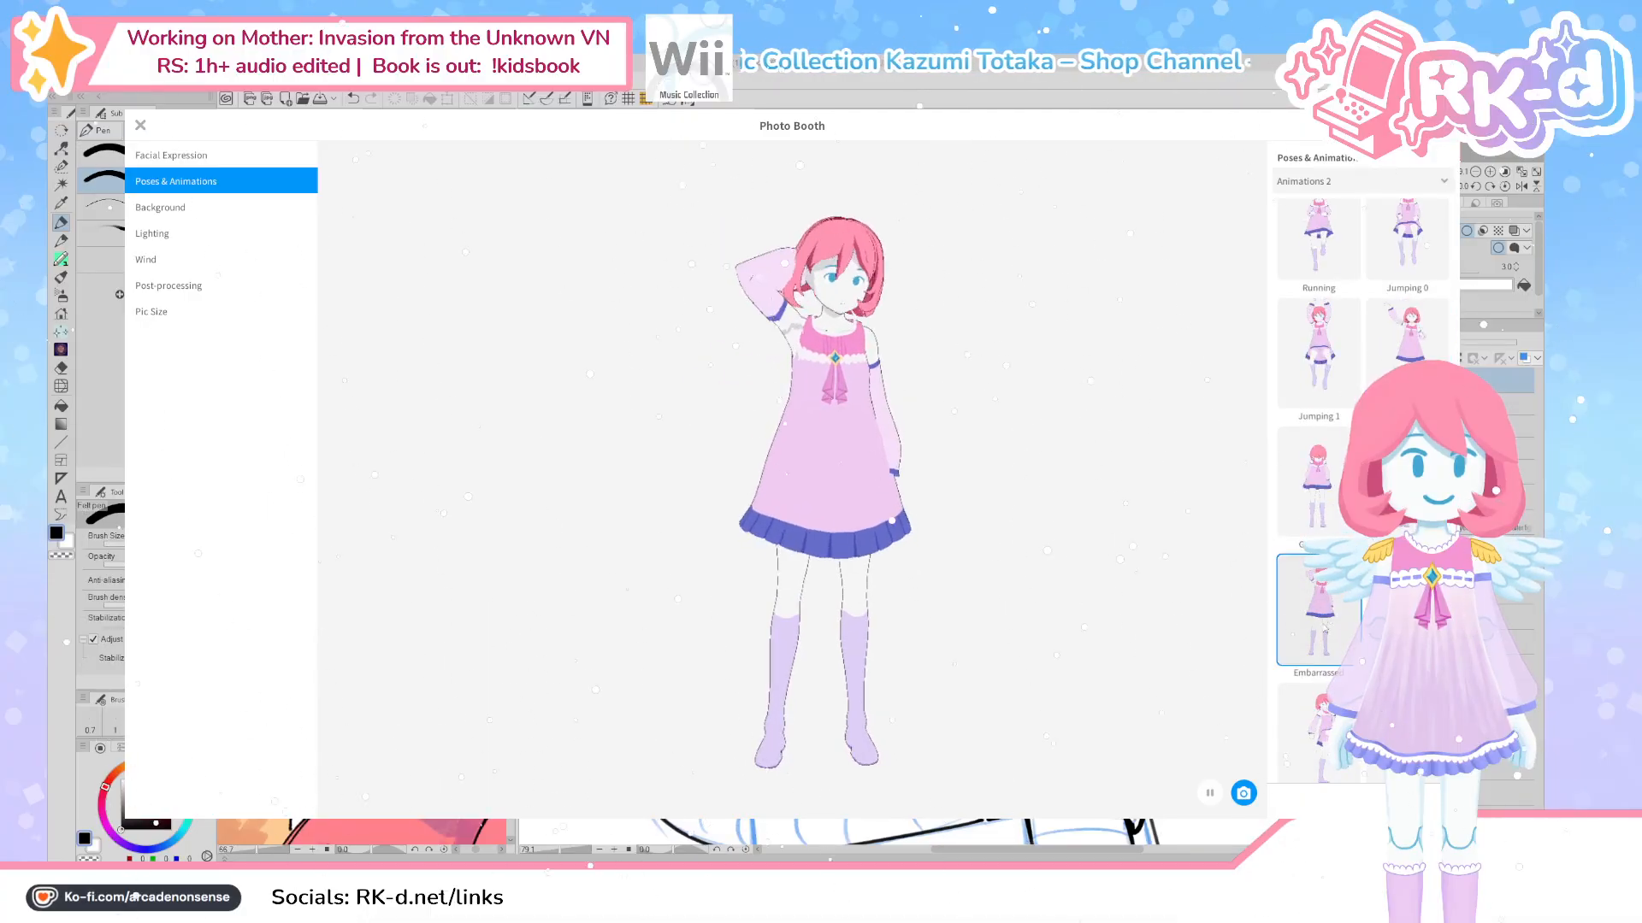
scroll(1360, 478, down, 2)
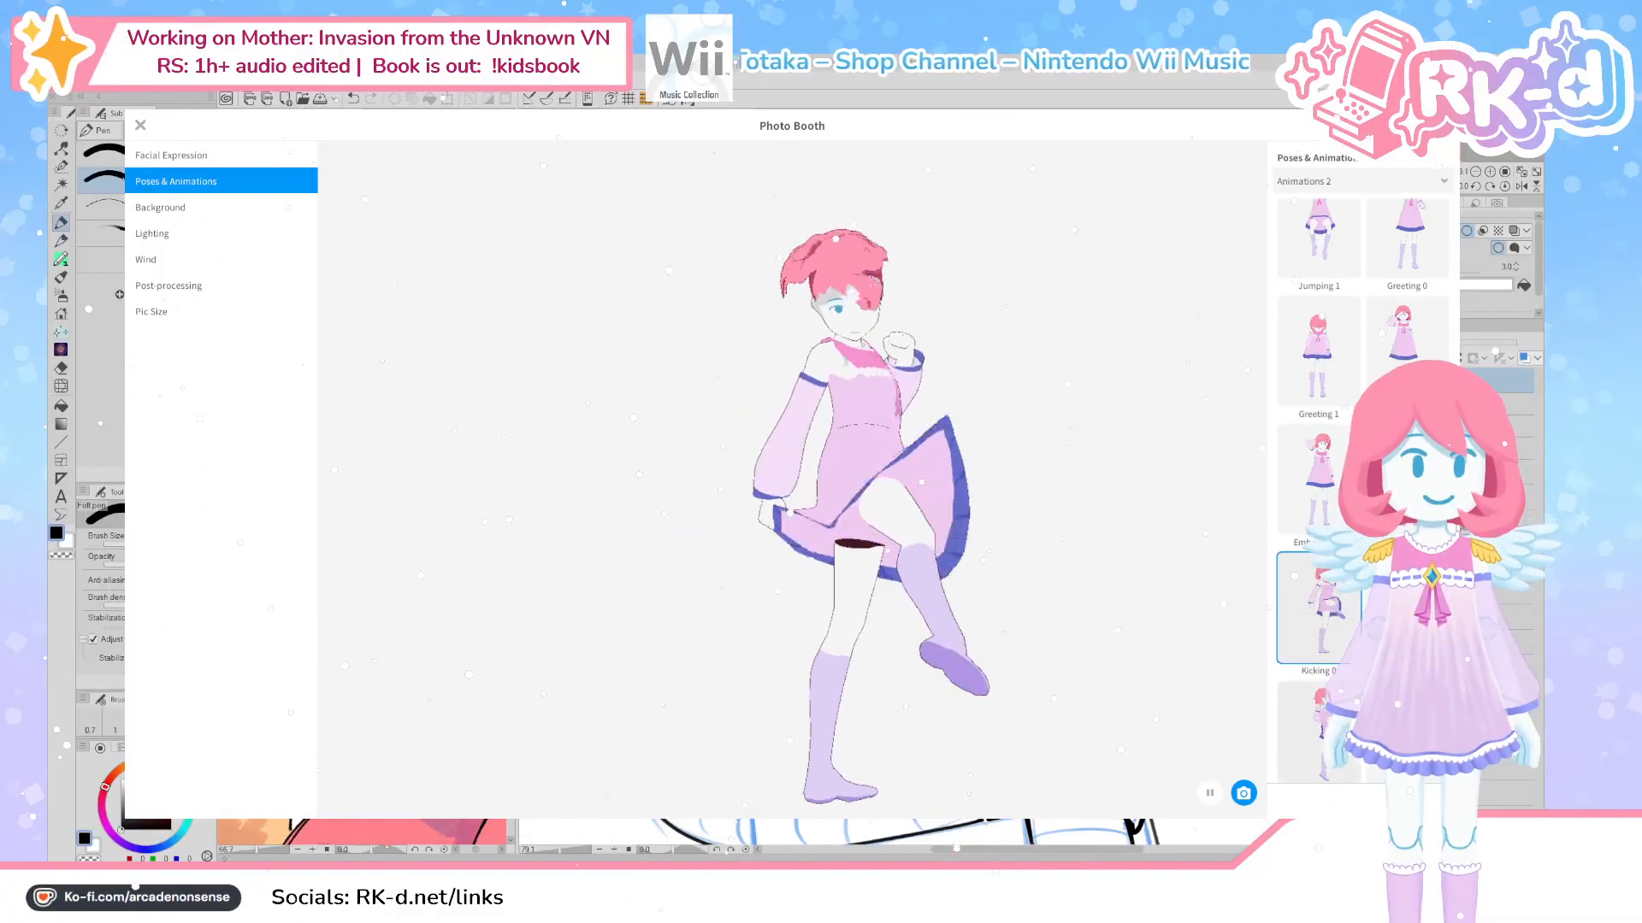
scroll(1338, 637, down, 2)
click(1340, 647)
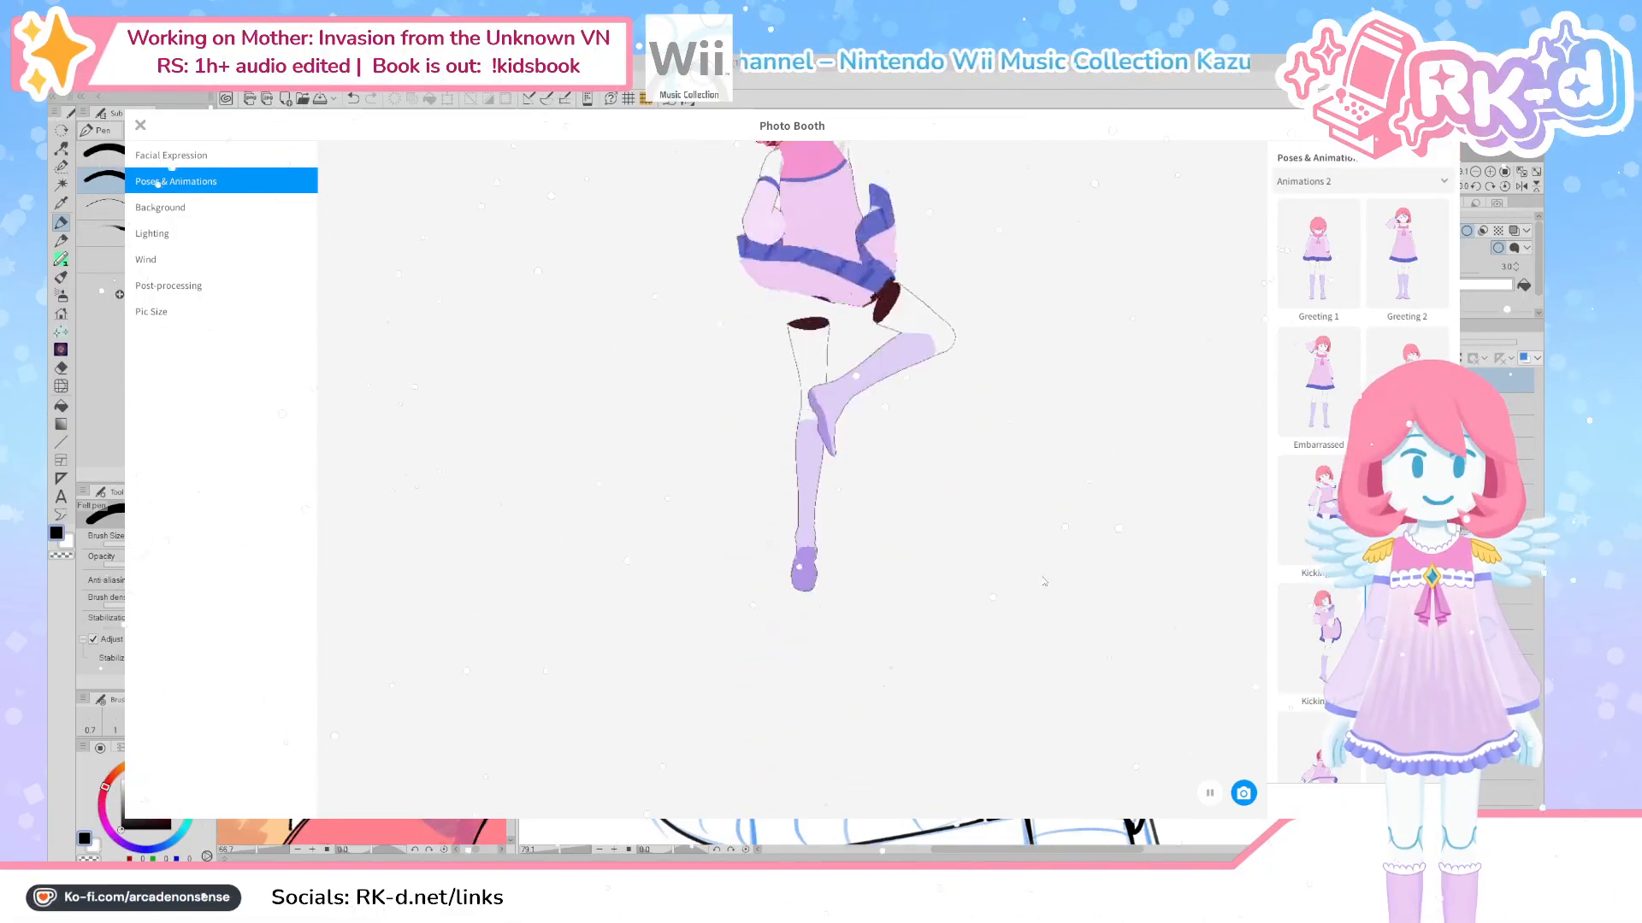
Preview the Deadly Blow and FrontTuckFlip animations on the avatar
scroll(1314, 656, down, 2)
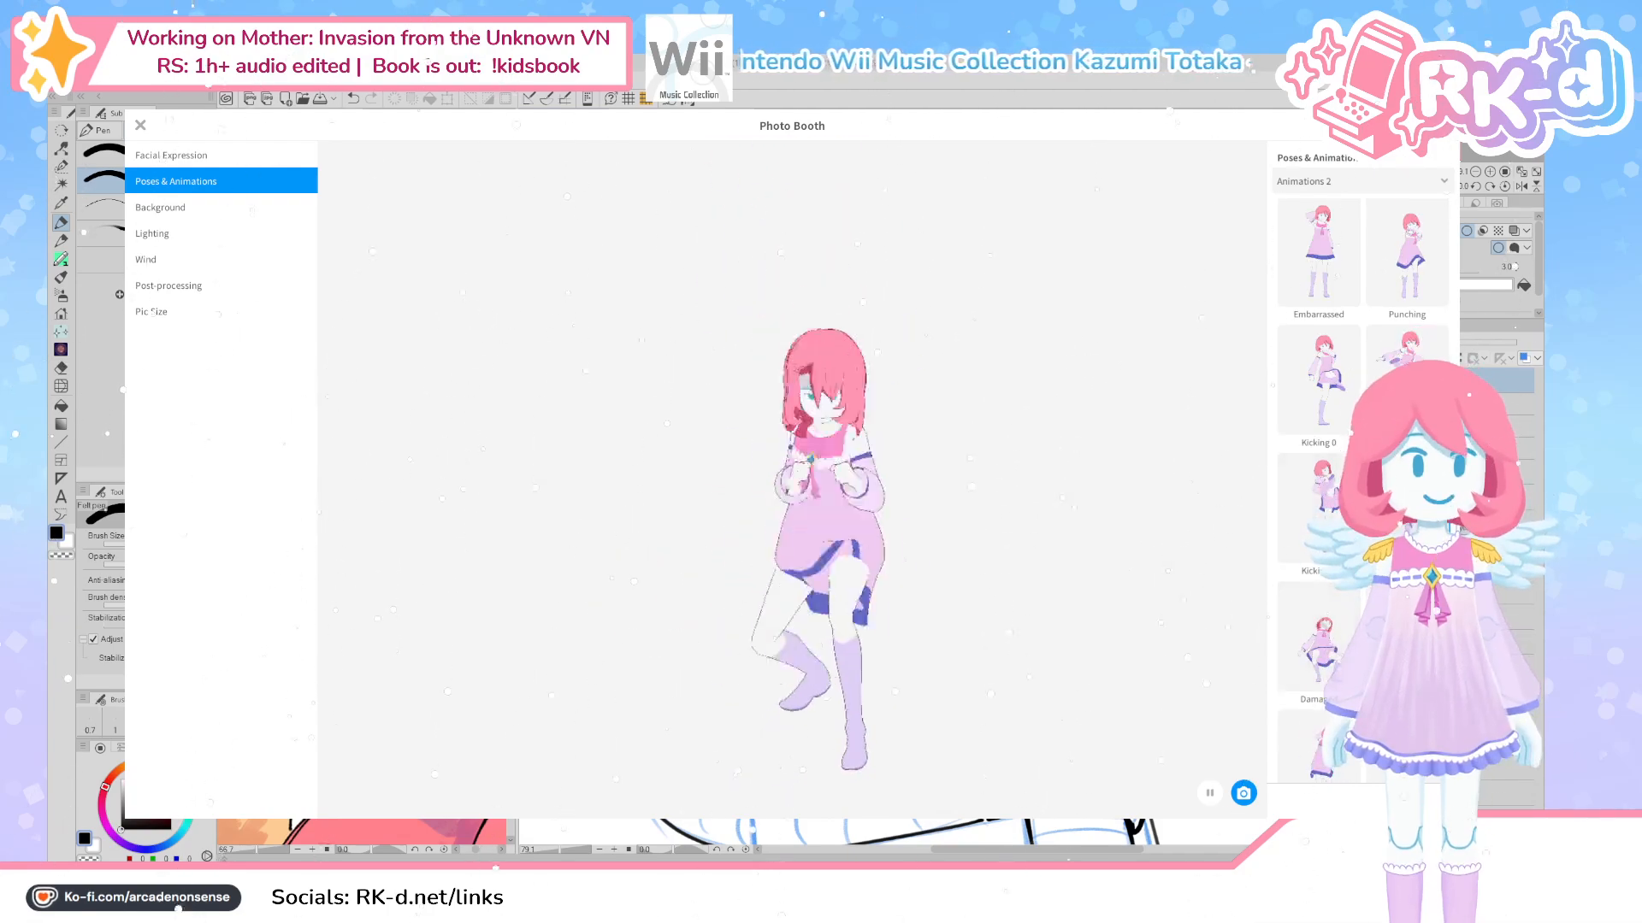
scroll(1359, 479, down, 2)
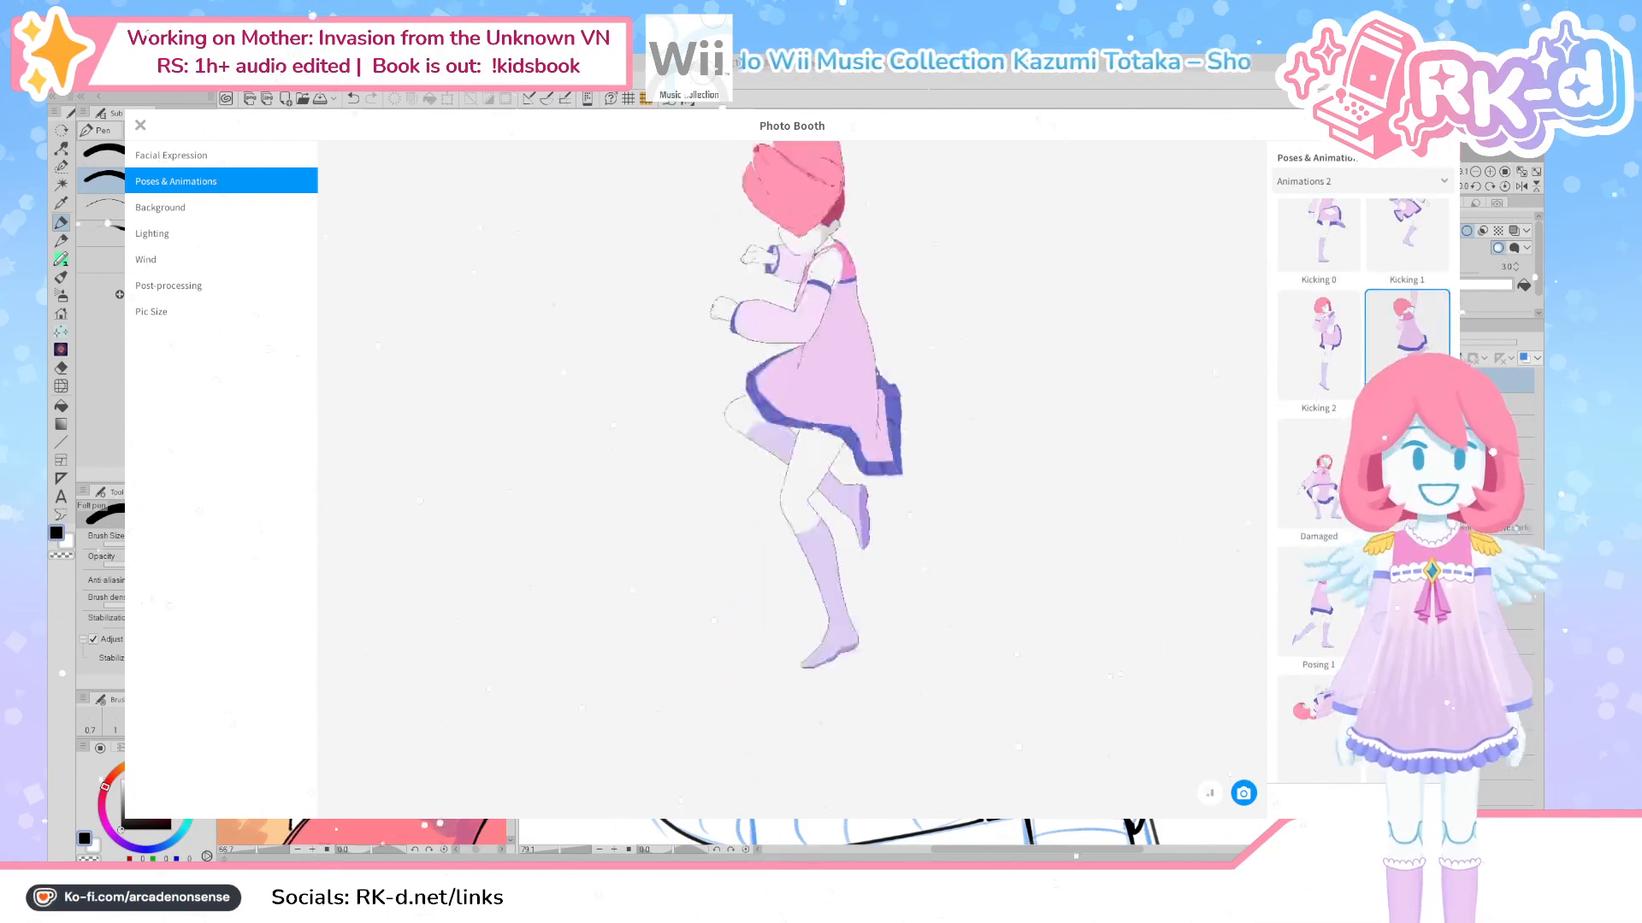
scroll(1360, 479, down, 1)
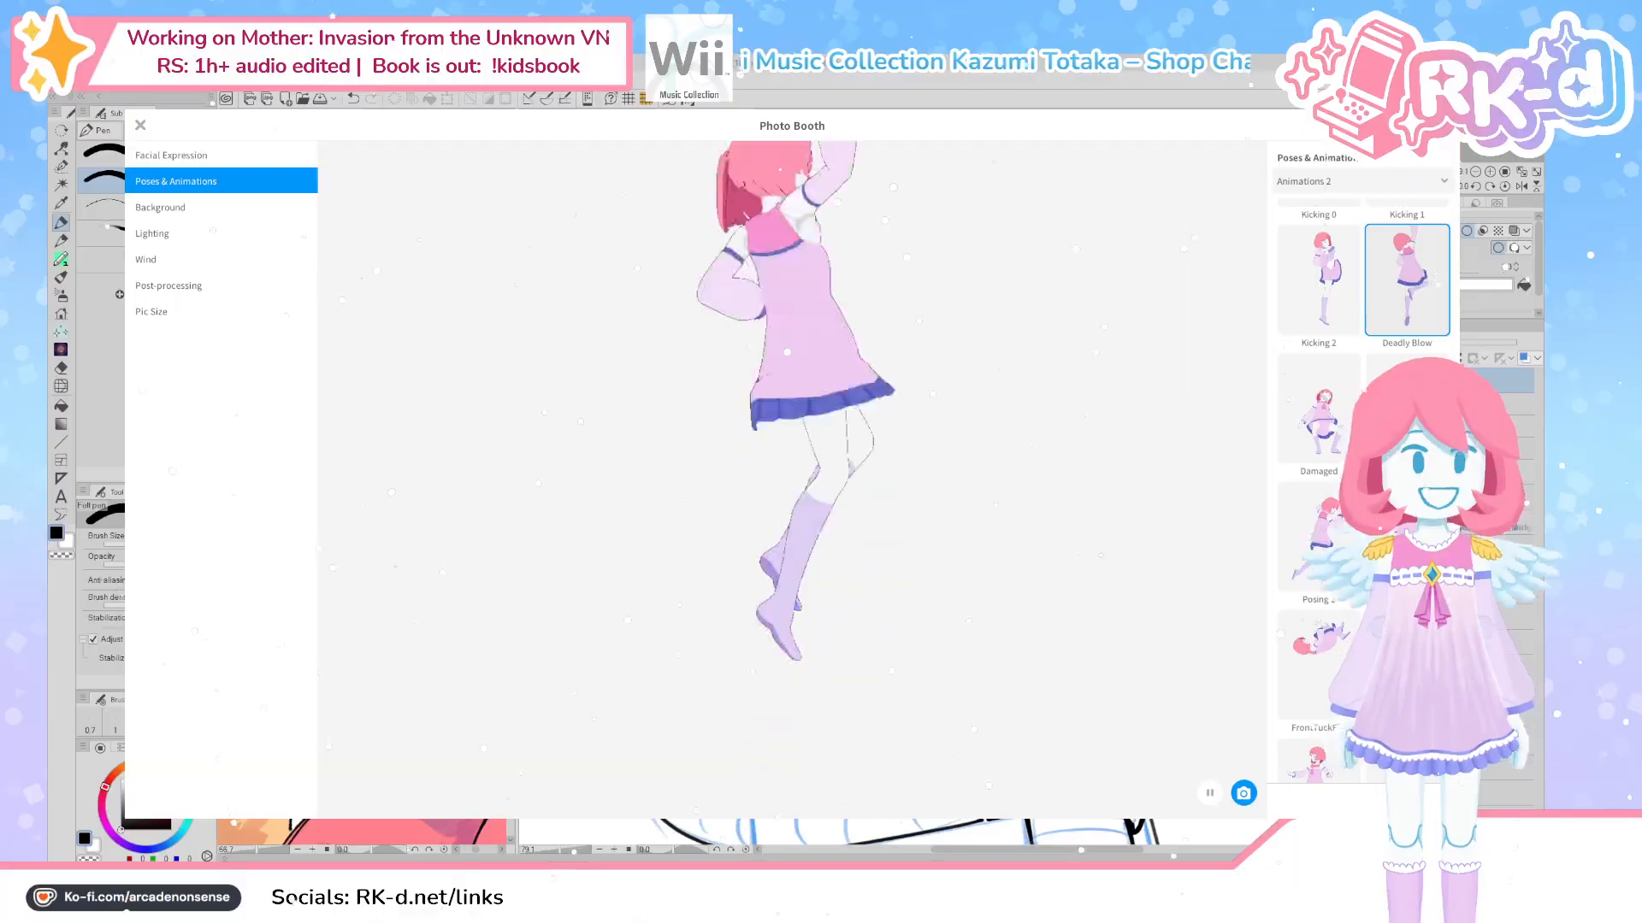
scroll(1317, 599, down, 1)
click(1317, 598)
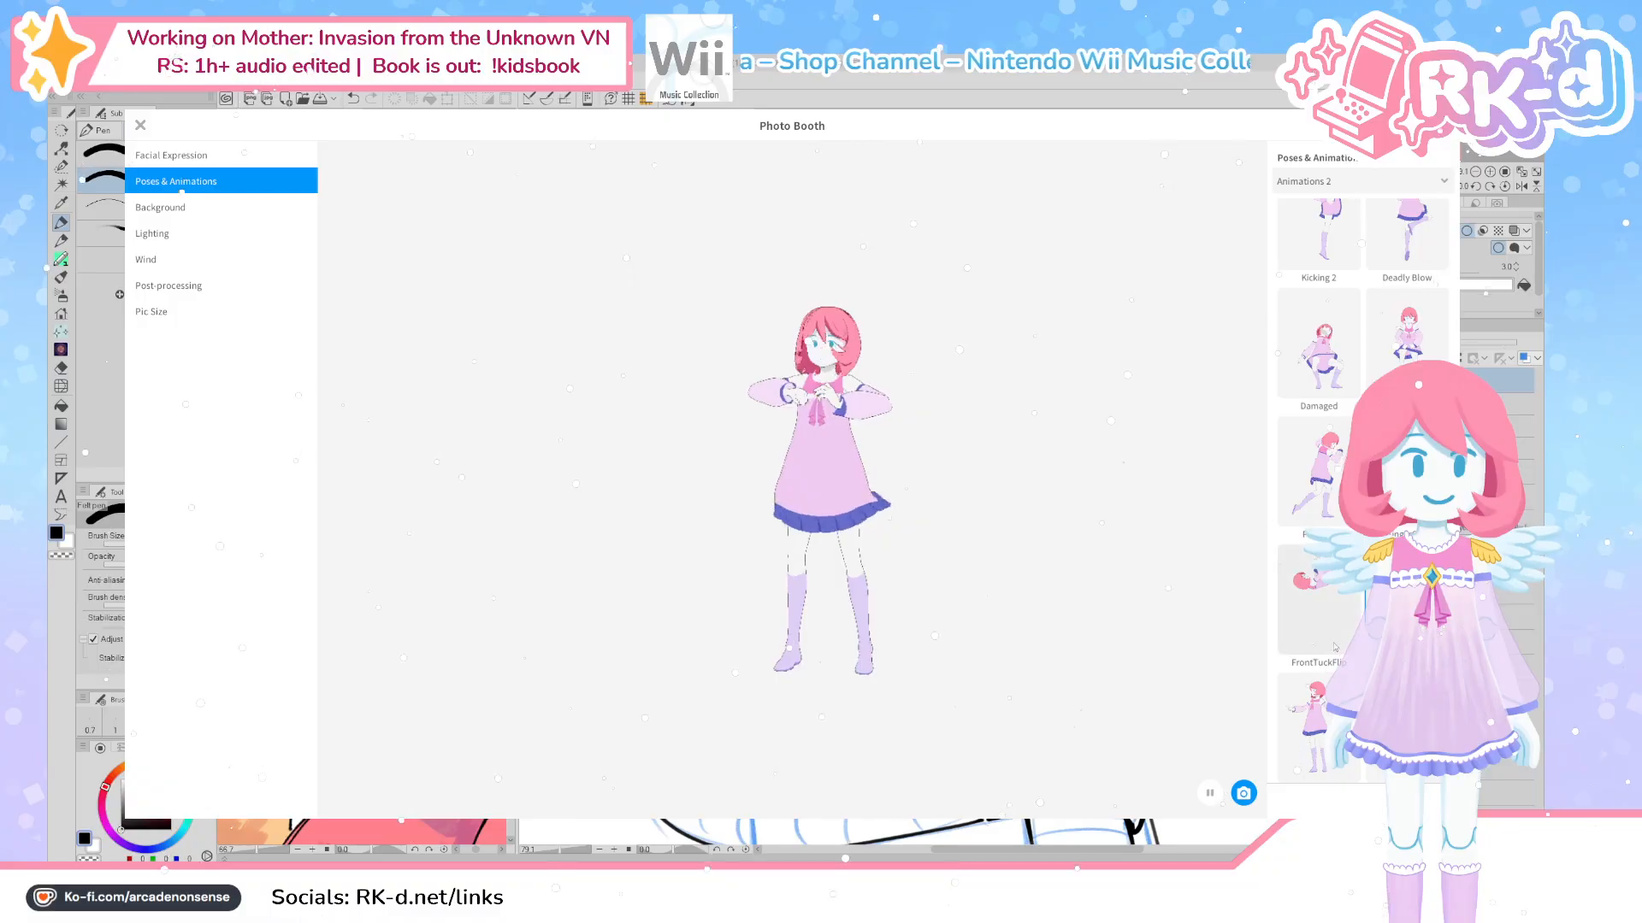
scroll(1336, 647, down, 1)
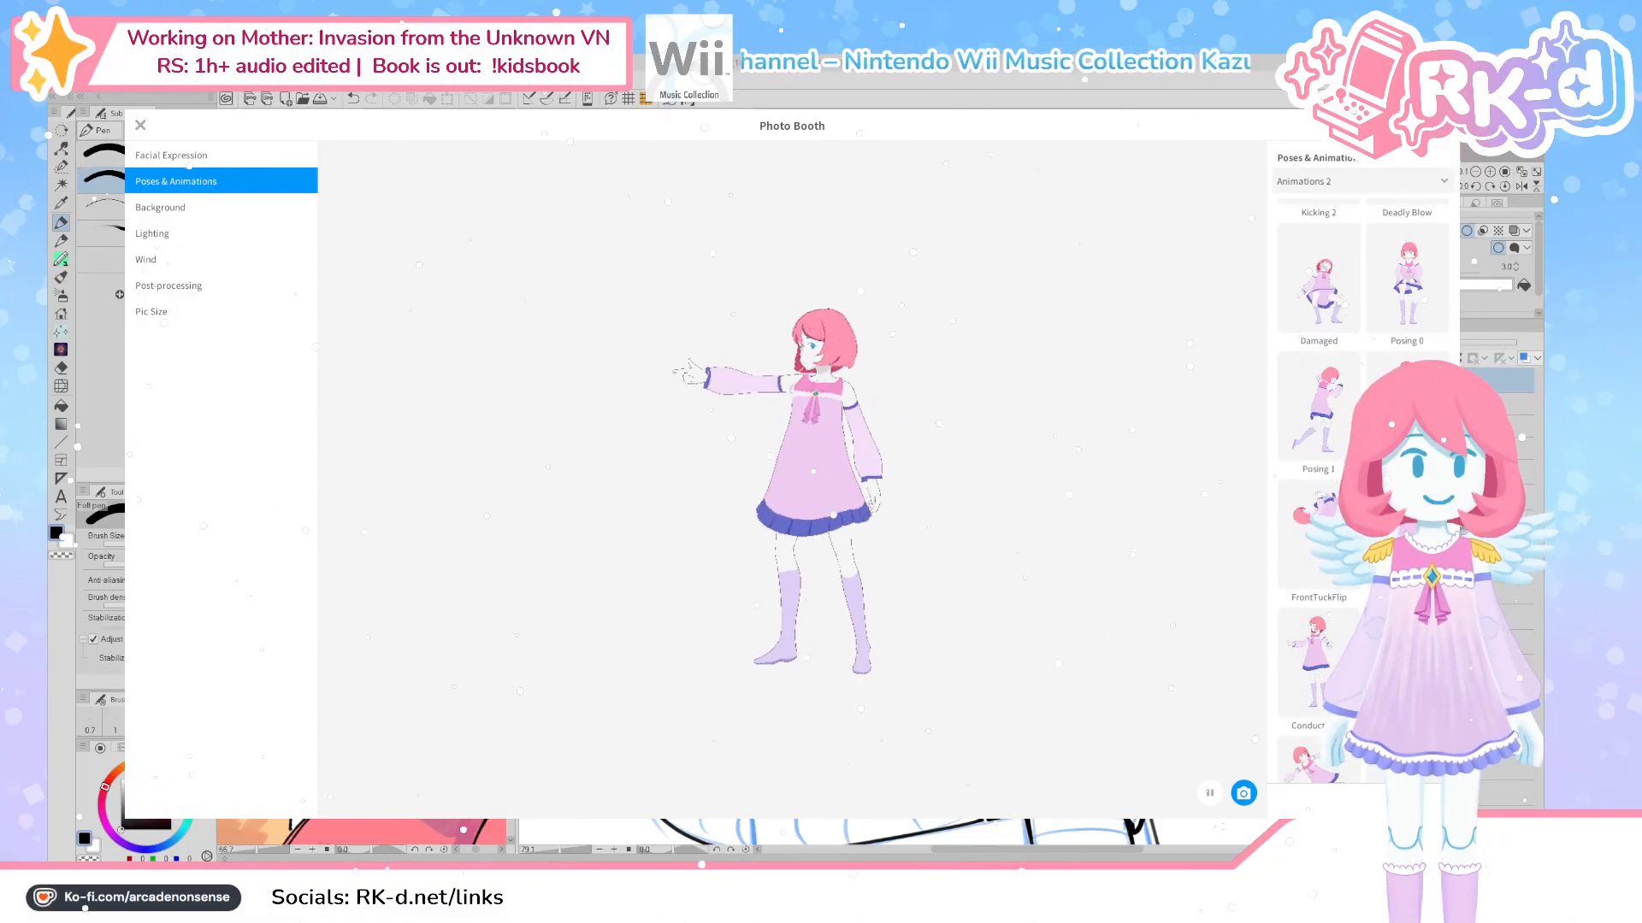
Preview the Acrobatic1 animation and the lying-down animation below it on the avatar
click(1317, 765)
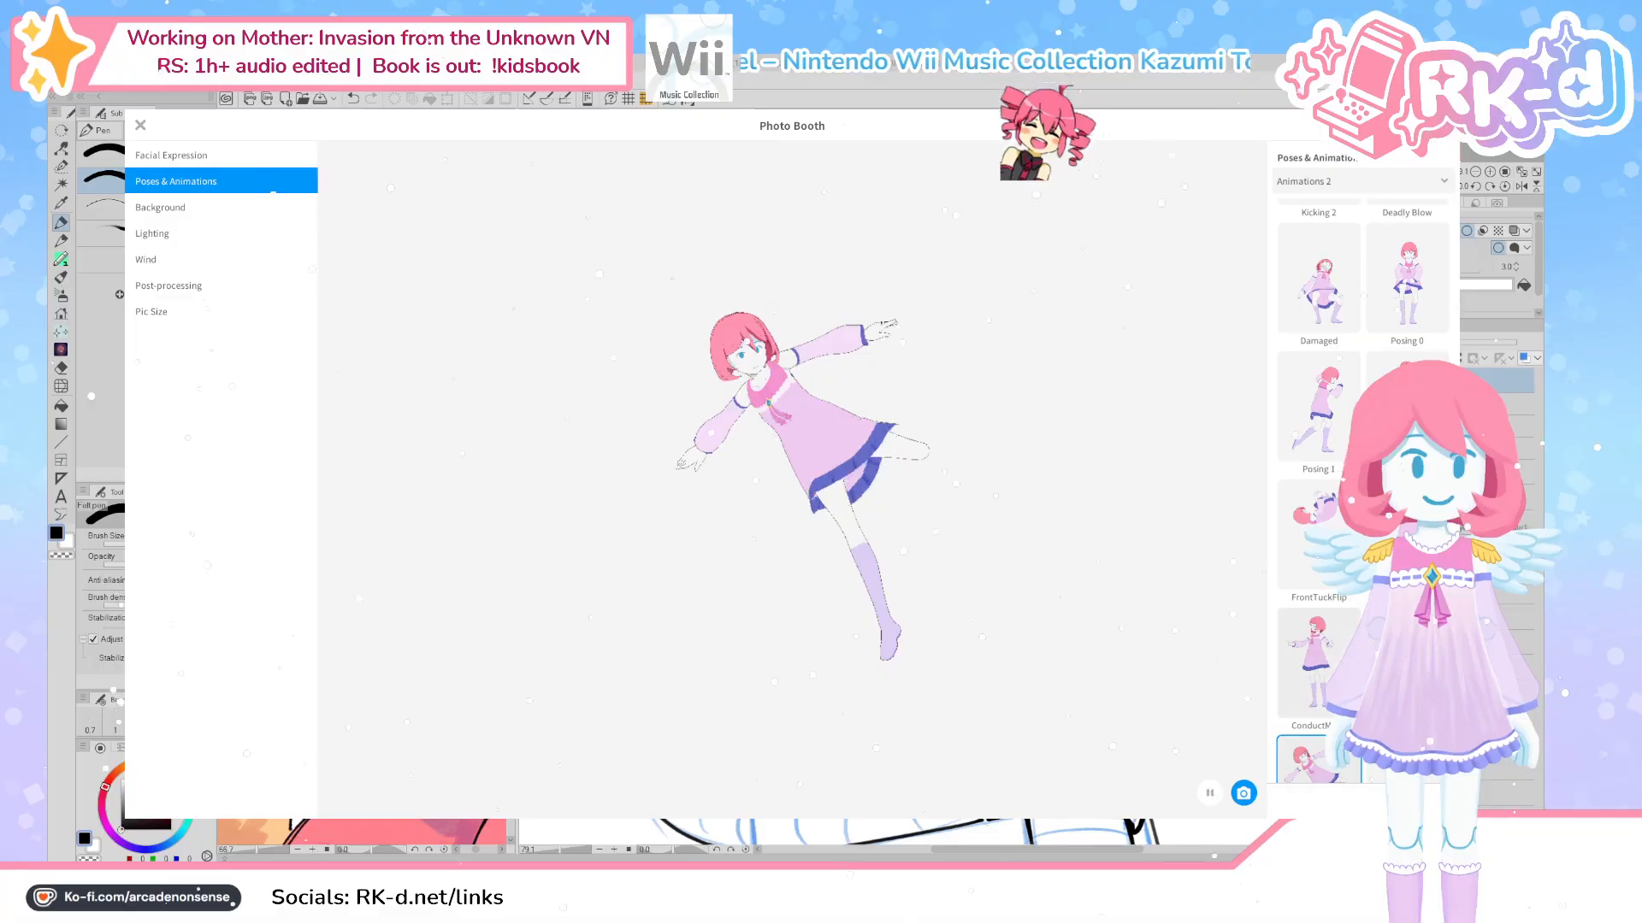
scroll(1317, 765, down, 2)
scroll(1359, 487, down, 2)
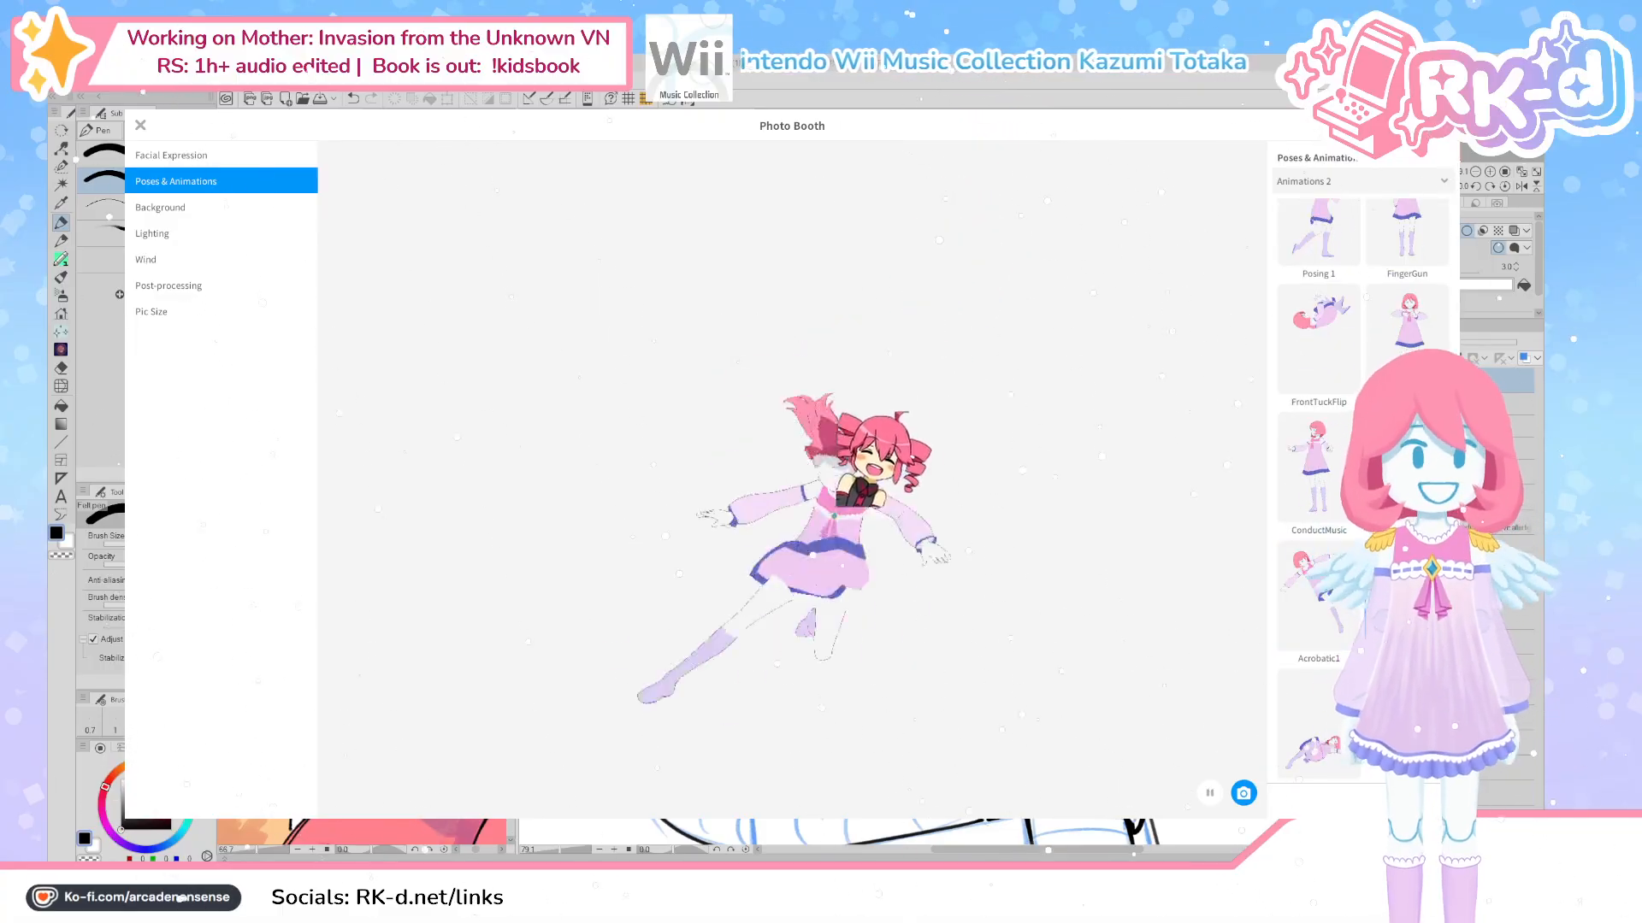
click(1317, 725)
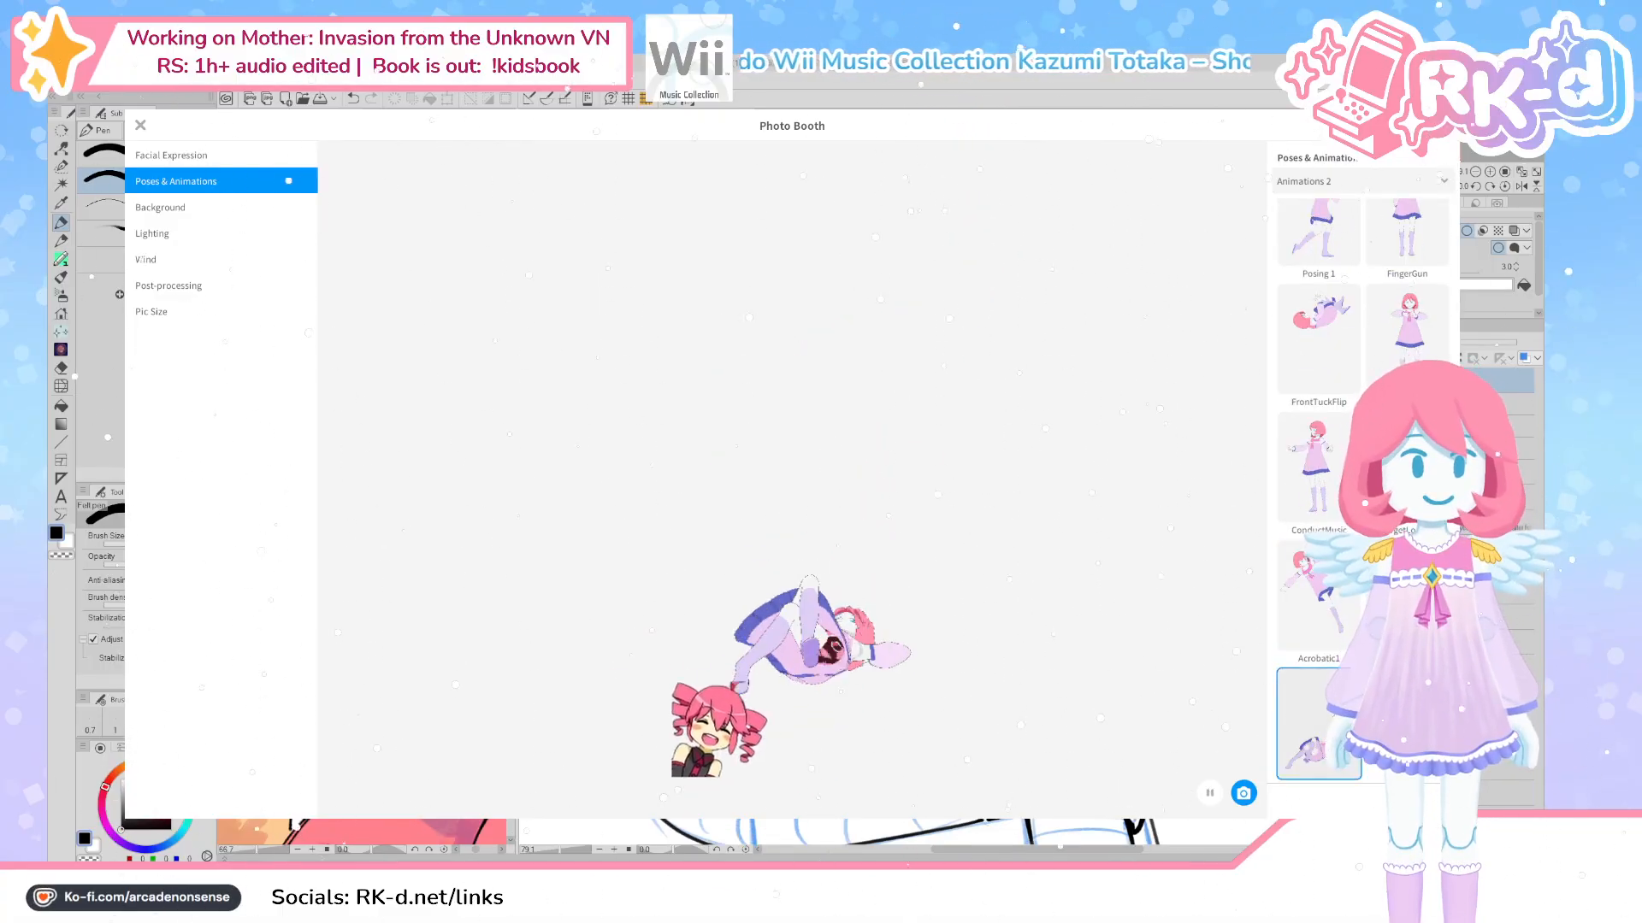
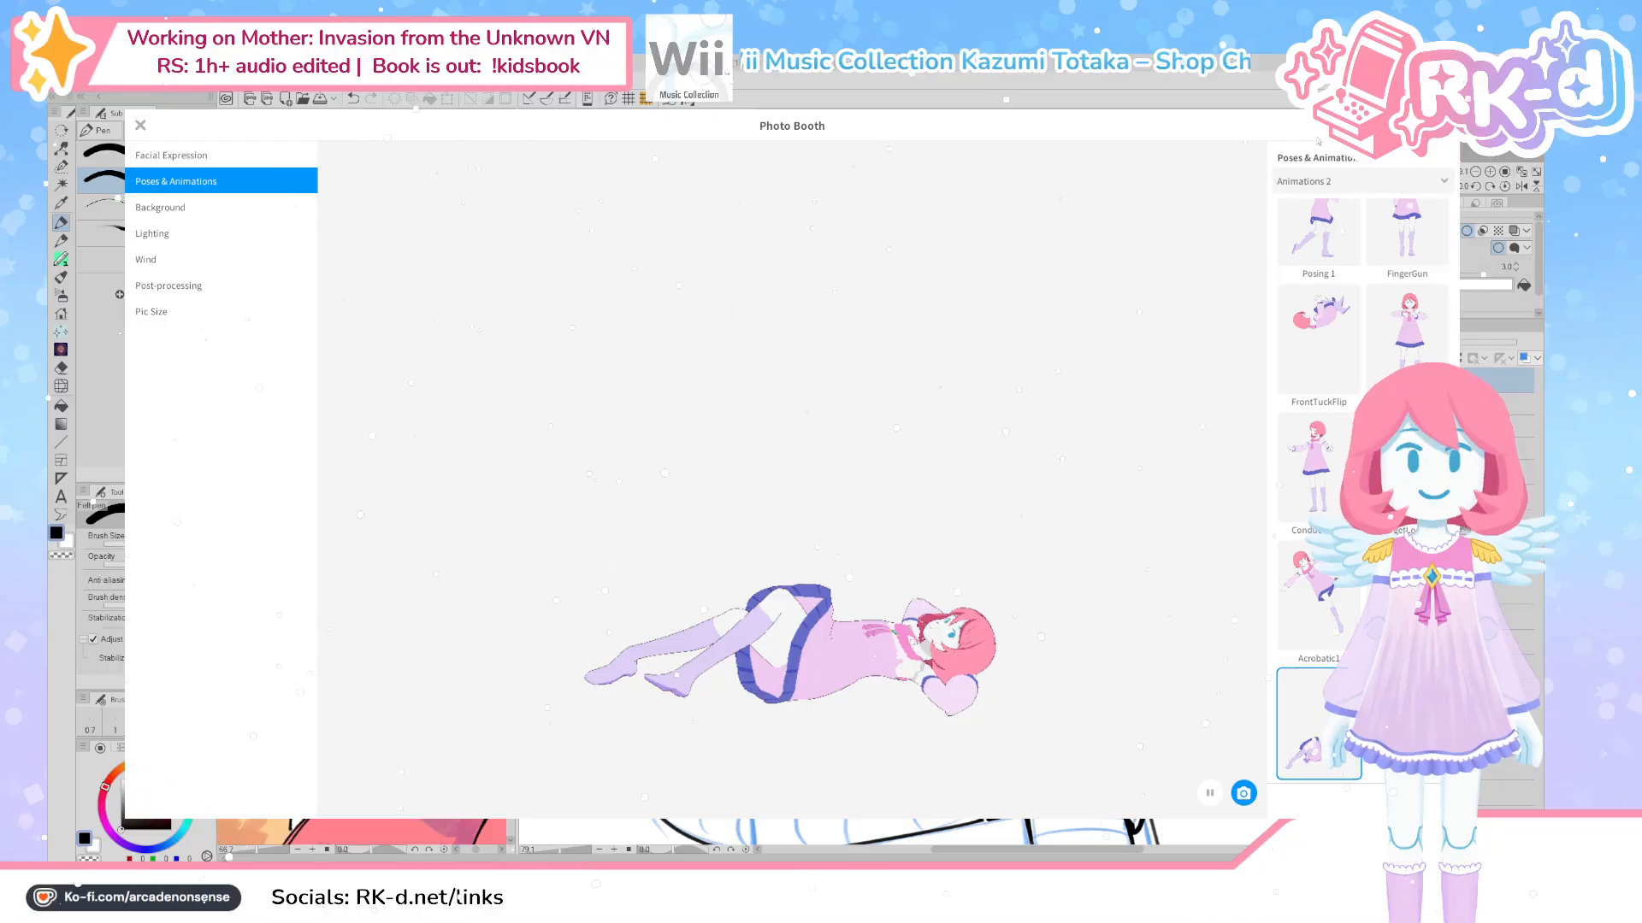
Leave the Photo Booth and return from the avatar to the model selection
click(140, 125)
click(140, 126)
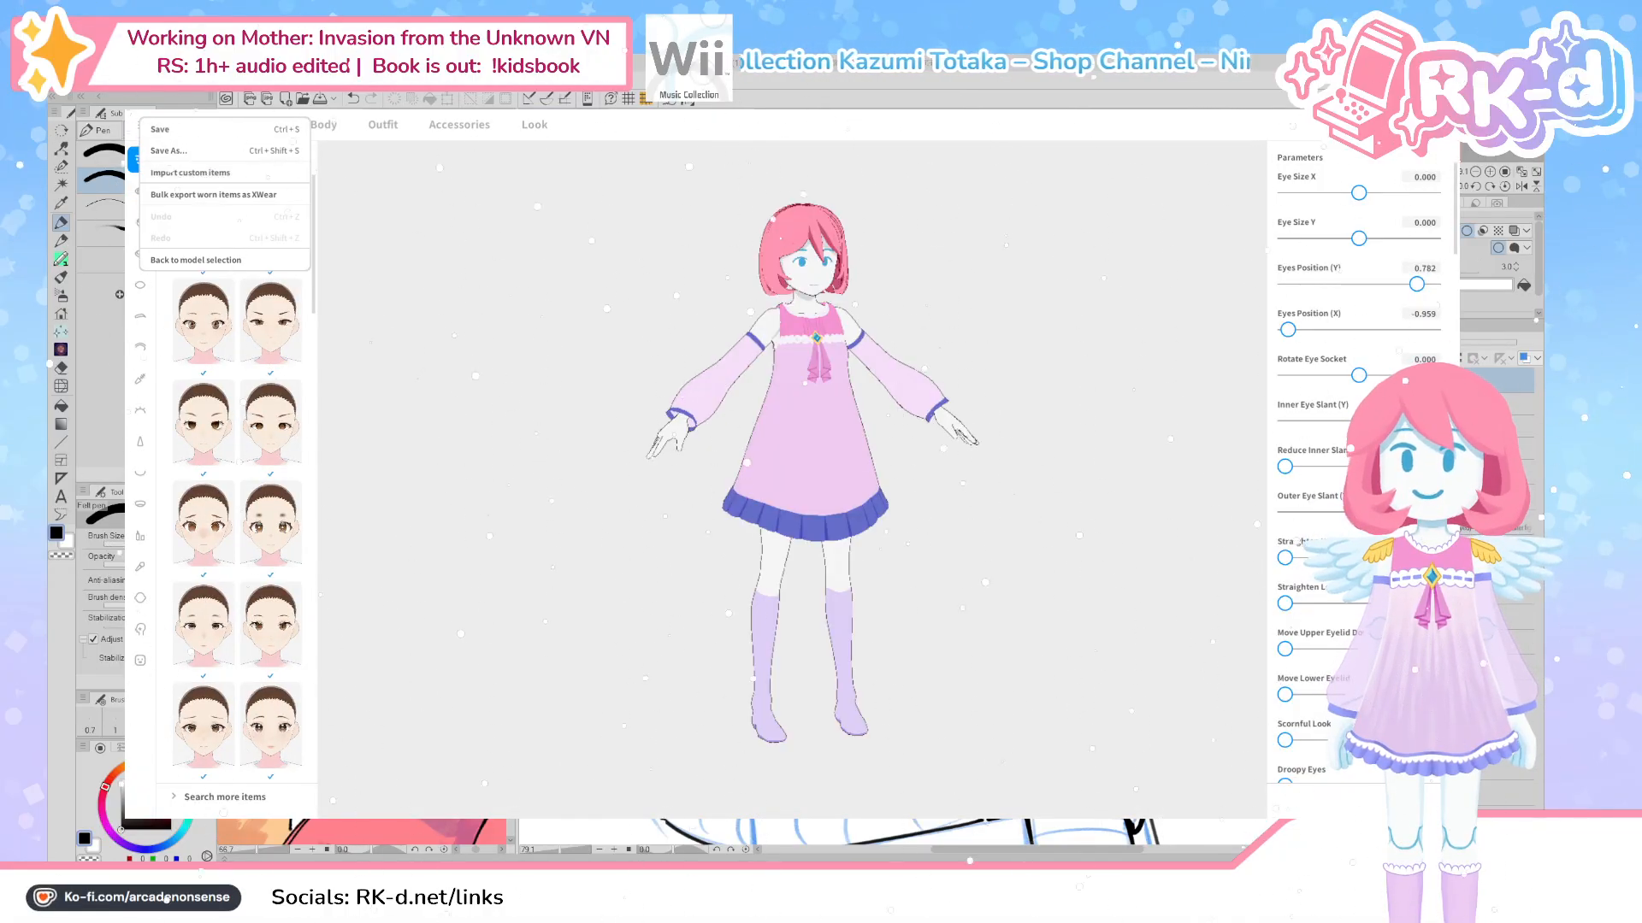
click(637, 158)
click(141, 126)
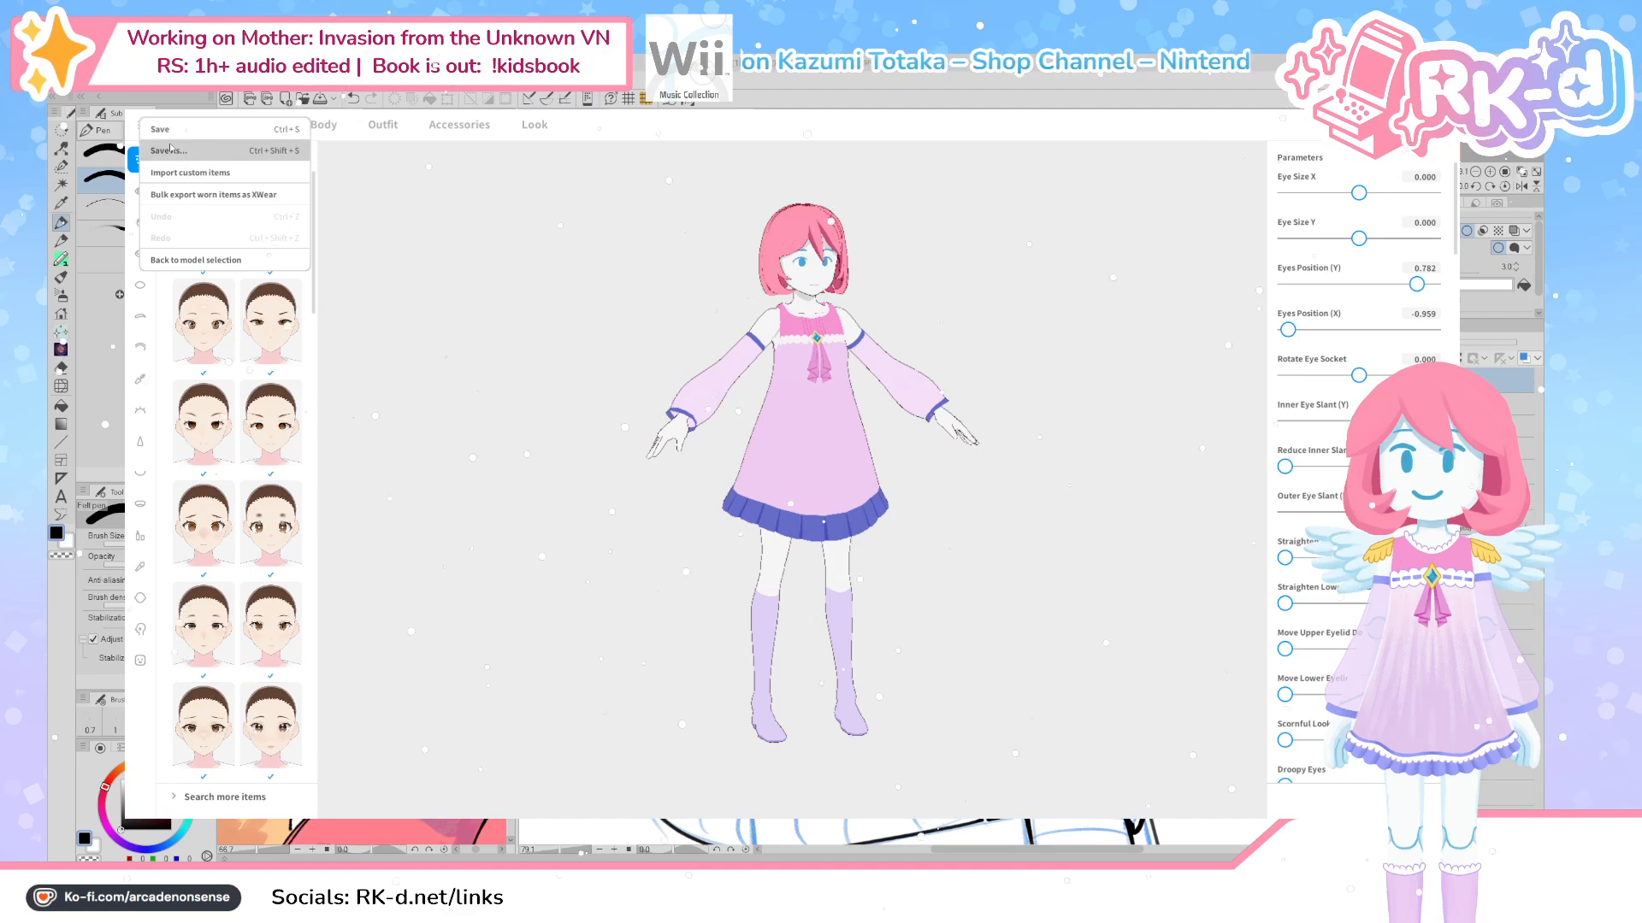
click(196, 259)
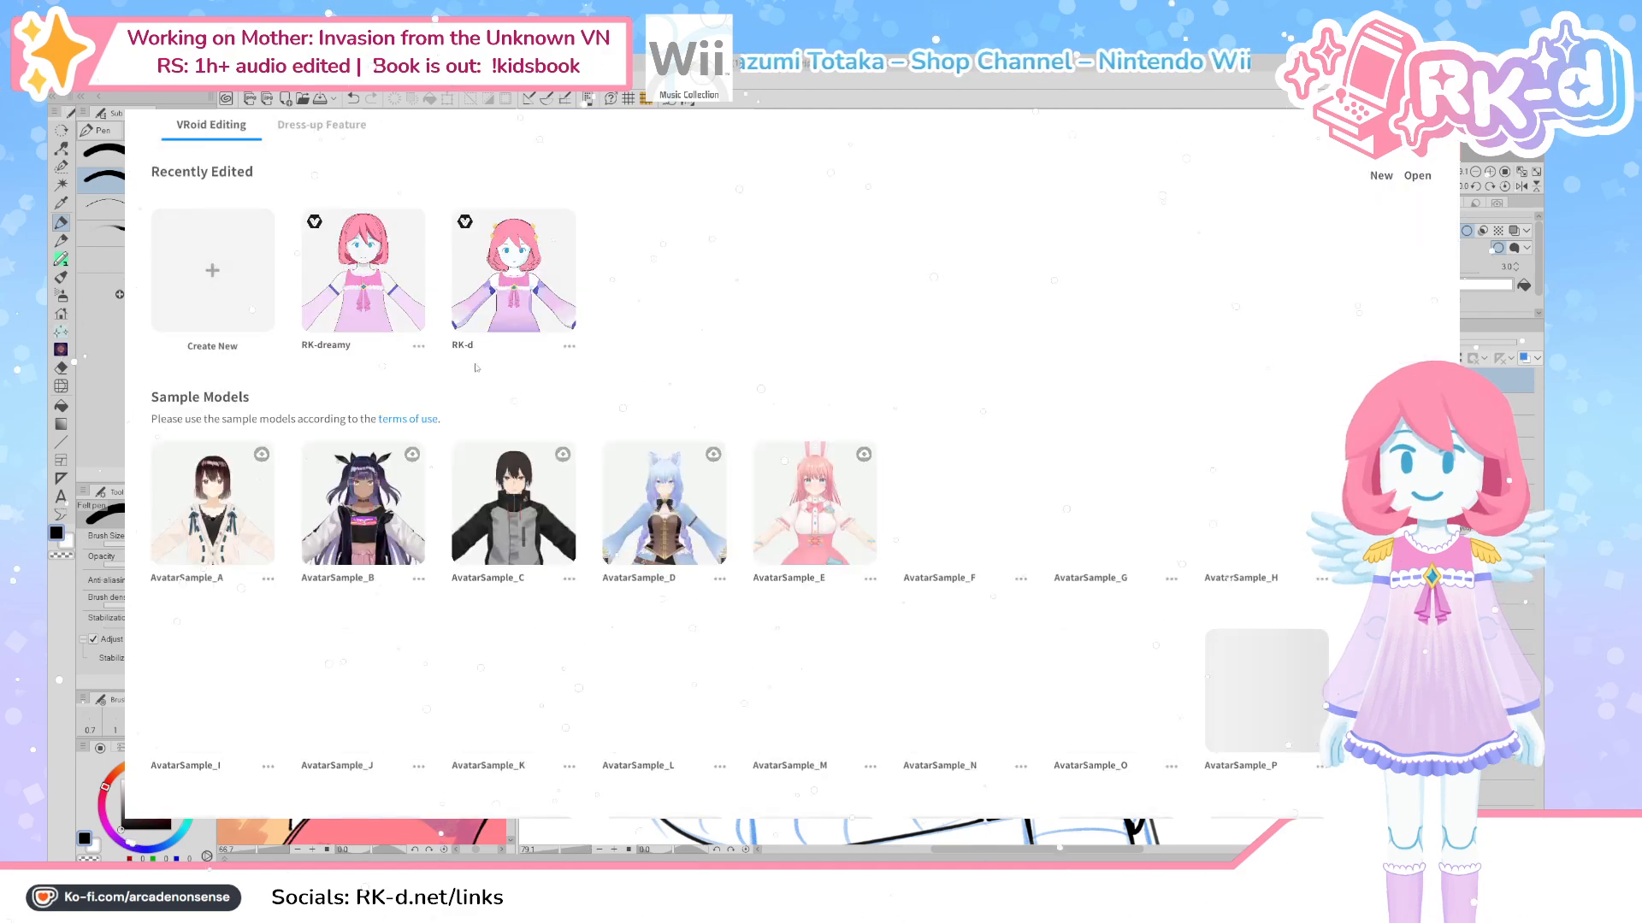
scroll(470, 385, down, 1)
scroll(487, 299, up, 1)
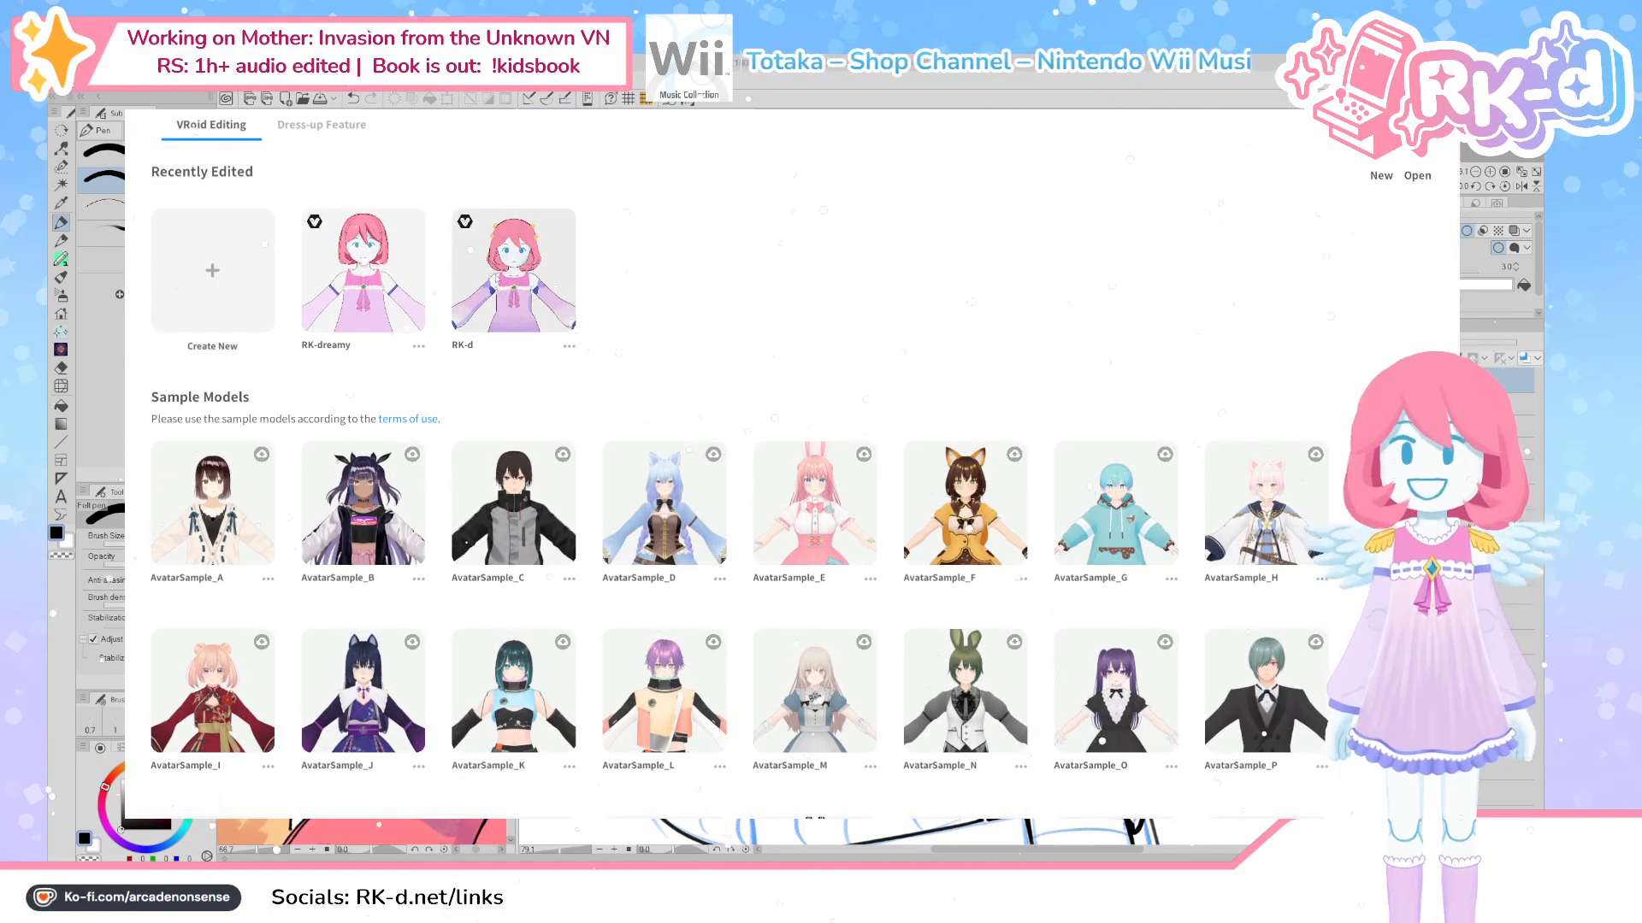
Open the RK-d model for a look and go back to the model selection
click(496, 279)
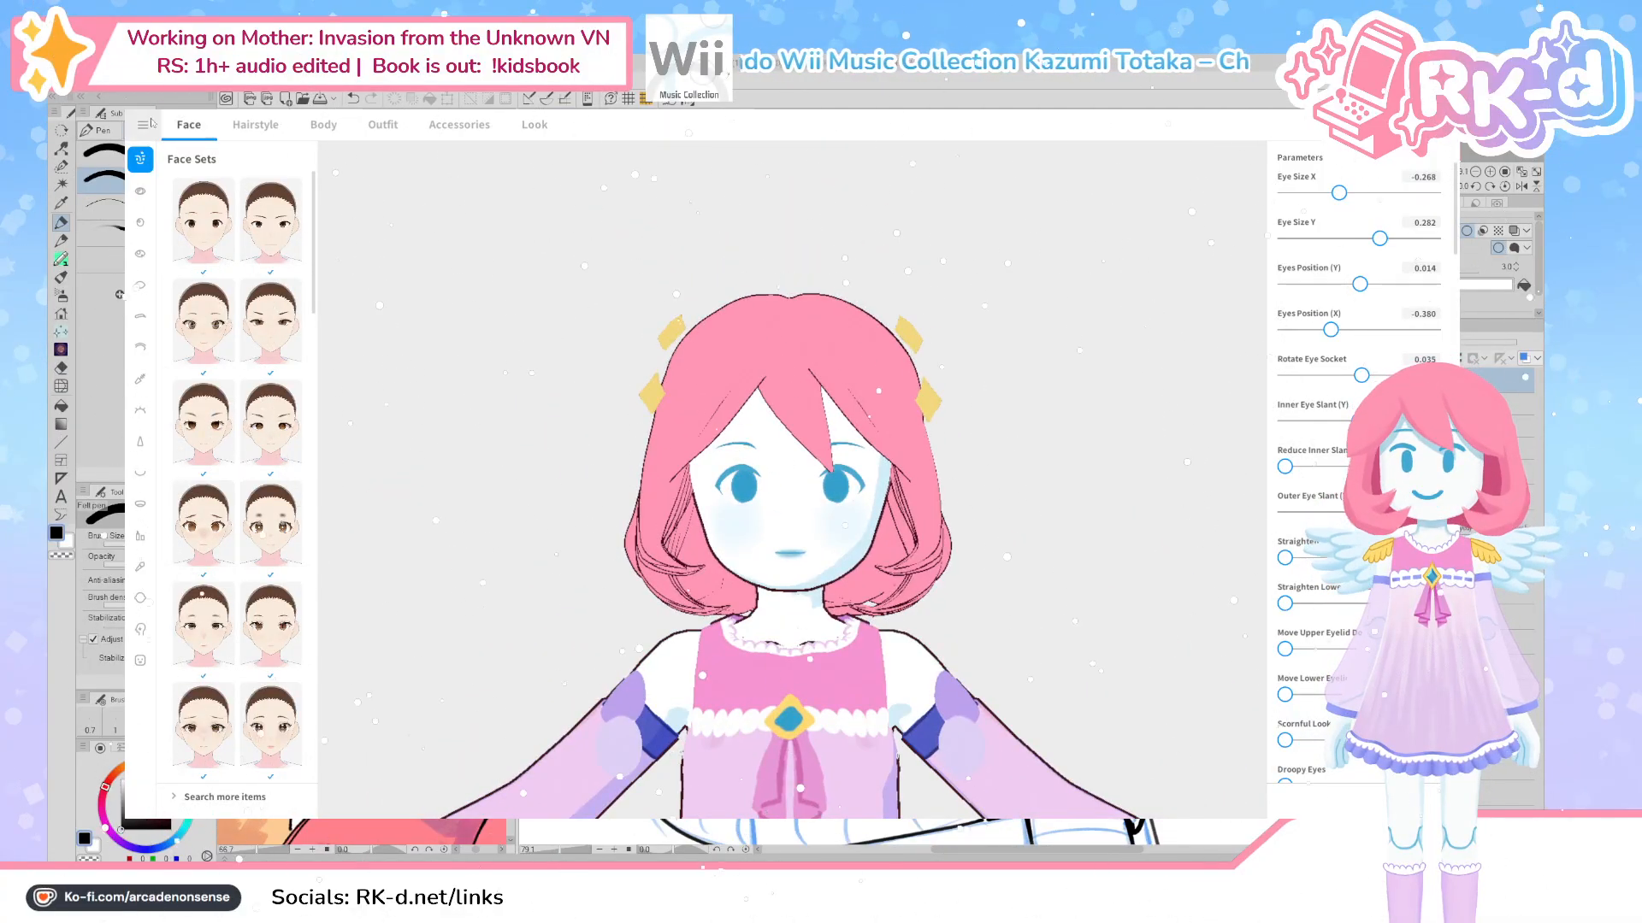
click(143, 125)
click(192, 258)
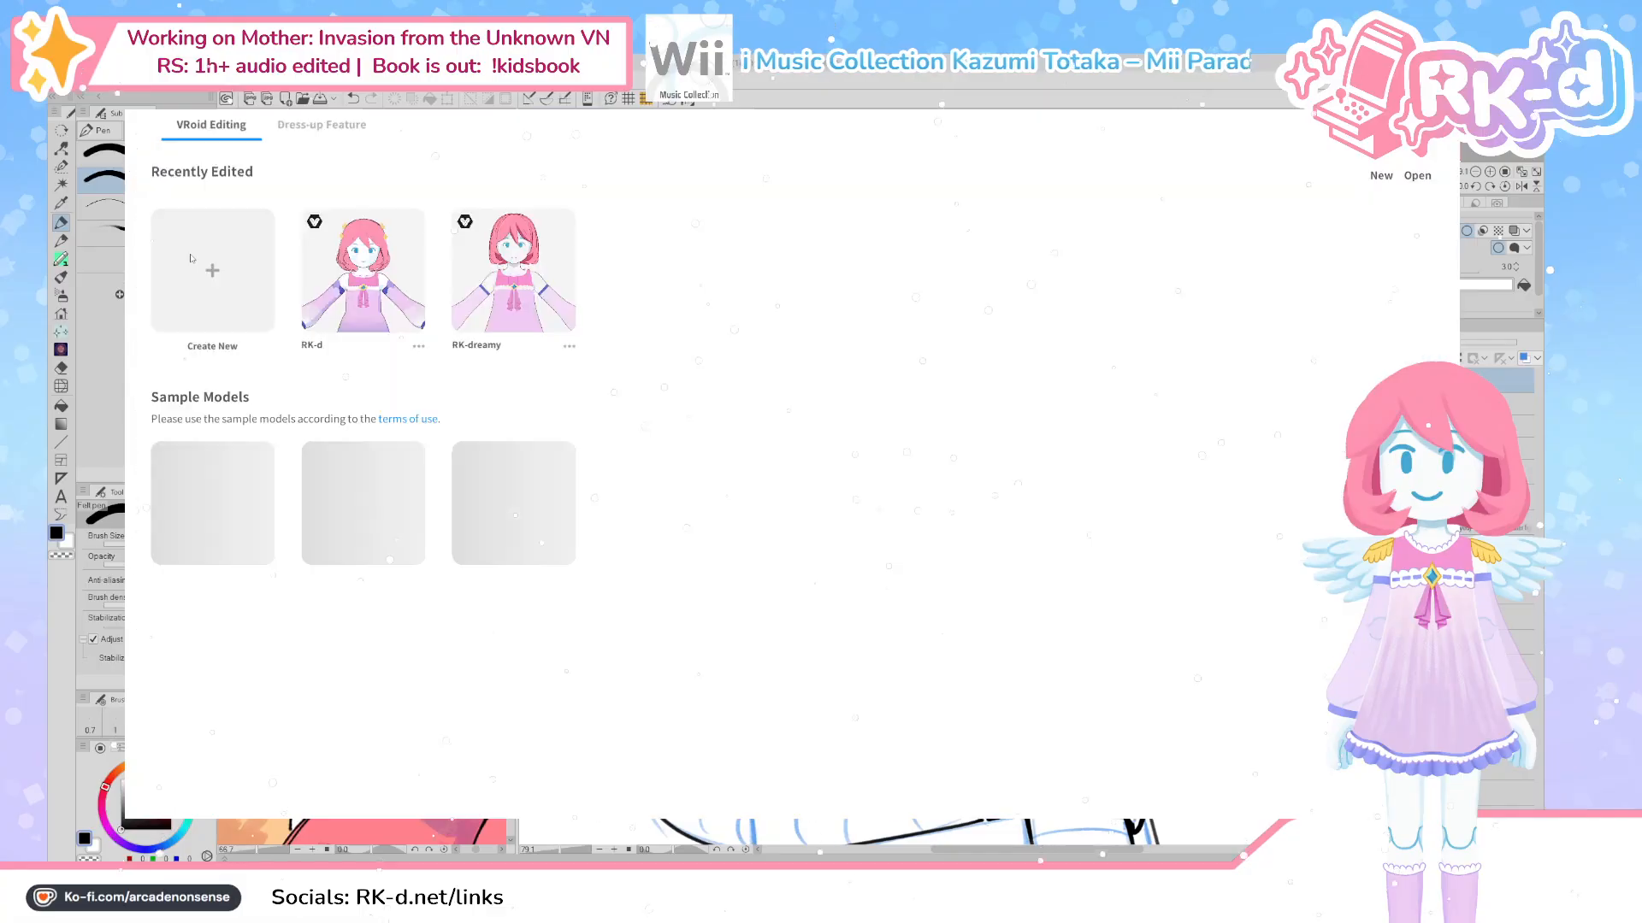
Download and open the AvatarSample_A sample model and look over its upper body
scroll(580, 454, down, 1)
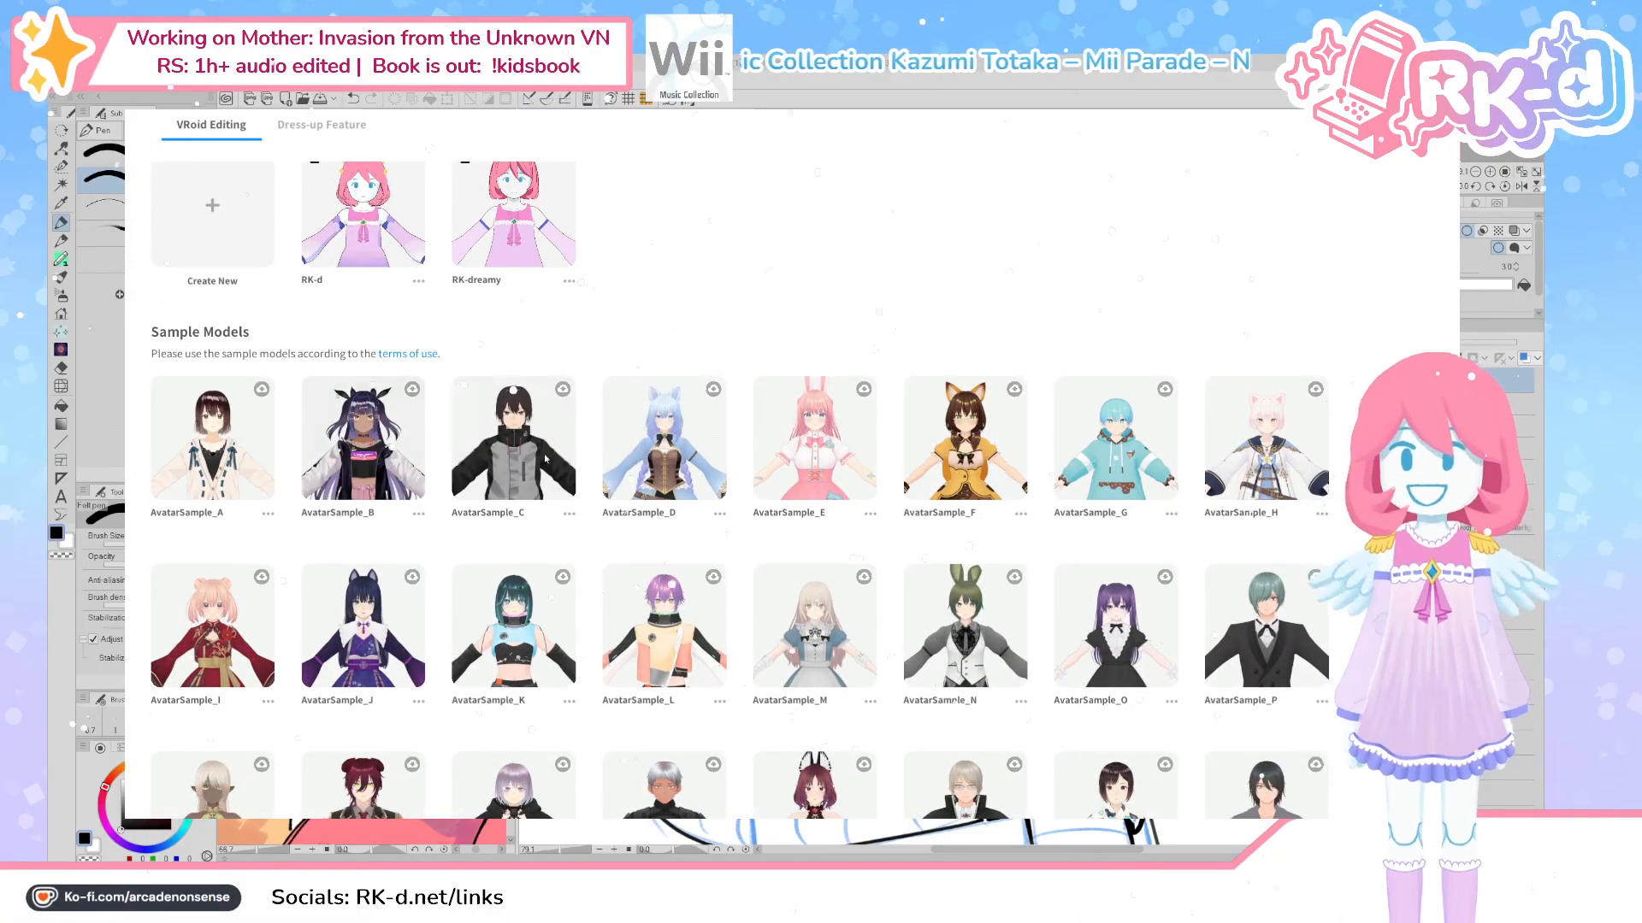
click(218, 440)
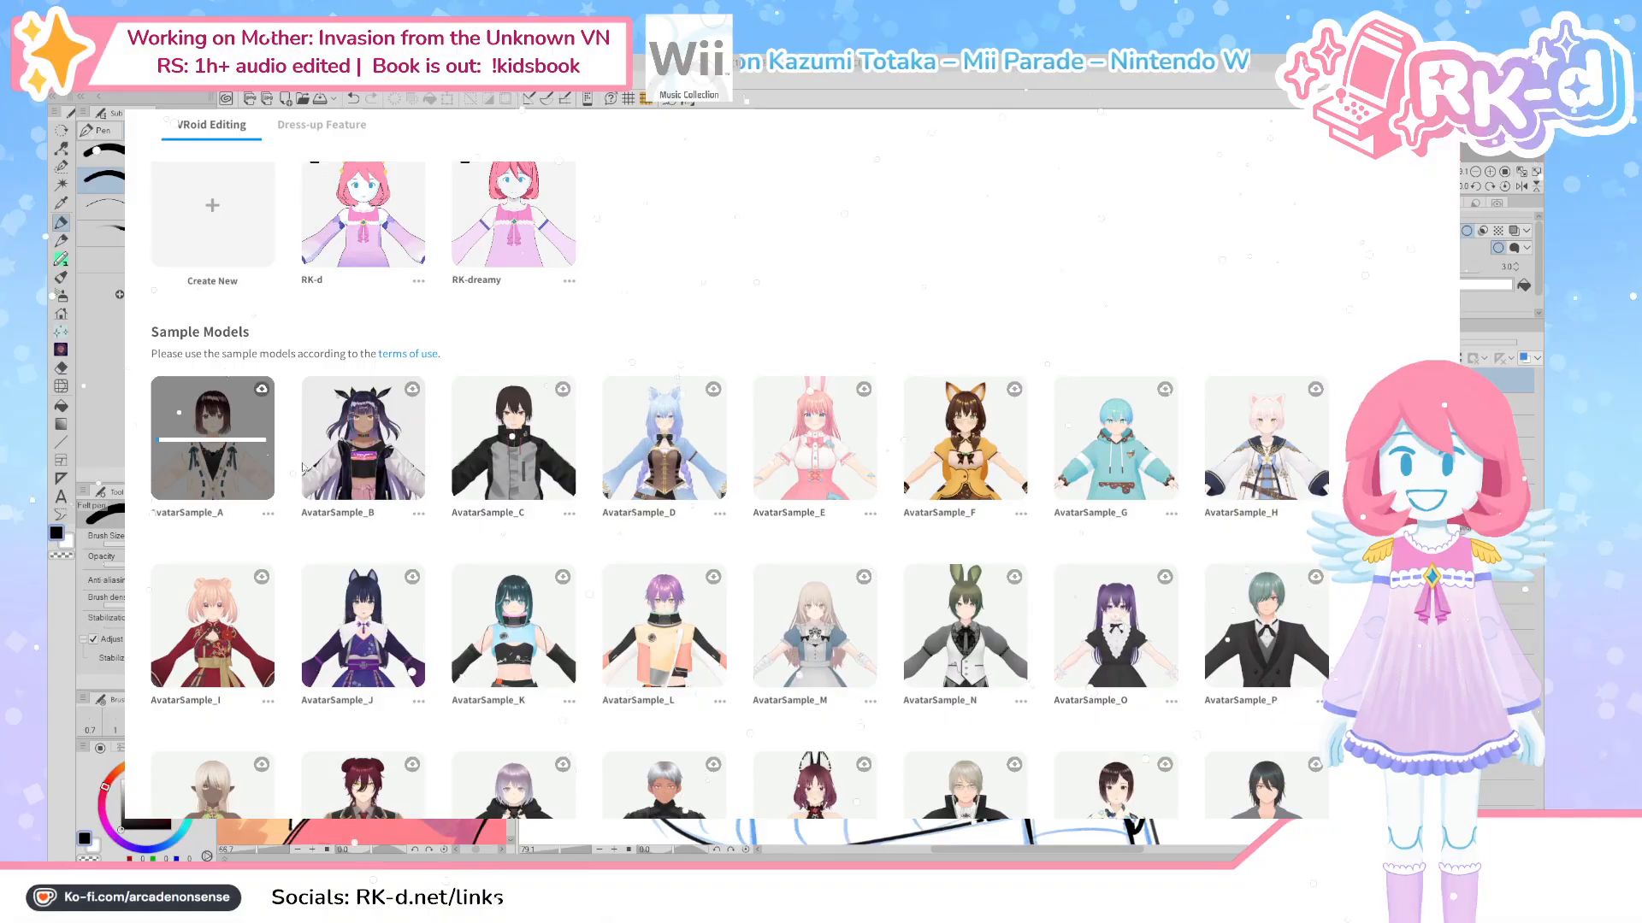
scroll(413, 469, down, 3)
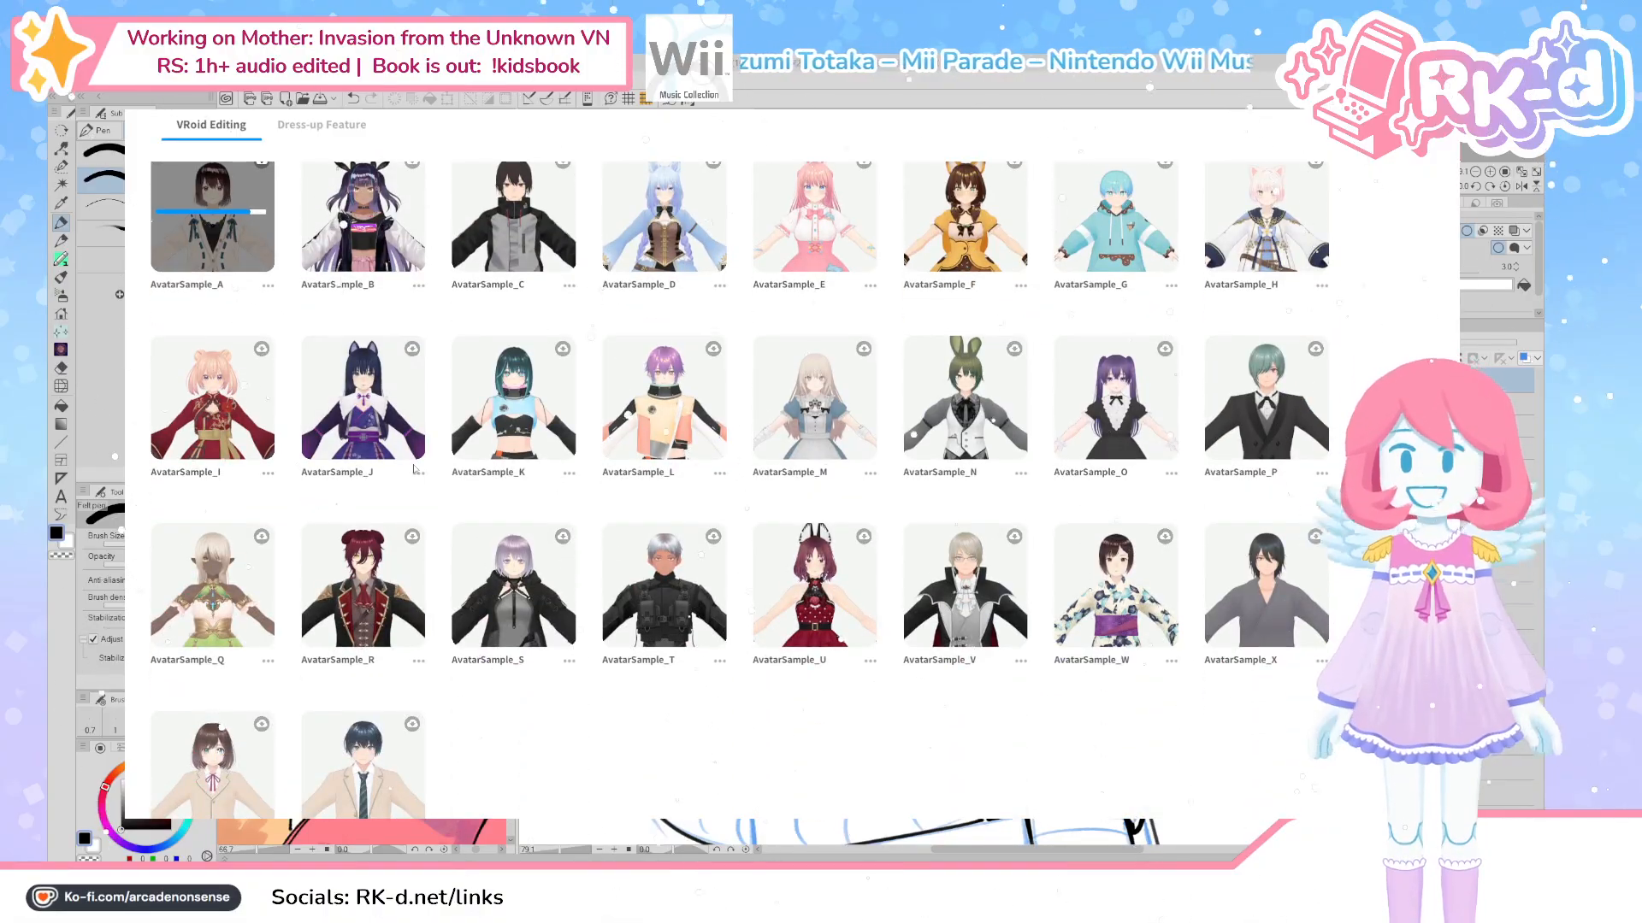
scroll(413, 469, up, 3)
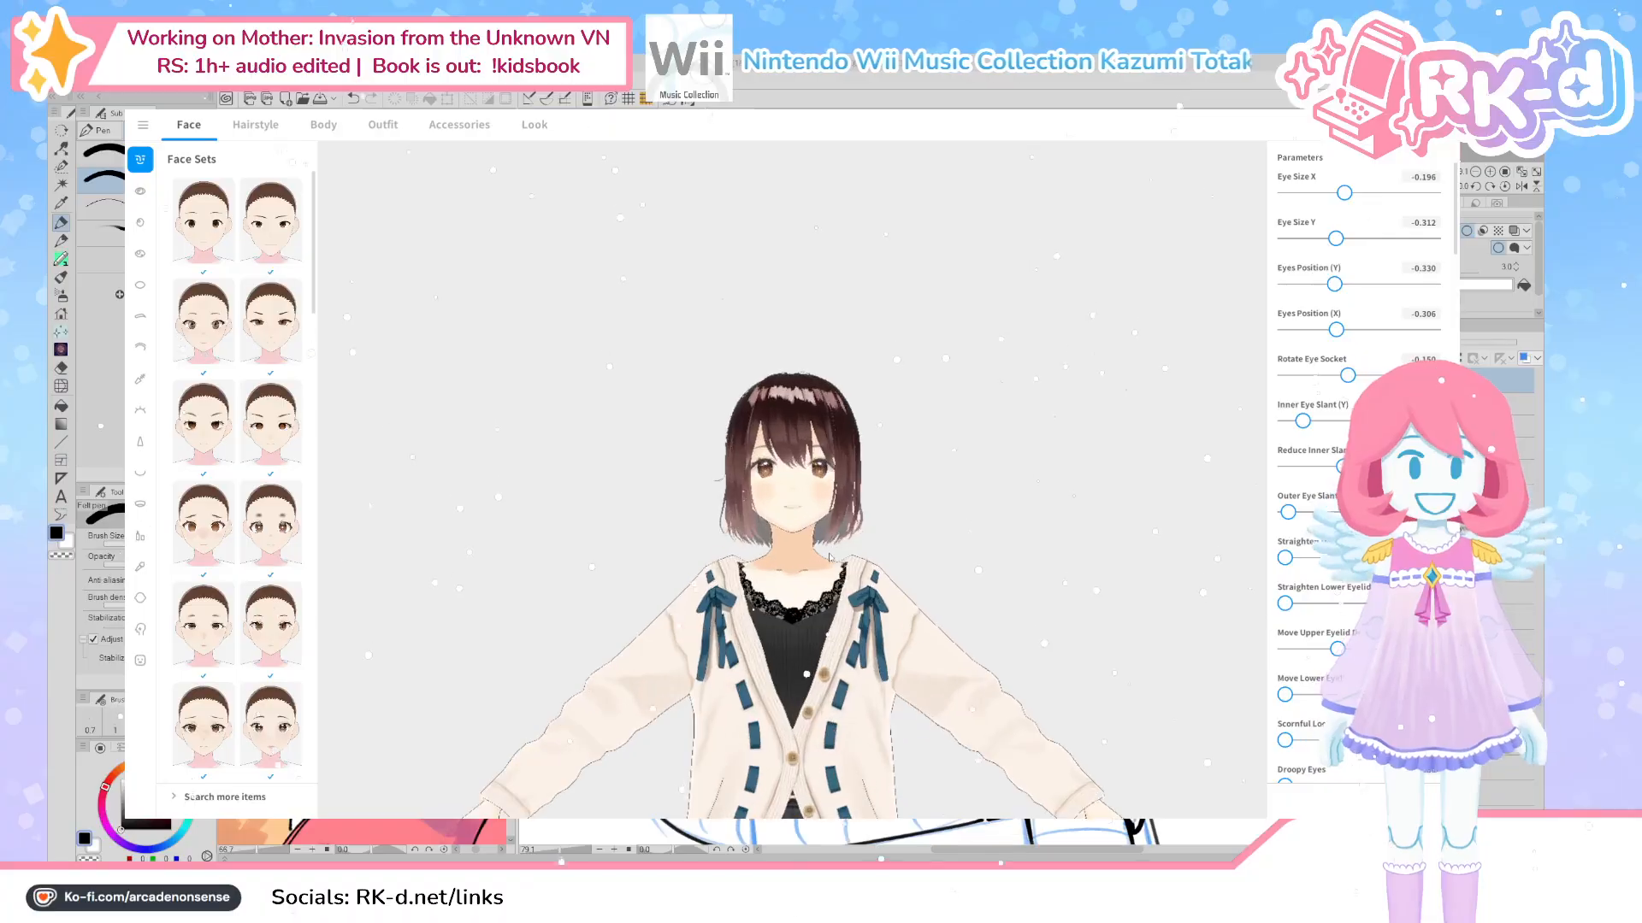
drag(894, 460, 758, 429)
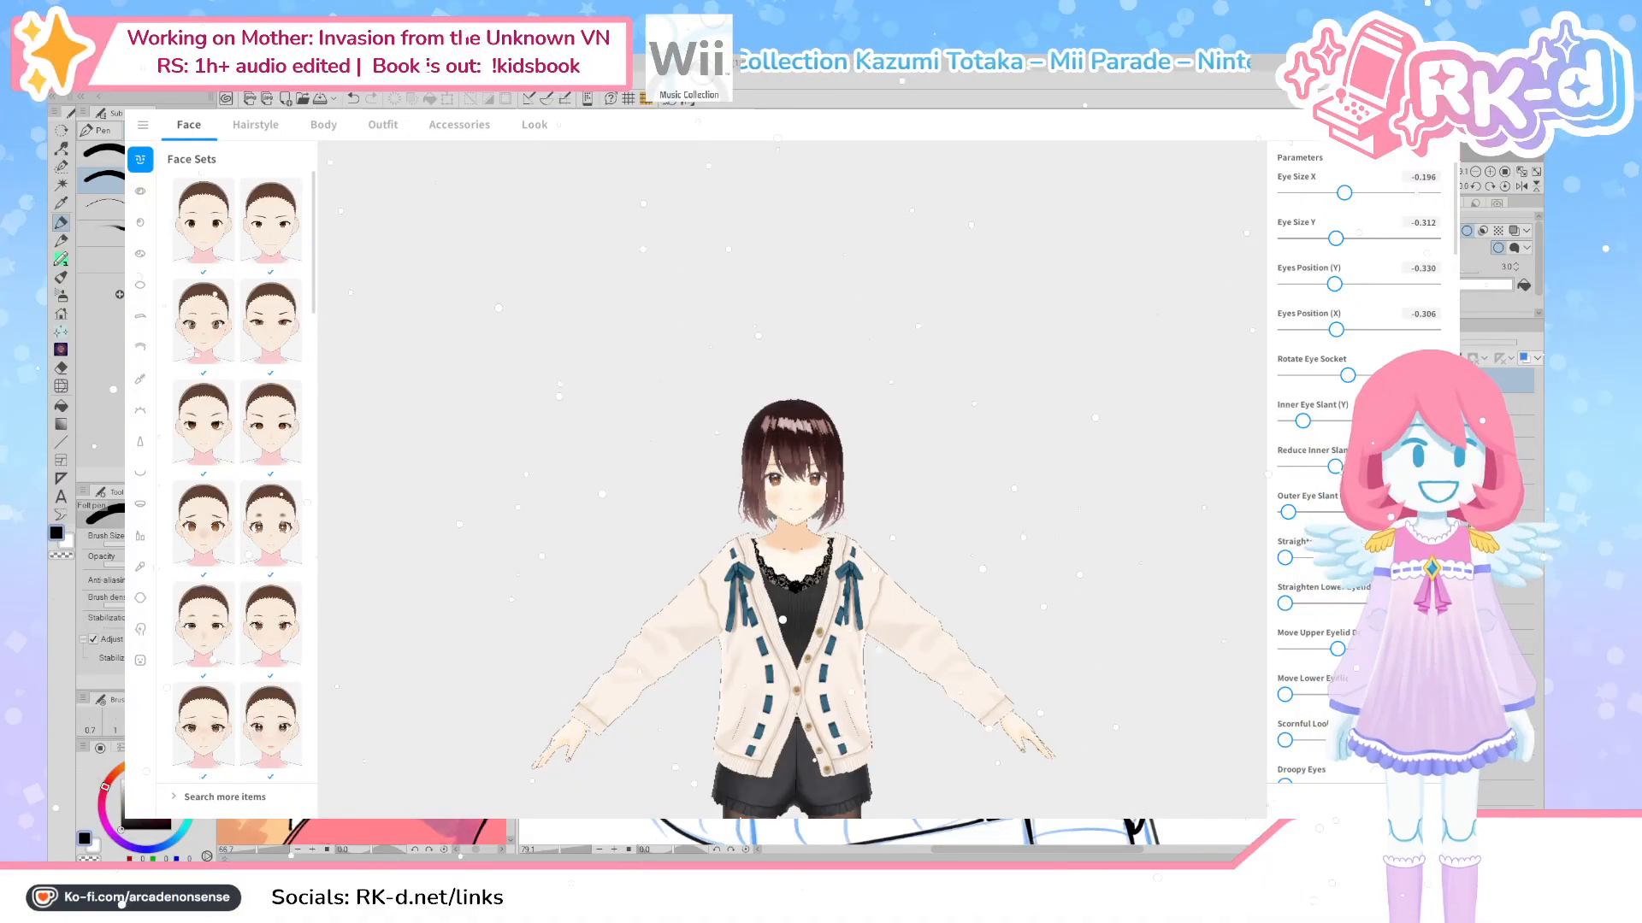
scroll(875, 653, up, 2)
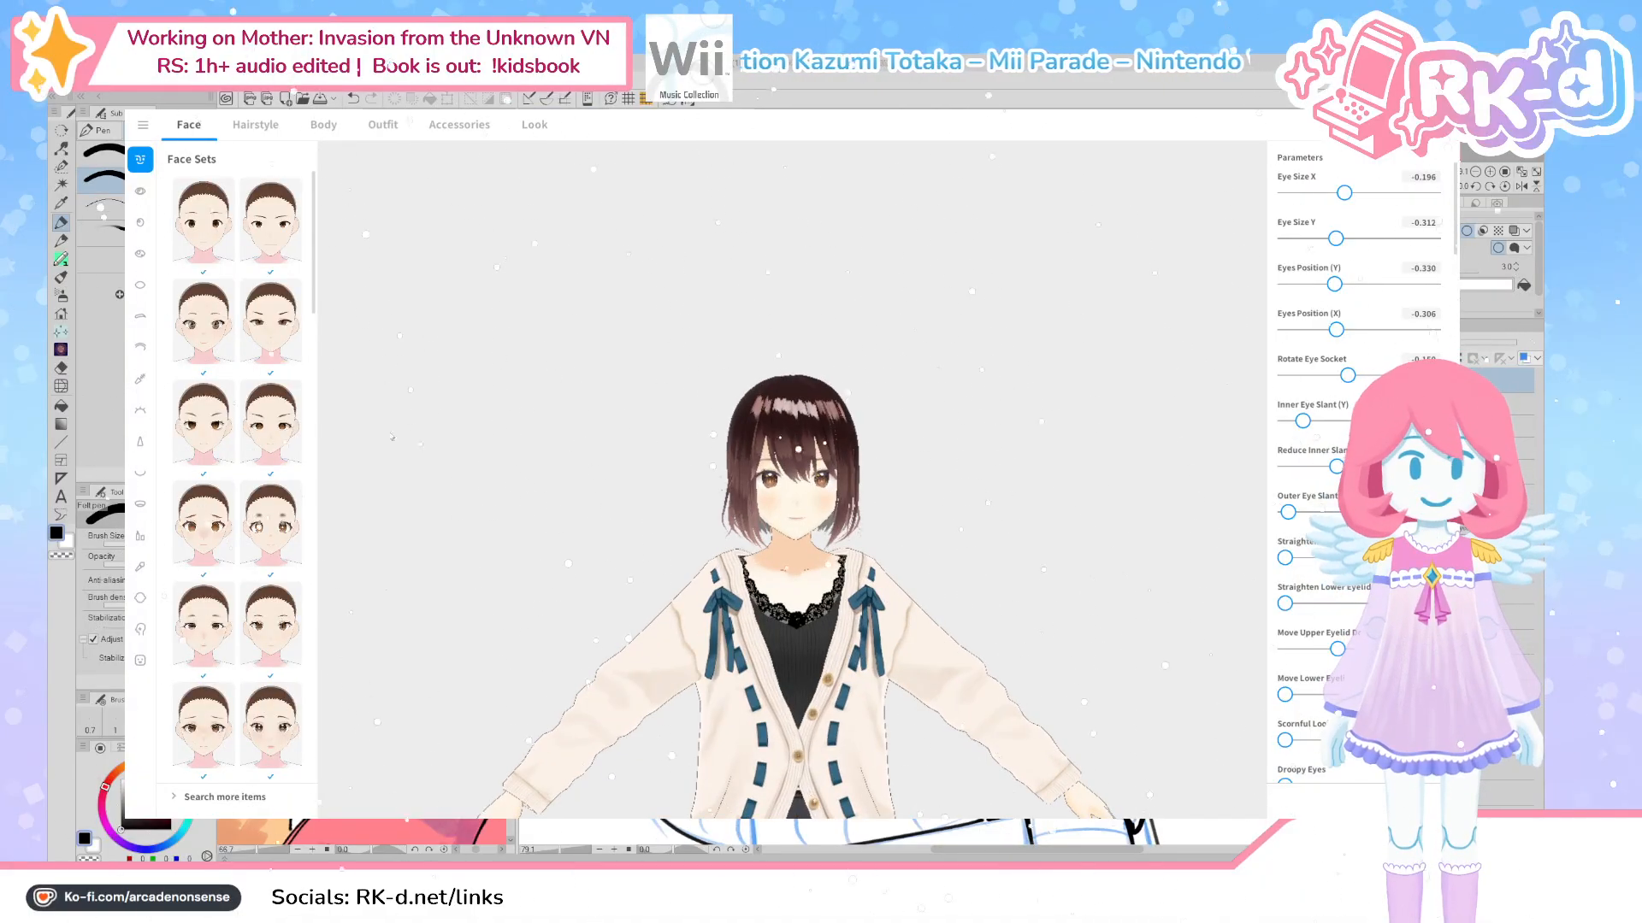
Try different eyes sets on the sample avatar and apply the large, wide-open one with bright highlights
click(140, 191)
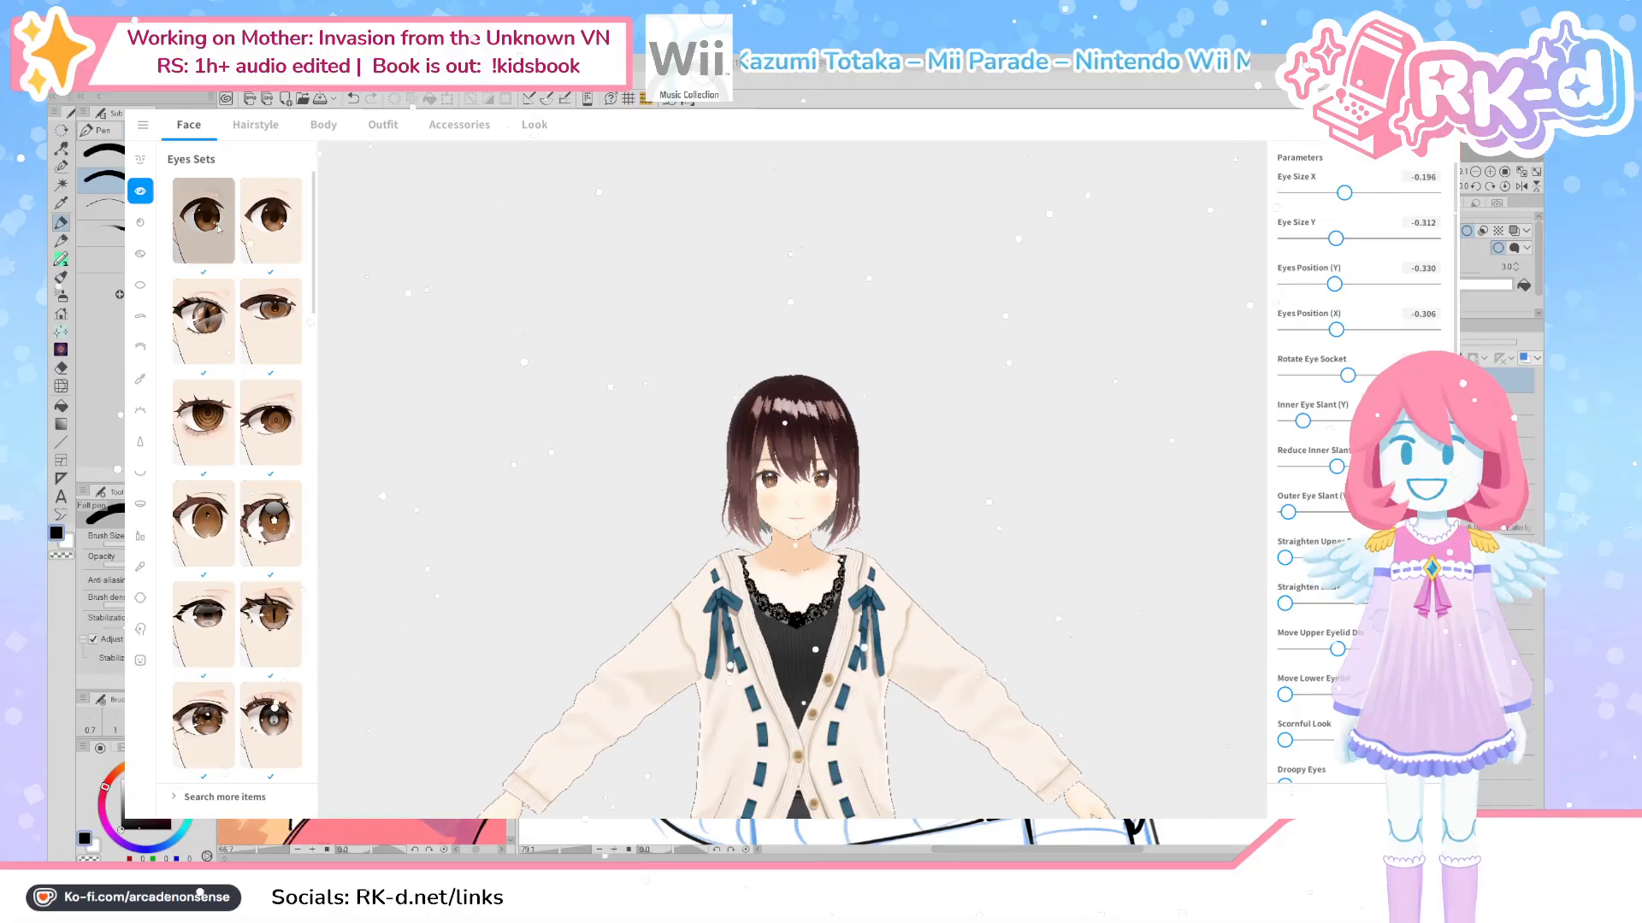
click(270, 321)
scroll(261, 436, down, 1)
click(263, 440)
scroll(520, 494, down, 5)
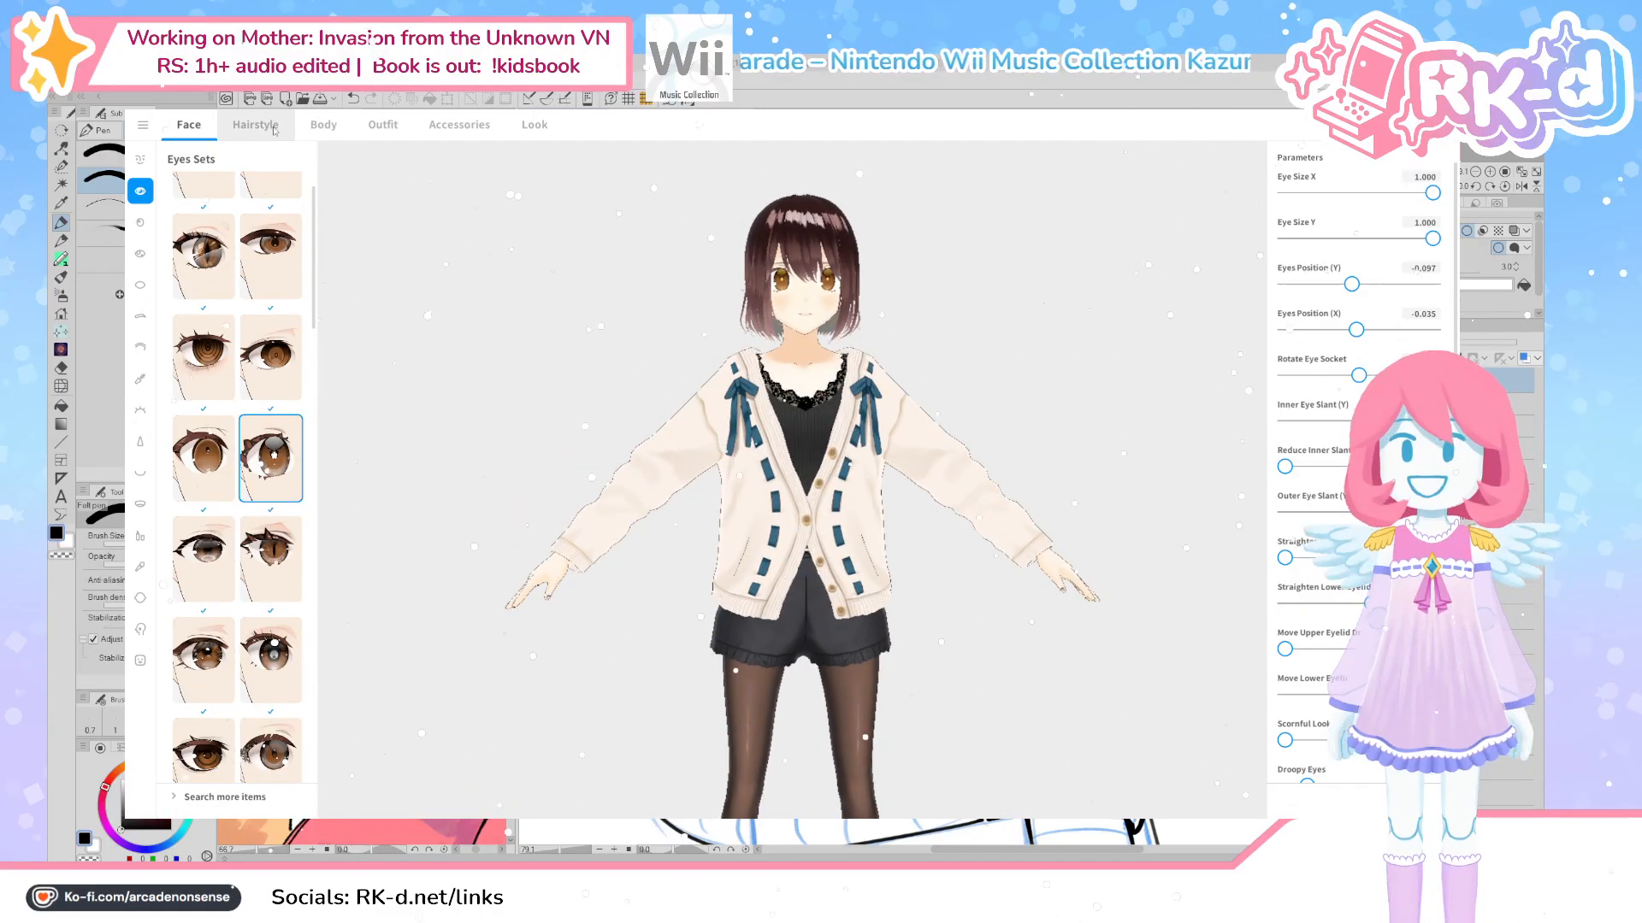
Try the long straight and short blunt-fringe hairstyle sets on the sample avatar, ending with the empty set
click(255, 125)
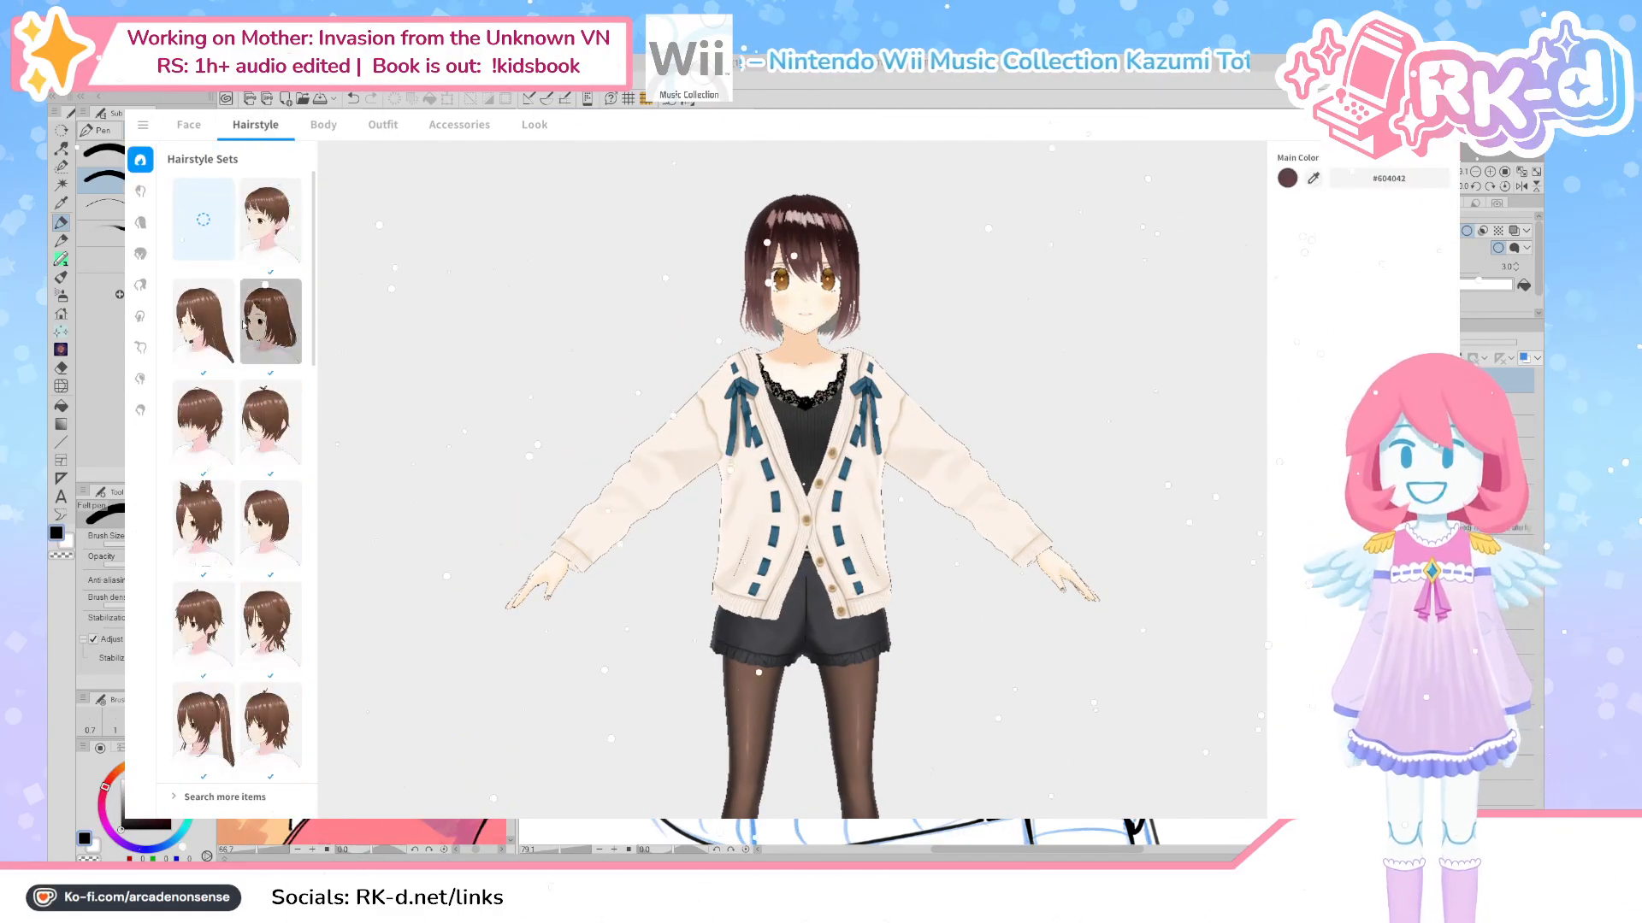
click(205, 323)
click(204, 422)
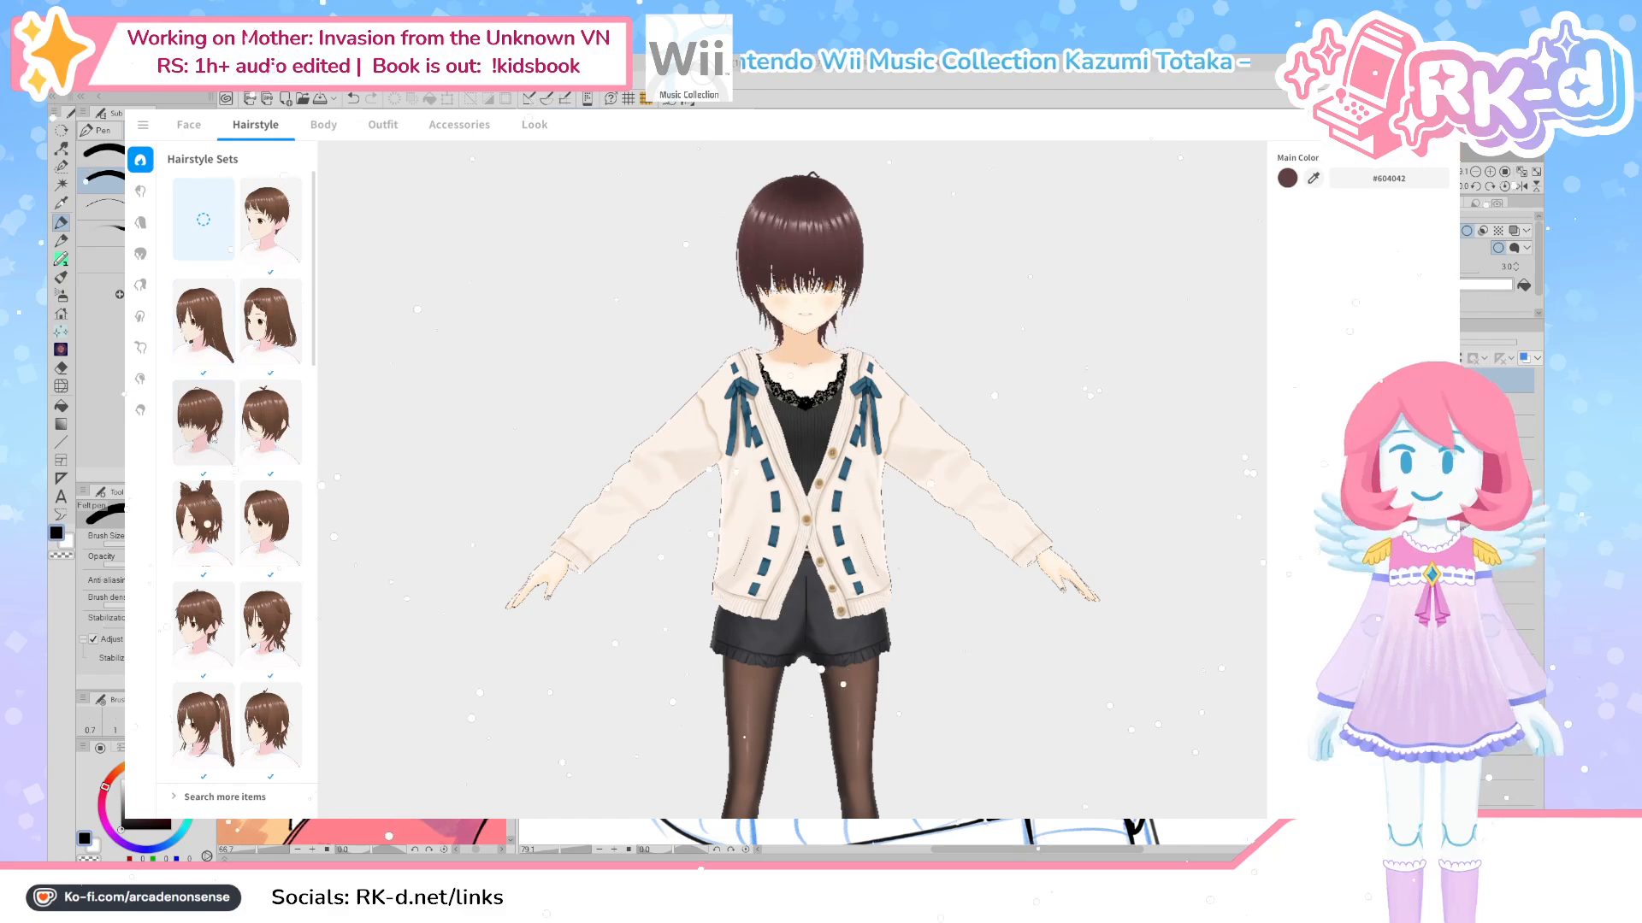
click(204, 321)
drag(636, 441, 1180, 479)
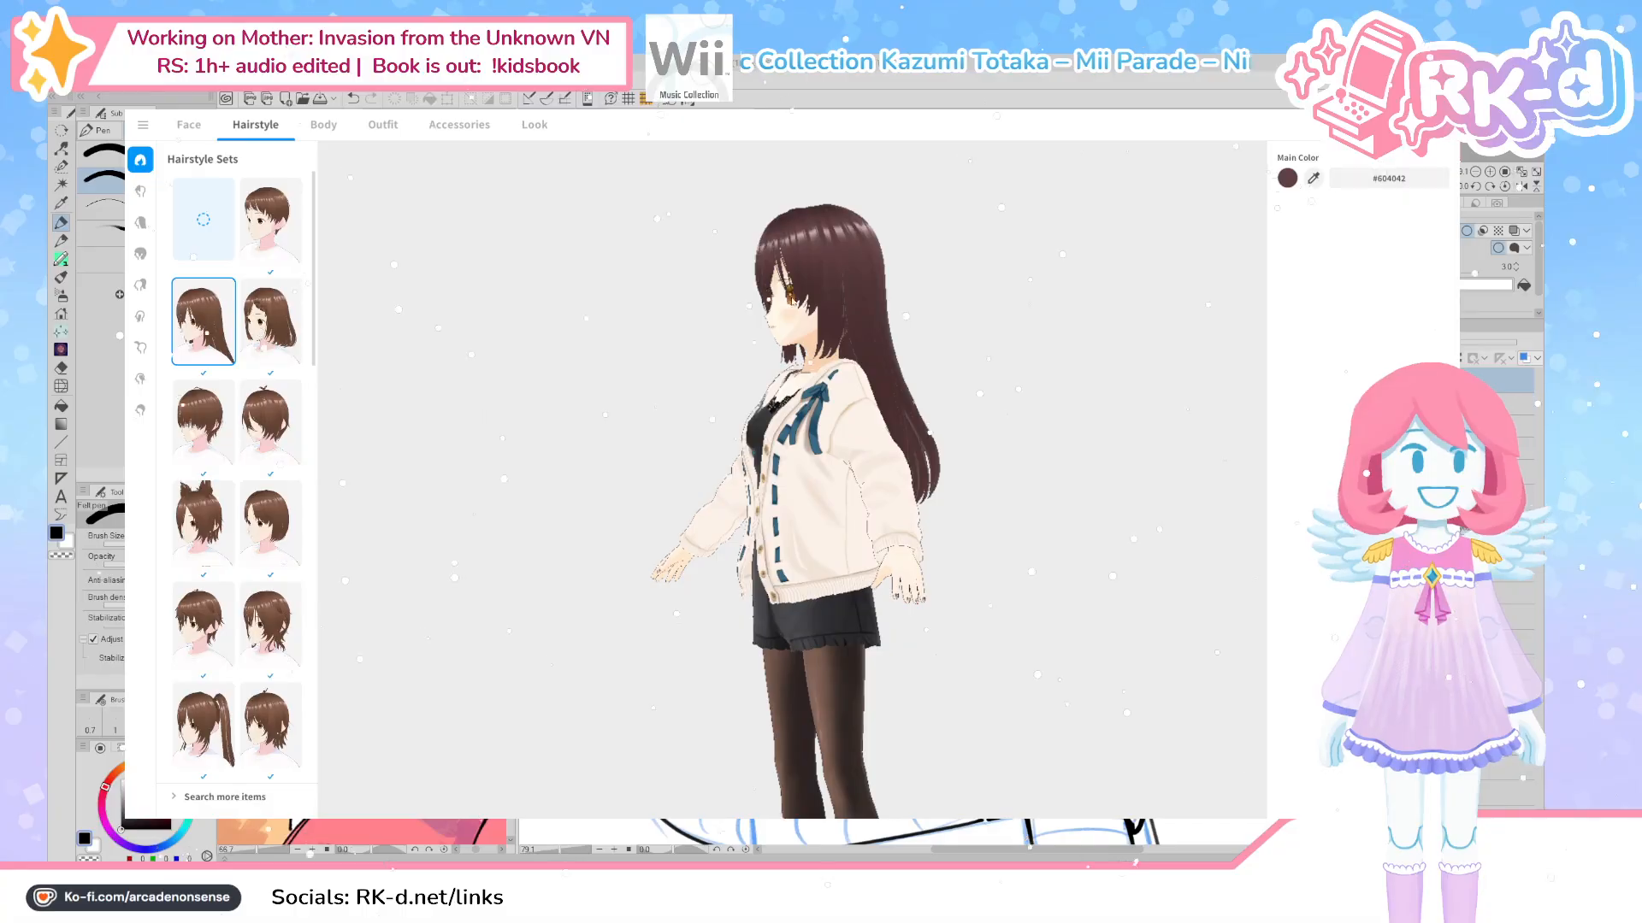
click(219, 239)
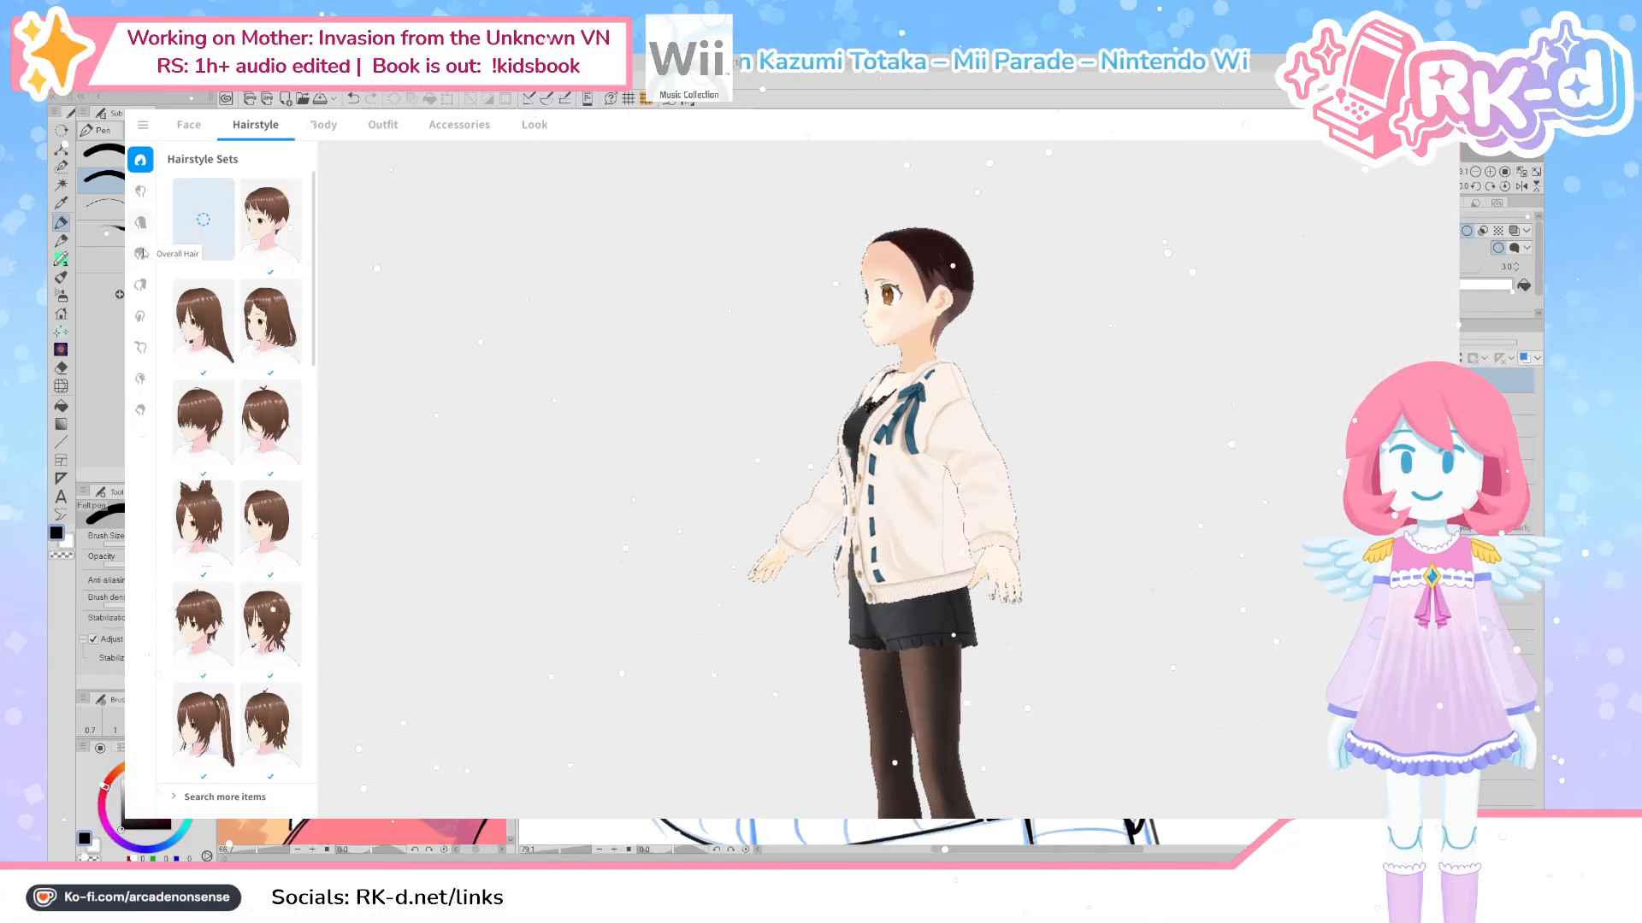
Apply the unsaved custom dark bob as the overall hair and open it for hairstyle editing with the drawing brush
click(141, 254)
click(264, 188)
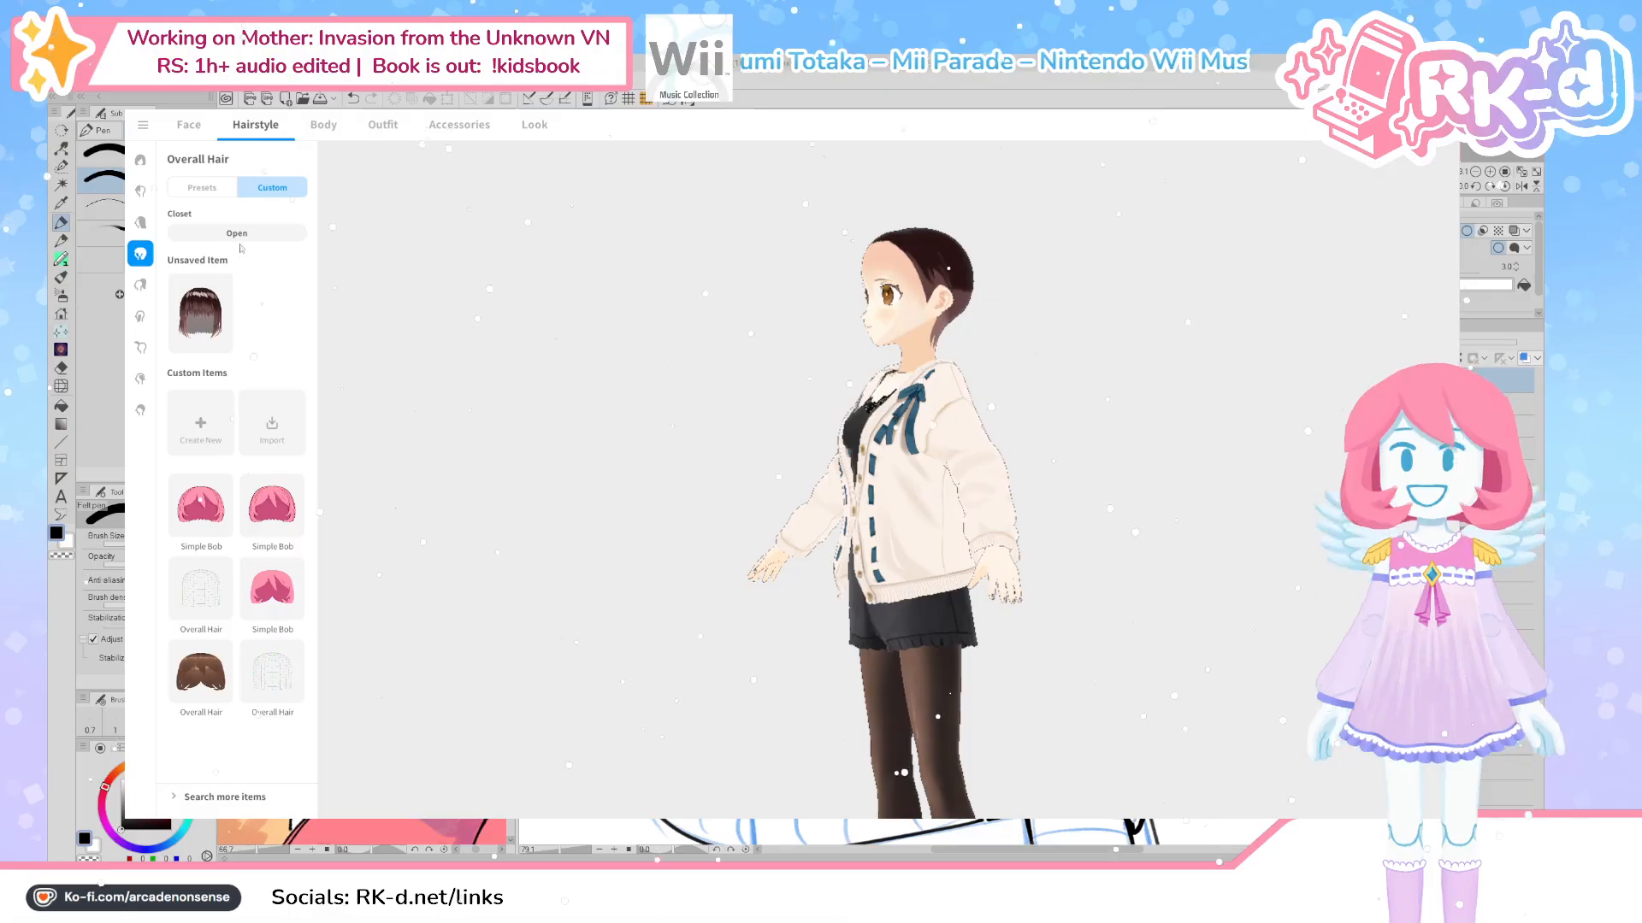
click(209, 310)
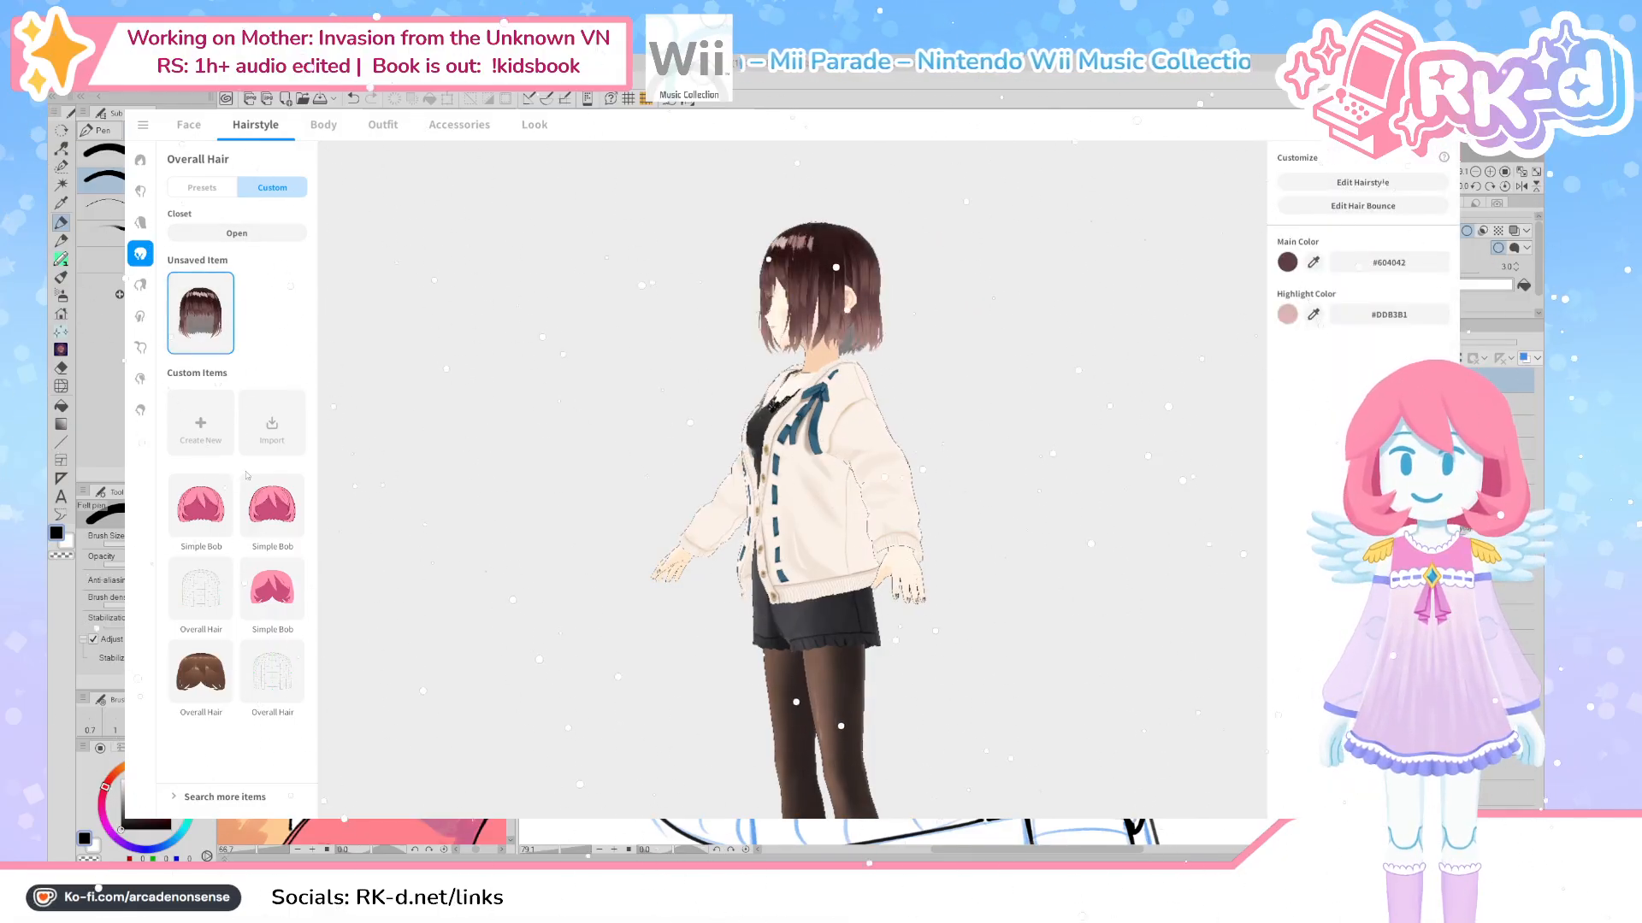
click(200, 672)
click(207, 337)
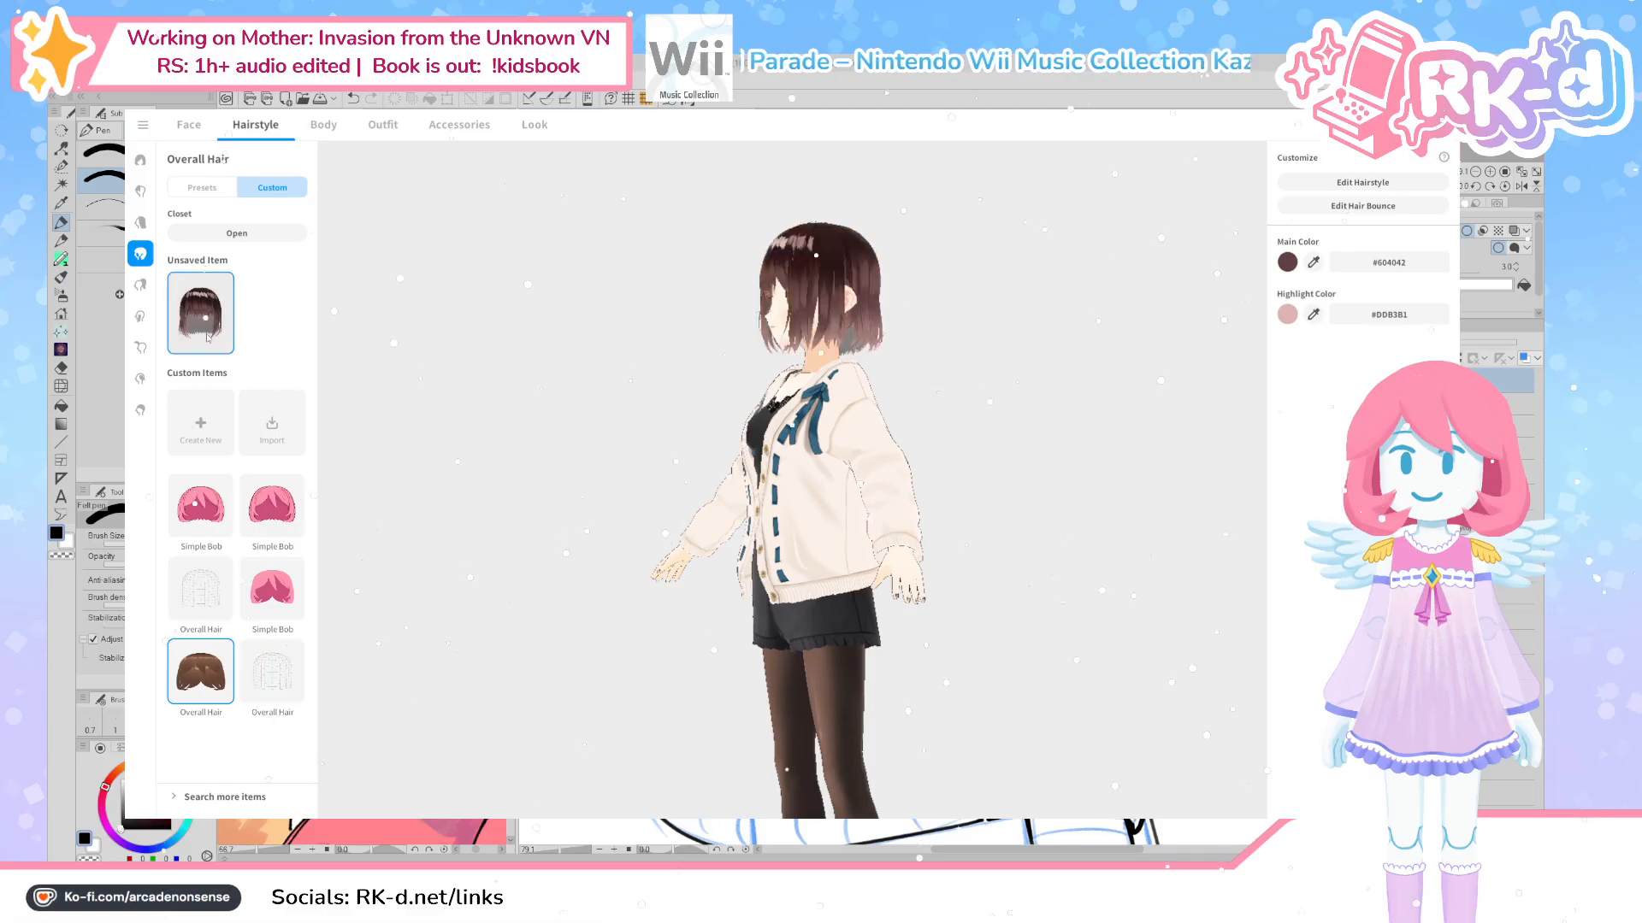
click(1433, 180)
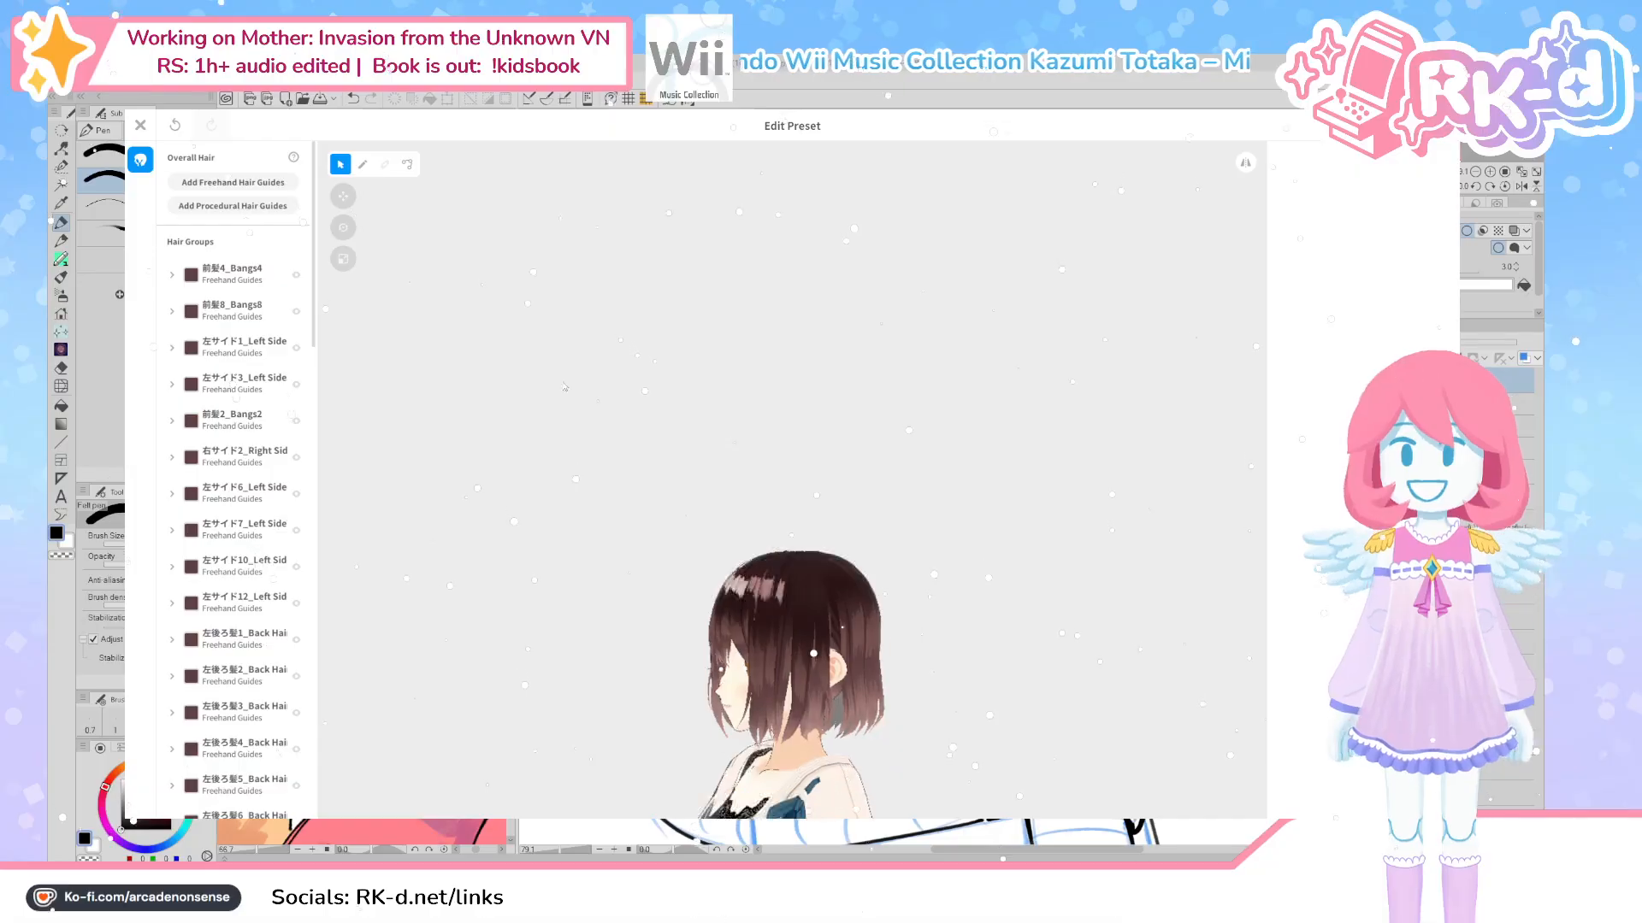
click(361, 165)
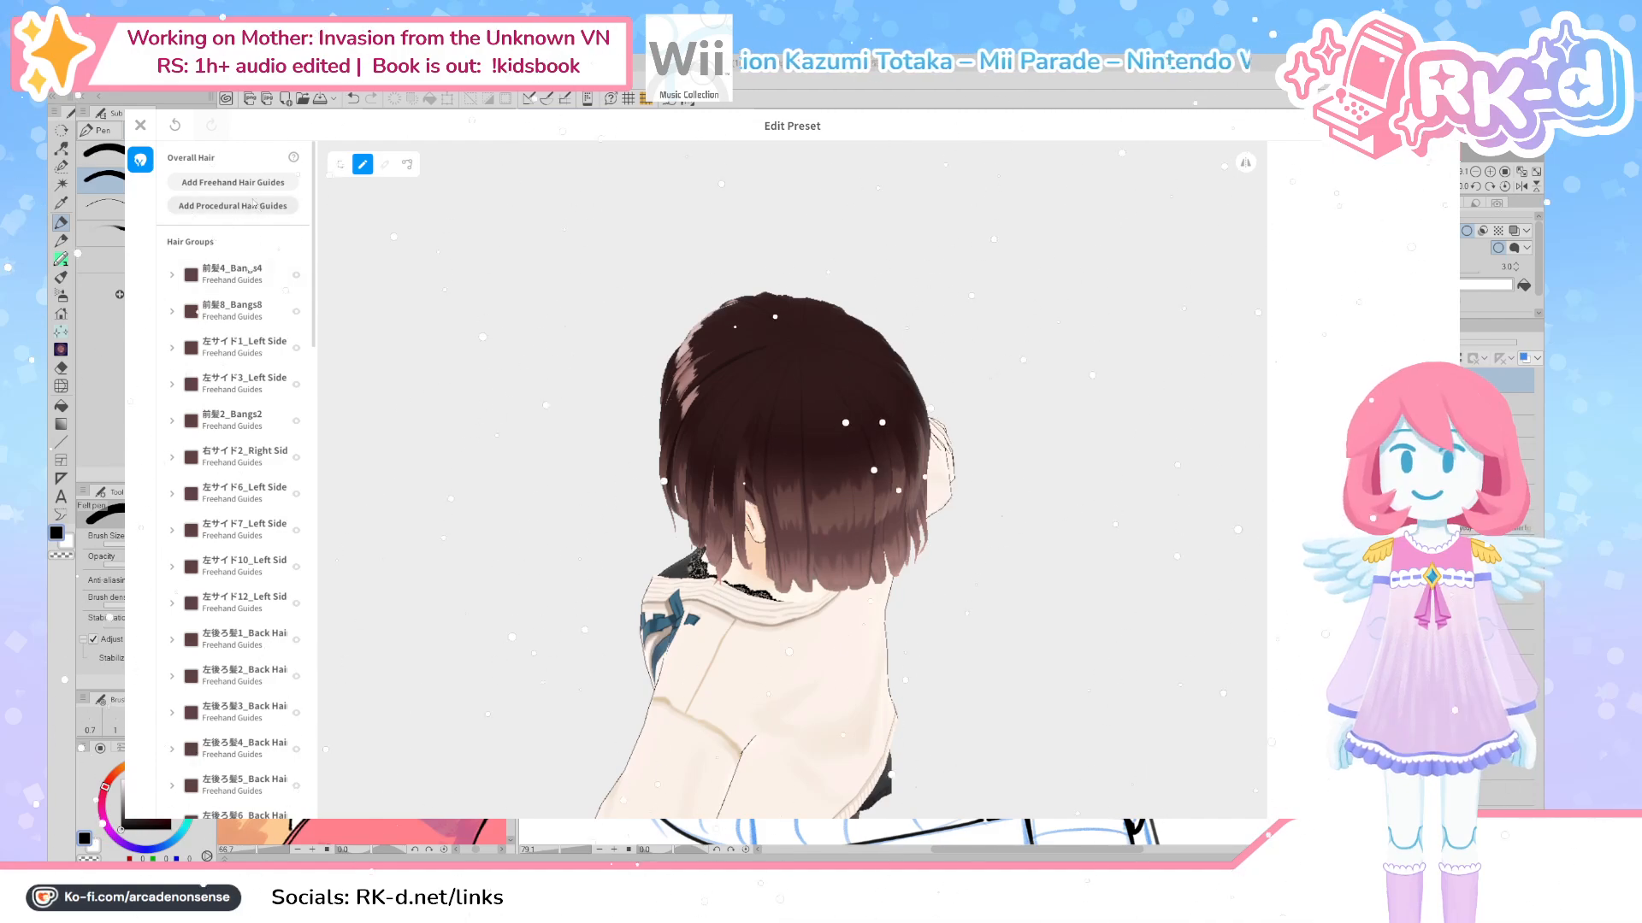
Hide the bangs, inner-color and back hair groups at the end of the hair group list
scroll(270, 206, down, 15)
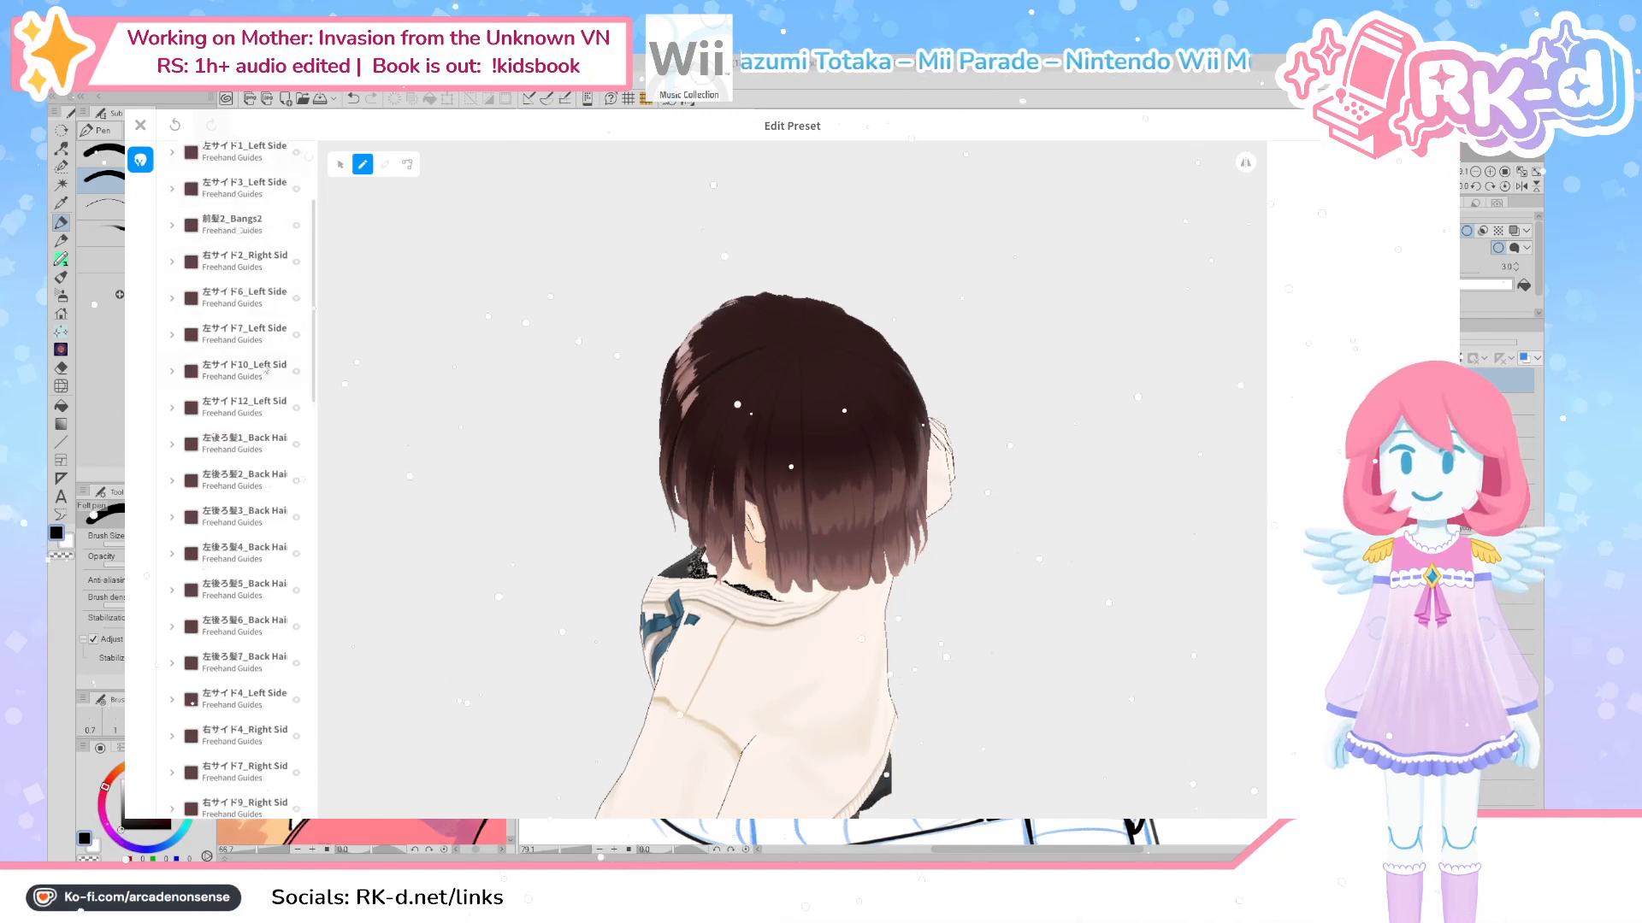
scroll(283, 425, down, 2)
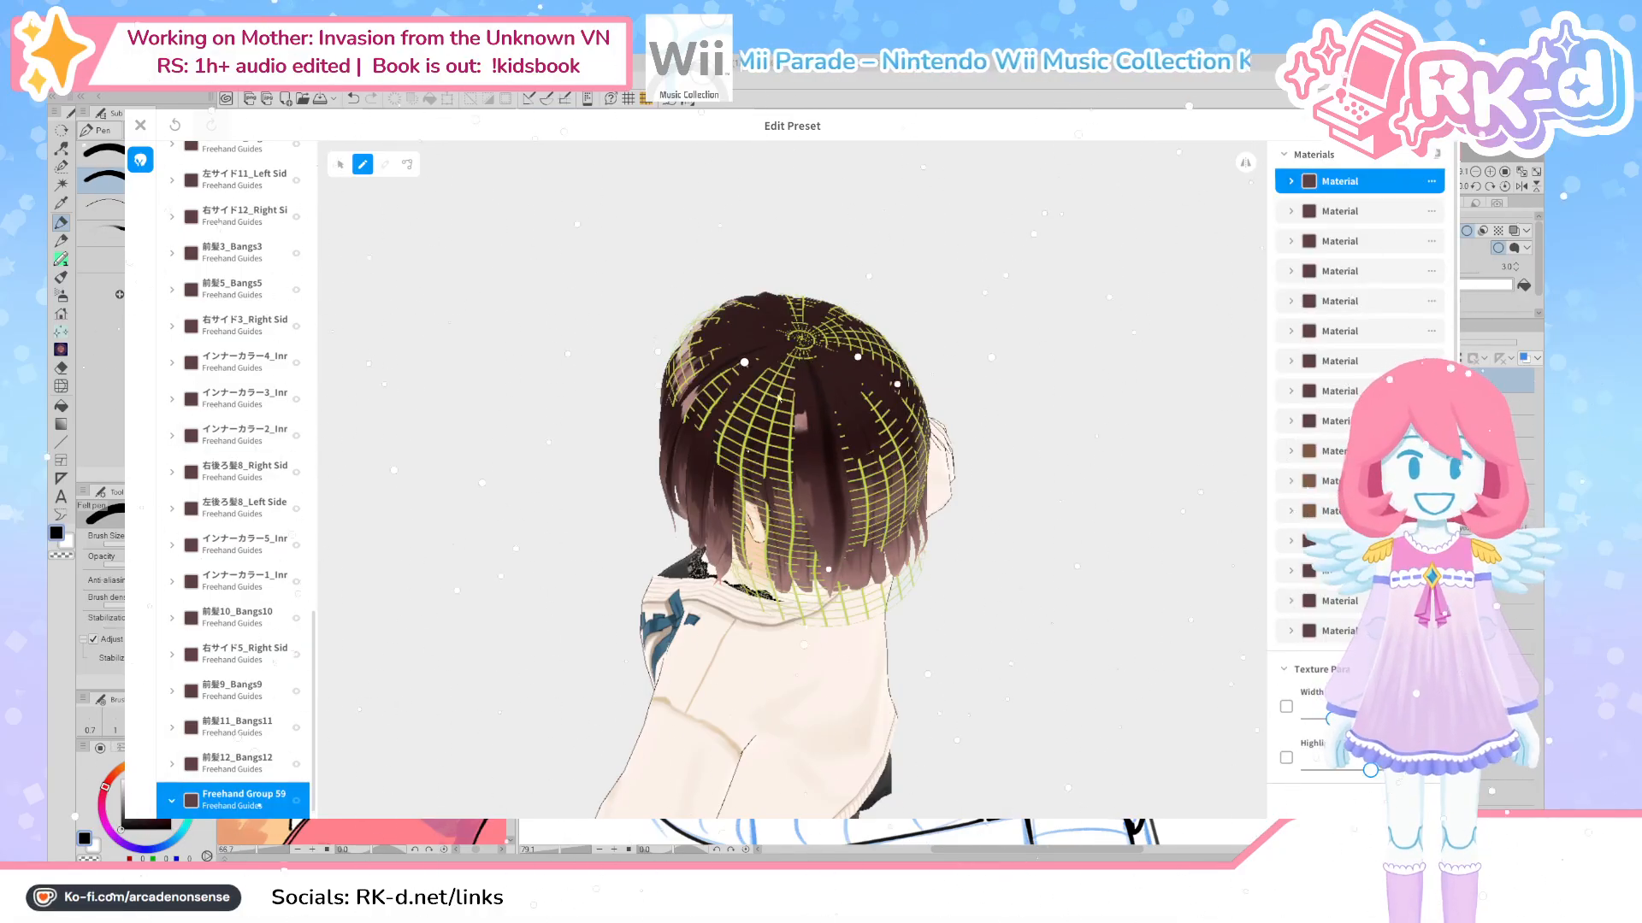
scroll(785, 416, up, 2)
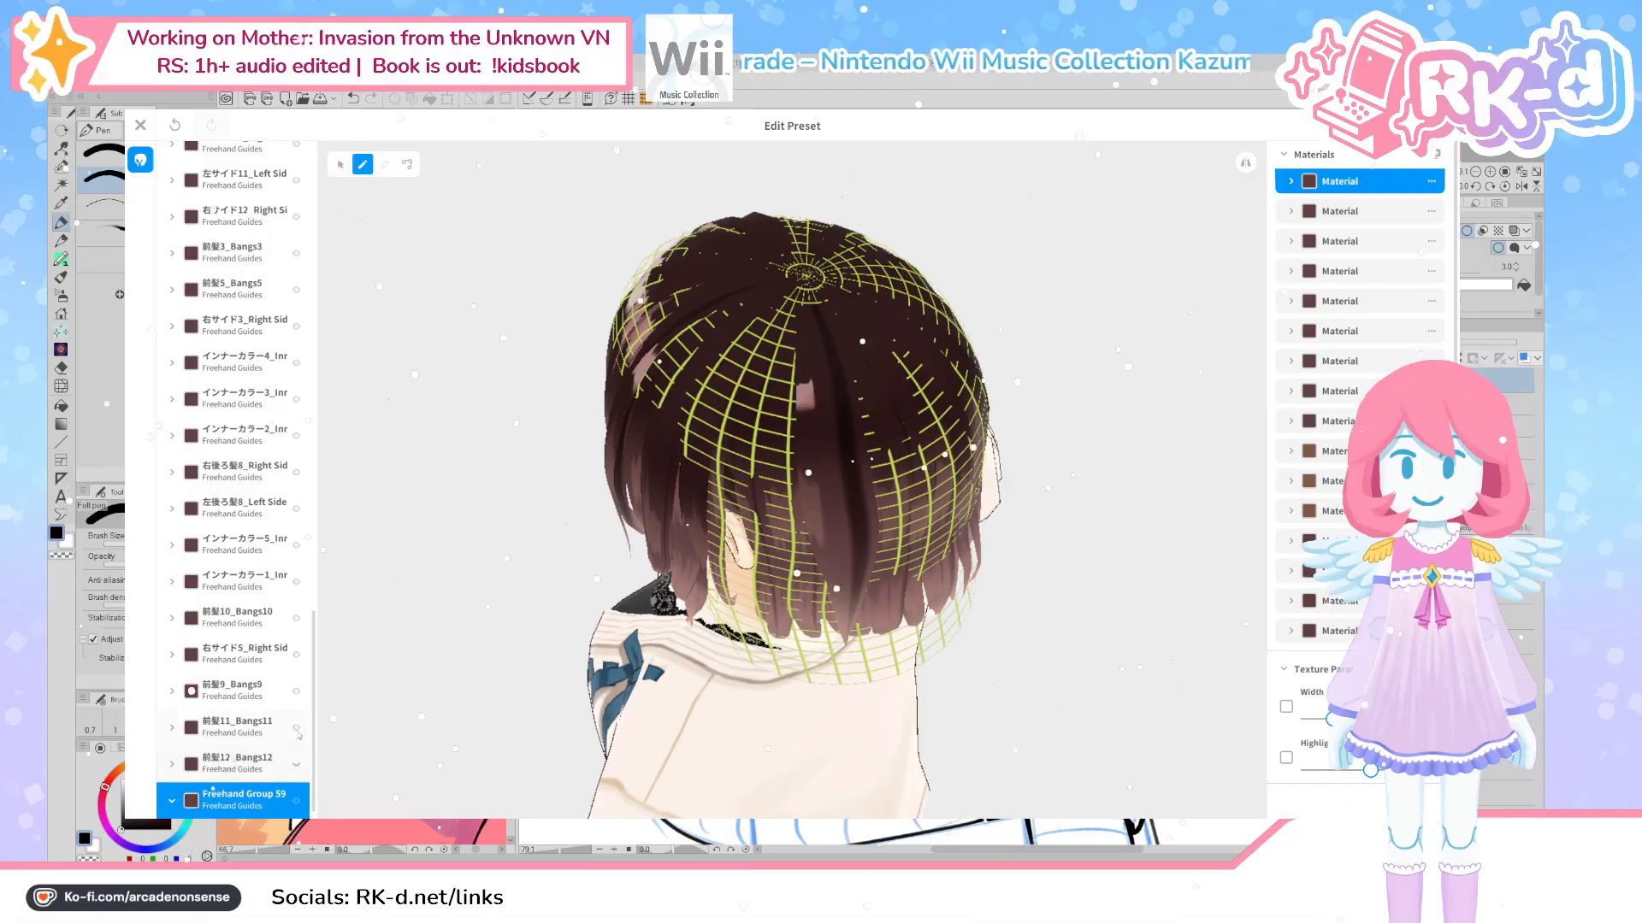
click(299, 545)
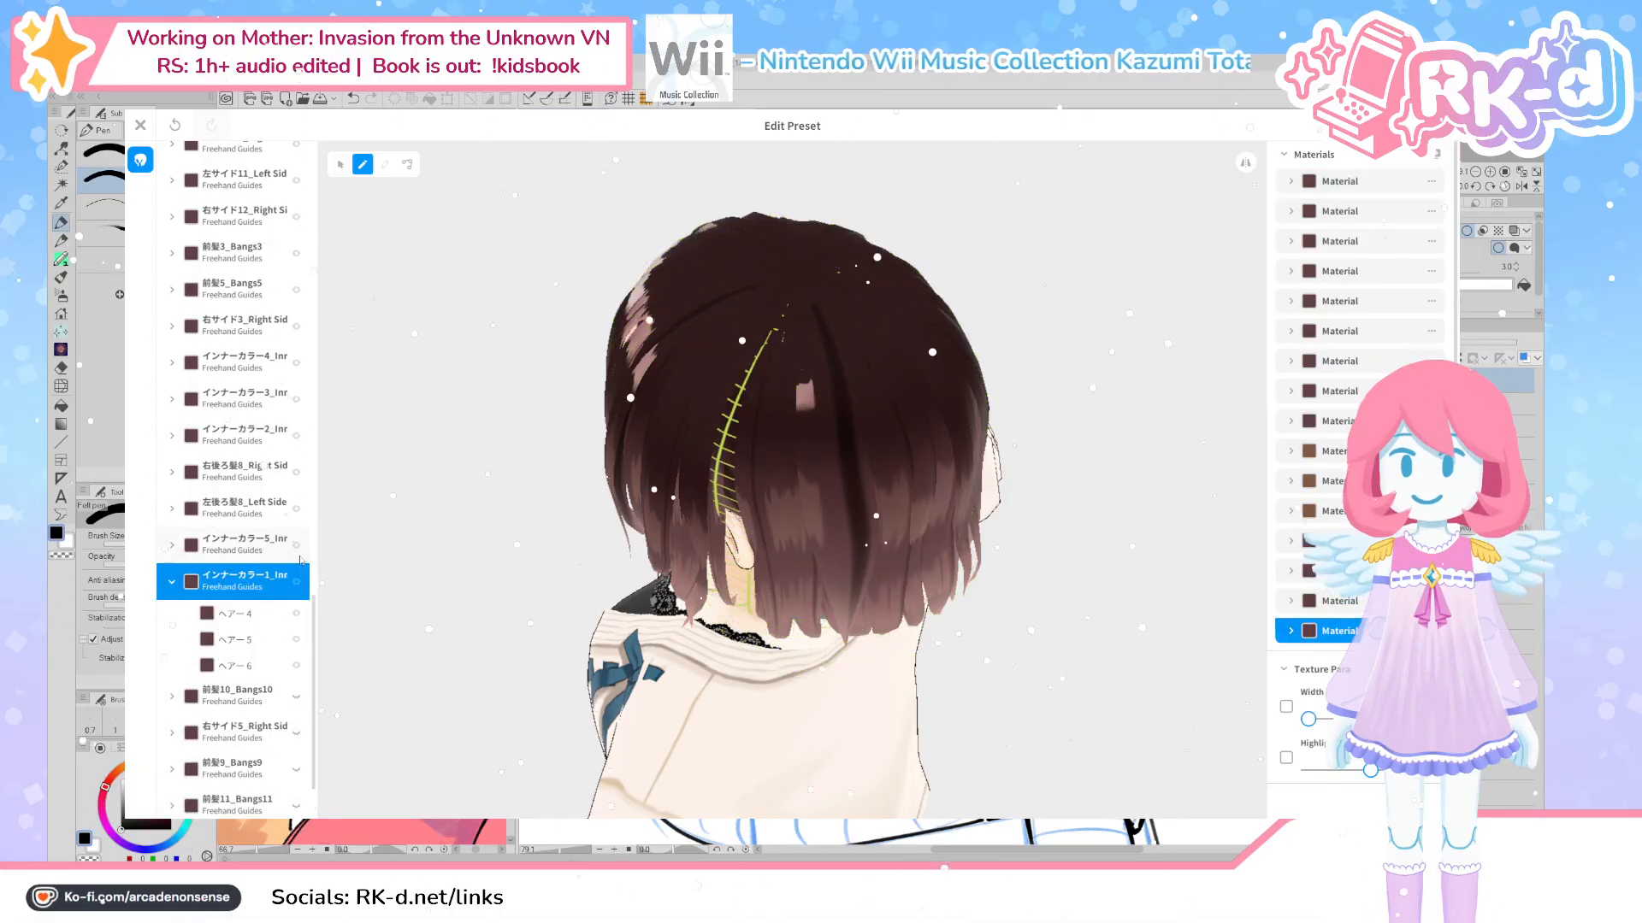
click(299, 472)
right_click(299, 432)
click(297, 399)
right_click(299, 430)
click(297, 437)
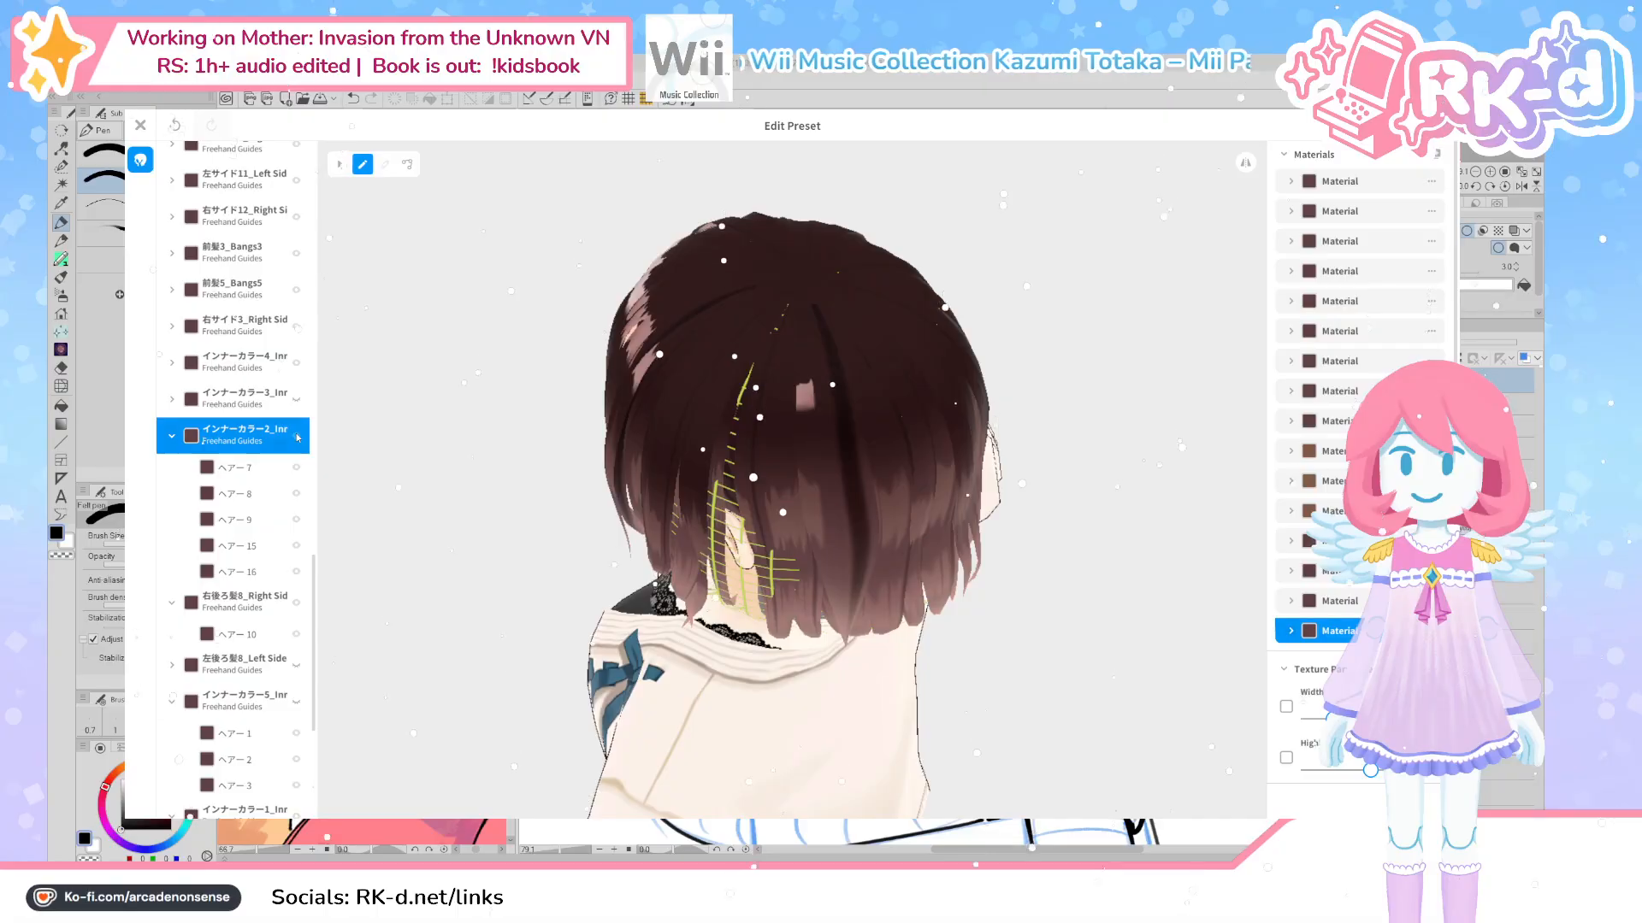
Hide further bangs and left and right side hair groups, working upward through the hair group list
click(297, 329)
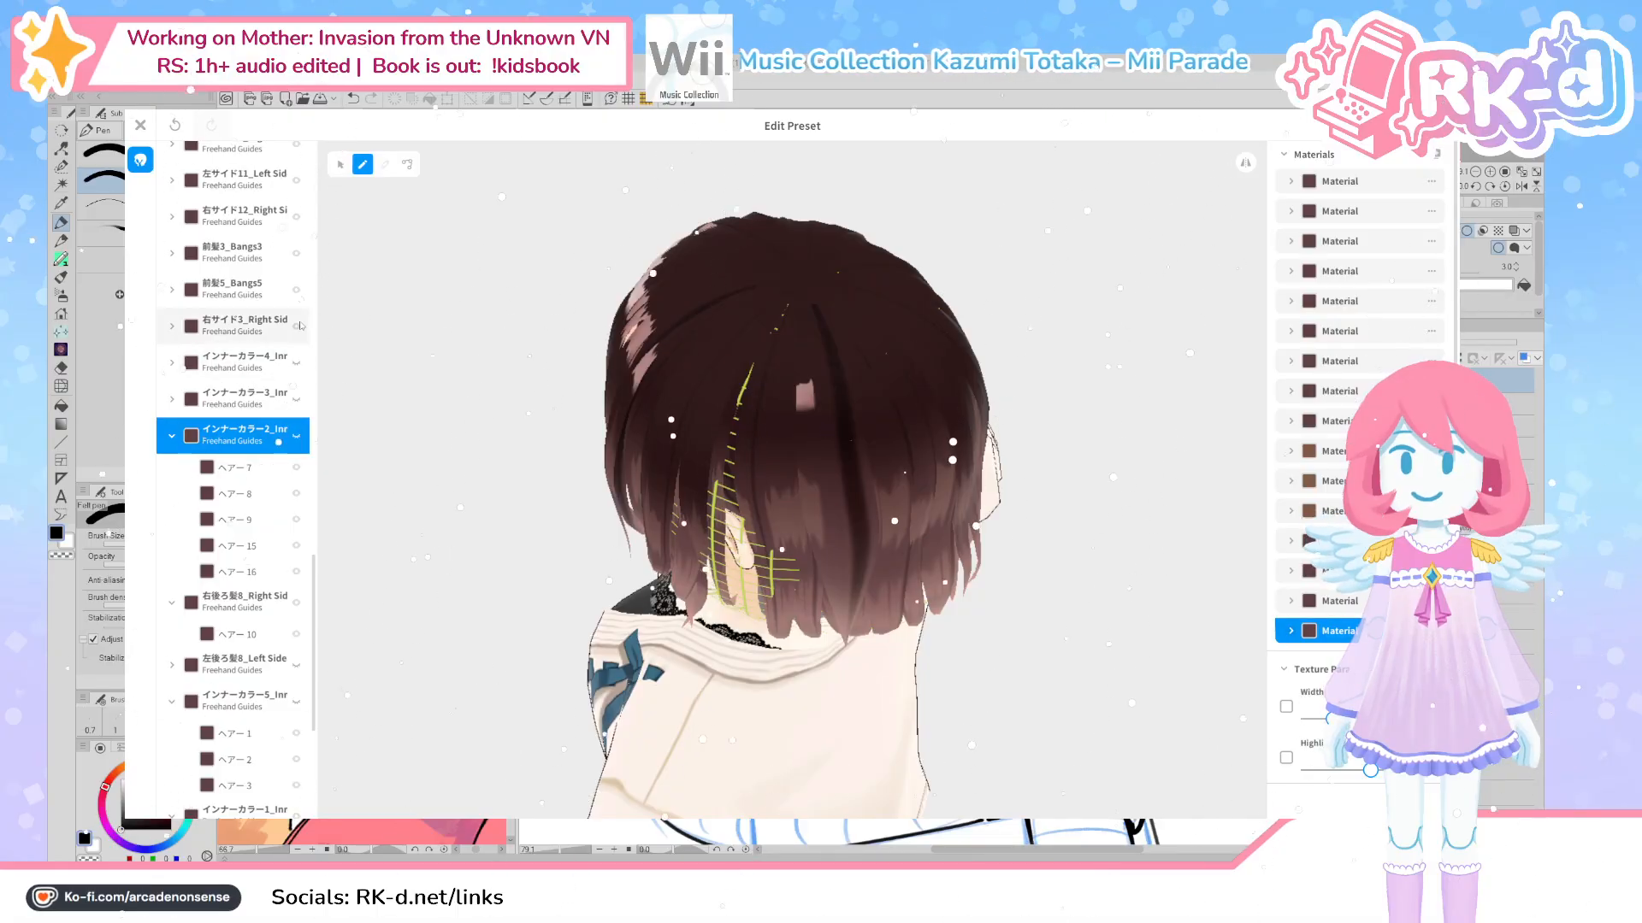
click(297, 216)
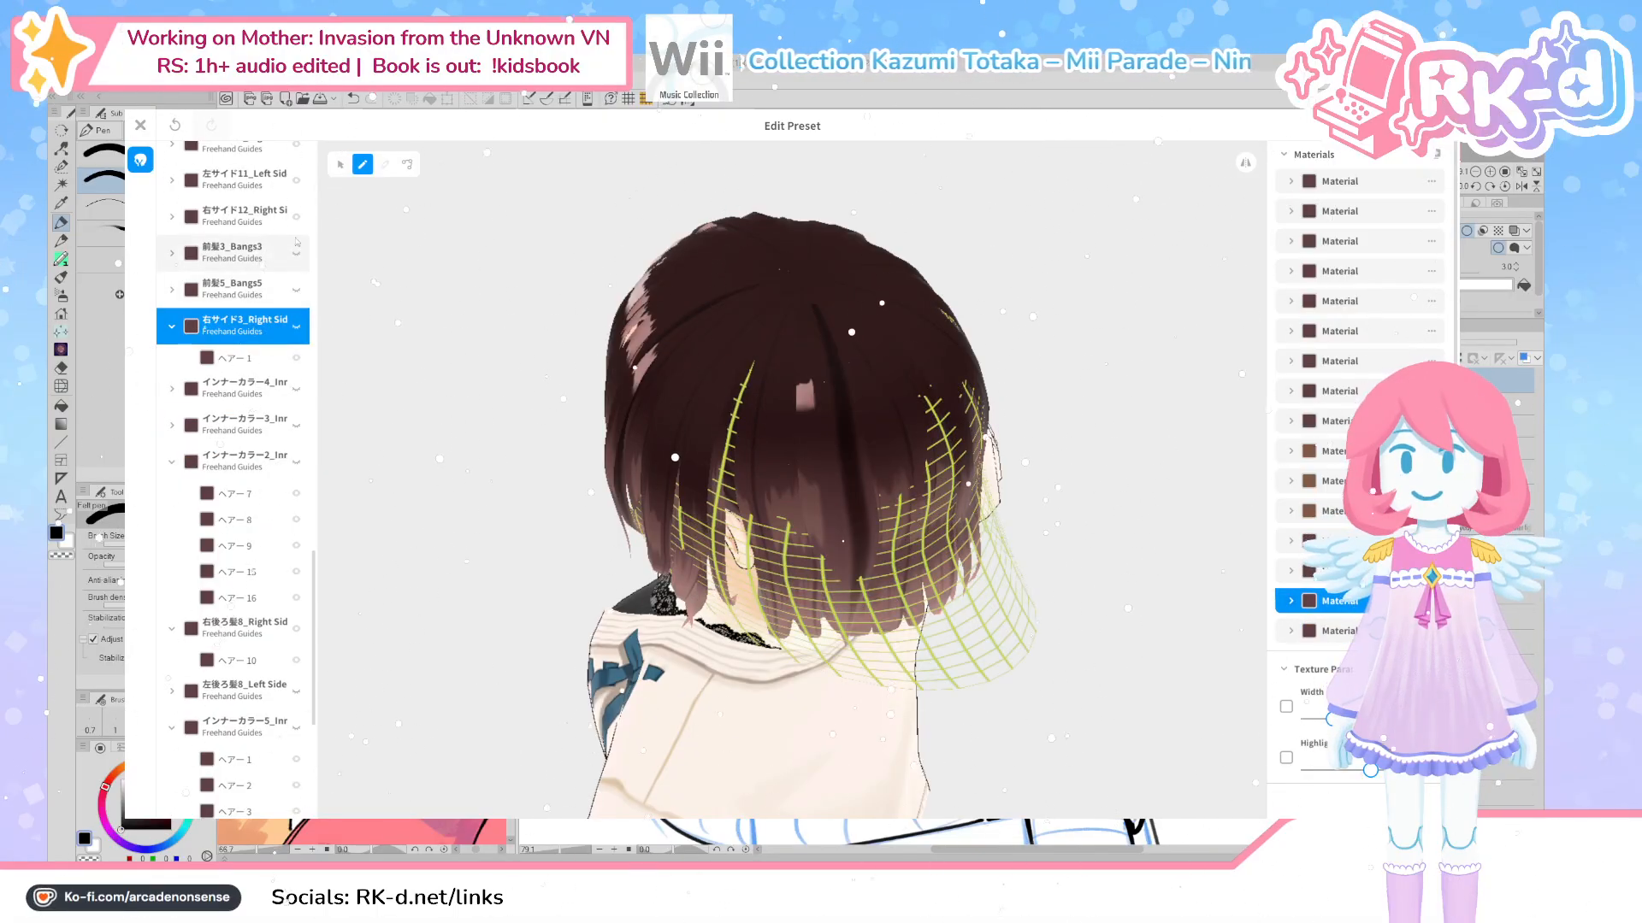
click(296, 190)
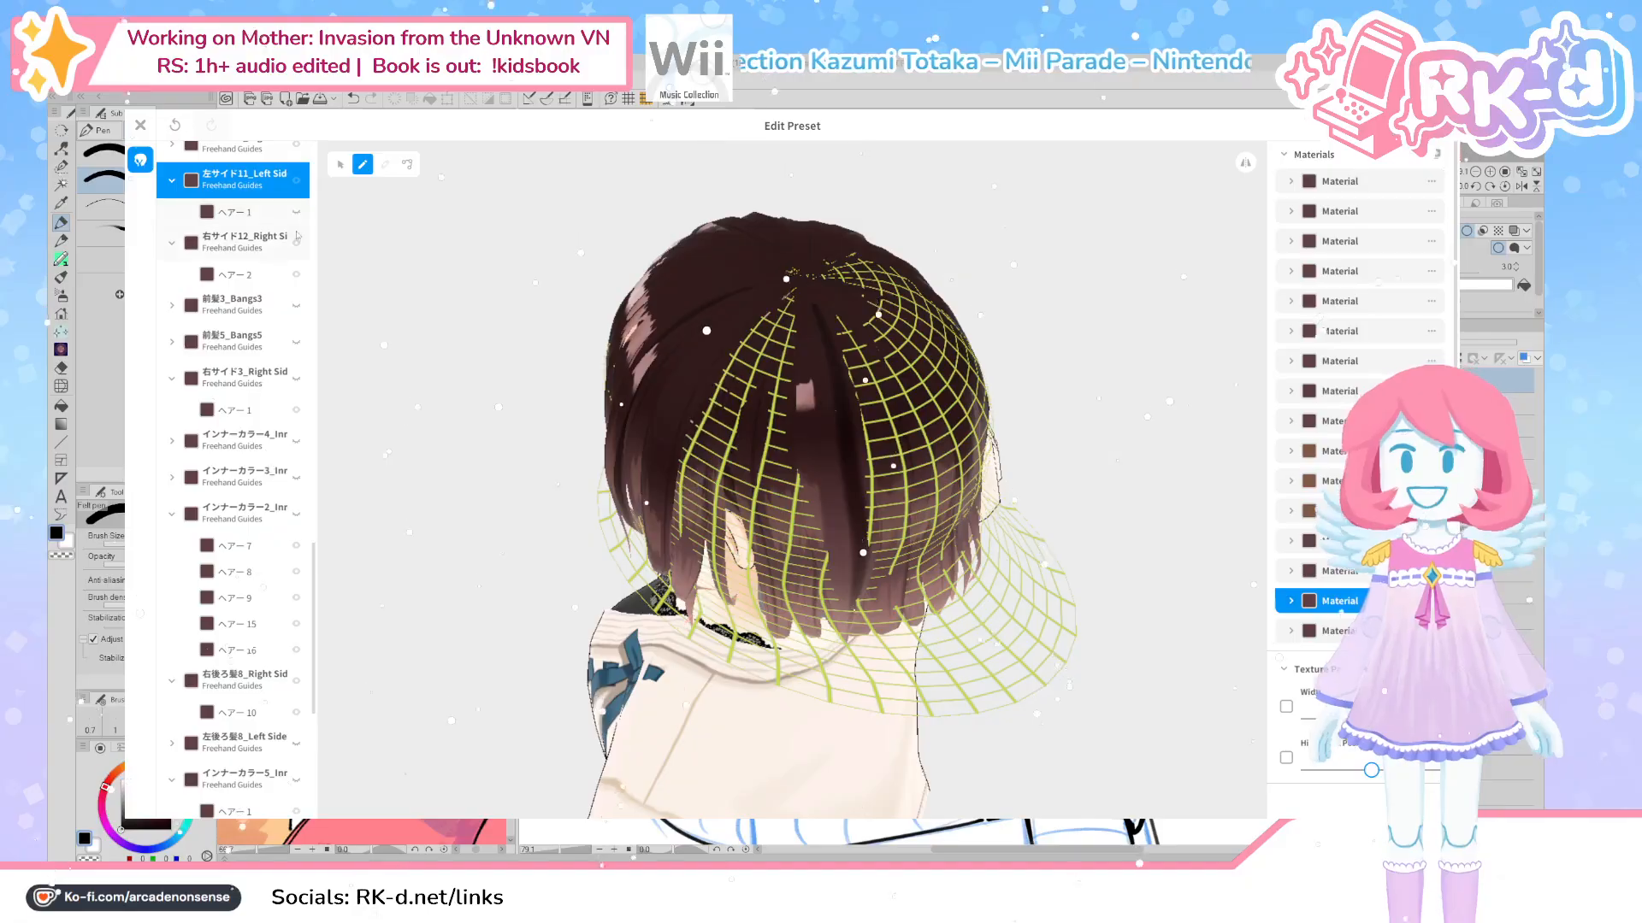
scroll(298, 282, up, 3)
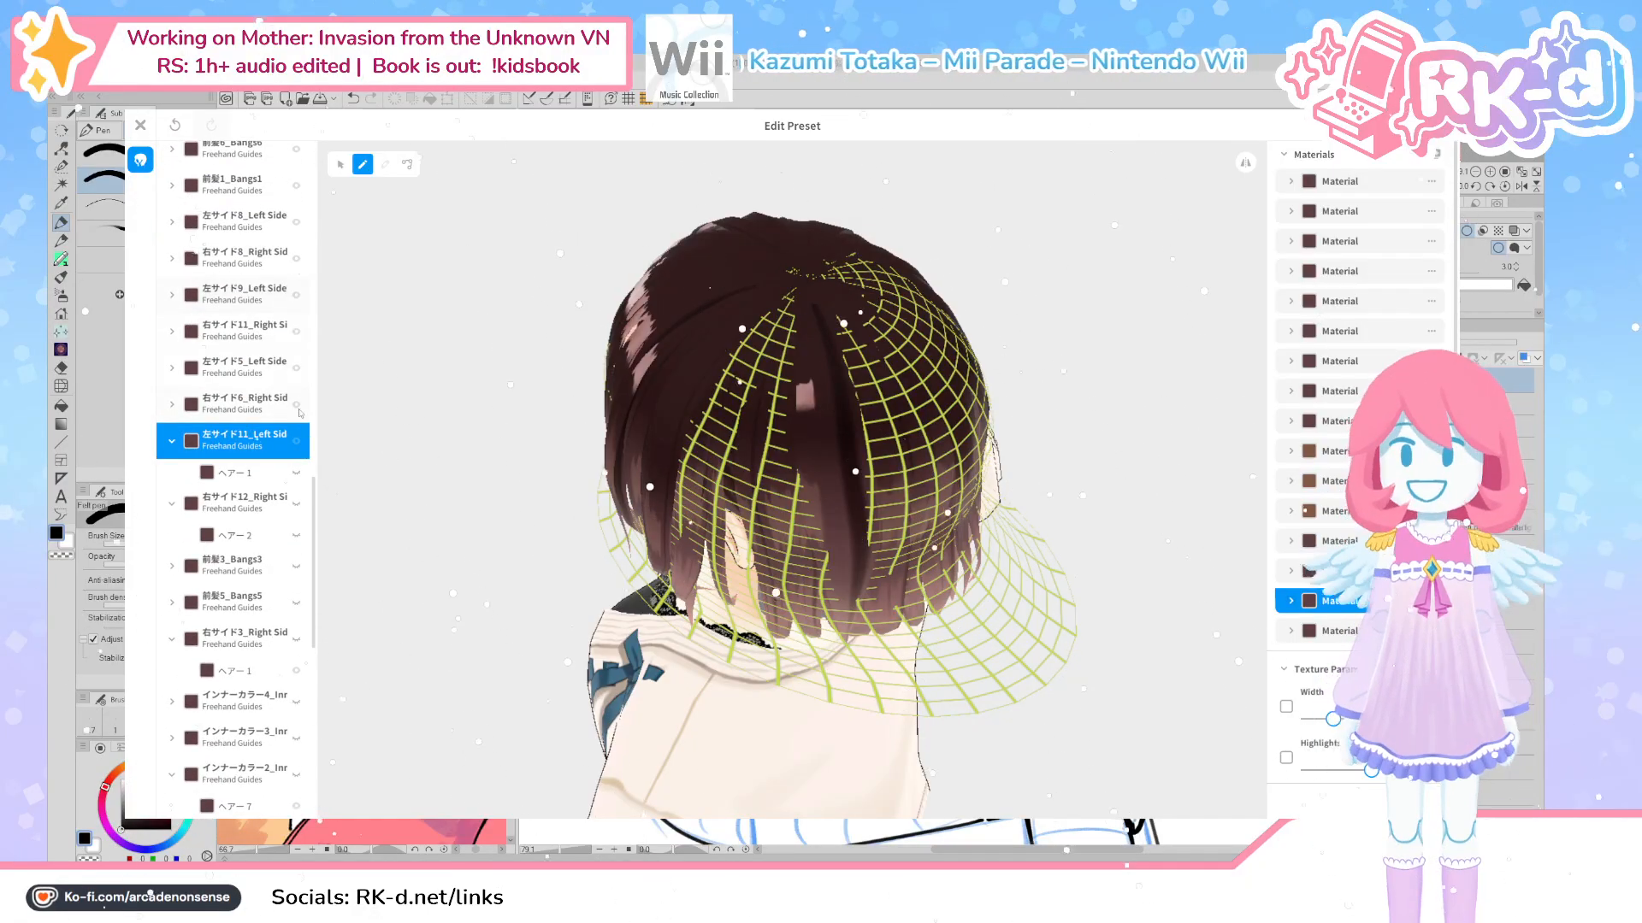
click(297, 294)
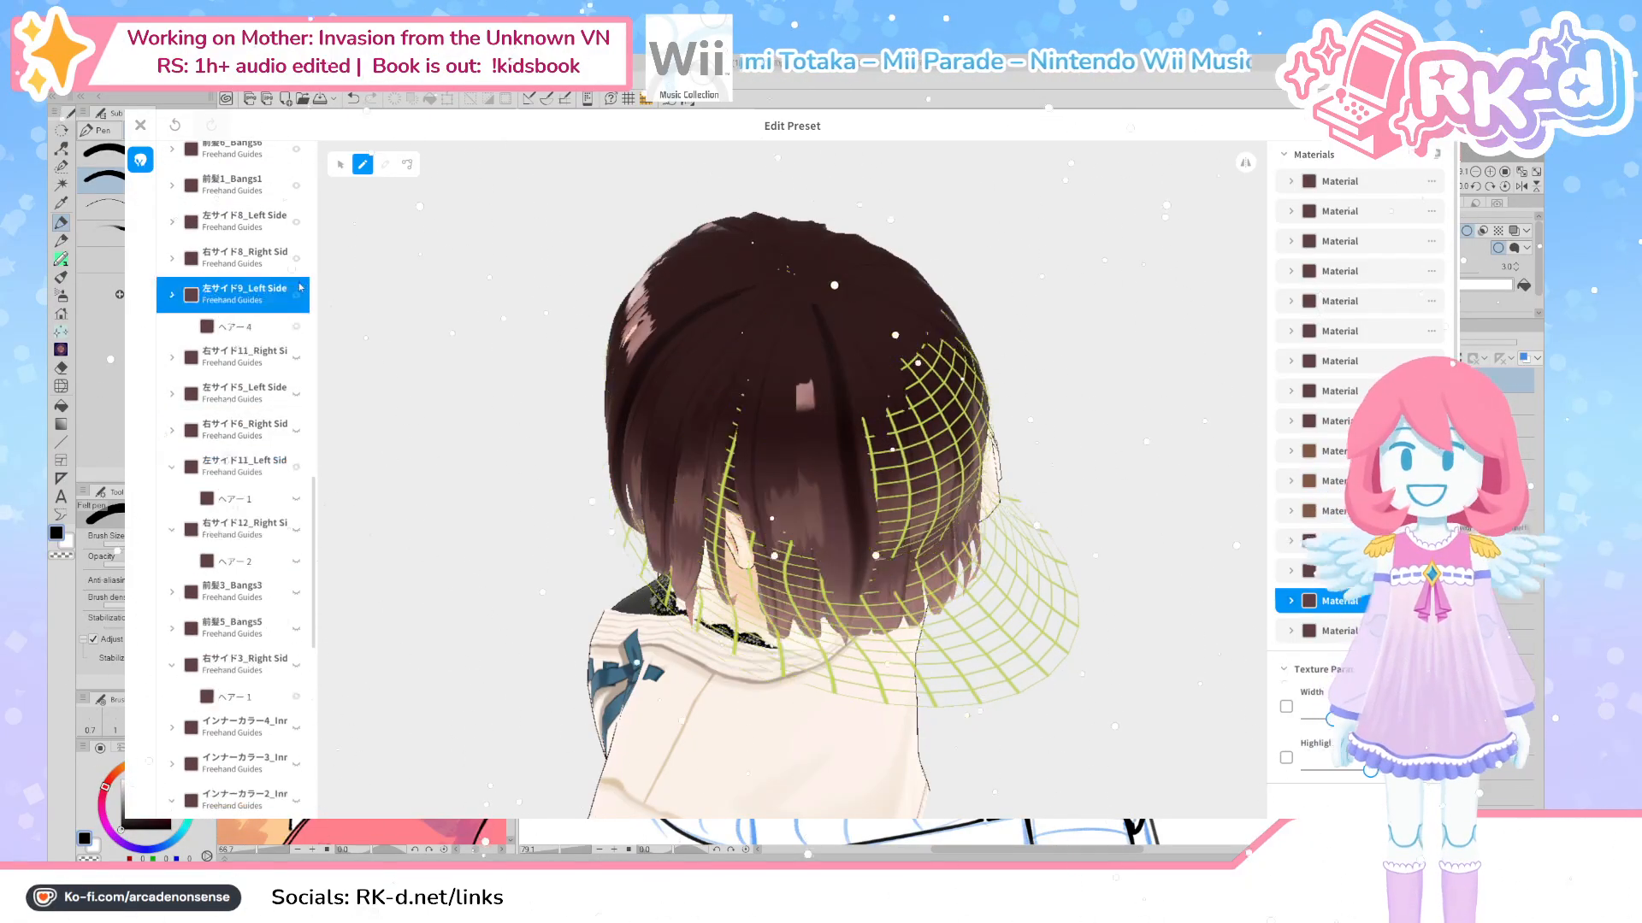
scroll(298, 229, up, 3)
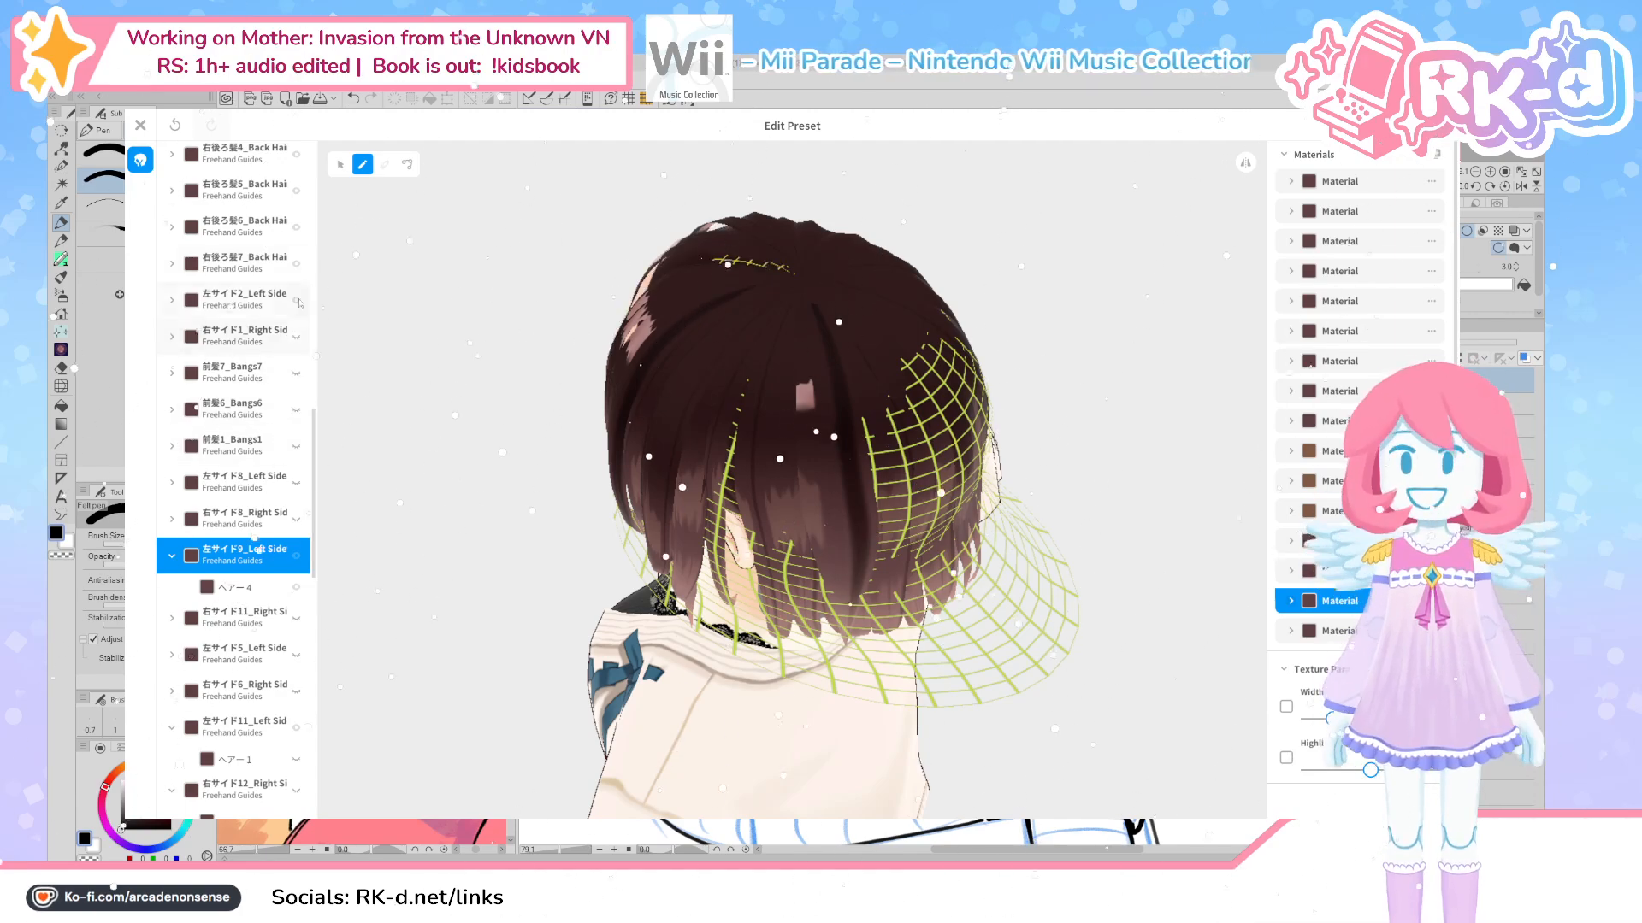
scroll(300, 282, up, 1)
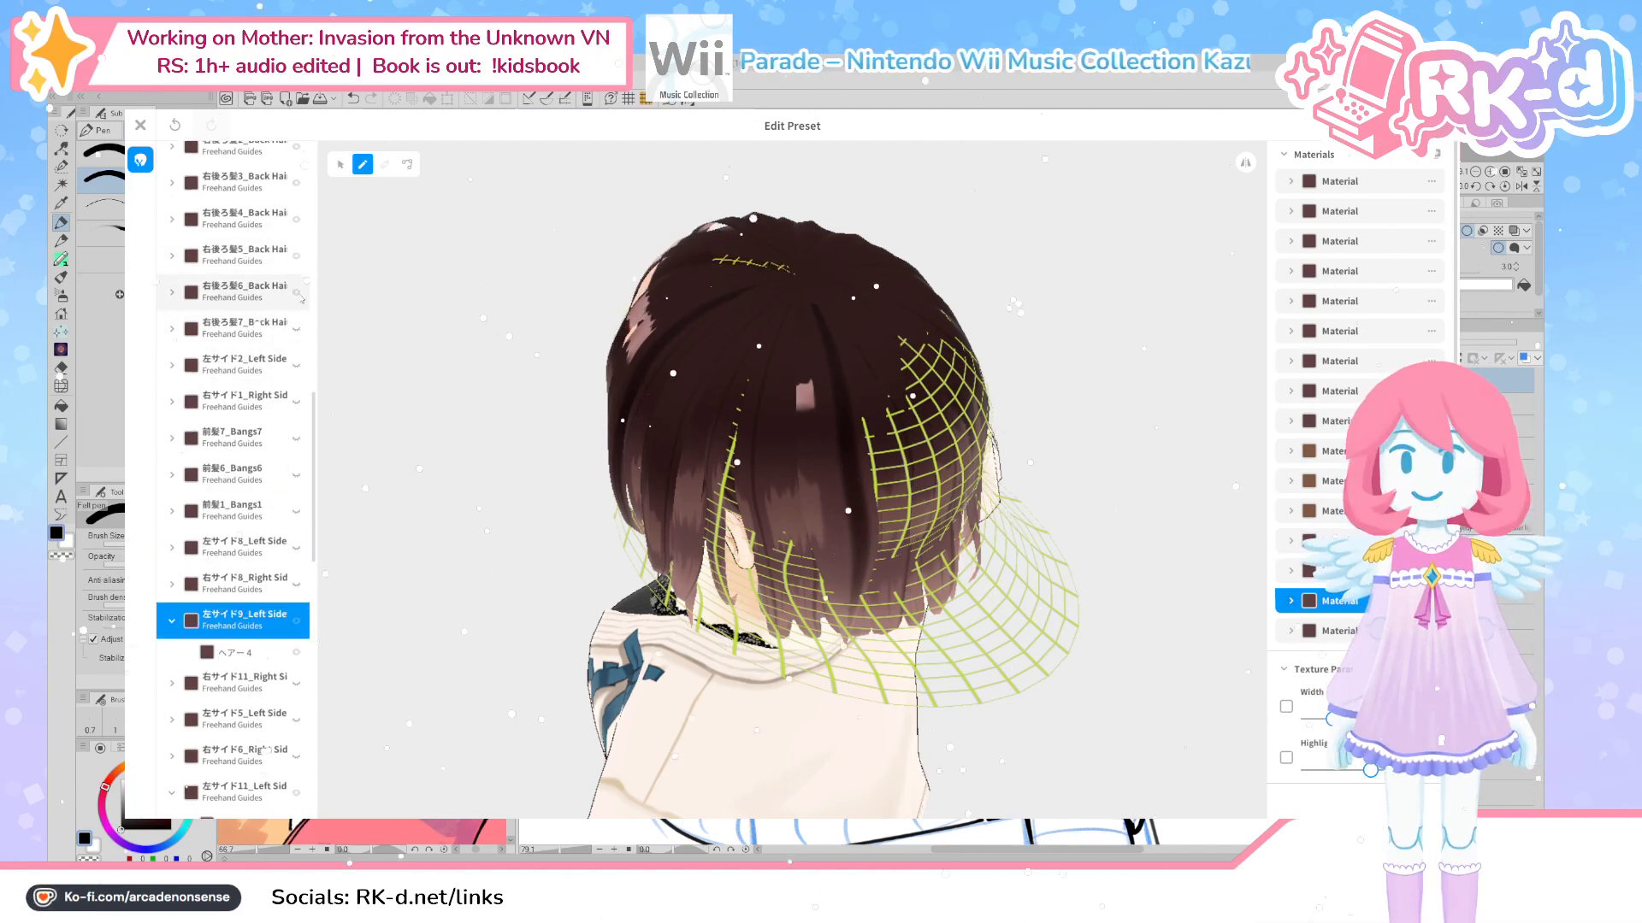
scroll(304, 333, up, 4)
Draw several long hair strands down the back of the head in the last freehand hair group
drag(1150, 579, 855, 581)
scroll(237, 590, down, 11)
scroll(238, 590, down, 9)
click(236, 777)
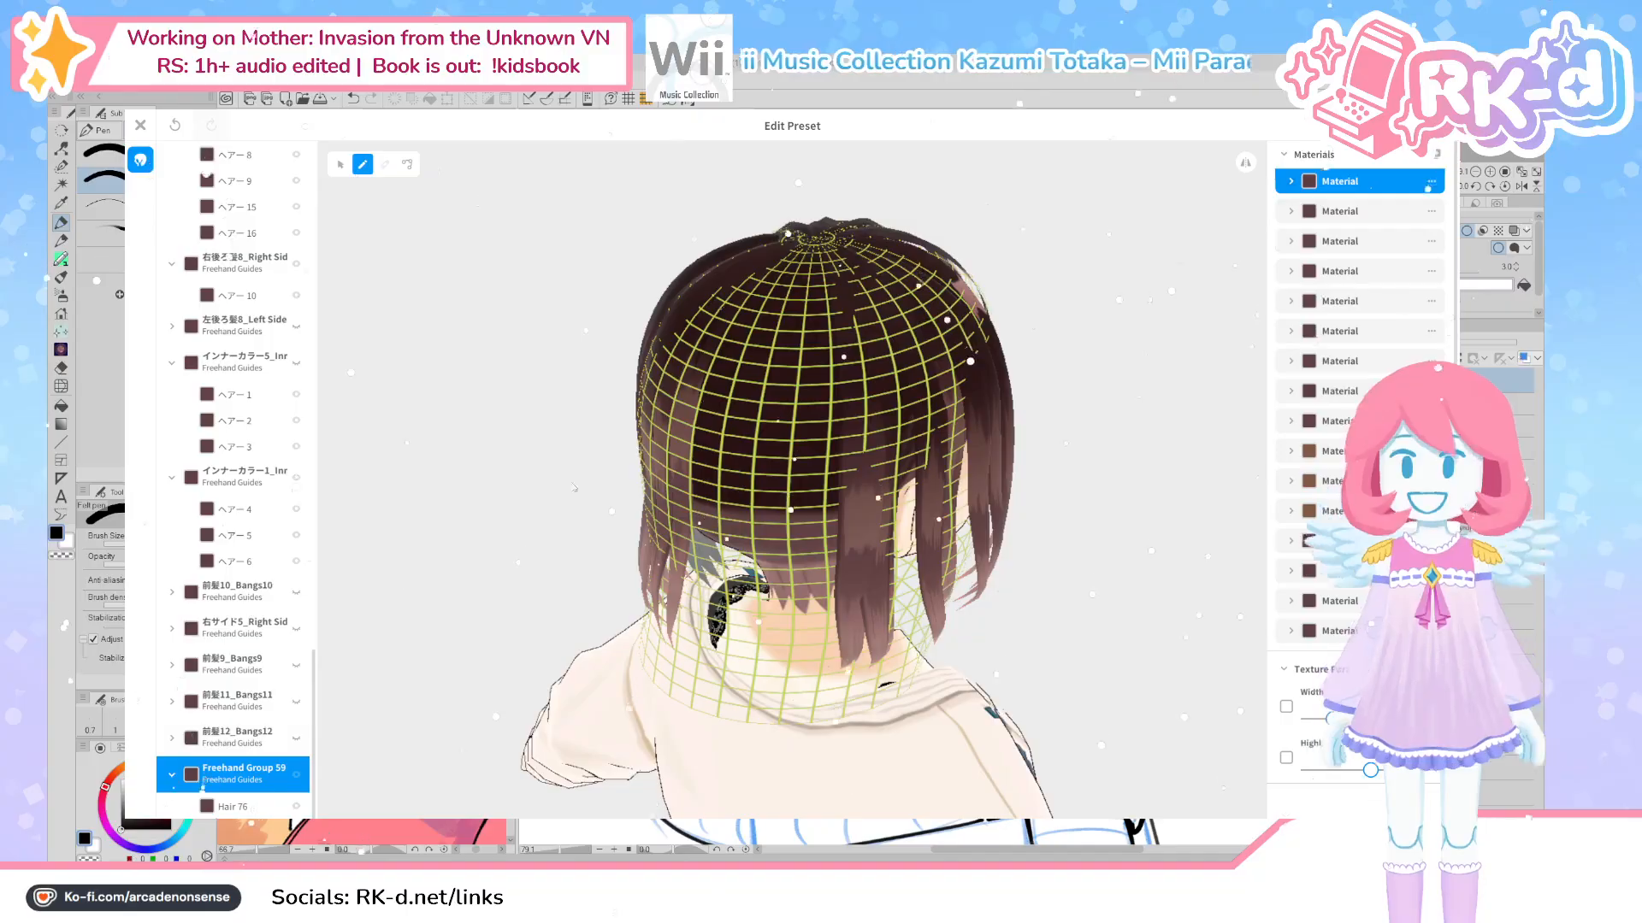
drag(813, 260, 793, 370)
mouse_move(780, 281)
mouse_down()
mouse_move(748, 478)
mouse_move(770, 633)
mouse_up()
drag(723, 299, 720, 657)
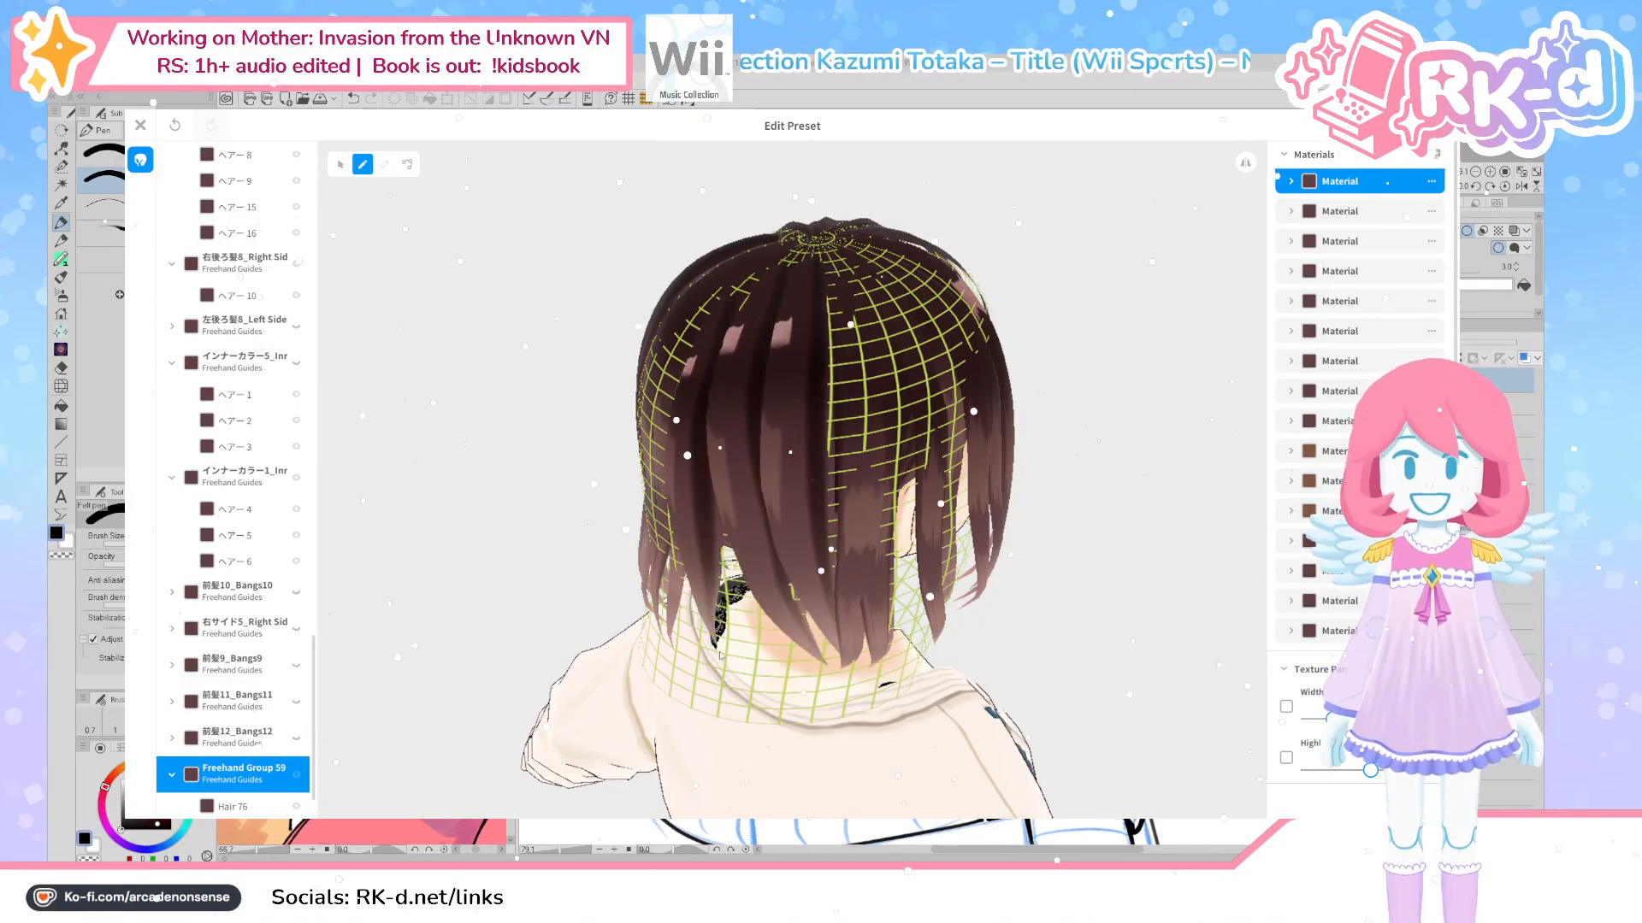
Open the first hair material's texture for editing and scribble strokes on it in #D06C6C and a brighter red
click(1292, 181)
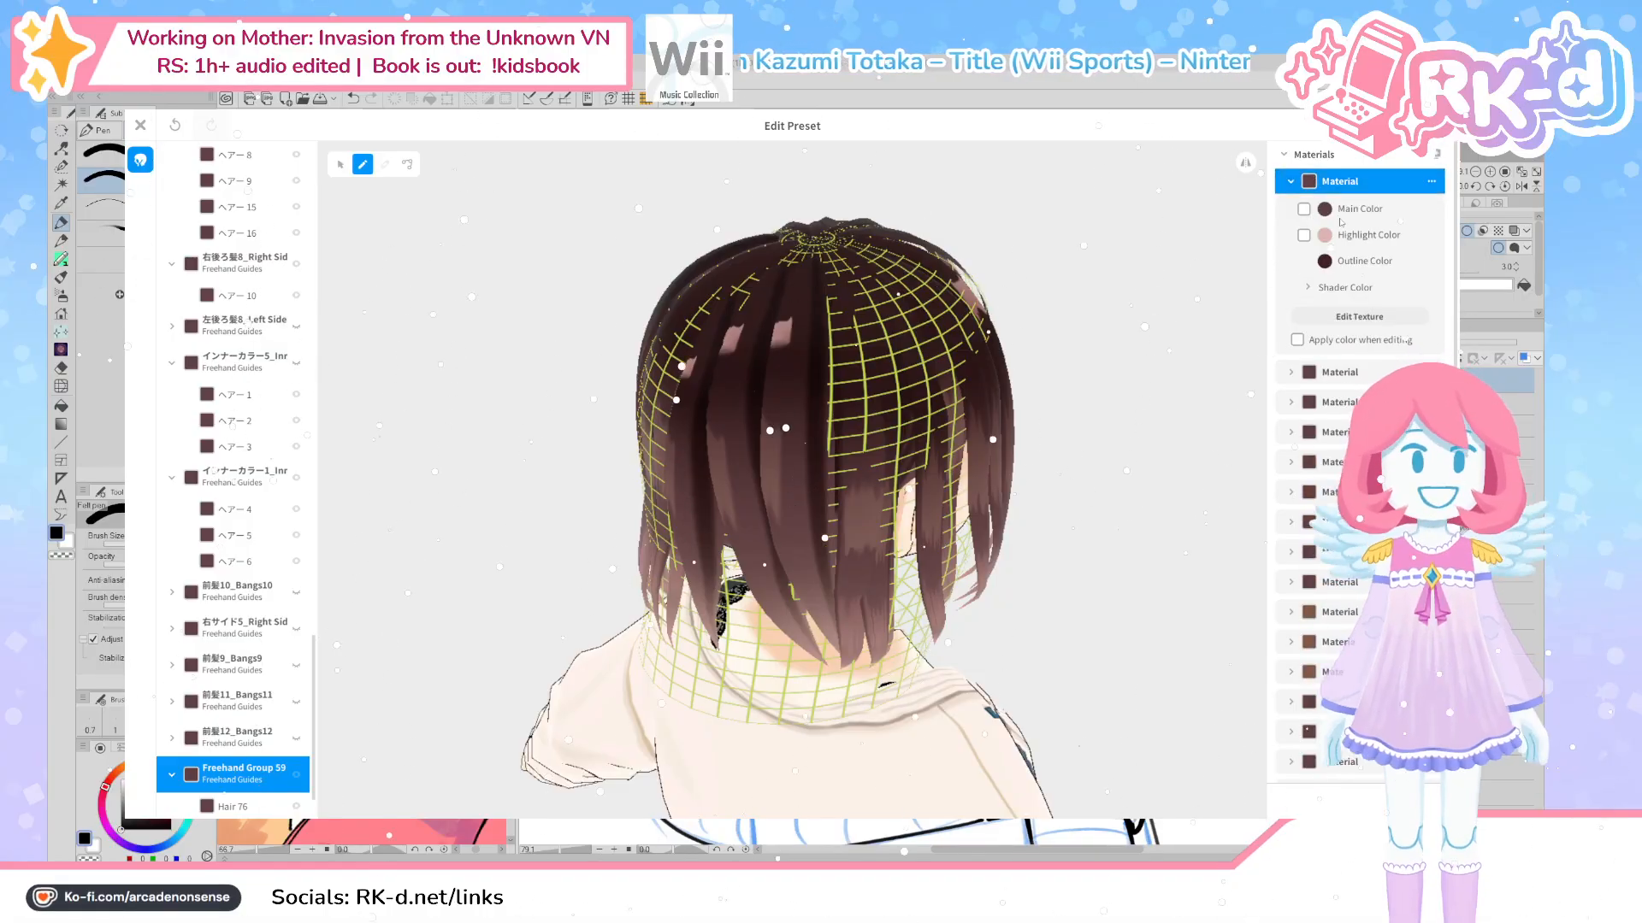
click(1385, 318)
click(1361, 247)
drag(915, 305, 942, 540)
drag(966, 325, 971, 523)
mouse_move(985, 363)
mouse_down()
mouse_move(977, 534)
mouse_move(1014, 427)
mouse_move(1079, 387)
mouse_move(1098, 419)
mouse_up()
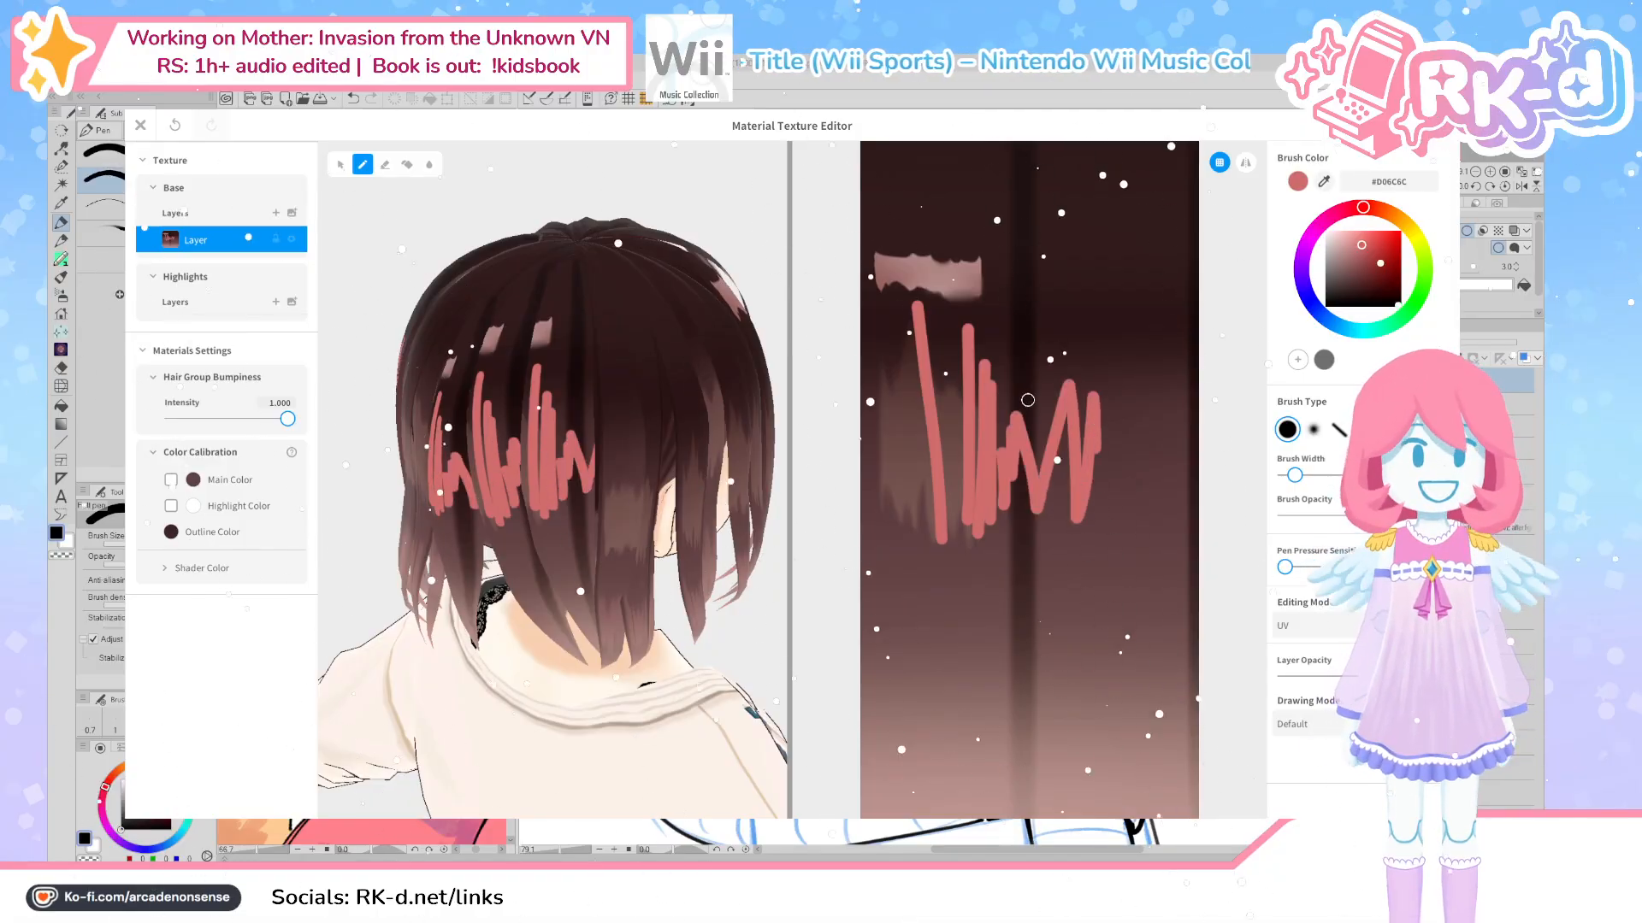
click(1379, 235)
mouse_move(974, 360)
mouse_down()
mouse_move(971, 504)
mouse_move(936, 513)
mouse_move(889, 479)
mouse_move(910, 402)
mouse_up()
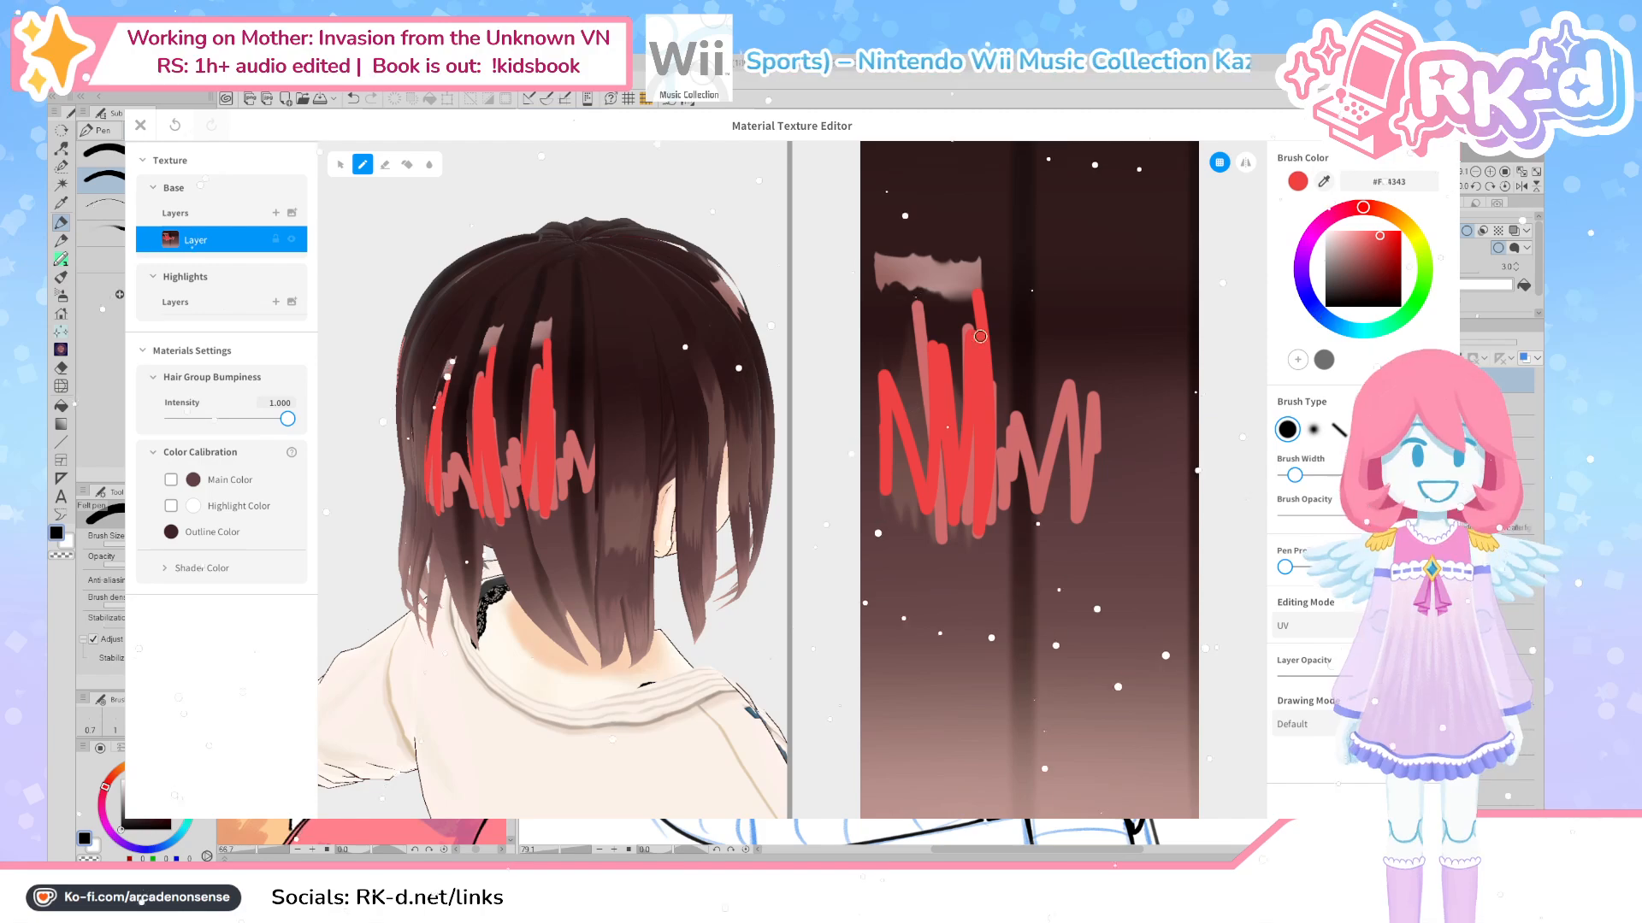
Close the hair editors without saving the hairstyle and quit VRoid Studio to return to the robot portrait in Clip Studio Paint
click(141, 125)
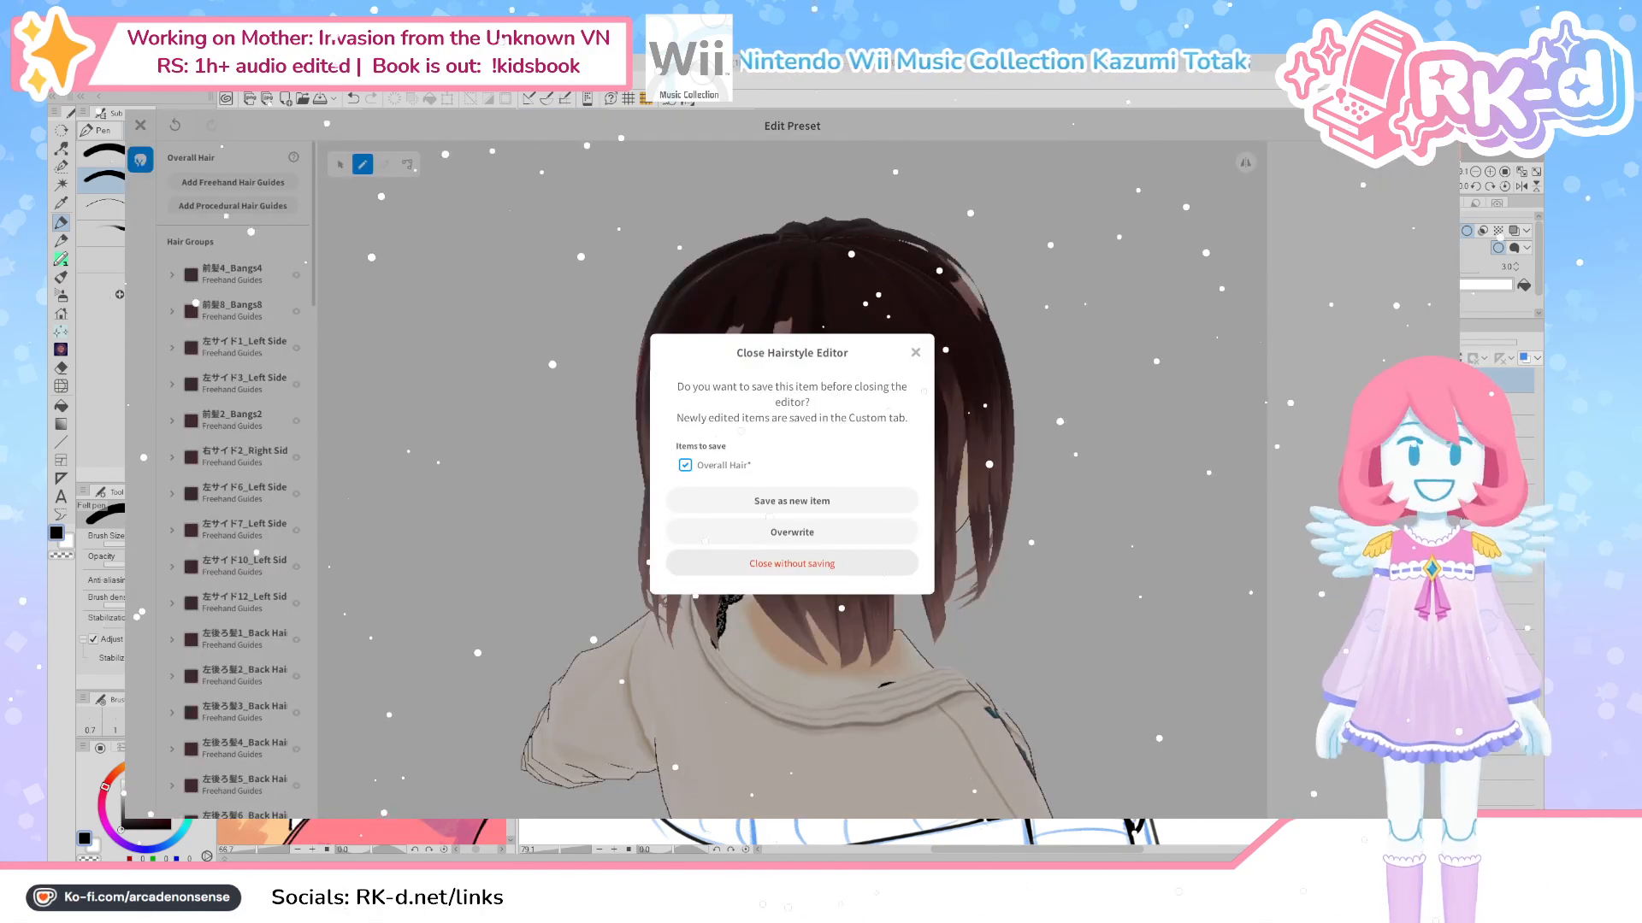
click(791, 563)
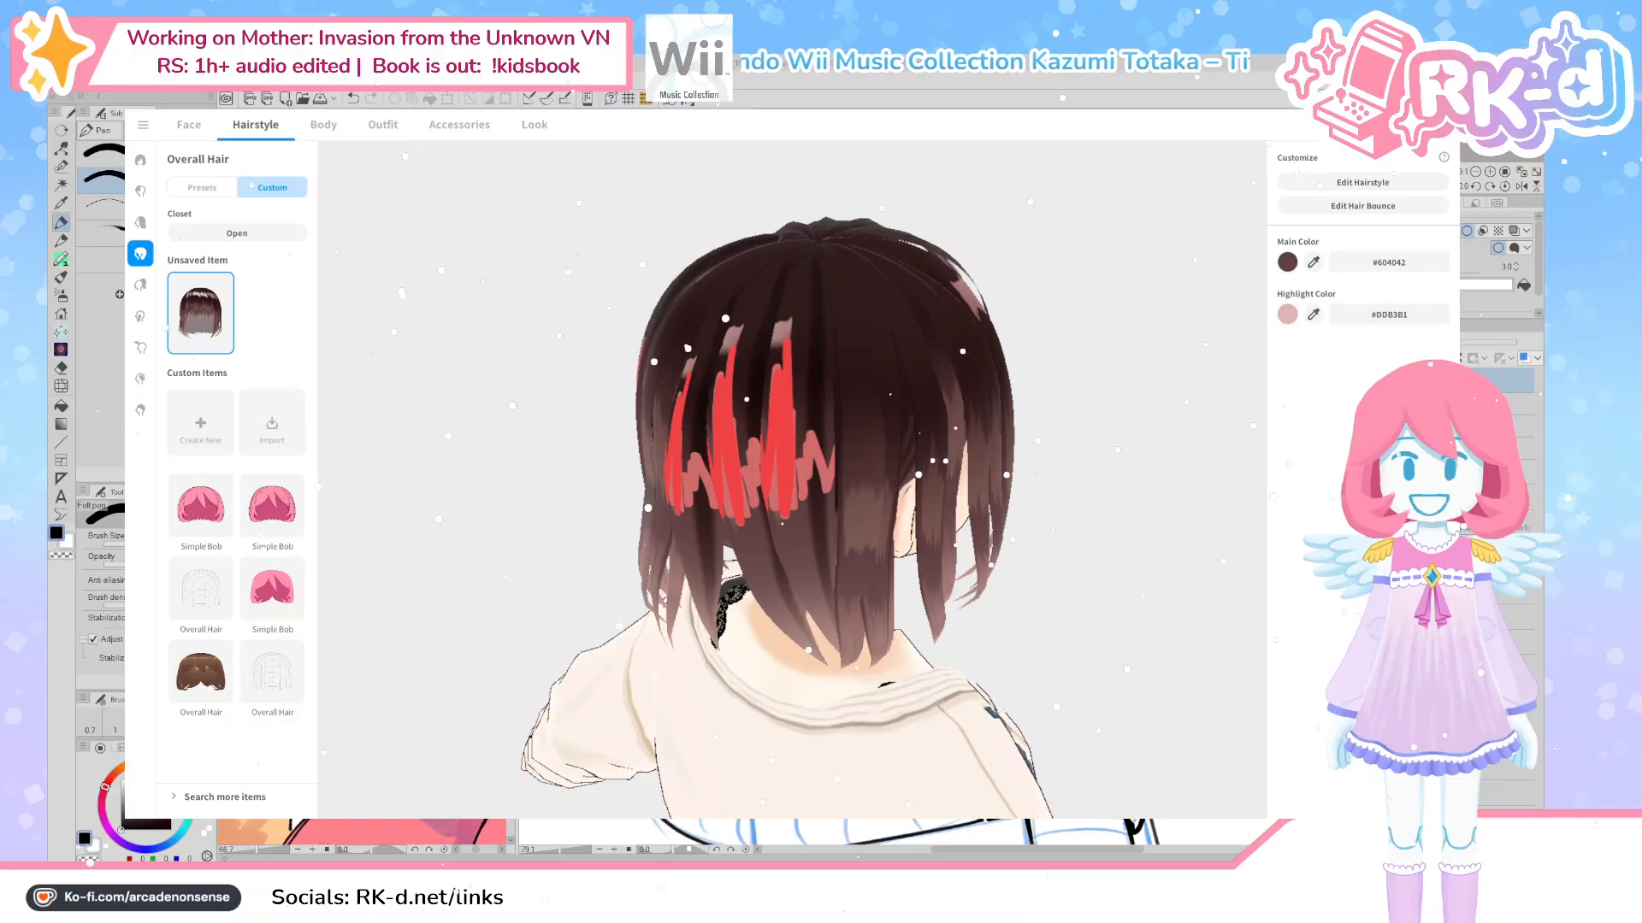
key(alt+F4)
click(769, 522)
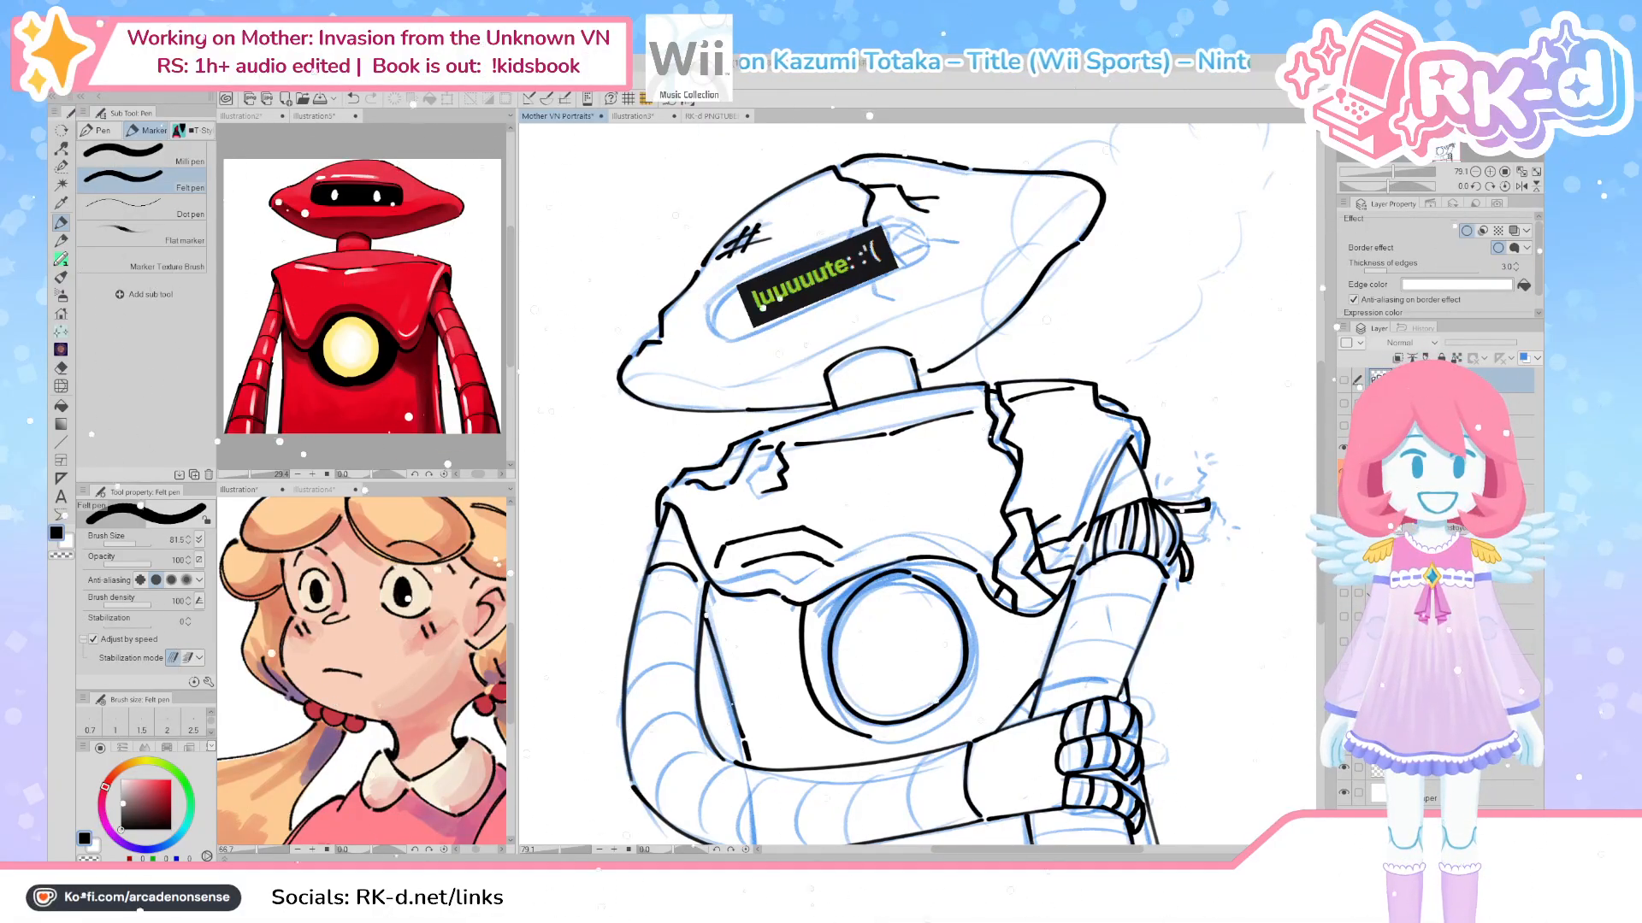
Switch to the layer for the arm details, set the felt pen to size 20 and ink the bent arm's upper segment bands
key(ctrl+minus)
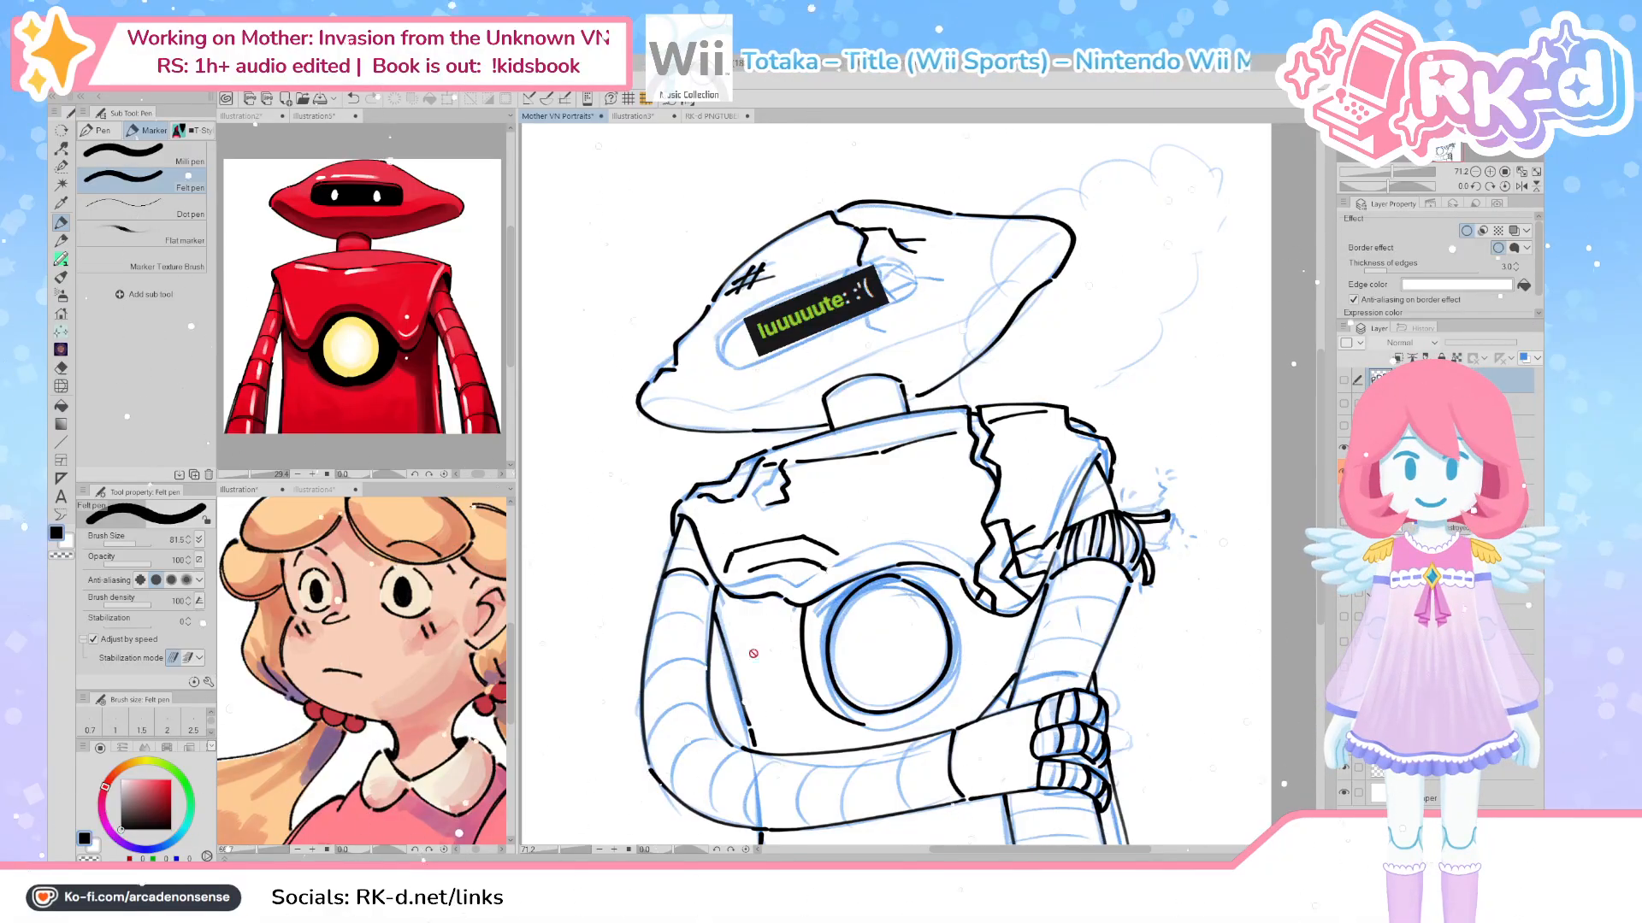
drag(635, 446, 665, 405)
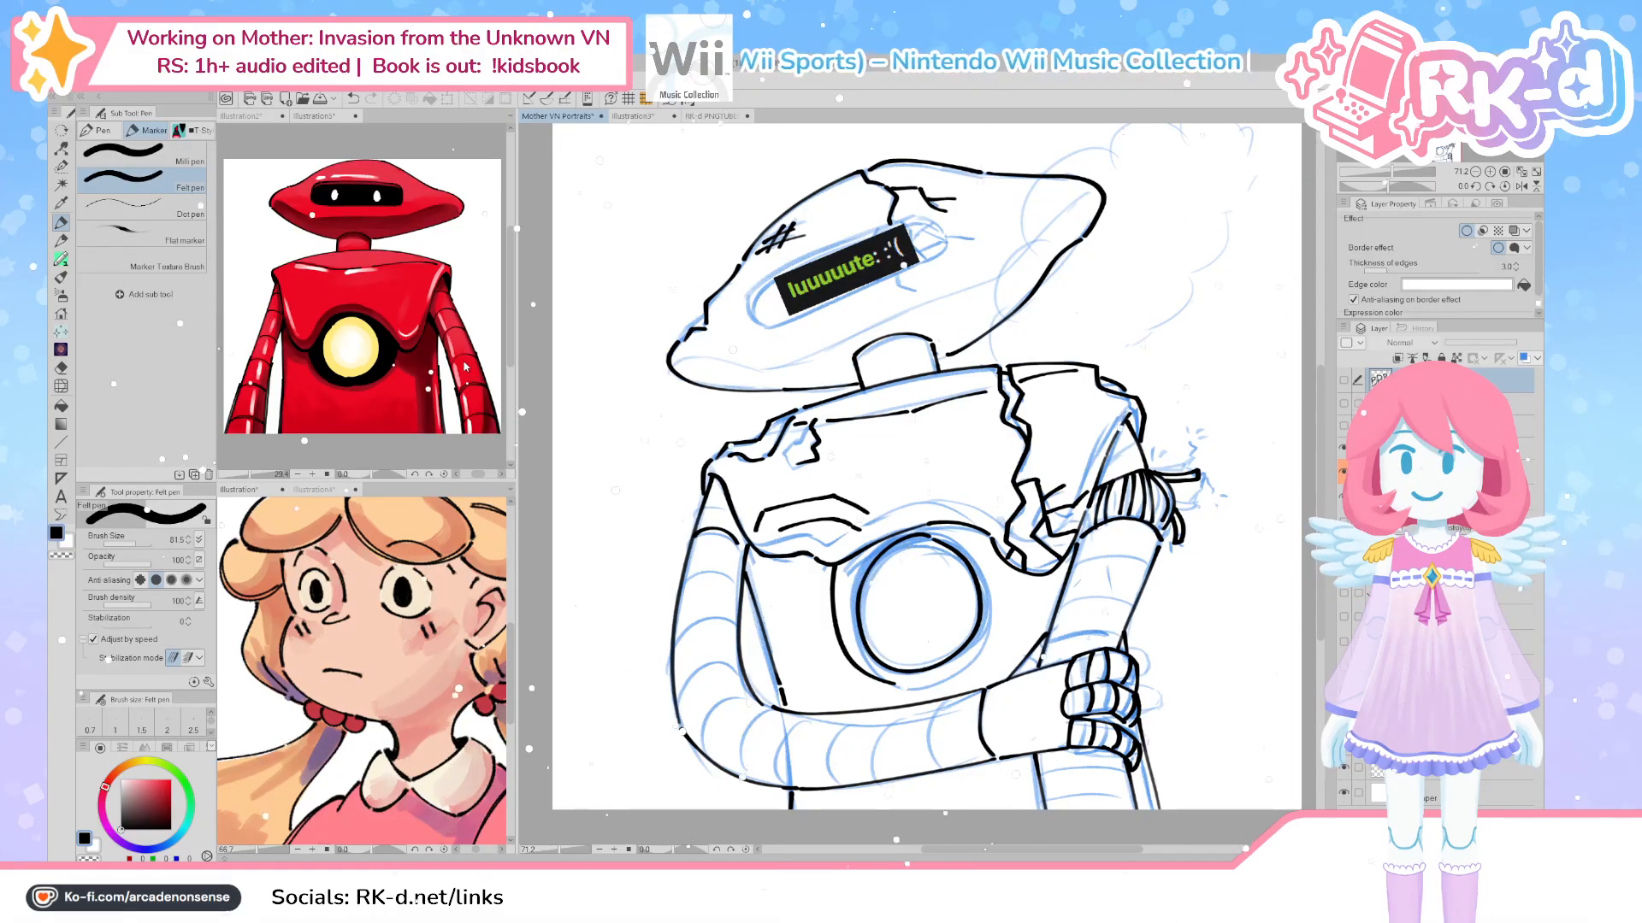
ctrl+shift+click(682, 588)
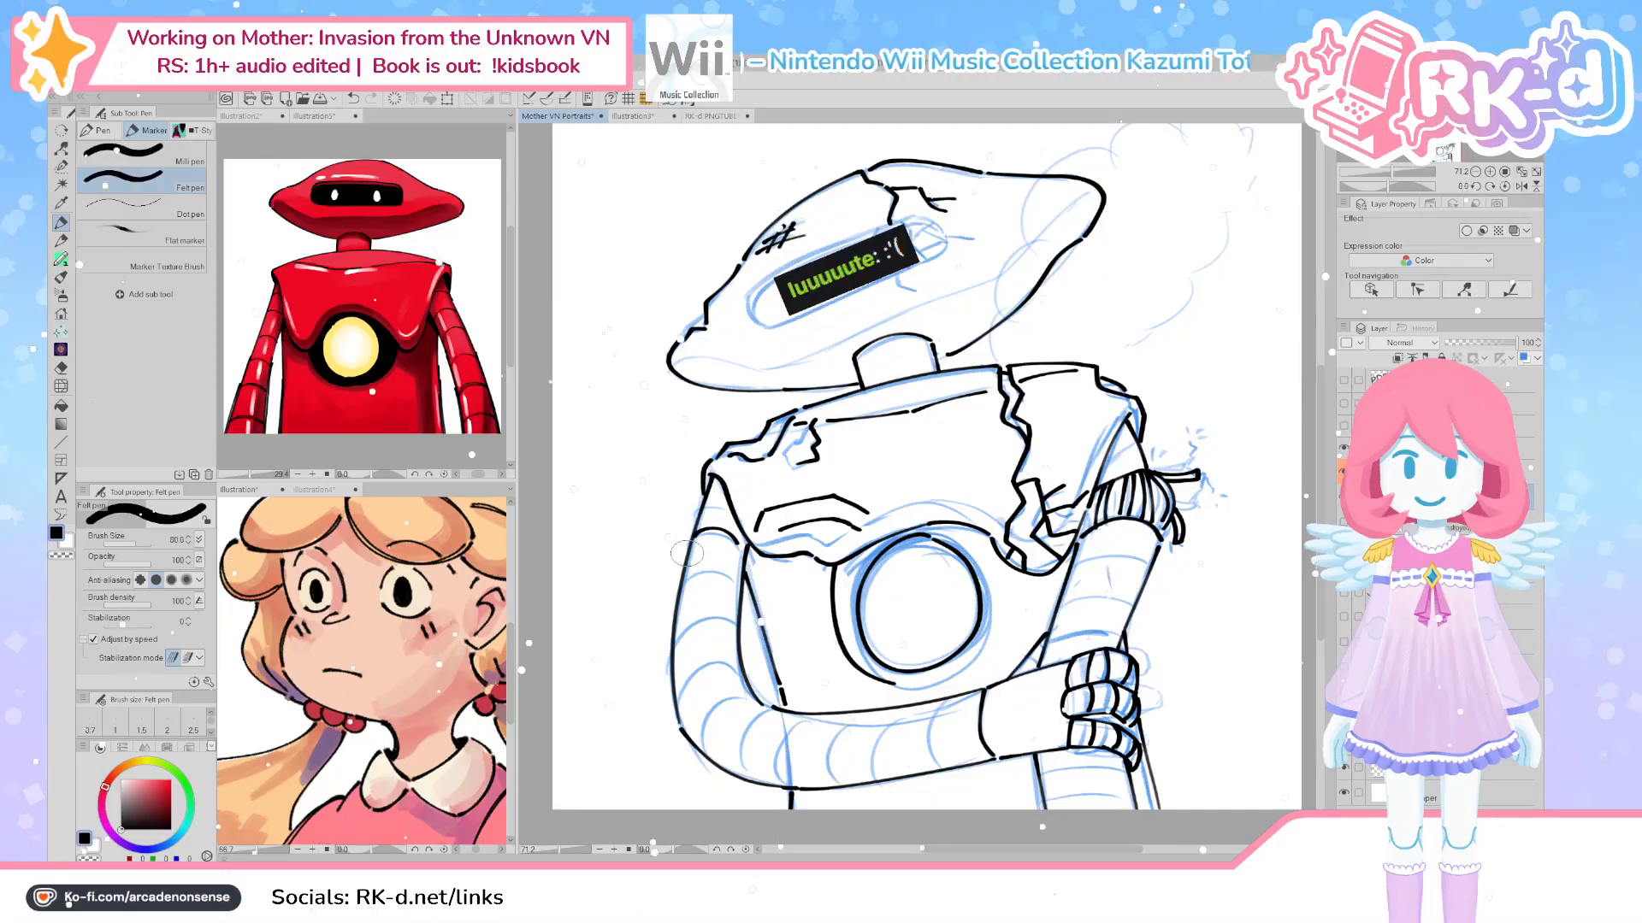
key(bracketleft)
key(bracketleft)
key(bracketleft)
key(bracketleft)
key(bracketleft)
key(bracketleft)
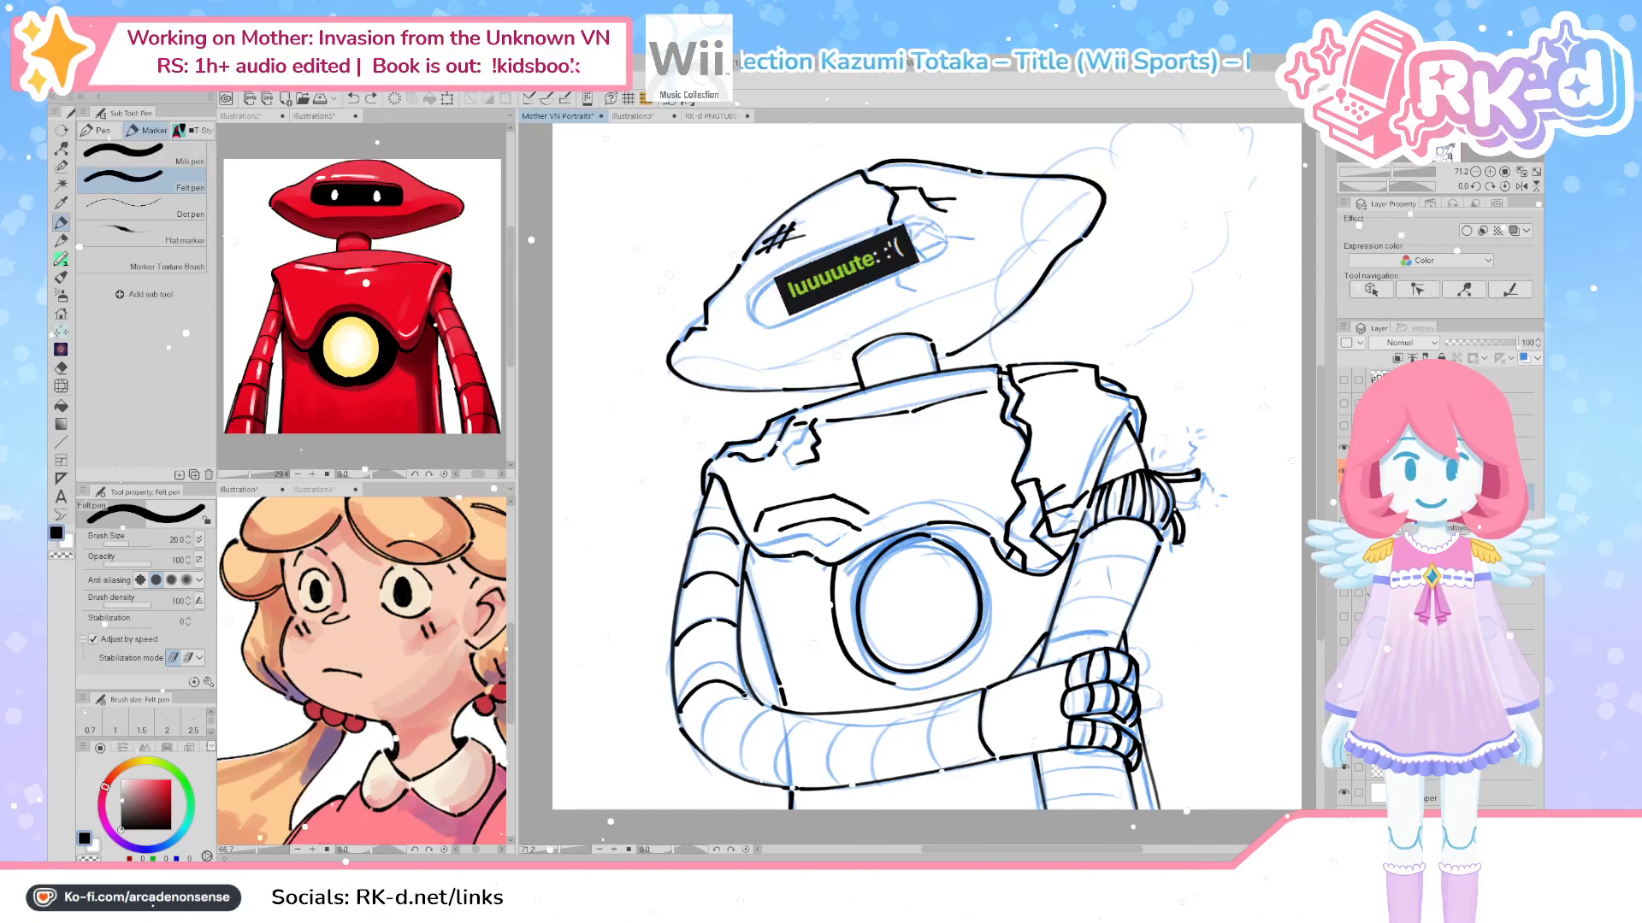
Ink the curved segment bands across the bent arm's forearm from the elbow toward the wrist, redoing misplaced strokes
drag(744, 772, 767, 715)
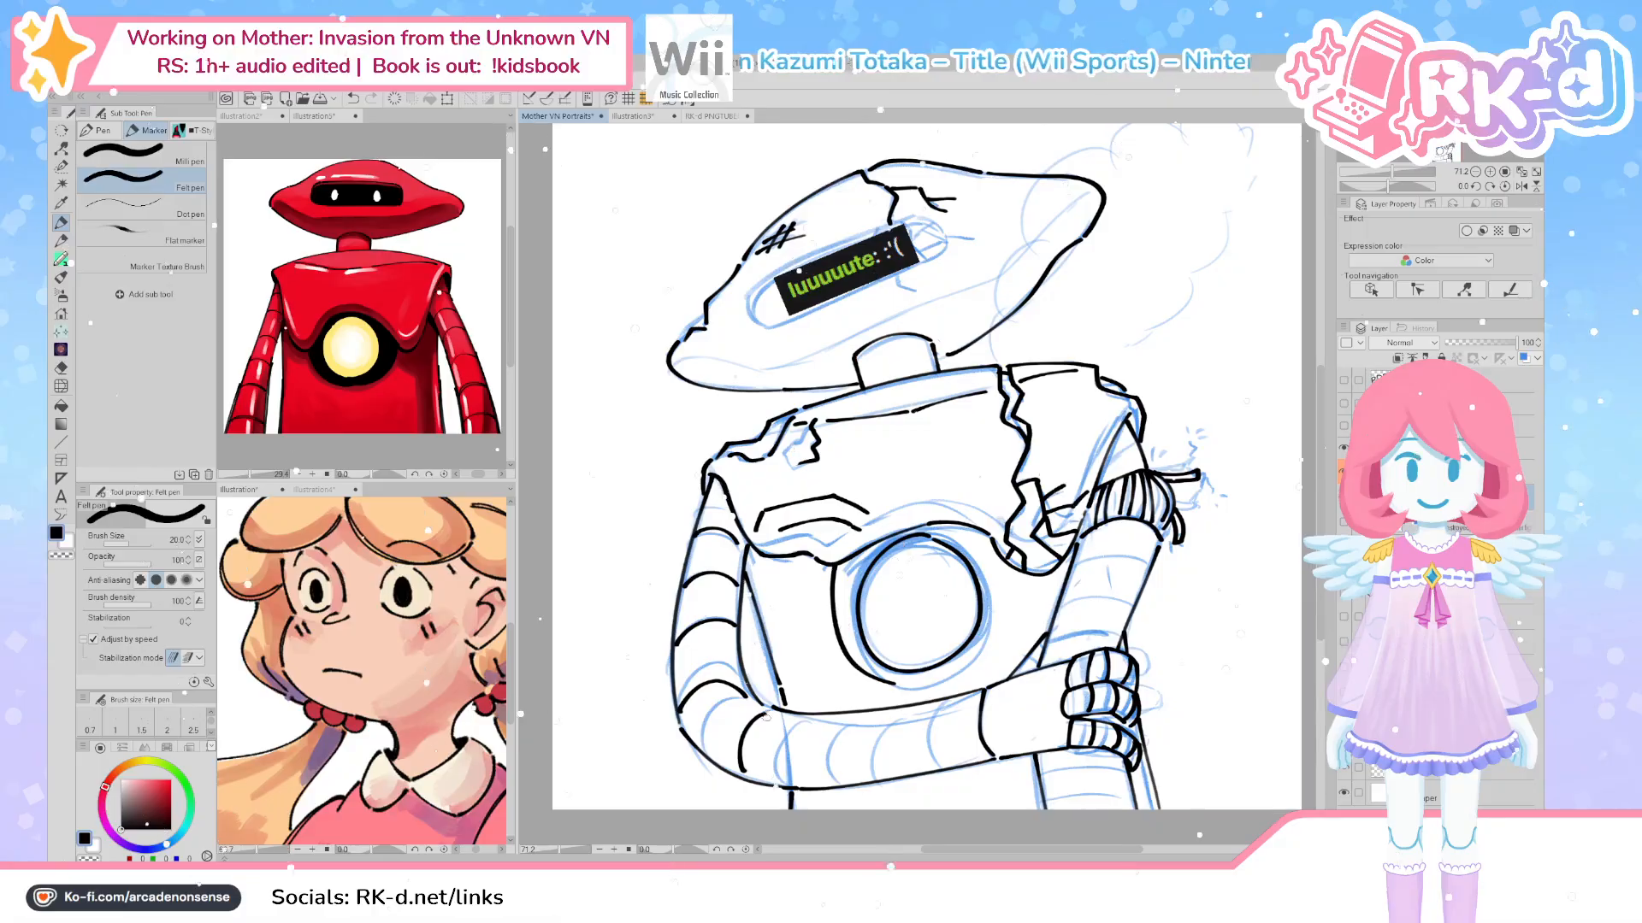
key(ctrl+z)
mouse_move(759, 780)
mouse_down()
mouse_move(776, 722)
mouse_move(757, 774)
mouse_up()
key(ctrl+z)
drag(769, 712, 756, 744)
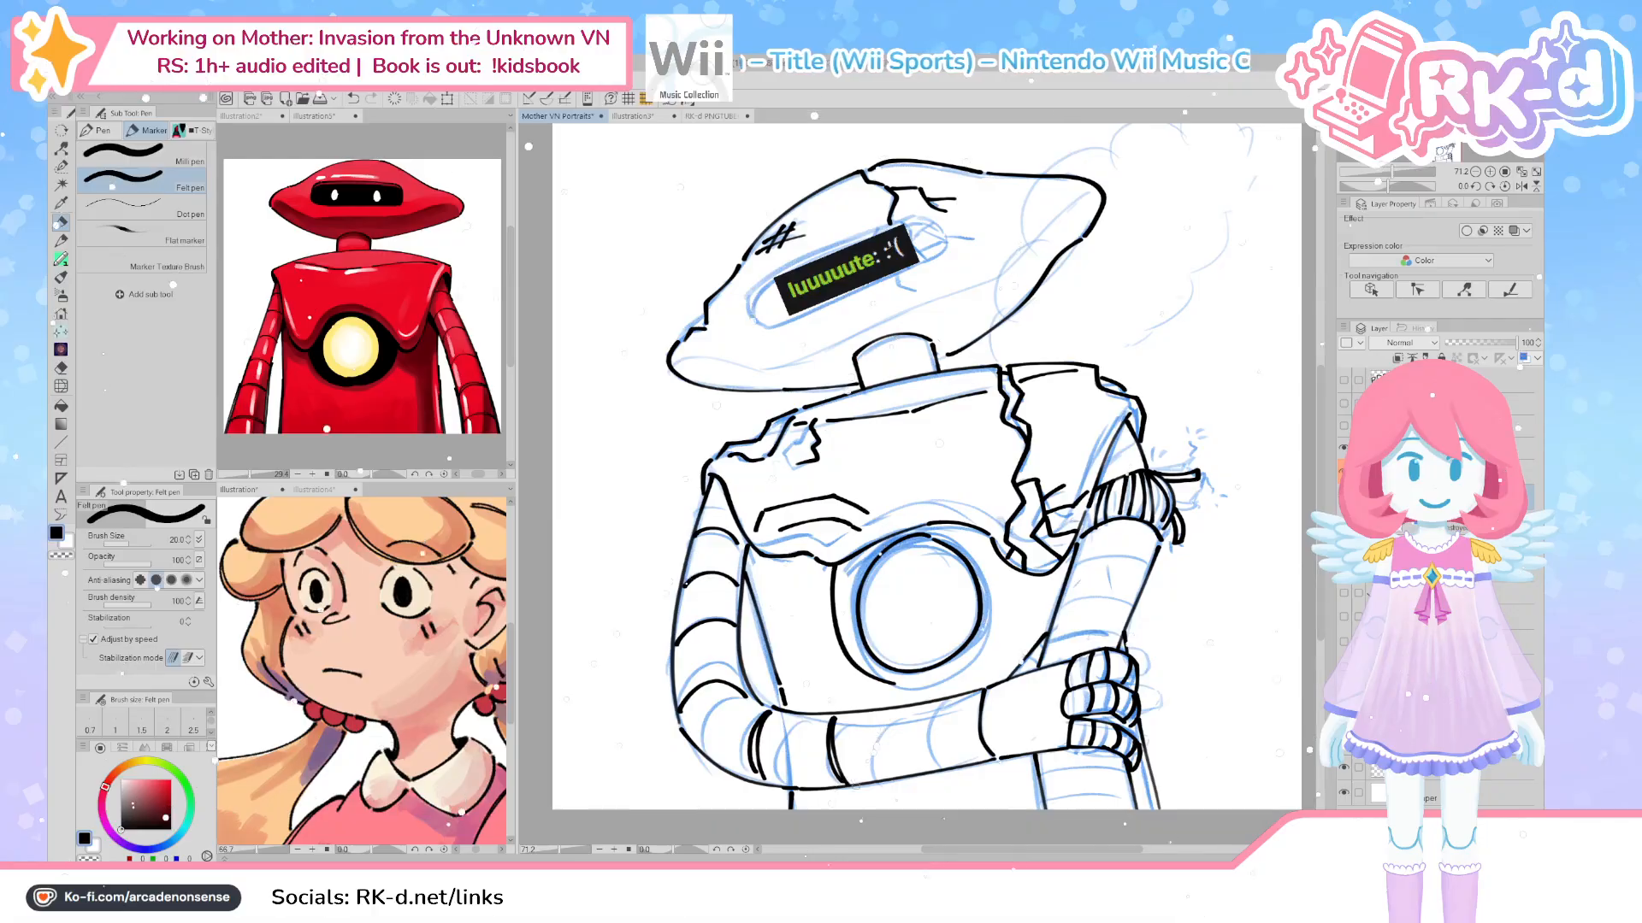
key(ctrl+z)
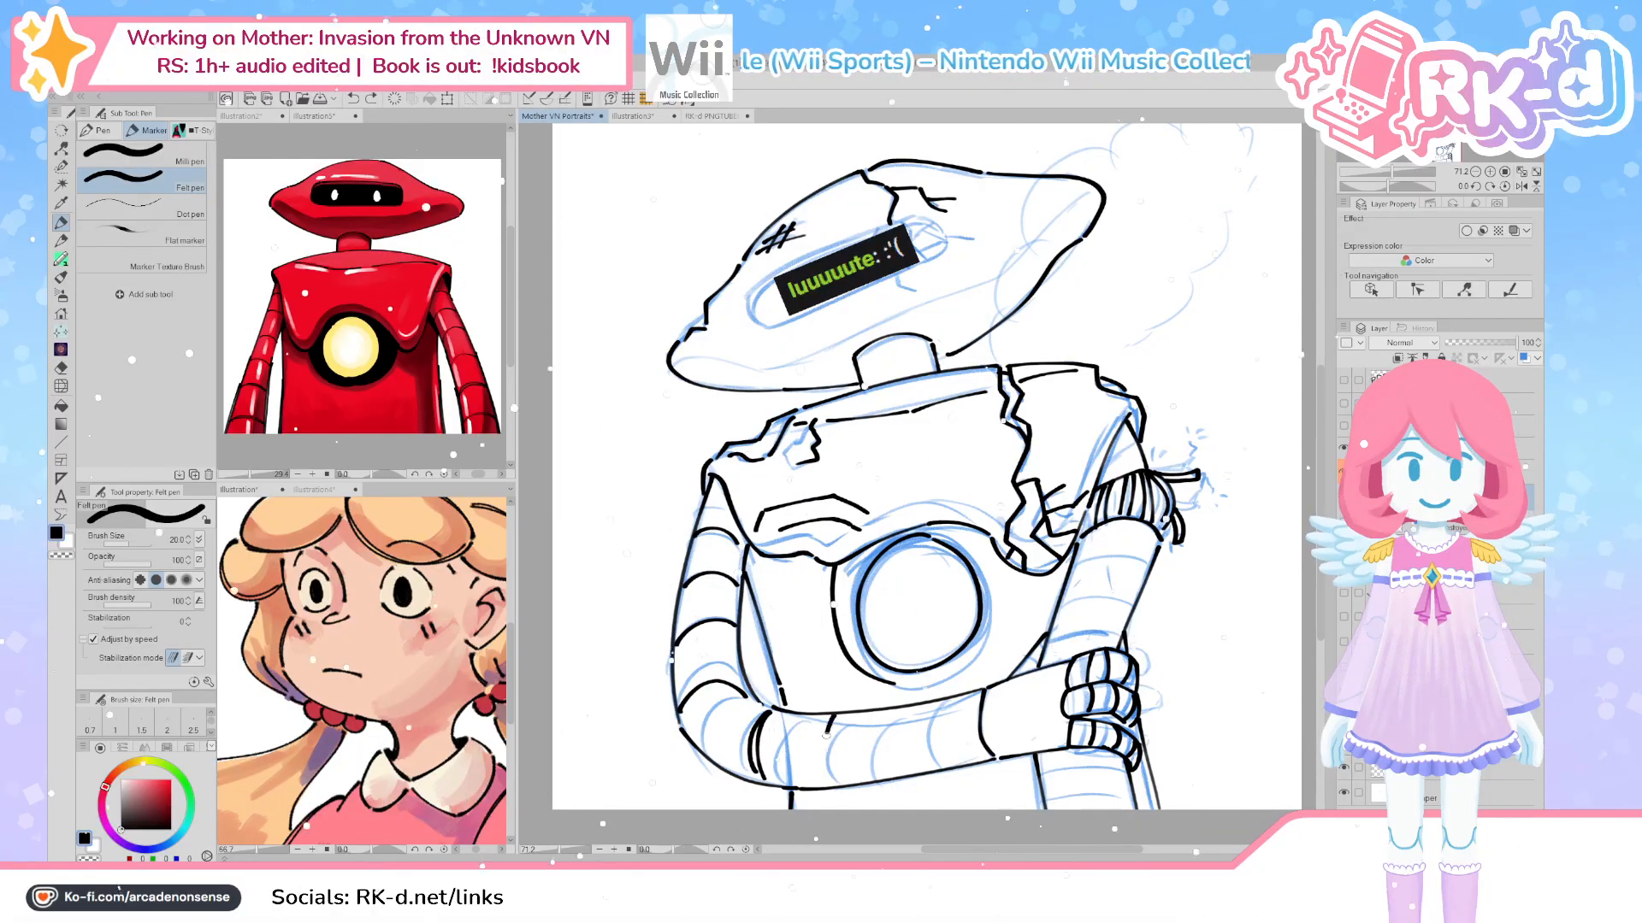
drag(834, 713, 843, 782)
drag(909, 704, 924, 778)
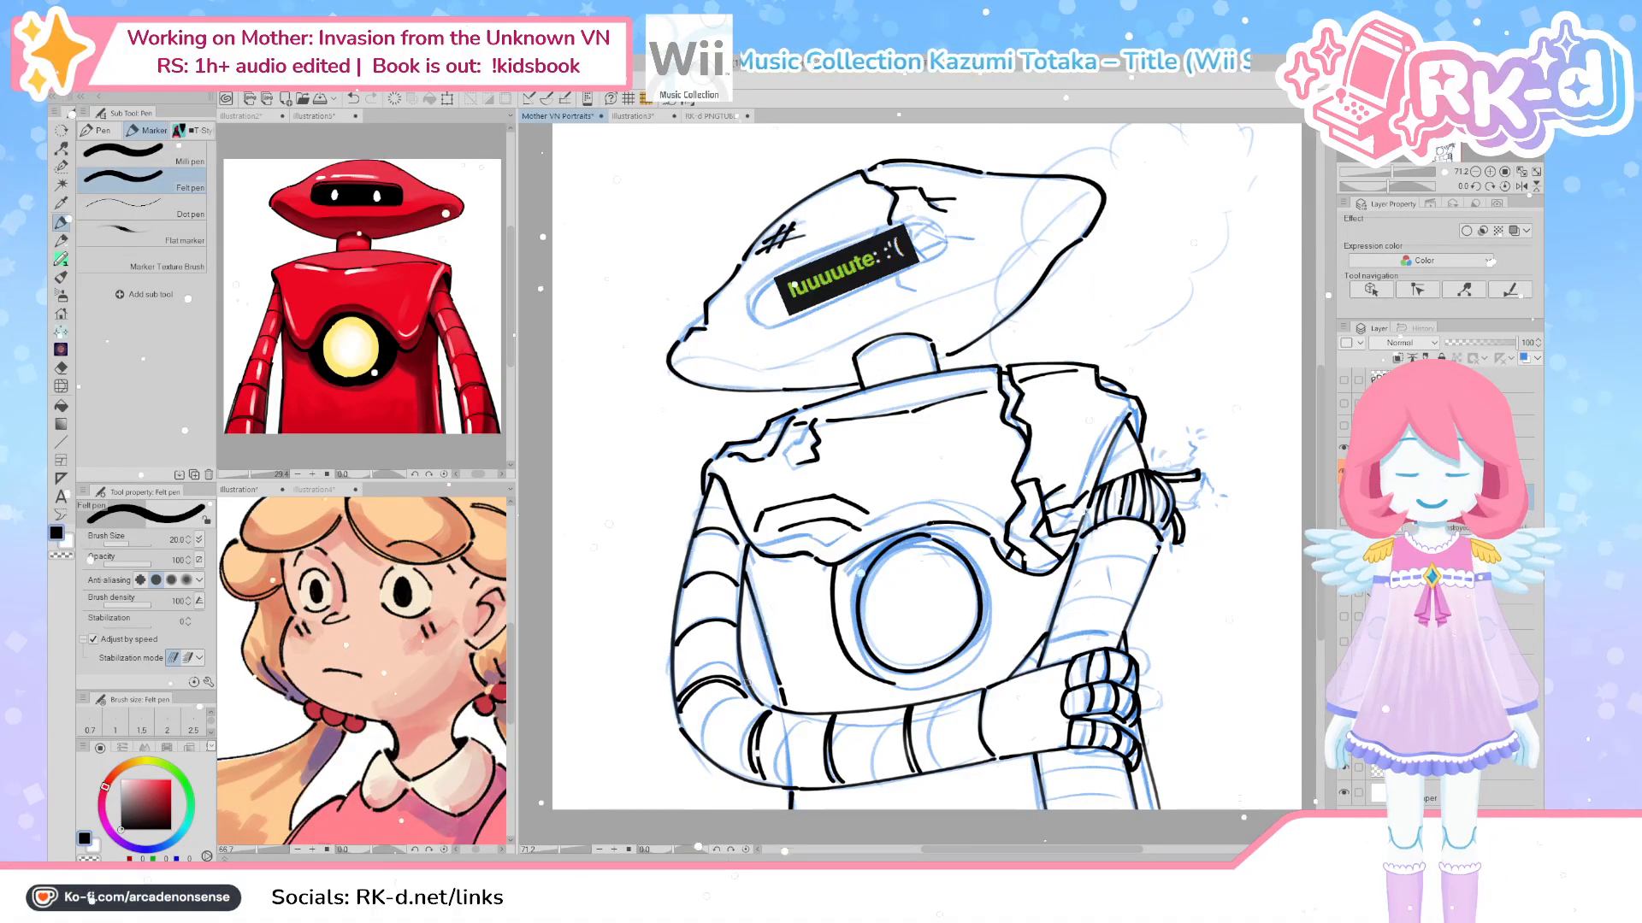
Ink the segment bands of the damaged arm above and below the gripping hand
drag(911, 622, 830, 605)
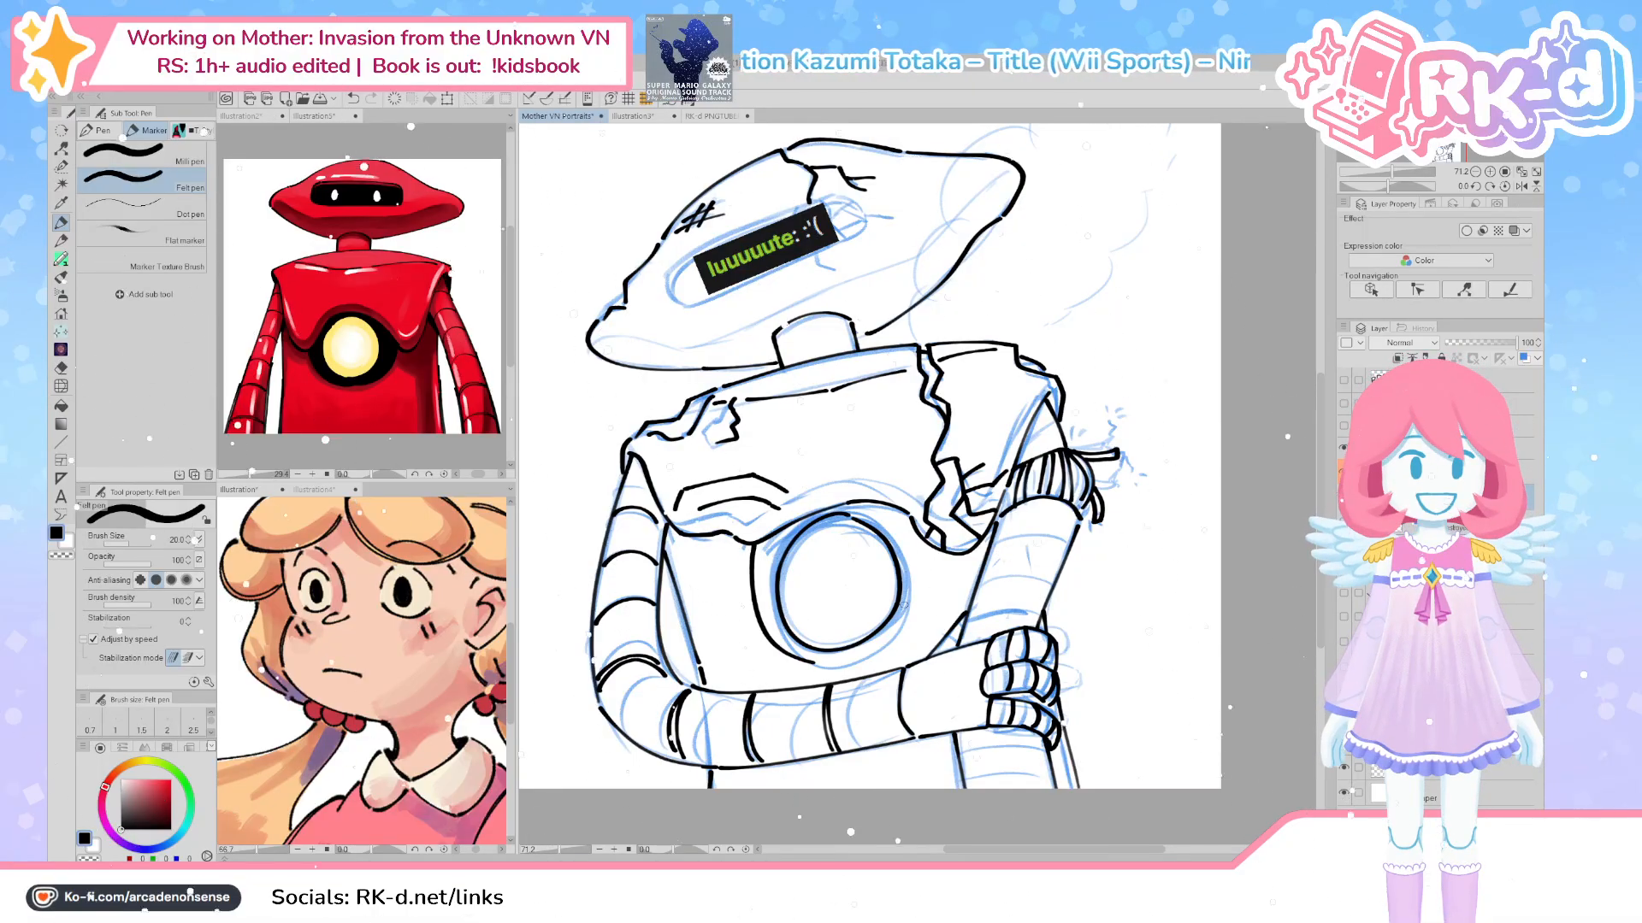
drag(855, 470, 919, 547)
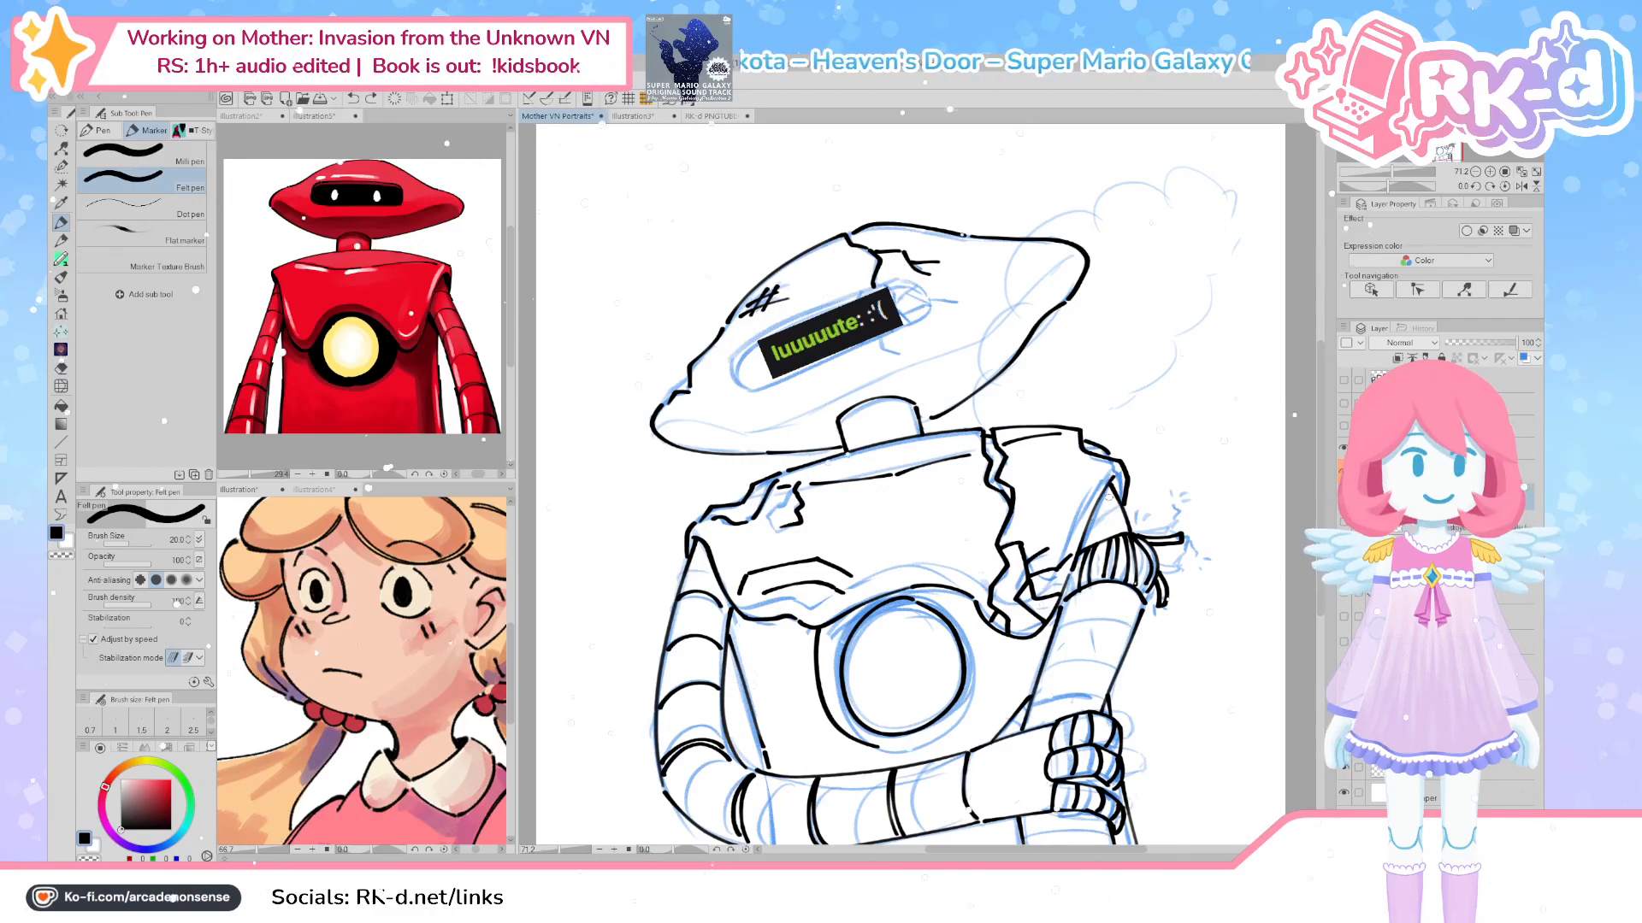
drag(1102, 579, 1077, 644)
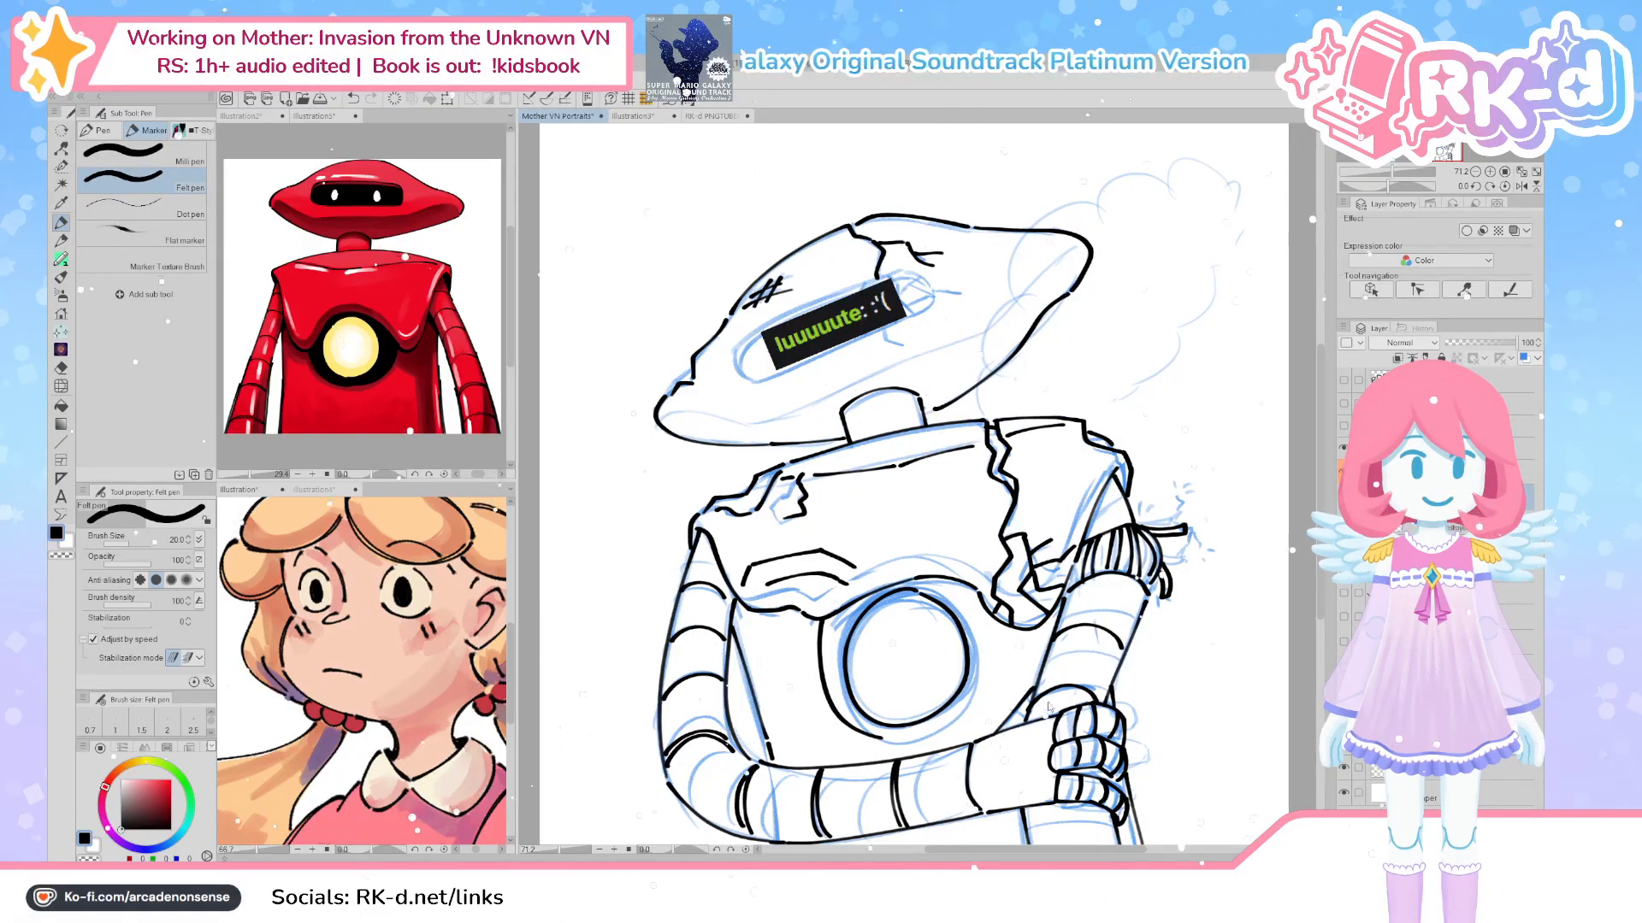
mouse_move(1057, 813)
mouse_down()
mouse_move(1022, 704)
mouse_move(1073, 714)
mouse_move(1077, 744)
mouse_up()
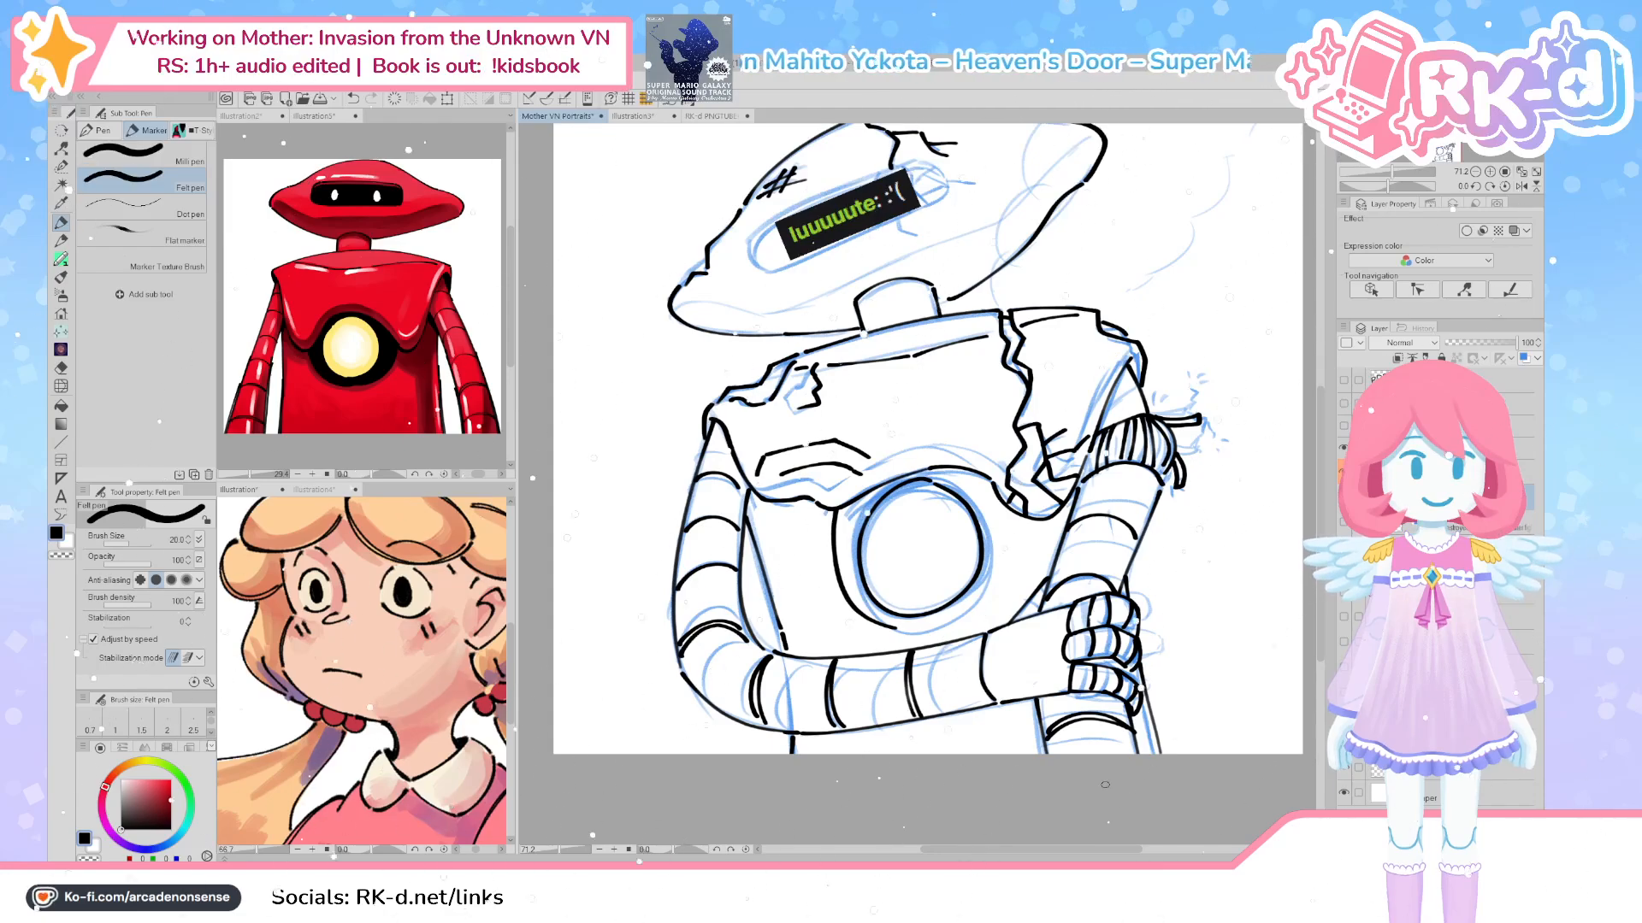
Move the "luuuuute" text image off the robot's visor to the empty area above the head
mouse_move(1119, 590)
mouse_down()
mouse_move(1051, 737)
mouse_move(1077, 600)
mouse_move(1053, 780)
mouse_up()
scroll(857, 446, up, 5)
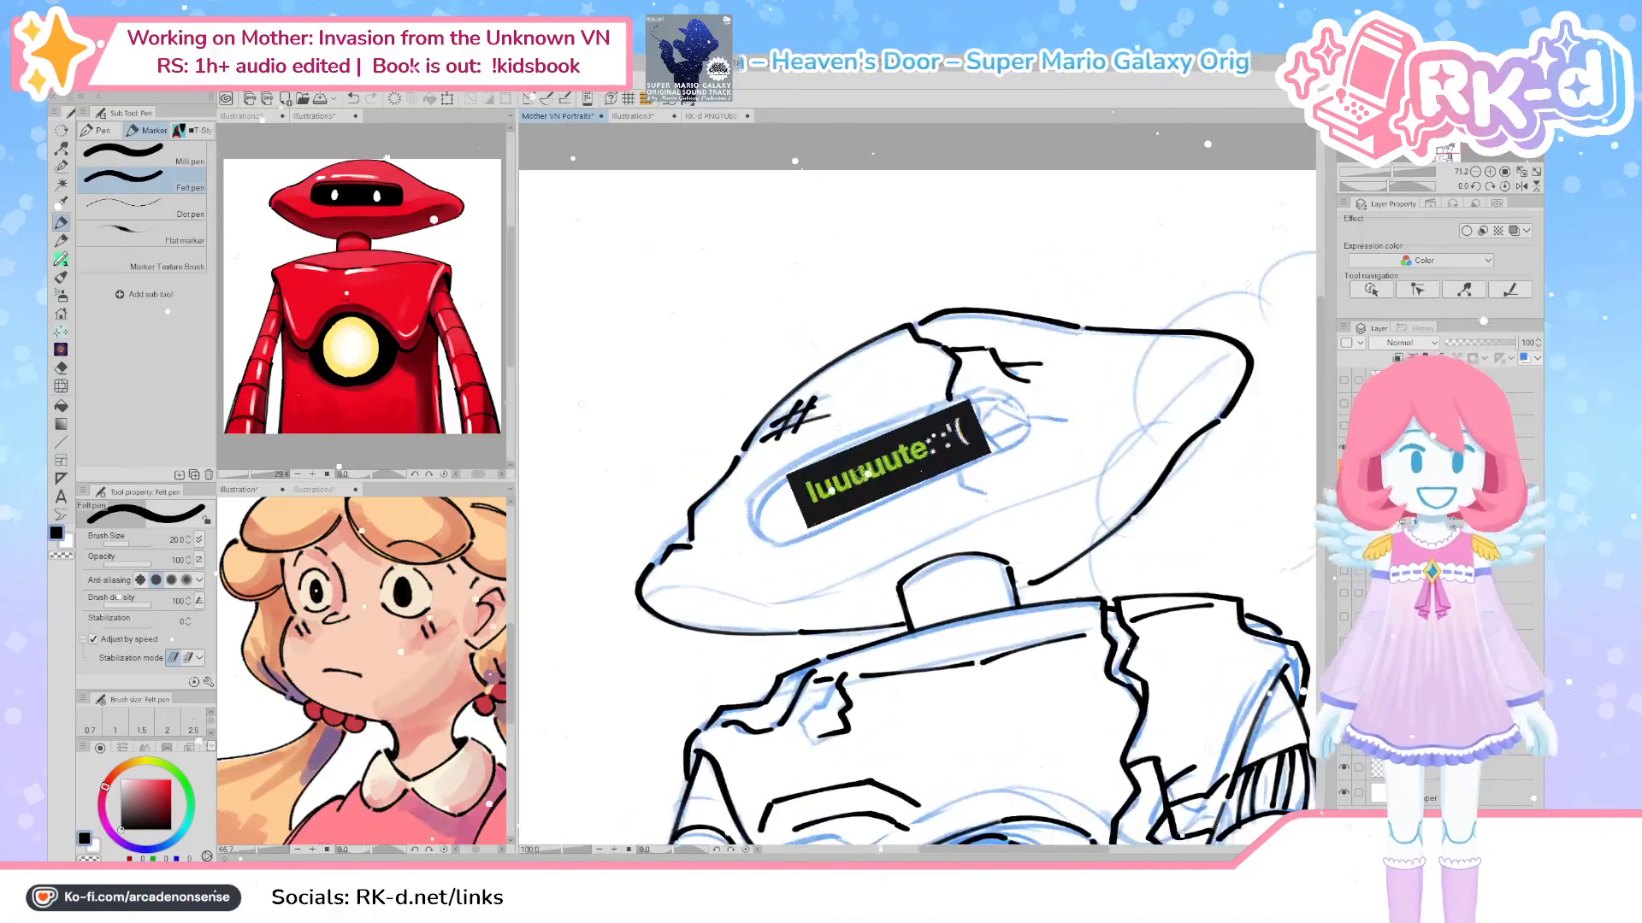
key(ctrl+t)
drag(816, 531, 672, 285)
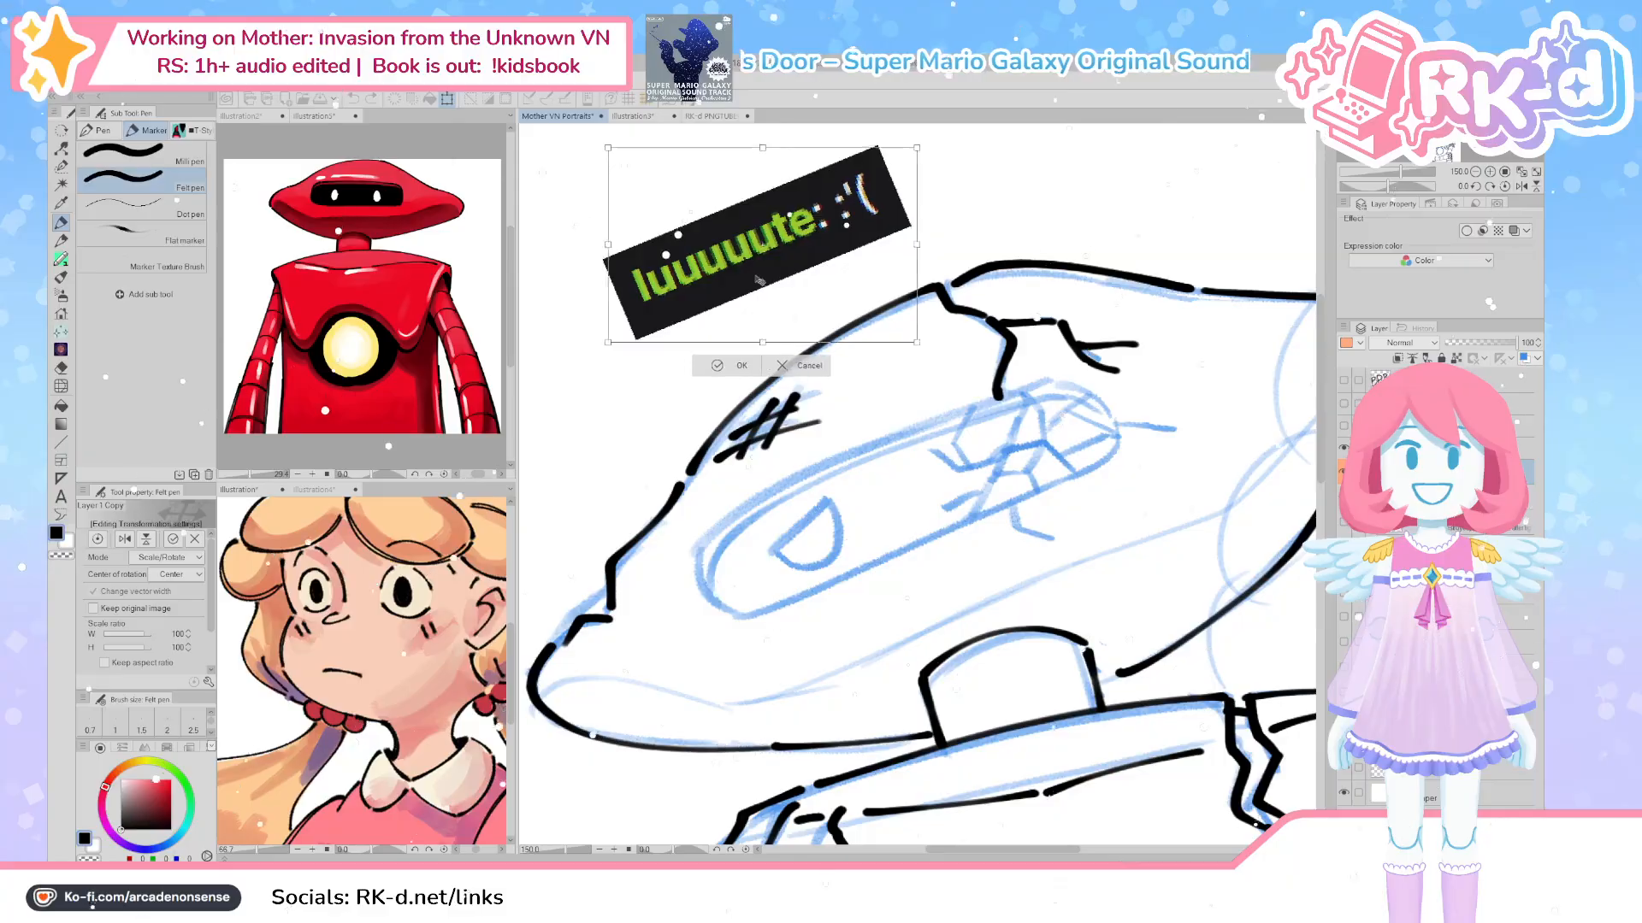
click(721, 367)
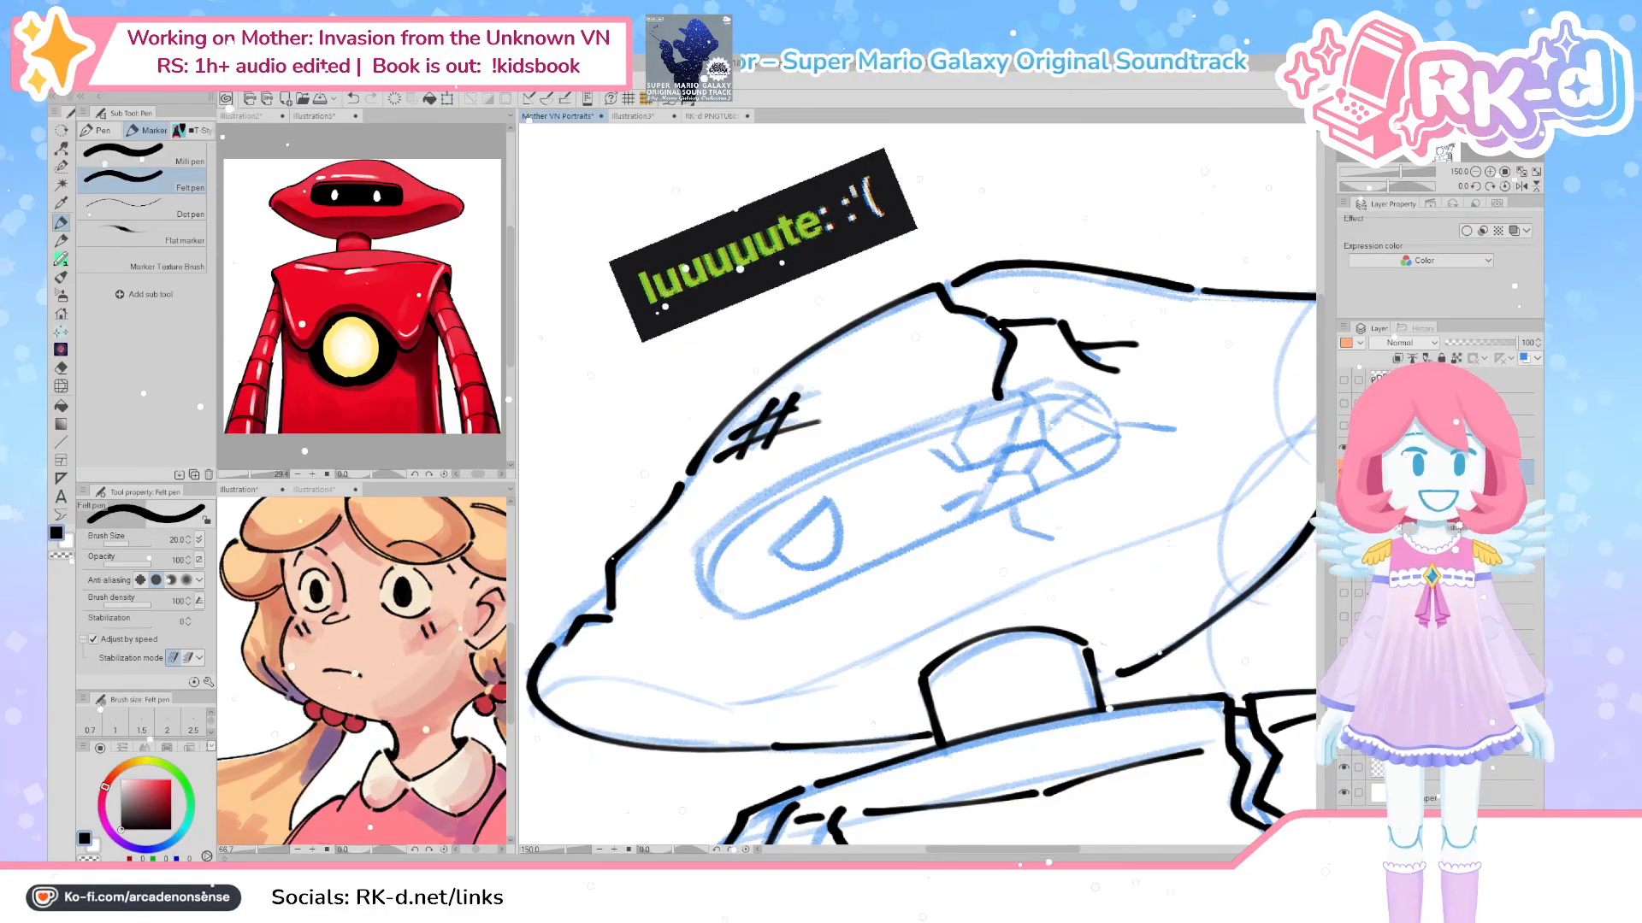
Ink the visor's rounded outer end and its long lower edge over the sketch, redoing the unsatisfactory strokes
scroll(931, 480, up, 1)
drag(930, 482, 933, 529)
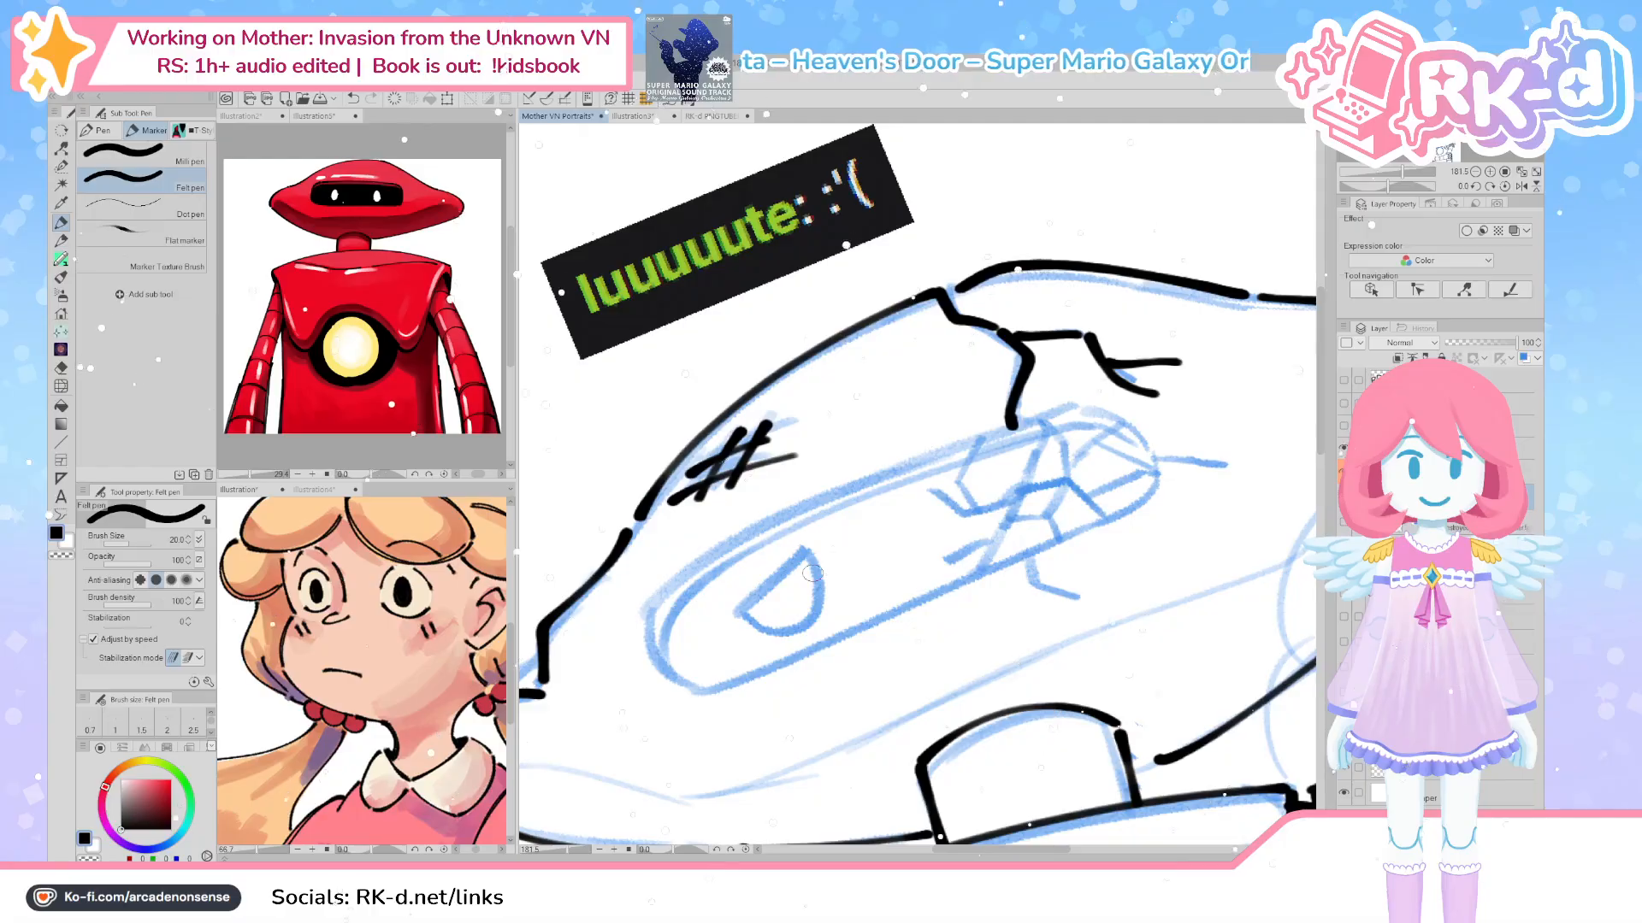
drag(812, 573, 828, 591)
mouse_move(680, 691)
mouse_down()
mouse_move(662, 614)
mouse_move(703, 579)
mouse_move(668, 672)
mouse_move(748, 570)
mouse_up()
key(ctrl+z)
key(ctrl+z)
drag(684, 697, 722, 574)
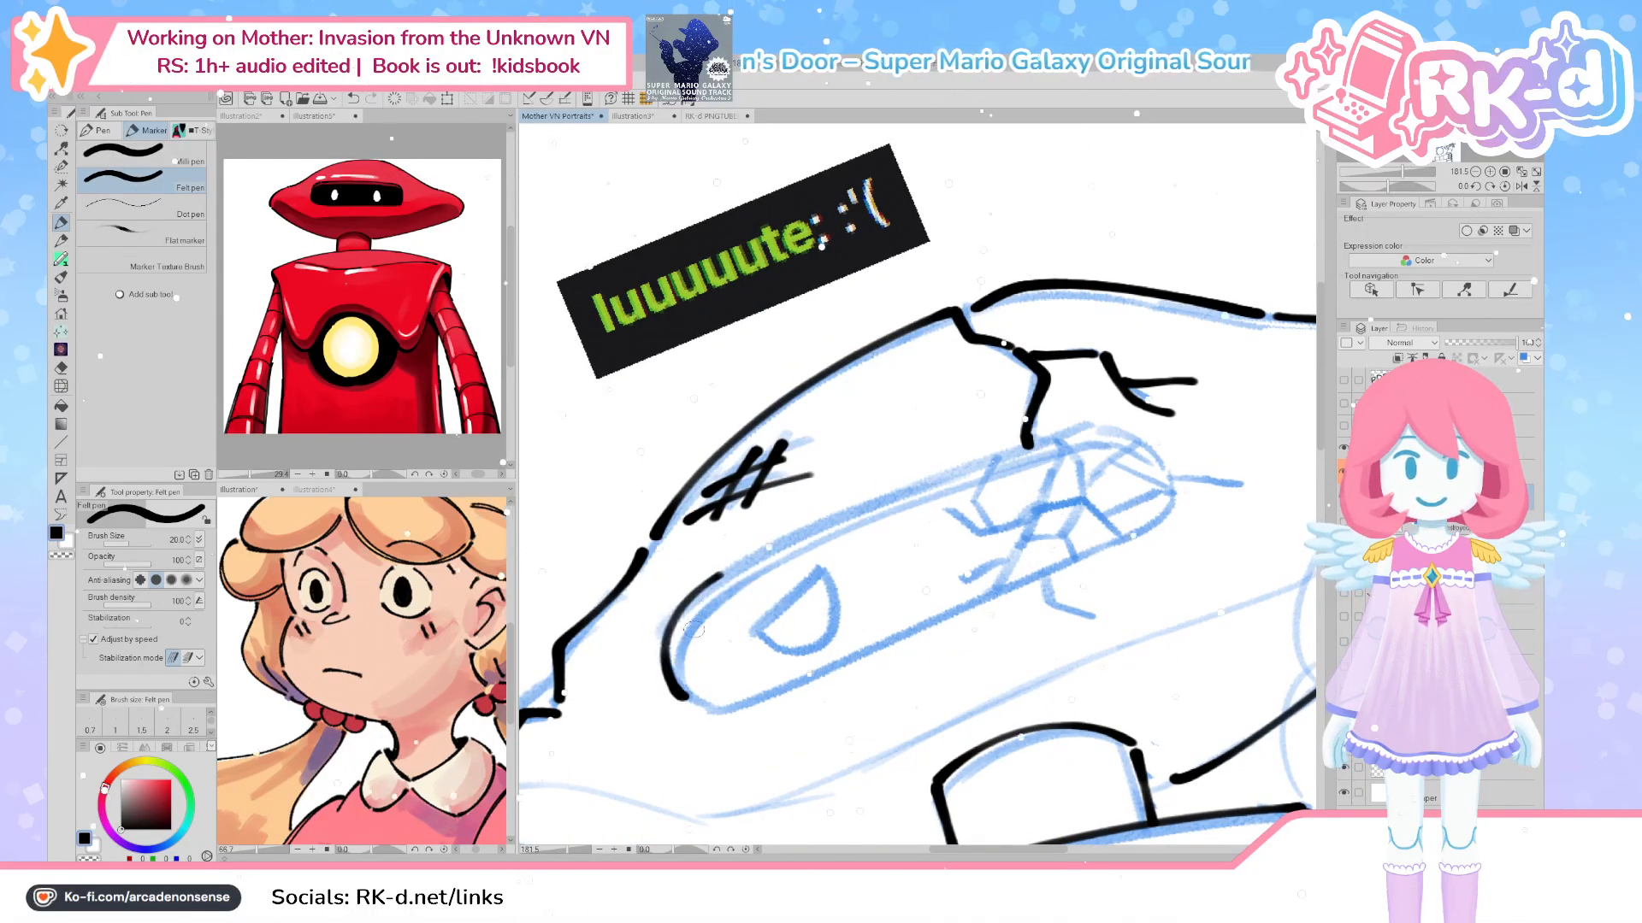
drag(709, 714, 980, 607)
key(ctrl+z)
mouse_move(688, 708)
mouse_down()
mouse_move(1070, 567)
mouse_move(1176, 493)
mouse_move(1164, 456)
mouse_up()
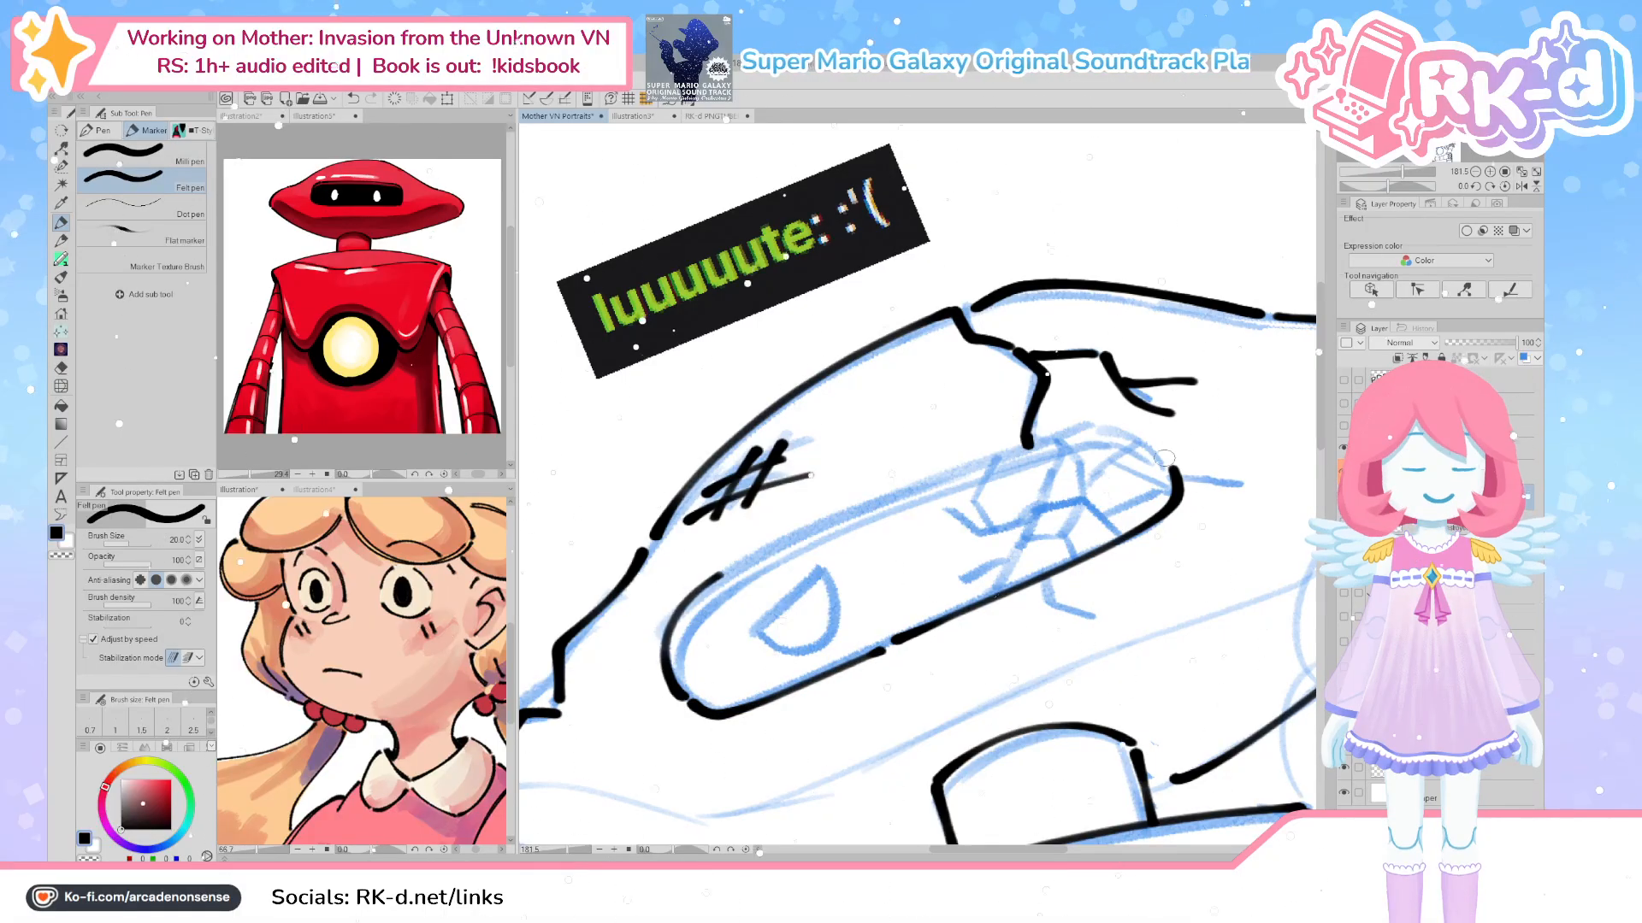
Ink the visor's upper edge with an inner rim line, close its cracked end and flip the canvas view horizontally
mouse_move(731, 565)
mouse_down()
mouse_move(1107, 423)
mouse_move(1091, 424)
mouse_move(1150, 446)
mouse_move(1158, 469)
mouse_move(1125, 420)
mouse_up()
key(ctrl+z)
mouse_move(677, 667)
mouse_down()
mouse_move(750, 581)
mouse_move(909, 509)
mouse_move(1115, 442)
mouse_move(1163, 456)
mouse_up()
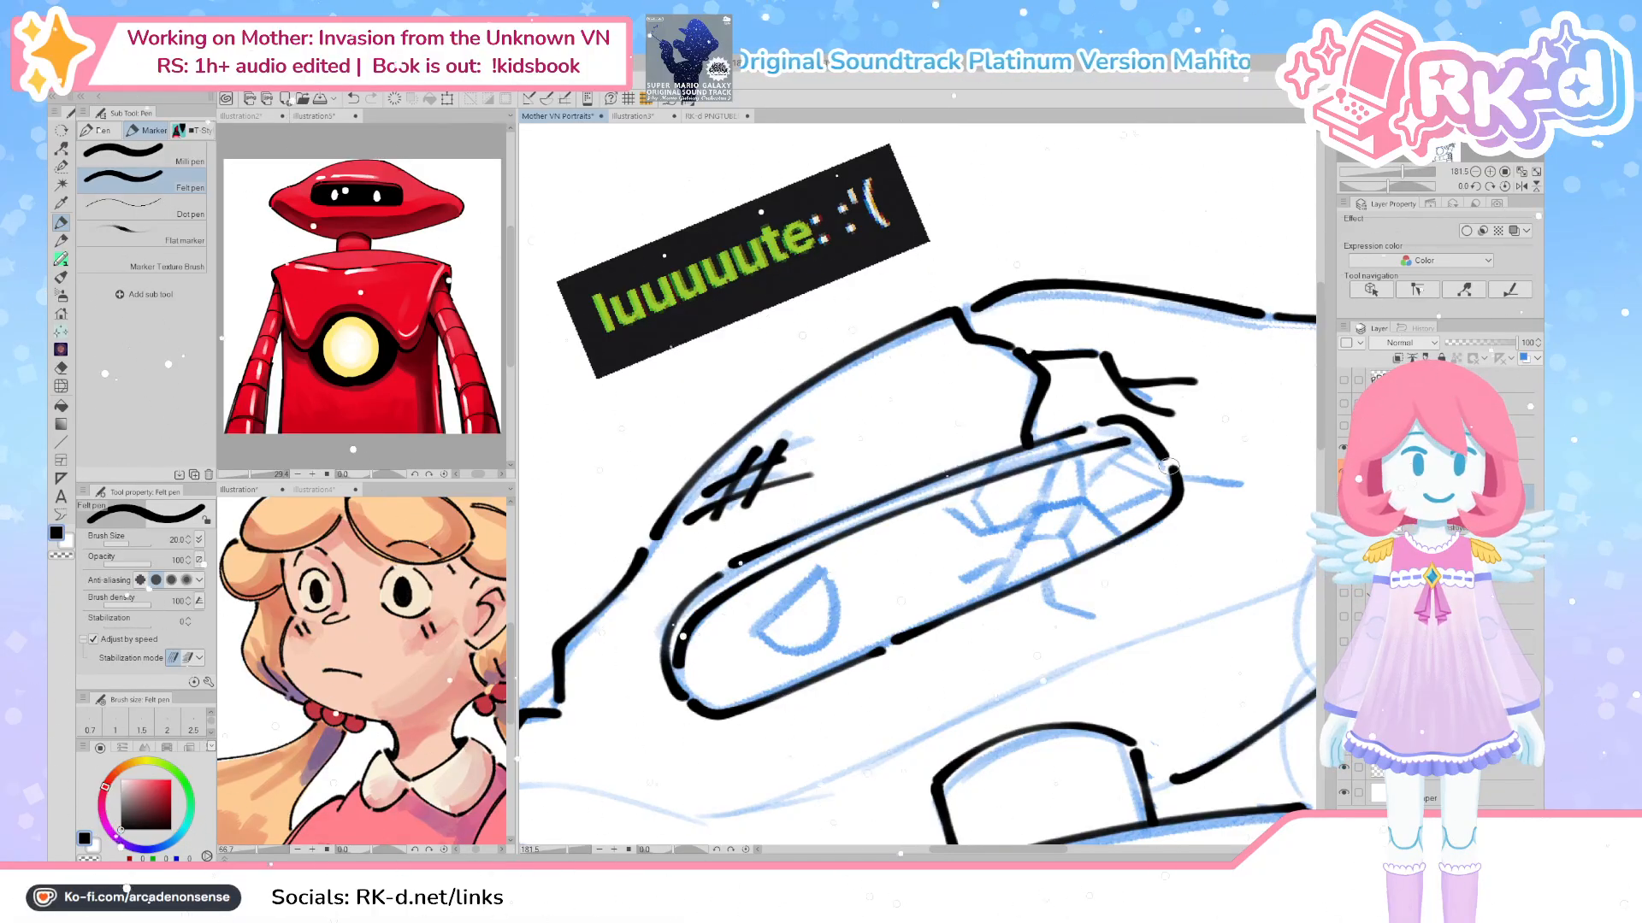
click(1521, 187)
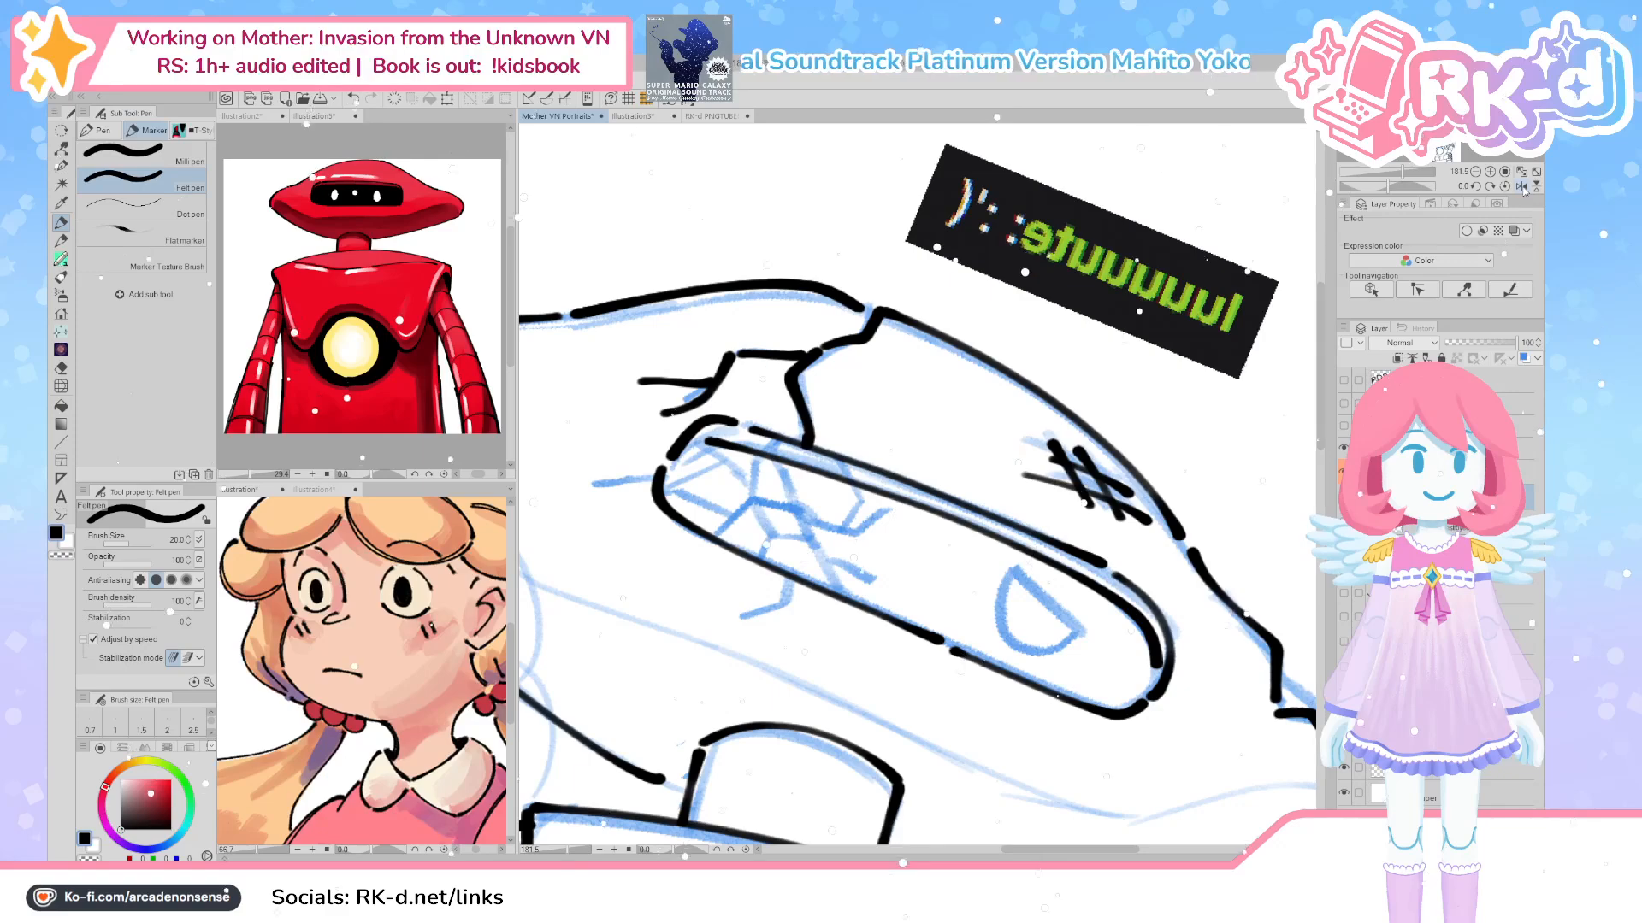
Reshape the inner rim line at the visor's rounded outer end with the Pinch vector line tool
scroll(1126, 520, down, 3)
drag(1078, 543, 1034, 568)
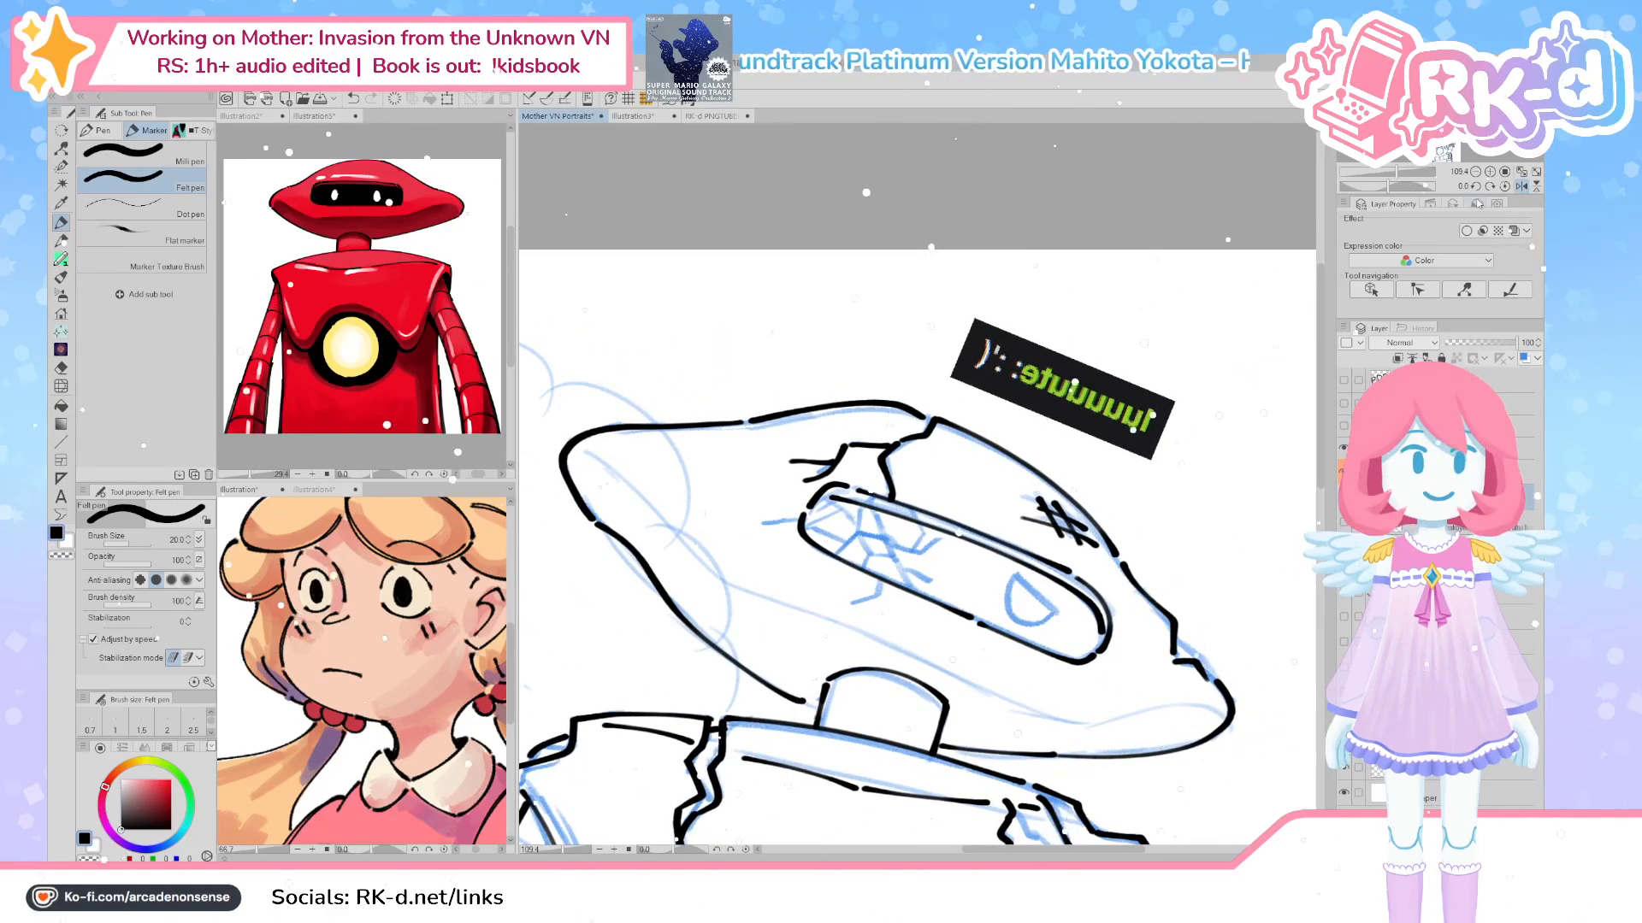
click(62, 150)
drag(1113, 662, 1109, 645)
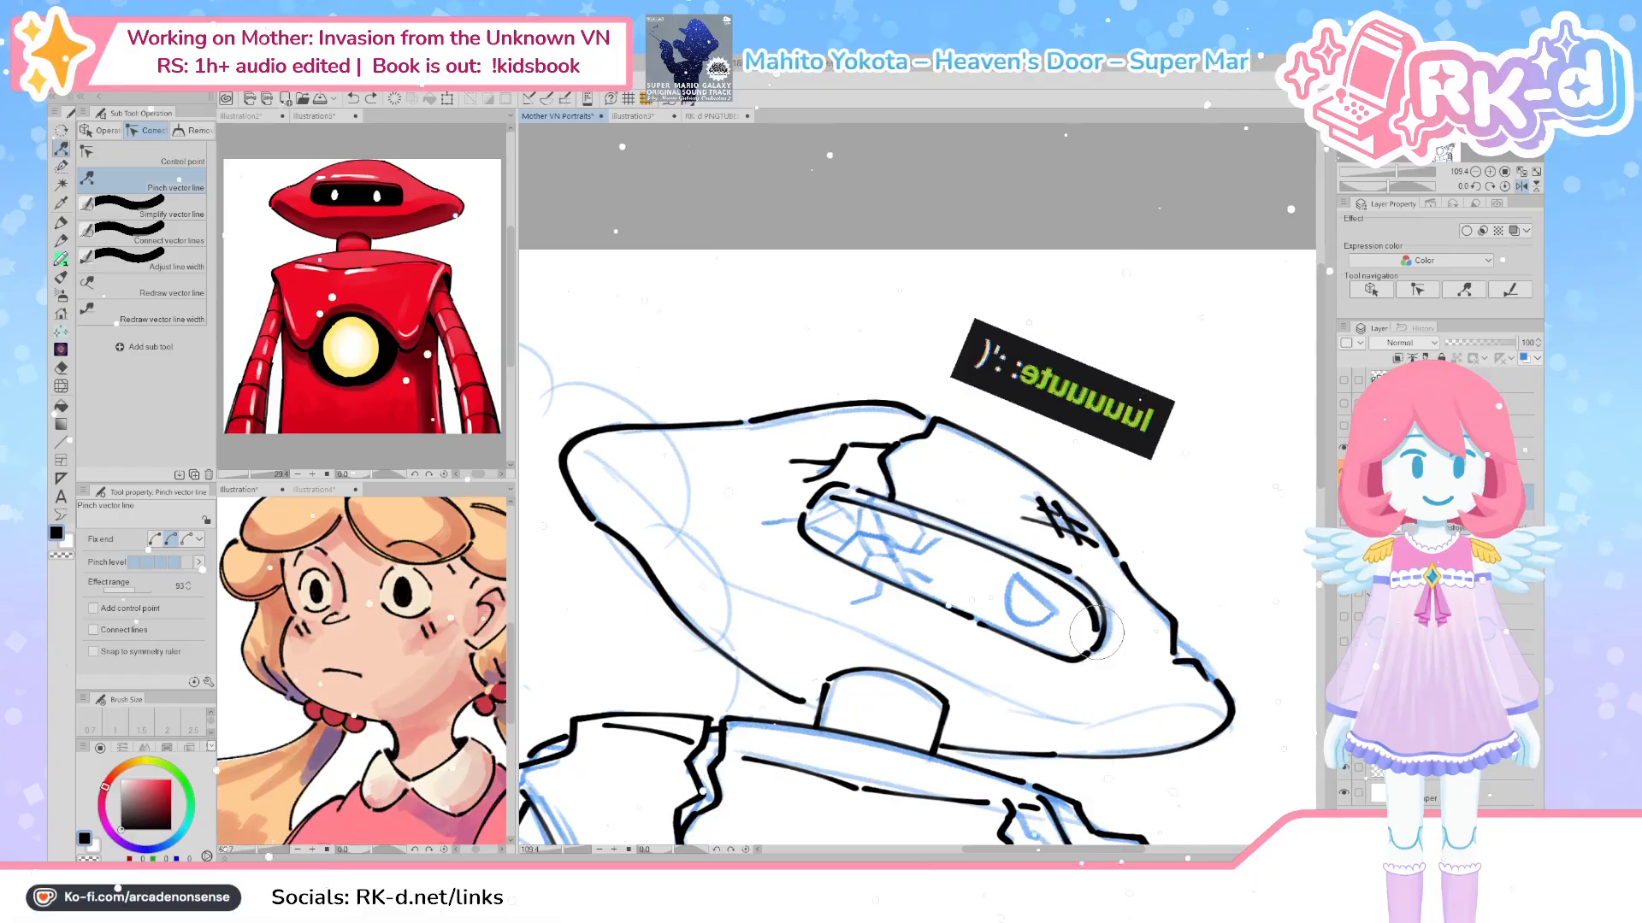
drag(1095, 632, 1098, 613)
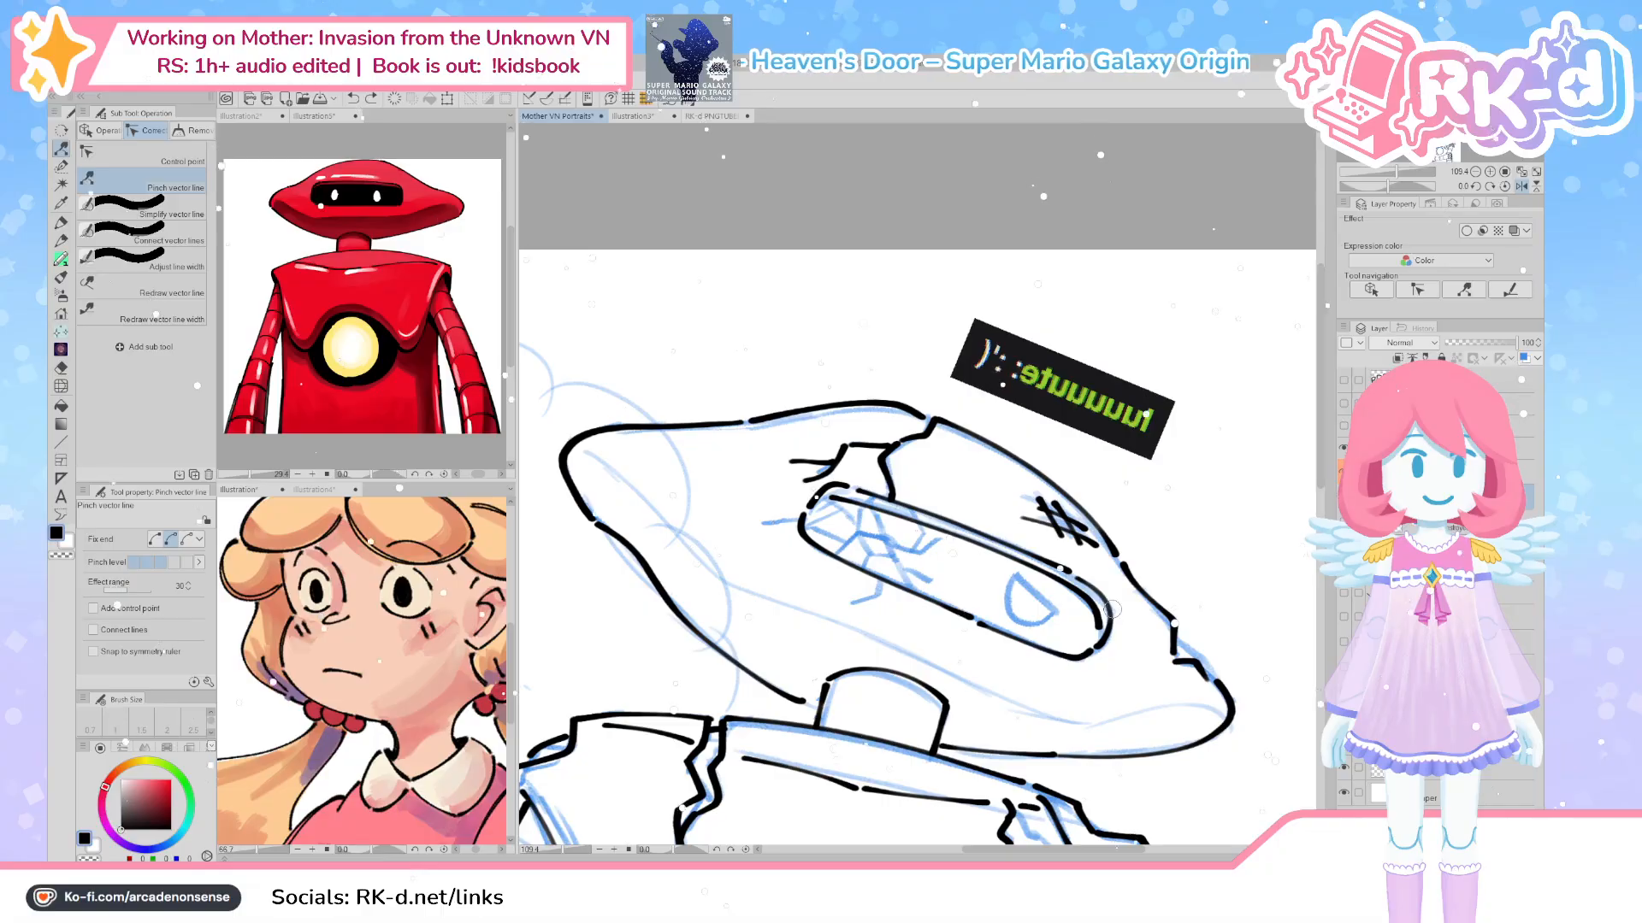
drag(1094, 616, 1095, 611)
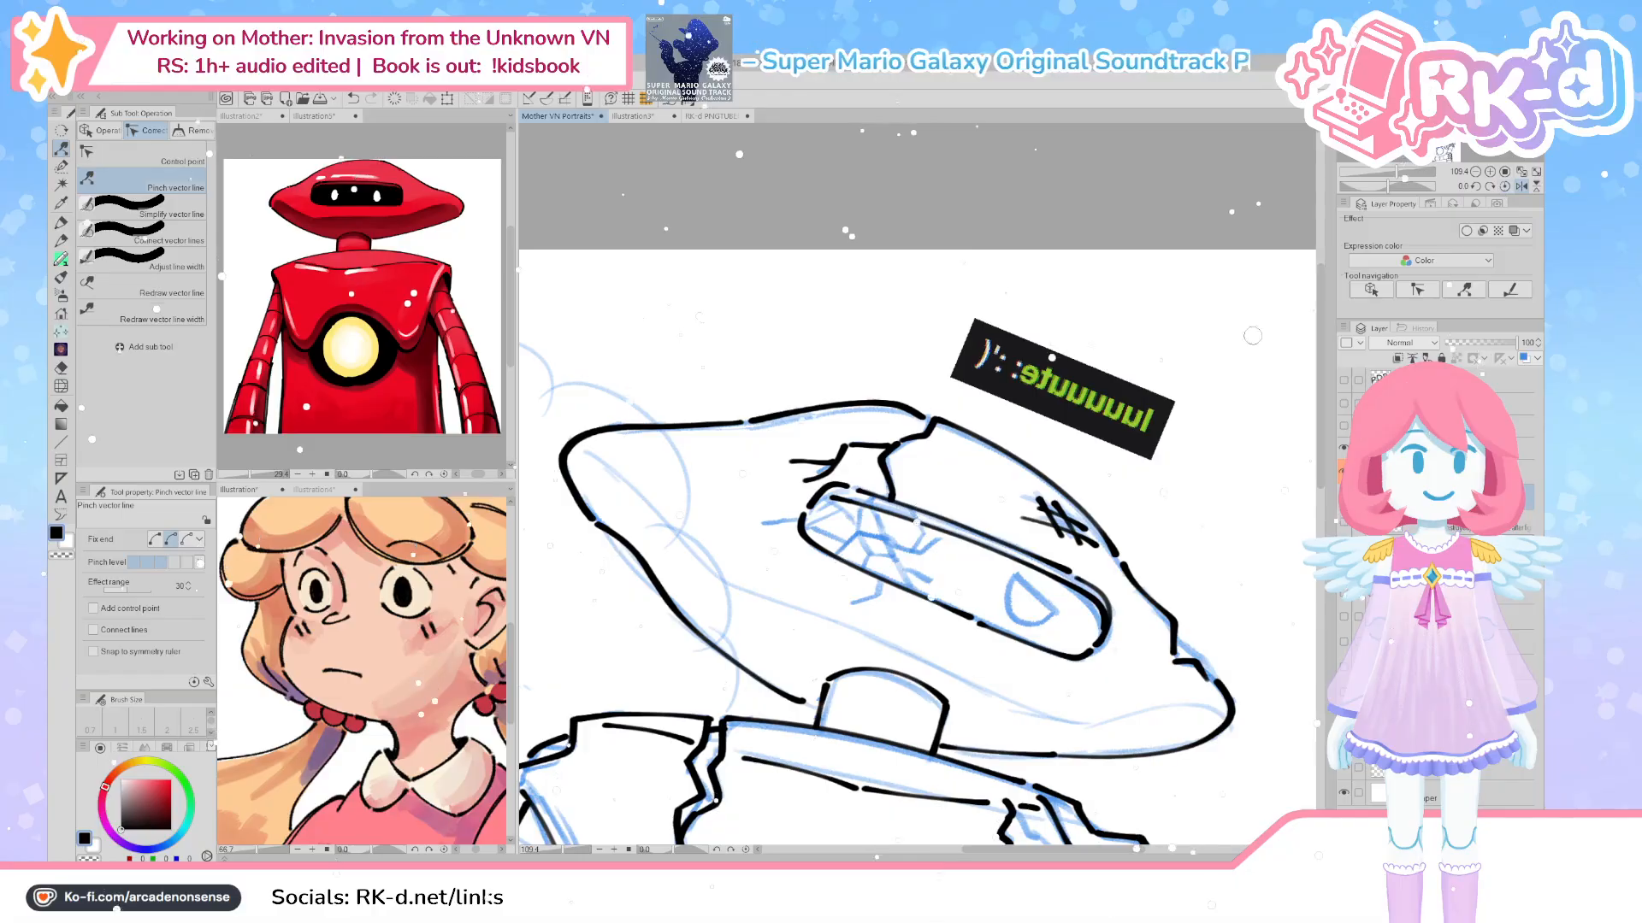
Compare the whole drawing with the red robot reference layer, hide that layer again and flip the canvas view back
scroll(1038, 574, down, 6)
mouse_move(1203, 570)
mouse_down()
mouse_move(1134, 455)
mouse_move(1088, 477)
mouse_up()
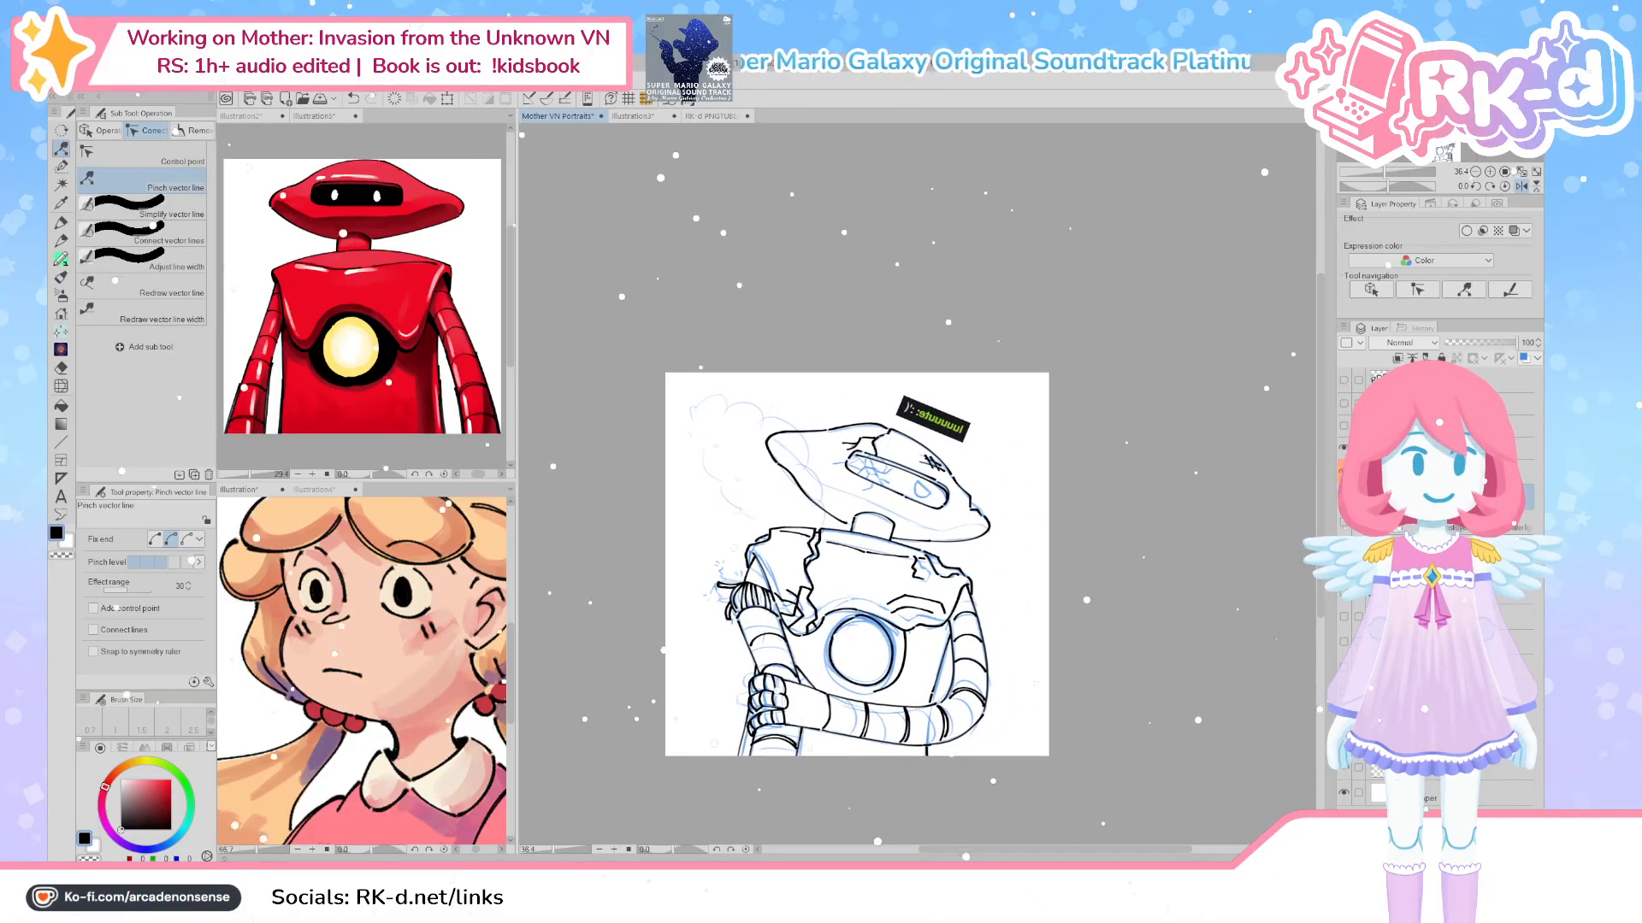
click(1343, 767)
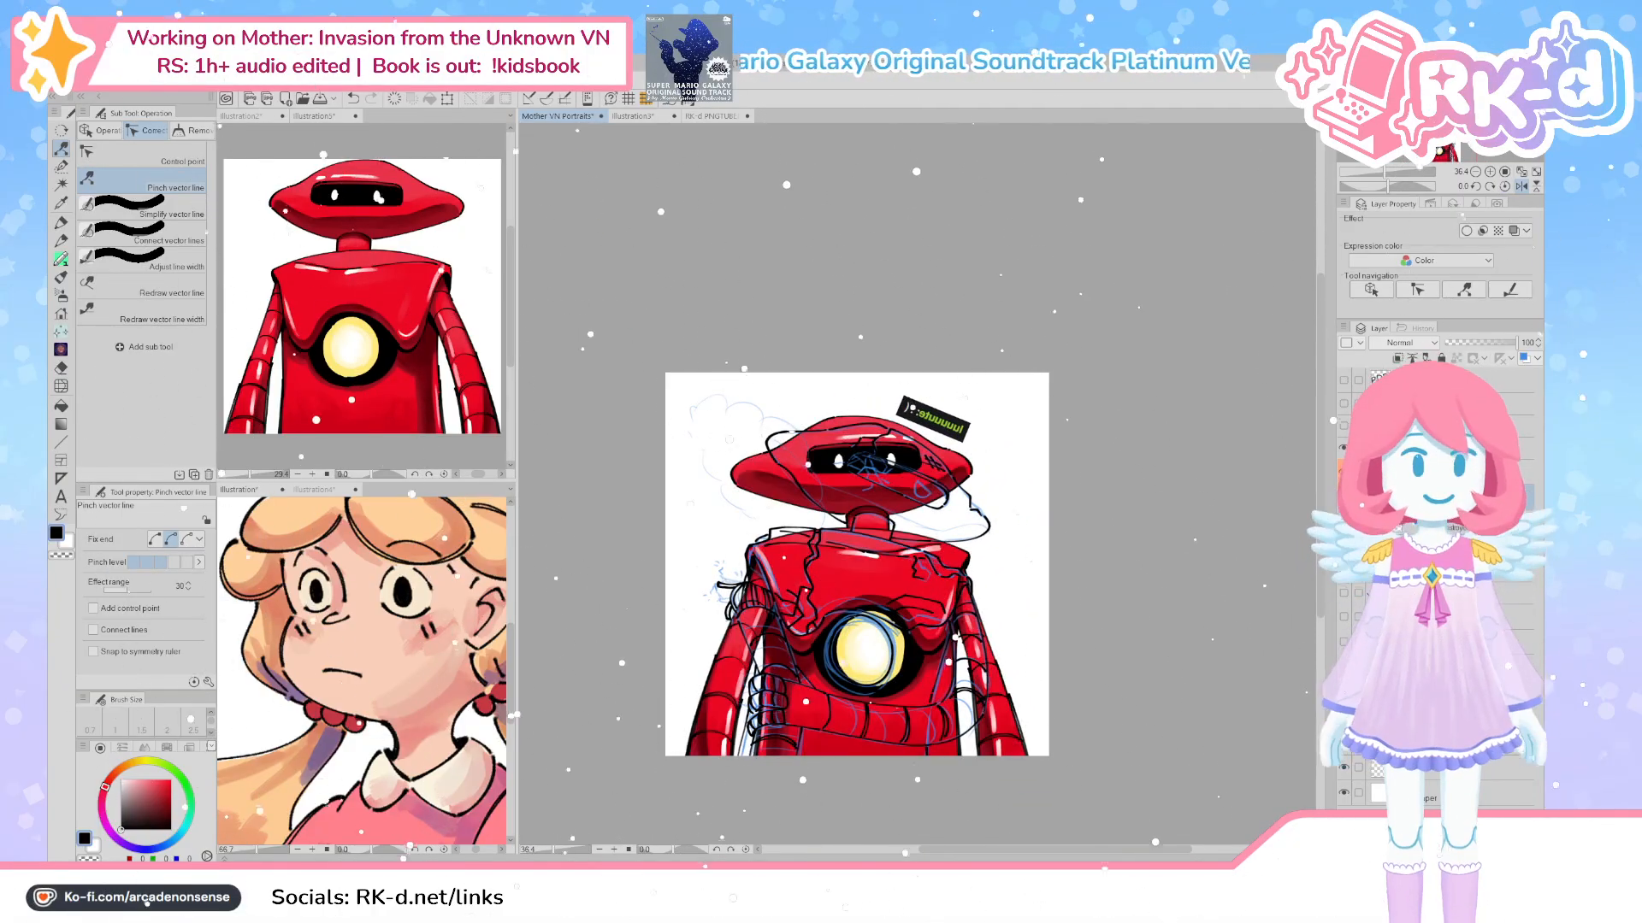
click(1343, 767)
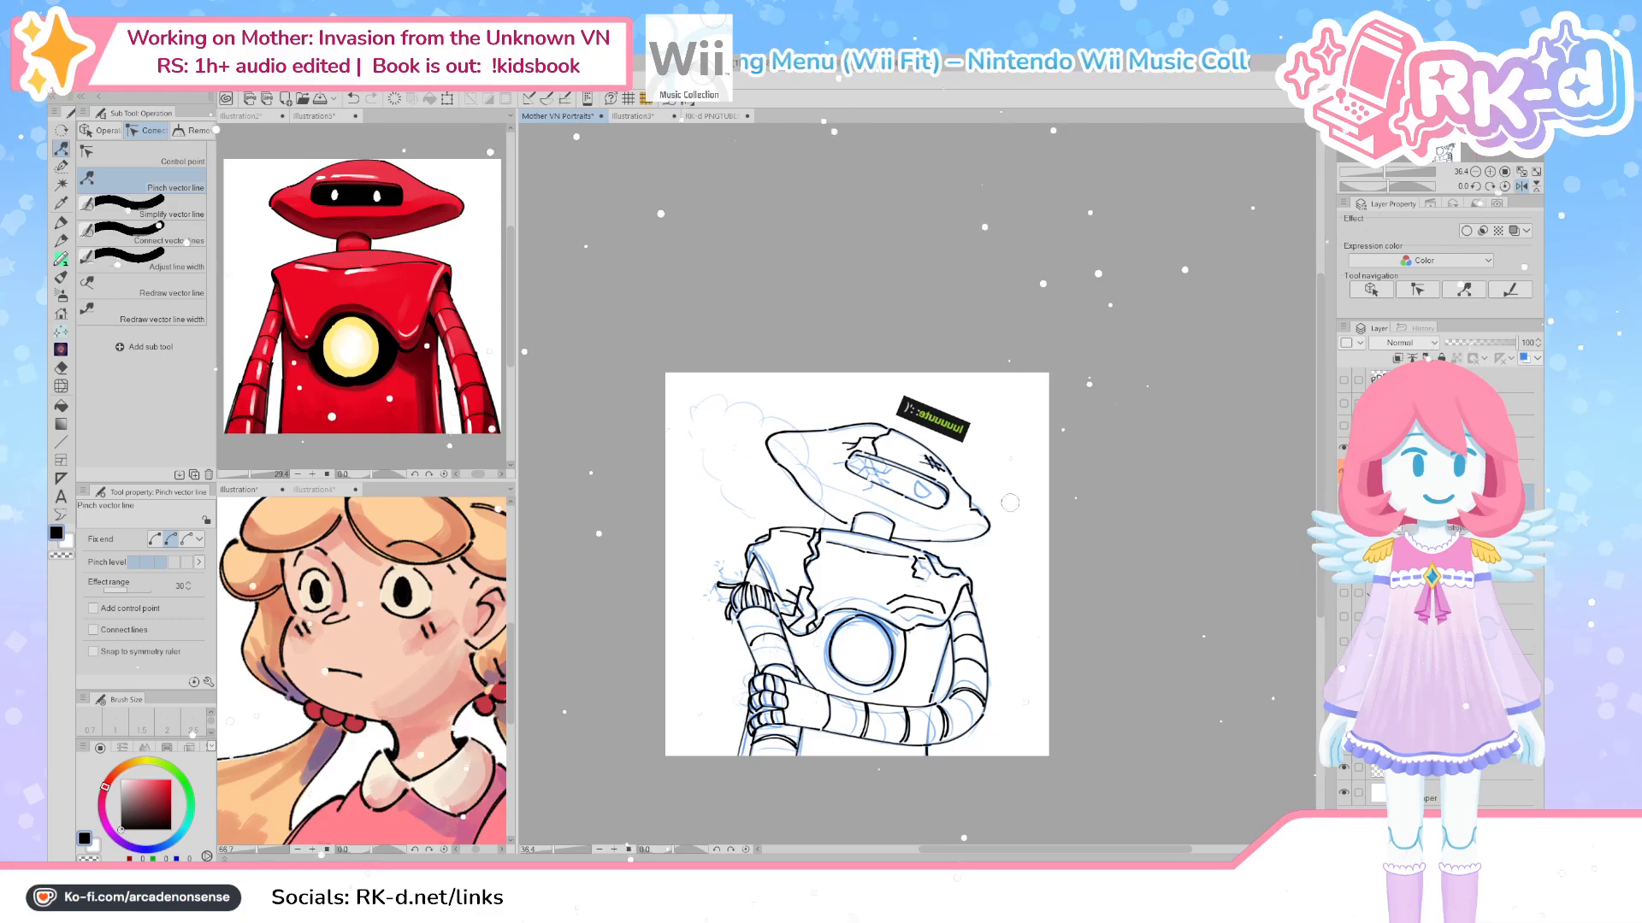
scroll(1057, 510, up, 2)
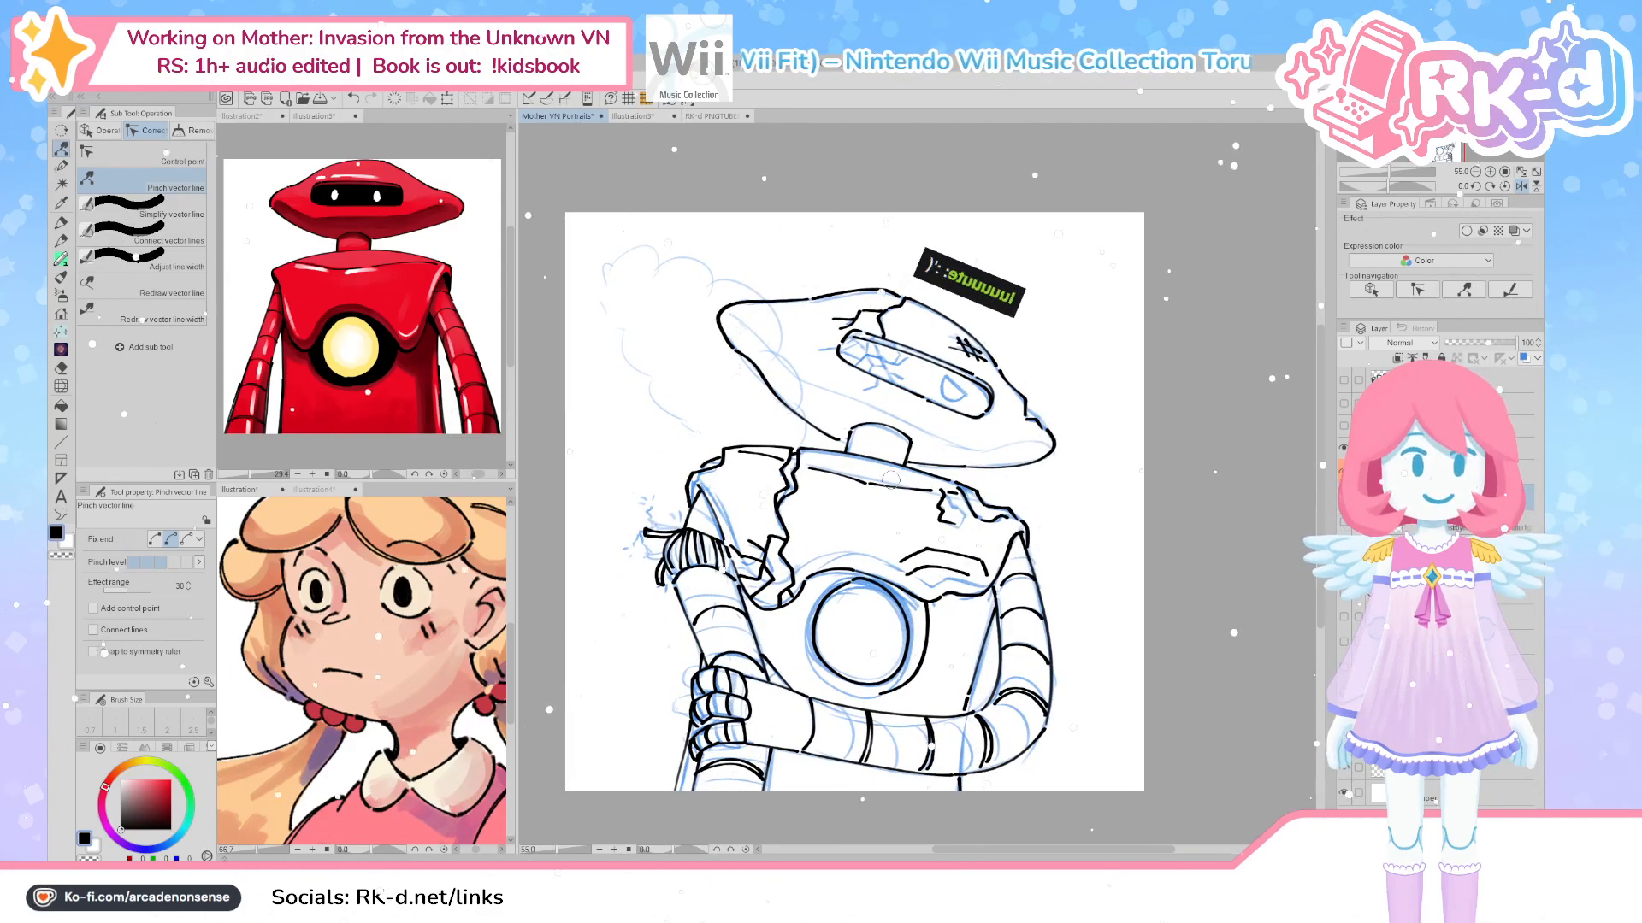
click(1521, 186)
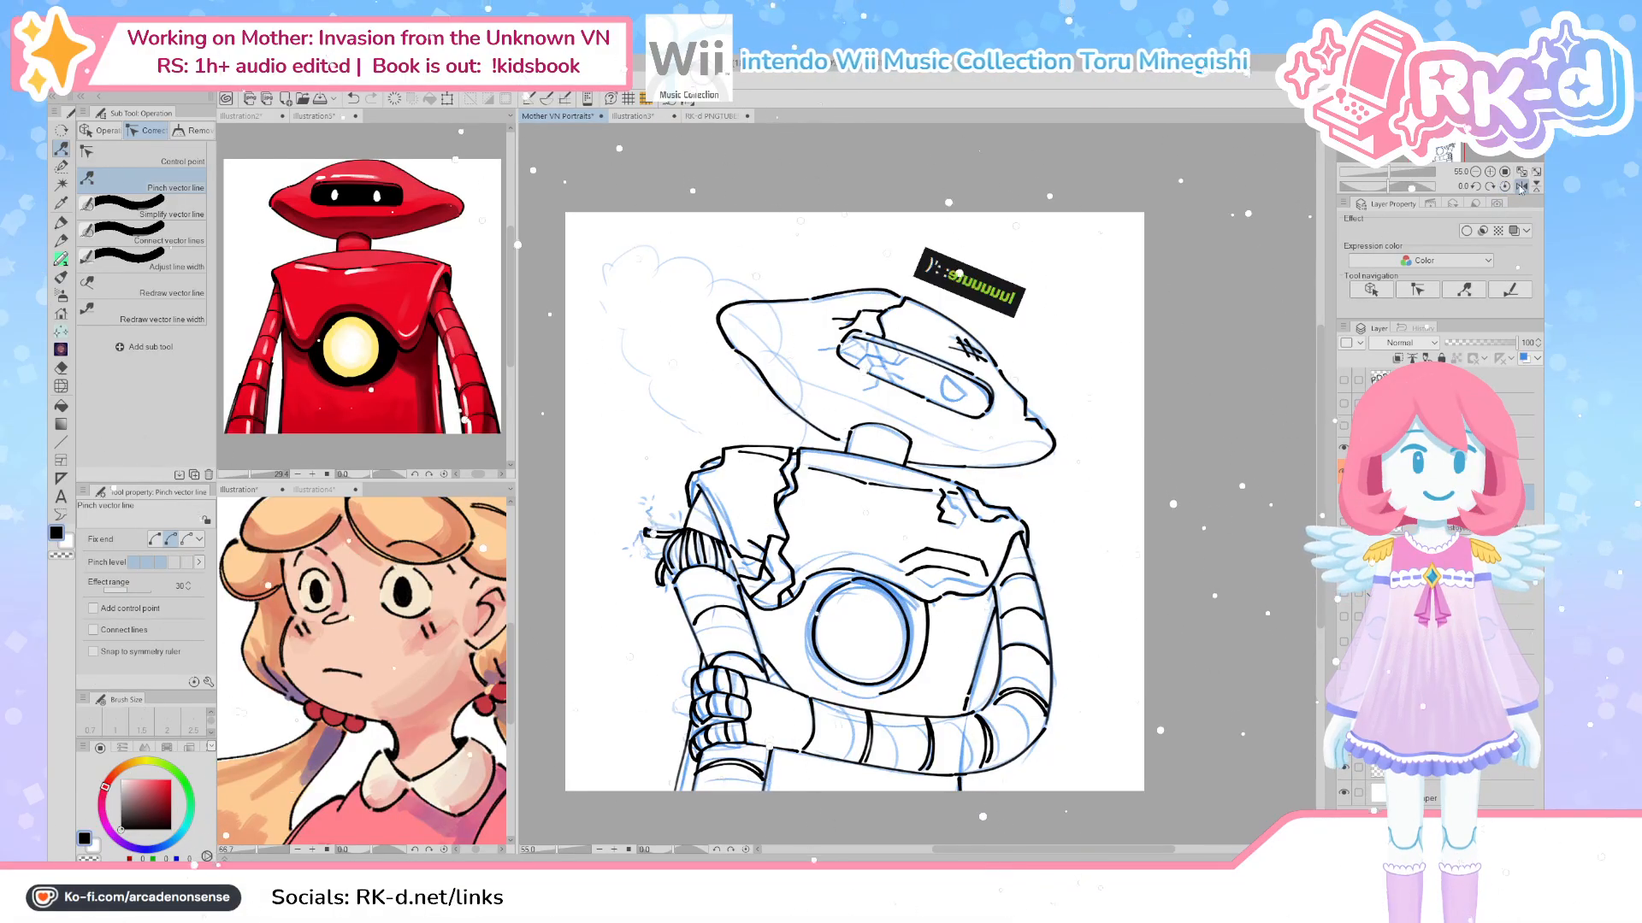
Add a new layer and start inking the cracks with the Felt pen just below the visor's upper edge
scroll(937, 433, up, 4)
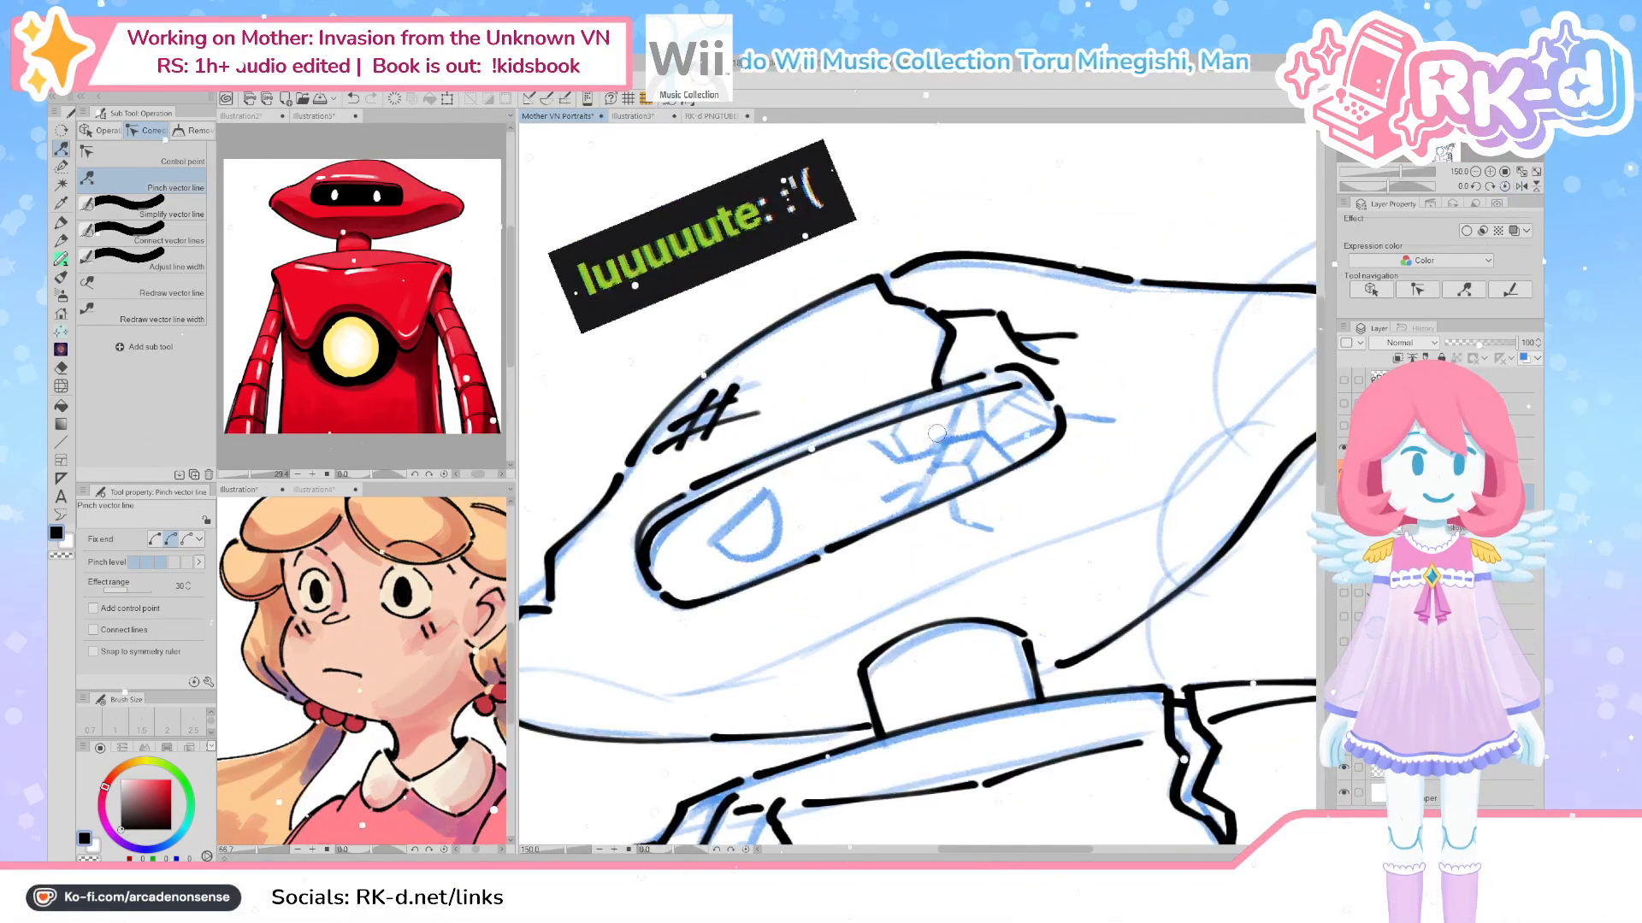
key(p)
mouse_move(937, 434)
mouse_down()
mouse_move(855, 673)
mouse_move(826, 635)
mouse_move(847, 617)
mouse_up()
mouse_move(826, 680)
mouse_down()
mouse_move(822, 637)
mouse_move(823, 653)
mouse_up()
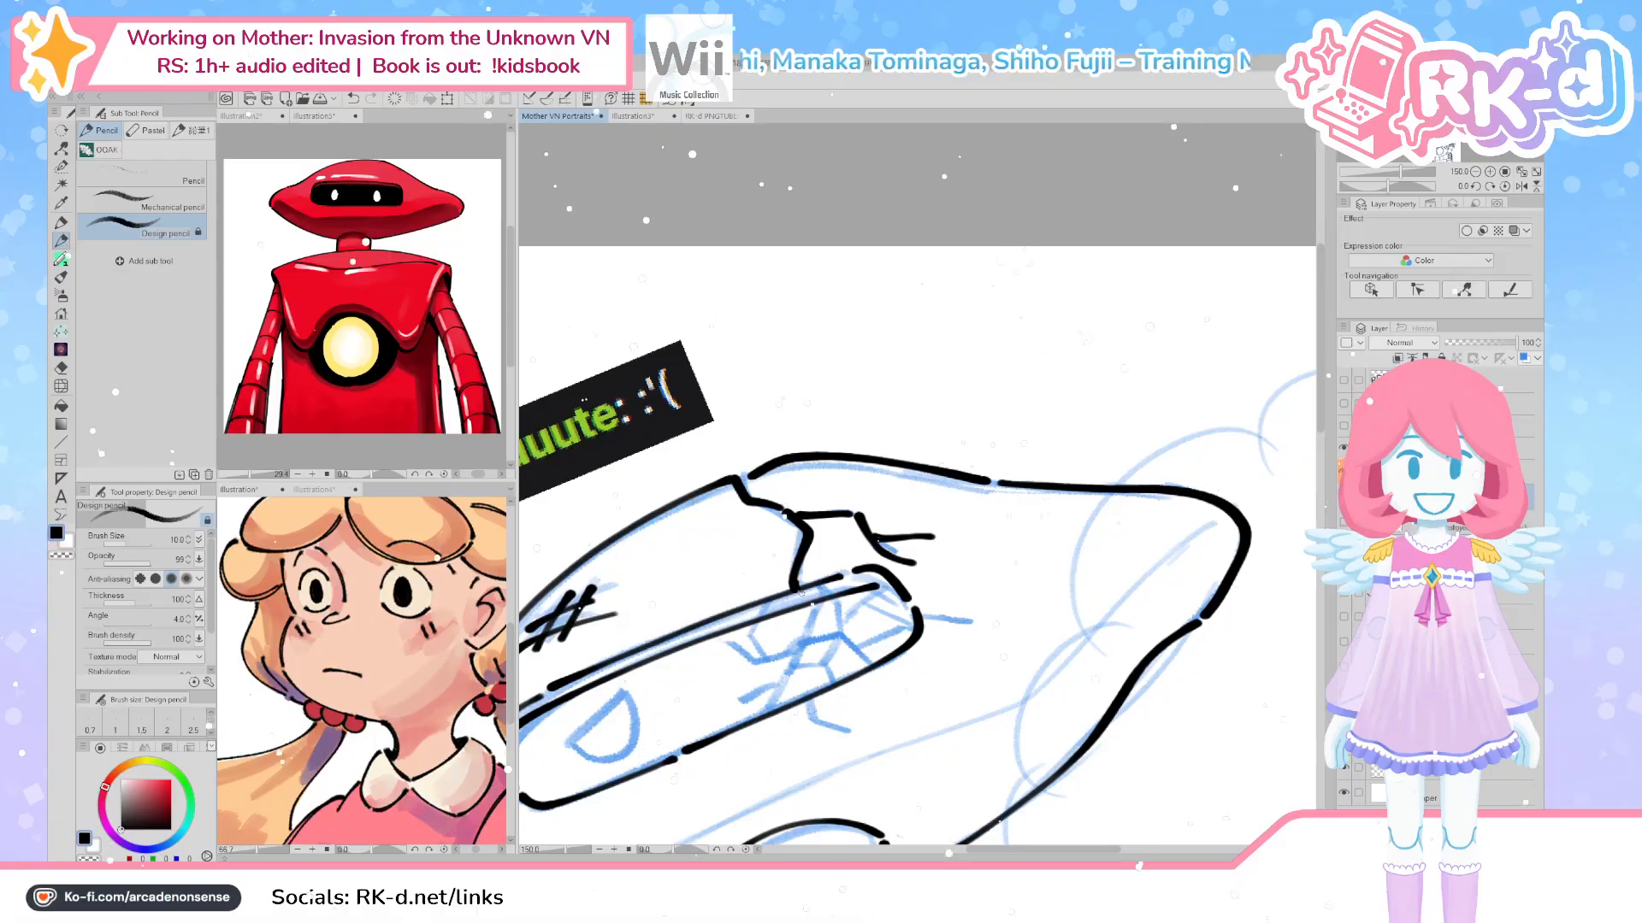
key(p)
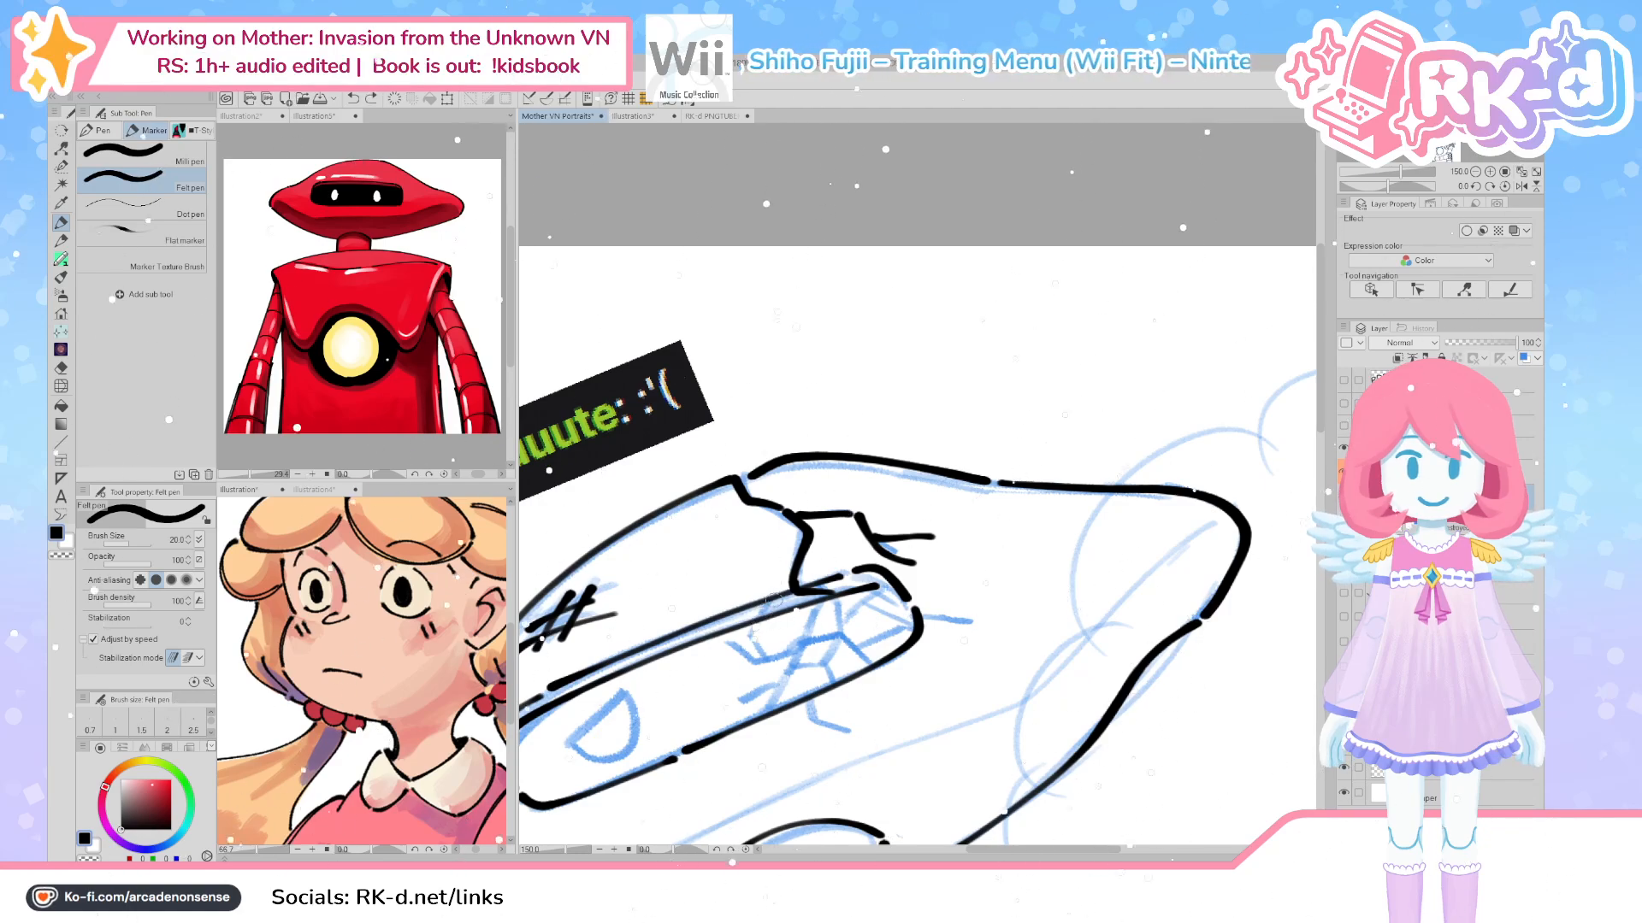
key(ctrl+shift+n)
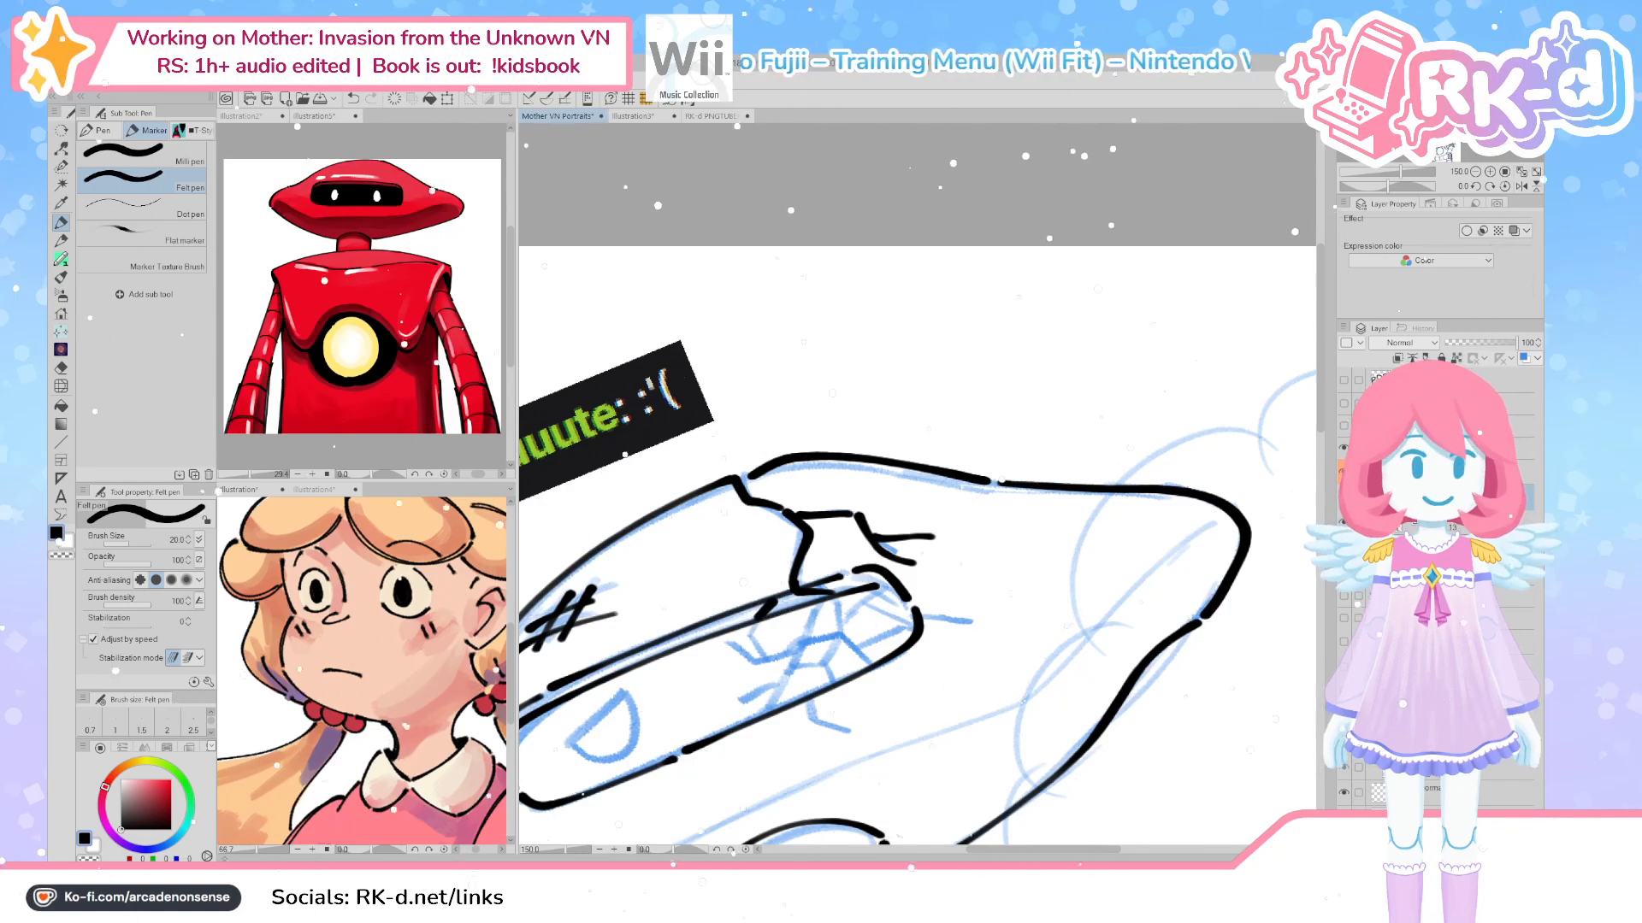
key(ctrl+z)
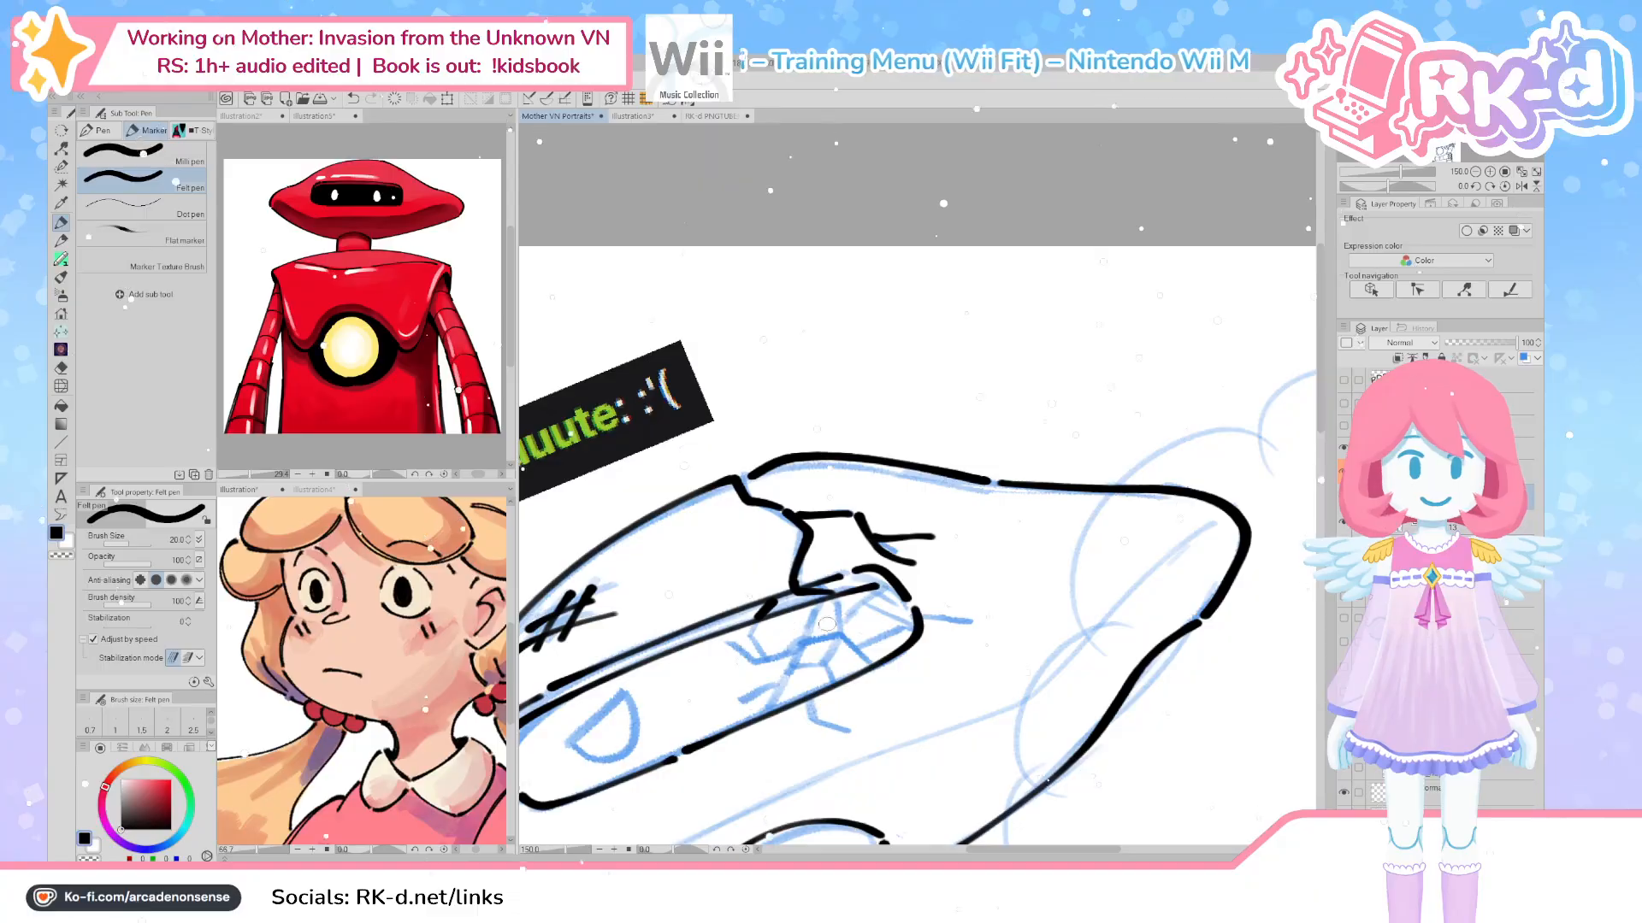
Ink the web of cracks across the visor's broken end, extending branches past its outline and redoing the unsatisfactory stroke
mouse_move(812, 604)
mouse_down()
mouse_move(782, 706)
mouse_move(726, 706)
mouse_up()
mouse_move(706, 647)
mouse_down()
mouse_move(800, 648)
mouse_move(780, 662)
mouse_up()
key(ctrl+z)
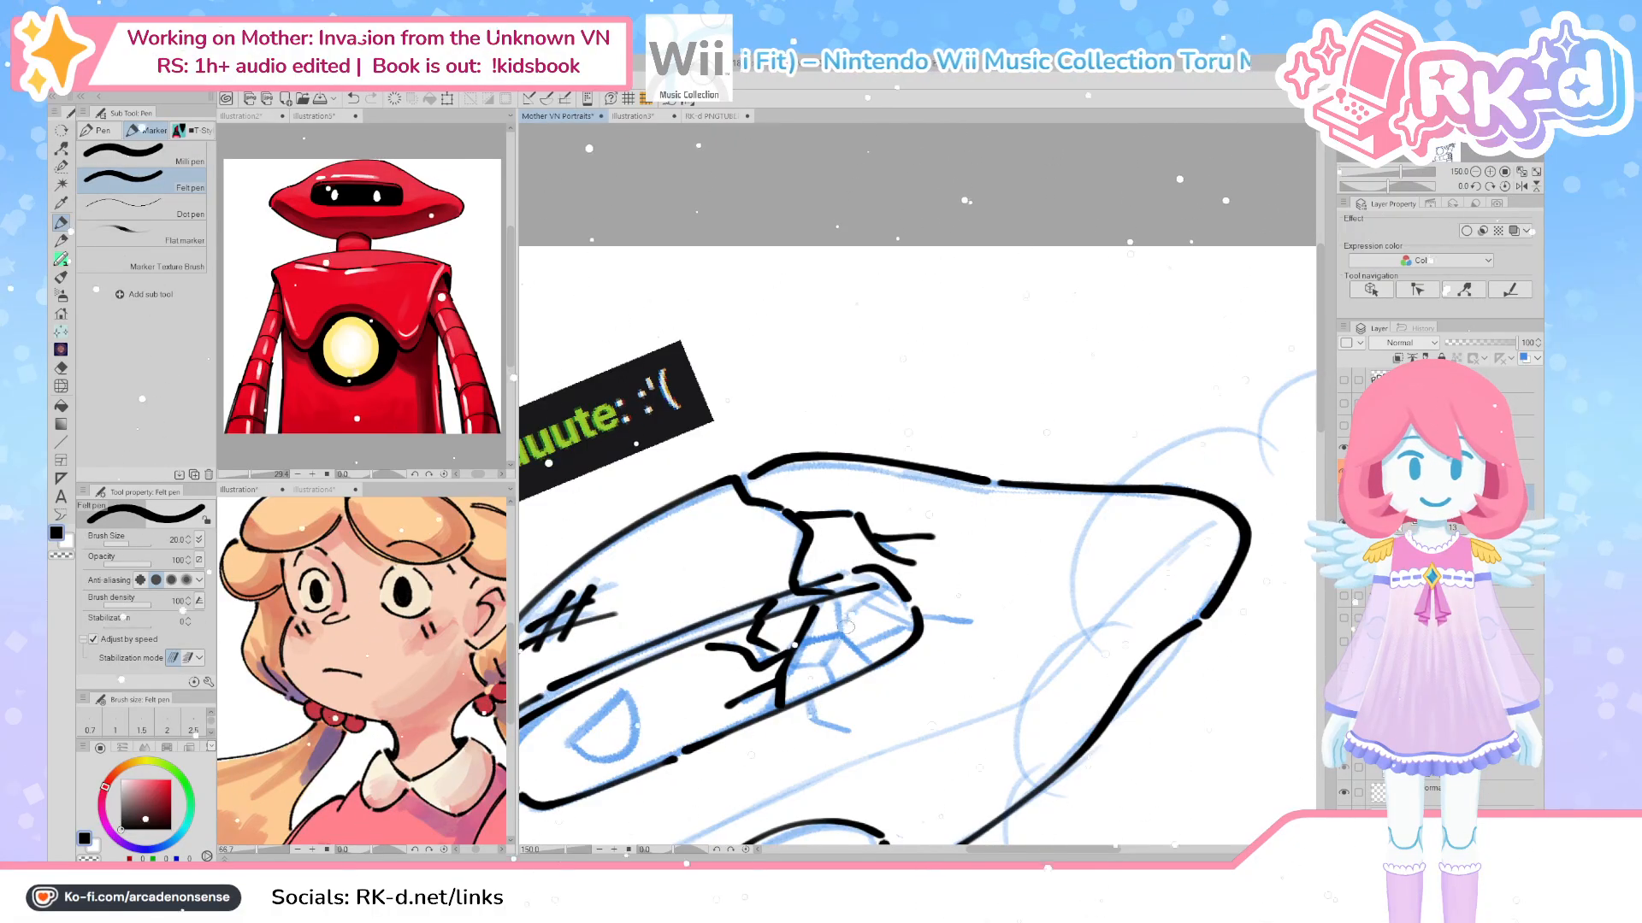
mouse_move(840, 597)
mouse_down()
mouse_move(843, 643)
mouse_move(787, 665)
mouse_move(832, 676)
mouse_move(873, 655)
mouse_up()
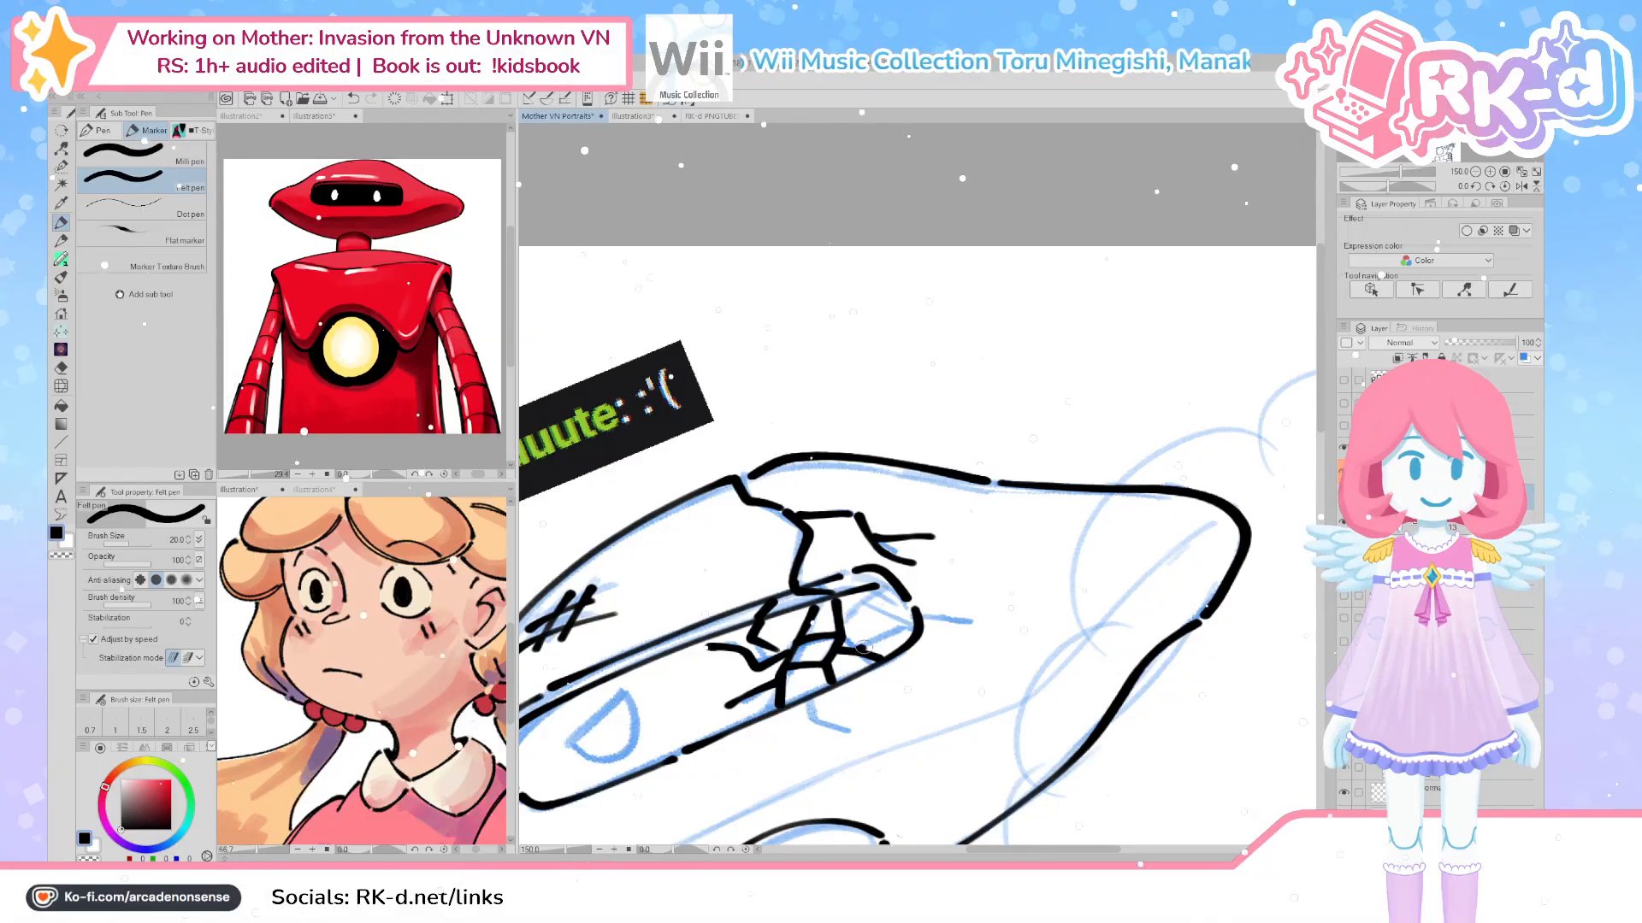
drag(850, 618, 894, 584)
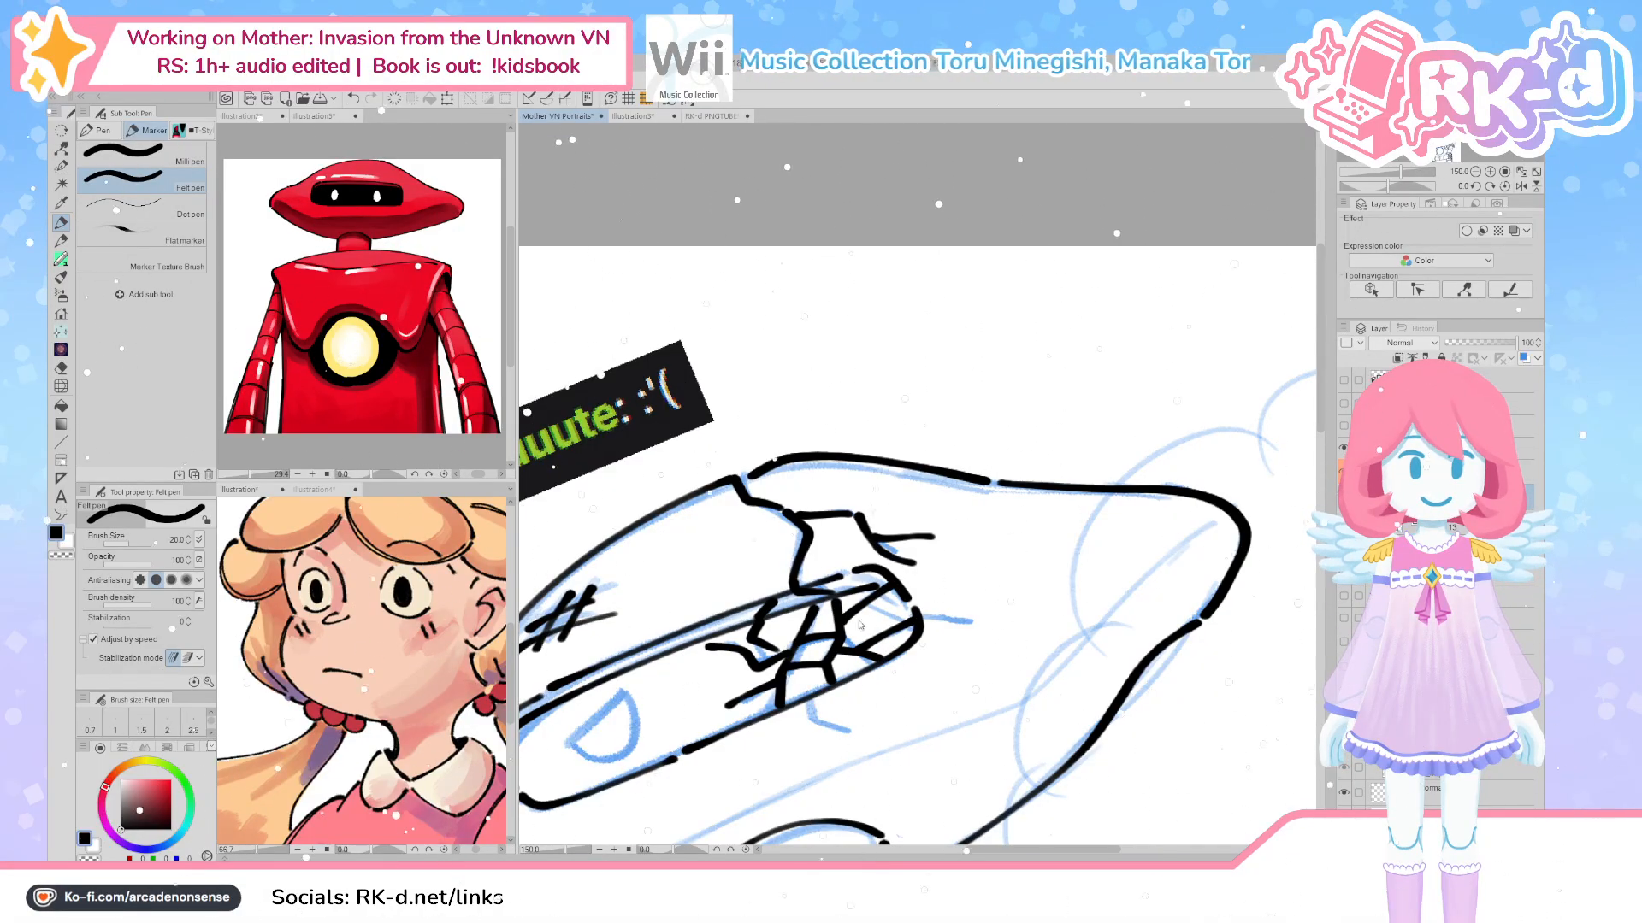
drag(920, 613, 953, 610)
drag(807, 698, 846, 728)
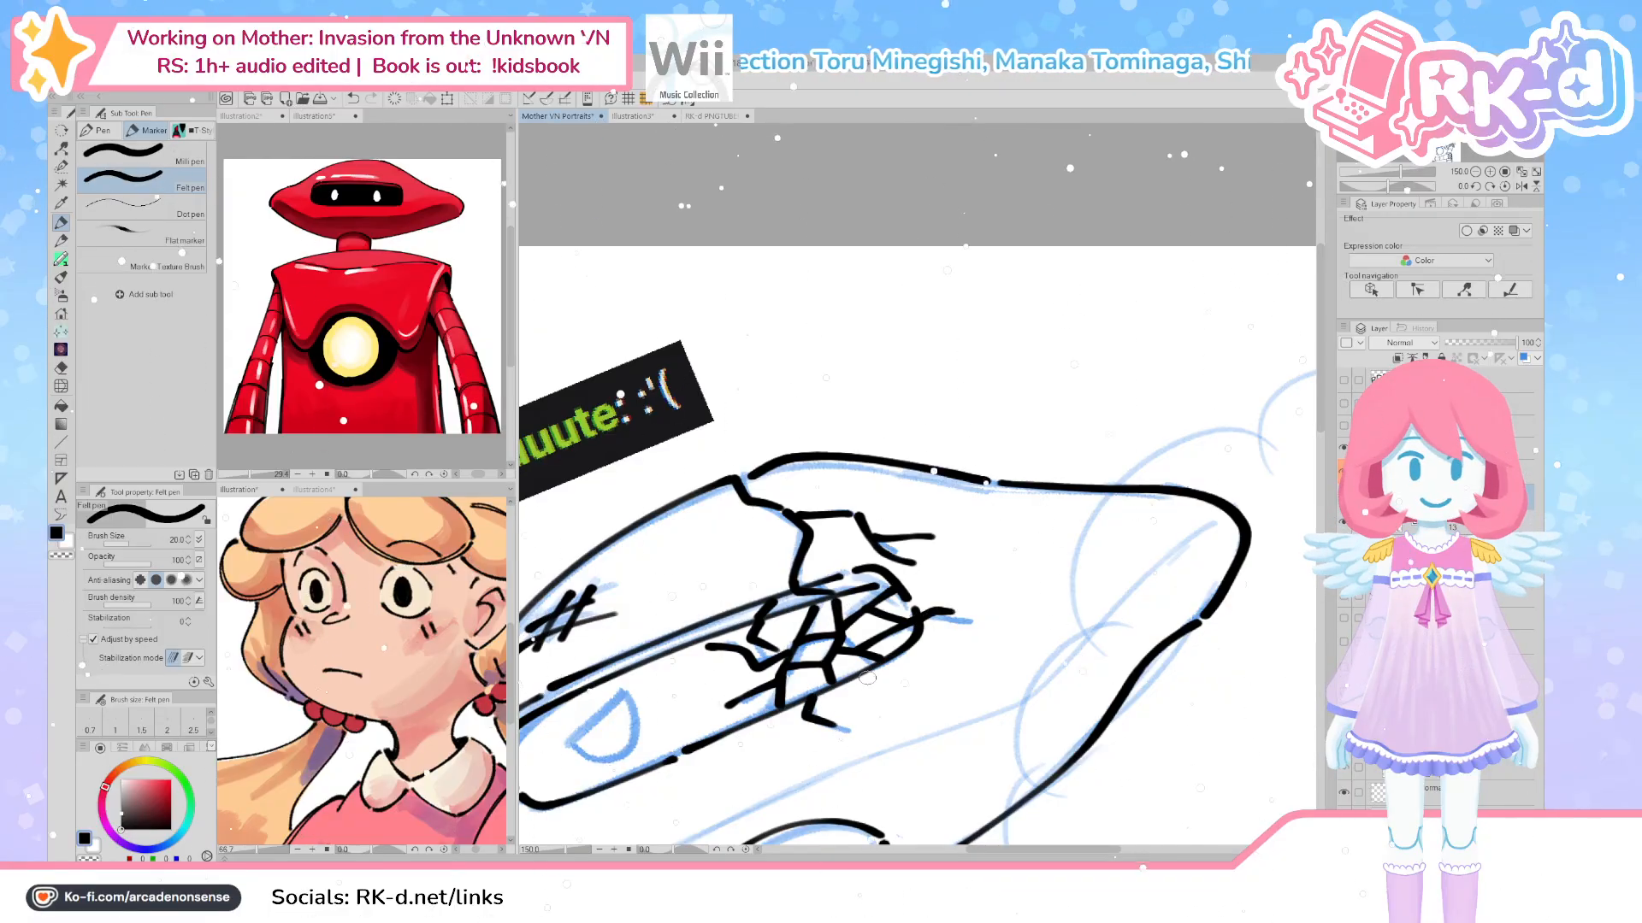
Ink the half-round eye shape inside the visor over the sketch, redoing the unsatisfactory stroke
scroll(867, 678, down, 3)
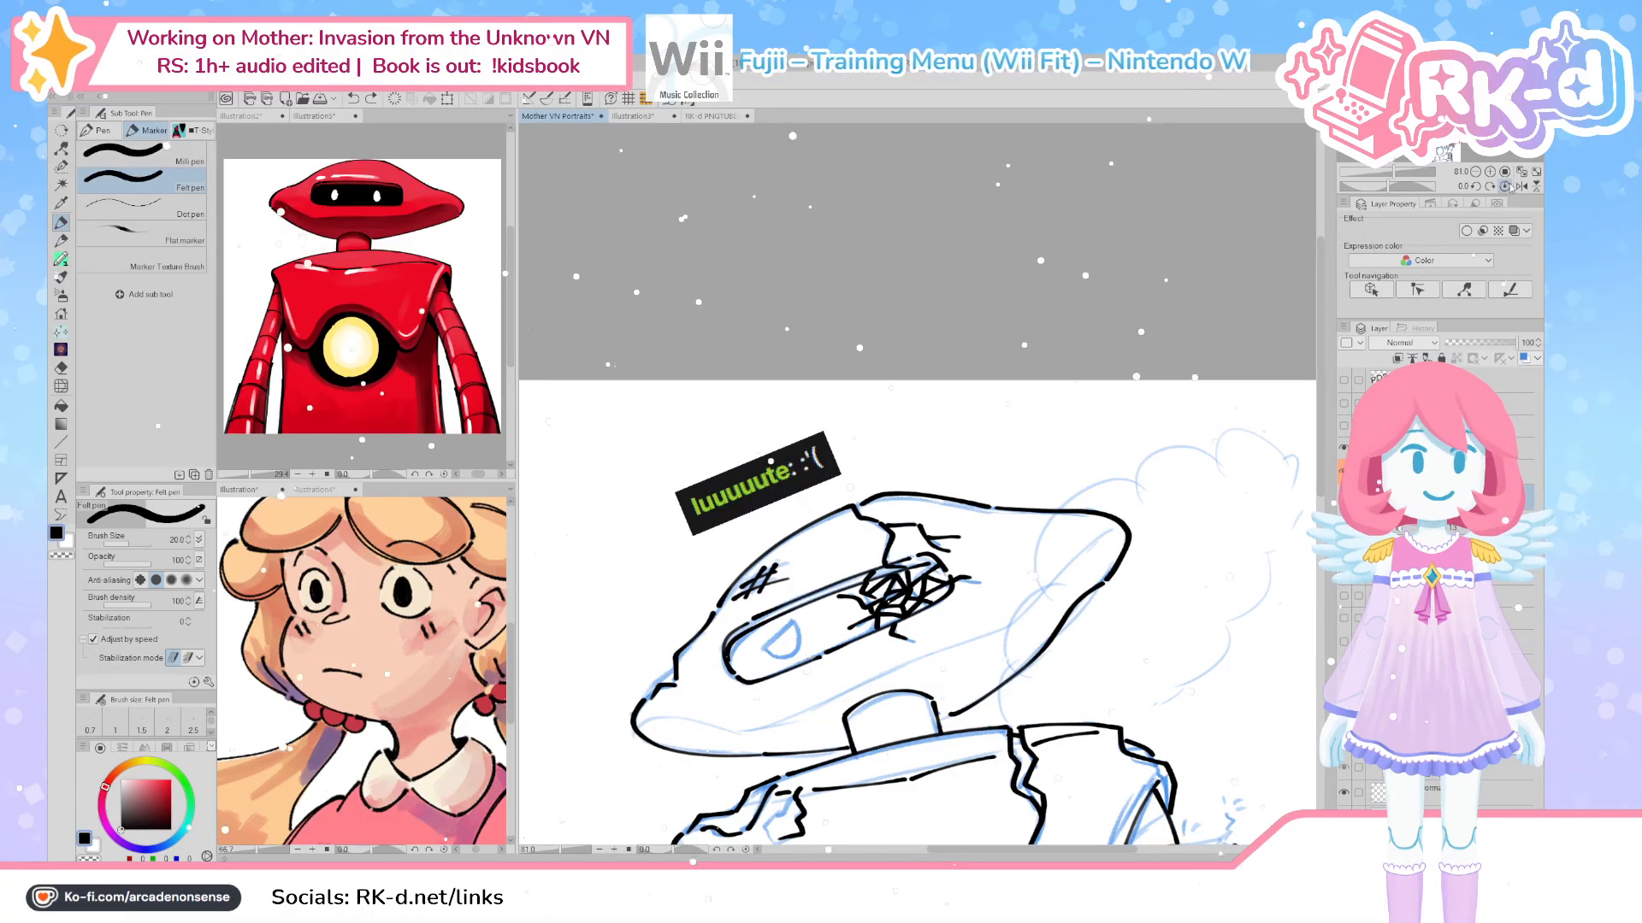
key(ctrl+minus)
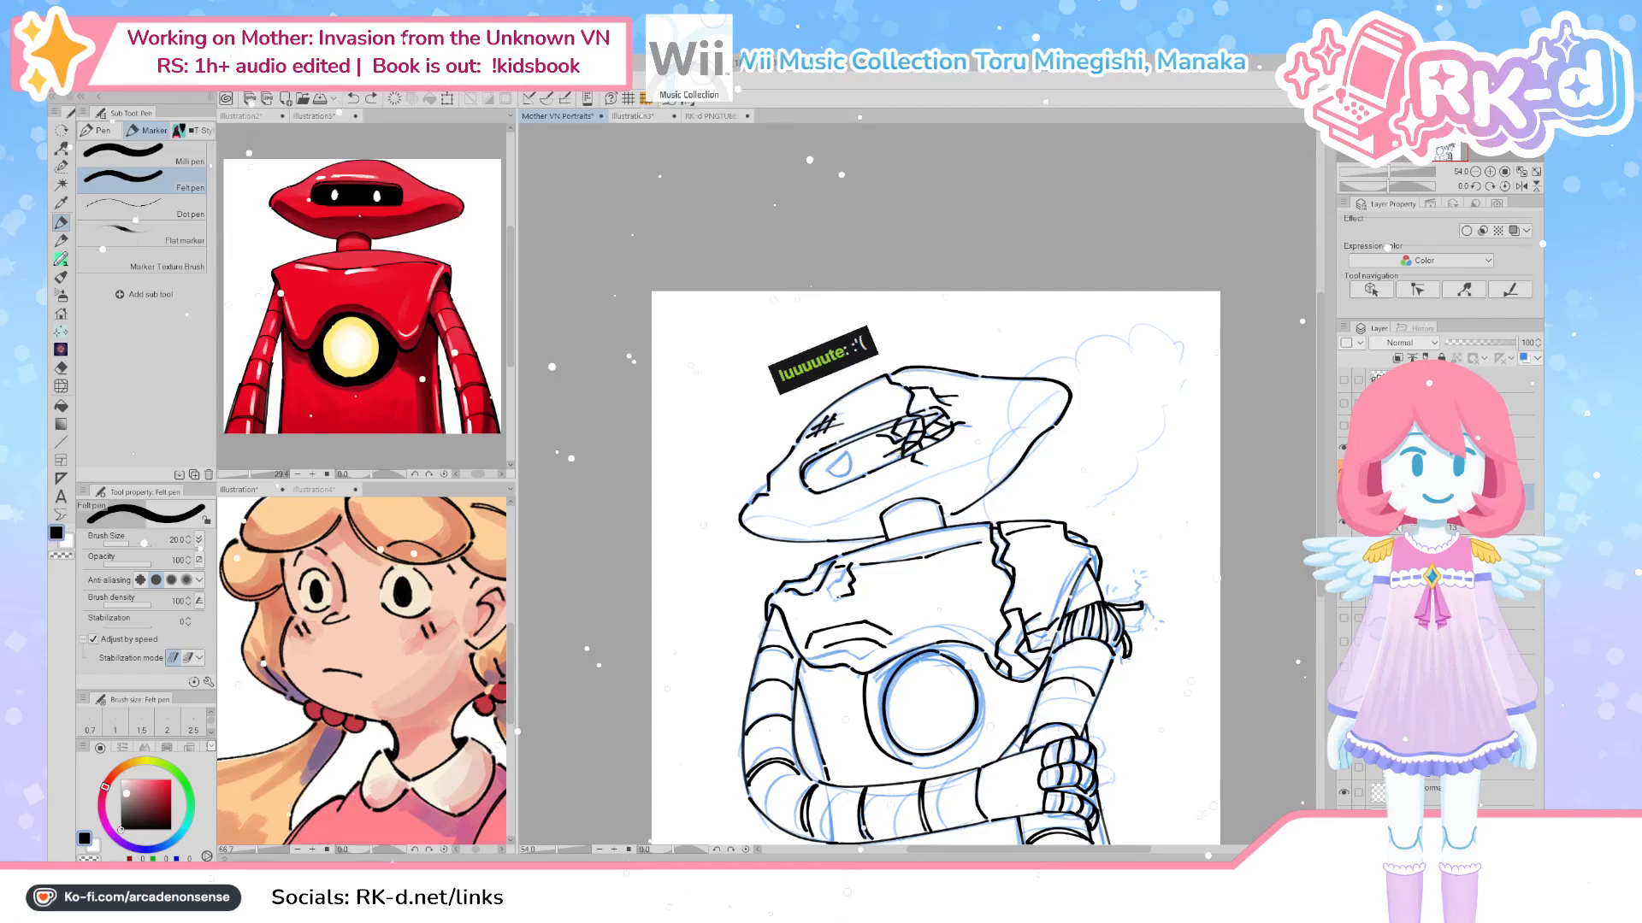
drag(921, 491, 898, 484)
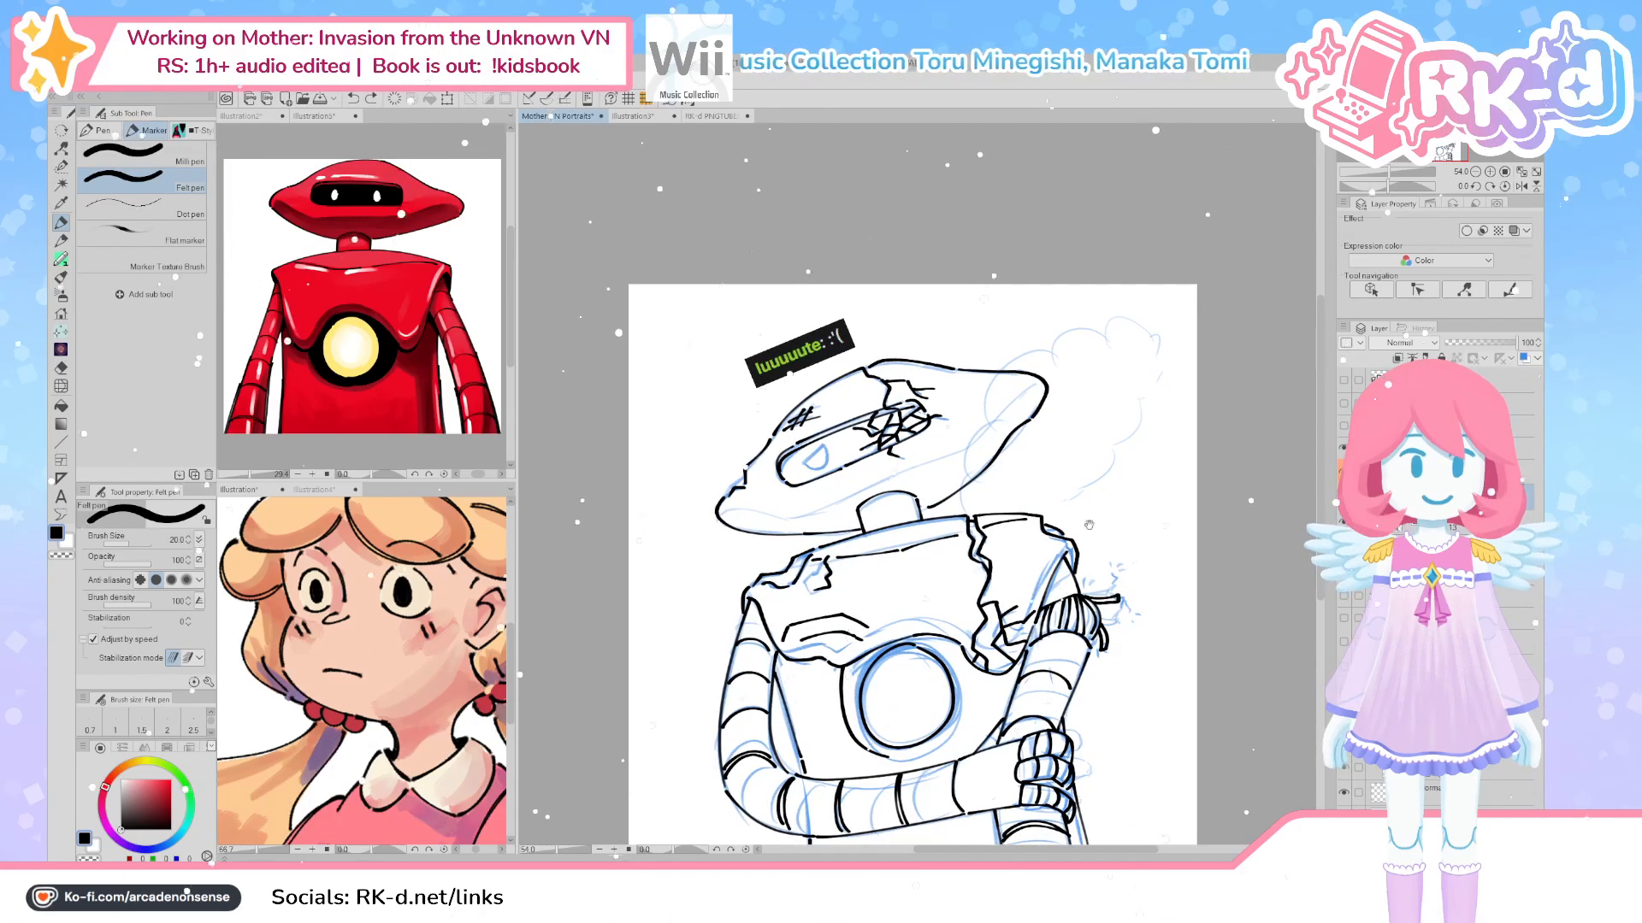
scroll(798, 446, up, 3)
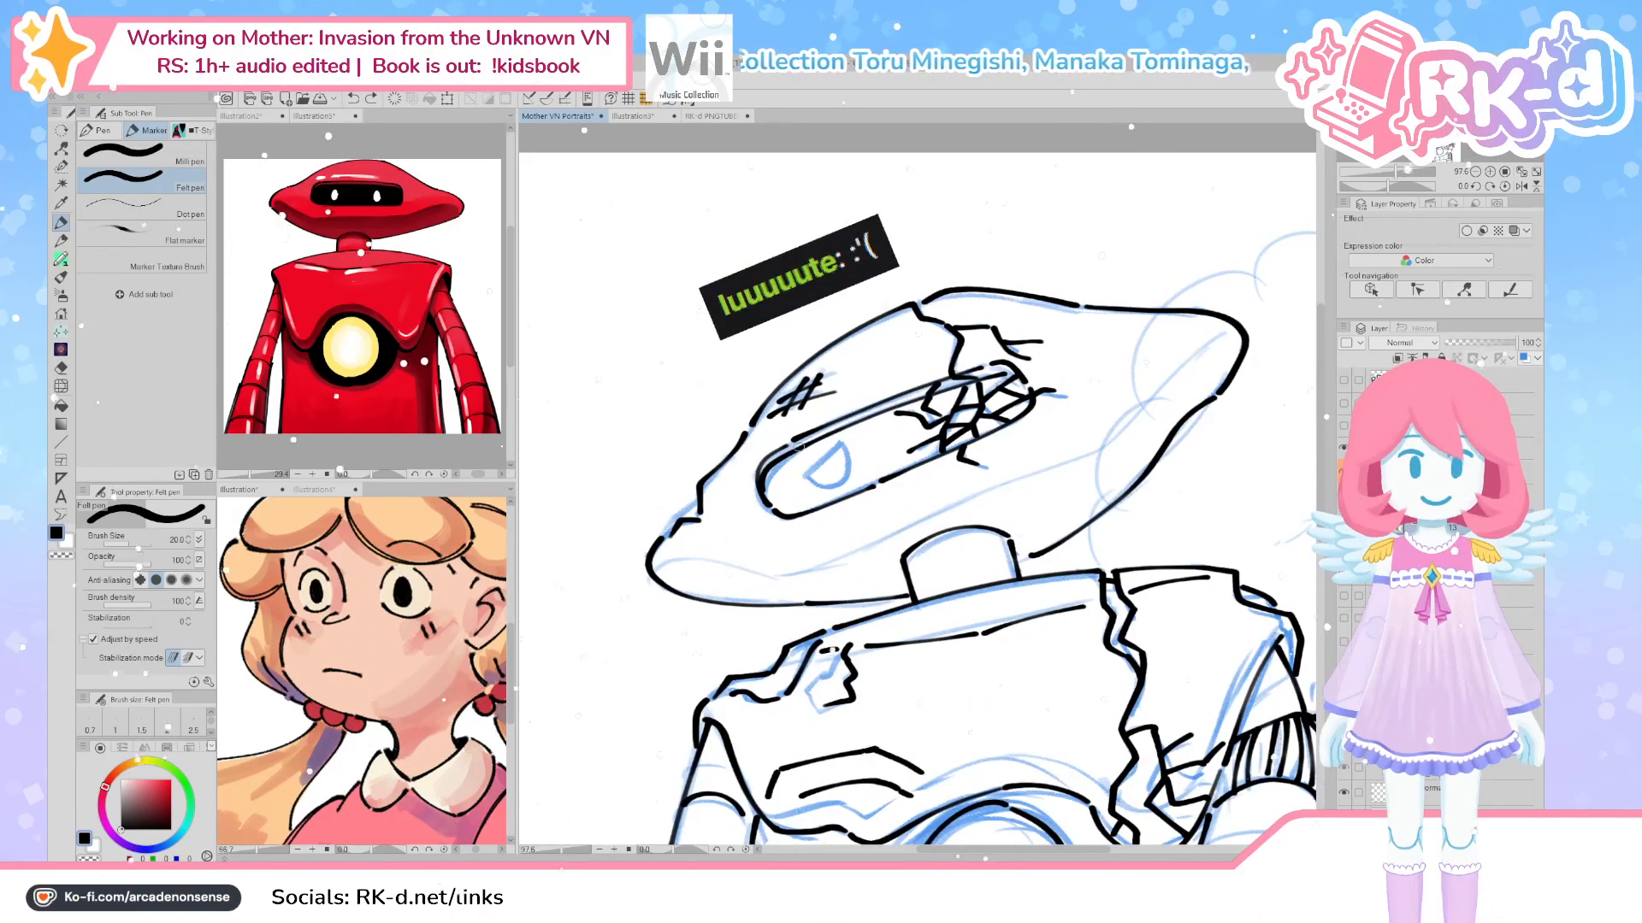
mouse_move(819, 462)
mouse_down()
mouse_move(809, 501)
mouse_move(825, 481)
mouse_move(829, 518)
mouse_move(827, 494)
mouse_up()
key(ctrl+z)
scroll(827, 495, down, 4)
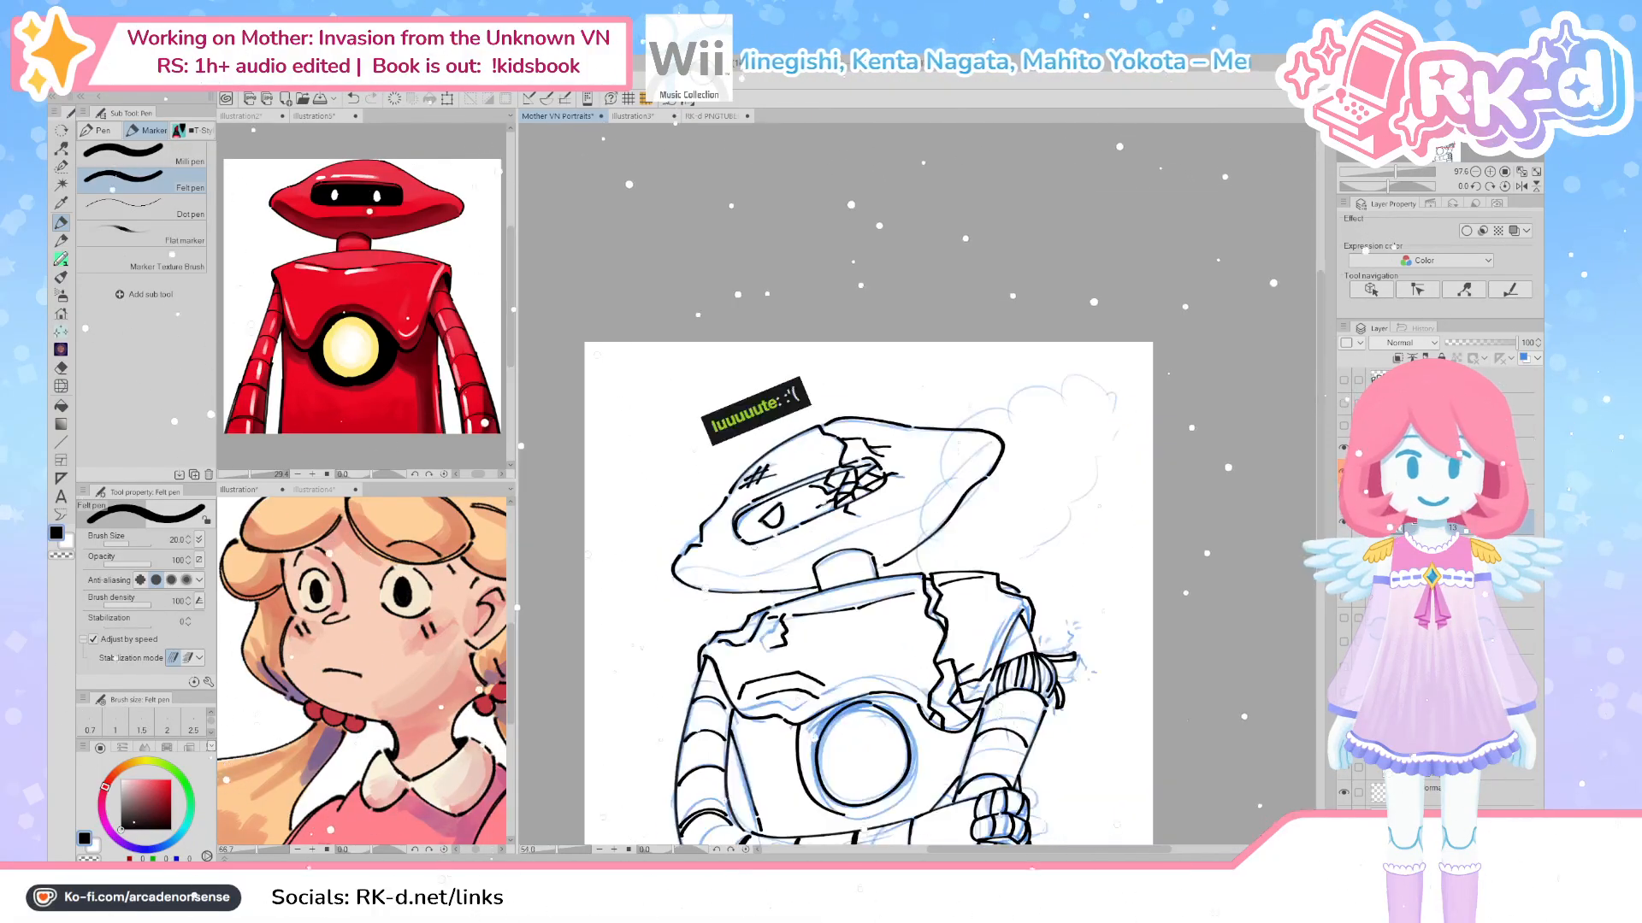
Reshape the slanted upper line of the robot's teardrop eye by moving its lower control point inward
scroll(806, 486, up, 4)
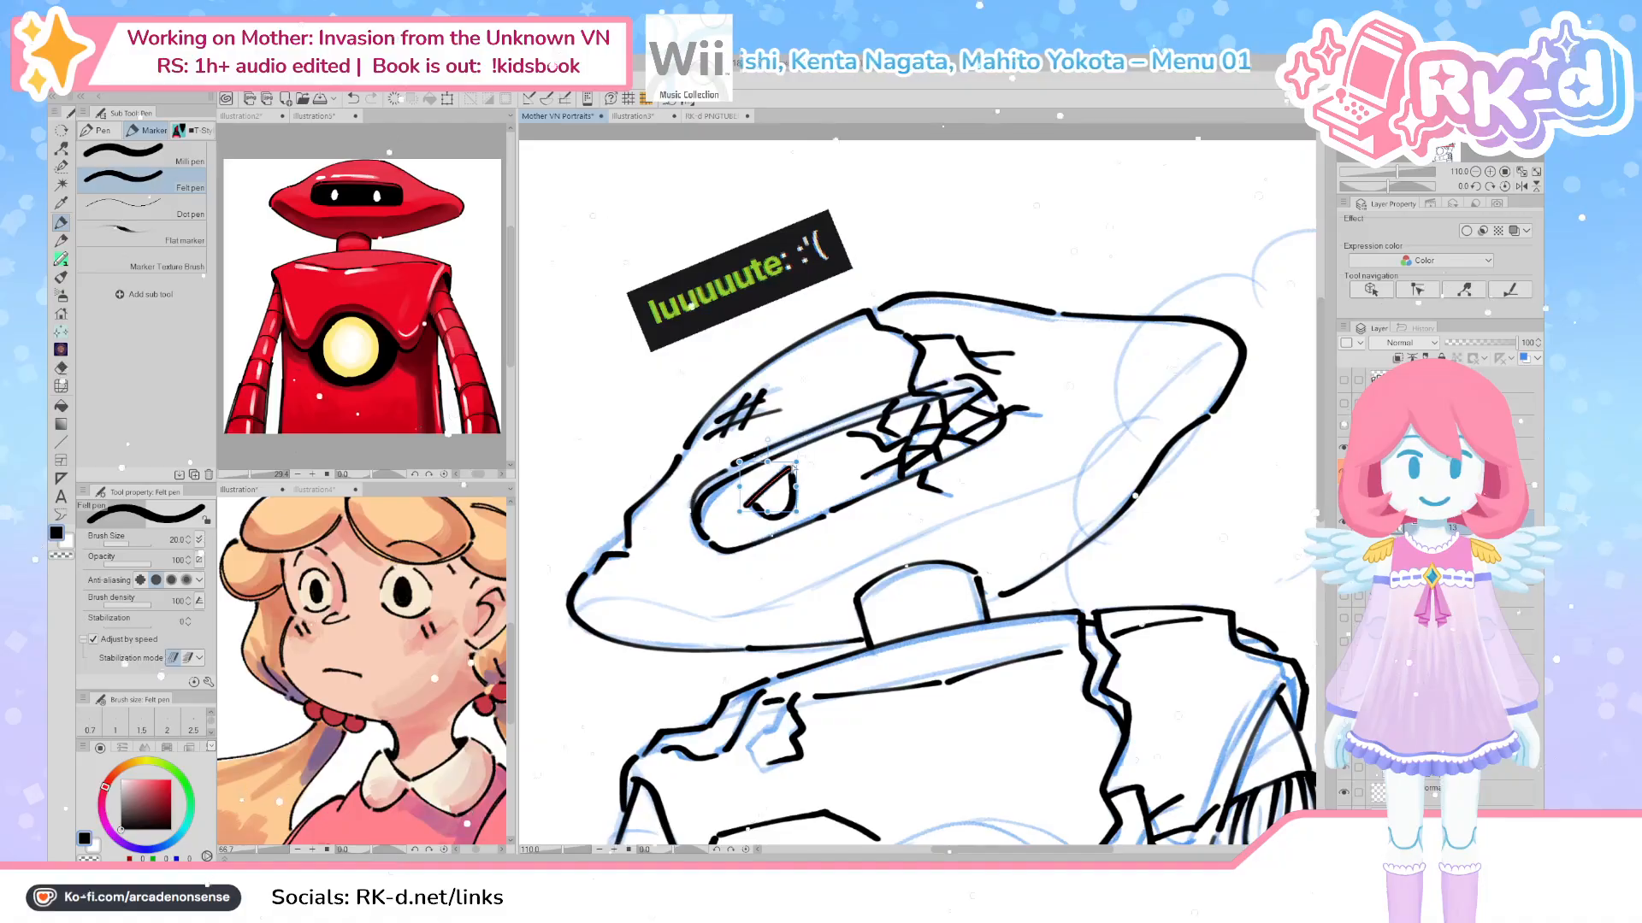
mouse_move(745, 504)
mouse_down()
mouse_move(794, 453)
mouse_move(799, 471)
mouse_up()
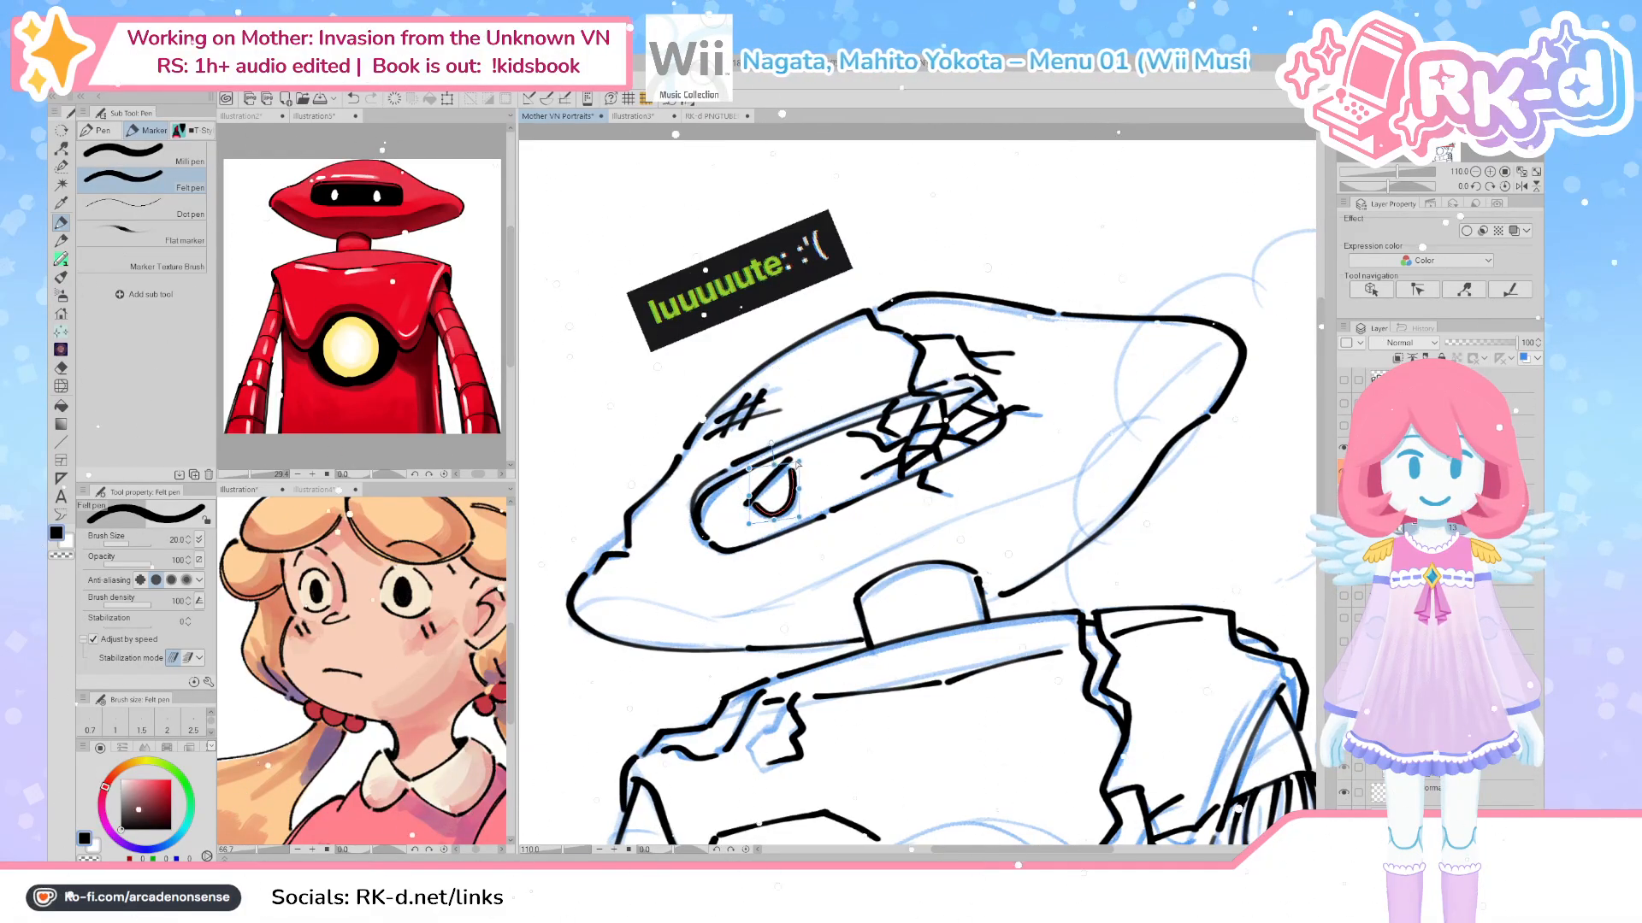
key(y)
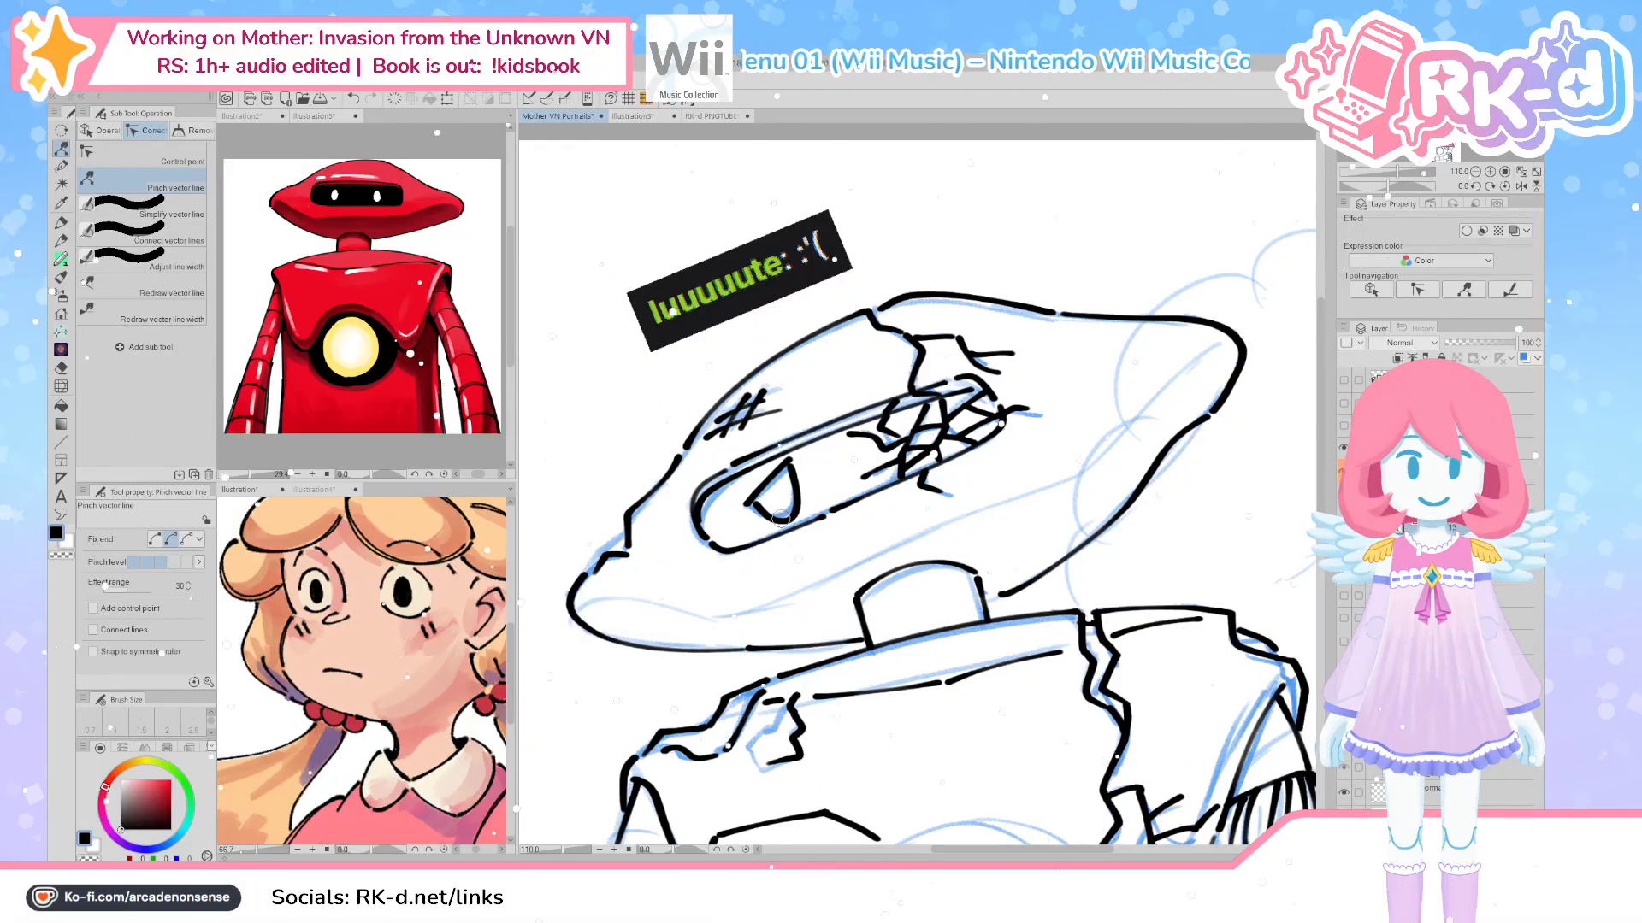
scroll(778, 517, down, 5)
scroll(835, 542, up, 5)
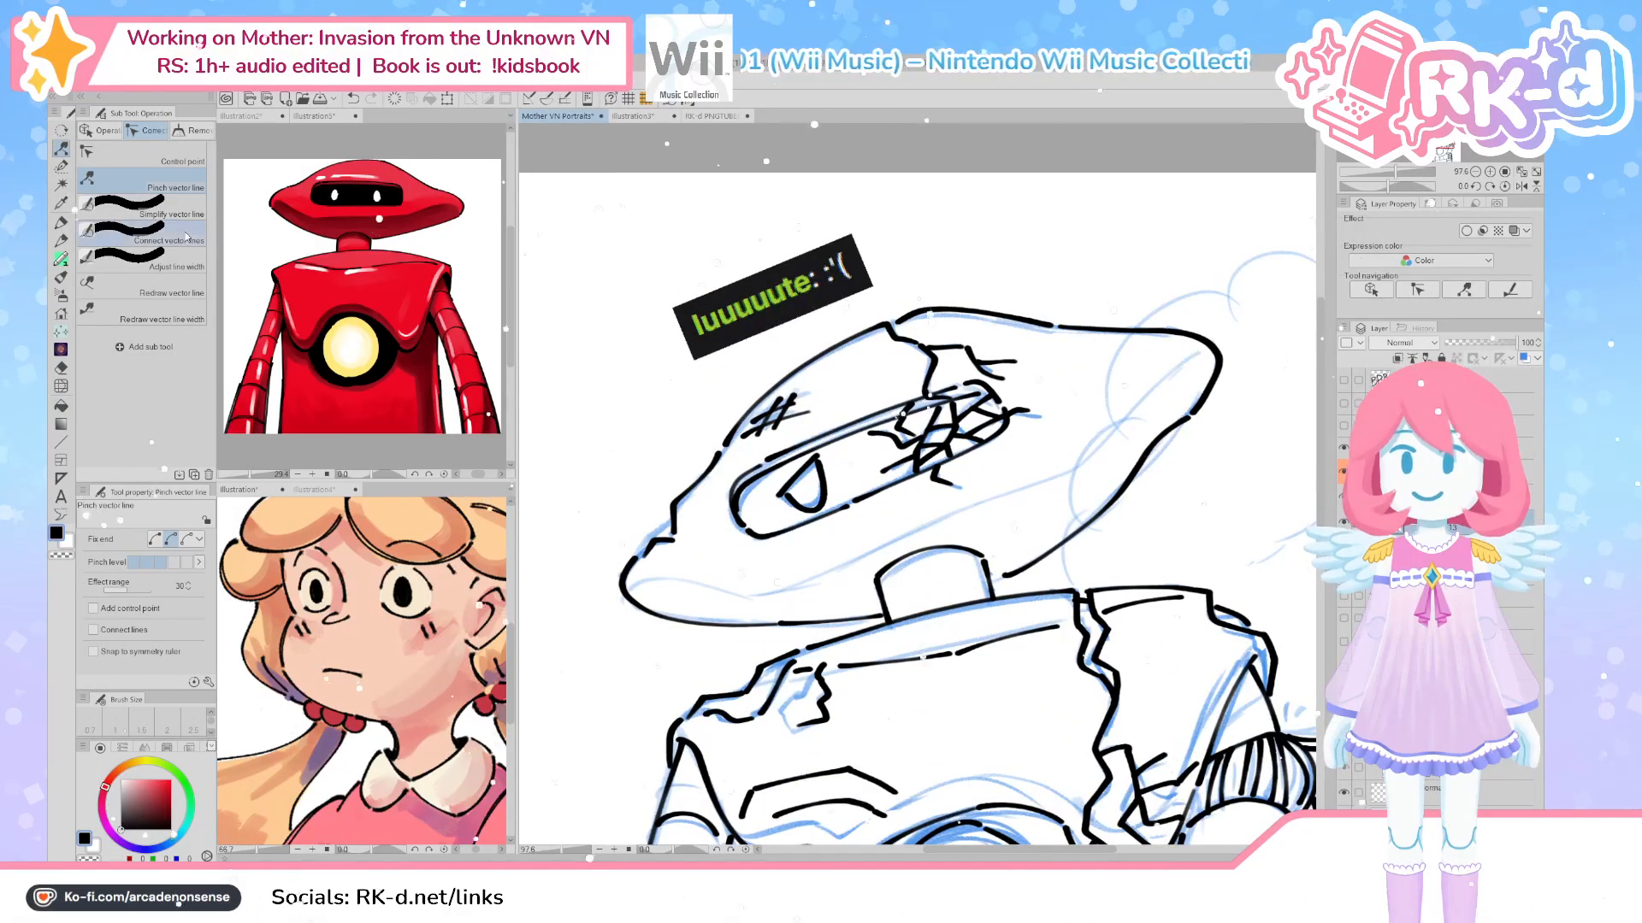
key(y)
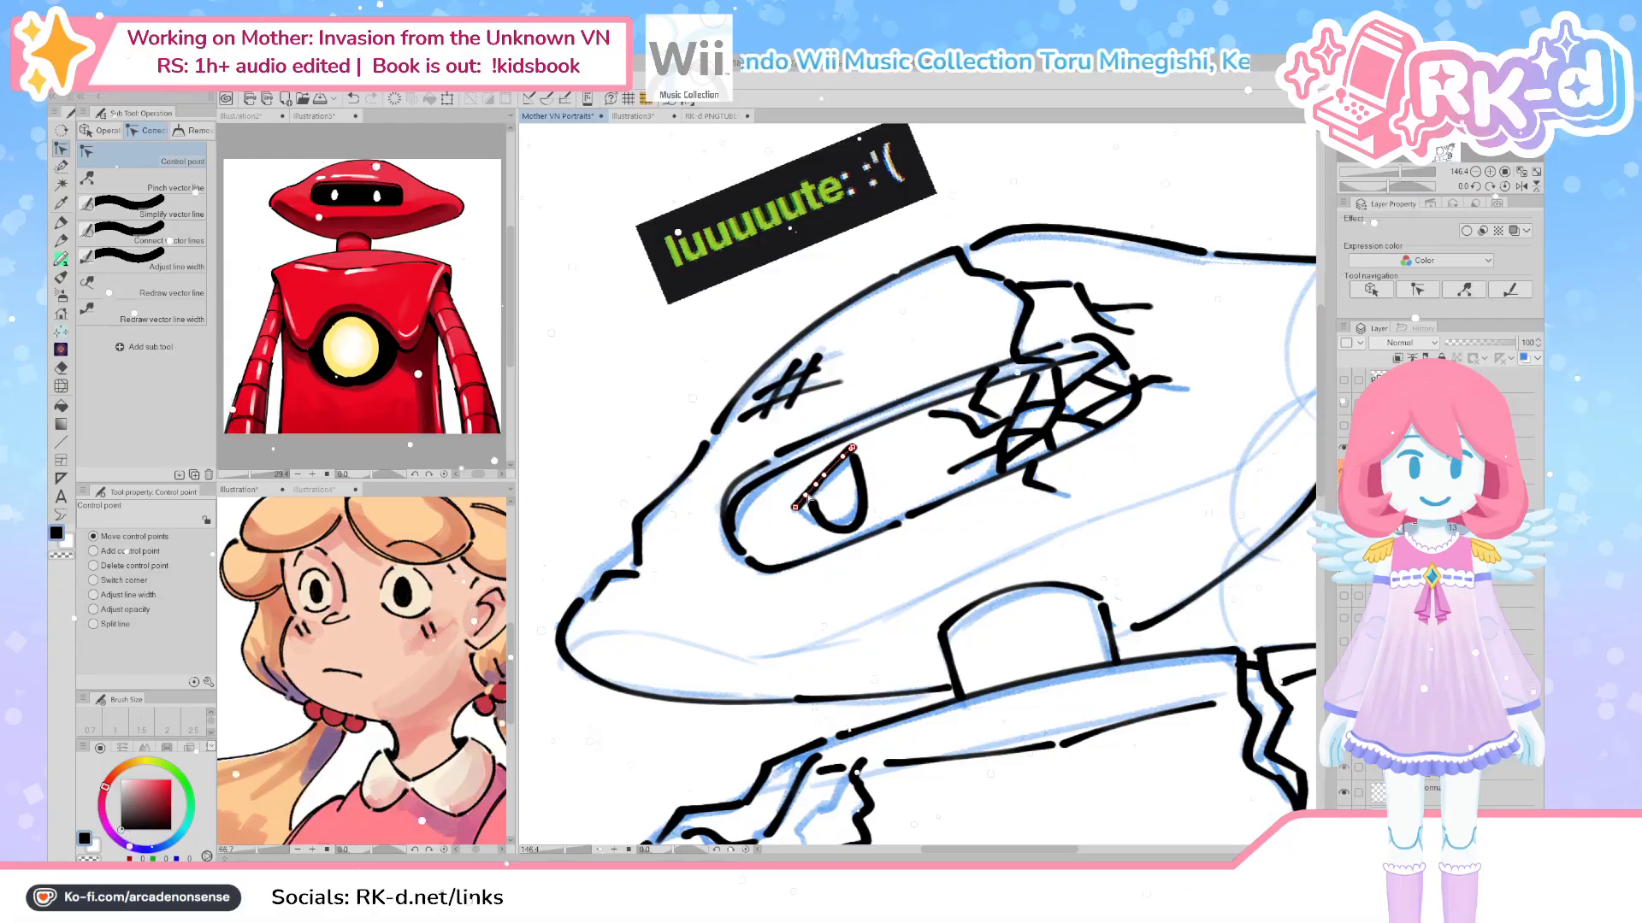
drag(794, 507, 804, 497)
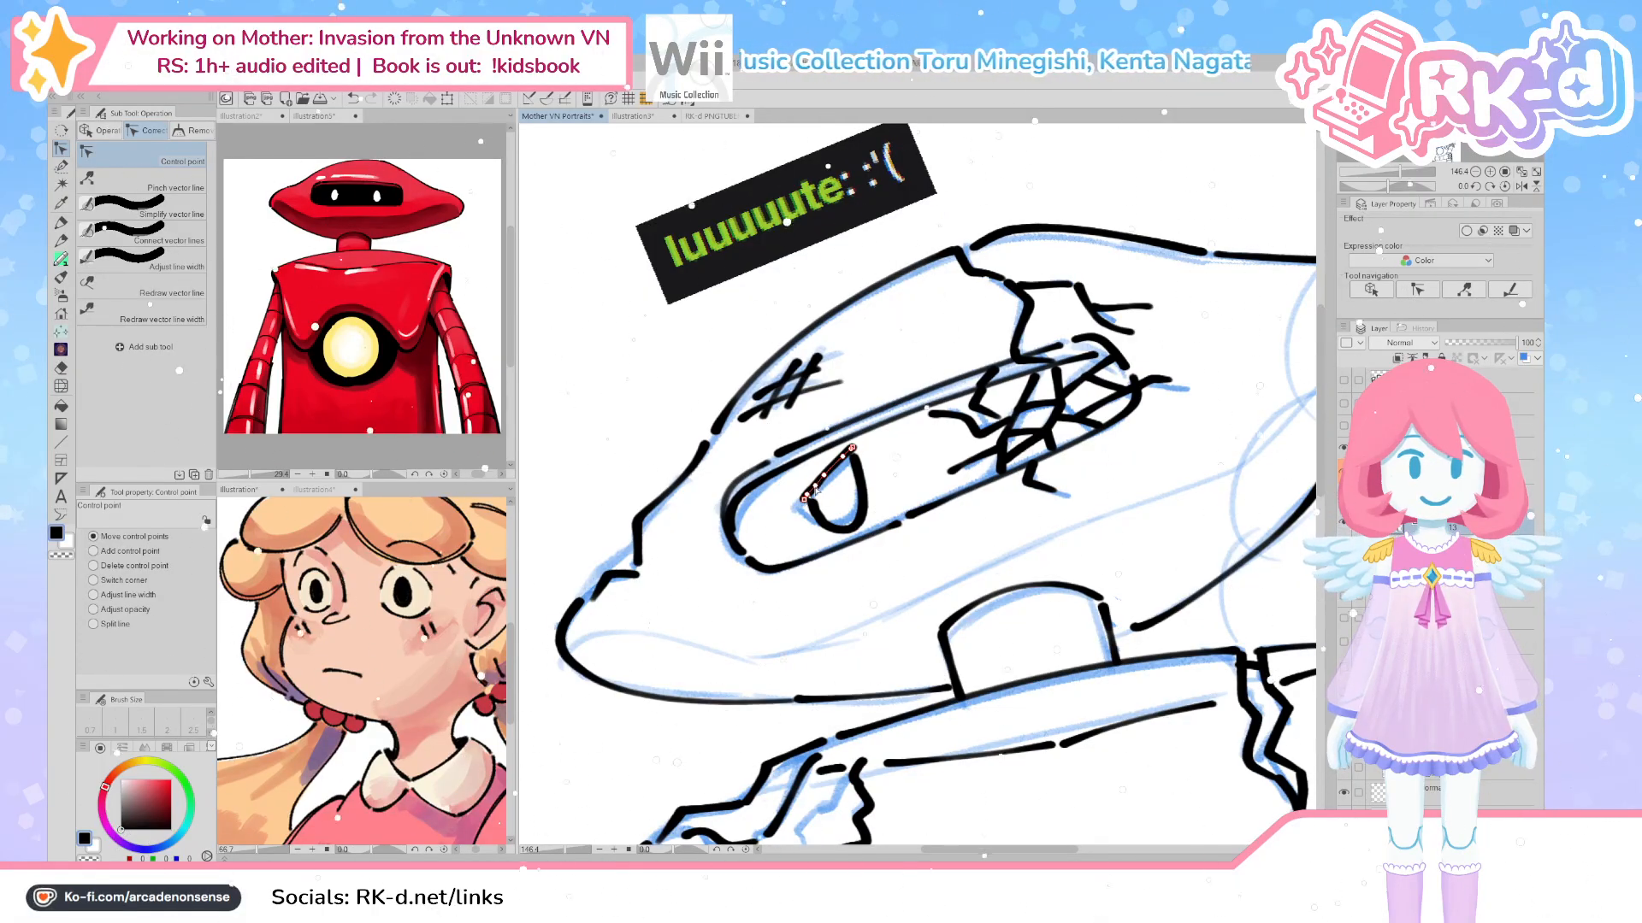
scroll(814, 492, down, 5)
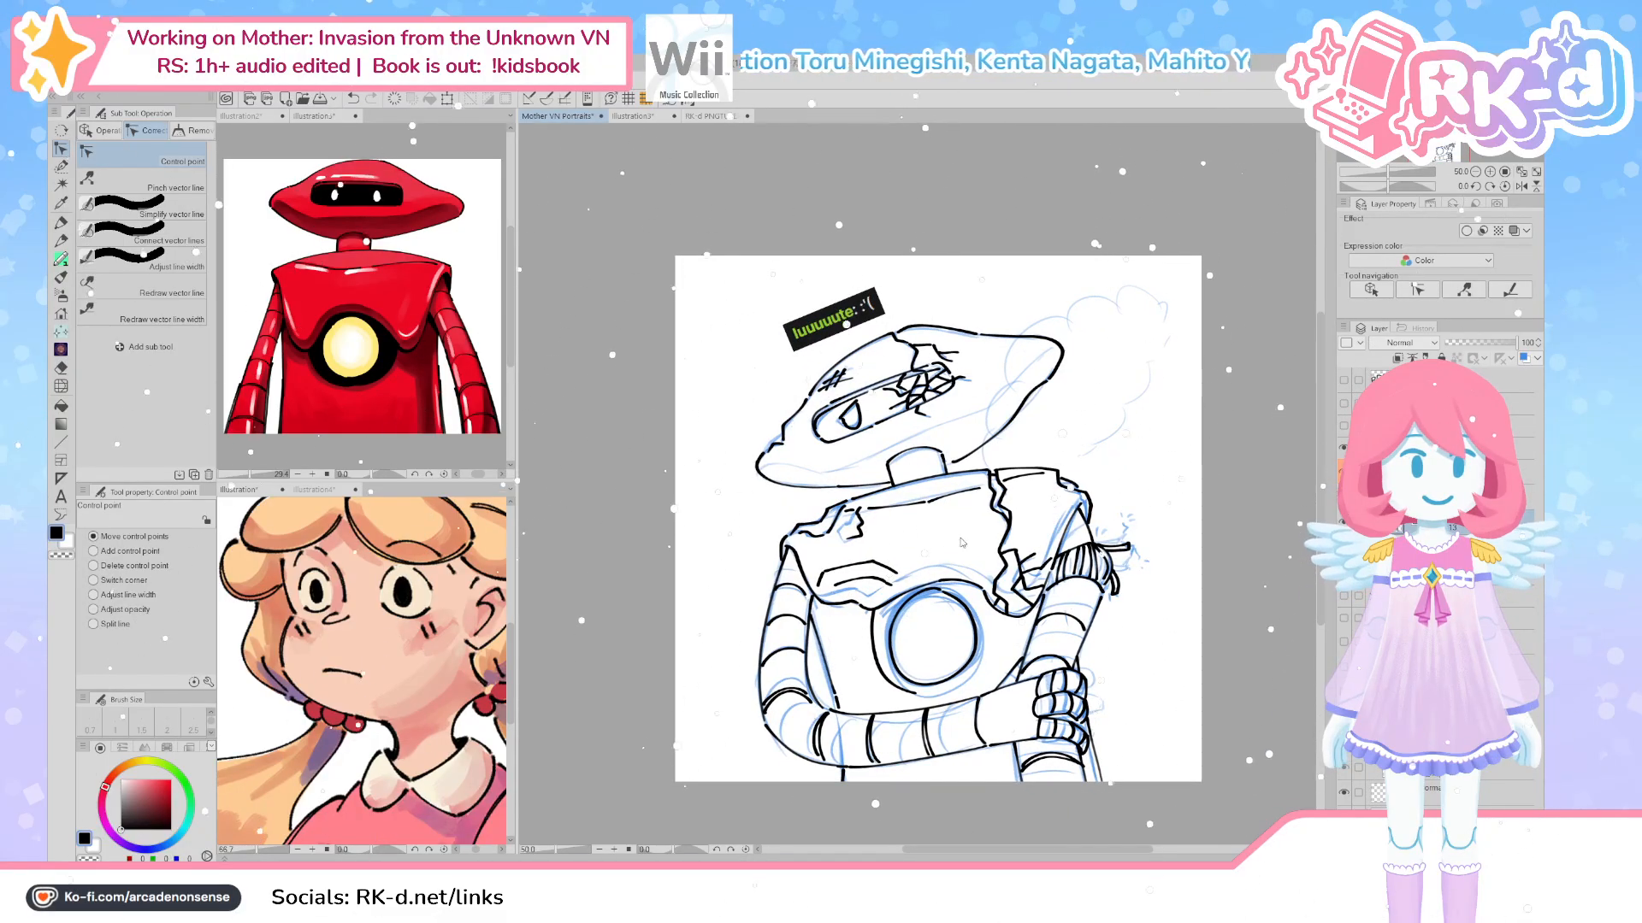
Hide the blue sketch beneath the robot's line art and switch back to the Felt pen
drag(968, 534, 906, 551)
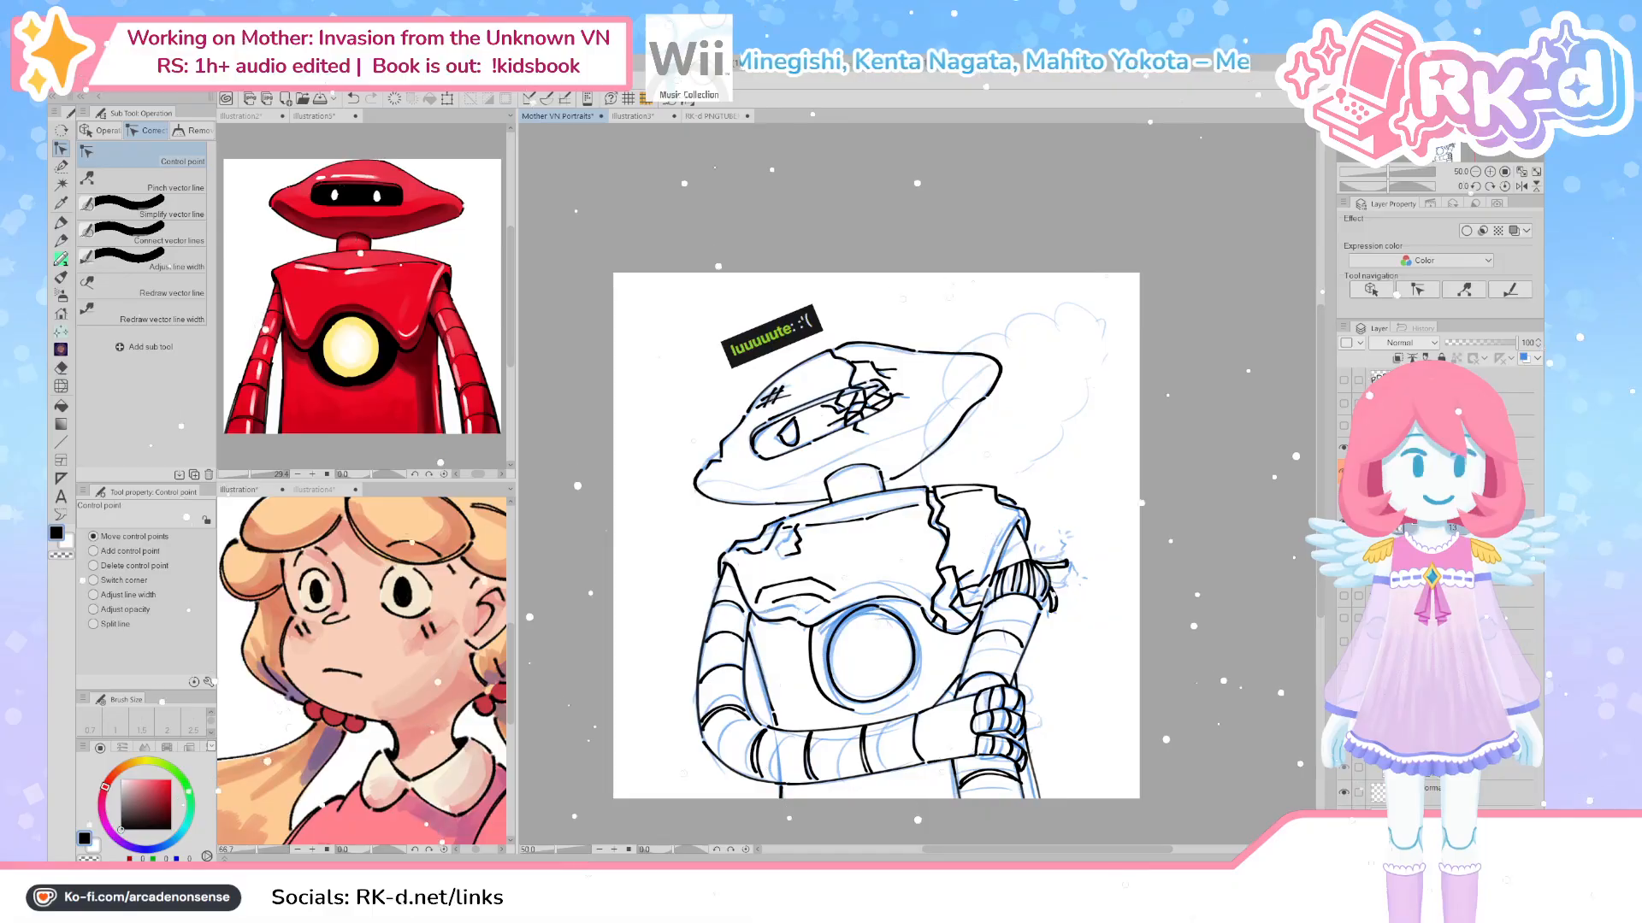
click(1344, 768)
drag(1100, 452, 1125, 450)
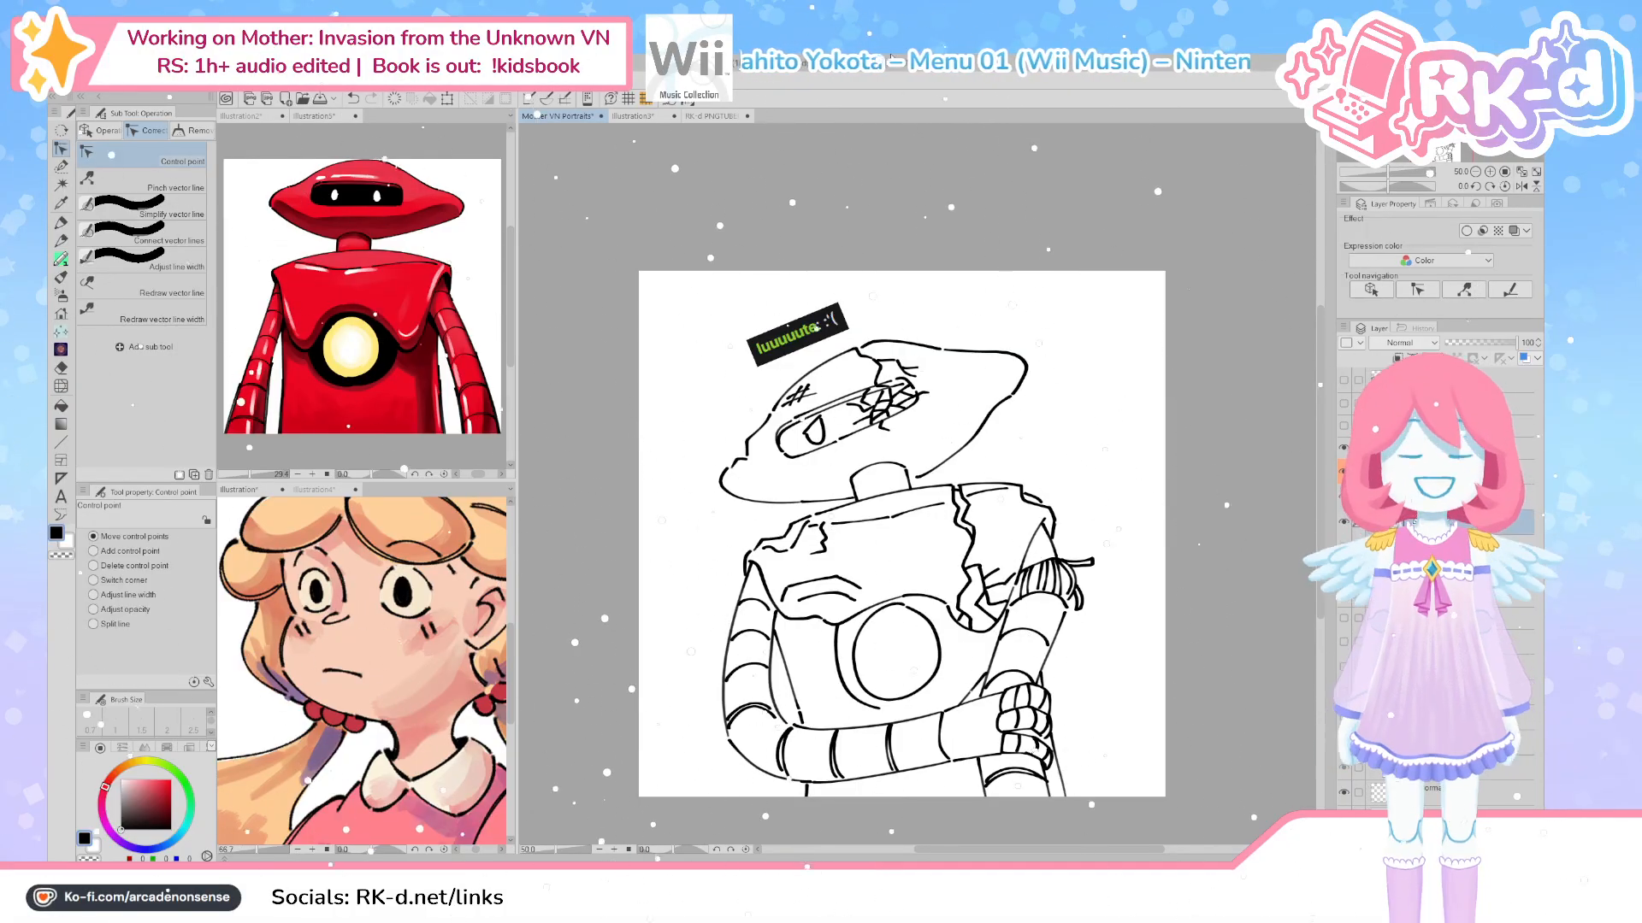
key(p)
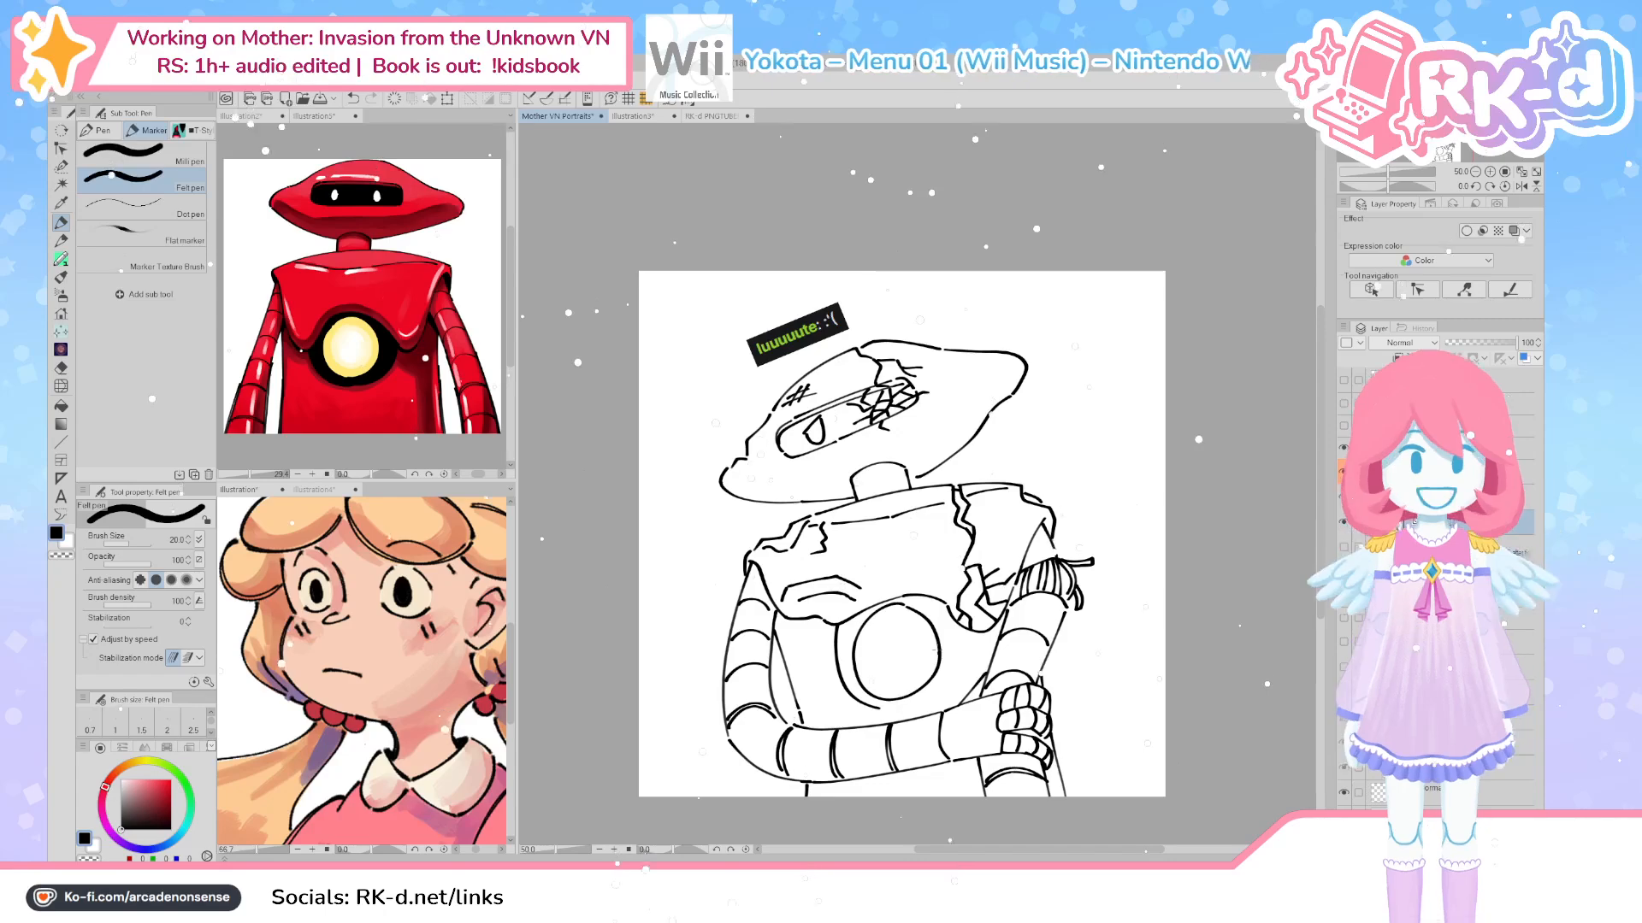
scroll(938, 649, up, 1)
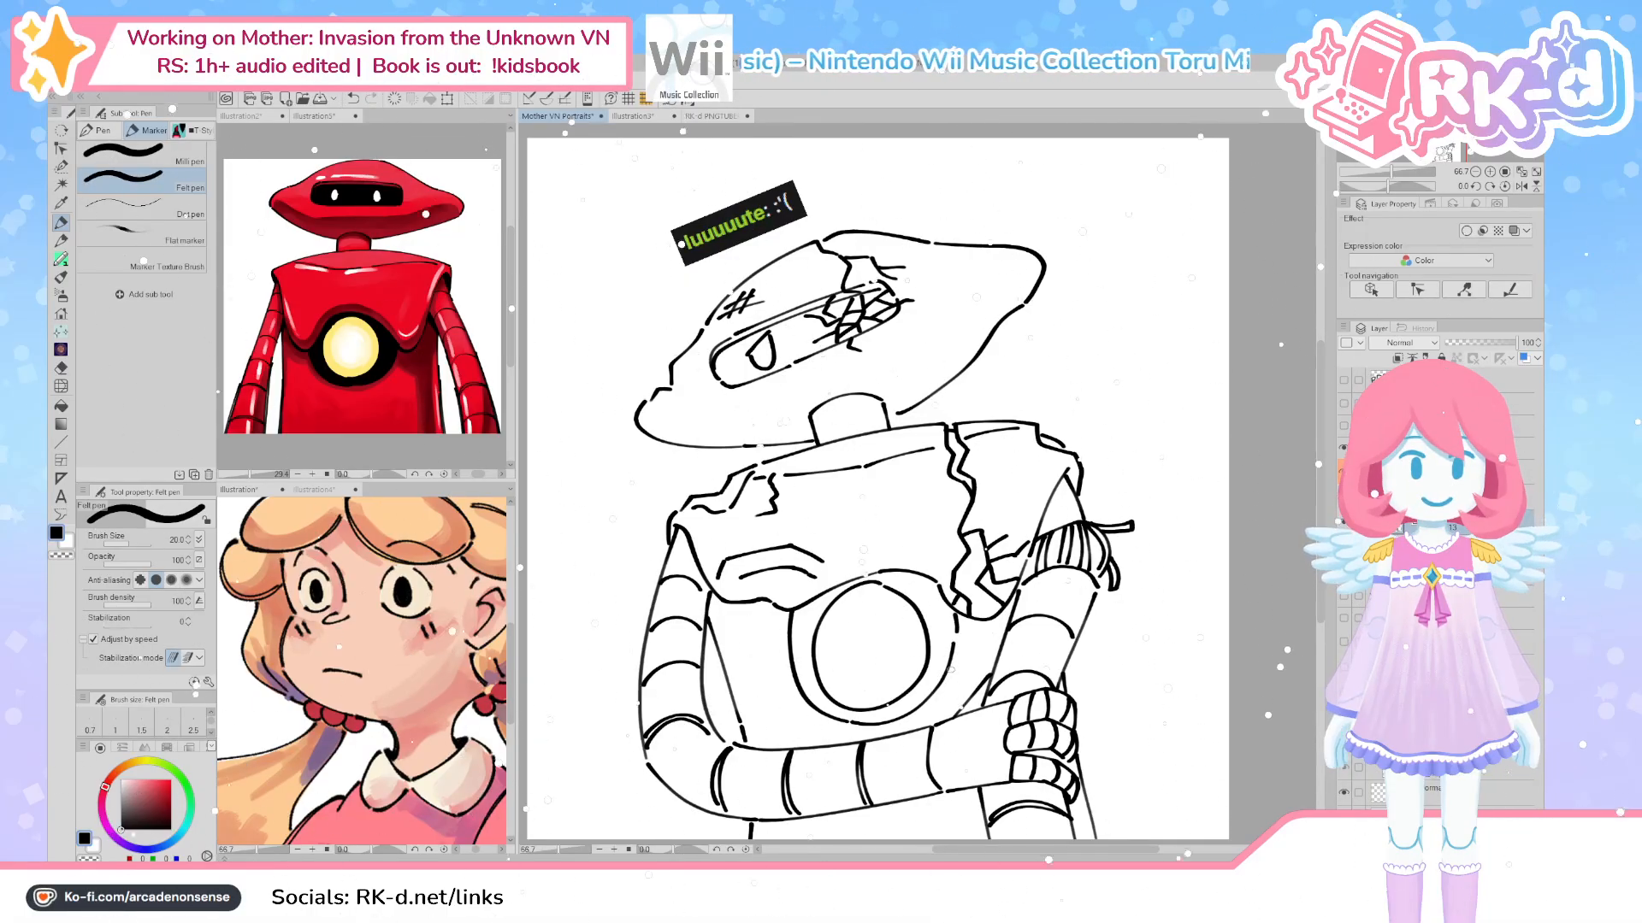
scroll(973, 678, down, 1)
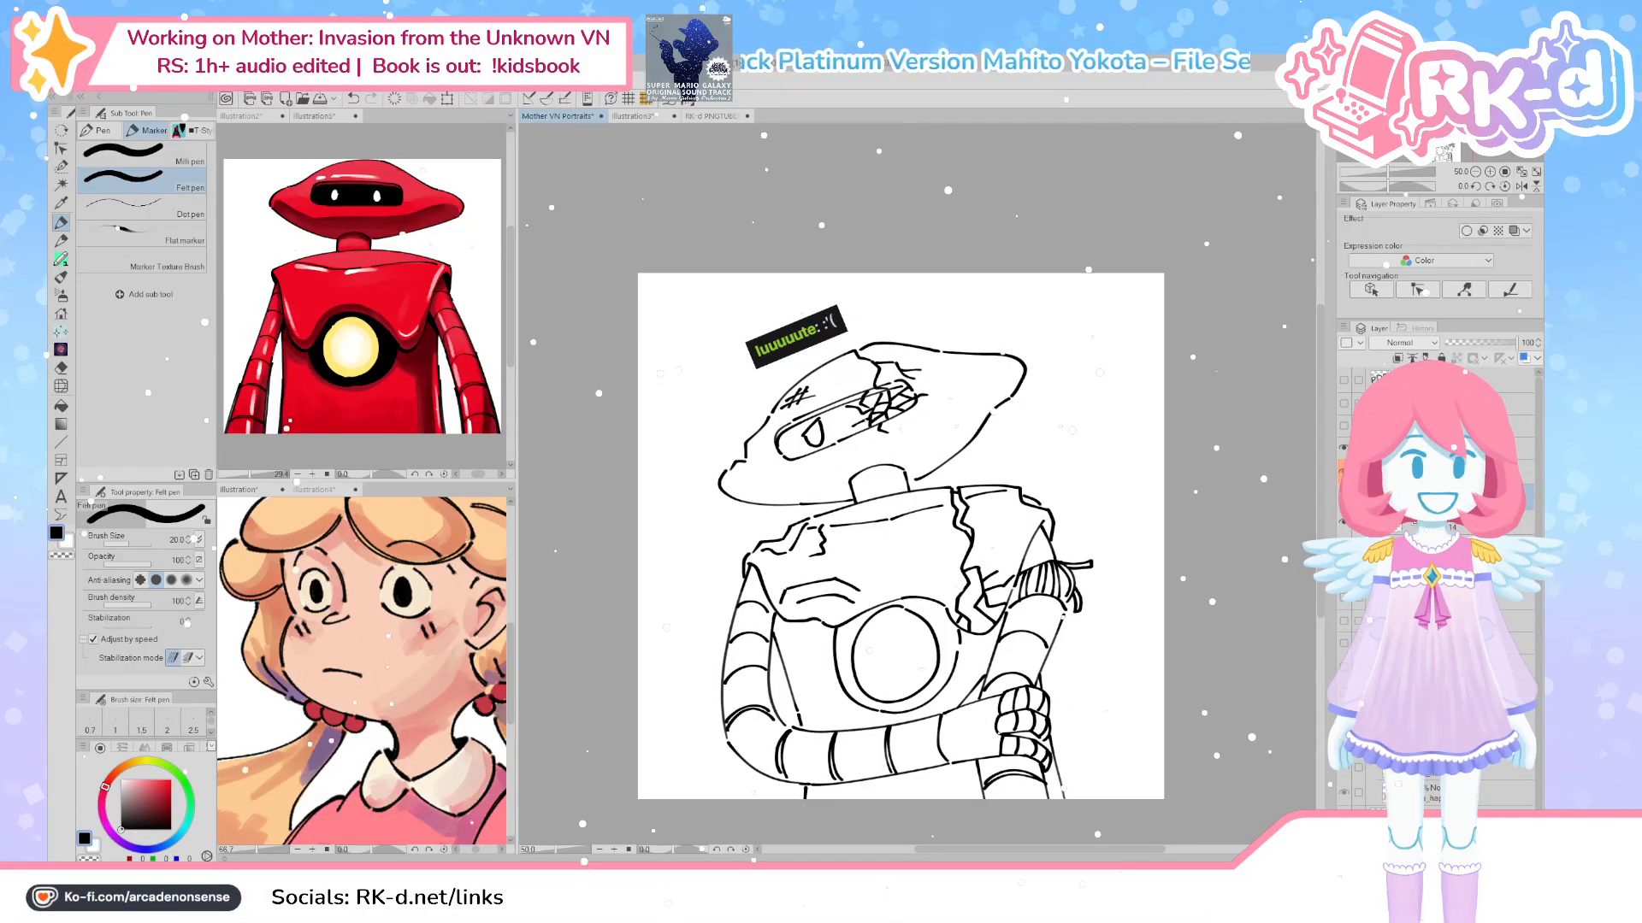
Look through the layers and briefly show the blue "EVE (Destroyed)" notes to read the portrait brief
click(1402, 787)
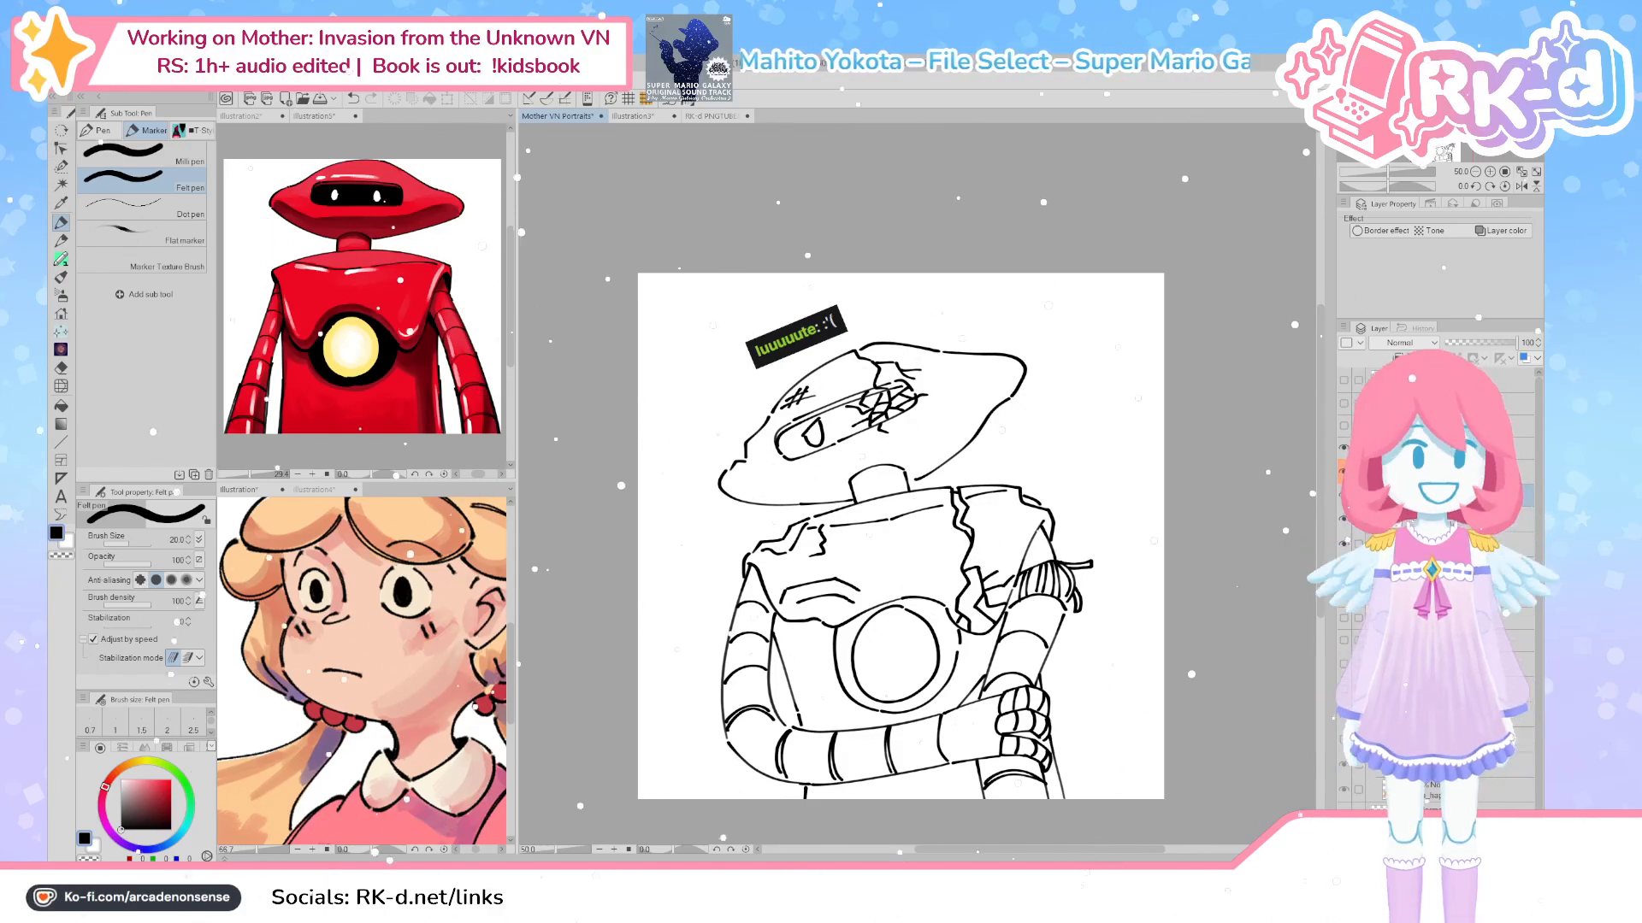
click(1454, 520)
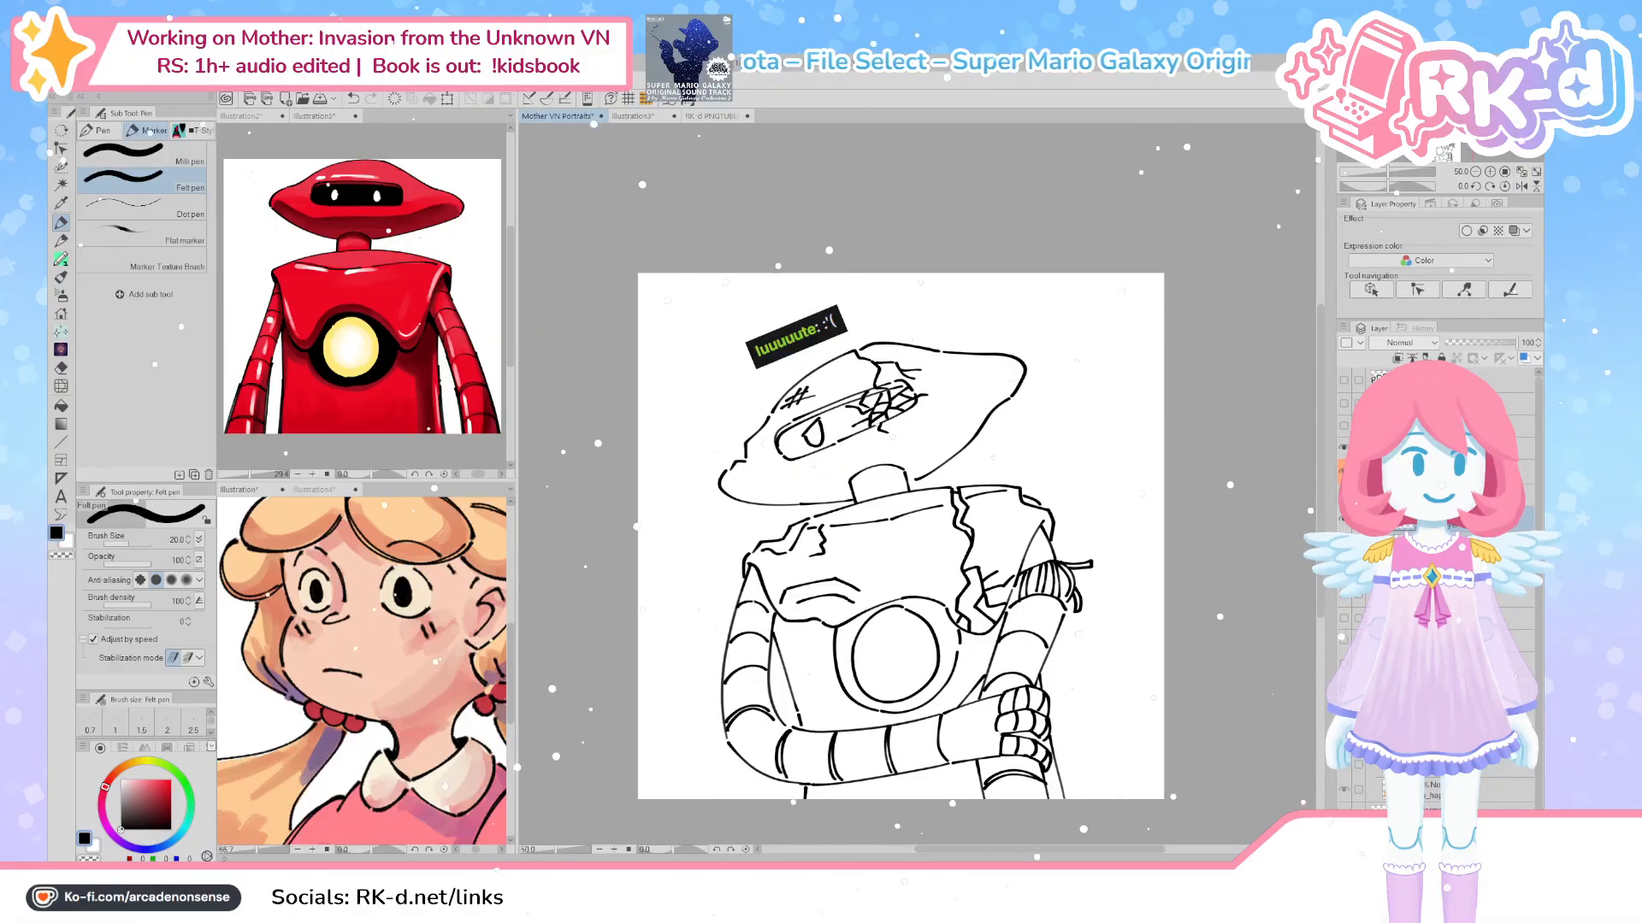
click(1453, 496)
key(alt+shift+e)
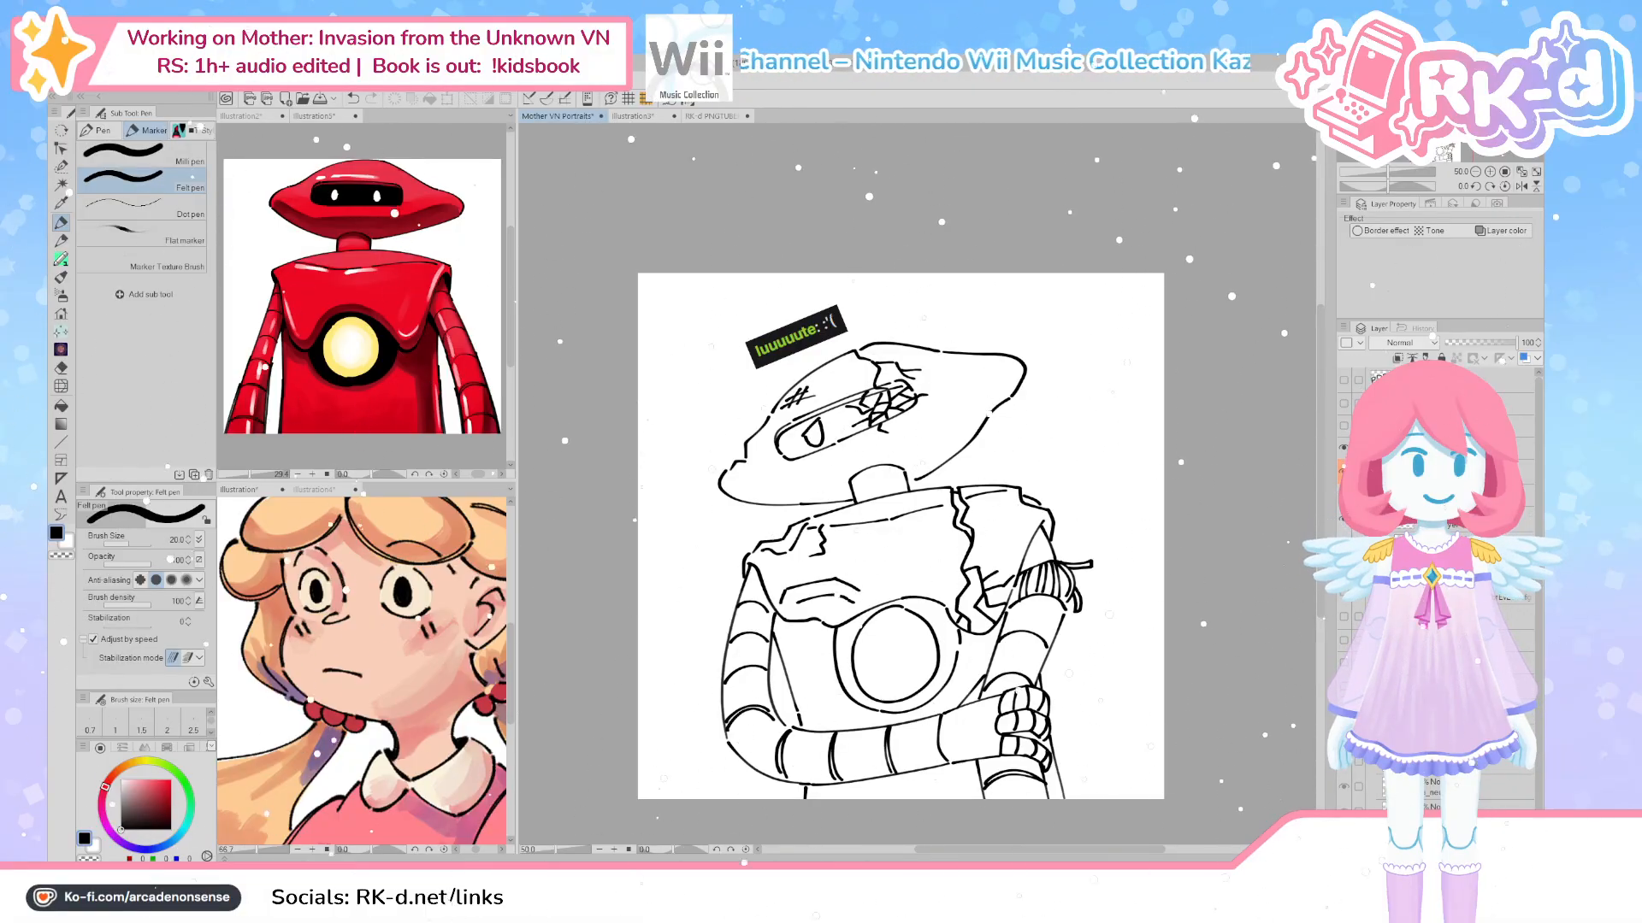
click(1510, 598)
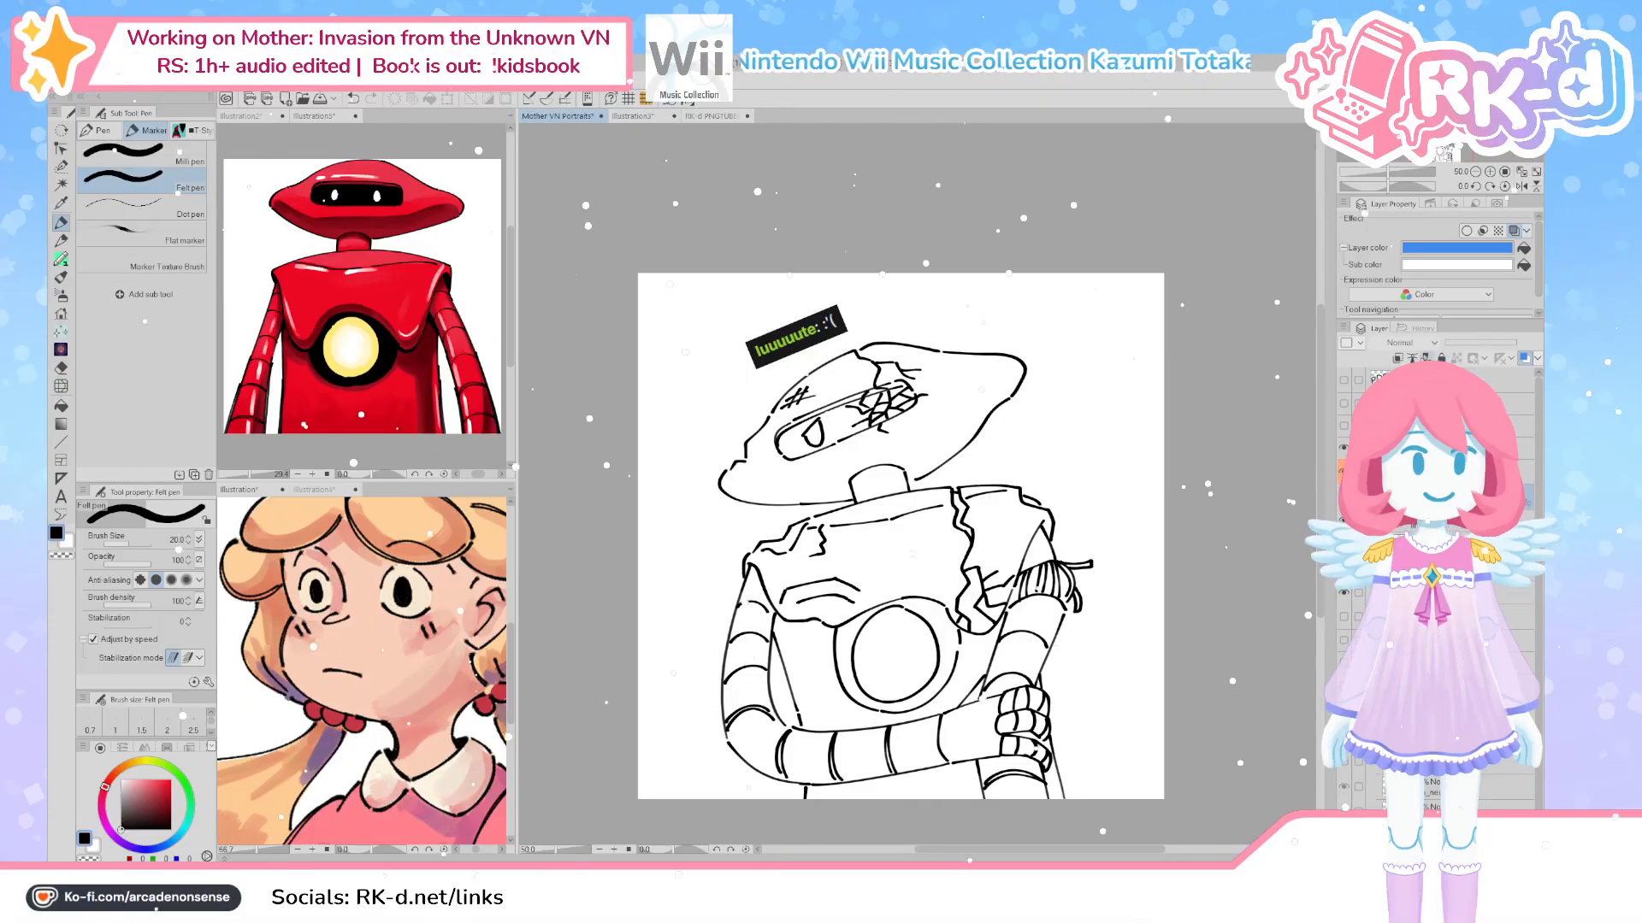
click(1343, 594)
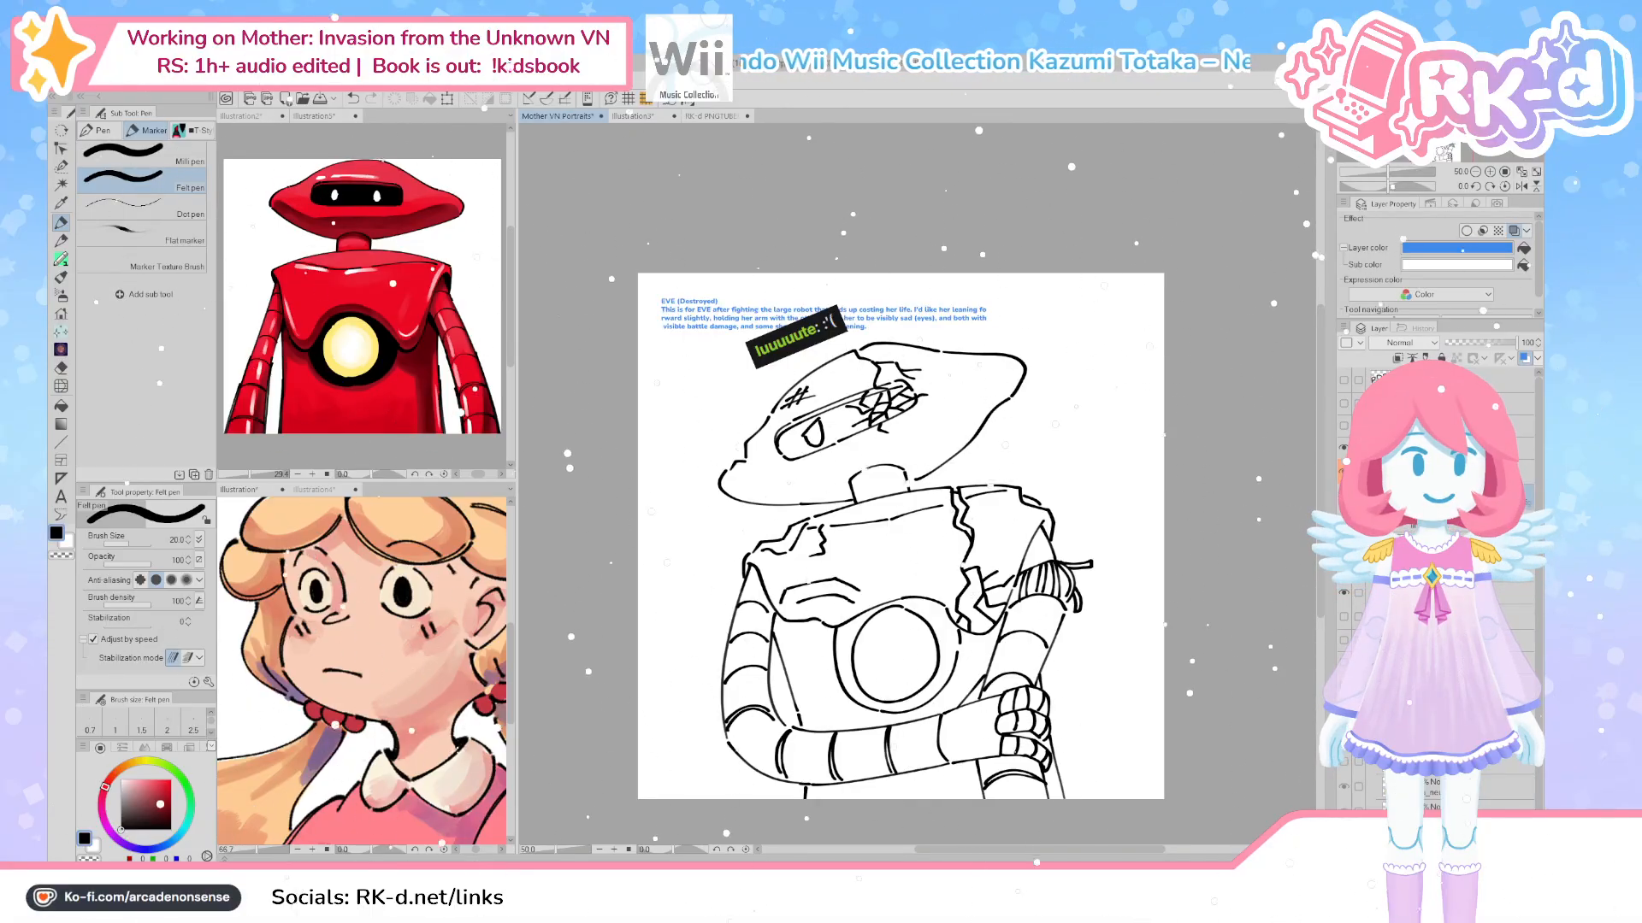
click(1343, 495)
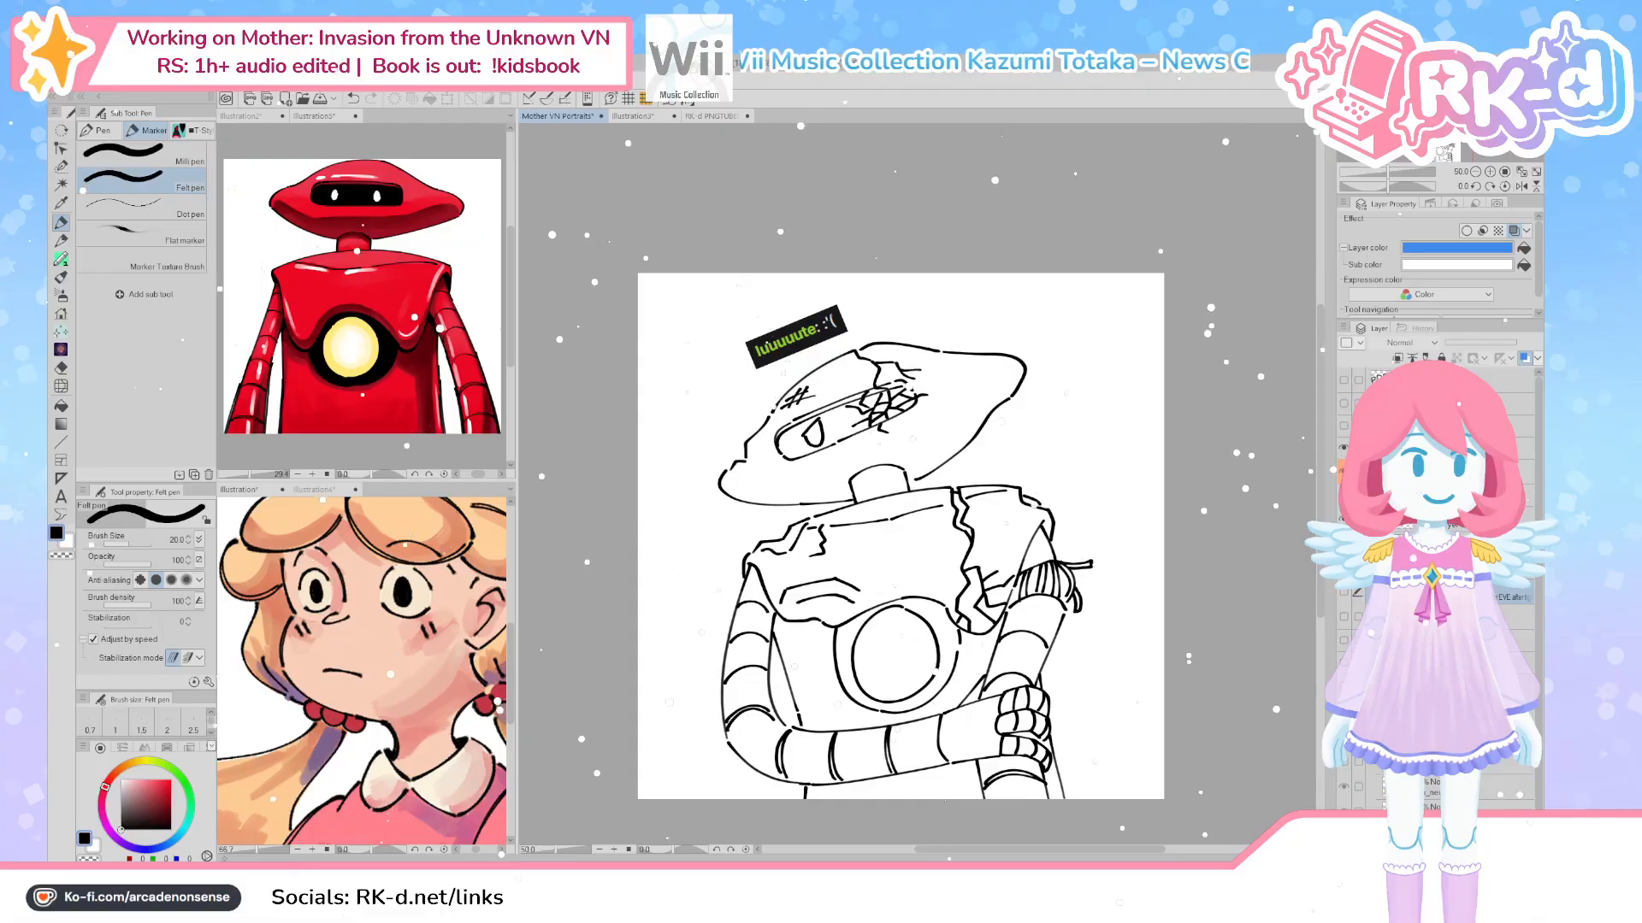
click(1343, 472)
click(1343, 472)
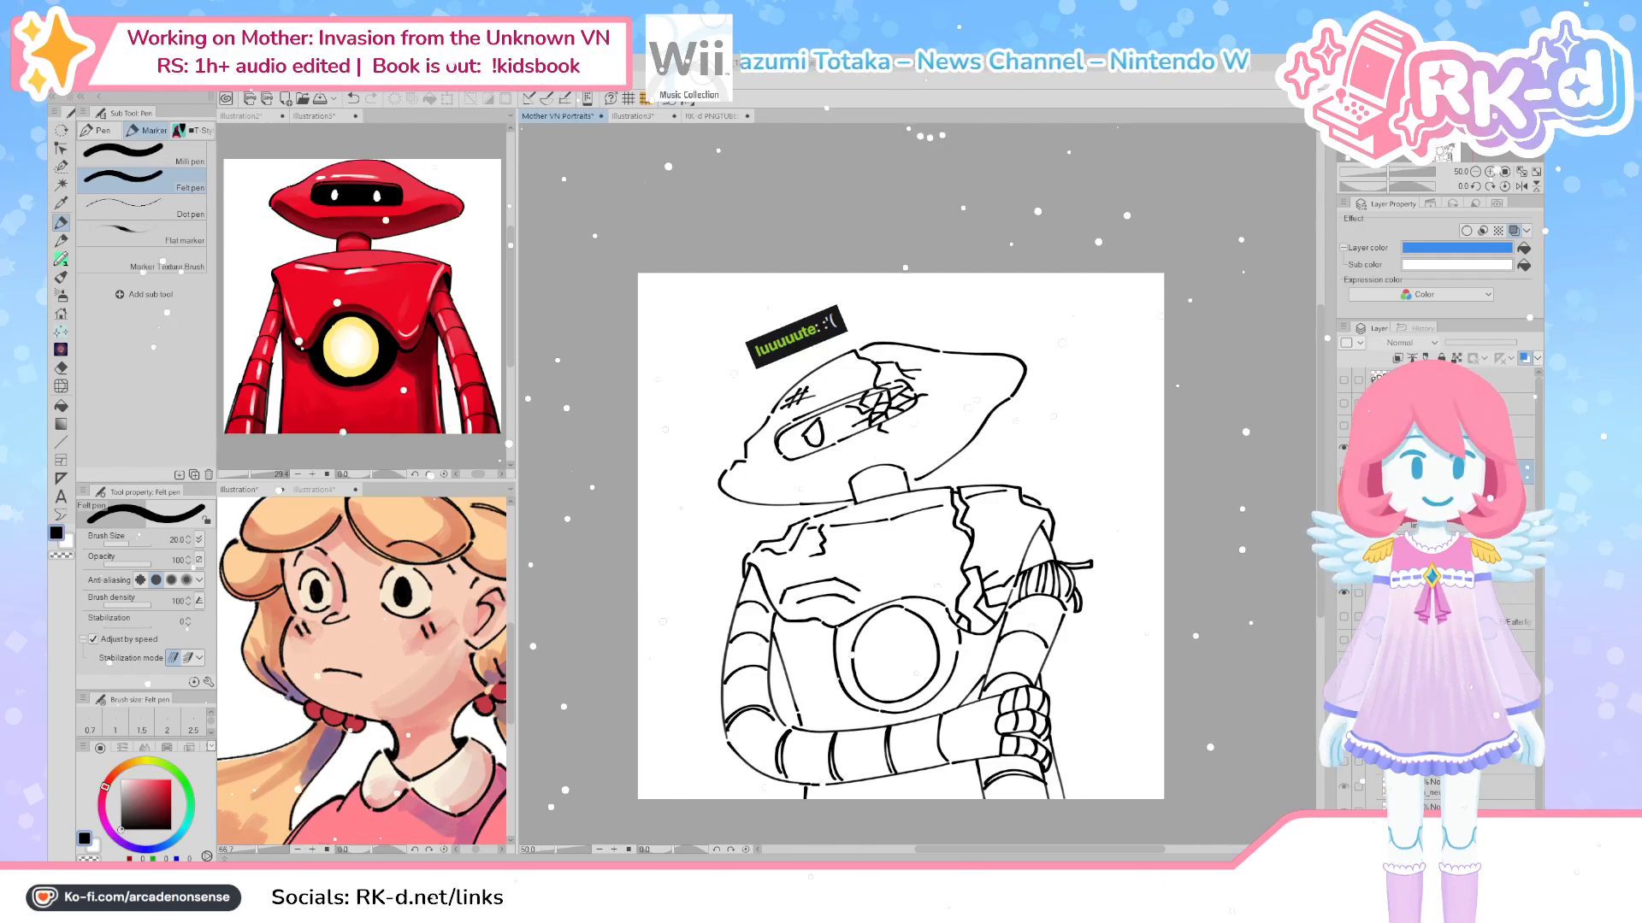
Ink jagged cracks around the rim and across the middle of the robot's round chest light with the Felt pen
scroll(551, 702, up, 3)
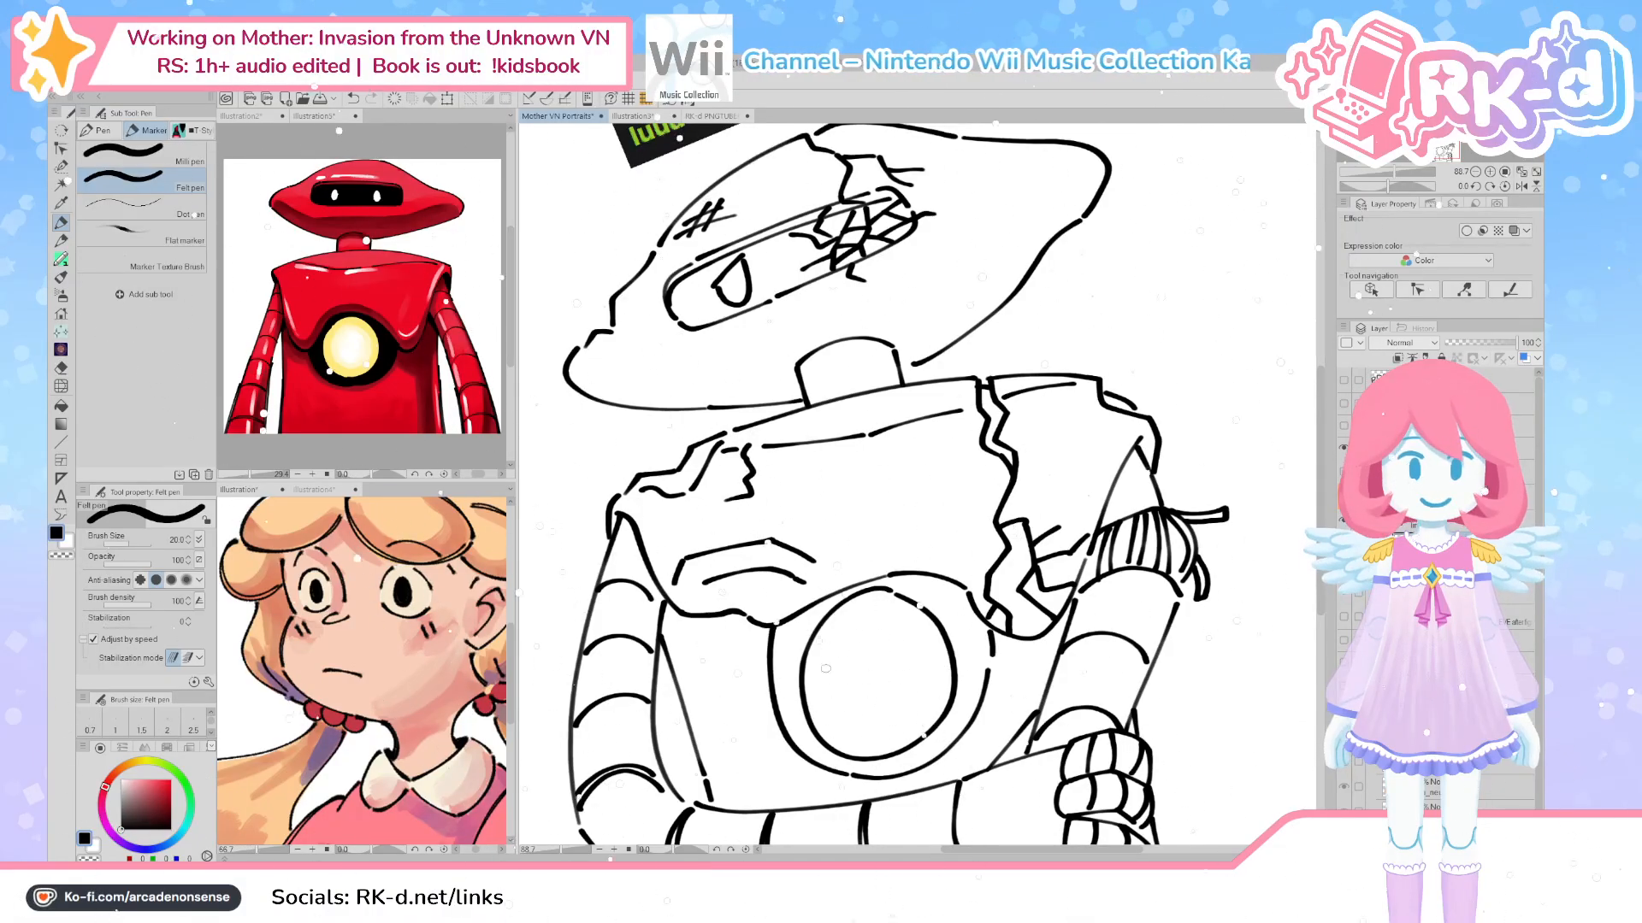
mouse_move(821, 675)
mouse_down()
mouse_move(825, 719)
mouse_move(859, 725)
mouse_up()
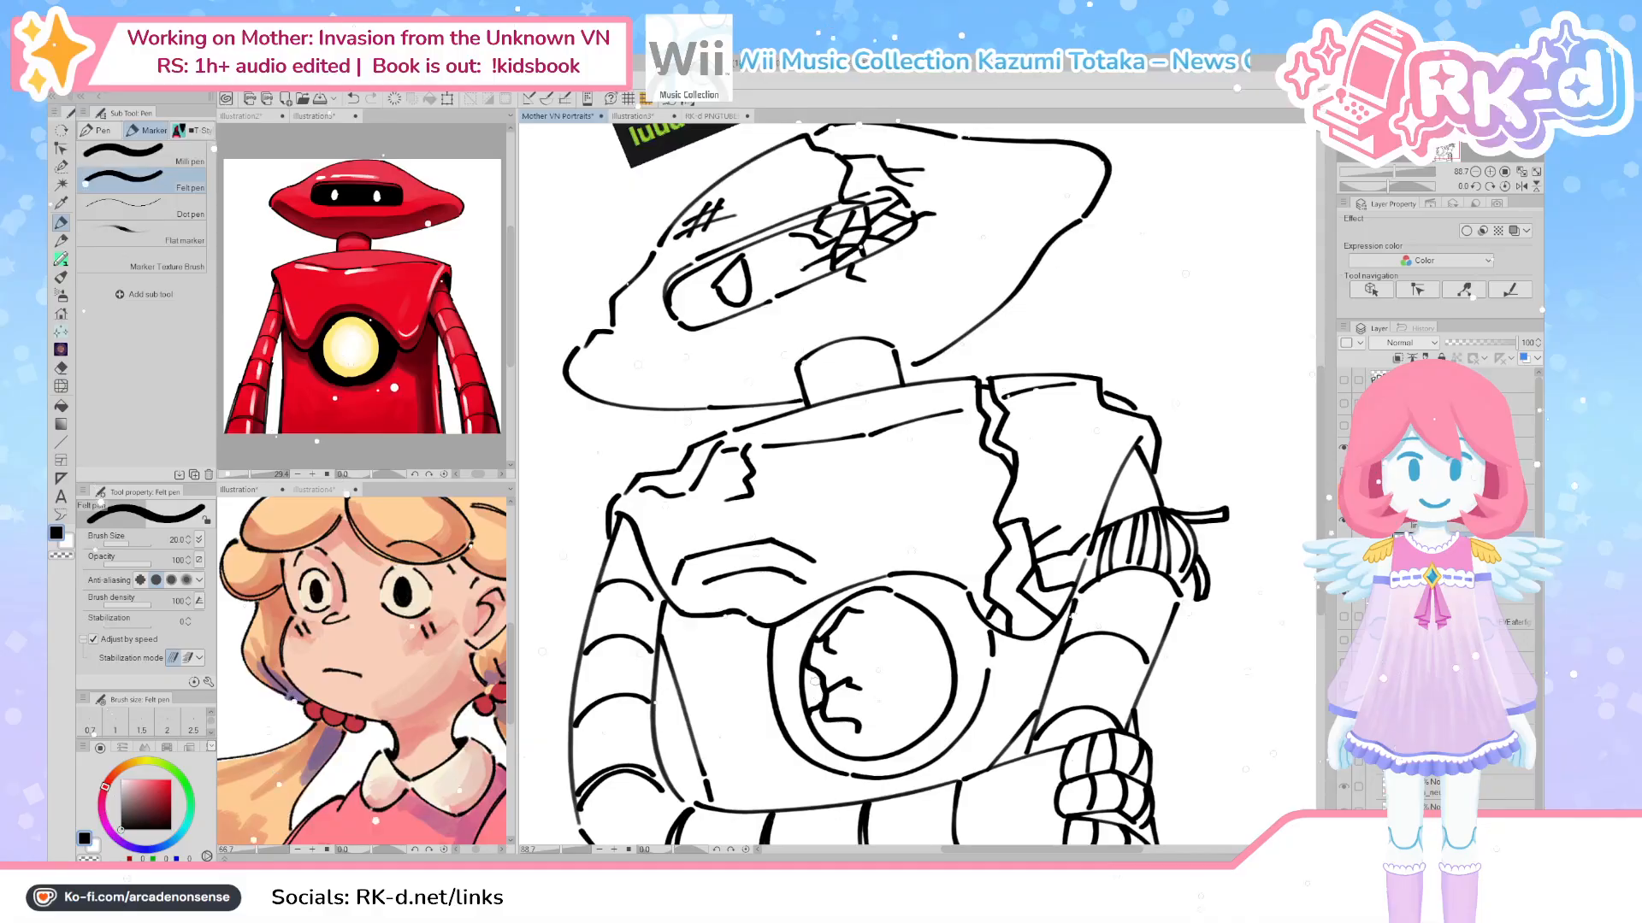
drag(832, 673, 842, 671)
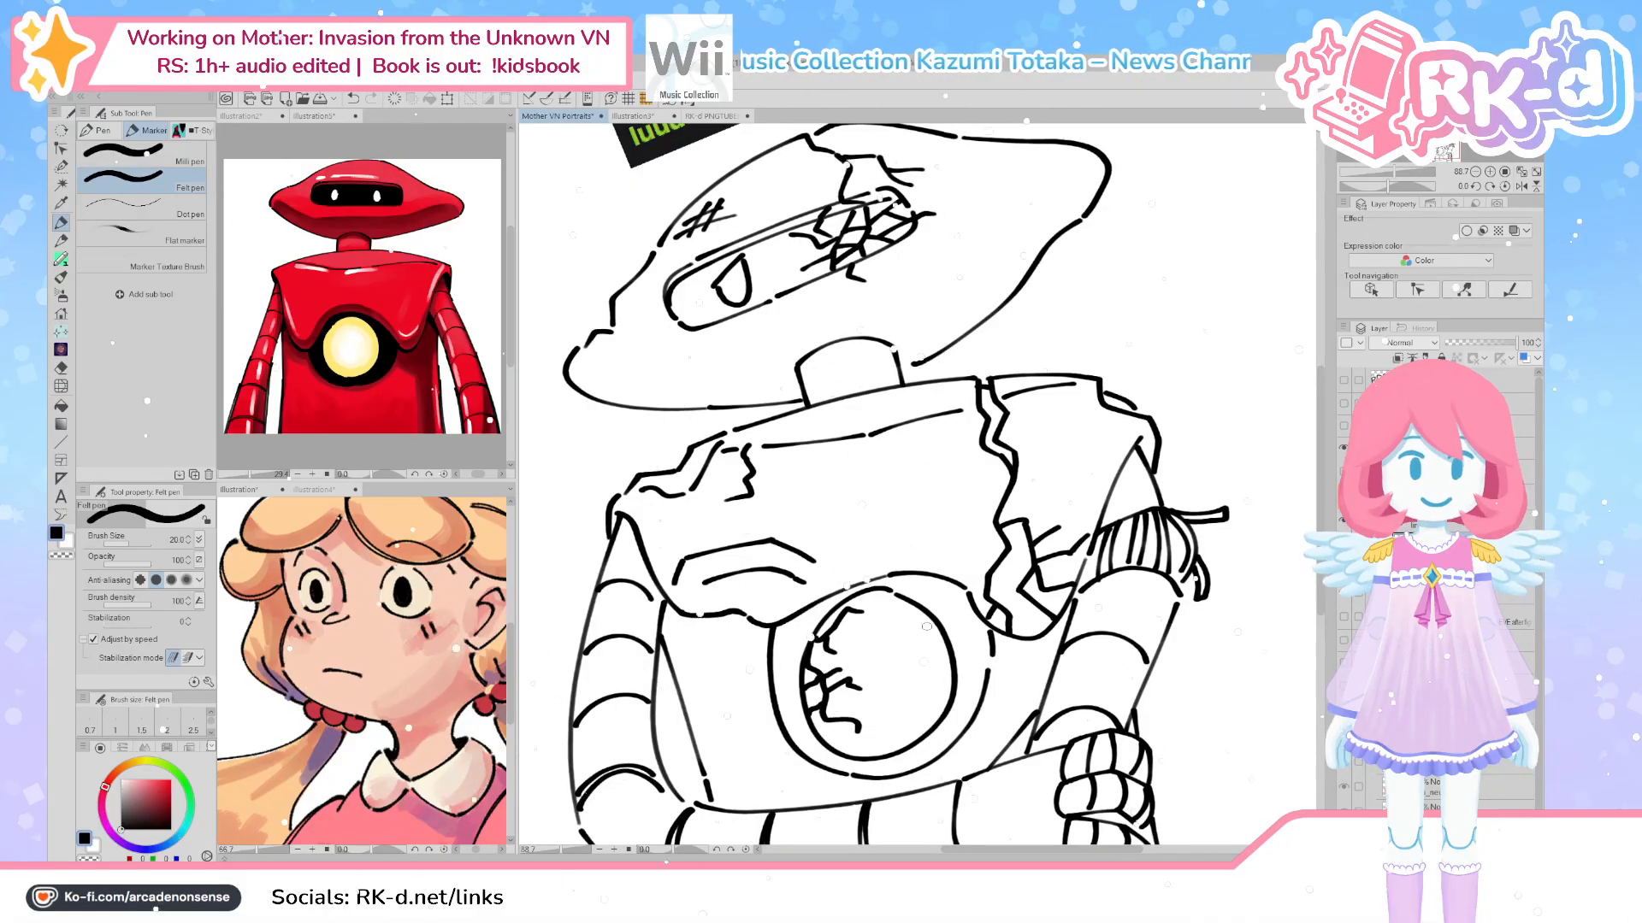
drag(836, 750, 838, 725)
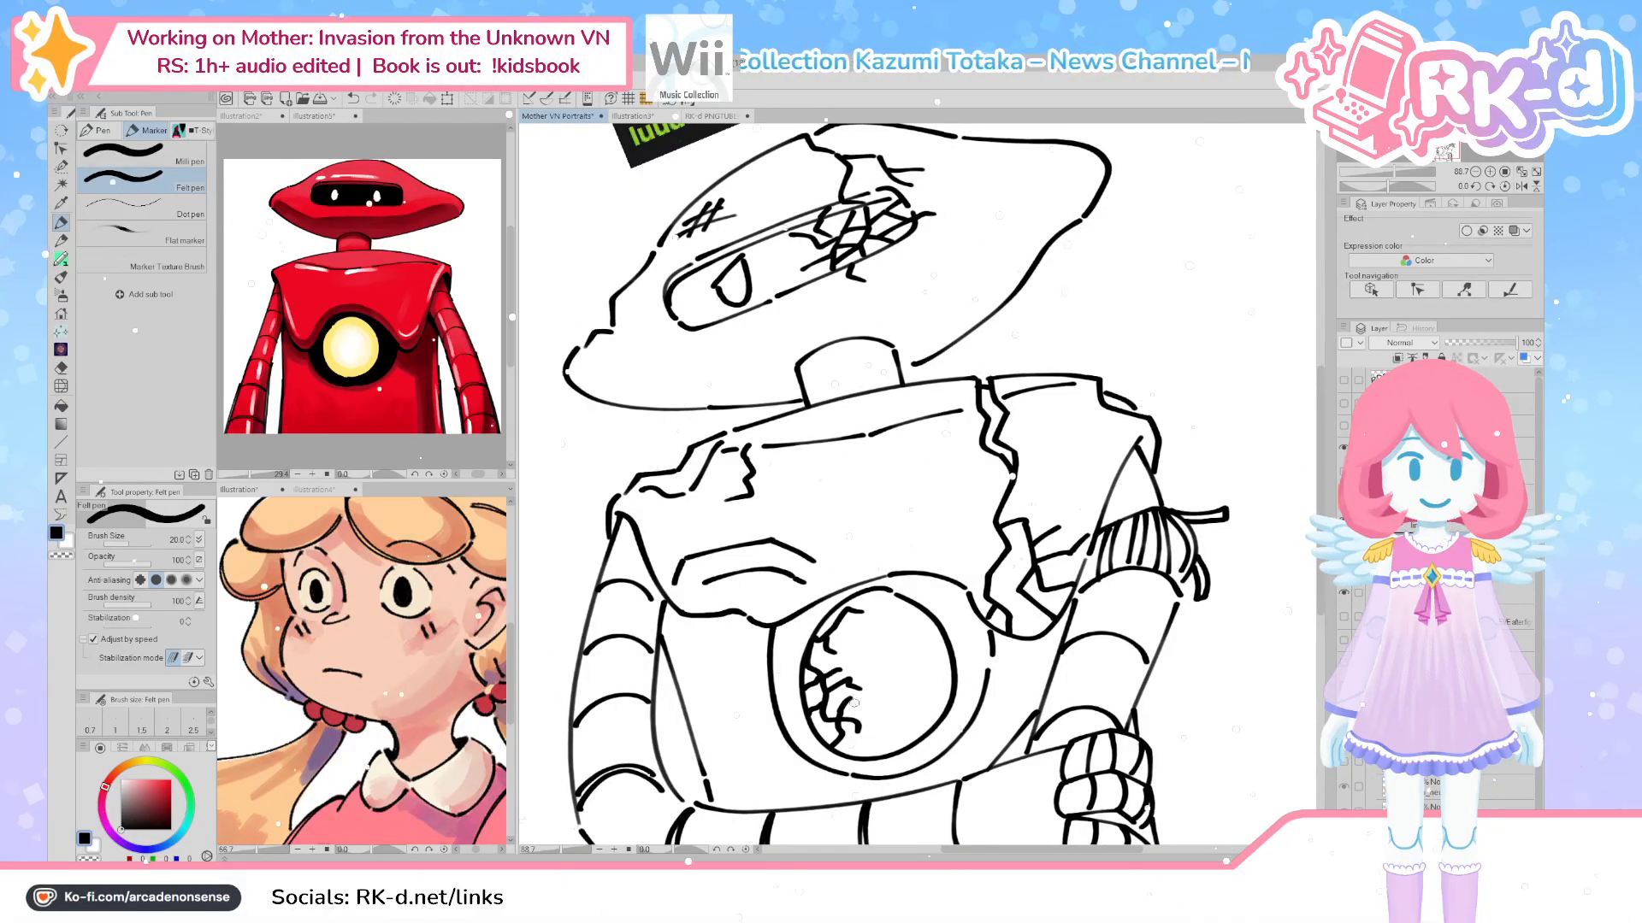
mouse_move(857, 626)
mouse_down()
mouse_move(839, 671)
mouse_move(865, 644)
mouse_up()
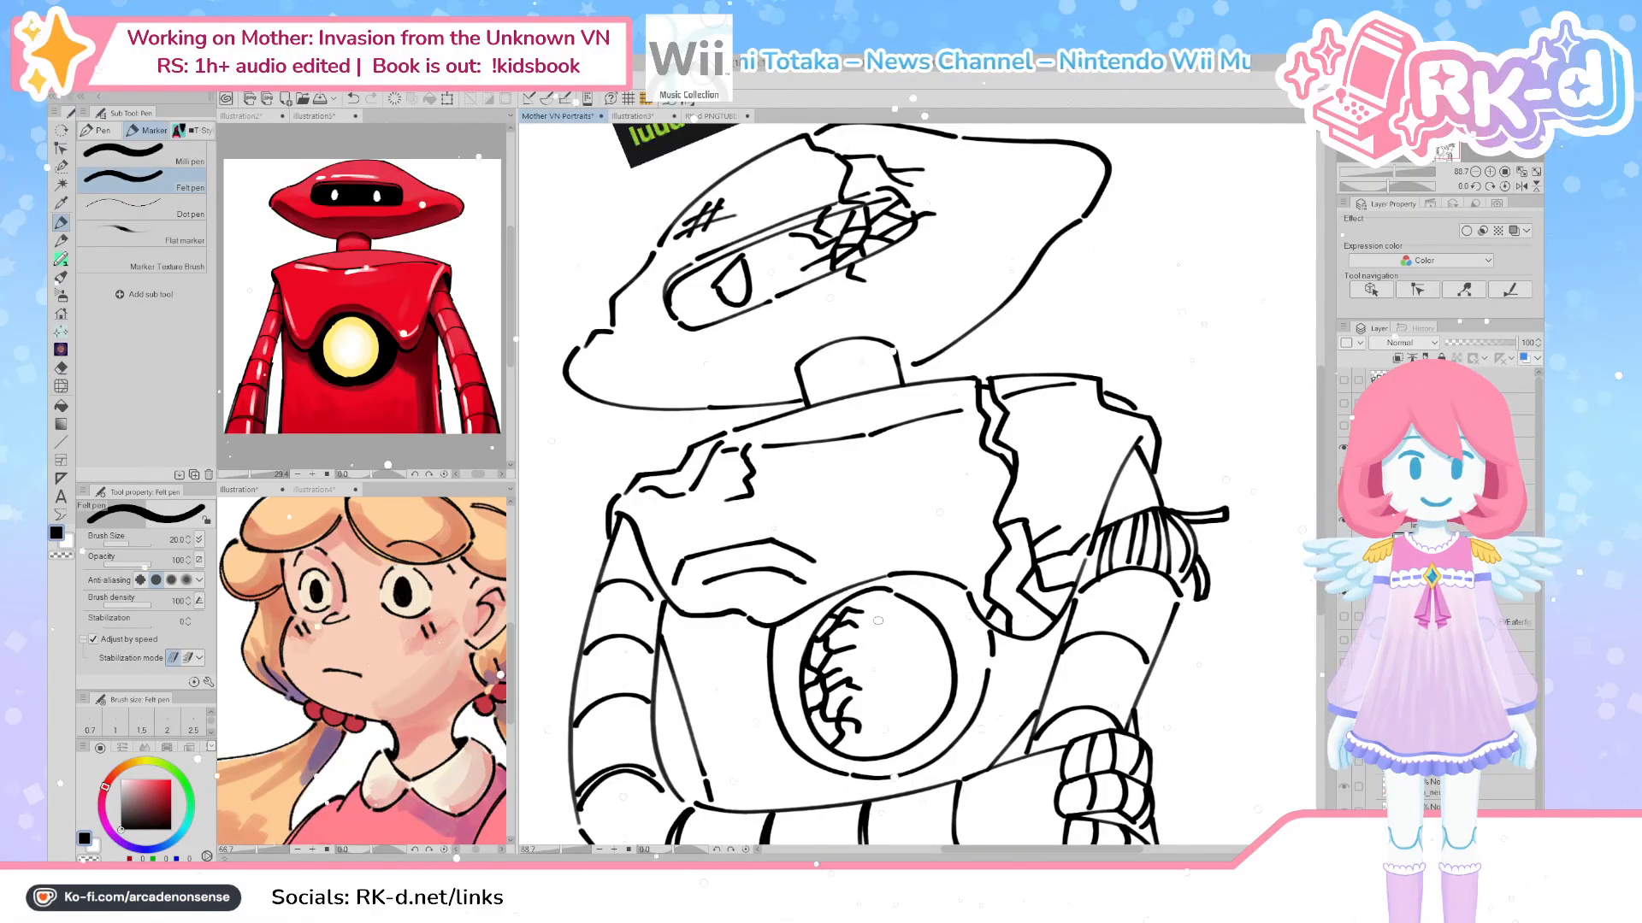
drag(863, 650, 924, 692)
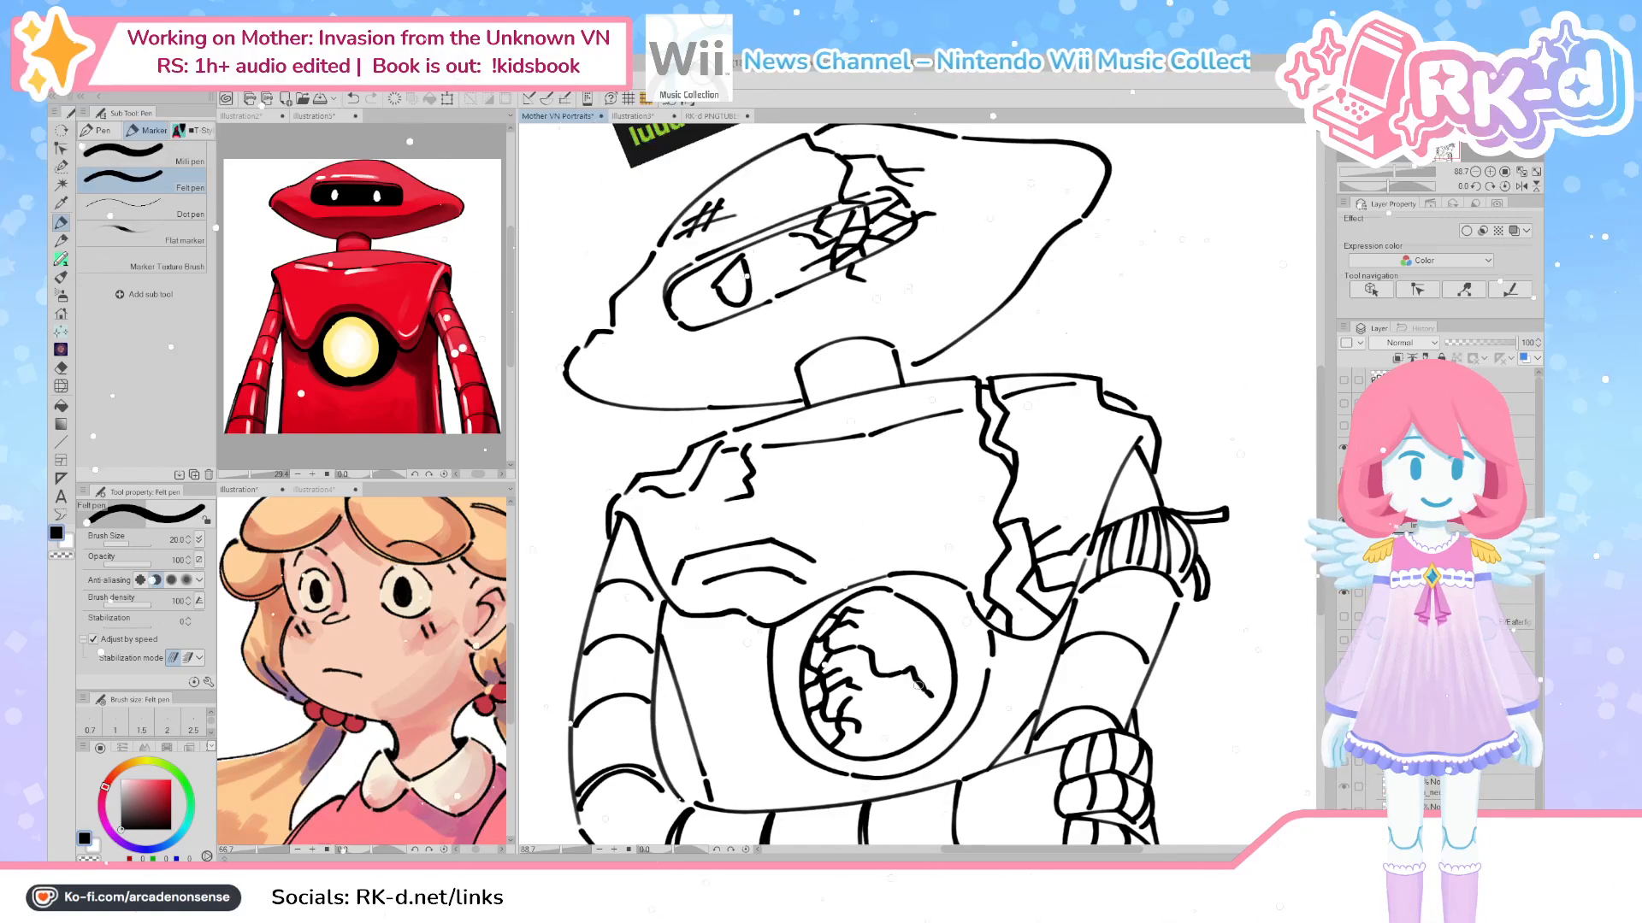
drag(900, 672, 939, 704)
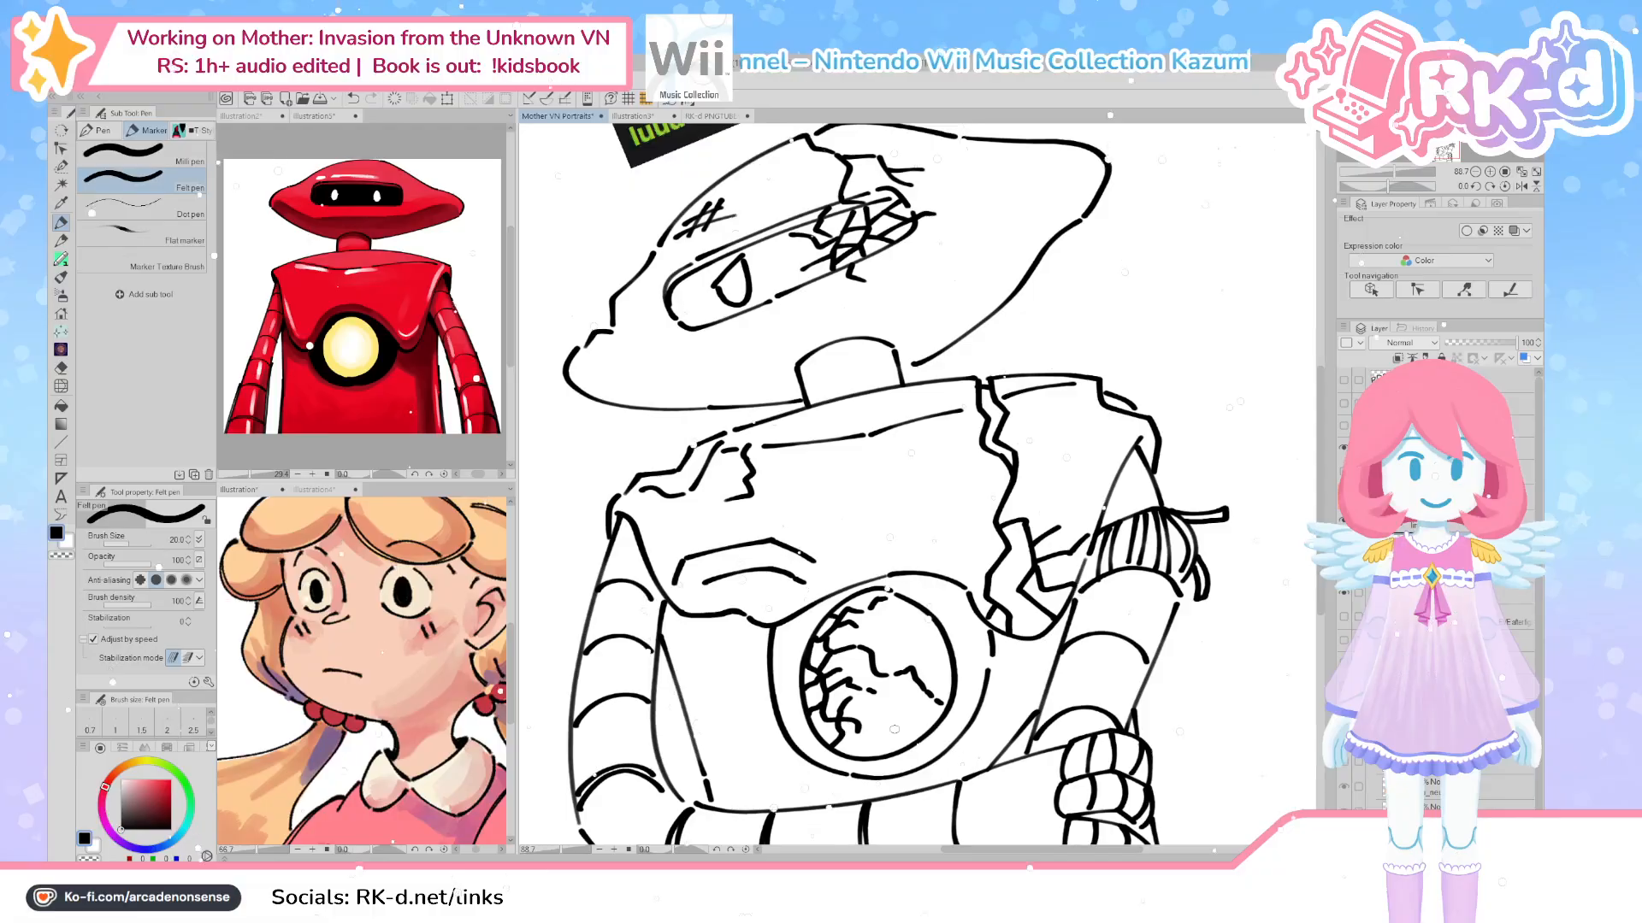
scroll(894, 729, down, 4)
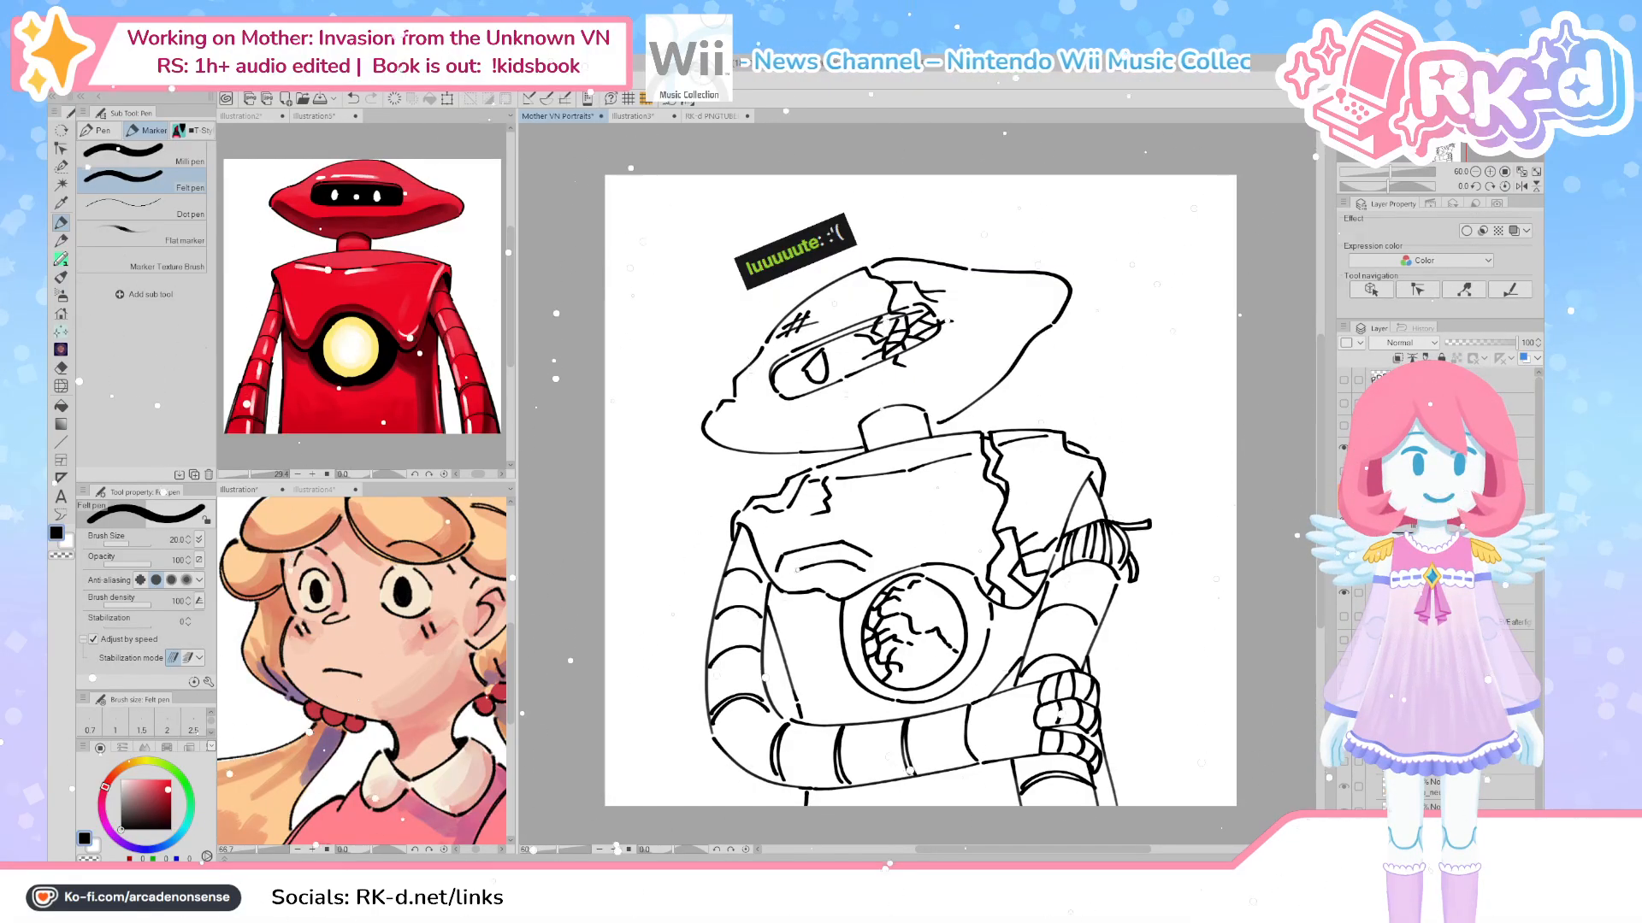
Toggle the visibility of the robot drawing's layers off and on to check them
click(1343, 447)
click(1344, 427)
click(1344, 427)
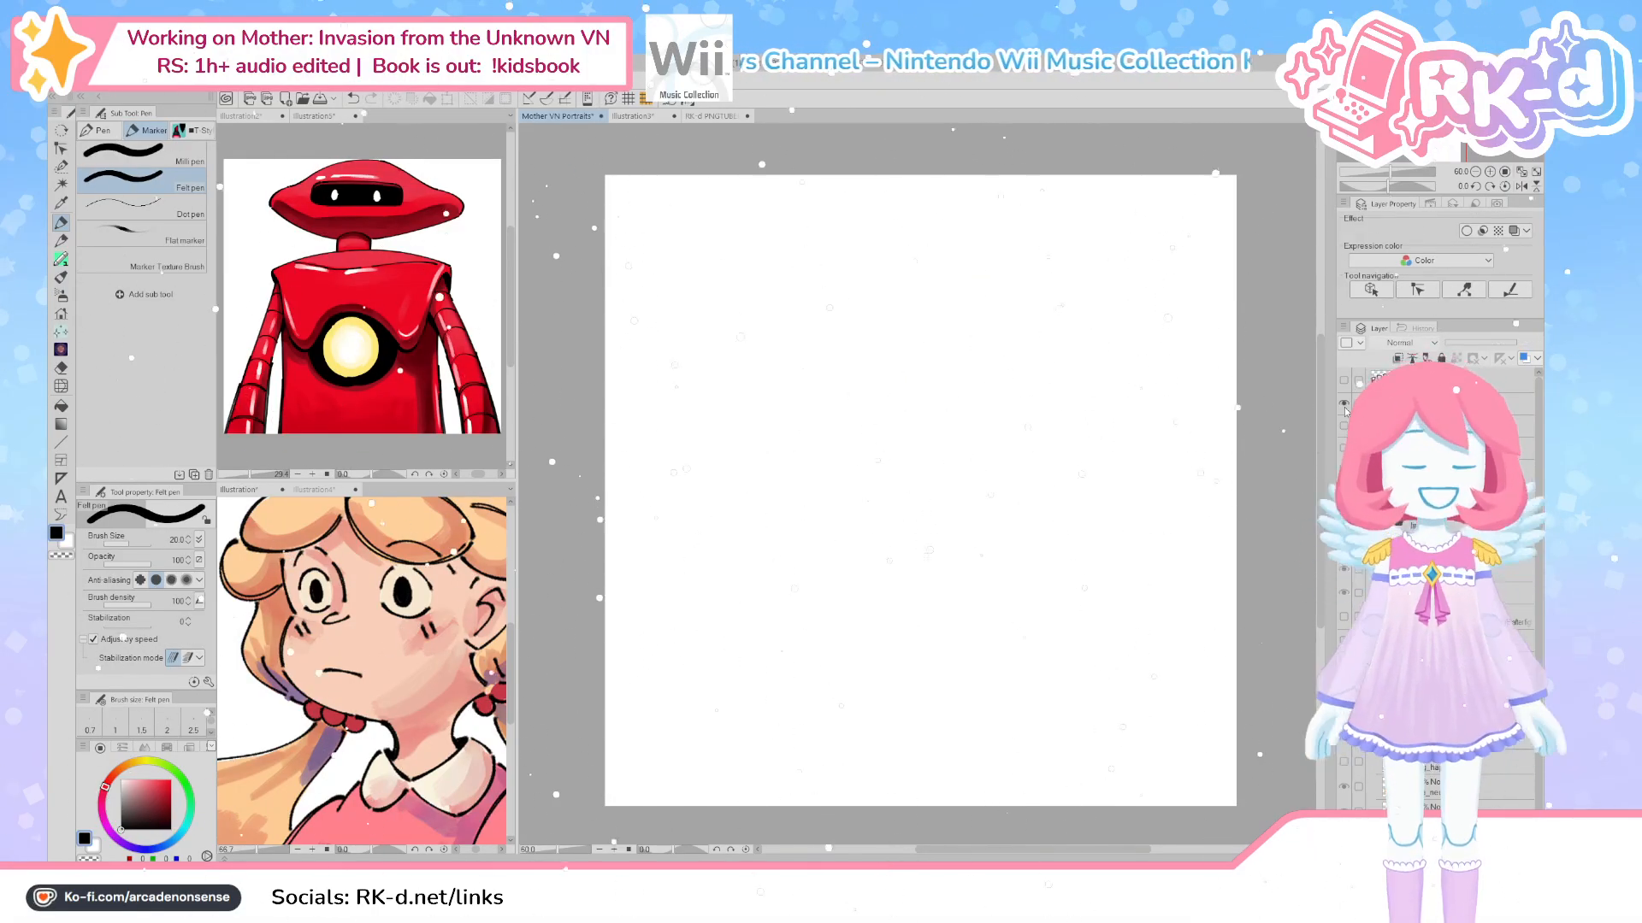
click(1344, 427)
click(1343, 428)
click(1344, 446)
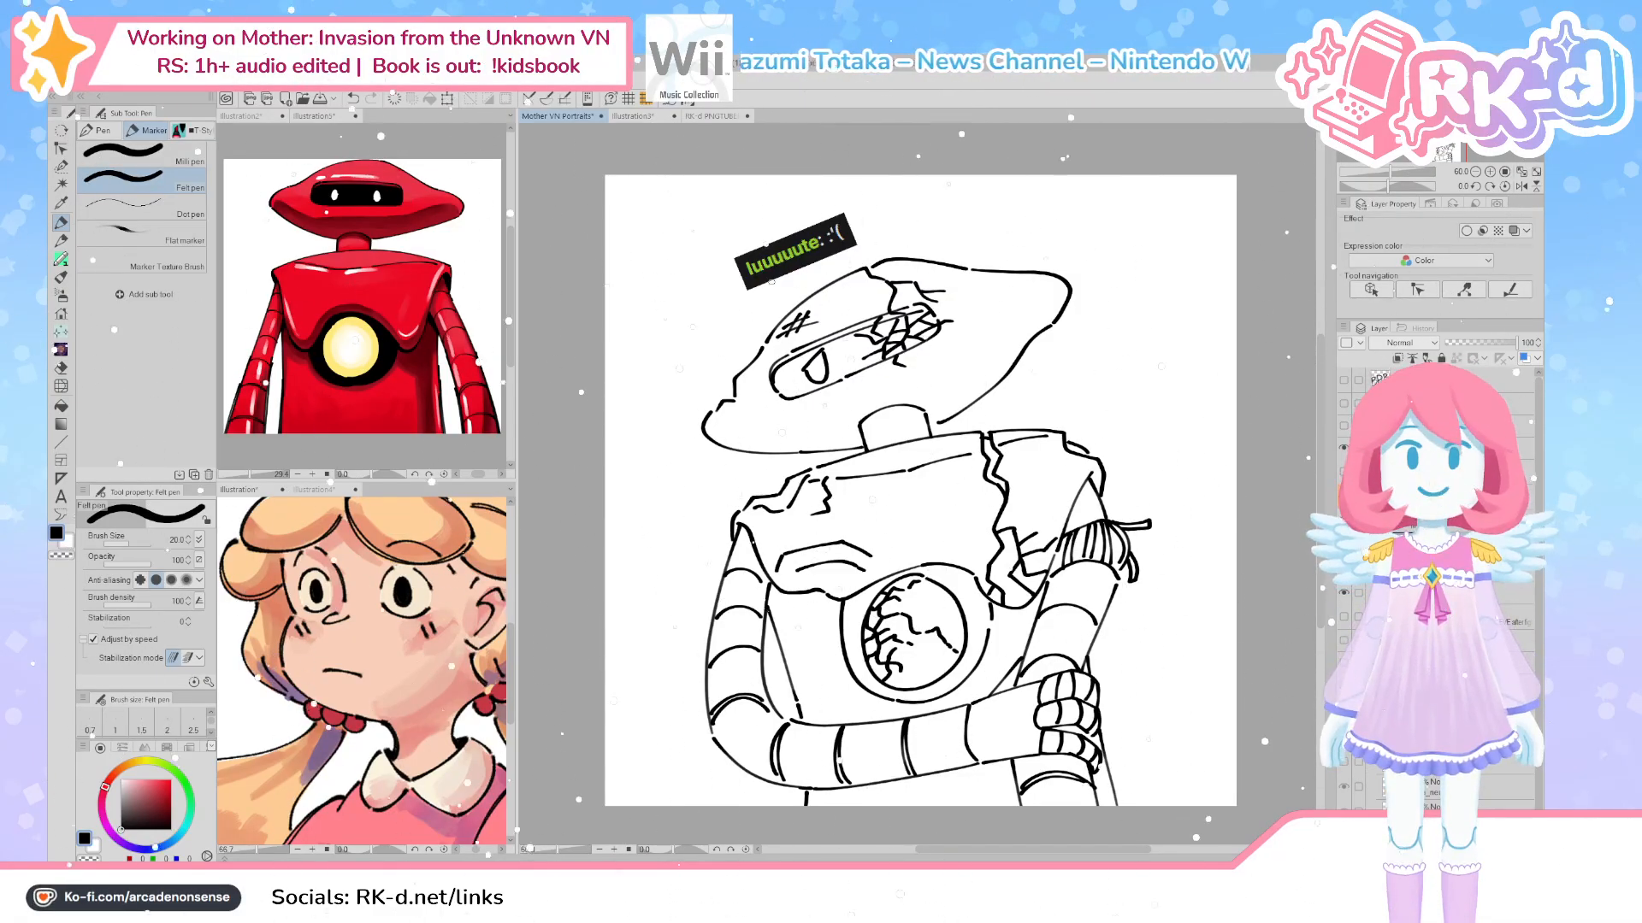
Retrace the upper outline of the forearm crossing the robot's body to thicken it
scroll(920, 491, right, 1)
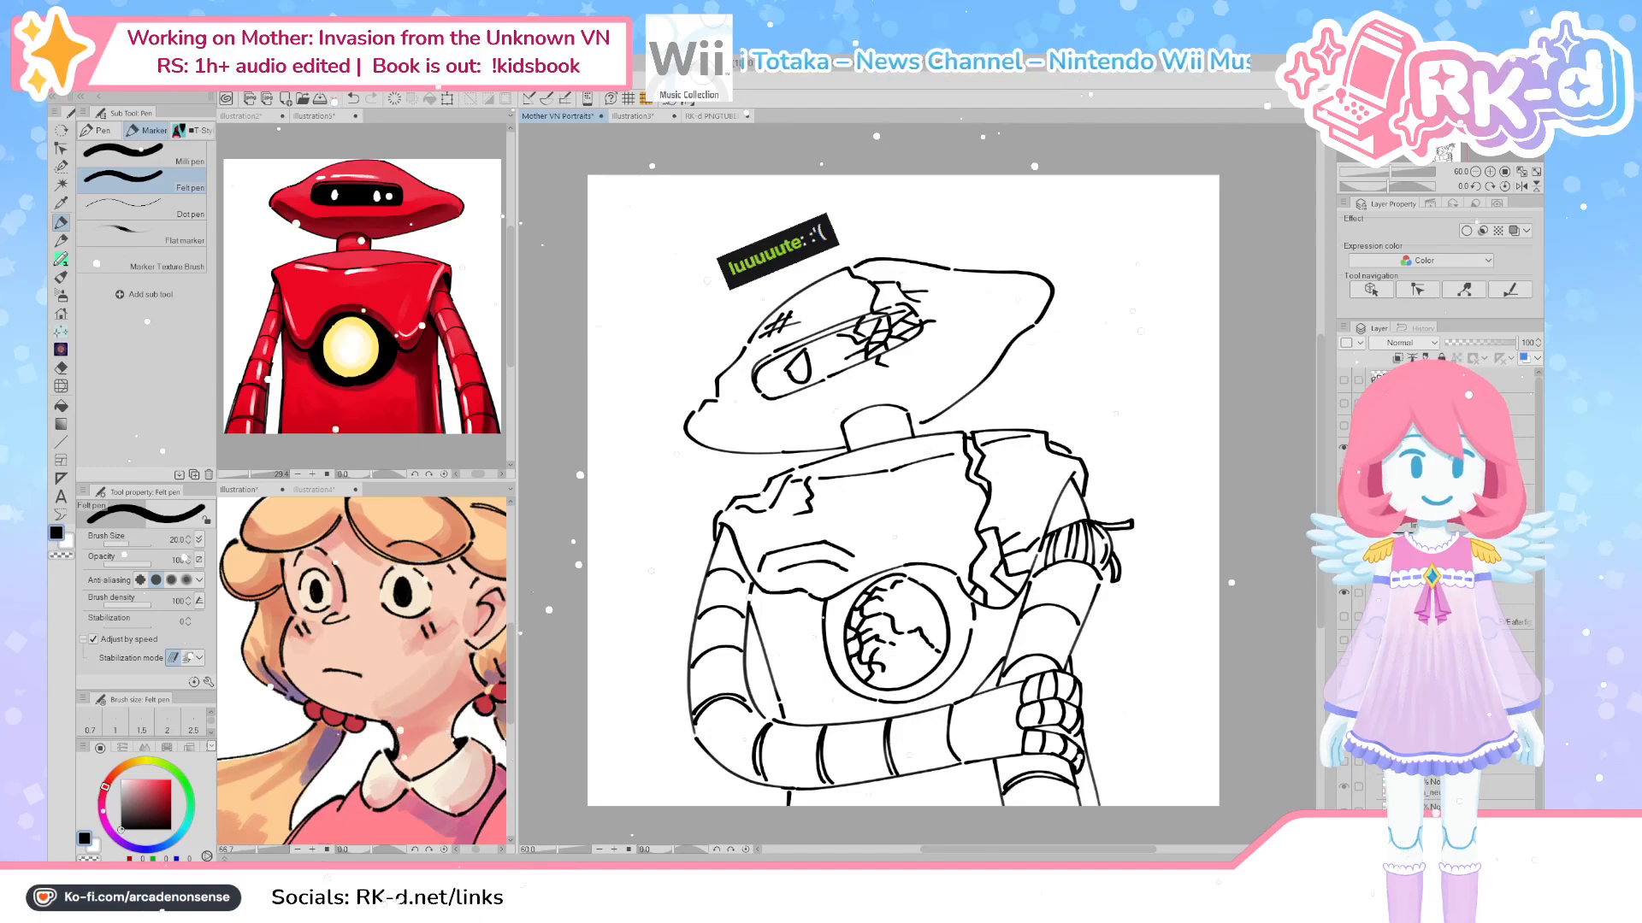
scroll(897, 750, up, 2)
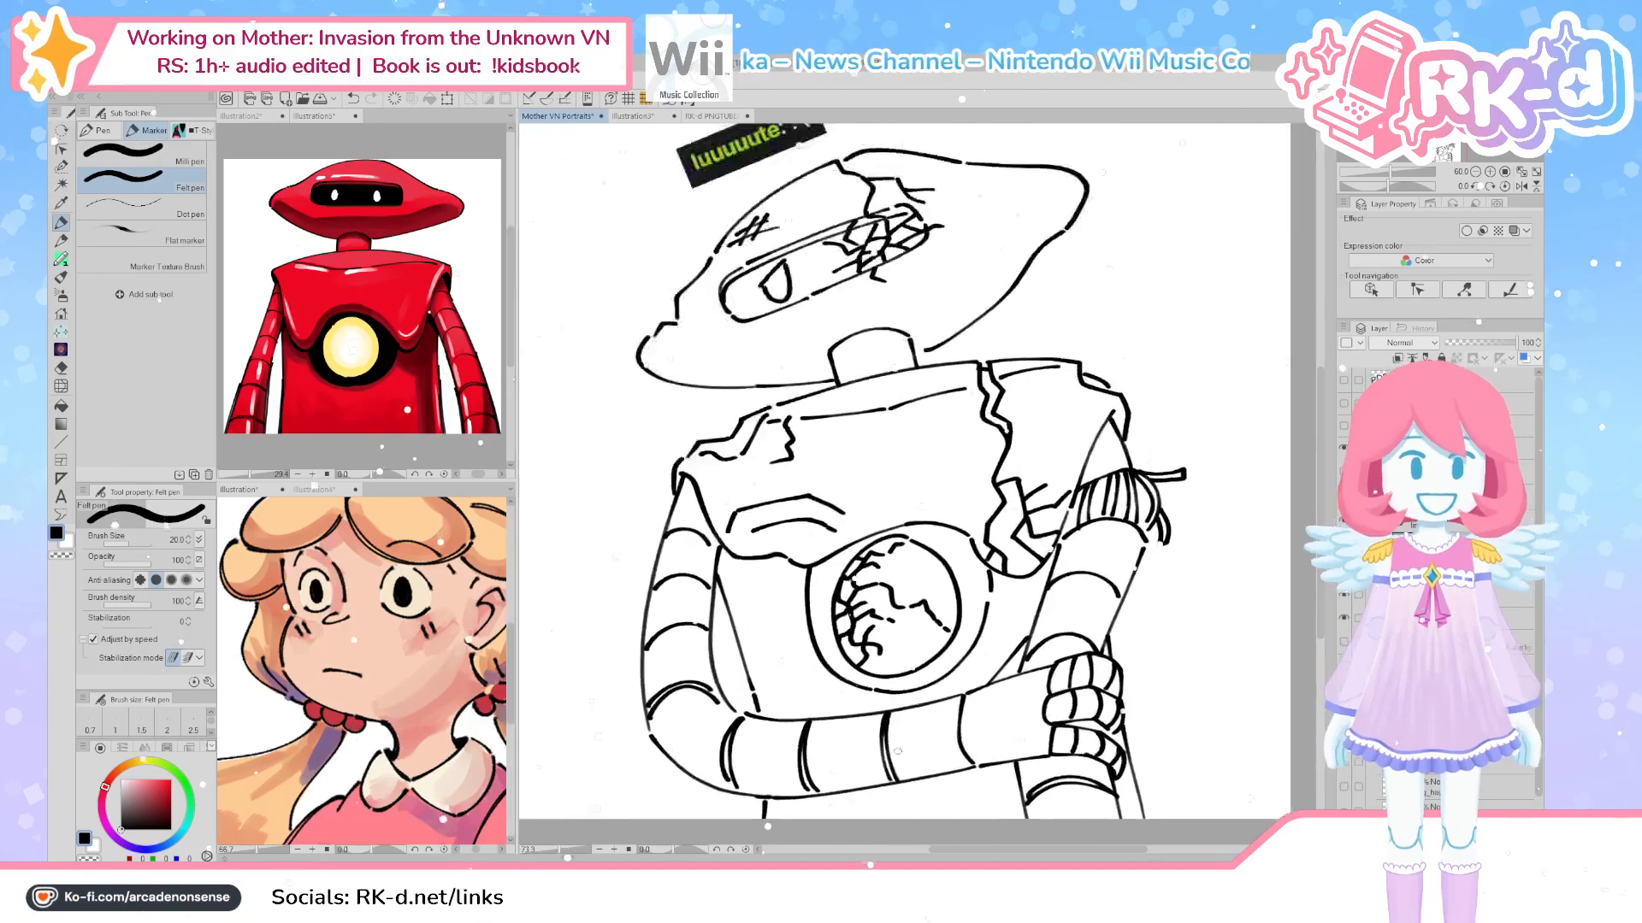
scroll(861, 715, left, 1)
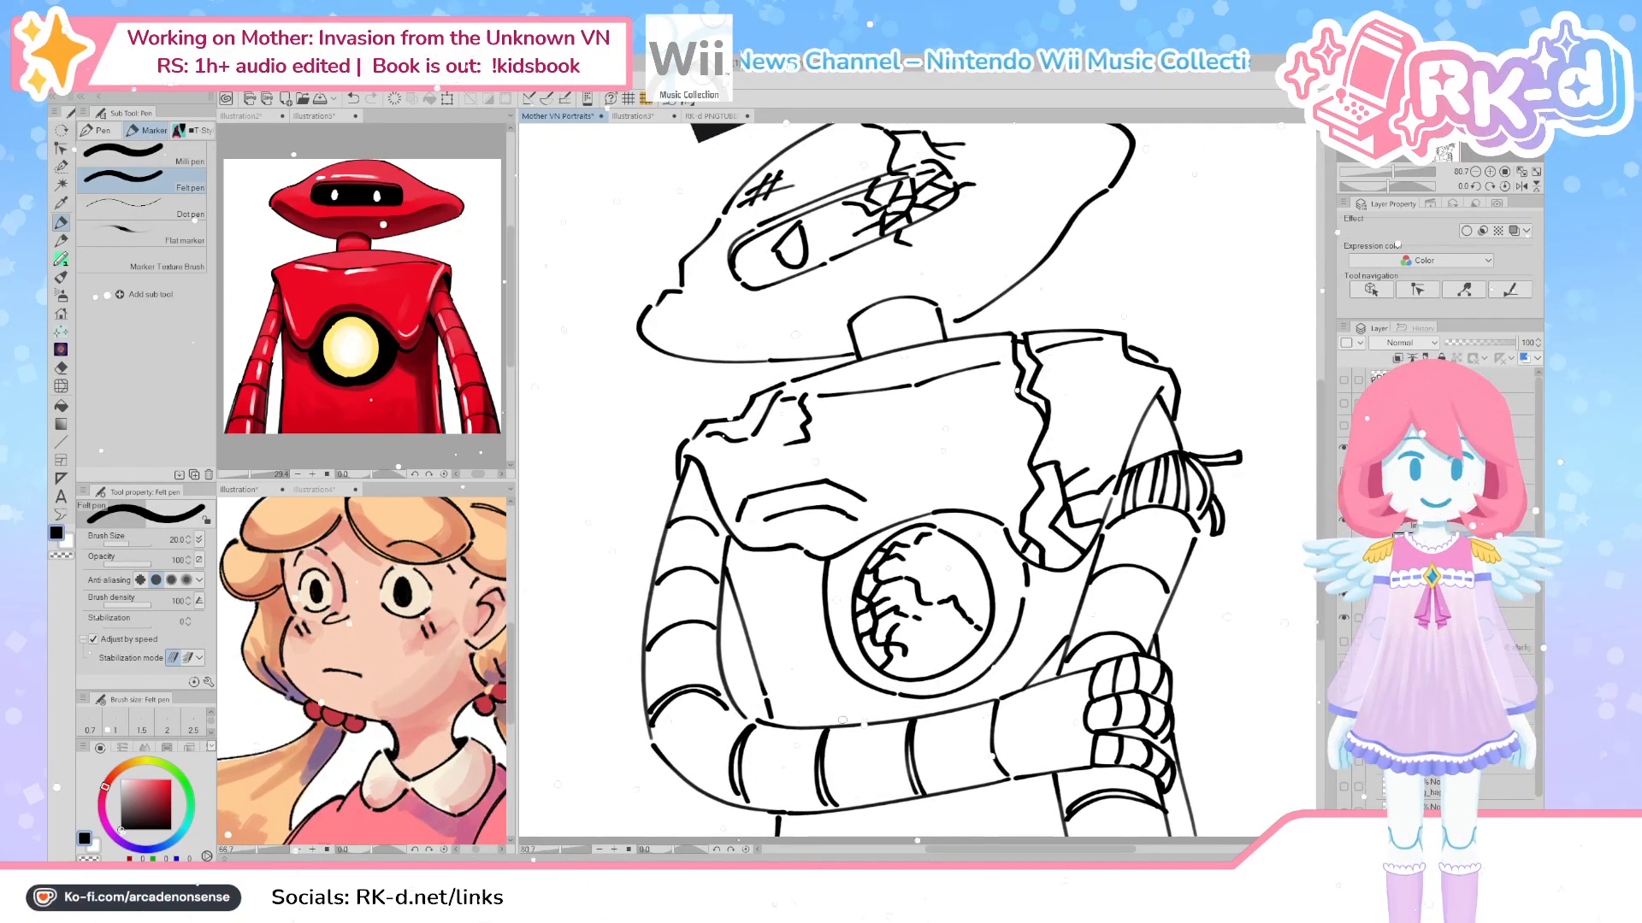
drag(787, 727, 996, 692)
key(ctrl+z)
drag(787, 727, 1095, 666)
Thicken the crossing forearm's lower outline, and reinforce its upper outline toward the gripping hand
drag(815, 814, 923, 794)
key(ctrl+z)
drag(767, 819, 1083, 769)
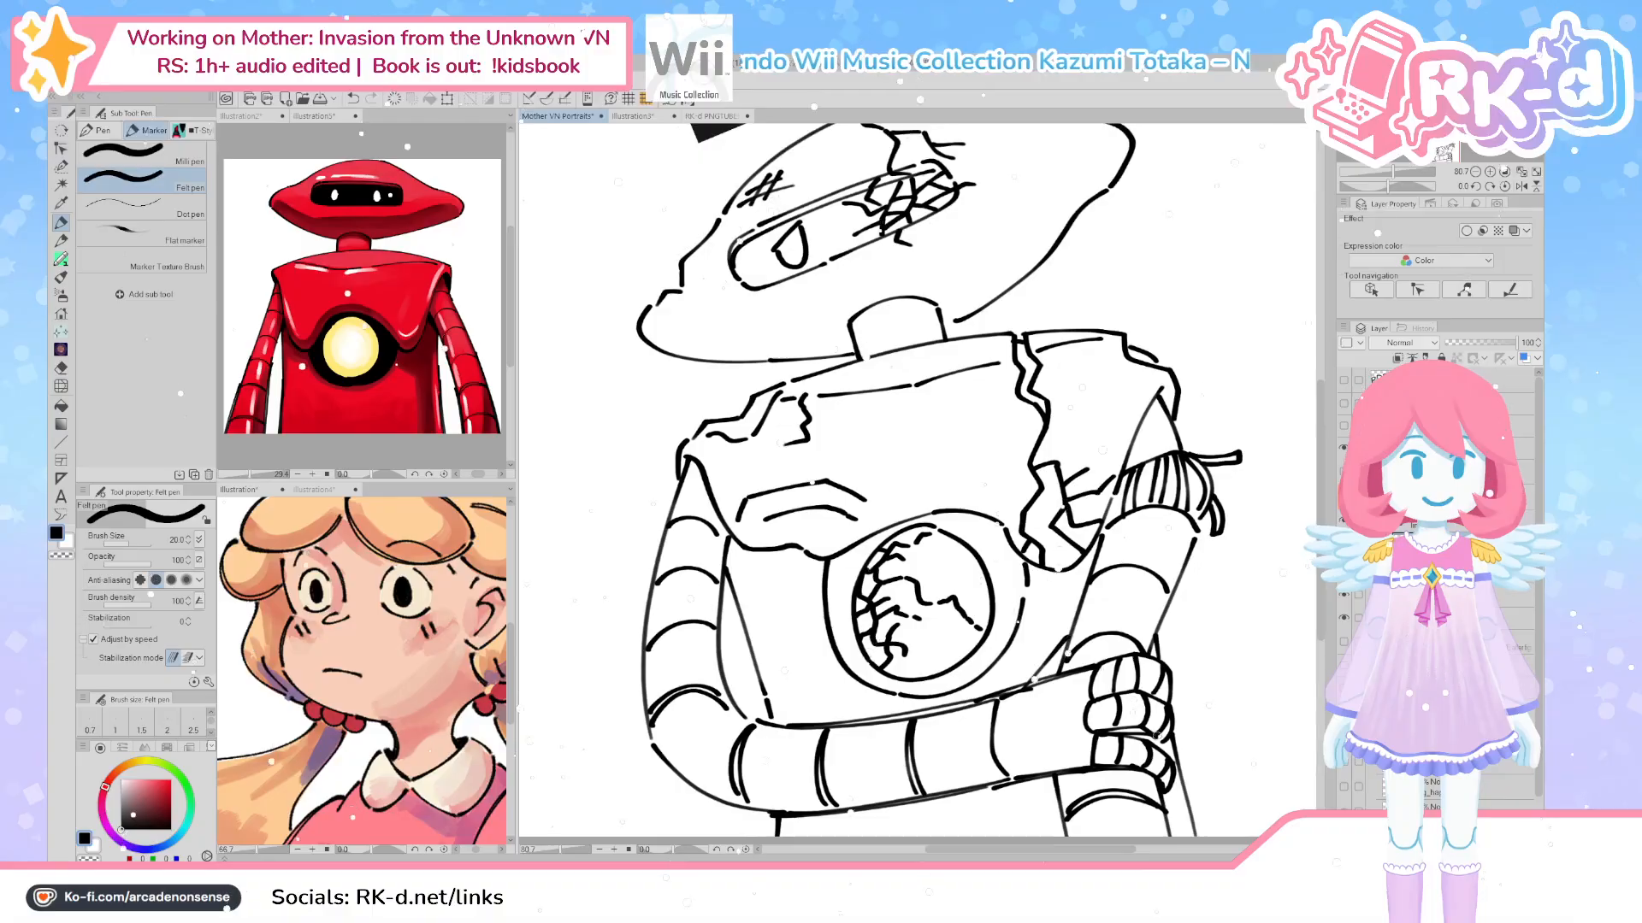
drag(1034, 681, 1130, 651)
drag(893, 721, 1034, 679)
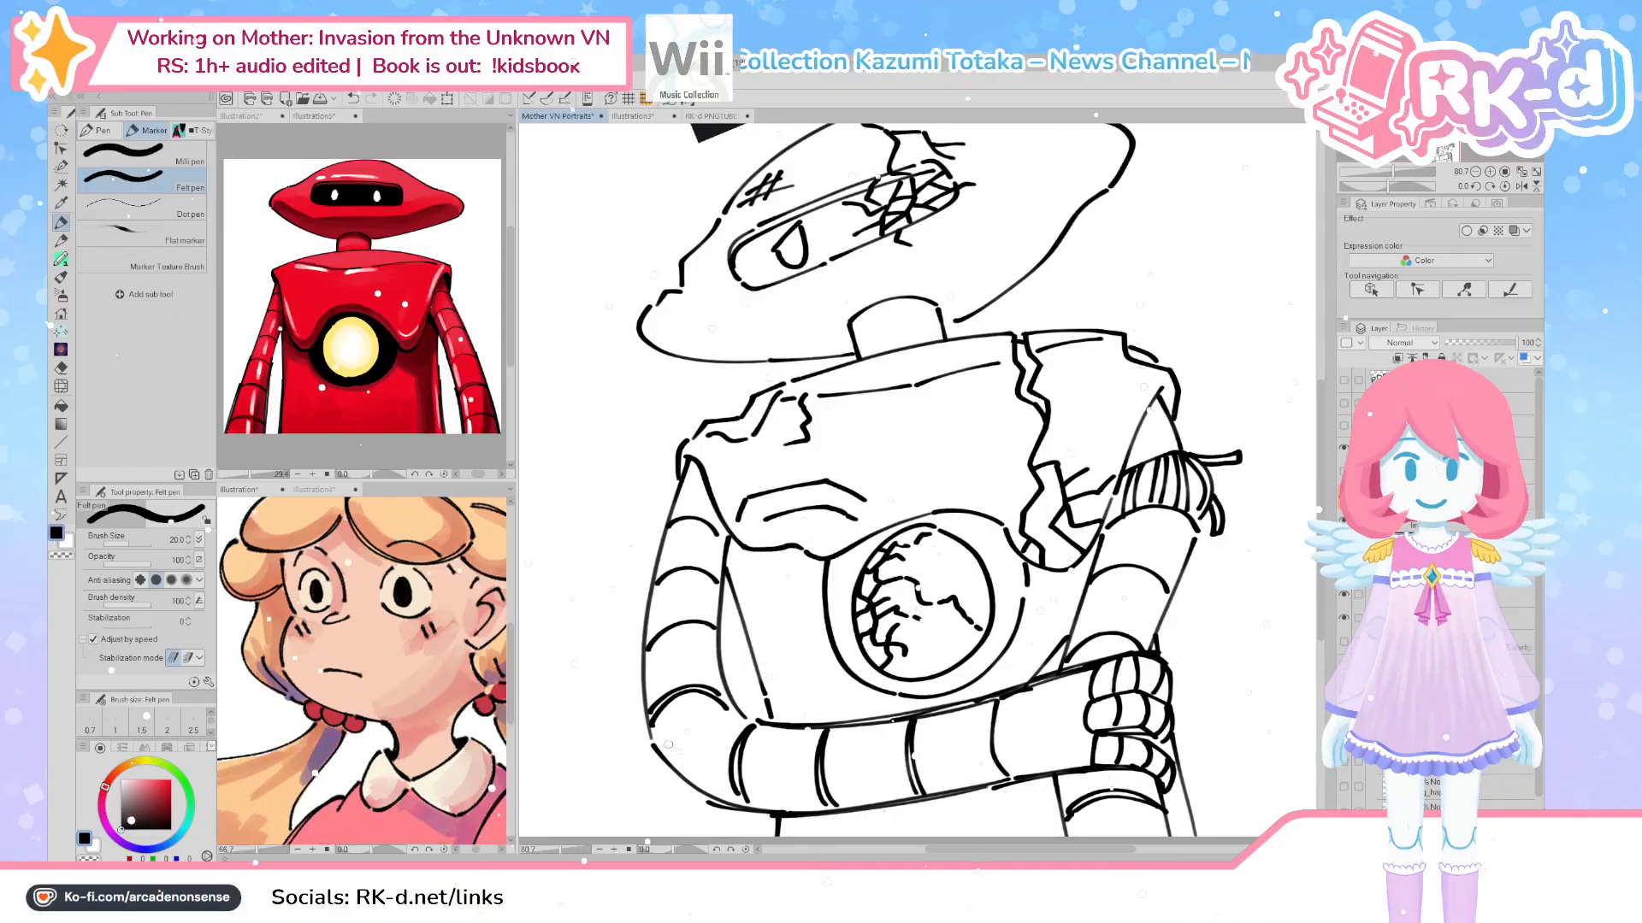
Retrace the outer curve of the bent elbow and the underside of the forearm with a thicker line
drag(665, 766, 739, 809)
key(ctrl+z)
mouse_move(649, 747)
mouse_down()
mouse_move(770, 817)
mouse_move(995, 788)
mouse_up()
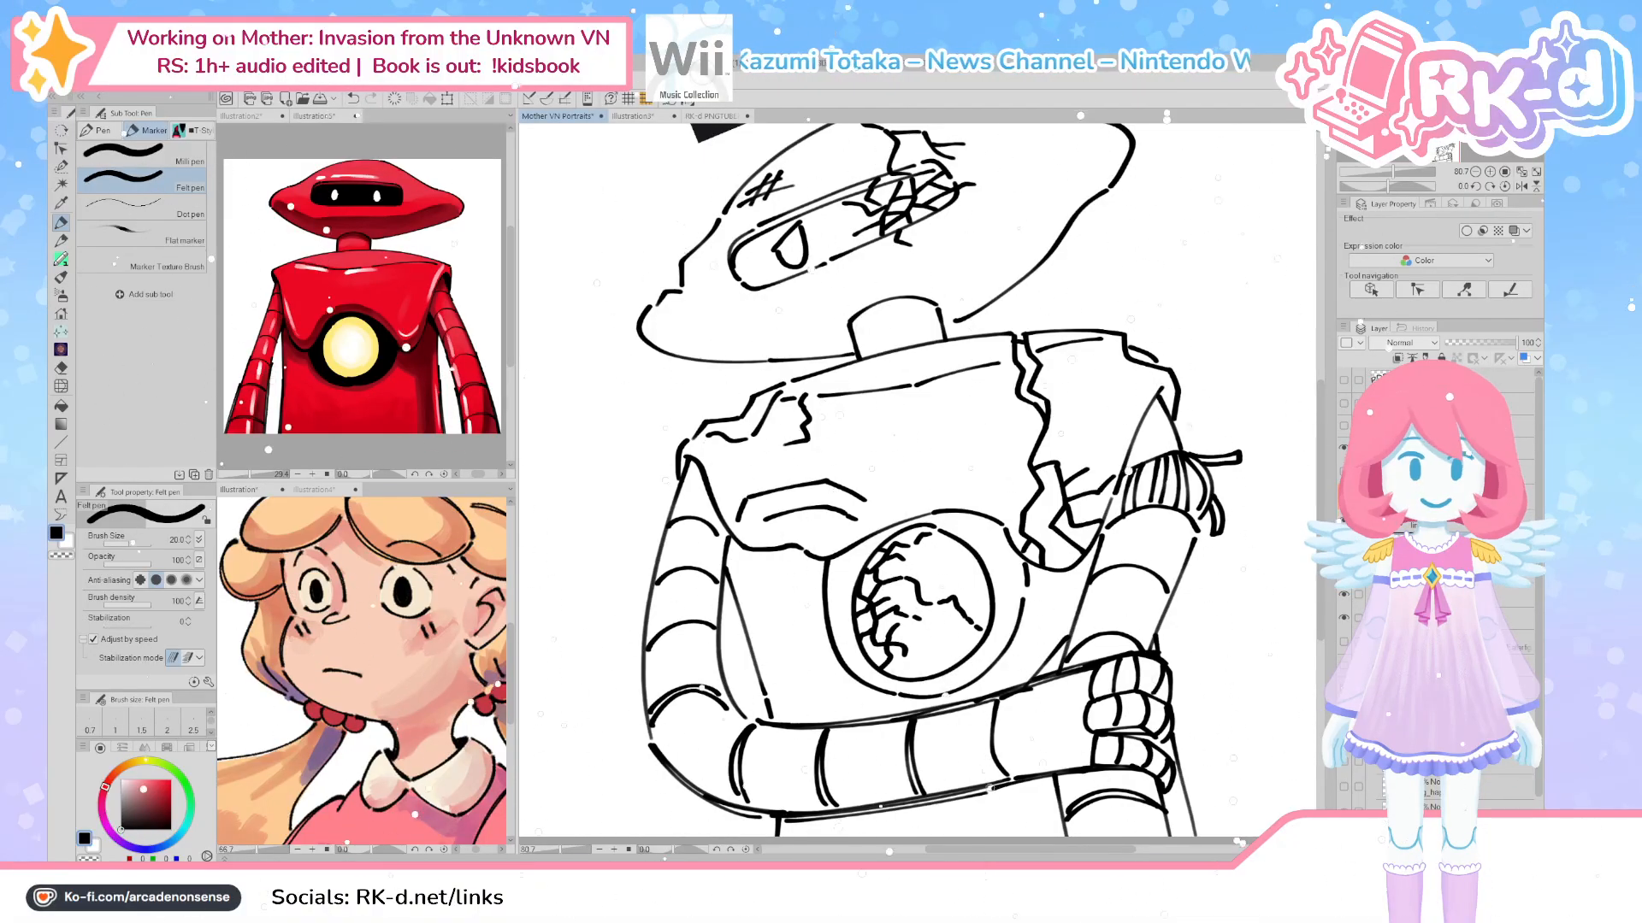
Undo the last stroke on the robot's line art
scroll(1106, 530, down, 2)
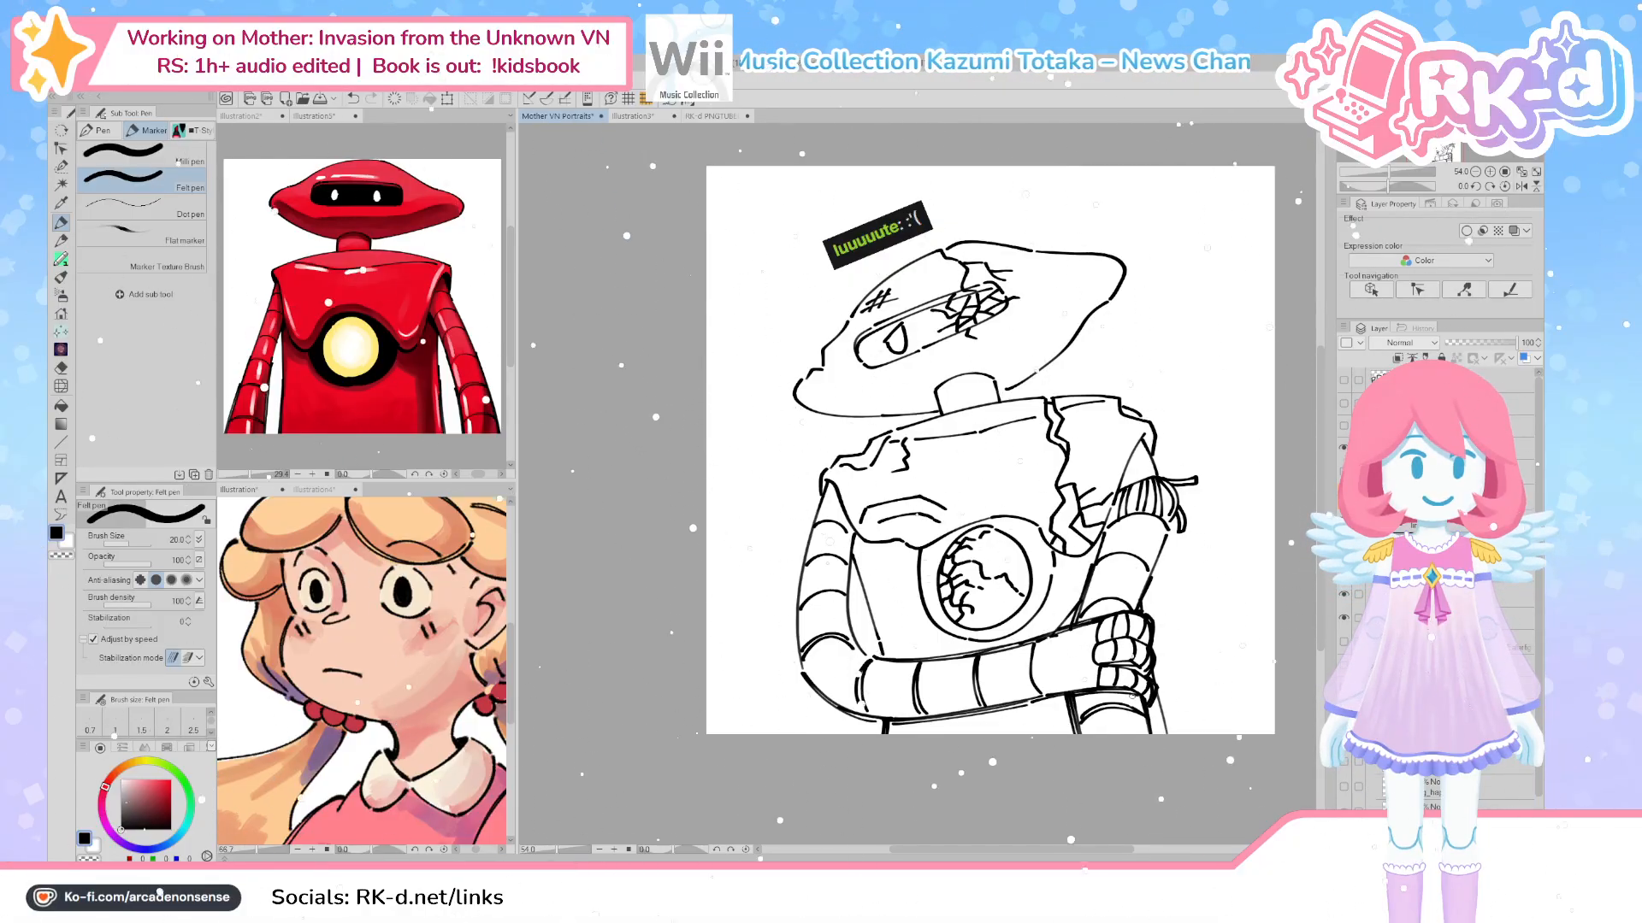
key(ctrl+z)
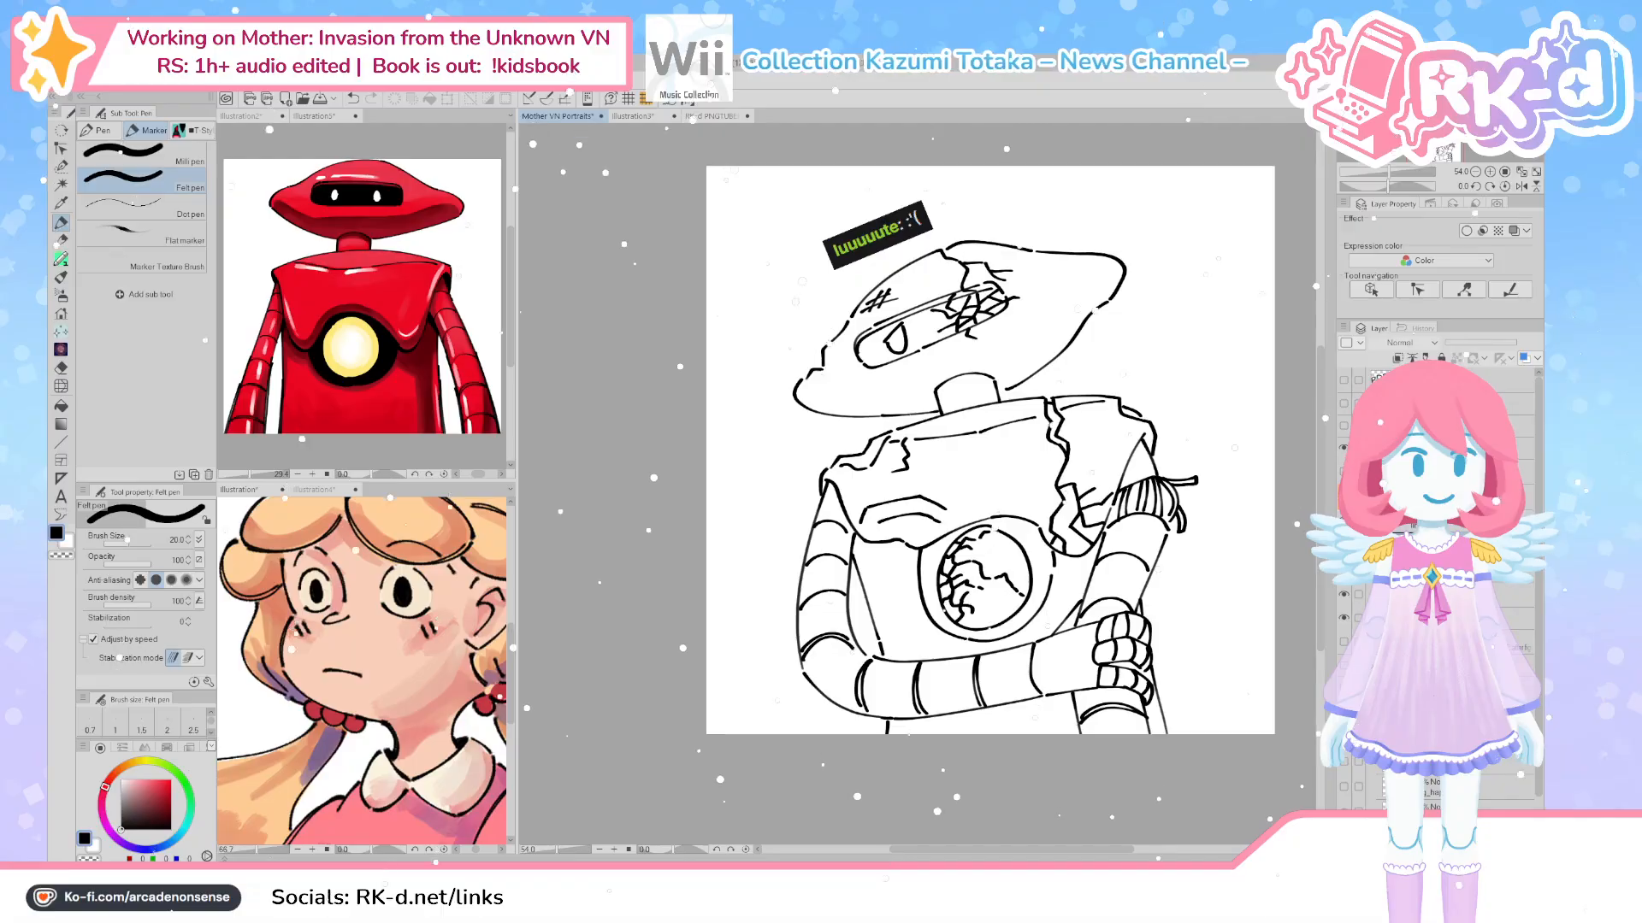
mouse_move(1190, 666)
mouse_down()
mouse_move(1095, 773)
mouse_move(1046, 703)
mouse_move(1068, 746)
mouse_up()
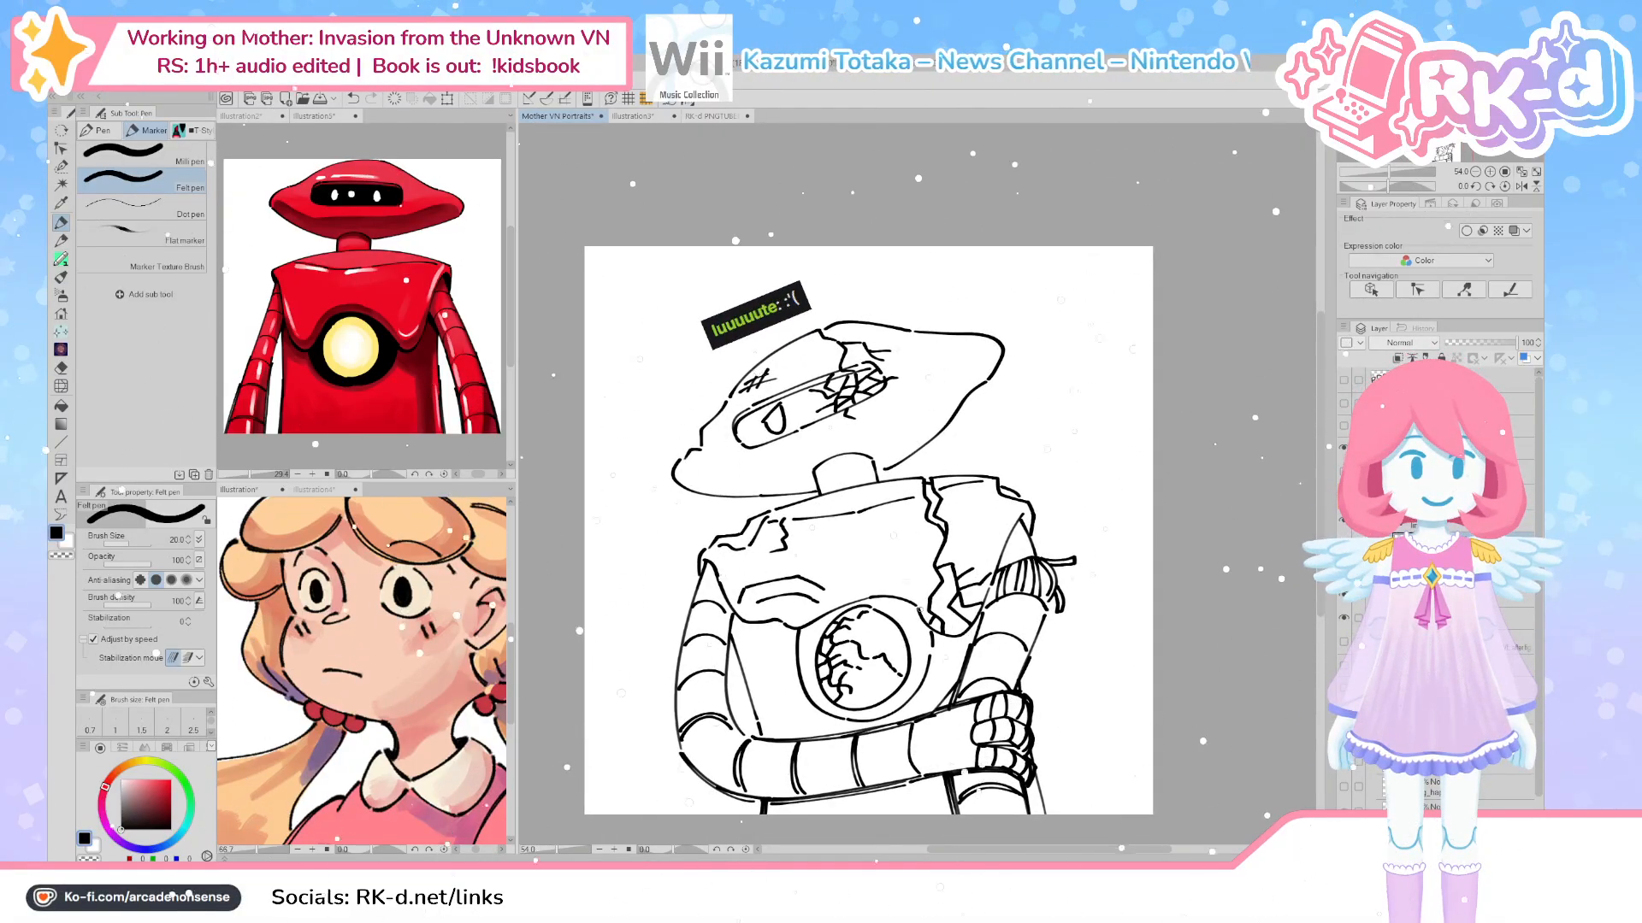
drag(810, 572, 818, 568)
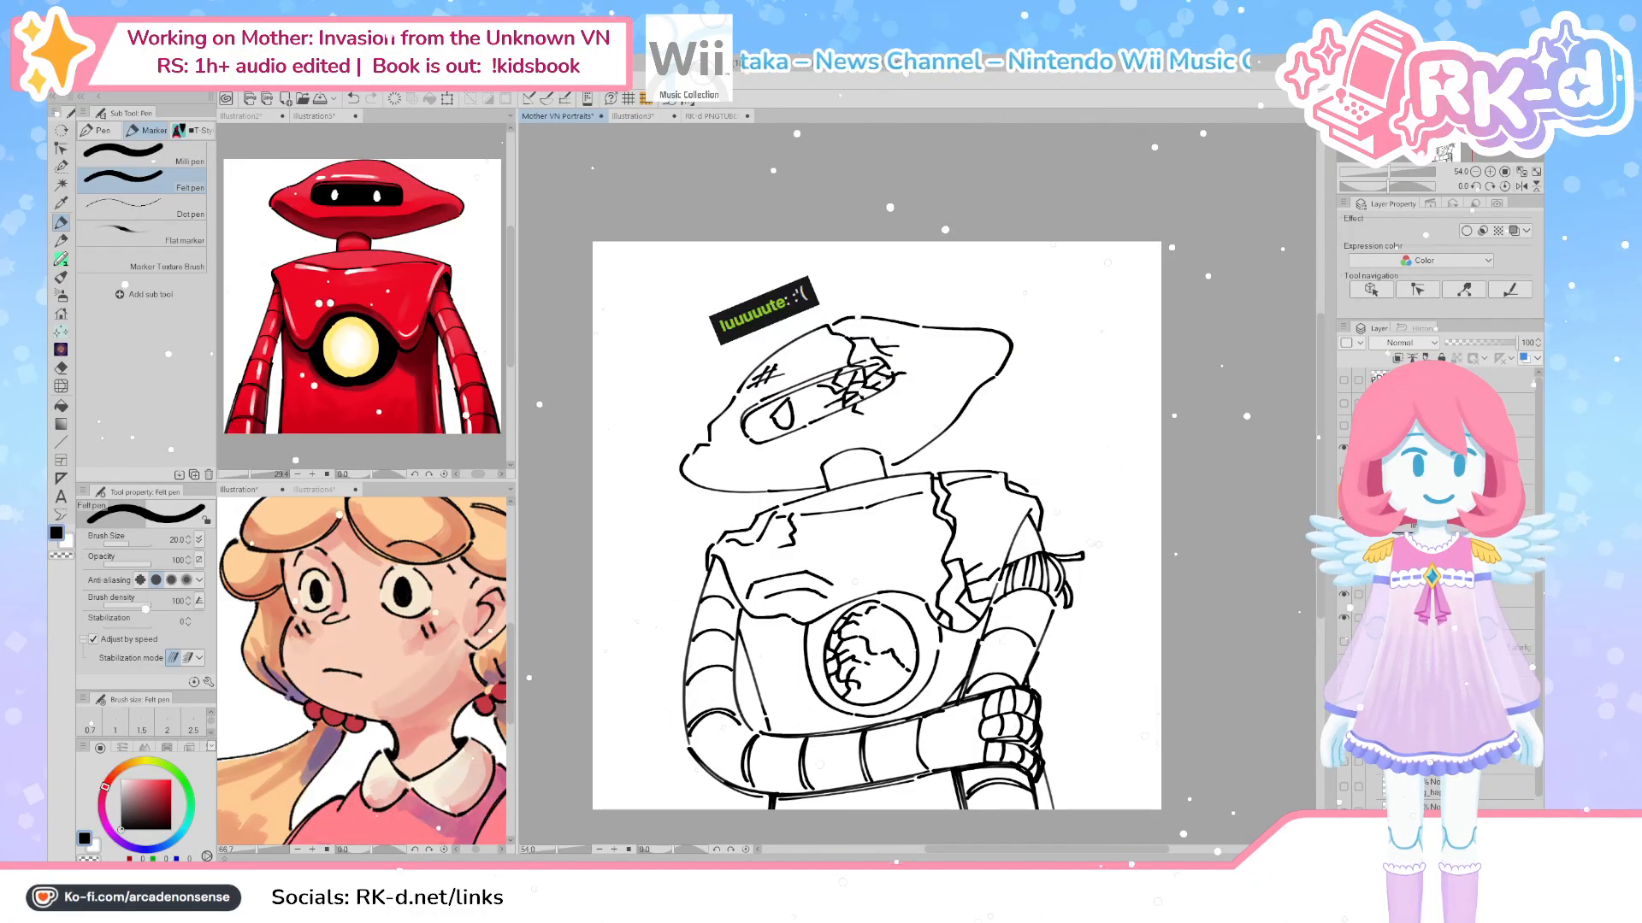
Show the finished red robot portrait and sample its bright red and darker shading red as the two drawing colors
click(1373, 518)
click(1344, 518)
click(1344, 591)
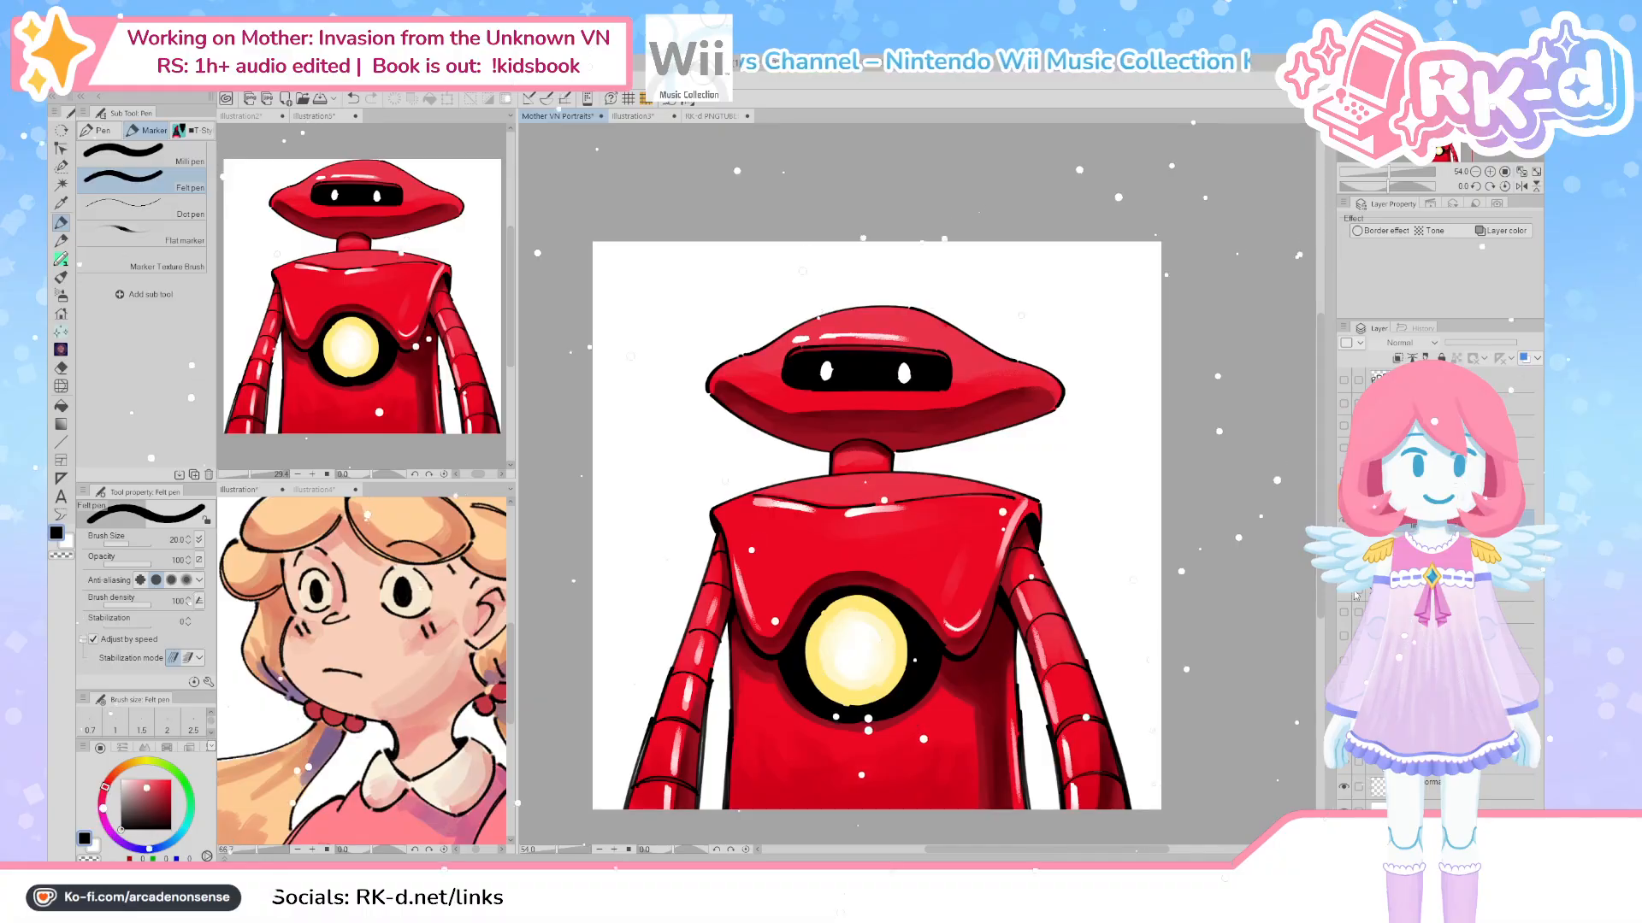
click(1453, 802)
alt+click(918, 423)
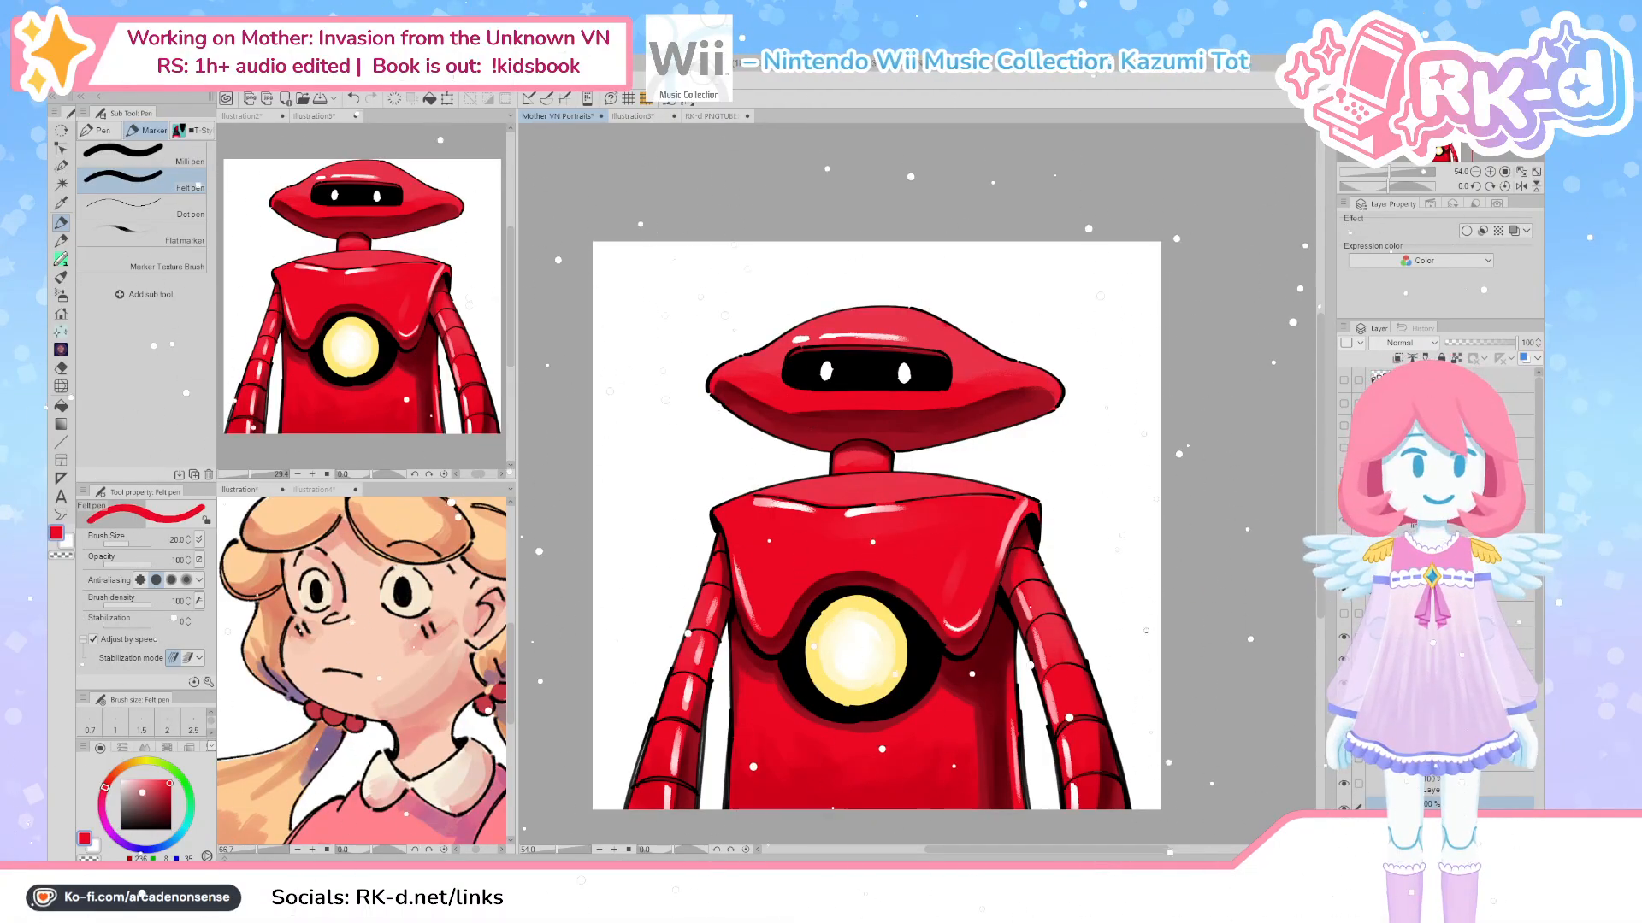
key(x)
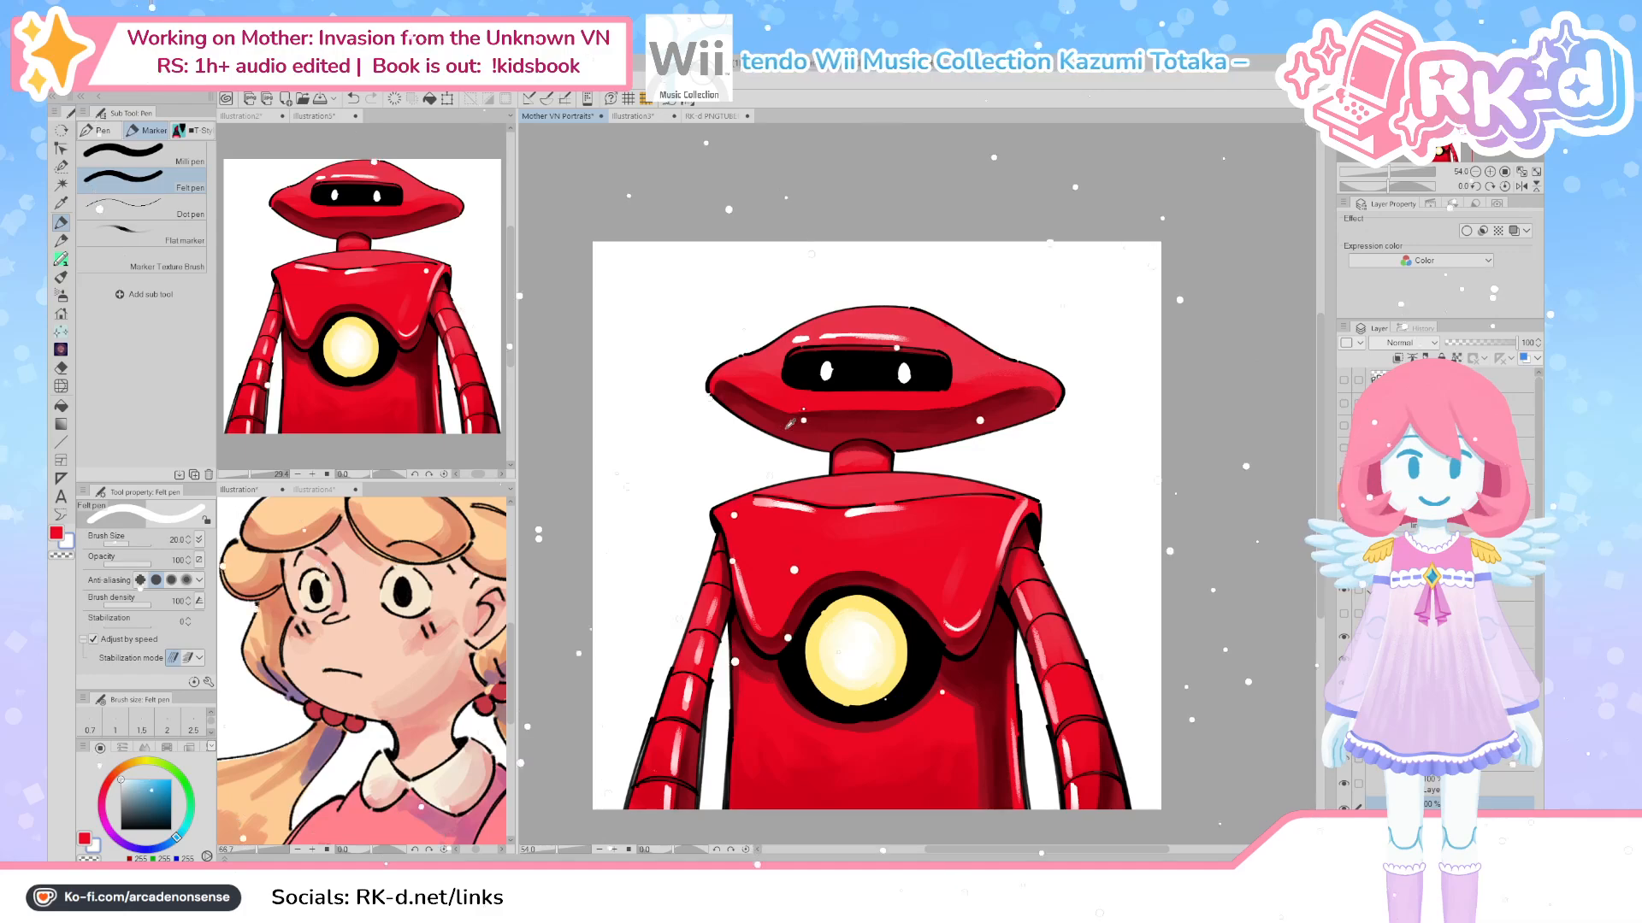
key(x)
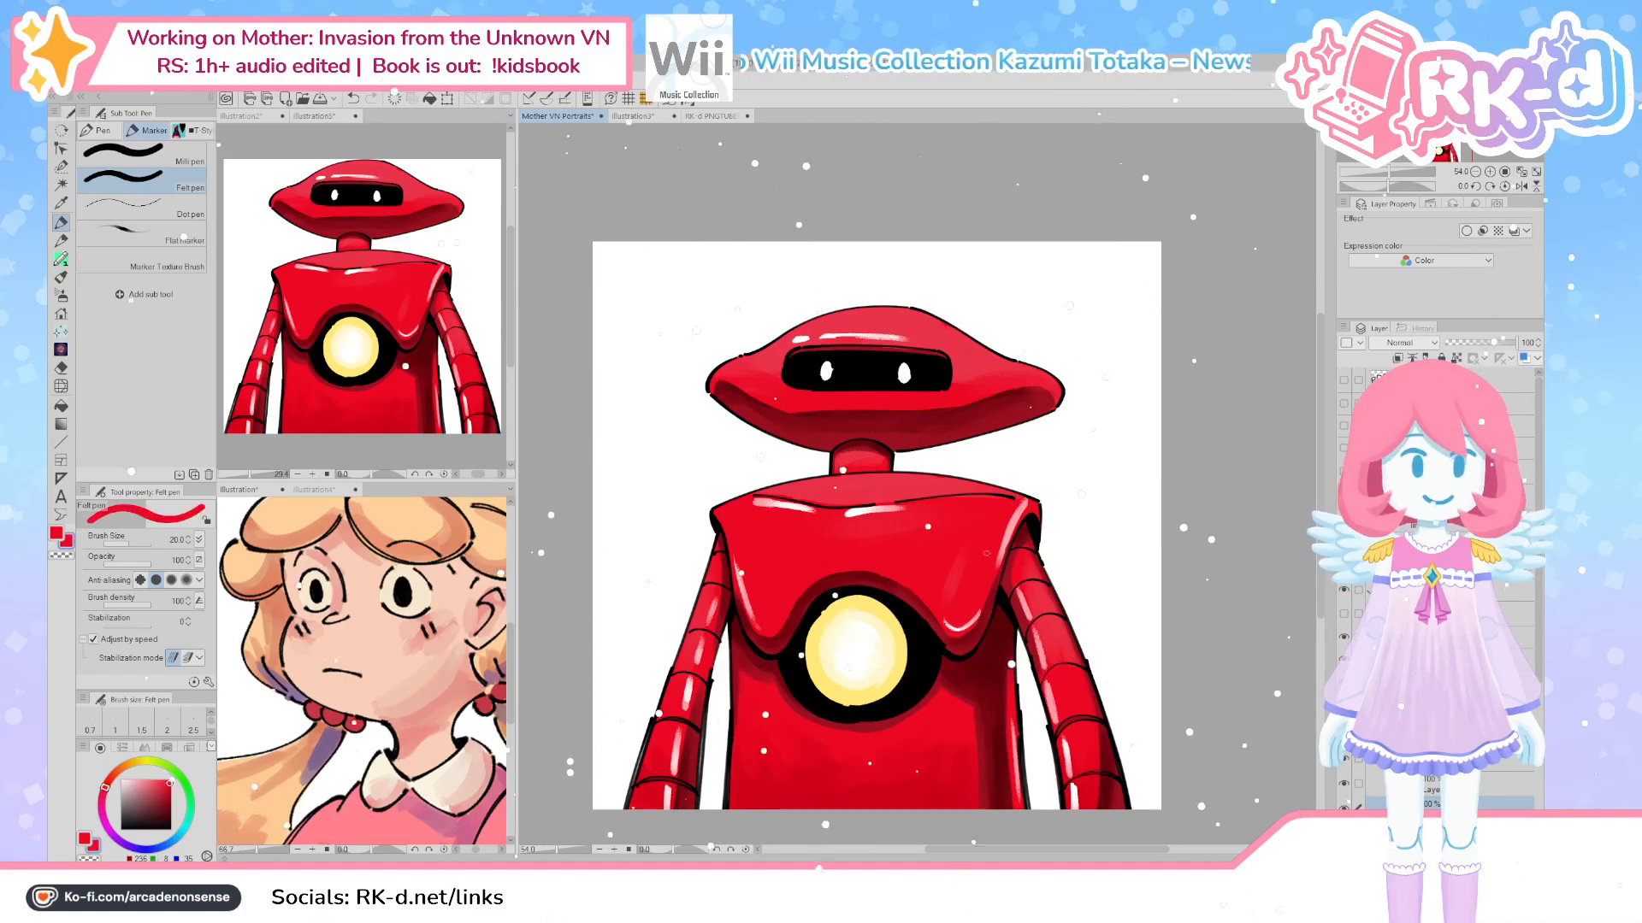
click(1453, 784)
alt+click(949, 427)
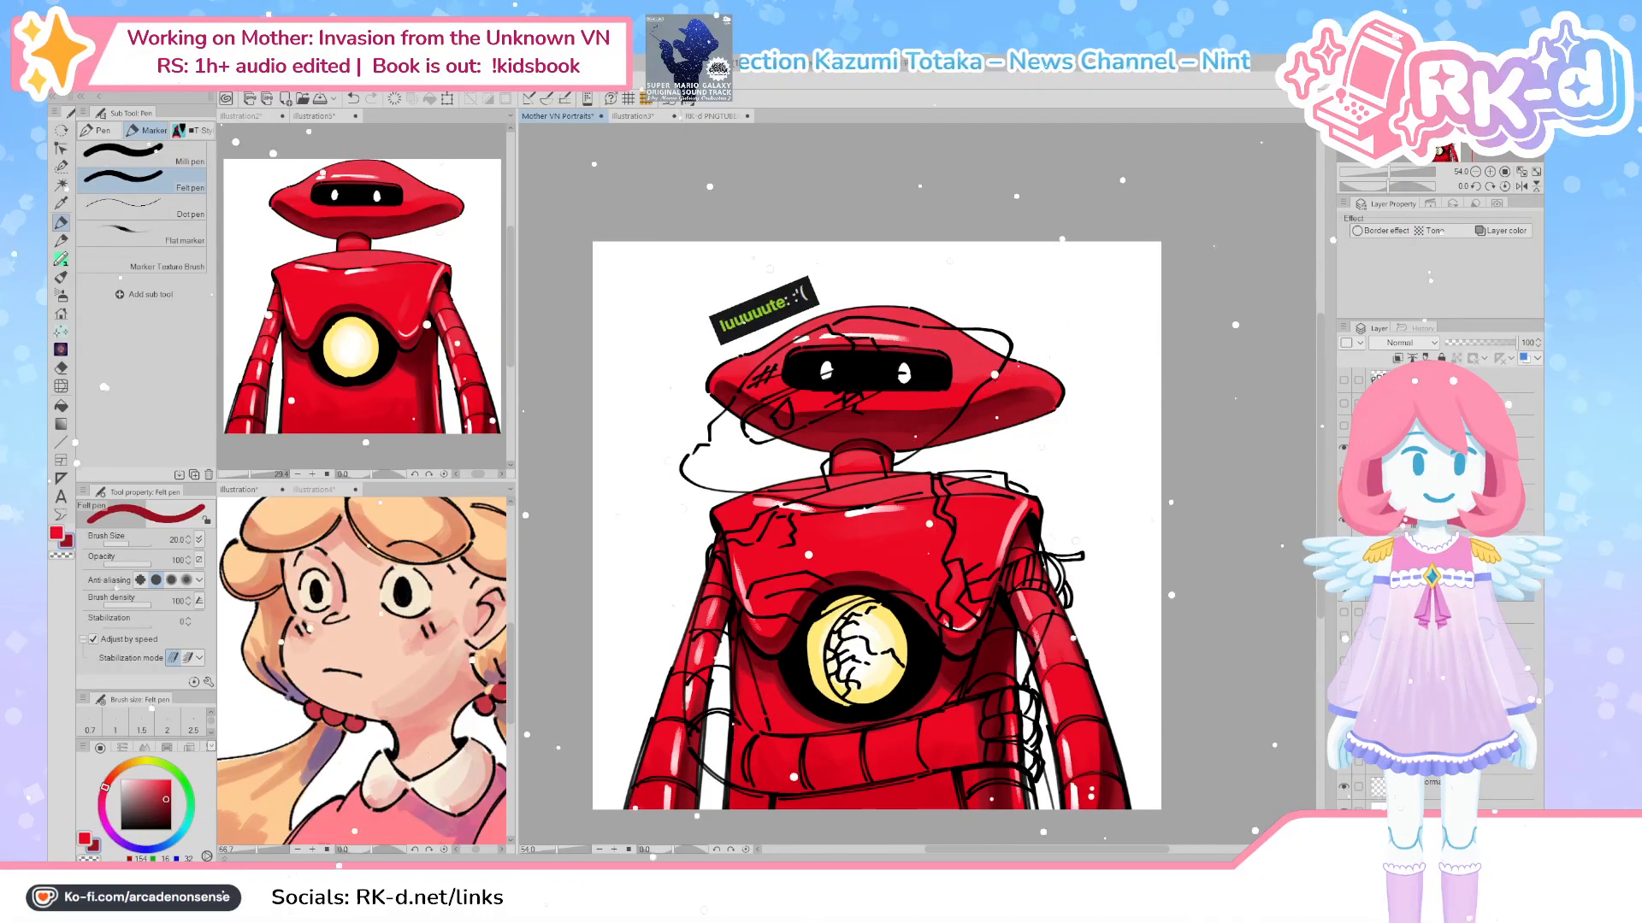
Return to the damaged robot's line art and fill its neck with bright red on a new layer
click(1343, 567)
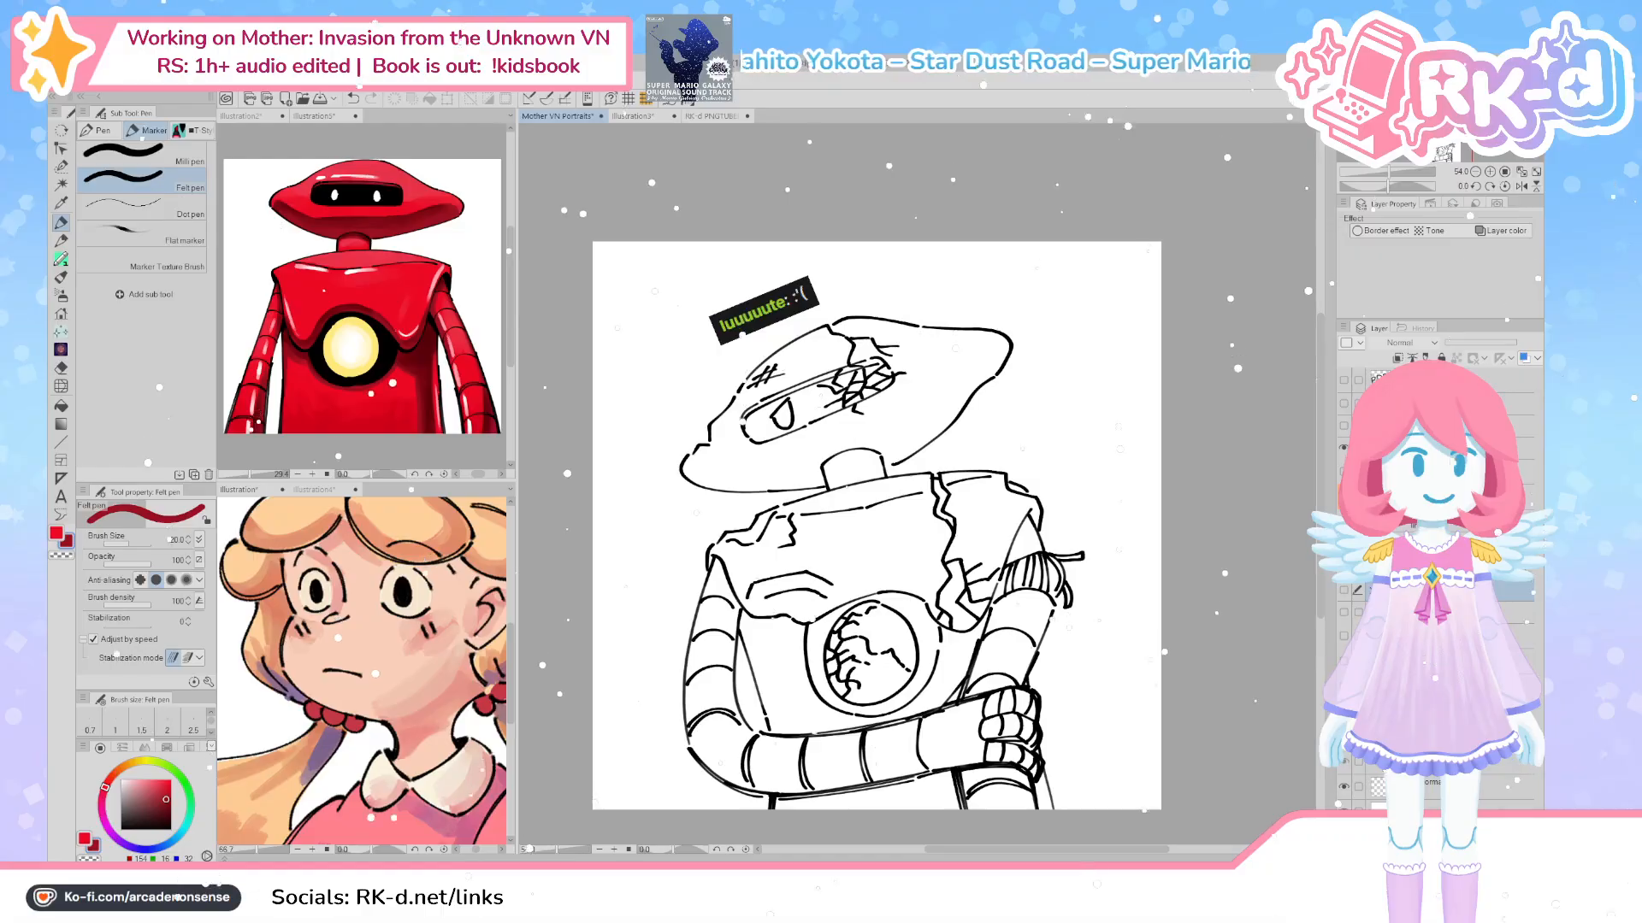
key(ctrl+shift+n)
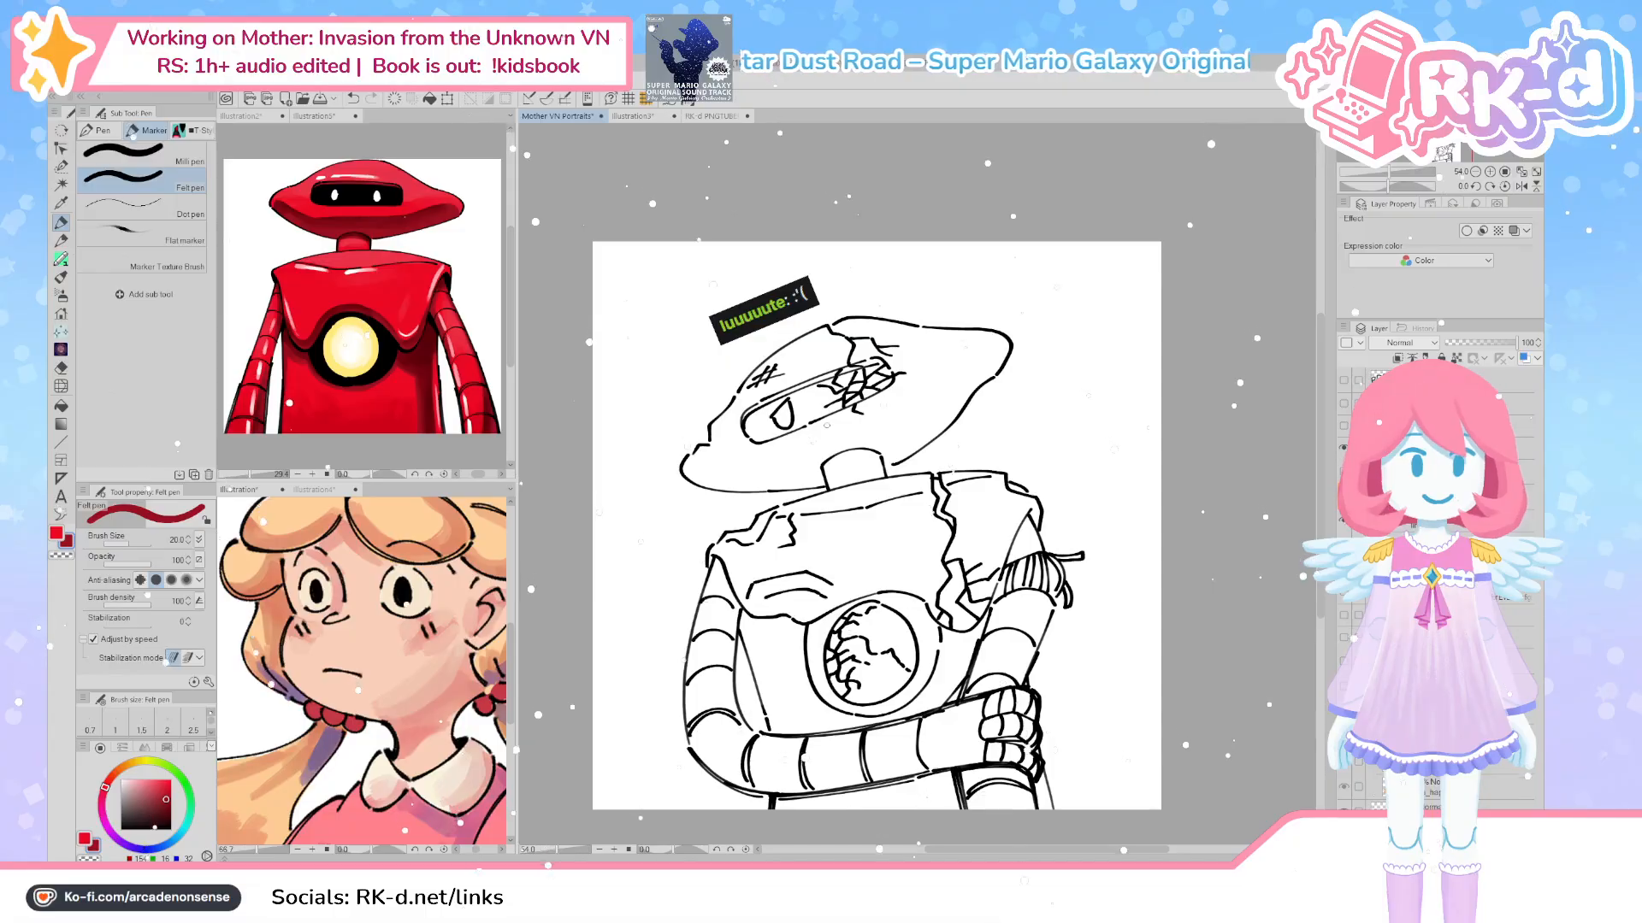
scroll(826, 425, up, 2)
key(g)
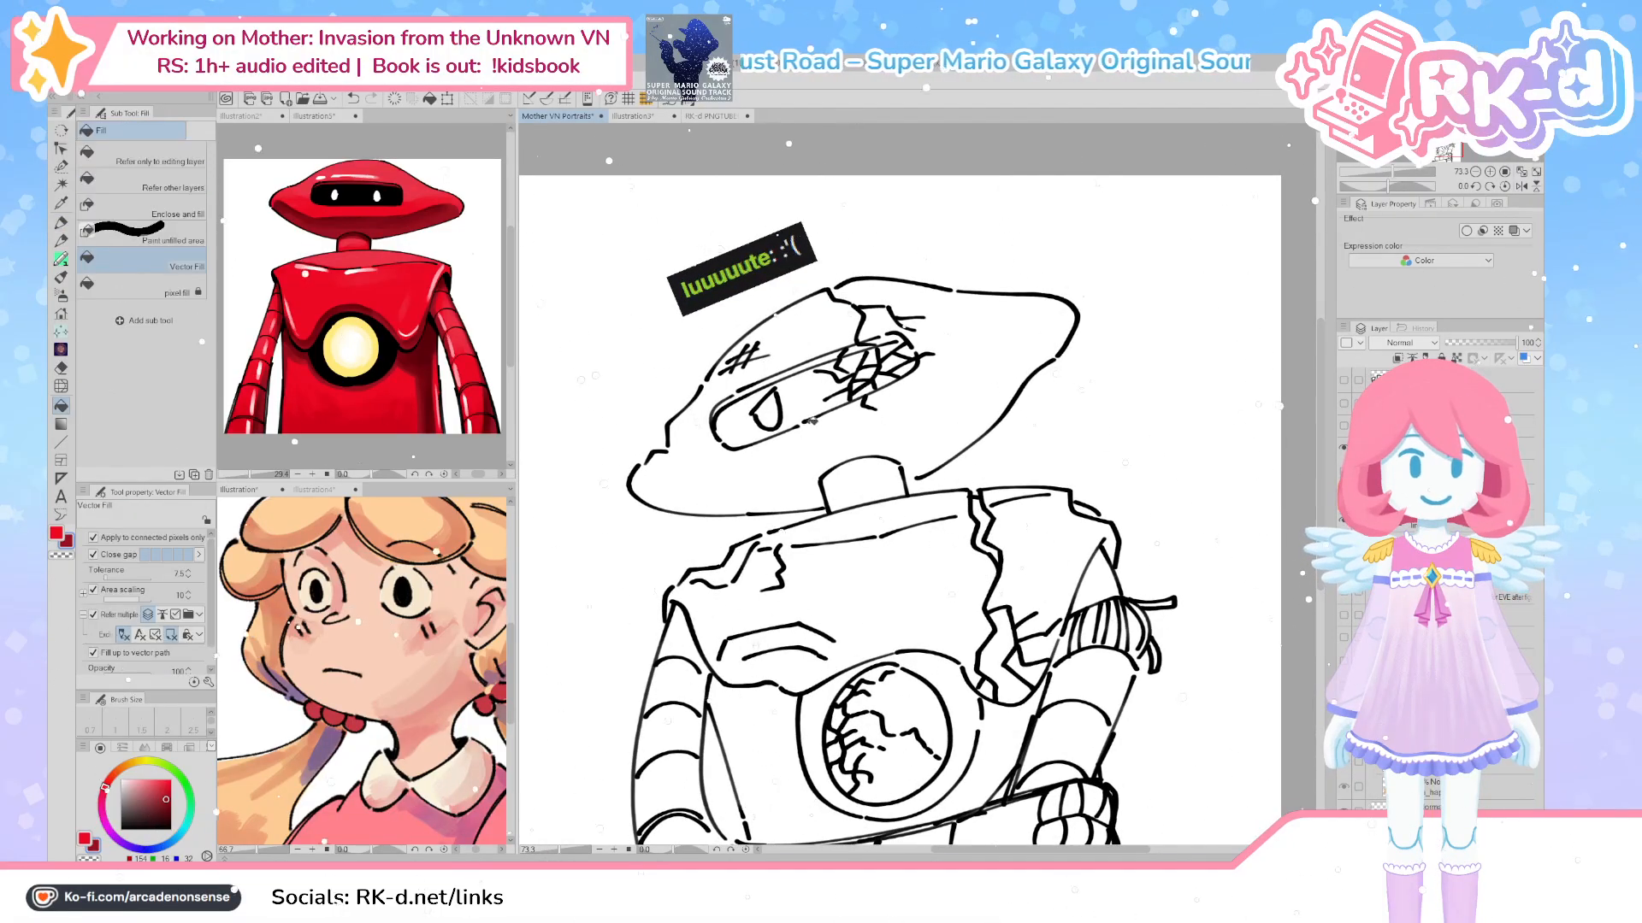
click(866, 482)
key(ctrl+z)
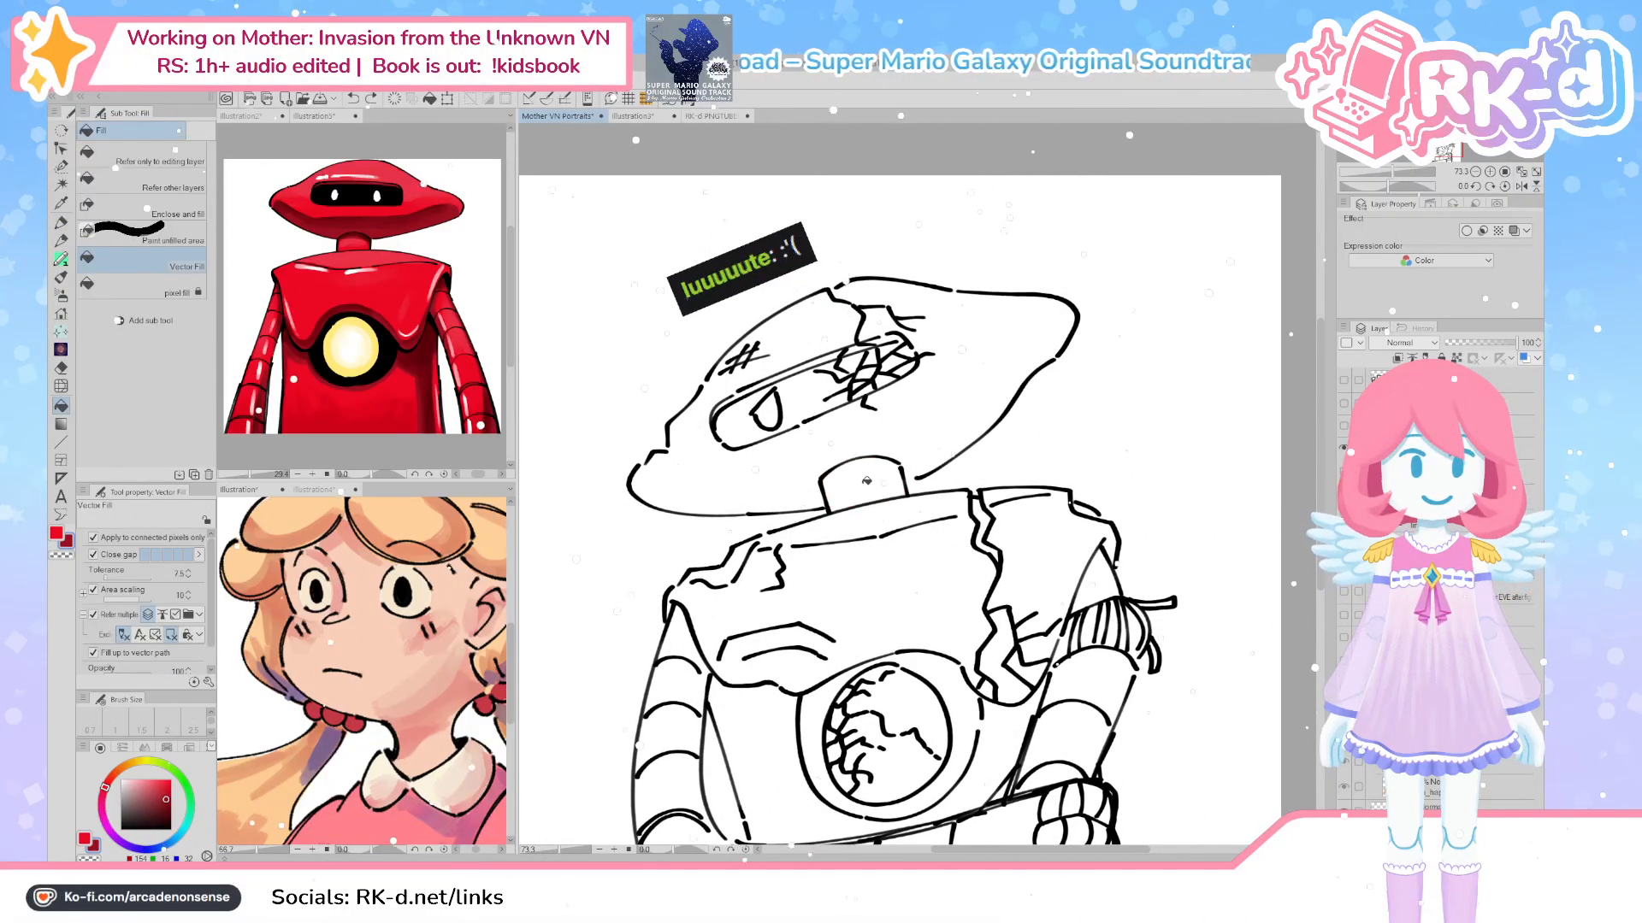
click(881, 472)
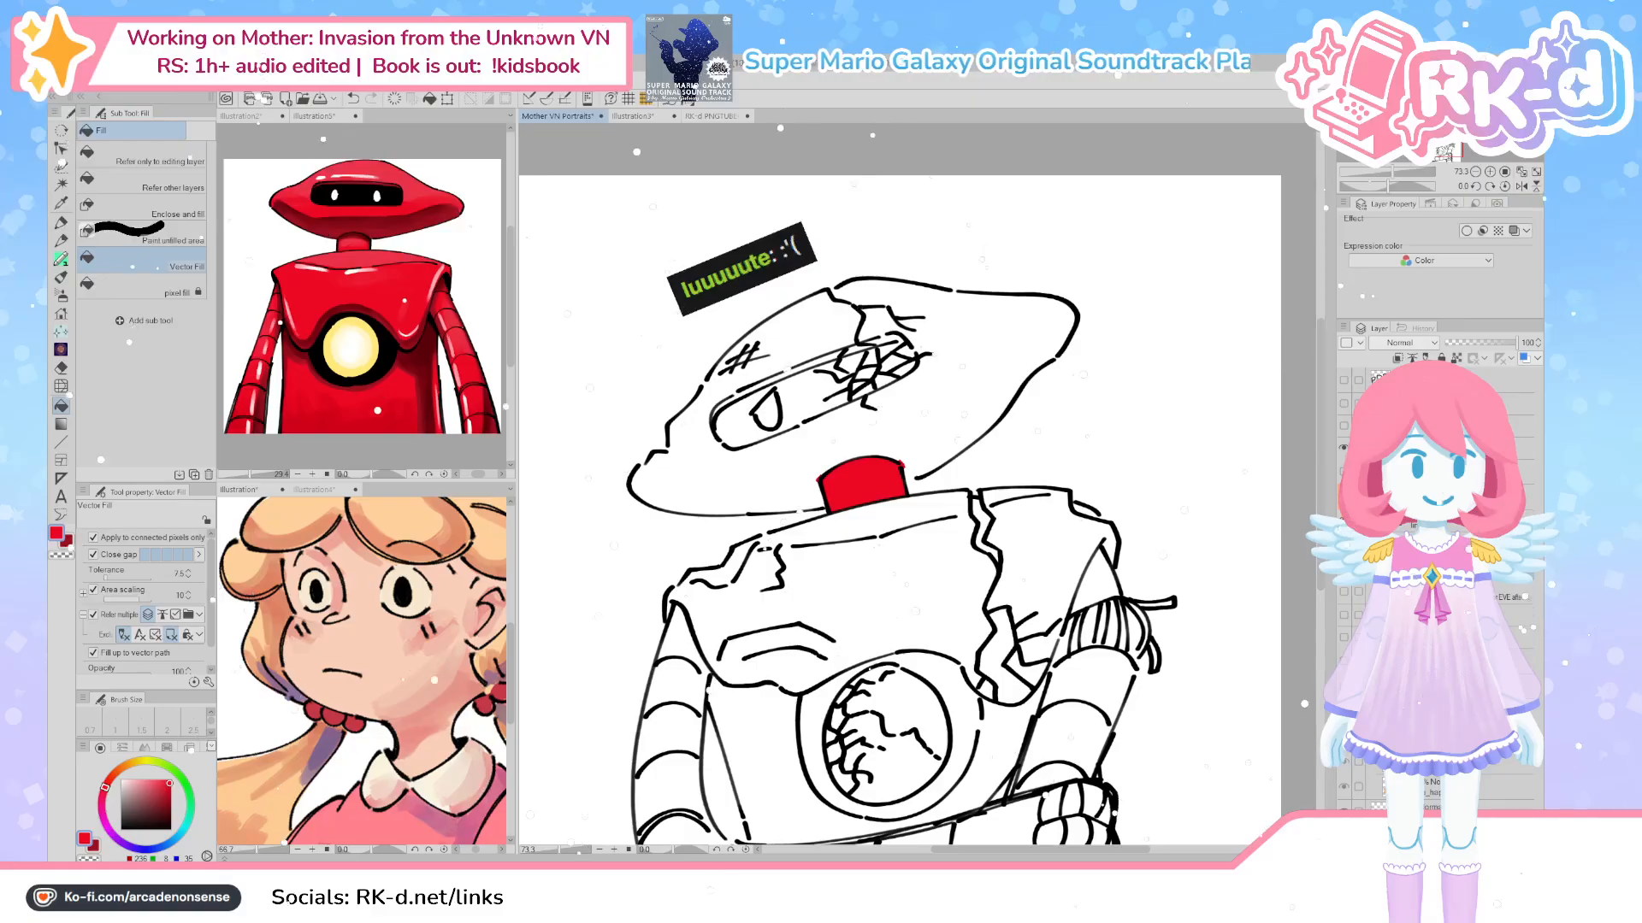
Shade the top of the neck beneath the head in darker red with the Gouache brush
key(b)
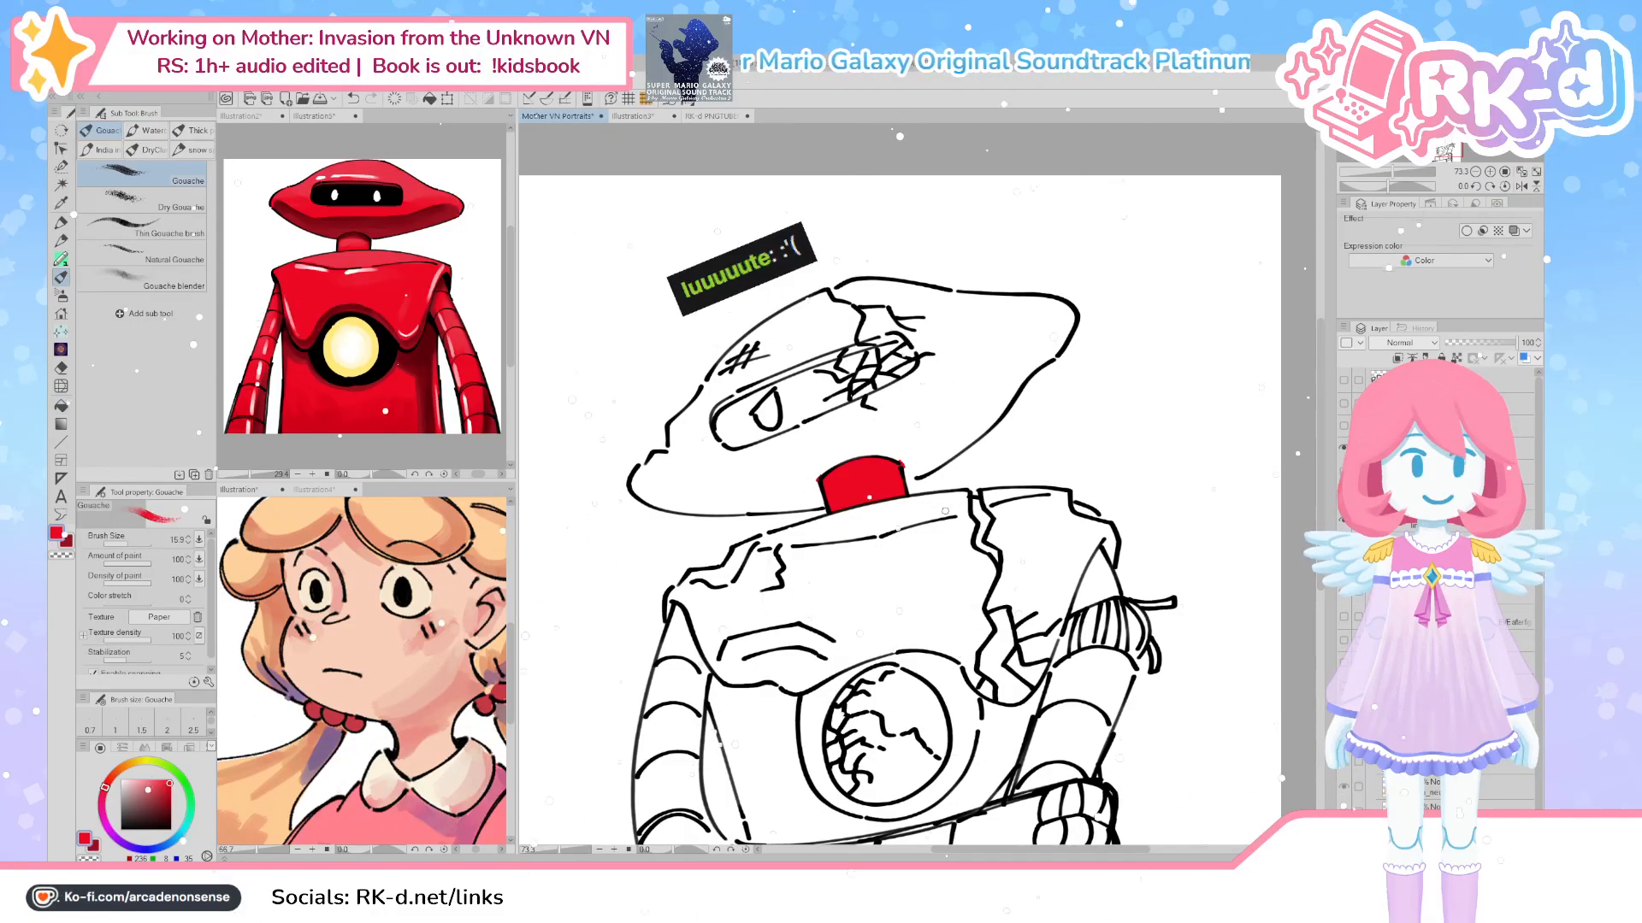
key(bracketright)
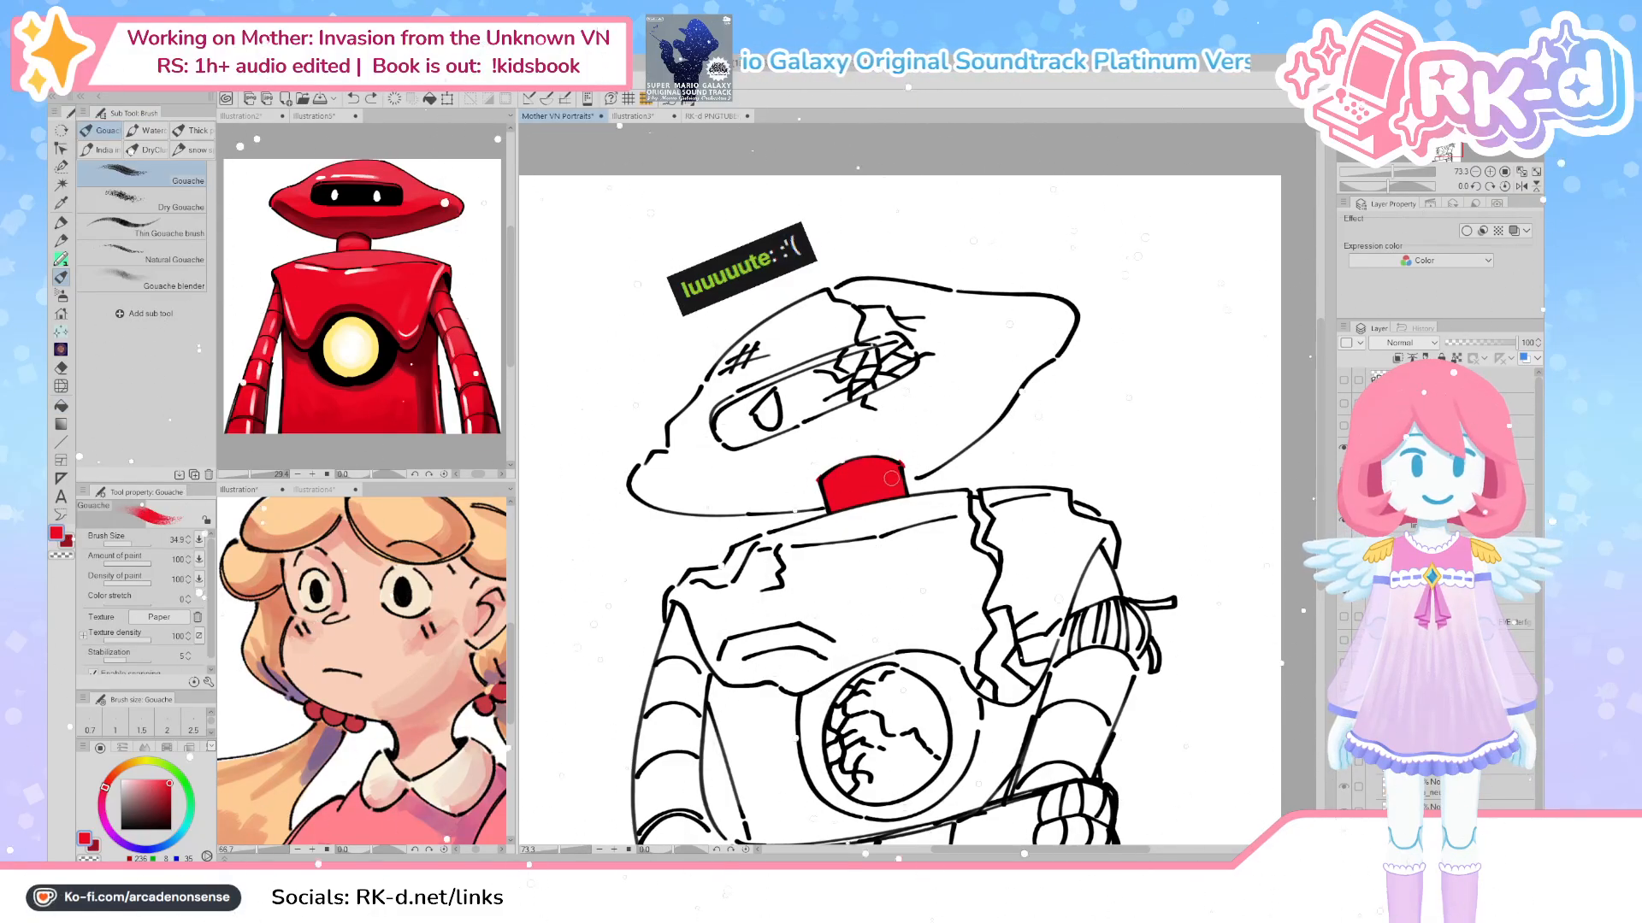
mouse_move(844, 472)
mouse_down()
mouse_move(808, 489)
mouse_move(896, 460)
mouse_up()
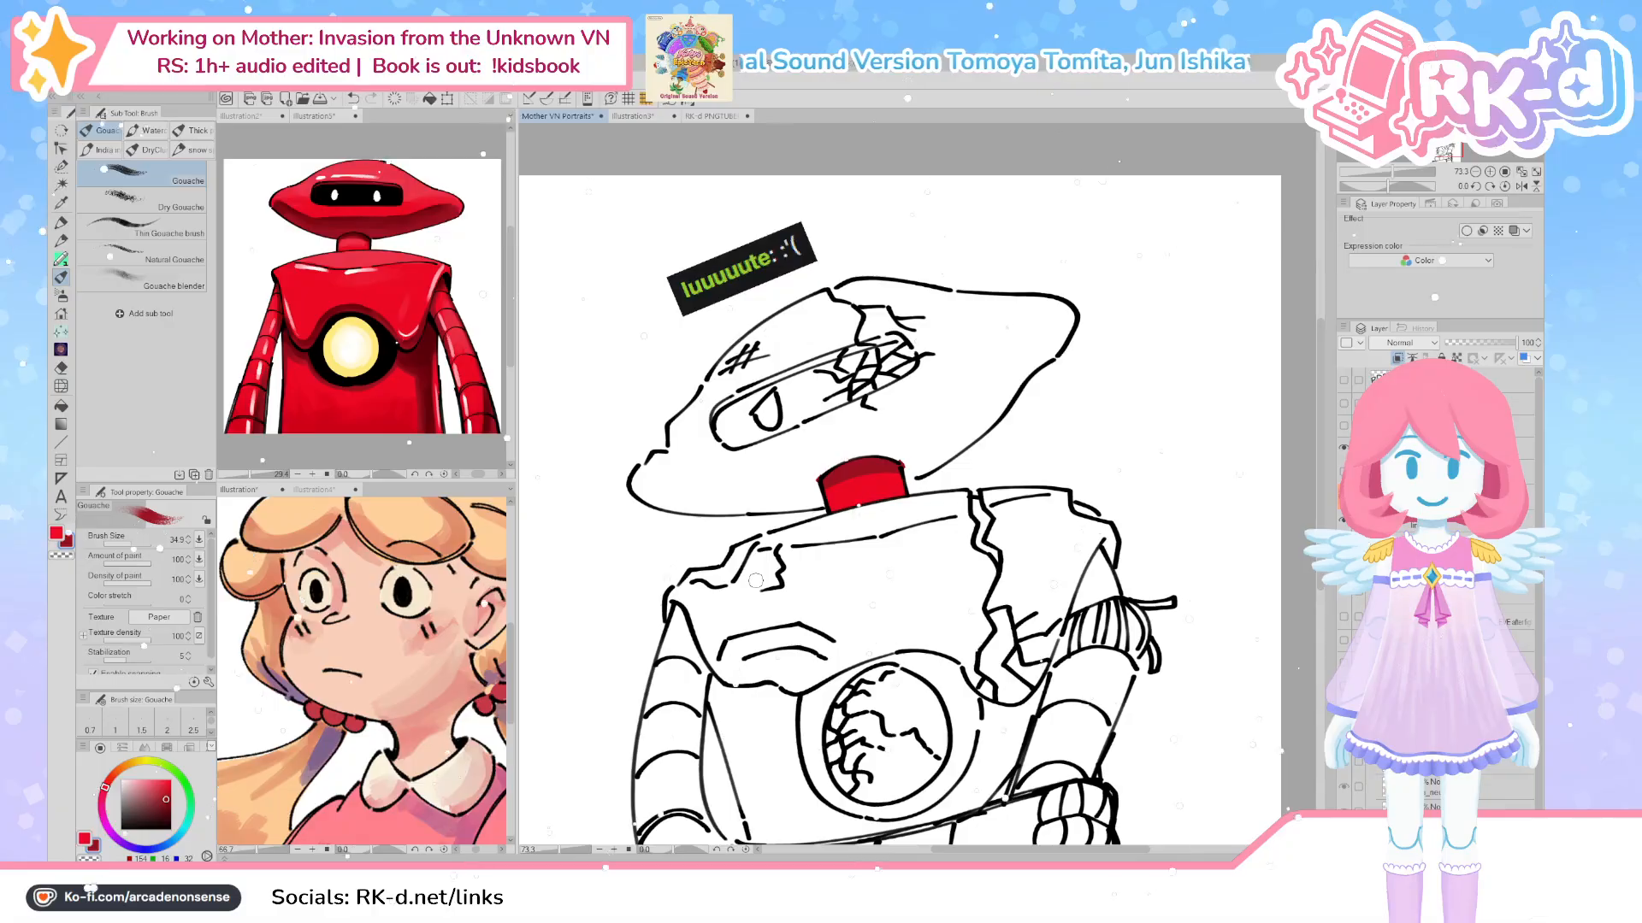
drag(756, 582, 792, 752)
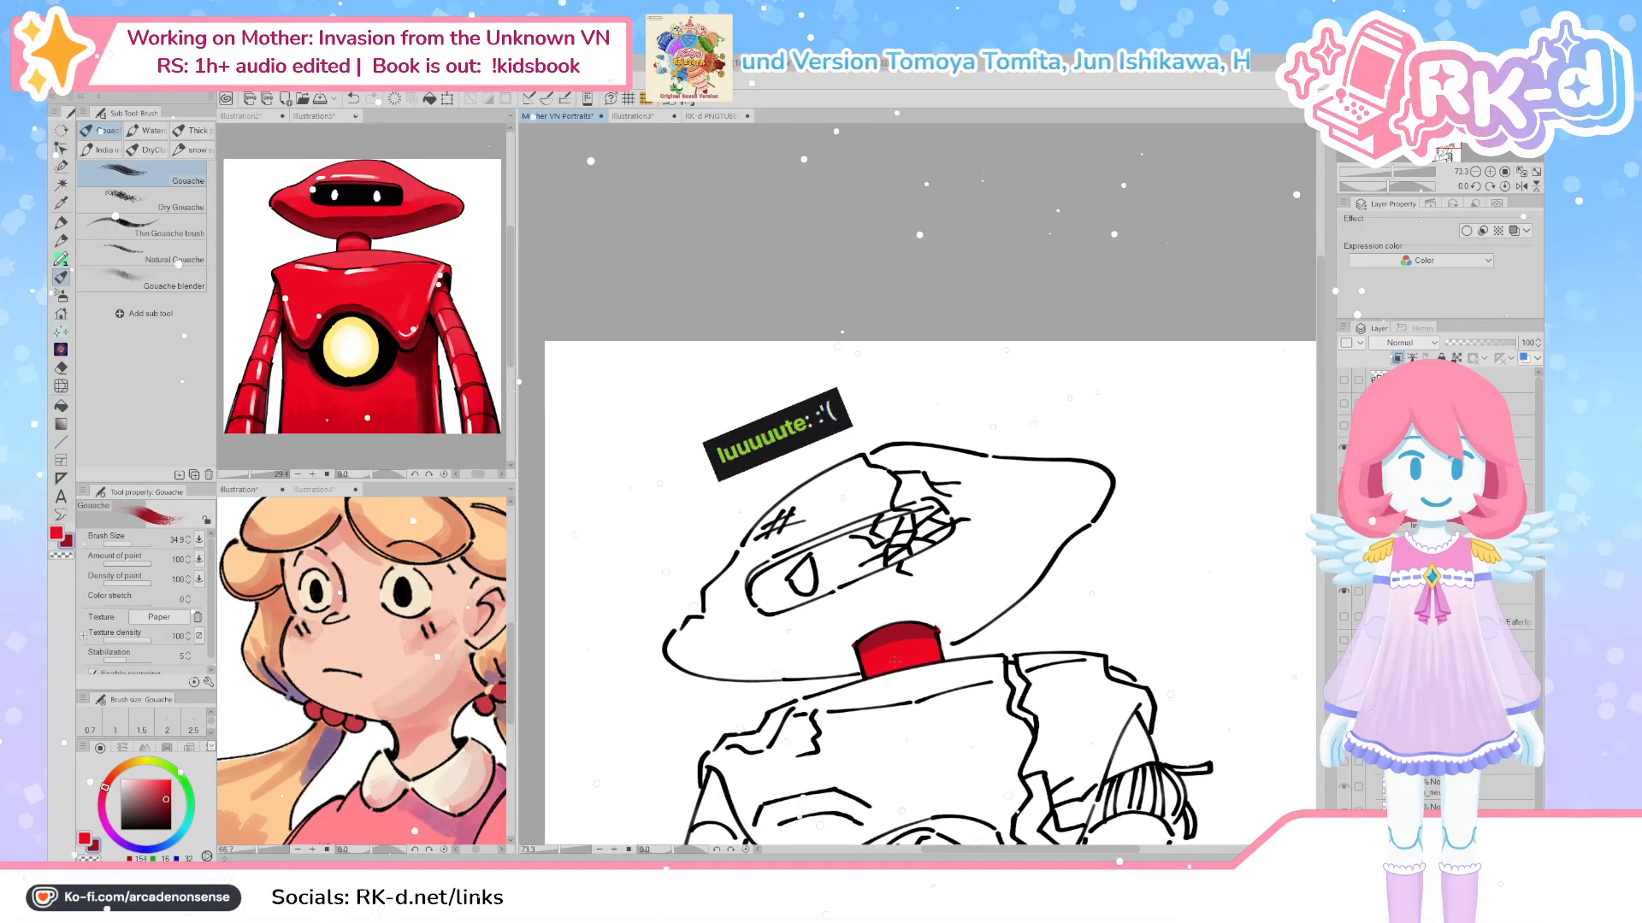
alt+click(894, 661)
drag(901, 599, 890, 645)
Paint bright red along the front edge of the head above the visor with the Pressure Pixel brush, undoing the excess stroke
key(bracketright)
key(bracketright)
key(bracketright)
mouse_move(754, 611)
mouse_down()
mouse_move(785, 658)
mouse_move(801, 648)
mouse_up()
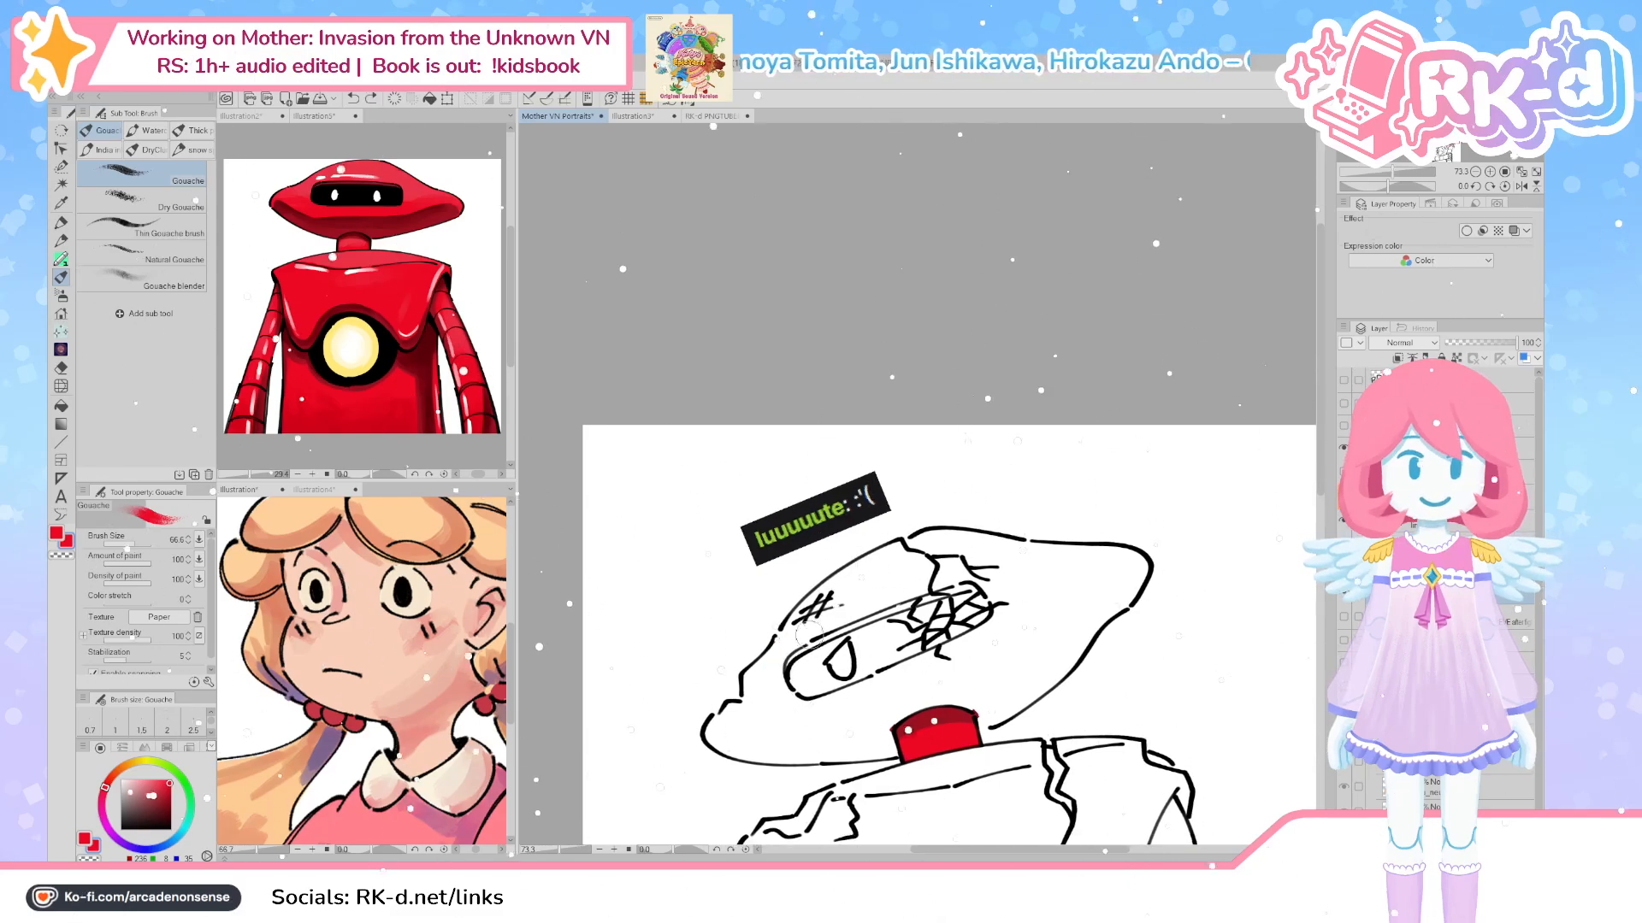
key(p)
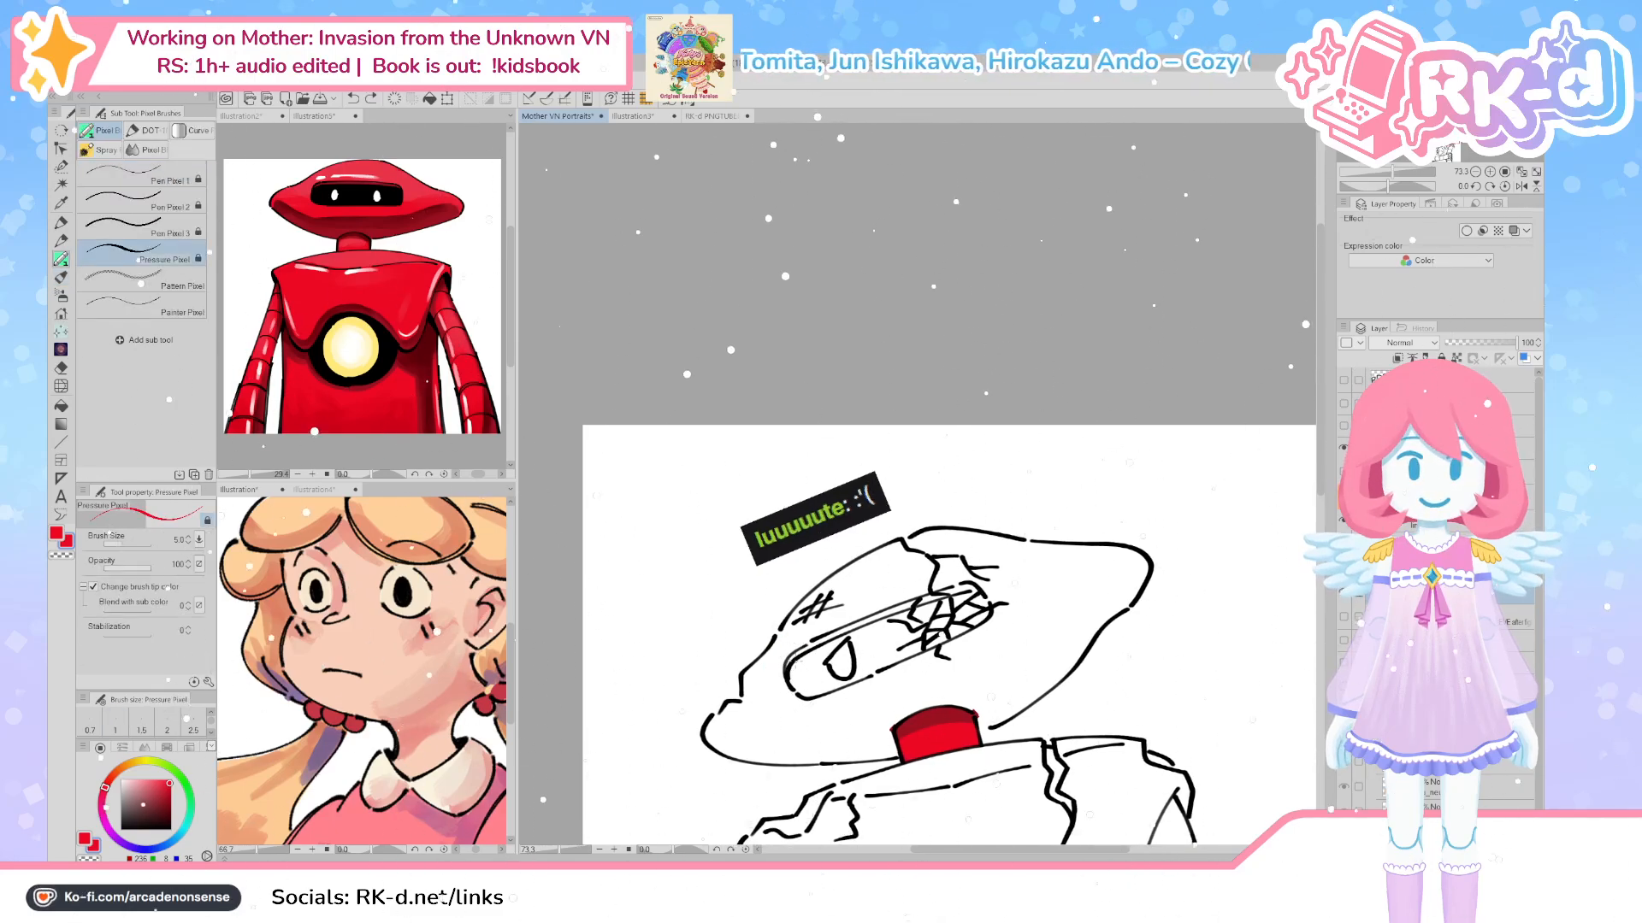
key(bracketright)
key(bracketright)
key(bracketright)
key(bracketright)
mouse_move(804, 635)
mouse_down()
mouse_move(746, 708)
mouse_move(752, 670)
mouse_move(799, 616)
mouse_move(759, 675)
mouse_move(761, 640)
mouse_move(748, 664)
mouse_move(773, 669)
mouse_move(829, 588)
mouse_up()
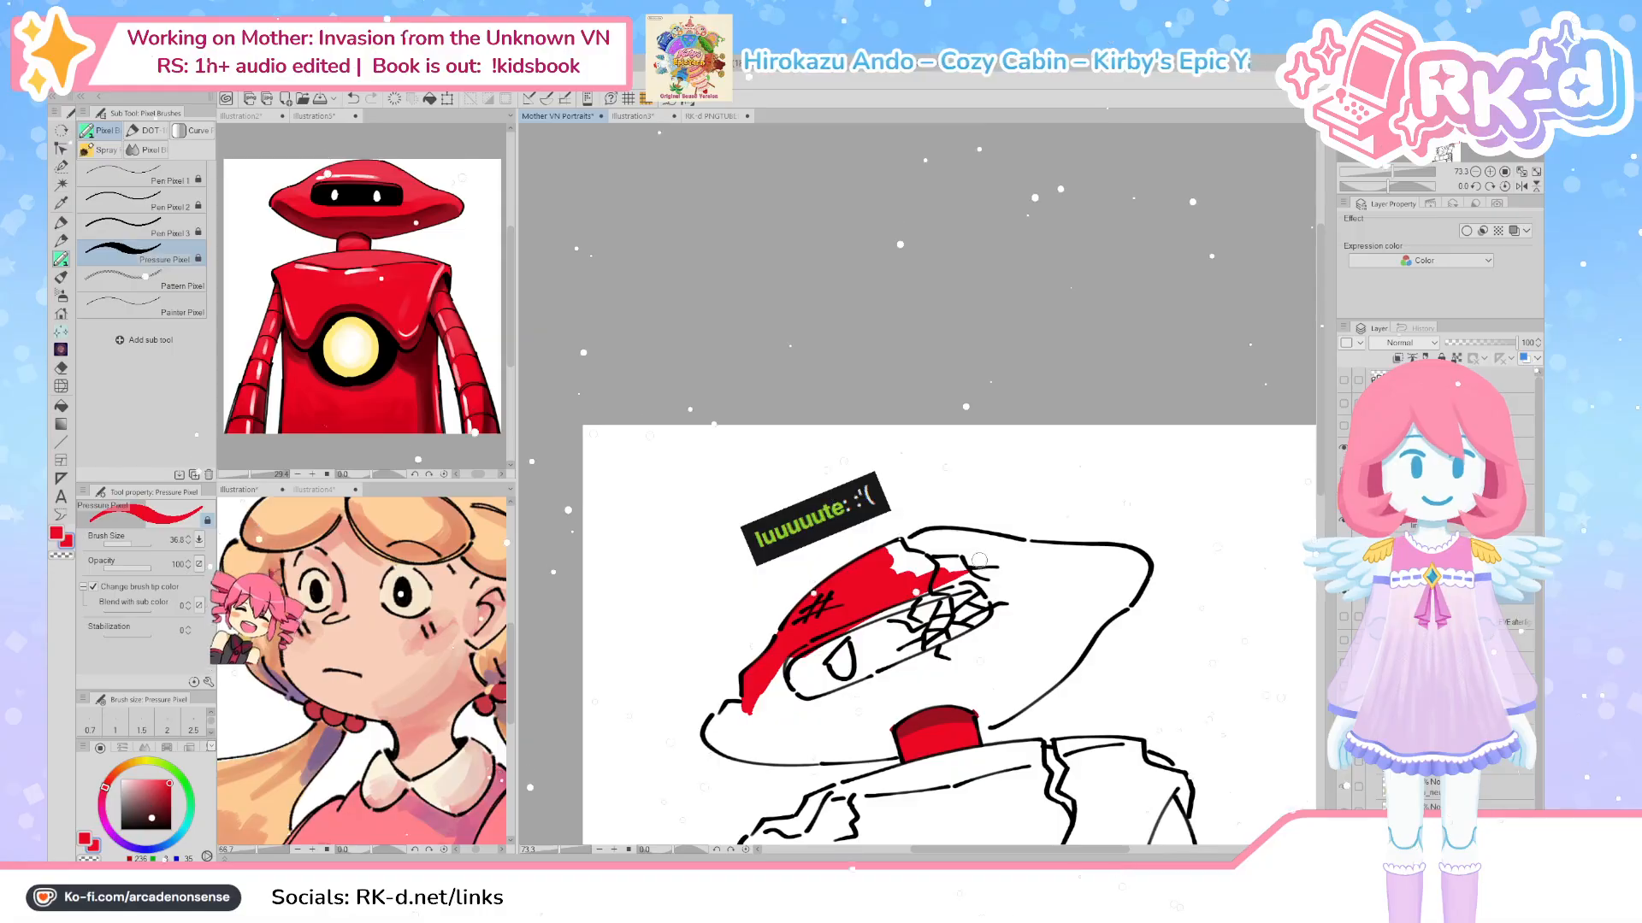
key(ctrl+z)
Close the gaps in the head's outline with small bright red dabs, including beside the neck
drag(903, 544, 915, 538)
click(1029, 544)
drag(1125, 606, 1132, 599)
click(718, 714)
drag(969, 805, 972, 728)
drag(980, 647, 1009, 637)
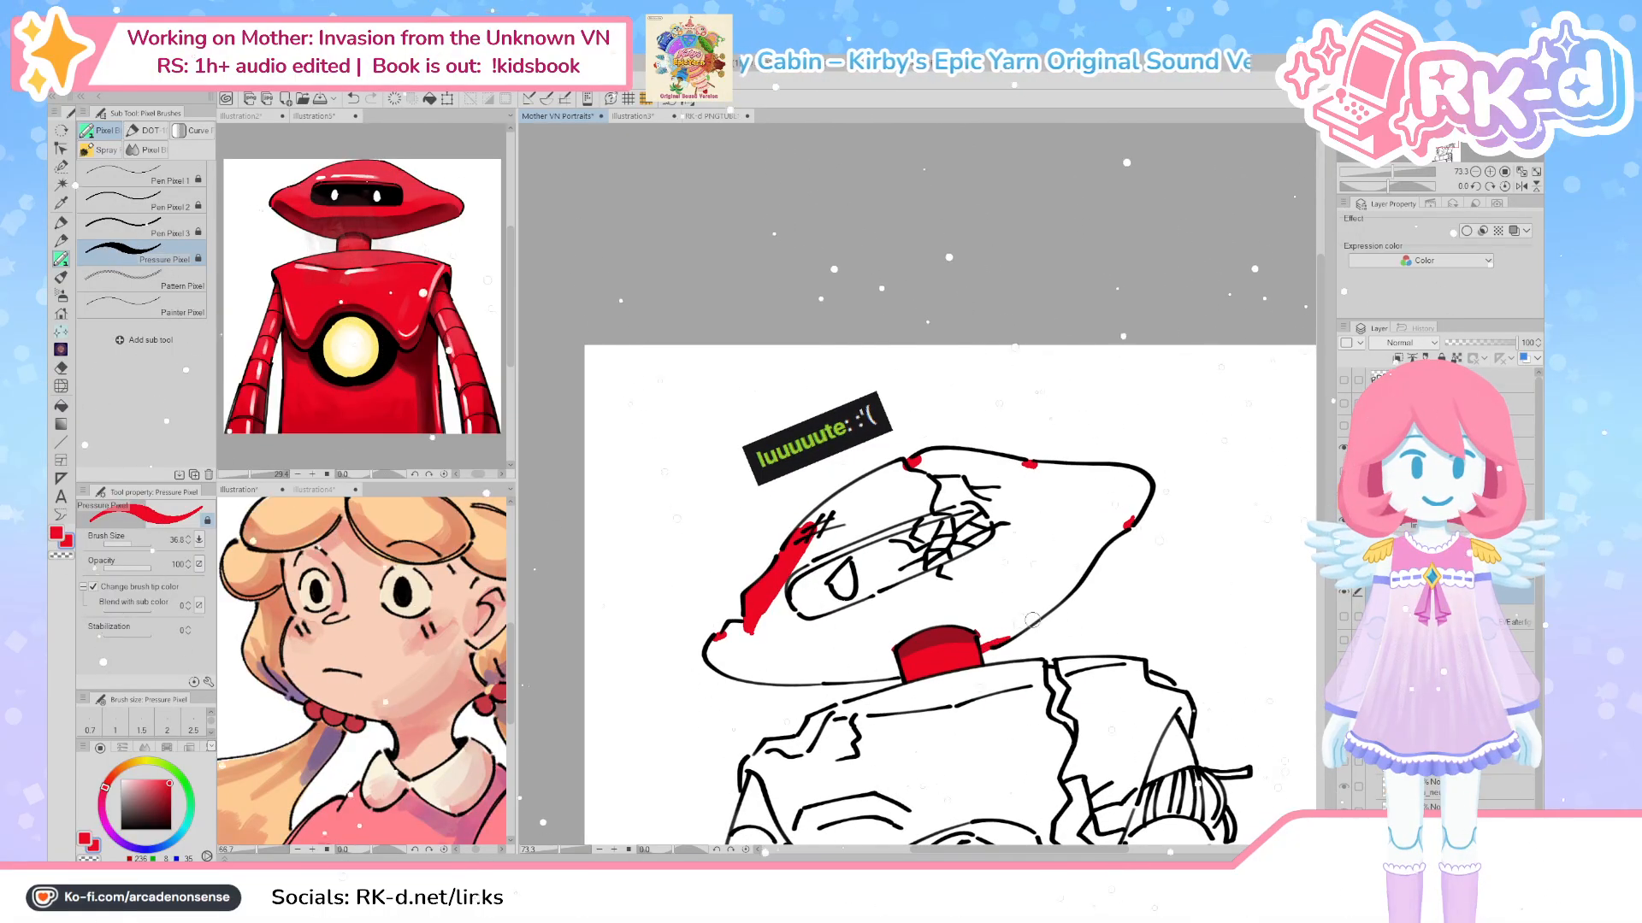
Close the gaps in the shoulder, torso and bent elbow outlines with small bright red strokes
drag(958, 785, 1000, 708)
drag(881, 631, 898, 627)
drag(1062, 652, 994, 689)
drag(1140, 640, 1145, 648)
drag(1144, 723, 1165, 541)
drag(1137, 718, 1106, 654)
drag(797, 637, 699, 703)
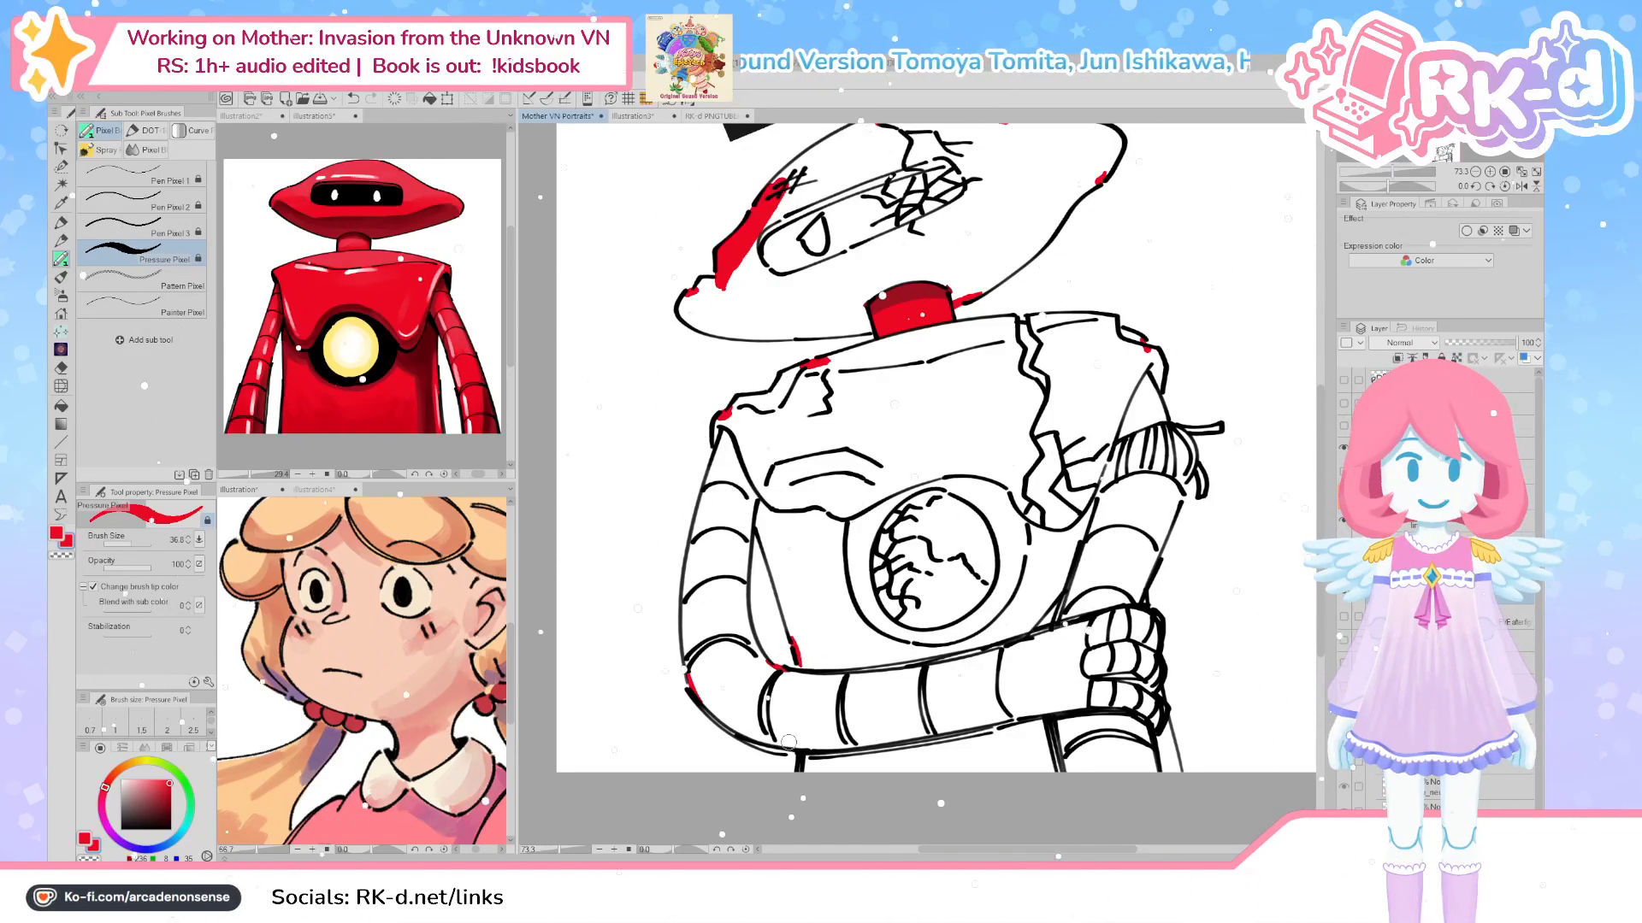
Fill the cracked shoulder plate, including the broken pieces beside the chest light, with bright red
scroll(862, 582, down, 1)
key(g)
click(855, 427)
click(1052, 402)
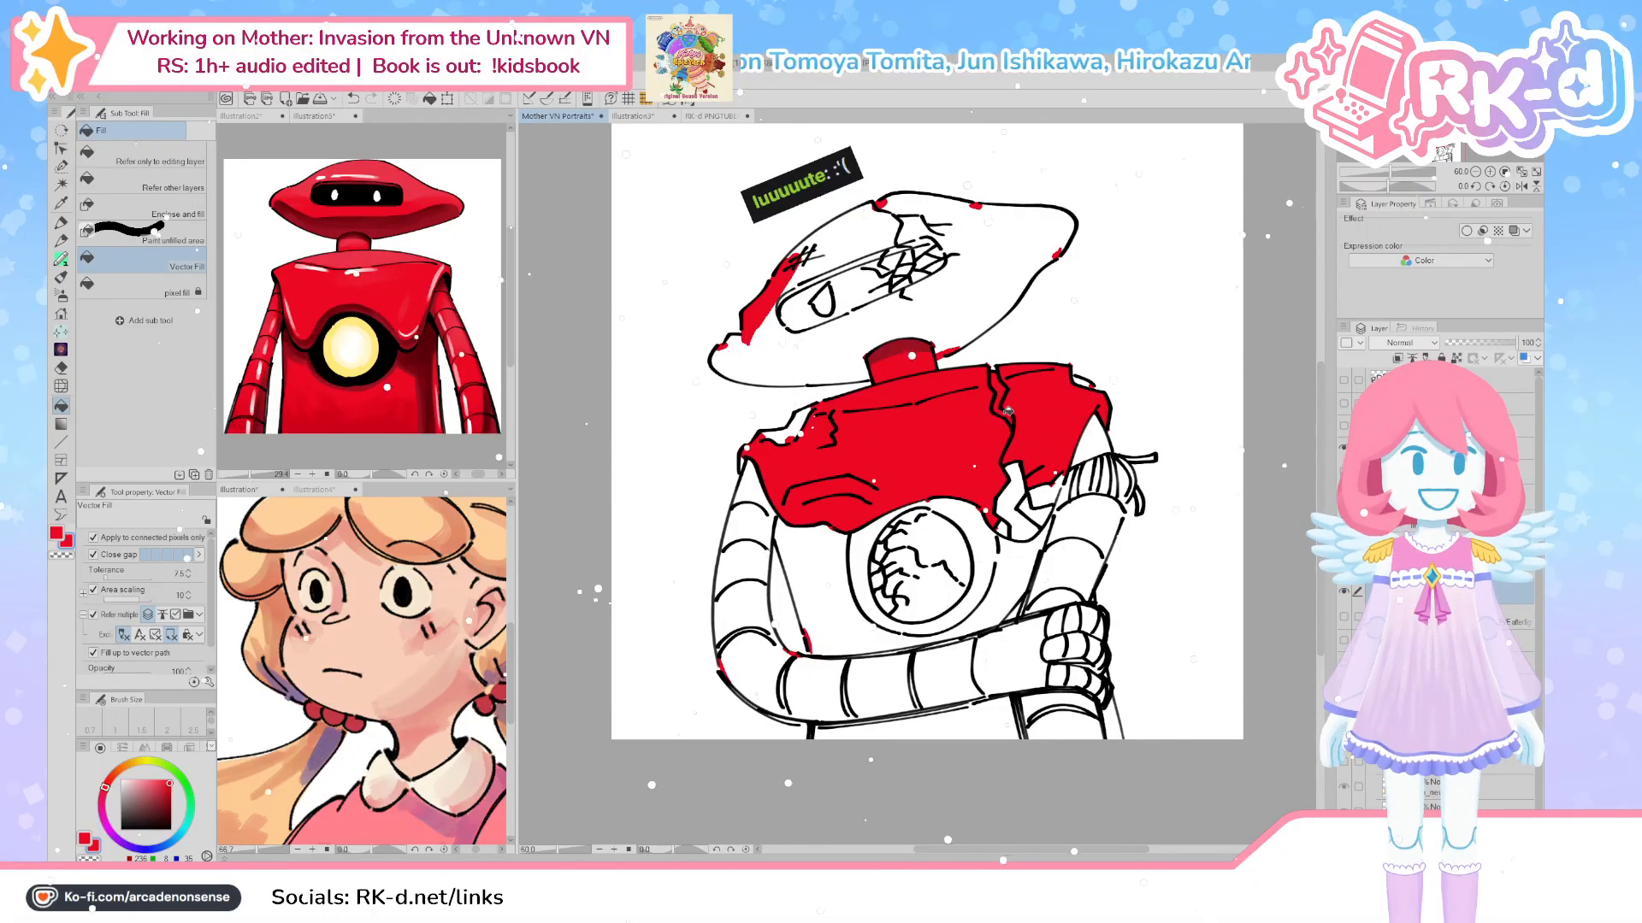
click(1017, 504)
click(1039, 520)
click(1053, 494)
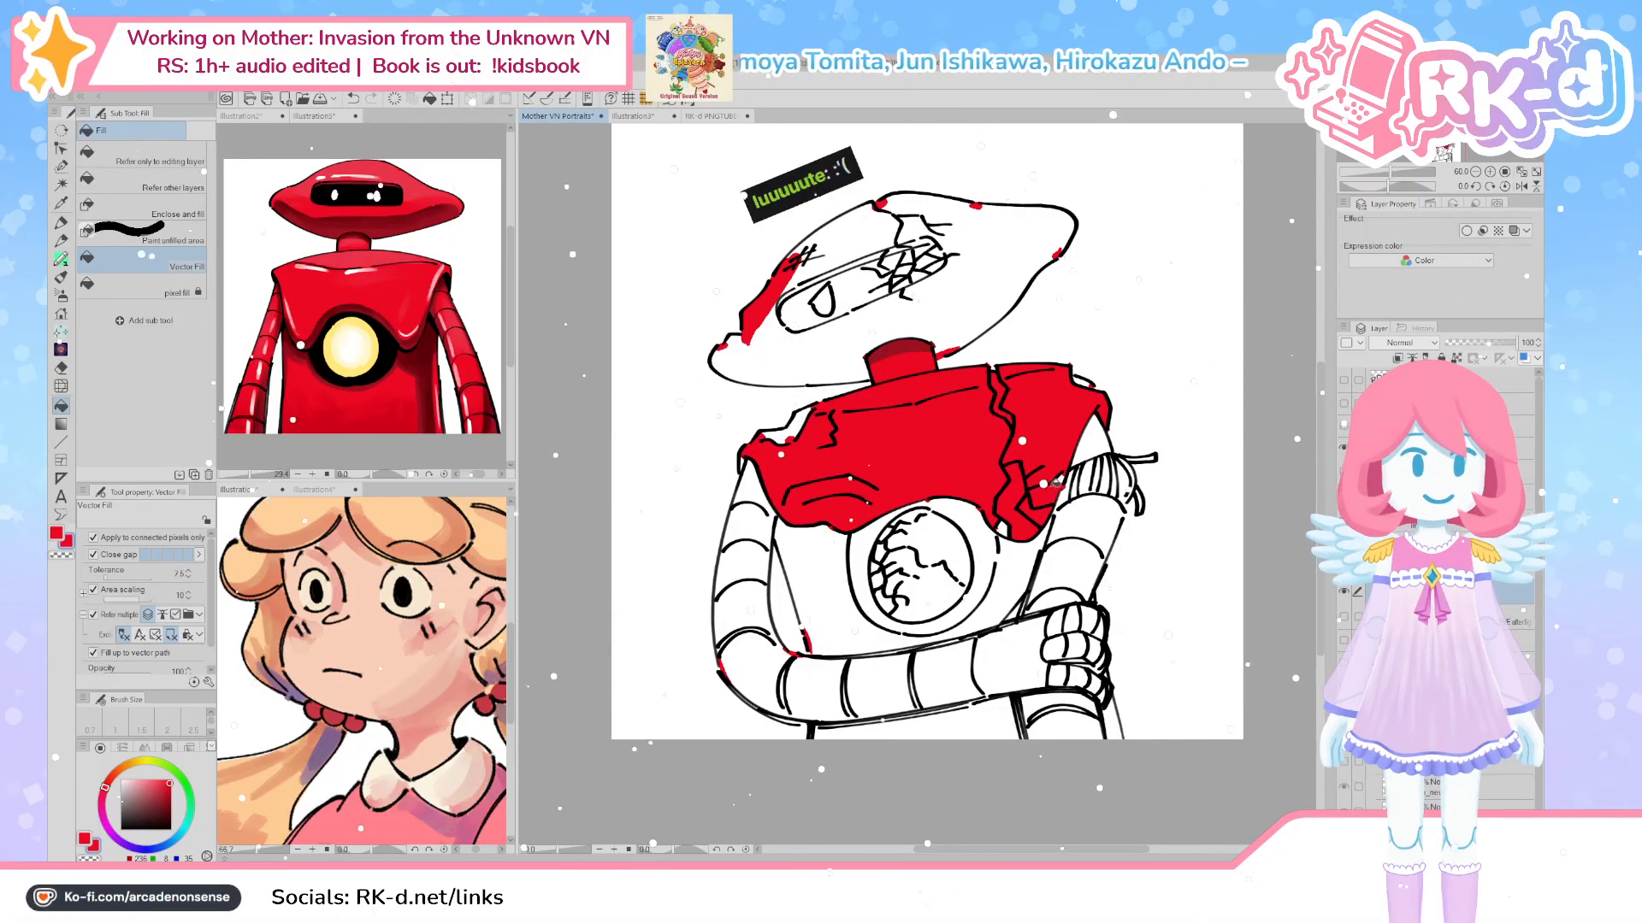
Fill the arm area under the damaged shoulder with bright red, and undo the fill on the exposed wires
click(1091, 448)
click(1079, 486)
click(1097, 475)
click(1110, 477)
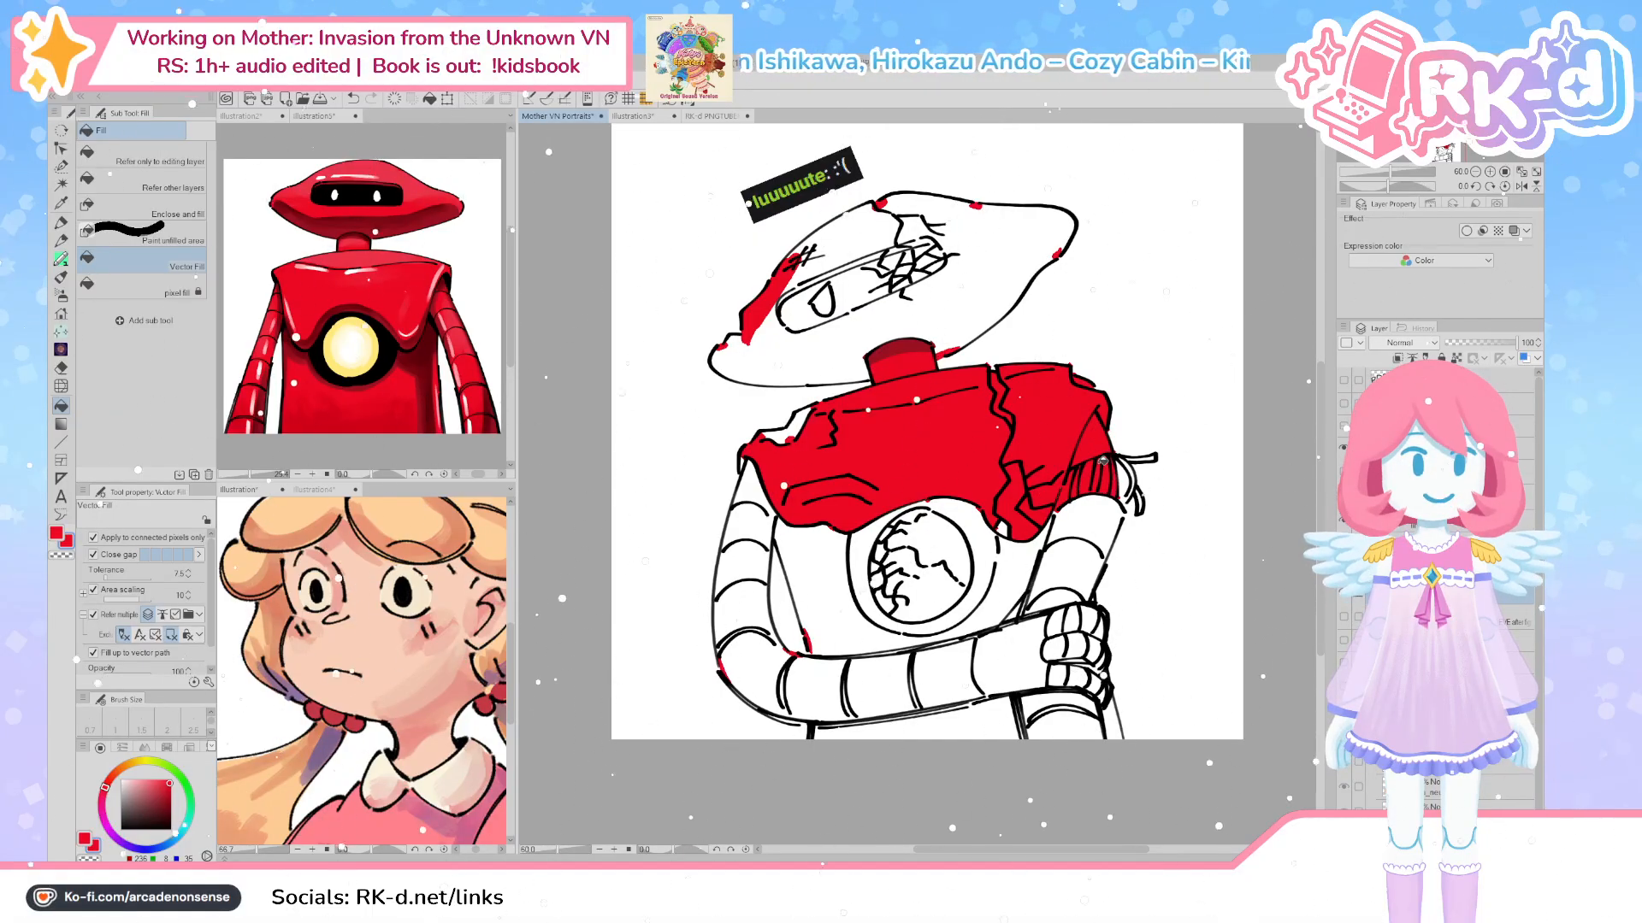
key(ctrl+z)
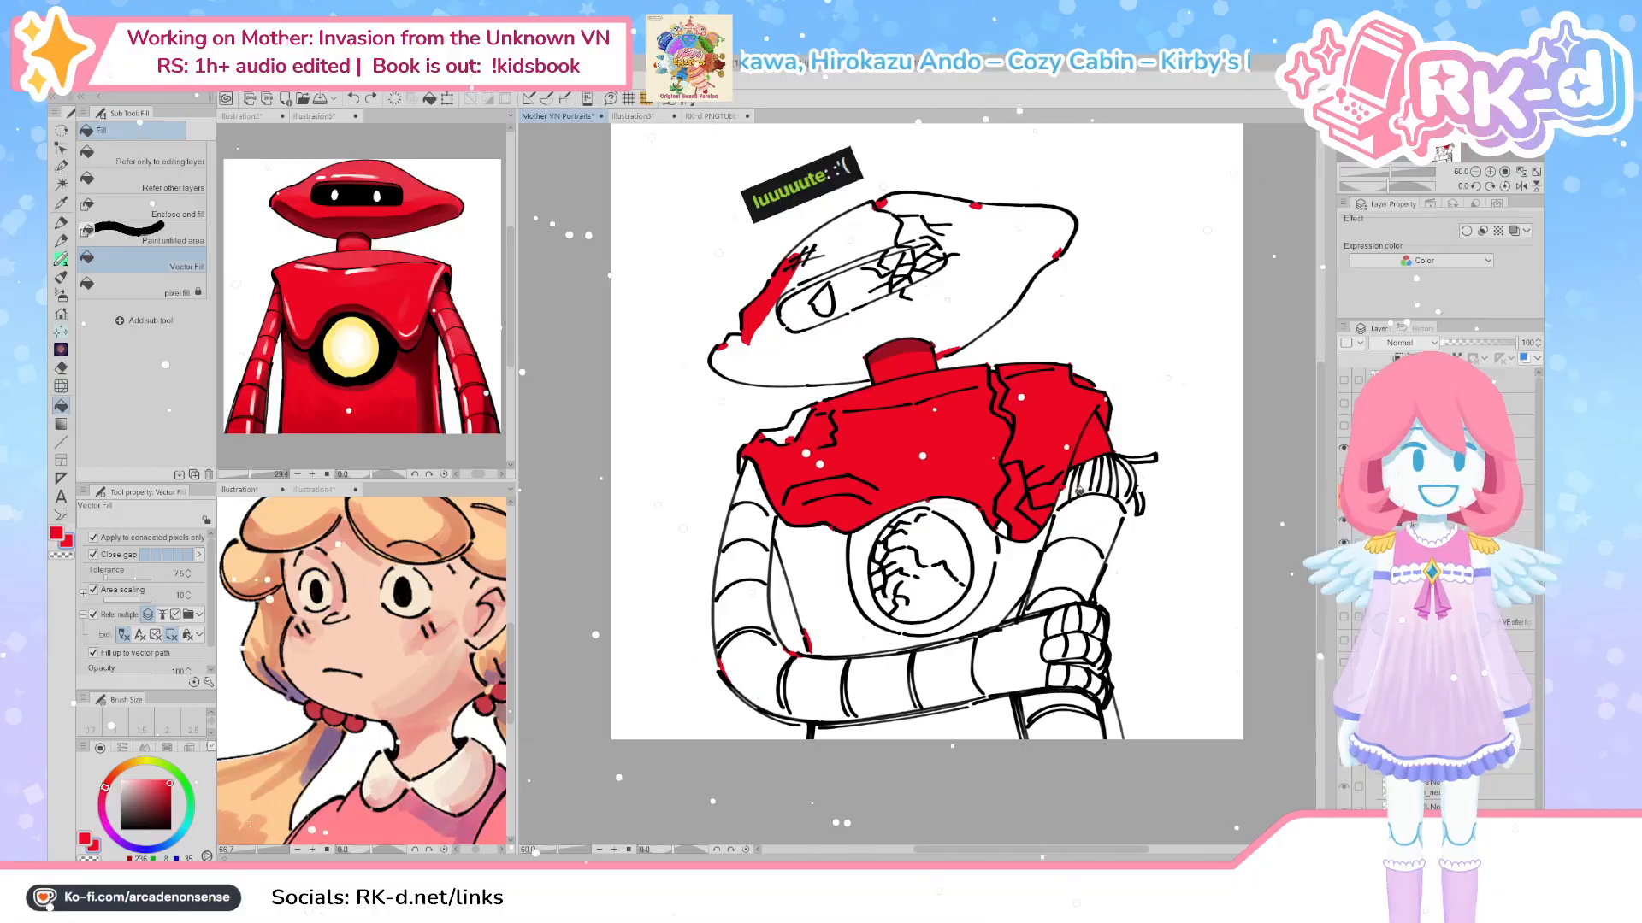
Fill the torso, the arm part below the wires, the bent arm with its crossing forearm, and the lower body with bright red
click(1077, 526)
click(1038, 554)
click(804, 590)
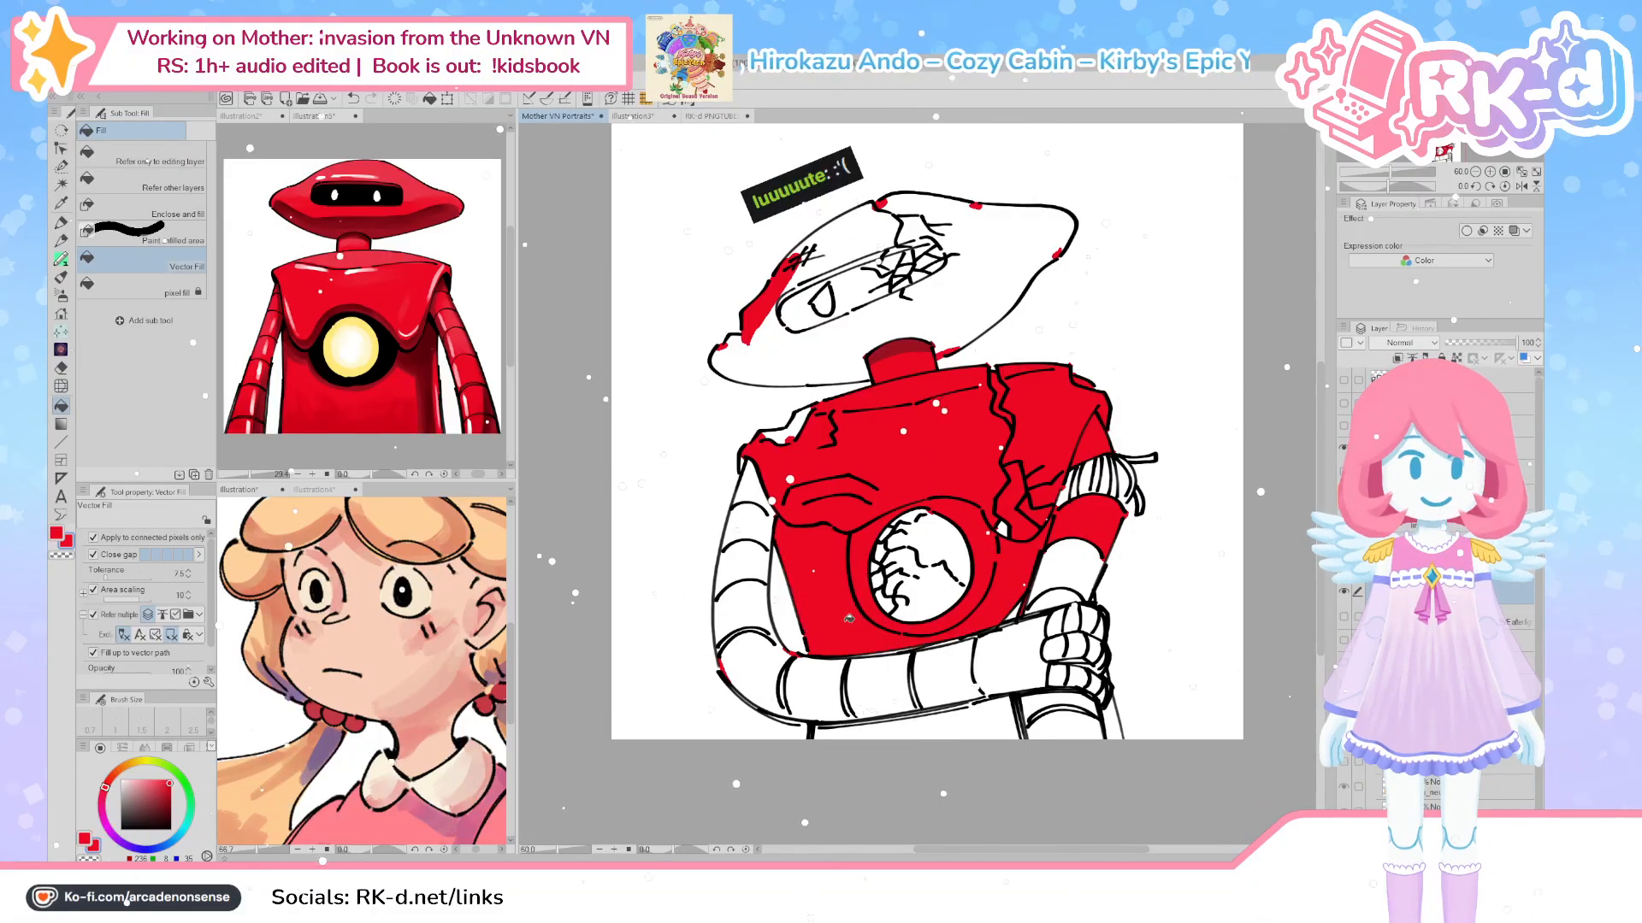
click(753, 518)
mouse_move(752, 521)
mouse_down()
mouse_move(749, 617)
mouse_move(761, 667)
mouse_move(766, 629)
mouse_move(805, 677)
mouse_move(785, 685)
mouse_move(1012, 690)
mouse_move(947, 637)
mouse_up()
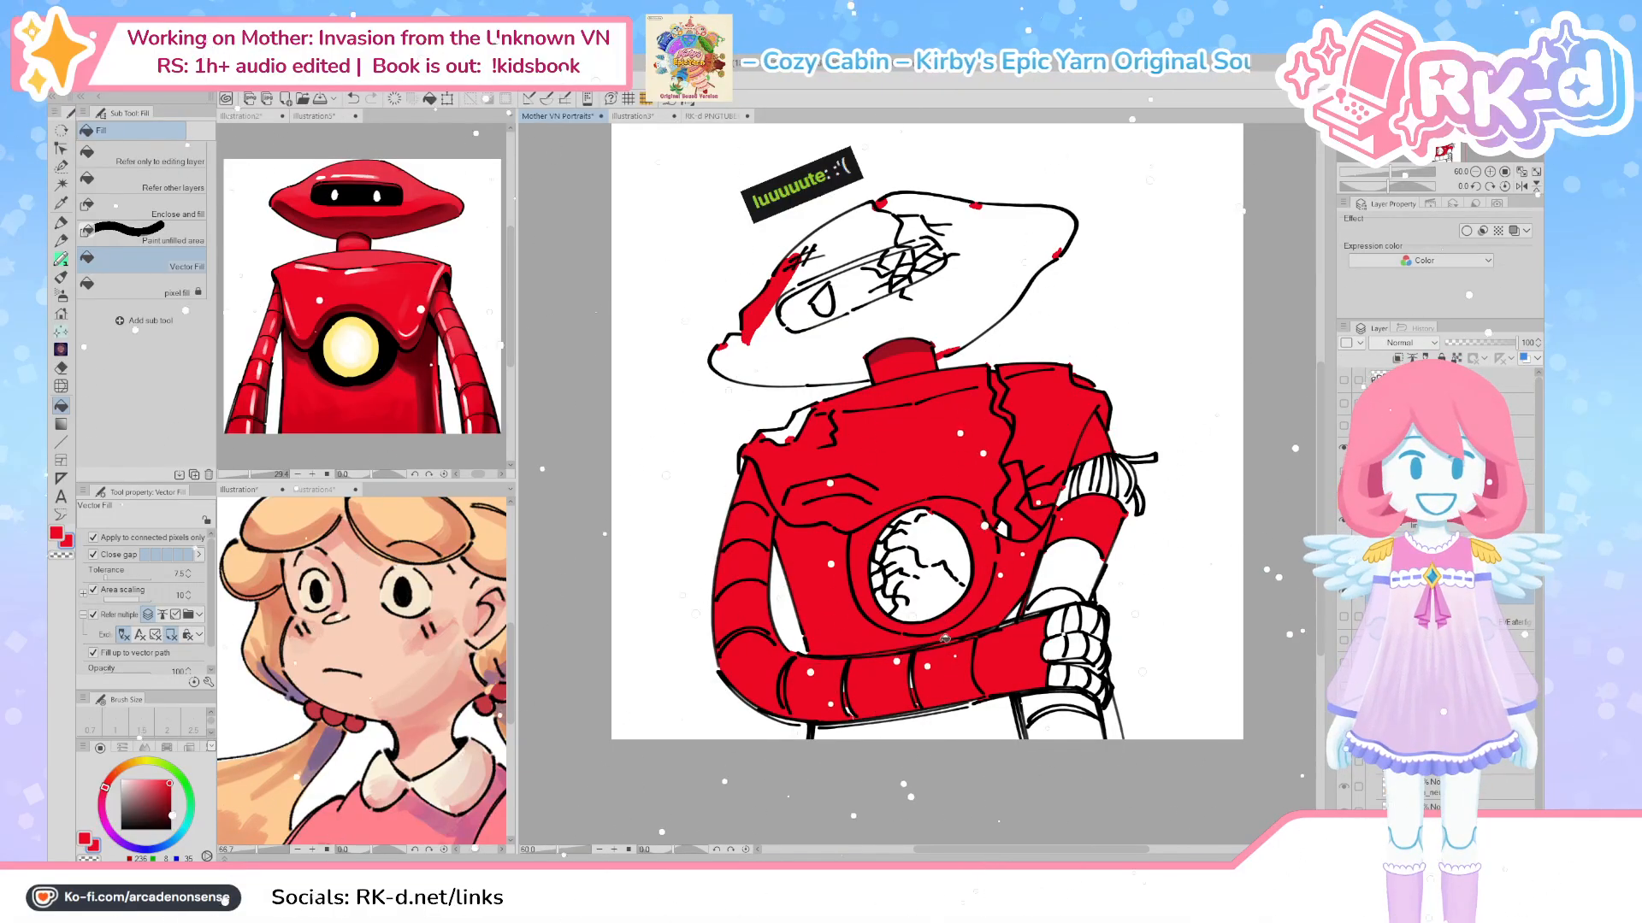
click(860, 725)
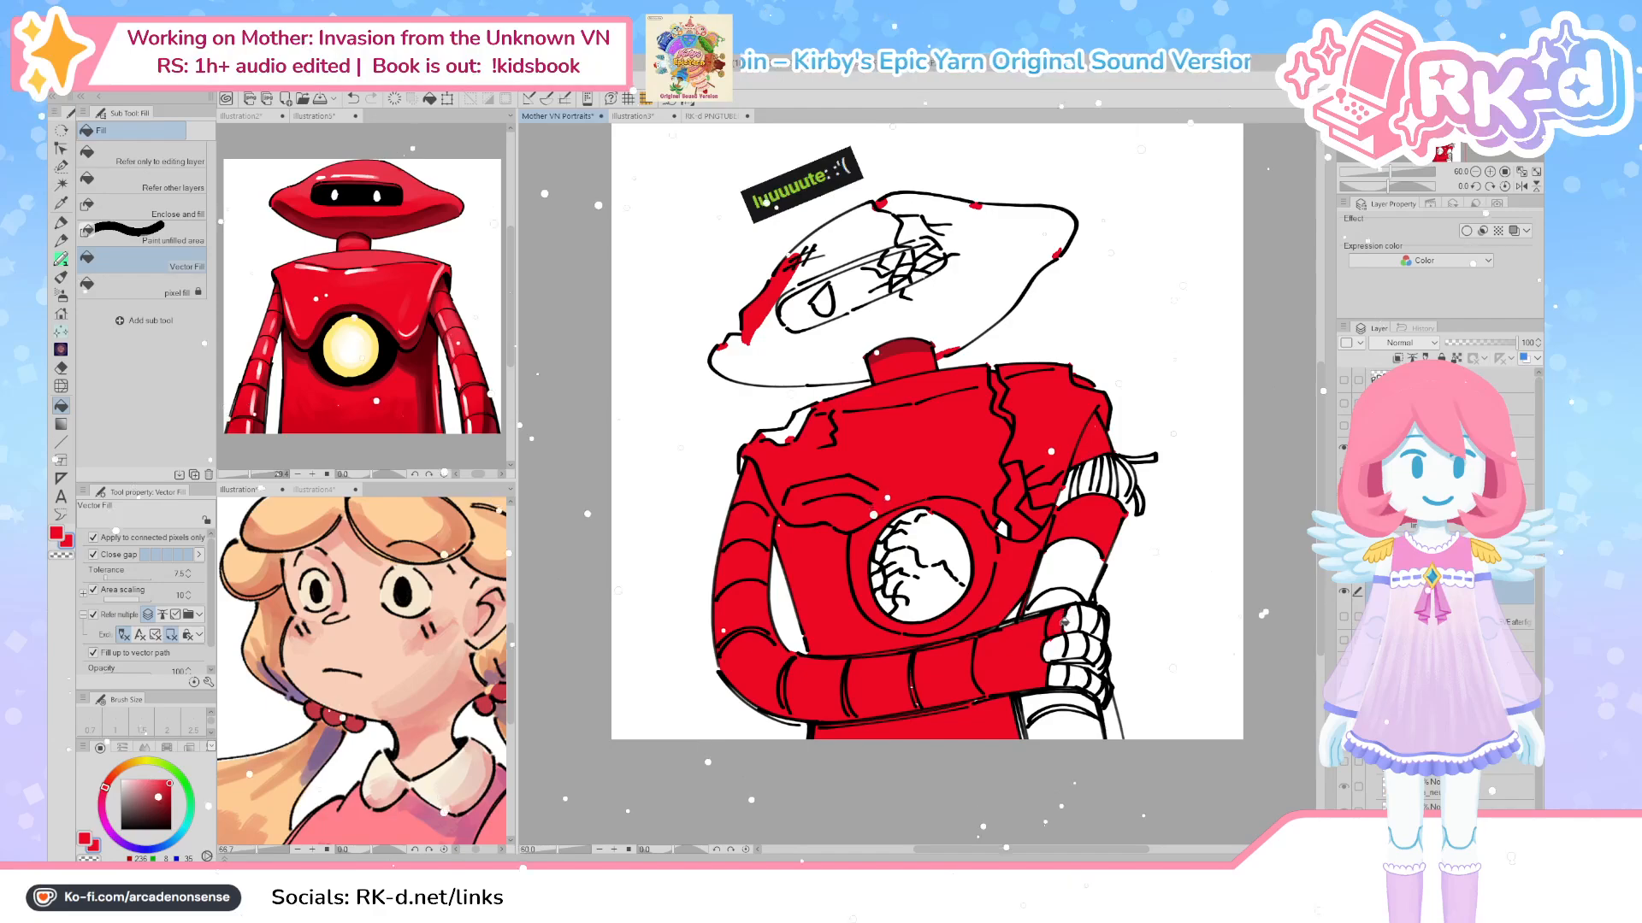
Fill the remaining segments of the gripped arm and the gripping hand's finger segments with bright red
click(1069, 568)
click(1065, 731)
click(1079, 676)
click(1081, 649)
click(1099, 665)
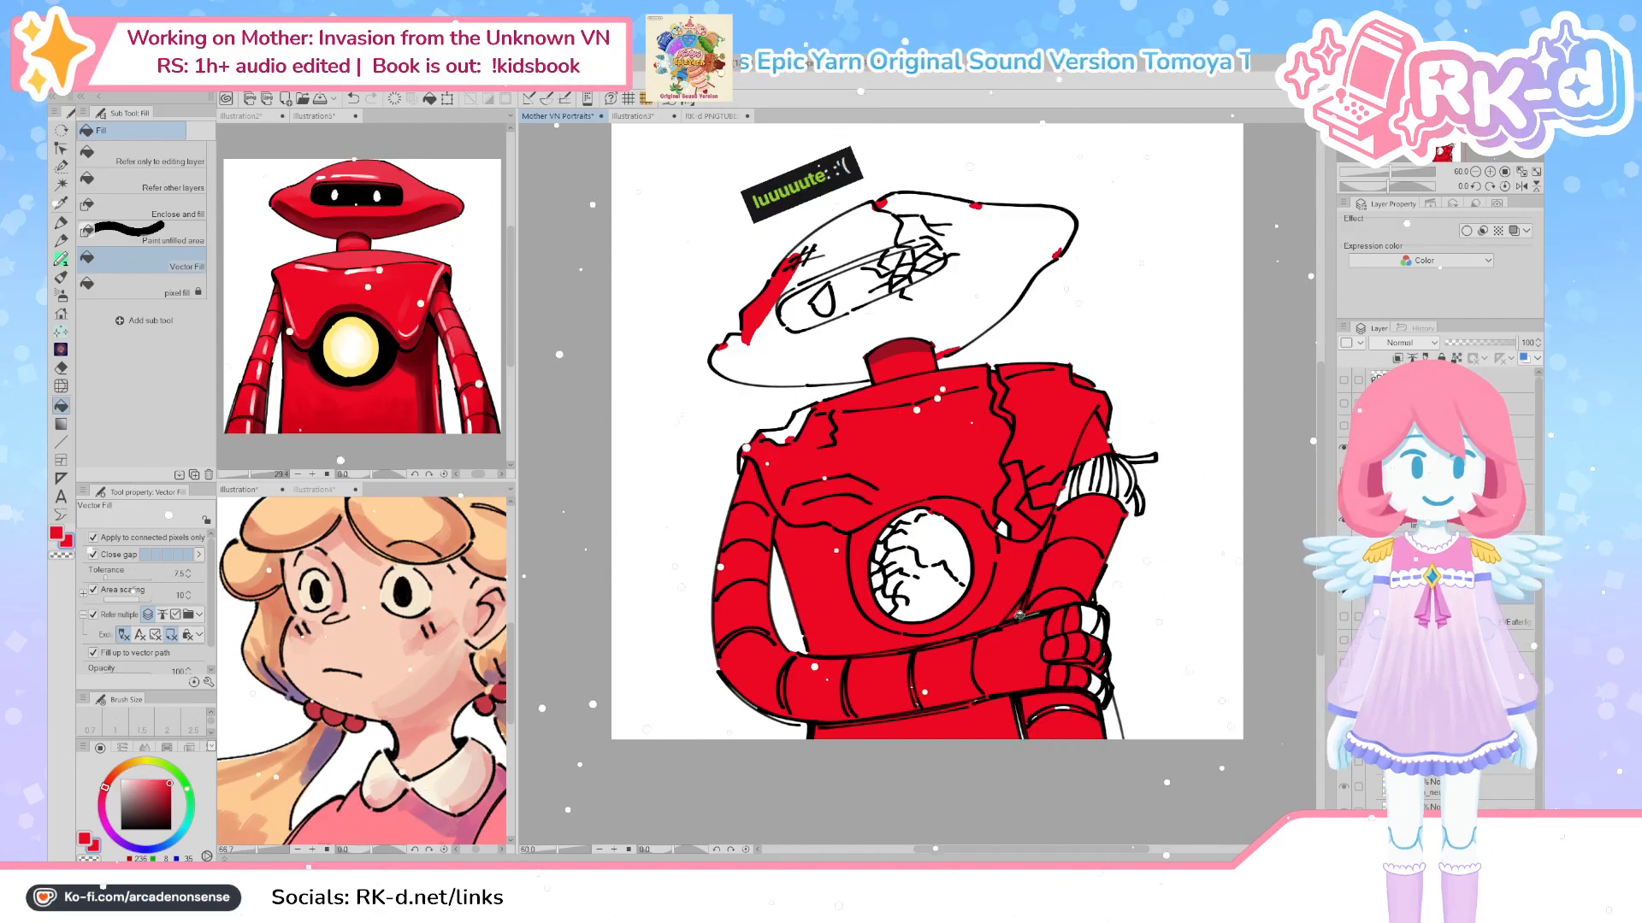
Move the short line near the crossing forearm off the body and remove it from beside the figure
ctrl+click(1015, 613)
drag(1015, 613, 1164, 590)
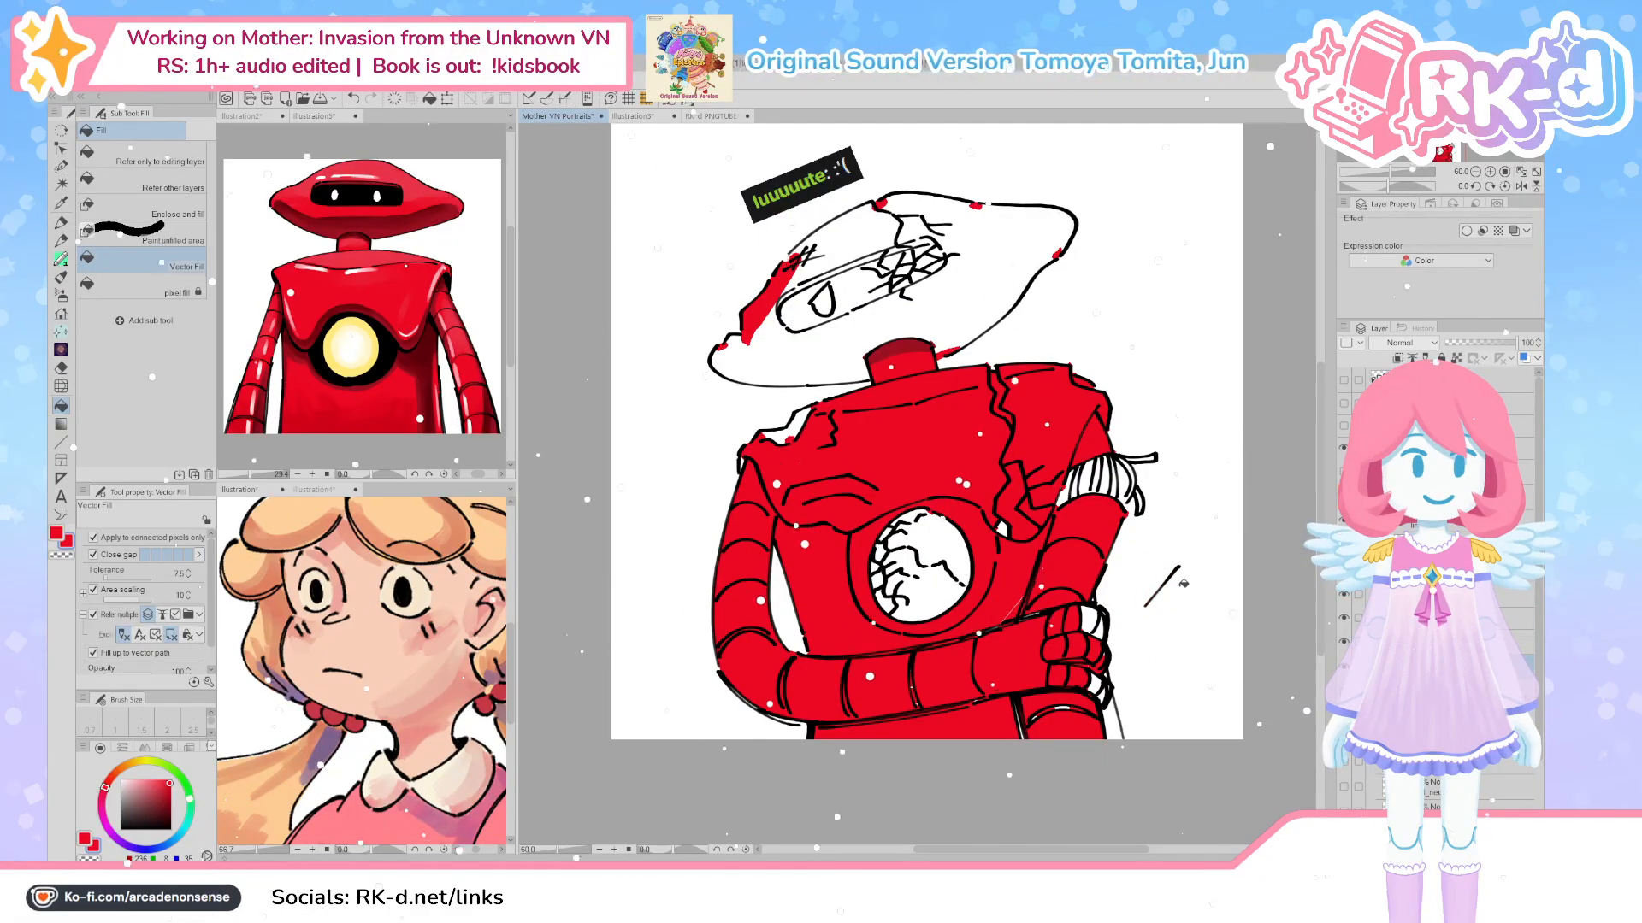
key(e)
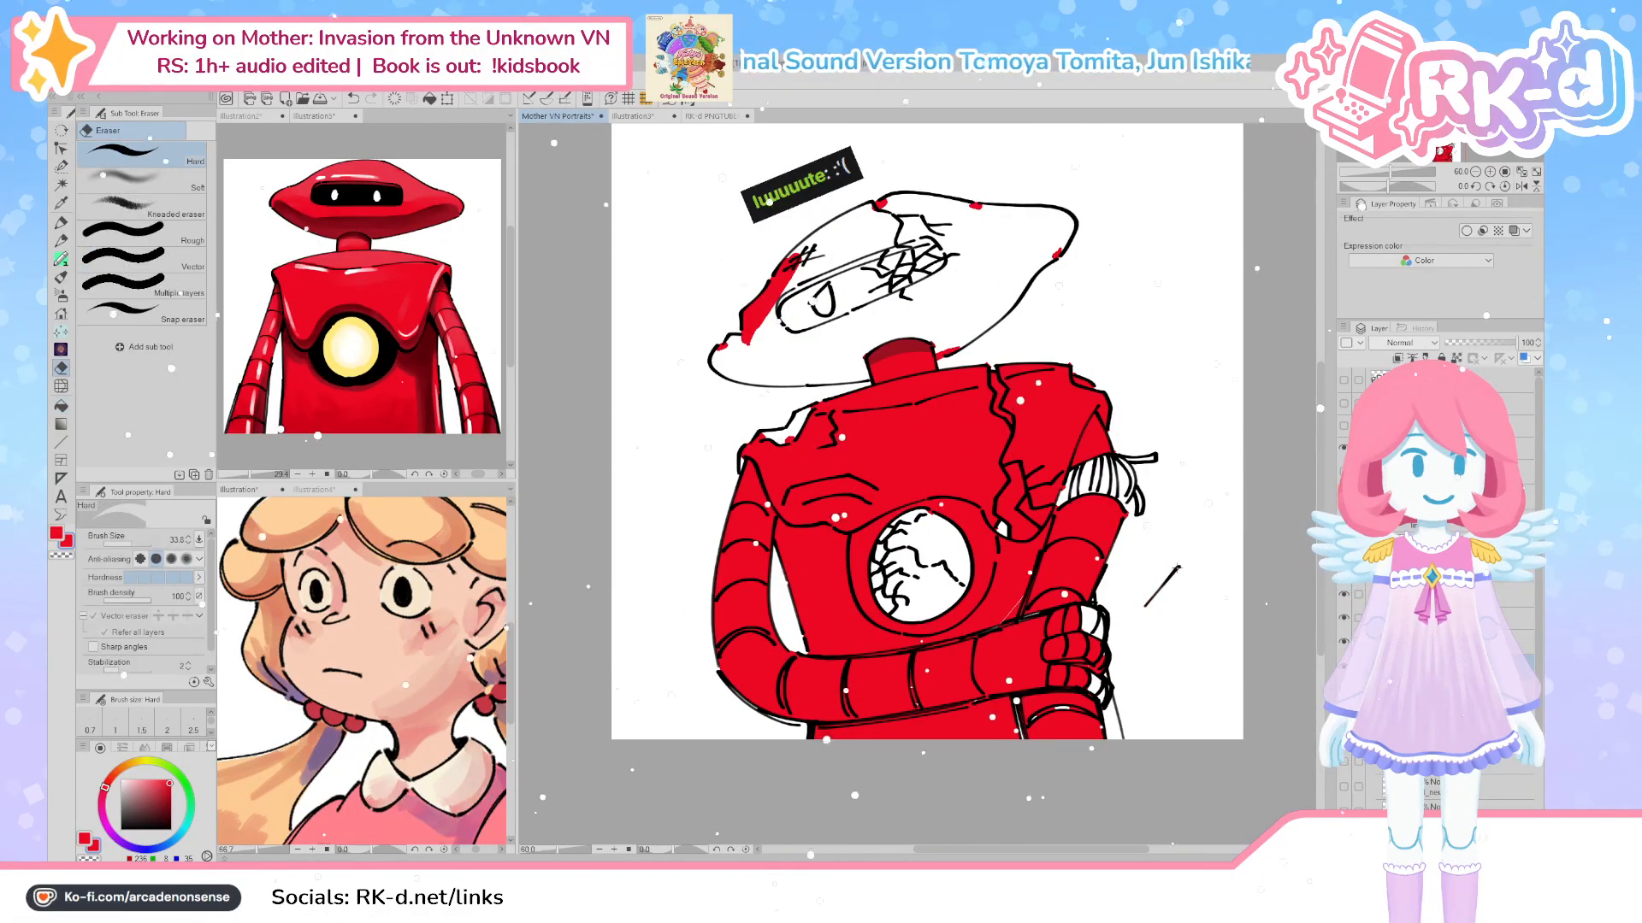
ctrl+shift+click(1178, 567)
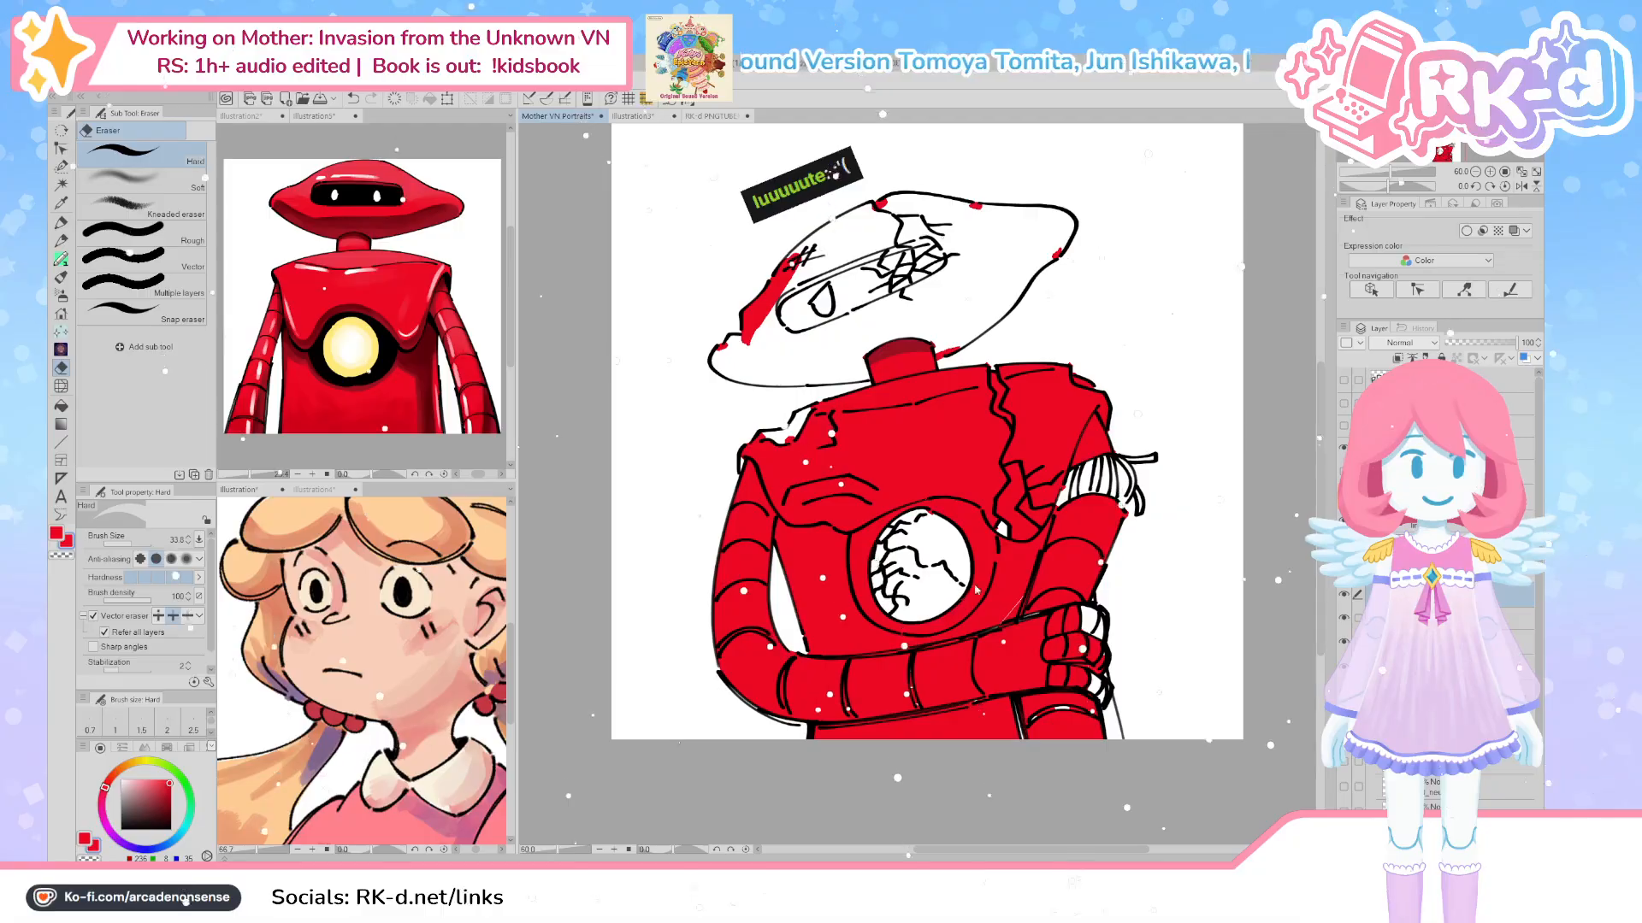
Paint the remaining white areas of the gripping hand and the arm below it bright red with an enlarged Felt pen
key(p)
ctrl+alt+drag(1044, 572, 1060, 573)
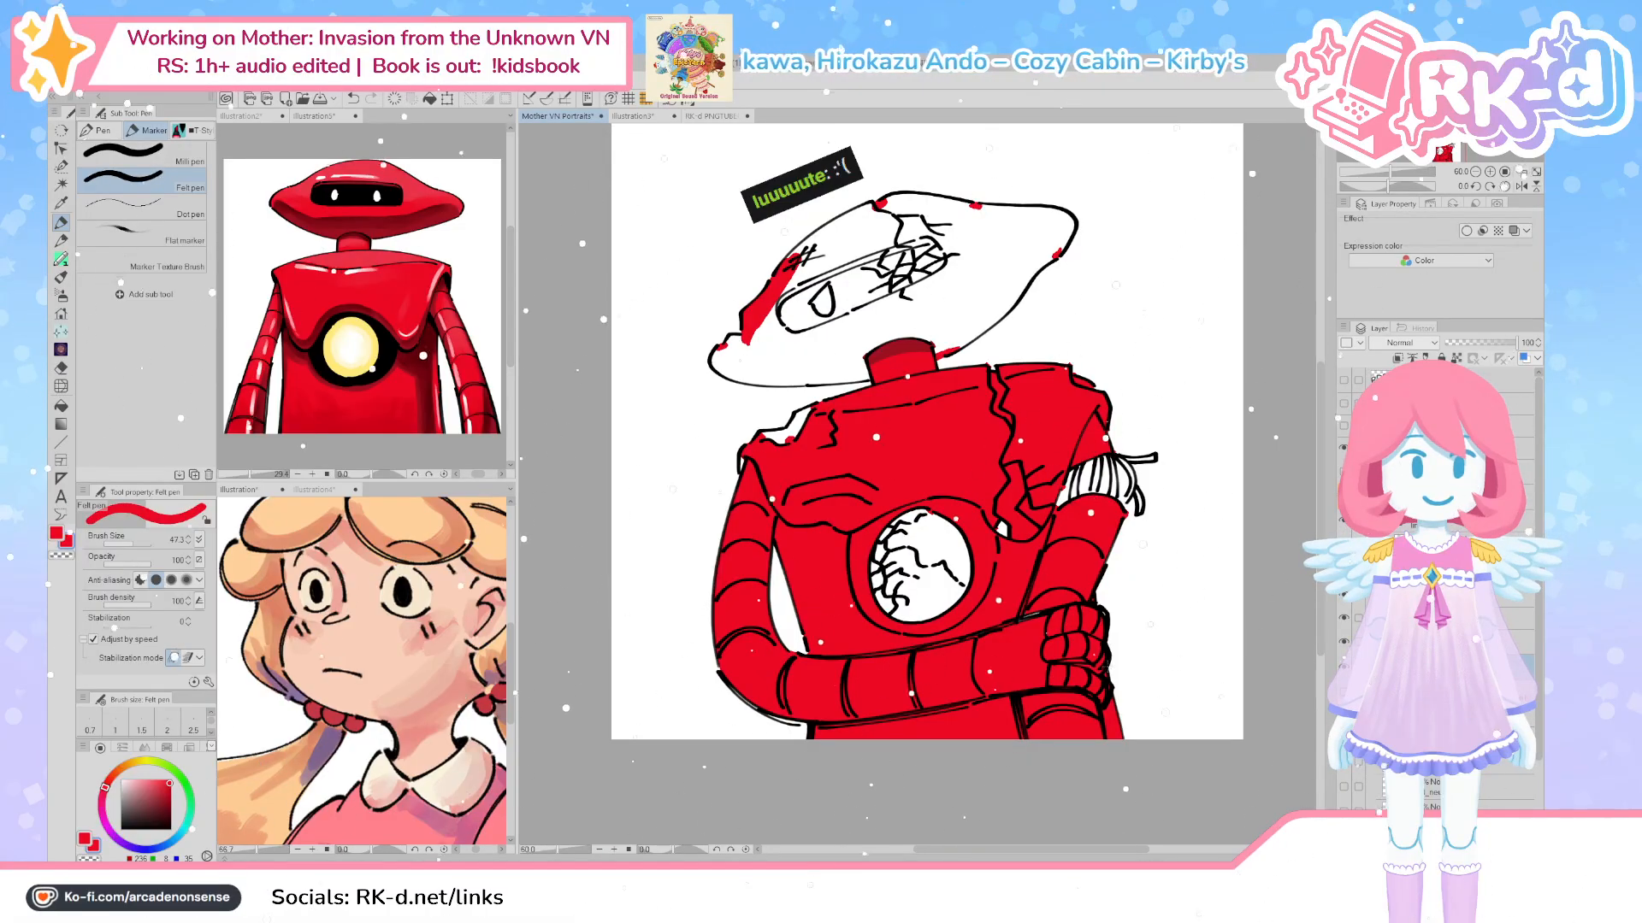
key(x)
key(bracketleft)
key(bracketleft)
key(bracketleft)
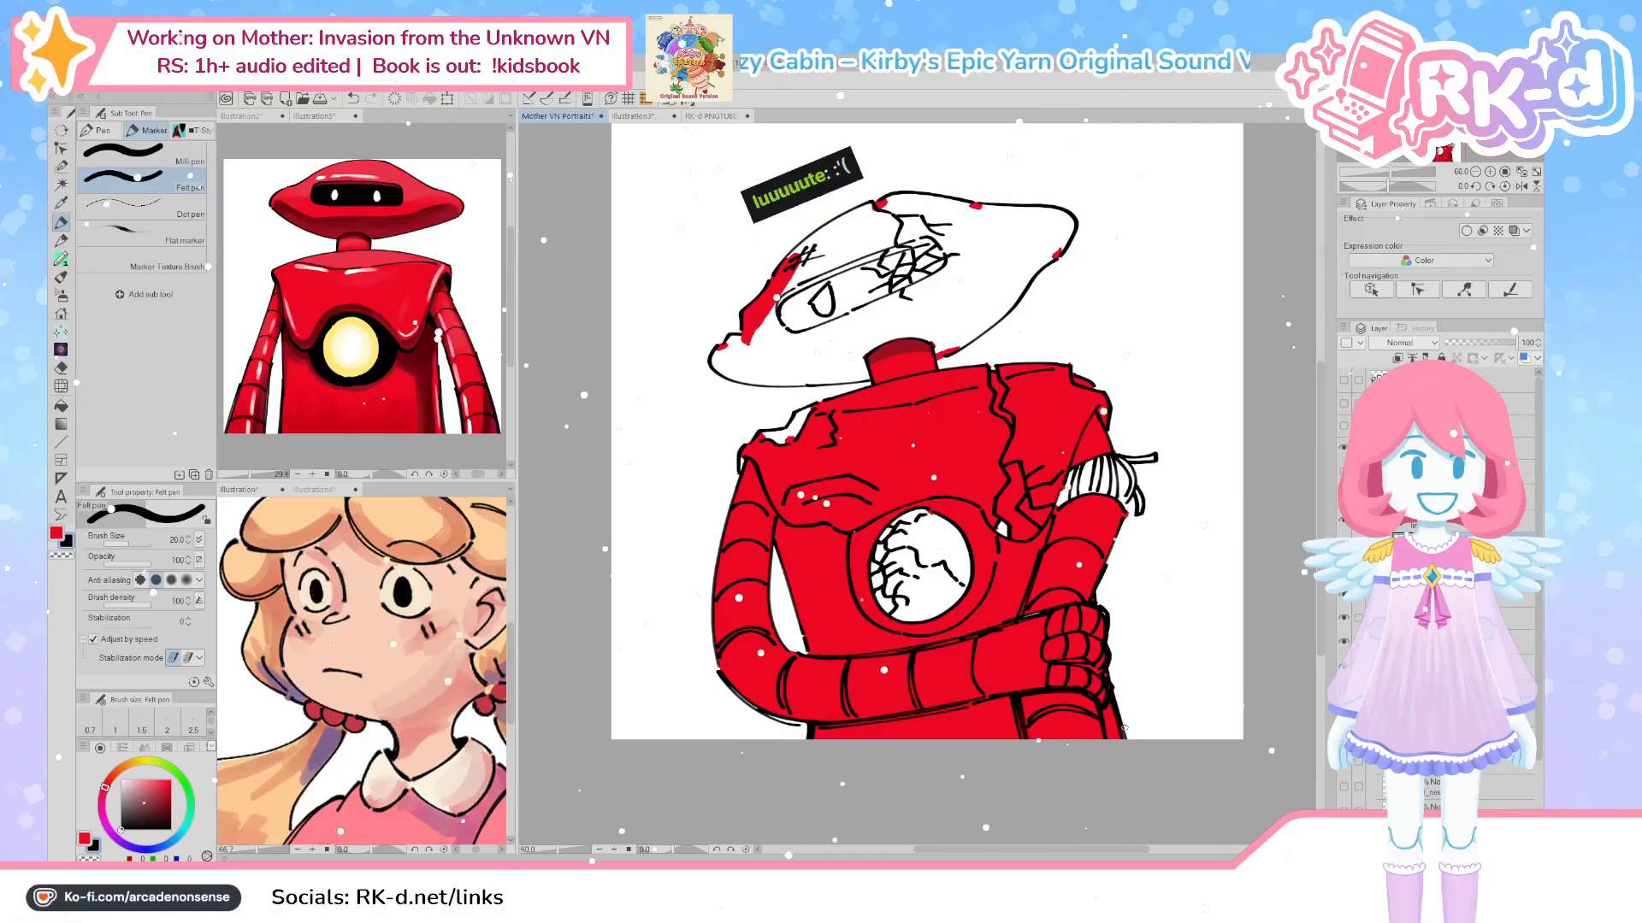
Paint the white gap along the broken shoulder edge with red sampled from the torso, using the Felt pen
drag(860, 639, 861, 696)
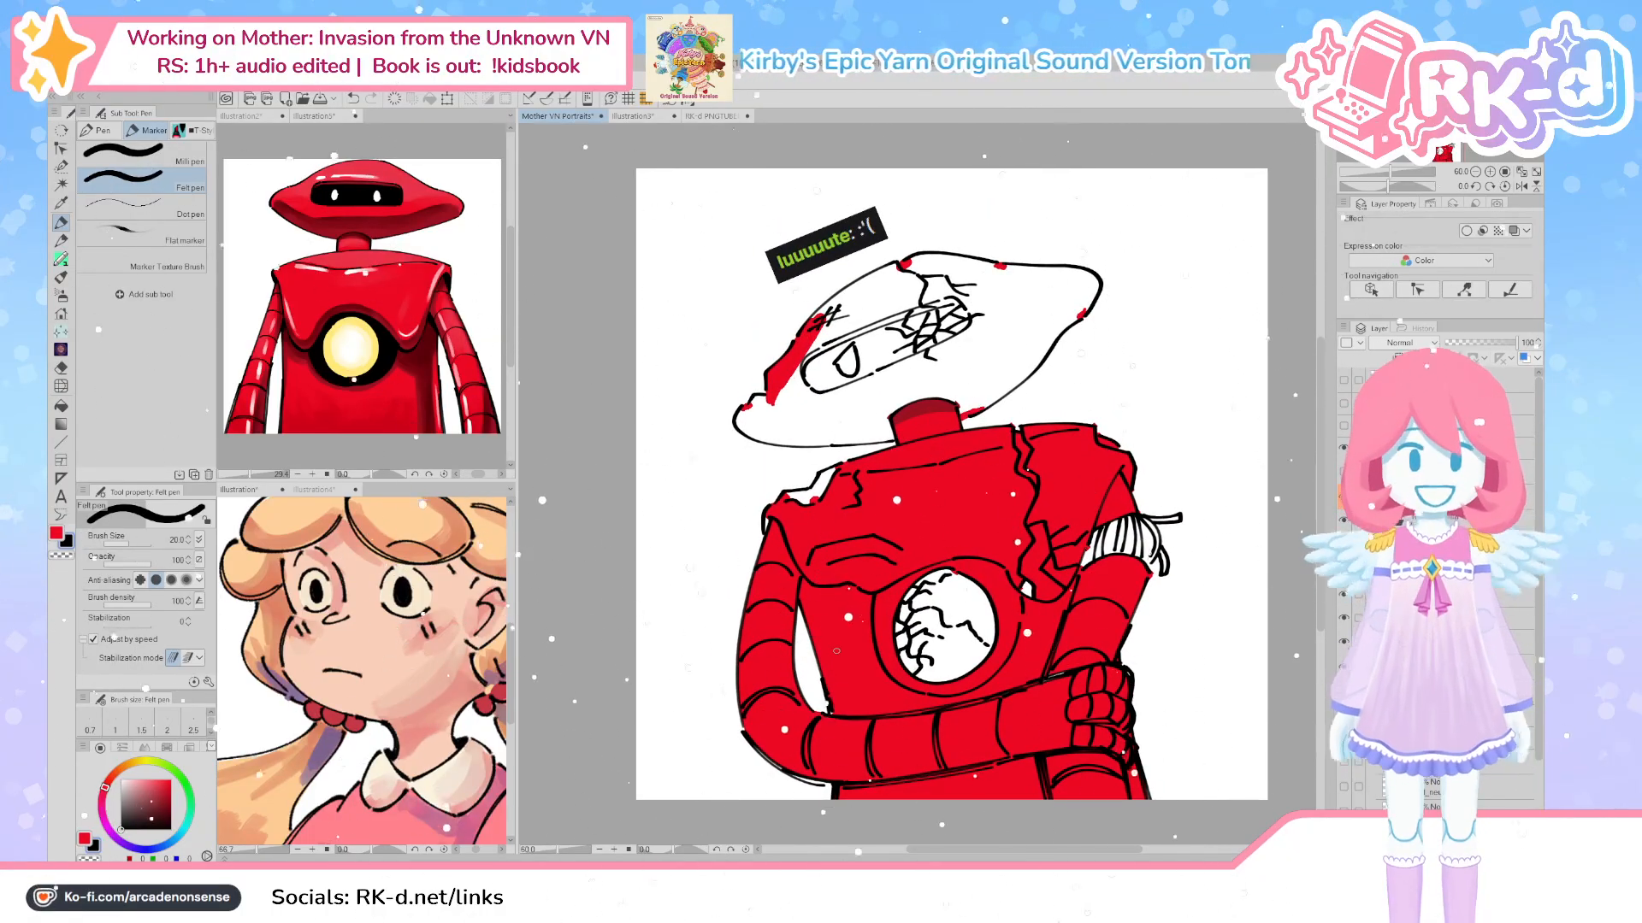
alt+click(938, 512)
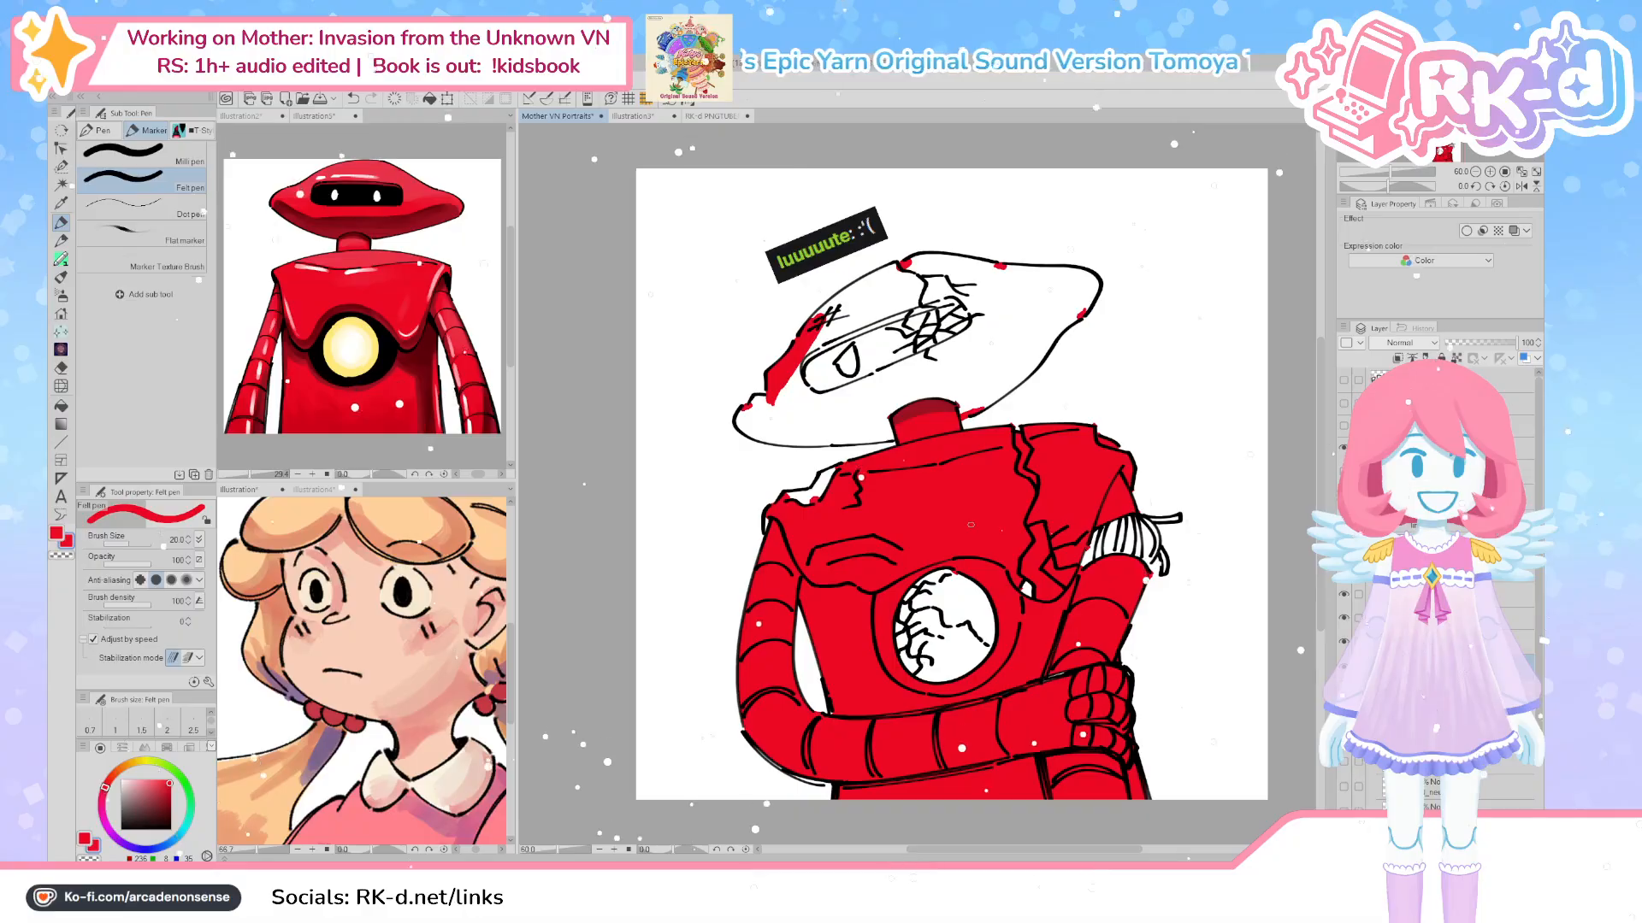
drag(1025, 585, 1029, 592)
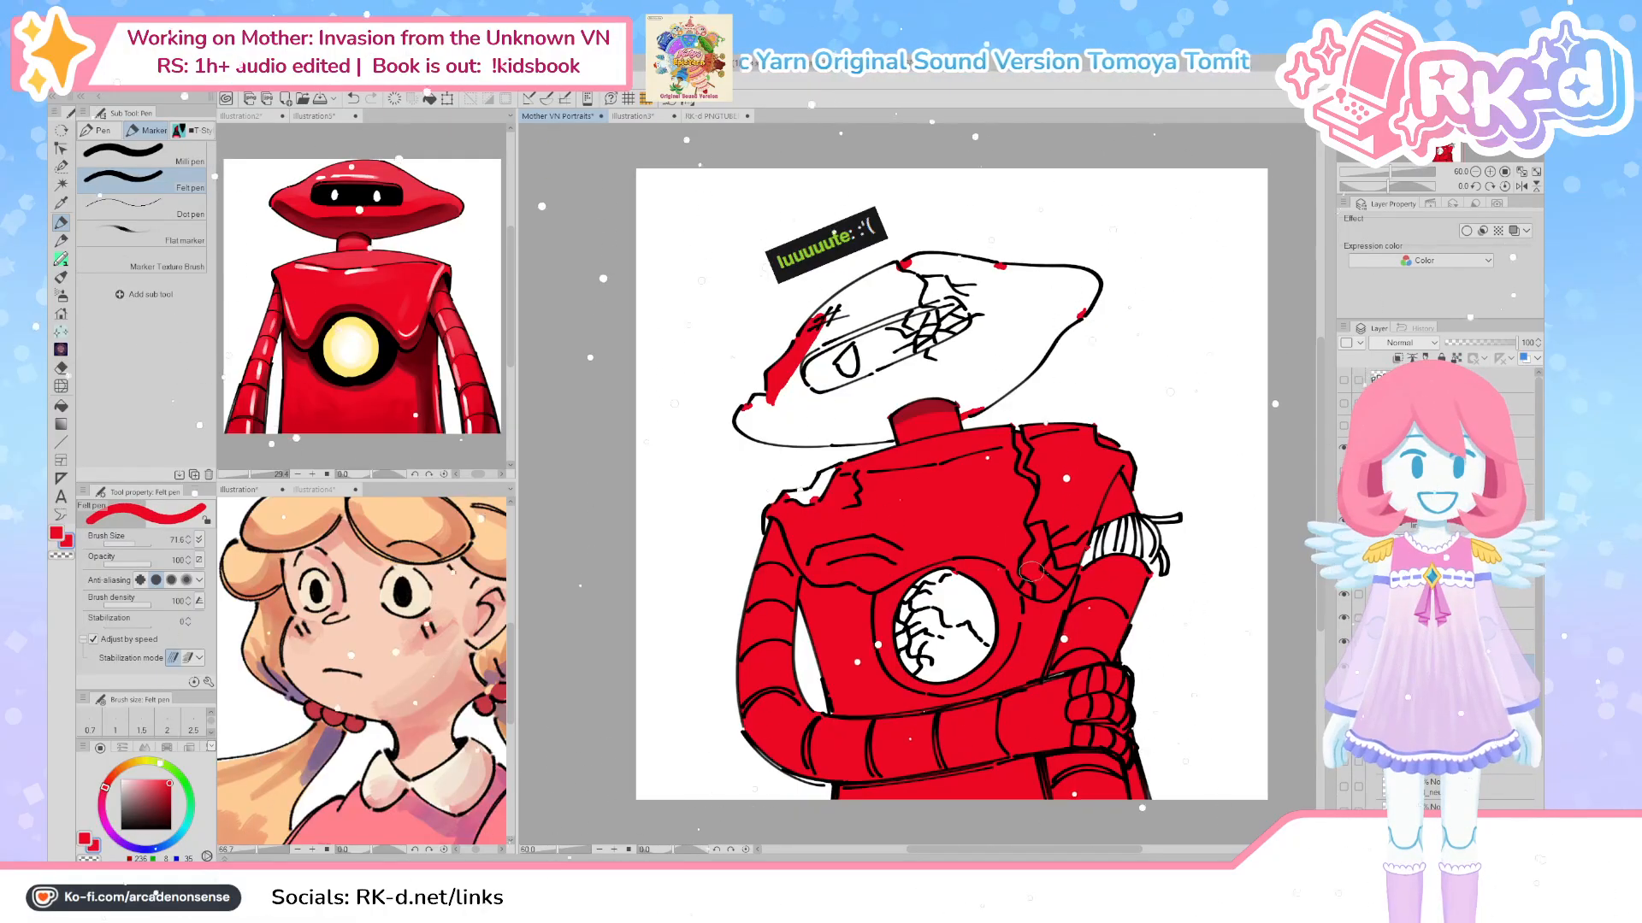
mouse_move(946, 625)
mouse_down()
mouse_move(970, 625)
mouse_move(1043, 750)
mouse_up()
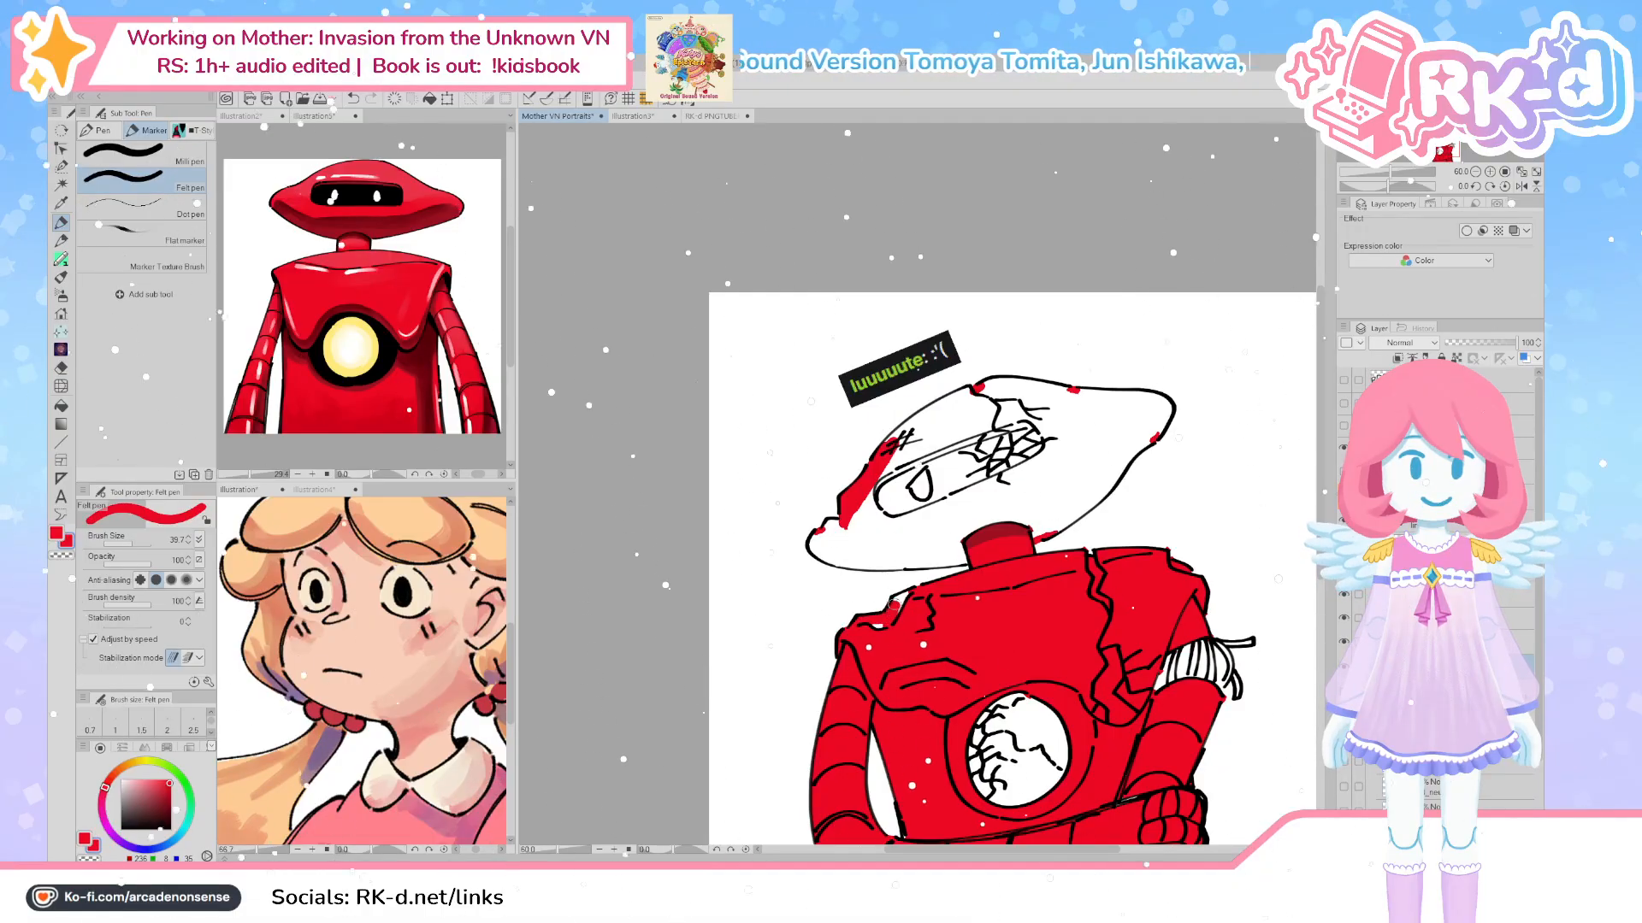
scroll(880, 629, up, 2)
drag(826, 610, 812, 637)
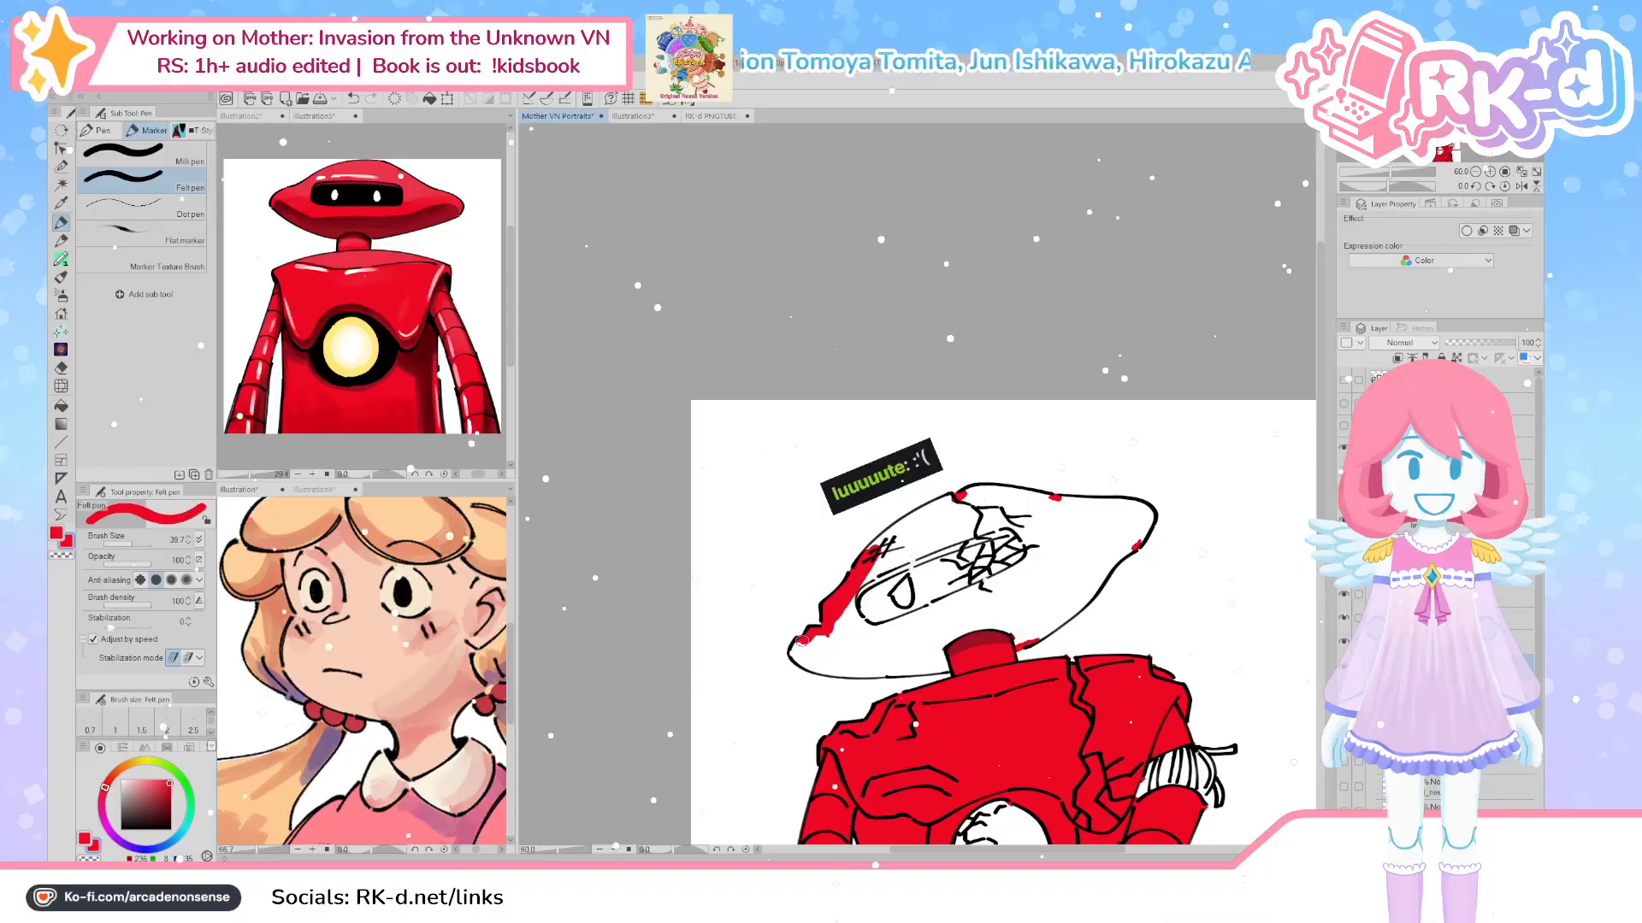
Fill the head with bright red around the visor, including the area above it and the cracked section near the crown
key(g)
click(834, 645)
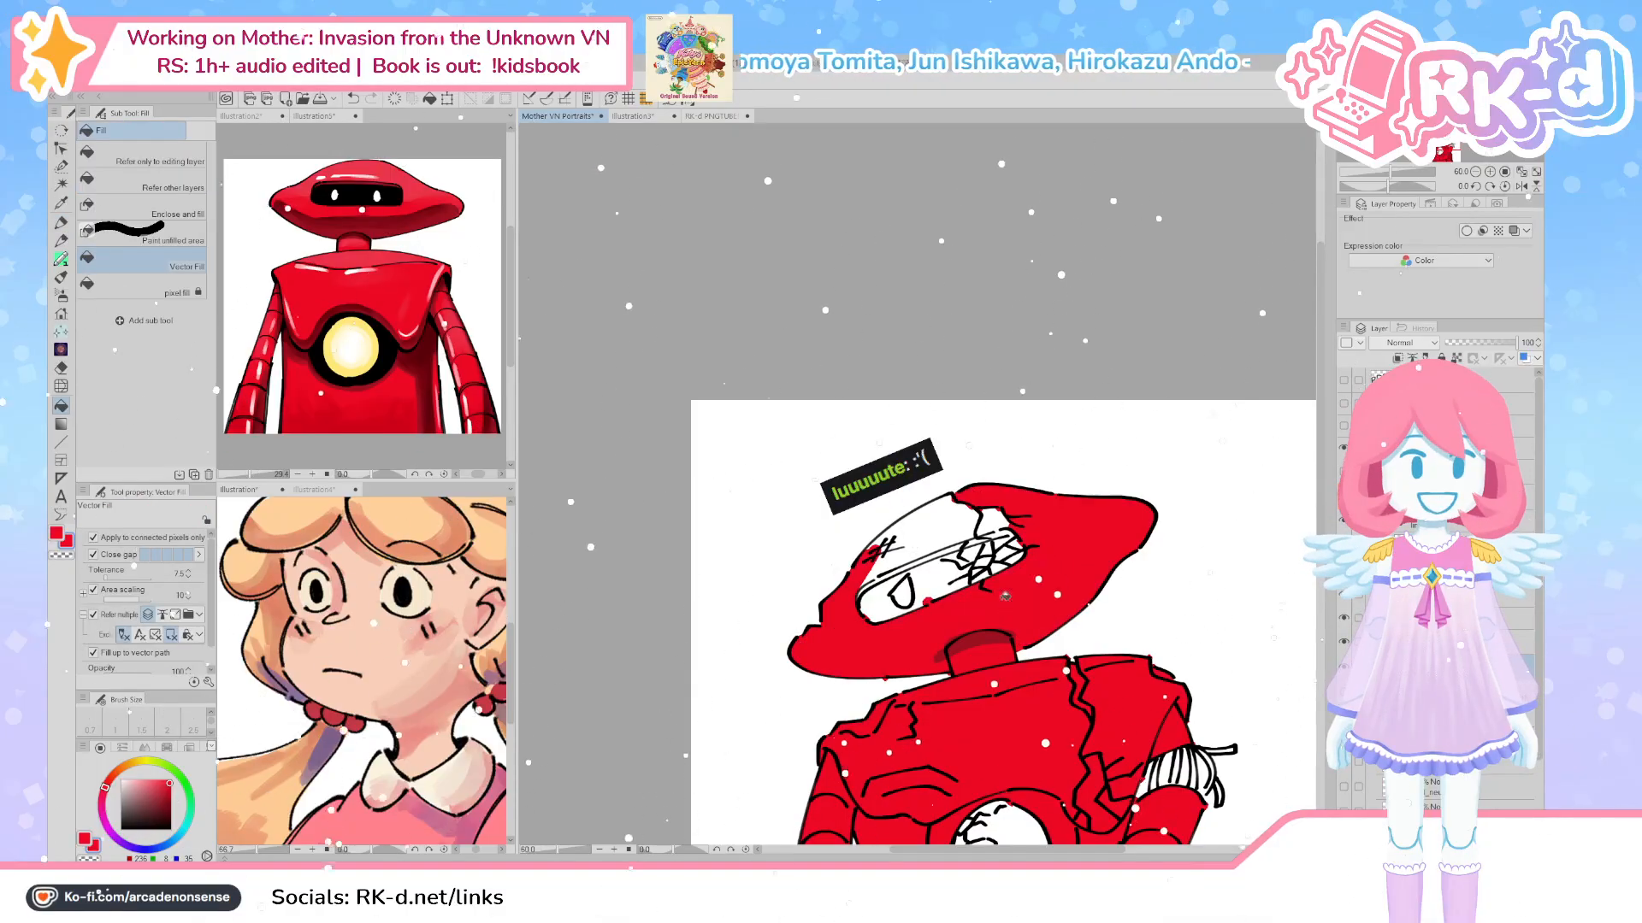
click(952, 515)
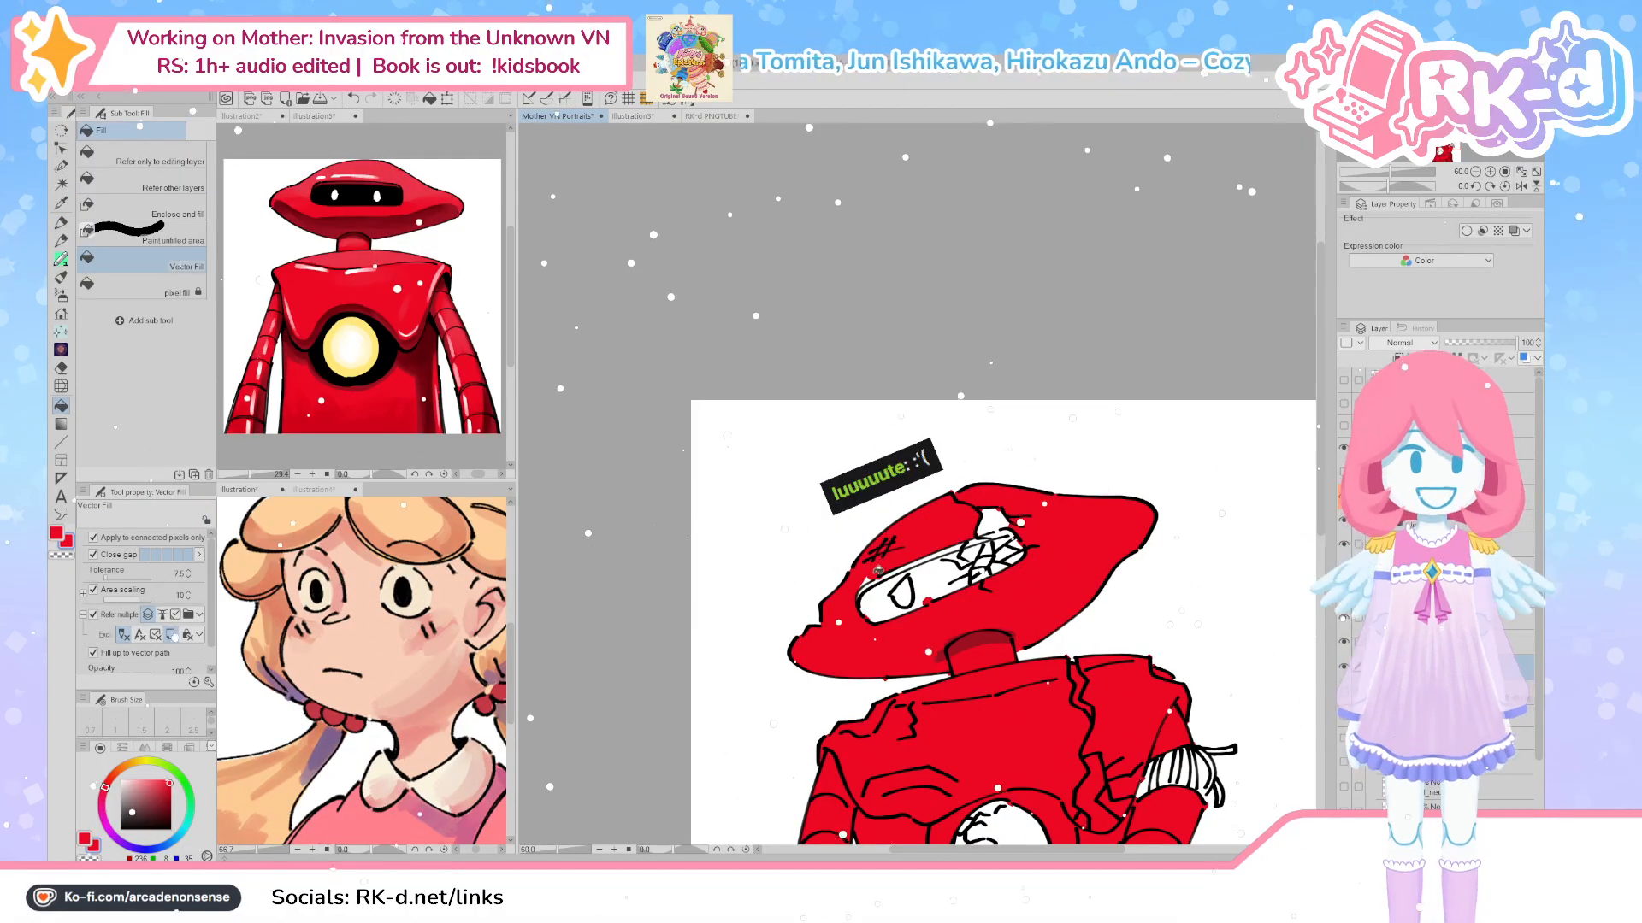
click(986, 517)
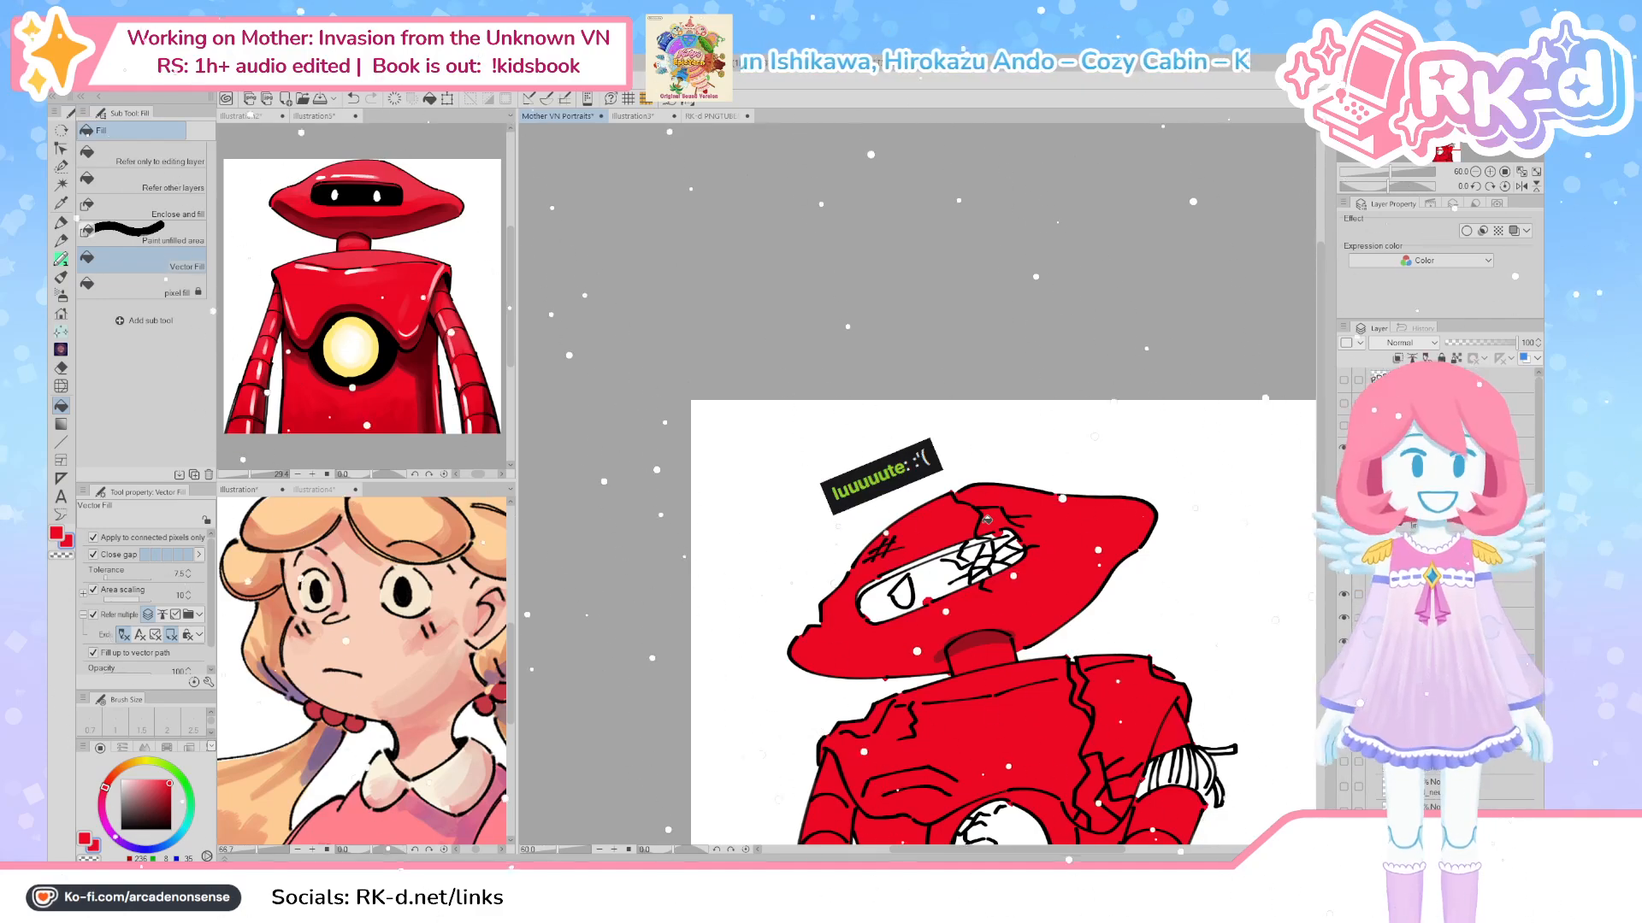
Erase the stray red spot from the visor's lower edge with the Hard eraser
key(e)
scroll(985, 521, up, 3)
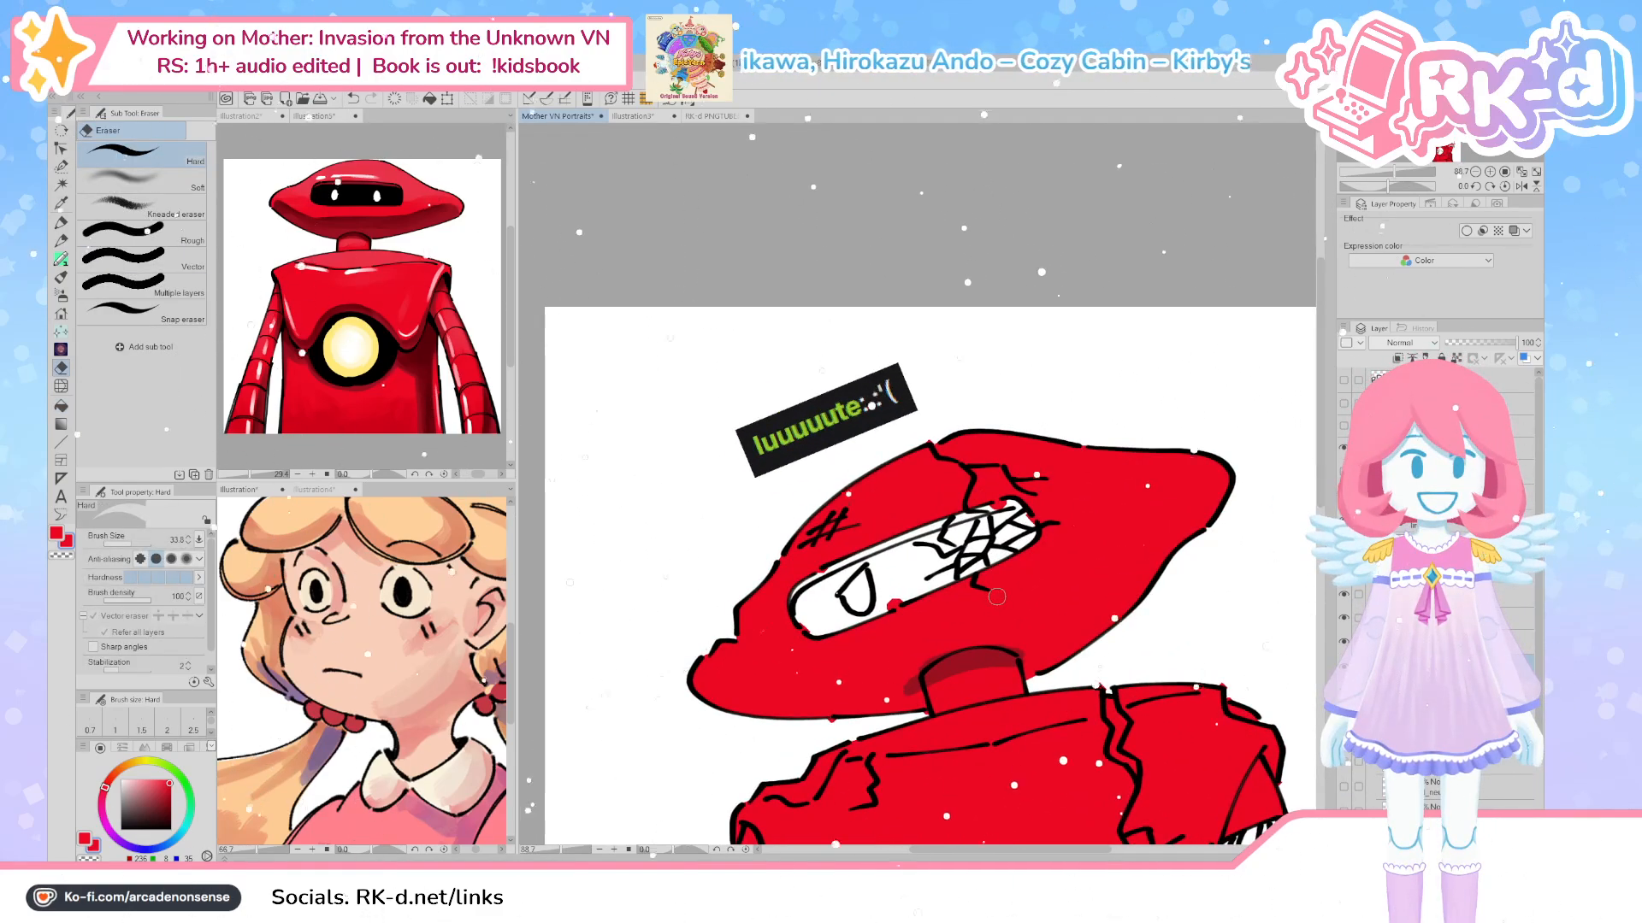
drag(997, 596, 1002, 615)
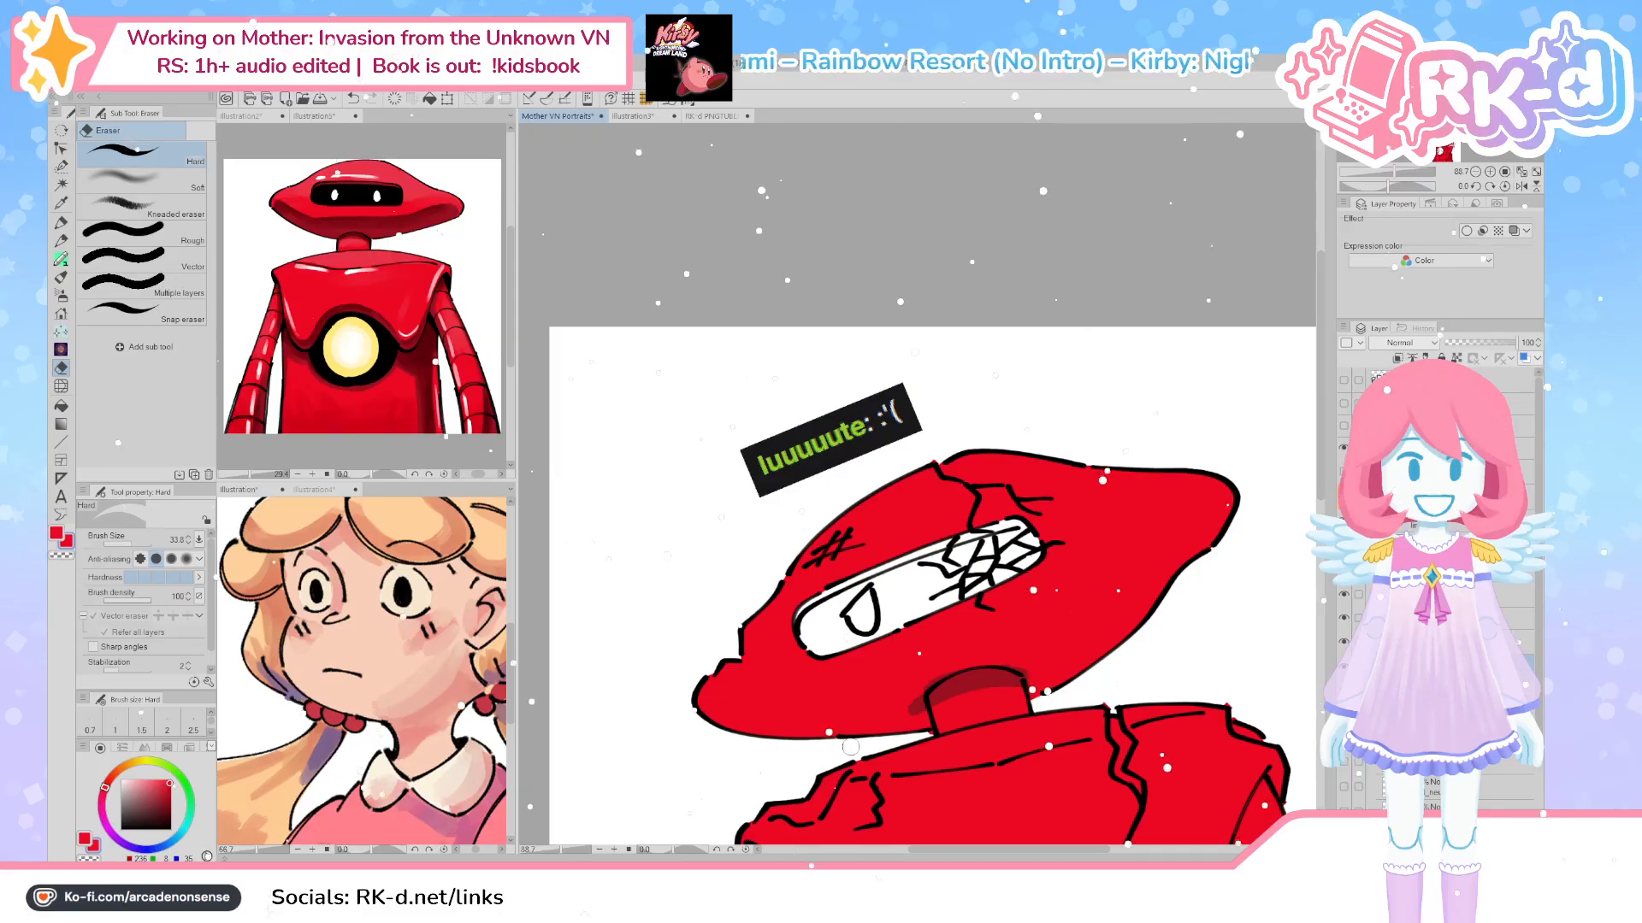
scroll(1156, 649, down, 1)
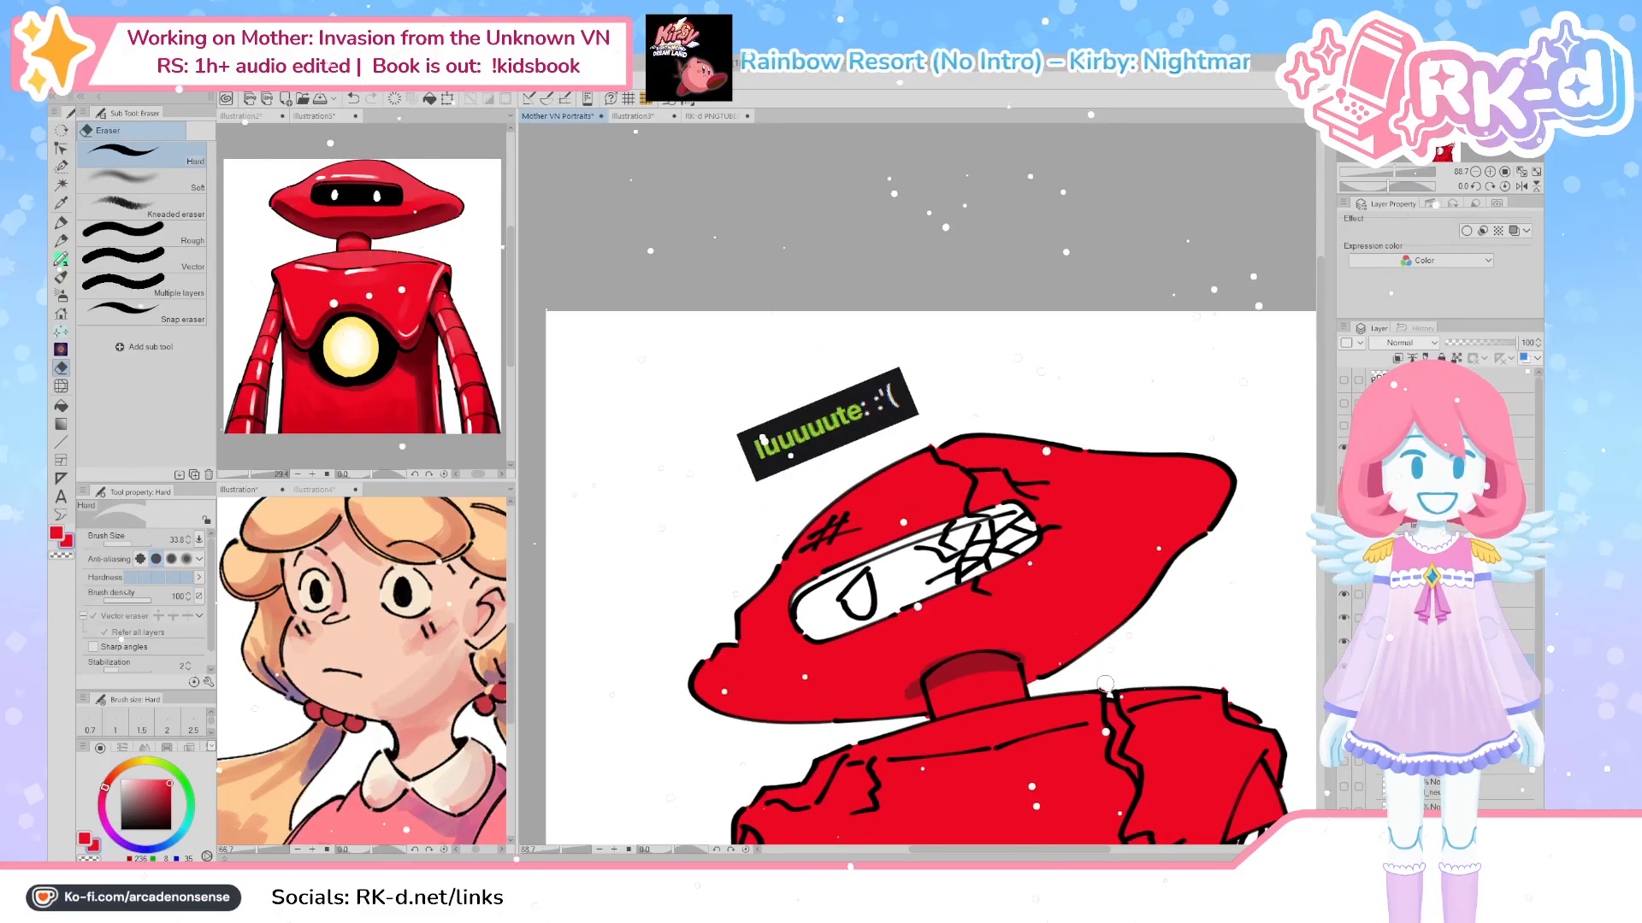
Touch up the red with the Felt pen in the corner where the bent arm meets the torso
scroll(1108, 688, down, 5)
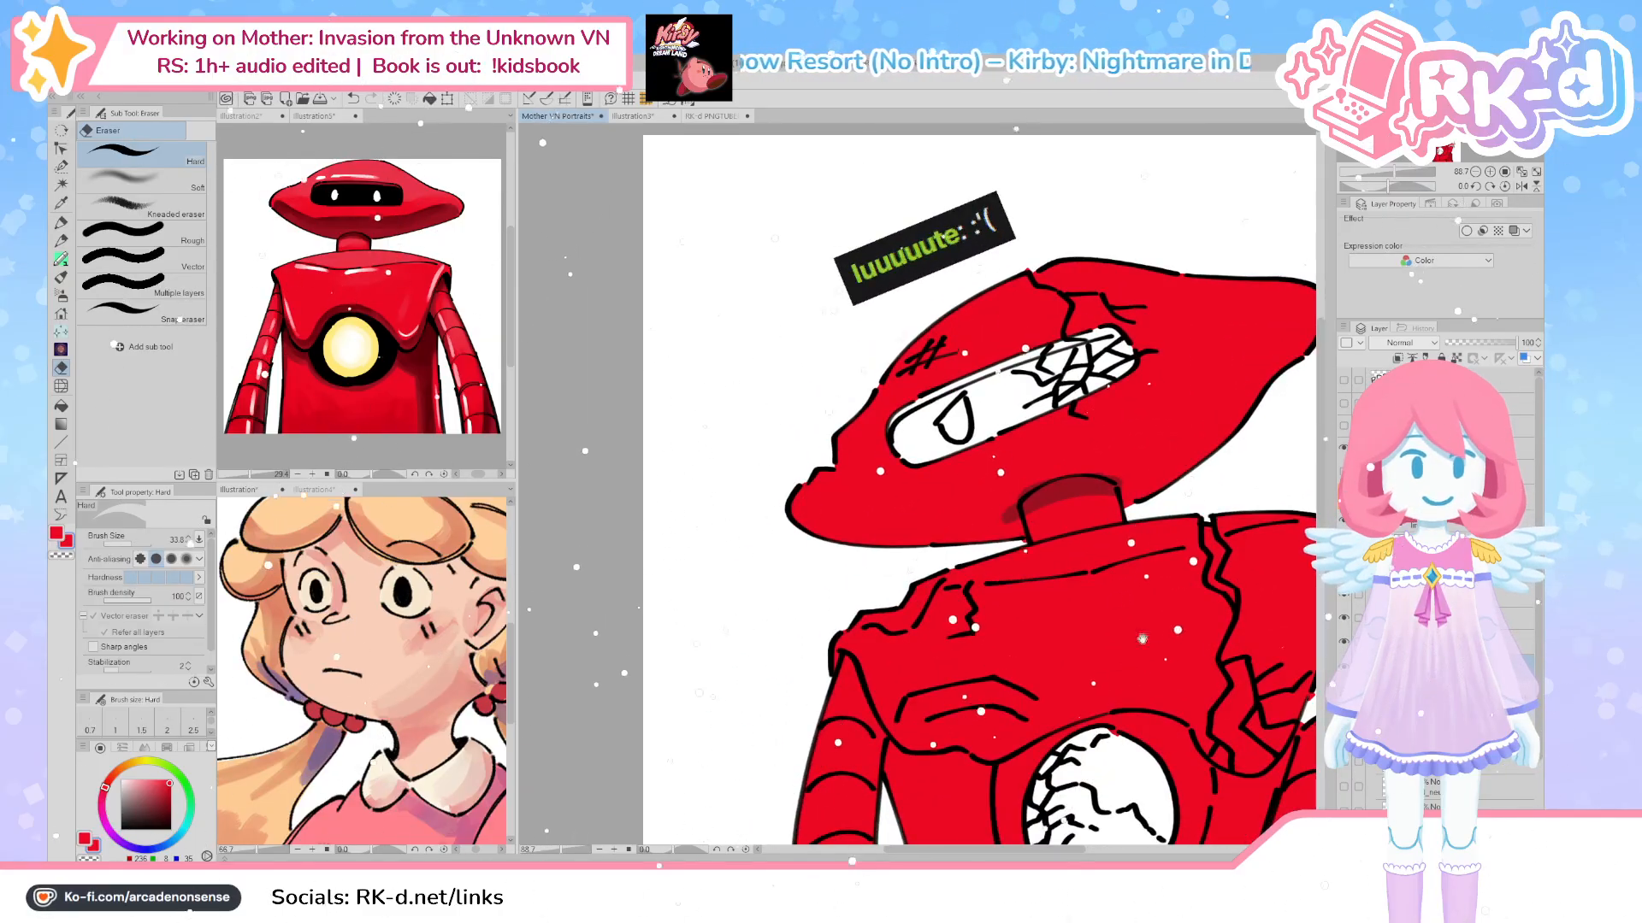
drag(1079, 621, 972, 592)
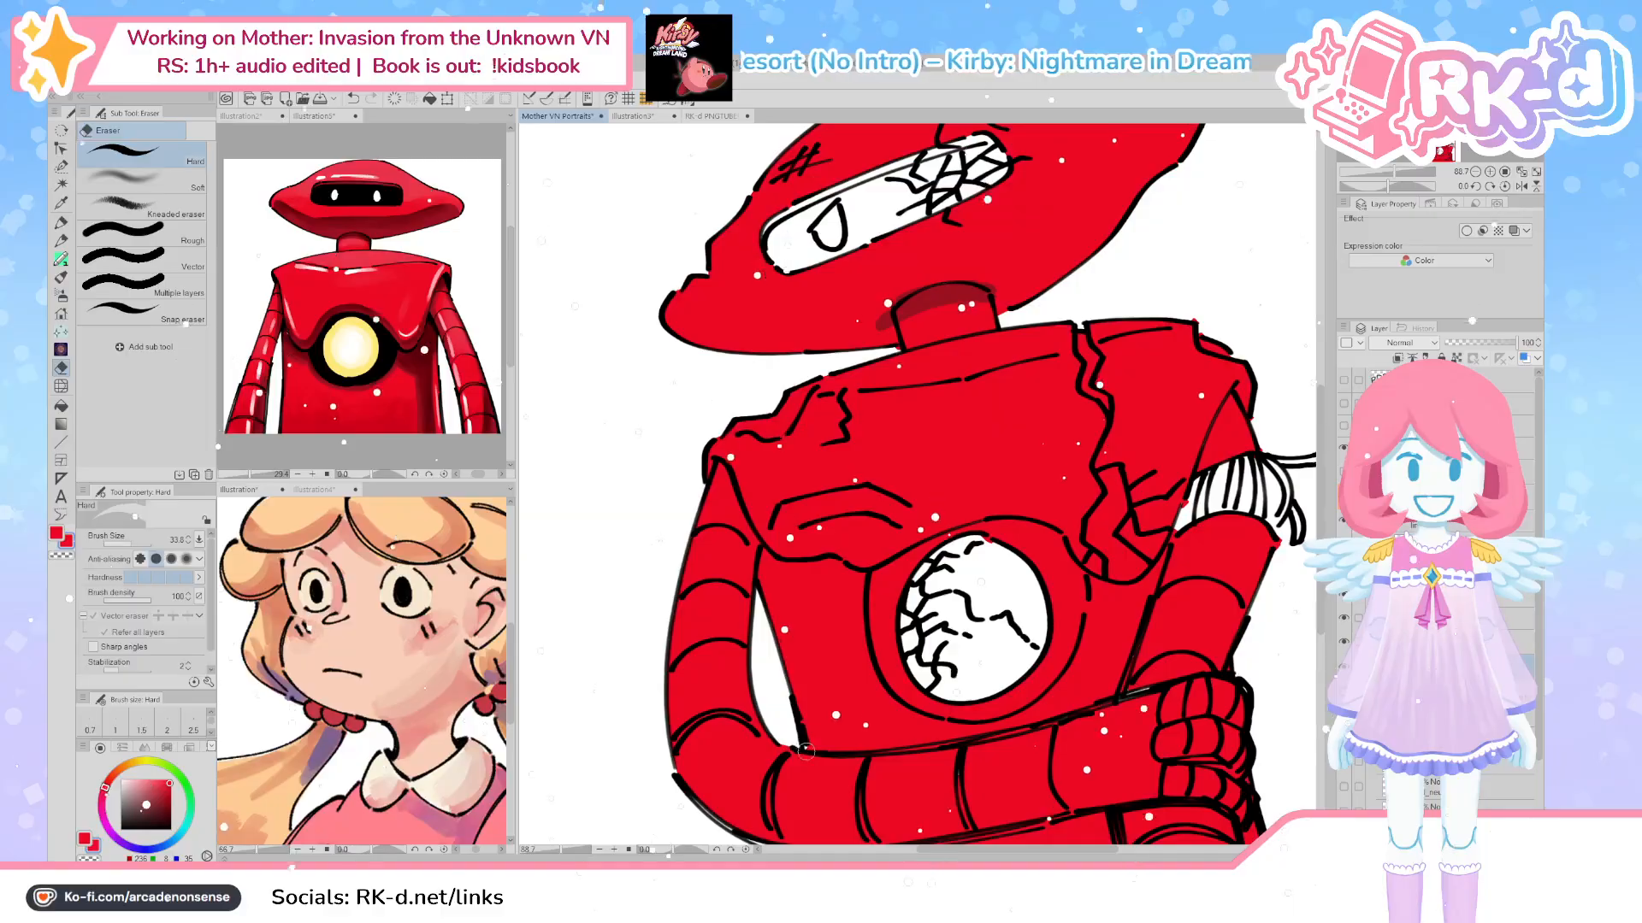
key(p)
drag(821, 743, 829, 736)
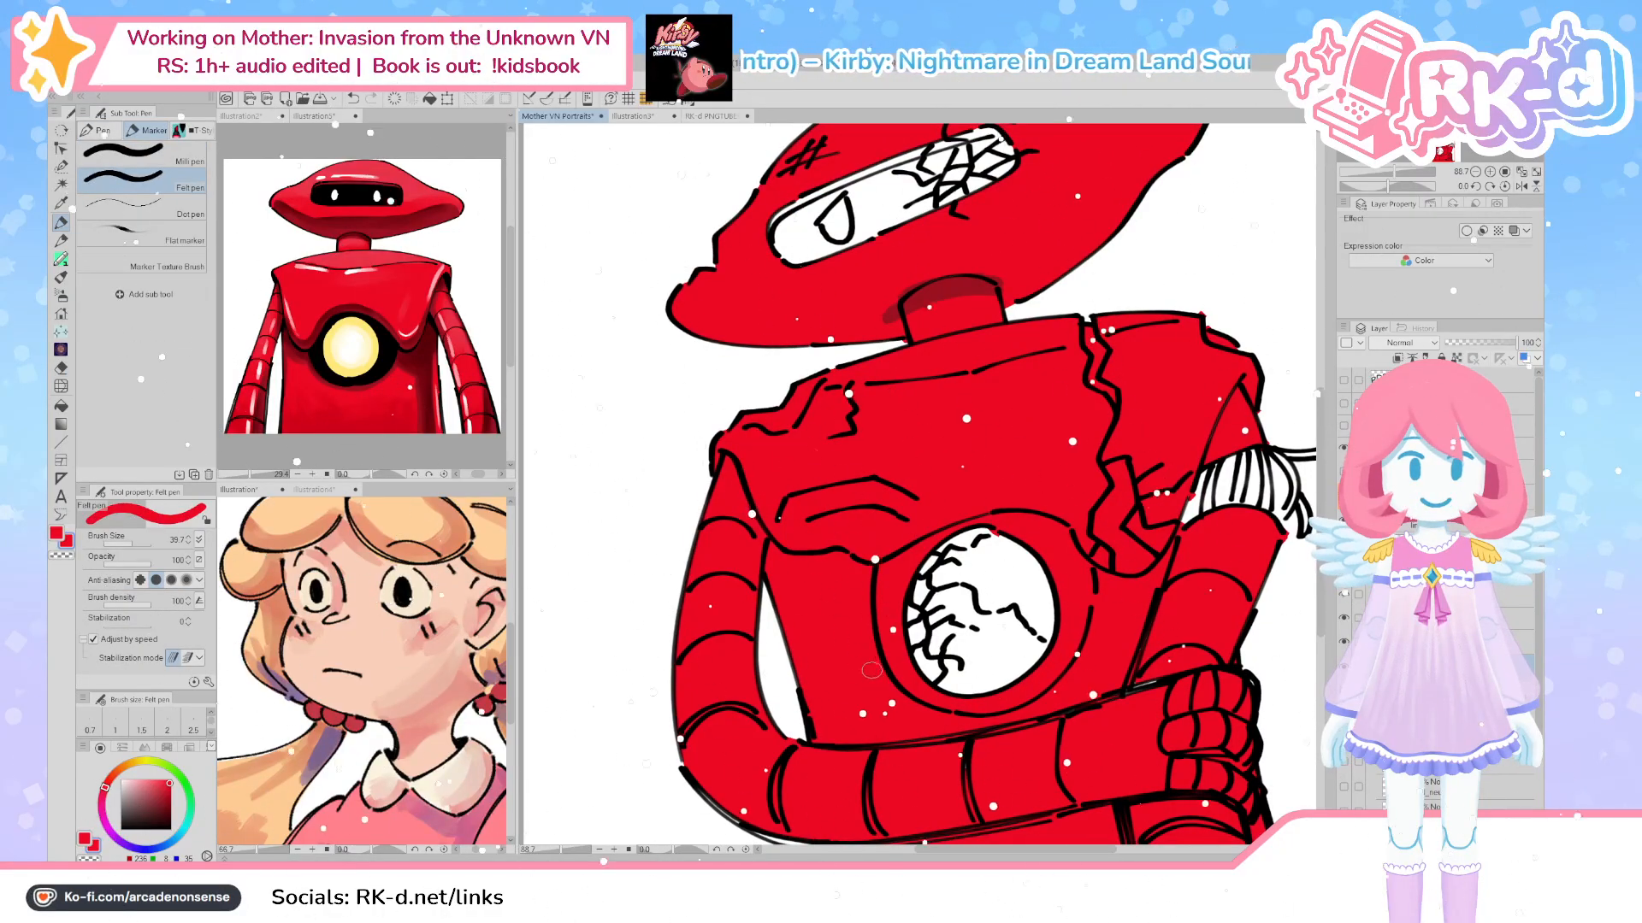
scroll(877, 674, down, 2)
drag(855, 667, 786, 639)
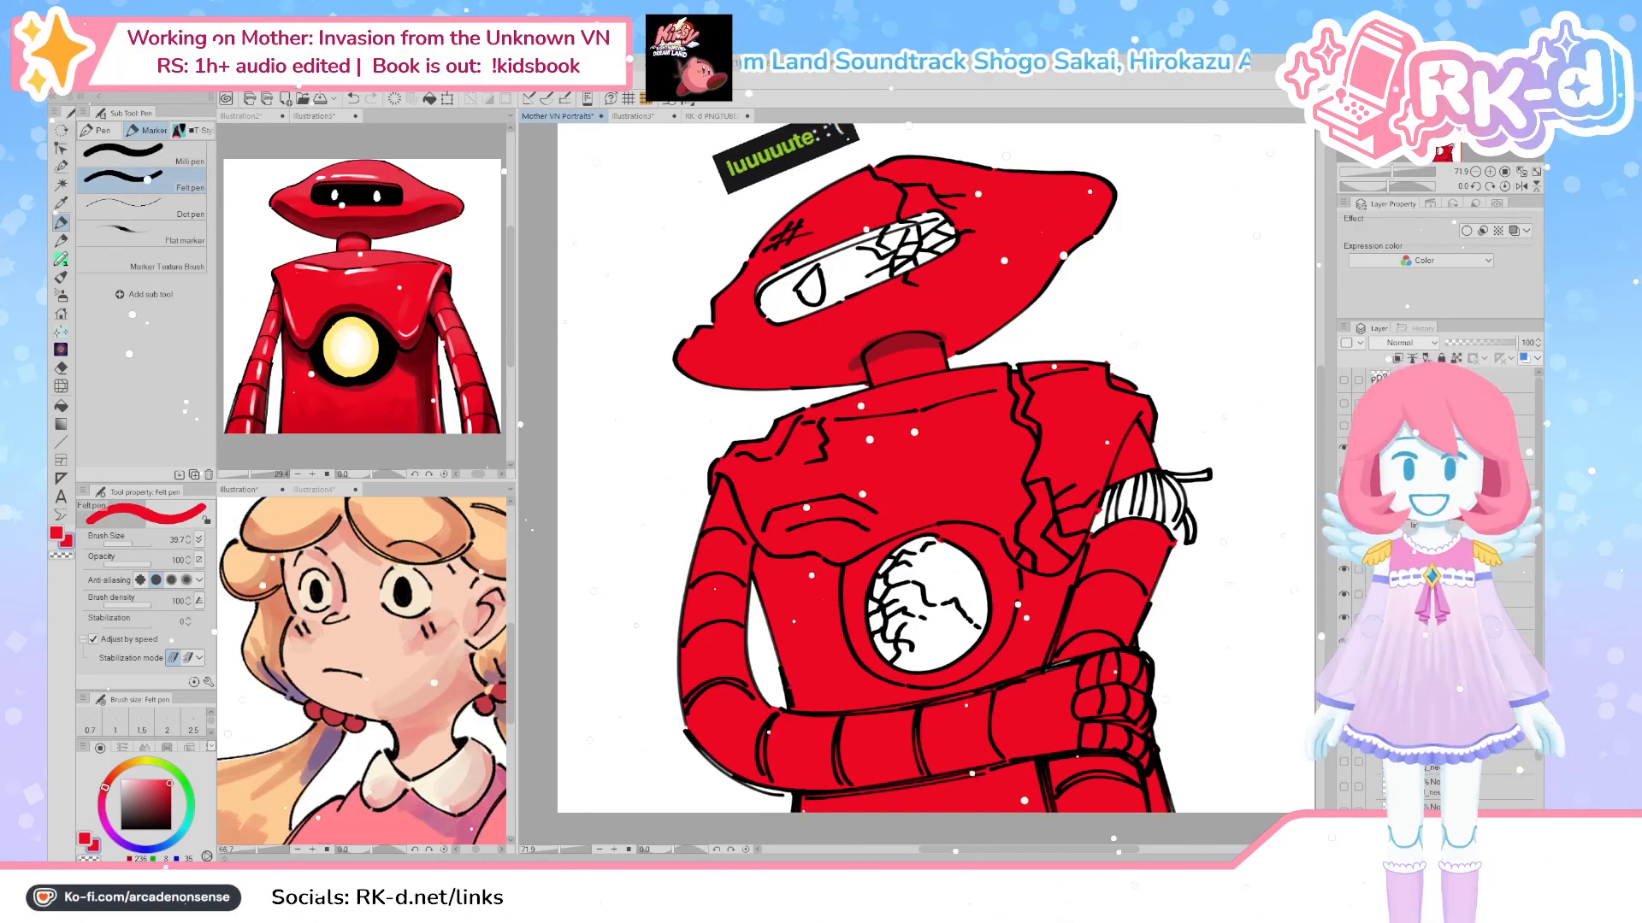
Paint the gaps beneath the shoulder plate above the bent arm solid black with the Felt pen
scroll(845, 575, down, 1)
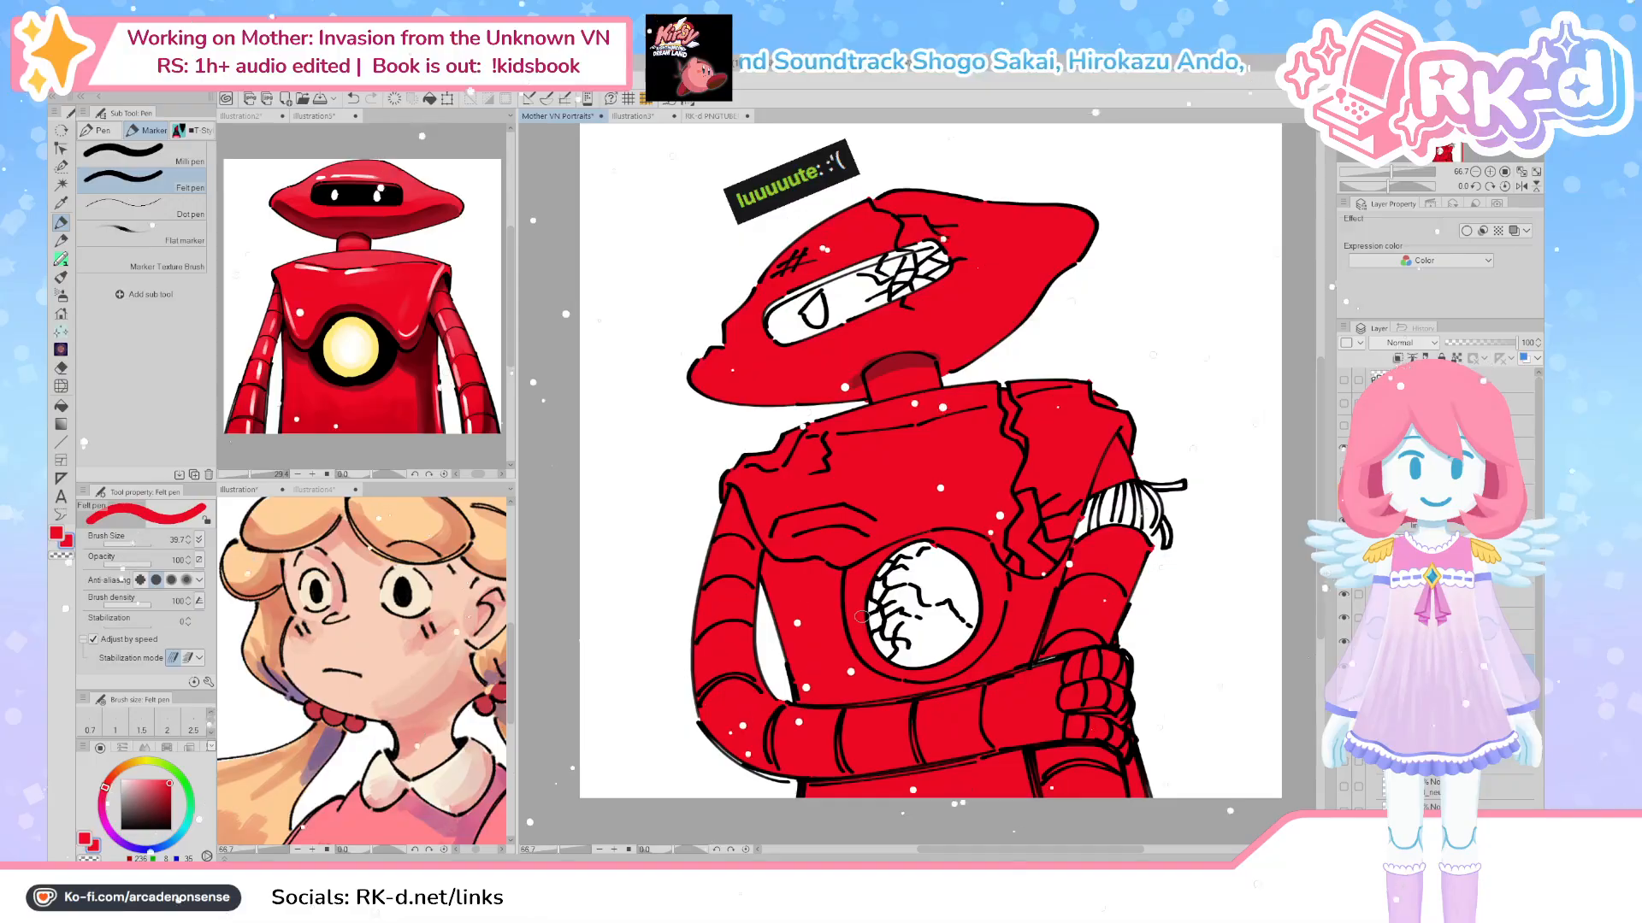
drag(845, 575, 855, 602)
scroll(855, 603, up, 3)
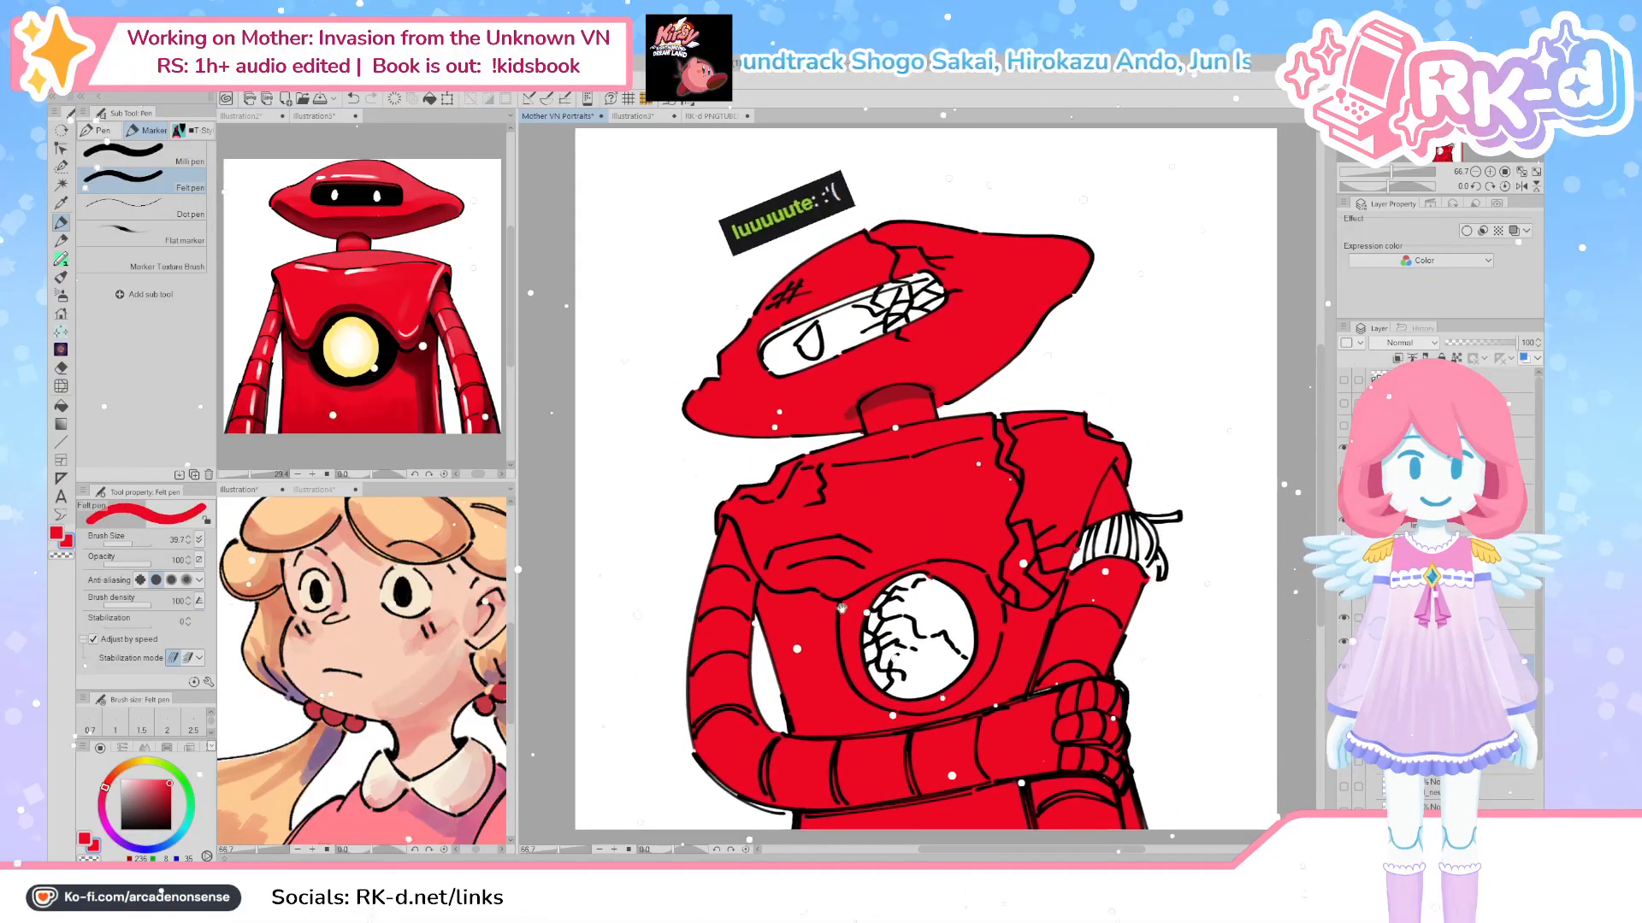
mouse_move(1027, 583)
mouse_down()
mouse_move(1006, 643)
mouse_move(1058, 627)
mouse_up()
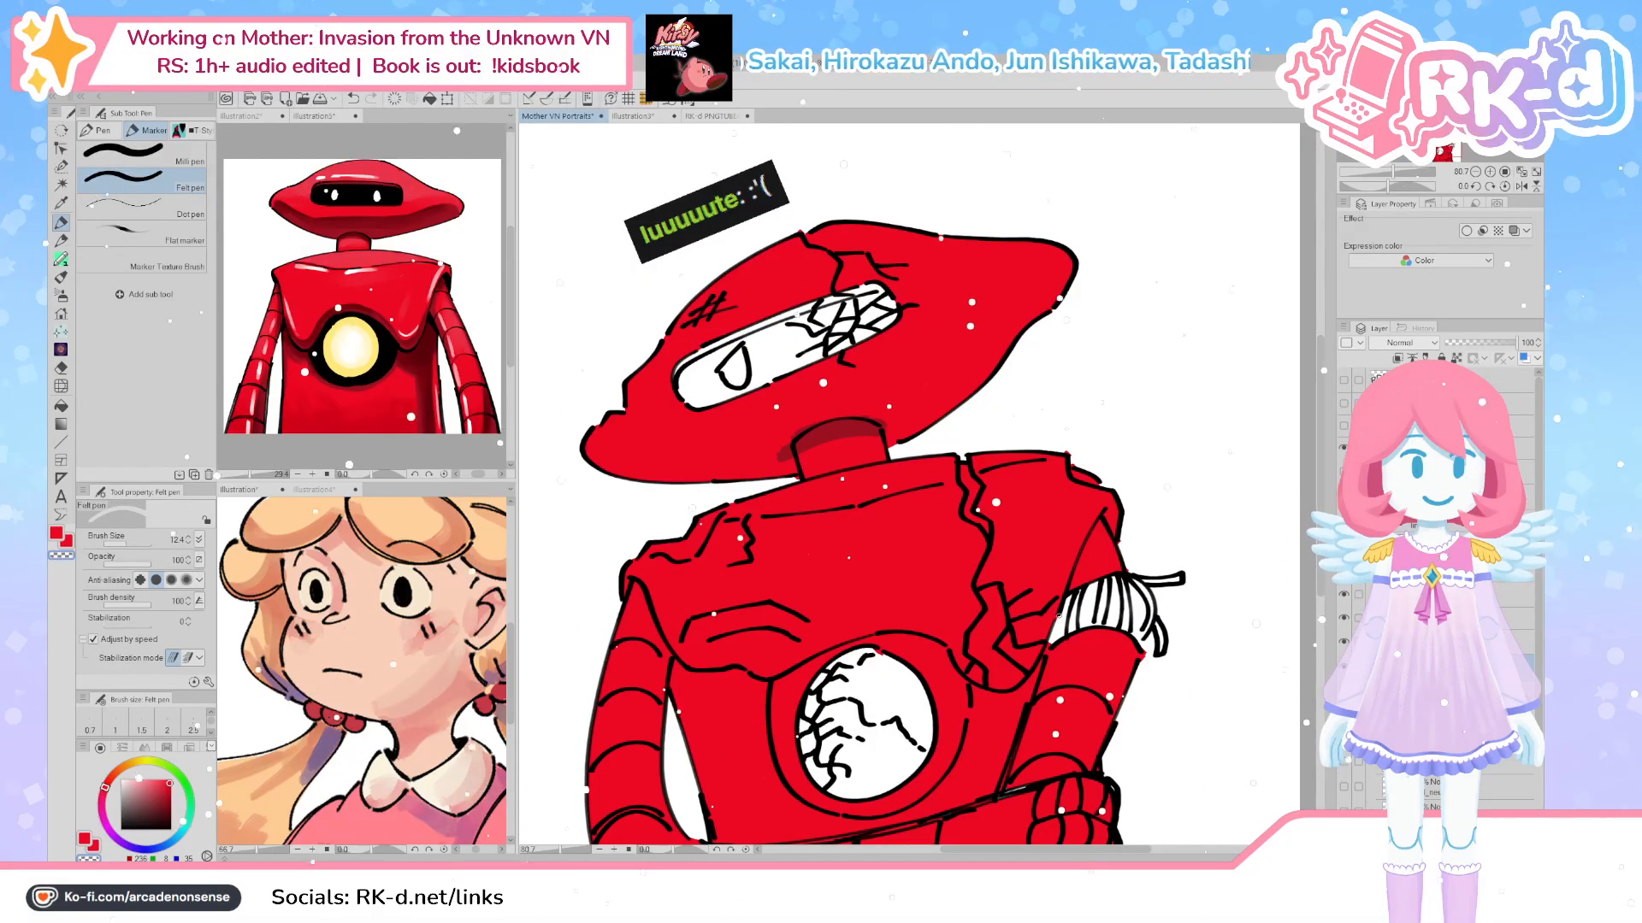
click(1445, 587)
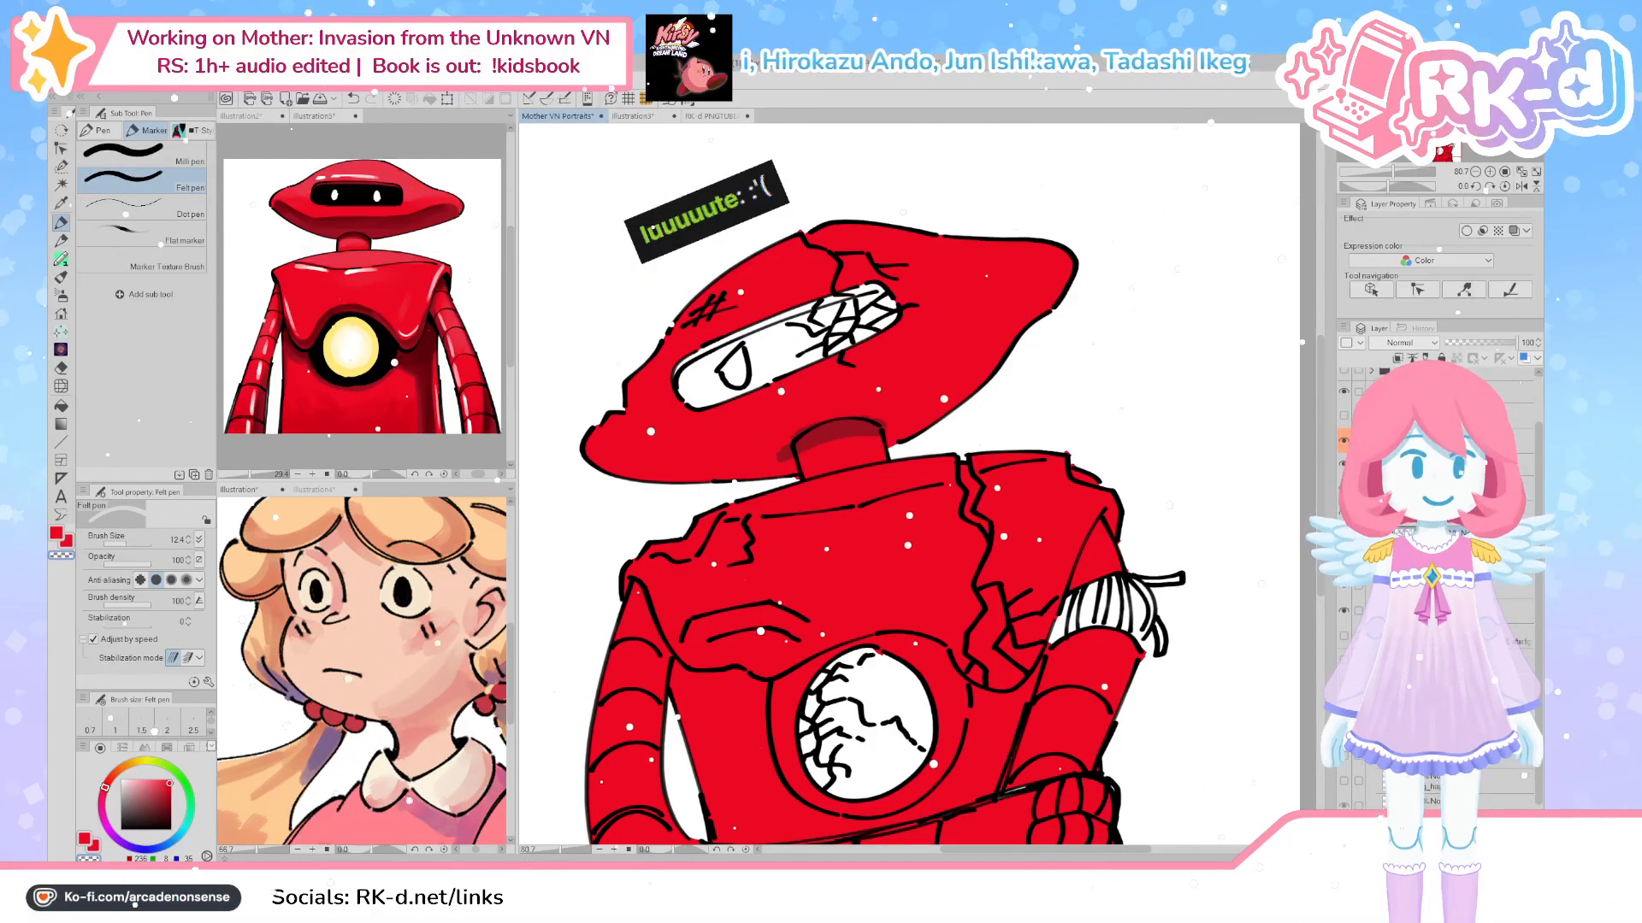
click(1445, 612)
click(1445, 587)
key(ctrl+minus)
key(x)
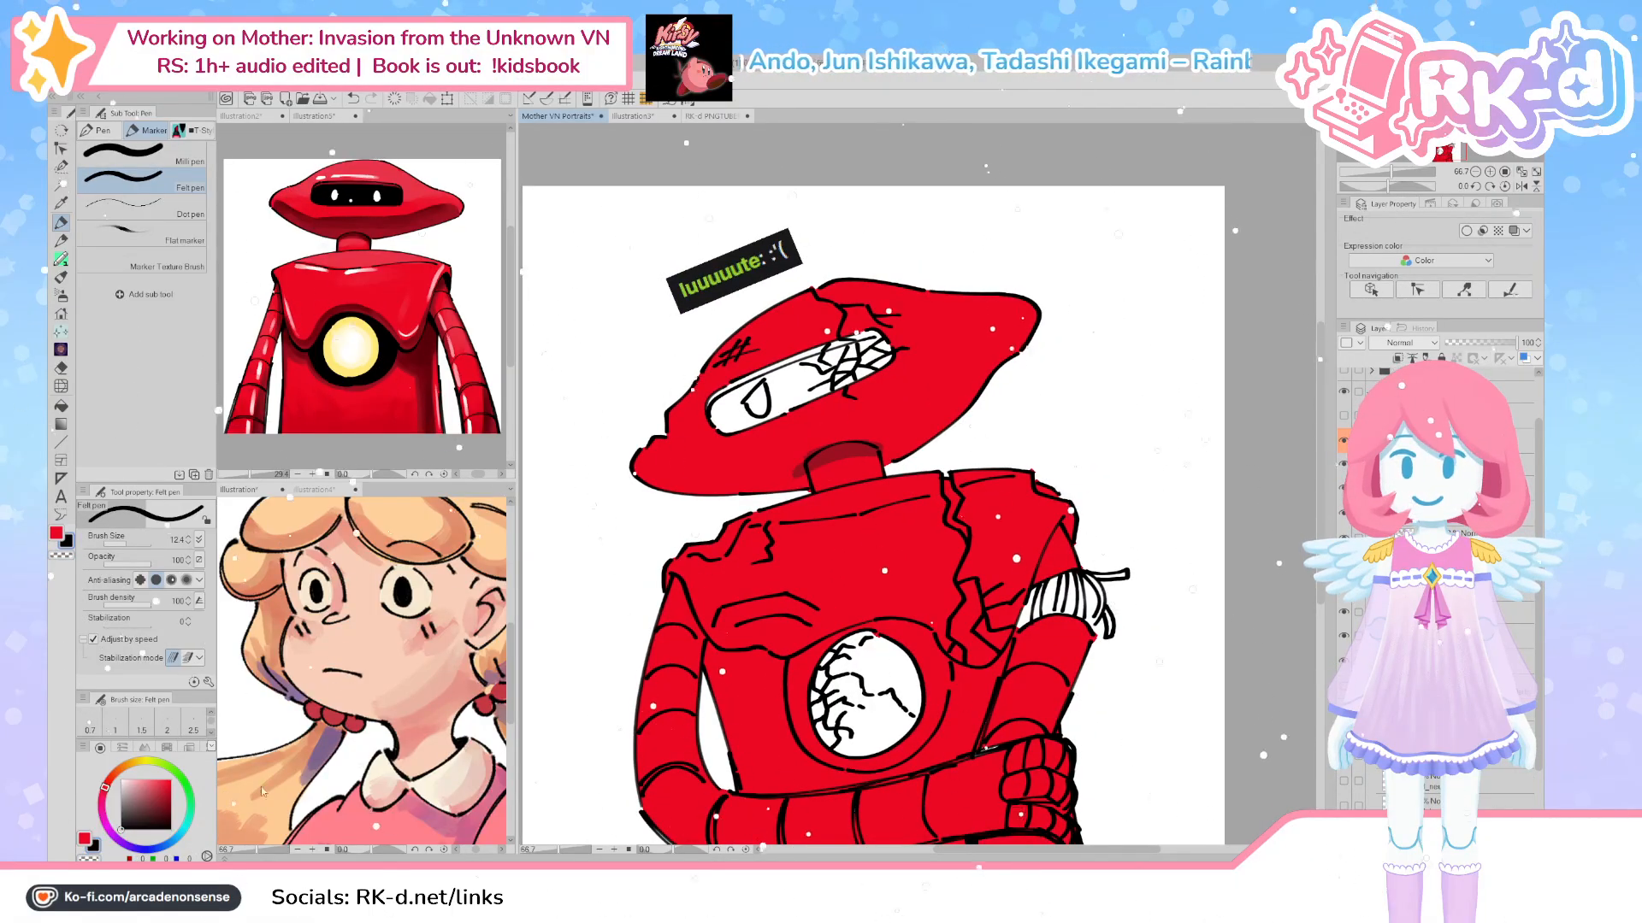
drag(727, 674, 740, 668)
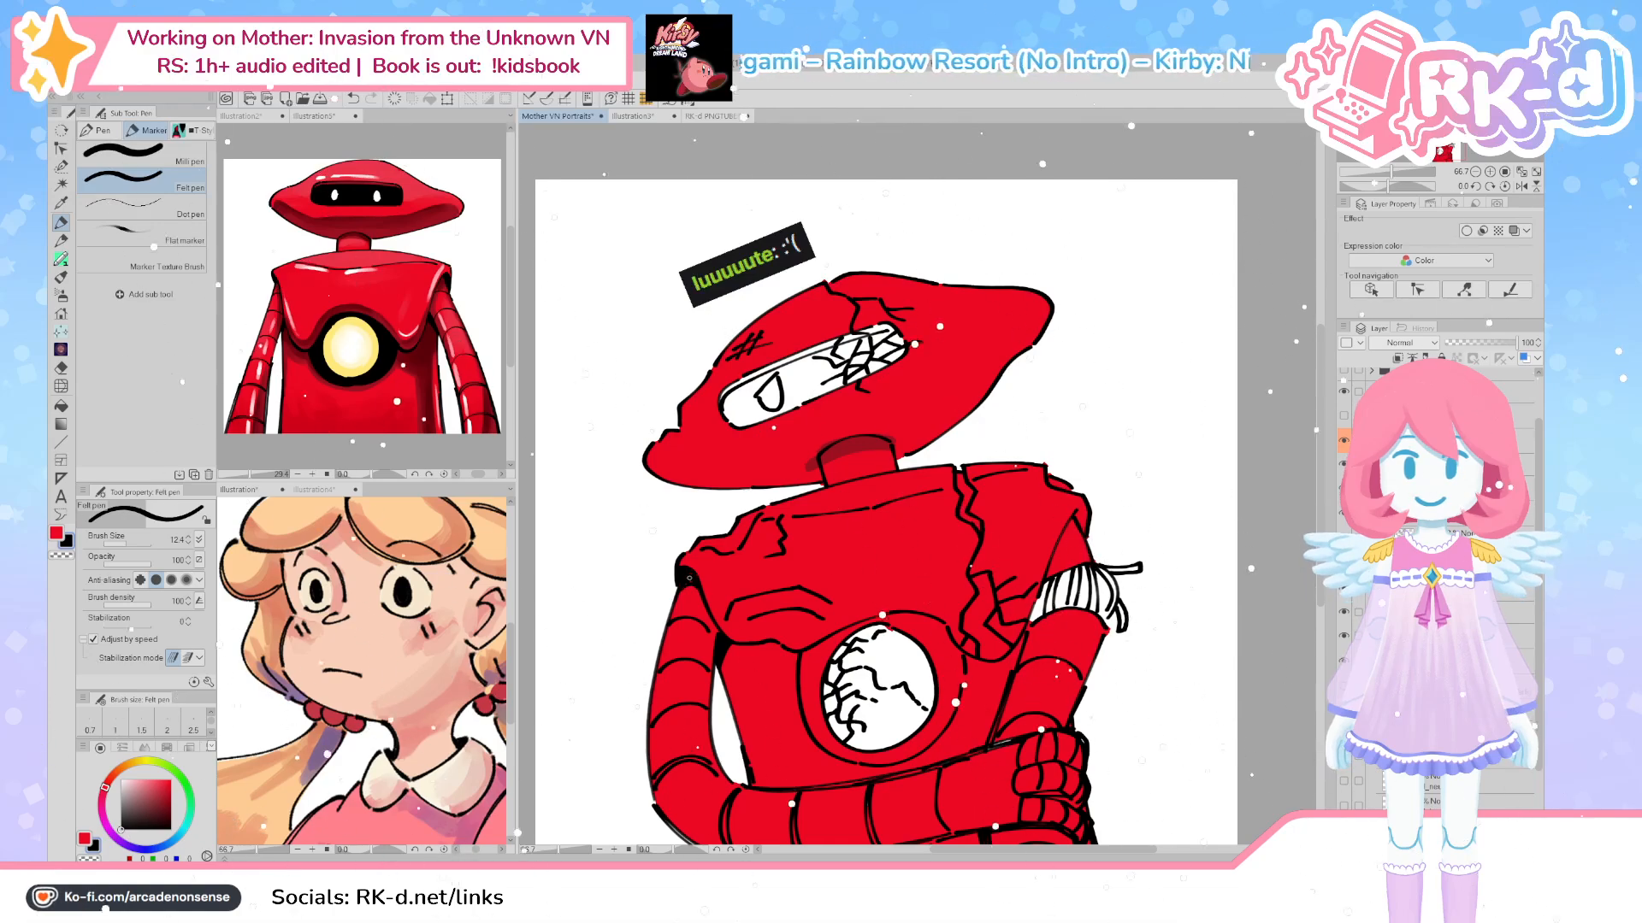
Paint the underside of the shoulder plate above the exposed wires black, adjusting the Felt pen's size as needed
drag(1053, 556, 1034, 583)
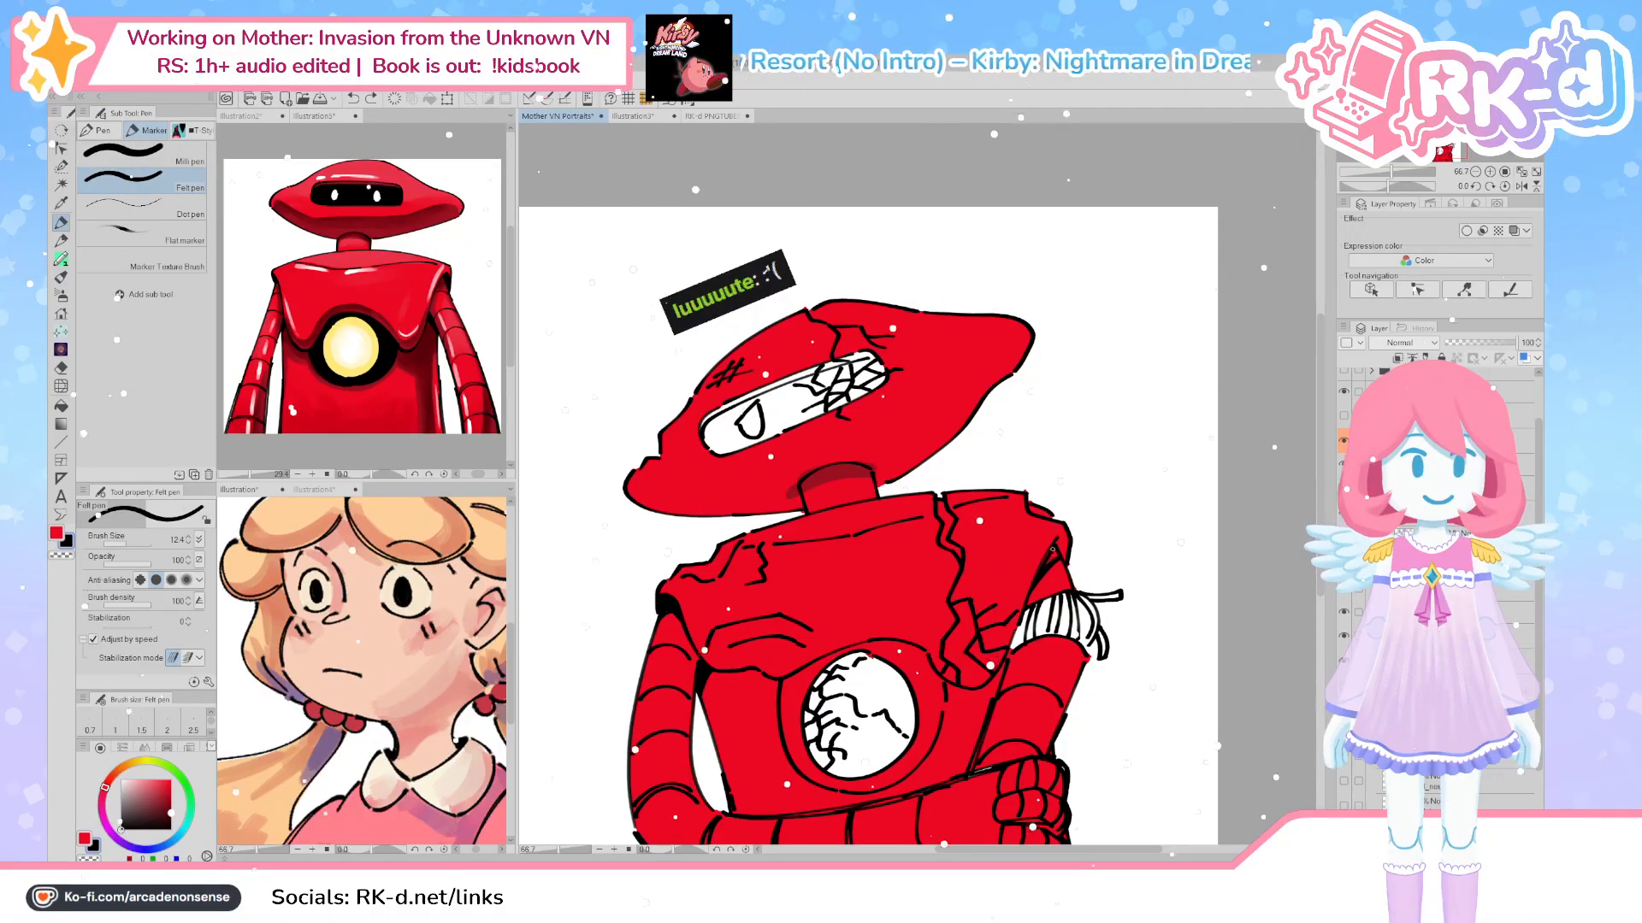
key(])
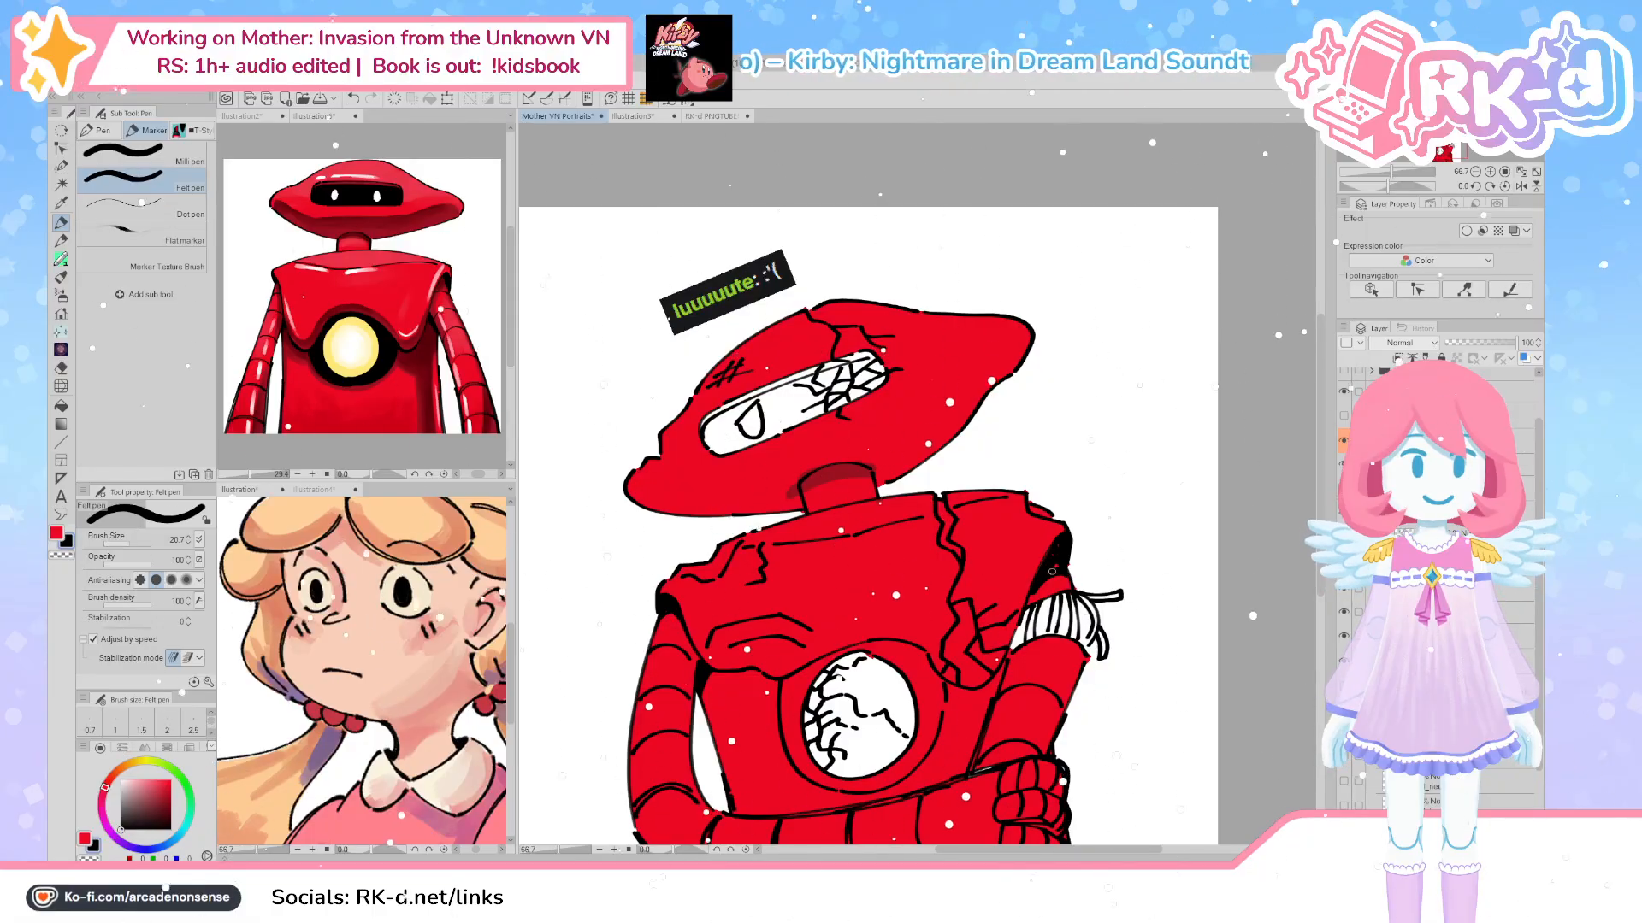
key([)
key([)
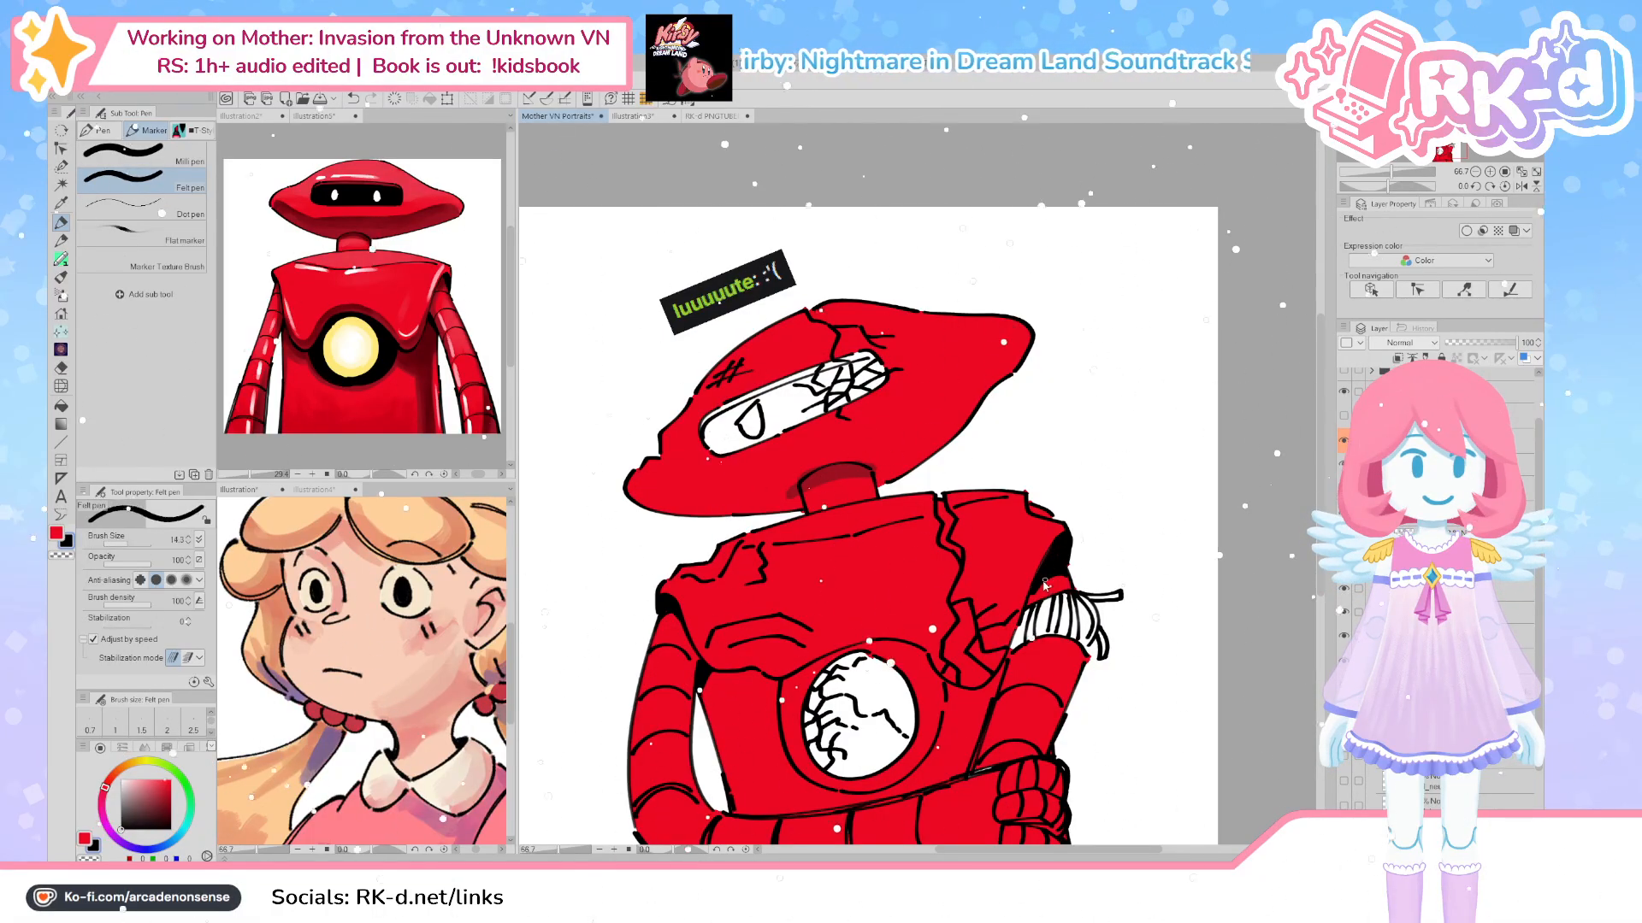
key(])
key(])
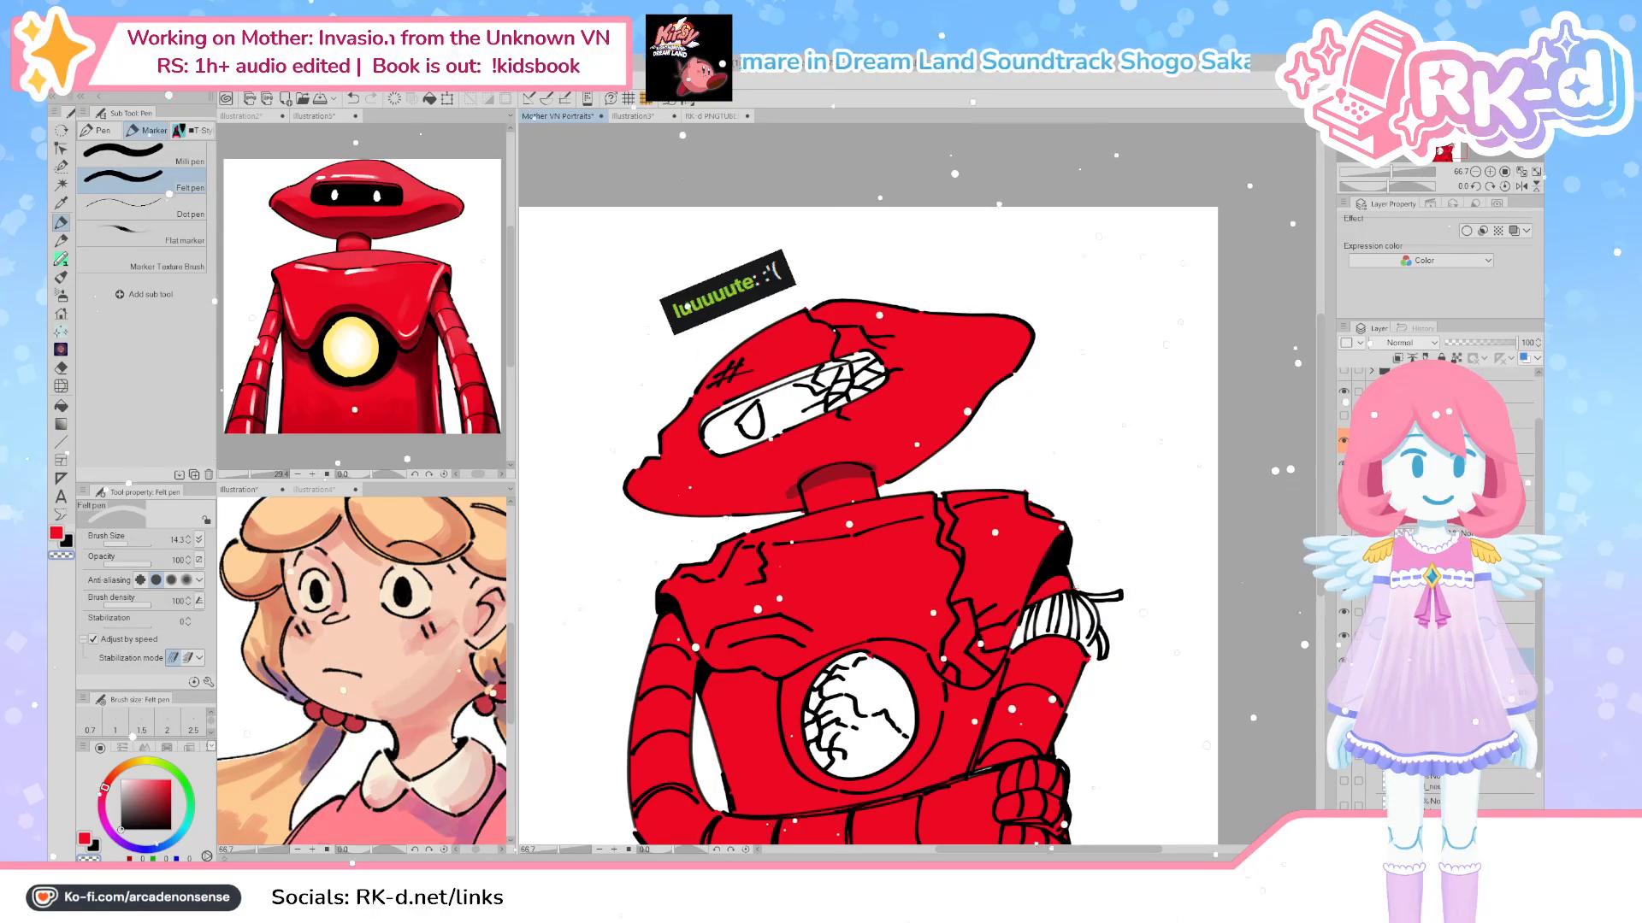
Paint black shadows under the chest plate's lower edge on both sides of the circular chest lens
click(1453, 538)
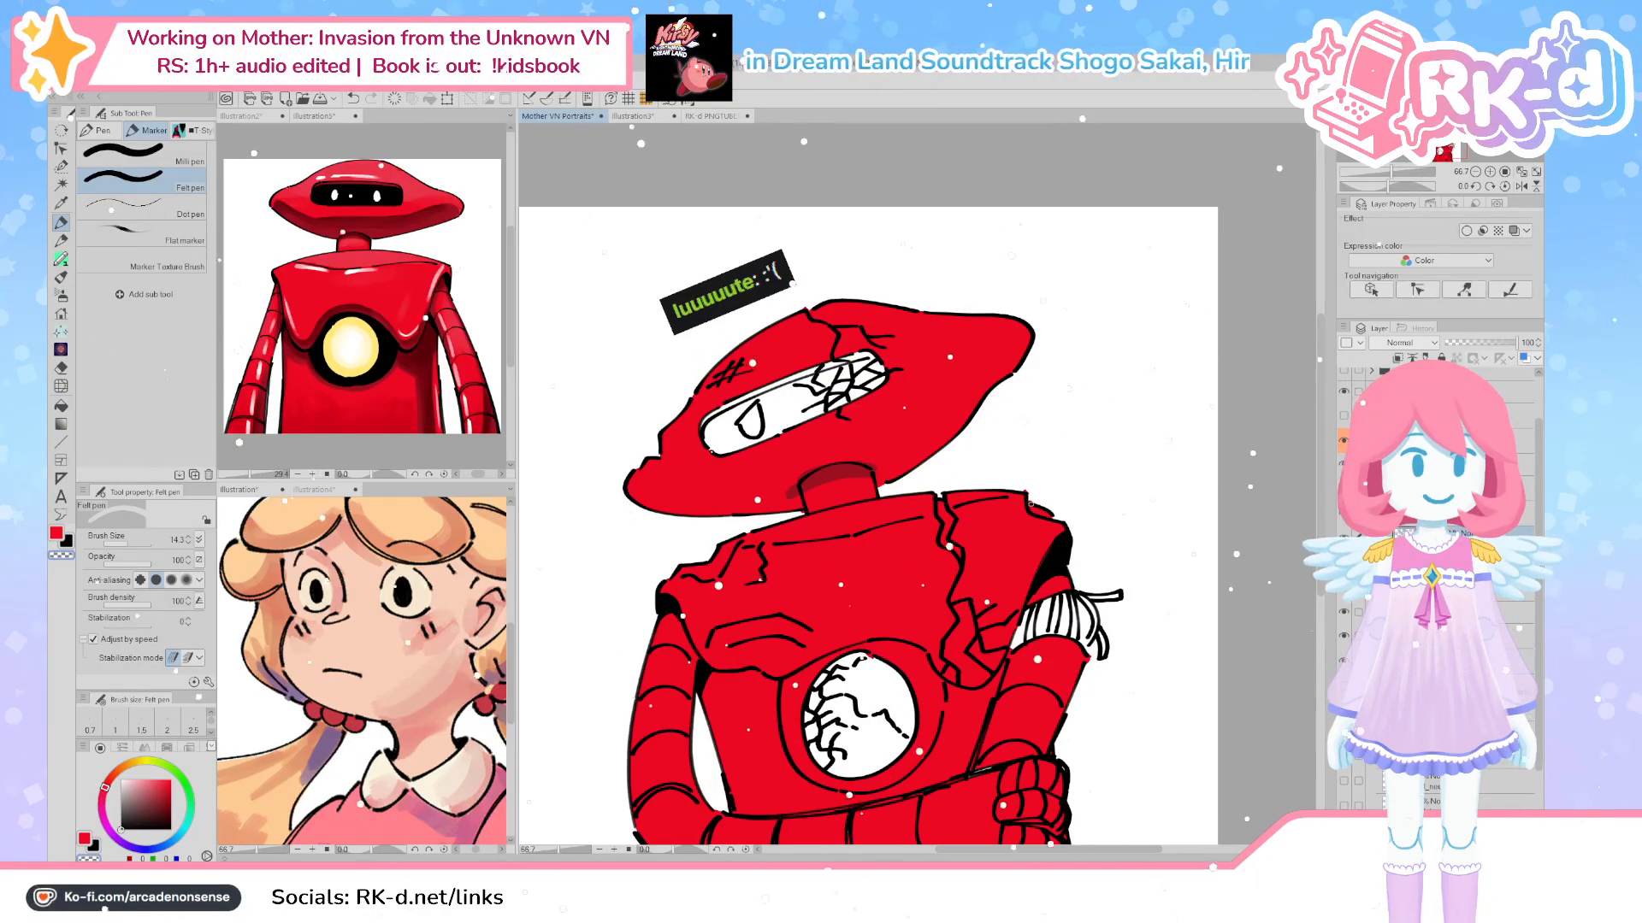
click(1454, 660)
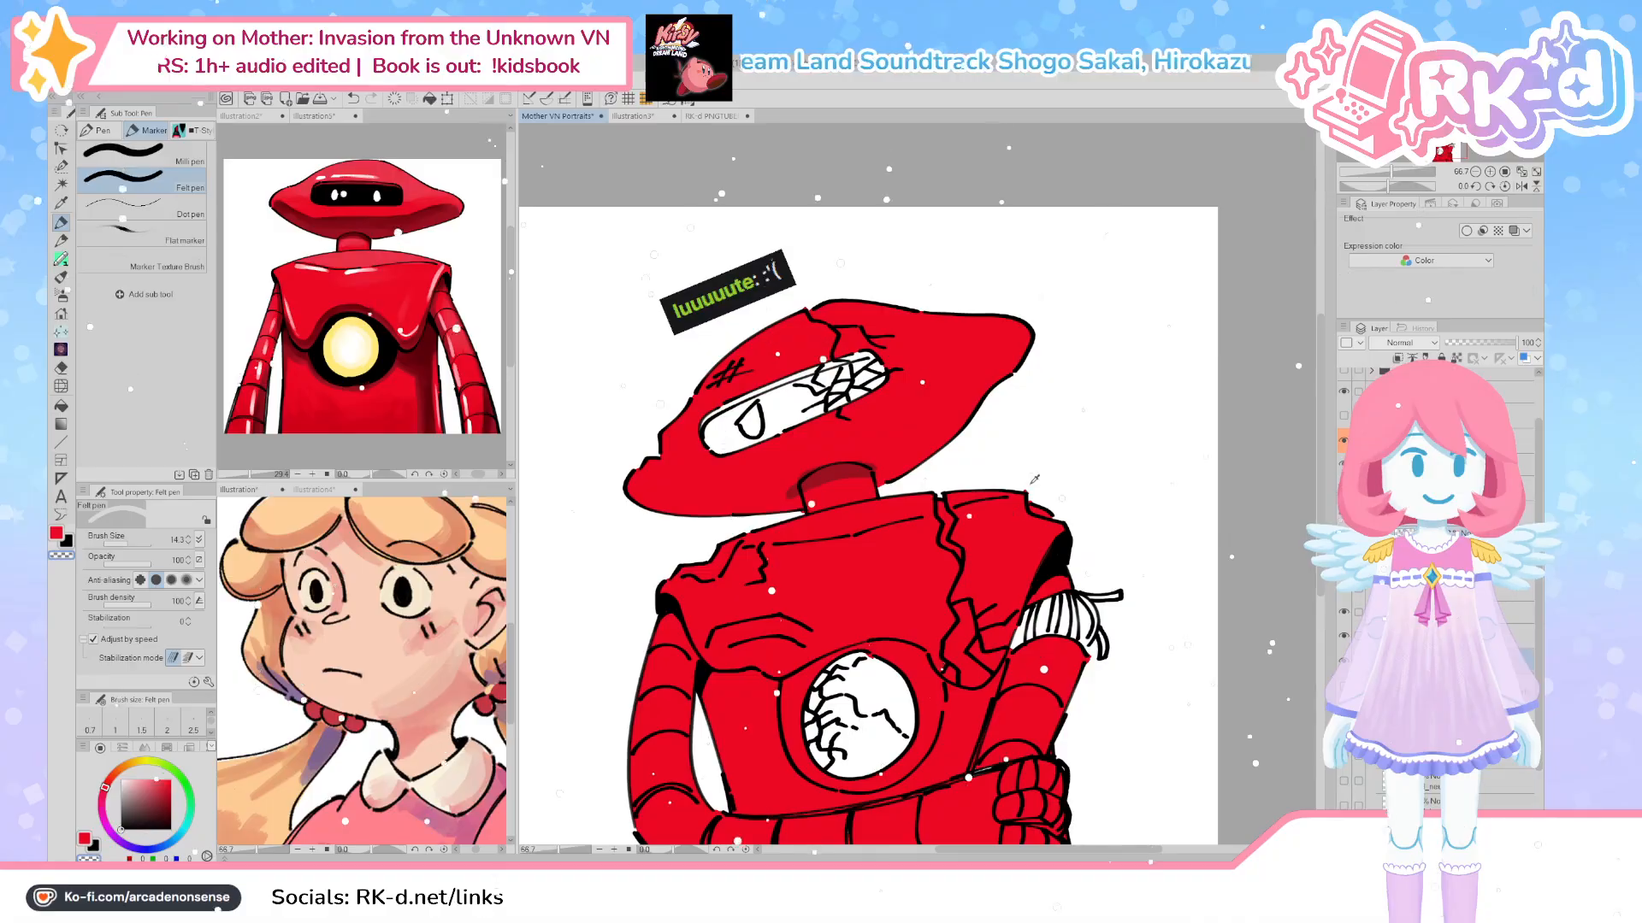
ctrl+shift+click(1060, 553)
key(c)
drag(964, 772, 987, 692)
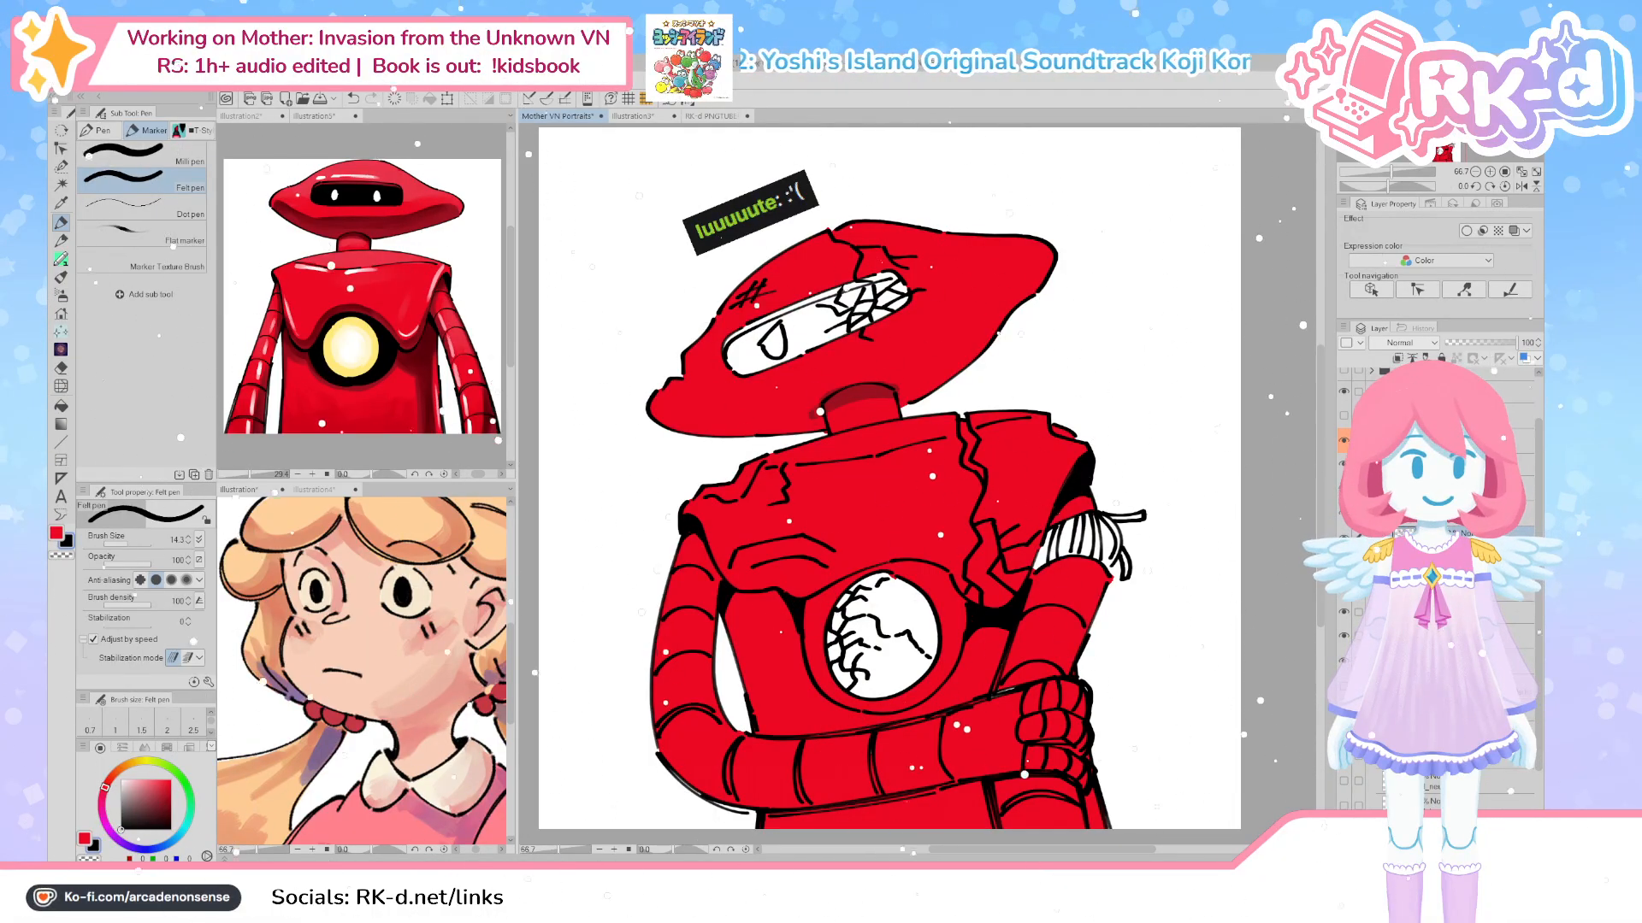
Add a new layer and fill the ring around the cracked chest lens with black
key(ctrl+shift+n)
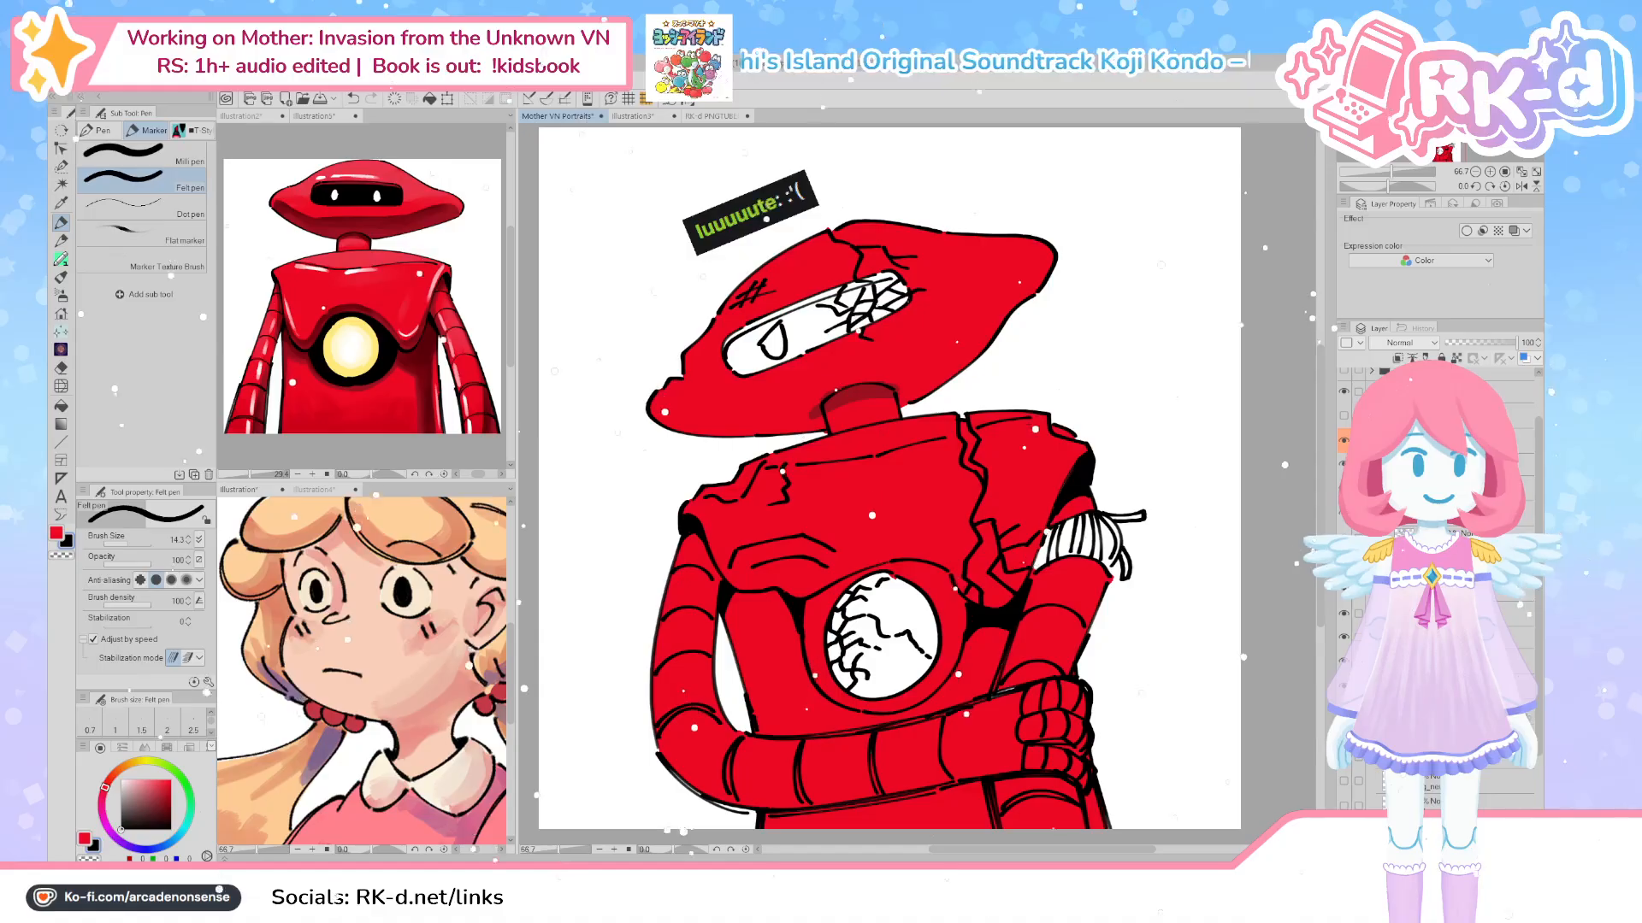
key(g)
click(826, 613)
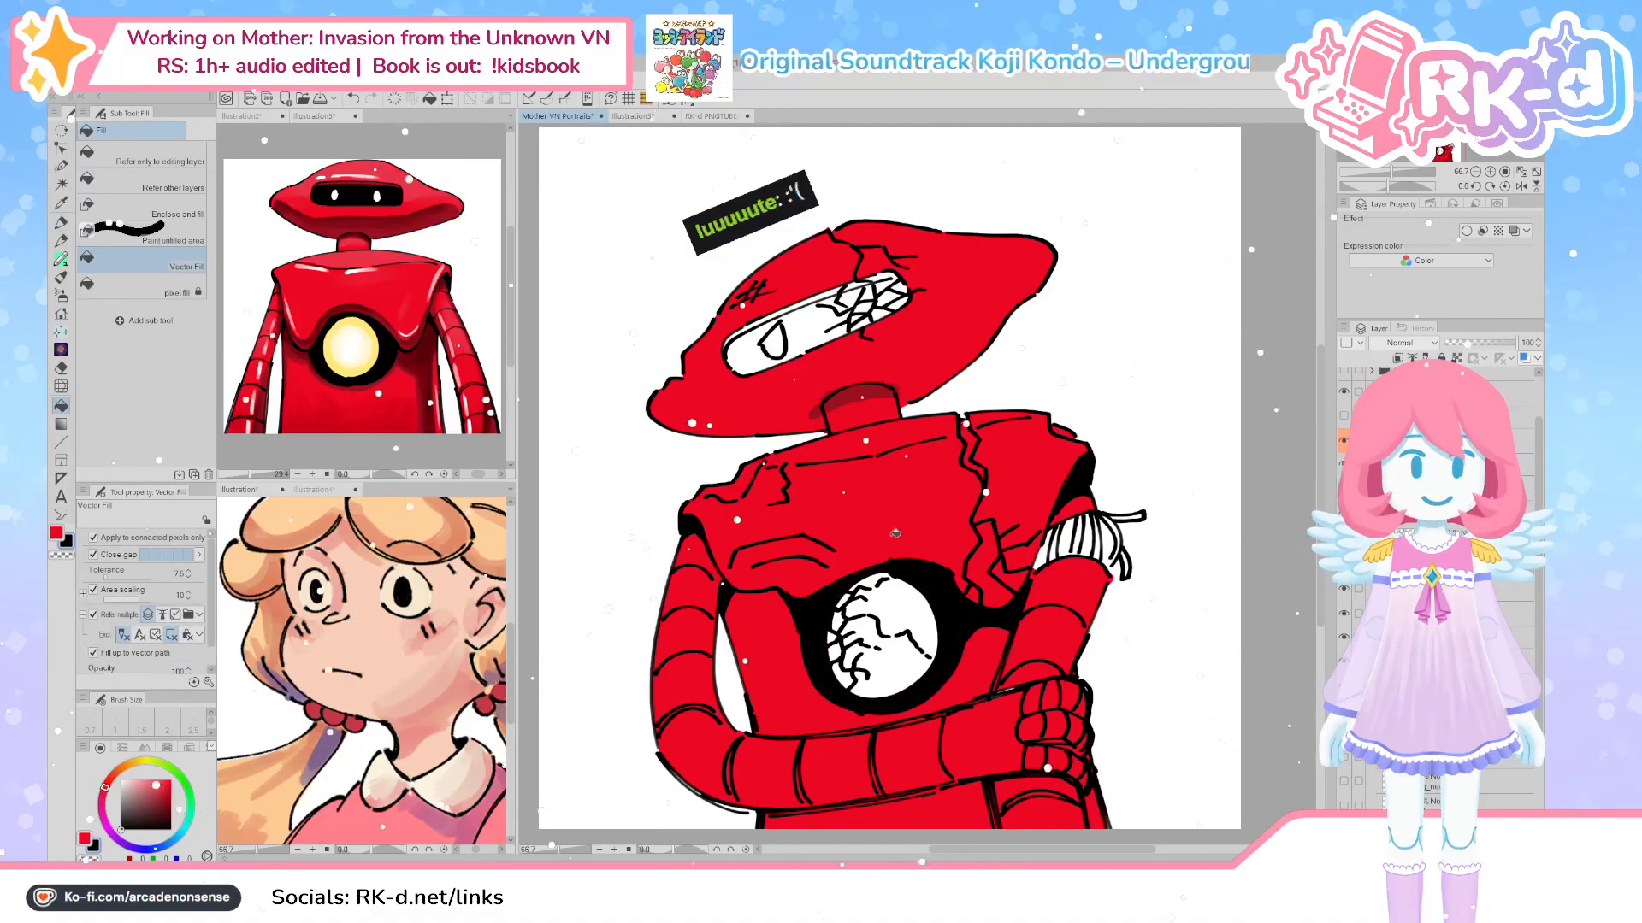
Switch to the Hard eraser on the vector layer and change its vector erase mode
key(e)
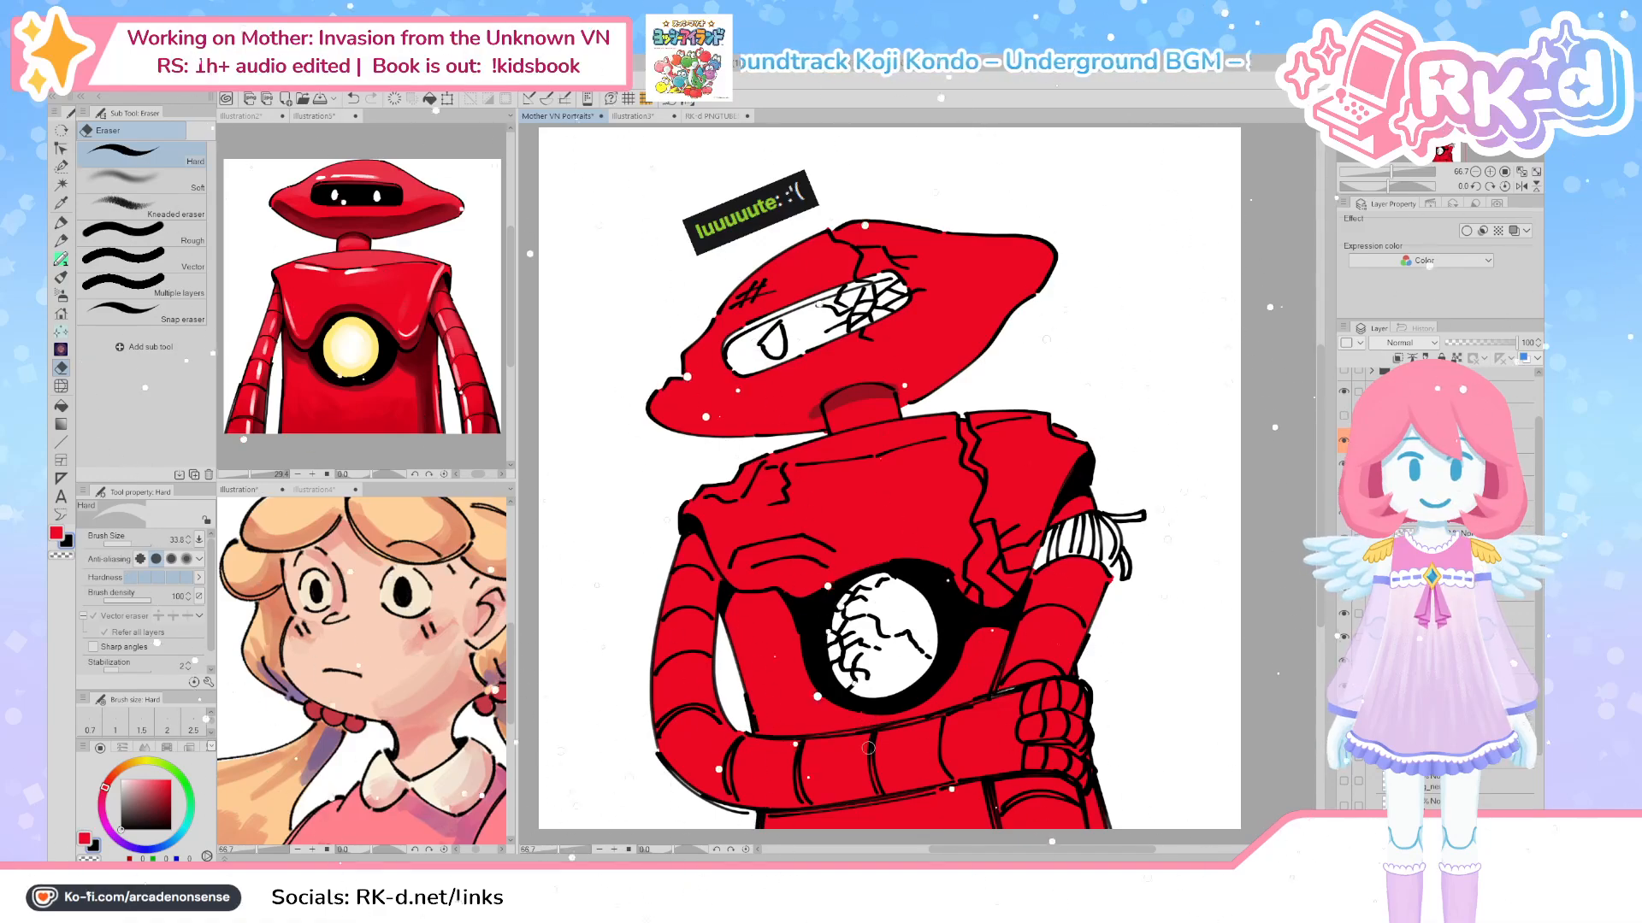
scroll(924, 613, down, 2)
drag(942, 667, 975, 697)
scroll(976, 699, up, 2)
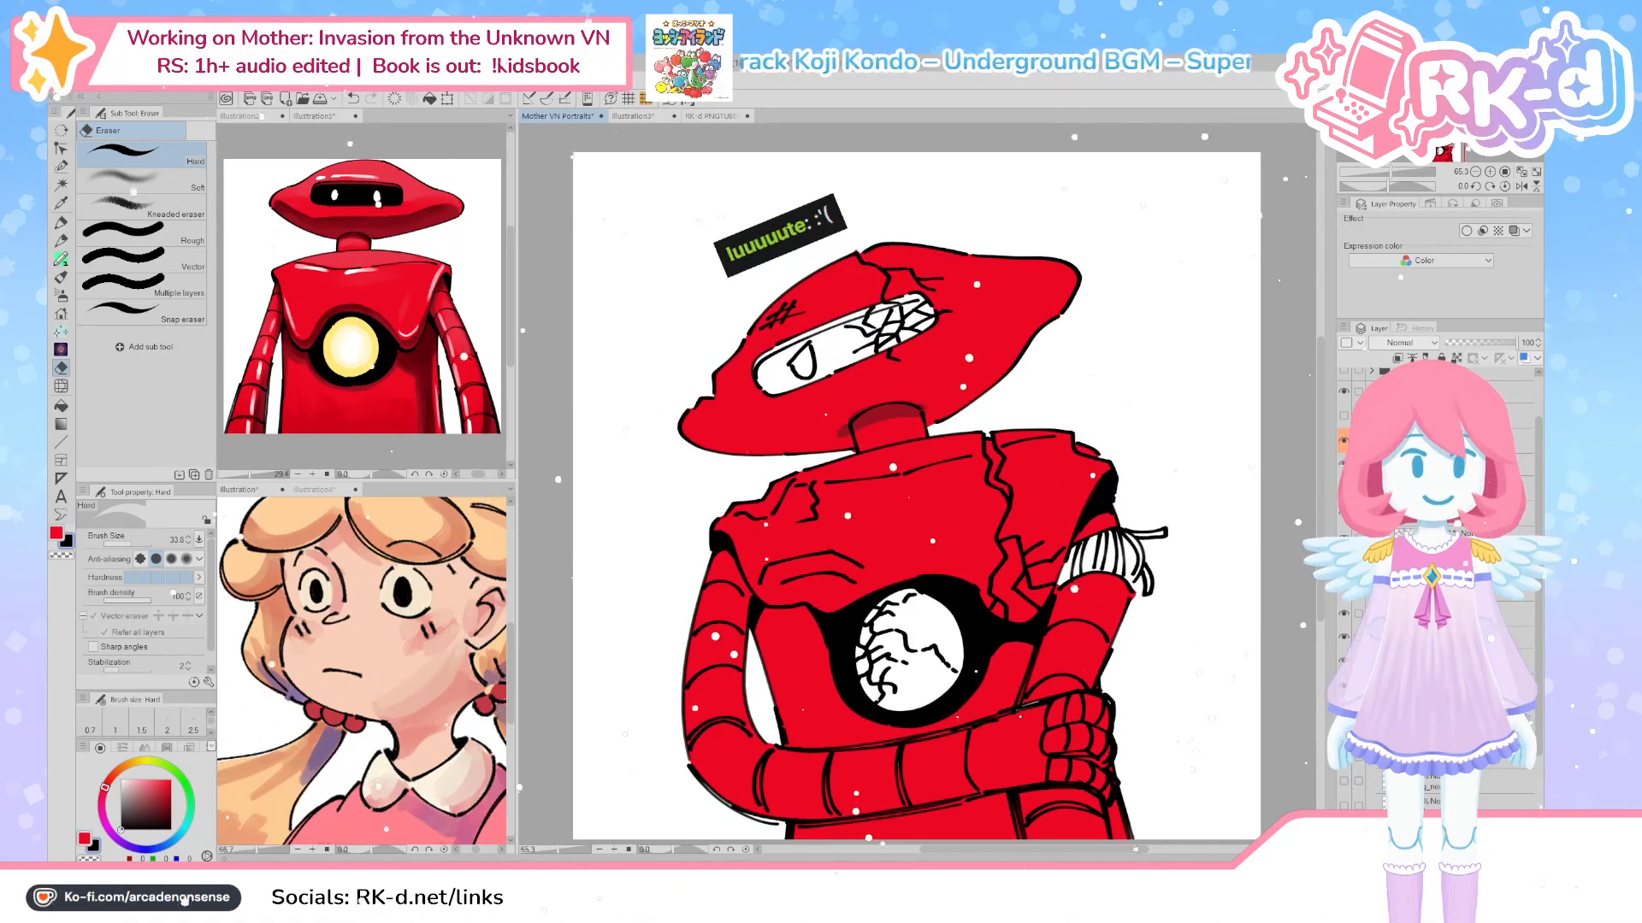
click(1411, 440)
scroll(1173, 552, up, 1)
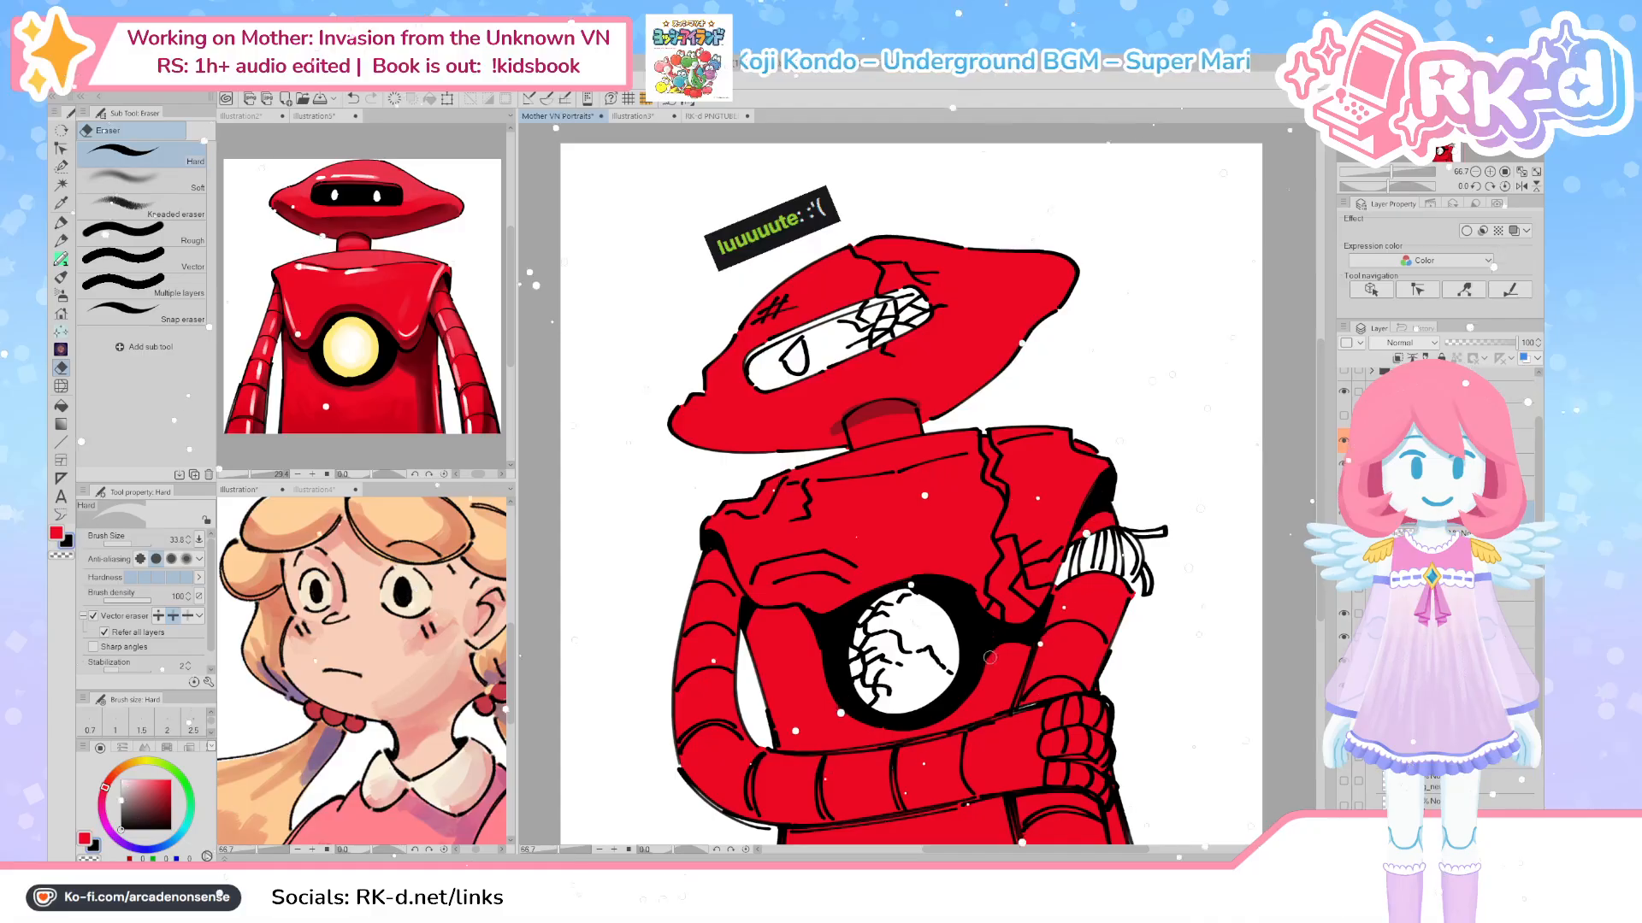
click(159, 615)
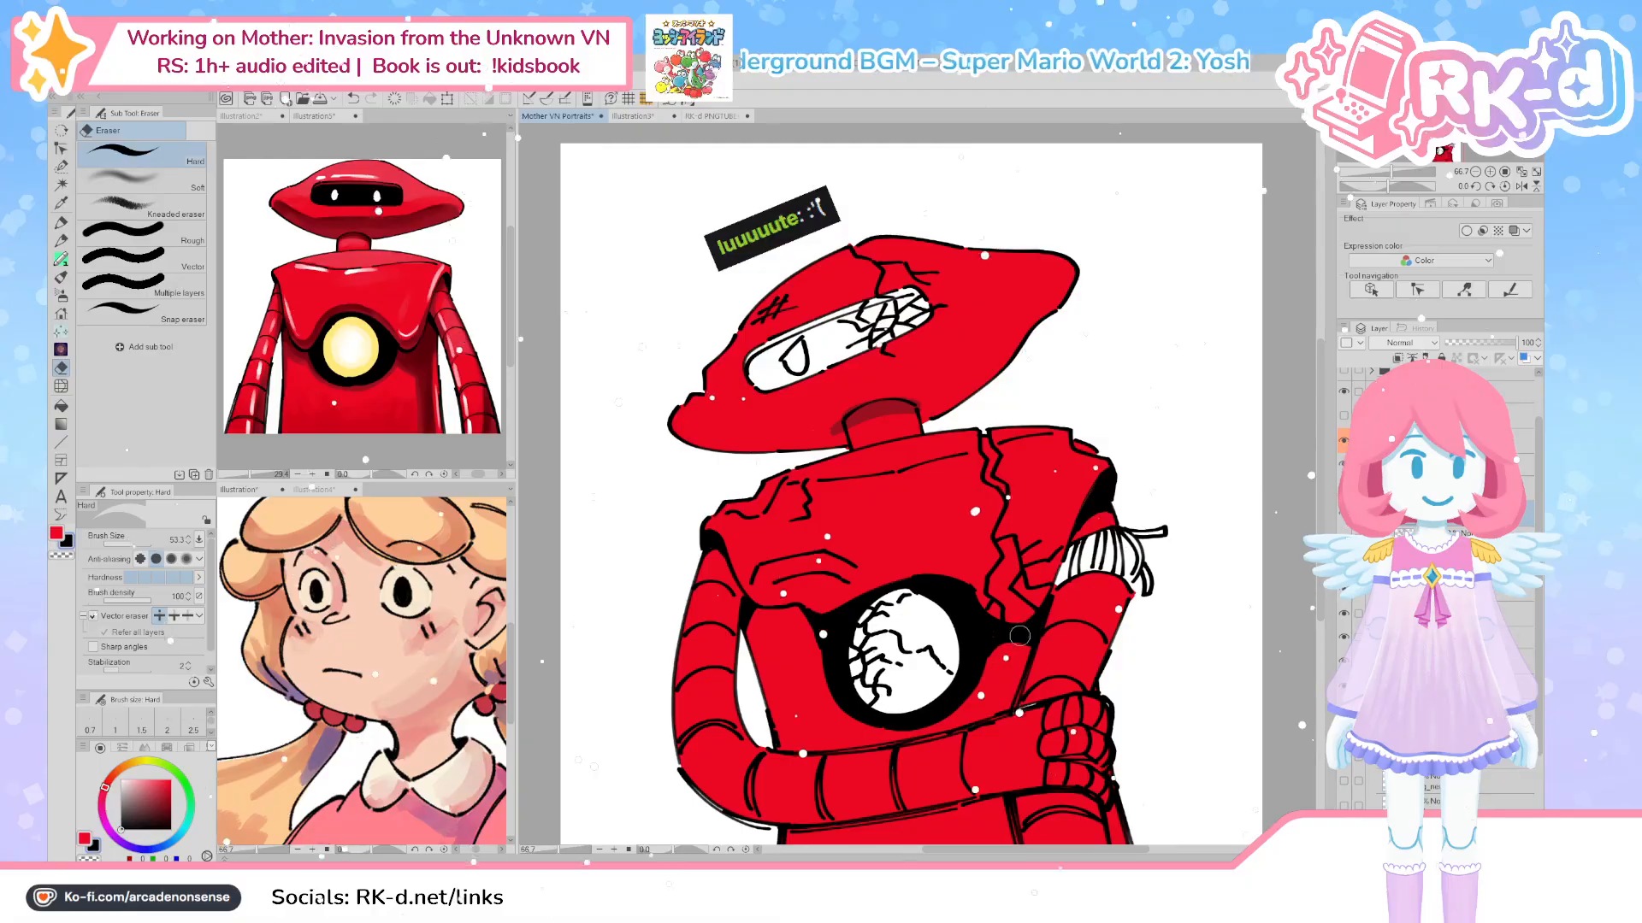
click(1344, 440)
click(1345, 440)
Move the black shadow shapes between the chest lens and the bent arm out onto the blank canvas
ctrl+click(1030, 641)
mouse_move(1029, 640)
mouse_down()
mouse_move(1217, 627)
mouse_move(1230, 643)
mouse_up()
ctrl+click(1037, 628)
mouse_move(1038, 628)
mouse_down()
mouse_move(1064, 622)
mouse_move(1201, 692)
mouse_up()
drag(1114, 671, 1195, 697)
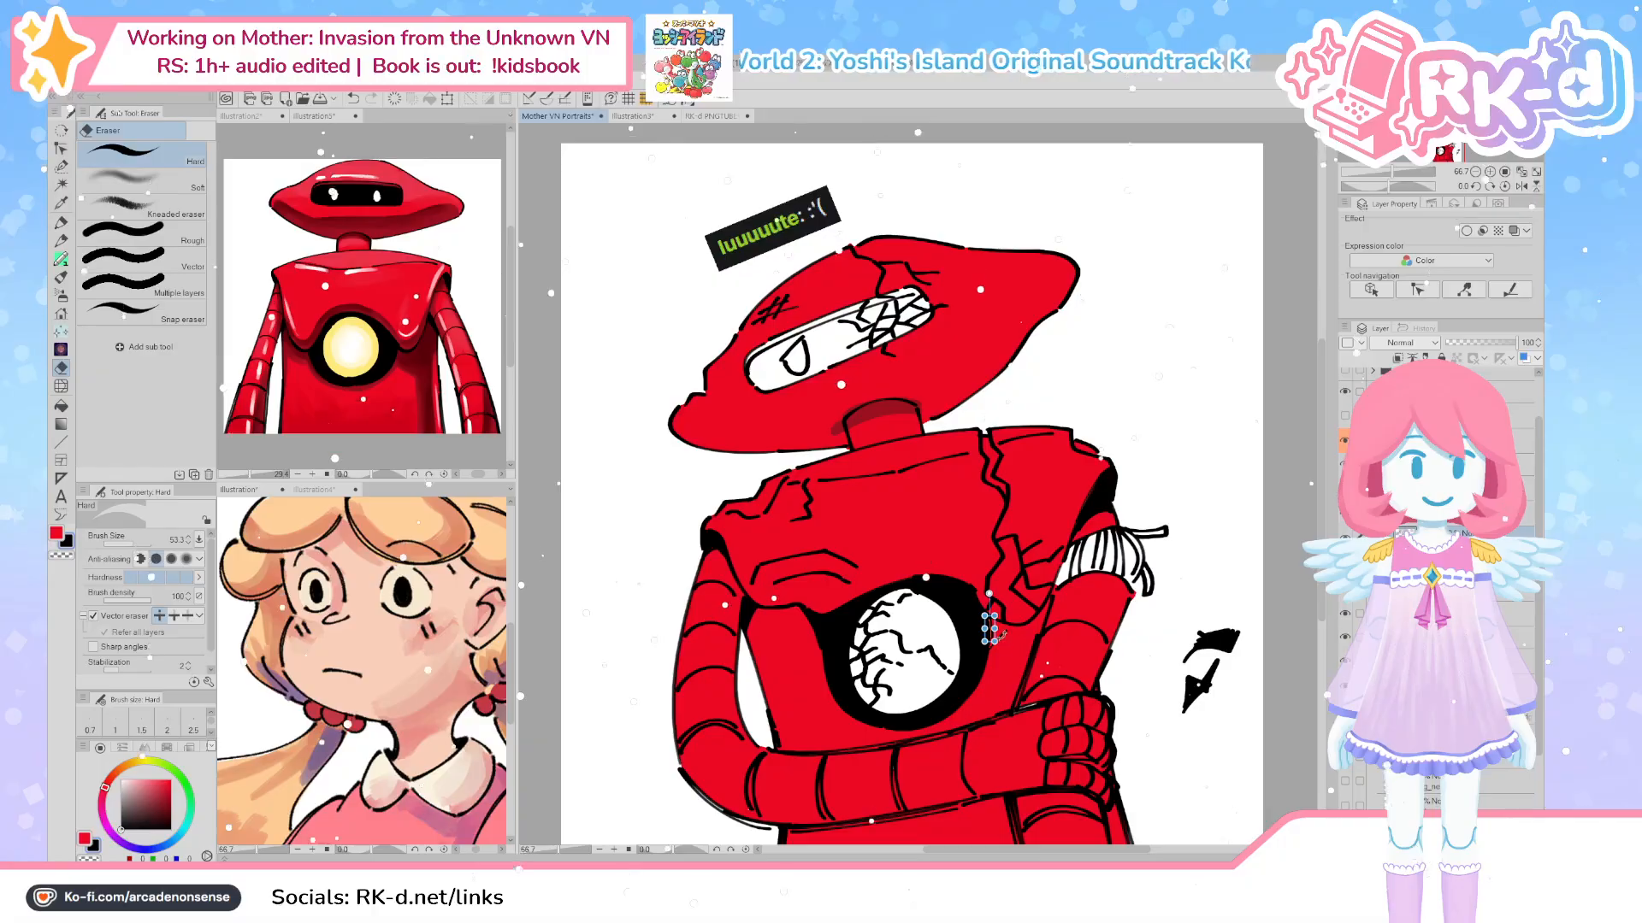
Erase the leftover shadow edge beside the chest lens and the displaced black shapes on the blank canvas
ctrl+shift+click(1005, 637)
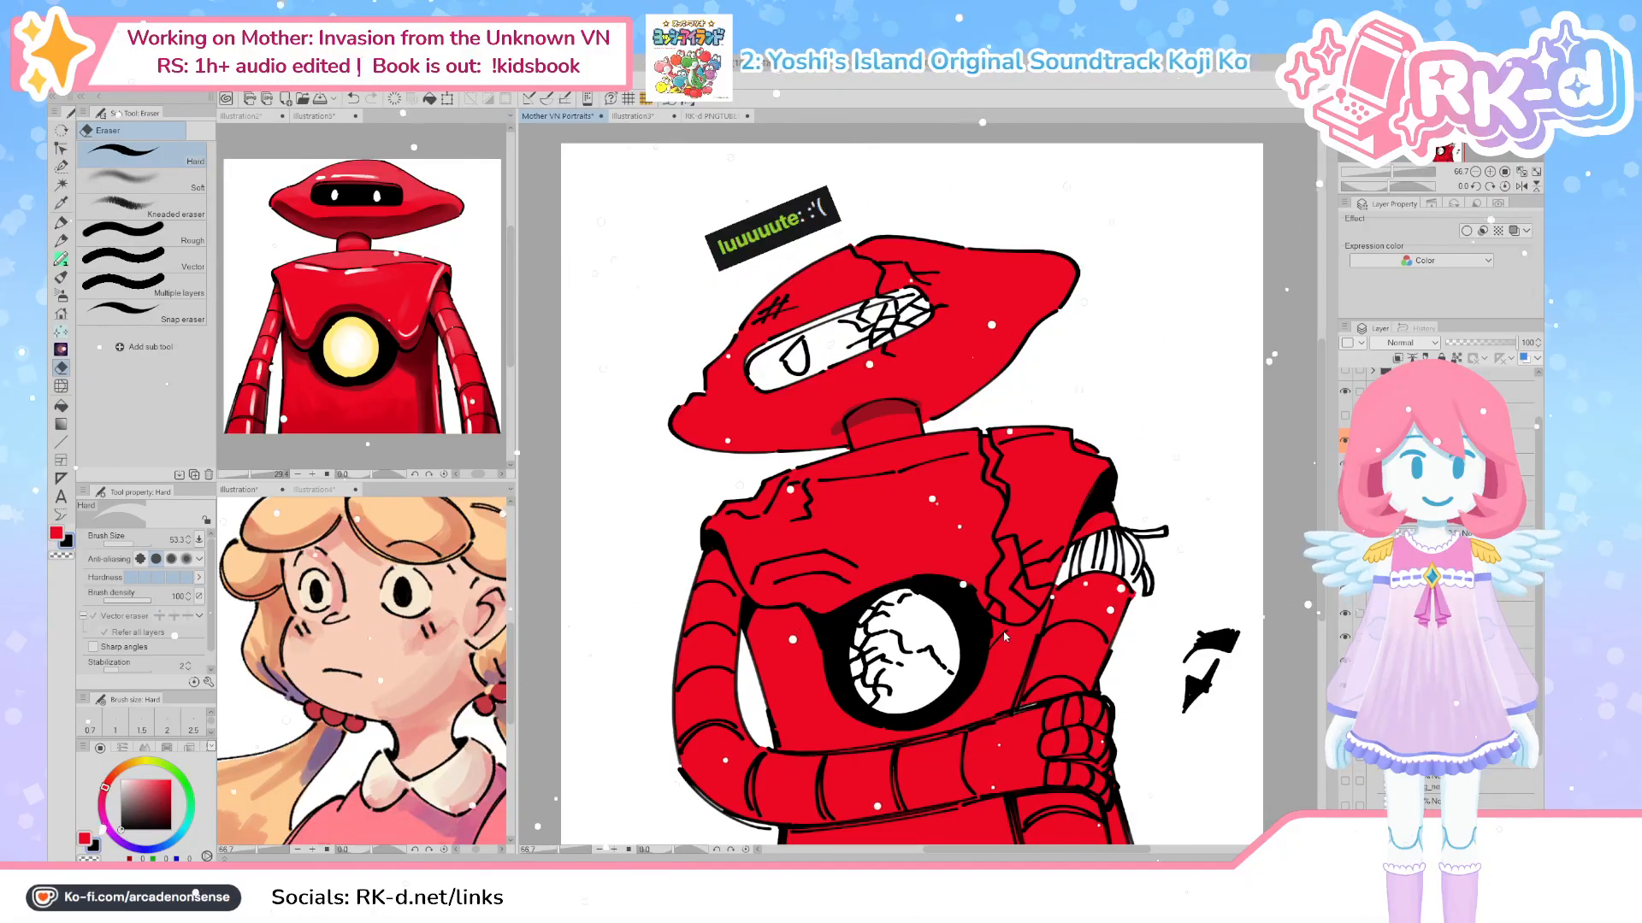
ctrl+shift+click(1005, 637)
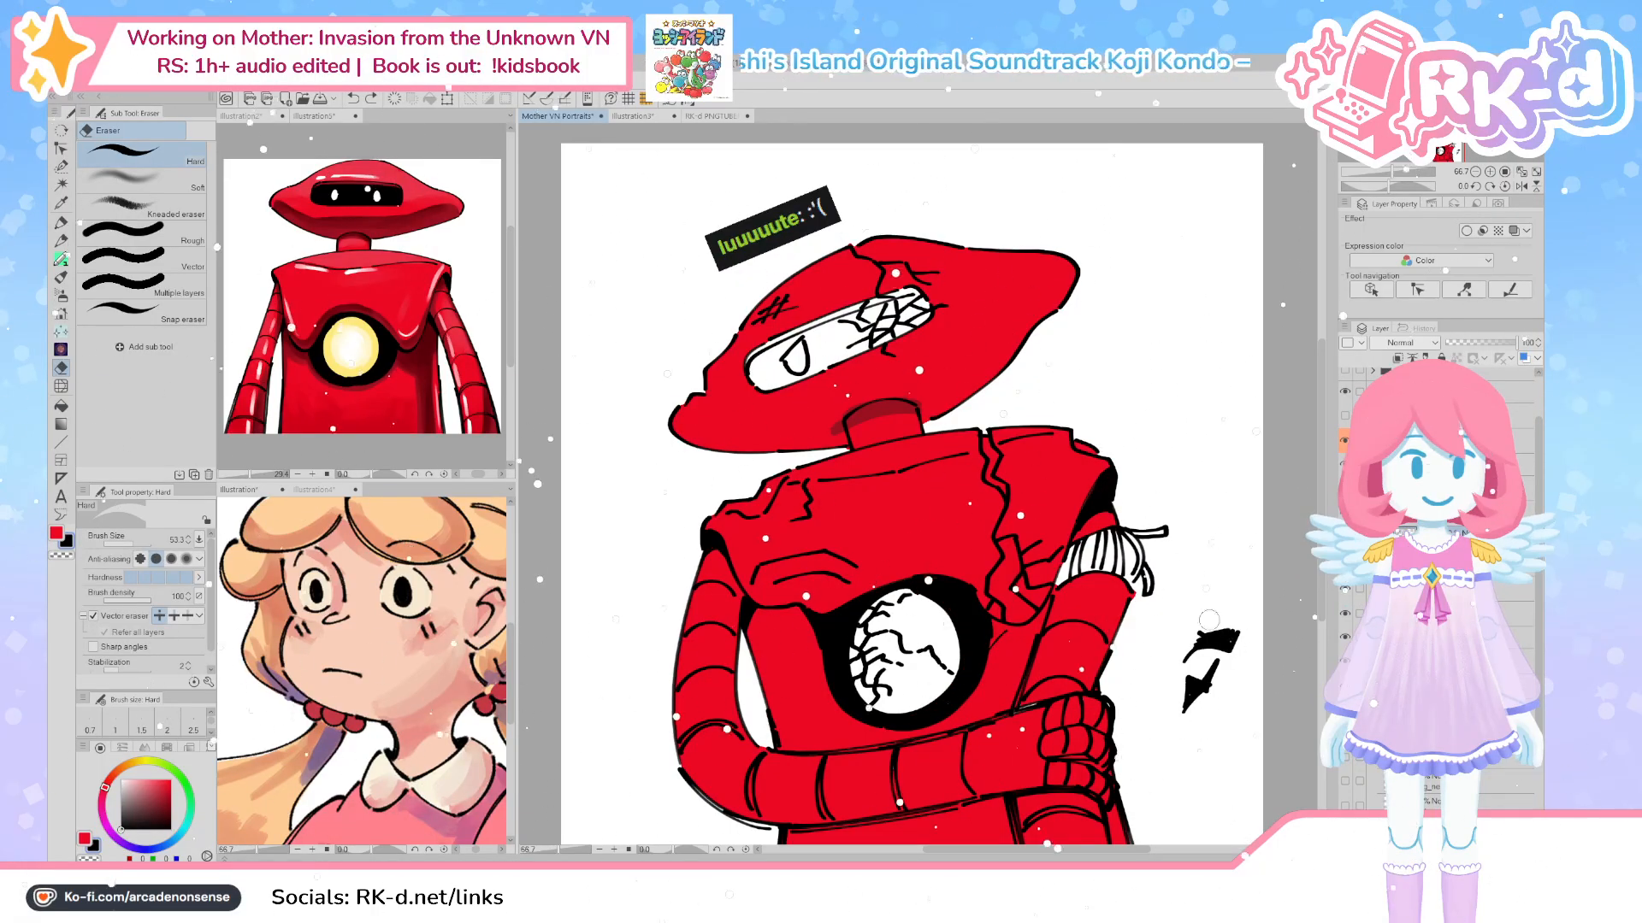
click(1445, 517)
scroll(1263, 623, up, 4)
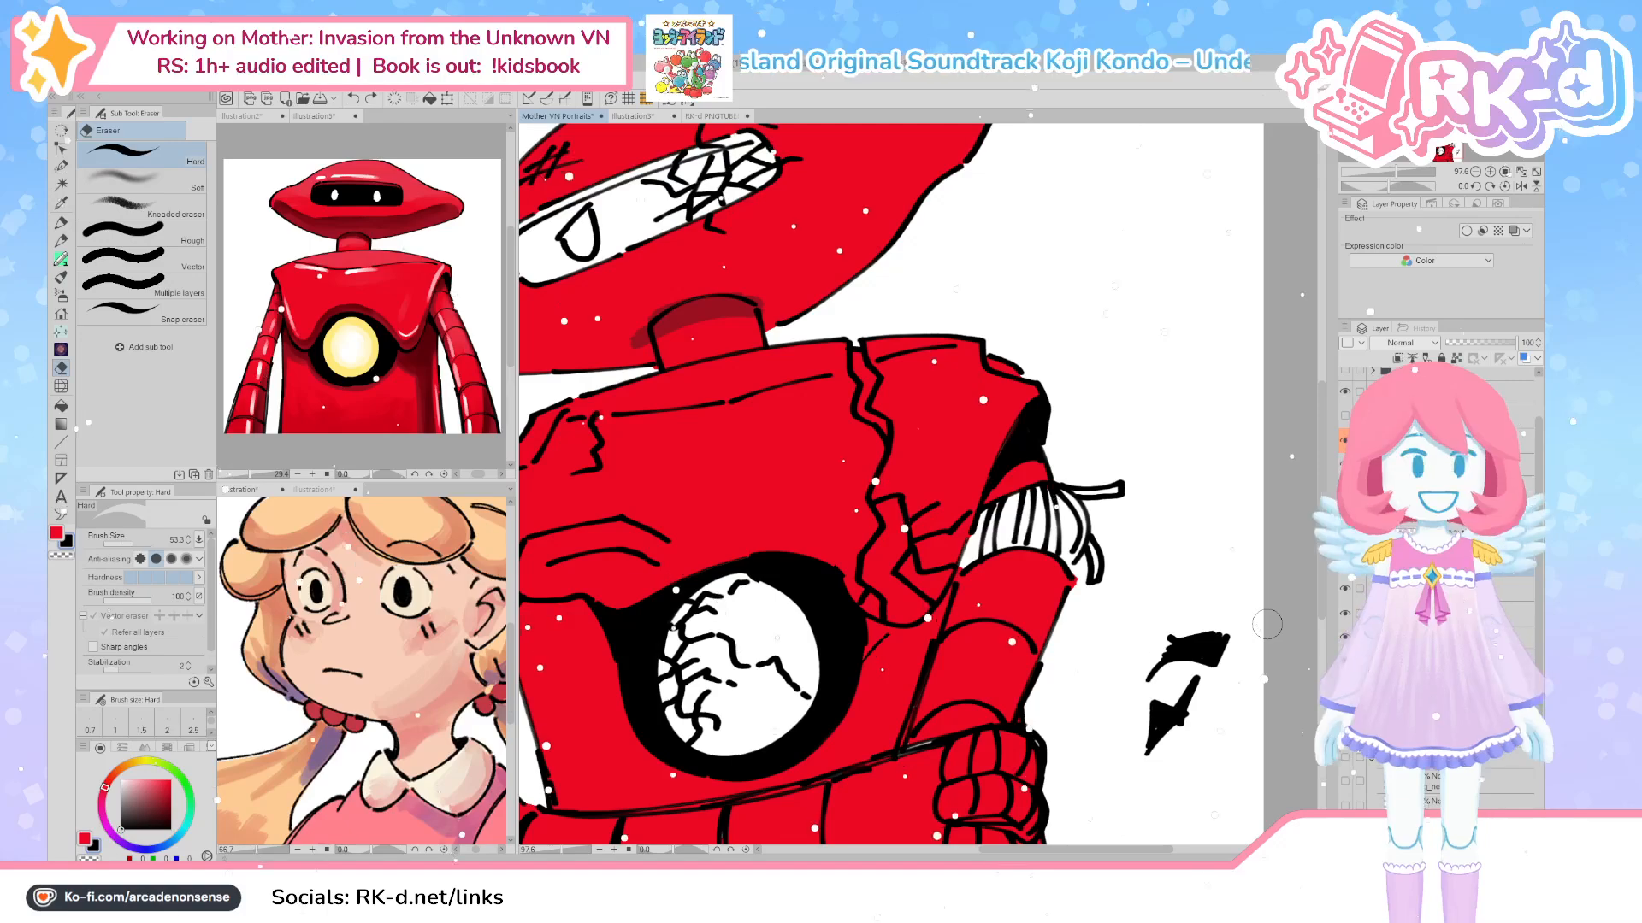
drag(876, 638, 873, 653)
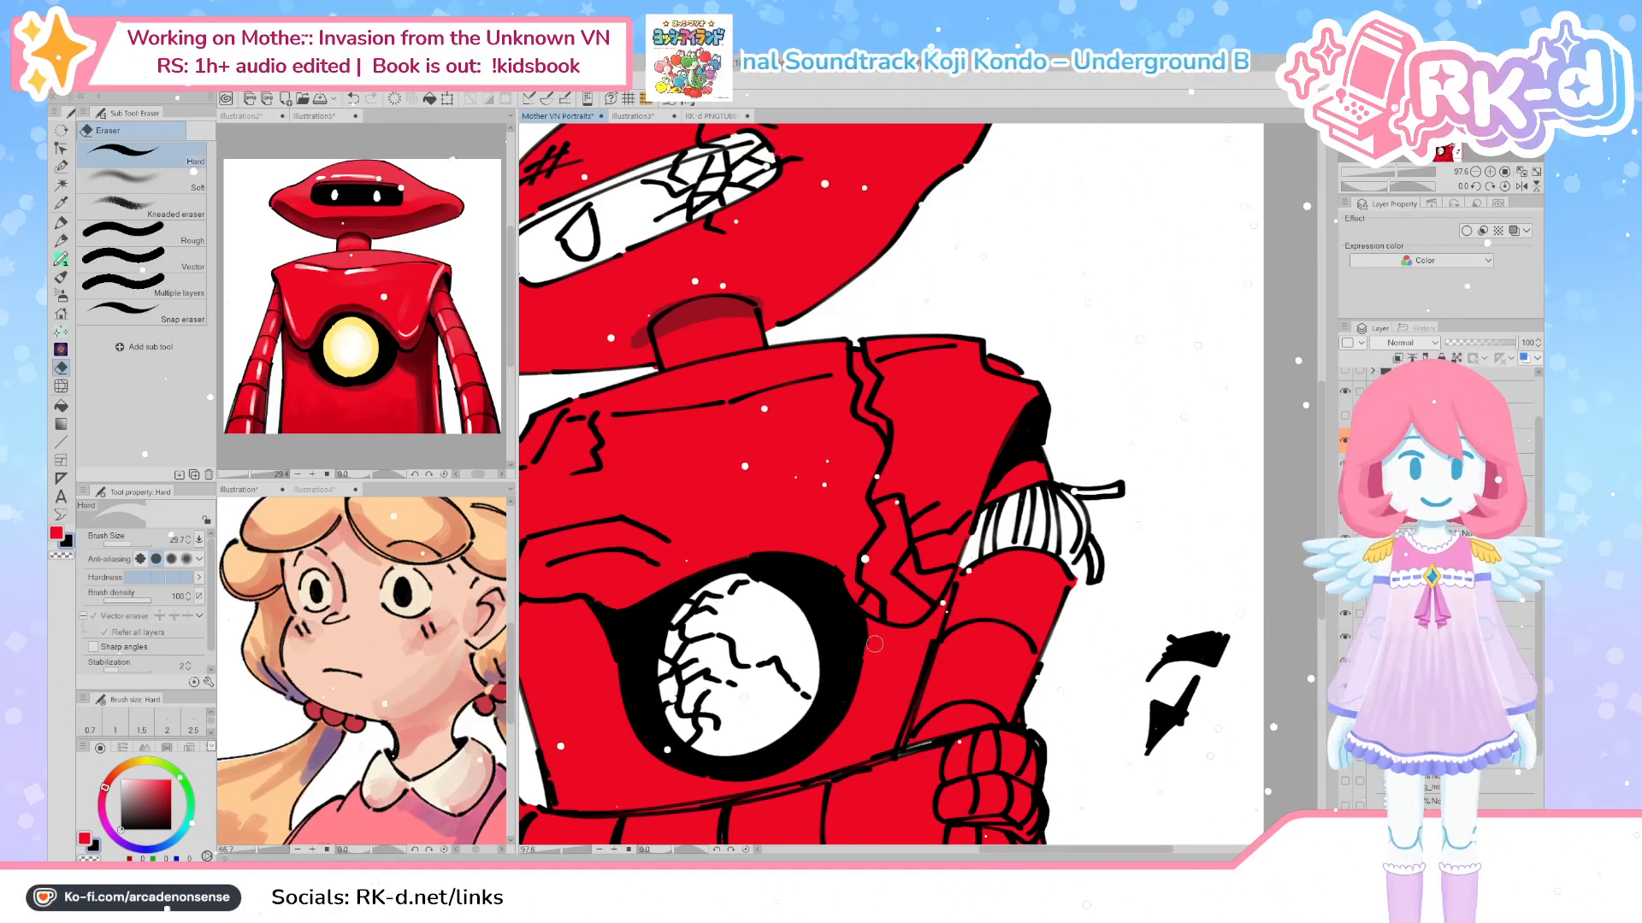
scroll(831, 630, down, 2)
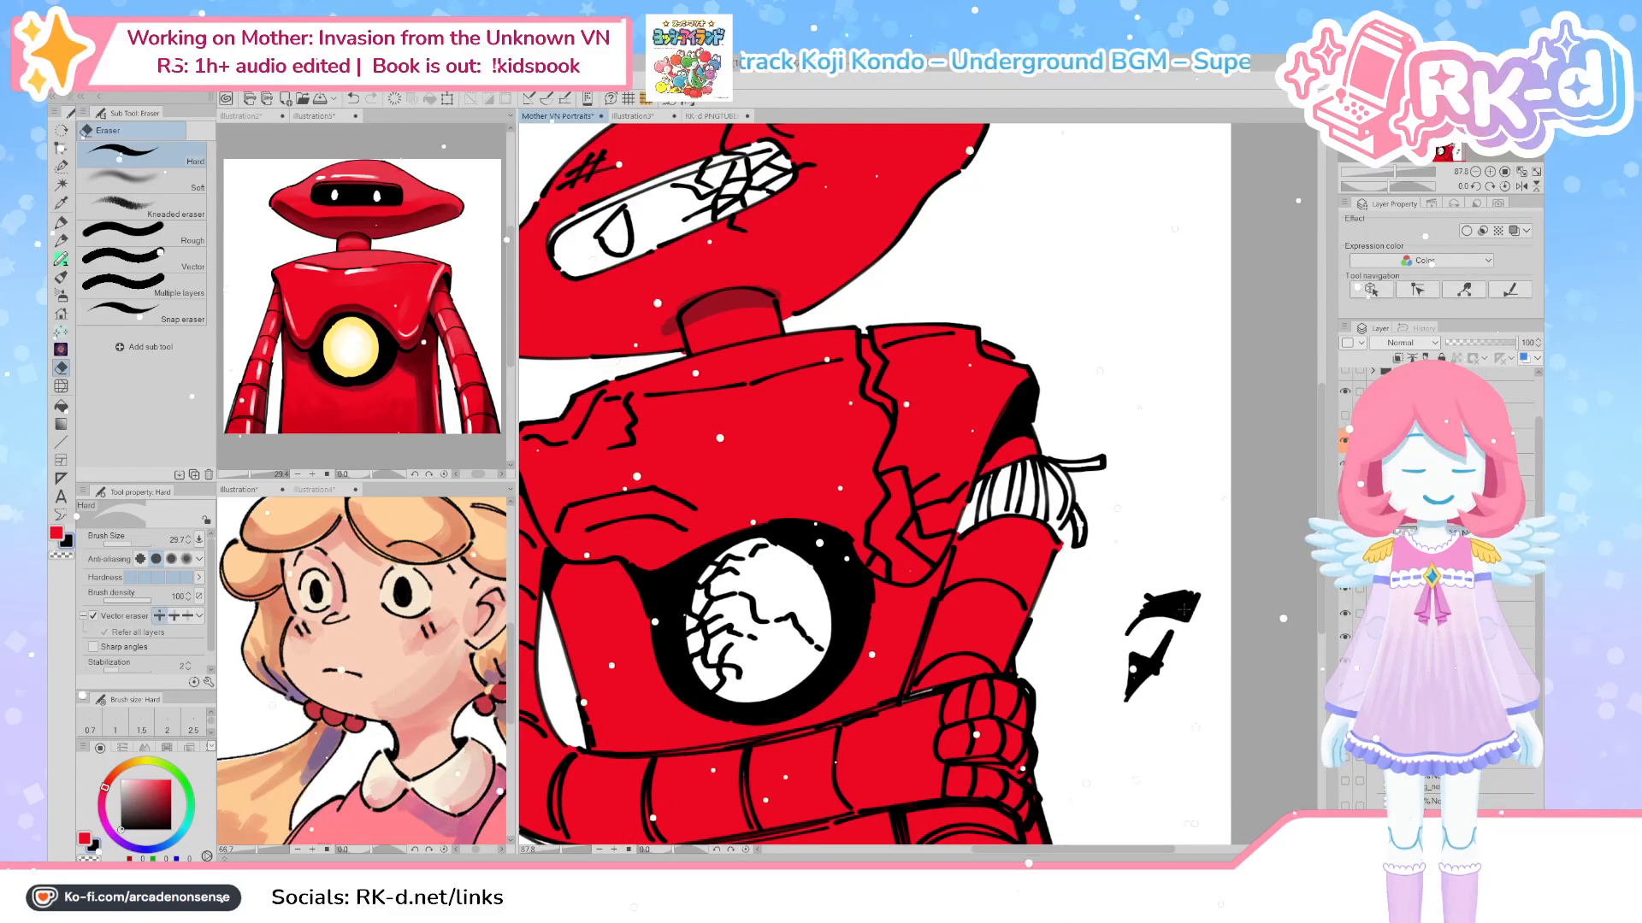
drag(1183, 610, 1151, 590)
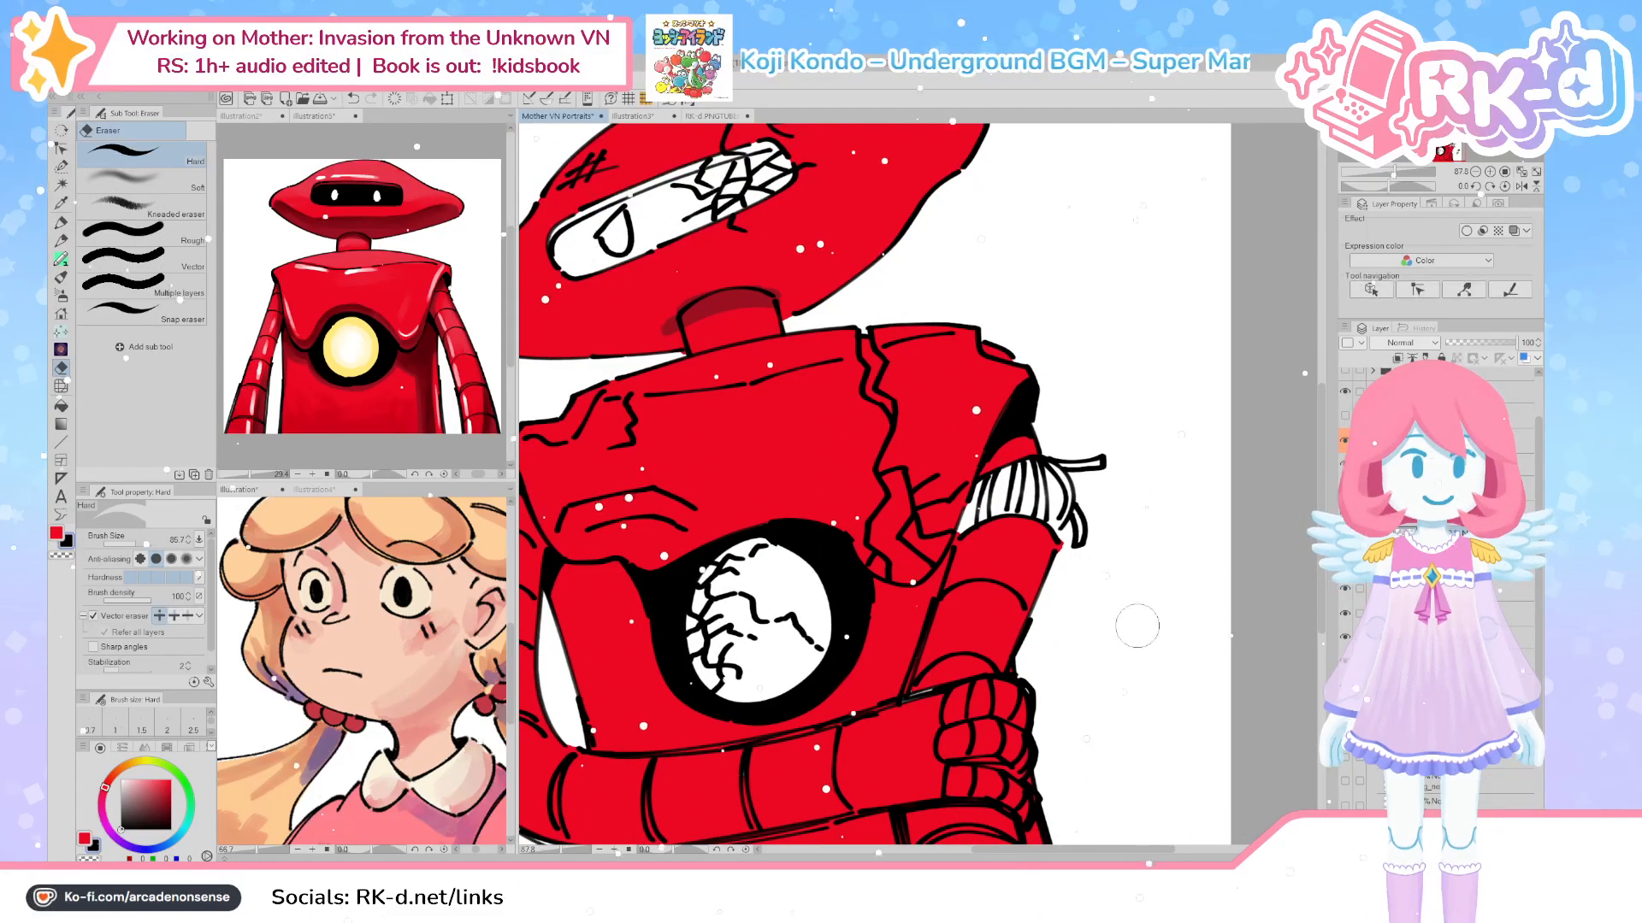
Locate the black shadow layer by toggling layer visibility and repaint the shadow between the chest plate and the arm with the Felt pen
click(1345, 441)
click(1345, 441)
click(1345, 538)
click(1344, 519)
click(1344, 519)
click(1344, 492)
click(1344, 492)
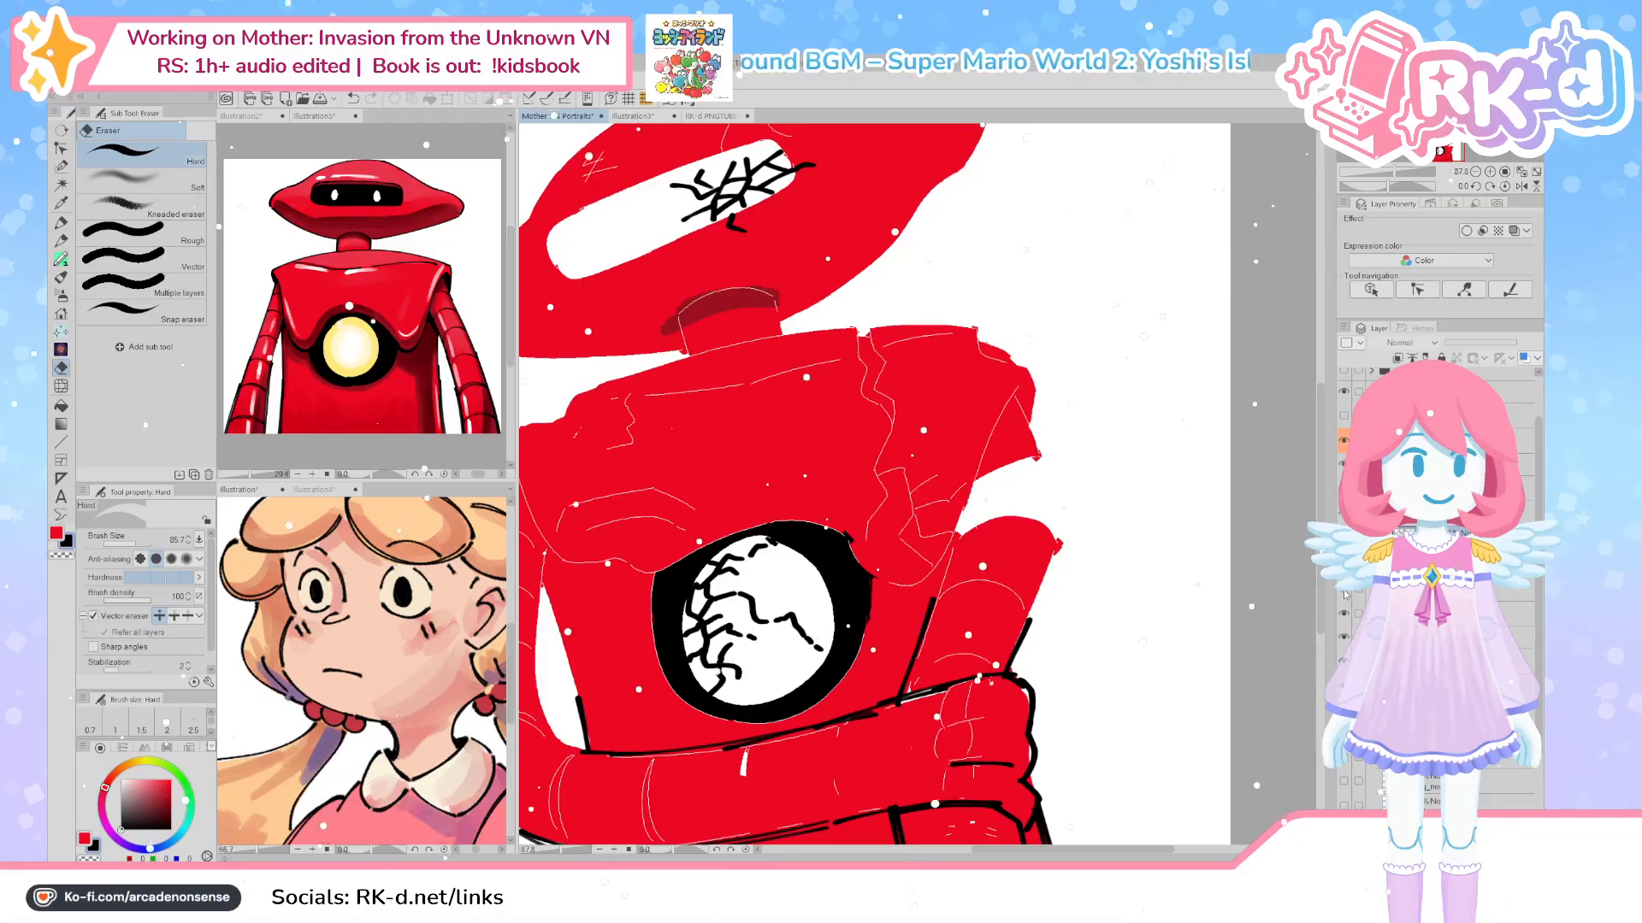
click(1411, 588)
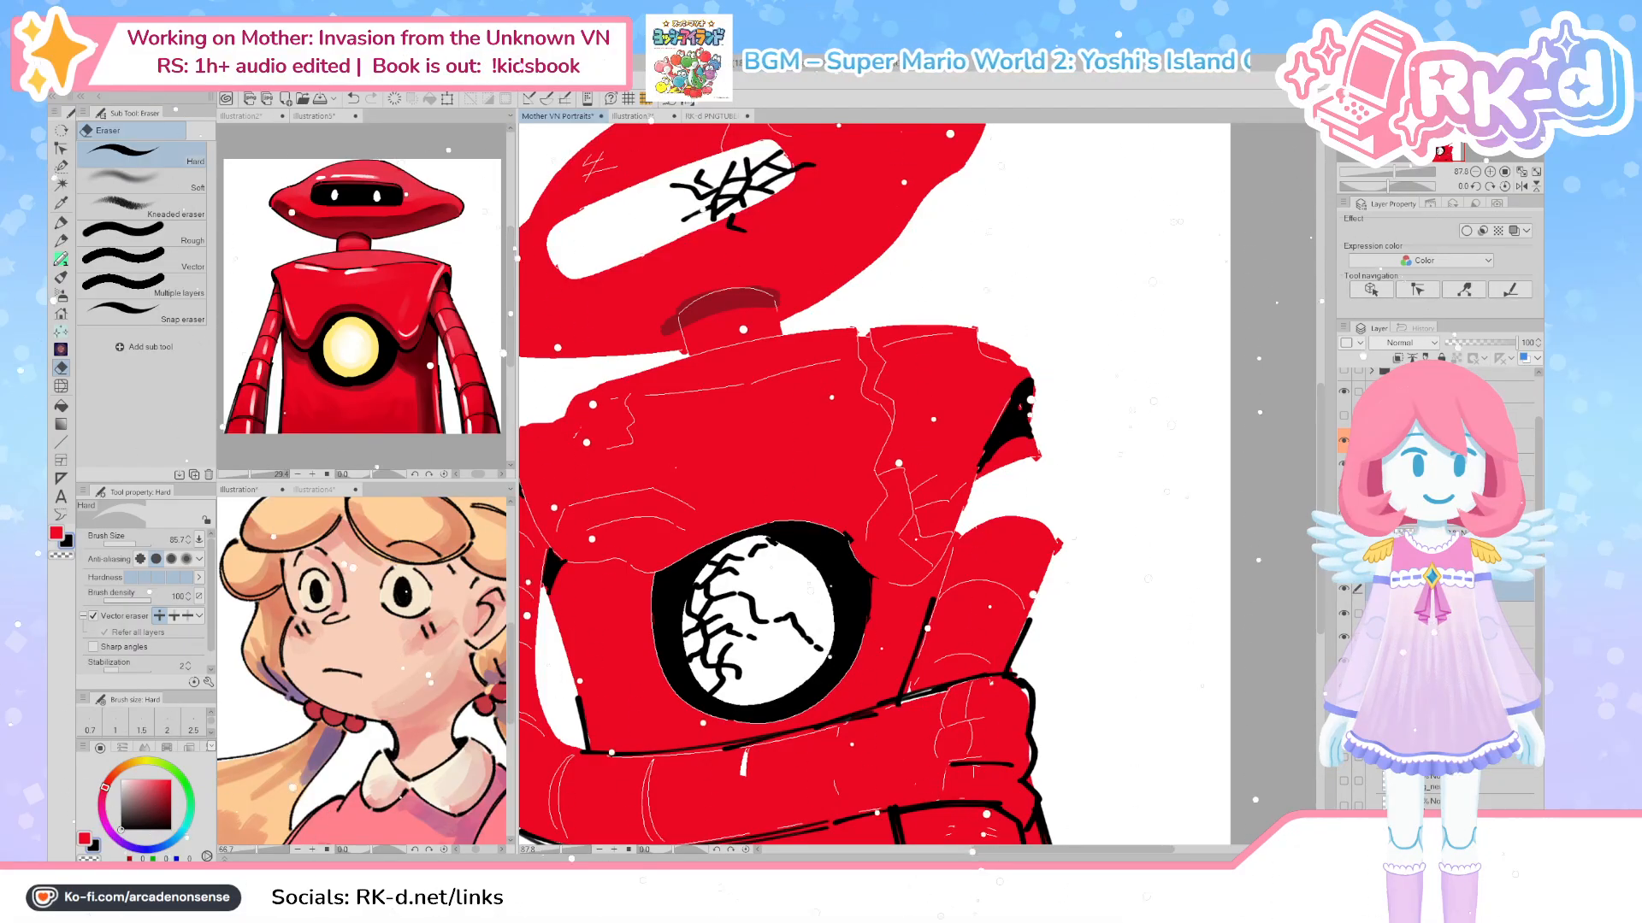
key(p)
click(1344, 491)
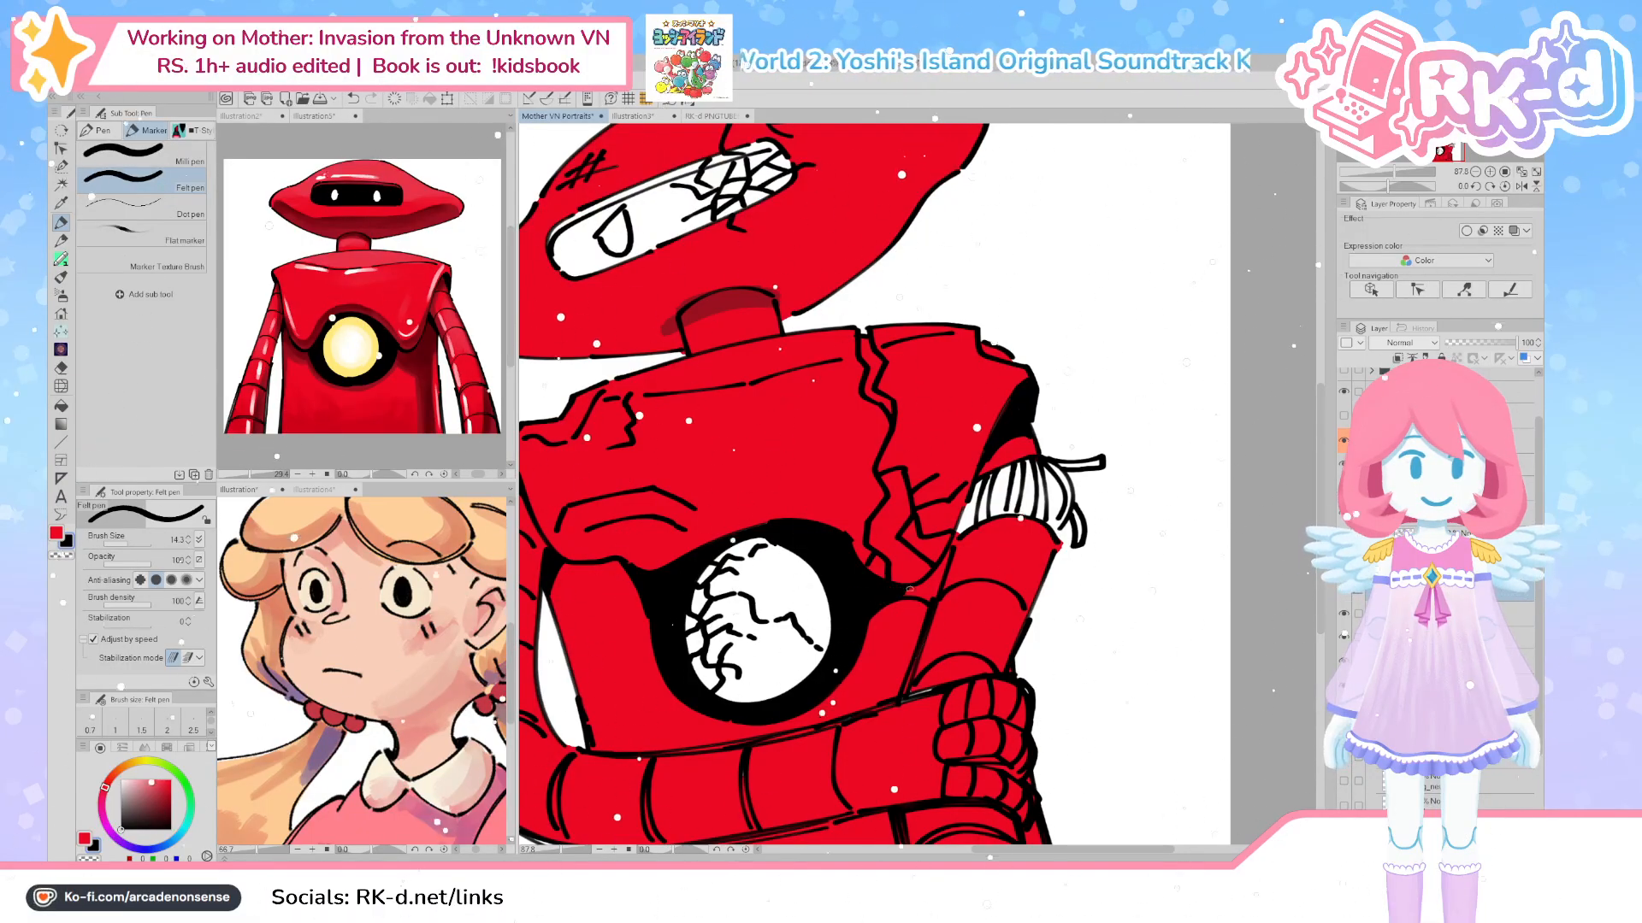
drag(929, 599, 949, 547)
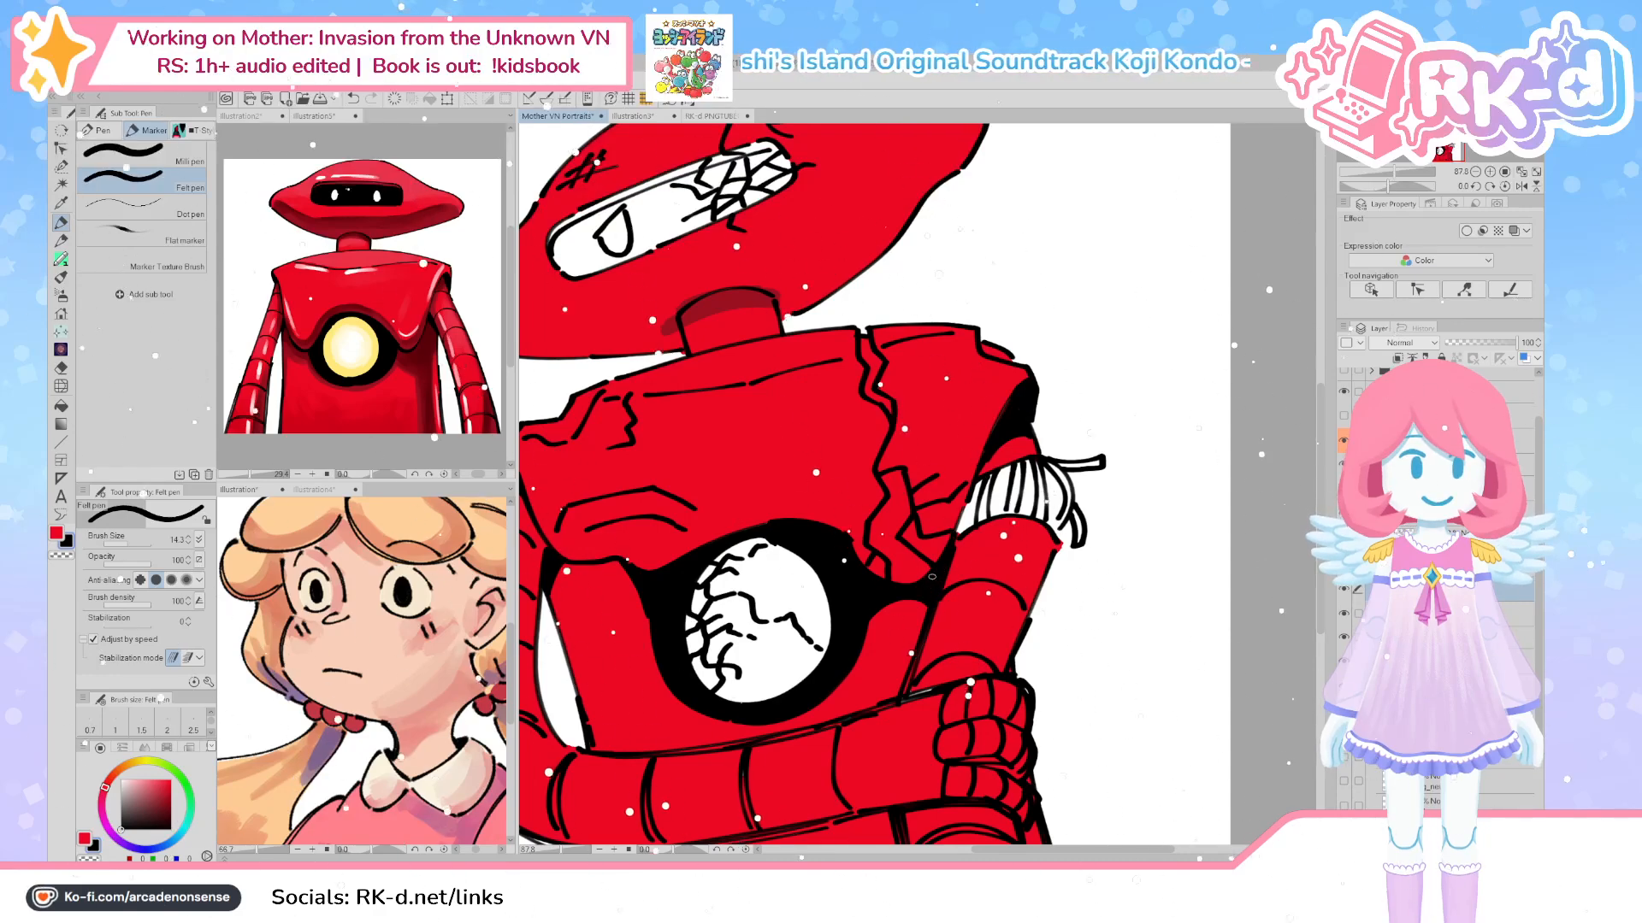
Thicken the long crack running down the chest plate with solid black using the Felt pen
scroll(932, 577, down, 3)
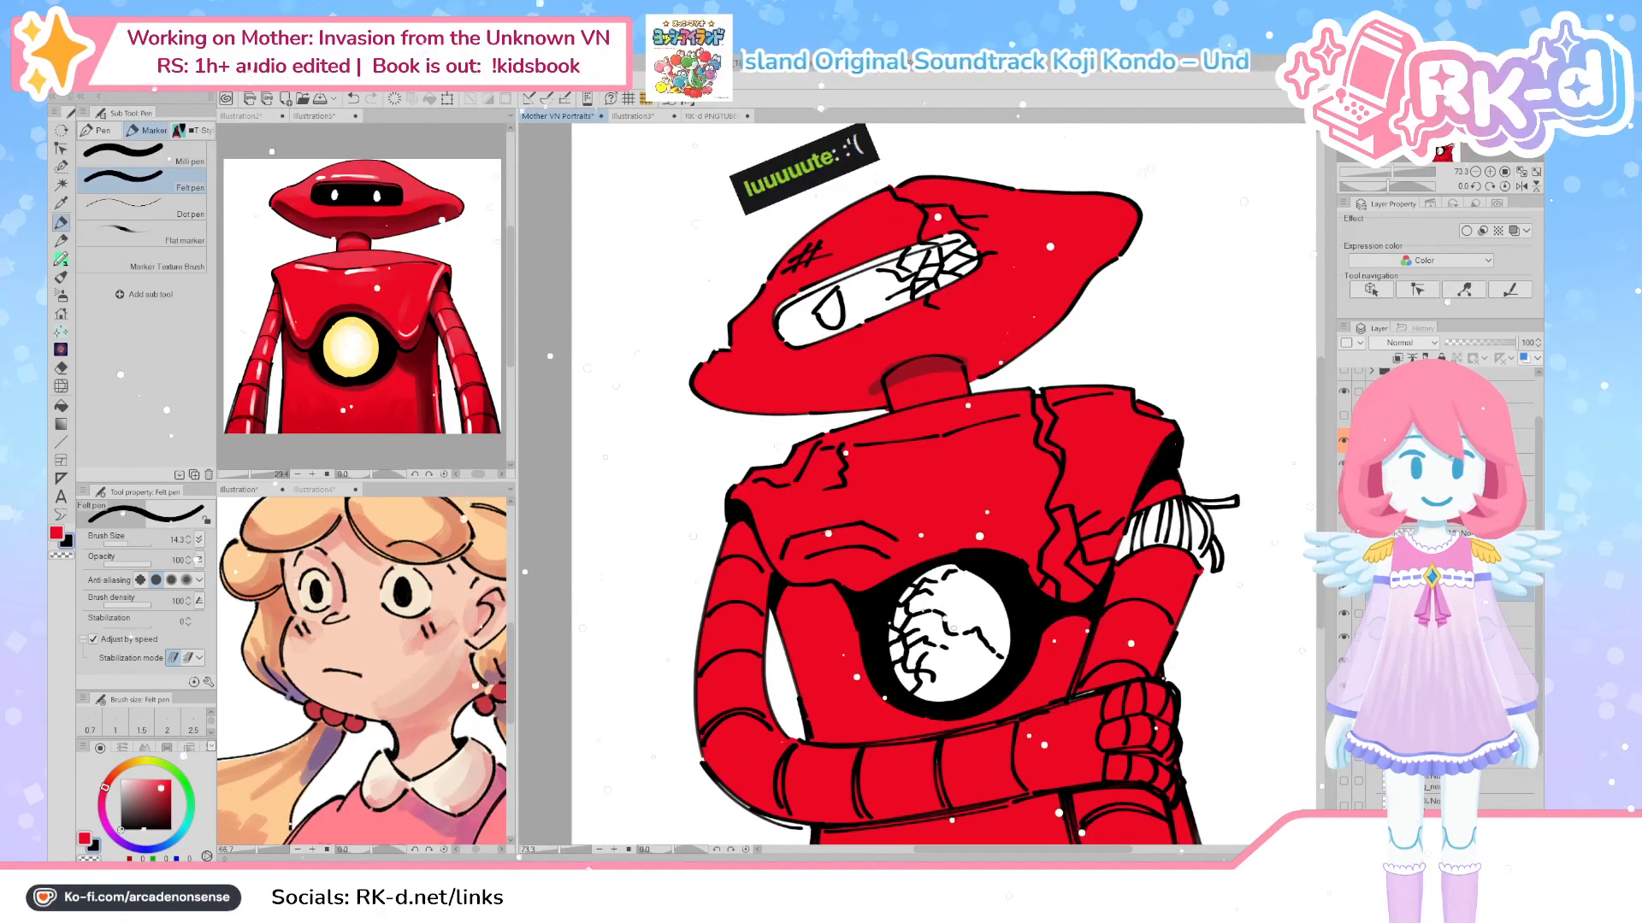
drag(917, 684, 907, 636)
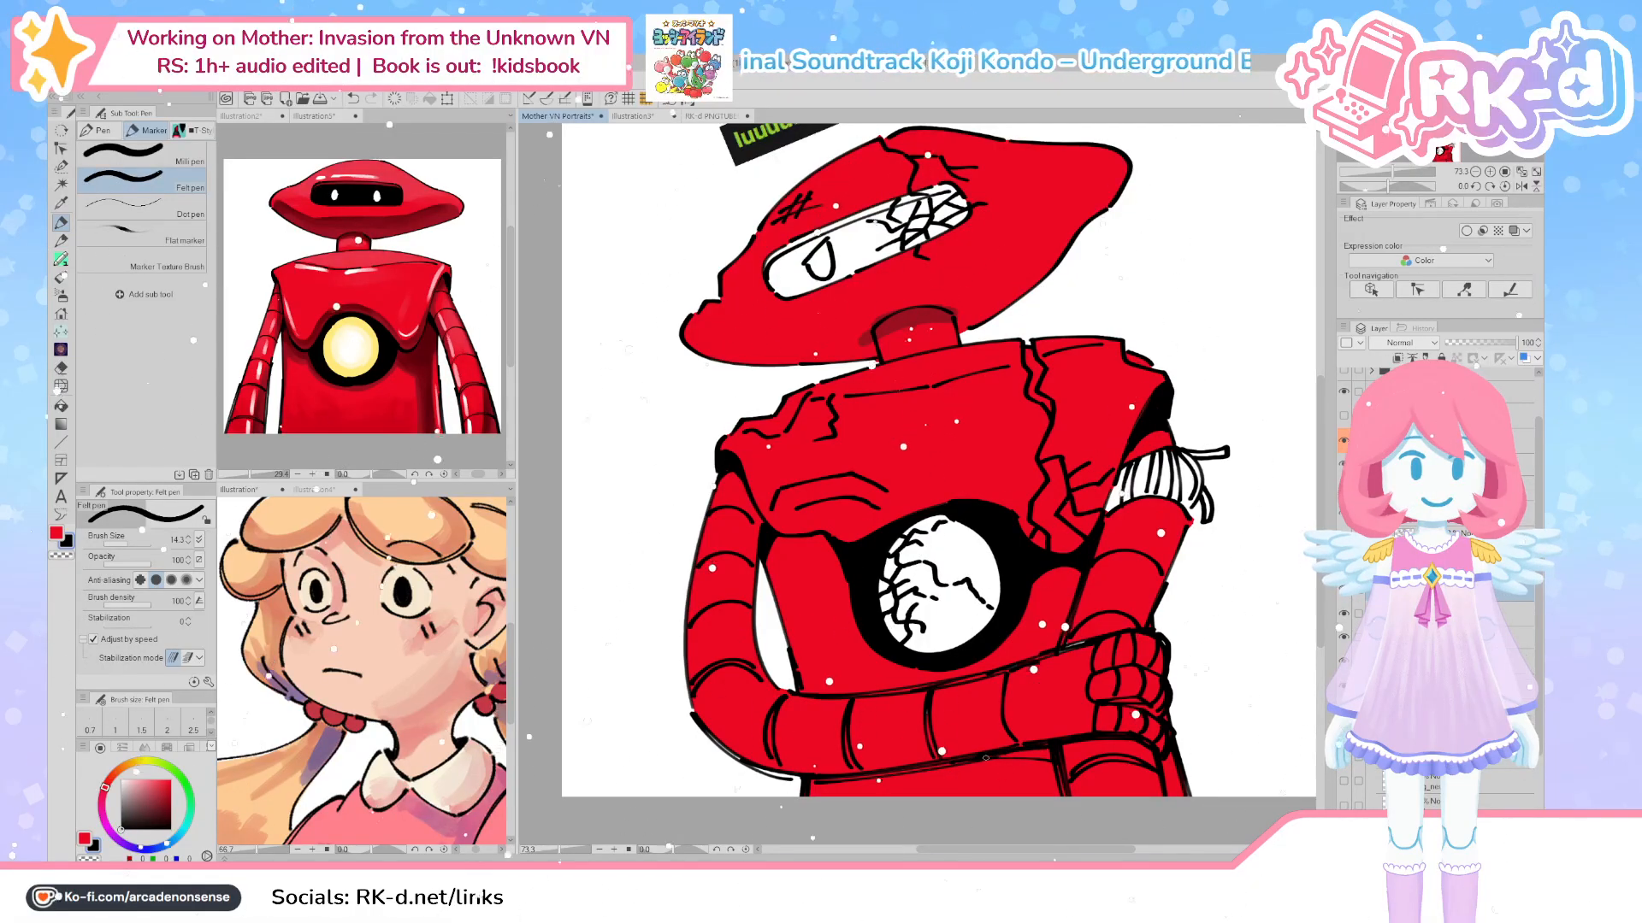
drag(1052, 742, 1030, 740)
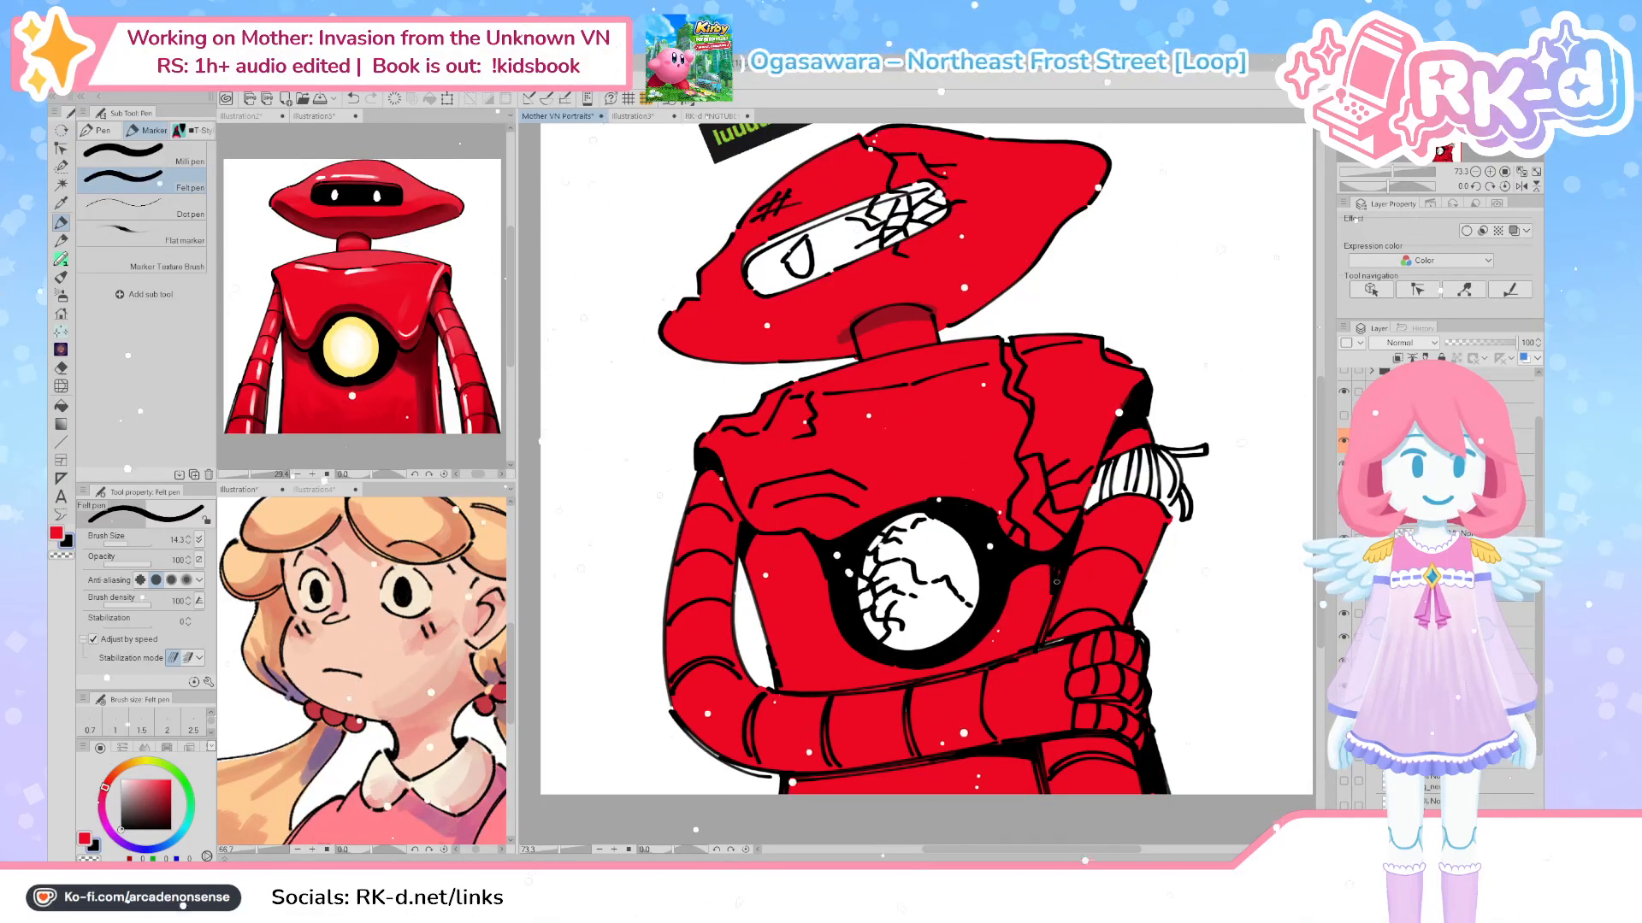
drag(1014, 358, 984, 500)
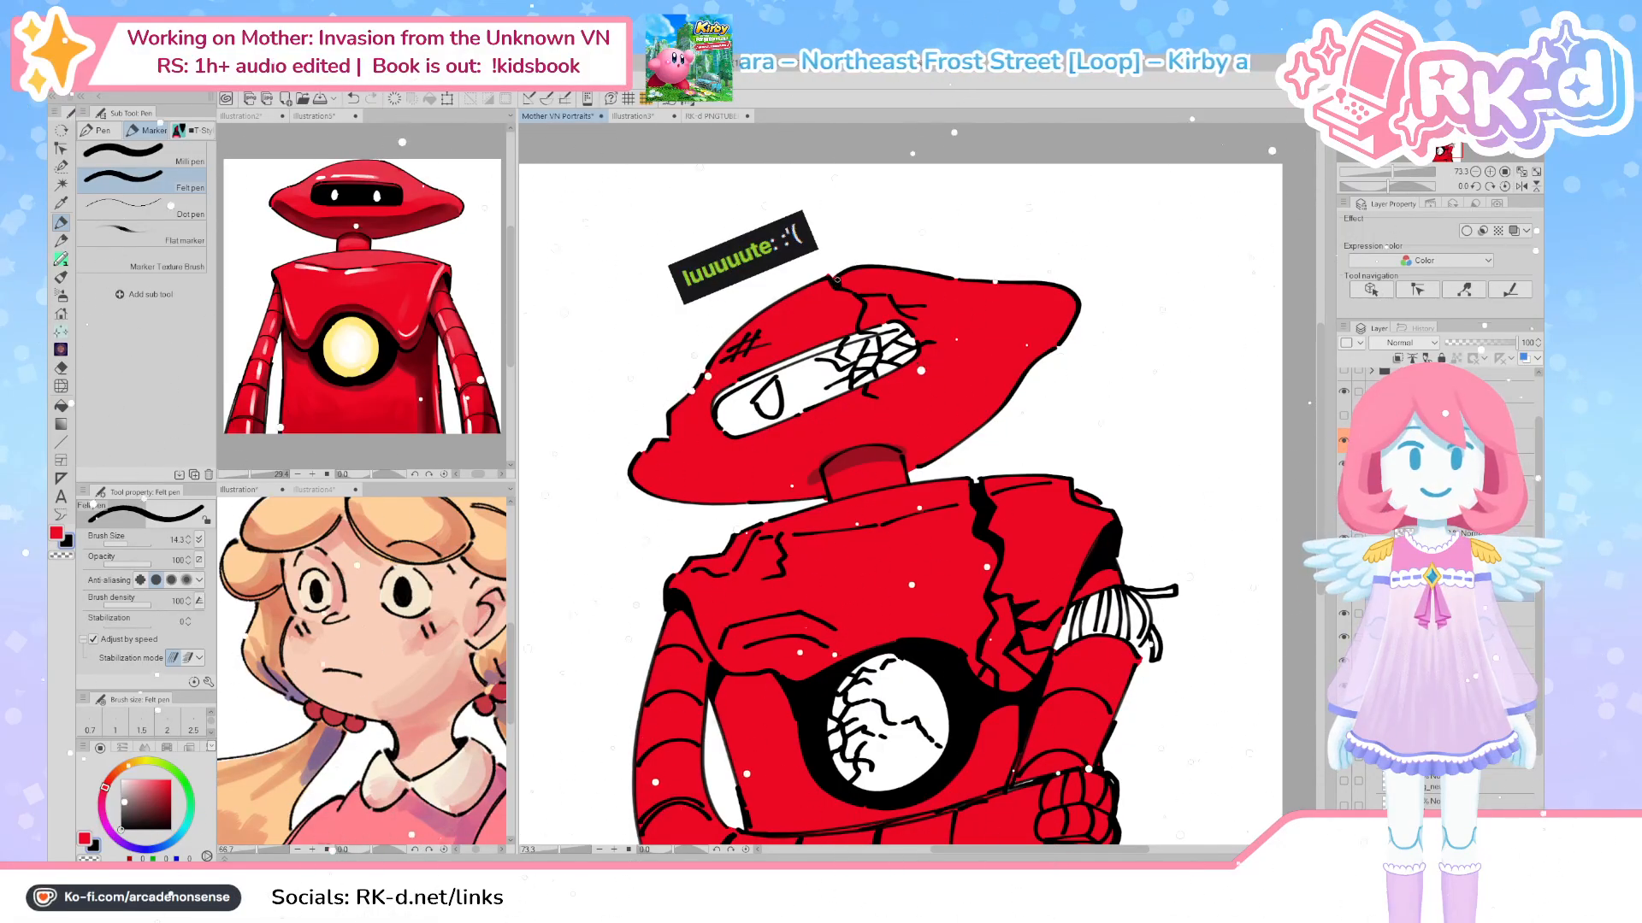
ctrl+shift+click(822, 299)
key(c)
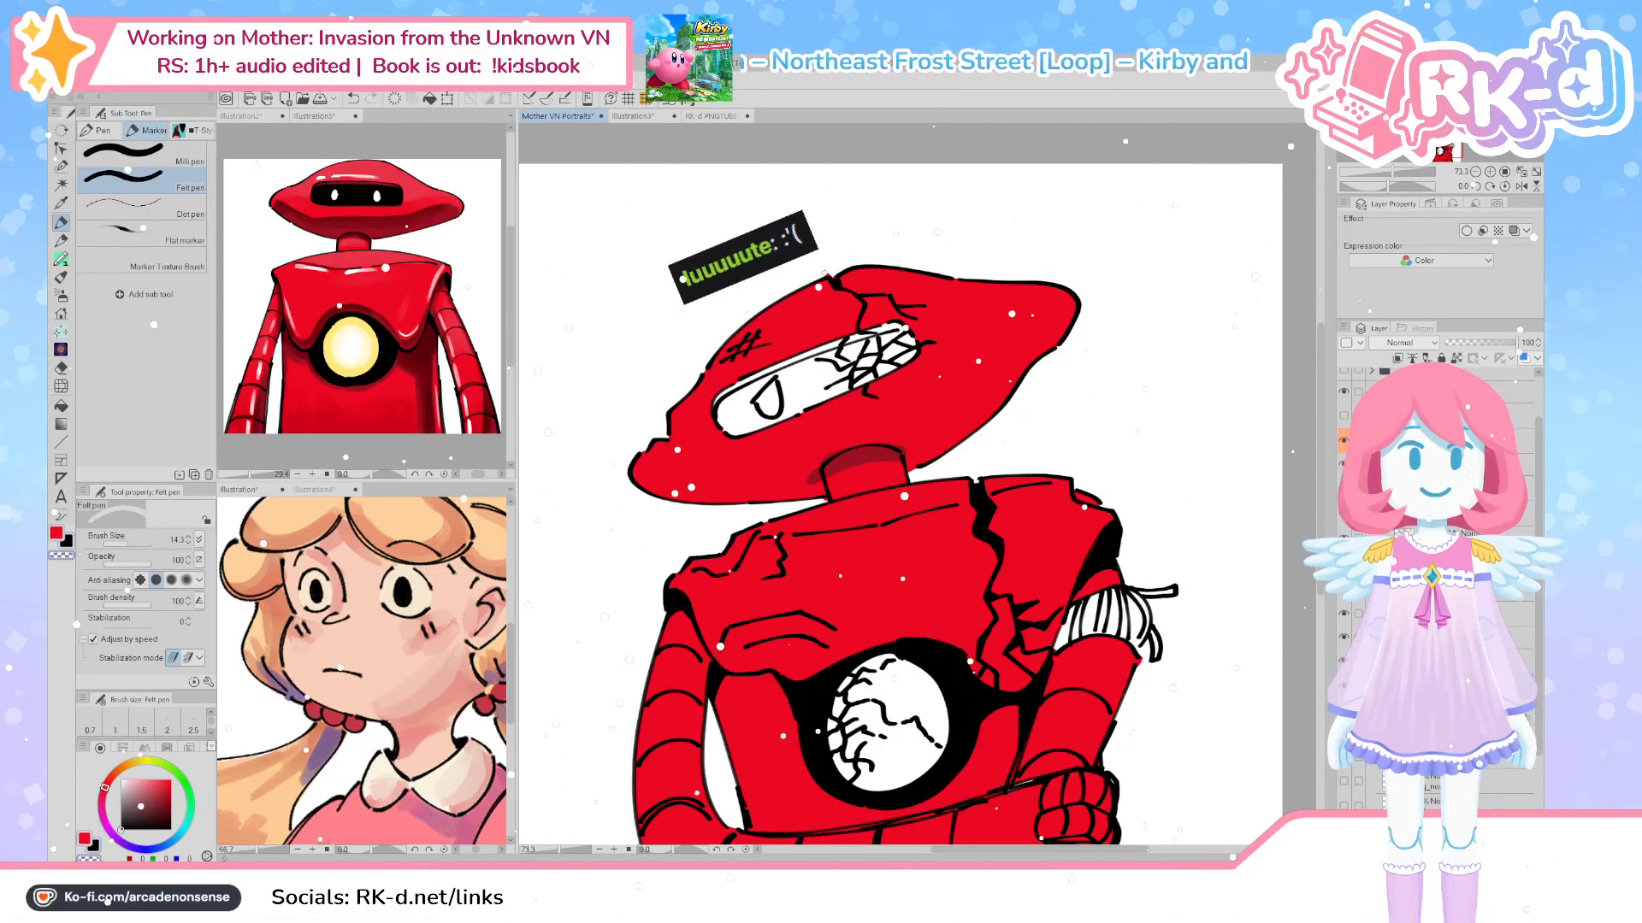
ctrl+shift+click(835, 282)
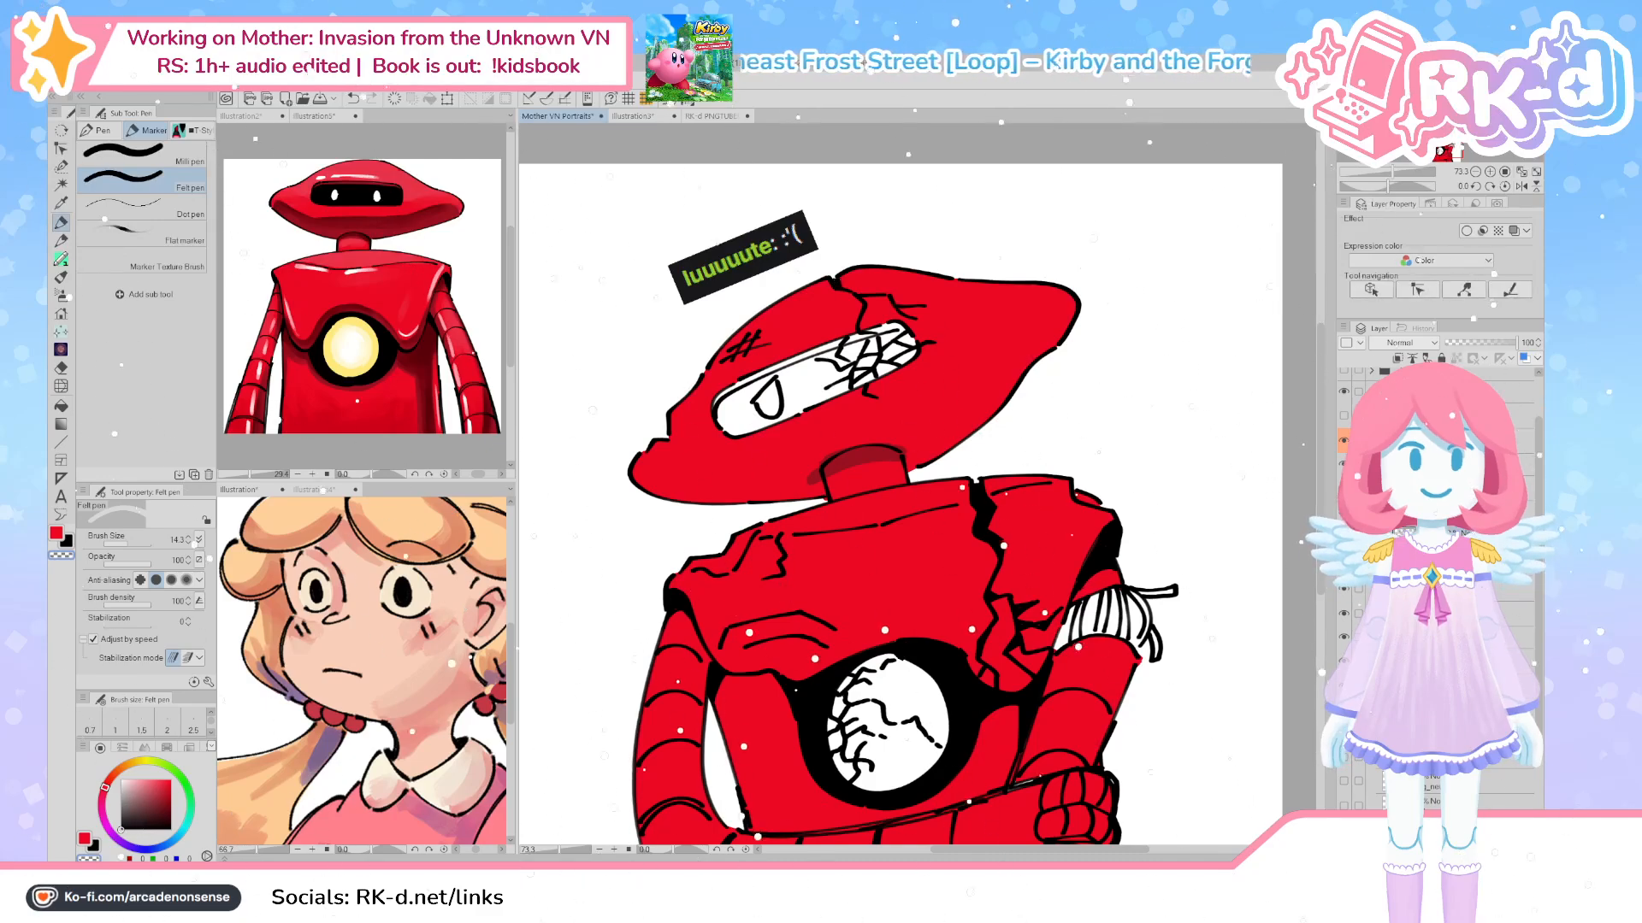
key(c)
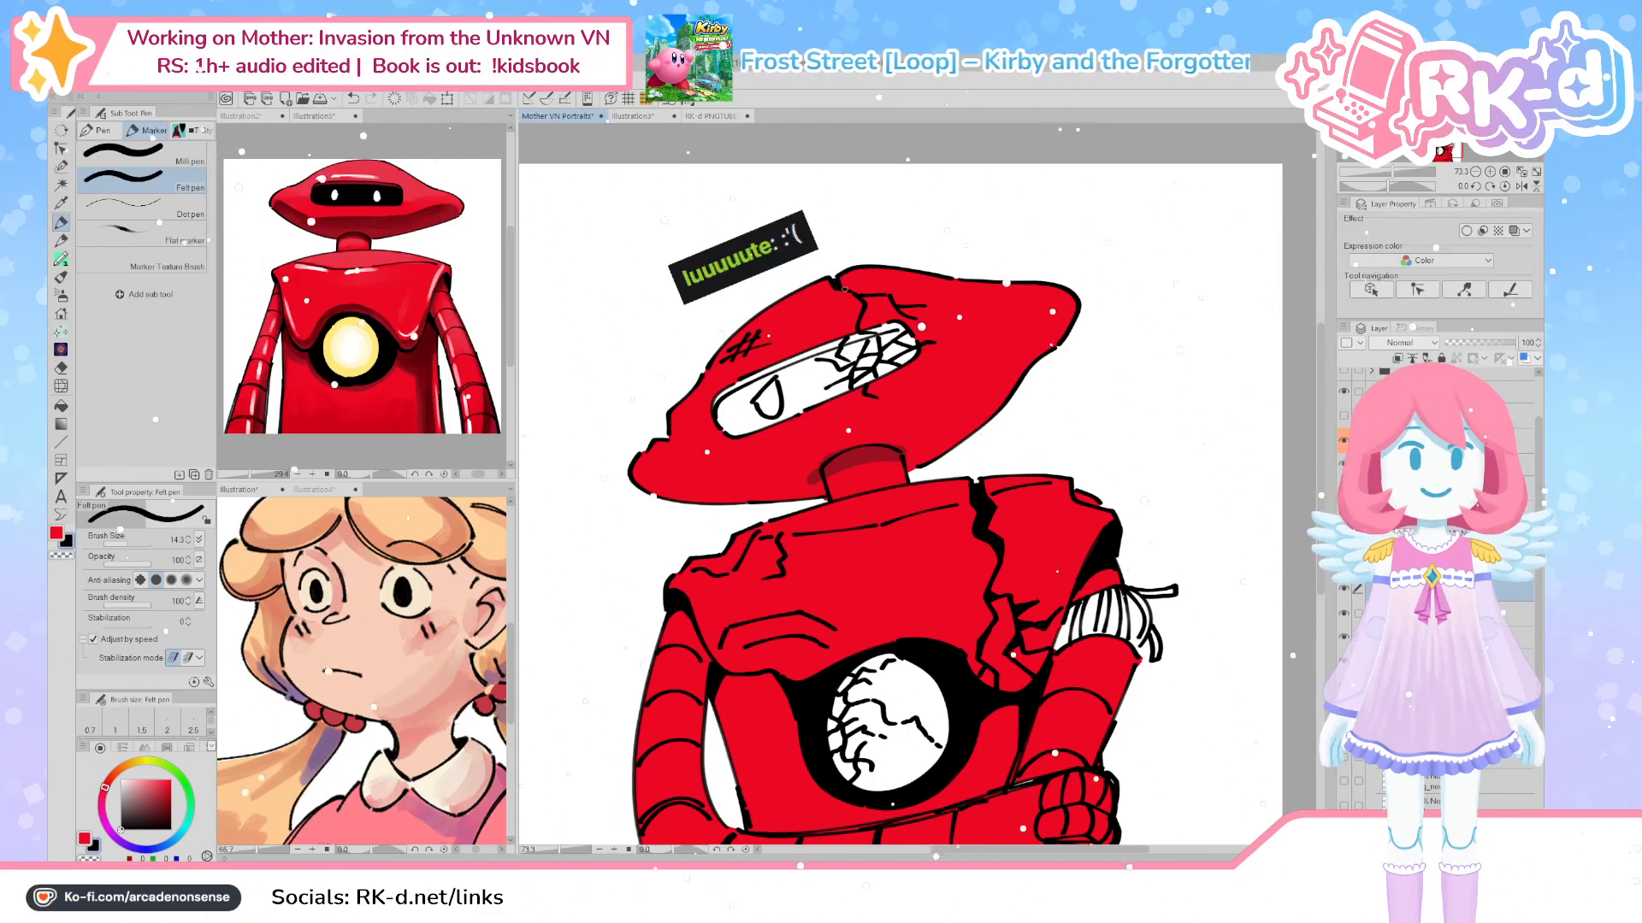
scroll(901, 485, down, 5)
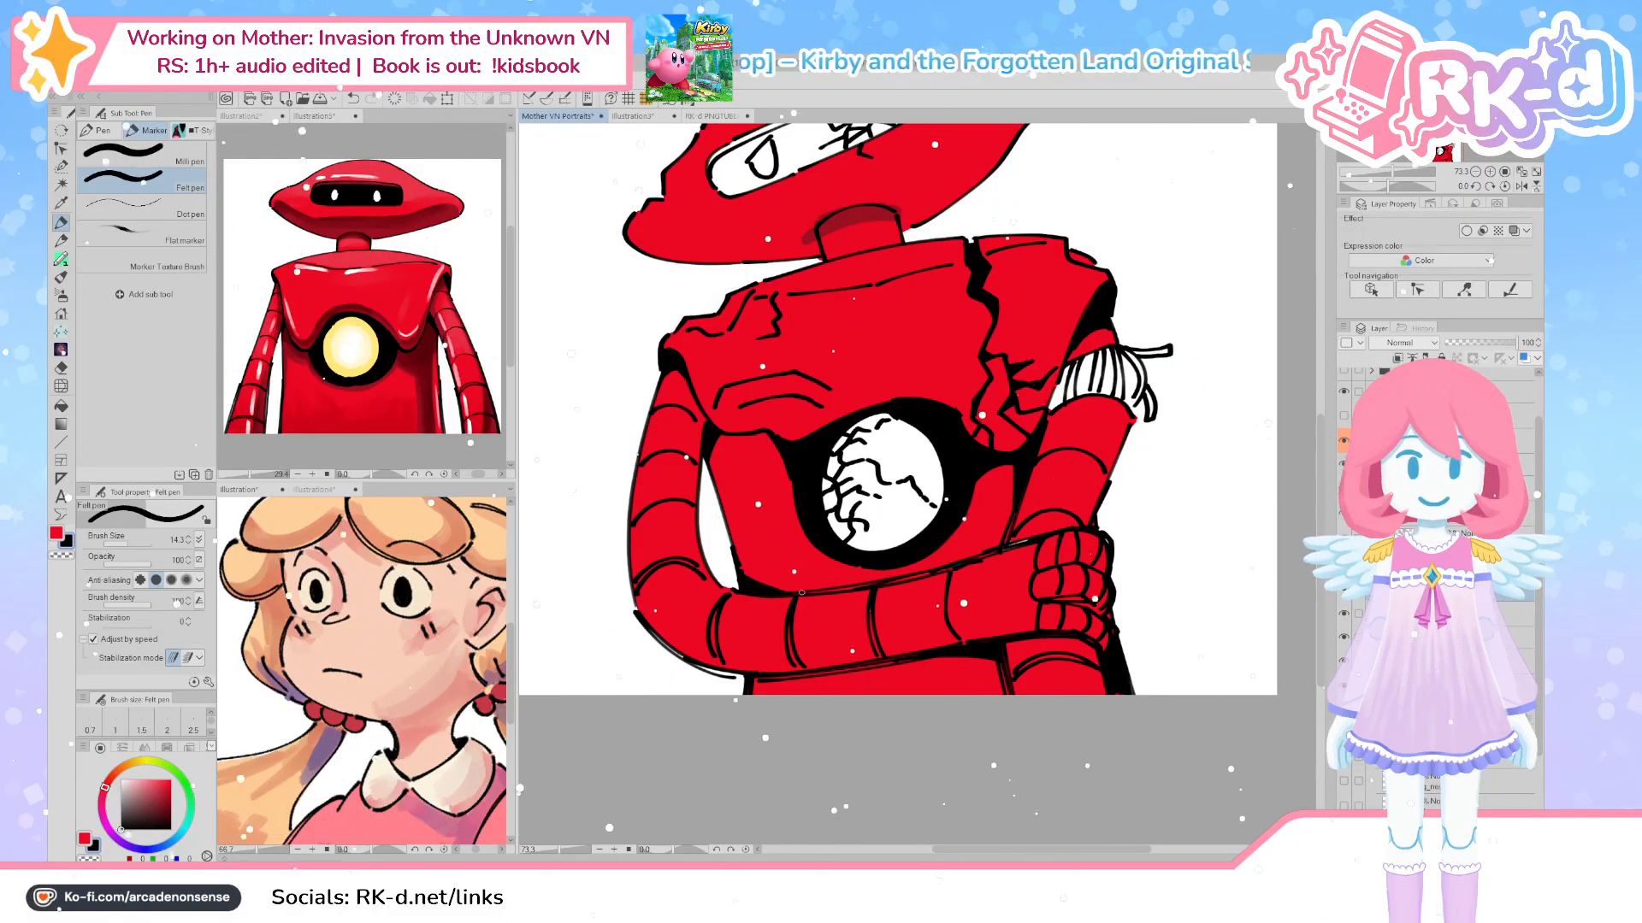
scroll(801, 592, down, 2)
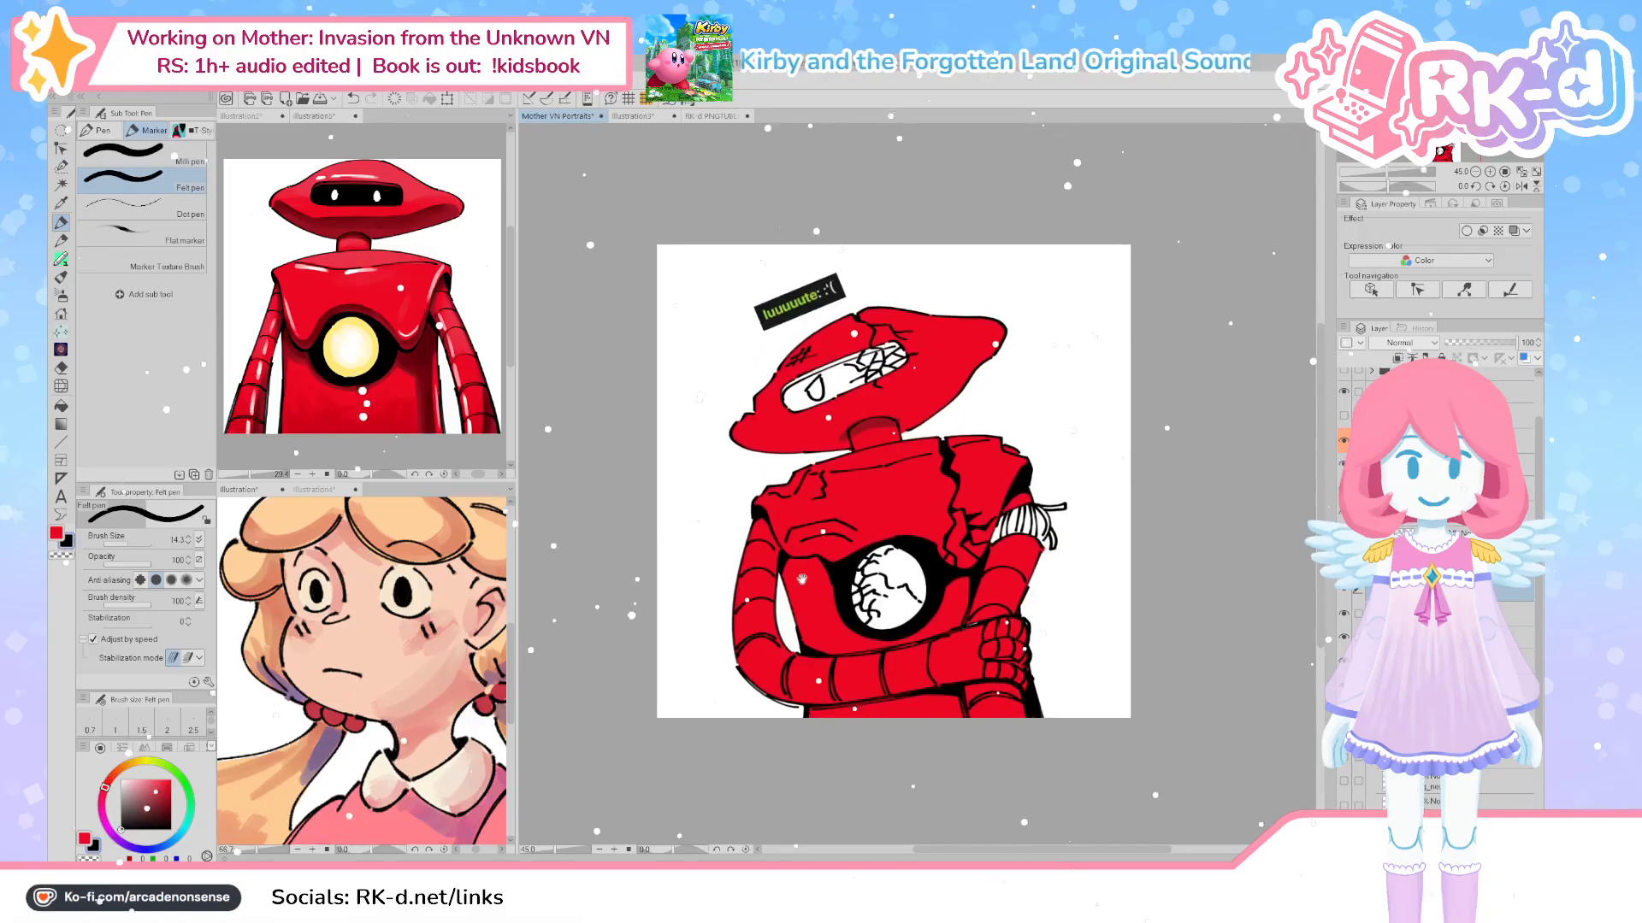
scroll(864, 513, up, 1)
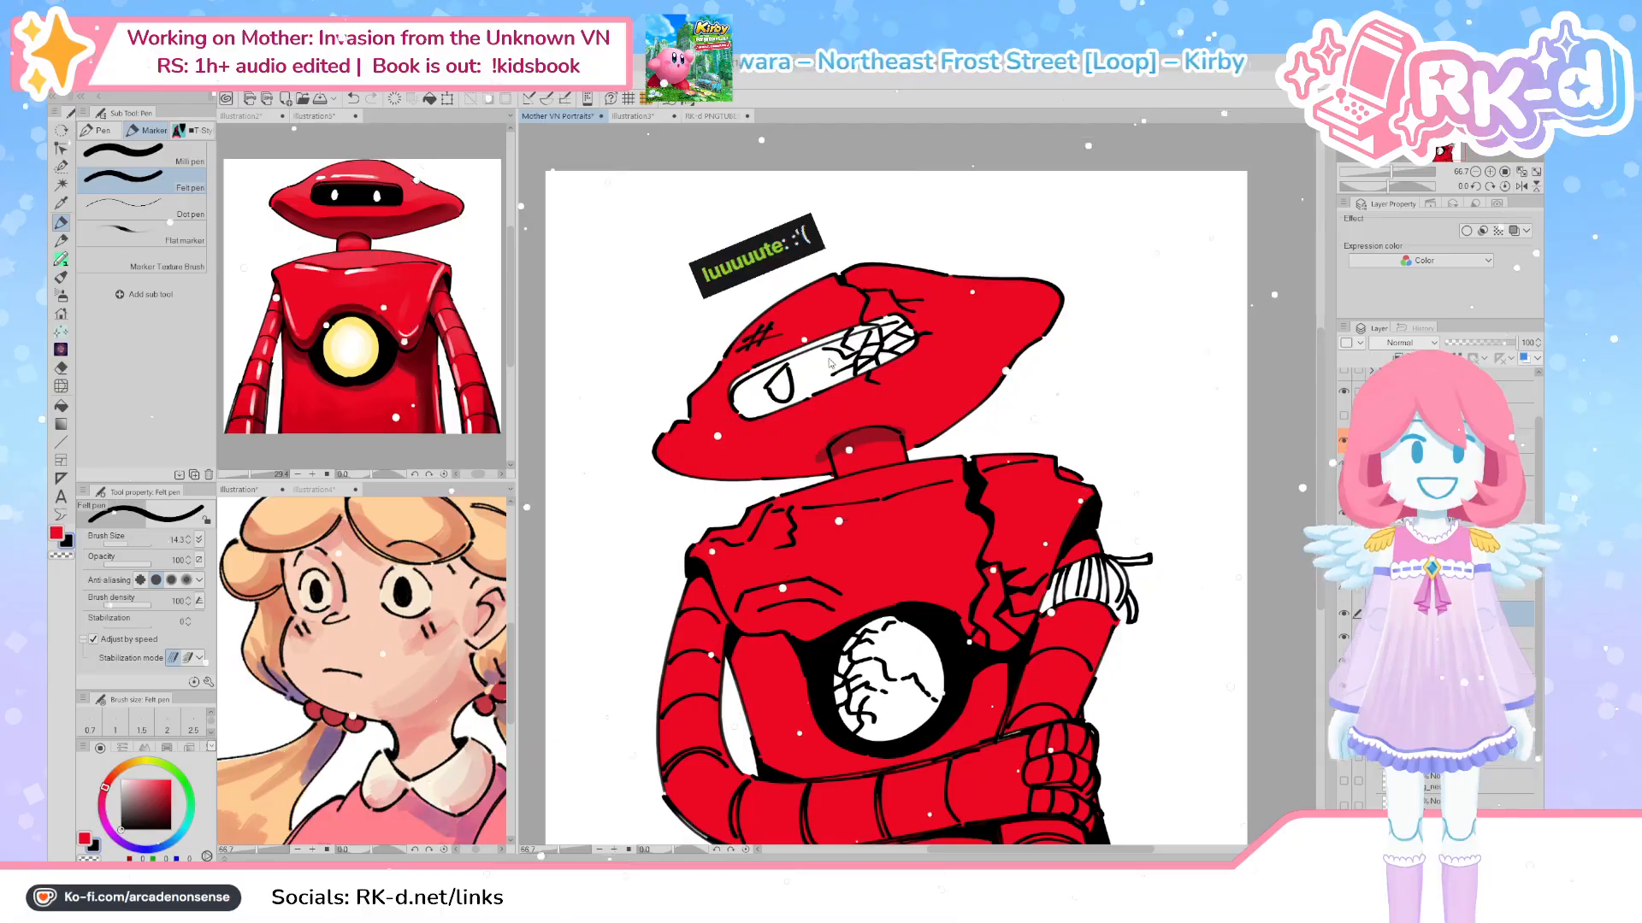
scroll(892, 504, down, 2)
drag(892, 504, 885, 513)
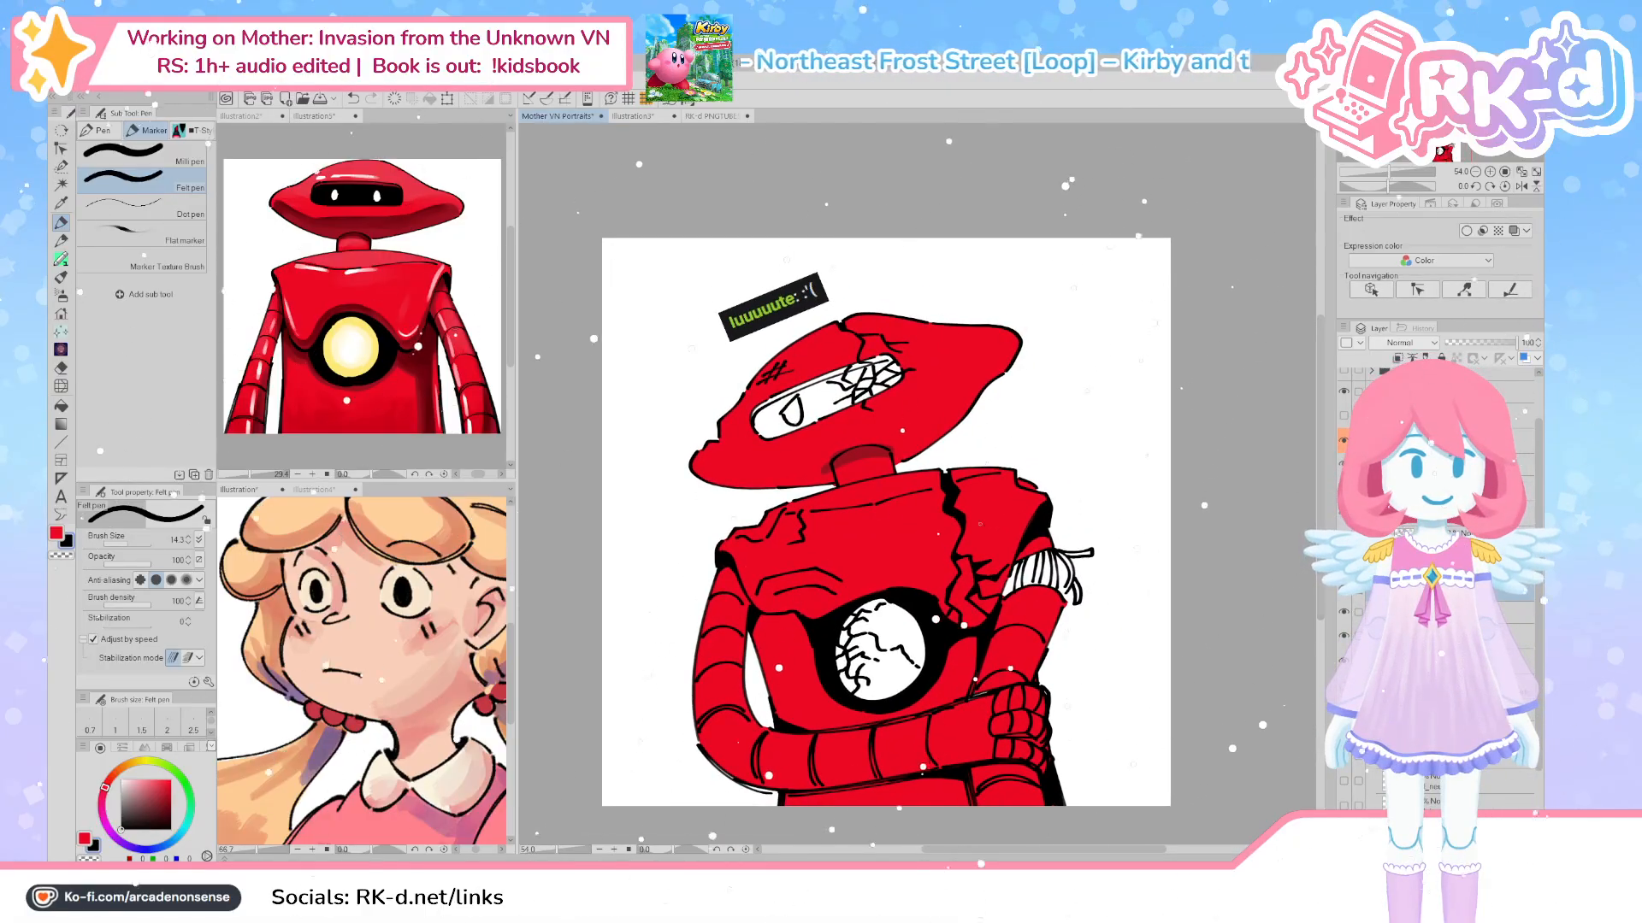
Select the robot's red color layer on the canvas and switch to the Gouache brush
ctrl+shift+click(1033, 539)
scroll(795, 479, up, 1)
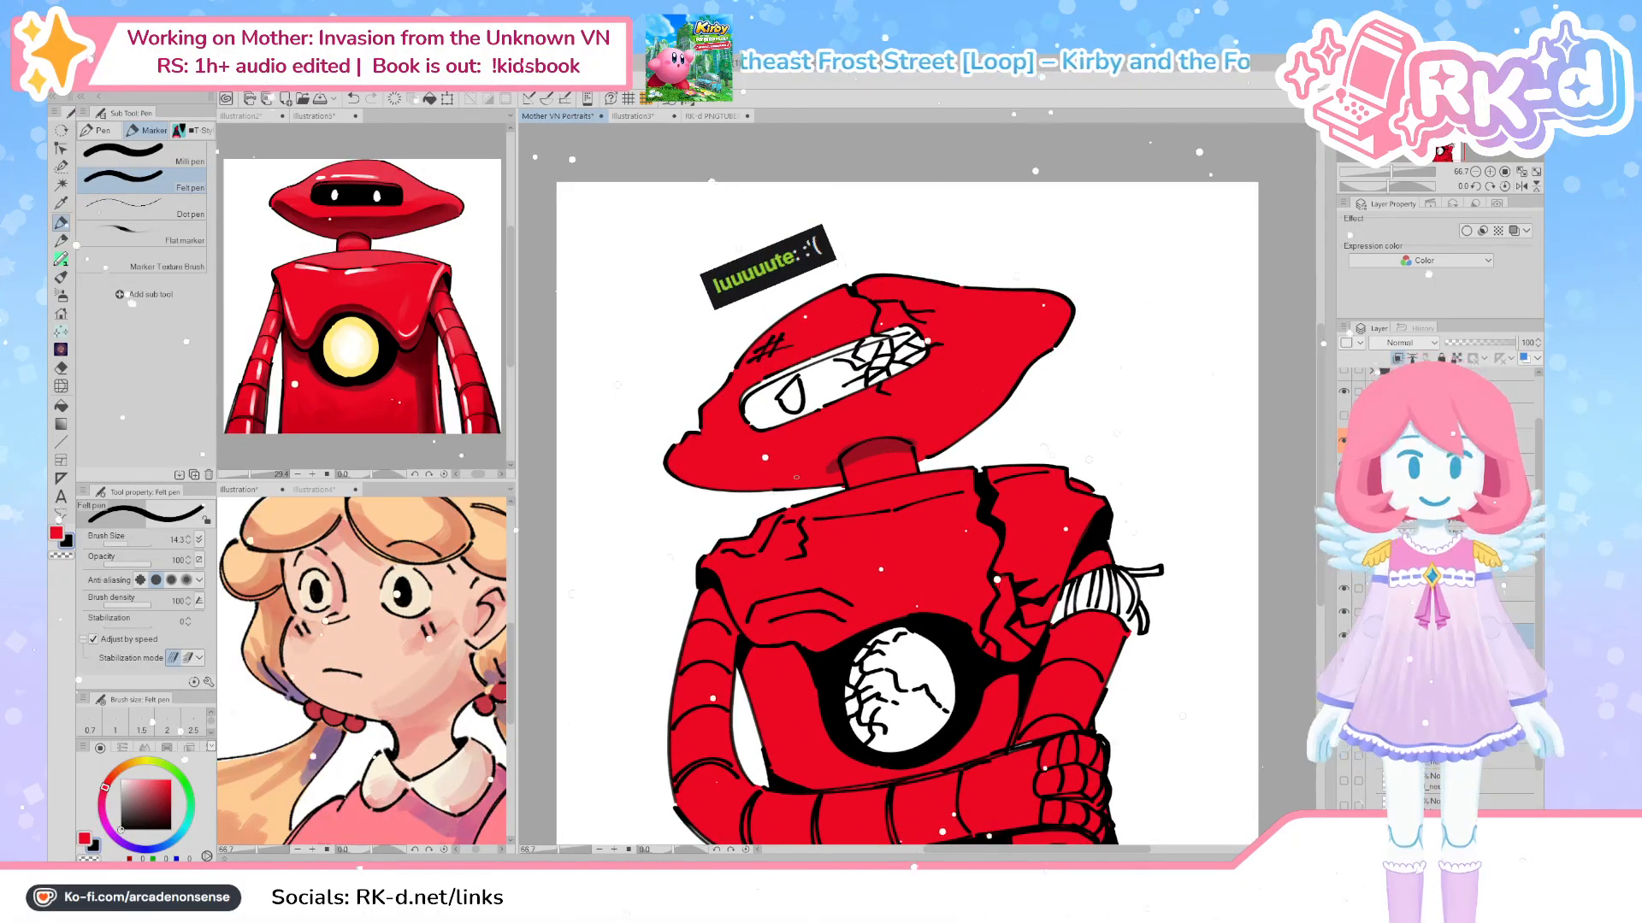
key(b)
scroll(834, 439, up, 1)
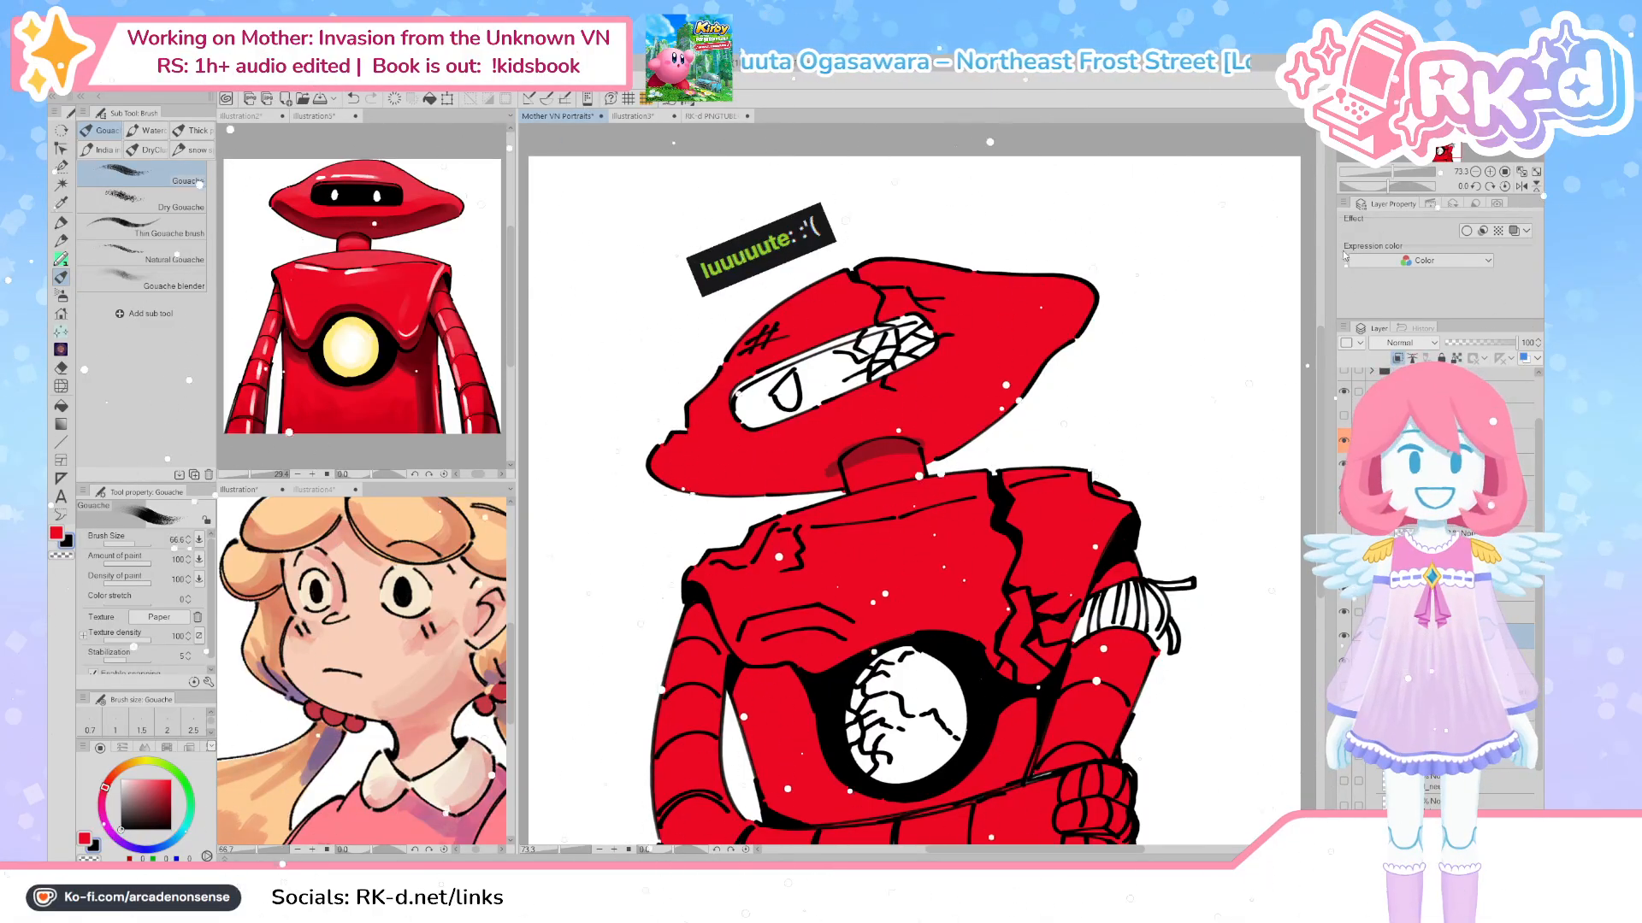
scroll(1107, 500, down, 3)
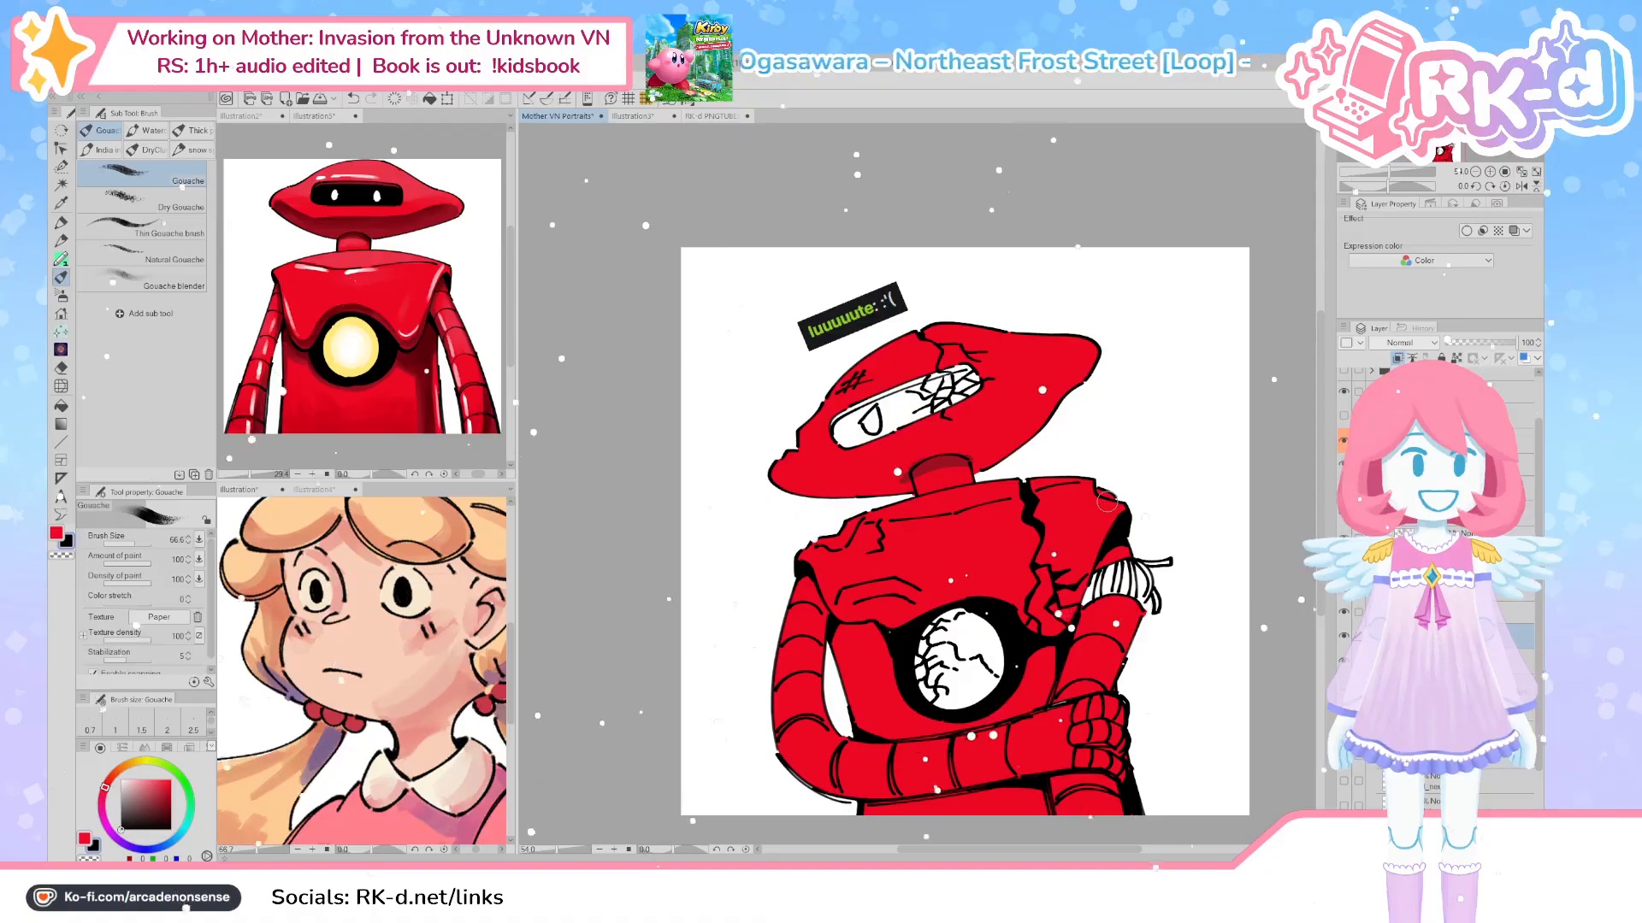
mouse_move(1076, 511)
mouse_down()
mouse_move(1037, 512)
mouse_move(1033, 536)
mouse_up()
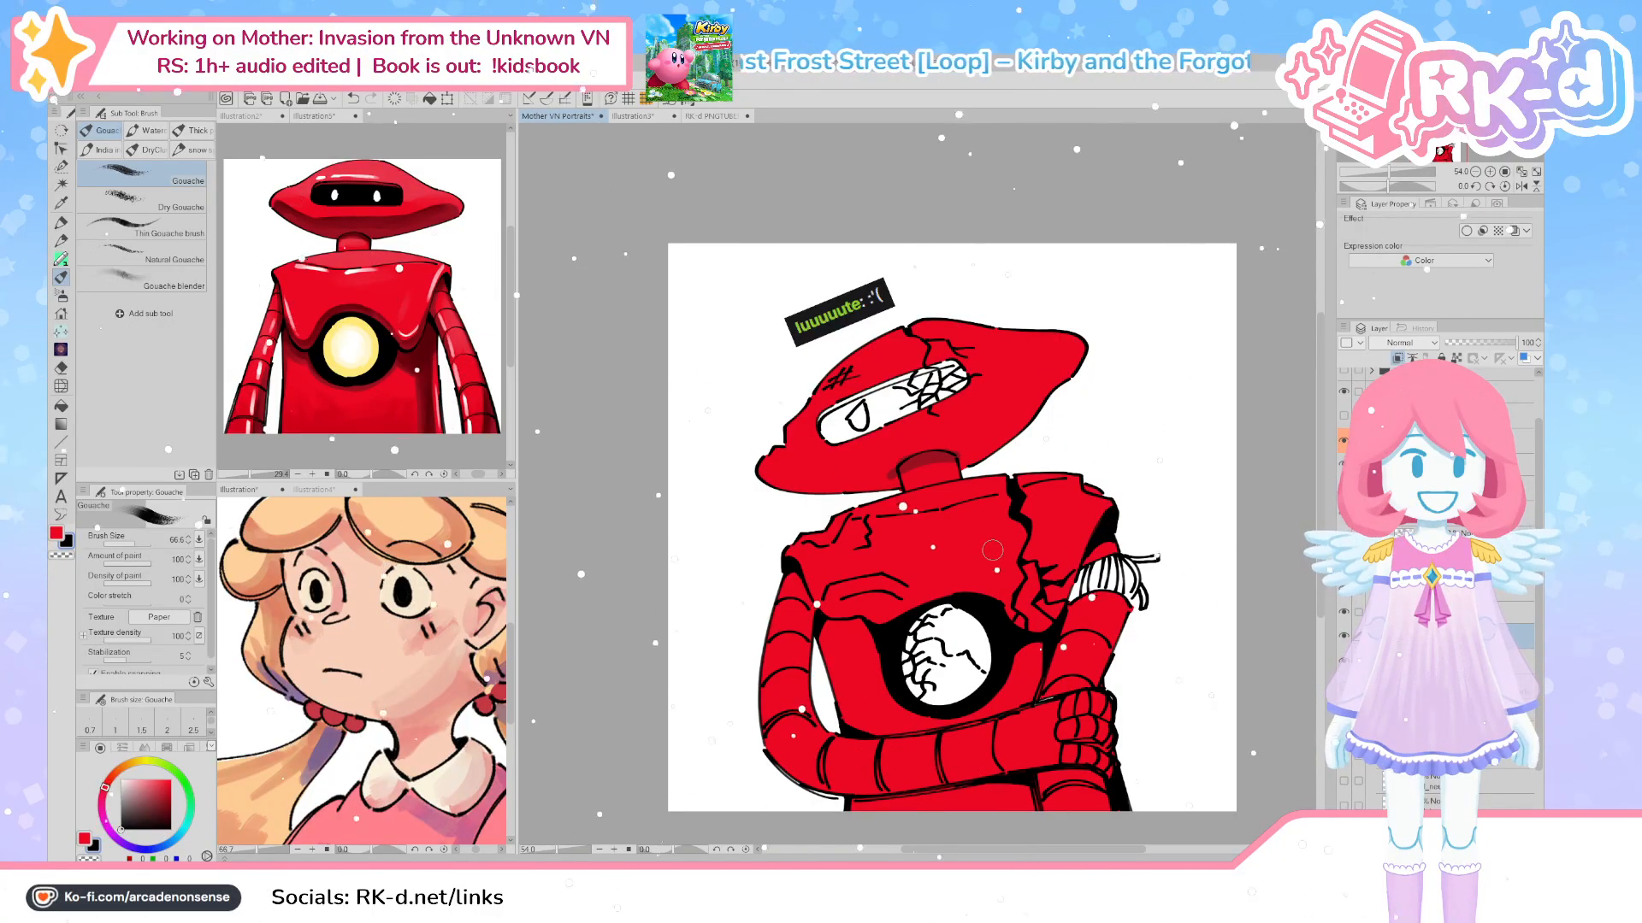
scroll(992, 550, up, 1)
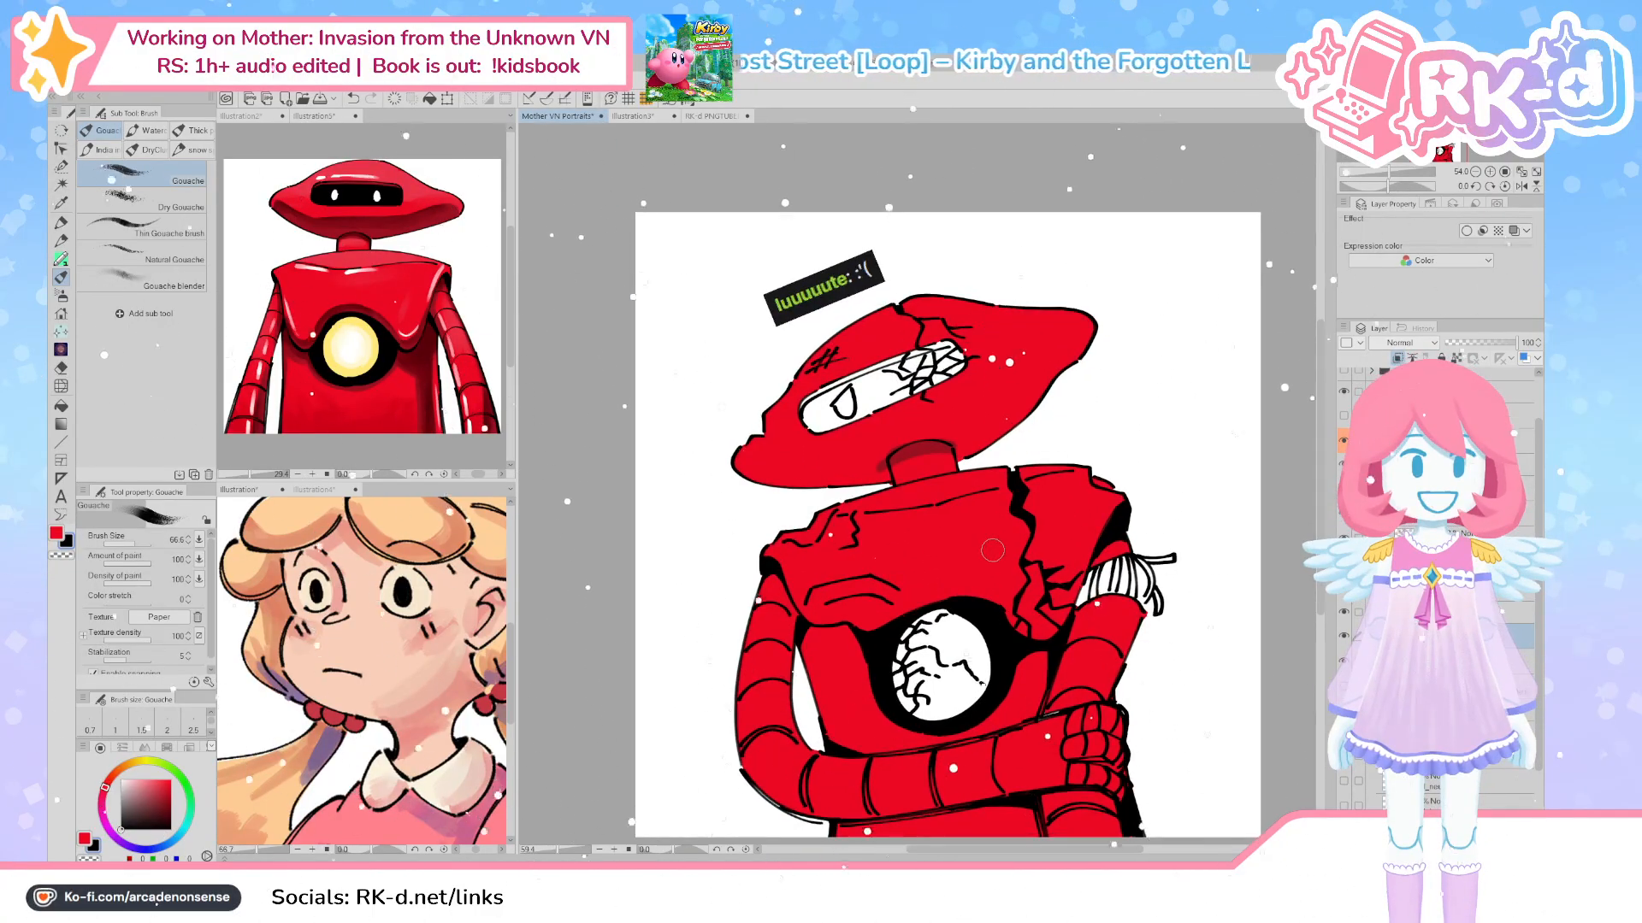
drag(985, 556, 951, 537)
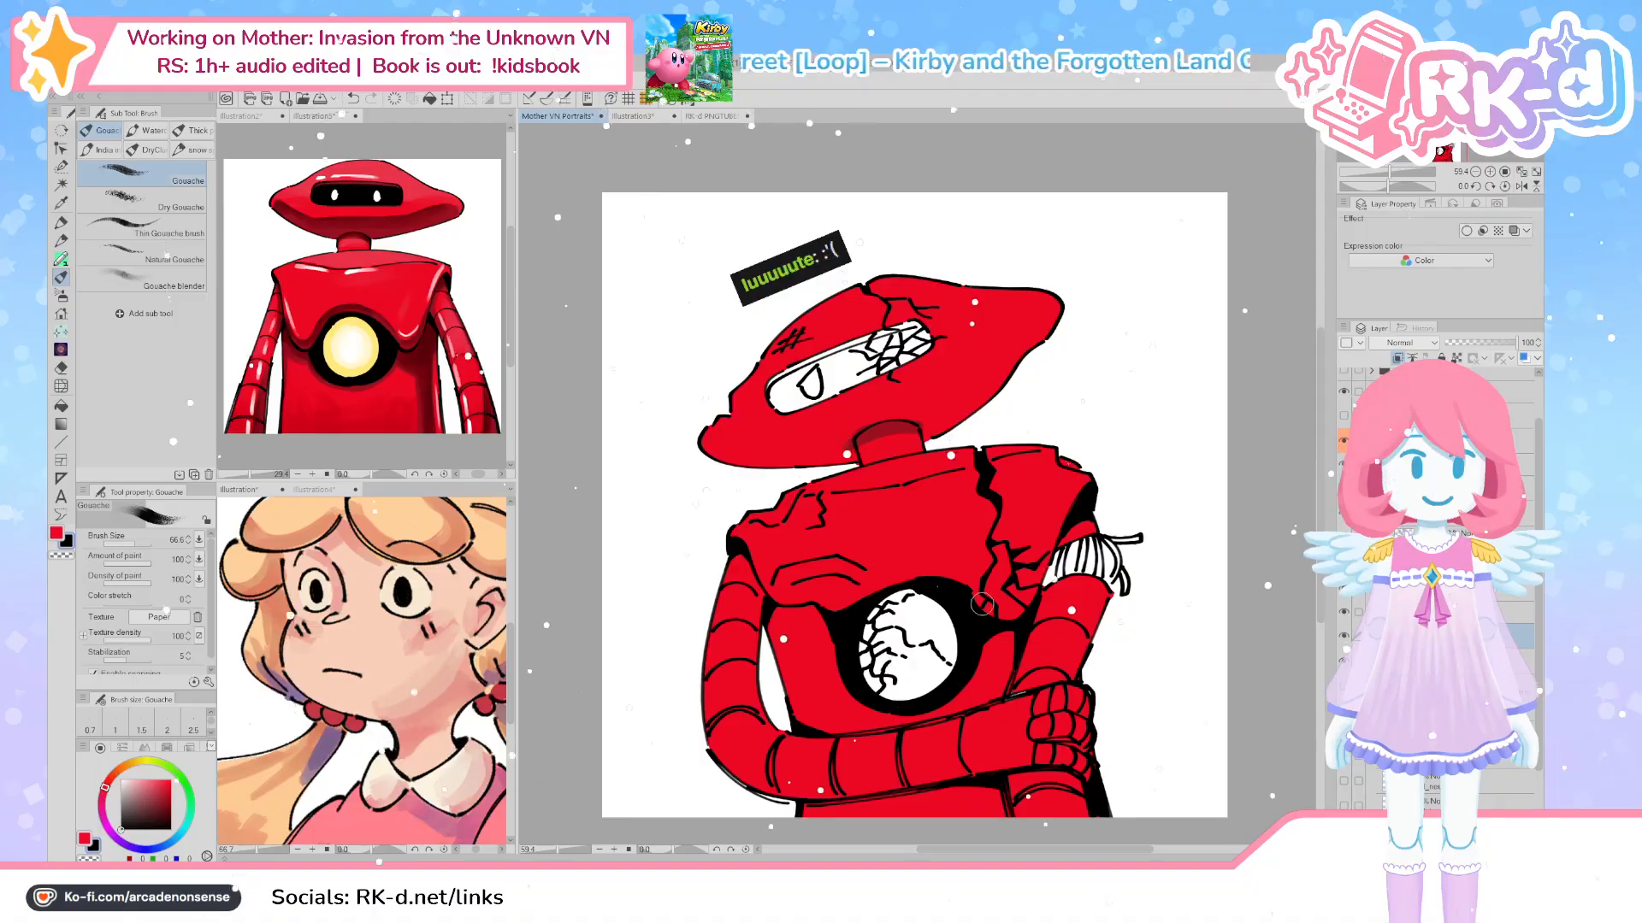
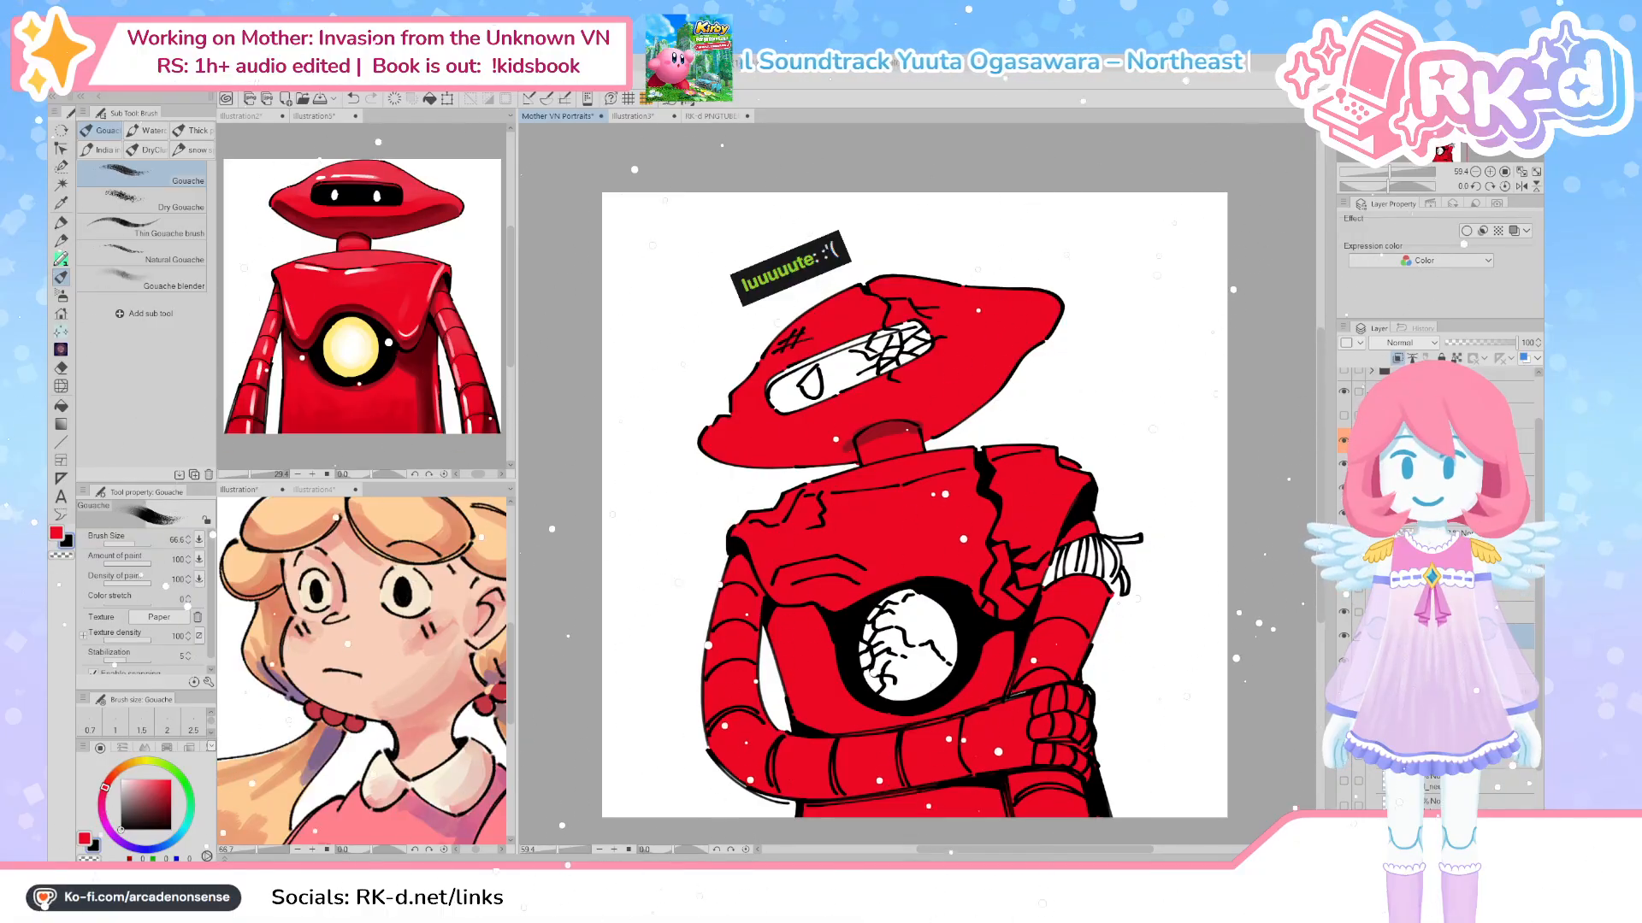
Sample the dark red of the neck shadow and shade the underside of the head beside the neck
scroll(937, 482, up, 1)
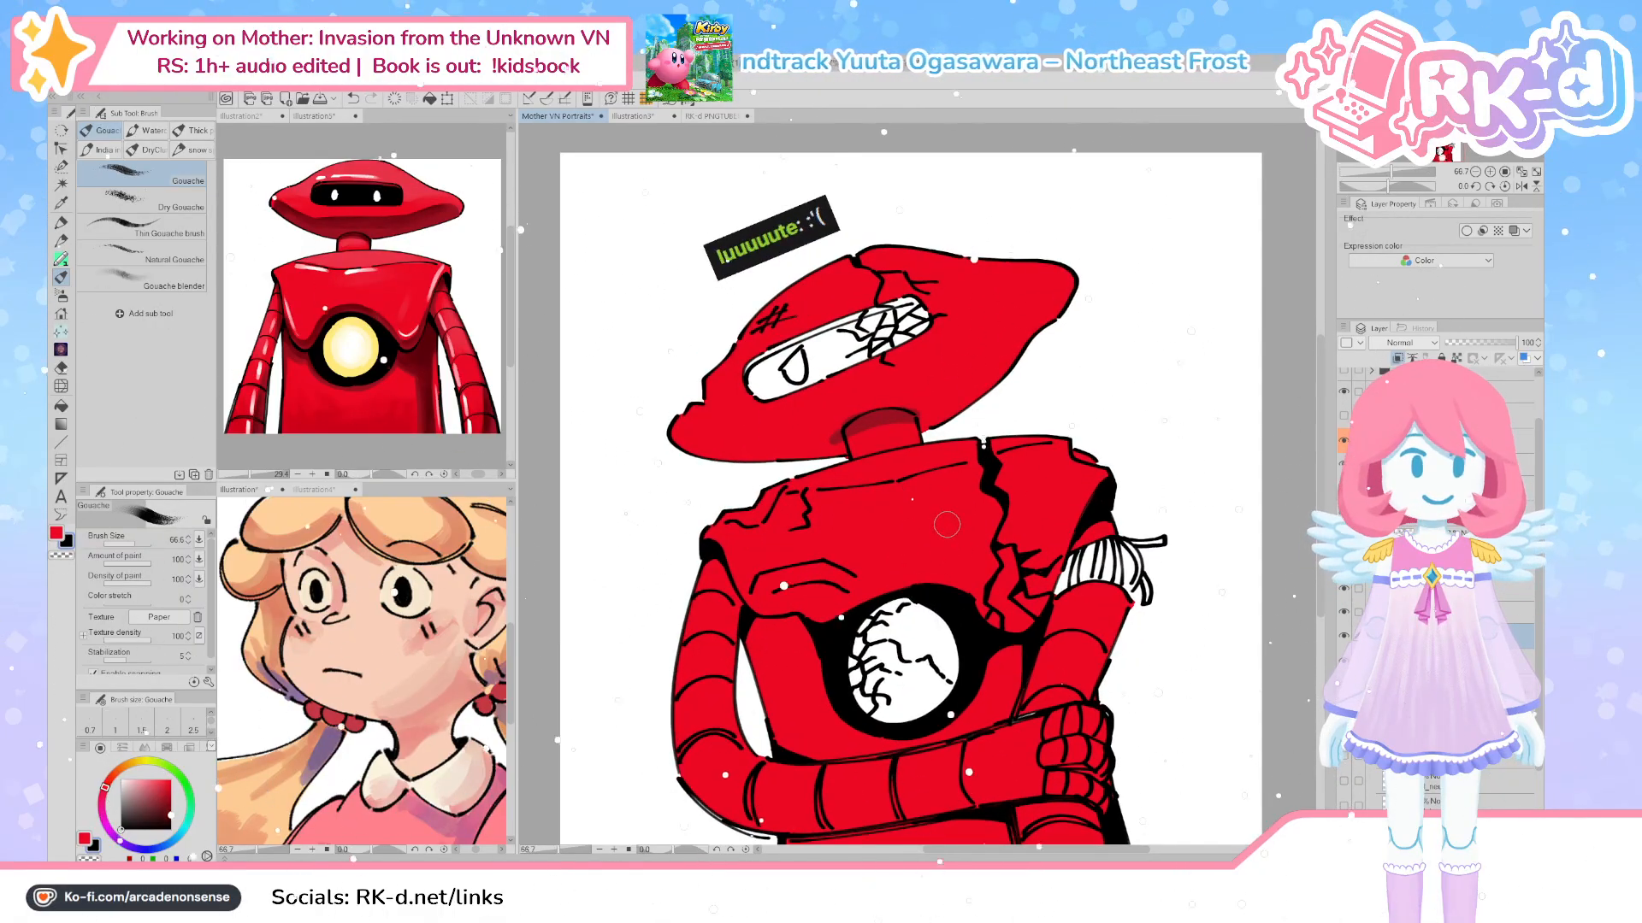
alt+click(862, 505)
drag(859, 508, 891, 636)
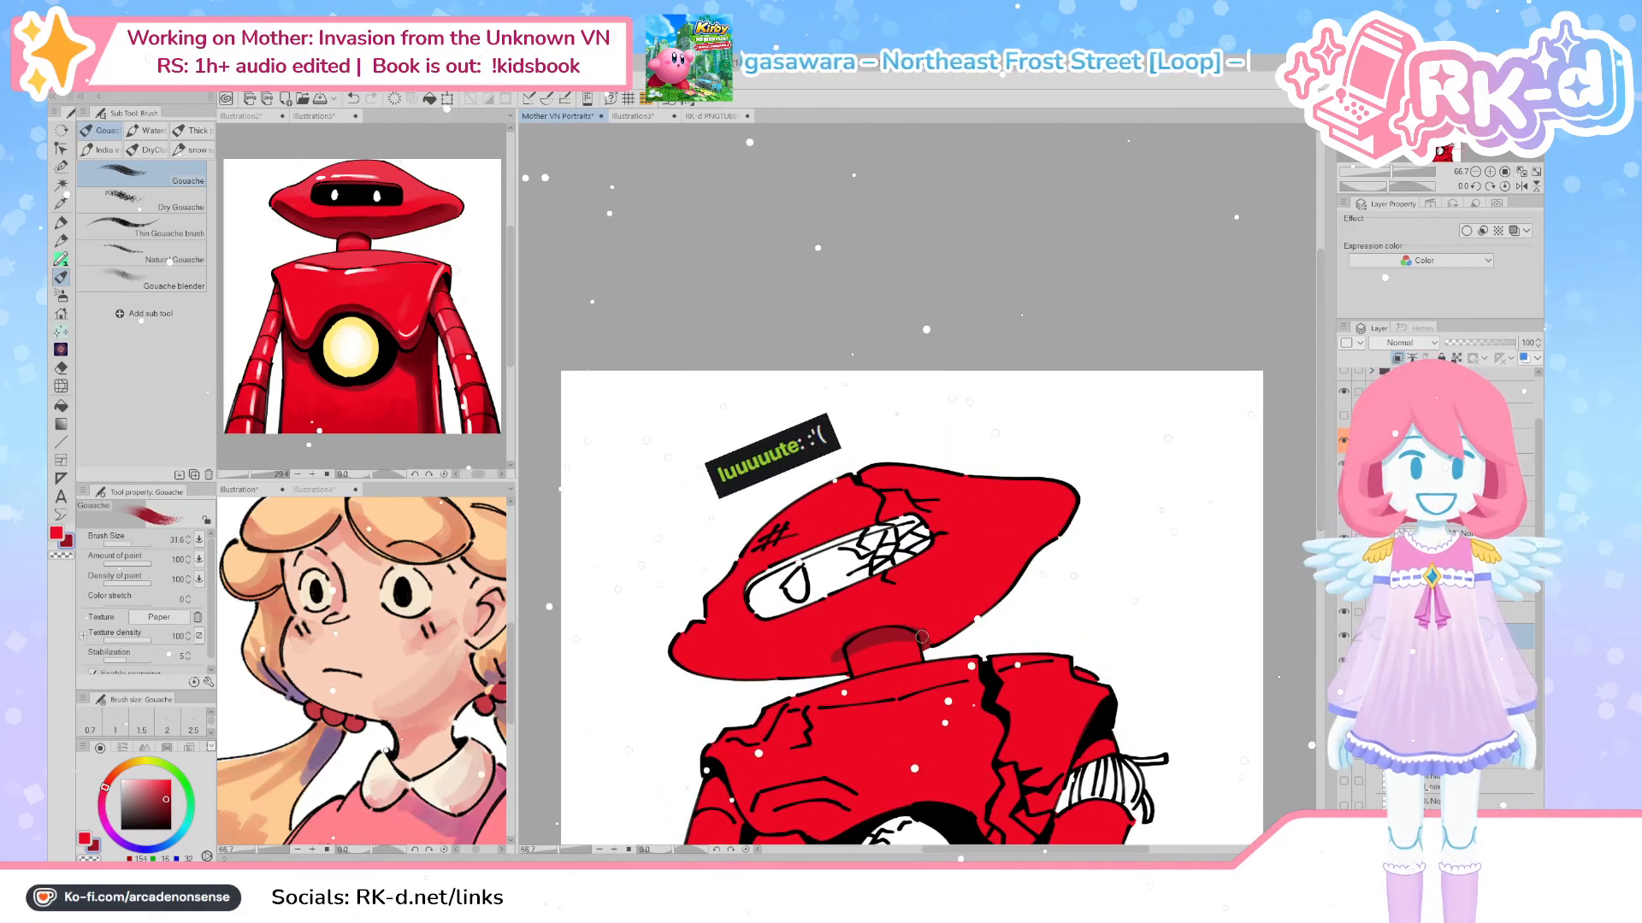
mouse_move(898, 629)
mouse_down()
mouse_move(1026, 582)
mouse_move(934, 638)
mouse_move(973, 610)
mouse_up()
Show the blue sketch layer, keep the notes text hidden, and set the sketch to Multiply at about 41% opacity
drag(1454, 551, 1453, 453)
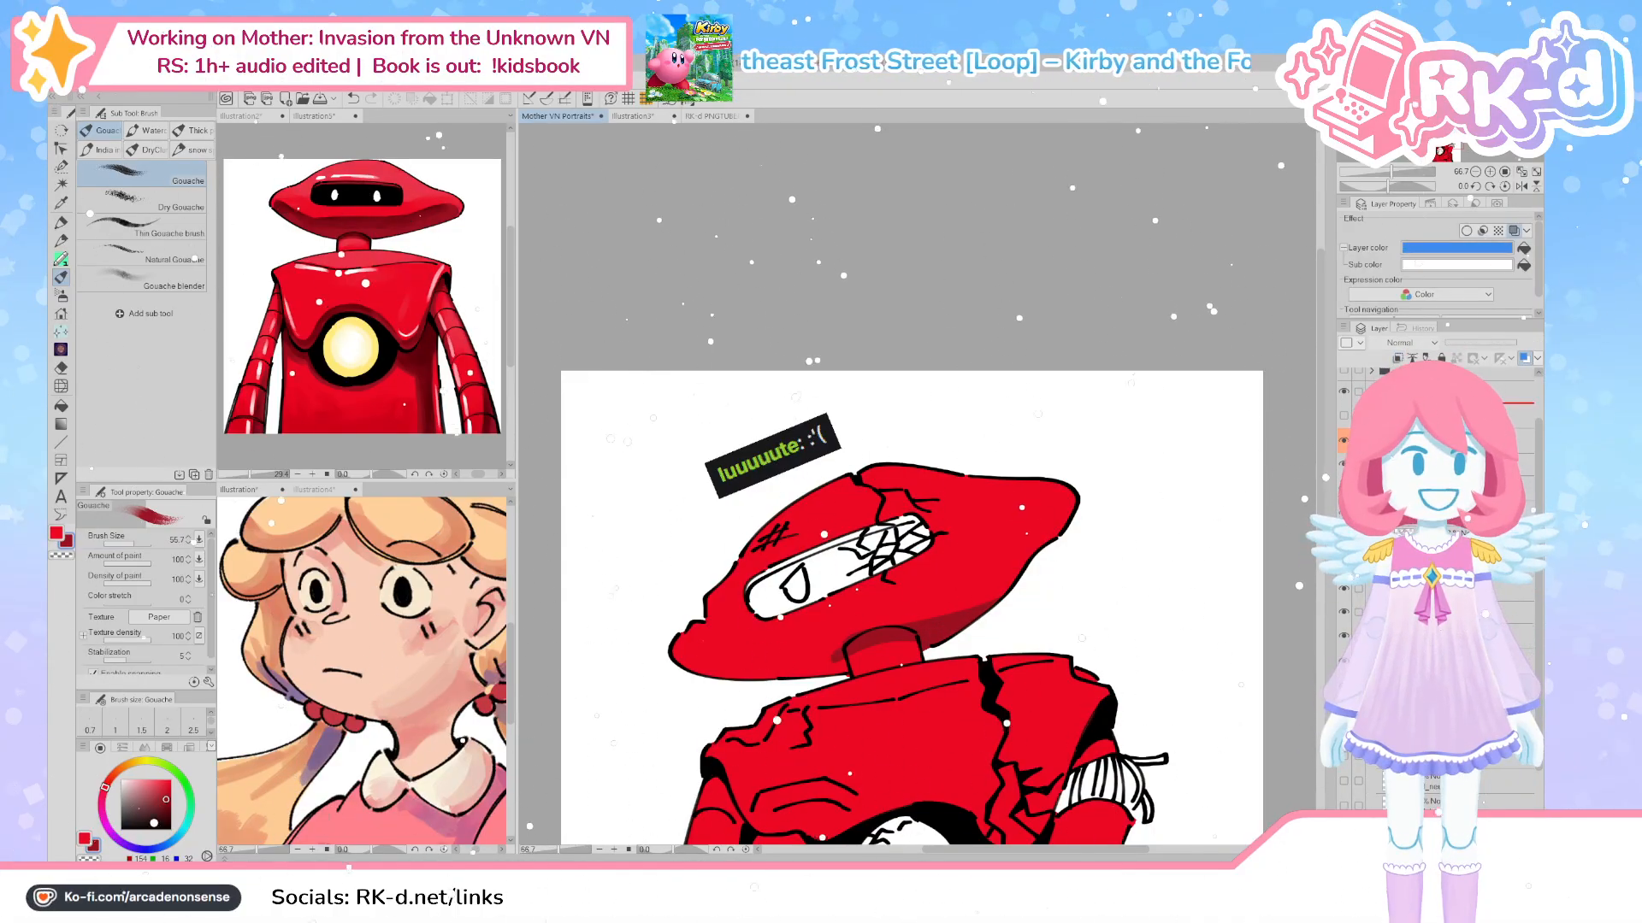
click(1345, 416)
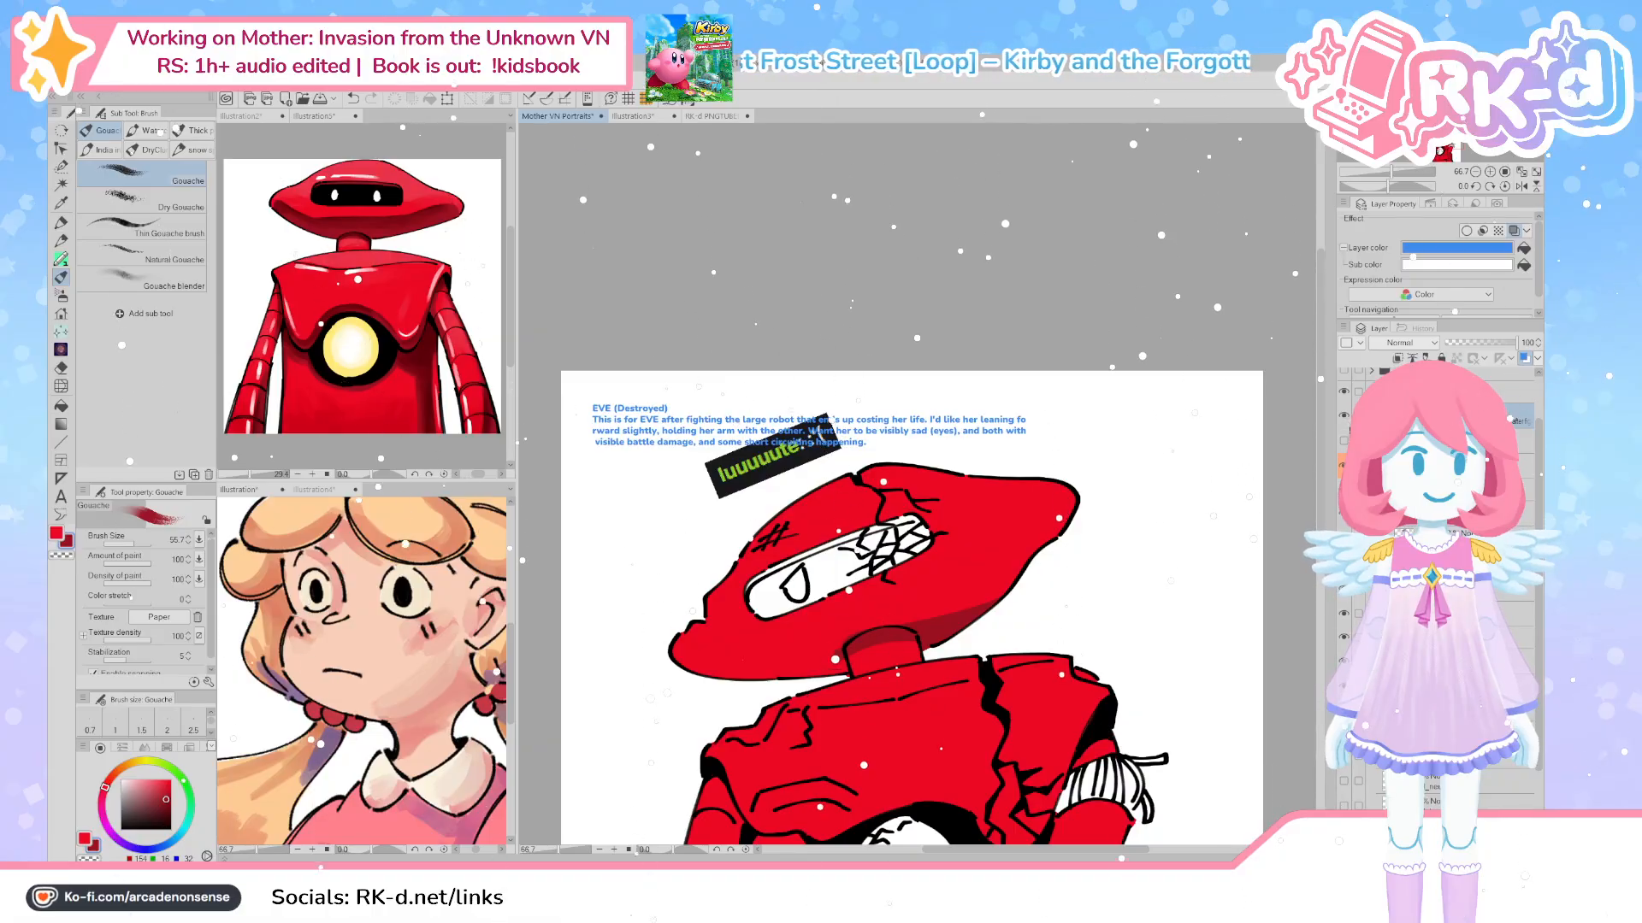
click(1343, 440)
click(1345, 416)
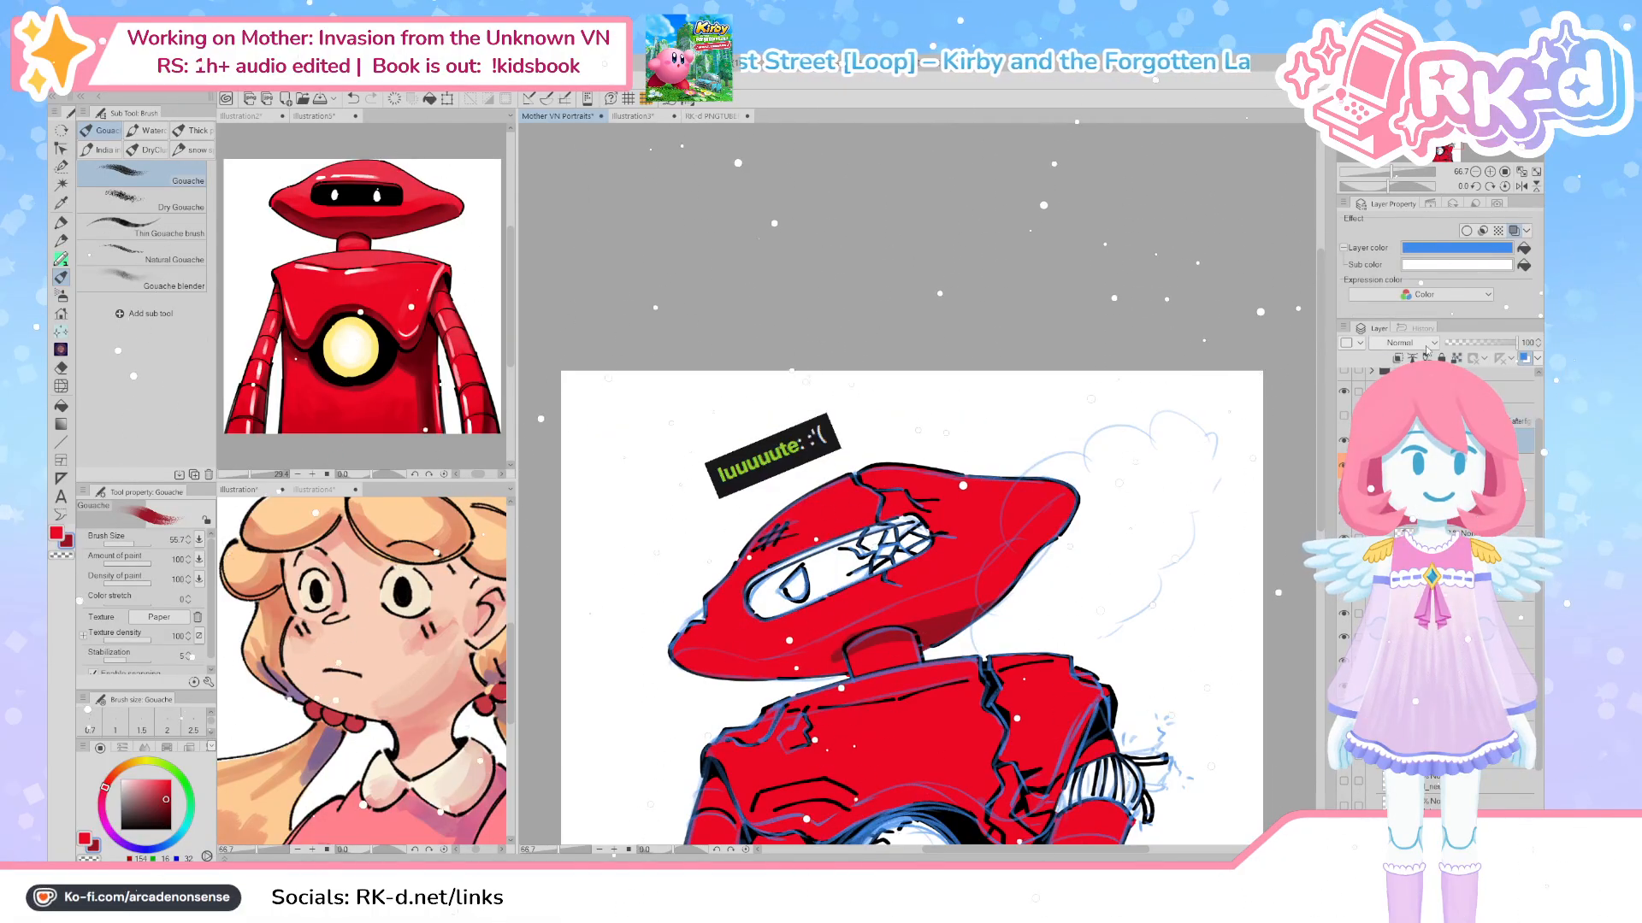
click(1399, 378)
drag(1513, 343, 1475, 343)
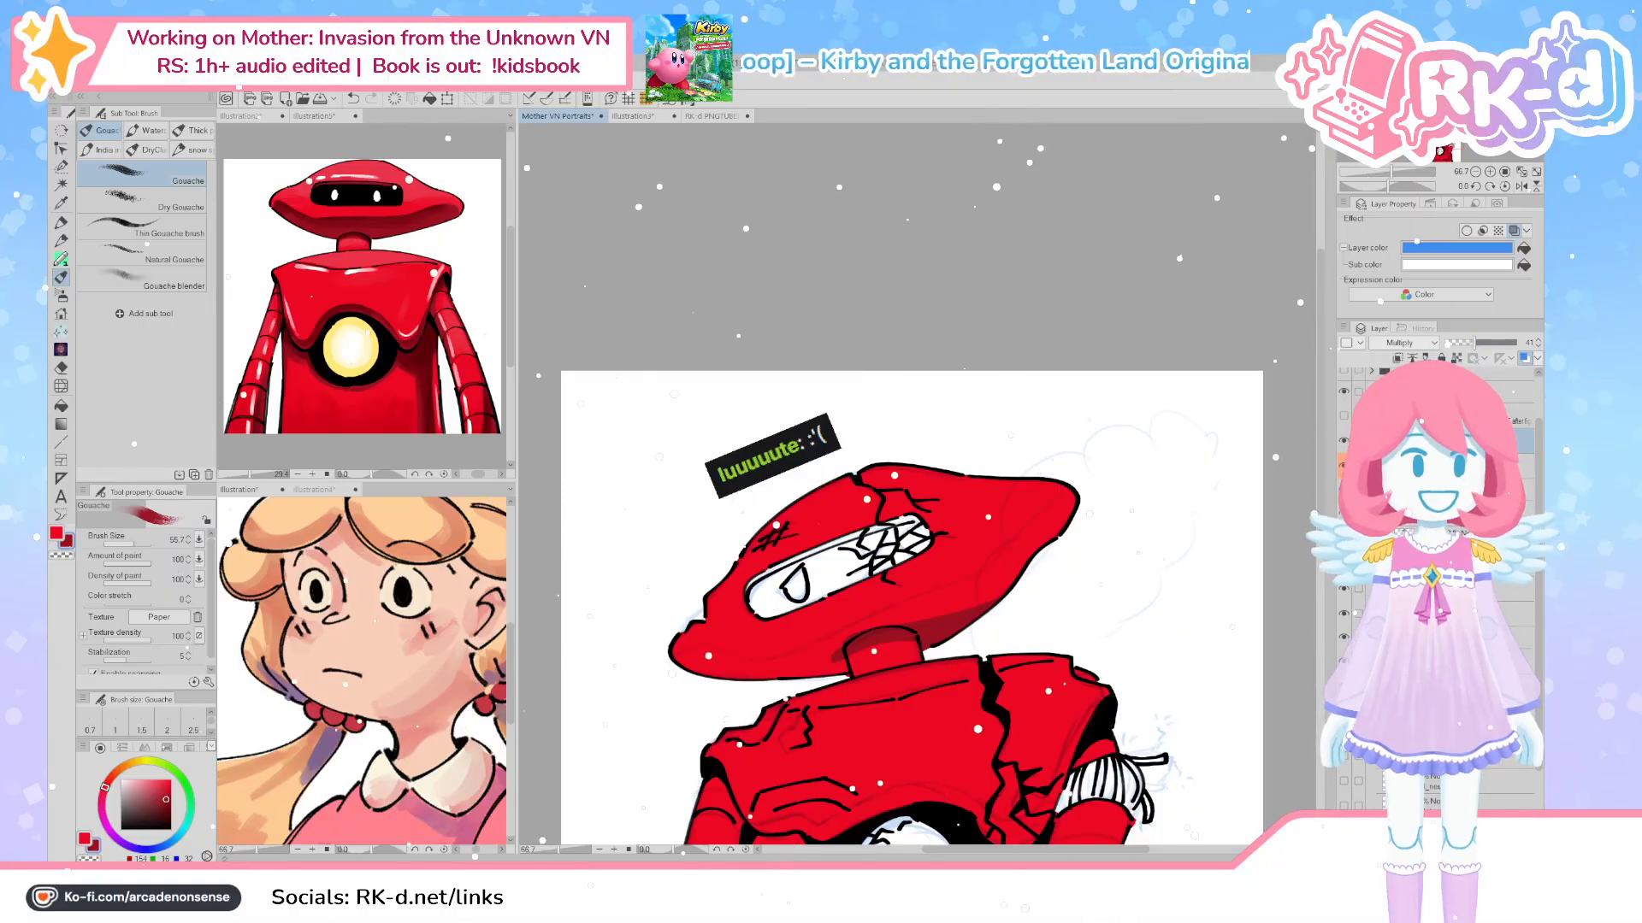
Return to the color layer and extend the dark red gouache shadow along the whole underside of the head's brim
click(1436, 466)
drag(973, 613, 974, 623)
mouse_move(811, 670)
mouse_down()
mouse_move(994, 592)
mouse_move(968, 618)
mouse_move(914, 632)
mouse_move(1061, 547)
mouse_move(1008, 600)
mouse_move(1023, 602)
mouse_move(951, 651)
mouse_move(889, 658)
mouse_up()
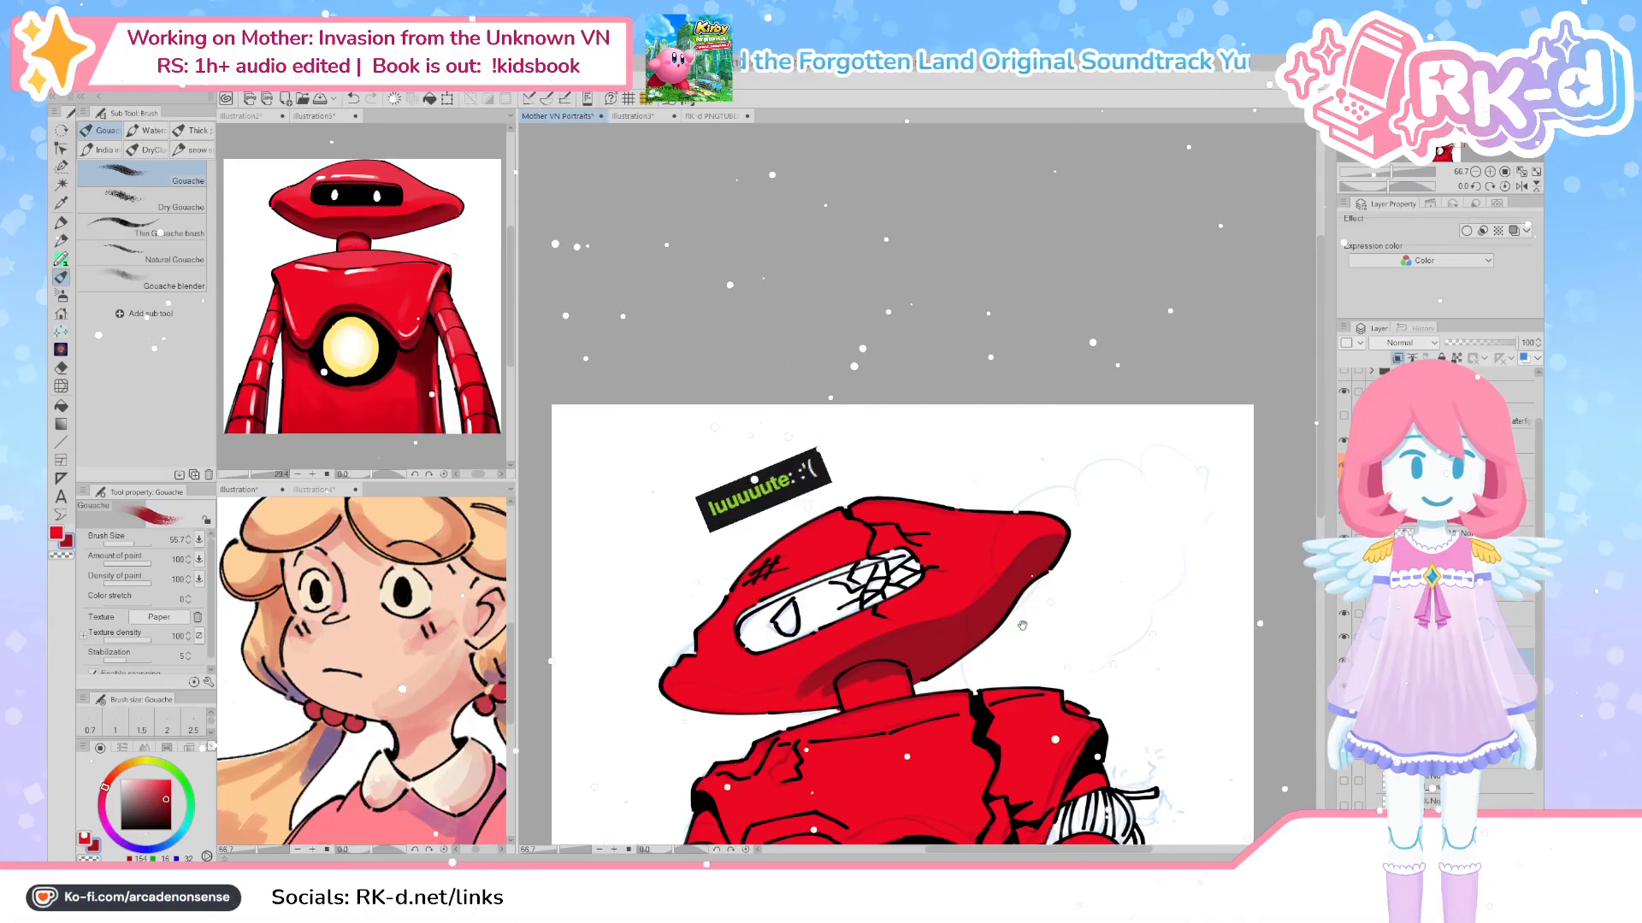
drag(1022, 625, 1069, 610)
mouse_move(808, 675)
mouse_down()
mouse_move(718, 683)
mouse_move(848, 691)
mouse_up()
drag(1002, 664, 944, 675)
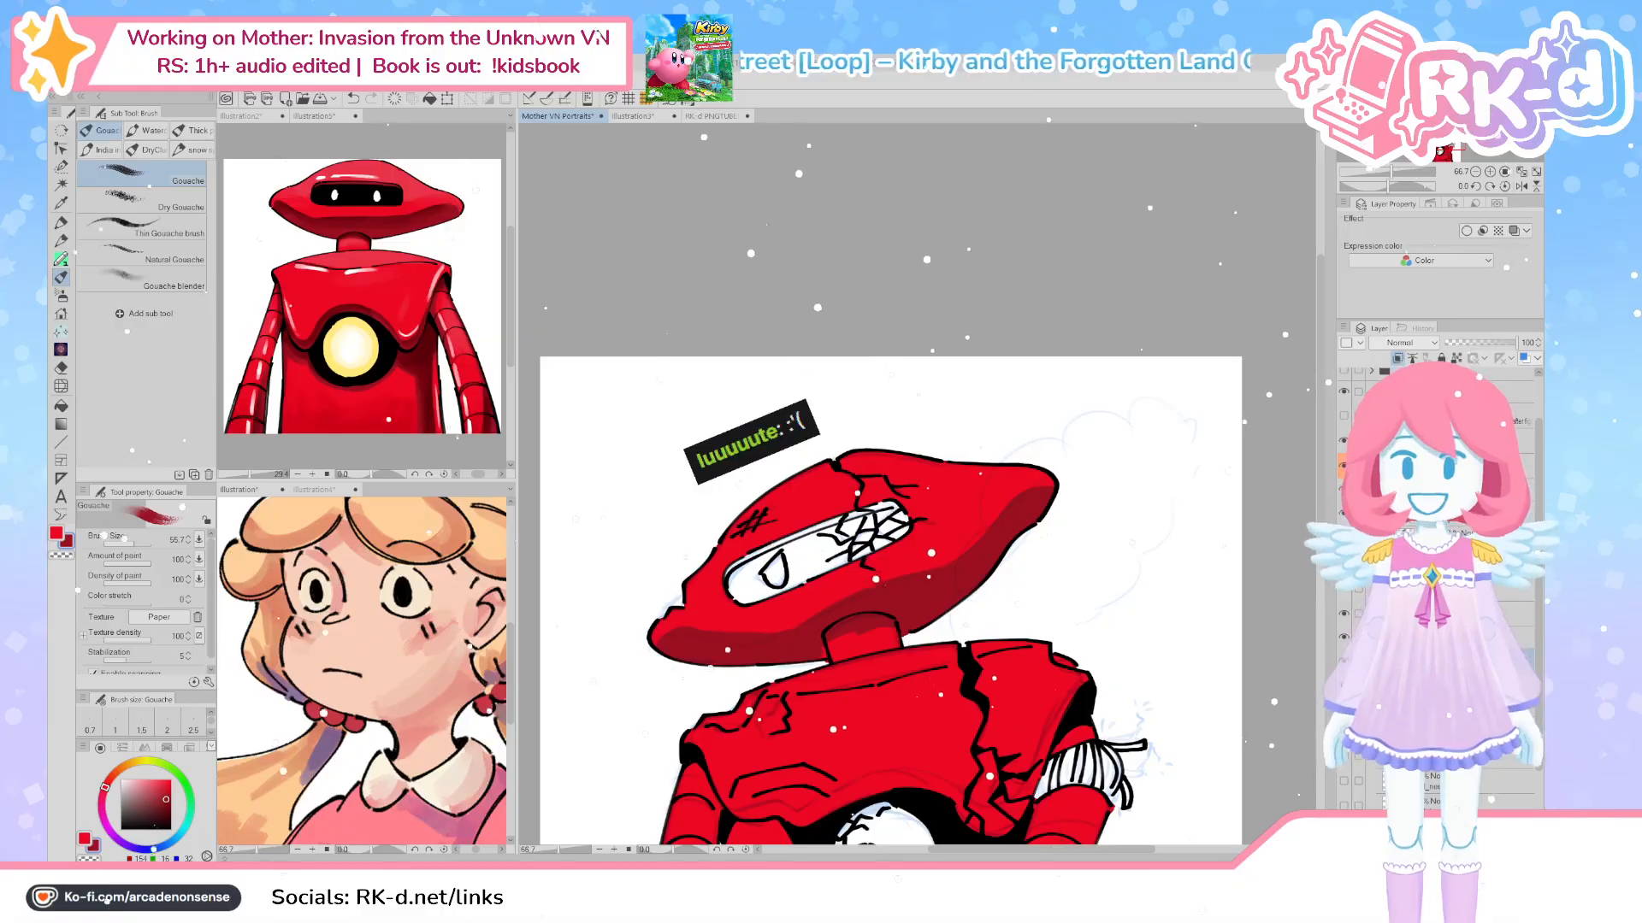
Clean up the shadow near the neck and shade the torso between the chest lens and the bent arm in dark red
scroll(911, 585, up, 1)
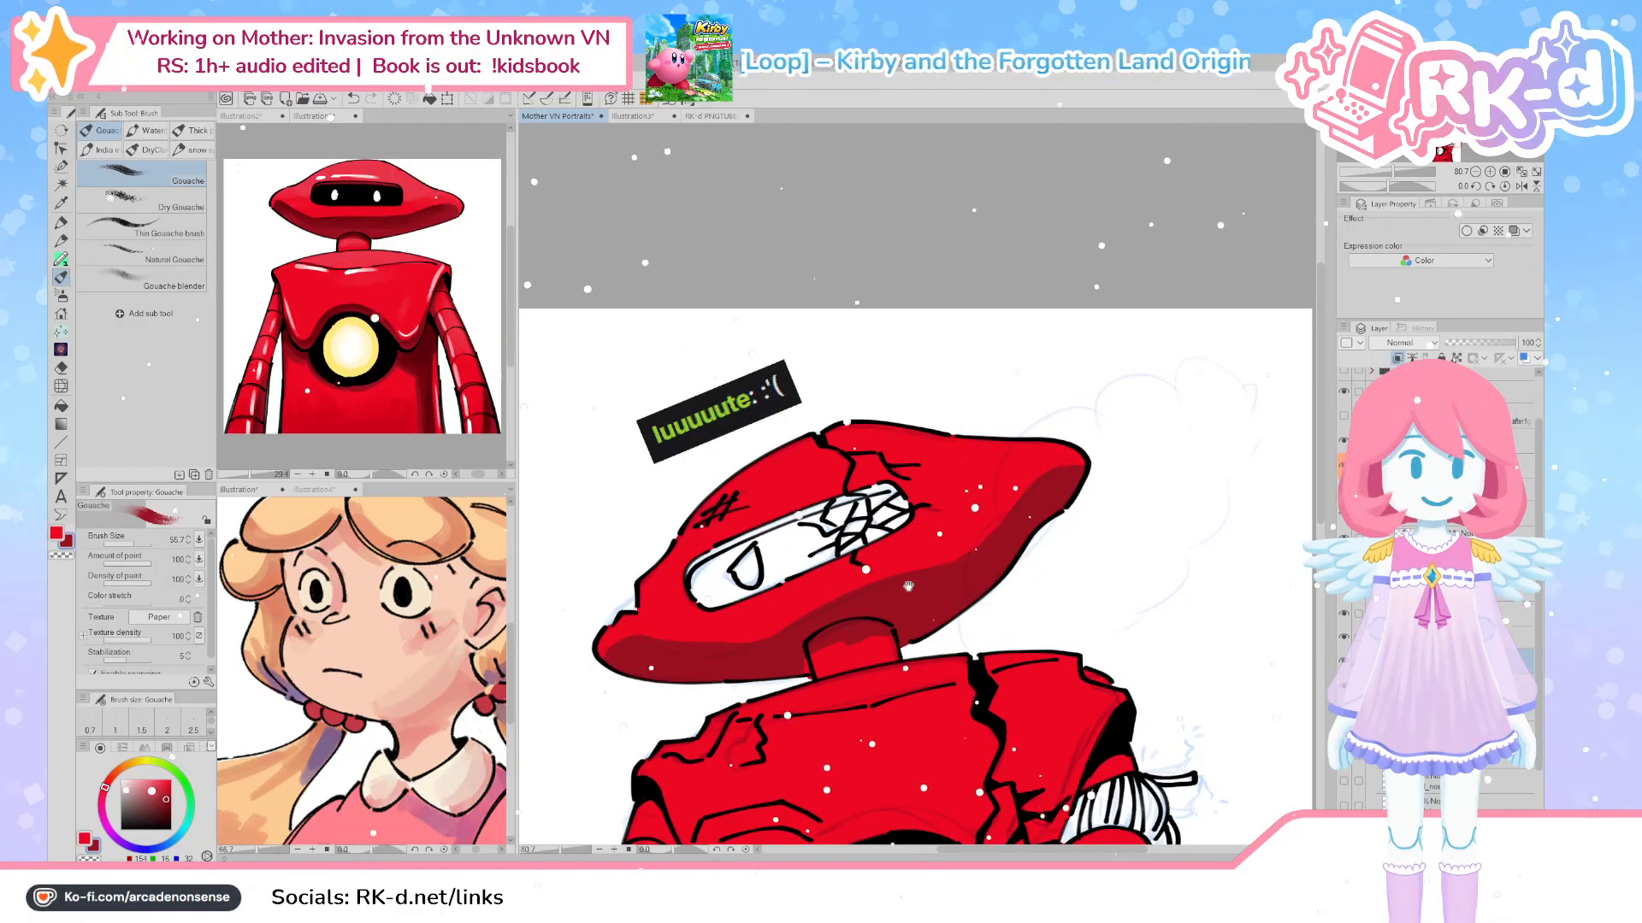
drag(908, 586, 917, 599)
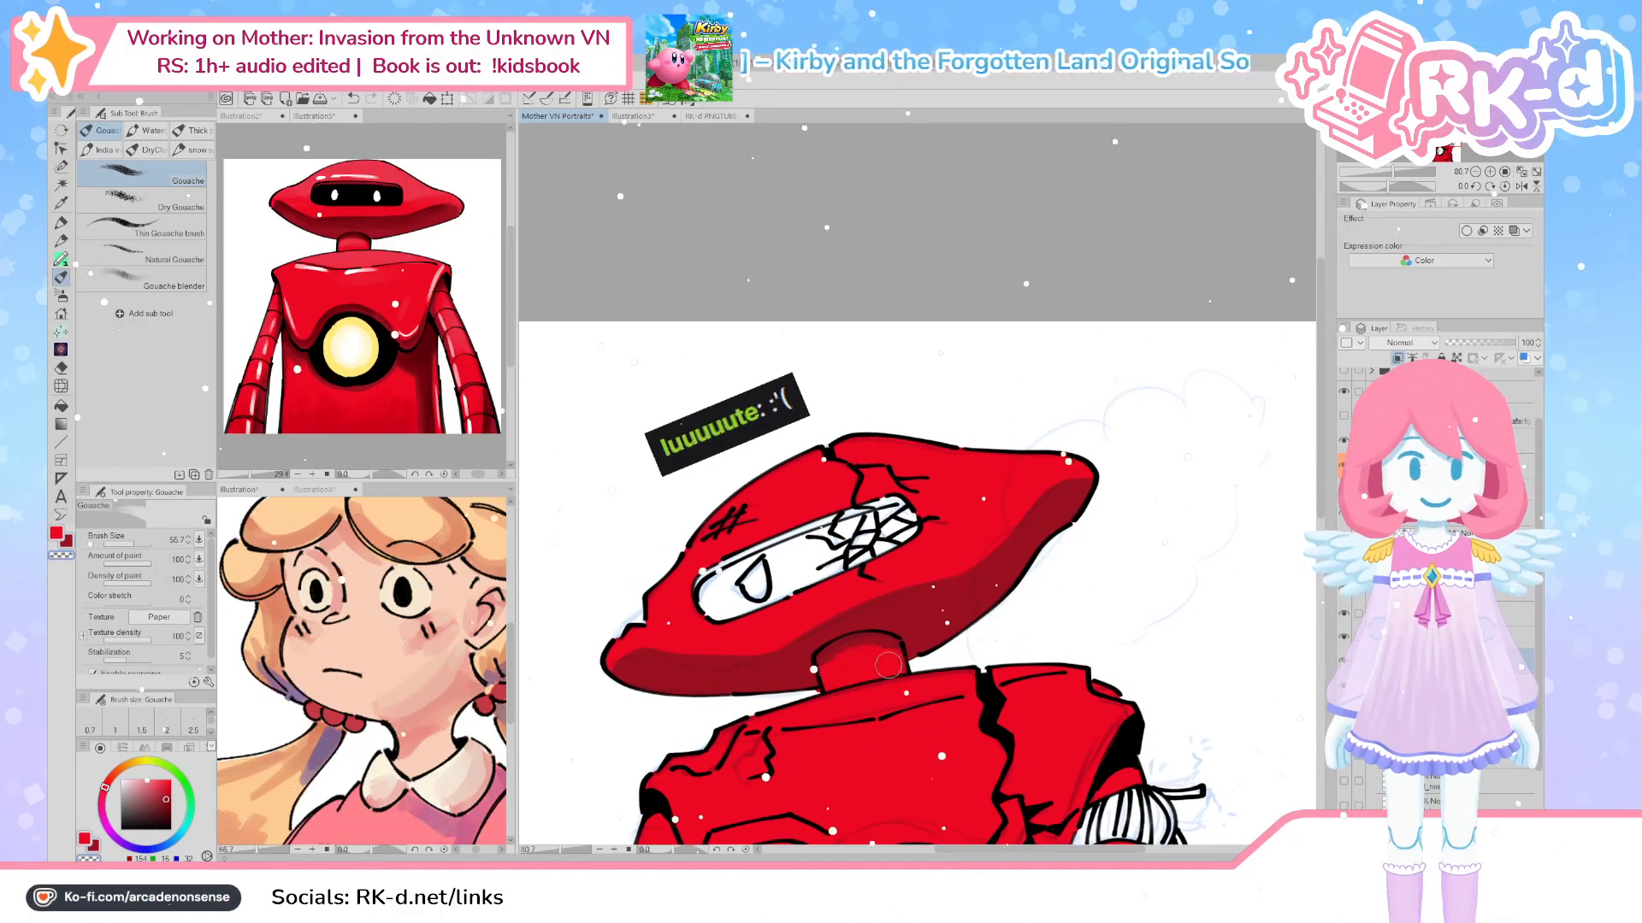
key(bracketleft)
mouse_move(964, 582)
mouse_down()
mouse_move(968, 615)
mouse_move(978, 455)
mouse_move(993, 453)
mouse_up()
drag(929, 702, 903, 517)
key(bracketleft)
key(bracketright)
key(bracketright)
key(bracketright)
mouse_move(1031, 598)
mouse_down()
mouse_move(1030, 675)
mouse_move(1007, 617)
mouse_move(983, 692)
mouse_move(945, 713)
mouse_up()
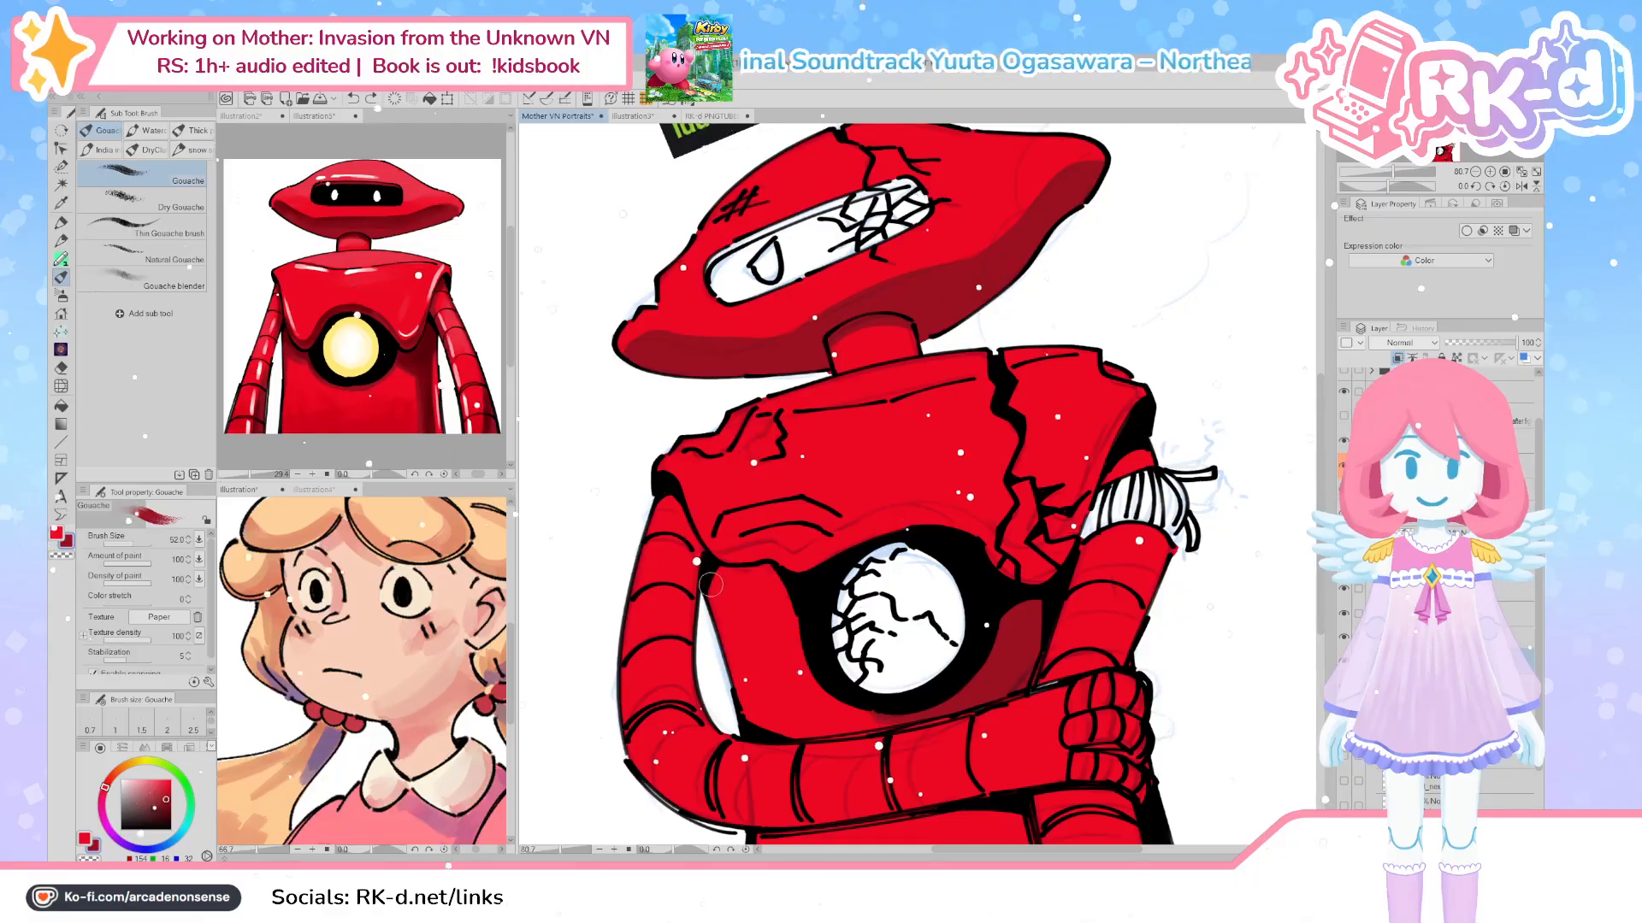
Shade the dent at the chest plate's lower edge and the torso just beneath it with dark red gouache
key(bracketleft)
alt+click(749, 550)
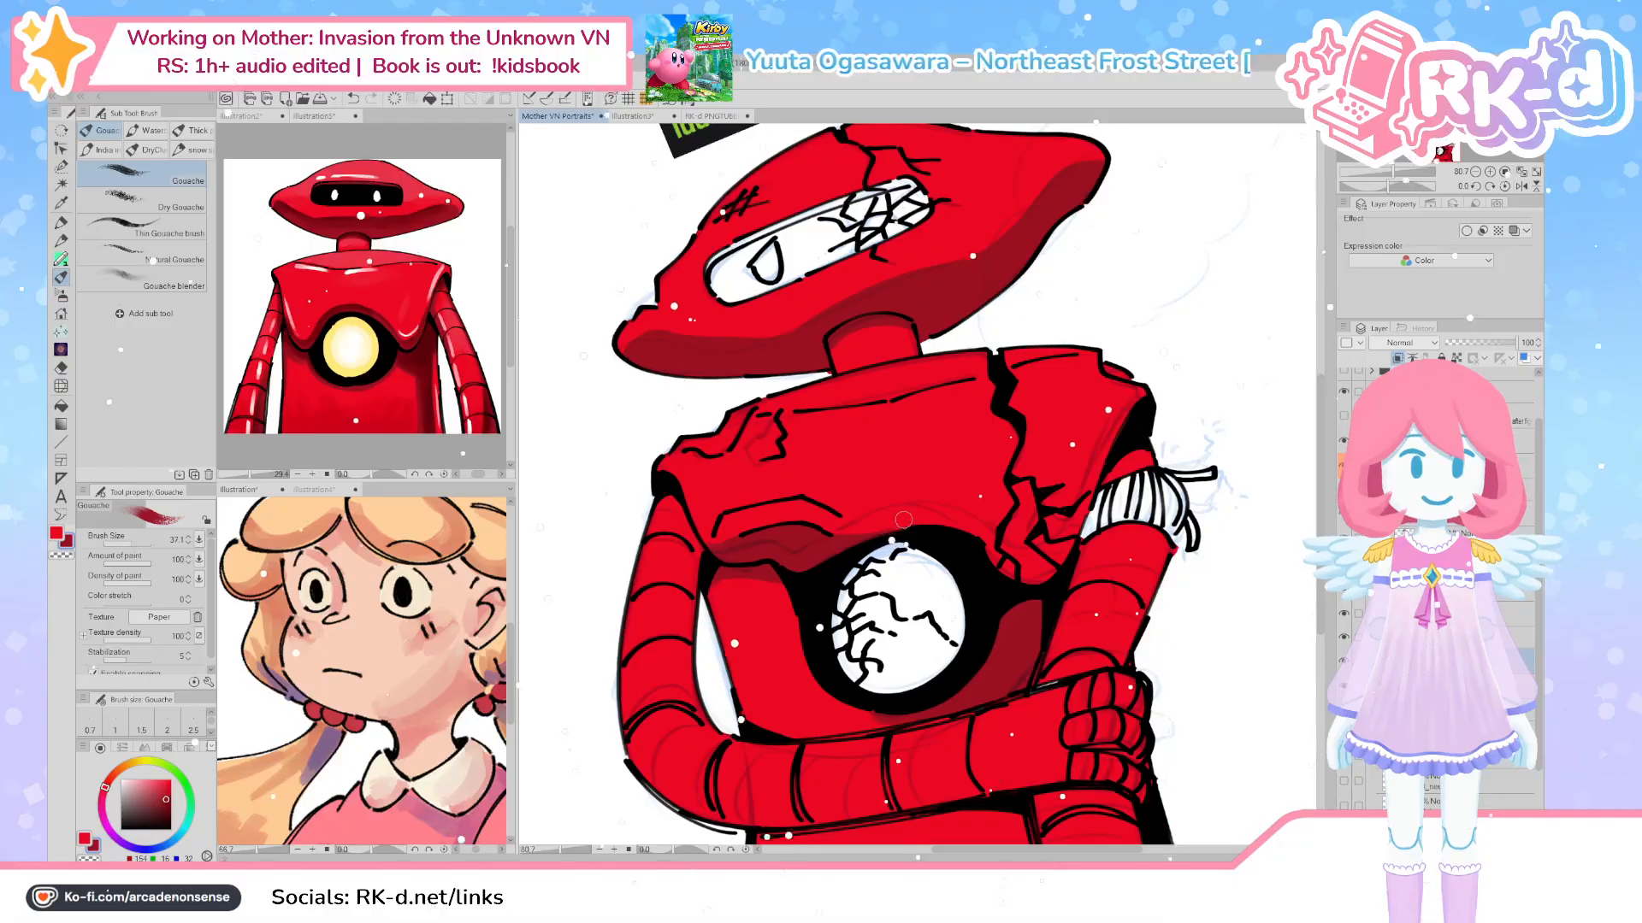
drag(841, 556, 823, 538)
key(])
drag(913, 733, 801, 661)
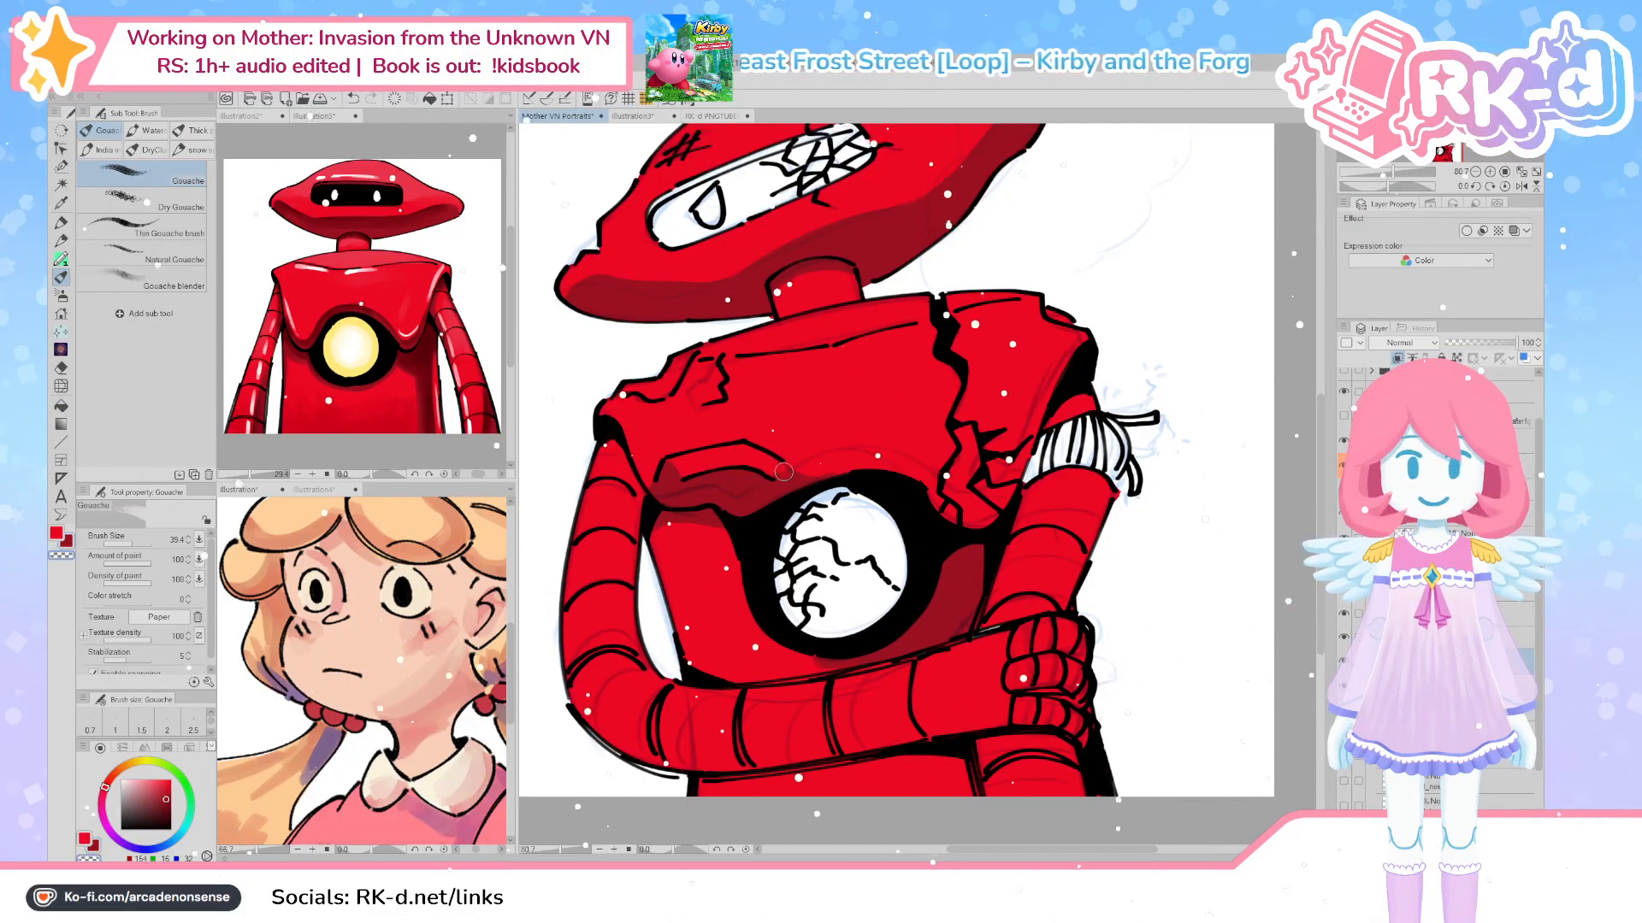
drag(787, 487, 767, 480)
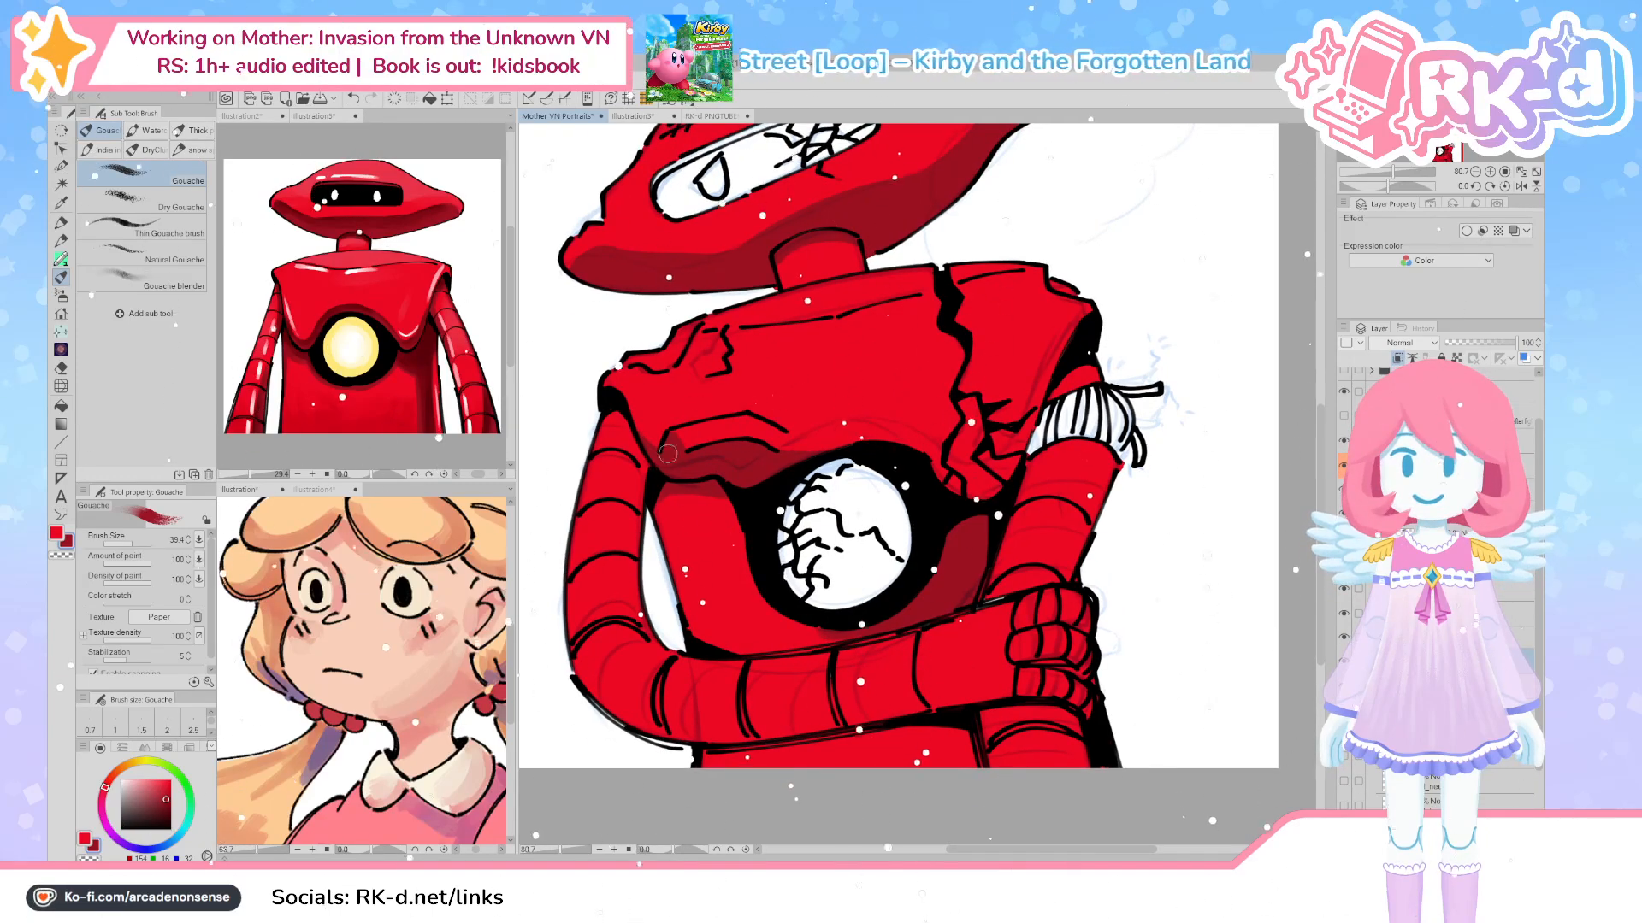
Fill the lower torso beneath the crossed forearm with dark red shadow using a larger Gouache brush
drag(826, 703, 849, 721)
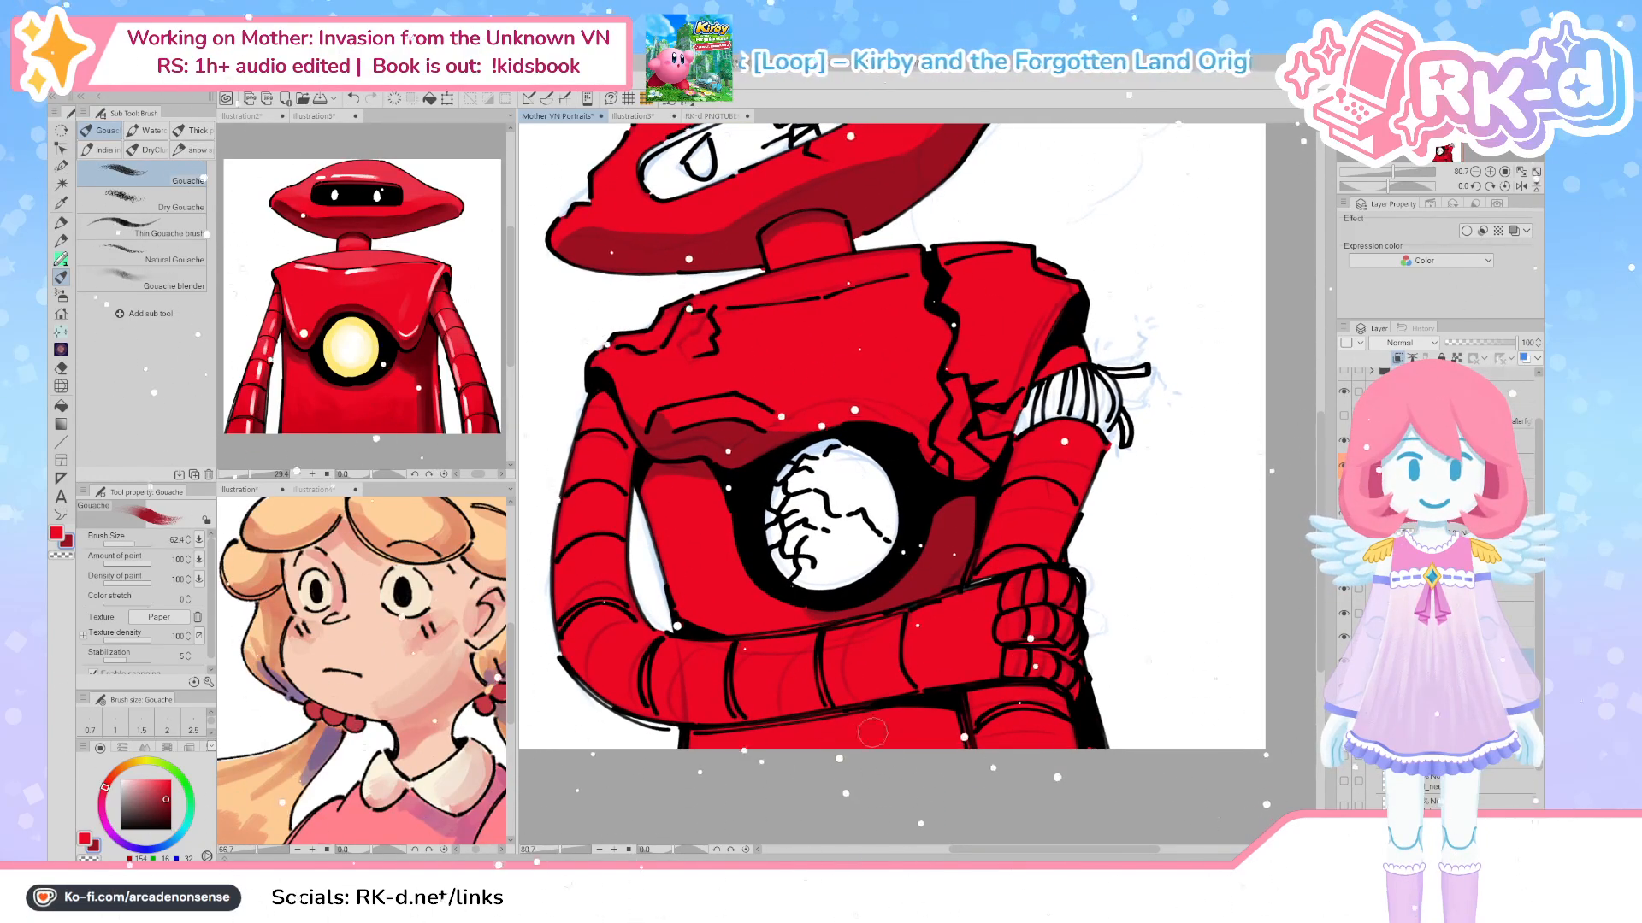
mouse_move(701, 750)
mouse_down()
mouse_move(848, 724)
mouse_move(716, 771)
mouse_move(944, 715)
mouse_move(961, 743)
mouse_move(867, 743)
mouse_move(1000, 738)
mouse_move(1096, 701)
mouse_up()
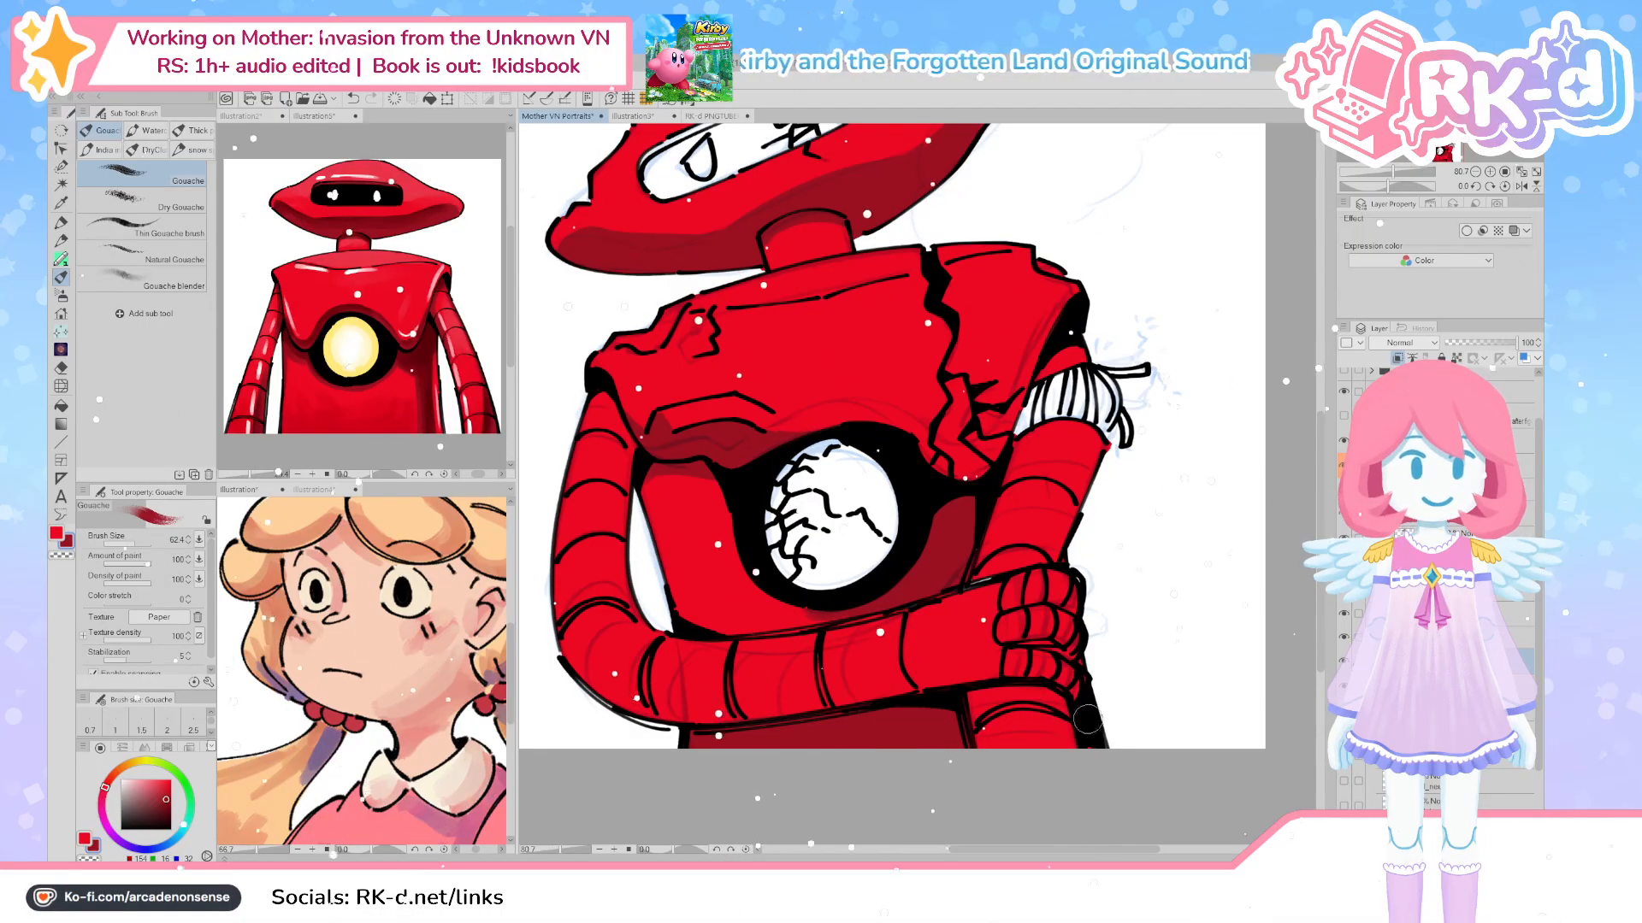
scroll(1103, 551, up, 2)
mouse_move(1045, 617)
mouse_down()
mouse_move(1061, 612)
mouse_move(961, 638)
mouse_up()
Sample the dark red and shade the outer side of the arm segment below the torn white wires, trimming its edge
alt+click(1017, 602)
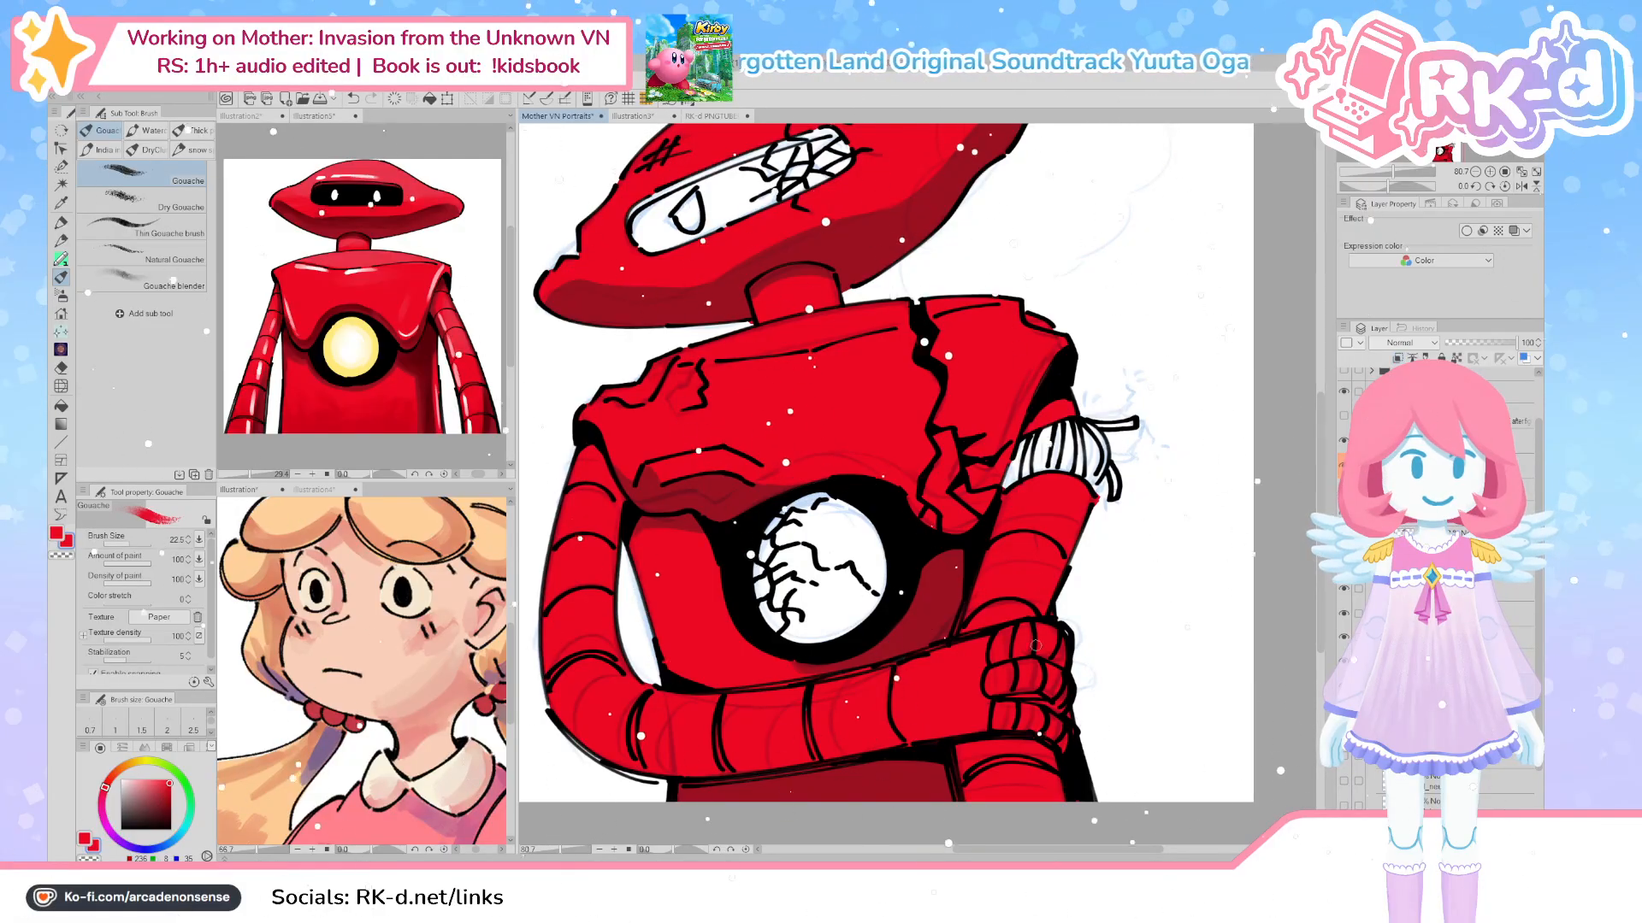
drag(945, 593, 955, 592)
alt+click(949, 592)
drag(1085, 506, 1026, 622)
drag(1084, 496, 1047, 608)
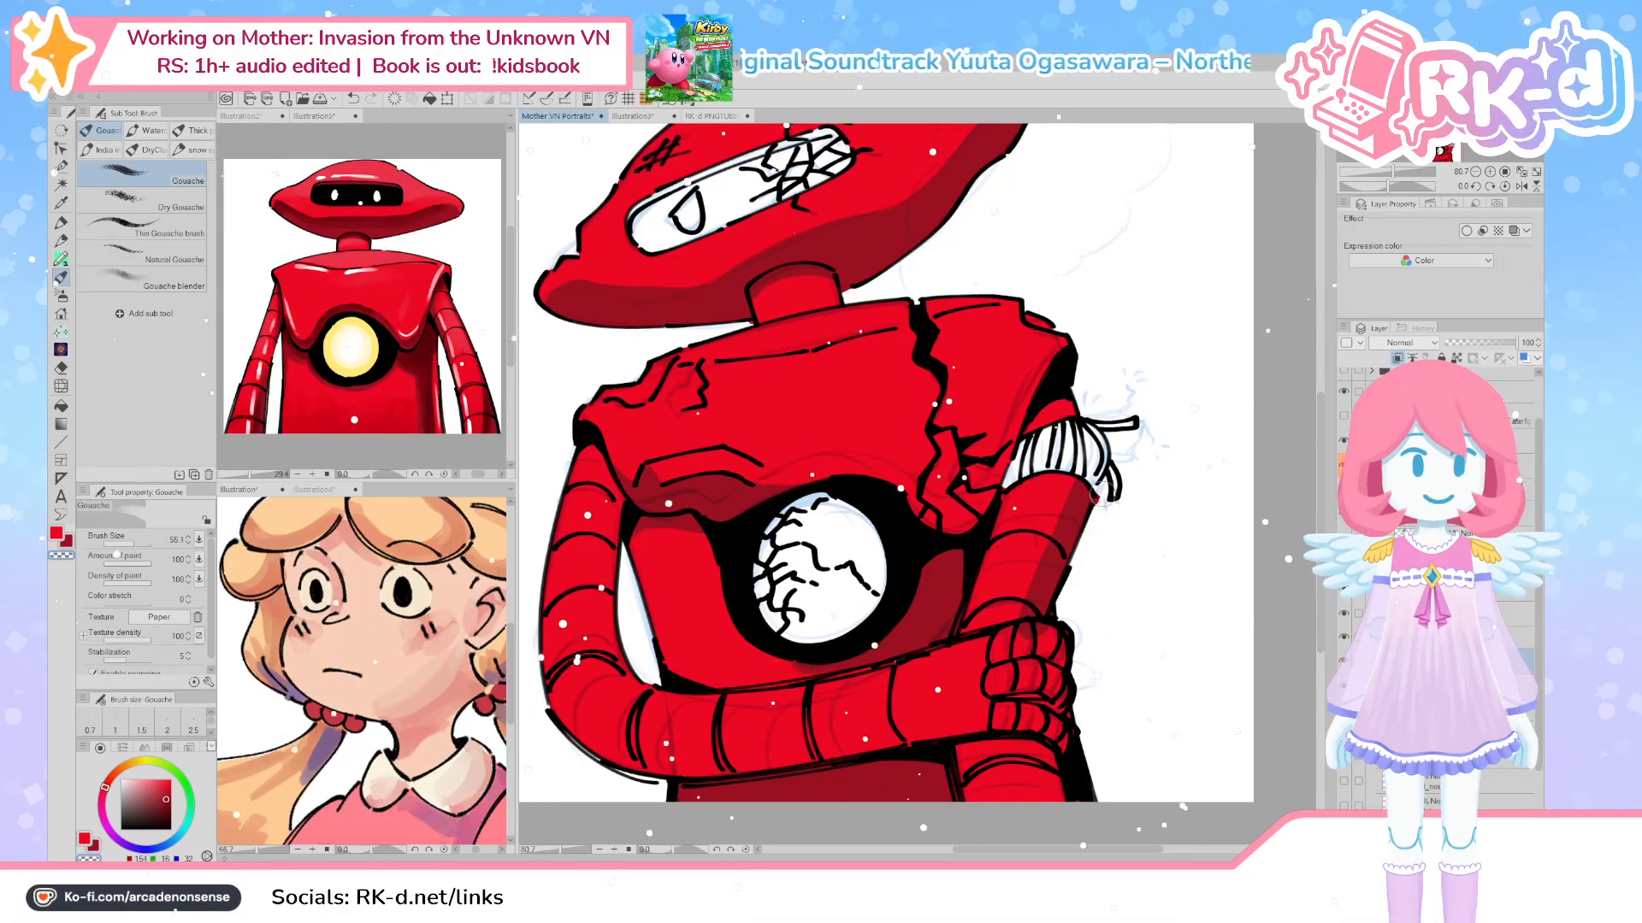
ctrl+shift+click(1064, 514)
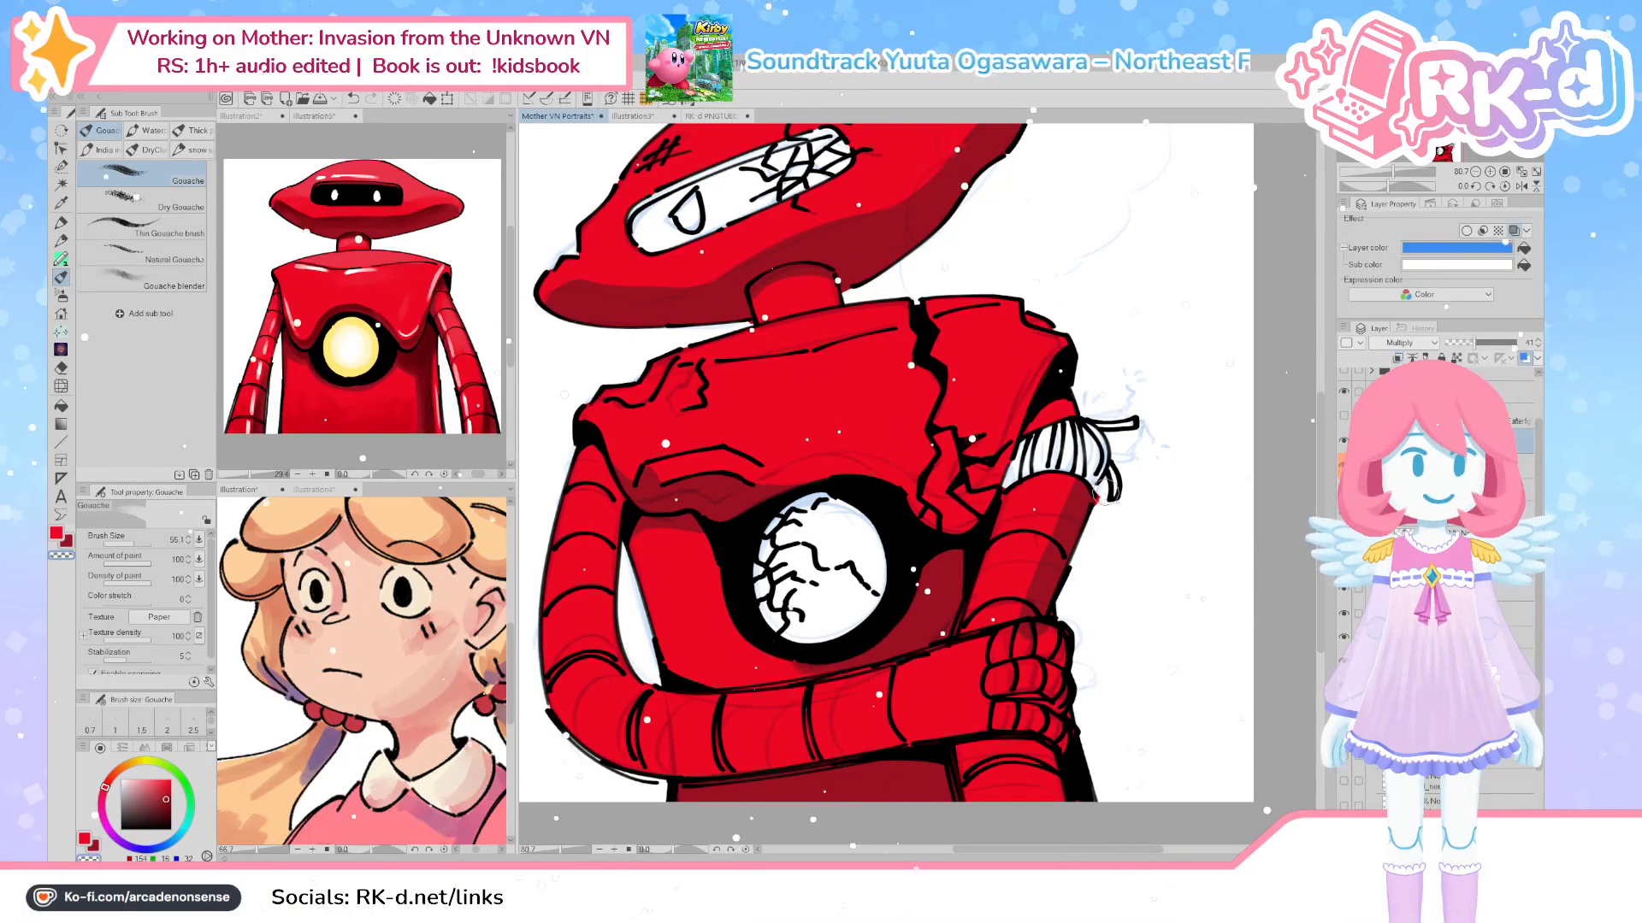
ctrl+shift+click(1097, 505)
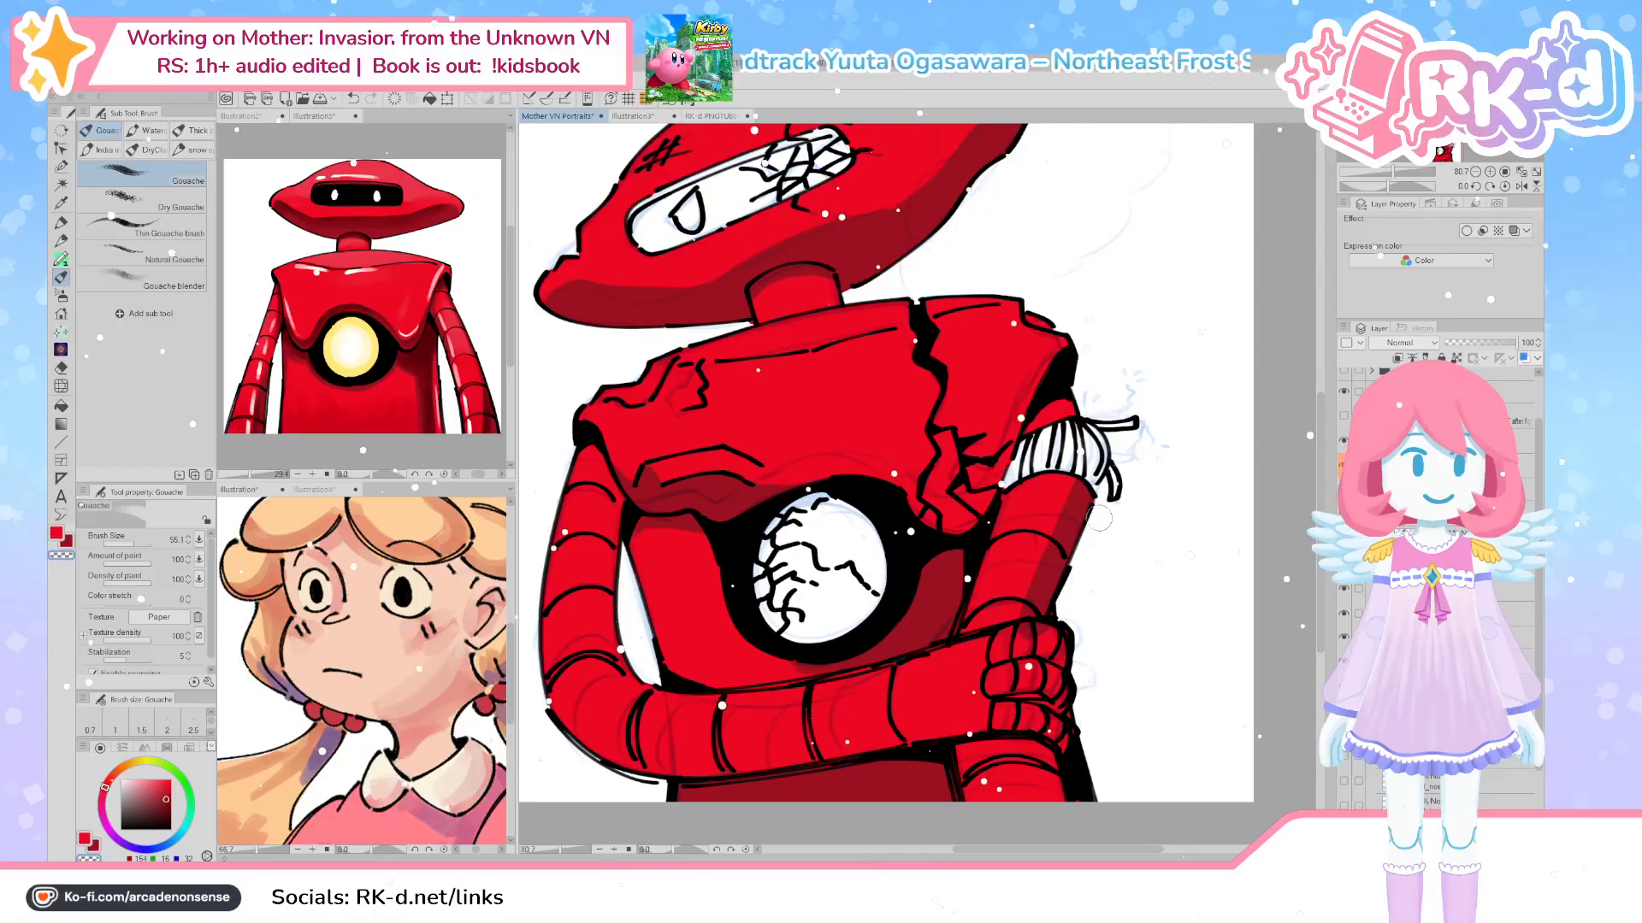
Adjust the brush size and shade the gripping hand's fingers and the arm segment below it in dark red
key(bracketleft)
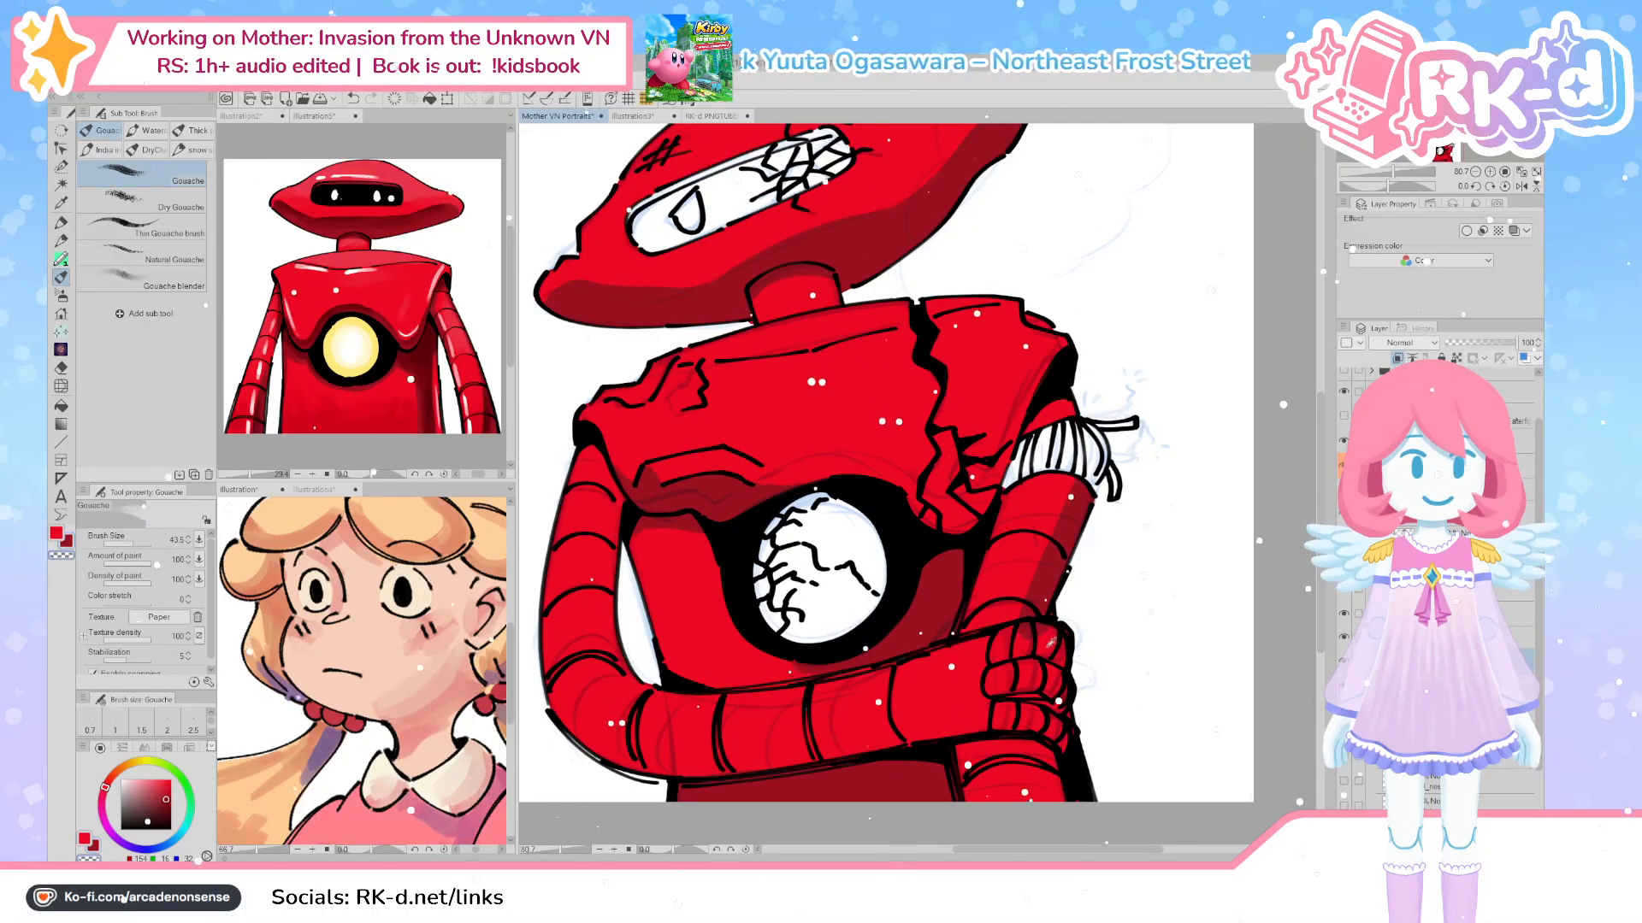
key(bracketleft)
key(bracketleft)
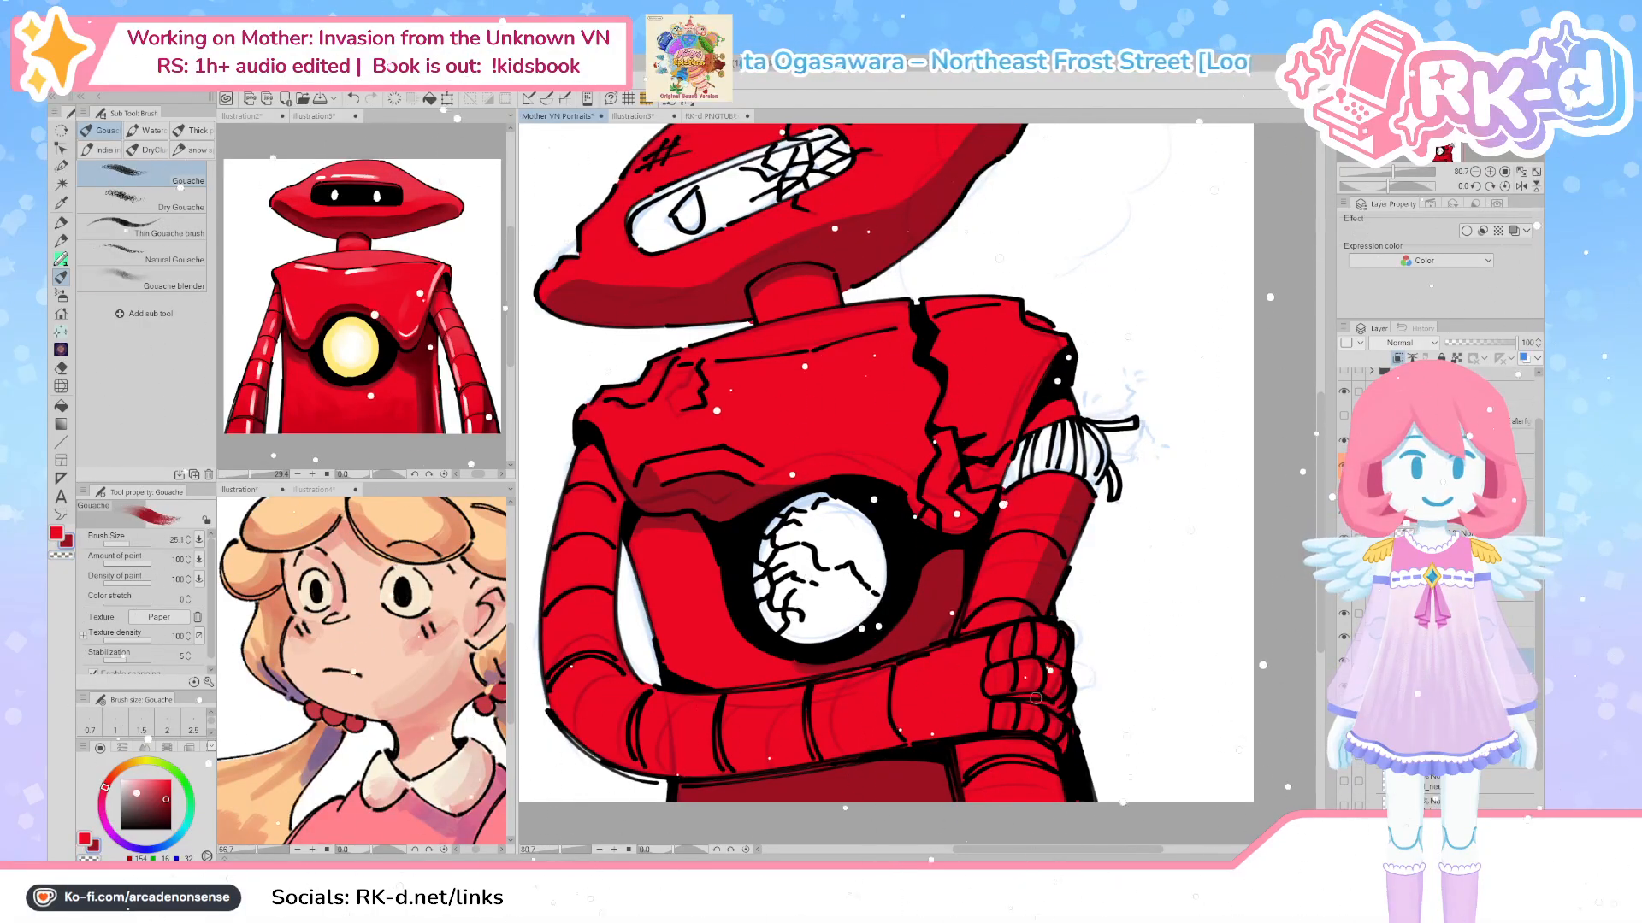
key(bracketright)
key(bracketright)
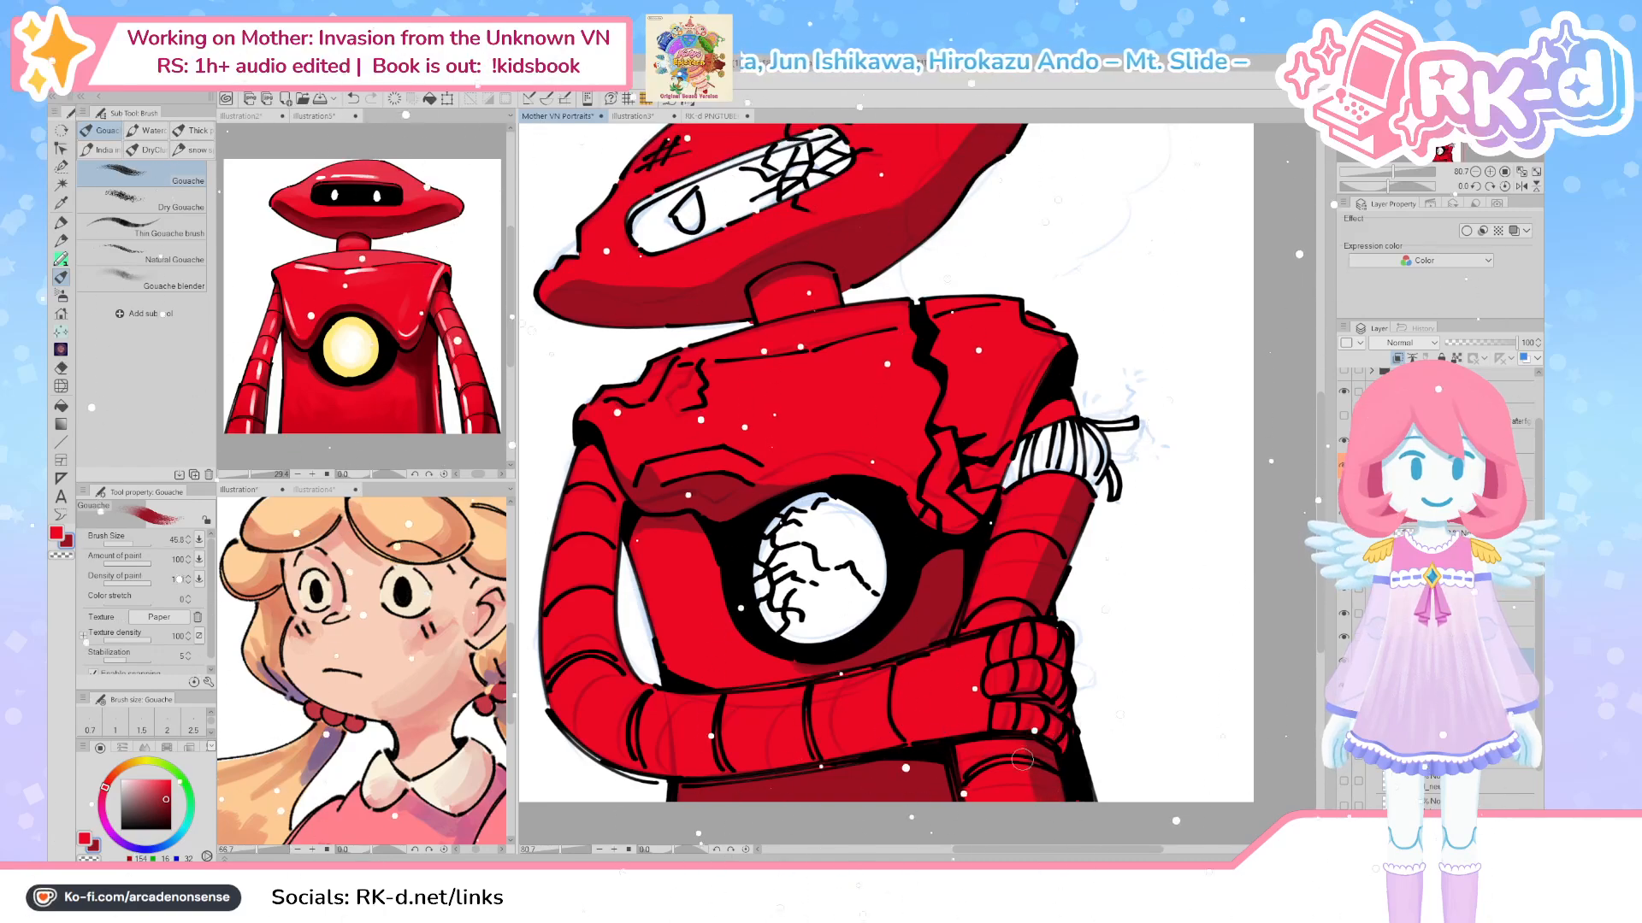
key(c)
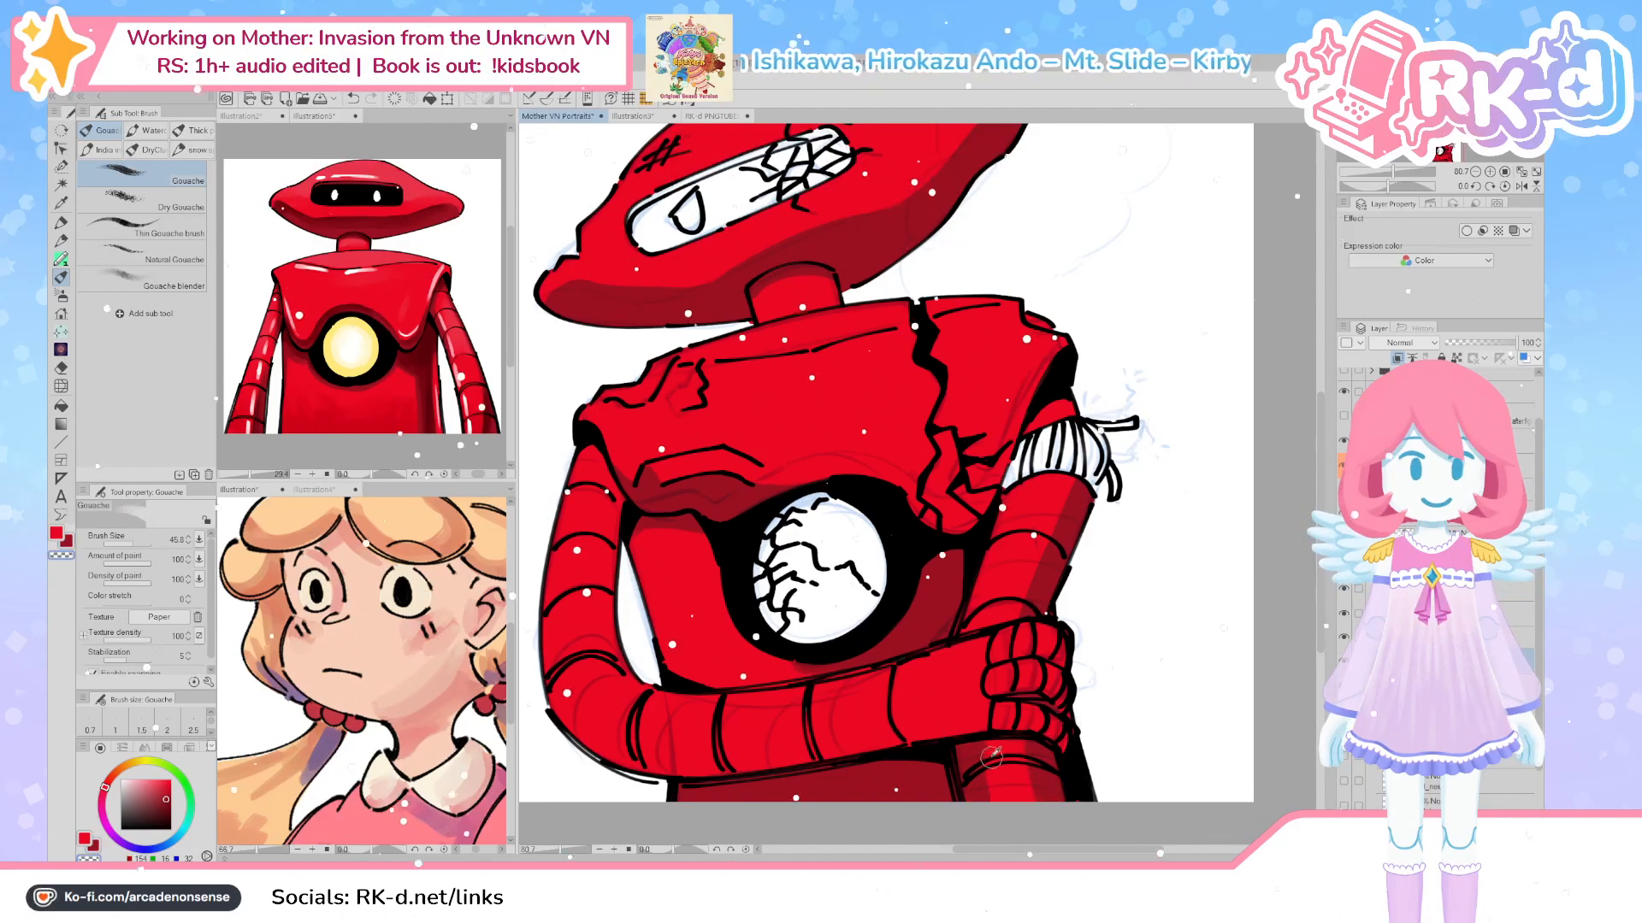
scroll(990, 774, down, 4)
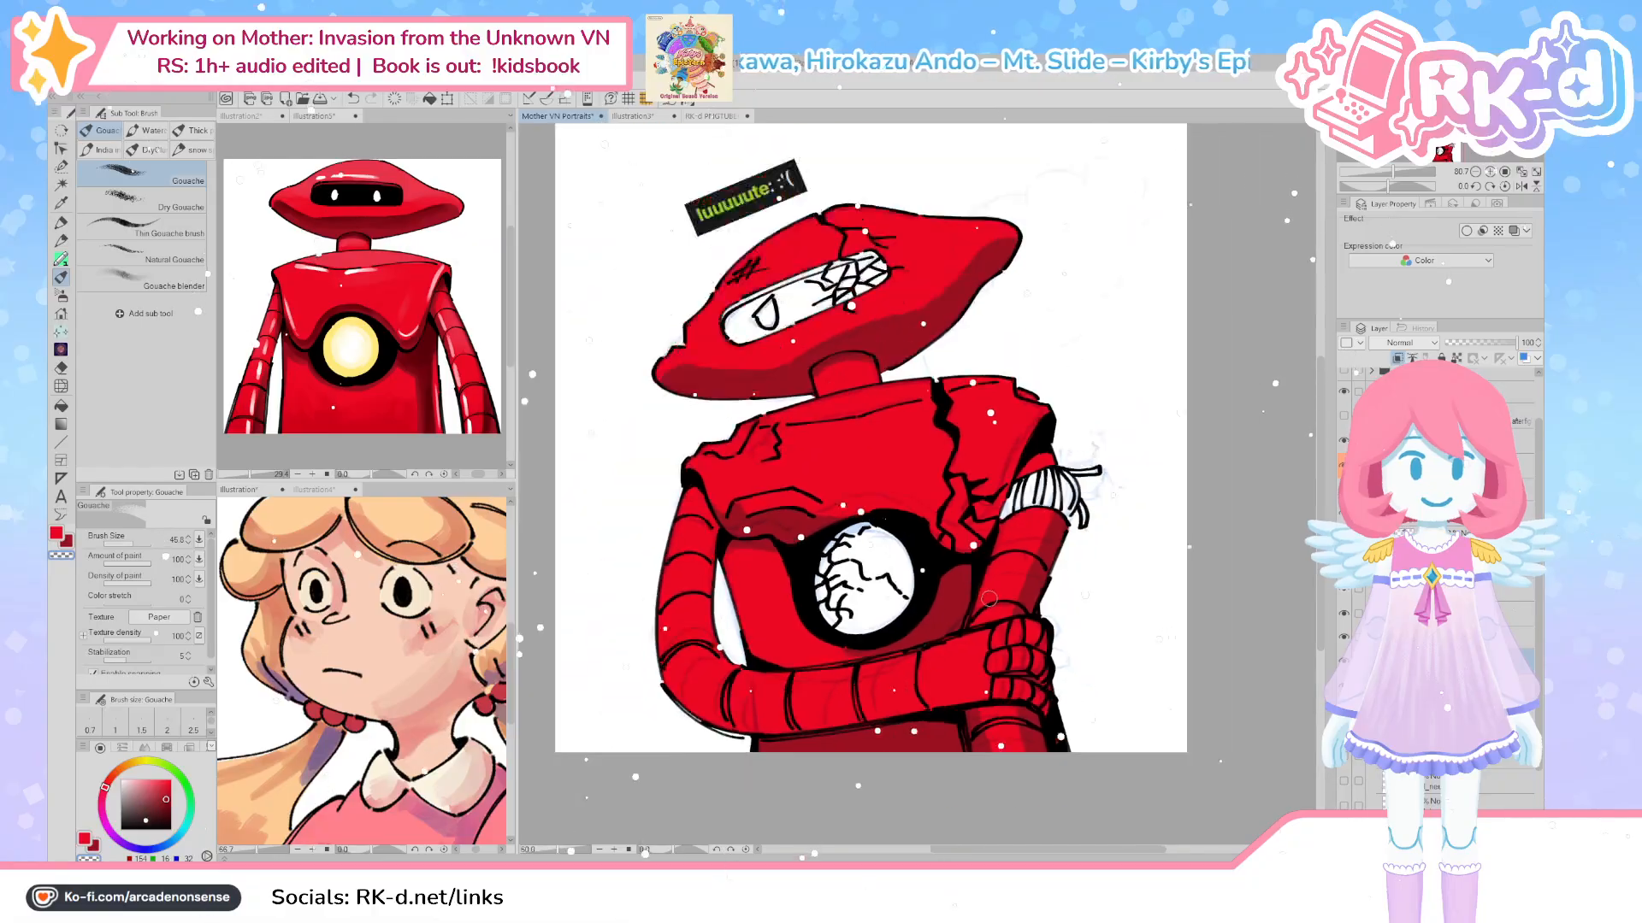
key(c)
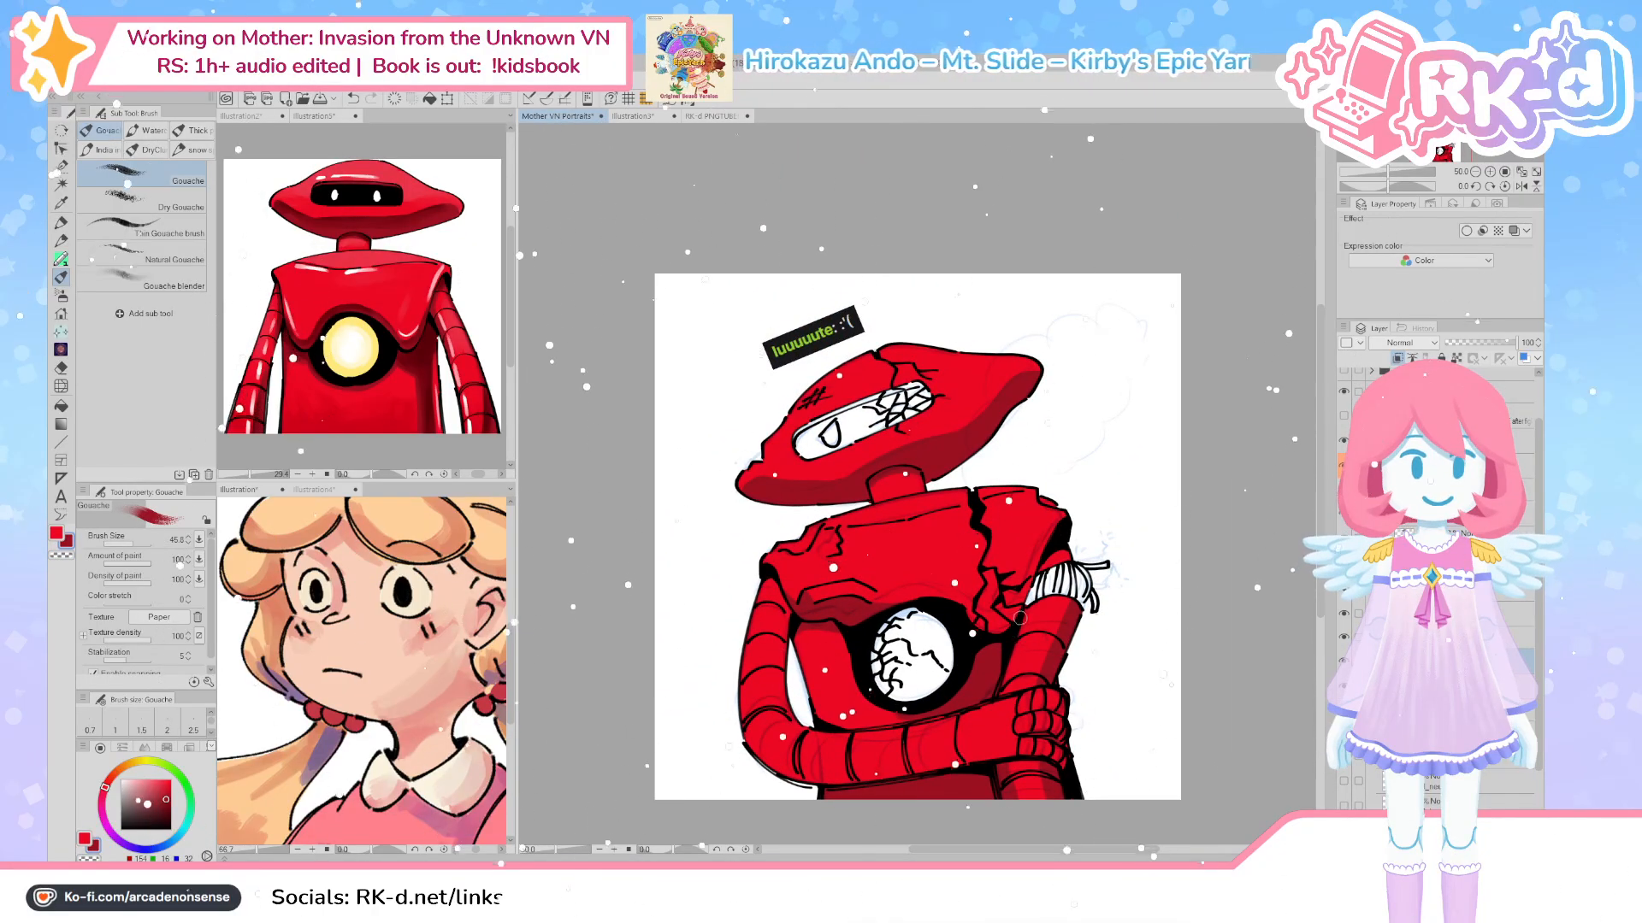
Enlarge the Gouache brush and add dark red shadow along the crossed arm from the upper arm to the forearm
key(bracketright)
key(bracketright)
mouse_move(780, 608)
mouse_down()
mouse_move(787, 710)
mouse_move(773, 659)
mouse_move(741, 679)
mouse_move(744, 715)
mouse_move(830, 783)
mouse_move(781, 748)
mouse_move(746, 749)
mouse_move(900, 784)
mouse_move(796, 777)
mouse_move(969, 766)
mouse_move(818, 779)
mouse_move(1000, 749)
mouse_move(1055, 765)
mouse_up()
key(bracketright)
key(bracketright)
key(bracketright)
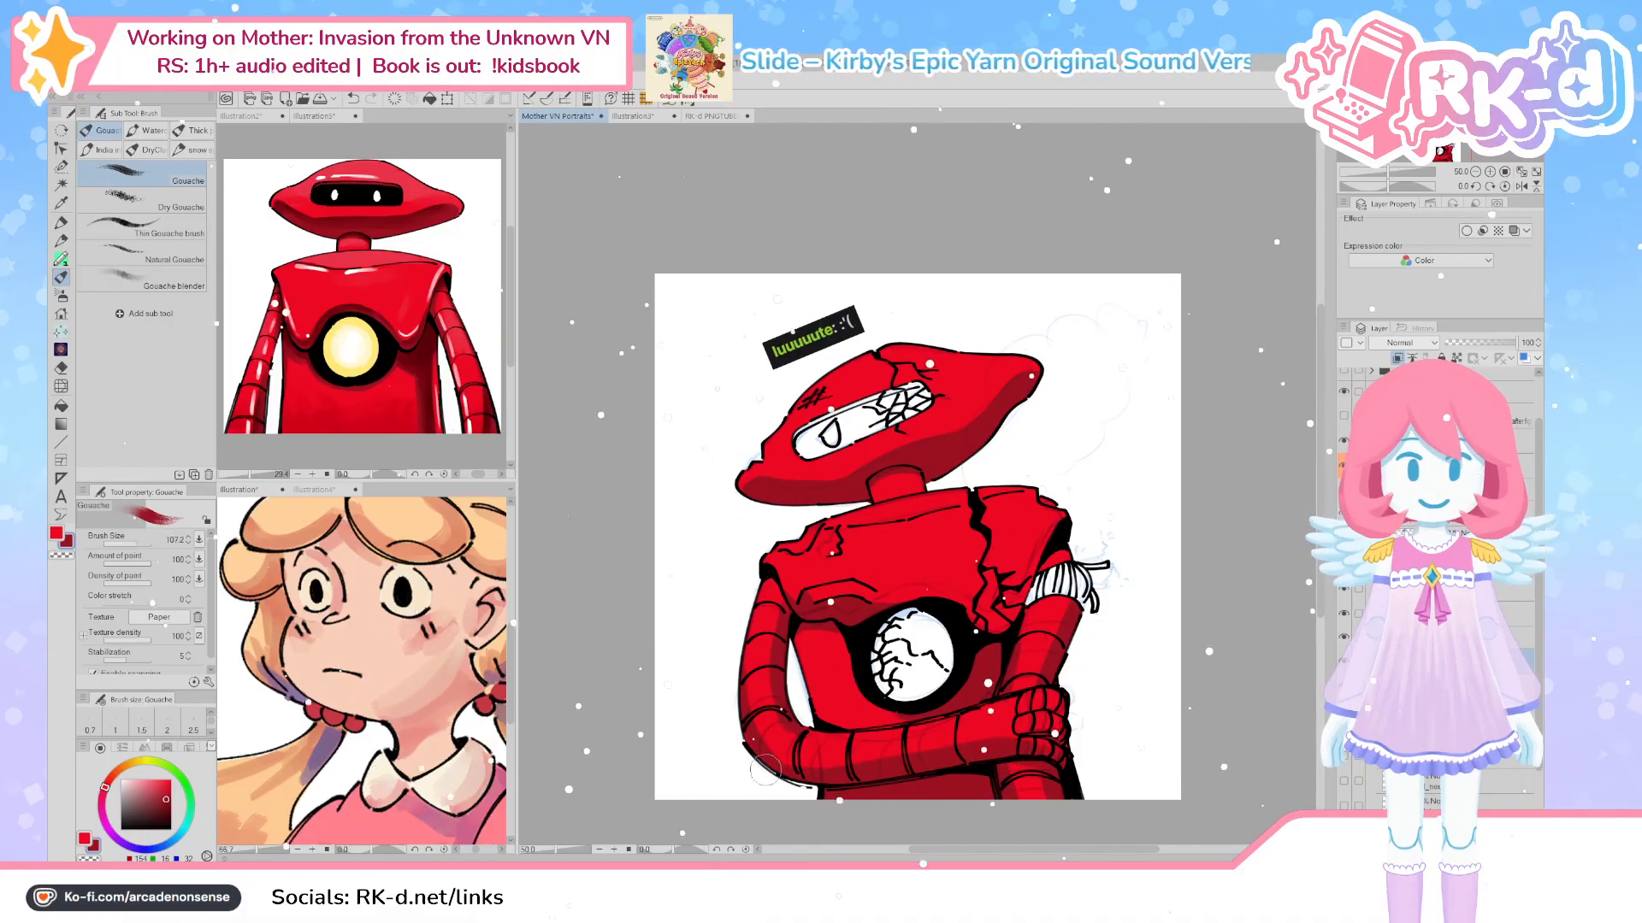
drag(847, 610, 862, 678)
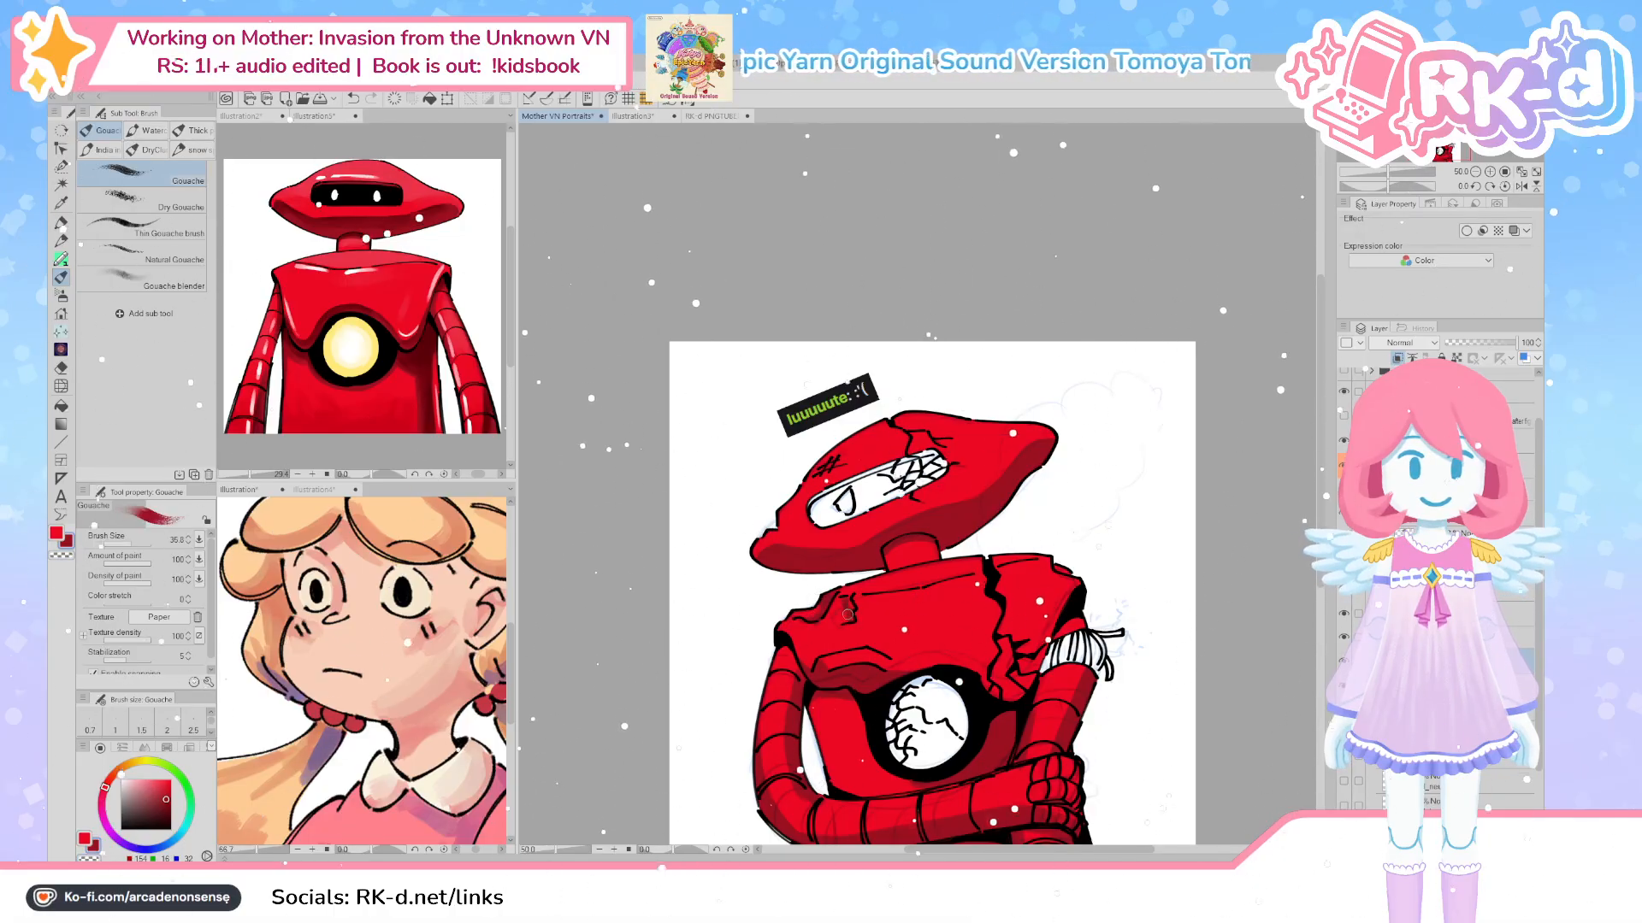
Refine the dark red shadow inside the torn dent on the upper chest, alternating Gouache painting and erasing
key(c)
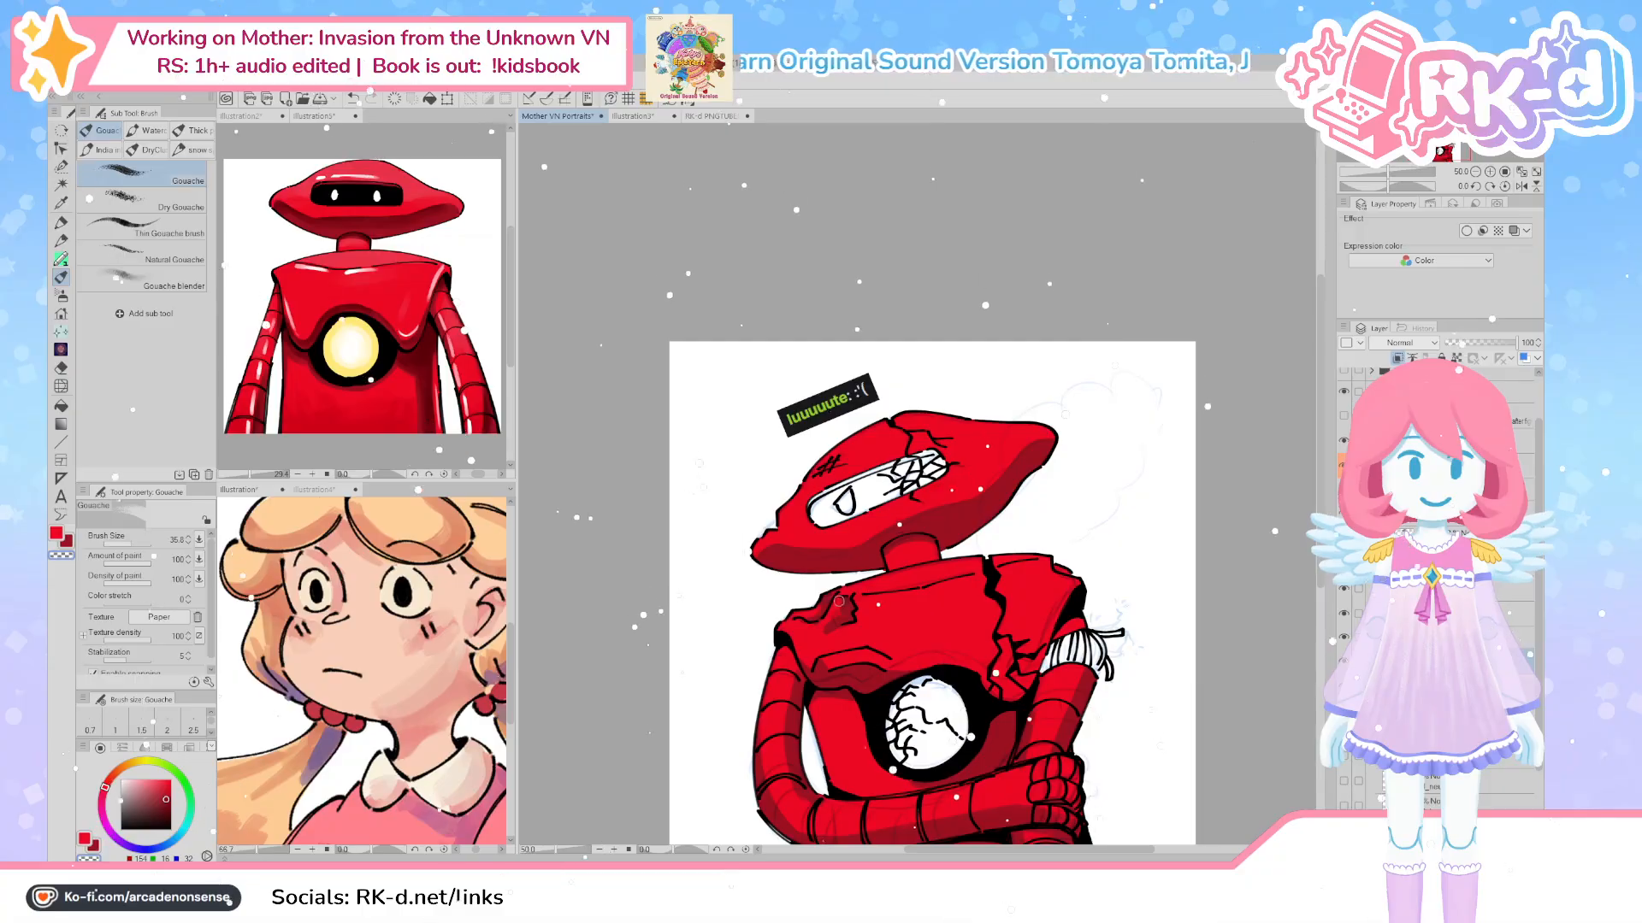
key(c)
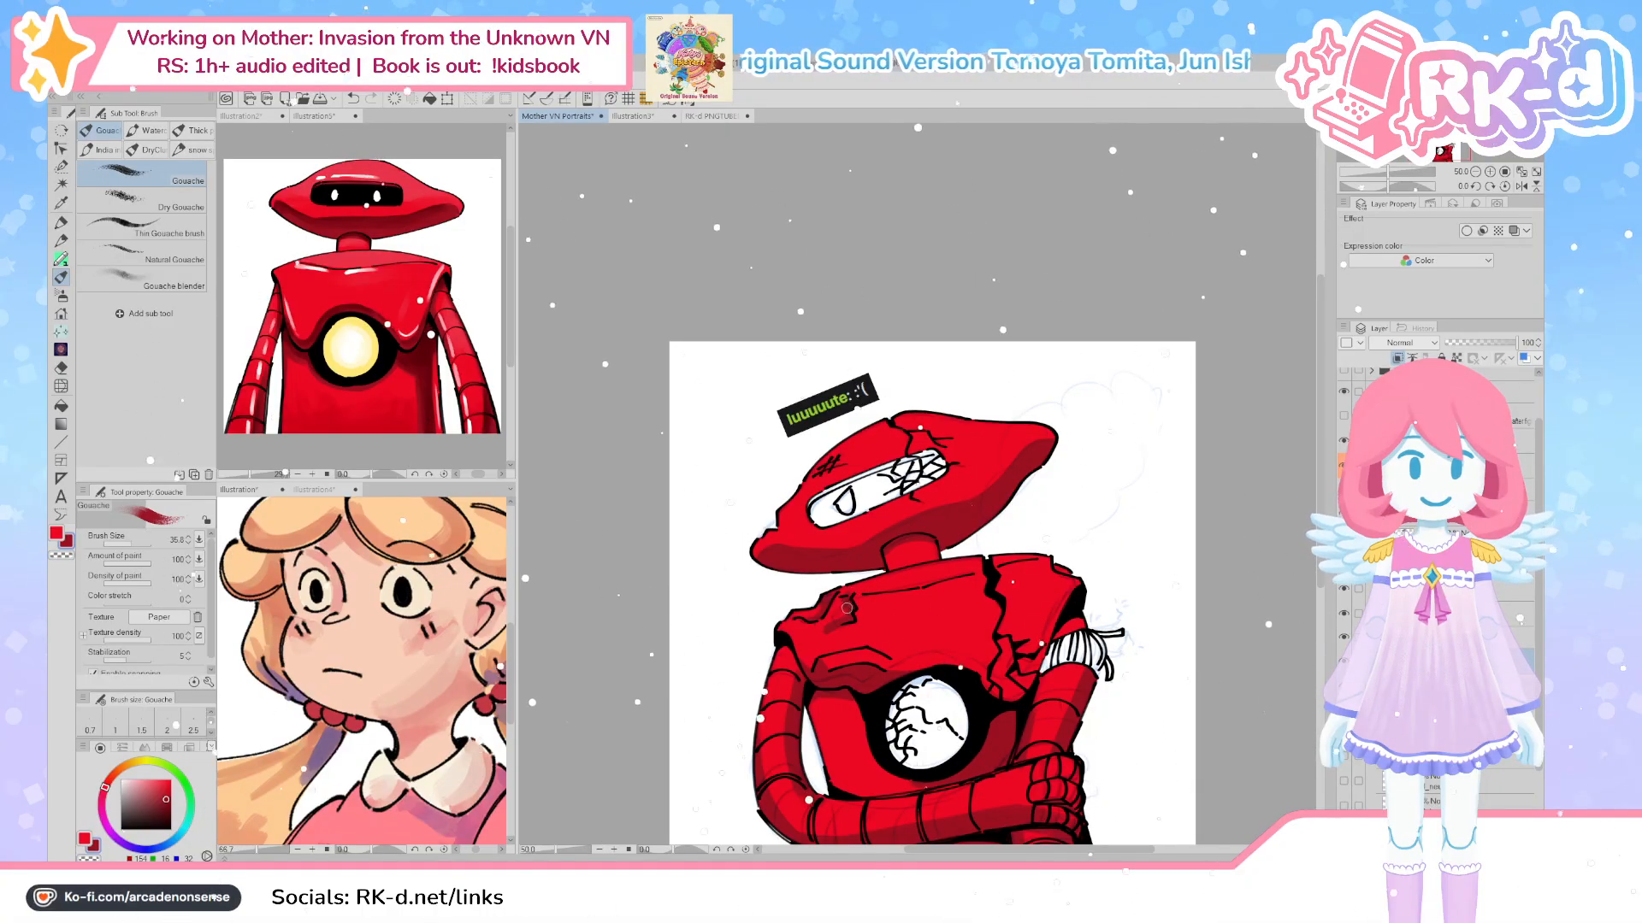
key(c)
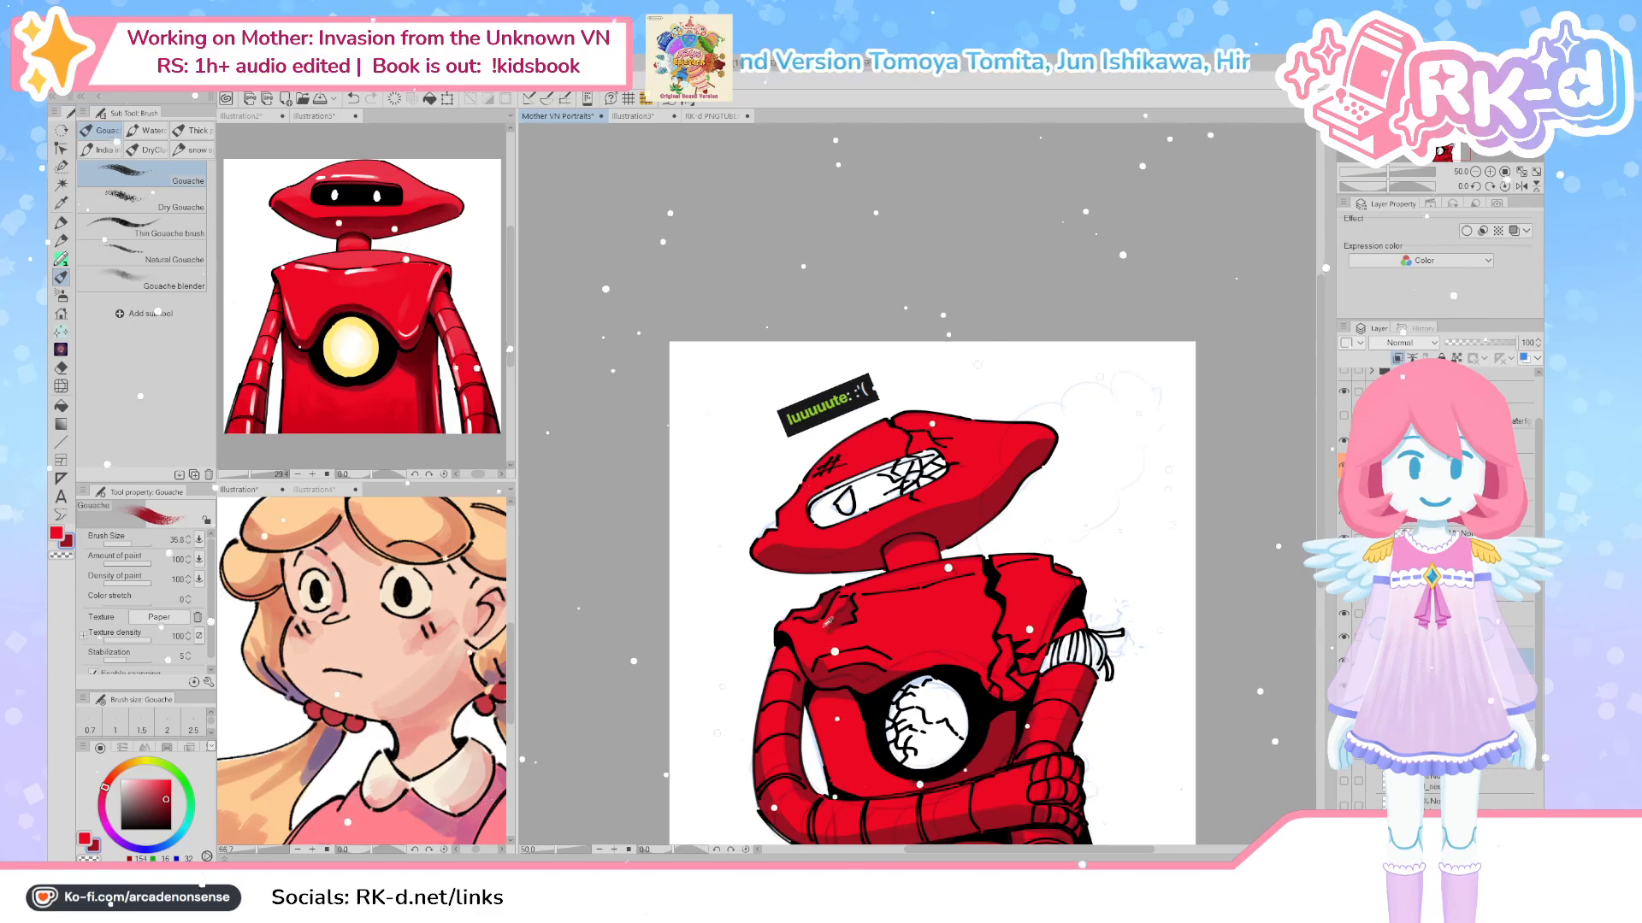
drag(834, 619, 777, 684)
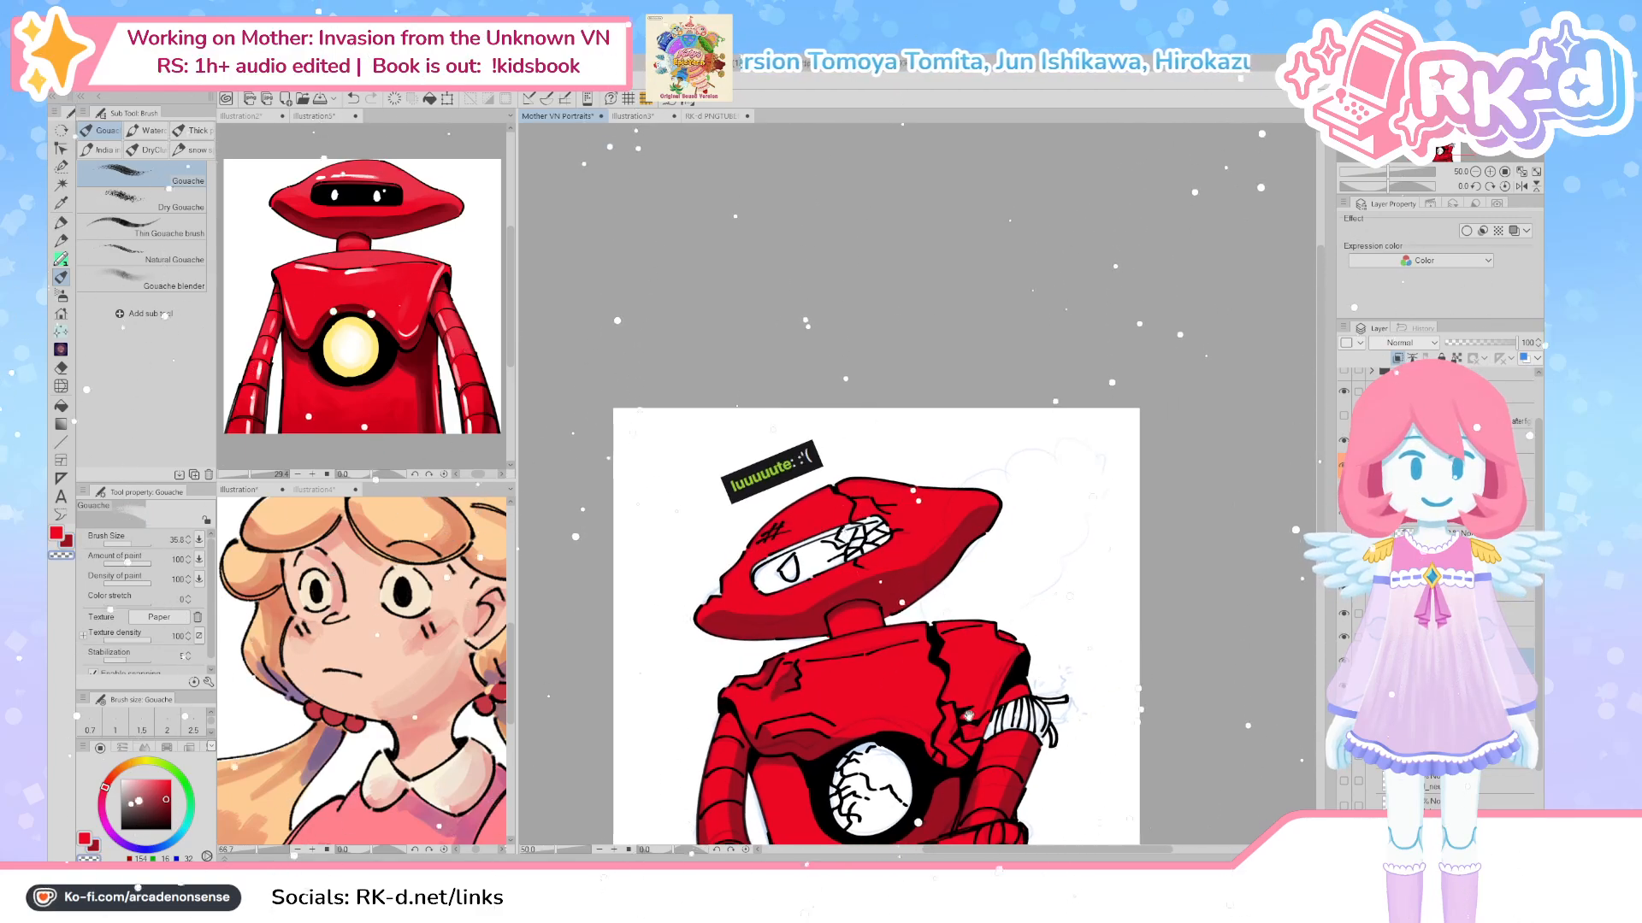
drag(990, 722, 1009, 721)
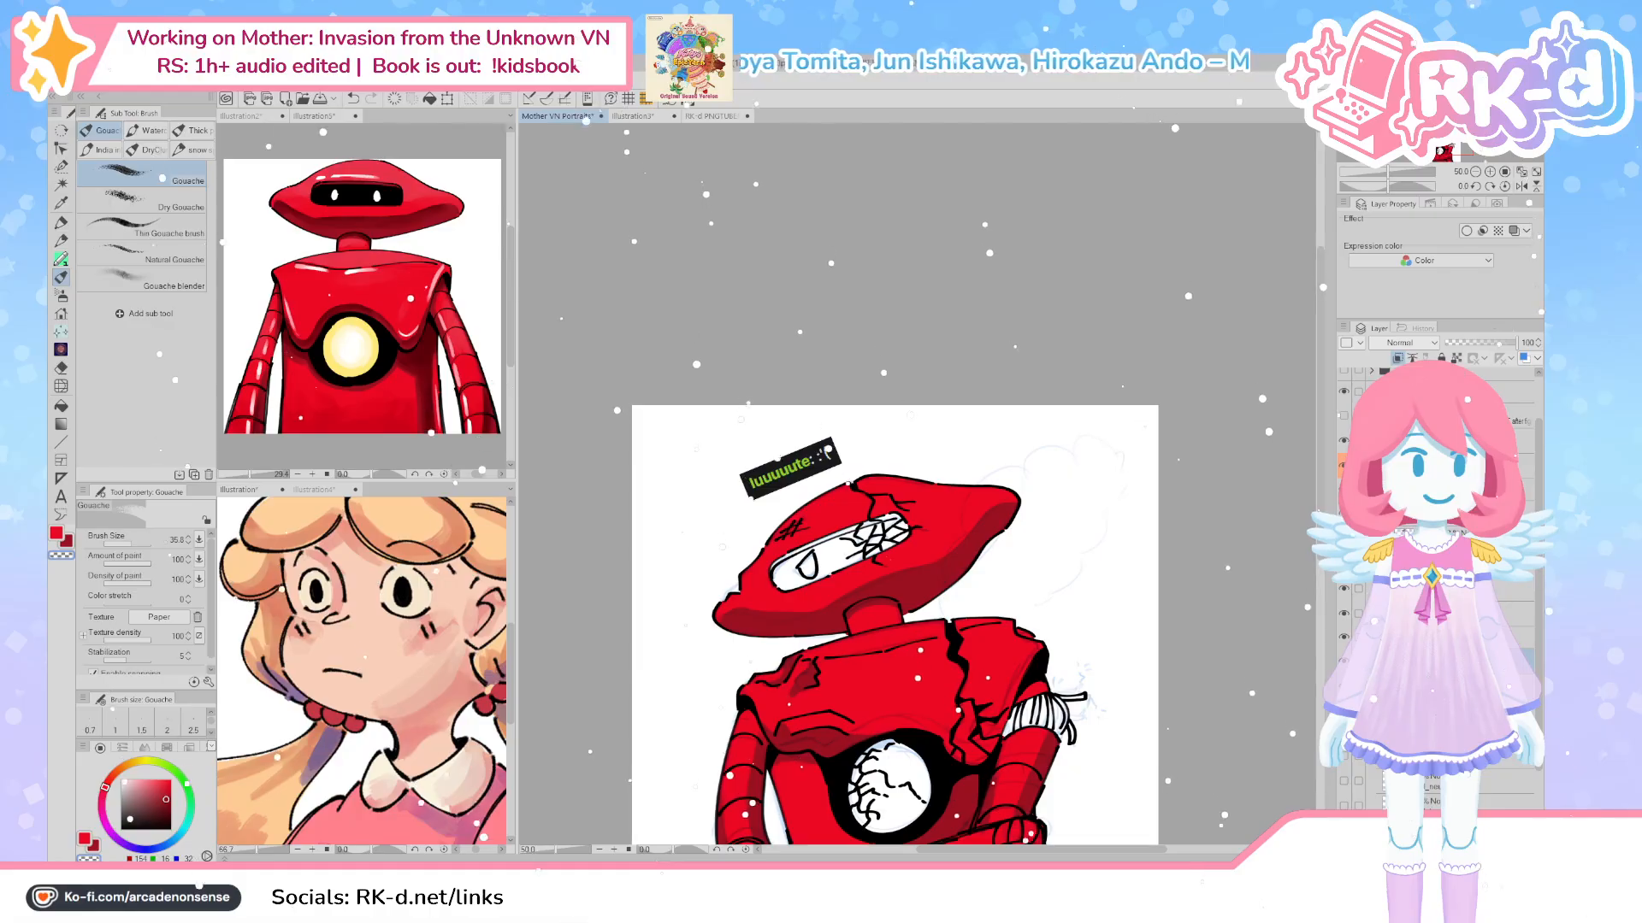
Switch to white with a larger Gouache brush and give the smoke layer a black border effect 3.0 thick
key(x)
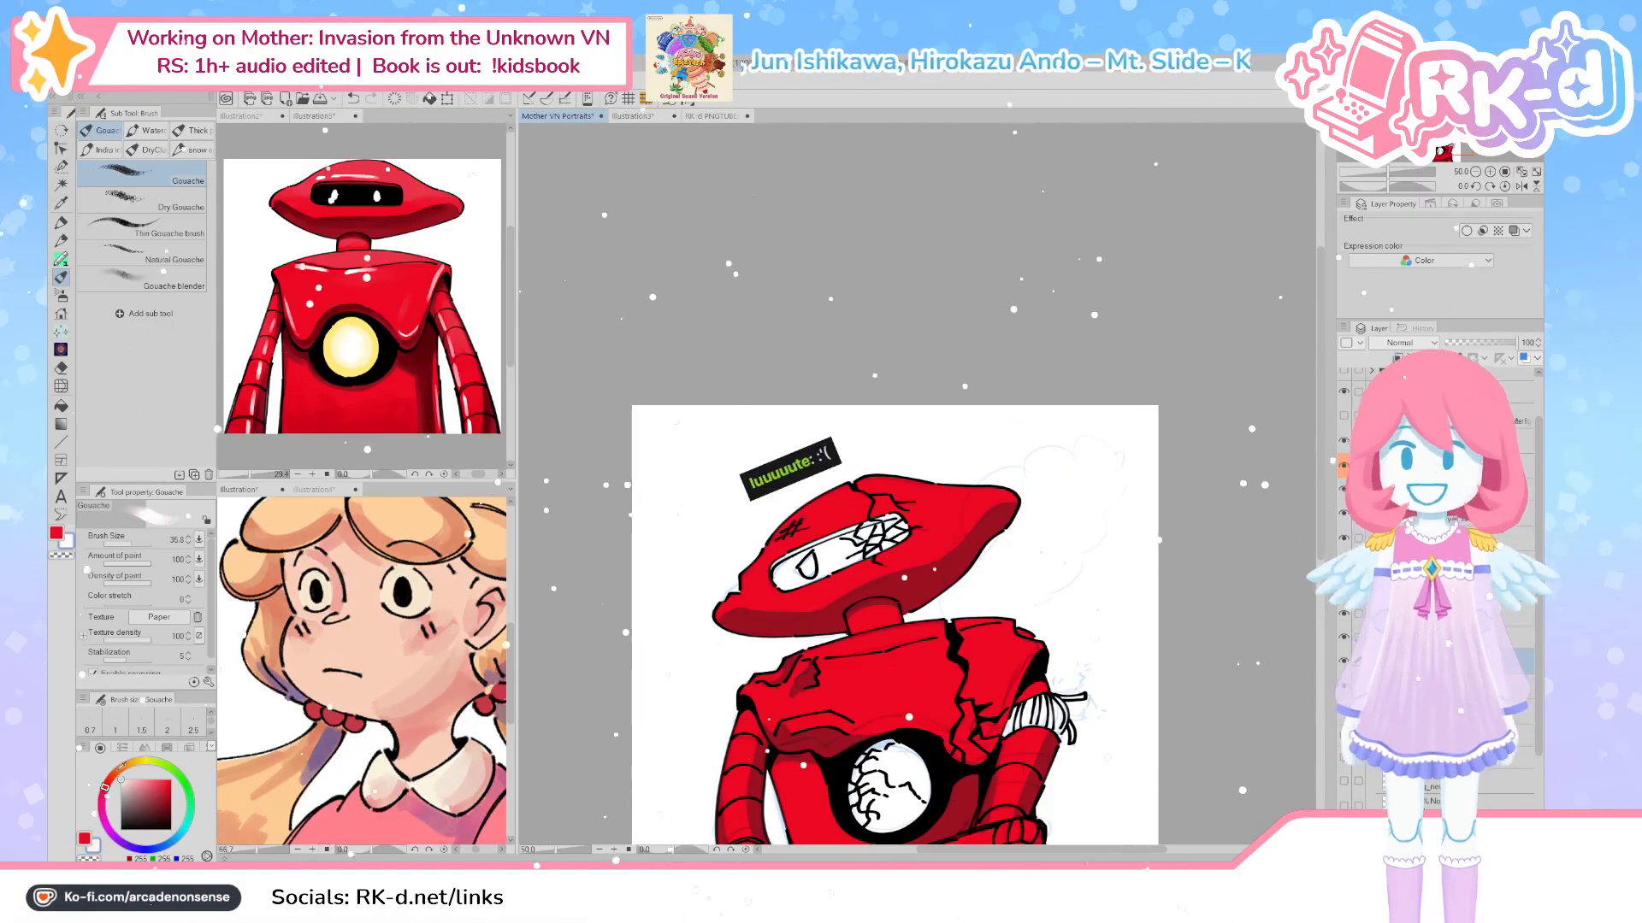
scroll(1040, 555, up, 2)
drag(1040, 555, 939, 717)
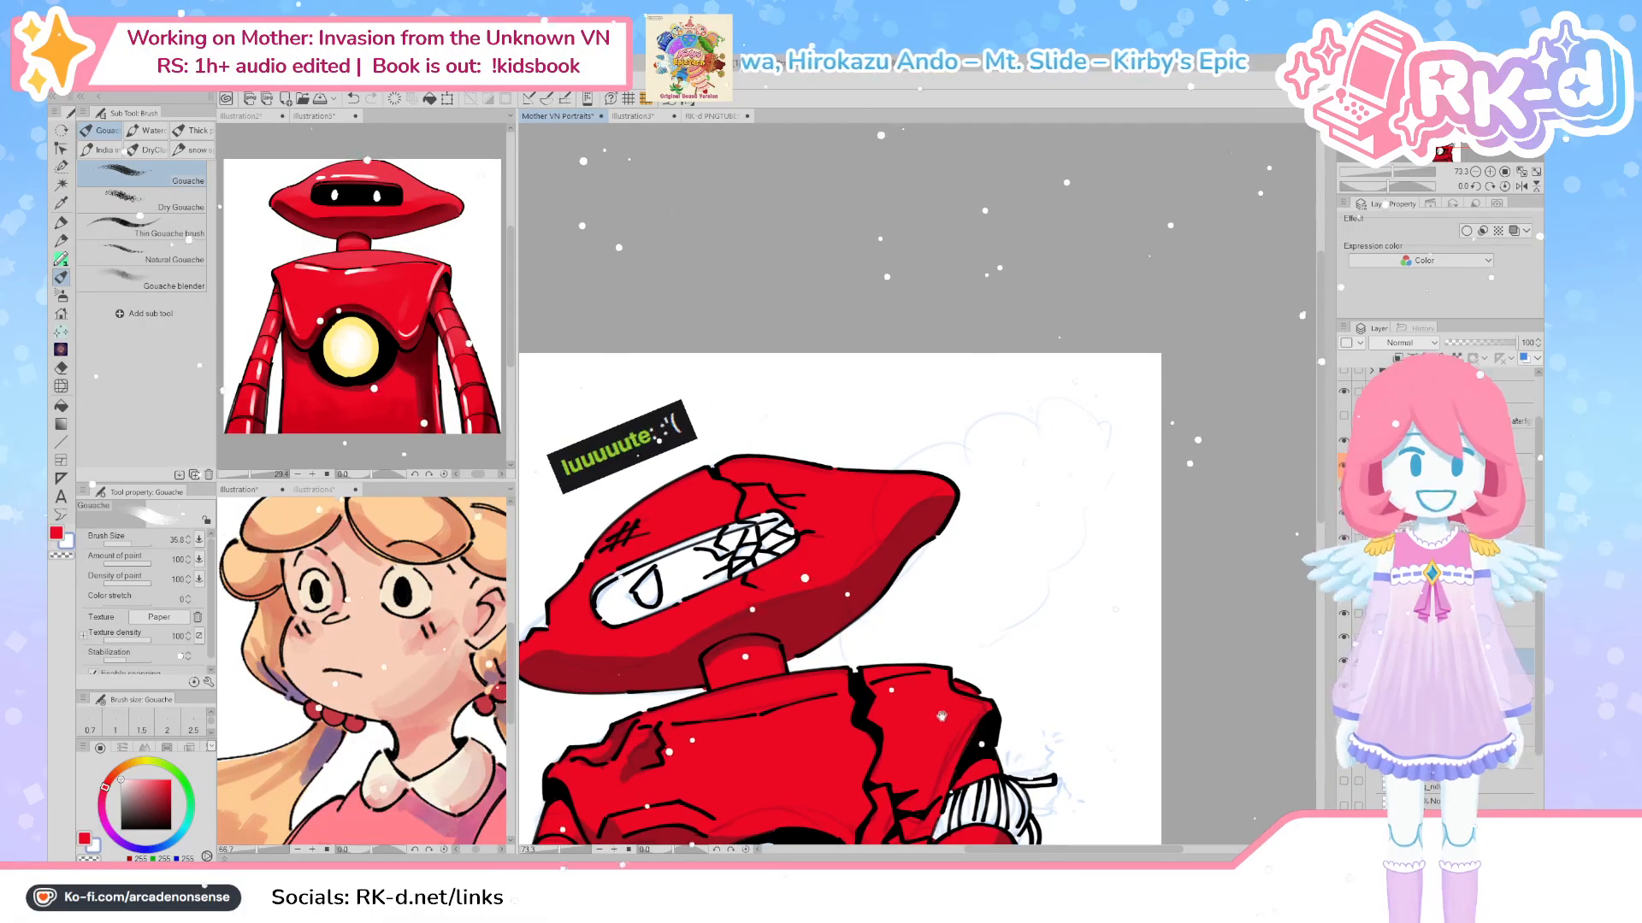
drag(962, 645, 966, 732)
drag(932, 649, 917, 644)
click(1465, 231)
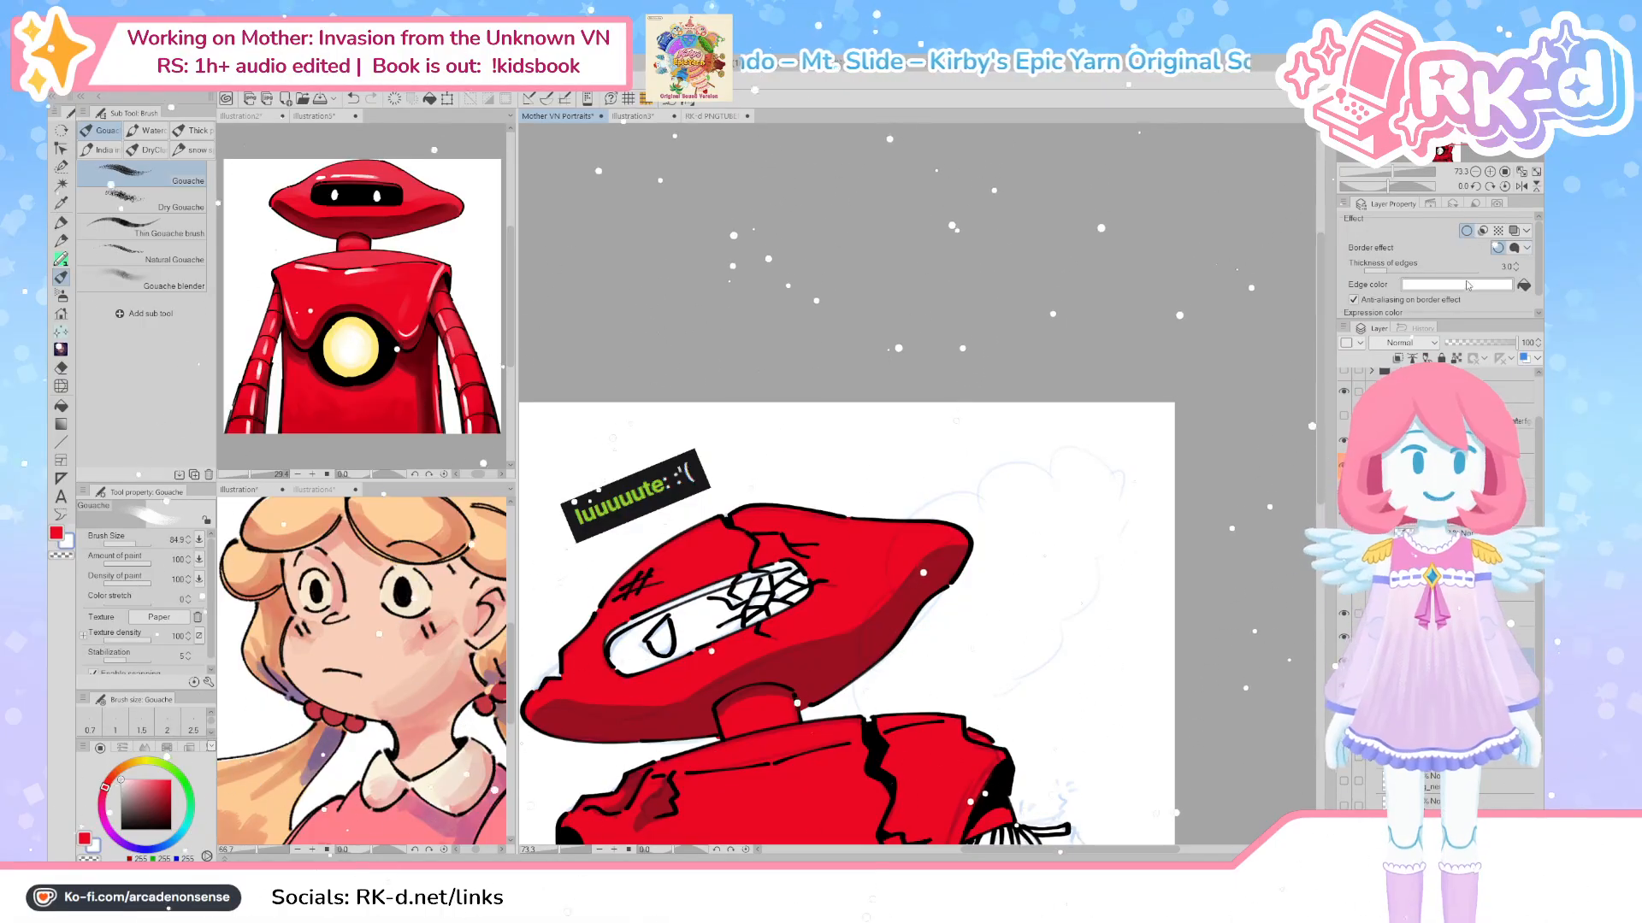
click(1472, 289)
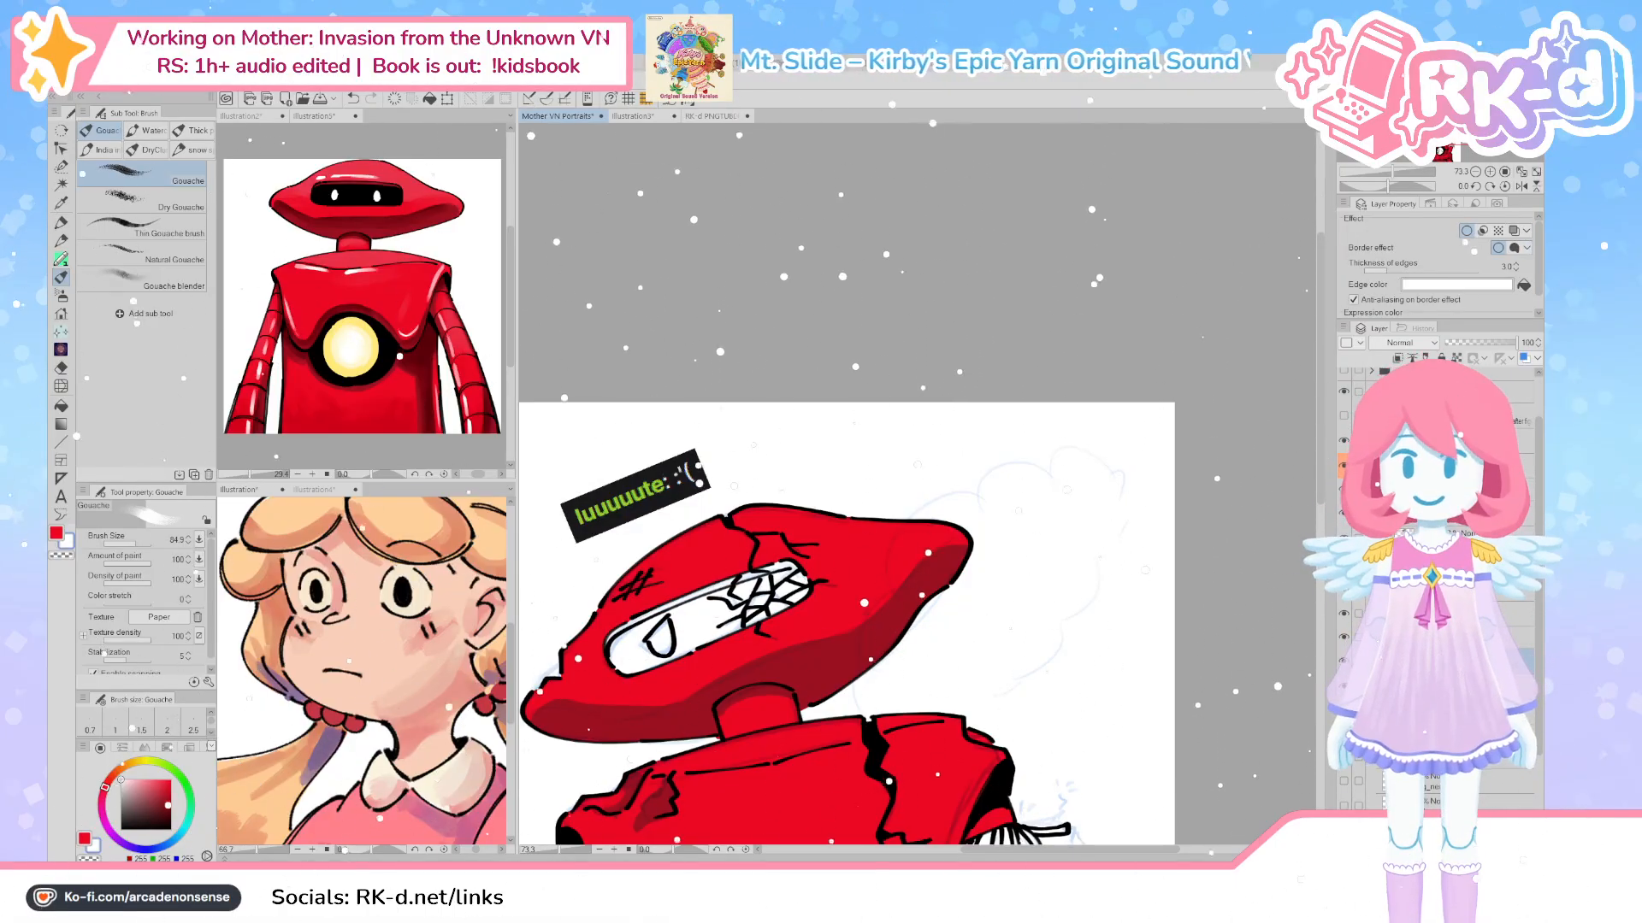
click(901, 505)
Paint a billowing white smoke cloud rising from the neck and covering the back of the head
drag(927, 642, 880, 688)
mouse_move(897, 590)
mouse_down()
mouse_move(893, 684)
mouse_move(932, 637)
mouse_move(907, 529)
mouse_move(932, 567)
mouse_move(912, 526)
mouse_move(924, 564)
mouse_move(961, 506)
mouse_move(928, 531)
mouse_move(982, 537)
mouse_move(1013, 479)
mouse_up()
drag(940, 534, 1059, 445)
drag(983, 492, 1060, 445)
mouse_move(971, 526)
mouse_down()
mouse_move(1014, 466)
mouse_move(1064, 458)
mouse_up()
mouse_move(1035, 526)
mouse_down()
mouse_move(1129, 473)
mouse_move(1062, 620)
mouse_move(1022, 657)
mouse_move(1096, 569)
mouse_move(1057, 611)
mouse_move(1019, 620)
mouse_move(1018, 675)
mouse_move(987, 654)
mouse_move(939, 697)
mouse_move(869, 704)
mouse_move(946, 668)
mouse_move(939, 617)
mouse_move(961, 635)
mouse_move(916, 684)
mouse_move(1027, 655)
mouse_move(1035, 614)
mouse_move(1087, 561)
mouse_move(1091, 514)
mouse_move(1054, 532)
mouse_move(1107, 524)
mouse_move(1028, 510)
mouse_move(950, 528)
mouse_move(994, 518)
mouse_move(938, 626)
mouse_move(1028, 557)
mouse_move(1014, 612)
mouse_up()
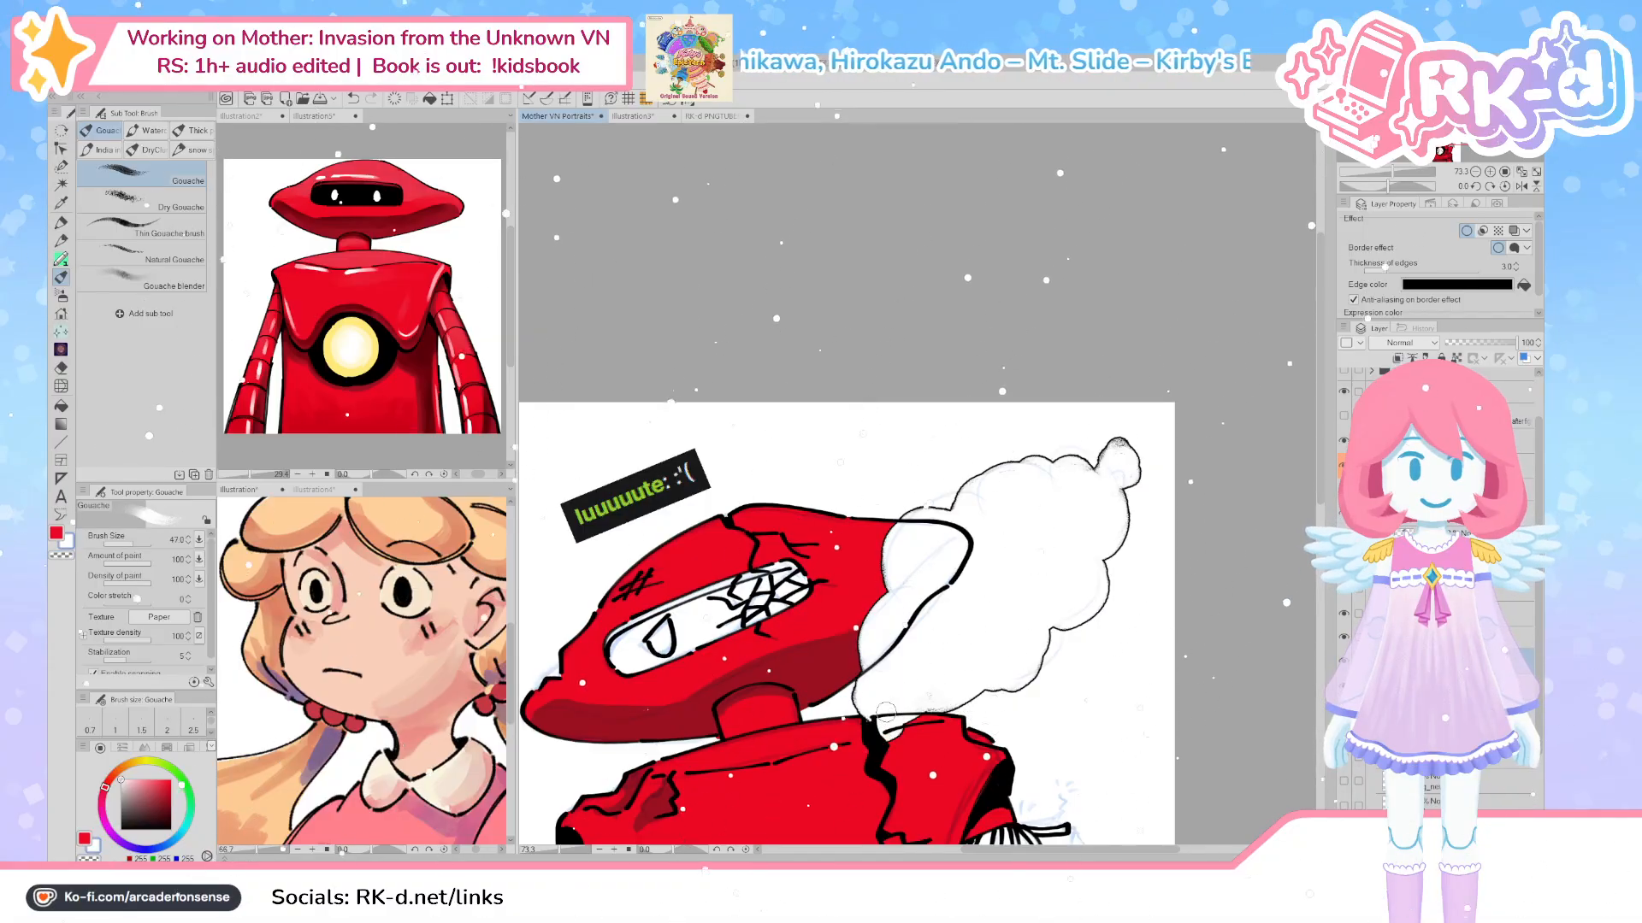
Move the smoke layer above the head's line art, compare the change by undoing and redoing, and re-enable its border effect
click(1466, 232)
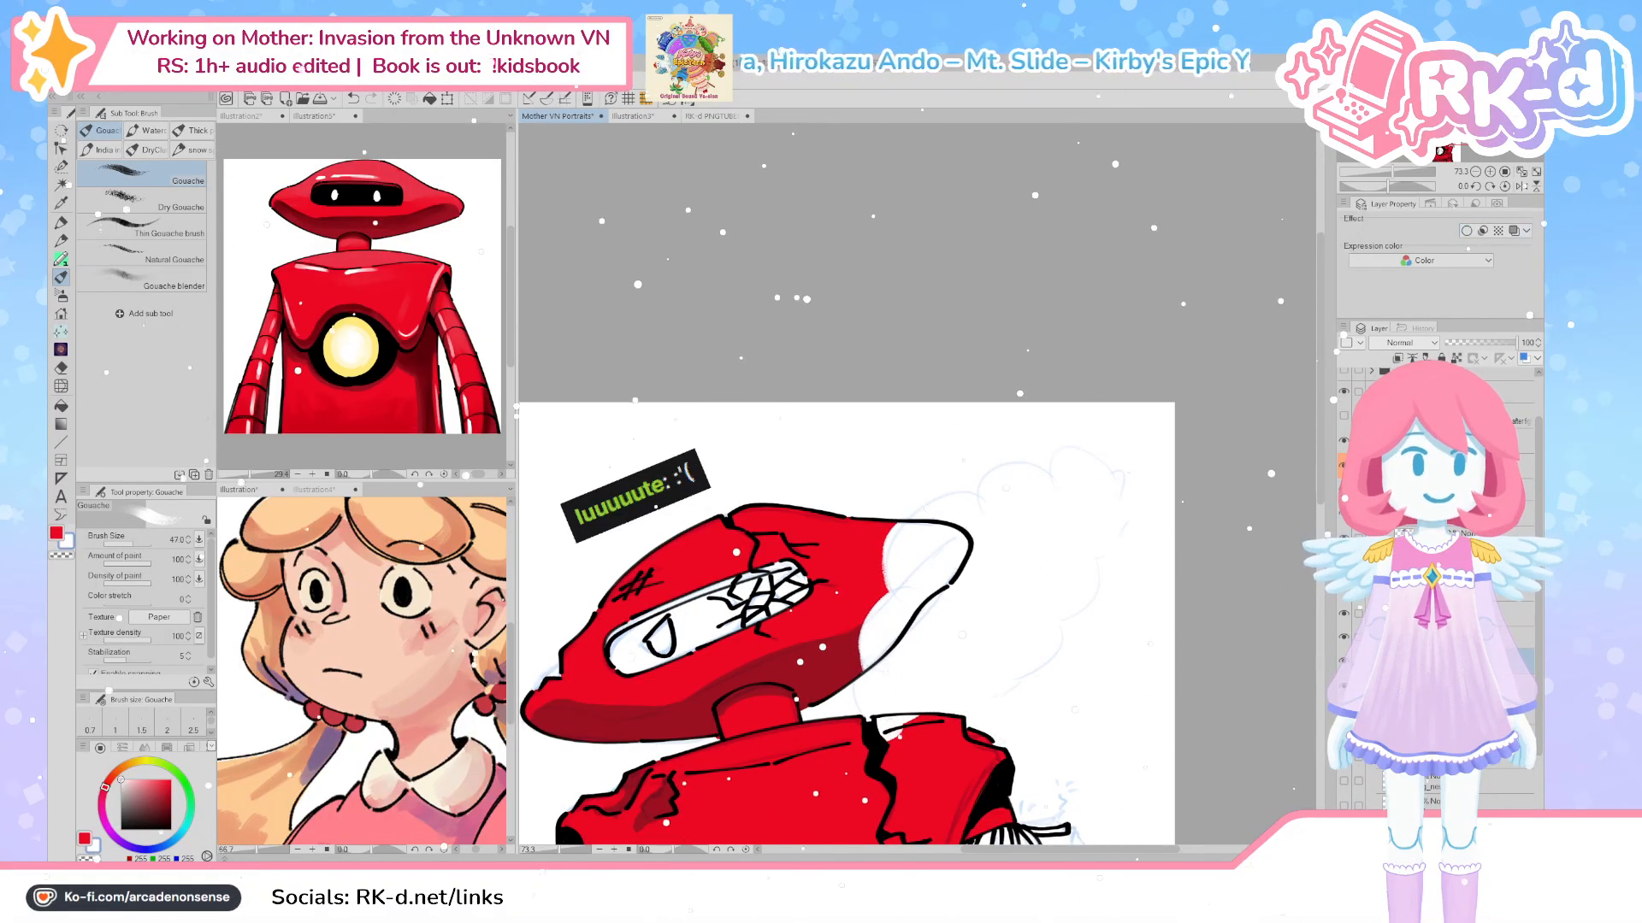
drag(1453, 660, 1453, 479)
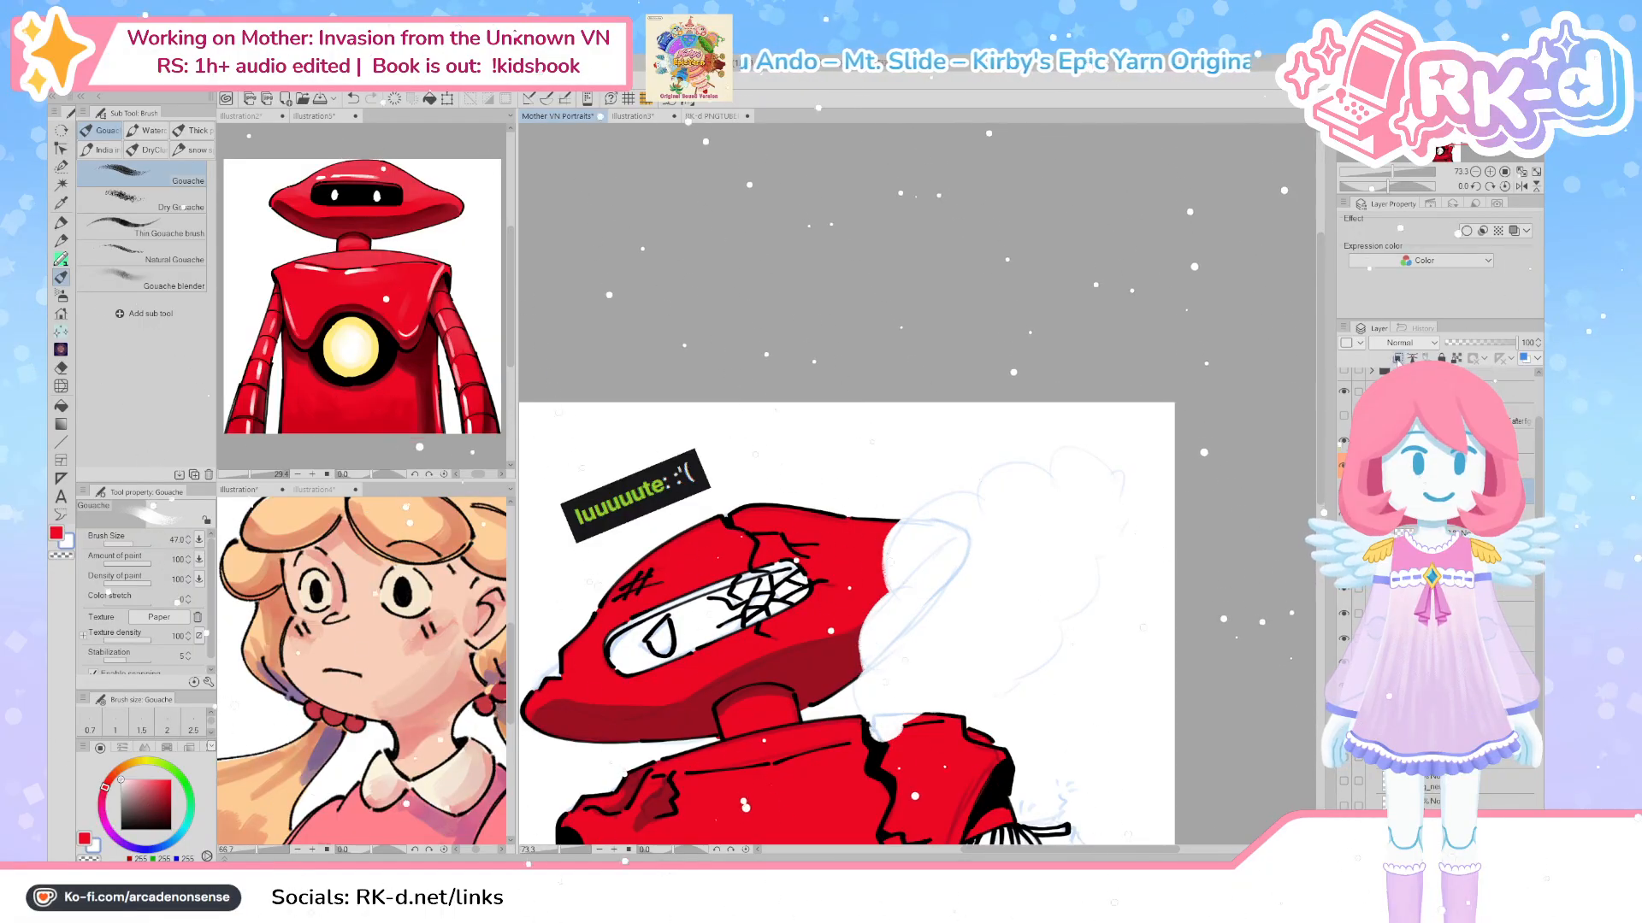
key(ctrl+z)
key(ctrl+y)
key(ctrl+z)
key(ctrl+y)
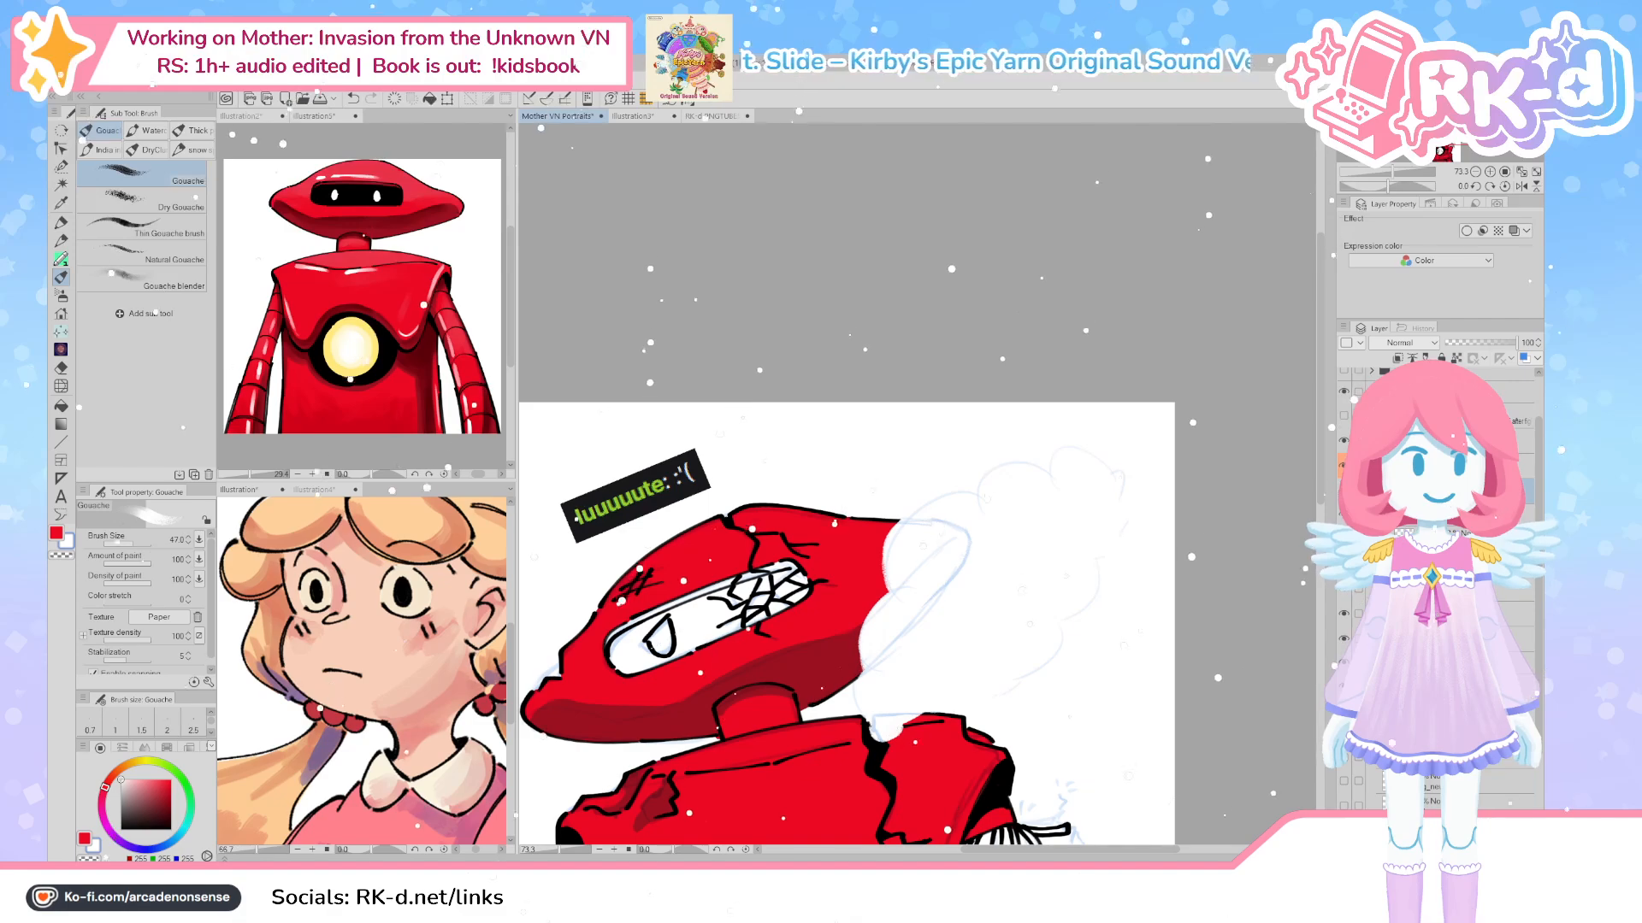
click(1465, 231)
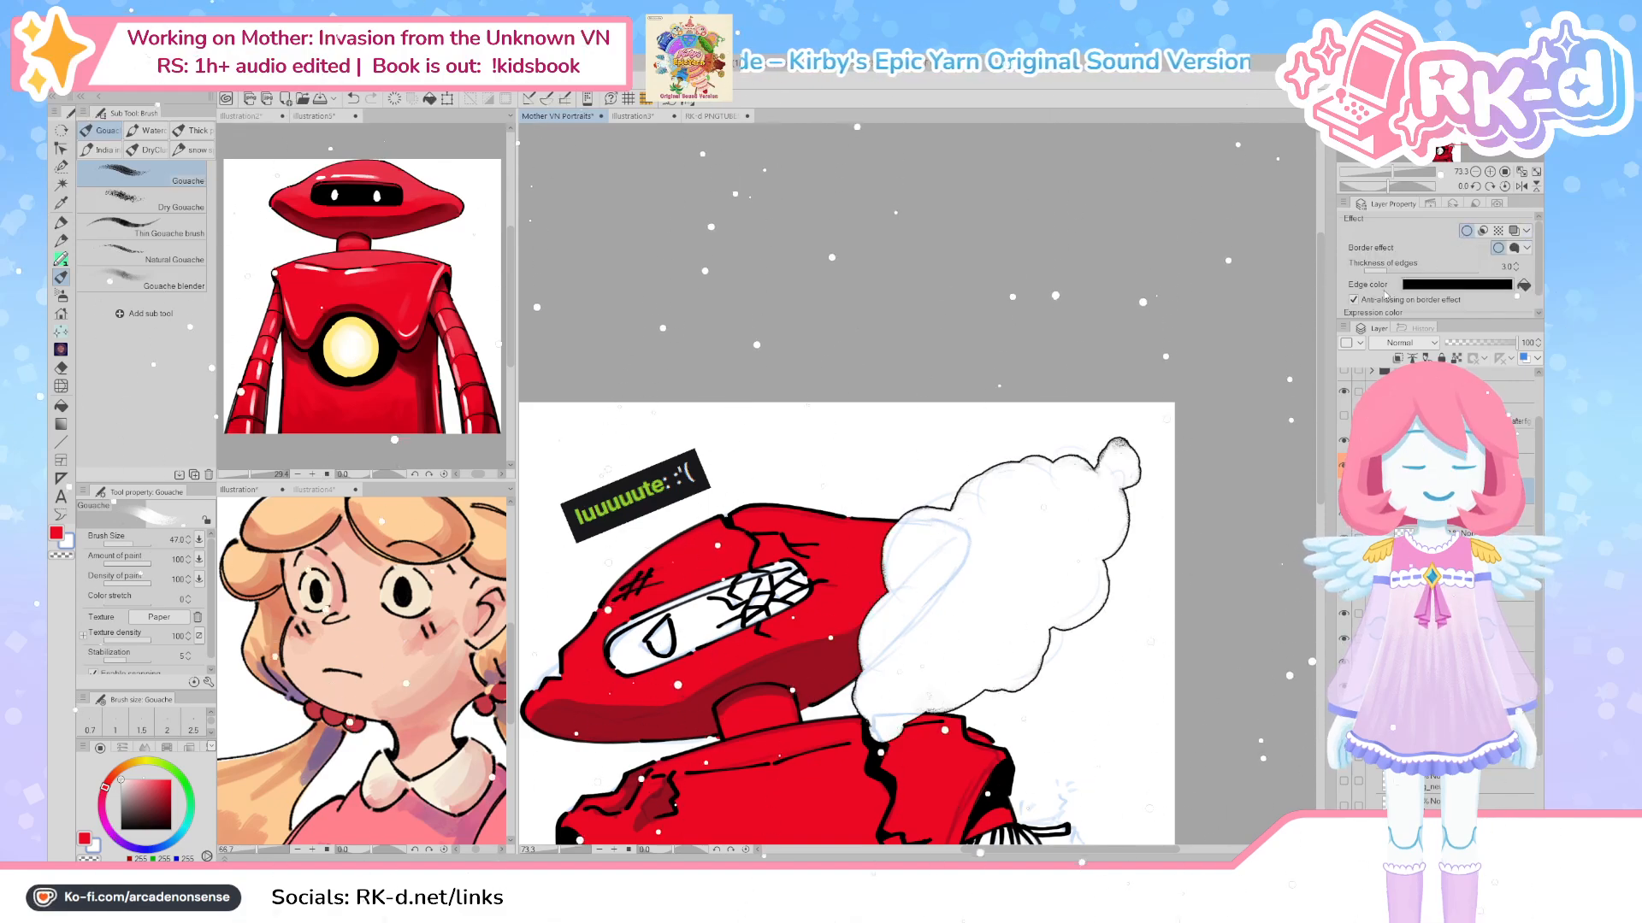
Change the paper colour to light grey and lower the smoke layer's opacity so it turns translucent
scroll(979, 615, down, 5)
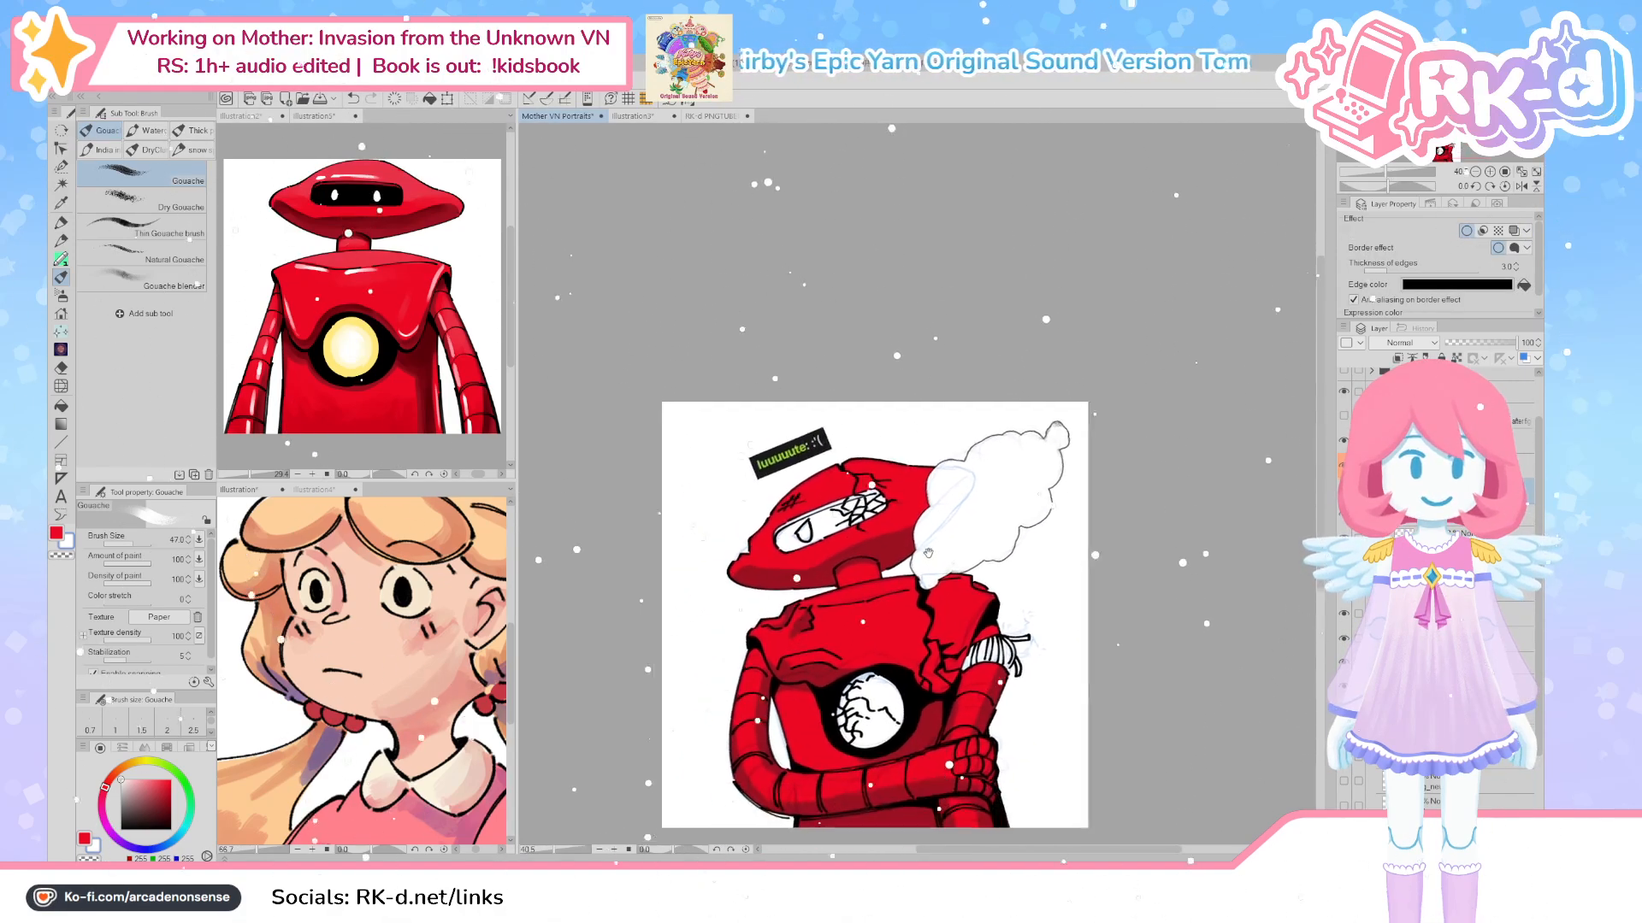
scroll(979, 616, up, 3)
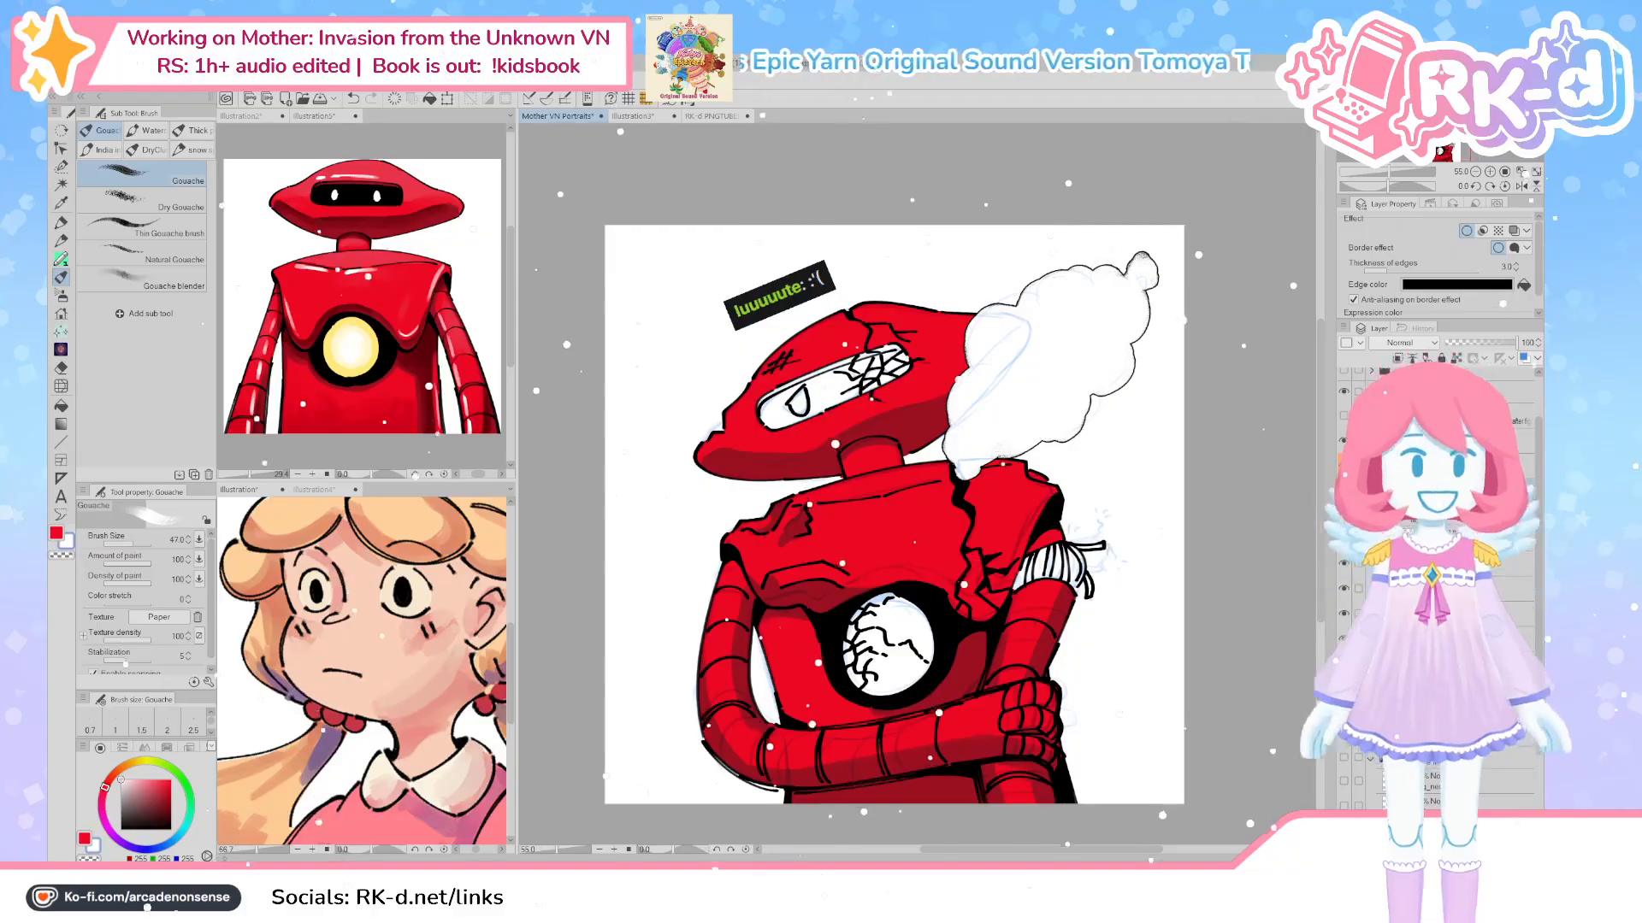
scroll(1445, 769, down, 1)
click(1445, 838)
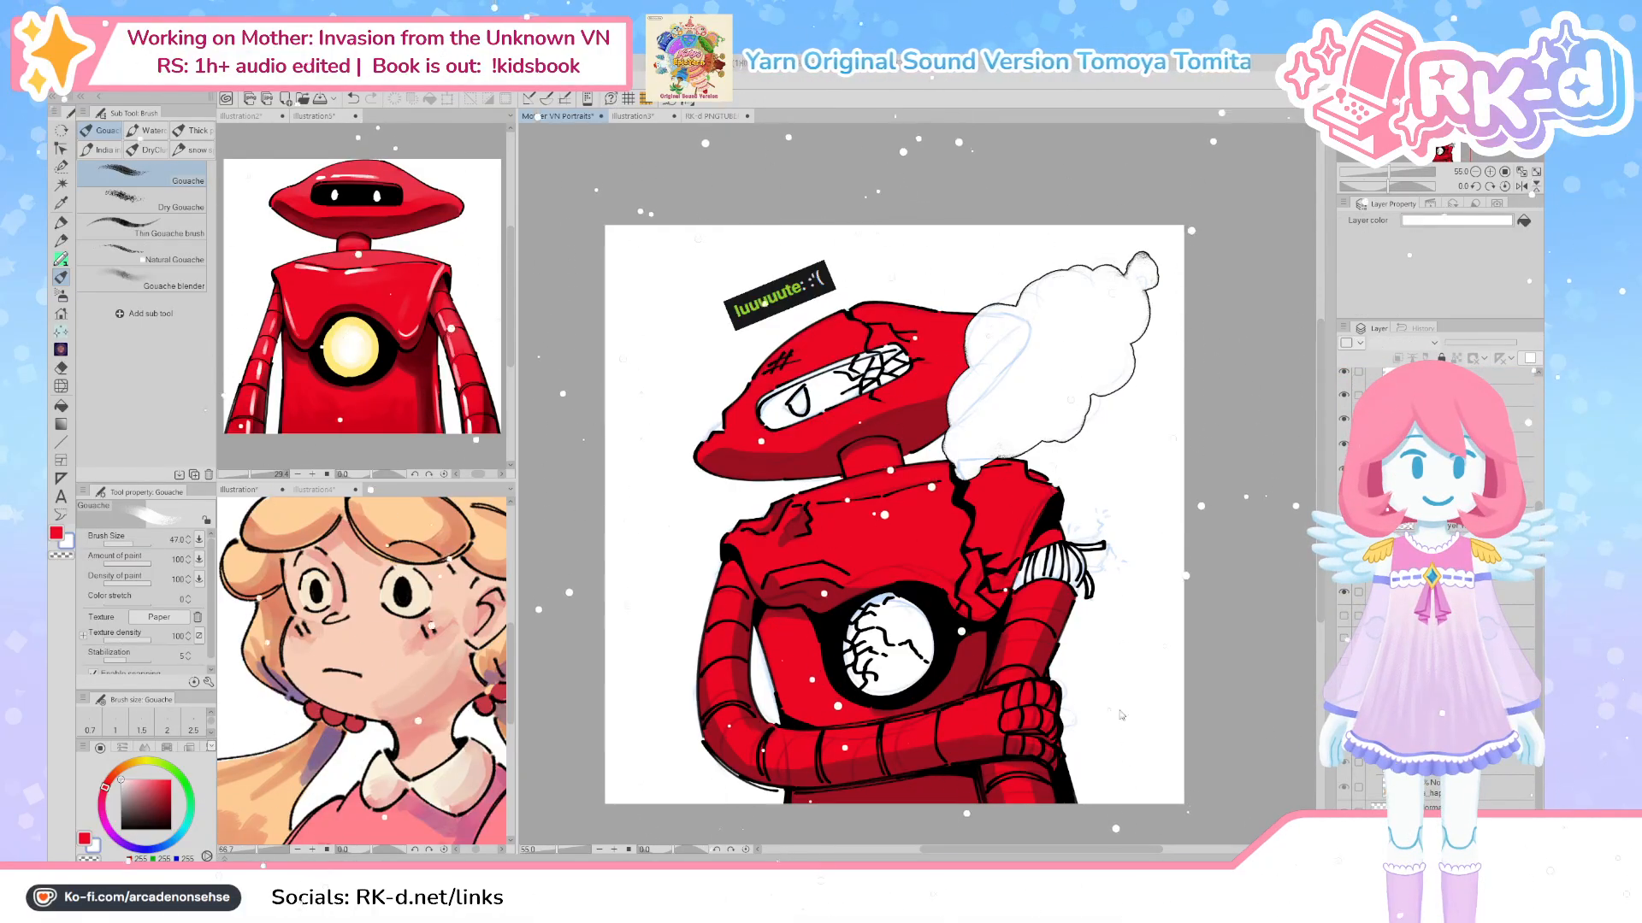
click(634, 514)
scroll(915, 536, down, 2)
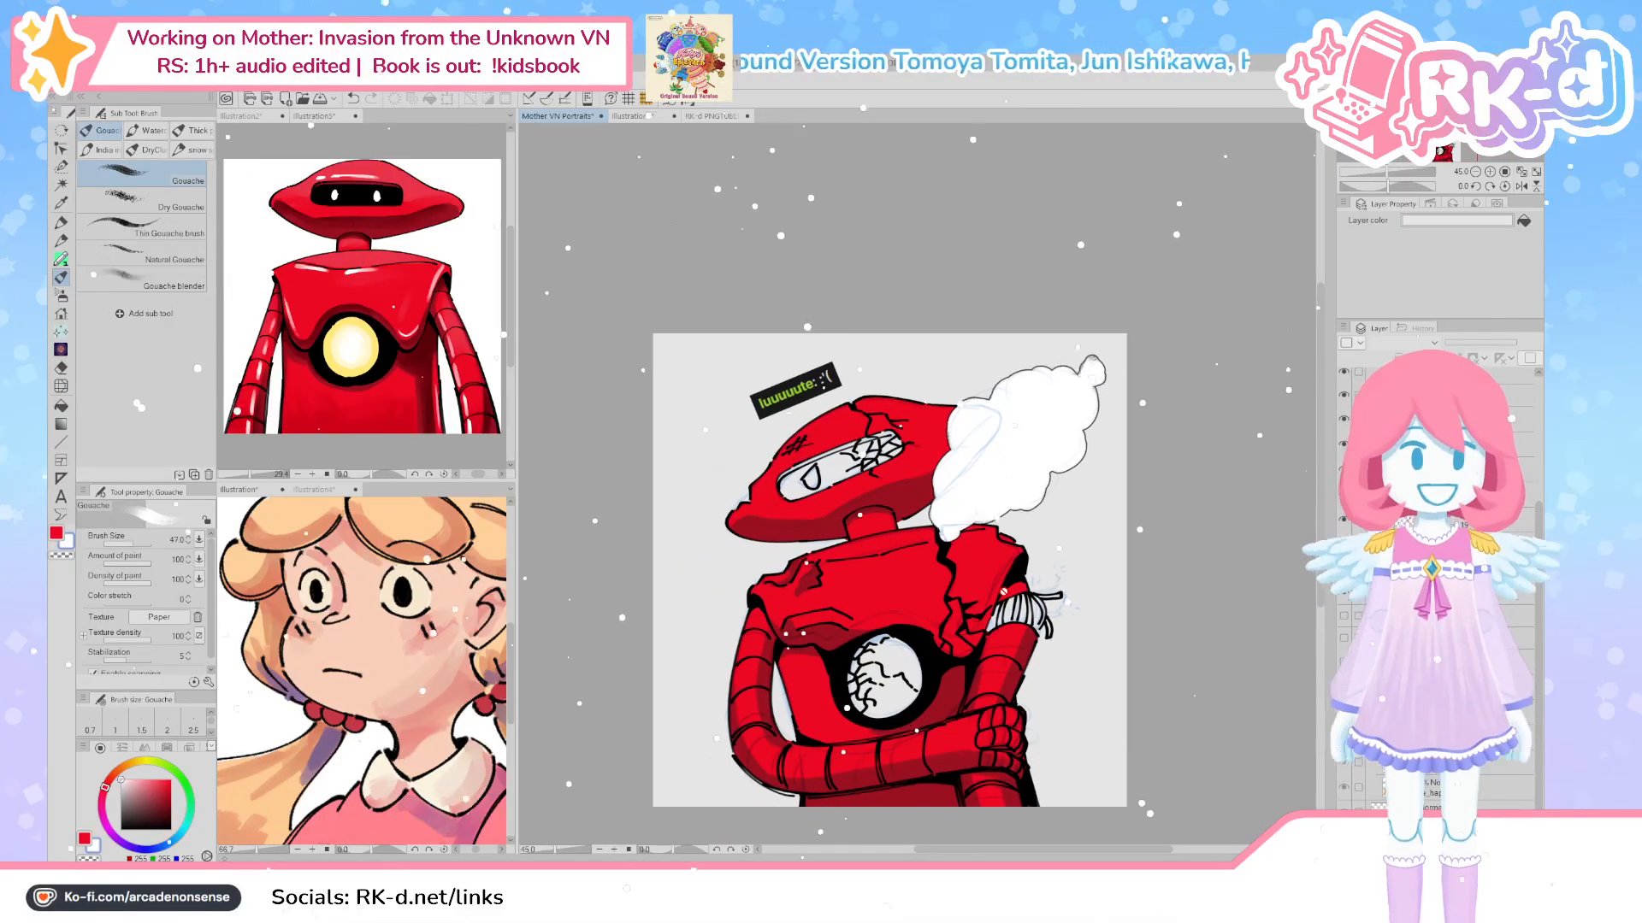
scroll(1010, 597, up, 1)
scroll(991, 564, up, 1)
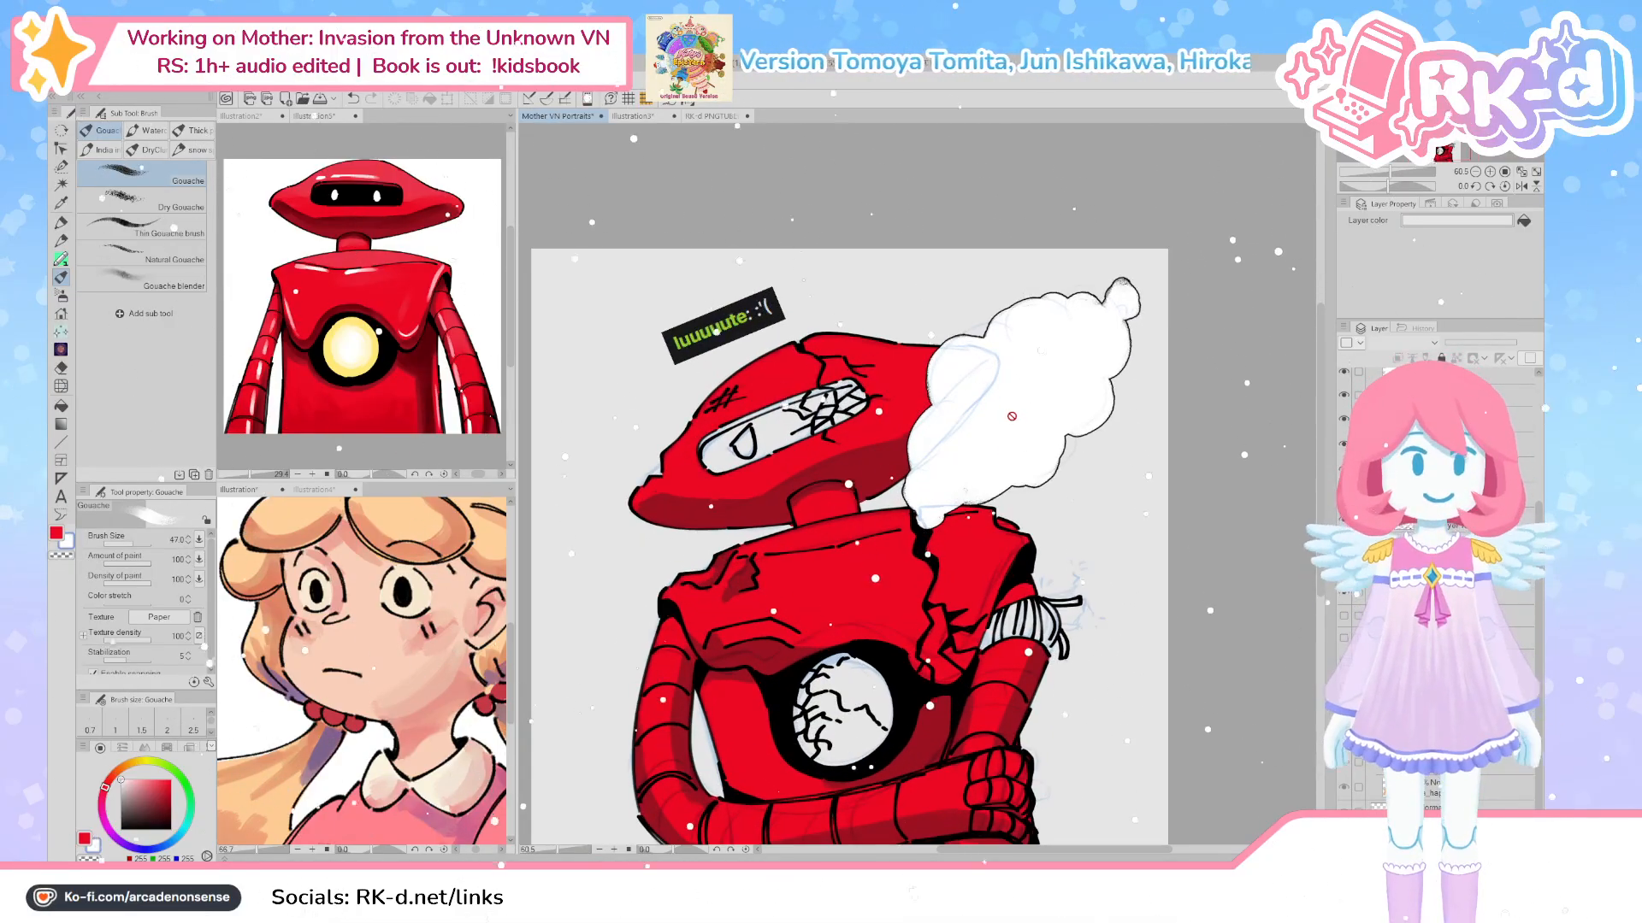
drag(1482, 342, 1499, 349)
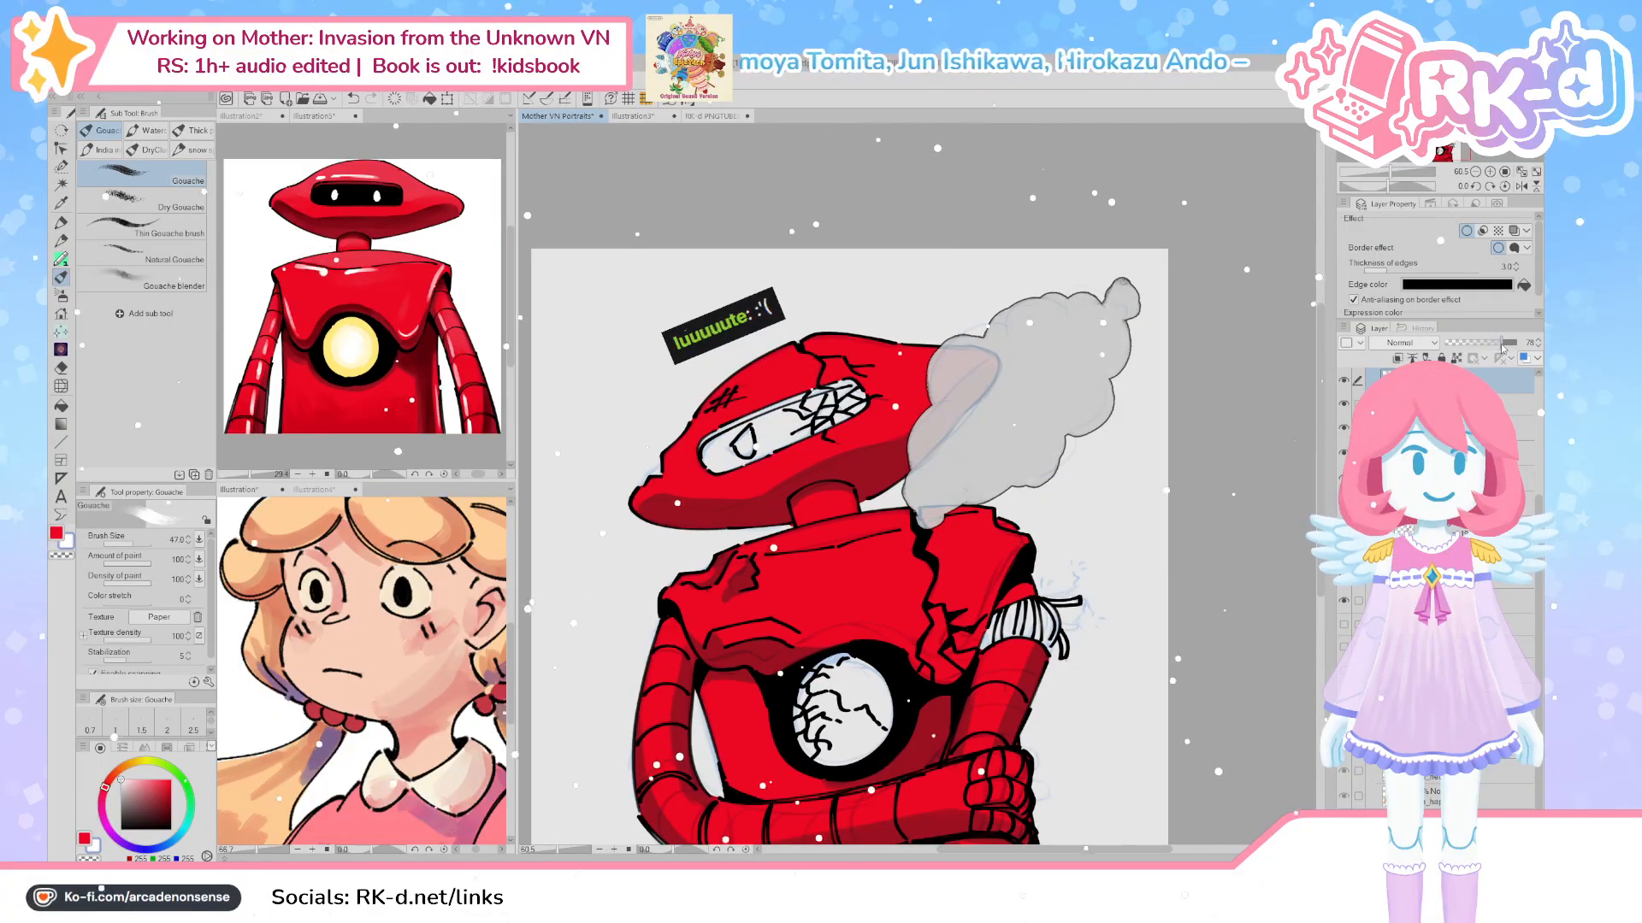
Select the layer of the black chest ring, sample its black, and try a first fill inside the visor
drag(859, 661, 897, 610)
scroll(897, 610, up, 4)
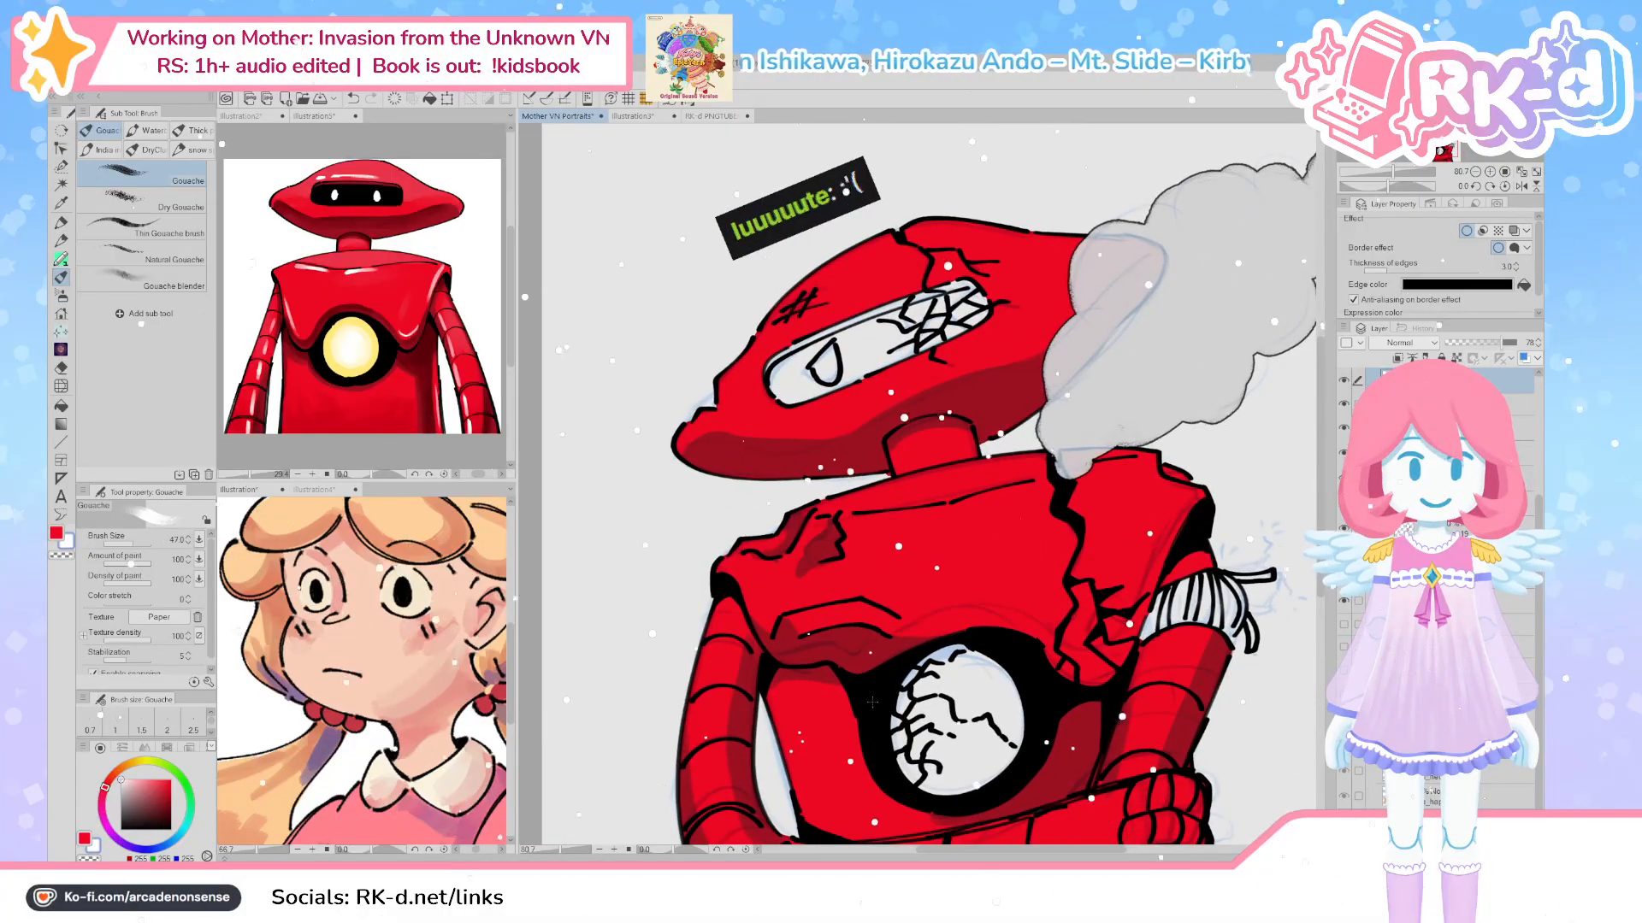
ctrl+shift+click(869, 701)
alt+click(870, 698)
key(g)
drag(876, 463, 898, 531)
click(893, 413)
key(ctrl+z)
Try to fill the visor area between the teardrop eye and the cracks with black using Vector Fill
scroll(901, 412, up, 1)
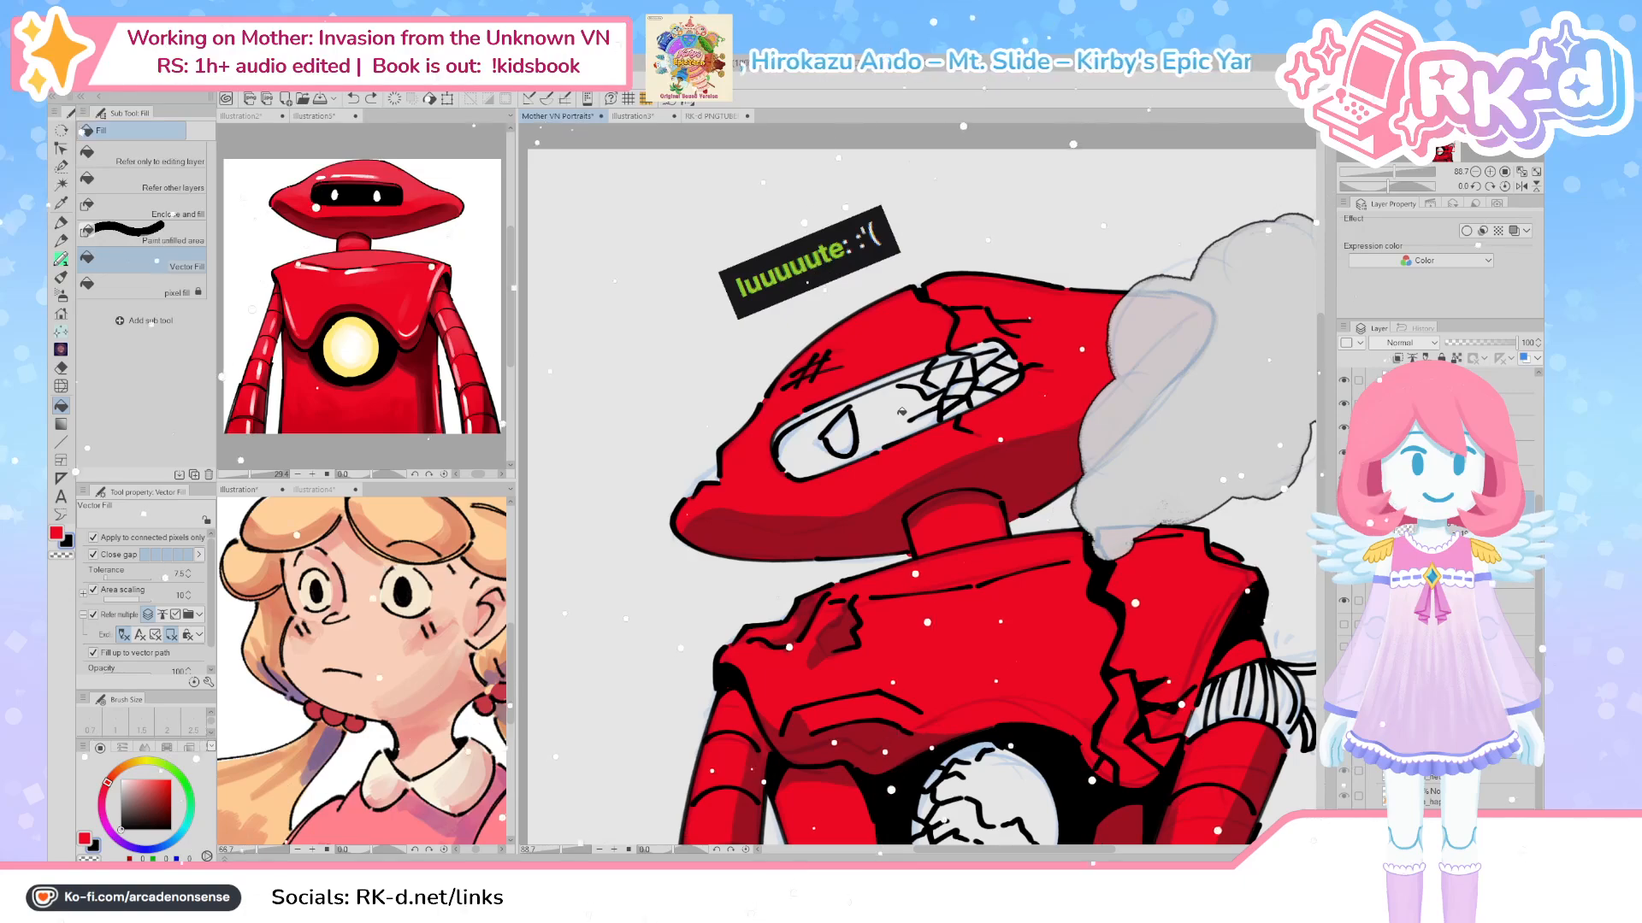
key(p)
drag(901, 412, 931, 523)
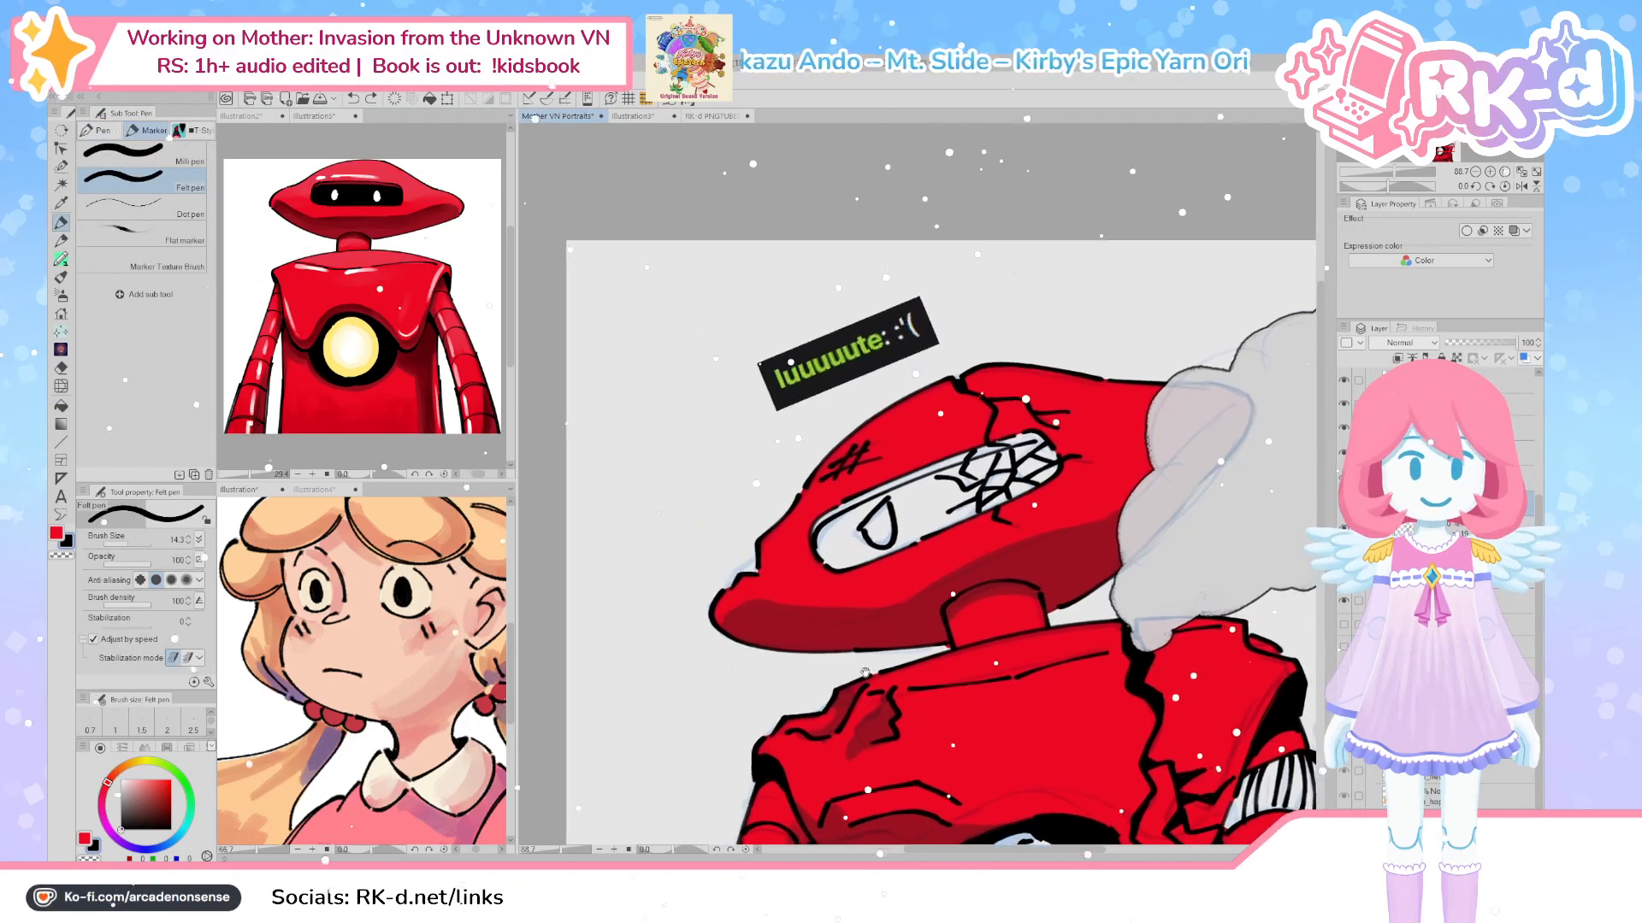
drag(819, 599, 818, 626)
key(g)
click(904, 557)
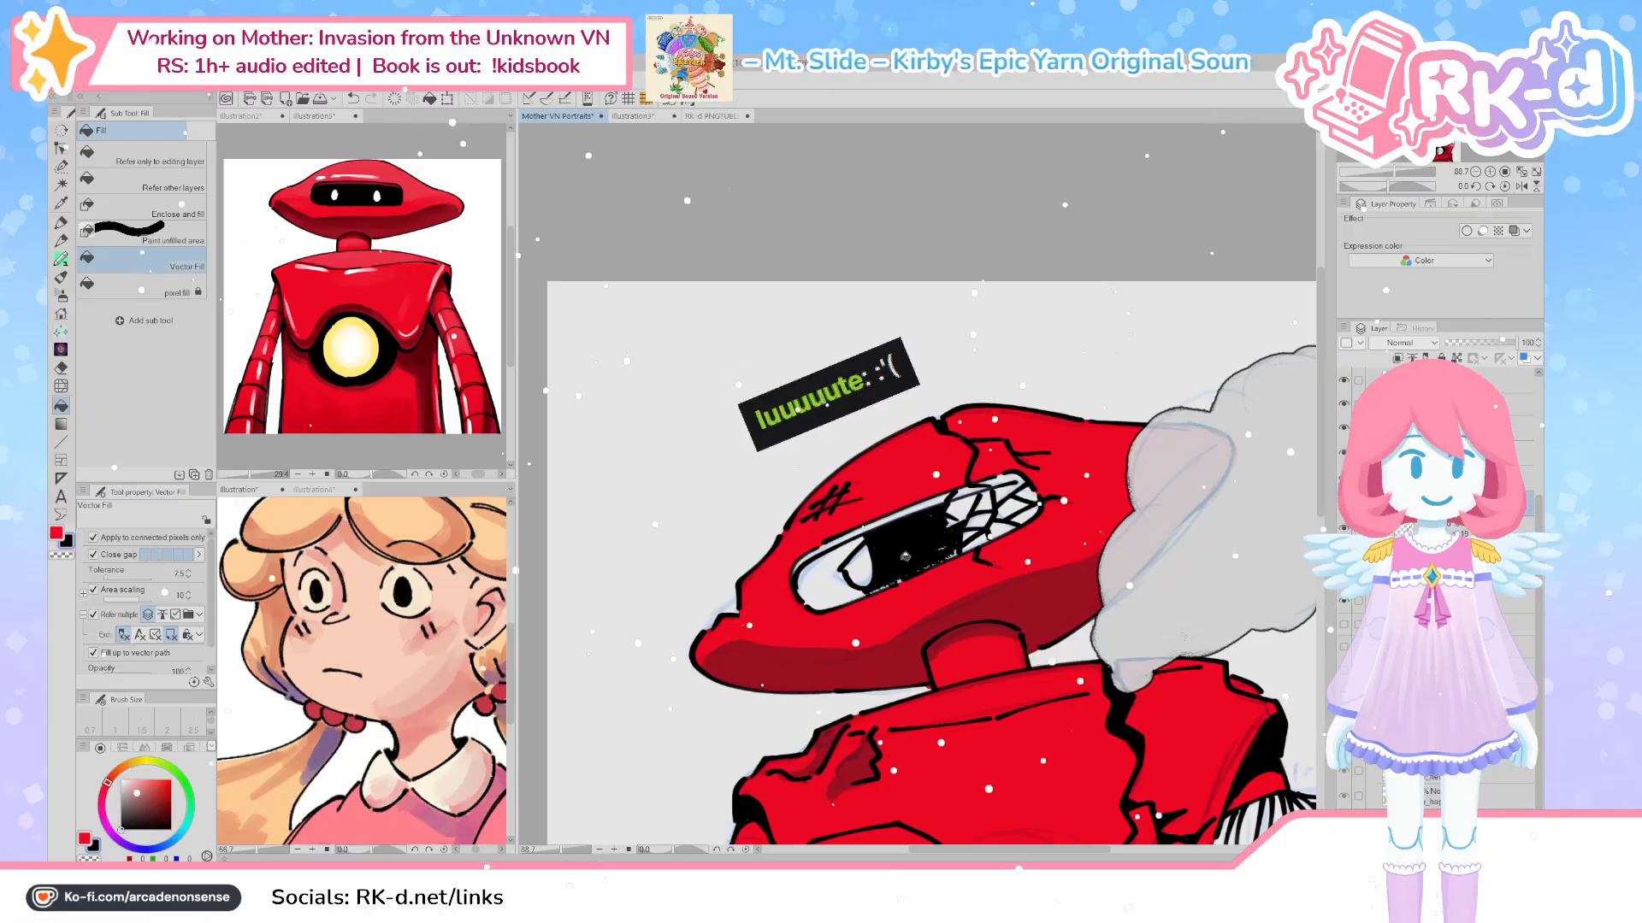
key(ctrl+z)
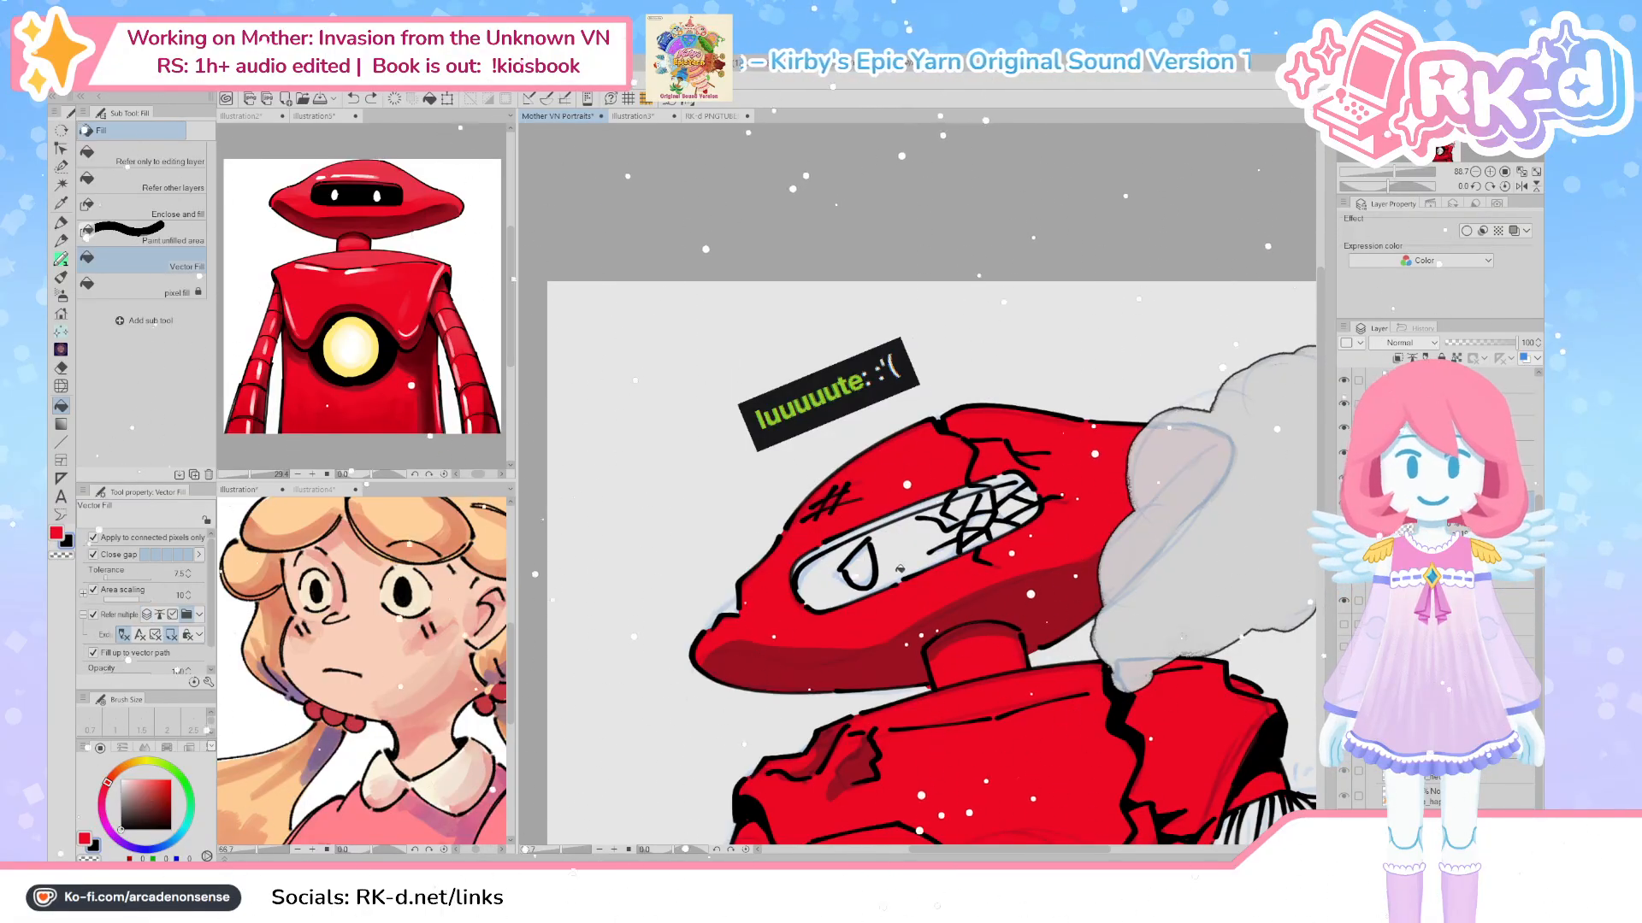
Fill the visor around the teardrop eye and the cracked glass pieces with black, using the adjusted fill reference setting
click(911, 554)
click(829, 573)
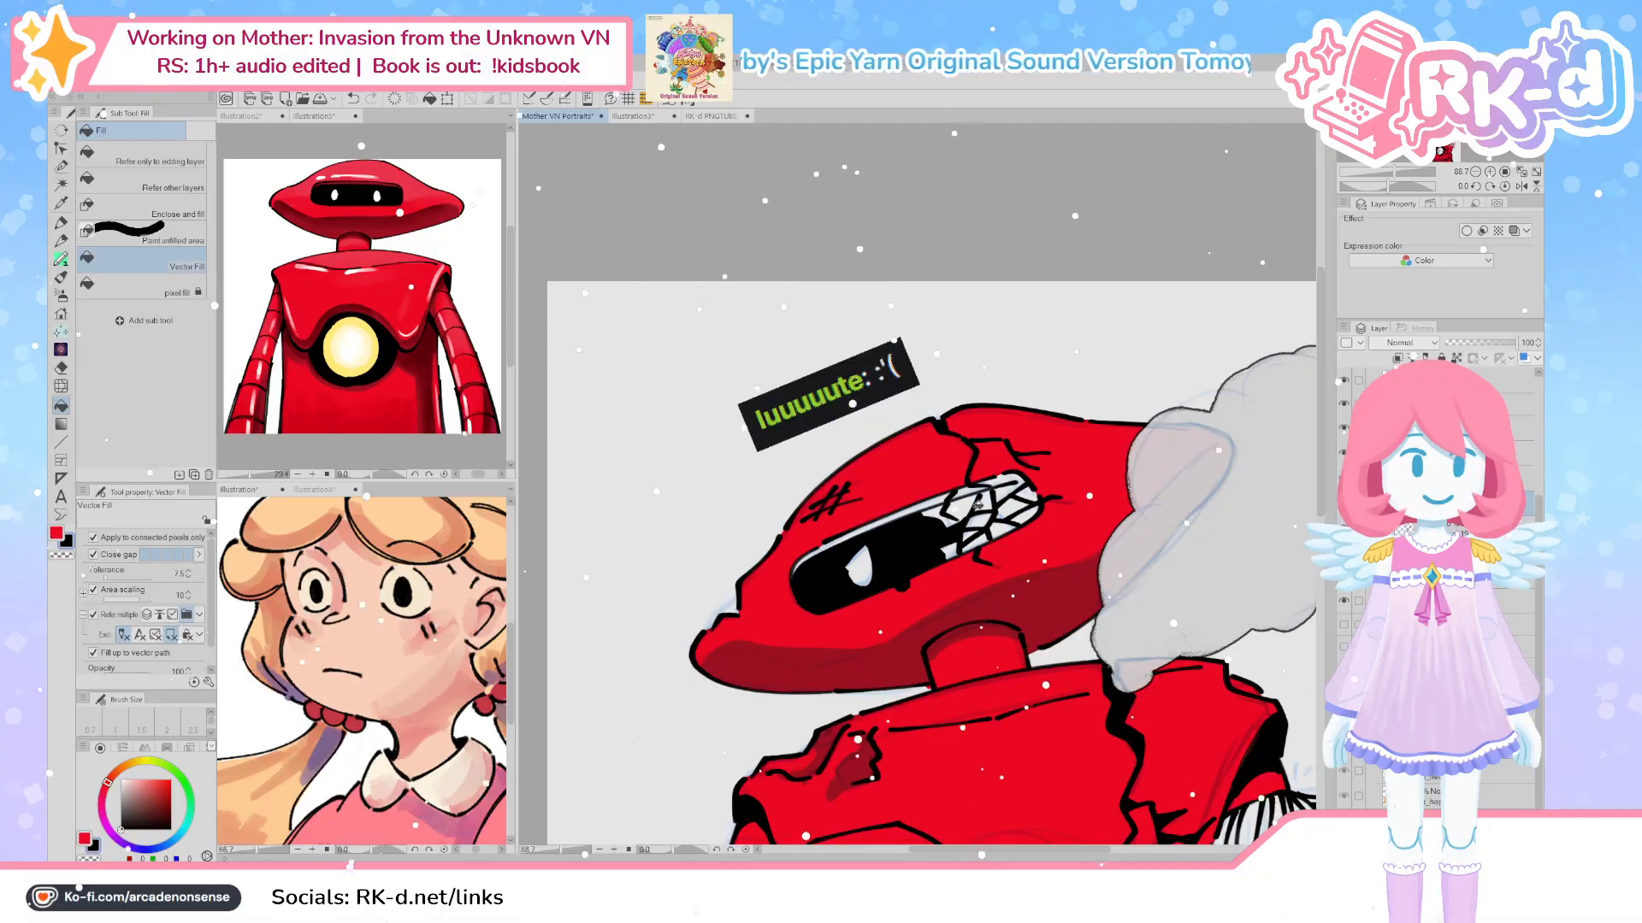
click(941, 513)
click(1009, 504)
click(983, 539)
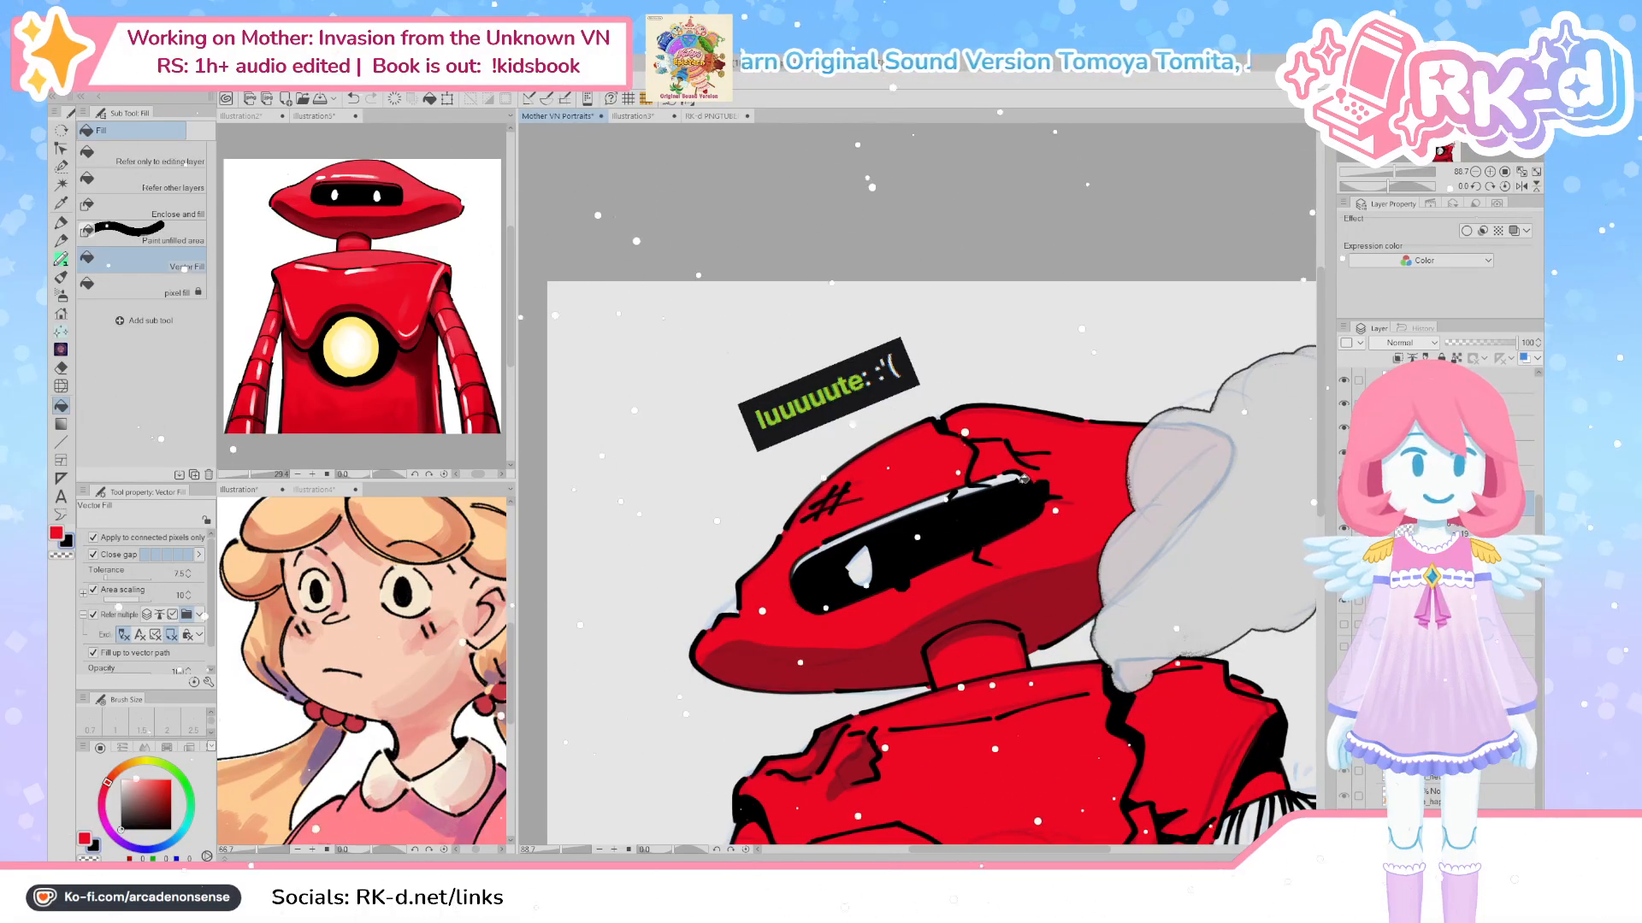
Erase the black overflow around the visor's rim with a smaller Hard eraser and patch its black with the Felt pen
key(e)
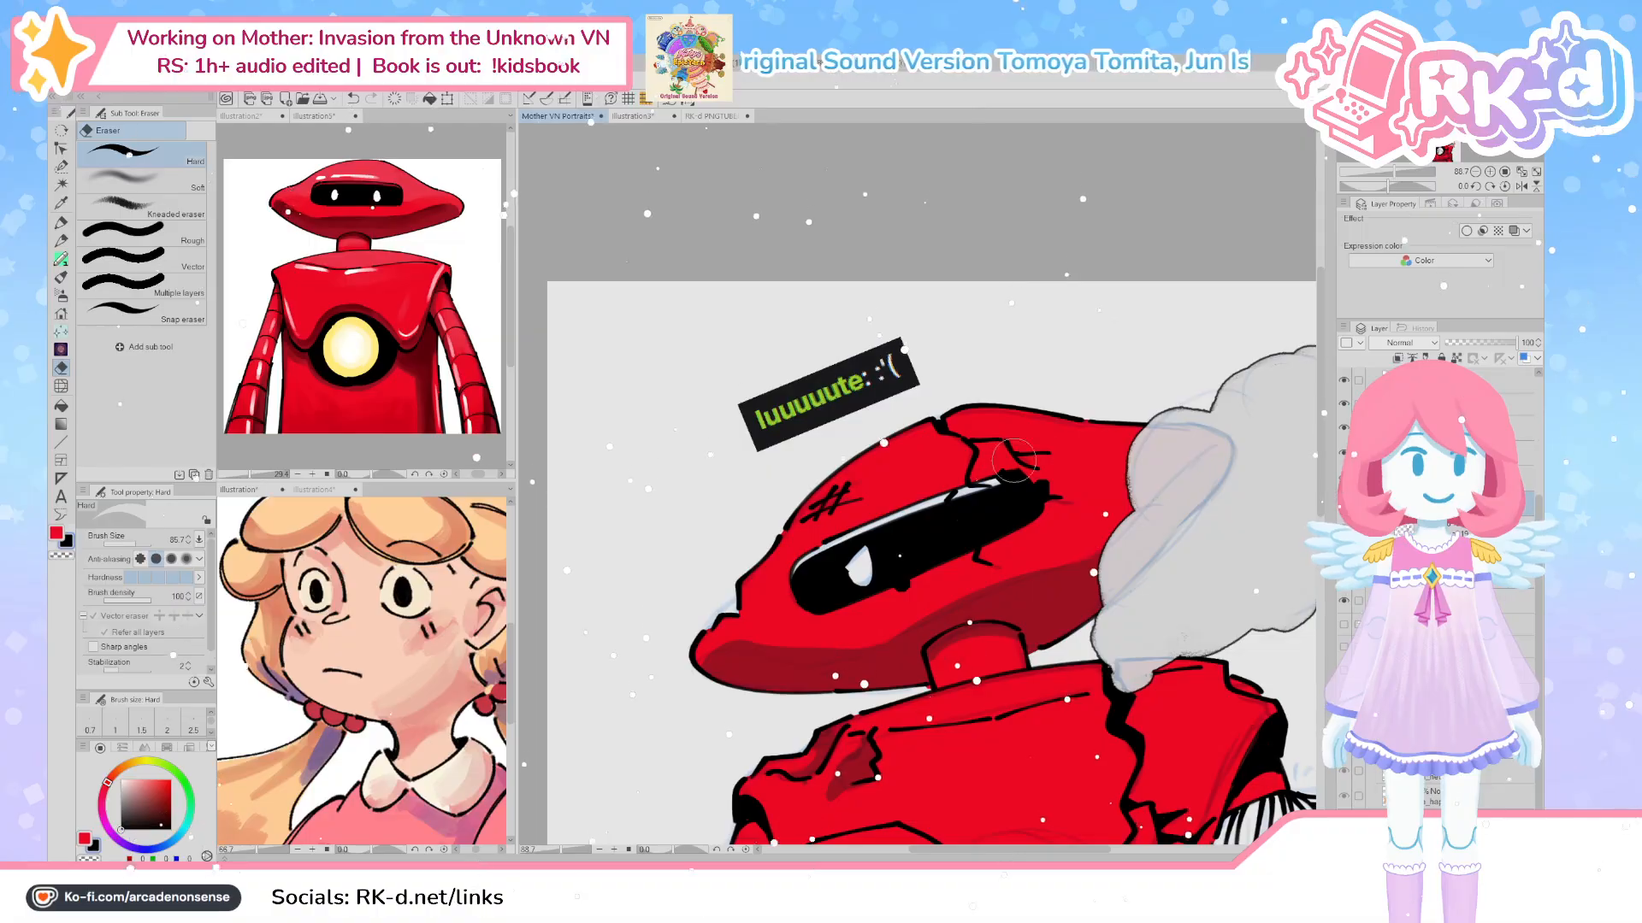
key(bracketleft)
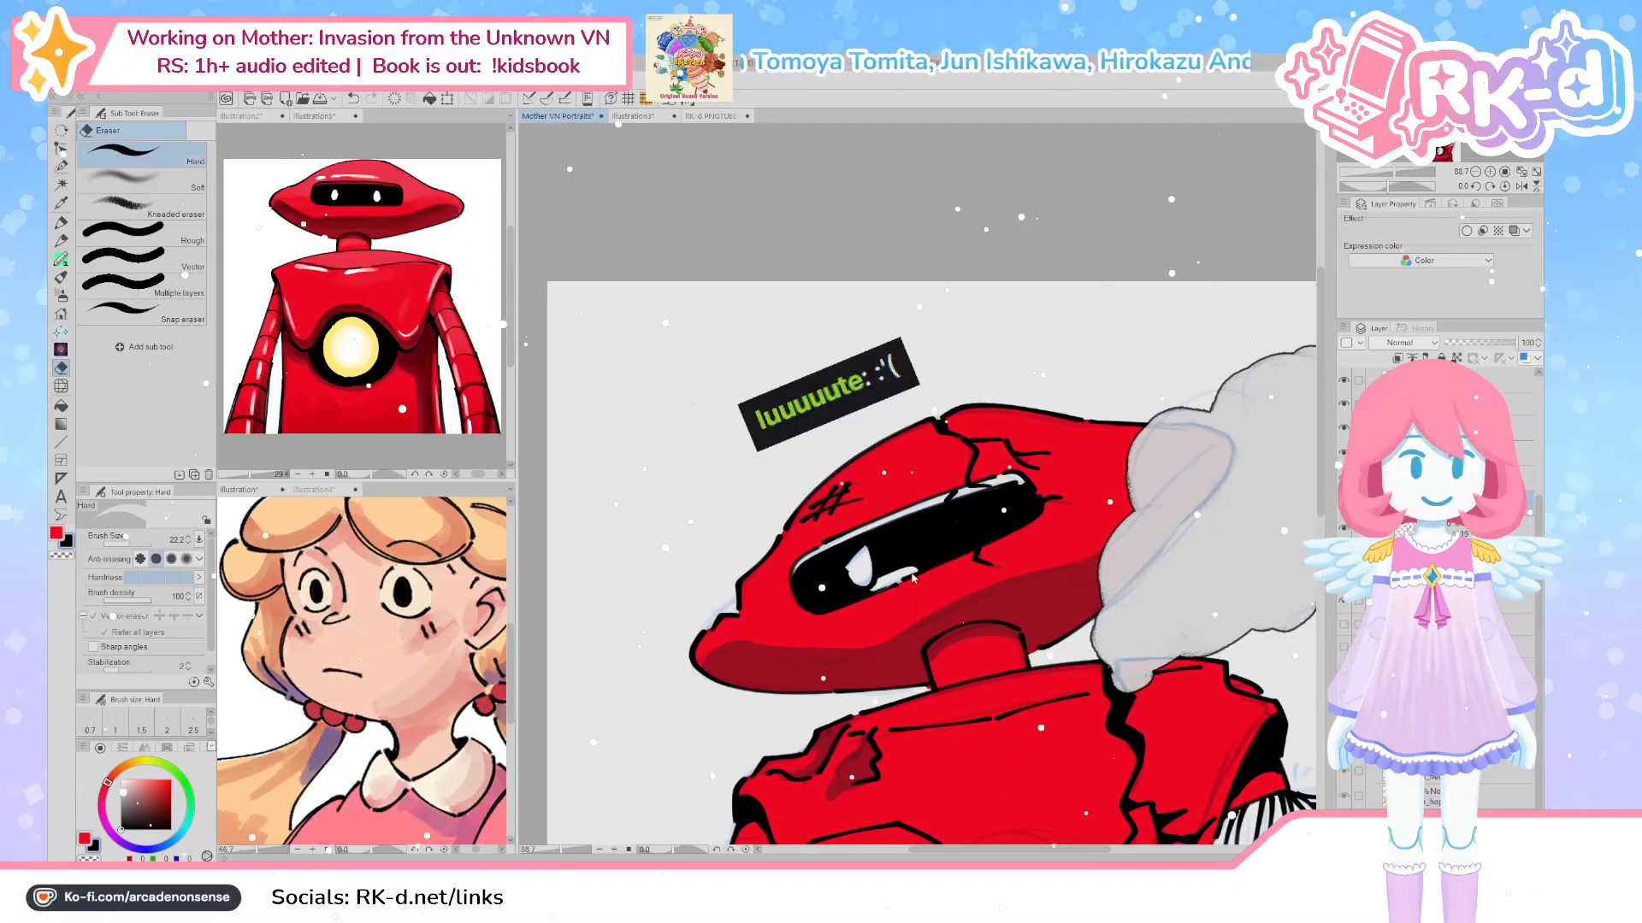
key(p)
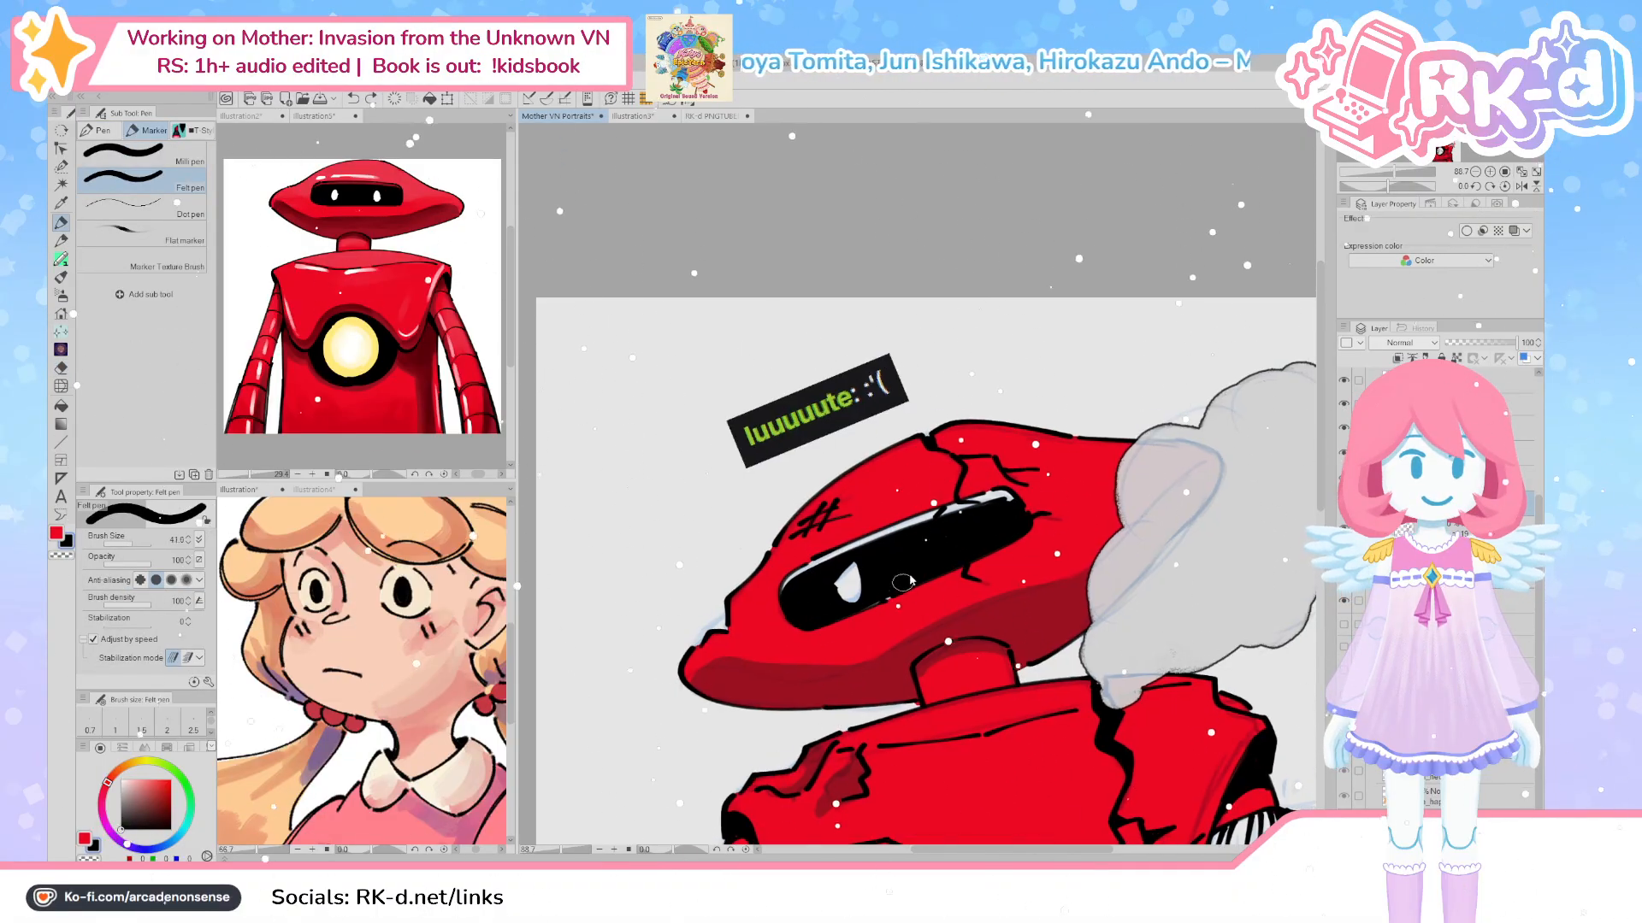
key(c)
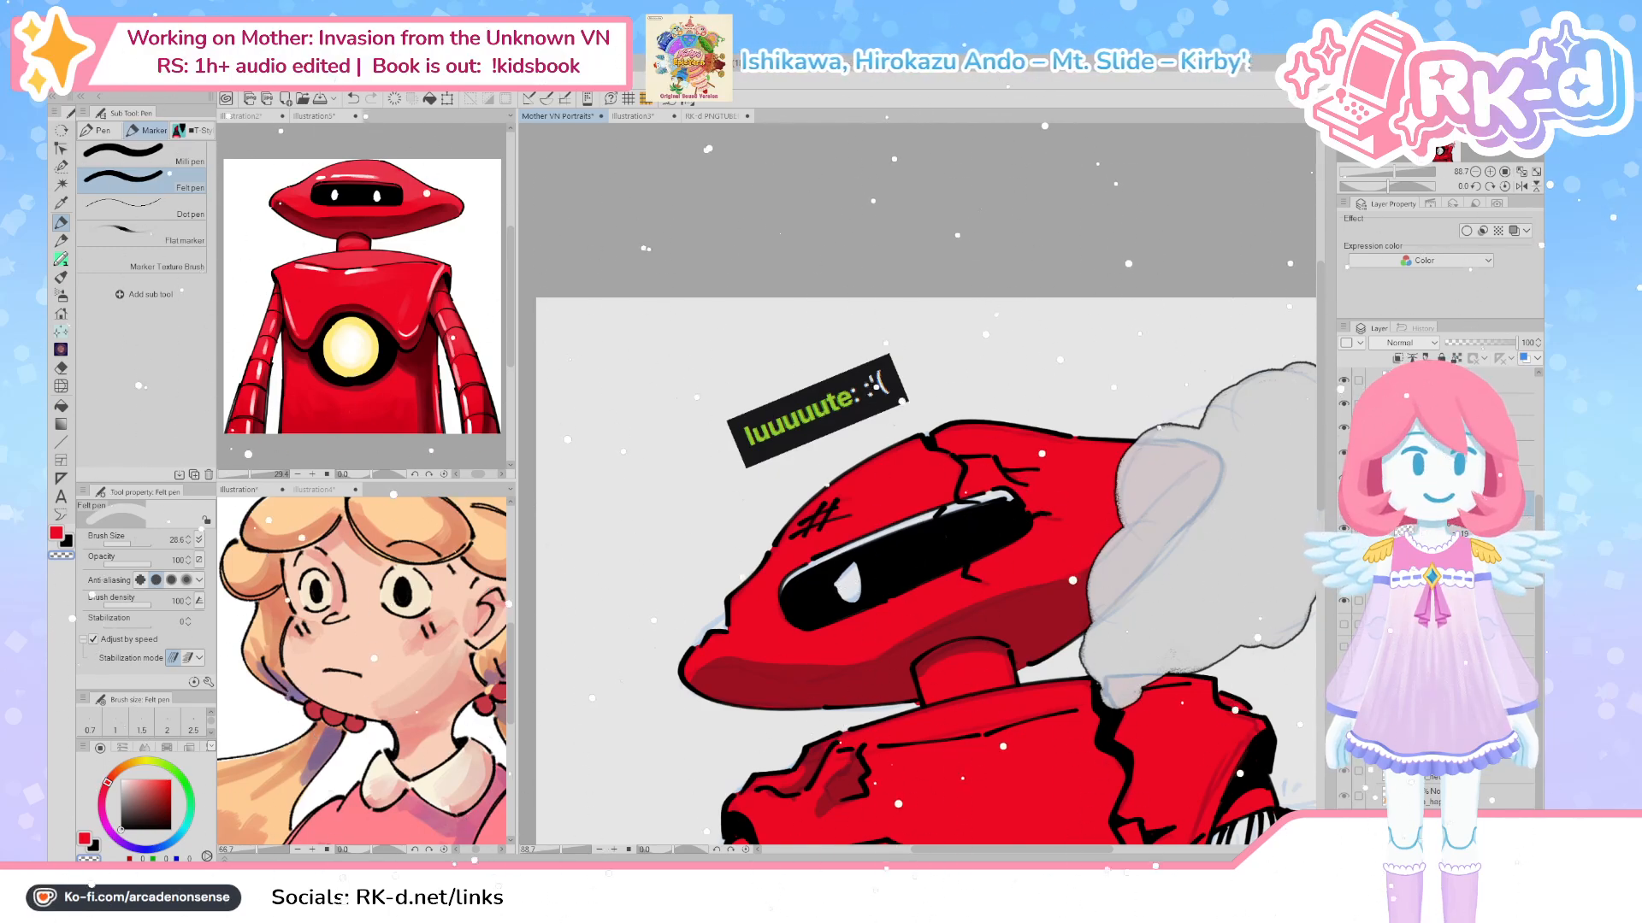
Select the visor's cracked end with the Selection pen, isolate its crack lines, and display them in a blue layer colour
key(m)
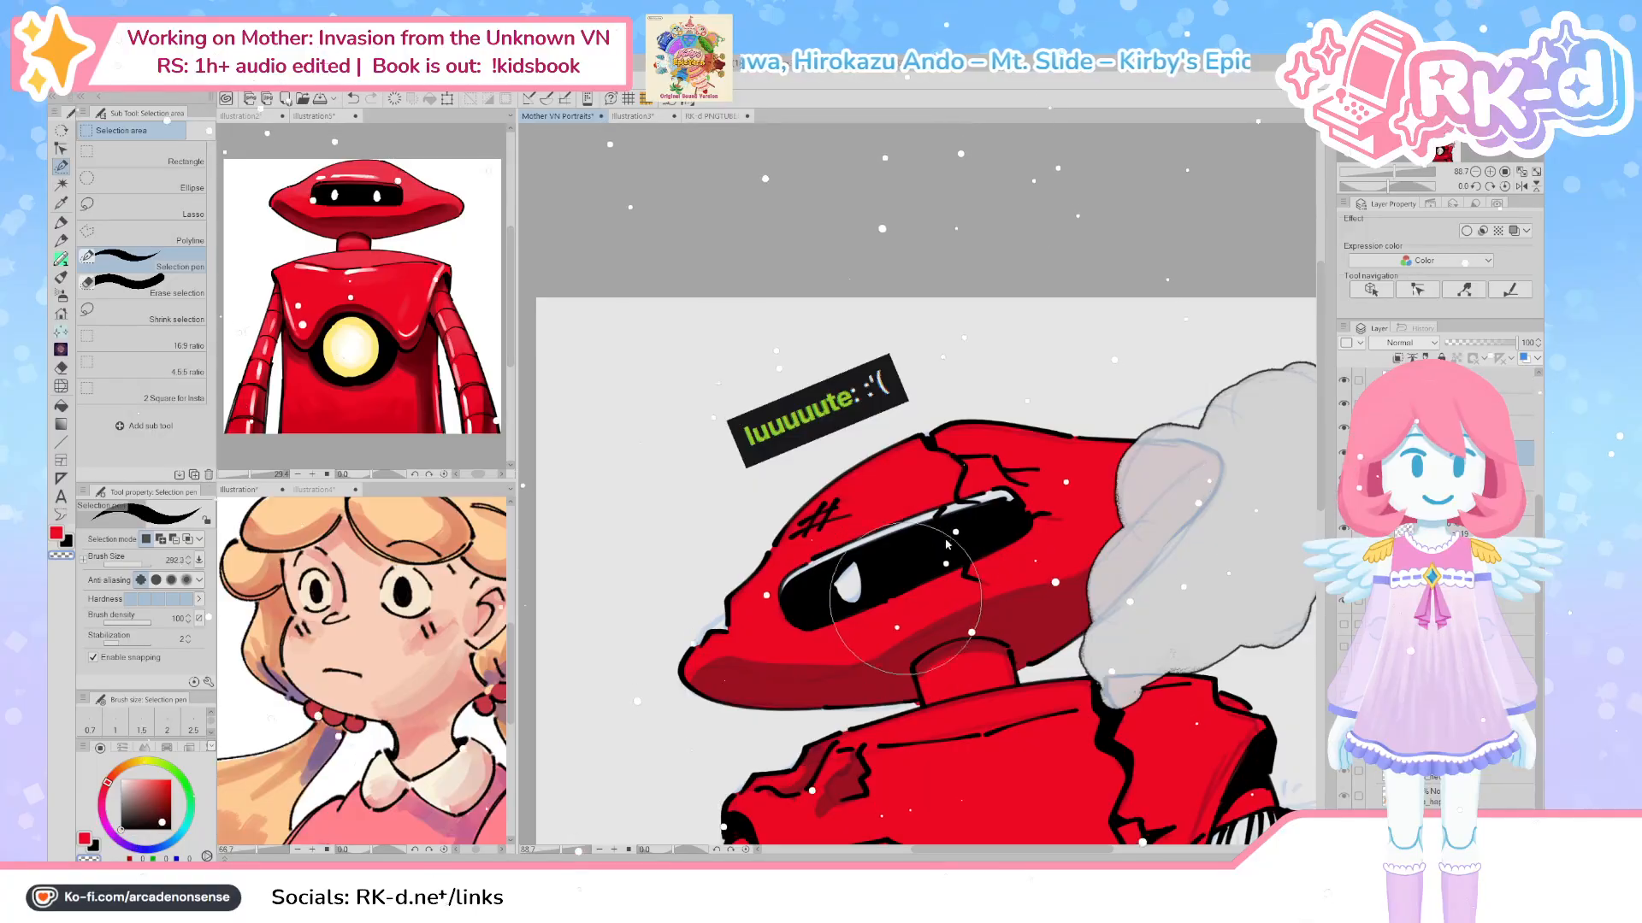
mouse_move(983, 517)
mouse_down()
mouse_move(1017, 506)
mouse_move(943, 529)
mouse_up()
scroll(946, 528, up, 4)
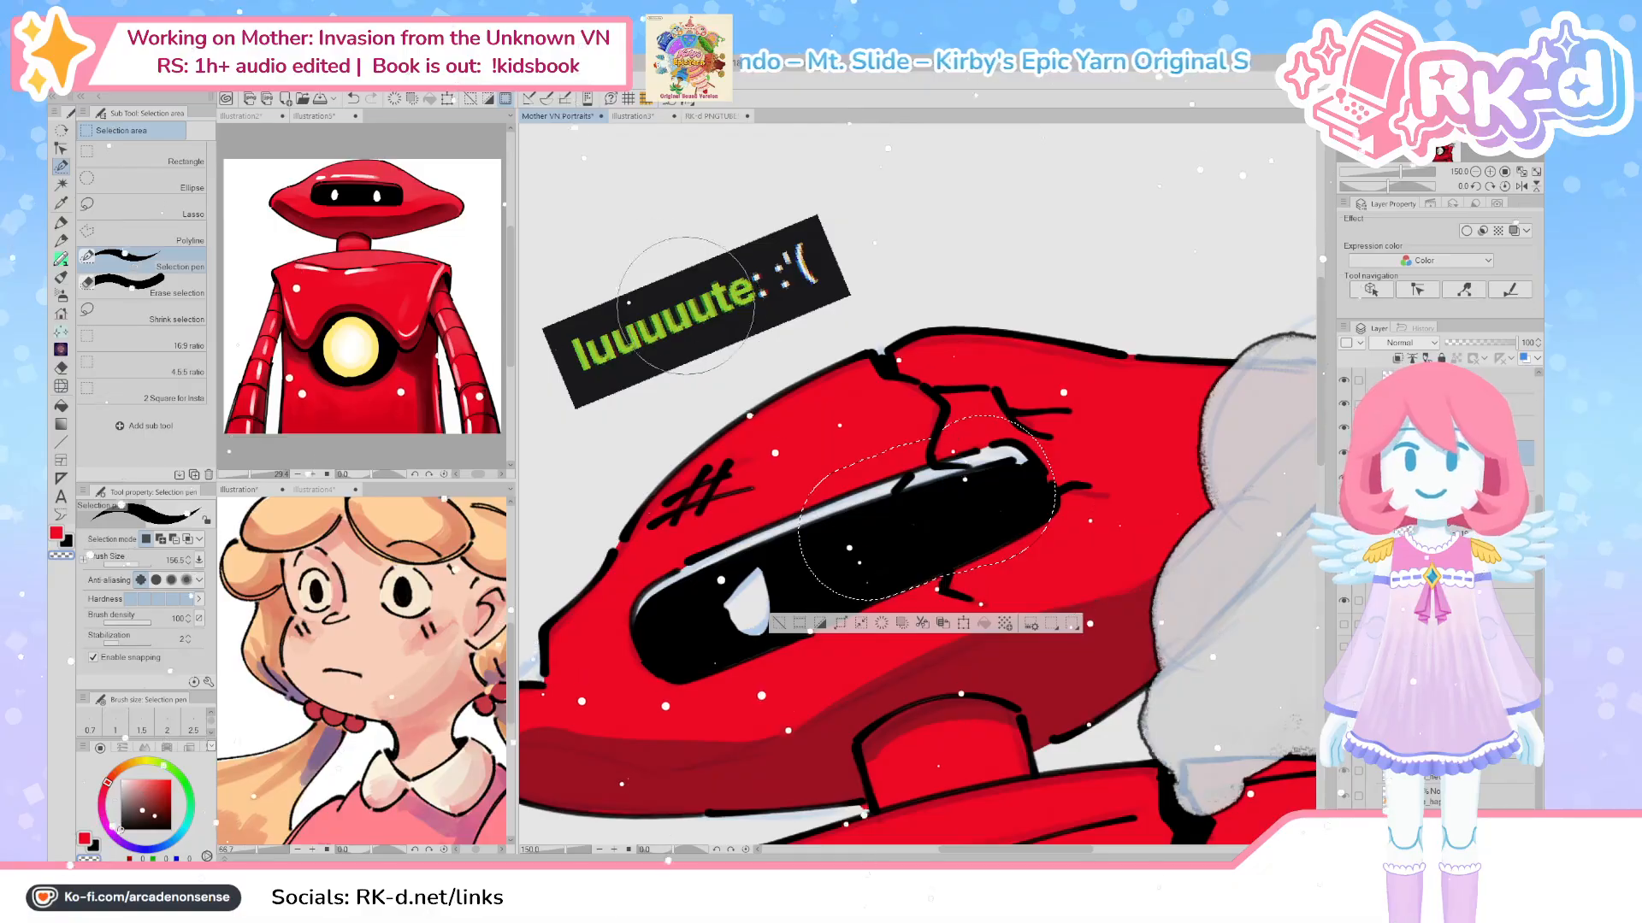
key(ctrl+d)
click(1482, 343)
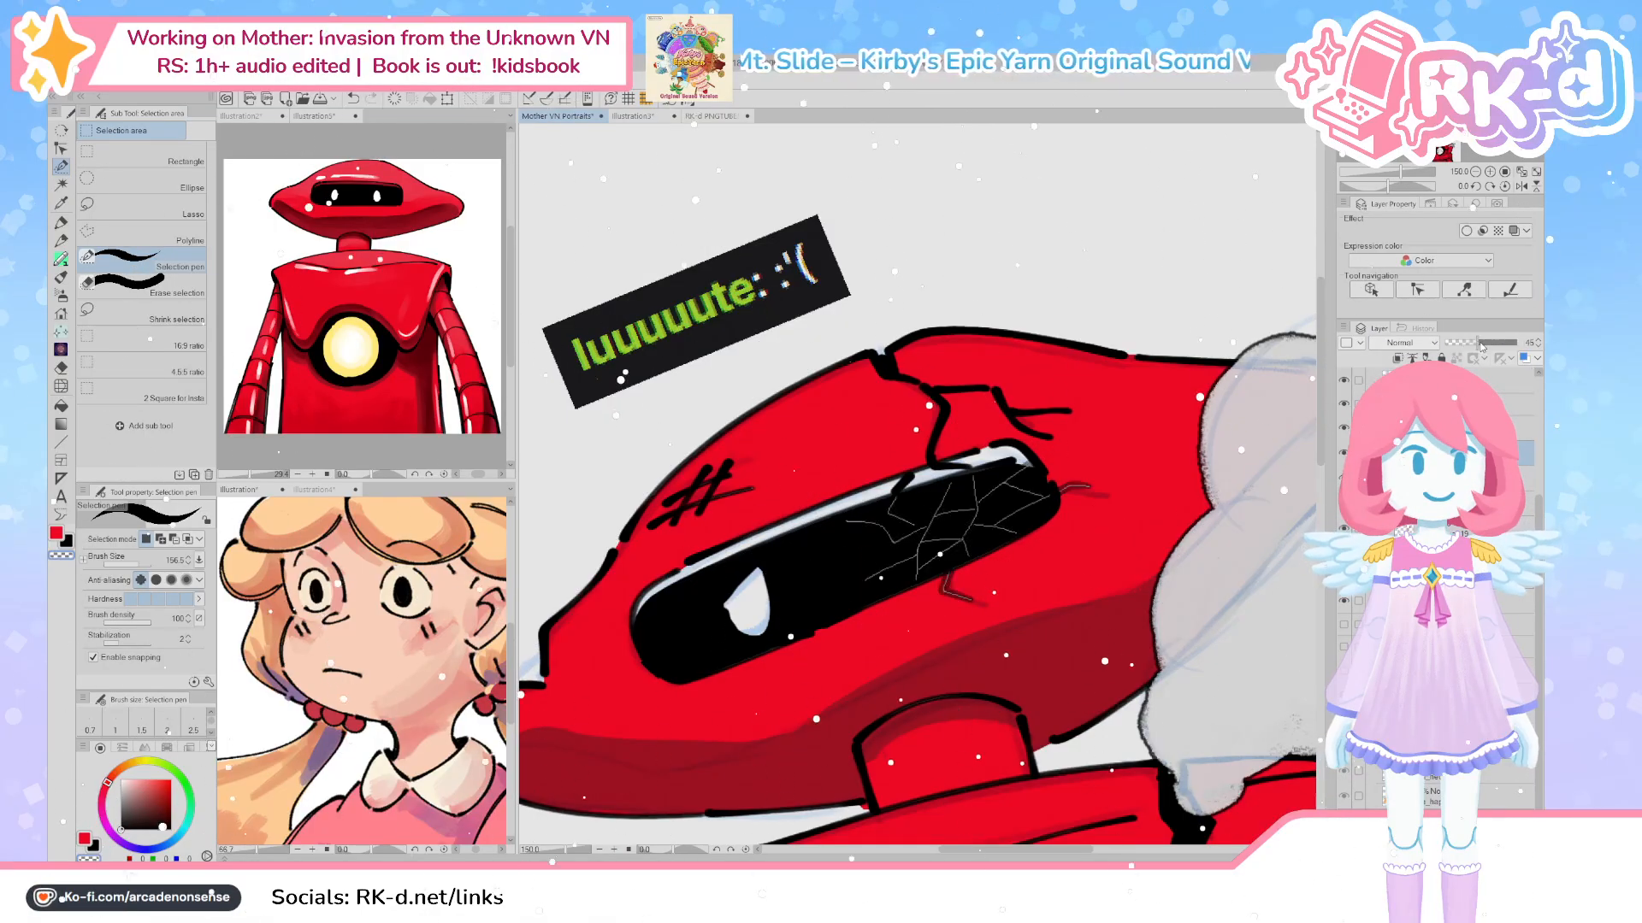
click(1523, 358)
click(1516, 343)
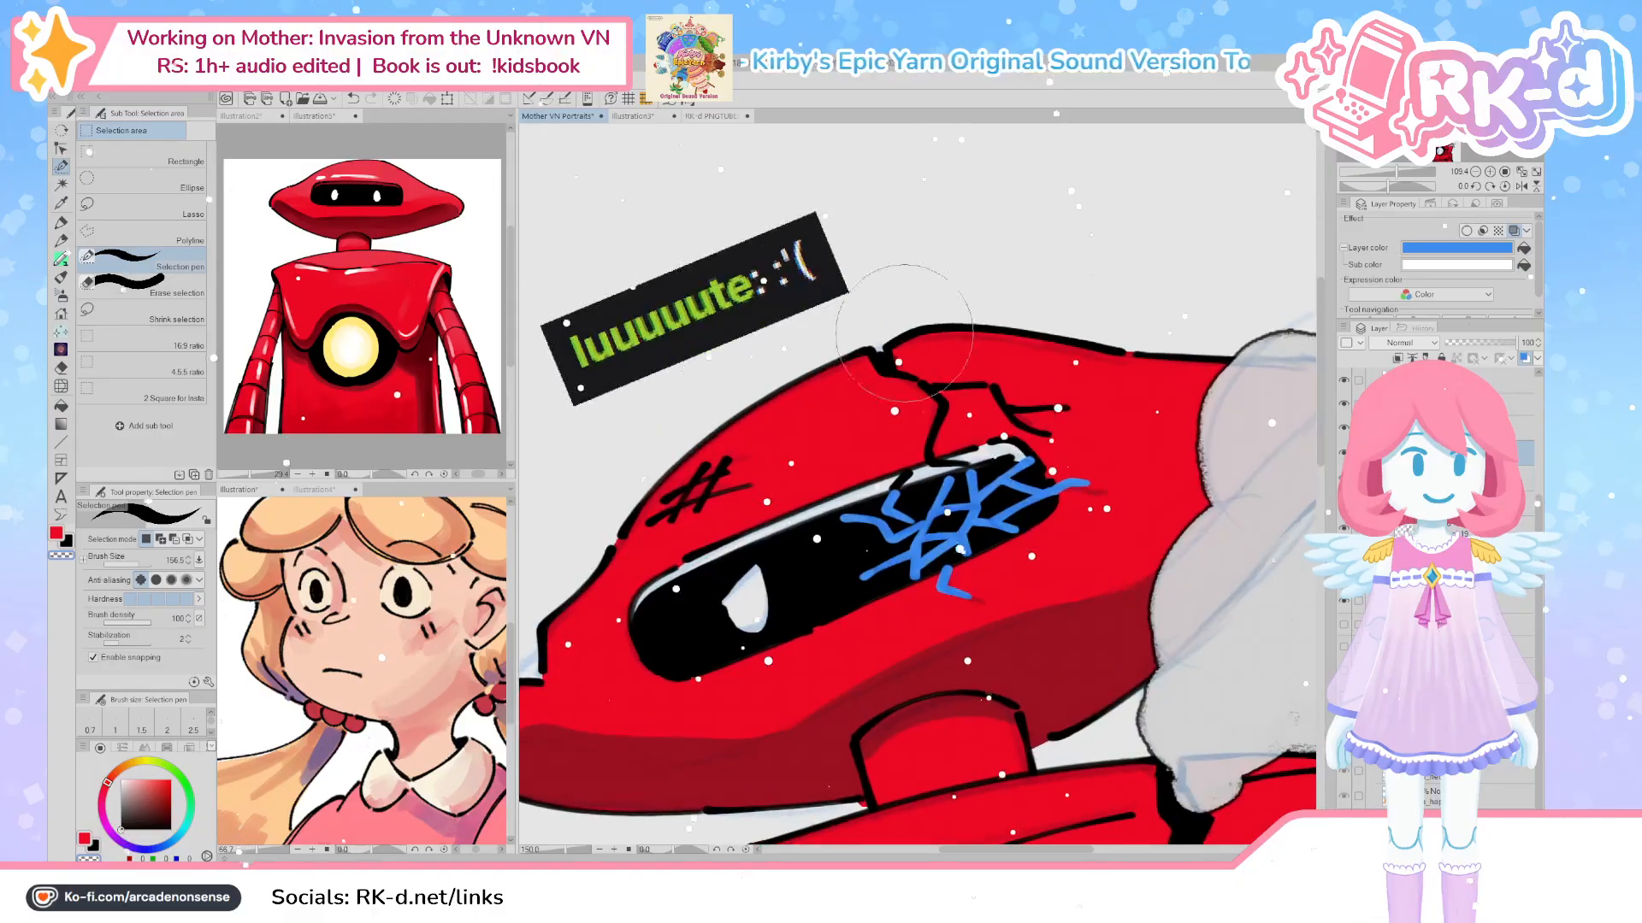
Move the crack line sticking out past the visor's right end onto the layer with the head's black cracks
key(y)
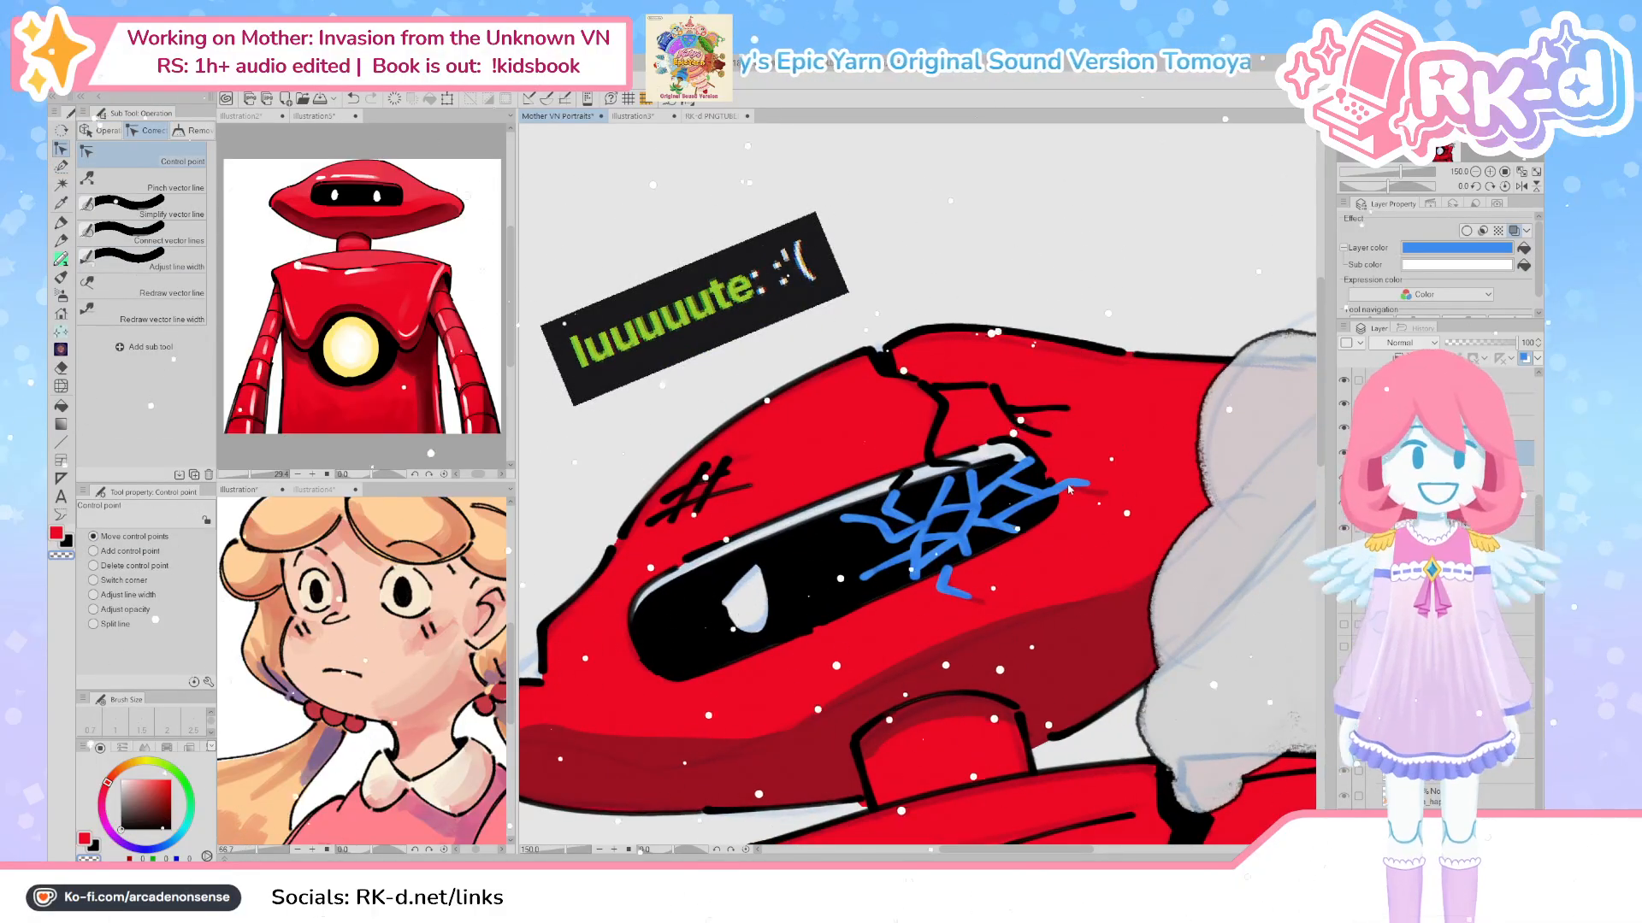
click(1069, 488)
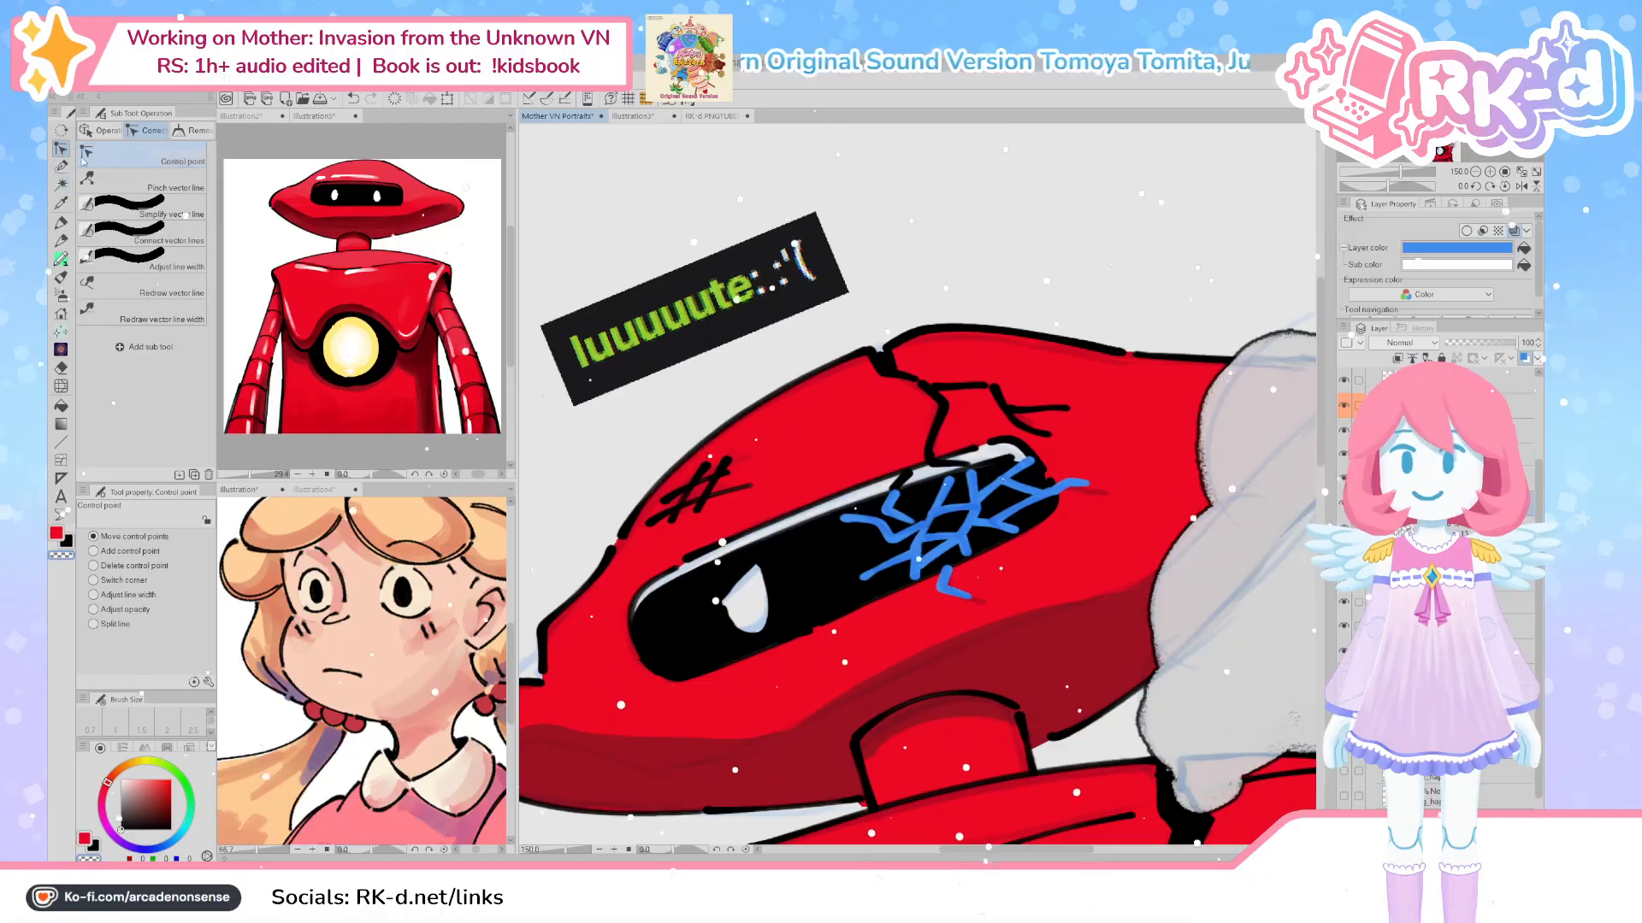
click(103, 130)
click(1079, 488)
key(Delete)
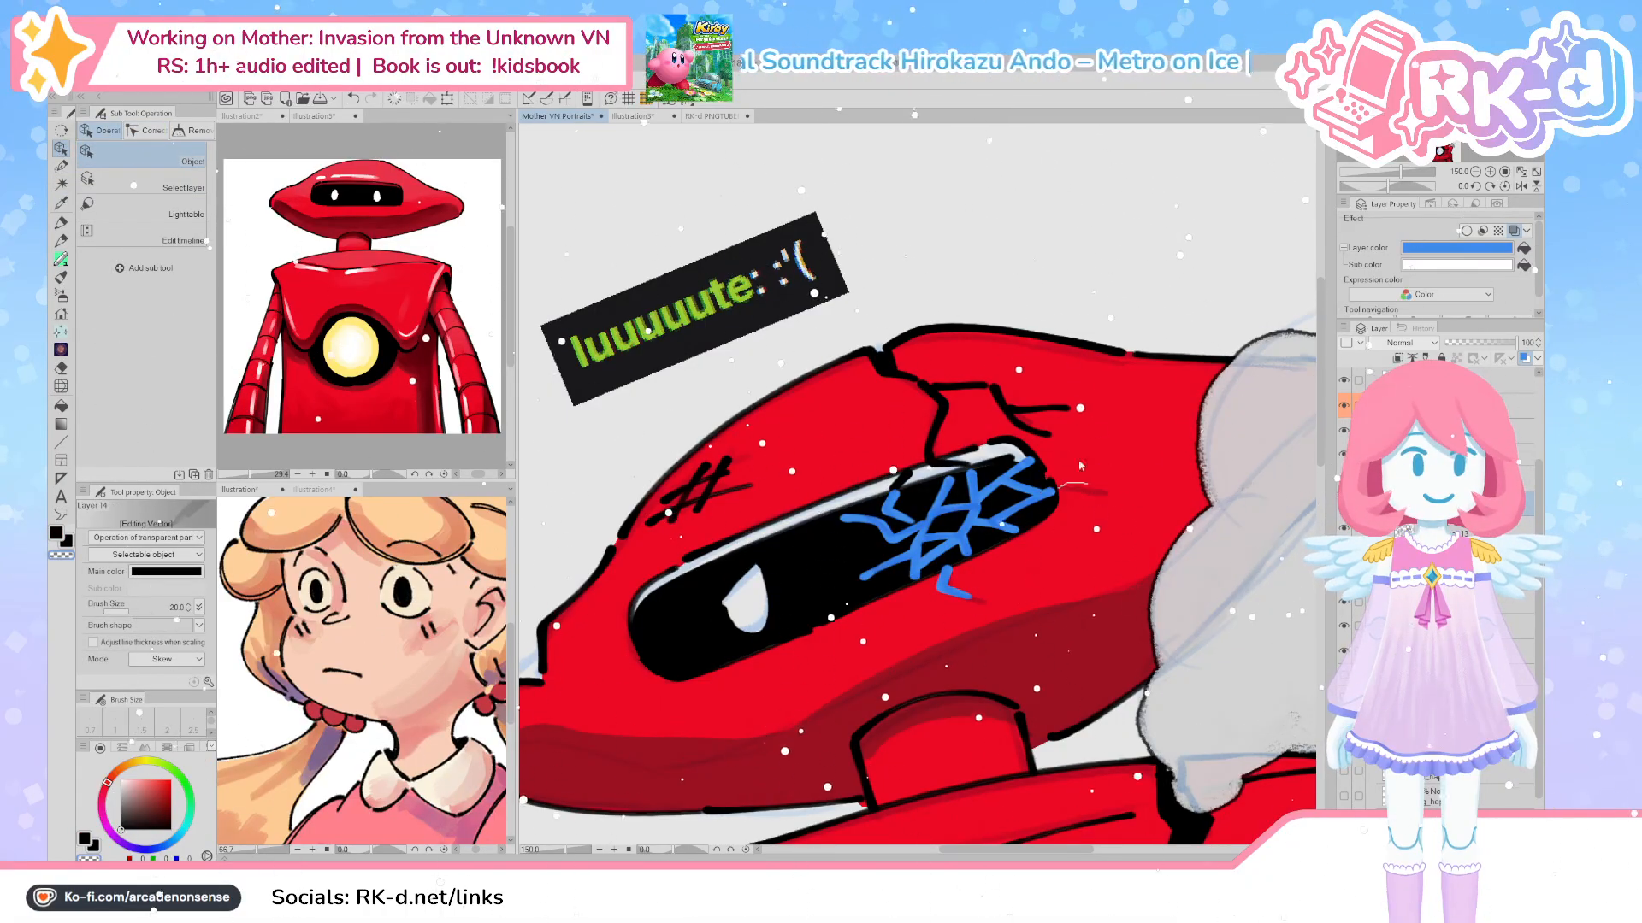
click(1033, 436)
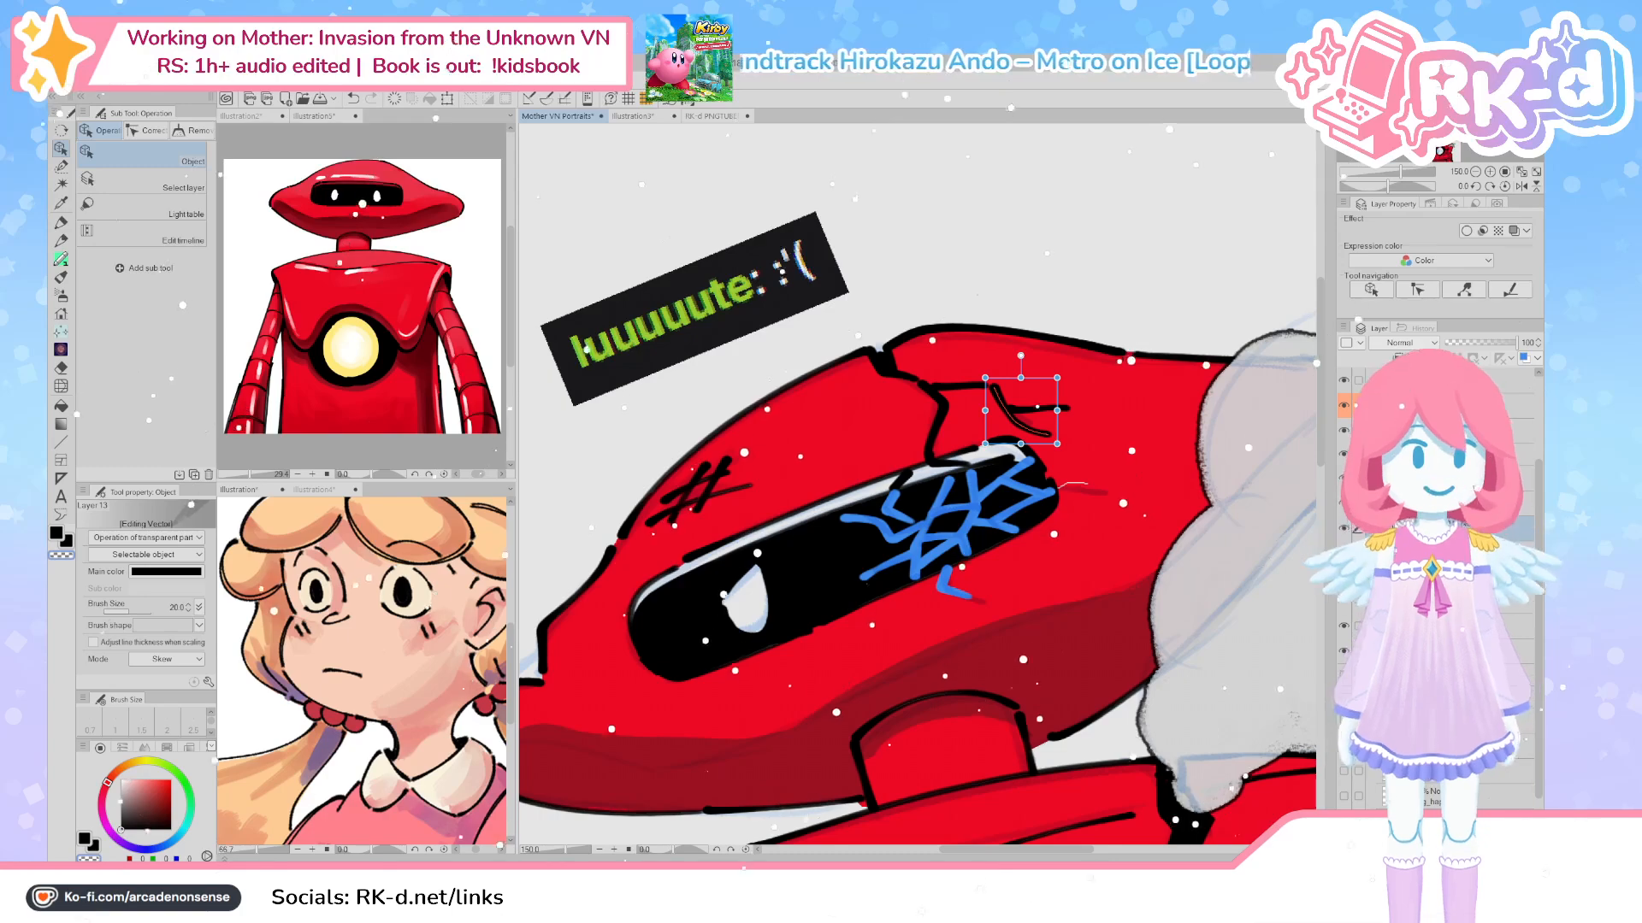
click(1072, 485)
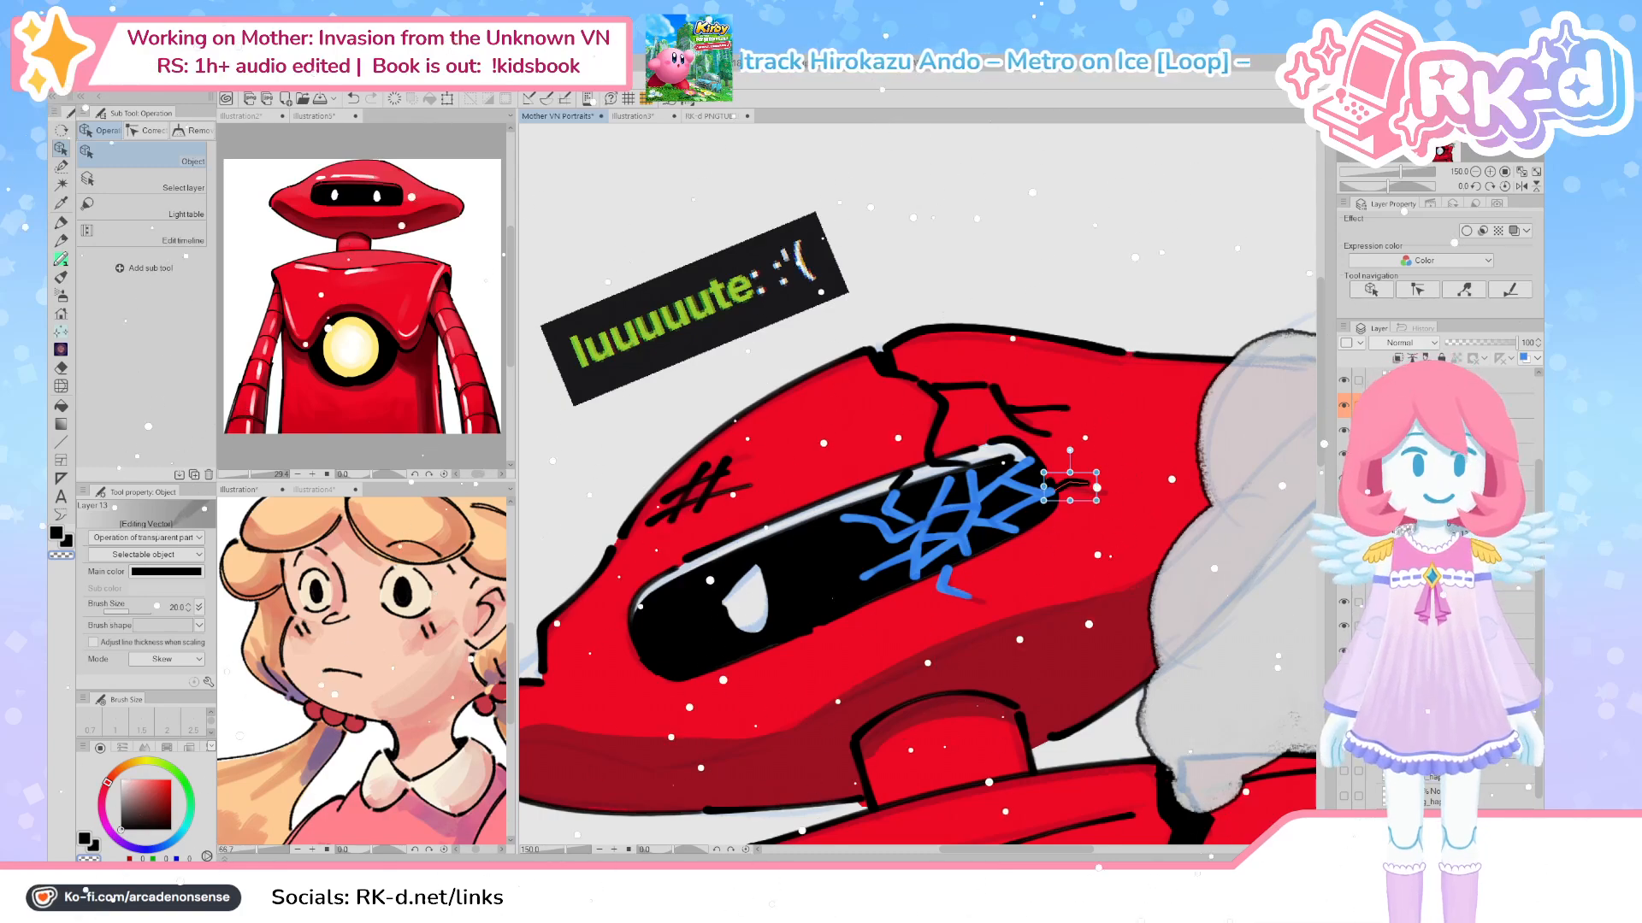
Move the crack line below the visor's lower edge onto the head's black crack layer, and reselect the visor crack layer
click(953, 591)
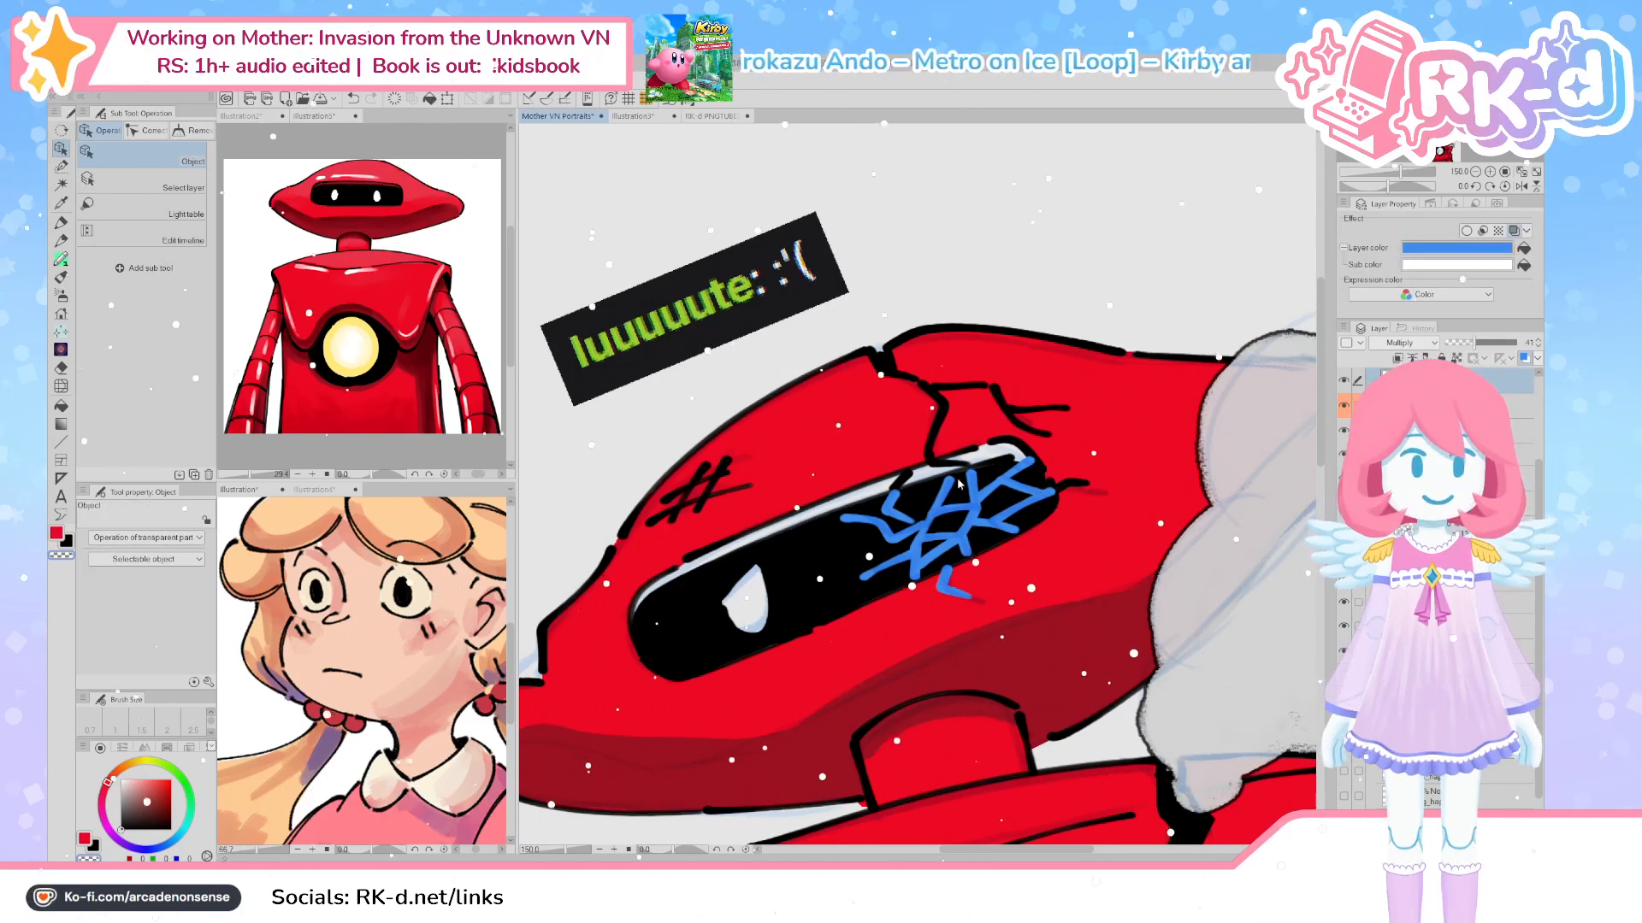
click(947, 588)
key(Delete)
click(1007, 414)
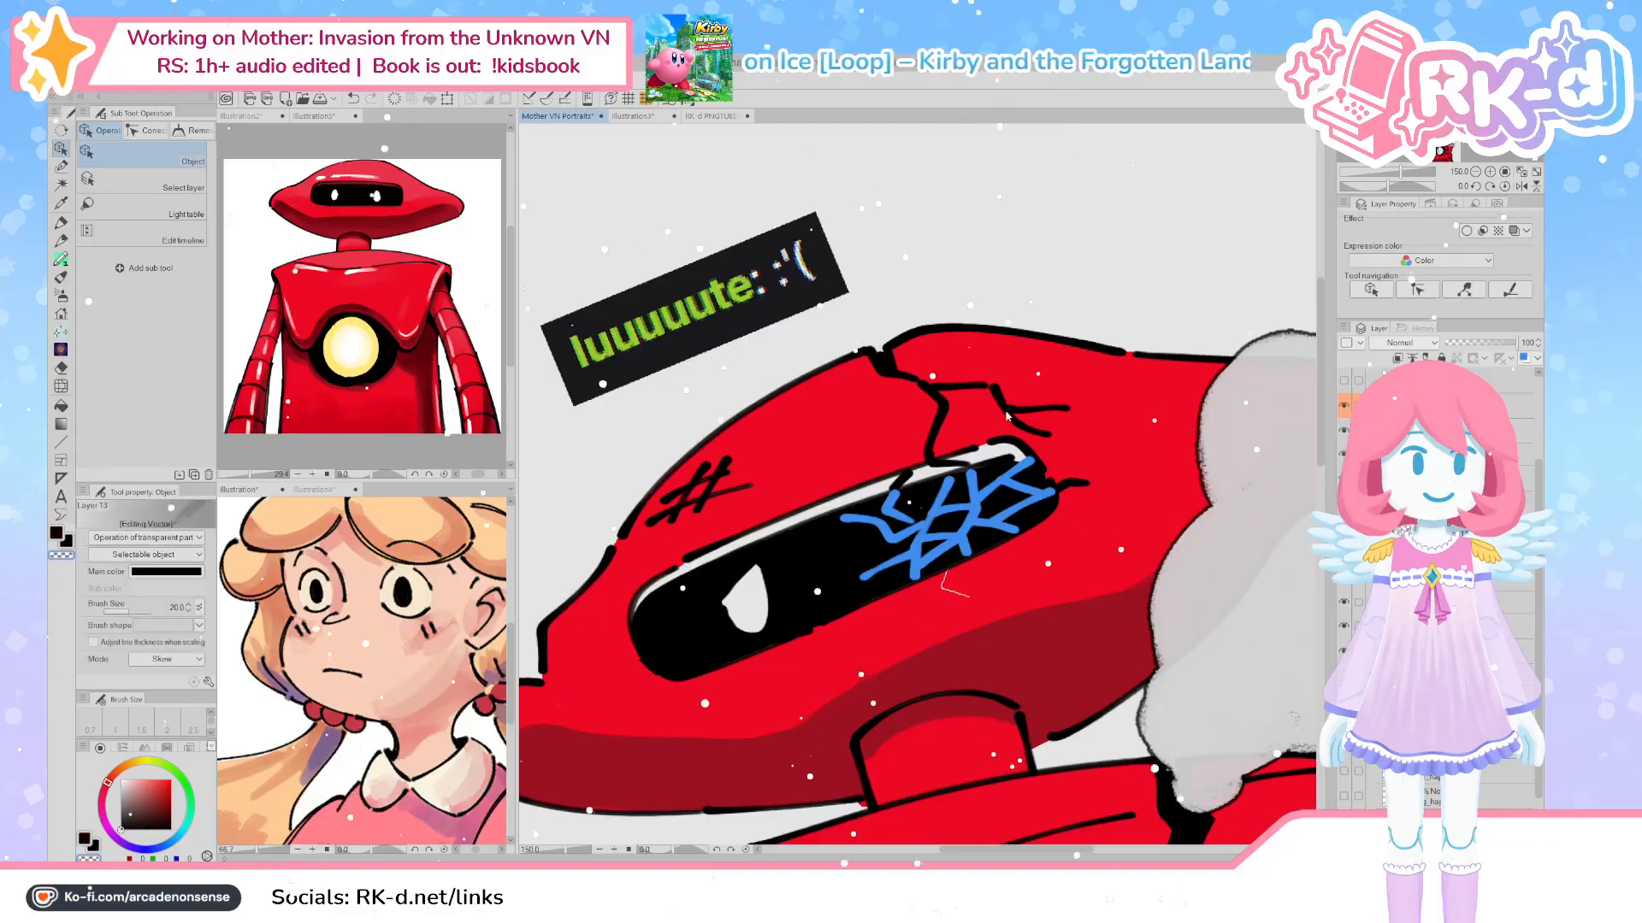
key(ctrl+v)
click(1445, 505)
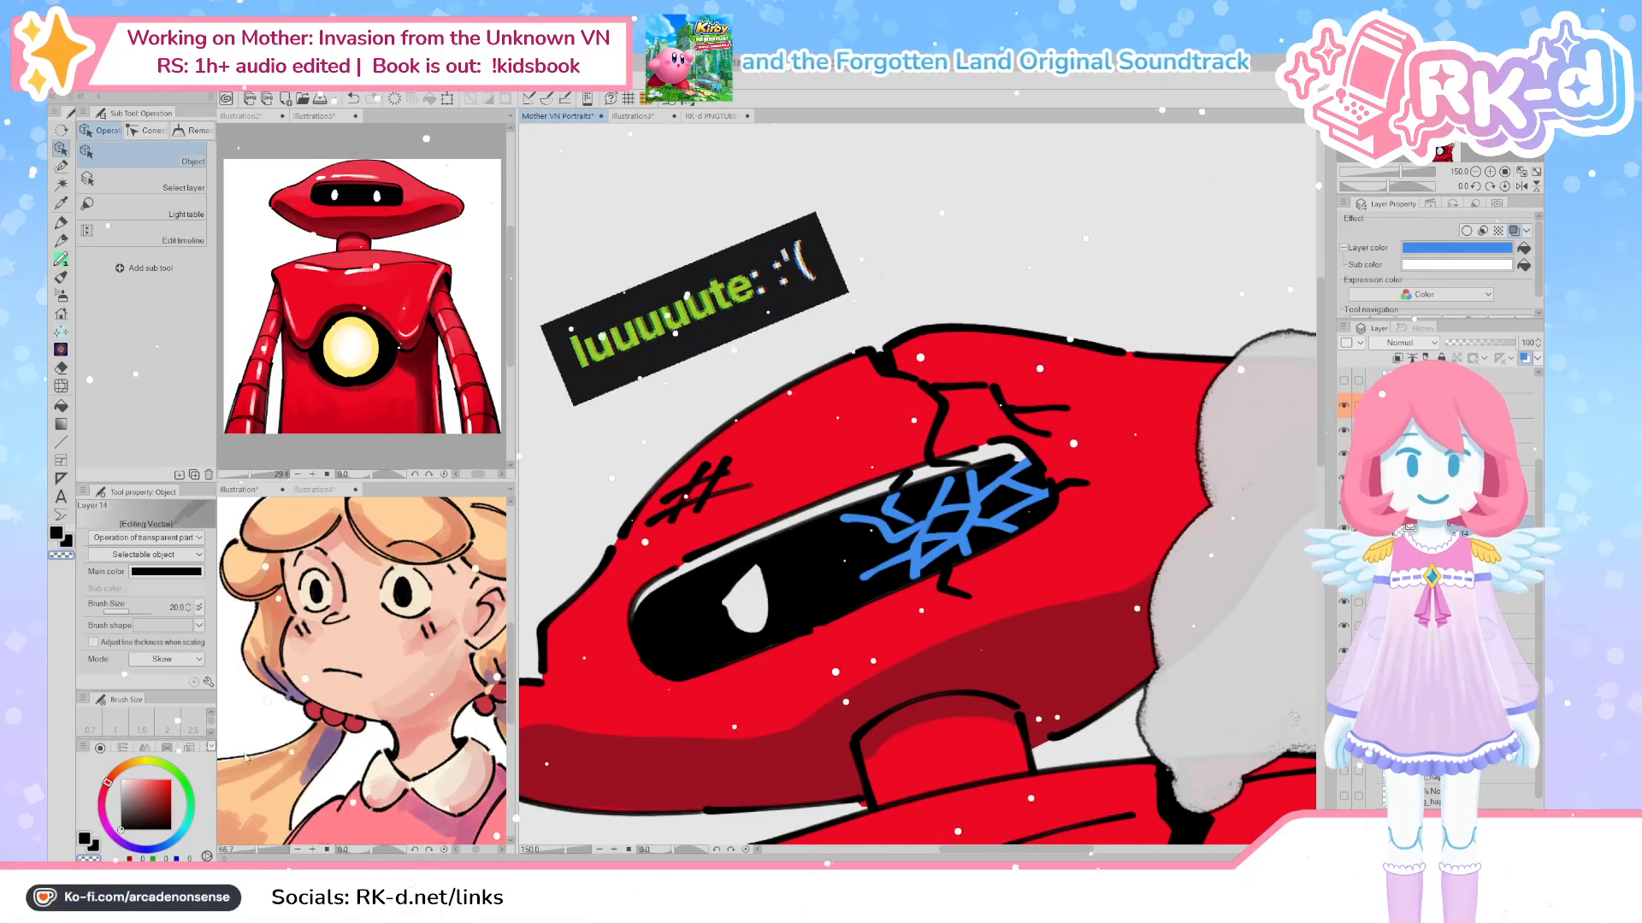
Recolour the visor's crack lines grey and turn off their blue layer colour
click(118, 795)
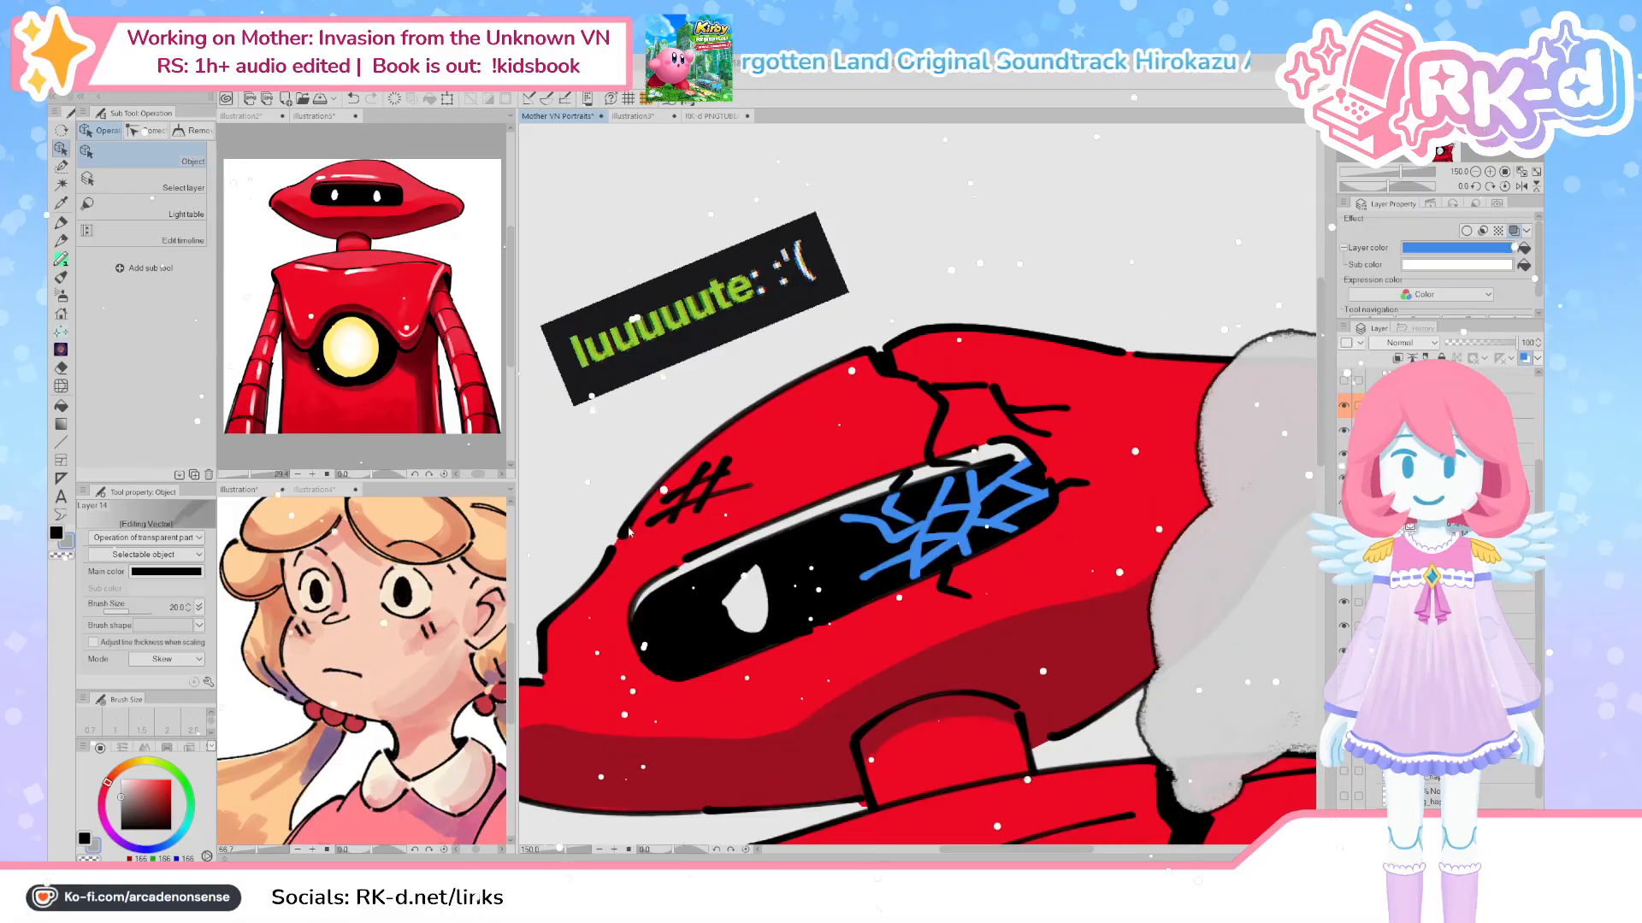
key(ctrl+z)
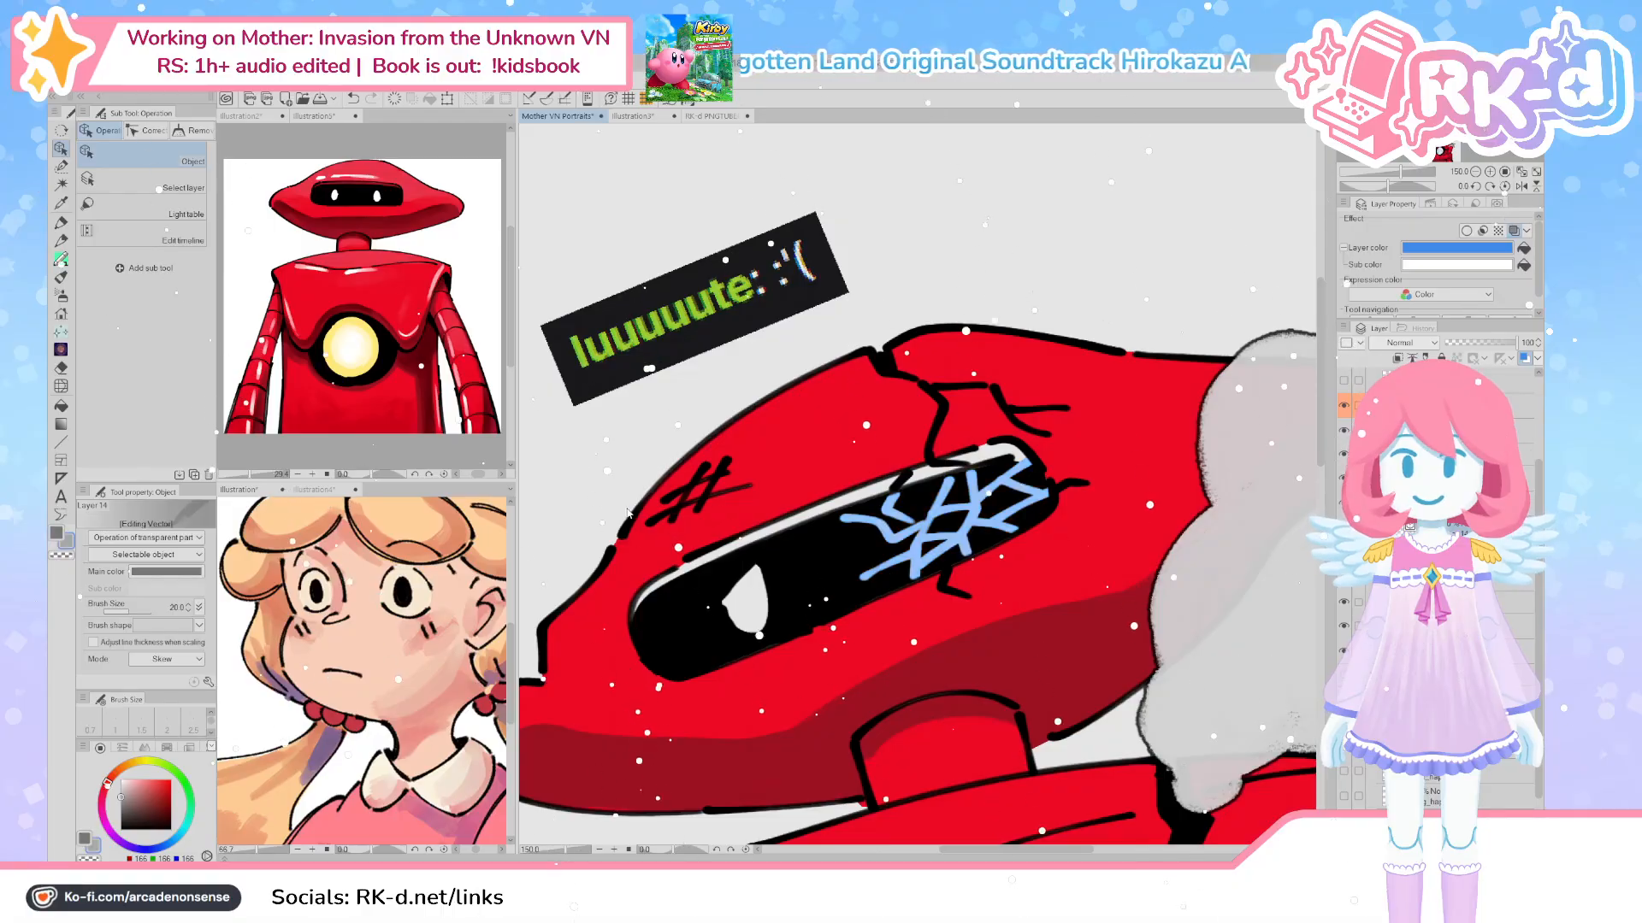
click(1524, 357)
Examine the whole portrait, comparing the cracked visor and teardrop eye with the rest of the body
scroll(992, 479, down, 3)
mouse_move(1026, 633)
mouse_down()
mouse_move(994, 368)
mouse_move(955, 574)
mouse_move(969, 581)
mouse_up()
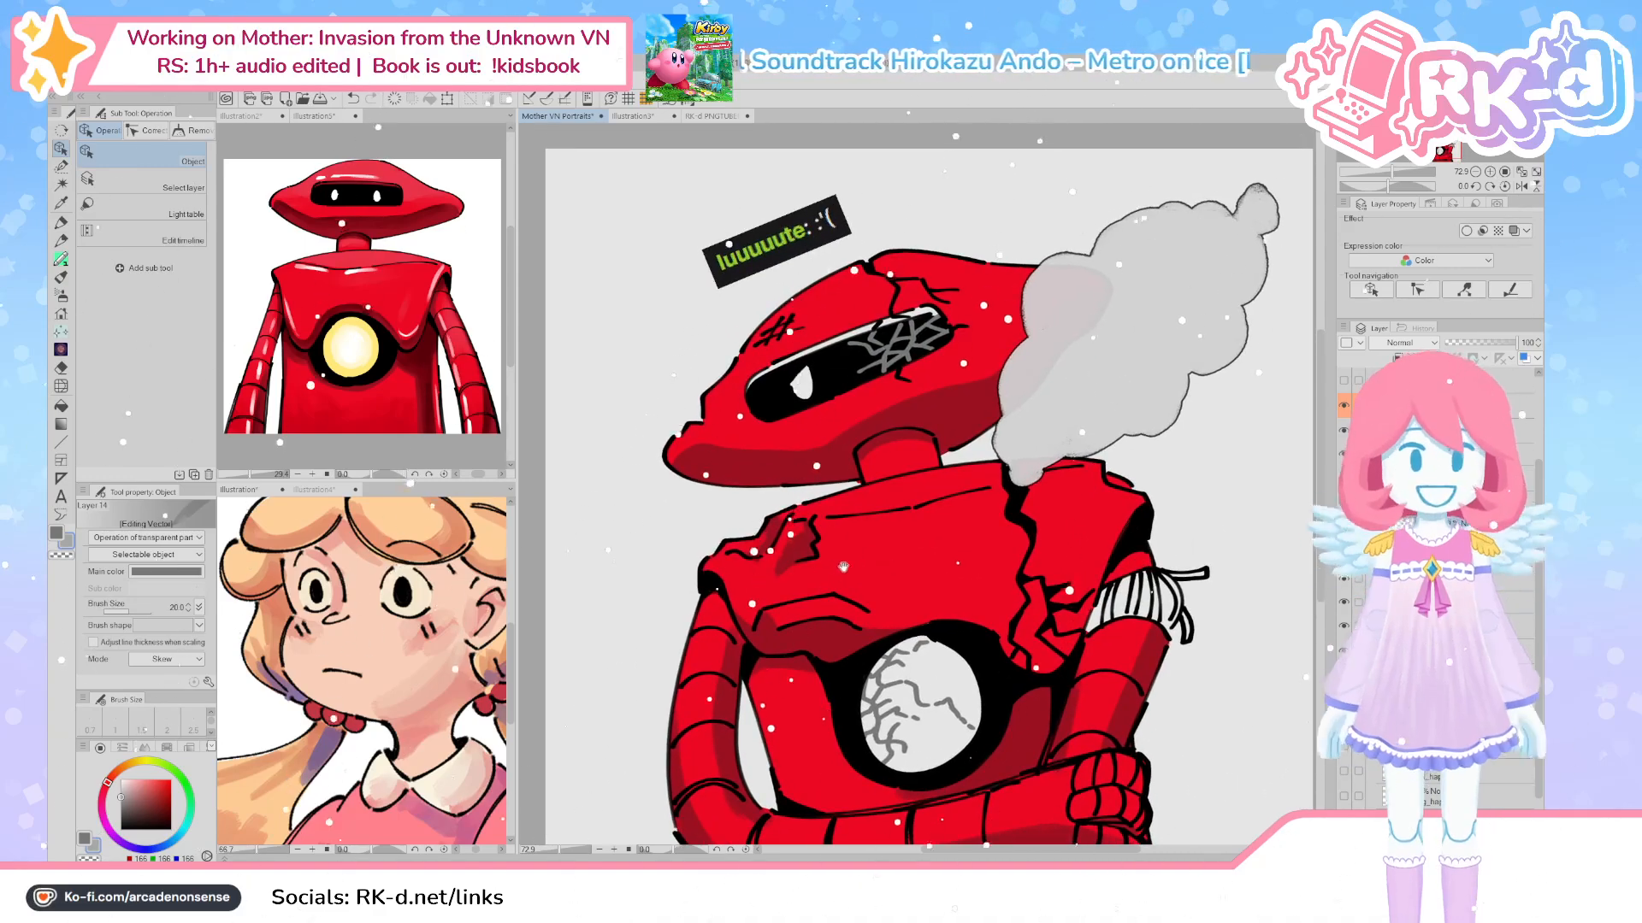
scroll(862, 562, down, 2)
drag(863, 562, 911, 583)
scroll(914, 471, up, 3)
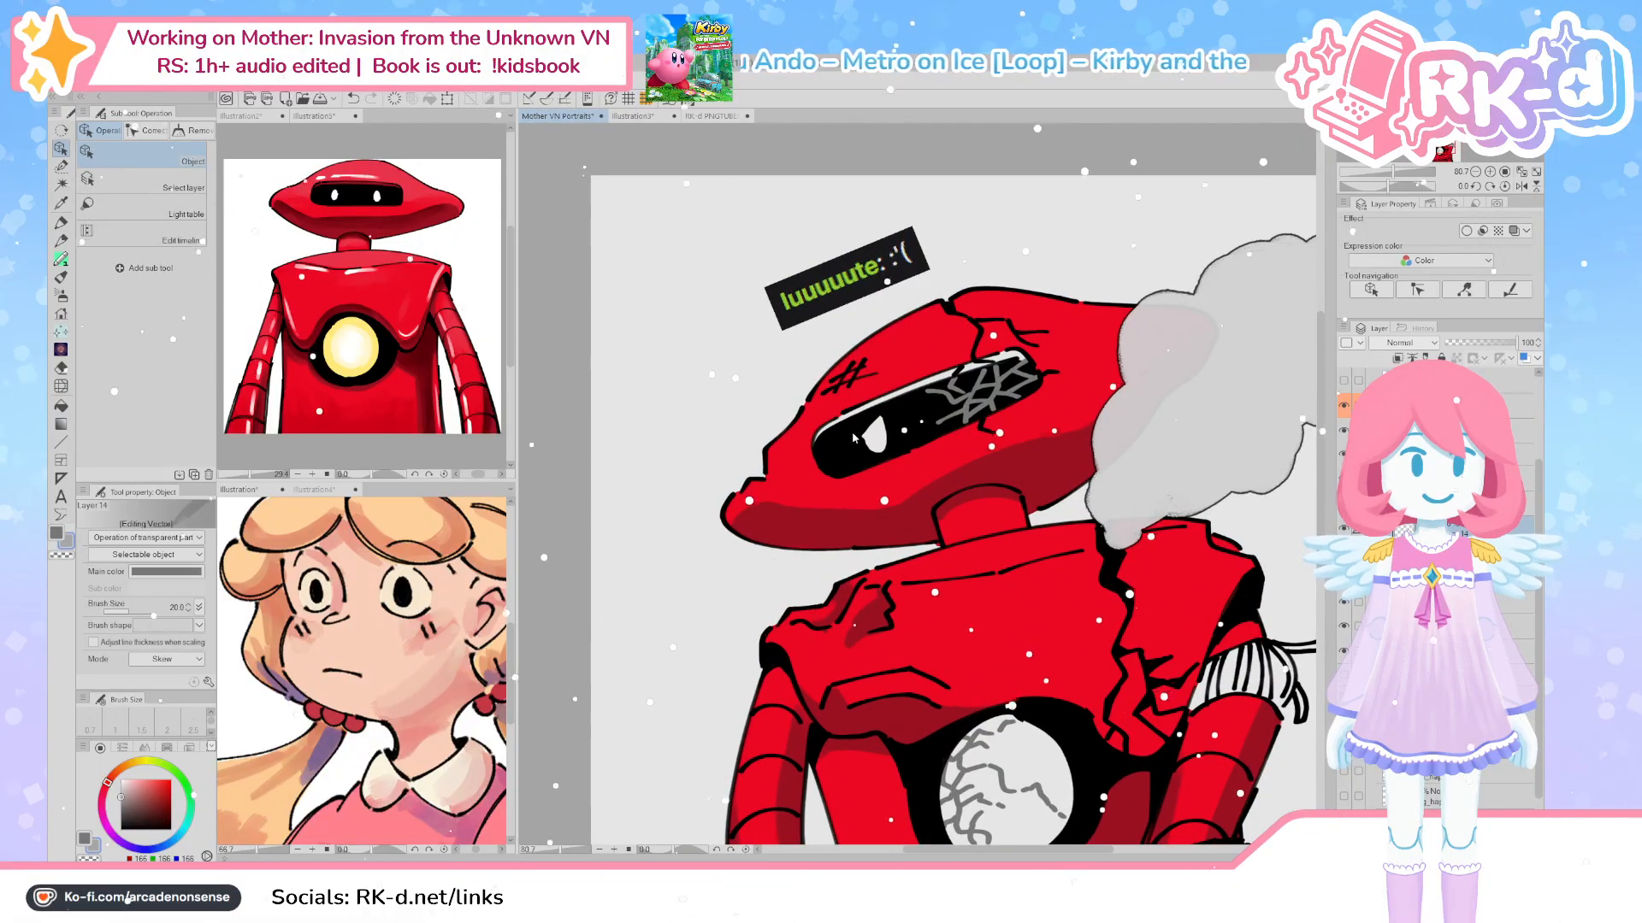
drag(880, 472, 882, 478)
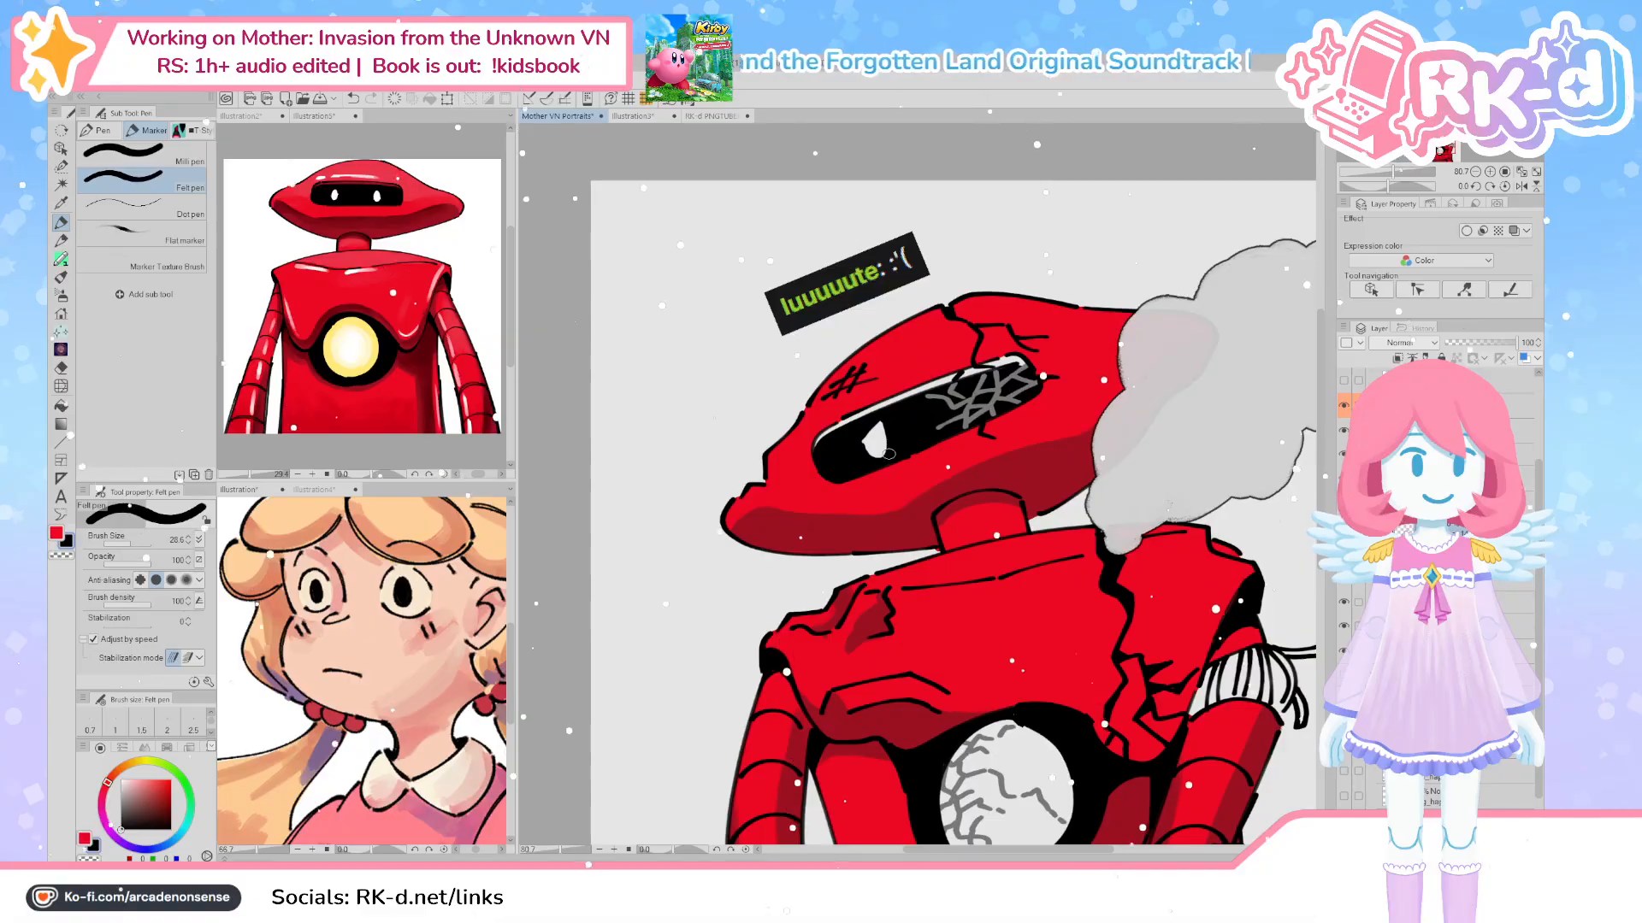
scroll(889, 453, down, 2)
mouse_move(894, 571)
mouse_down()
mouse_move(954, 554)
mouse_move(902, 533)
mouse_up()
scroll(367, 337, up, 4)
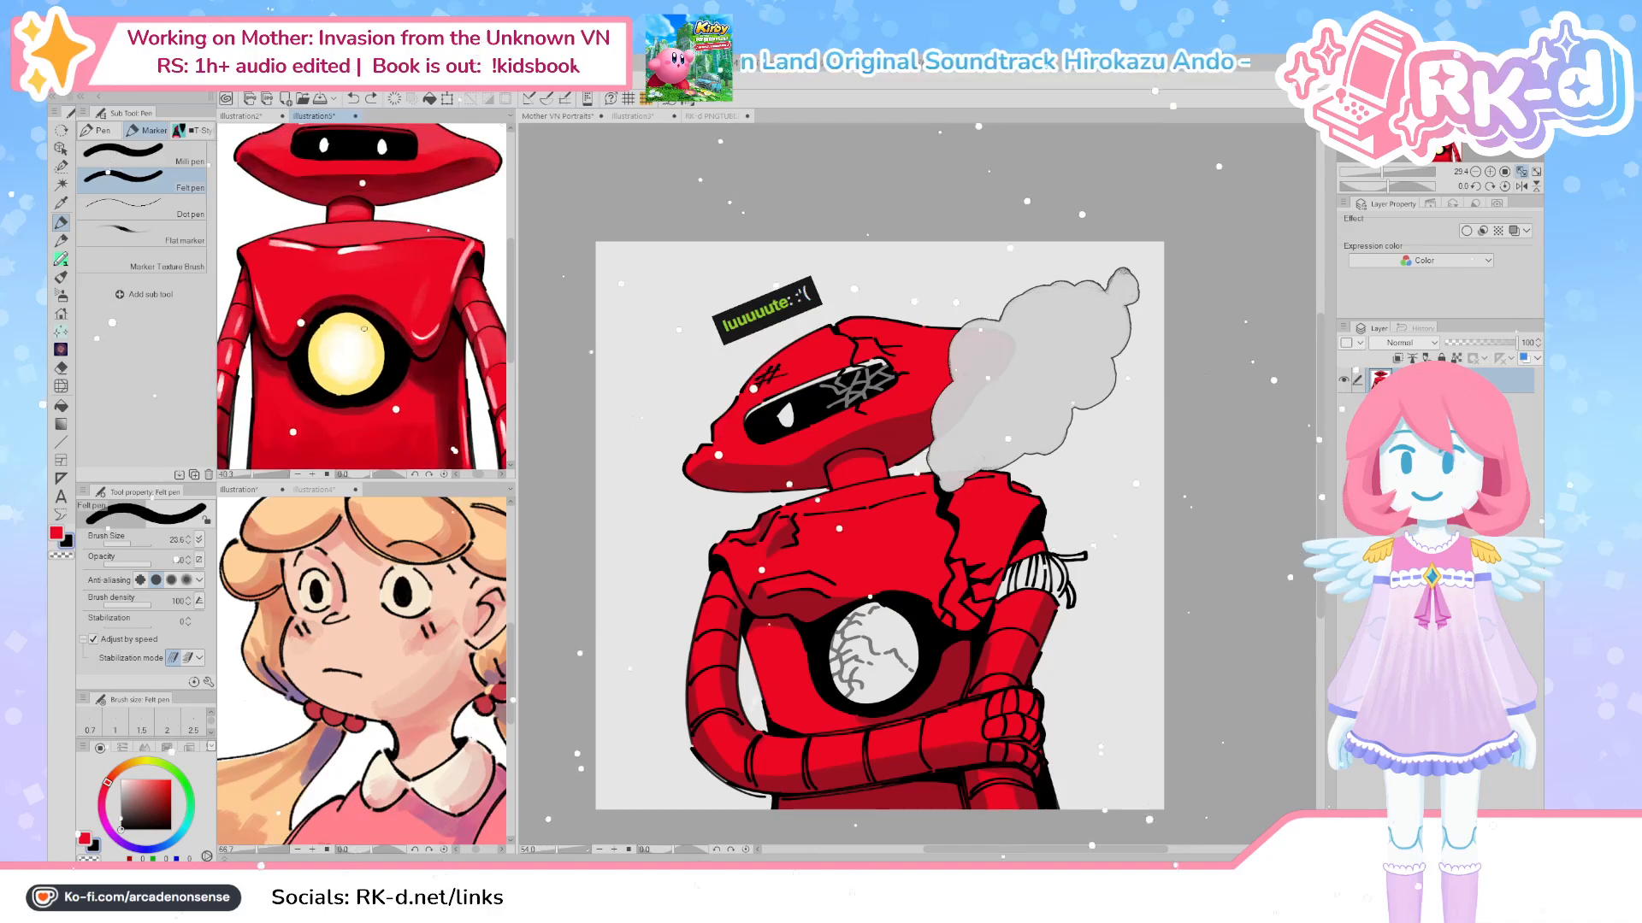
Paint the cracked chest core with the Felt pen, starting from the reference's yellow and deepening it to a golden orange
alt+click(358, 312)
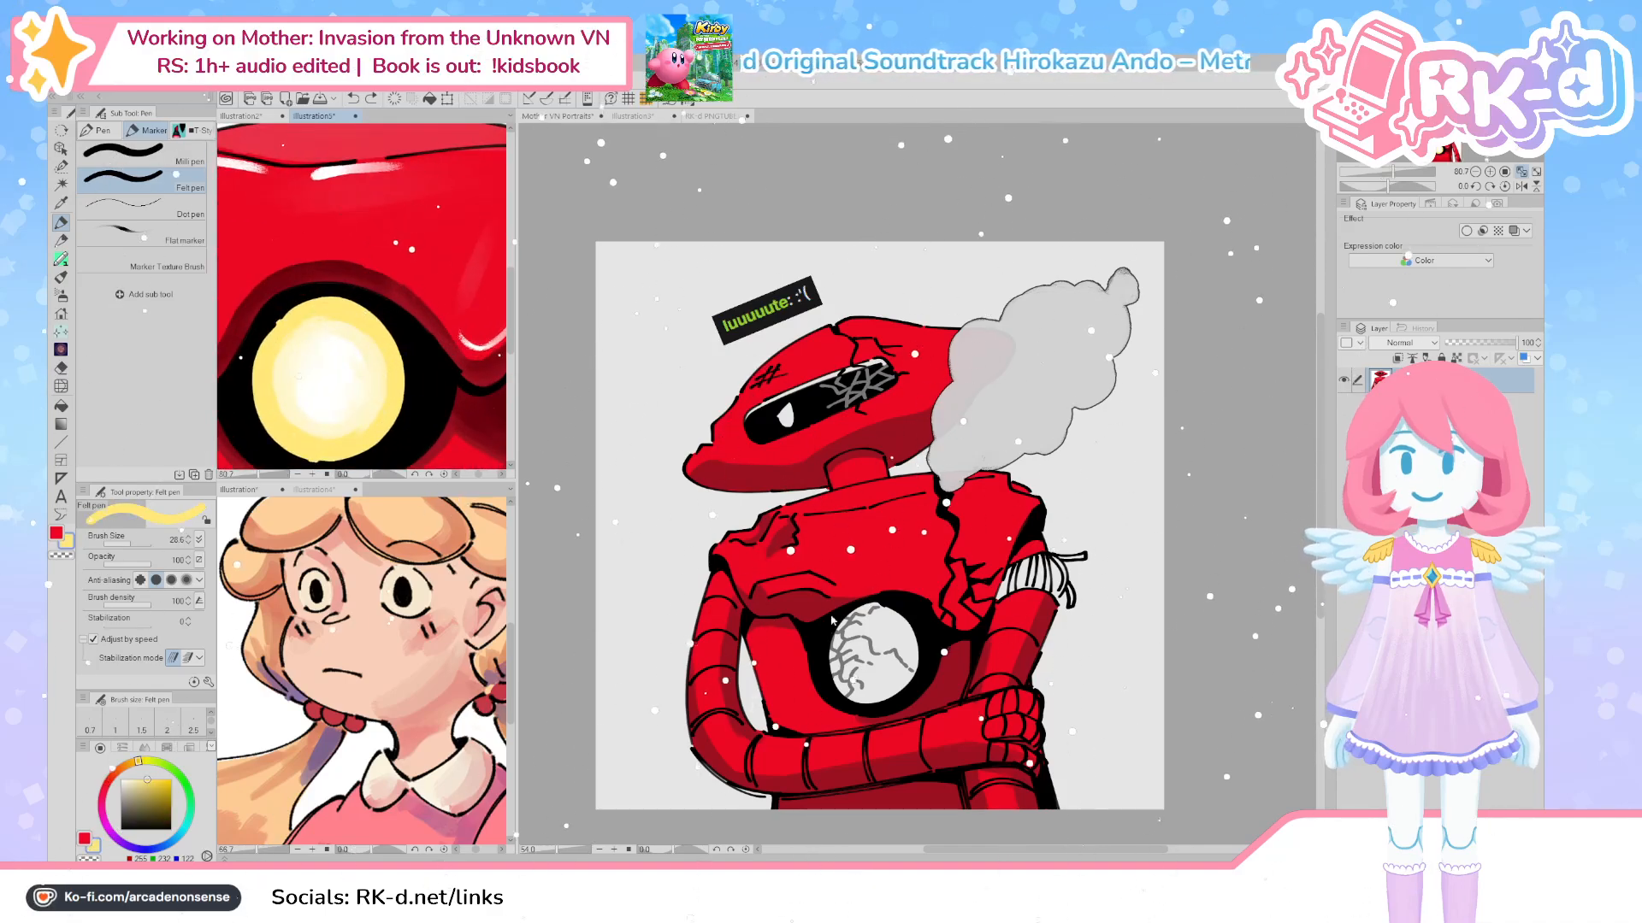
click(879, 633)
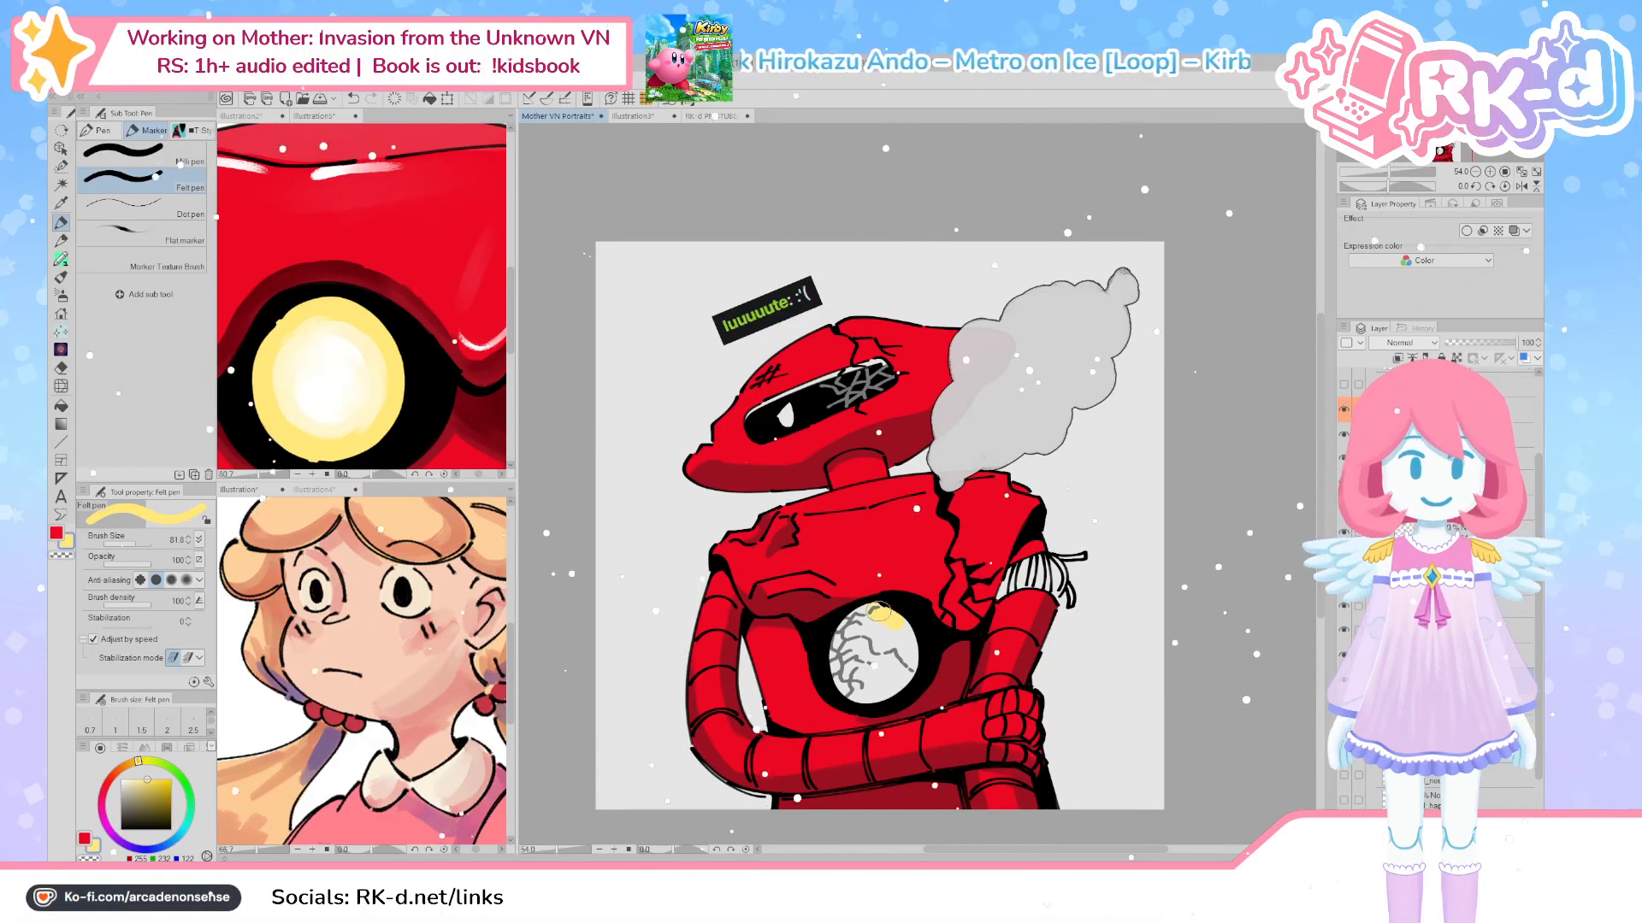
mouse_move(829, 637)
mouse_down()
mouse_move(876, 686)
mouse_move(861, 697)
mouse_move(907, 658)
mouse_up()
mouse_move(147, 779)
mouse_down()
mouse_move(162, 786)
mouse_move(133, 763)
mouse_up()
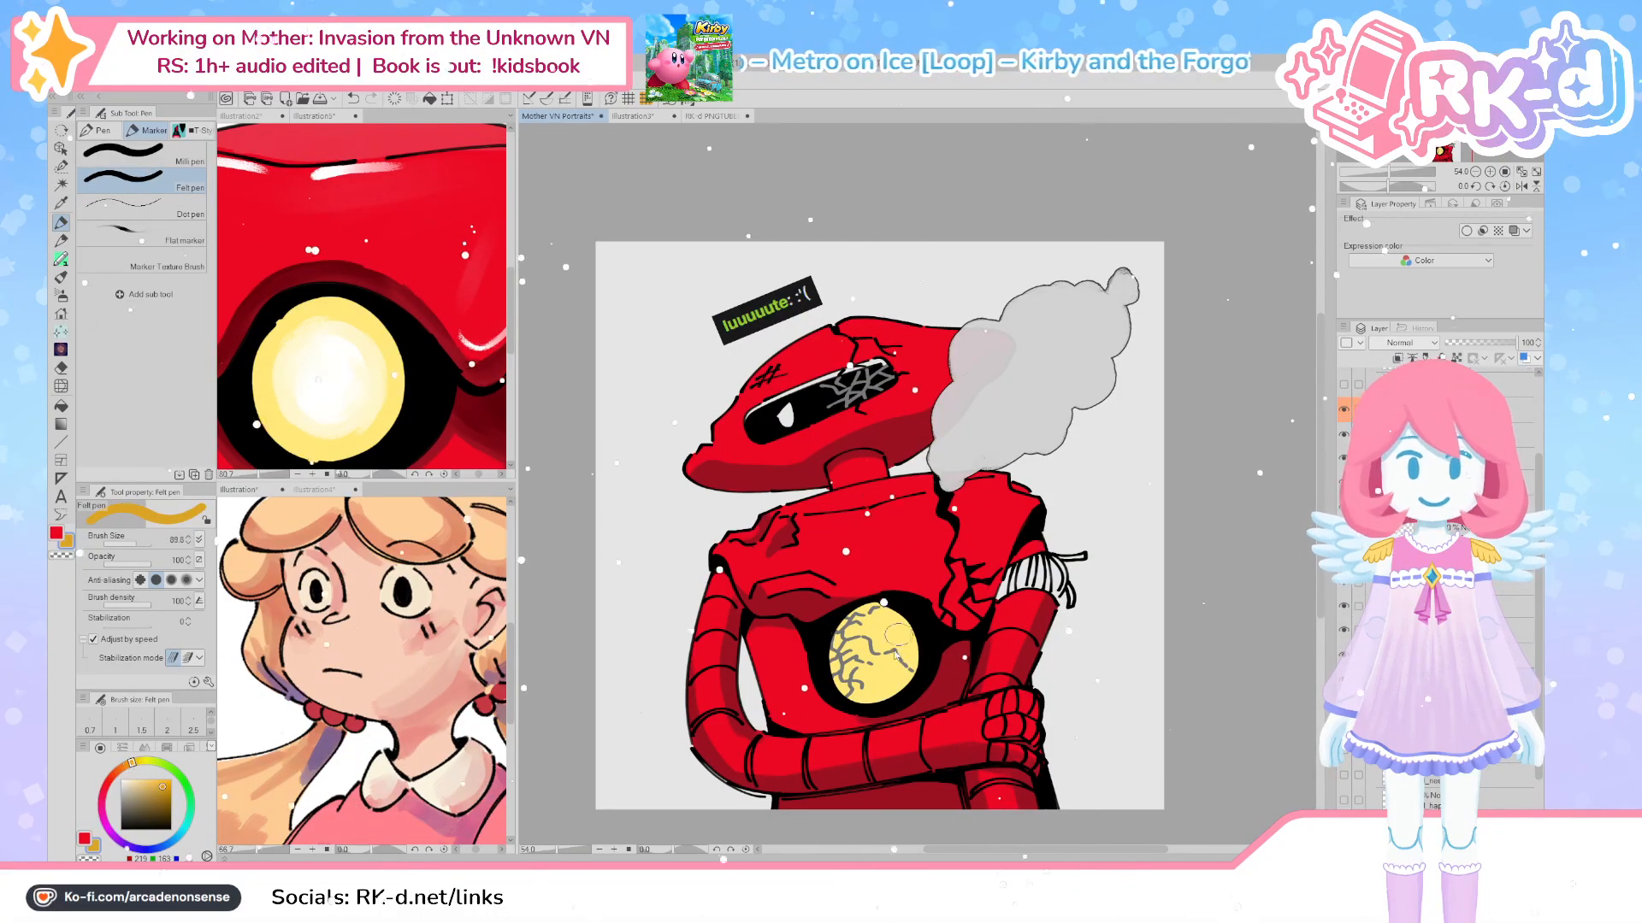
mouse_move(880, 620)
mouse_down()
mouse_move(861, 682)
mouse_move(894, 630)
mouse_move(877, 679)
mouse_move(856, 633)
mouse_move(897, 660)
mouse_move(848, 650)
mouse_move(897, 639)
mouse_move(889, 679)
mouse_move(842, 671)
mouse_up()
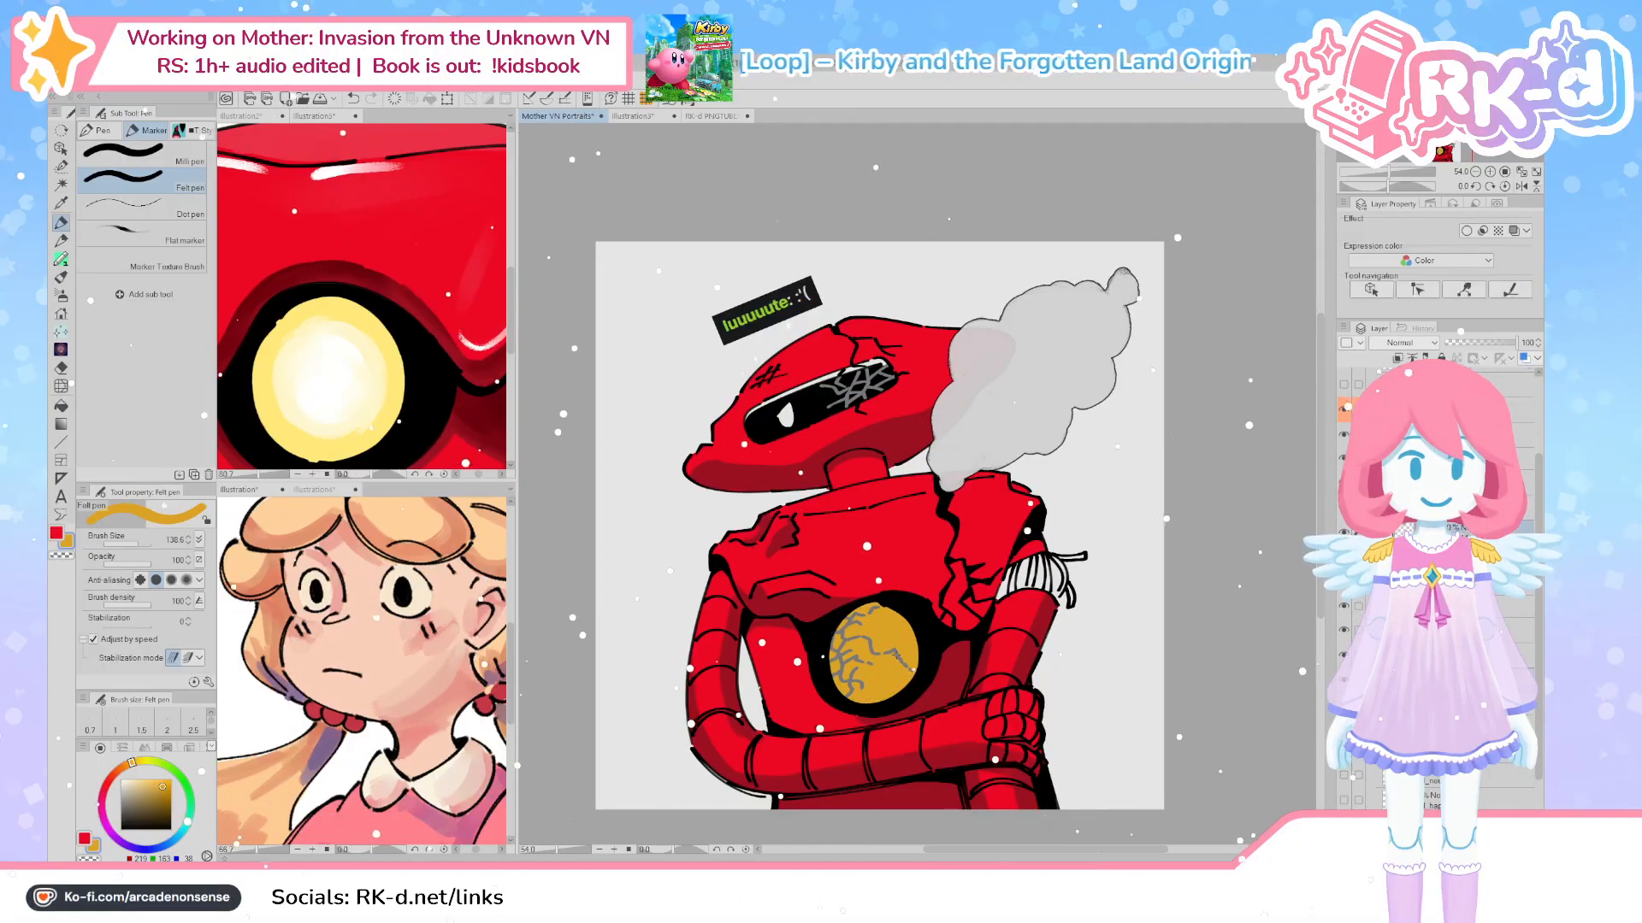
Select the chest core with the Selection pen, recolour its crack lines dark brown, and deselect
key(m)
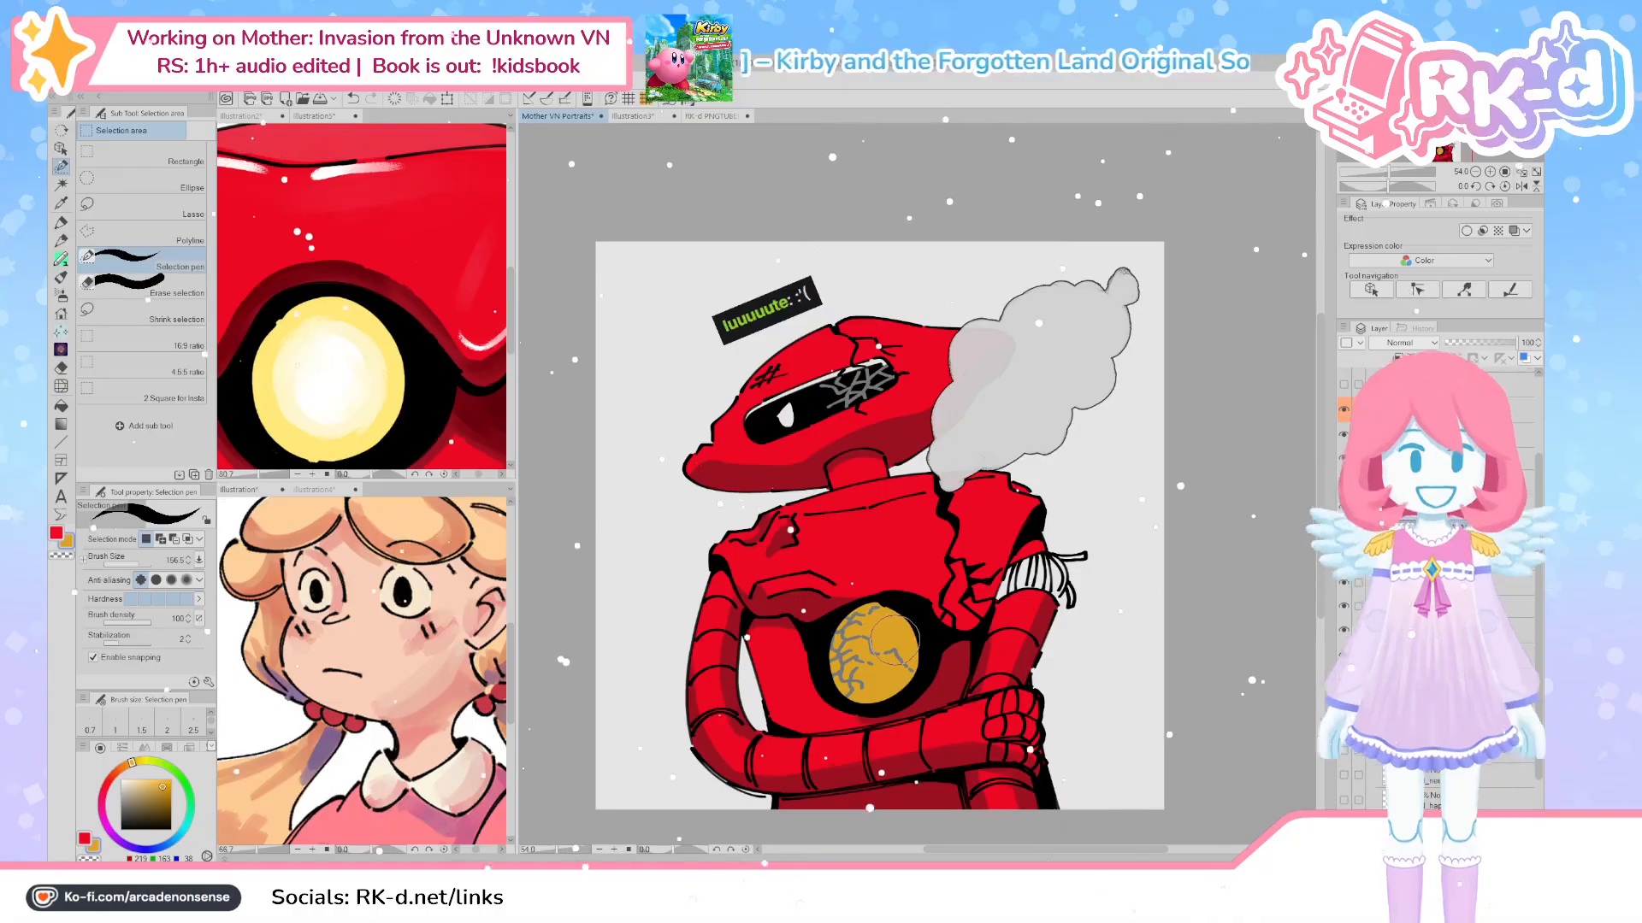
drag(910, 614, 889, 672)
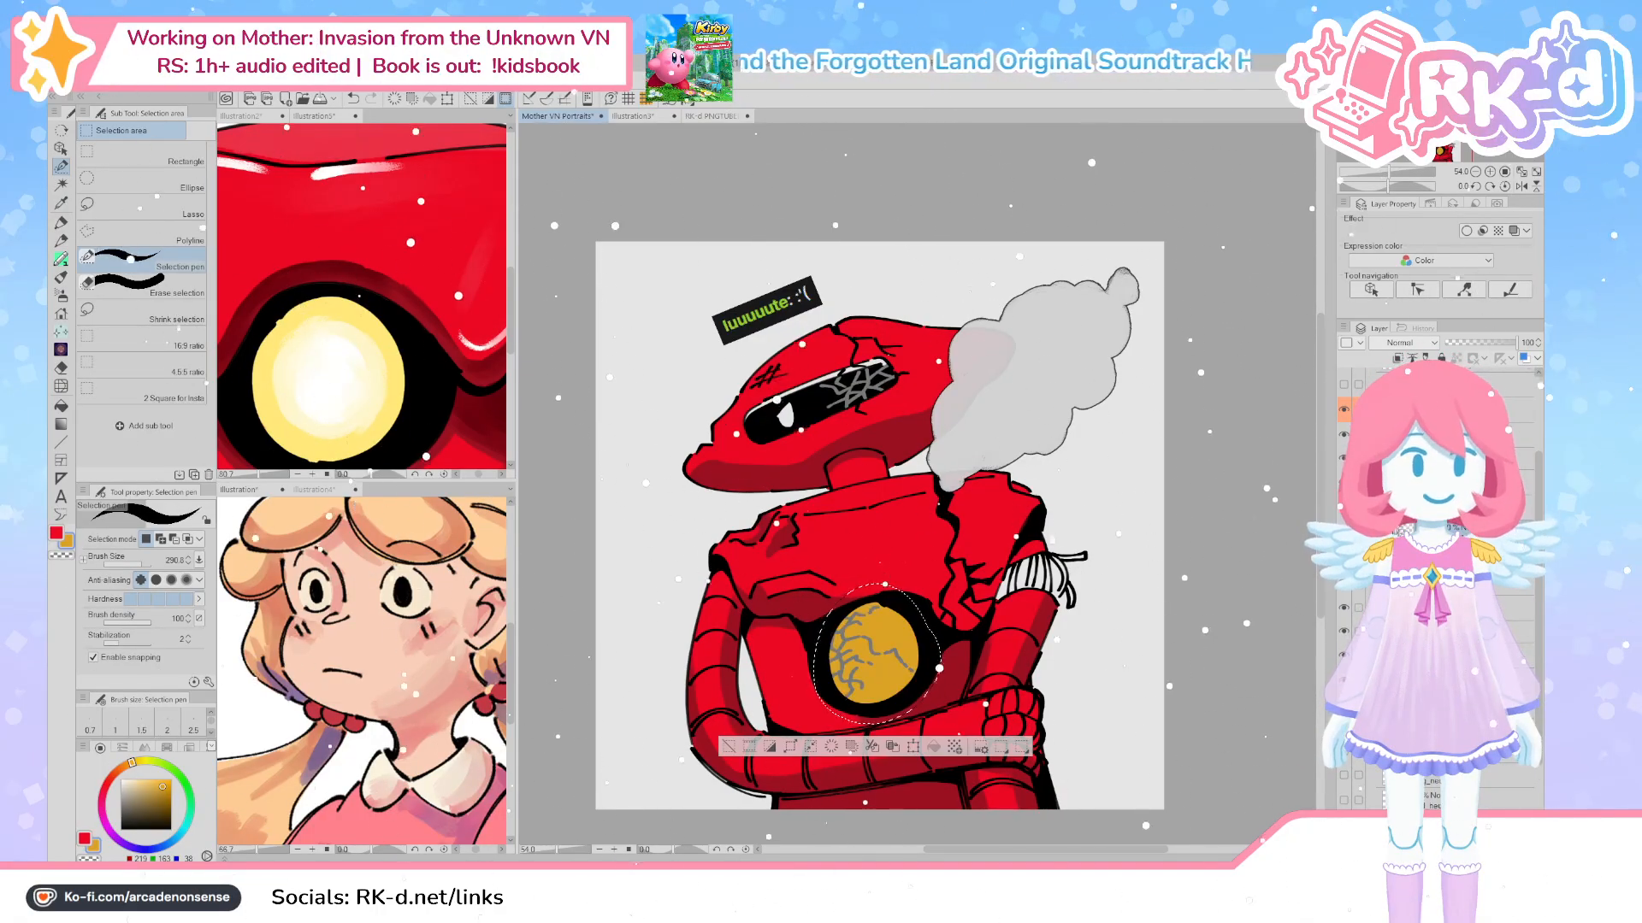
click(61, 148)
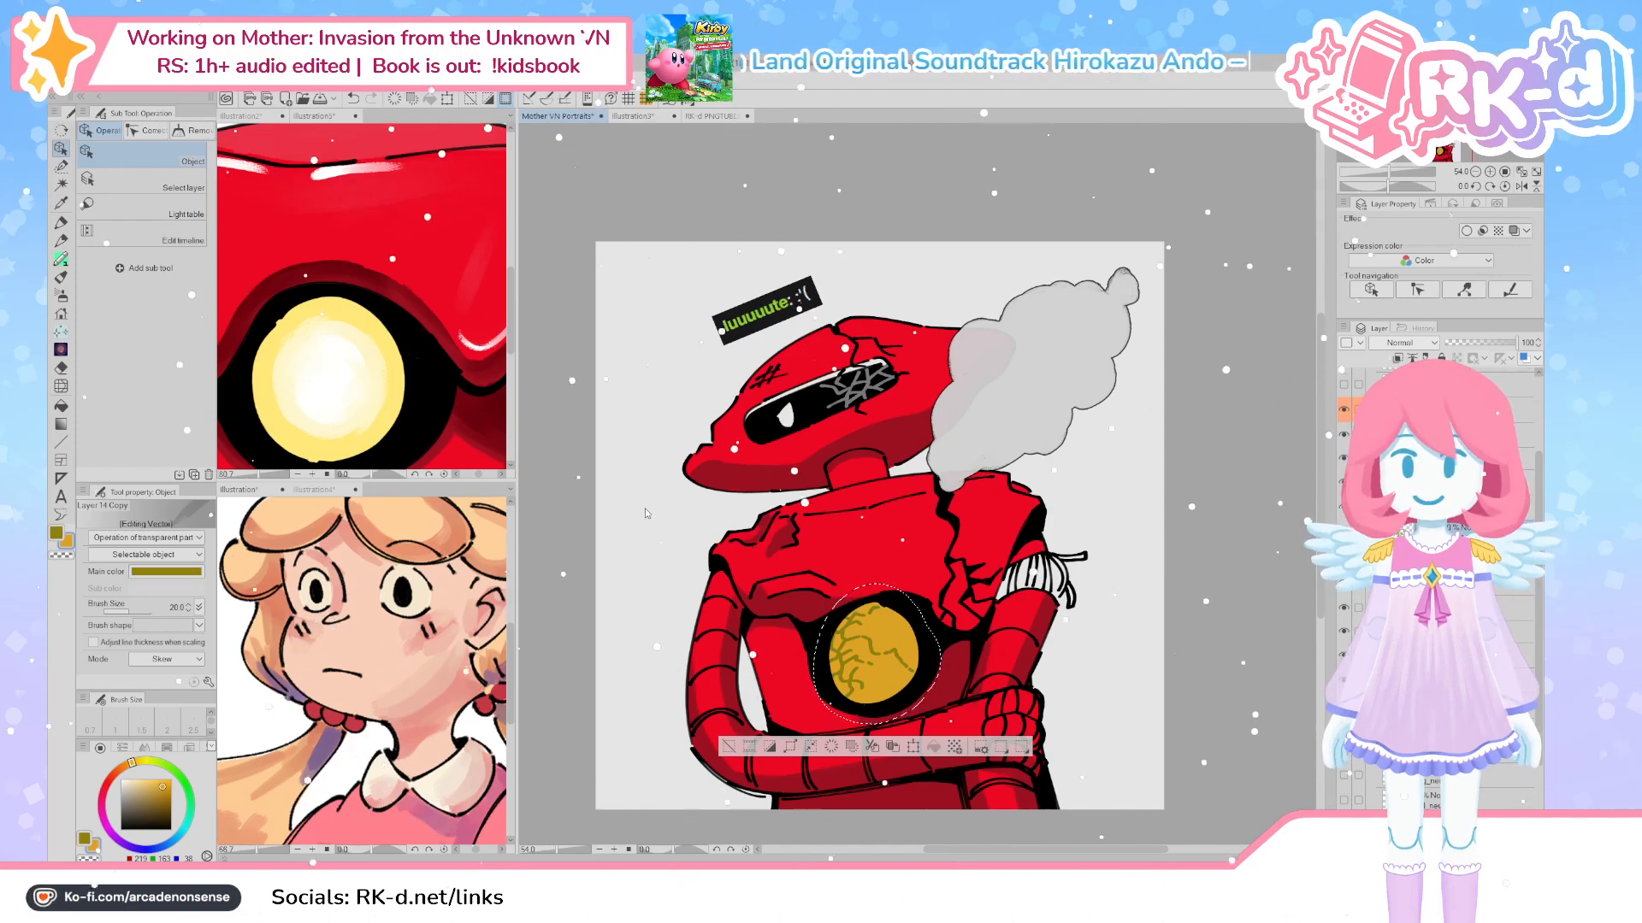
click(57, 534)
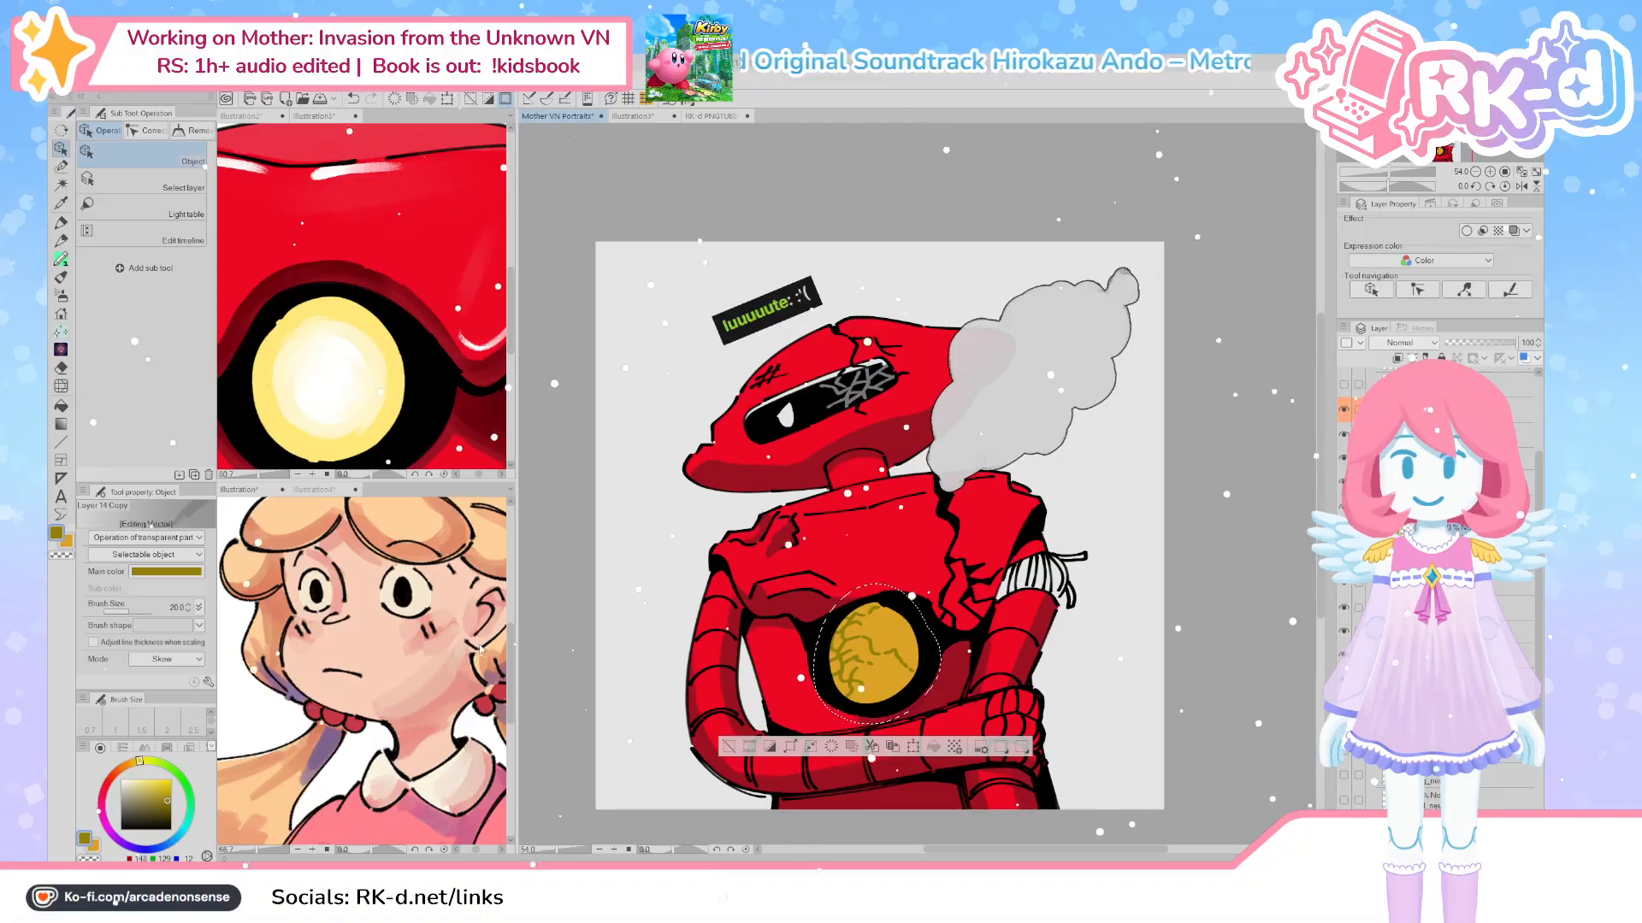
key(ctrl+z)
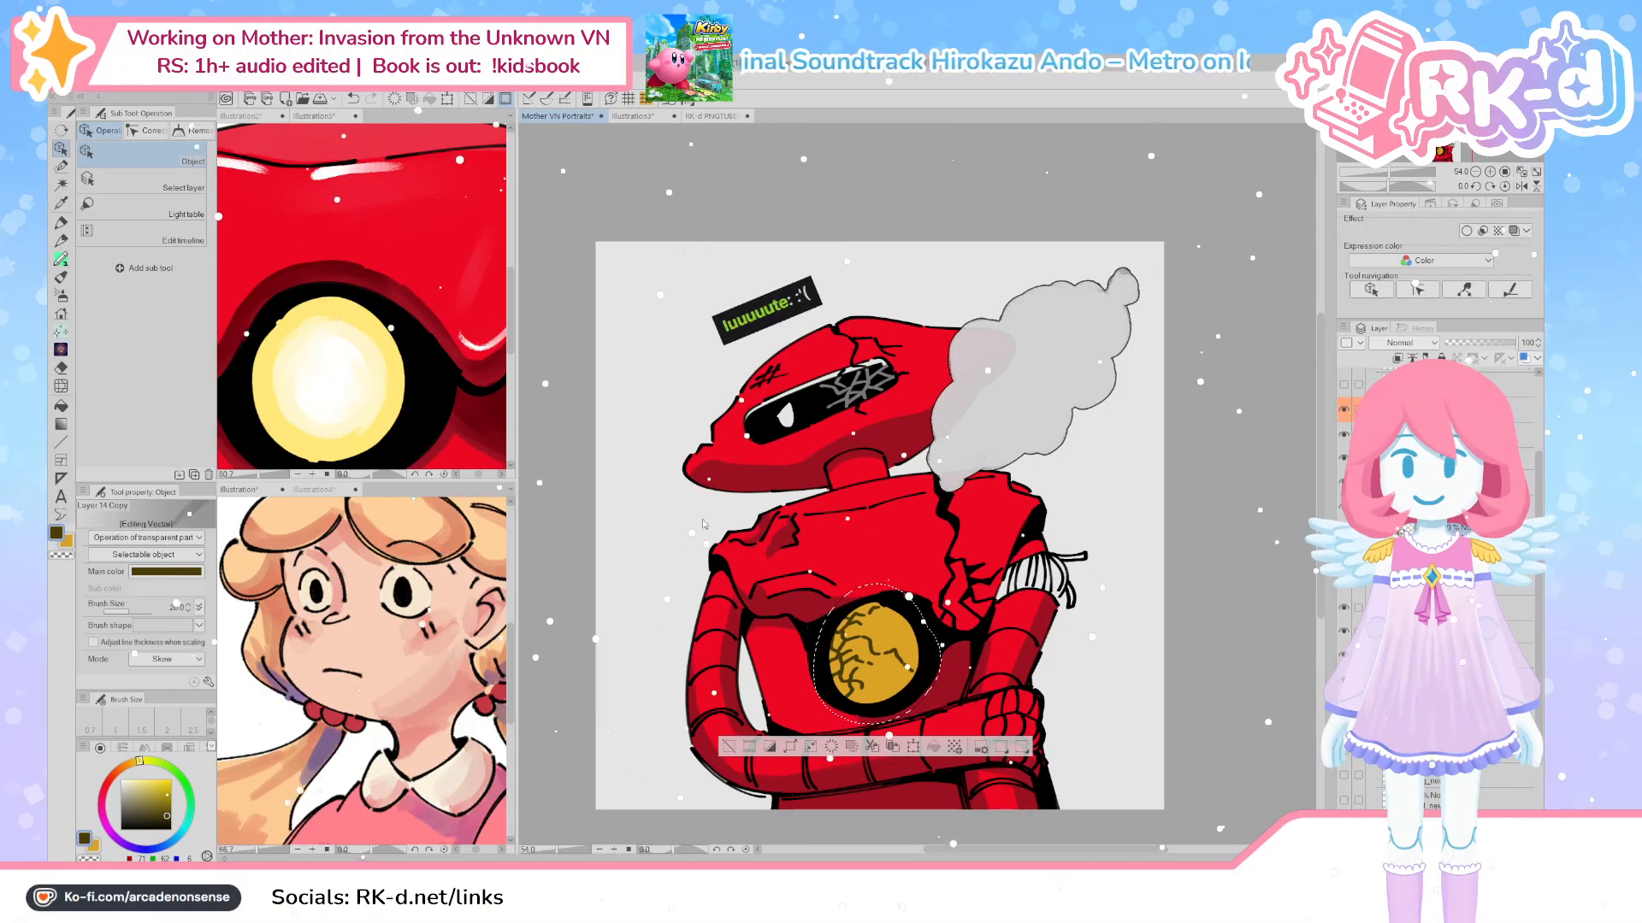
key(ctrl+d)
Paint a light yellow glow inside the golden chest core with the Gouache brush, using the yellow sampled from the reference
scroll(827, 622, up, 4)
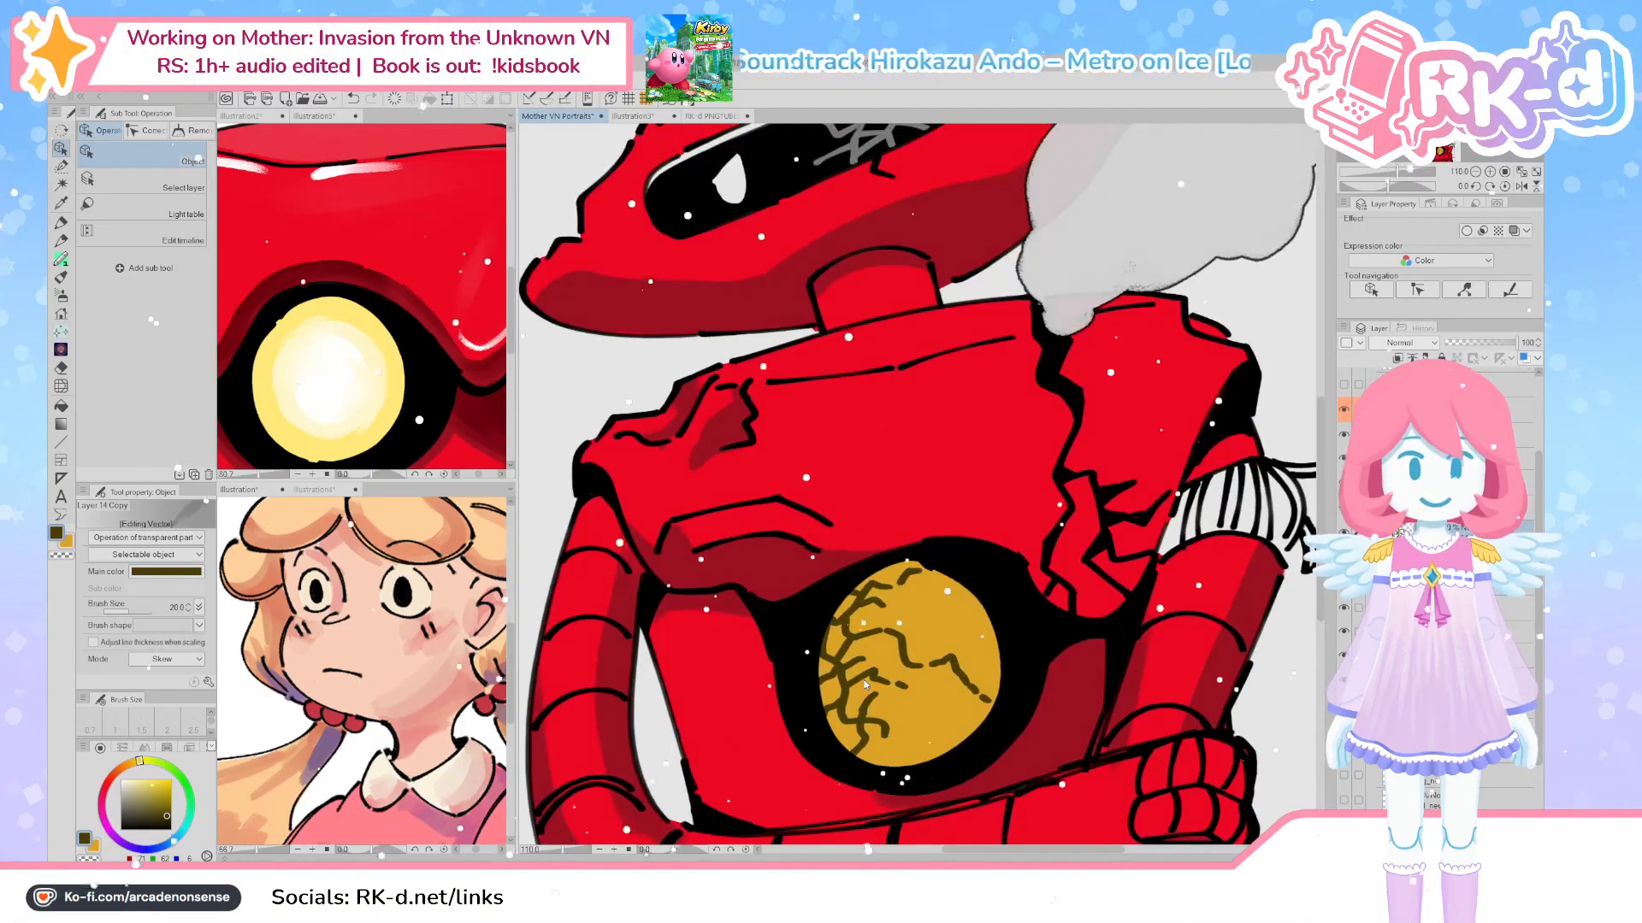
scroll(828, 622, down, 2)
click(383, 365)
alt+click(382, 351)
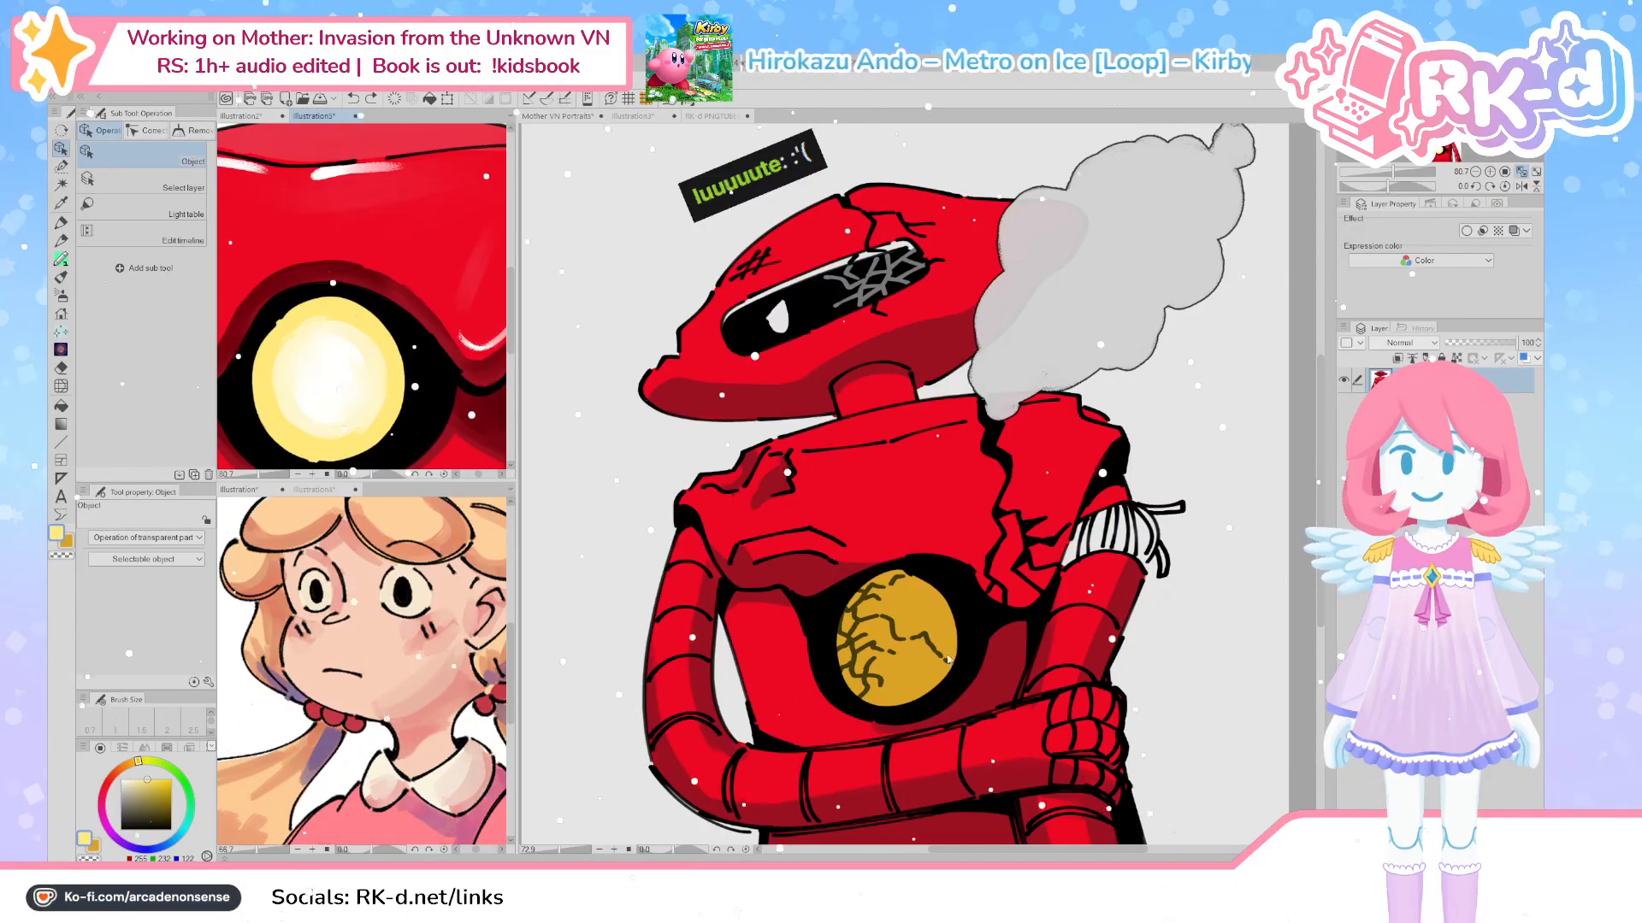
click(937, 610)
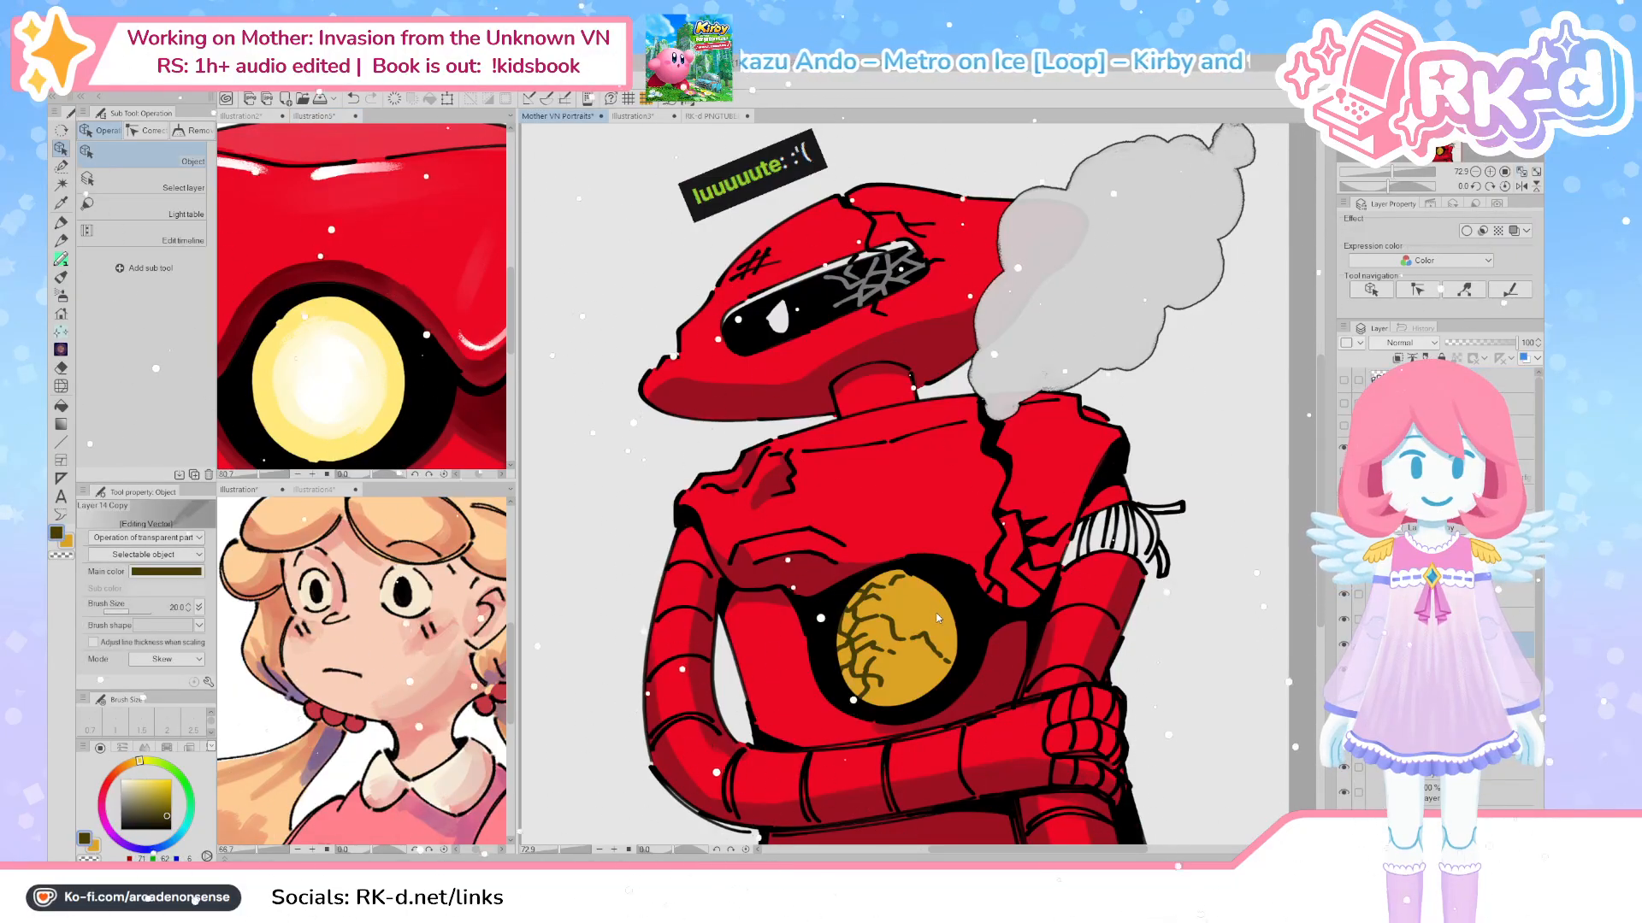
key(b)
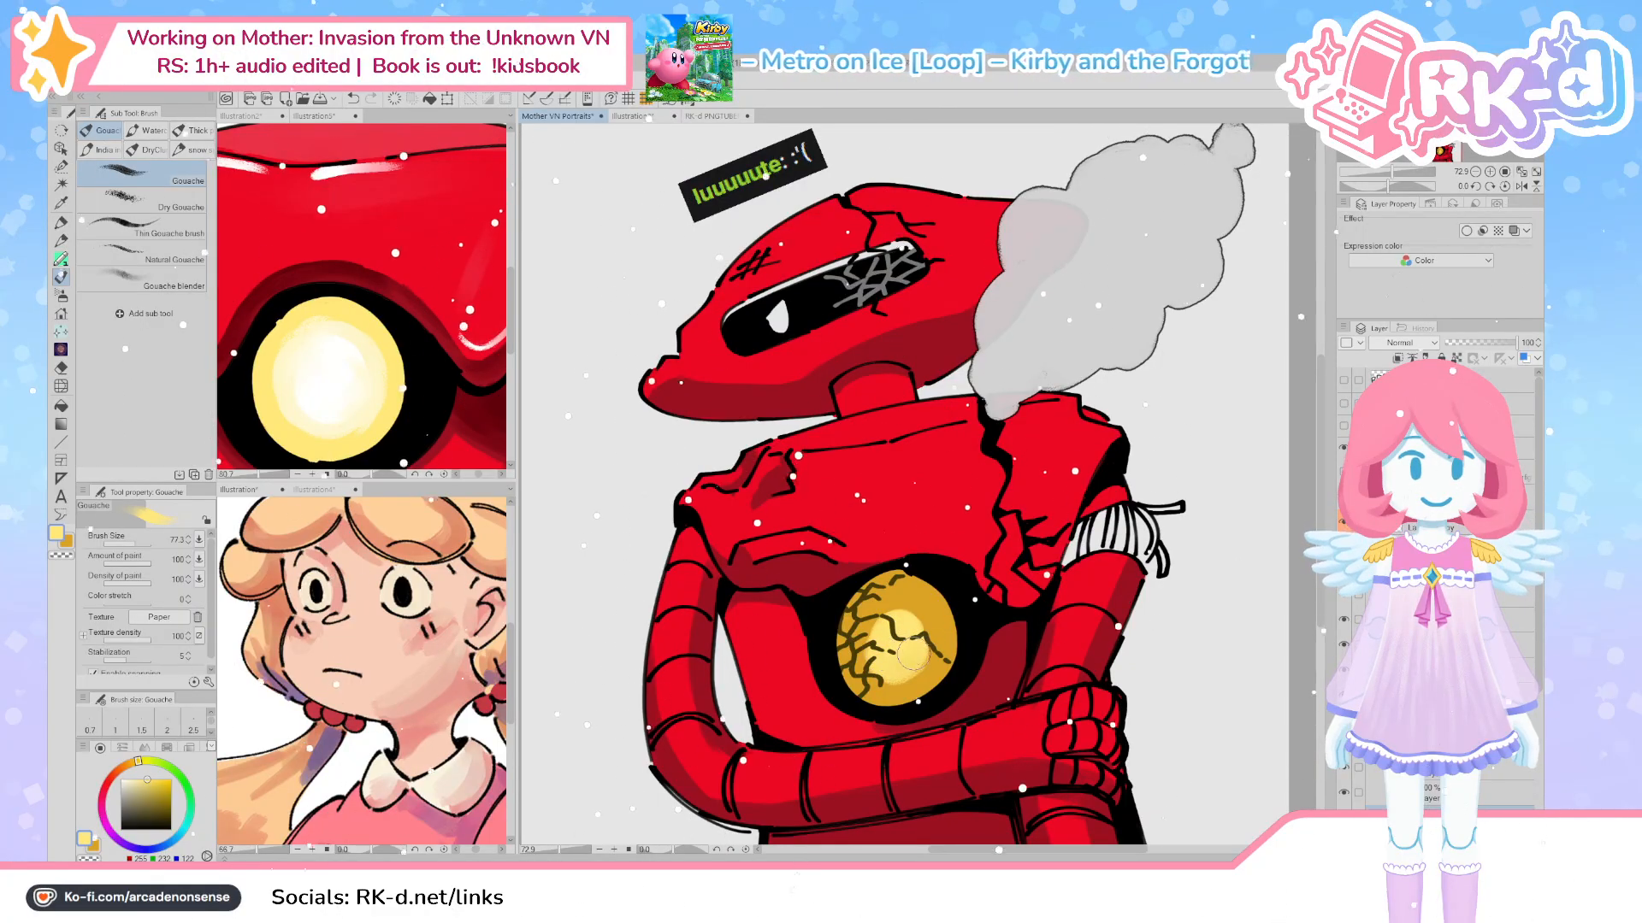
mouse_move(902, 624)
mouse_down()
mouse_move(877, 637)
mouse_move(881, 654)
mouse_up()
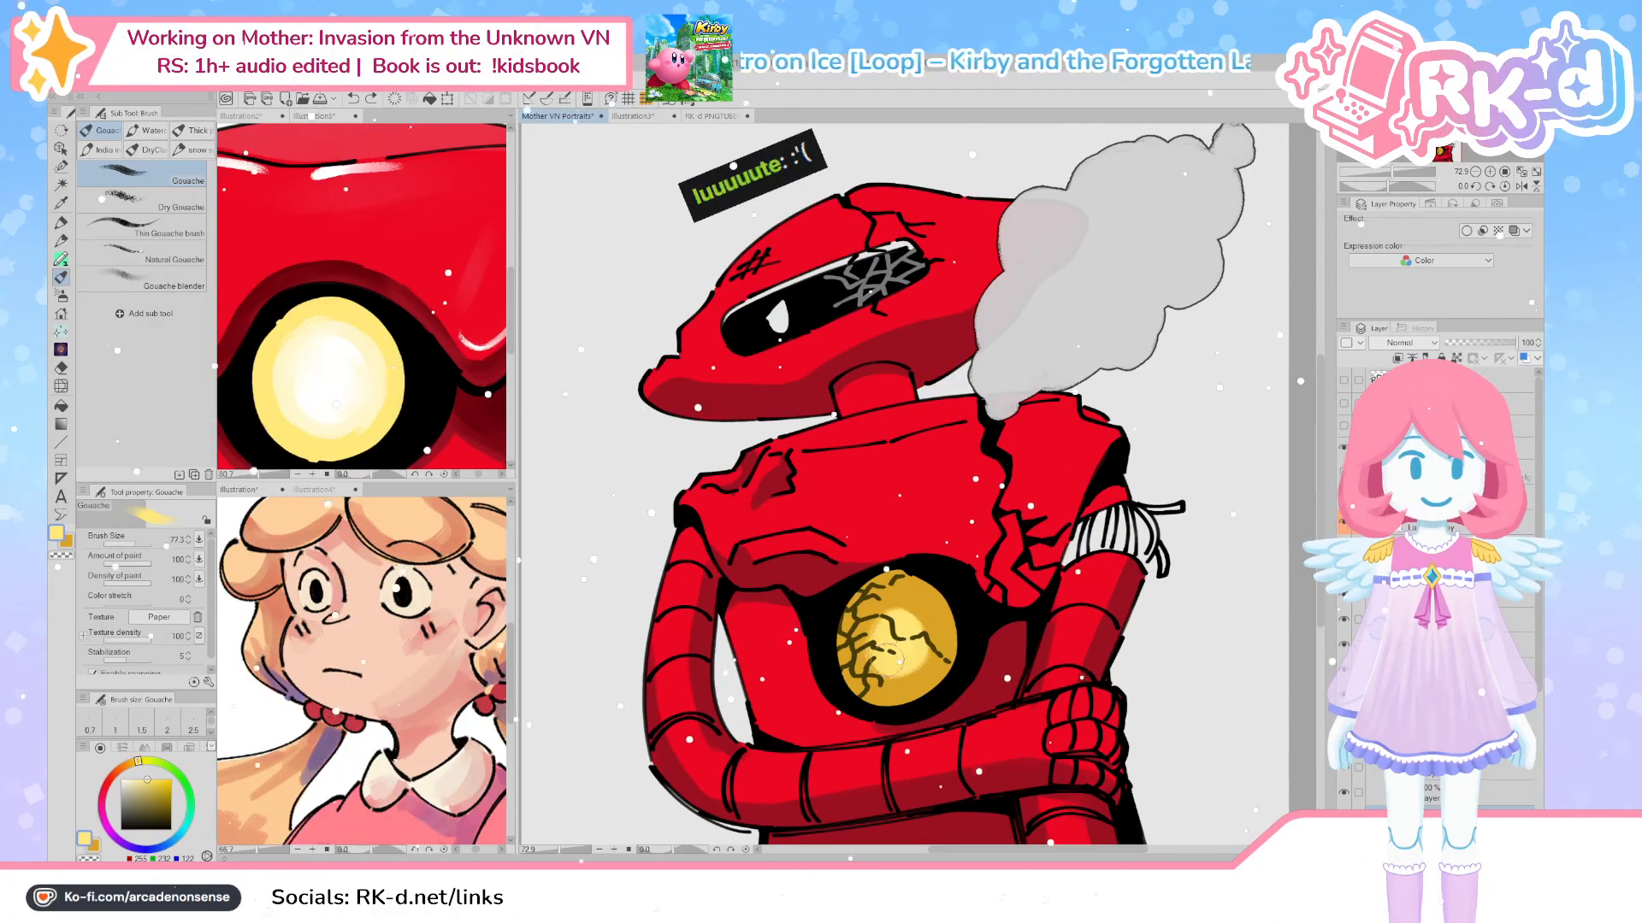
Add a white highlight to the chest core's centre with a smaller Gouache brush and blend it using yellows sampled from the glow
alt+click(329, 376)
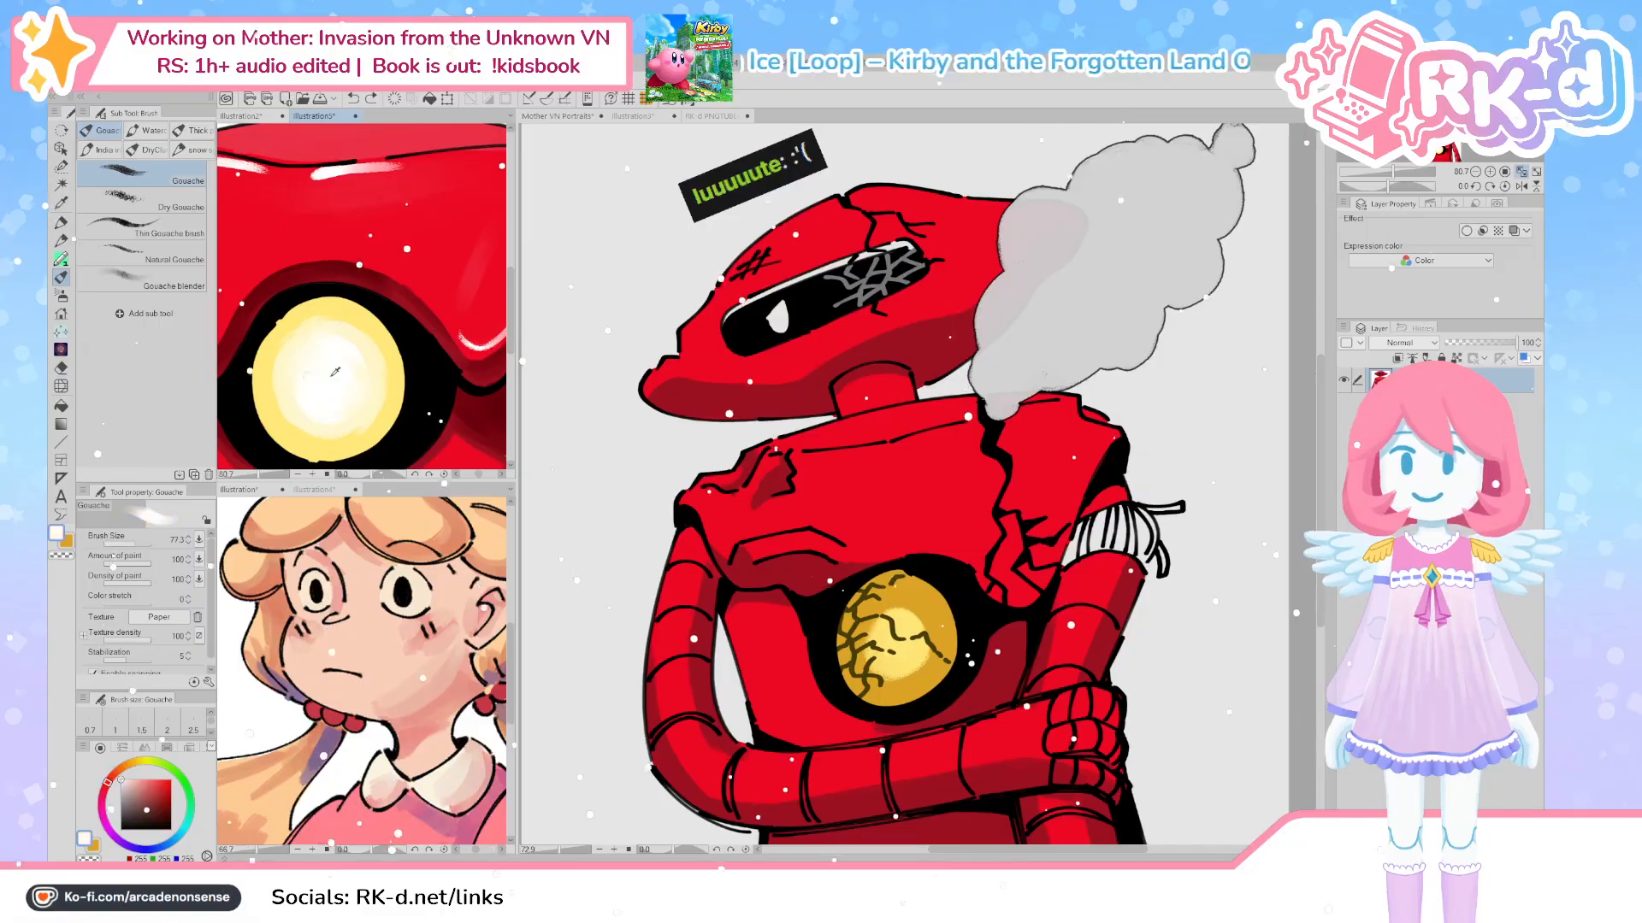
click(905, 627)
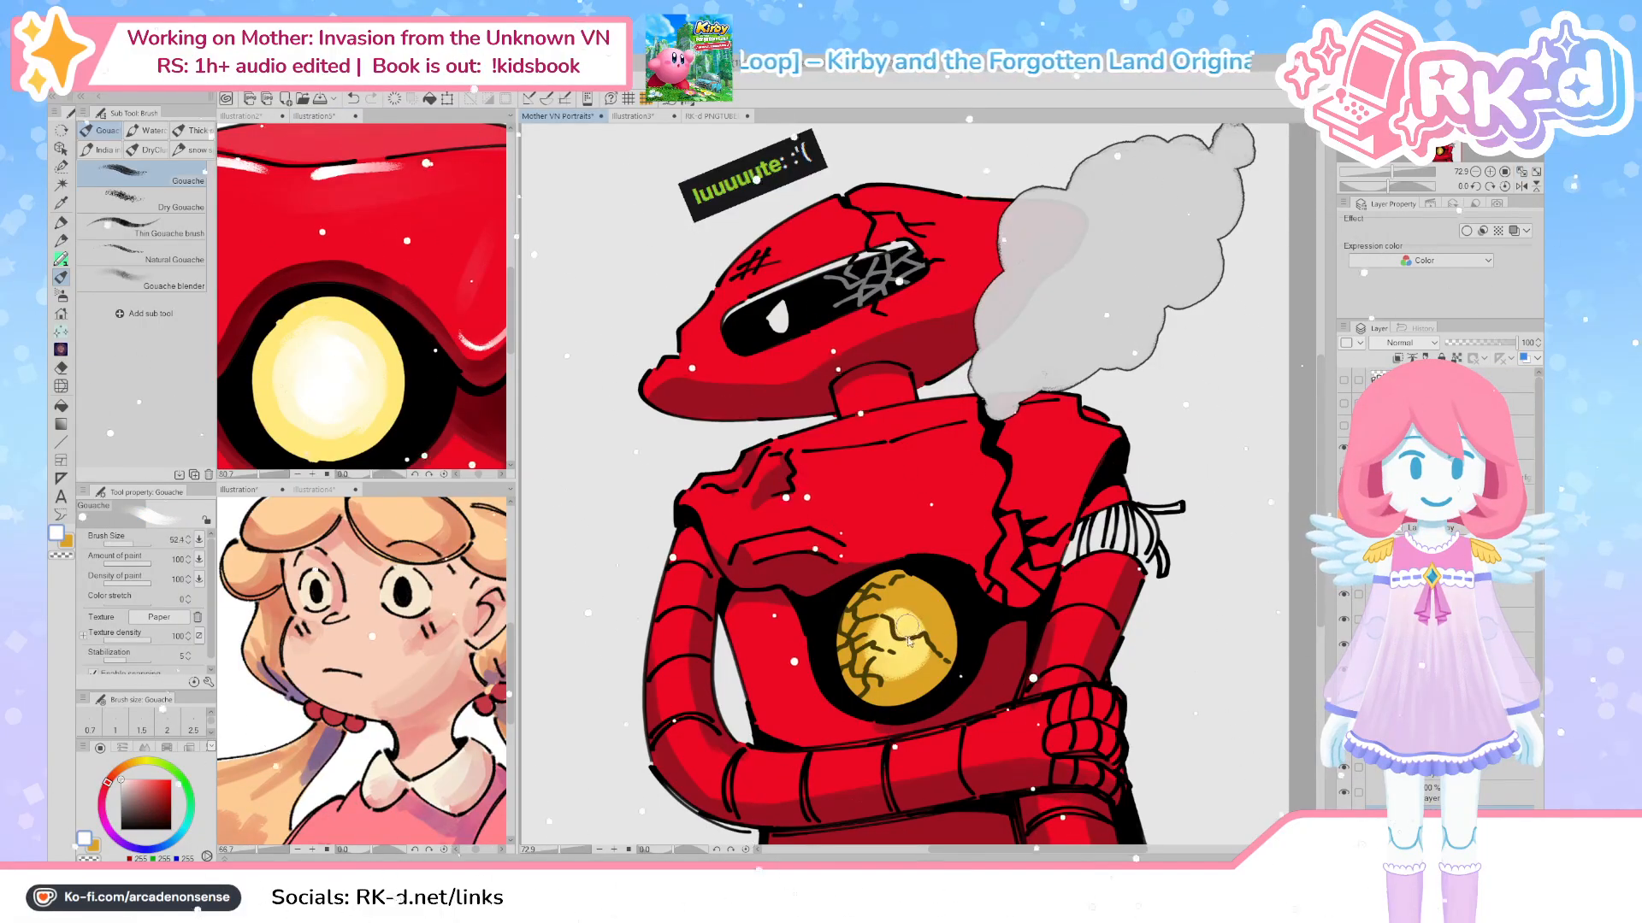
mouse_move(893, 646)
mouse_down()
mouse_move(908, 632)
mouse_move(876, 619)
mouse_move(915, 609)
mouse_move(926, 654)
mouse_move(907, 637)
mouse_move(896, 655)
mouse_up()
alt+click(898, 616)
alt+click(898, 647)
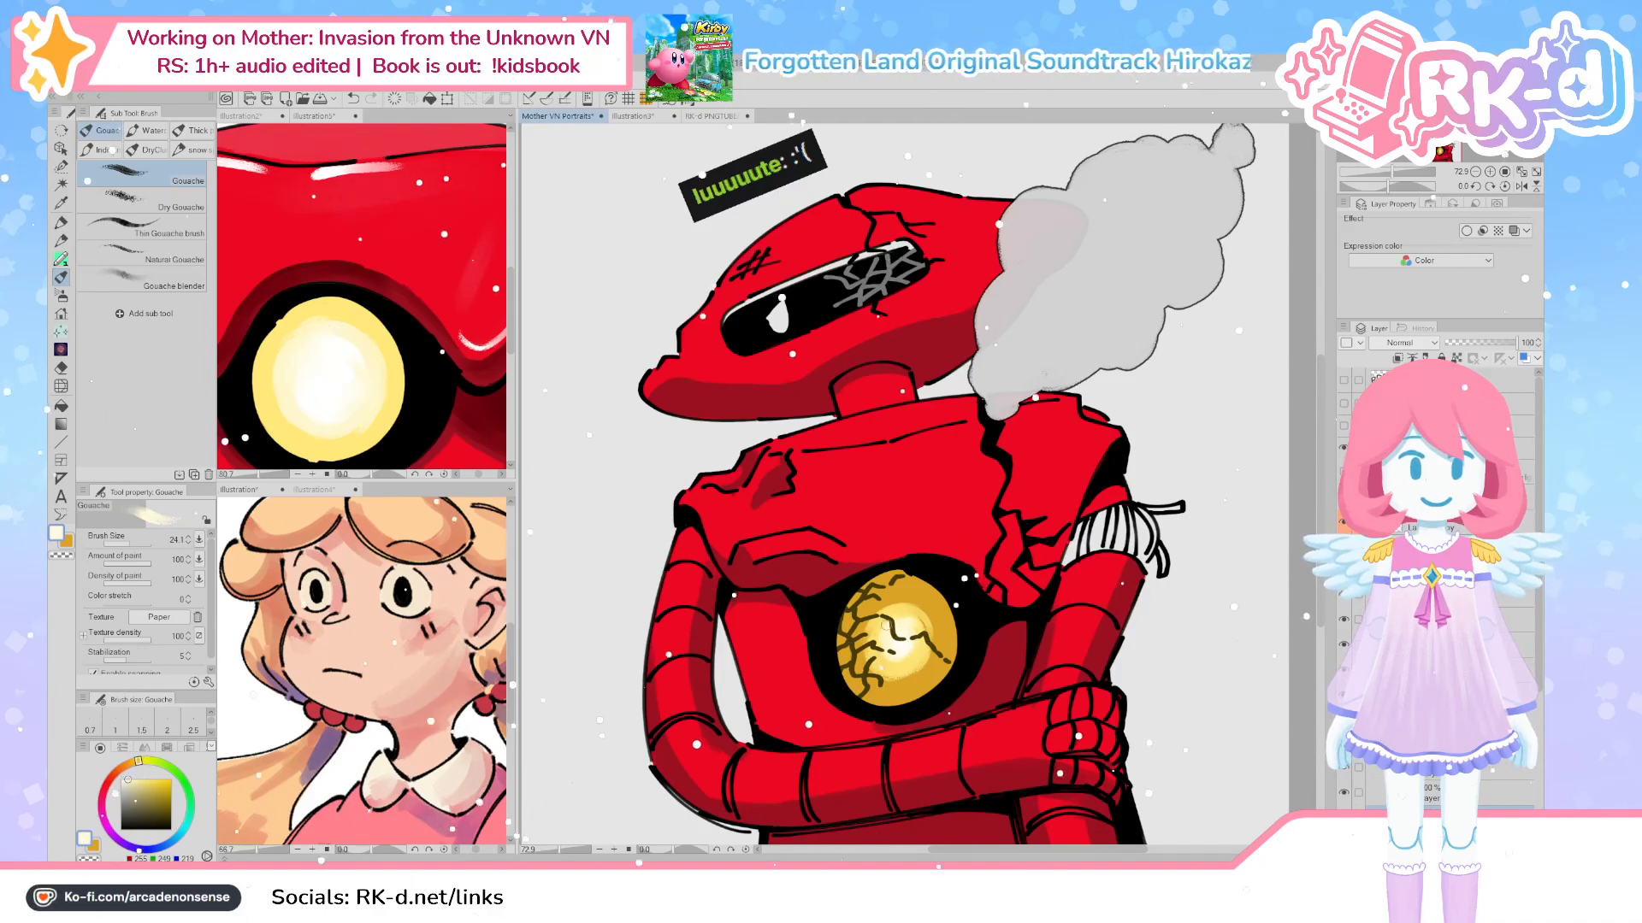
scroll(893, 648, down, 2)
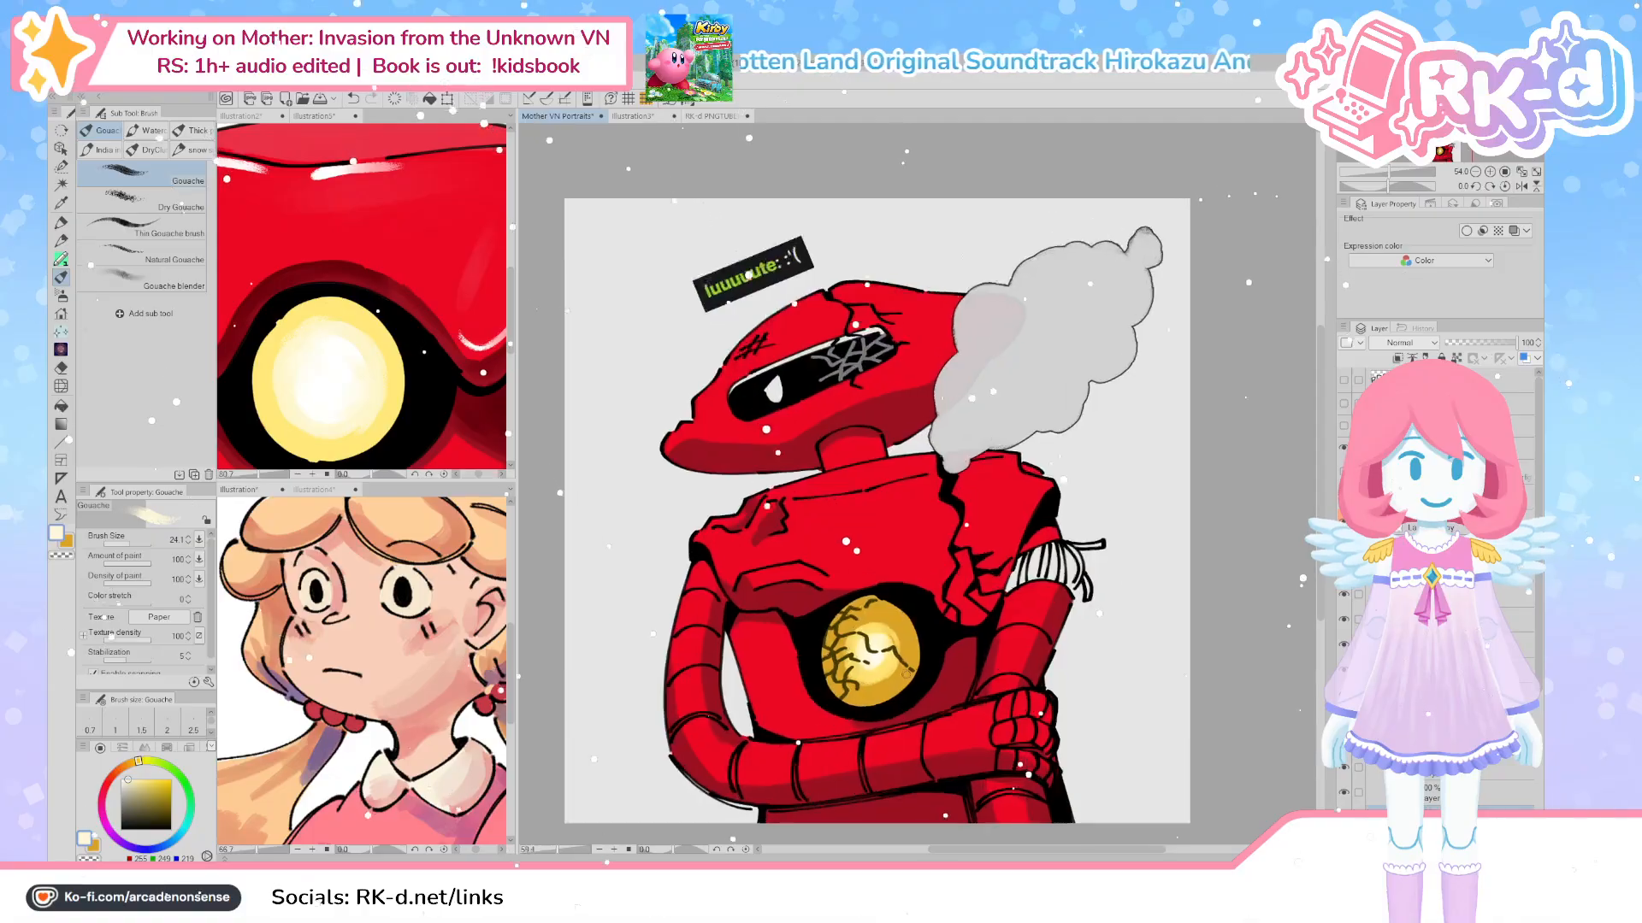
alt+click(880, 655)
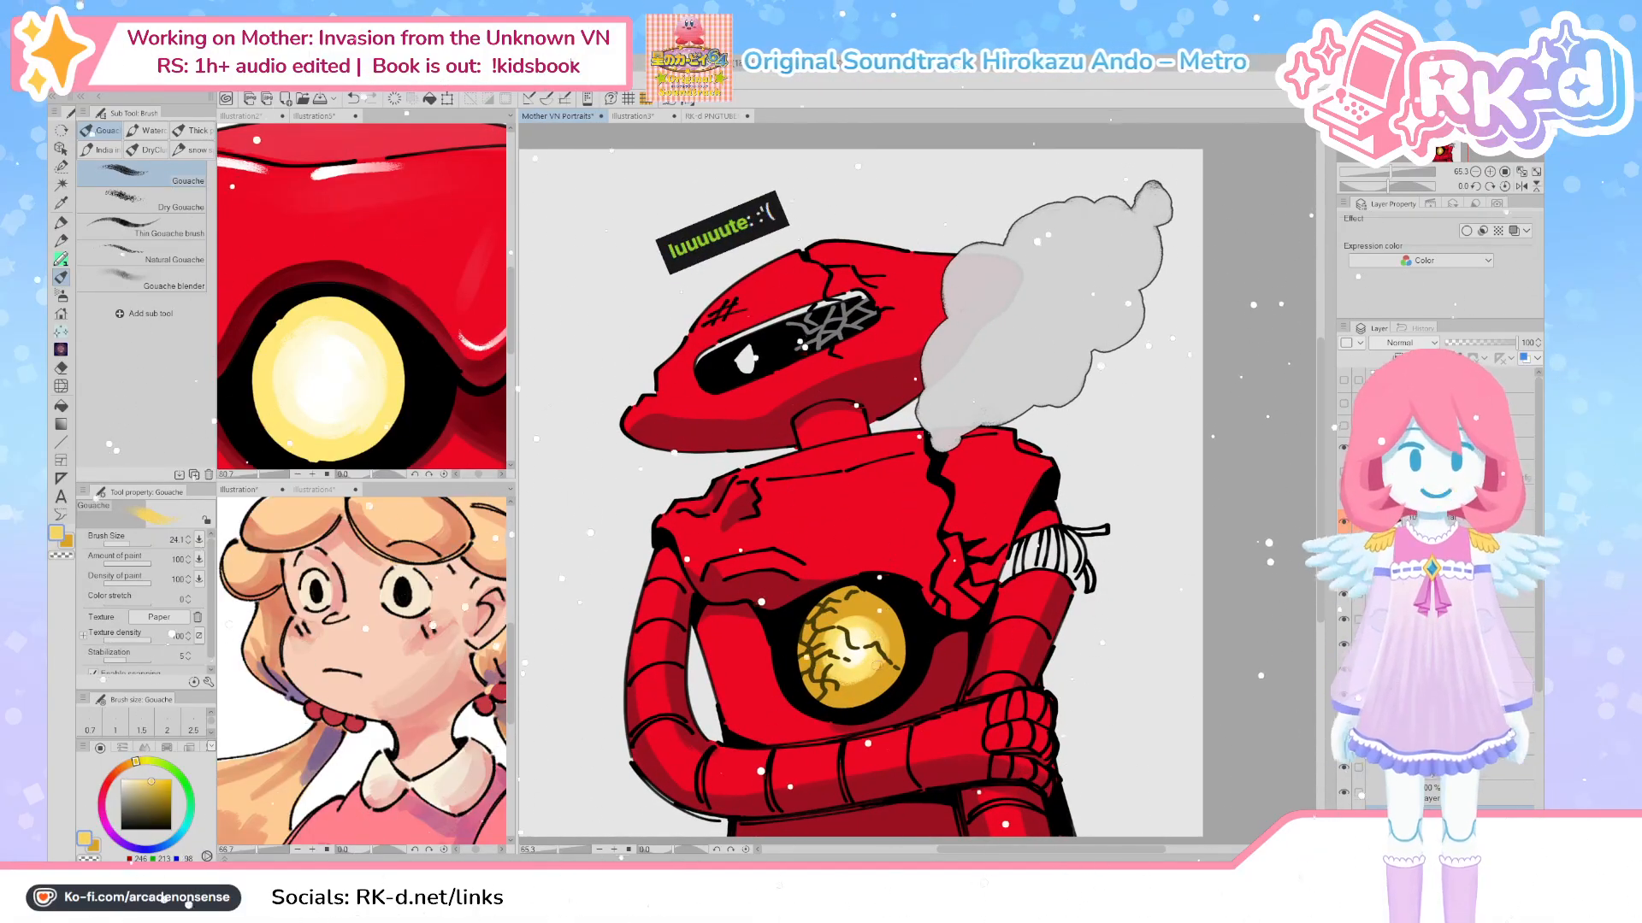
alt+click(864, 650)
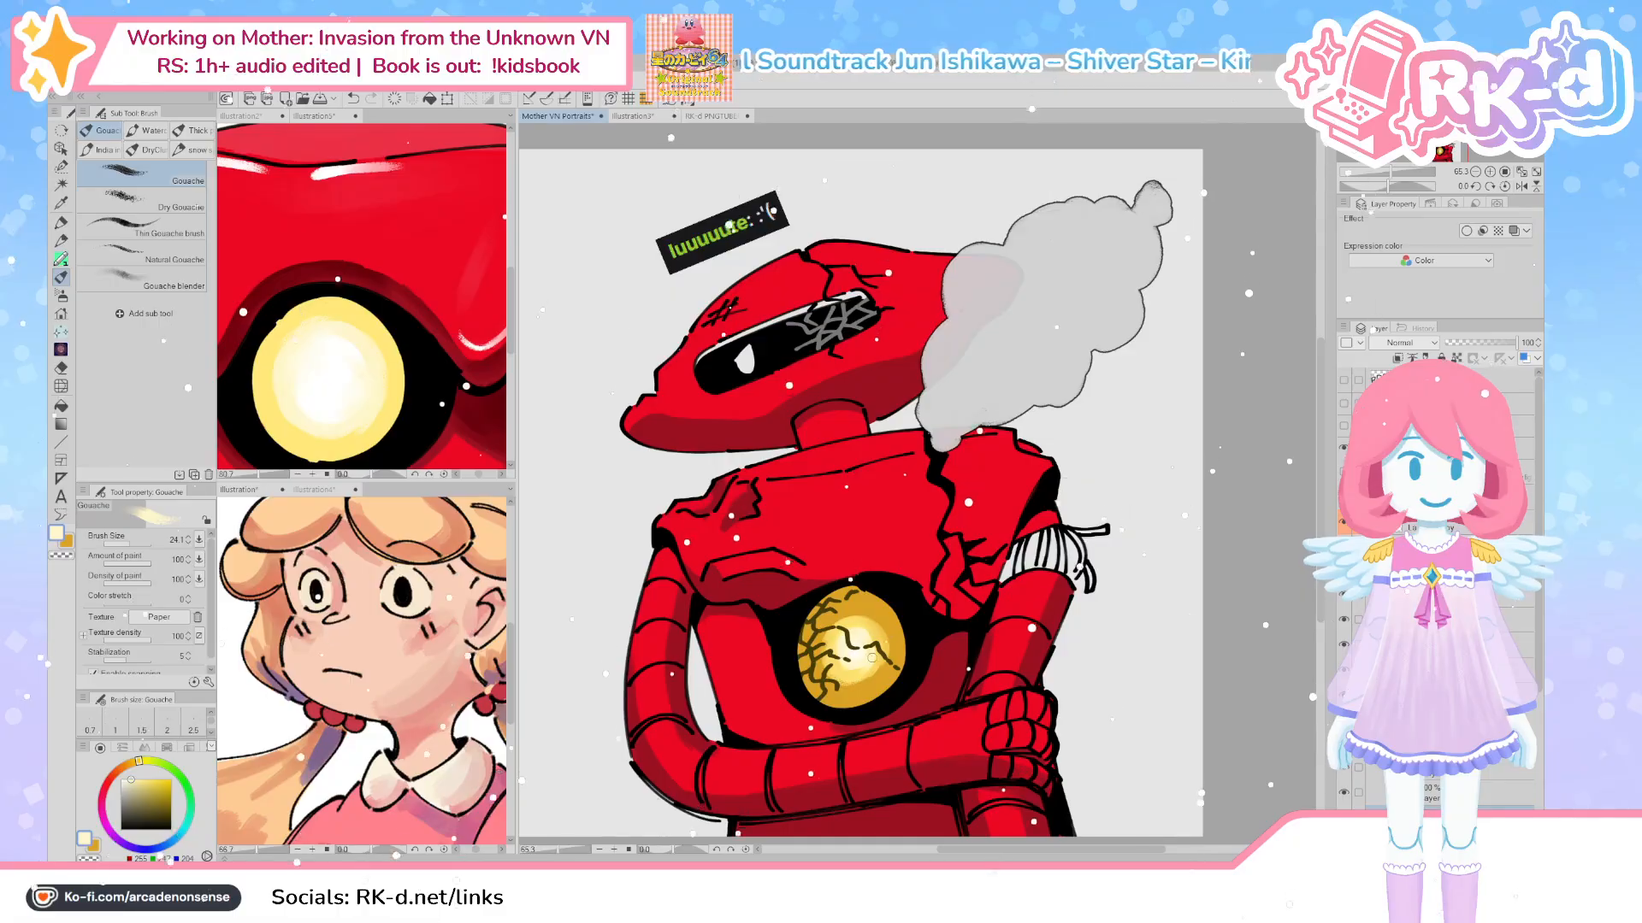
drag(984, 656, 989, 676)
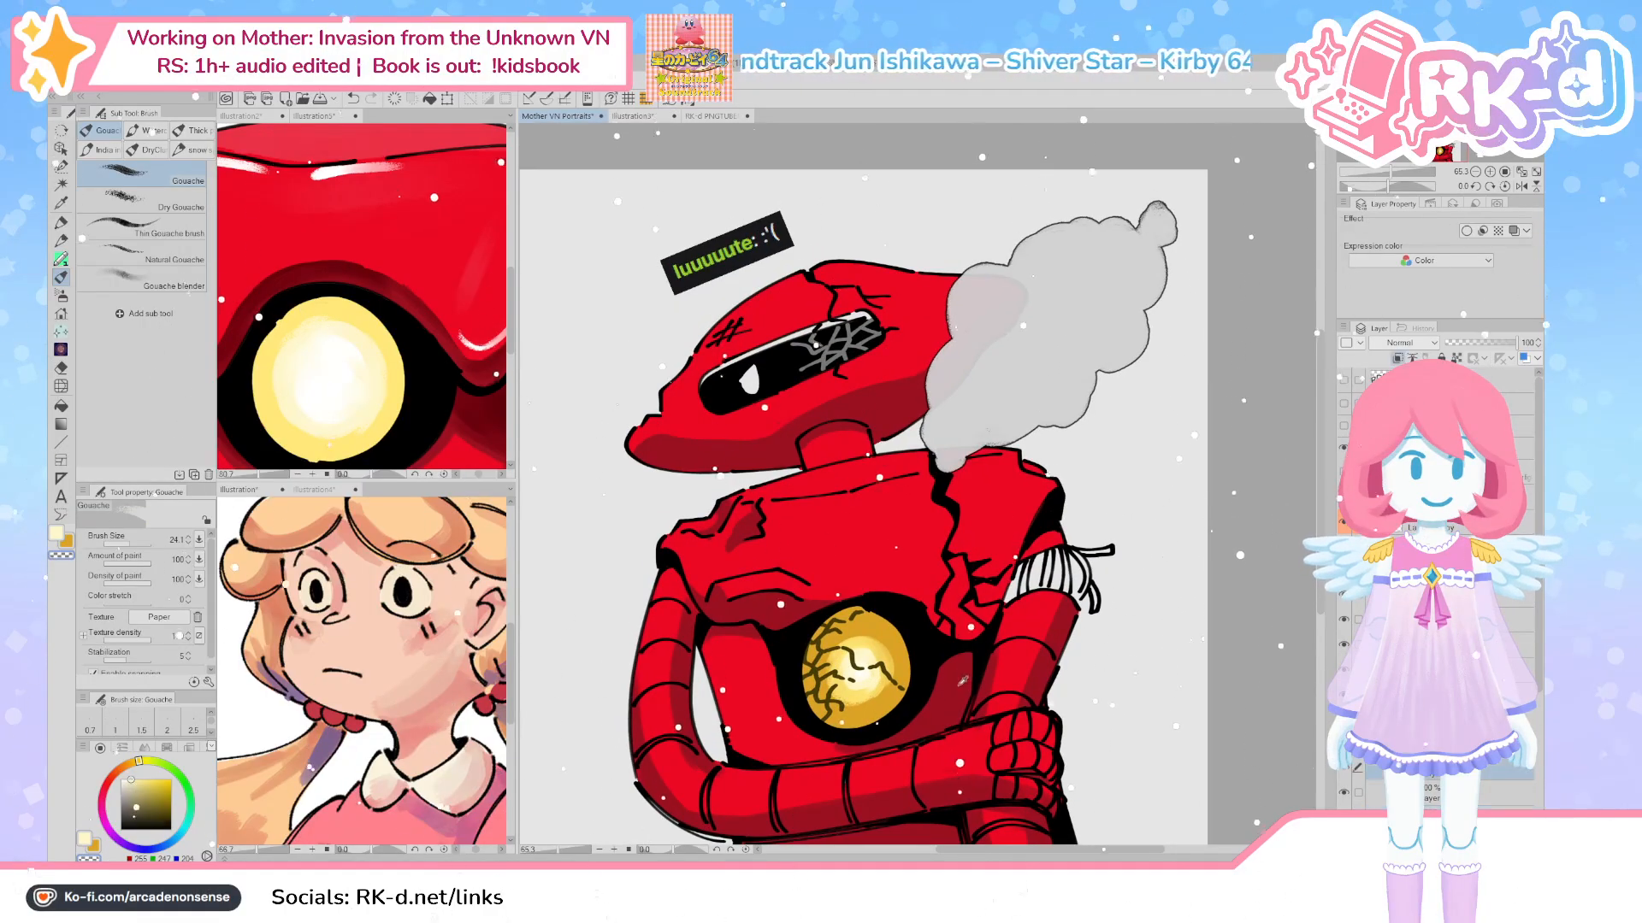
Shade the robot's broken shoulder with the Gouache brush, using the dark red sampled from the torso shadow
alt+click(983, 542)
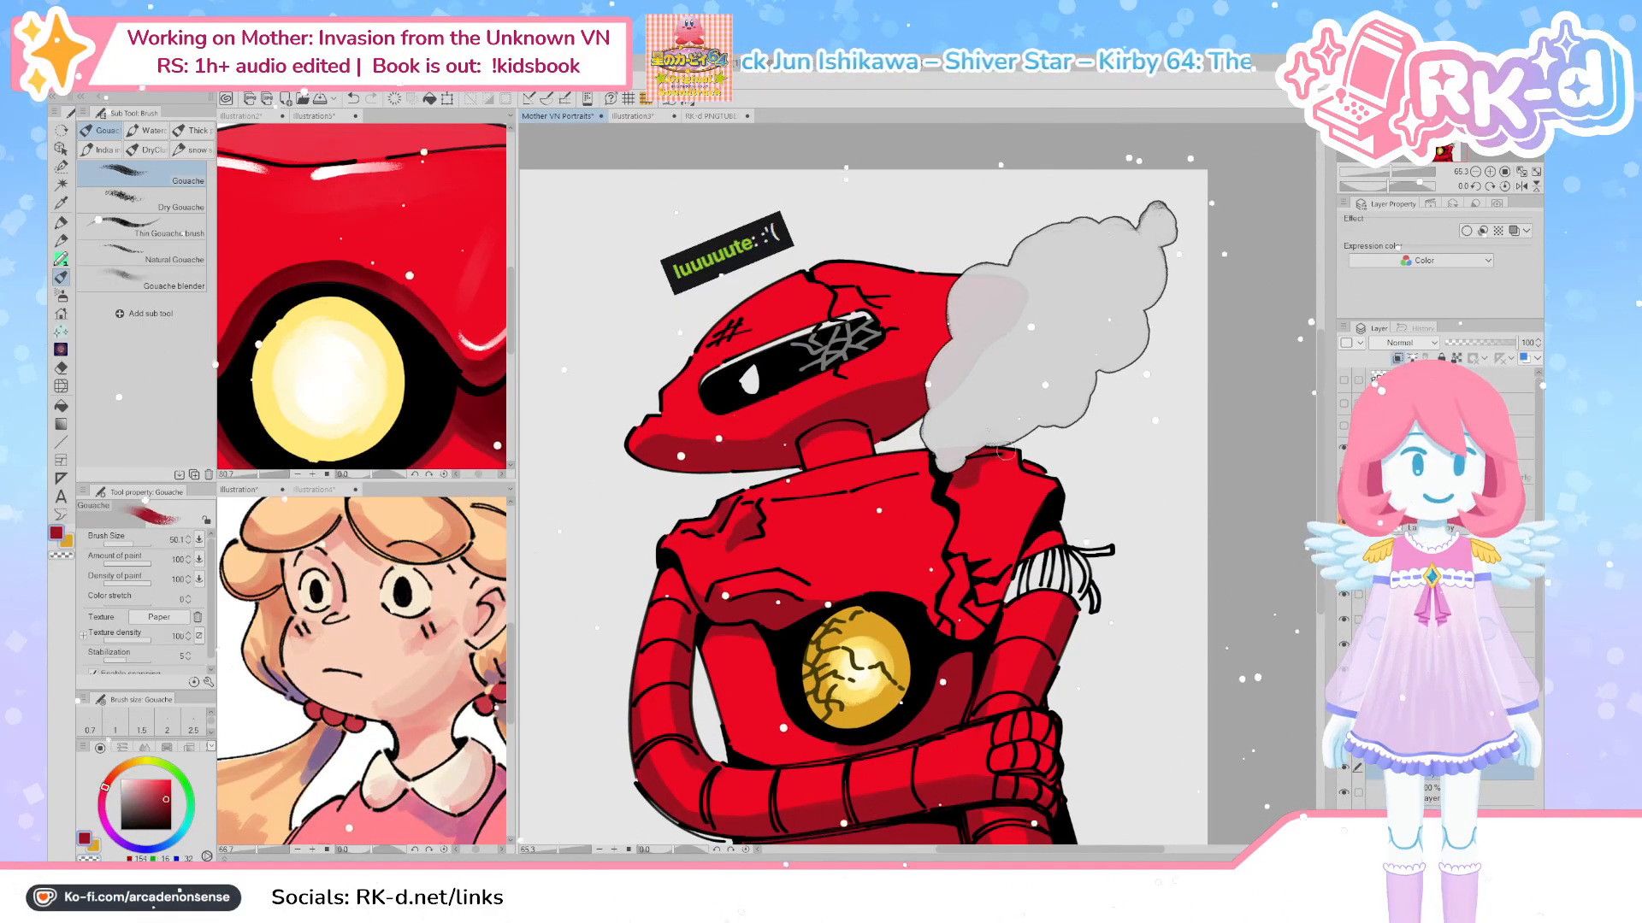
drag(1025, 461, 1065, 477)
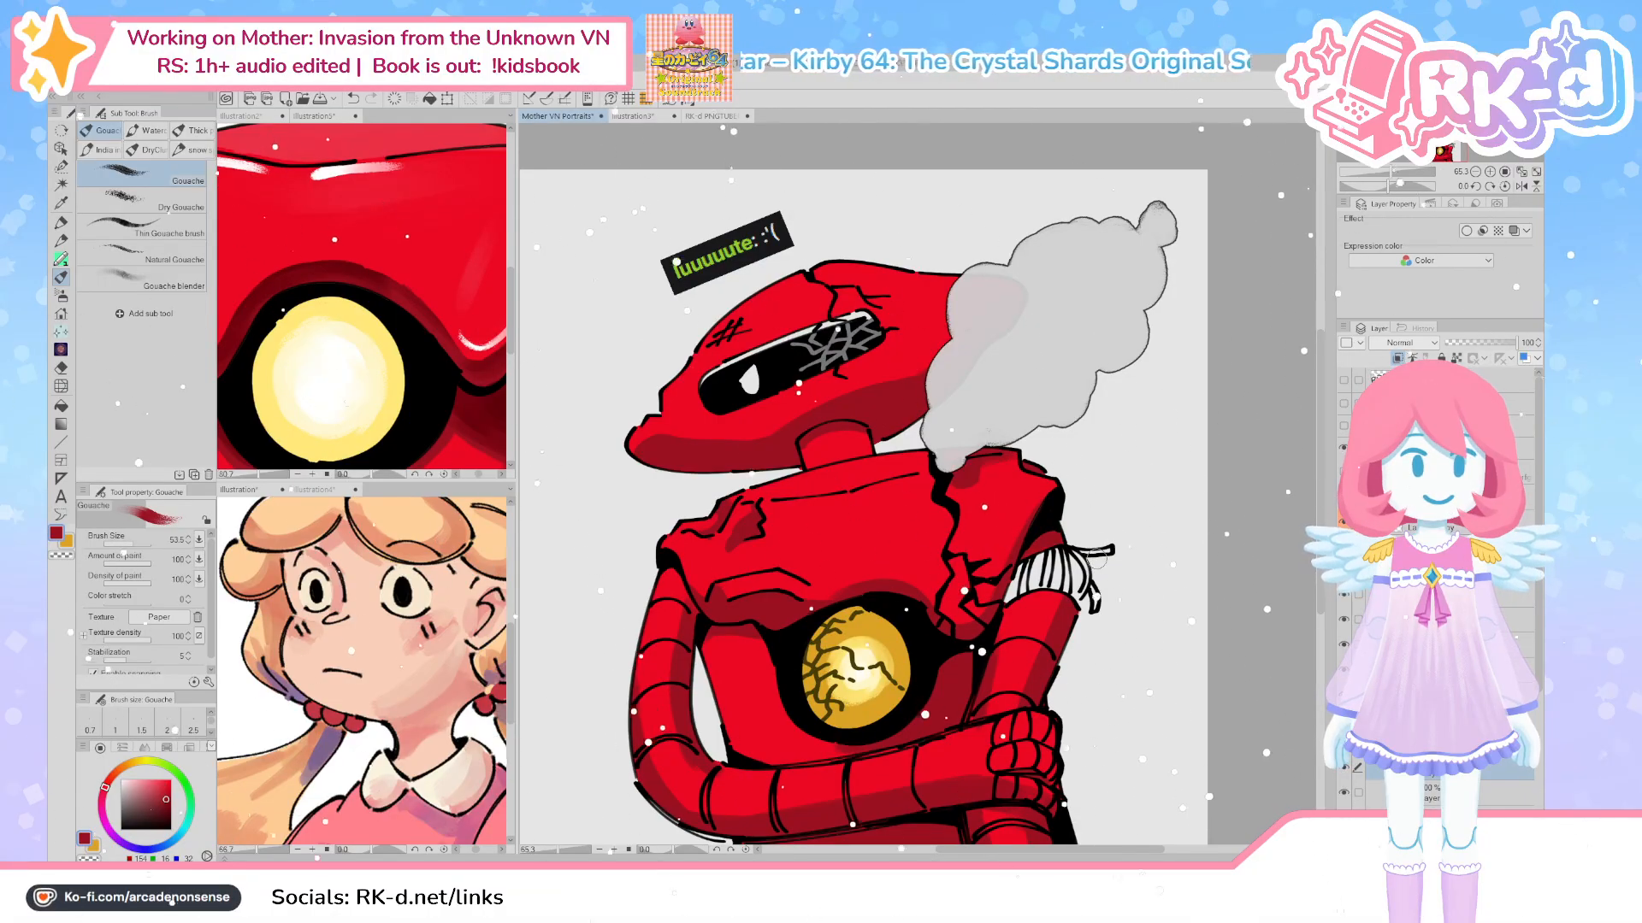
scroll(1079, 554, up, 2)
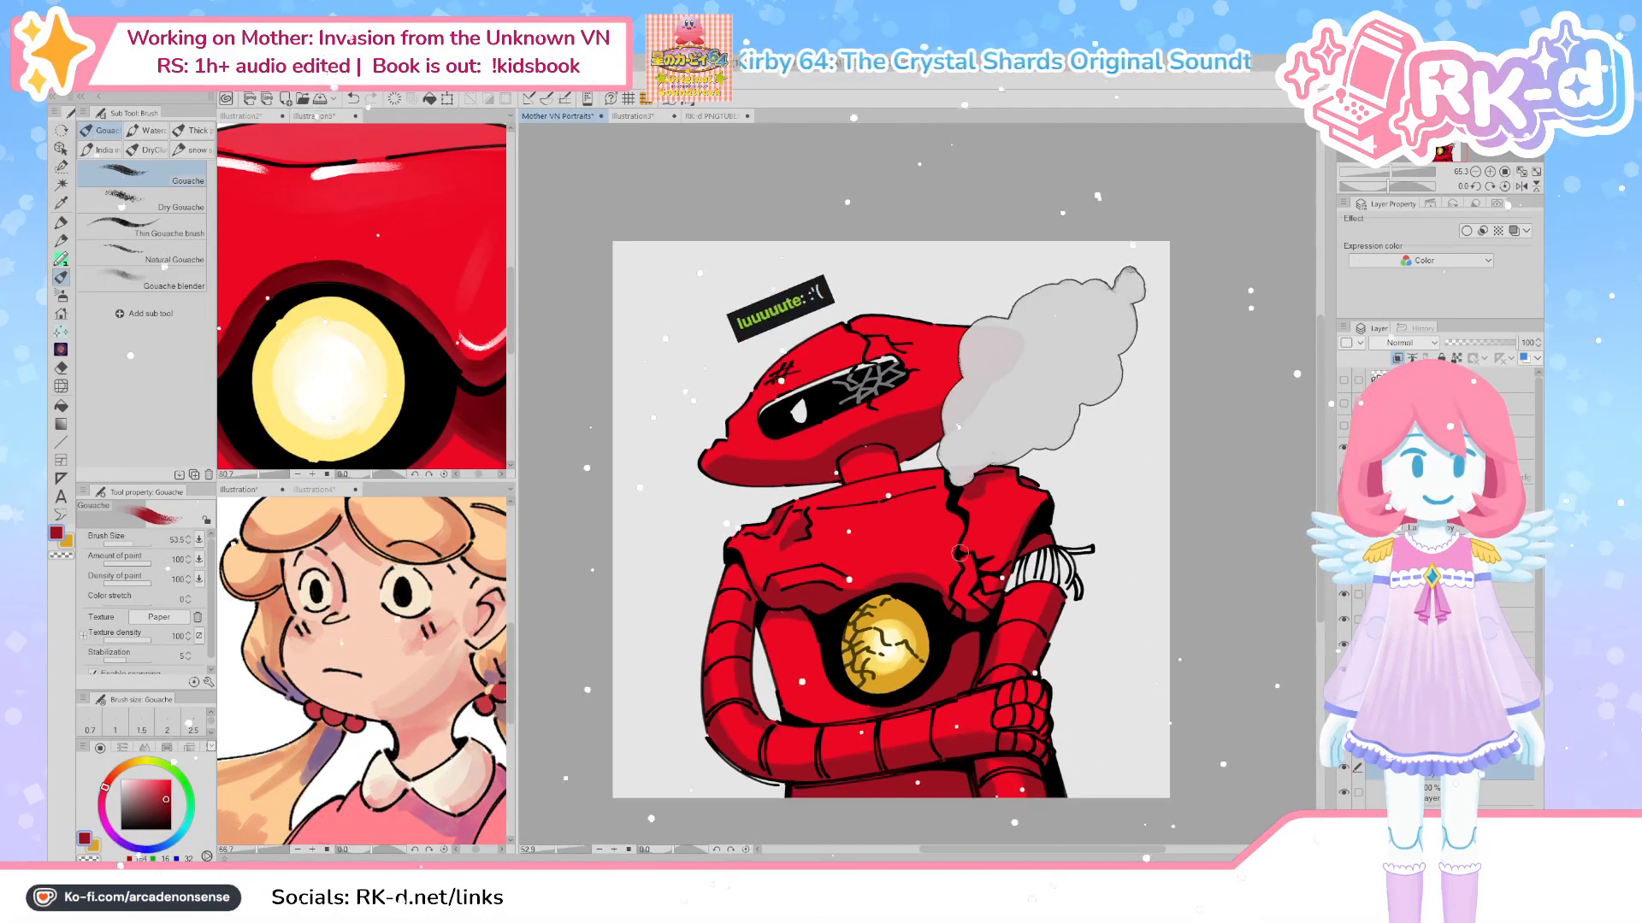
Shade the robot's head around the cracked visor with a smaller Gouache brush, using reds sampled from the head and neck
alt+click(933, 474)
drag(933, 475, 910, 526)
key(bracketleft)
key(bracketleft)
key(bracketleft)
key(bracketleft)
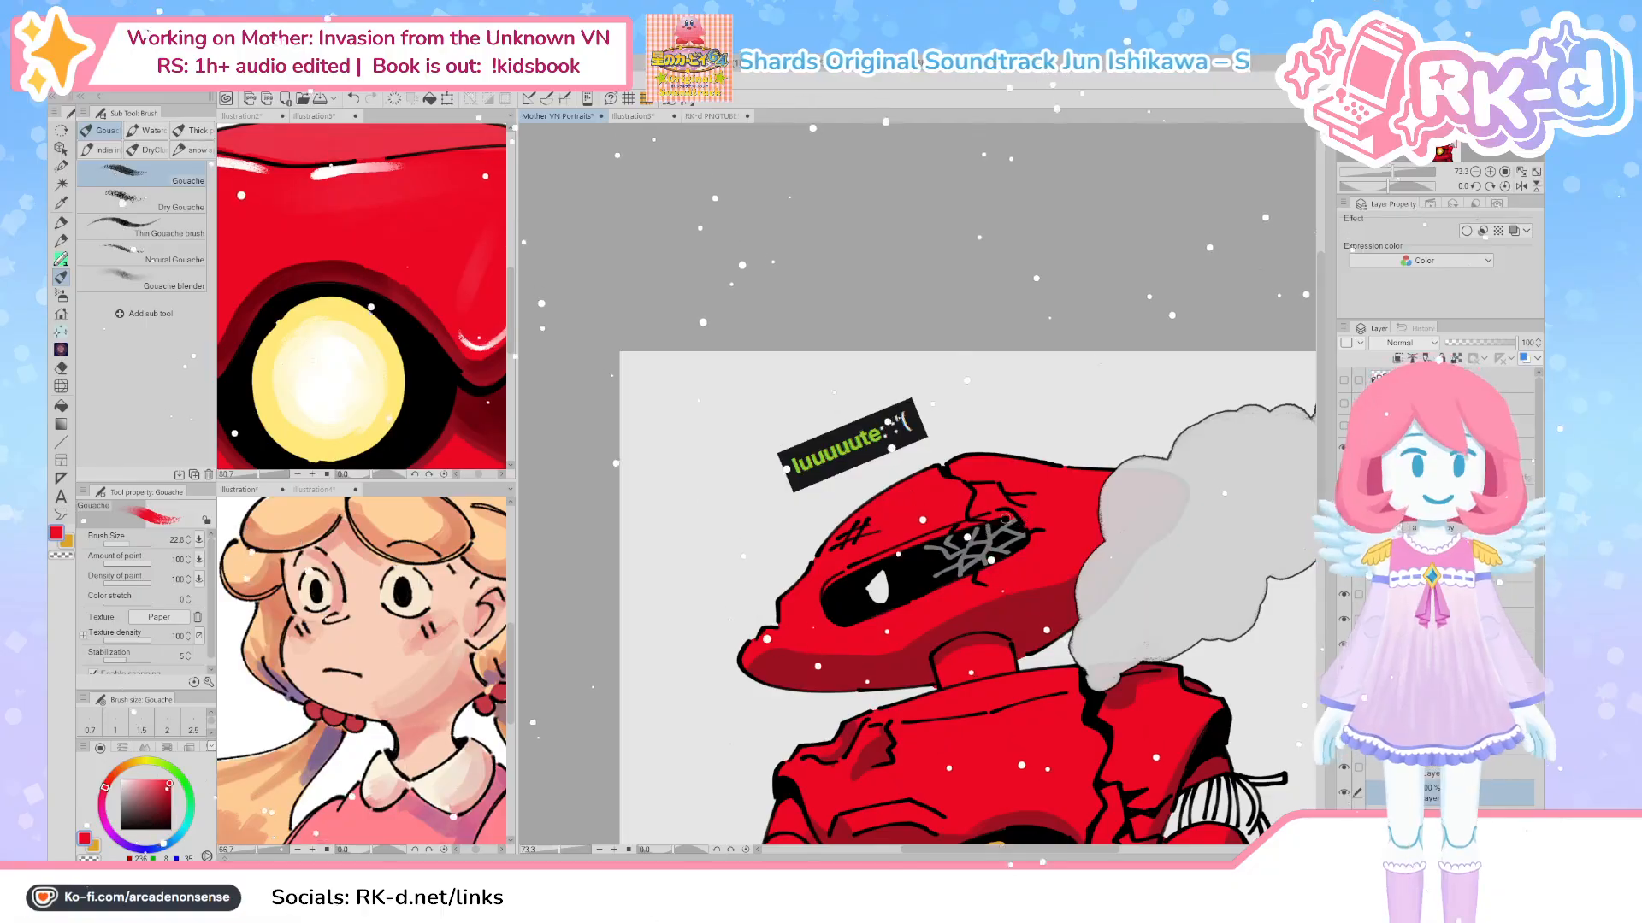
alt+click(1043, 590)
drag(821, 592, 916, 541)
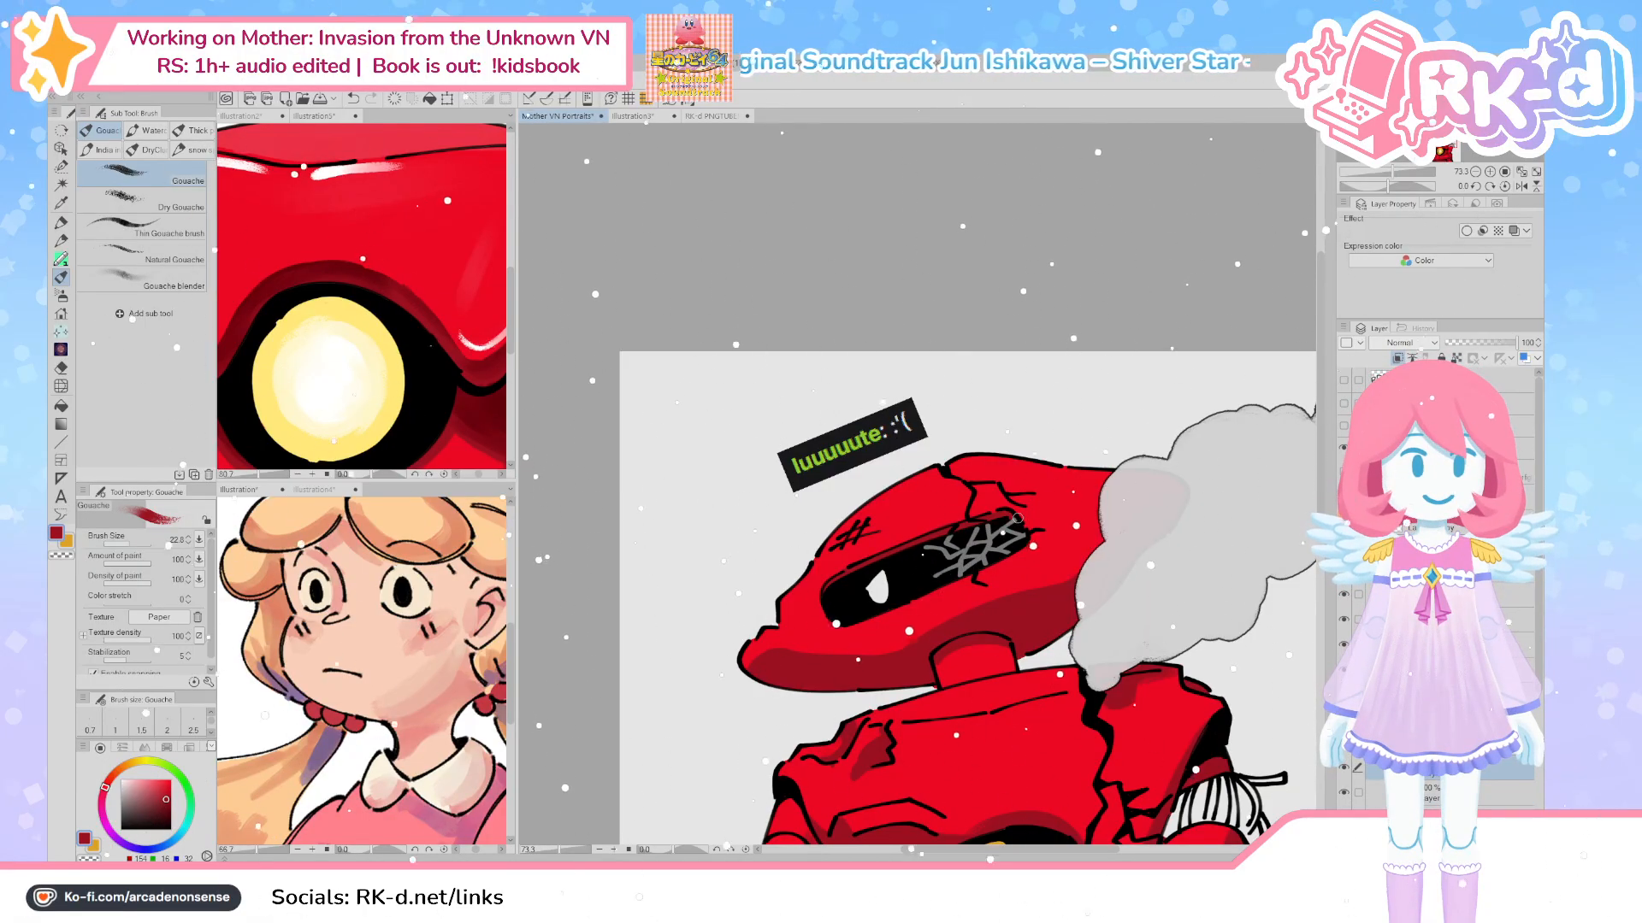
scroll(1016, 516, down, 3)
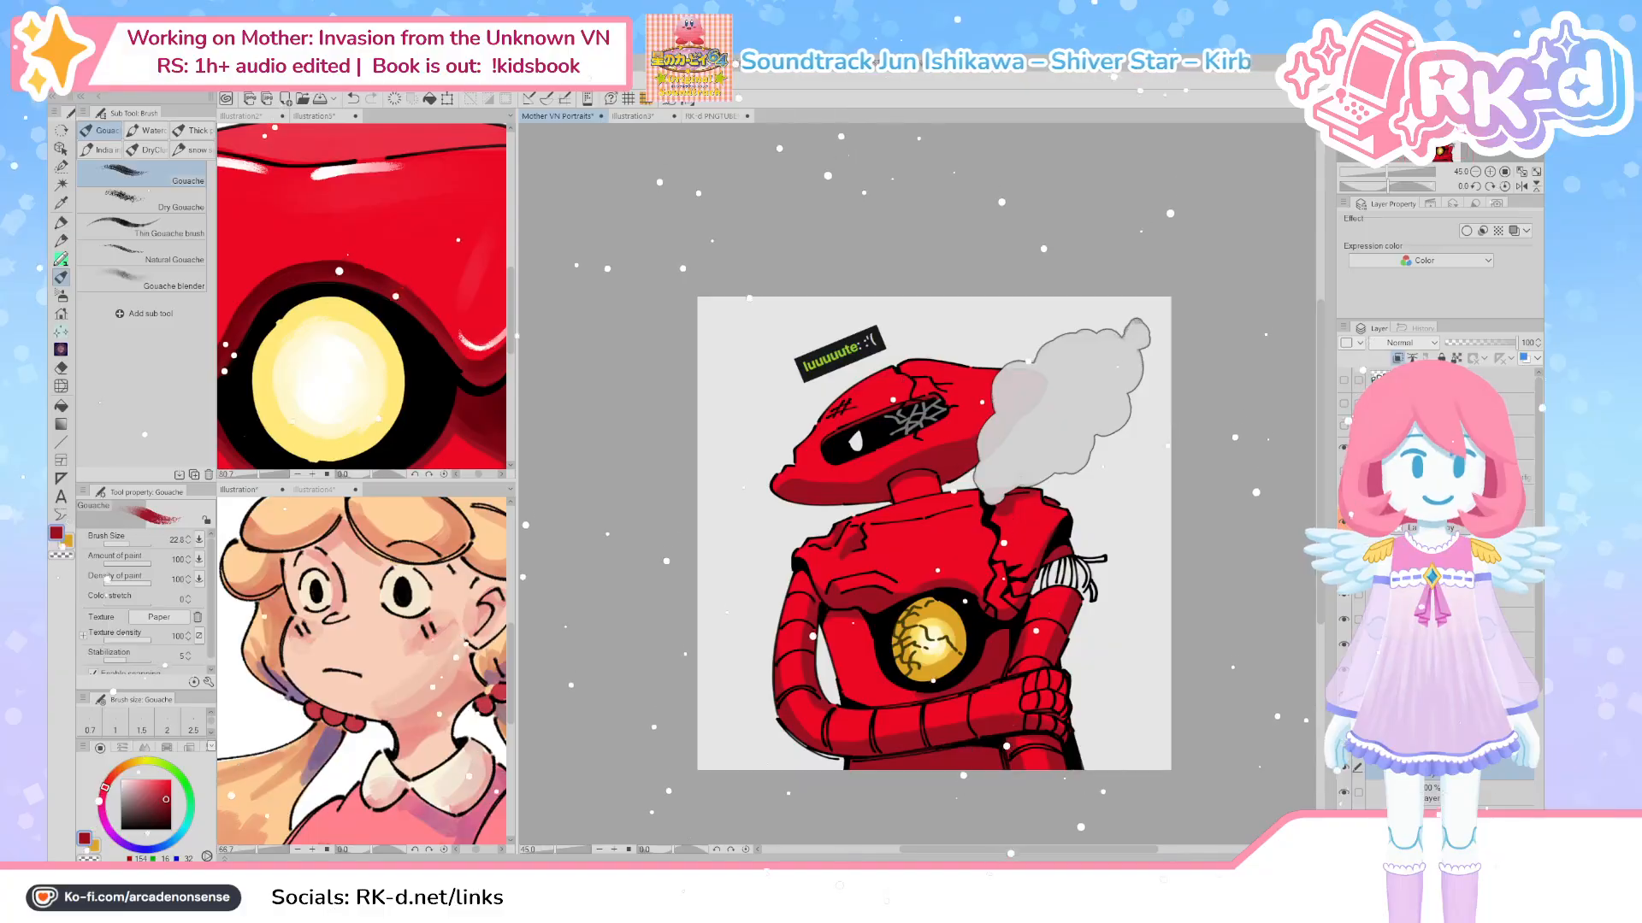
On another colour layer, paint muted, lighter red tones over the head and upper arm with the Gouache brush
click(1489, 797)
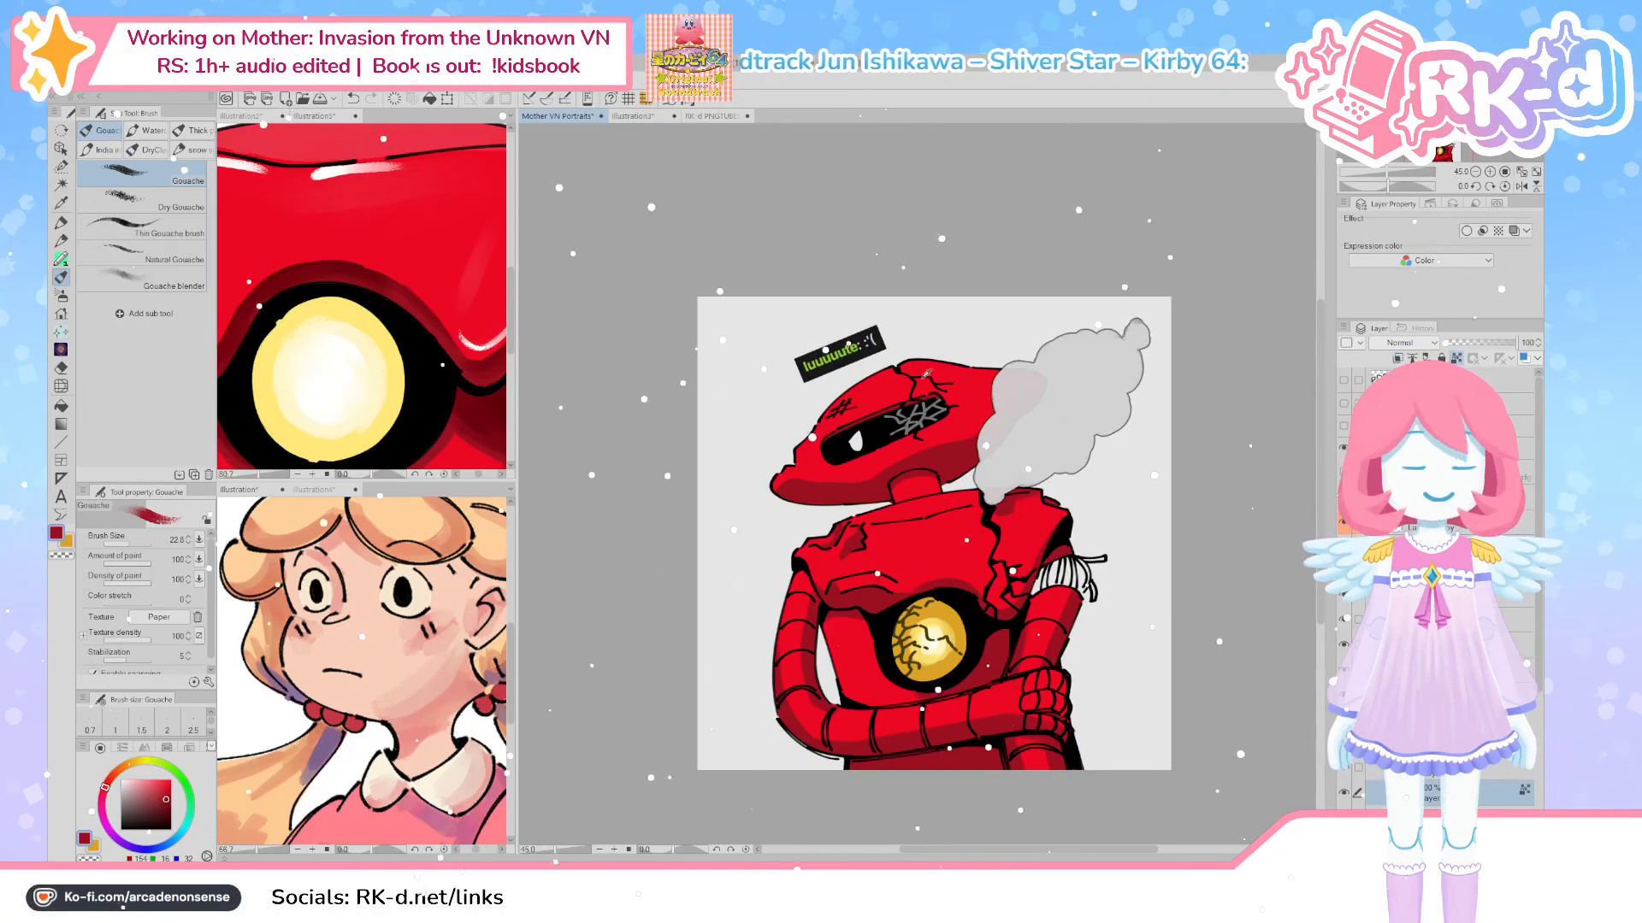
drag(882, 378, 892, 391)
click(154, 793)
click(109, 781)
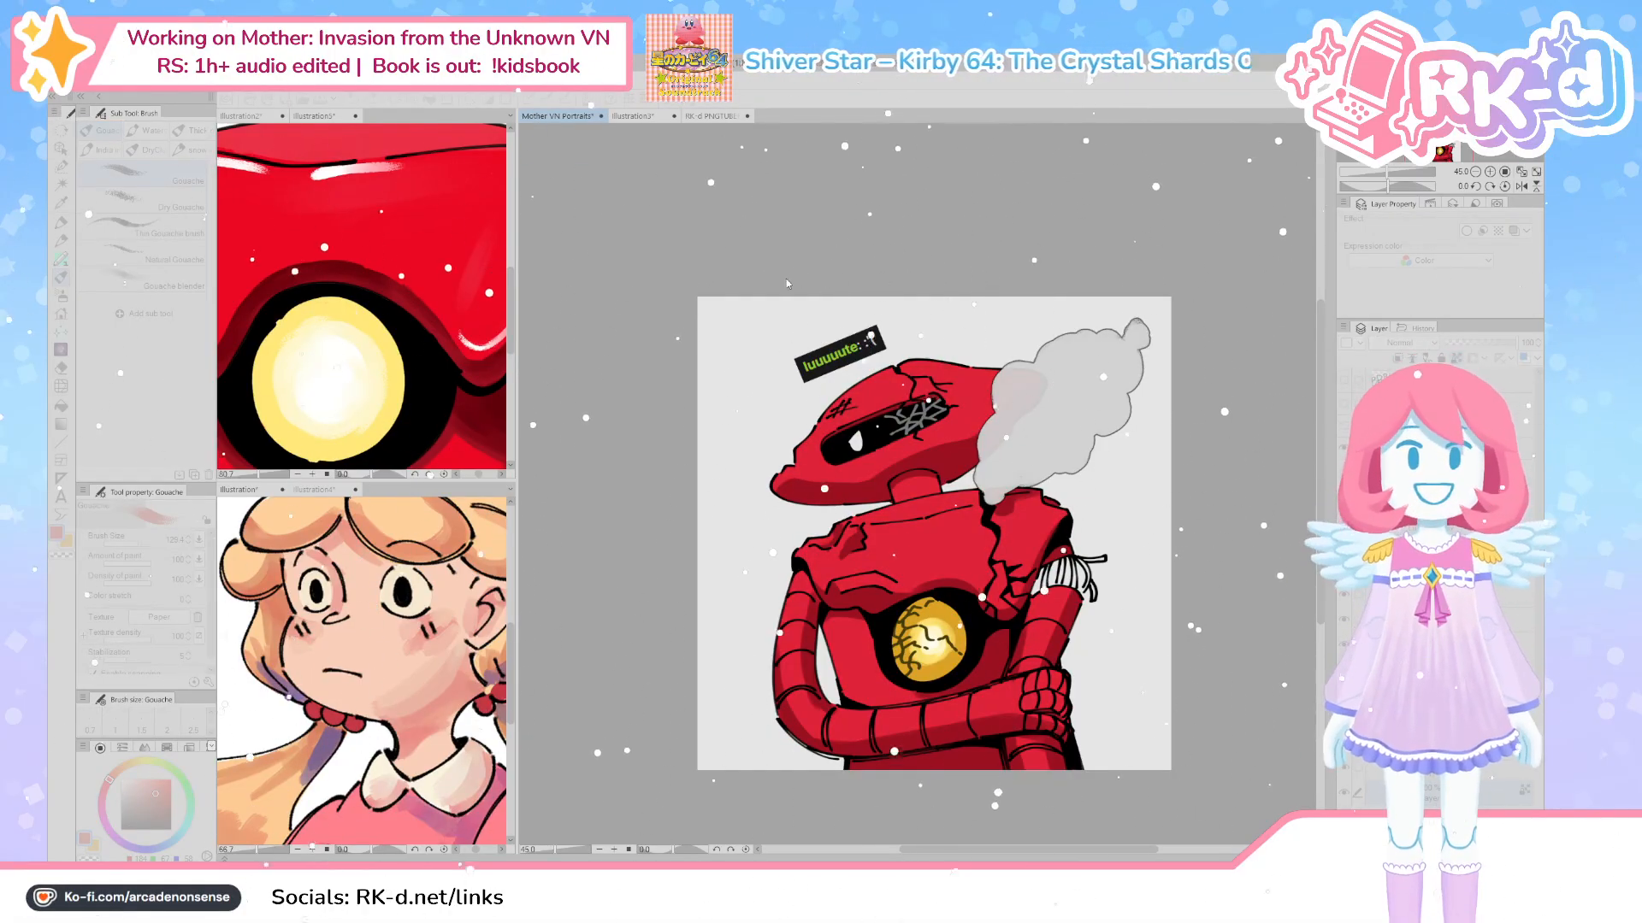
click(981, 236)
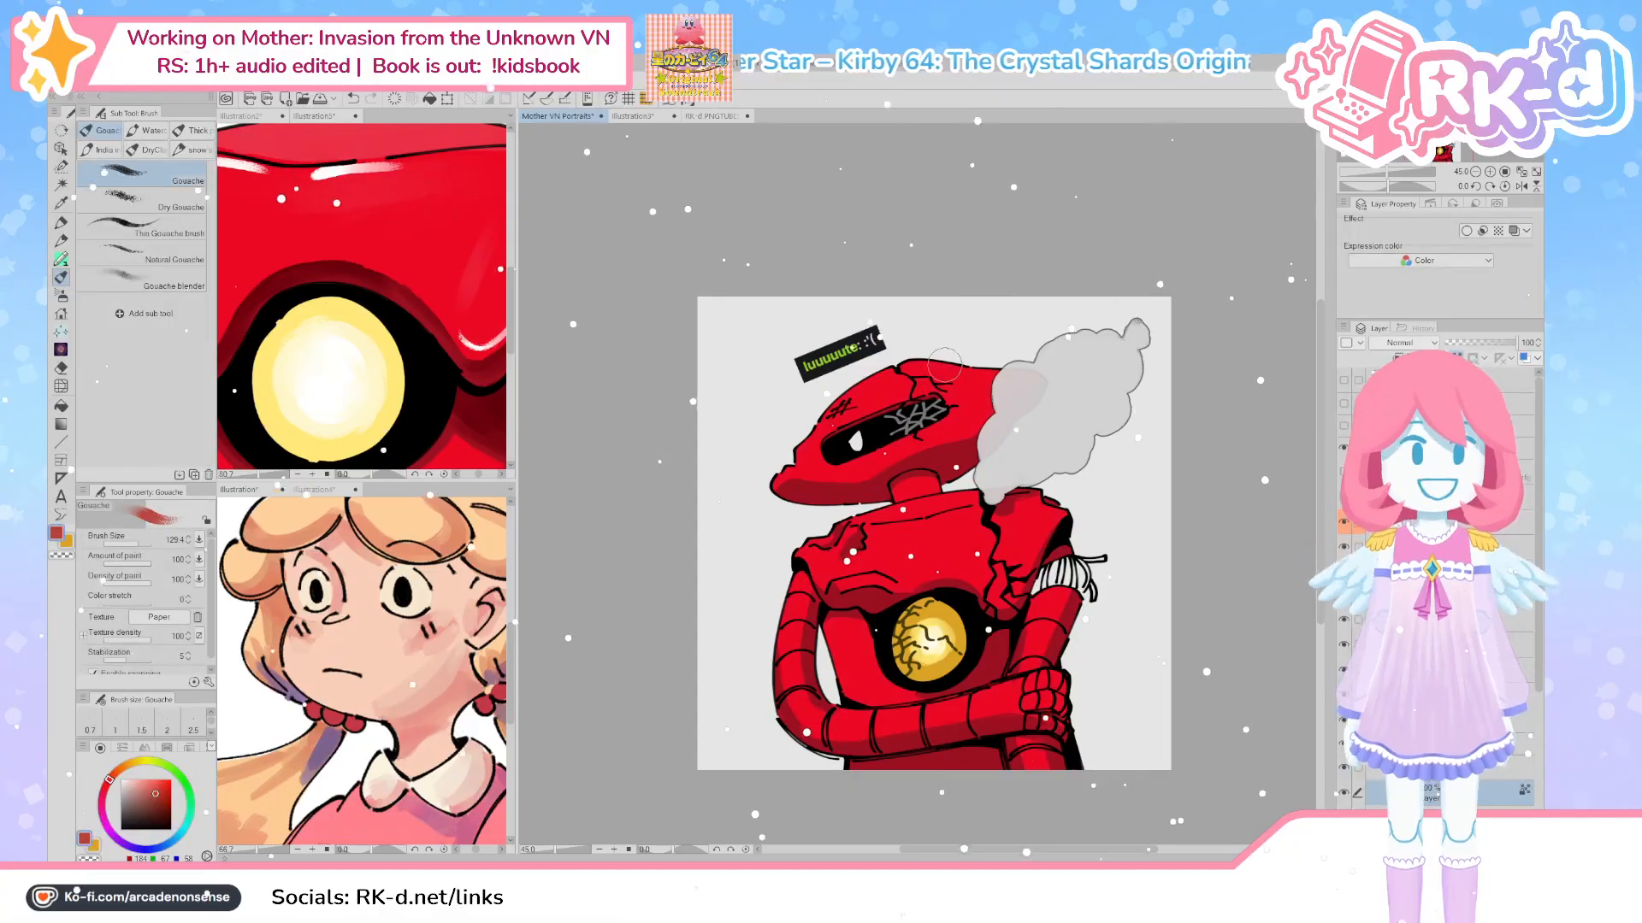
drag(168, 785, 161, 790)
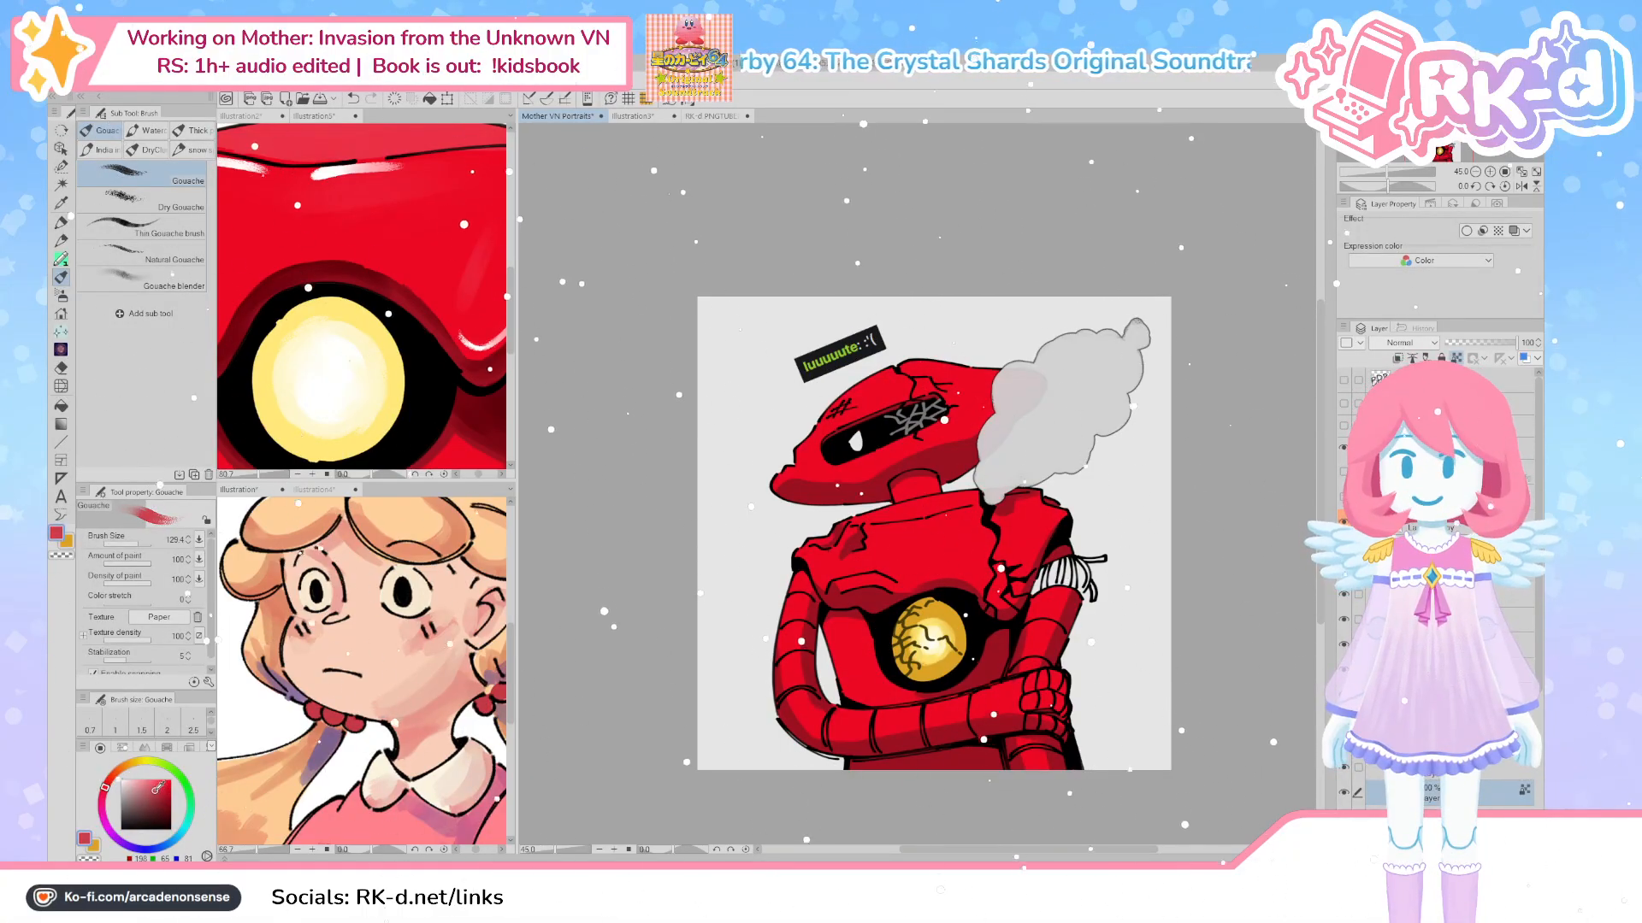
scroll(842, 505, up, 3)
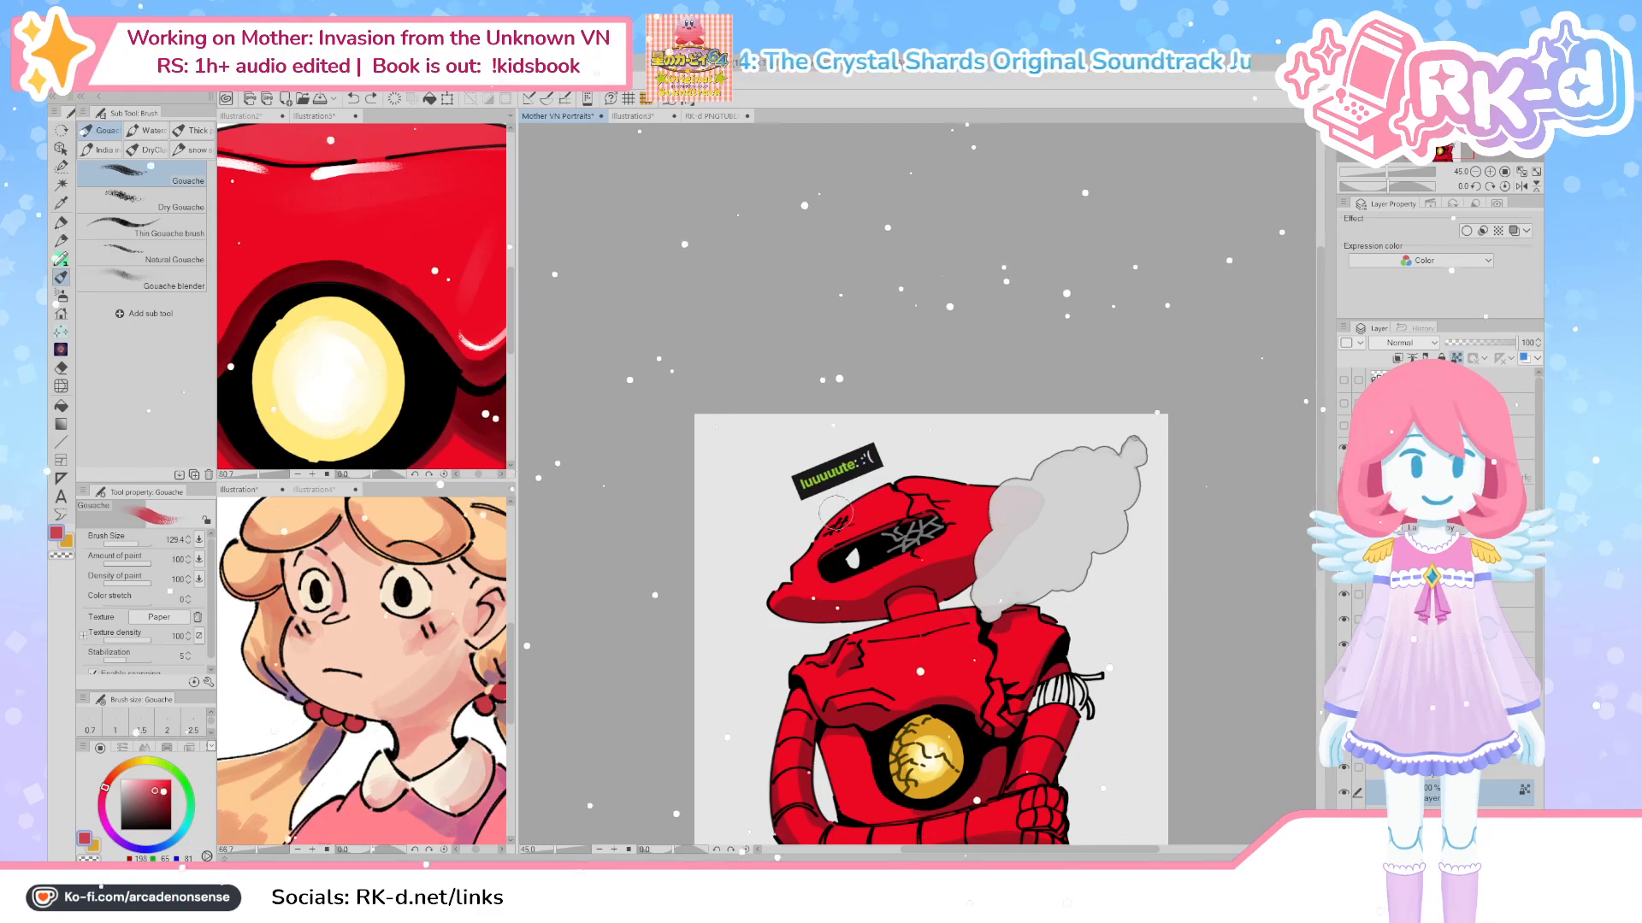
key(bracketleft)
mouse_move(868, 517)
mouse_down()
mouse_move(771, 594)
mouse_move(863, 571)
mouse_up()
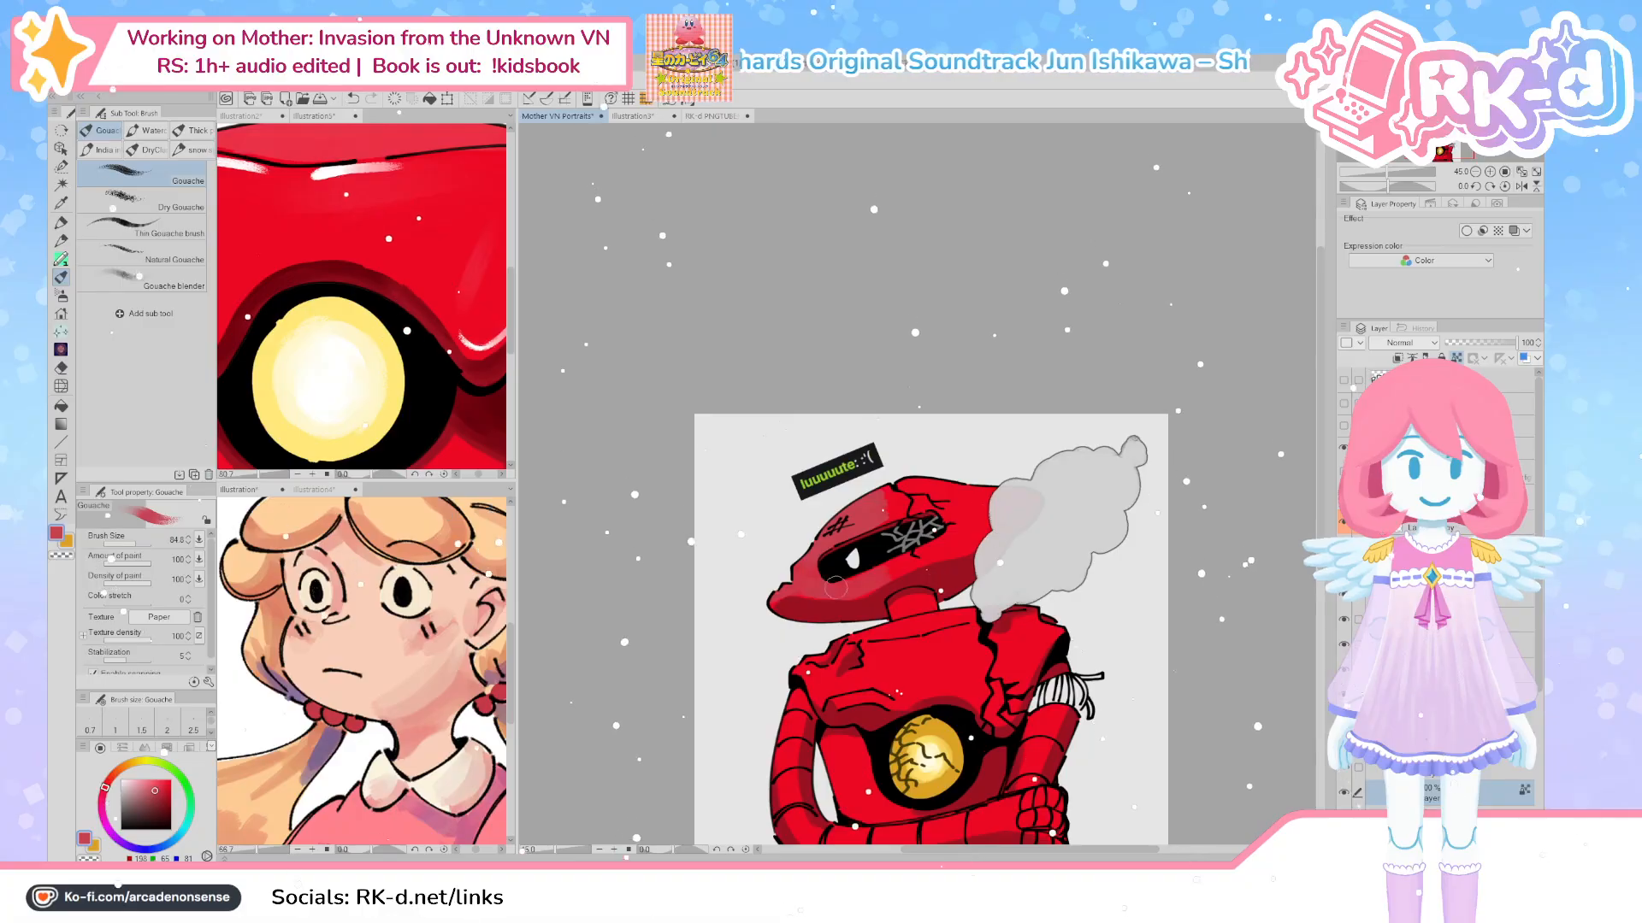
mouse_move(801, 711)
mouse_down()
mouse_move(791, 767)
mouse_move(796, 721)
mouse_up()
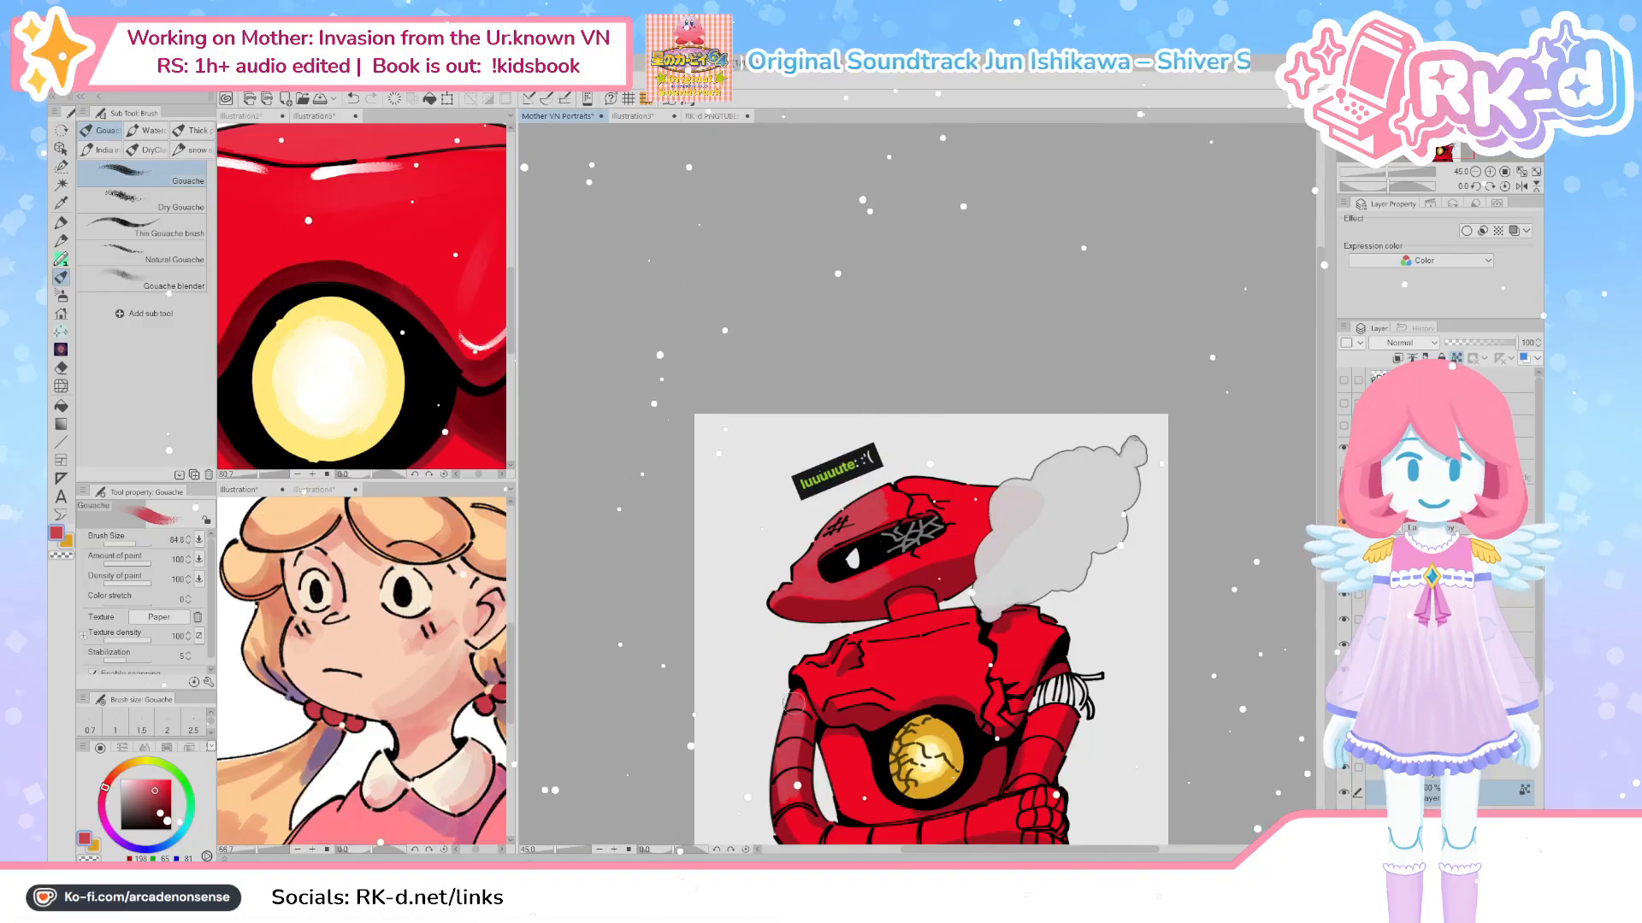
Paint brownish grime across the upper chest plate and blend it using reds and browns sampled from the chest
scroll(795, 720, down, 2)
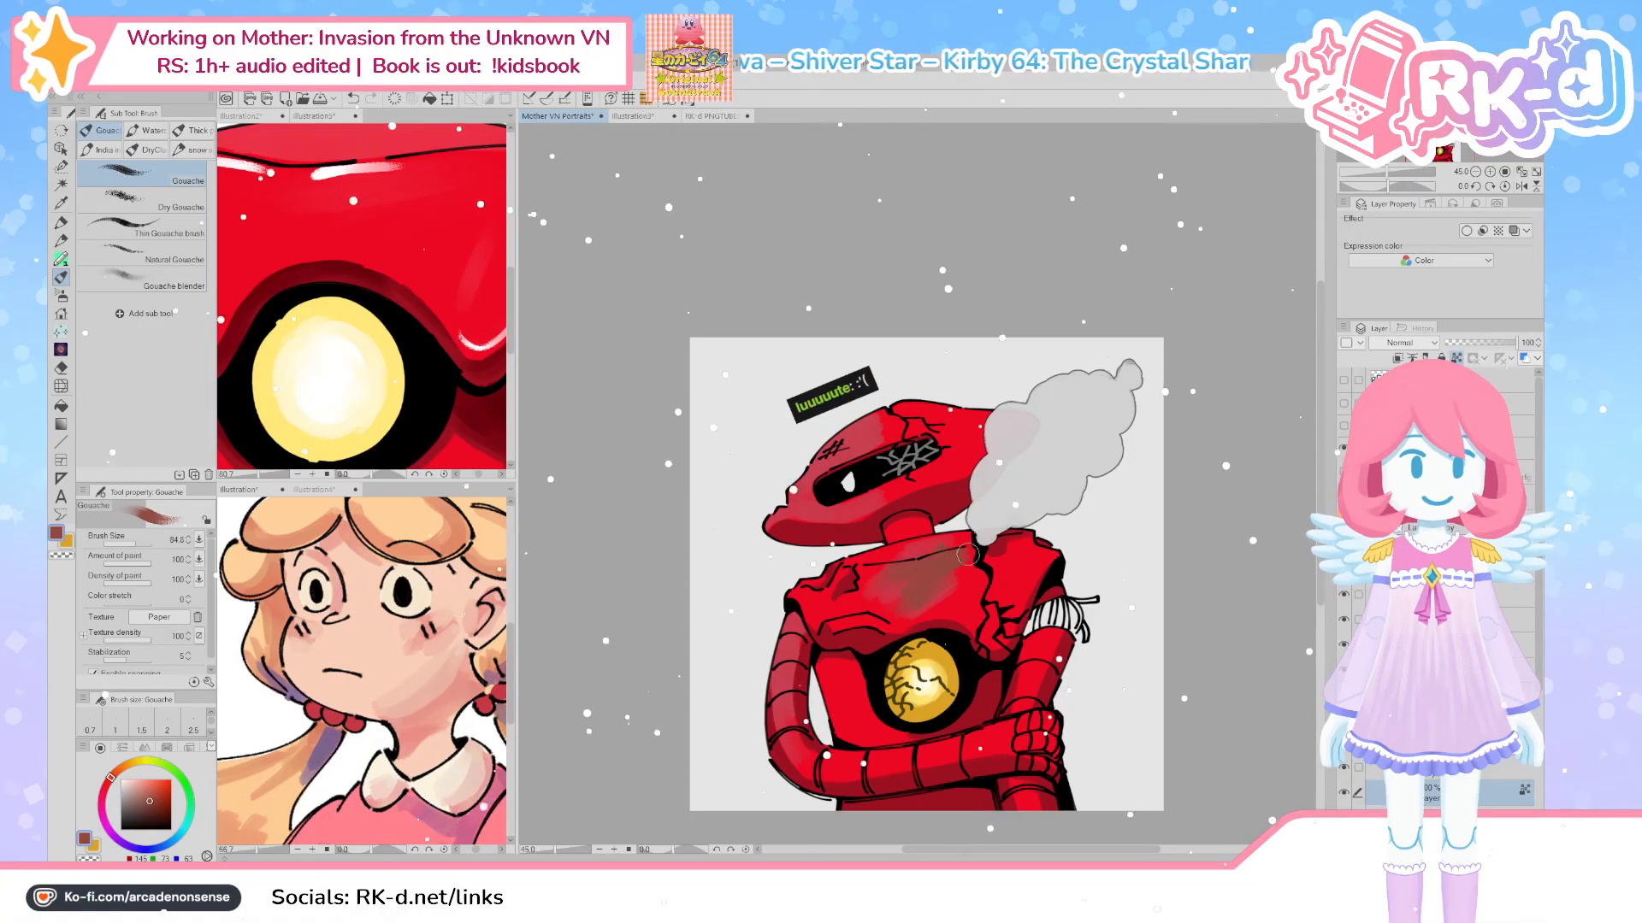
alt+click(861, 576)
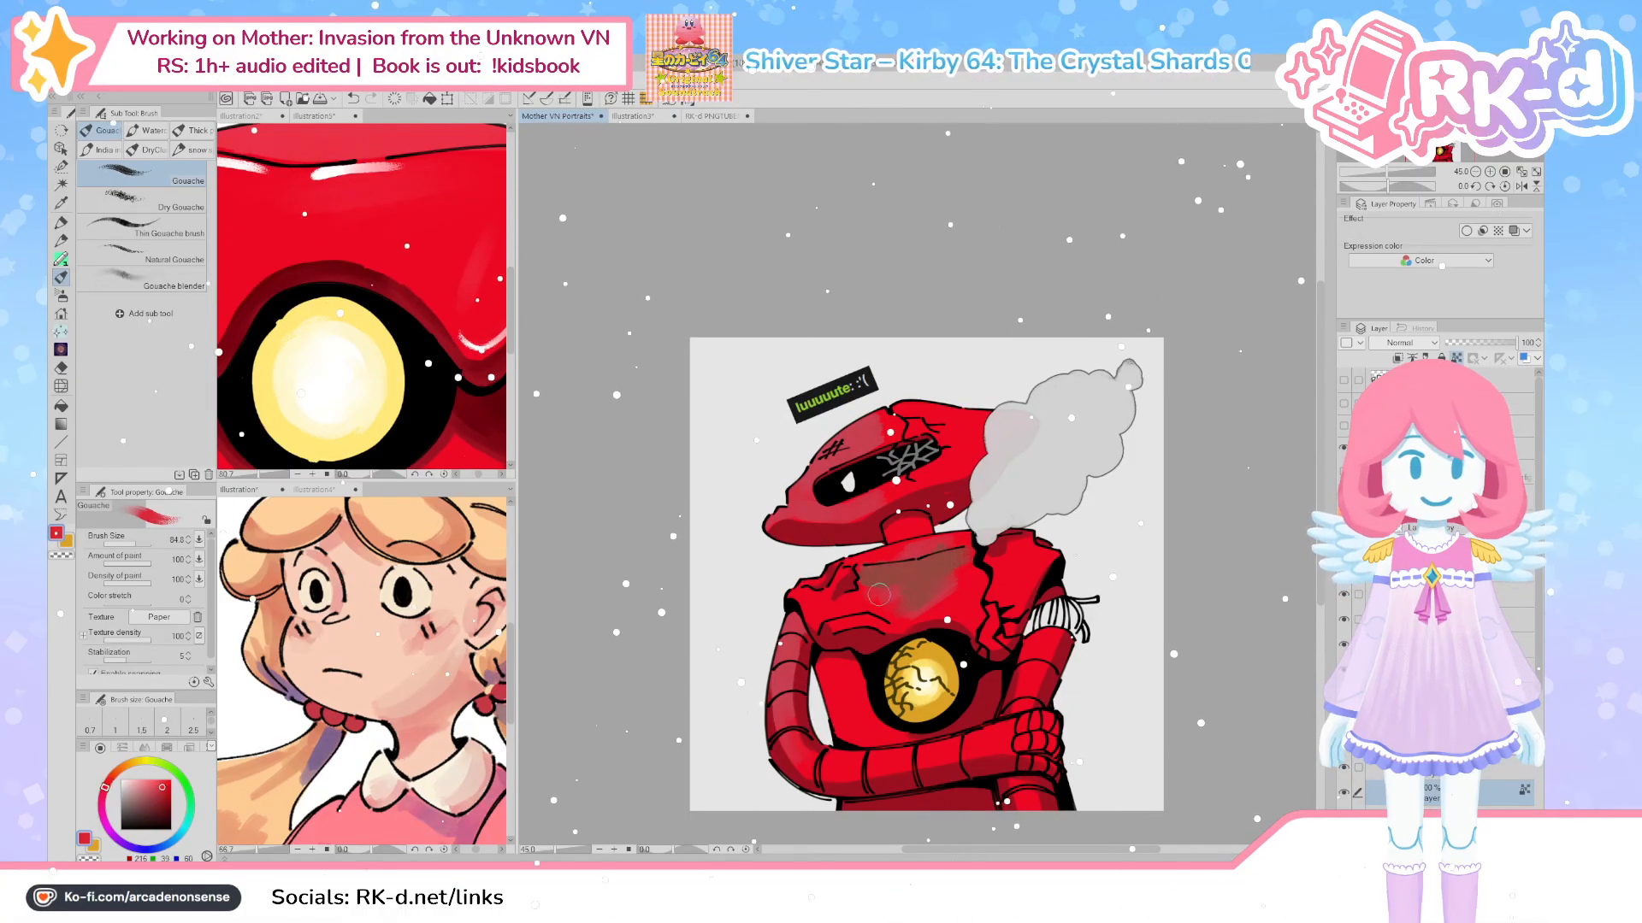
alt+click(928, 601)
drag(922, 601, 968, 572)
alt+click(937, 571)
alt+click(910, 594)
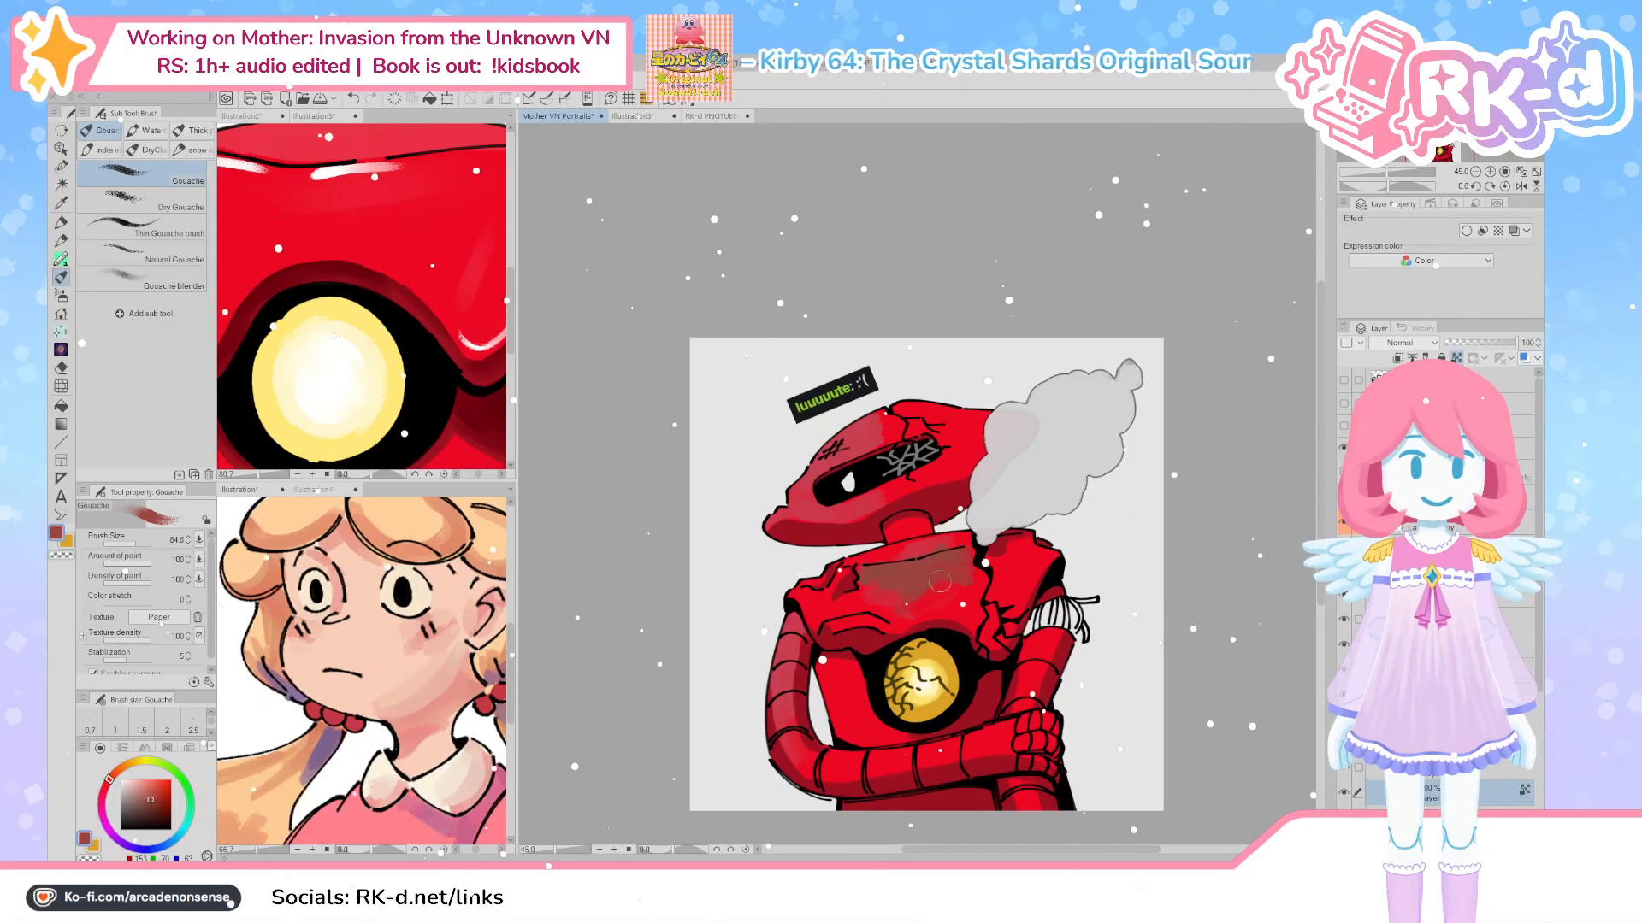
alt+click(901, 614)
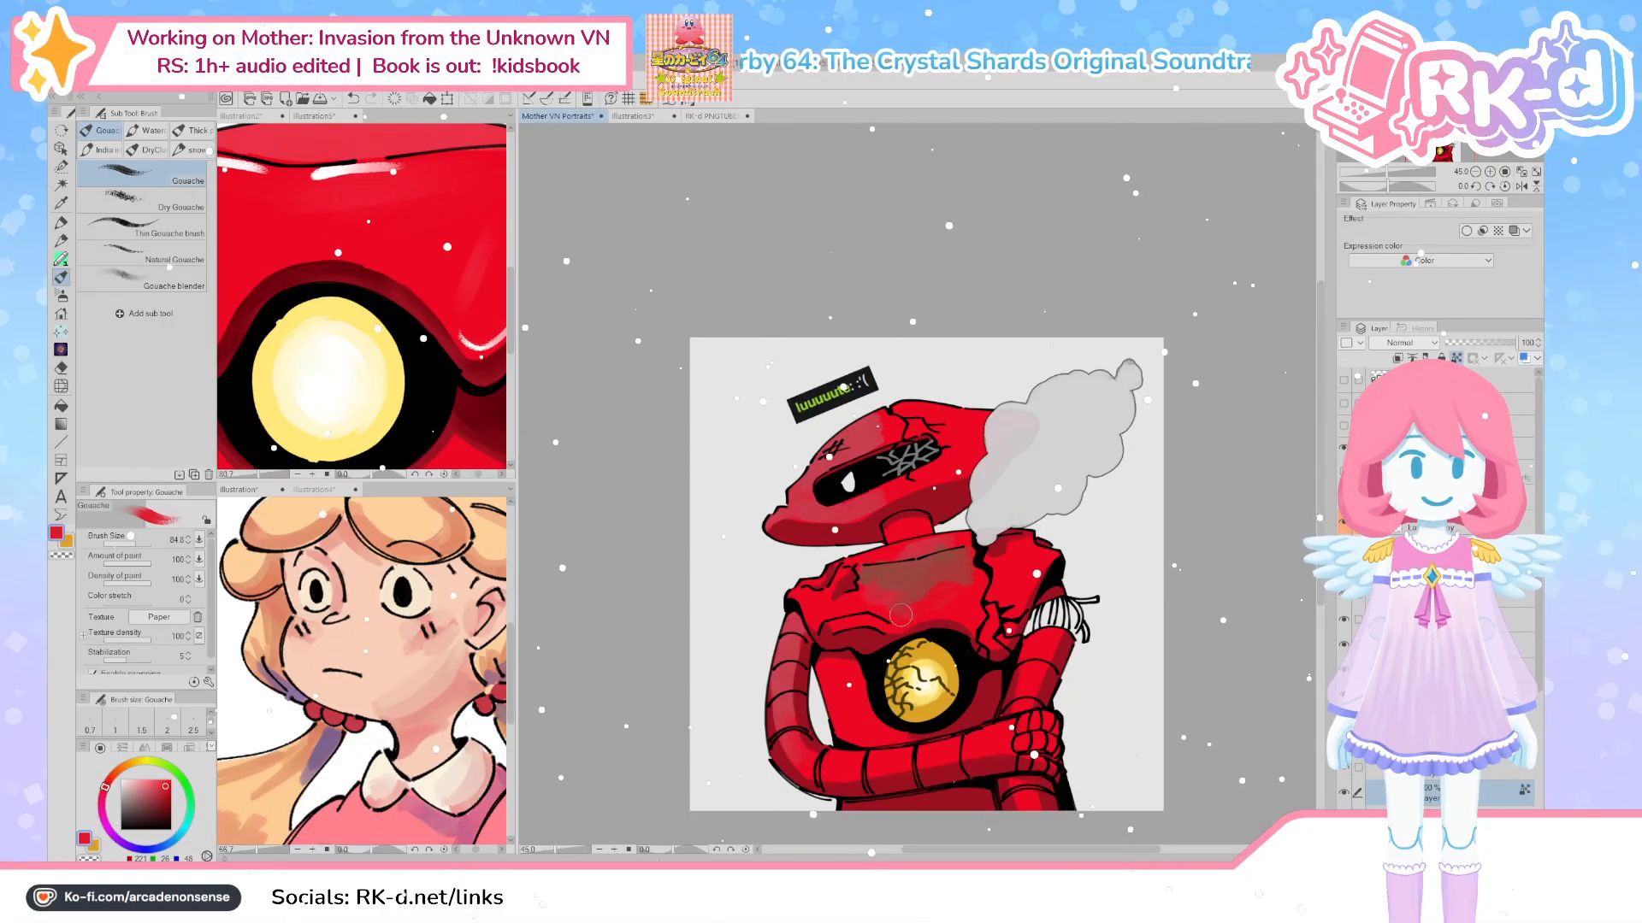
alt+click(937, 577)
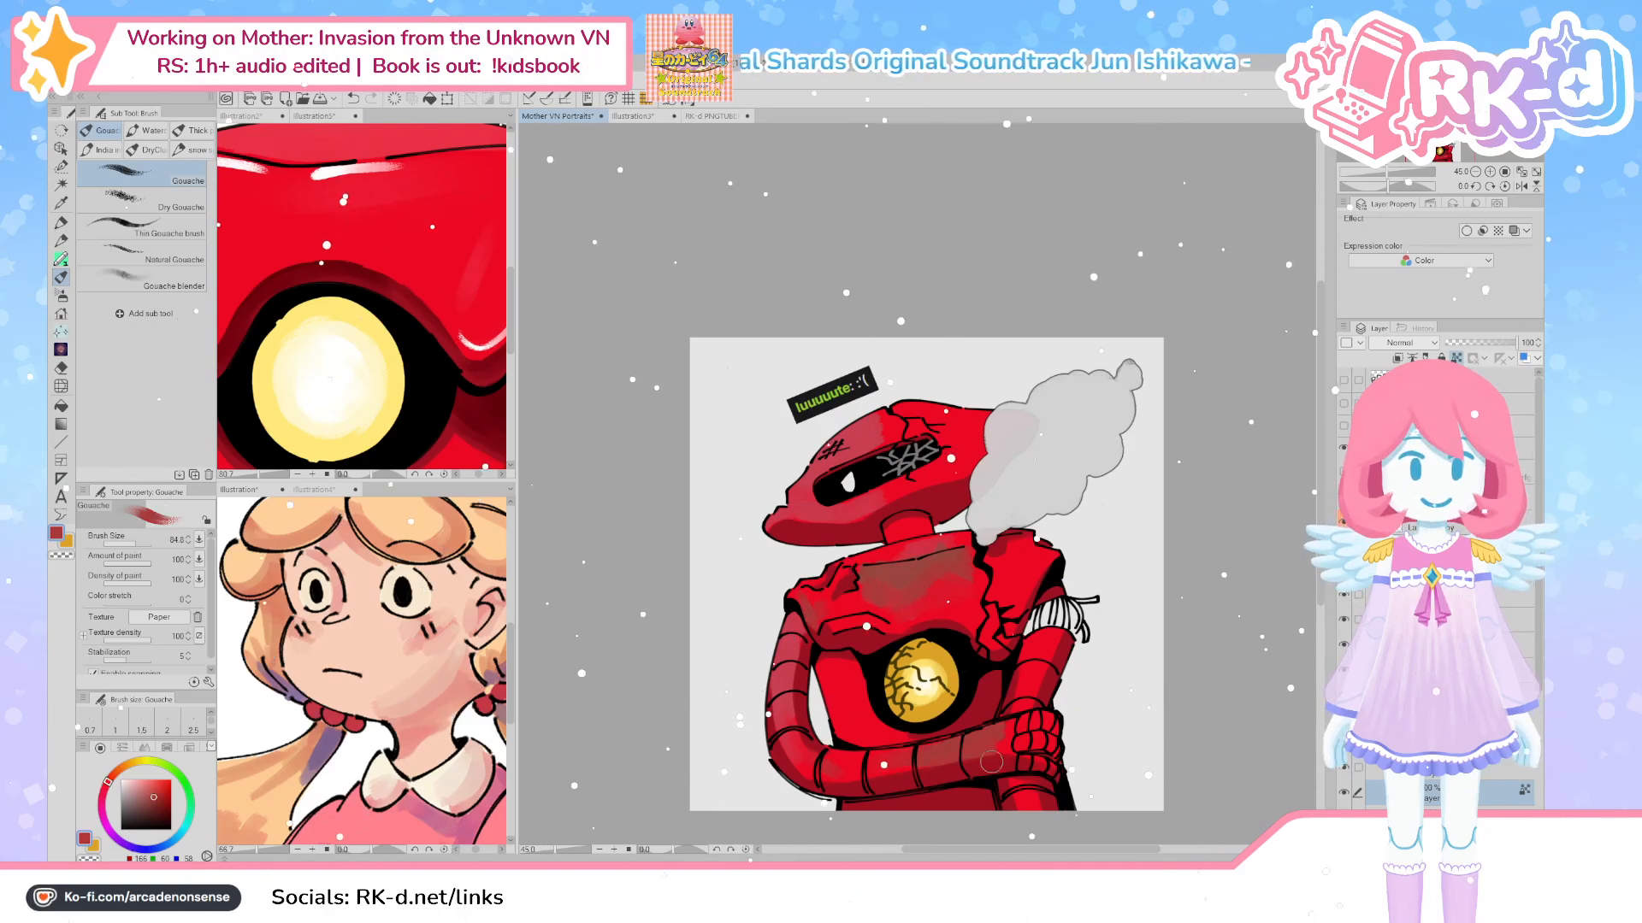
Paint dark brownish grime on the crossed forearm and hand, blending it with reds sampled from the arm
click(147, 799)
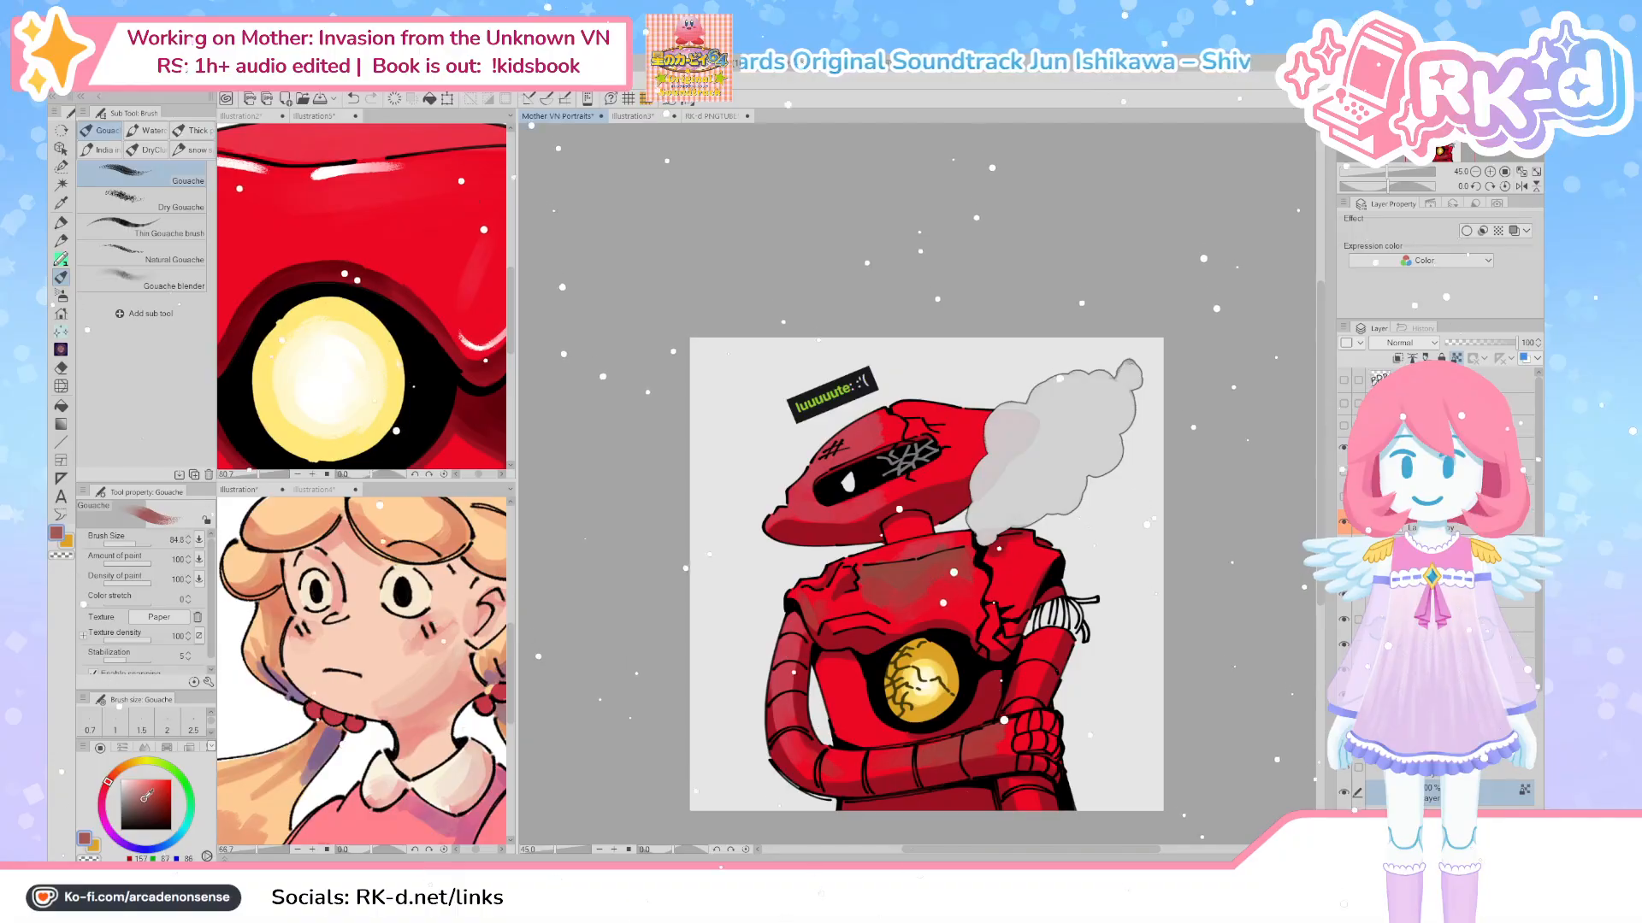
click(110, 779)
mouse_move(977, 752)
mouse_down()
mouse_move(984, 736)
mouse_move(949, 744)
mouse_move(1017, 762)
mouse_move(966, 743)
mouse_move(1036, 719)
mouse_up()
click(148, 803)
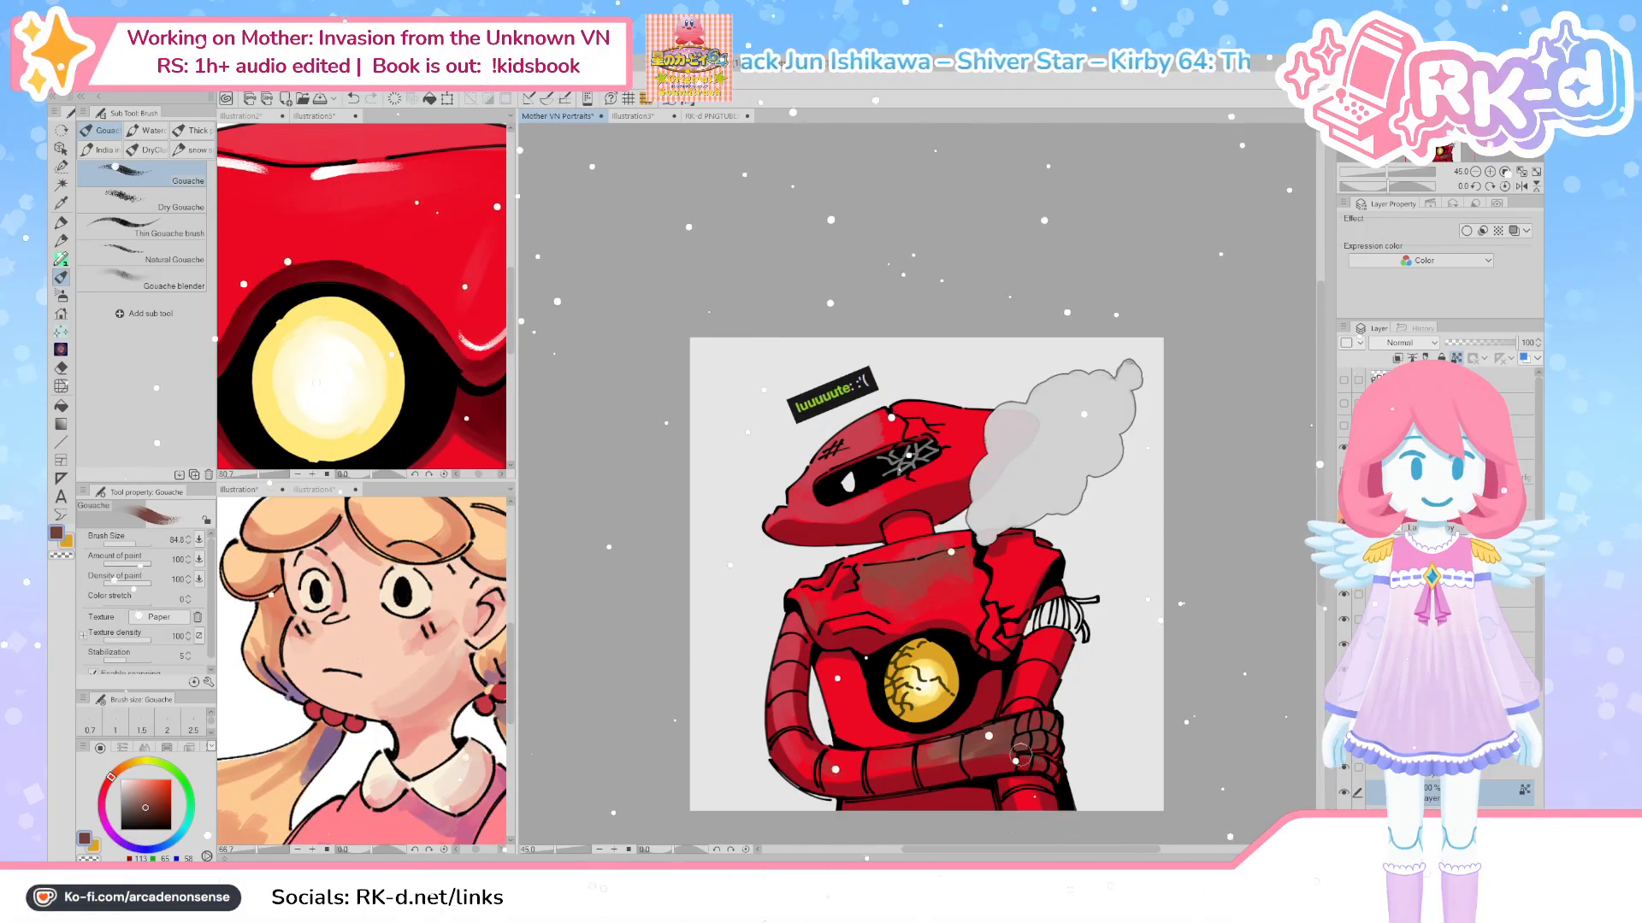
alt+click(824, 757)
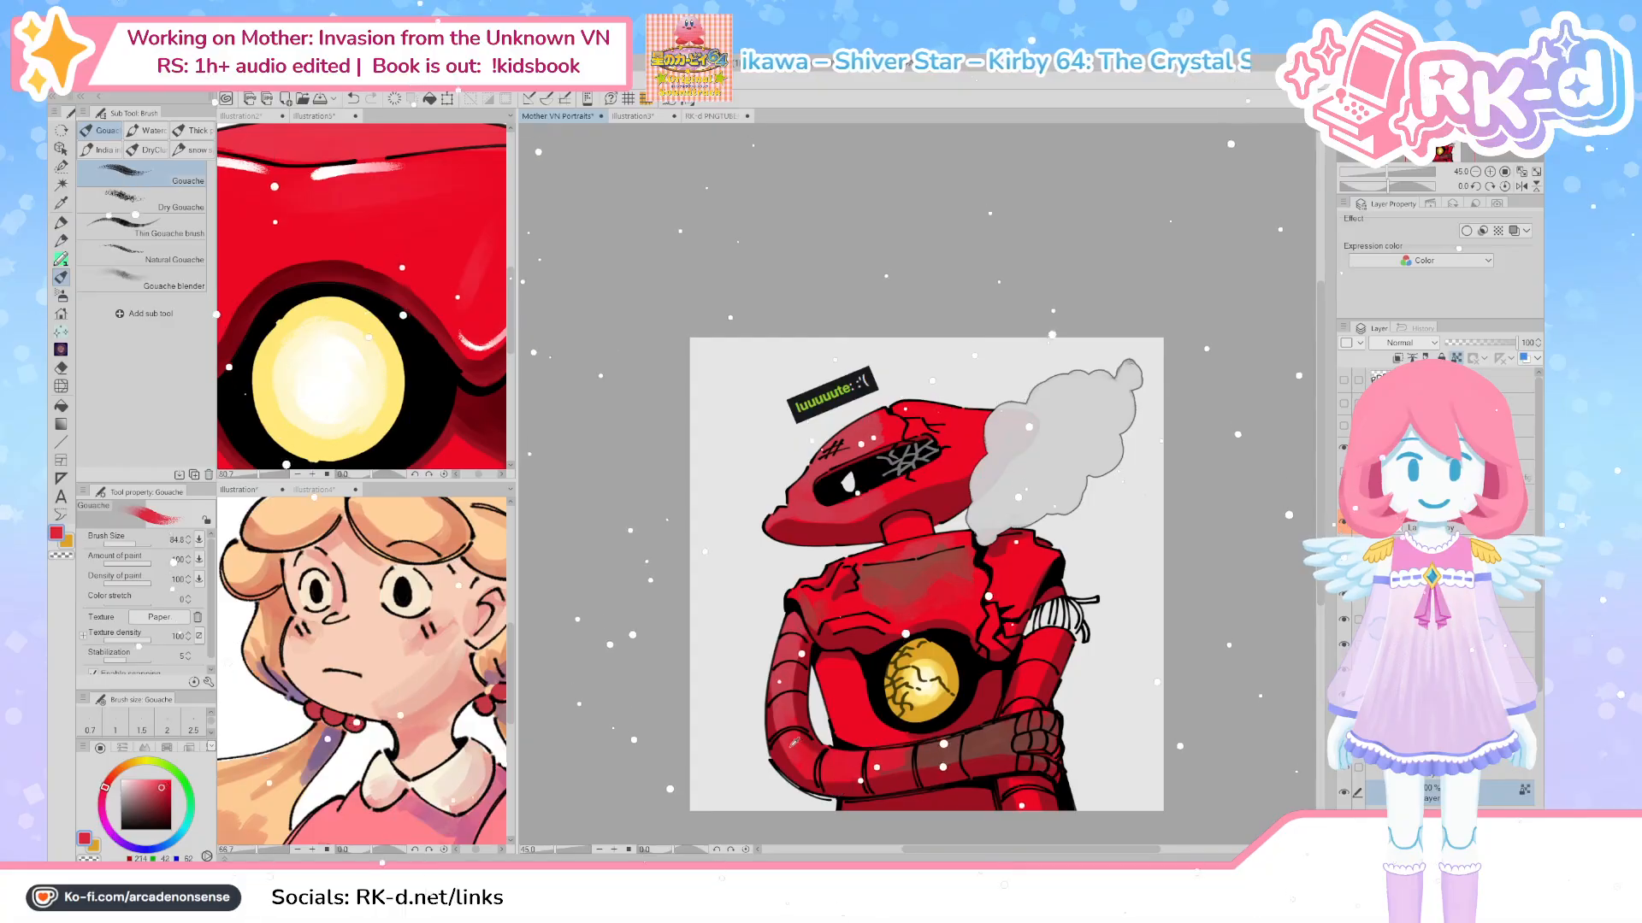
alt+click(892, 752)
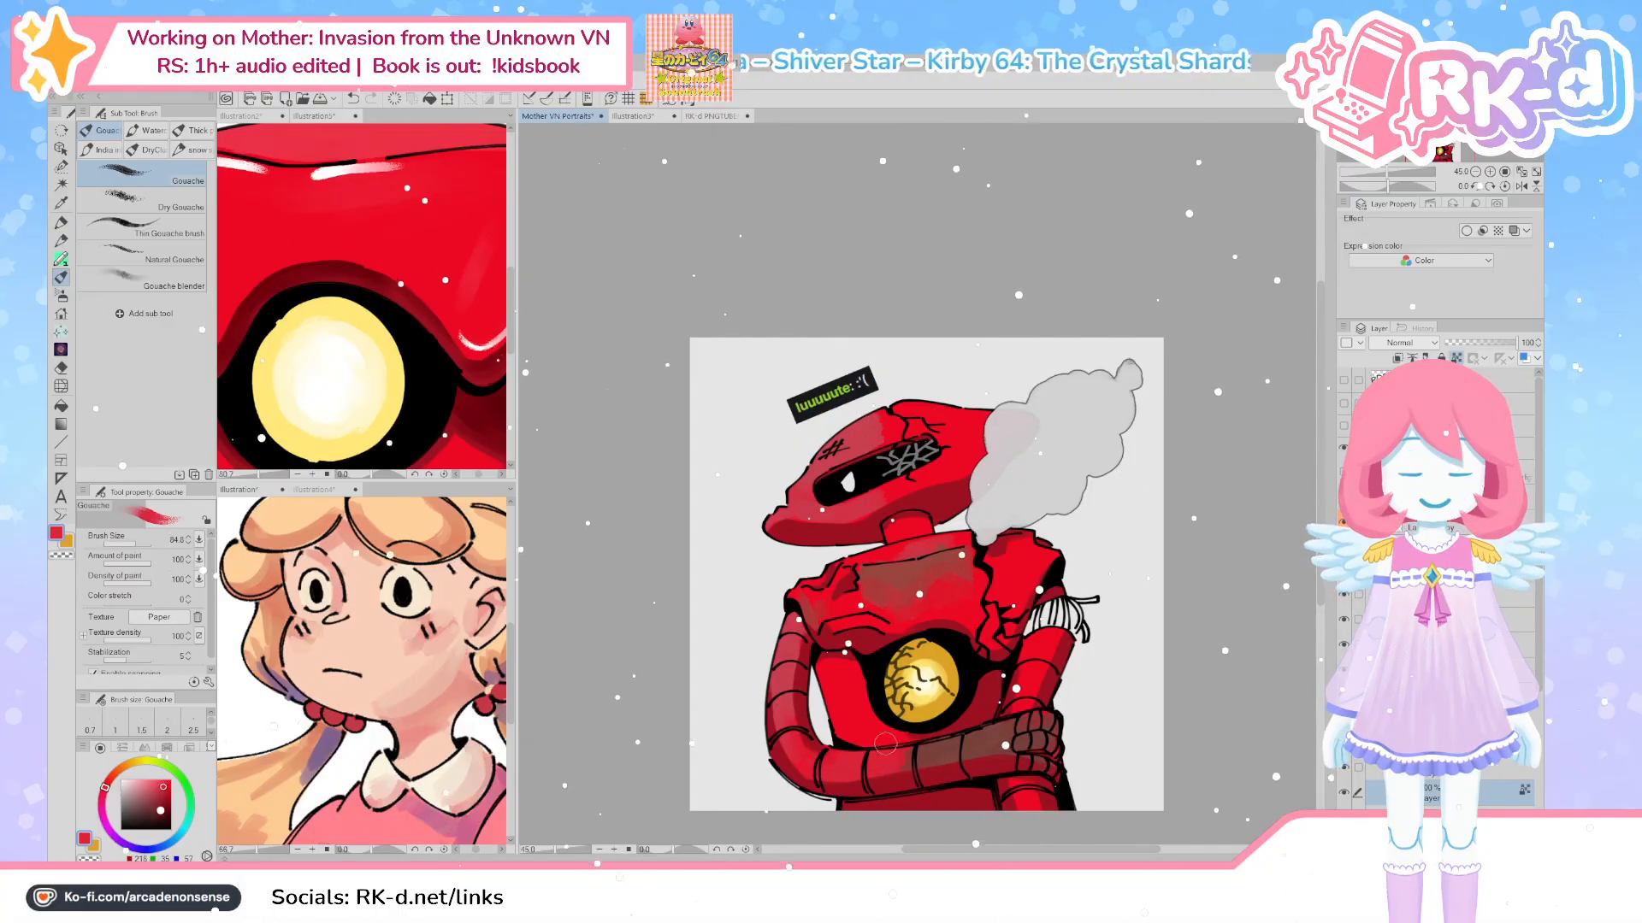
alt+click(926, 768)
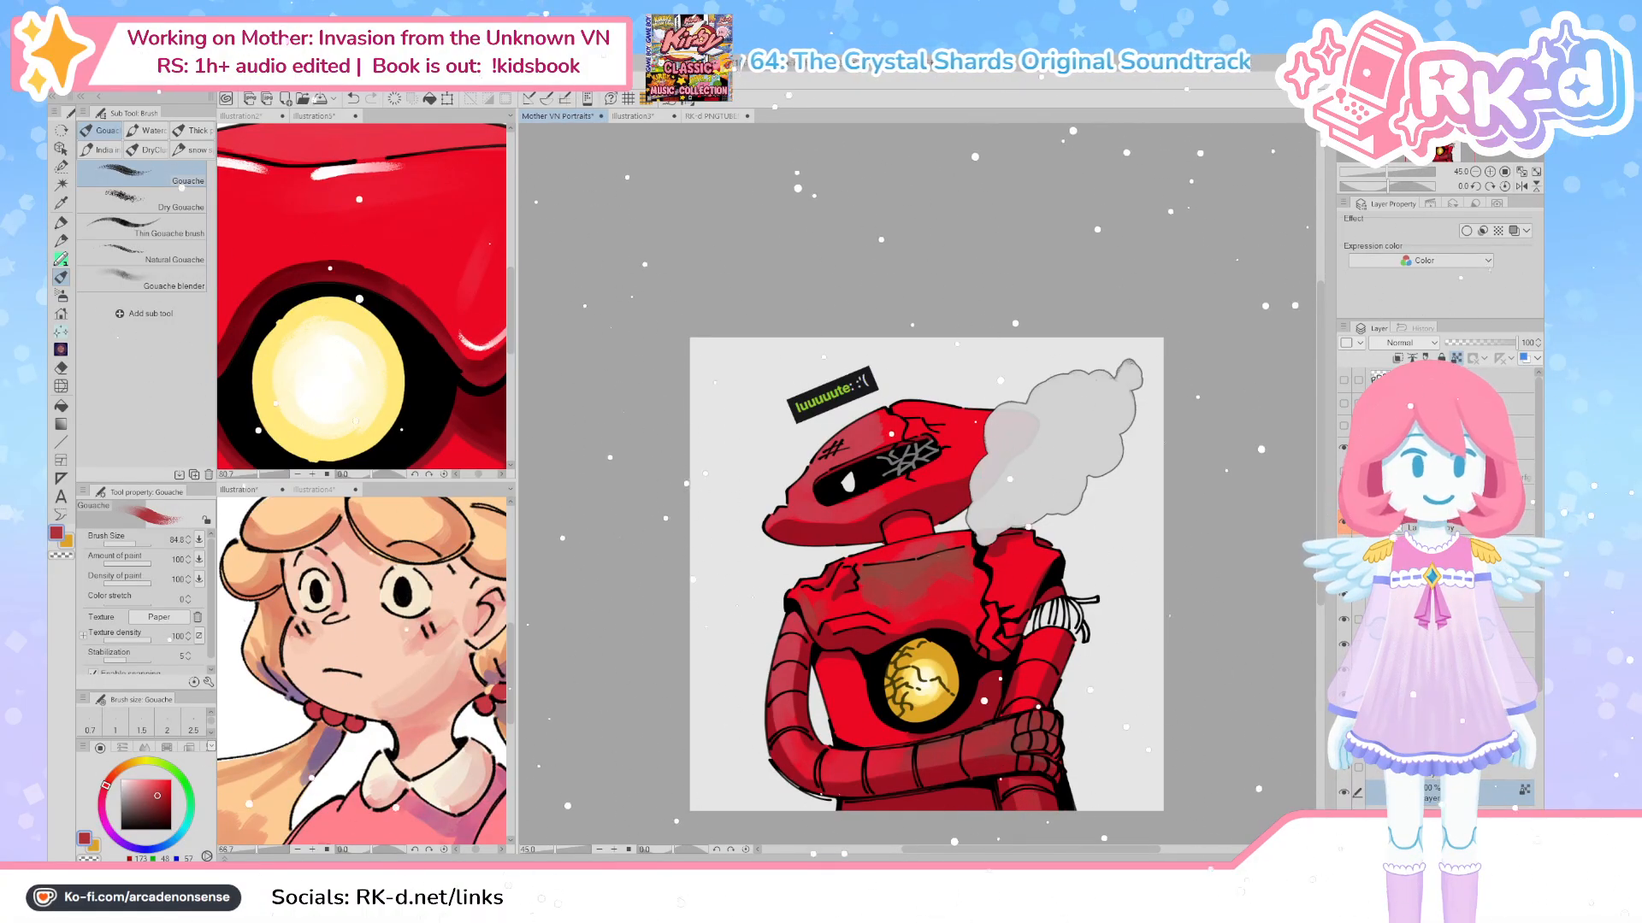
Save the portrait file and briefly show the front-facing robot portrait for comparison
drag(1445, 471, 1445, 437)
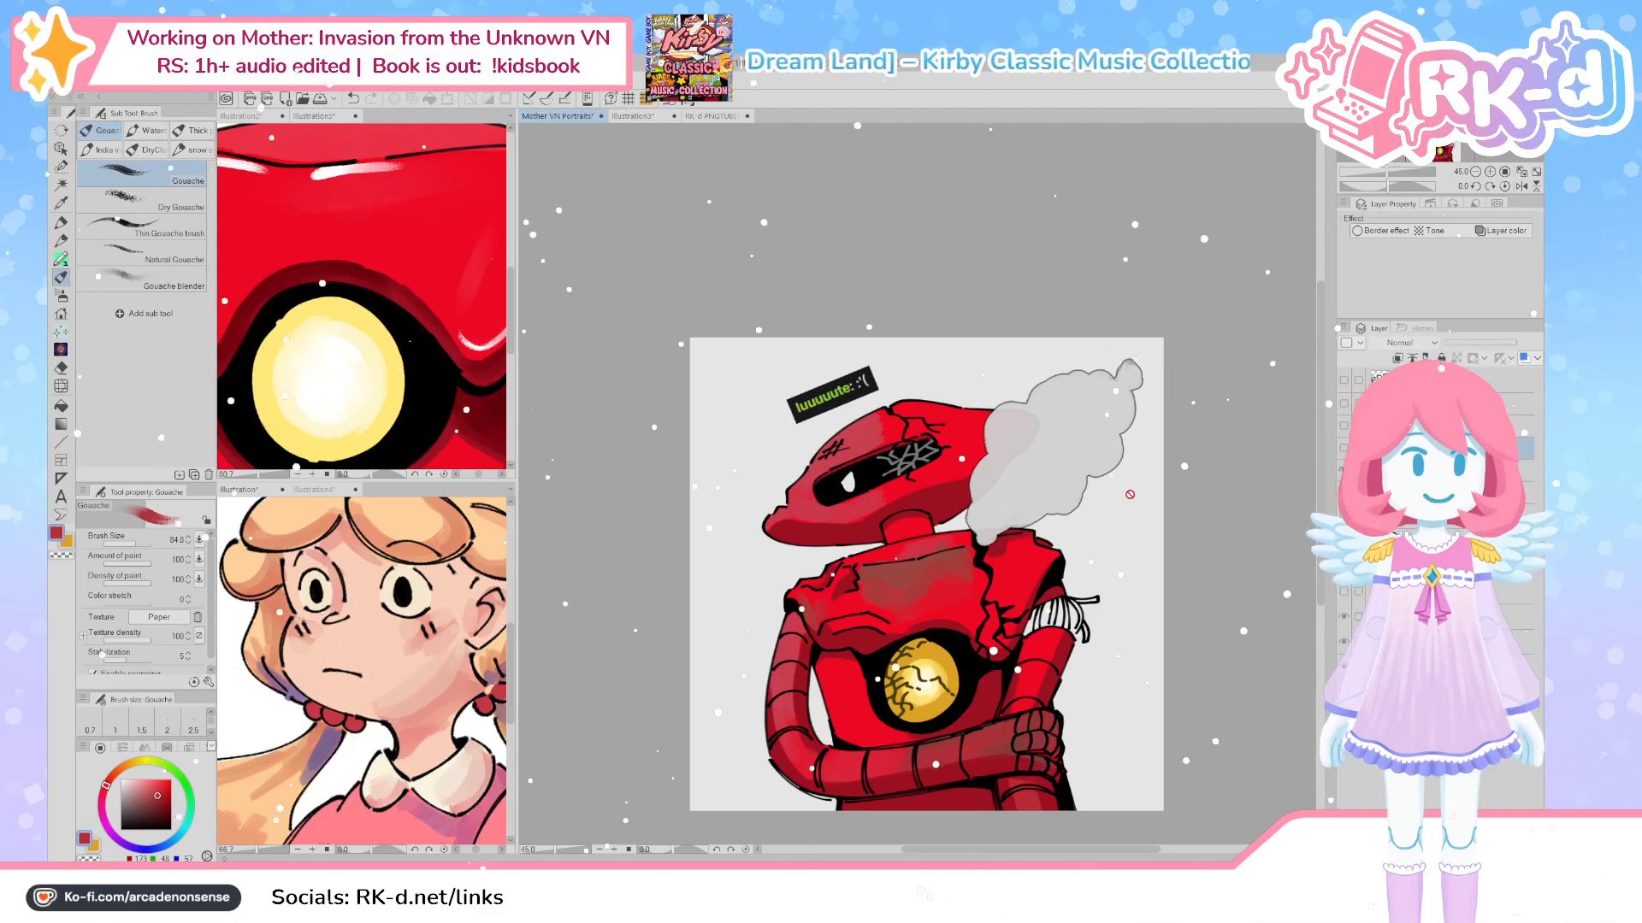
key(ctrl+s)
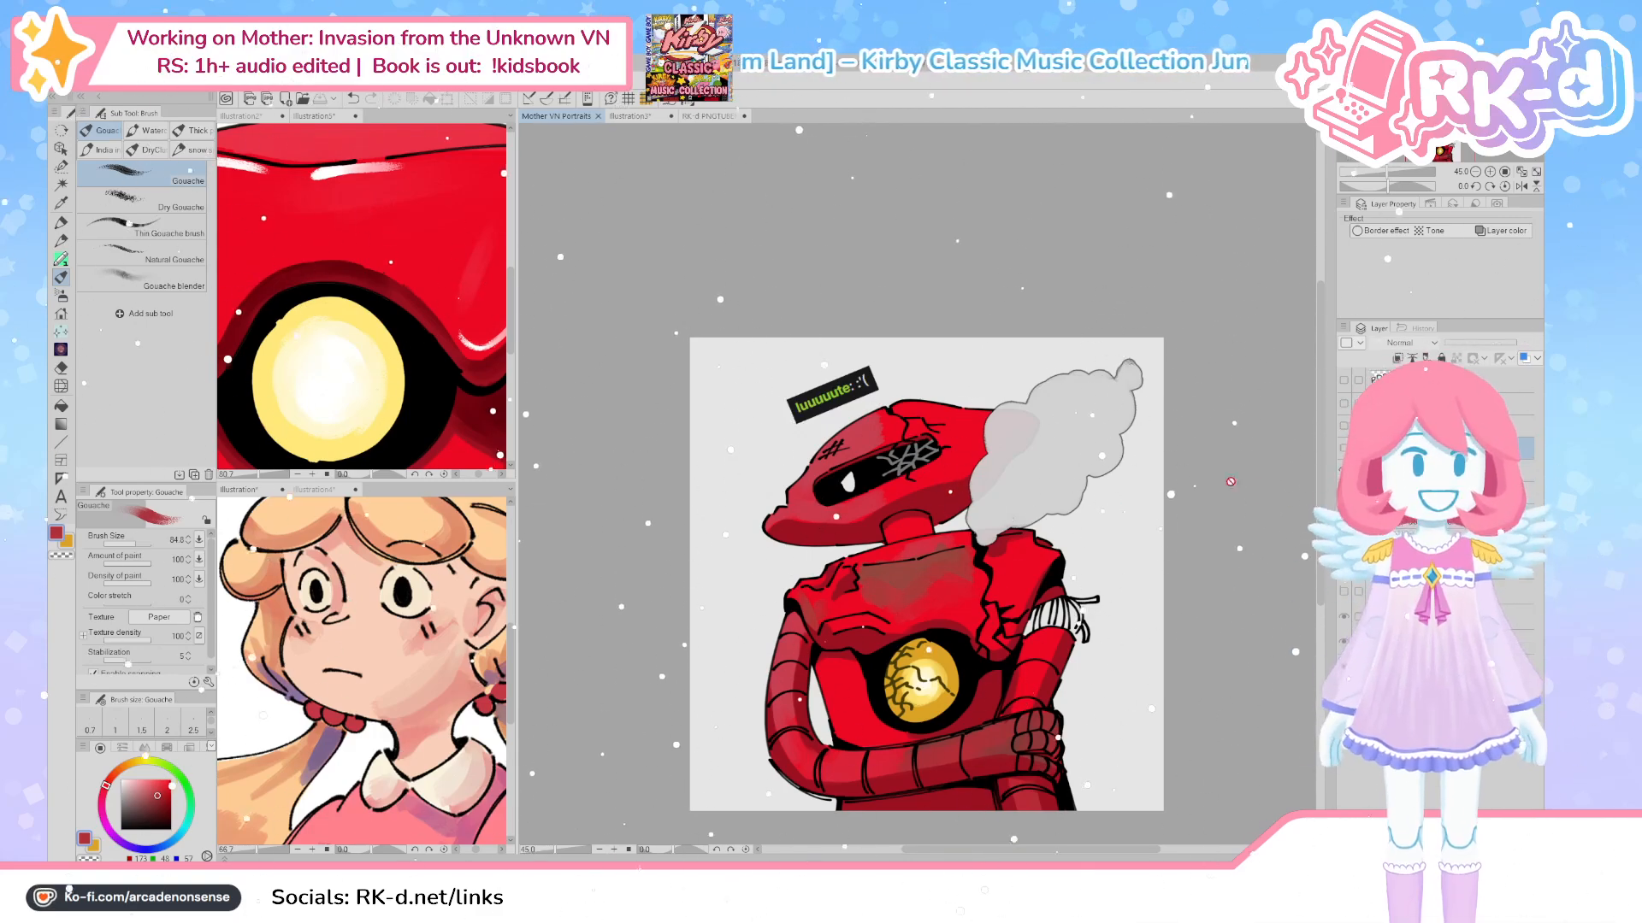
click(1344, 448)
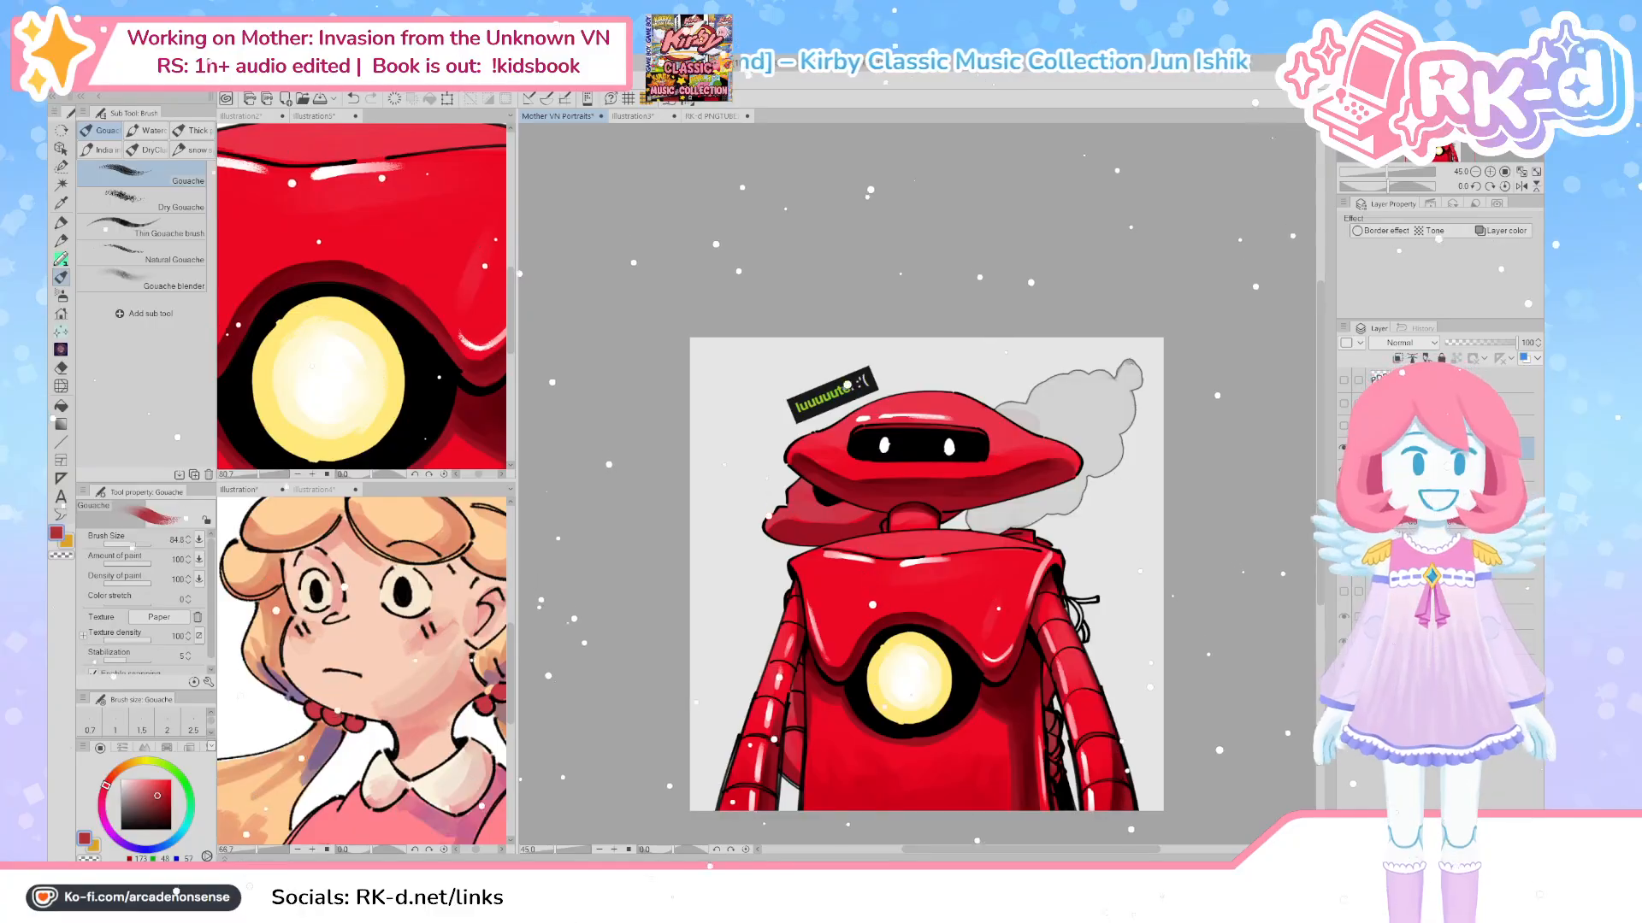
click(1343, 448)
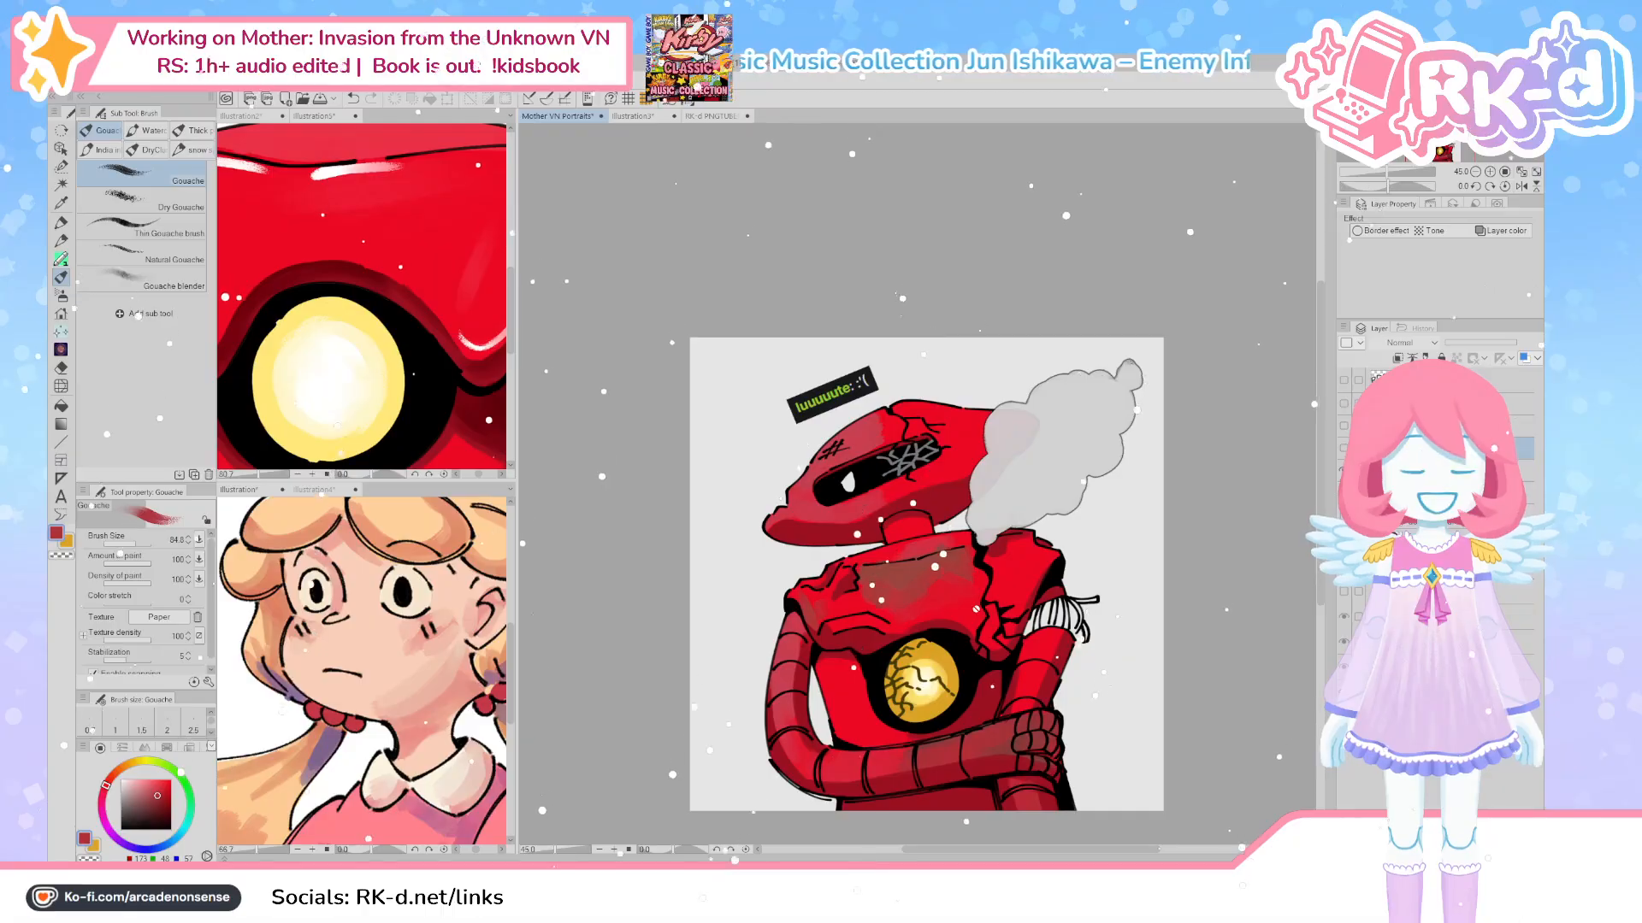
Return to the body colour layer and rework the chest plate's grime with a smaller brush and sampled muted red
ctrl+shift+click(959, 594)
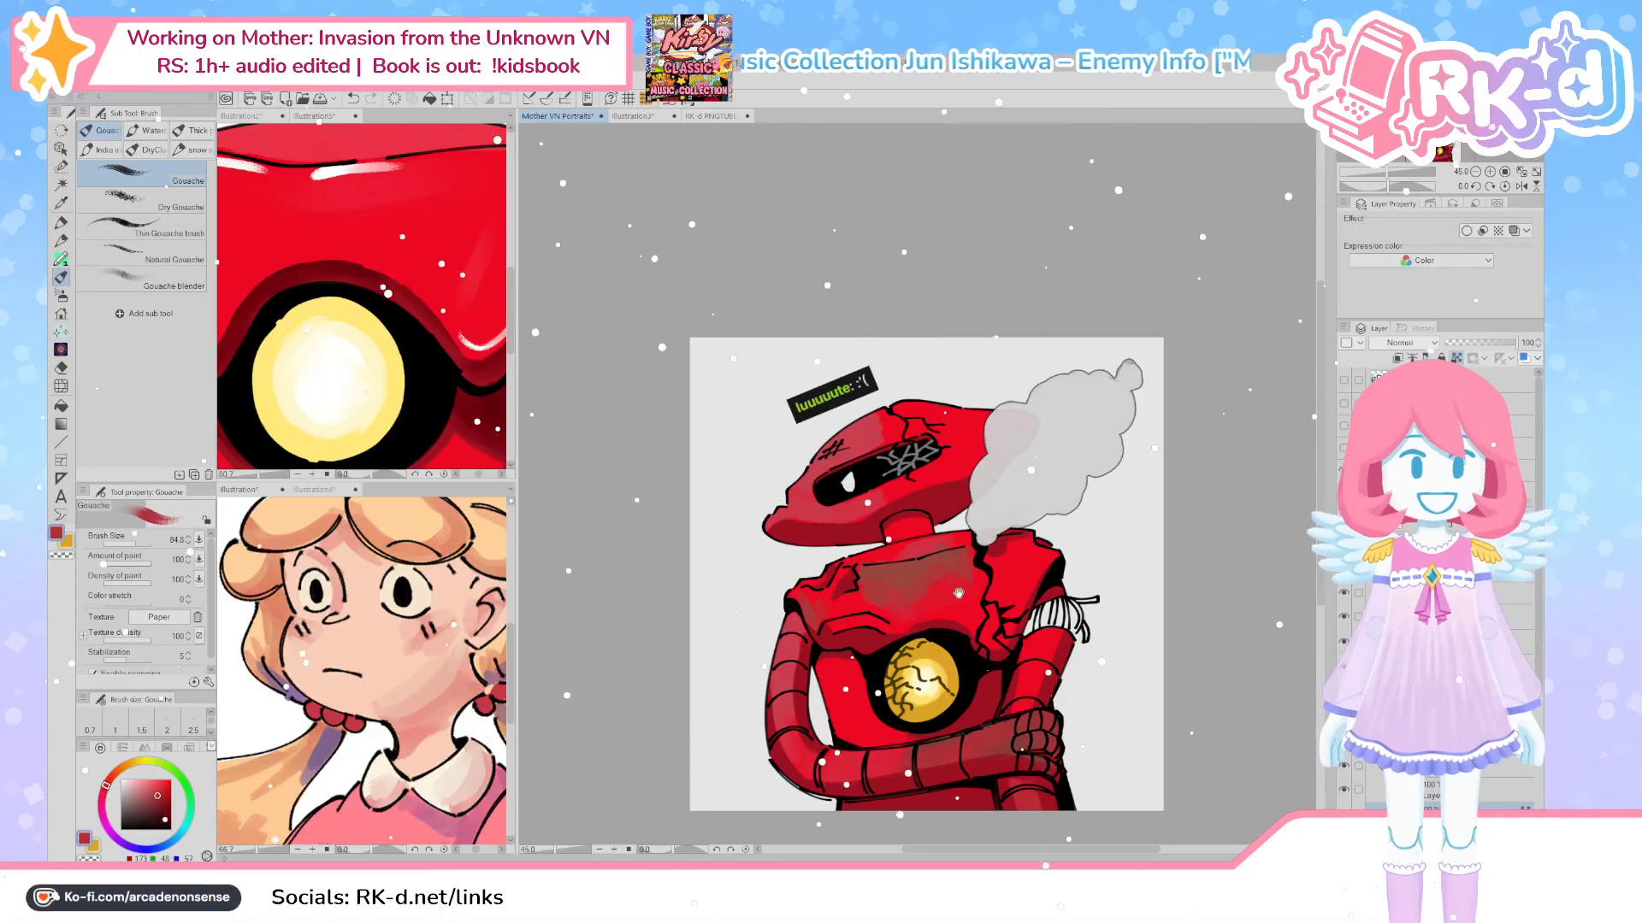
drag(899, 614, 902, 623)
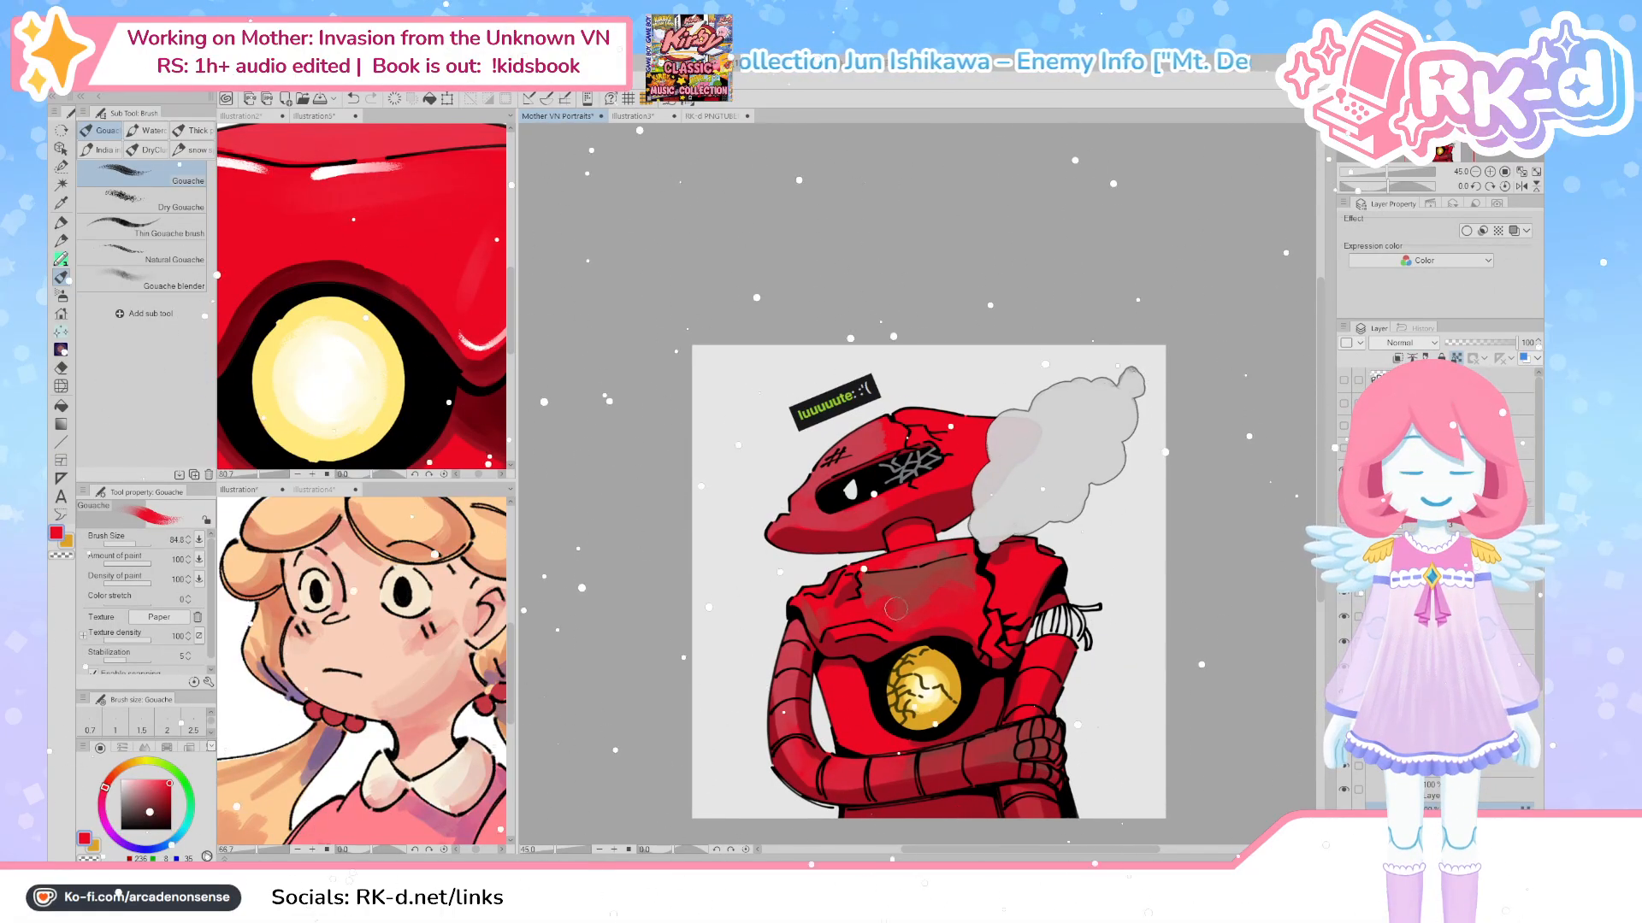
alt+click(920, 574)
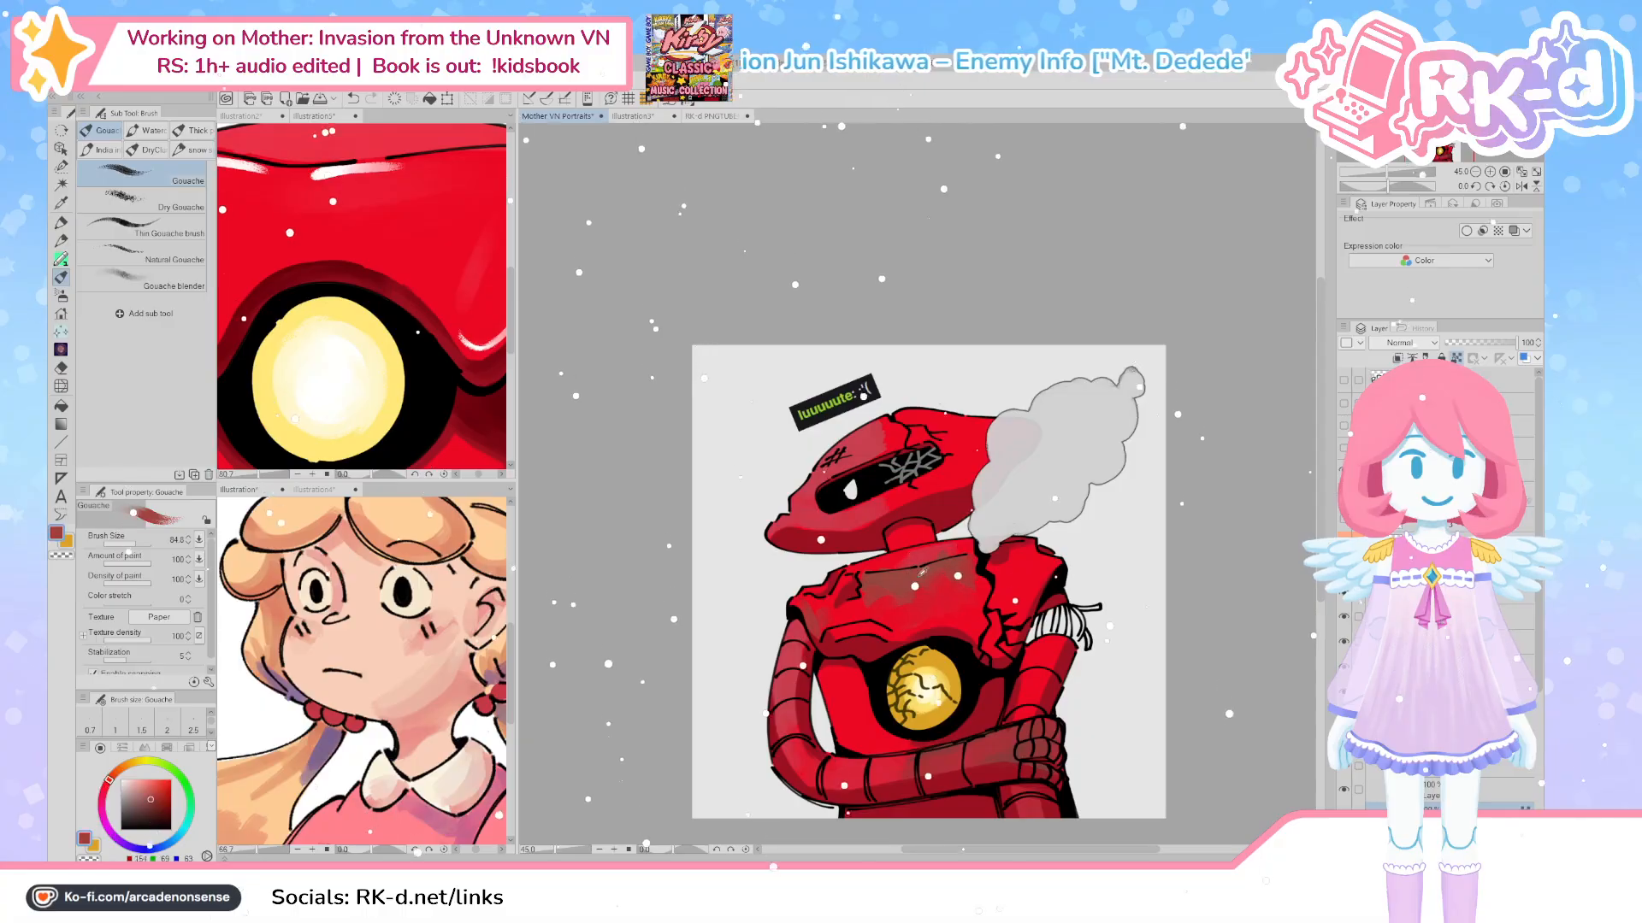
drag(886, 627, 837, 633)
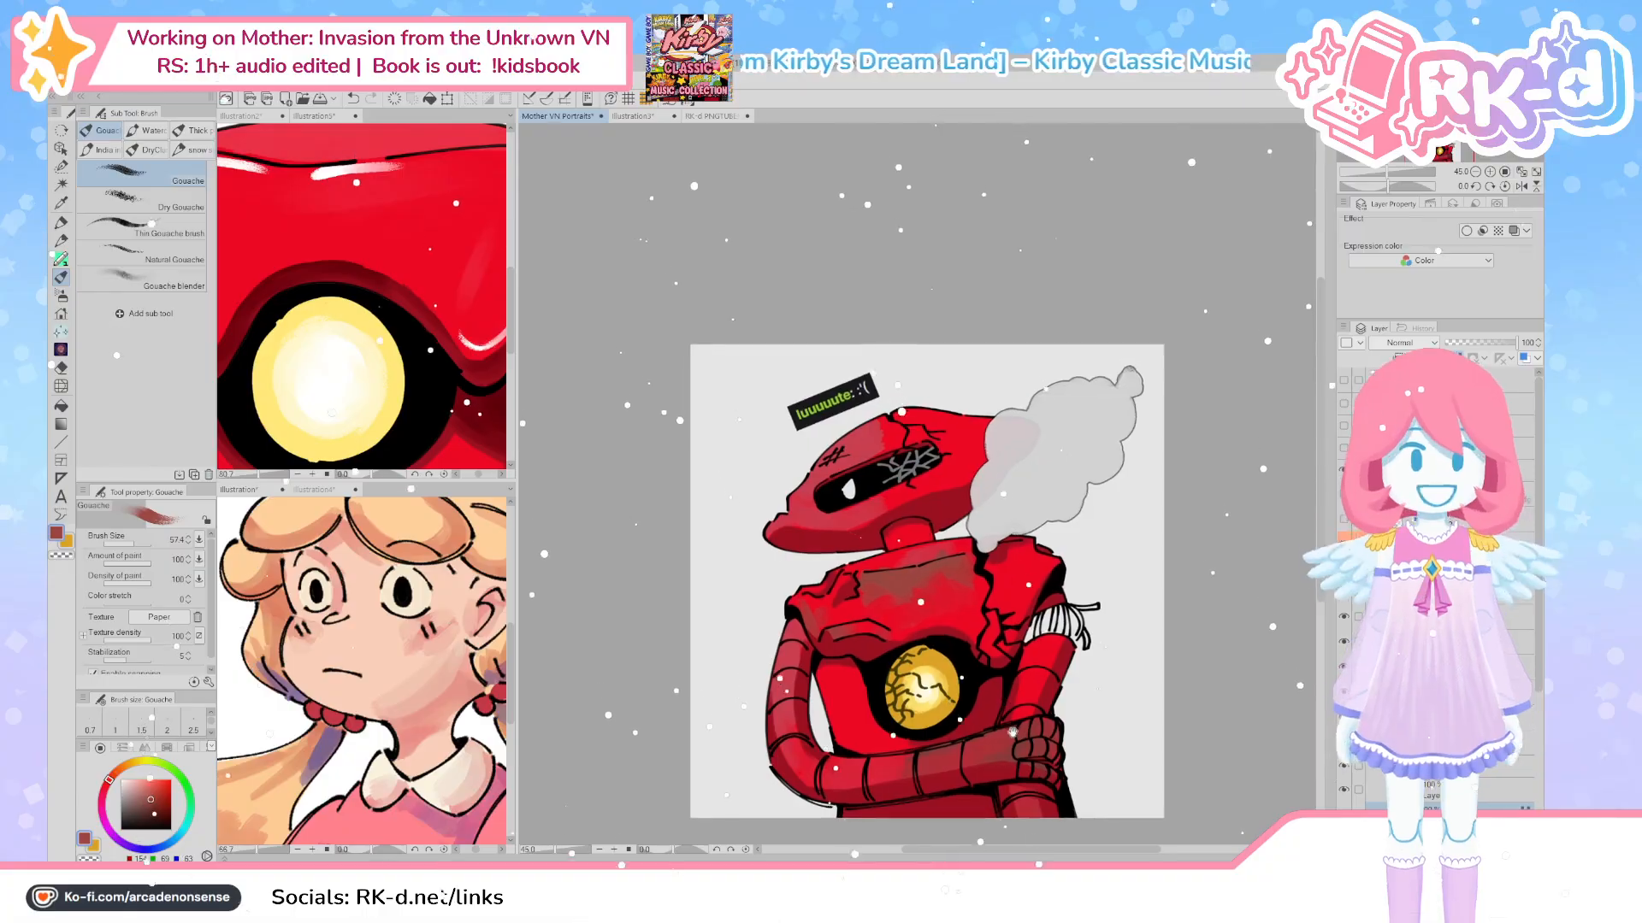
drag(942, 643, 899, 594)
scroll(962, 680, up, 2)
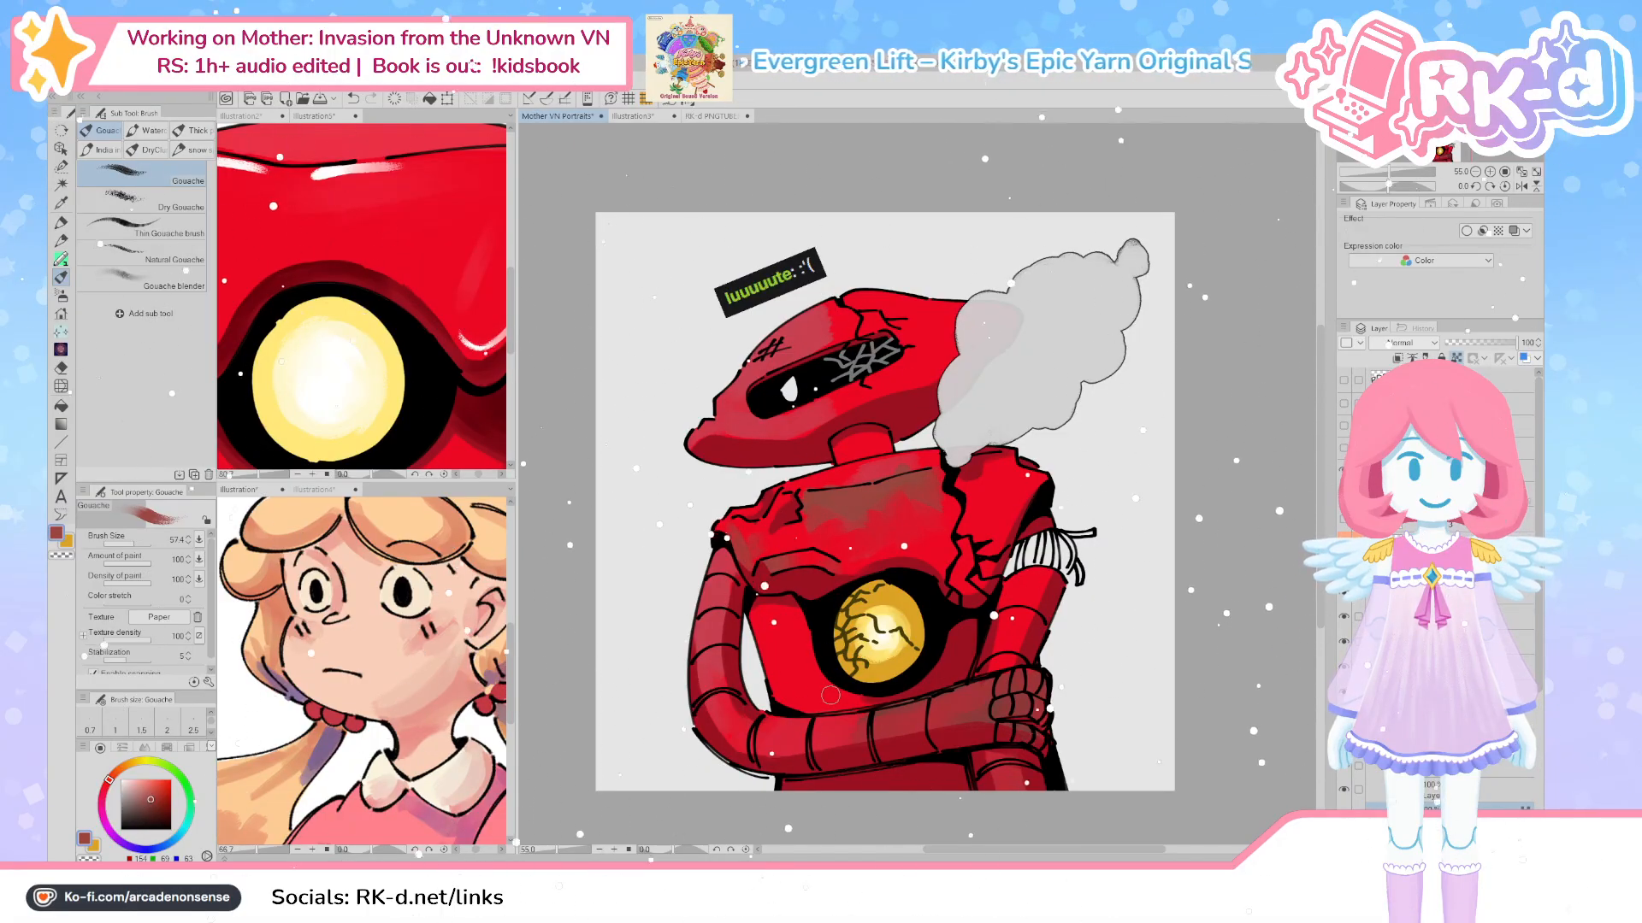
Paint grime and soft shading on the lower torso and crossed forearm, blending with reds sampled from the arm
drag(831, 695, 981, 753)
alt+click(864, 736)
alt+click(983, 753)
drag(830, 681, 836, 680)
mouse_move(834, 669)
mouse_down()
mouse_move(853, 711)
mouse_move(843, 669)
mouse_move(846, 709)
mouse_move(824, 698)
mouse_move(842, 655)
mouse_move(835, 681)
mouse_move(808, 683)
mouse_move(814, 724)
mouse_move(830, 666)
mouse_up()
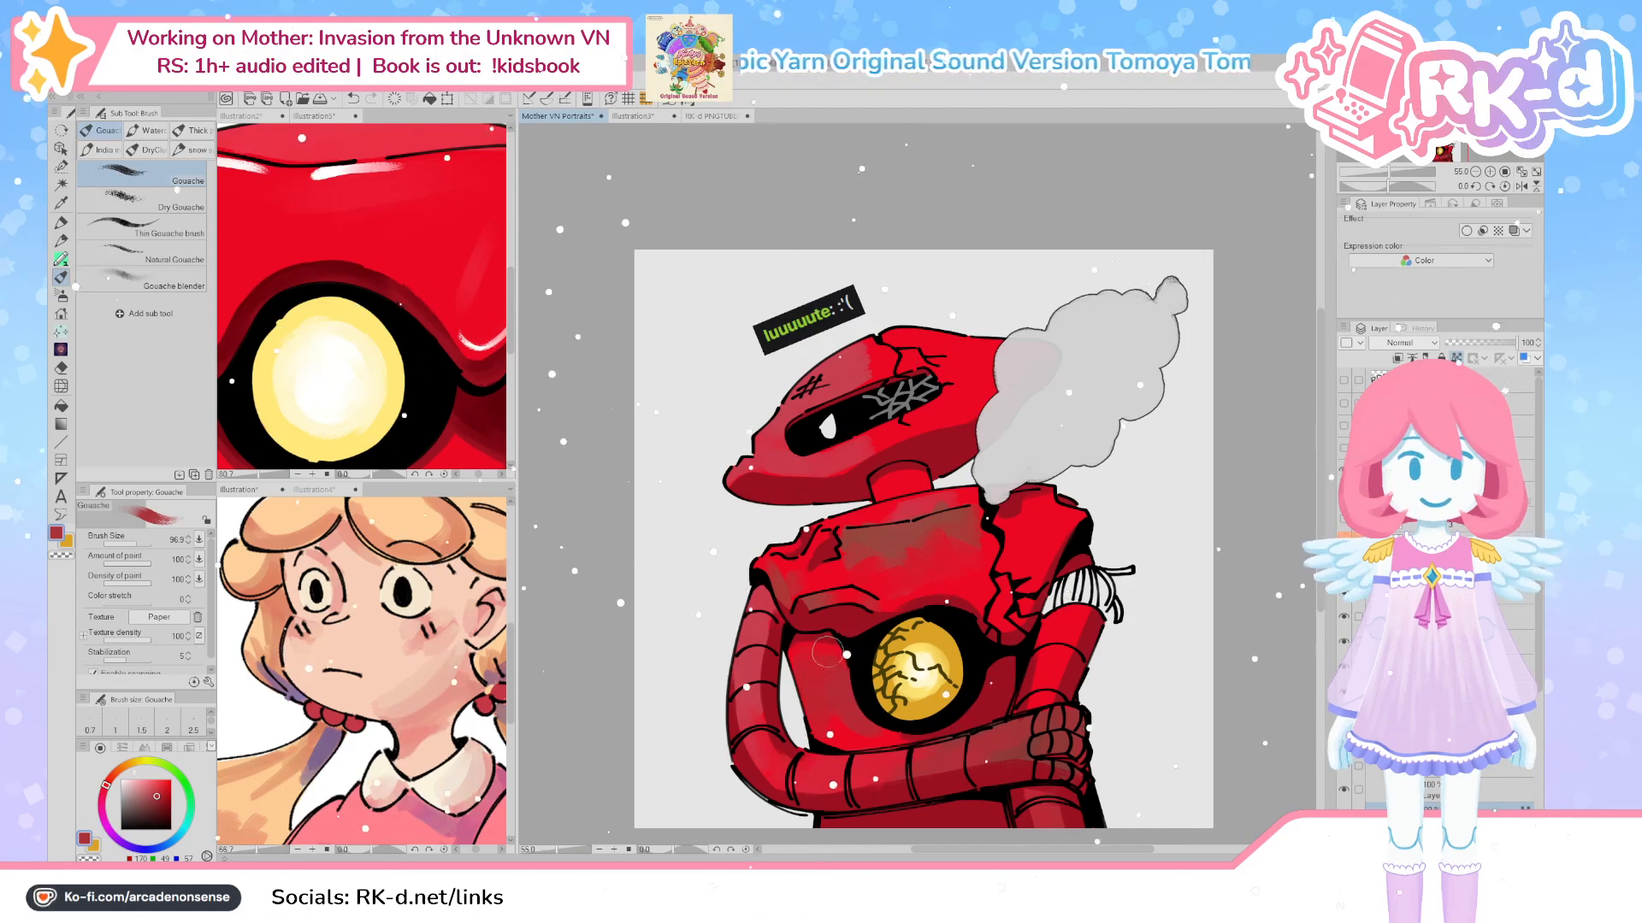
drag(889, 746, 861, 776)
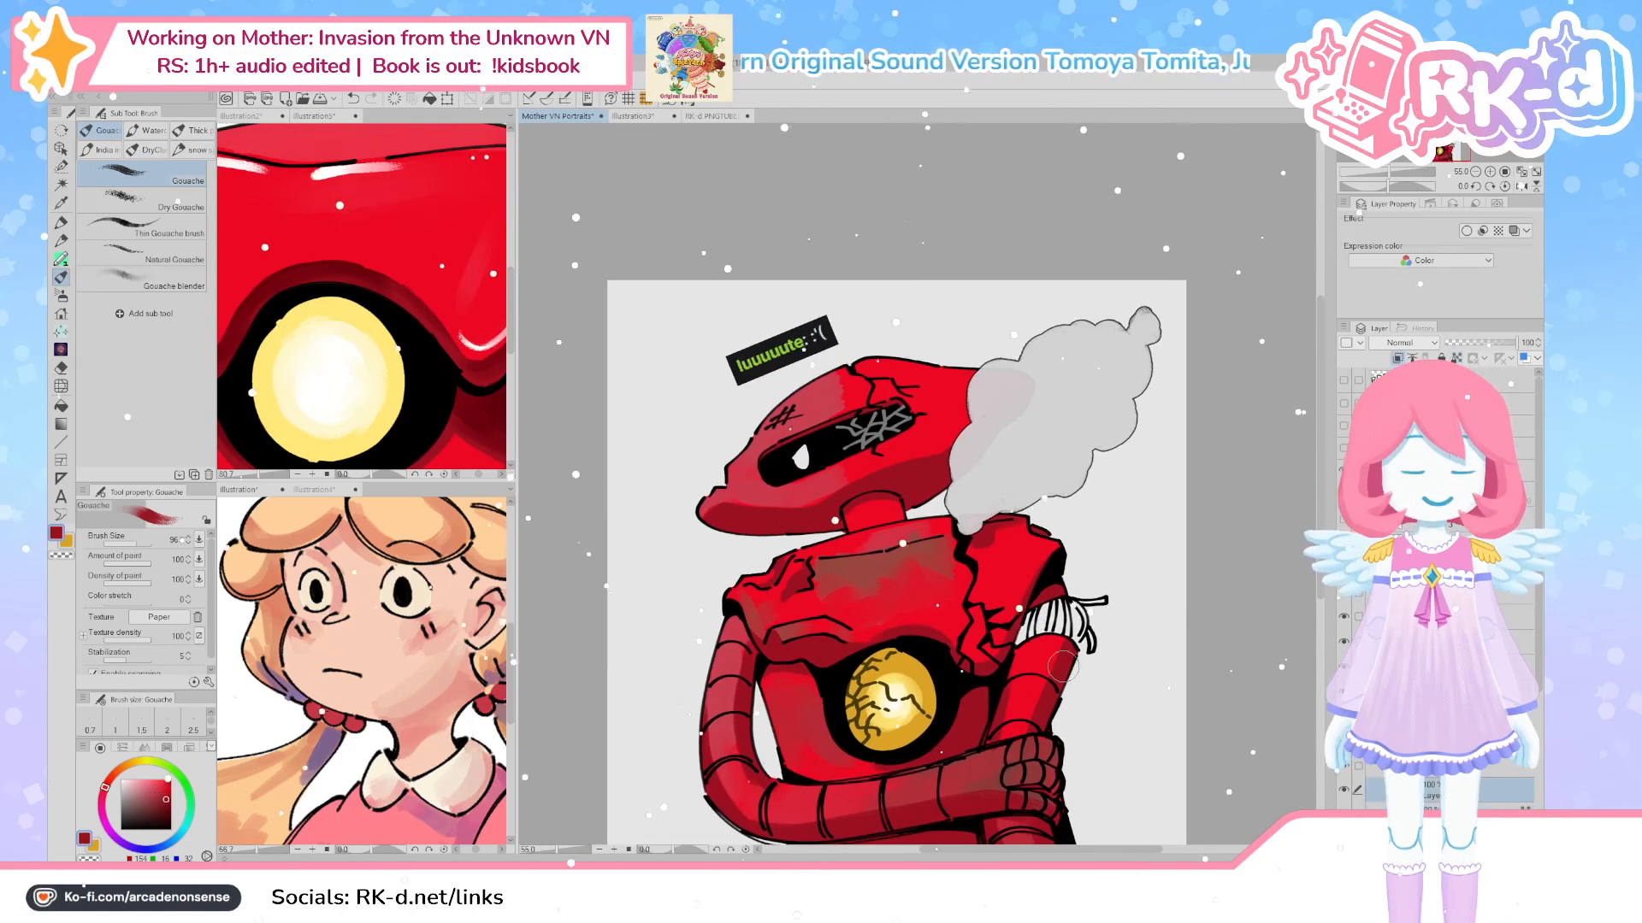
Paint dark red shading on the torso beside the glowing core and upper arm with a smaller Gouache brush
drag(166, 801, 165, 809)
key(bracketleft)
key(bracketleft)
key(bracketleft)
mouse_move(1072, 644)
mouse_down()
mouse_move(1036, 720)
mouse_move(1068, 651)
mouse_up()
key(bracketleft)
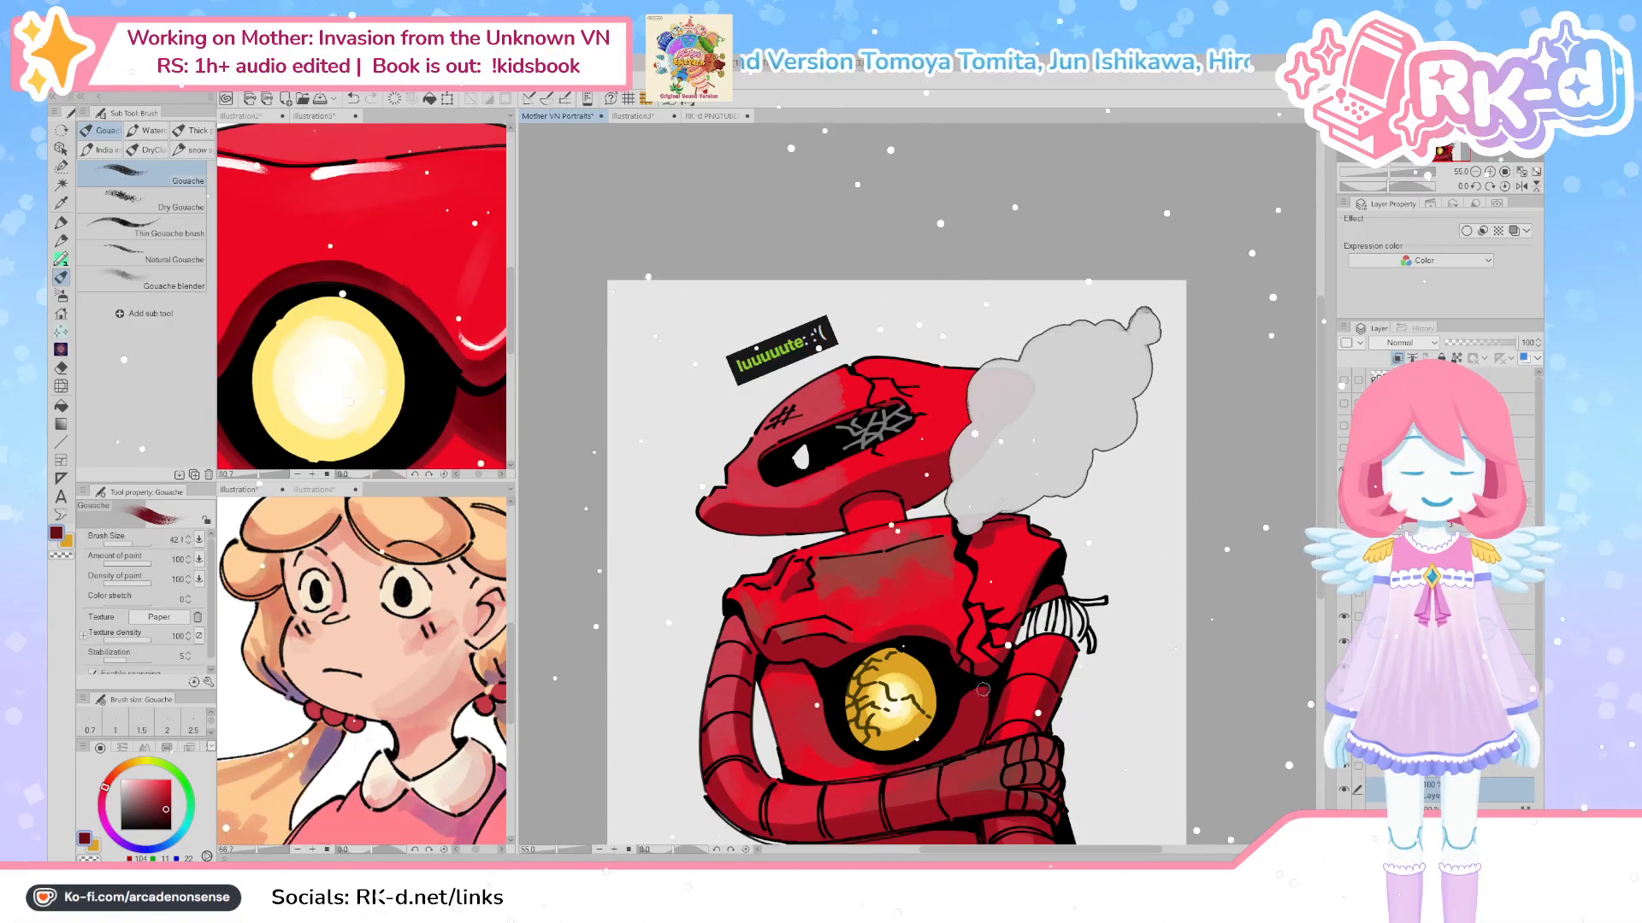
key(bracketright)
key(bracketright)
key(bracketright)
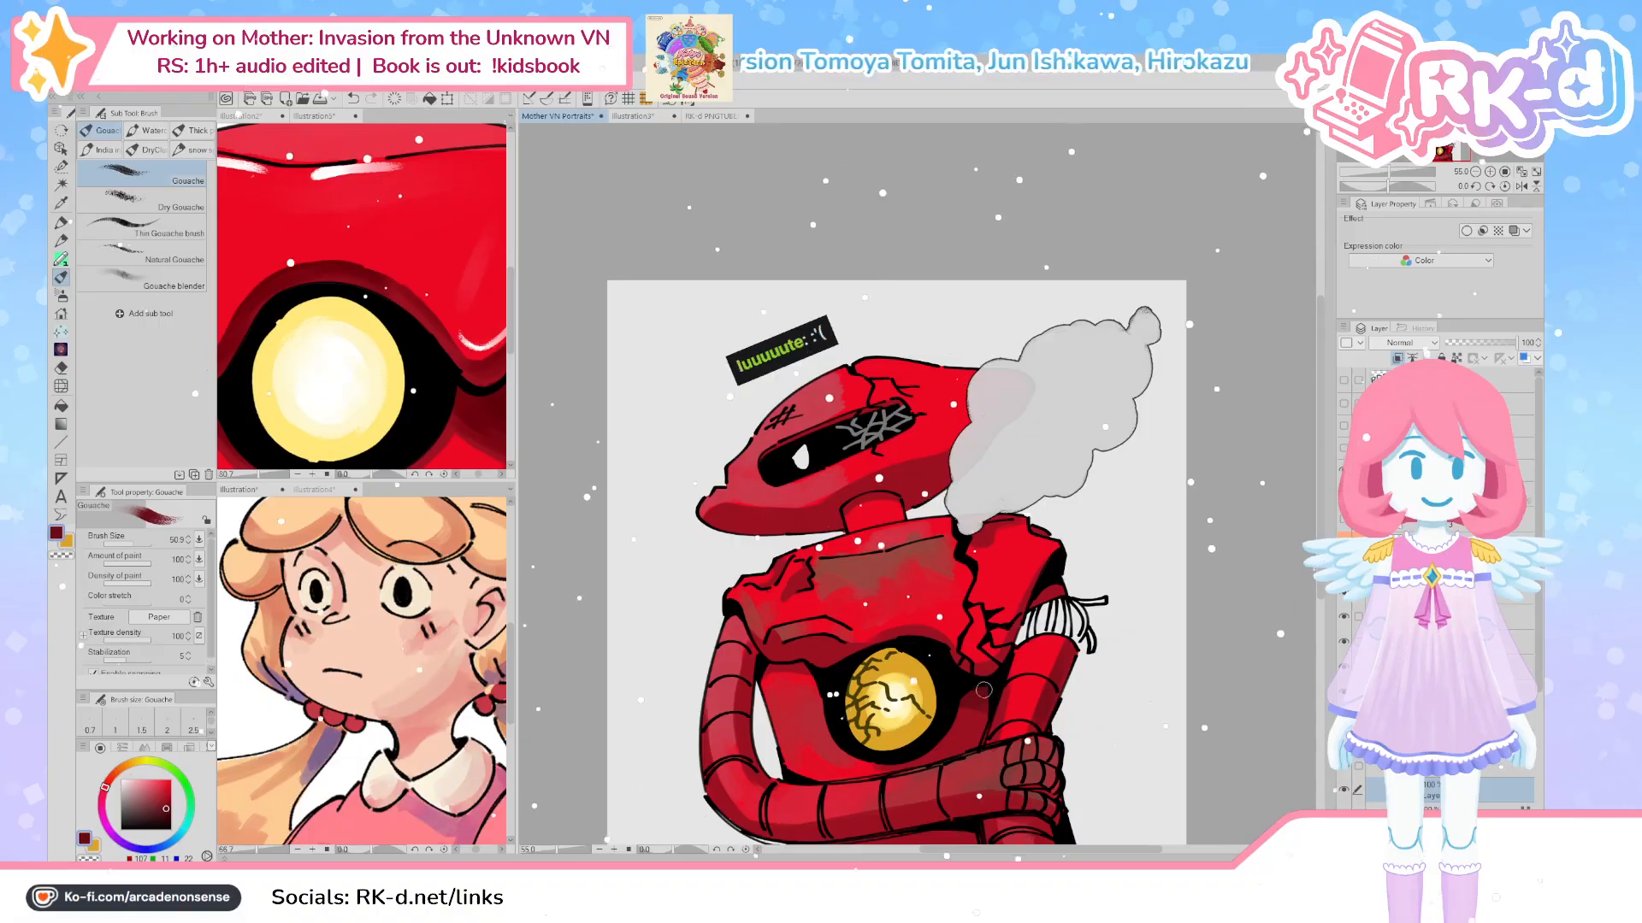
alt+click(973, 720)
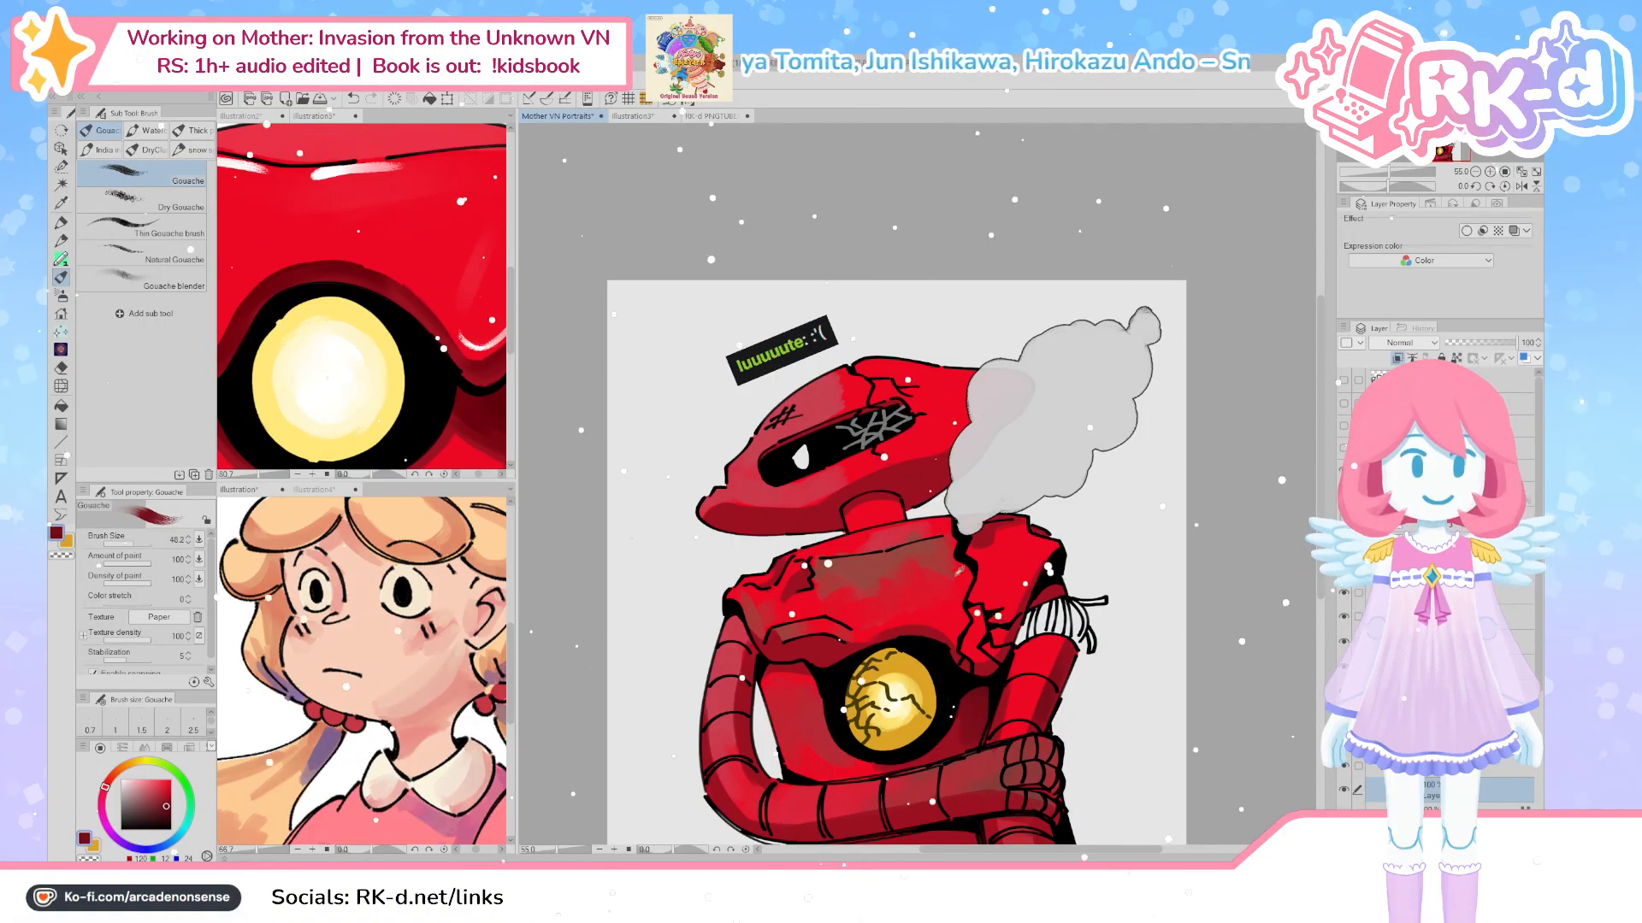
Paint brownish grime on the cracked shoulder plate with sampled muted red, then undo the last stroke
alt+click(979, 607)
key(bracketright)
key(bracketright)
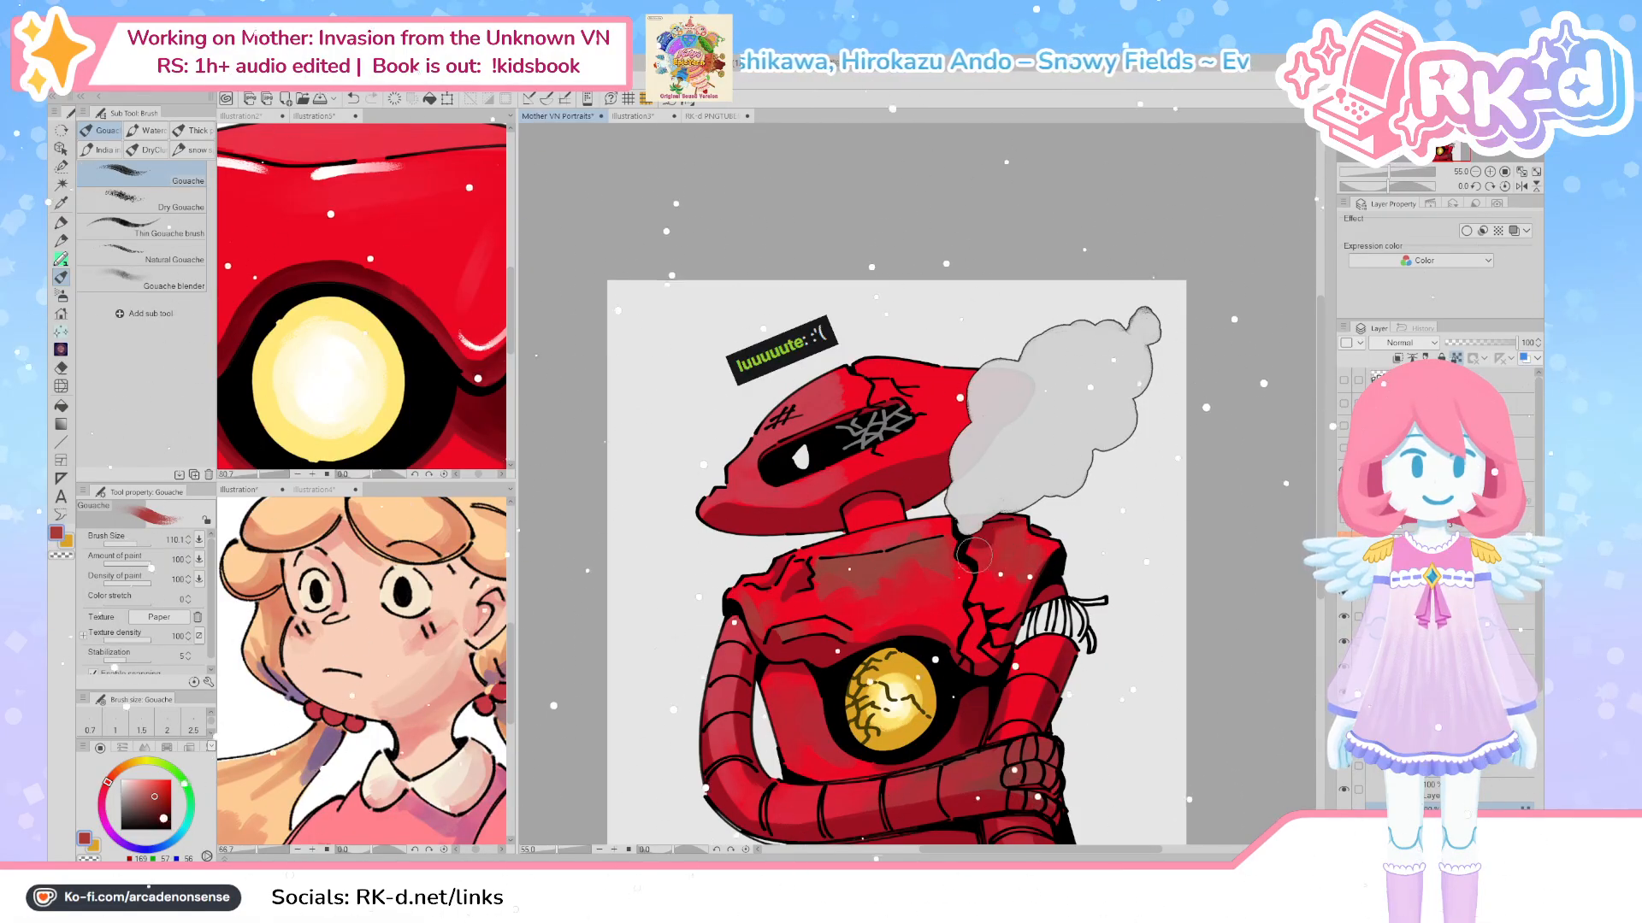
key(bracketleft)
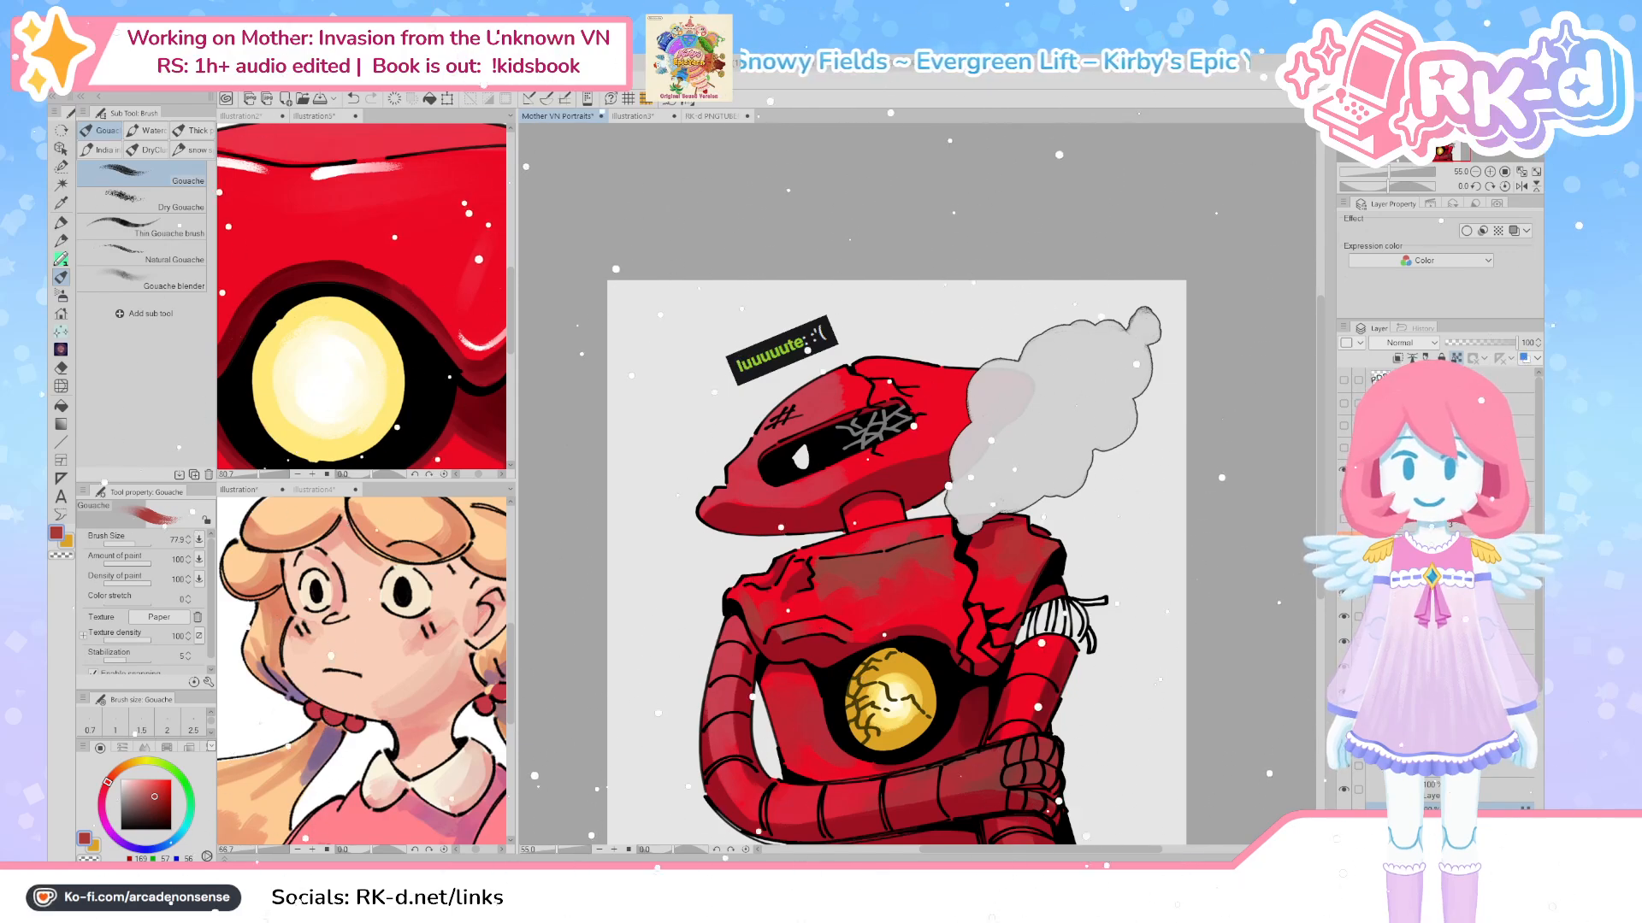
scroll(1129, 610, up, 2)
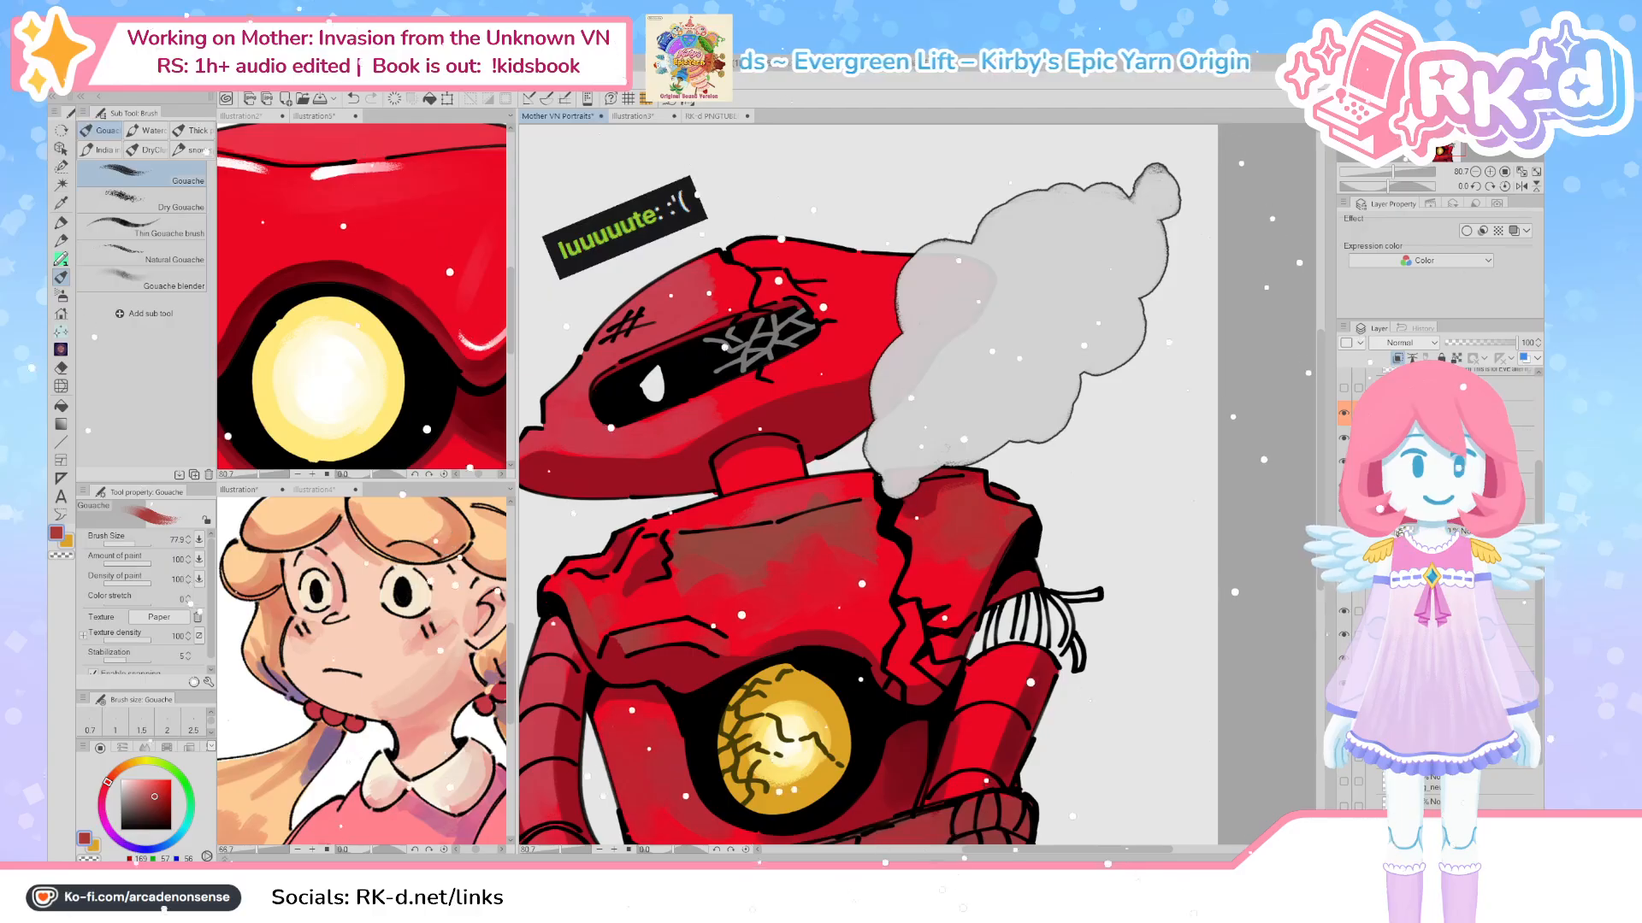
key(ctrl+z)
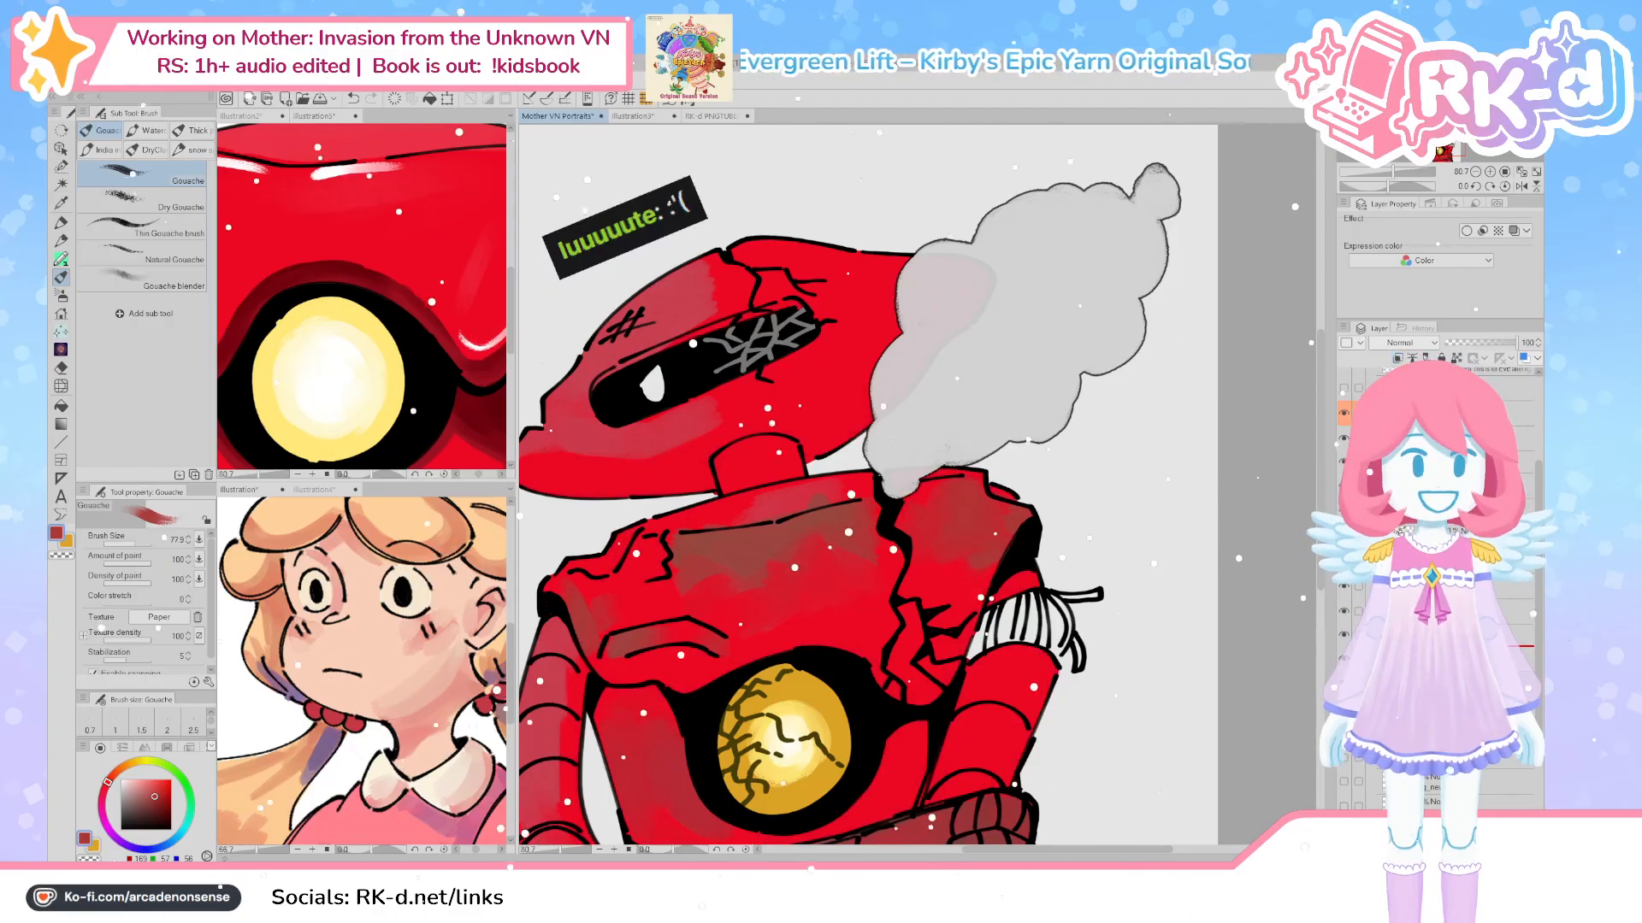
Colour the first exposed wire at the broken shoulder blue with a thin Felt pen
scroll(1013, 554, up, 2)
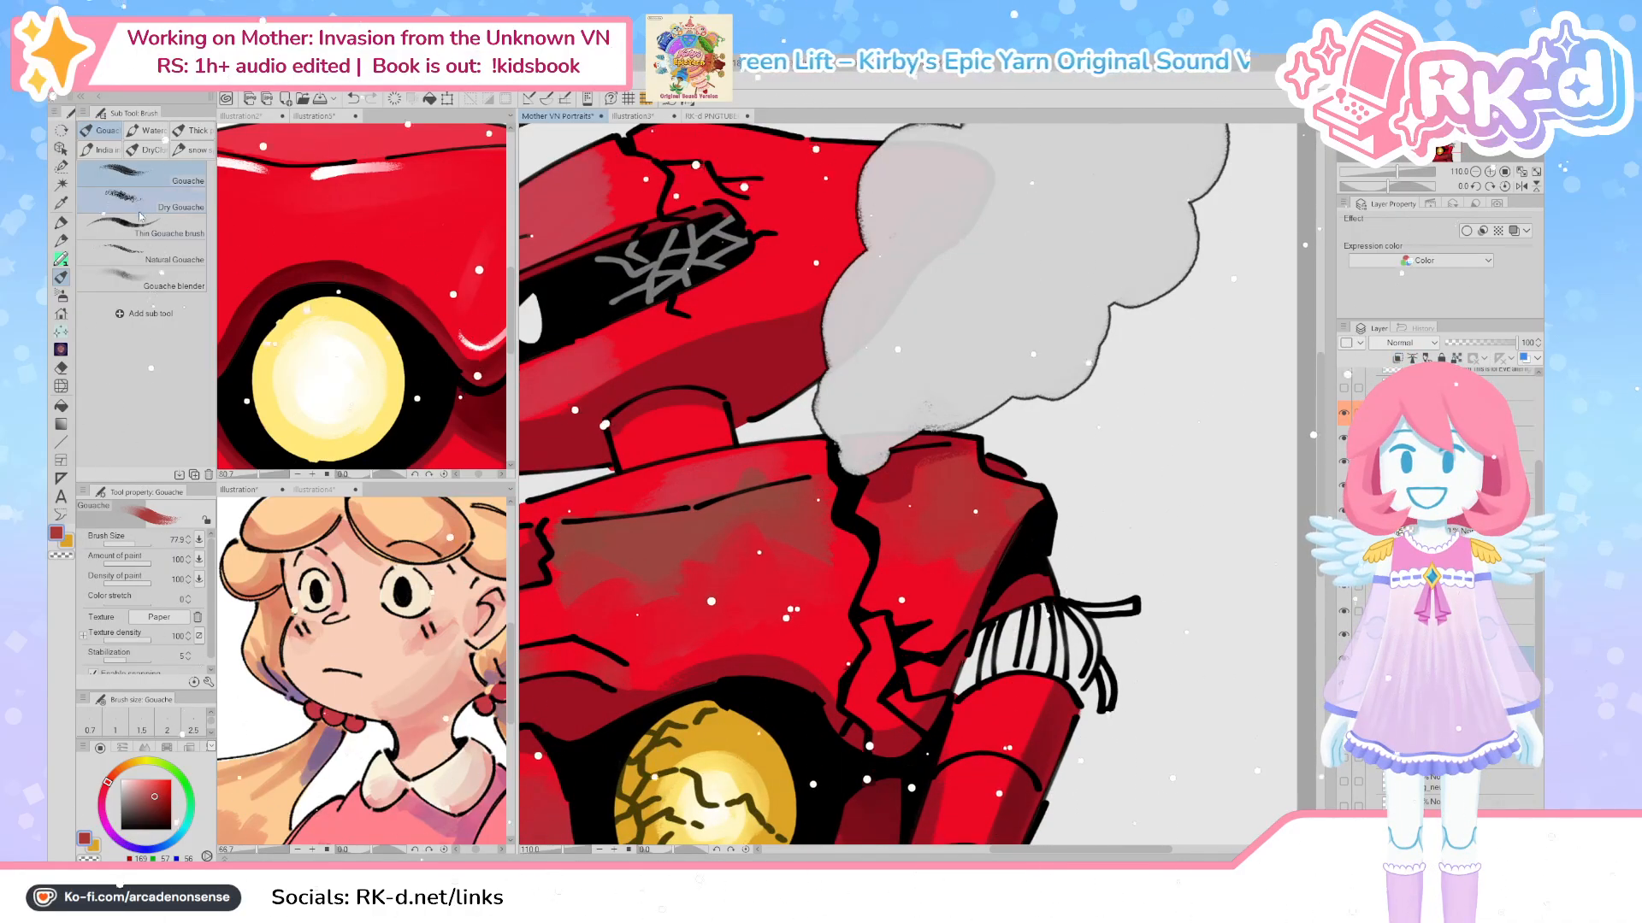
key(p)
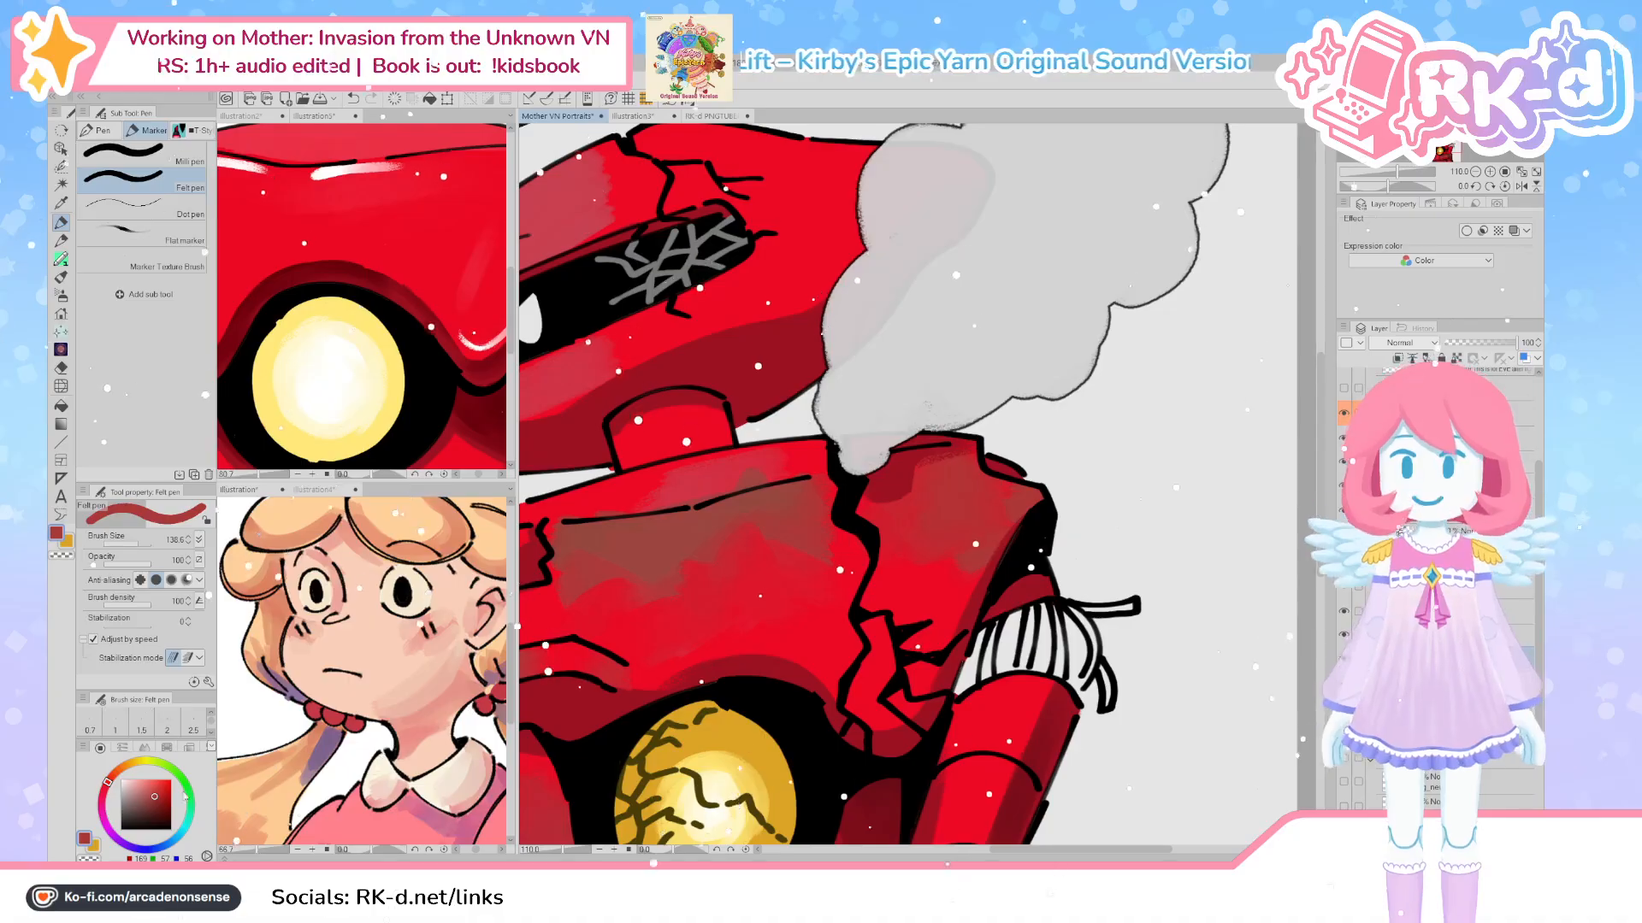
drag(182, 804, 150, 784)
mouse_move(989, 703)
mouse_down()
mouse_move(938, 695)
mouse_move(924, 668)
mouse_up()
drag(933, 725, 935, 738)
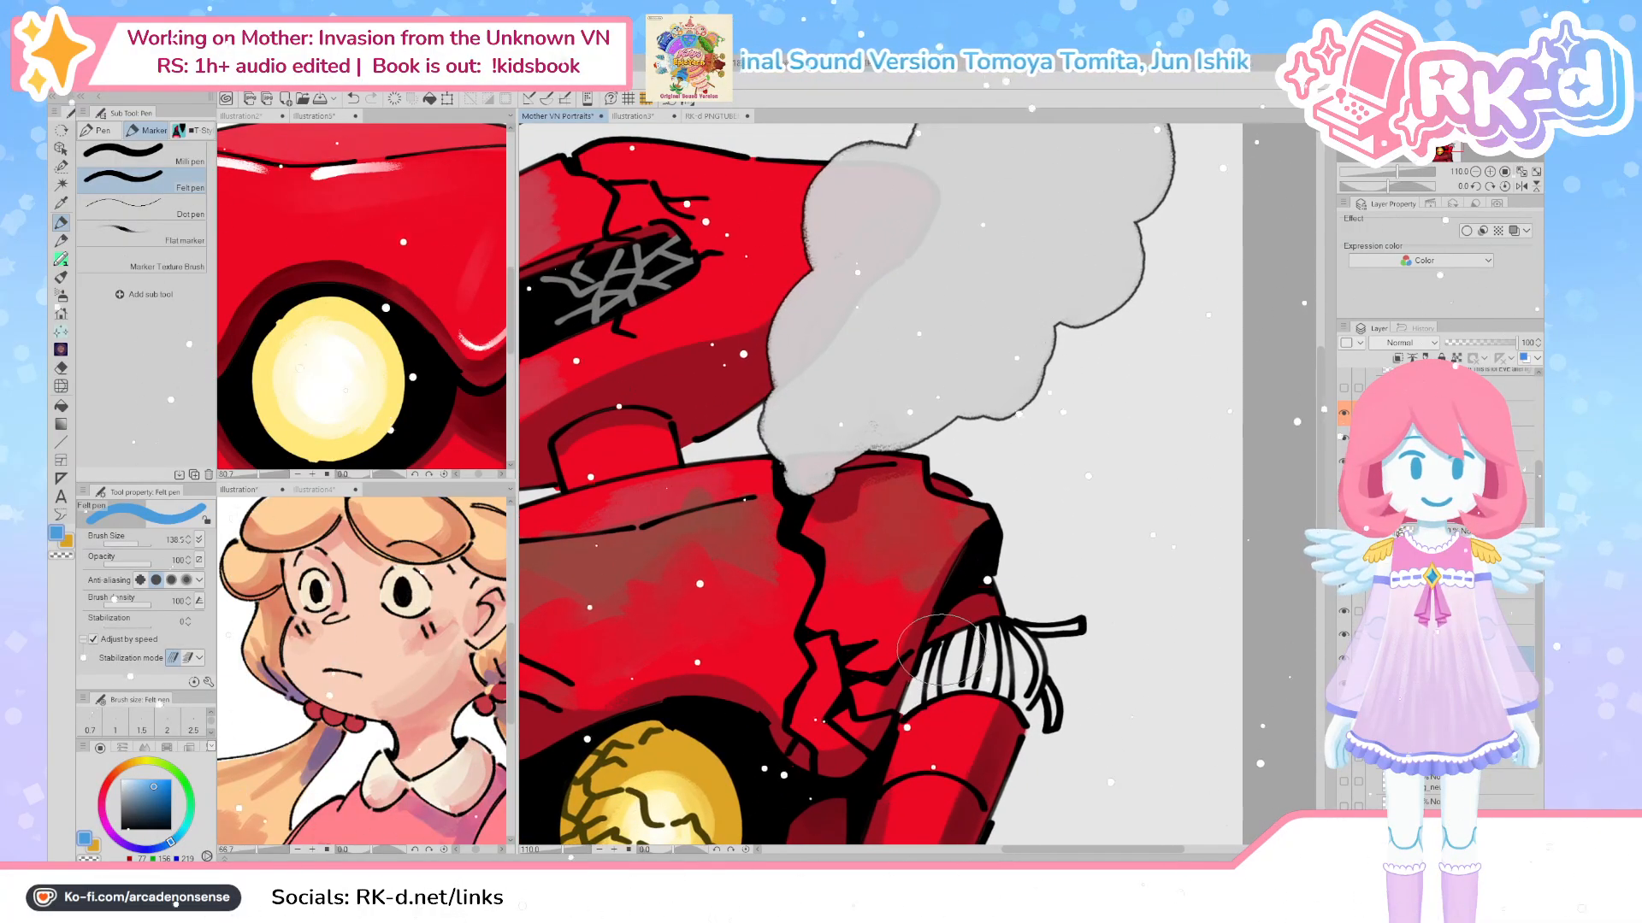
drag(945, 631, 944, 648)
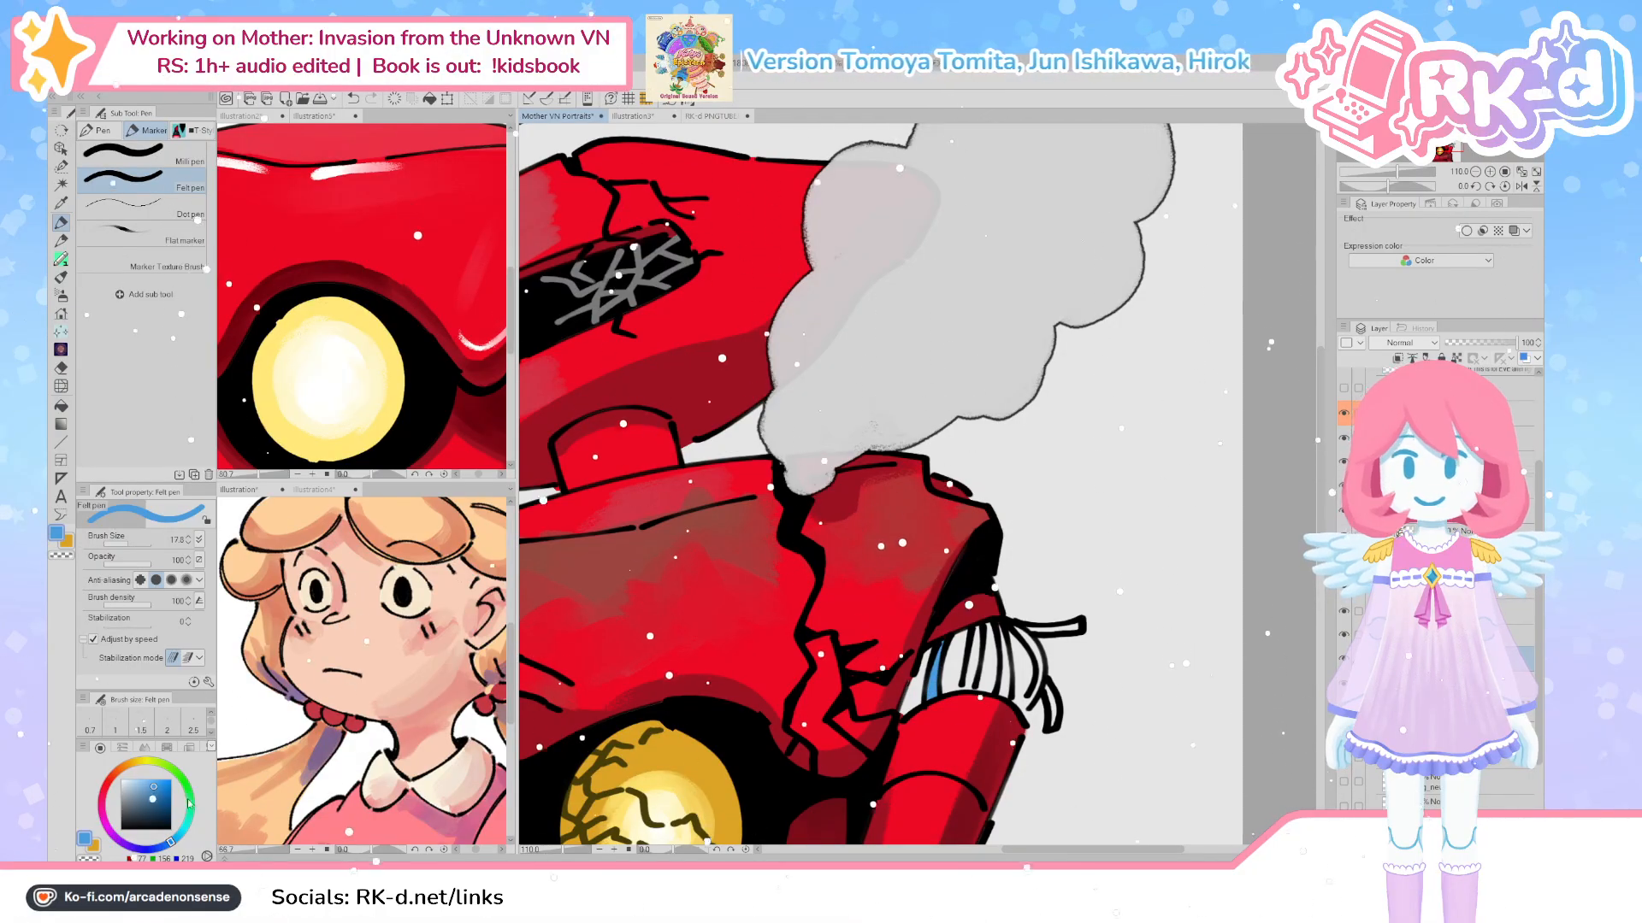
Colour another exposed shoulder wire yellow and shift its colour to a warmer golden tone
click(143, 762)
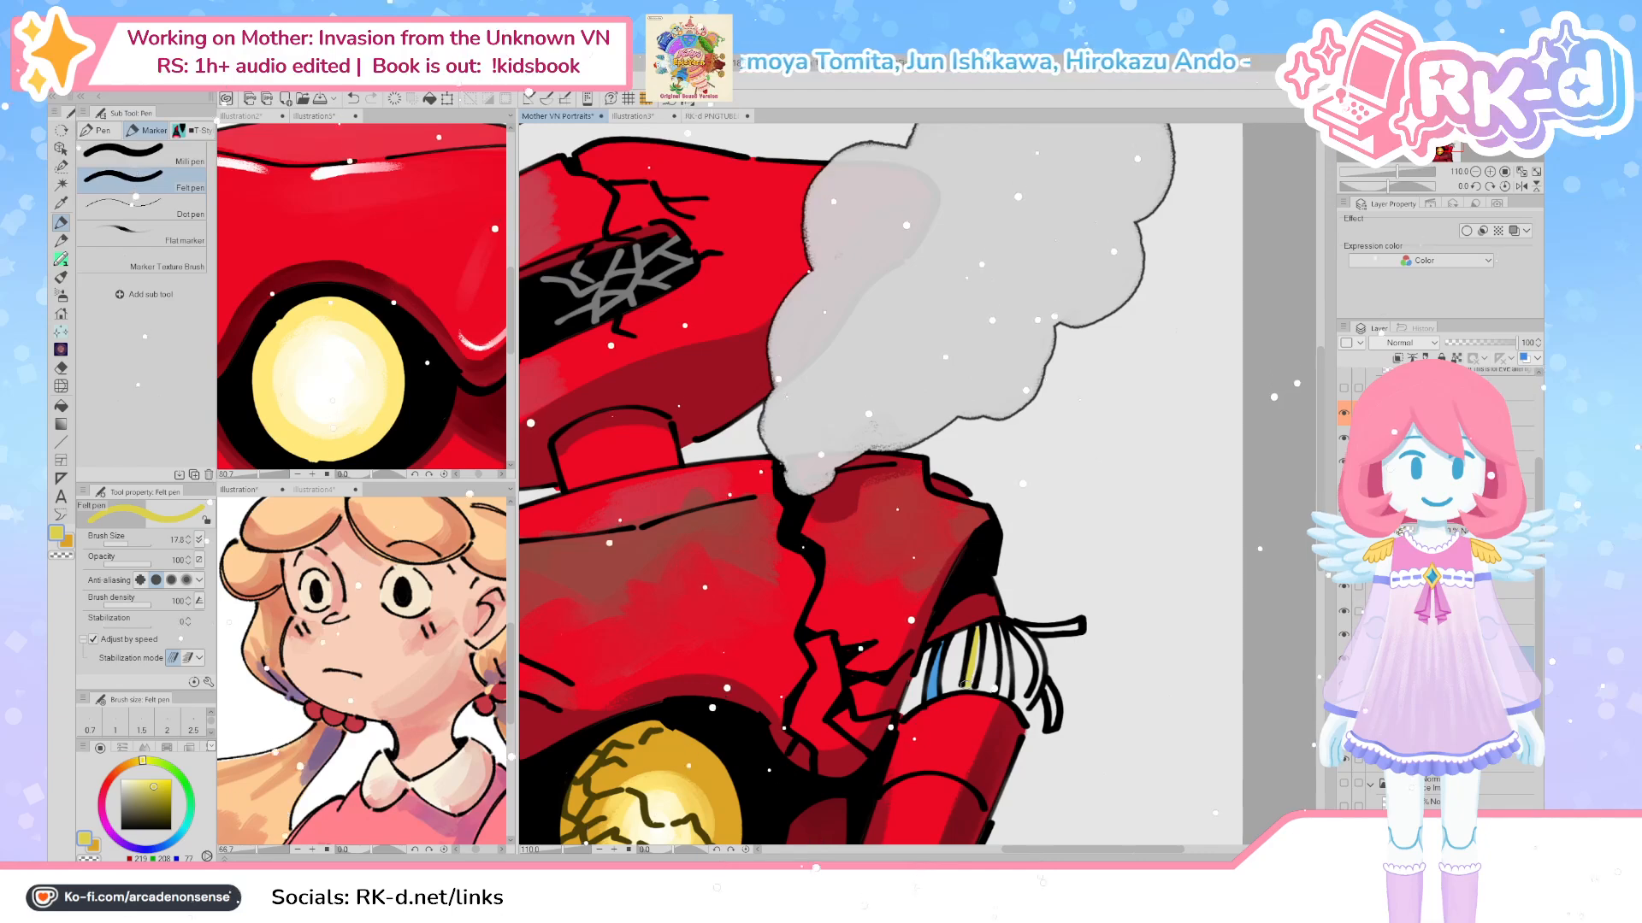
click(134, 762)
click(158, 779)
click(154, 783)
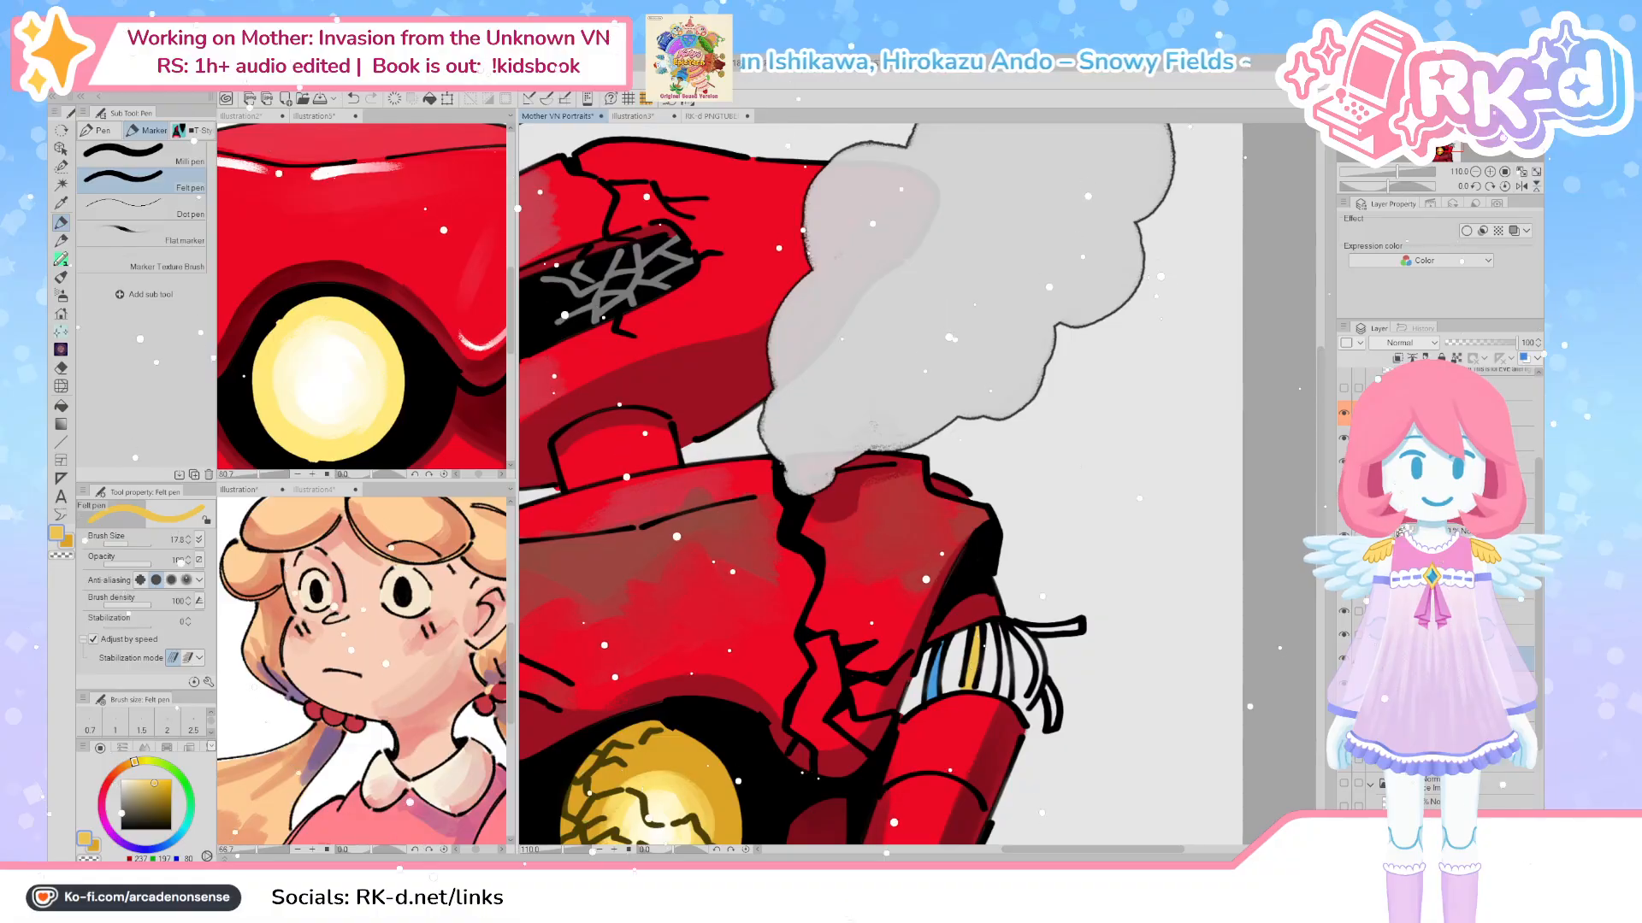
Colour two more of the exposed shoulder wires, one green and one orange-red
click(185, 782)
click(163, 788)
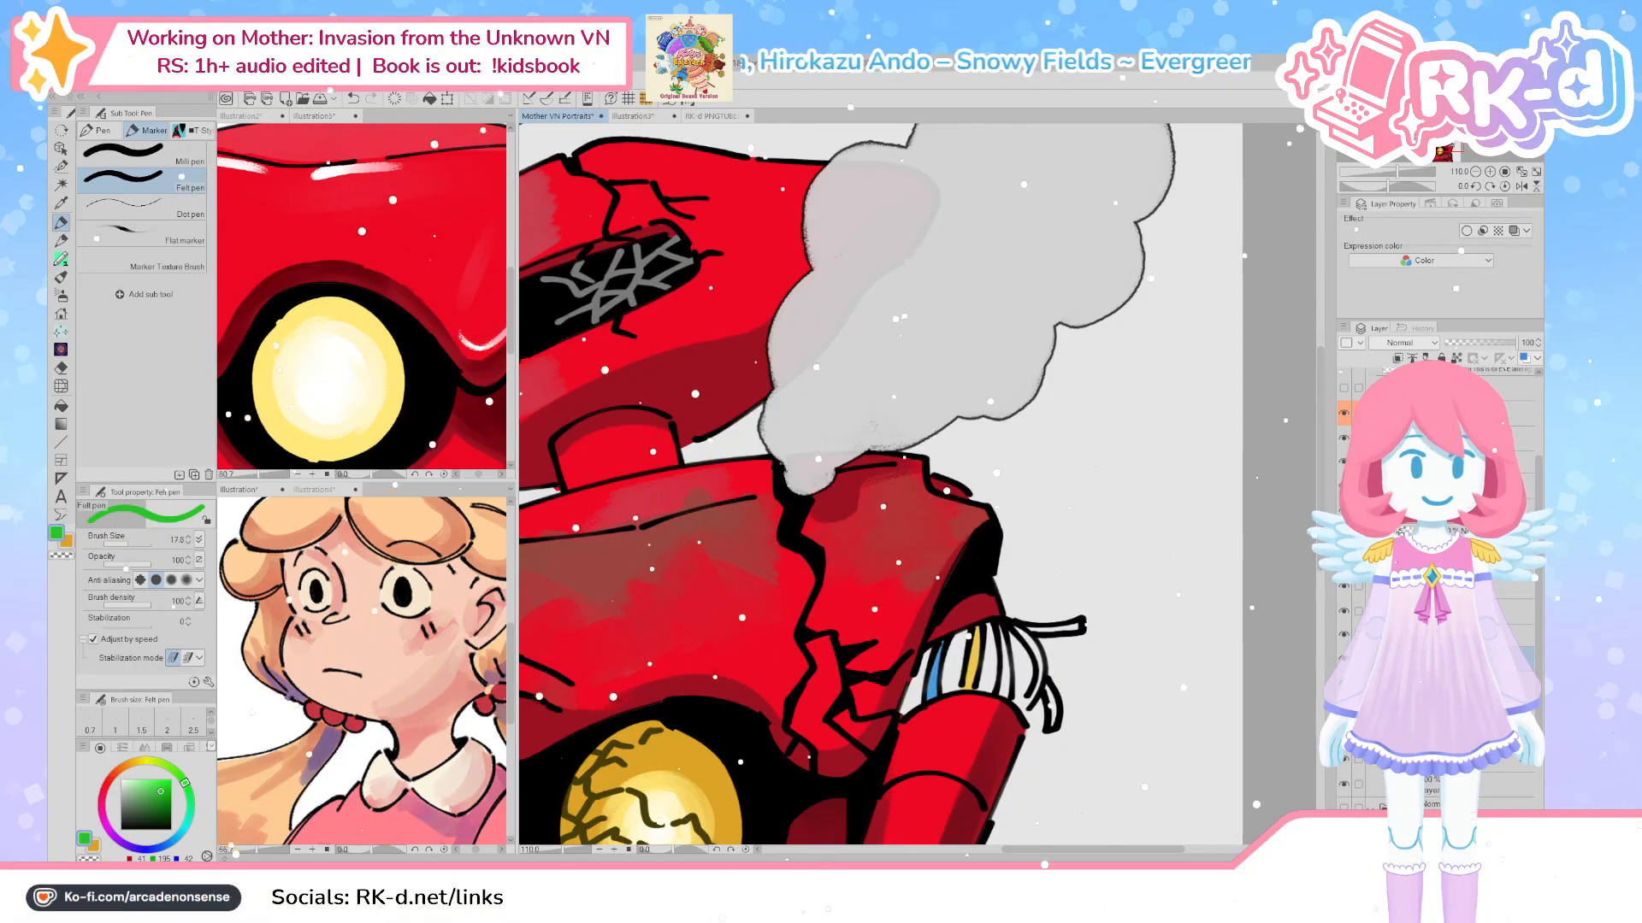
drag(998, 625, 1004, 695)
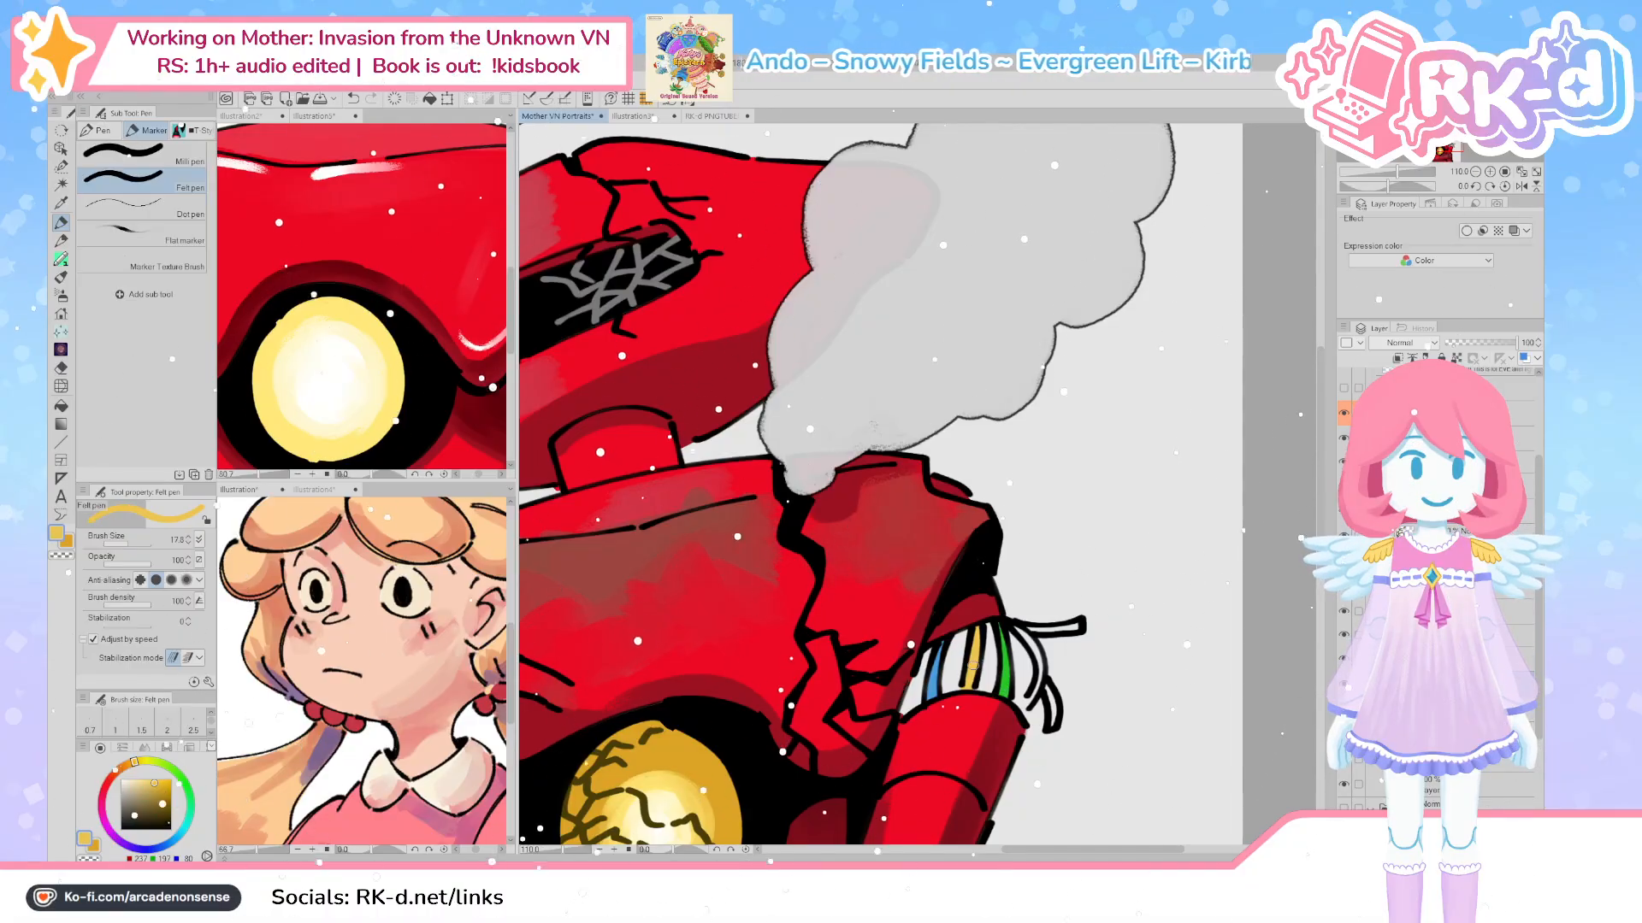
click(113, 776)
click(161, 789)
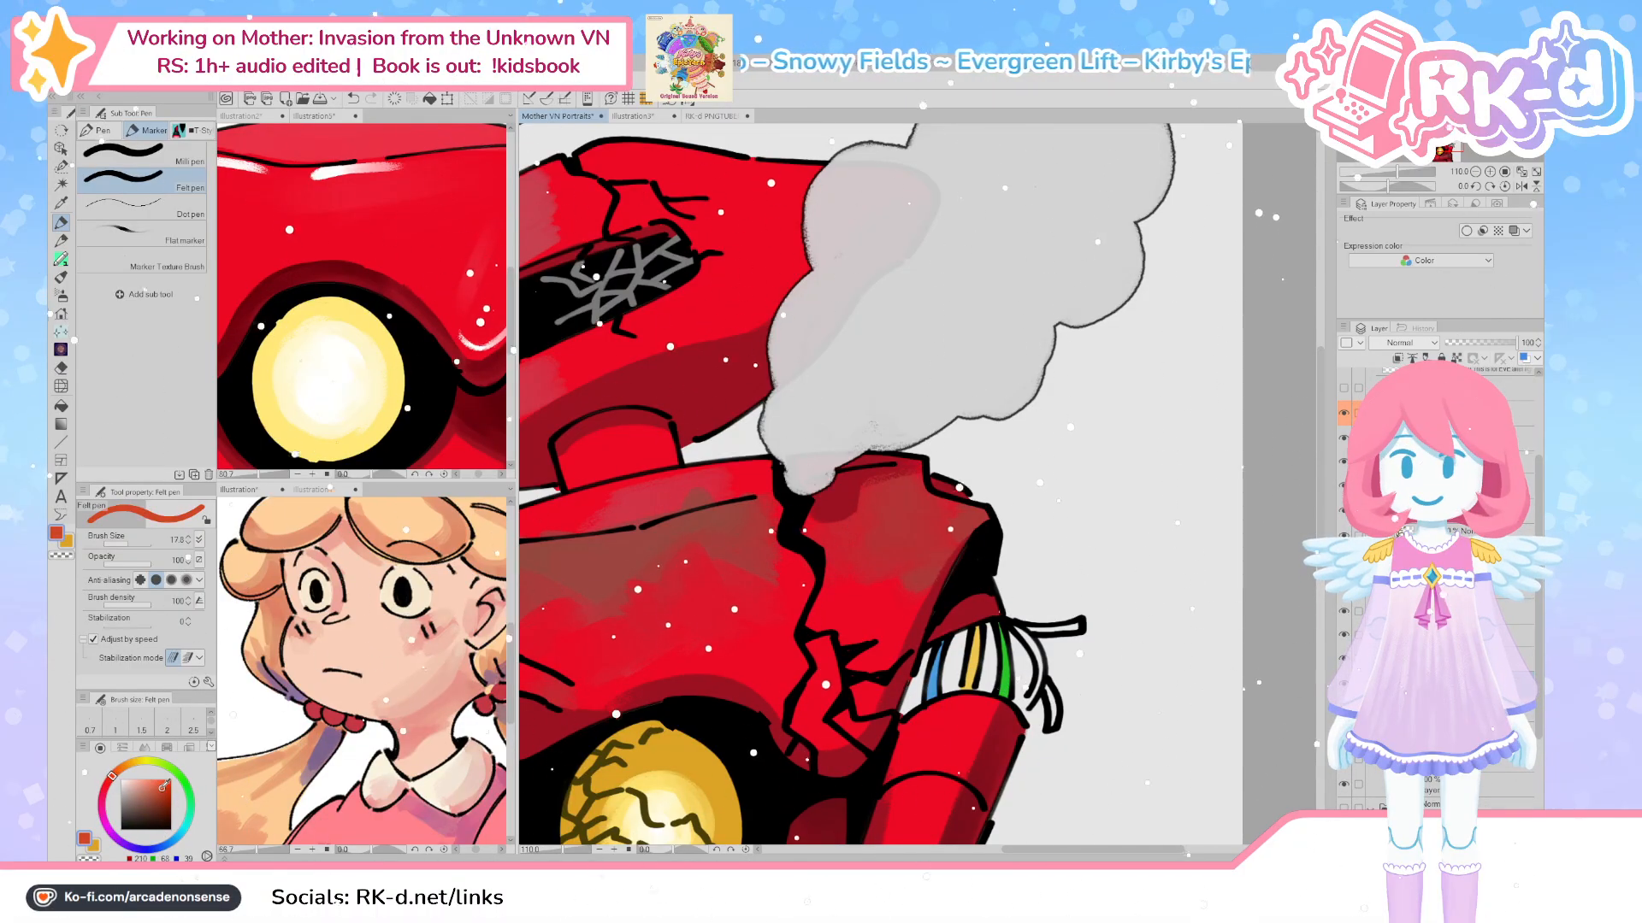
drag(982, 627, 964, 687)
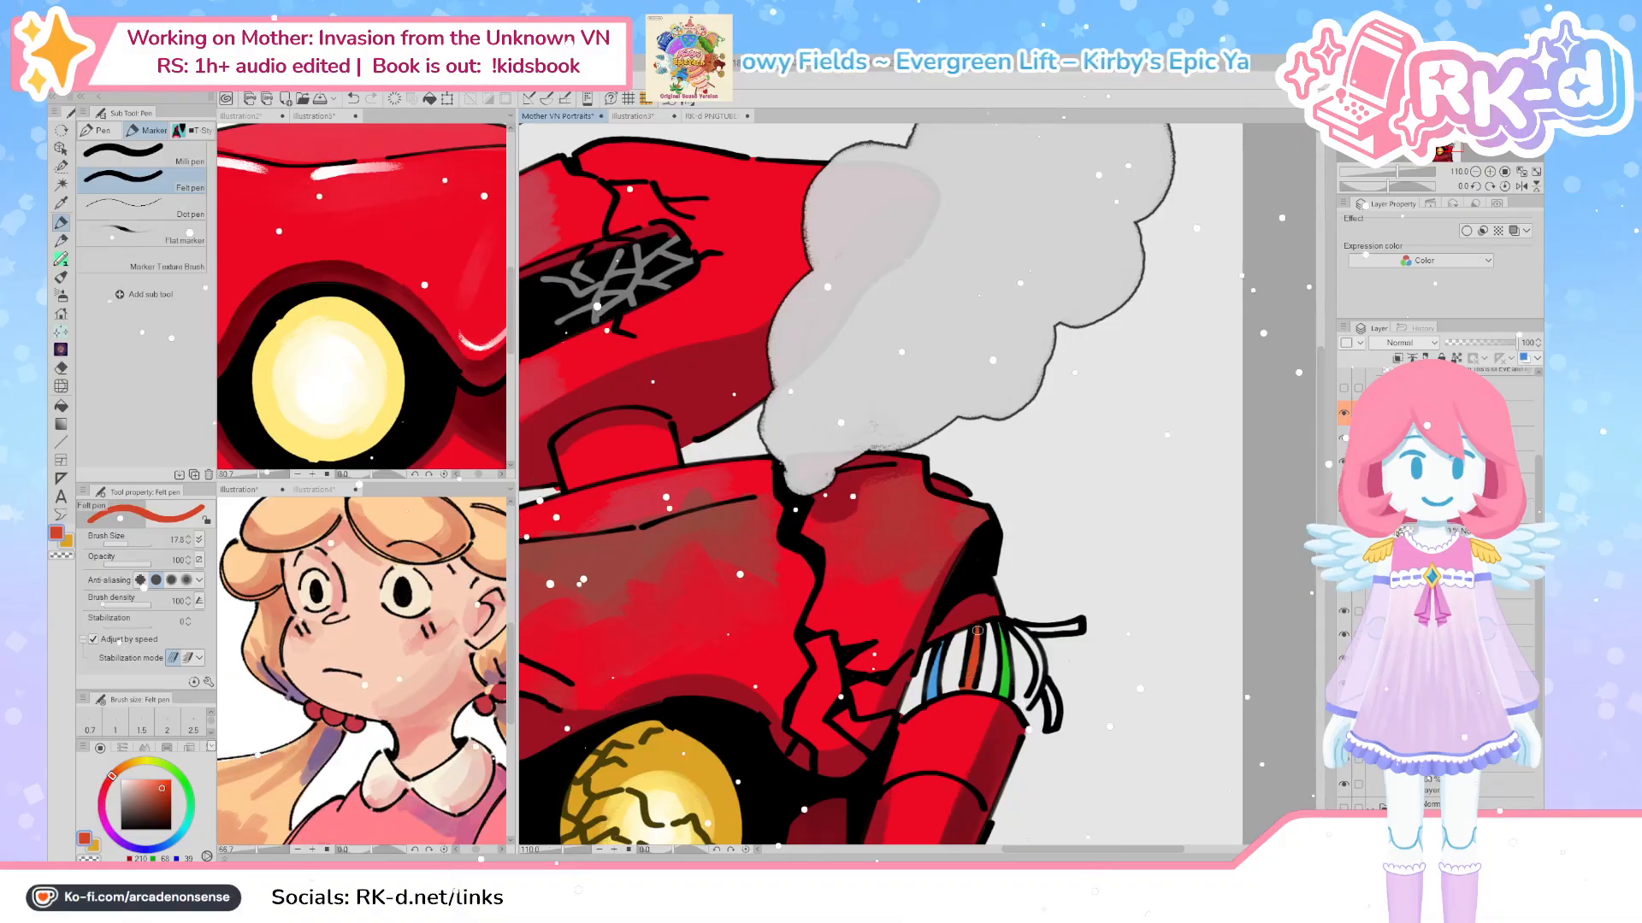
Colour the loose outer wire ends with the blue, orange-red and green sampled from the finished wires
scroll(990, 621, down, 2)
scroll(990, 620, up, 3)
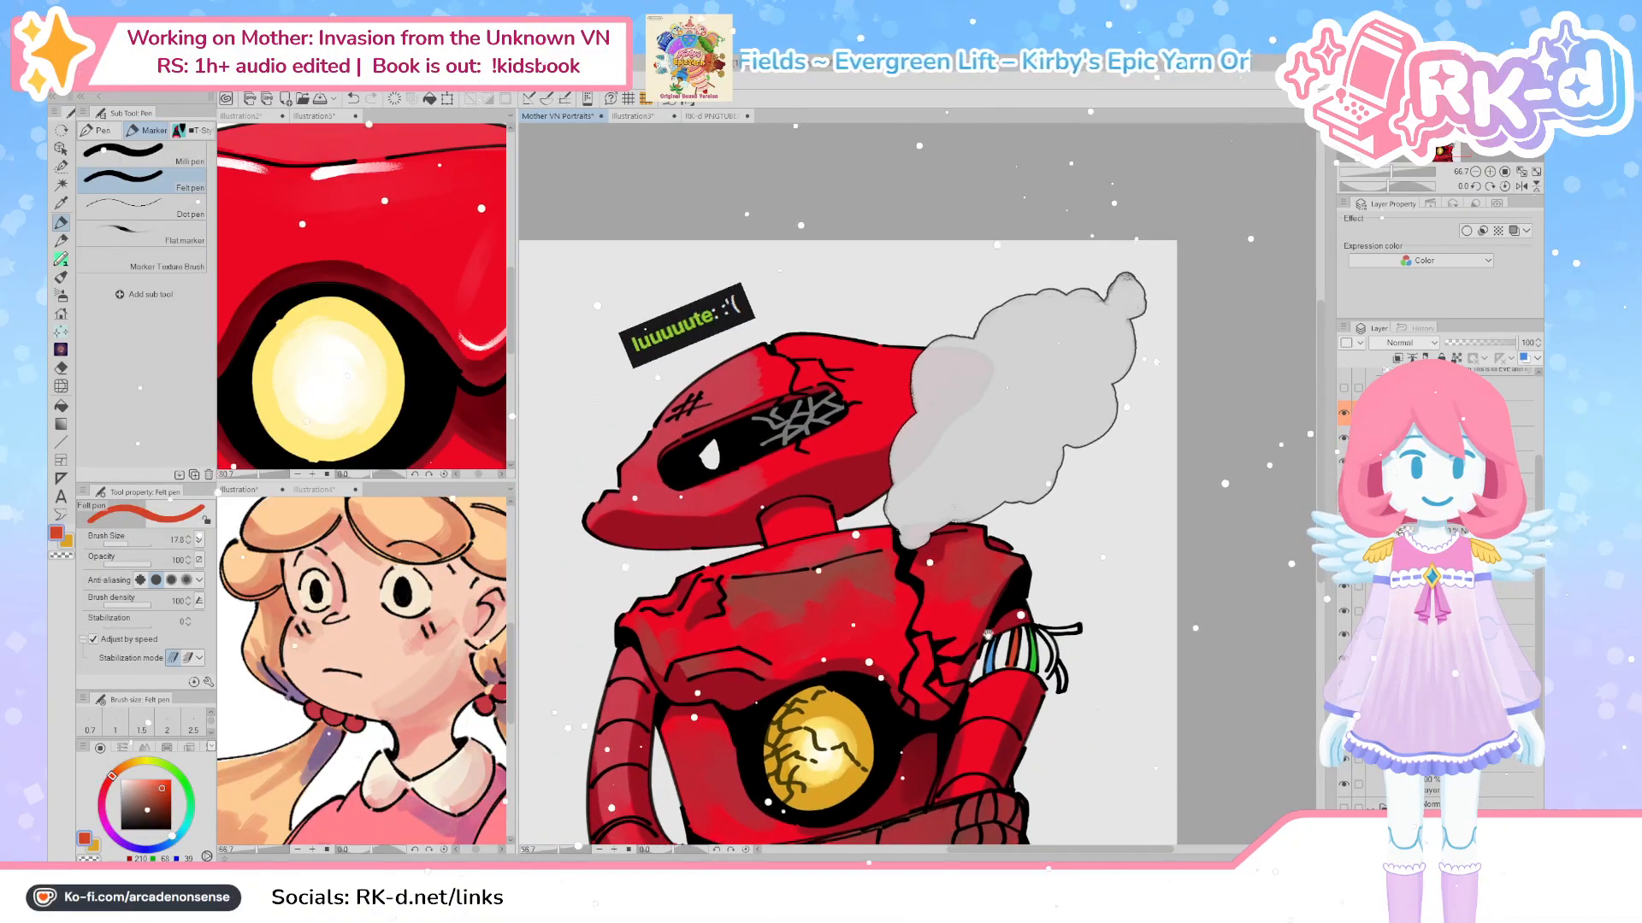
alt+click(979, 660)
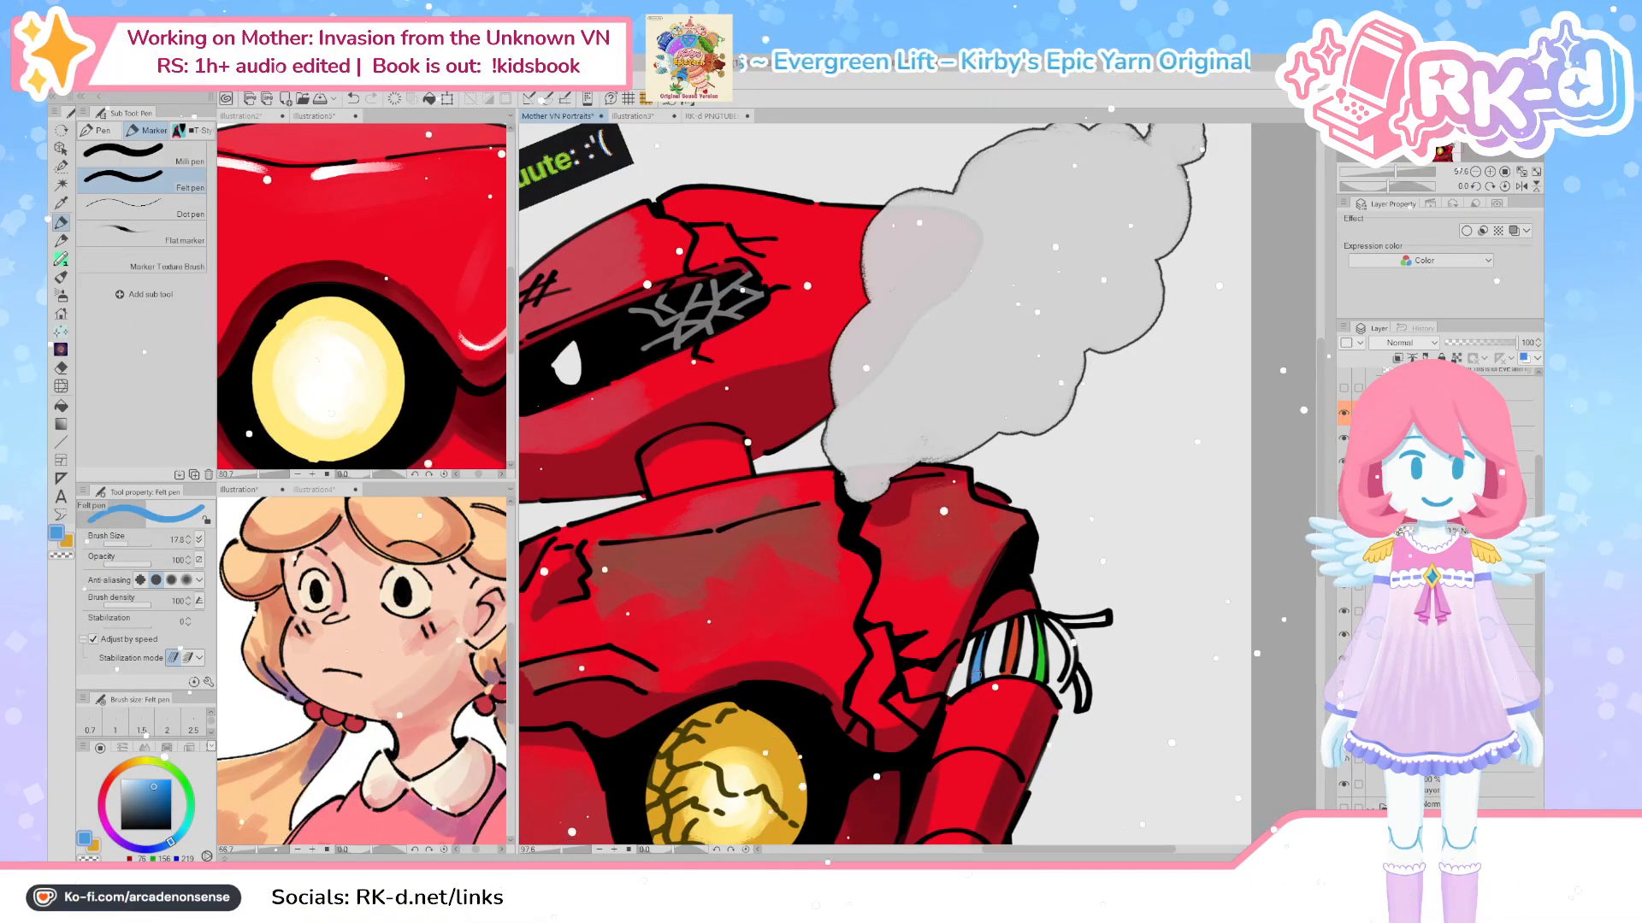
drag(1073, 670, 1083, 708)
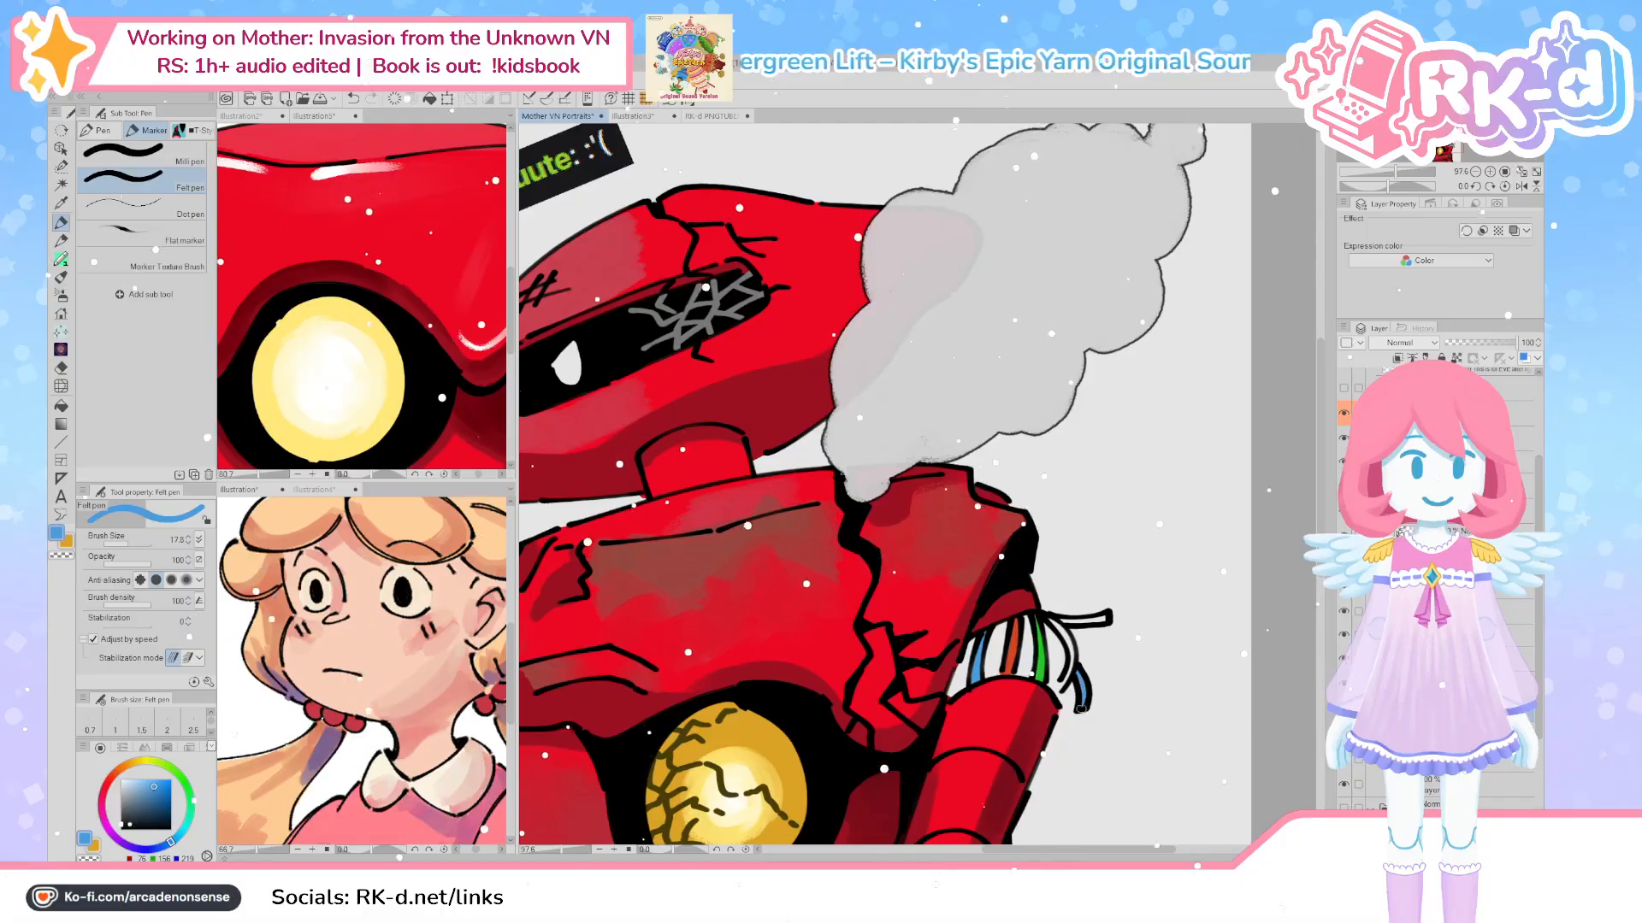
alt+click(1011, 654)
mouse_move(1057, 621)
mouse_down()
mouse_move(1104, 618)
mouse_move(1076, 621)
mouse_move(1060, 686)
mouse_up()
alt+click(1042, 664)
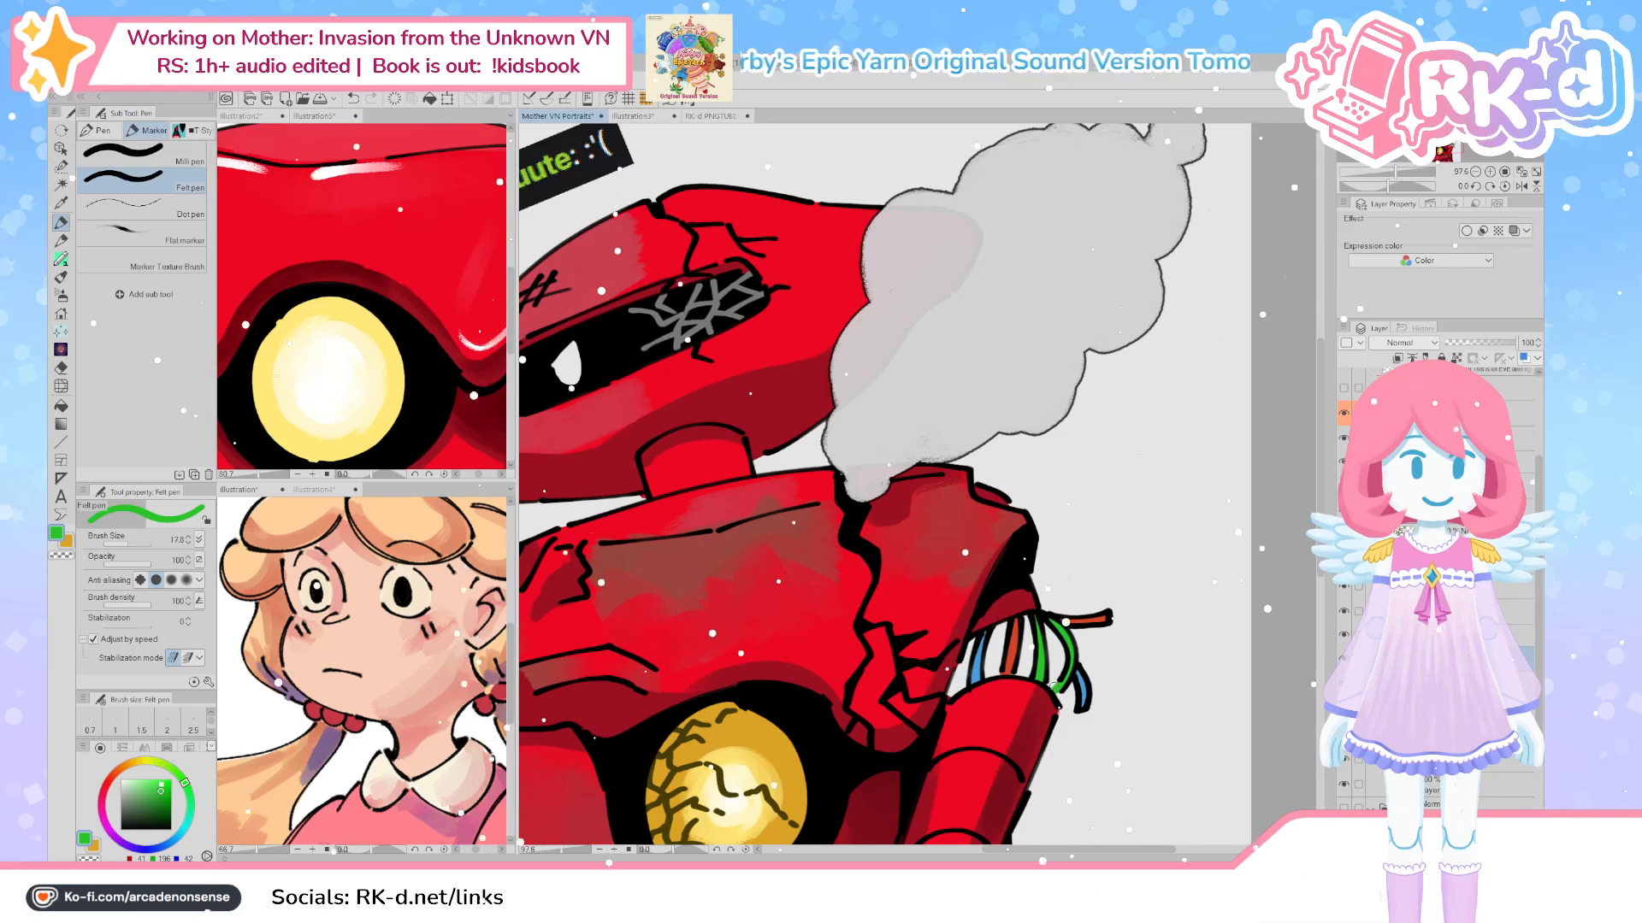
scroll(1049, 624, down, 3)
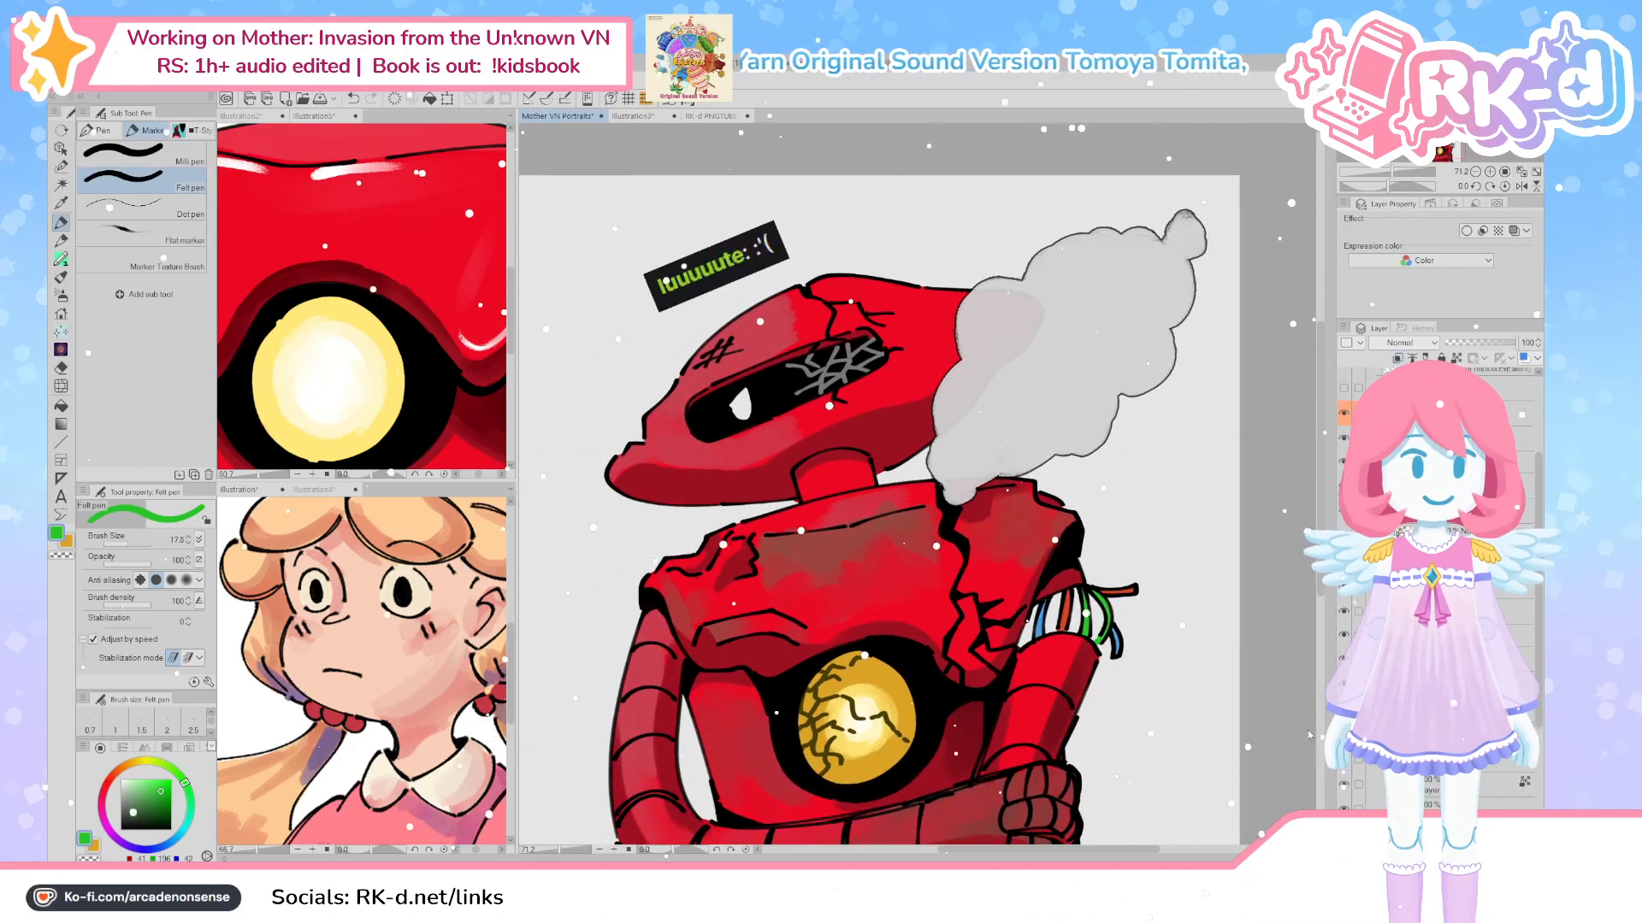
Fill the gaps between the exposed shoulder wires with dark grey using a larger Felt pen, undoing a misplaced stroke
click(119, 819)
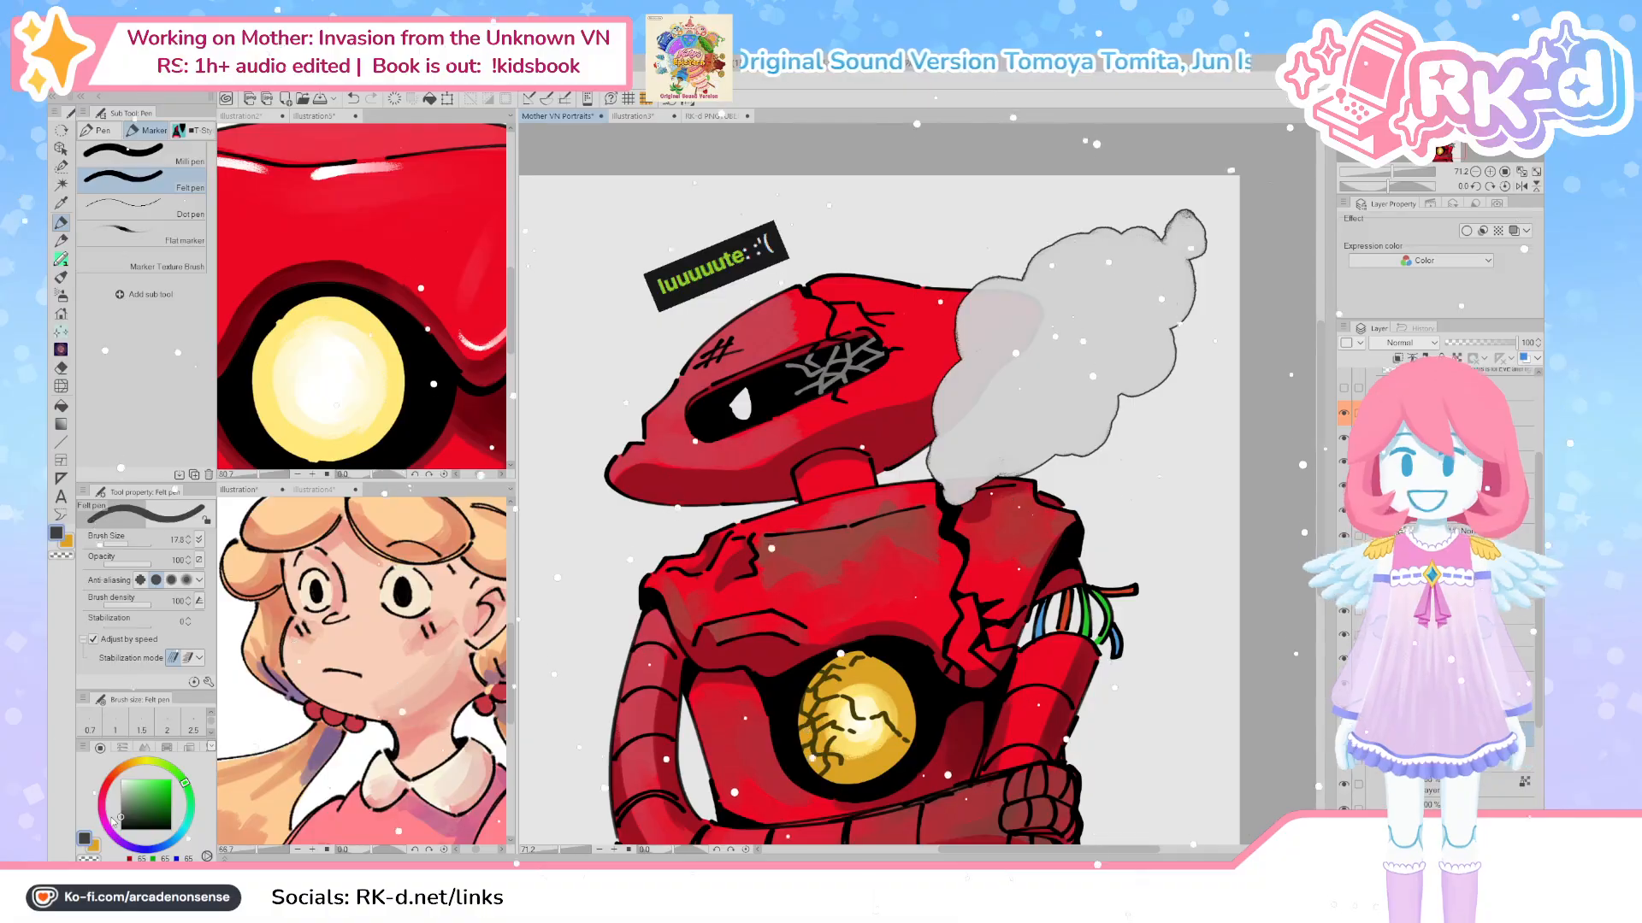
key(])
drag(1072, 619, 1030, 631)
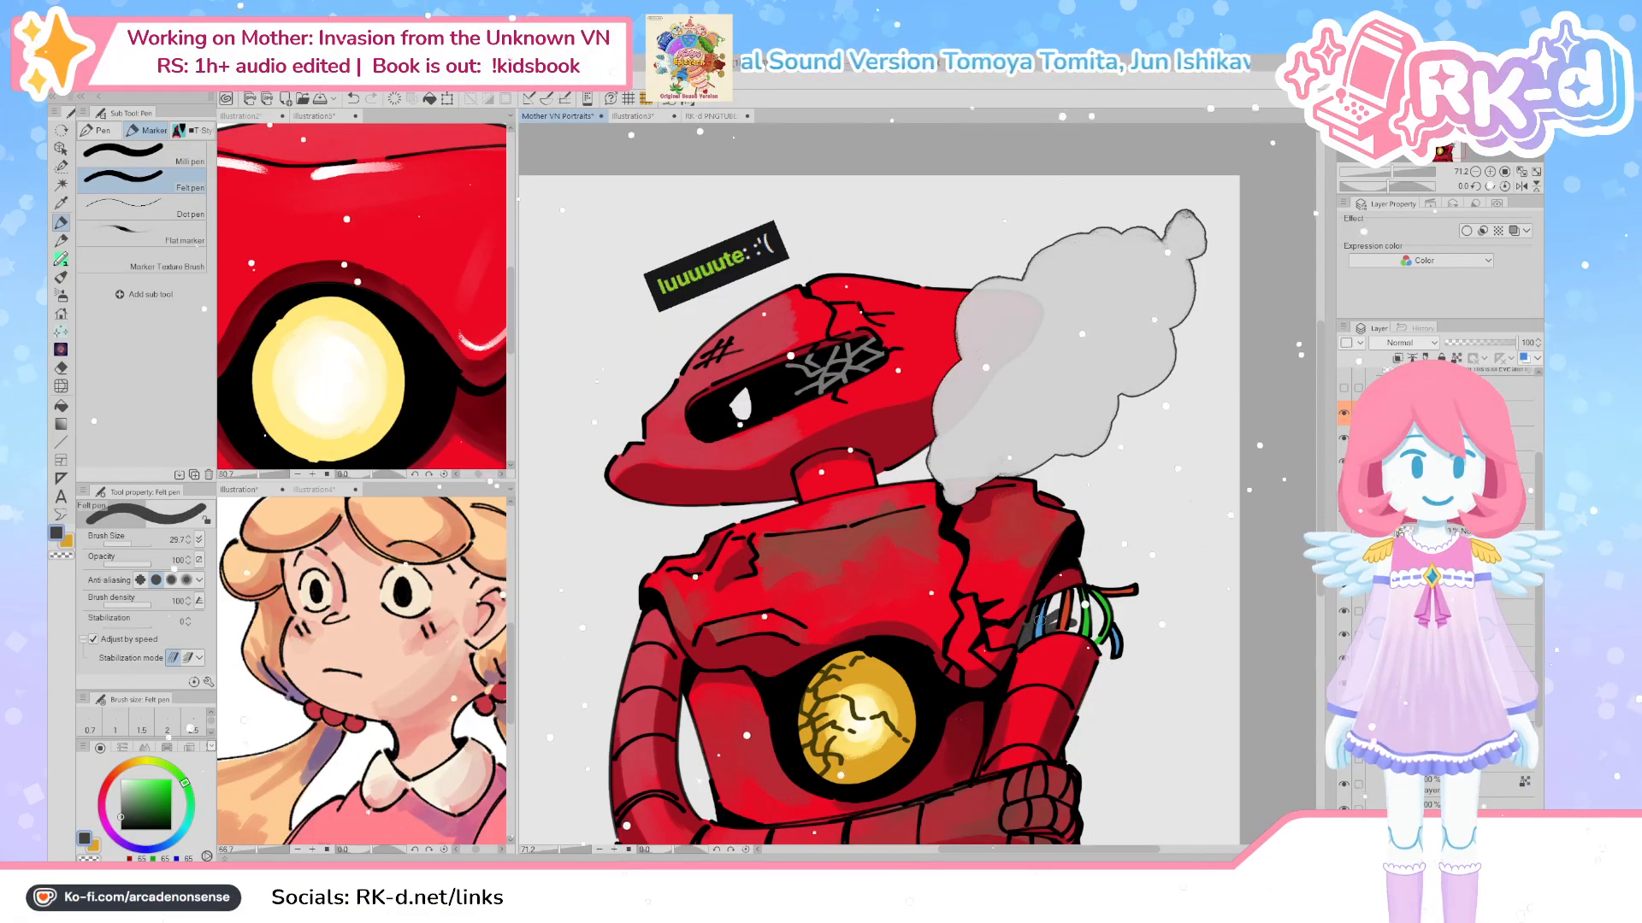
key(ctrl+z)
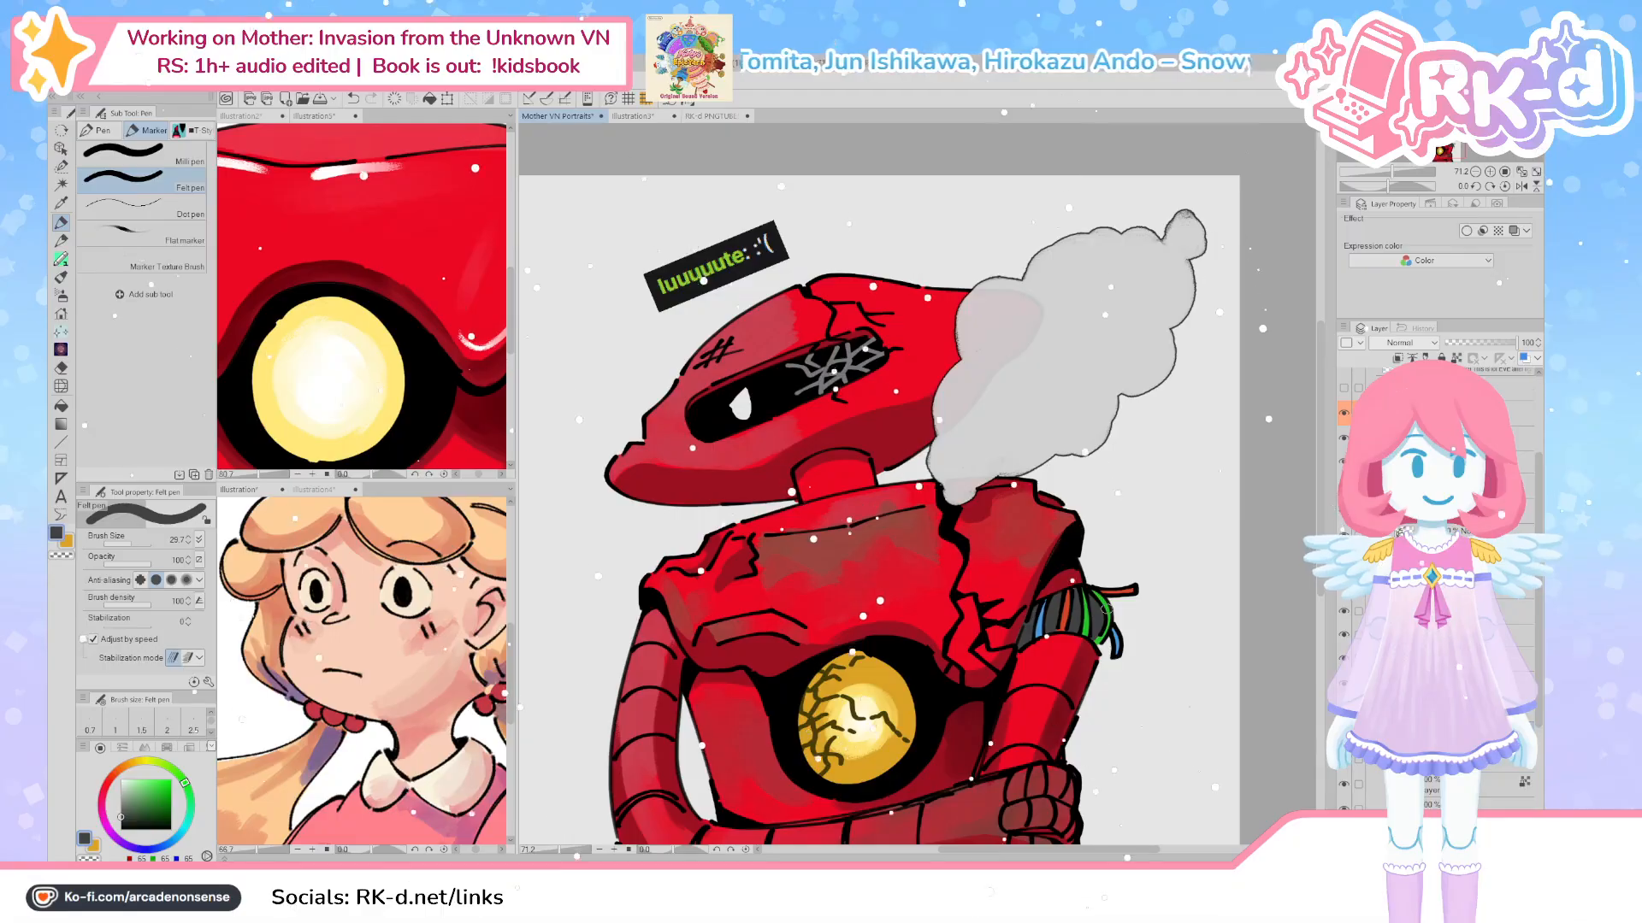
scroll(1098, 633, down, 2)
drag(1090, 589, 1065, 586)
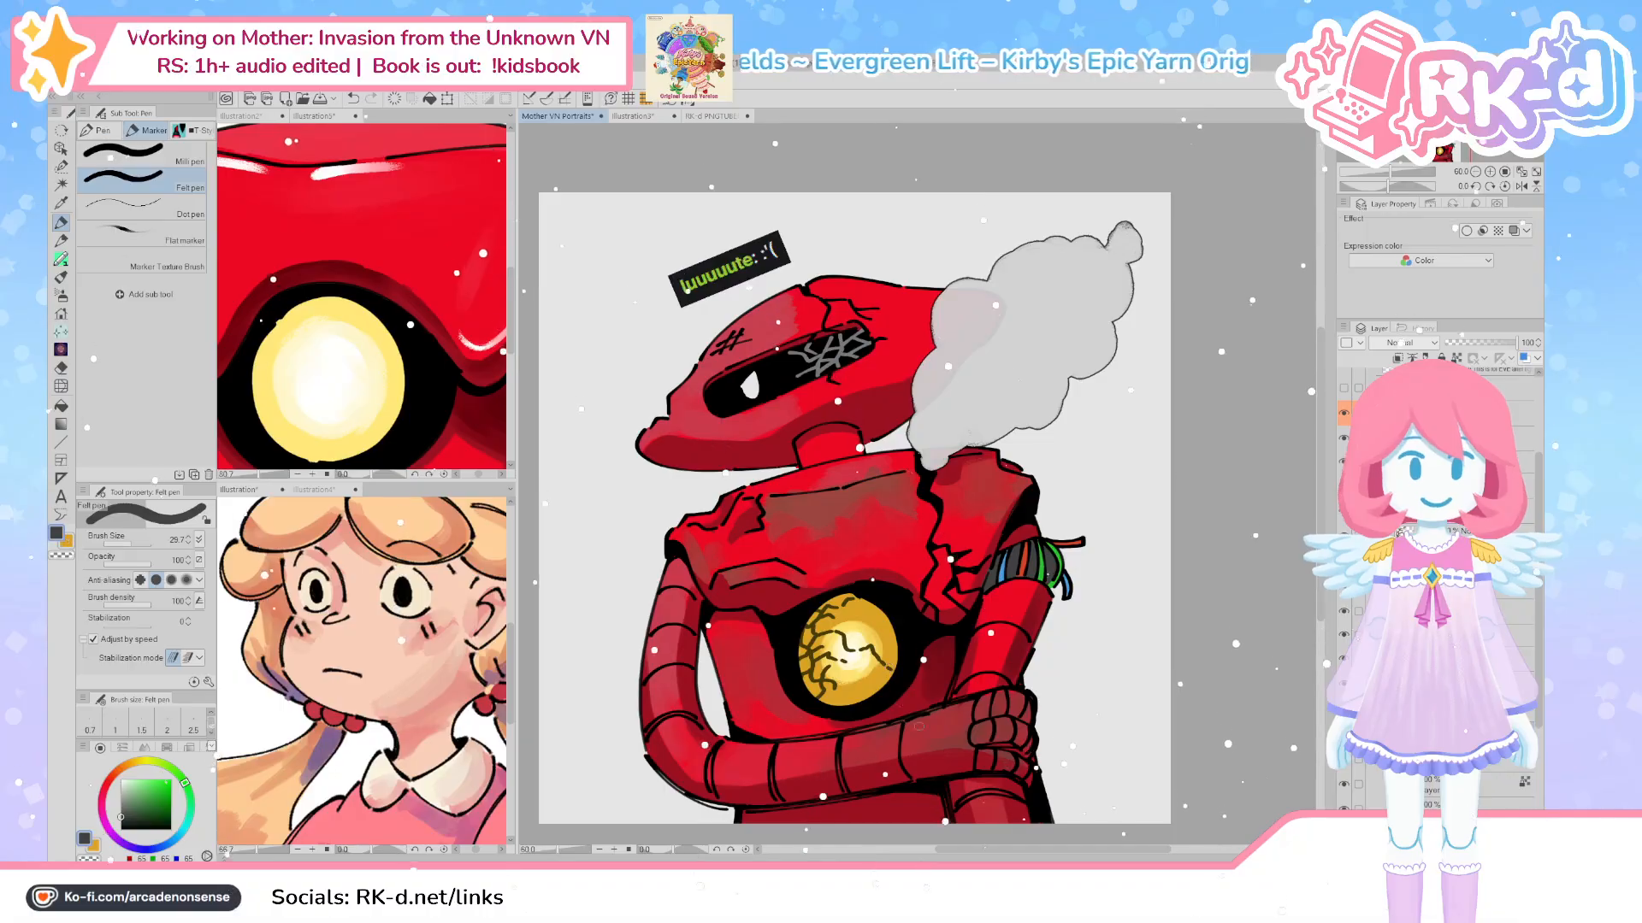
Clean up the edges around the neck and upper chest with a small transparent-colour Felt pen and save the file
scroll(912, 721, up, 5)
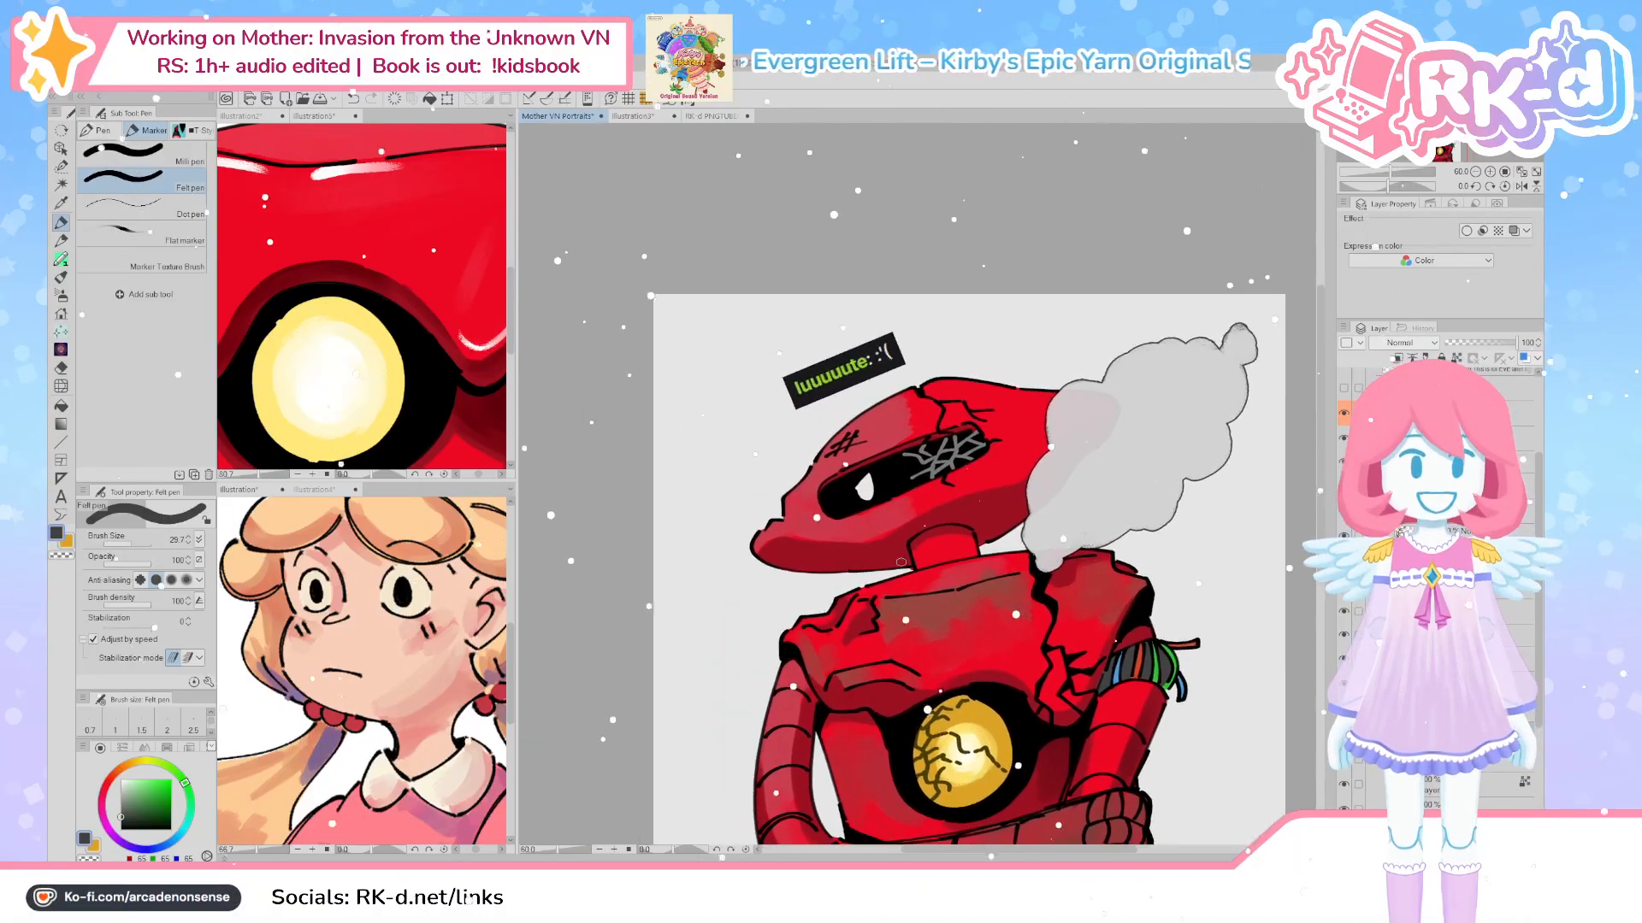
scroll(900, 561, up, 3)
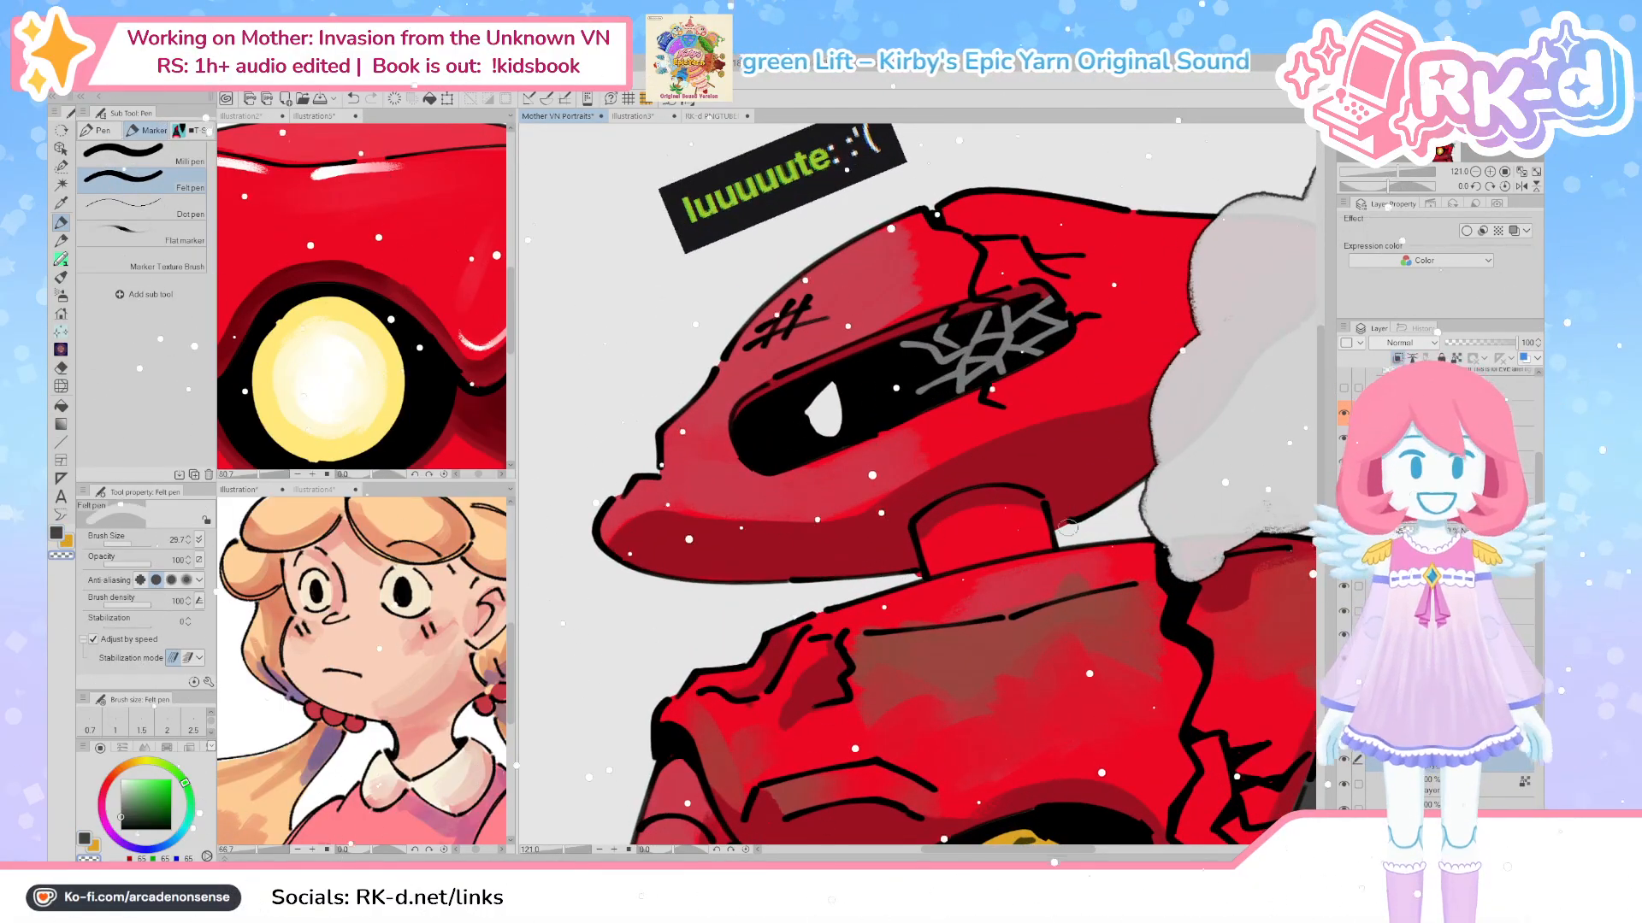
drag(1475, 189, 1477, 190)
drag(937, 622, 888, 721)
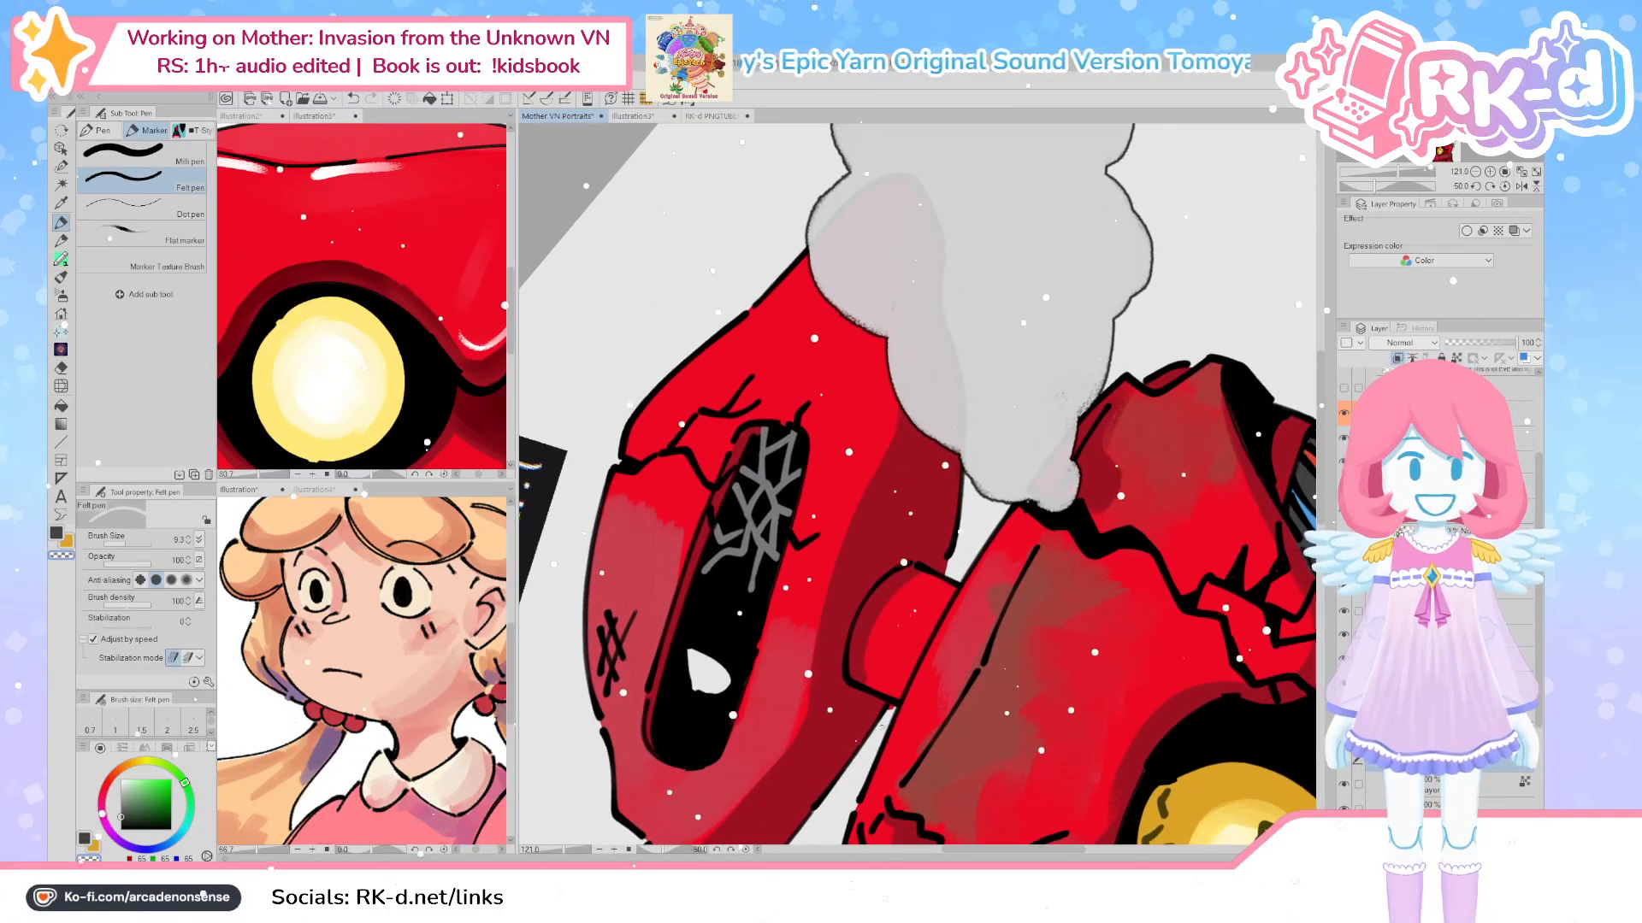
ctrl+shift+click(896, 685)
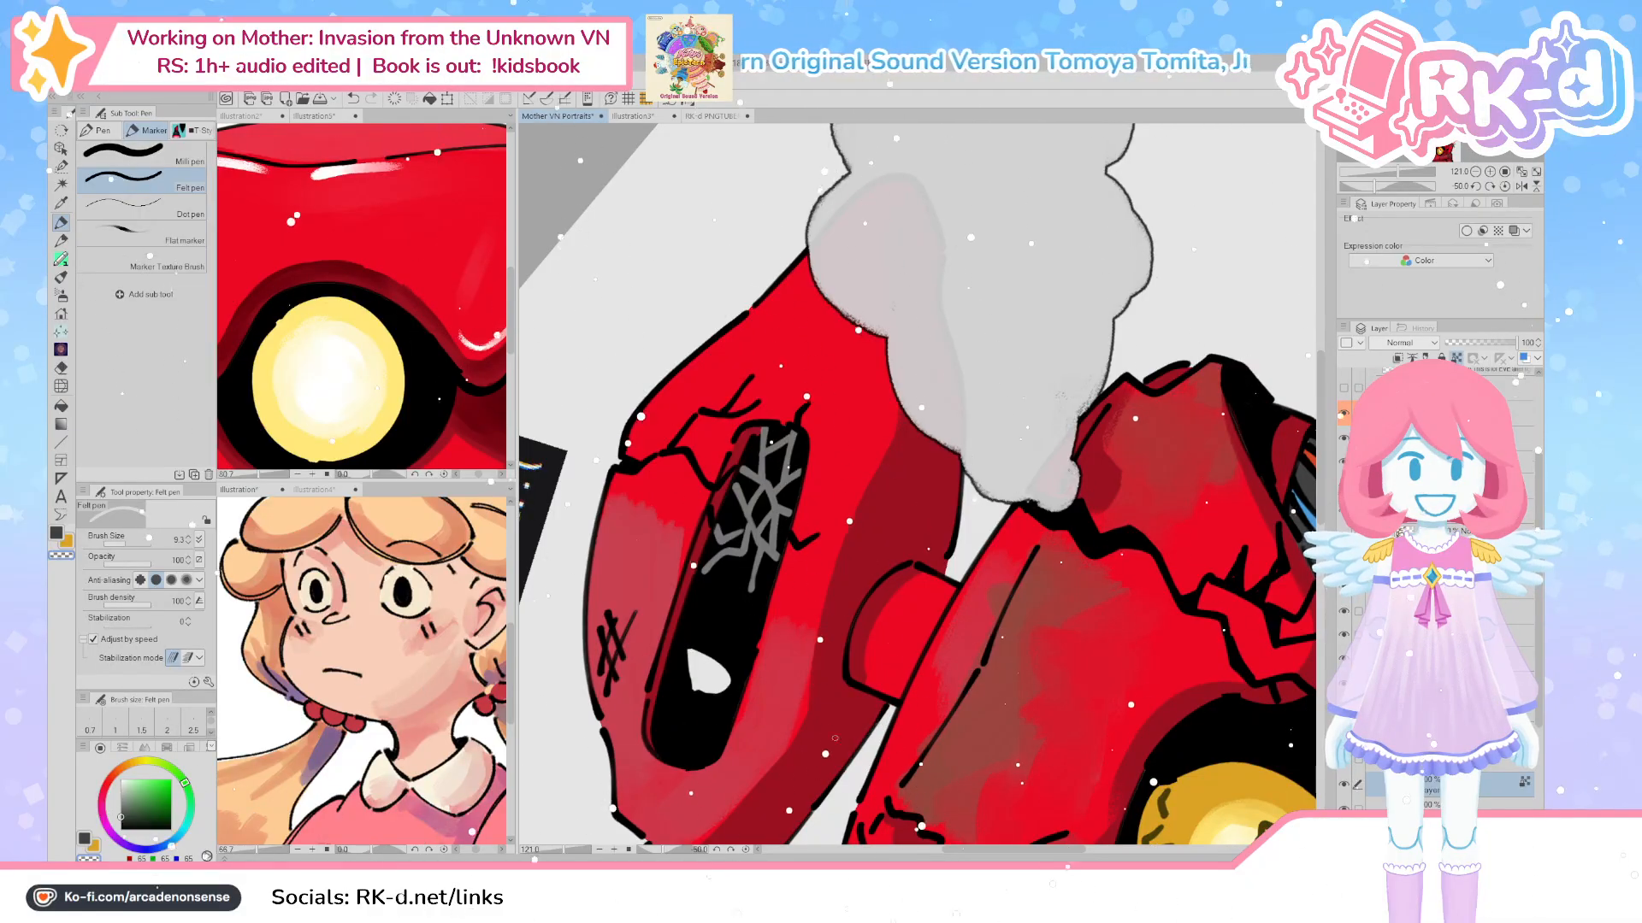
scroll(876, 520, down, 5)
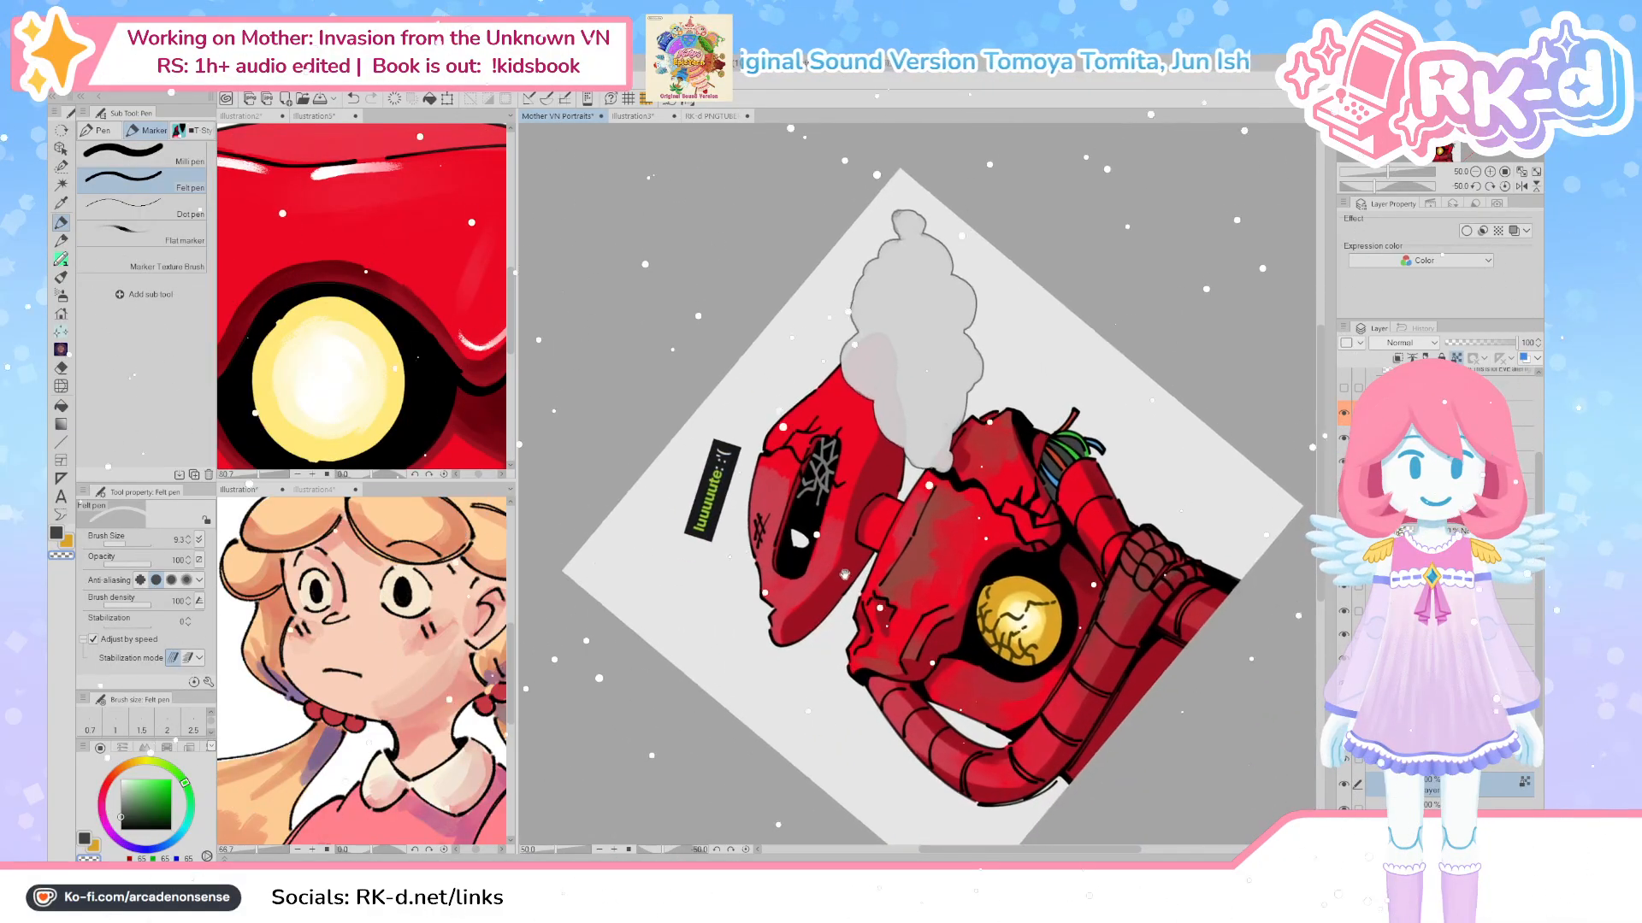
click(1508, 187)
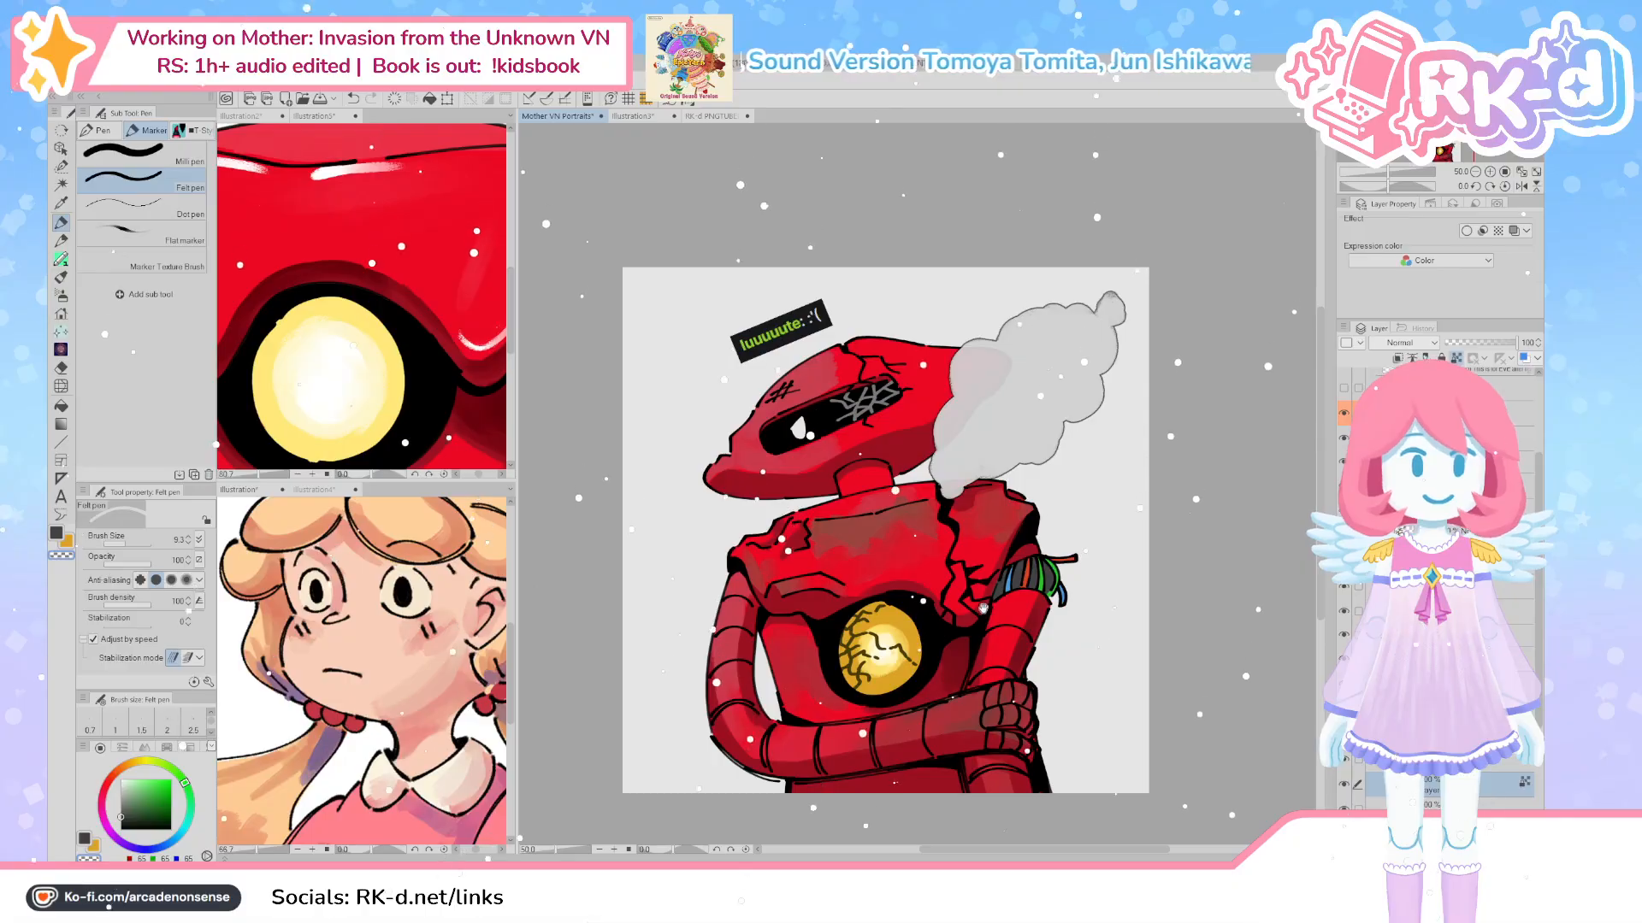
scroll(985, 606, up, 2)
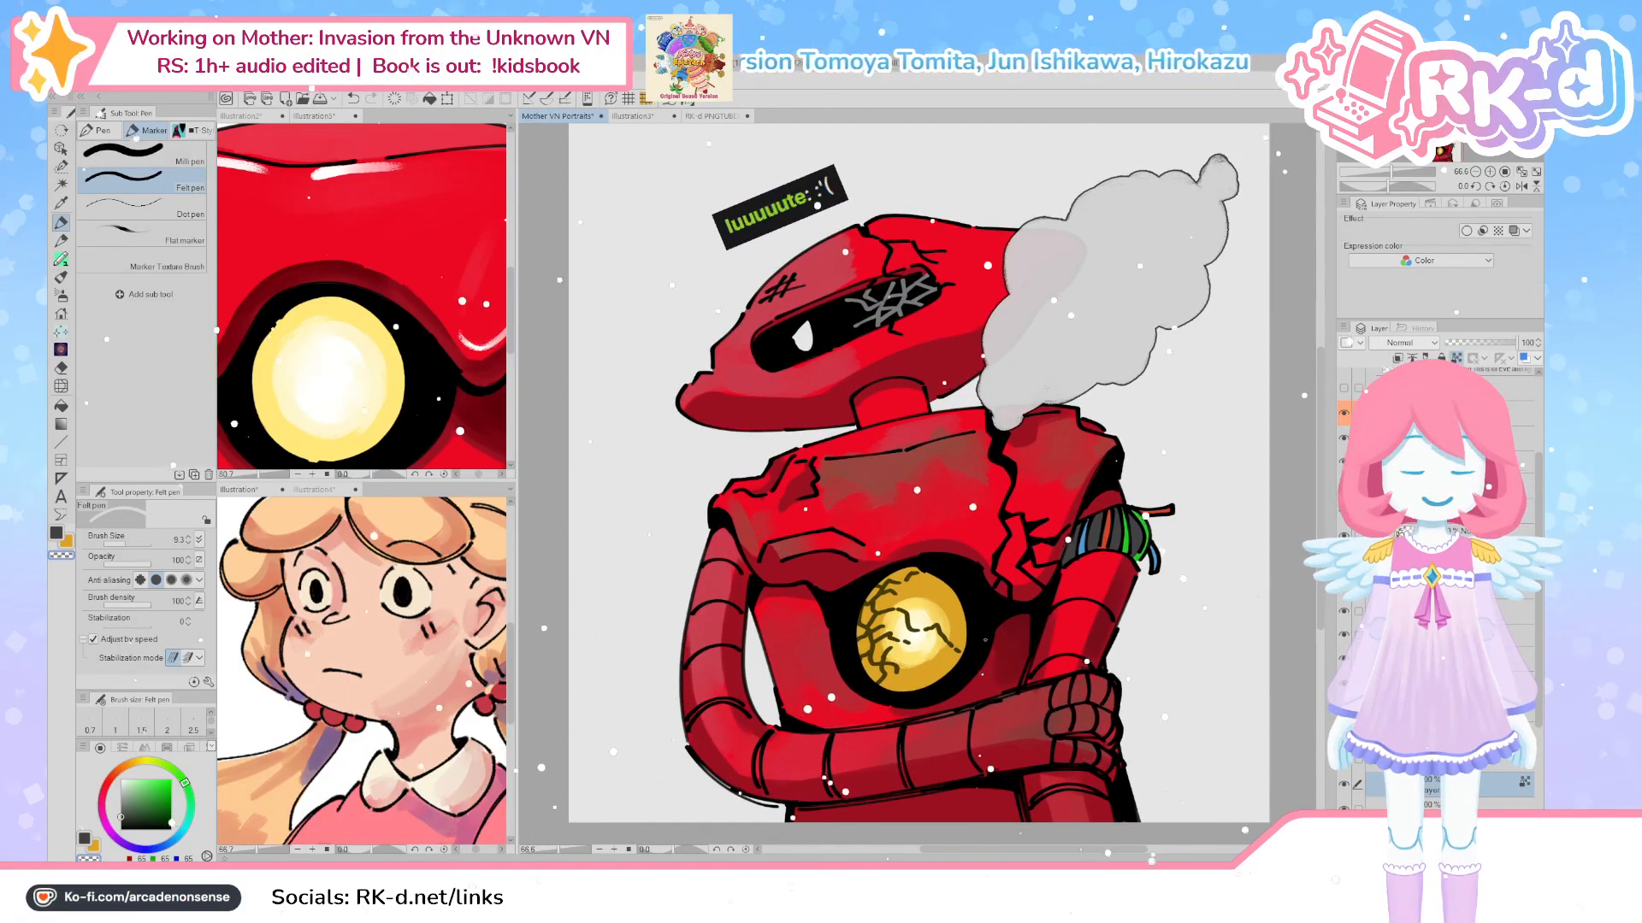
key(ctrl+s)
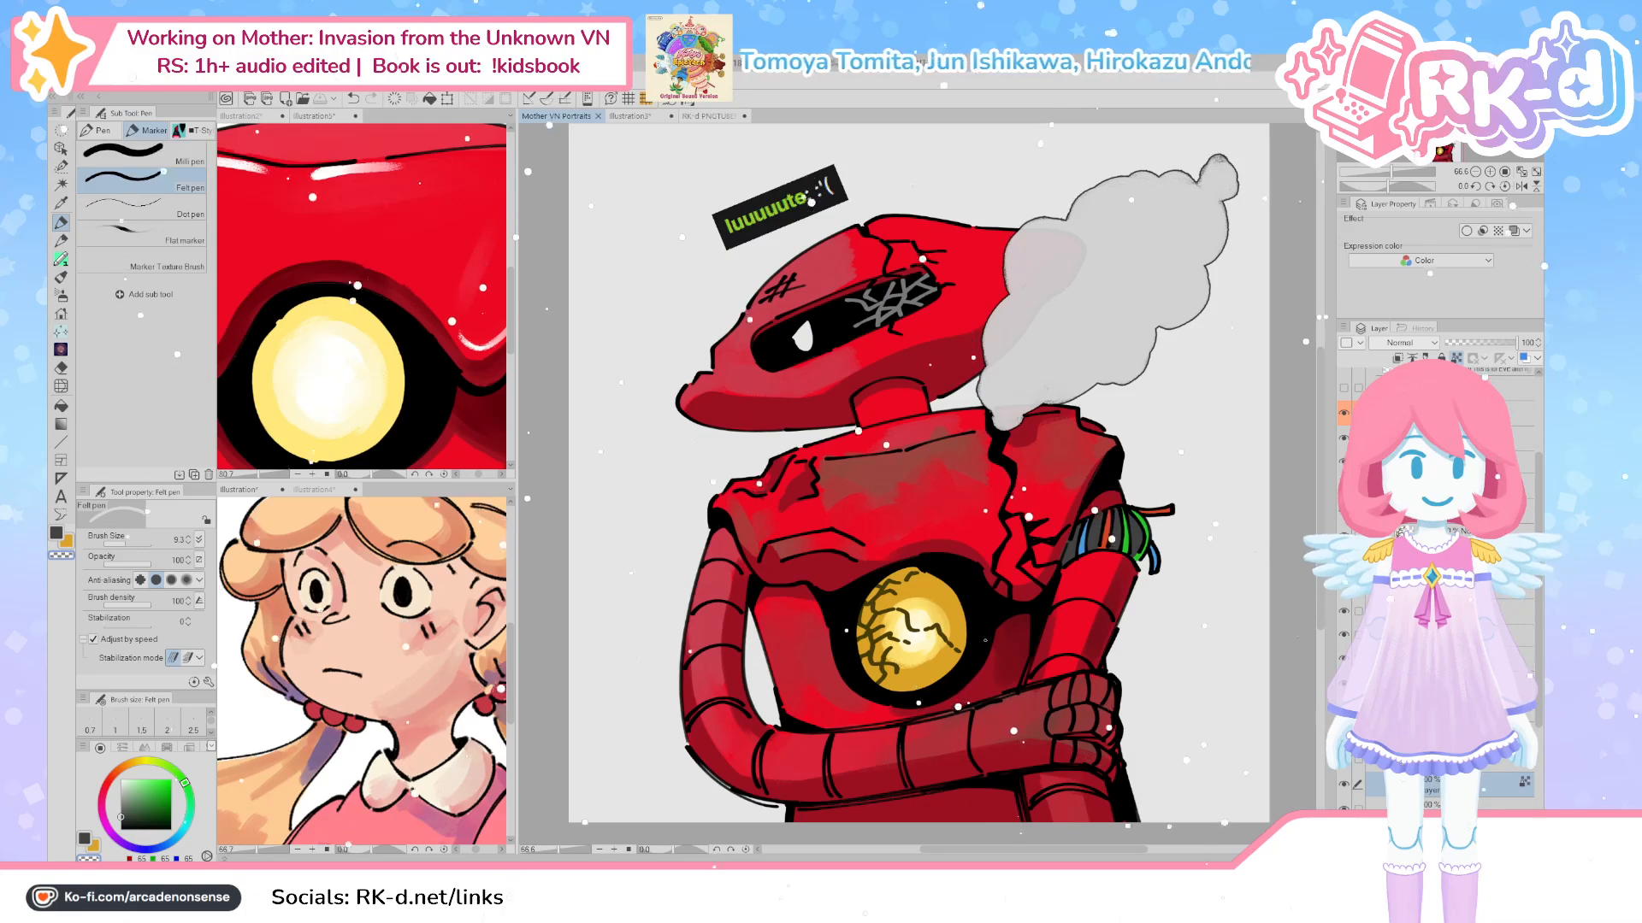